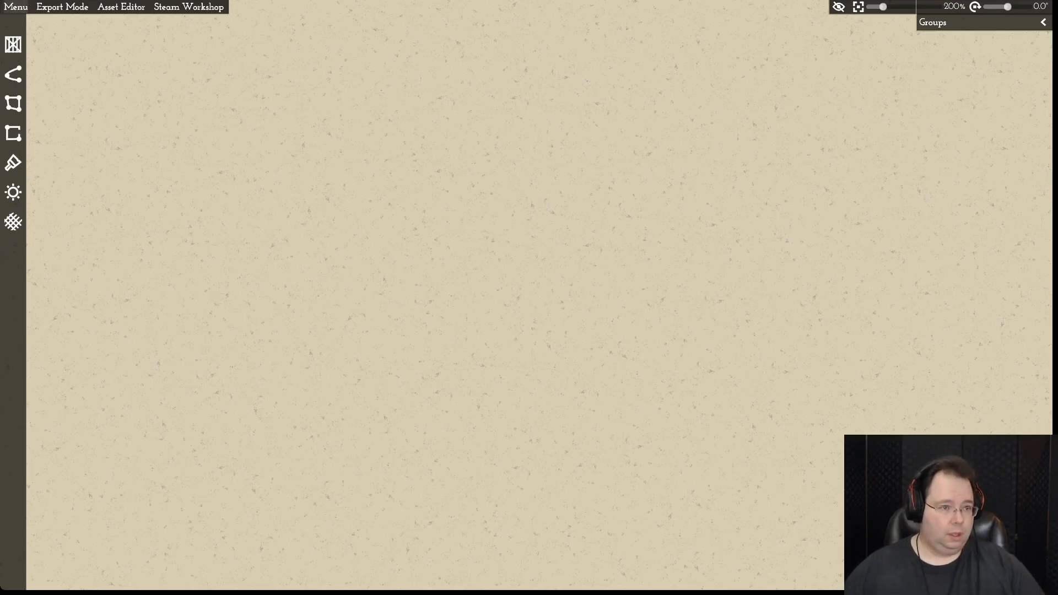
- Open the recent map file "Settellment 1 Episode 1.mommap"
click(15, 6)
mouse_move(31, 22)
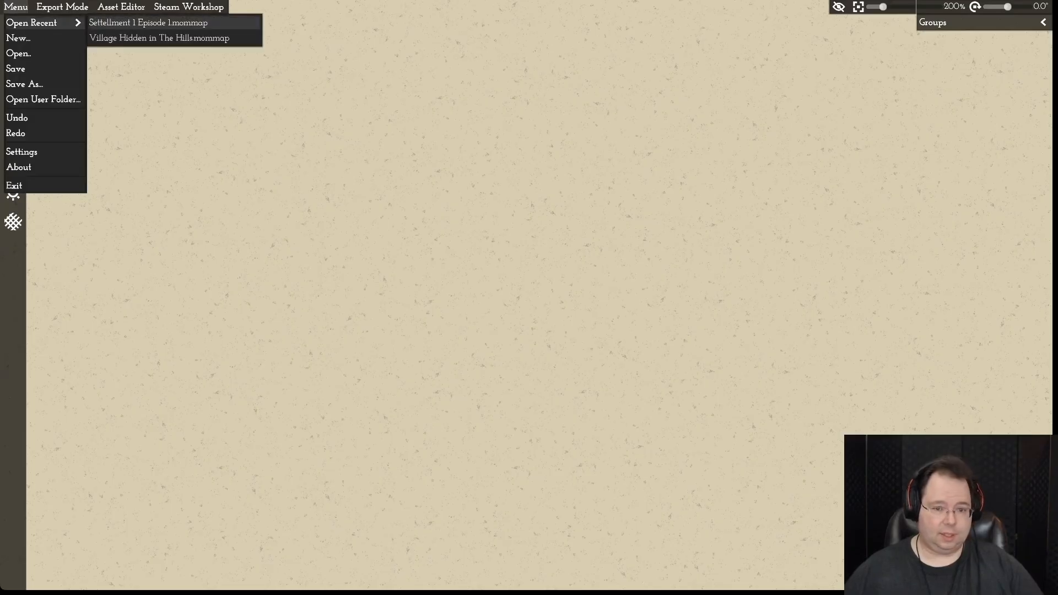
click(147, 23)
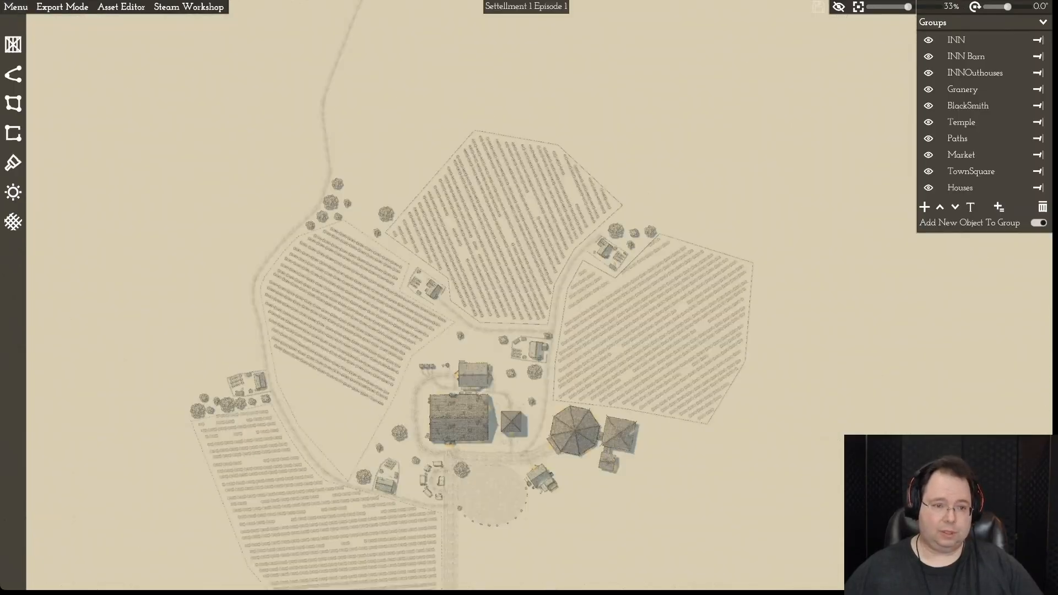
- Examine the overall settlement layout and the long road leading out past the northern fields
scroll(527, 297, up, 5)
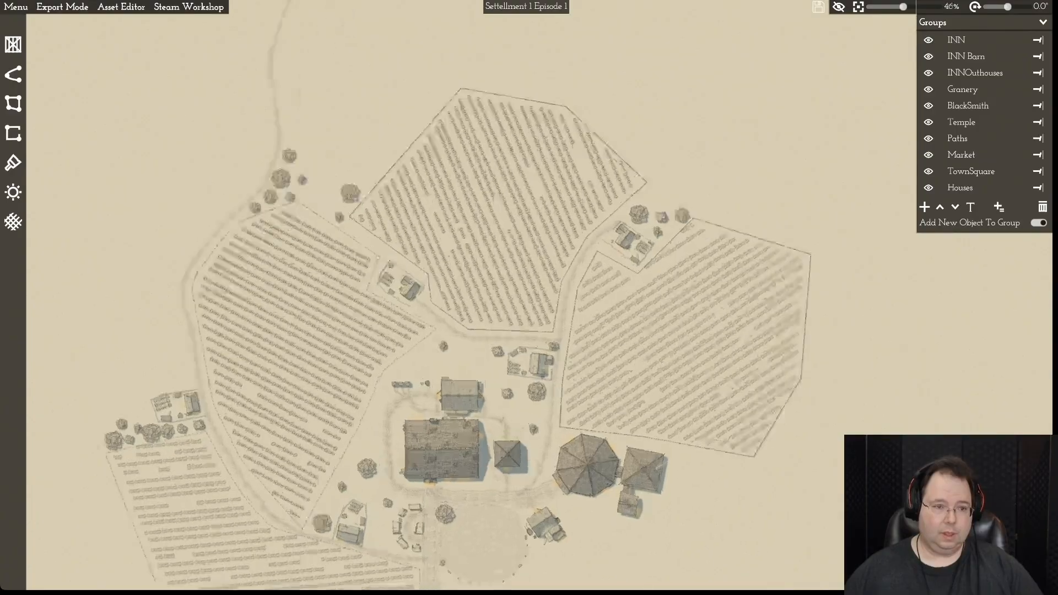
scroll(527, 297, down, 6)
scroll(529, 292, down, 5)
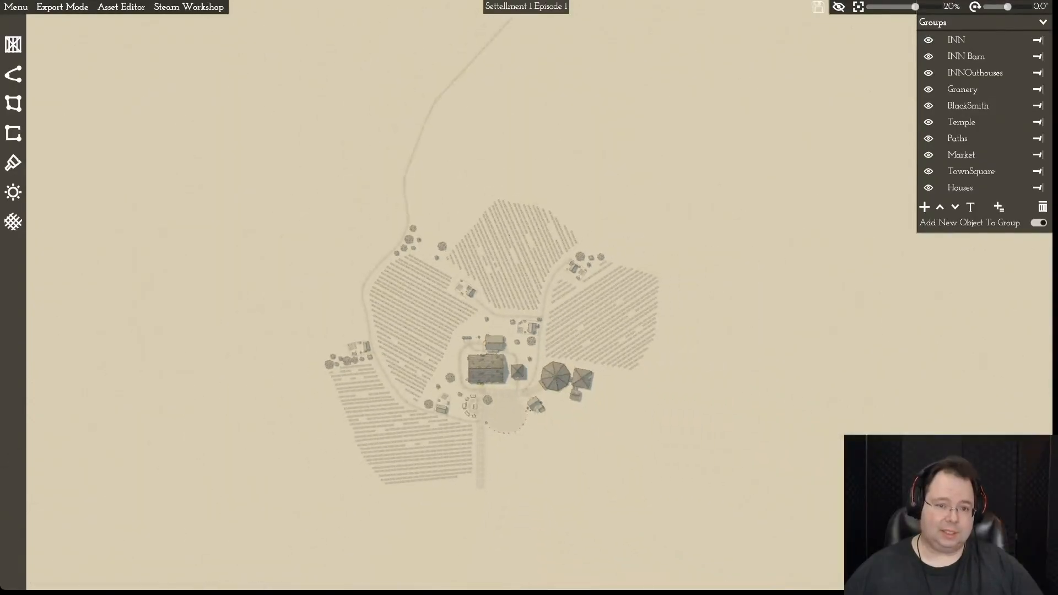
scroll(525, 298, up, 5)
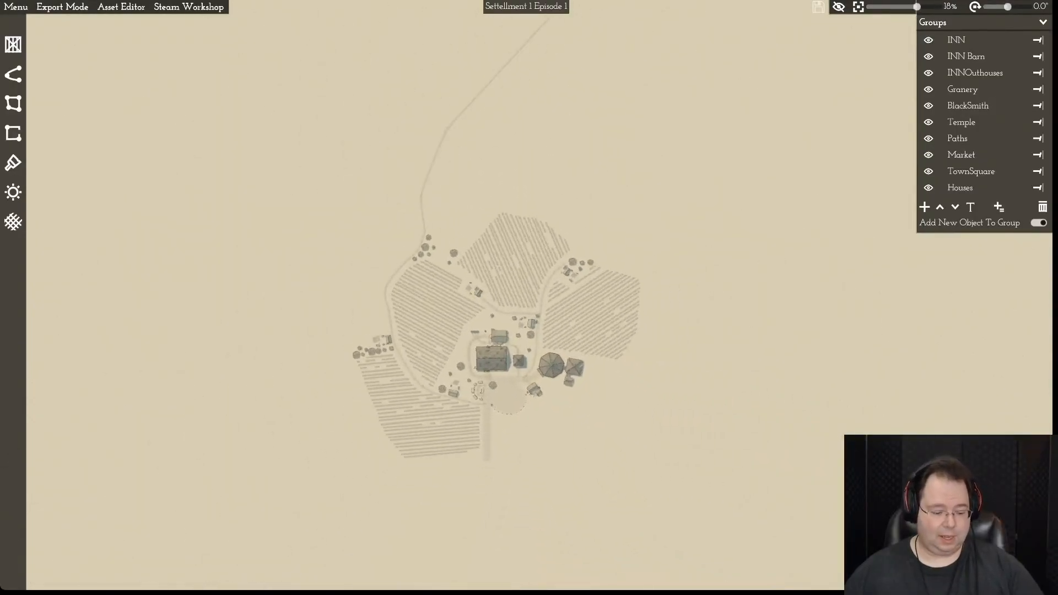
key(w)
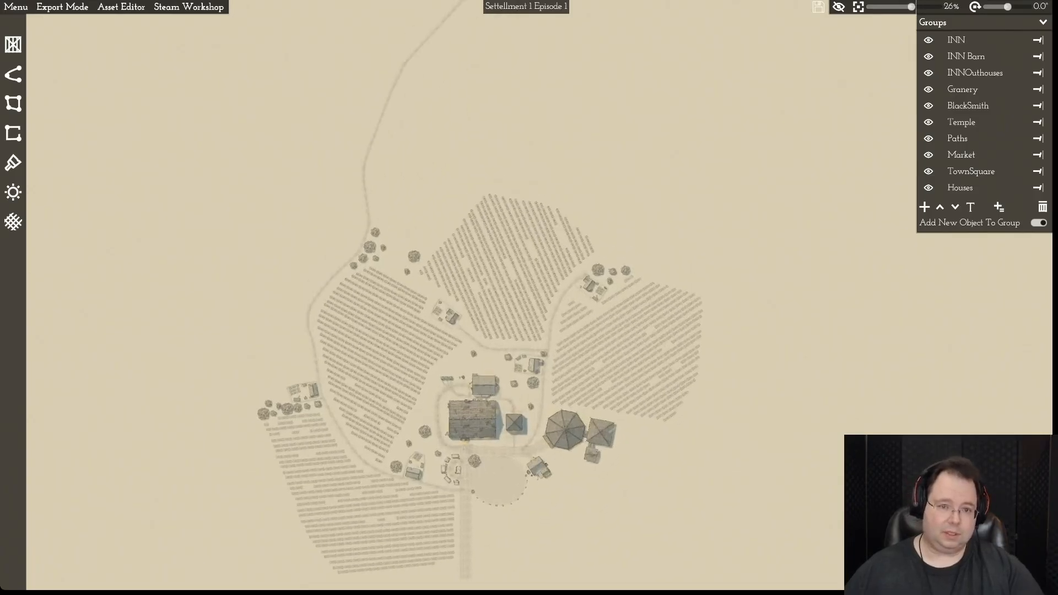
key(d)
key(w)
key(d)
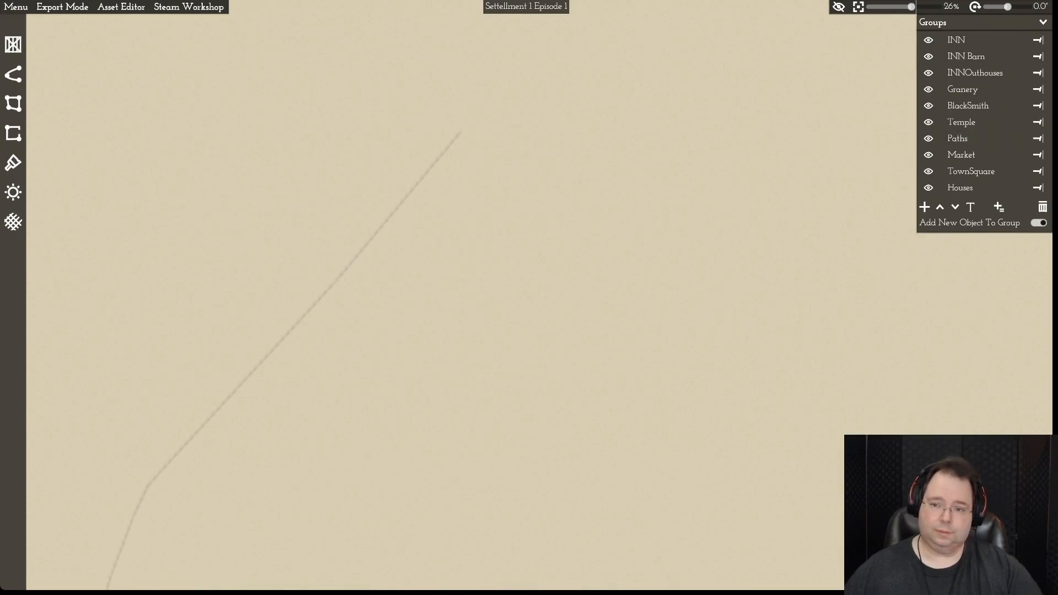
key(s)
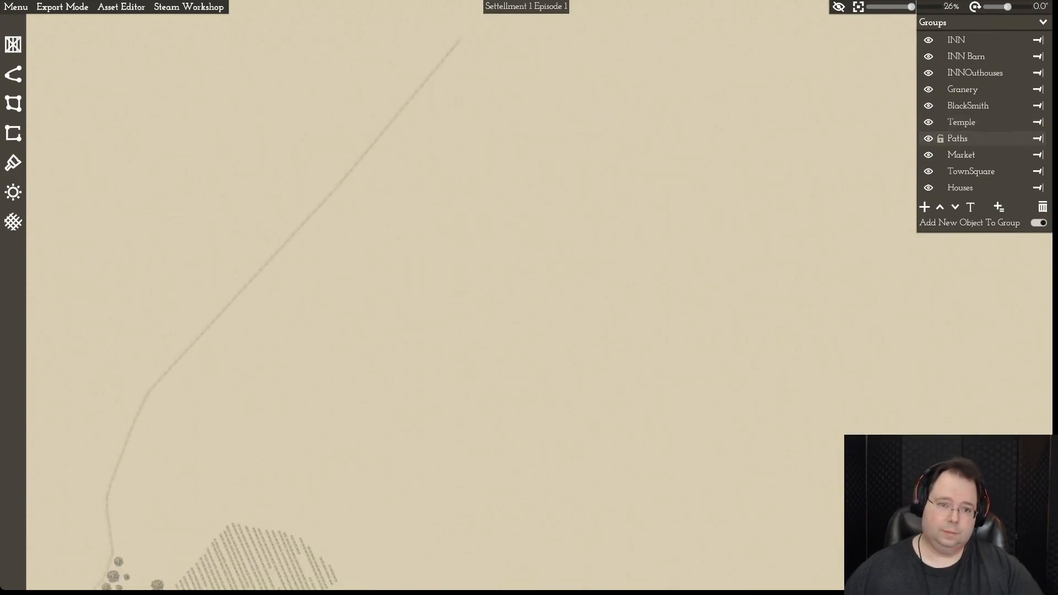
- Shorten the road running northeast out of the settlement by deleting its last two path points, and deselect the path
click(399, 114)
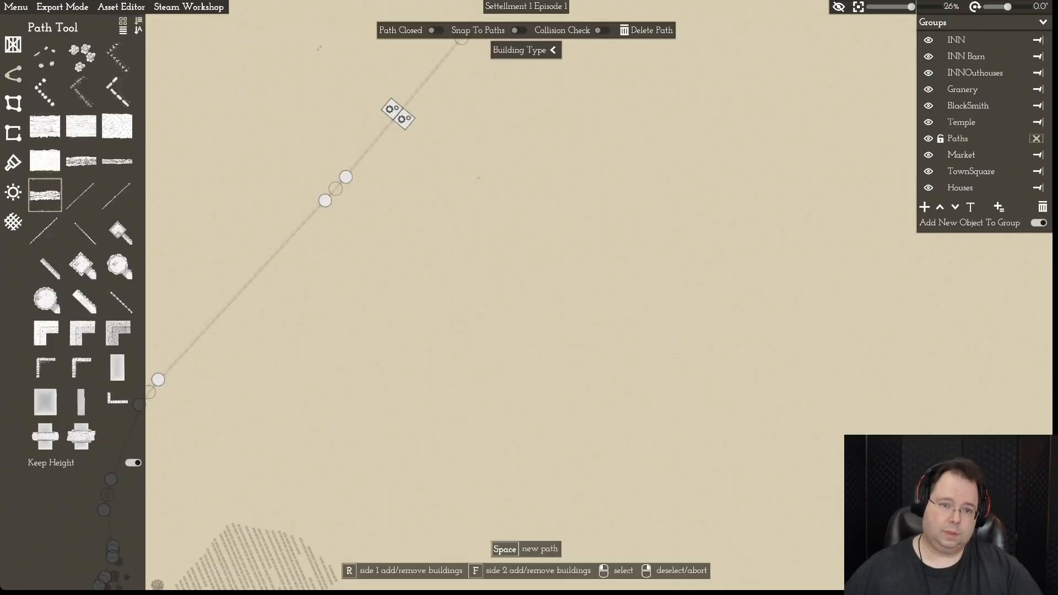
key(a)
key(w)
key(d)
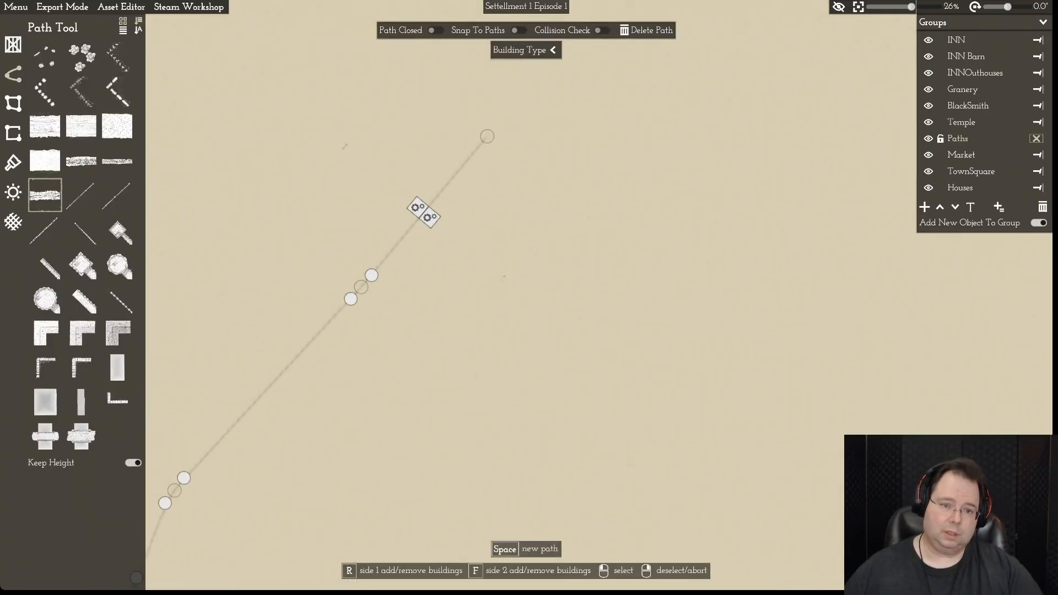
click(487, 136)
click(495, 173)
key(a)
key(s)
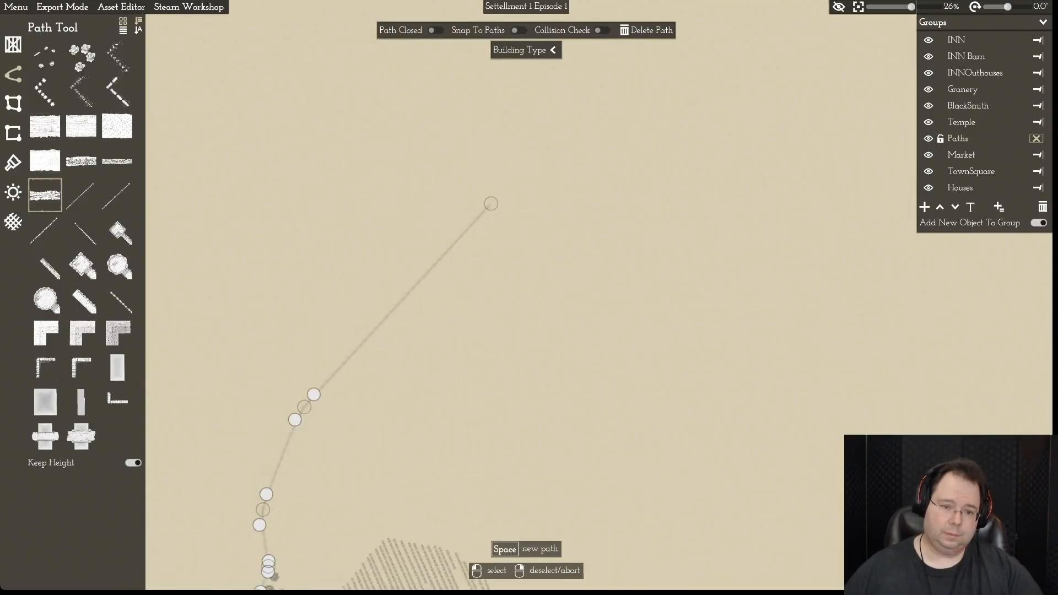
click(491, 204)
click(499, 240)
key(s)
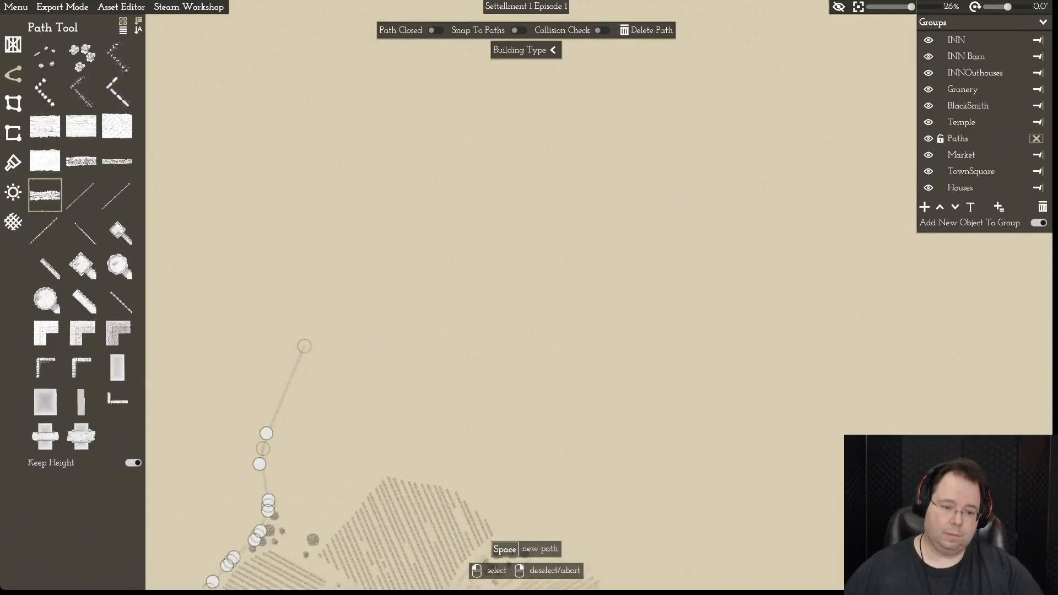
key(a)
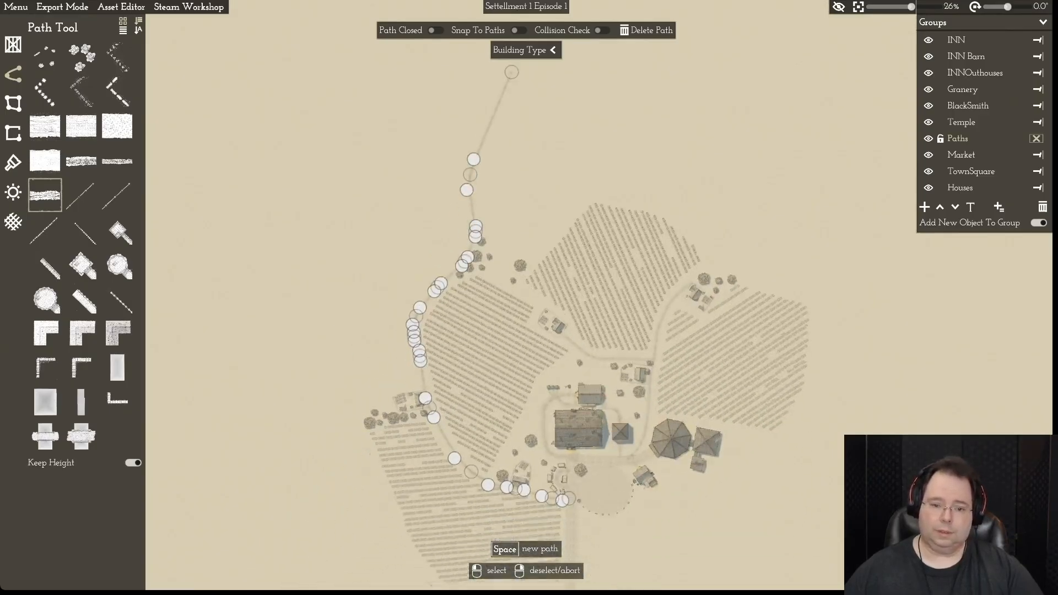
key(s)
key(Escape)
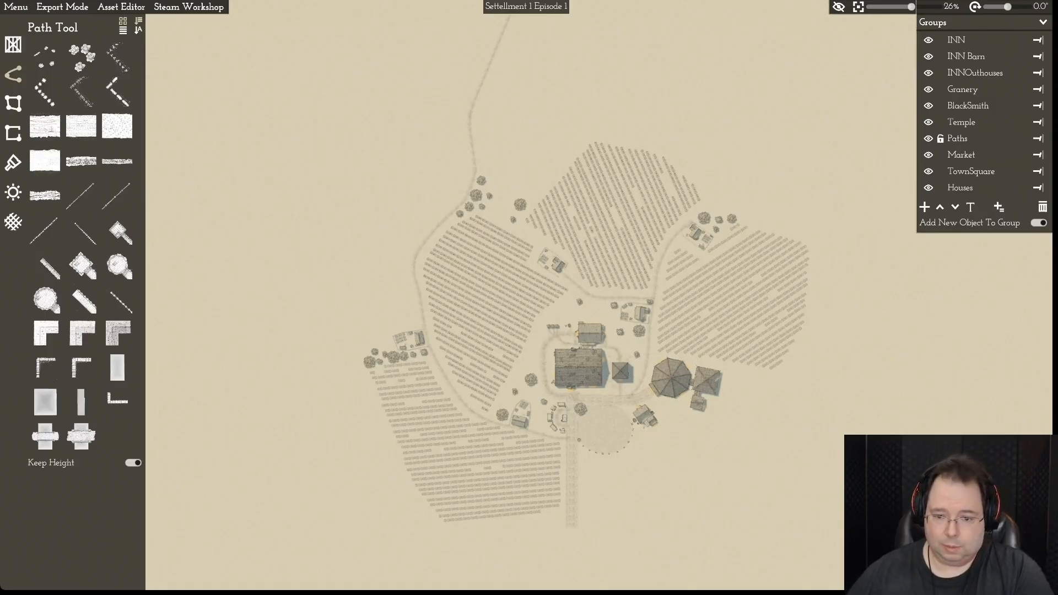
- Examine the village centre, including the inn, barn, temple, market and town square, and the surrounding houses and fields
scroll(526, 295, up, 6)
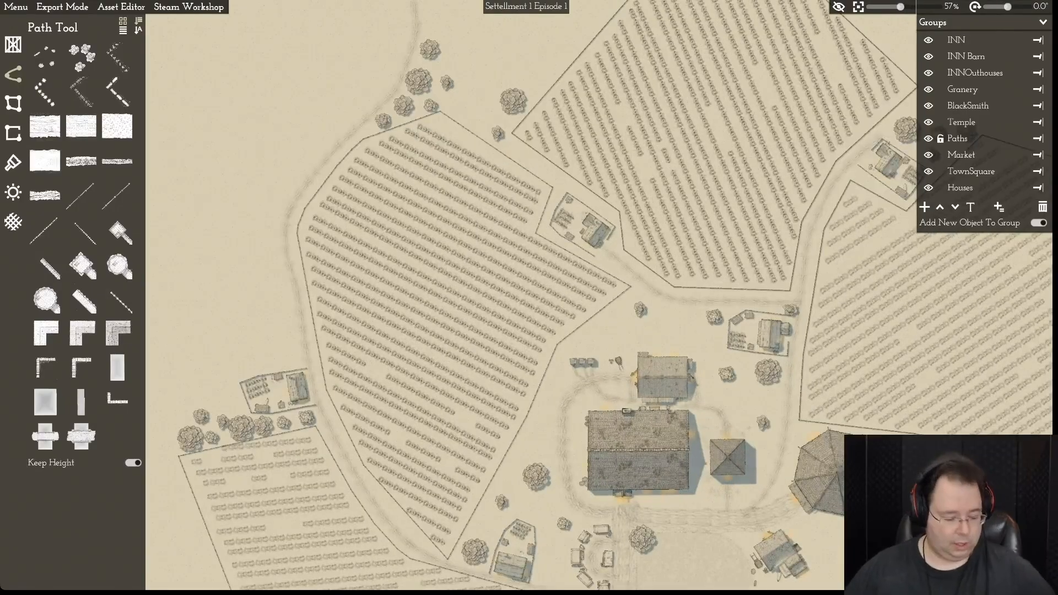
key(s)
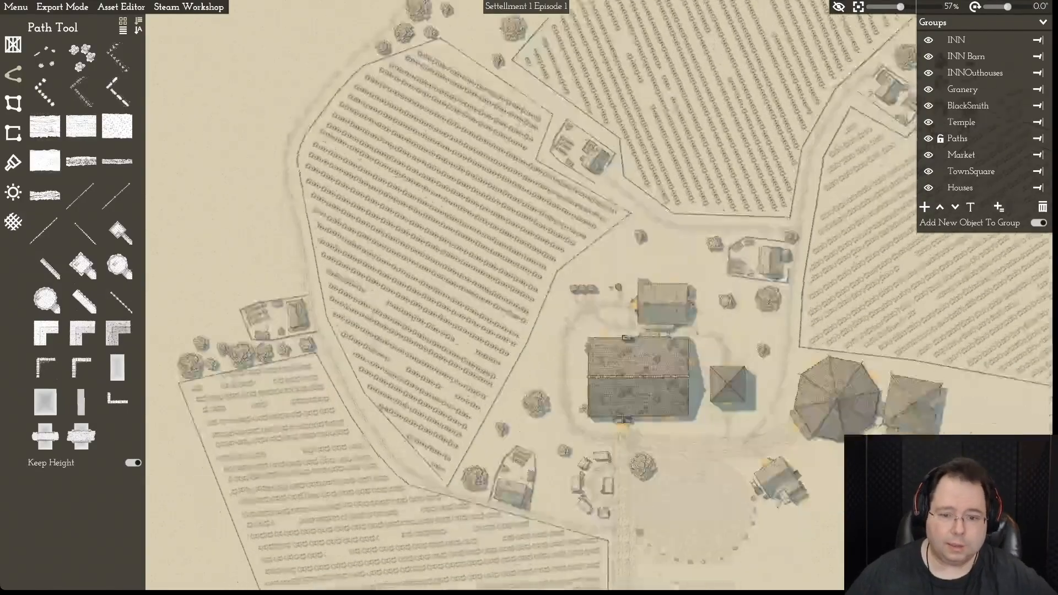
scroll(526, 296, down, 1)
scroll(526, 296, down, 1)
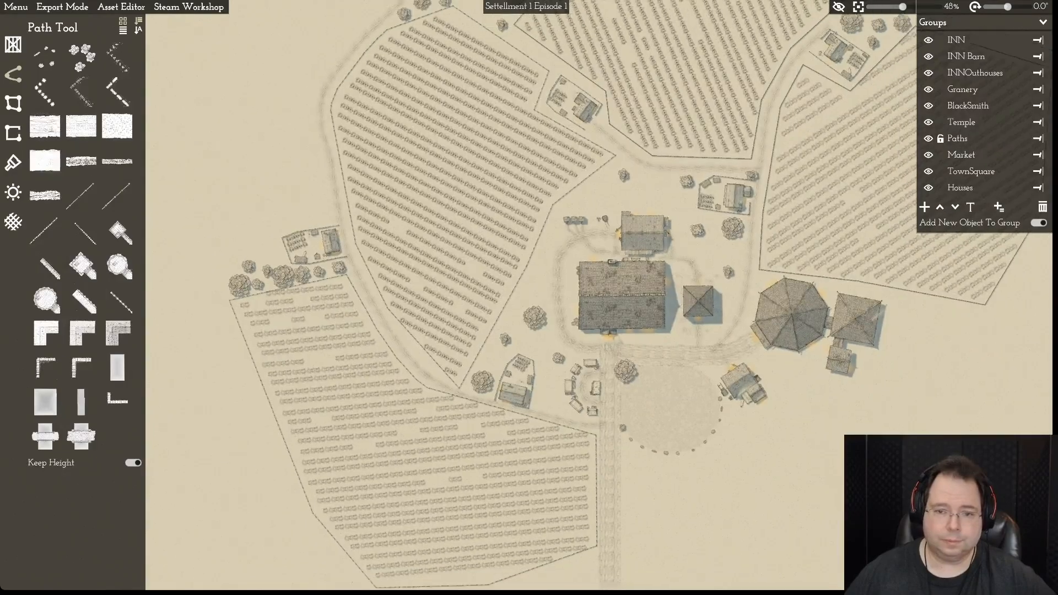
key(d)
key(s)
scroll(526, 296, up, 5)
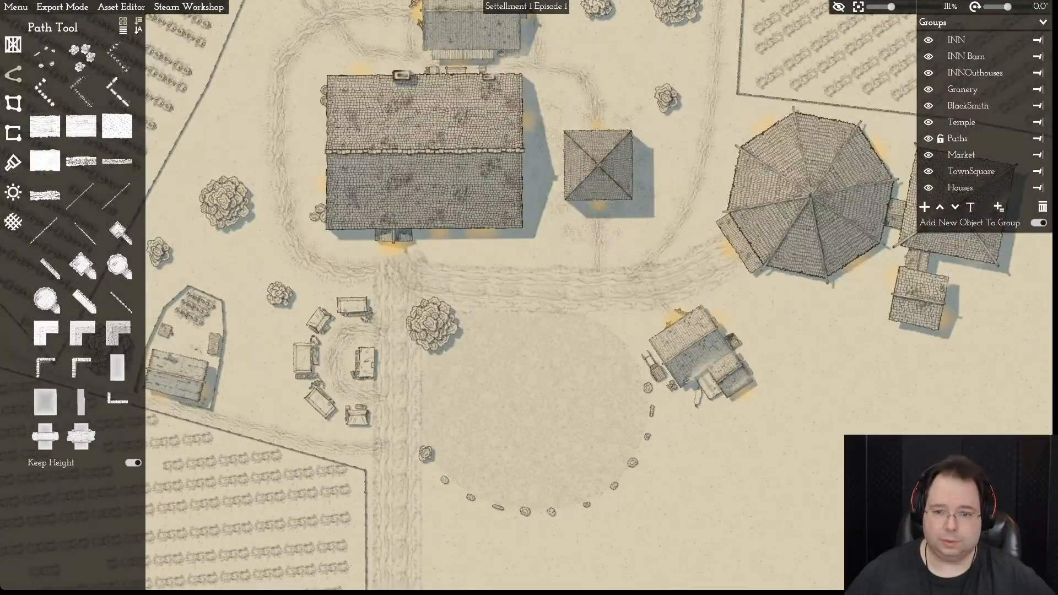
key(d)
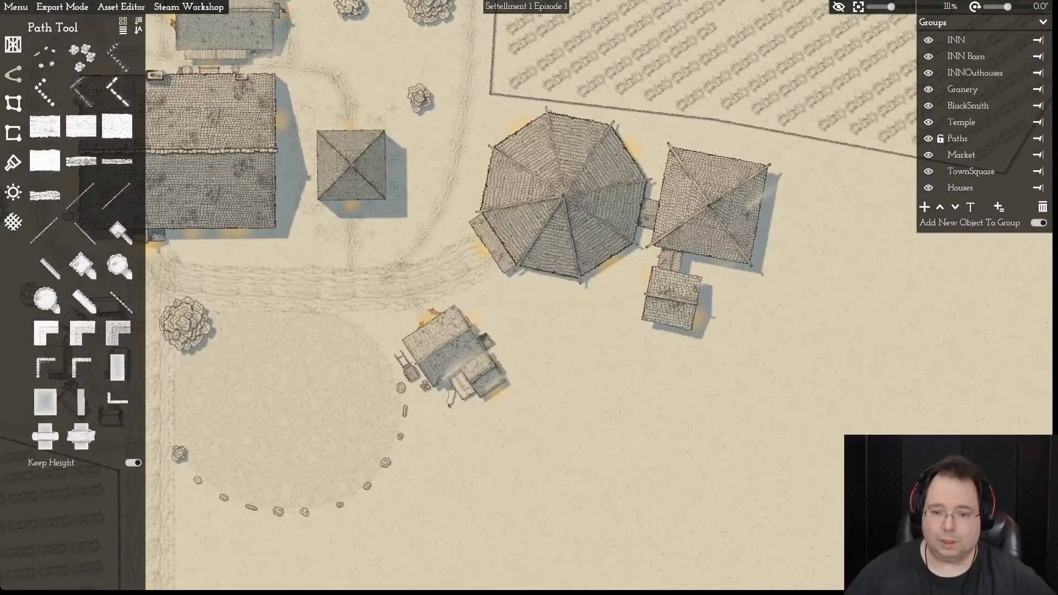
key(w)
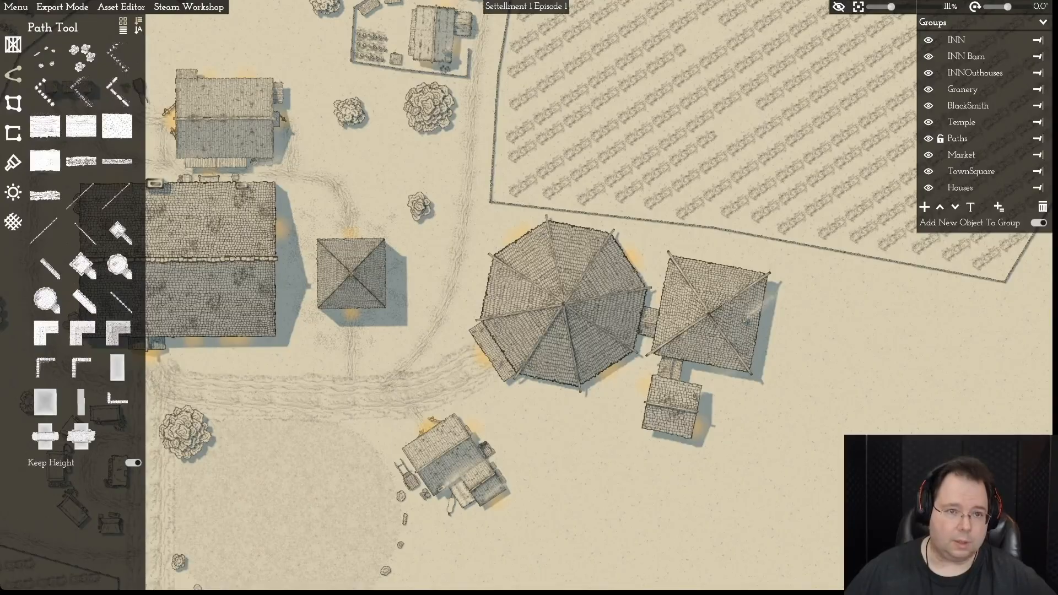
key(a)
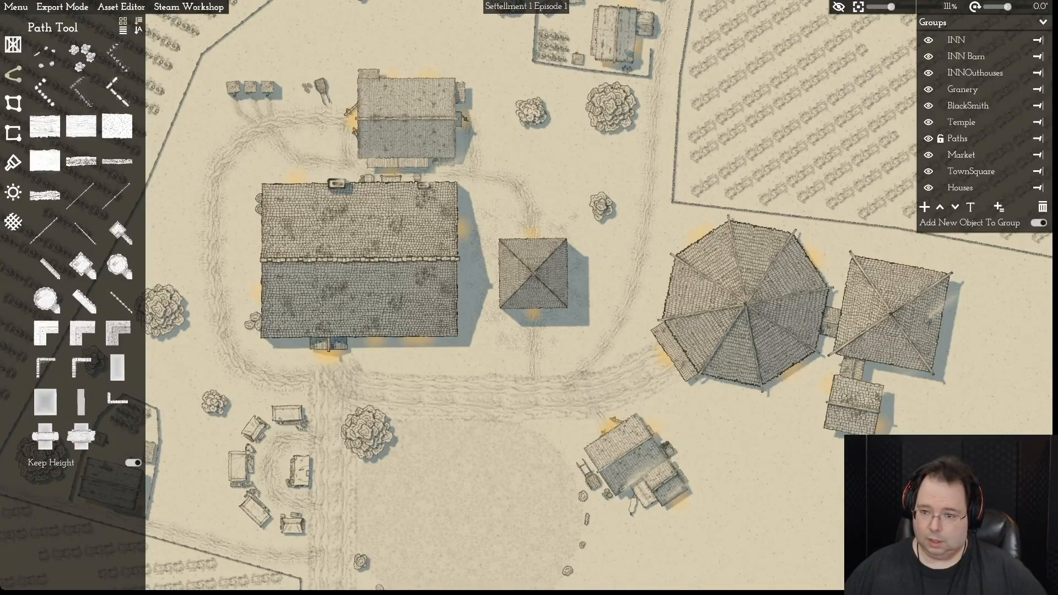
key(a)
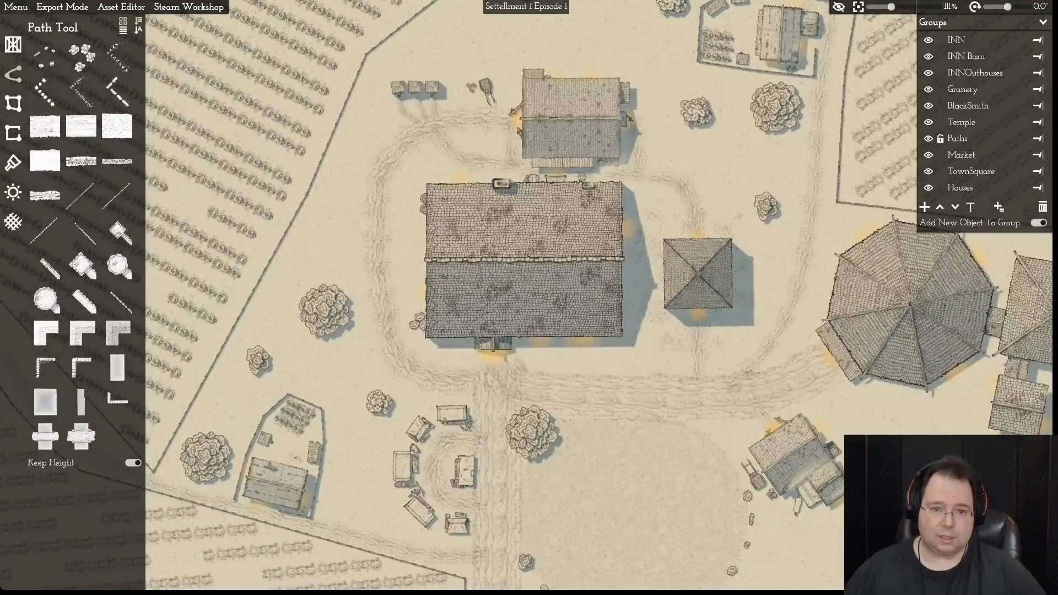
key(w)
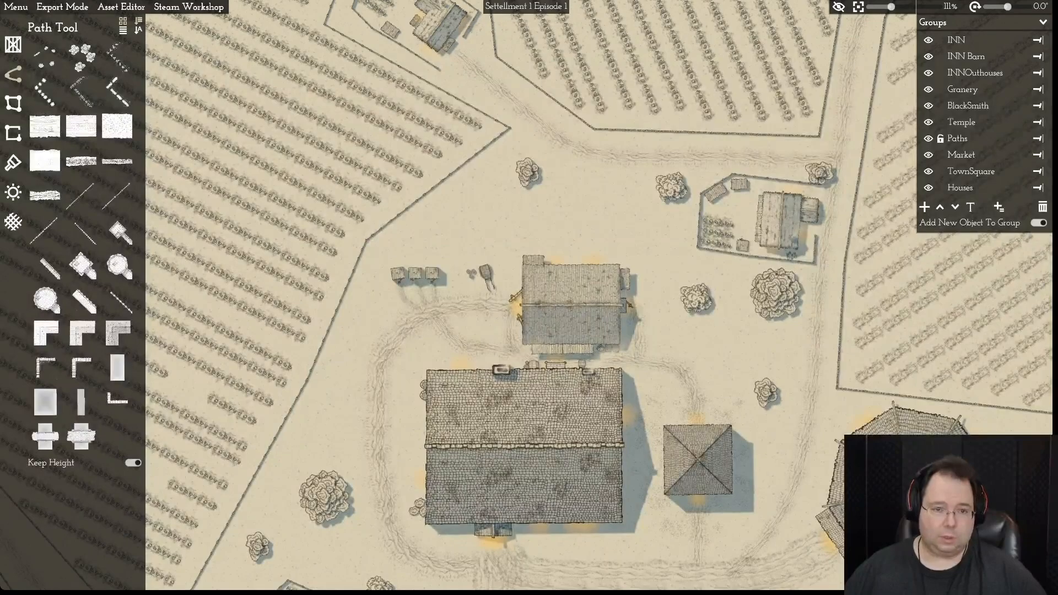
scroll(529, 462, down, 6)
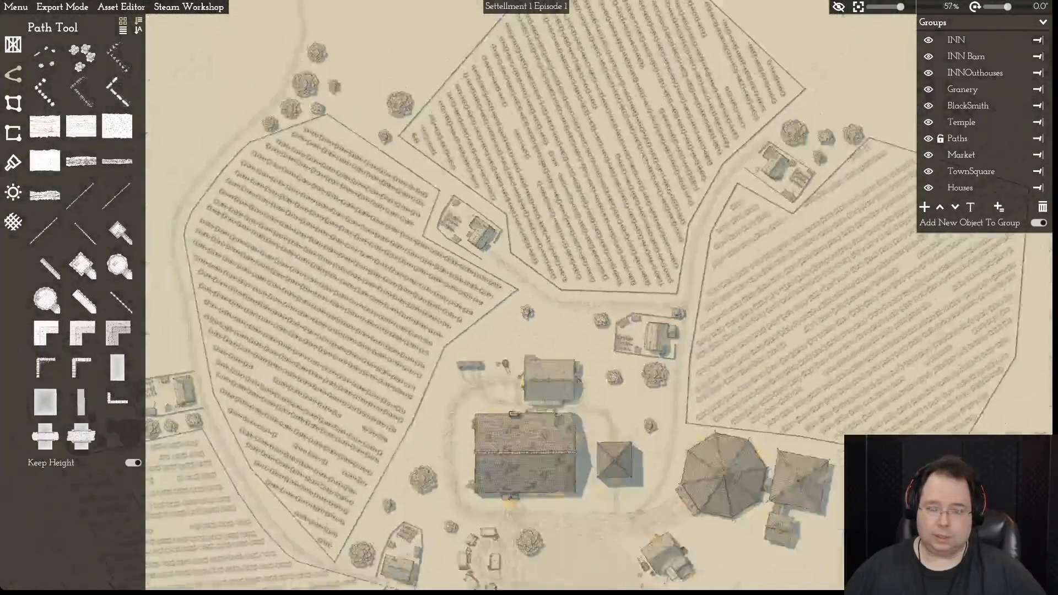
key(a)
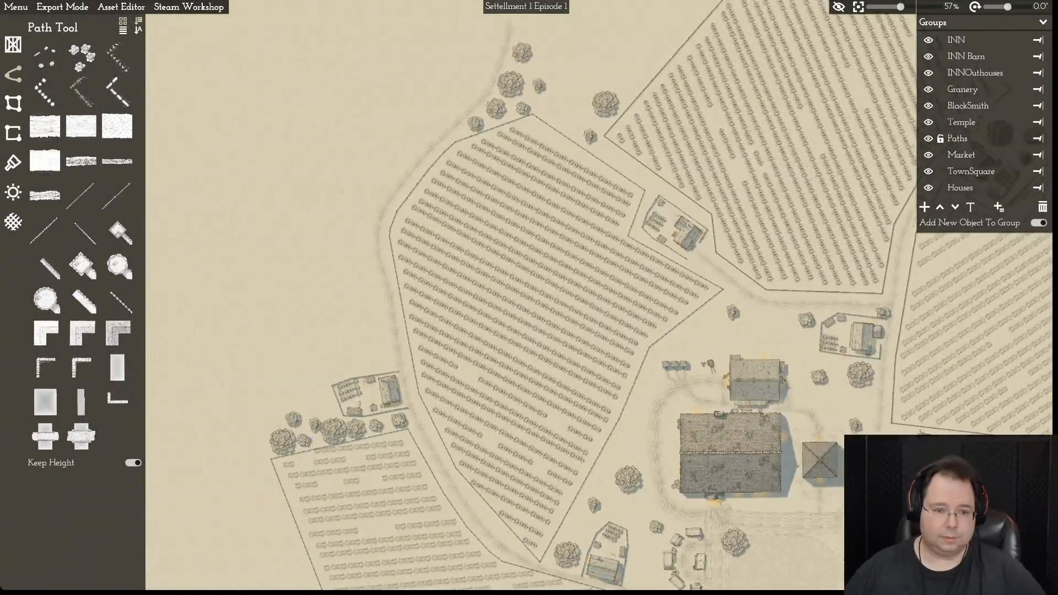
key(s)
key(d)
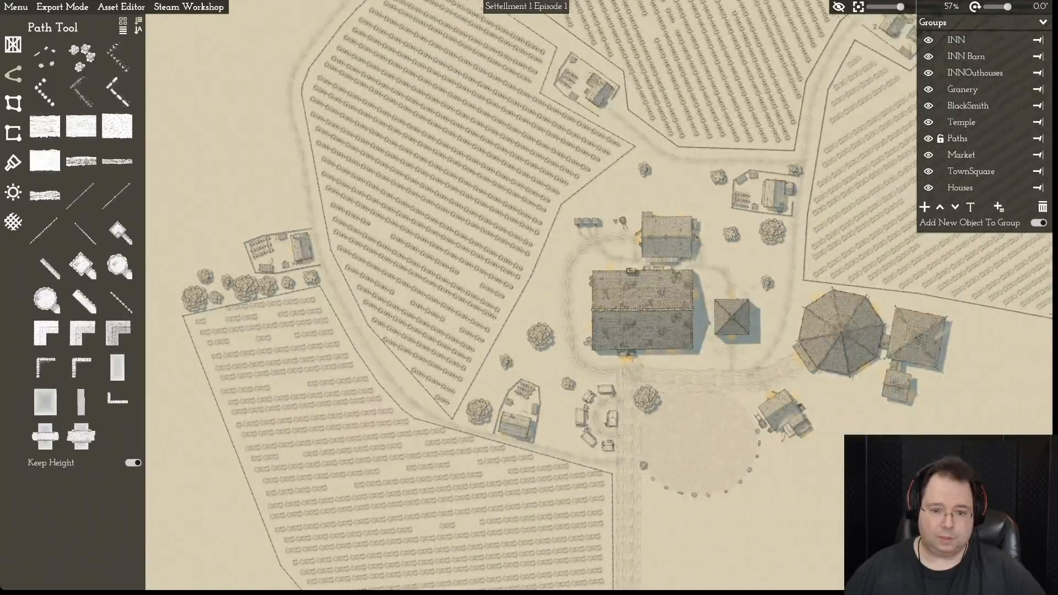
key(s)
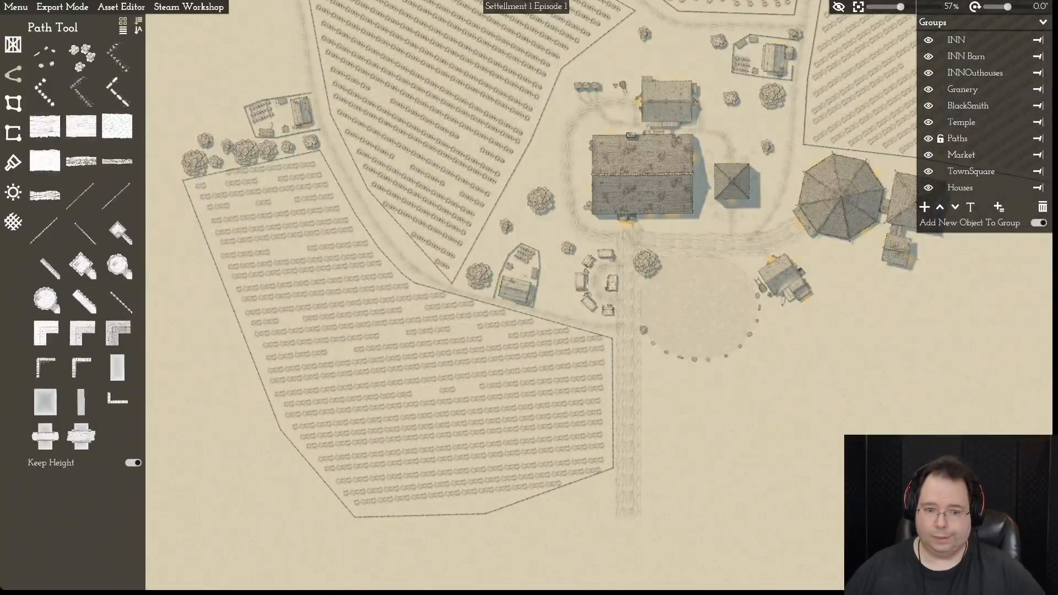
key(w)
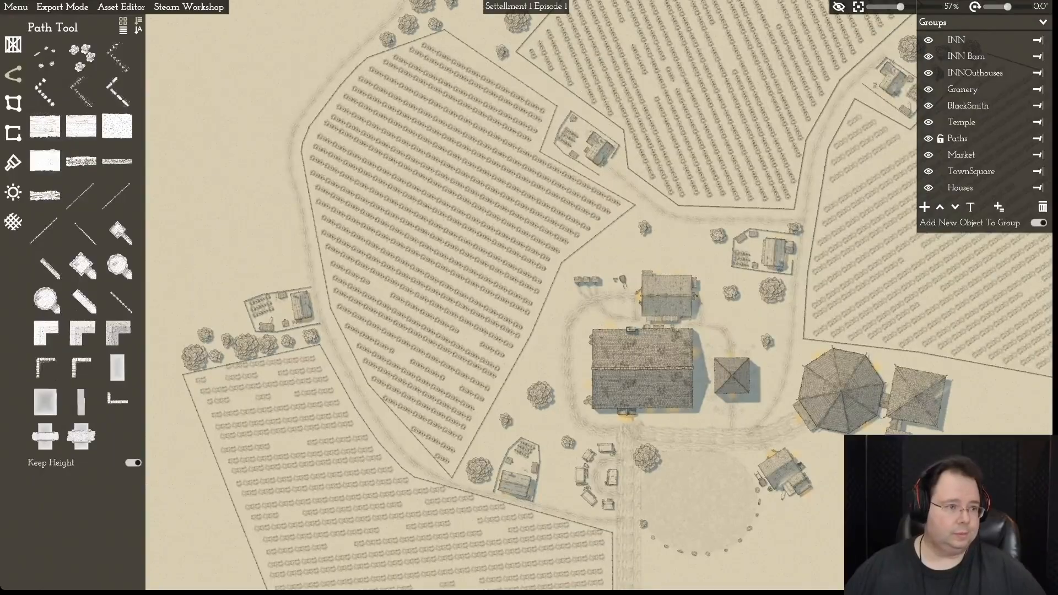
- Switch to the Object Tool and look through the saved building assets, including INN, Small Wind Mill and Barns
click(13, 44)
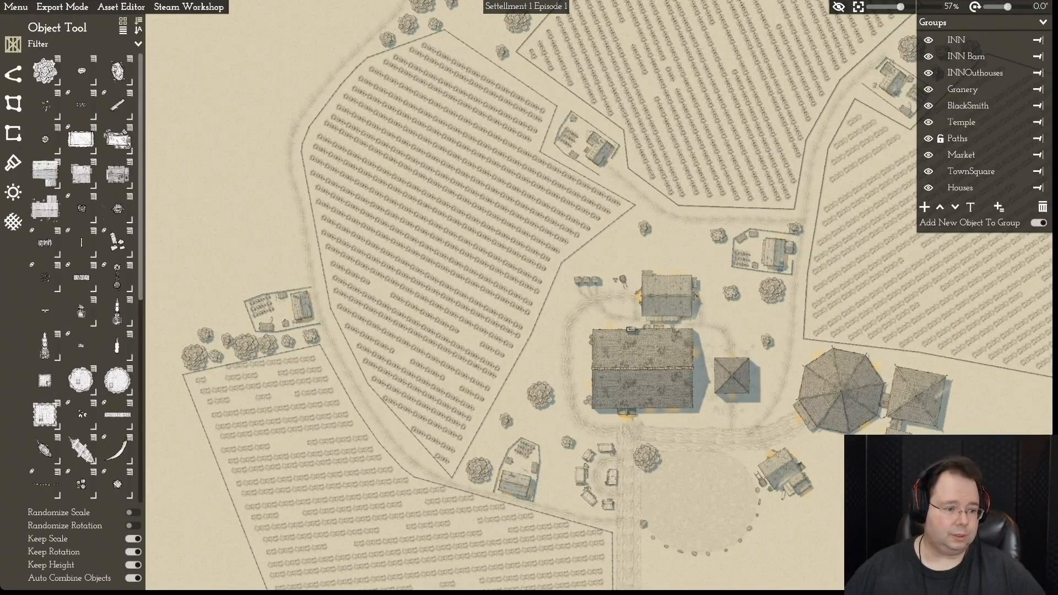
scroll(45, 277, down, 7)
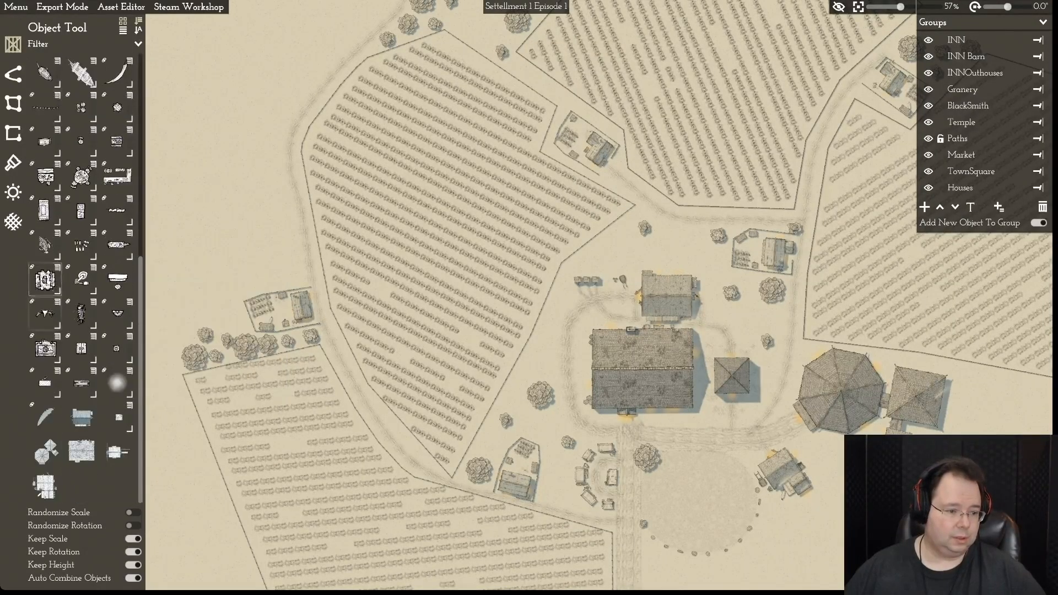
mouse_move(81, 451)
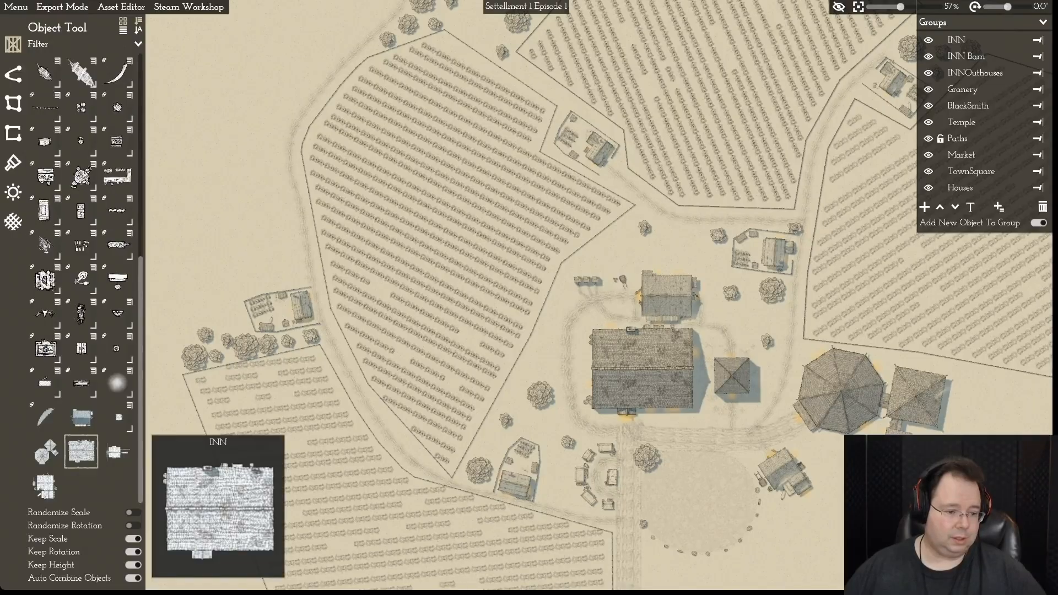
mouse_move(45, 486)
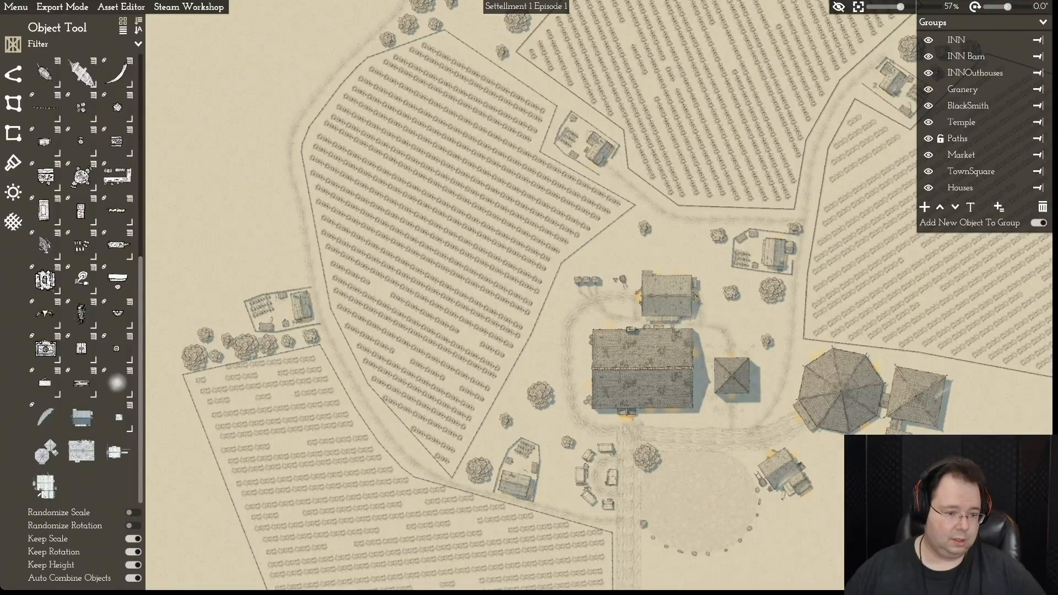
mouse_move(116, 452)
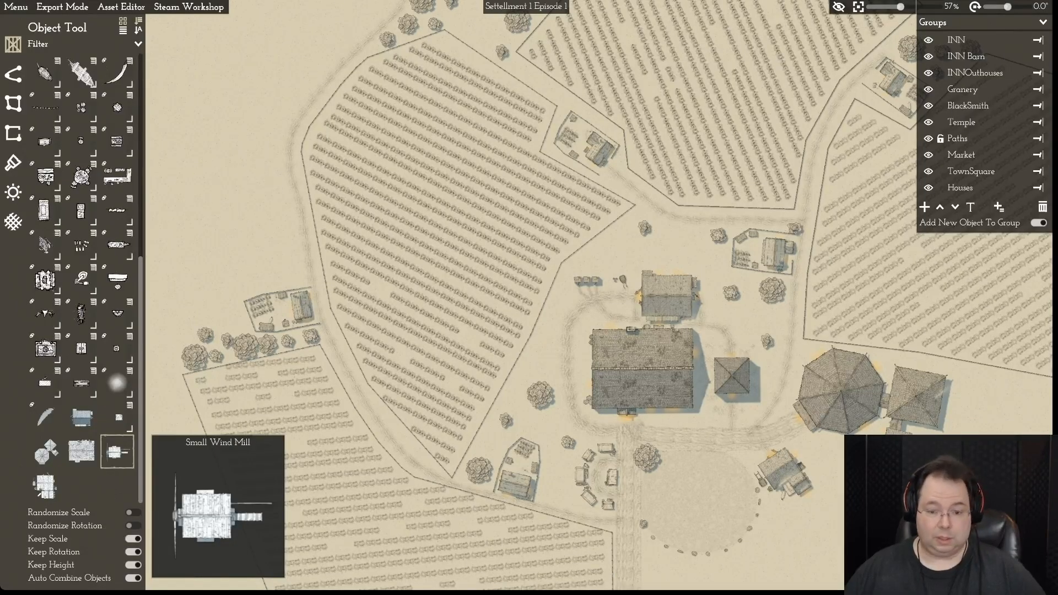
key(d)
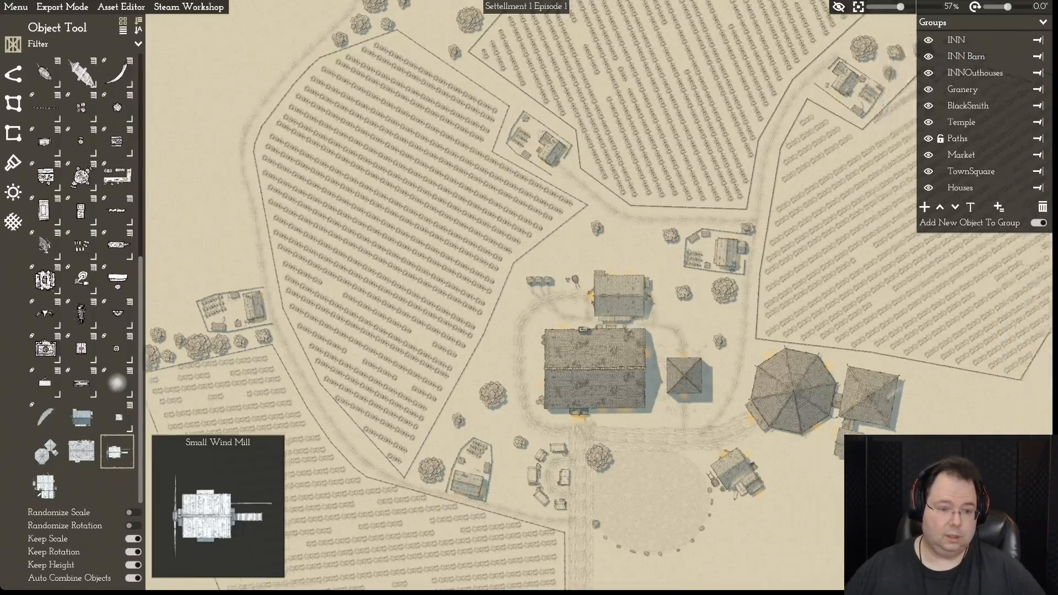
key(w)
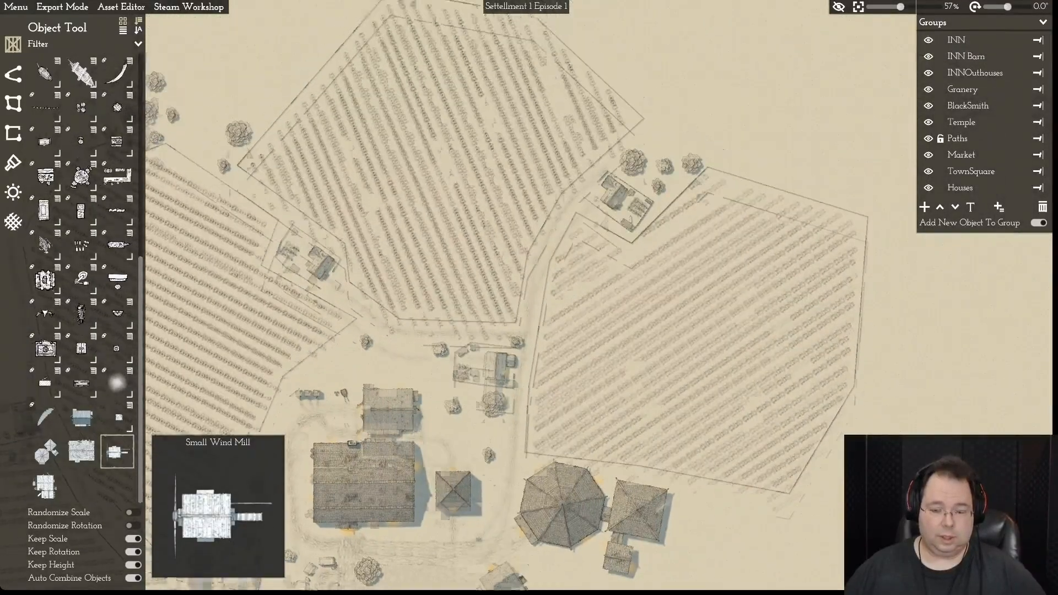
key(s)
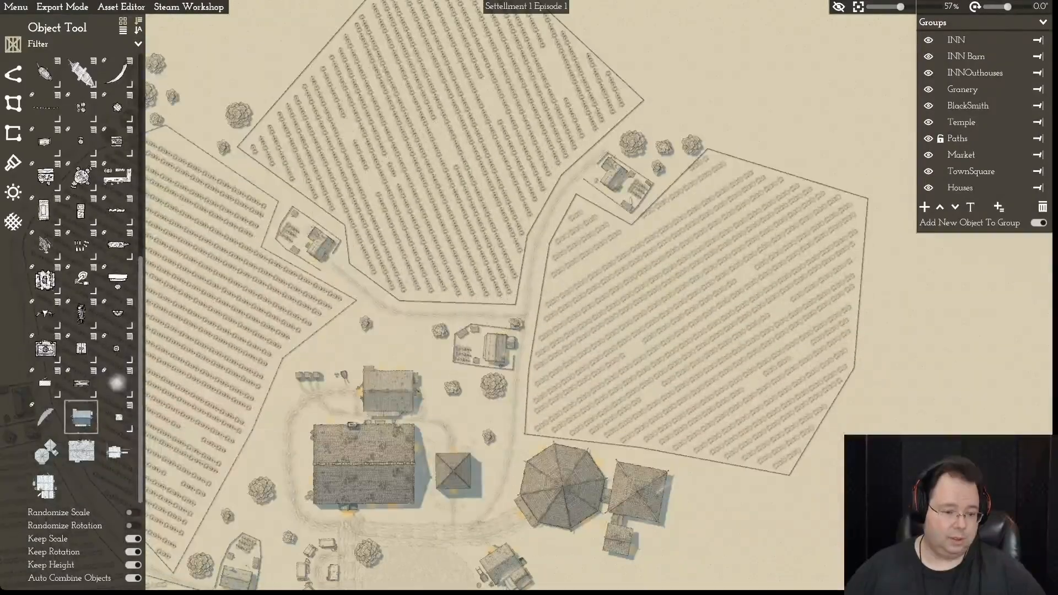
mouse_move(81, 417)
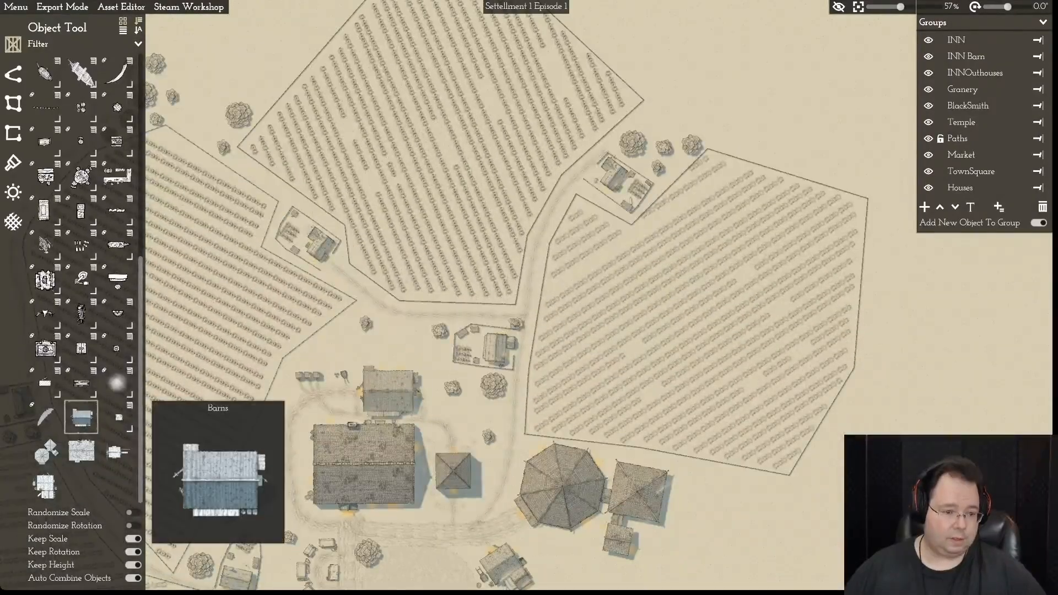
mouse_move(117, 417)
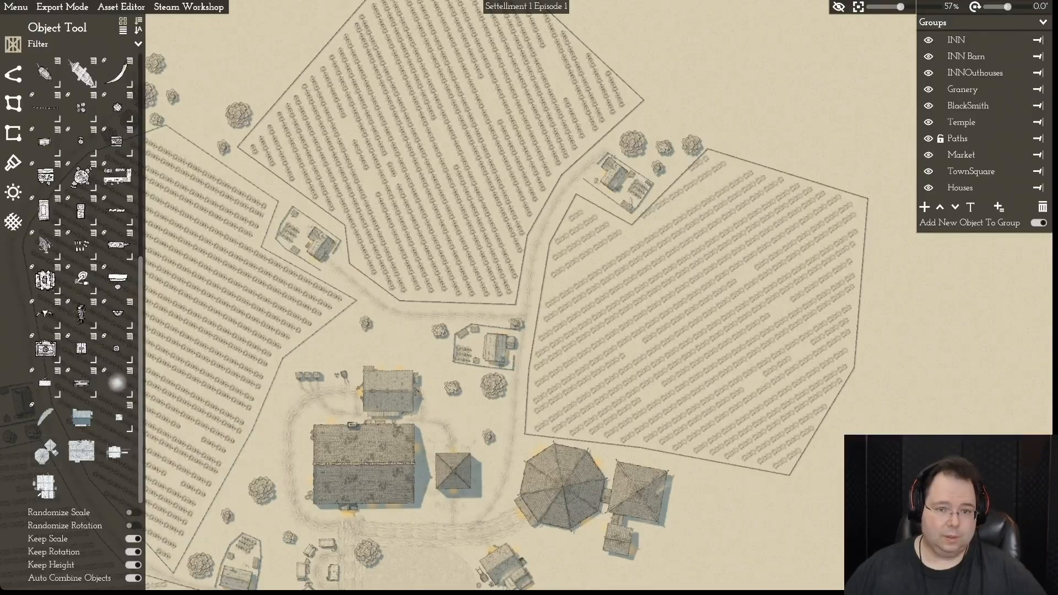
- Examine the northeastern farmstead with its trees and garden, and the road from it back to the inn barn
key(w)
scroll(539, 166, up, 5)
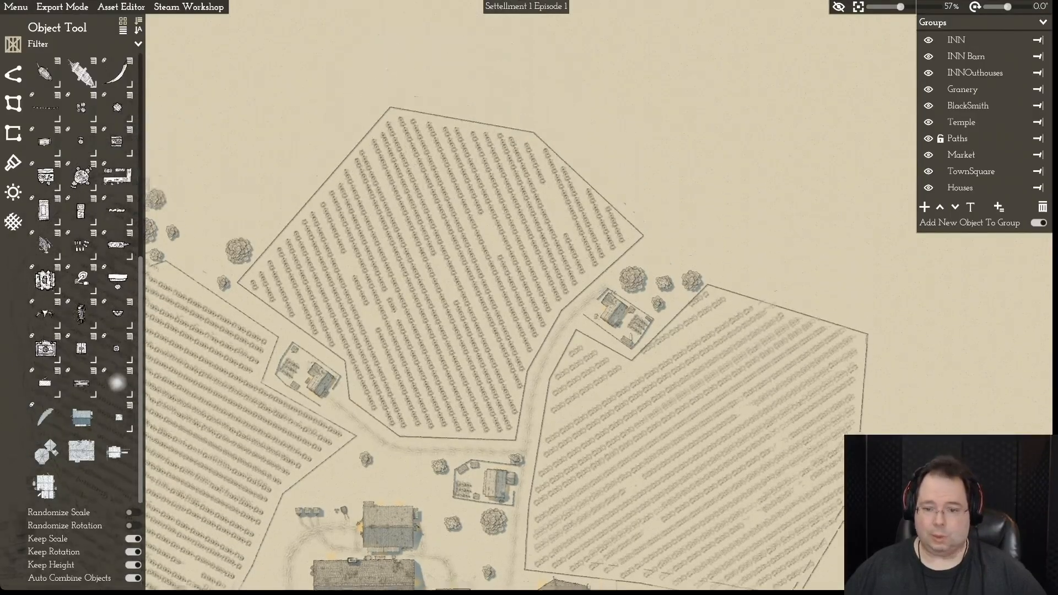
key(d)
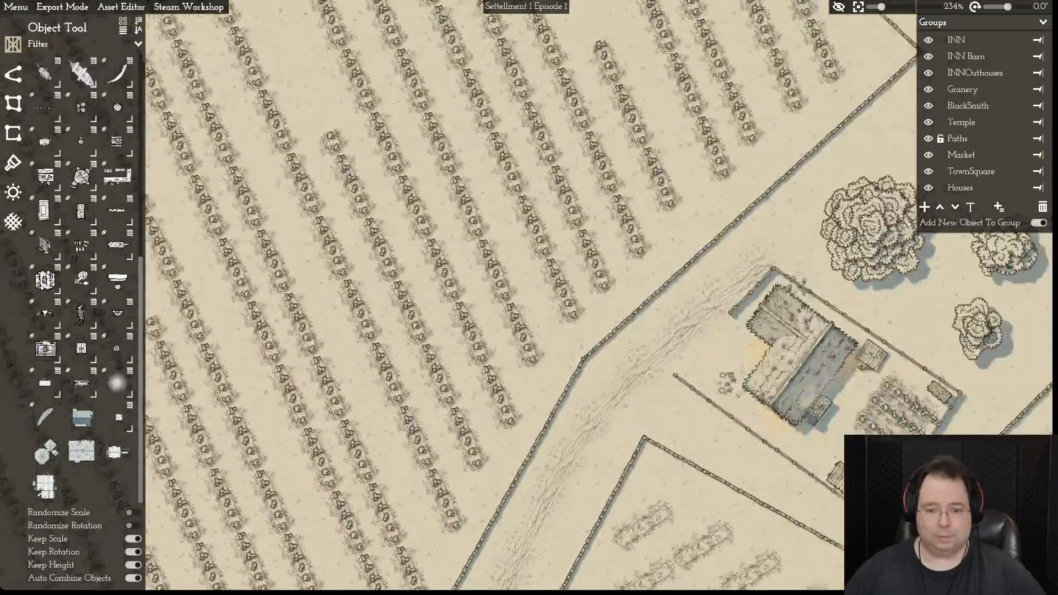
key(s)
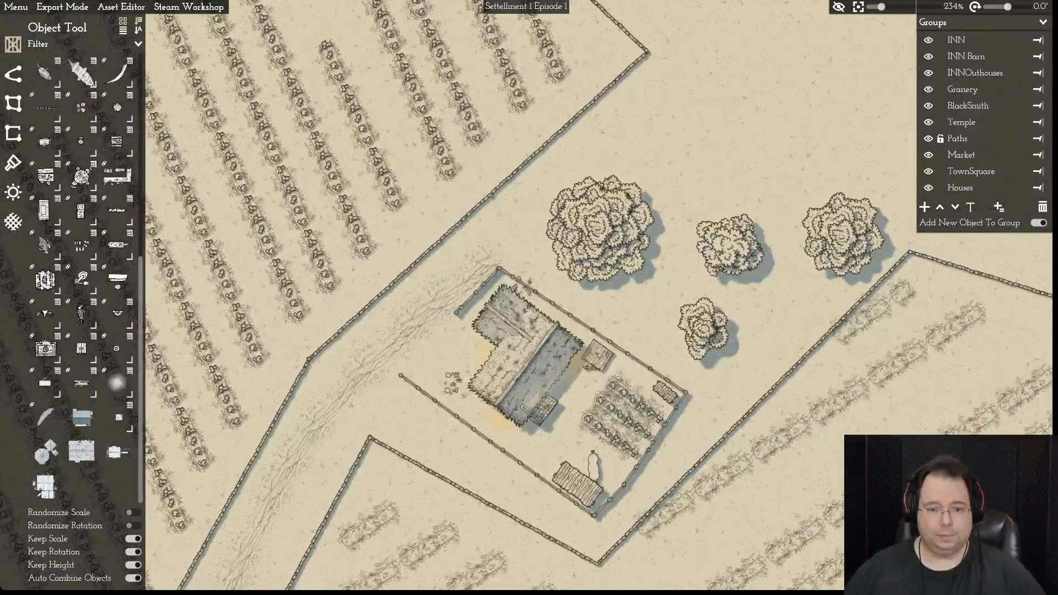
key(w)
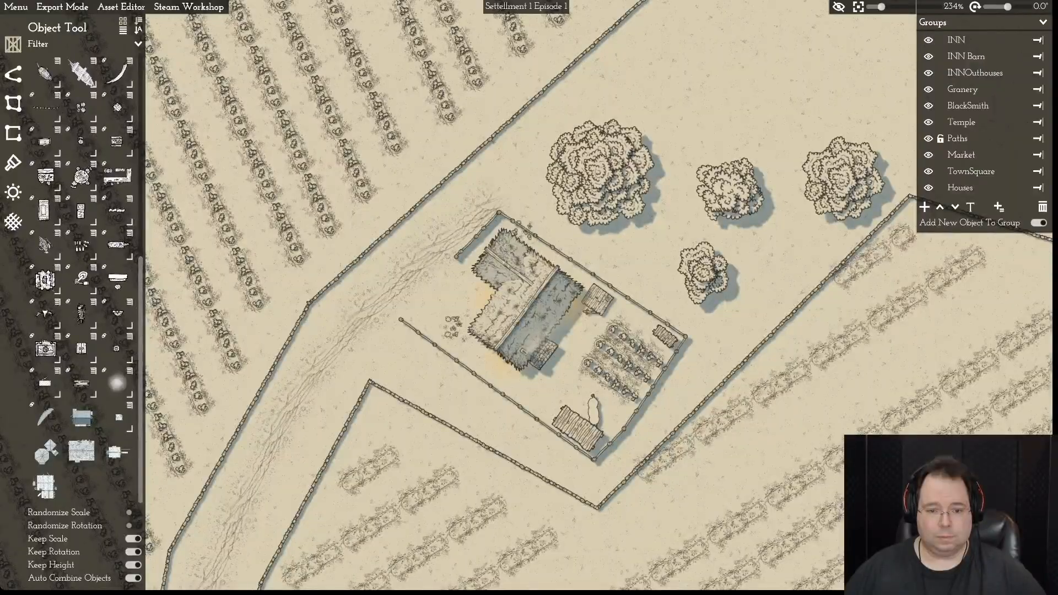
key(a)
key(s)
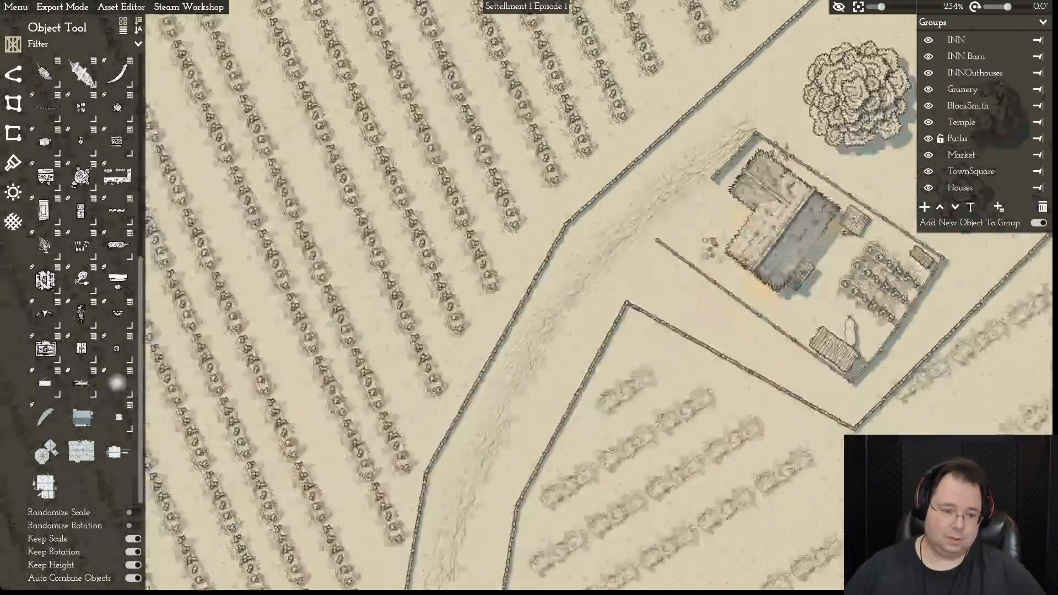
key(a)
key(s)
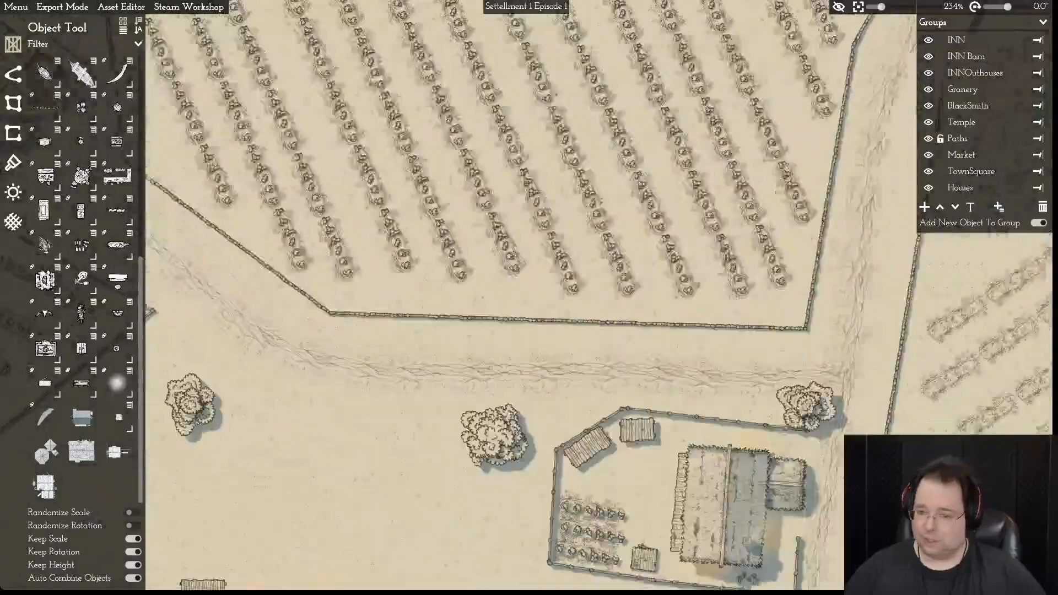
key(a)
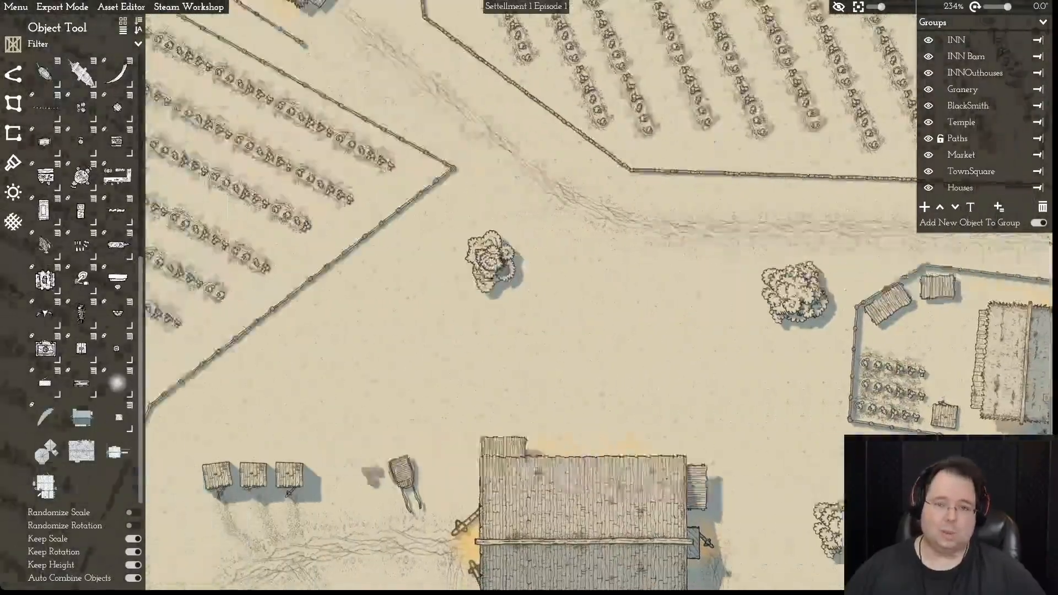
- Examine the fenced farmstead between the two northern fields up close, including its thatched house, sheds and garden rows
key(w)
key(w)
key(a)
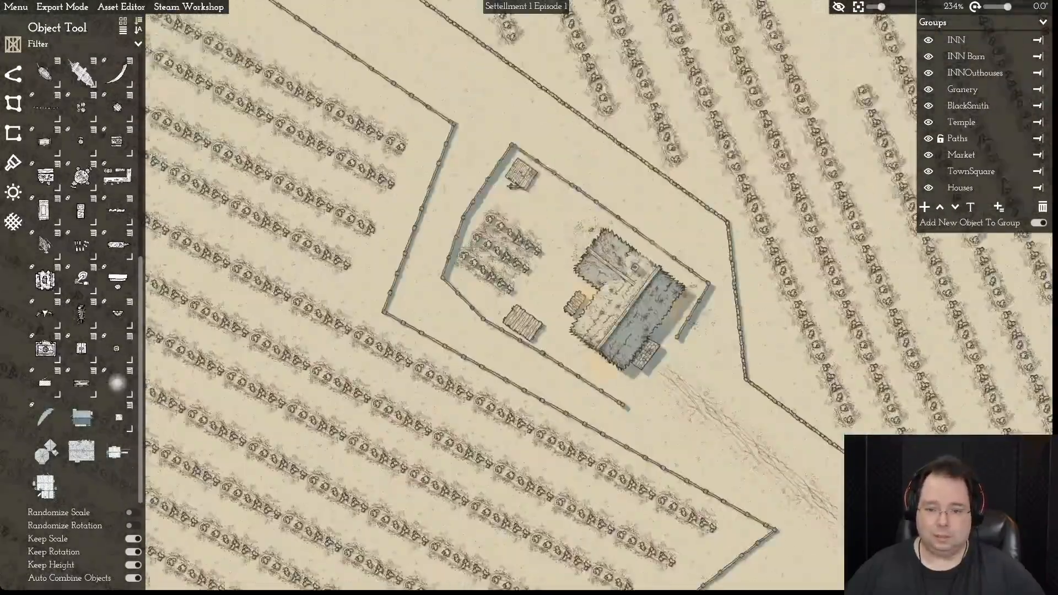
key(d)
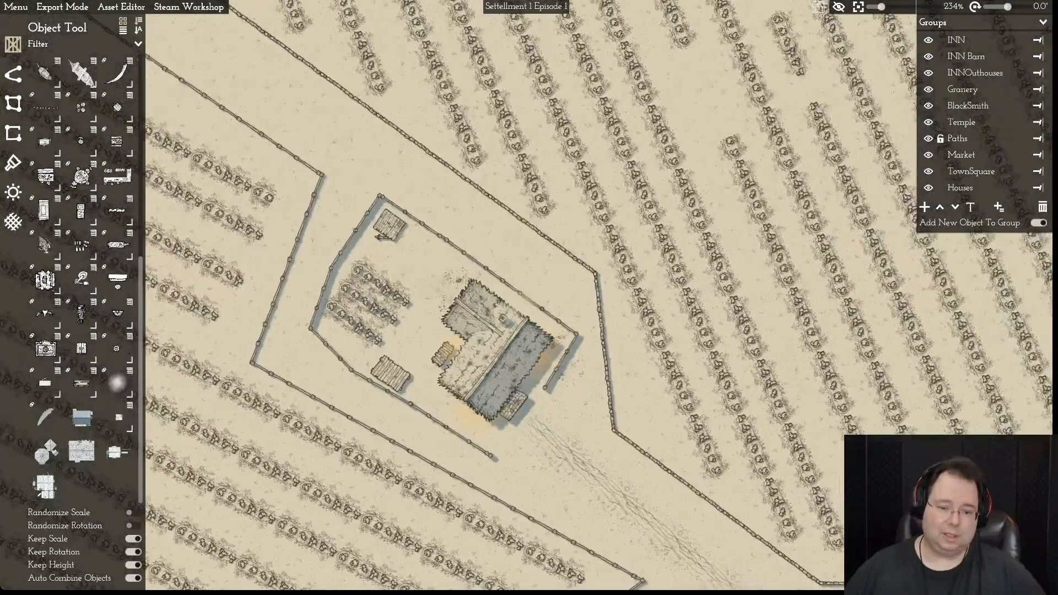
scroll(528, 297, up, 5)
key(s)
key(s)
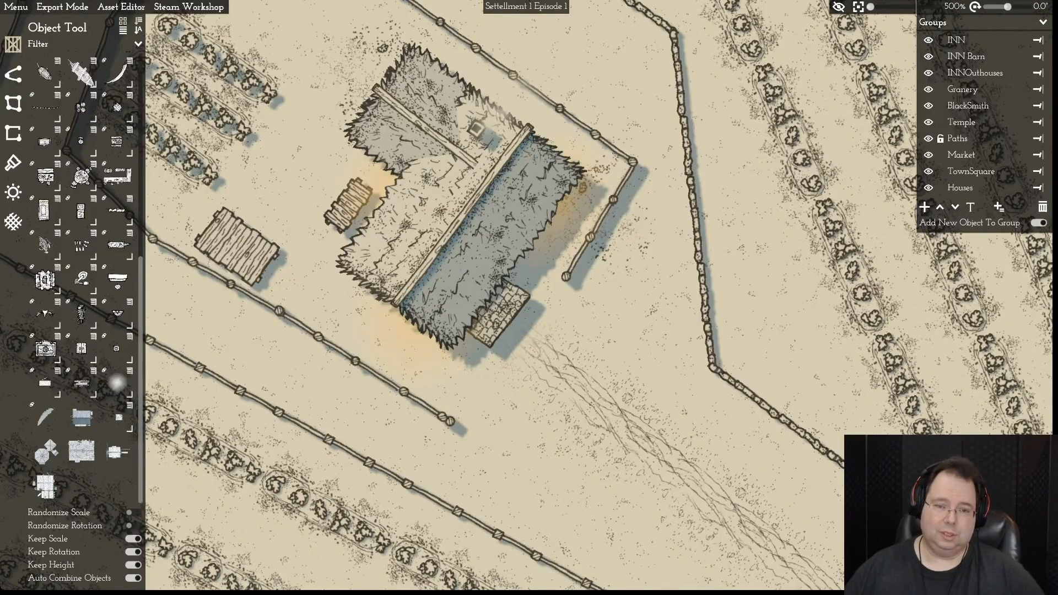
key(a)
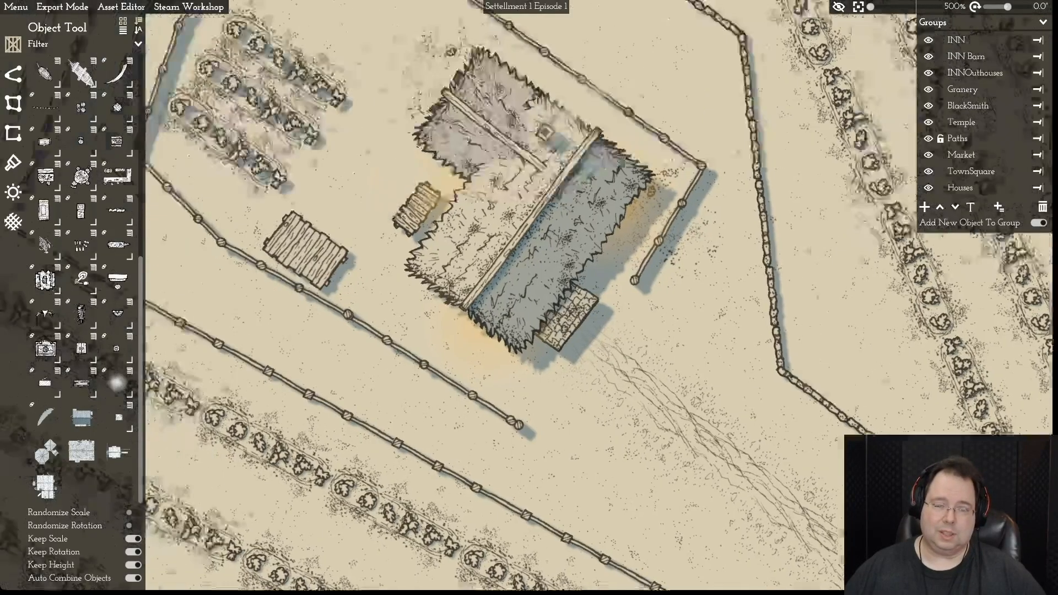
key(w)
key(a)
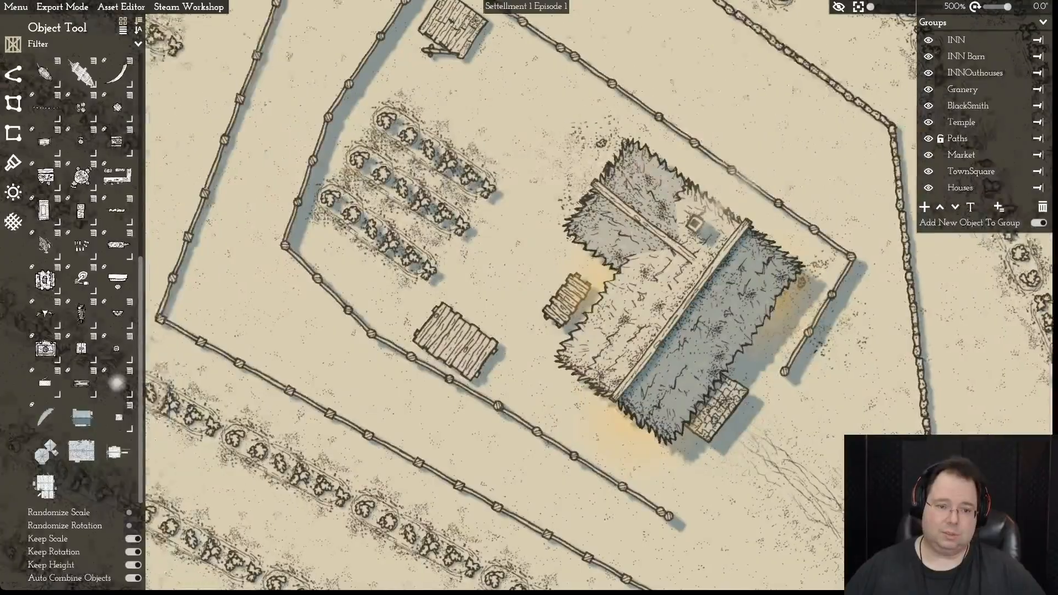
key(s)
- Examine the western roadside farmstead up close, including its thatched house, outbuildings and the row of trees beside it
scroll(528, 298, down, 10)
key(s)
key(a)
key(a)
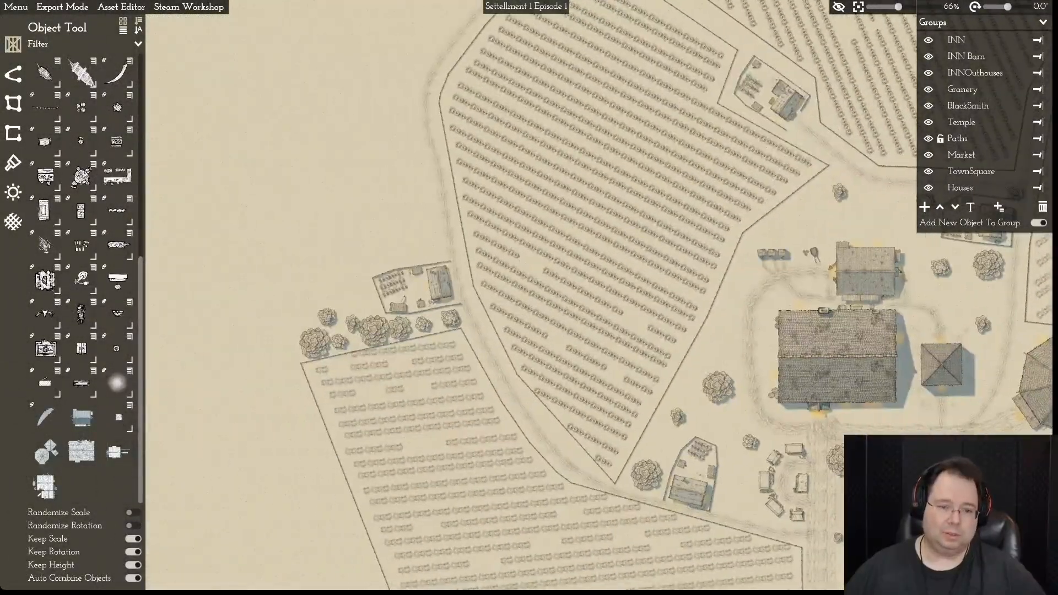
scroll(421, 292, up, 5)
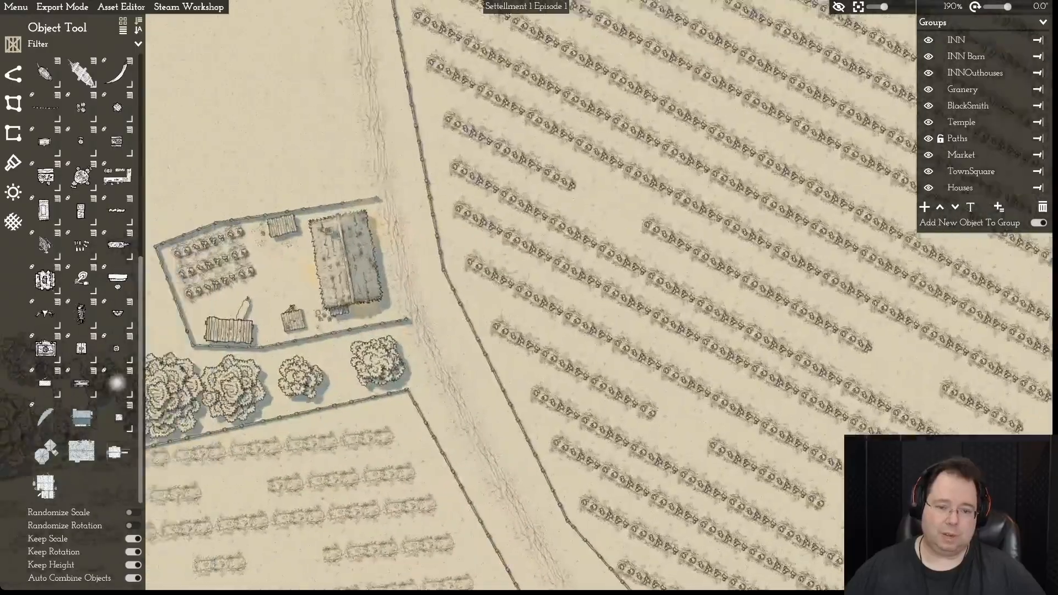
scroll(450, 221, up, 5)
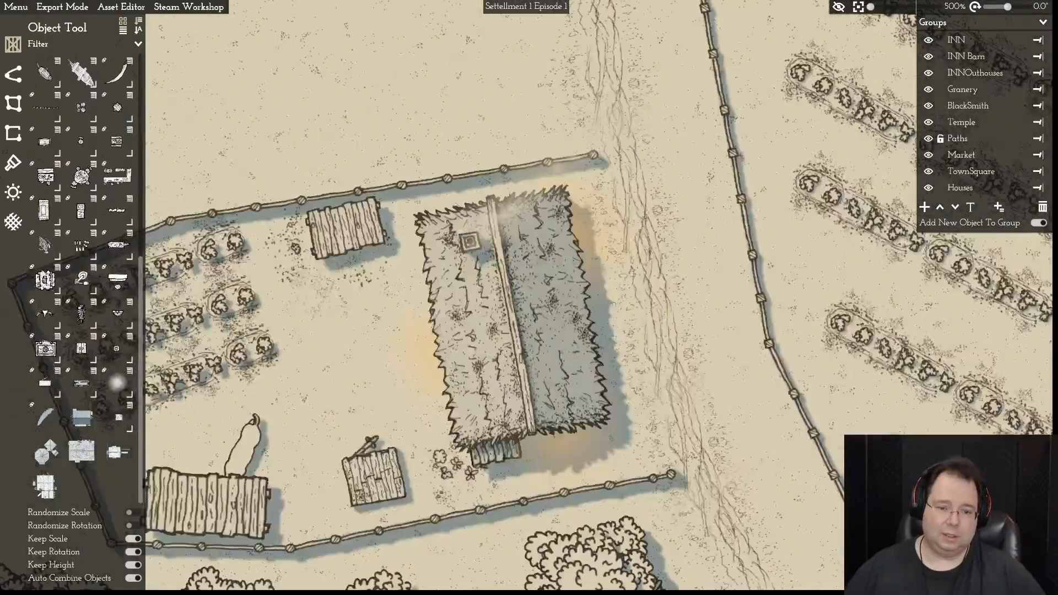
scroll(513, 314, down, 5)
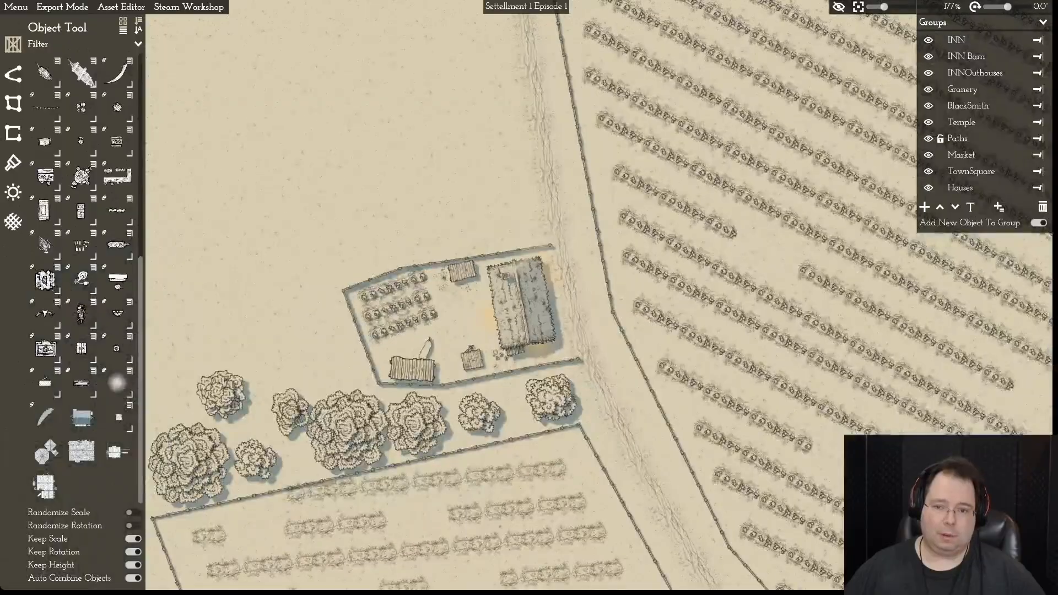
- Examine the northern crop fields, their fence lines and the open ground and road around the northeastern farmstead
key(d)
key(w)
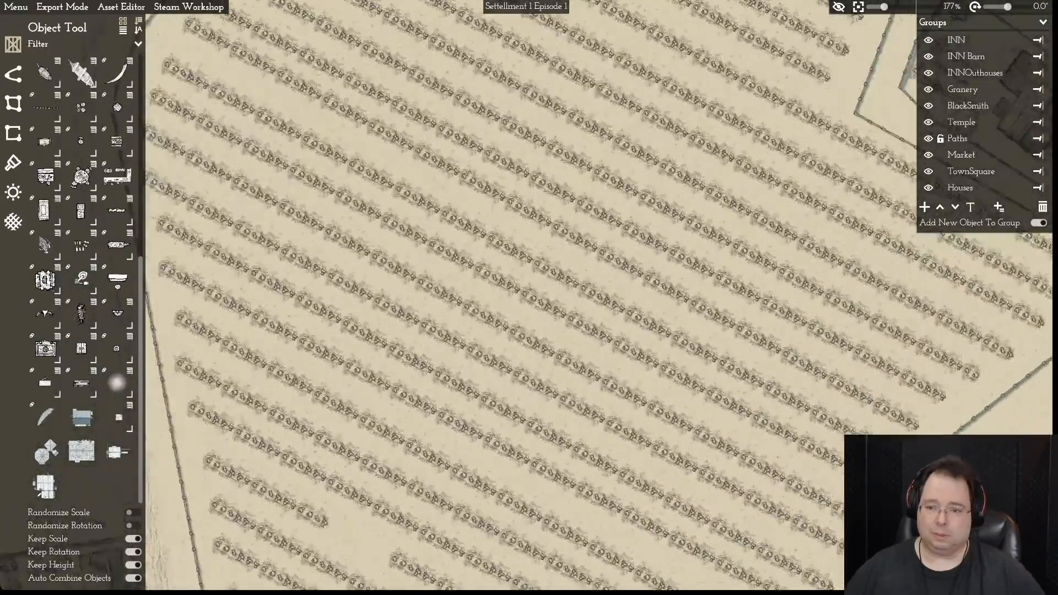
key(d)
key(w)
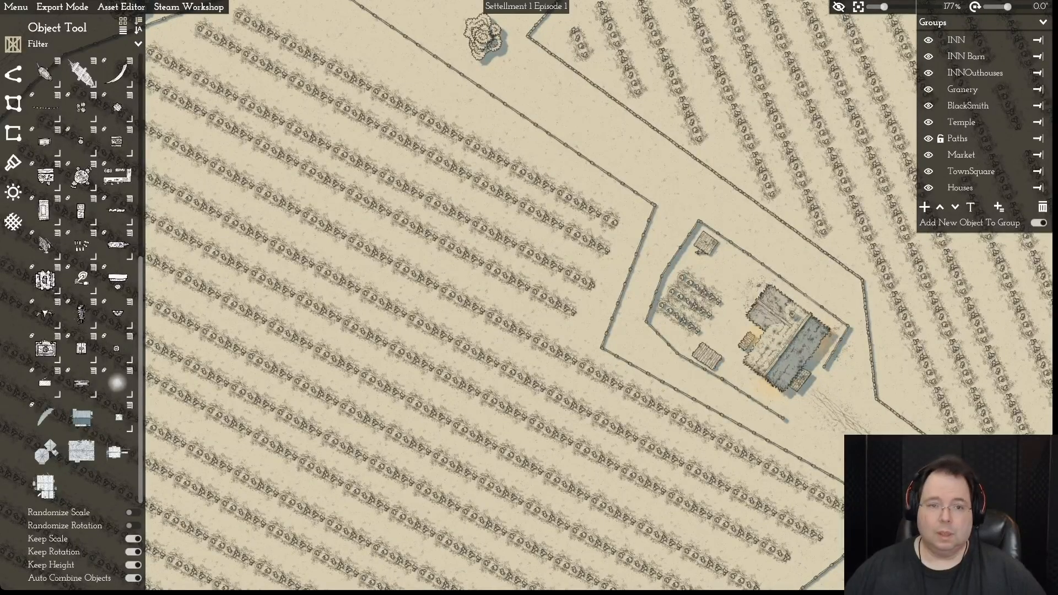
key(d)
key(d)
key(w)
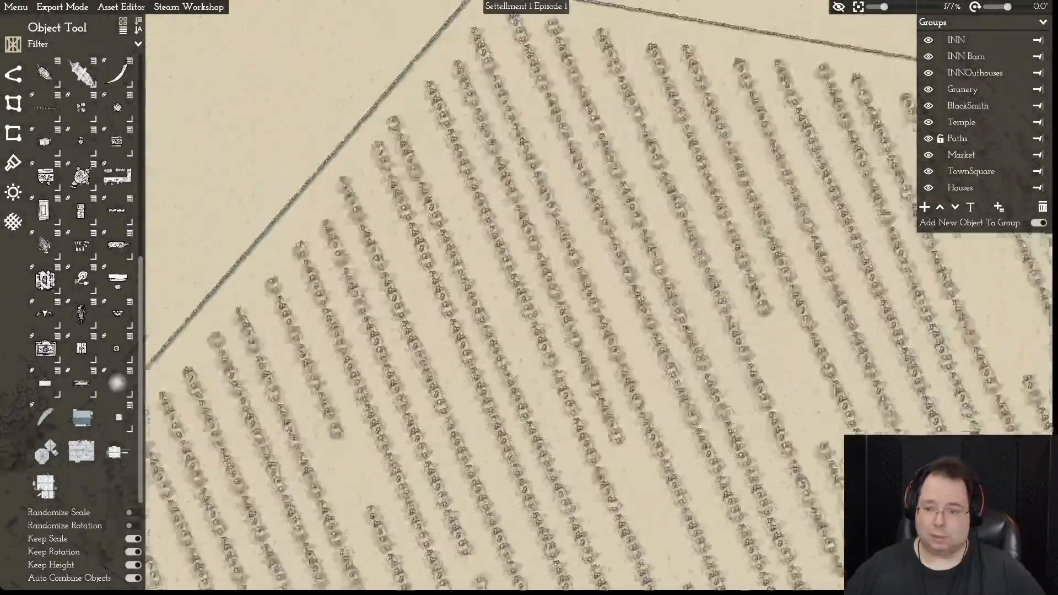
key(w)
key(d)
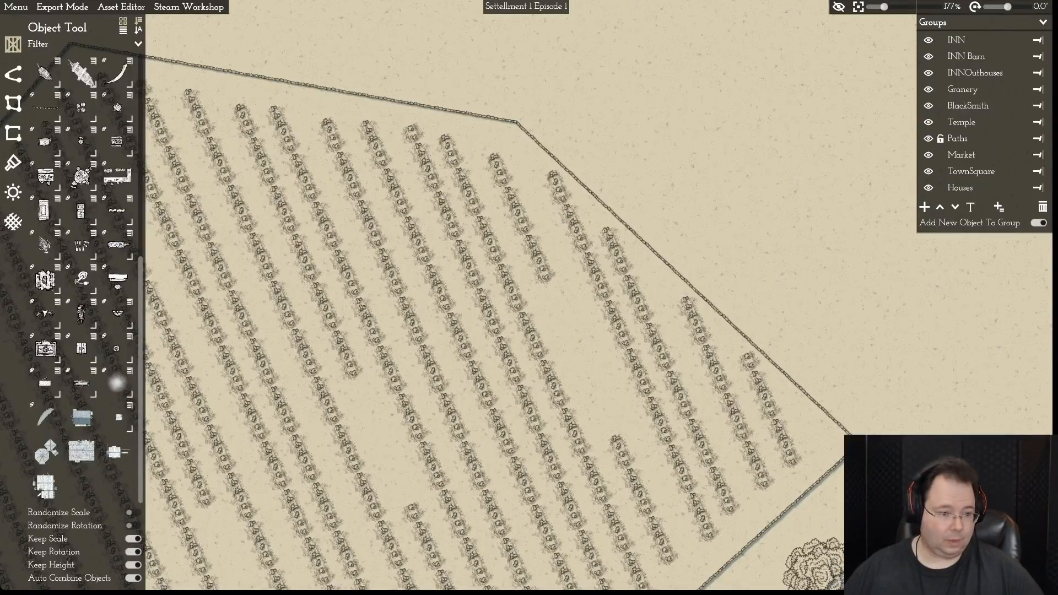
key(s)
key(d)
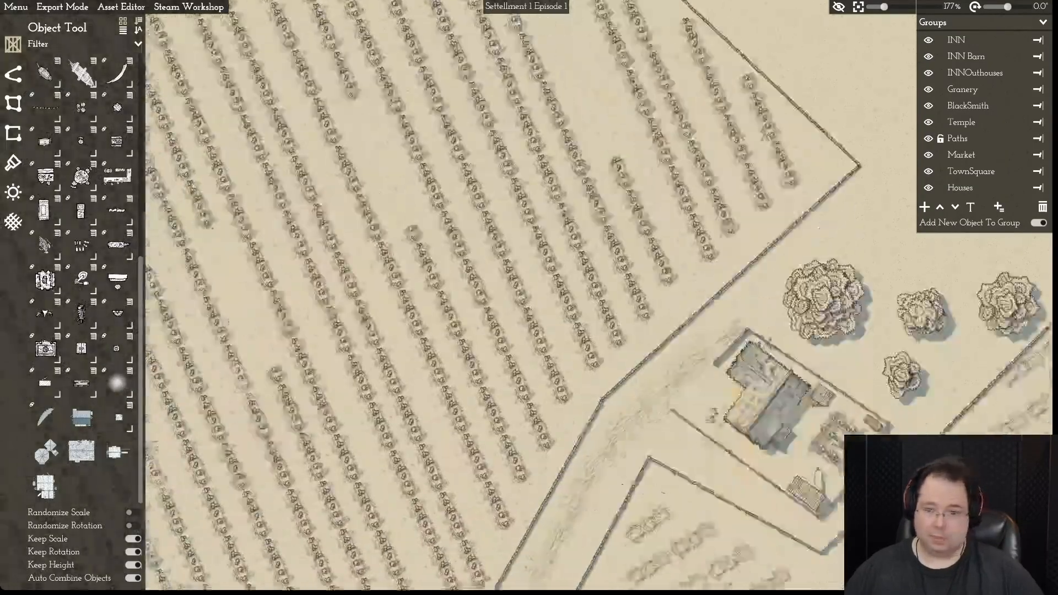
key(d)
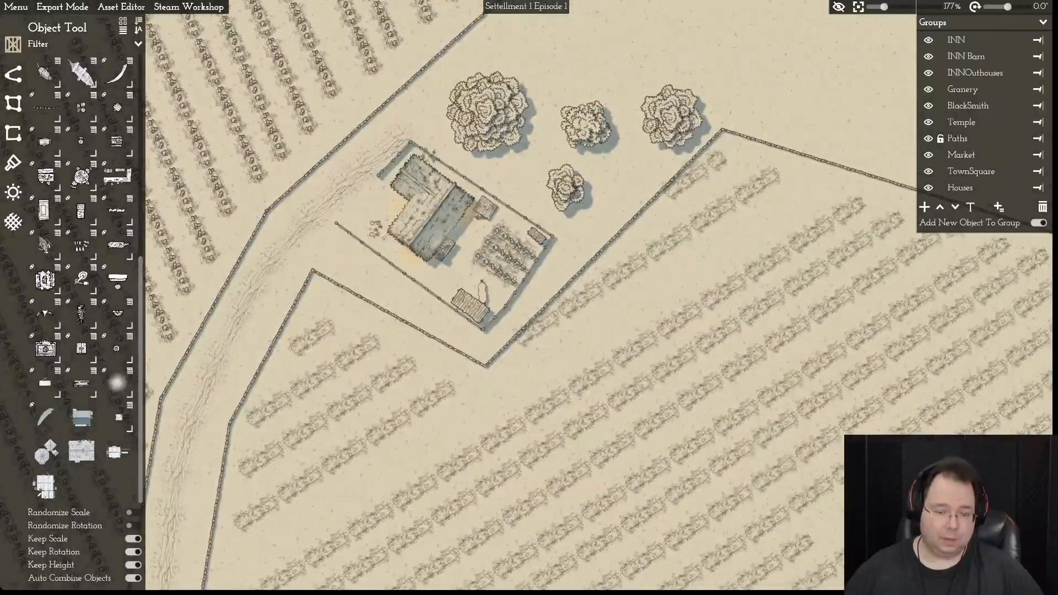
key(w)
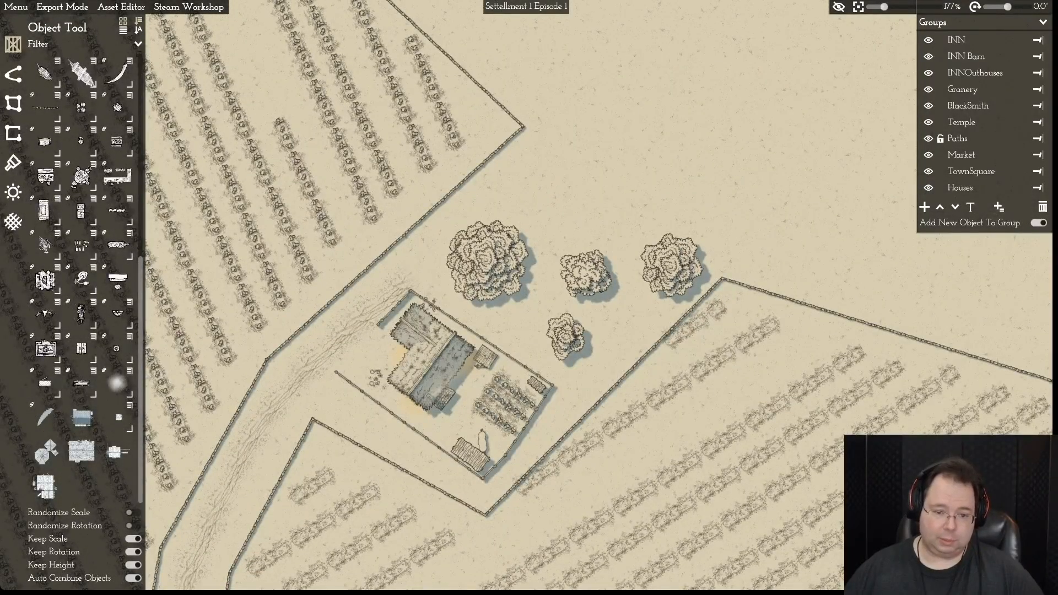
key(a)
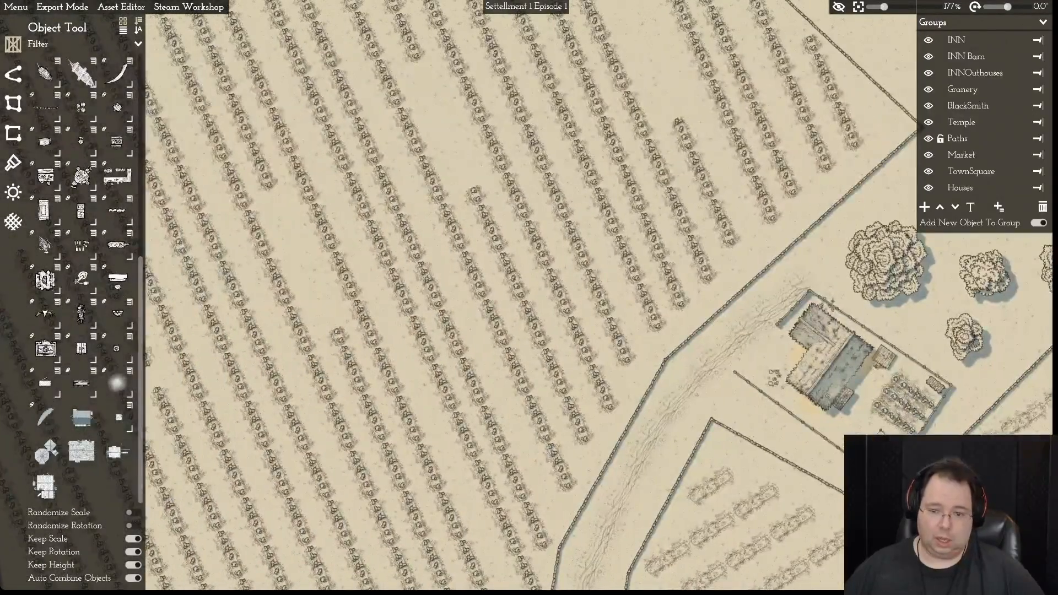
key(s)
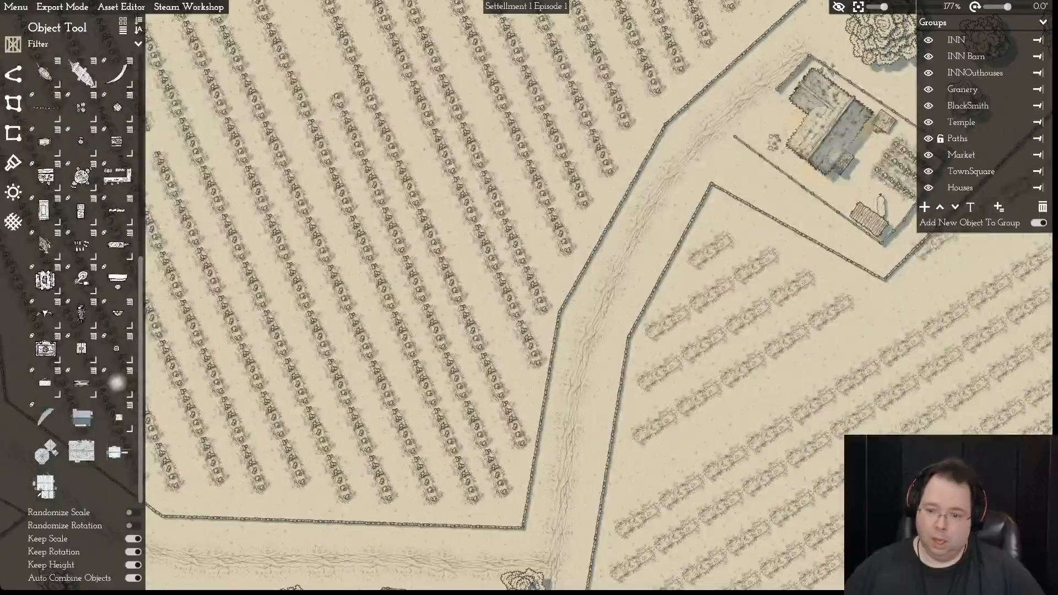
- Examine the eastern crop field, the inn and temple surroundings, the town square and the southwestern field with its fence
key(d)
key(s)
key(d)
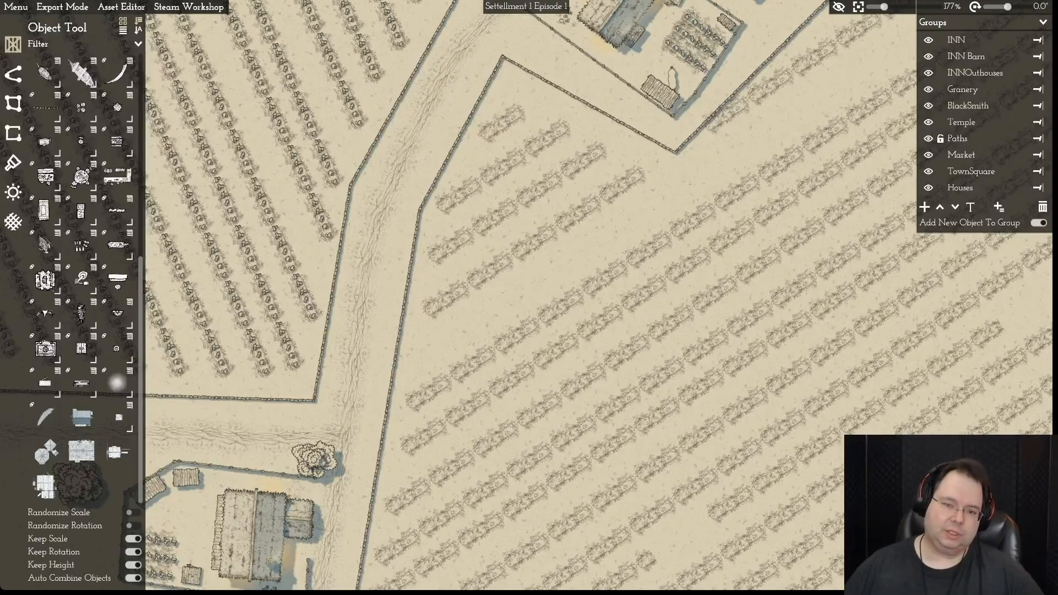
scroll(529, 297, down, 8)
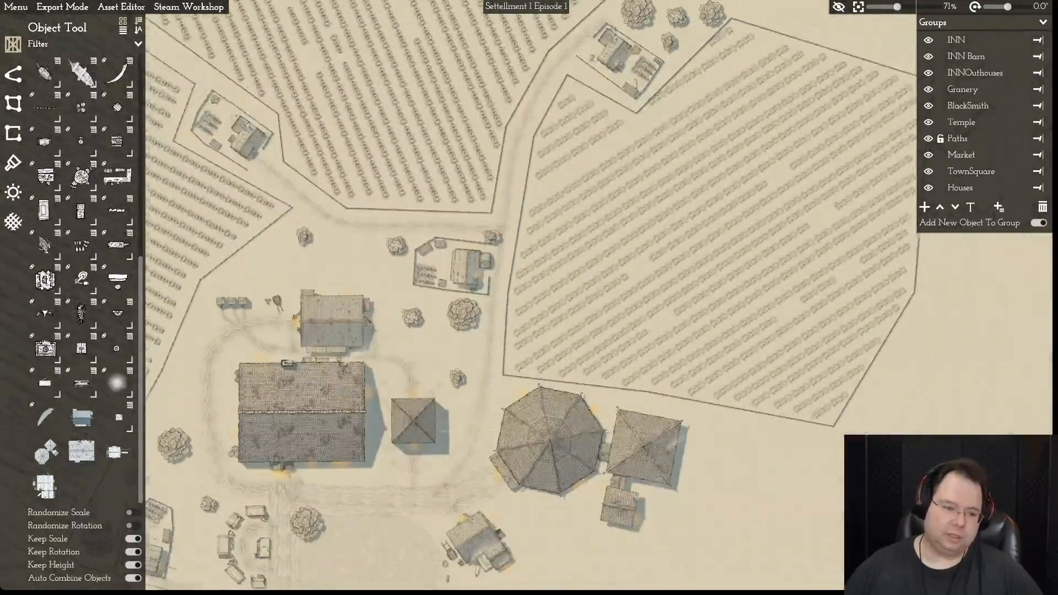
key(s)
key(a)
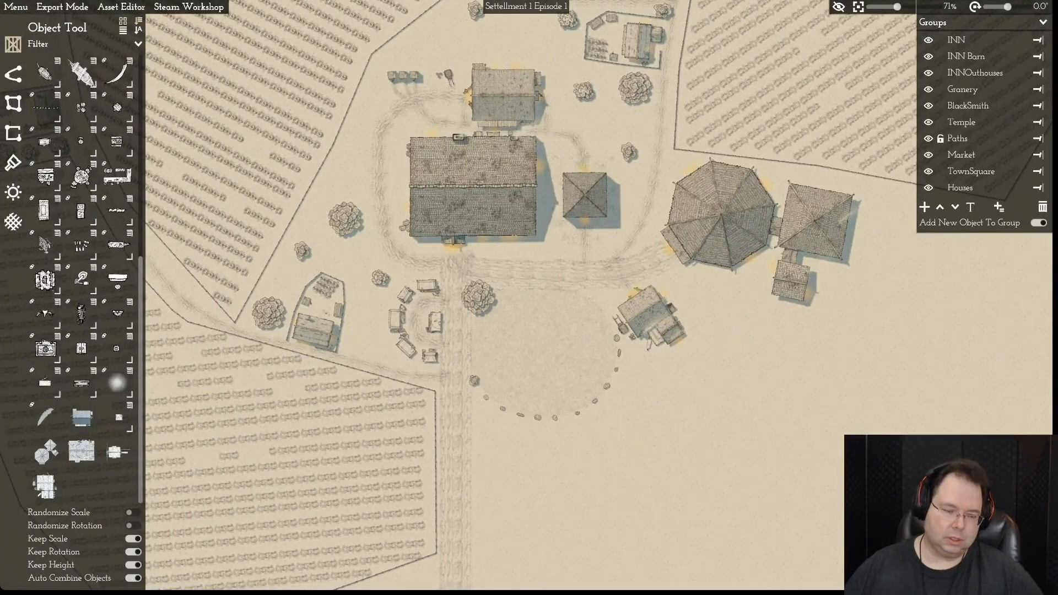
key(w)
key(a)
key(d)
key(s)
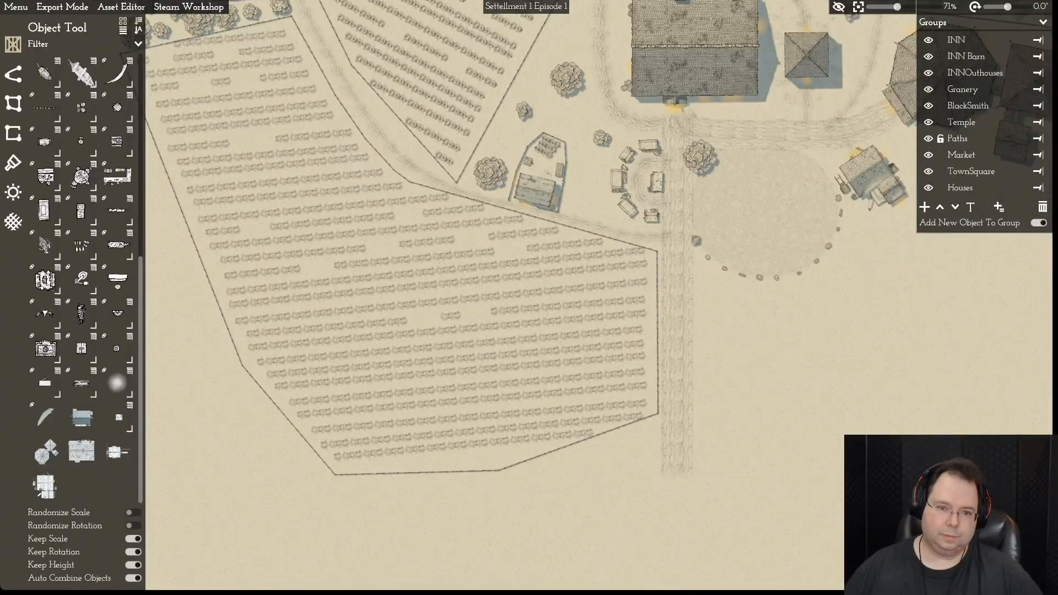
- Examine the western and northern fields, the farmsteads along their roads and the open ground around the inn
key(w)
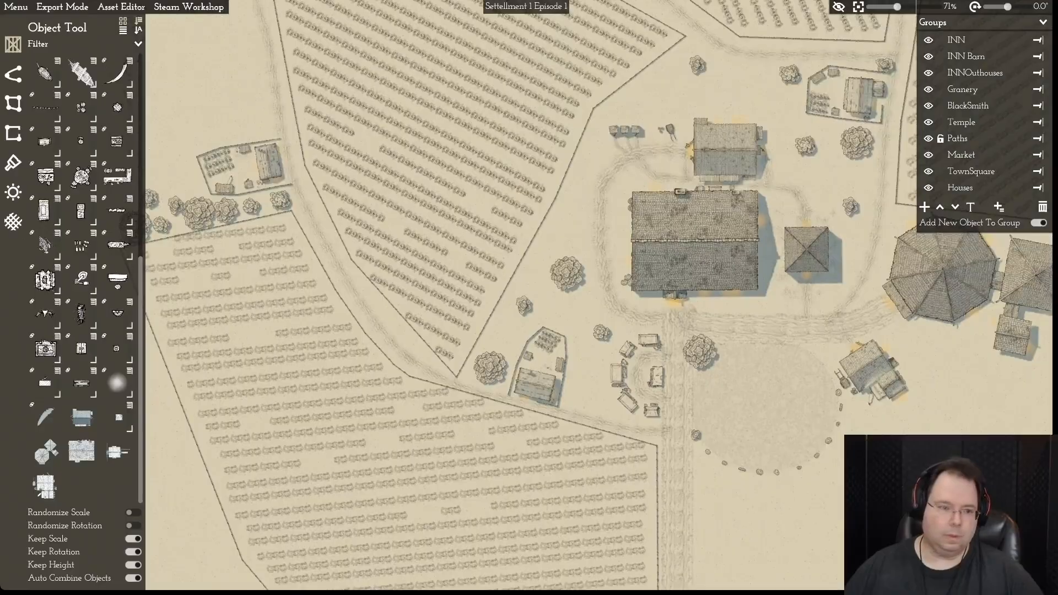
key(a)
key(w)
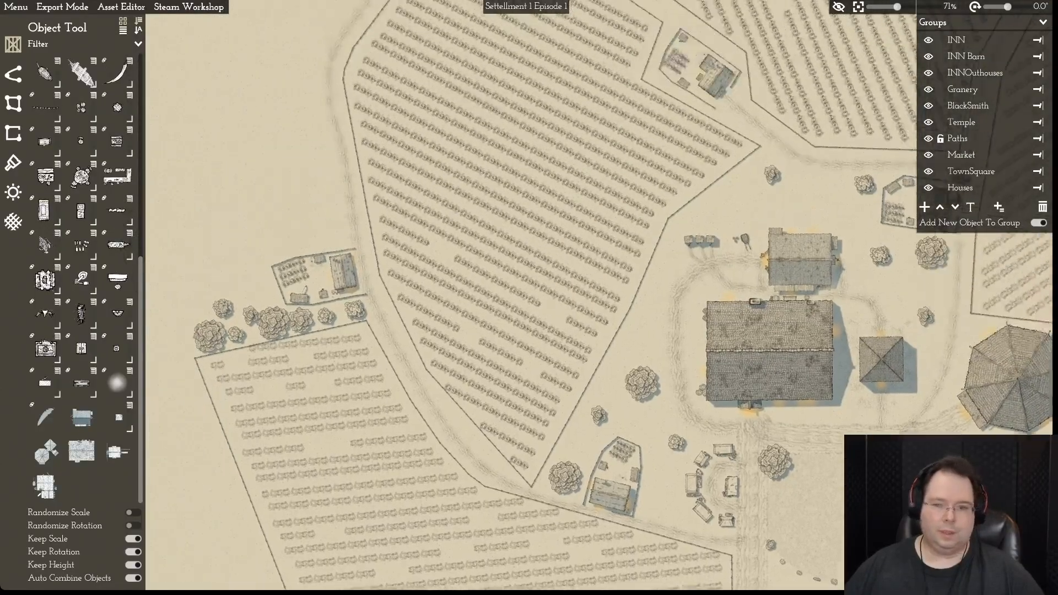
scroll(529, 298, up, 5)
scroll(529, 297, down, 5)
key(d)
key(w)
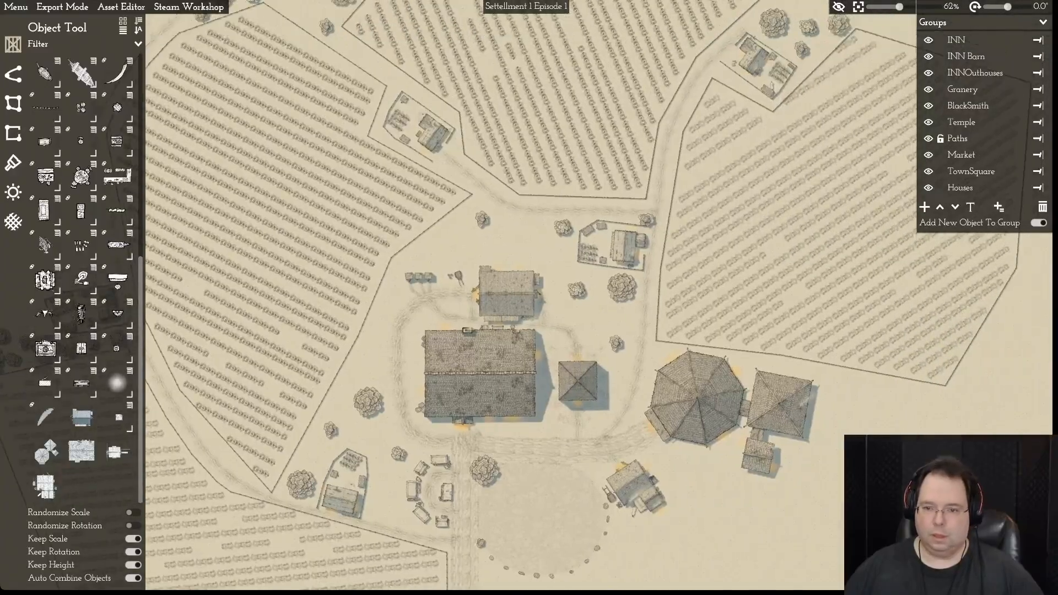
key(a)
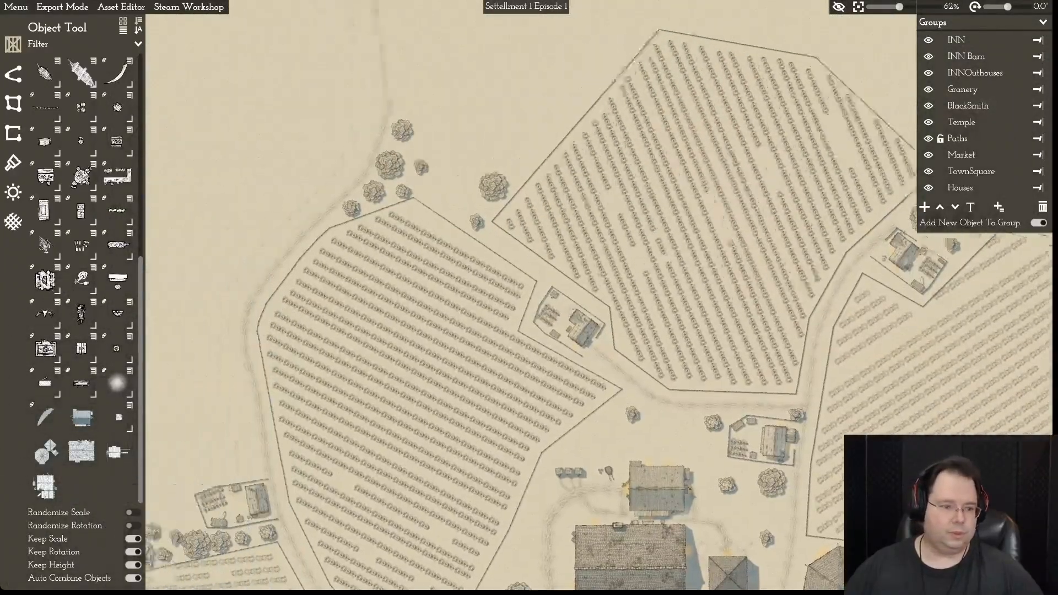
key(s)
key(s)
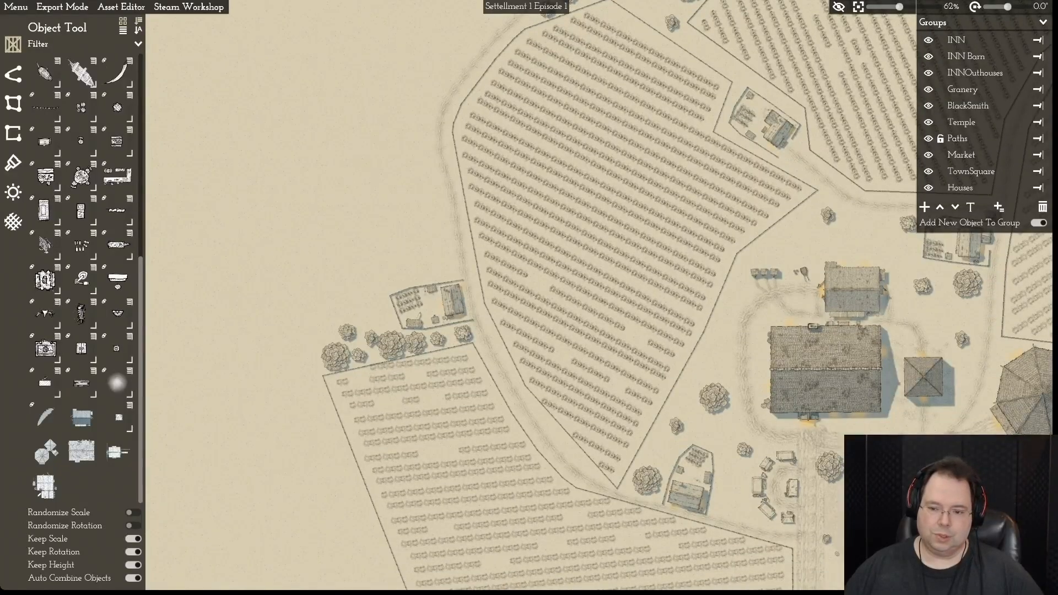
key(d)
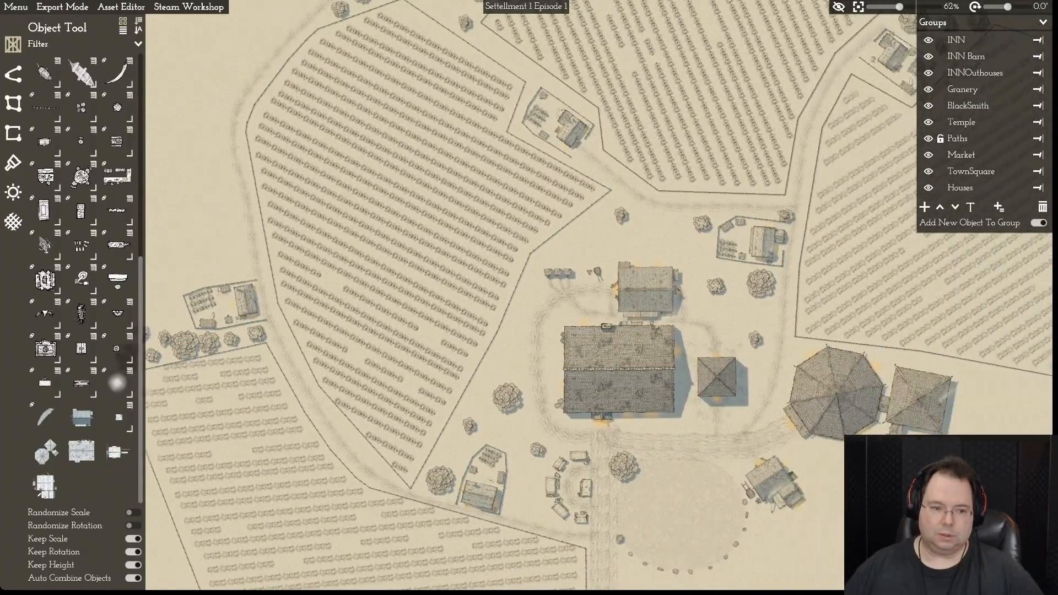
key(a)
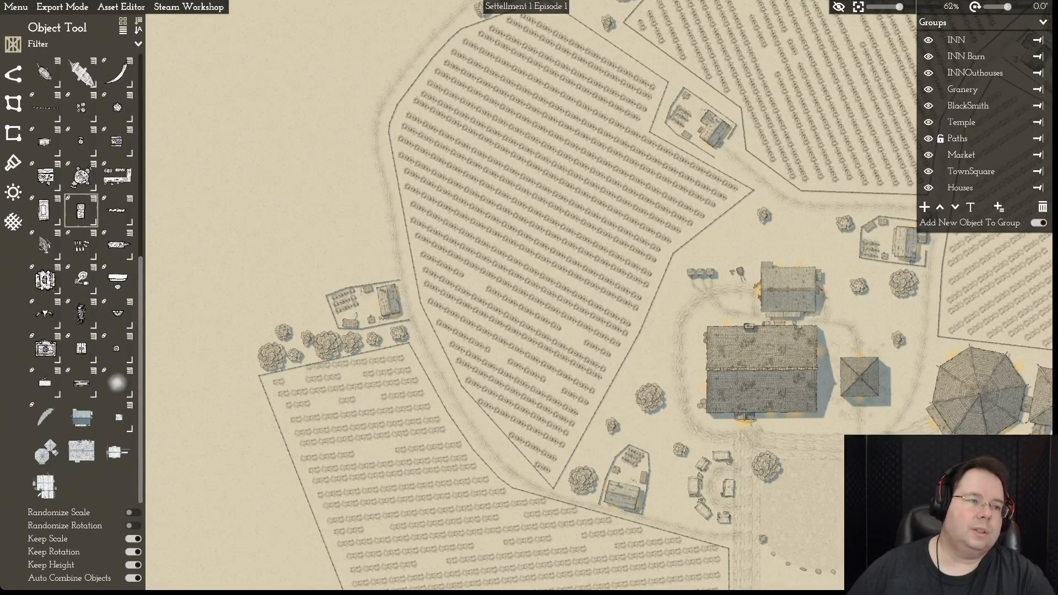
- Open the Asset Editor on a blank asset and check the option for importing a texture from a file
click(121, 7)
click(125, 23)
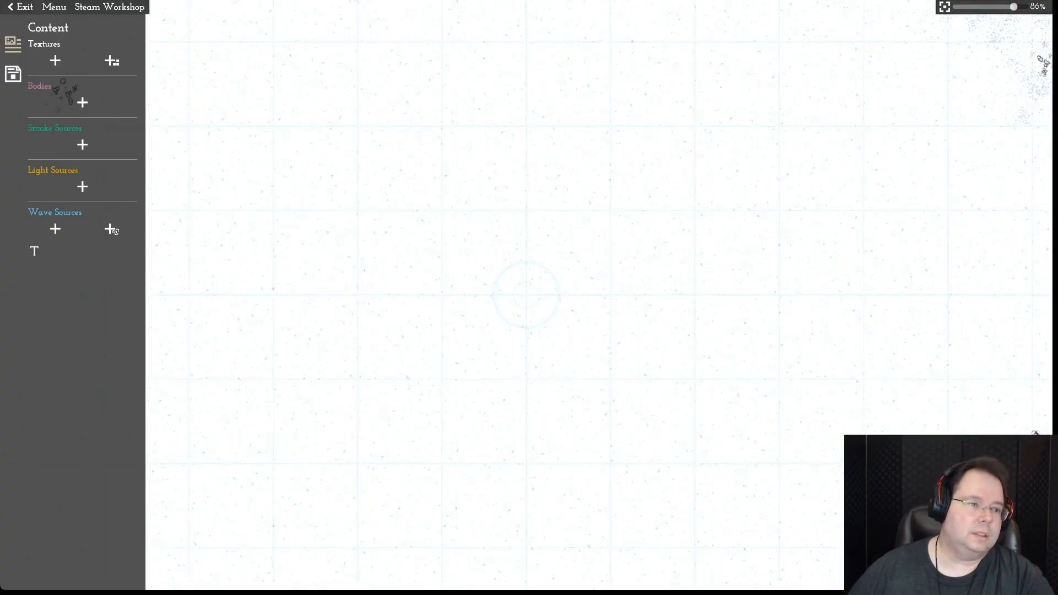
click(55, 61)
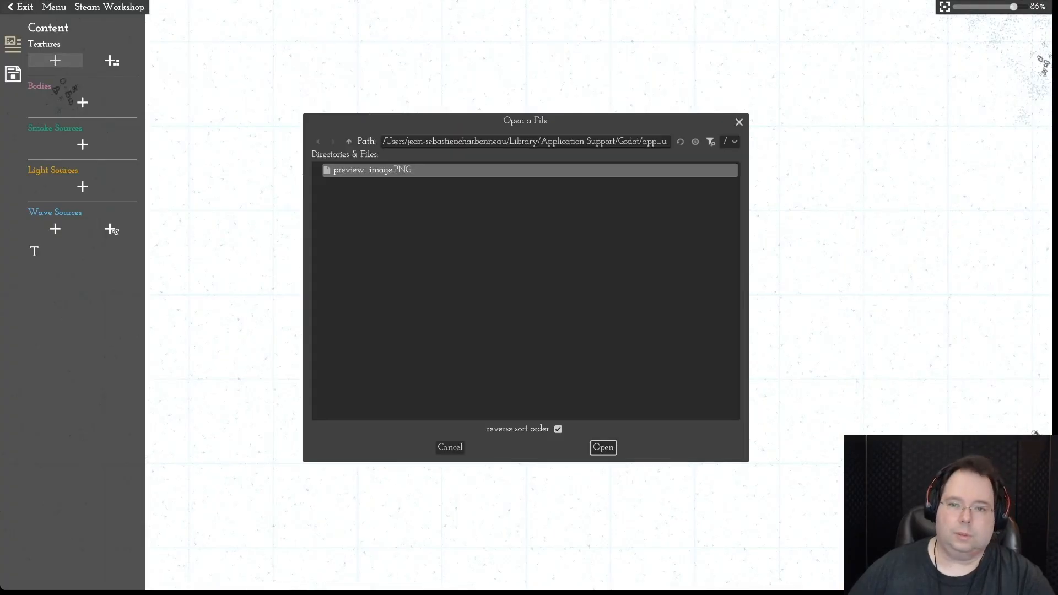
click(450, 447)
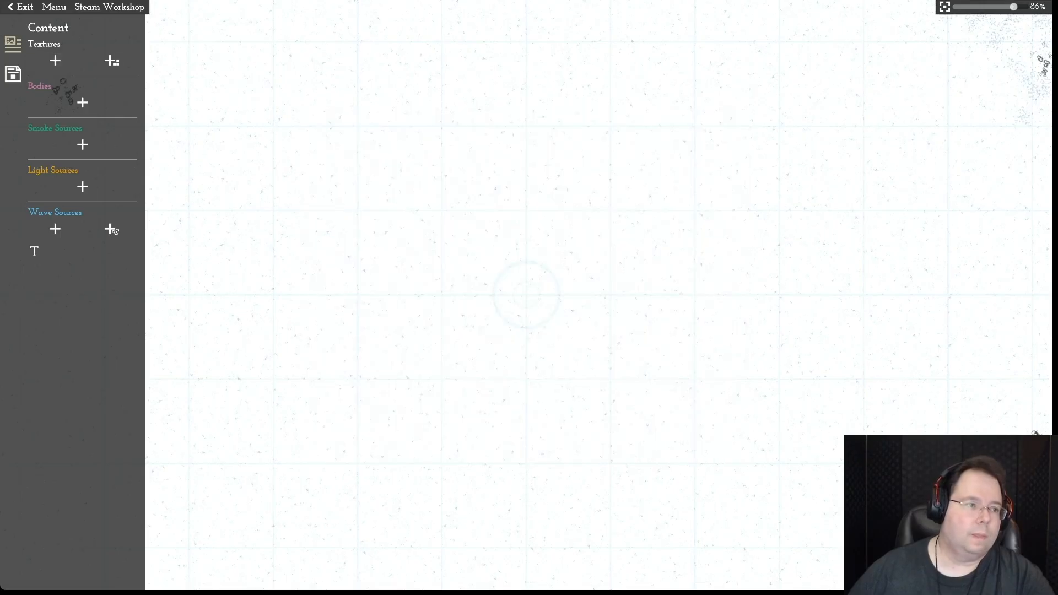
- Name the new asset Village Home 1 and assign it to the object group Village Home
click(13, 74)
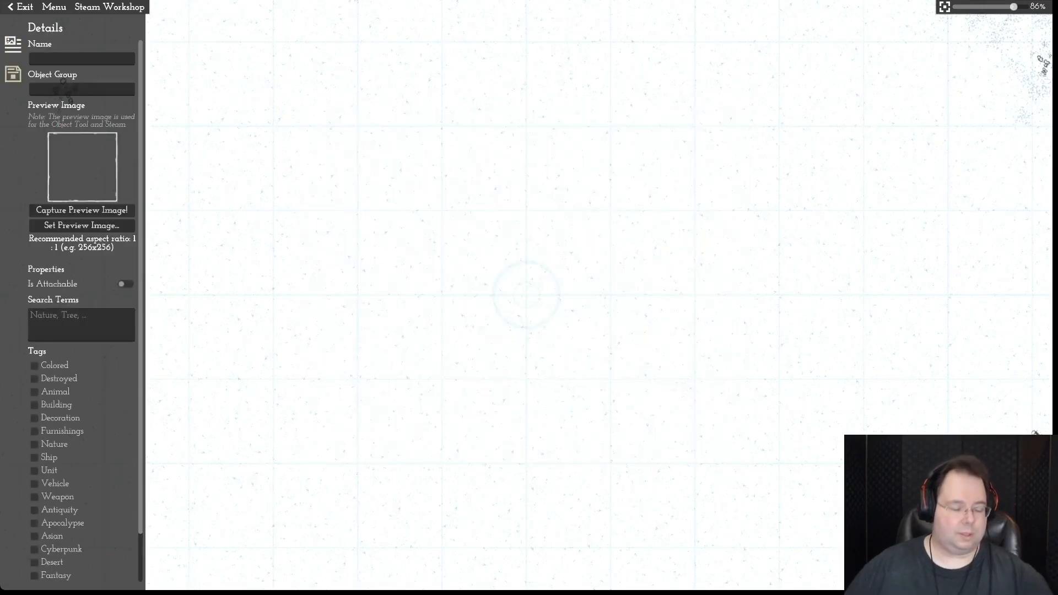
click(82, 59)
text(Village Home)
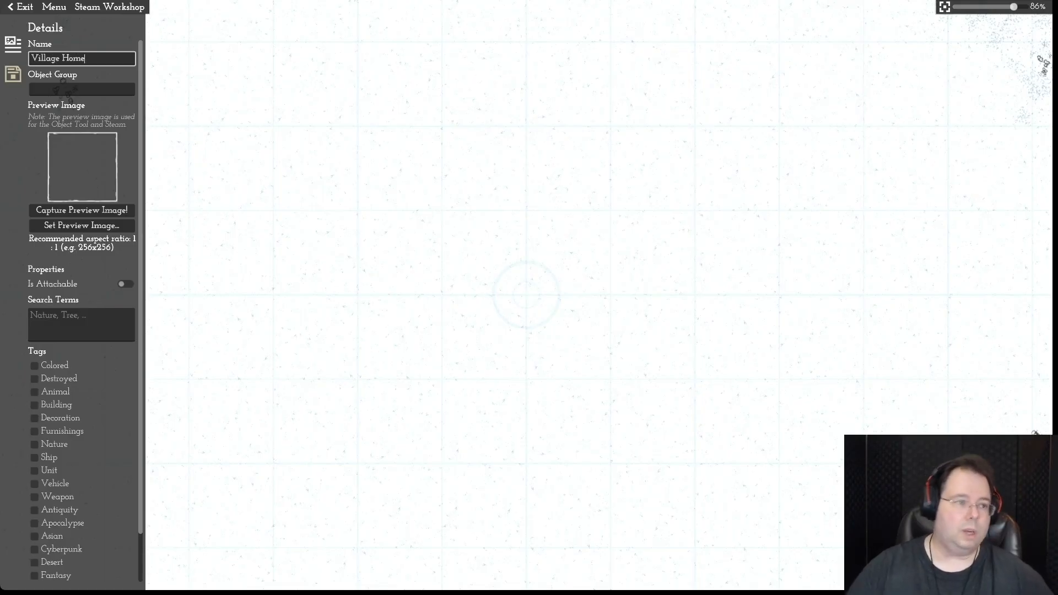
text( 1)
key(Tab)
text(Village )
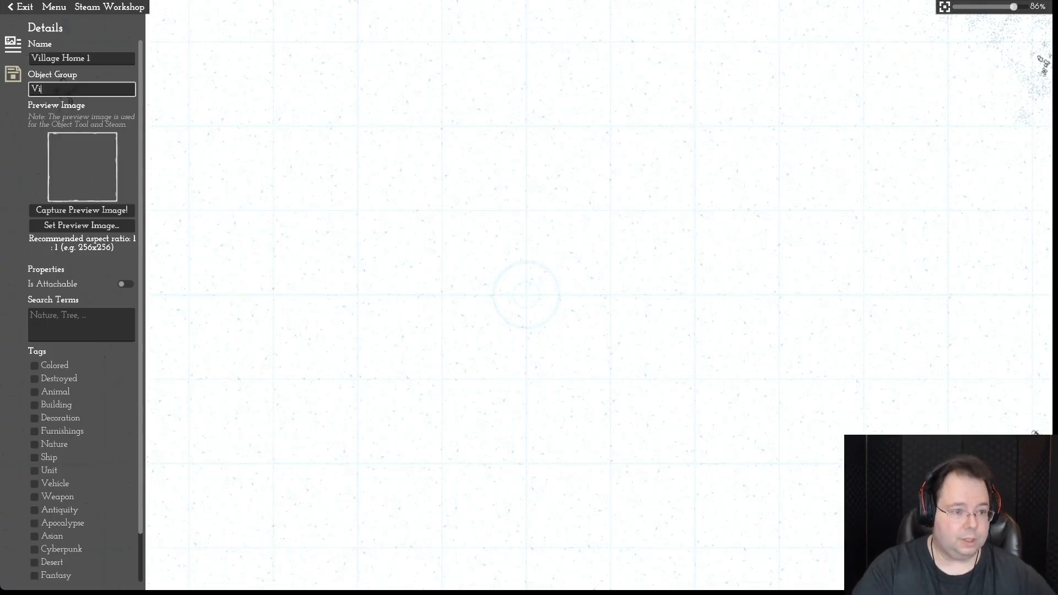
text(Home)
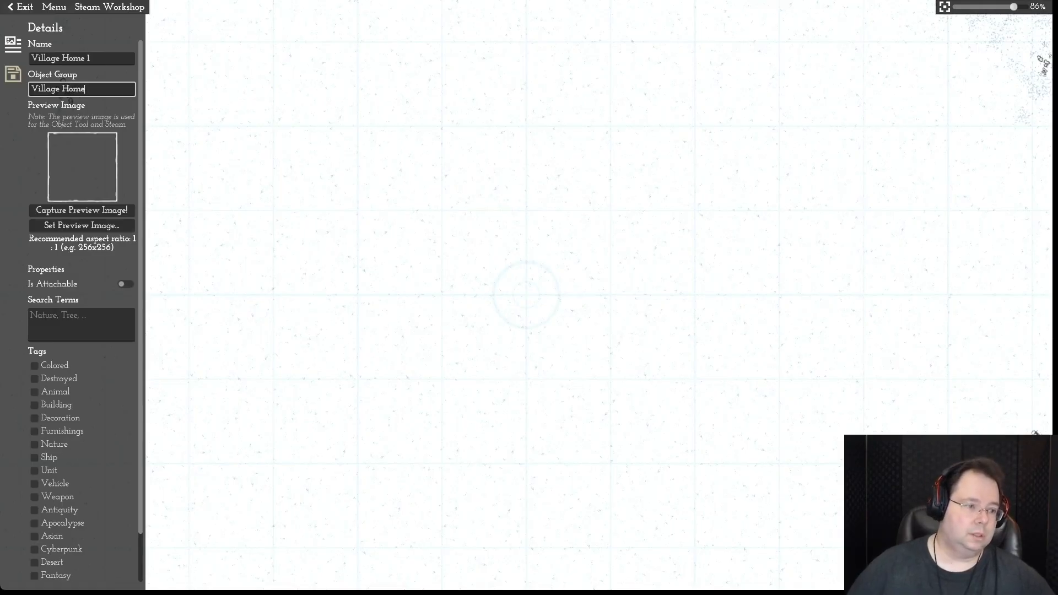
scroll(82, 308, down, 2)
scroll(82, 308, up, 2)
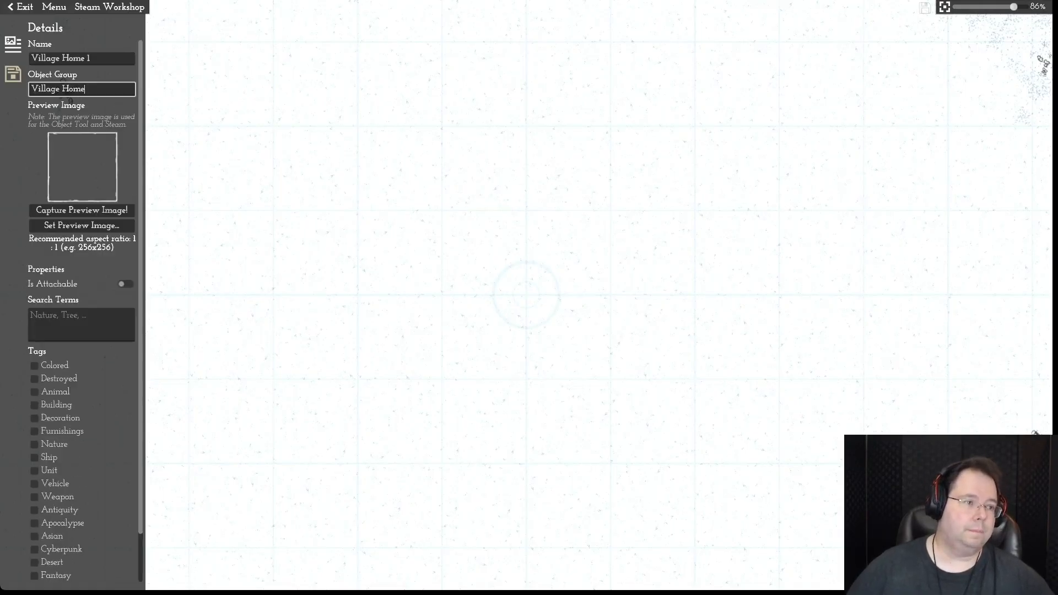
- Look through the first page of original textures for parts suited to the village home
click(13, 73)
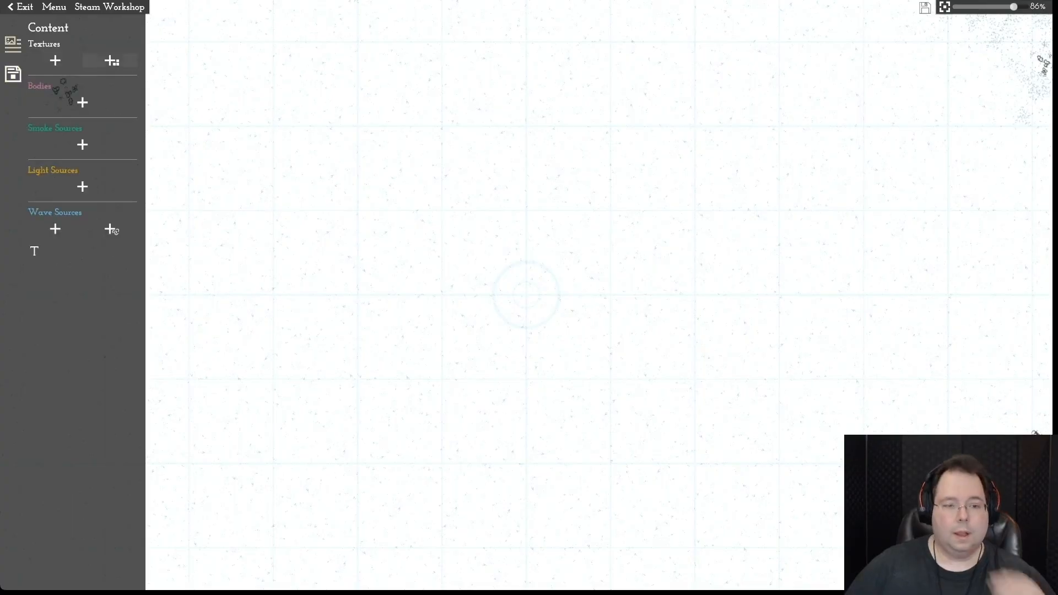
click(112, 60)
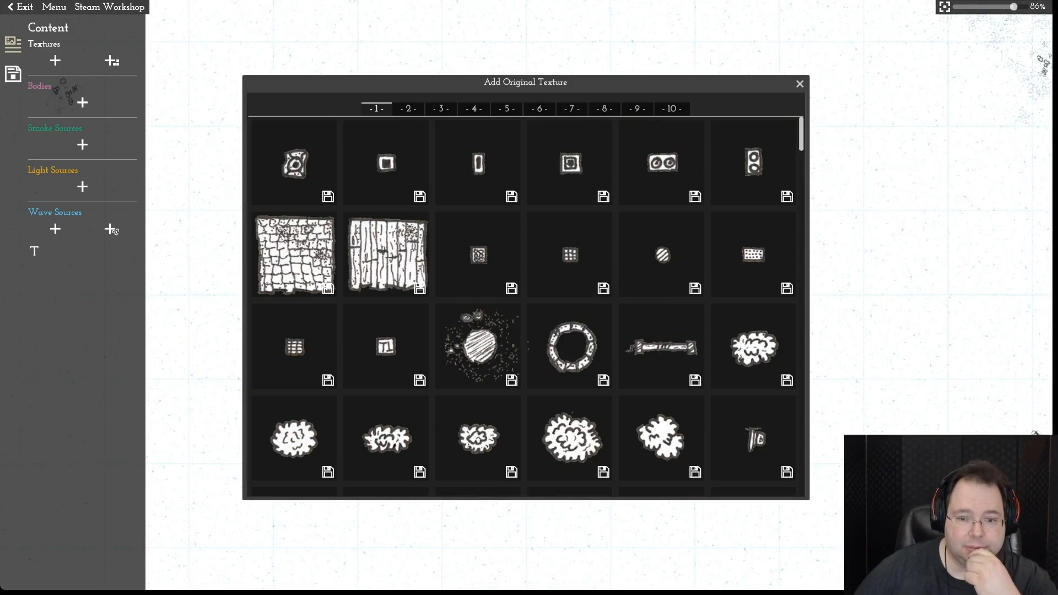
scroll(523, 306, down, 5)
scroll(523, 305, down, 5)
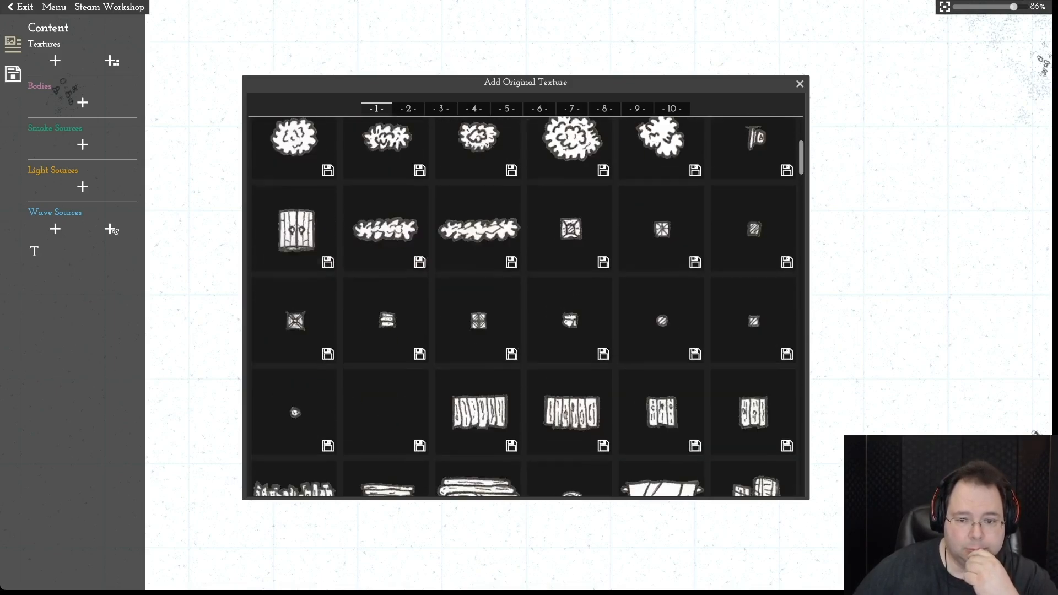
scroll(113, 230, down, 5)
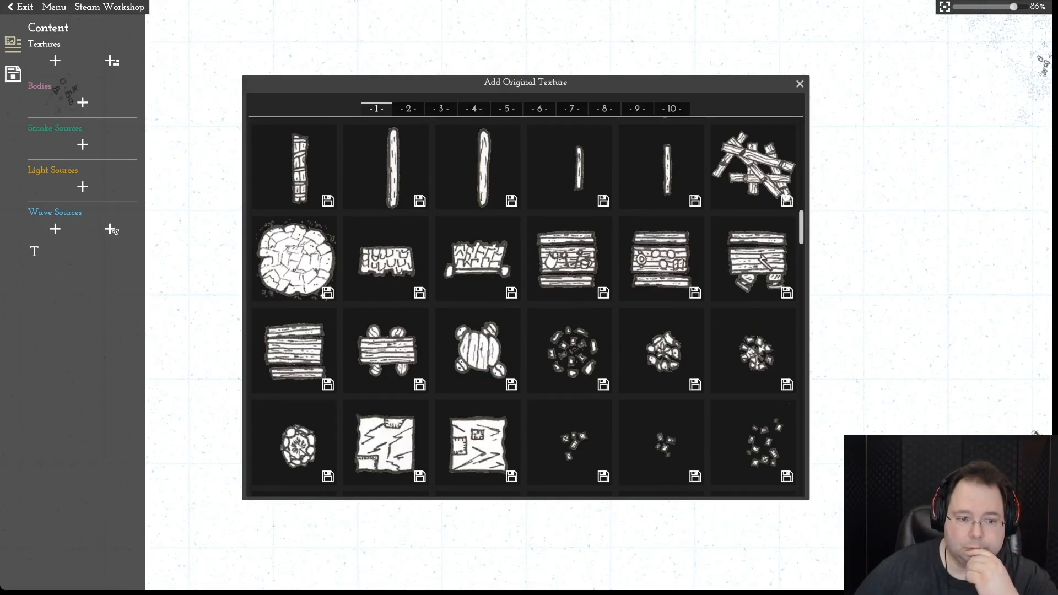
scroll(113, 230, down, 5)
scroll(113, 230, down, 10)
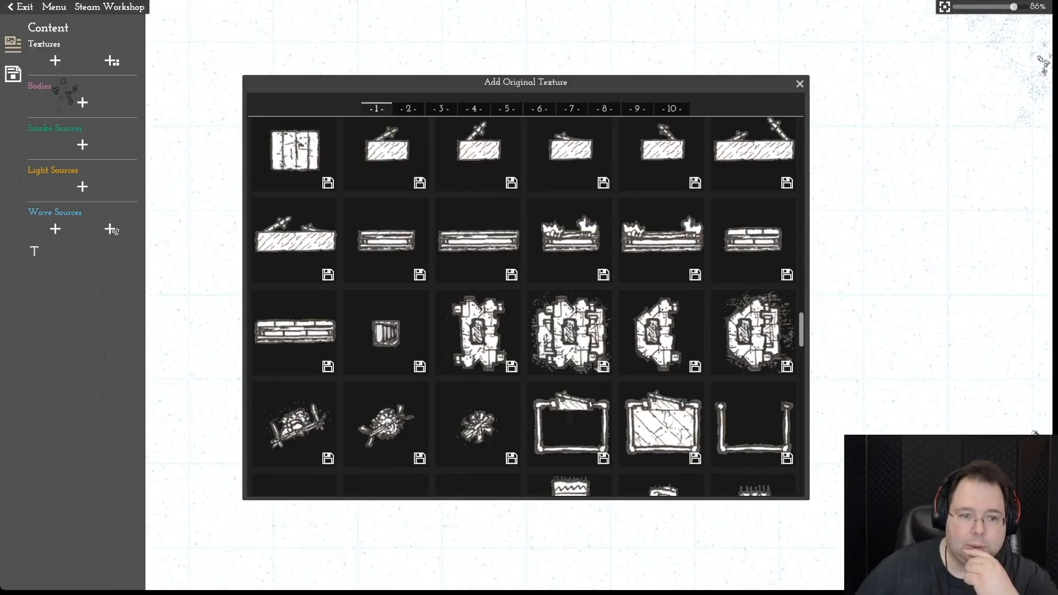
scroll(113, 230, down, 10)
scroll(113, 231, down, 10)
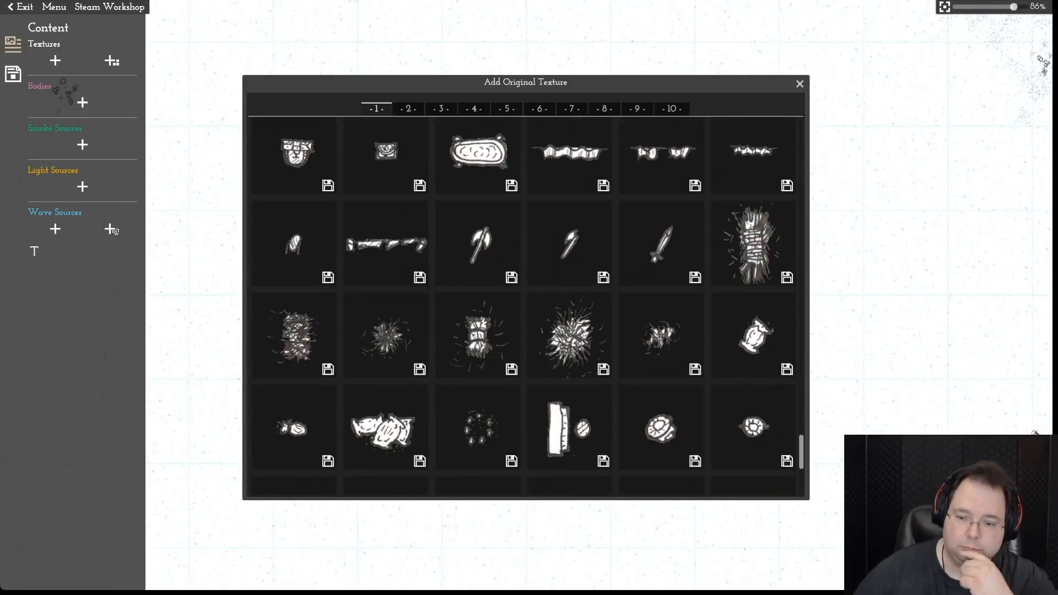
scroll(114, 231, down, 5)
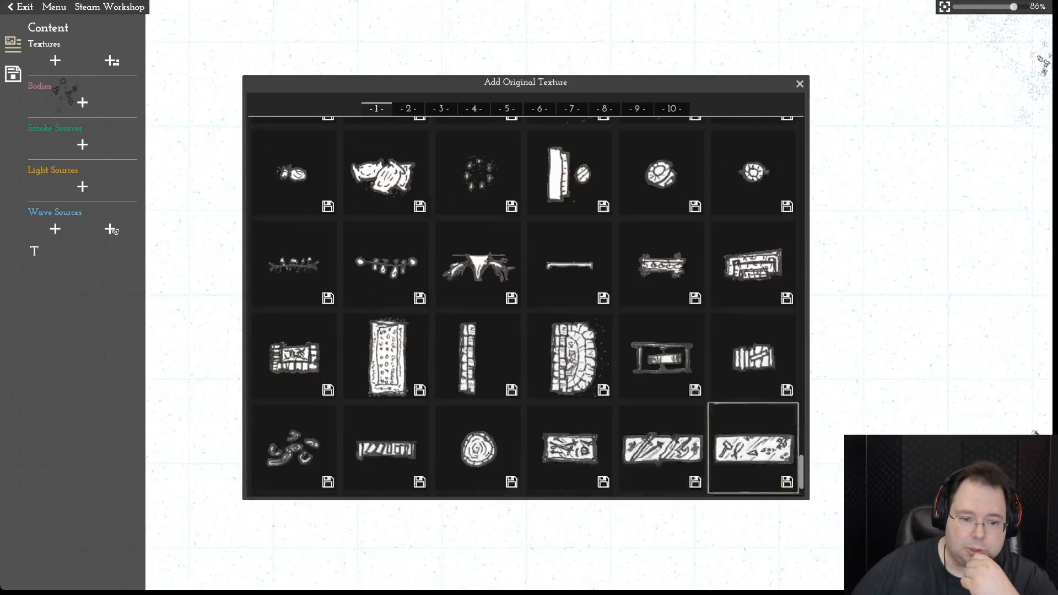
scroll(113, 230, down, 2)
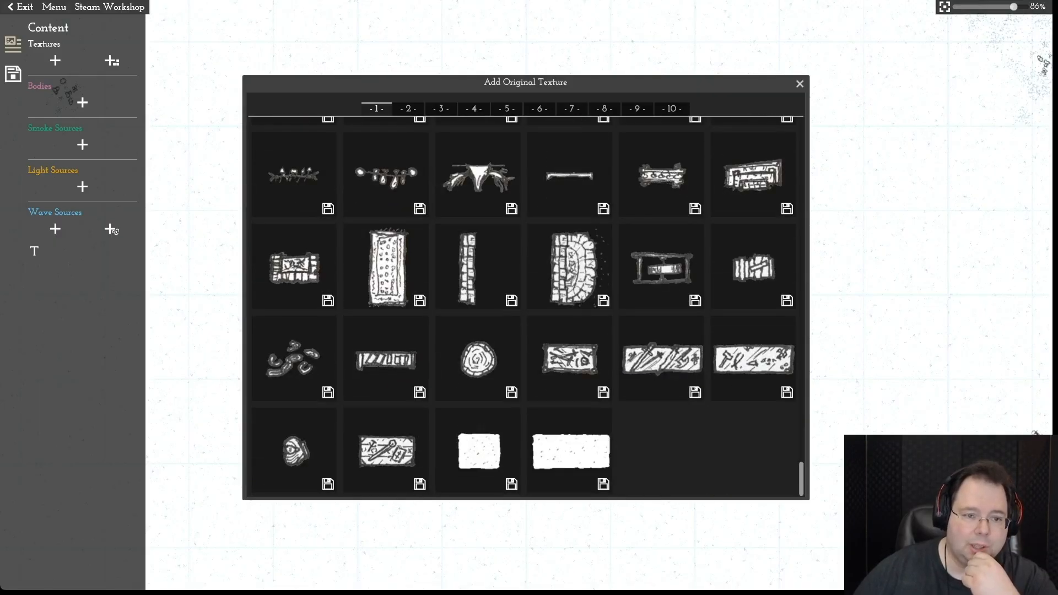
scroll(113, 230, up, 20)
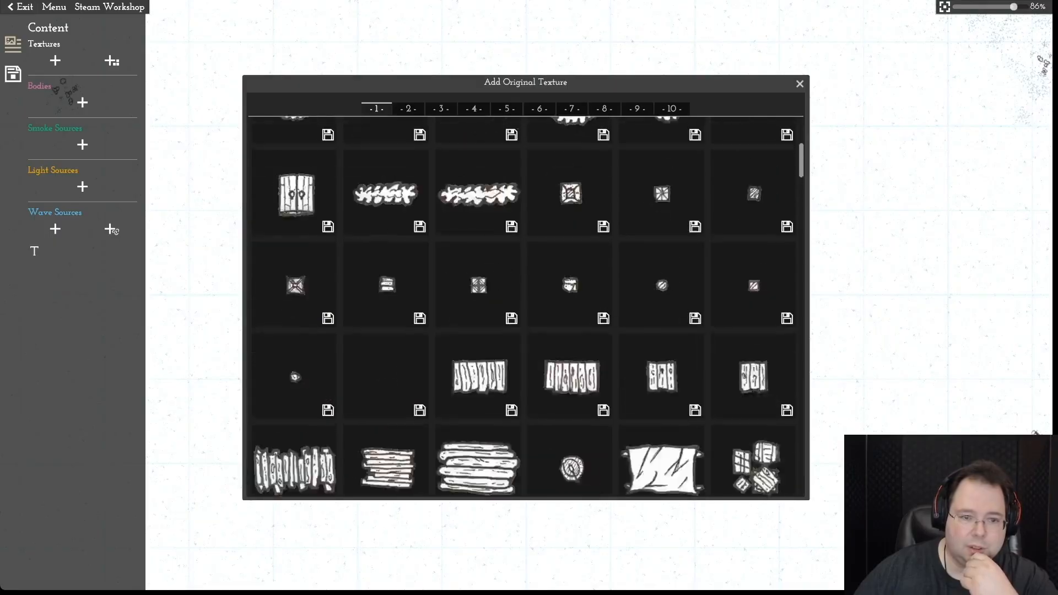
scroll(113, 230, up, 5)
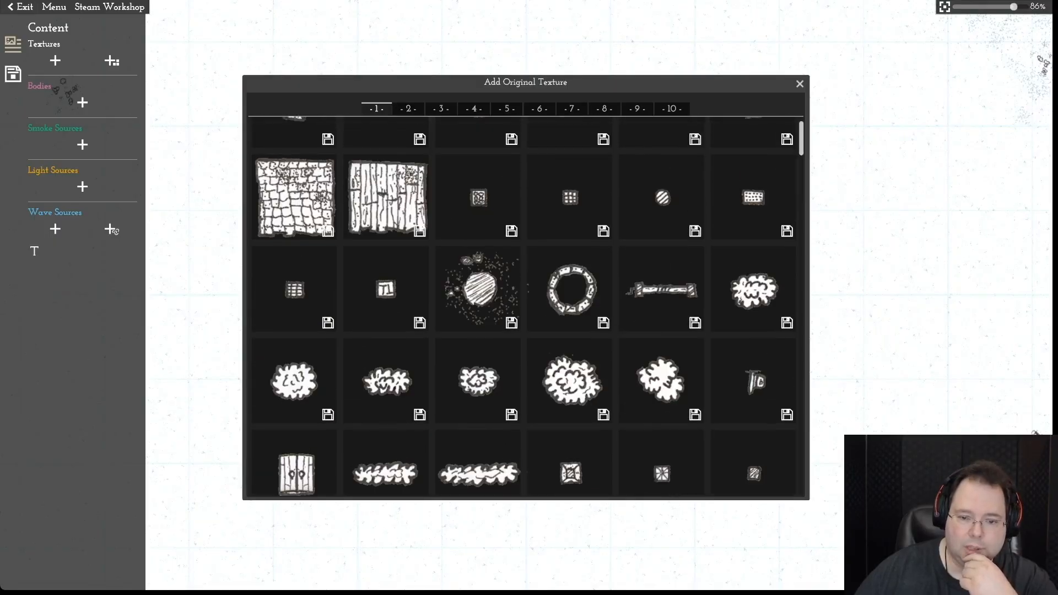
scroll(113, 230, up, 1)
- Find the small thatched rectangle on the third page of original textures and place it at about x -0.51, z 0.693
click(408, 109)
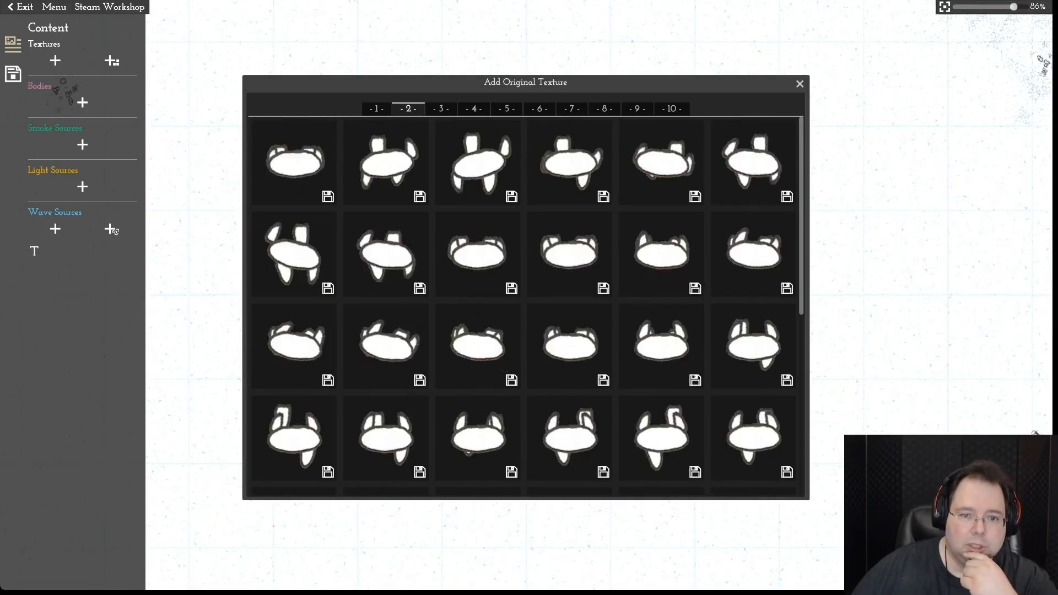
scroll(570, 165, down, 6)
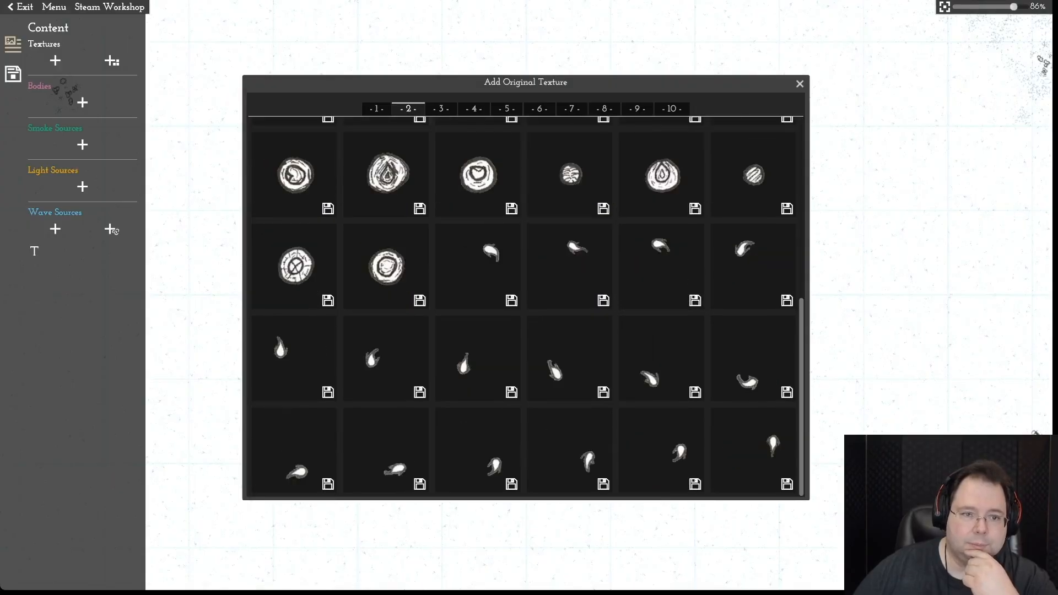
click(441, 109)
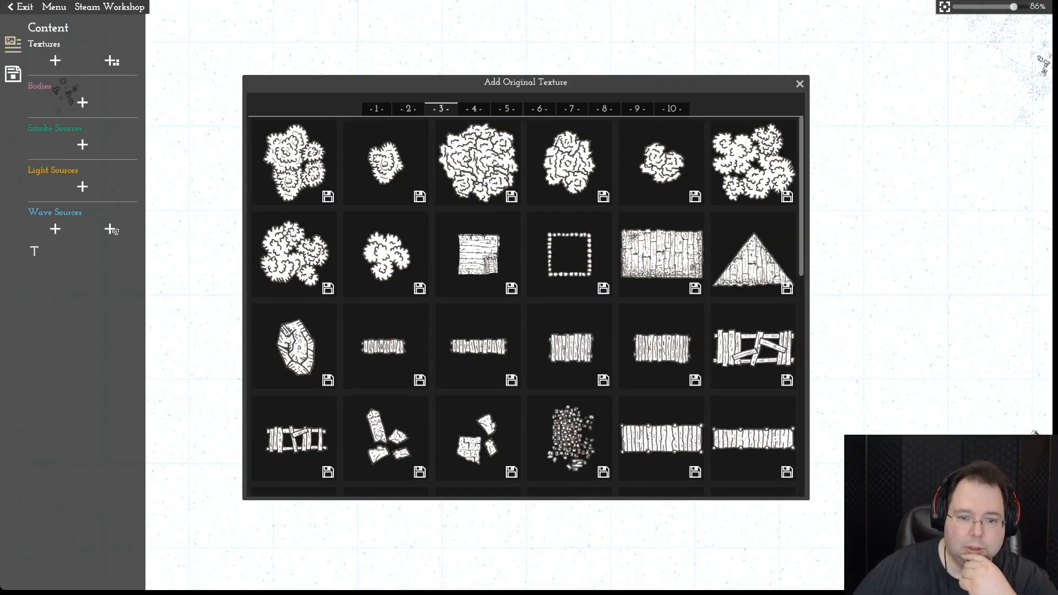
mouse_move(485, 231)
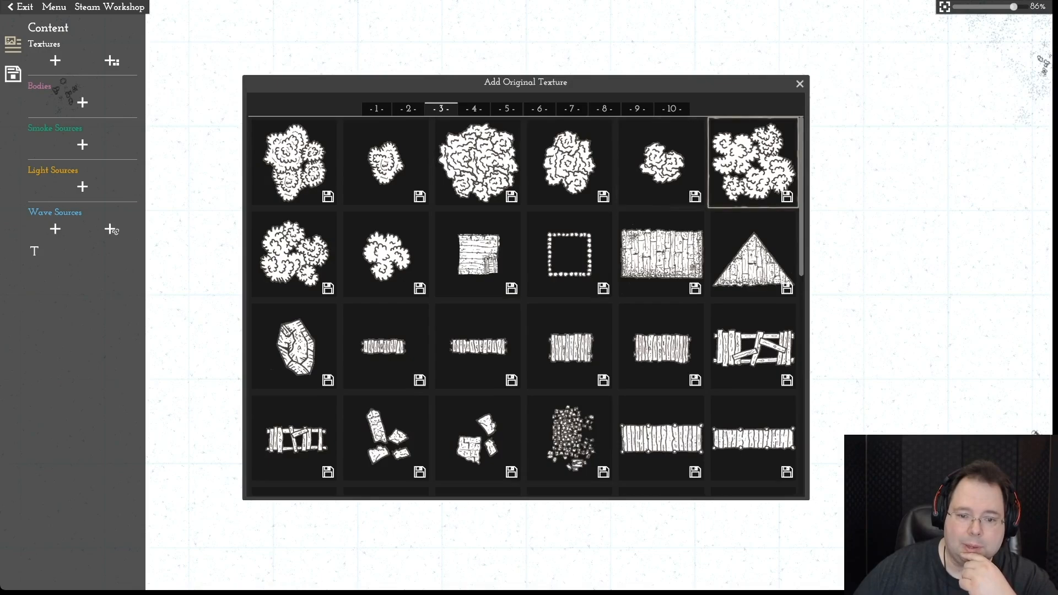
scroll(573, 209, down, 3)
scroll(573, 209, down, 2)
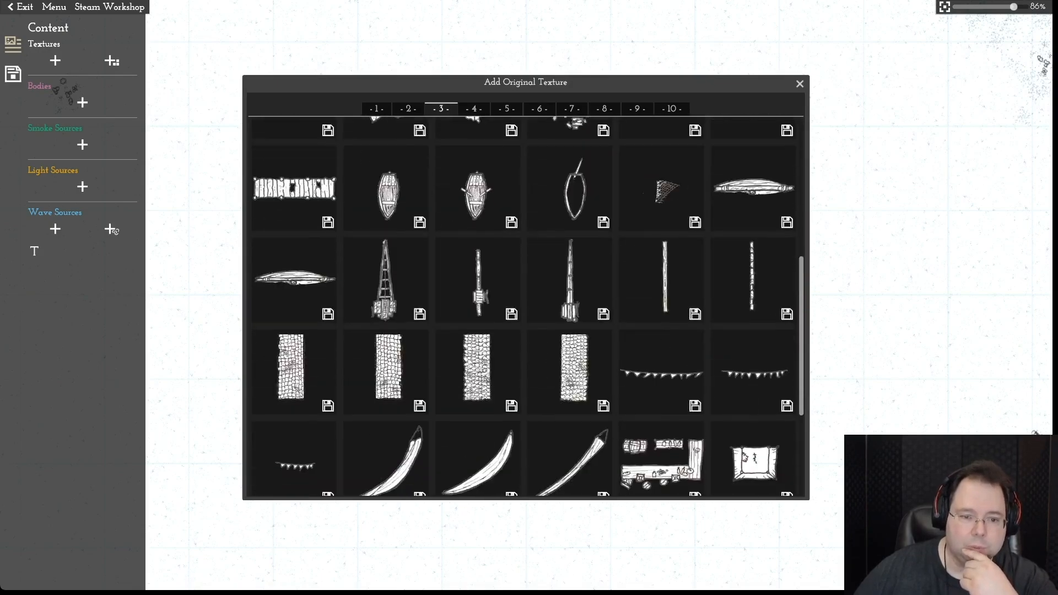
scroll(573, 209, down, 3)
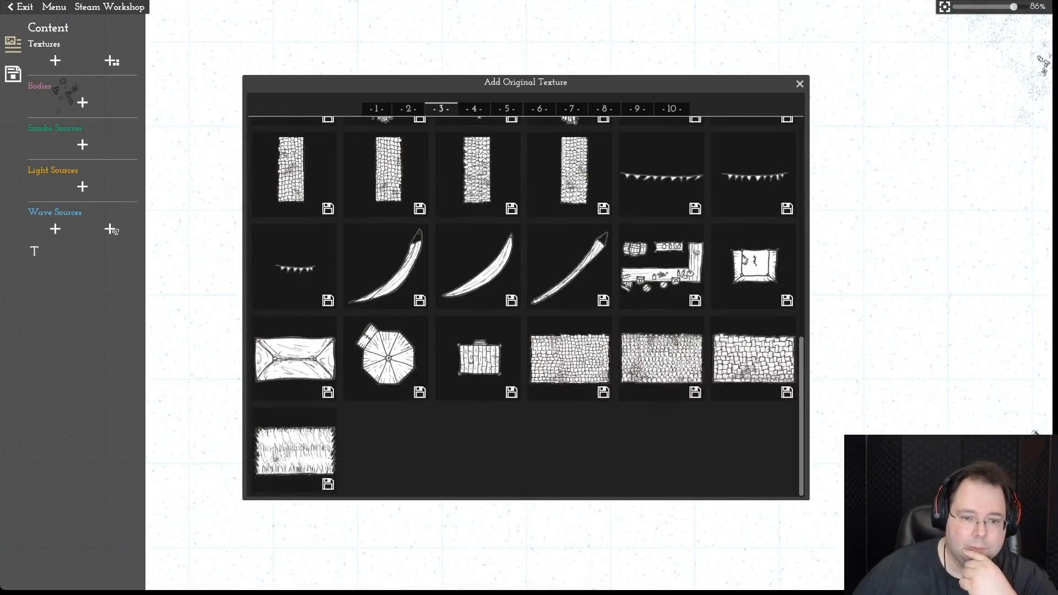
click(295, 449)
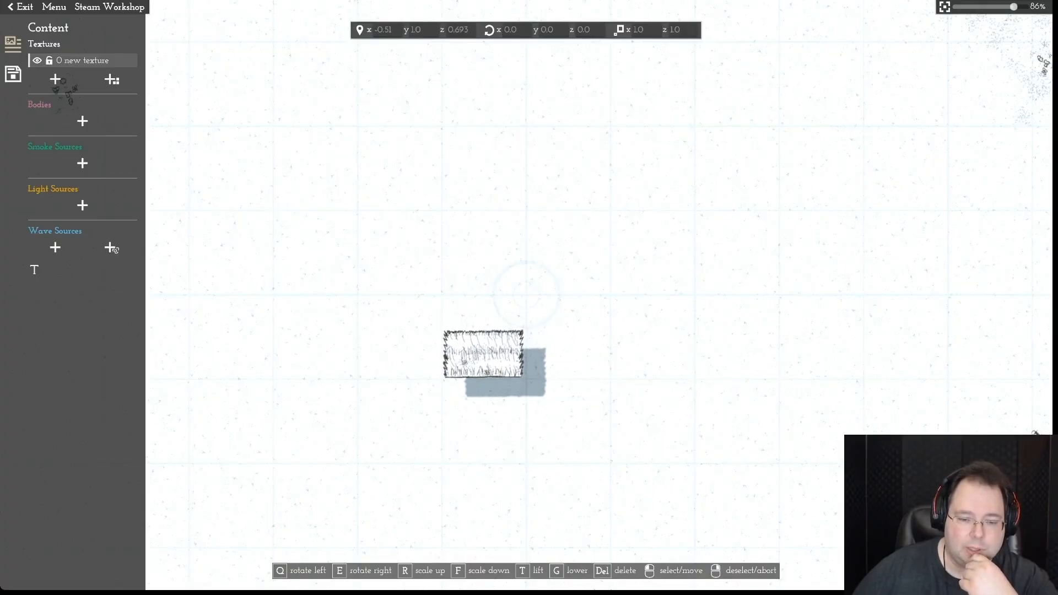
click(483, 353)
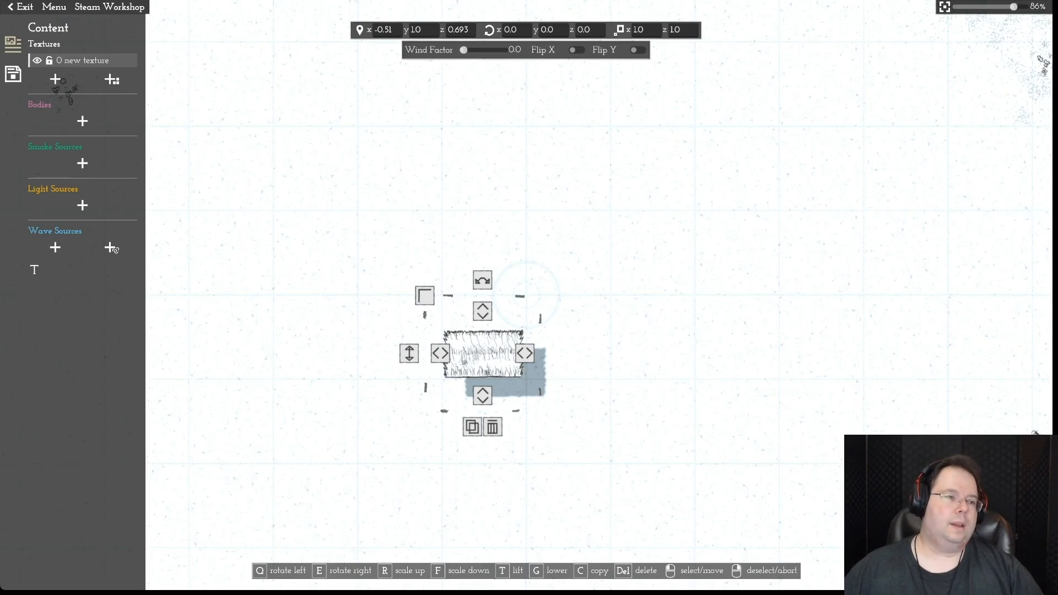
- Look through texture pages 3 to 5 and place the first large thatched roof piece at about x -3.07, z -1.40
click(112, 80)
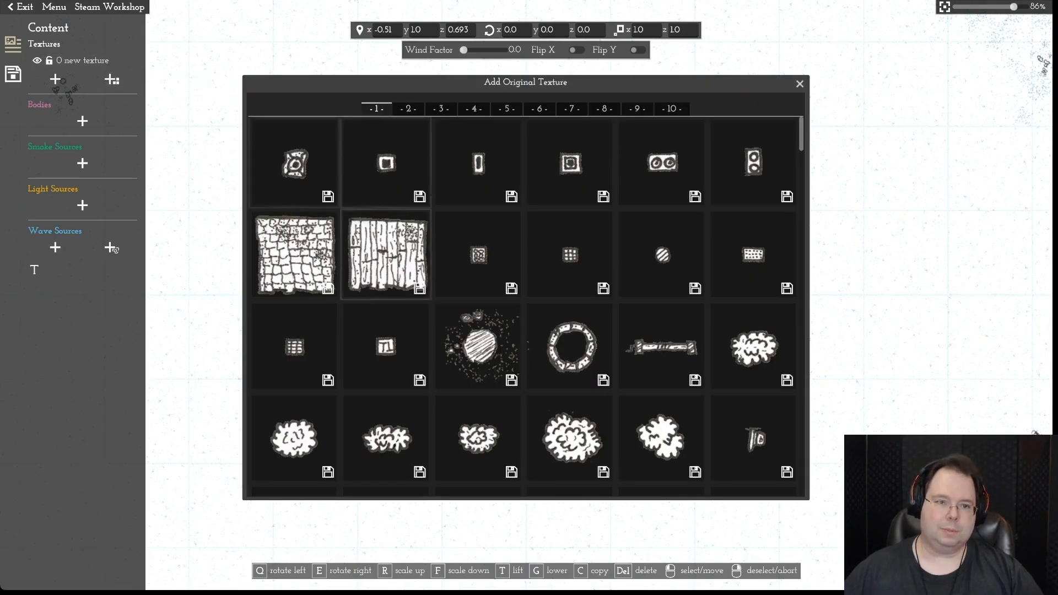
click(440, 108)
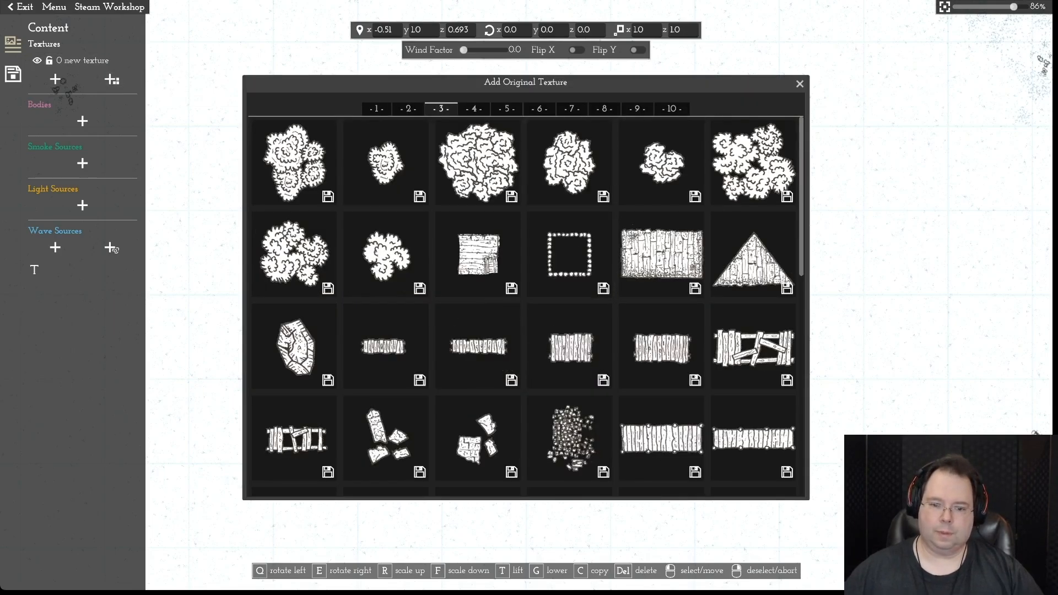
scroll(526, 306, down, 10)
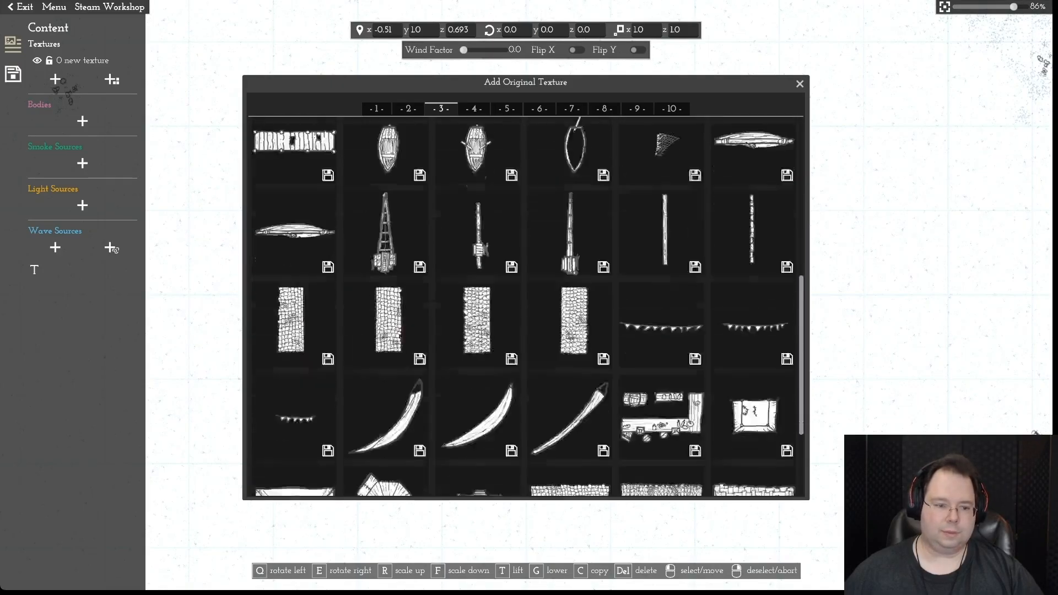
scroll(752, 259, up, 10)
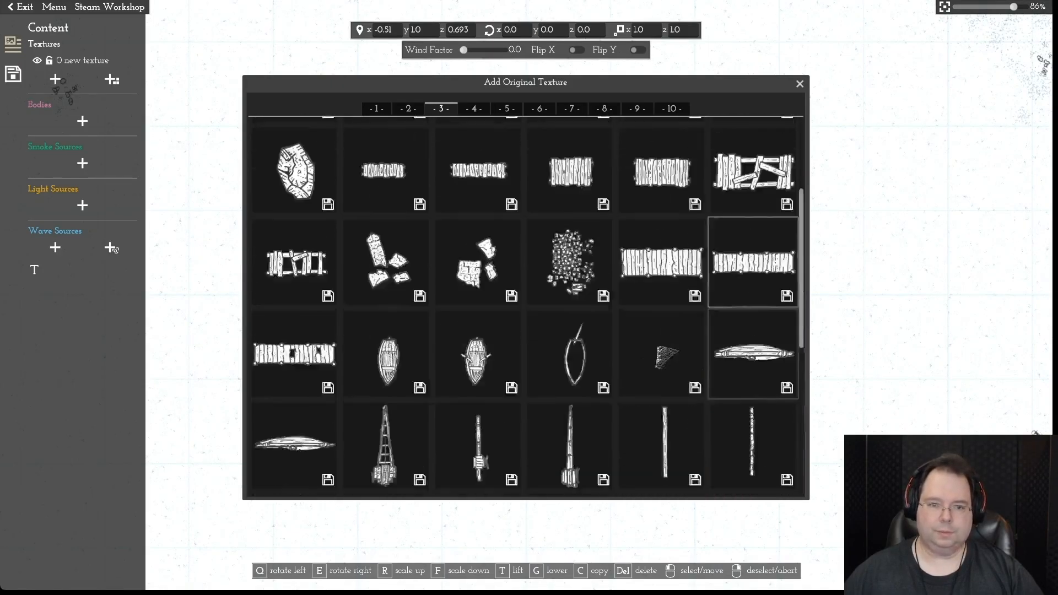
mouse_move(543, 153)
click(473, 108)
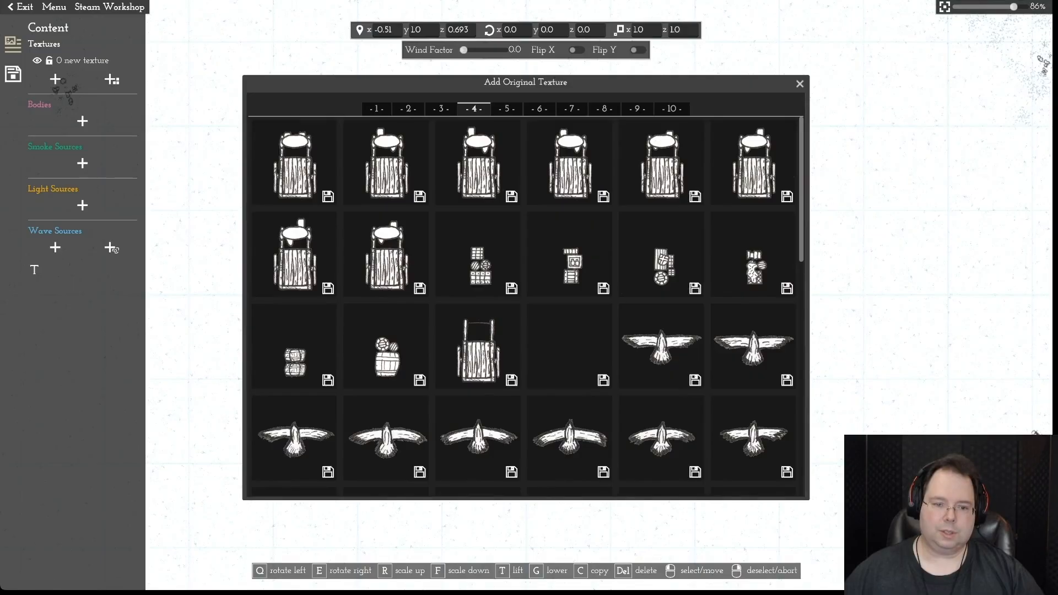
scroll(526, 306, down, 10)
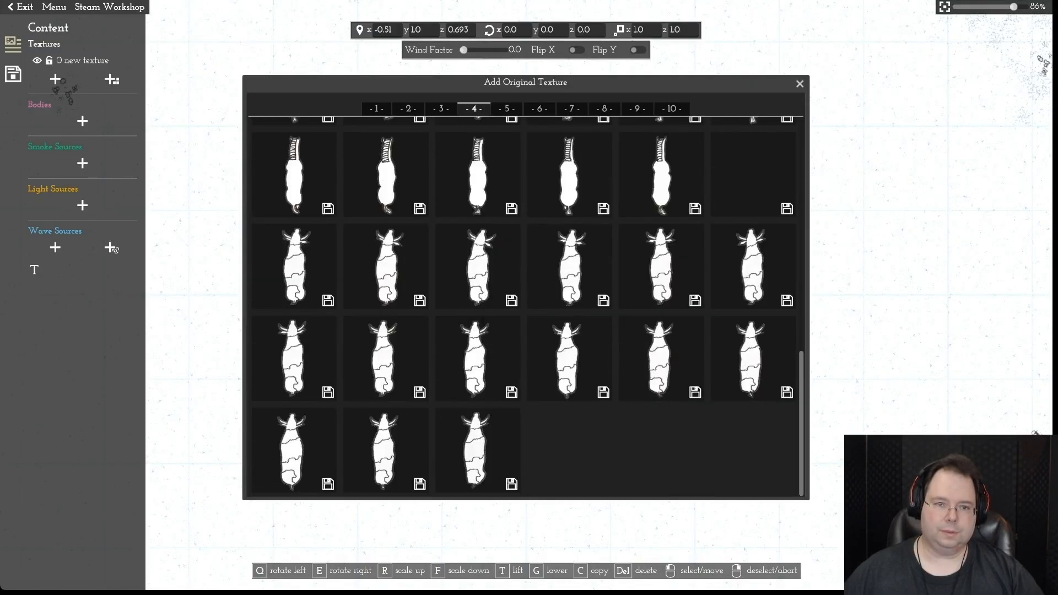
click(505, 108)
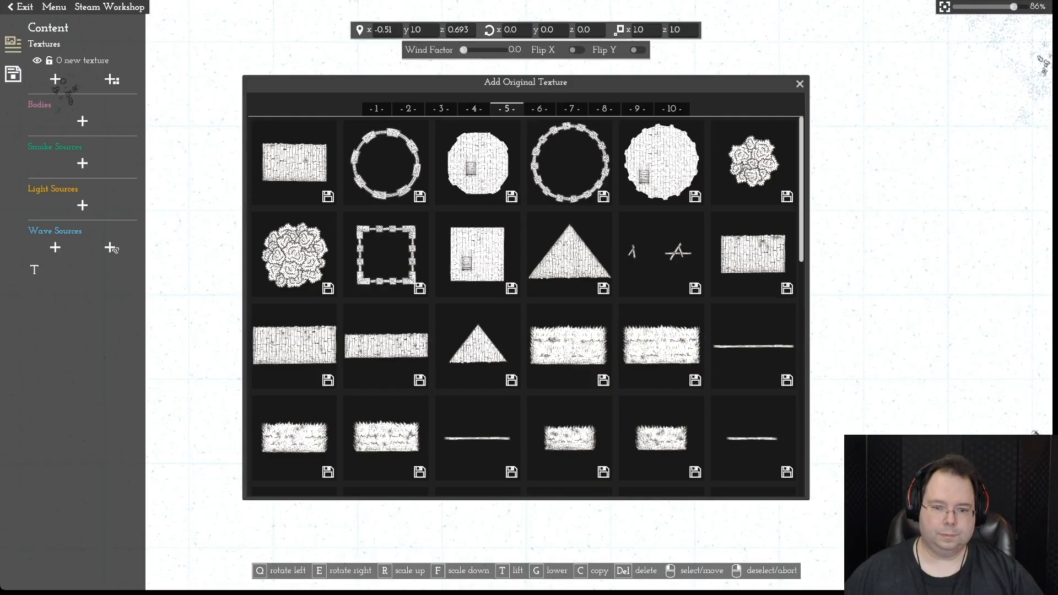
scroll(295, 253, down, 5)
scroll(752, 253, up, 5)
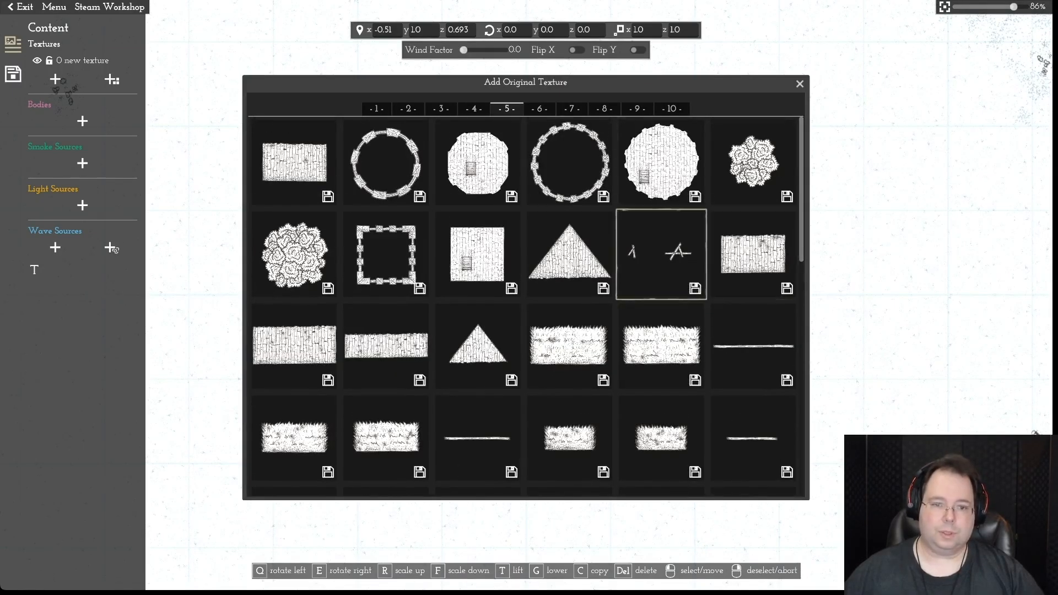
click(569, 345)
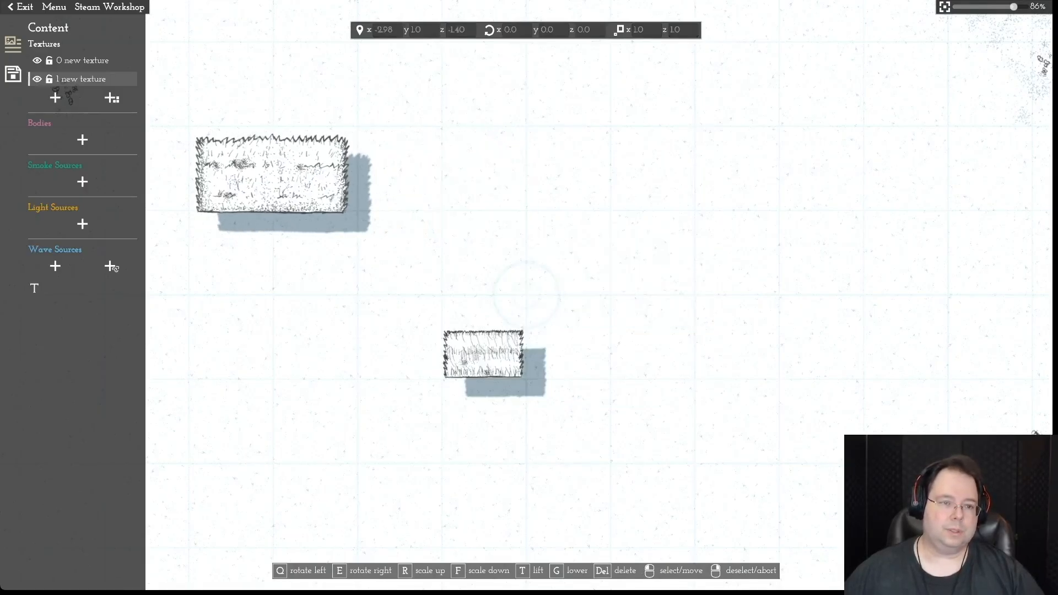
click(267, 177)
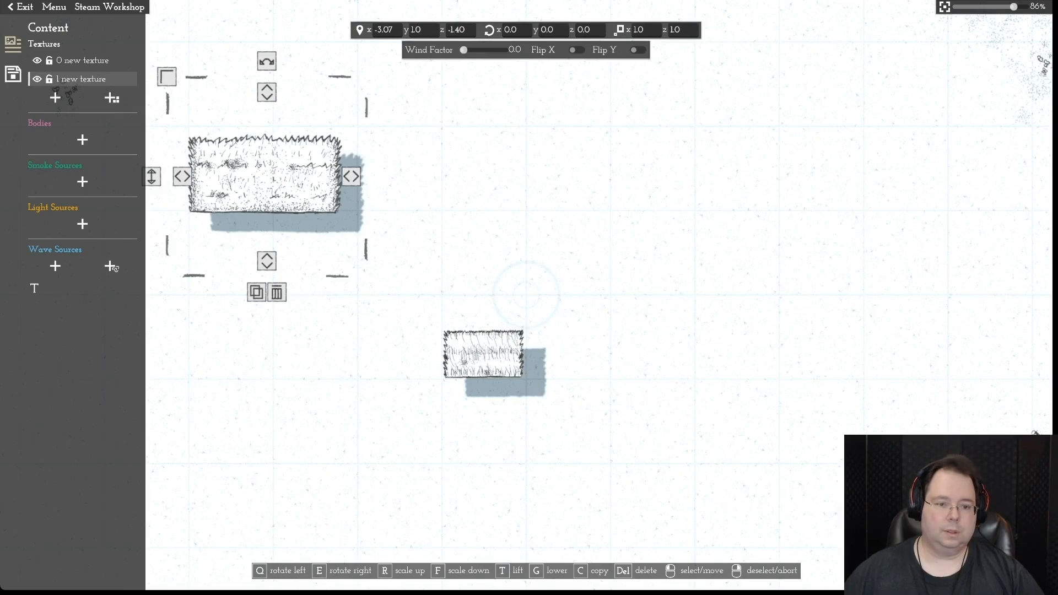
- Add the second large thatched roof variant from texture page 5 beside the first, at about x -1.25, z -1.40
click(112, 98)
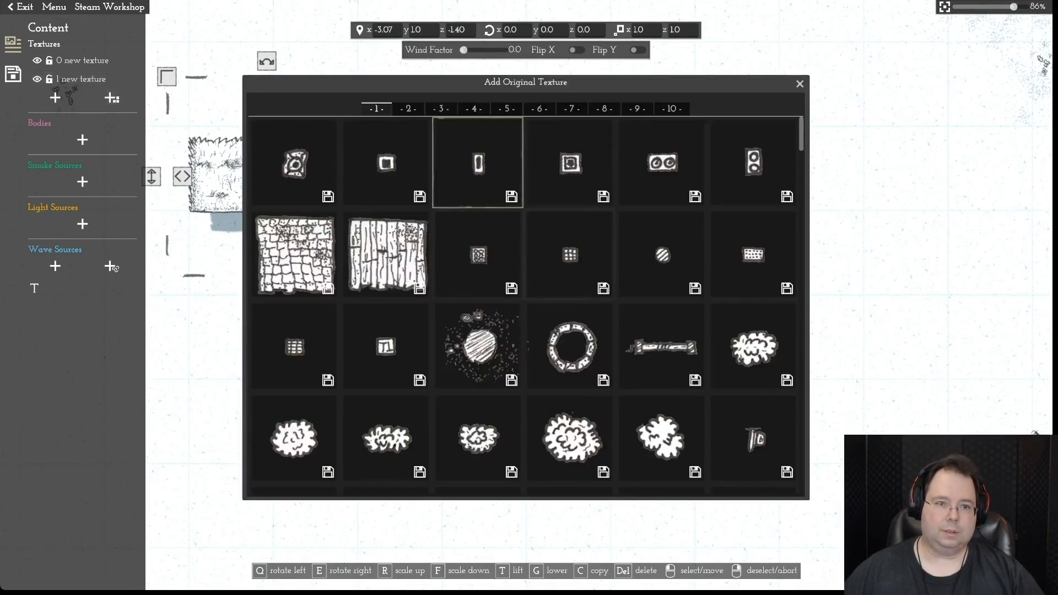
click(474, 108)
click(507, 108)
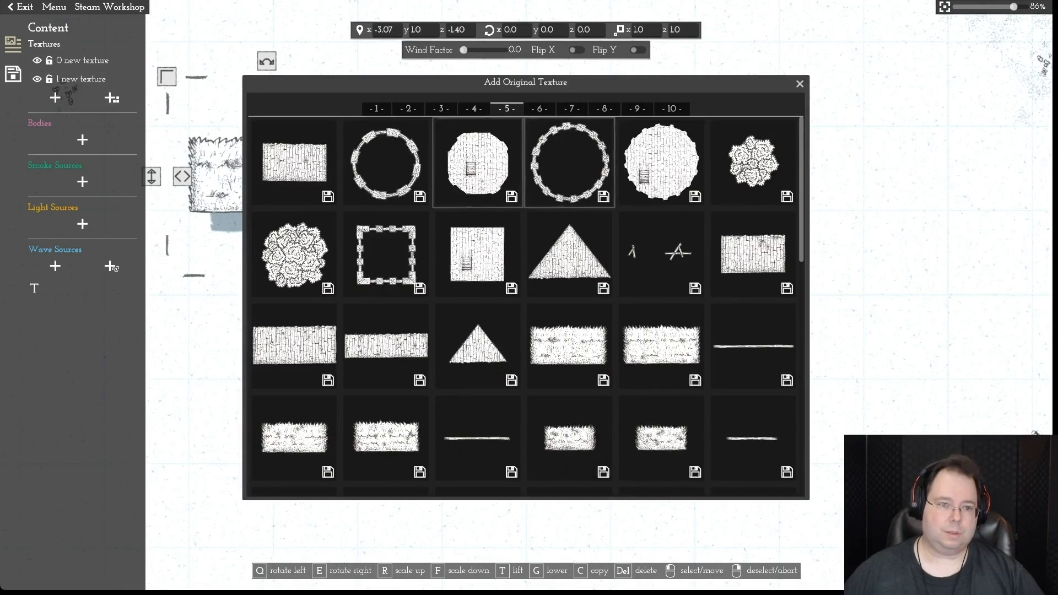
click(661, 344)
drag(417, 173, 421, 175)
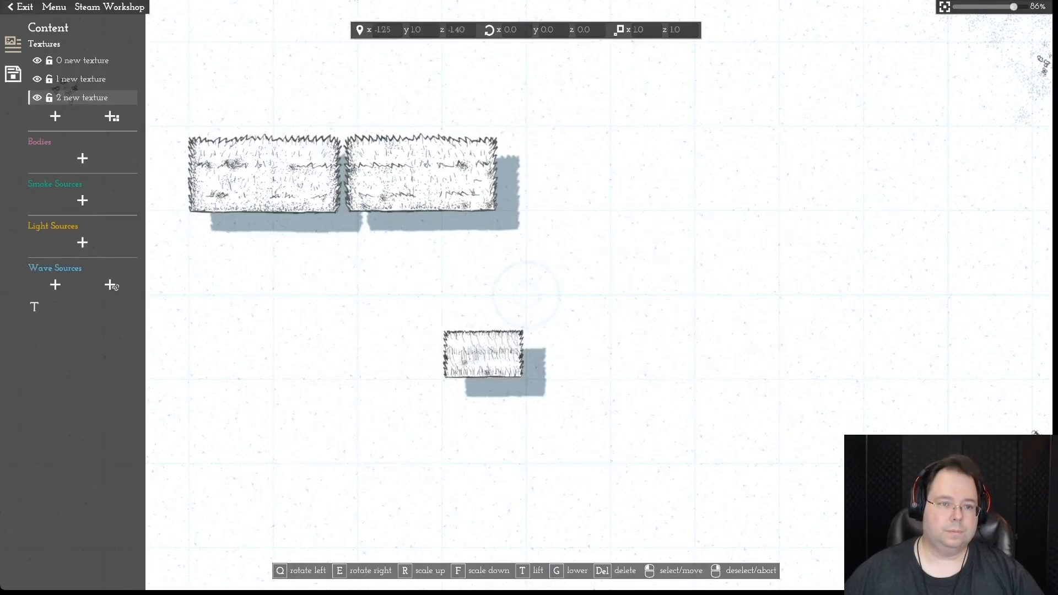
click(420, 176)
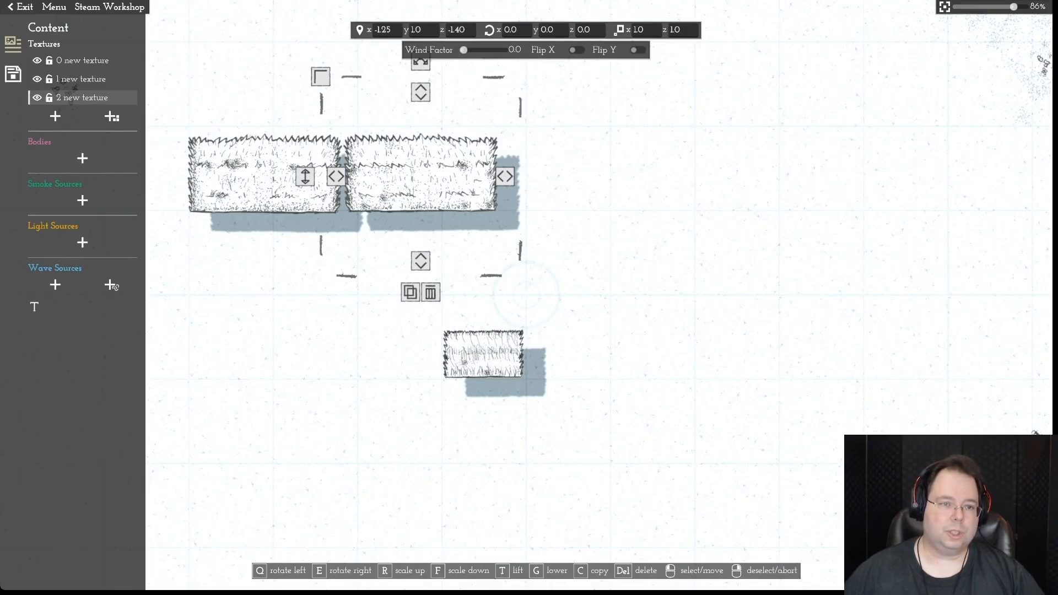
- Flip the small thatched rectangle and the second large roof piece on X together, and move them until the large piece sits at about x -1.17, z -1.40
shift+click(483, 355)
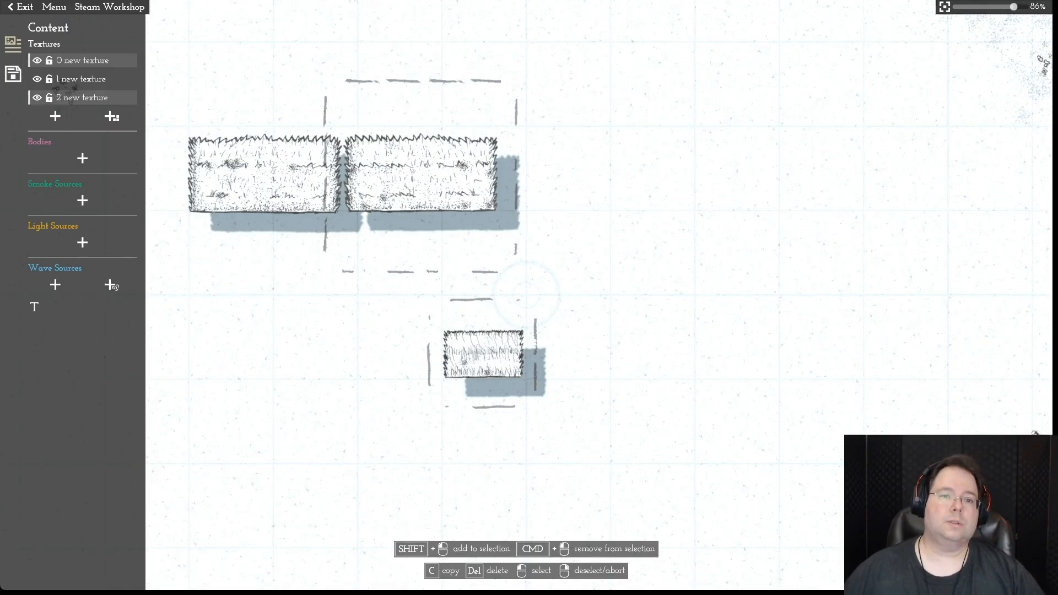
mouse_move(421, 177)
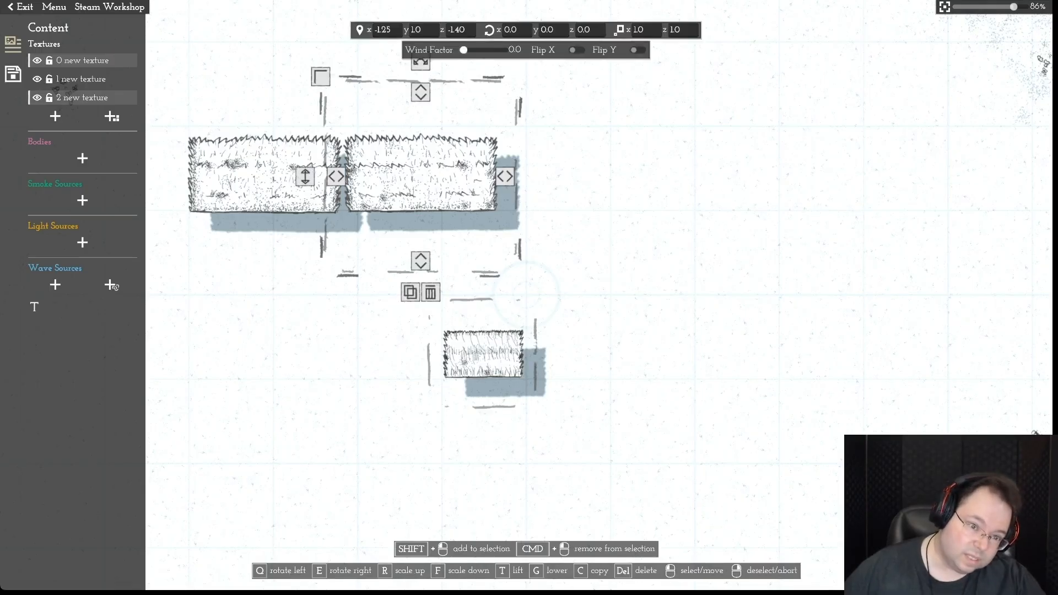
click(576, 51)
drag(421, 177, 447, 176)
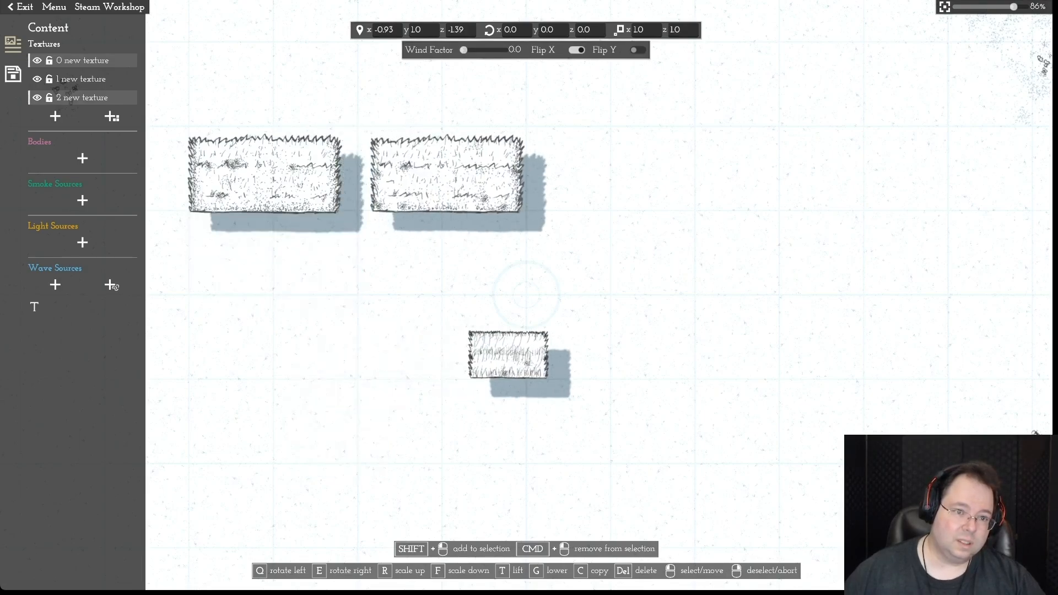
drag(447, 176, 266, 95)
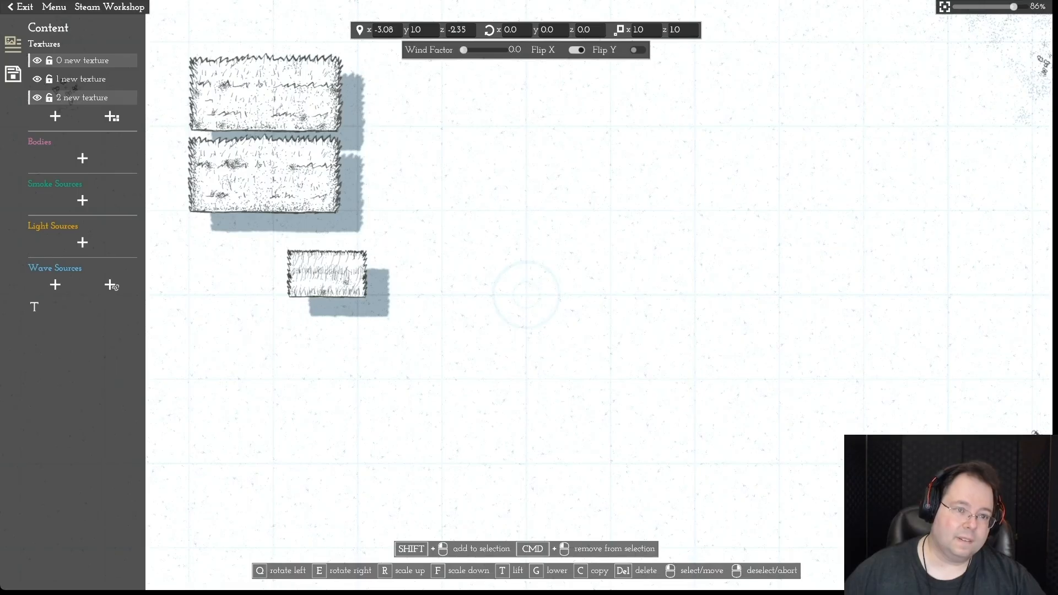
drag(265, 95, 428, 174)
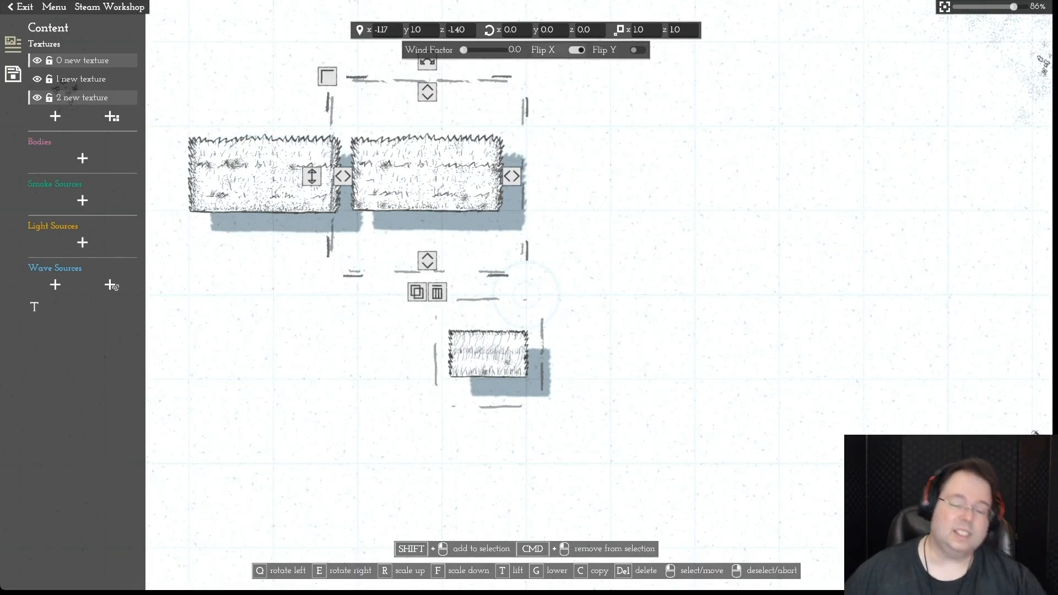
- Turn off Flip X for the two selected thatched pieces and clear the selection
click(576, 50)
scroll(526, 292, down, 3)
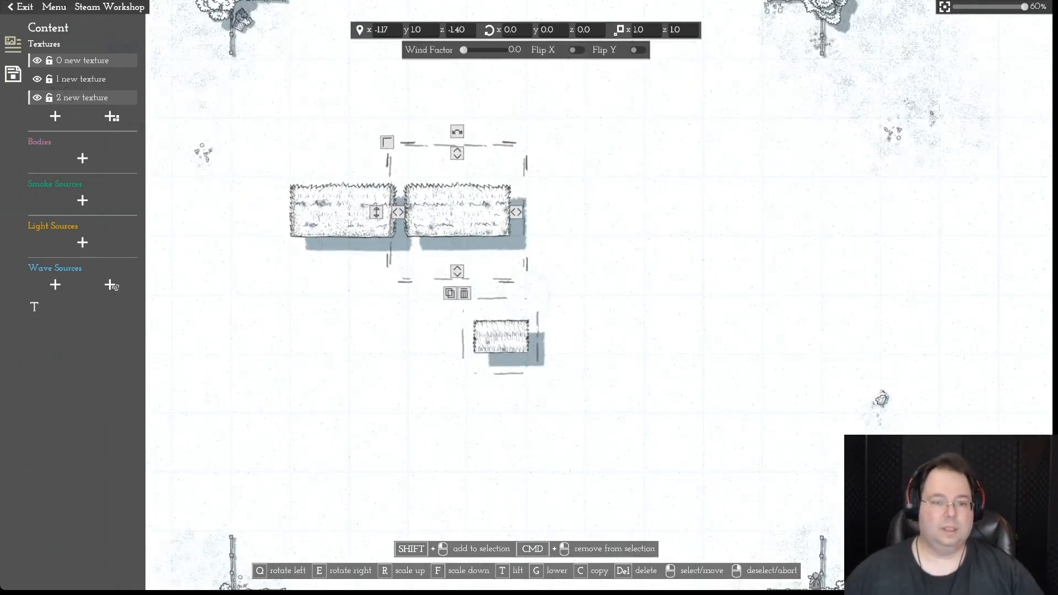
right_click(526, 294)
scroll(526, 294, up, 3)
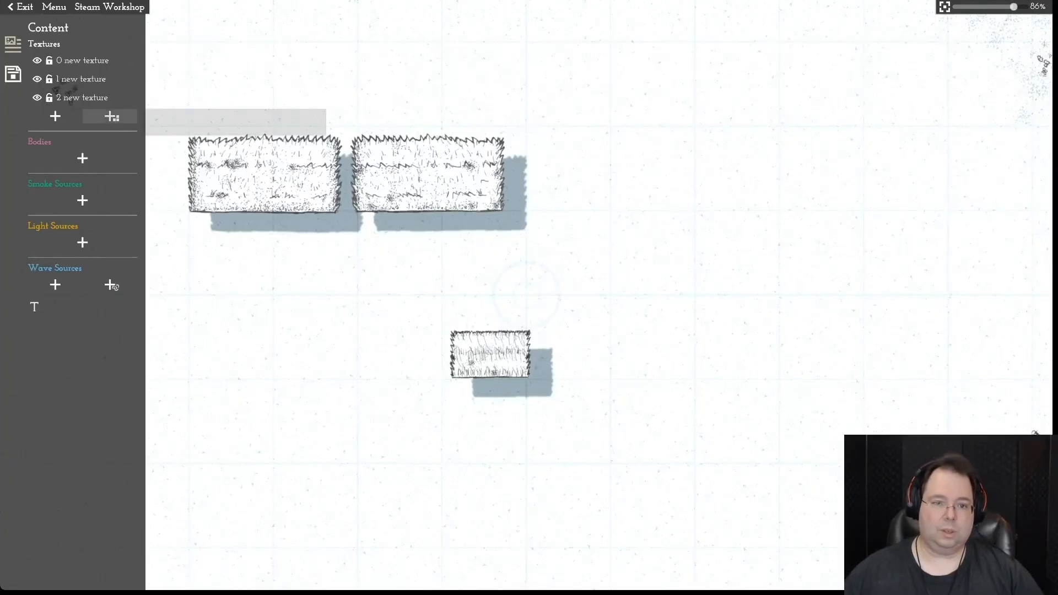
- Add the medium thatched roof piece from texture page 5 to the row's east end, at about x 0.749, z -1.32
click(111, 116)
click(506, 109)
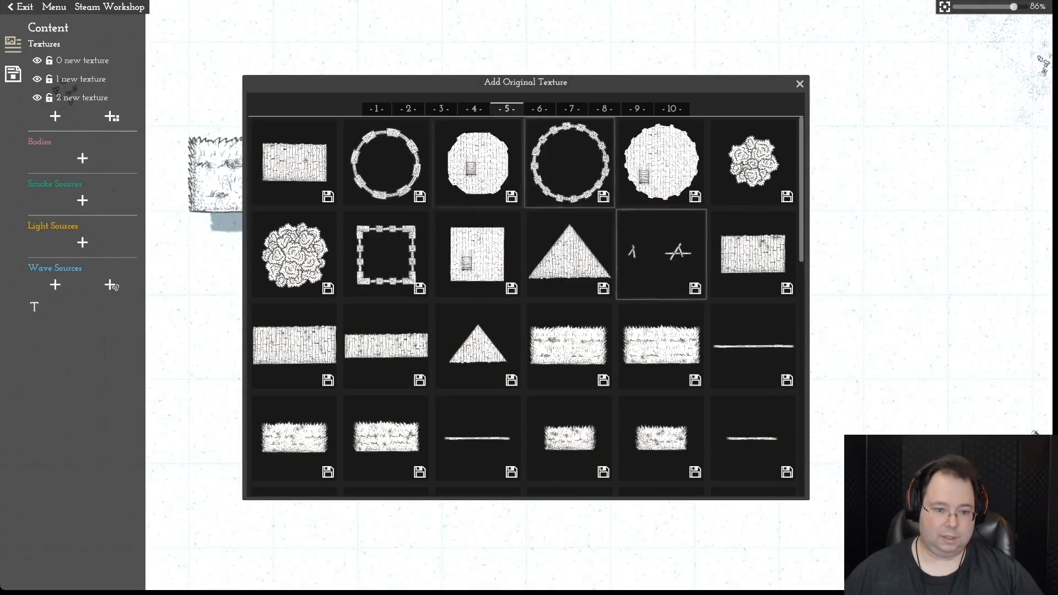
click(294, 438)
drag(566, 256, 590, 183)
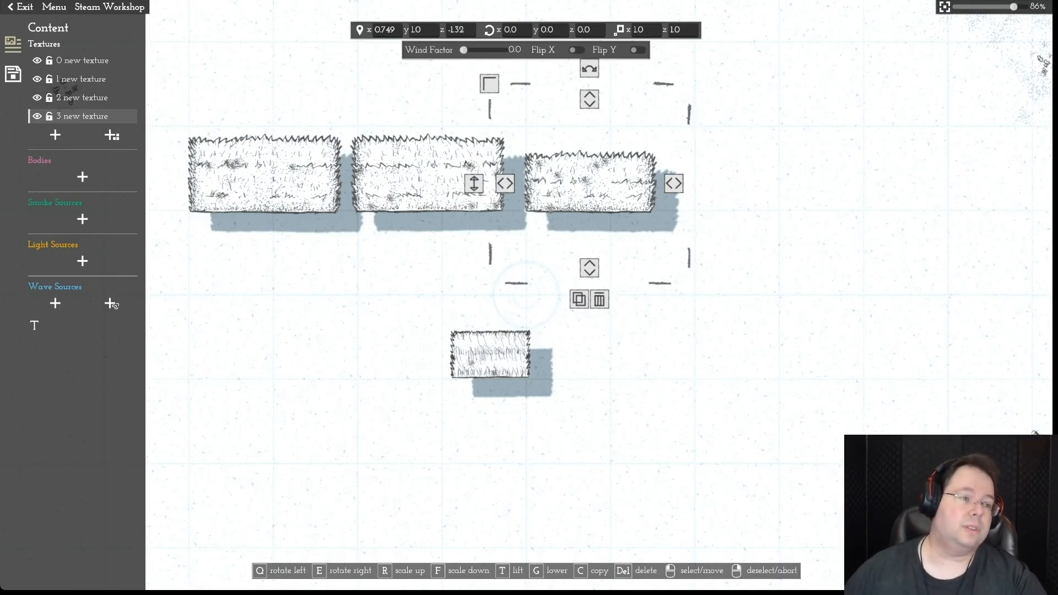
- Add the short thatched roof piece from texture page 5 east of the medium one, at about x 2.52, z -1.27
click(111, 134)
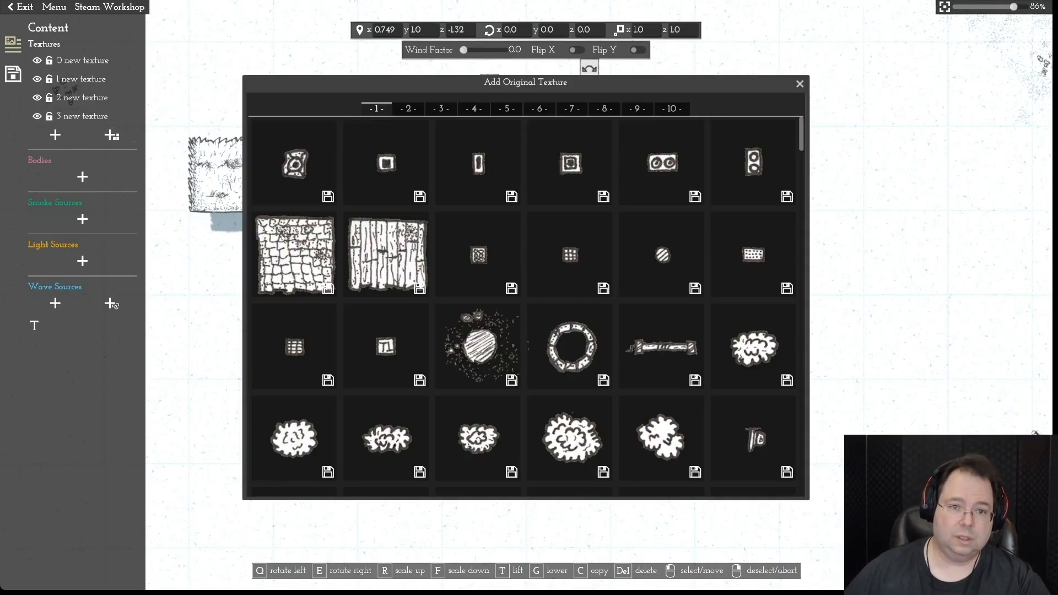
click(507, 109)
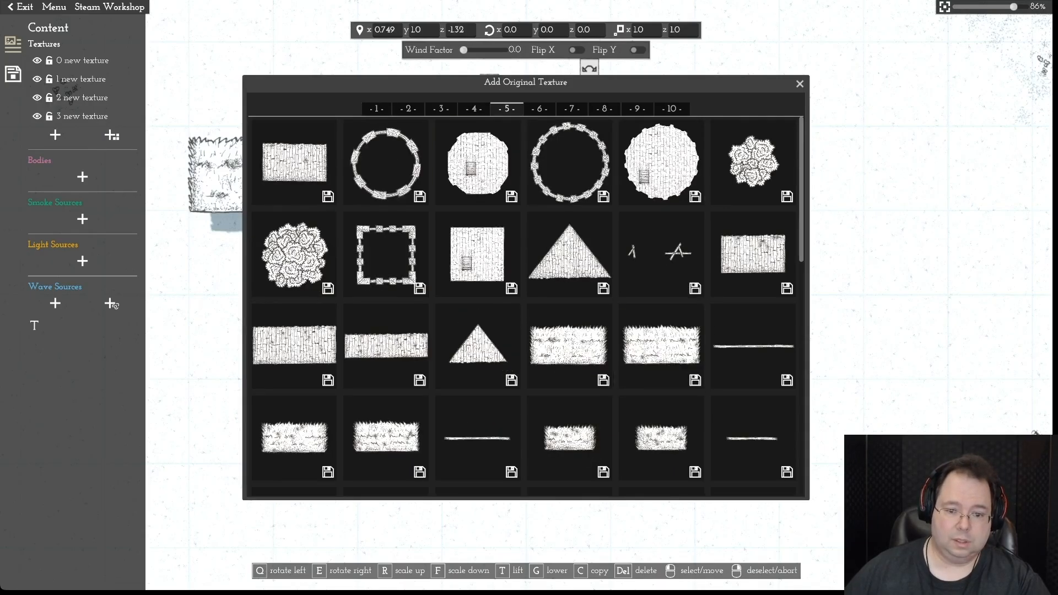
click(569, 437)
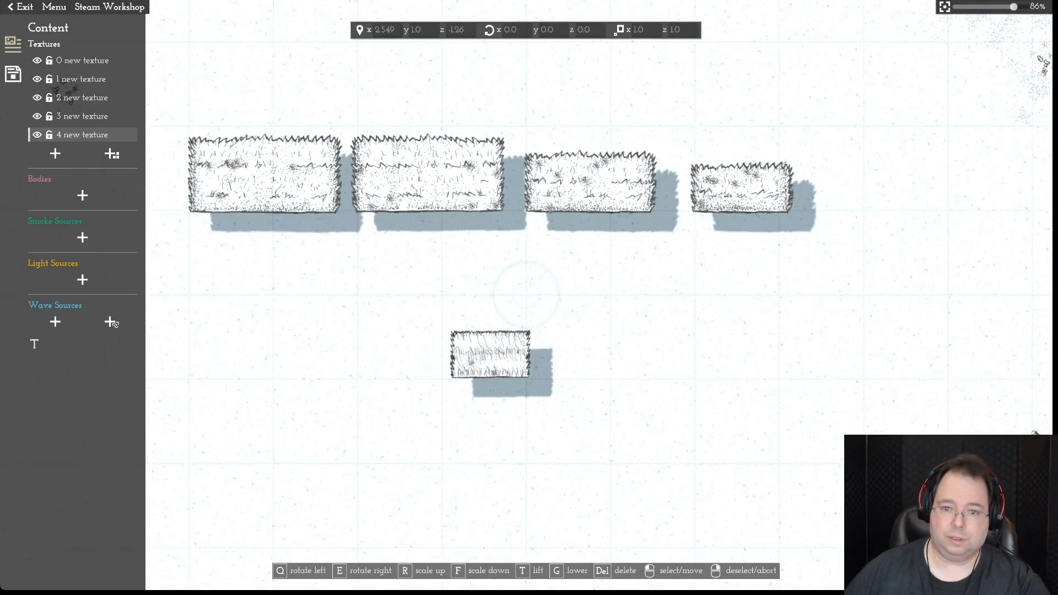
click(738, 186)
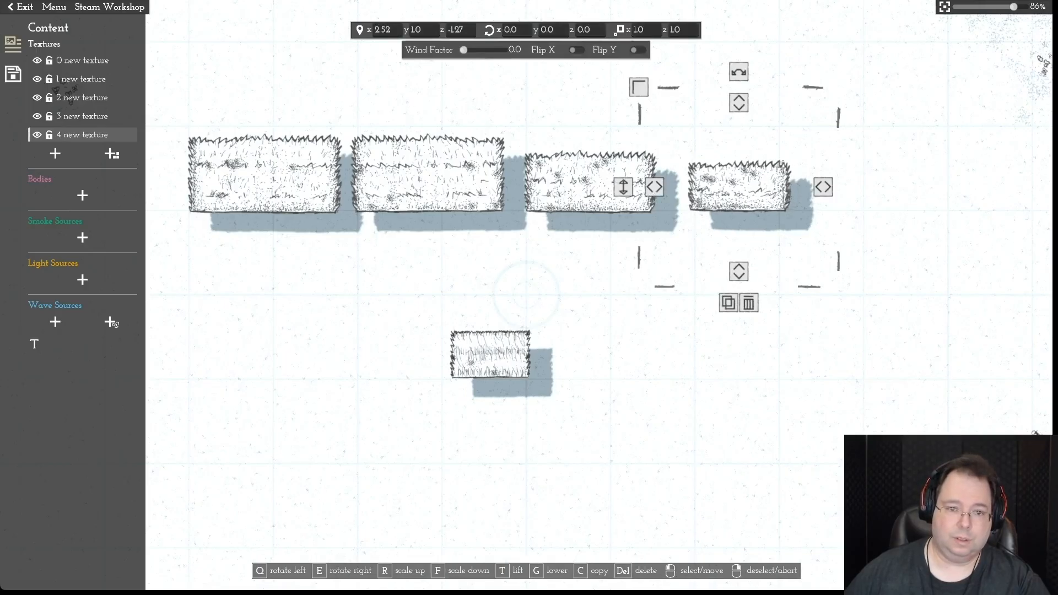
- Delete the small thatched rectangle and the second large thatched roof piece
click(490, 354)
click(500, 428)
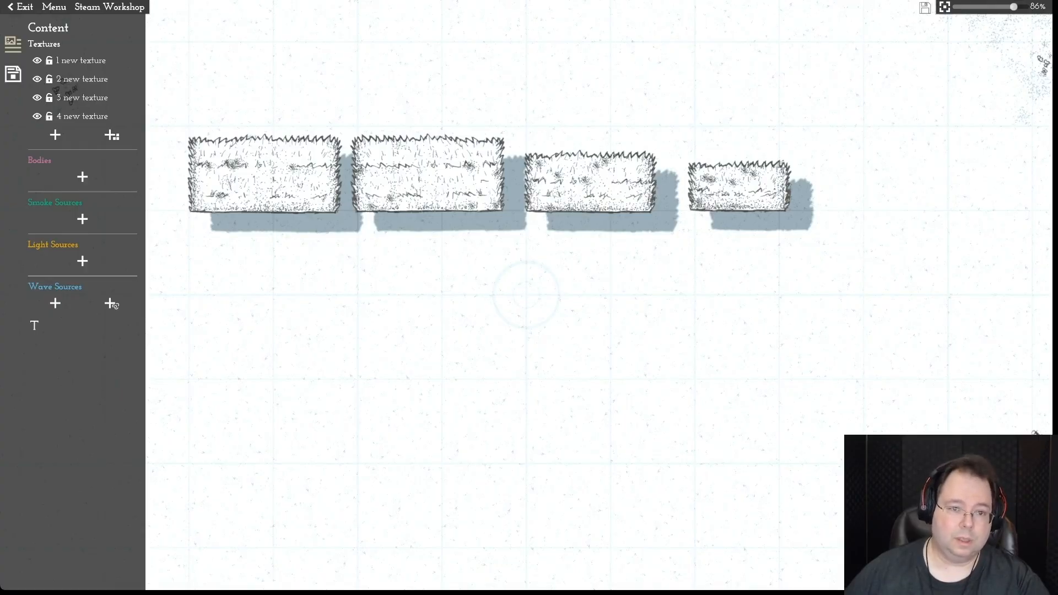
click(427, 175)
key(Delete)
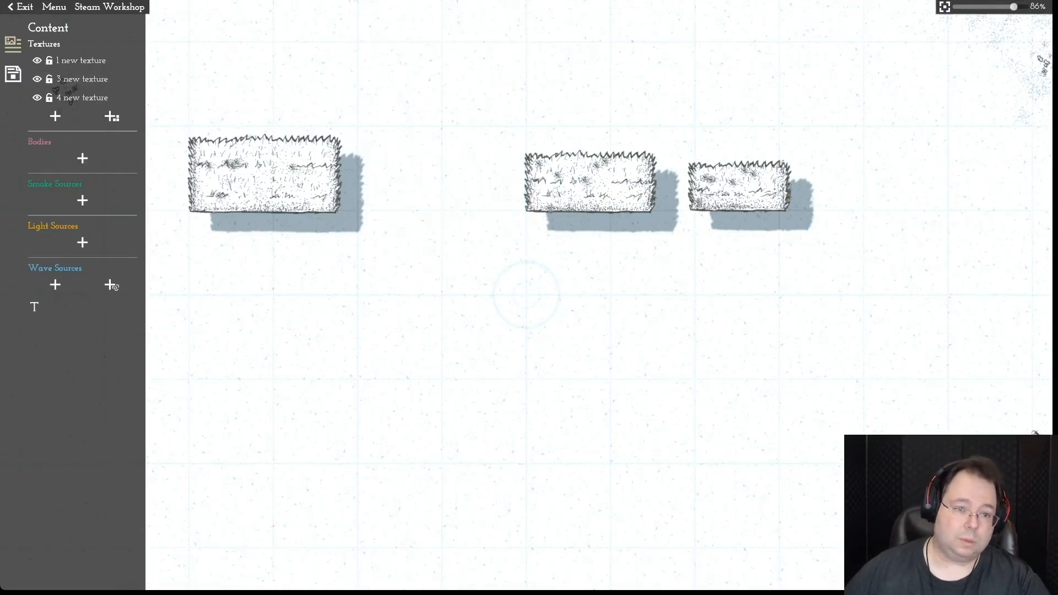
- Move the medium thatched piece west to about x -1.24, z -1.28, and the short one to about x 0.406, z -1.23
drag(590, 182, 422, 185)
drag(740, 186, 560, 190)
scroll(560, 190, up, 1)
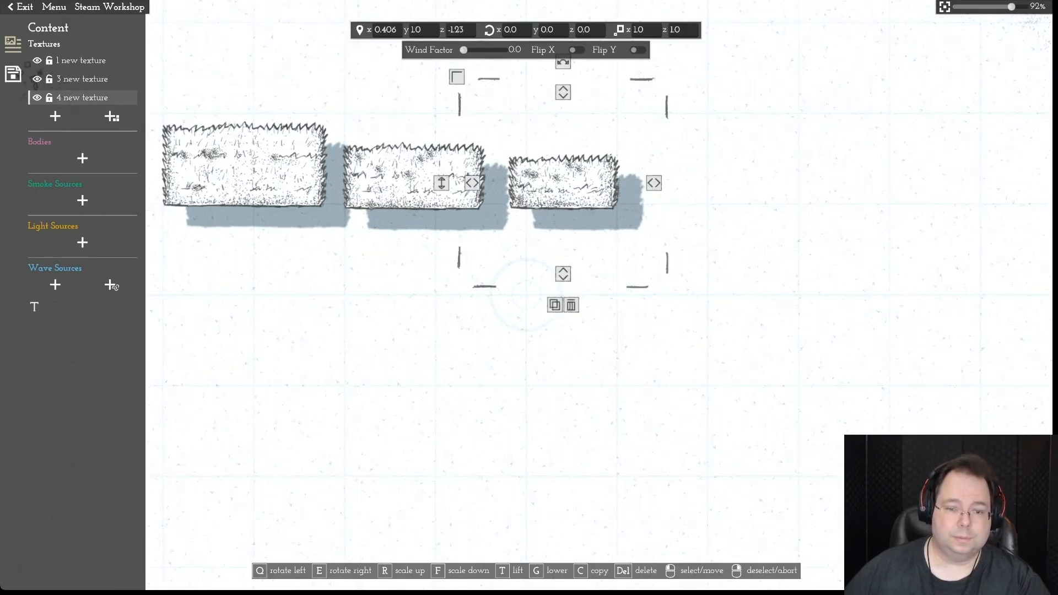
- Delete the short and medium thatched roof pieces, keeping the large one
scroll(524, 296, down, 3)
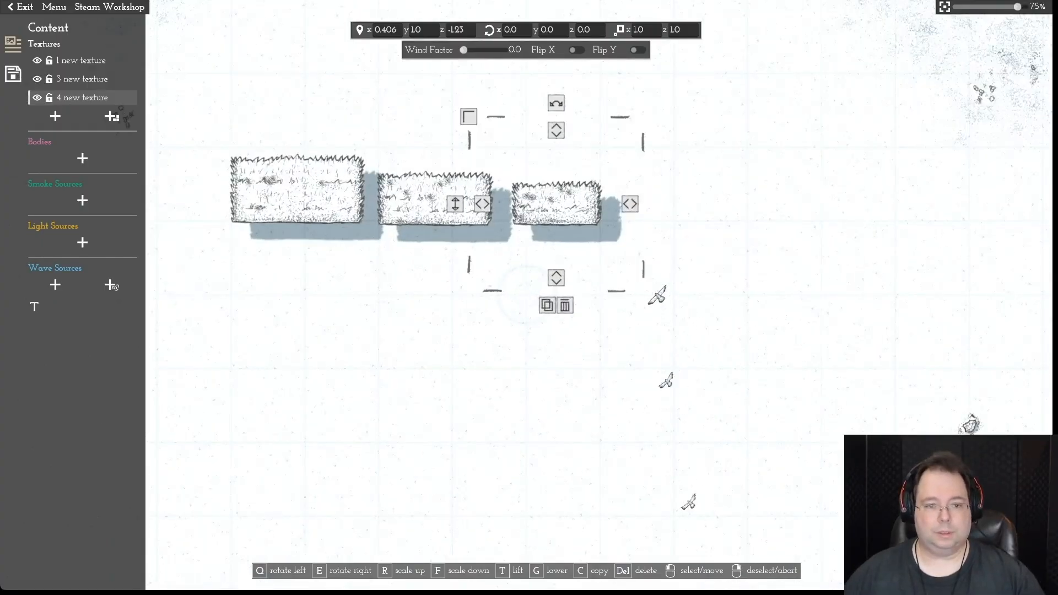
key(a)
key(w)
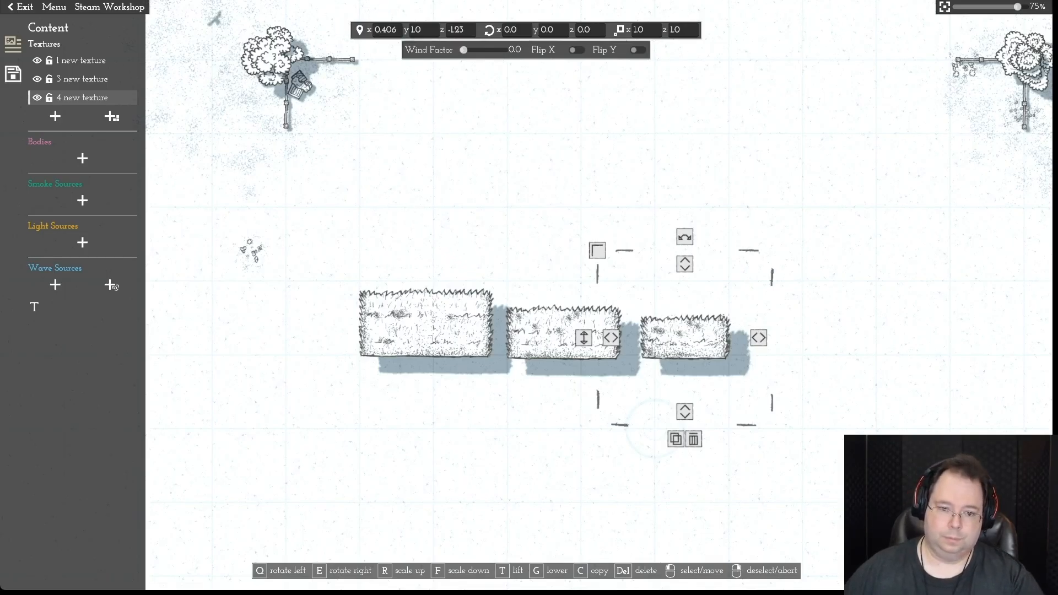
key(Delete)
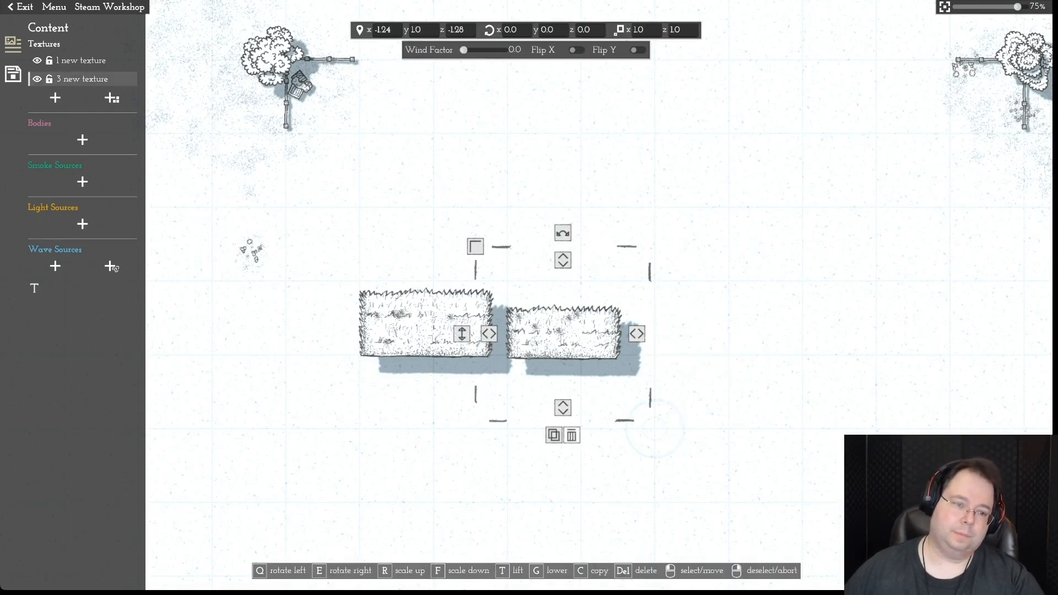
key(Delete)
- Add the first large thatched roof piece from original texture page 5 south of the existing one, at about x -3.22, z 0.252
click(426, 324)
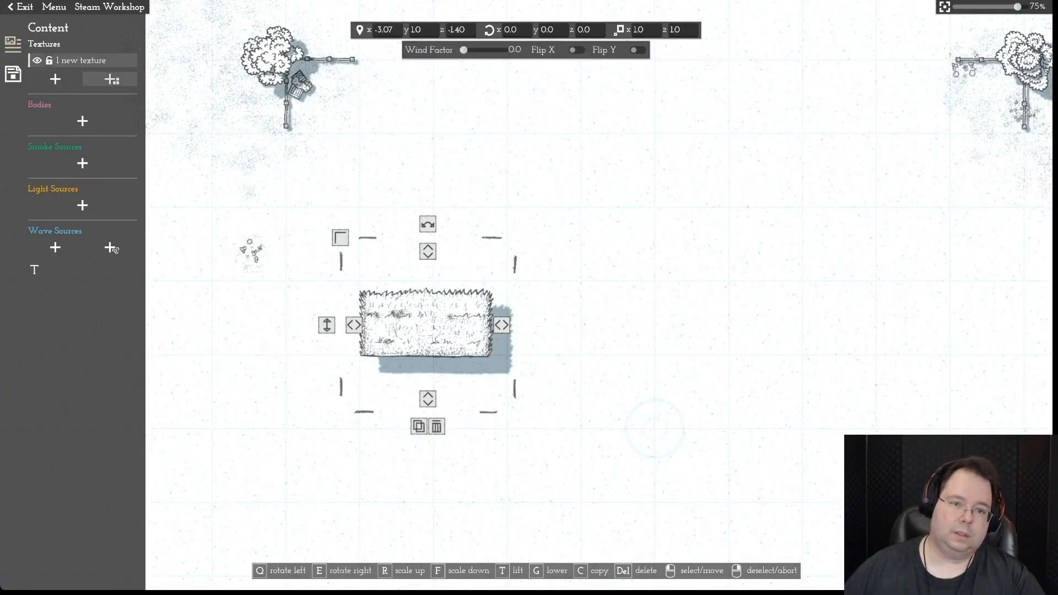
click(112, 79)
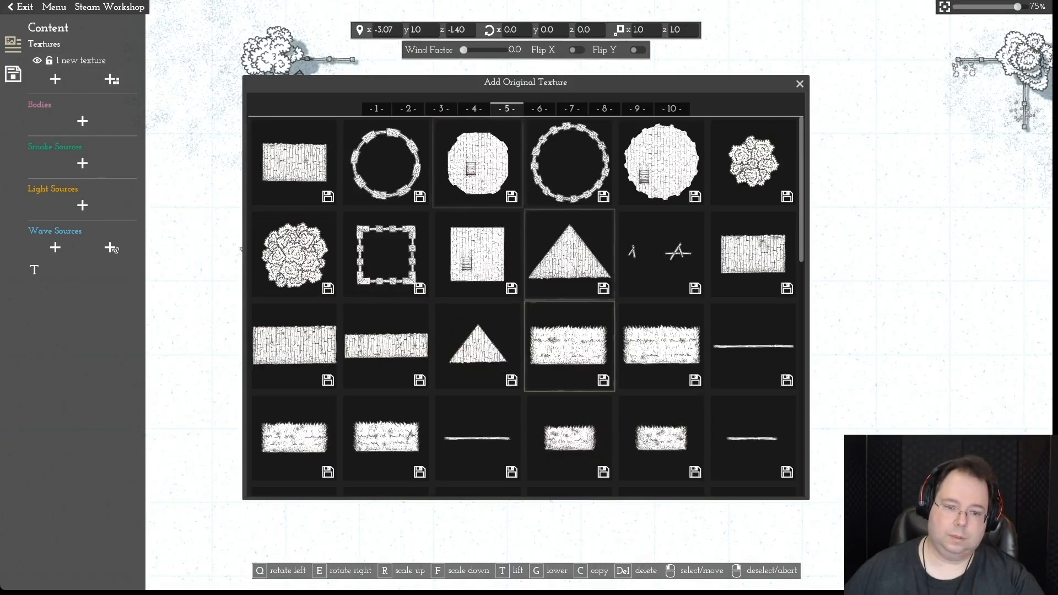
click(568, 344)
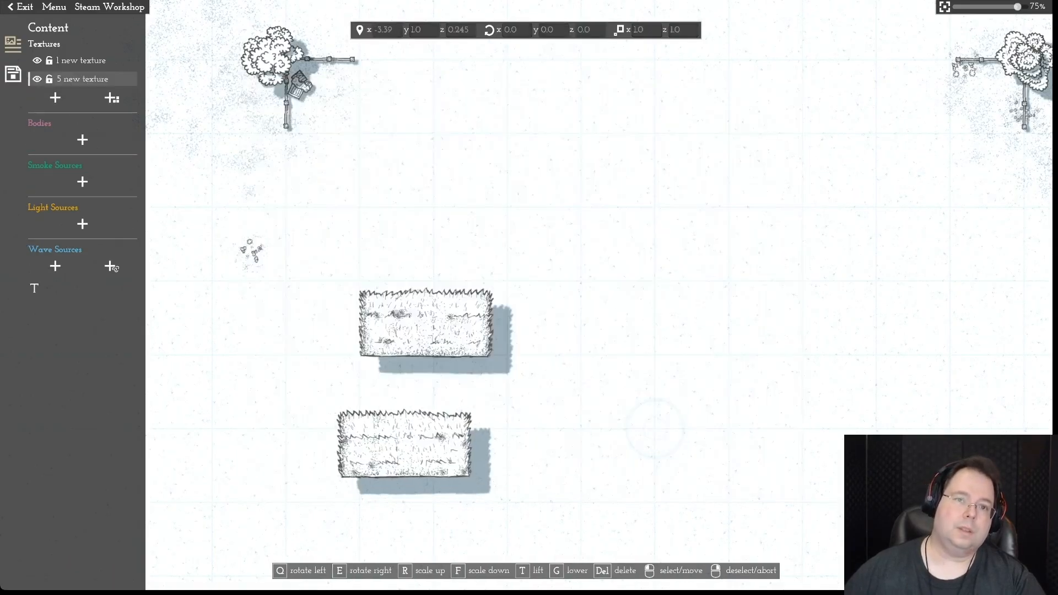
click(417, 444)
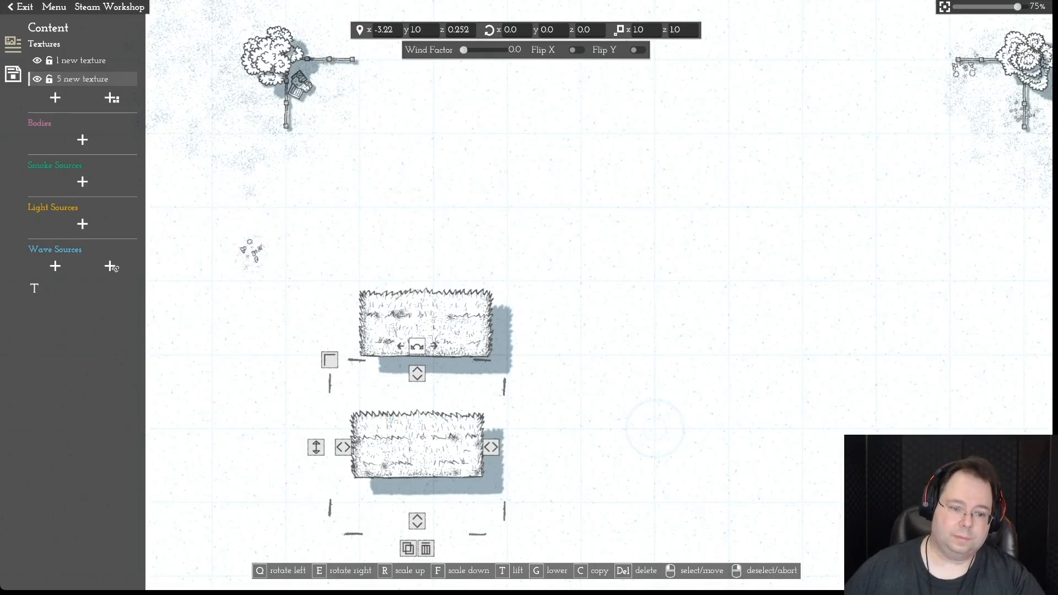
- Rotate the new thatched piece 180° and join it to the existing one along the ridge, at about x -3.1, z -0.56
key(e)
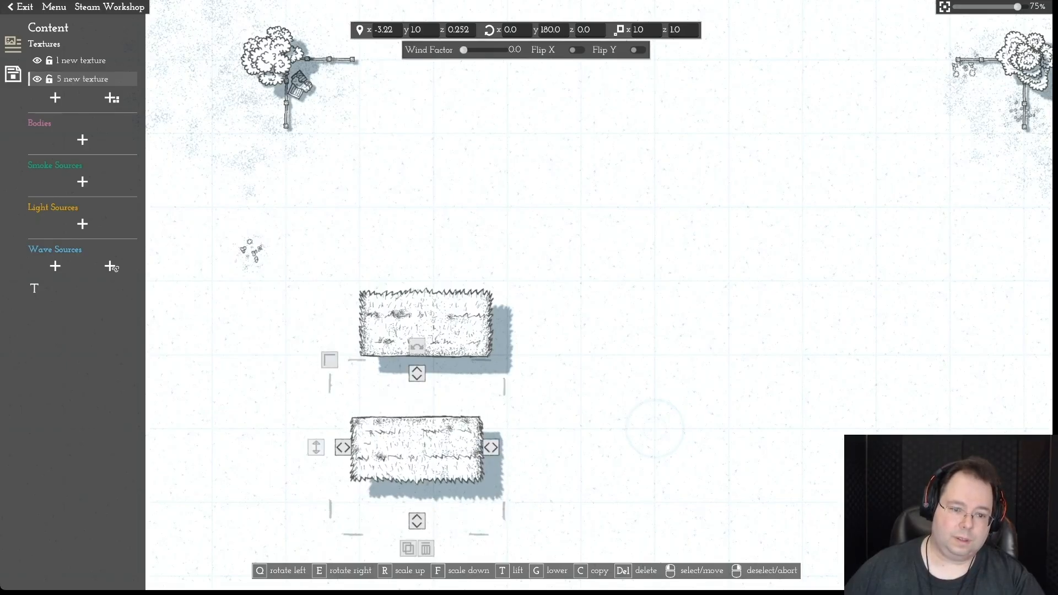
drag(417, 449, 423, 390)
key(BackSpace)
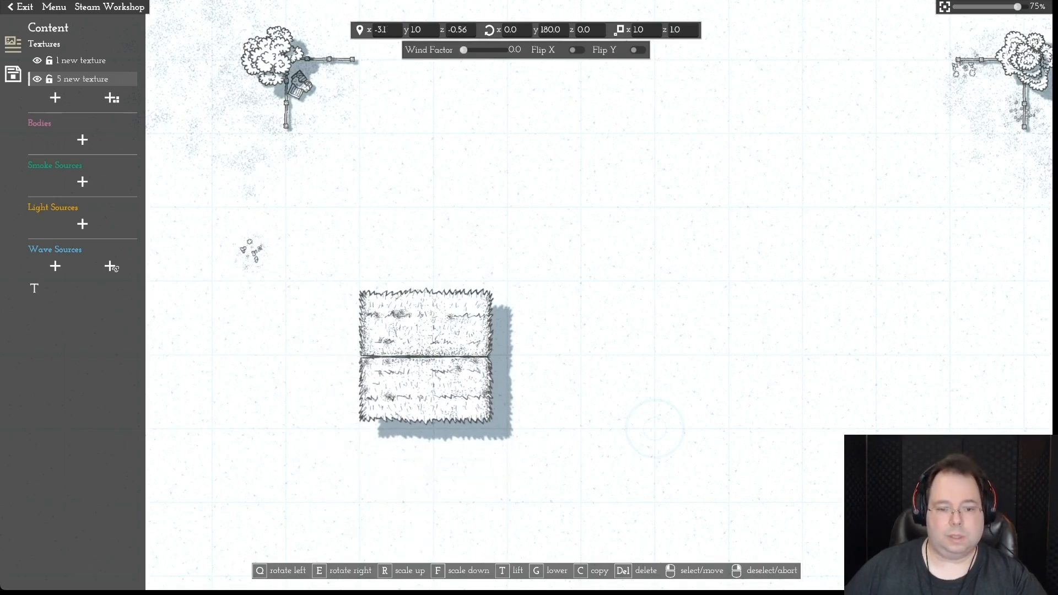
scroll(526, 297, down, 2)
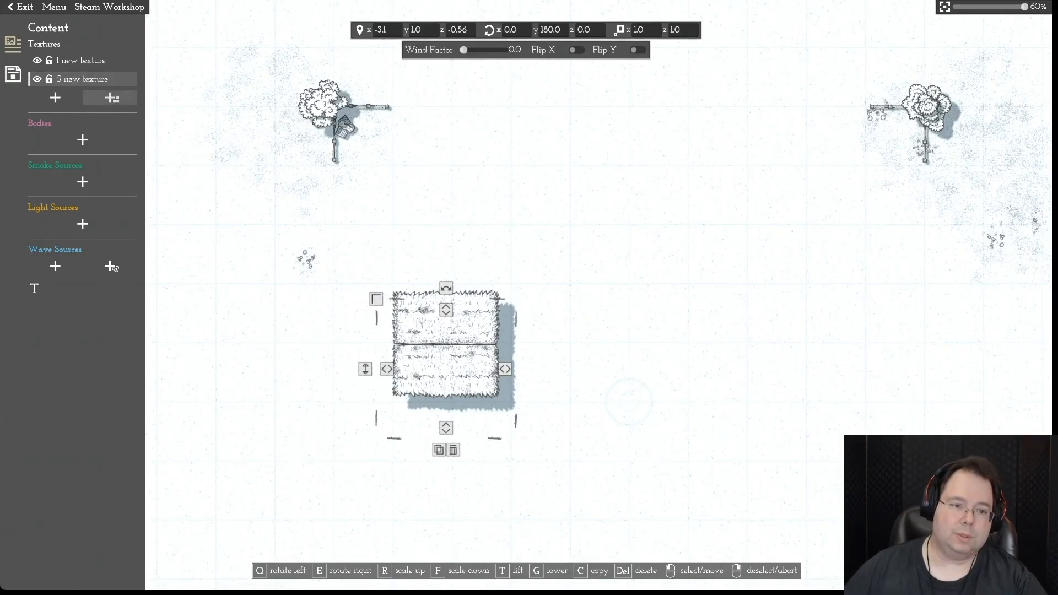
- Look through original texture pages 2, 3 and 4 for parts to add to the village home
click(111, 98)
click(408, 108)
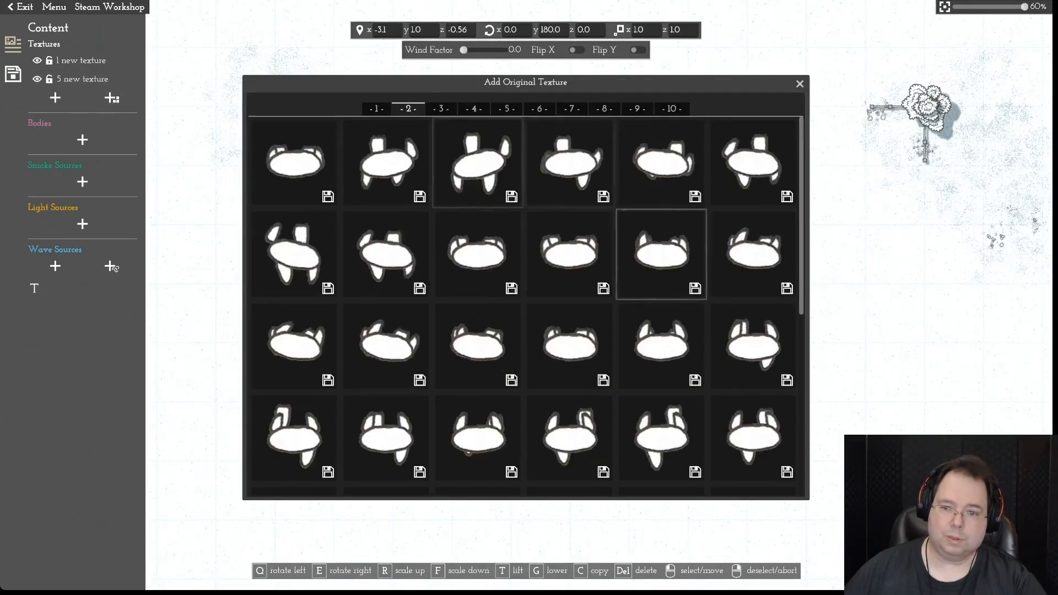
scroll(526, 306, down, 5)
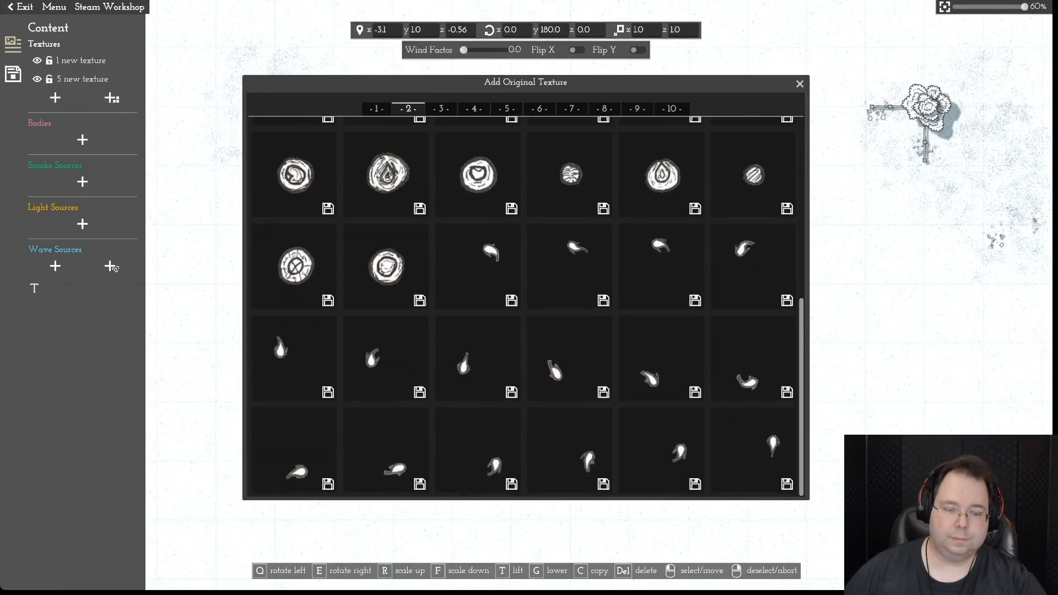
scroll(477, 165, up, 5)
mouse_move(477, 165)
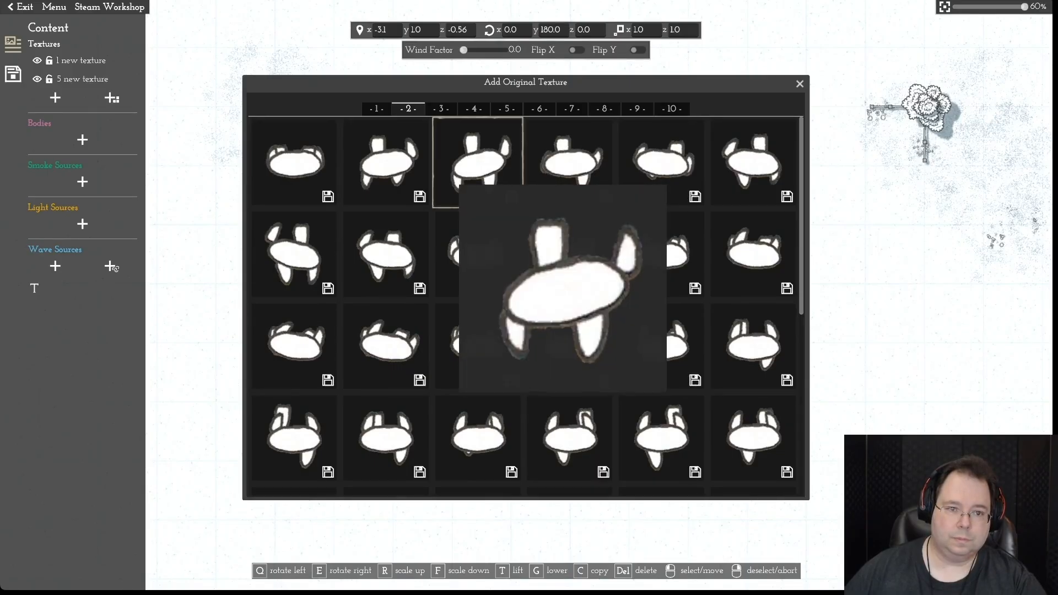
click(441, 108)
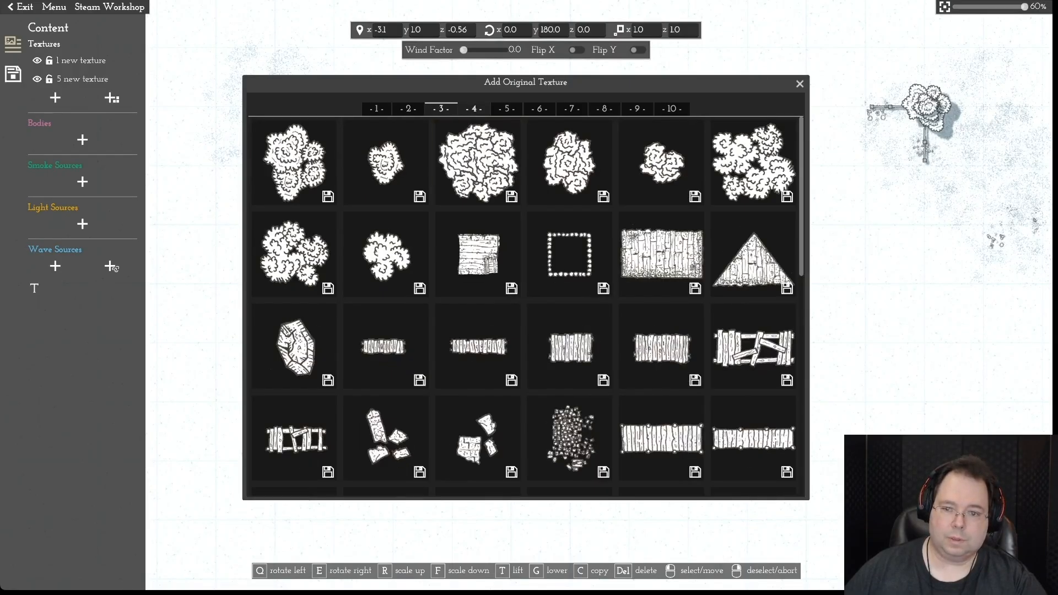
scroll(526, 306, down, 5)
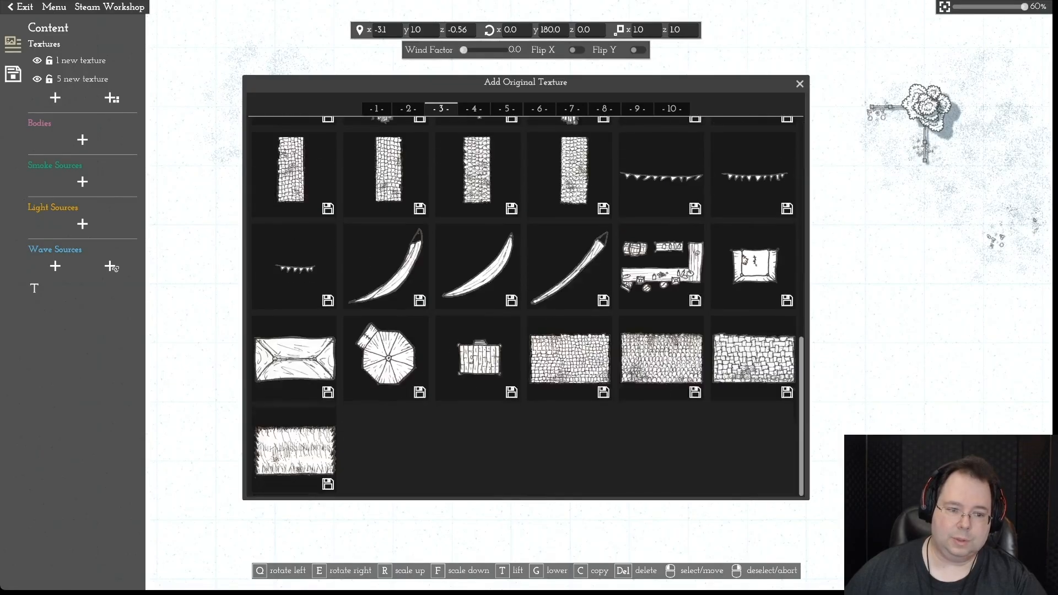
scroll(526, 306, up, 5)
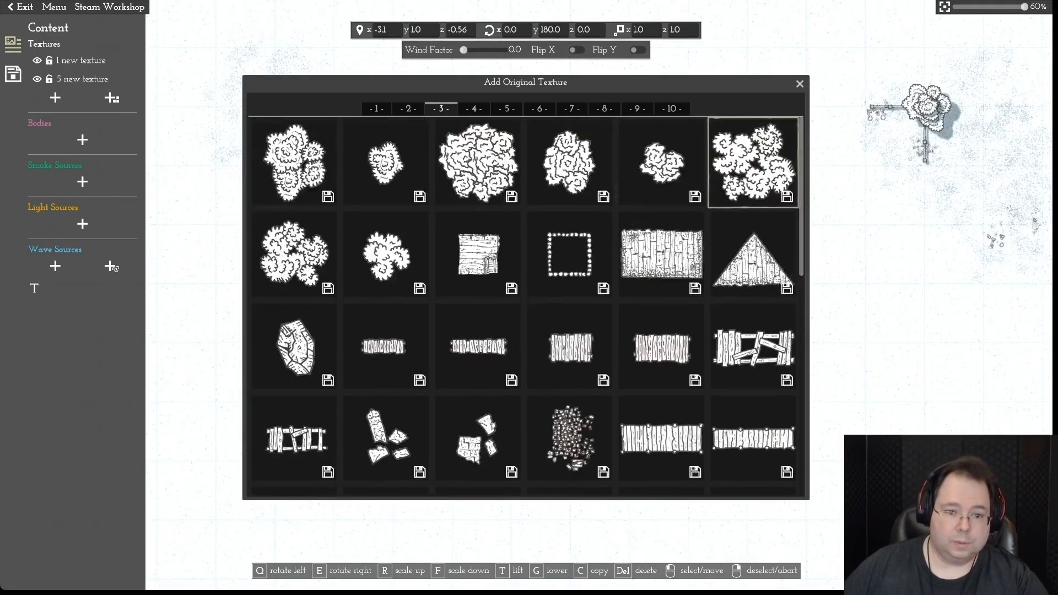
click(474, 109)
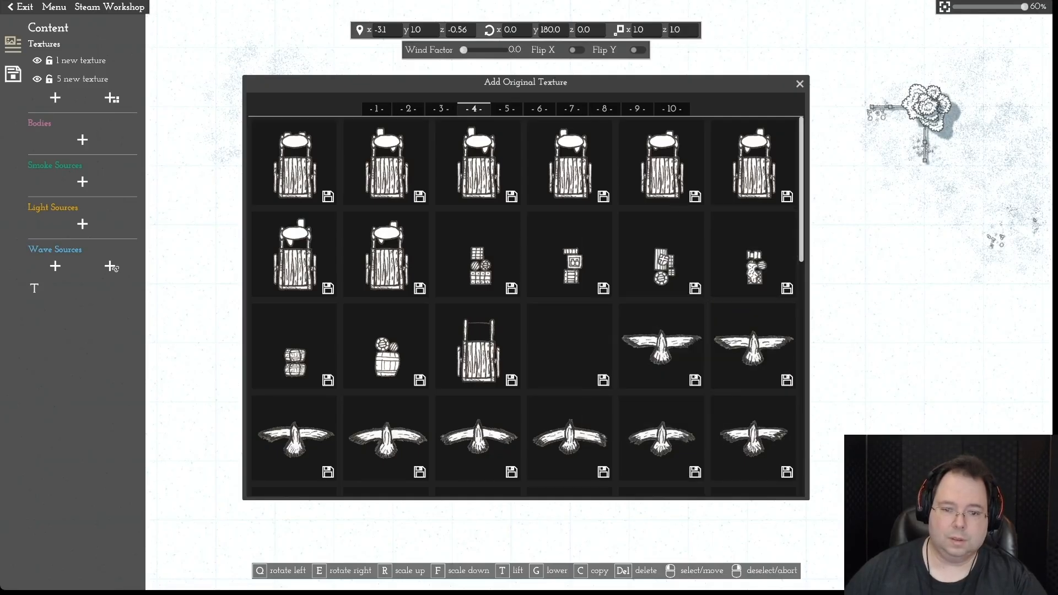
drag(800, 248, 794, 176)
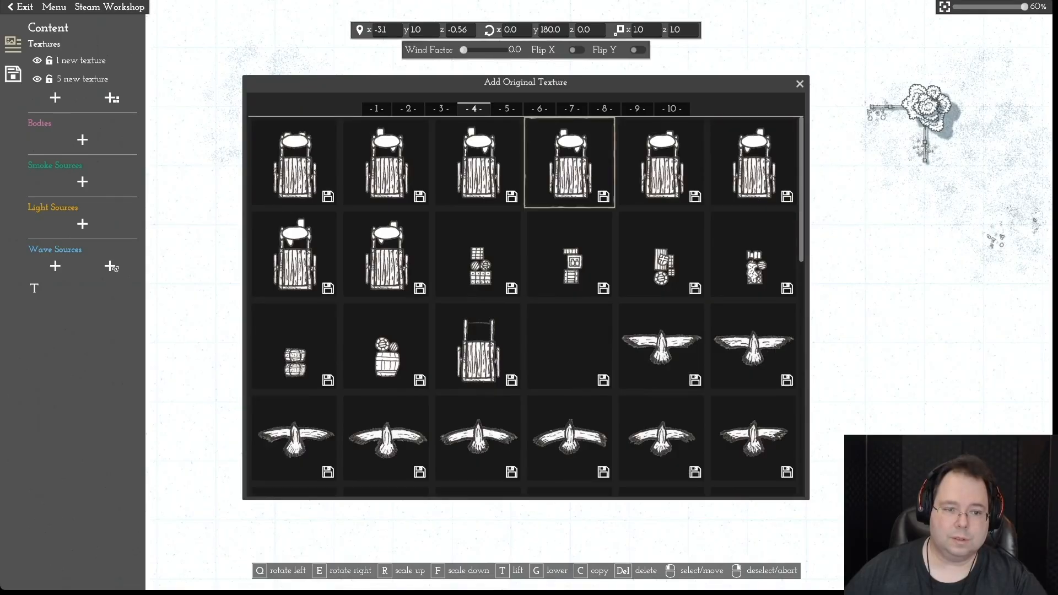
- Look through original texture pages 5, 6 and 7 for more usable parts
click(507, 109)
click(572, 109)
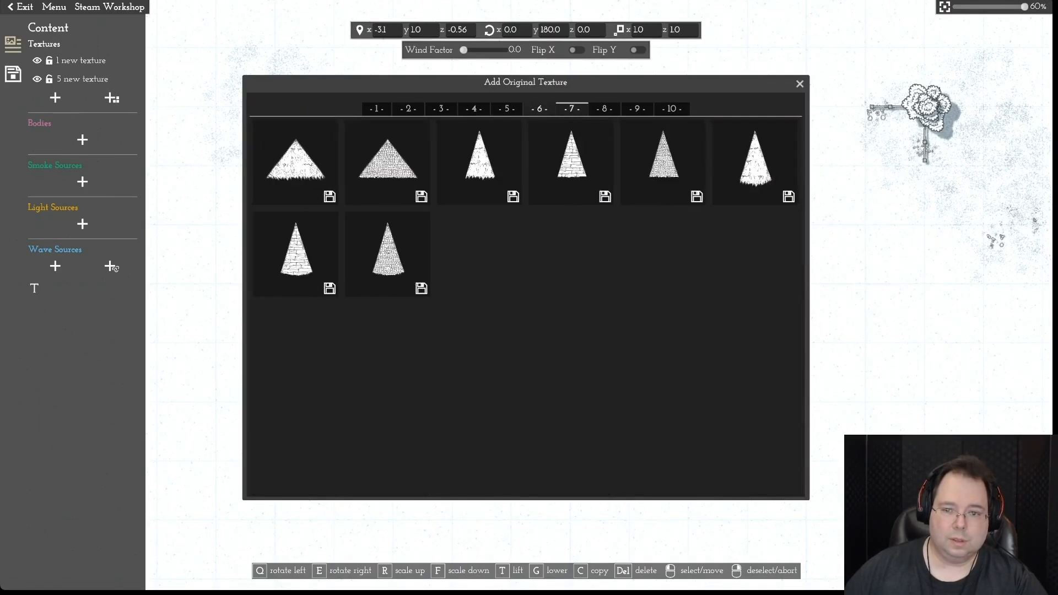
click(506, 109)
click(540, 109)
drag(800, 220, 801, 456)
scroll(526, 306, up, 6)
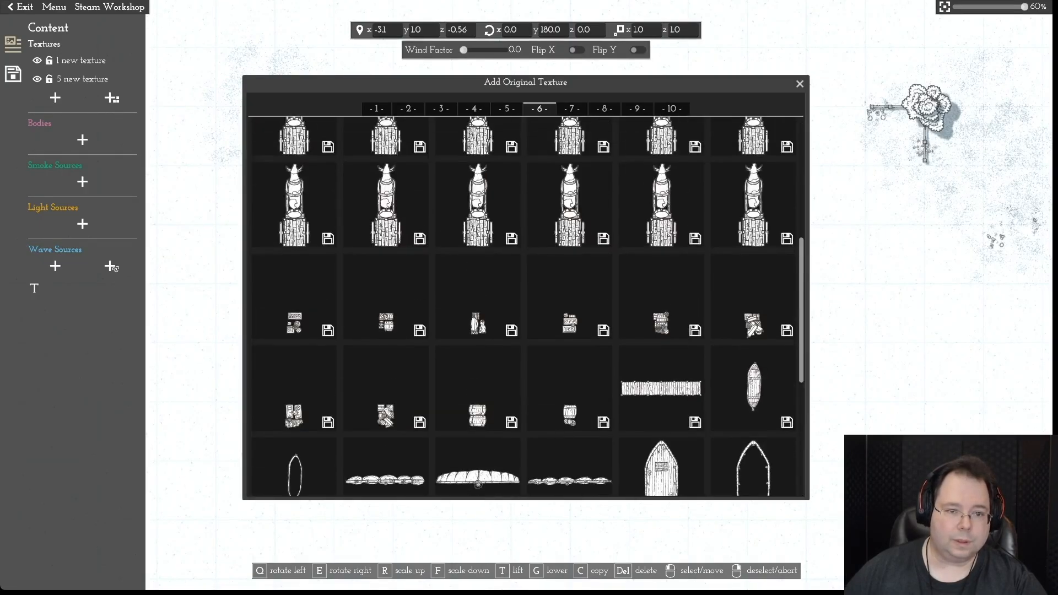
scroll(525, 306, up, 1)
scroll(525, 306, down, 9)
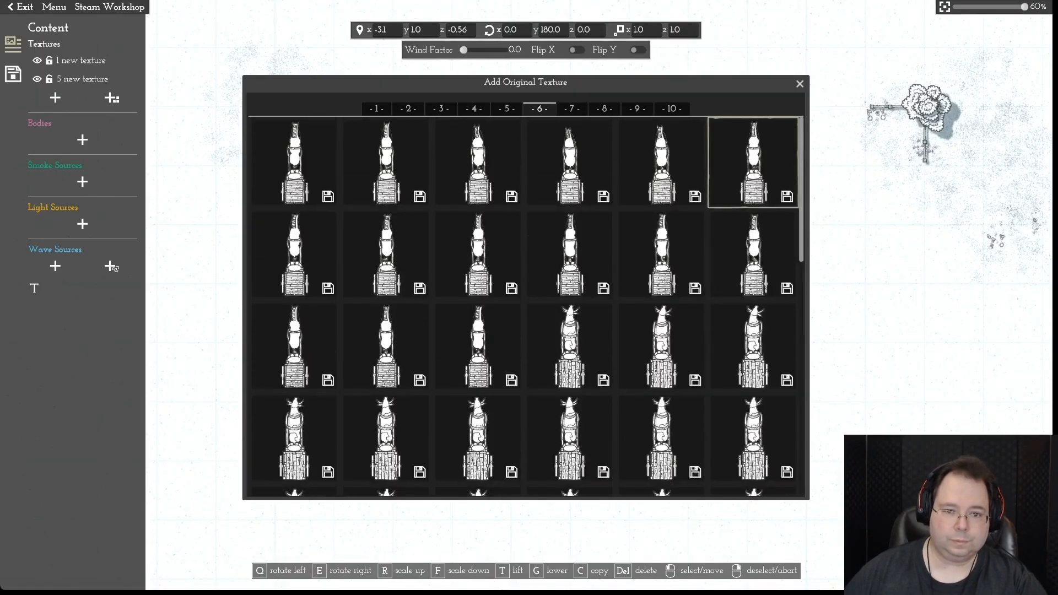
- Try the scattered props texture from page 8 east of the roof, at about x 0.934, z -1.83, lowered to y 0.002, and delete it
click(572, 109)
click(604, 109)
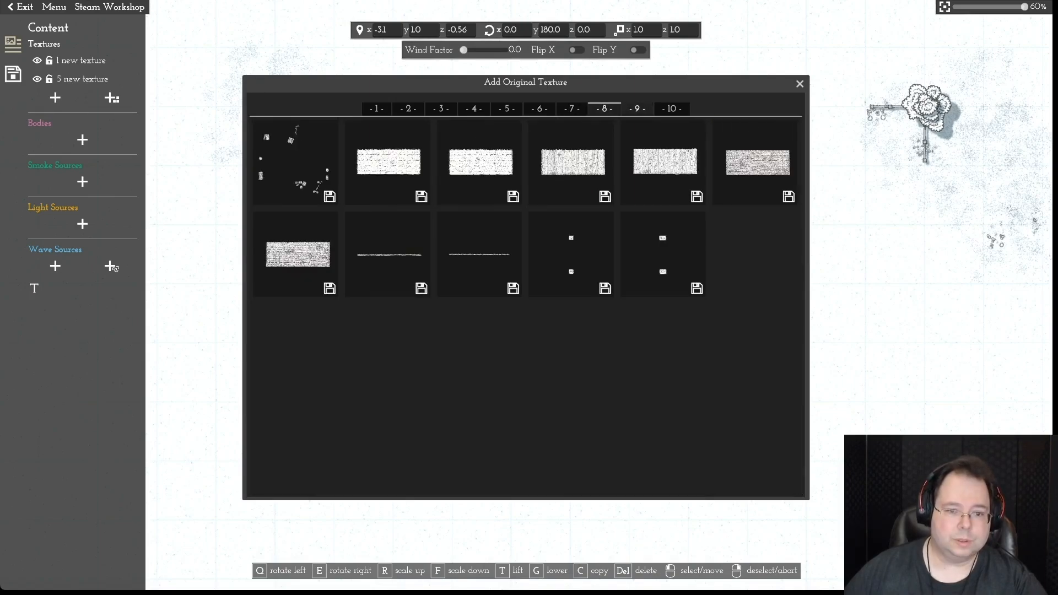
click(296, 162)
drag(682, 293, 684, 293)
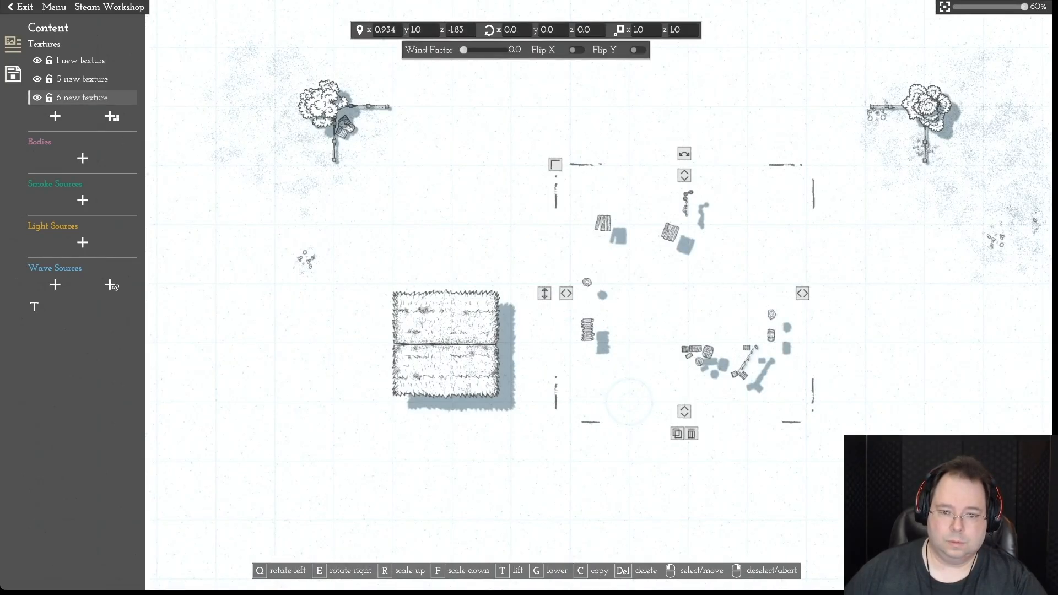
key(g)
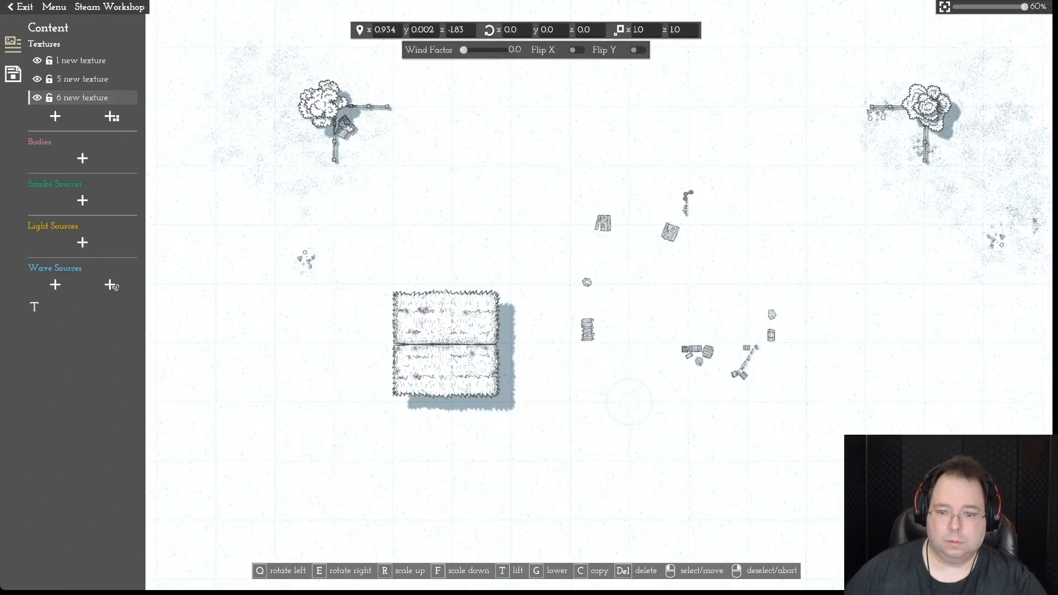
scroll(529, 303, up, 1)
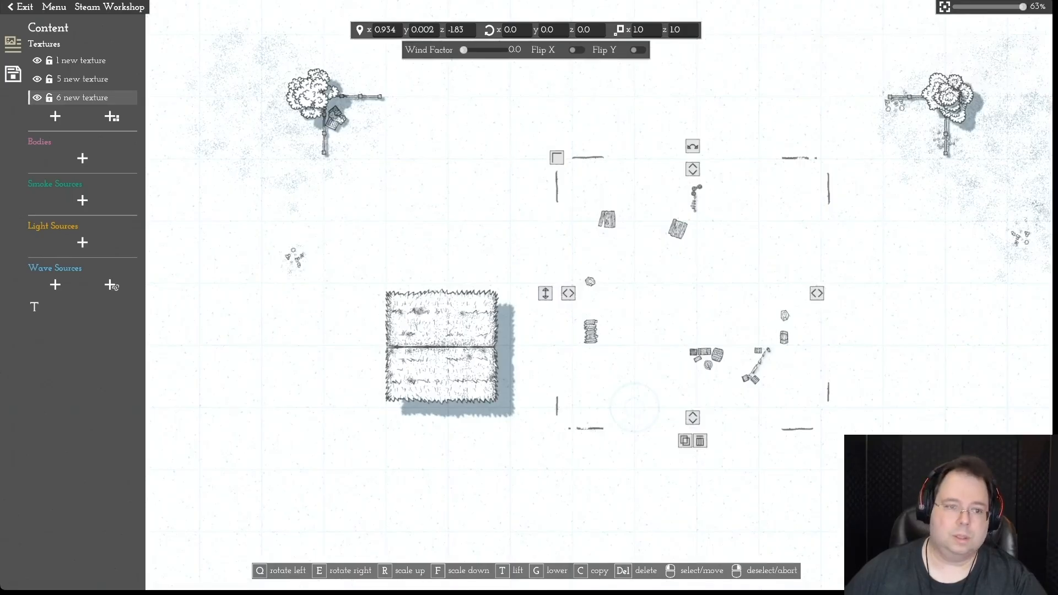
key(Delete)
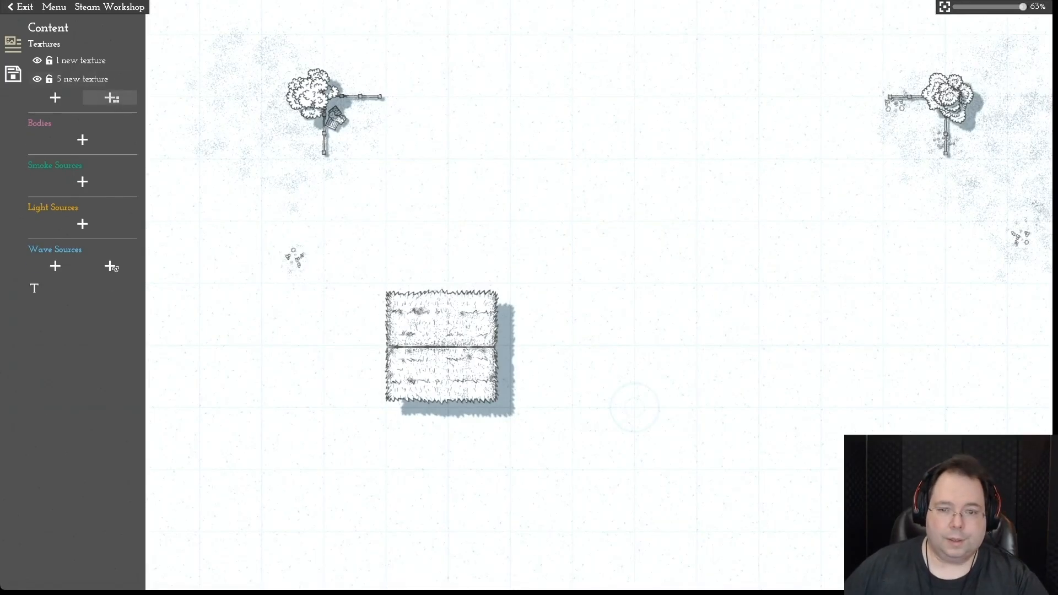
click(112, 98)
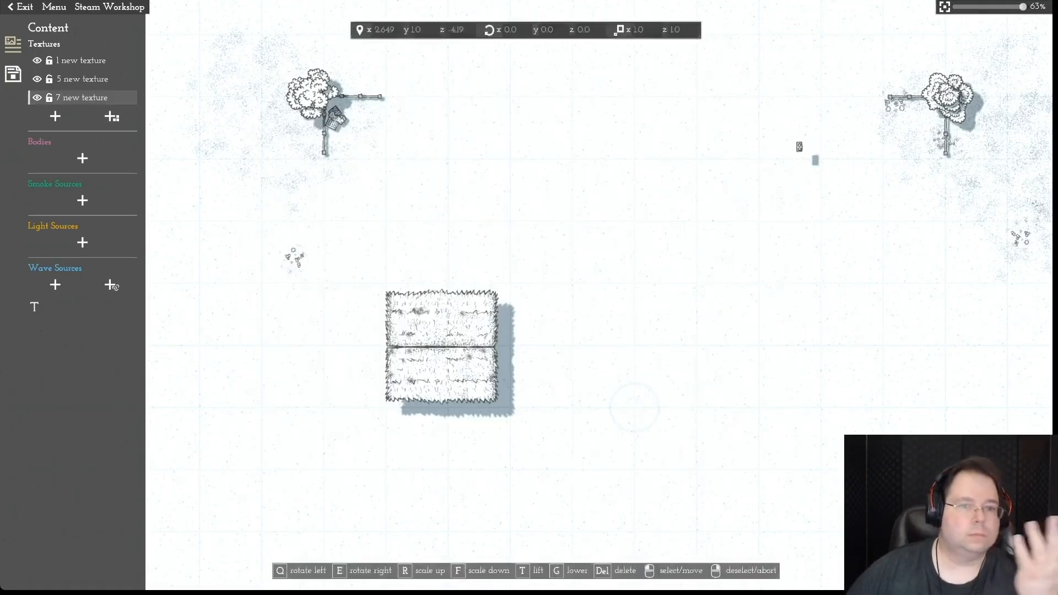
click(754, 163)
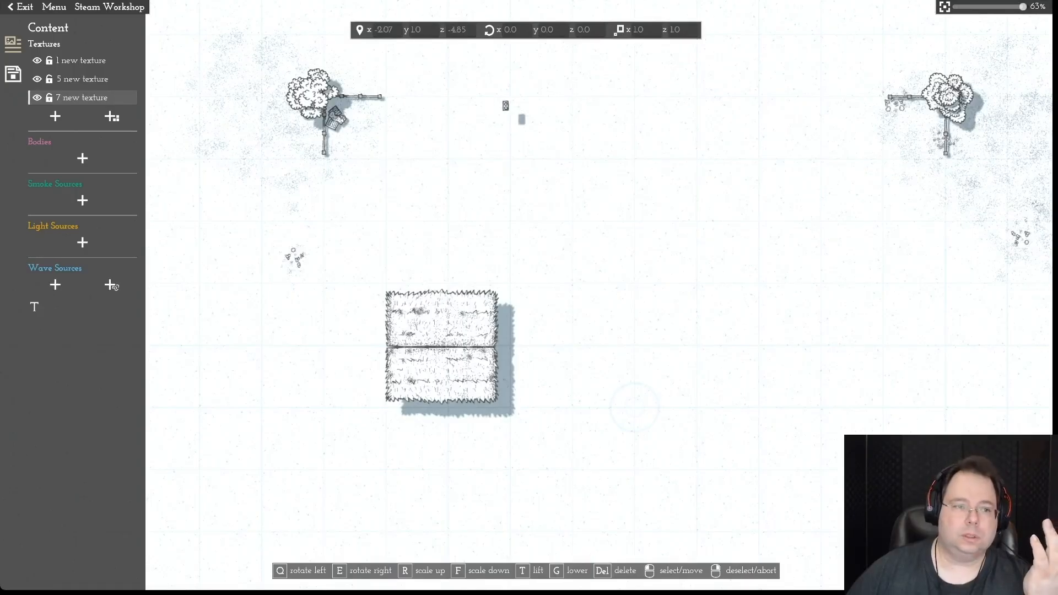
right_click(550, 142)
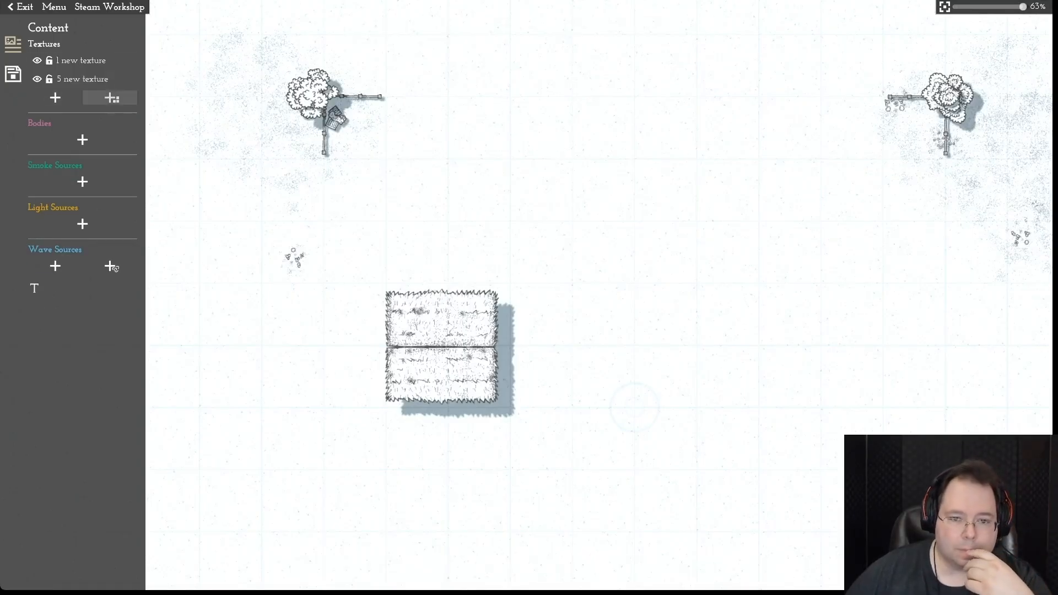
- Try the third figure texture from original texture page 2 just south of the roof, at about x -3.74, z 0.181, and delete it
click(111, 98)
mouse_move(799, 136)
mouse_down()
mouse_move(799, 422)
mouse_move(799, 133)
mouse_up()
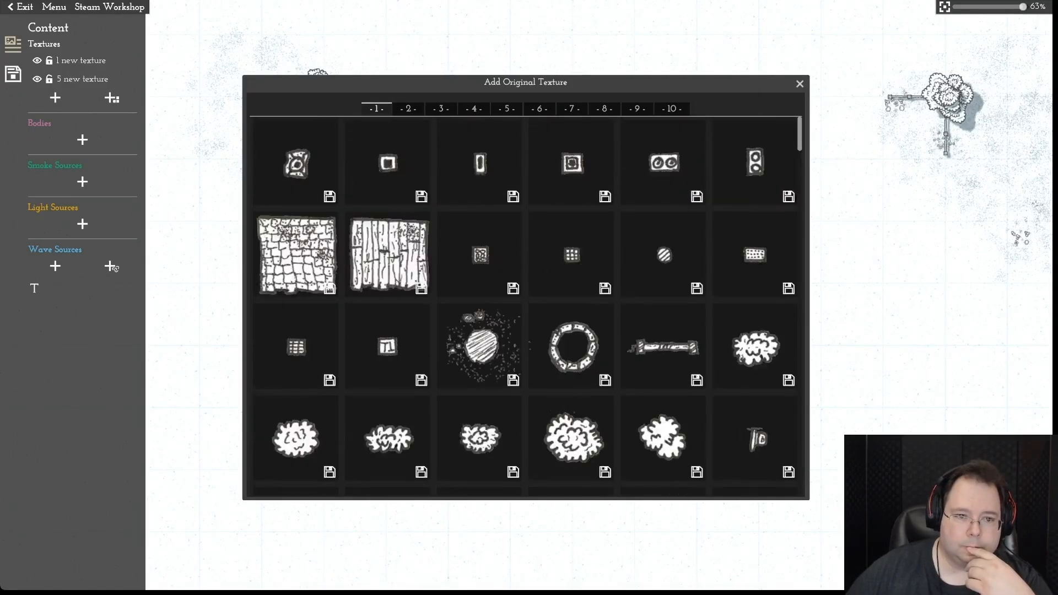
click(408, 108)
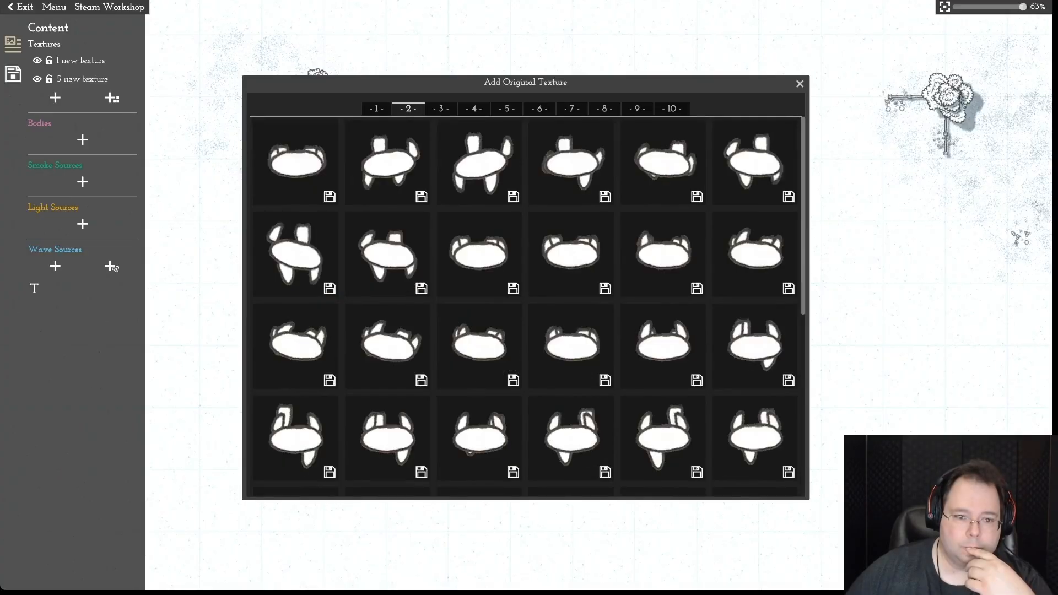
click(480, 162)
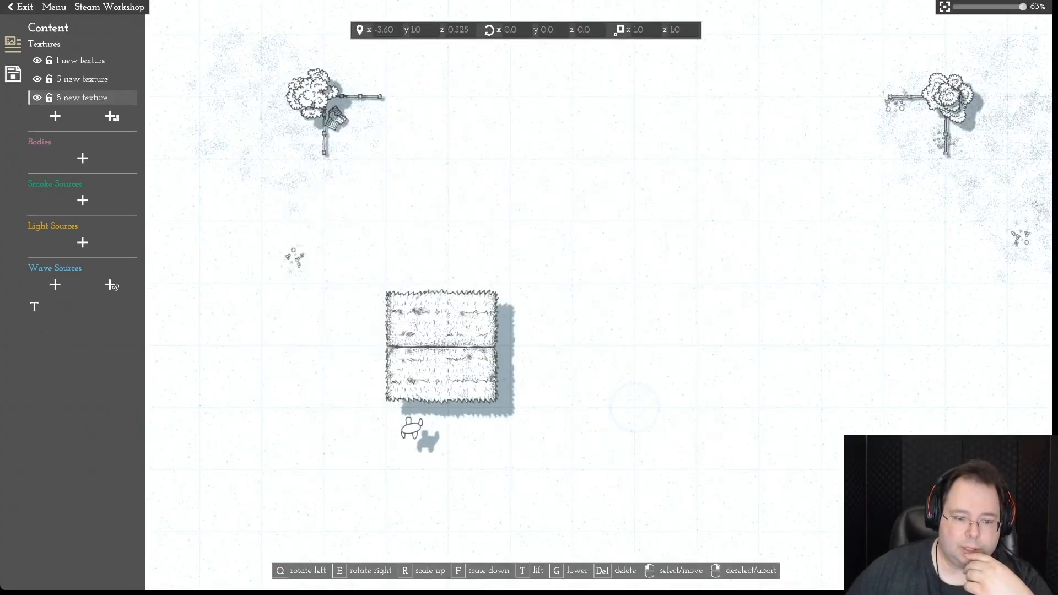
click(412, 434)
right_click(412, 434)
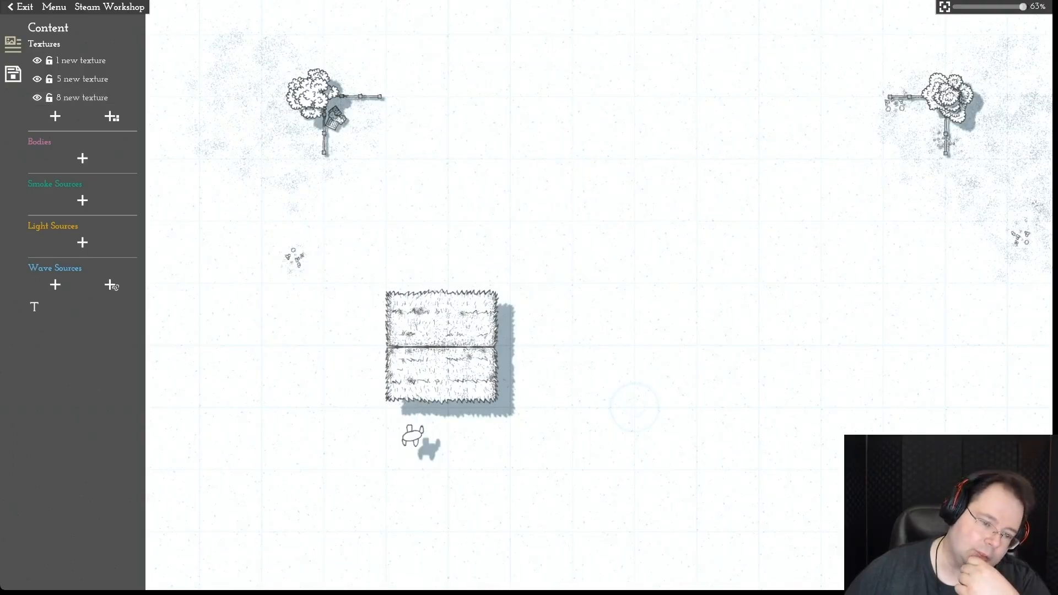
drag(412, 435, 403, 419)
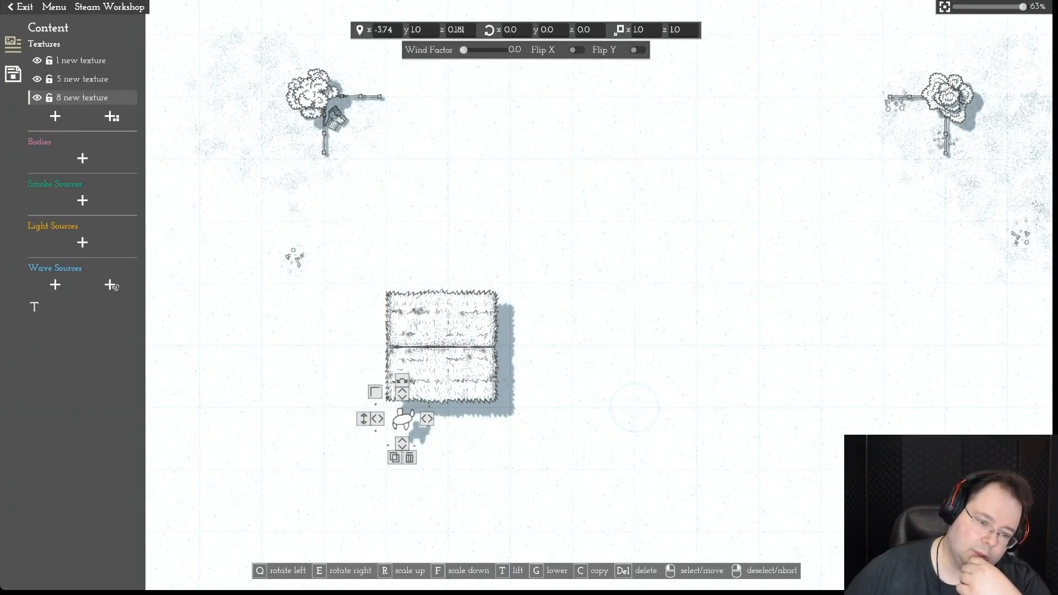
key(Delete)
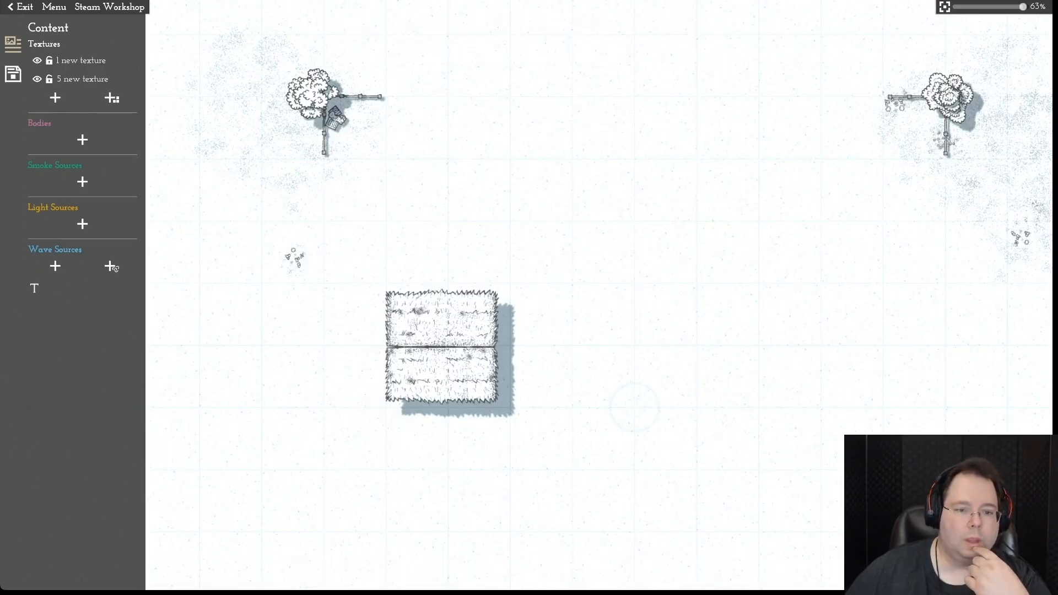
click(112, 98)
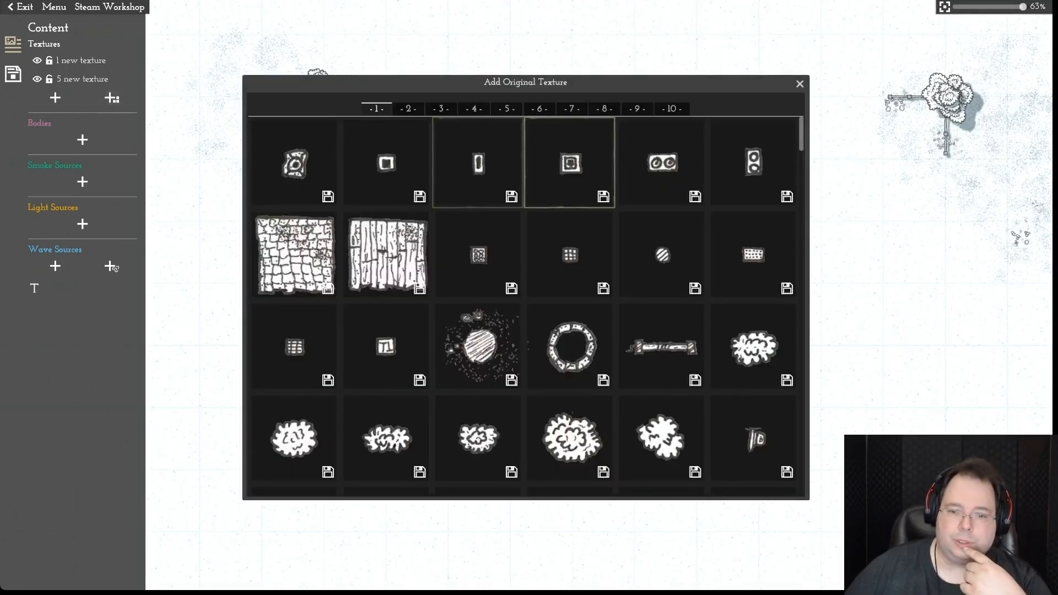
mouse_move(753, 162)
click(787, 159)
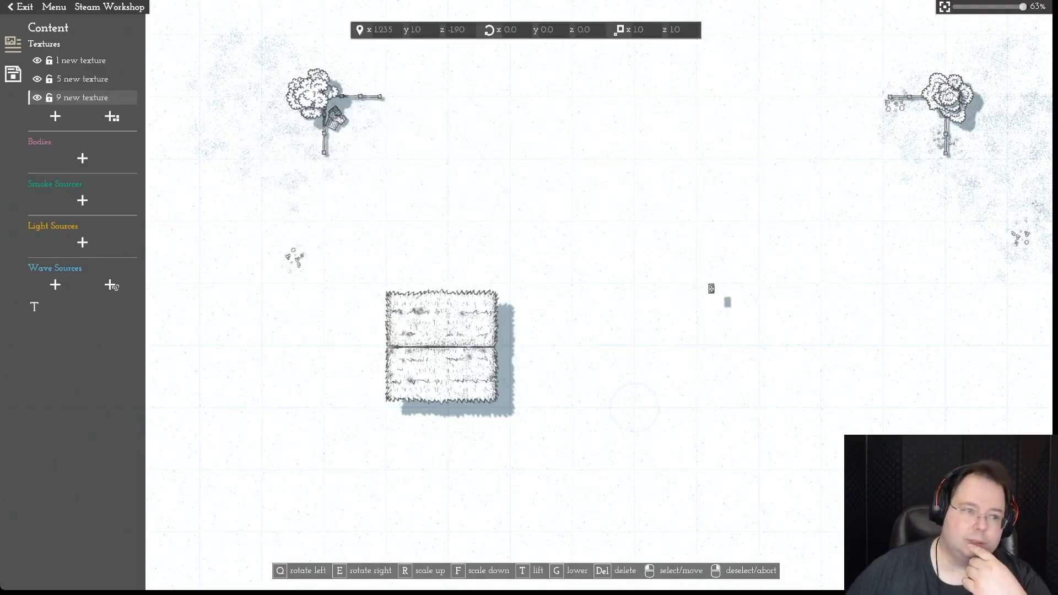
right_click(718, 283)
- Add the framed bed texture from original texture page 1, lifted to y 1.82 and placed east of the roof at about x -1.24, z -0.37
click(111, 99)
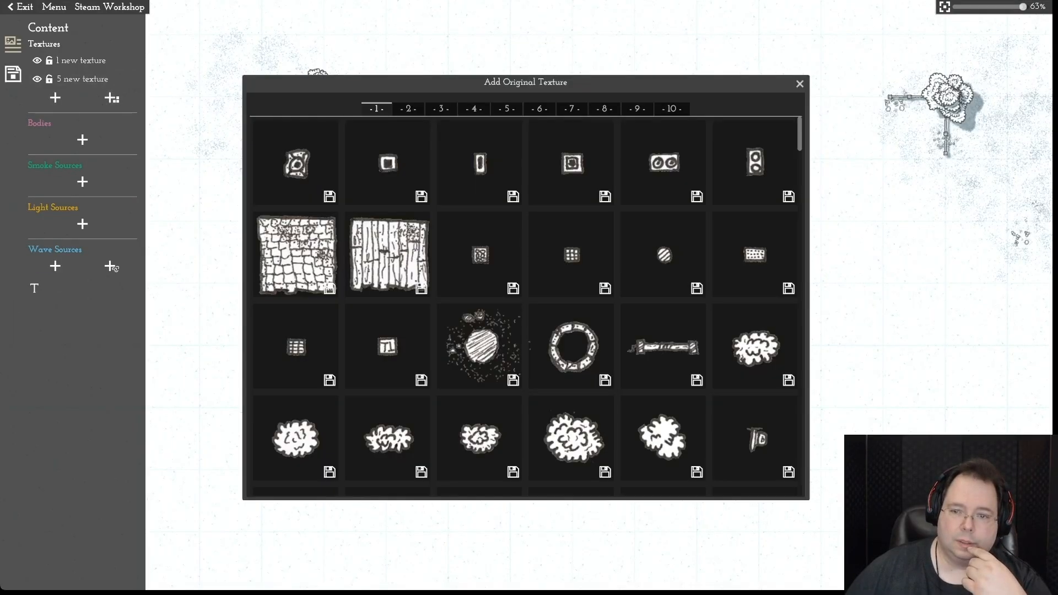
drag(800, 134, 799, 479)
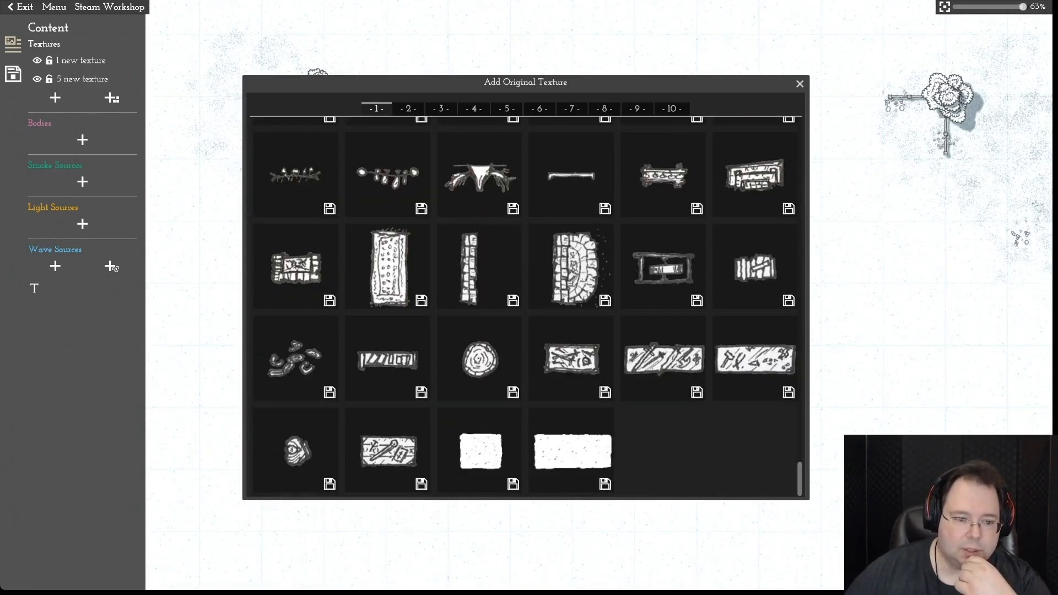
scroll(528, 306, up, 5)
scroll(527, 306, up, 3)
scroll(528, 306, up, 3)
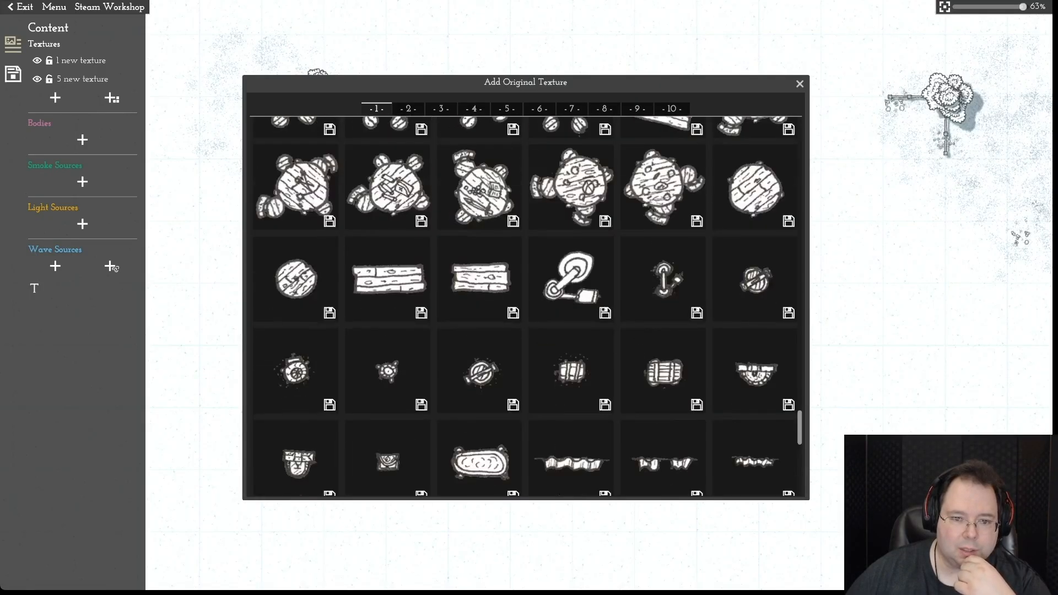
scroll(528, 306, up, 5)
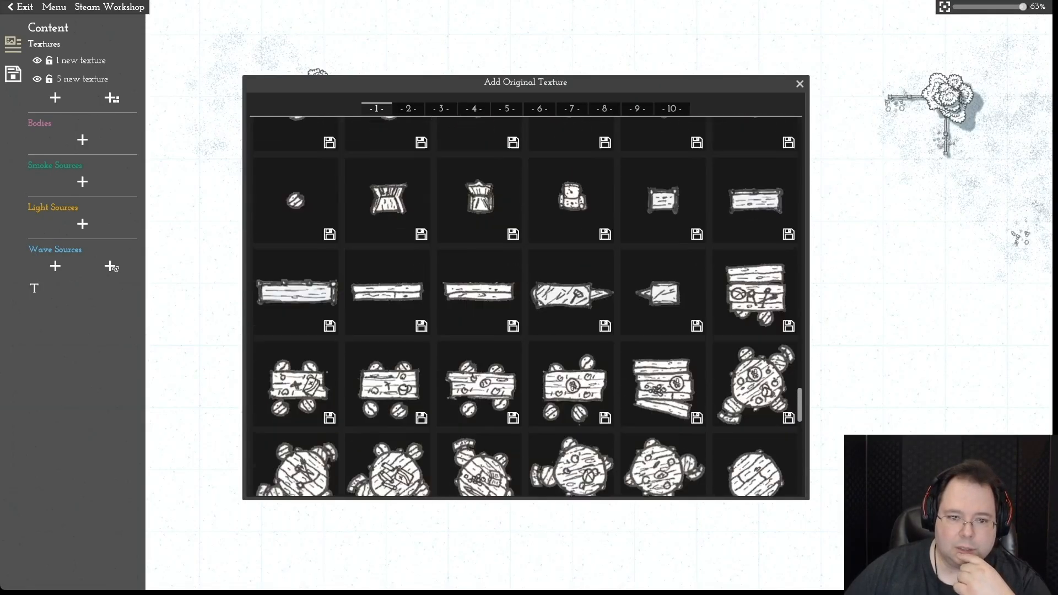
scroll(755, 399, up, 5)
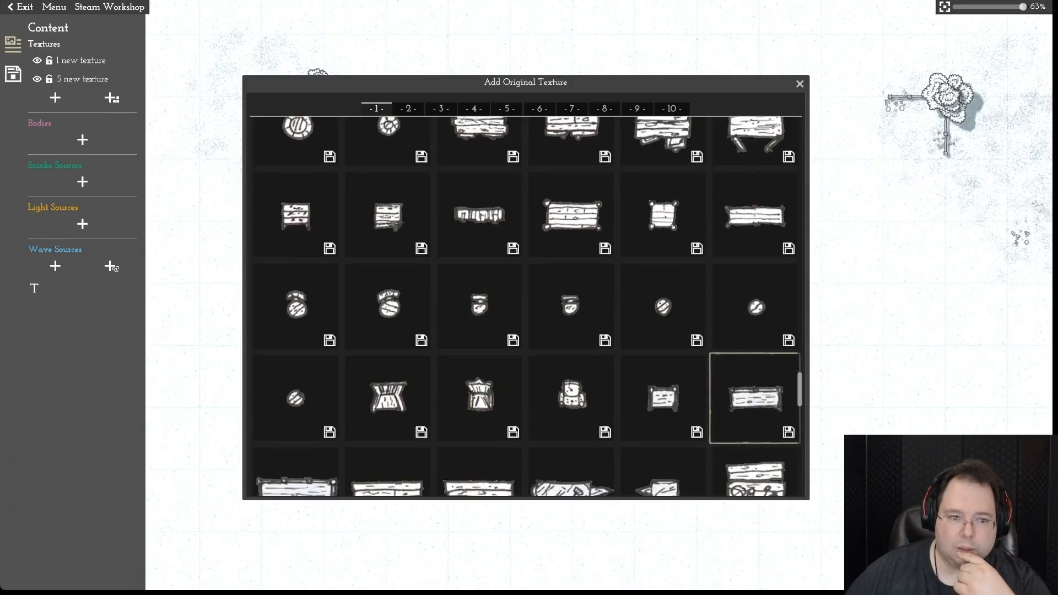
scroll(755, 375, up, 2)
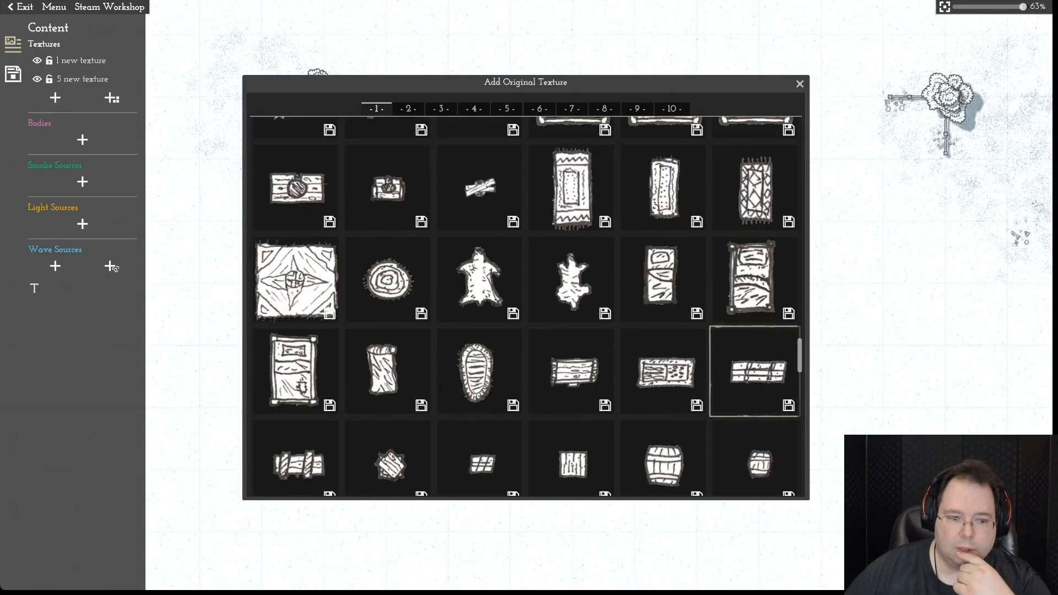
scroll(754, 374, up, 2)
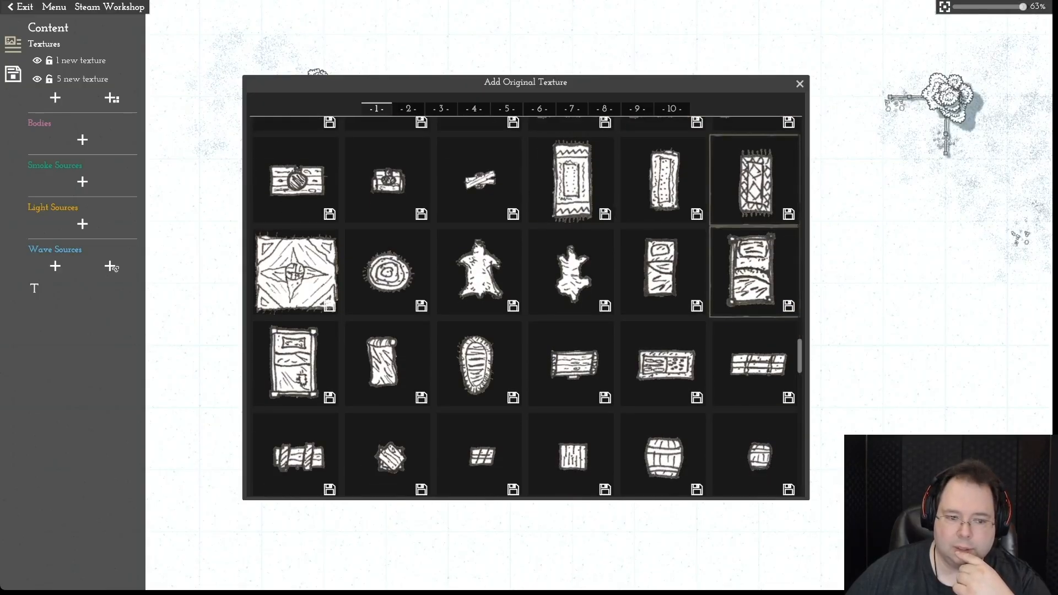
mouse_move(663, 271)
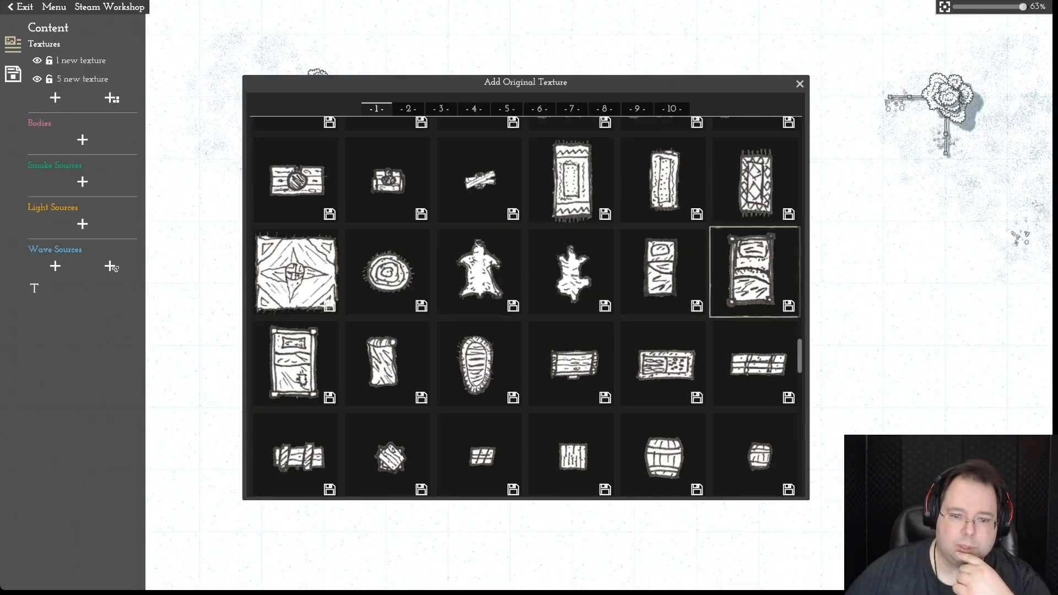
click(755, 272)
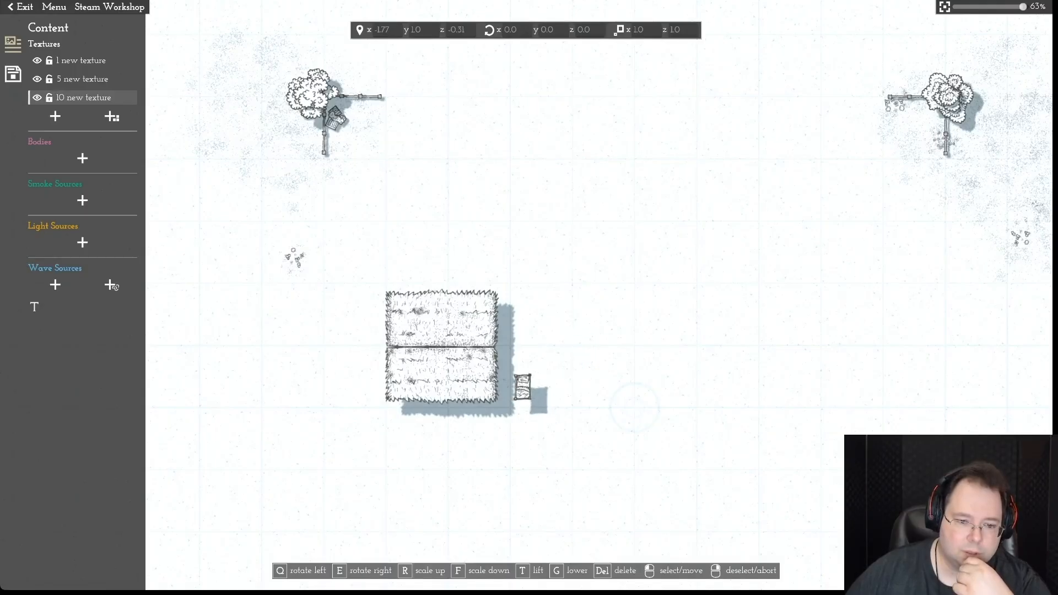
click(400, 431)
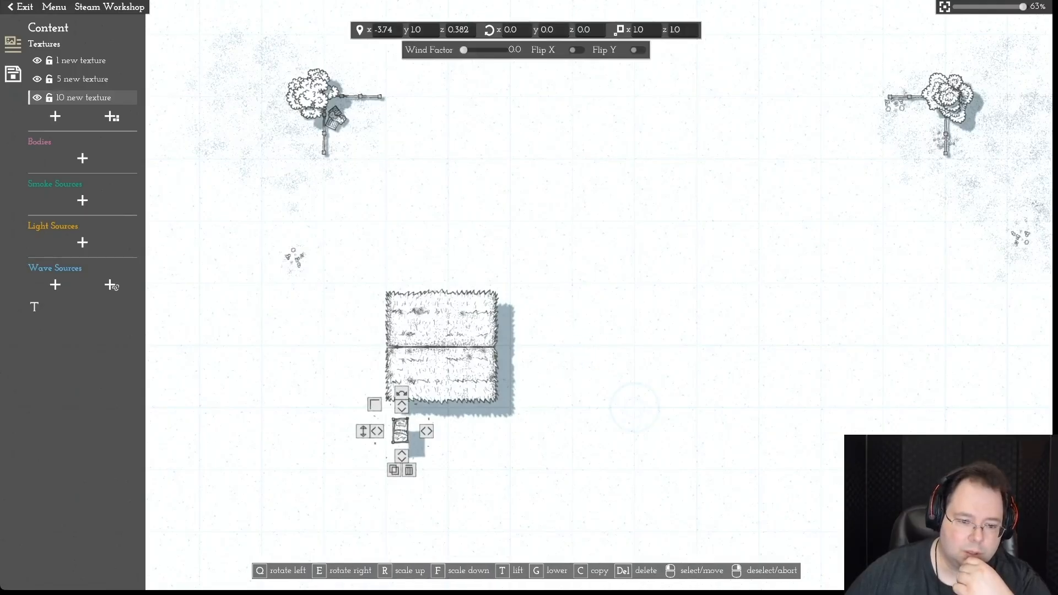
drag(362, 430, 363, 380)
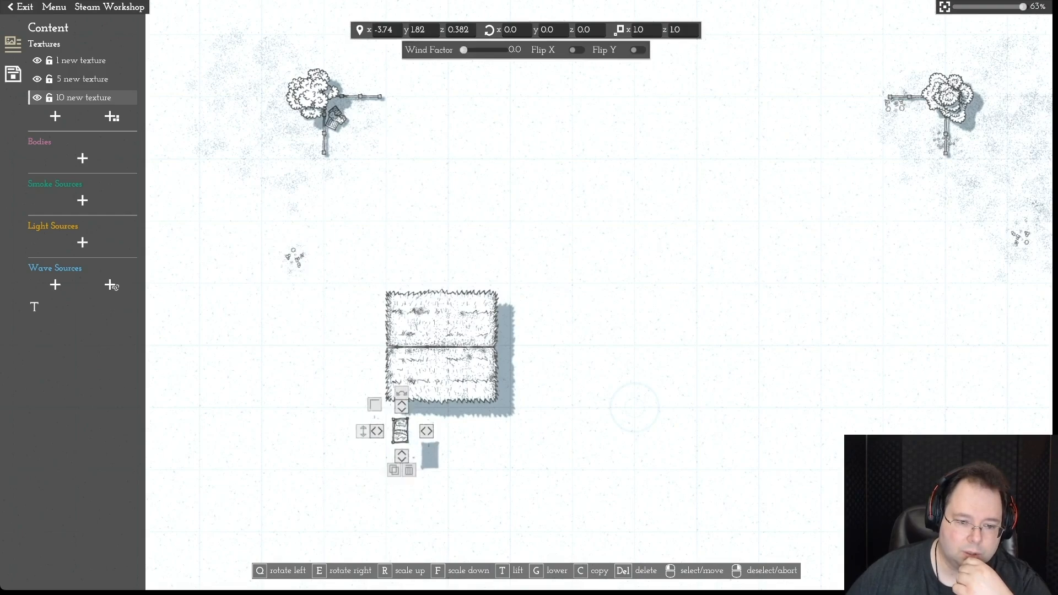
drag(401, 431, 556, 384)
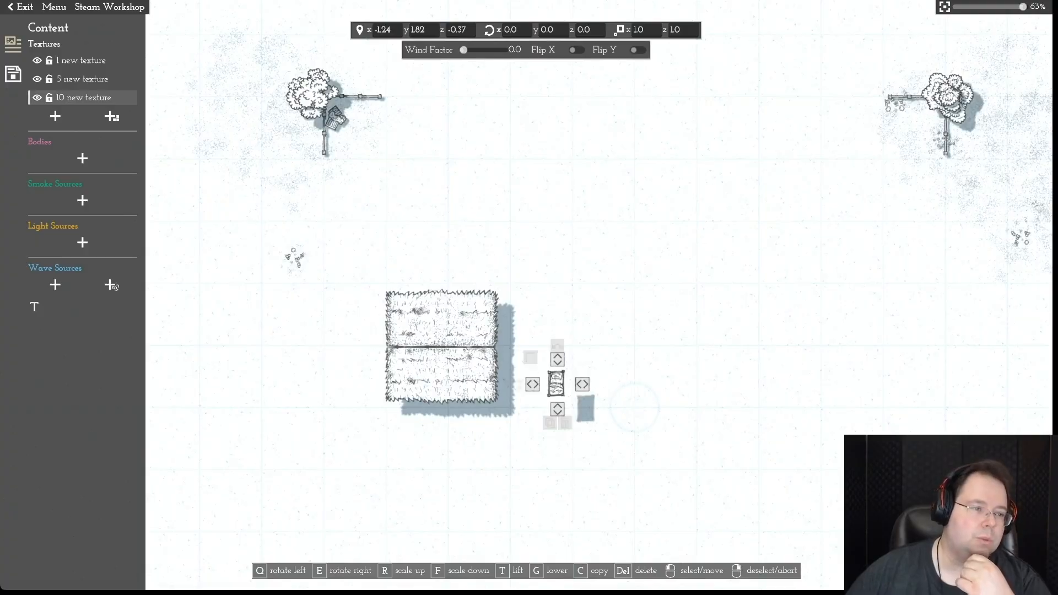
- Try a second framed bed texture beside the first, lifted to y 1.55 at about x -0.40, z -0.71, and delete it
click(112, 285)
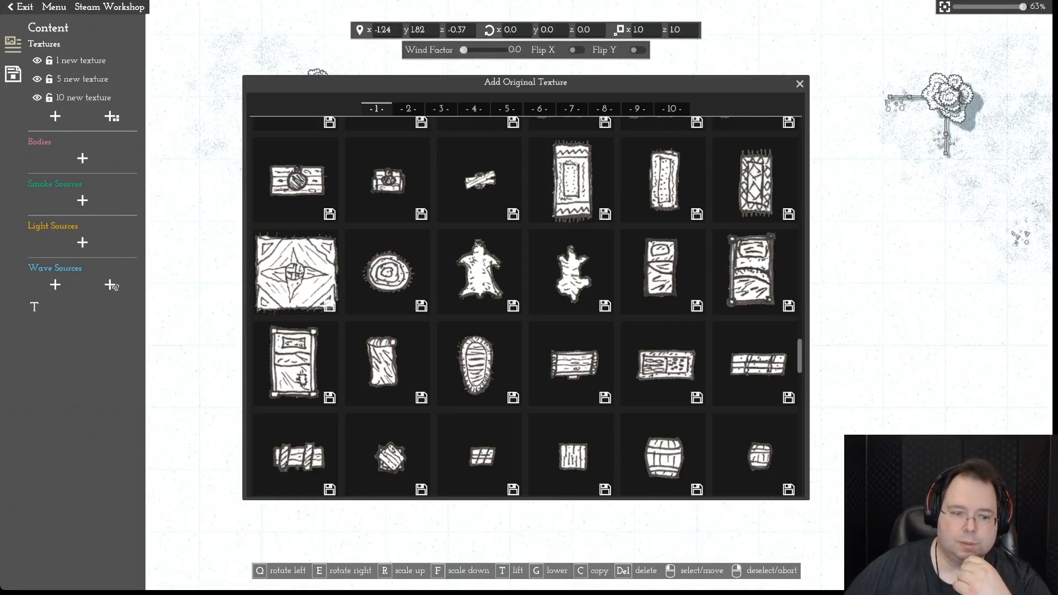
click(295, 363)
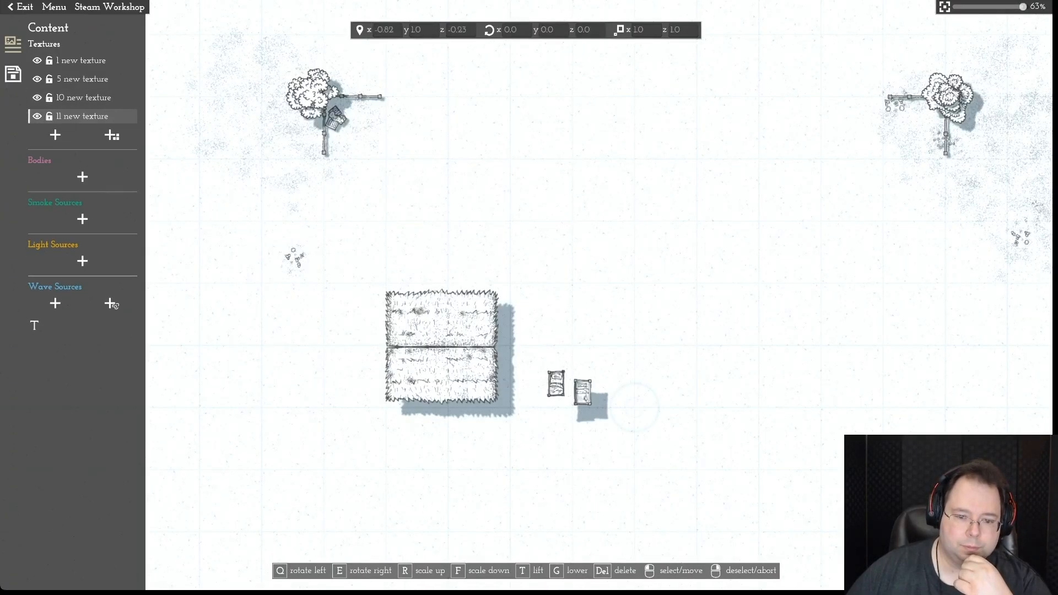
click(575, 383)
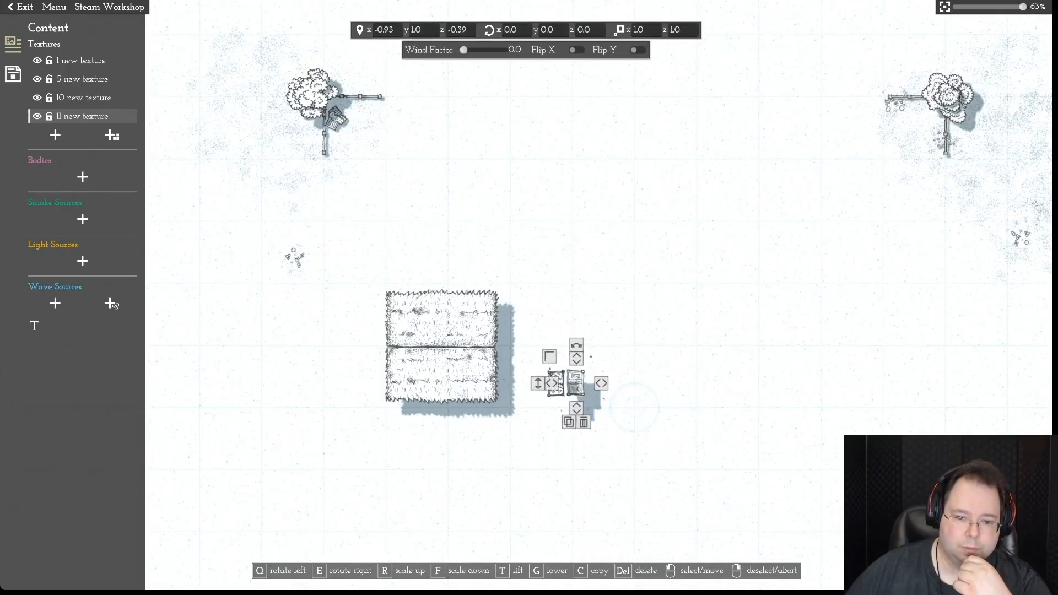
key(t)
key(t)
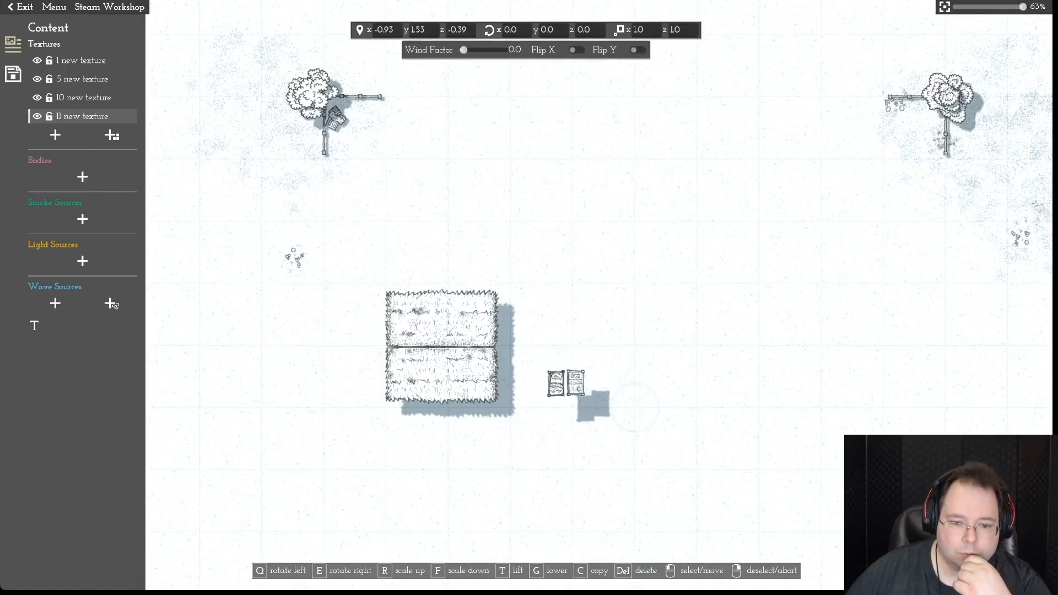
drag(576, 383, 608, 362)
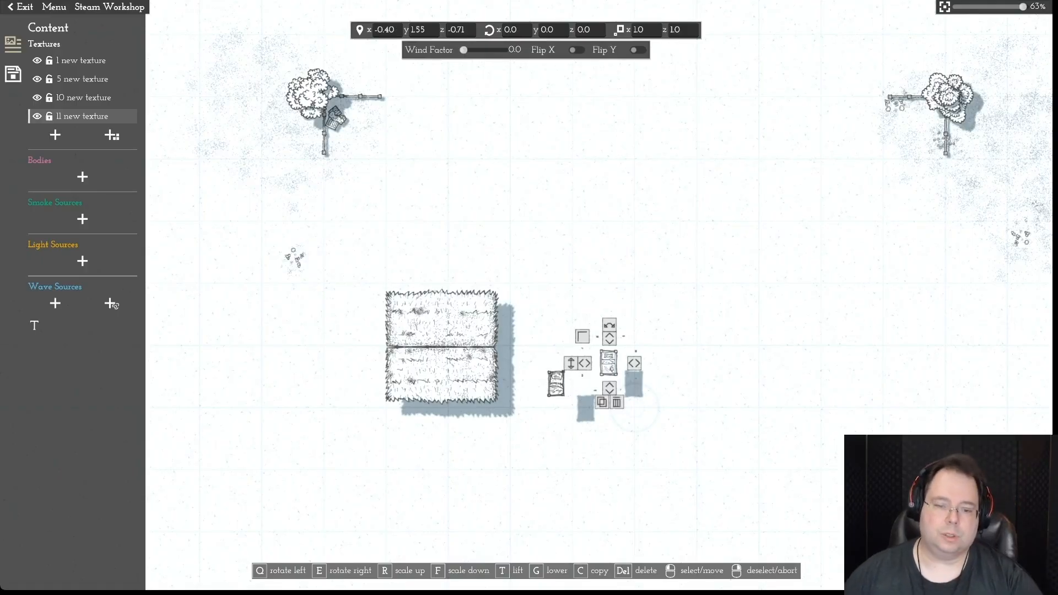
key(Delete)
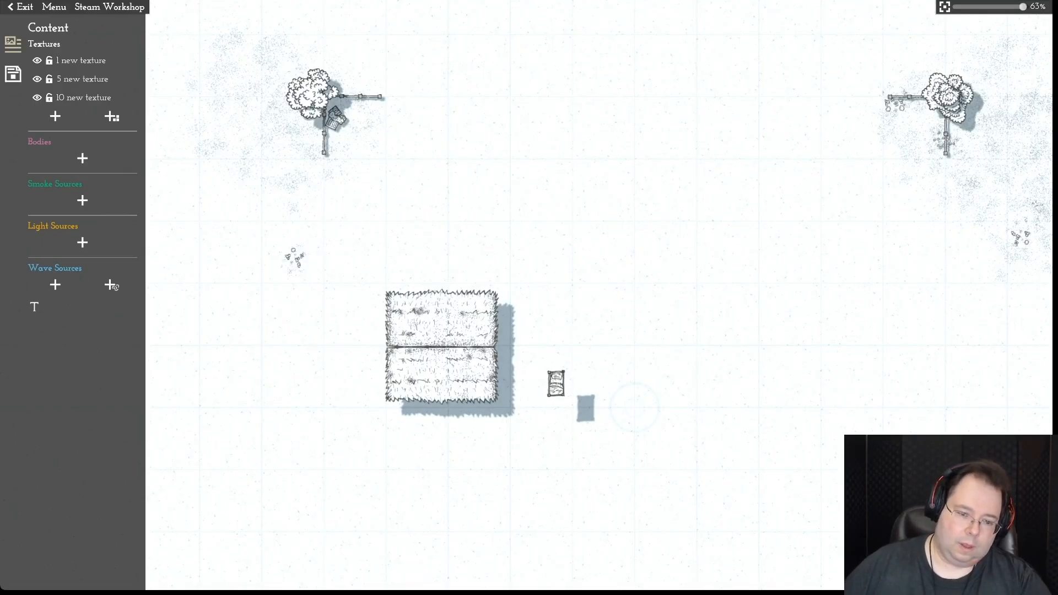
- Move the bed onto the northwest part of the roof, at about x -3.69, z -1.48, and lower it to y 1.27
drag(556, 384, 403, 375)
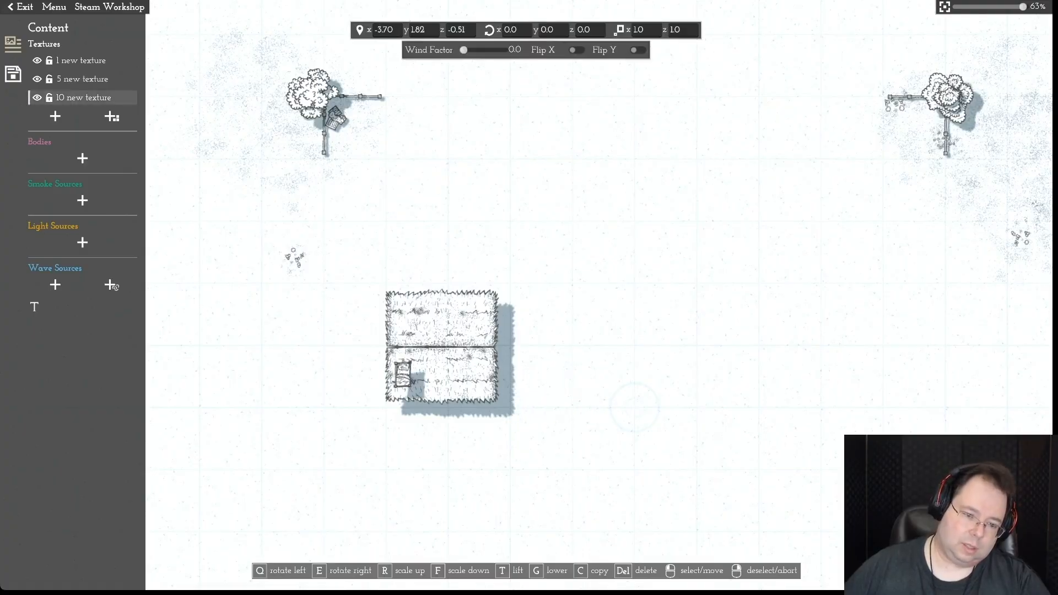
drag(403, 374, 403, 315)
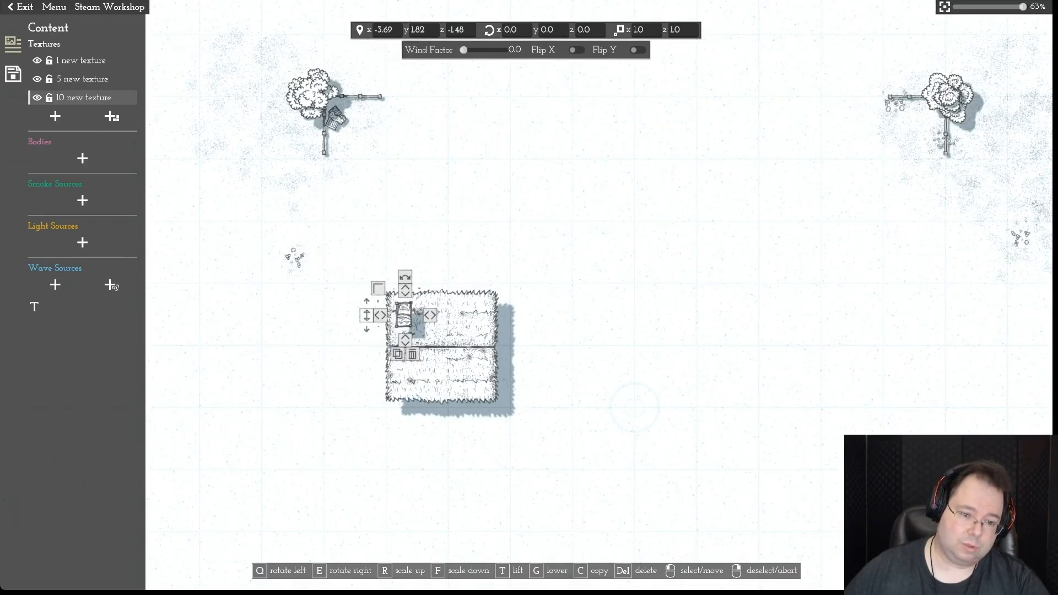
key(g)
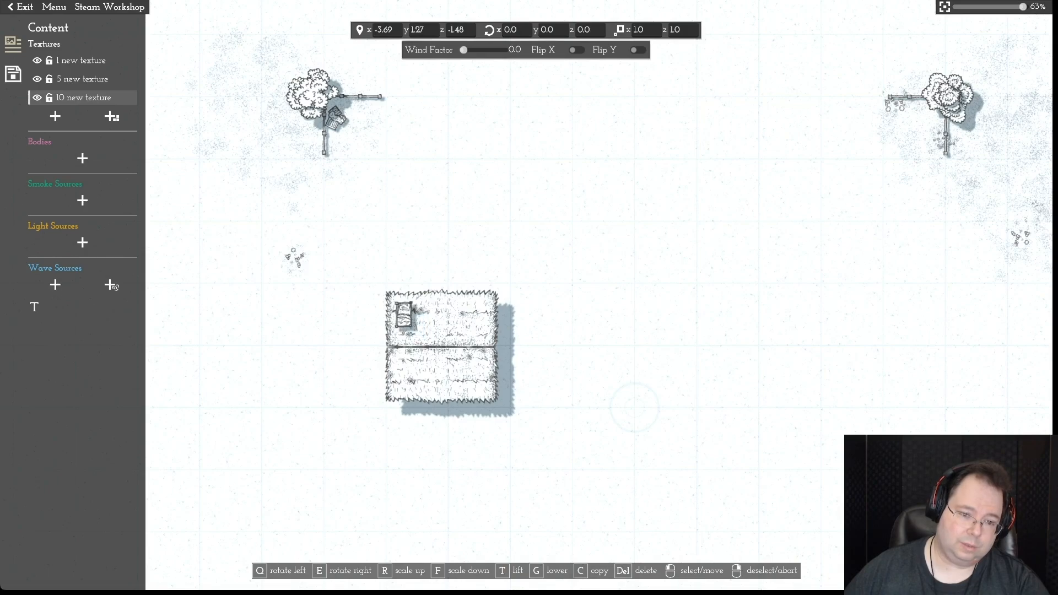
right_click(404, 315)
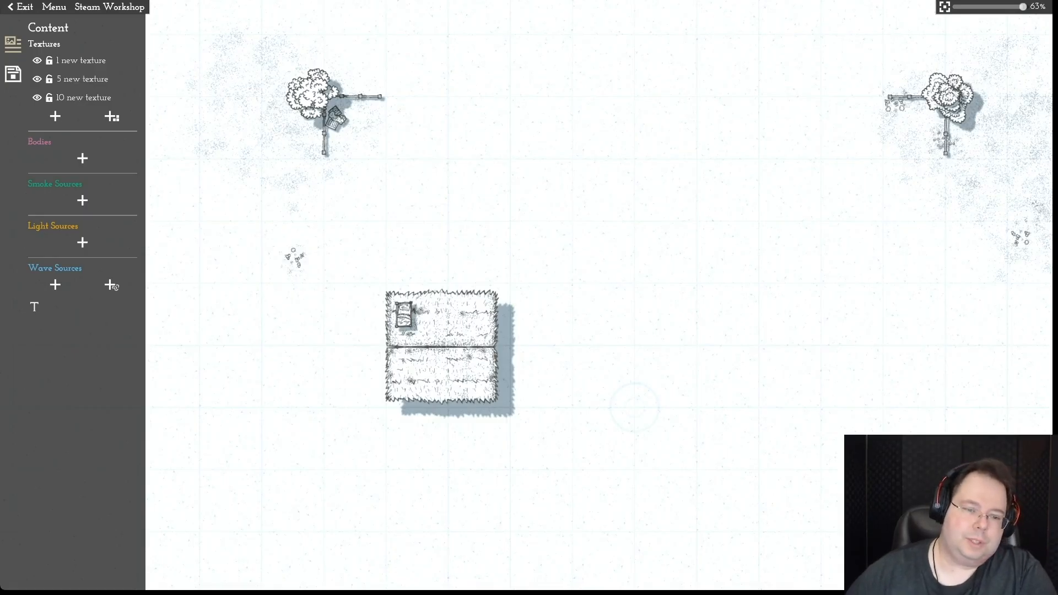
- Move the bed off the roof to its west side, at about x -5.01, z -1.45
drag(403, 315, 323, 317)
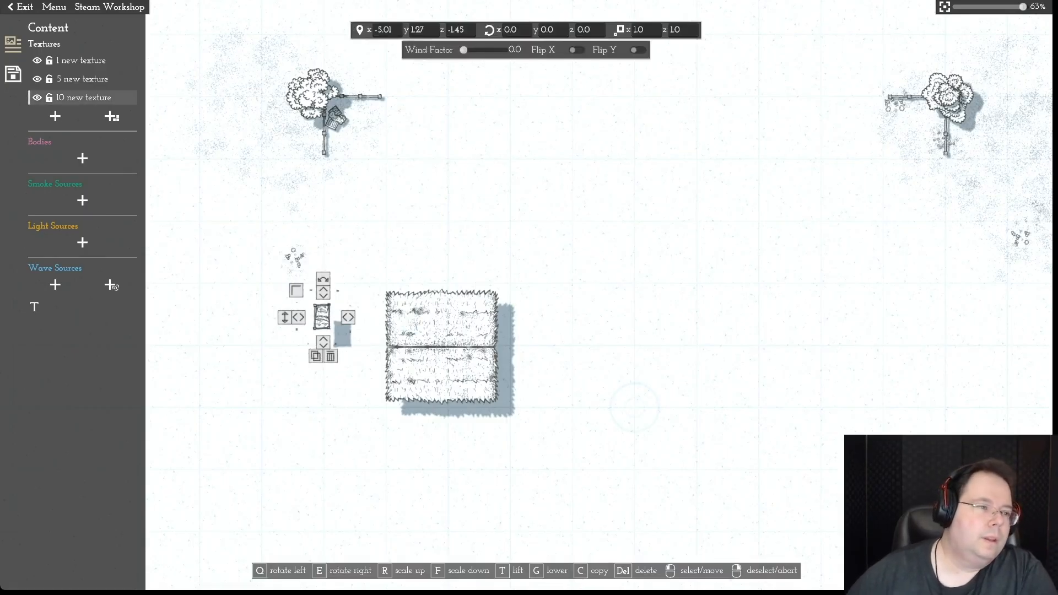
click(12, 44)
click(13, 44)
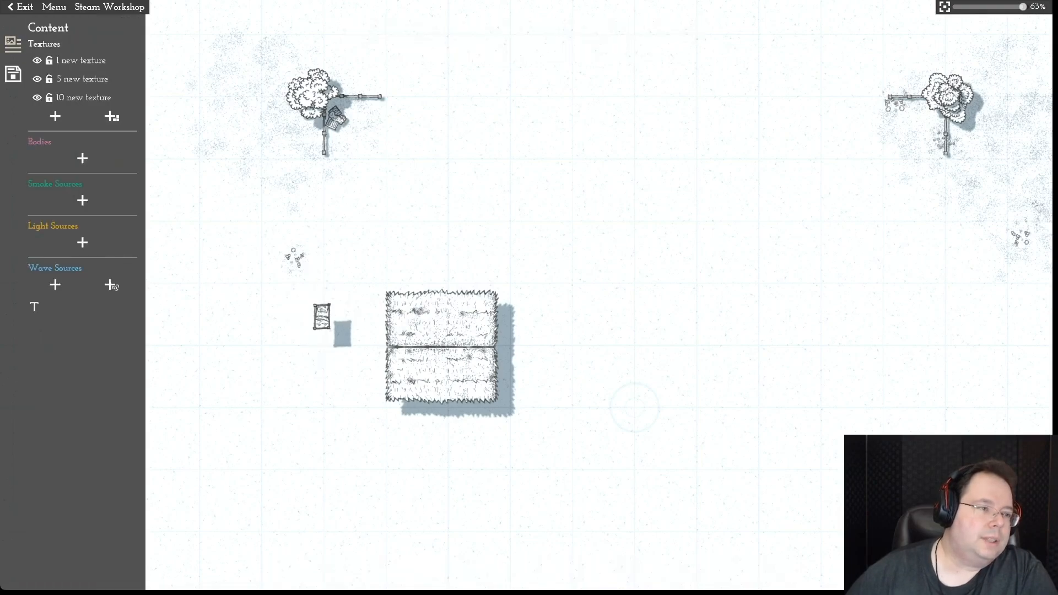
- Change the asset's name to Village Single Home 1
click(13, 74)
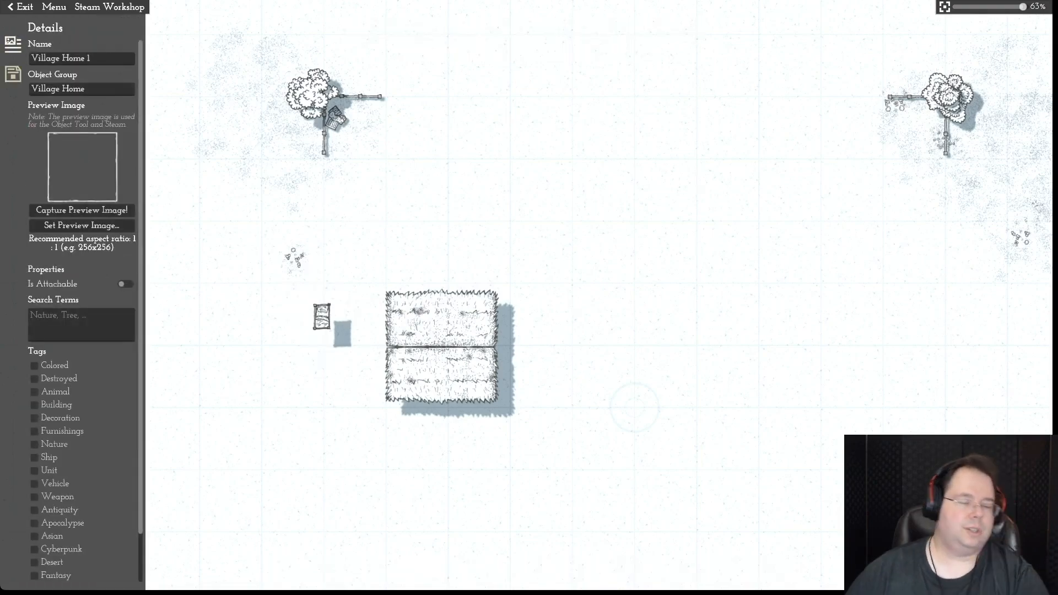
click(62, 58)
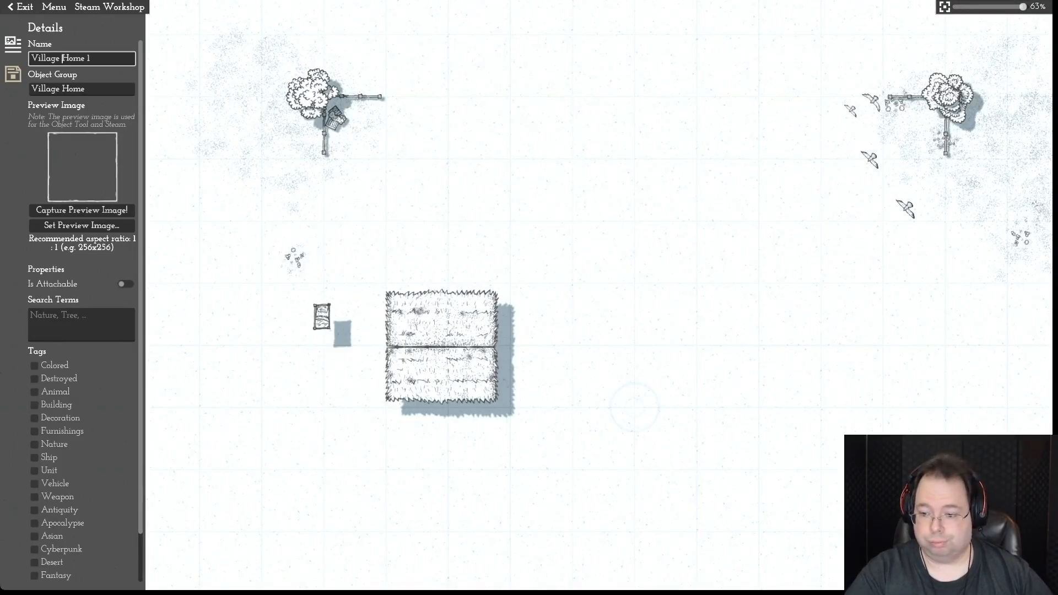
text(Single)
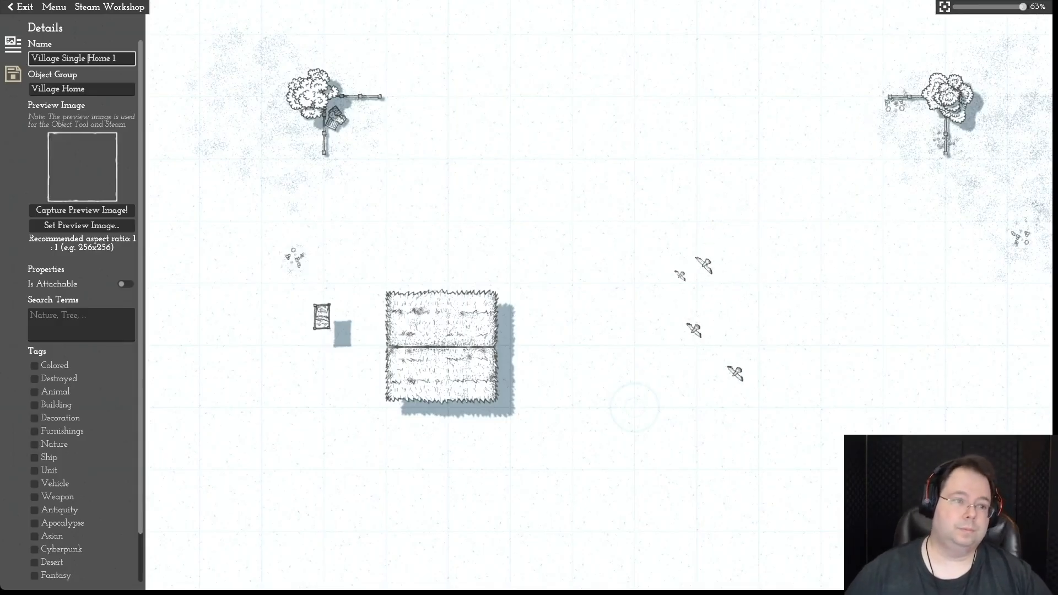
- Delete both large thatched roof textures from the asset's content
key(Return)
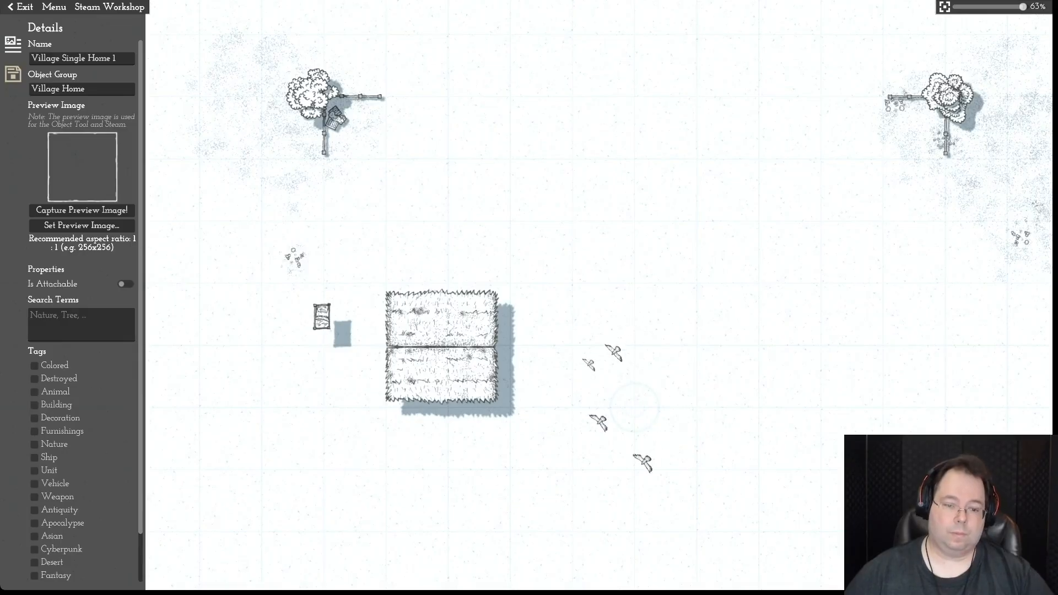
click(13, 73)
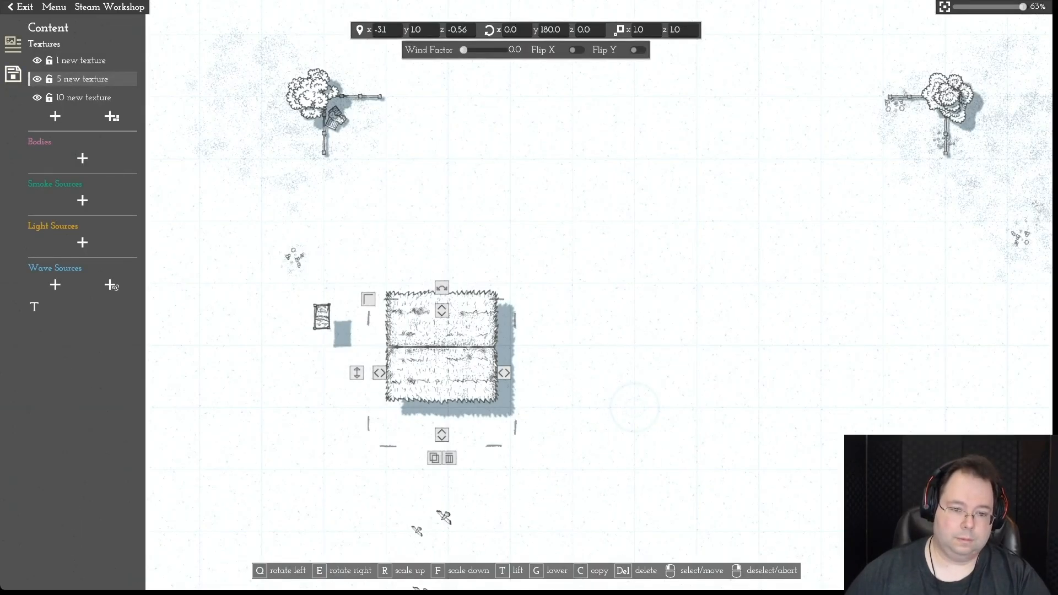
key(Delete)
key(Delete)
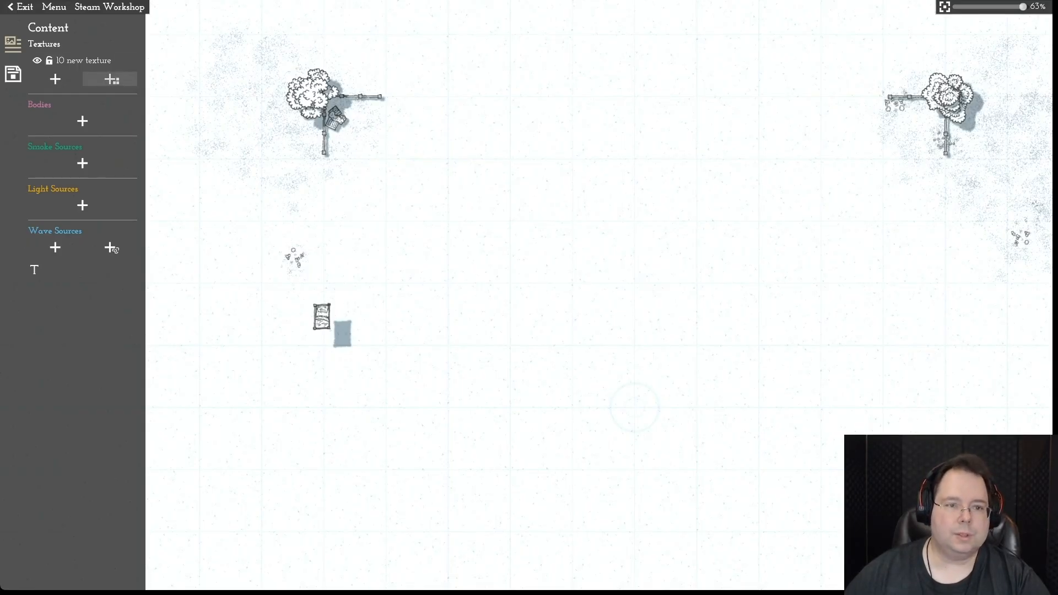
- Add the medium thatched roof texture from original texture page 5 and place it at about x -4.23, z -0.36
click(111, 79)
click(506, 109)
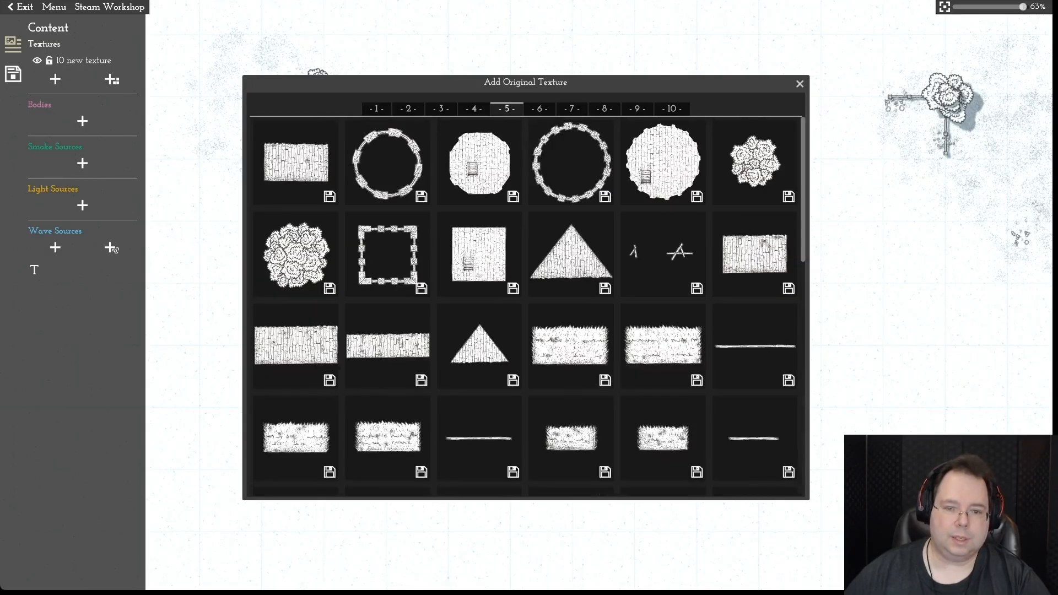
mouse_move(570, 346)
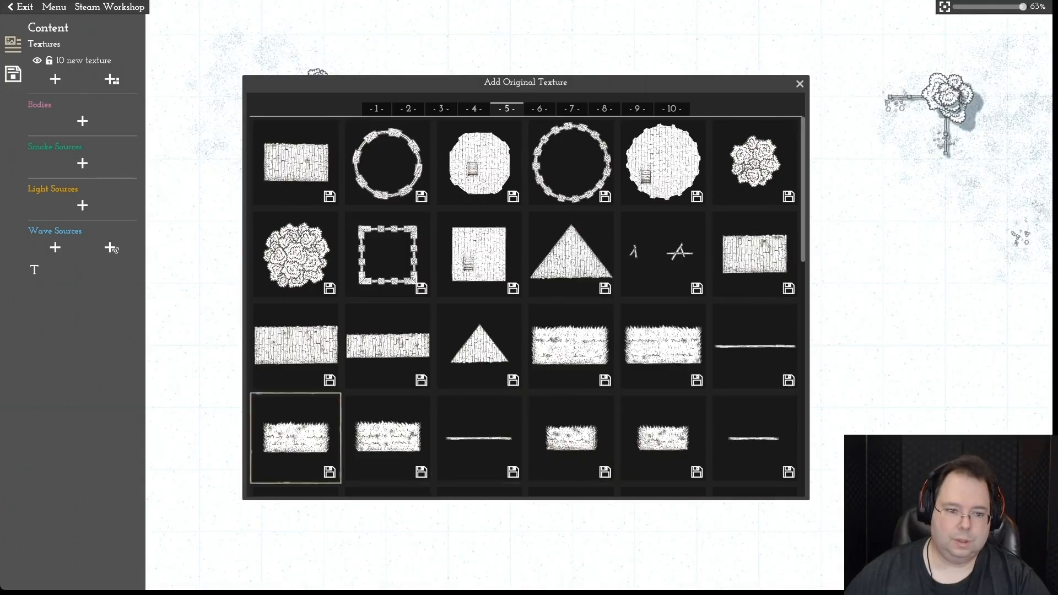
click(388, 438)
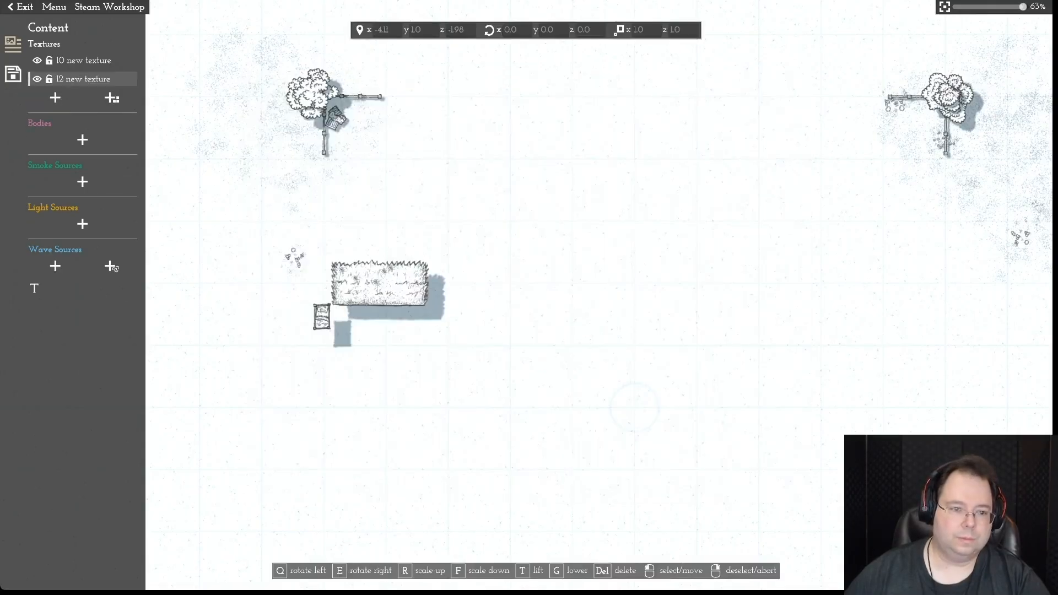
drag(361, 311, 372, 384)
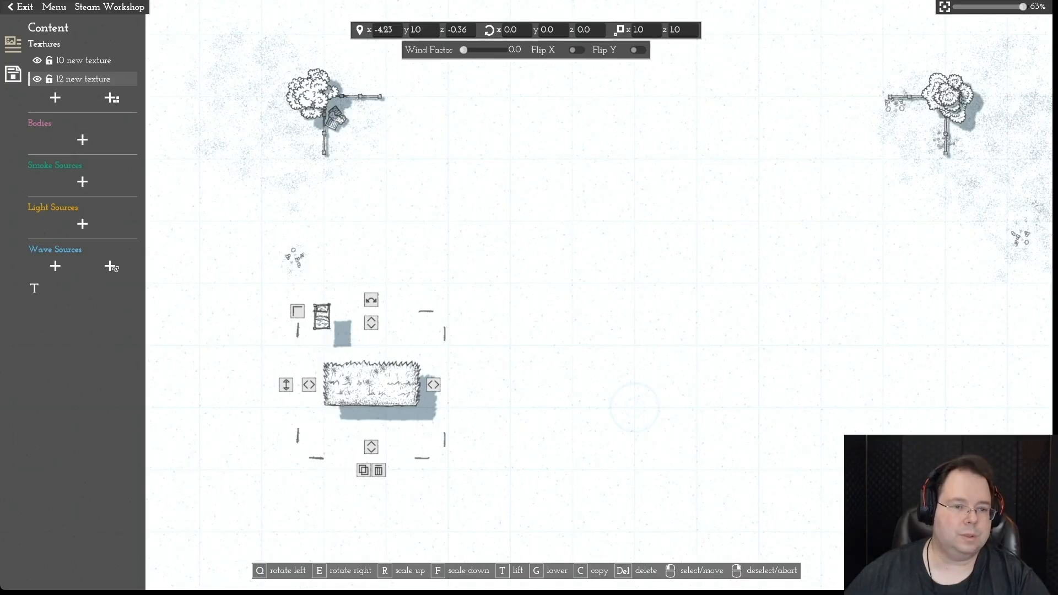
click(111, 98)
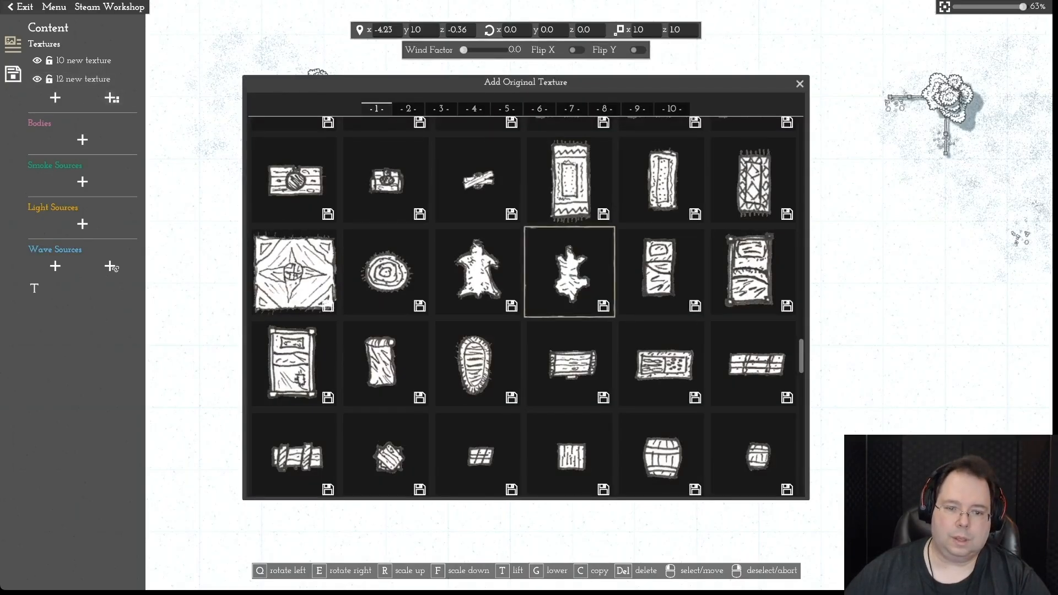
click(506, 109)
click(569, 345)
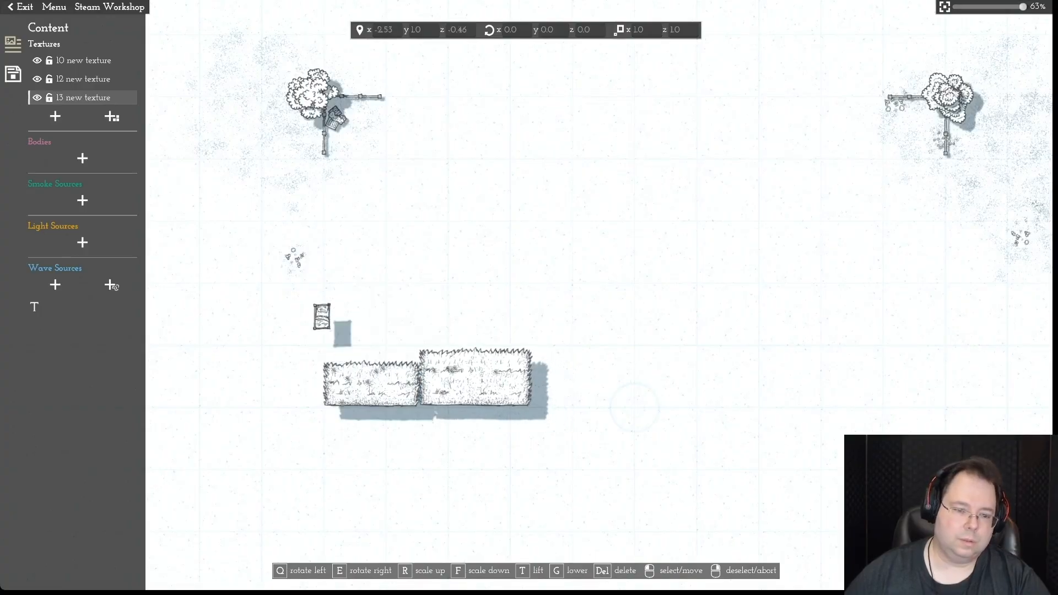
right_click(480, 314)
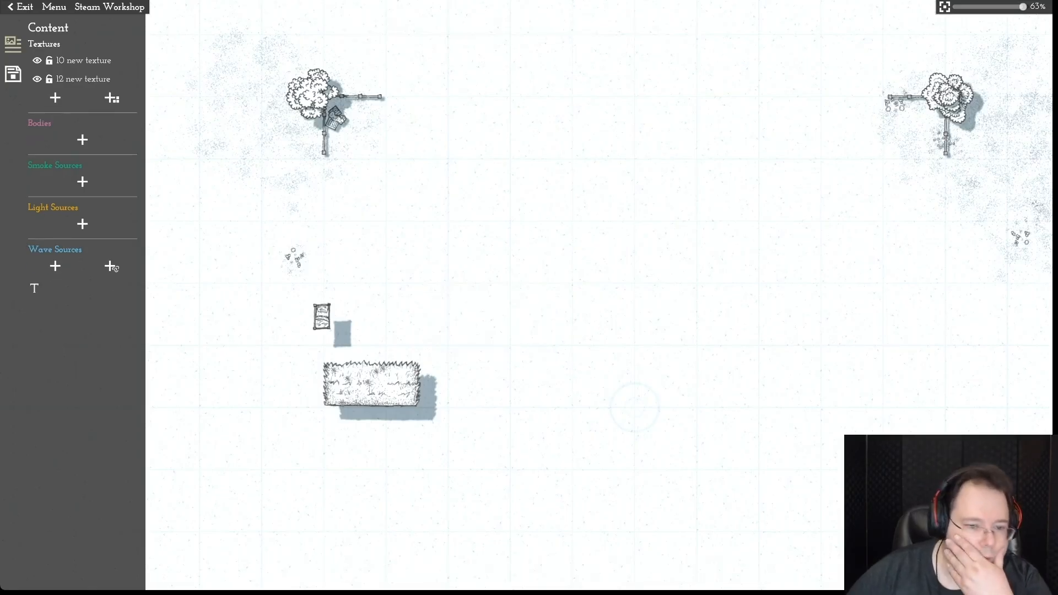
- Delete the bed texture and move the thatched roof piece to about x -3.56, z -0.97
drag(372, 383, 519, 344)
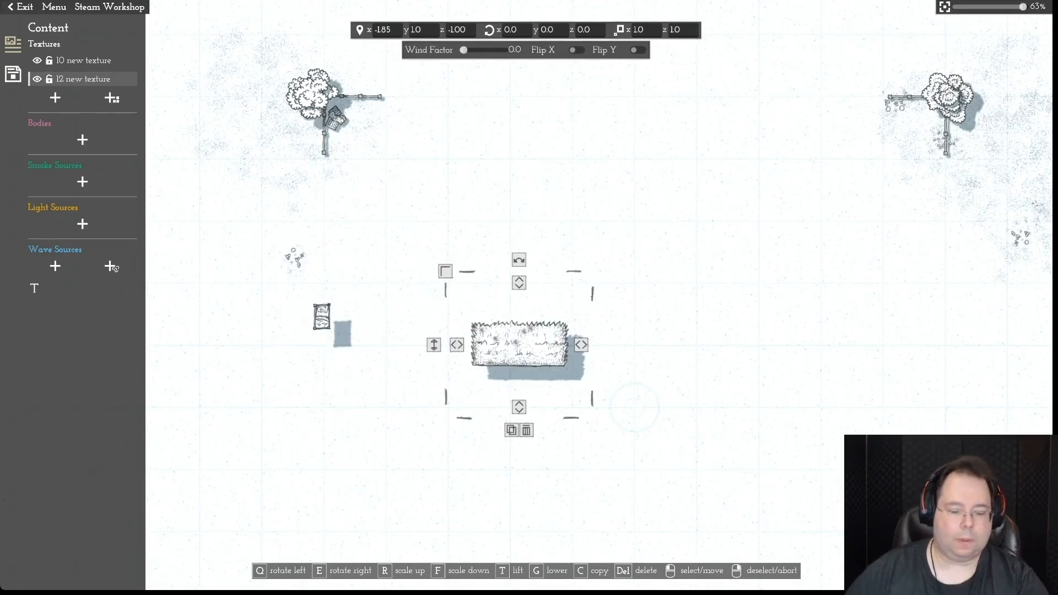
click(321, 316)
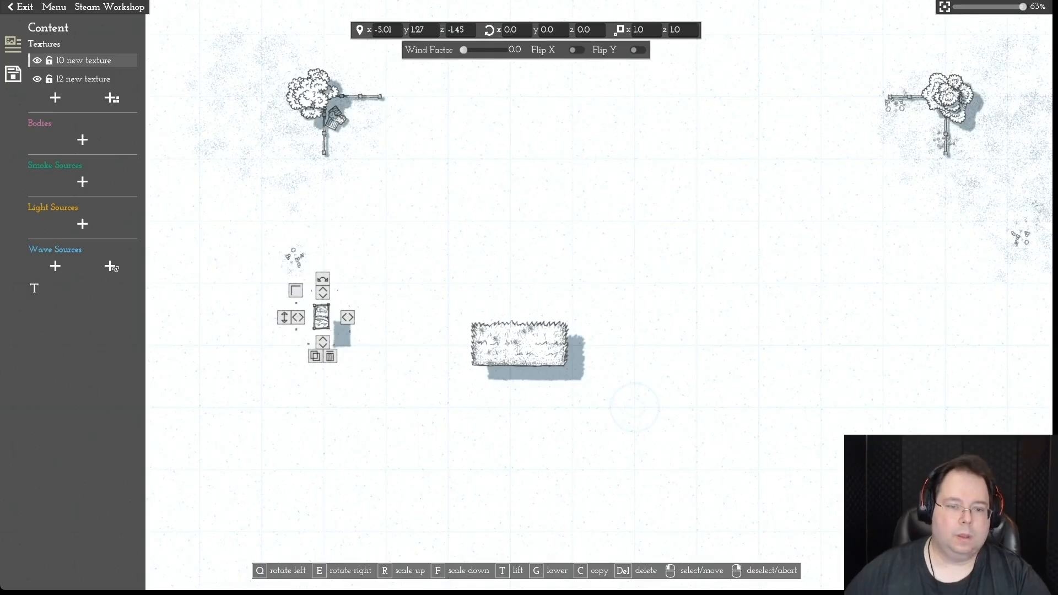
key(Delete)
drag(520, 343, 414, 346)
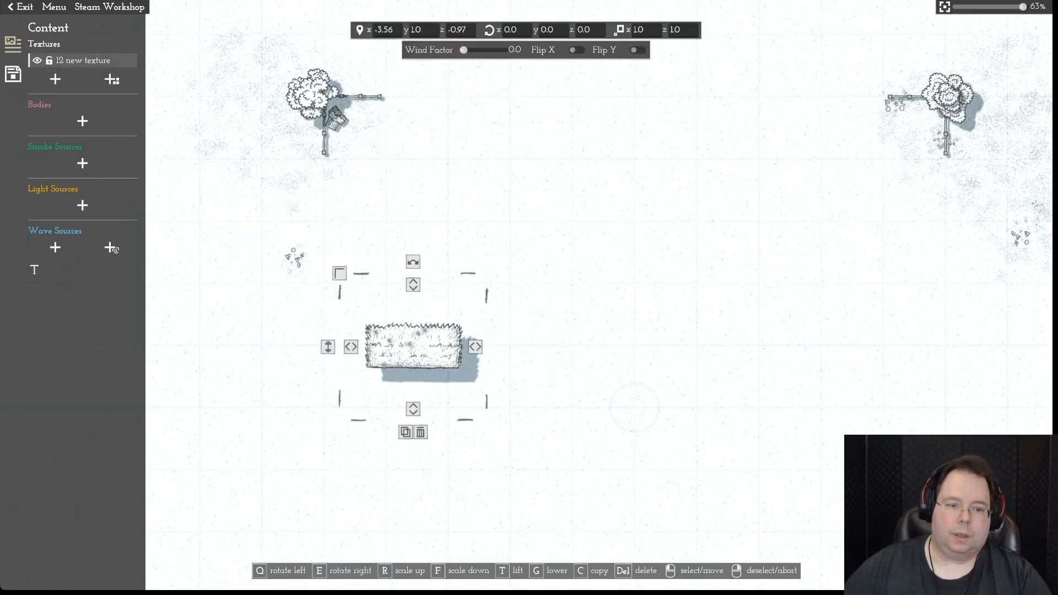
- Add a second medium thatched roof texture from page 5 south of the first, at about x -3.52, z 0.245
click(112, 80)
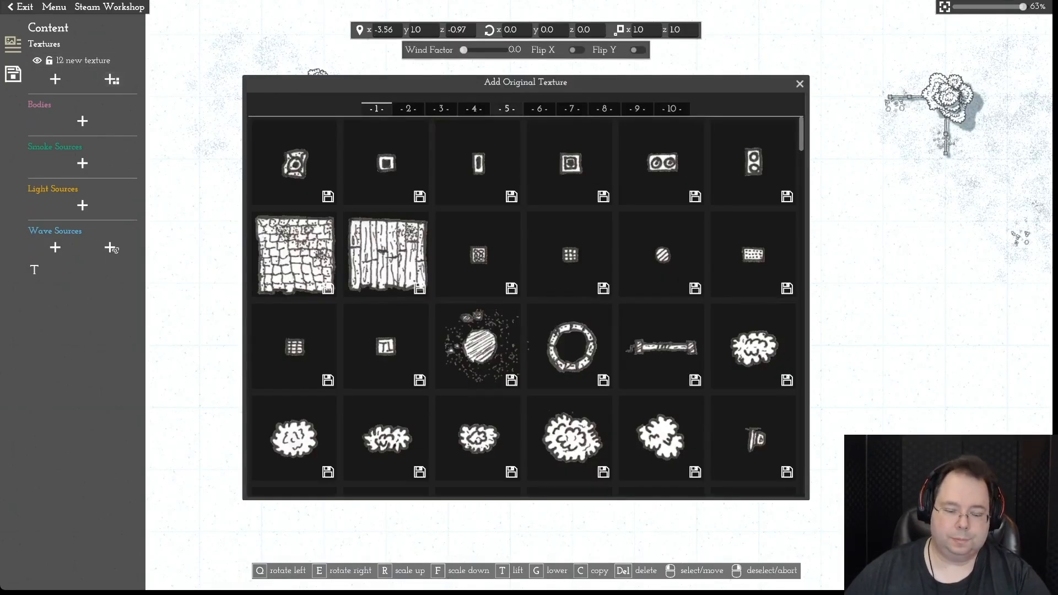
click(506, 109)
mouse_move(661, 437)
click(385, 438)
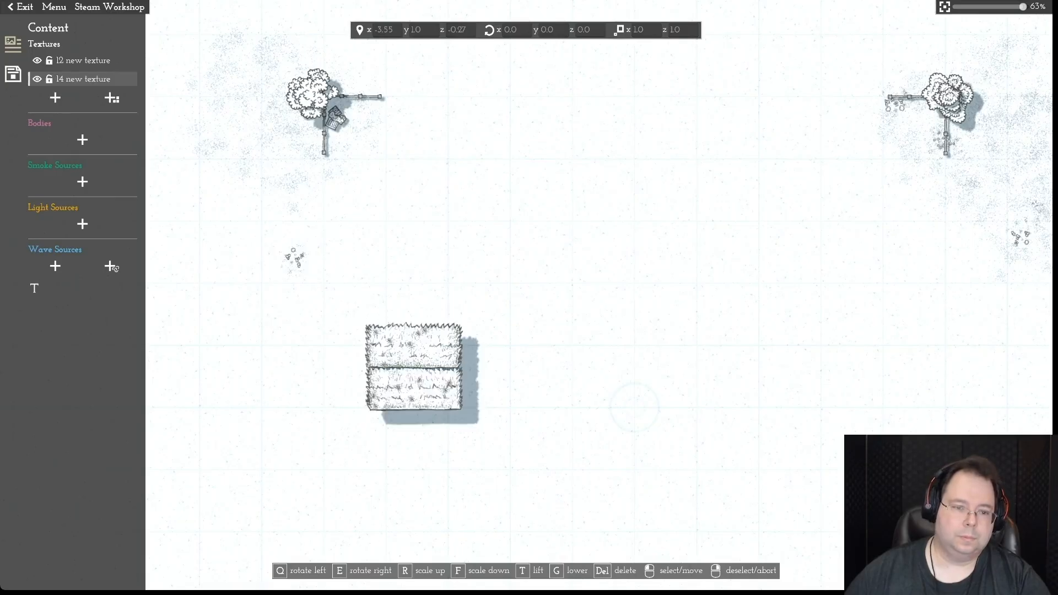
click(415, 422)
- Rotate the second roof piece to 179.4 degrees and join it to the first's south edge at about x -3.54, z -0.32
key(e)
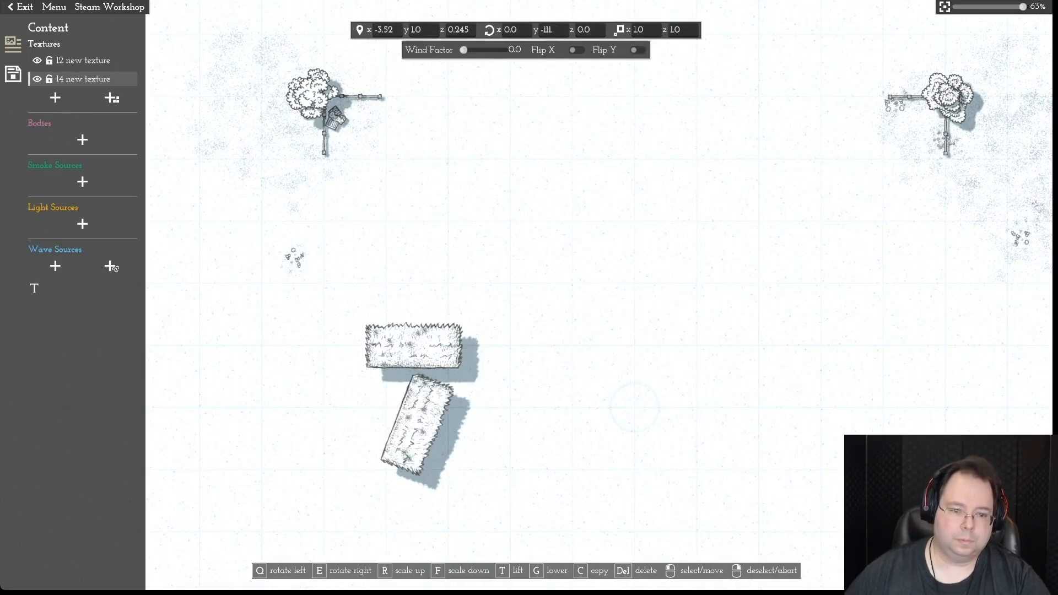
key(e)
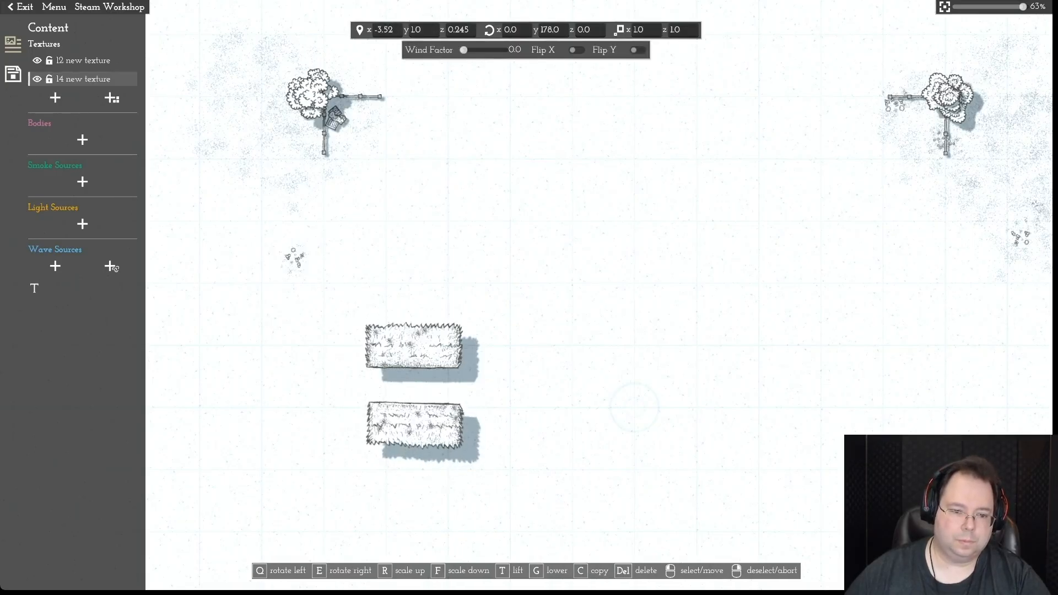
key(e)
key(q)
drag(415, 425, 413, 389)
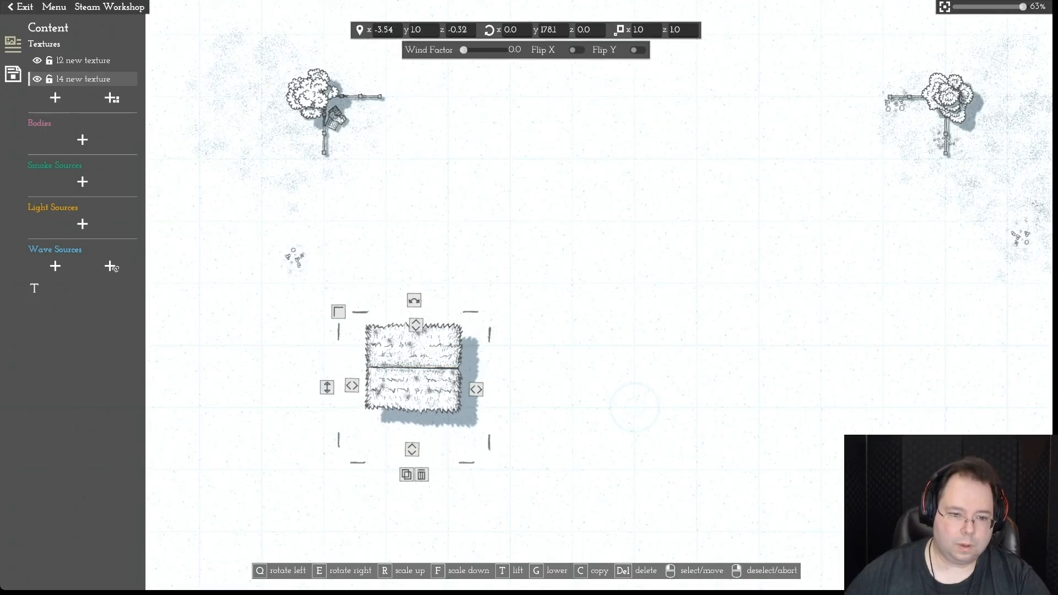
drag(413, 300, 411, 300)
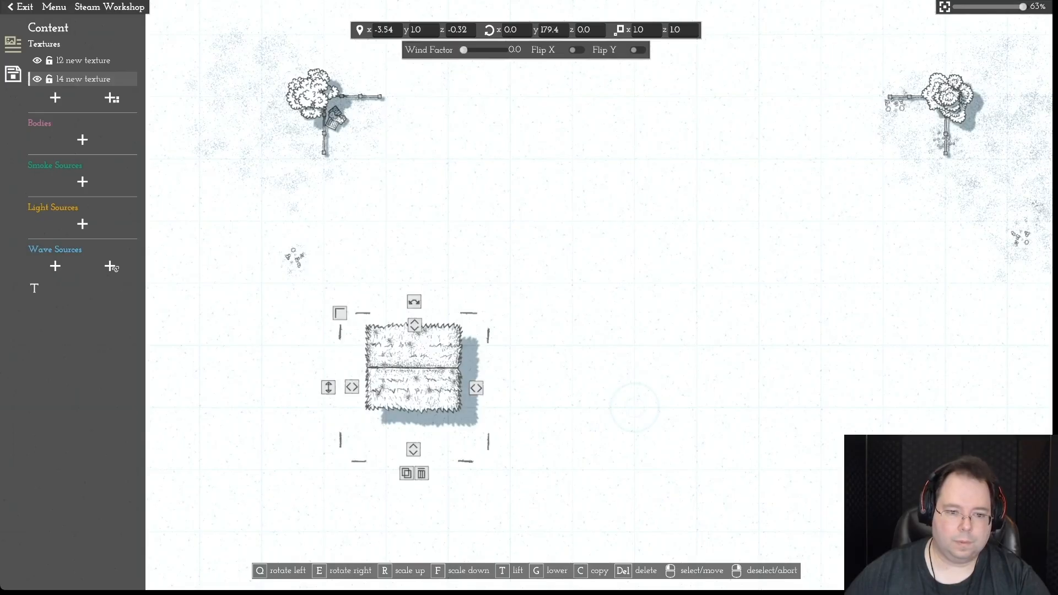
right_click(412, 300)
- Select both roof pieces and move them east together, bringing the southern piece to about x -0.44, z 0.583
drag(263, 303, 553, 487)
drag(414, 369, 599, 386)
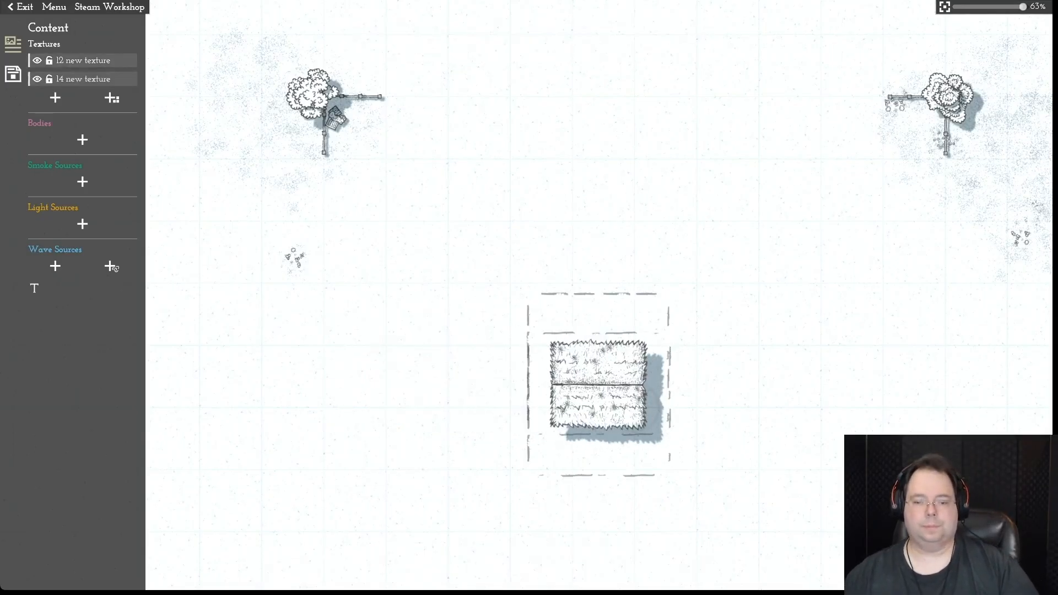
key(s)
key(d)
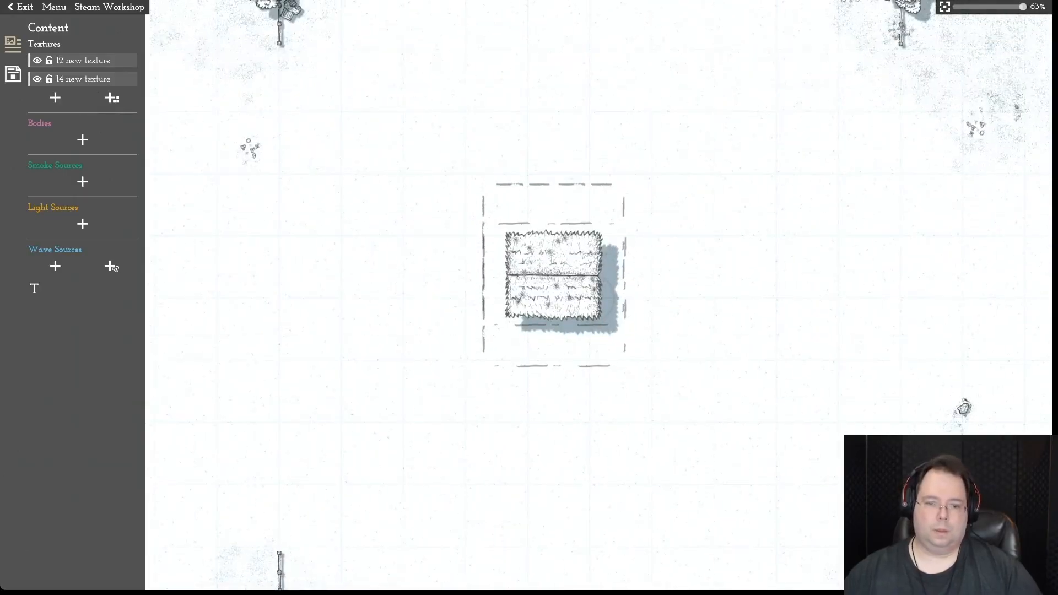
drag(553, 276, 561, 315)
scroll(561, 315, up, 1)
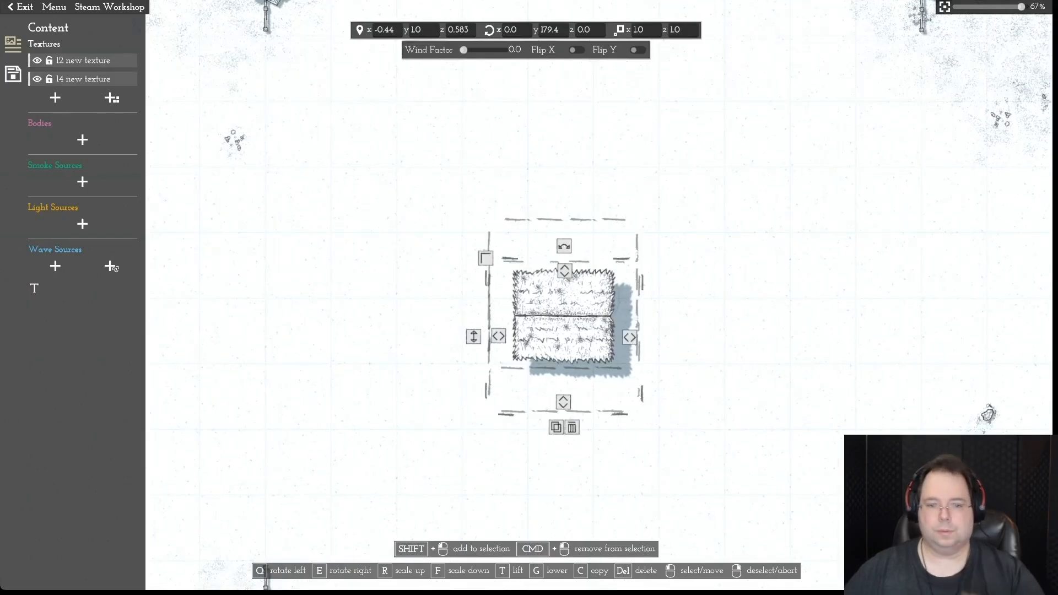
right_click(561, 315)
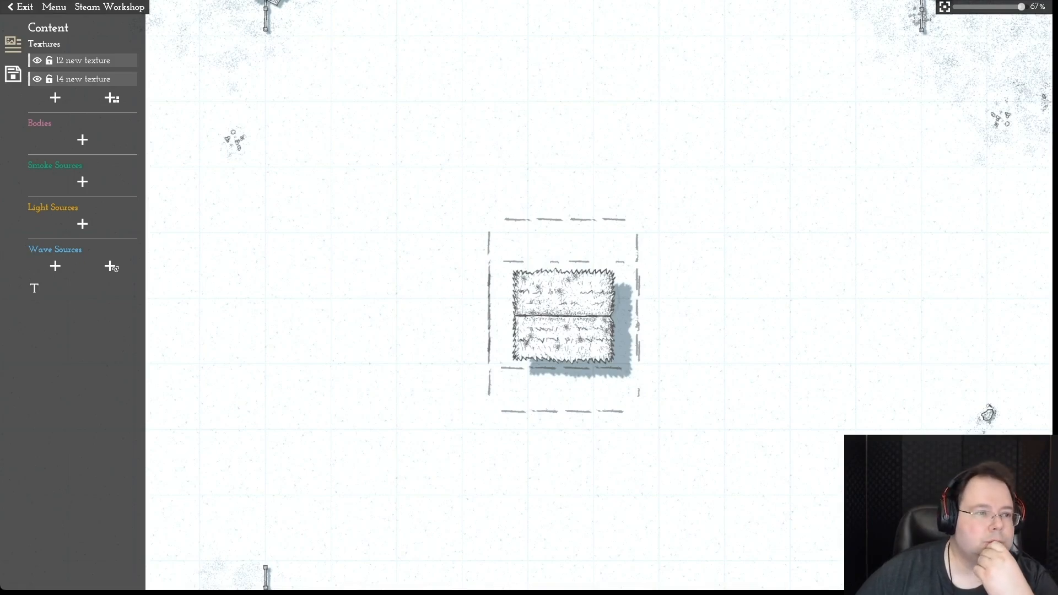
- Browse the first page of original textures for a detail that suits the roof
click(111, 98)
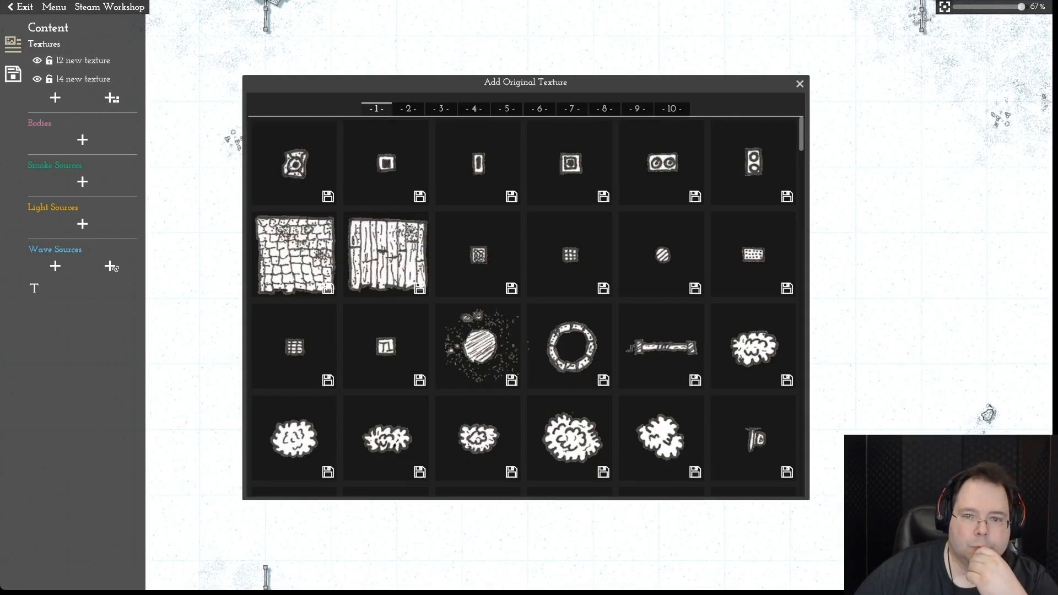
scroll(661, 255, down, 10)
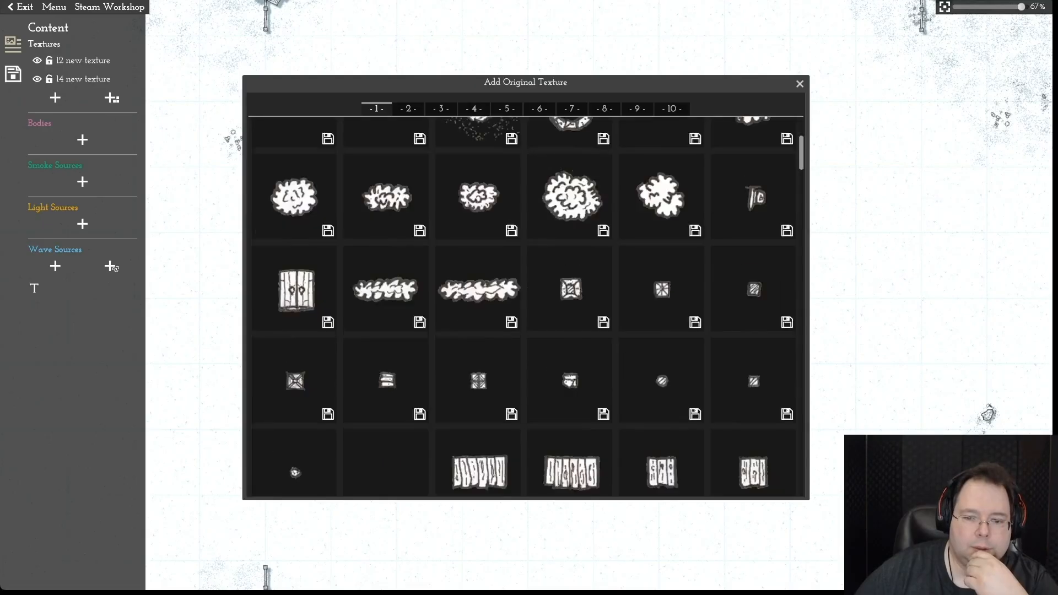
scroll(524, 305, down, 5)
scroll(523, 306, up, 5)
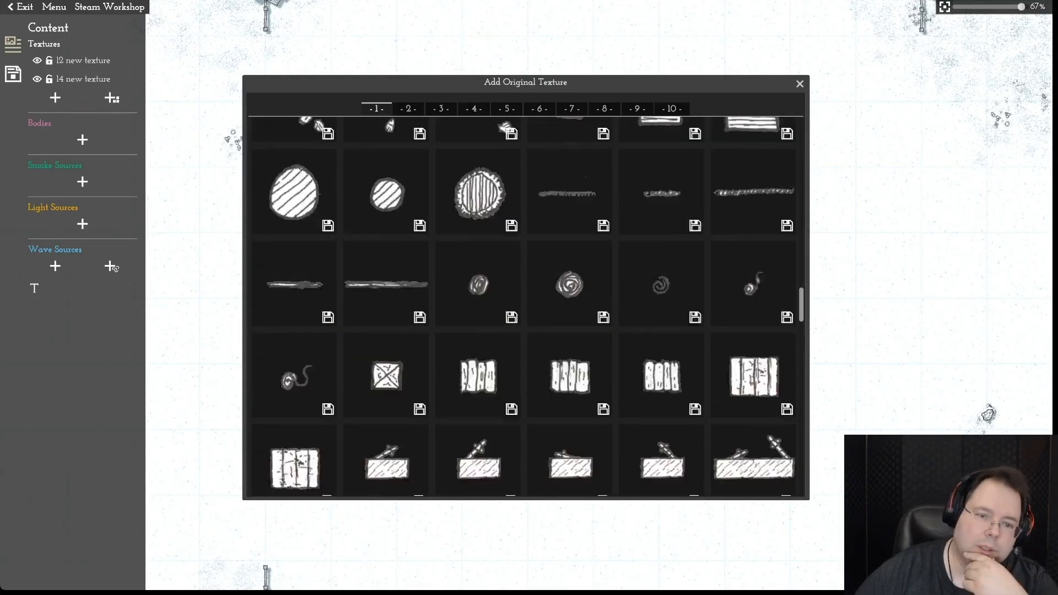
scroll(523, 305, down, 1)
scroll(752, 308, down, 5)
scroll(752, 331, up, 2)
scroll(753, 287, down, 1)
scroll(752, 330, down, 10)
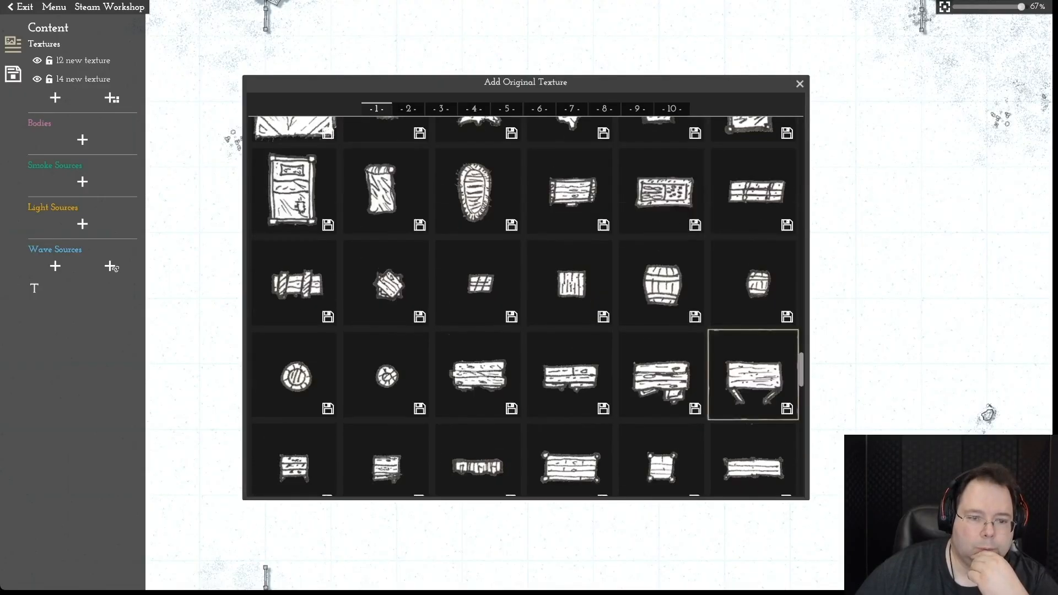
scroll(752, 430, down, 8)
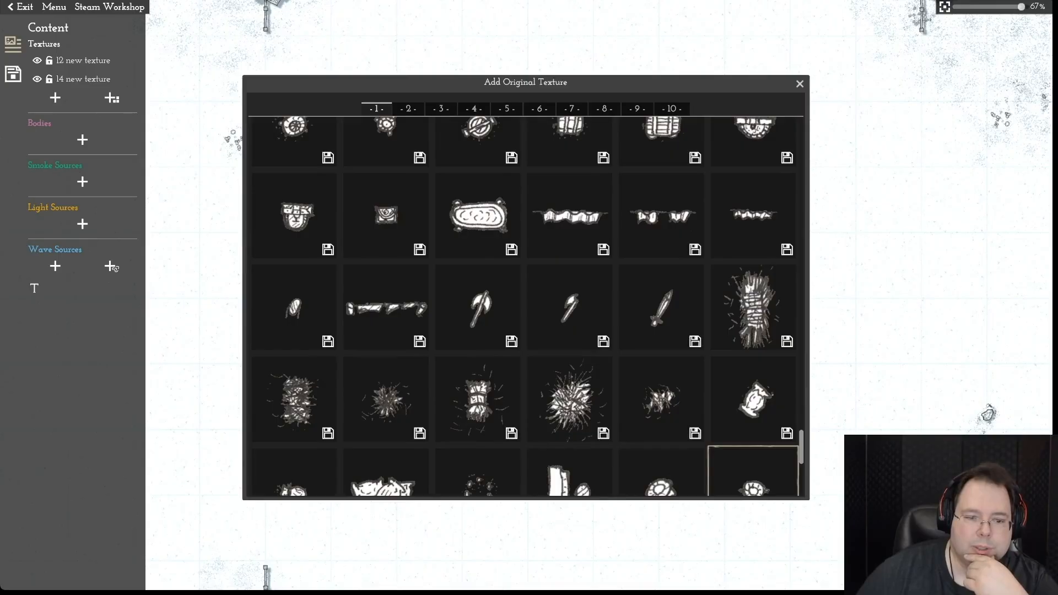
scroll(753, 468, down, 5)
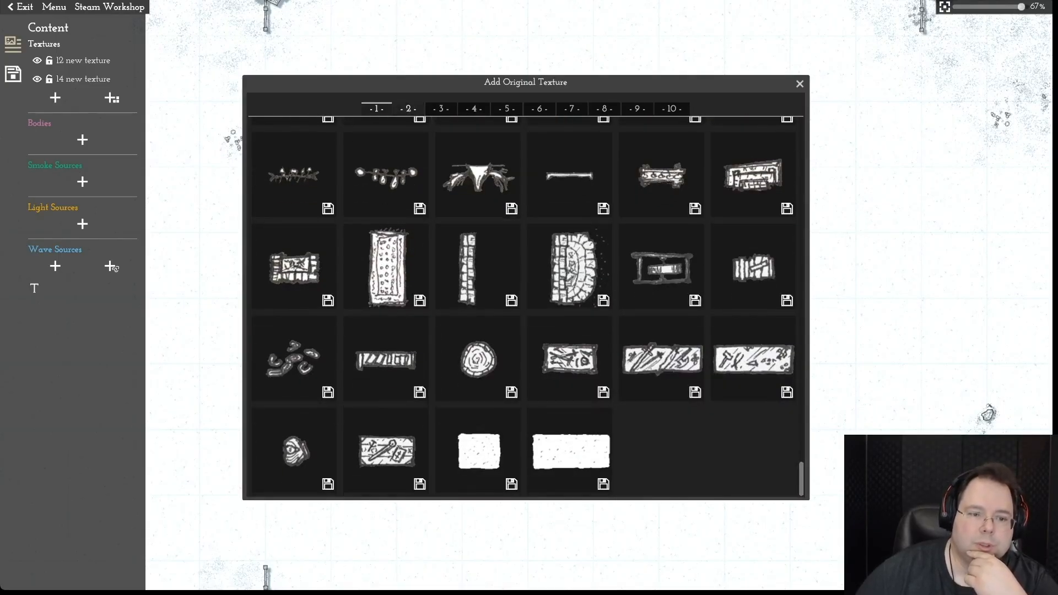
- Add the thickest narrow strip texture from page 5 west of the roof at about x -2.70, z 0.443, rotated to -90.4 degrees
click(408, 108)
click(473, 108)
click(506, 109)
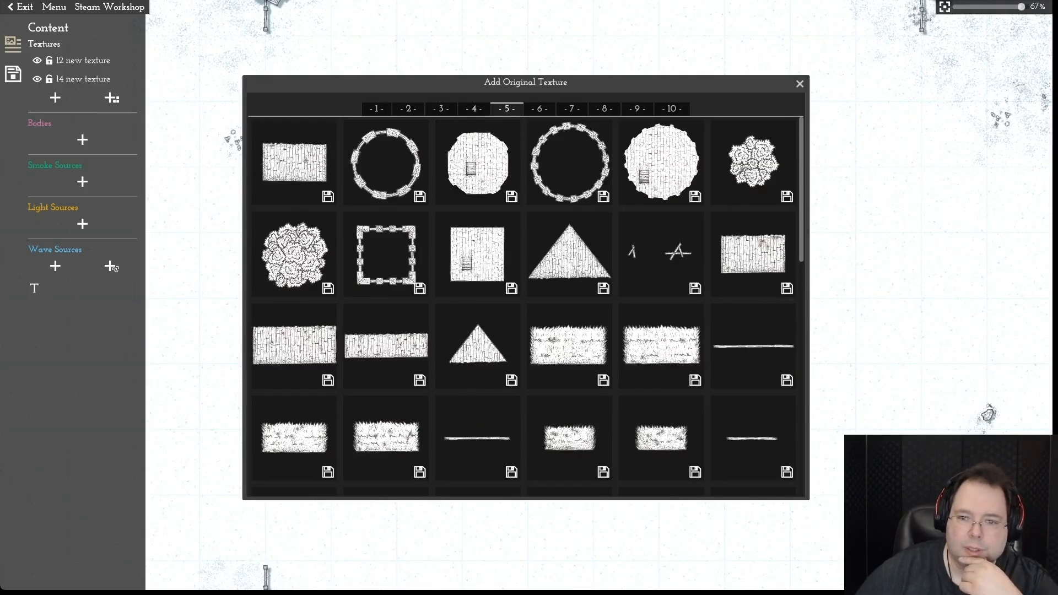
scroll(528, 306, down, 5)
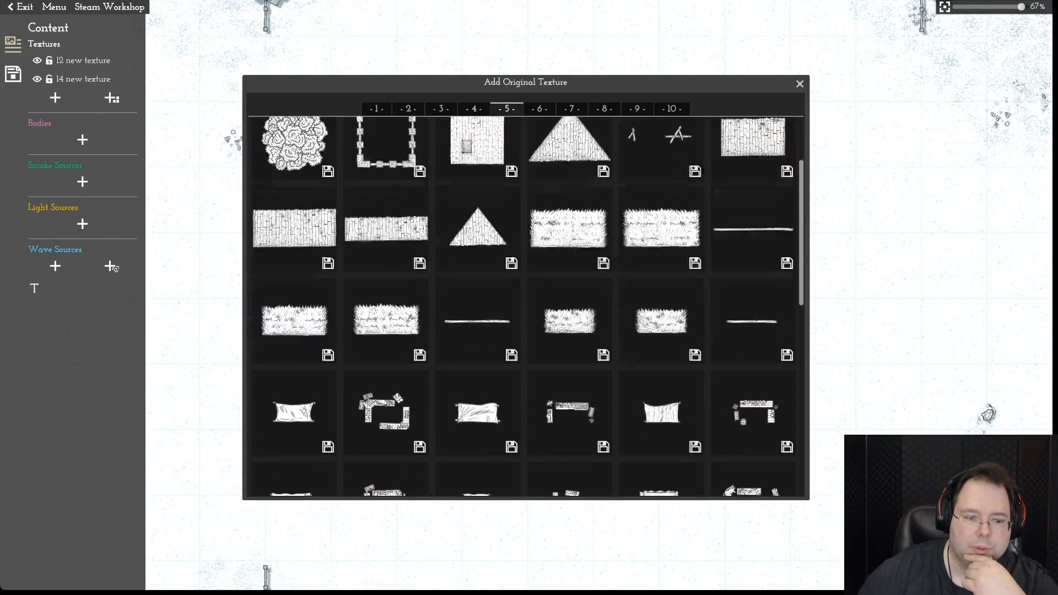
scroll(527, 305, down, 8)
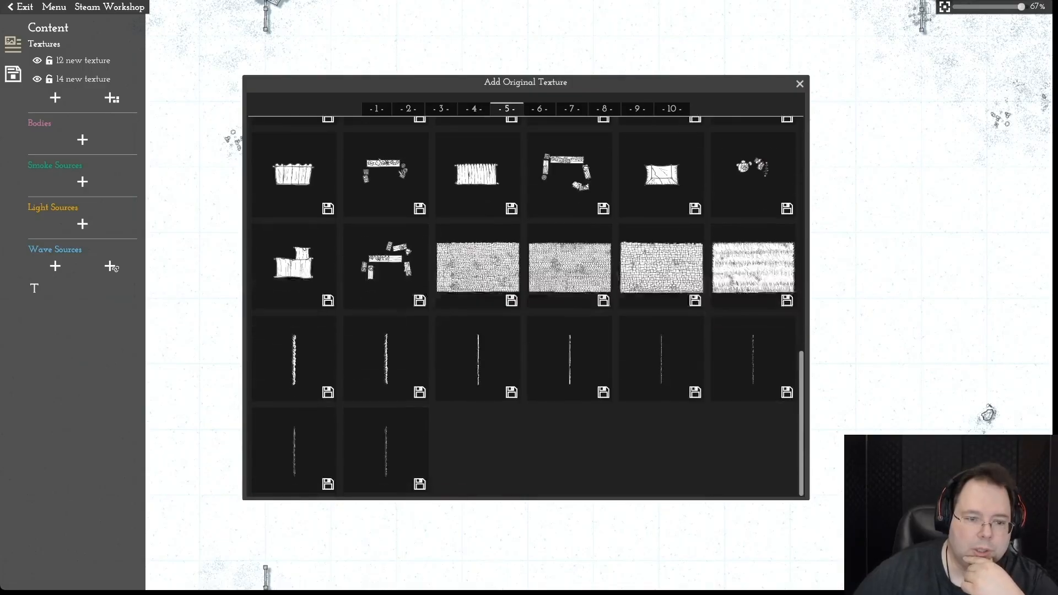
click(294, 358)
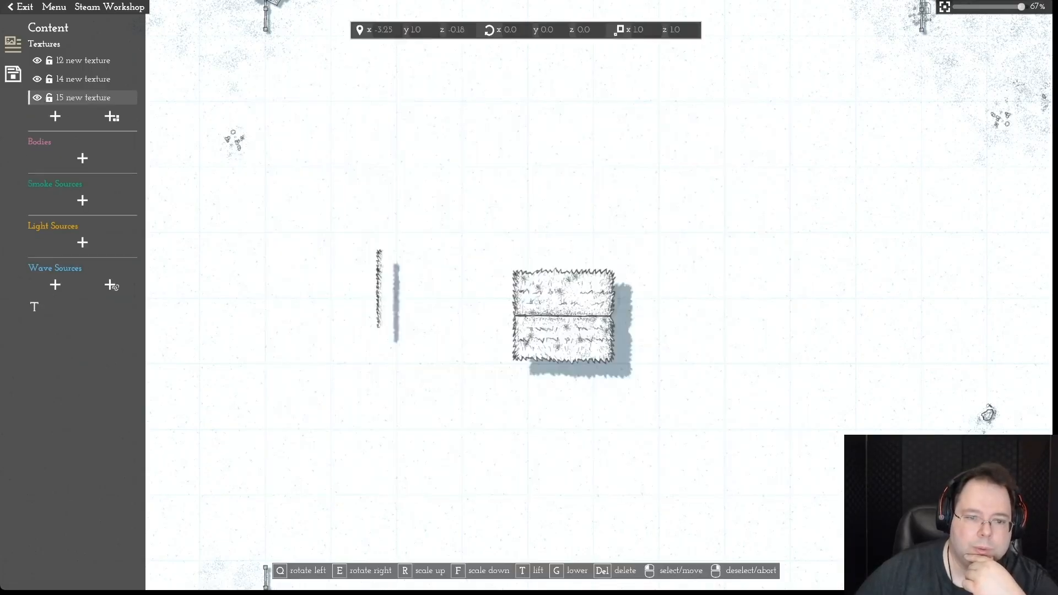
click(415, 329)
drag(415, 237, 508, 329)
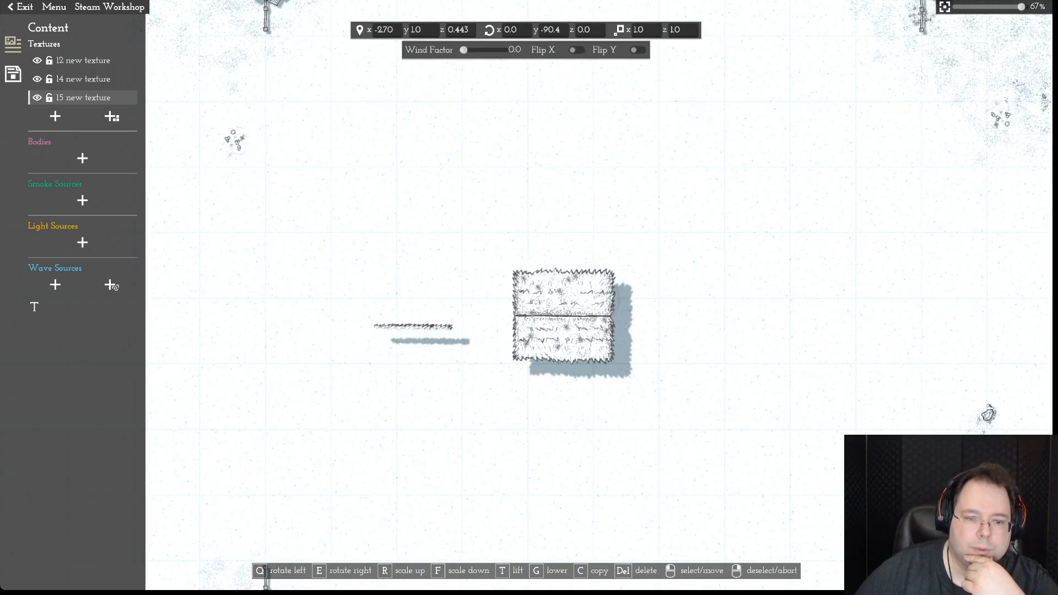
- Lift the strip to y 2.61 and move it farther west of the roof, to about x -3.63, z 0.275
drag(414, 326, 460, 308)
drag(371, 317, 370, 212)
drag(460, 316, 340, 315)
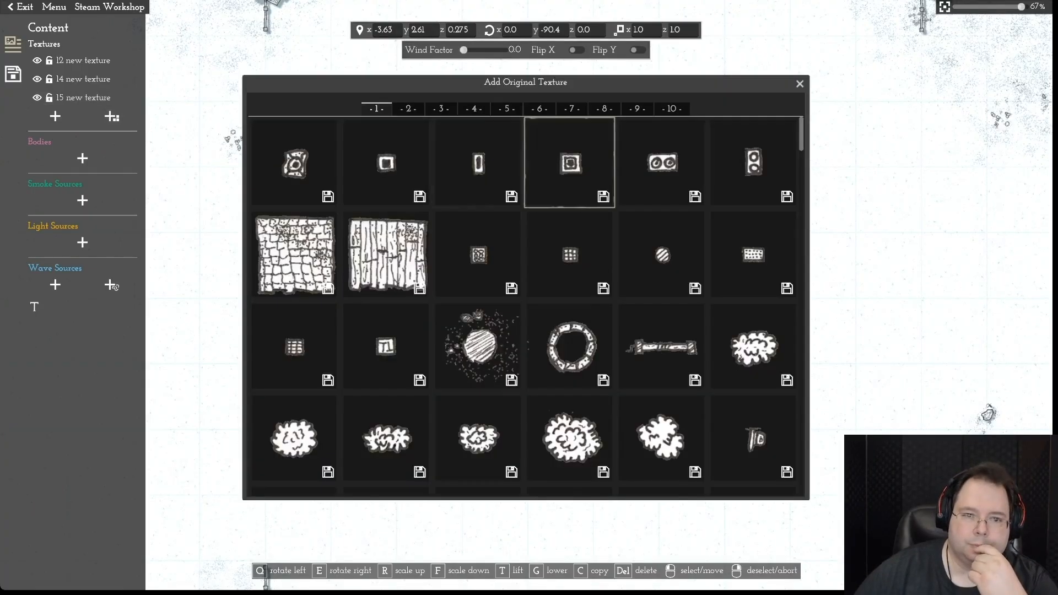
- Add the second narrow strip texture from page 5 northwest of the roof, rotated to -91.1 degrees, and delete the earlier lifted strip
click(112, 116)
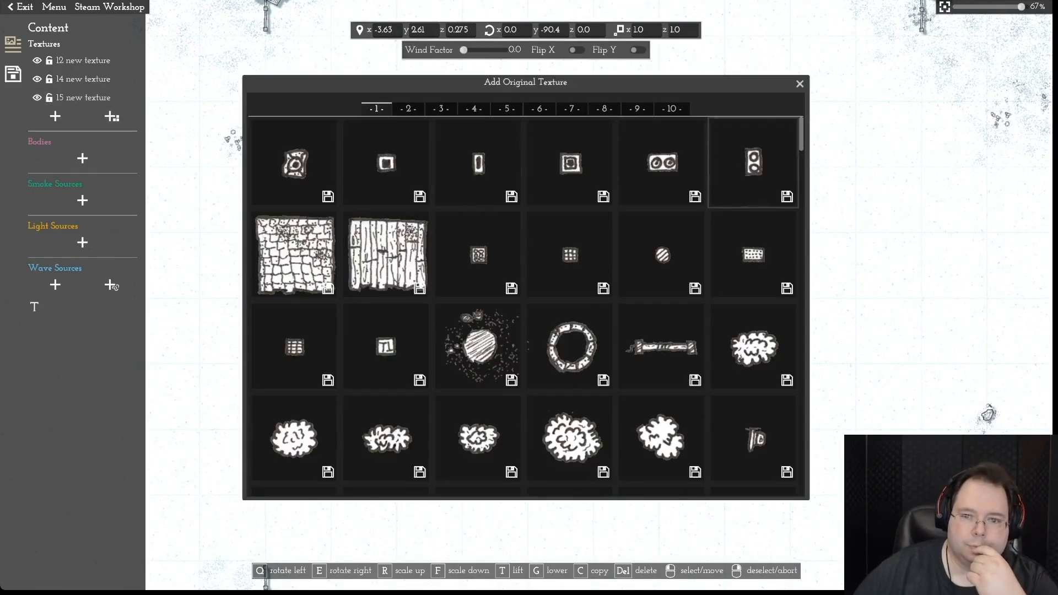
click(506, 108)
scroll(526, 303, down, 10)
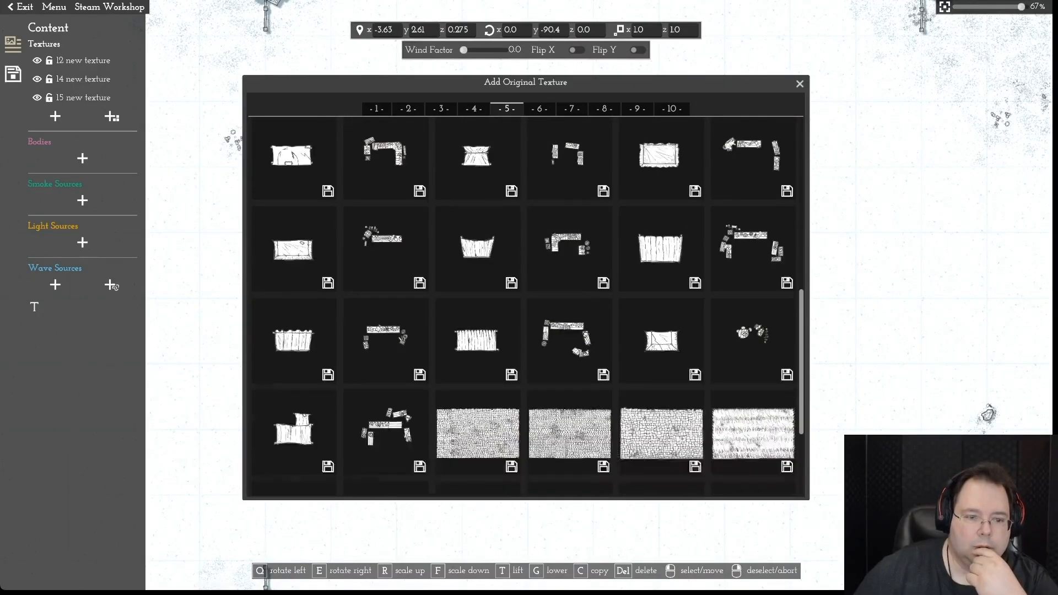
scroll(526, 303, down, 3)
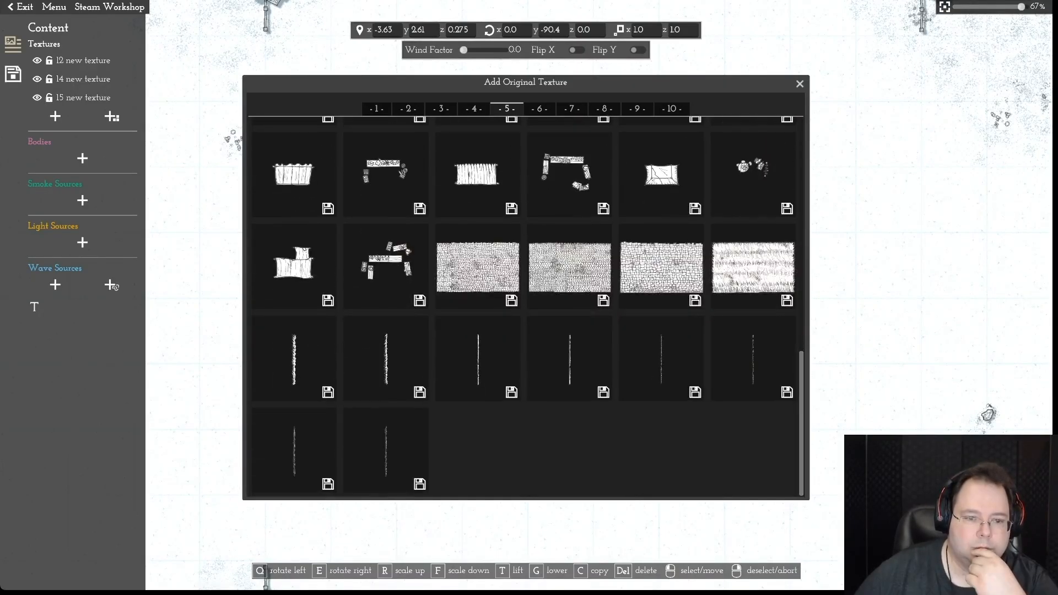
click(386, 358)
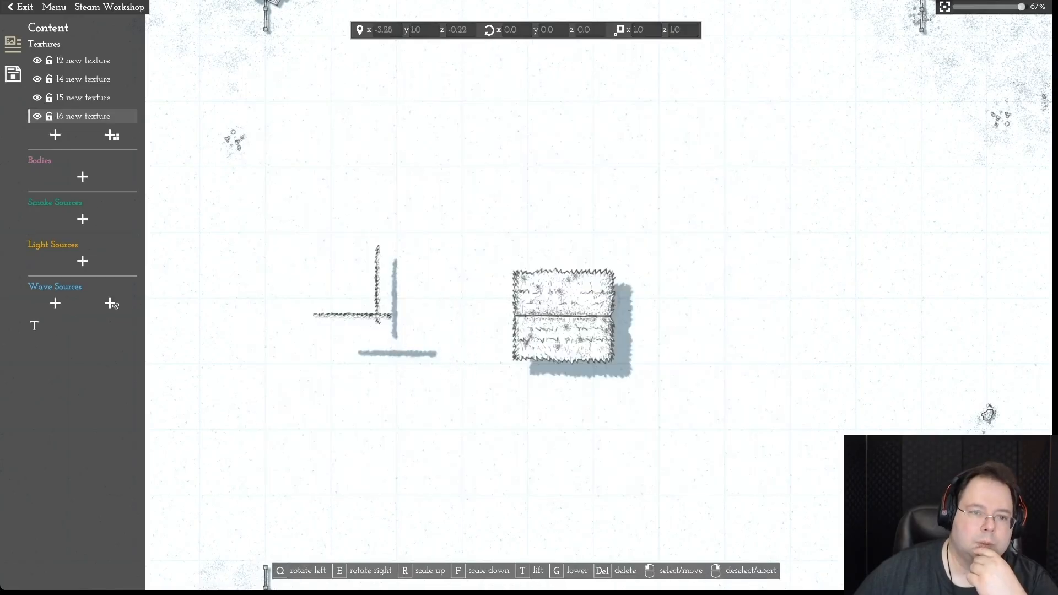
click(388, 255)
drag(388, 166, 477, 257)
mouse_move(387, 255)
mouse_down()
mouse_move(353, 307)
mouse_move(401, 260)
mouse_up()
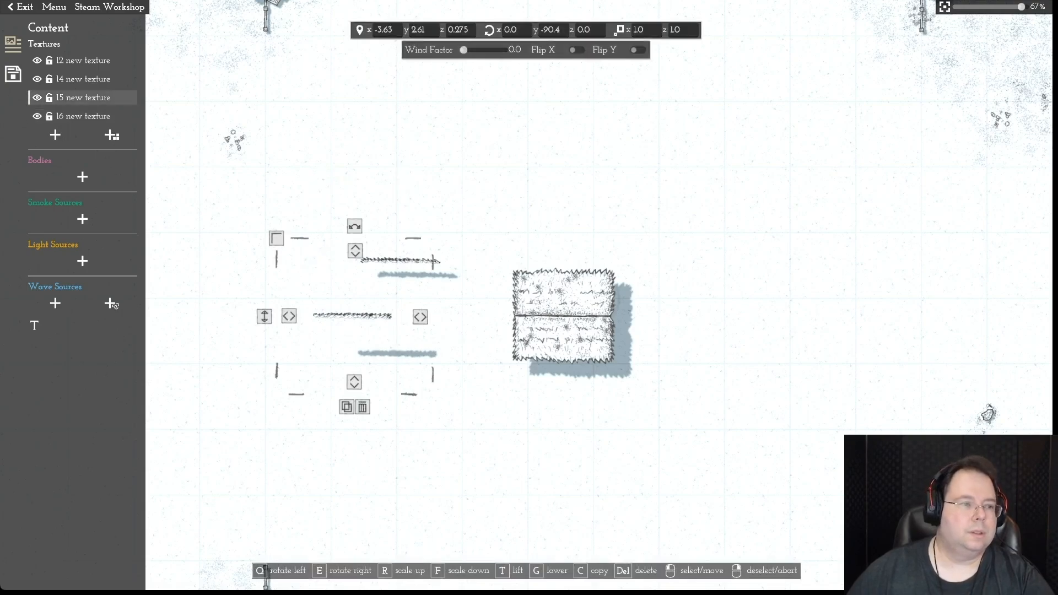
key(Delete)
- Add another copy of the same page 5 strip texture at about x -2.93, z 0.587, rotated to 88.95 degrees
click(111, 116)
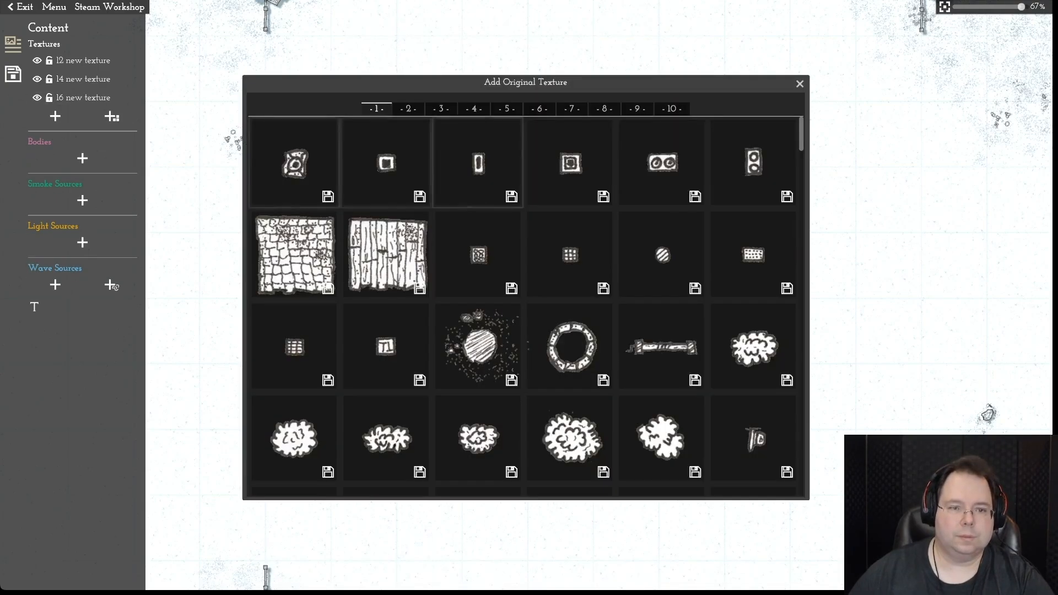
click(506, 109)
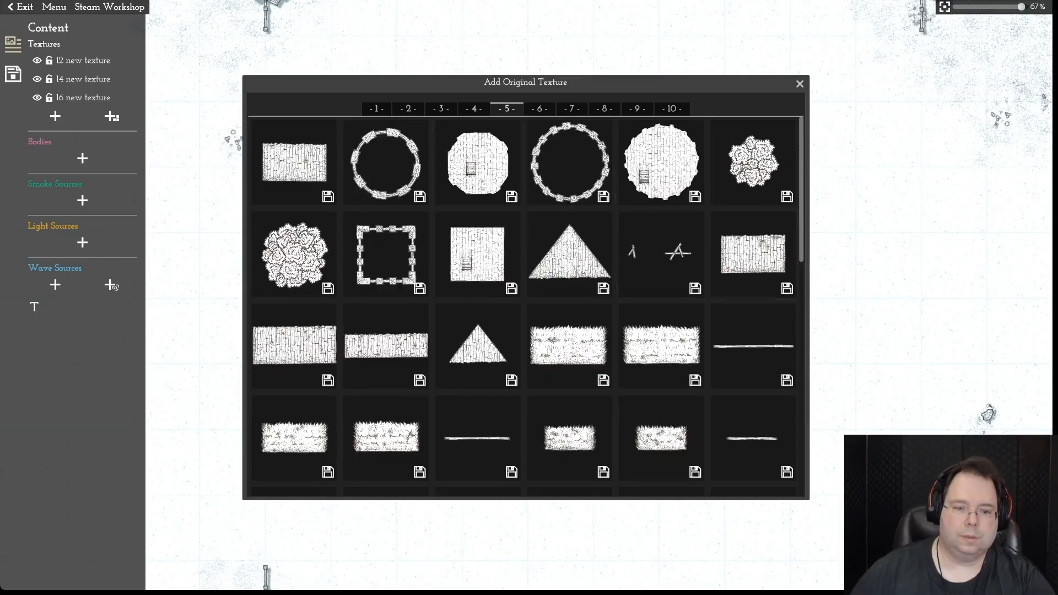
scroll(526, 306, down, 10)
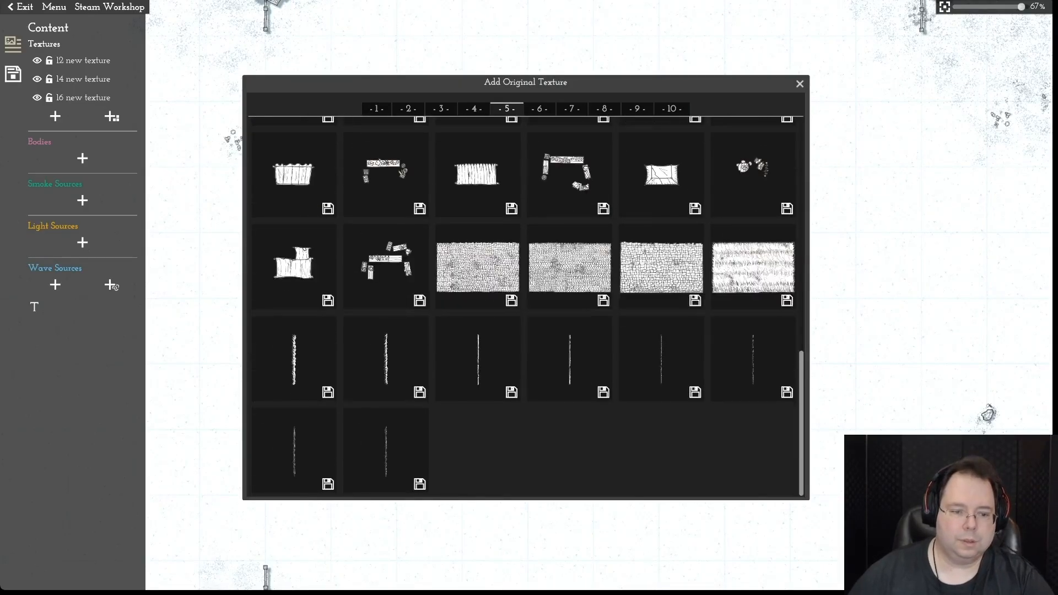
click(386, 358)
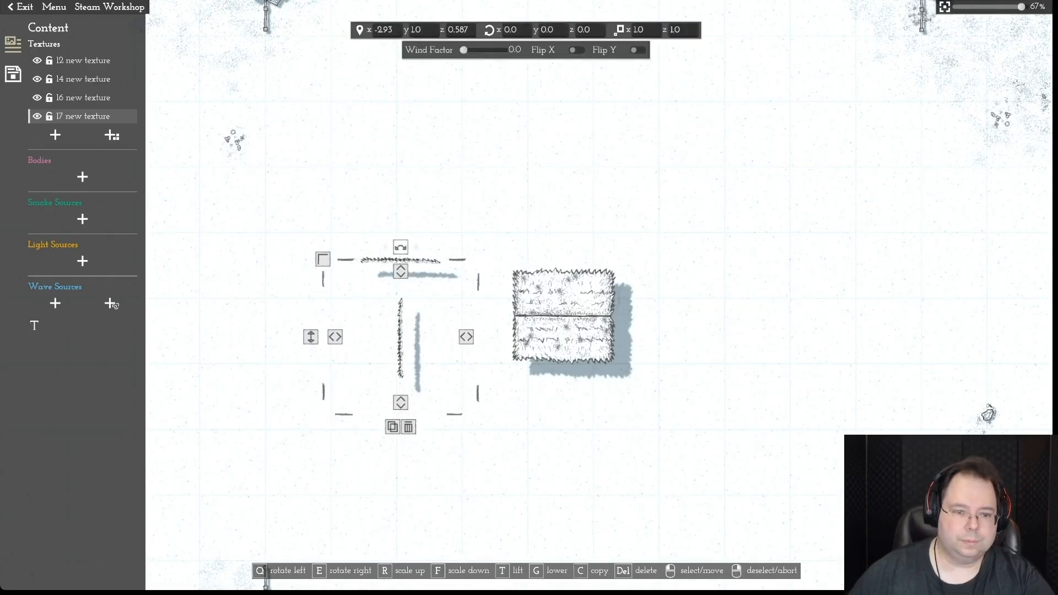
key(q)
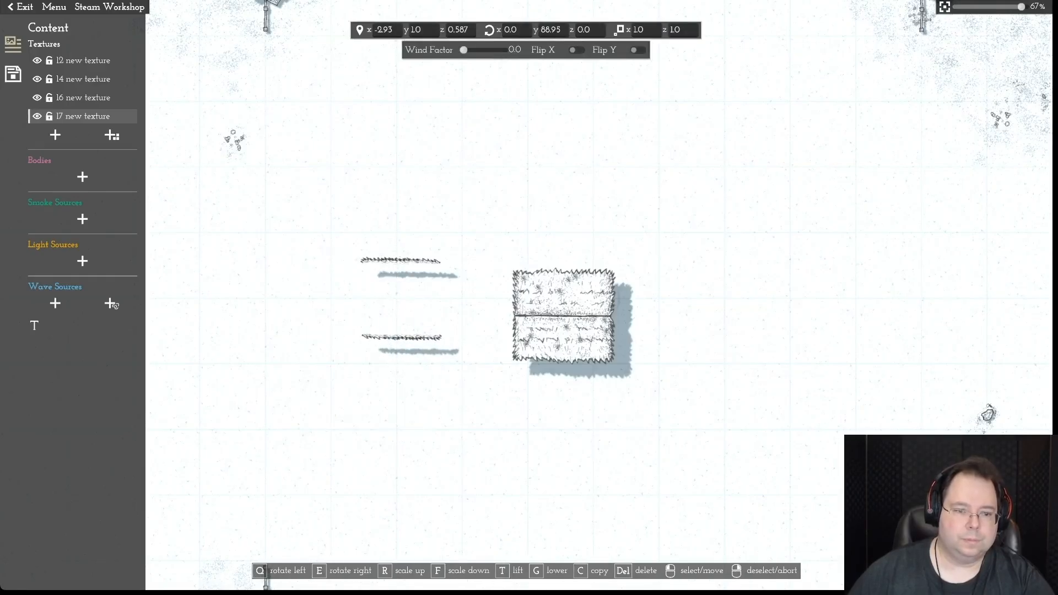
- Move the new strip against the northern one, to about x -2.97, z -0.52, and nudge the northern strip to about x -2.91, z -0.59
scroll(528, 298, up, 1)
drag(395, 340, 392, 262)
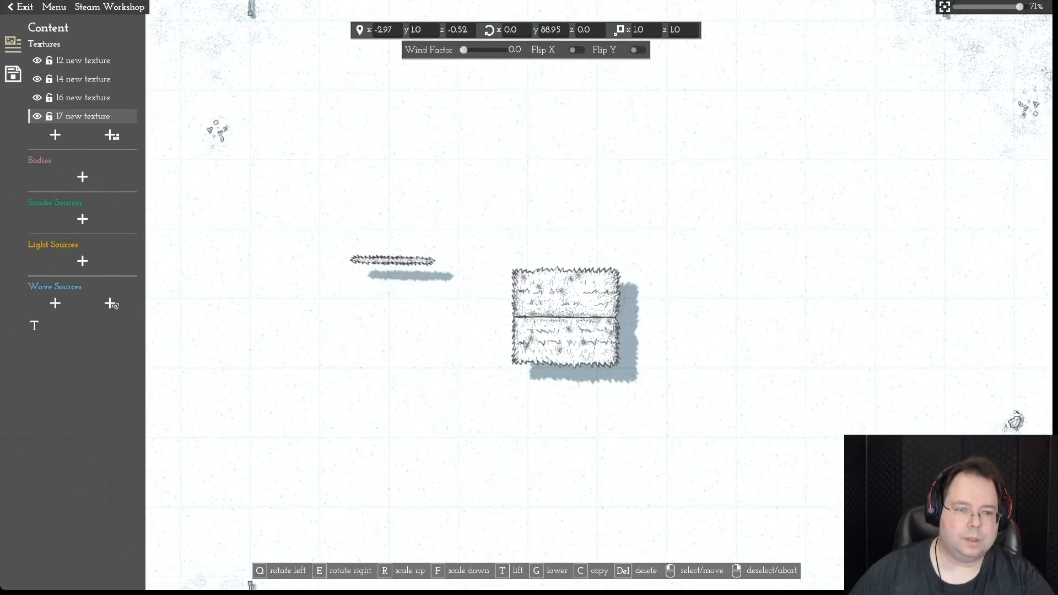
right_click(391, 263)
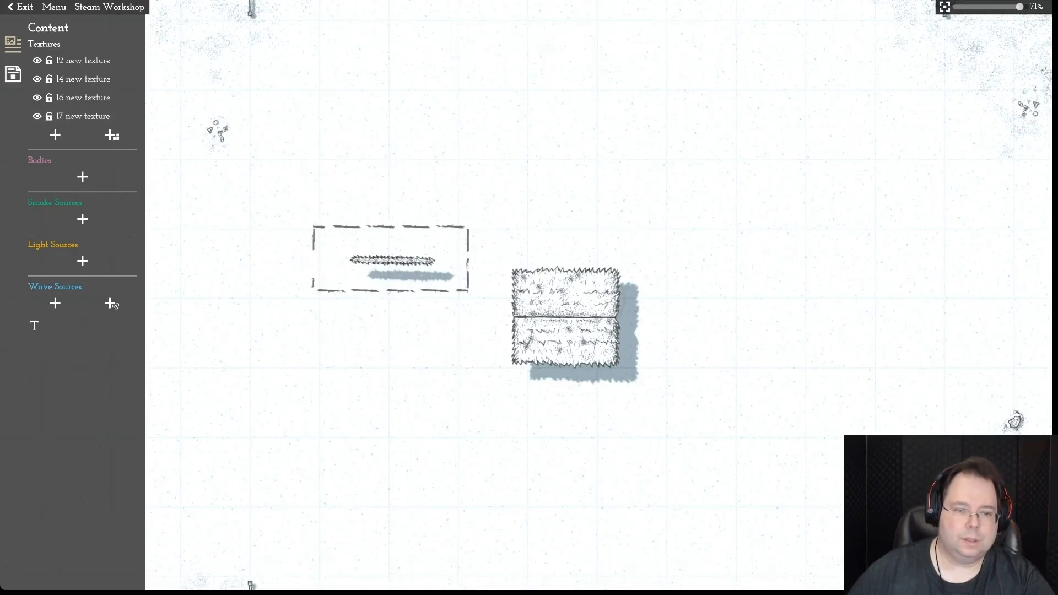
click(391, 261)
drag(400, 260, 394, 258)
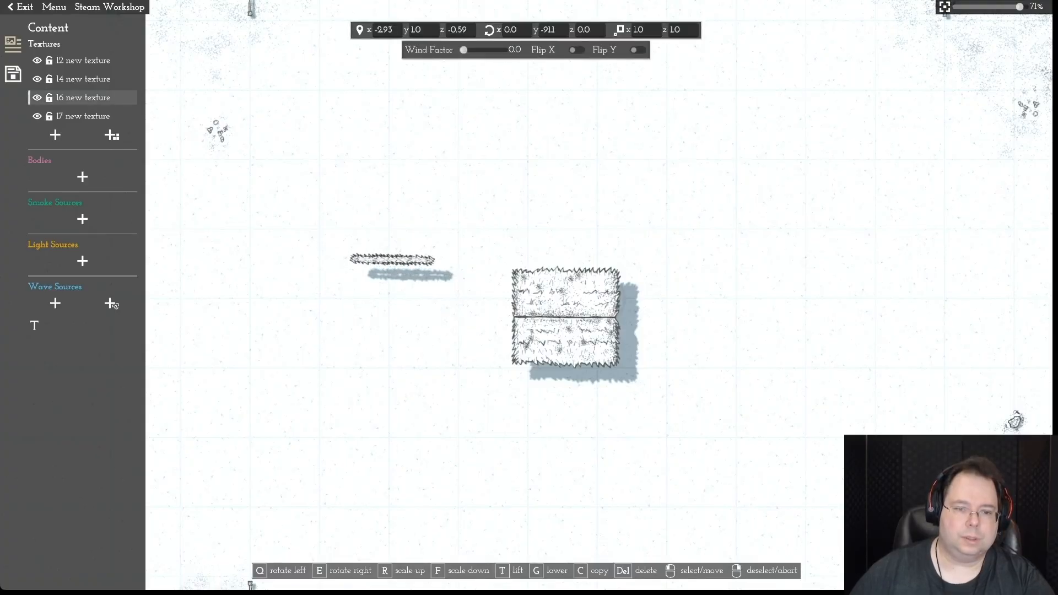
- Rename the northern roof piece's texture as "Upper Tatch roof"
click(562, 295)
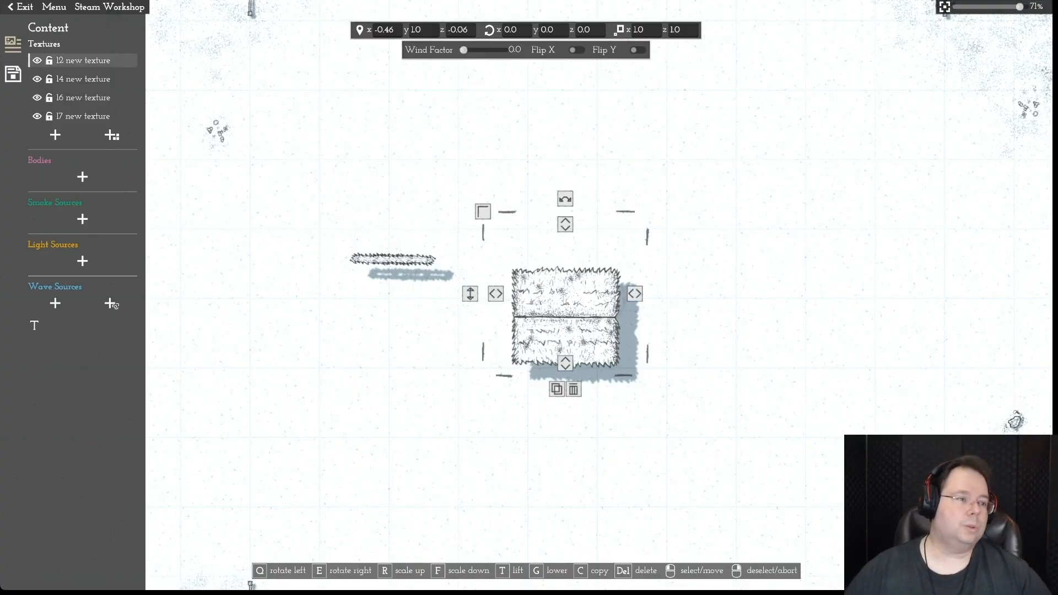
click(56, 135)
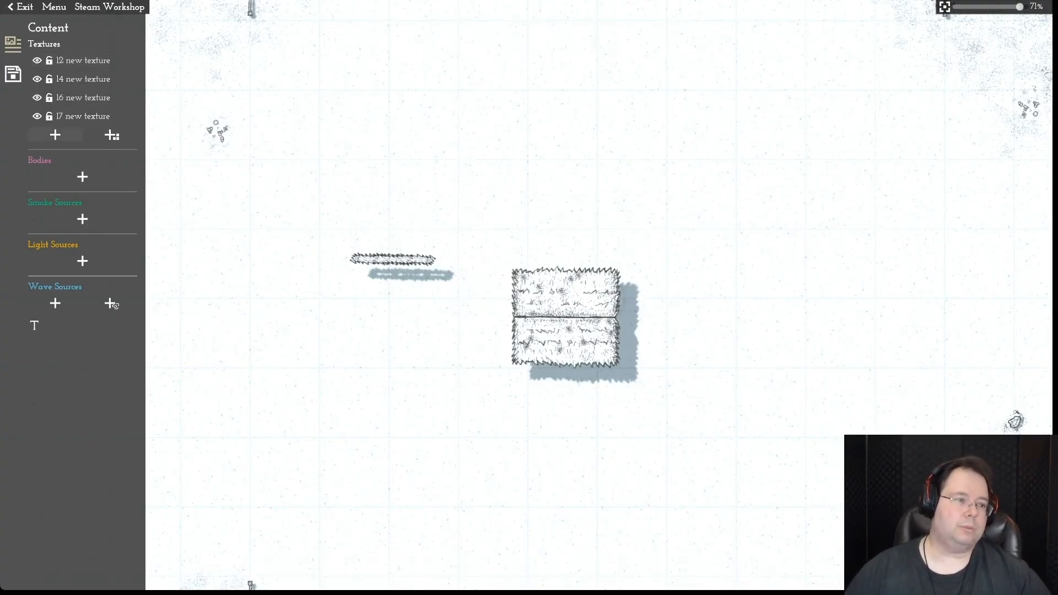
click(84, 60)
click(113, 303)
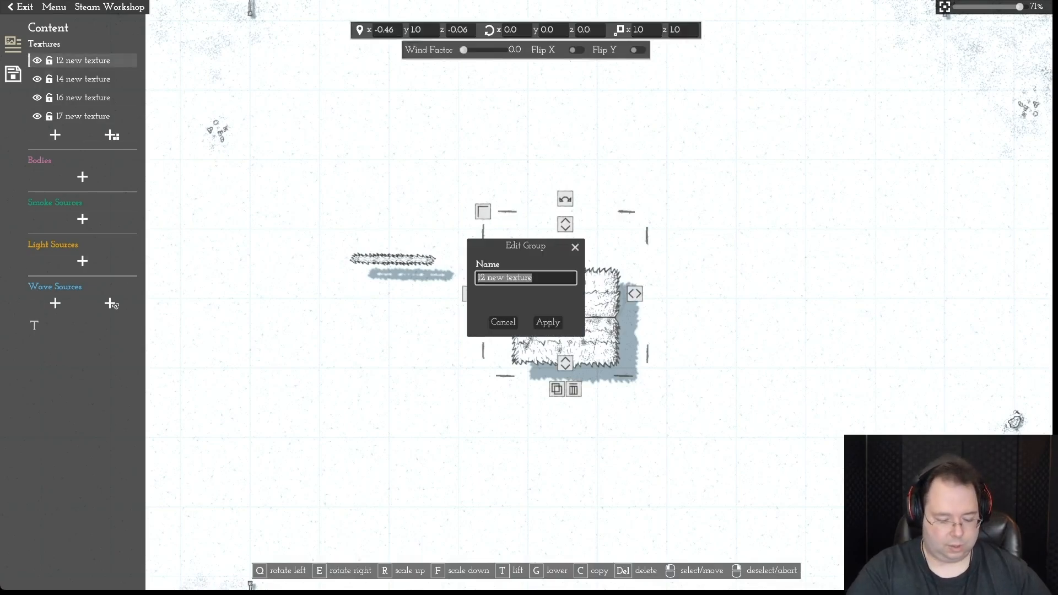
text(Upper Tatch roof)
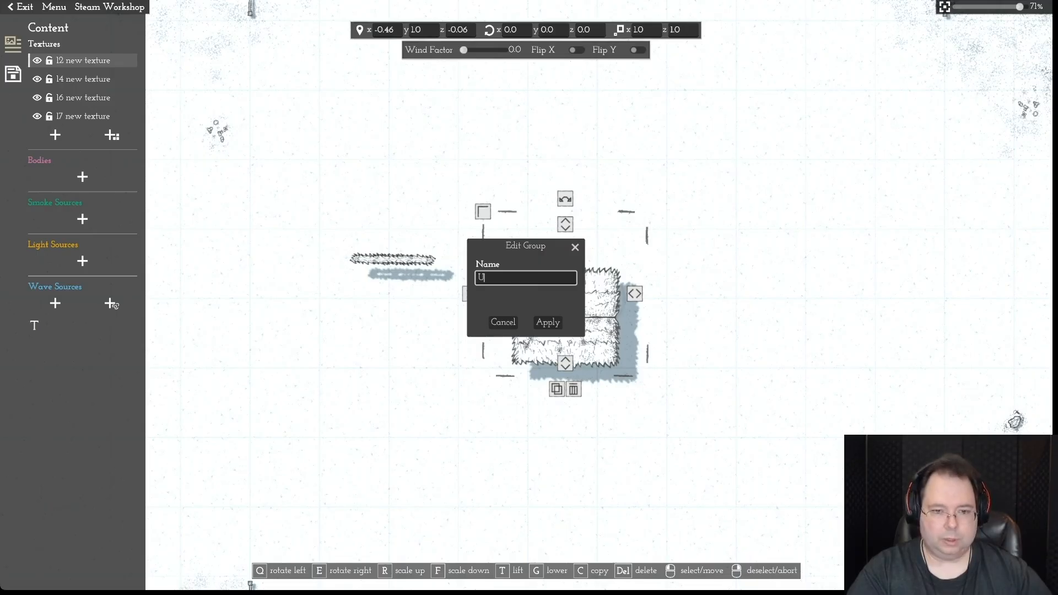
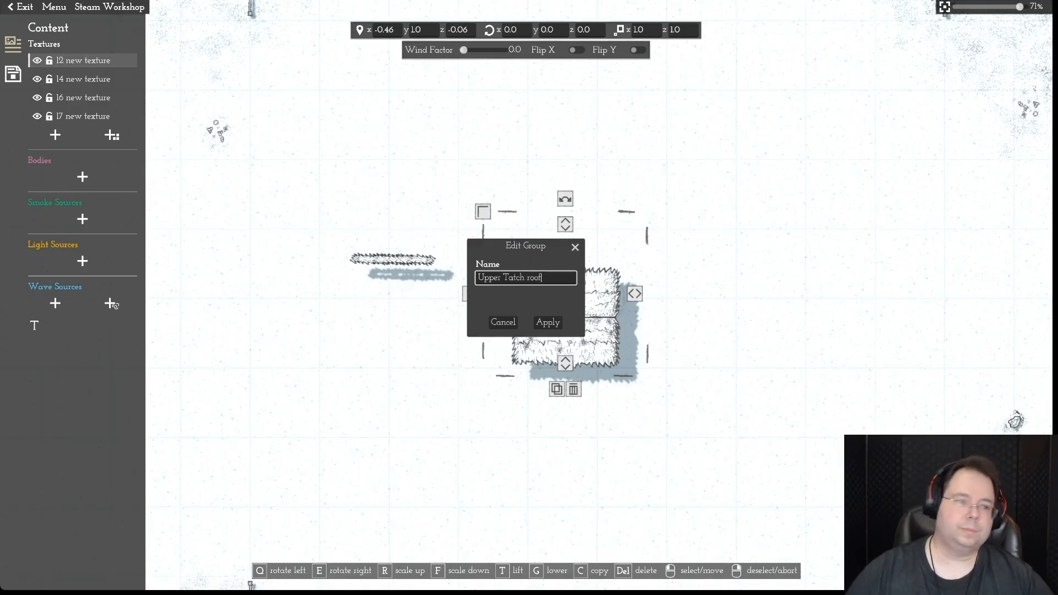
key(Return)
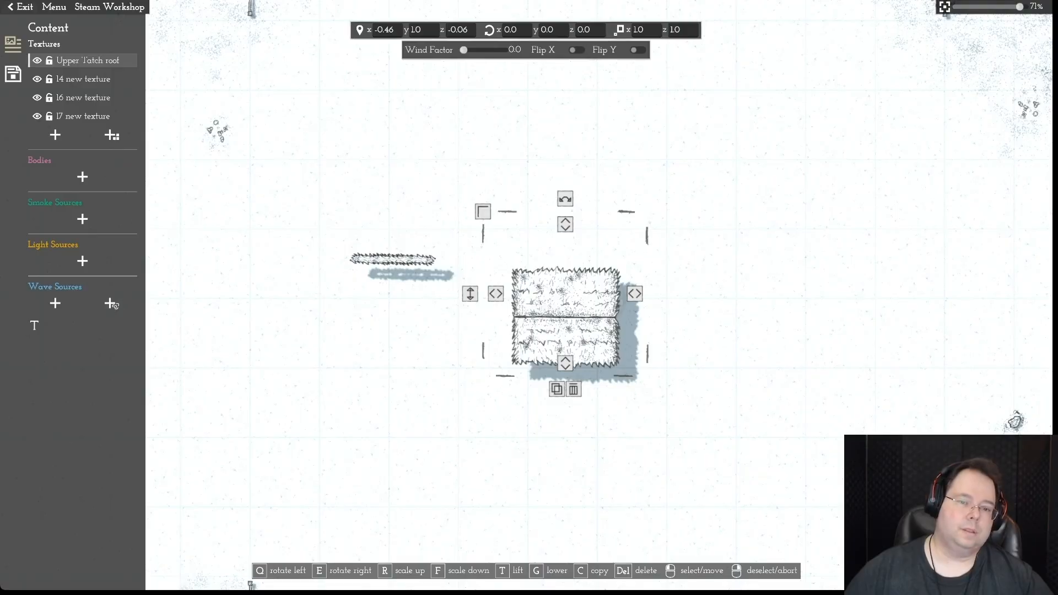
click(37, 61)
click(37, 61)
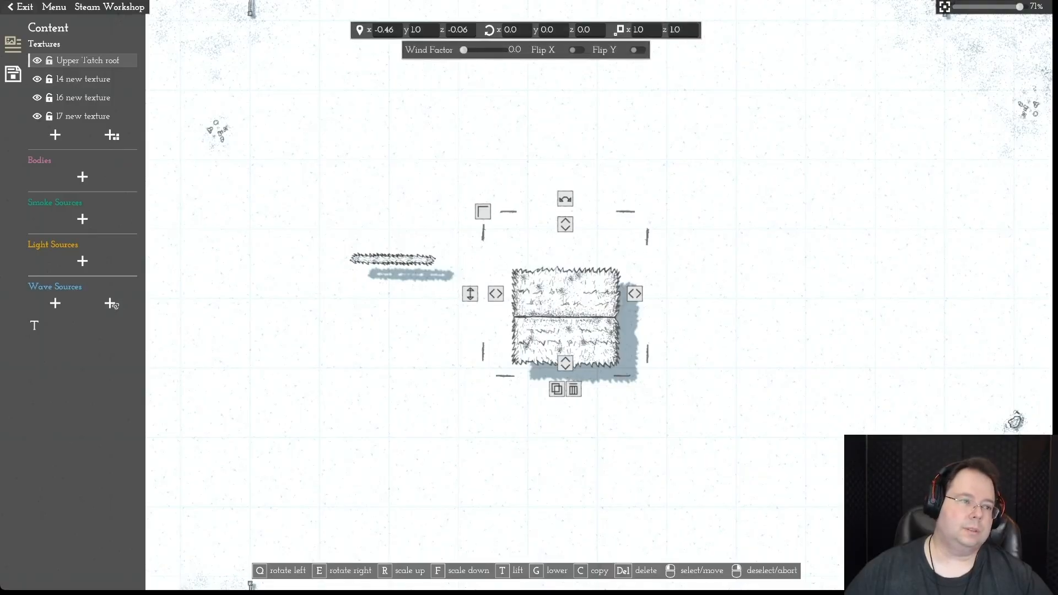
click(49, 61)
click(49, 61)
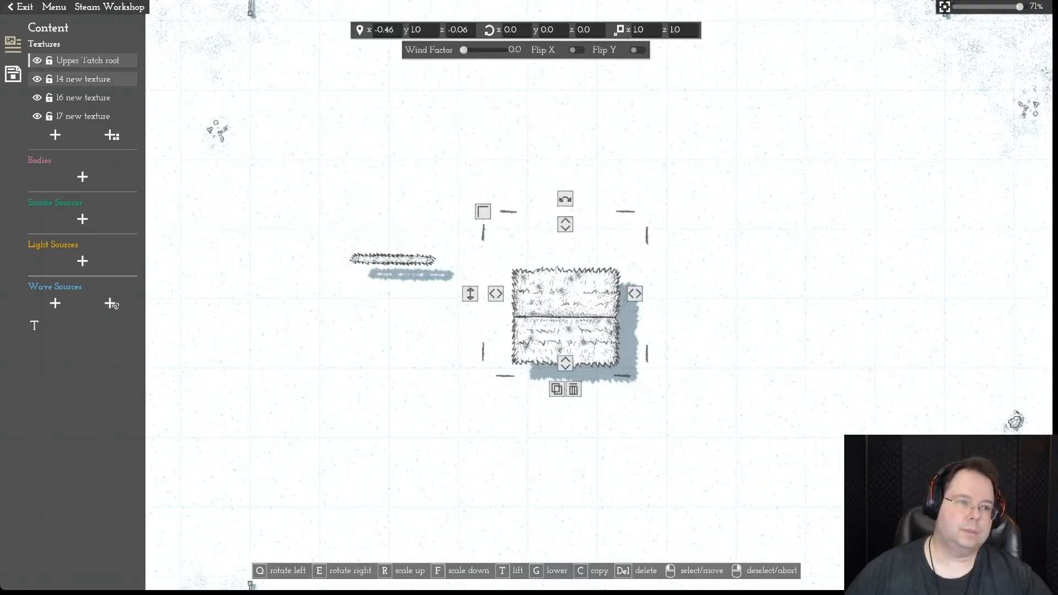
- Rename the southern roof piece's texture as "Lower tatch Roof" and deselect it
click(82, 79)
click(37, 79)
click(37, 80)
double_click(82, 79)
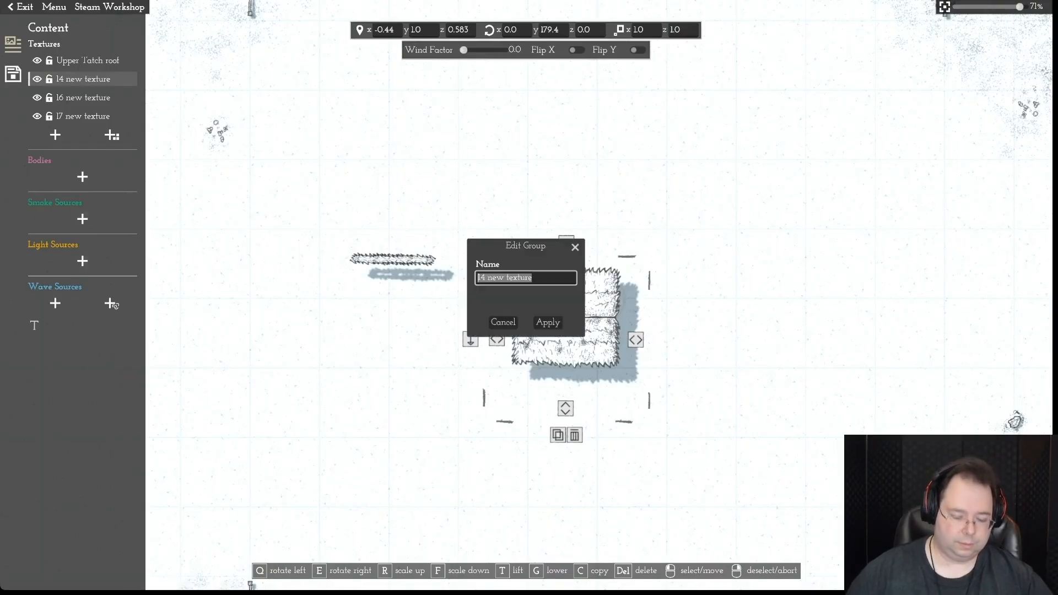
text(Lower tatch Roof)
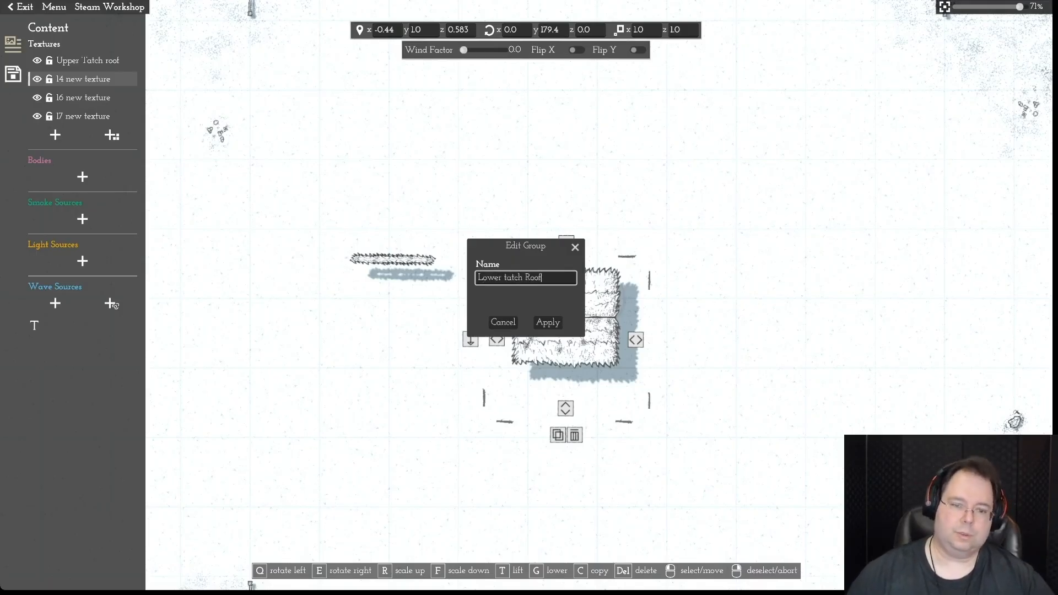
key(Return)
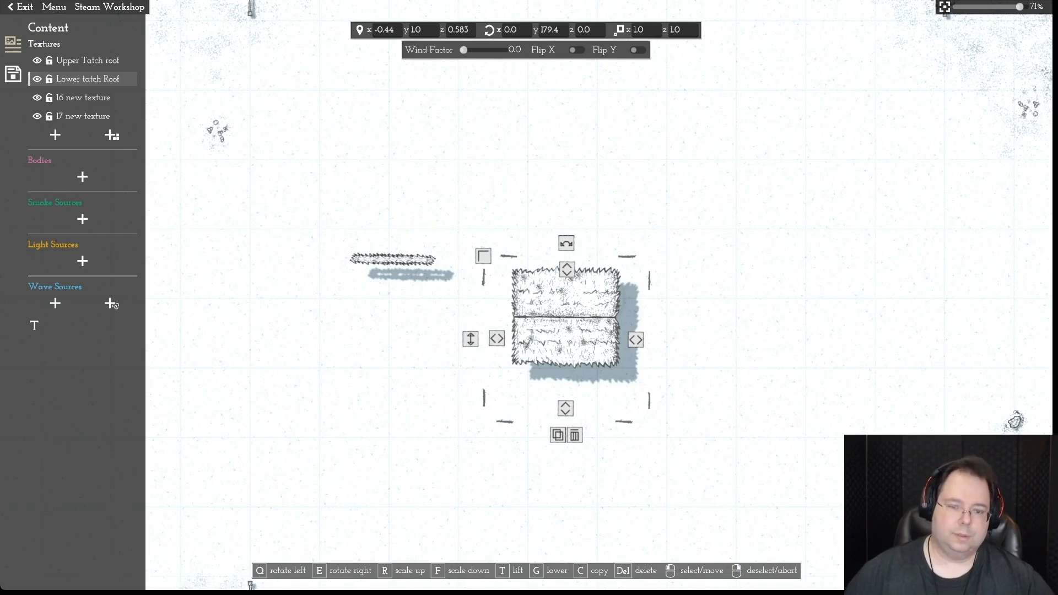
key(Escape)
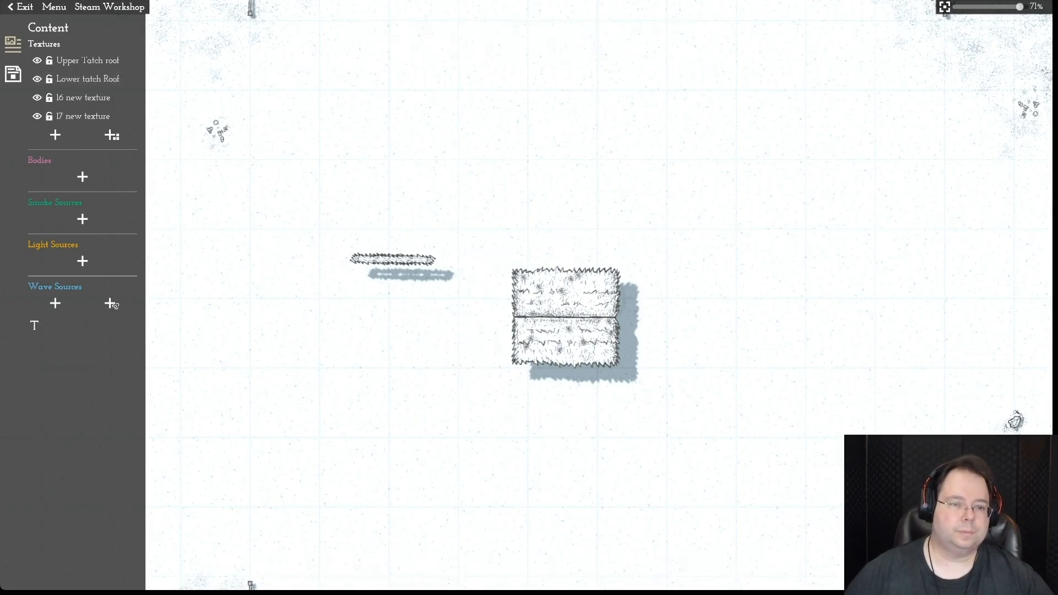
- Rename the northern strip, 16 new texture, as "Upper support"
click(83, 116)
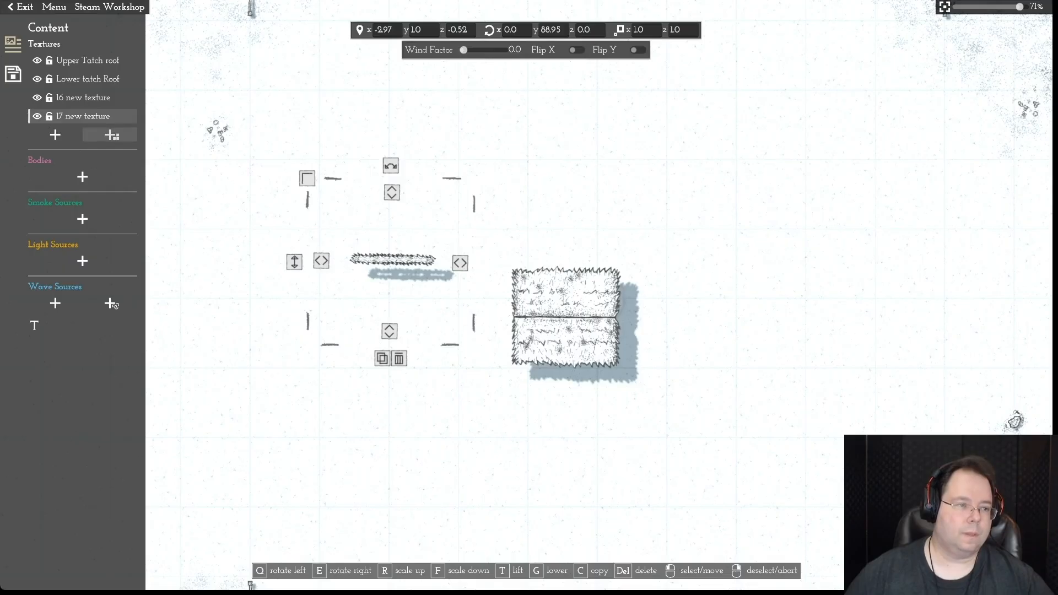
click(83, 98)
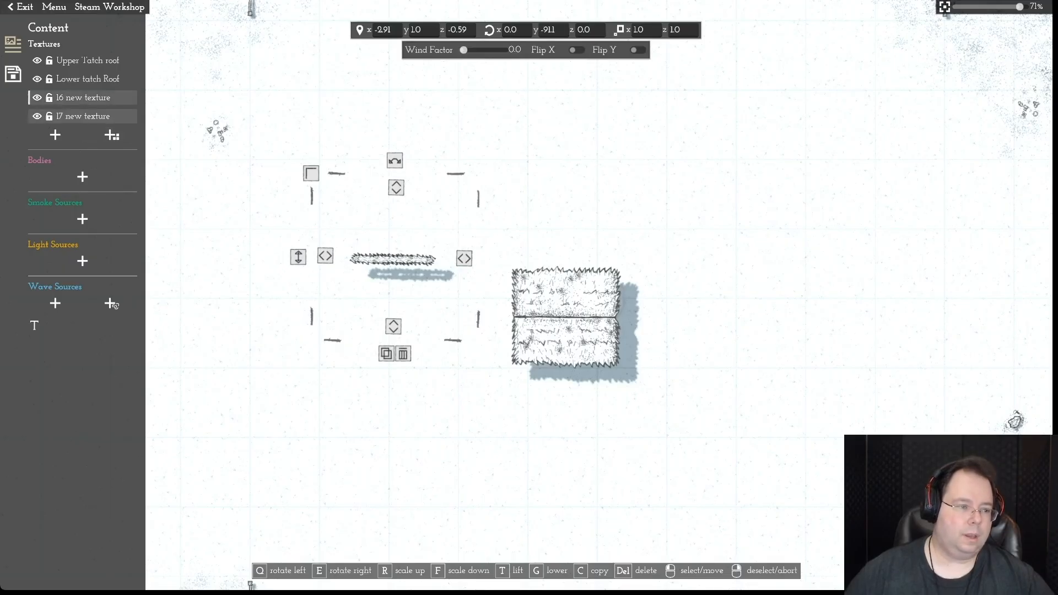
key(F2)
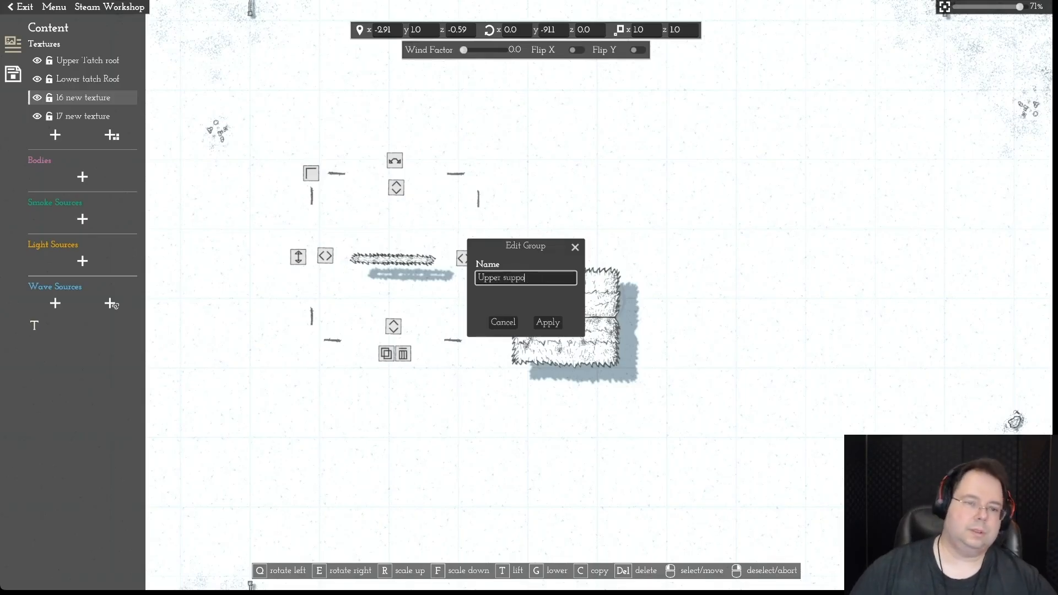
key(Return)
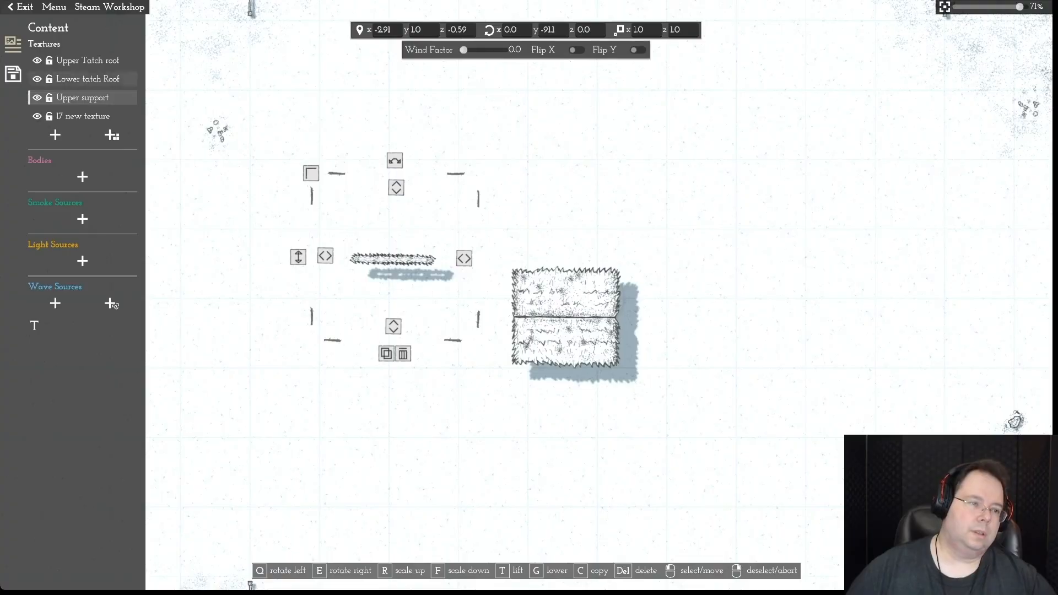
- Rename the southern strip, 17 new texture, as "Lower Suppoer"
click(83, 116)
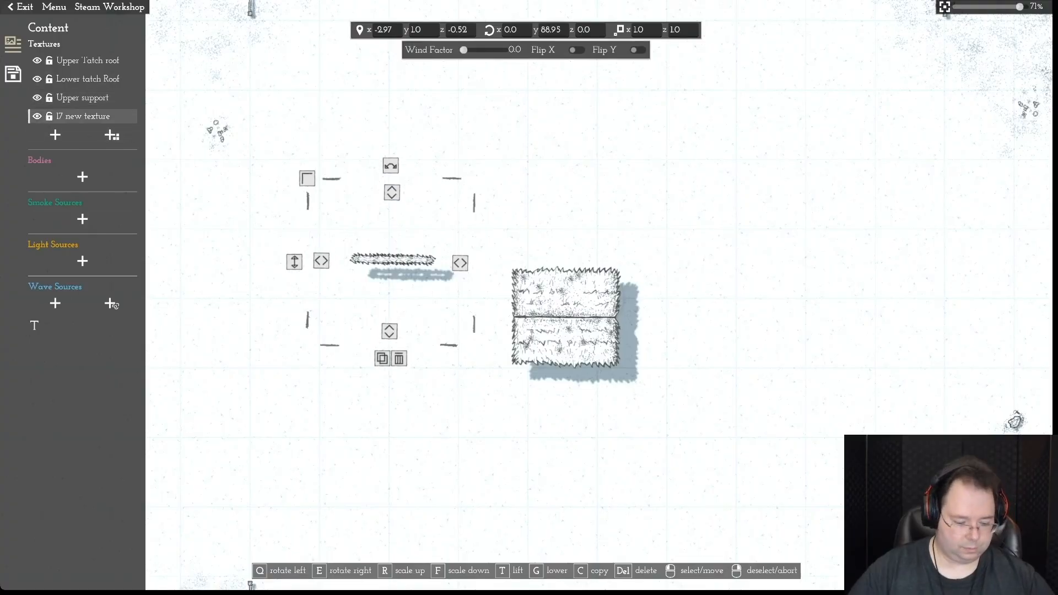
key(F2)
text(Lower)
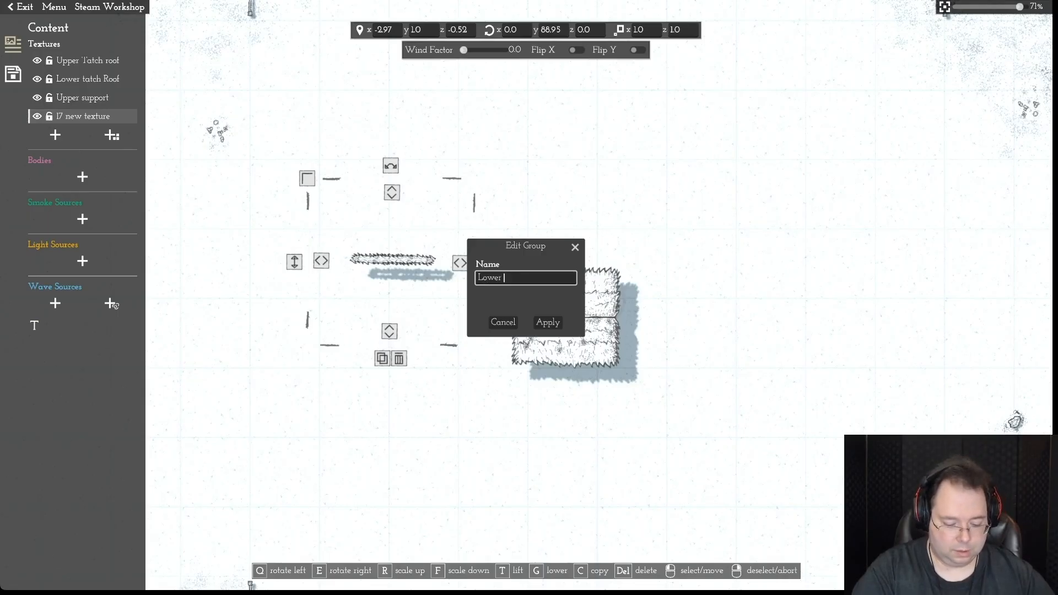
key(Return)
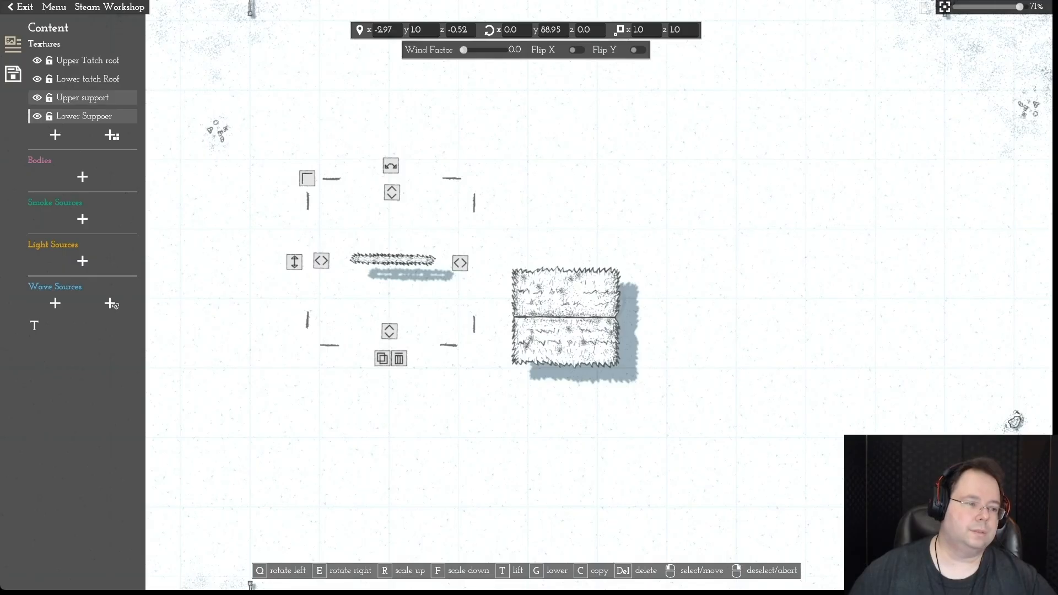
- Capitalize the upper strip's name to read "Upper Support" and select the southern roof piece
click(83, 98)
click(34, 325)
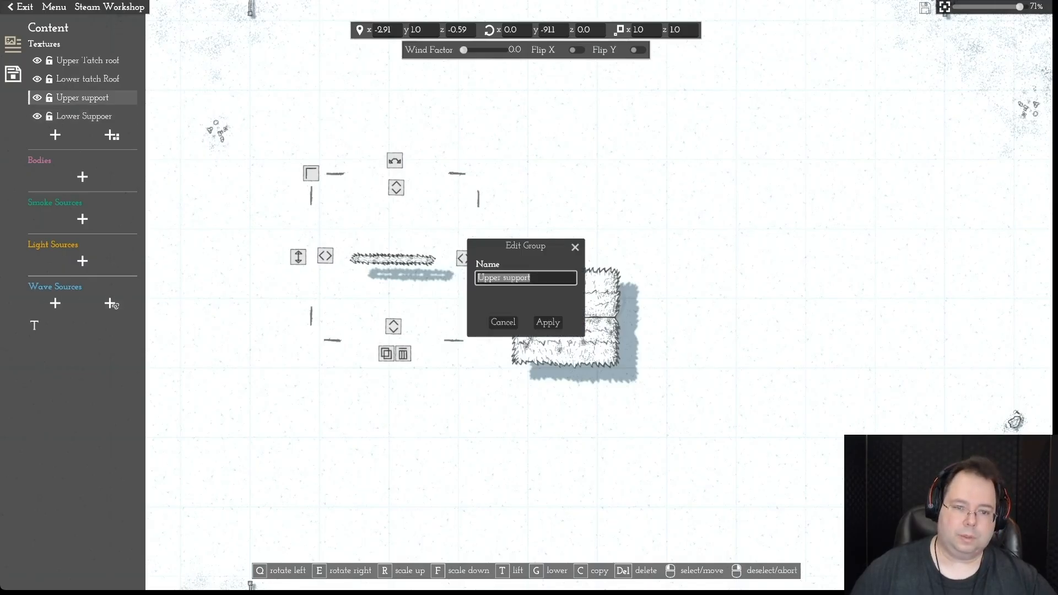
click(505, 278)
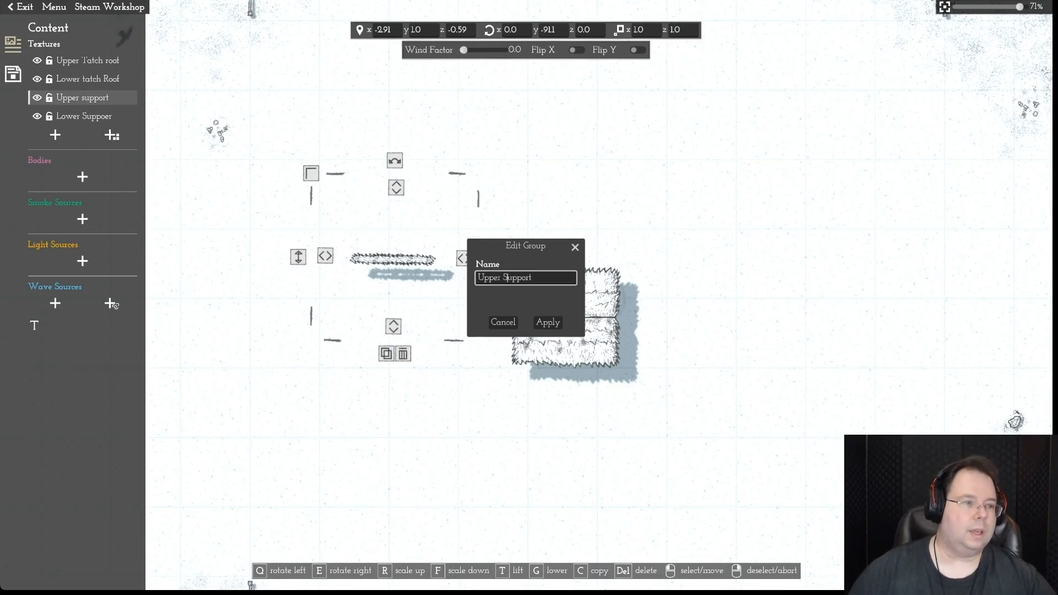
click(548, 322)
click(551, 325)
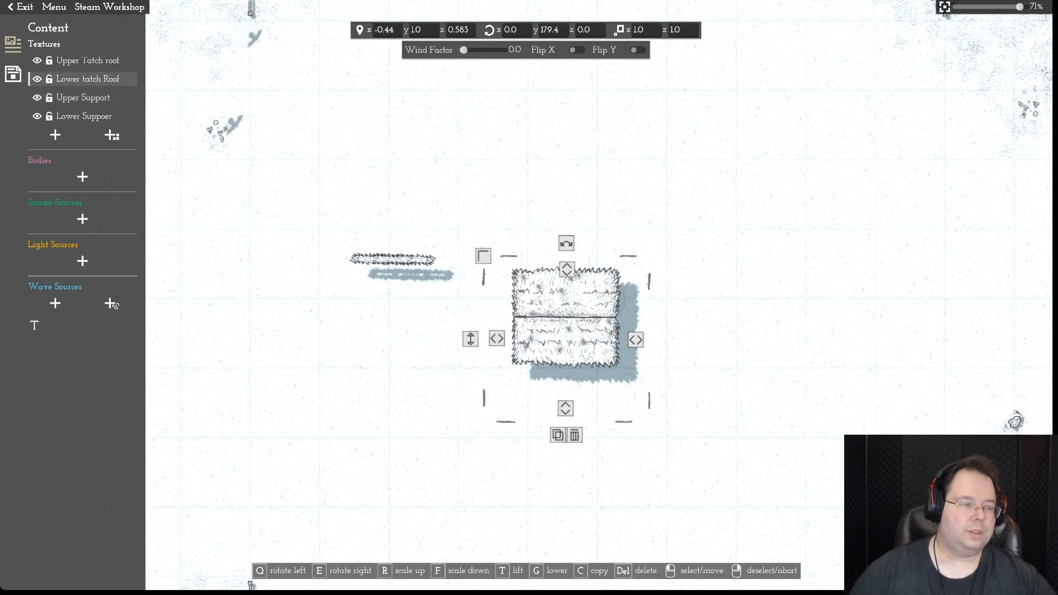
- Capitalize the southern roof piece's name to read "Lower Tatch Roof" and deselect the piece
click(34, 326)
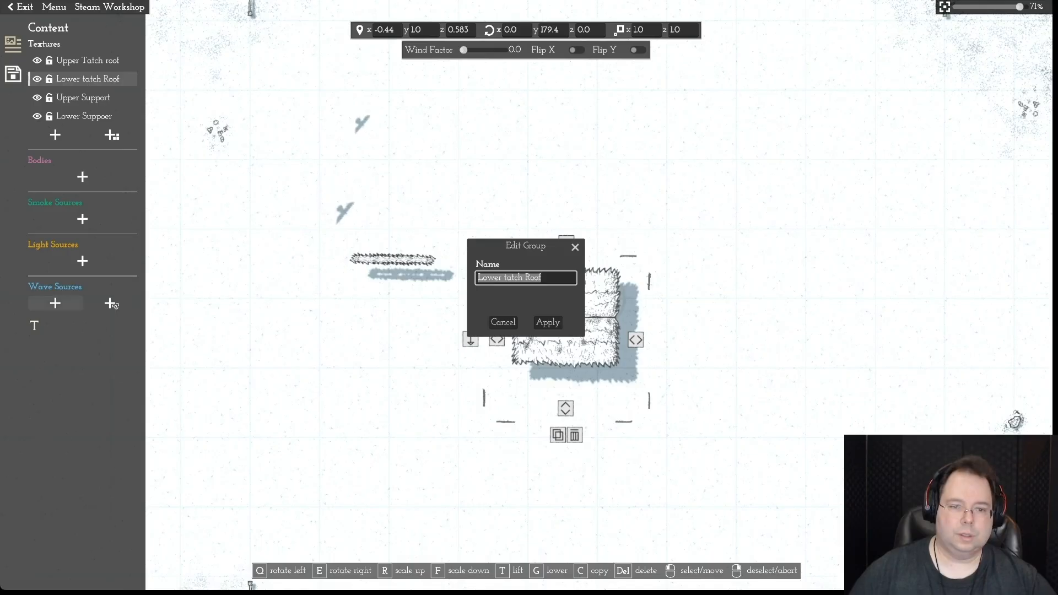
click(505, 277)
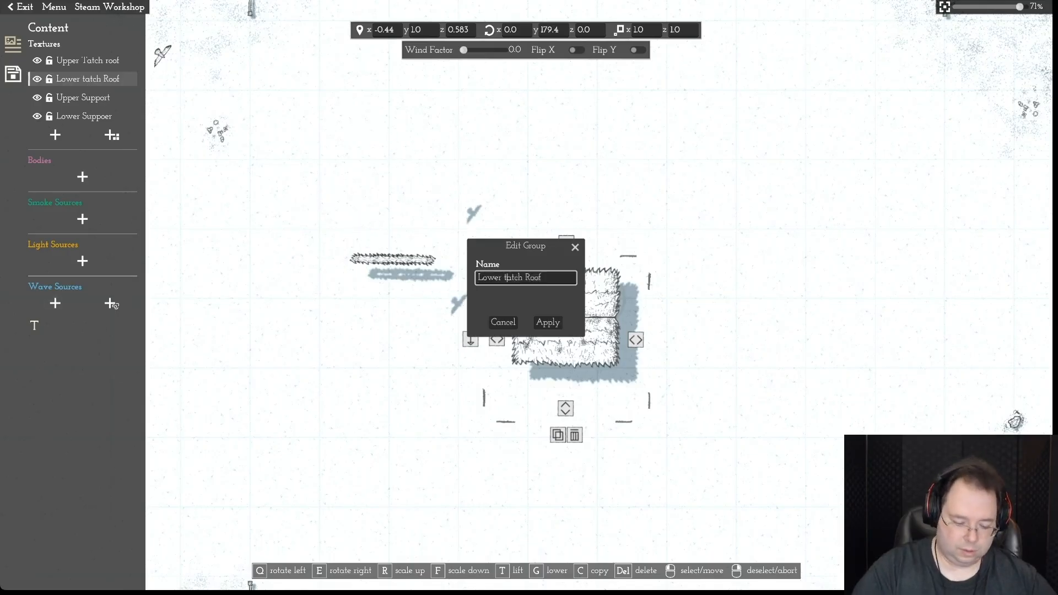
key(BackSpace)
text(T)
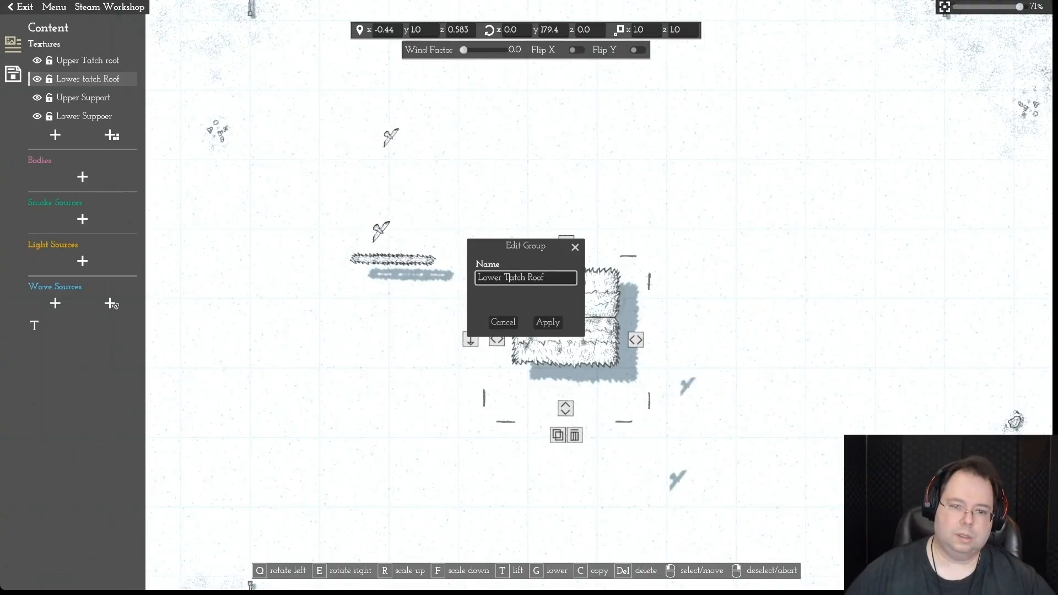
click(548, 322)
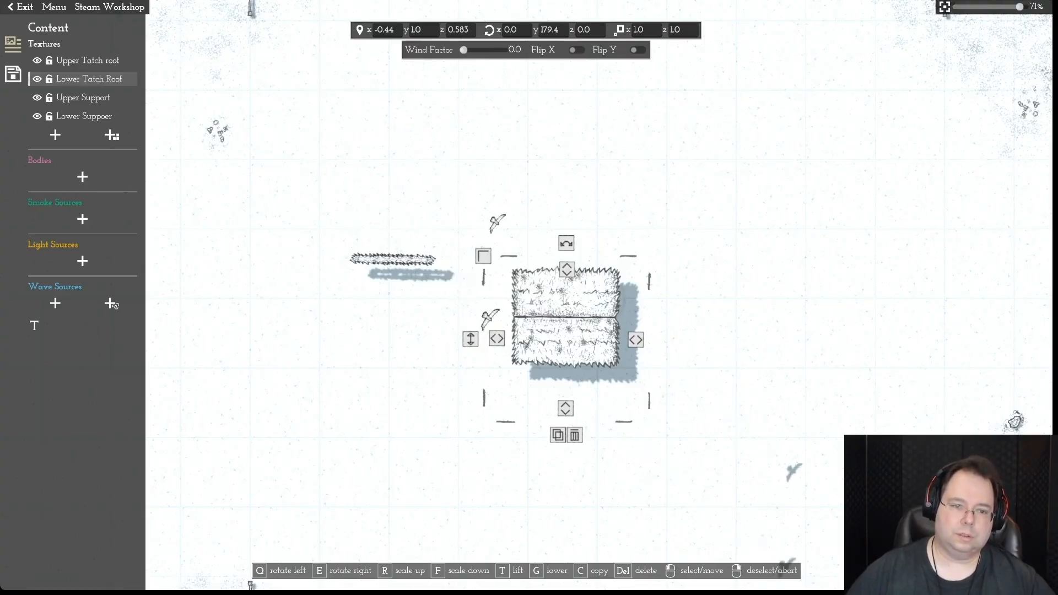
right_click(548, 321)
- Try to move the two support strips together onto the seam between the roof pieces
mouse_move(394, 258)
mouse_down()
mouse_move(412, 297)
mouse_move(393, 256)
mouse_up()
right_click(394, 256)
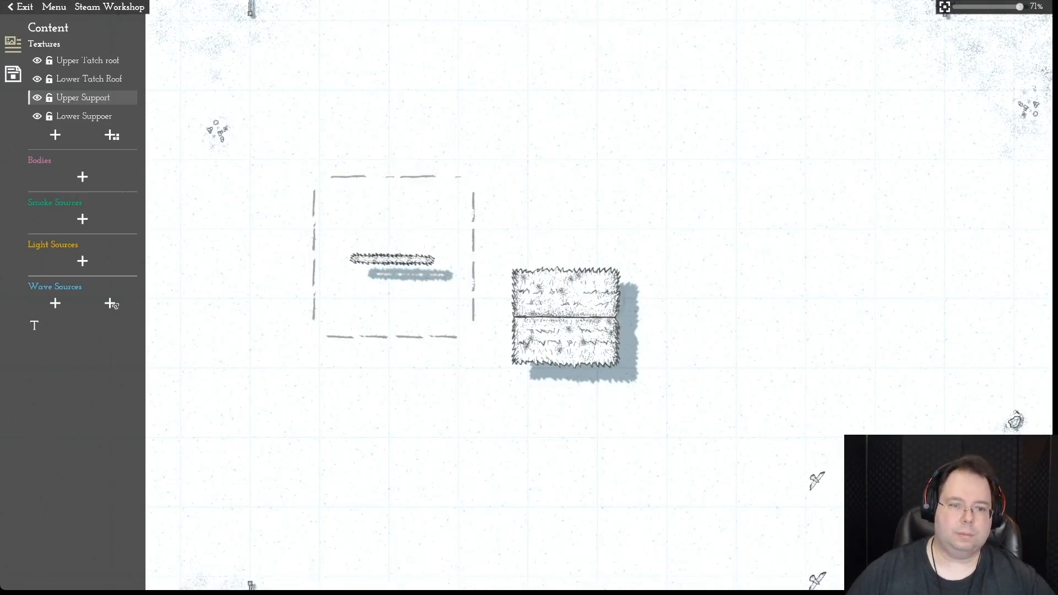
drag(220, 76, 479, 483)
right_click(478, 483)
drag(234, 146, 454, 434)
drag(392, 260, 404, 332)
drag(309, 328, 309, 300)
drag(403, 331, 660, 314)
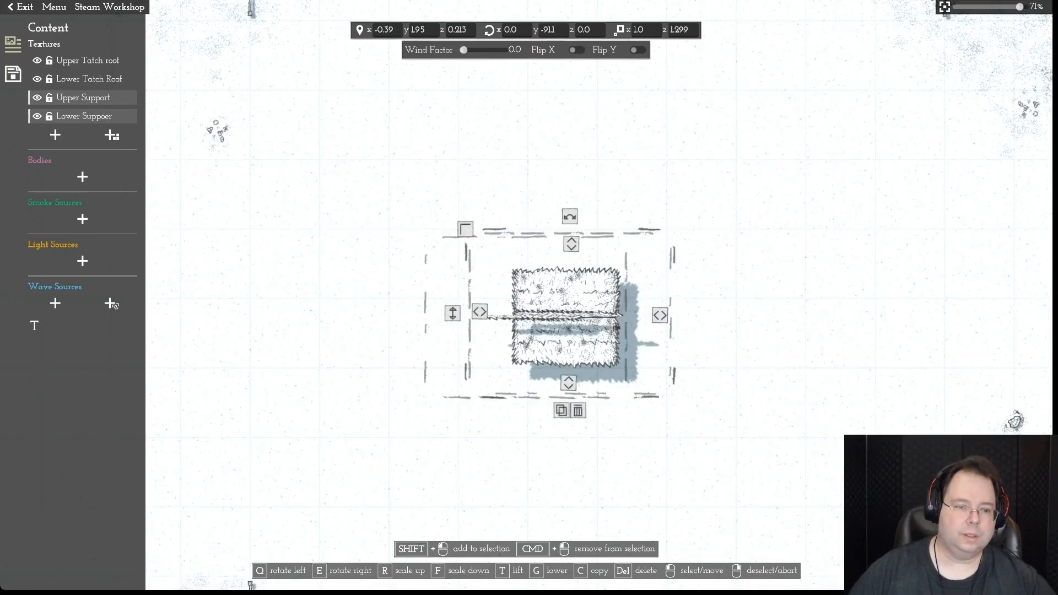
drag(551, 316, 354, 324)
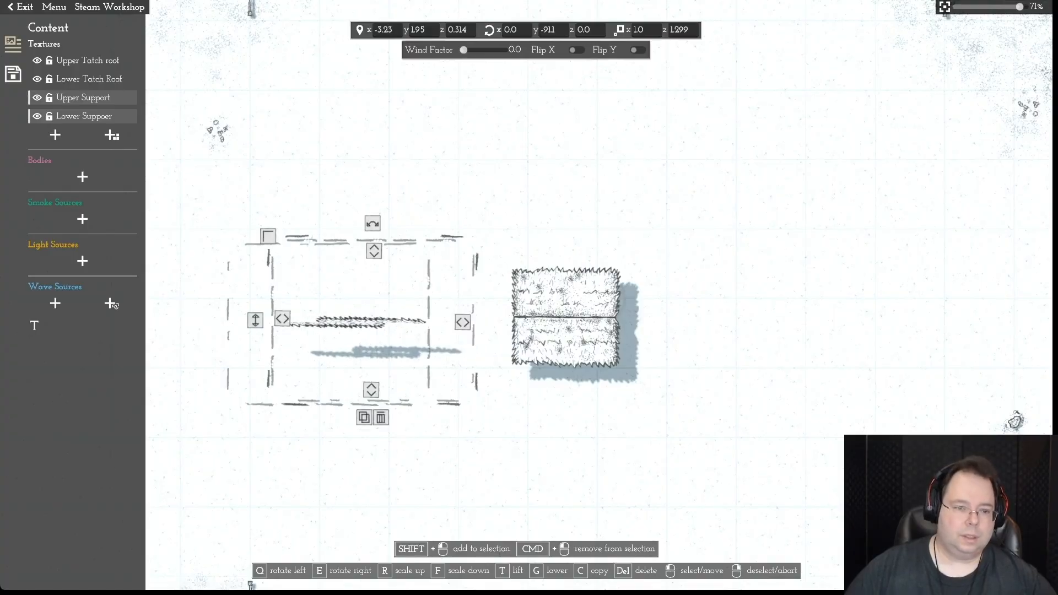
key(Escape)
- Undo the support strip moves until both strips lie joined beside the roof, and clear the selection
scroll(527, 295, up, 3)
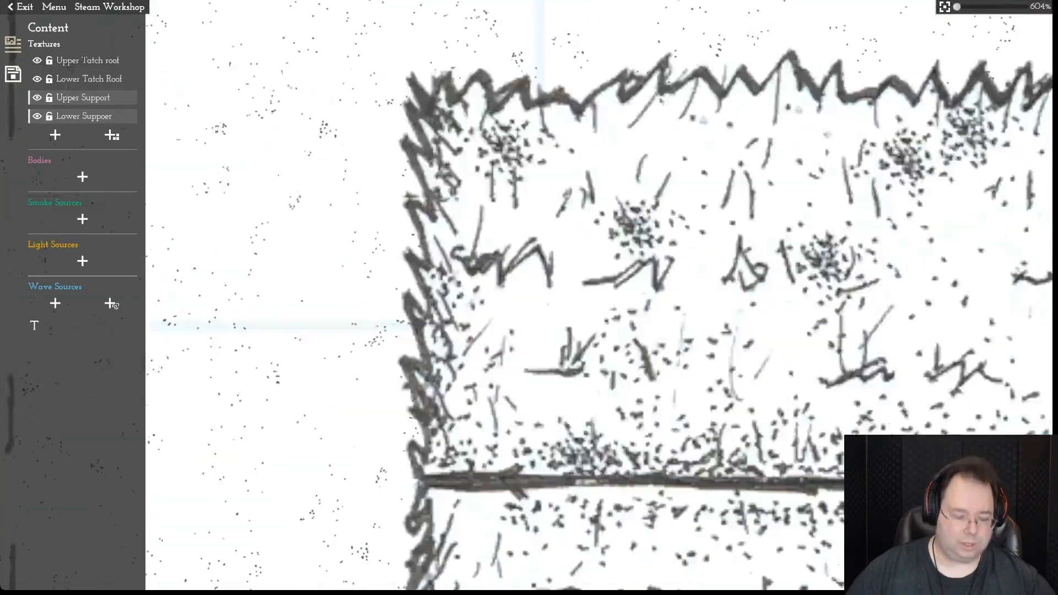
scroll(527, 295, down, 2)
key(a)
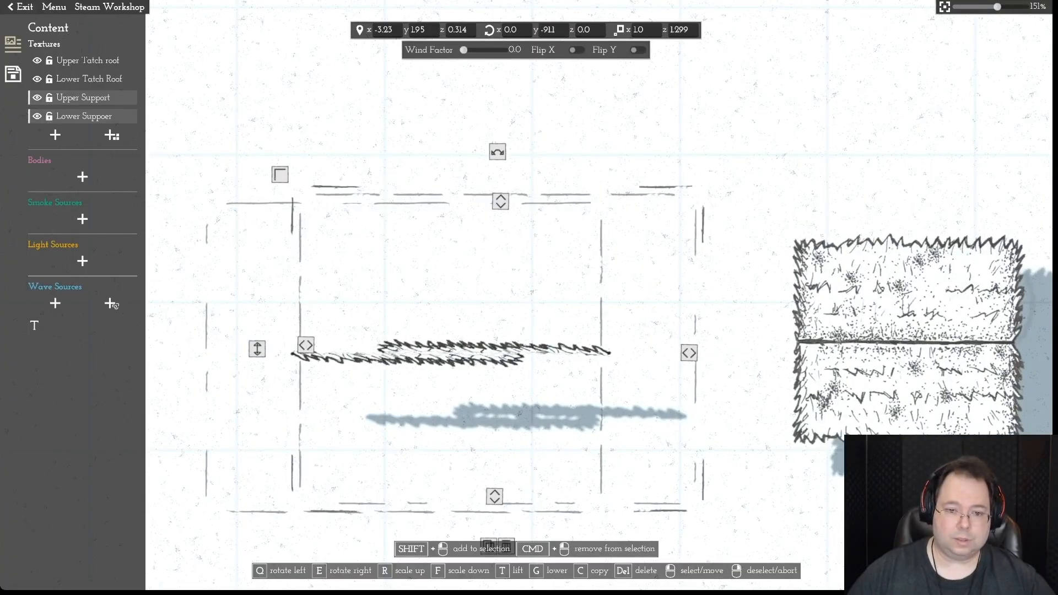
key(ctrl+z)
key(ctrl+z)
key(ctrl+z)
key(ctrl+z)
key(ctrl+z)
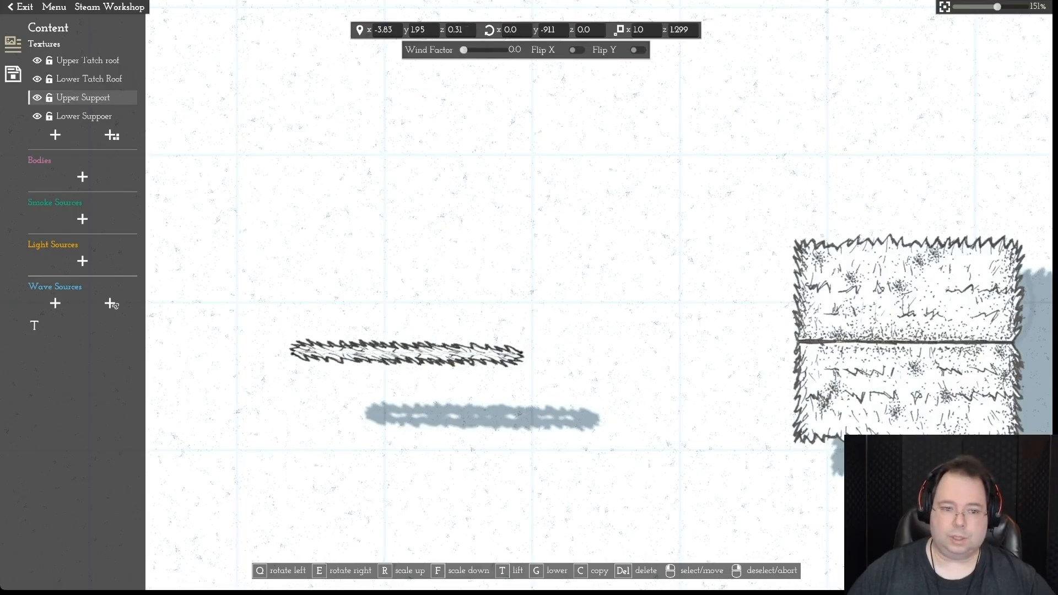
key(Escape)
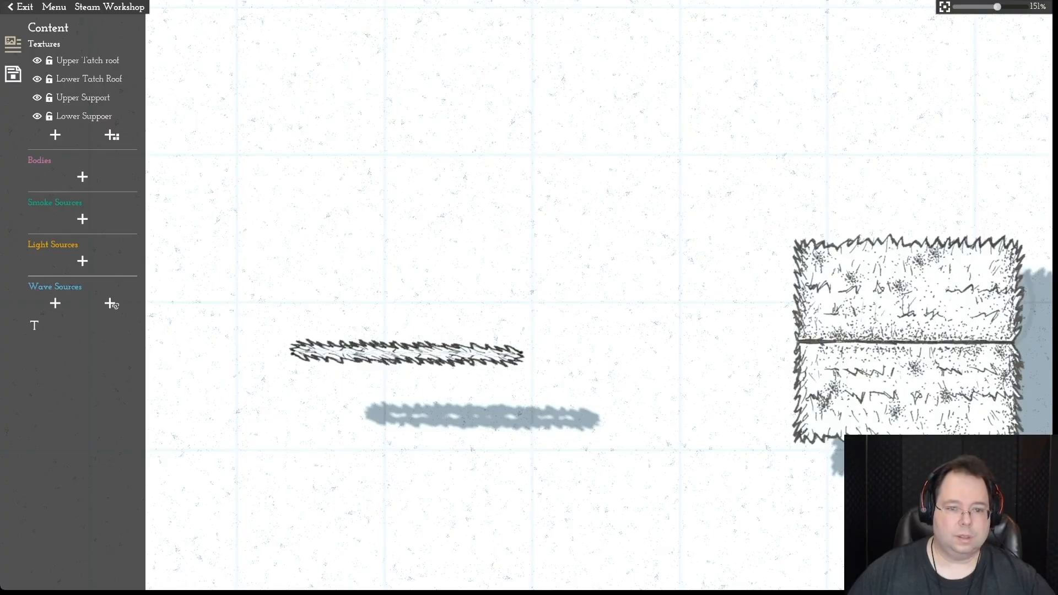
- Move both support strips together closer to the roof's western side, at about x -3.12, and deselect them
scroll(353, 259, down, 6)
drag(283, 213, 576, 430)
scroll(576, 430, up, 3)
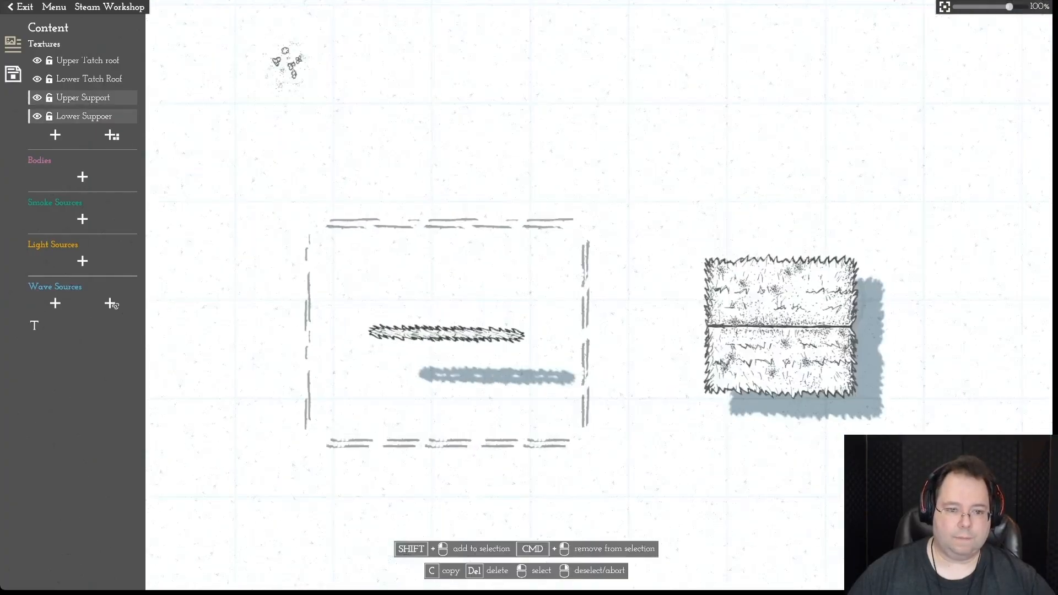
drag(446, 333, 519, 338)
key(d)
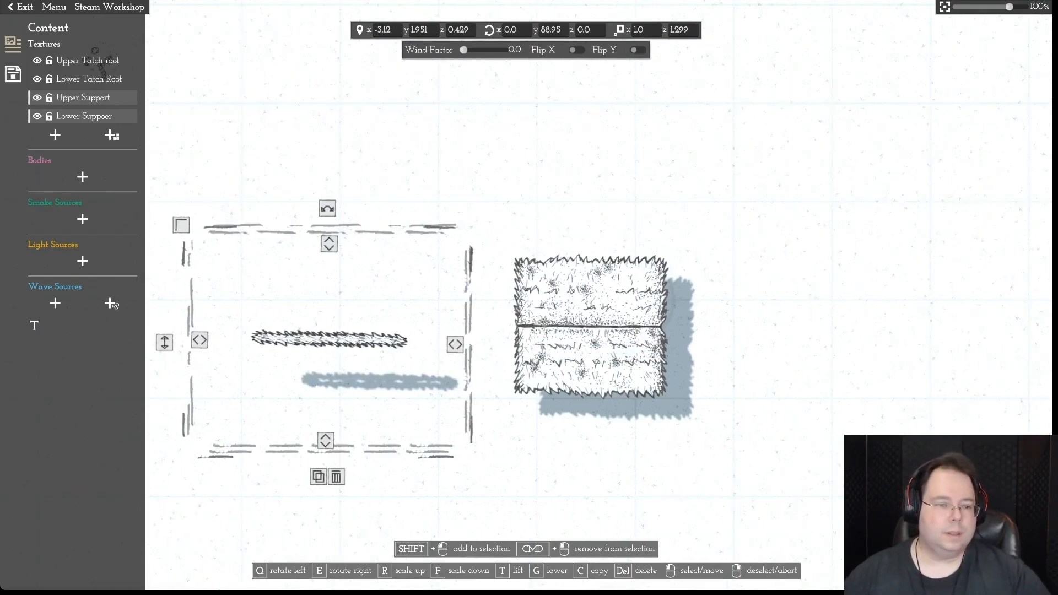
click(329, 338)
drag(329, 338, 330, 336)
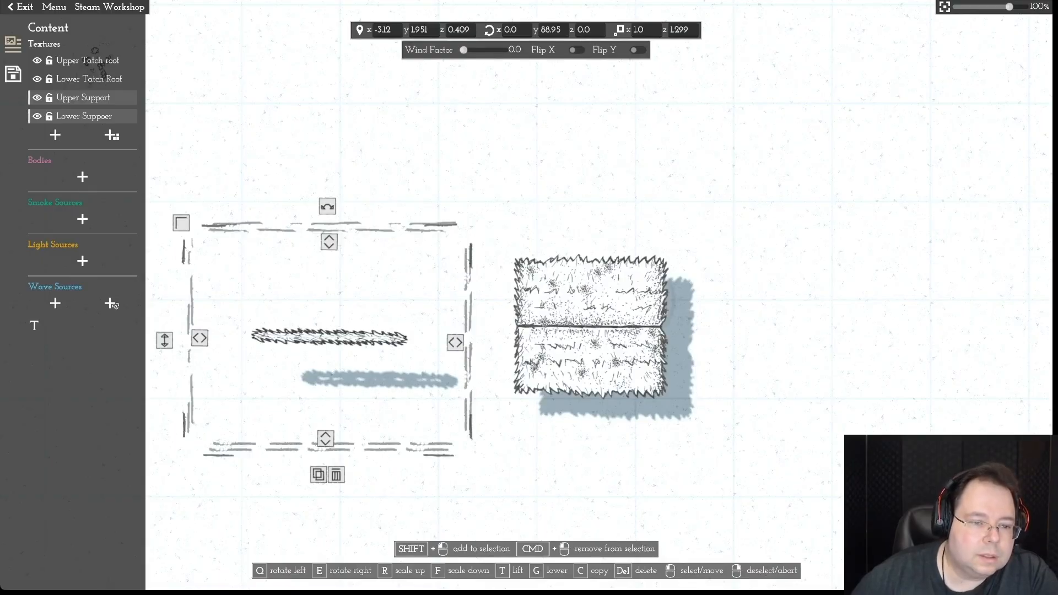
click(589, 358)
click(330, 337)
key(g)
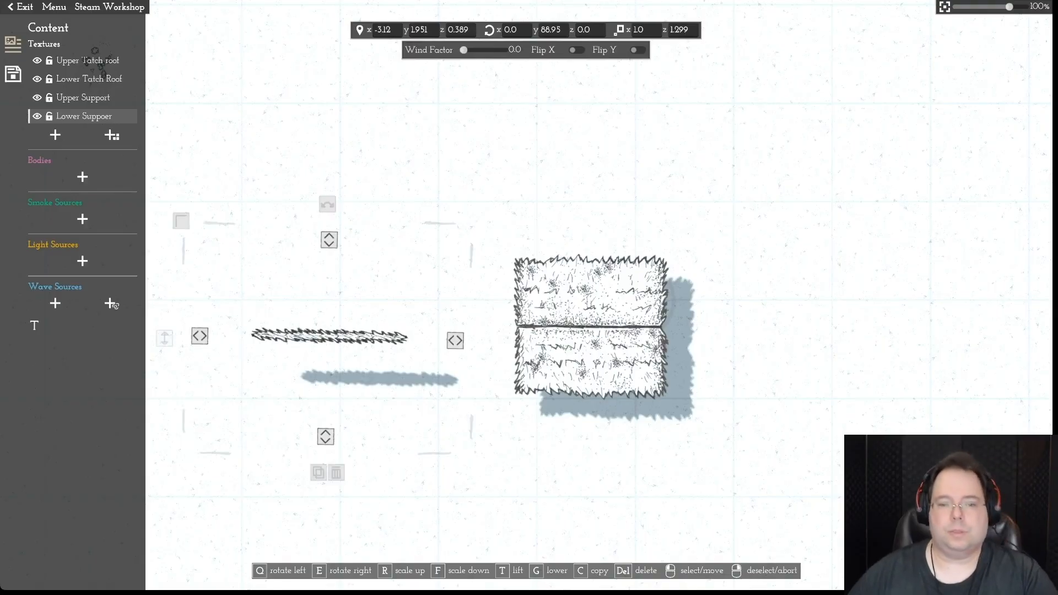
right_click(330, 337)
- Set the Lower Tatch Roof's X rotation to 30 degrees
drag(589, 358, 588, 357)
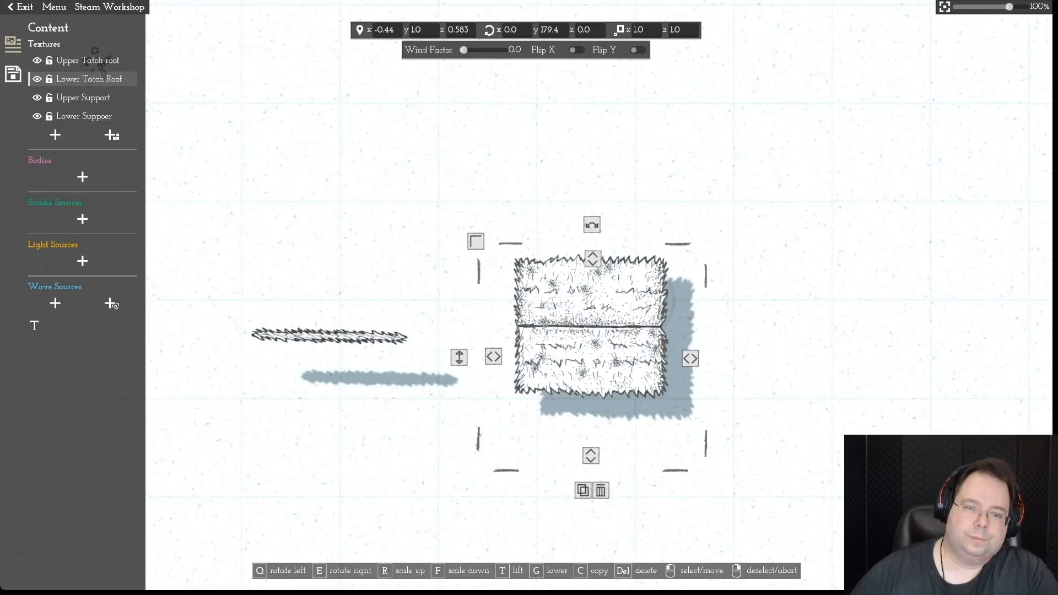
double_click(511, 30)
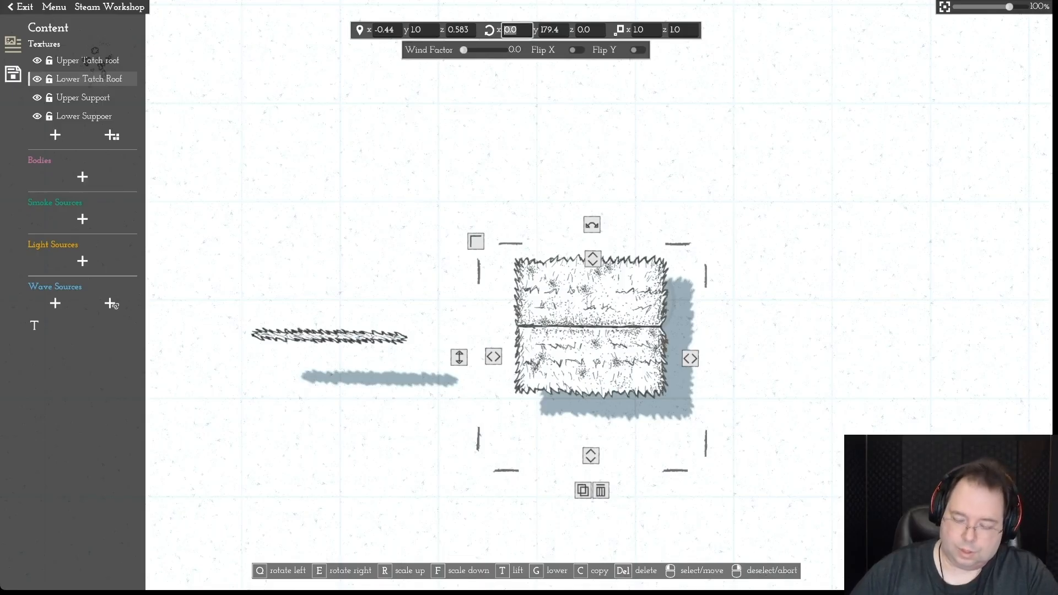
text(30)
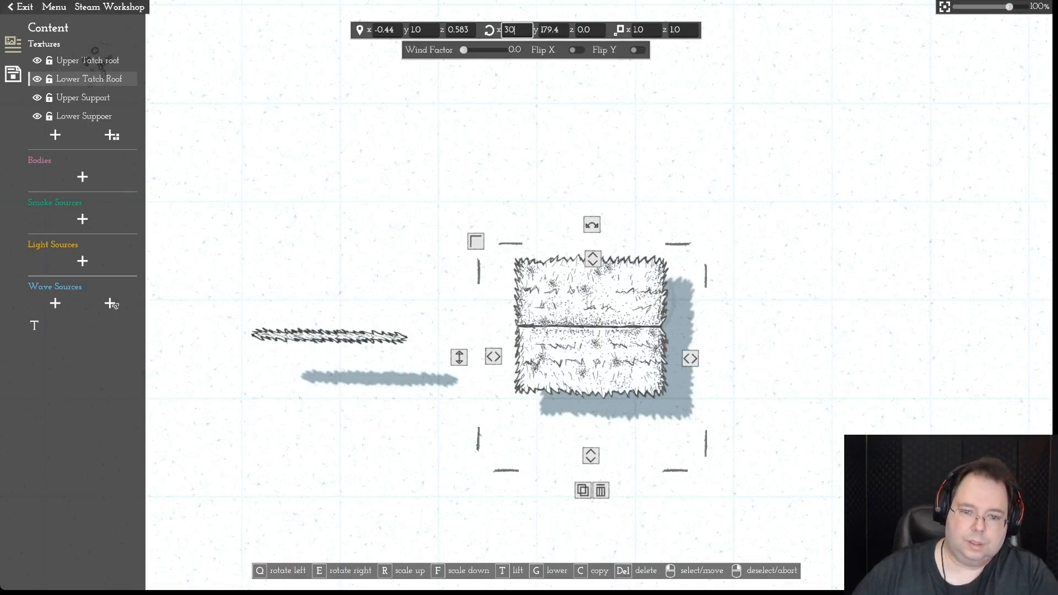
key(Return)
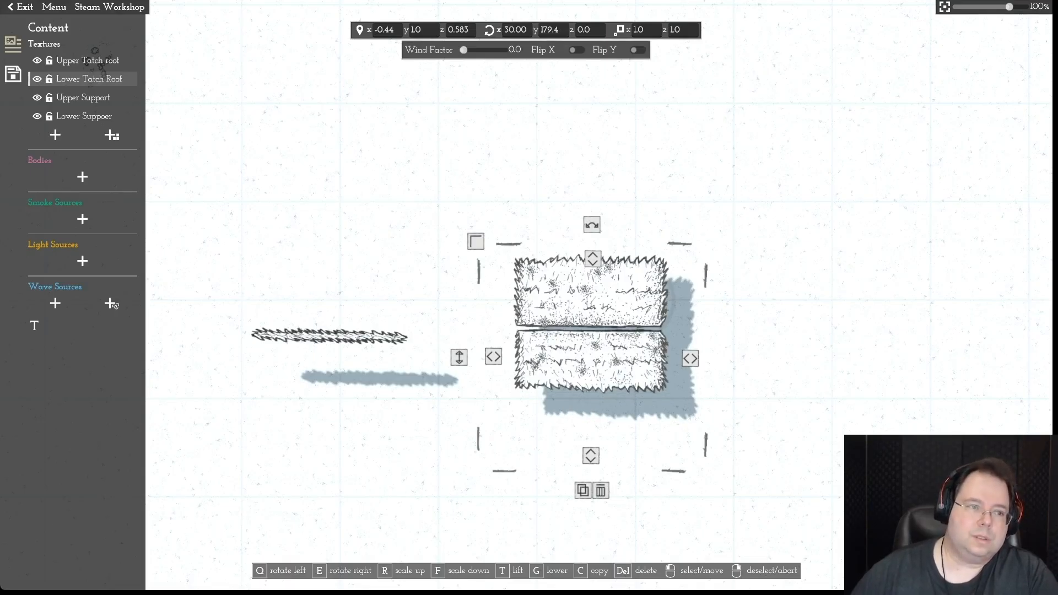
- Set the Upper Tatch roof's X rotation to 30 degrees
click(99, 60)
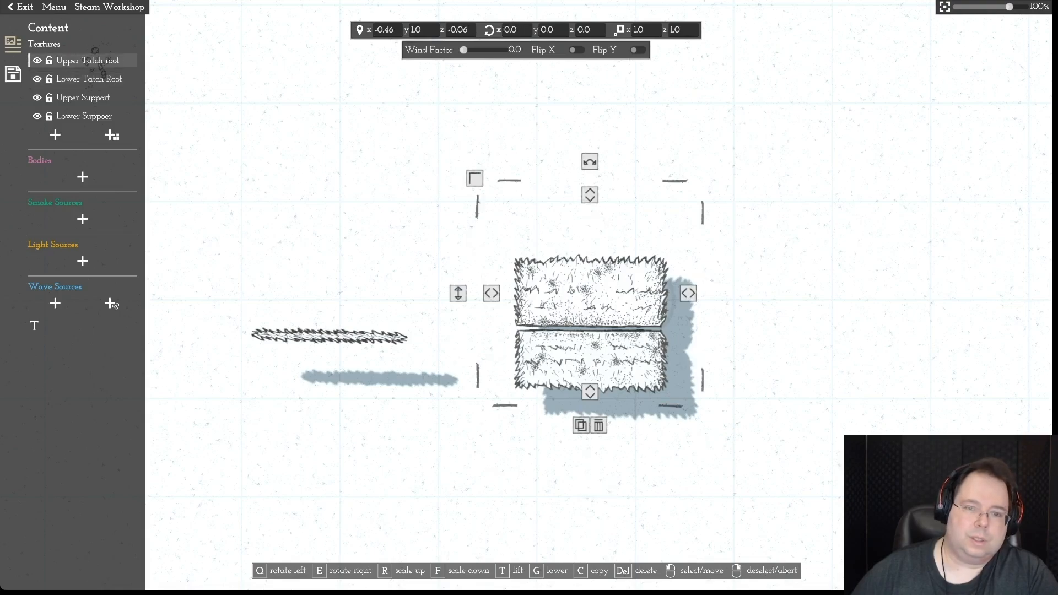
click(516, 30)
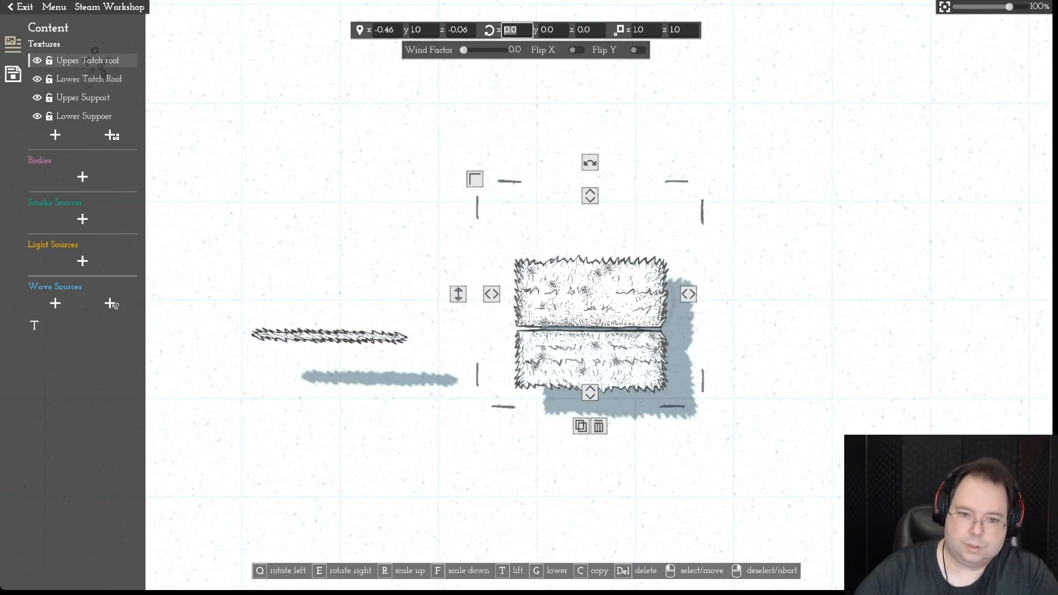
text(30)
key(Return)
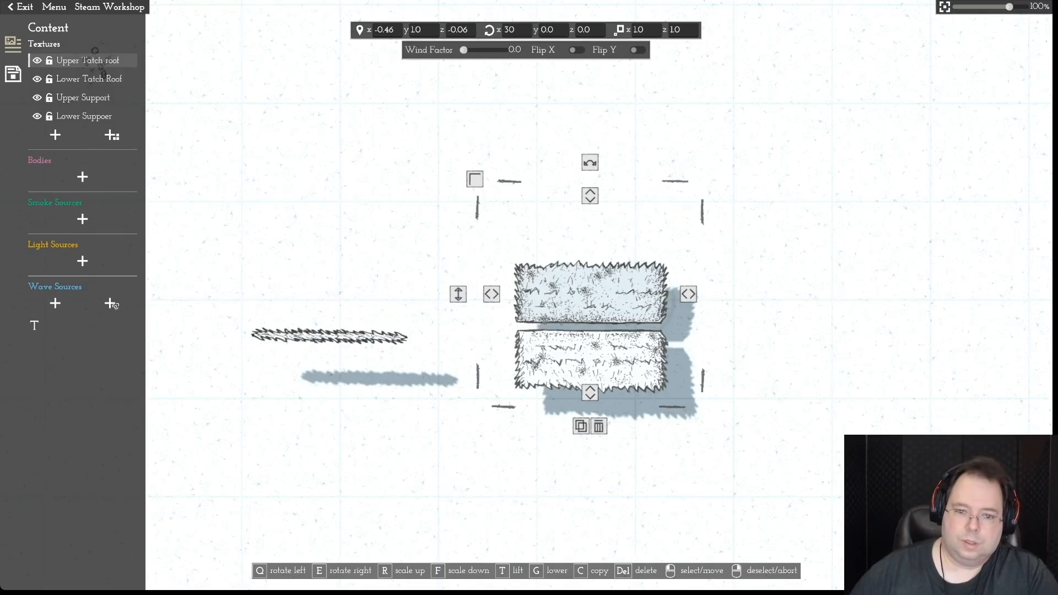
- Nudge the Upper Tatch roof to about x -0.44, z -0.05 and set its X rotation to -30 degrees
right_click(591, 295)
mouse_move(590, 294)
mouse_down()
mouse_move(590, 387)
mouse_move(591, 298)
mouse_move(590, 308)
mouse_up()
click(505, 29)
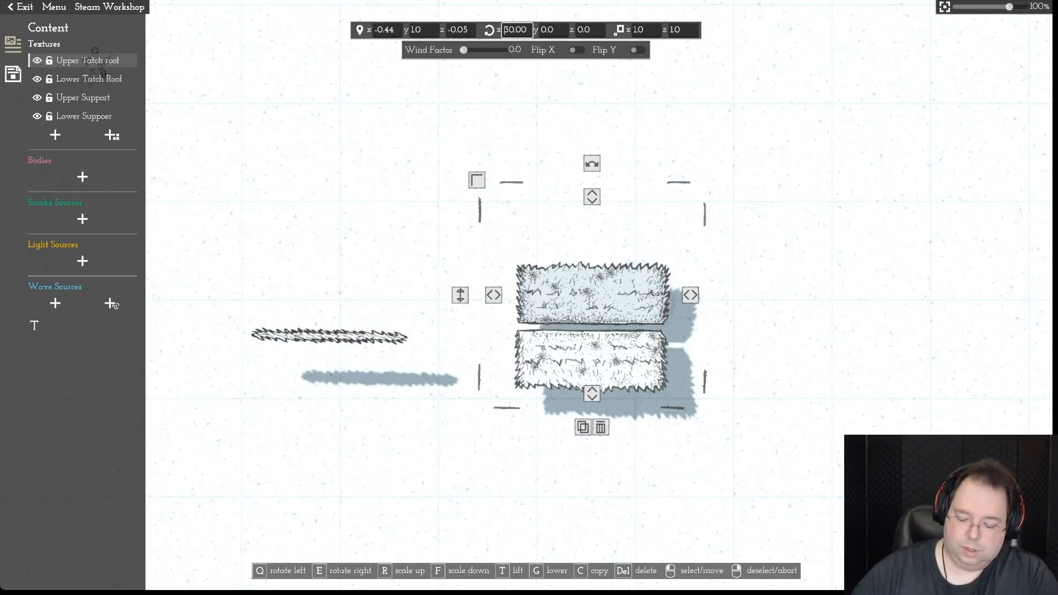
key(Return)
click(505, 30)
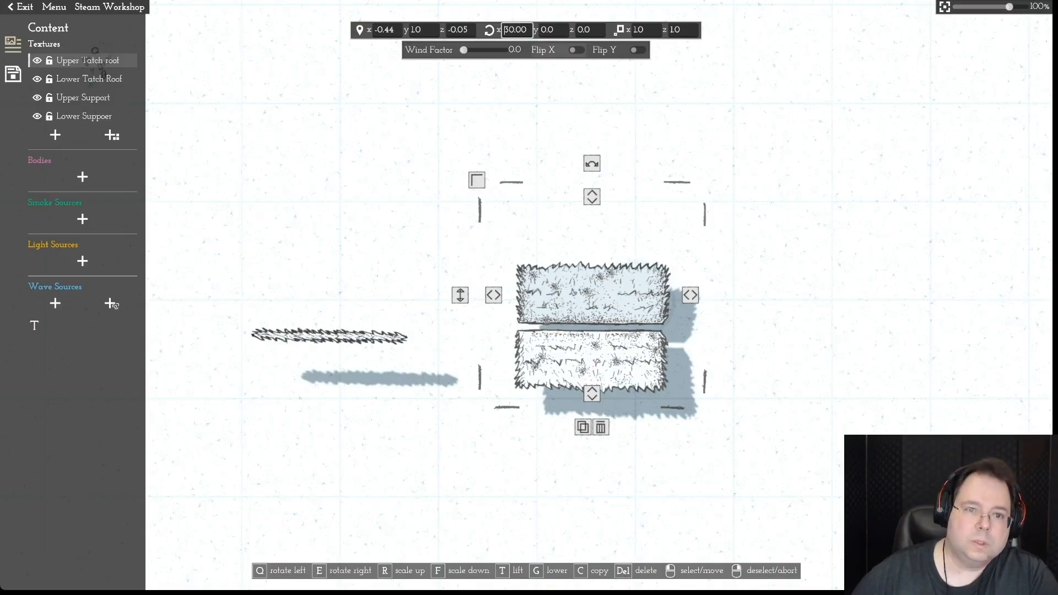
key(End)
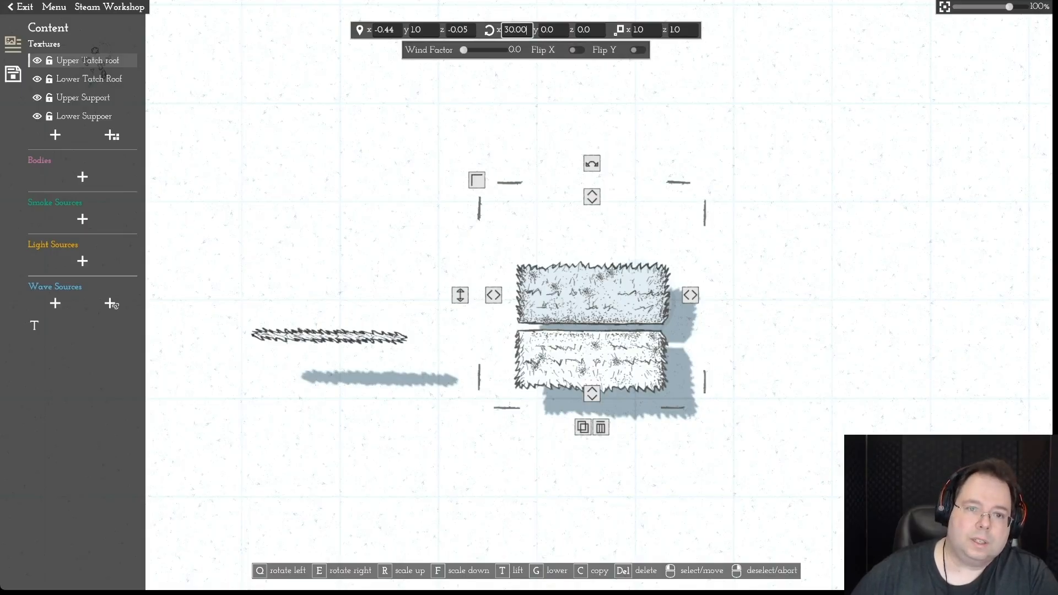
key(shift+Home)
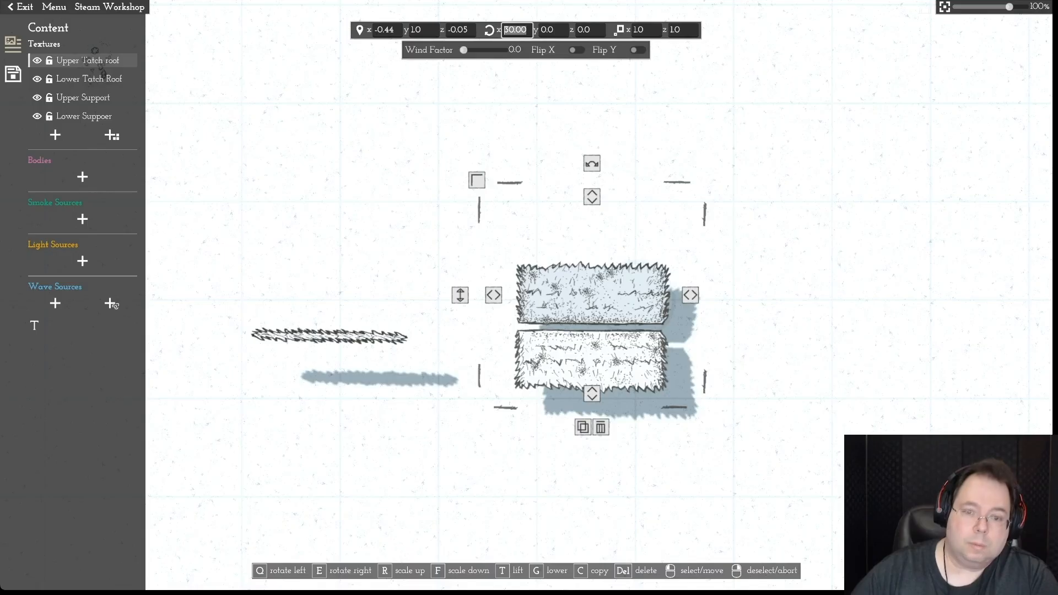
text(-30)
key(Return)
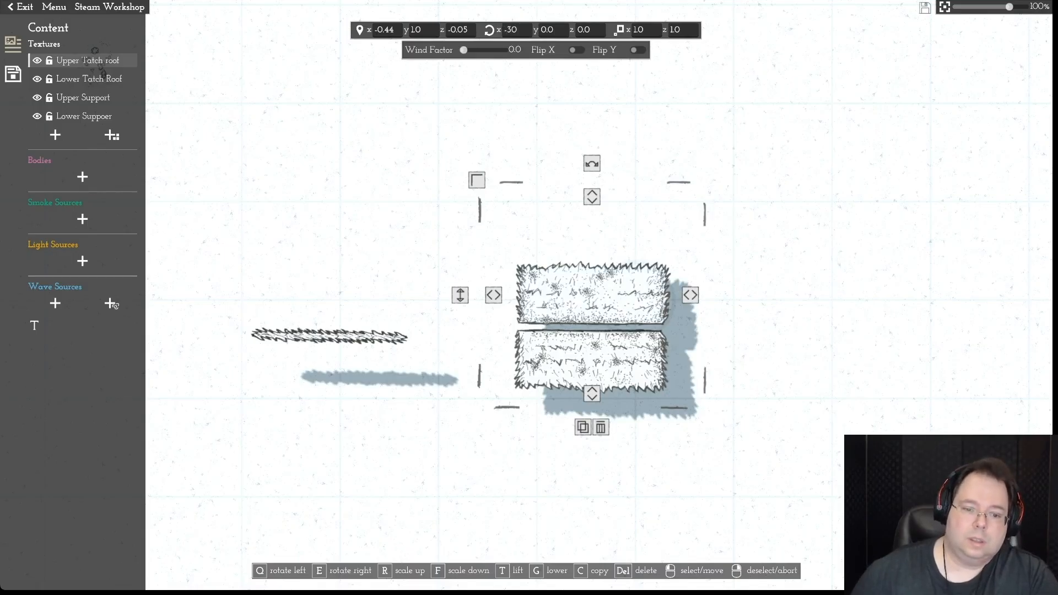
- Set the Lower Tatch Roof's X rotation to -30 degrees and move it against the upper piece at about x -0.43, z 0.517
click(89, 78)
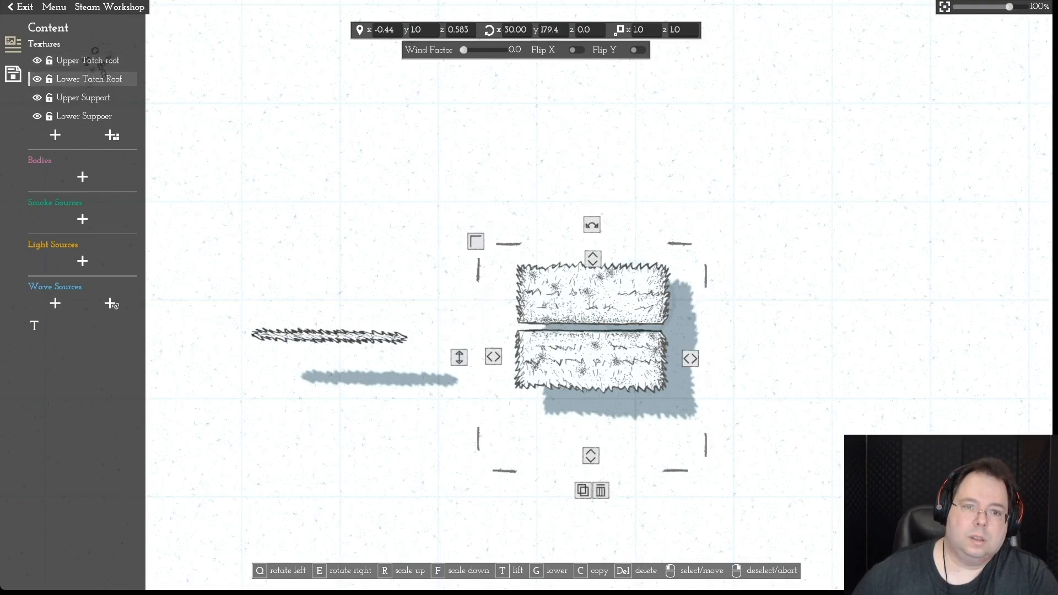
drag(528, 30, 489, 30)
text(-30)
key(Return)
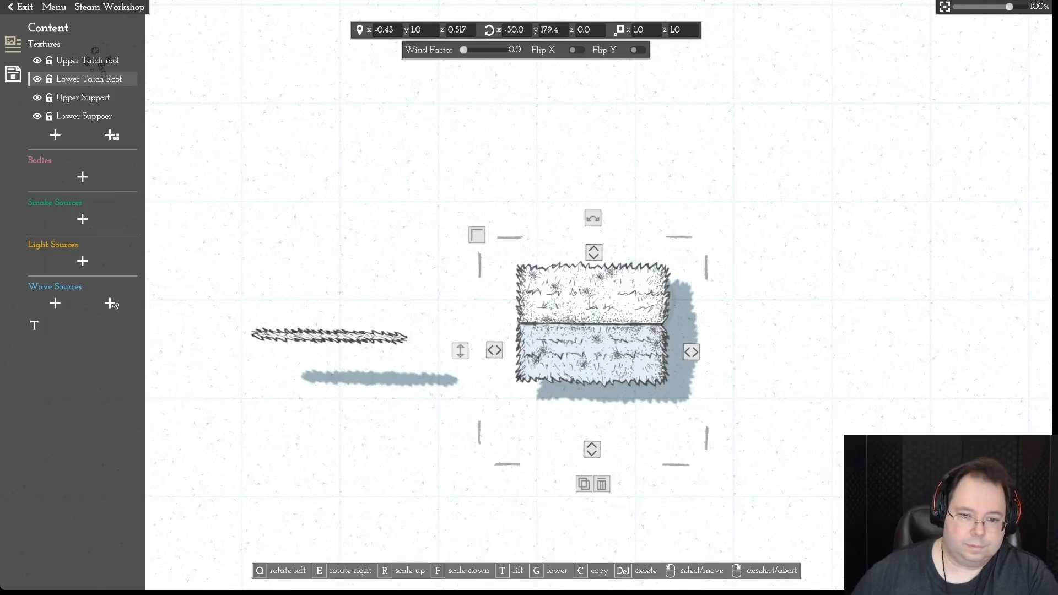
right_click(592, 351)
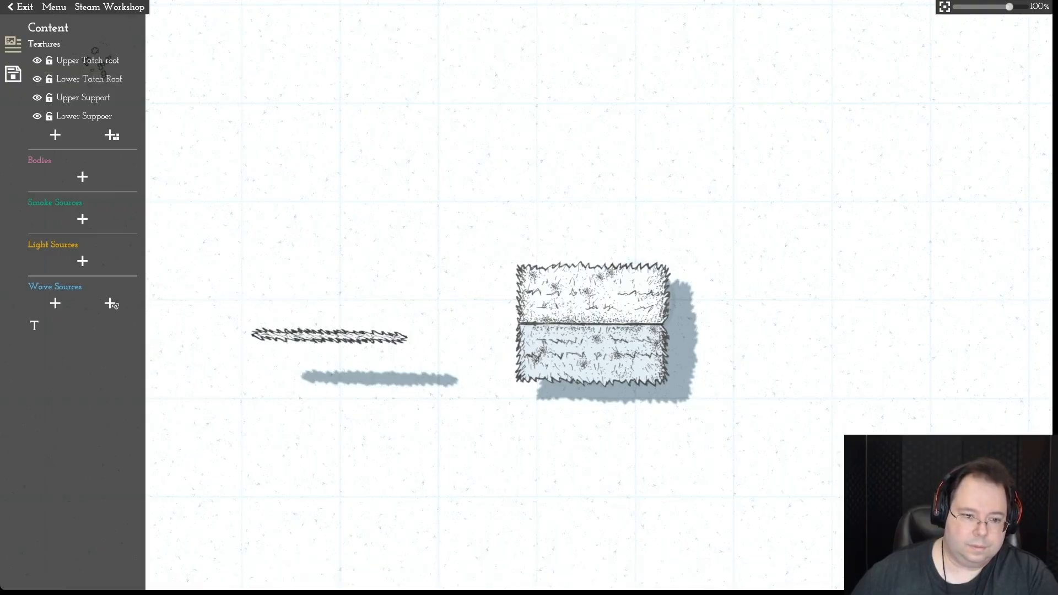
scroll(358, 335, down, 4)
click(358, 334)
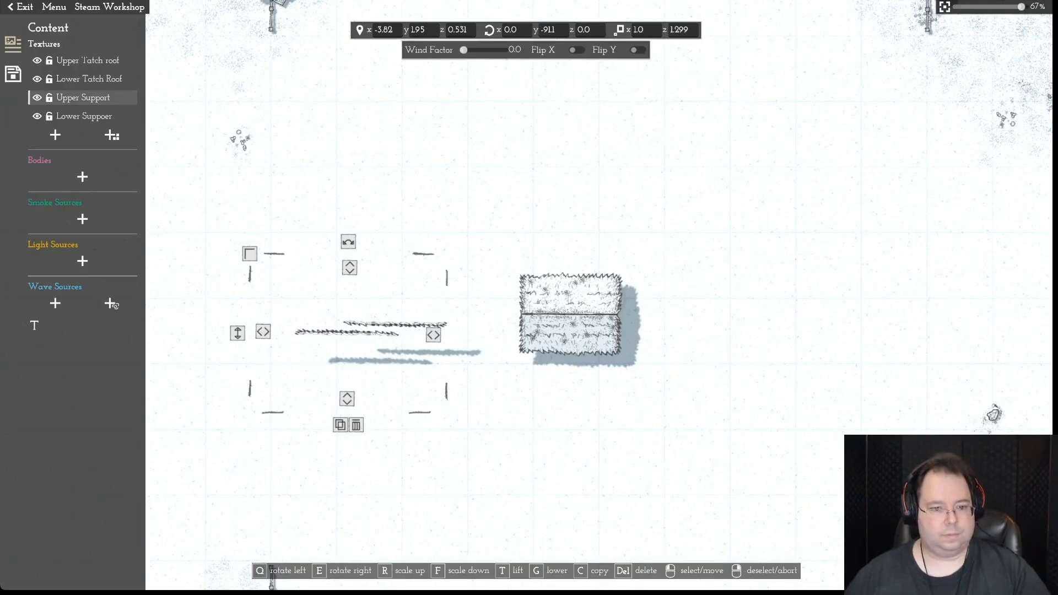
key(ctrl+z)
- Select both support strips and move them over the seam between the roof pieces, at about x -0.44, z 0.206
scroll(528, 298, down, 1)
scroll(529, 297, up, 2)
drag(203, 193, 484, 453)
scroll(484, 452, up, 2)
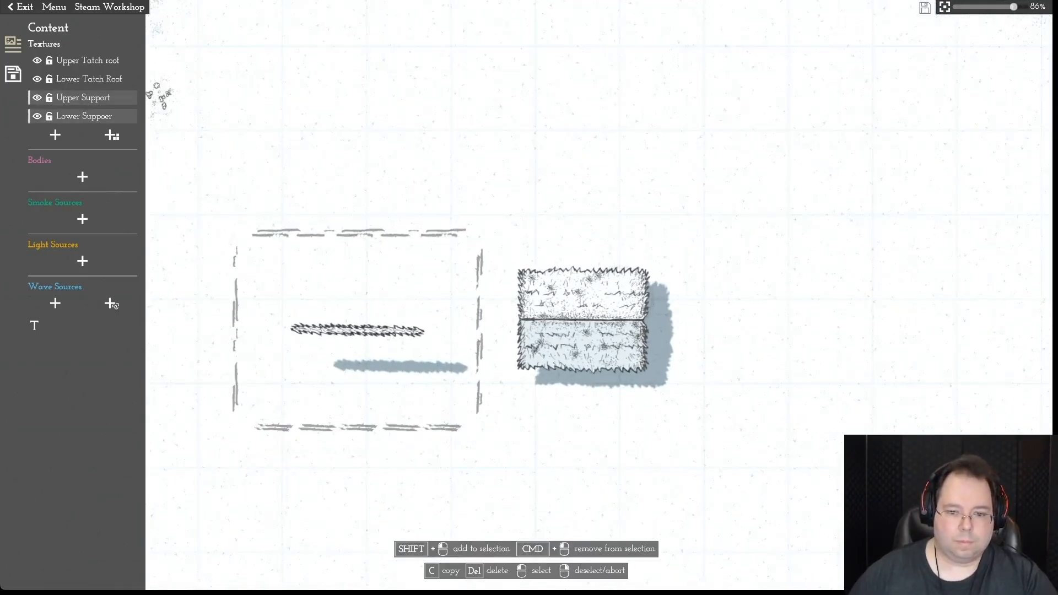
drag(357, 331, 582, 319)
scroll(583, 319, up, 2)
scroll(525, 295, up, 3)
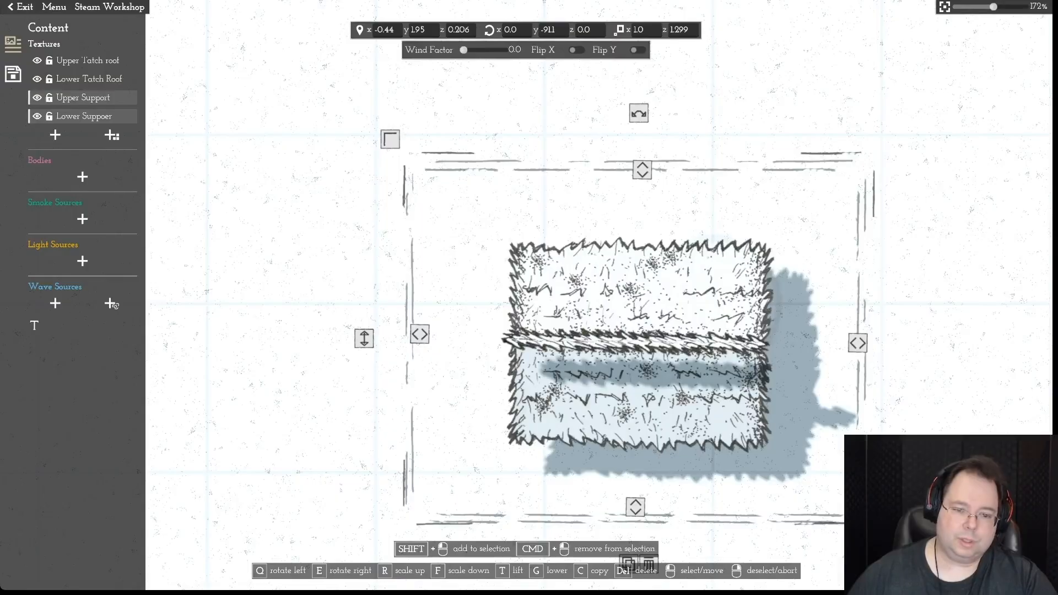
- Lower both support strips onto the roof seam at a height of about y 1.17 and fine-tune the height
drag(364, 338, 364, 406)
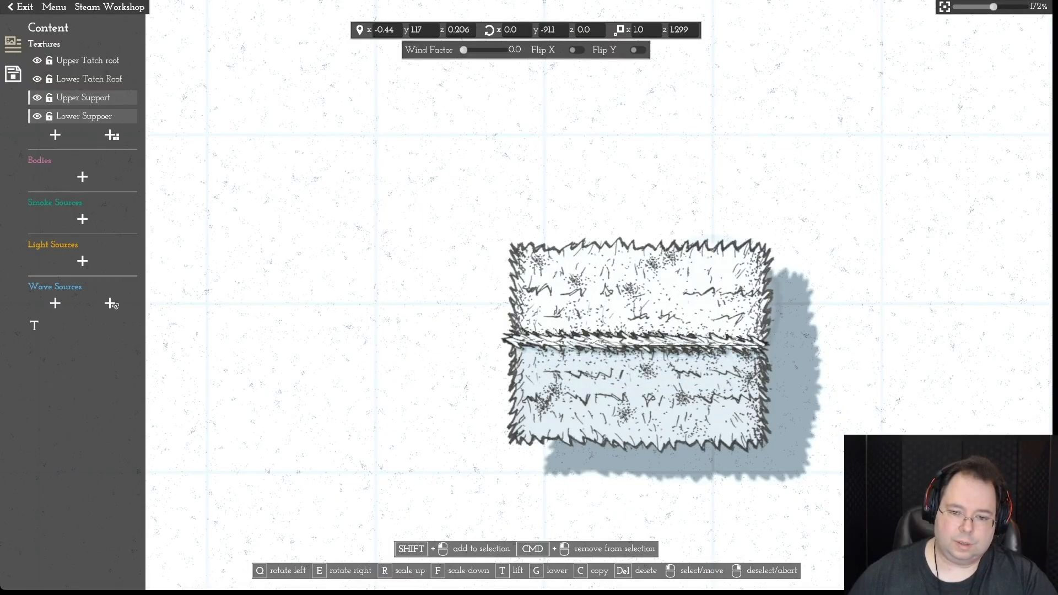
key(t)
scroll(551, 342, up, 1)
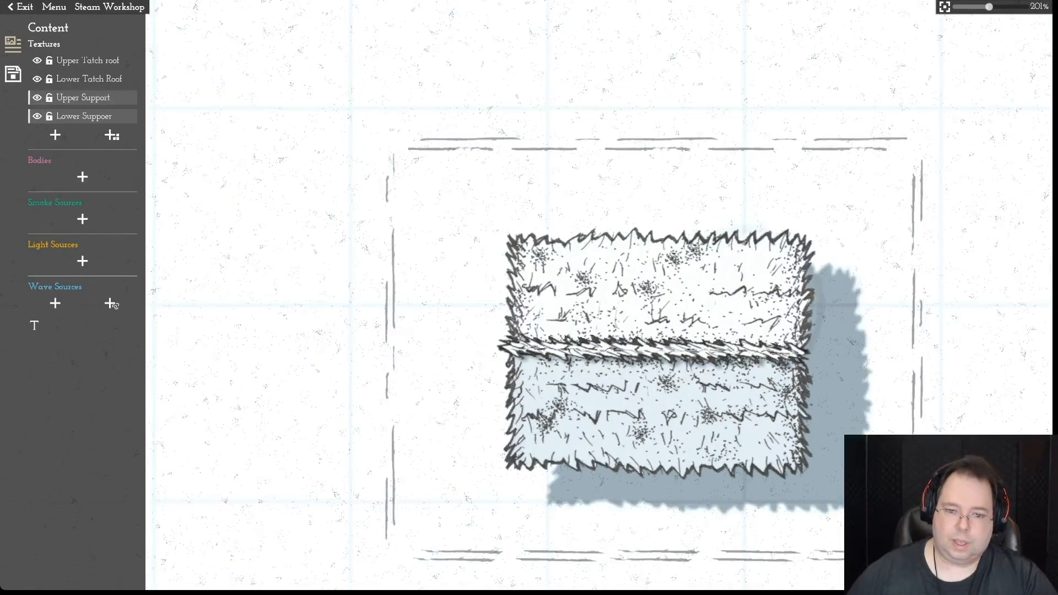
scroll(551, 342, down, 5)
scroll(526, 290, down, 1)
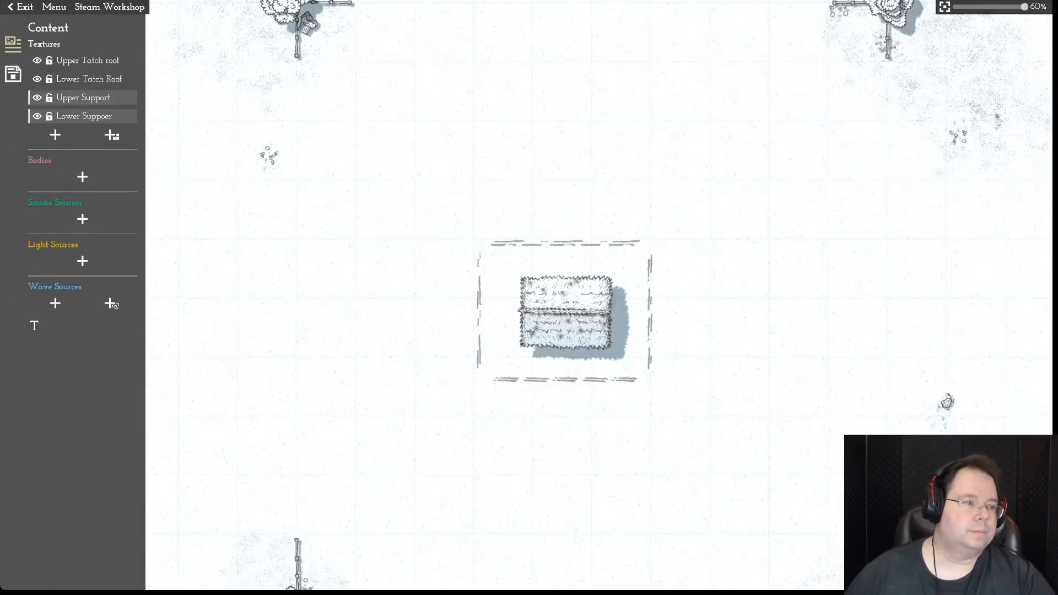
click(54, 7)
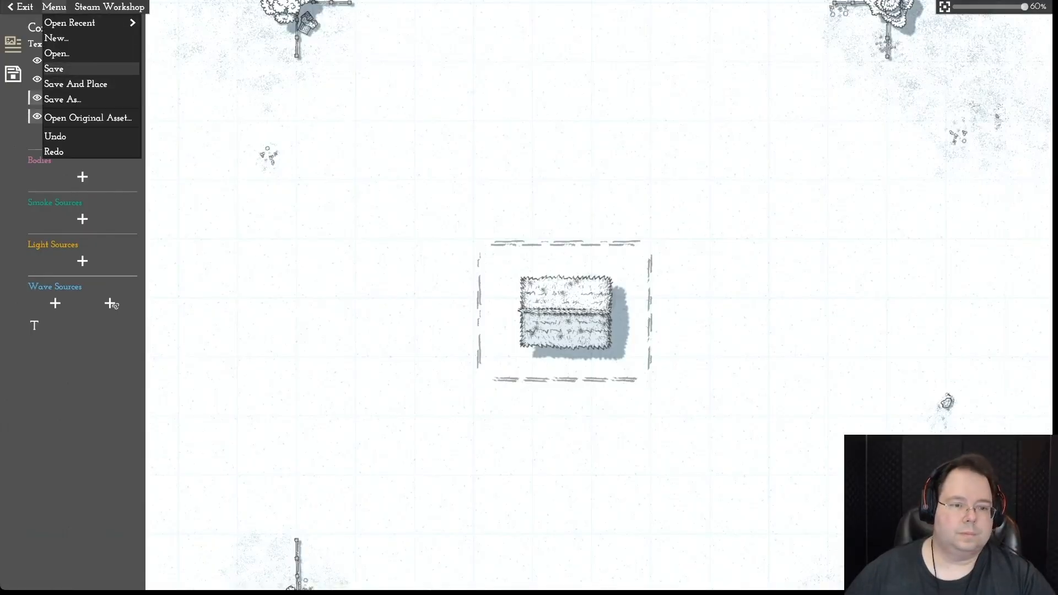
click(52, 68)
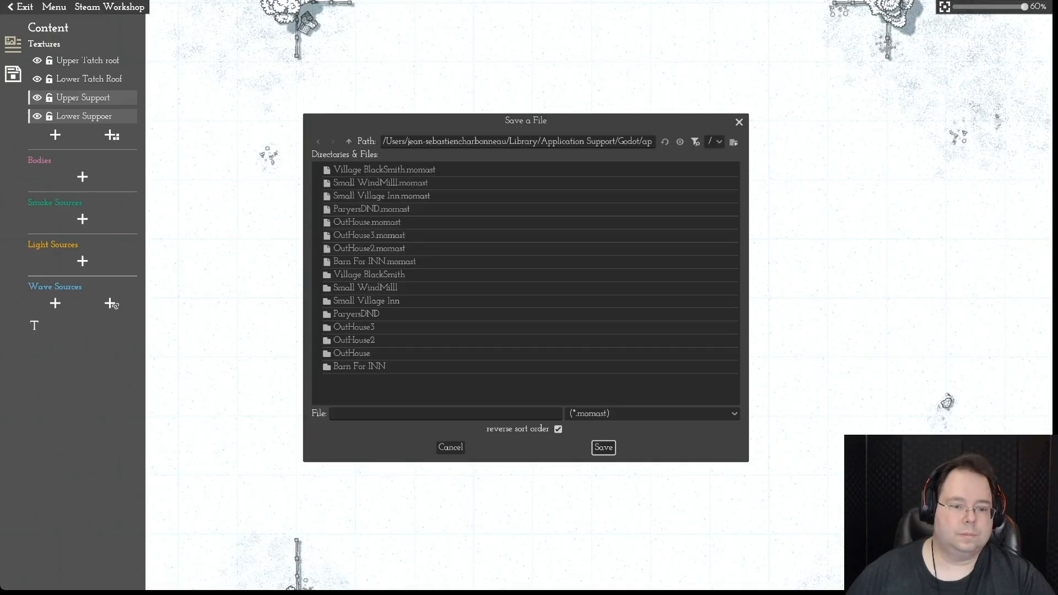
click(450, 447)
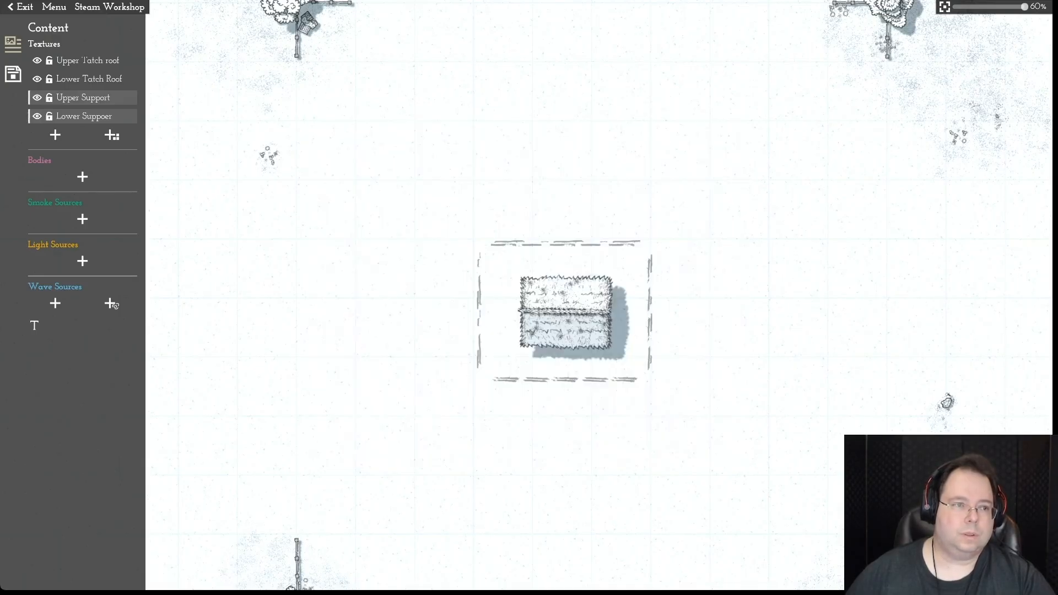
- Save the asset under the file name Village Single Home 1
click(54, 7)
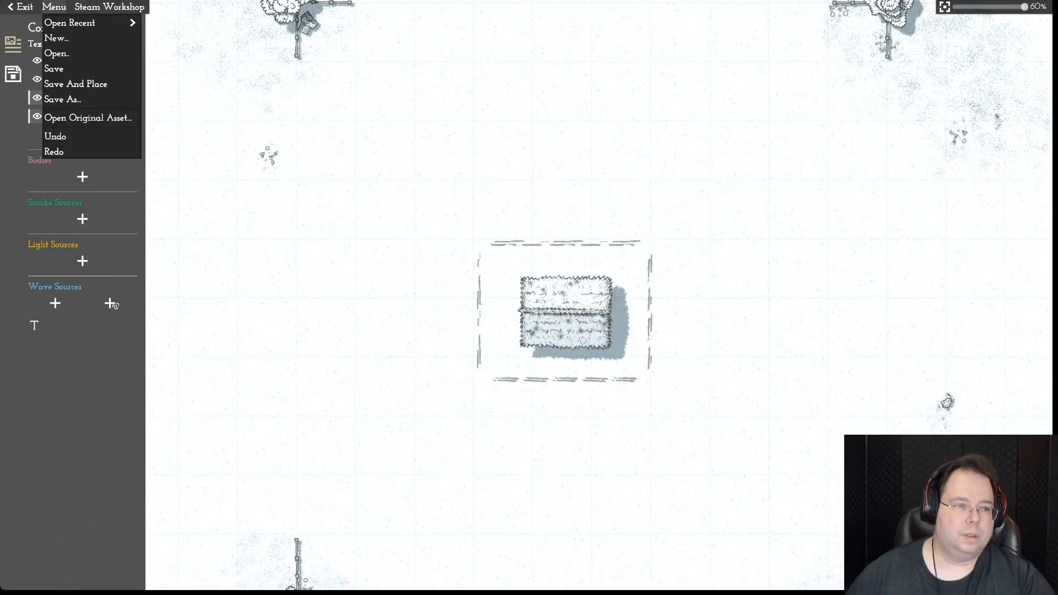
click(54, 68)
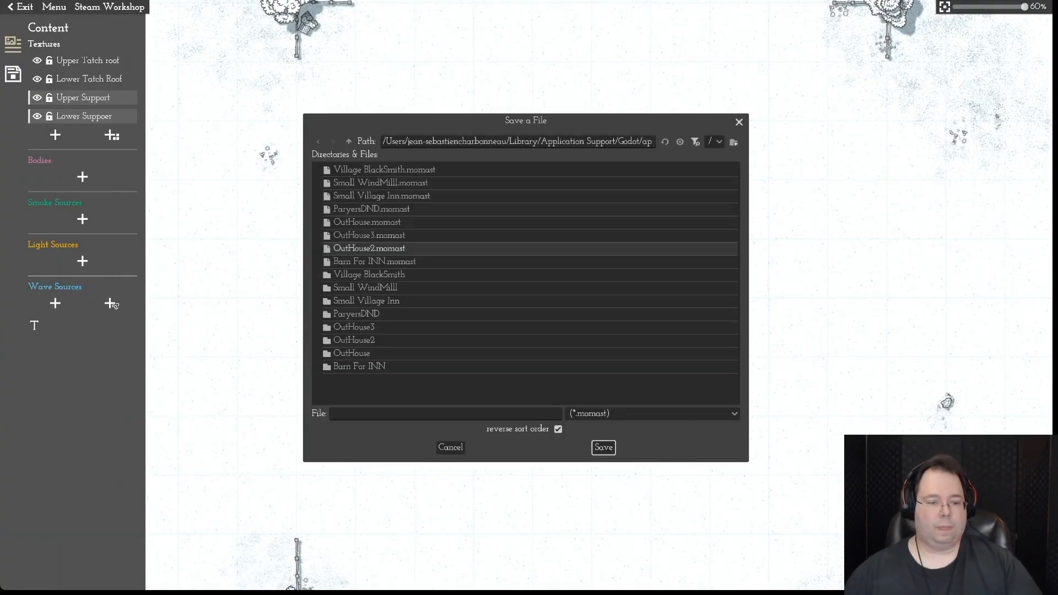
click(435, 414)
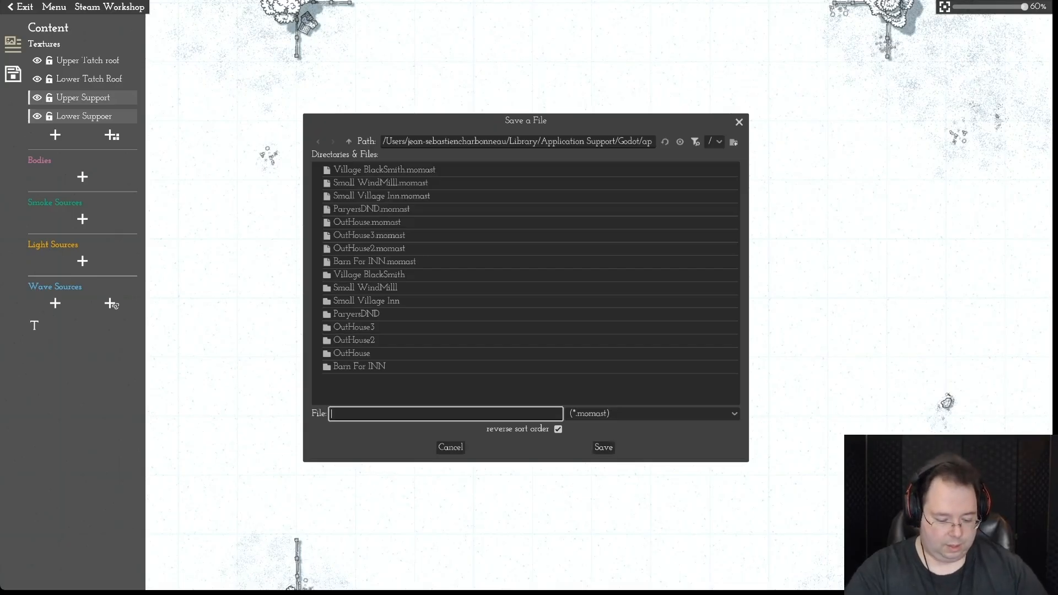
text(Single Fam)
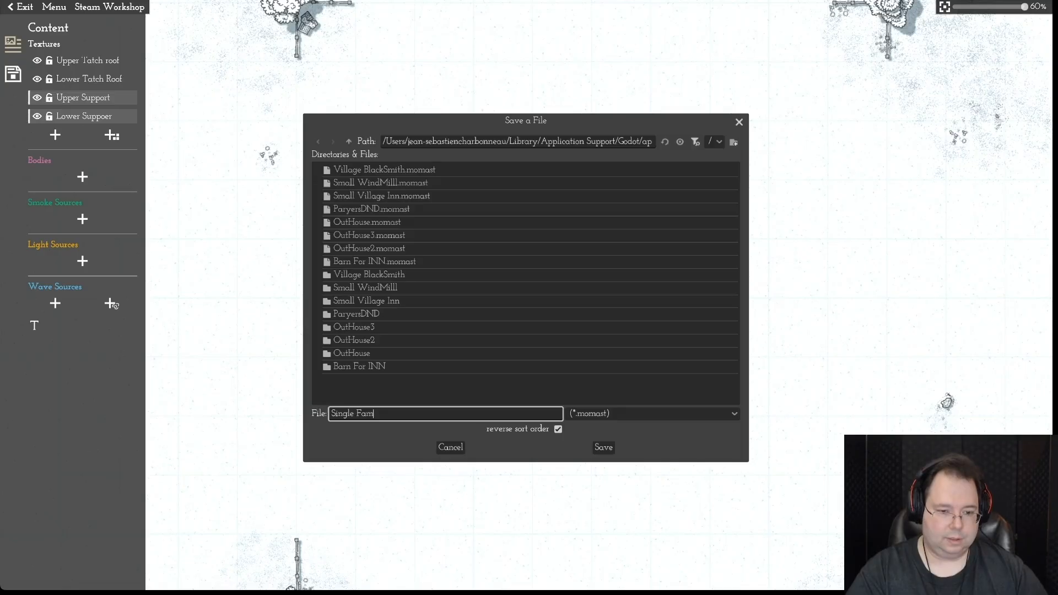
key(BackSpace)
key(BackSpace)
key(BackSpace)
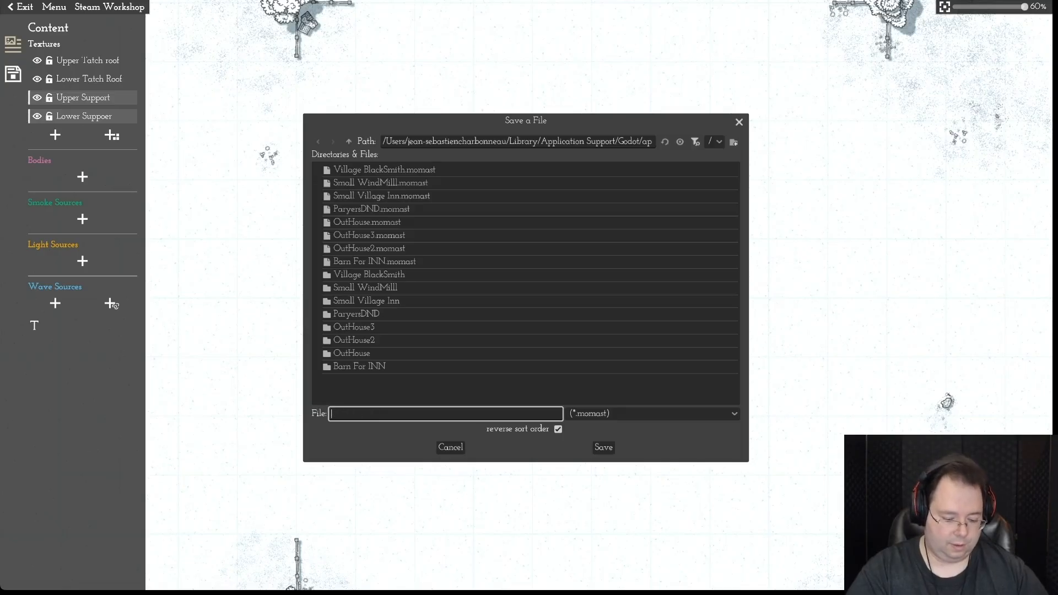
text(Villag)
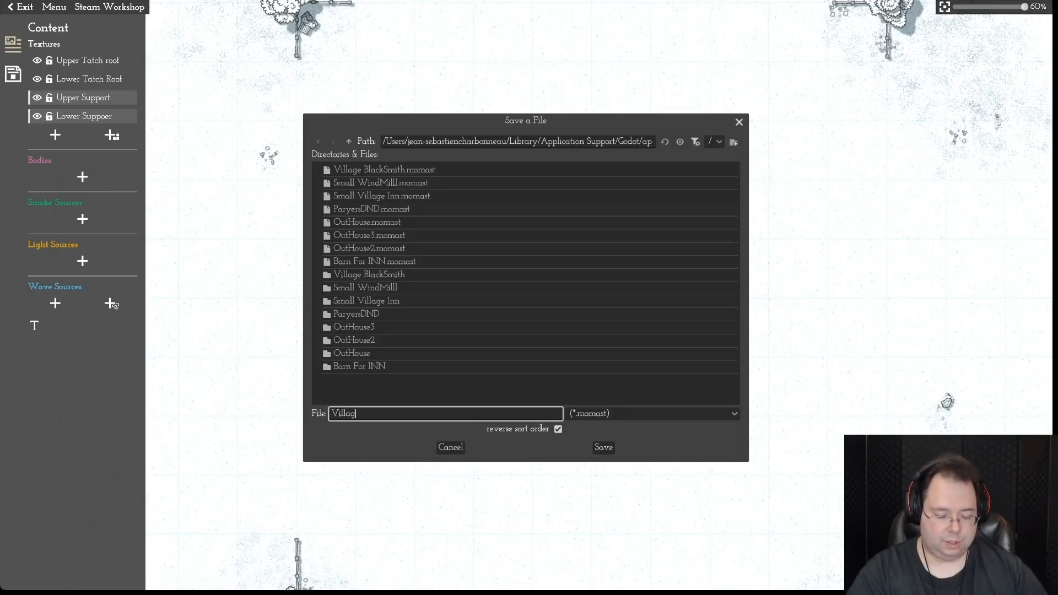
text(e Single Home 1)
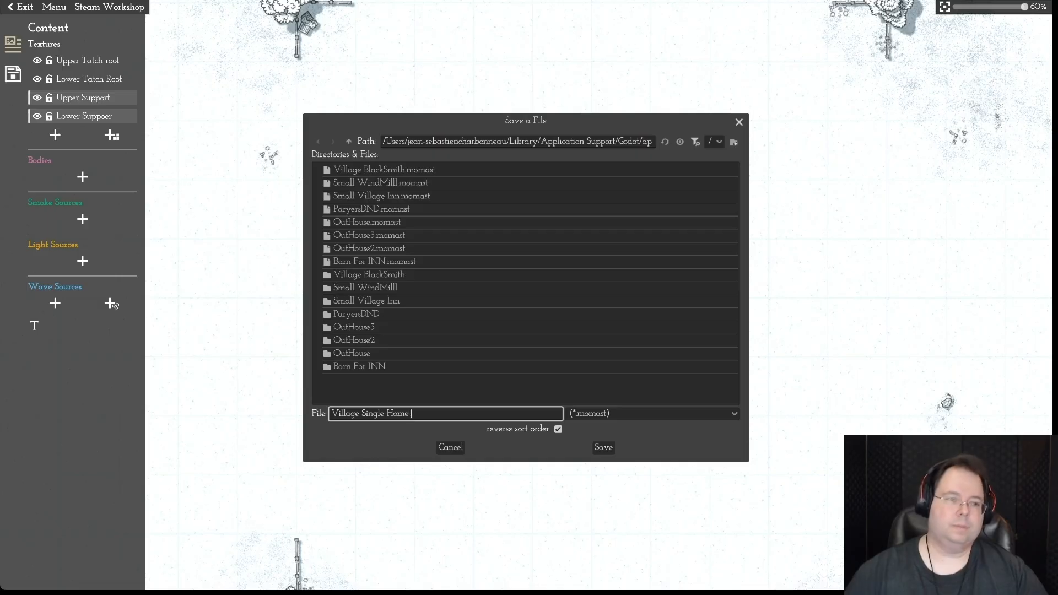
key(Return)
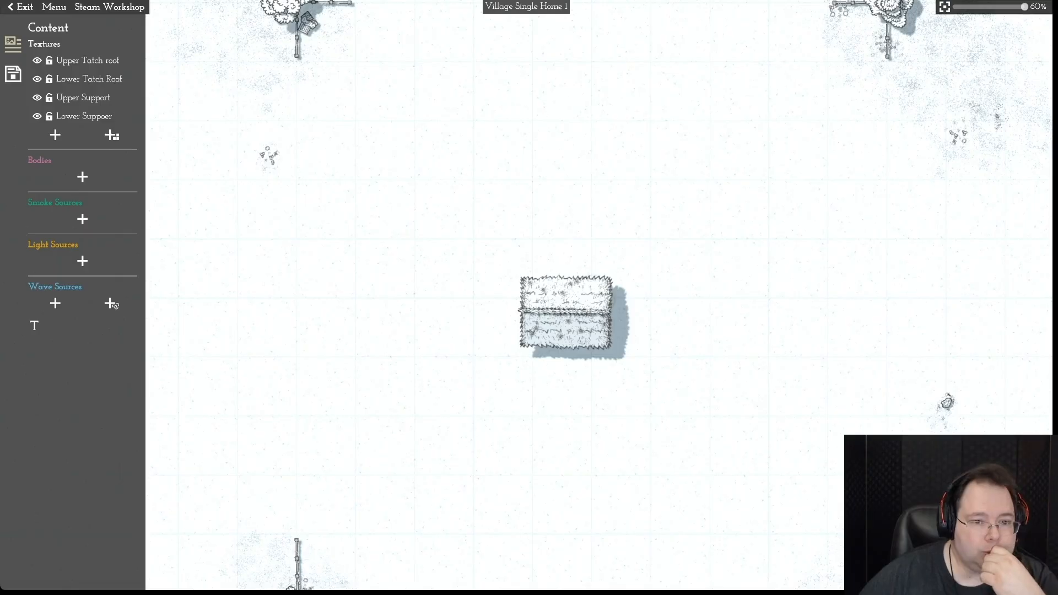
- Add the small narrow rectangular original texture as a chimney above the roof at about x -0.44, z -0.93, with Y rotation about -92.4 degrees
click(112, 135)
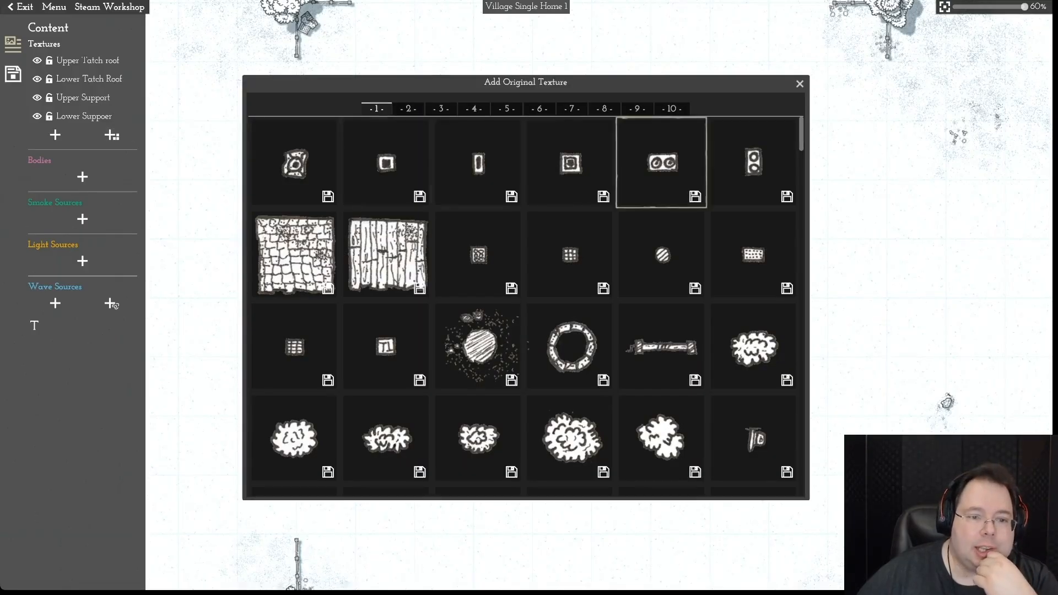
mouse_move(476, 180)
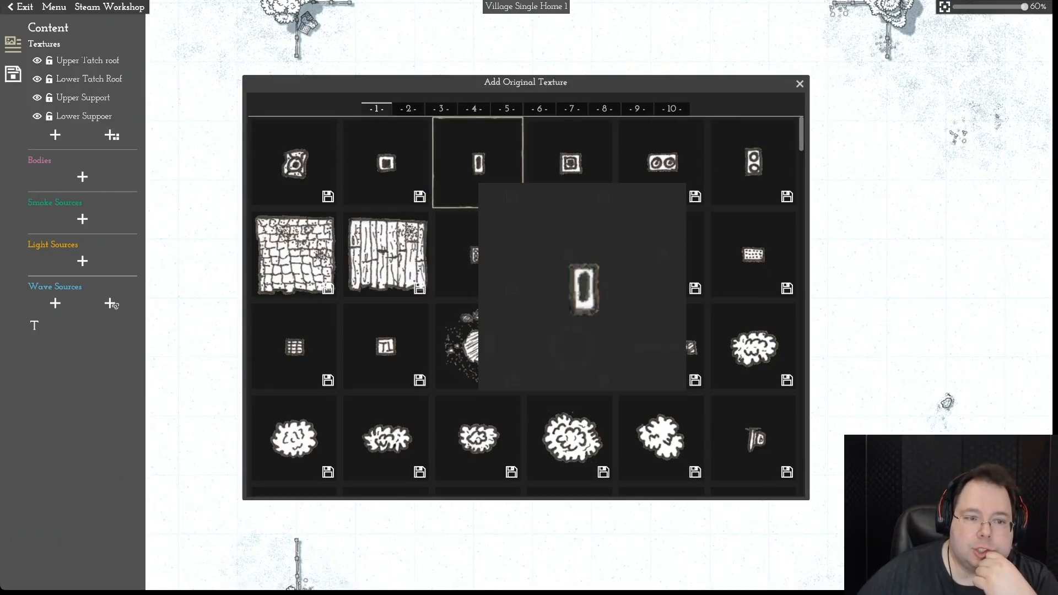
click(477, 165)
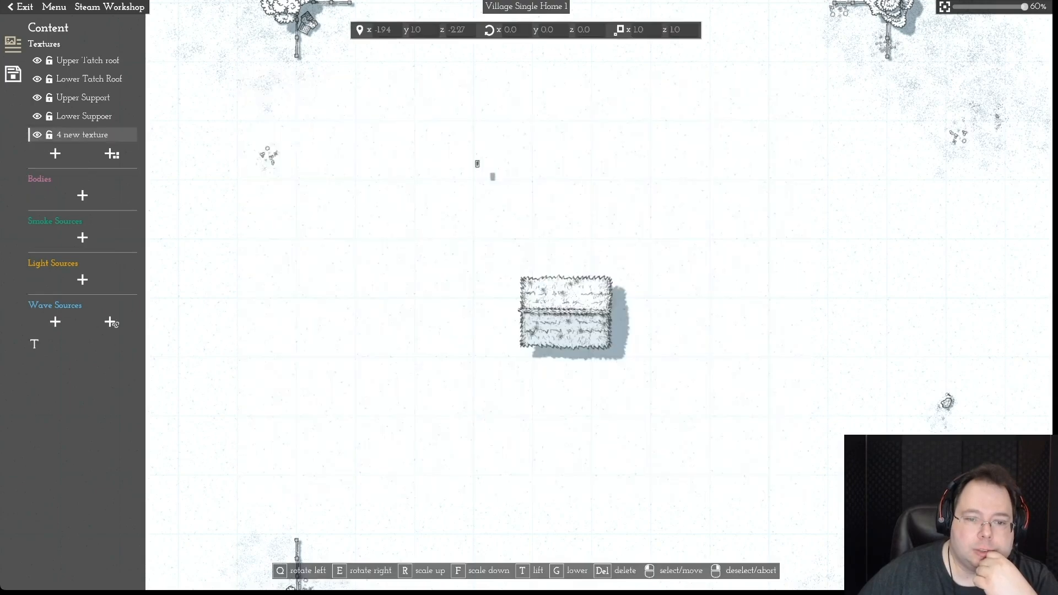
drag(565, 207, 602, 245)
scroll(602, 245, up, 1)
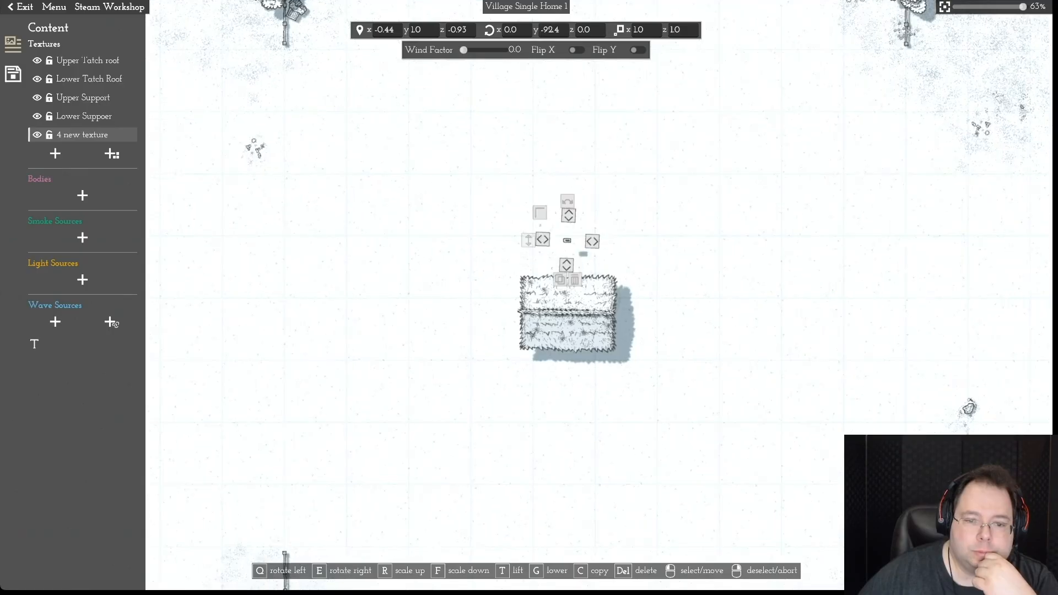
- Scale the chimney texture to about 1.556 and move it onto the upper roof piece at about x -0.12, z -0.22
drag(539, 213, 530, 203)
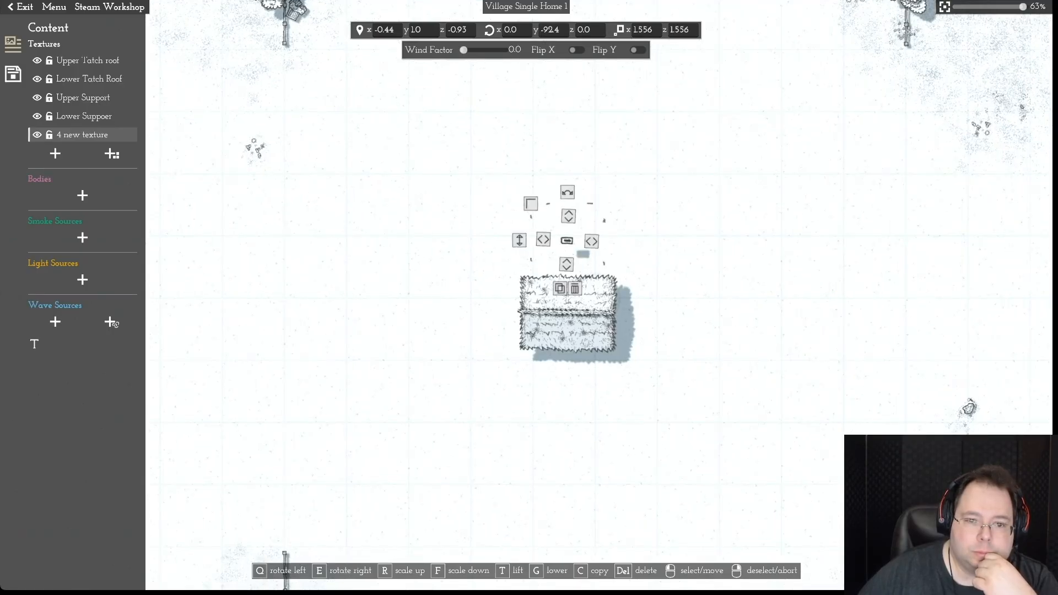
drag(567, 241, 587, 285)
scroll(587, 286, up, 1)
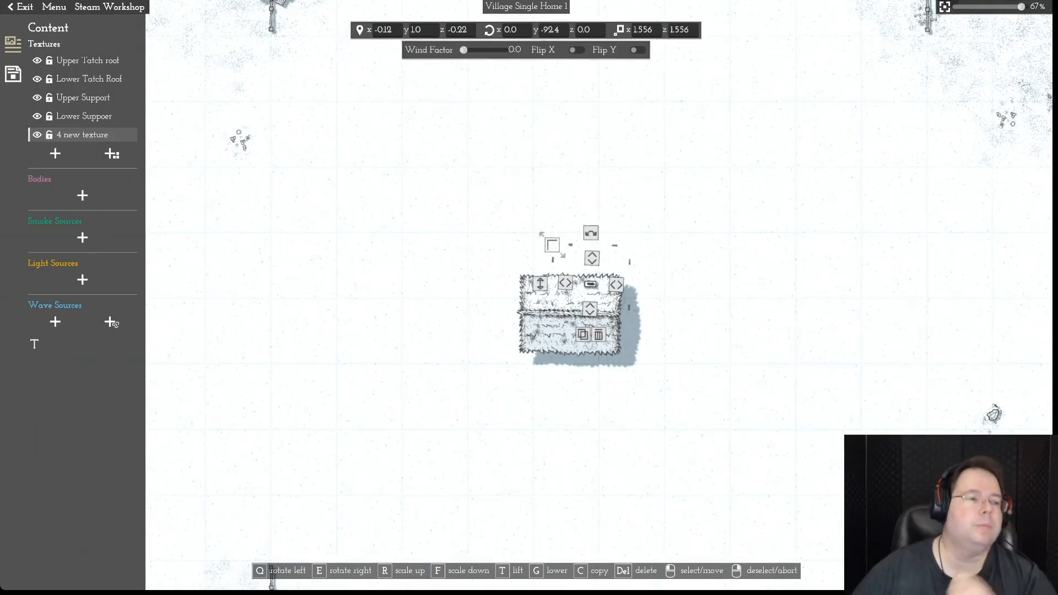
right_click(586, 285)
click(112, 153)
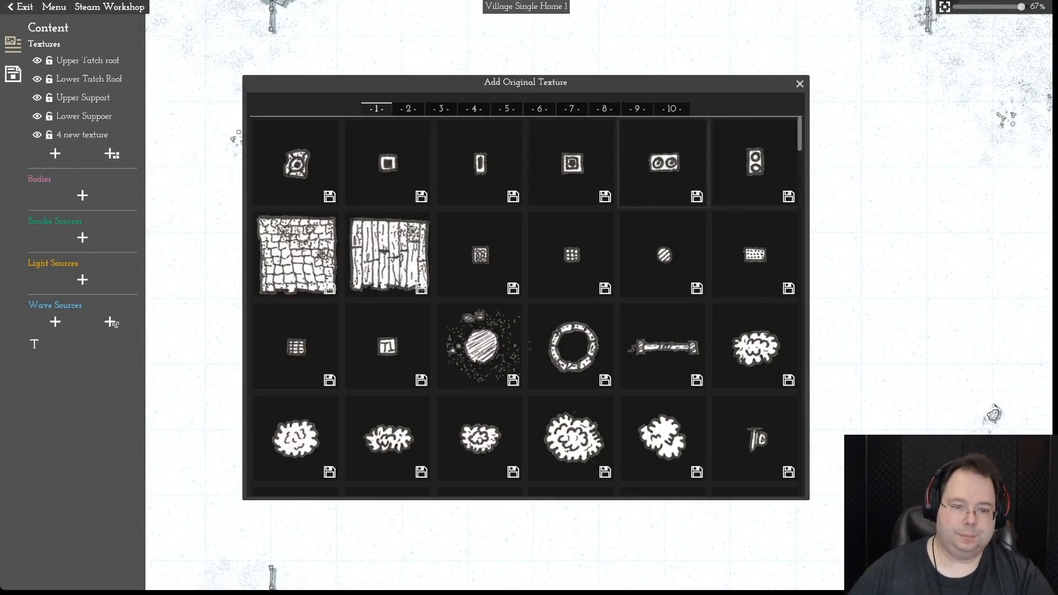
click(408, 109)
click(441, 109)
click(474, 109)
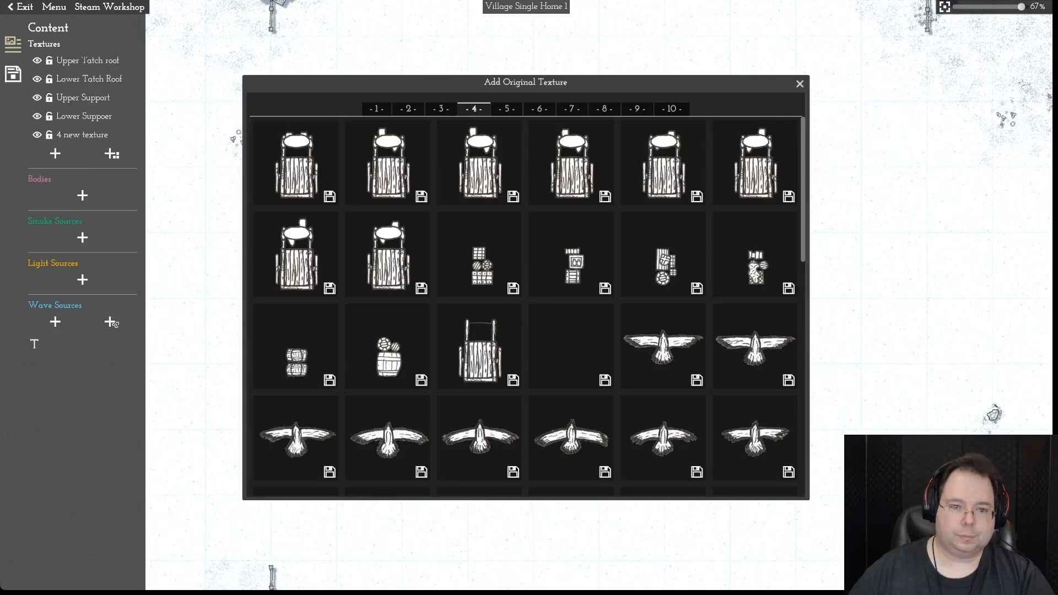
click(506, 109)
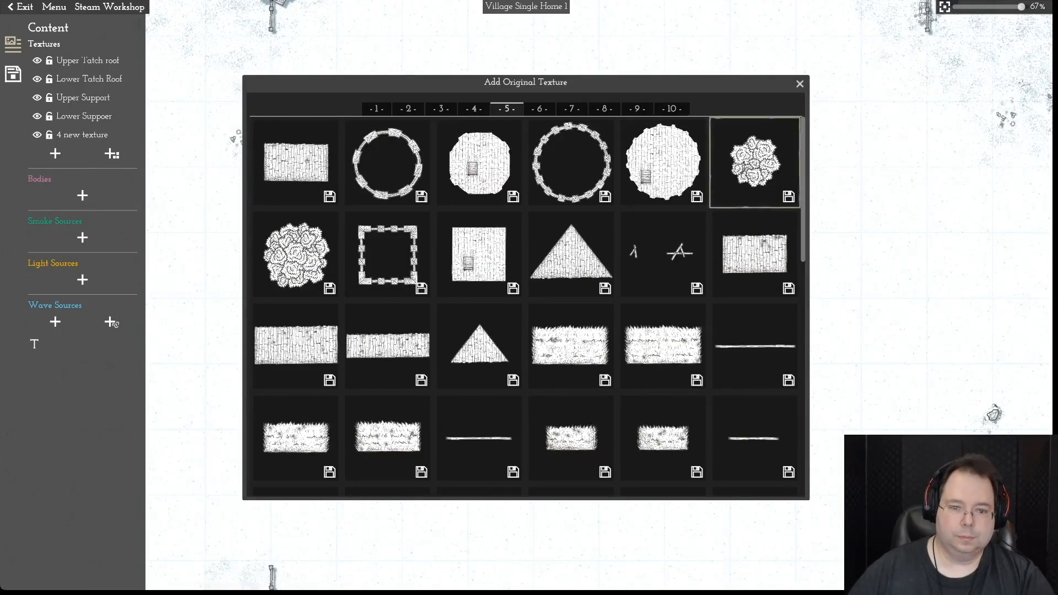
click(539, 109)
click(441, 109)
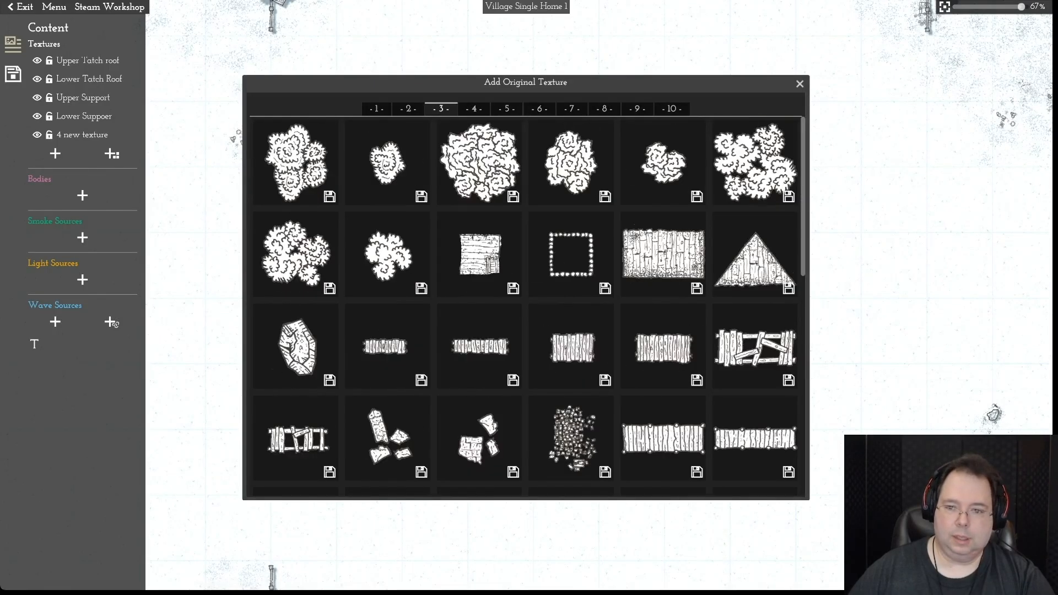
click(755, 163)
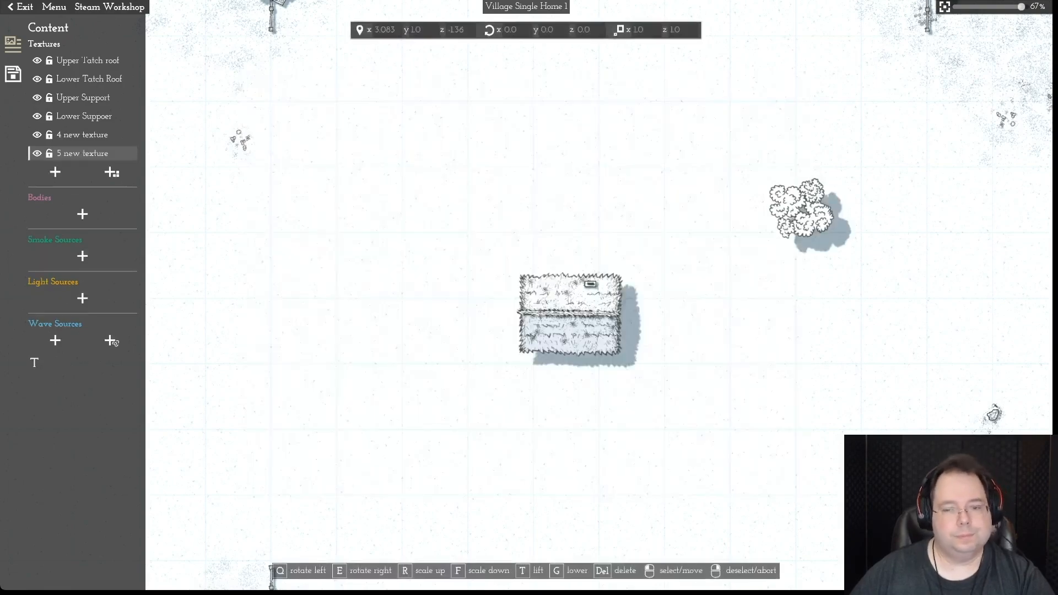
scroll(802, 211, up, 1)
right_click(802, 211)
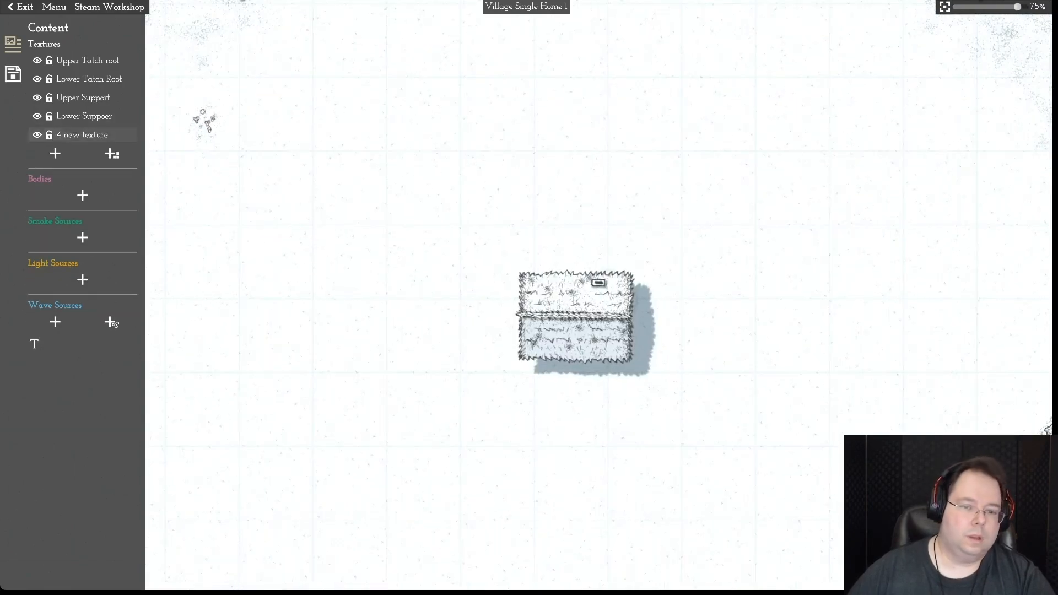
click(111, 154)
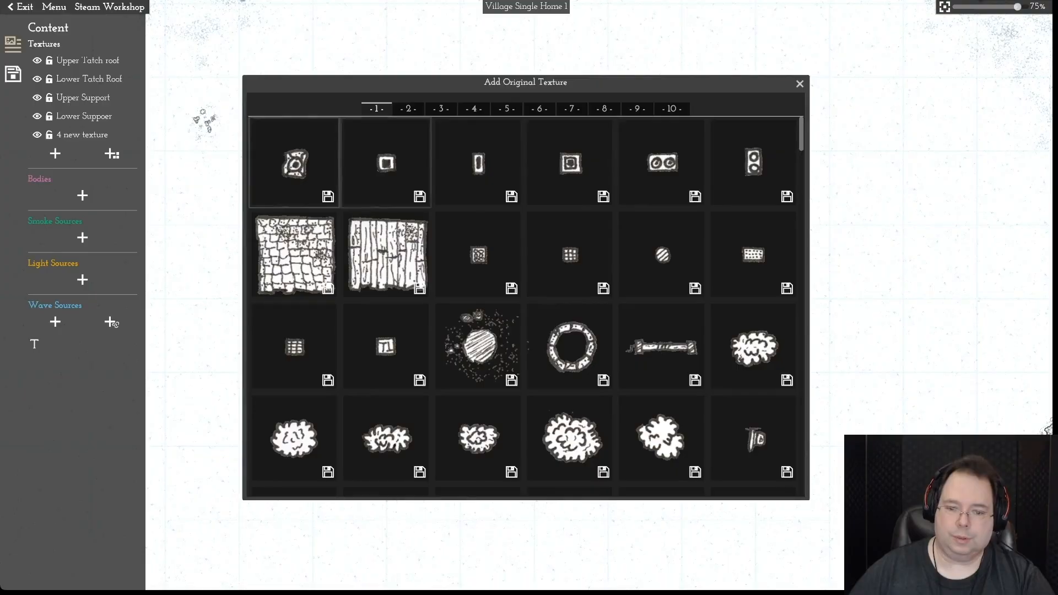
scroll(528, 306, down, 10)
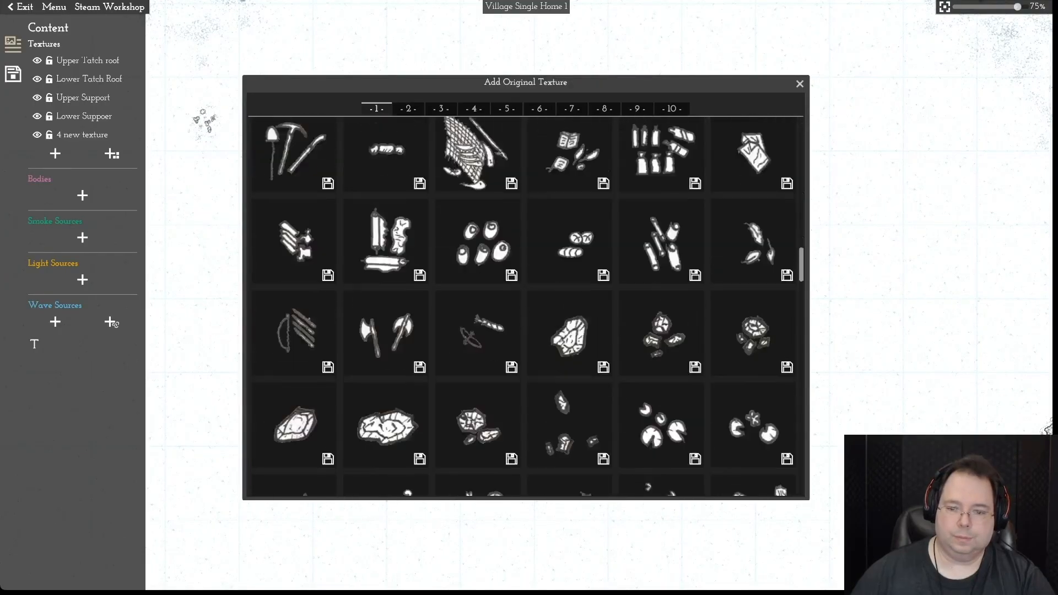
scroll(528, 306, down, 10)
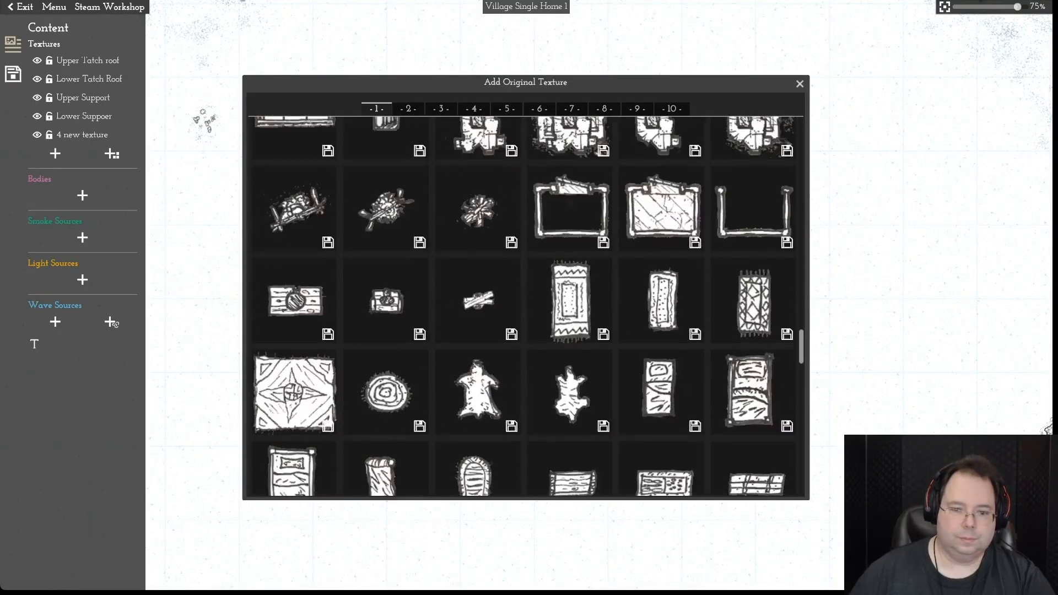
scroll(529, 306, down, 2)
scroll(526, 306, up, 1)
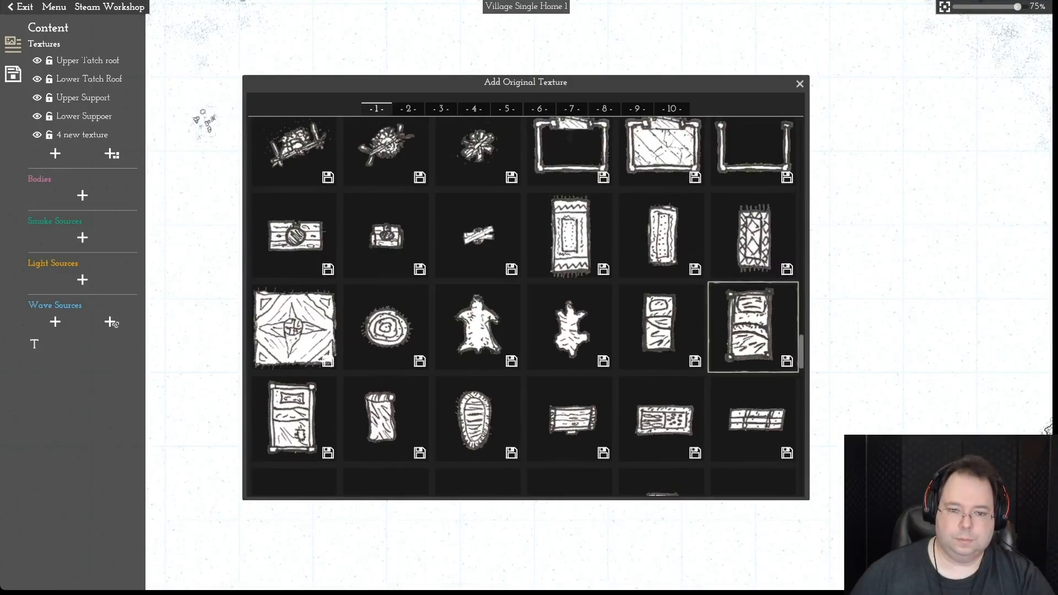
click(753, 327)
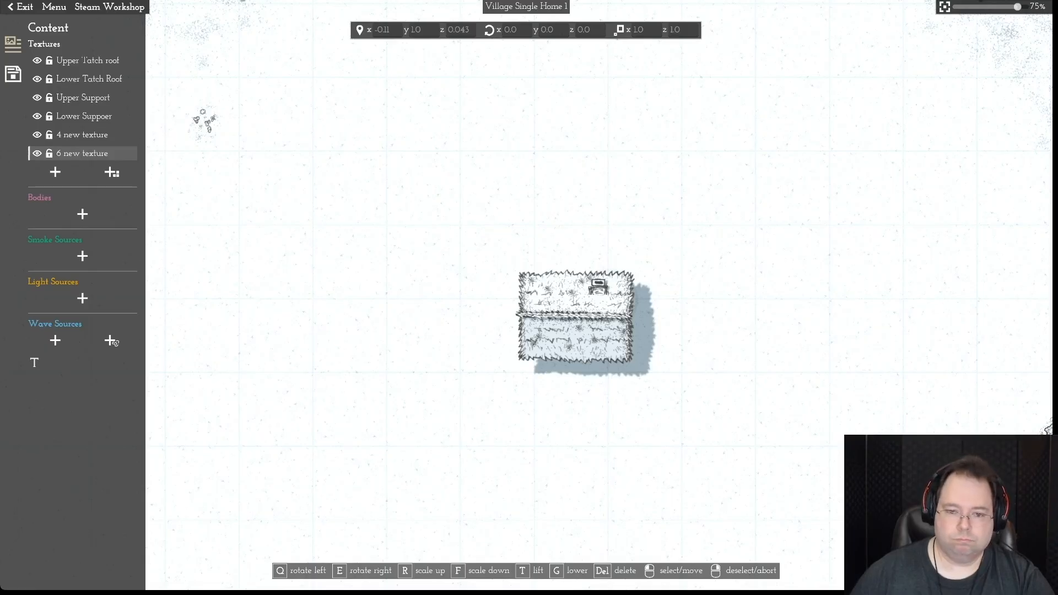
key(Delete)
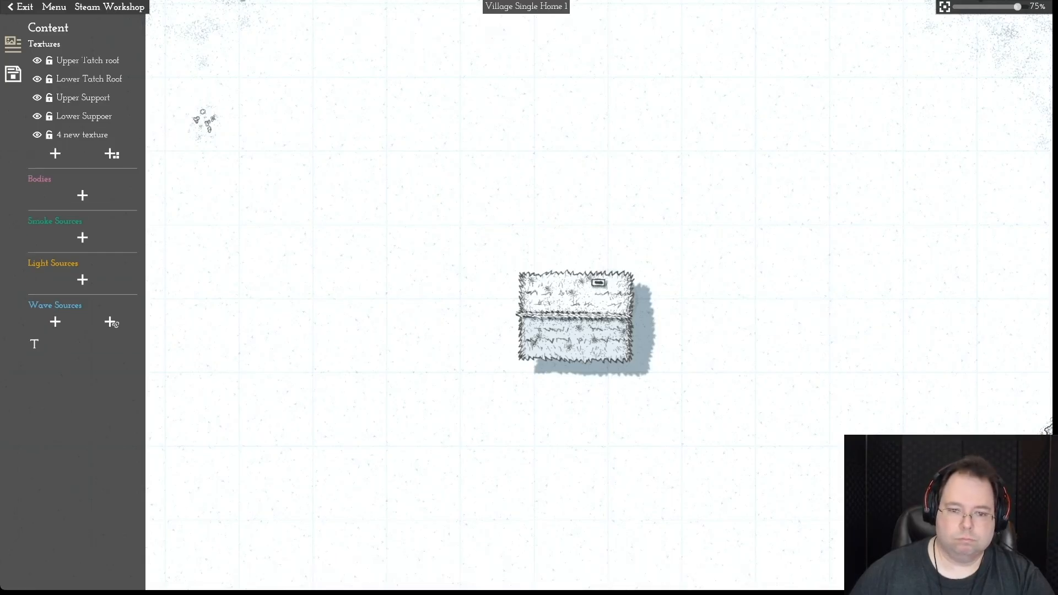
- Enlarge the chimney texture to a scale of about 1.852 and nudge it to about z -0.19
click(598, 283)
drag(556, 239, 550, 233)
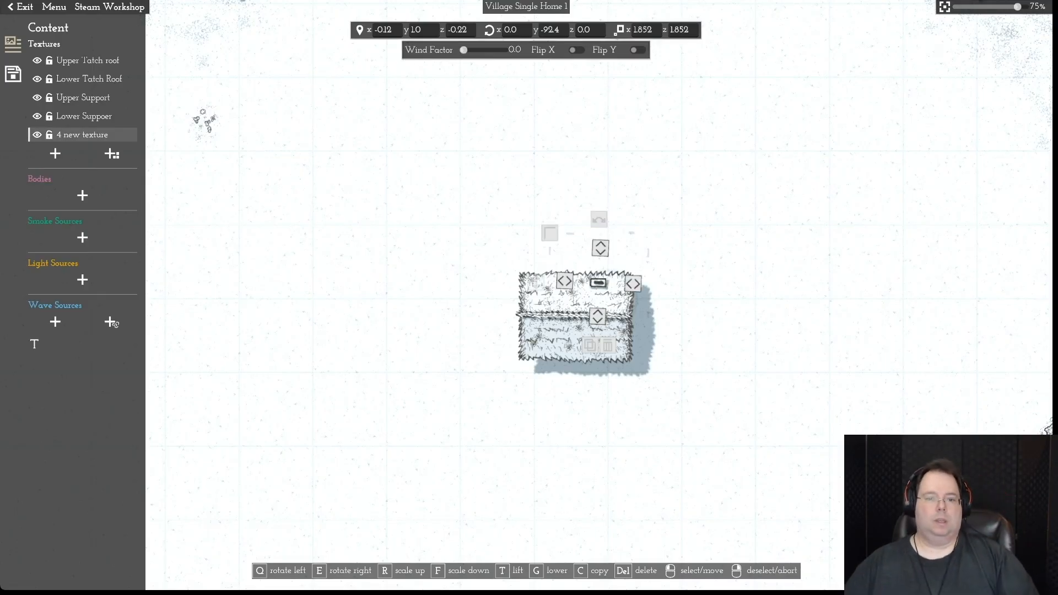
drag(597, 282, 598, 284)
scroll(597, 285, up, 1)
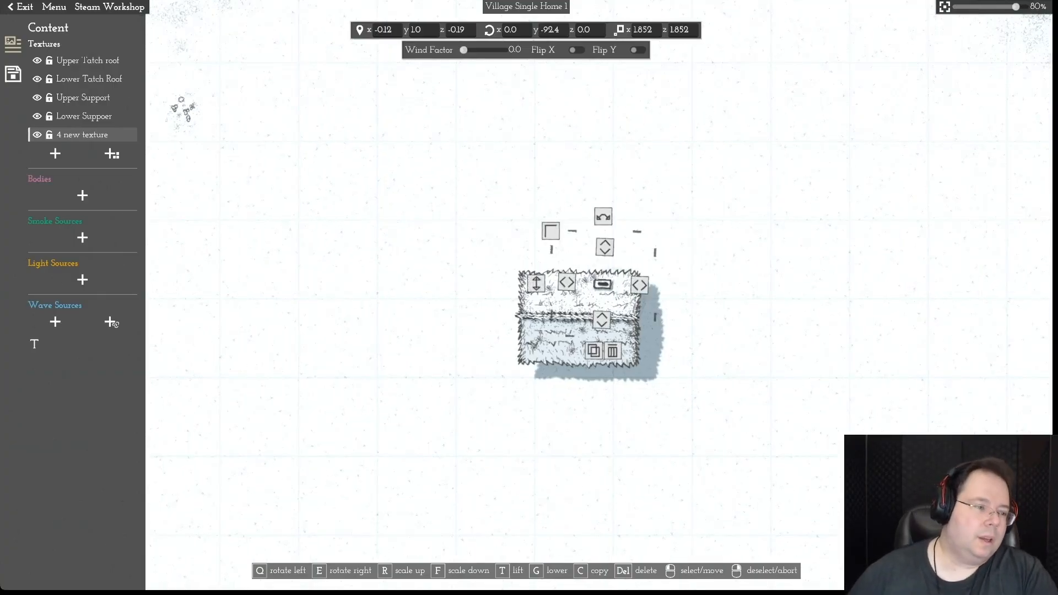
- Add a smoke source directly over the chimney at about x -0.15, z -0.19 and deselect it
click(82, 238)
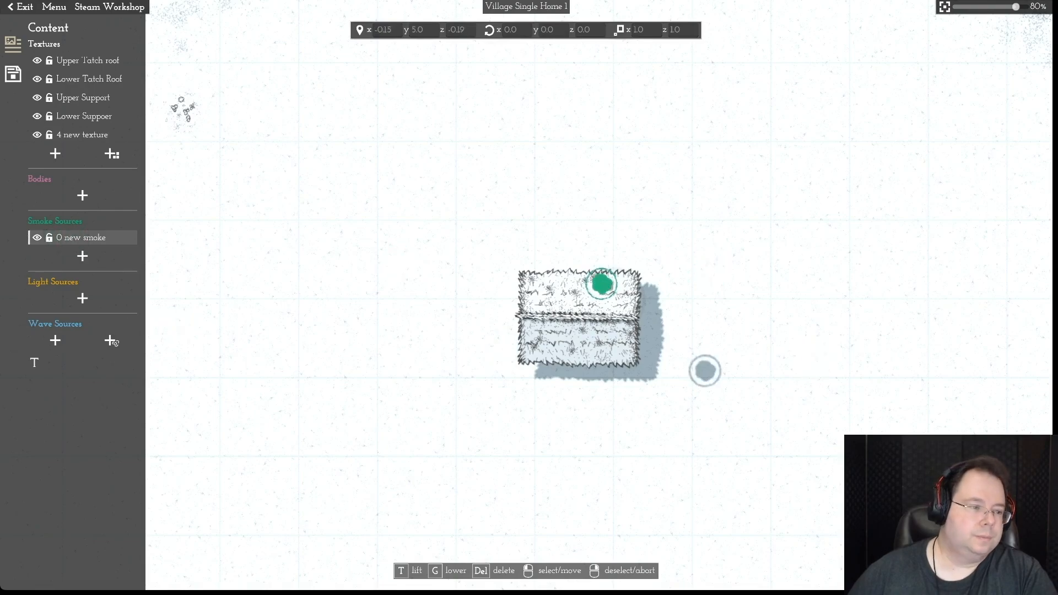
click(704, 370)
right_click(601, 283)
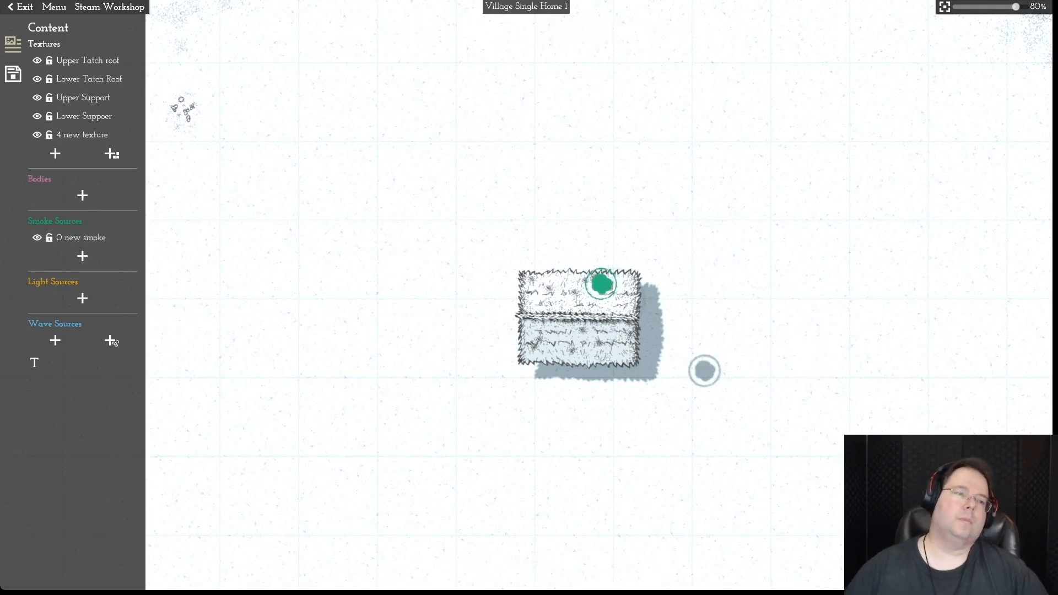
right_click(600, 284)
click(13, 44)
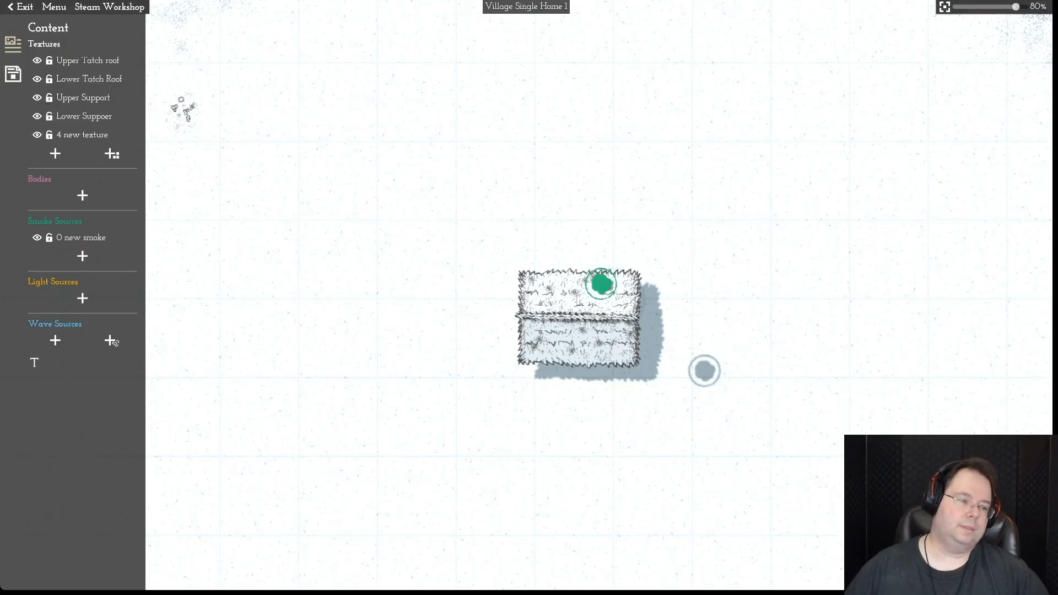
- Rename the smoke source above the chimney as Harth Smoke
click(81, 237)
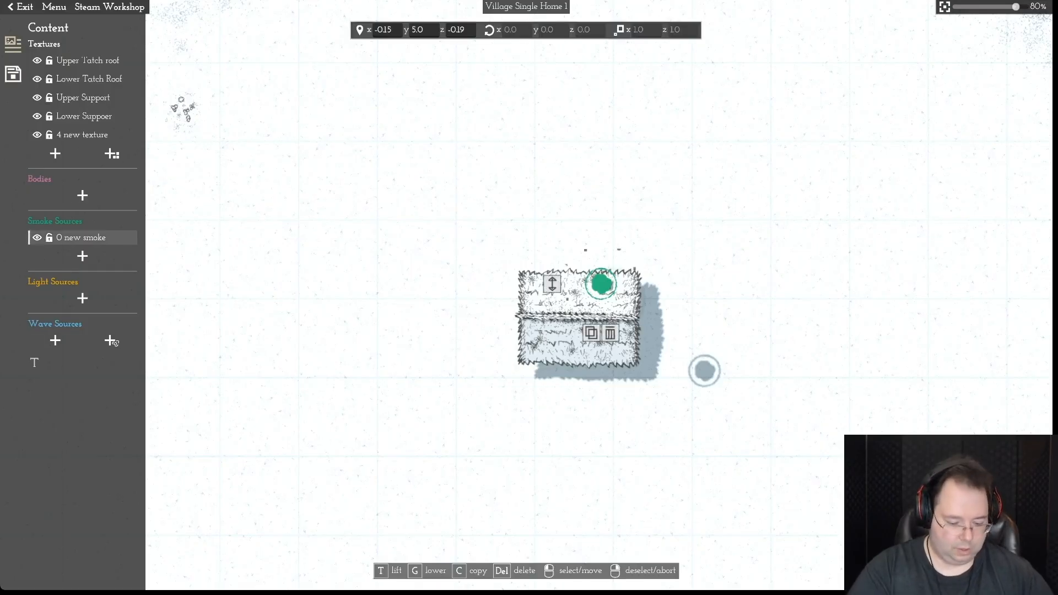
click(34, 362)
text(Har)
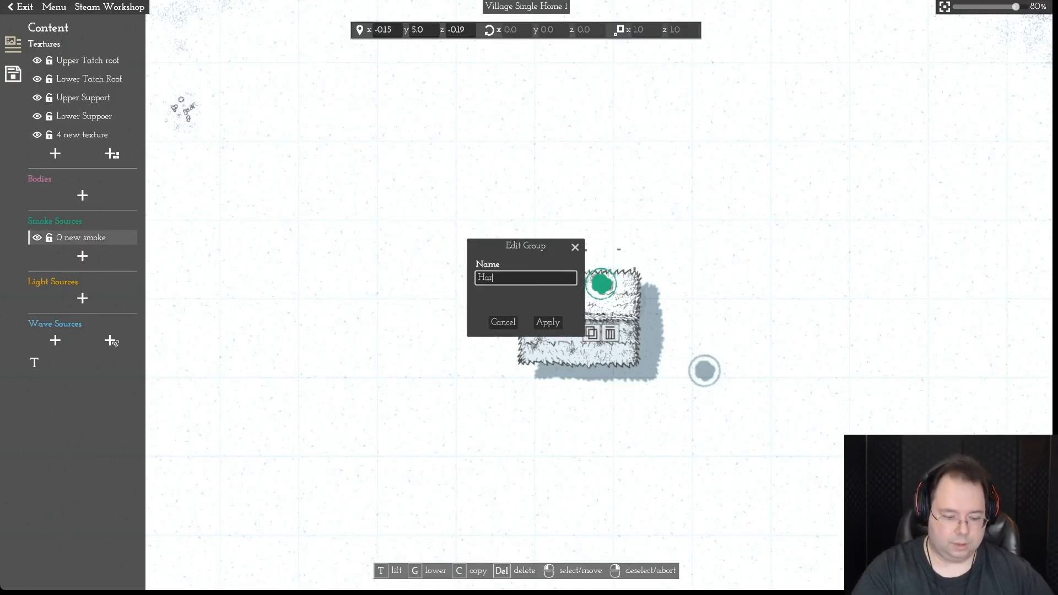
text(th Smoke)
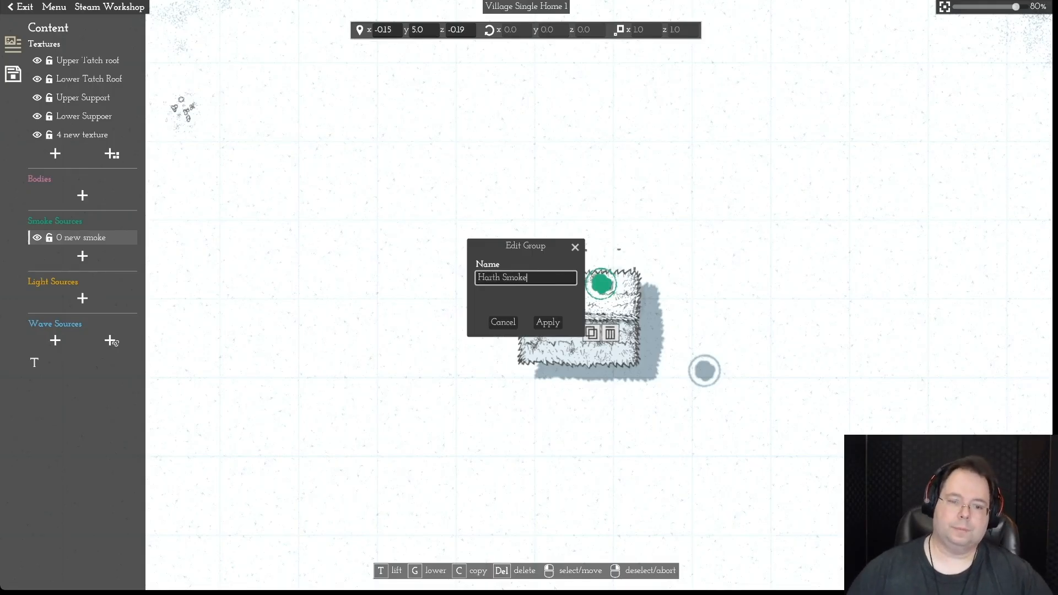
key(Return)
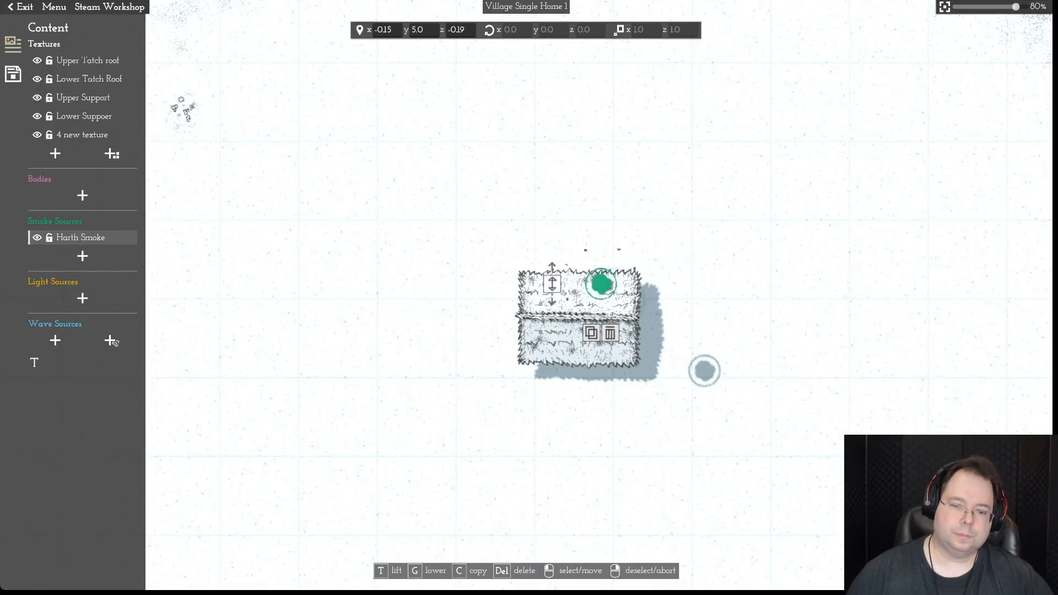
- Lower the Harth Smoke source to a height of about y 1.27, just above the chimney
key(g)
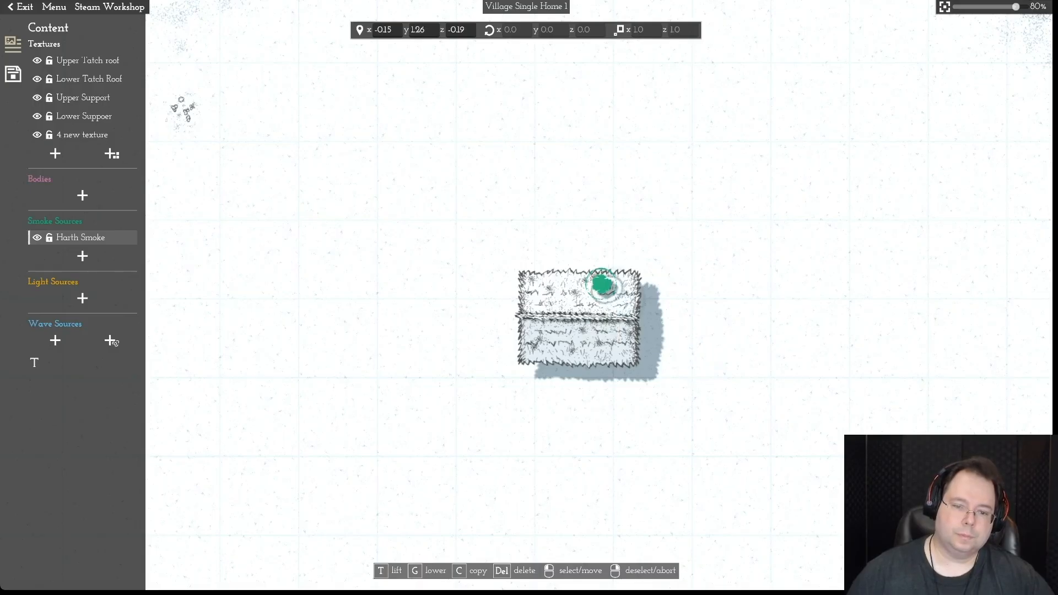
key(t)
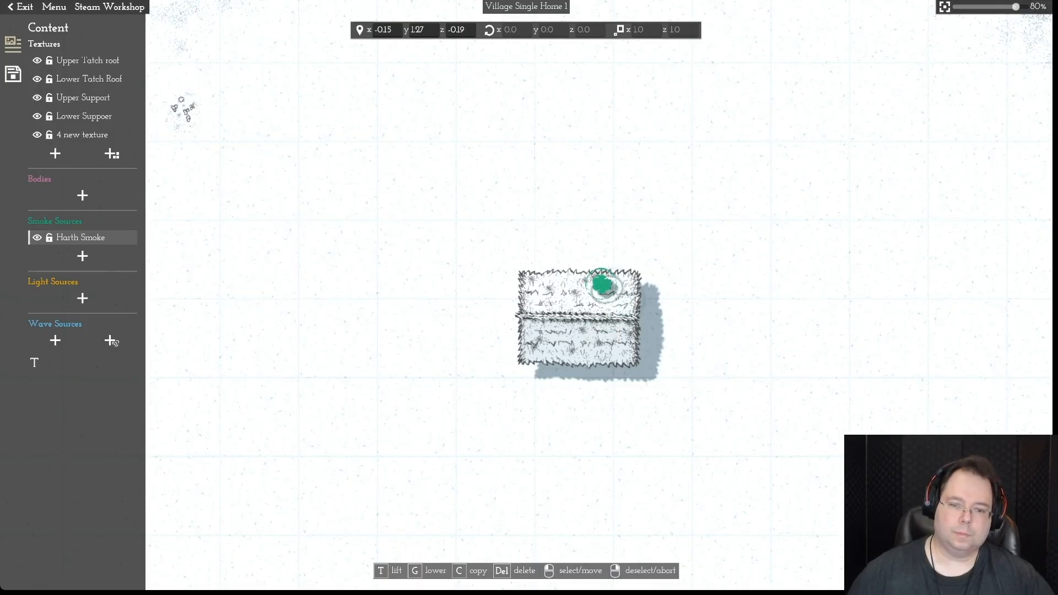
scroll(526, 297, up, 1)
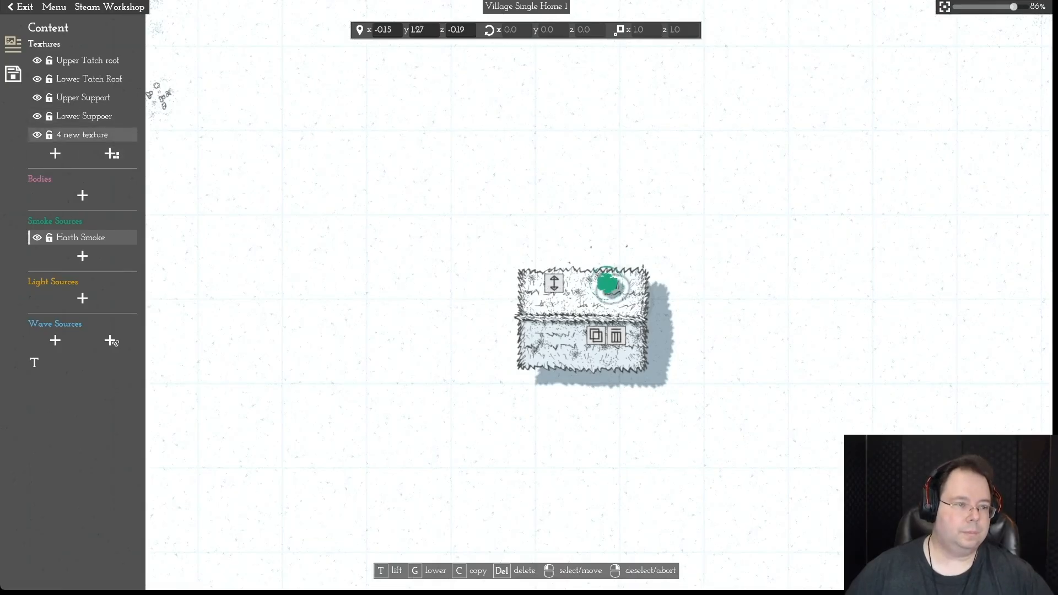
- Rename the chimney texture as Harth, and lock and deselect the house textures
click(83, 134)
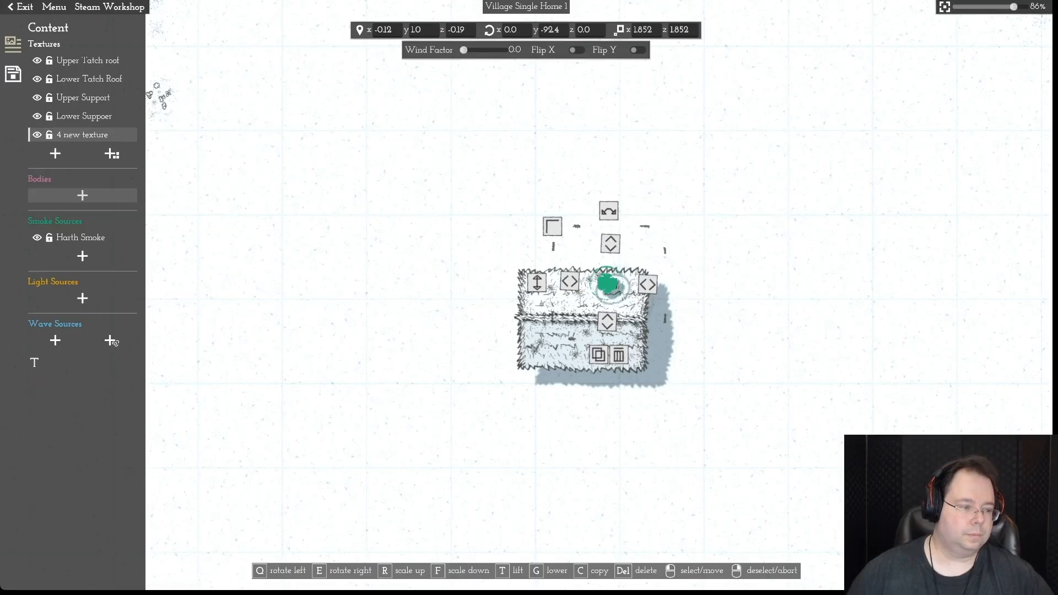
click(34, 362)
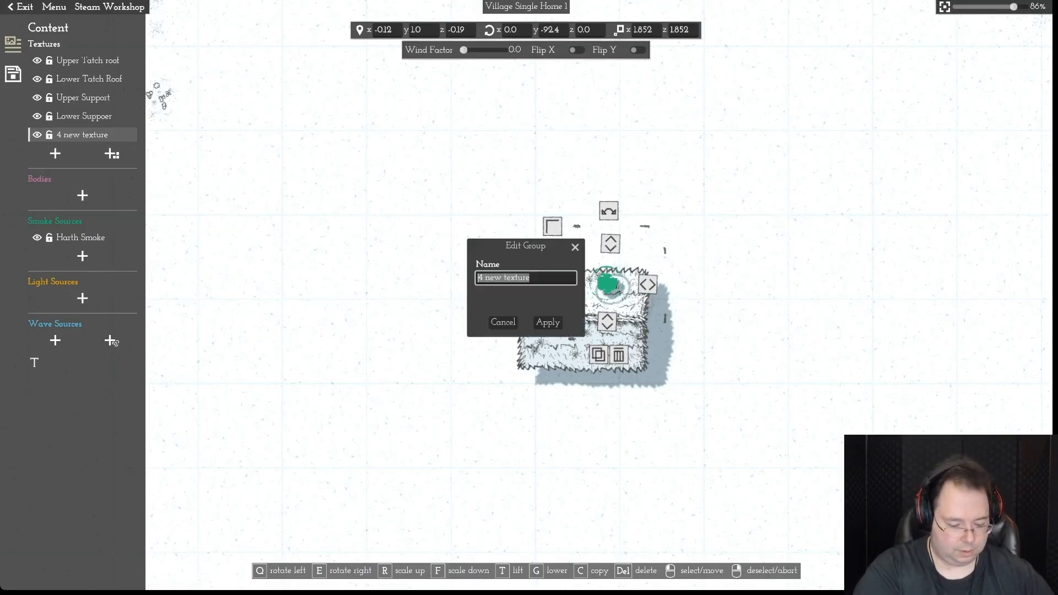
text(Harth)
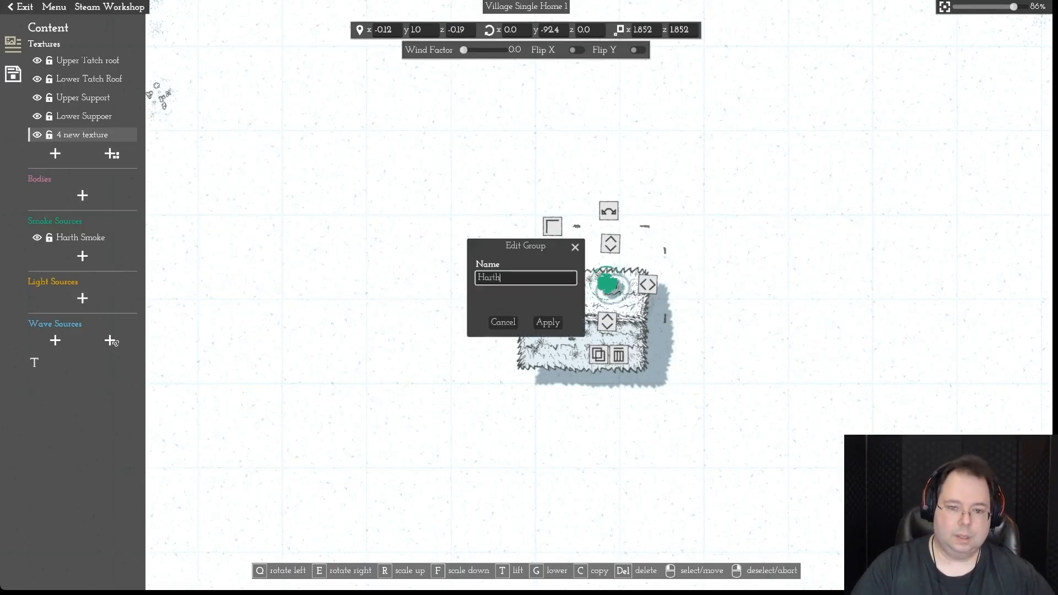
key(Return)
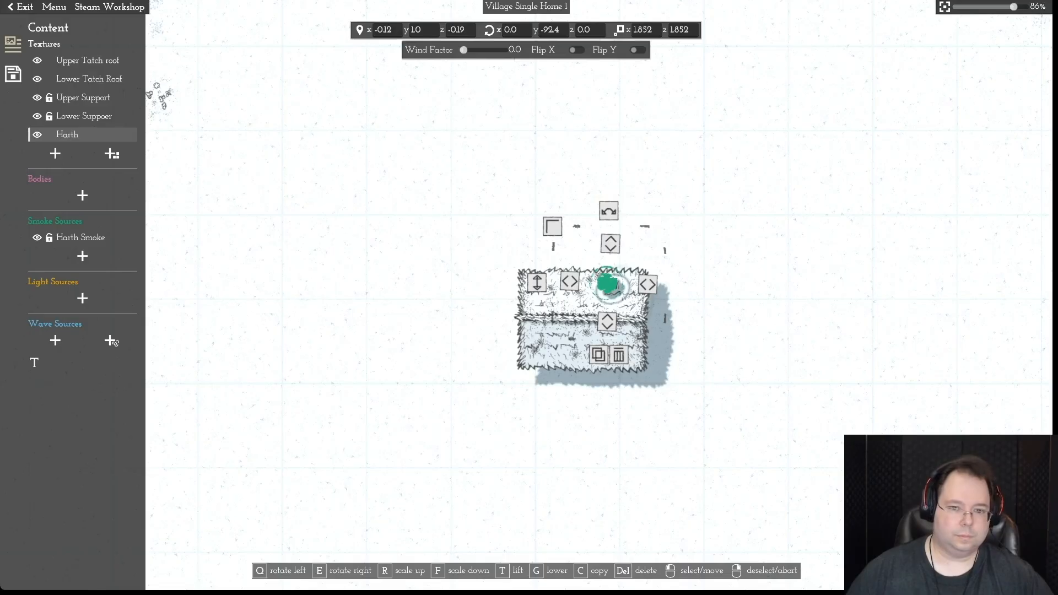
key(Escape)
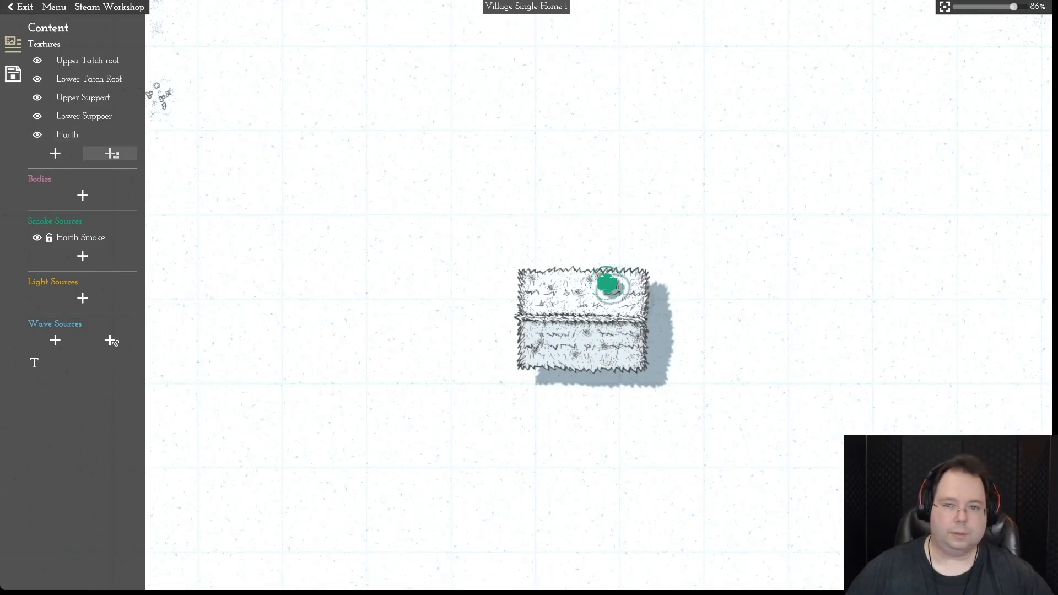
- Add a light source at the lower roof edge at about x -0.06, z 0.86 and lower it to about y 0.47
click(112, 154)
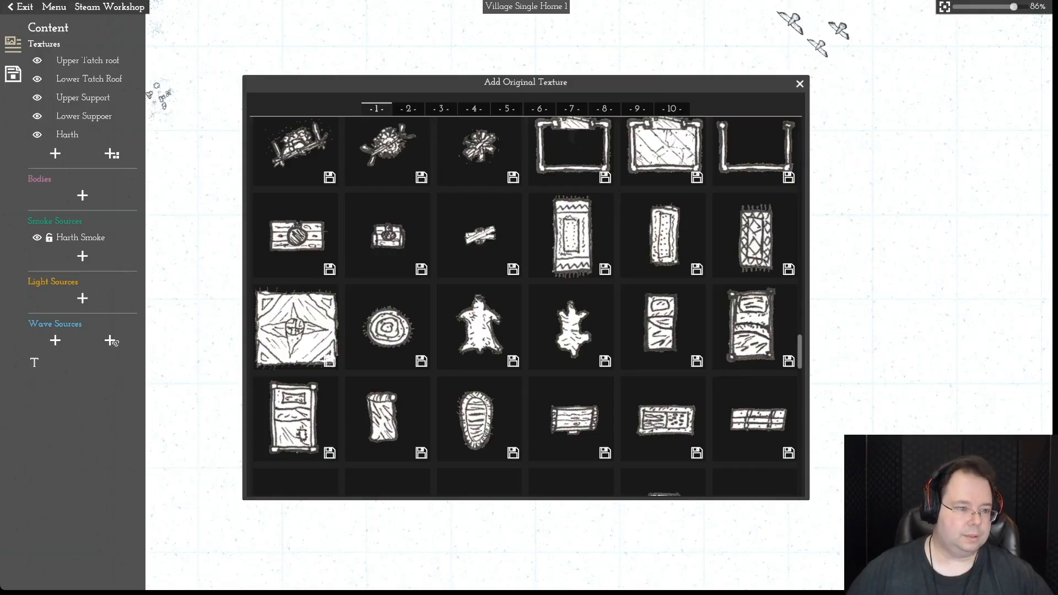
key(Escape)
click(82, 298)
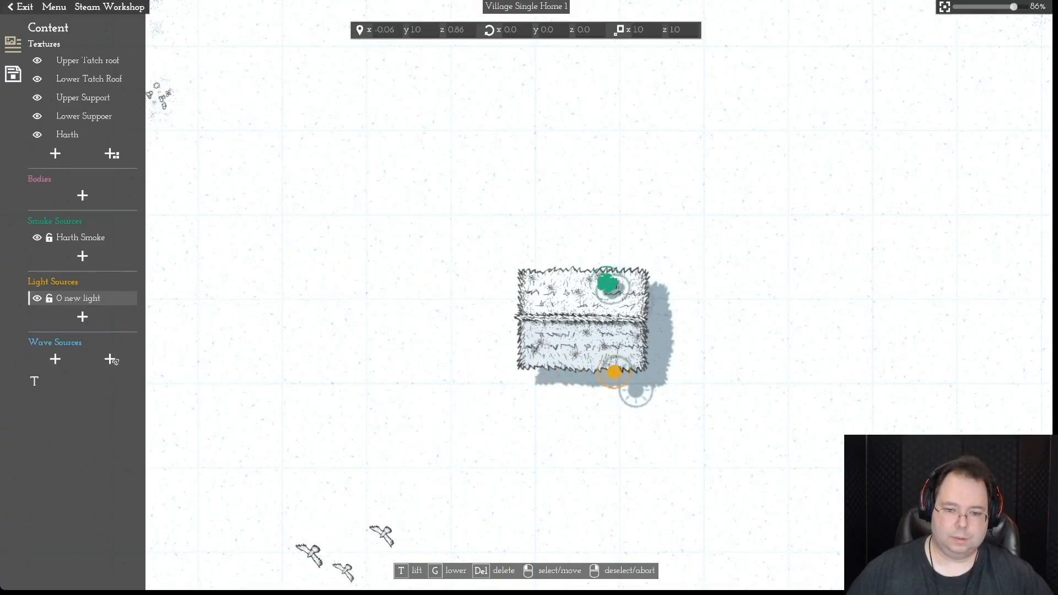
click(614, 372)
right_click(112, 361)
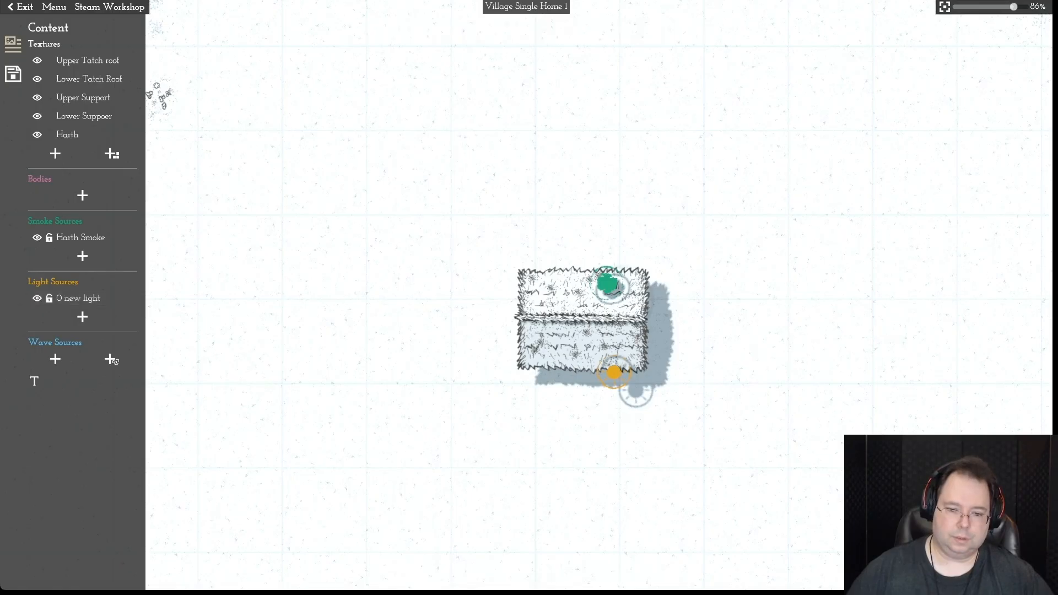
click(614, 372)
drag(562, 372, 562, 416)
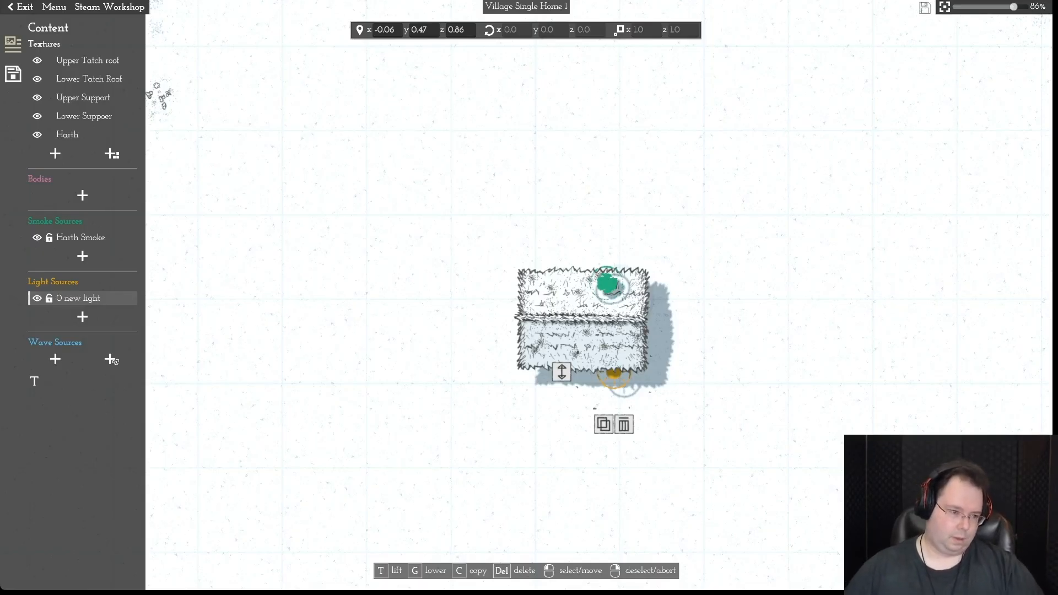
- Rename the light source at the lower roof edge as Entrance Light
key(Escape)
click(80, 298)
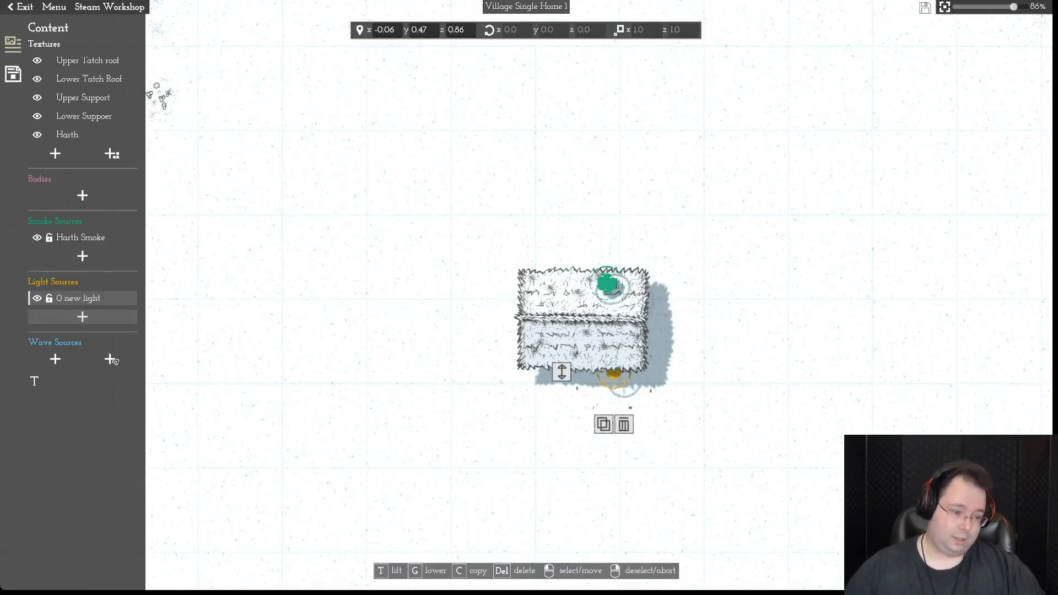
click(112, 359)
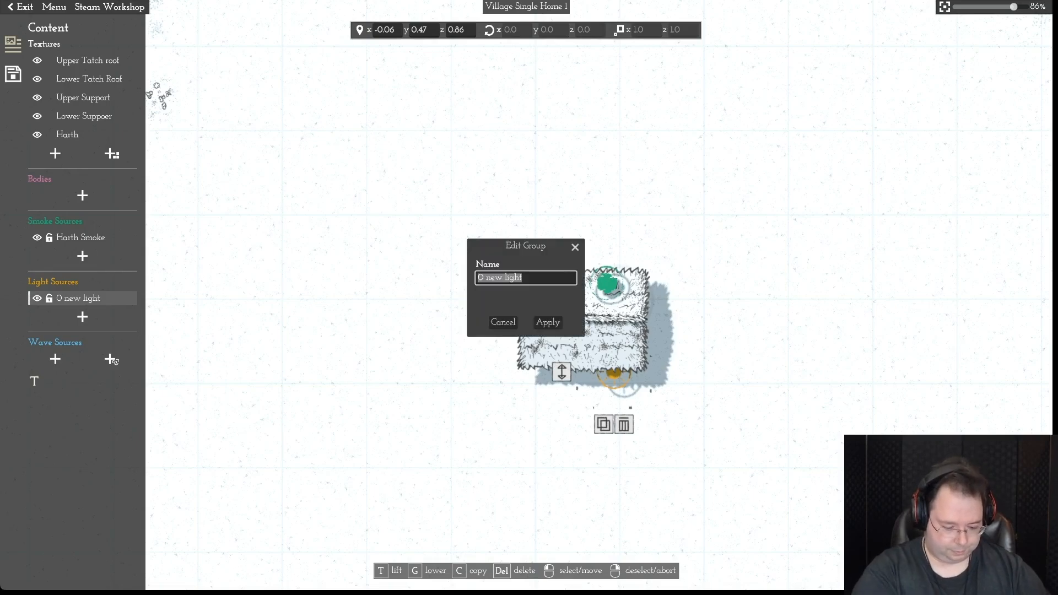
text(Entrance Light)
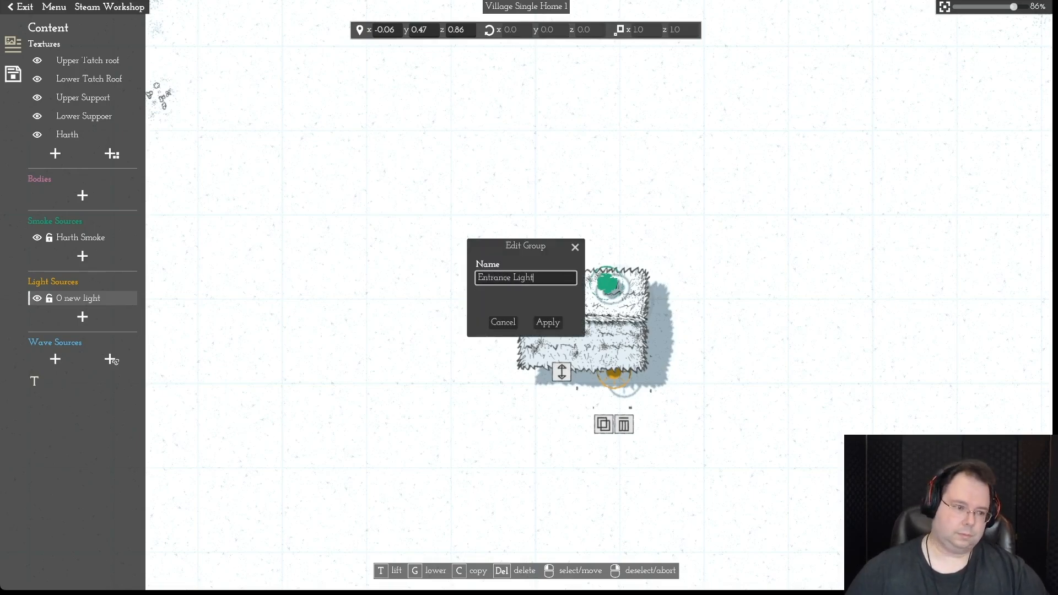
key(Return)
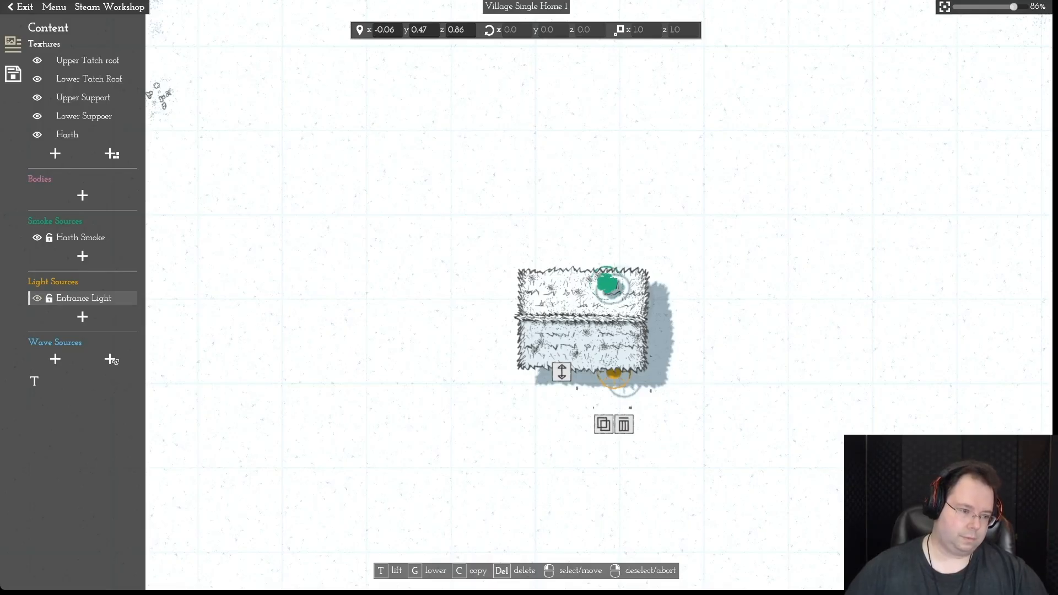
- Change the spelling of the light source's name to Entrence Light and deselect it
click(113, 360)
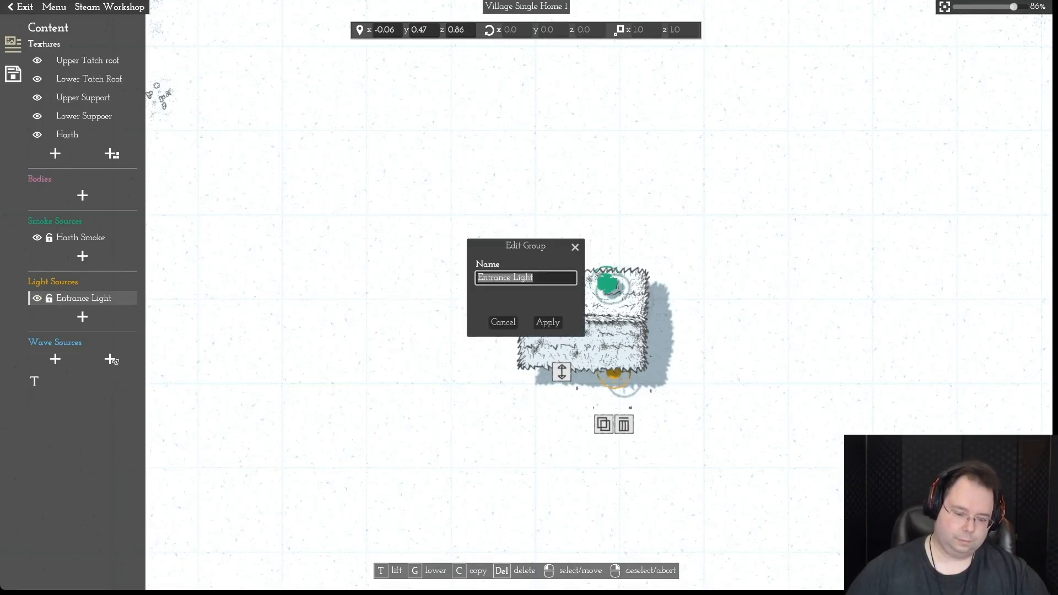
click(498, 277)
key(BackSpace)
text(e)
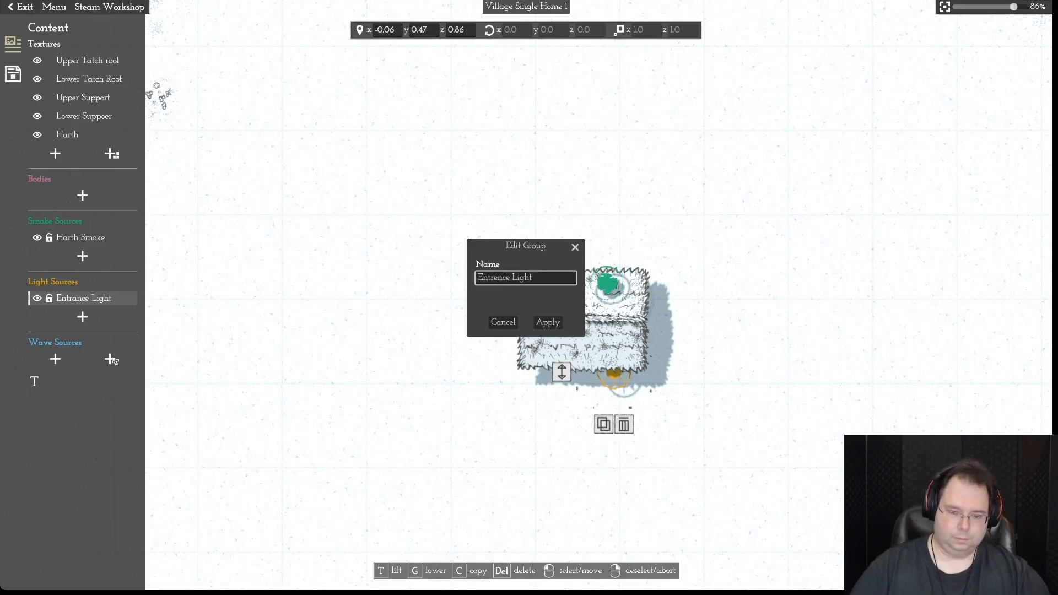
key(Return)
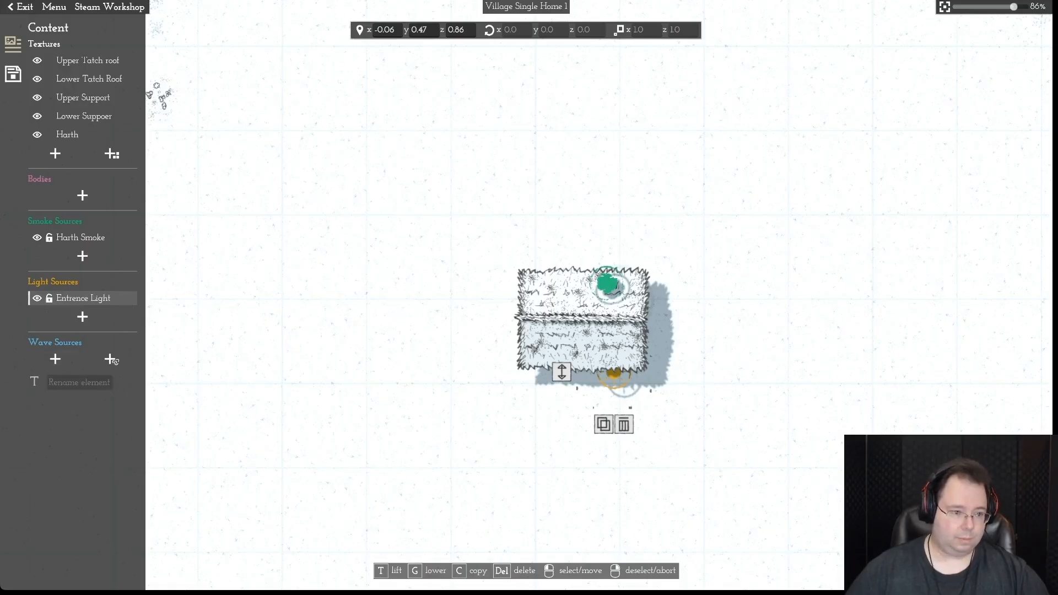
right_click(159, 325)
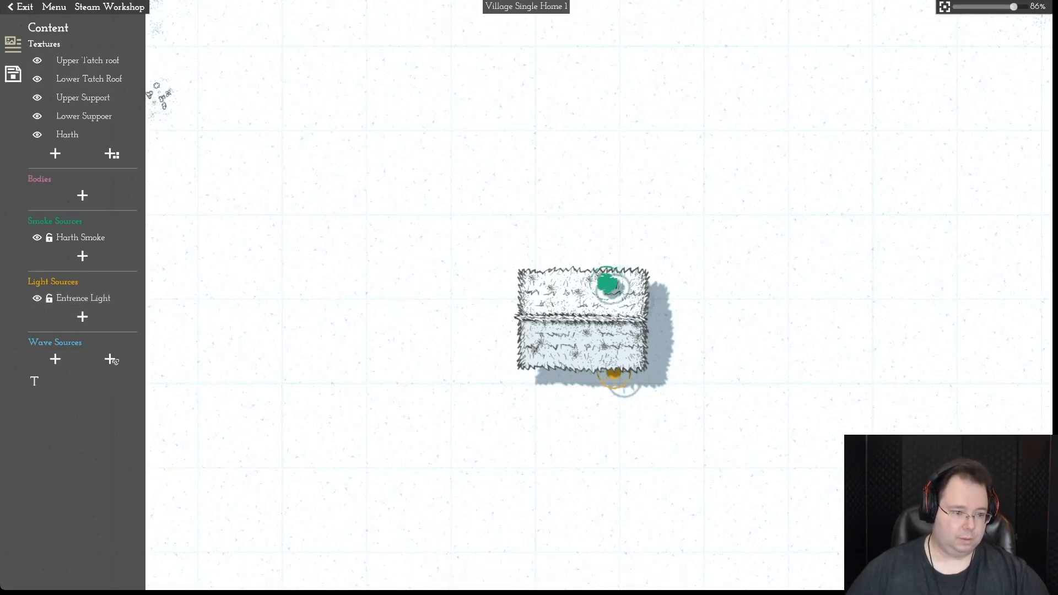
- Correct the light source's name to Entrance Light and deselect it
click(82, 298)
click(34, 381)
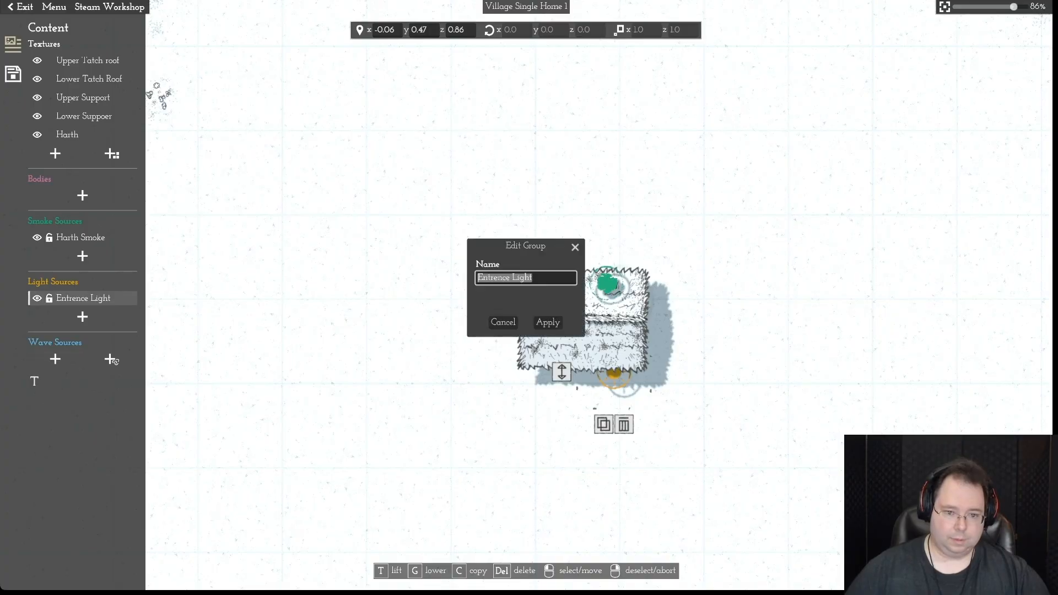
click(494, 278)
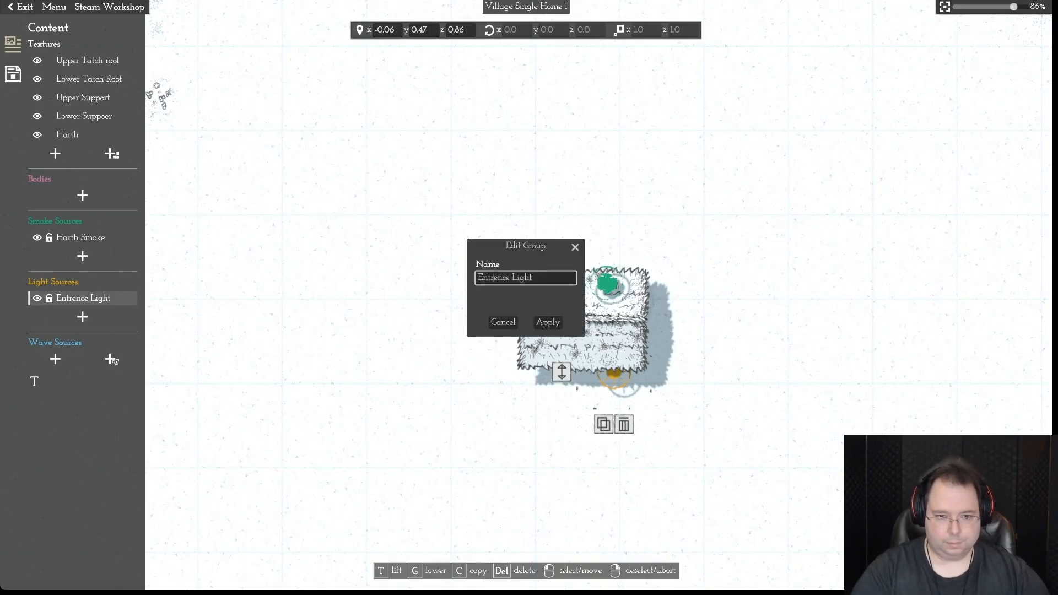
key(Delete)
text(a)
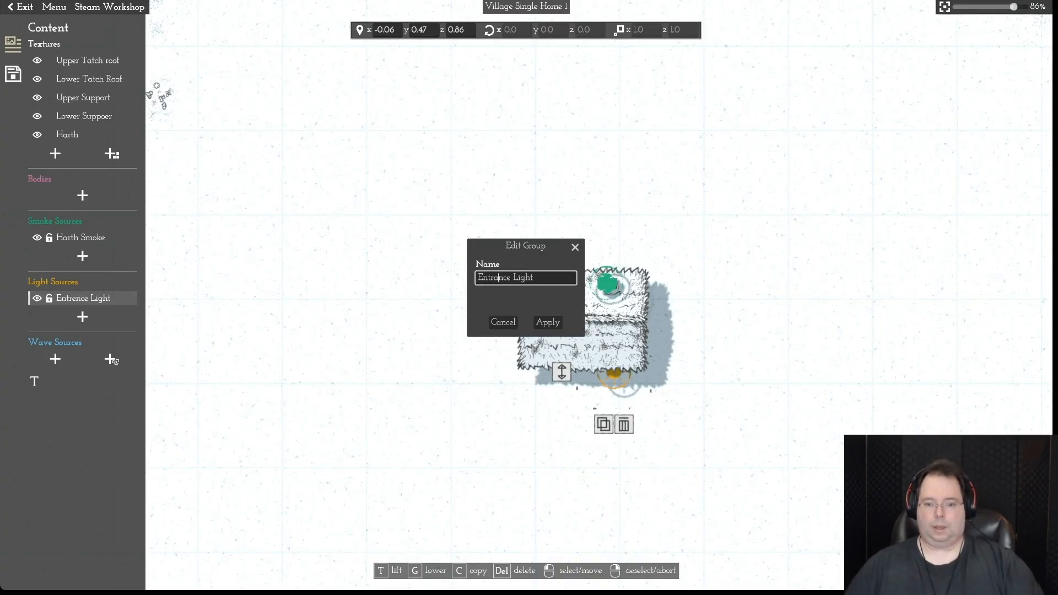
key(Return)
key(Escape)
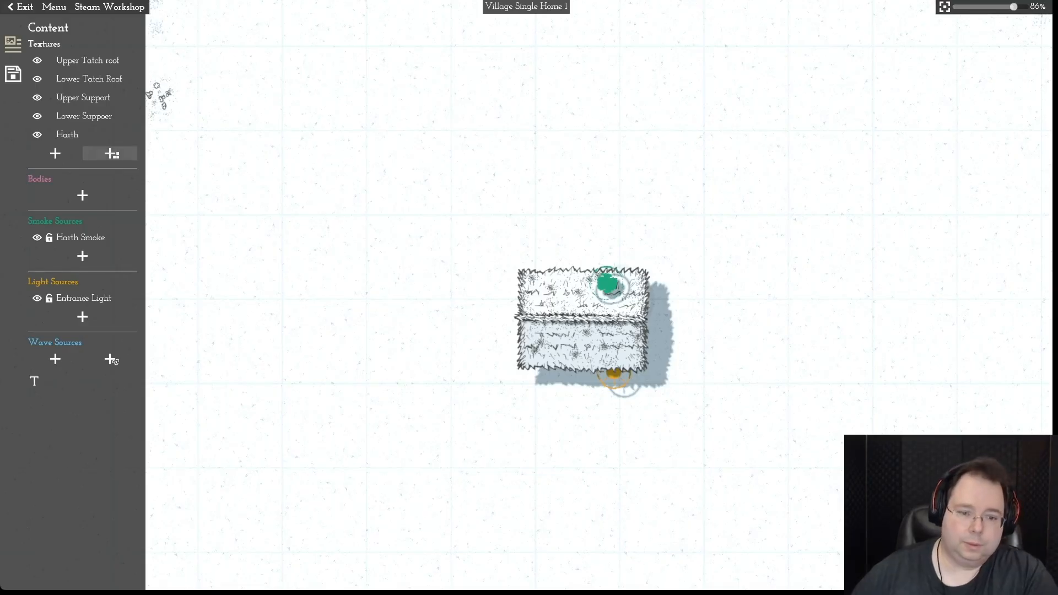
- Add the round barrel-top original texture at about x 0.47, z 0.73 beside the roof's lower corner and lower it to about y 0.09
click(112, 153)
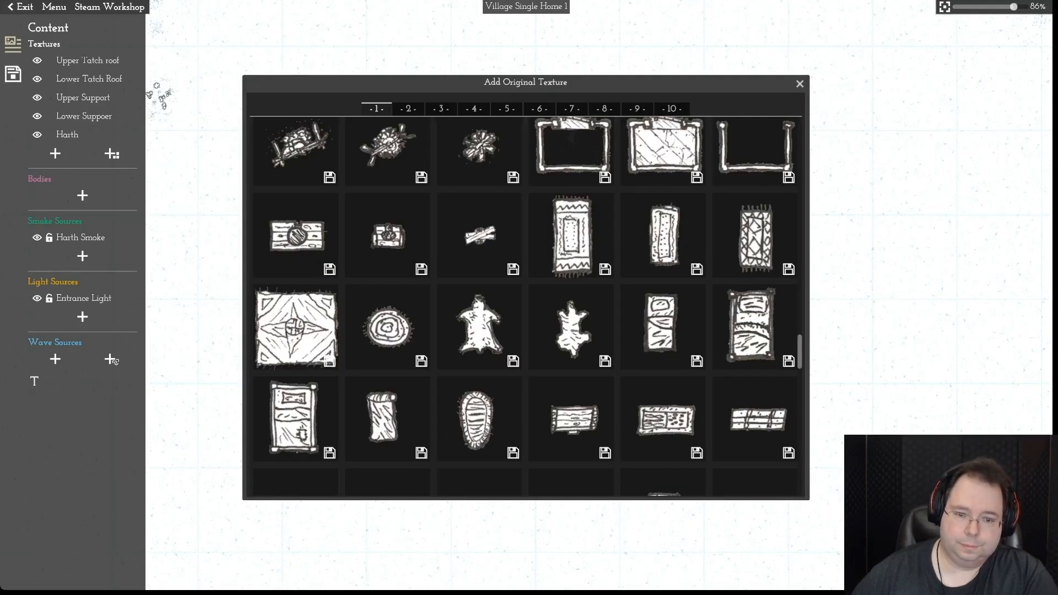
scroll(661, 264, down, 5)
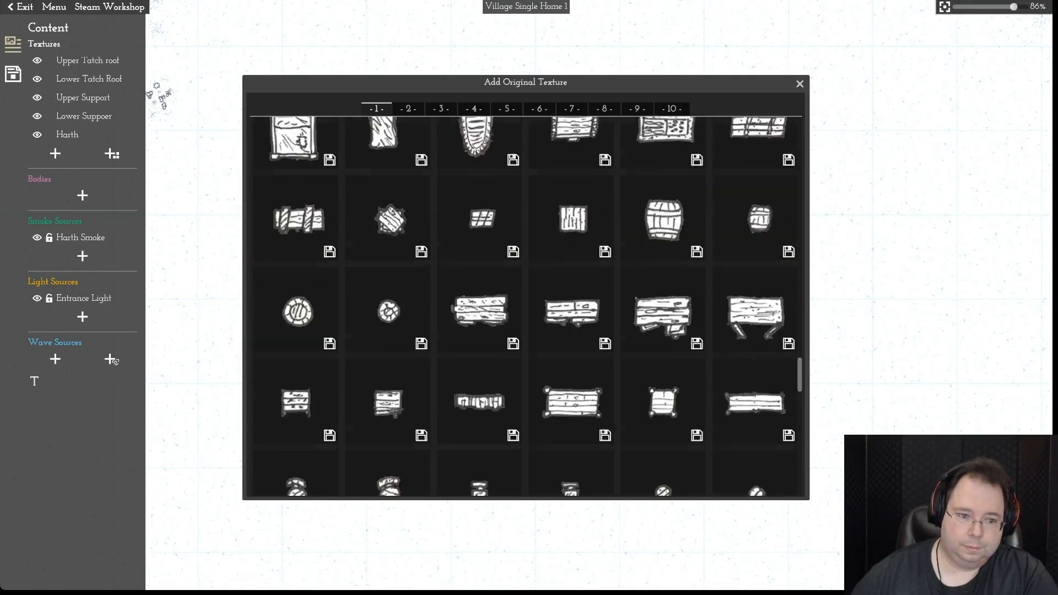
click(297, 255)
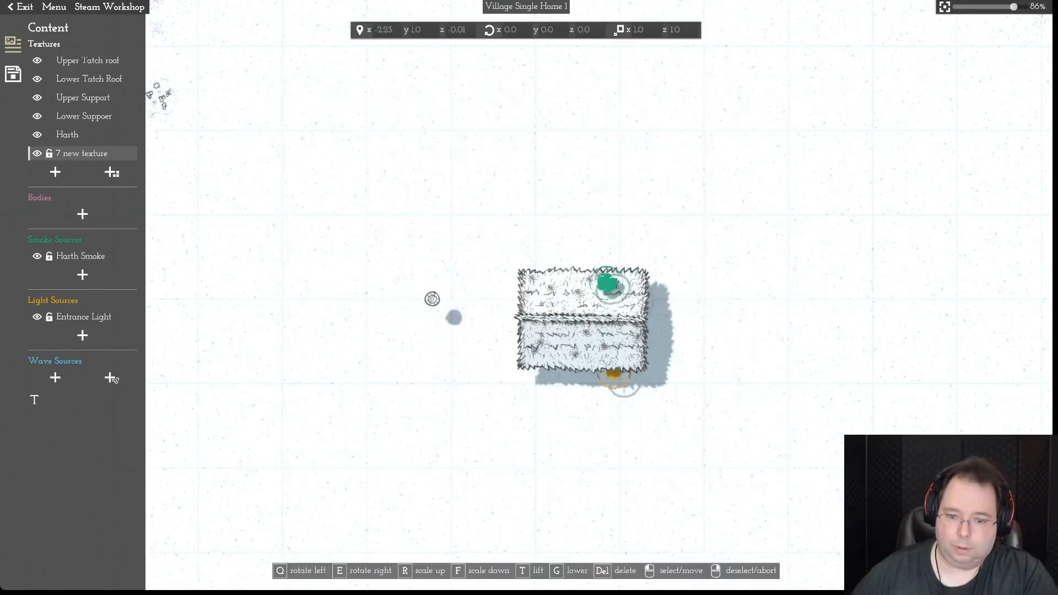
click(660, 363)
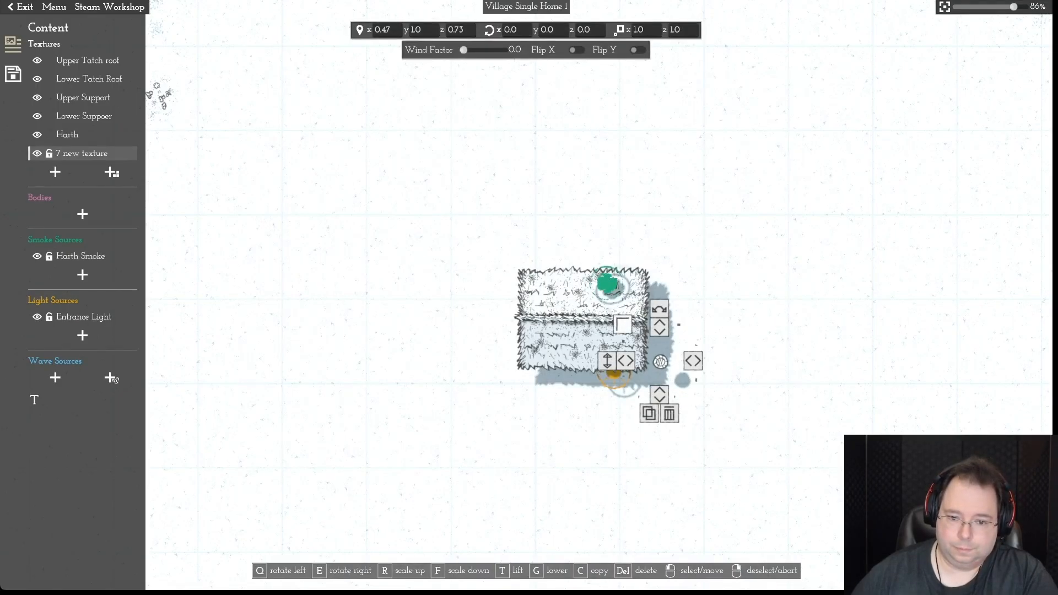
drag(606, 361, 607, 444)
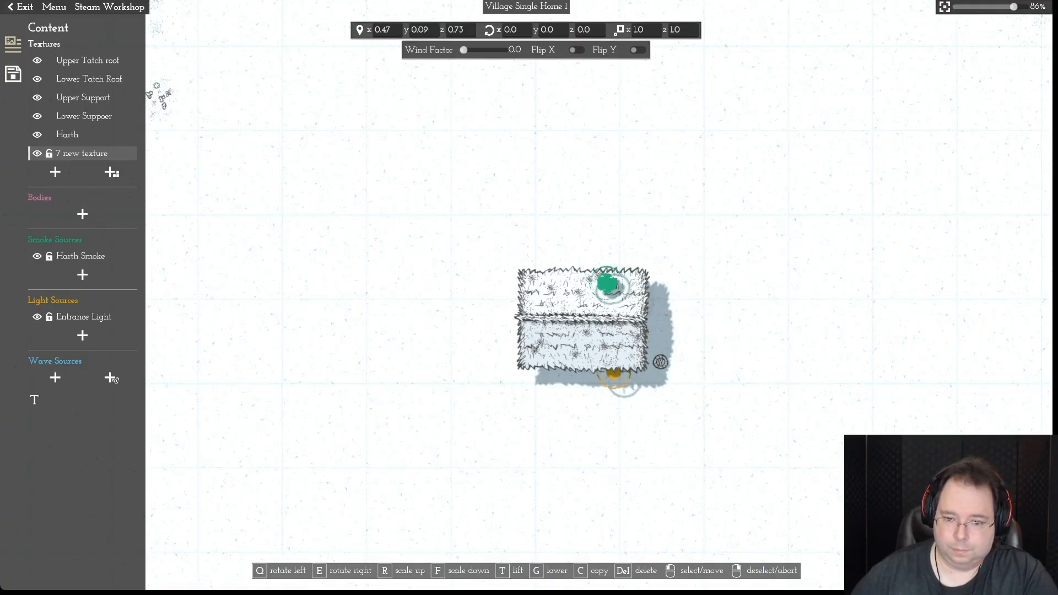
- Move the barrel closer to the roof corner at about x 0.41, z 0.77, enlarge it slightly and deselect it
drag(660, 362, 655, 365)
scroll(655, 365, up, 1)
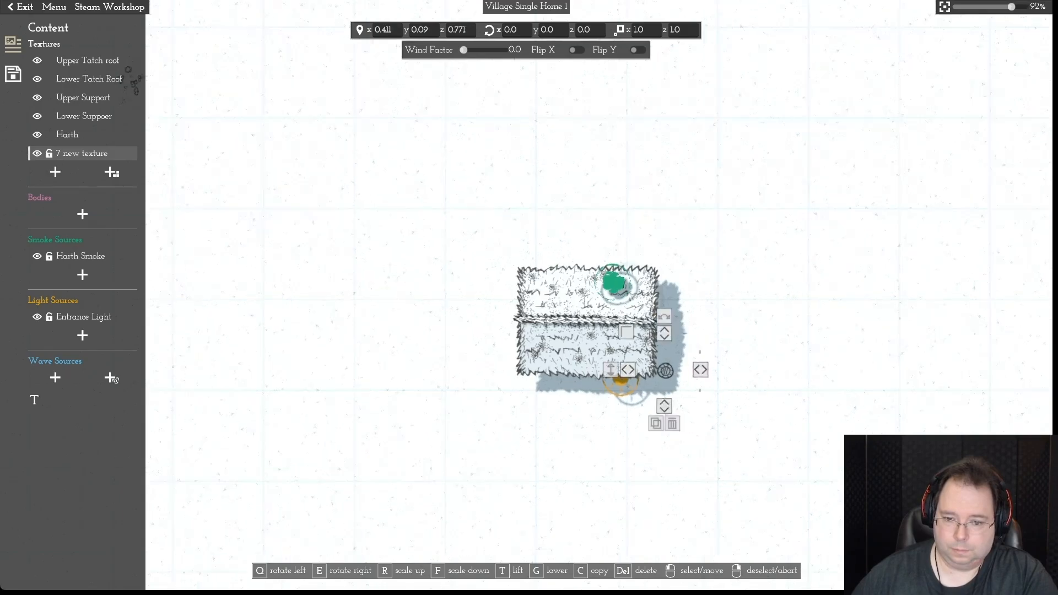
drag(626, 331, 622, 329)
drag(665, 370, 664, 368)
right_click(664, 368)
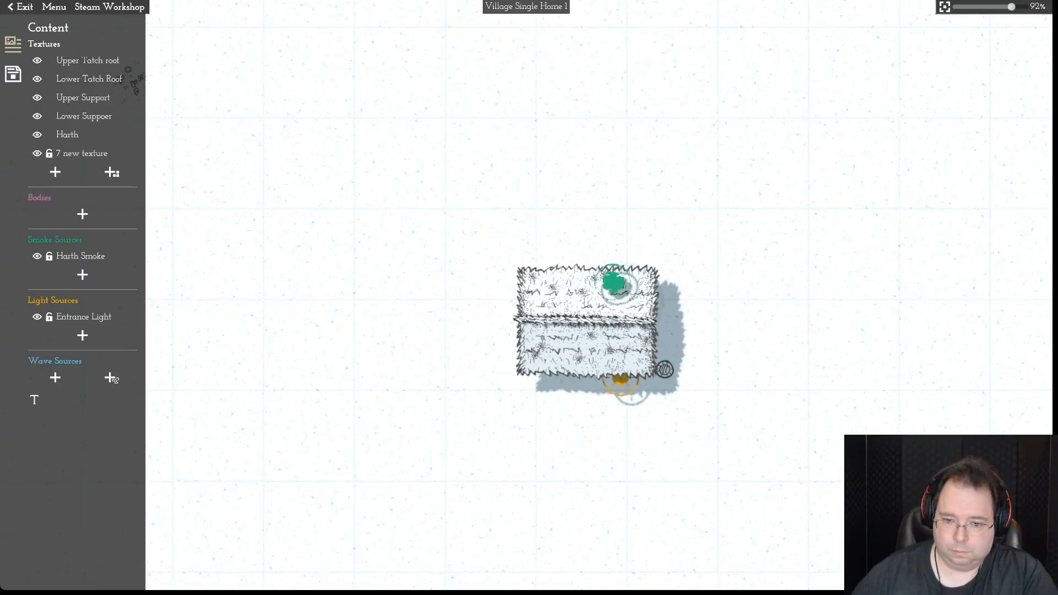
- Delete the round barrel-top texture beside the roof's lower corner from the home asset
click(665, 369)
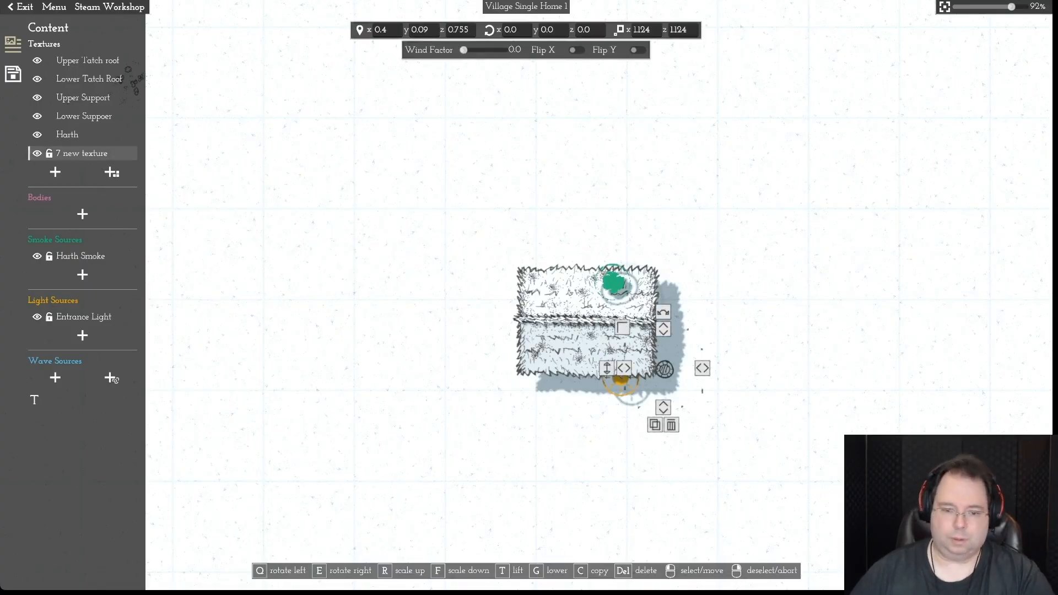
key(Delete)
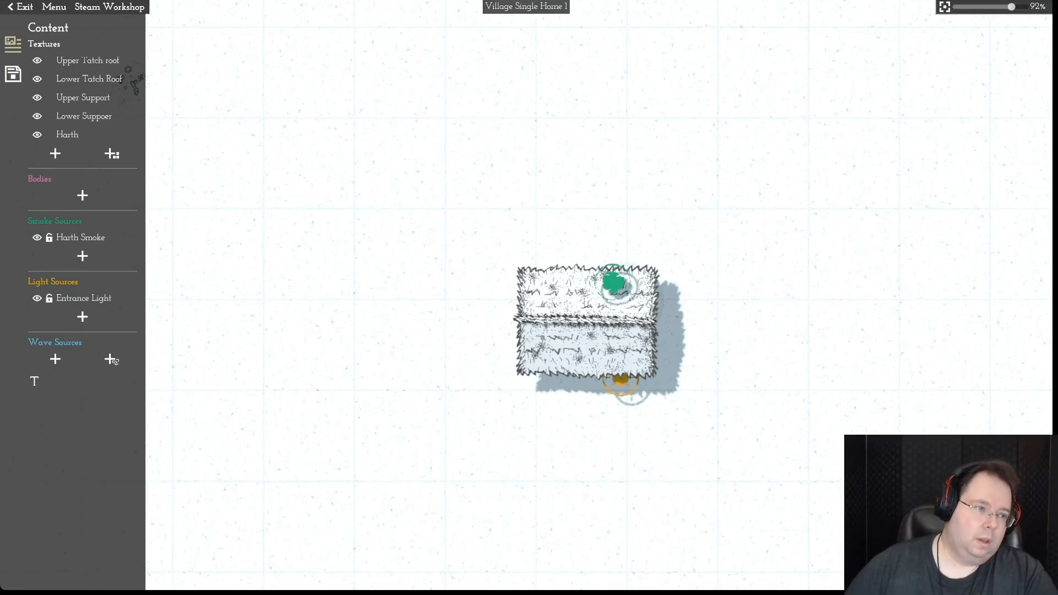
- Recapture the asset's preview image so the thatched house is enlarged and centred in the frame
click(13, 43)
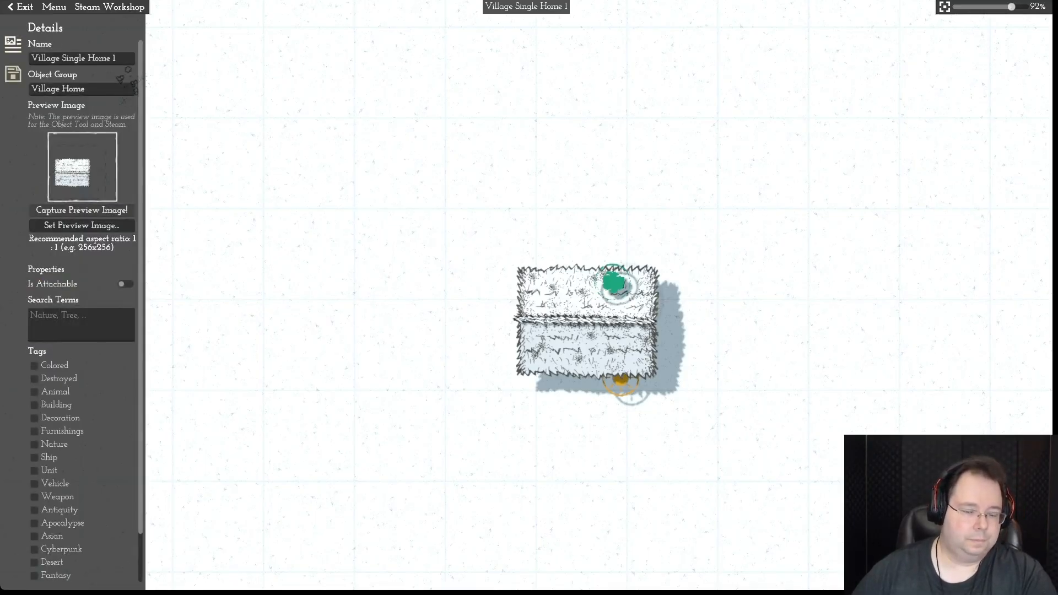
click(82, 210)
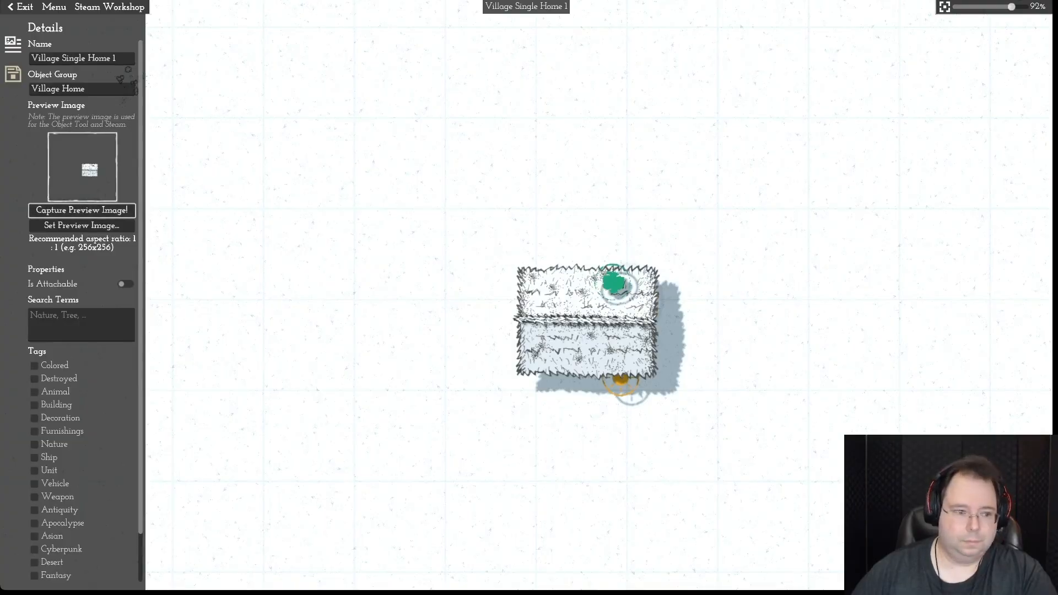
scroll(526, 295, up, 5)
click(81, 210)
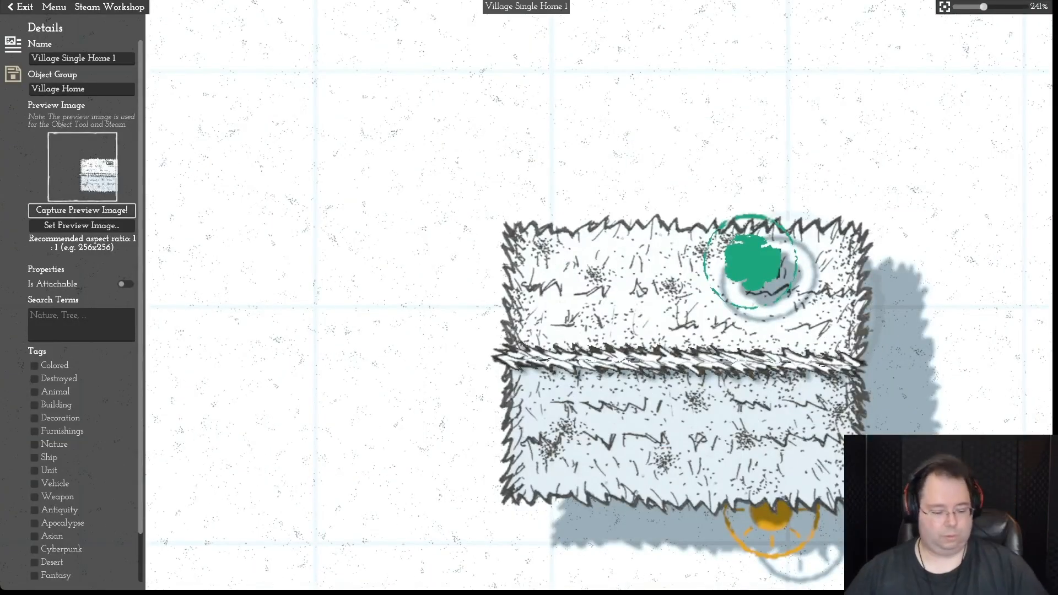
middle_drag(353, 253, 283, 208)
click(82, 211)
middle_drag(352, 254, 258, 228)
click(81, 210)
middle_drag(352, 253, 366, 253)
click(81, 211)
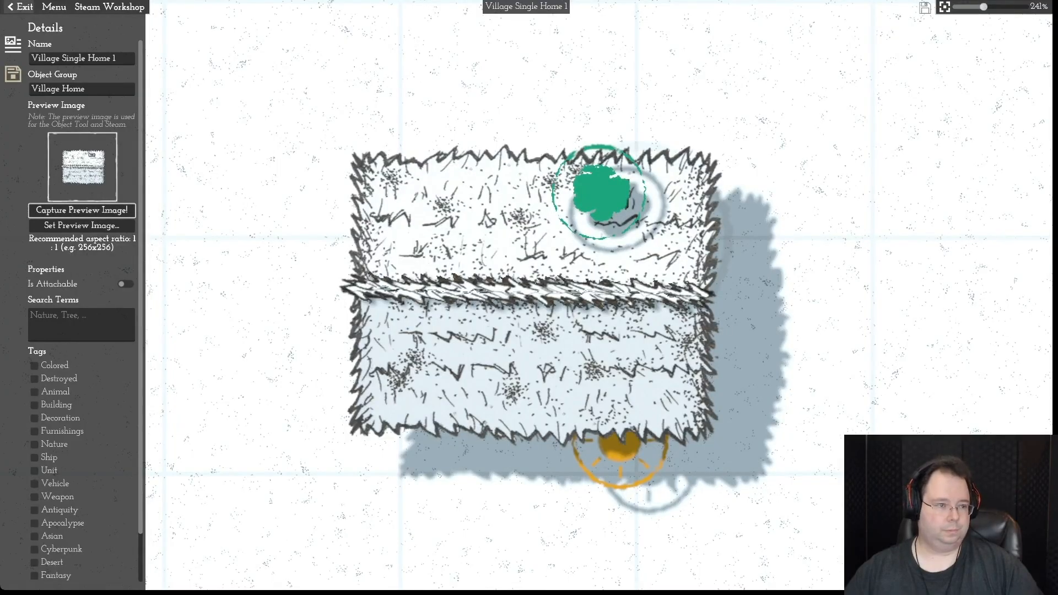
- Save the Village Single Home 1 asset and return to the settlement map
click(54, 7)
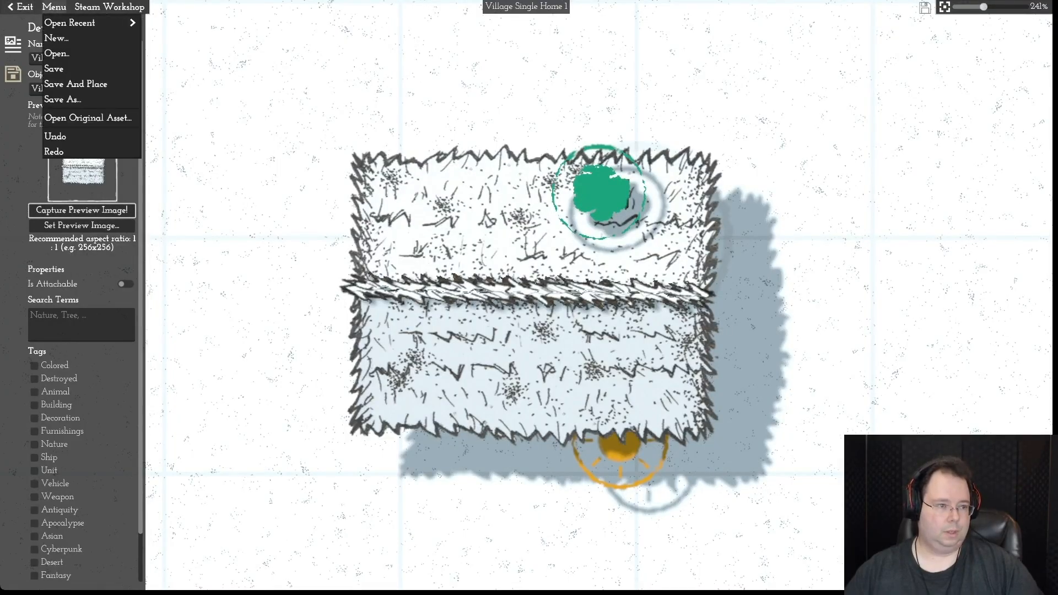
click(54, 68)
click(20, 7)
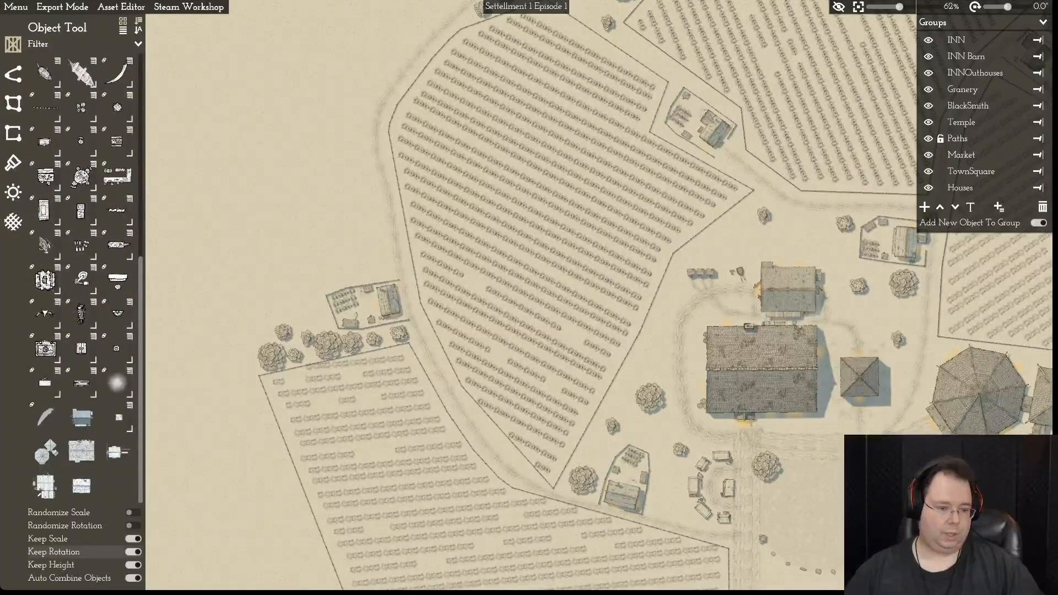
- Place one Village Single Home 1 on the open ground just north of the fenced farmhouse plot beside the western path
click(81, 486)
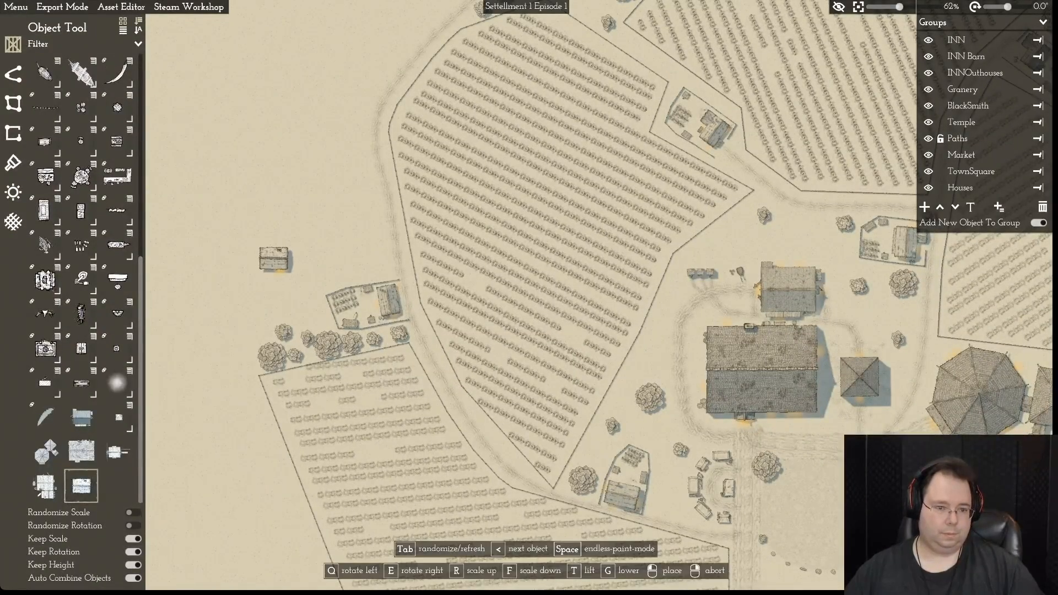
click(336, 243)
right_click(230, 277)
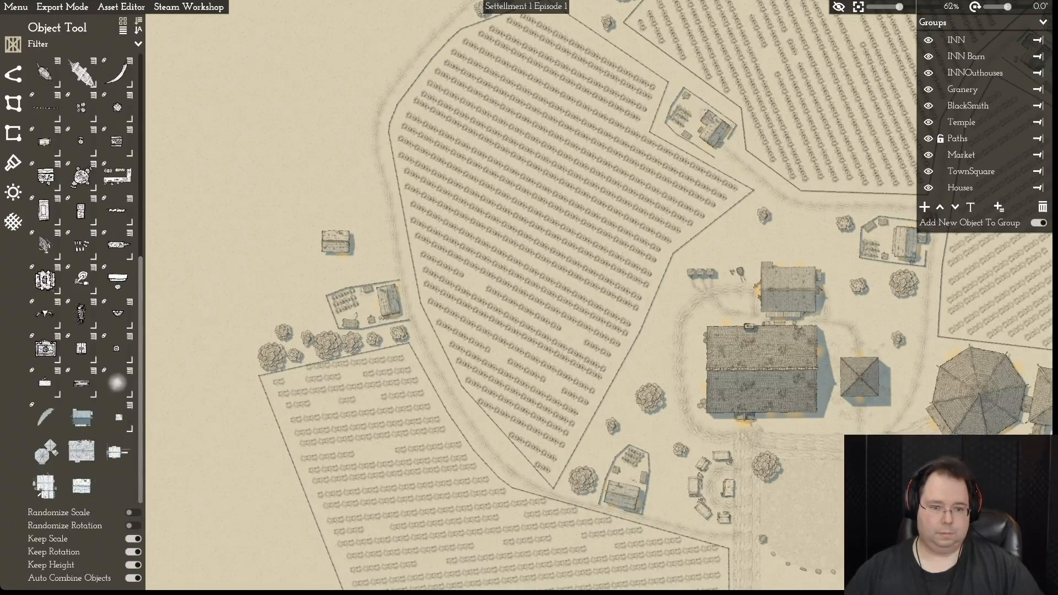
scroll(230, 276, up, 5)
scroll(364, 221, up, 5)
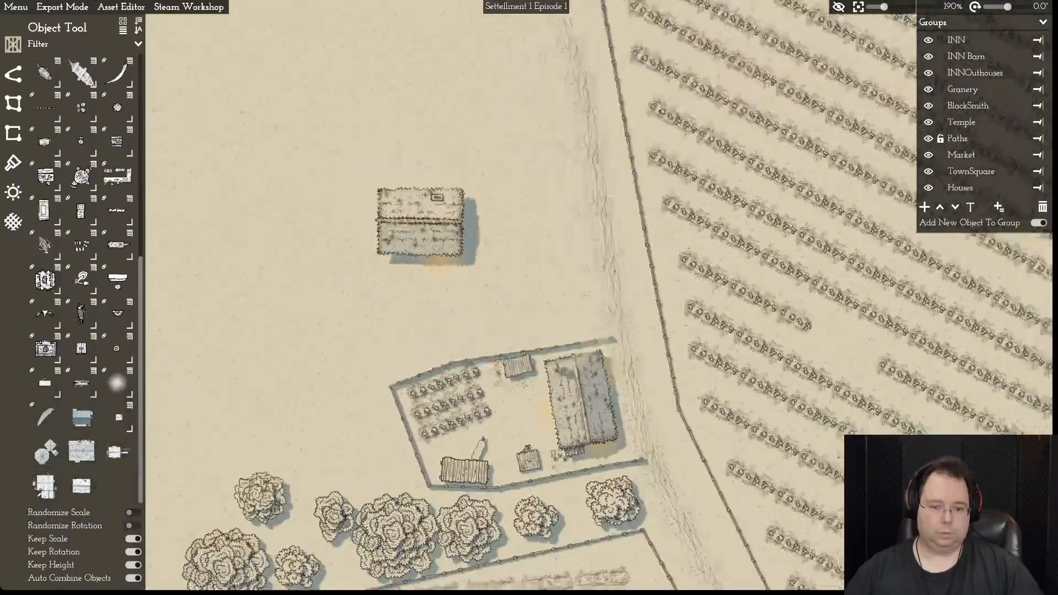
middle_drag(386, 231, 410, 242)
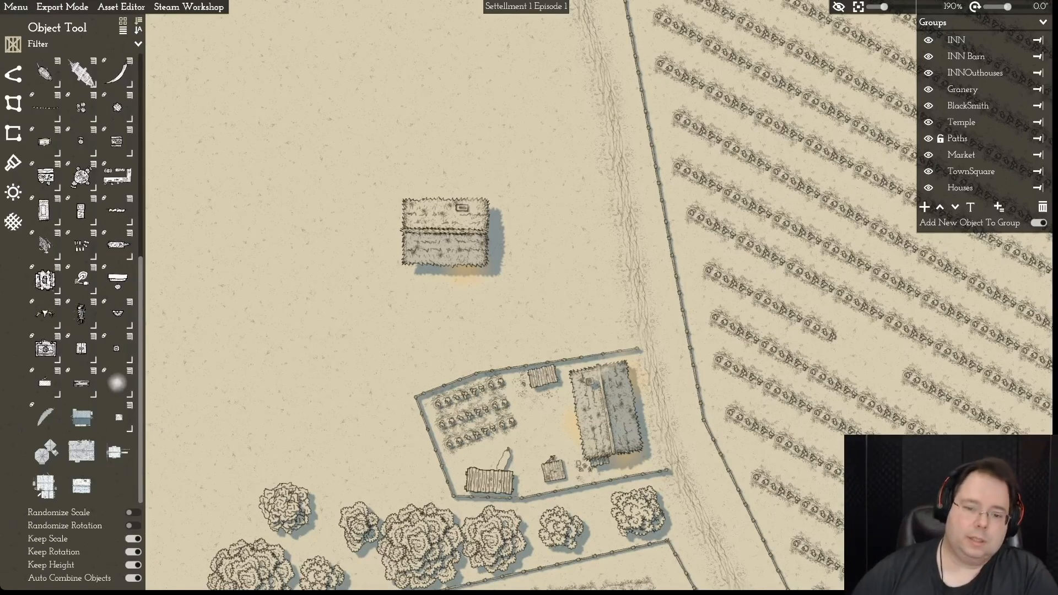
- Rotate the placed home roughly a quarter turn counterclockwise so its entrance faces the path, and adjust its position
drag(445, 232, 520, 268)
drag(544, 147, 439, 270)
drag(561, 275, 424, 225)
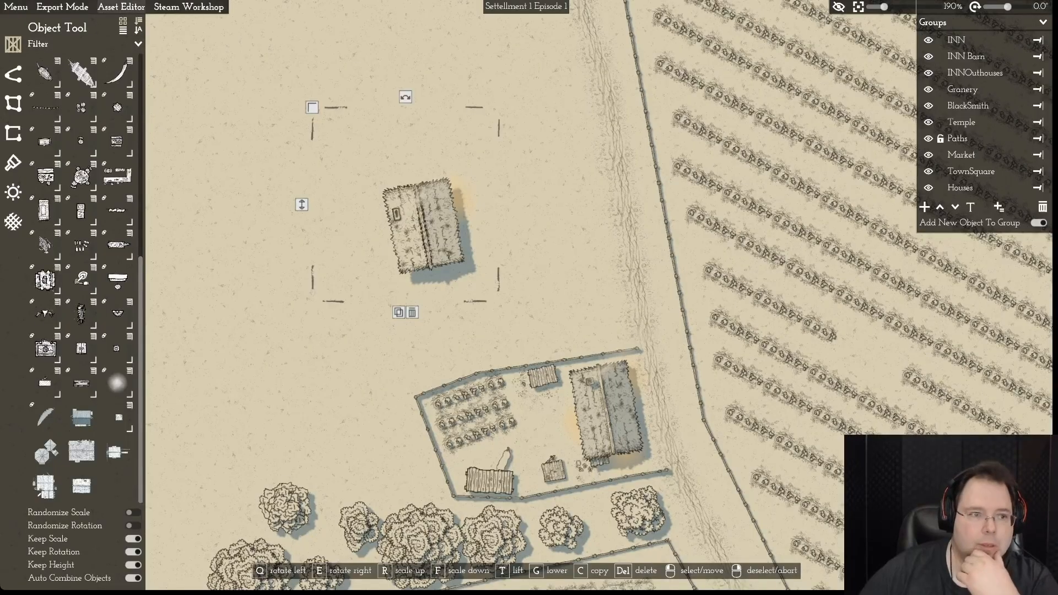
- Reopen the asset editor with the Village Single Home 1 asset
click(121, 7)
click(125, 23)
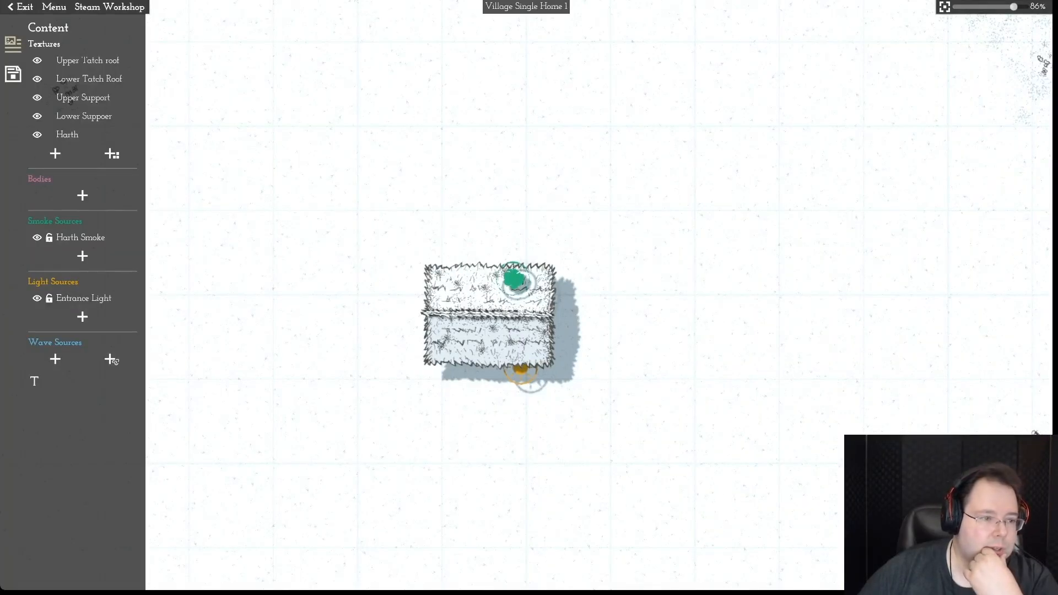
- Add a body over the house and resize it to the roof outline, about 0.742 by 0.576
click(82, 196)
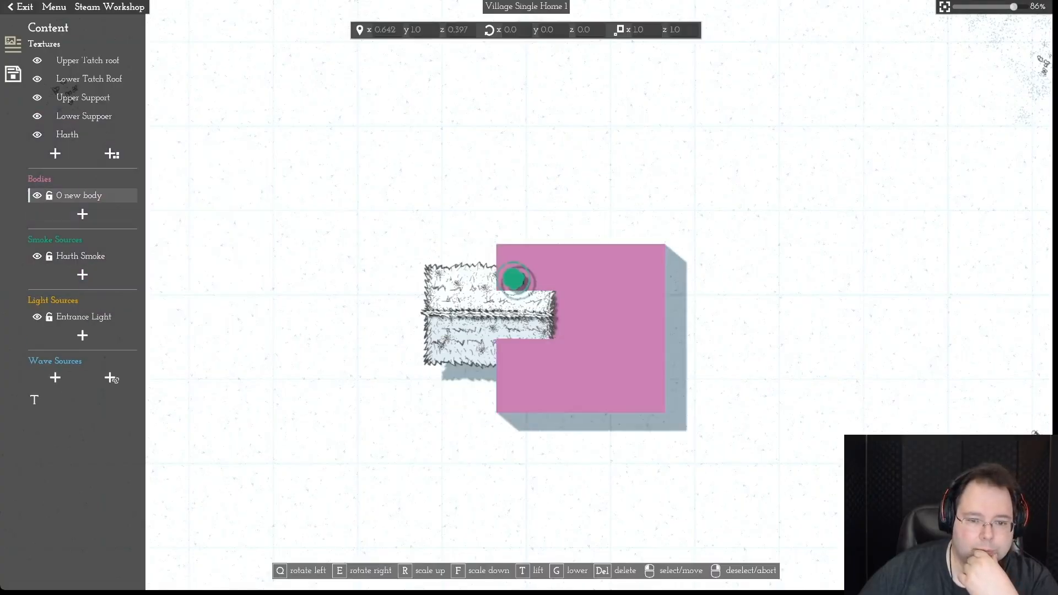
click(489, 315)
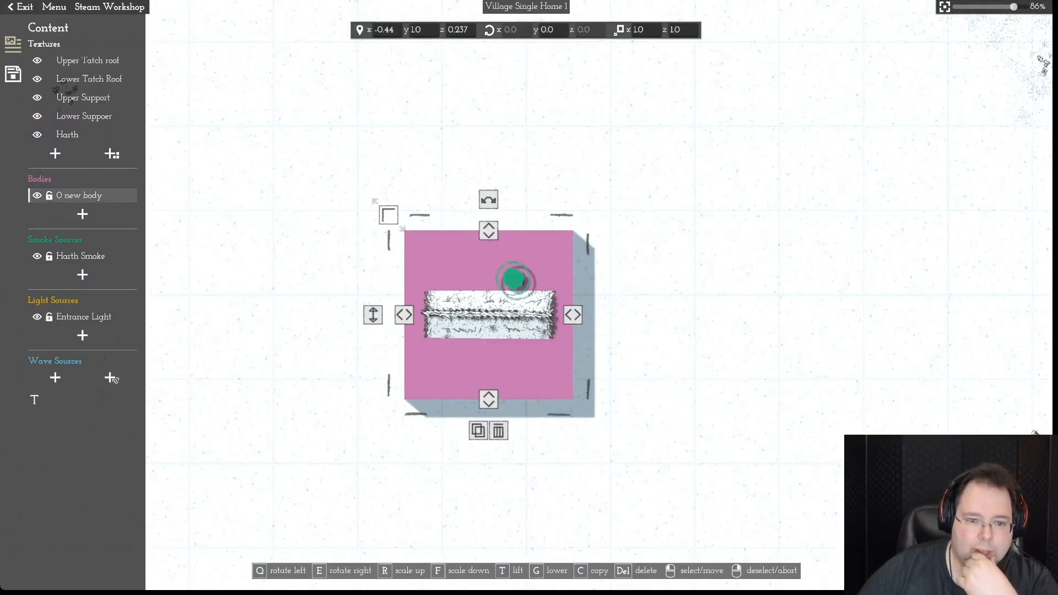
drag(488, 230, 488, 266)
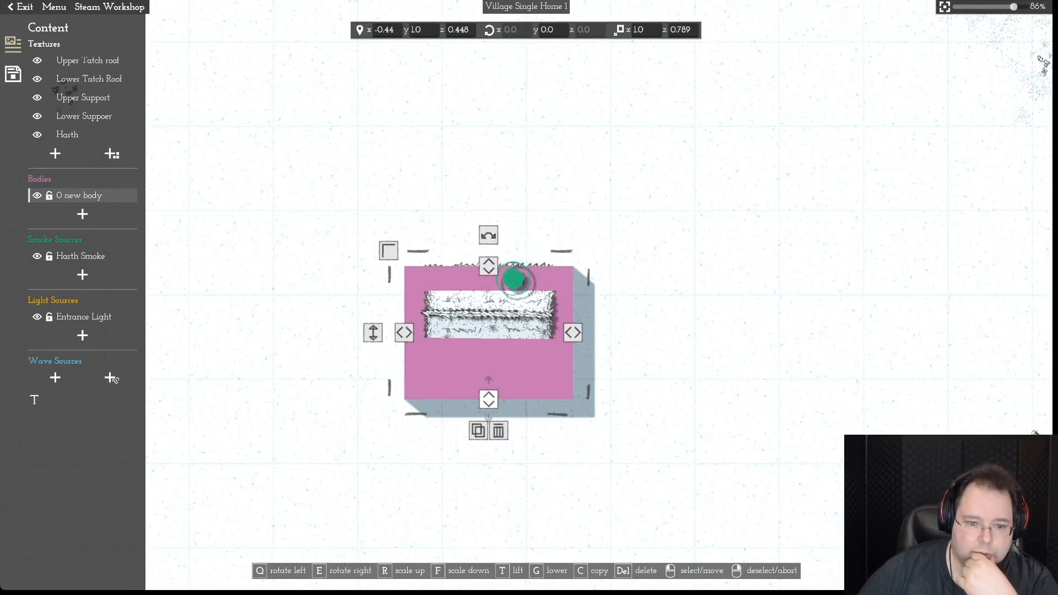
drag(488, 399, 488, 364)
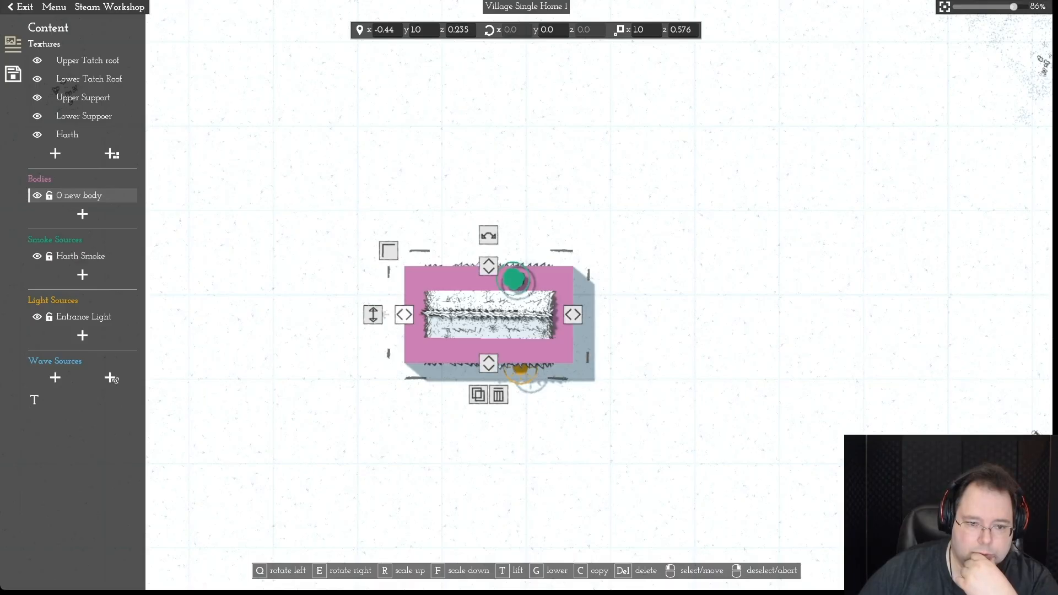
drag(404, 314, 425, 314)
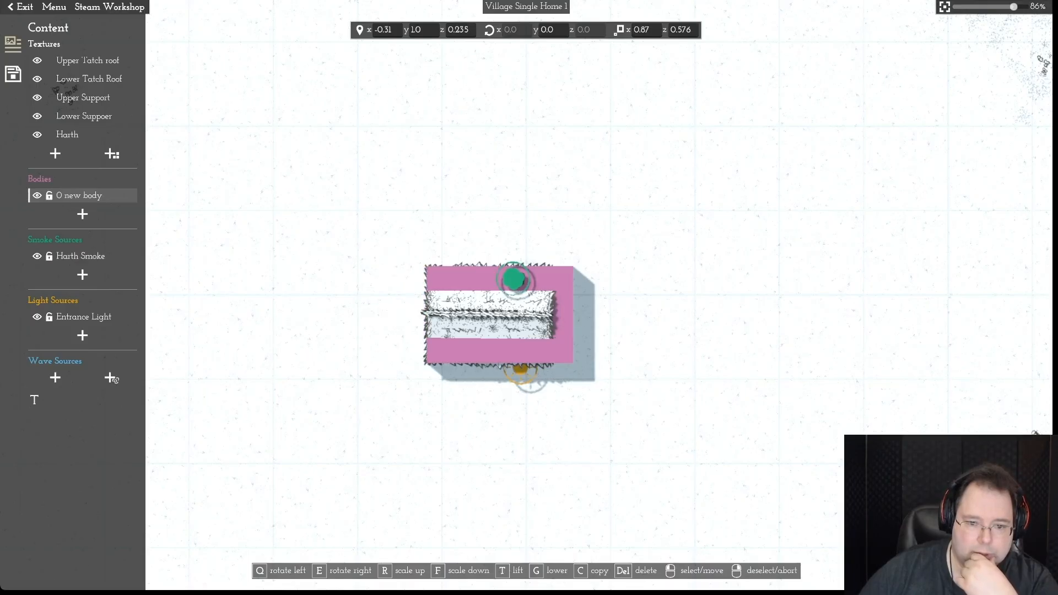
drag(573, 315, 551, 315)
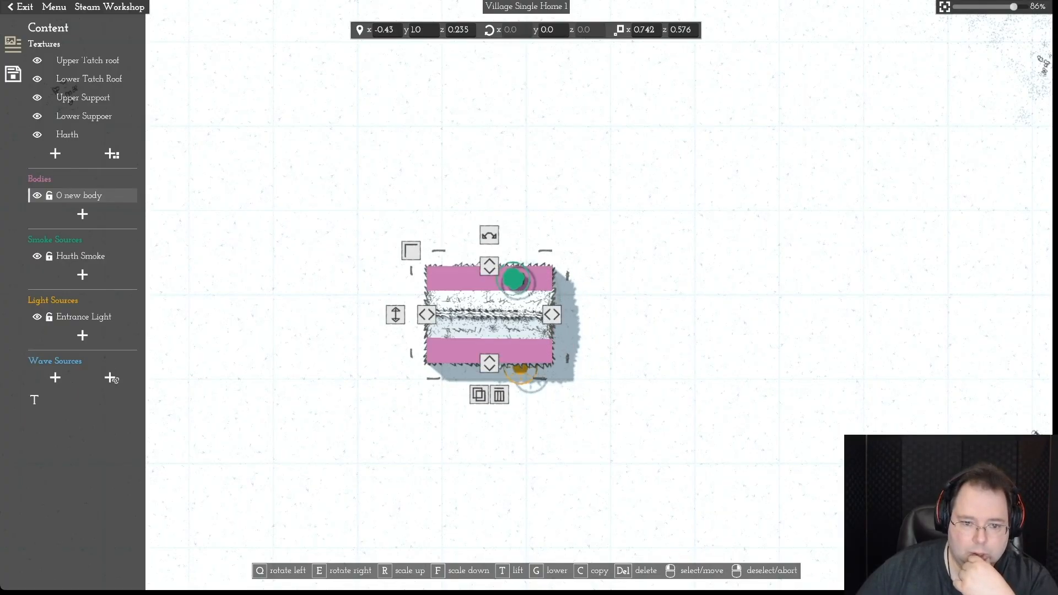
- Lower the new body beneath the thatched roof, to a height of about 0.77
right_click(490, 430)
click(490, 350)
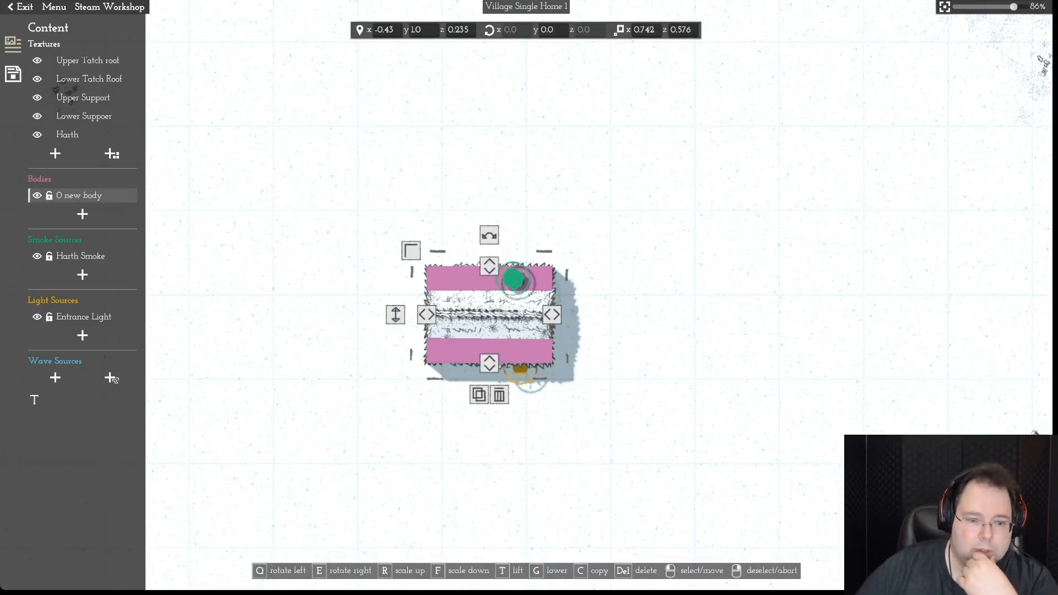
drag(395, 314, 395, 343)
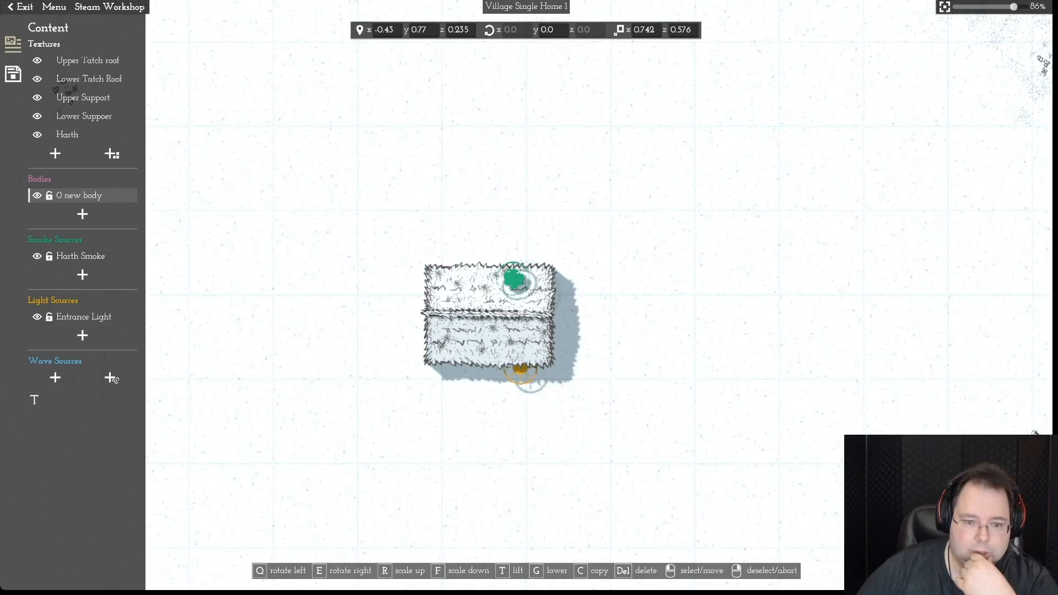
right_click(395, 344)
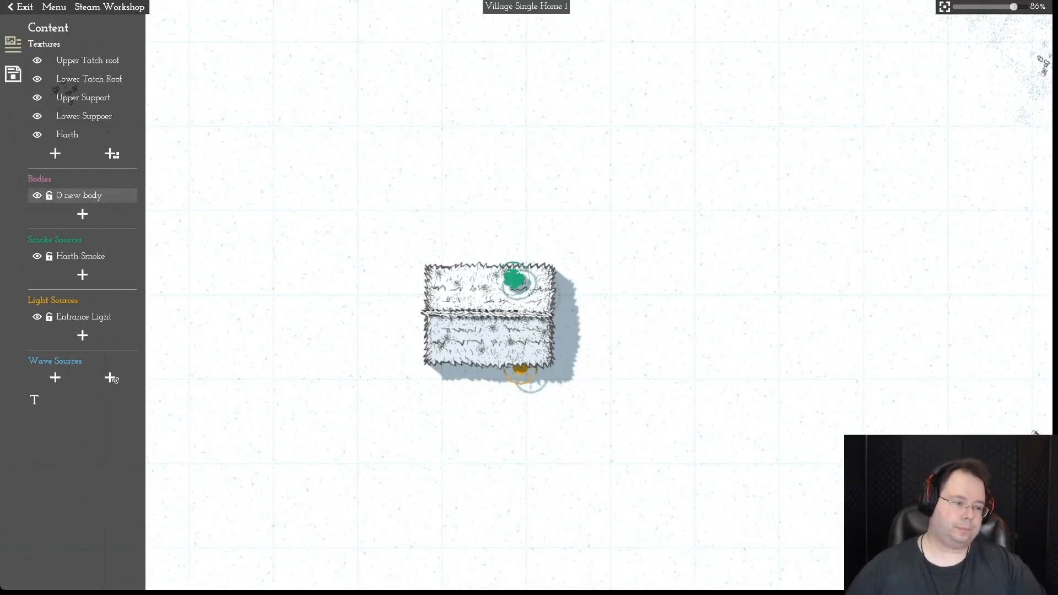
- Rename the new body as Body of the House and save the asset
click(83, 195)
click(34, 399)
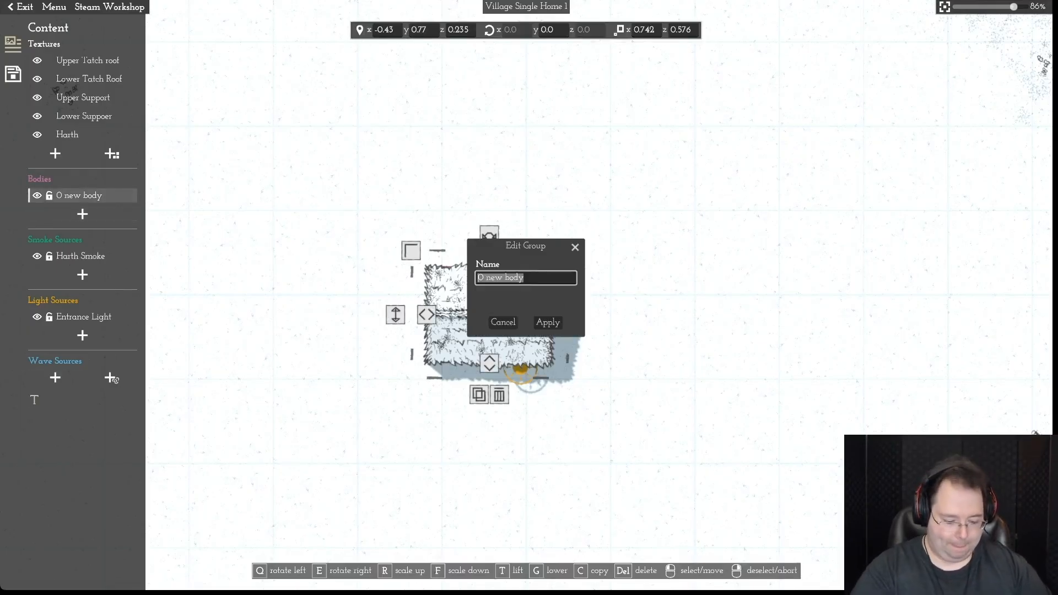
text(Bo)
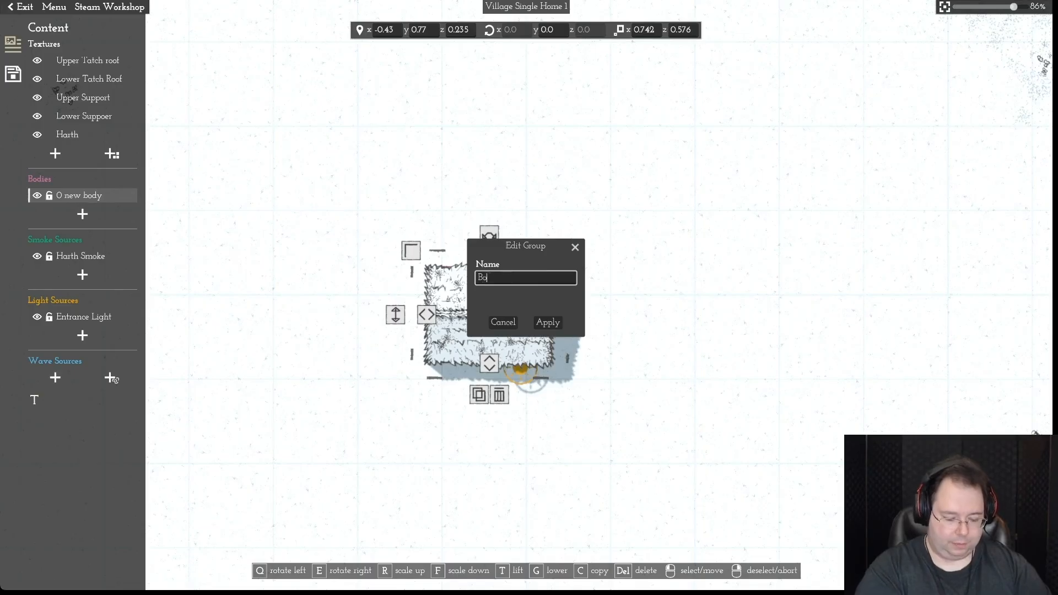
text(dy of the House)
key(Return)
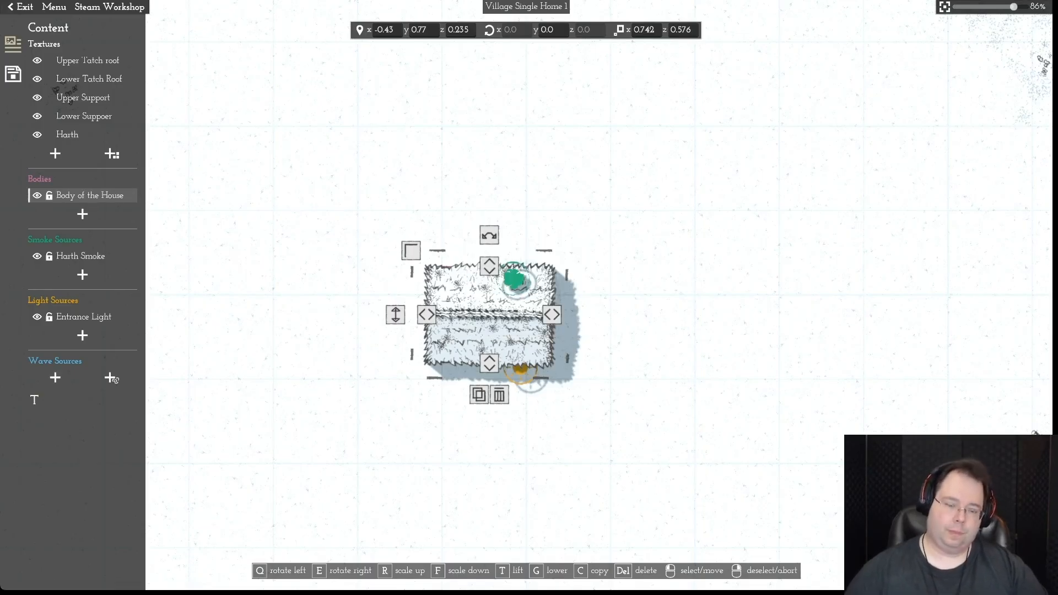
key(Escape)
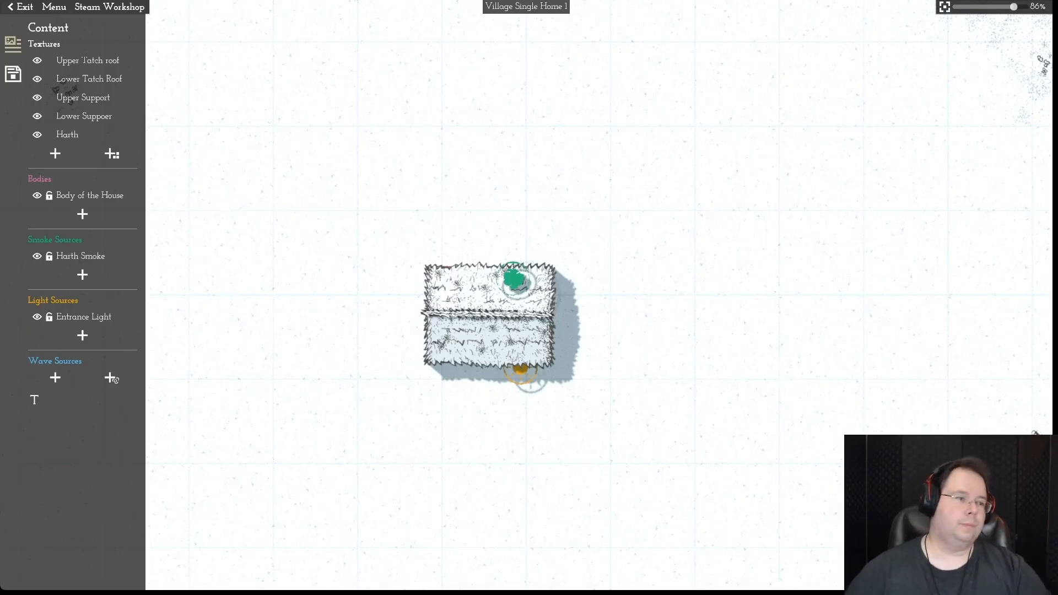
click(54, 7)
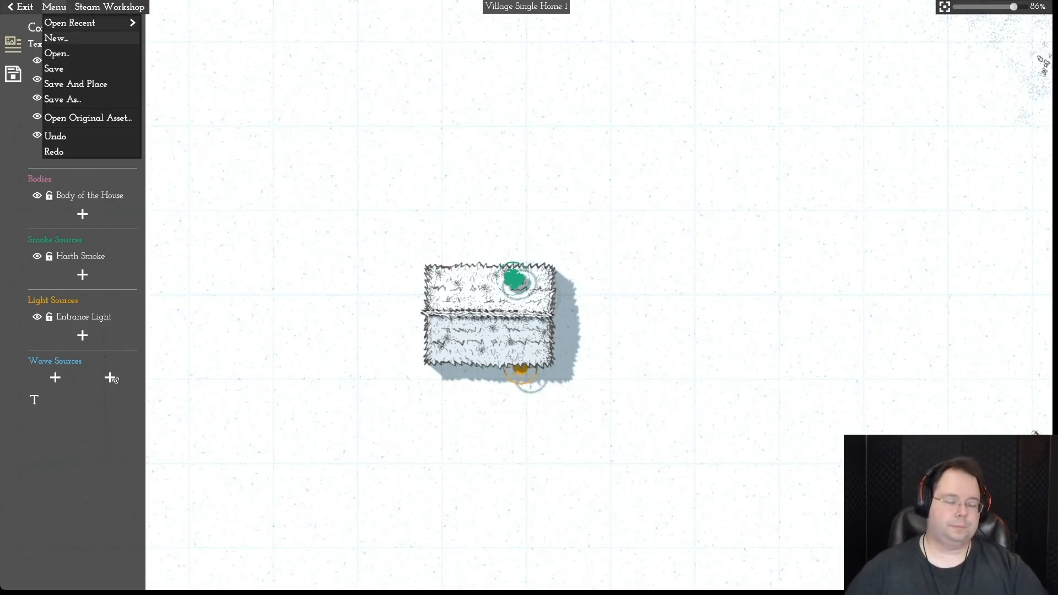
click(55, 69)
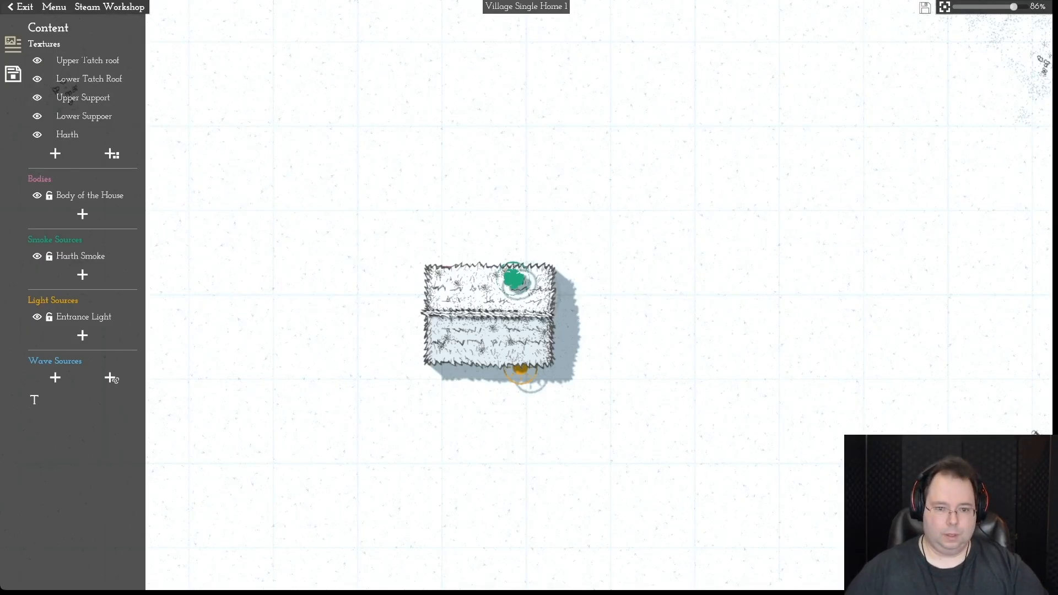
- Move the Harth Smoke source clear of the roof and lock the Body of the House in its place under the roof
drag(514, 278, 429, 203)
mouse_move(479, 312)
mouse_down()
mouse_move(427, 318)
mouse_move(479, 312)
mouse_up()
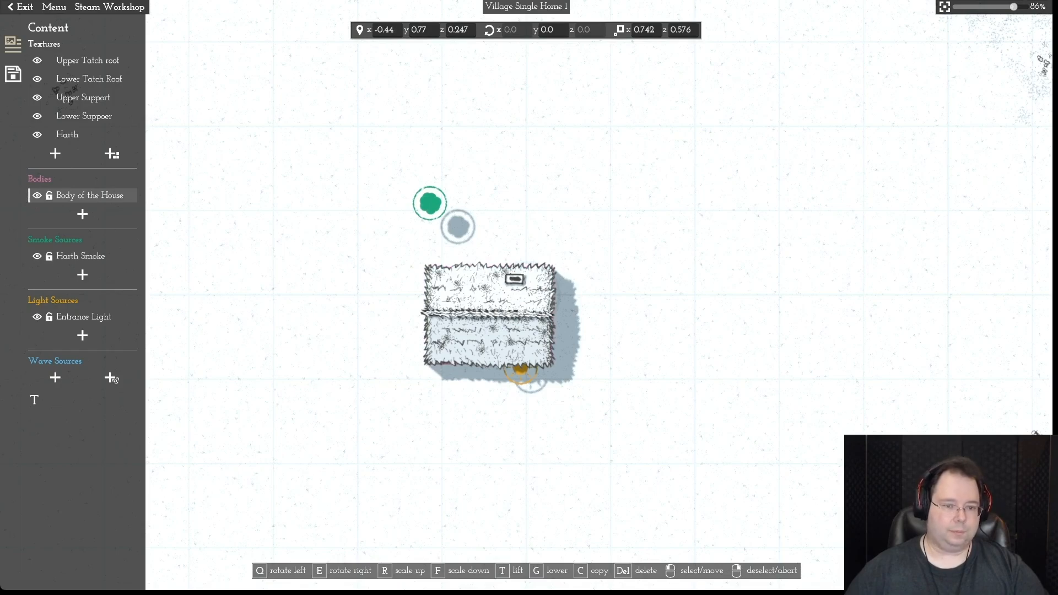
key(g)
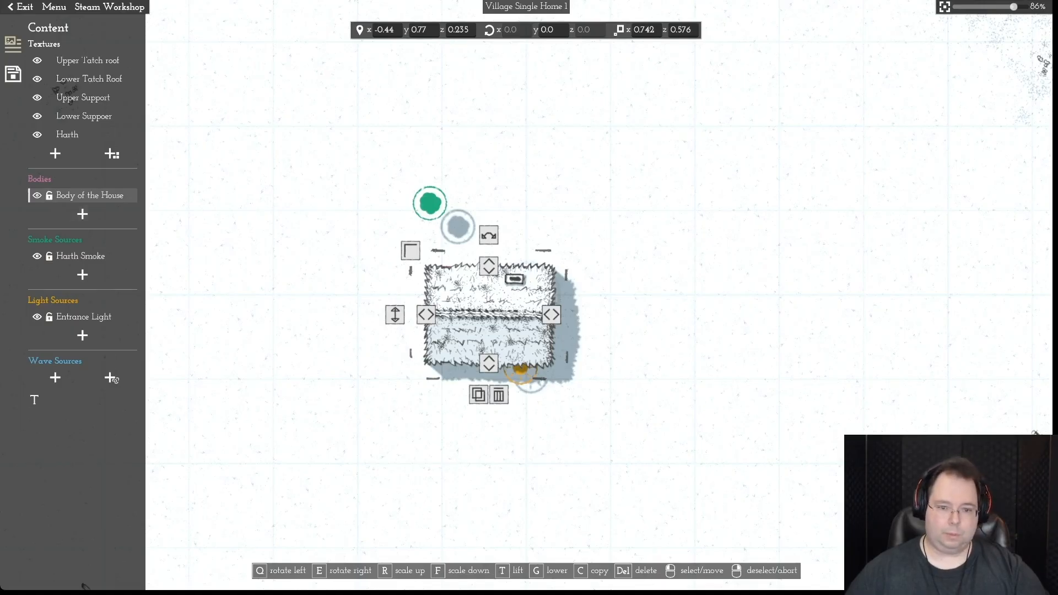
click(49, 196)
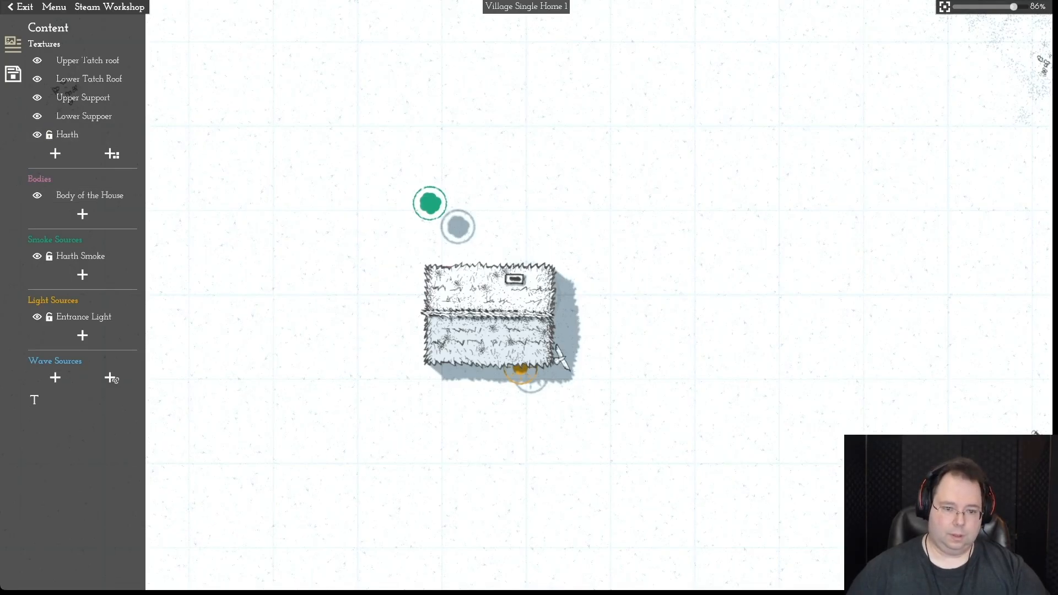
- Move the Harth texture to the lower-left corner of the roof and place the Harth Smoke source on top of it
drag(514, 278, 445, 352)
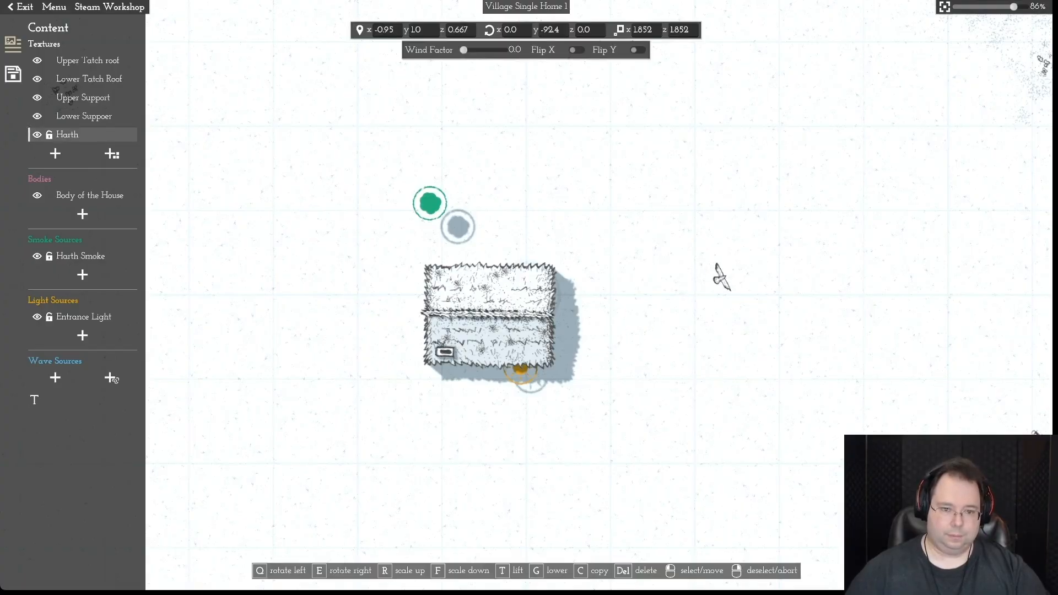
drag(429, 203, 444, 350)
scroll(444, 350, up, 1)
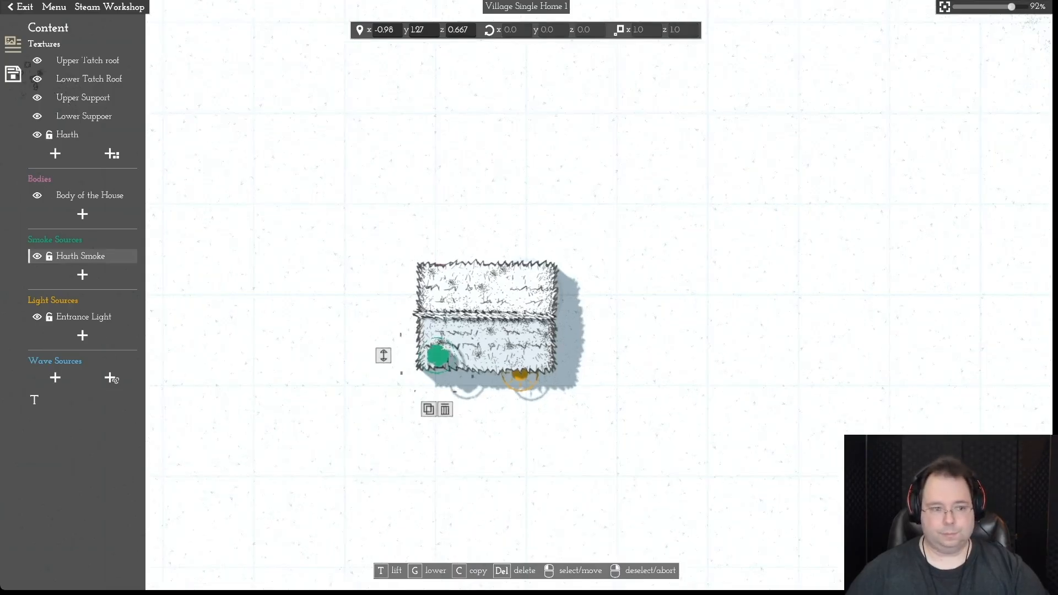
right_click(439, 356)
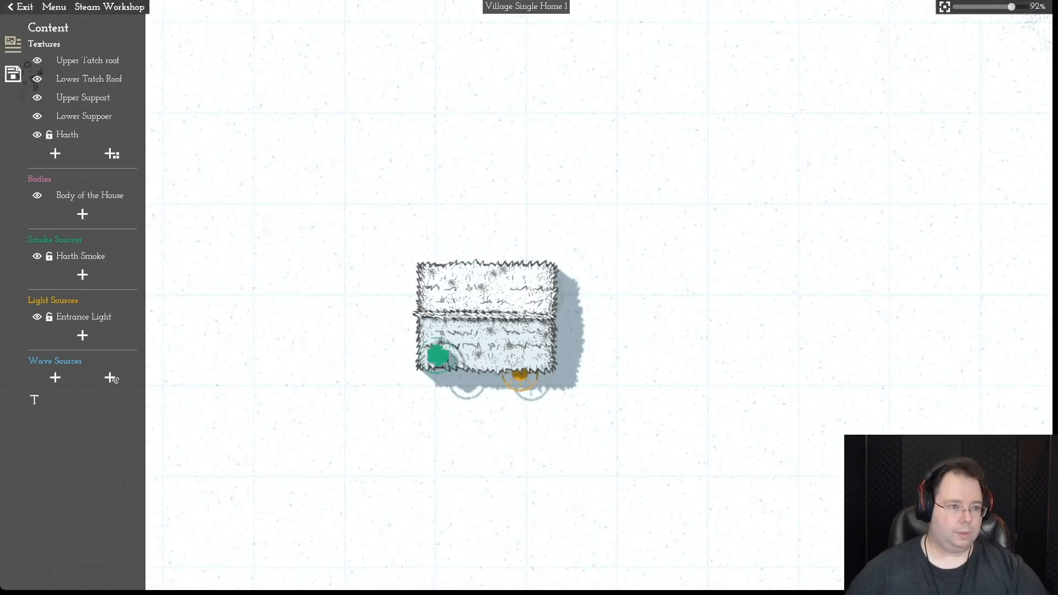
- Rename the asset as Village Single Home 2, and save it for placing on the map
click(14, 73)
click(115, 58)
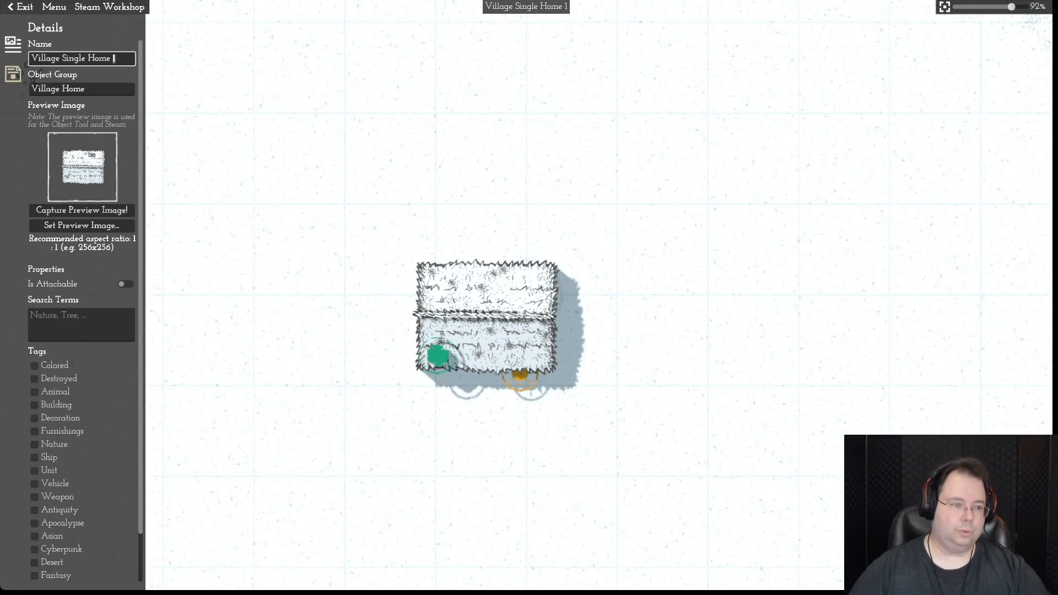
key(BackSpace)
text(2)
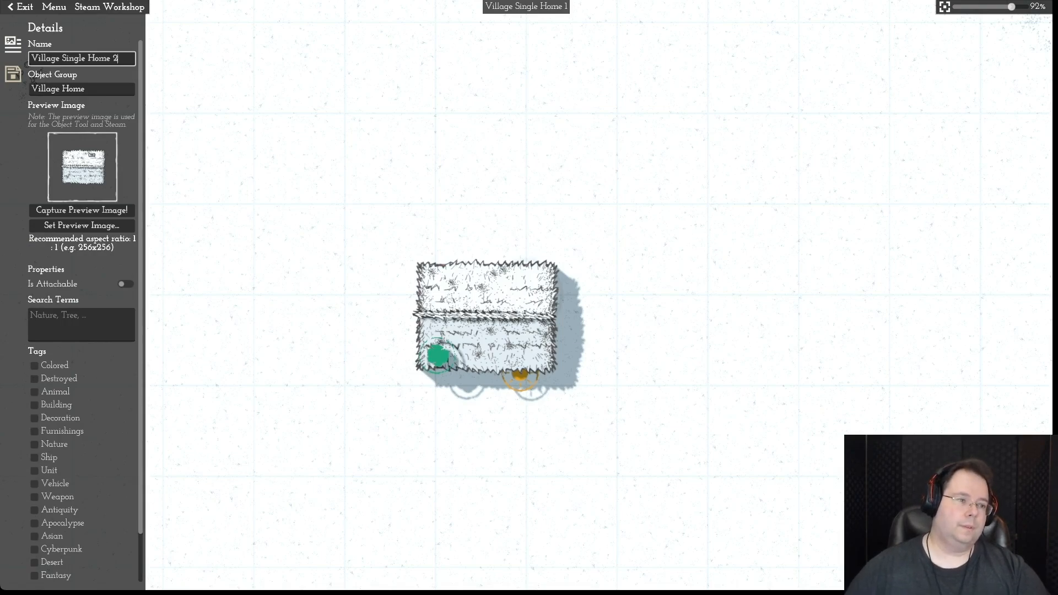
click(54, 7)
click(60, 83)
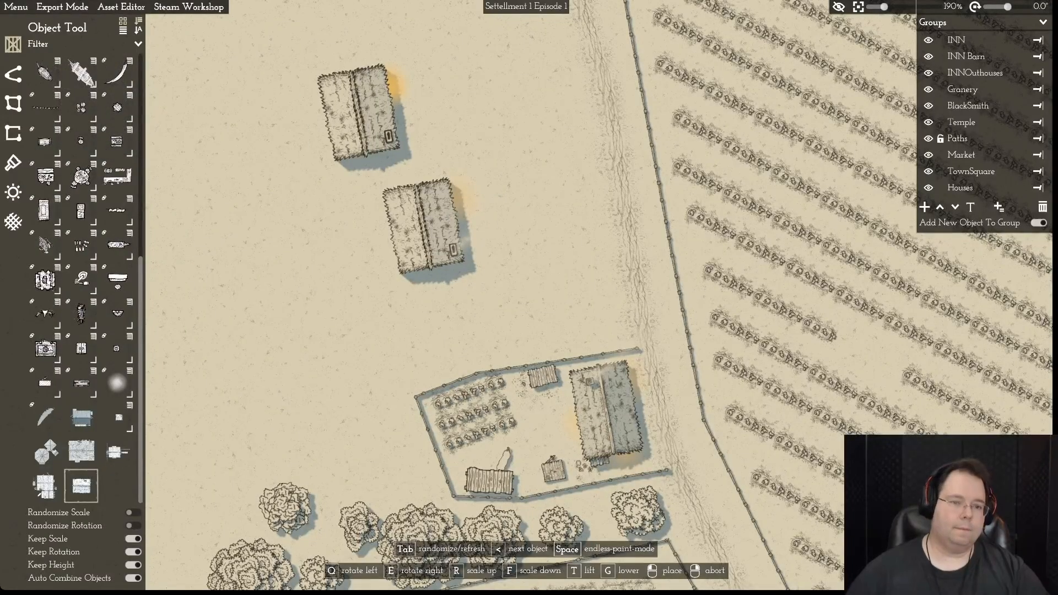
- Cancel placing the house, check the houses on the settlement map, and return to the asset editor
right_click(359, 113)
scroll(359, 113, up, 2)
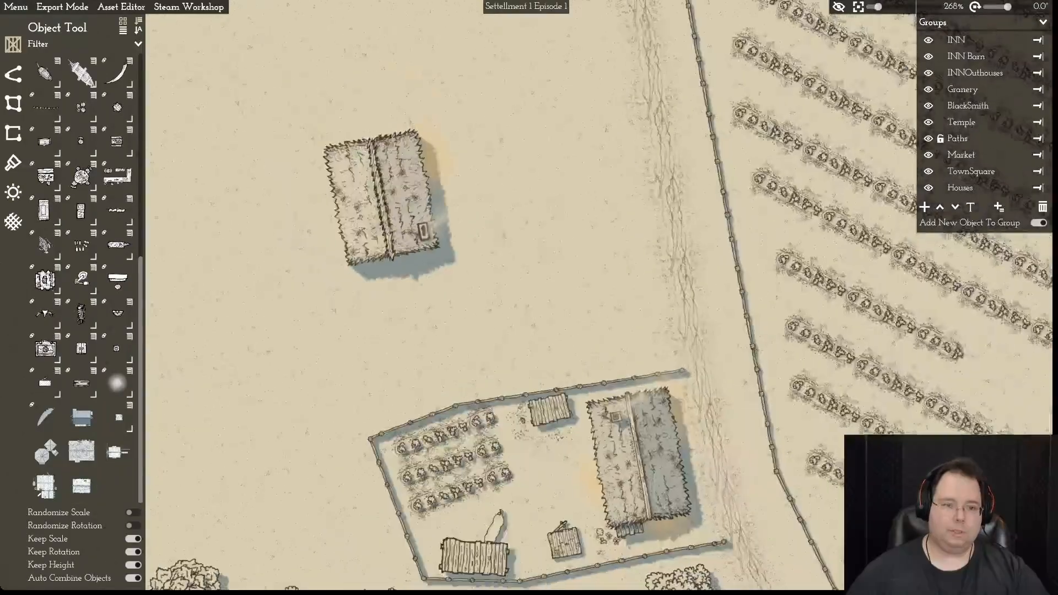
scroll(360, 113, down, 5)
scroll(526, 292, up, 2)
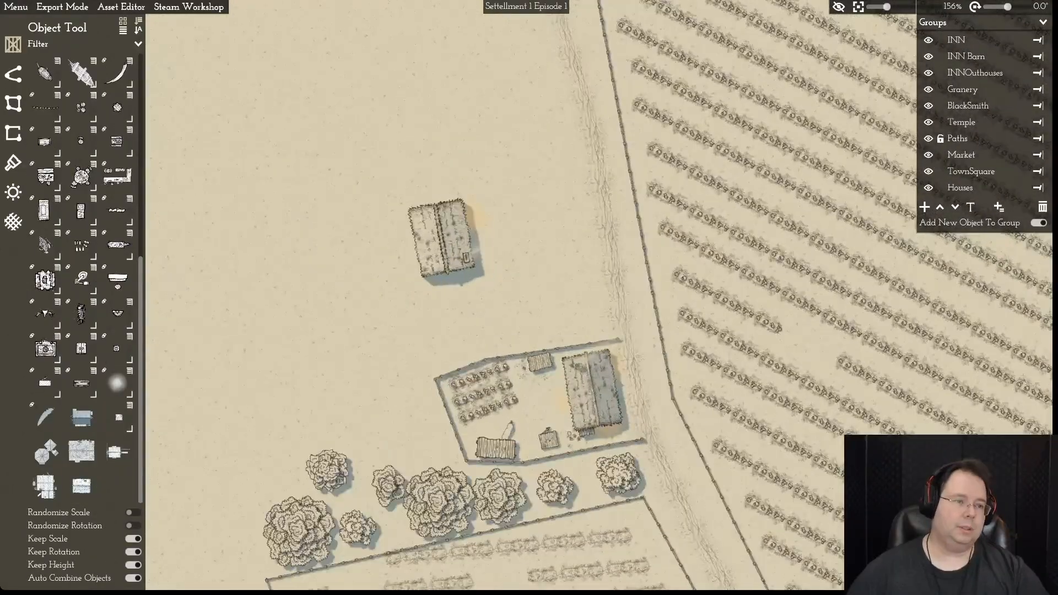
click(121, 7)
click(126, 23)
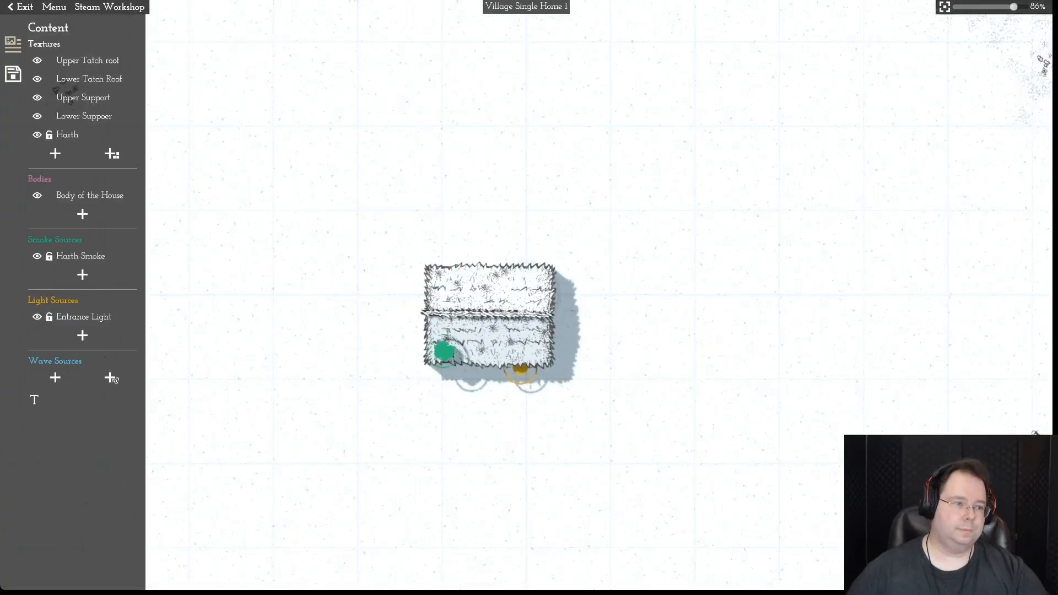
- Open the asset file Village Single Home 1.momast
click(54, 6)
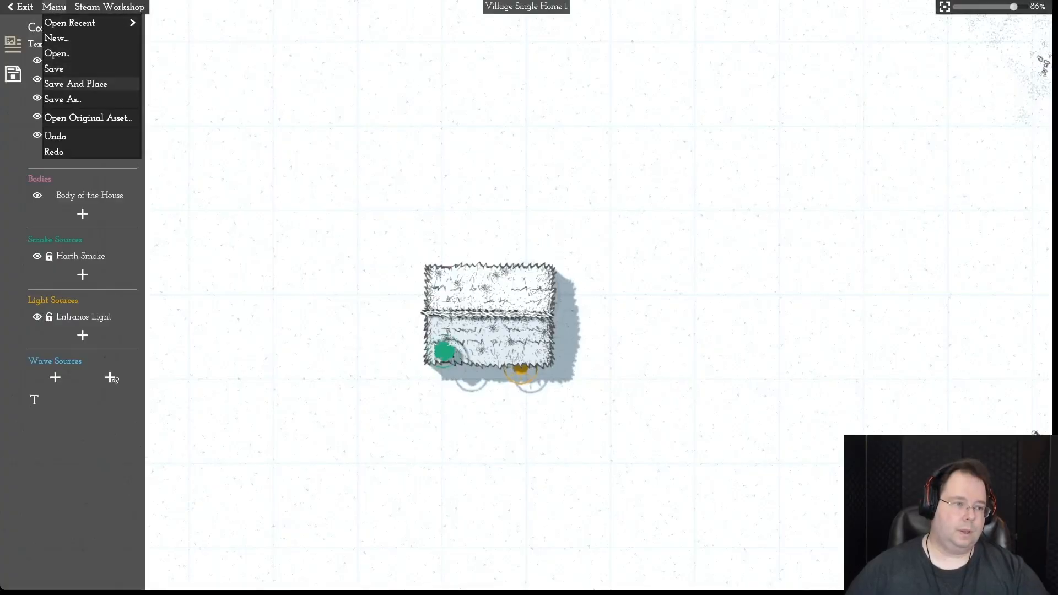
click(57, 54)
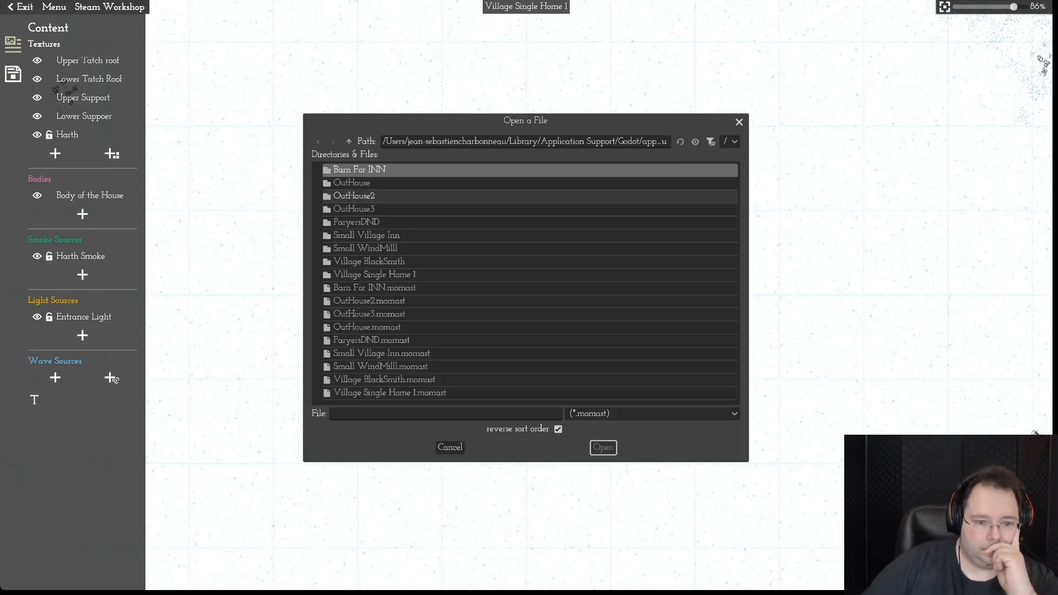
click(375, 275)
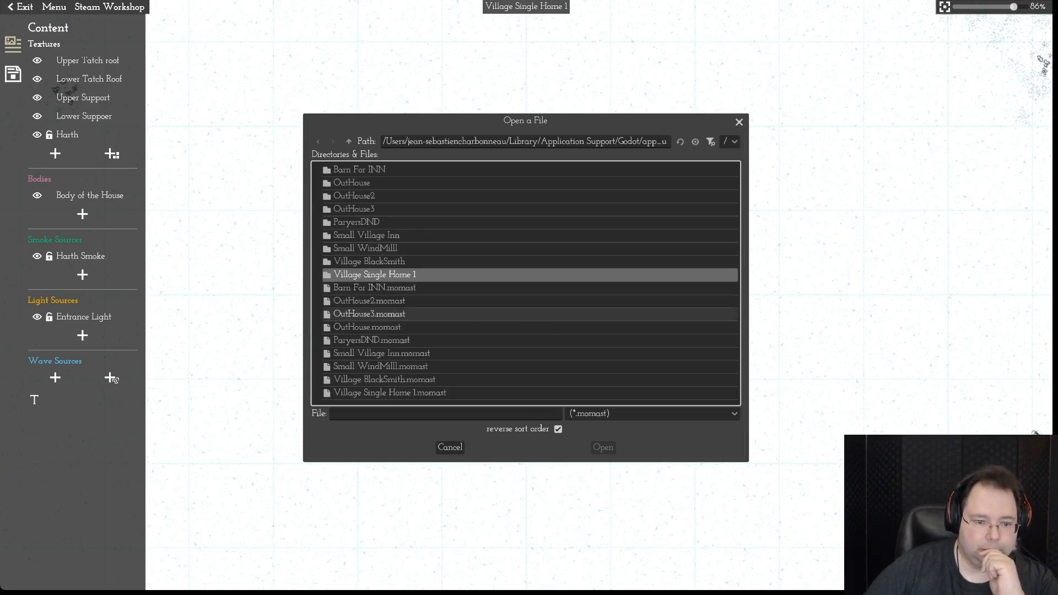
click(430, 392)
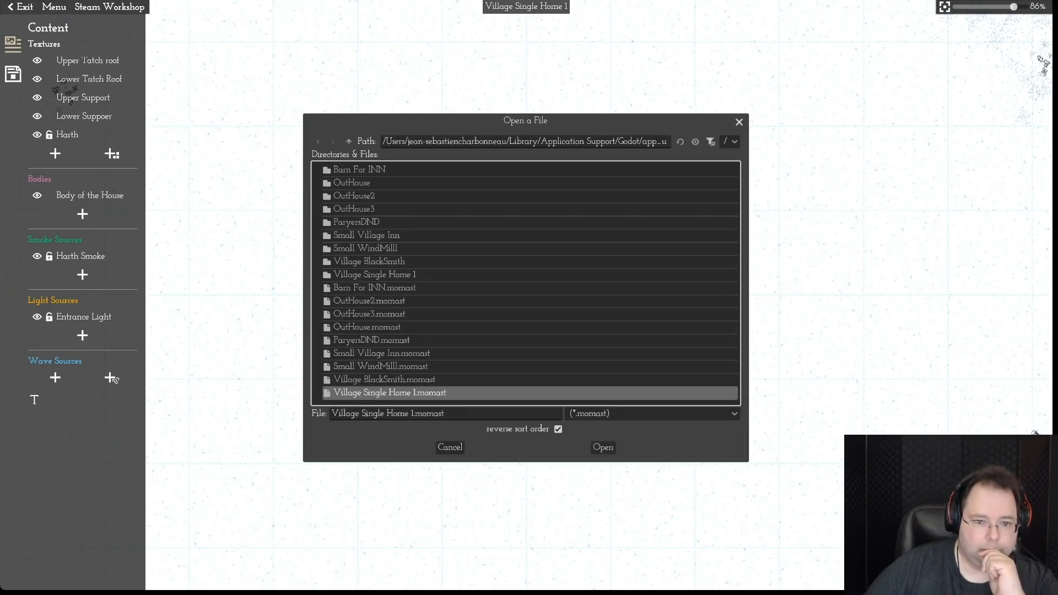
click(603, 447)
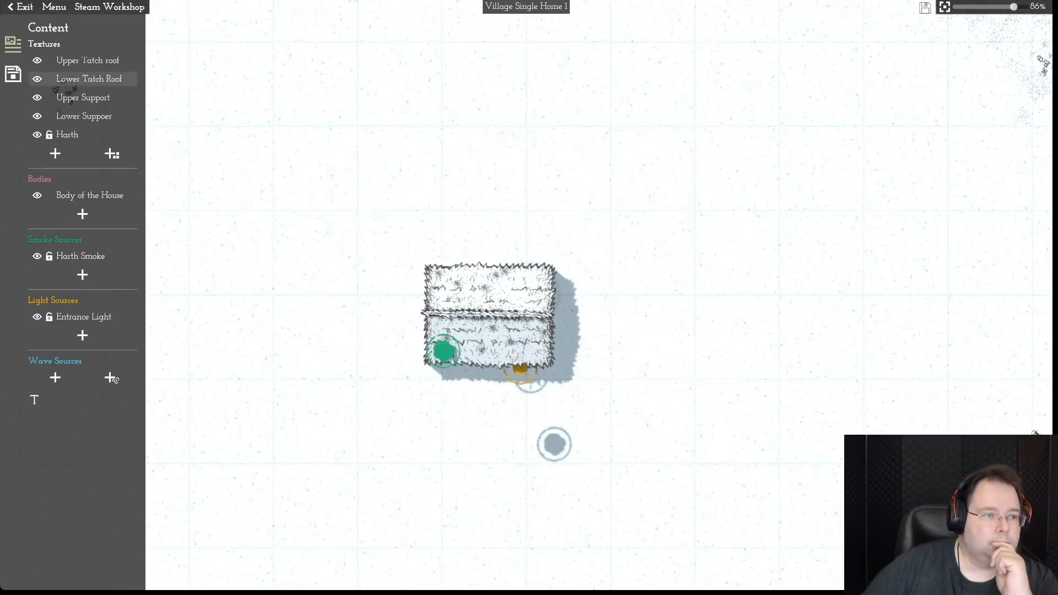
- Move the Harth texture and the Harth Smoke source to the upper-right corner of the roof, at about x -0.05, z -0.29
click(12, 74)
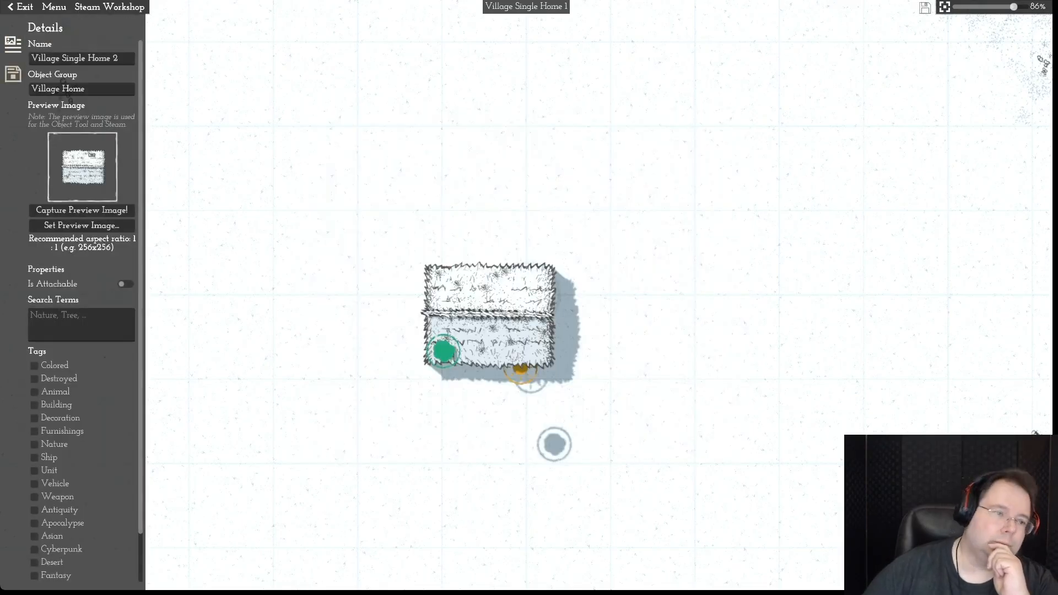
click(118, 58)
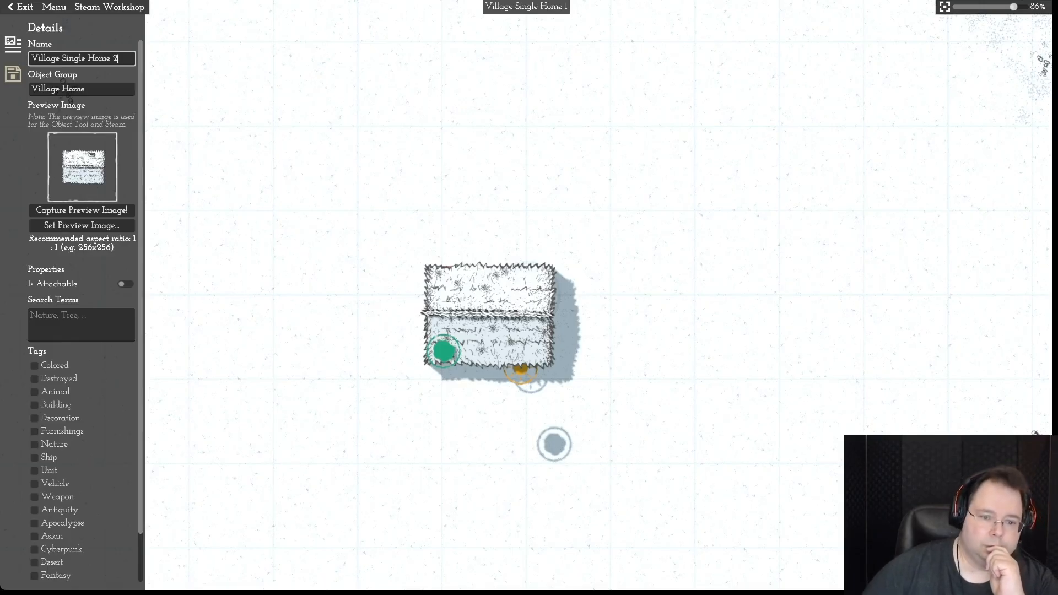
mouse_move(443, 351)
mouse_down()
mouse_move(519, 281)
mouse_move(641, 270)
mouse_up()
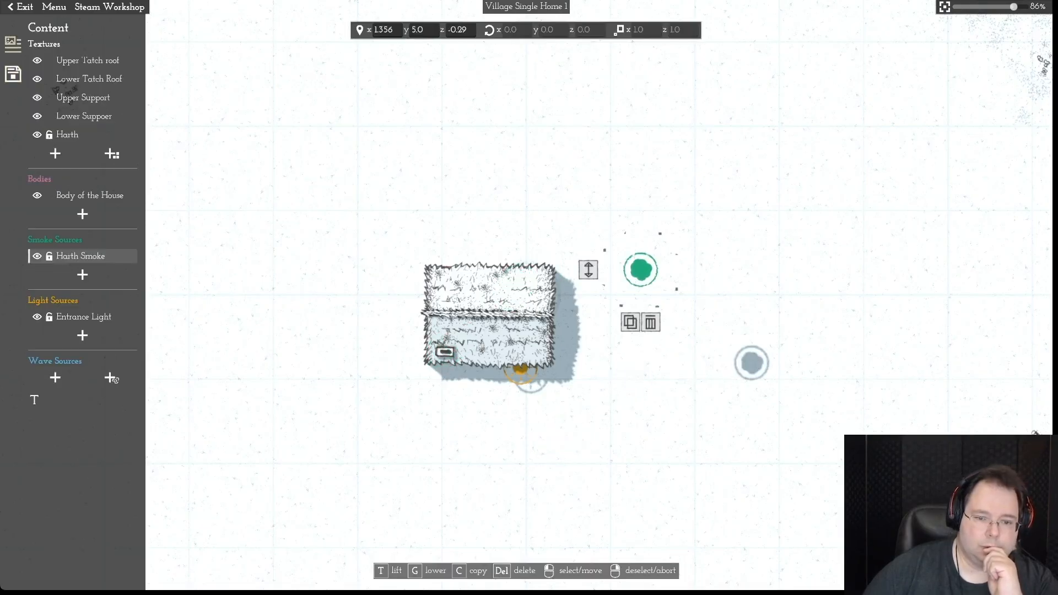
mouse_move(444, 352)
mouse_down()
mouse_move(533, 267)
mouse_move(522, 279)
mouse_up()
mouse_move(640, 270)
mouse_down()
mouse_move(524, 279)
mouse_move(680, 285)
mouse_up()
drag(523, 279, 521, 270)
drag(681, 284, 521, 270)
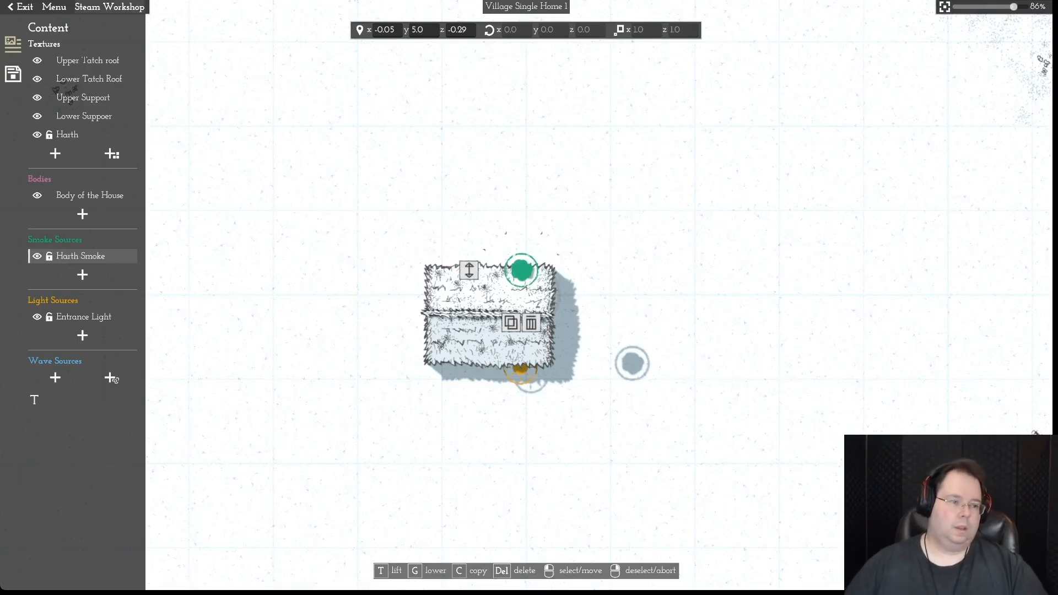
- Capture a new preview image of the house asset
click(13, 74)
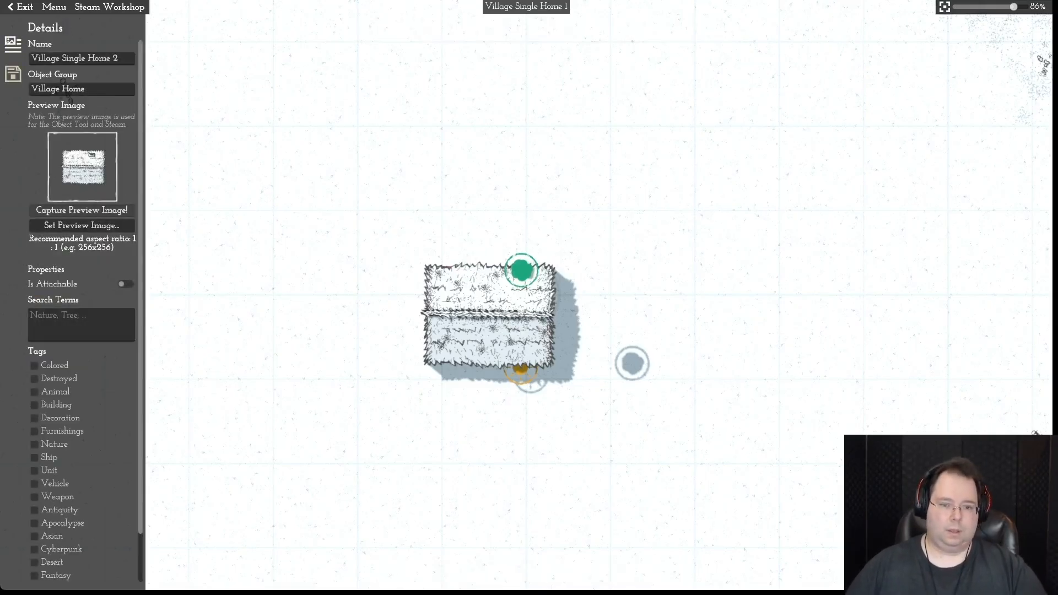
click(81, 210)
scroll(526, 294, up, 3)
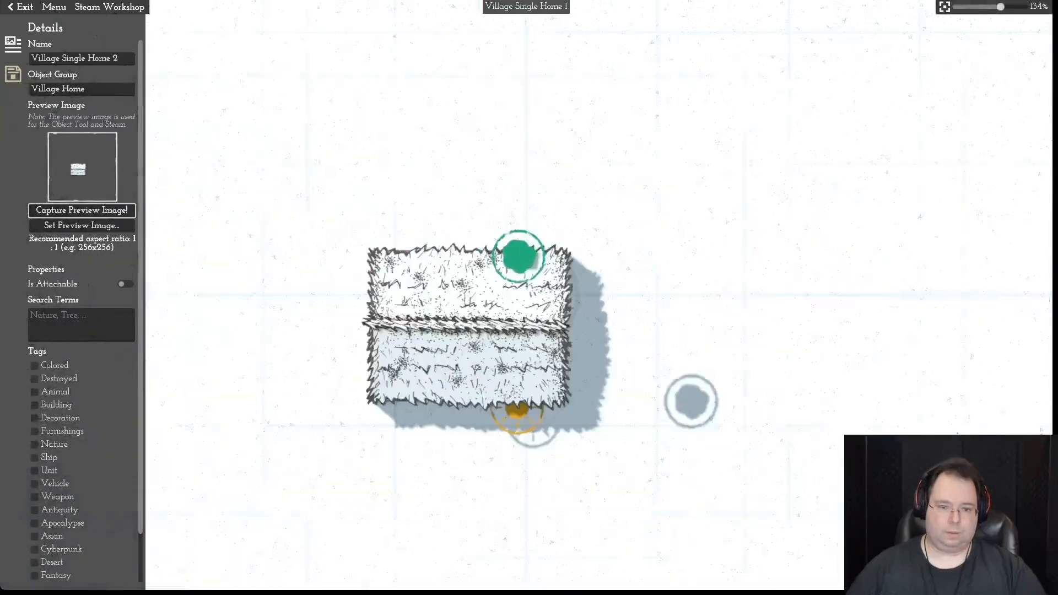
- Lower the Harth Smoke source to a height of about 1.29 and save the asset
click(13, 44)
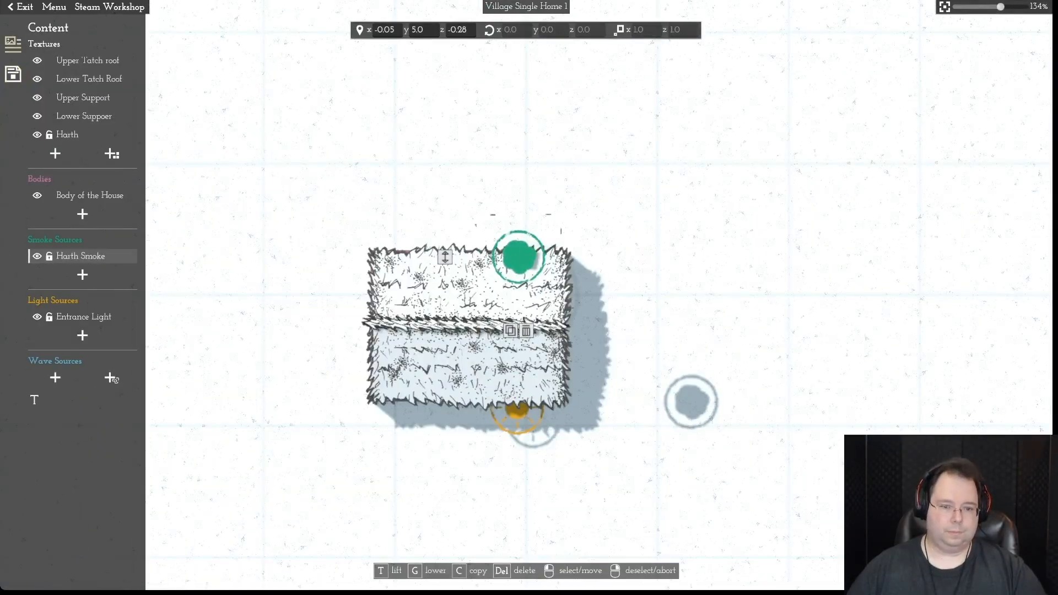
drag(444, 257, 445, 379)
scroll(445, 379, up, 1)
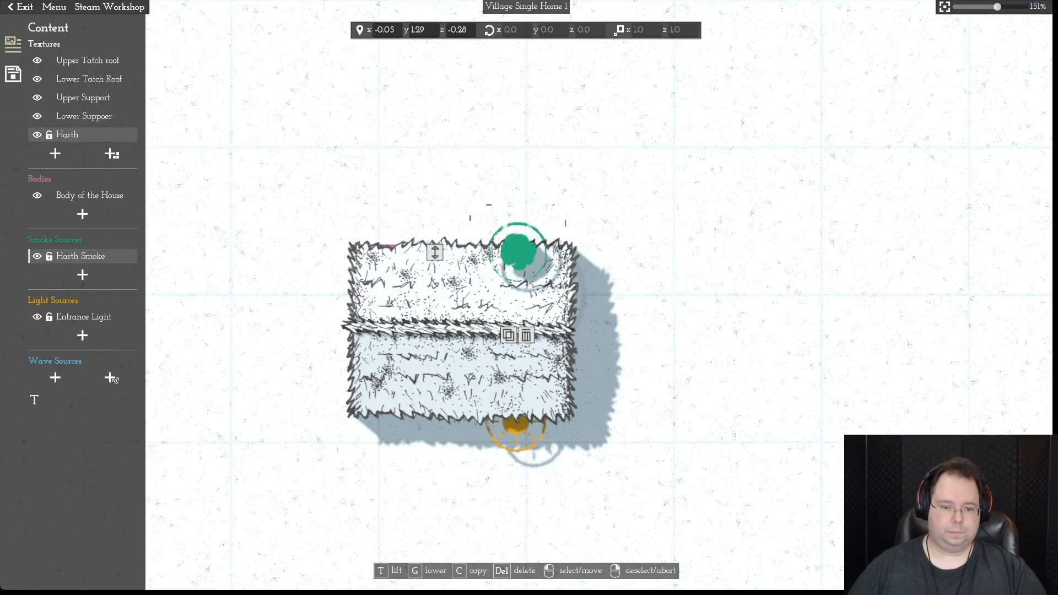
click(87, 60)
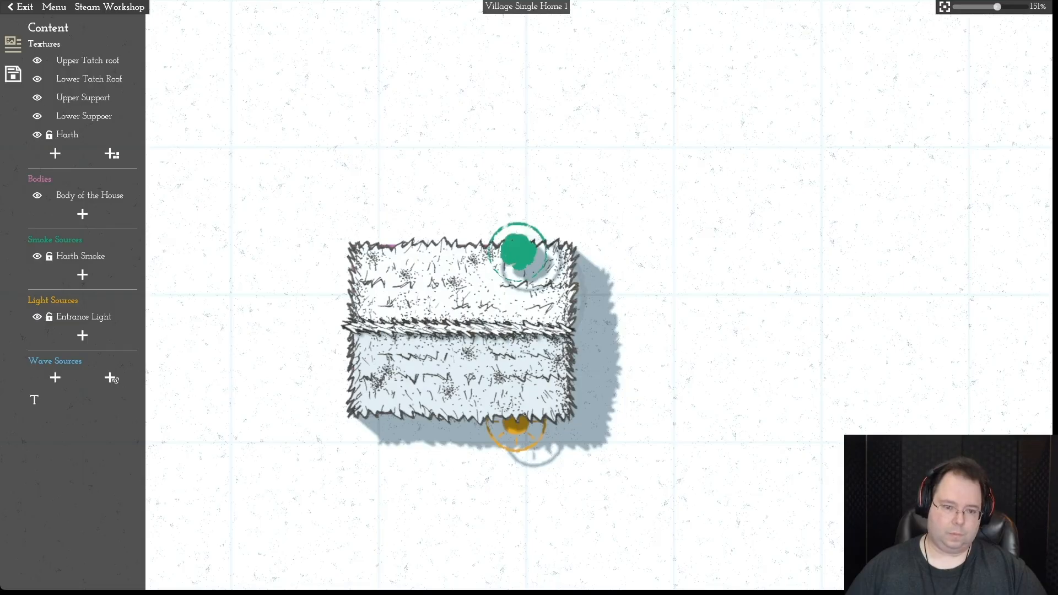
click(517, 252)
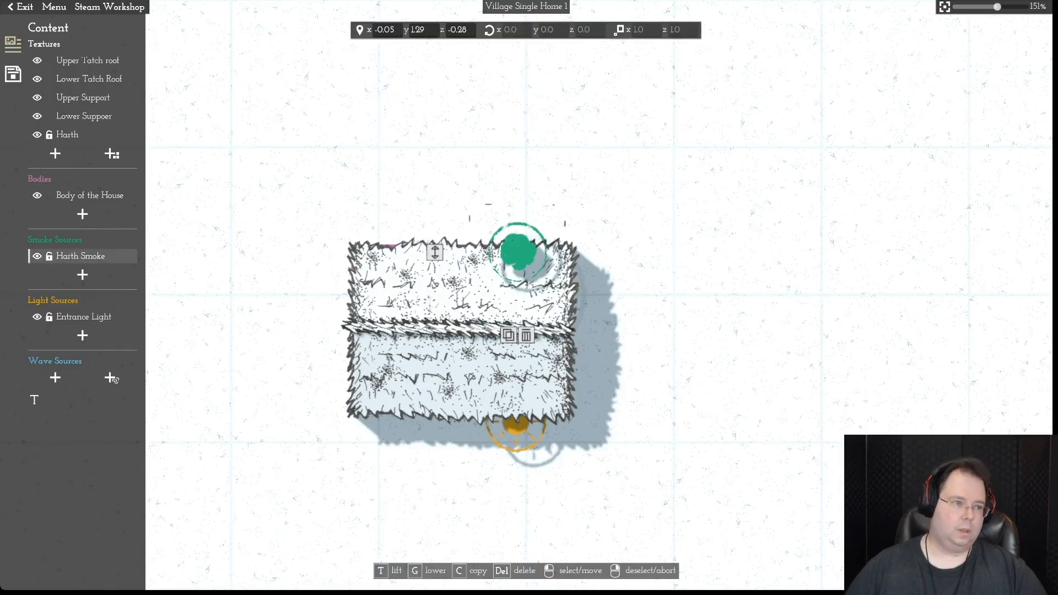
click(54, 6)
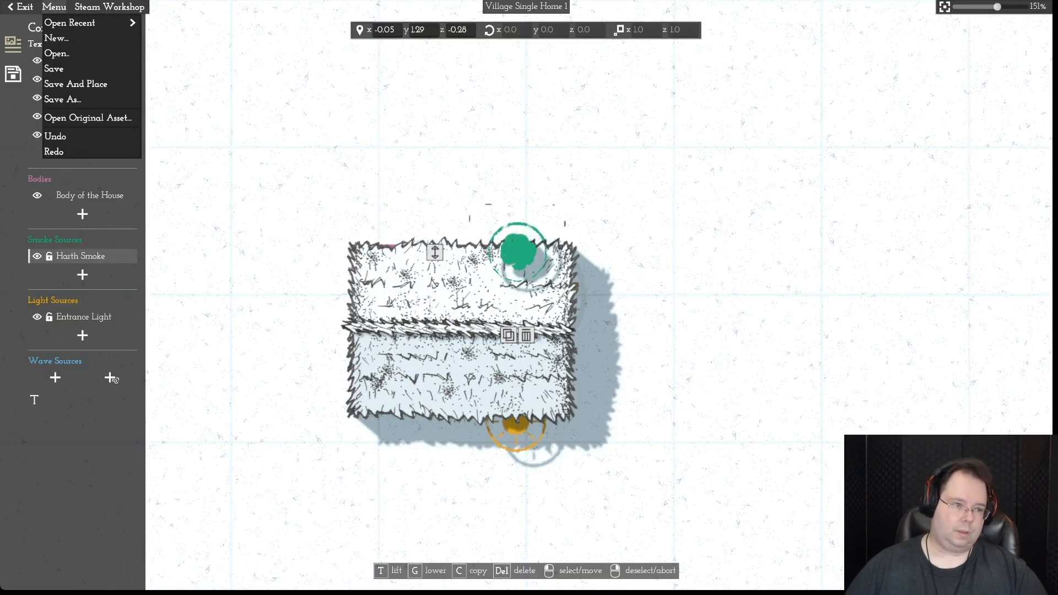
click(53, 67)
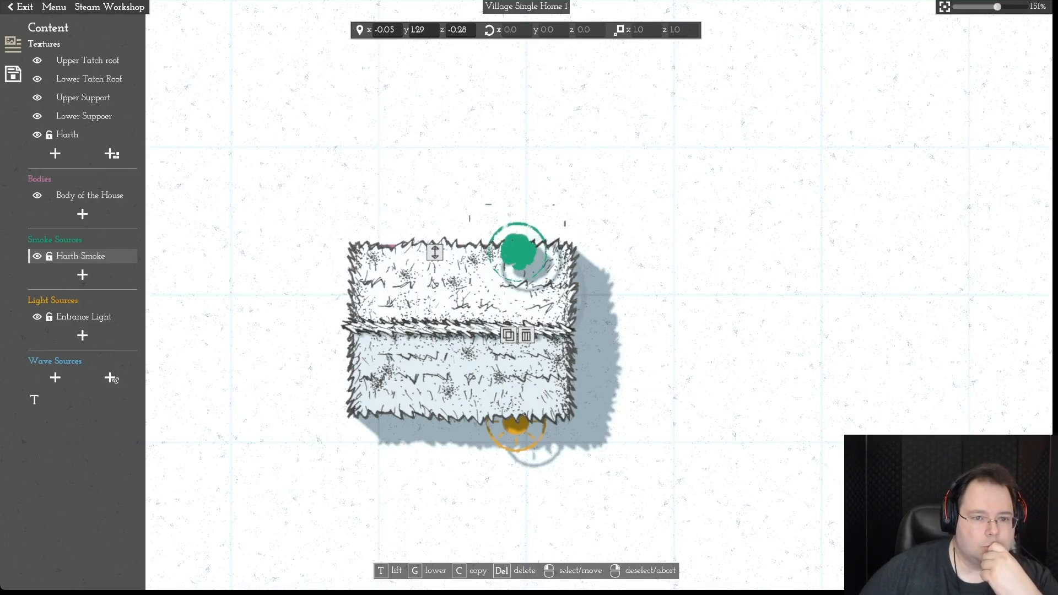
- Move the Harth texture and the Harth Smoke source to the lower-left corner of the roof, with the smoke at about x -0.92, z 0.733
drag(518, 252, 362, 158)
drag(518, 252, 388, 409)
scroll(388, 408, up, 1)
click(83, 256)
drag(339, 139, 372, 419)
scroll(372, 419, up, 3)
- Save the asset as a separate file named Village Single Home 2.momast
click(54, 7)
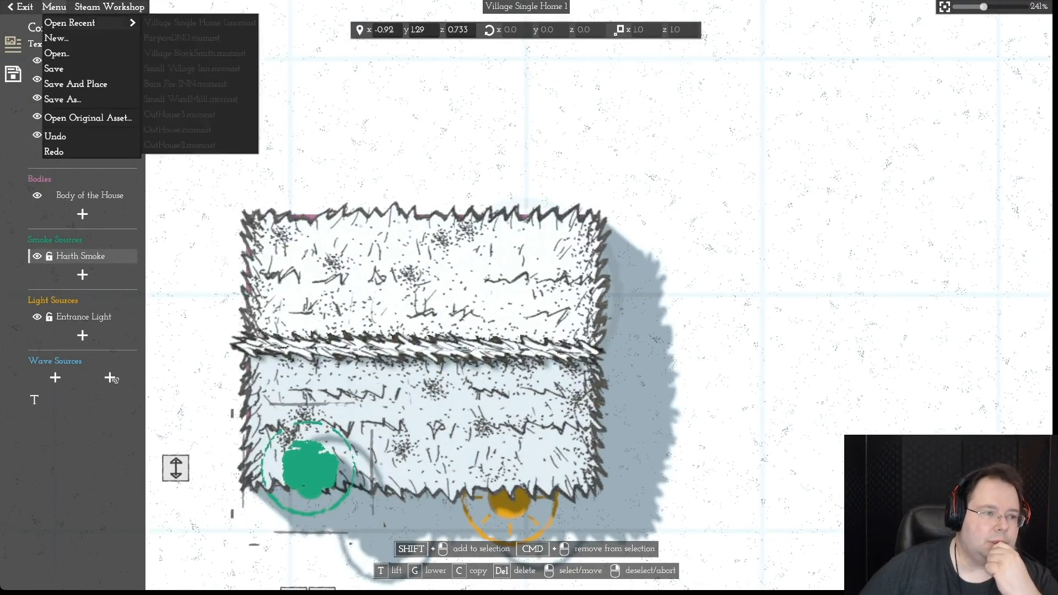
click(62, 100)
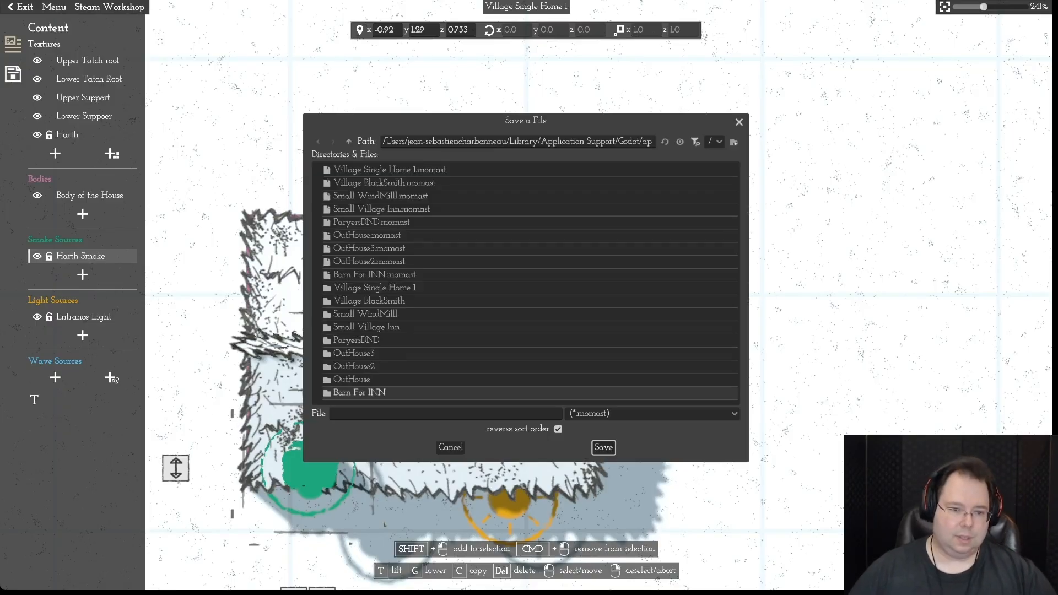
click(374, 288)
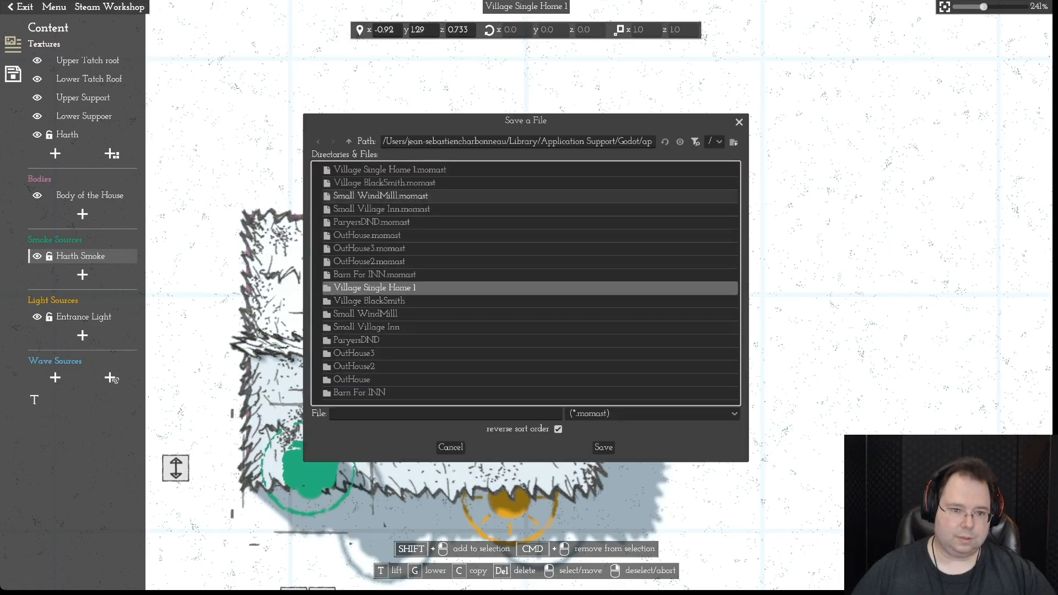
click(389, 169)
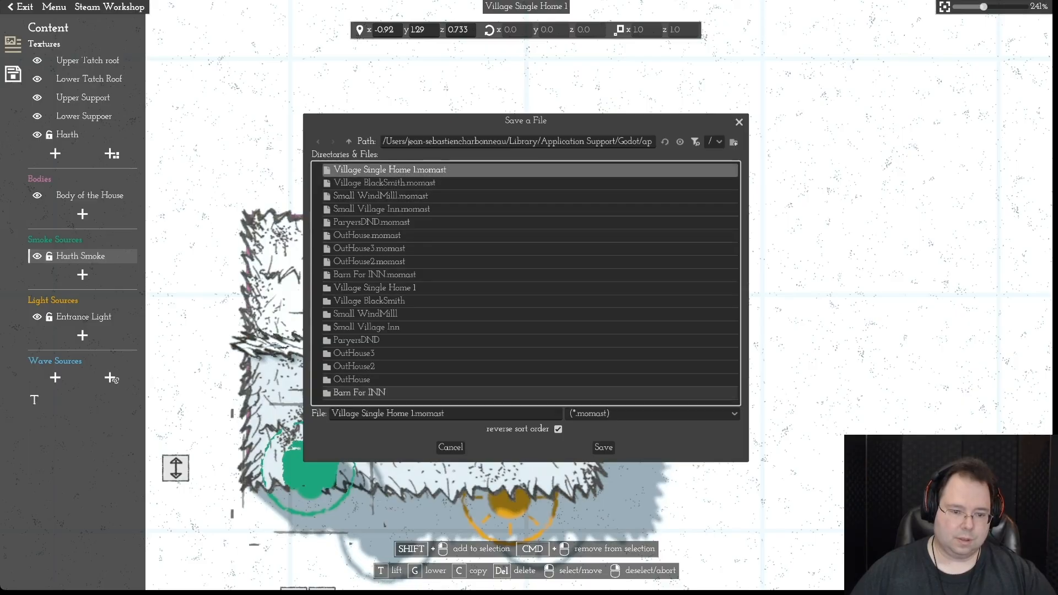
click(413, 413)
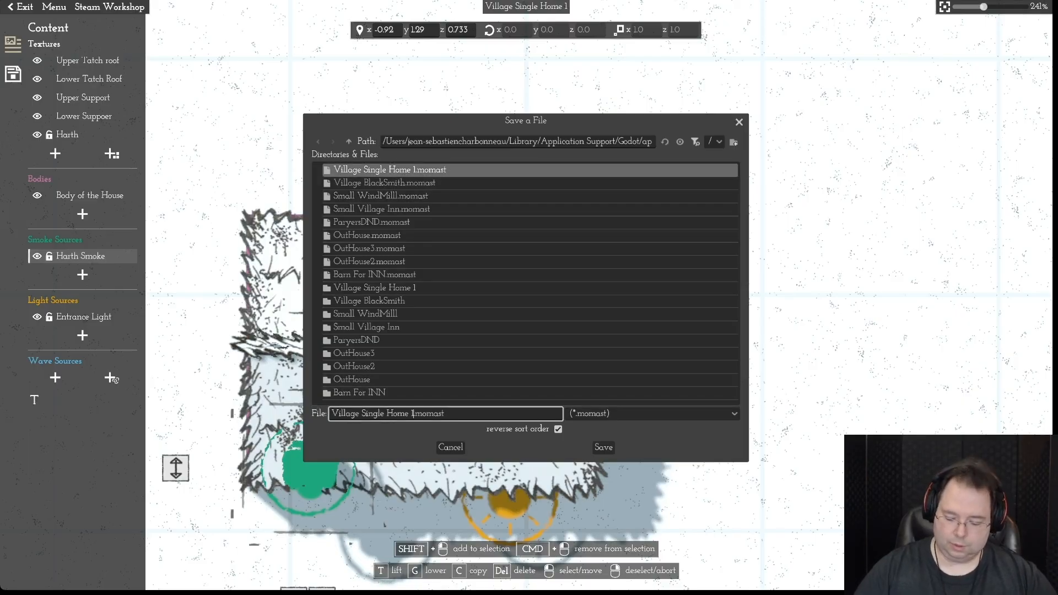
key(BackSpace)
text(2)
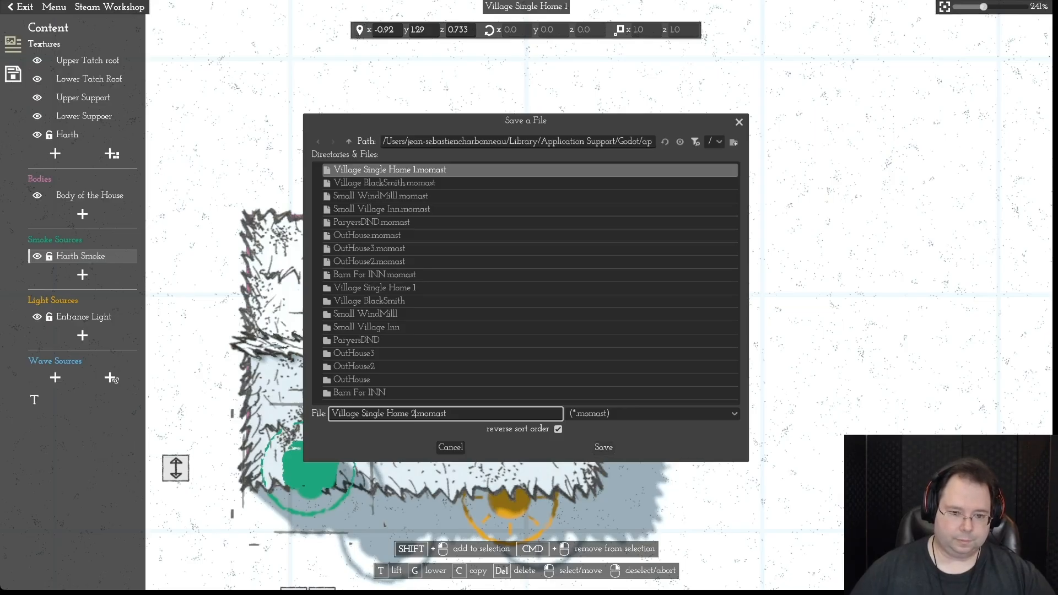
click(603, 448)
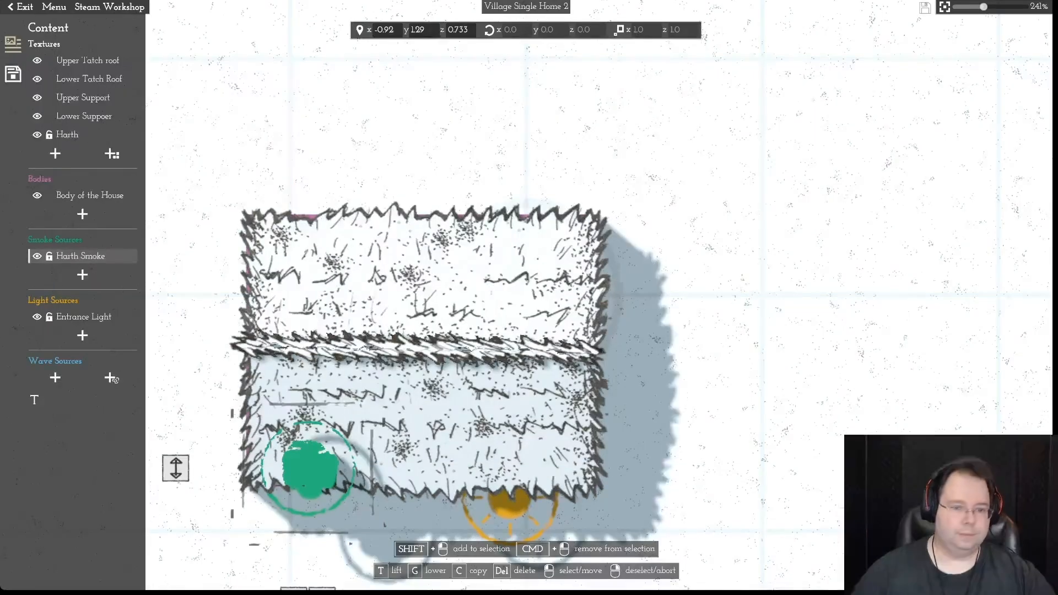
scroll(526, 295, down, 5)
scroll(539, 301, down, 1)
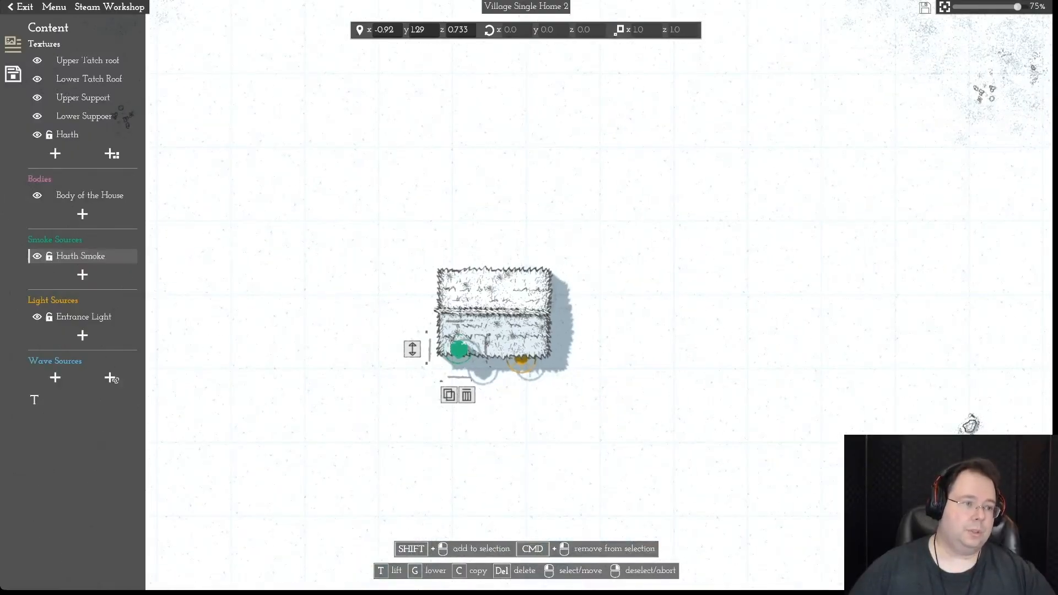
click(54, 6)
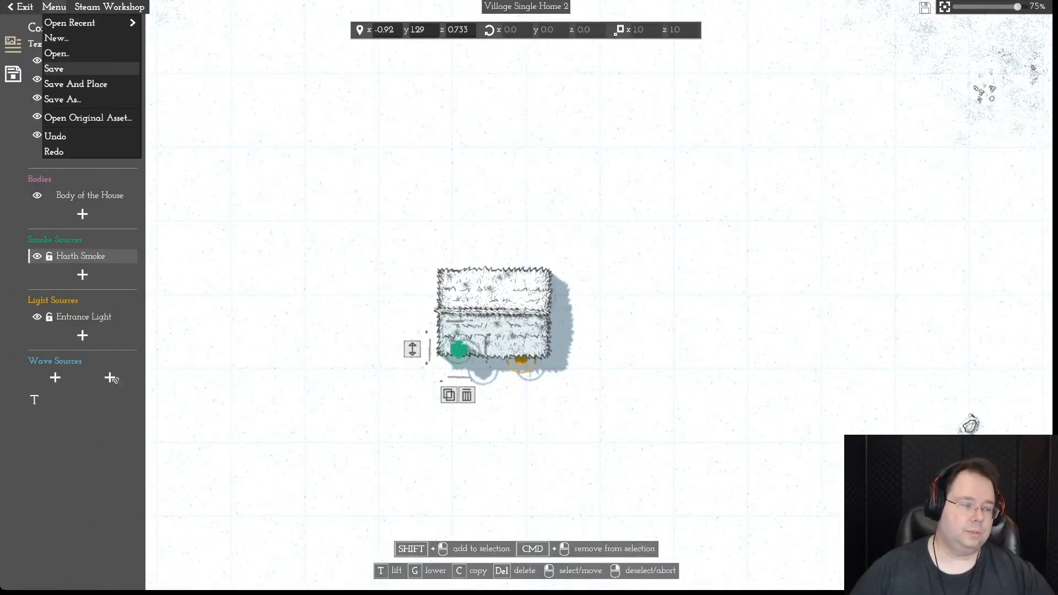
click(55, 66)
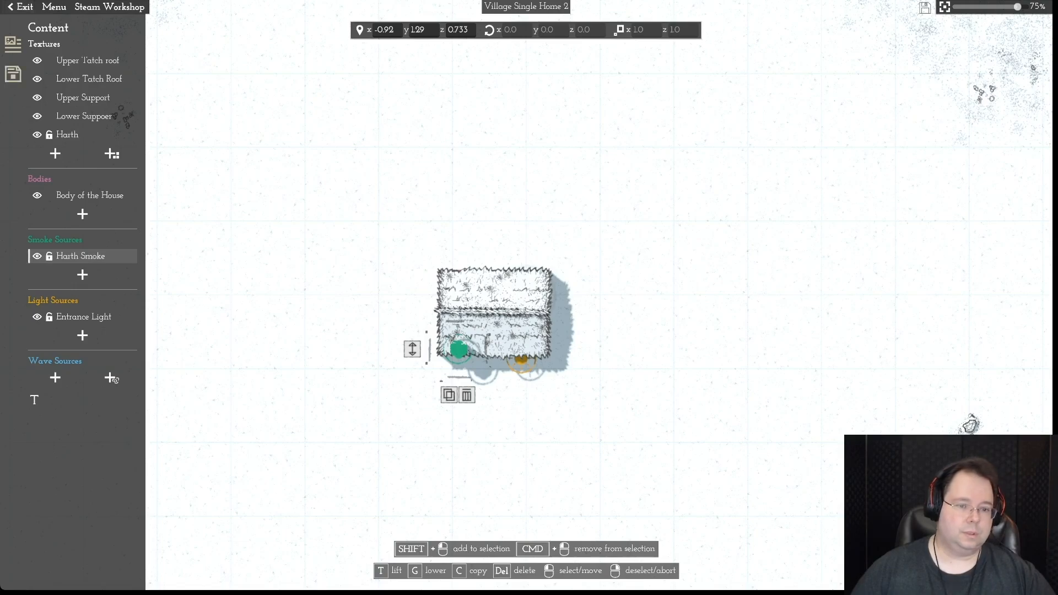
- Capture a close-up preview image of the house centred in the frame, and save the asset
click(13, 73)
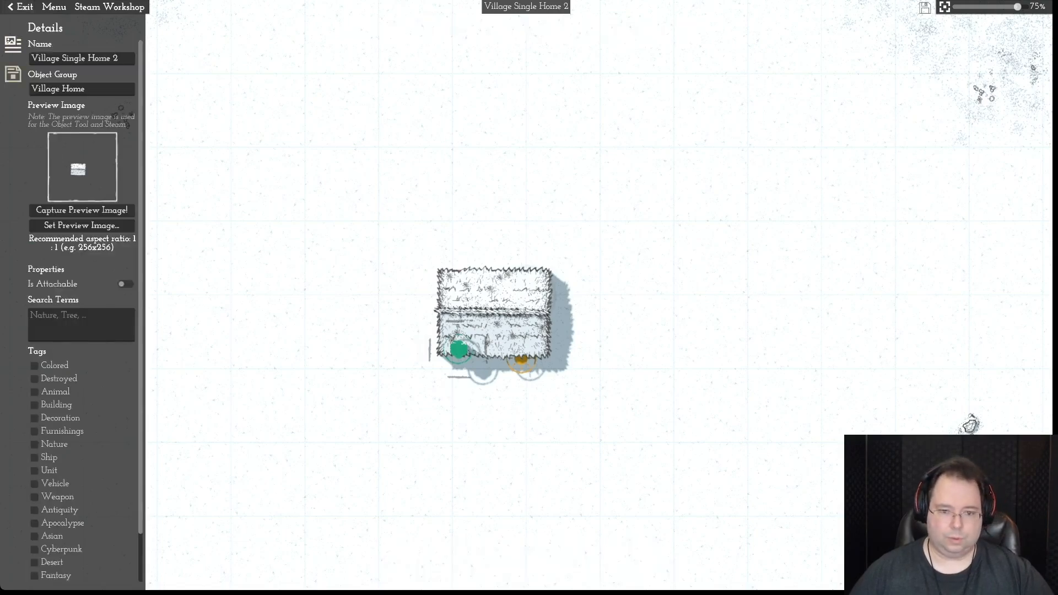
scroll(448, 294, up, 5)
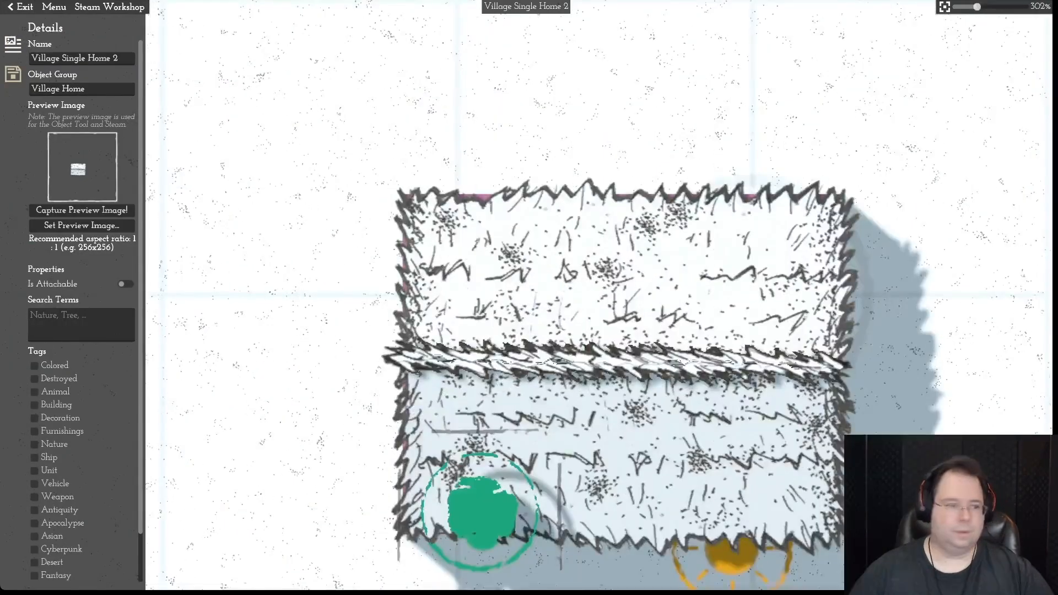
key(s)
click(81, 210)
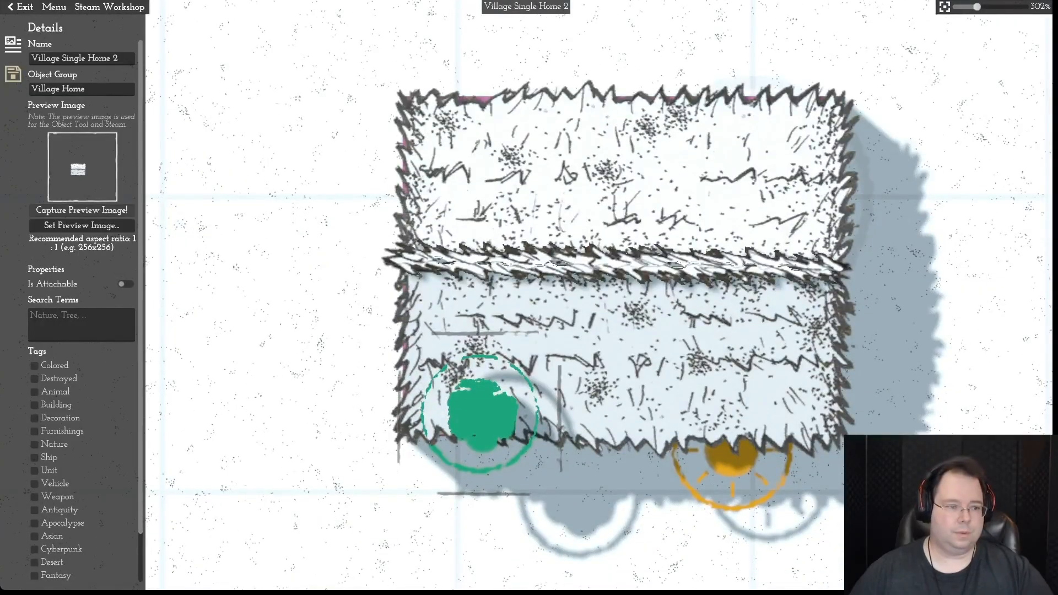
key(d)
click(81, 210)
key(w)
click(81, 210)
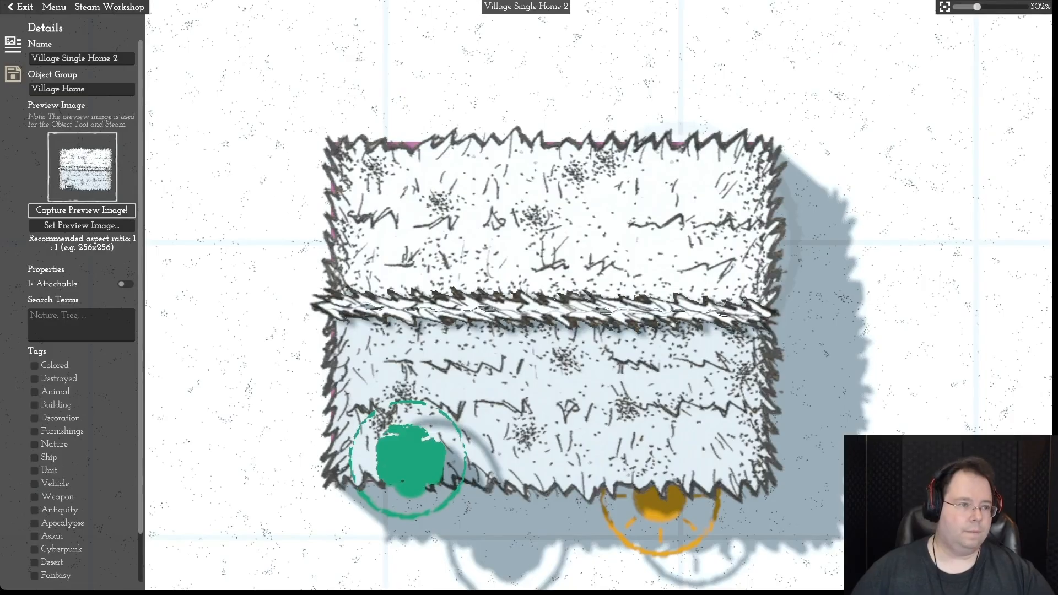
click(54, 7)
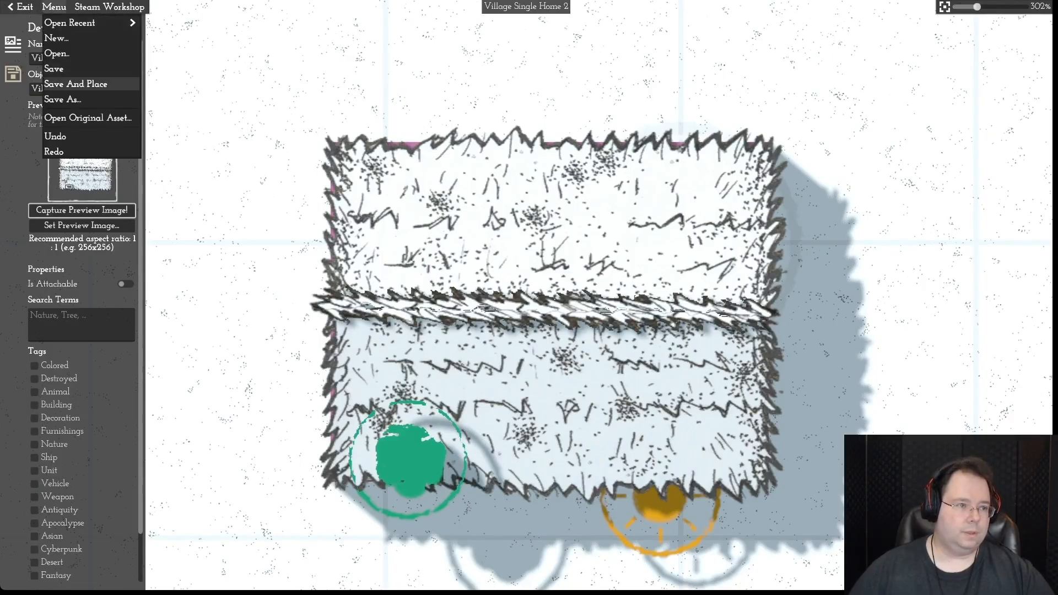
click(53, 68)
- Check the Village Home entry among the settlement map's placeable objects, and return to the object editor
click(21, 6)
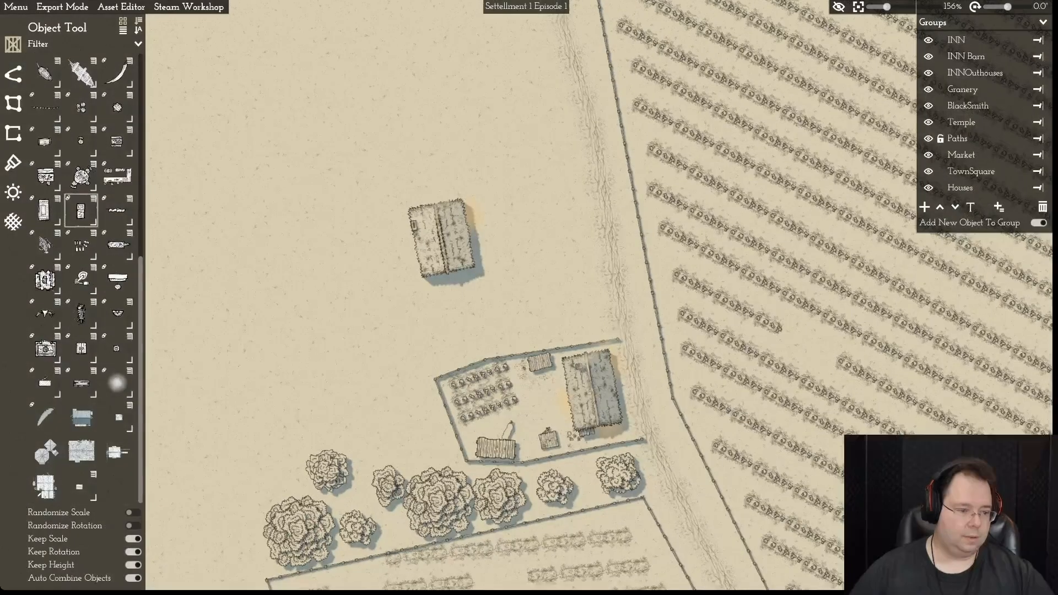
mouse_move(81, 485)
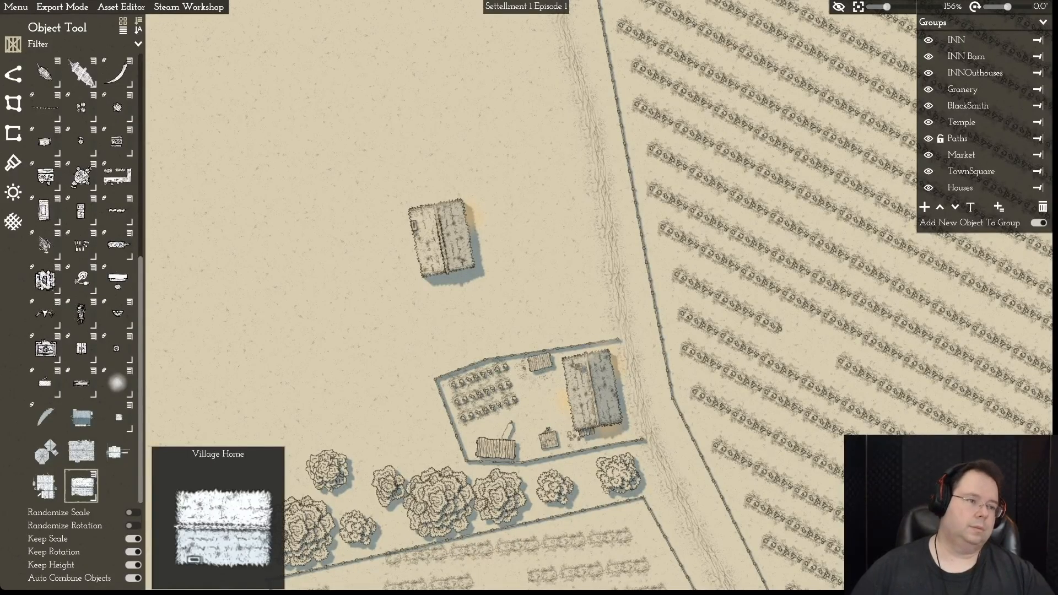
click(121, 7)
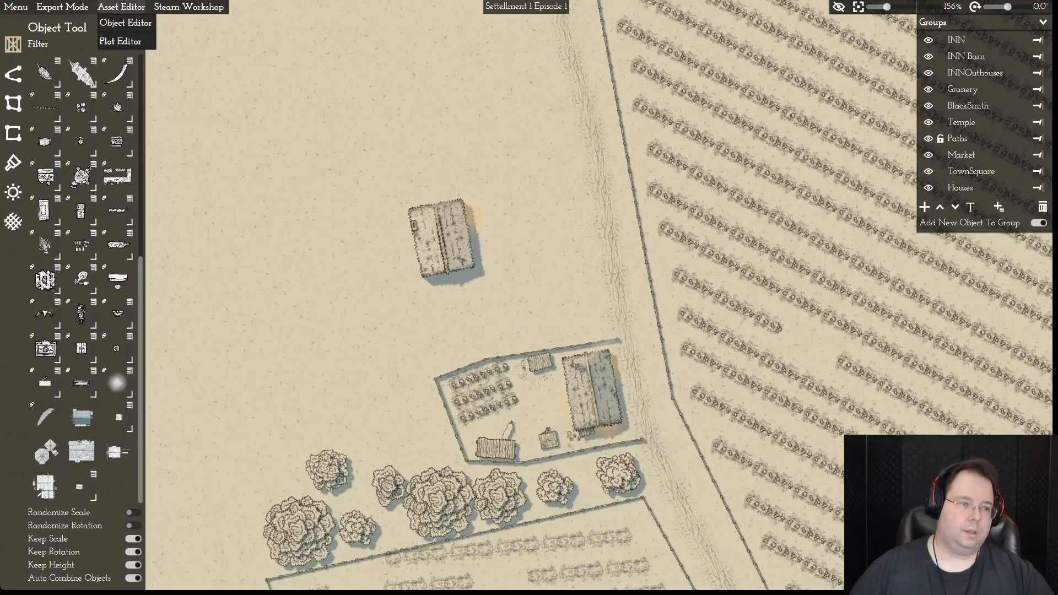
click(123, 23)
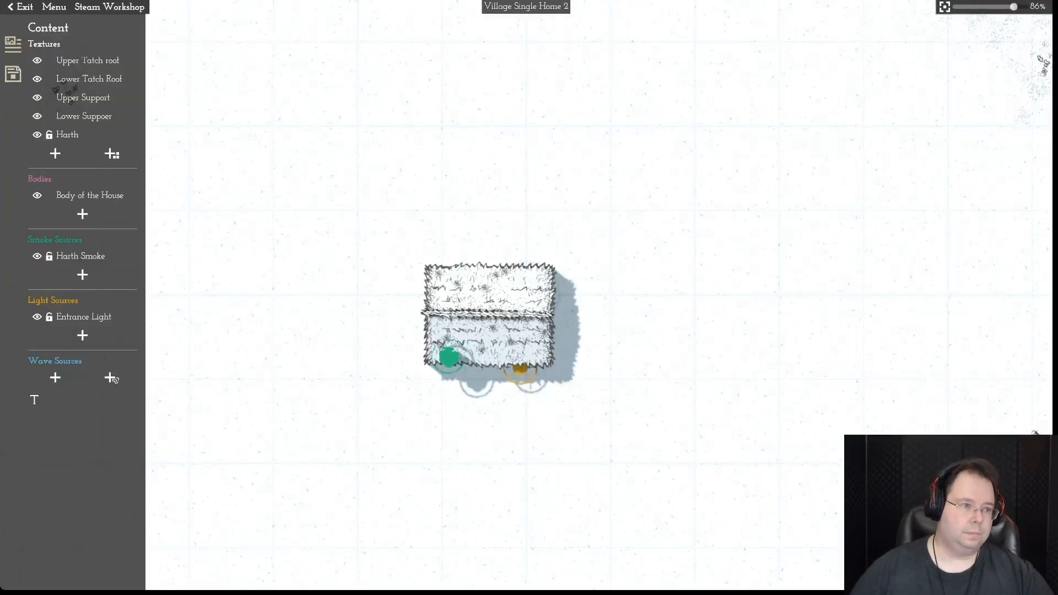
- Open the asset file Village Single Home 1.momast in the object editor
click(12, 74)
click(54, 7)
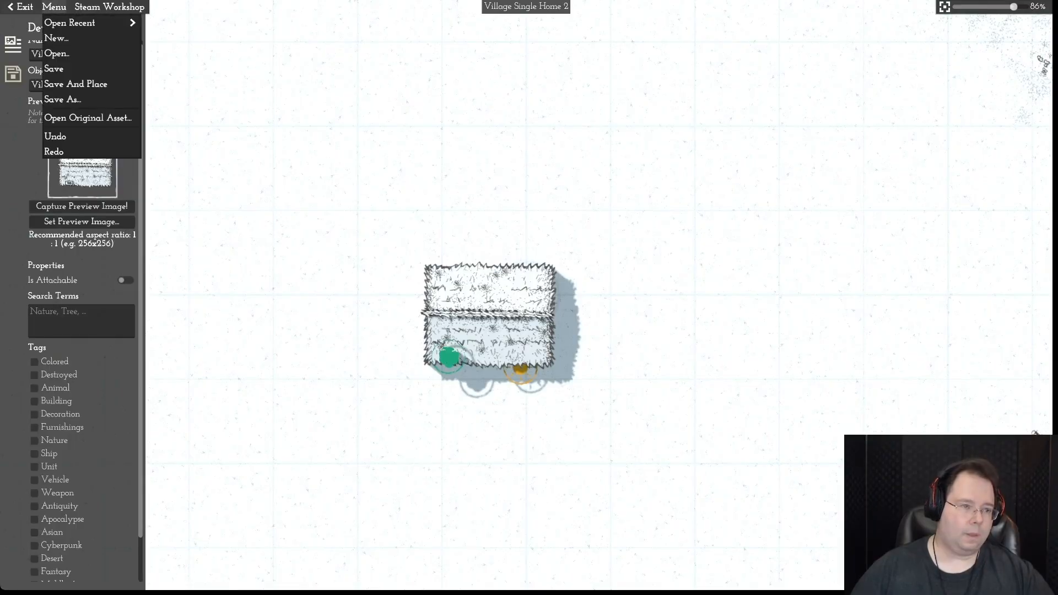
click(57, 53)
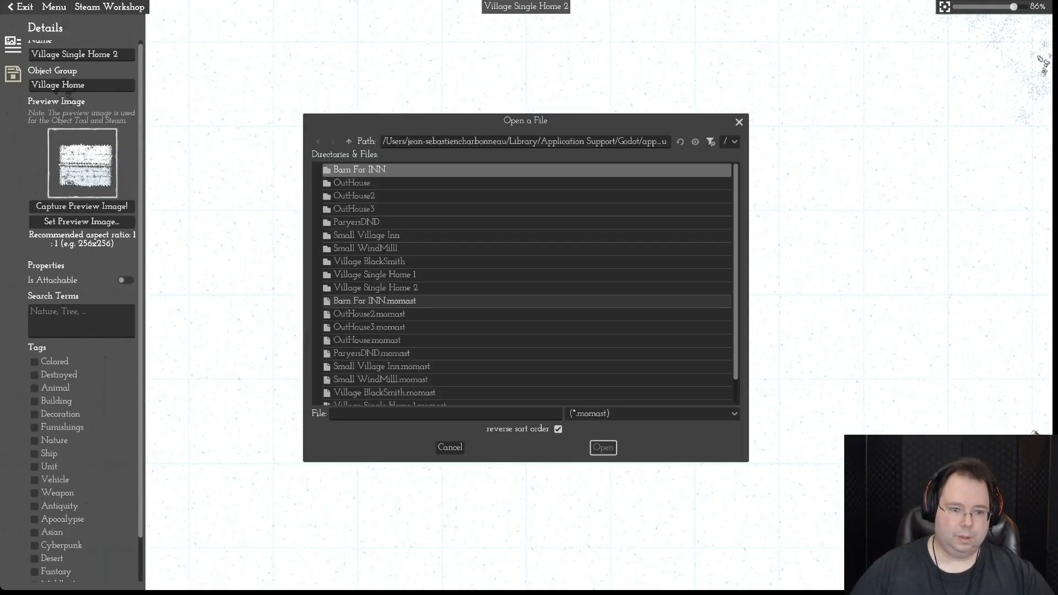
click(375, 275)
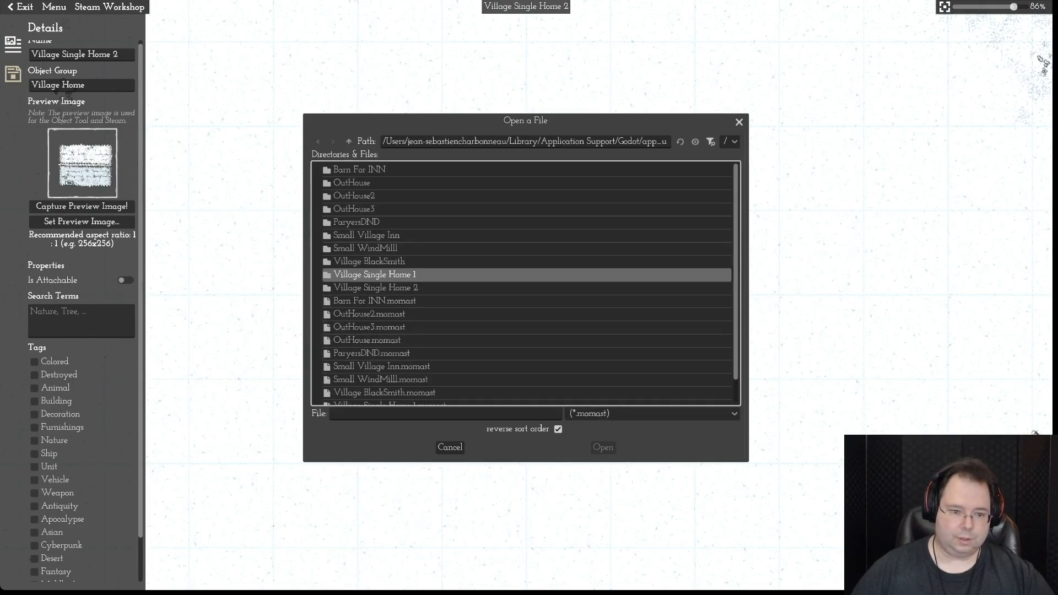
drag(735, 331, 736, 356)
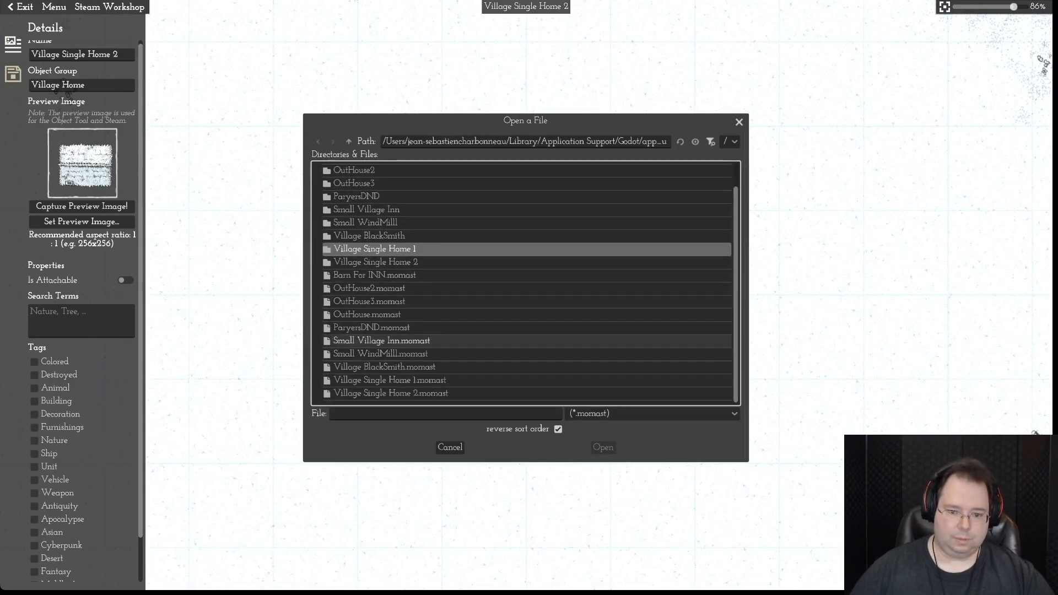
click(389, 380)
click(602, 447)
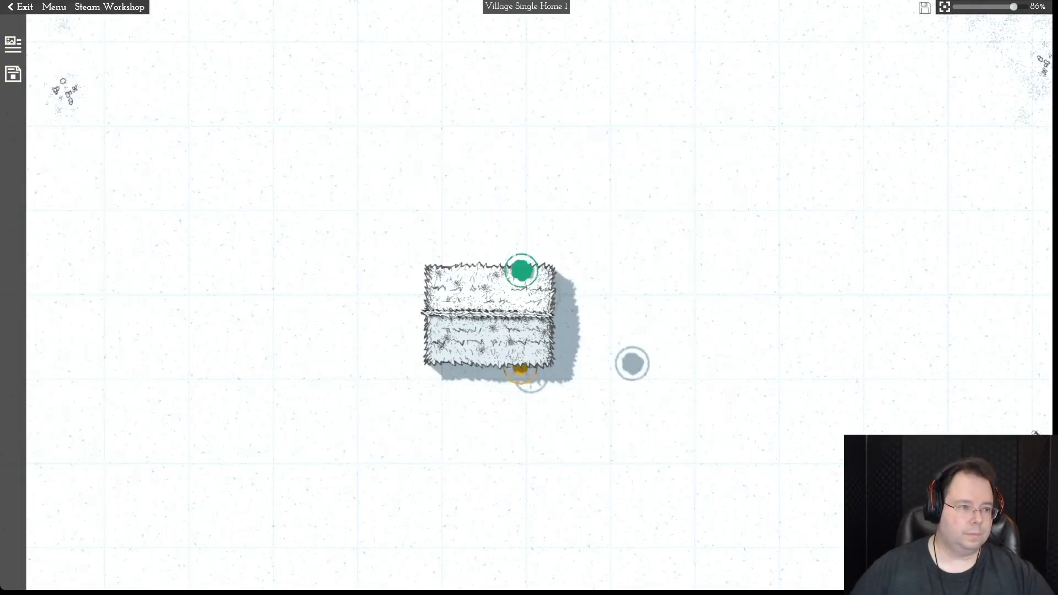
- Lower the Harth Smoke source to a height of about y 1.31 above the roof, and save the asset
click(12, 44)
click(13, 74)
scroll(526, 294, up, 10)
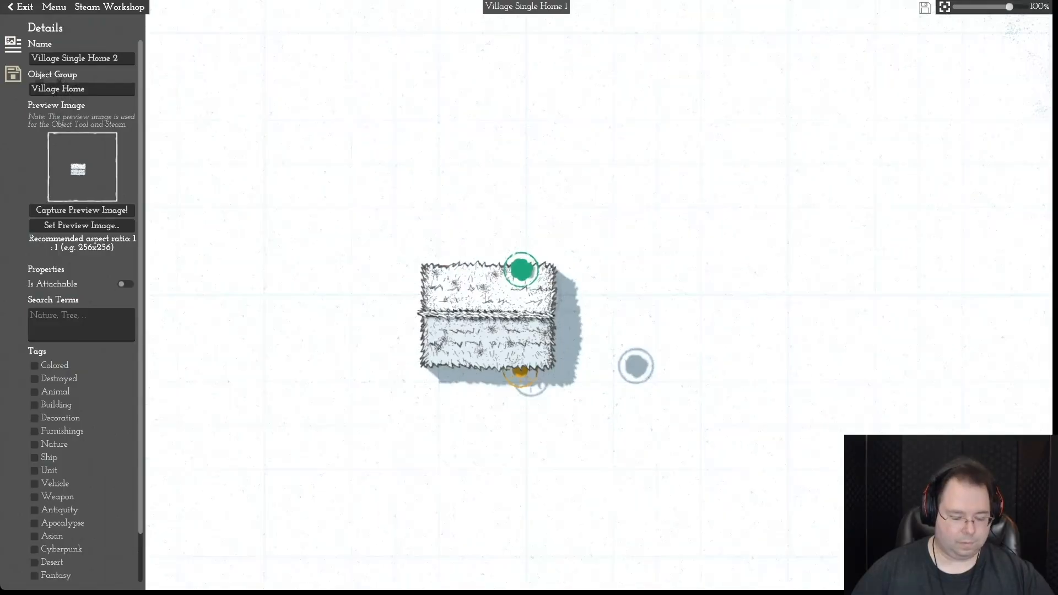
scroll(854, 320, down, 6)
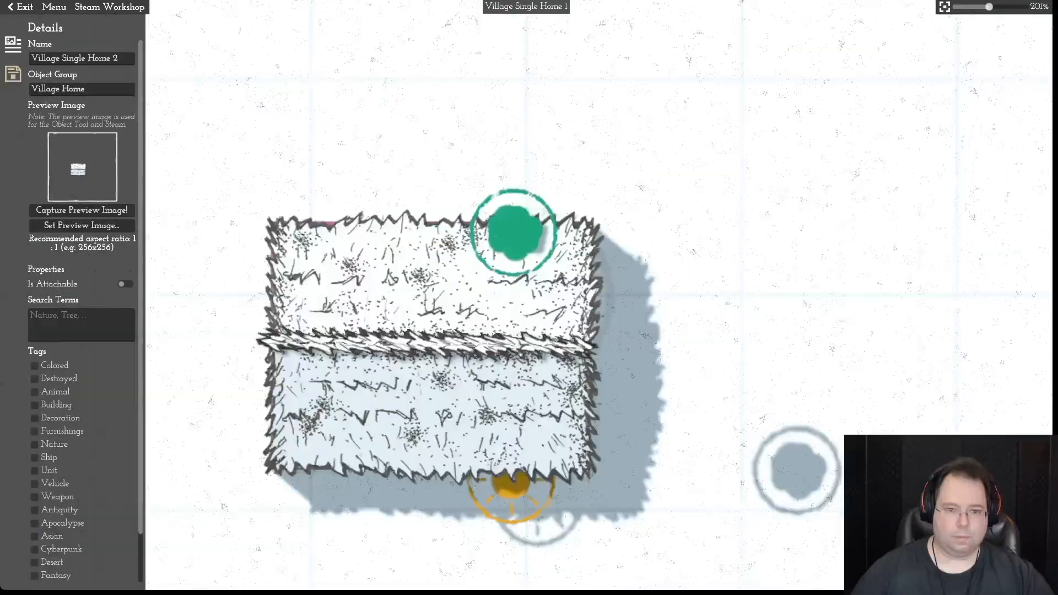
click(606, 246)
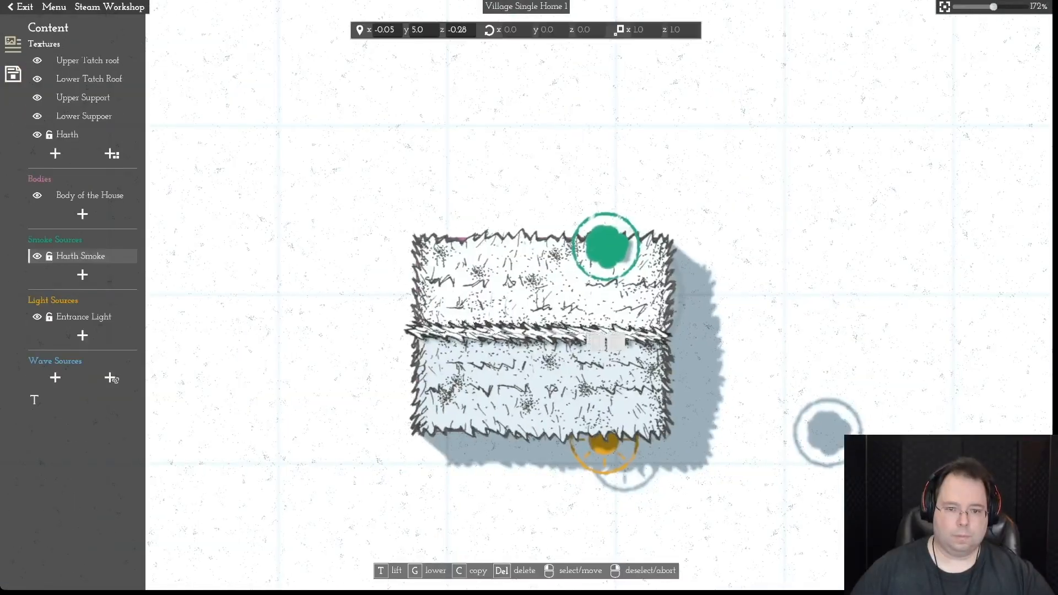
drag(511, 246, 512, 286)
key(g)
key(g)
key(g)
key(g)
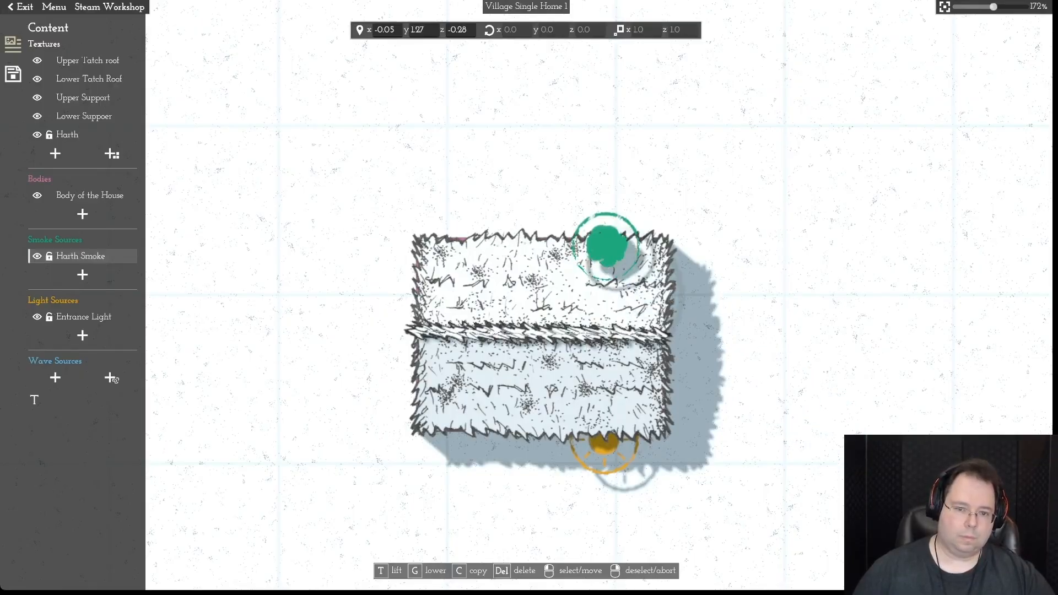
key(t)
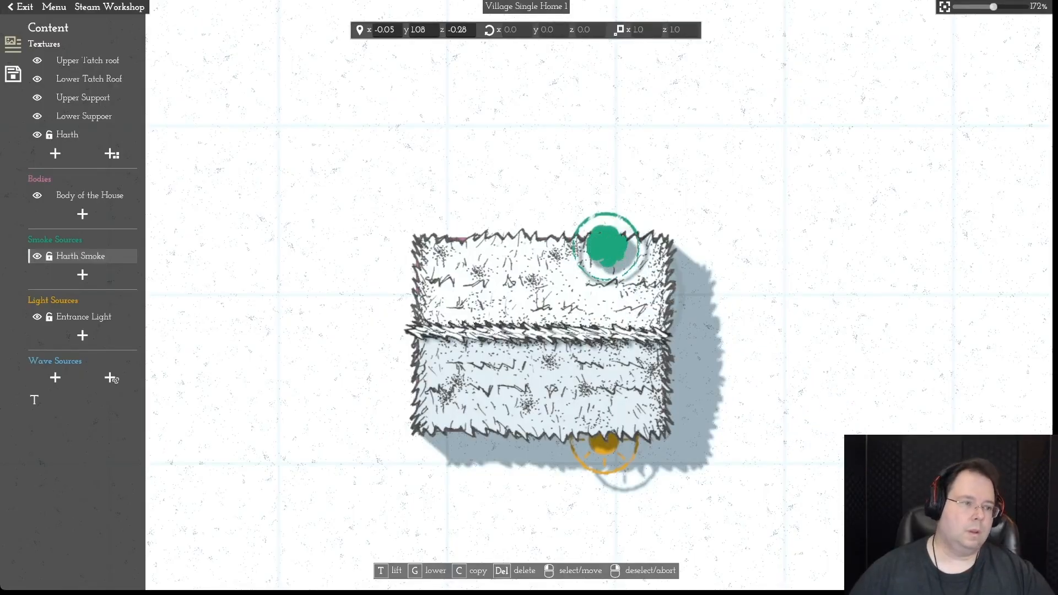
scroll(529, 295, up, 1)
click(54, 6)
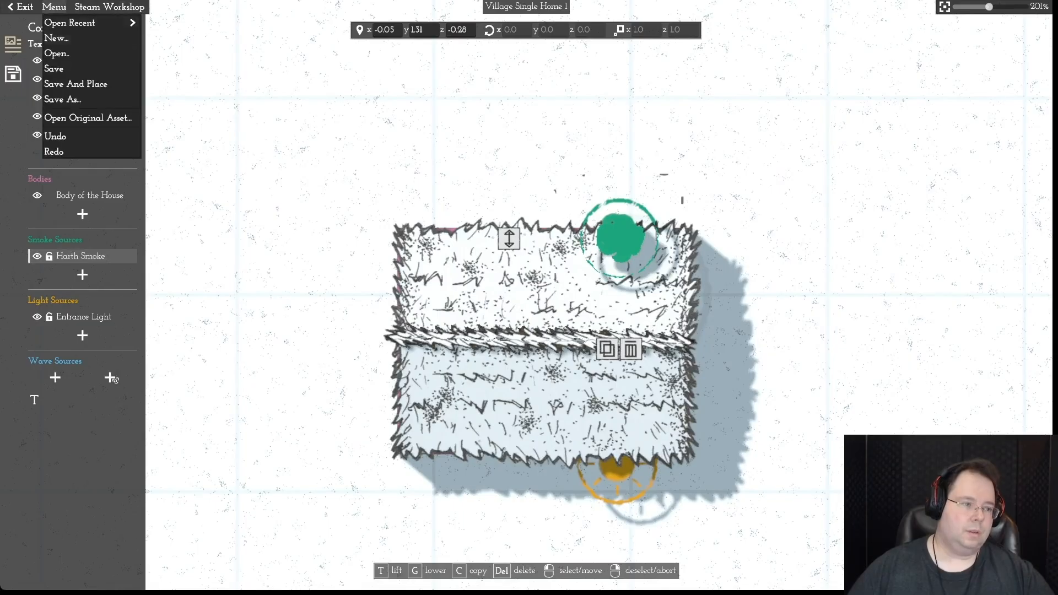
click(55, 67)
- Capture a new preview image with the whole house centred and nearly filling the frame, and save the asset
click(13, 73)
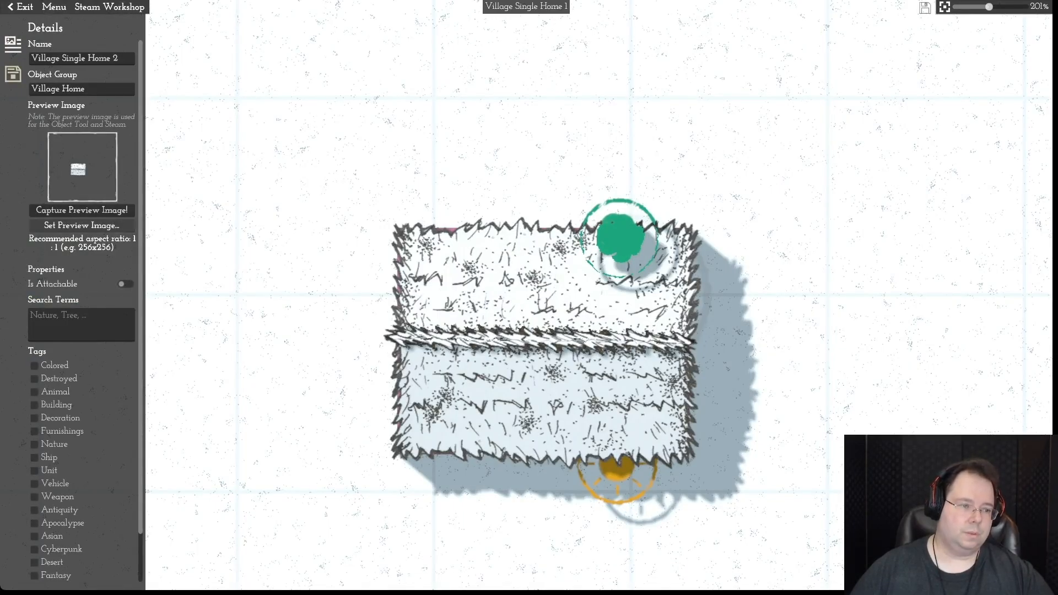
click(81, 210)
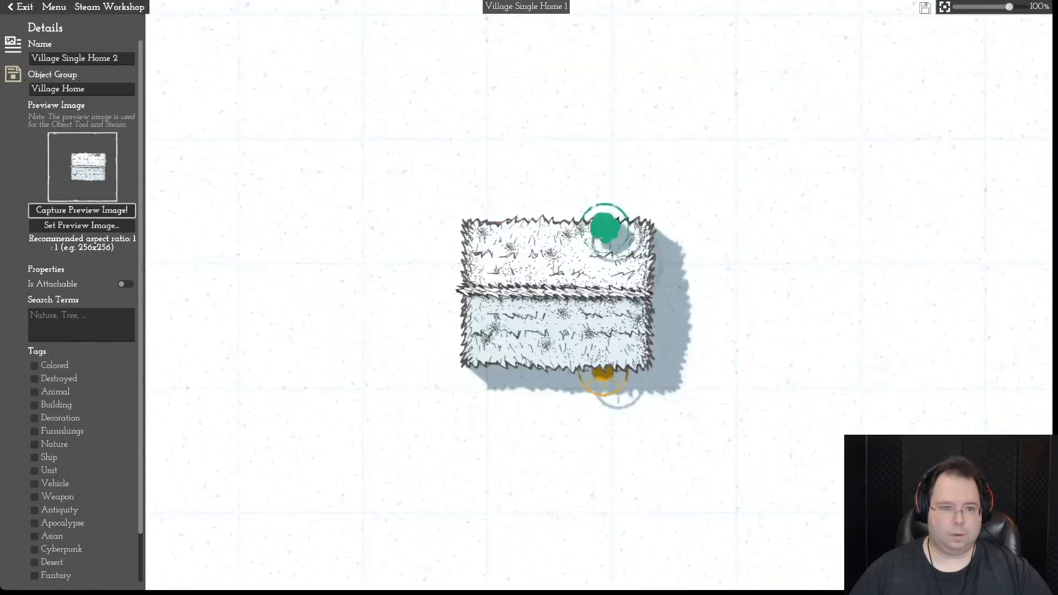
scroll(526, 301, up, 5)
click(81, 209)
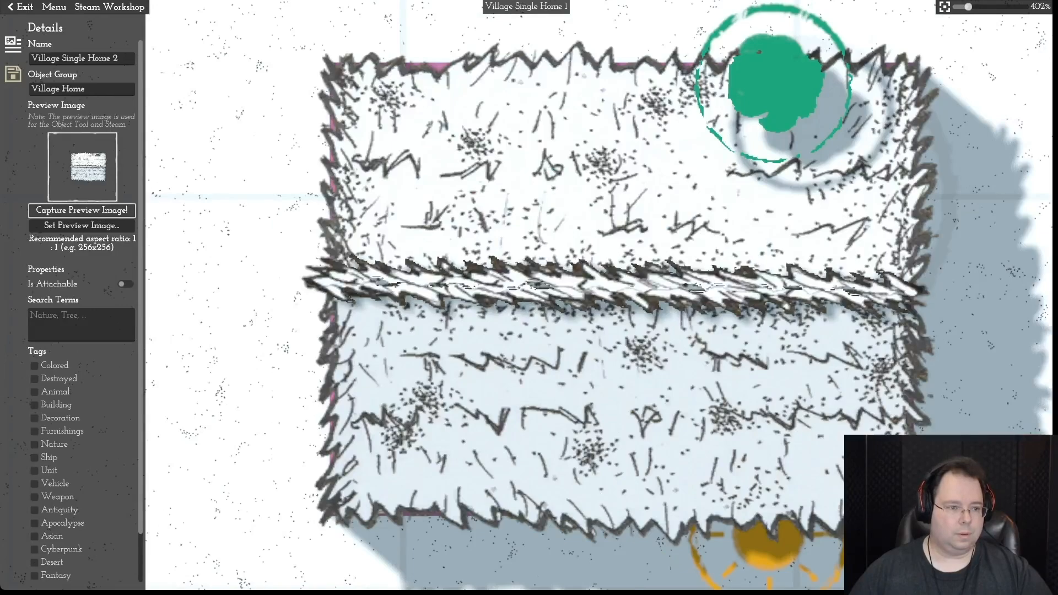
key(d)
click(82, 210)
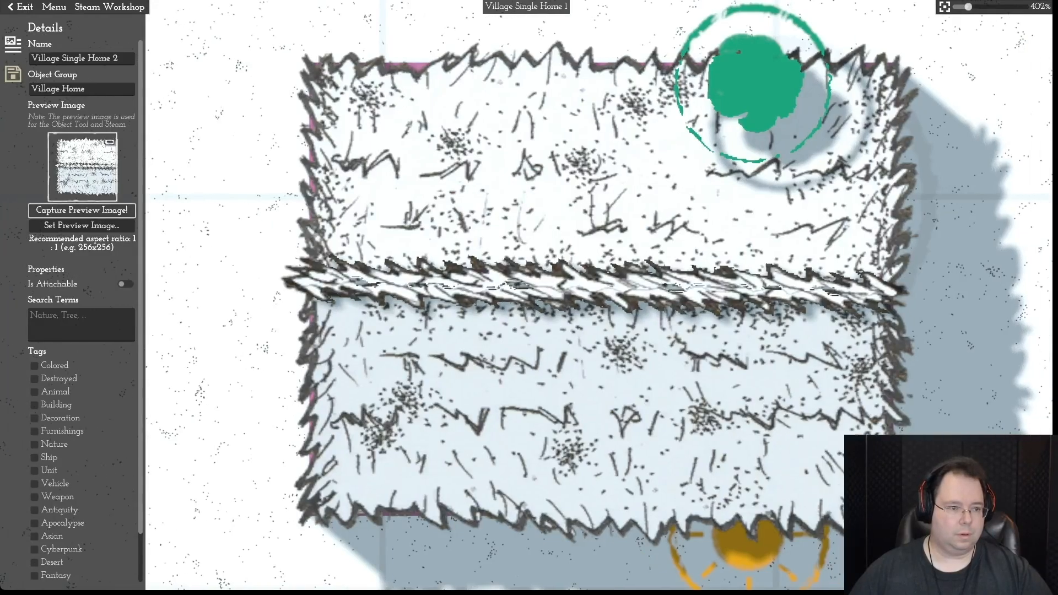
key(d)
click(82, 210)
key(d)
click(82, 210)
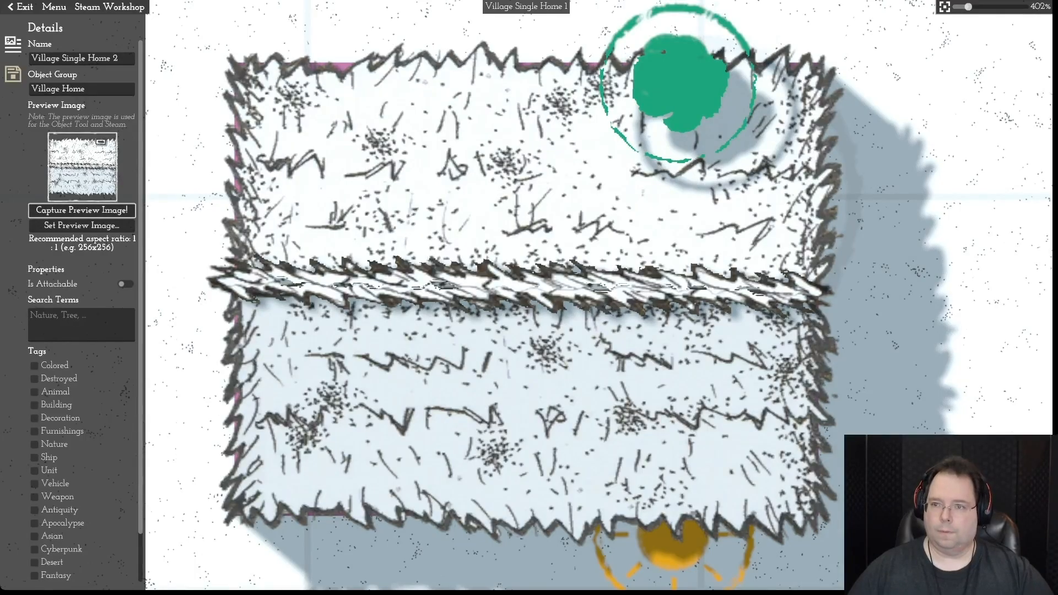
scroll(529, 298, down, 2)
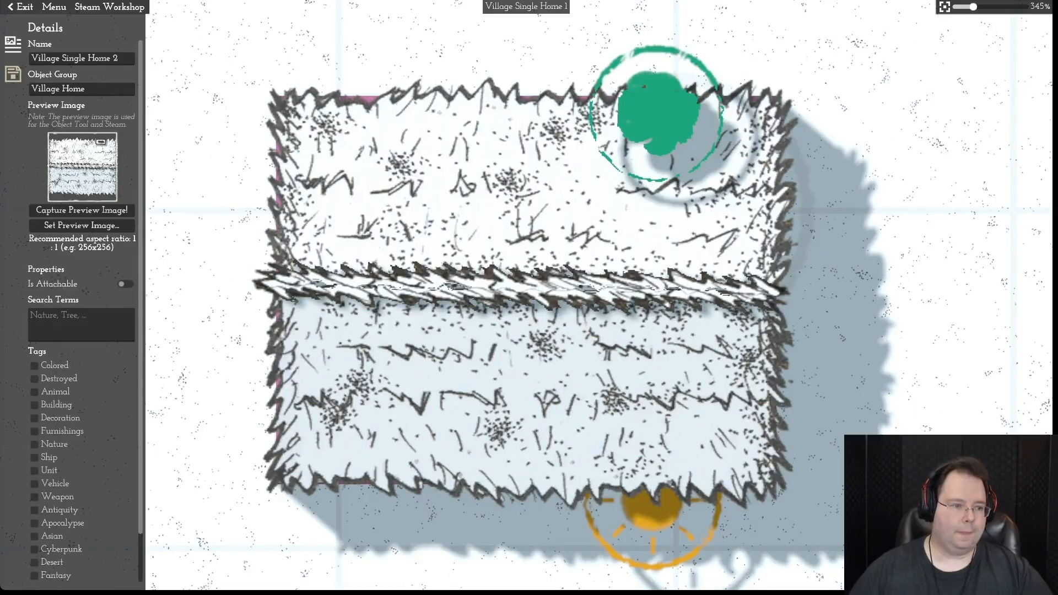
click(82, 209)
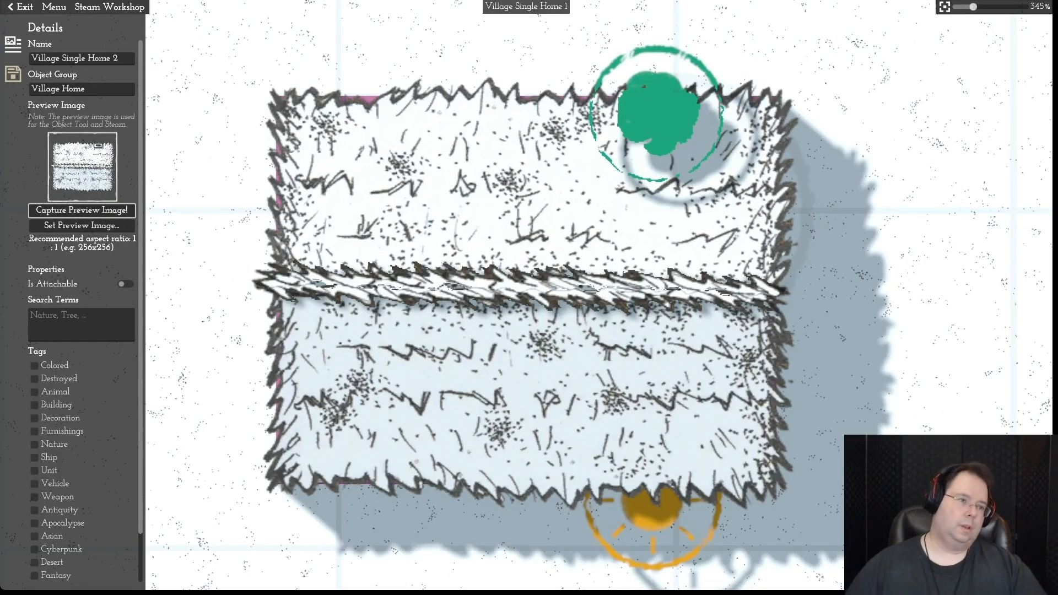
click(54, 7)
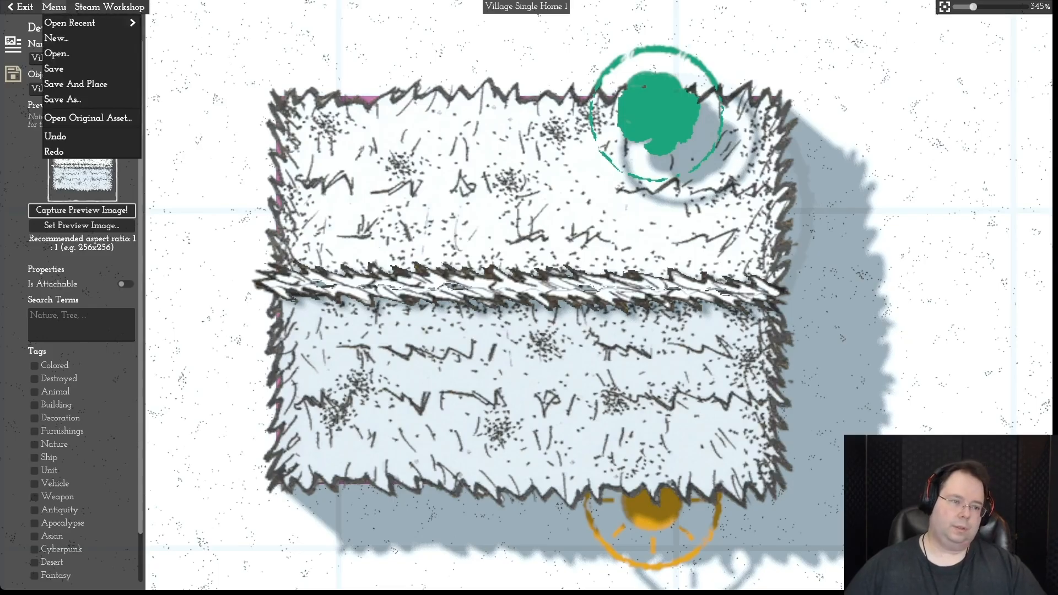
click(55, 68)
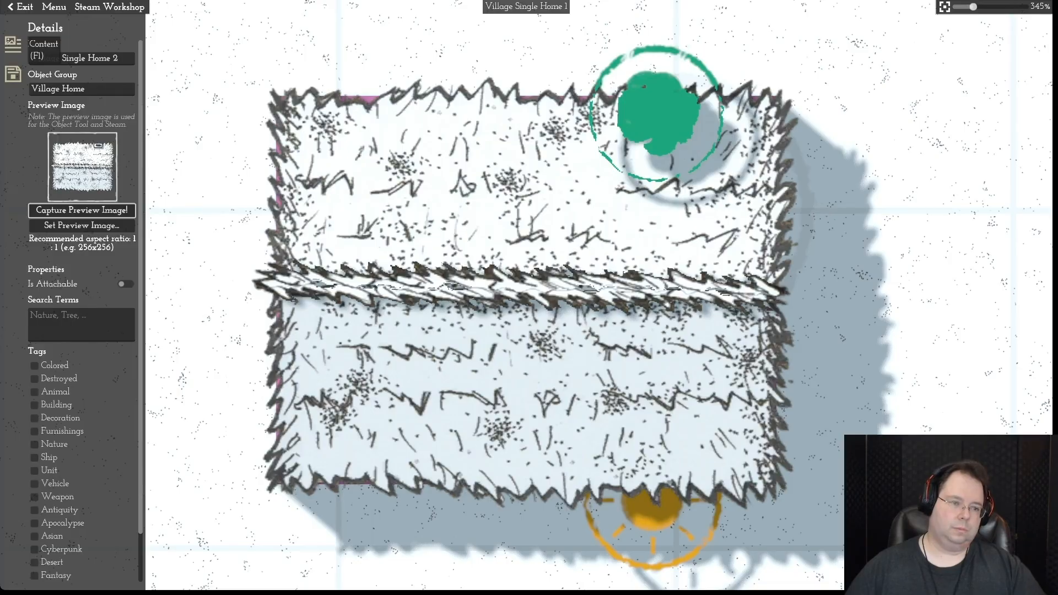
- Raise the Harth Smoke source to a height of y 1.5, and save the asset
click(655, 113)
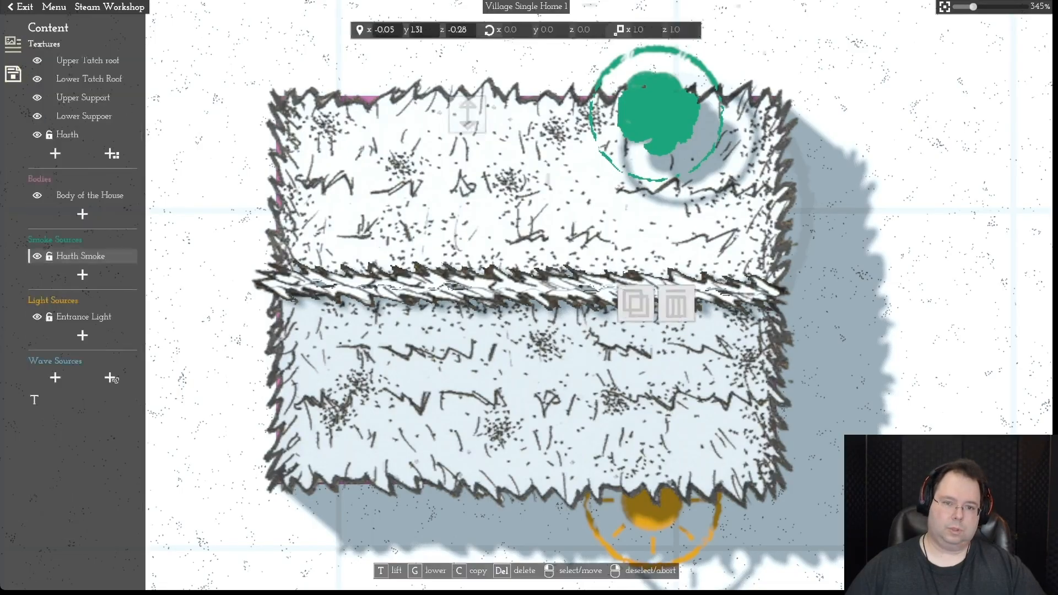
drag(467, 114, 467, 82)
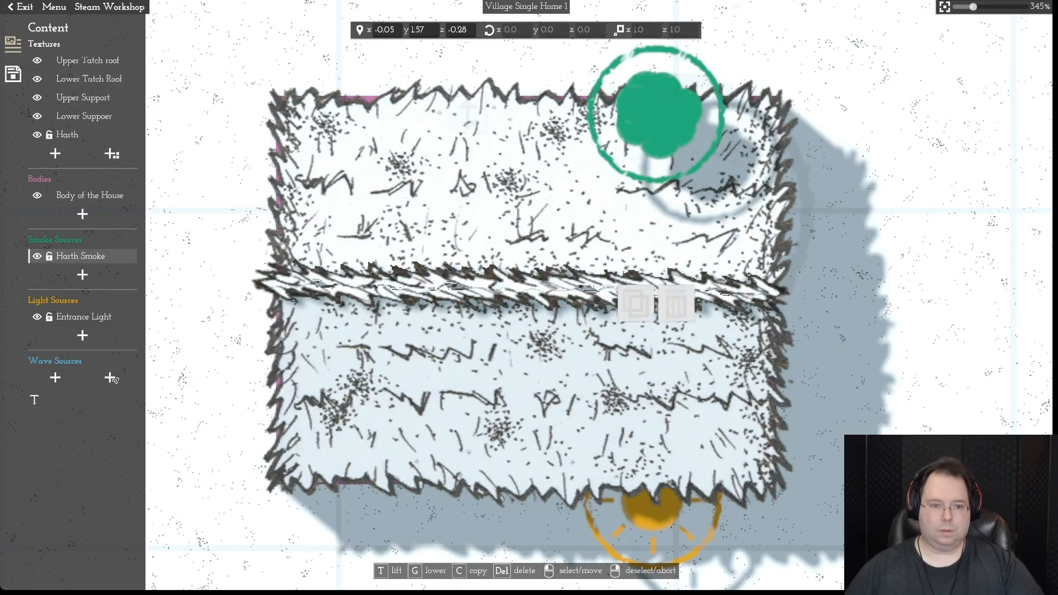
key(d)
key(w)
drag(382, 239, 383, 262)
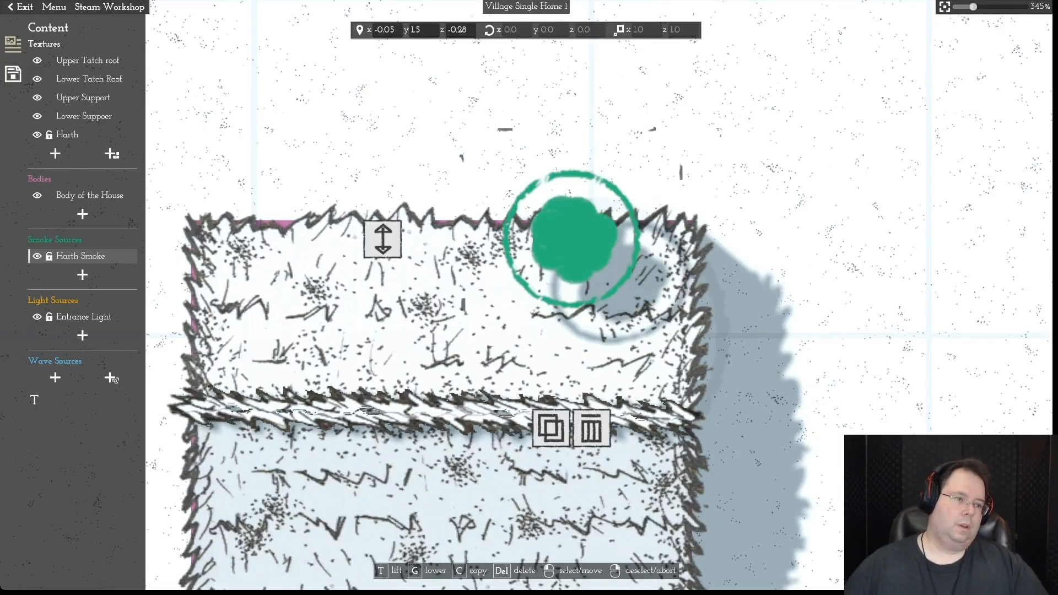
click(54, 7)
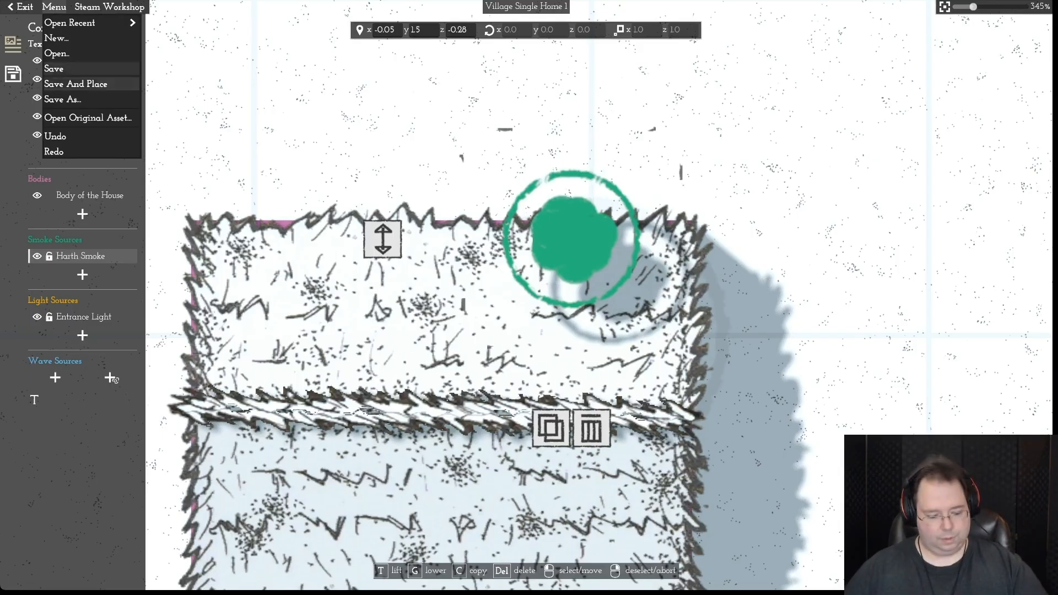
click(60, 68)
- Move the smoke source off the house, and place the Harth texture at the upper roof's right end, rotated to about y -0.37
key(s)
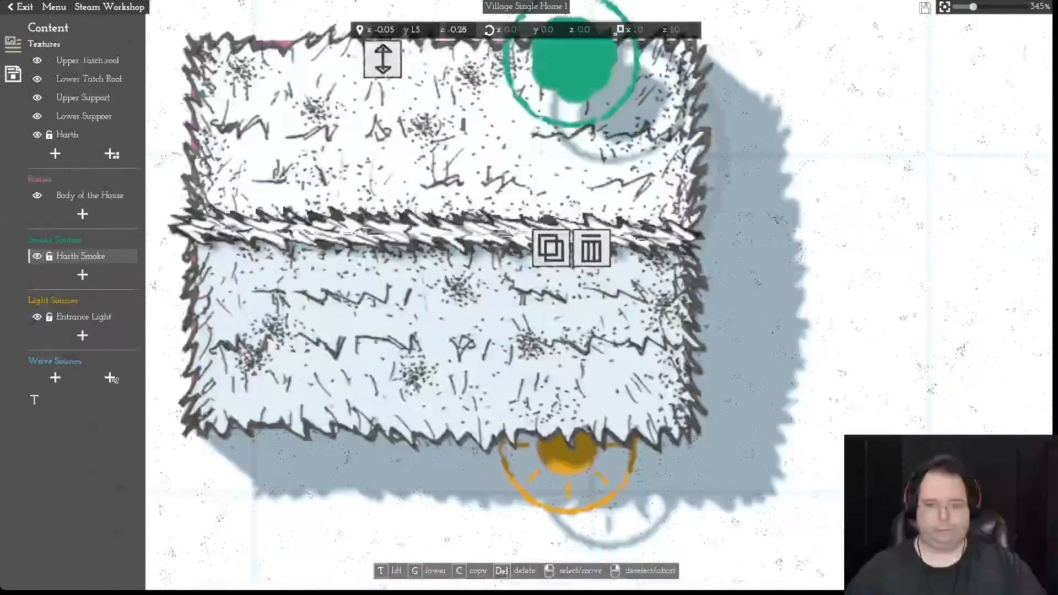
key(a)
key(w)
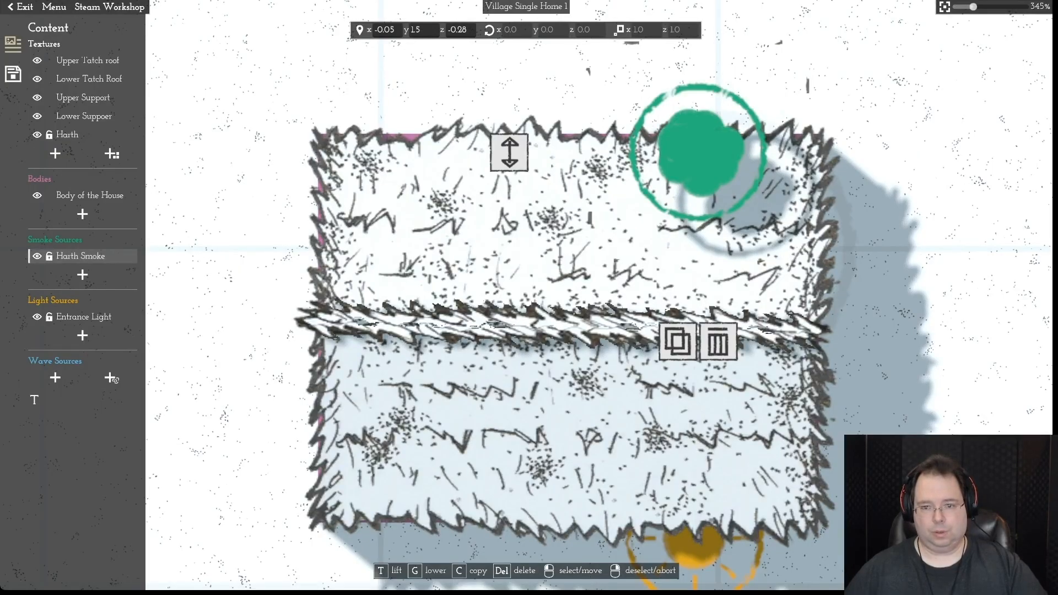
drag(699, 153, 938, 175)
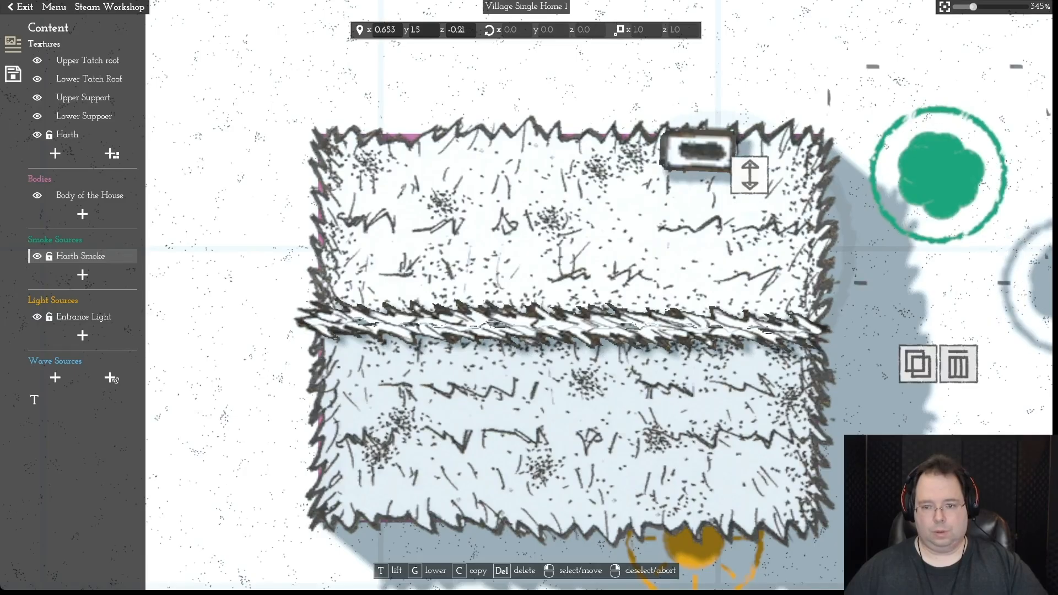
drag(699, 151, 791, 200)
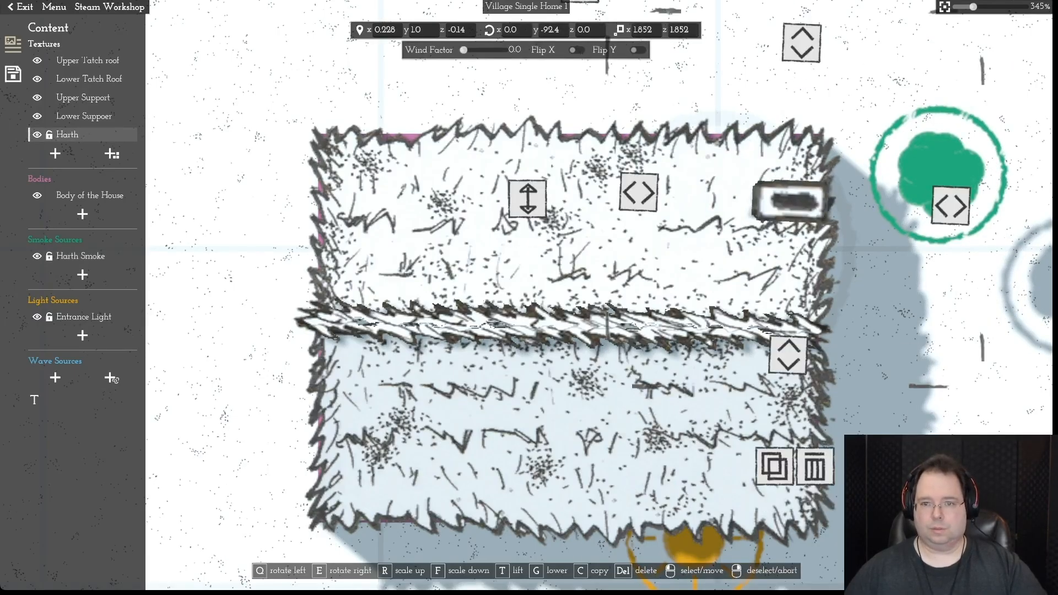
key(w)
key(d)
key(w)
key(a)
drag(755, 57, 596, 64)
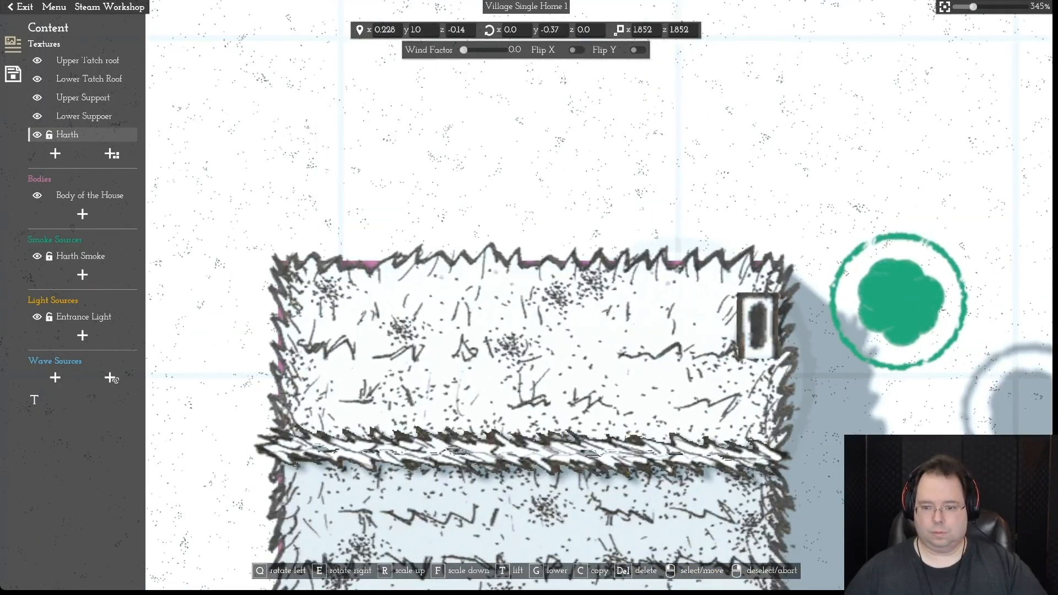
- Raise the Harth texture to about y 1.05 and fine-tune its position near the roof's right edge, around x 0.227, z -0.09
scroll(529, 298, up, 3)
mouse_move(480, 338)
mouse_down()
mouse_move(468, 371)
mouse_move(468, 348)
mouse_up()
scroll(639, 369, up, 2)
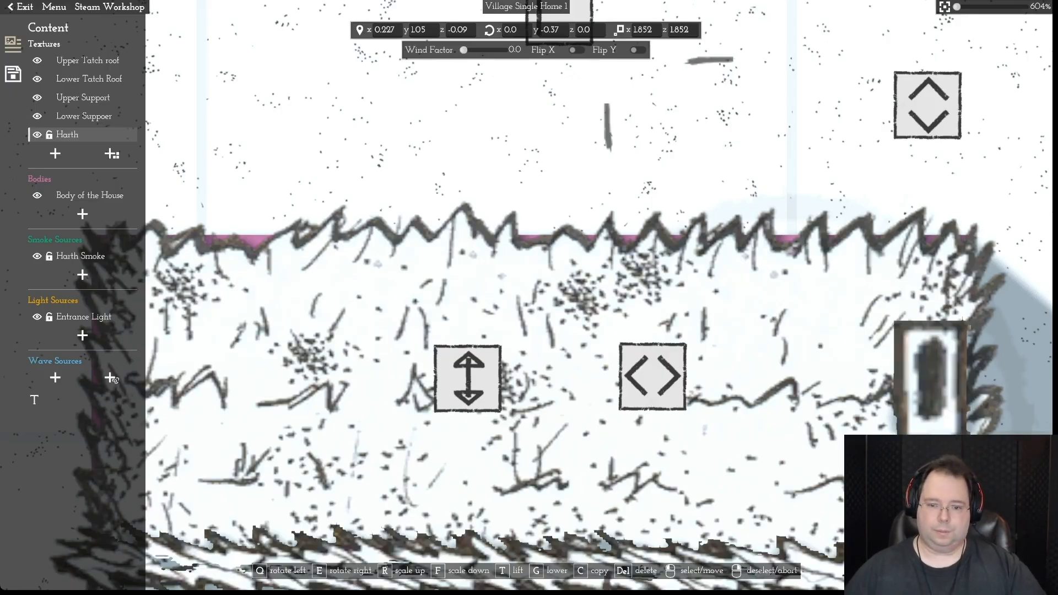
scroll(526, 297, down, 6)
scroll(526, 298, up, 3)
mouse_move(660, 325)
mouse_down()
mouse_move(582, 335)
mouse_move(667, 319)
mouse_move(654, 324)
mouse_up()
right_click(654, 324)
- Place the Harth Smoke source over the hearth at about x 0.206, z -0.10, and shift the Entrance Light to about x -0.11, z 0.837
drag(744, 299, 655, 319)
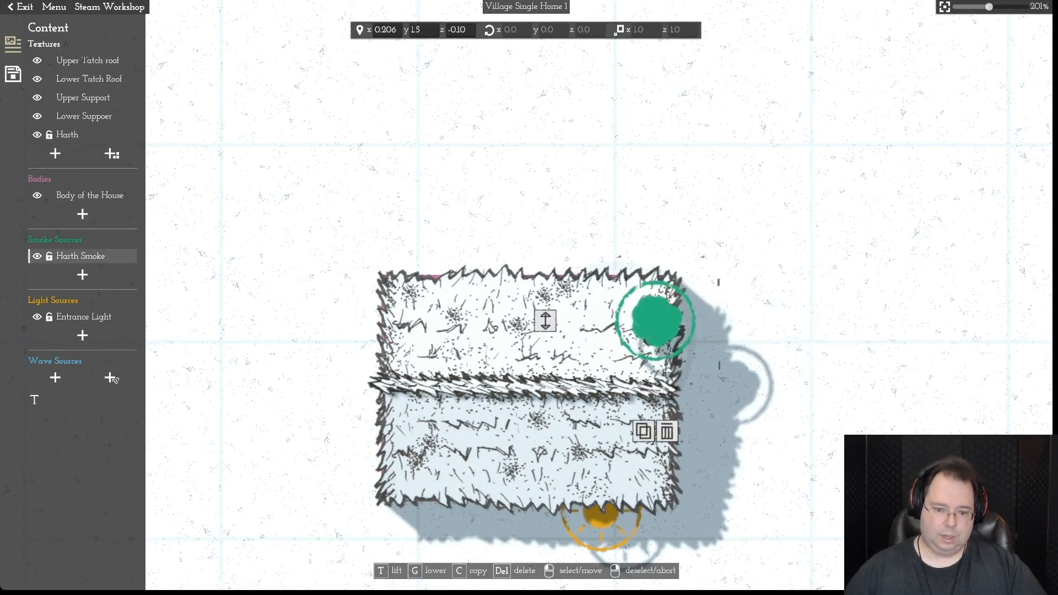
mouse_move(601, 516)
mouse_down()
mouse_move(421, 511)
mouse_move(634, 512)
mouse_move(592, 512)
mouse_up()
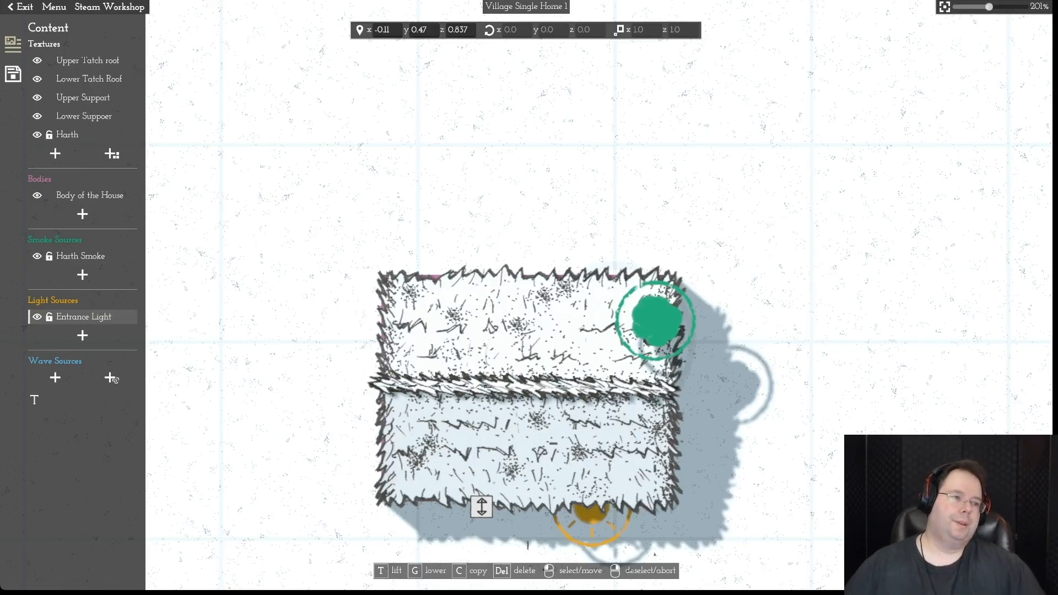
- Rename the asset in its details as Village Single Home 3
click(13, 73)
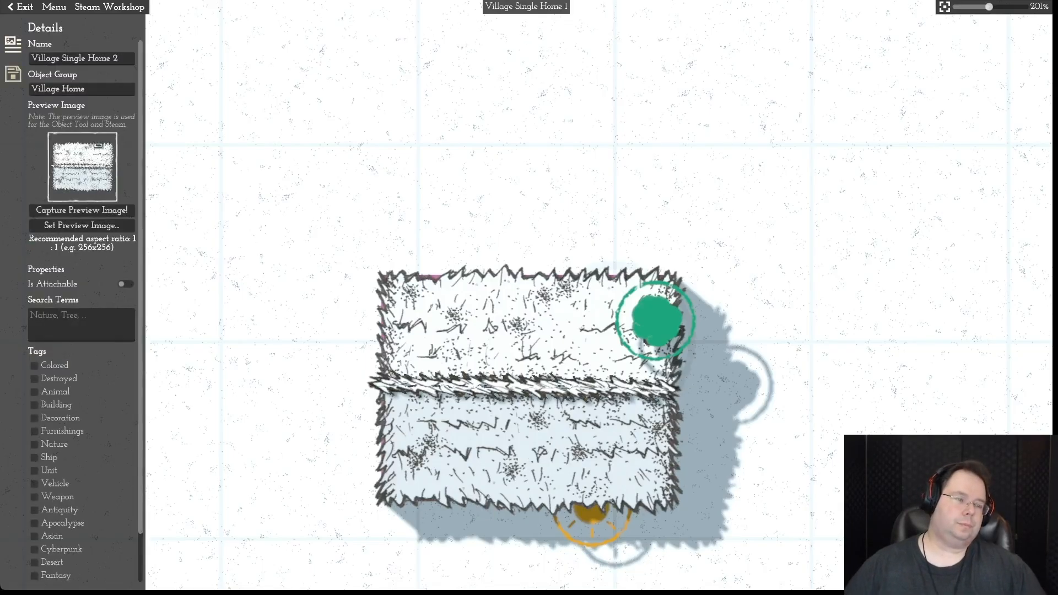
double_click(116, 58)
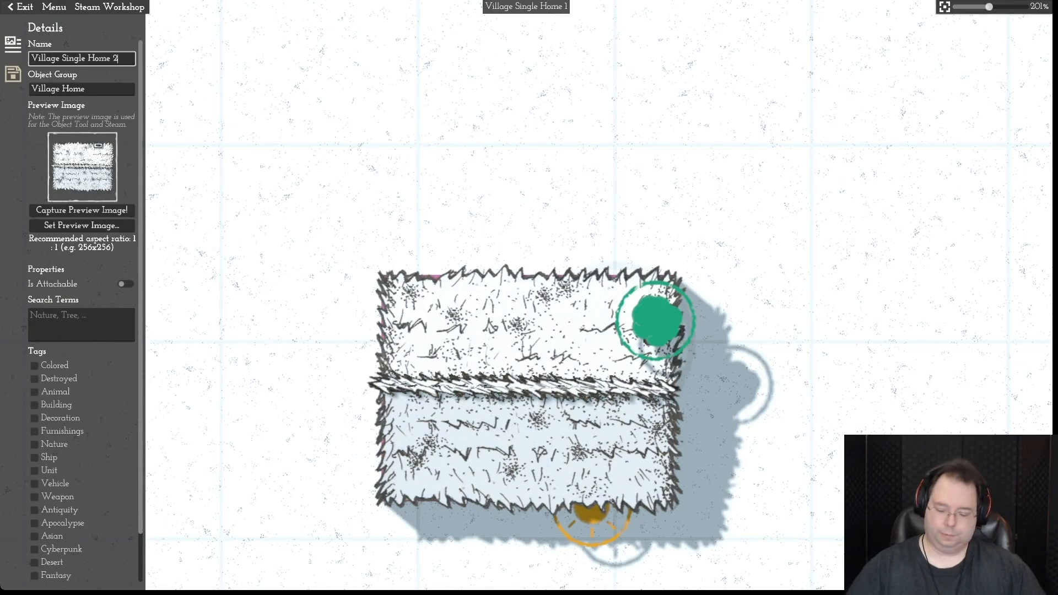
text(3)
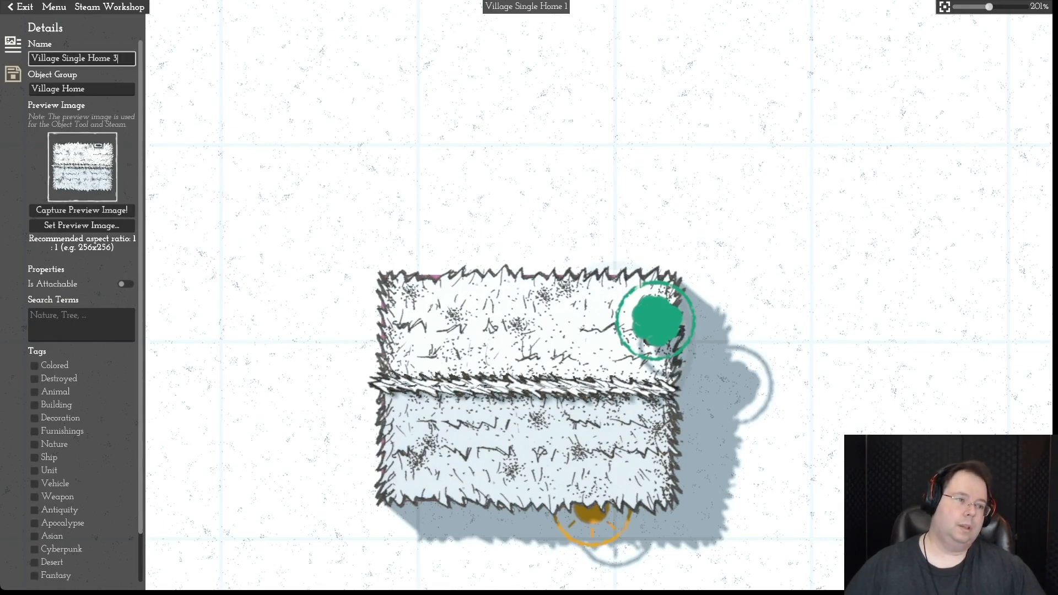
- Save the asset as a new file named Village Single Home 3.momast
click(54, 7)
click(61, 99)
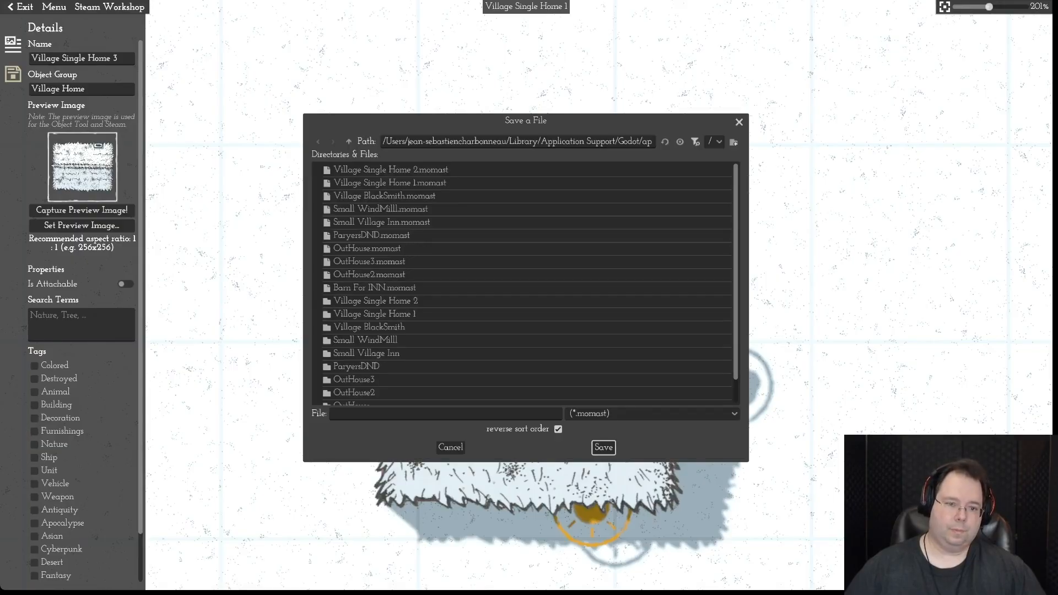
click(392, 170)
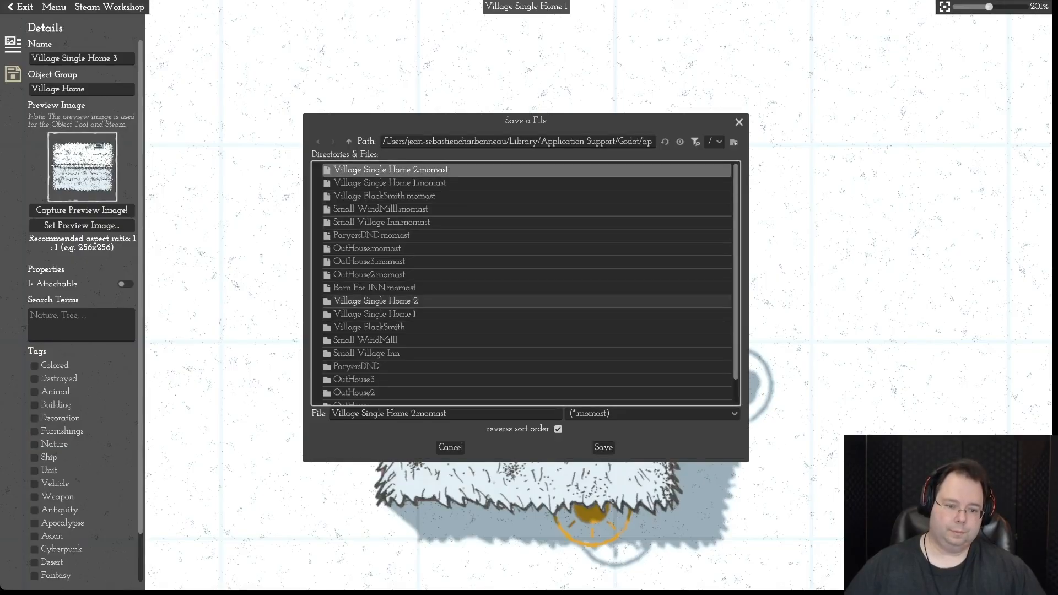
click(417, 413)
key(BackSpace)
text(3)
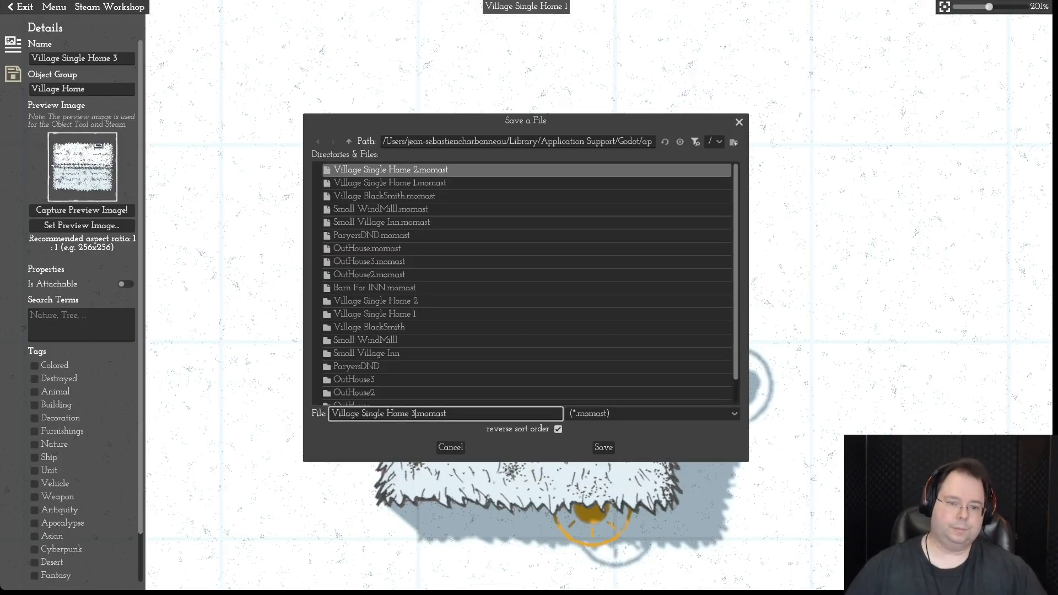
key(Return)
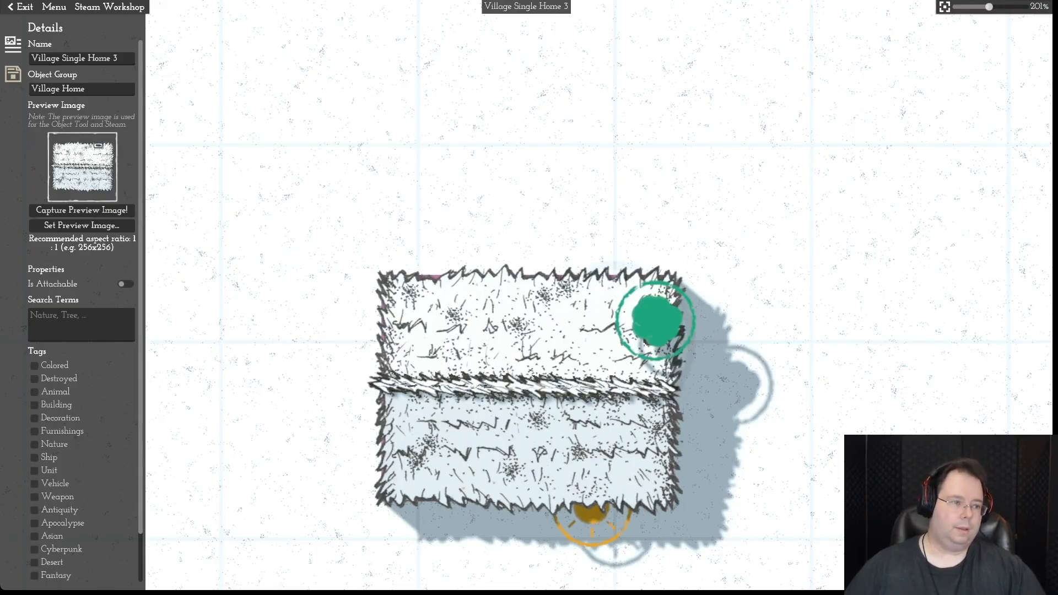
click(54, 6)
click(60, 68)
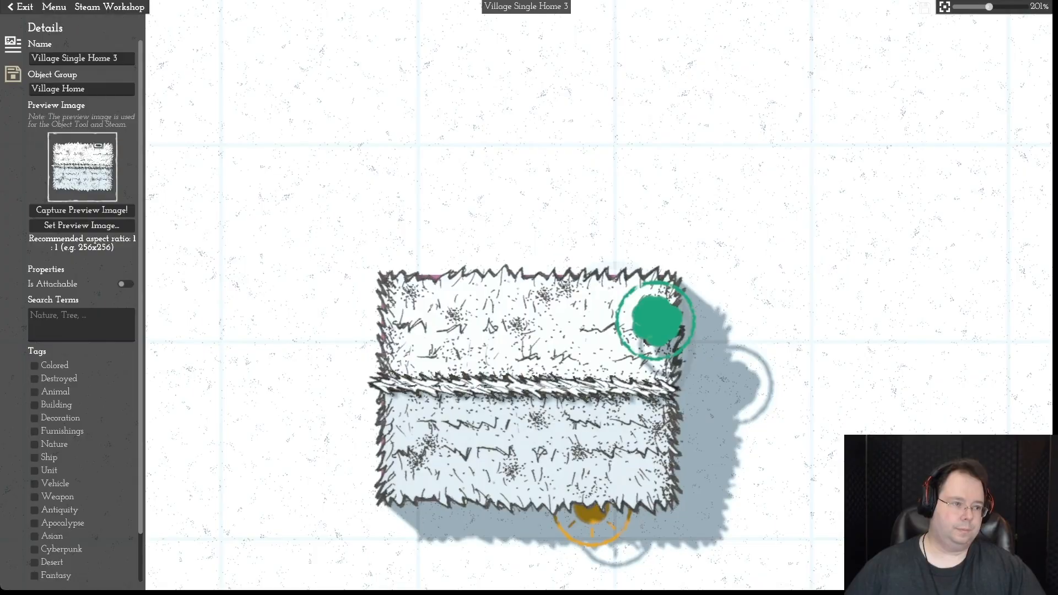
- Move the Entrance Light to the lower roof's left end, and the Harth texture and its smoke source to its right end, around z 0.54
click(13, 44)
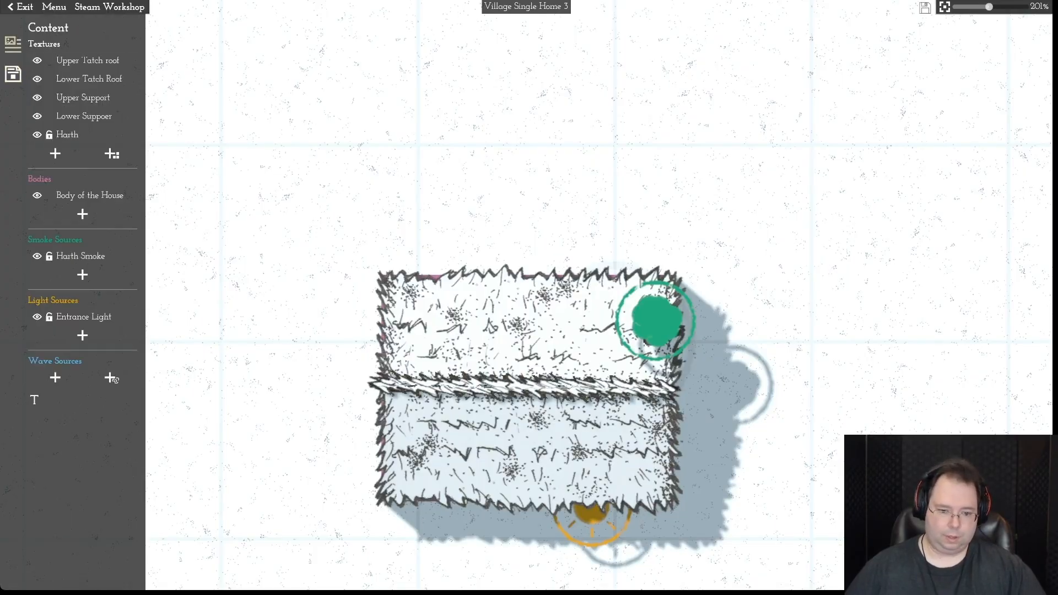
drag(592, 514, 439, 508)
drag(655, 319, 650, 449)
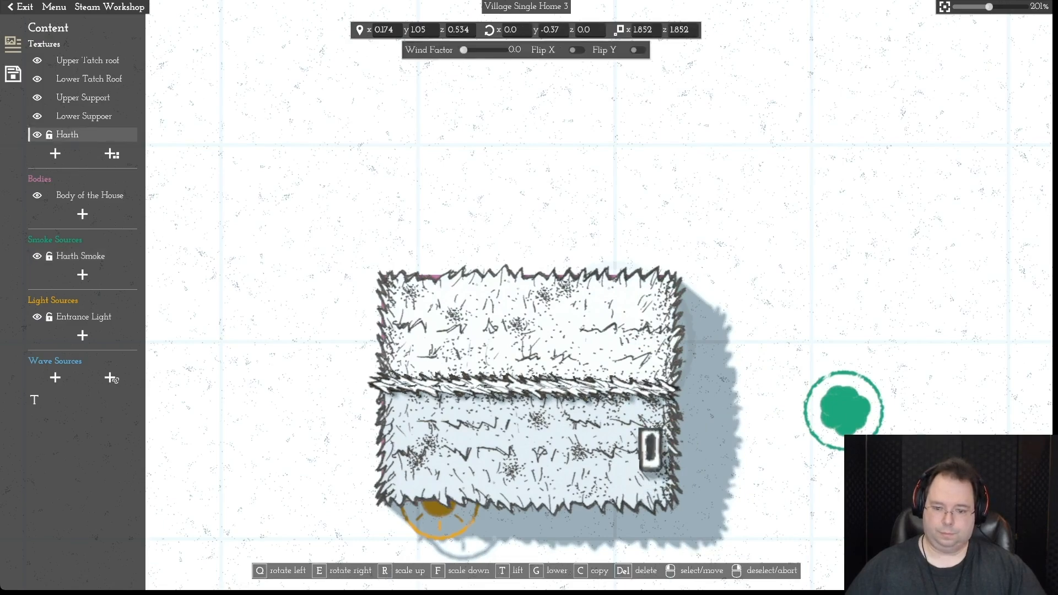
drag(843, 411, 653, 449)
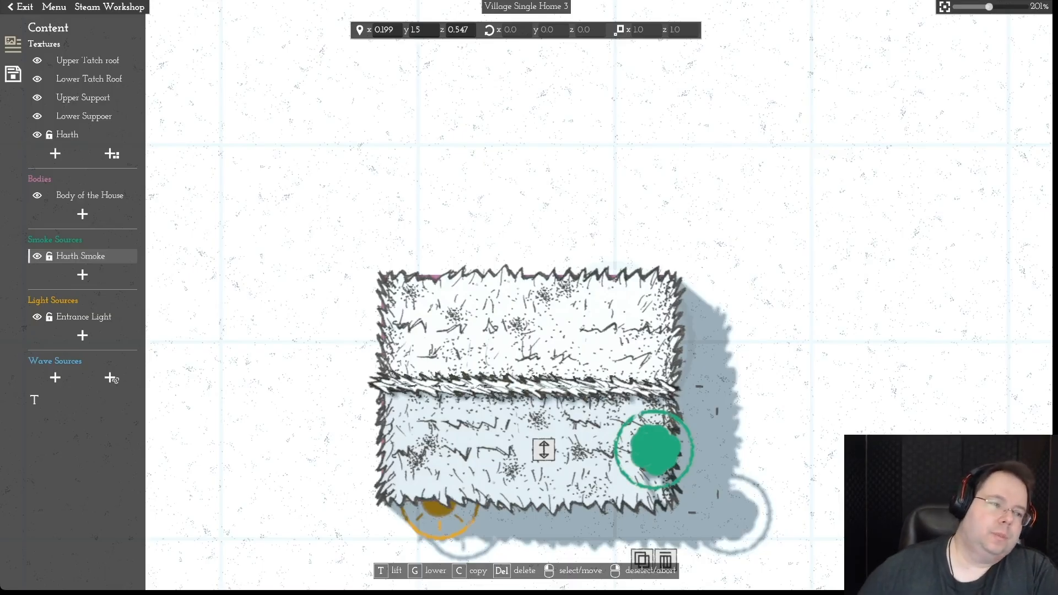
- Add the wide framed bed with a single pillow from the original textures to the asset
click(112, 153)
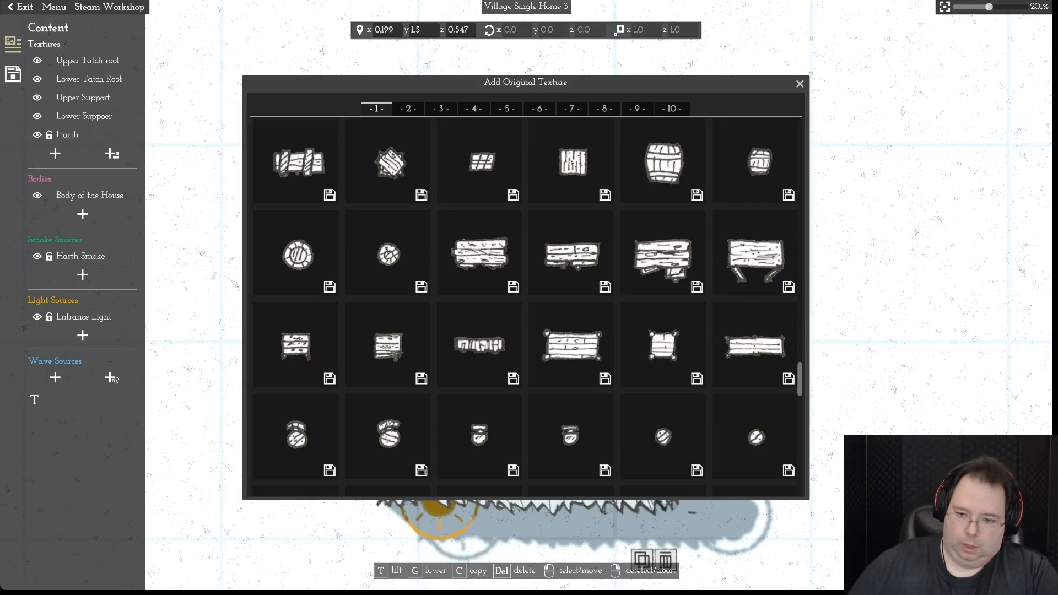
scroll(754, 463, down, 10)
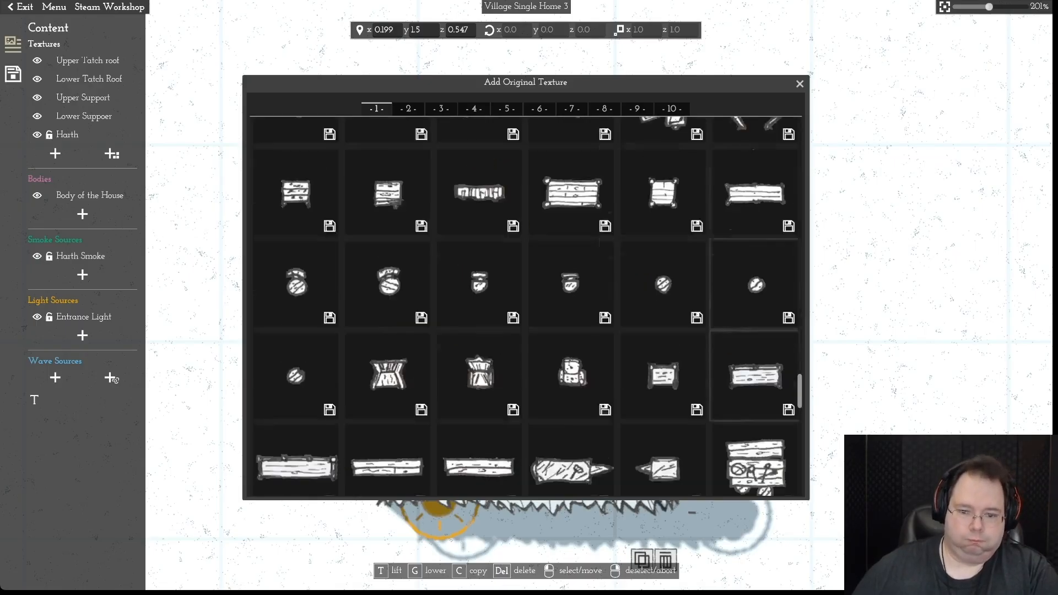
scroll(755, 441, up, 5)
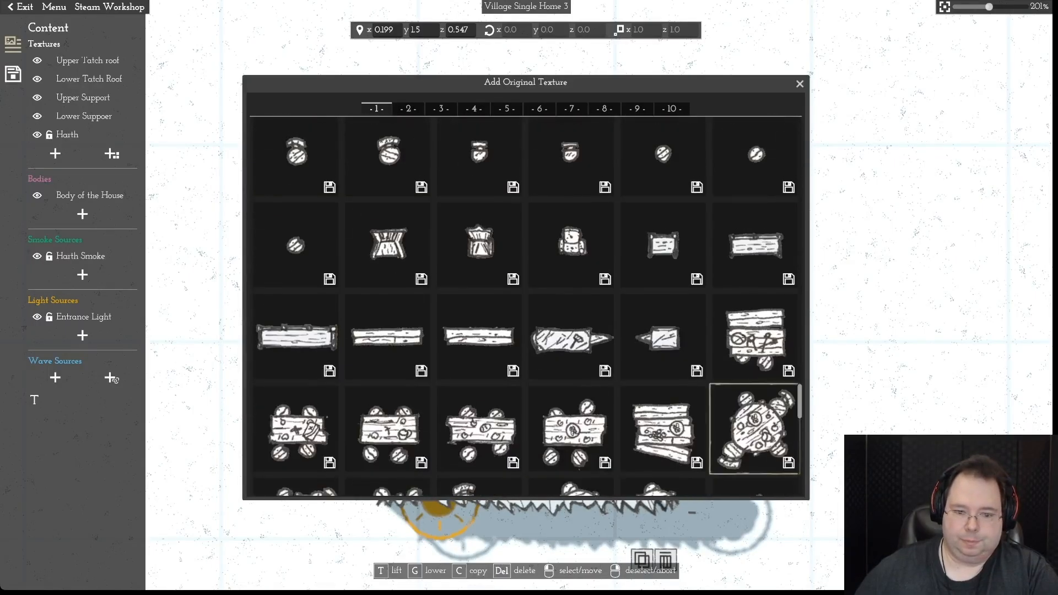
scroll(755, 435, down, 10)
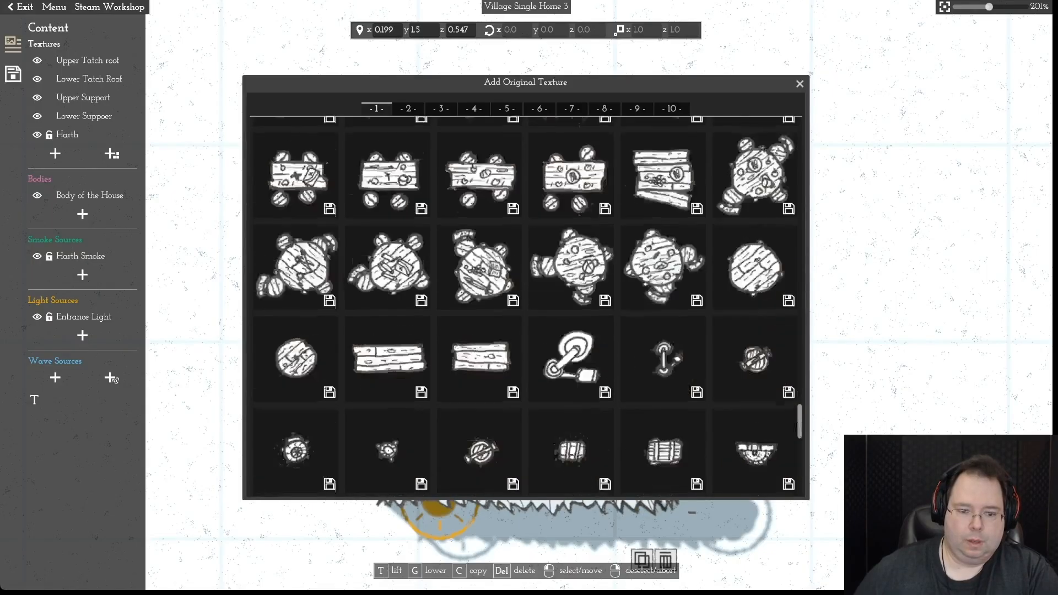
scroll(754, 435, up, 8)
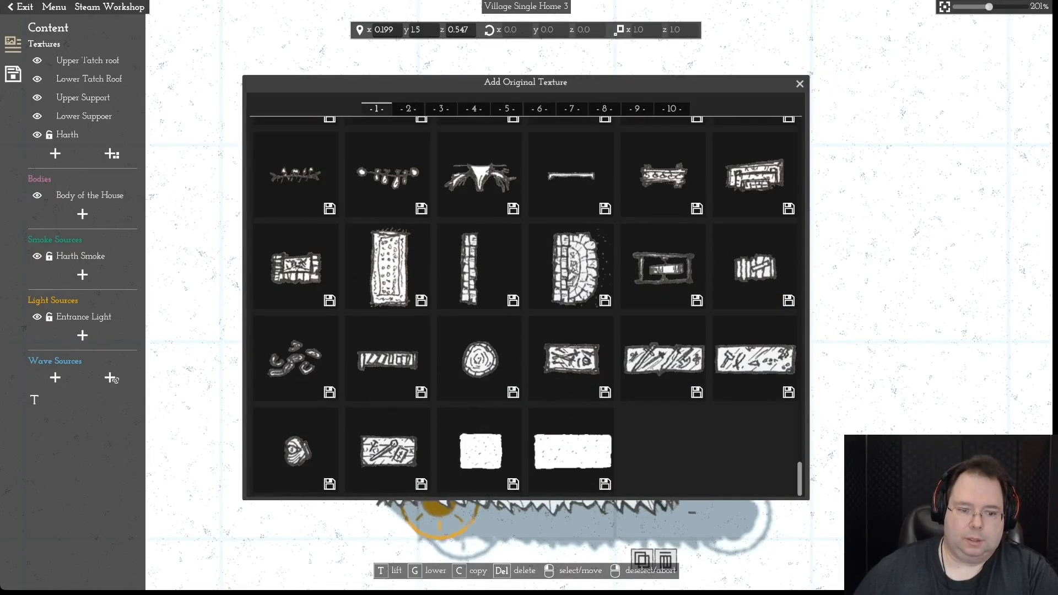
scroll(755, 435, up, 5)
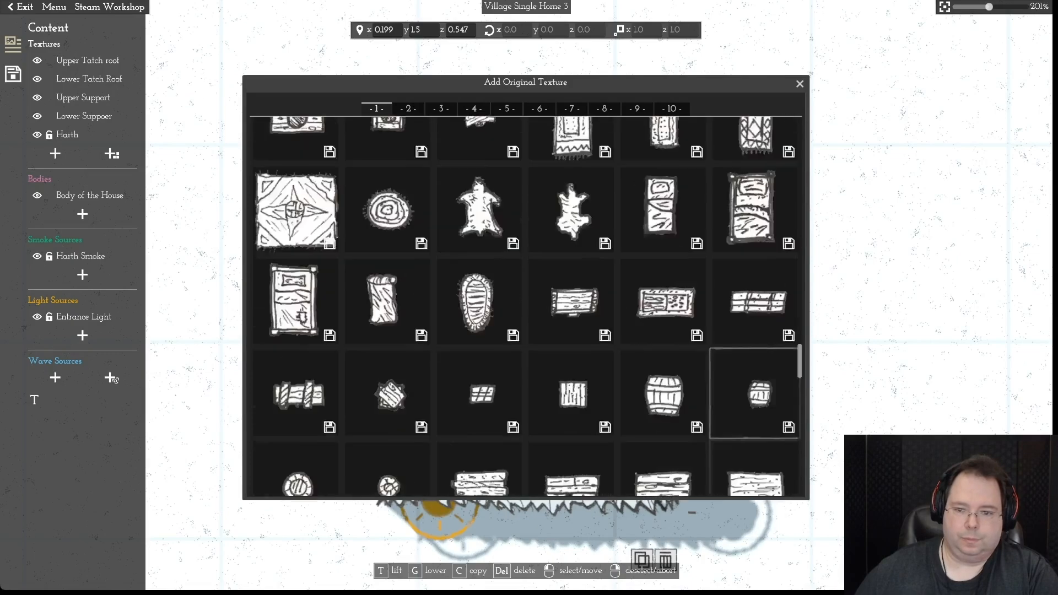
click(754, 256)
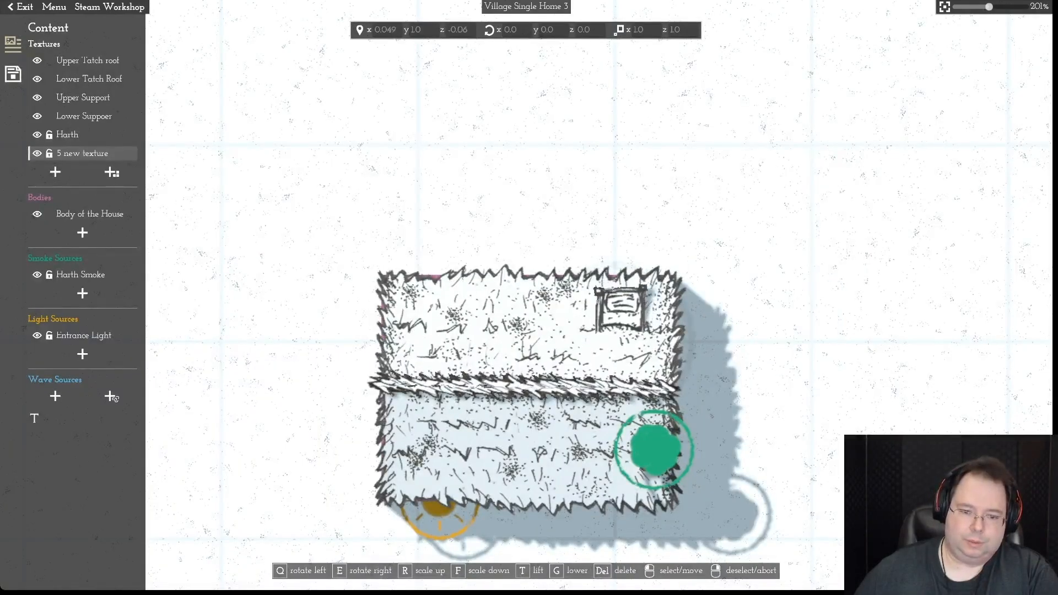
- Place the bed at the upper roof's right end, about x 0.046, z -0.01, raised to y 1.26 and rotated to about y -89.6
click(622, 325)
drag(515, 324, 515, 316)
drag(626, 217, 676, 218)
drag(628, 324, 625, 336)
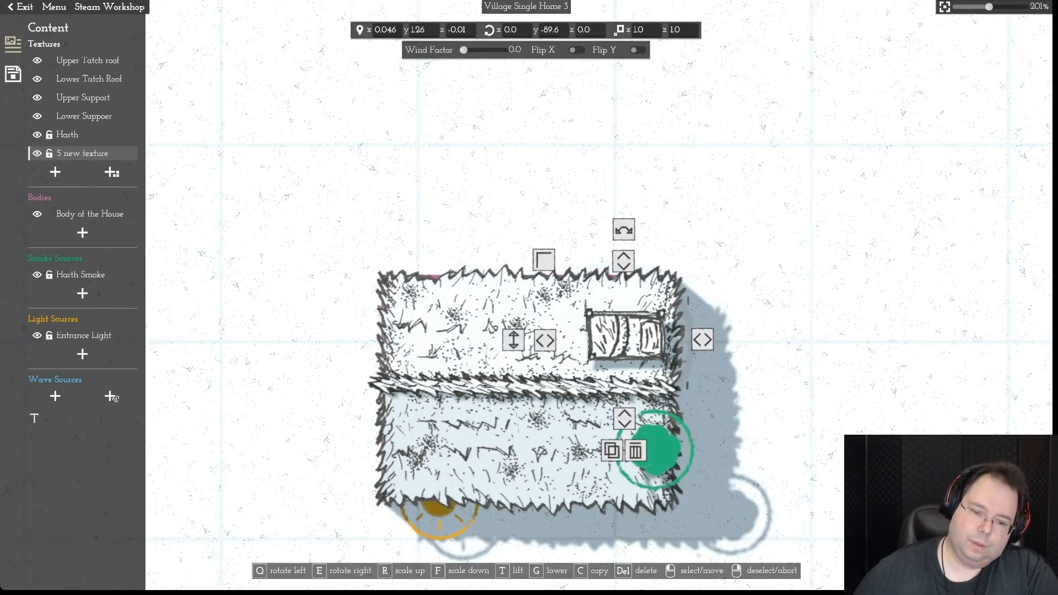
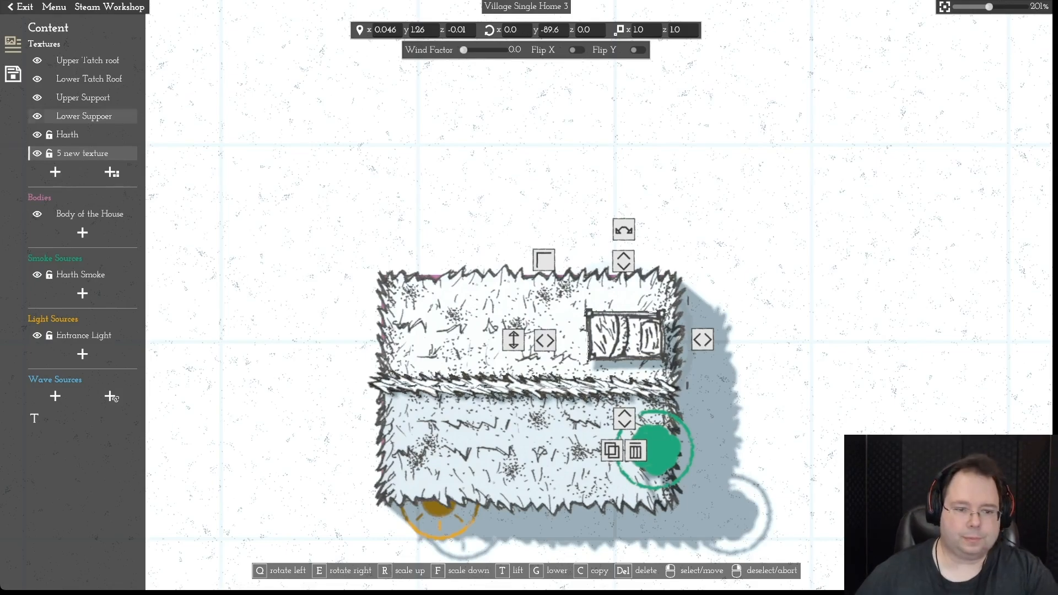
- Add the small rectangular stone fireplace from the original textures to the asset
click(111, 172)
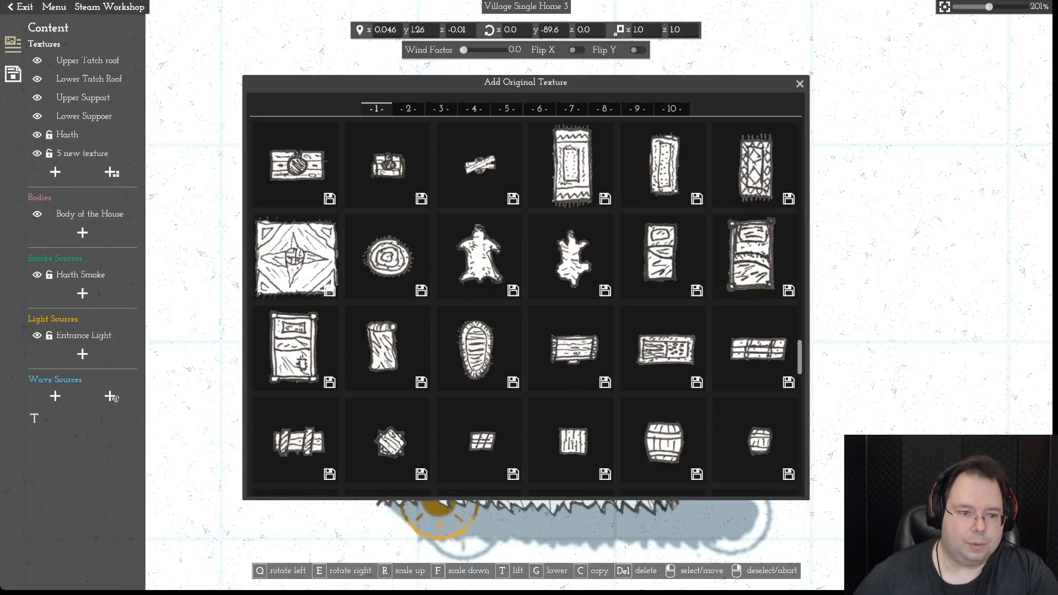
scroll(526, 305, up, 3)
scroll(526, 306, up, 2)
drag(799, 325, 800, 478)
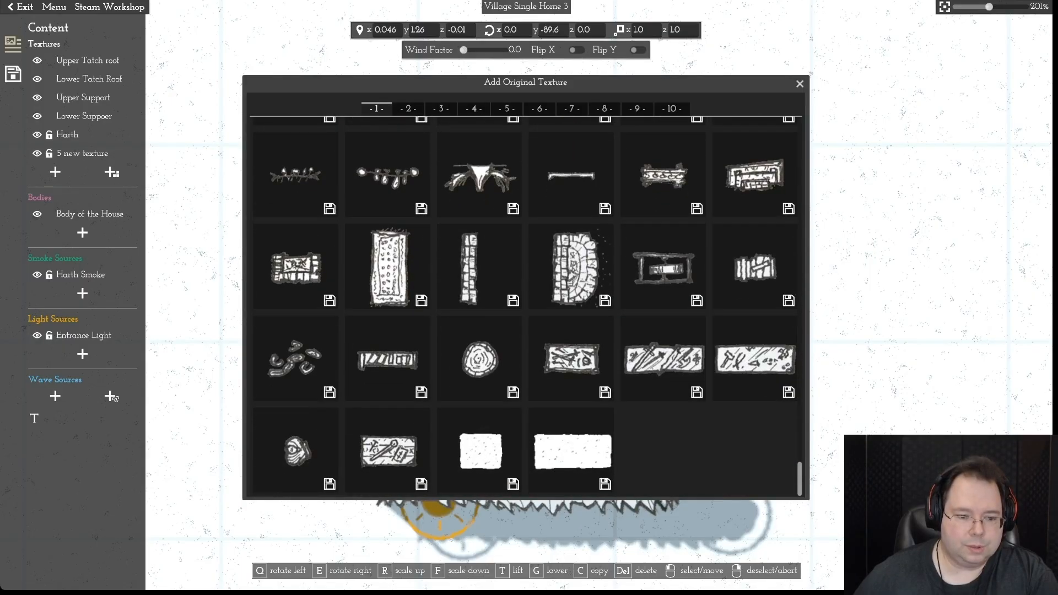
mouse_move(799, 483)
mouse_down()
mouse_move(799, 454)
mouse_move(799, 483)
mouse_move(799, 474)
mouse_up()
click(296, 340)
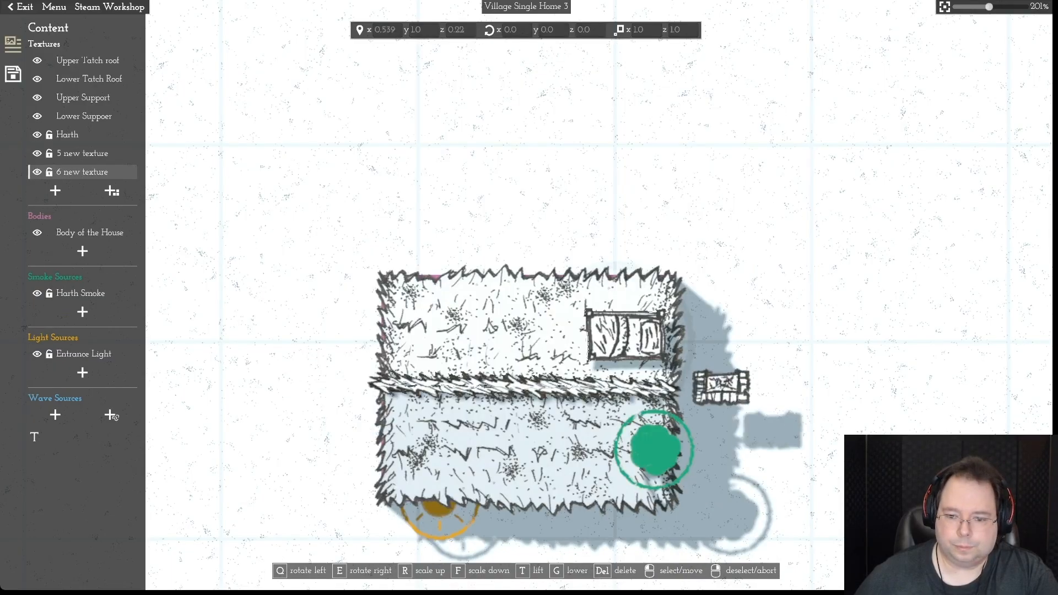
- Rotate the fireplace texture to about y 88.36 and place it under the hearth at about x 0.176, z 0.54
click(756, 441)
drag(756, 331, 645, 438)
drag(758, 441, 651, 448)
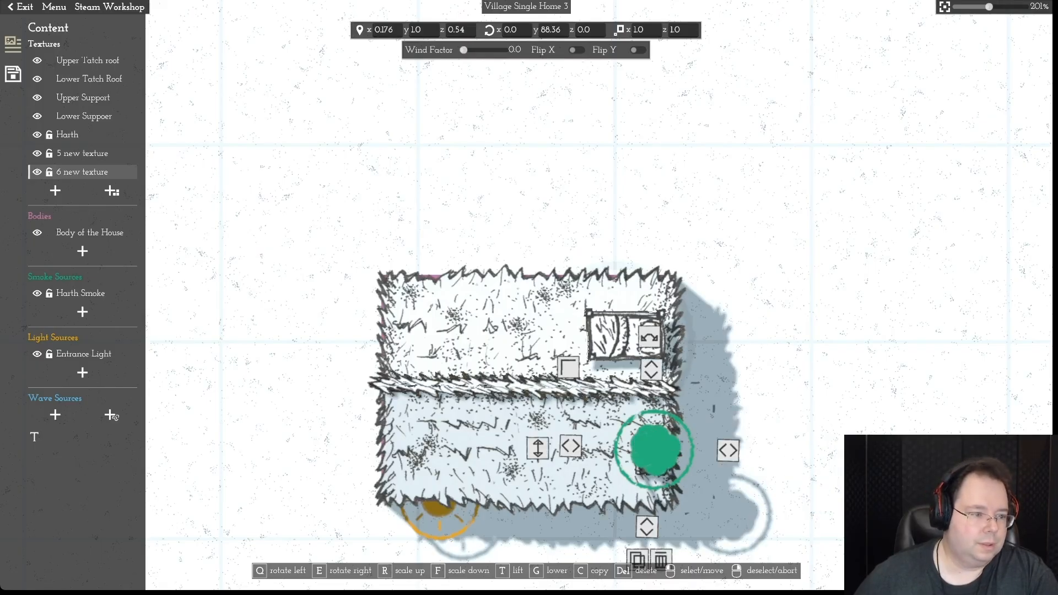
- Hide the Harth Smoke source and the Harth texture, keeping the new fireplace texture shown
click(37, 293)
click(37, 171)
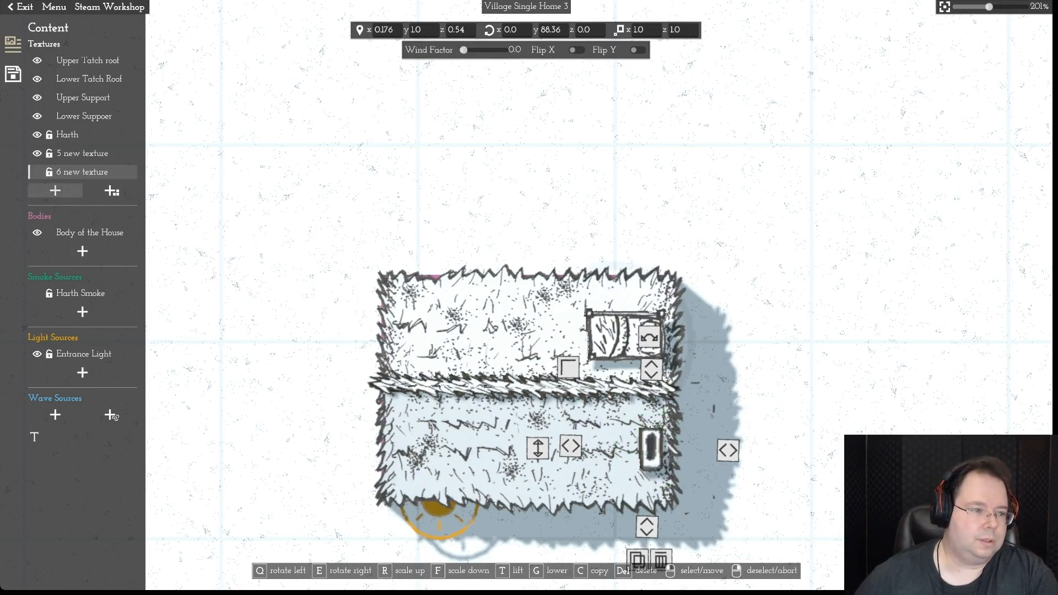
click(36, 172)
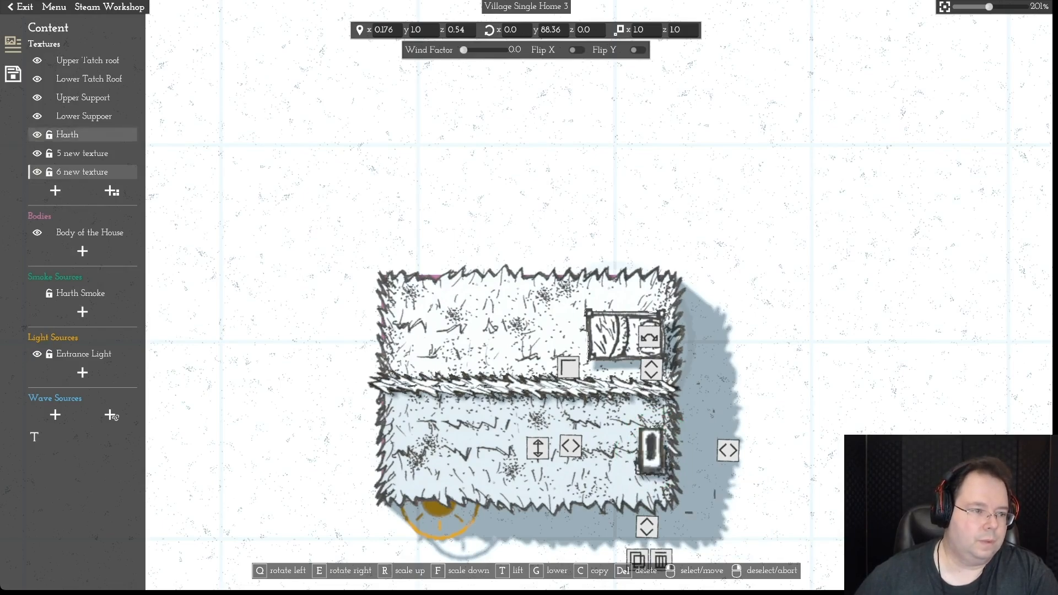
click(67, 135)
click(37, 135)
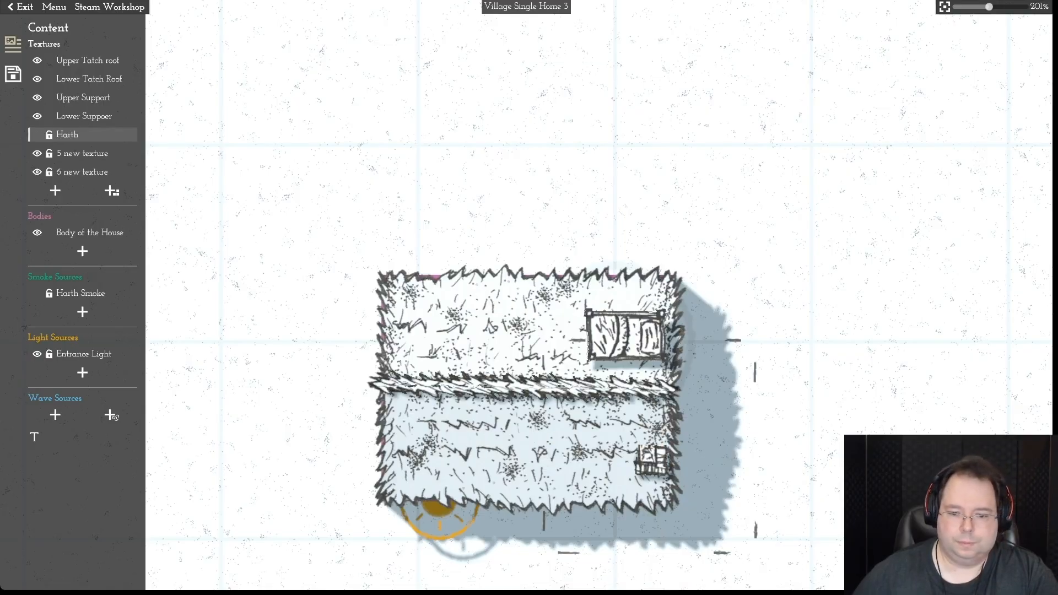
- Raise the fireplace texture to about y 1.17 and shift it to about x 0.188, z 0.553
click(651, 458)
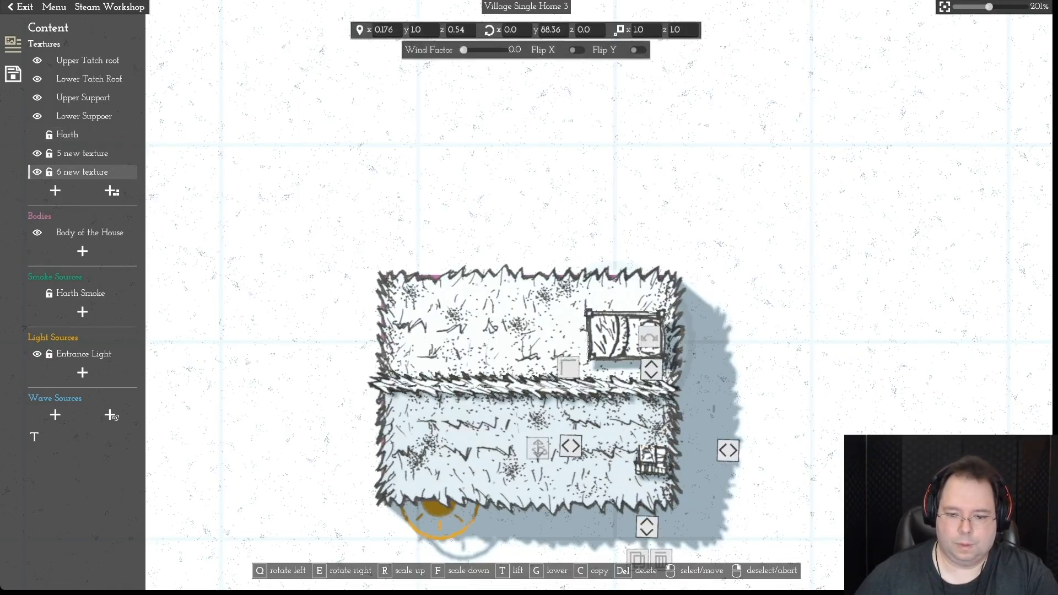
drag(537, 448, 538, 414)
drag(652, 449, 654, 452)
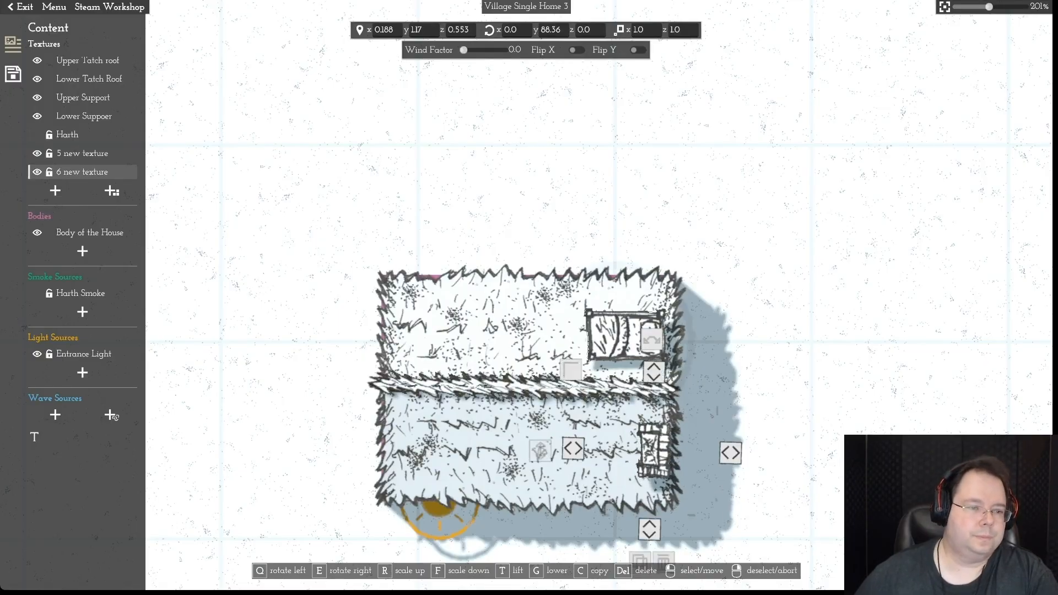
- Add the rectangular table with four round stools and a parchment on top from the original textures
click(111, 191)
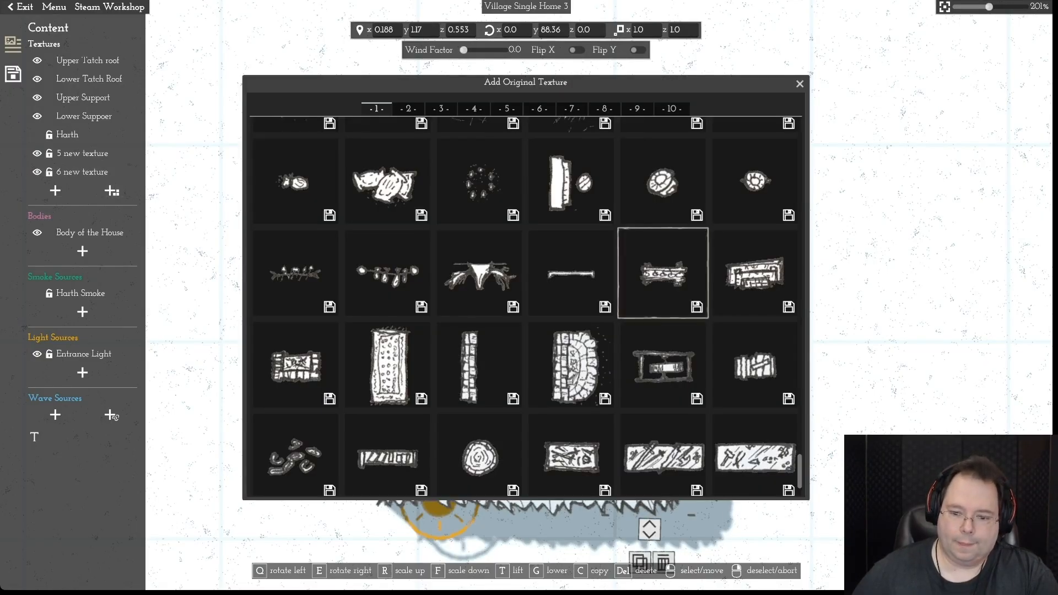
scroll(754, 452, down, 2)
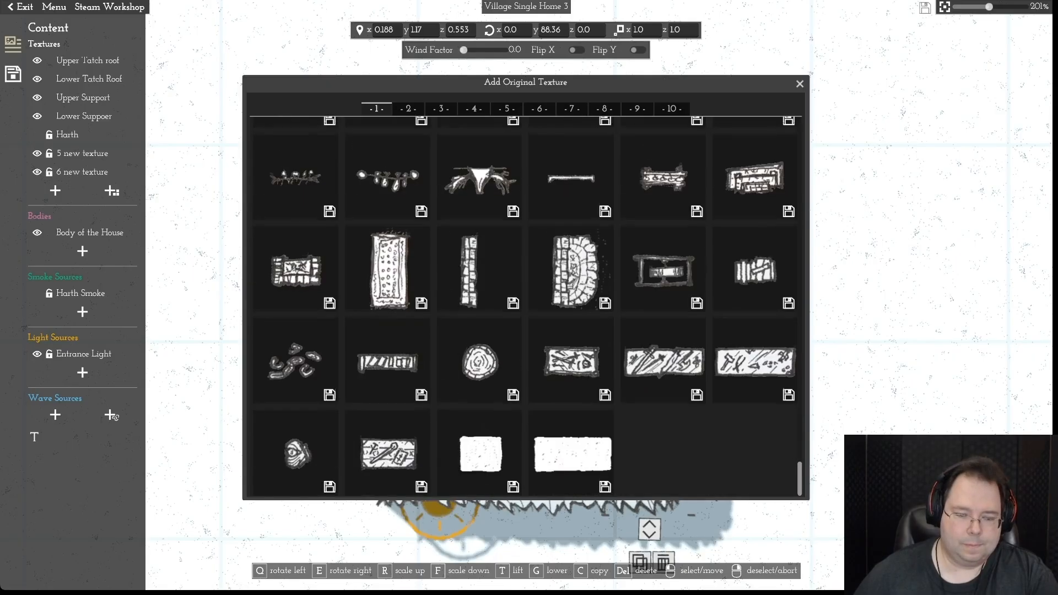
scroll(755, 435, up, 8)
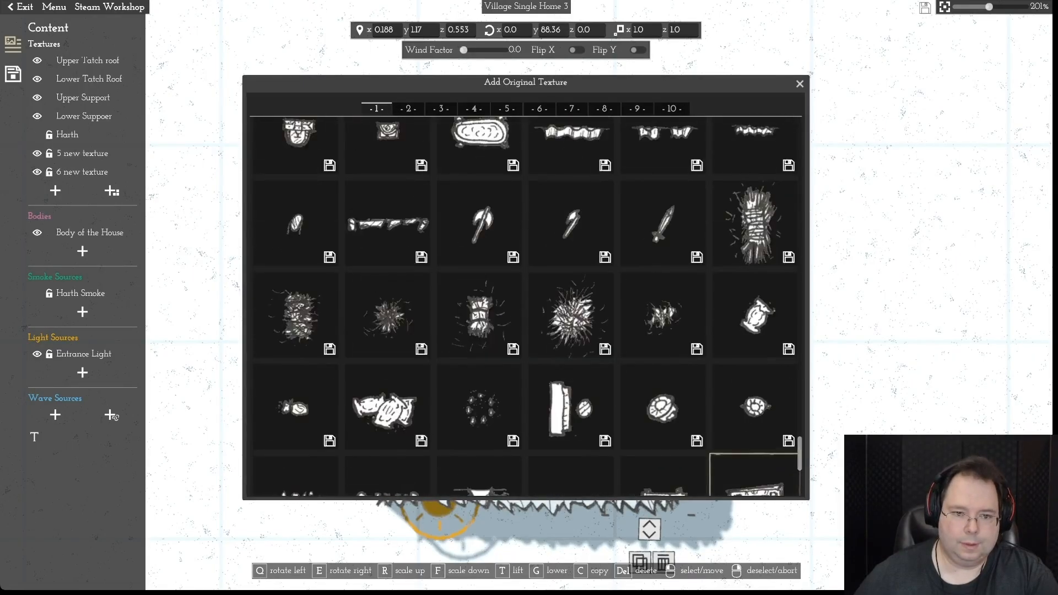
scroll(754, 435, up, 5)
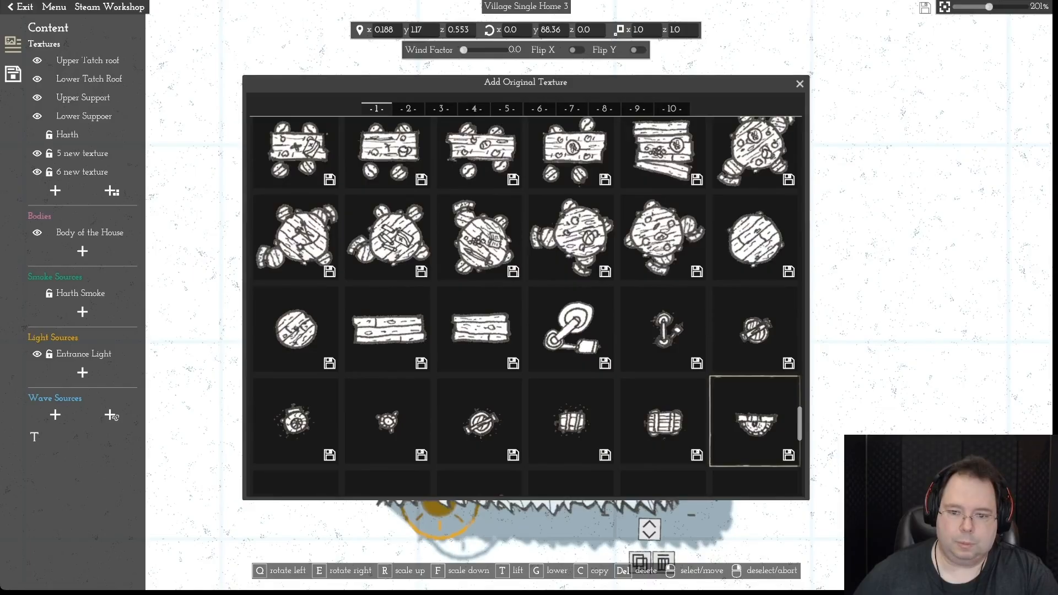
scroll(755, 443, up, 1)
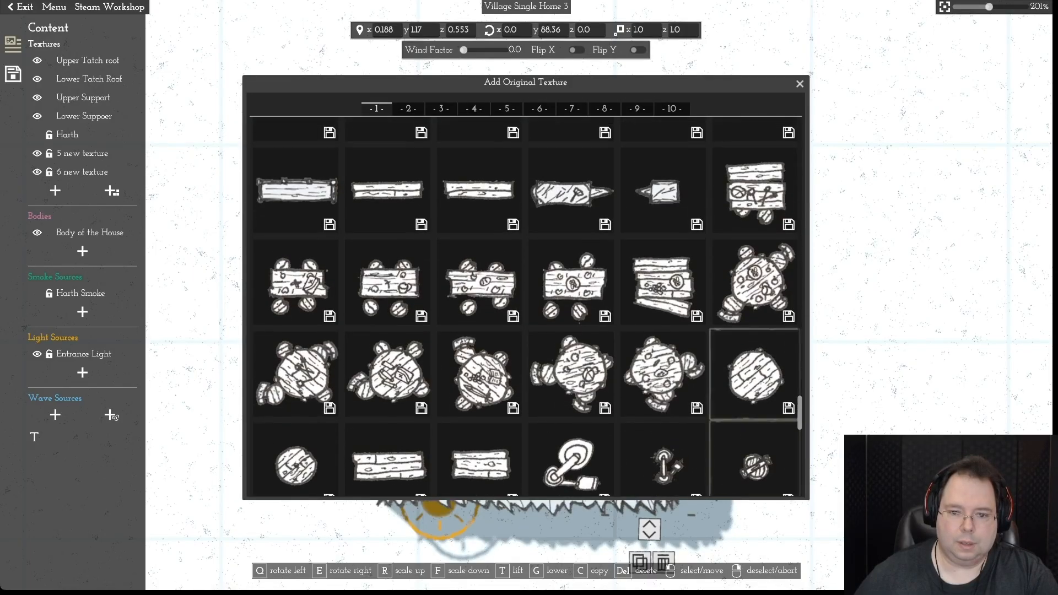
scroll(755, 468, down, 1)
scroll(754, 468, up, 2)
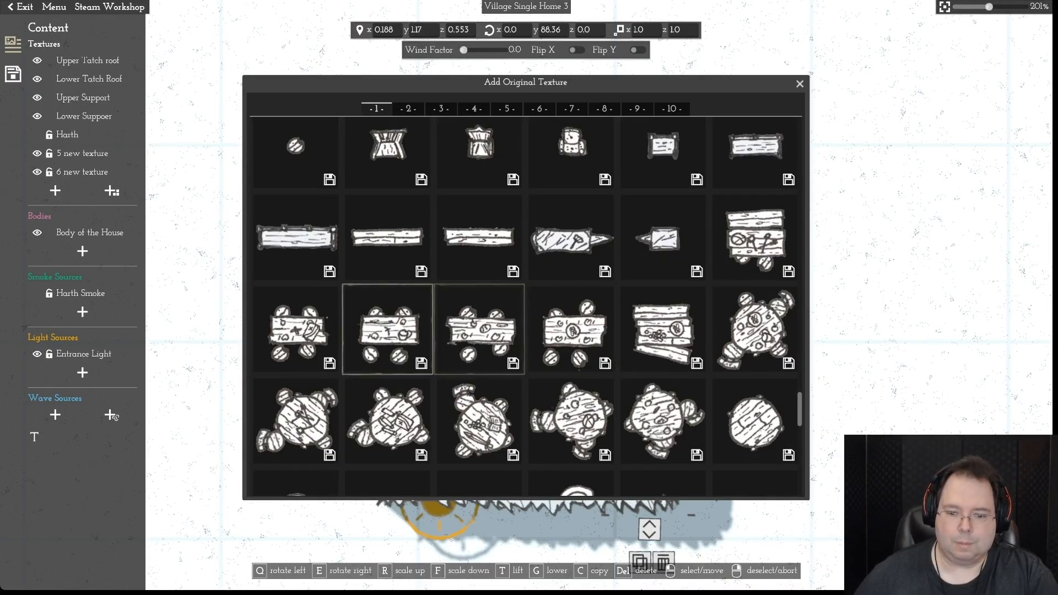
mouse_move(799, 409)
mouse_down()
mouse_move(799, 386)
mouse_move(799, 478)
mouse_move(799, 410)
mouse_up()
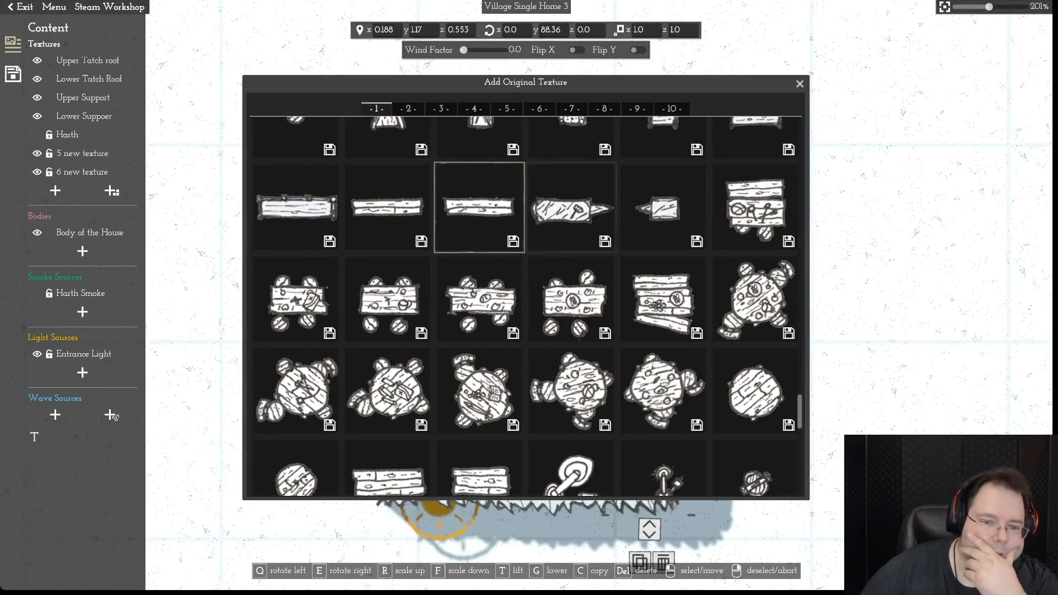
mouse_move(480, 391)
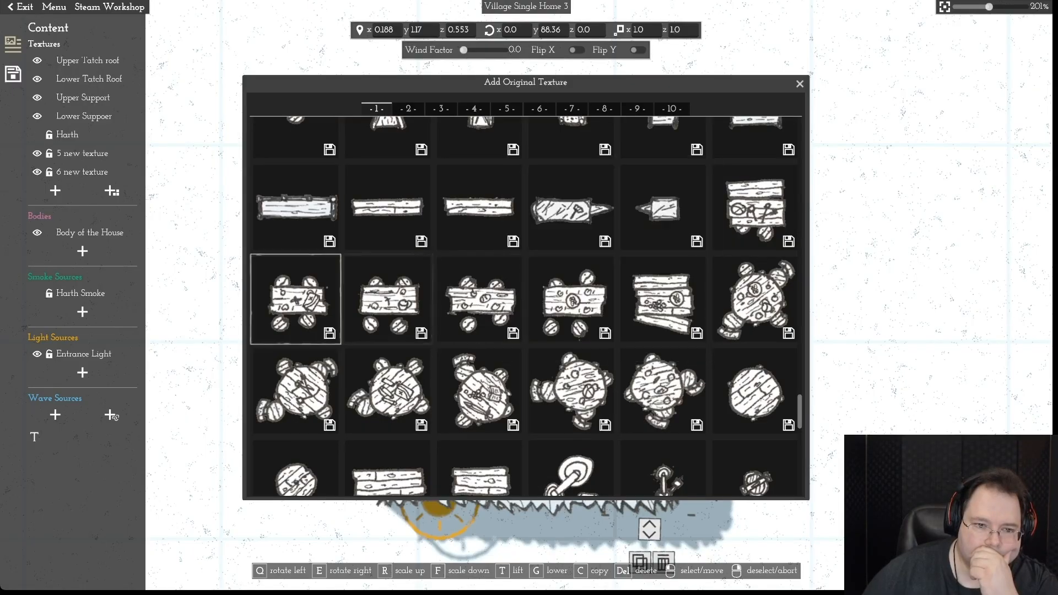
click(296, 302)
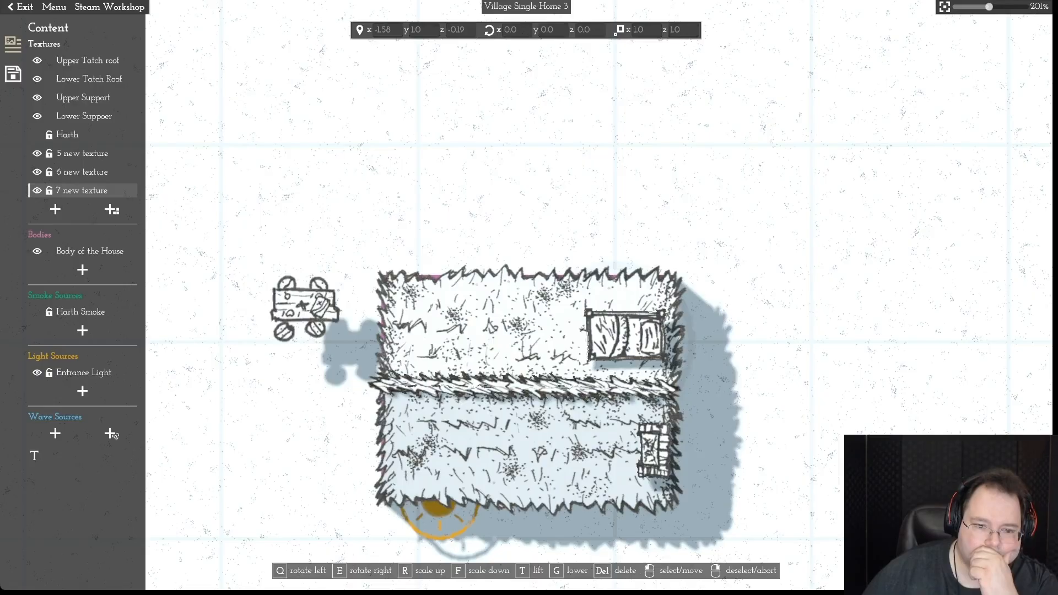
- Move the table with stools inside the house at about x -0.89, z -0.07 and raise it to y 1.2
drag(318, 325, 359, 326)
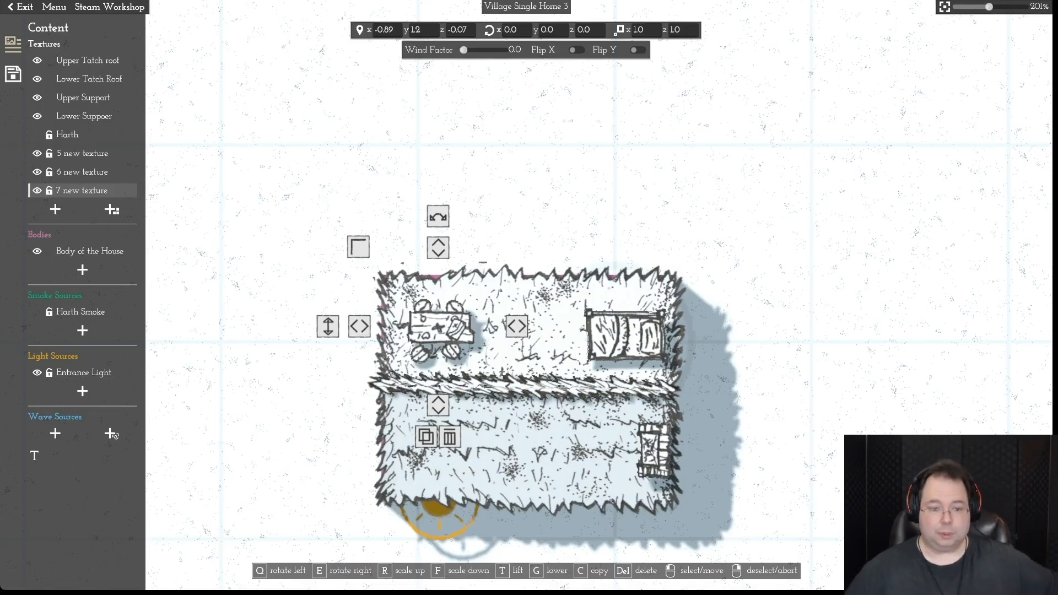
scroll(526, 293, up, 2)
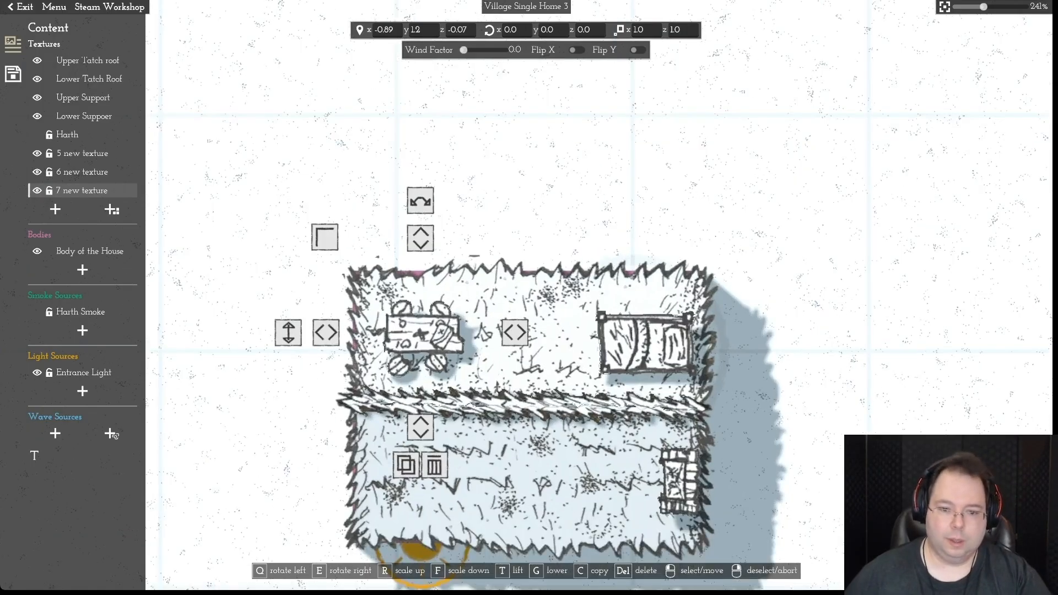
right_click(526, 293)
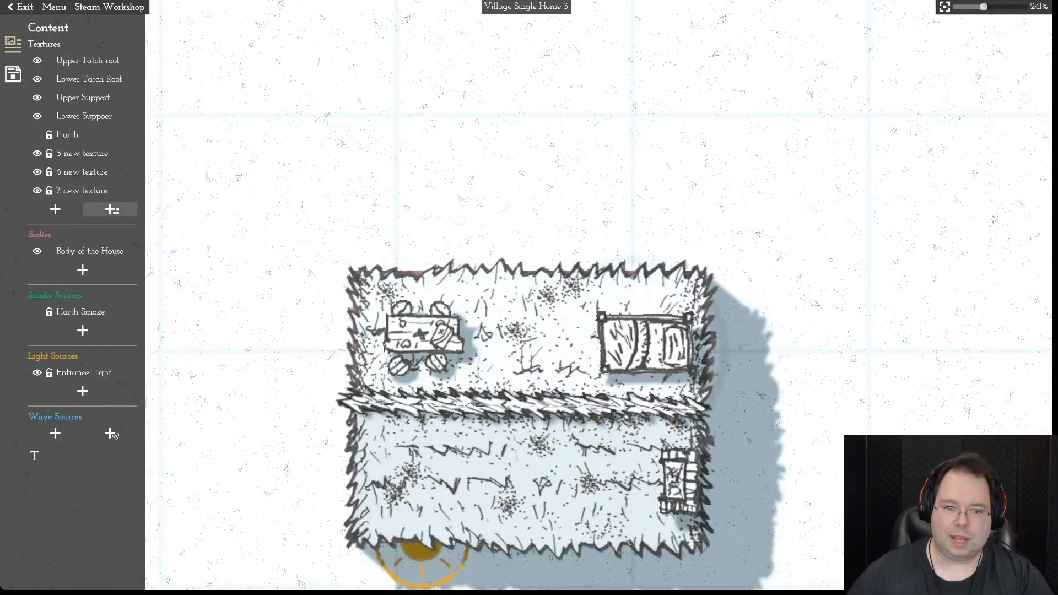
- Add the small wooden chest with a front clasp from the original textures and place it beside the house at about x 0.757, z -0.18
click(111, 209)
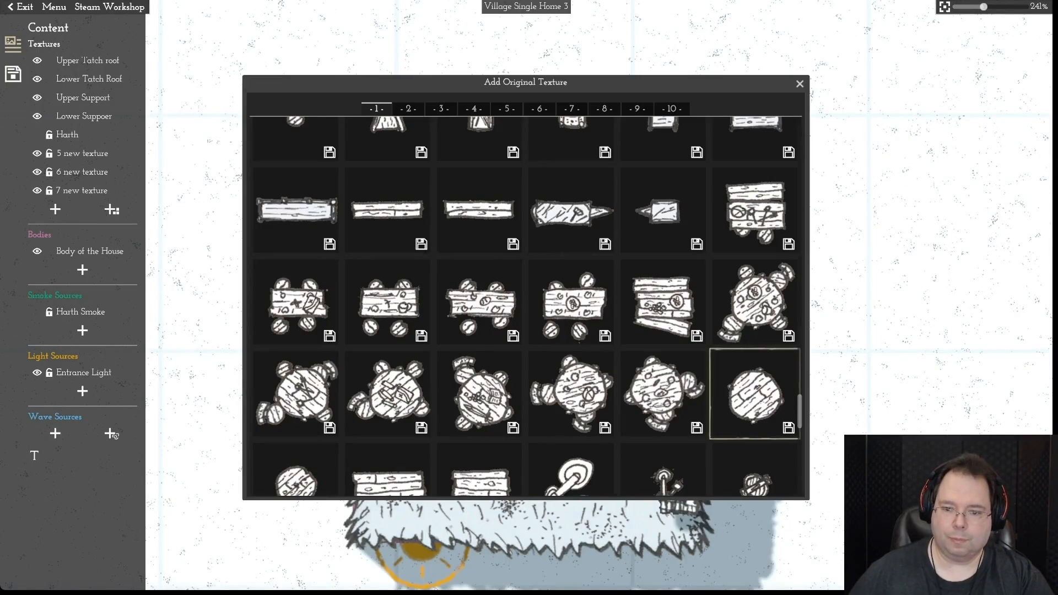
scroll(525, 306, up, 3)
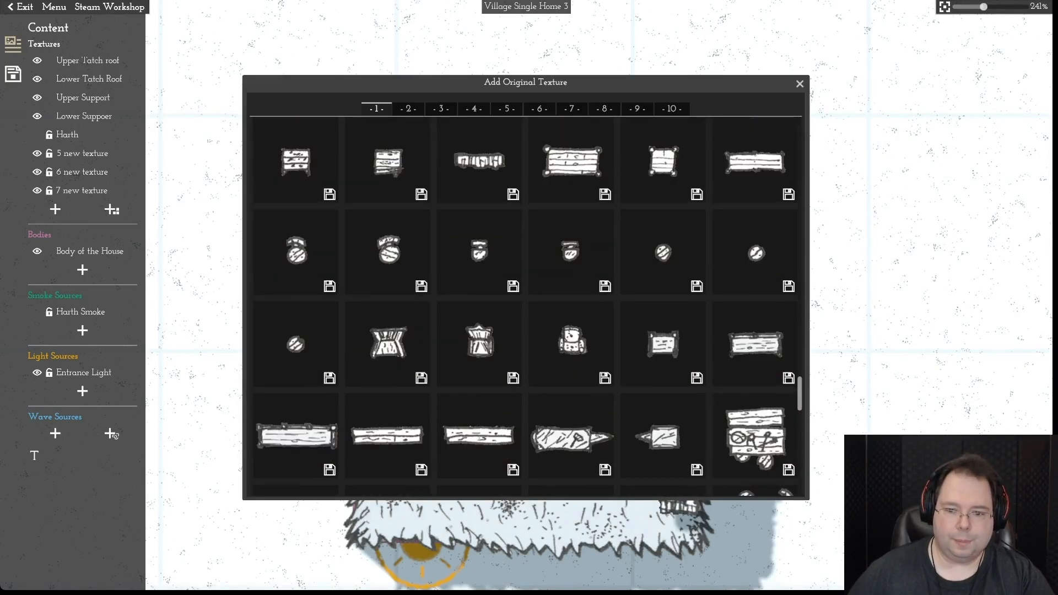
scroll(525, 305, up, 2)
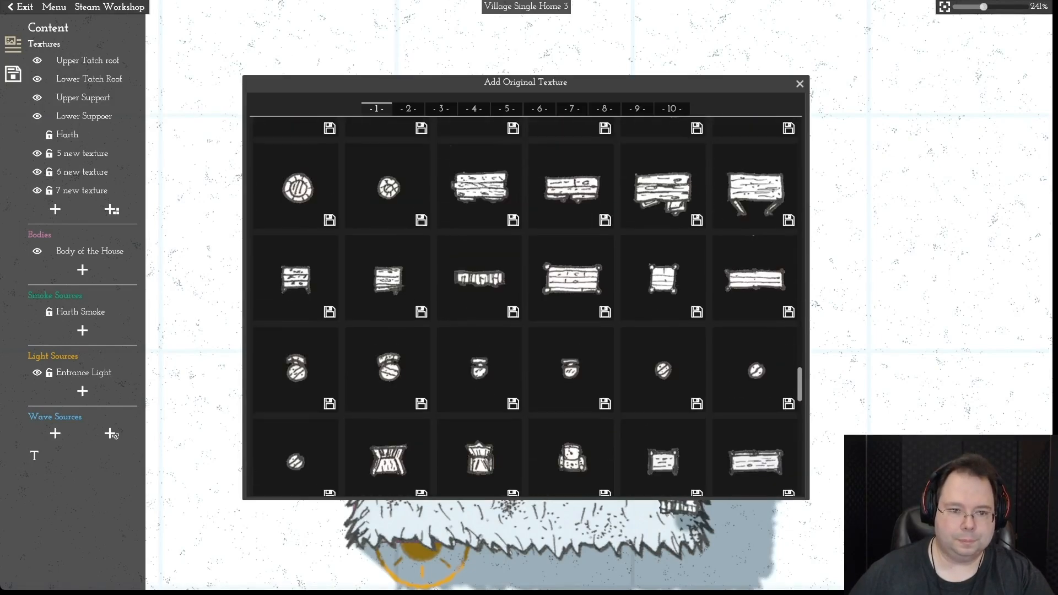
scroll(113, 435, up, 3)
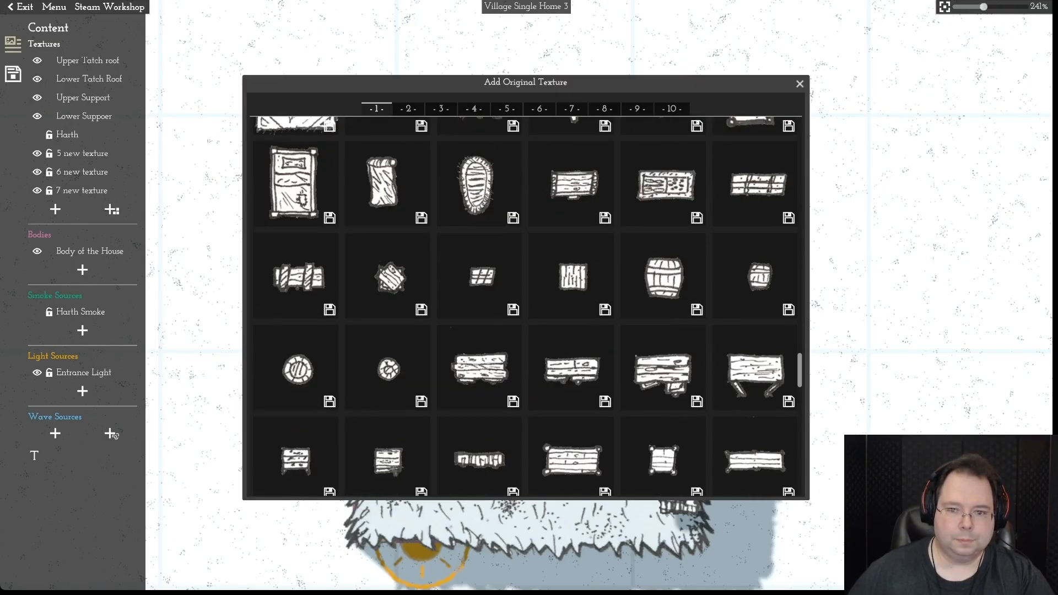
scroll(113, 435, up, 2)
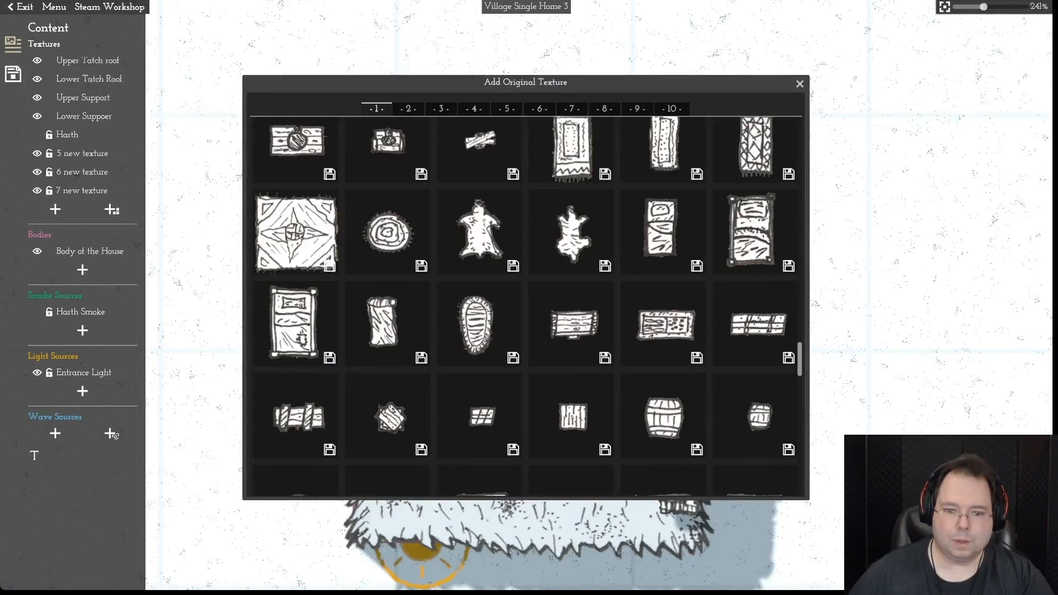
scroll(113, 435, up, 5)
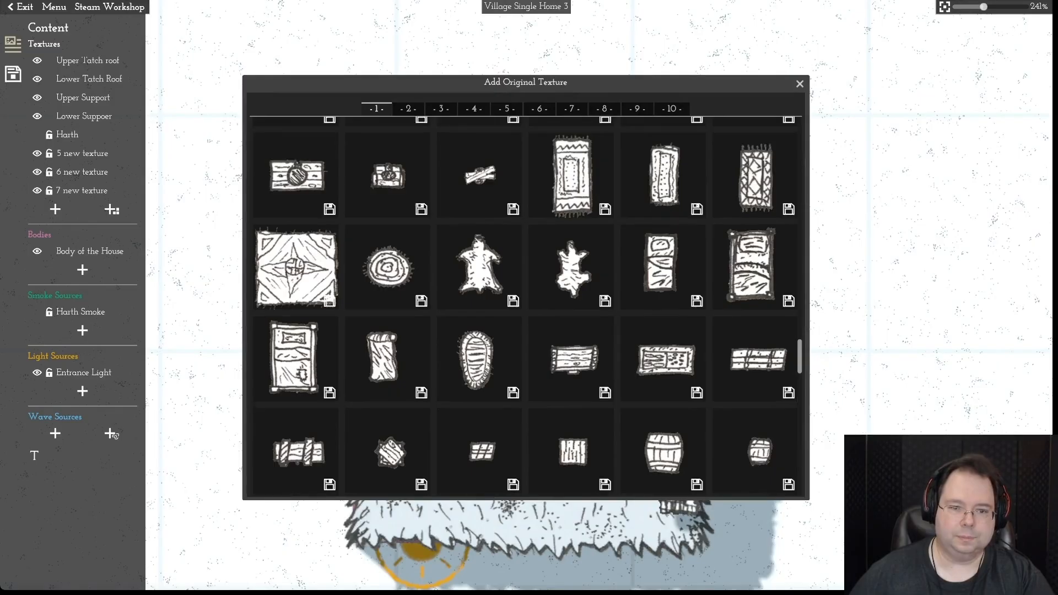
scroll(113, 435, up, 1)
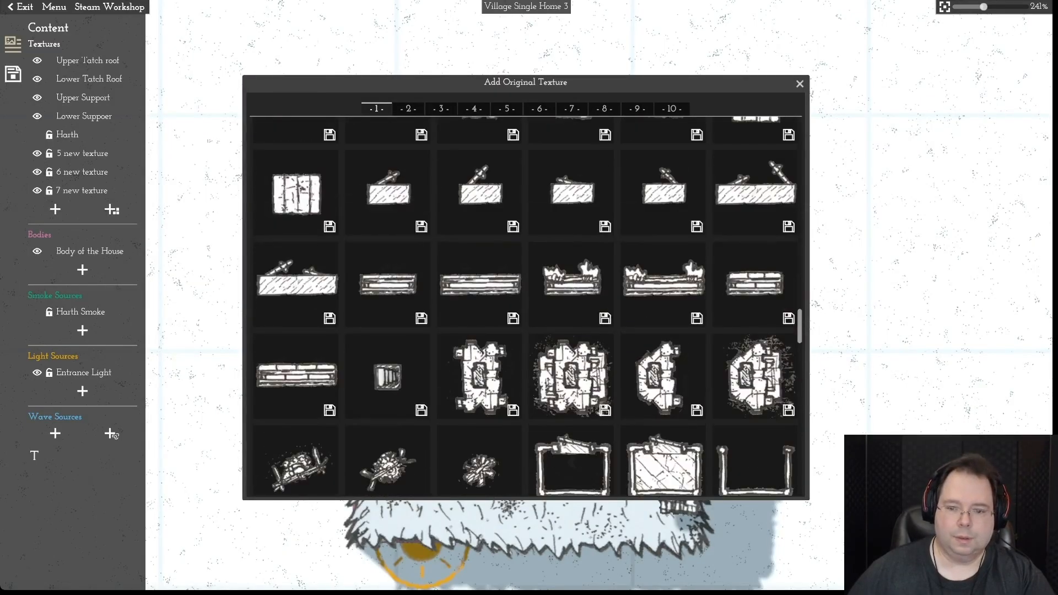
scroll(113, 435, down, 4)
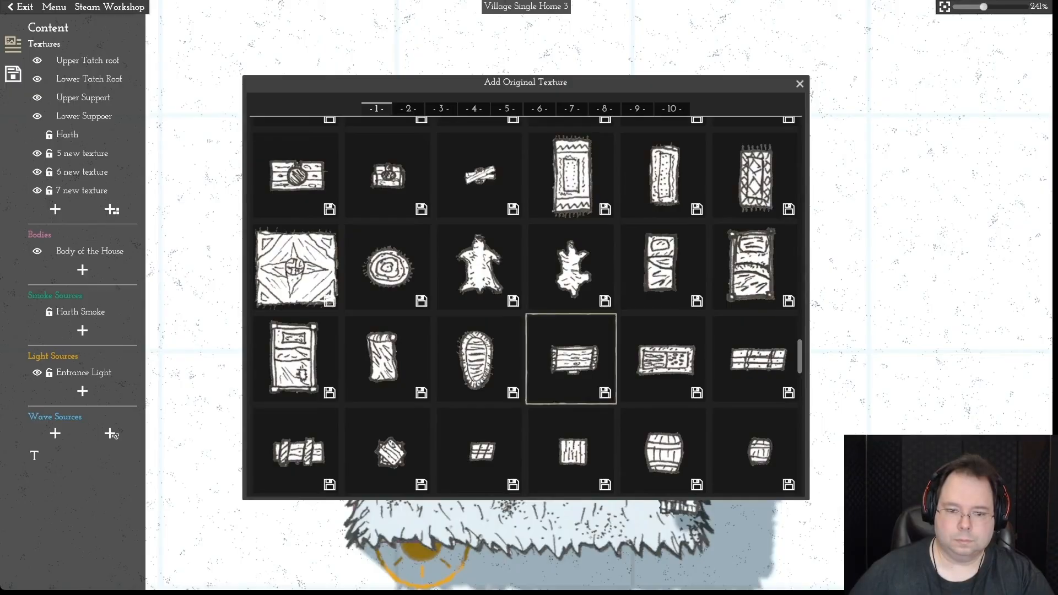
click(573, 358)
click(811, 307)
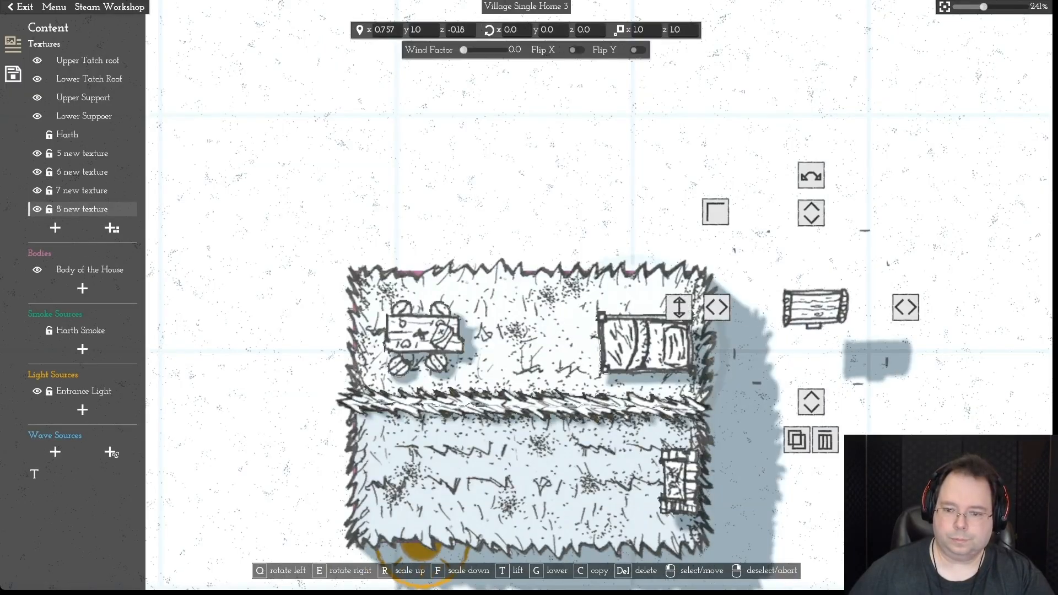
- Raise the chest to about y 1.47 and place it between the table and bed at about x -0.44, z -0.20
drag(679, 307, 679, 197)
drag(811, 307, 531, 303)
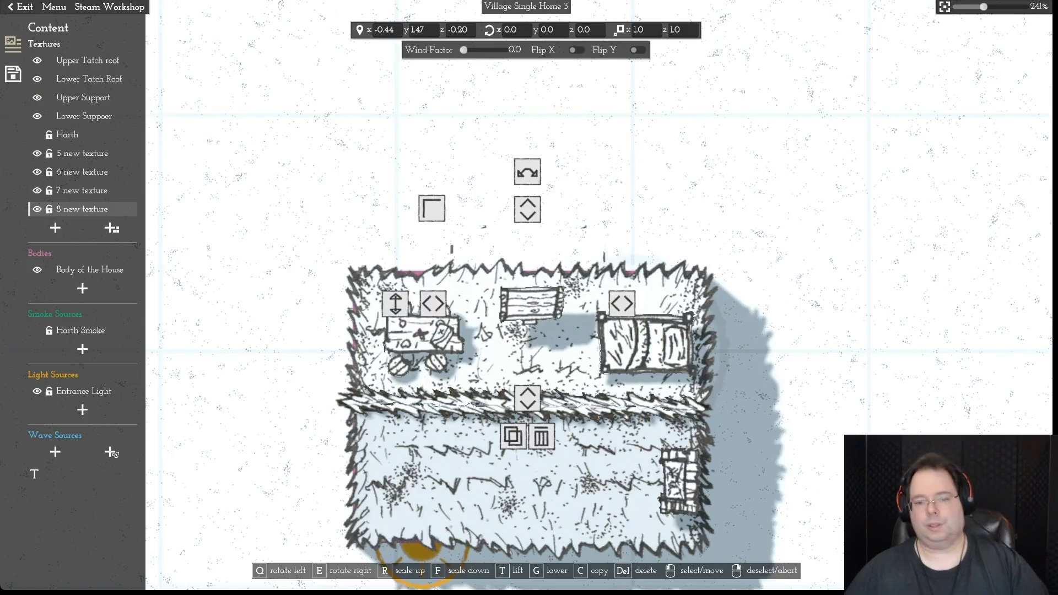
right_click(530, 302)
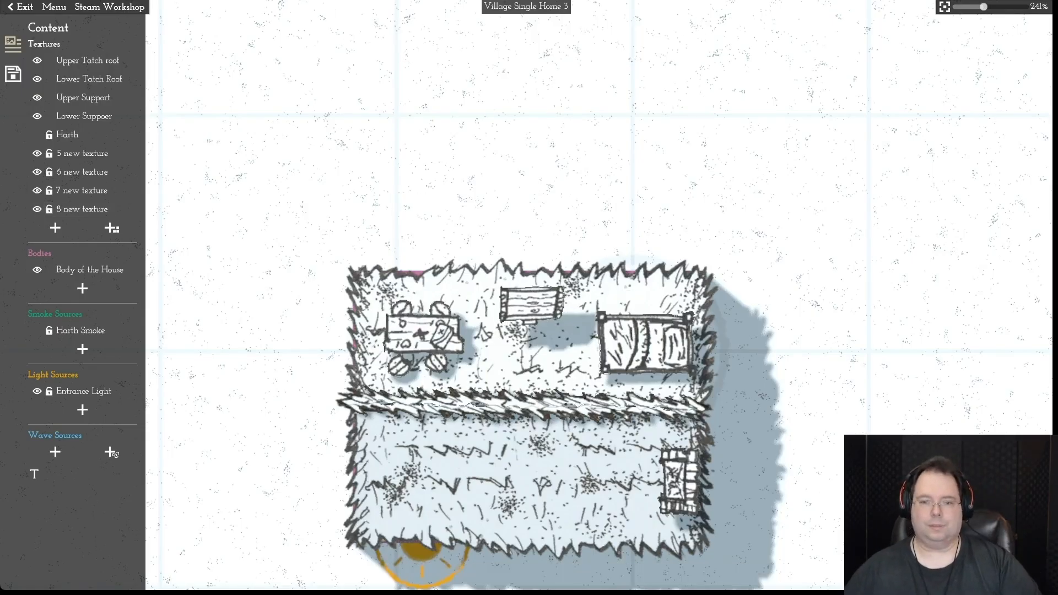
key(s)
key(w)
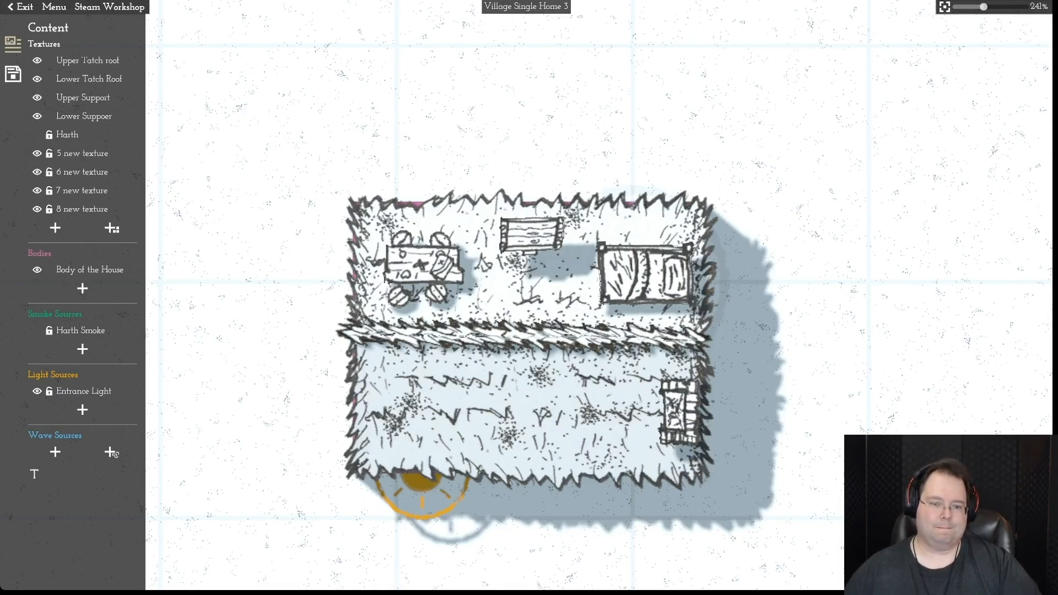
scroll(527, 297, down, 5)
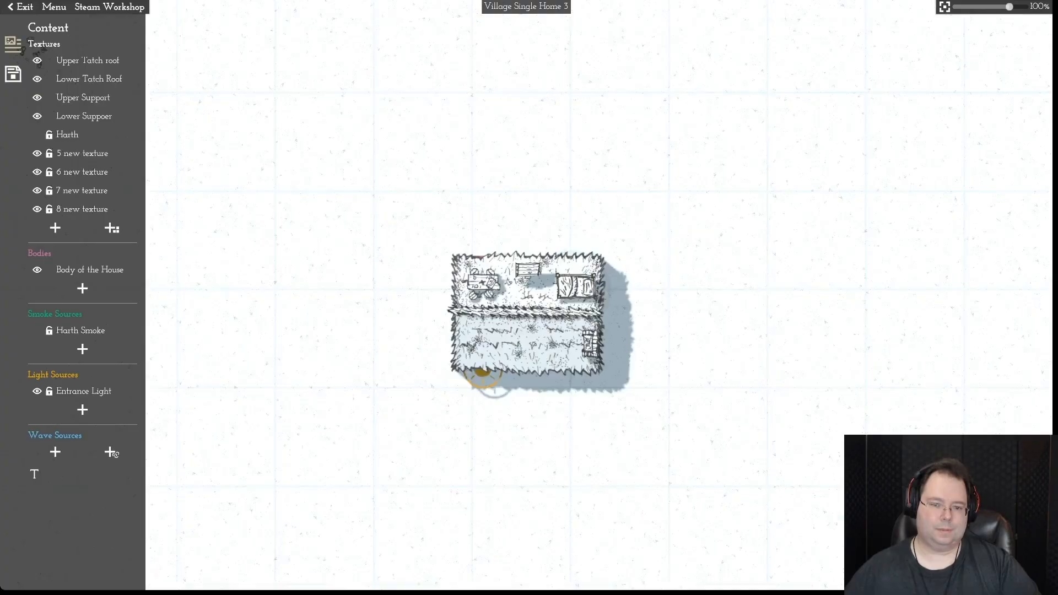
scroll(526, 298, up, 6)
scroll(526, 297, down, 5)
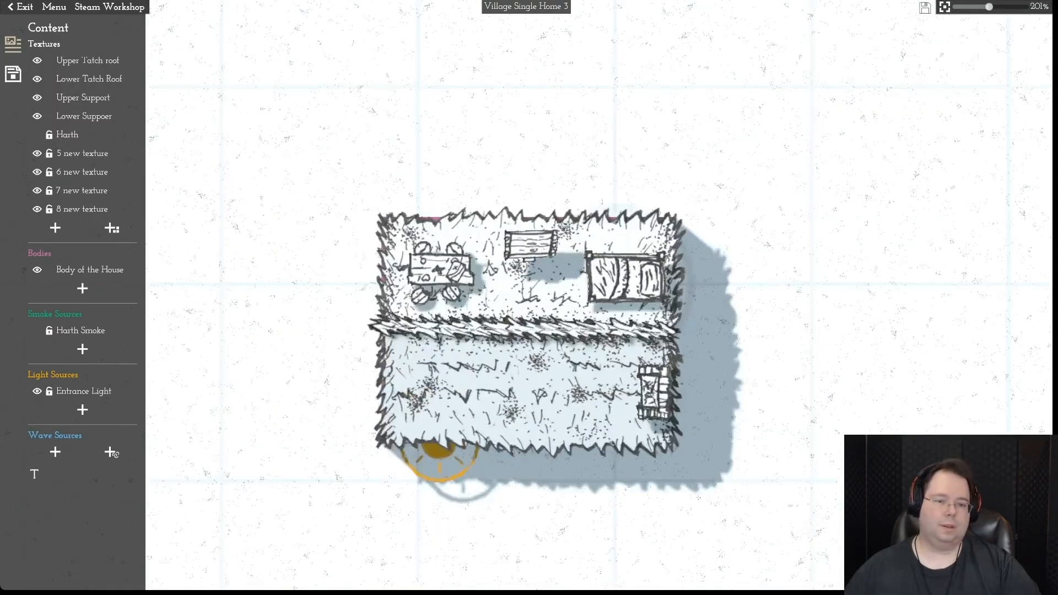
- Add a small thatch roof half from page 5 of the original textures beside the house at about x 1.097, z -0.15
click(112, 453)
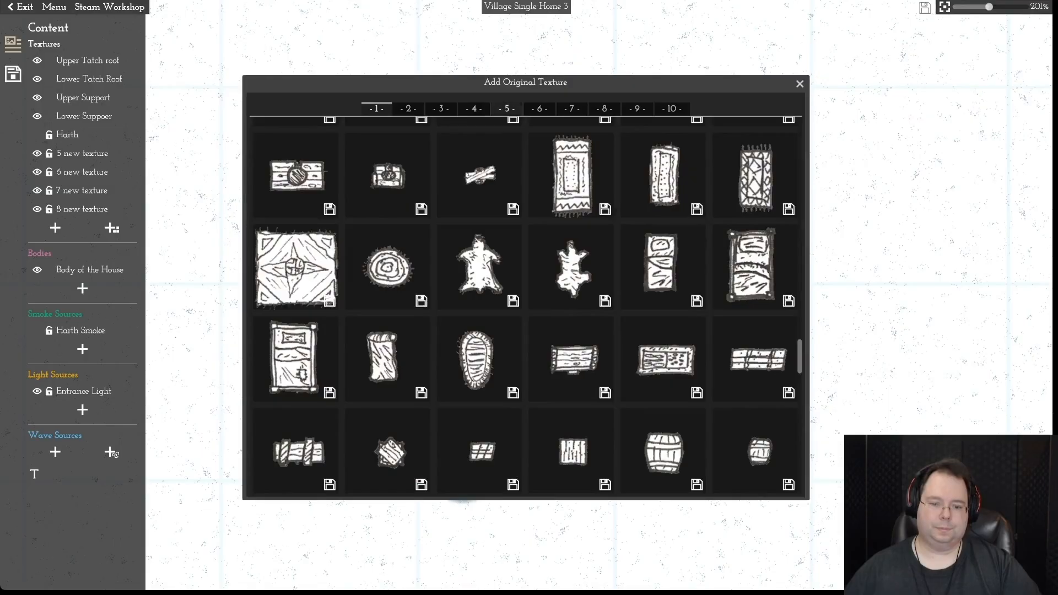
click(506, 109)
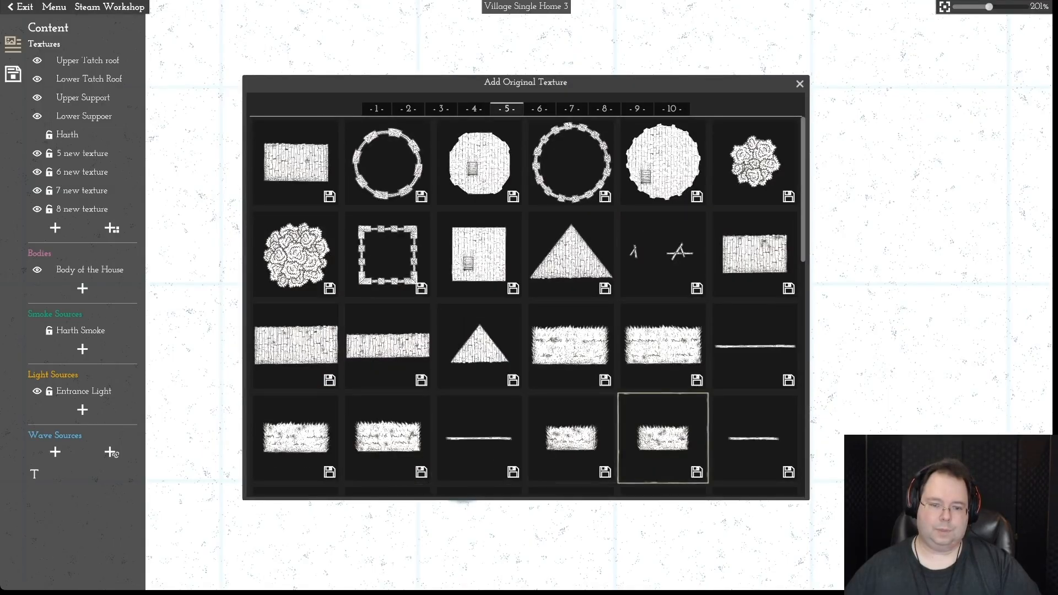
click(571, 438)
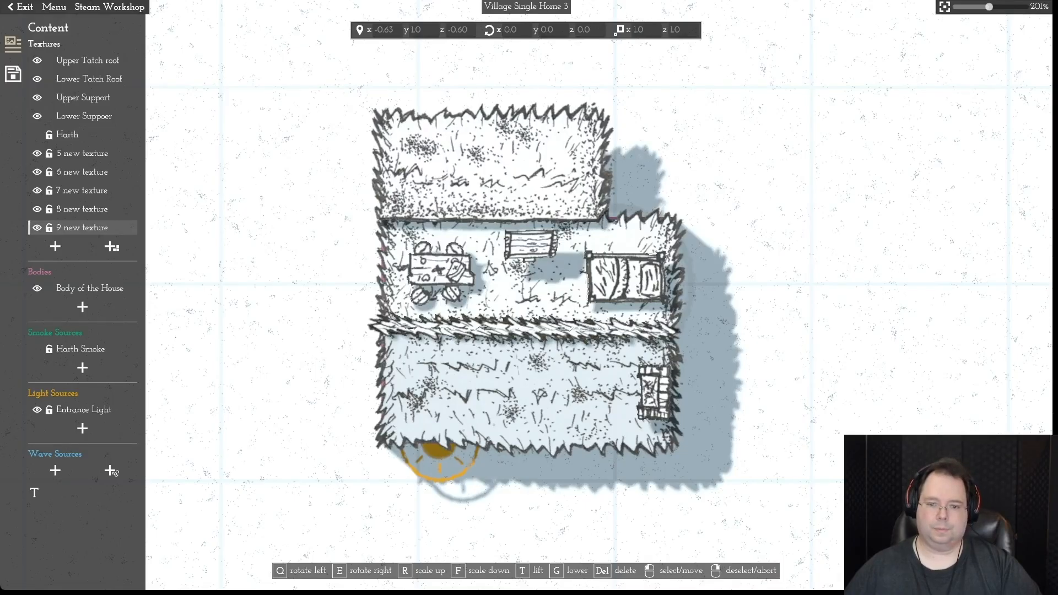
click(830, 254)
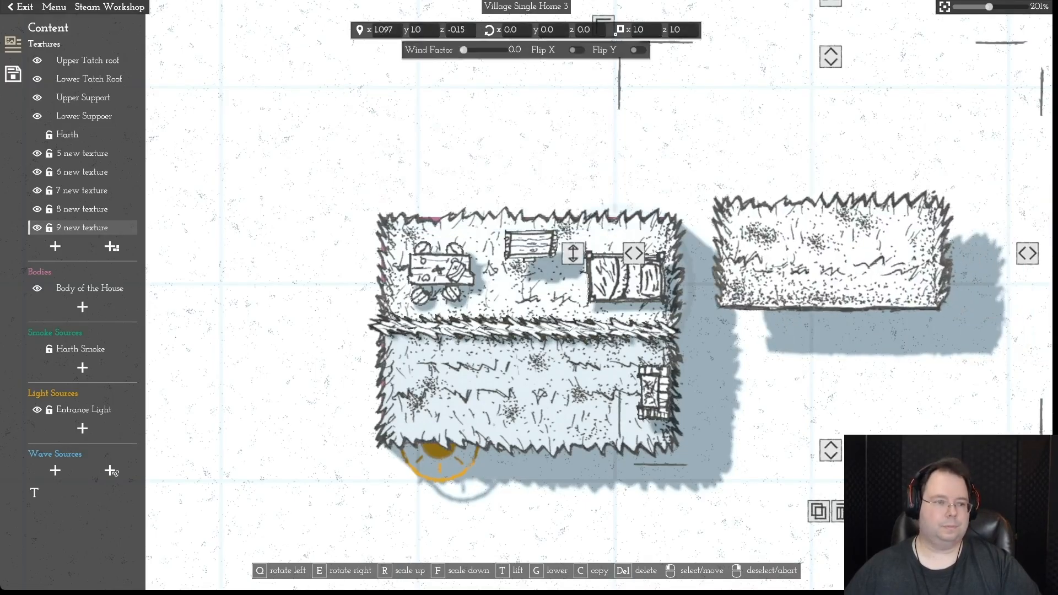
- Add the other small thatch roof half, rotate it to y 179, and align it against the first at about x 1.114, z 0.407
key(s)
key(d)
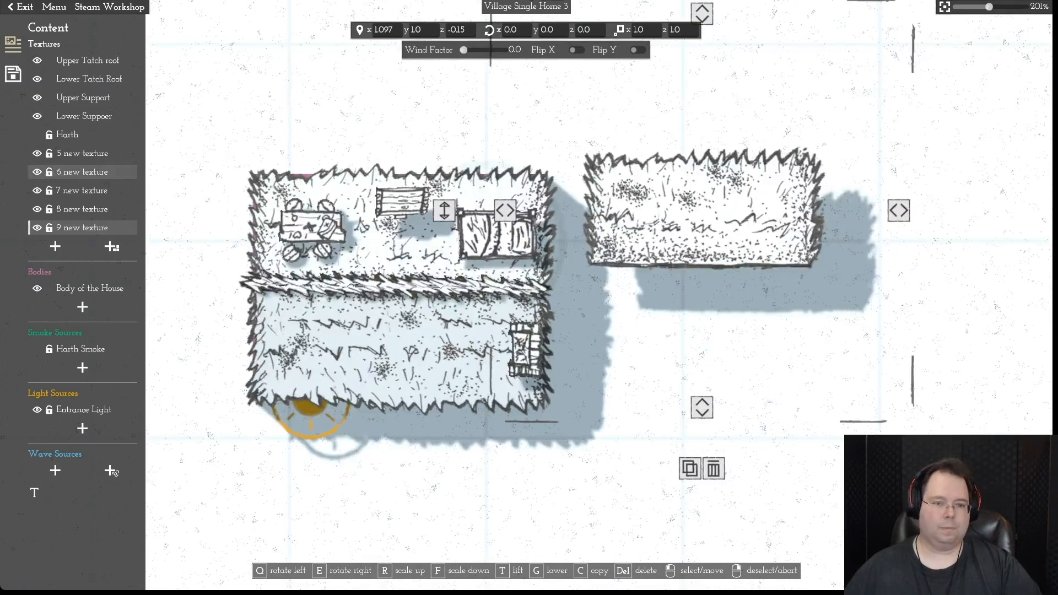
click(111, 470)
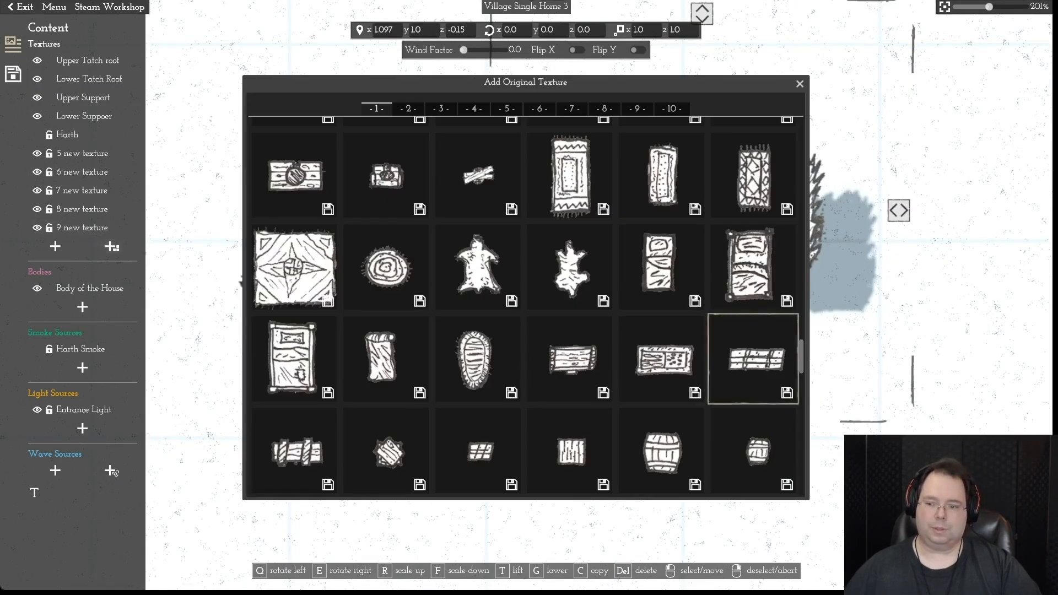
click(506, 109)
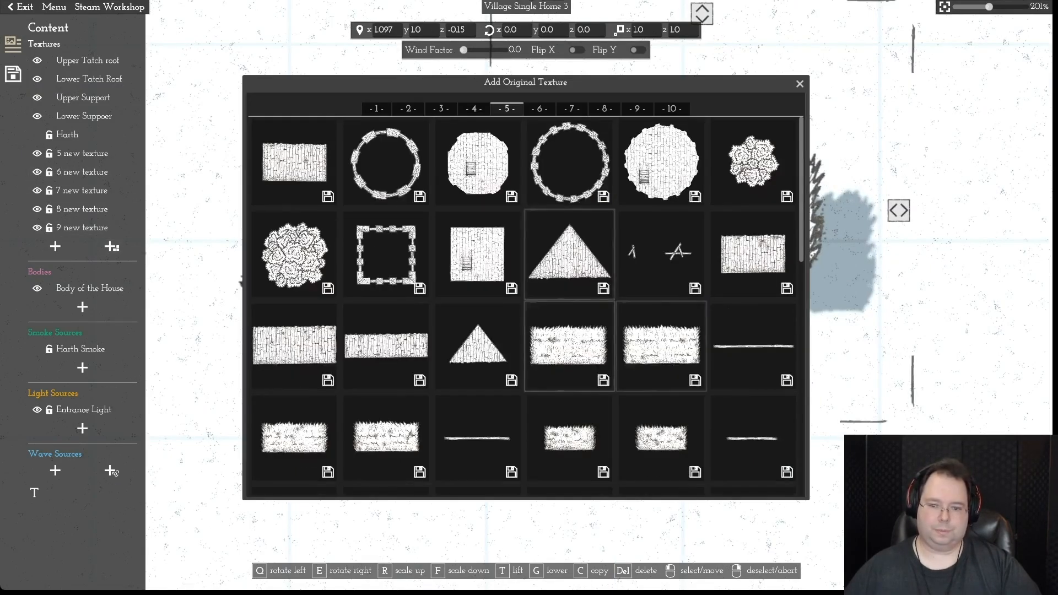
click(661, 438)
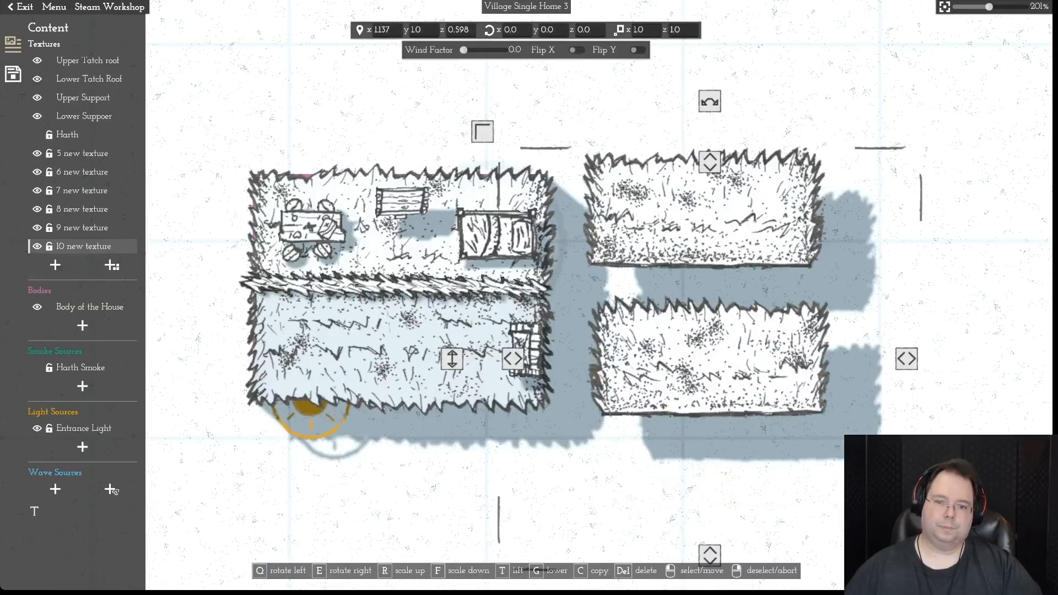
drag(709, 101, 892, 100)
drag(711, 361, 705, 323)
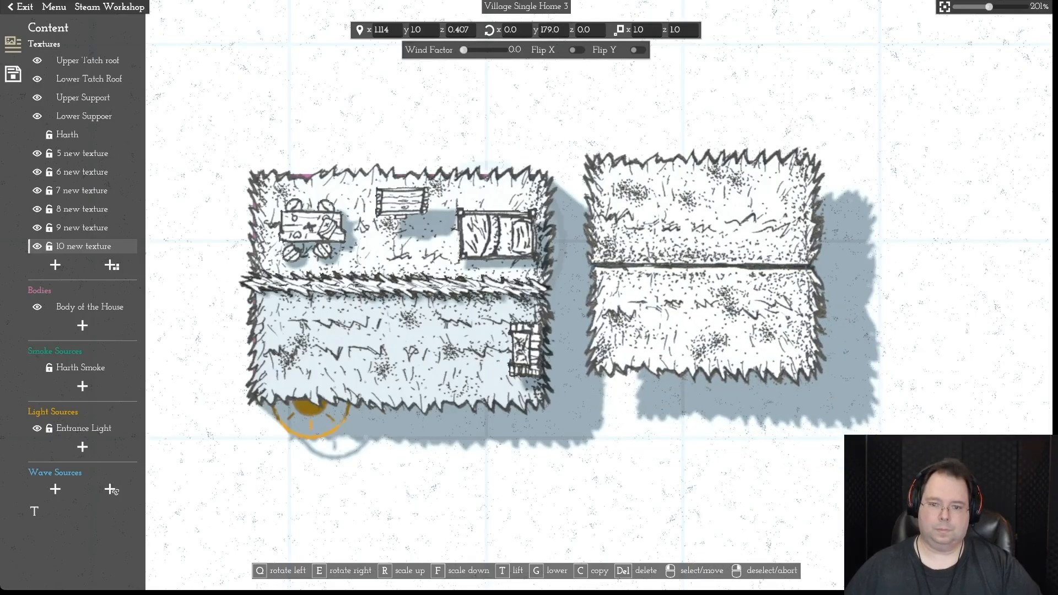
right_click(706, 324)
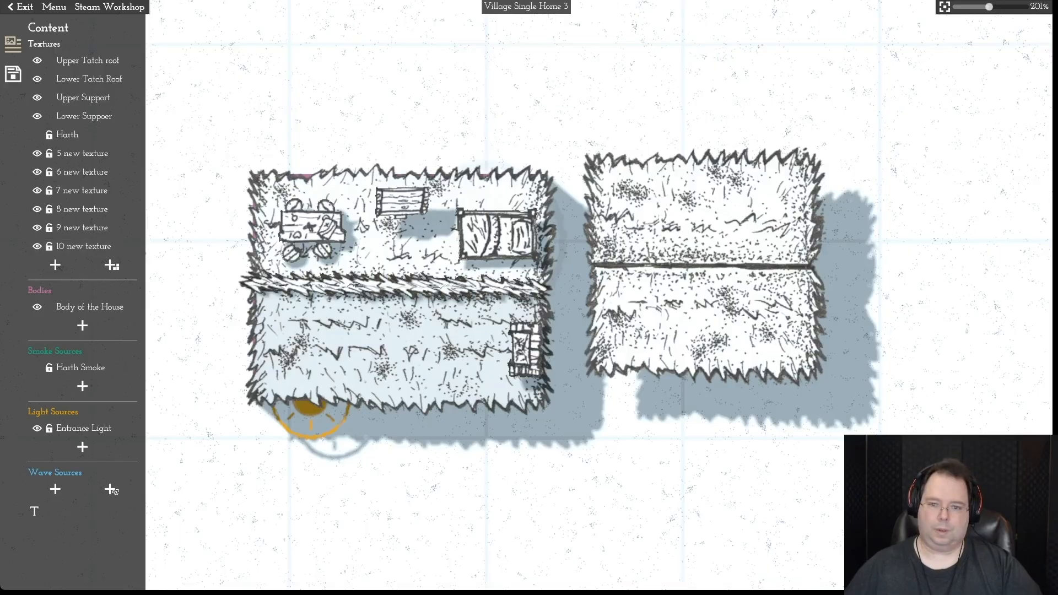
- Move the bed onto the small roof at about x 1.376, z -0.16, and the table to x 0.653, z -0.16, rotated to about y 90.43
drag(497, 235, 758, 205)
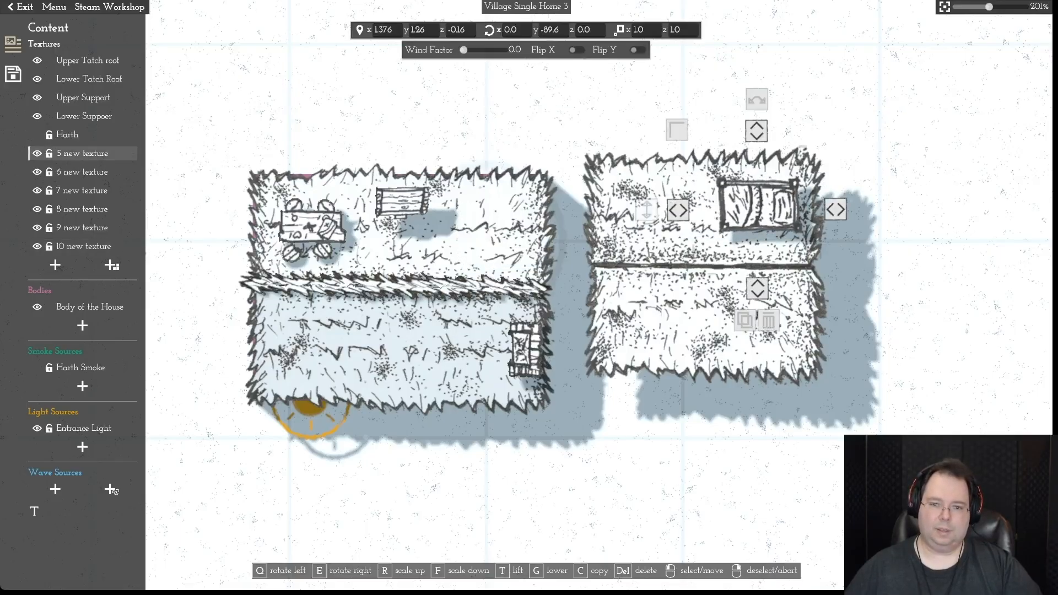
drag(311, 227, 644, 213)
drag(641, 99, 533, 206)
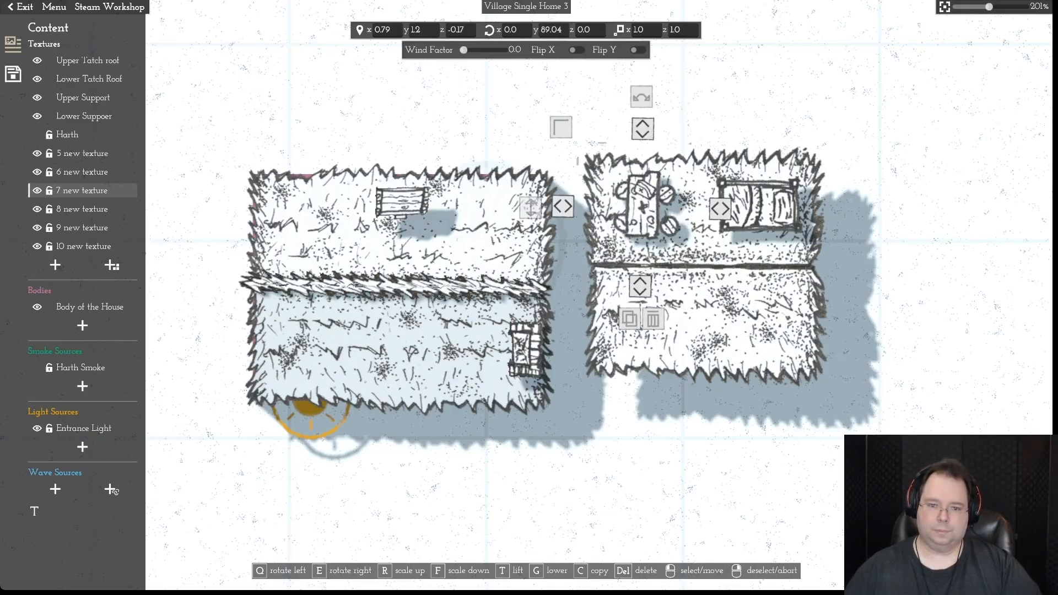
drag(644, 207, 619, 205)
drag(615, 97, 611, 98)
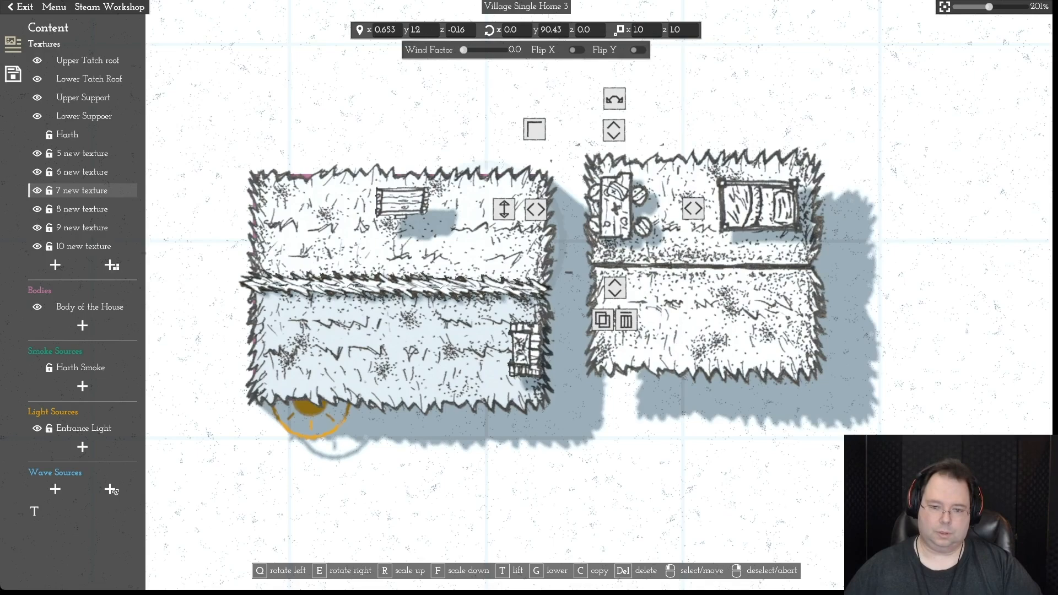
- Move the fireplace onto the small roof's lower half and the chest to about x 1.157, z 0.538, rotated to about y -179
drag(526, 350, 792, 315)
drag(402, 203, 707, 331)
drag(704, 221, 705, 439)
drag(702, 332, 712, 349)
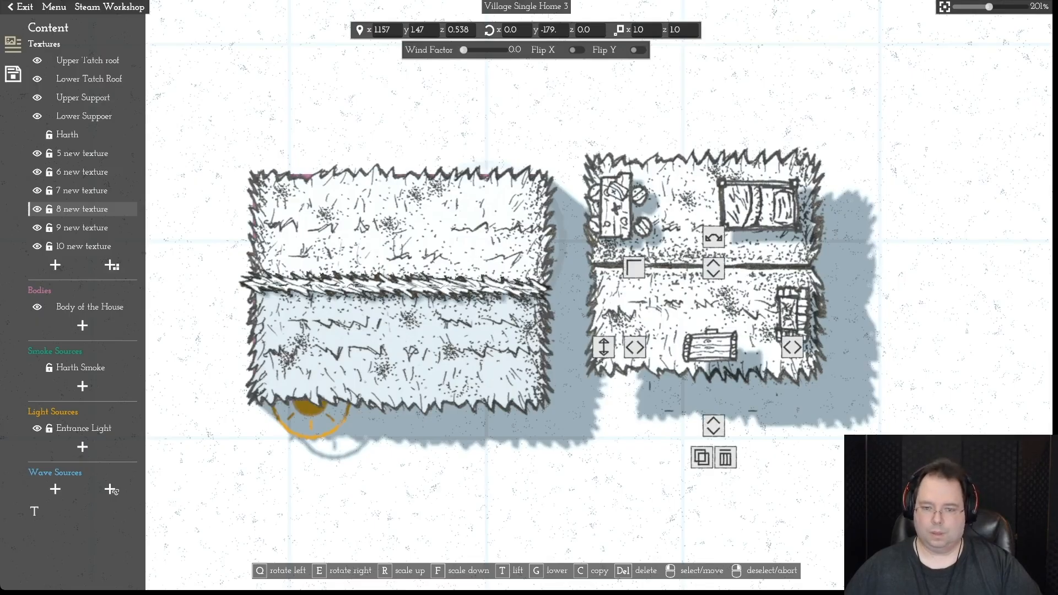
right_click(712, 348)
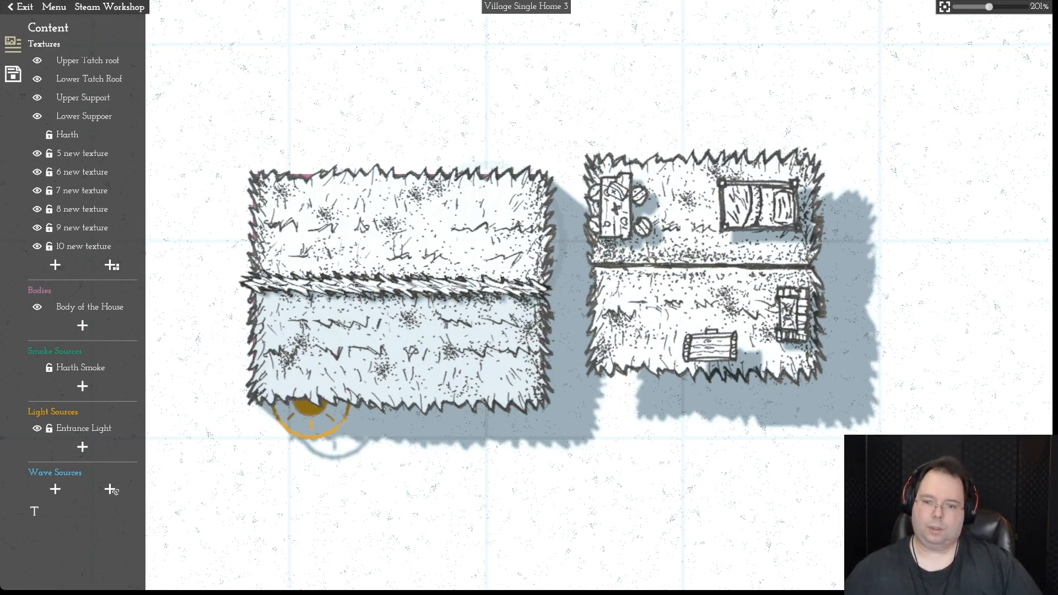
- Unlock the Upper Tatch roof texture
click(84, 246)
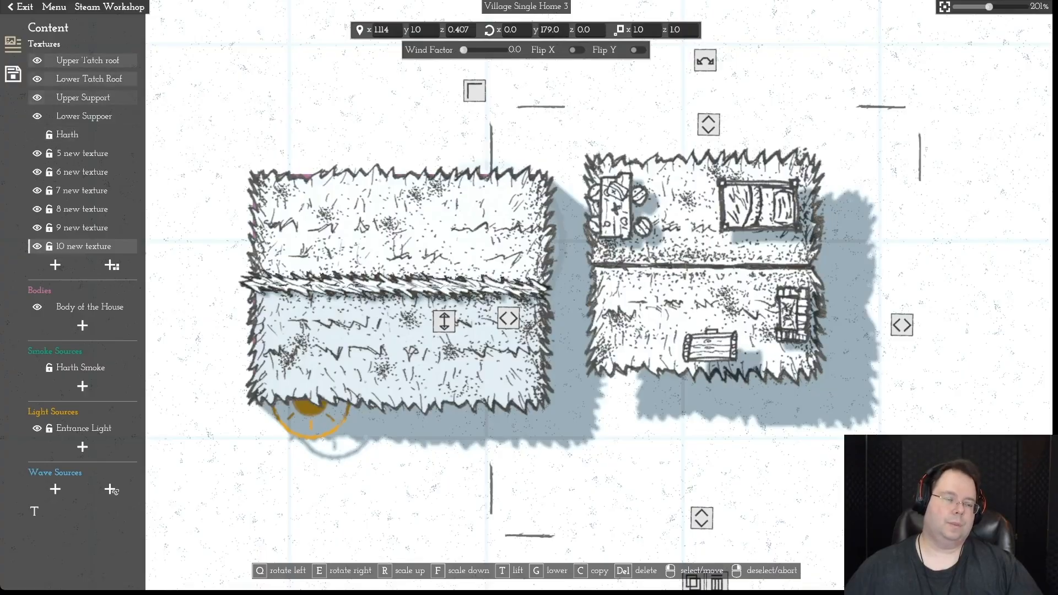
click(87, 60)
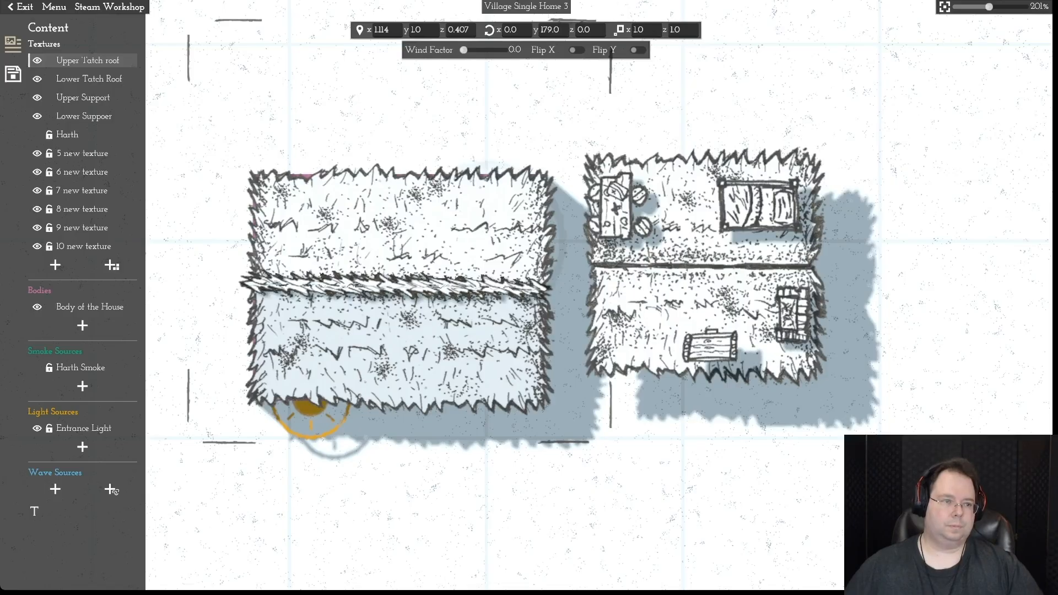
click(49, 60)
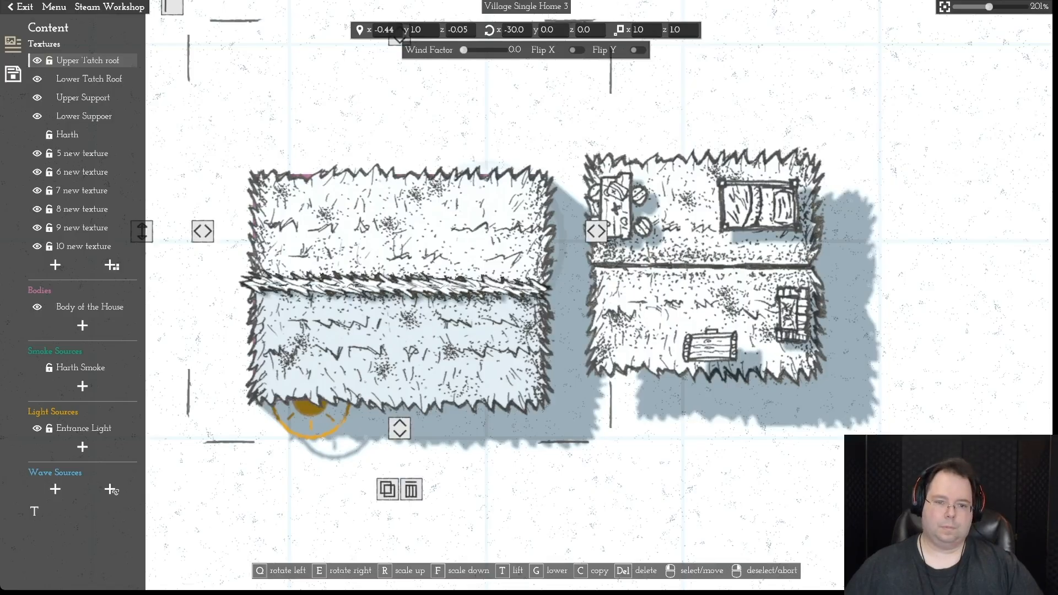
- Delete the large roof's Upper Tatch roof texture
key(Delete)
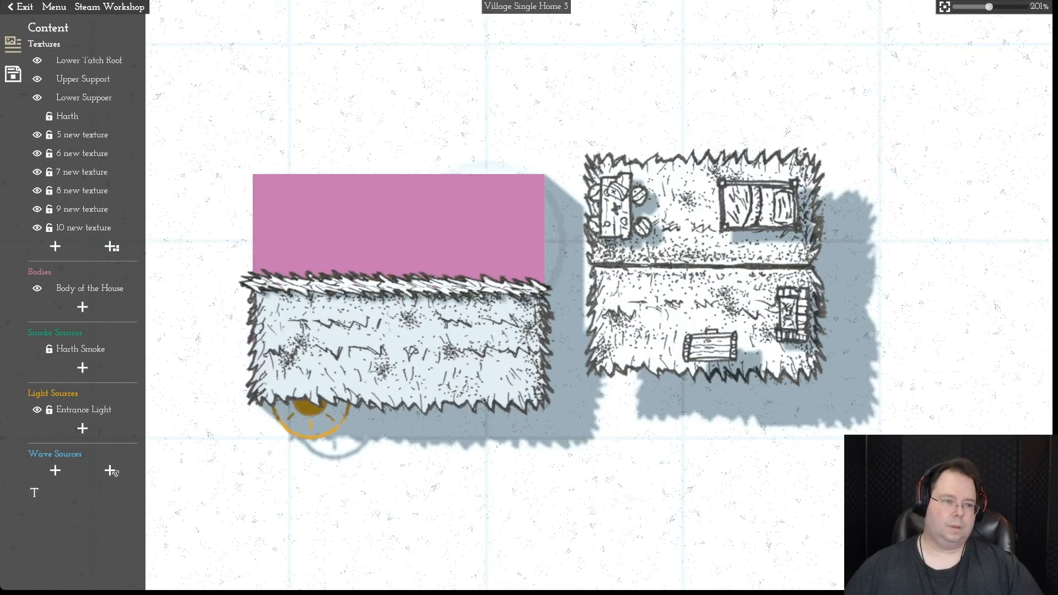
click(83, 79)
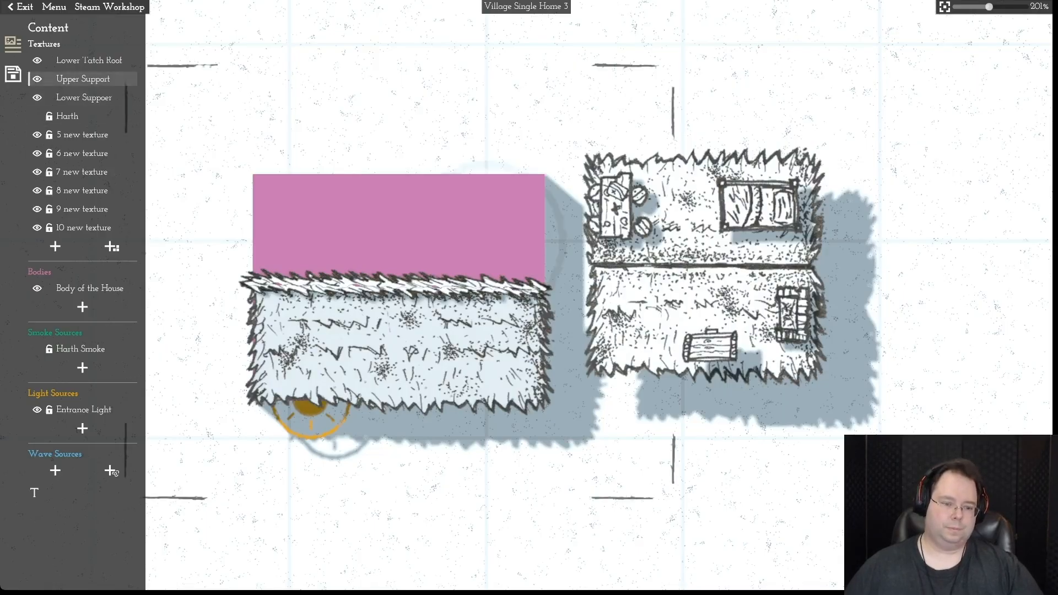
click(83, 78)
key(Delete)
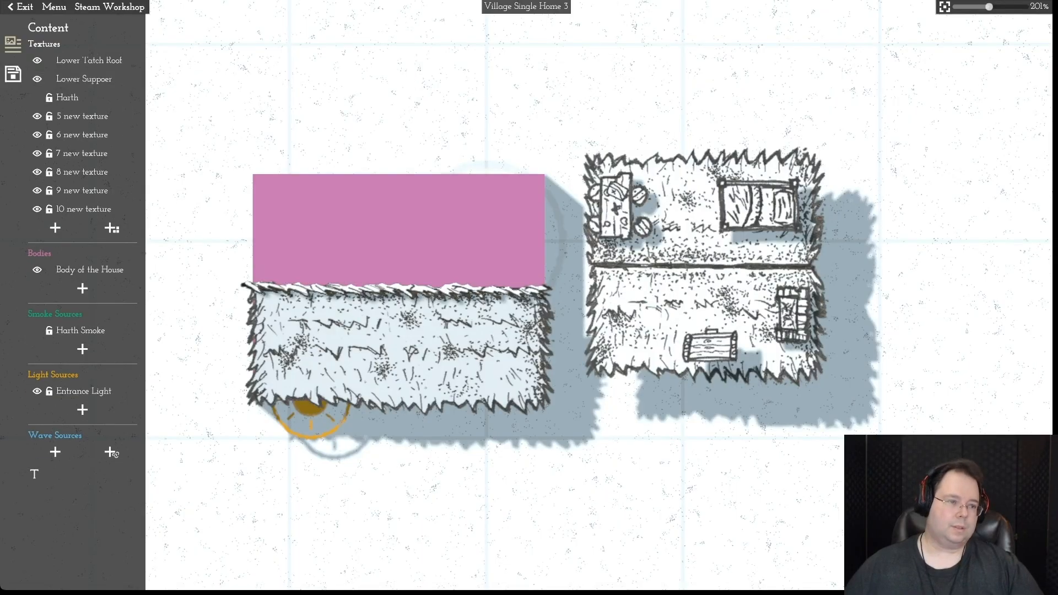
click(88, 60)
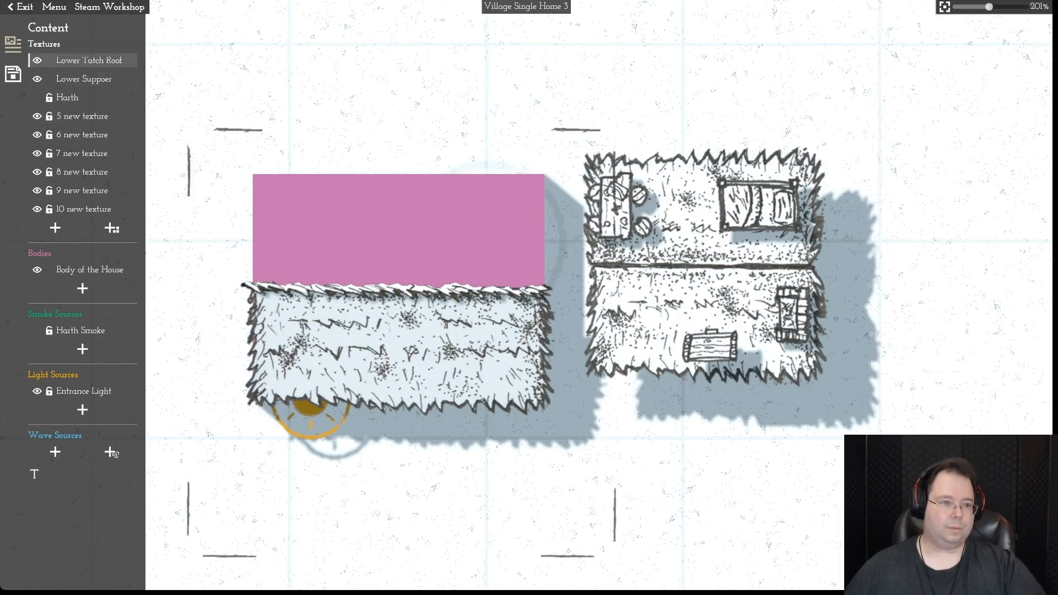
key(ctrl+z)
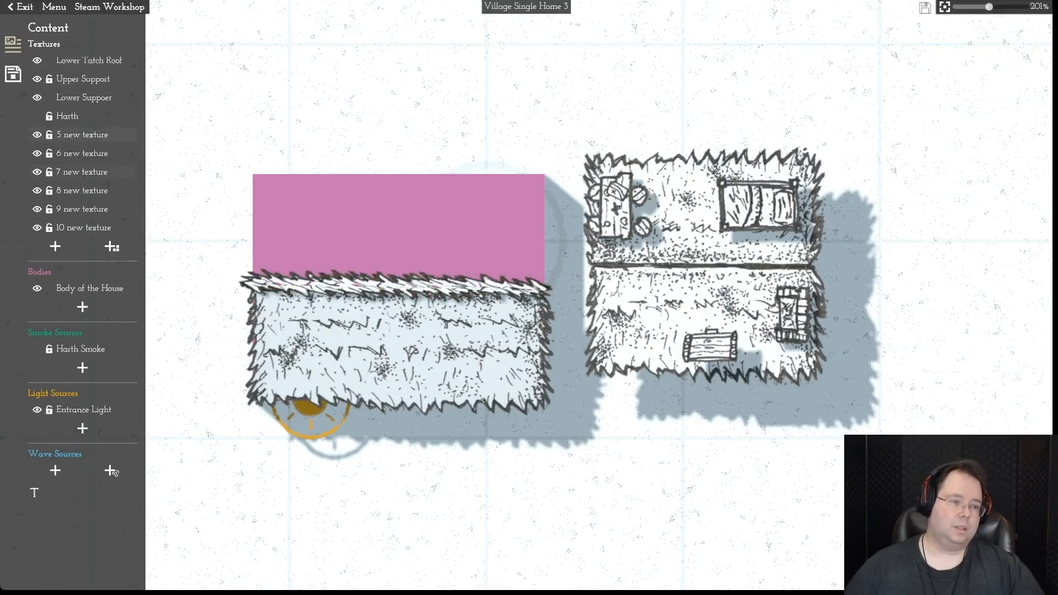
click(49, 80)
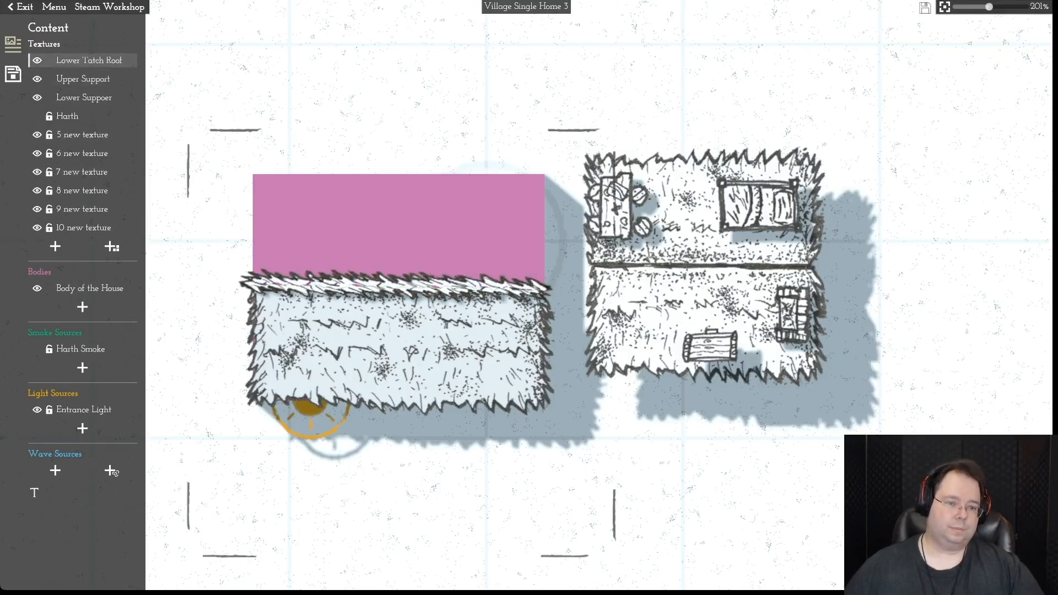
- Unlock the large roof's Lower Tatch Roof texture and delete it
click(49, 60)
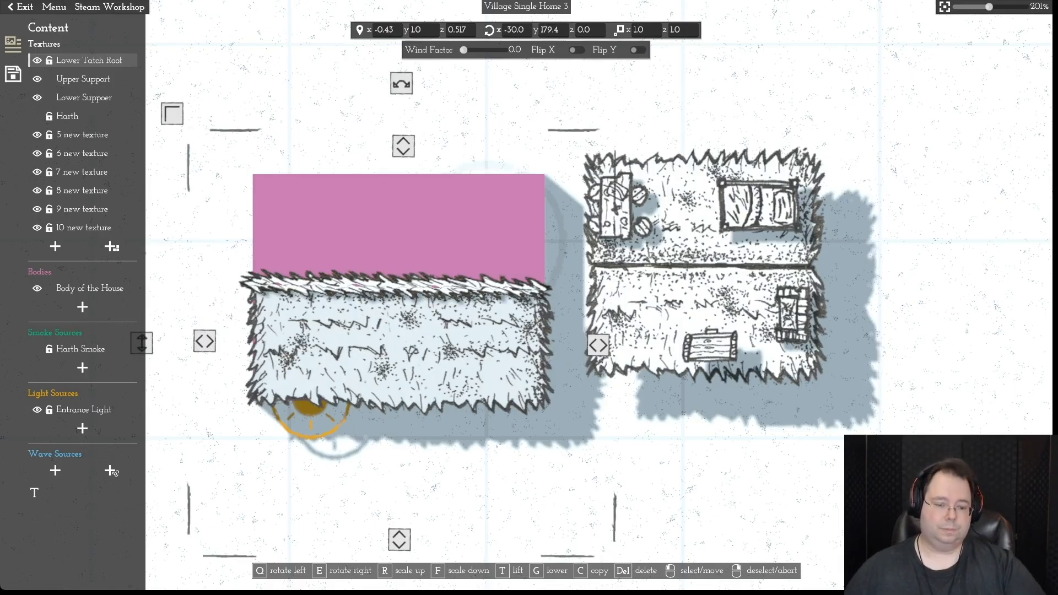
key(s)
key(Delete)
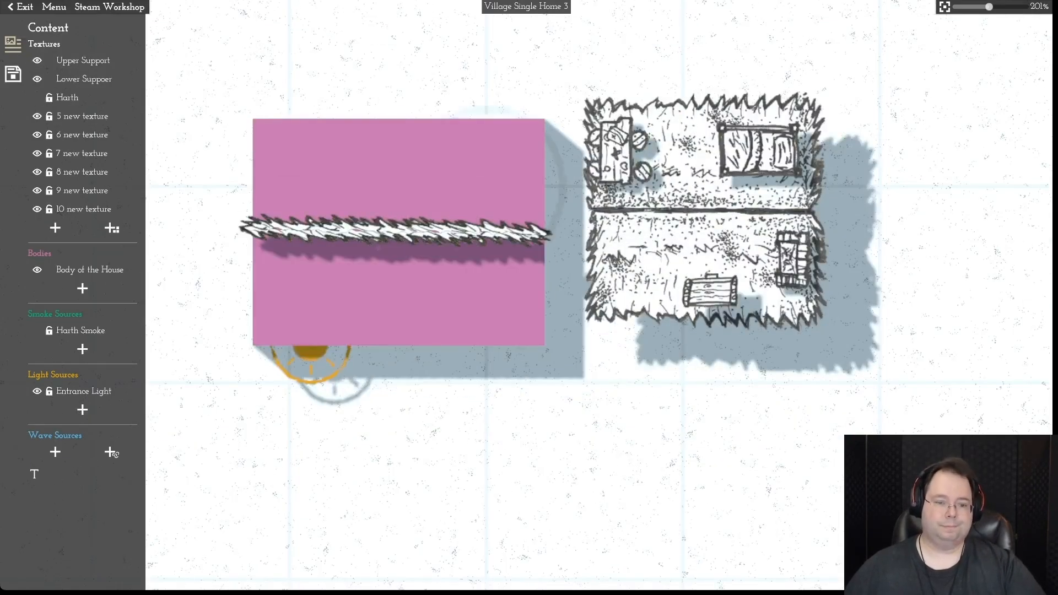
- Lock the Harth texture, unlock both roof supports, and set the Upper Support's z scale to 1
key(w)
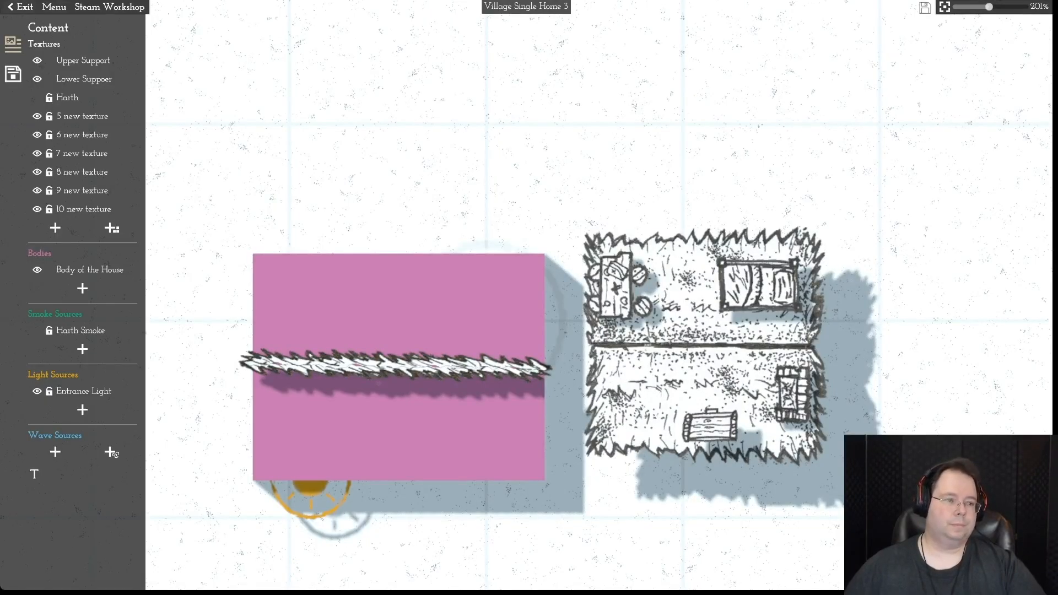
click(49, 97)
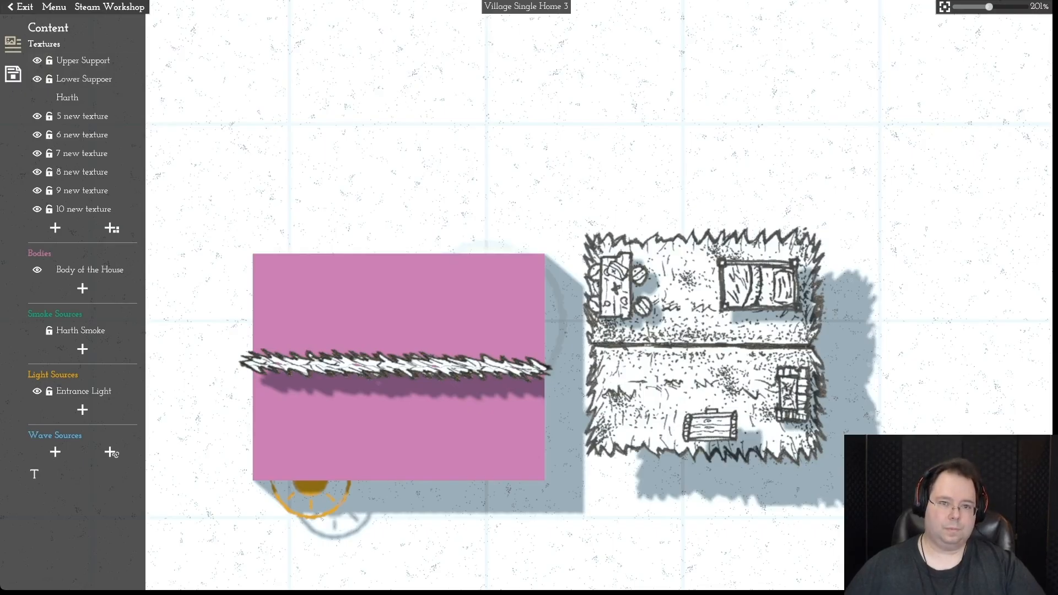
click(83, 61)
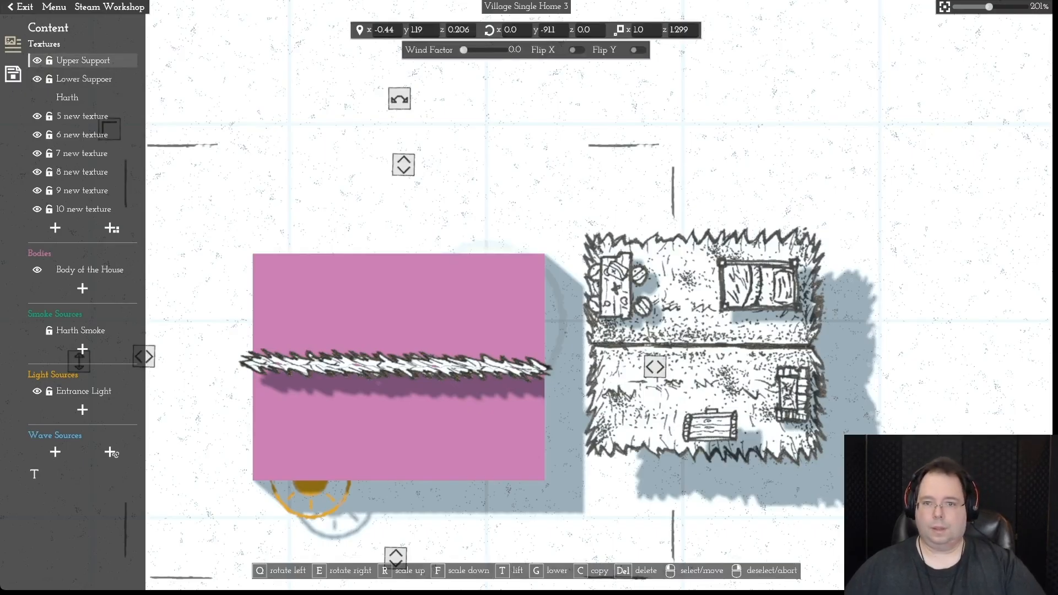
key(d)
key(a)
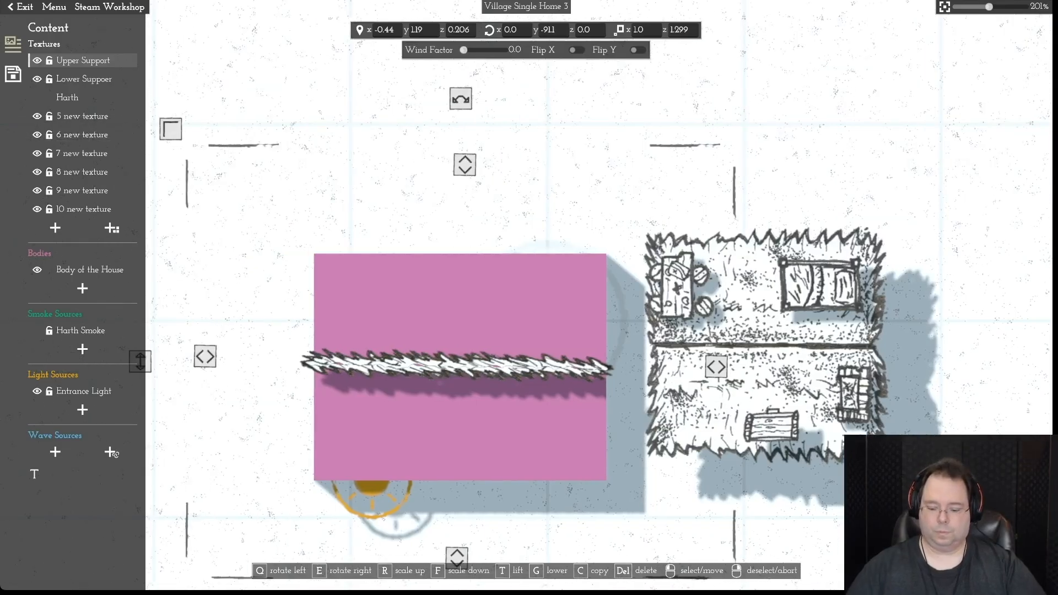
double_click(679, 30)
text(1)
key(Return)
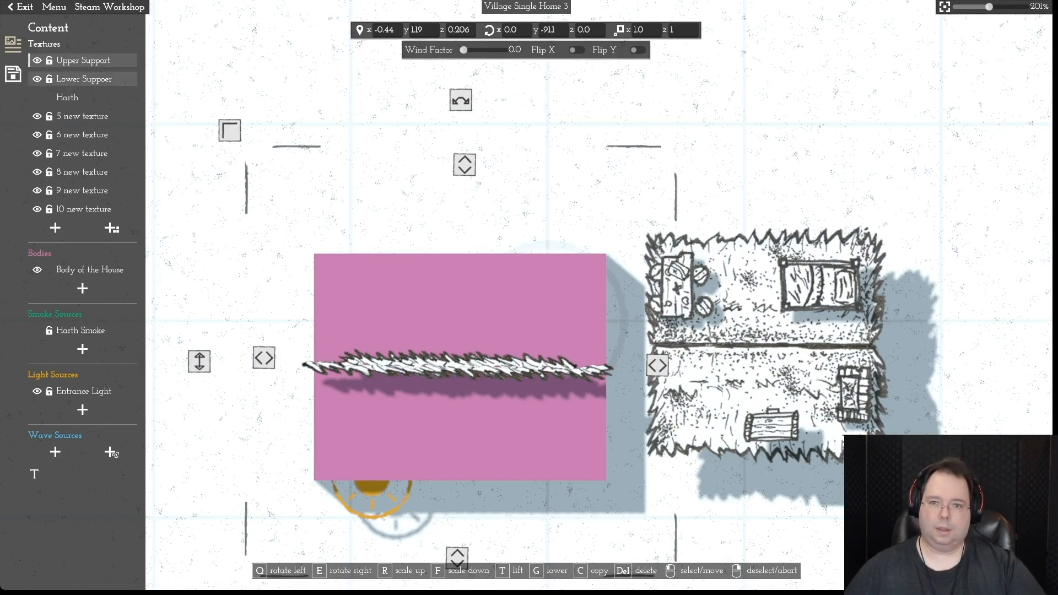
- Set the z scale of the Lower Suppoer texture to 1
click(82, 79)
double_click(679, 30)
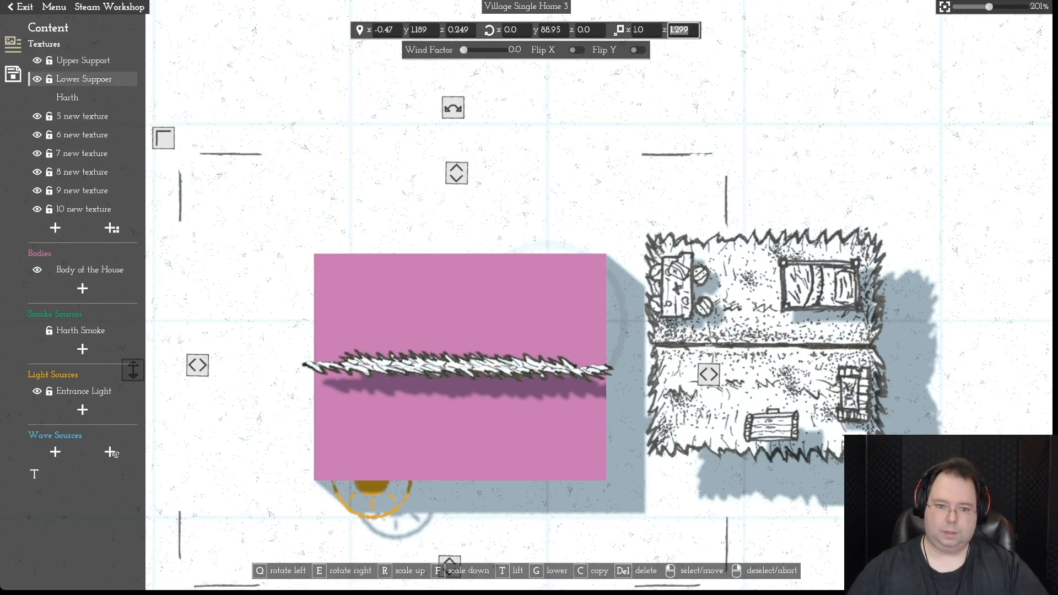
text(1)
key(Return)
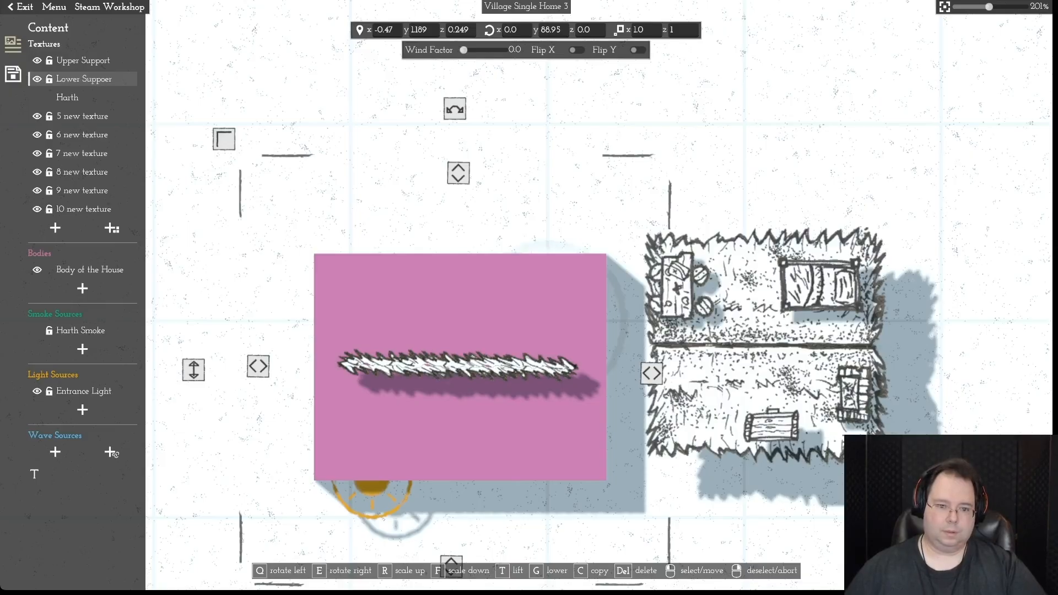
- Move both roof supports onto the small thatch roof's ridge, with the Upper Support at about x 1.116, z 0.099
right_click(114, 453)
drag(458, 363, 763, 340)
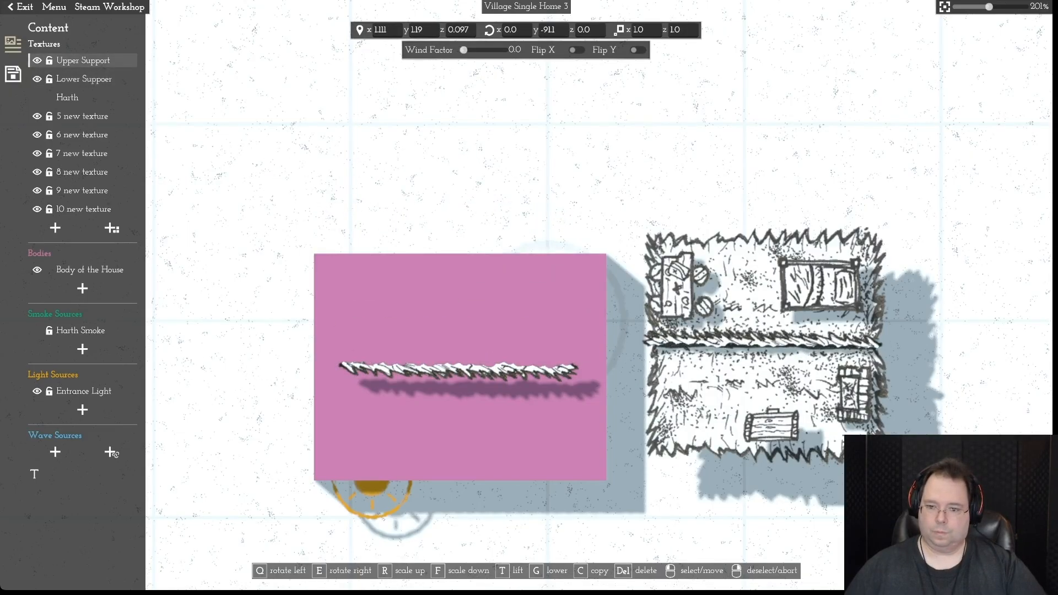
drag(457, 368, 762, 348)
click(83, 60)
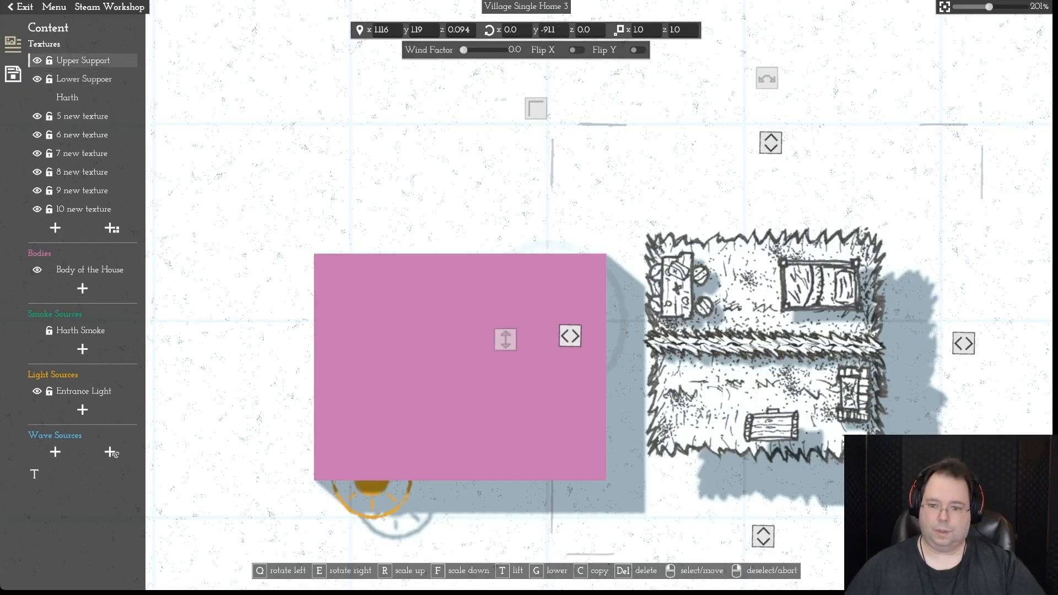
drag(766, 340, 765, 341)
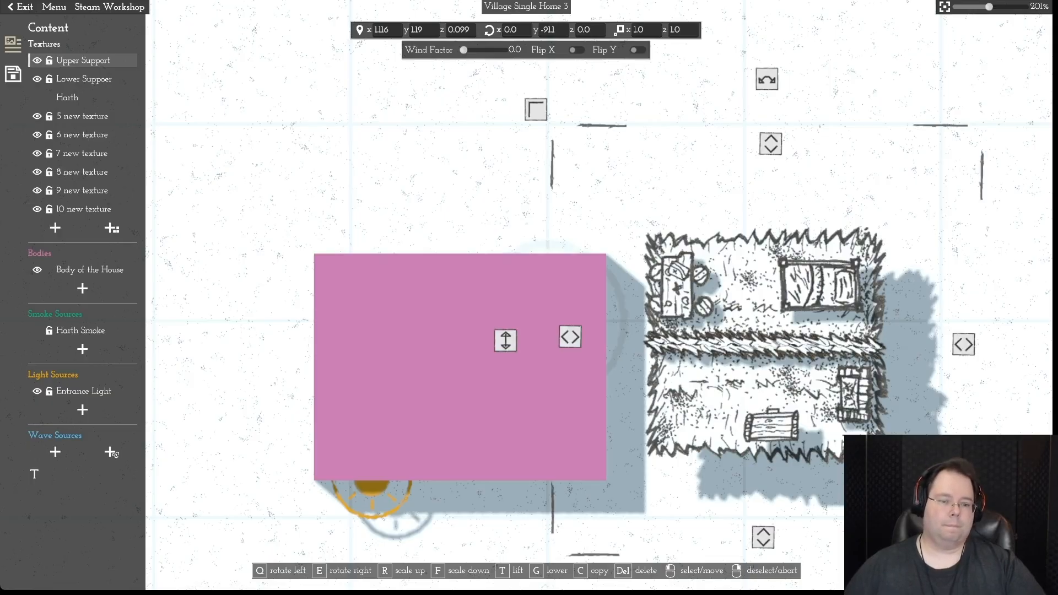
right_click(765, 341)
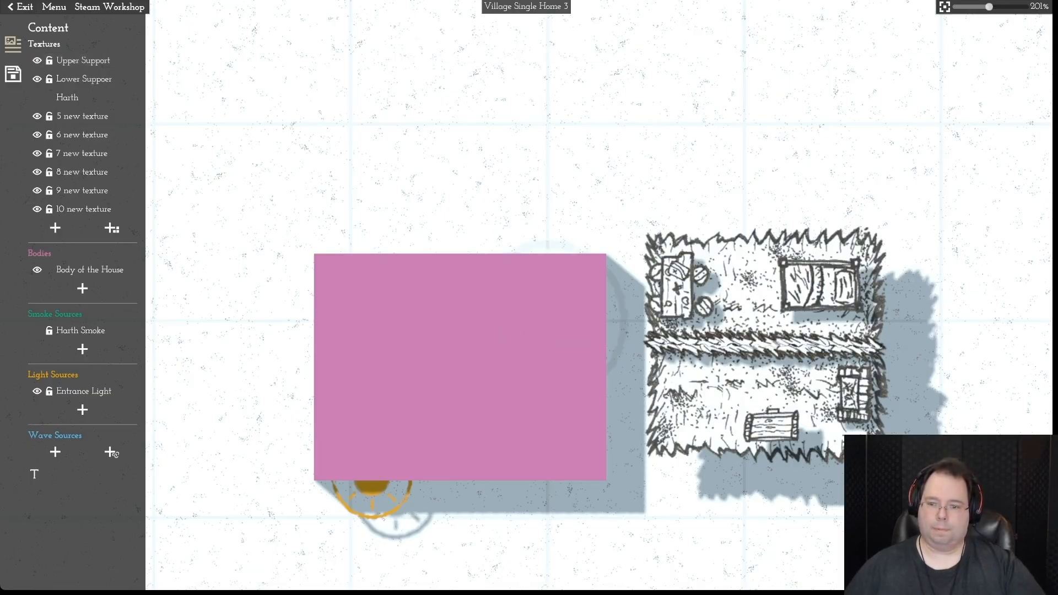
- Delete the bed, table, fireplace and chest from the small thatch roof
click(818, 288)
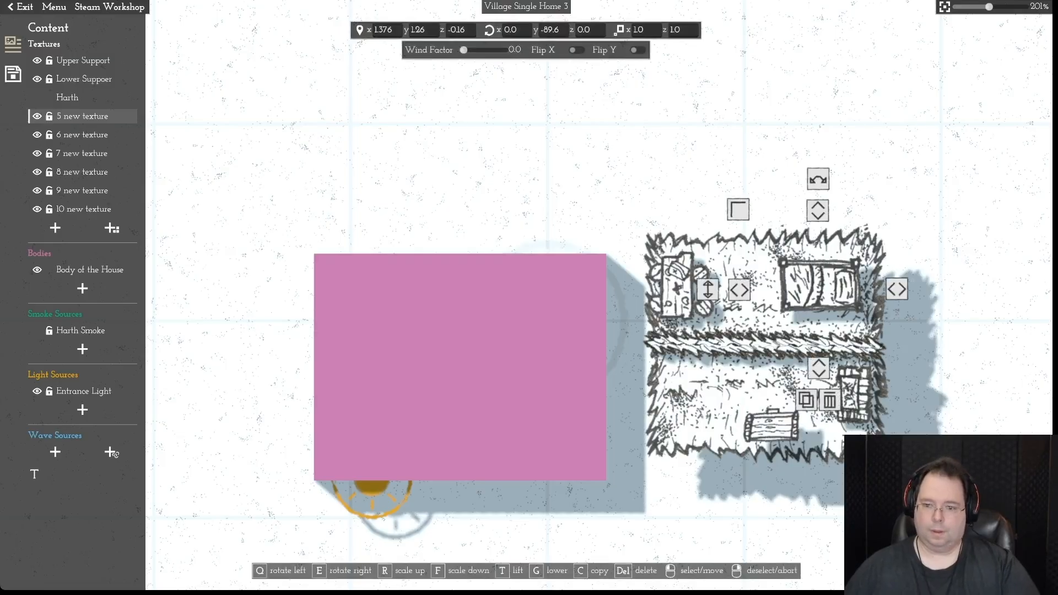
key(Delete)
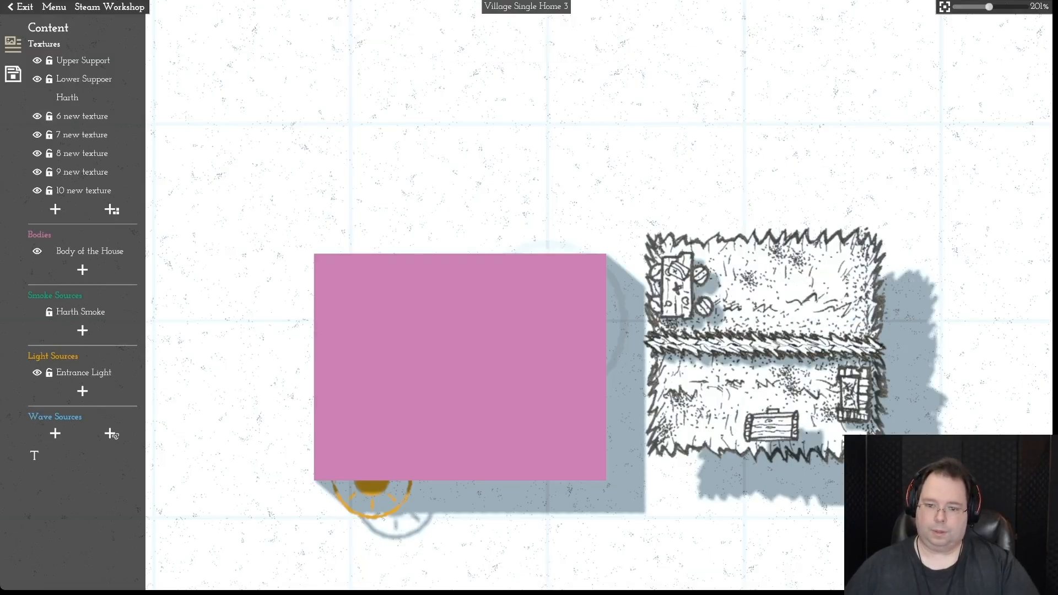
click(676, 287)
click(688, 400)
click(771, 425)
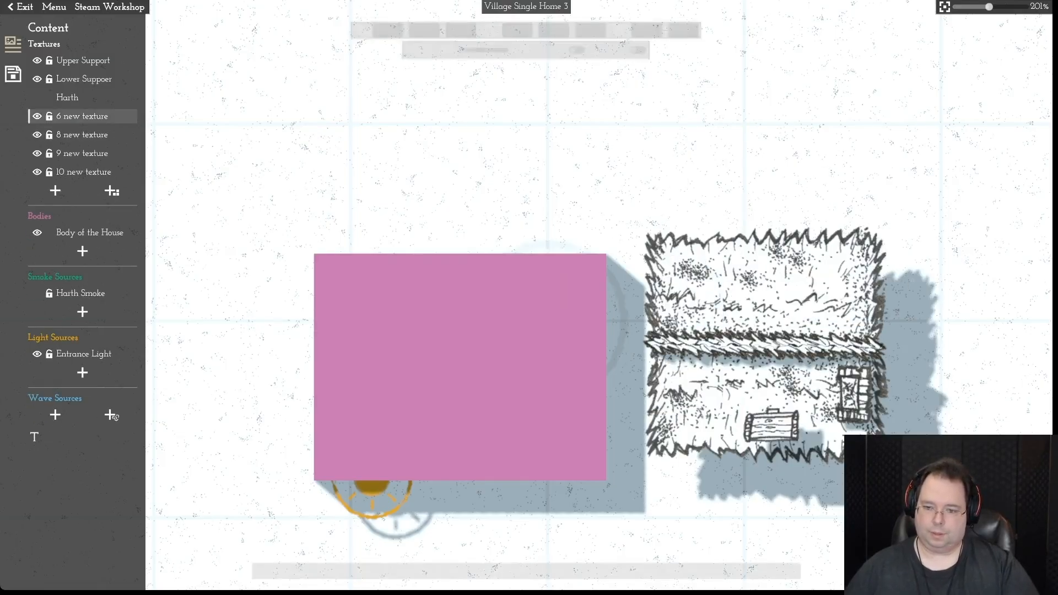
key(Delete)
click(772, 425)
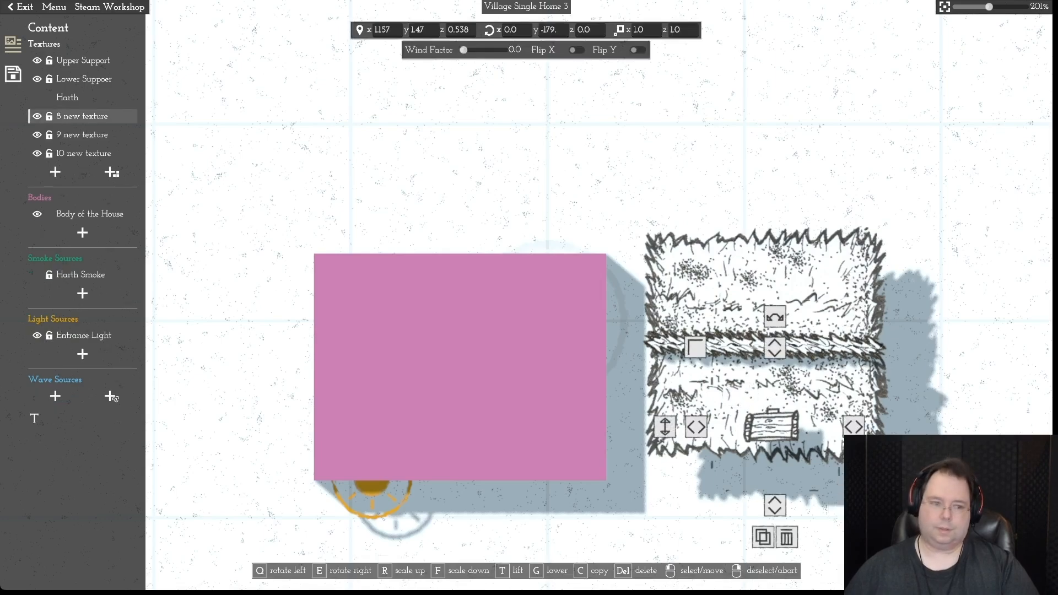
key(Delete)
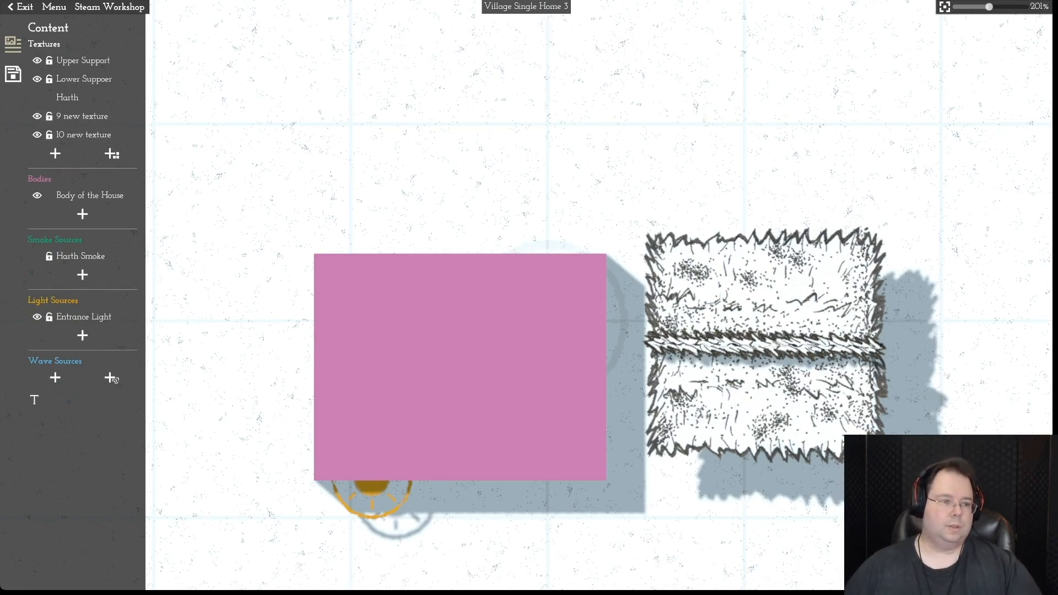
- Rename the small roof's upper half, 9 new texture, as "Upper Tatch roof"
click(81, 117)
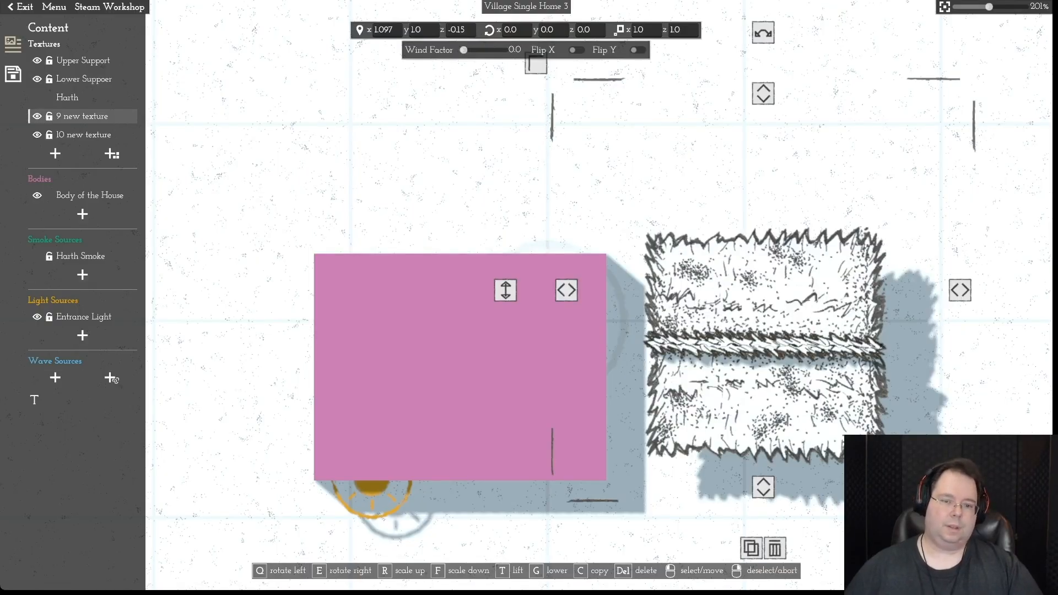
click(112, 378)
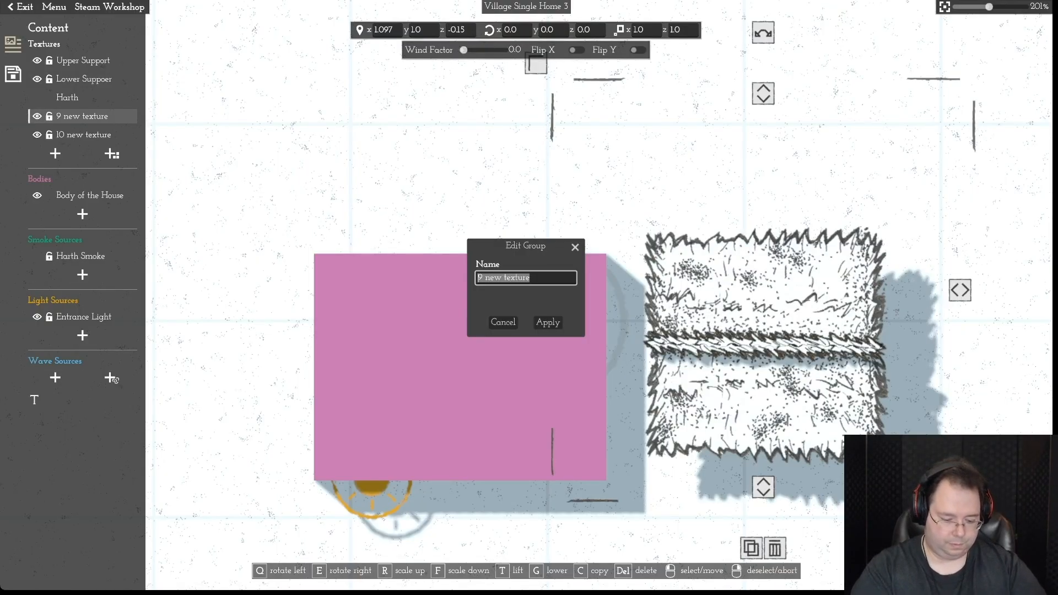
text(Upper Tatch roof)
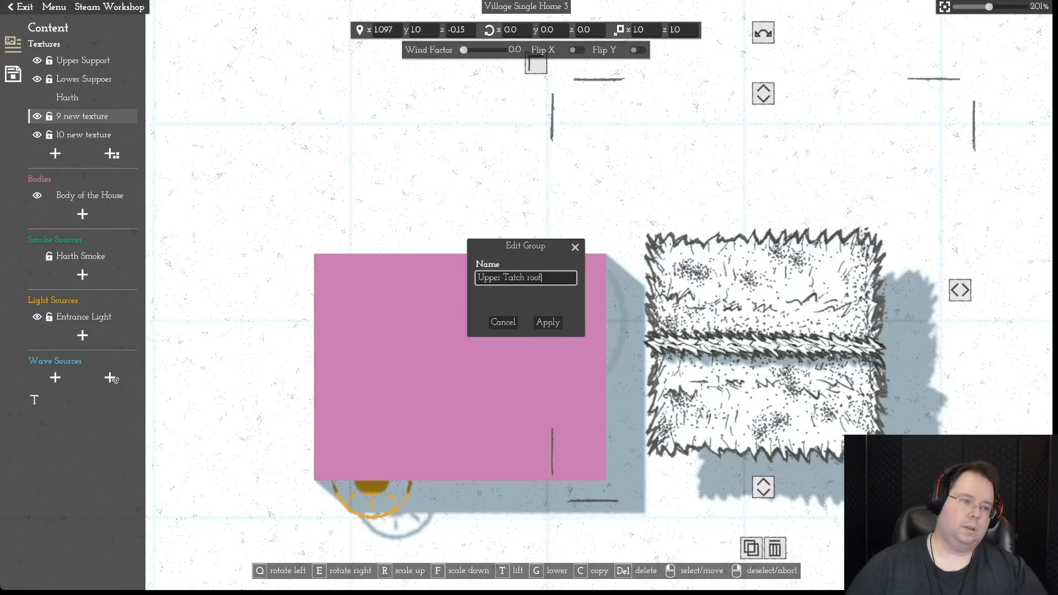
key(Return)
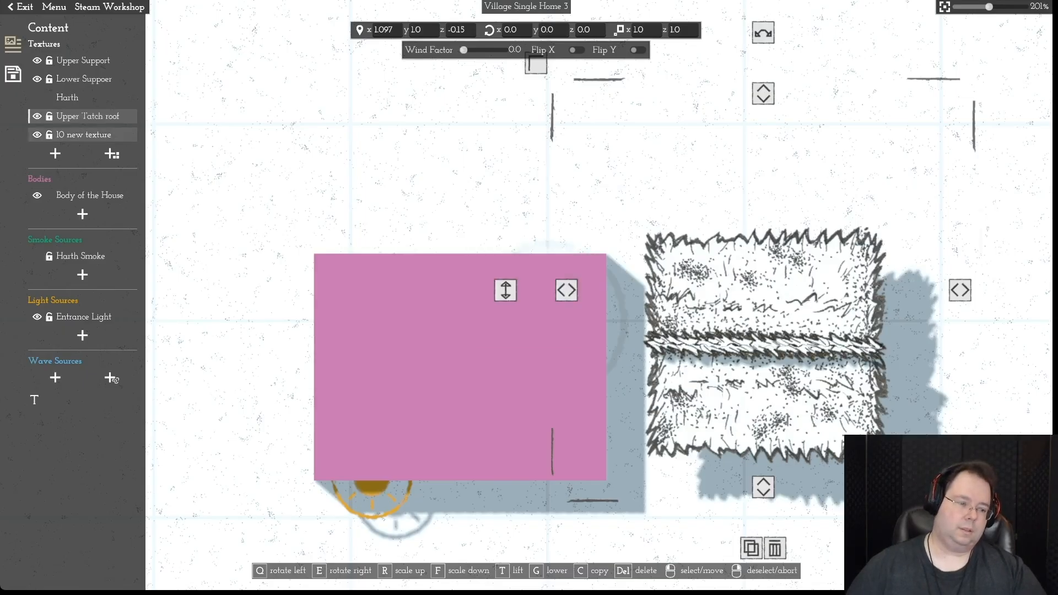
- Rename the small roof's lower half, 10 new texture, as "Lower Tatch Roof" and deselect it
click(94, 135)
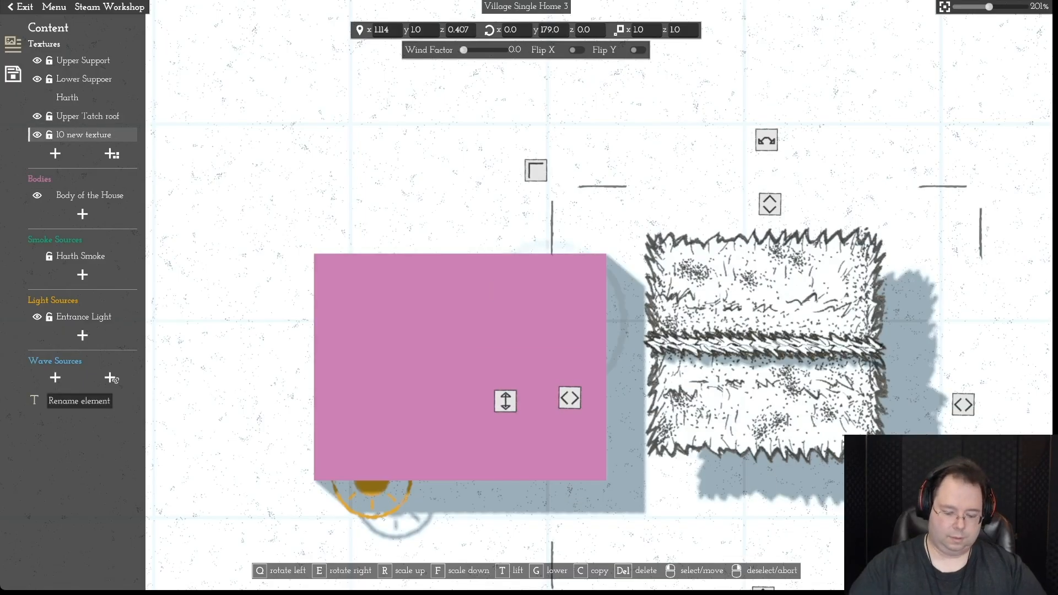
click(34, 400)
text(Lower Tatch)
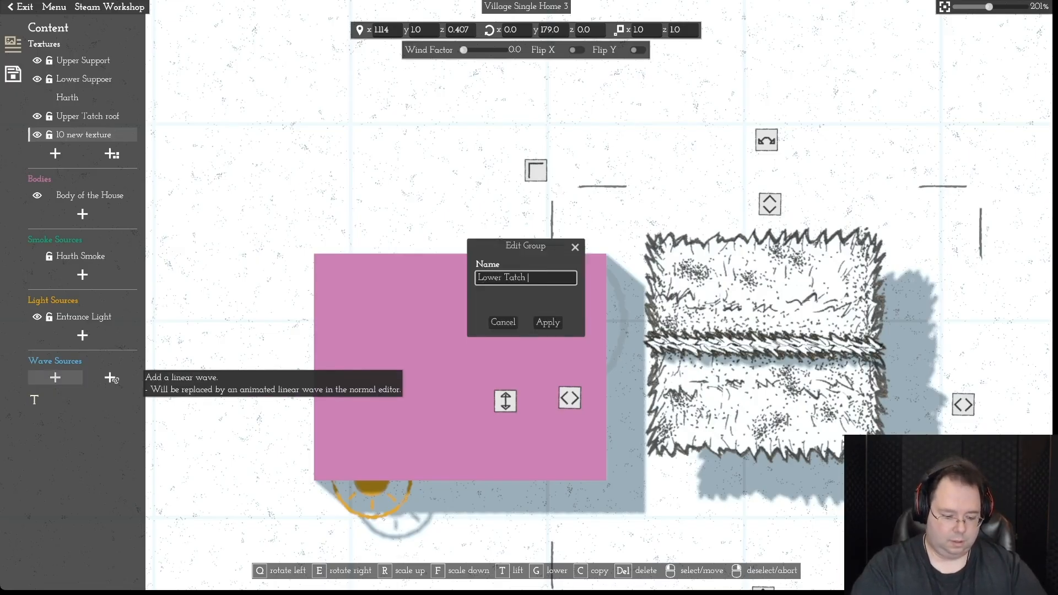
text( Roof)
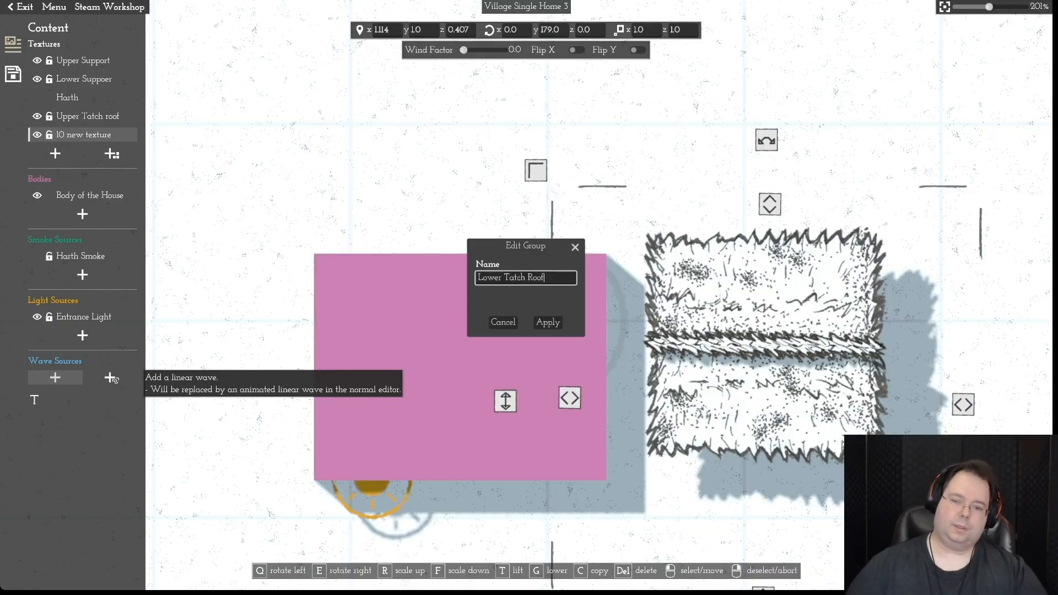
key(Return)
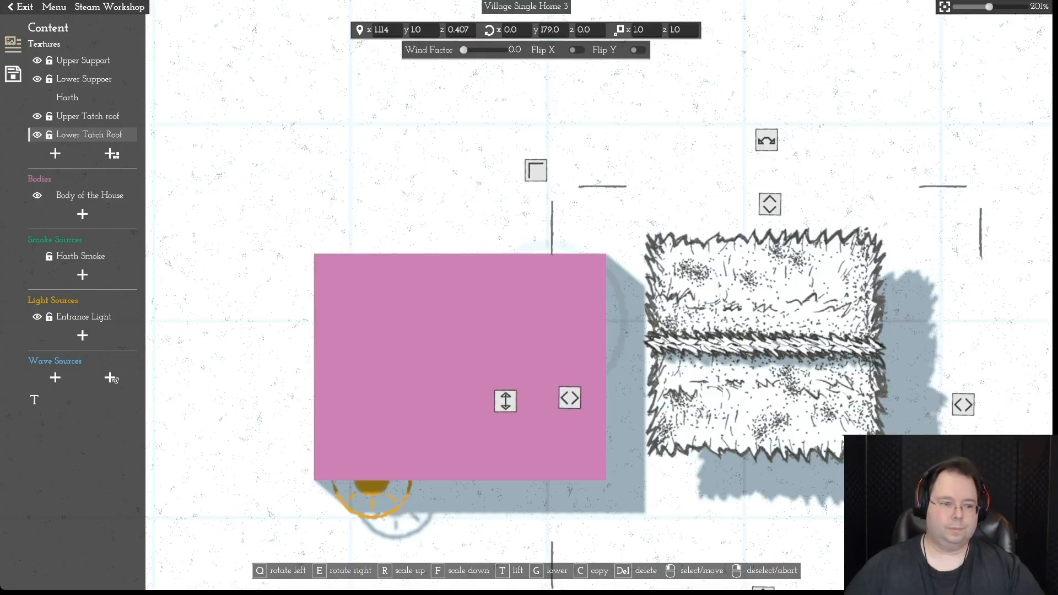
key(Escape)
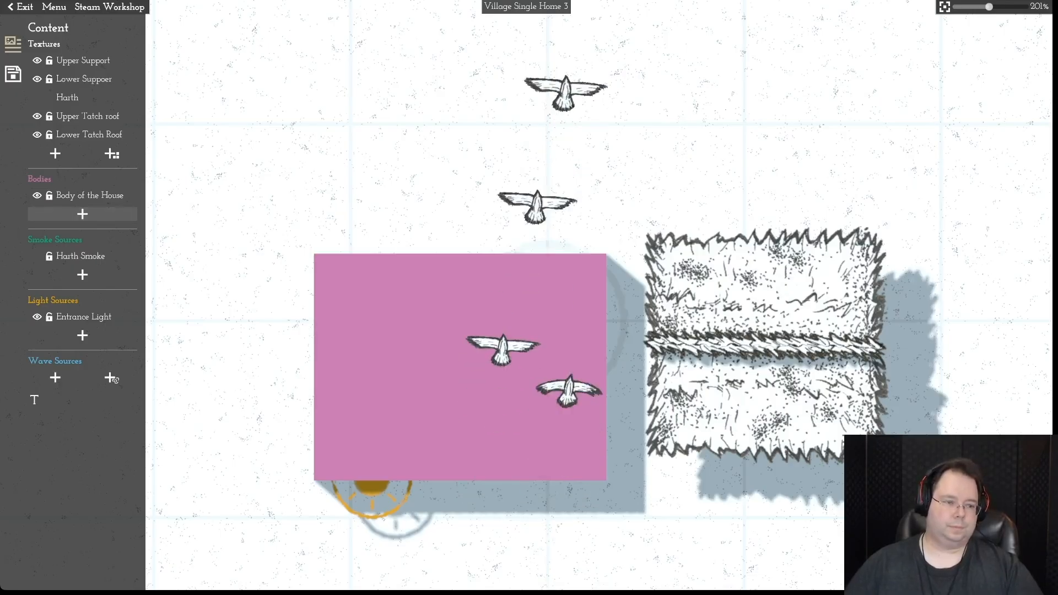
- Show the Harth Smoke source and move it below the small roof to about x 1.206, z 1.027
click(37, 256)
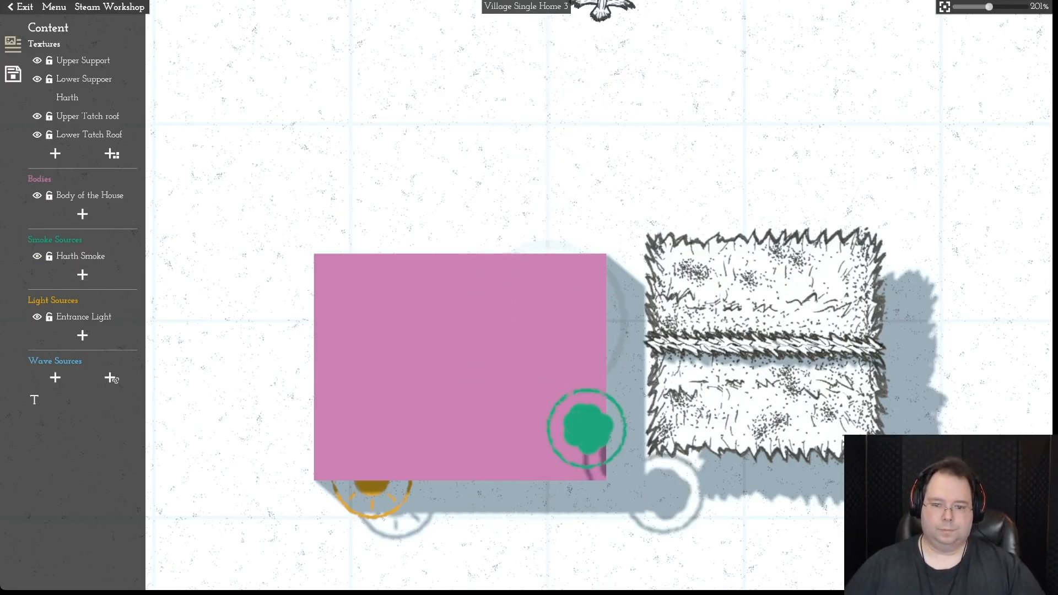
mouse_move(587, 428)
mouse_down()
mouse_move(794, 534)
mouse_move(784, 523)
mouse_up()
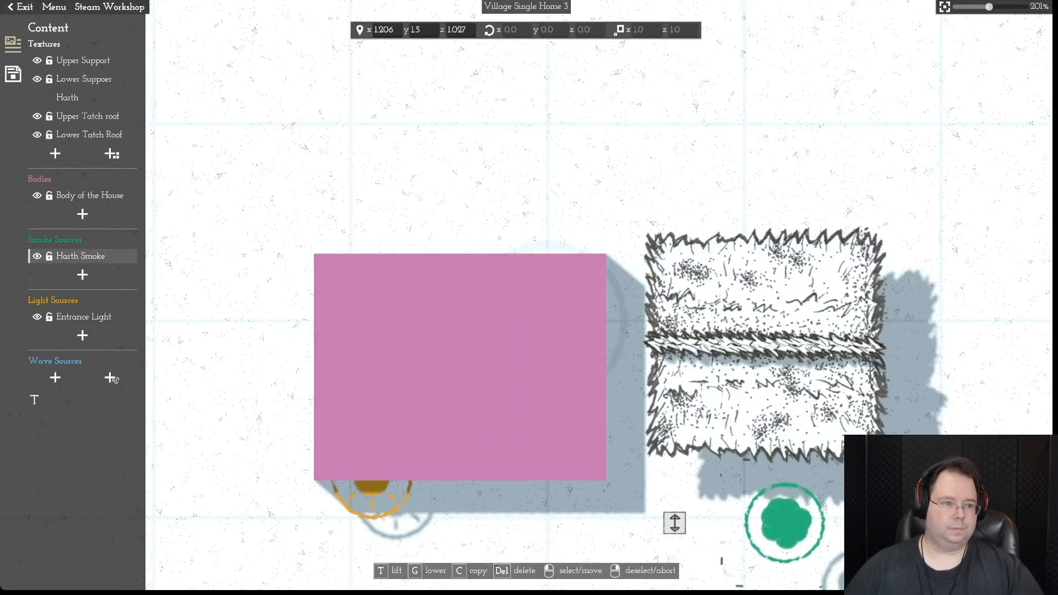
- Show the Harth texture, and move both supports and both thatch roof halves together onto the house body at about x -0.31, z -0.04
click(37, 97)
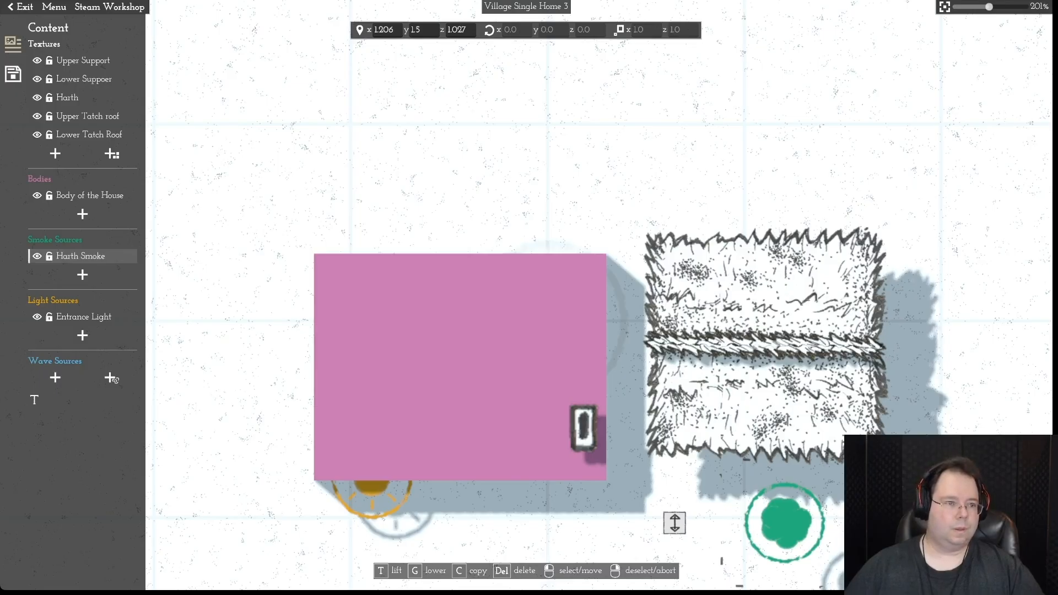
click(83, 60)
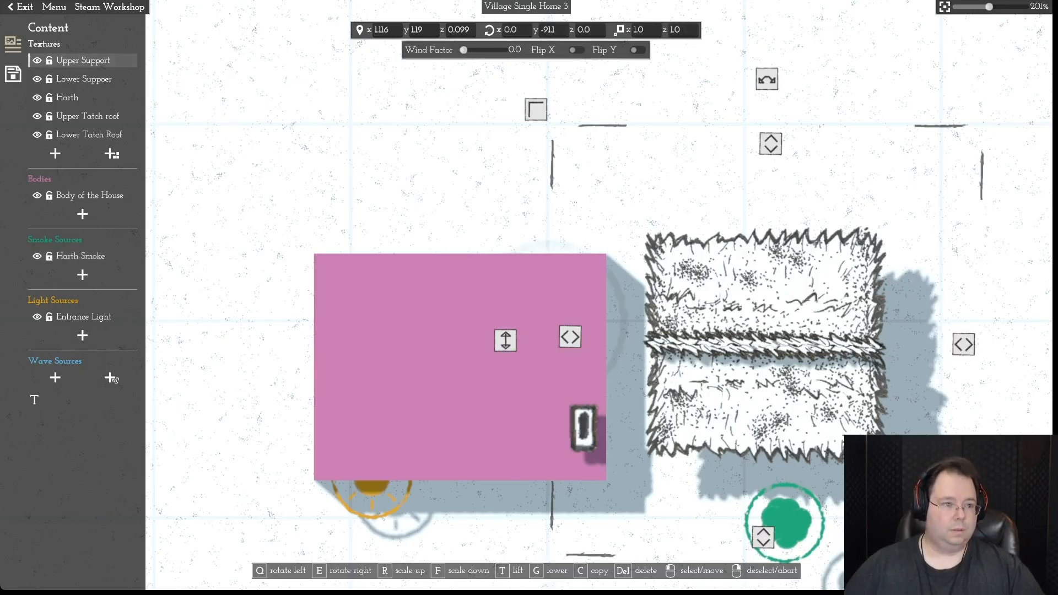
shift+click(84, 79)
shift+click(87, 116)
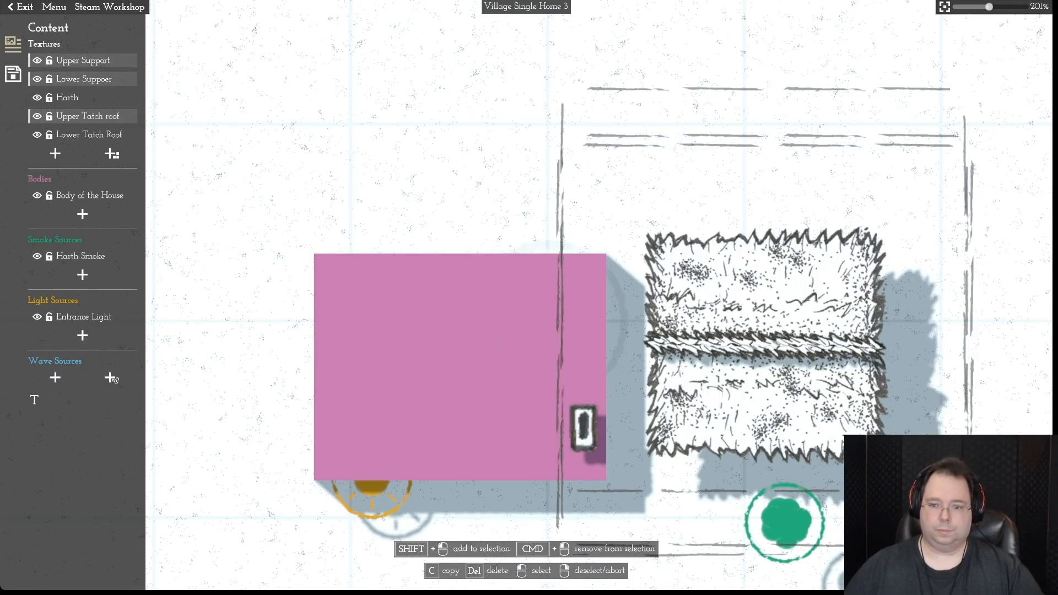
shift+click(88, 134)
drag(764, 341, 488, 362)
scroll(526, 293, up, 2)
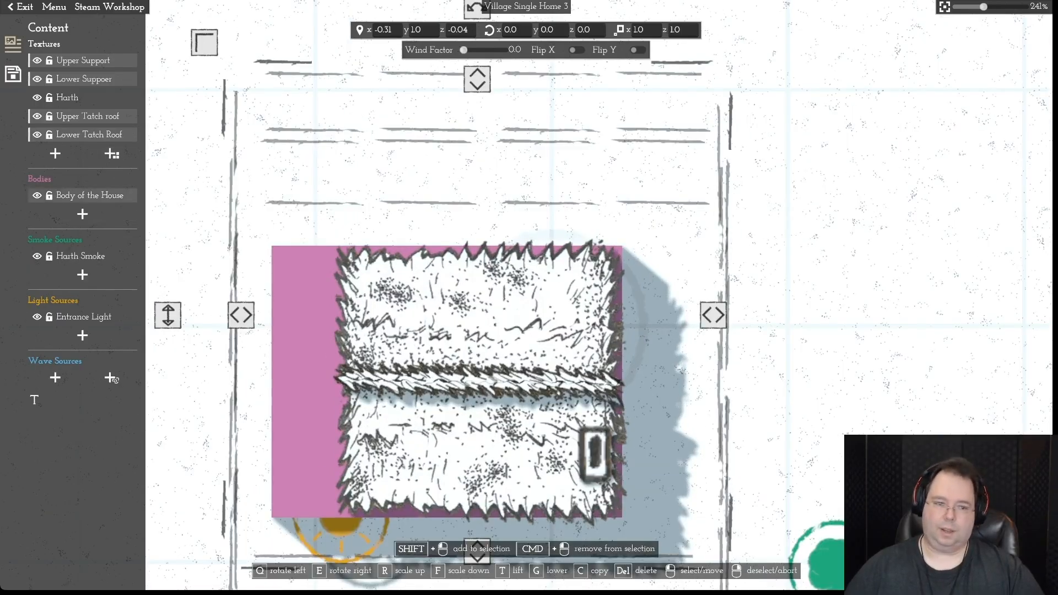
- Shrink the Body of the House on all four sides to fit under the small roof, about 0.559 by 0.526 in scale
click(89, 195)
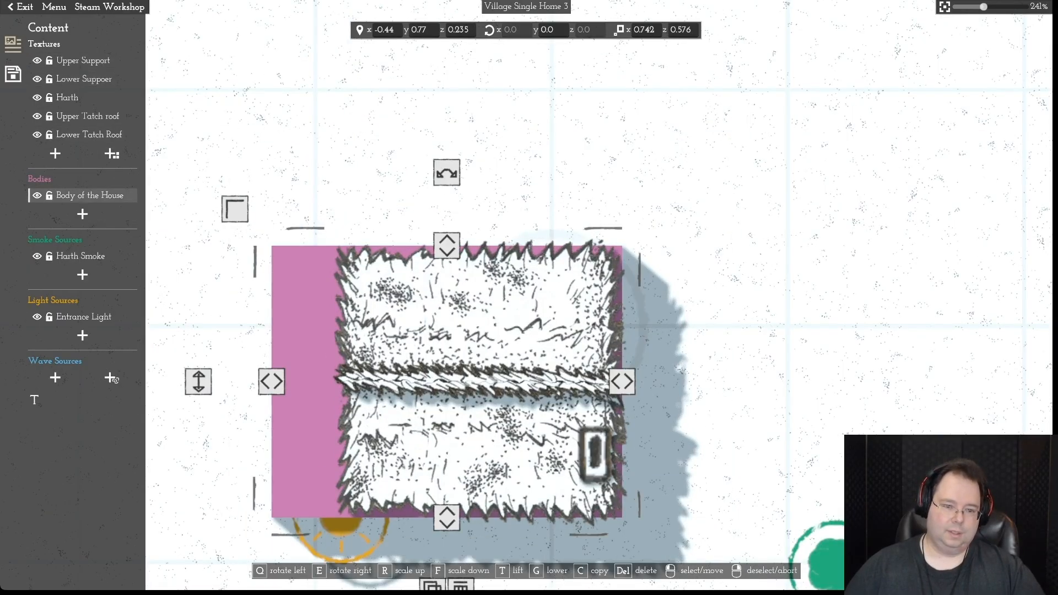
drag(271, 382, 347, 381)
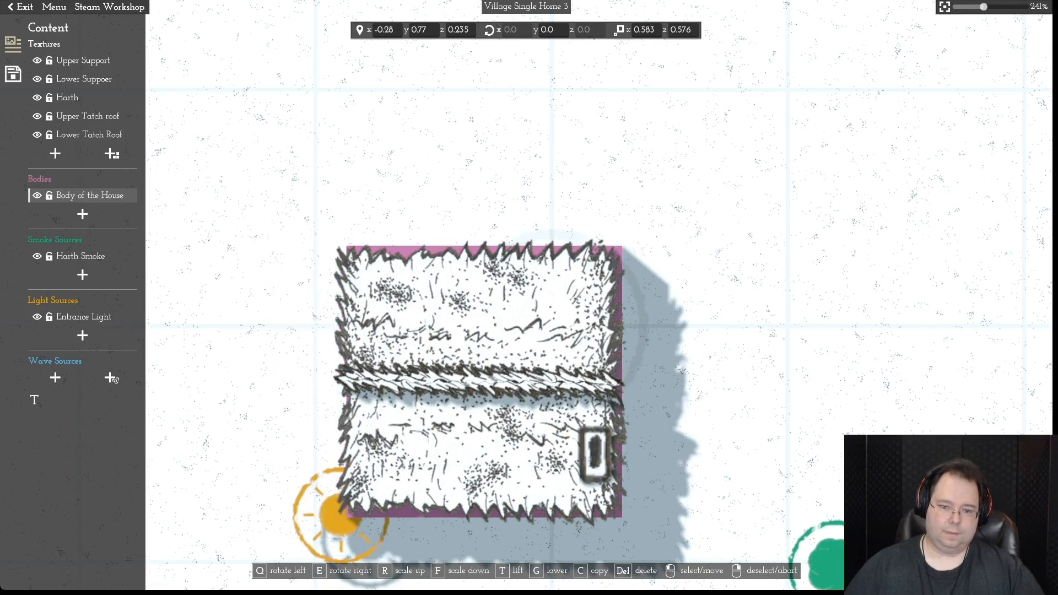
drag(621, 381, 612, 382)
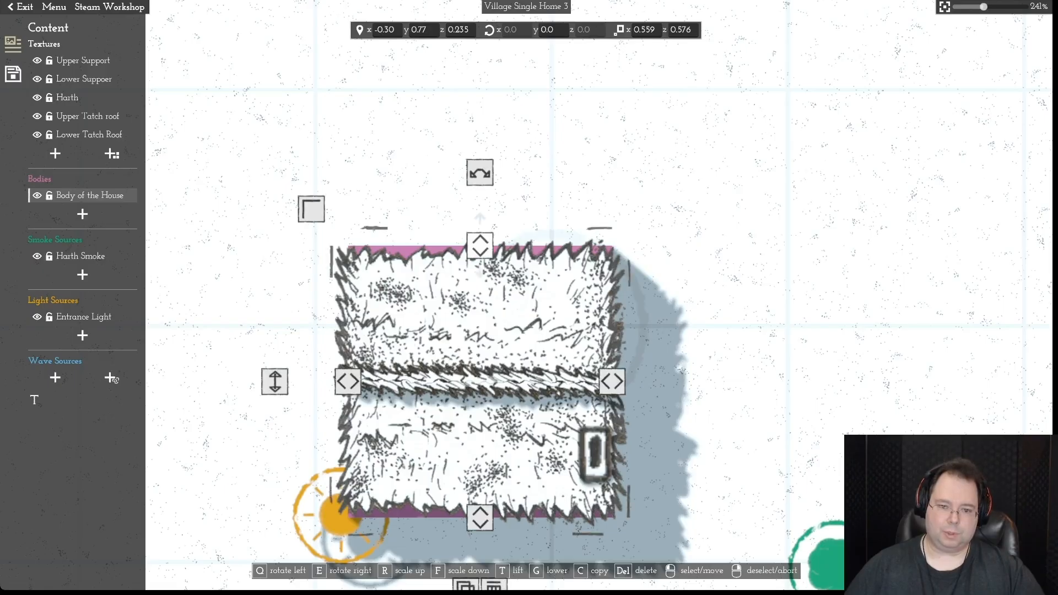
drag(480, 245, 480, 258)
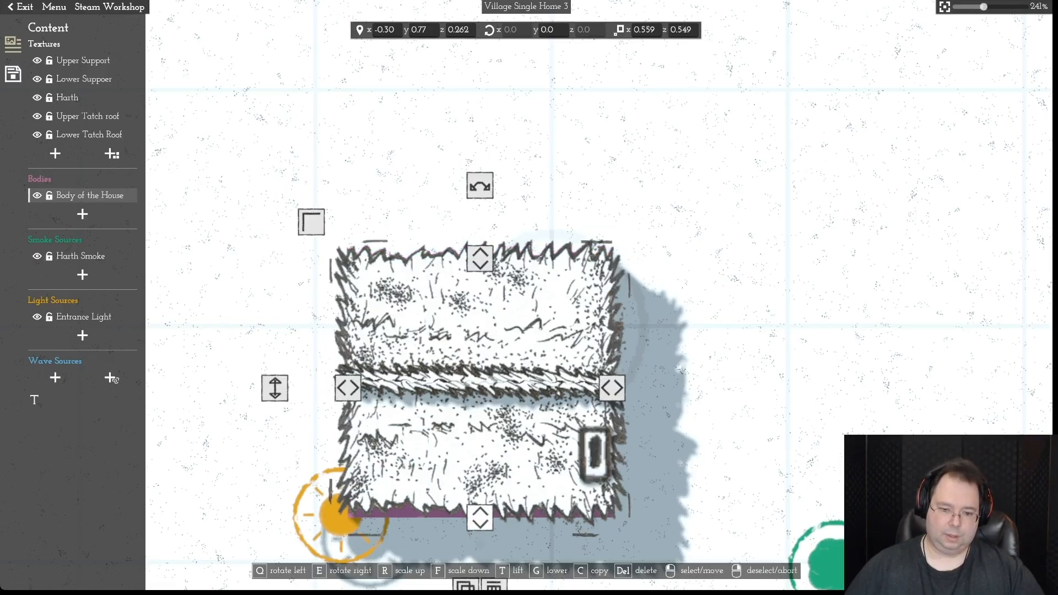
drag(480, 517, 480, 506)
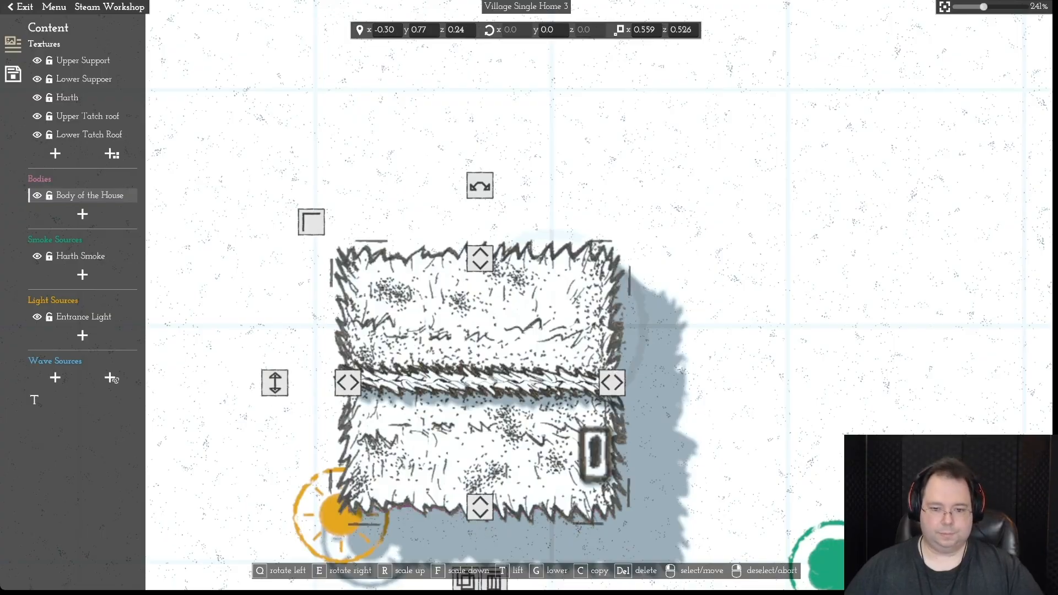
- Lock all five textures and the Body of the House, and clear the selection
scroll(526, 297, down, 8)
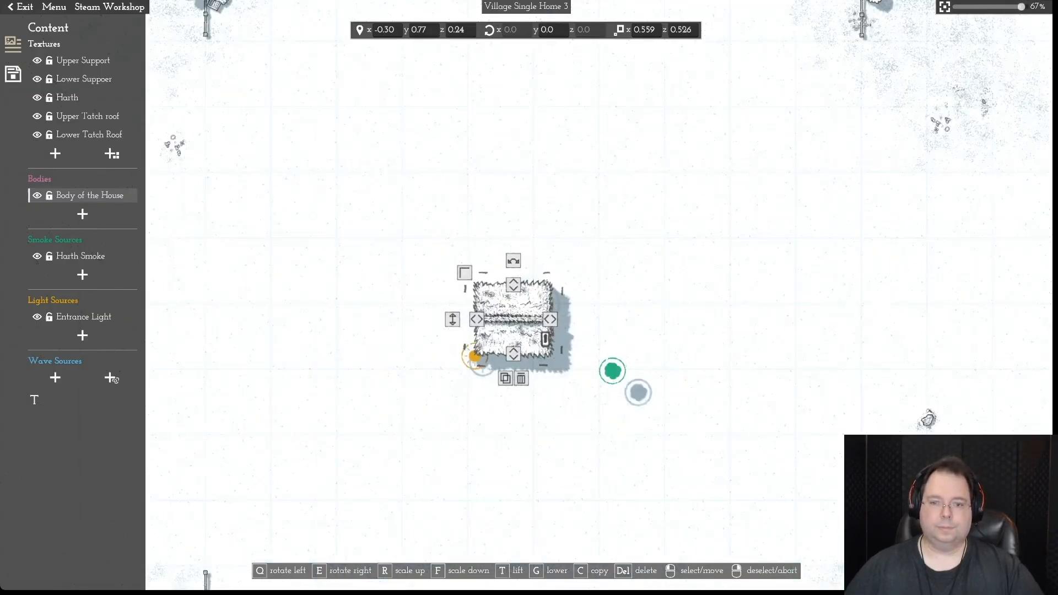
key(a)
key(d)
key(s)
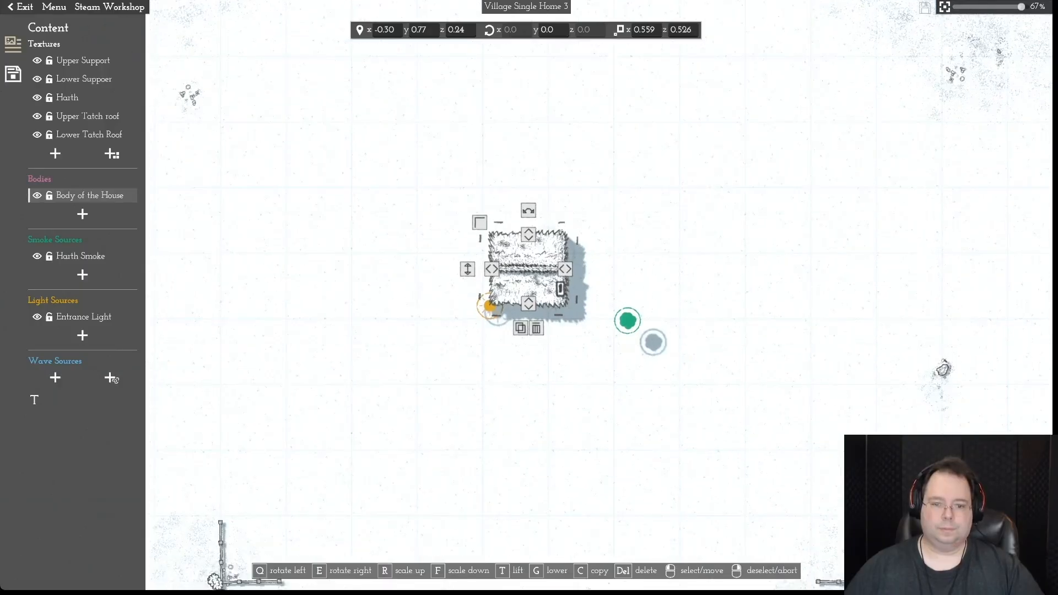
scroll(526, 297, up, 3)
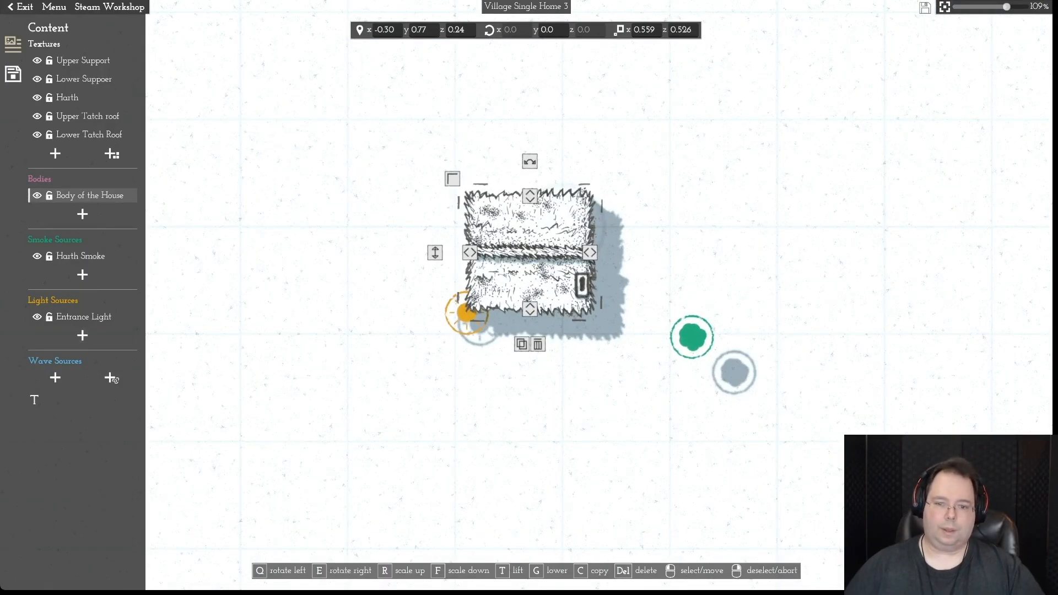
click(49, 60)
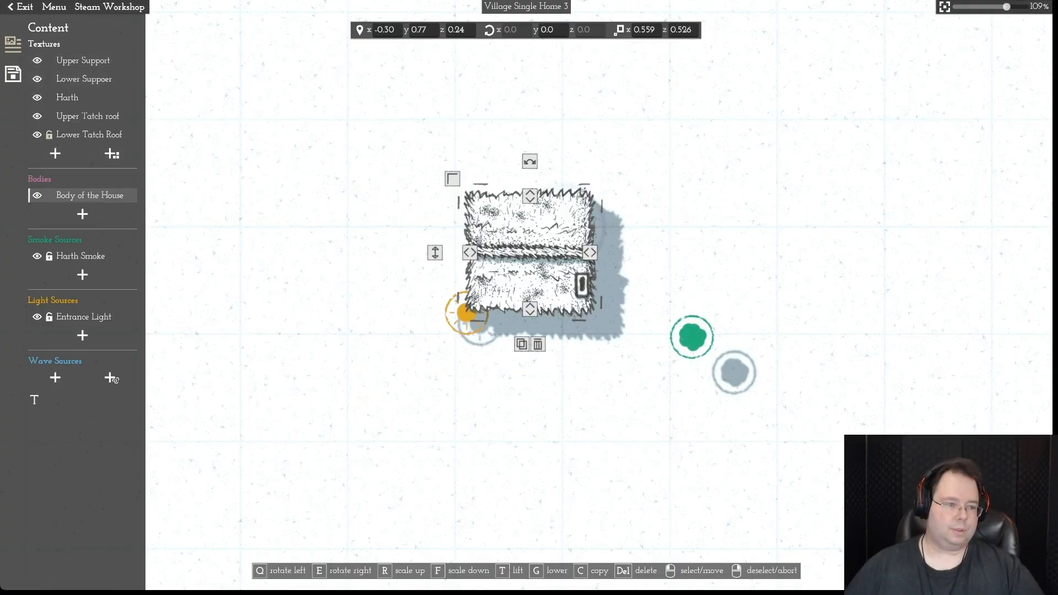
key(Escape)
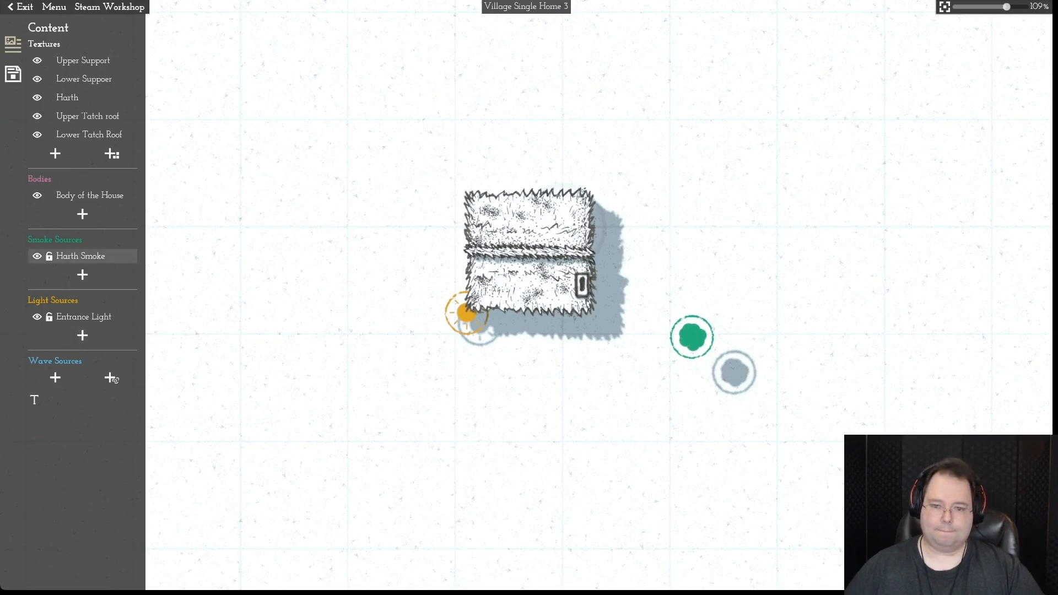
- Move the Harth Smoke source over the hearth chimney on the small roof and lock it
click(81, 256)
drag(692, 336, 580, 283)
right_click(580, 282)
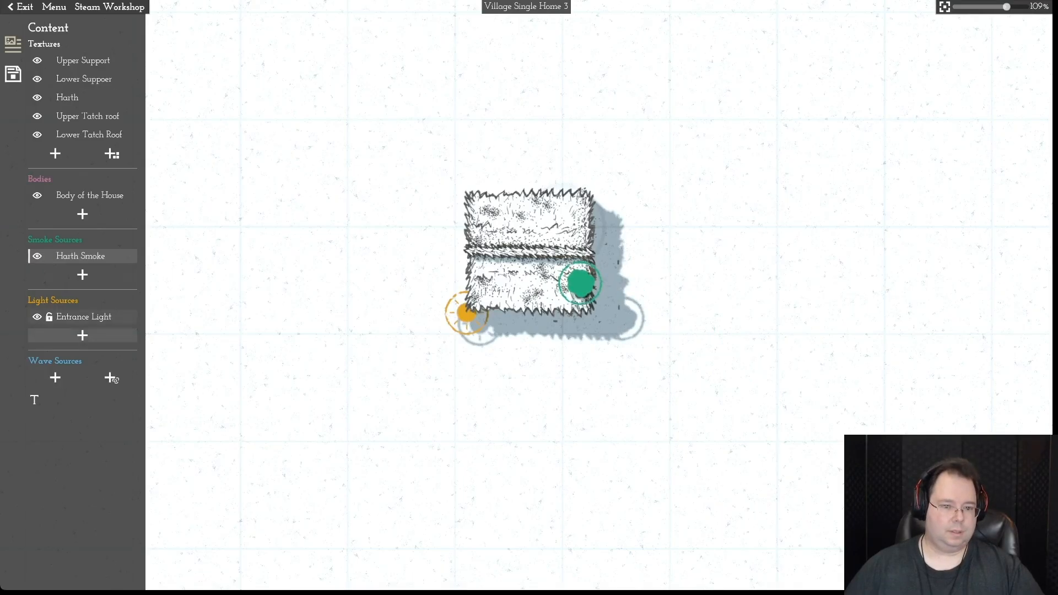
- Move the Entrance Light under the roof's lower edge to about x -0.58, z 0.75 and lock it
click(83, 317)
drag(467, 312, 498, 309)
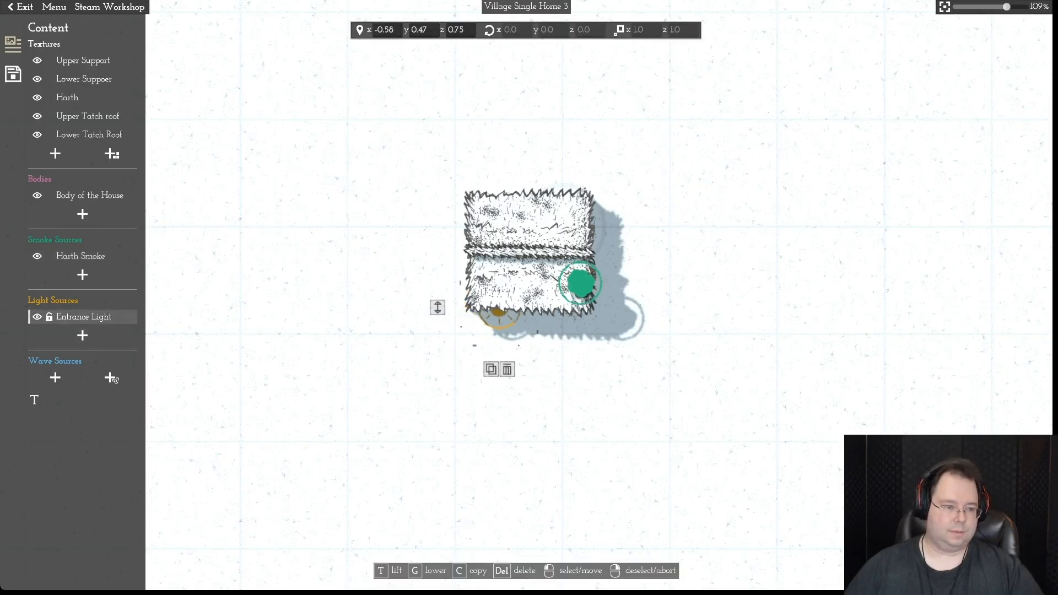
right_click(498, 309)
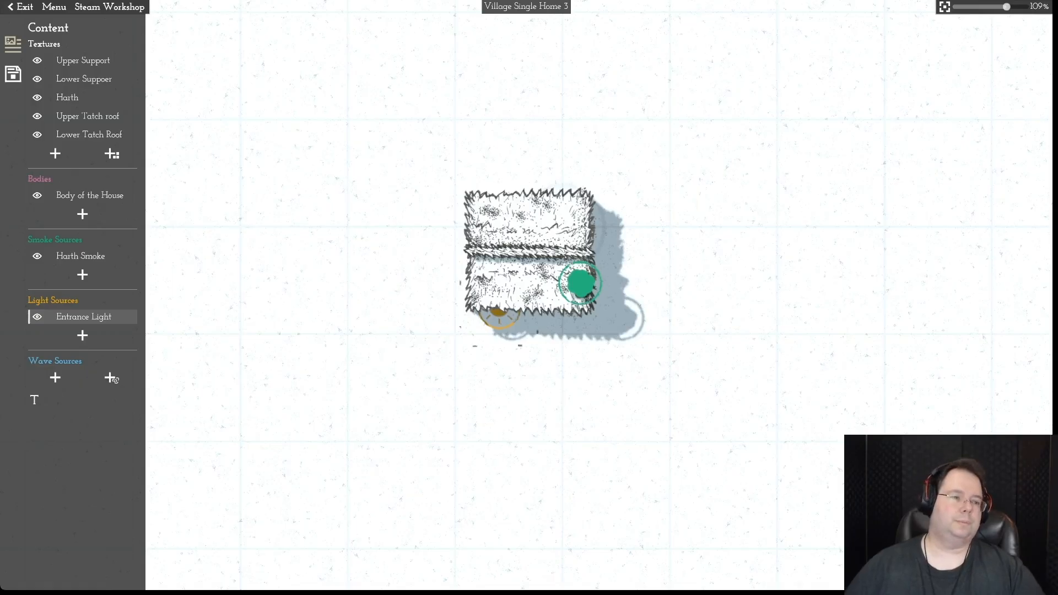
- Save the asset under the existing file name Village Single Home 3.momast, overwriting that file
click(13, 73)
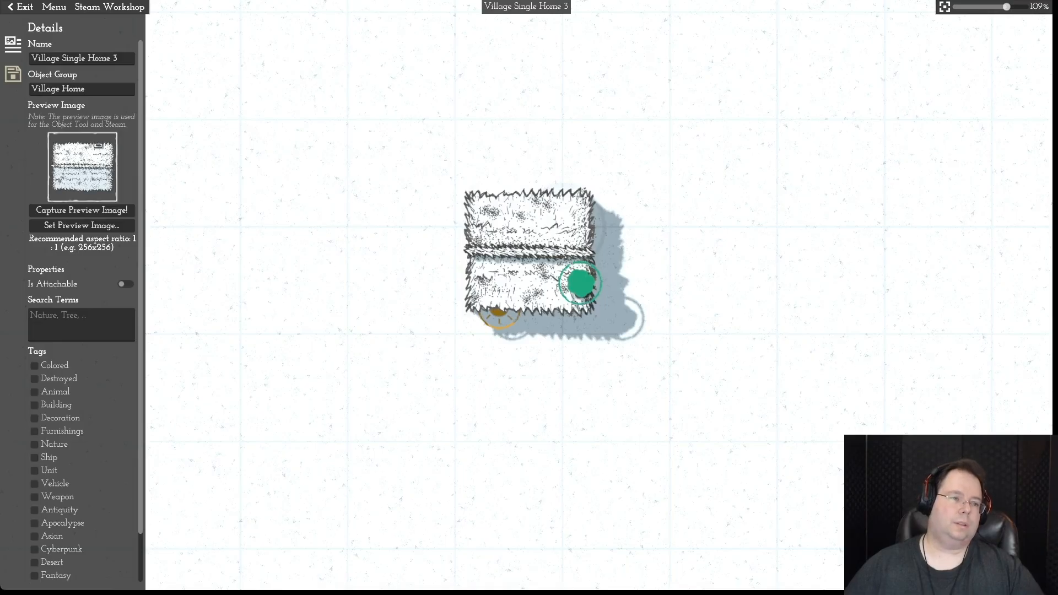
click(13, 44)
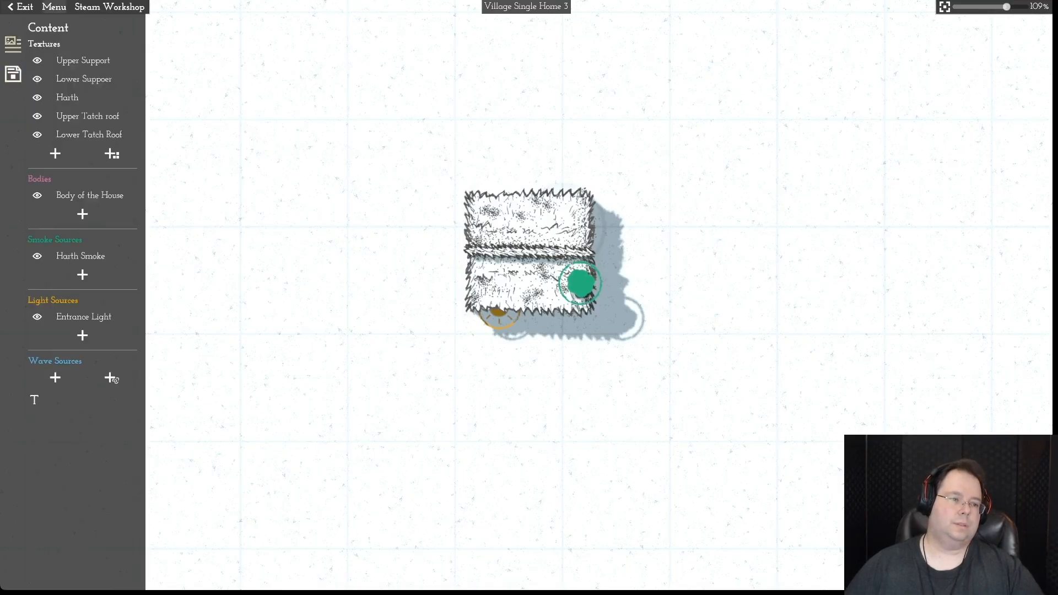
click(54, 7)
click(63, 99)
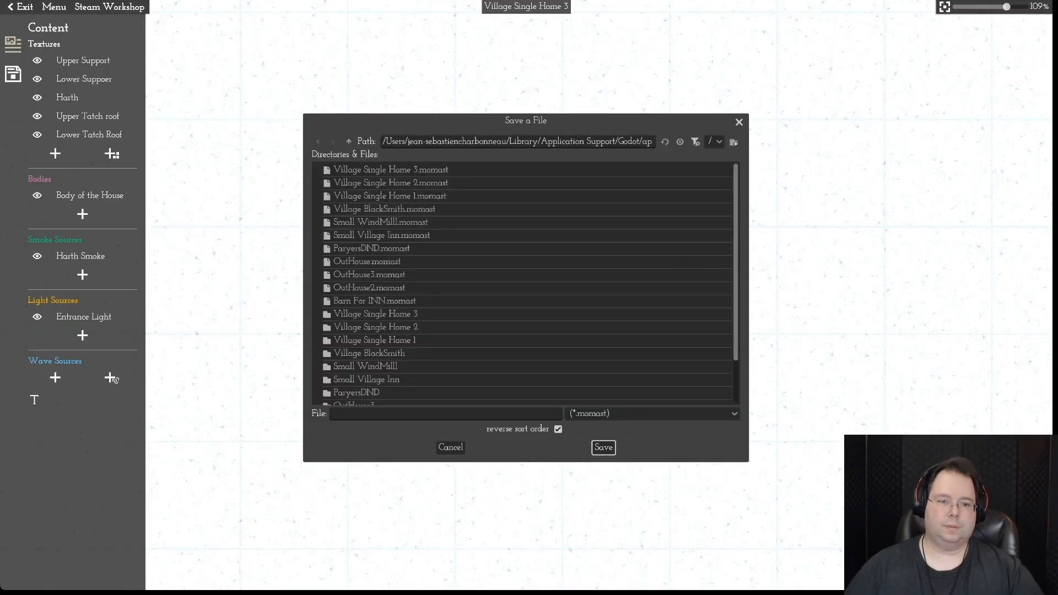
click(390, 170)
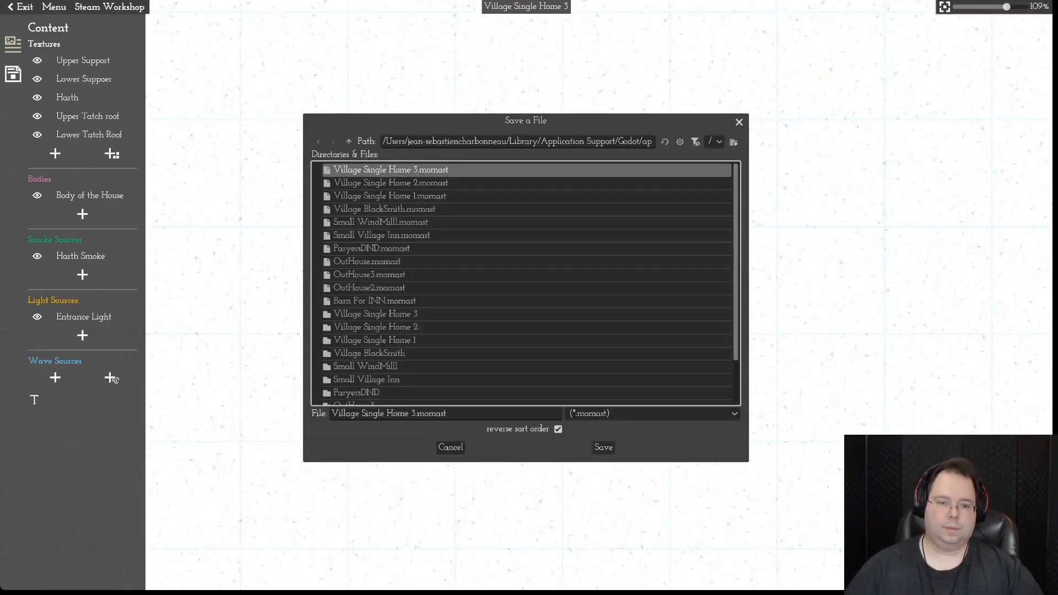
click(604, 448)
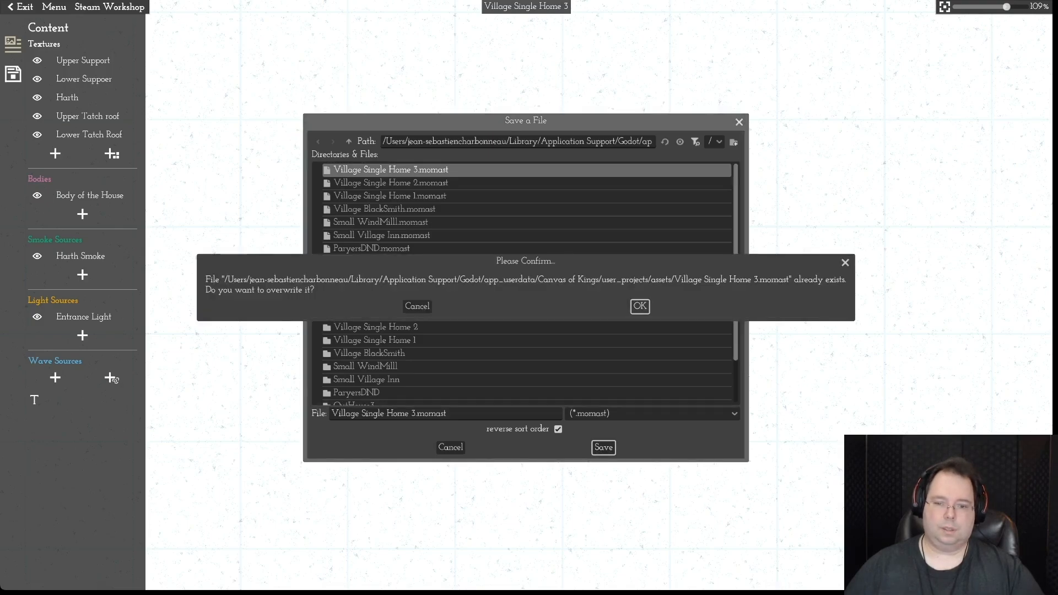
click(639, 306)
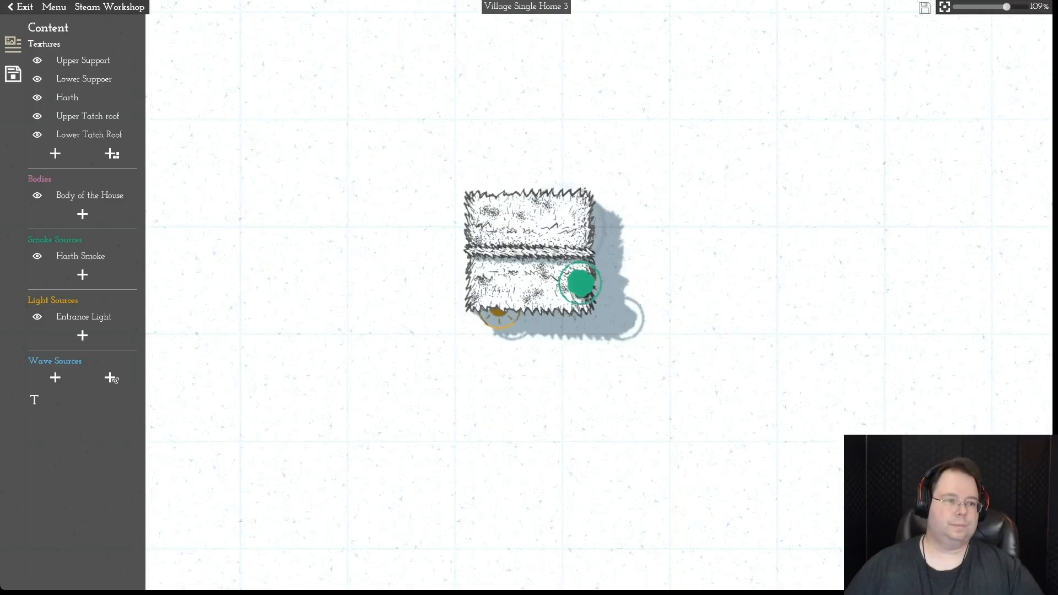
- Recapture the asset's preview image with the whole small roof framed close up and centred, and save the asset
click(54, 7)
click(54, 7)
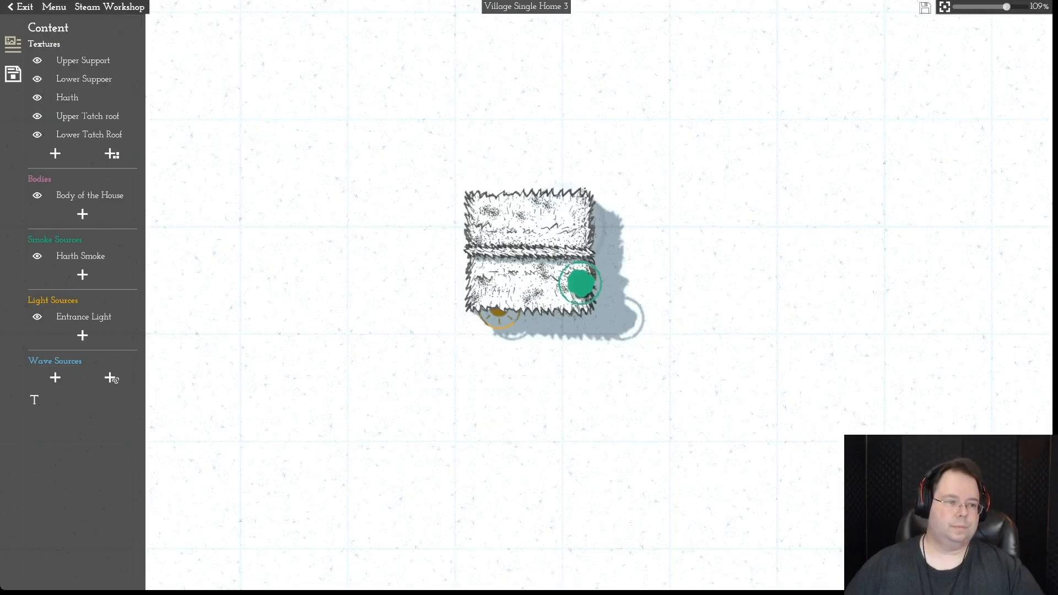
click(13, 73)
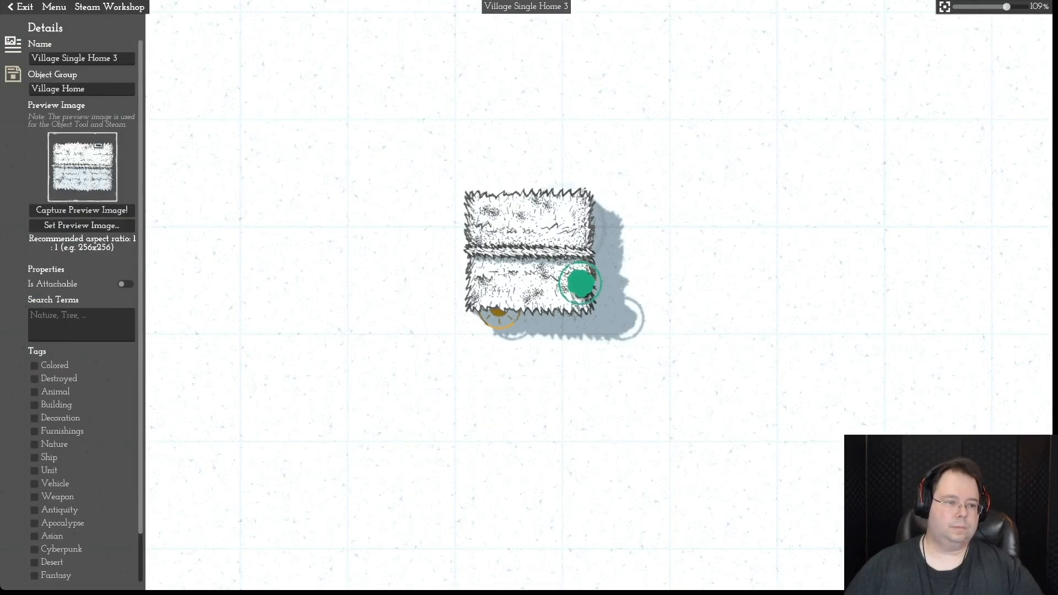
click(81, 210)
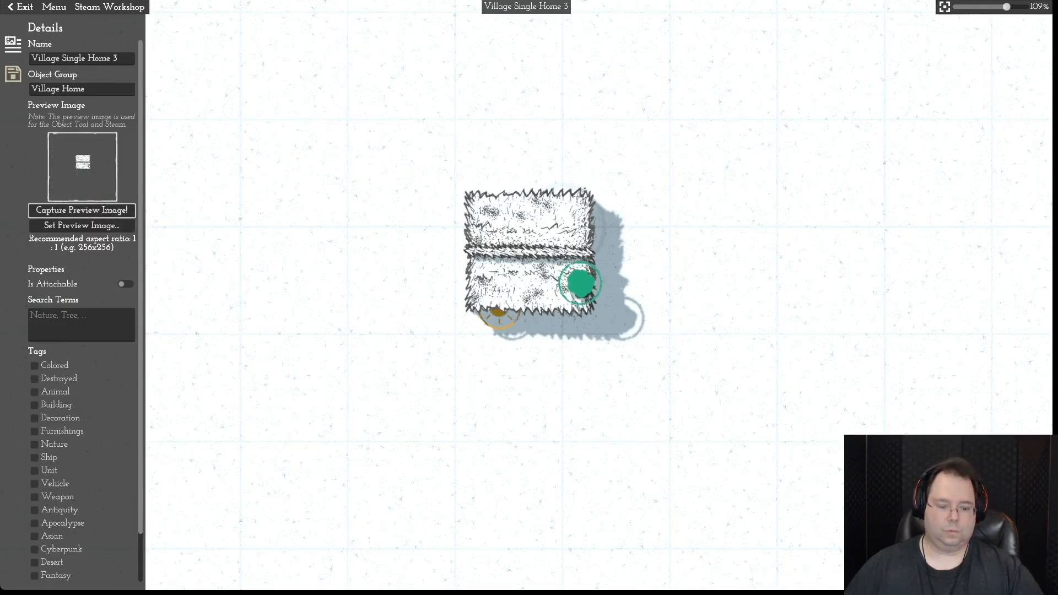
scroll(526, 295, up, 8)
key(w)
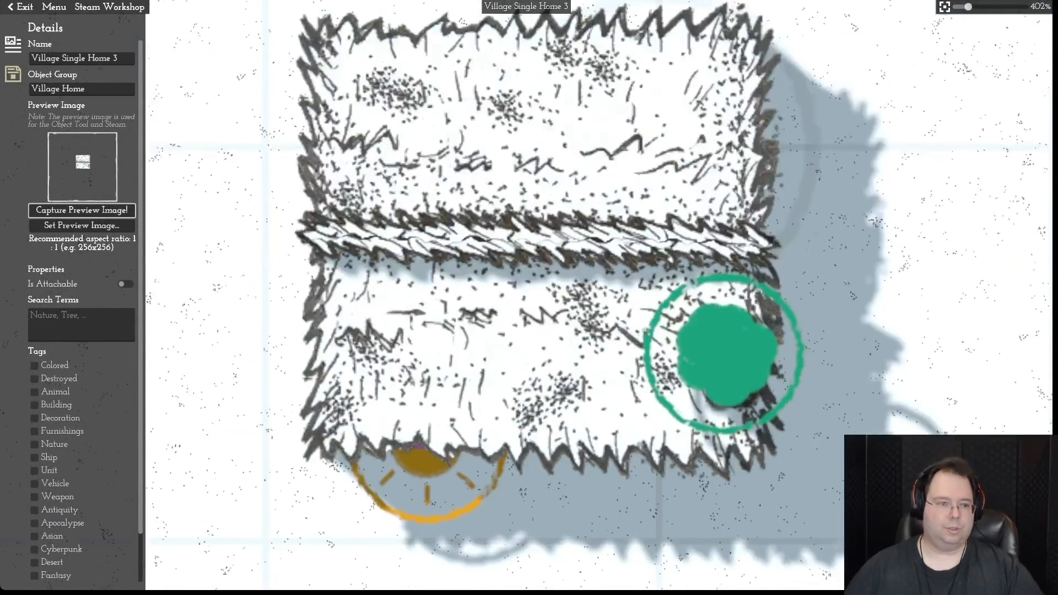
key(a)
click(82, 210)
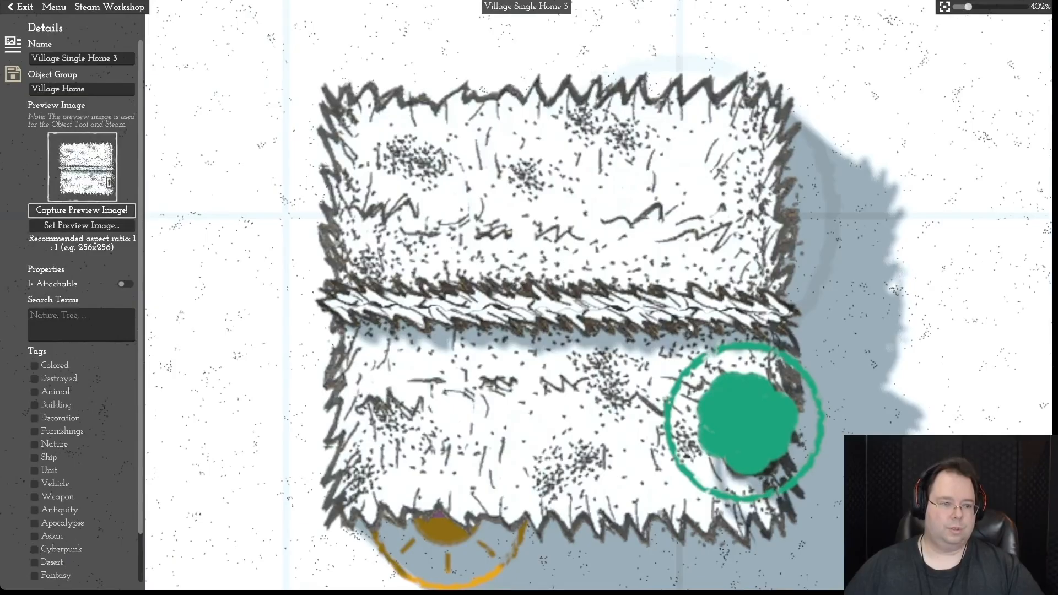
key(d)
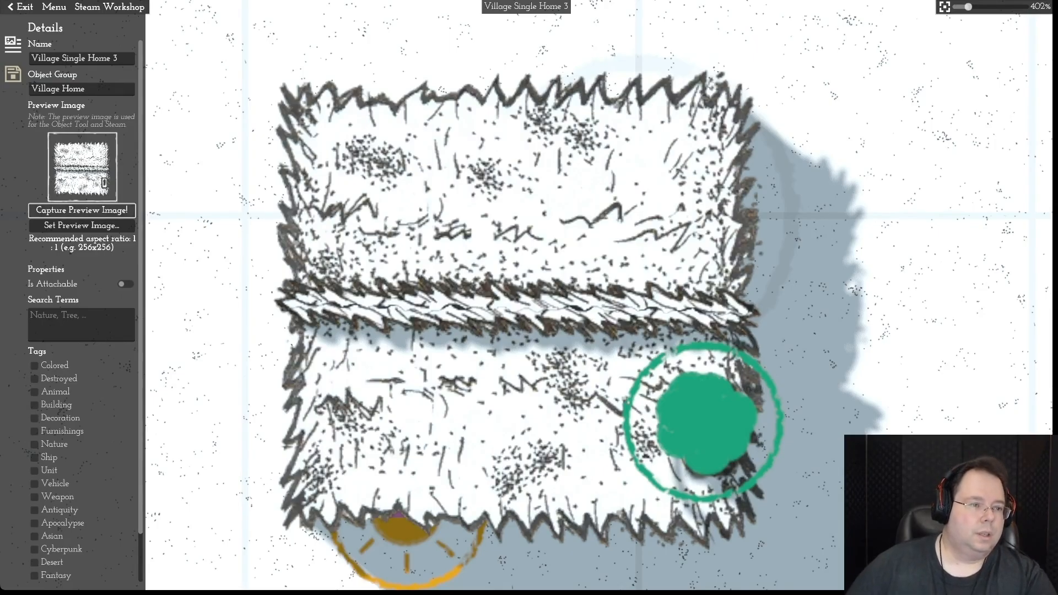
click(54, 6)
click(66, 68)
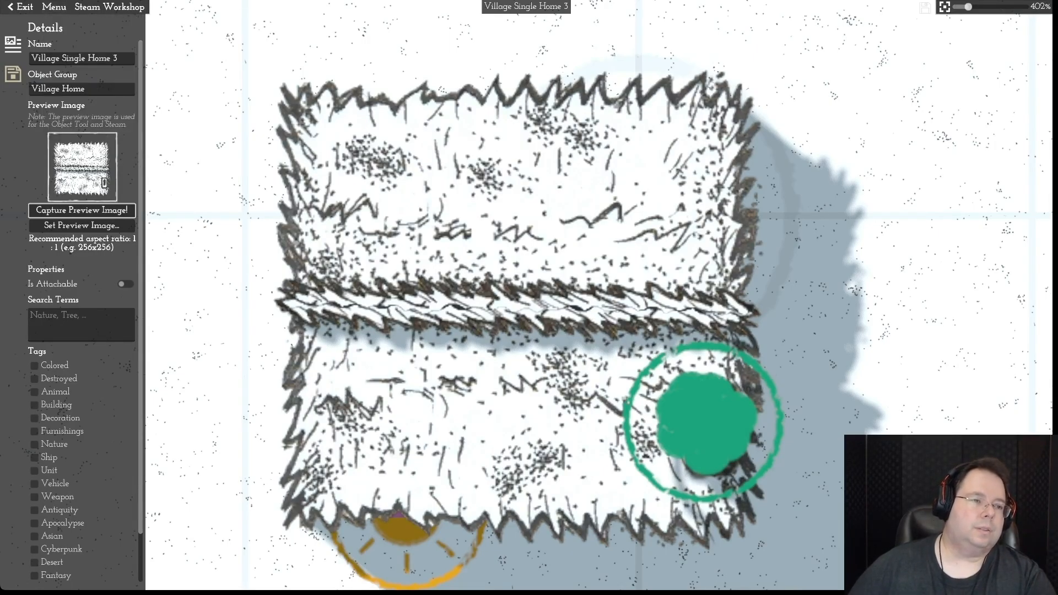
- Open the asset file Village Single Home 2.momast
click(54, 6)
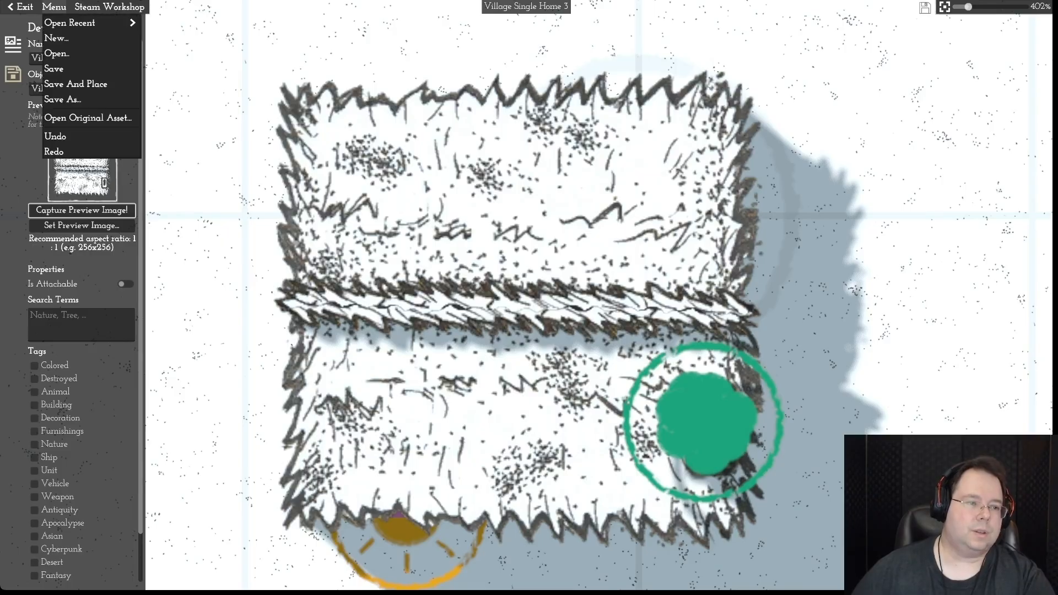
click(57, 53)
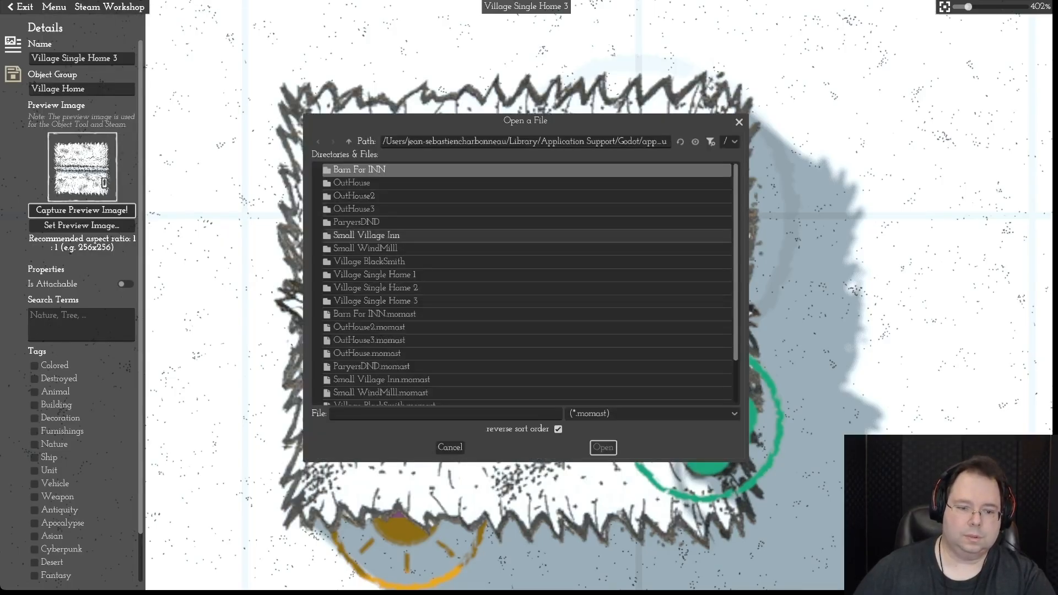
scroll(386, 275, down, 3)
click(391, 380)
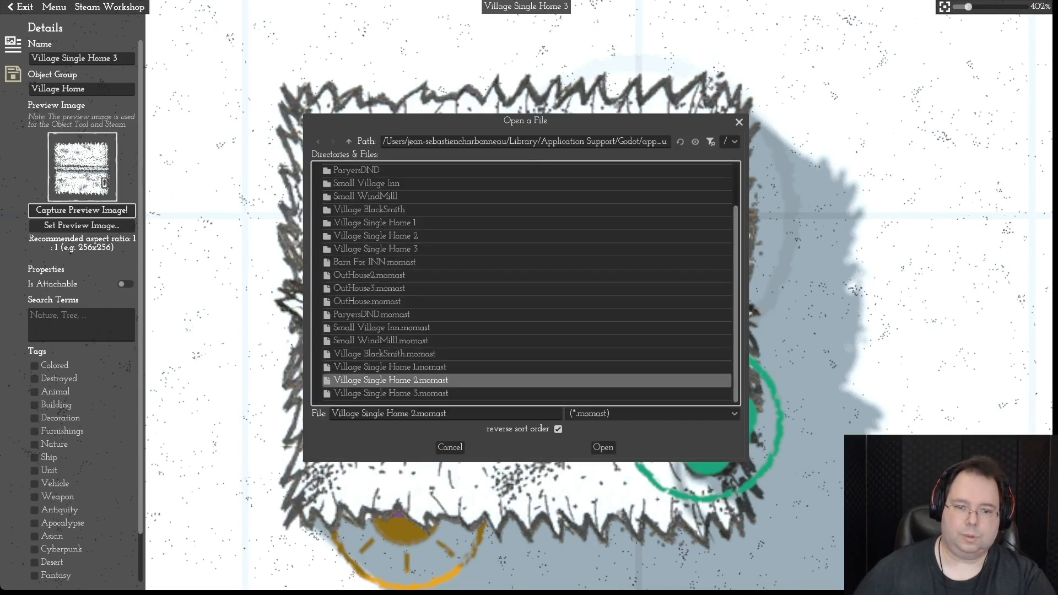
click(602, 446)
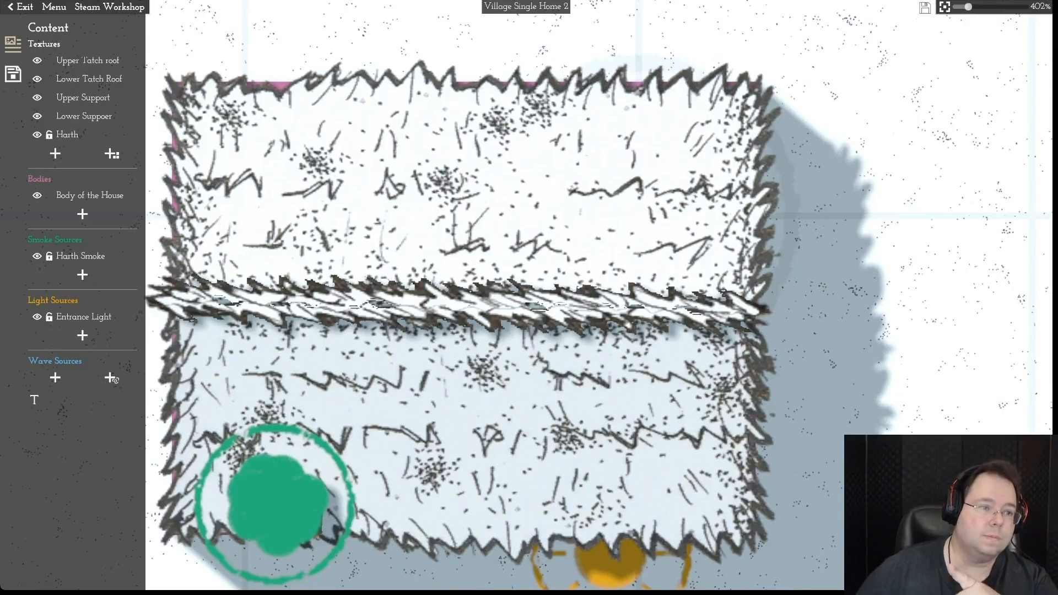
- Open the asset file Village Single Home 3.momast
click(53, 7)
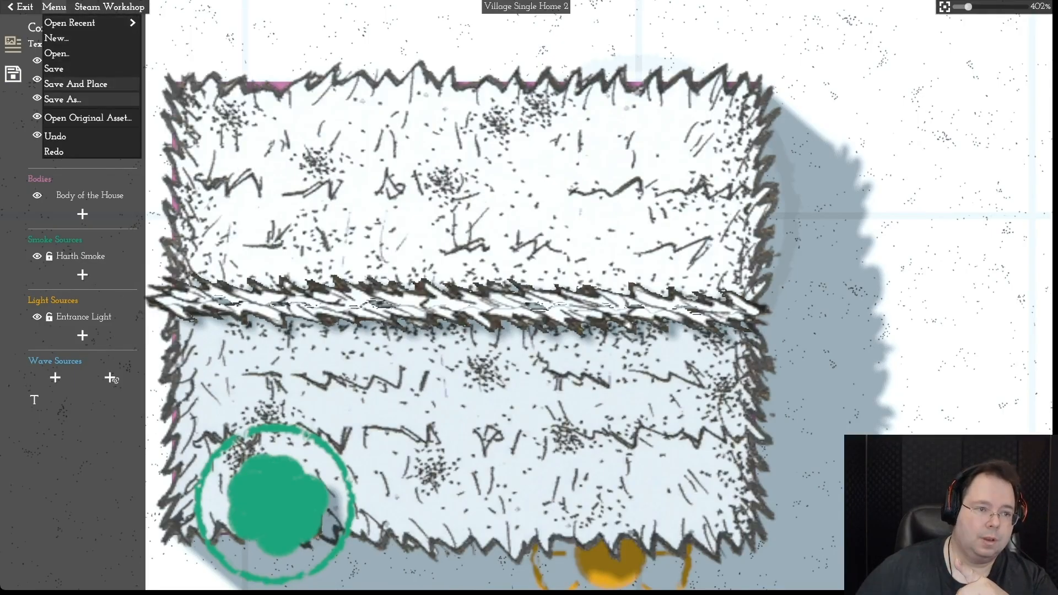
click(56, 54)
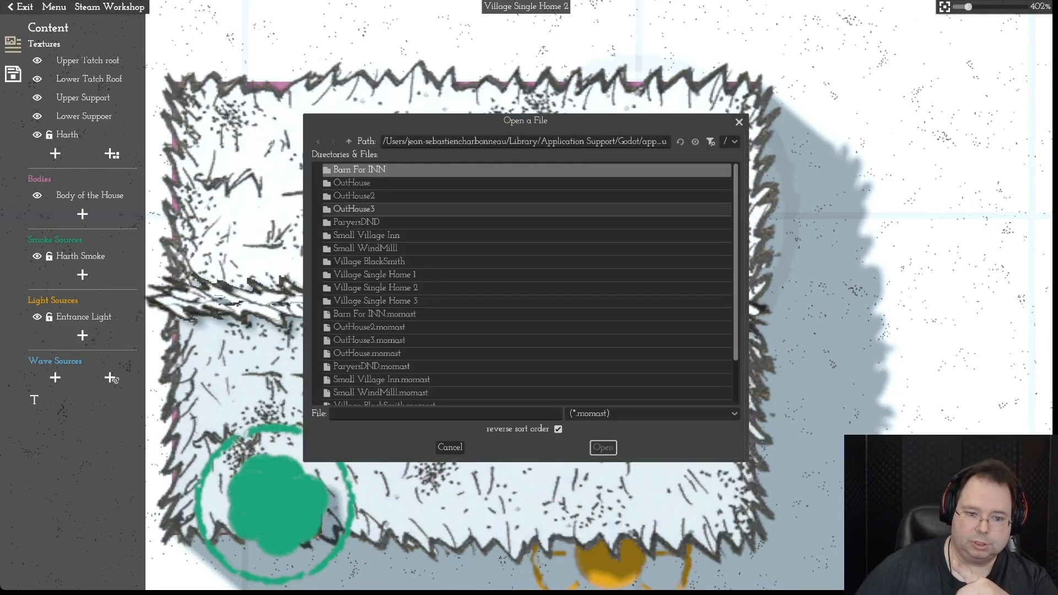
drag(735, 231, 736, 287)
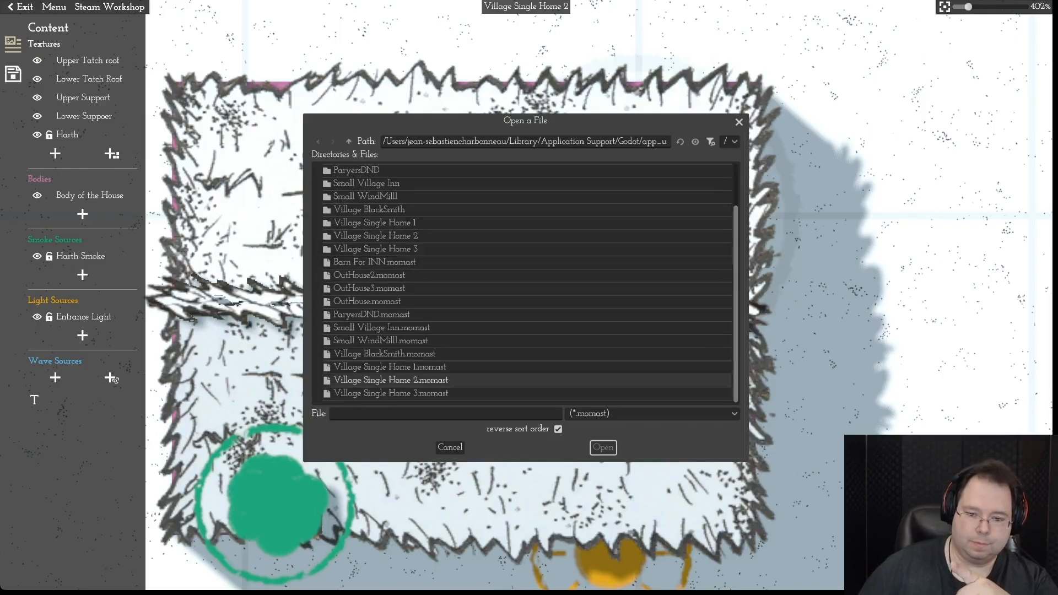
click(419, 394)
click(603, 446)
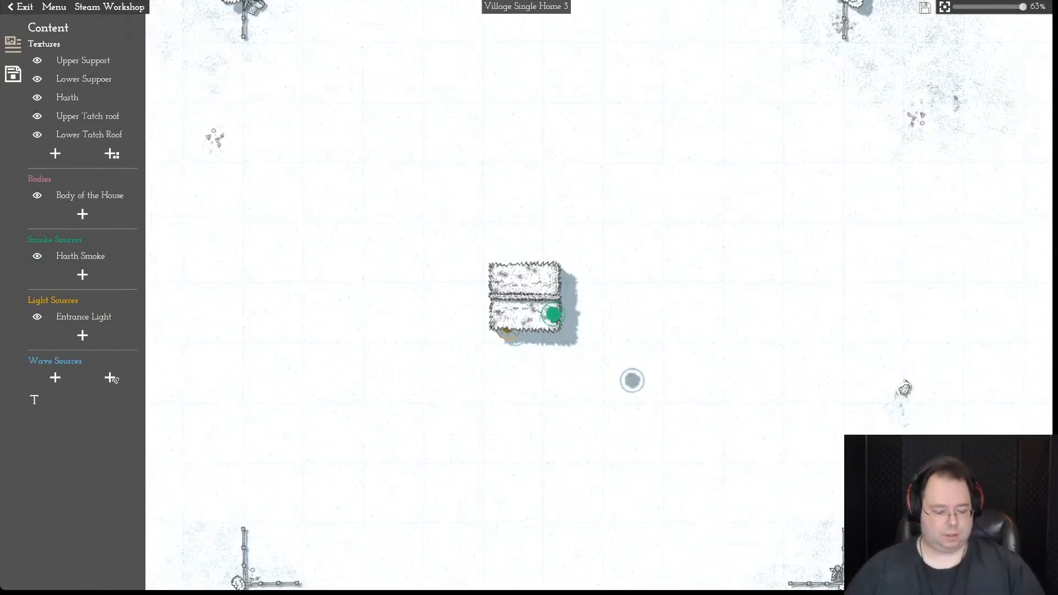
- Try an X rotation of 30 on the Upper Tatch roof
key(w)
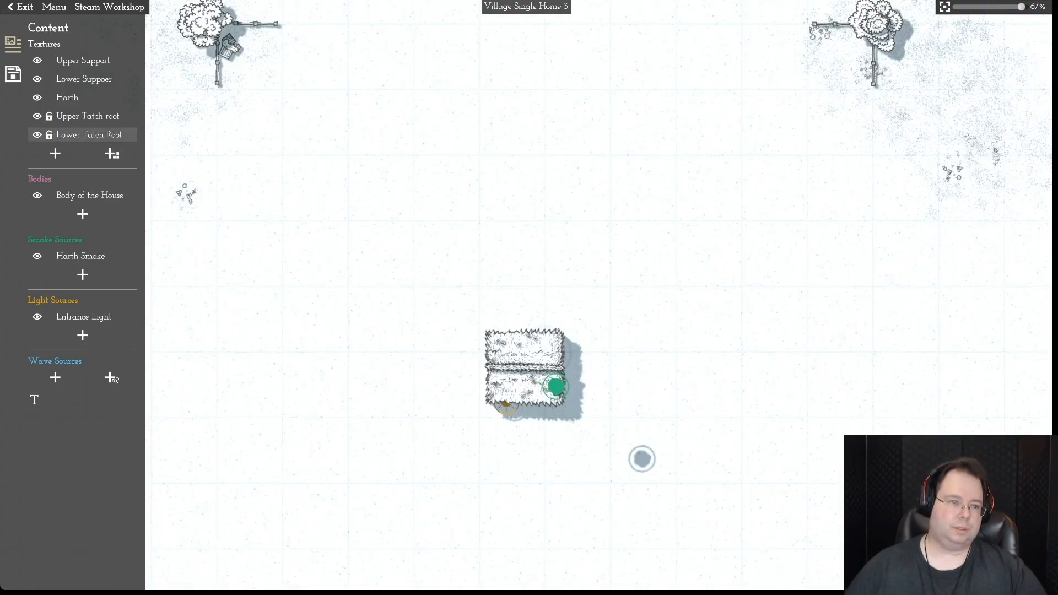
click(87, 116)
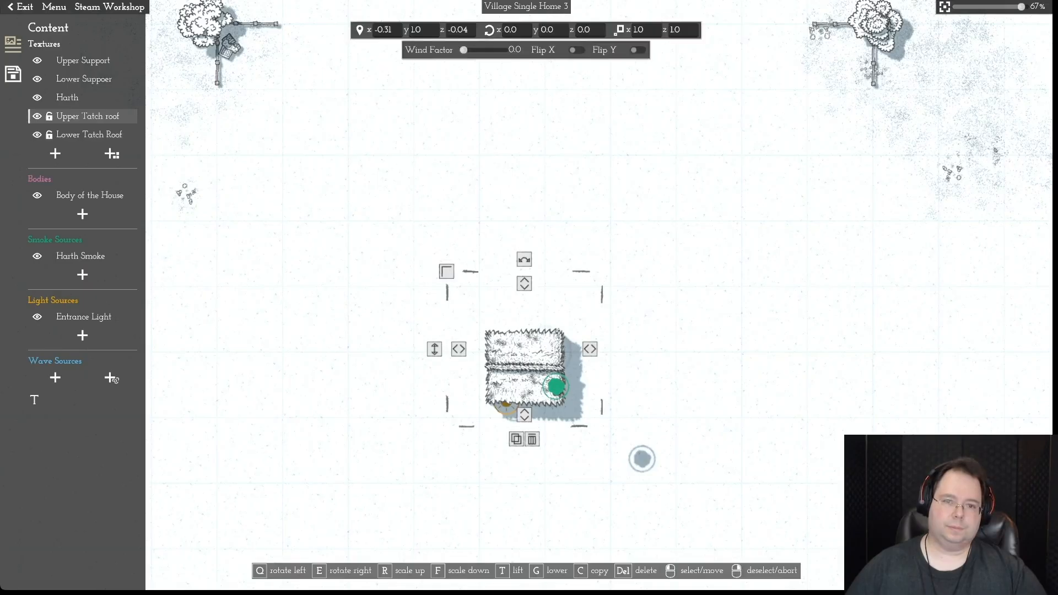
click(516, 30)
text(30)
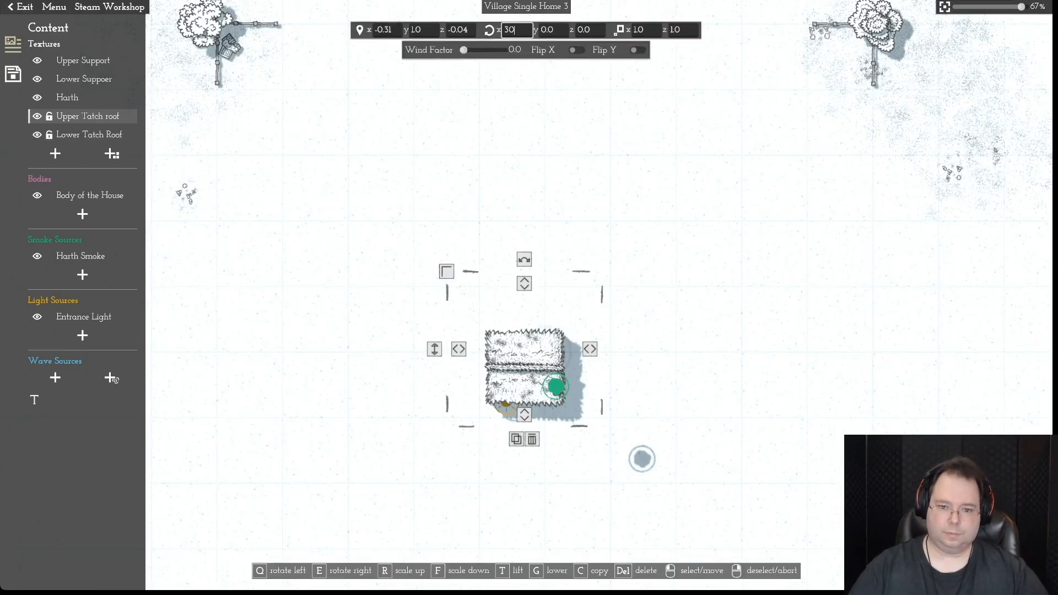
key(Return)
key(d)
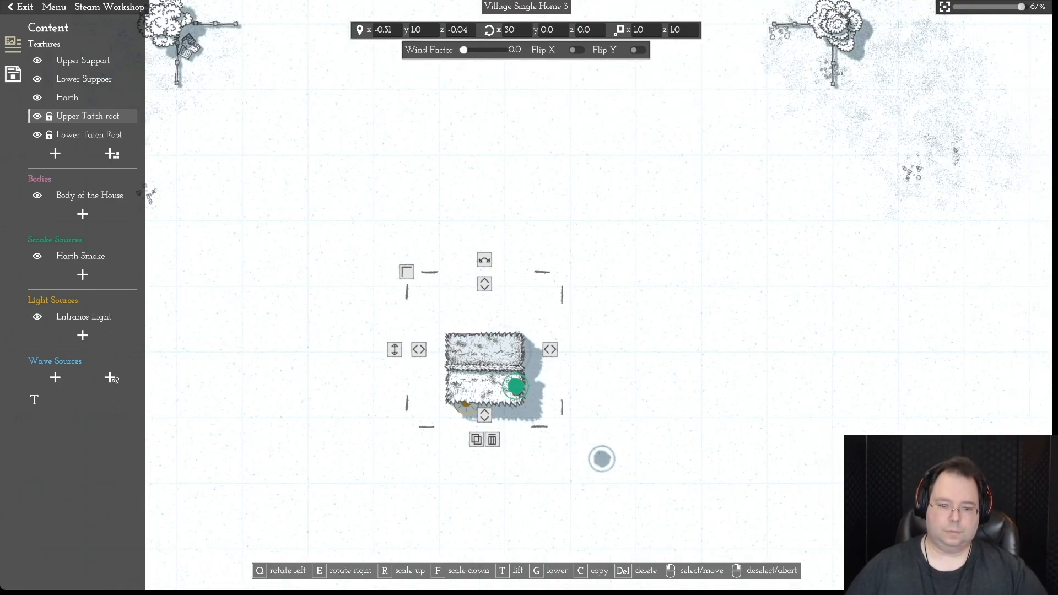
scroll(528, 298, up, 5)
scroll(529, 298, down, 1)
key(s)
key(a)
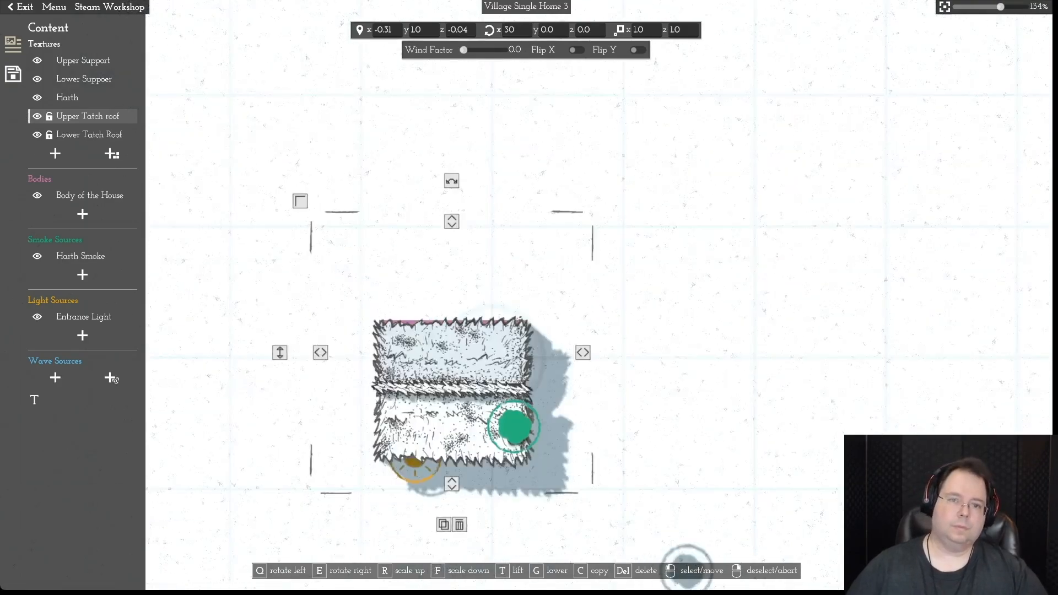
- Set the Upper Tatch roof's X rotation to -30
drag(515, 30, 504, 30)
text(-30)
key(Return)
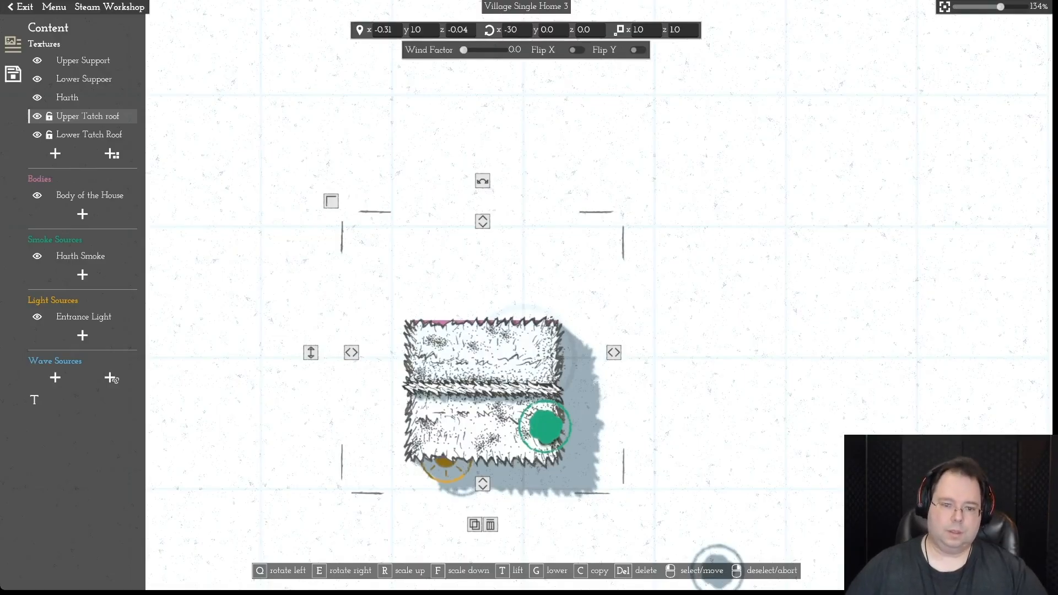
- Stretch the Upper Tatch roof to a z scale of about 1.051 and position it at about x -0.30, z -0.04
scroll(716, 568, down, 1)
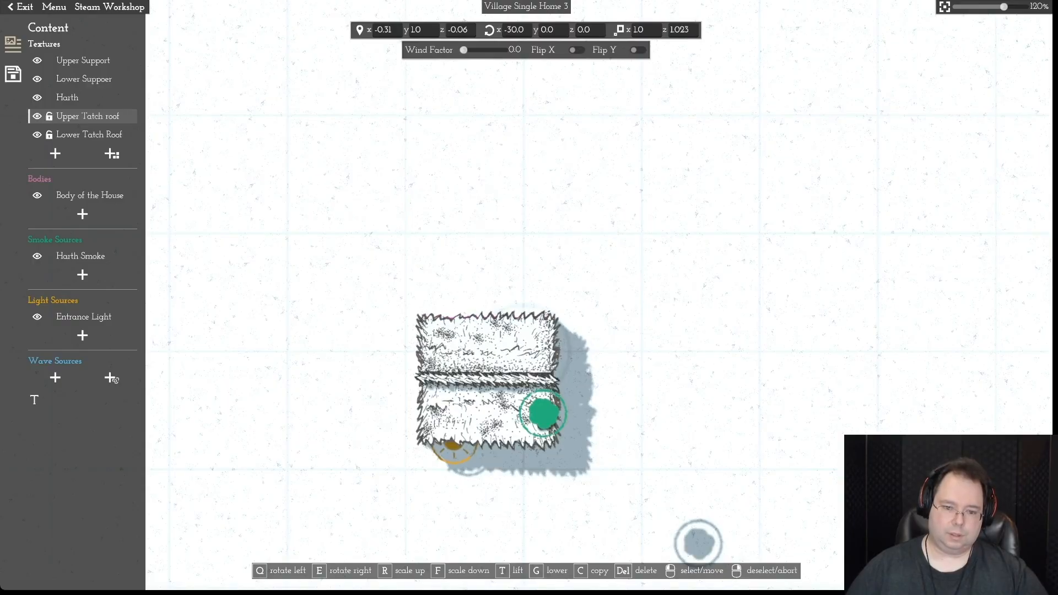
drag(488, 344, 488, 351)
drag(488, 228, 487, 222)
scroll(488, 221, up, 10)
scroll(487, 221, down, 10)
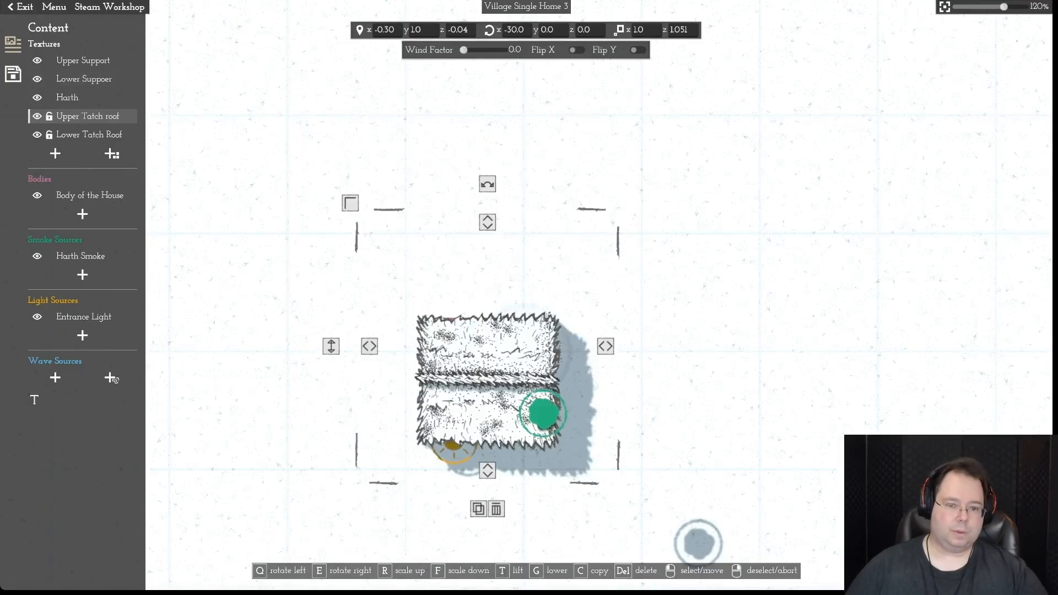
- Hide the Upper Tatch roof and both roof support textures
click(37, 116)
click(37, 79)
click(36, 61)
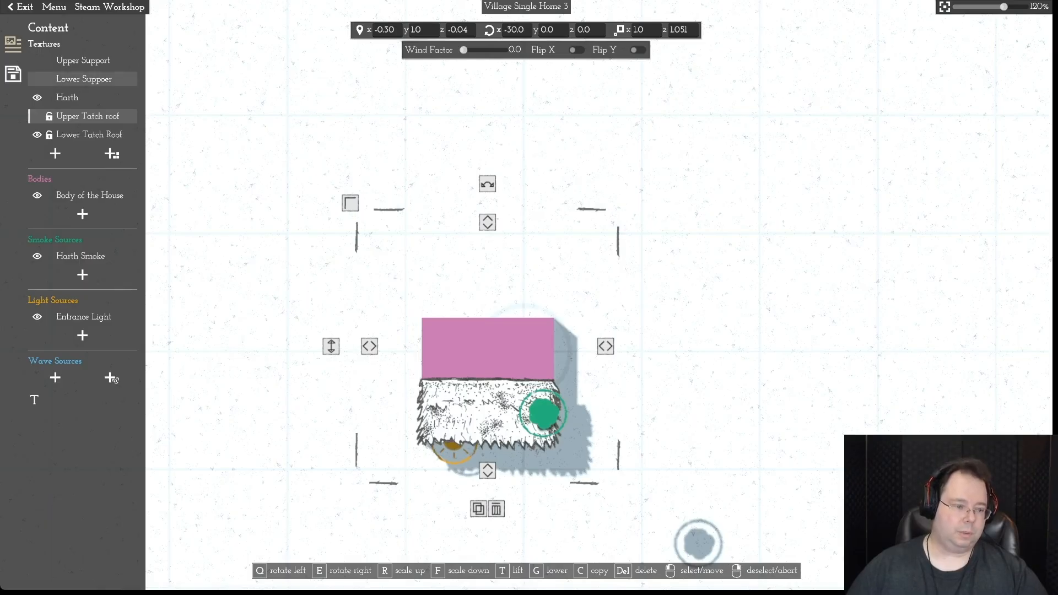
- Correct the misspelled name of the lower support texture to Lower Support
click(84, 79)
click(34, 400)
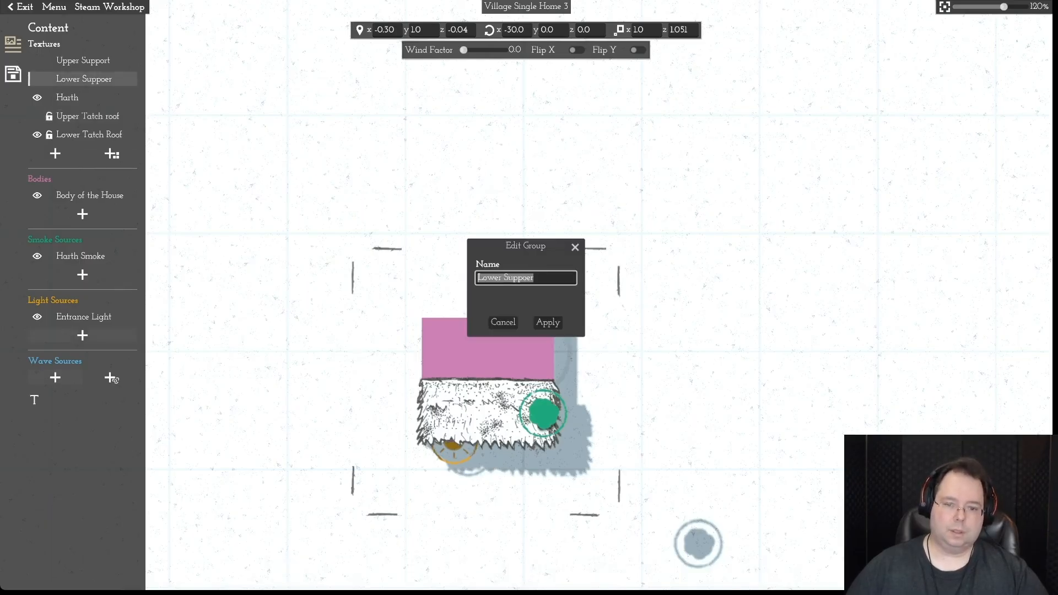
key(End)
key(BackSpace)
key(BackSpace)
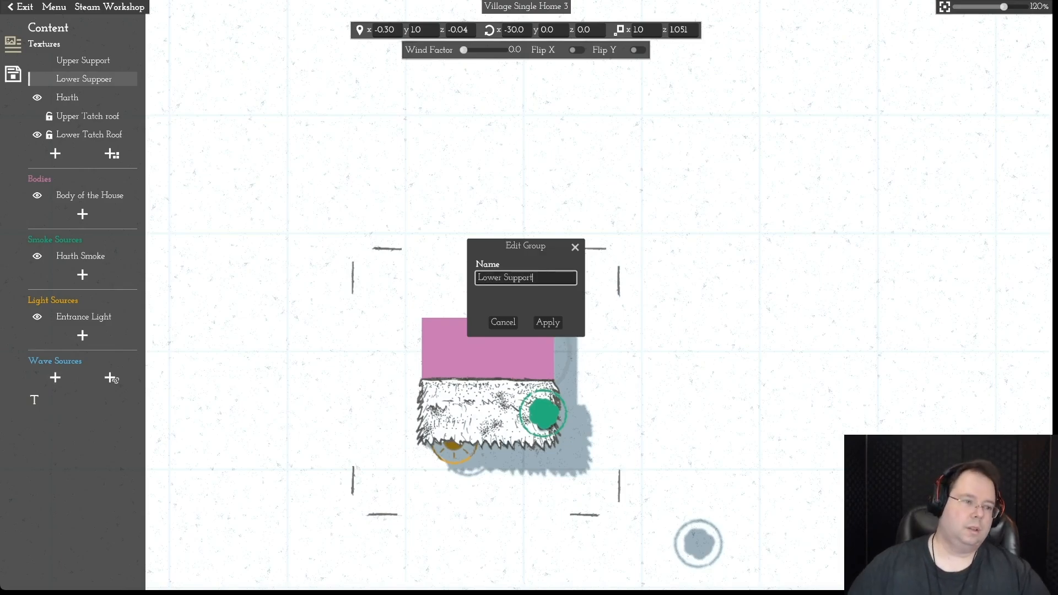
key(Return)
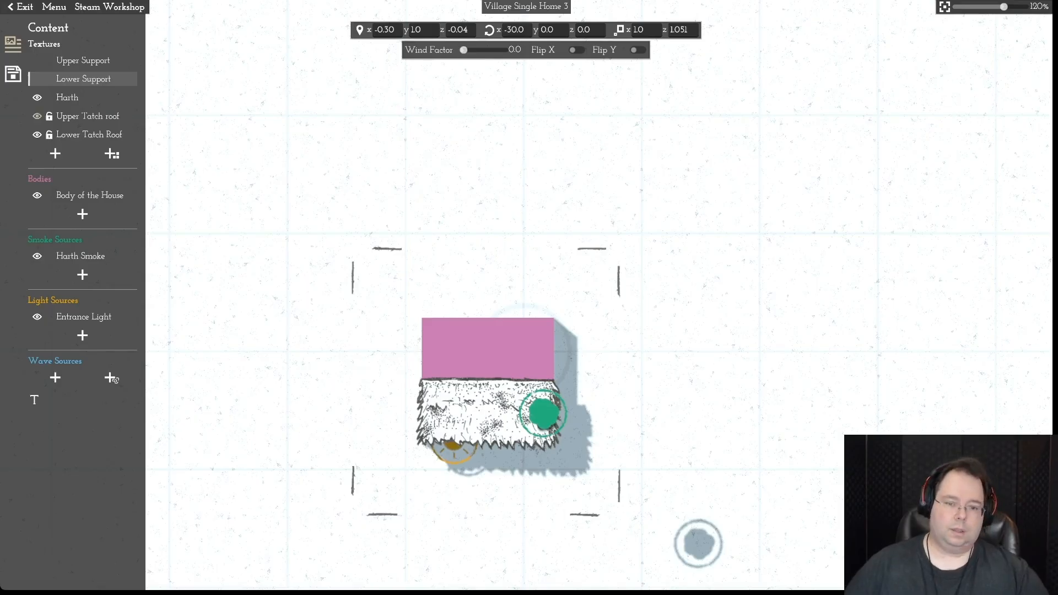
- Show the Upper Tatch roof, stretch it to a z scale of about 1.14 at about z -0.03, and lock it
click(37, 116)
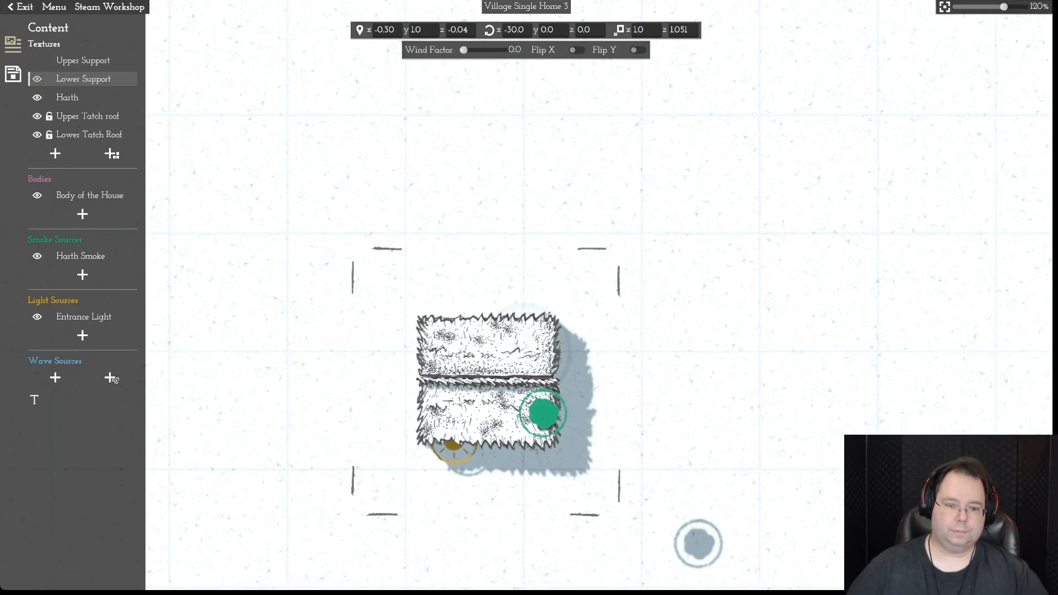
click(37, 79)
drag(488, 347, 488, 349)
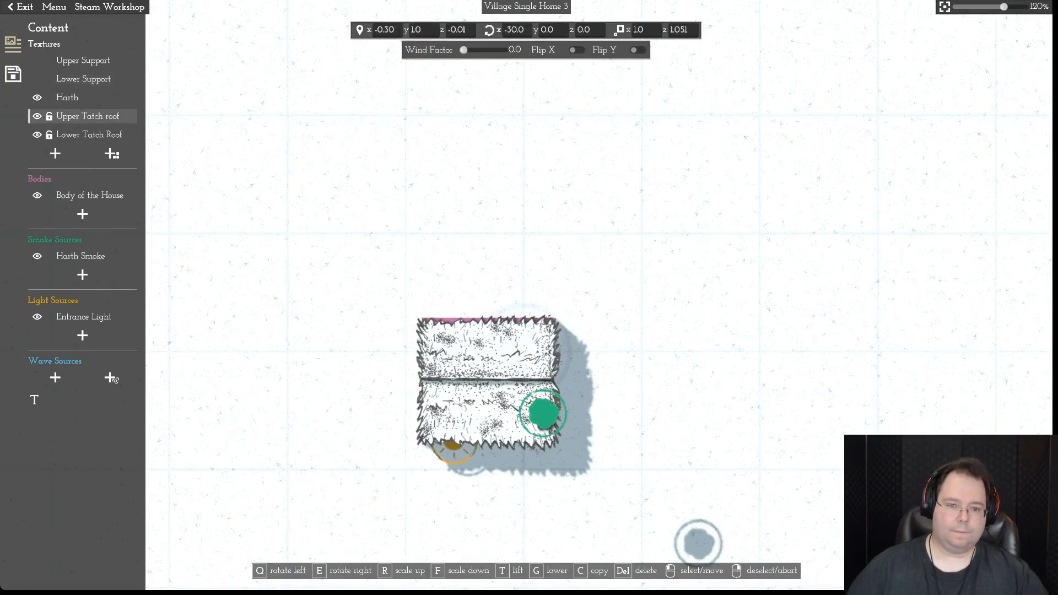
drag(487, 225, 487, 204)
drag(488, 340, 488, 349)
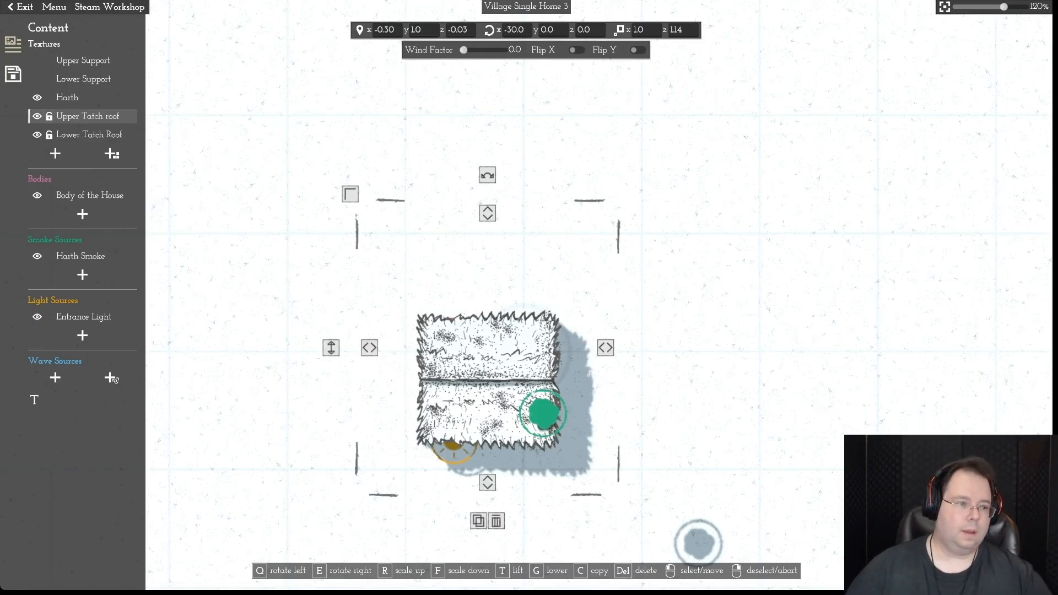
click(49, 116)
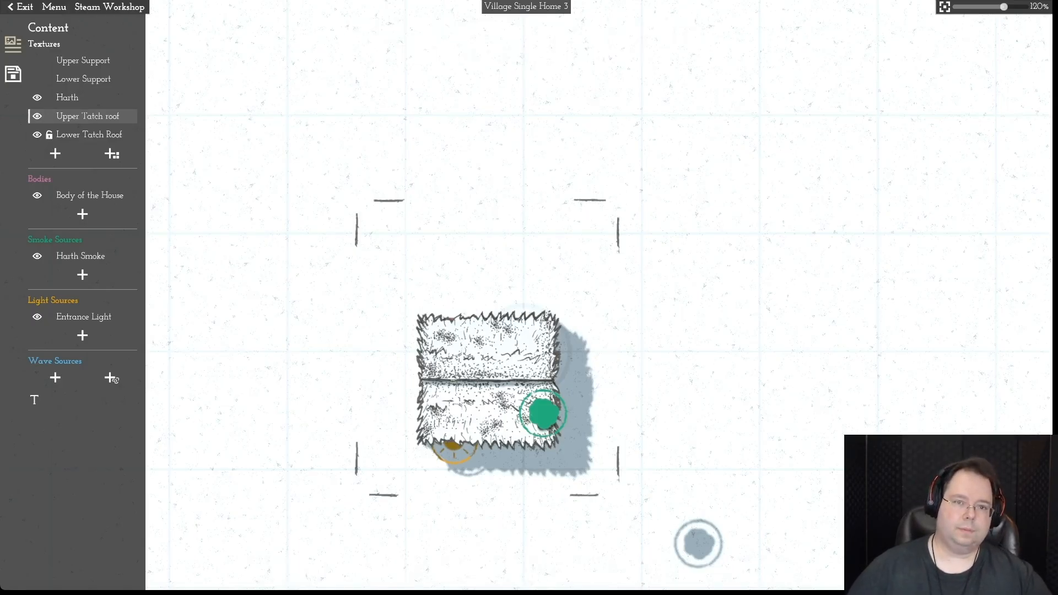
- Try an X rotation of 30 on the Lower Tatch Roof
click(83, 134)
click(510, 30)
text(30)
key(Return)
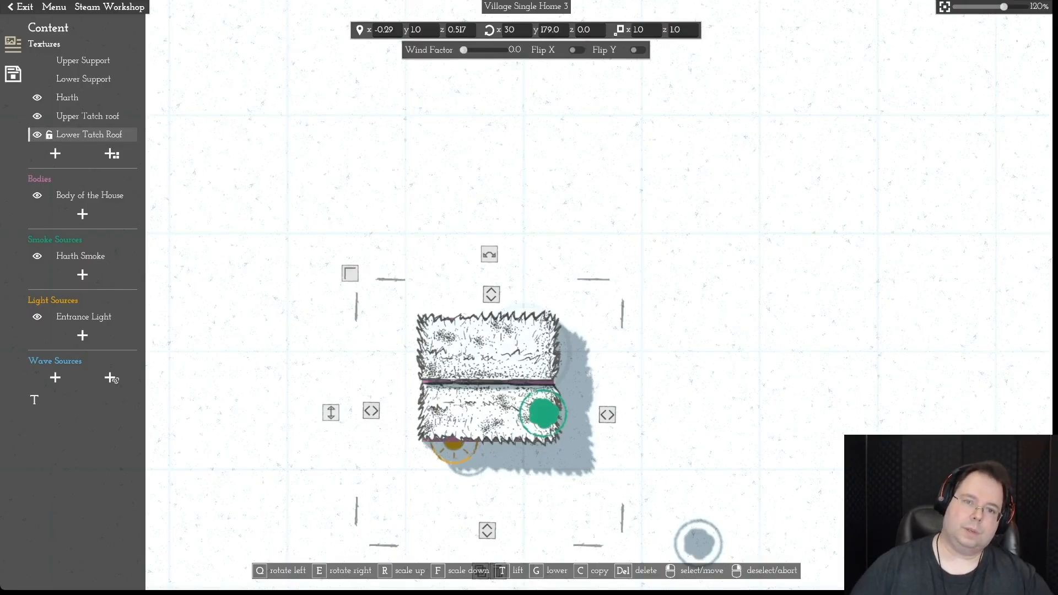
- Set the Lower Tatch Roof's X rotation to -30
drag(516, 30, 489, 30)
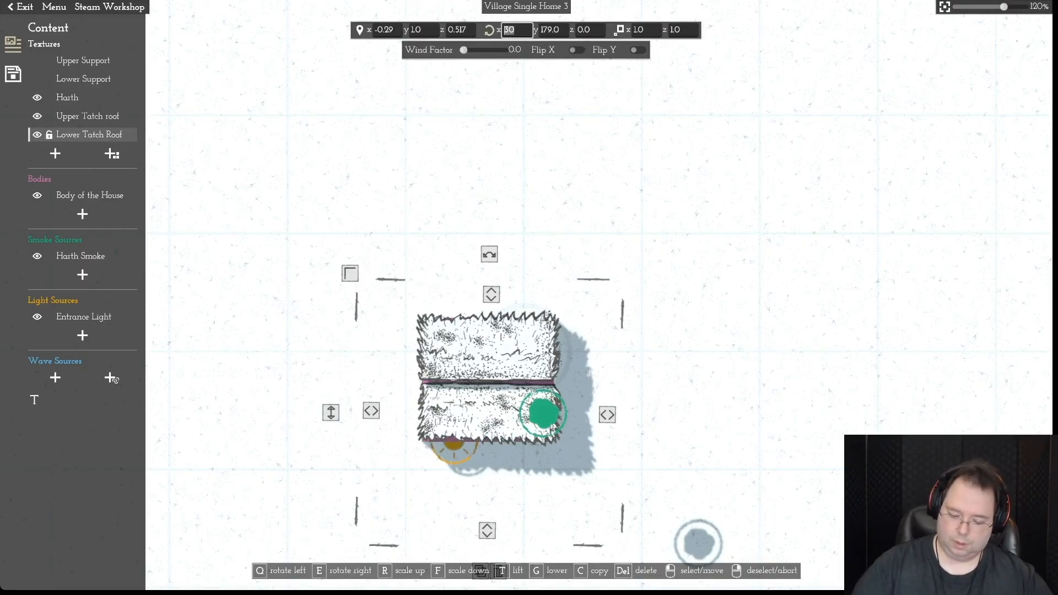
text(-30)
key(Return)
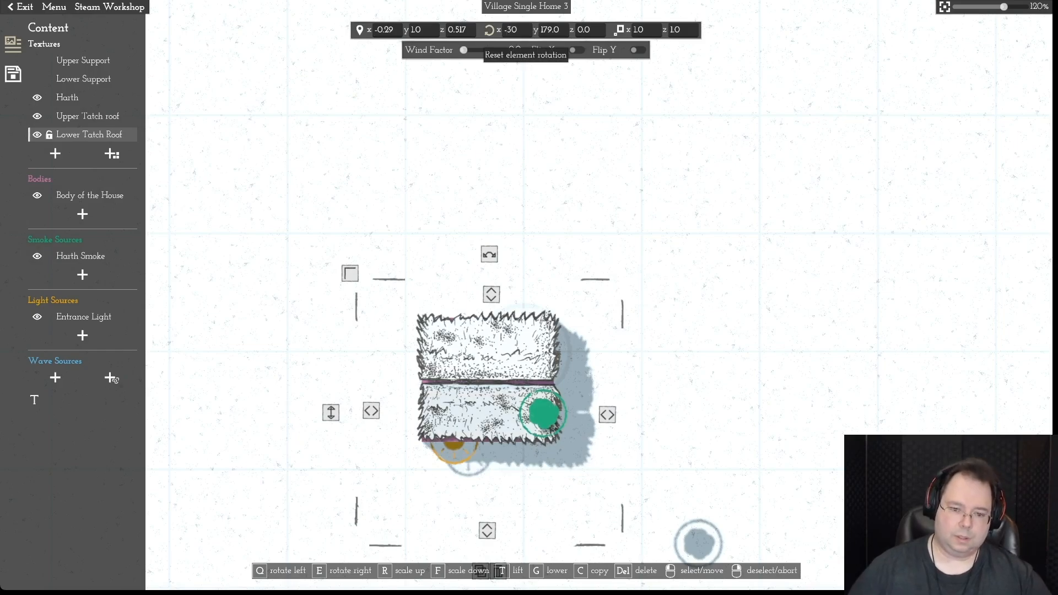
- Stretch the Lower Tatch Roof to a z scale of about 1.134 and move it to about x -0.30, z 0.516
drag(488, 412, 487, 407)
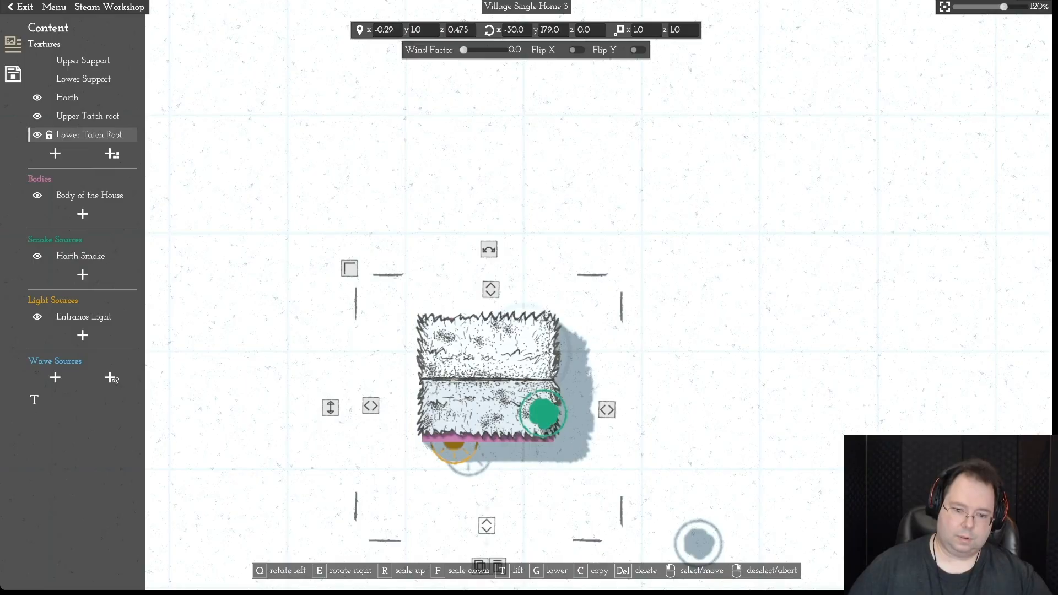
drag(486, 525, 486, 548)
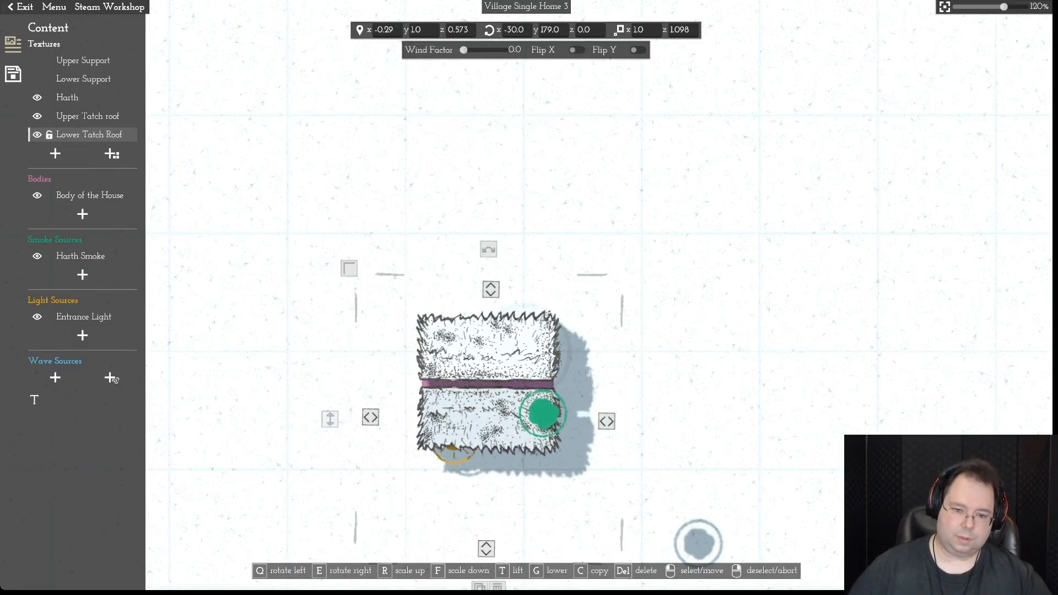
drag(488, 419, 486, 412)
drag(485, 541, 485, 551)
drag(487, 417, 487, 414)
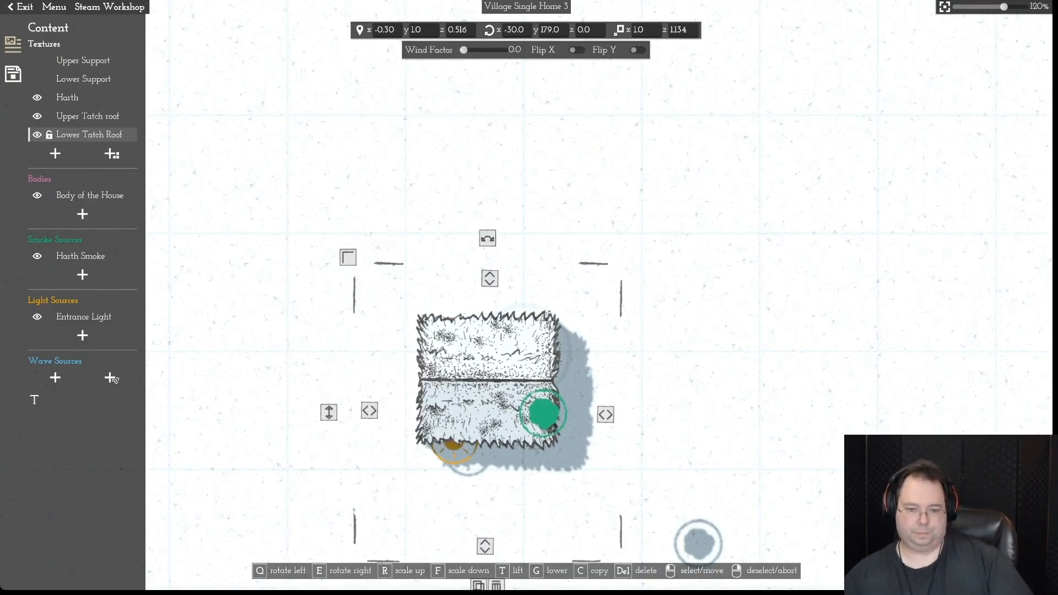
right_click(487, 415)
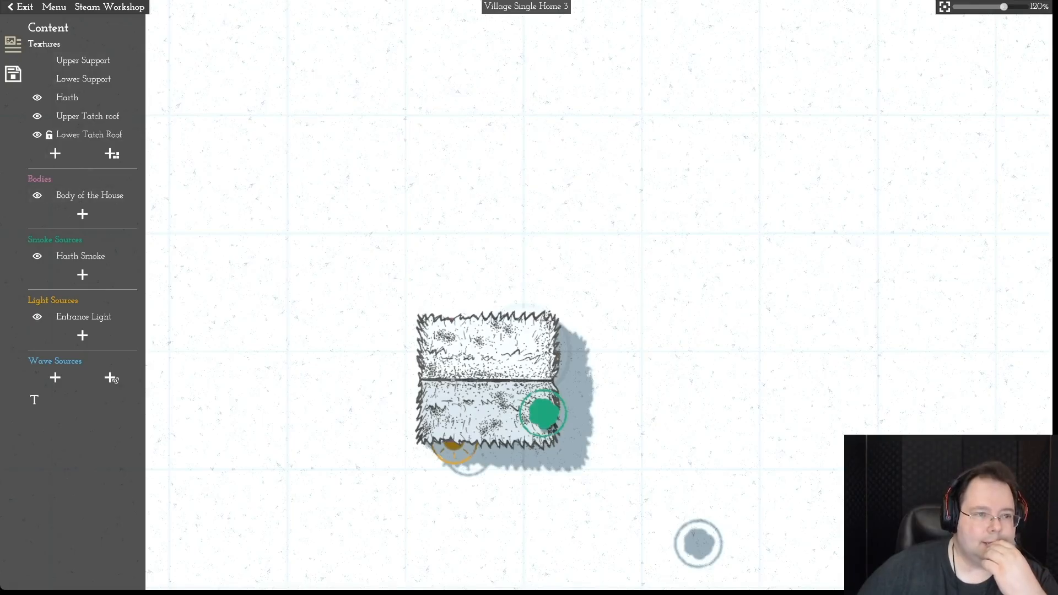
- Show the Upper Support and Lower Support textures again and save the asset
click(37, 61)
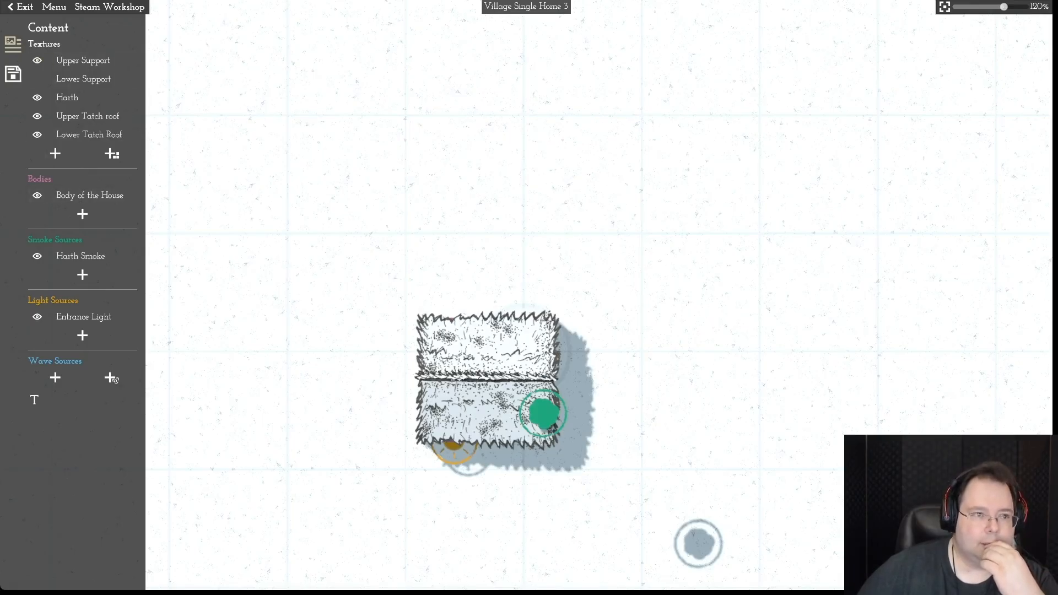
click(36, 78)
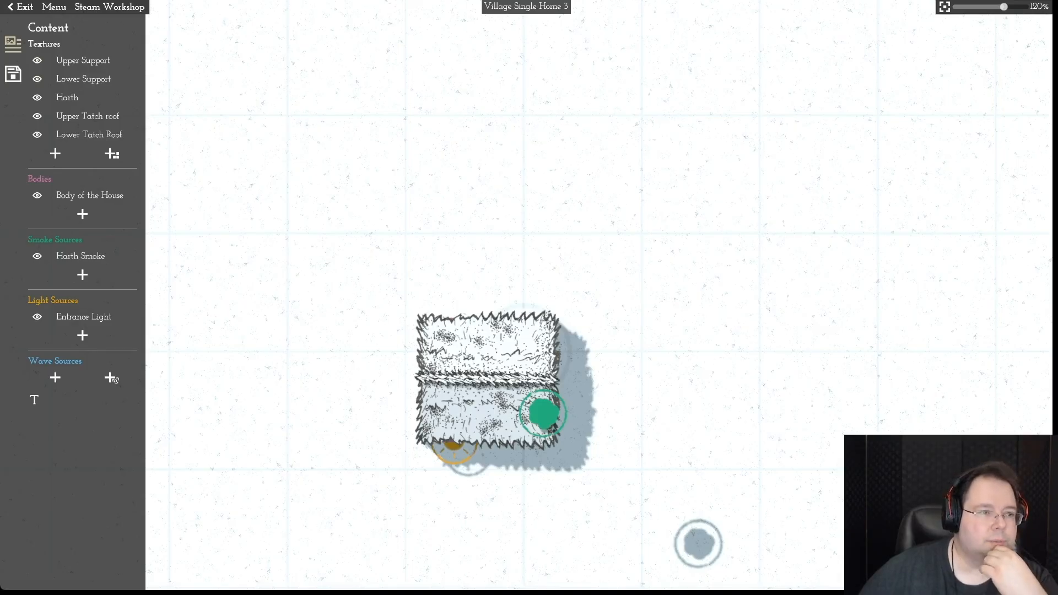
click(54, 7)
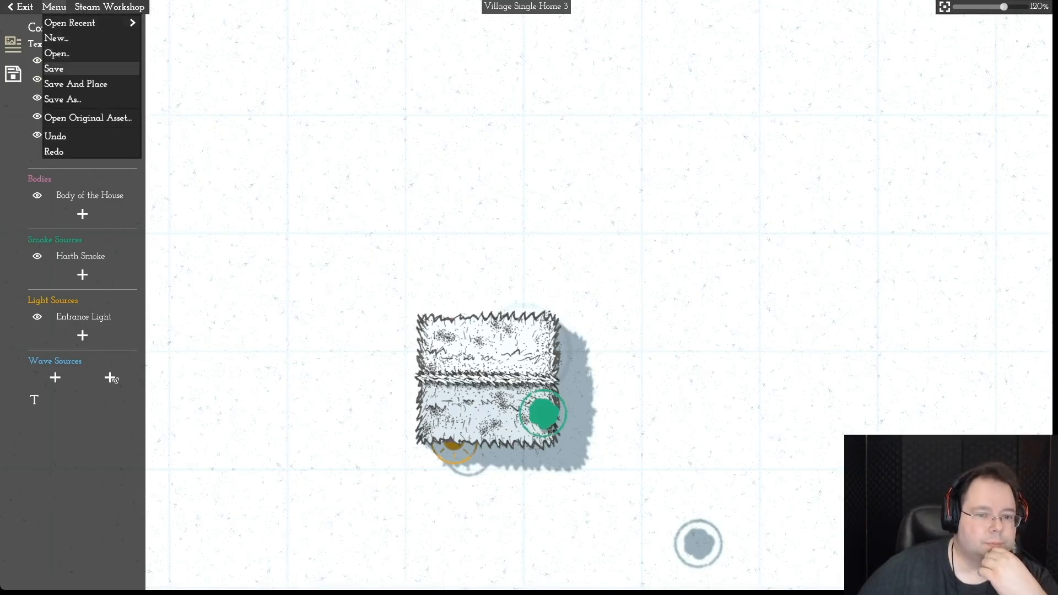
click(58, 68)
- Review the asset's details and preview image and examine the tilted roof halves up close
click(12, 74)
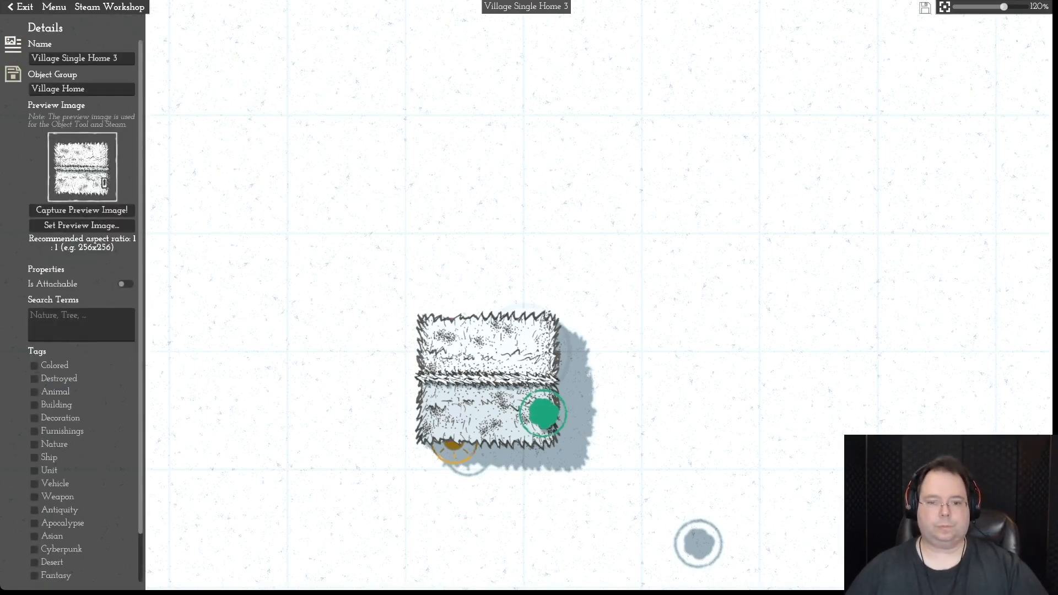
key(s)
key(a)
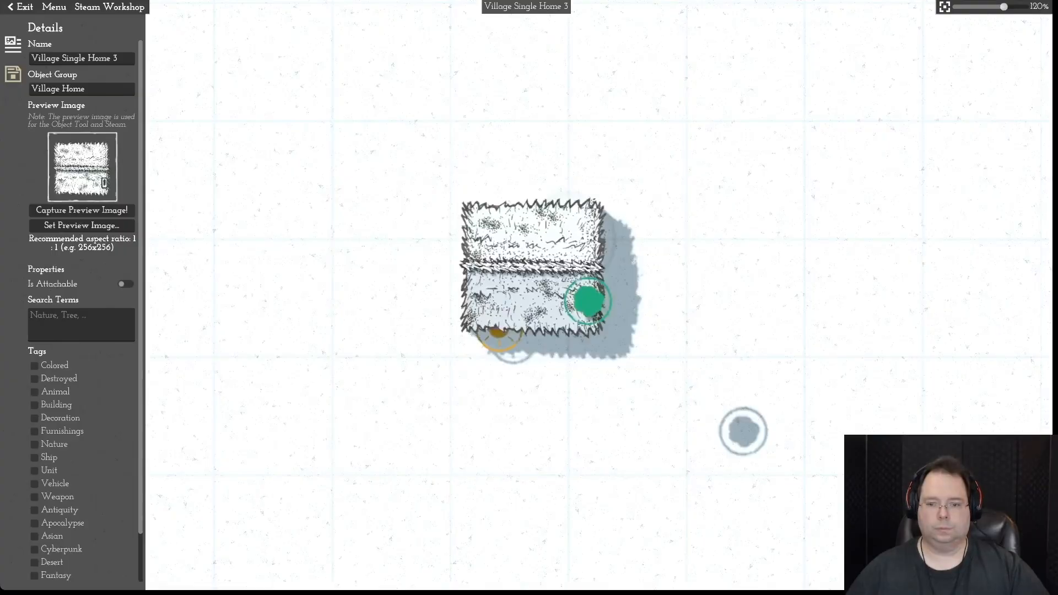
scroll(528, 294, up, 6)
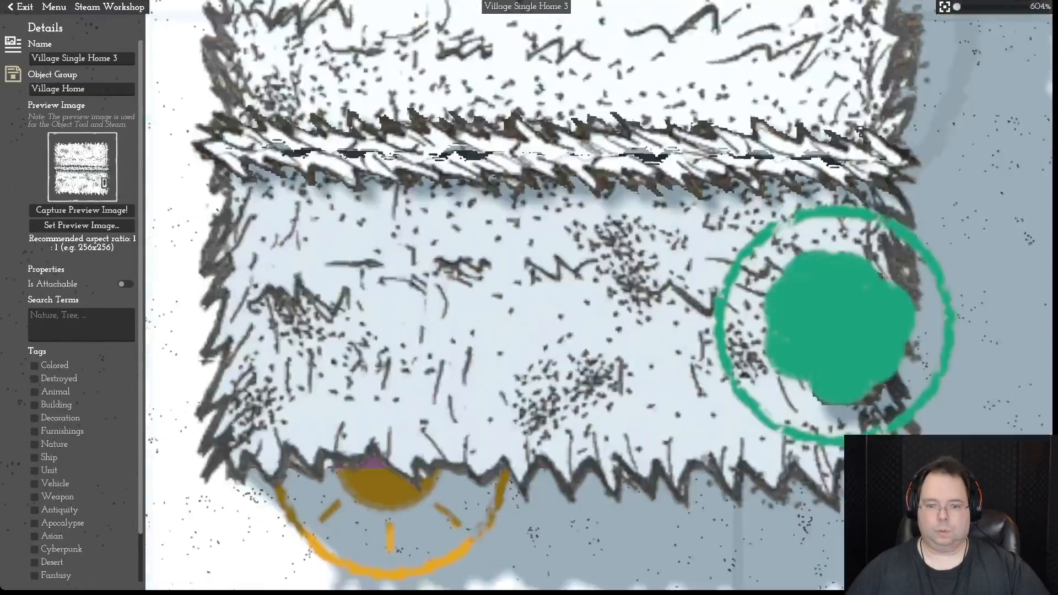
scroll(527, 294, down, 6)
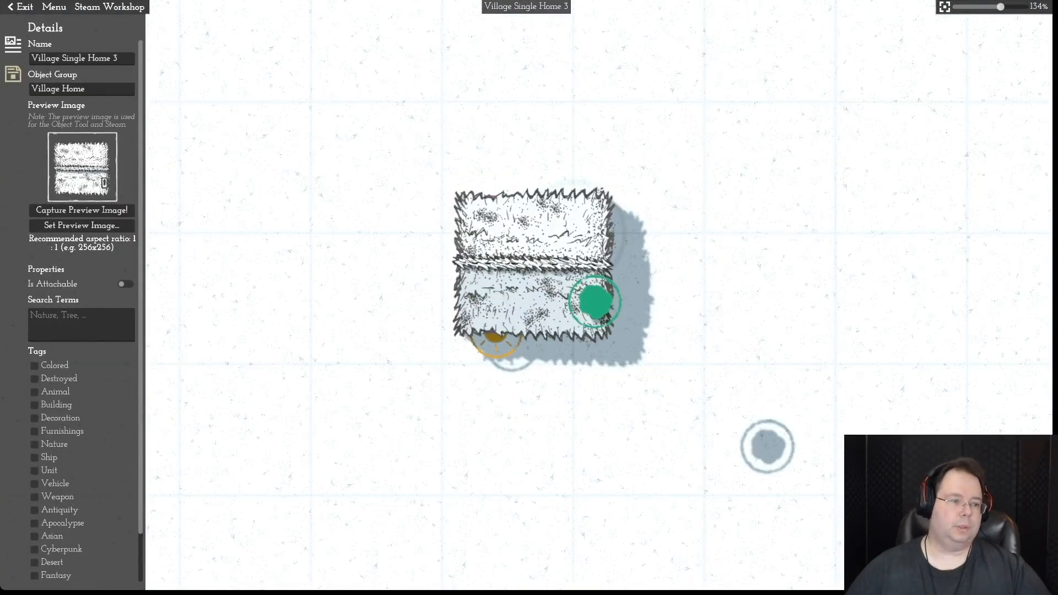
click(54, 7)
click(54, 6)
click(13, 74)
click(14, 44)
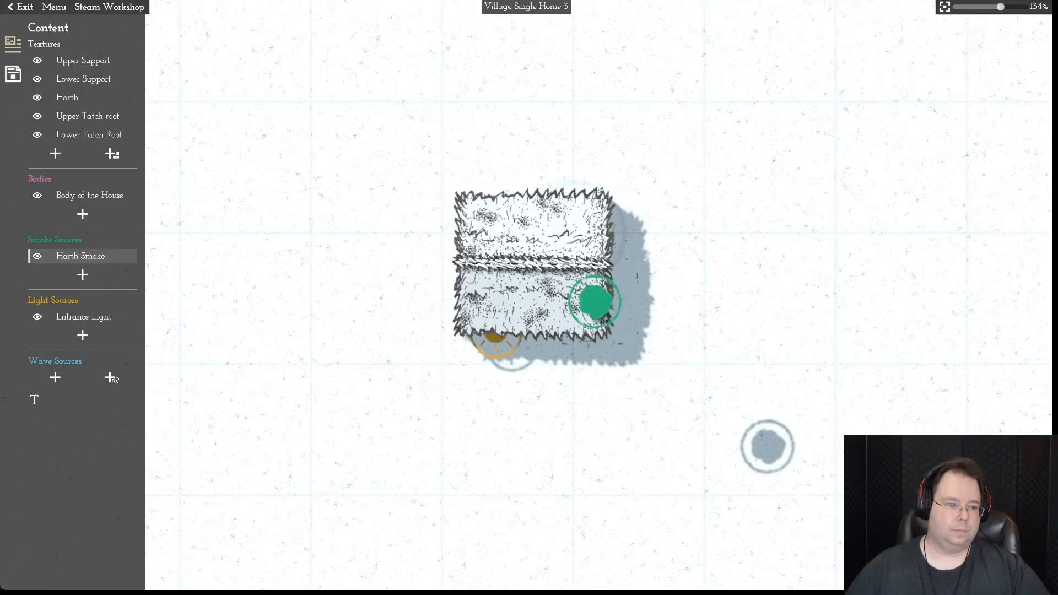
- Lower the Harth Smoke source to a y height of about 1.18 and save the asset
click(63, 256)
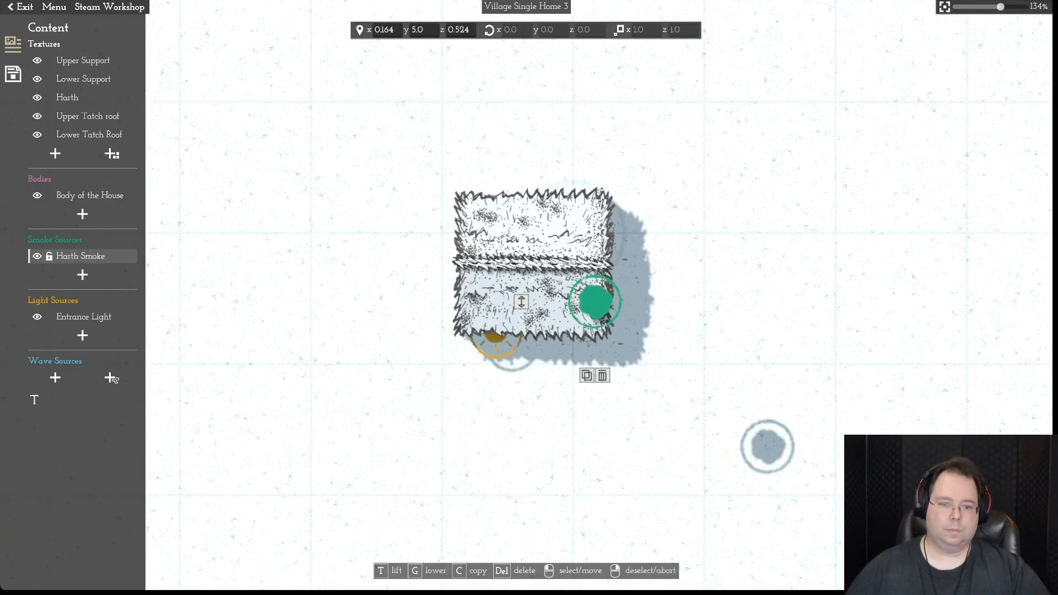
mouse_move(521, 301)
mouse_down()
mouse_move(521, 424)
mouse_move(521, 415)
mouse_up()
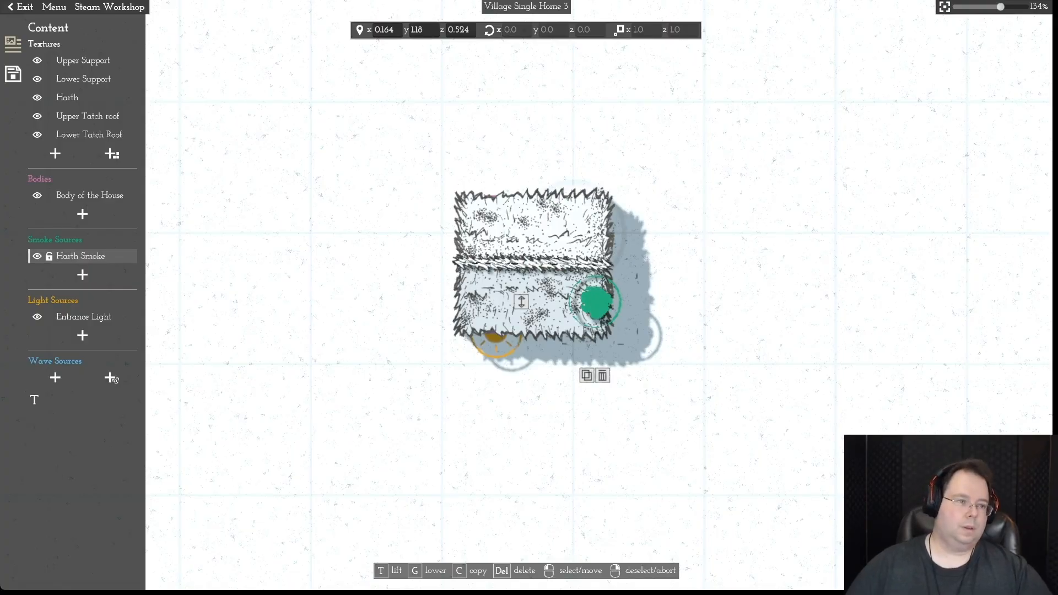
click(54, 6)
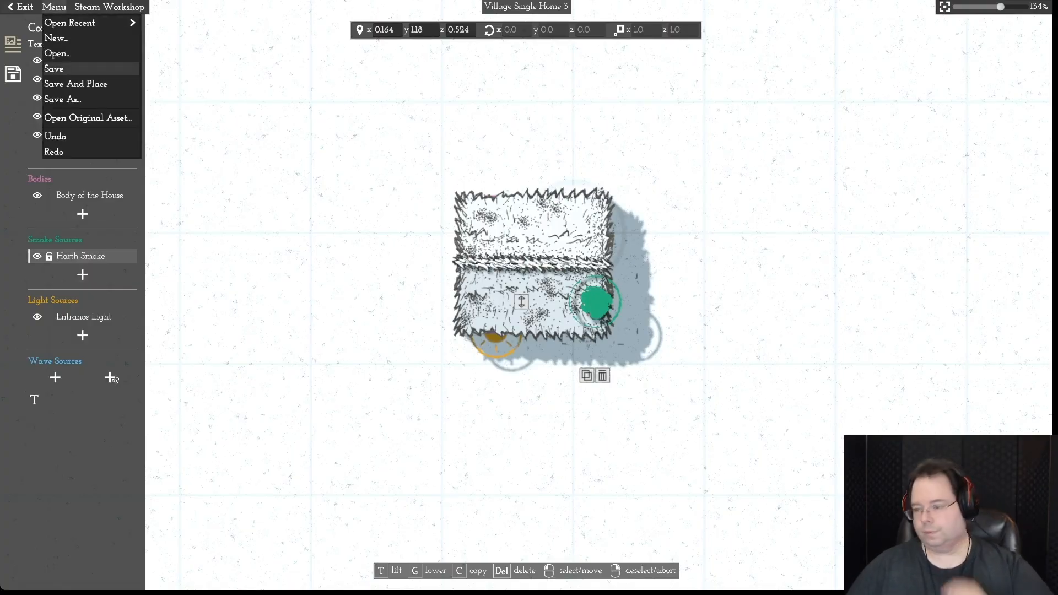
click(60, 68)
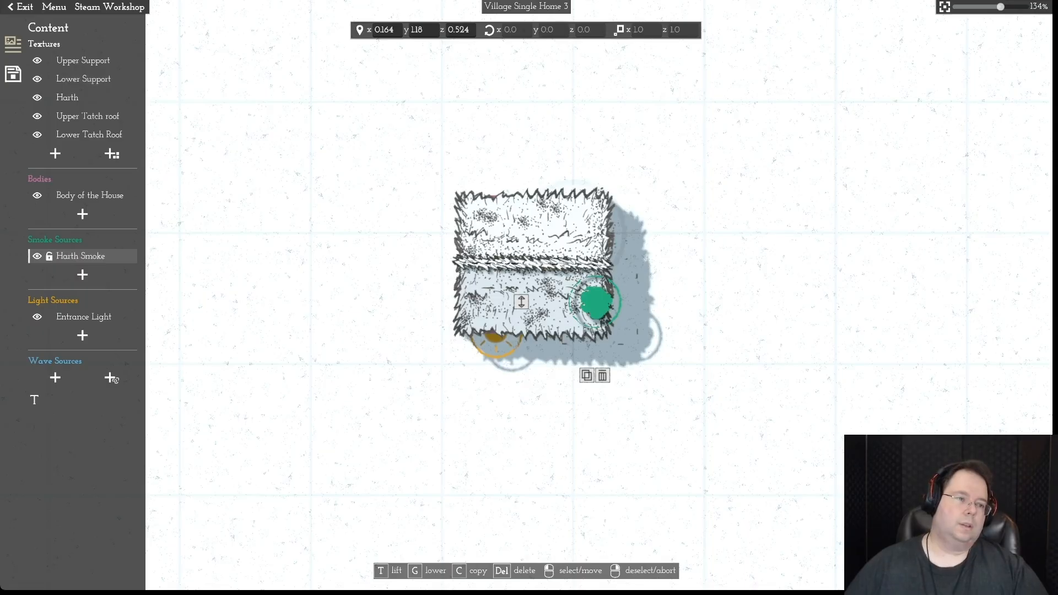
click(54, 6)
click(67, 68)
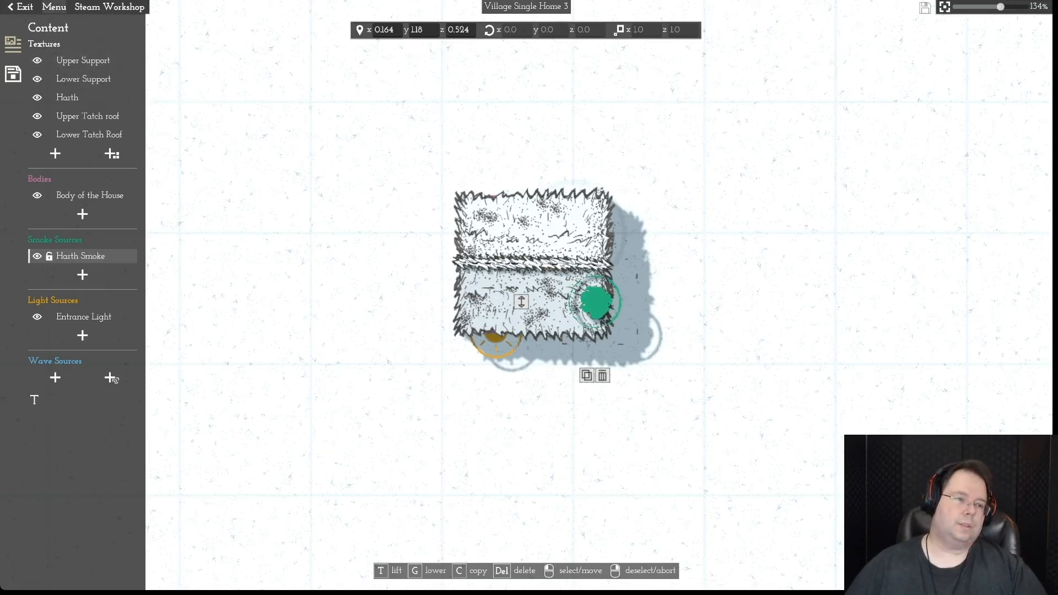
- Open the asset file Village Single Home 2.momast
click(54, 7)
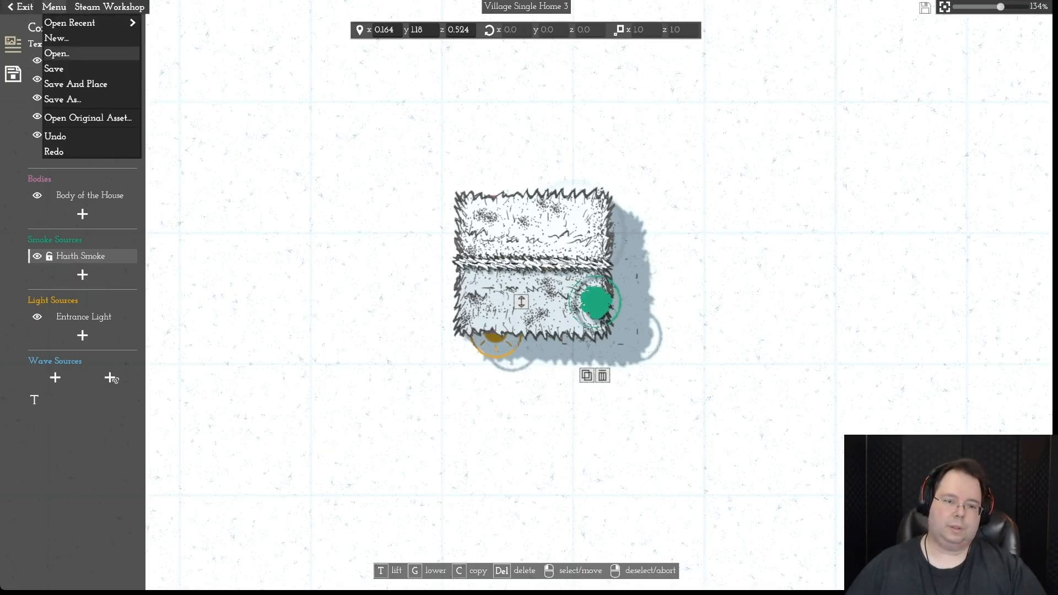
click(56, 52)
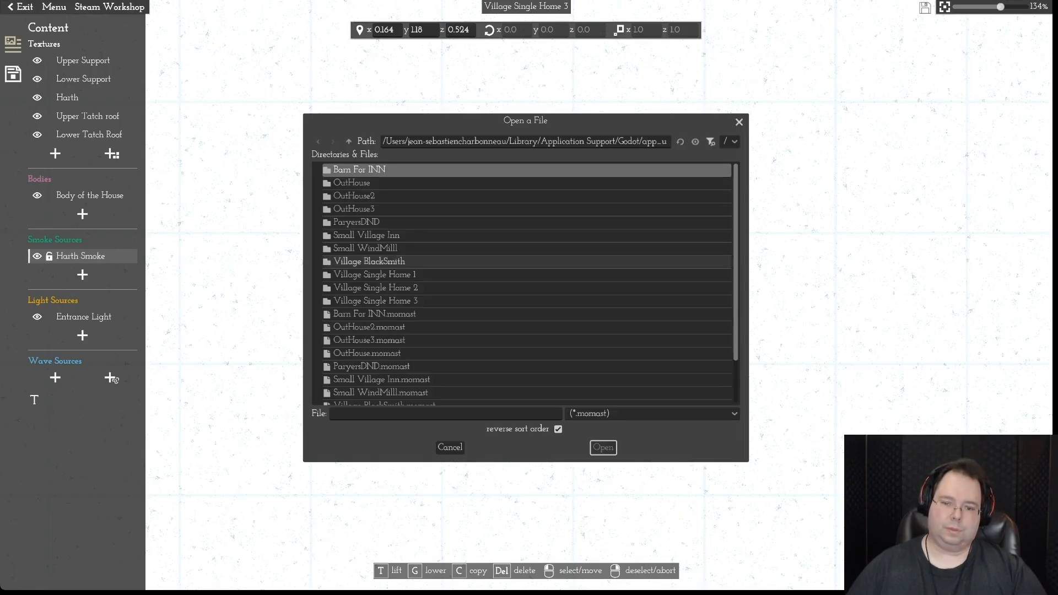
click(374, 275)
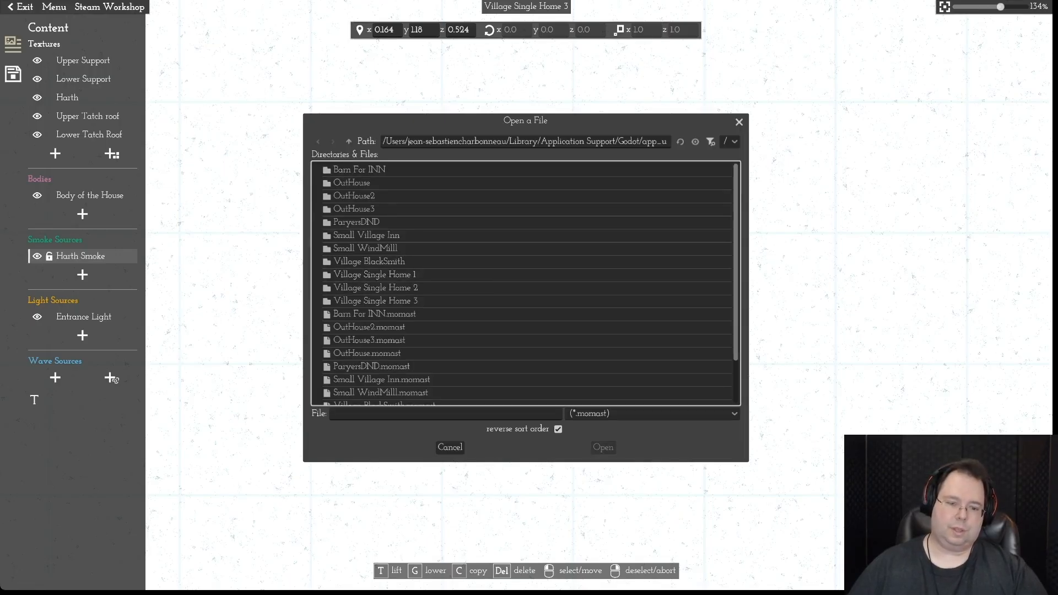
scroll(396, 380, down, 2)
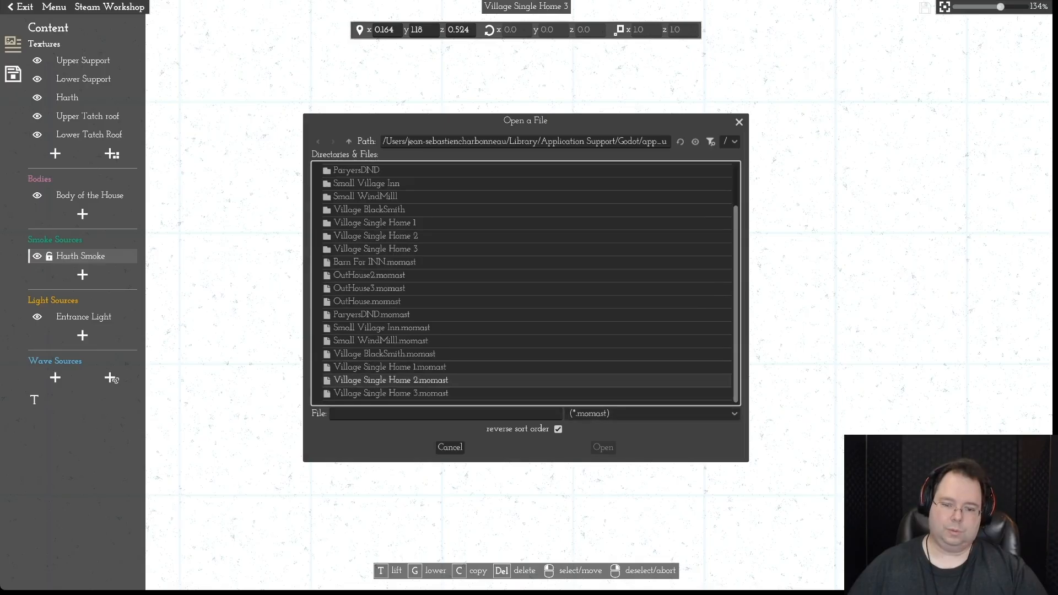
click(396, 379)
click(602, 447)
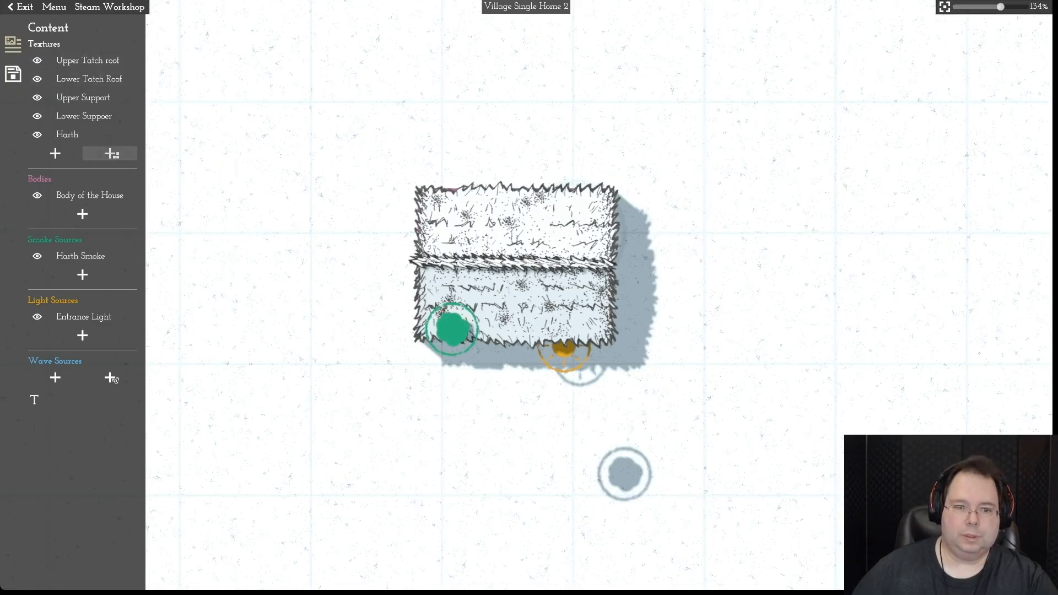
- Add the small thatch roof half from original texture set 5 beside the house at about x 1.315, z -0.08
click(112, 154)
click(507, 109)
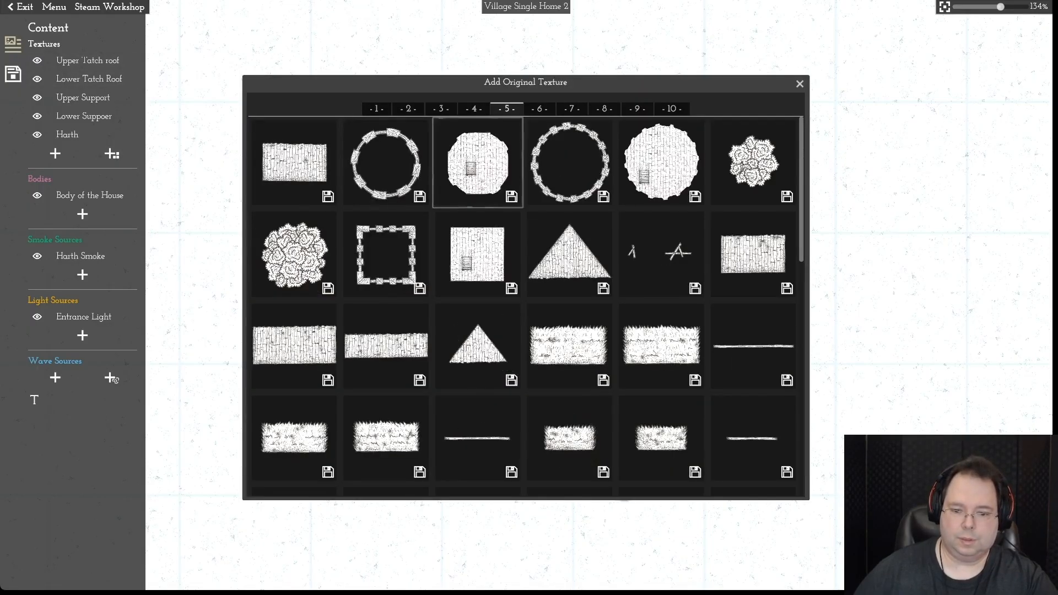
scroll(753, 347, down, 1)
click(573, 427)
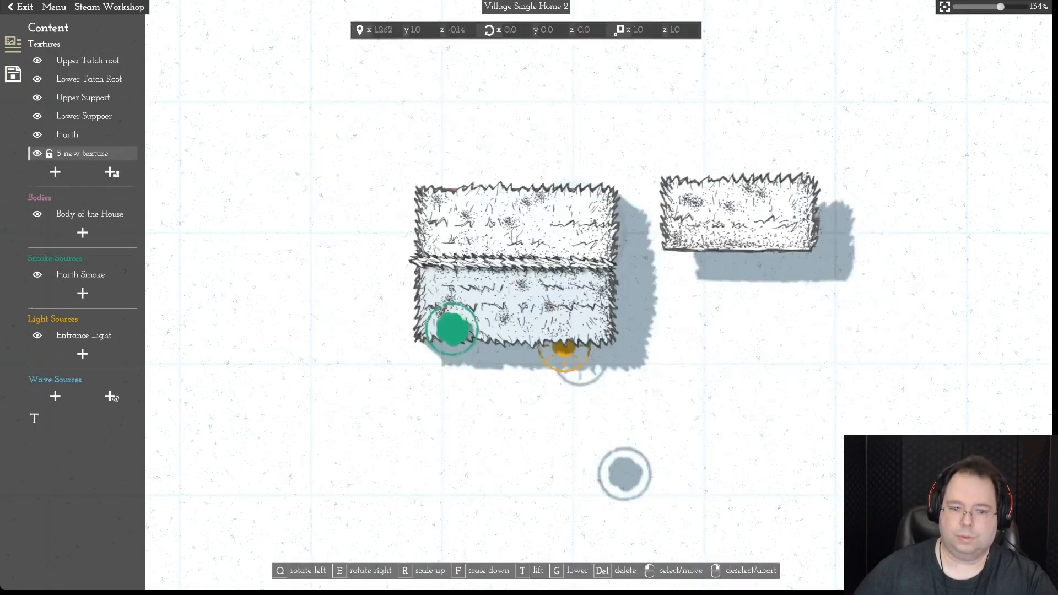
click(743, 220)
scroll(742, 220, down, 2)
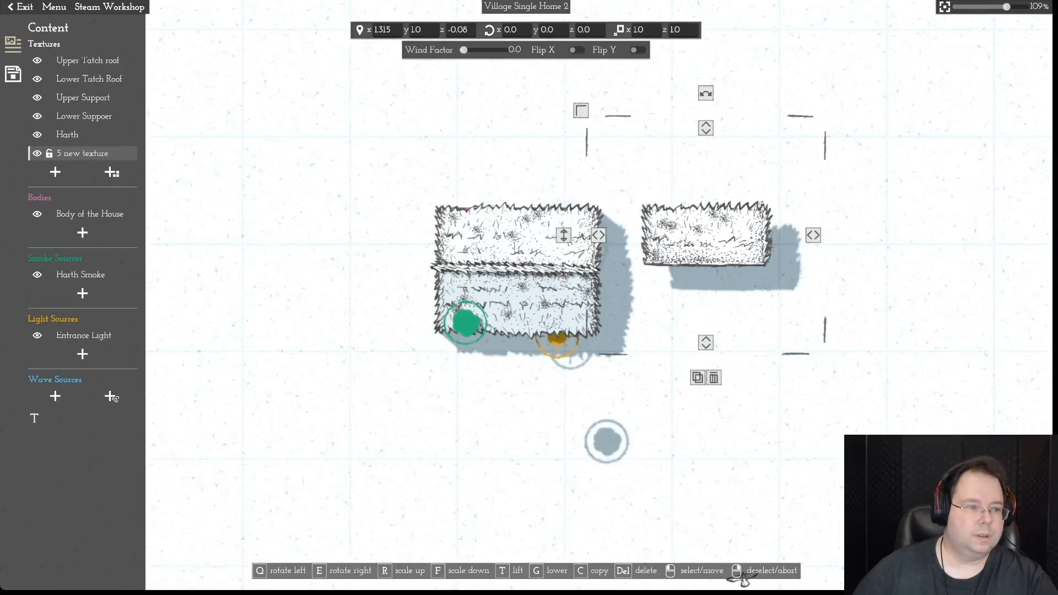
- Add the second small thatch roof half, rotate it to about 179.4 on y, and fit it below the first at about x 1.329, z 0.472
click(111, 172)
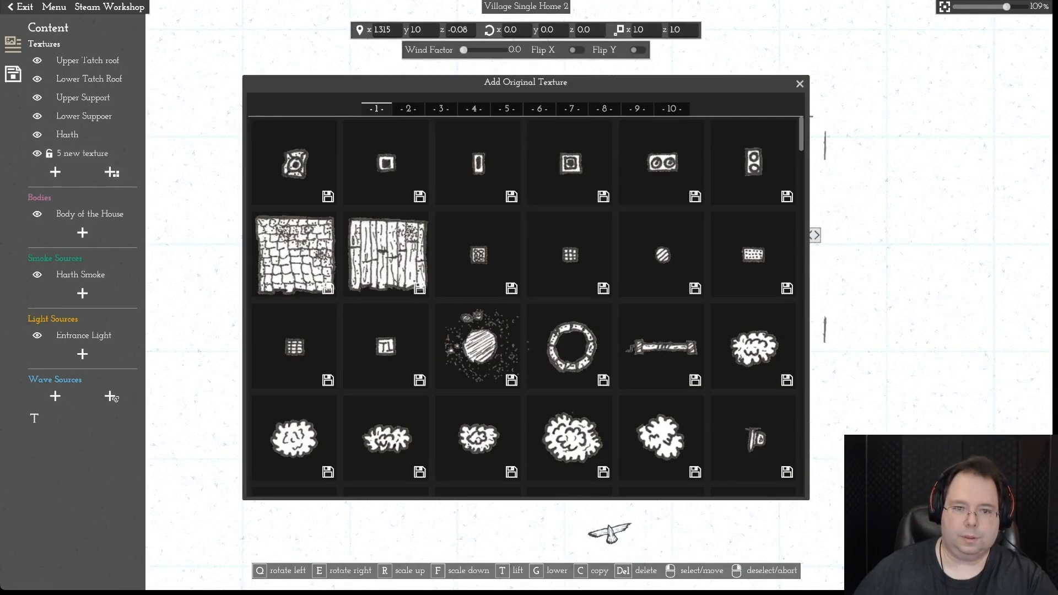
click(506, 109)
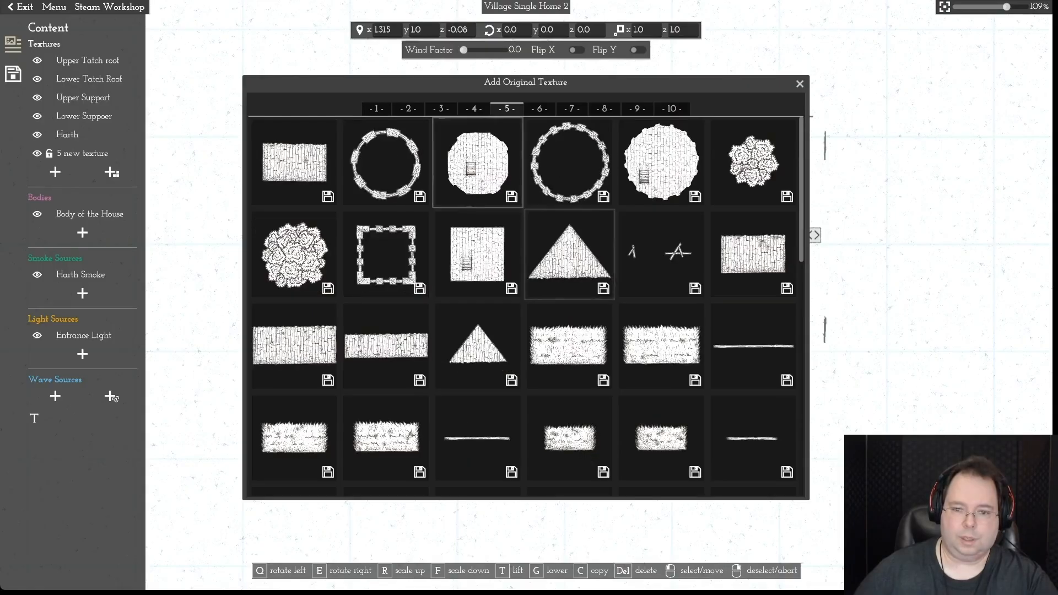
click(661, 438)
click(719, 329)
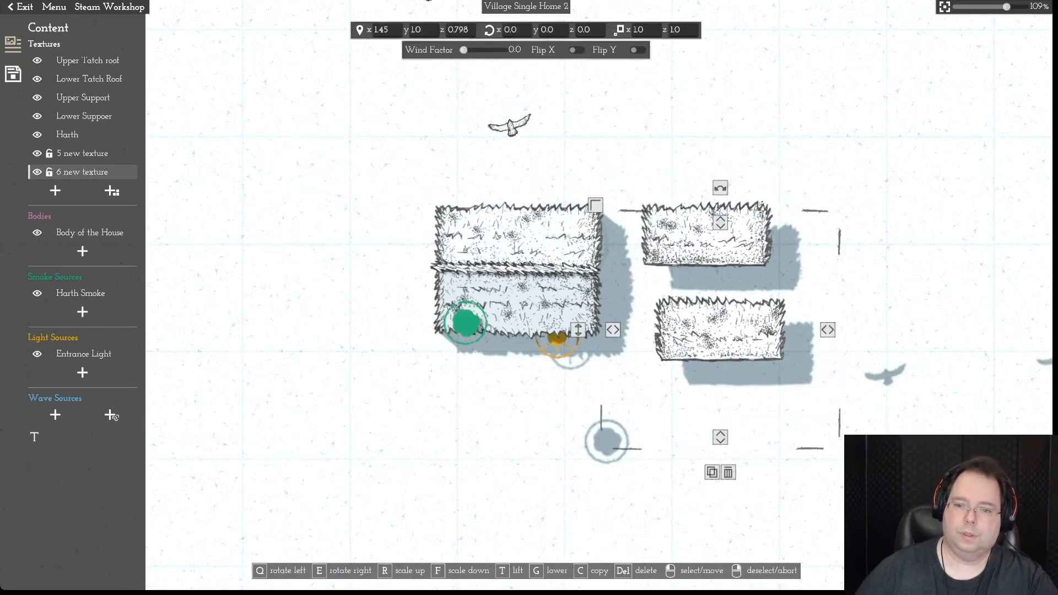
key(e)
key(e)
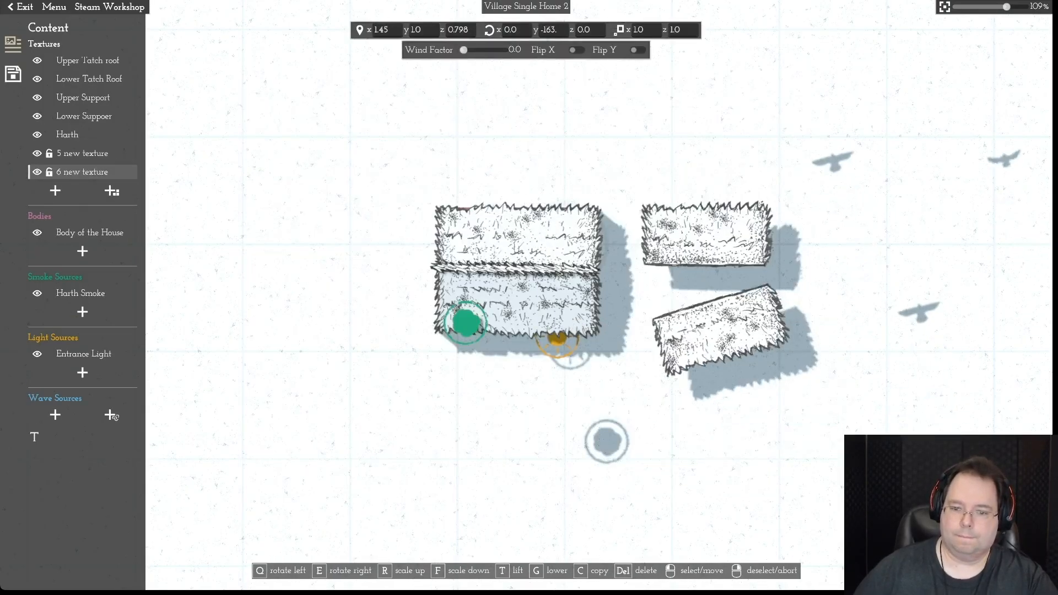
drag(719, 329, 706, 294)
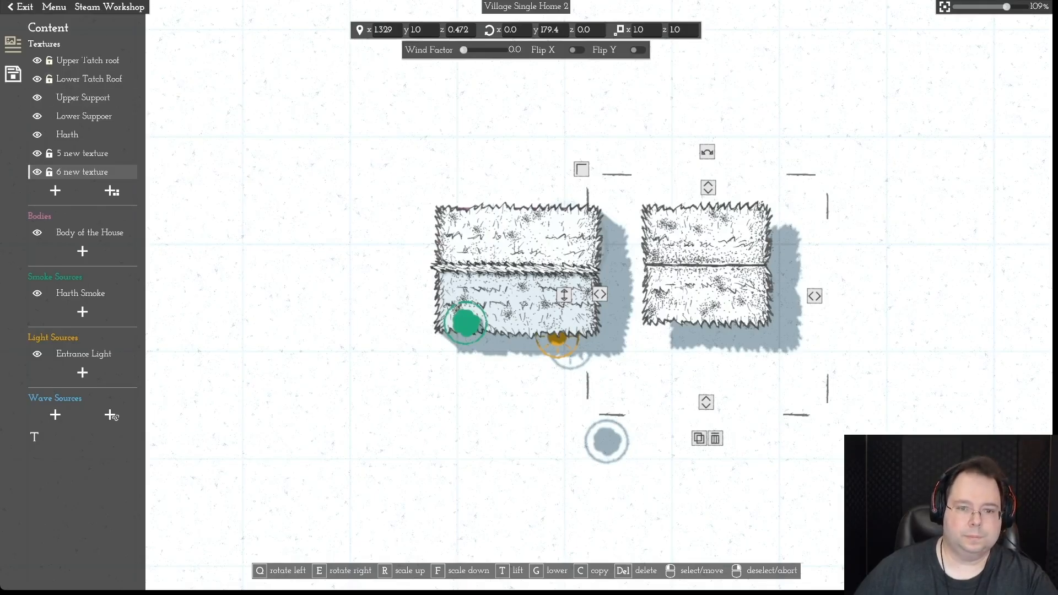
- Delete the old Upper Tatch roof and Lower Tatch Roof textures
click(88, 61)
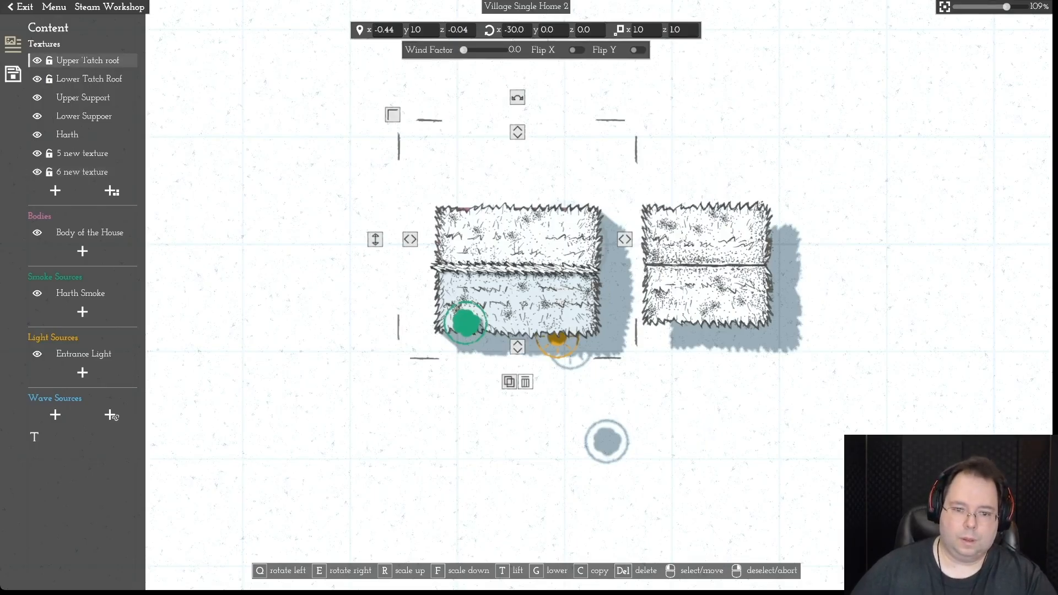
key(Delete)
click(88, 61)
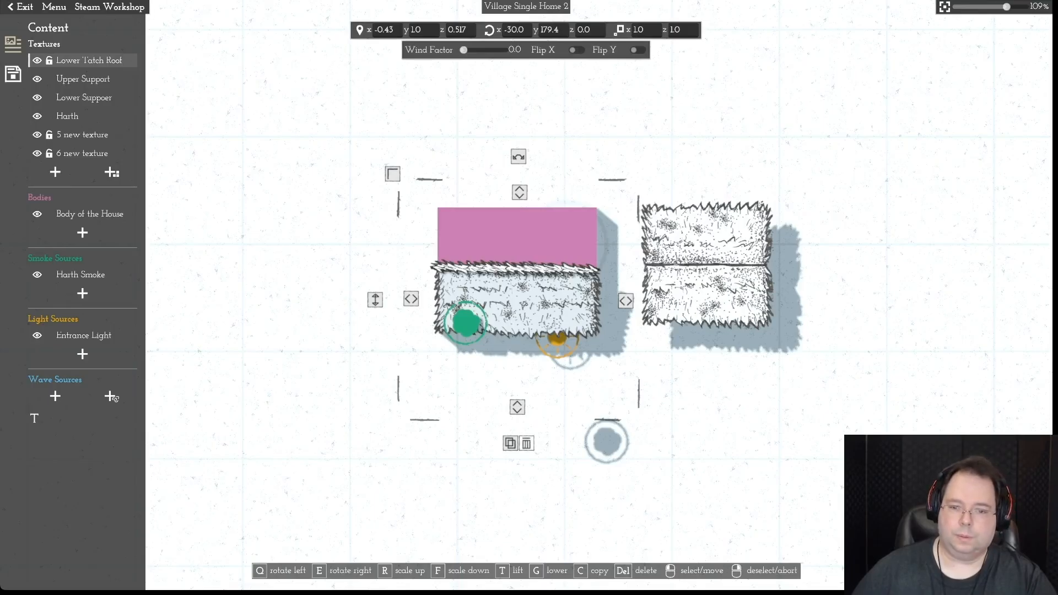
key(Delete)
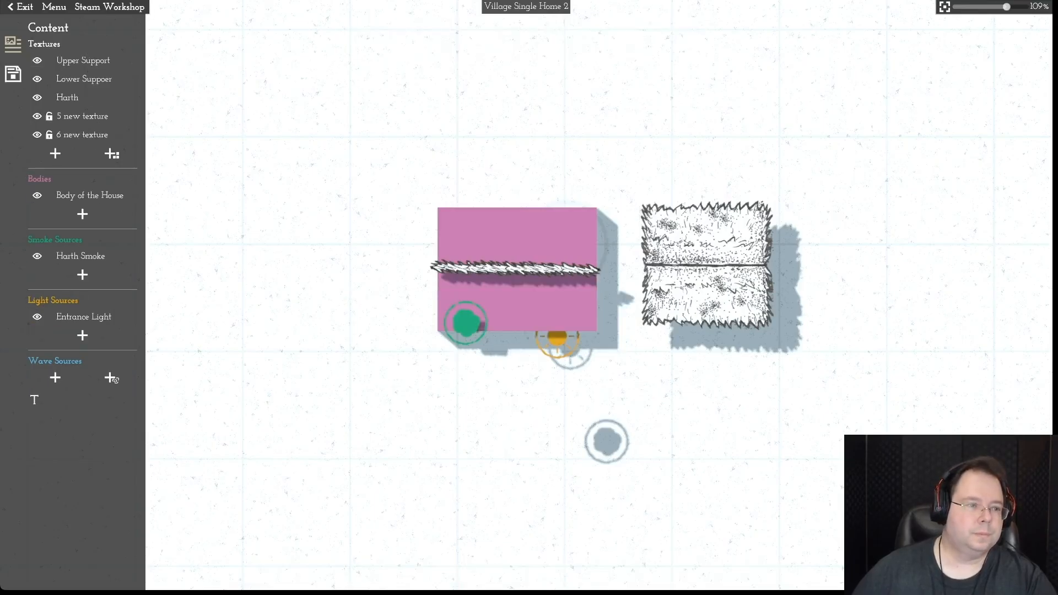
- Unlock both roof supports and set the Upper Support's z scale to 1
click(83, 60)
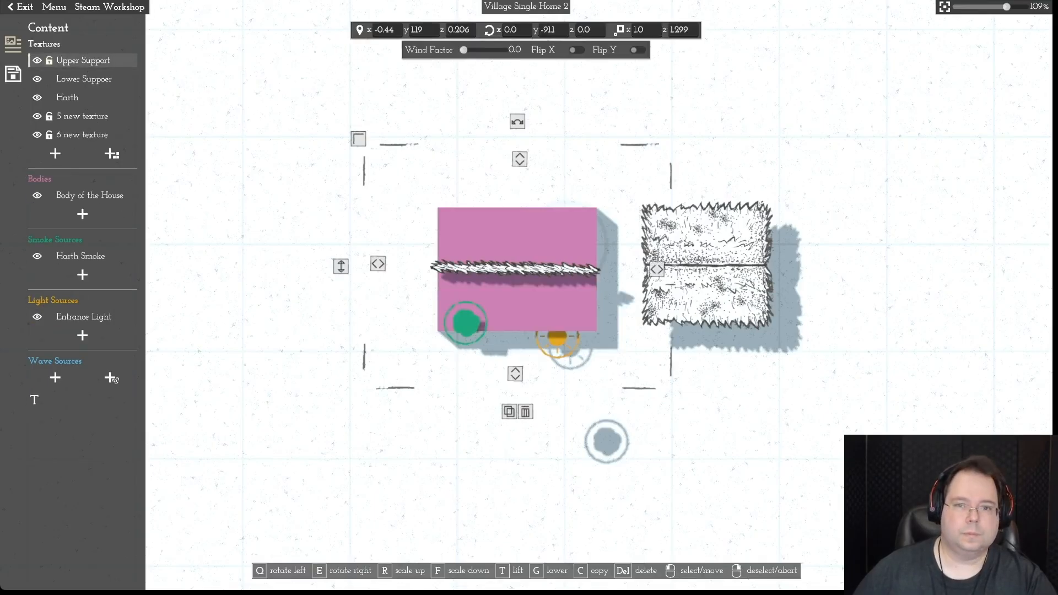
right_click(126, 78)
click(84, 61)
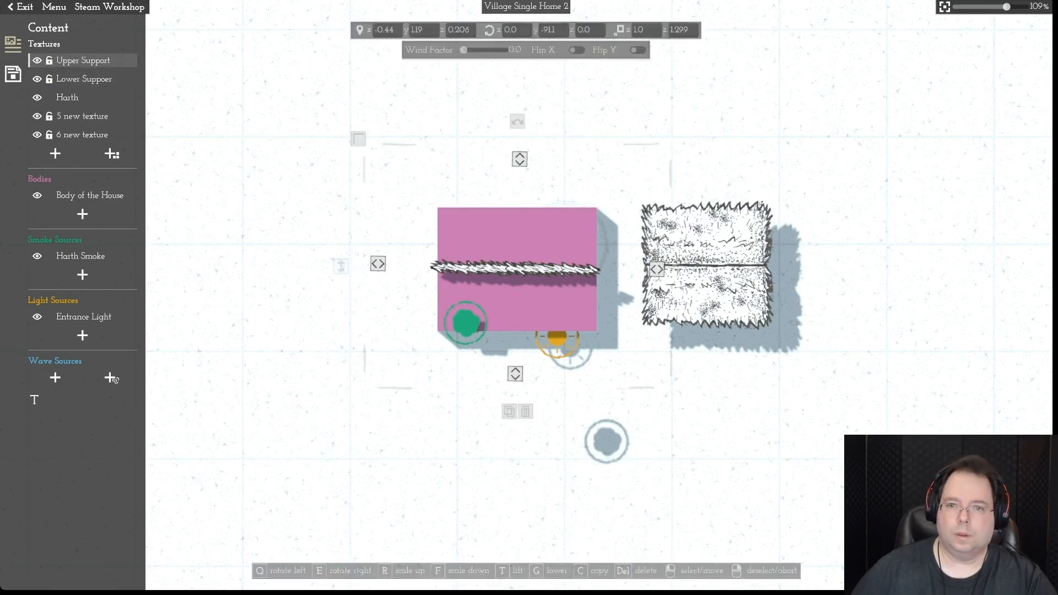
click(679, 31)
text(1)
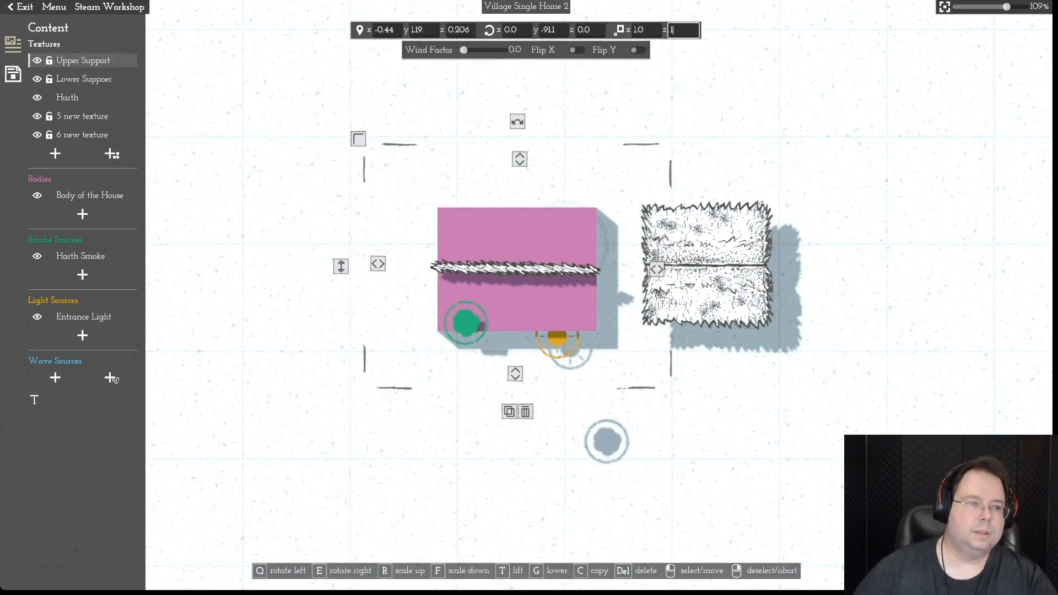
key(Return)
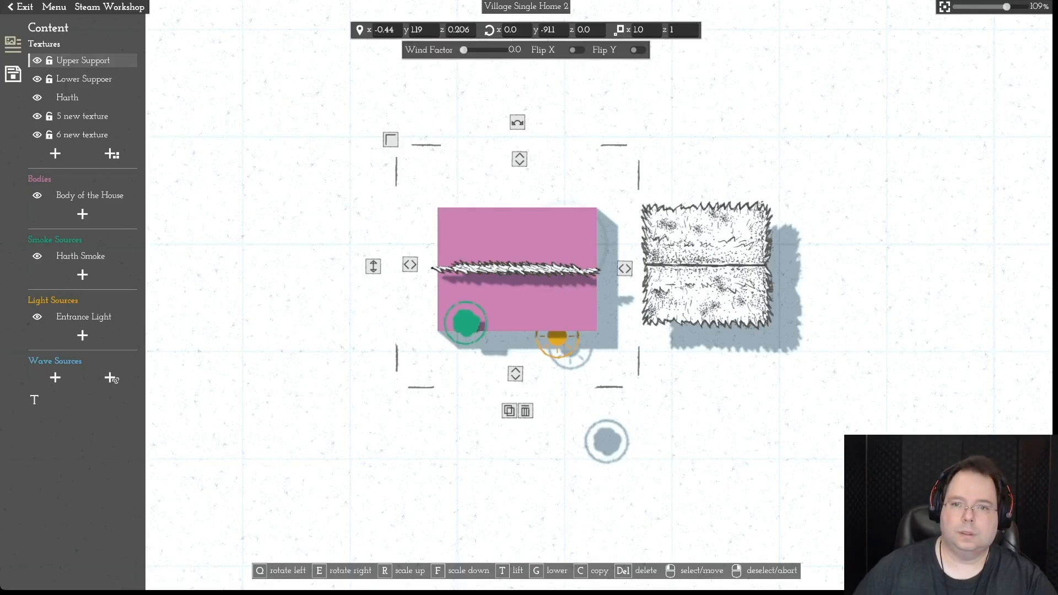
- Set the Lower Suppoer texture's z scale to 1
click(84, 79)
key(BackSpace)
key(BackSpace)
key(BackSpace)
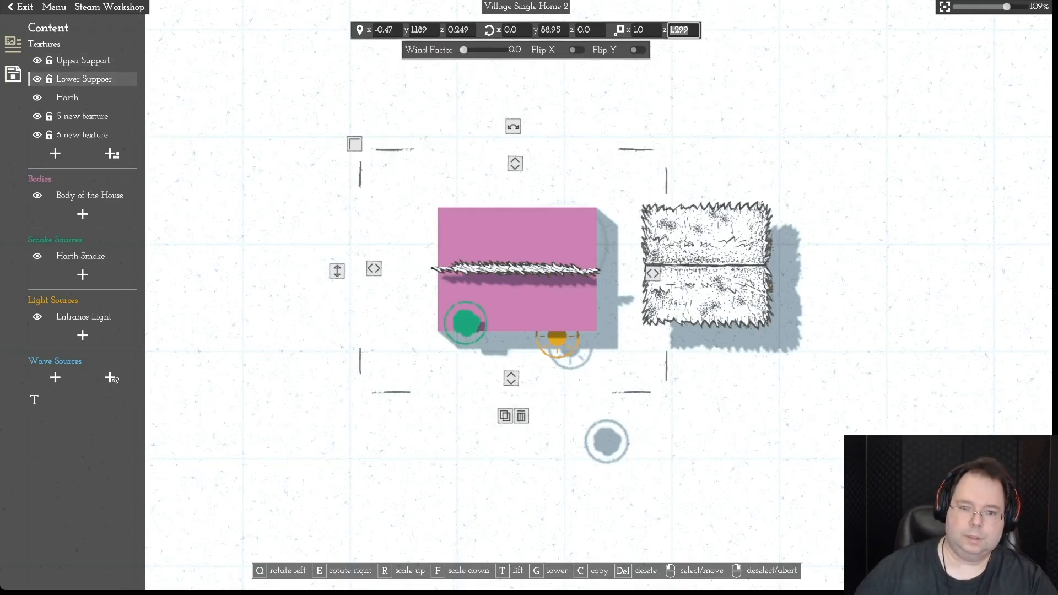
key(Return)
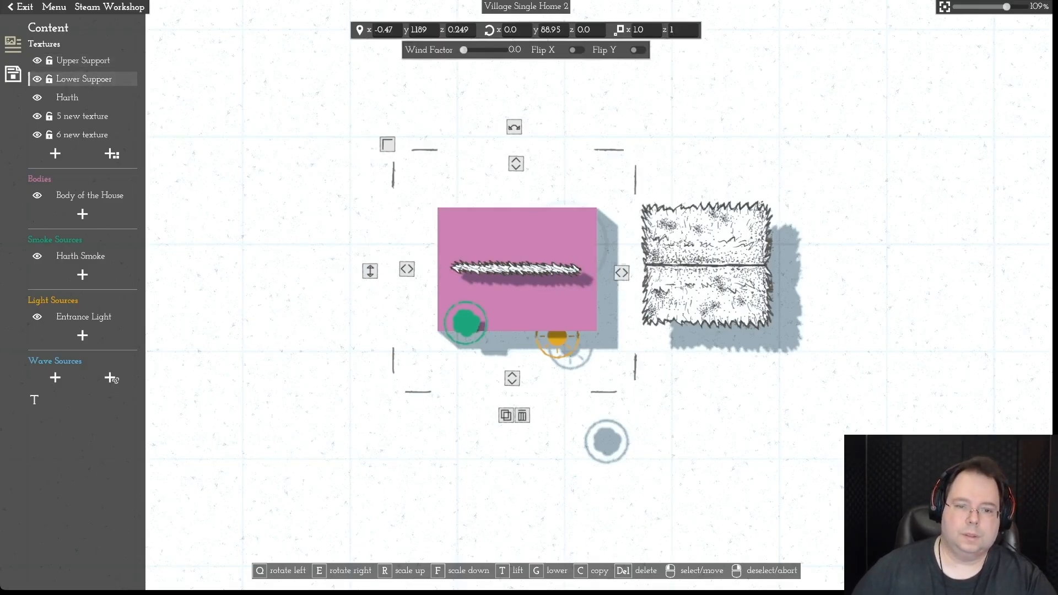
- Shift the Upper Support to about x -0.41, z 0.211, keeping its z scale at 1
key(Escape)
click(516, 268)
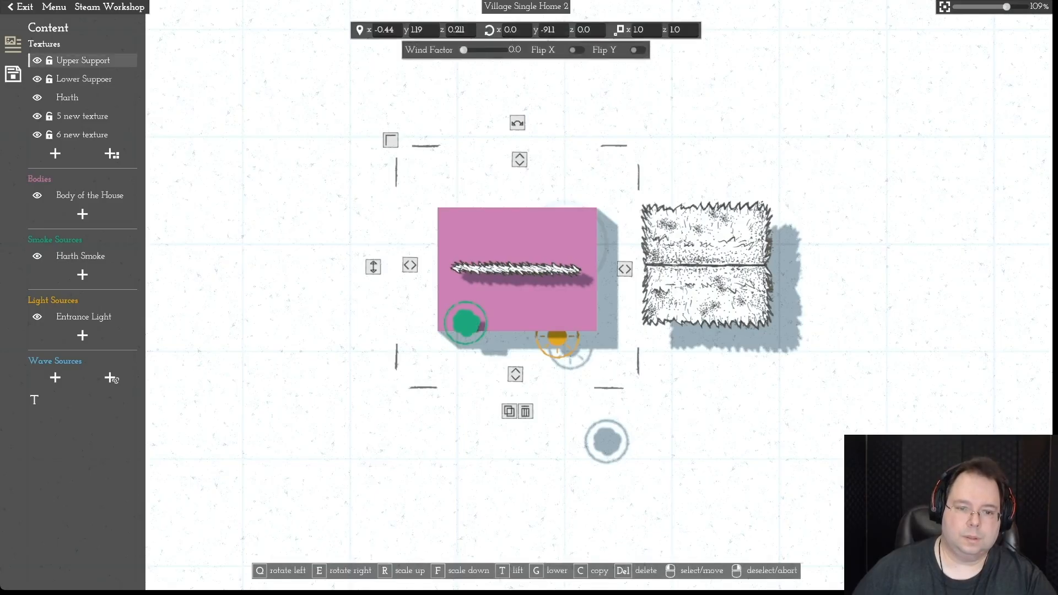
drag(410, 266, 416, 265)
click(683, 30)
text(1)
key(Return)
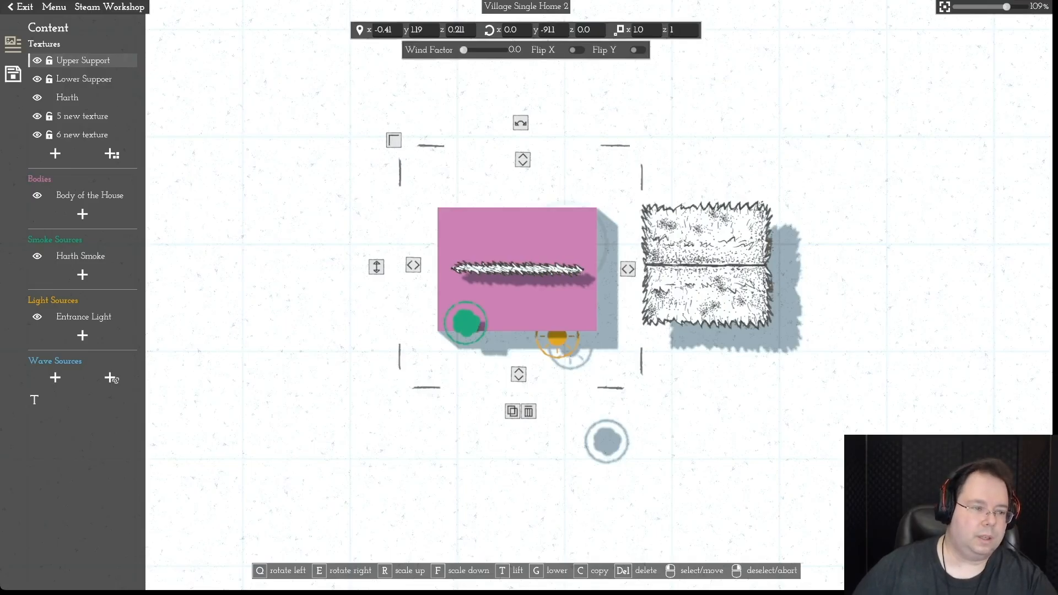
- Lock both supports, unlock the Body of the House and narrow it from both sides to an x scale of about 0.565
click(49, 196)
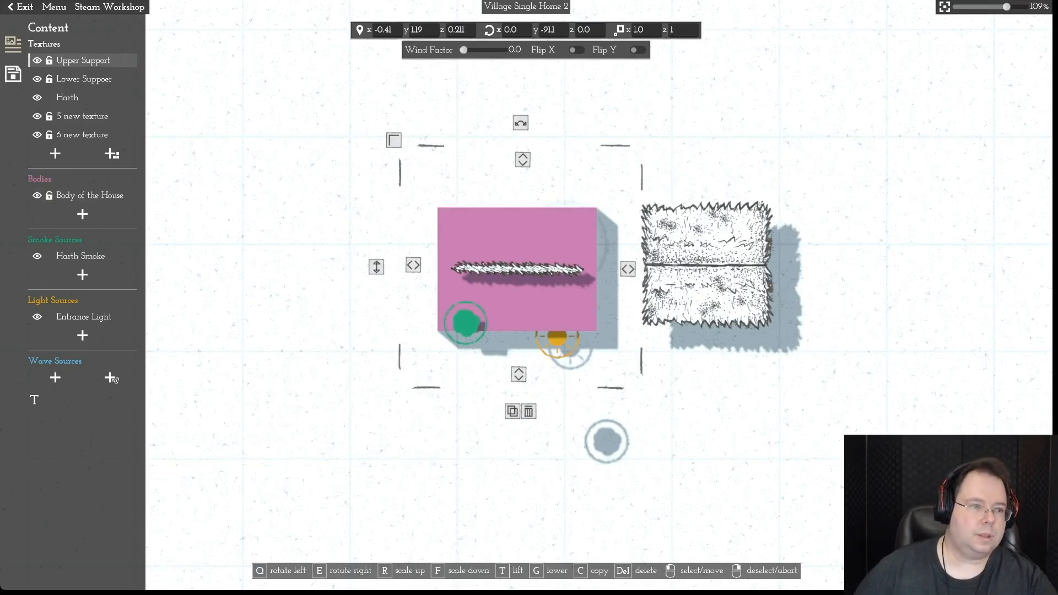
click(49, 60)
click(49, 80)
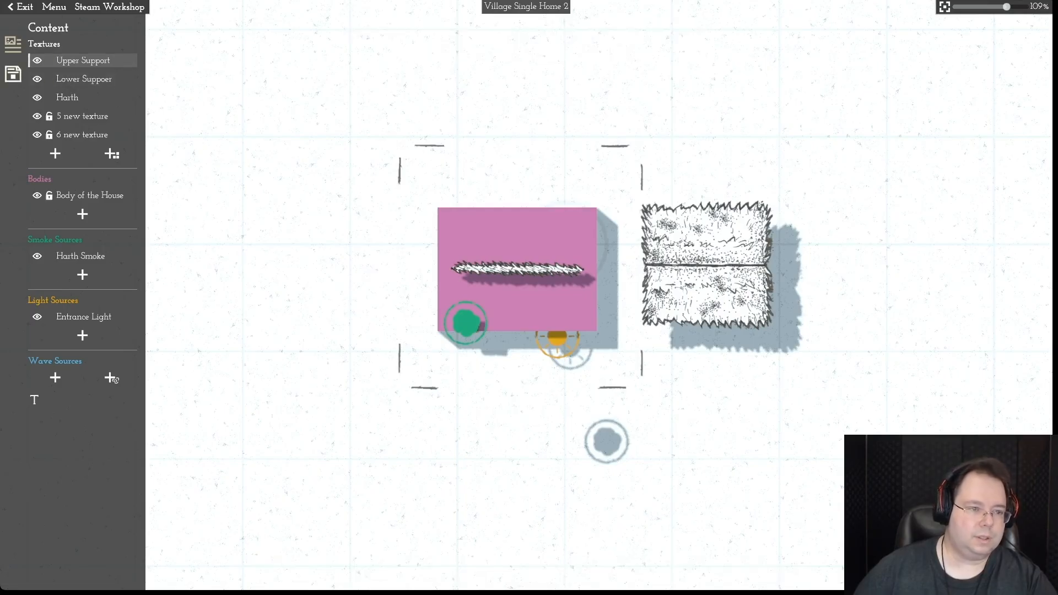
click(89, 195)
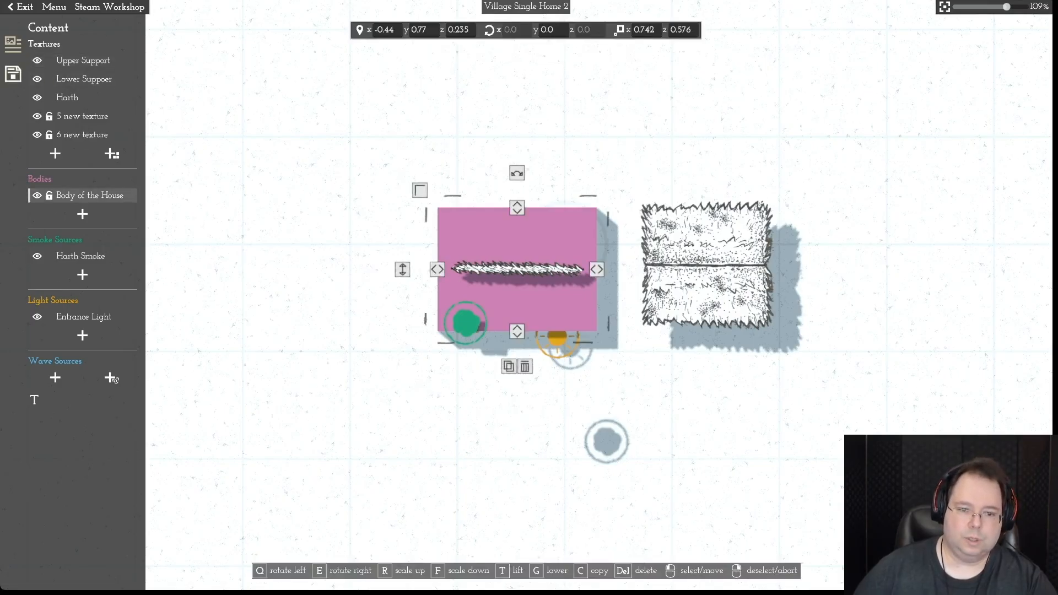
drag(437, 269, 460, 270)
drag(597, 270, 580, 269)
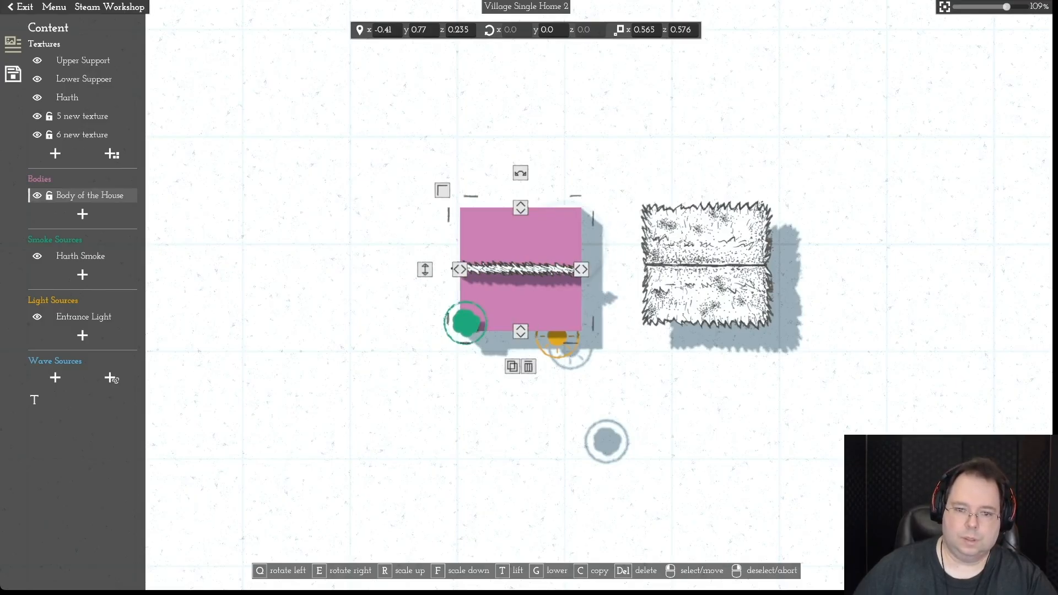
- Move the two new thatch roof halves onto the narrowed house body, one on each side of the ridge
drag(706, 234, 521, 238)
drag(707, 295, 520, 304)
right_click(521, 304)
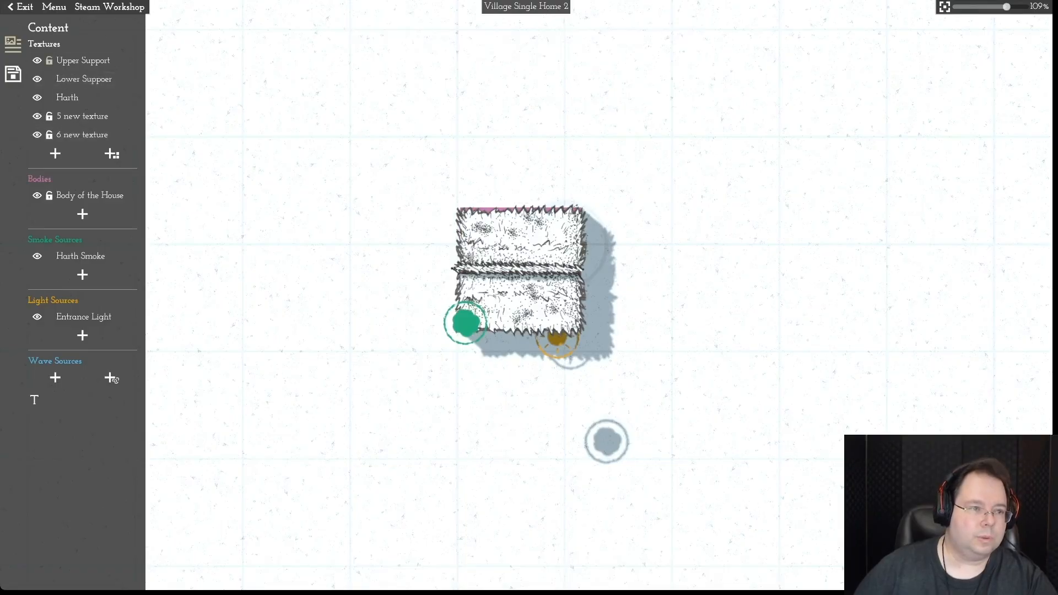
- Hide the Upper Support and Lower Suppoer textures and lock the Upper Support
click(49, 61)
click(49, 79)
click(37, 60)
click(37, 79)
click(49, 61)
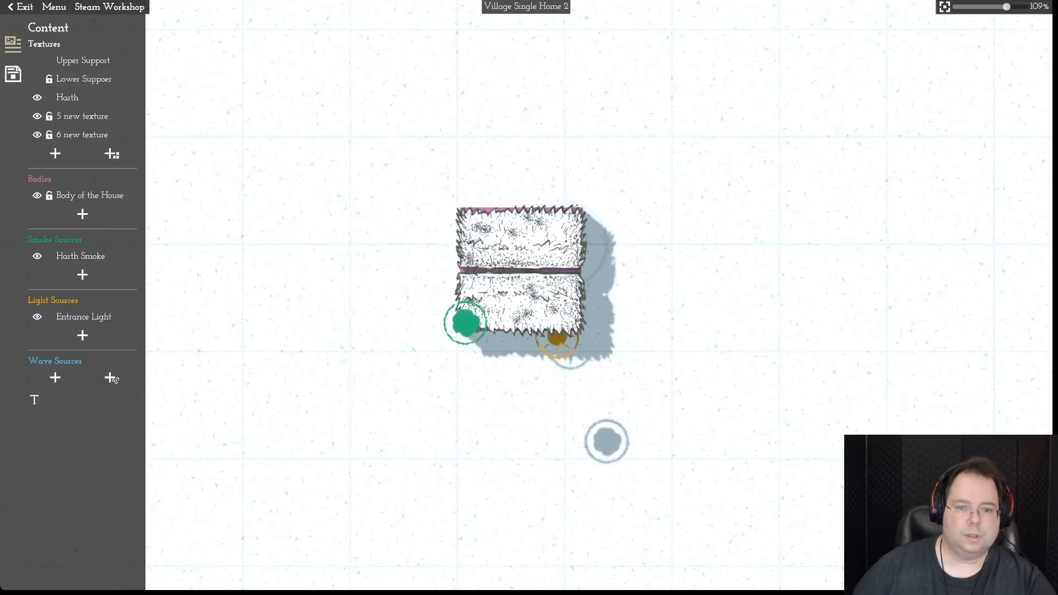
- Lock the Lower Suppoer and the Body of the House, and nudge the lower thatch half slightly toward the ridge
click(49, 79)
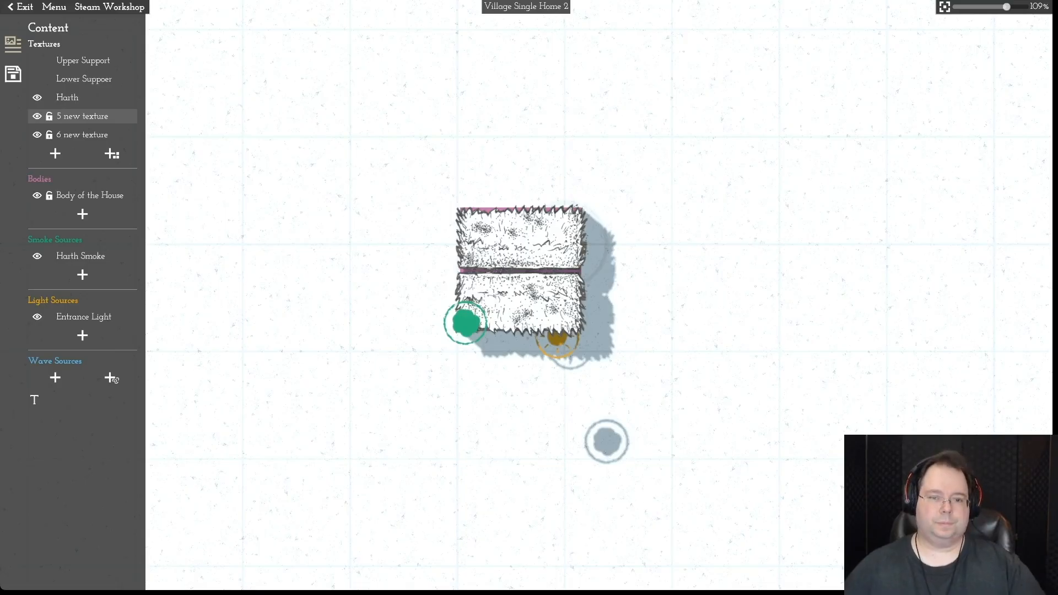
click(50, 196)
drag(520, 303, 521, 301)
right_click(521, 300)
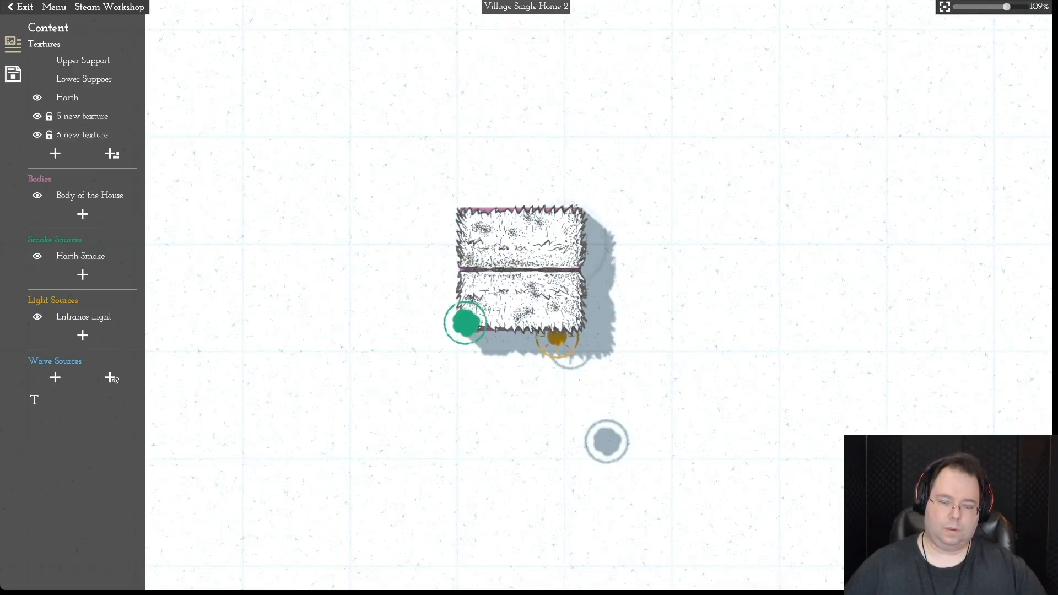
- Tilt both thatch roof halves, 5 new texture and 6 new texture, to an x rotation of -30
drag(521, 241, 521, 242)
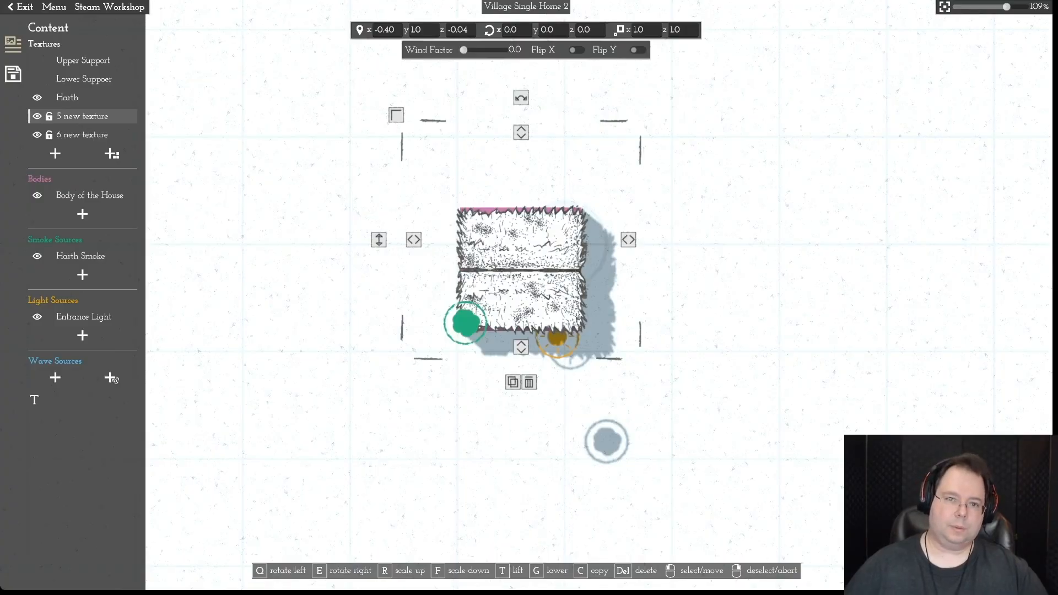
drag(517, 30, 489, 31)
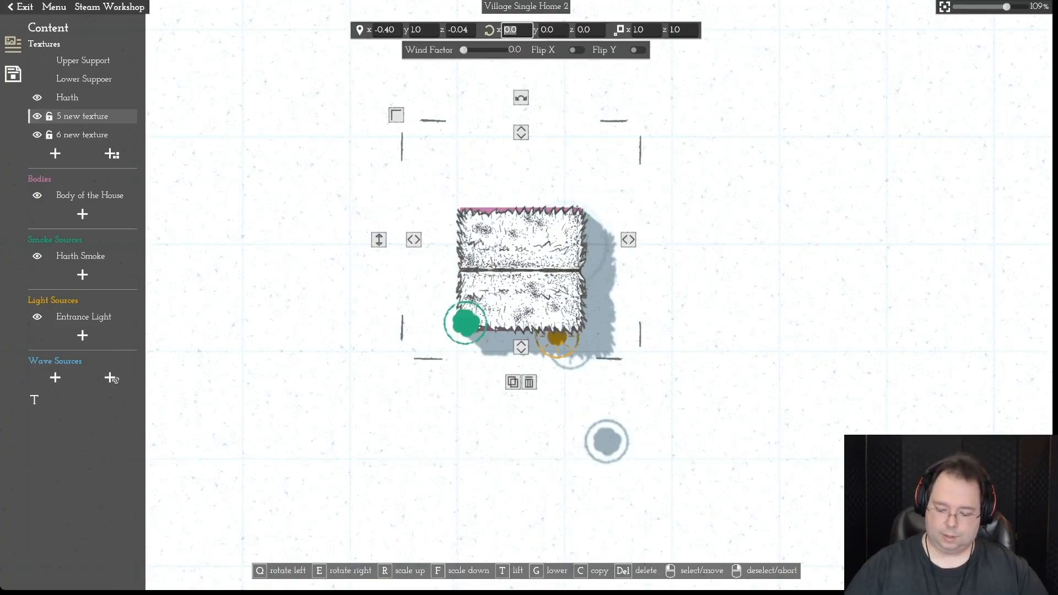
text(-30)
key(Return)
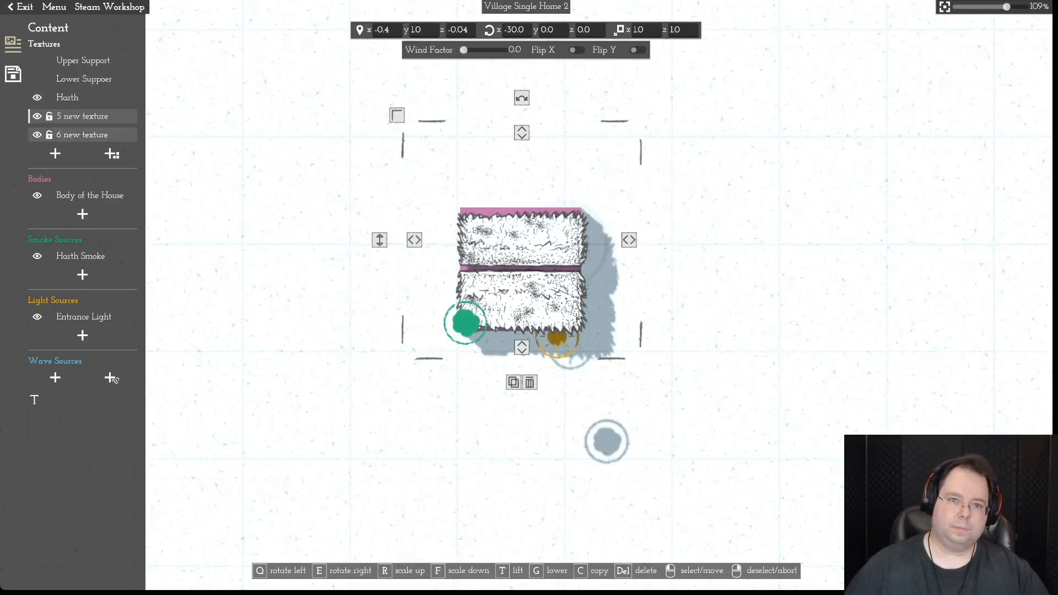
click(82, 135)
click(516, 30)
text(-30)
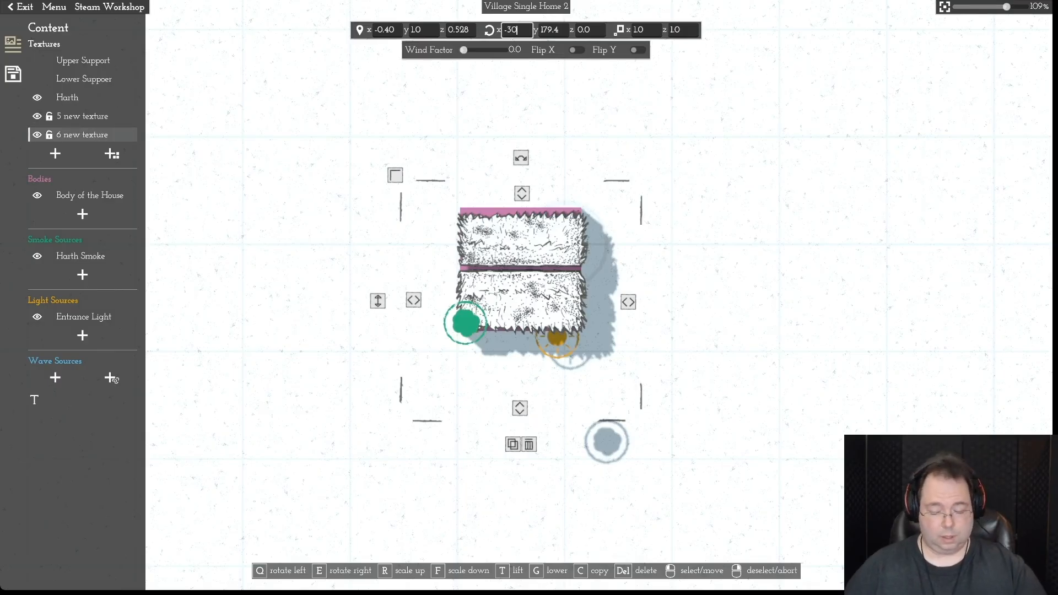
key(Return)
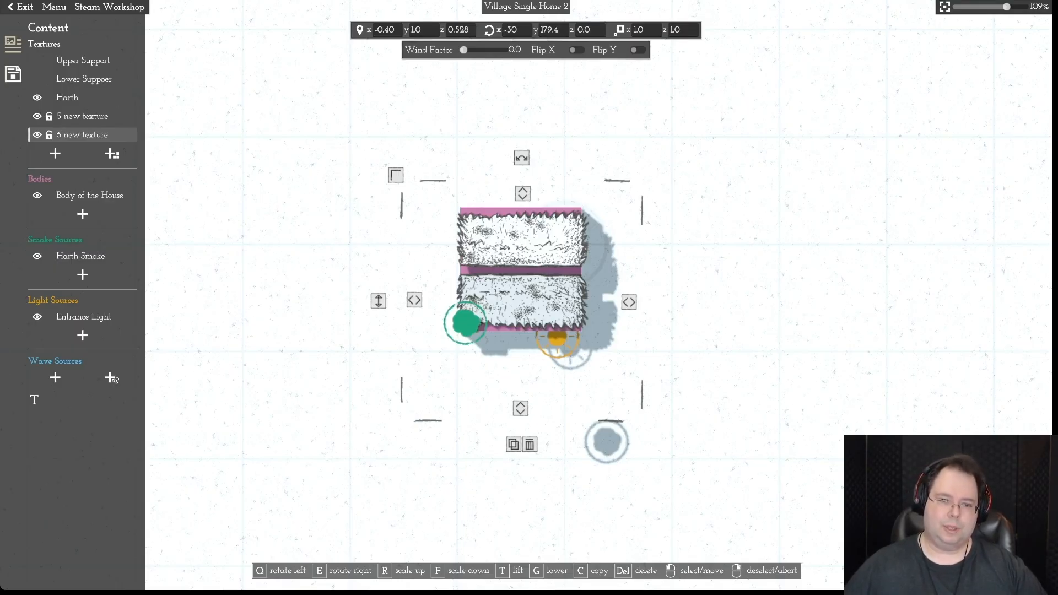
- Stretch 6 new texture to a z scale of about 1.082 and 5 new texture to about 1.107, covering the house edges
drag(522, 193, 523, 176)
drag(521, 292, 521, 289)
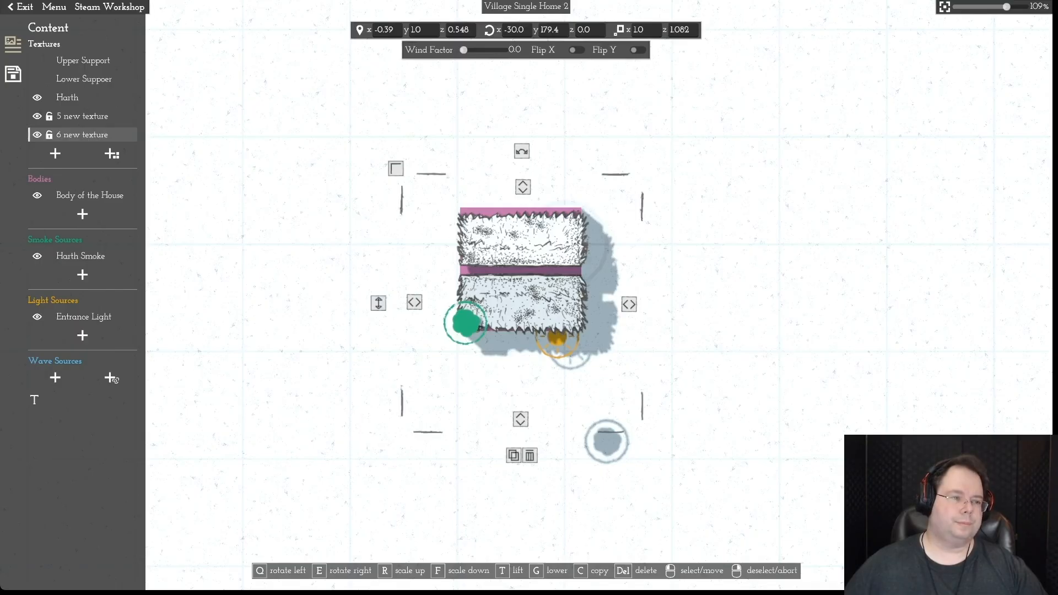
click(83, 115)
drag(522, 241, 522, 247)
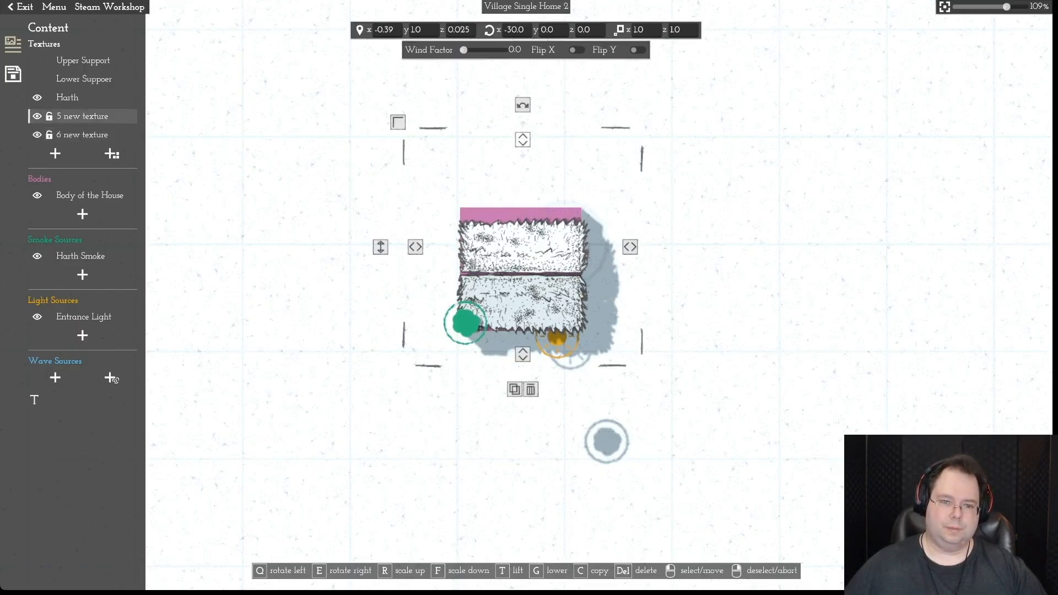
drag(522, 140, 522, 117)
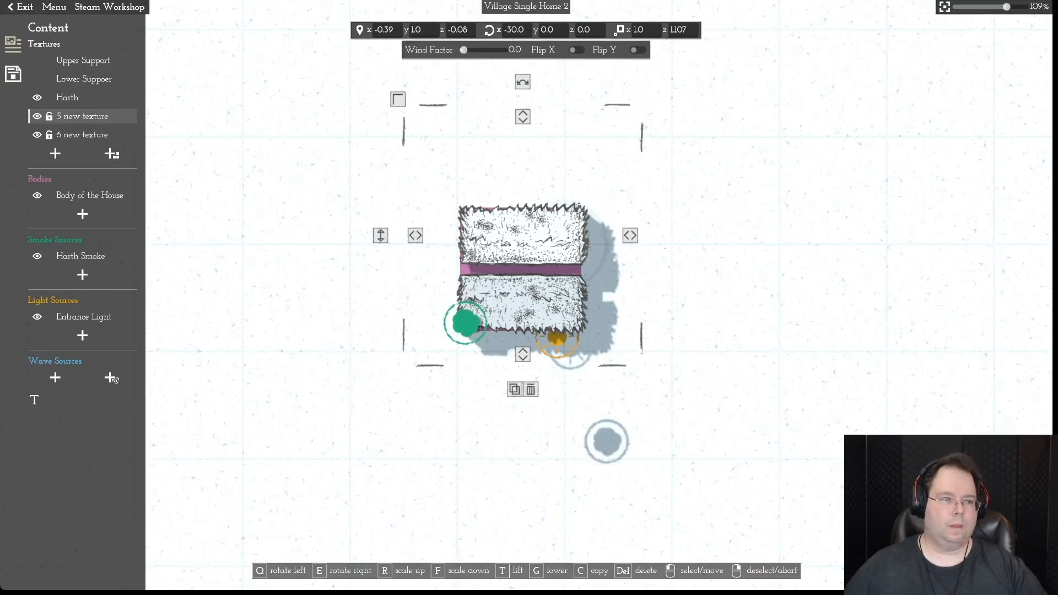
key(Escape)
- Rename 5 new texture as Upper tatch Roof
click(83, 116)
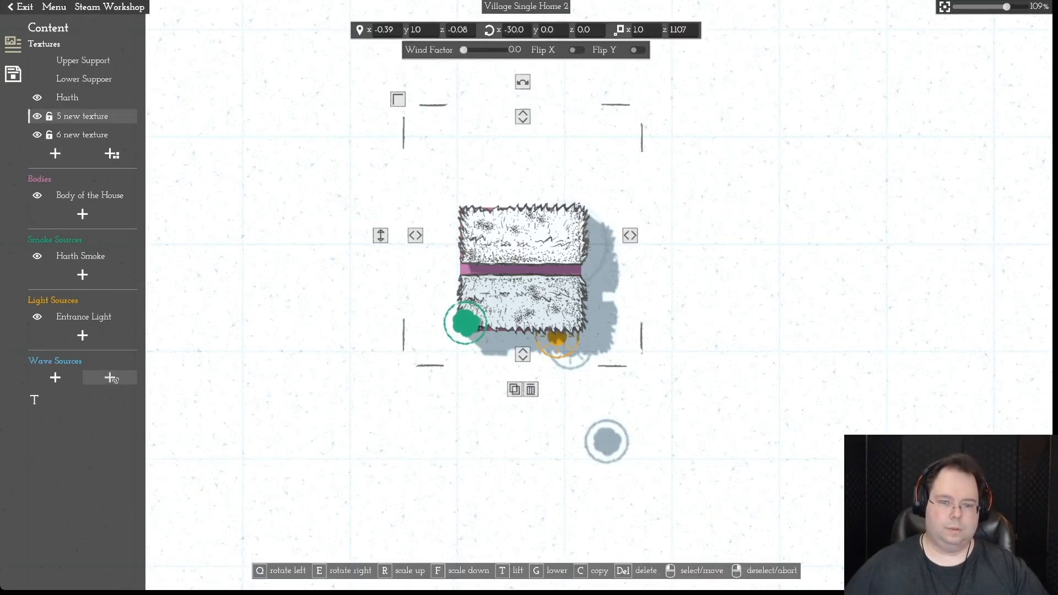
click(34, 400)
text(Upper tatch Roof)
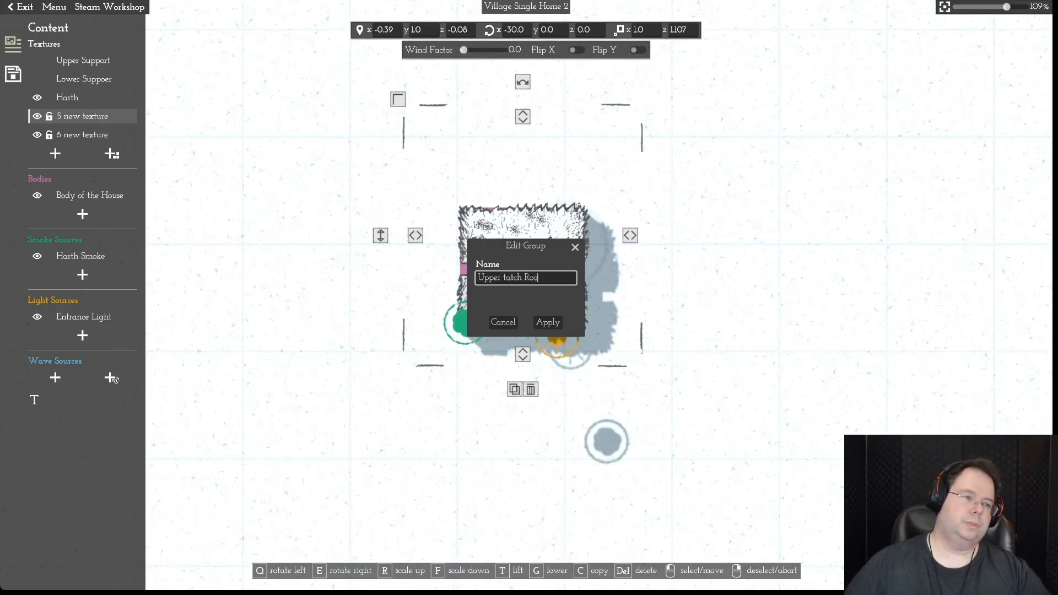
key(Return)
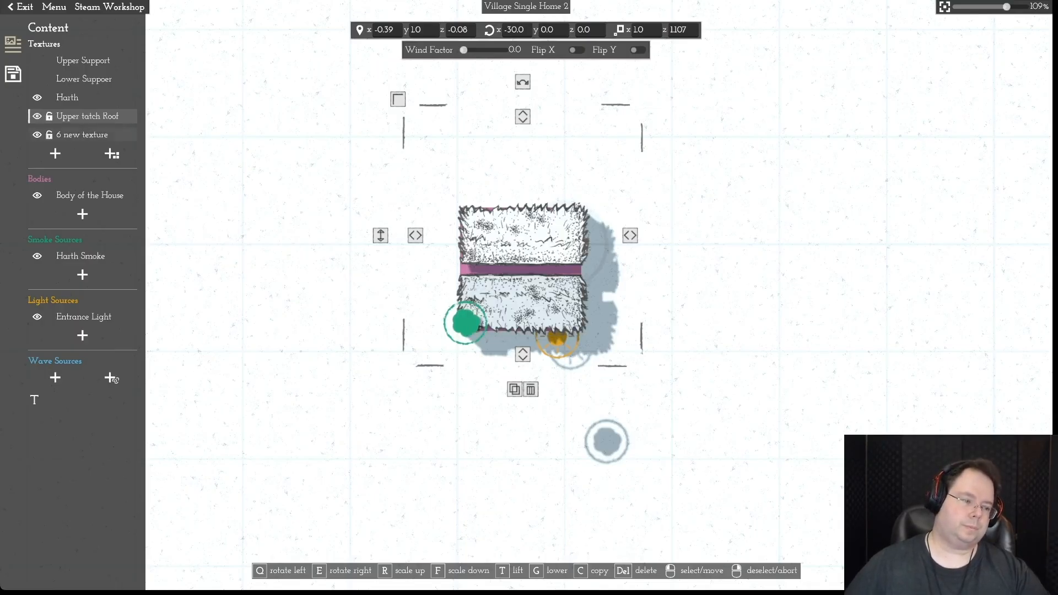
- Rename 6 new texture as Lower Tatch Roof
click(83, 135)
double_click(83, 135)
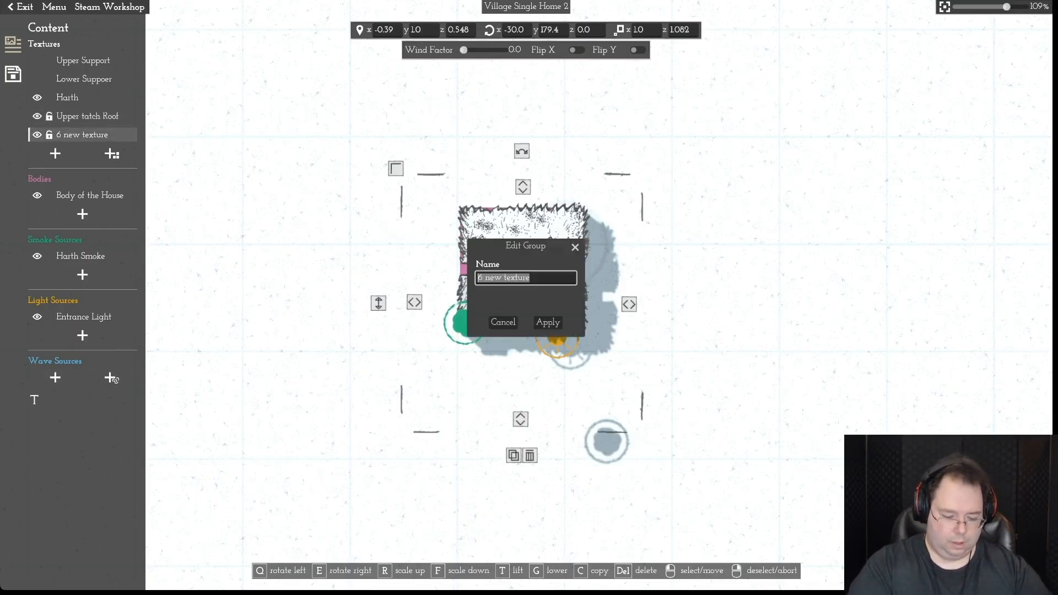
text(Lower T)
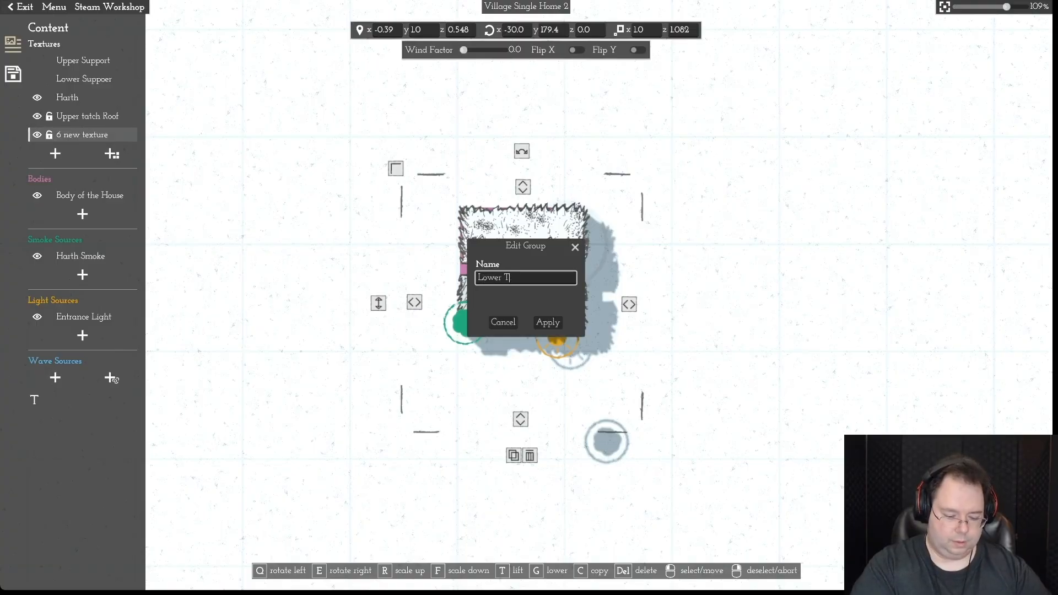
text(atch Roof)
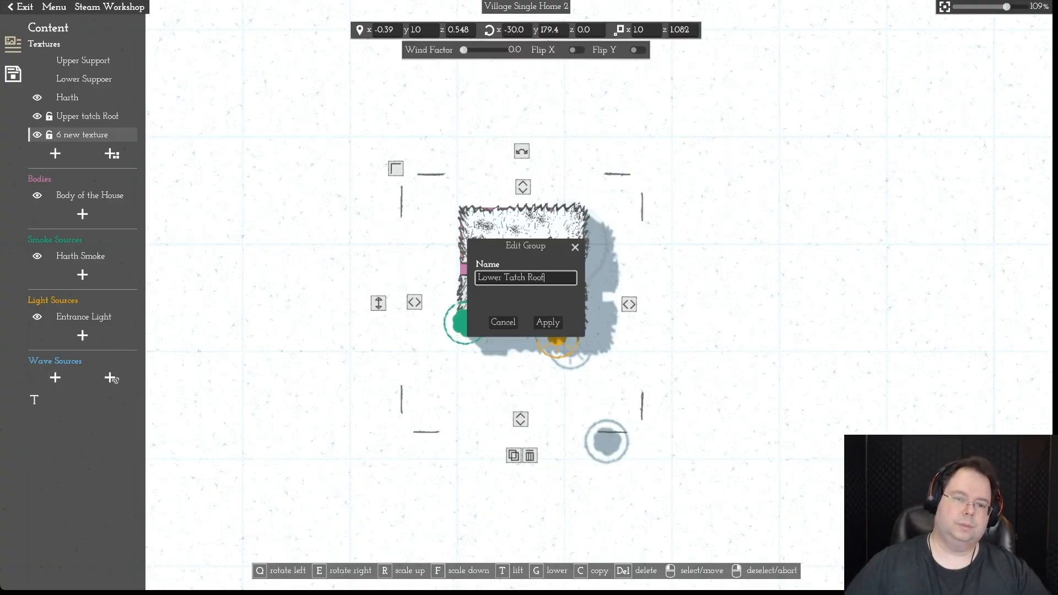
key(Return)
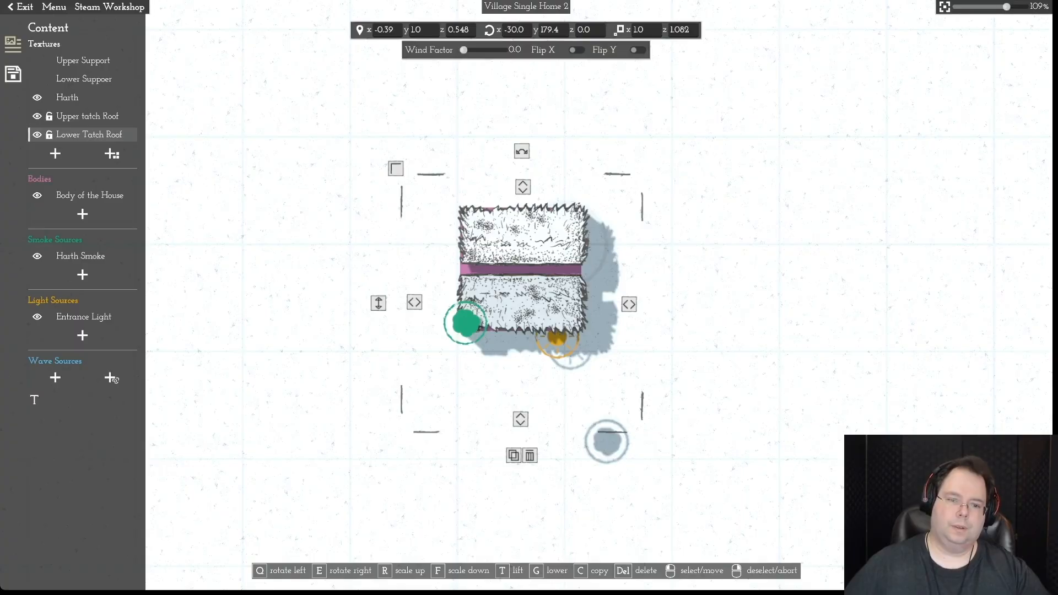
- Pull the two thatch roof halves apart and move the Body of the House well away from them
drag(522, 304, 542, 377)
drag(524, 234, 734, 150)
drag(543, 376, 638, 424)
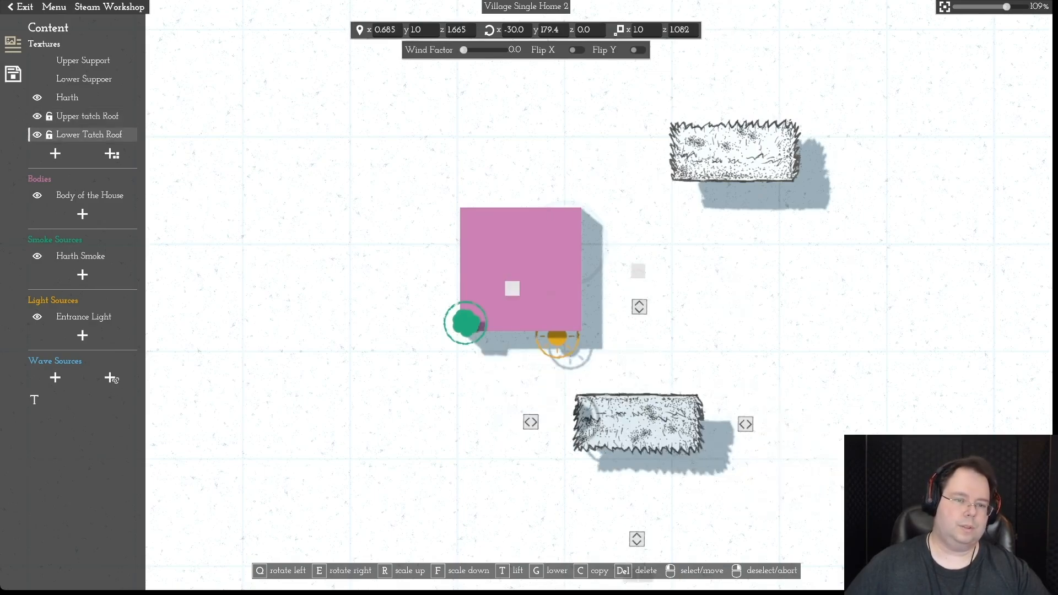
drag(521, 269, 885, 361)
drag(734, 151, 513, 213)
- Set the Lower Tatch Roof's z scale to 1.17
click(637, 424)
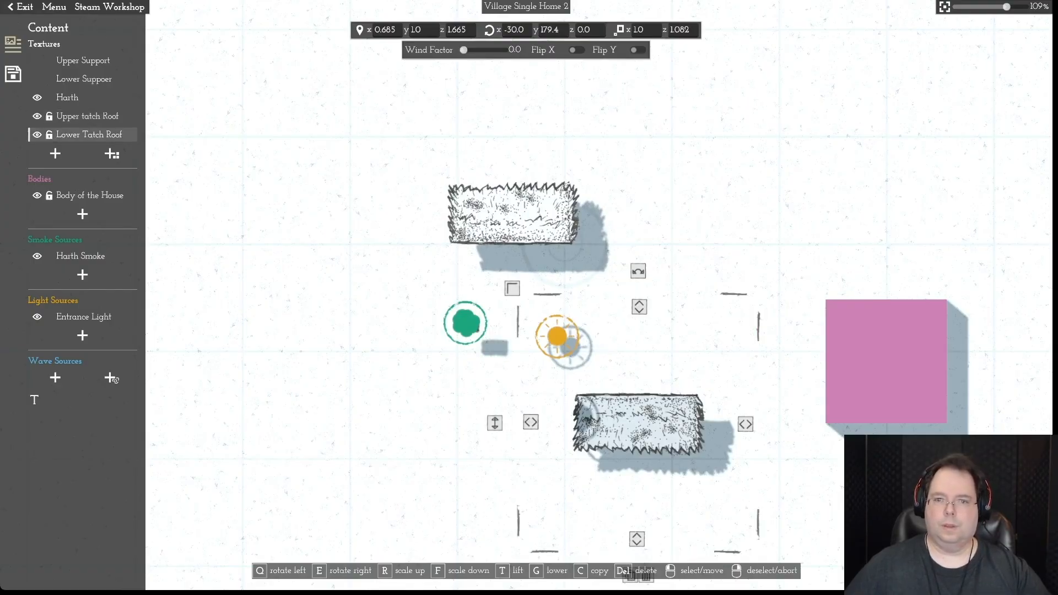
click(512, 214)
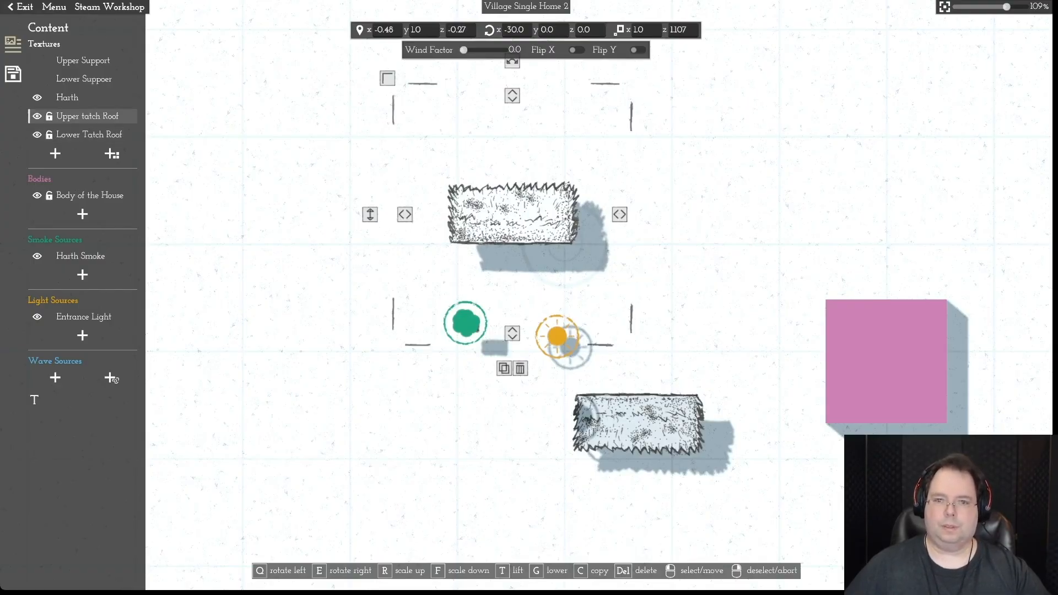
click(638, 423)
click(684, 30)
key(shift+Left)
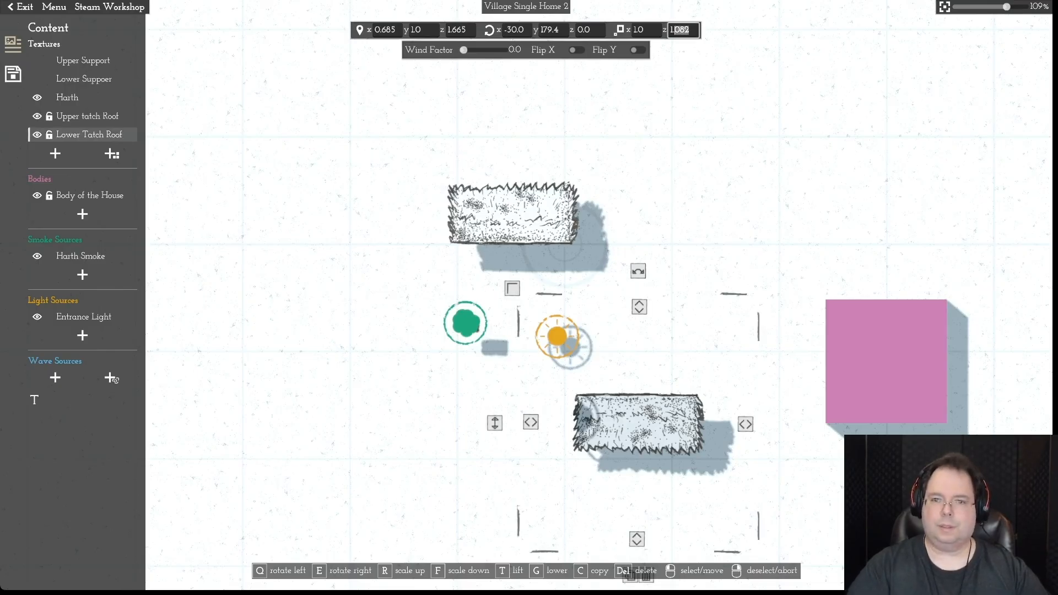
text(17)
key(Return)
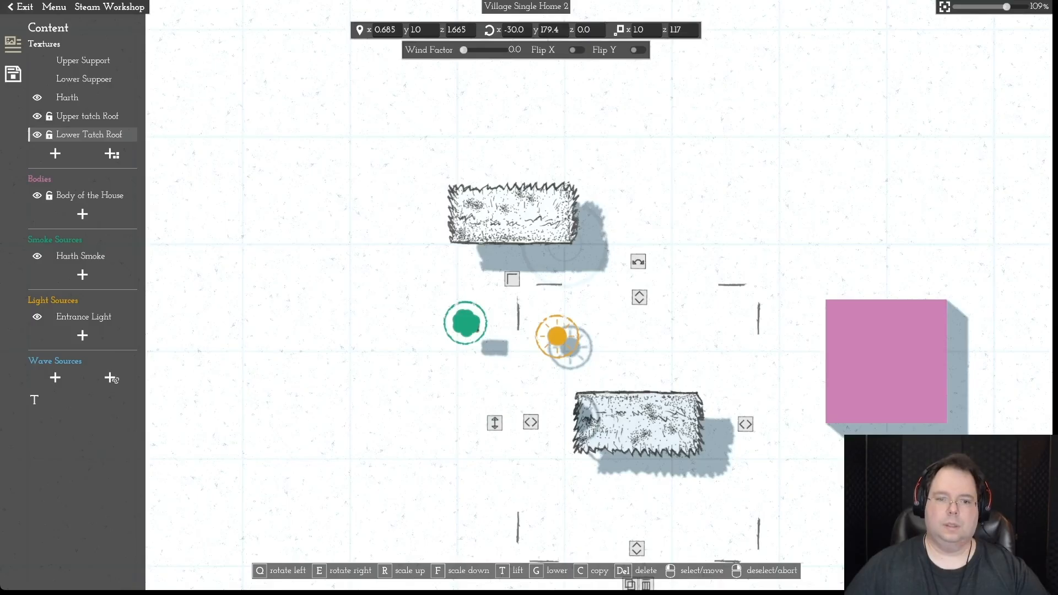
- Set the Lower Tatch Roof's z scale to 1.107, matching the Upper tatch Roof
click(87, 117)
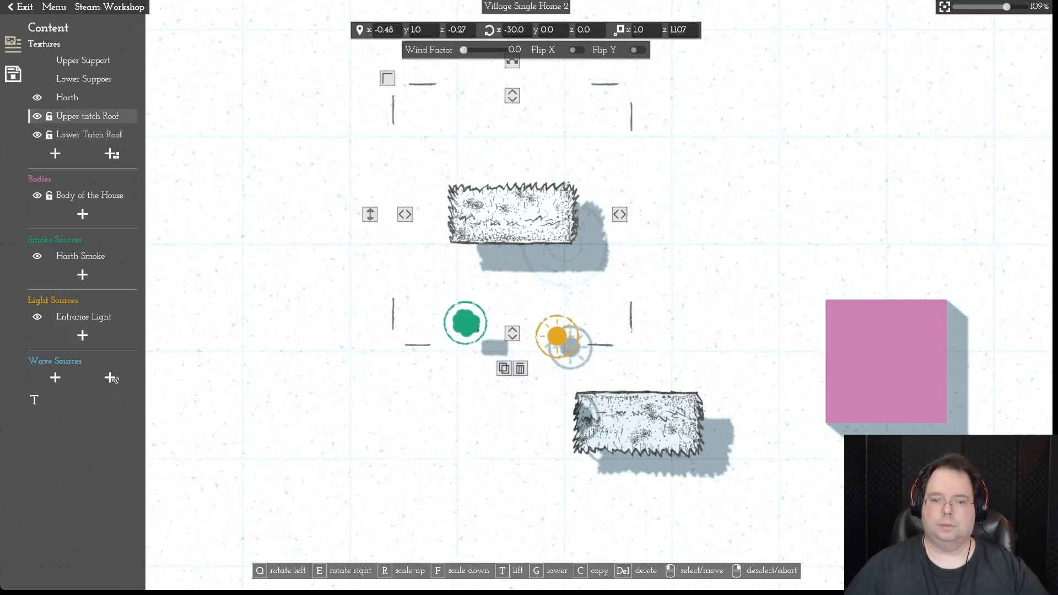
click(87, 134)
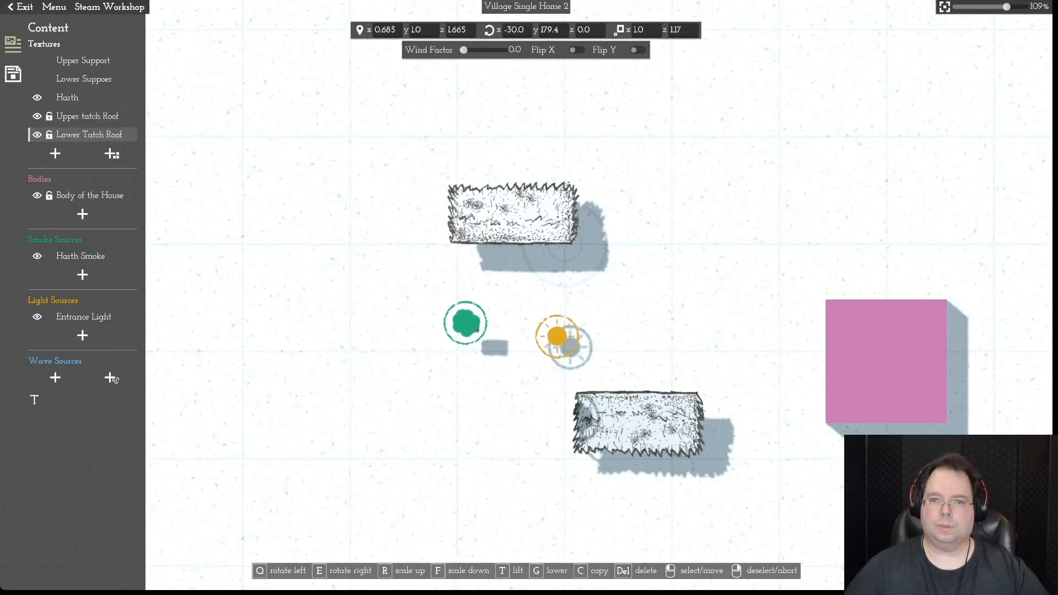
click(676, 30)
text(0)
key(Return)
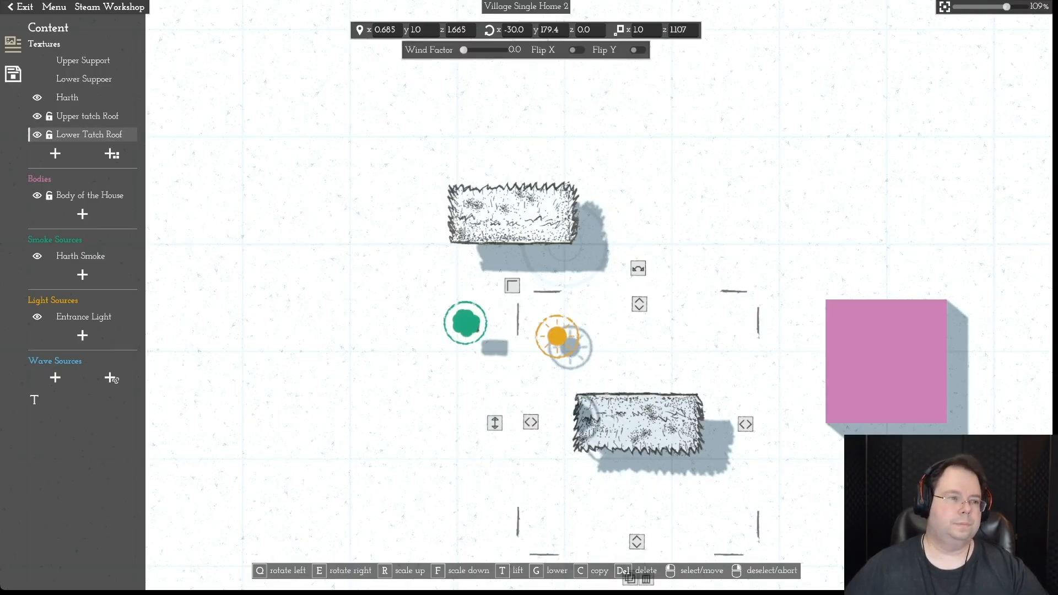
- Move the Lower Tatch Roof beside the upper one, to about x 0.862, z -0.07, and save the asset
key(Escape)
drag(638, 423, 658, 238)
scroll(657, 237, down, 2)
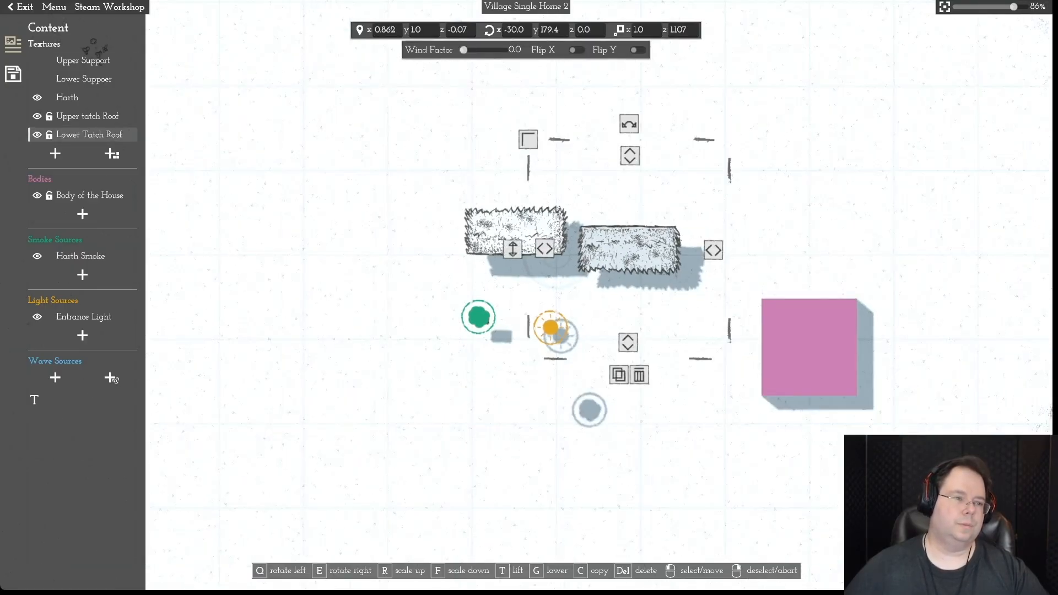
click(54, 6)
click(61, 69)
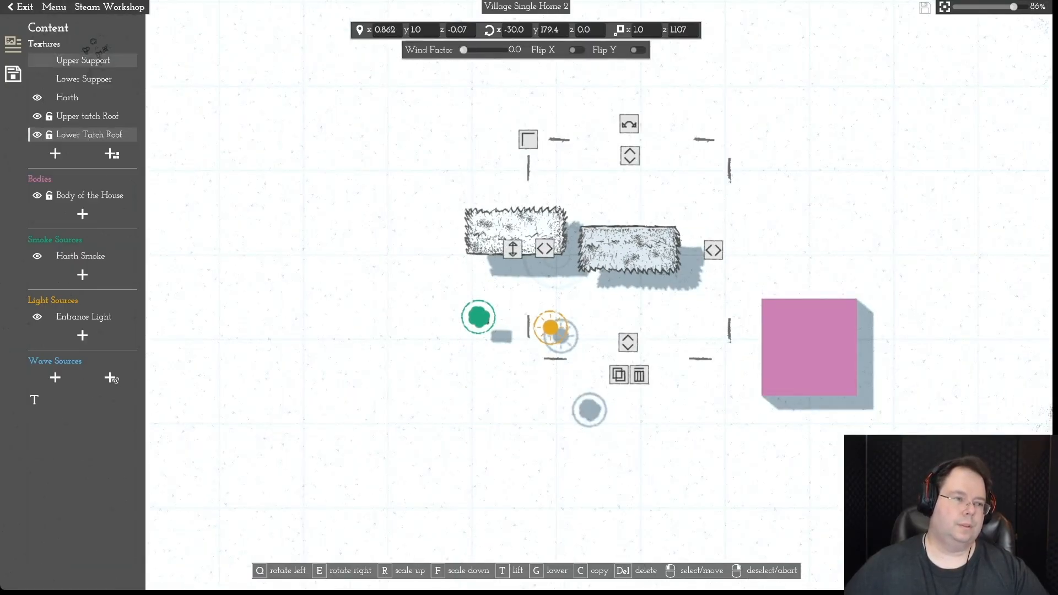
- Open the asset file Village Single Home 3.momast
click(54, 7)
click(61, 52)
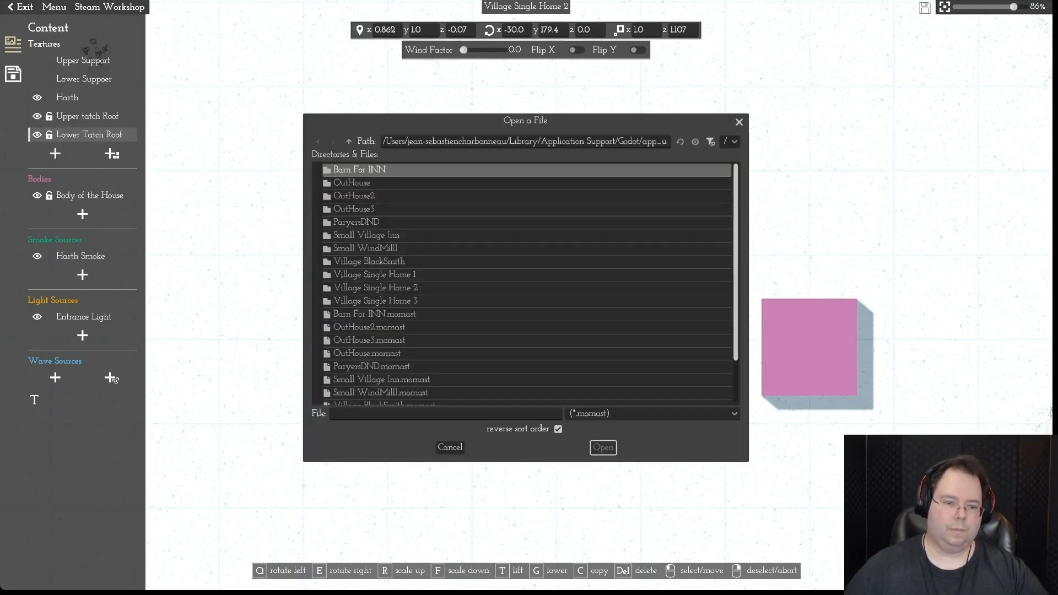
scroll(419, 361, down, 3)
click(419, 393)
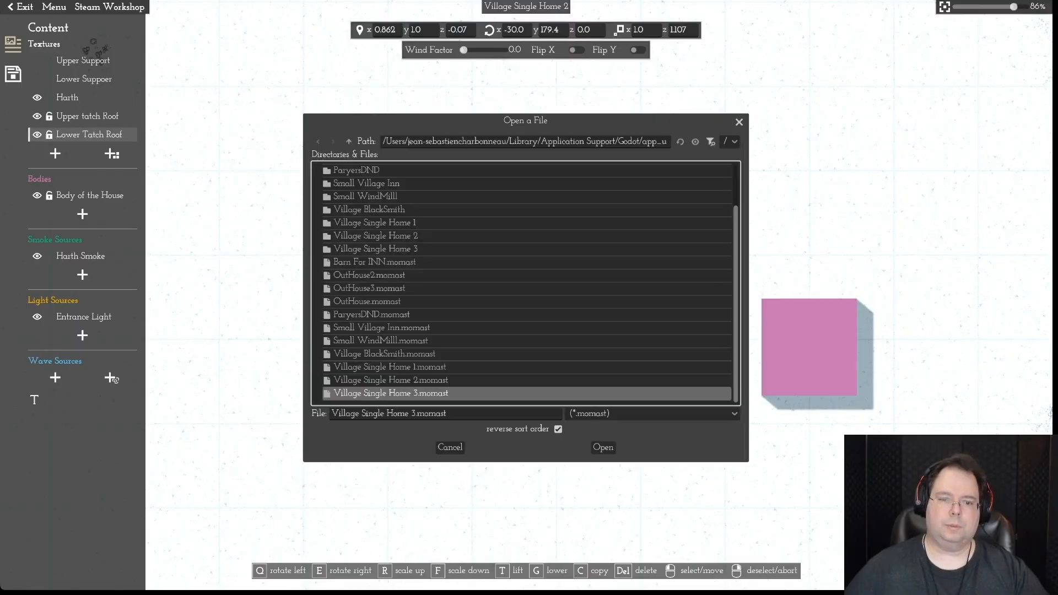
click(603, 446)
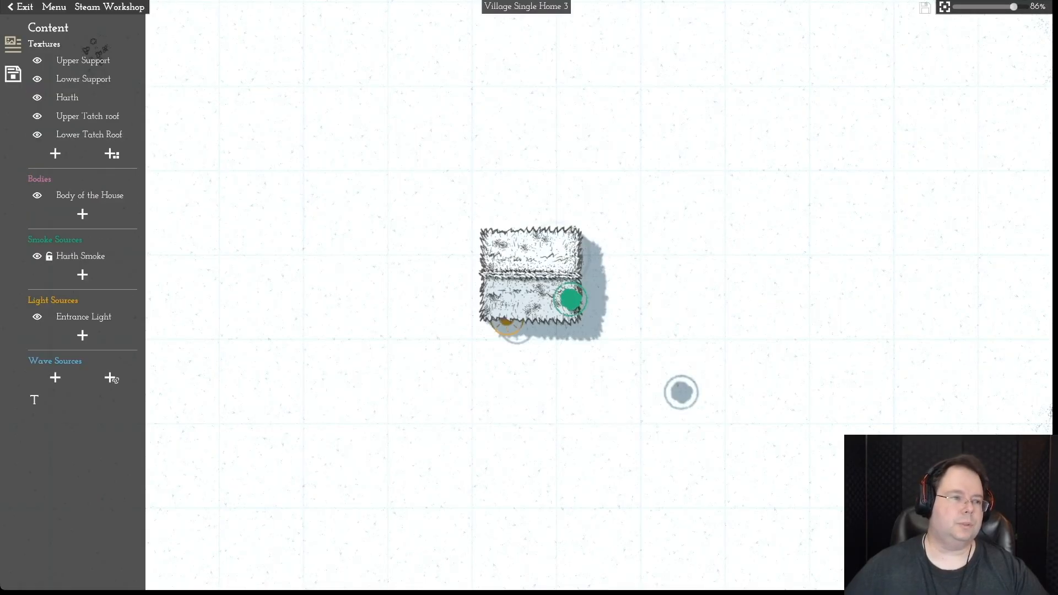
- Unlock the Upper Tatch roof and Lower Tatch Roof textures
click(82, 60)
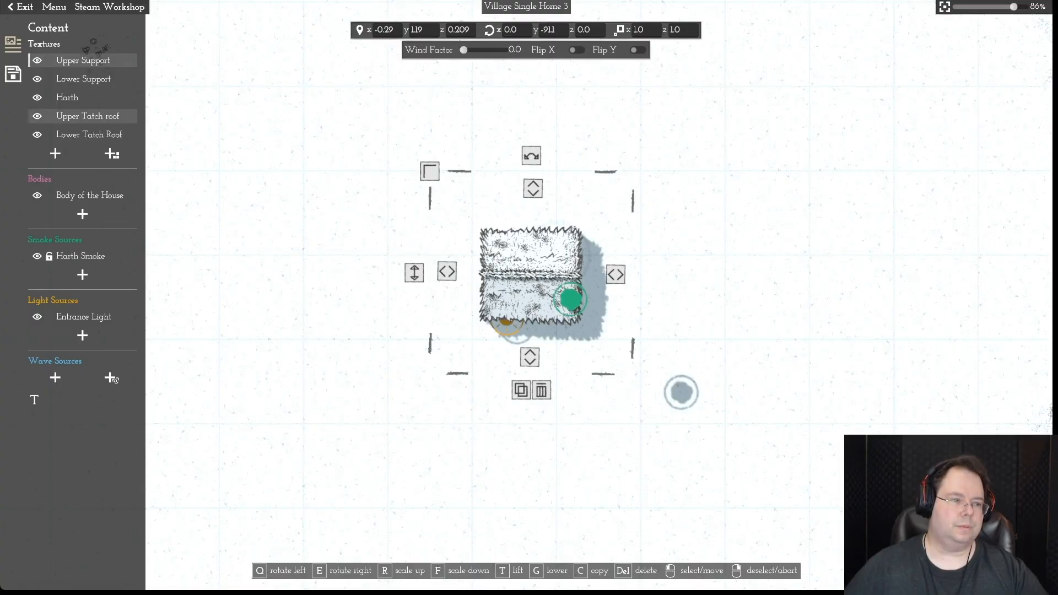
click(83, 115)
click(49, 116)
click(49, 135)
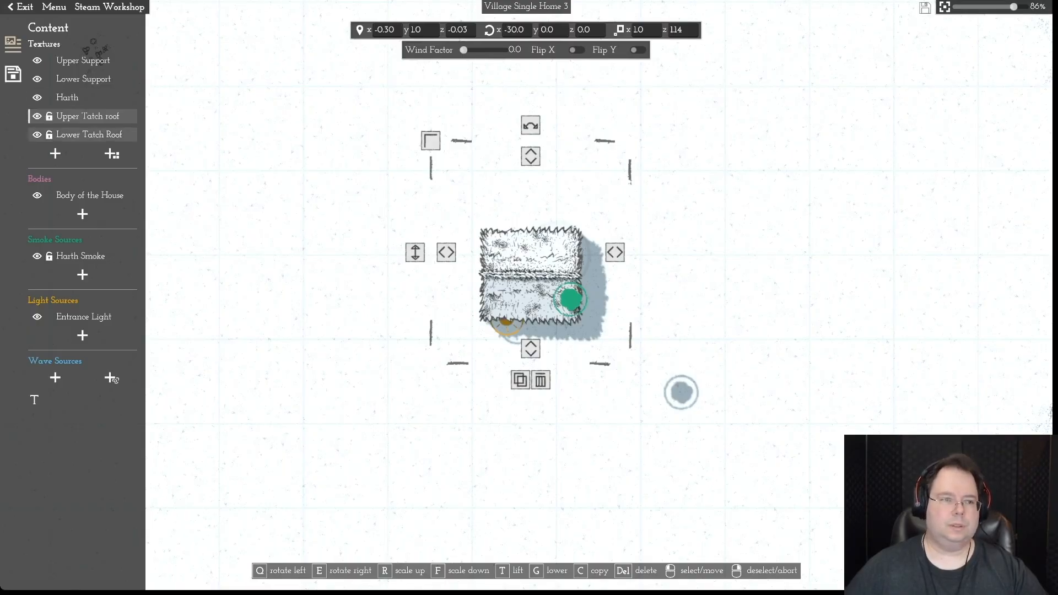
- Set the Lower Tatch Roof's z scale to 1.14, matching the Upper Tatch roof, and lock both roof halves
click(82, 134)
click(83, 116)
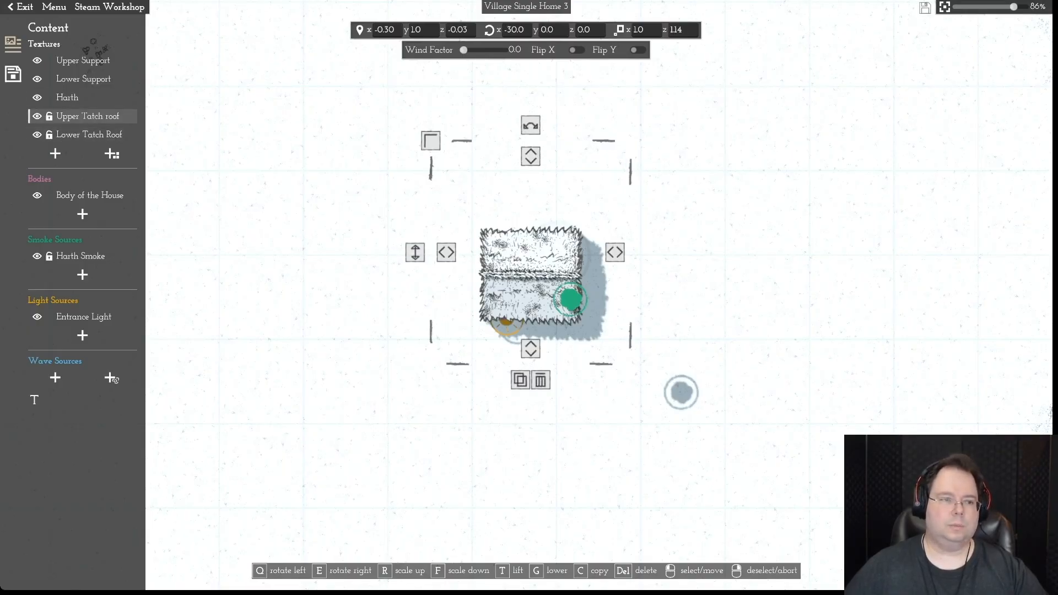
click(83, 134)
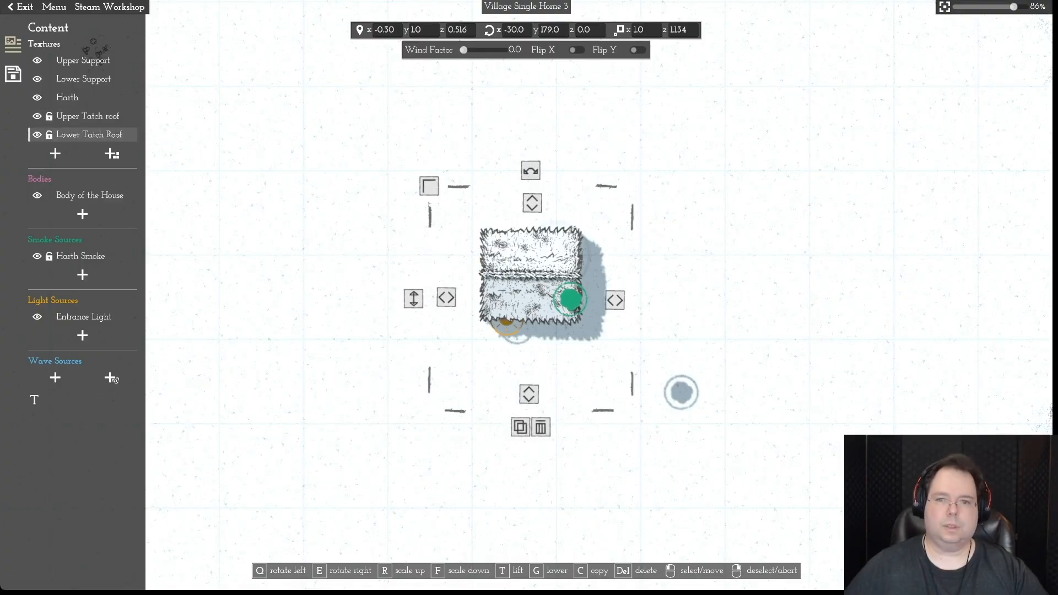
click(678, 30)
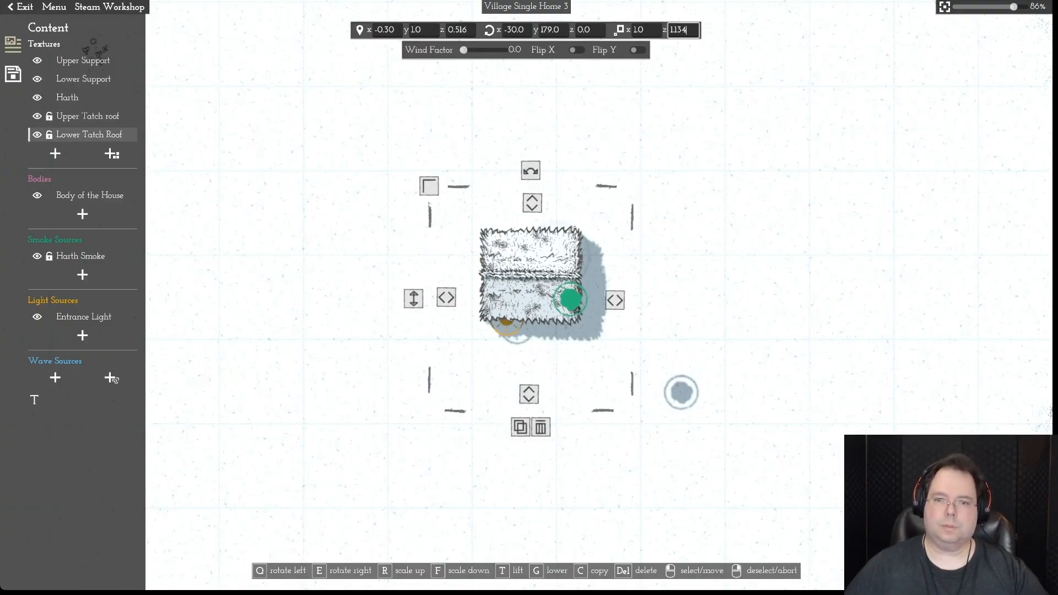
text(4)
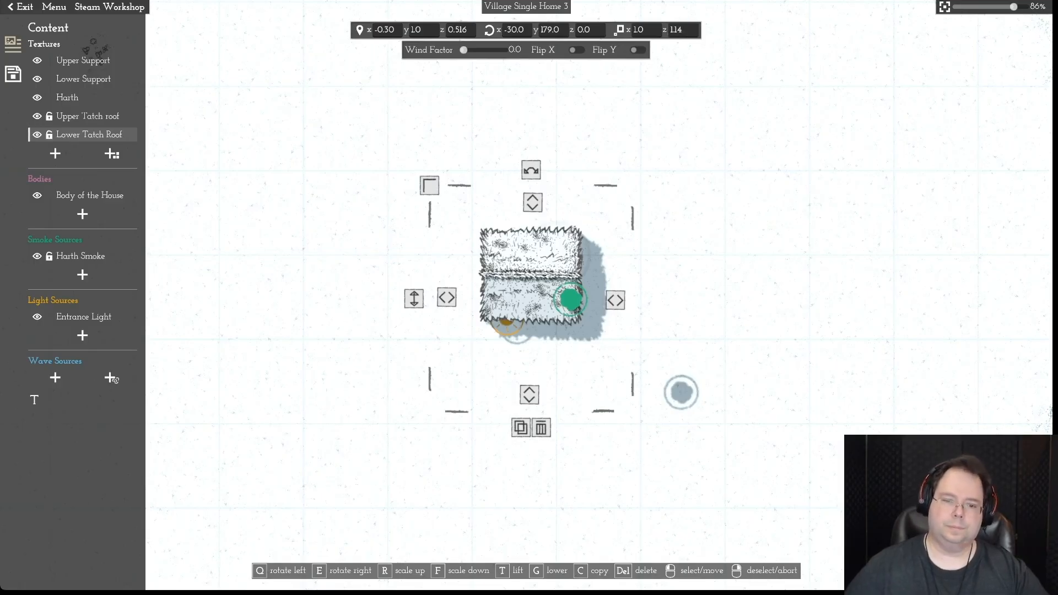
key(Escape)
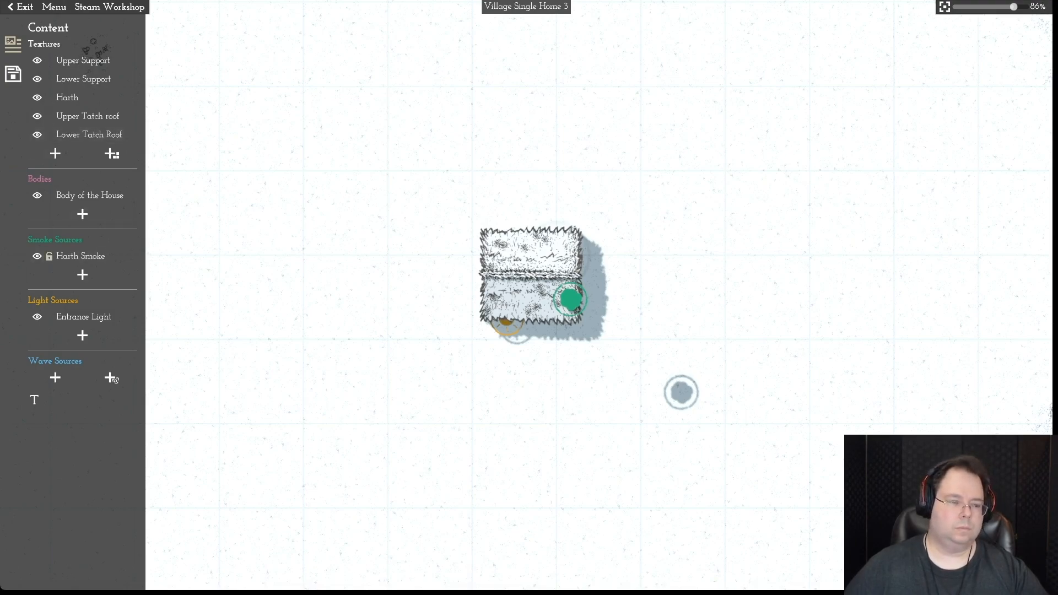
- Lower the Harth Smoke source to a height of about 1.16 and save the asset
click(65, 256)
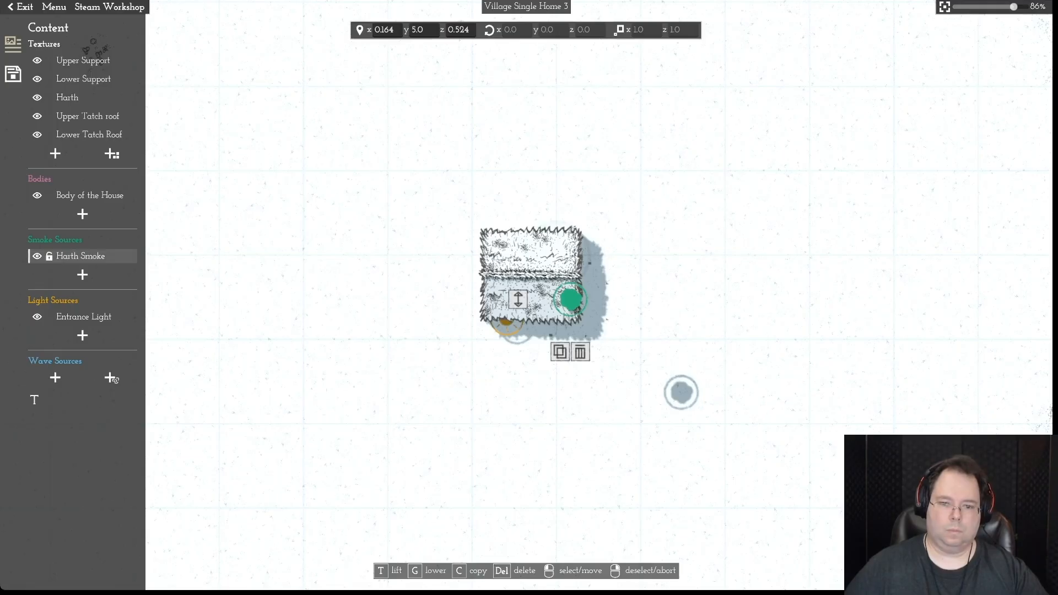
key(g)
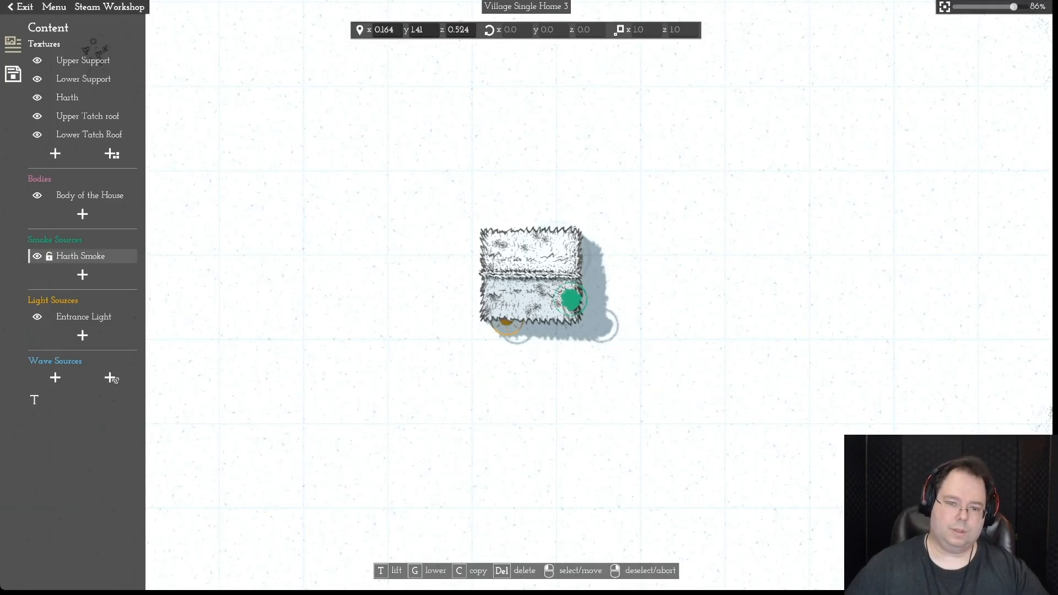
key(t)
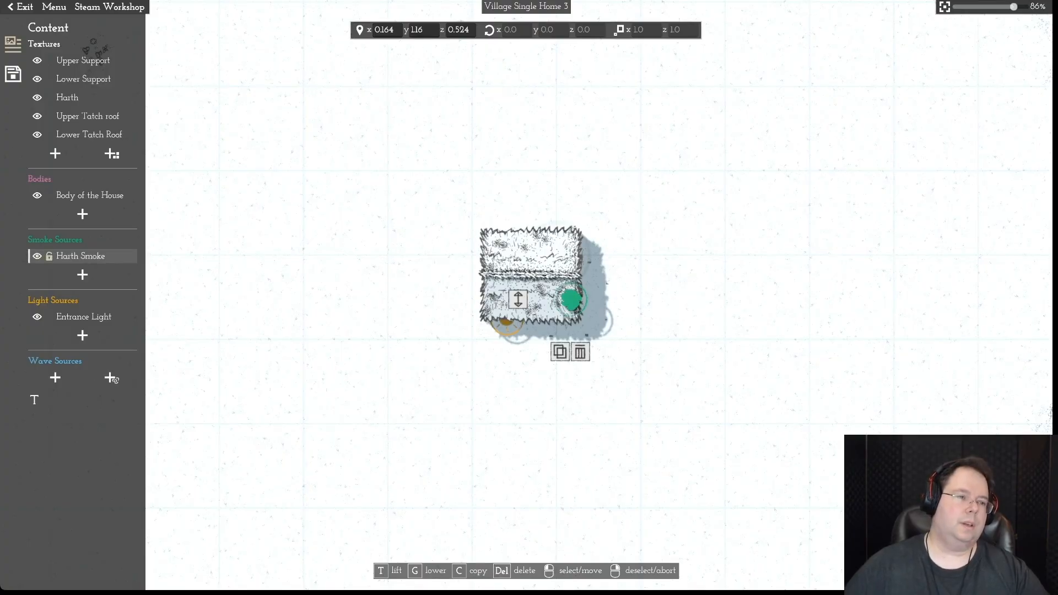
key(Escape)
click(54, 6)
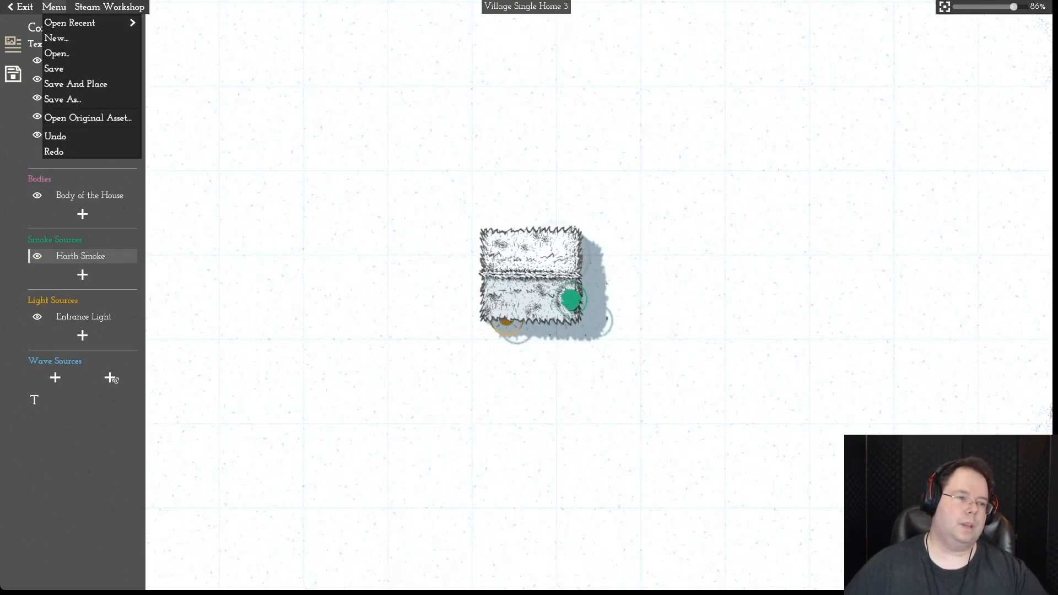
click(53, 68)
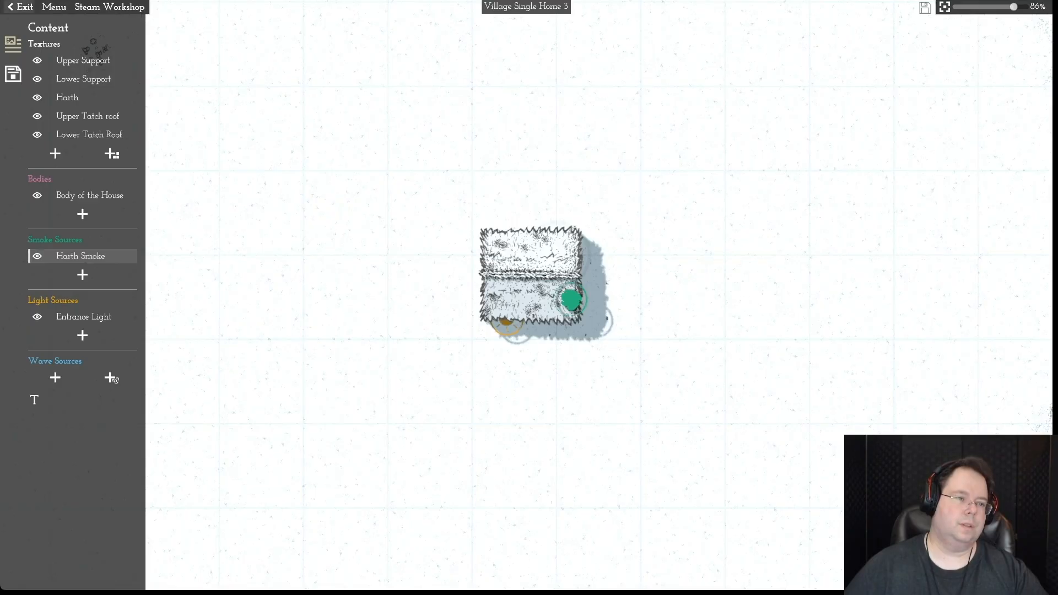
- Open the asset file Village Single Home 2.momast
click(54, 7)
click(56, 53)
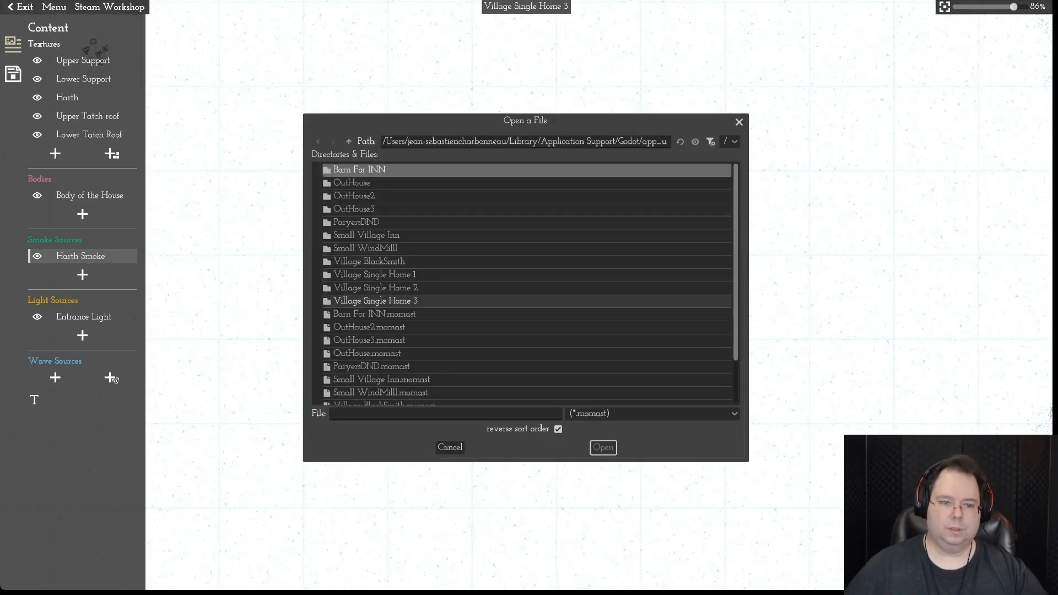
click(375, 288)
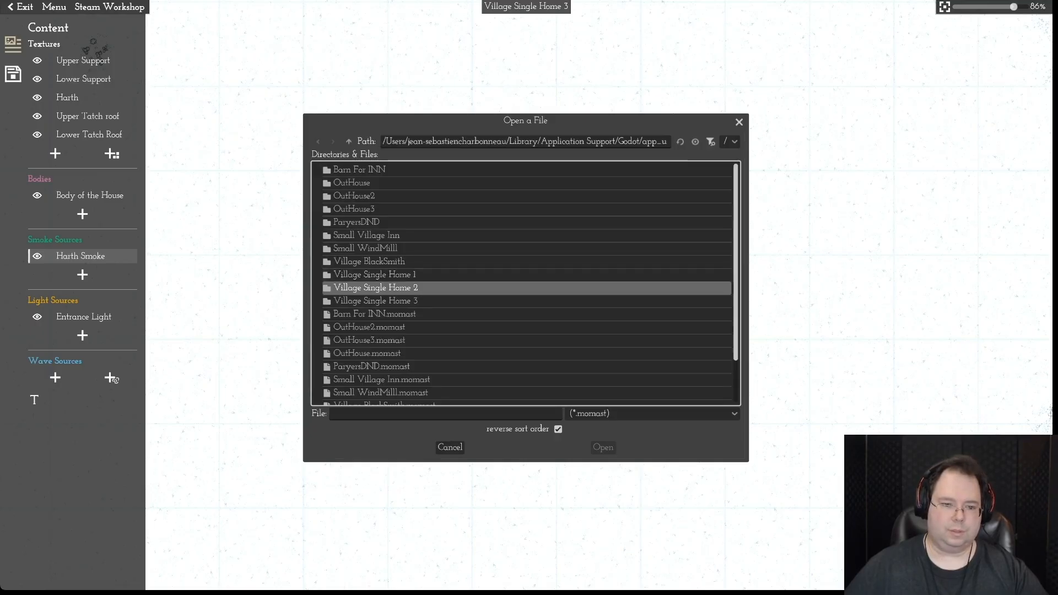
click(681, 142)
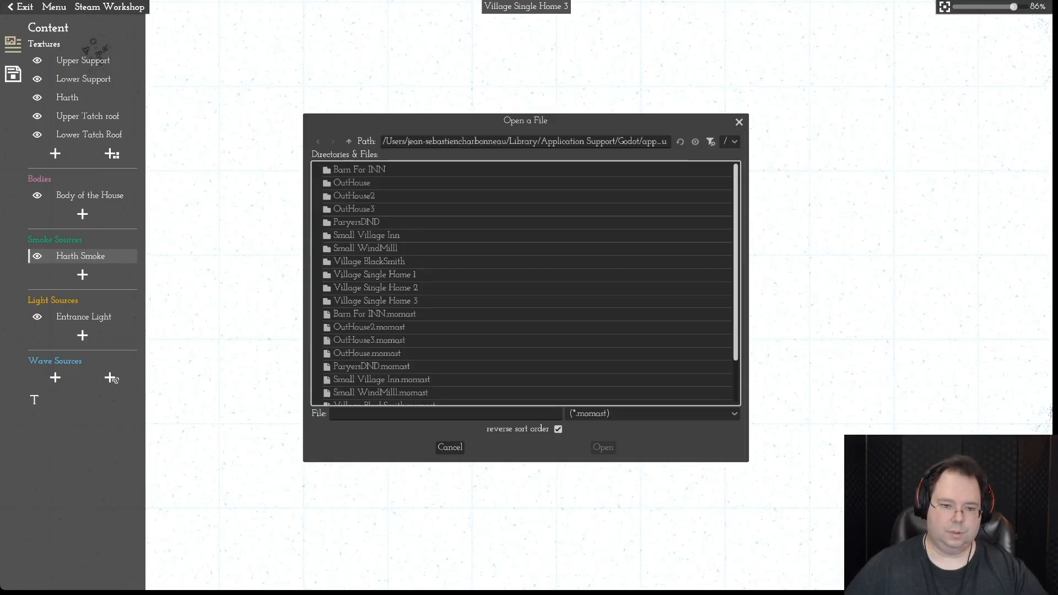
scroll(525, 282, down, 3)
click(390, 380)
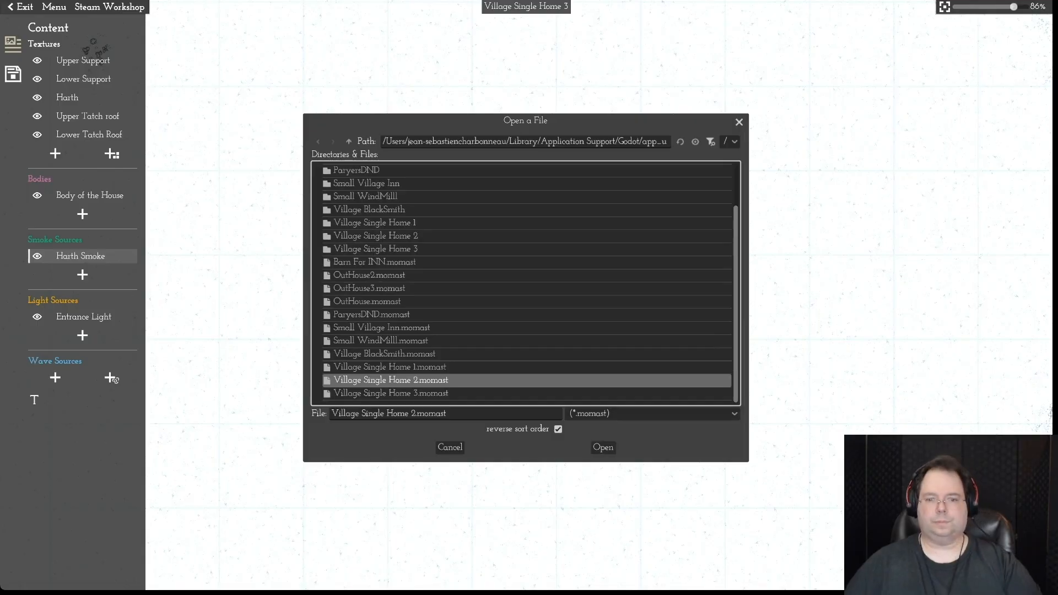
click(603, 446)
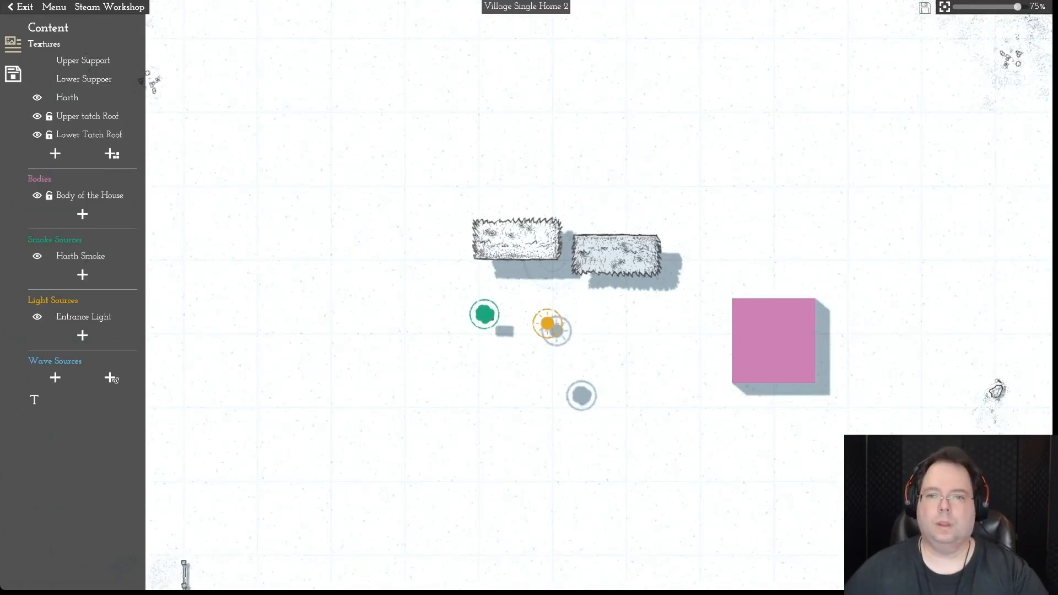
- Set the z scale of both the Upper tatch Roof and the Lower Tatch Roof to 1.14
click(517, 239)
click(679, 29)
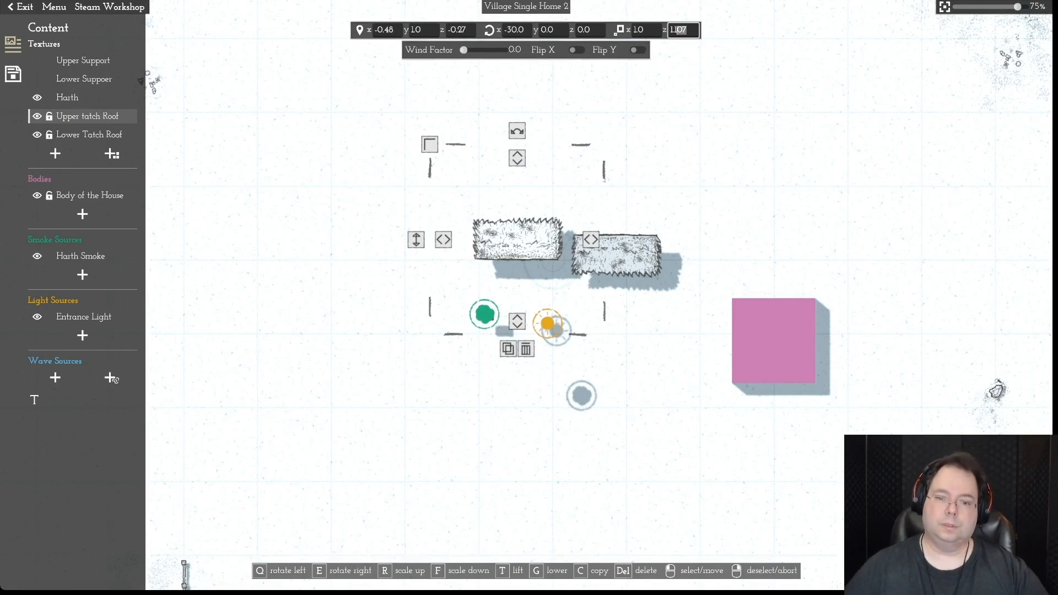
click(616, 255)
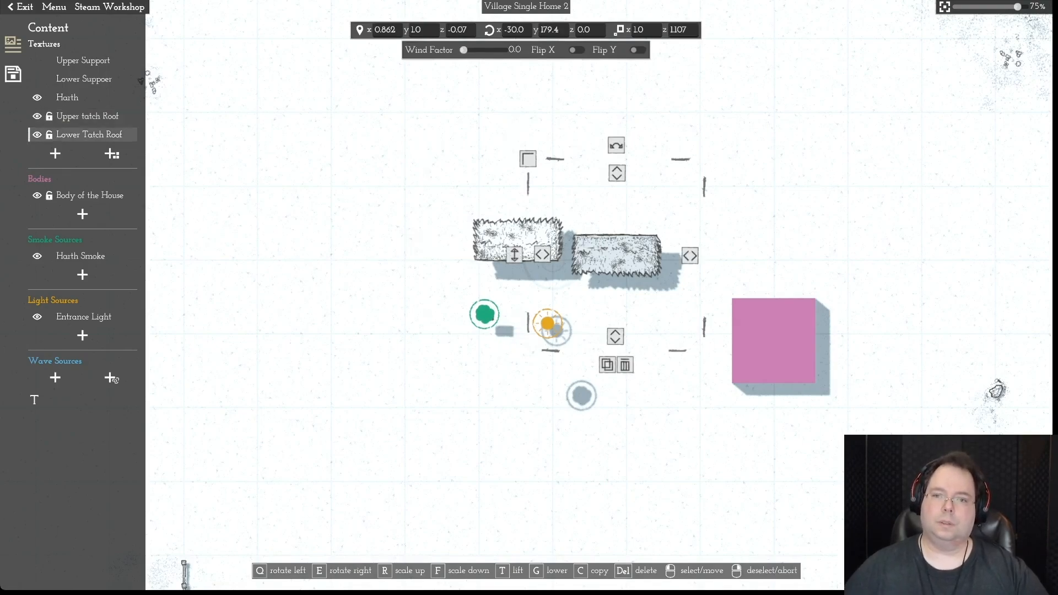
click(679, 30)
key(BackSpace)
key(BackSpace)
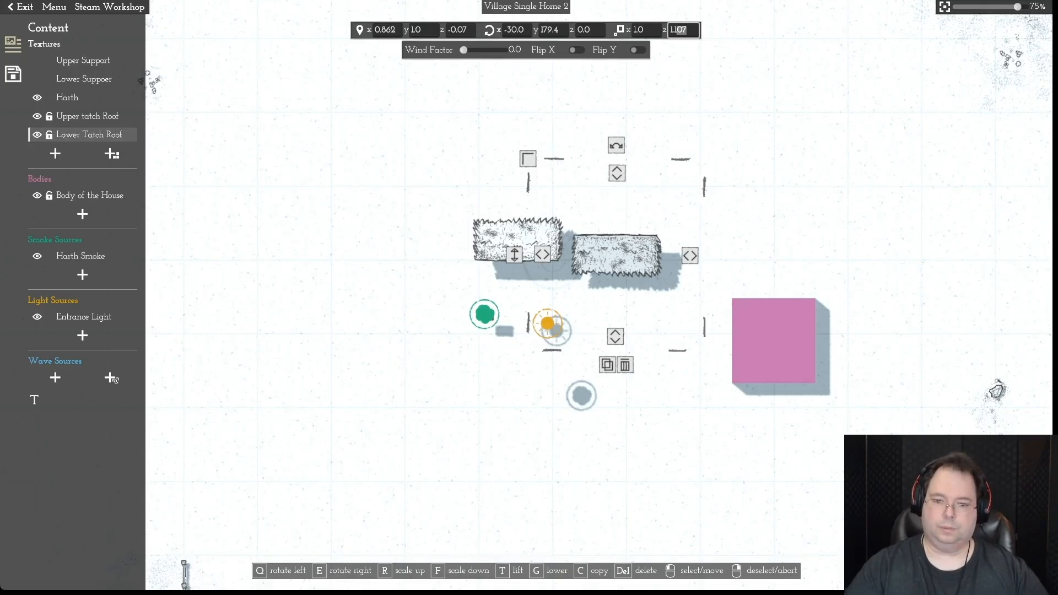
text(4)
key(Return)
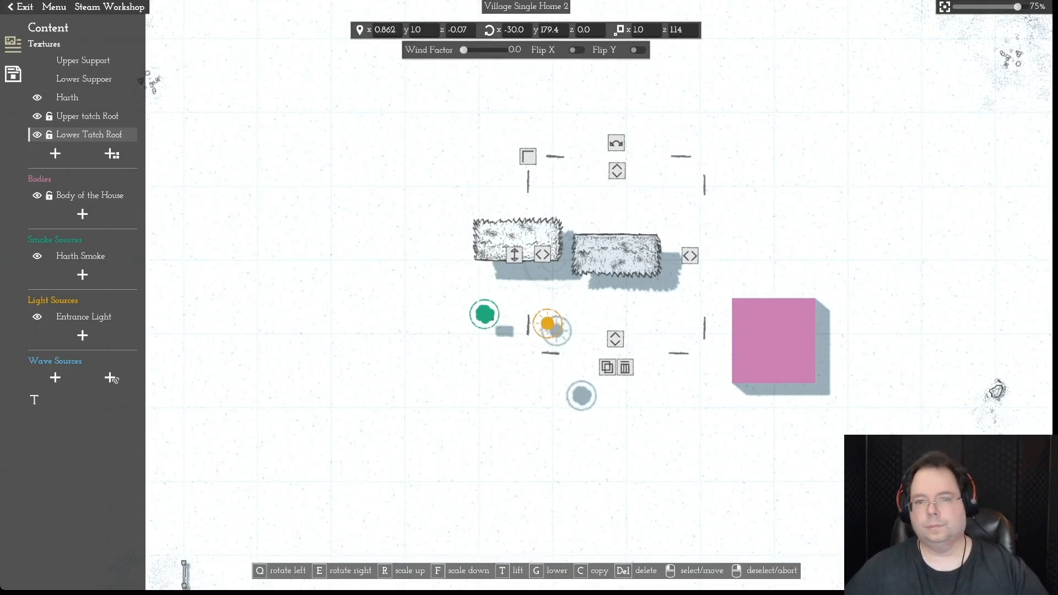
- Move the Lower Tatch Roof flush against the upper half, to about x -0.47, z 0.289
drag(615, 255, 519, 281)
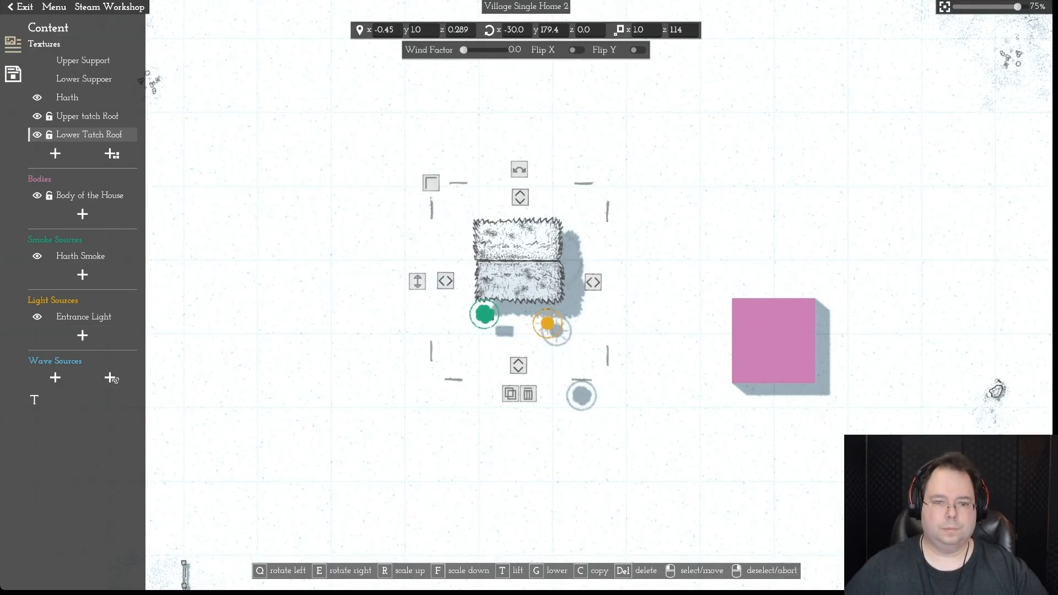
right_click(520, 282)
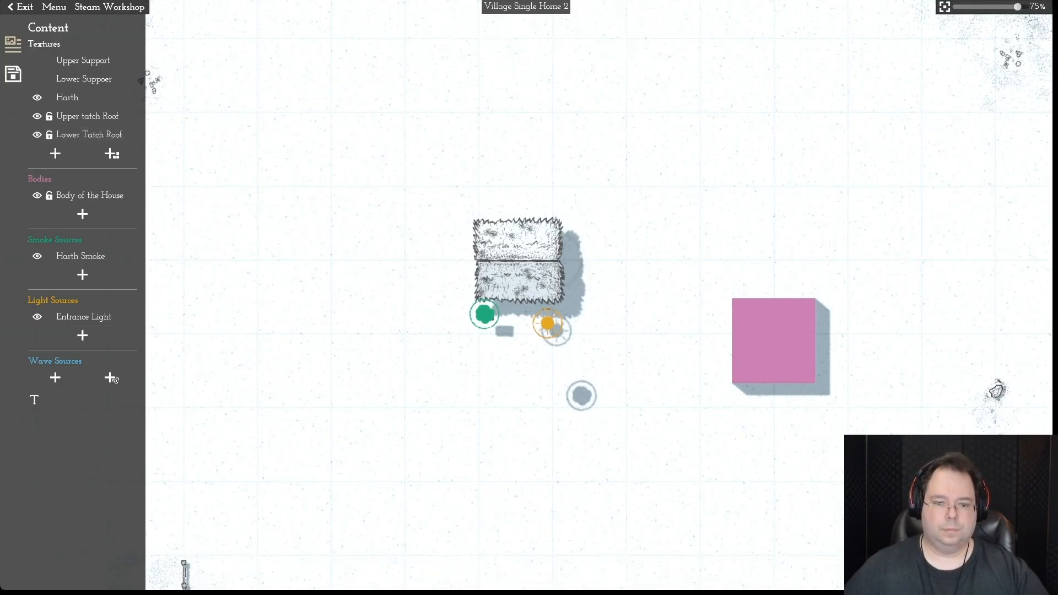
mouse_move(520, 281)
mouse_down()
mouse_move(620, 311)
mouse_move(633, 271)
mouse_move(604, 240)
mouse_move(517, 281)
mouse_up()
scroll(525, 298, up, 1)
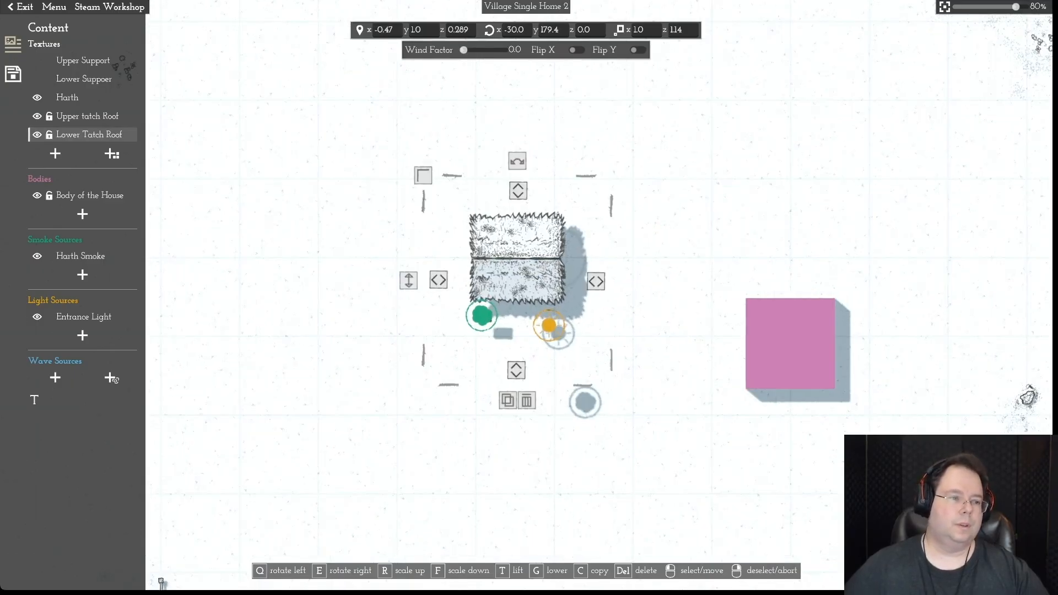
- Hide the Body of the House, Harth, Harth Smoke and Entrance Light, leaving only the two locked tatch roof halves visible
click(37, 195)
click(37, 135)
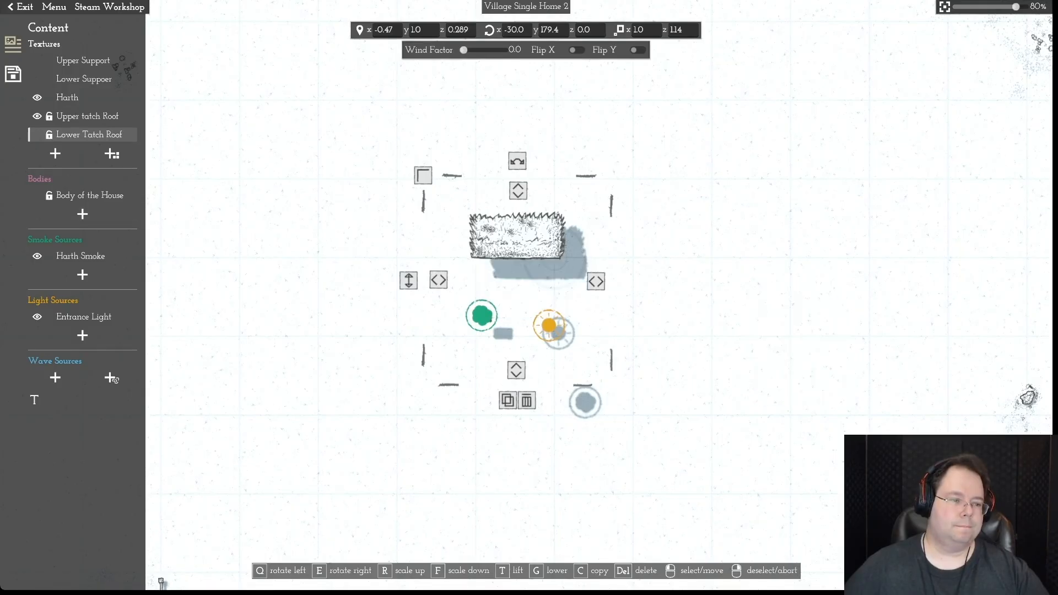
click(37, 256)
click(37, 316)
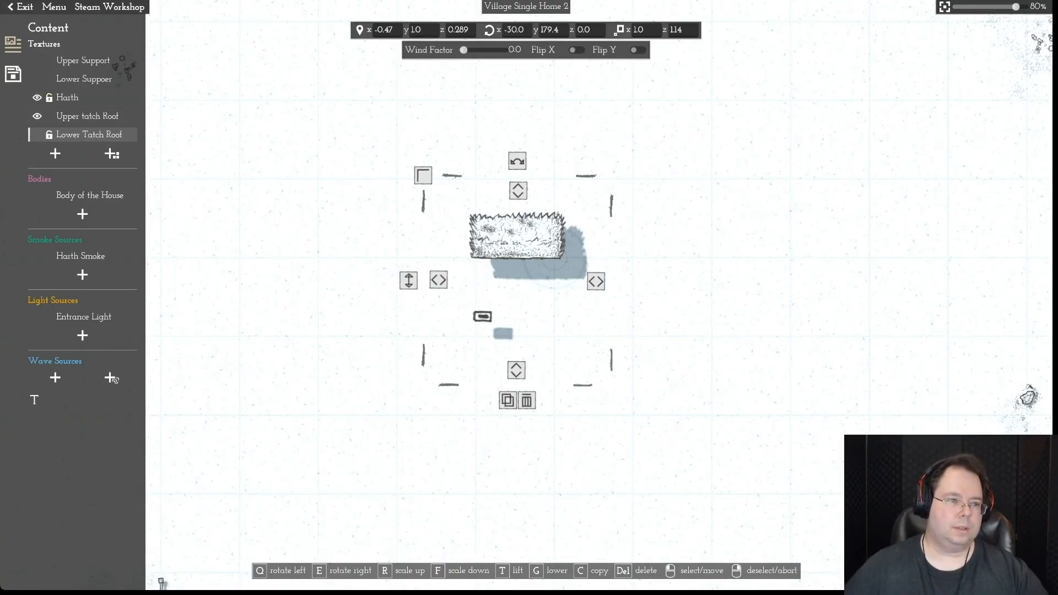
click(37, 116)
click(37, 135)
click(36, 116)
click(37, 97)
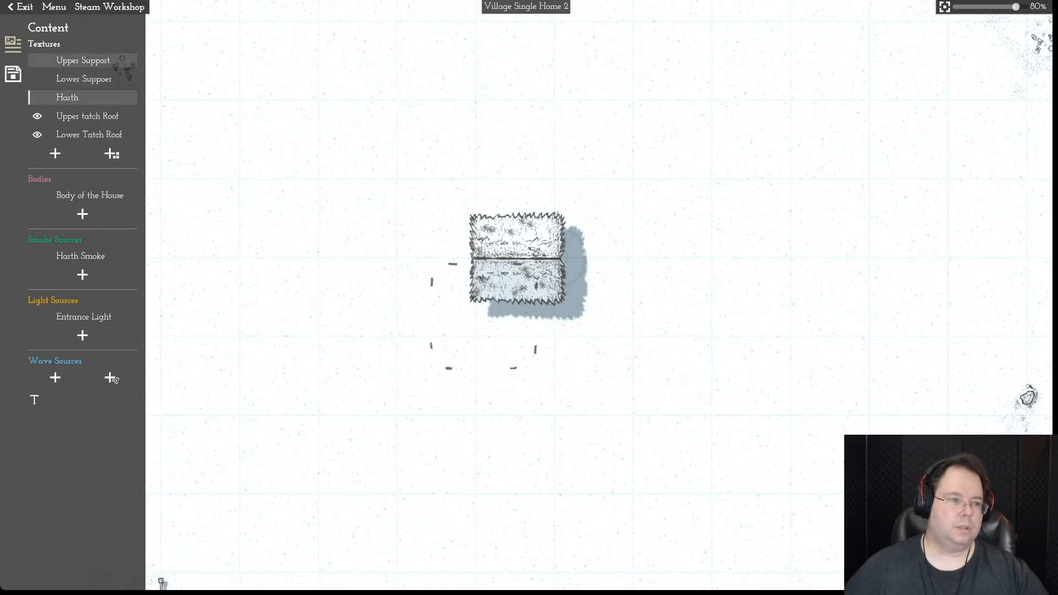
- Show the Harth, Upper Support and Lower Suppoer textures, and unlock the two supports
click(37, 98)
click(37, 61)
click(37, 79)
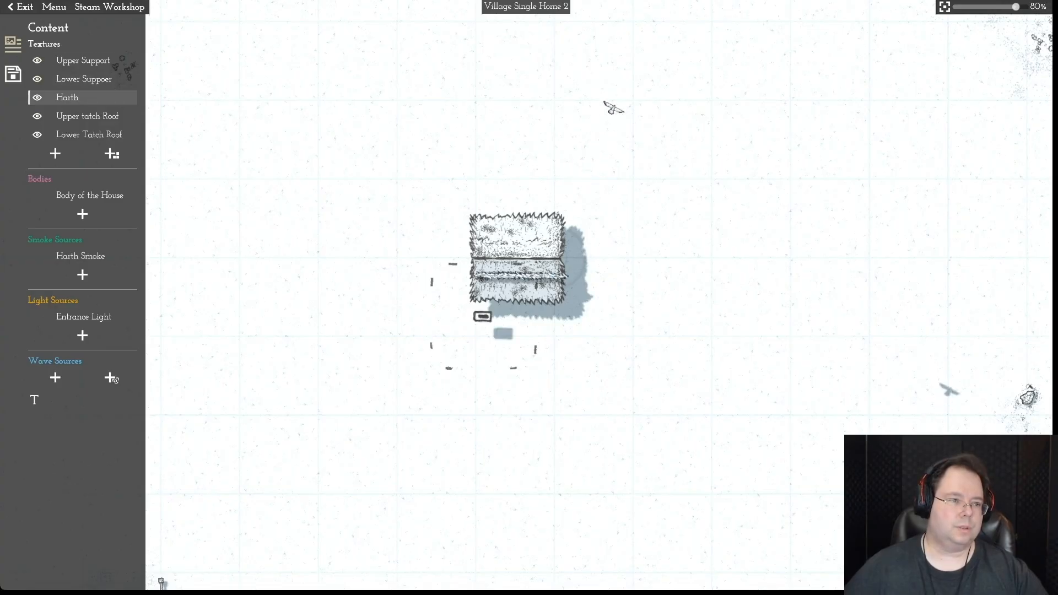
click(49, 61)
click(49, 79)
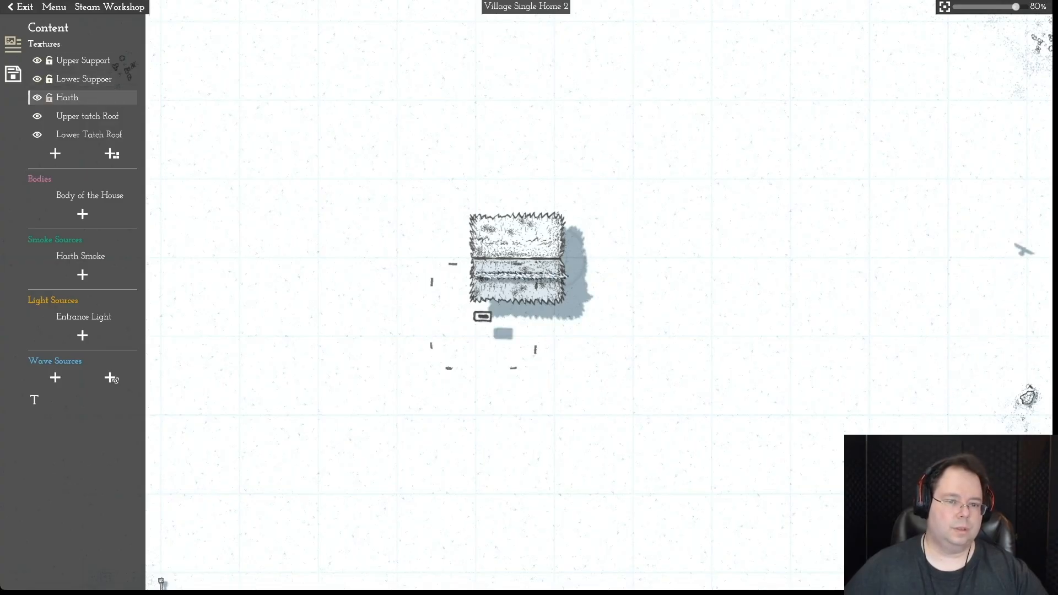
- Move the Upper Support onto the roof ridge, to about x -0.45, z -0.03
click(82, 61)
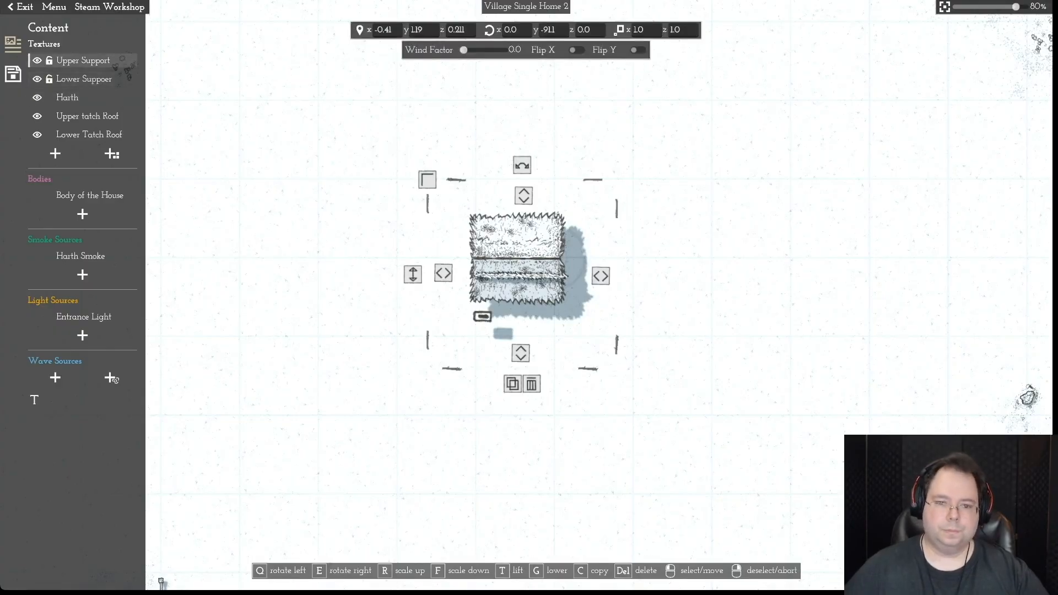
key(g)
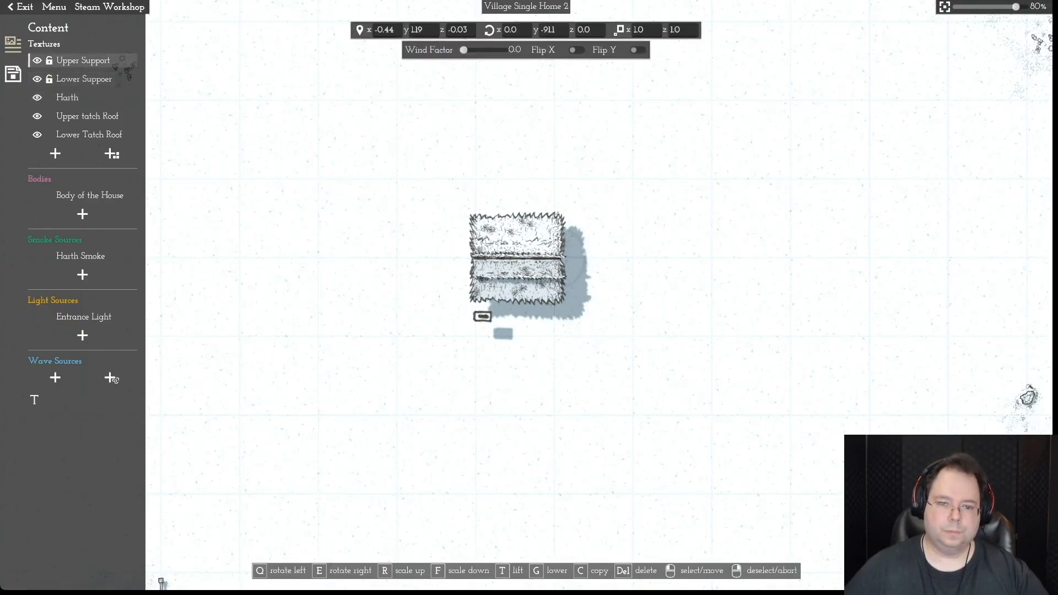
drag(518, 256, 515, 251)
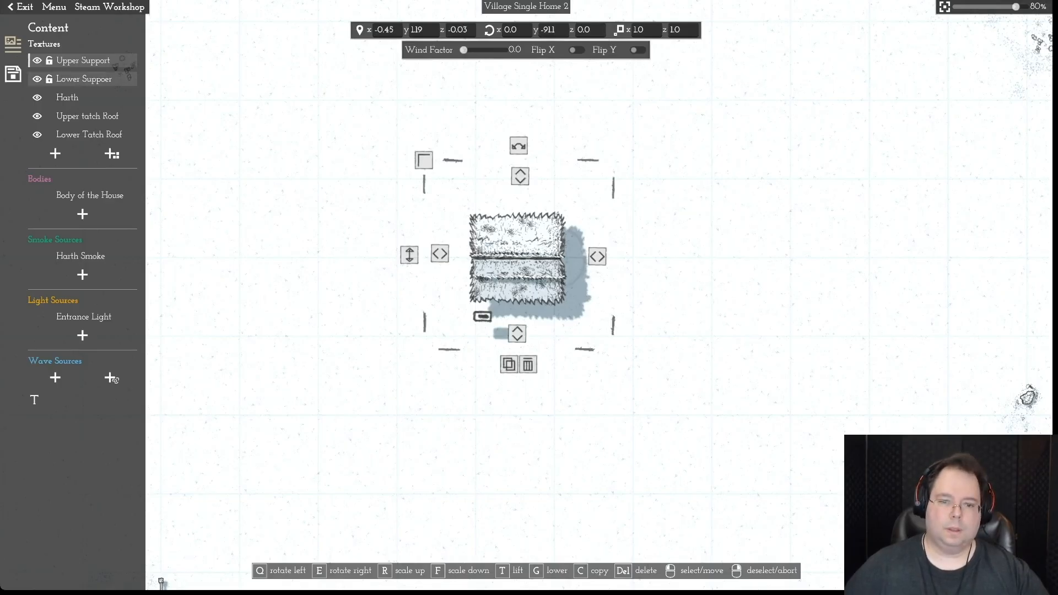
- Move the Lower Suppoer up to the roof ridge beside the Upper Support, to about x -0.48, z 0.021
click(116, 76)
drag(518, 277, 517, 258)
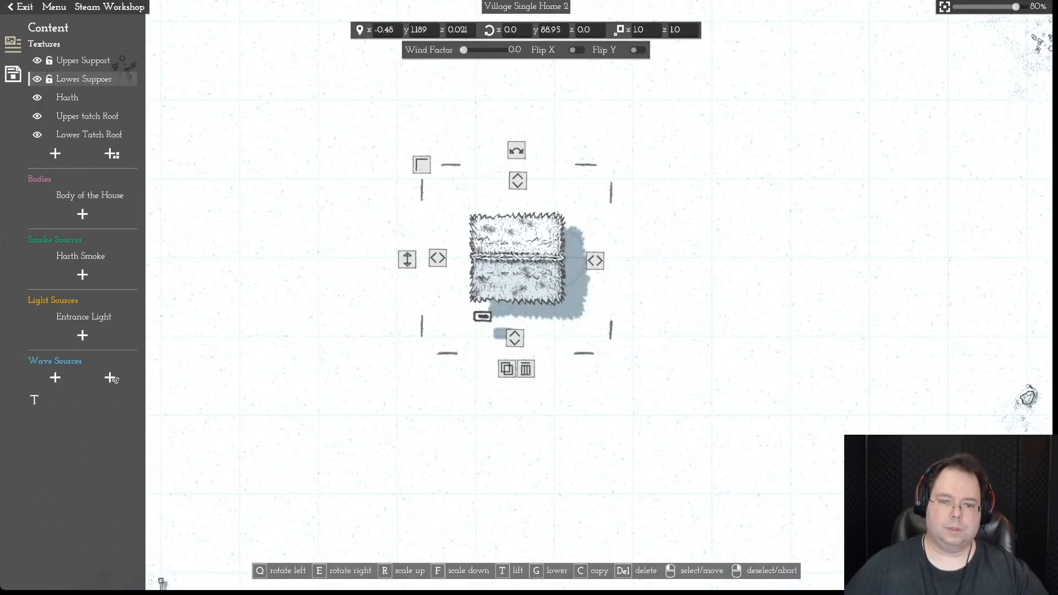
right_click(517, 258)
- Nudge the Upper Support along the ridge to about z -0.02, closing up with the lower one
scroll(517, 259, up, 5)
scroll(528, 293, up, 10)
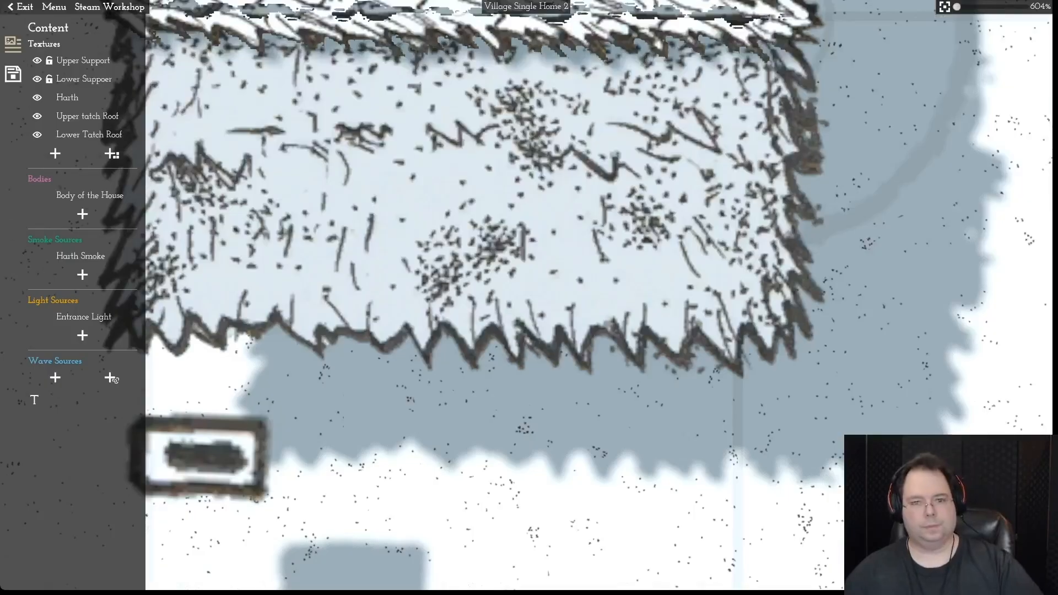
scroll(529, 293, down, 8)
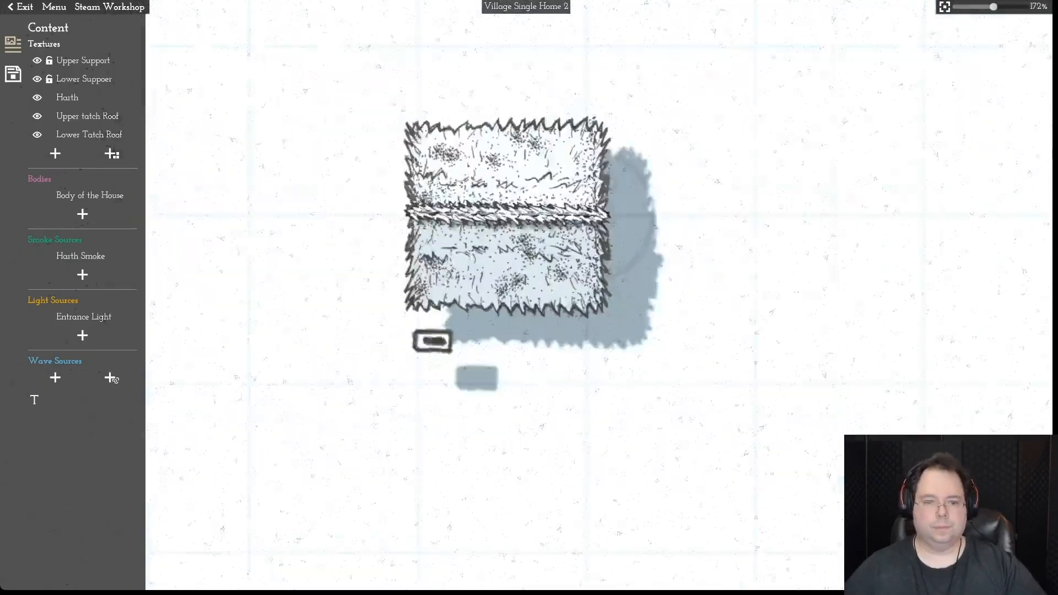
drag(511, 253, 511, 255)
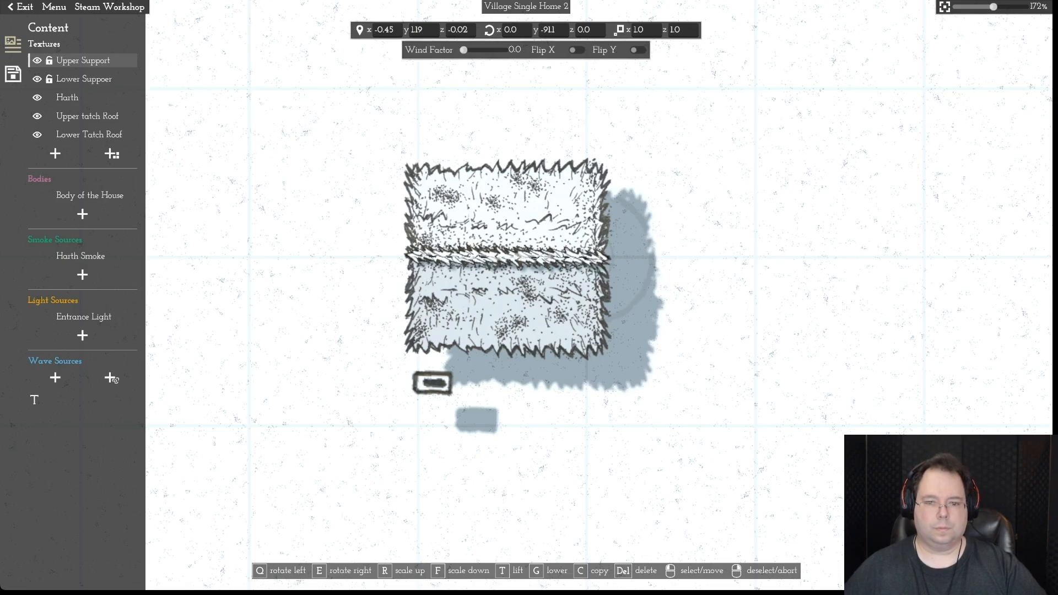
right_click(510, 255)
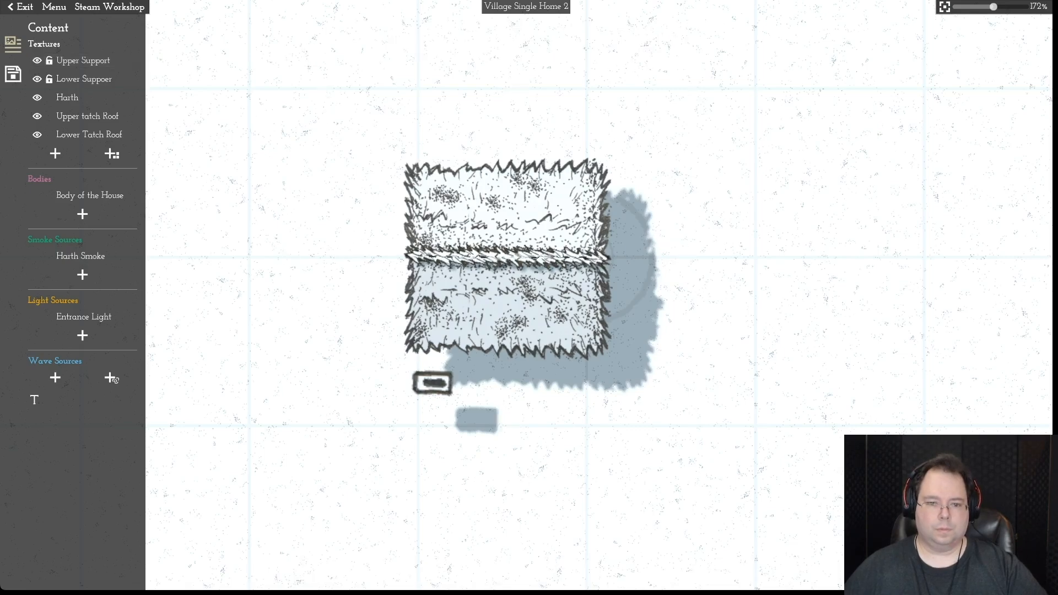
- Nudge the Lower Suppoer slightly up along the roof ridge so it closes up with the Upper Support
drag(511, 255, 510, 255)
right_click(511, 255)
scroll(510, 255, up, 5)
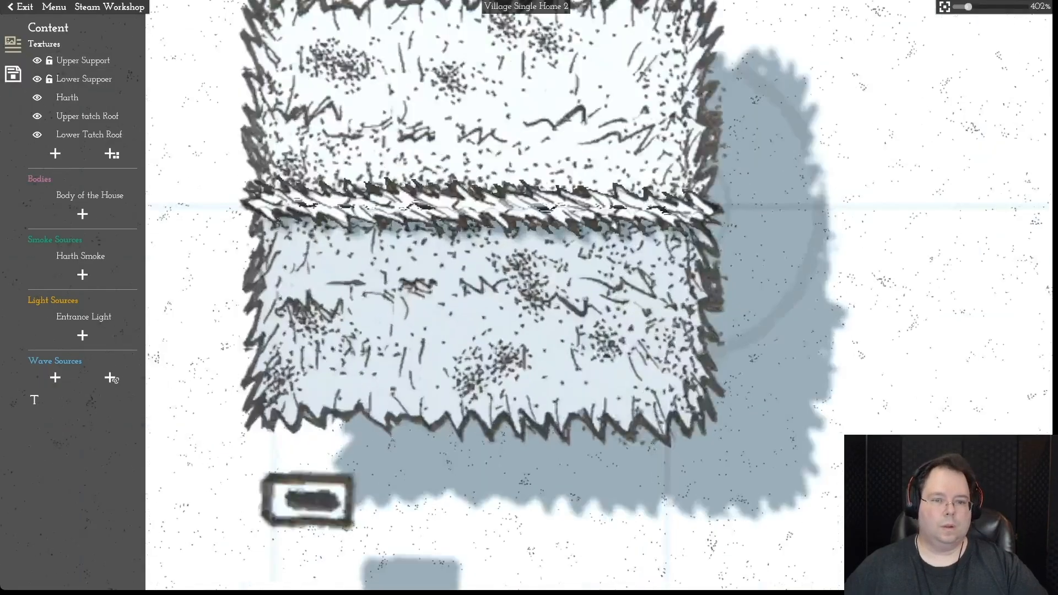
click(84, 79)
mouse_move(485, 210)
mouse_down()
mouse_move(486, 228)
mouse_move(481, 203)
mouse_up()
- Move the Upper Support and Lower Suppoer together slightly down over the roof seam, with the lower one at about z 0.021, and save
shift+click(83, 61)
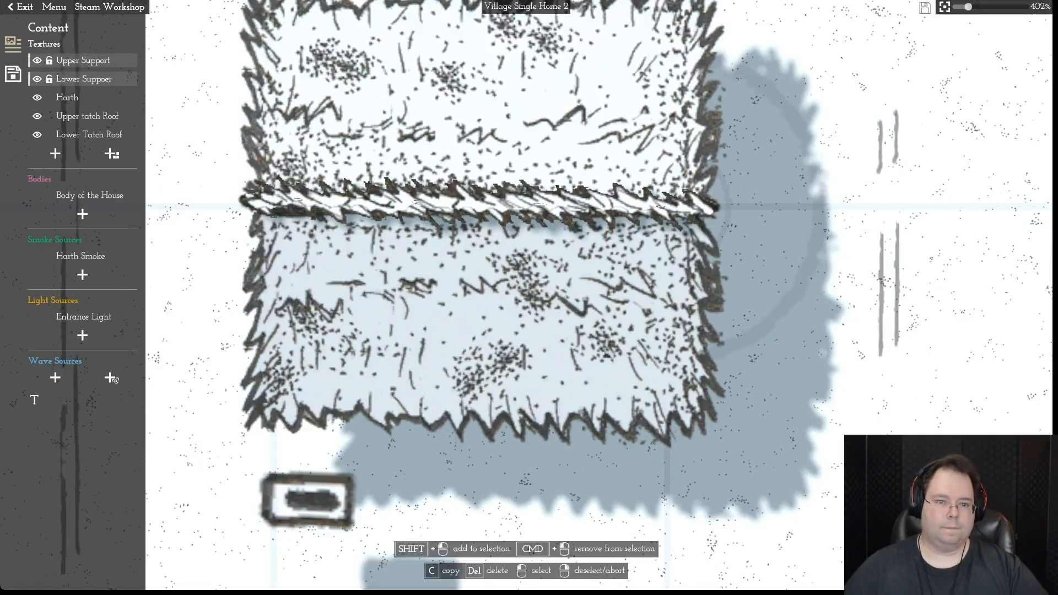
drag(481, 203, 481, 210)
key(ctrl+s)
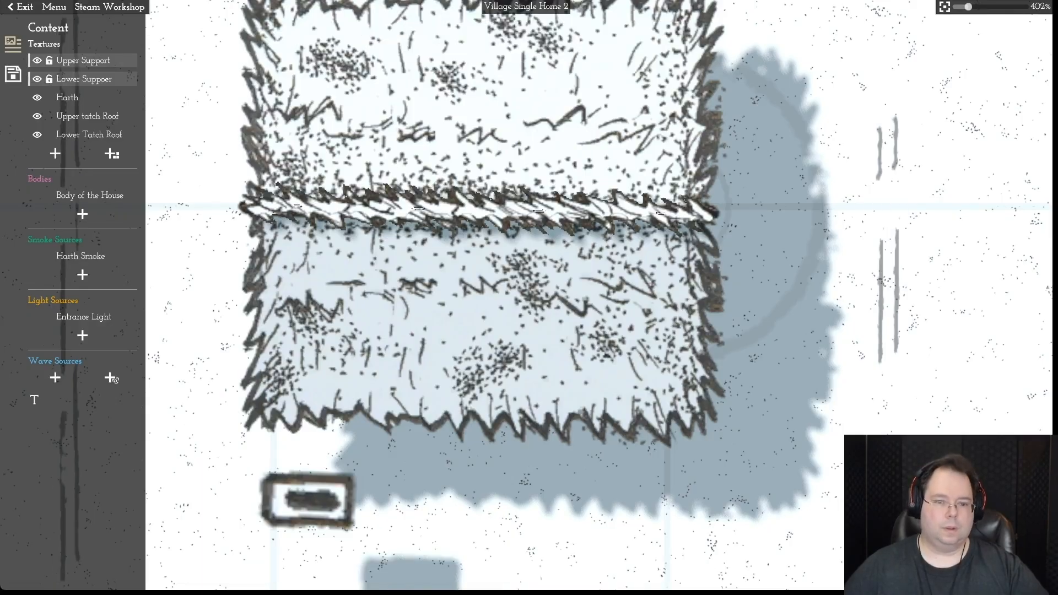
- Show the Body of the House and fit it to the roof at about x -0.49, z 0, scaled to about 0.521 by 0.531
scroll(526, 295, down, 10)
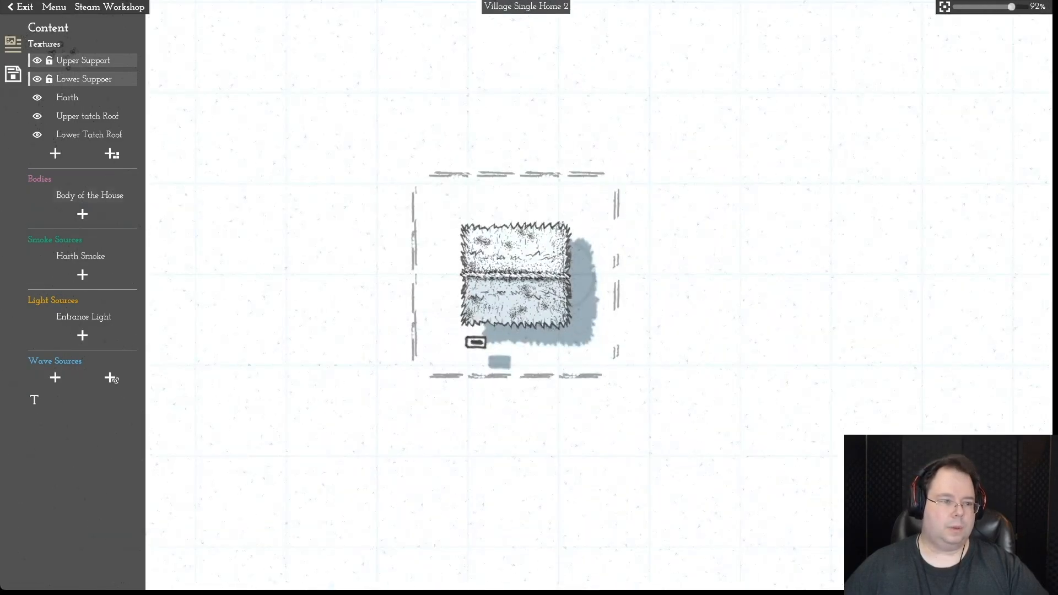
click(37, 195)
drag(831, 374, 466, 275)
drag(567, 275, 563, 274)
drag(514, 223, 514, 225)
drag(514, 327, 514, 322)
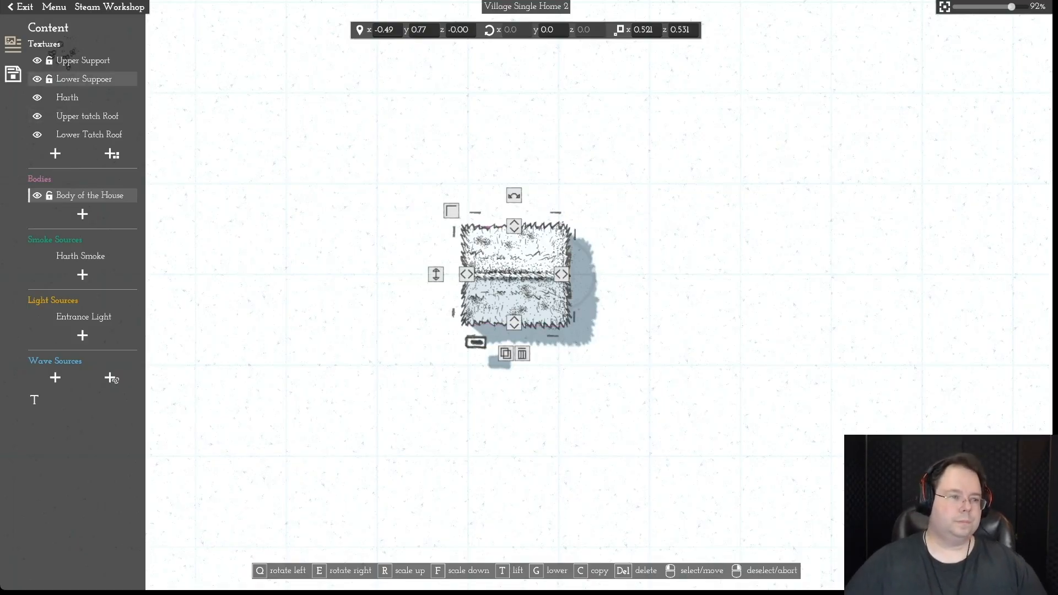
- Lock the two supports and the Body of the House, show the Harth Smoke and Entrance Light, and unlock the Harth
click(83, 79)
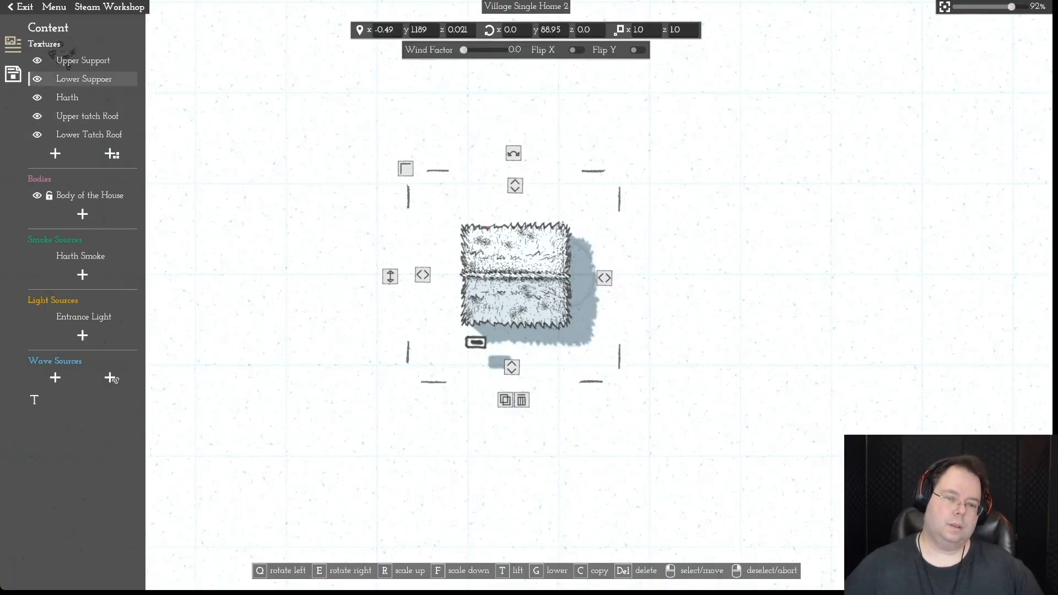
right_click(83, 81)
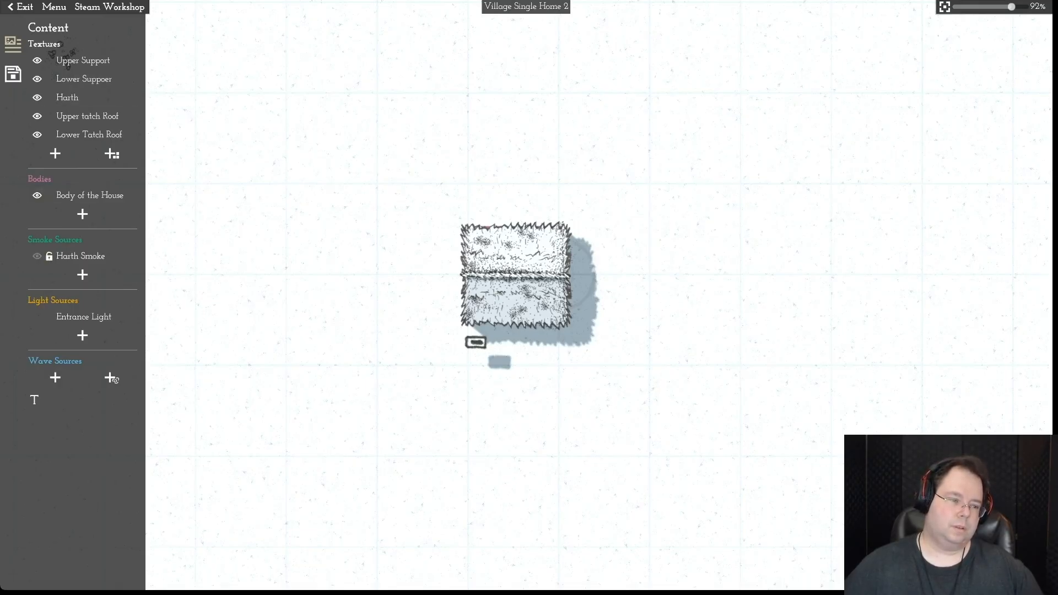
click(37, 317)
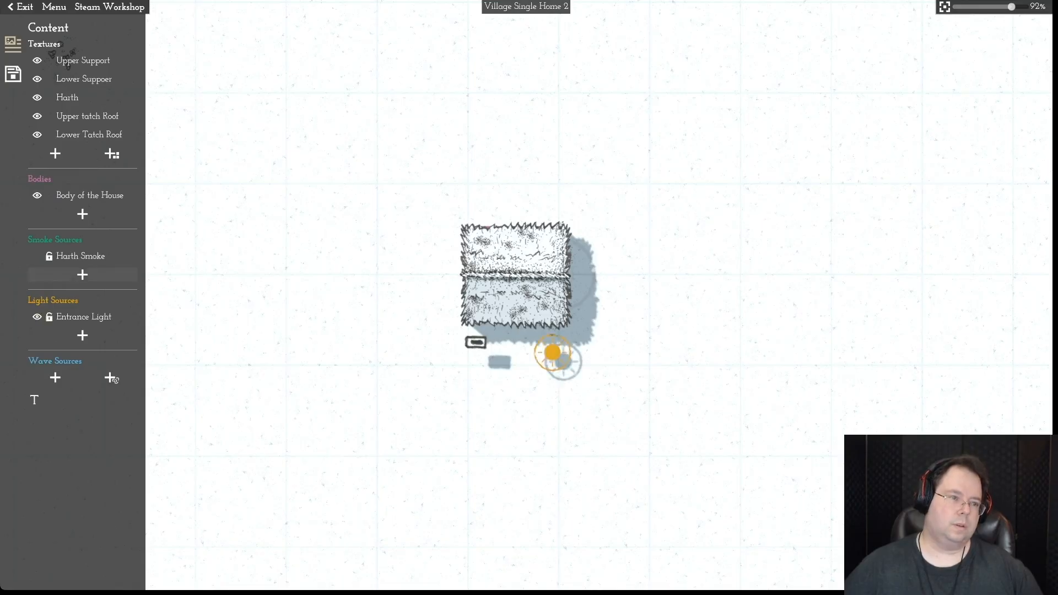
click(36, 257)
click(49, 97)
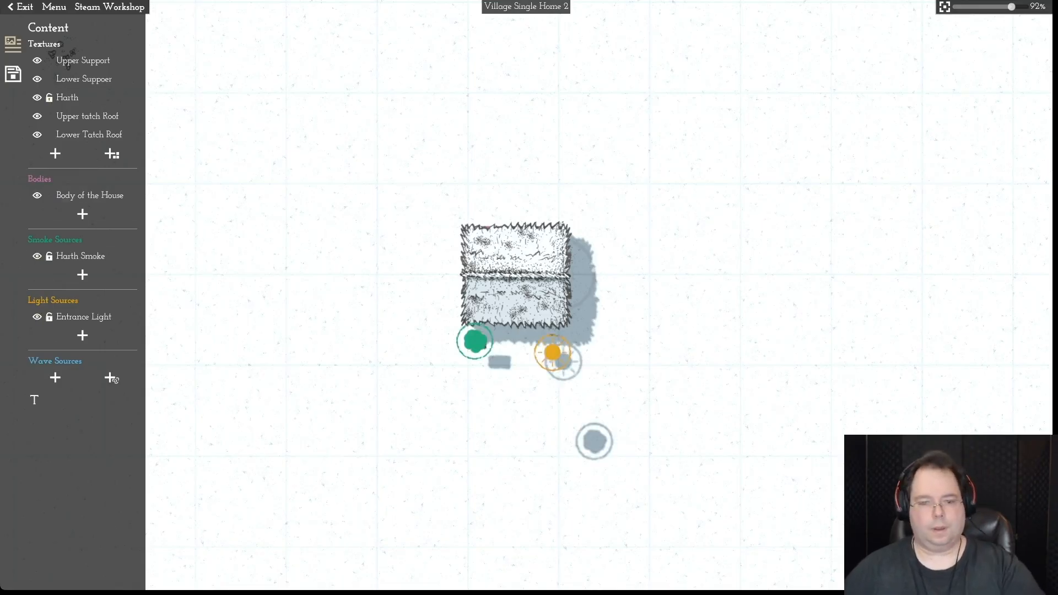
- Move the Entrance Light beside the house's left wall and the Harth Smoke to about x 1.719, z 1.947, clear of the house
scroll(526, 295, down, 2)
click(544, 335)
drag(544, 335, 435, 296)
click(491, 326)
drag(491, 327, 655, 402)
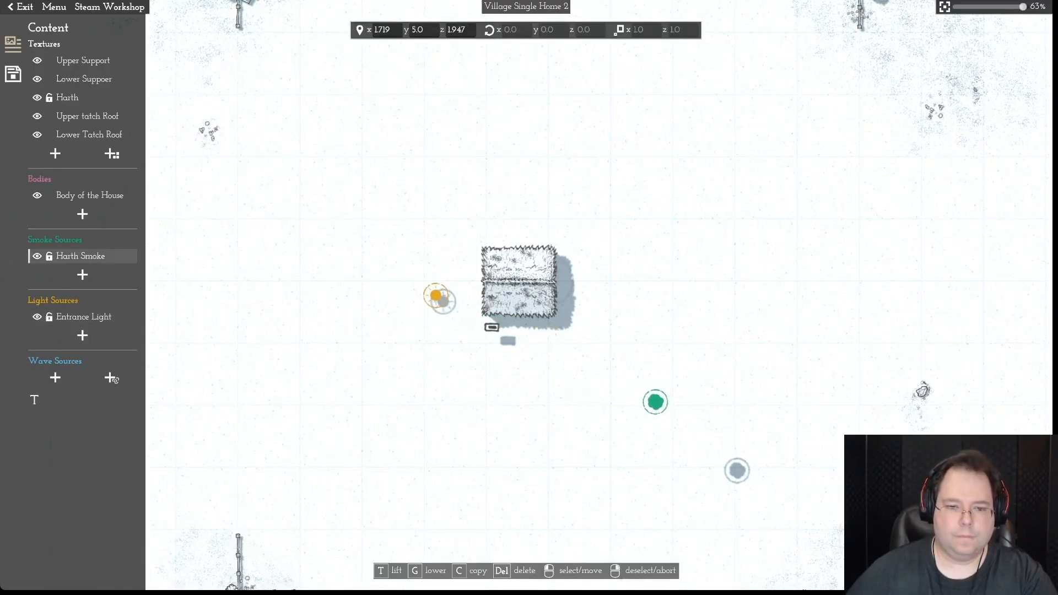
- Place the Entrance Light at the roof's lower-left edge and move the Harth texture to the roof's upper-right corner
drag(508, 340, 705, 344)
drag(436, 296, 500, 316)
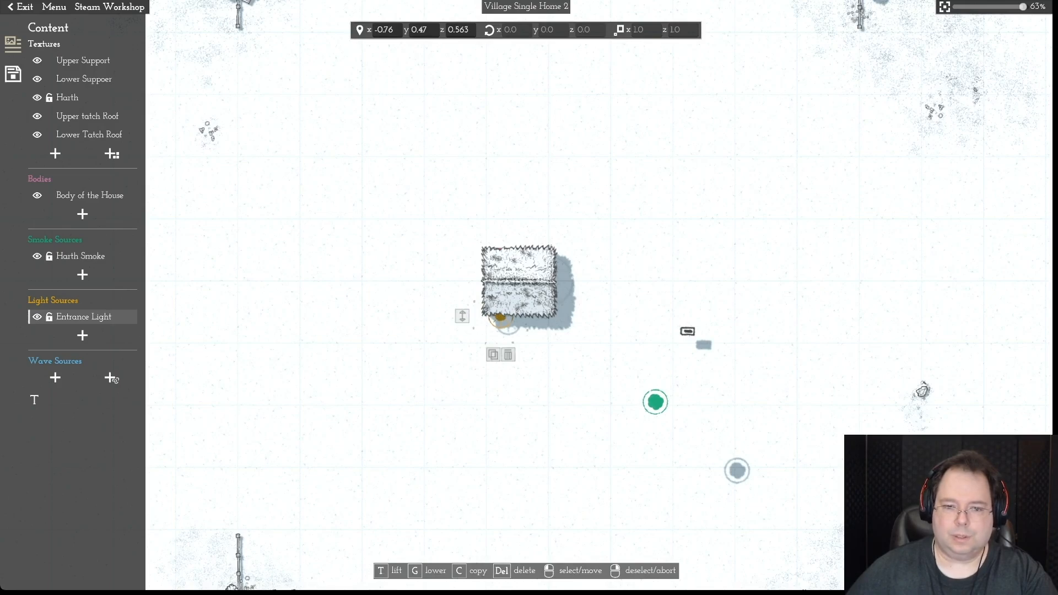
drag(687, 331, 499, 253)
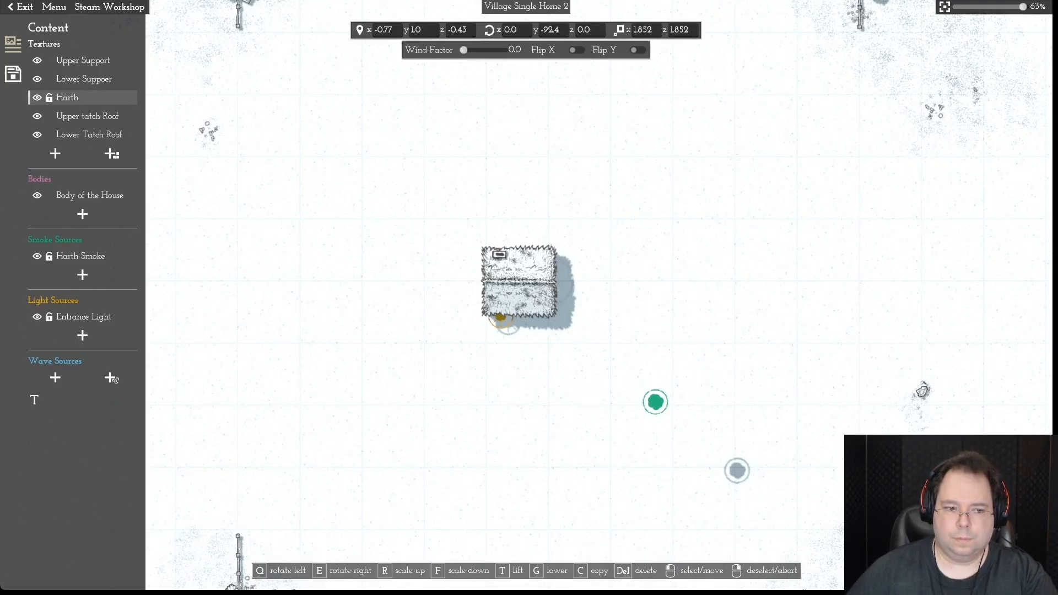
drag(499, 254, 542, 256)
- Place the Harth Smoke source over the Harth, lowered to height 1.11, and save the asset
drag(655, 401, 660, 294)
click(542, 255)
drag(541, 256, 542, 256)
drag(660, 294, 543, 255)
key(g)
key(g)
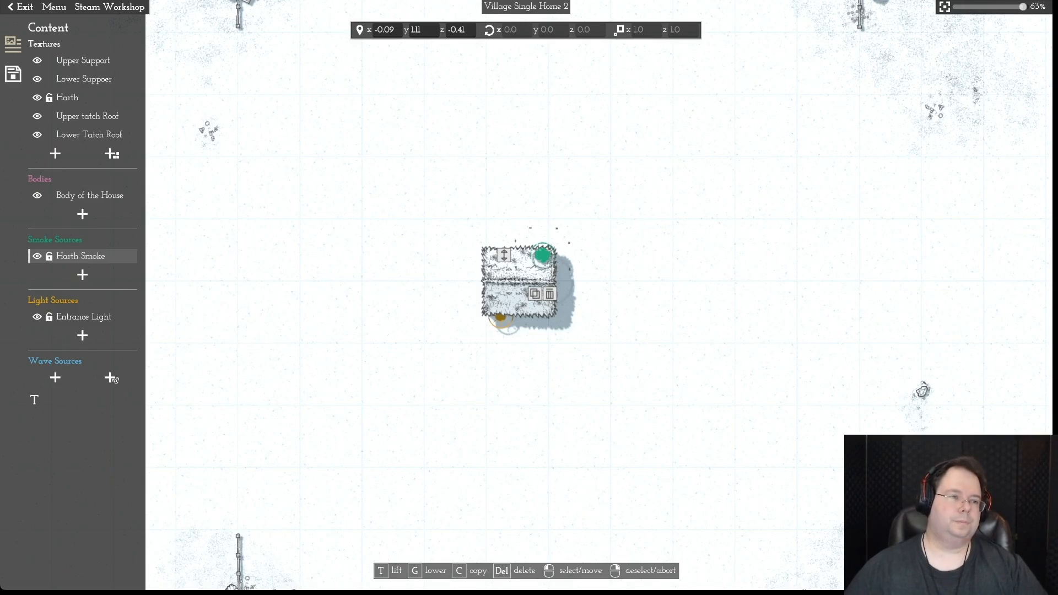
click(54, 7)
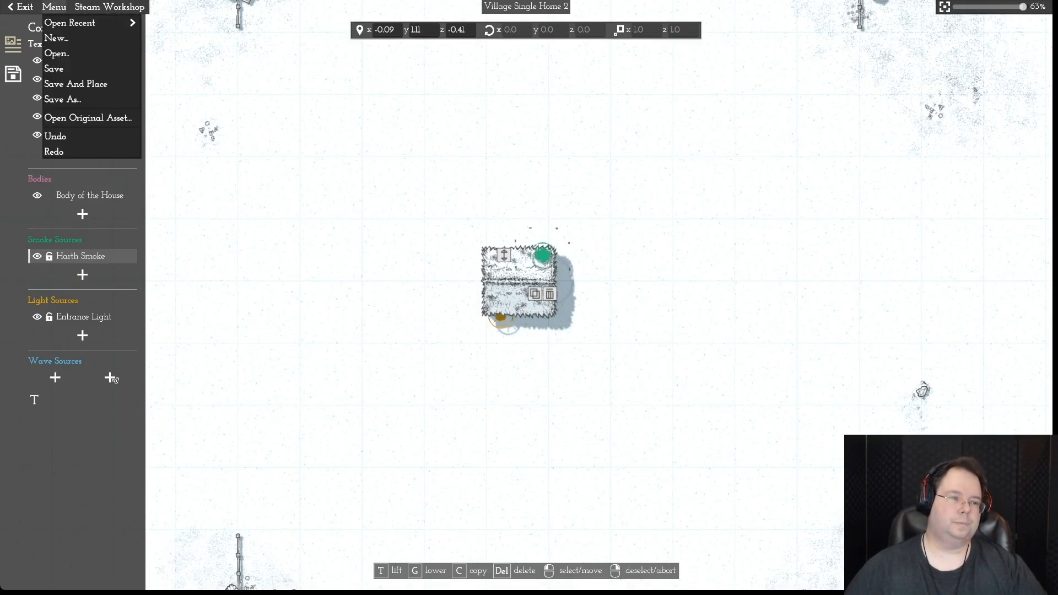
click(52, 68)
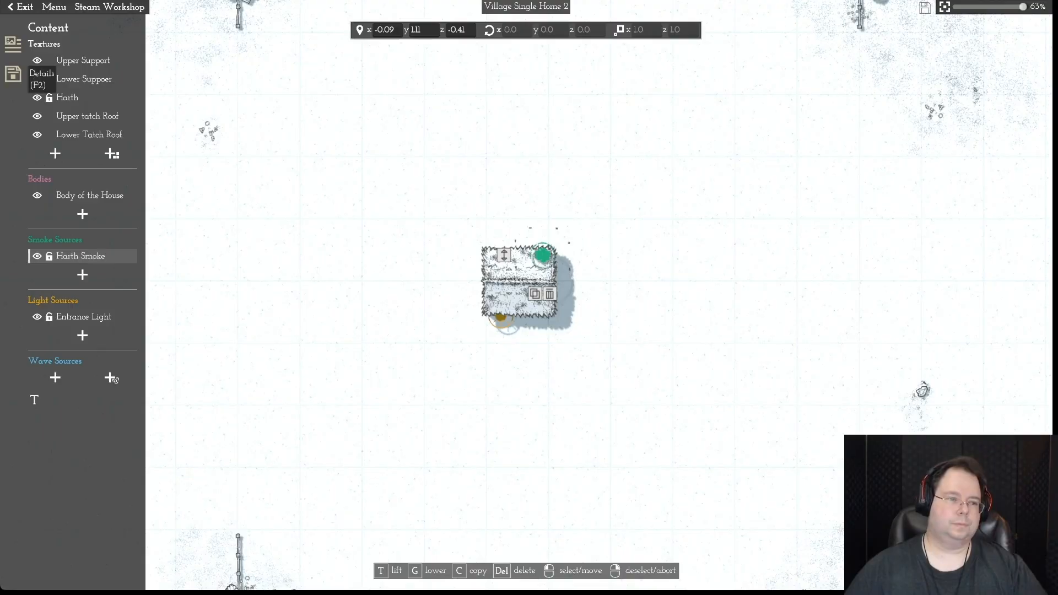
- Capture a new close-up preview image of the house in the asset details and save the asset
click(13, 45)
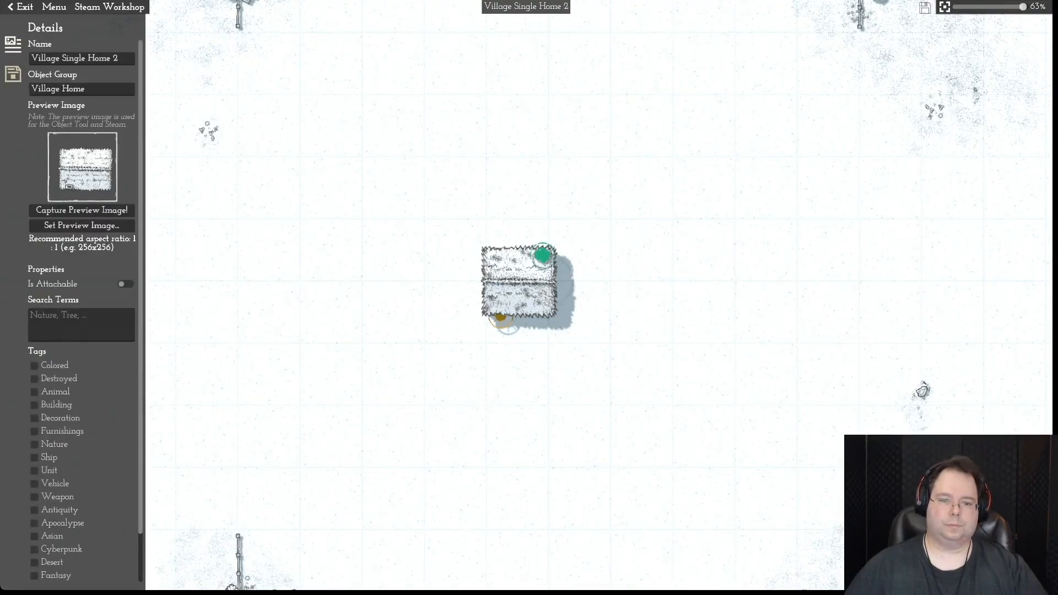
scroll(525, 294, up, 5)
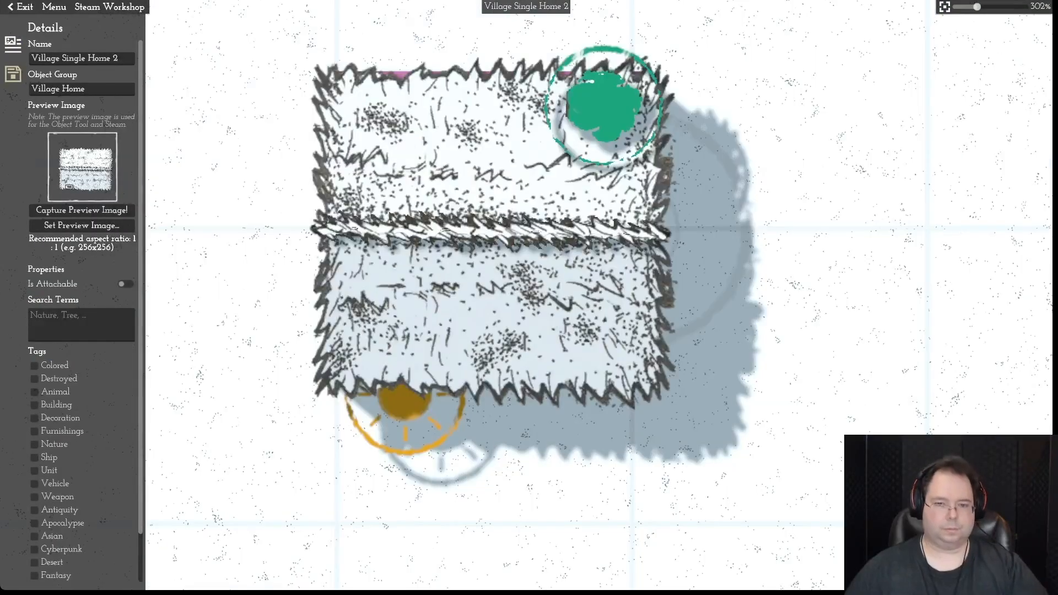
key(w)
key(a)
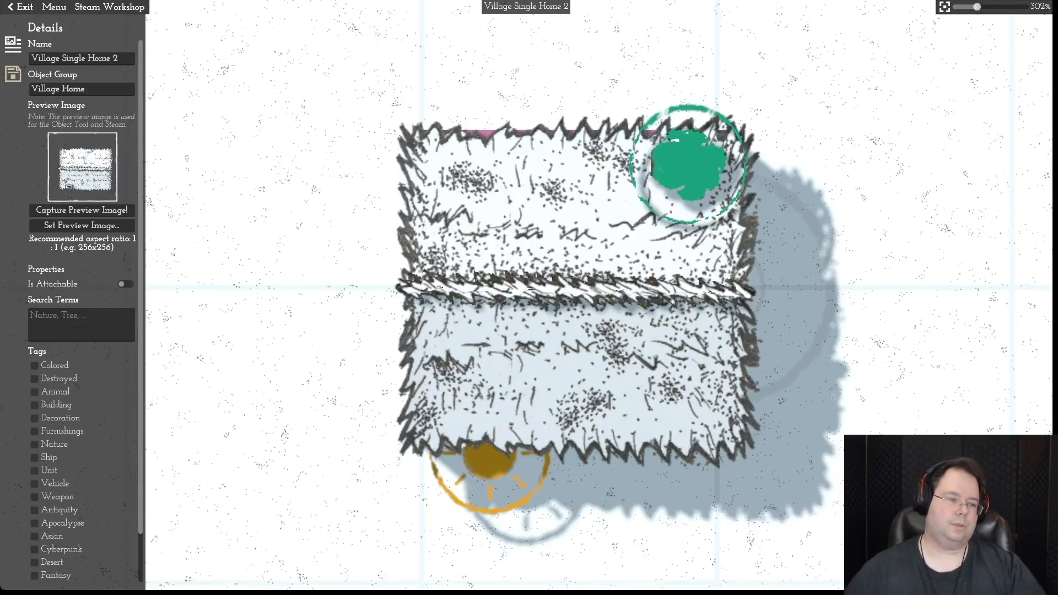
click(81, 210)
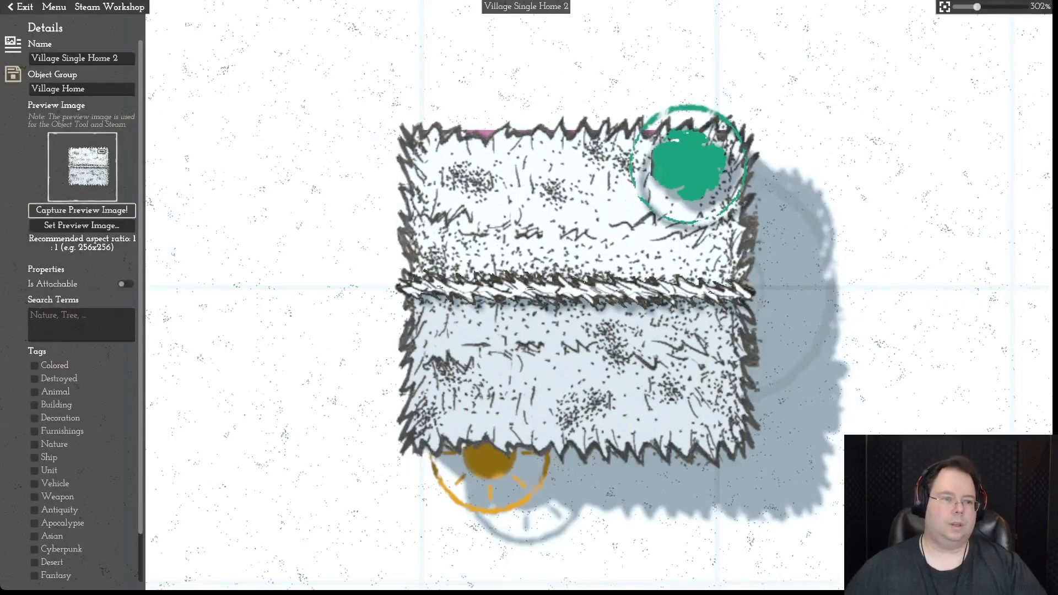
key(d)
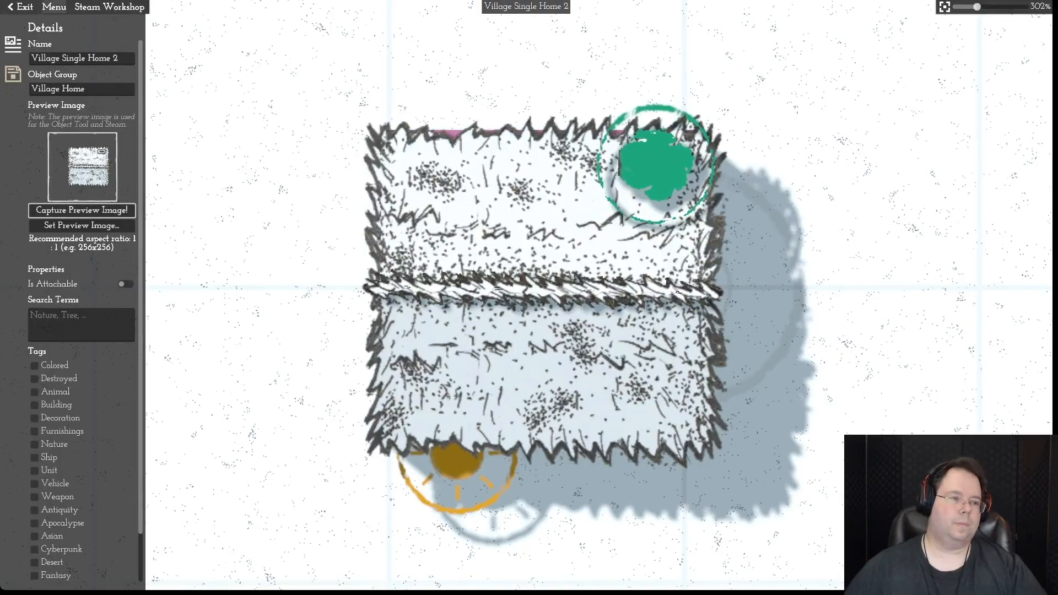
click(54, 7)
click(54, 68)
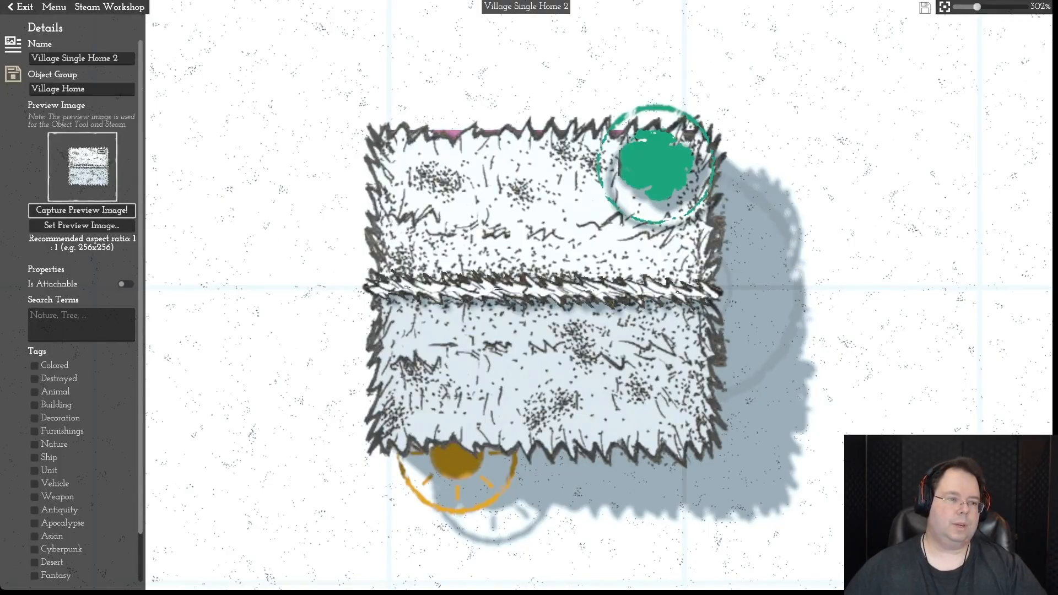
click(82, 210)
click(54, 7)
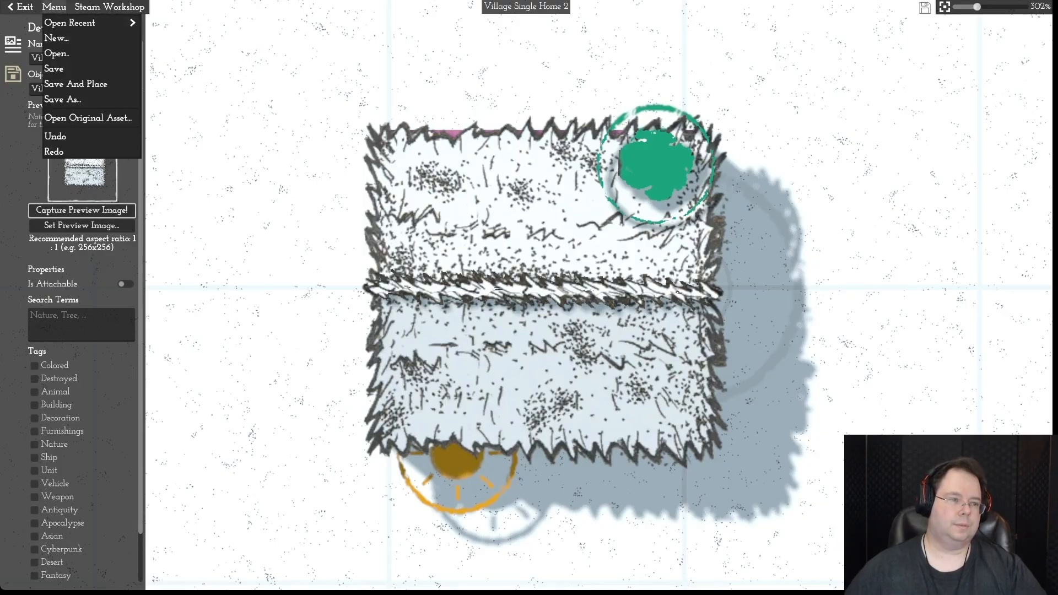
click(54, 68)
- Open the asset file Village Single Home 3.momast
click(54, 7)
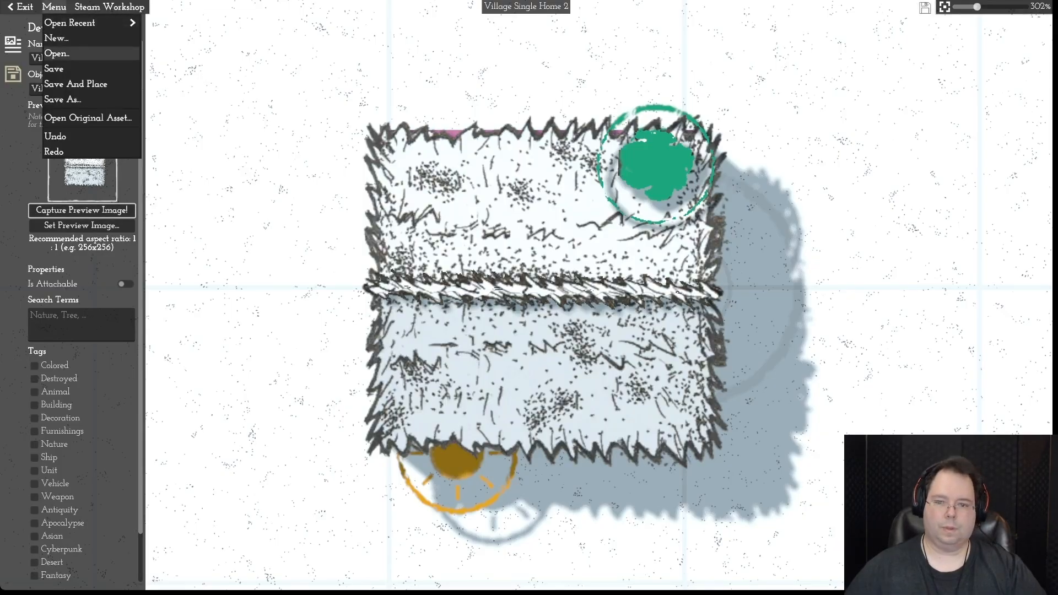
click(56, 53)
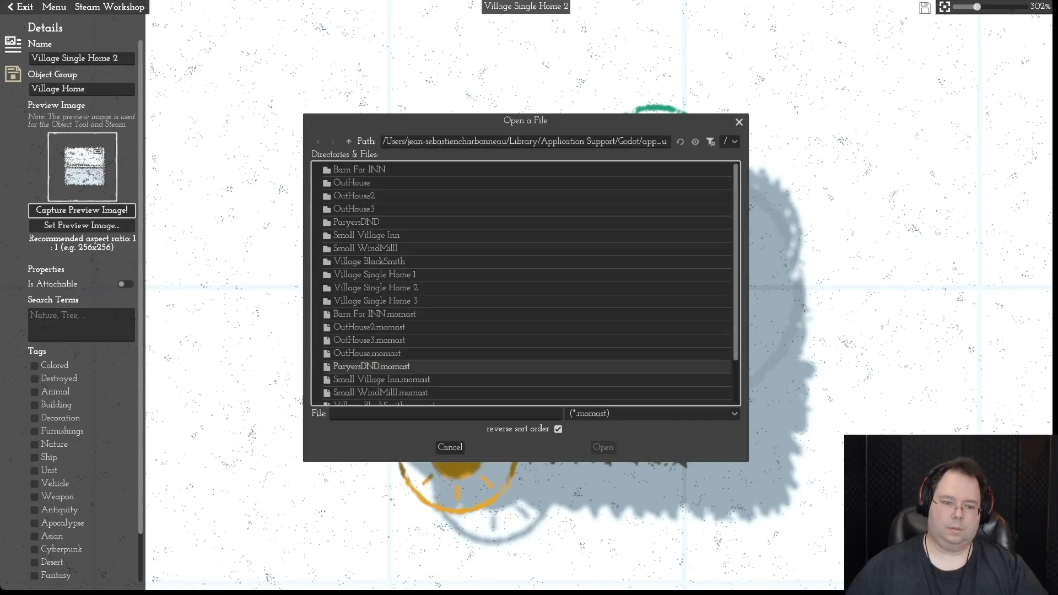
scroll(418, 380, down, 3)
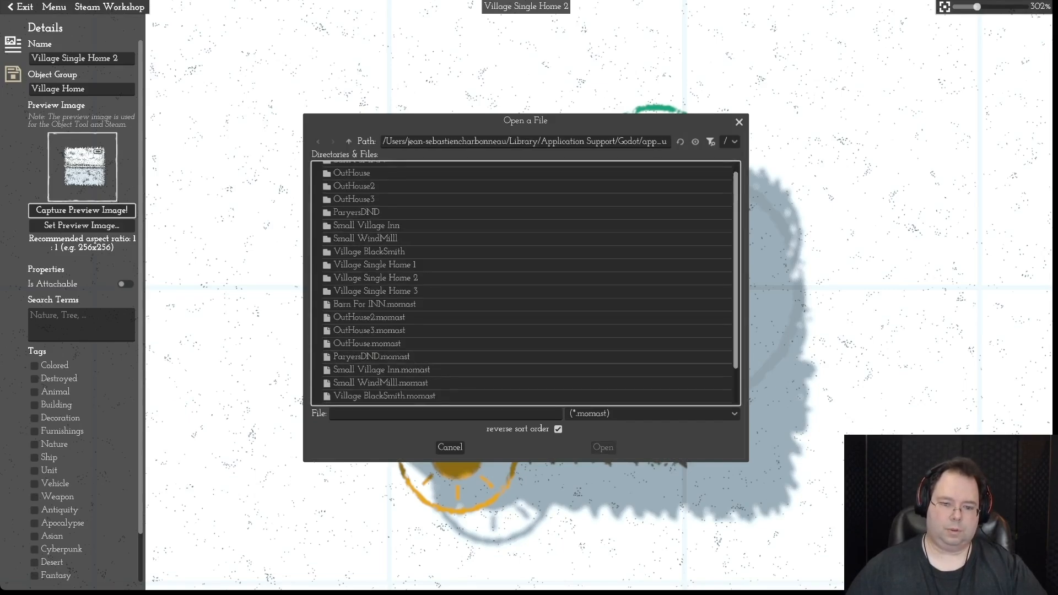
click(419, 393)
click(602, 446)
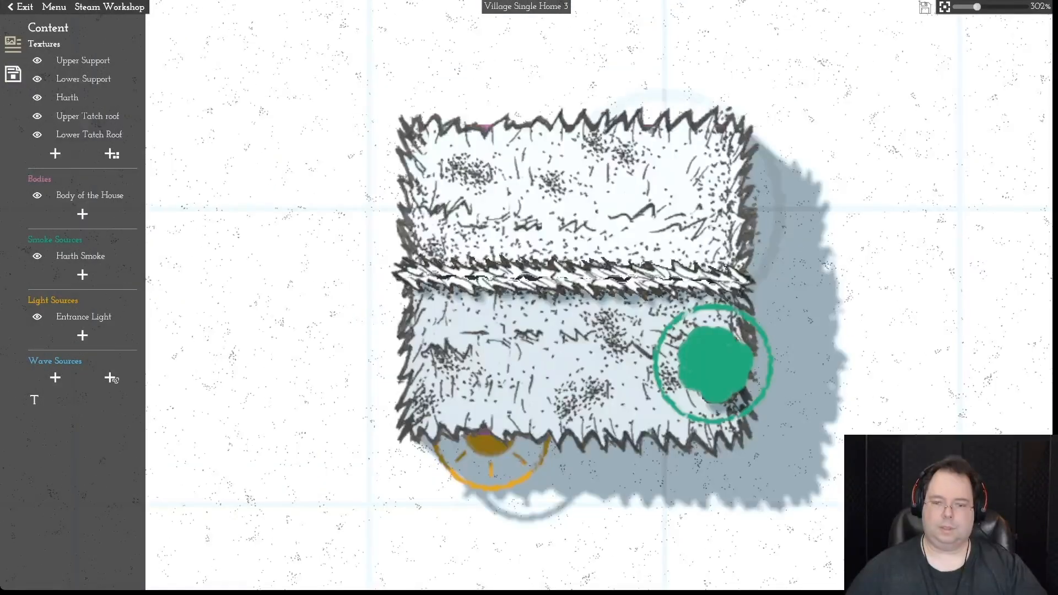
- Lower the Harth Smoke source to height 1.68 and save the asset
scroll(527, 297, down, 2)
scroll(527, 297, up, 1)
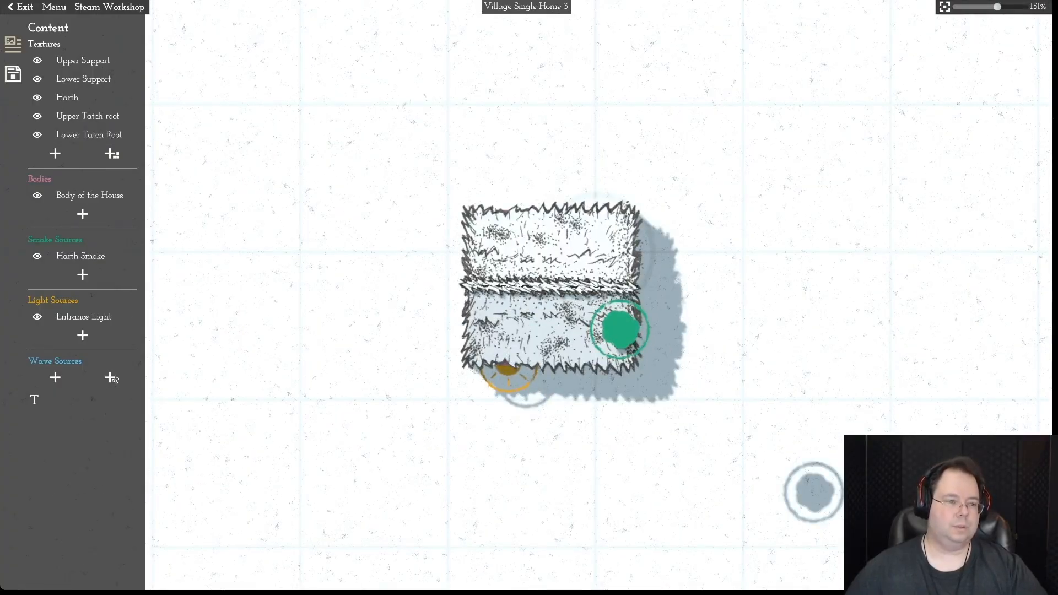
mouse_move(49, 256)
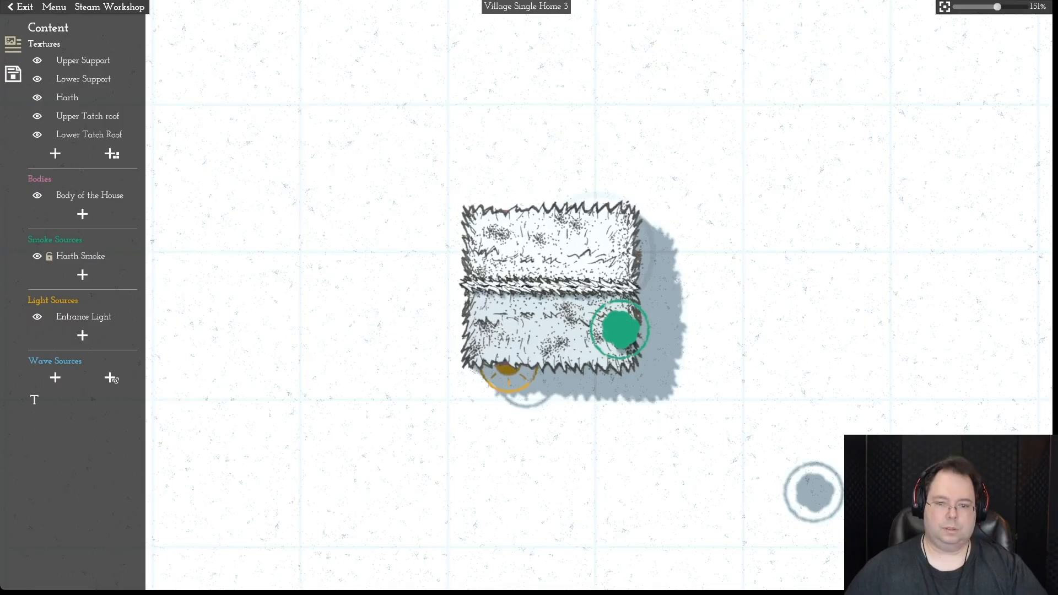
click(61, 256)
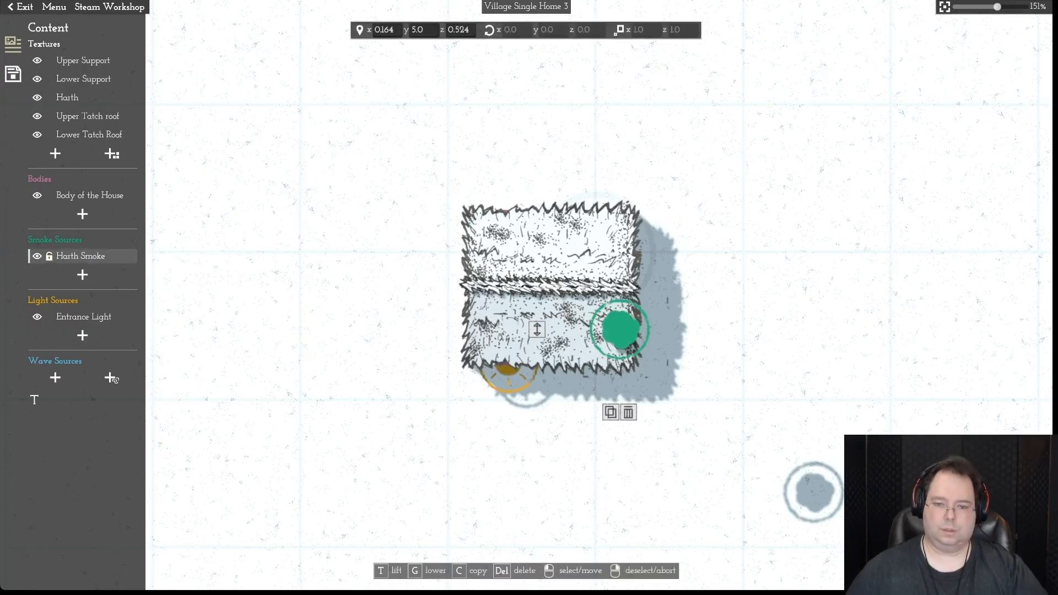
key(g)
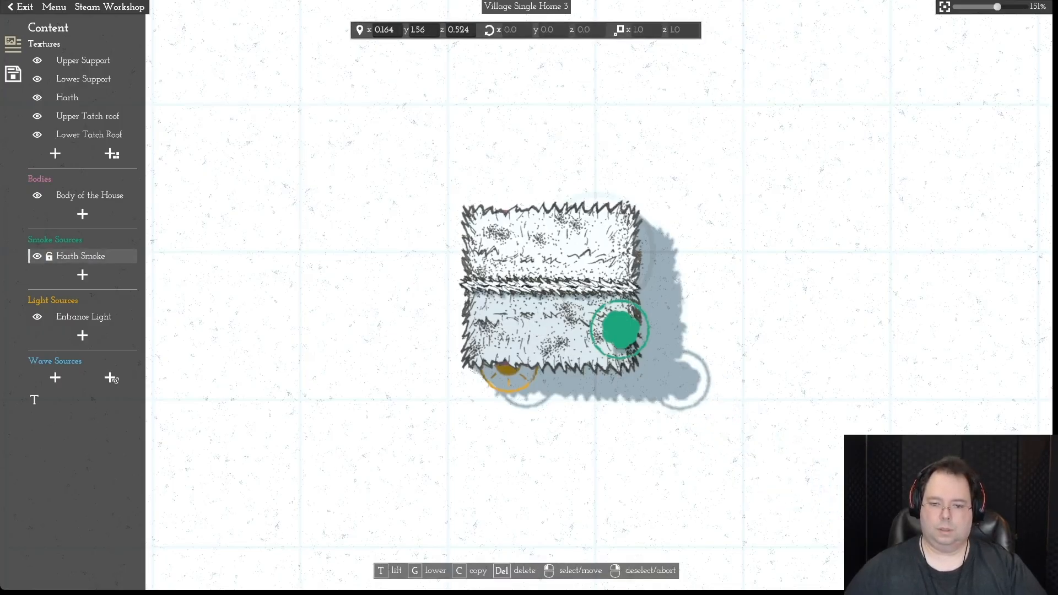
key(t)
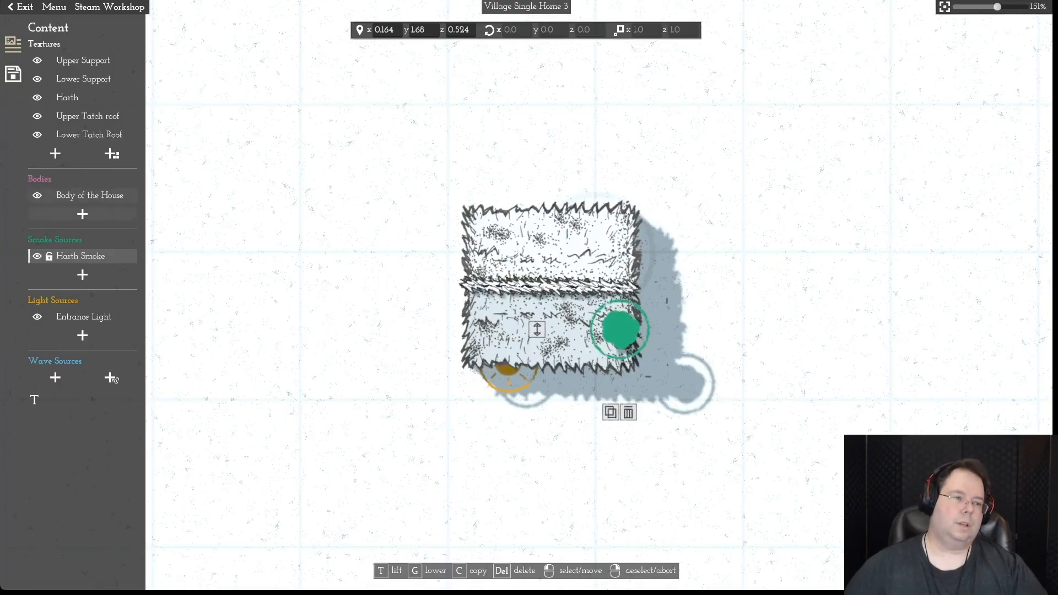
key(Escape)
key(ctrl+s)
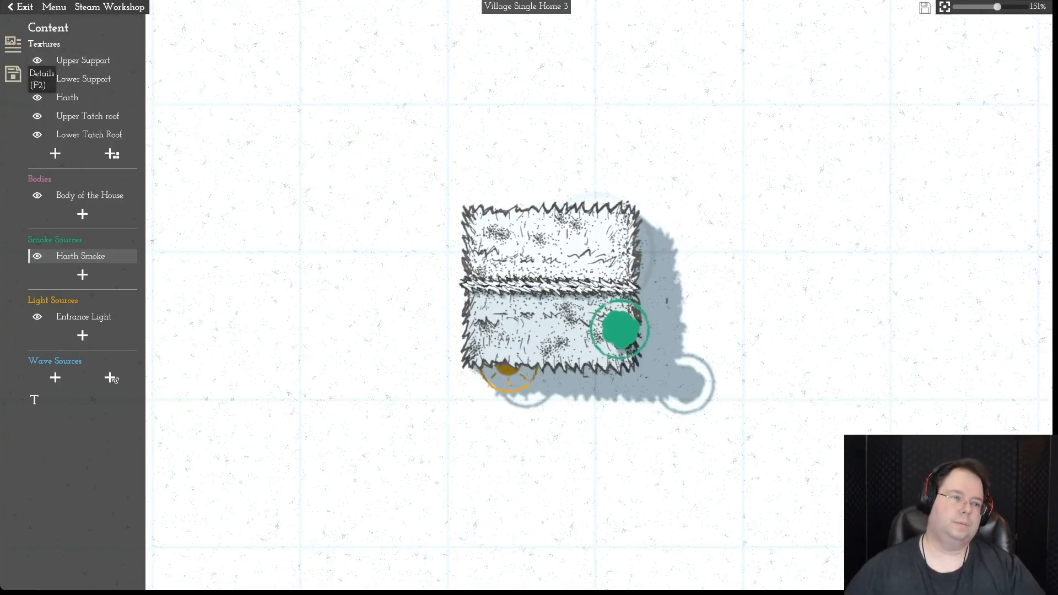
- Open the asset file Village Single Home 1.momast
click(54, 6)
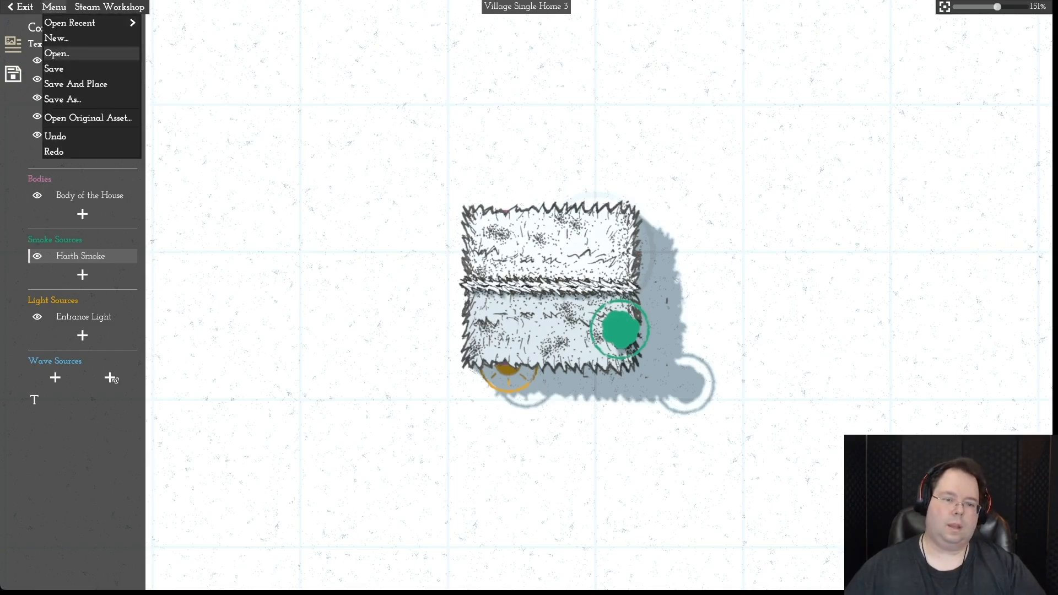
click(57, 53)
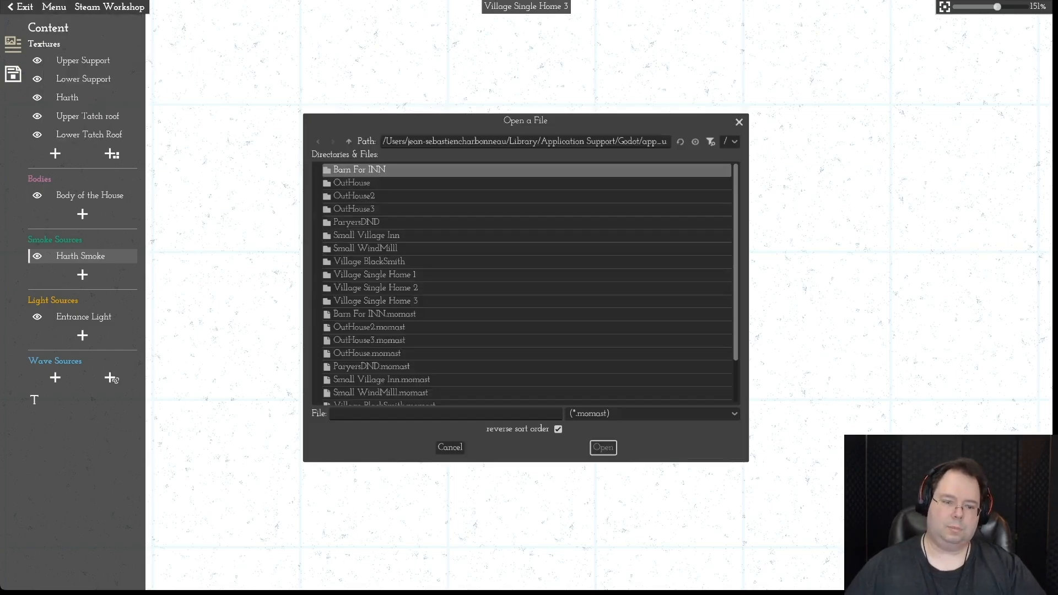
scroll(523, 367, down, 2)
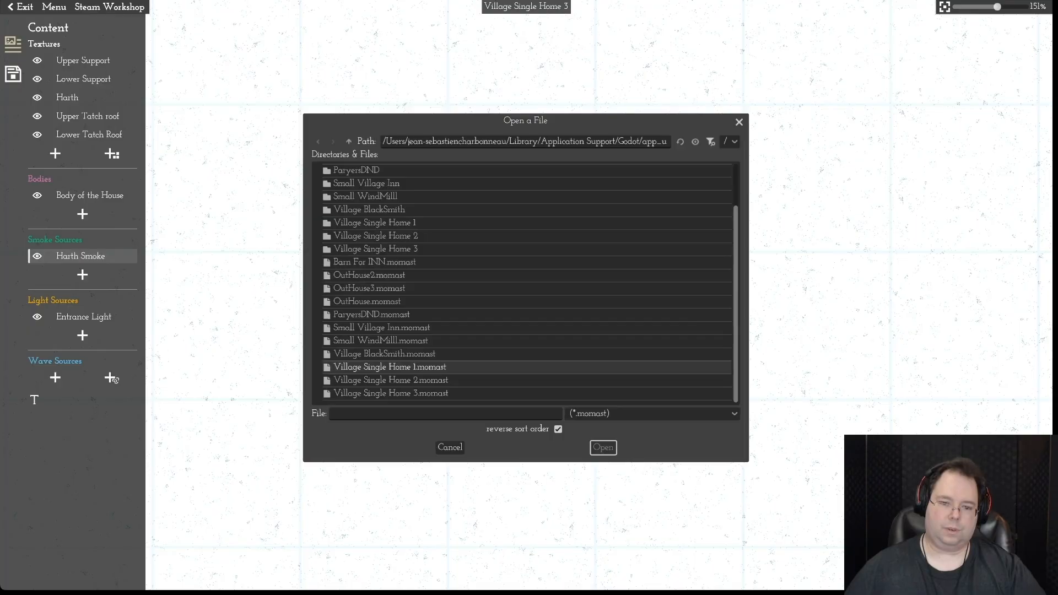
click(390, 367)
click(602, 446)
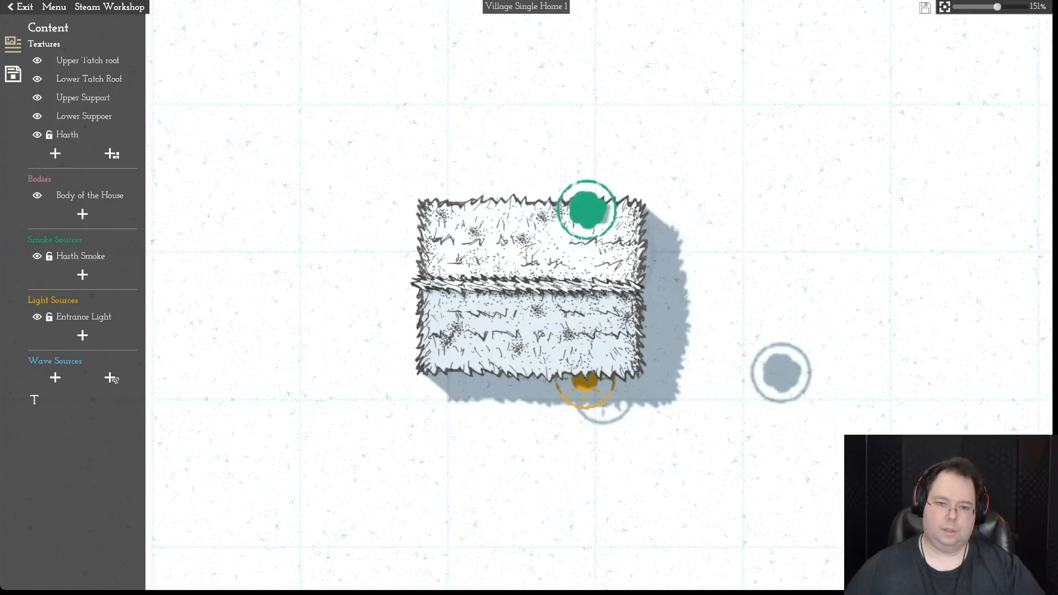
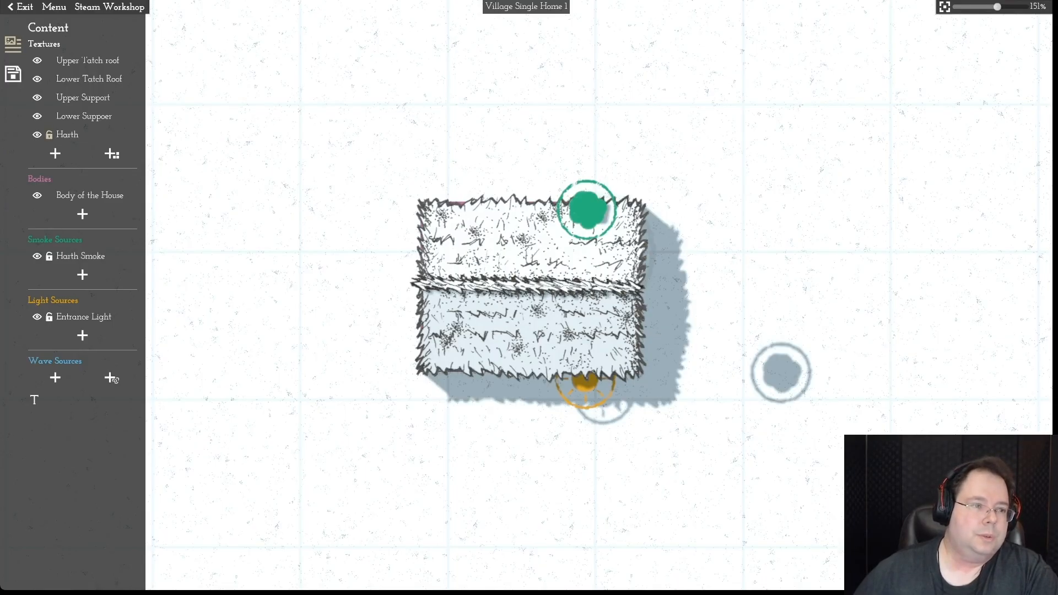
- Show the details of the Village Single Home 1 asset and save it
click(13, 75)
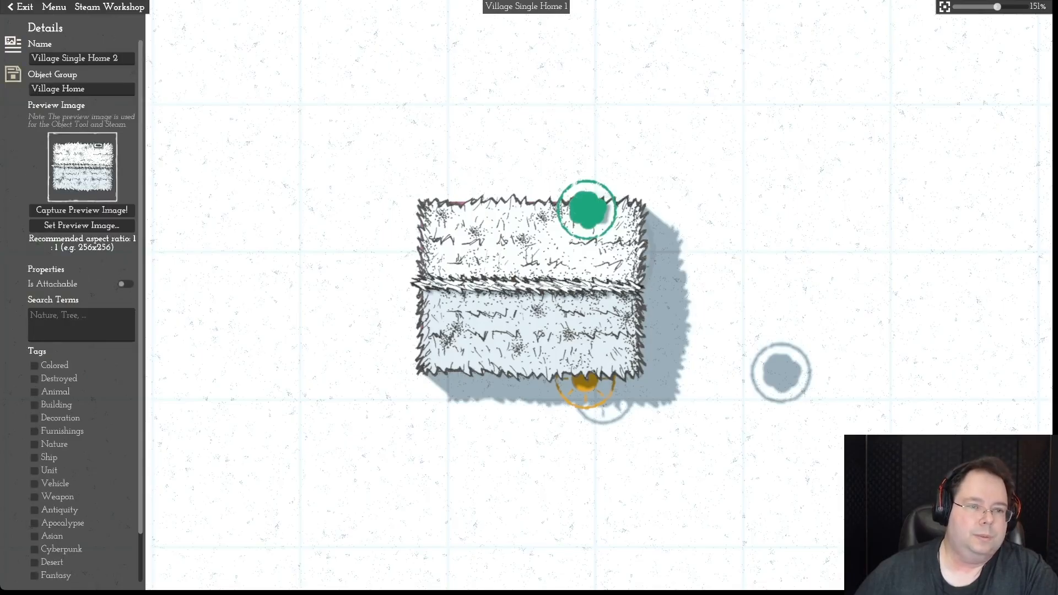
click(54, 7)
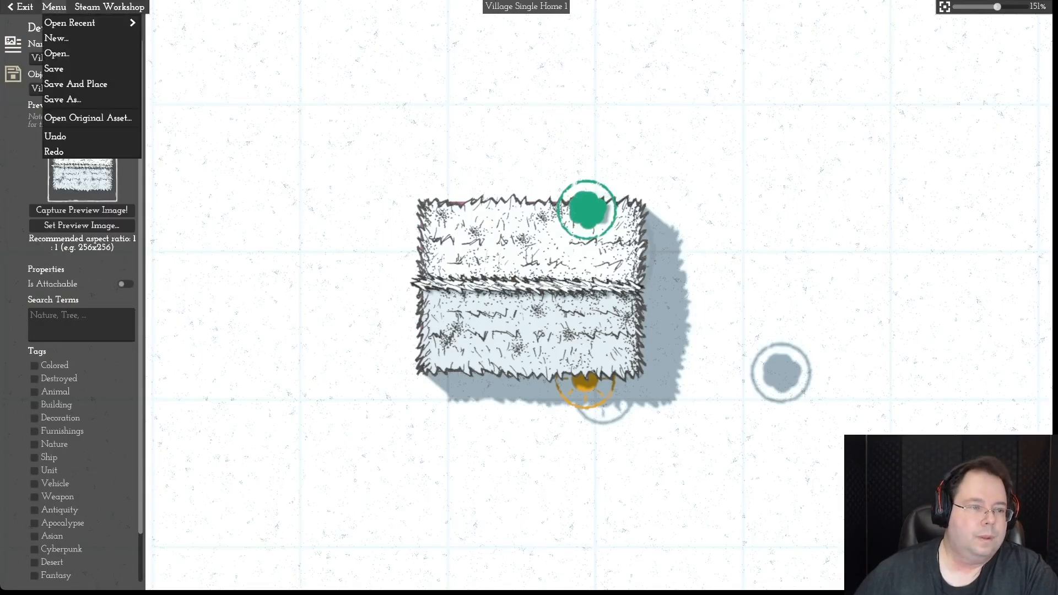
click(54, 68)
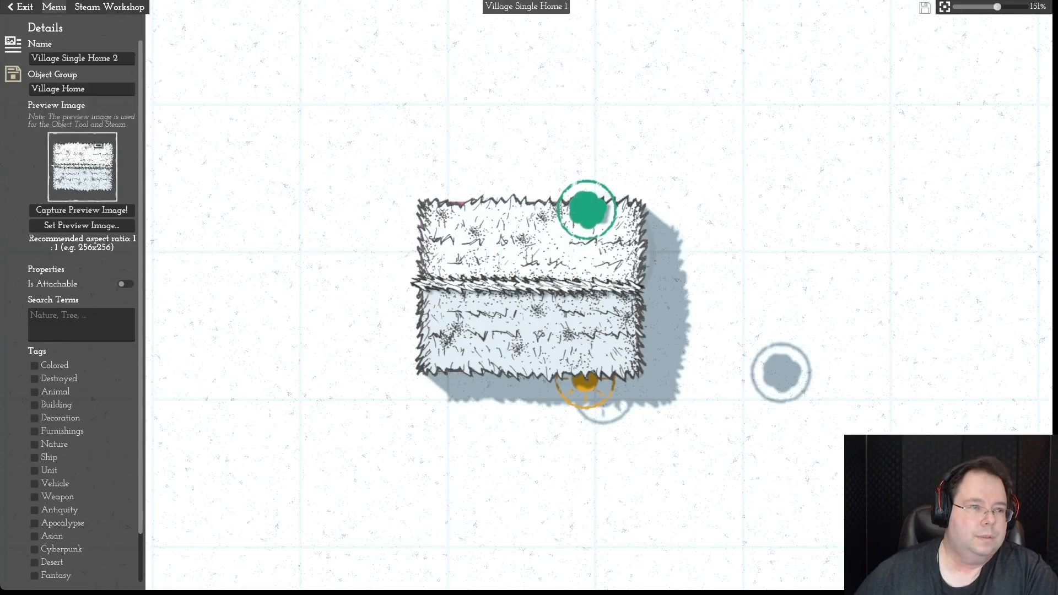
- Reopen Village Single Home 3.momast and show its asset details
click(54, 7)
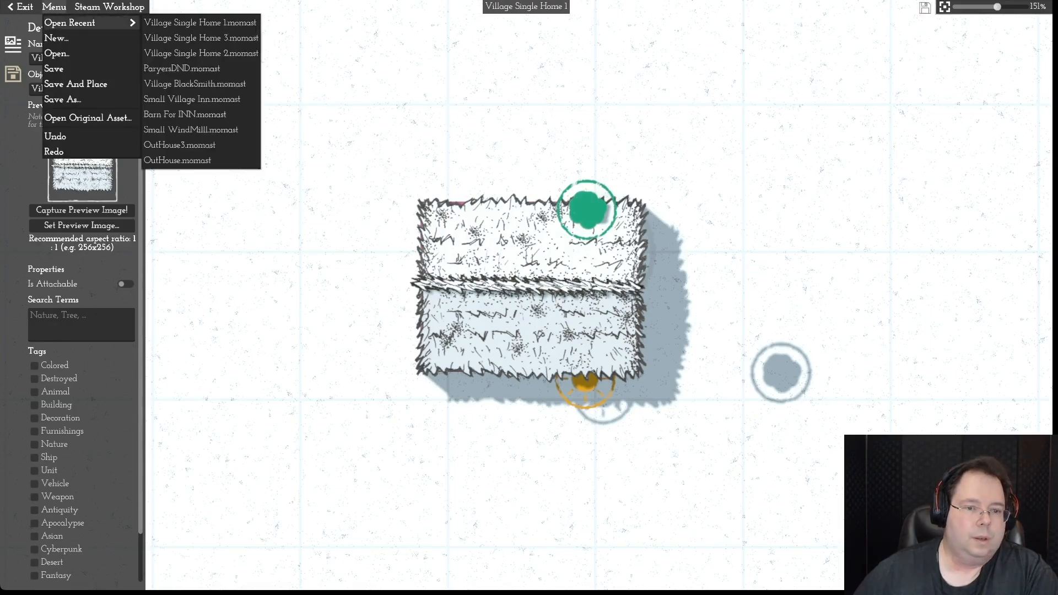
click(61, 53)
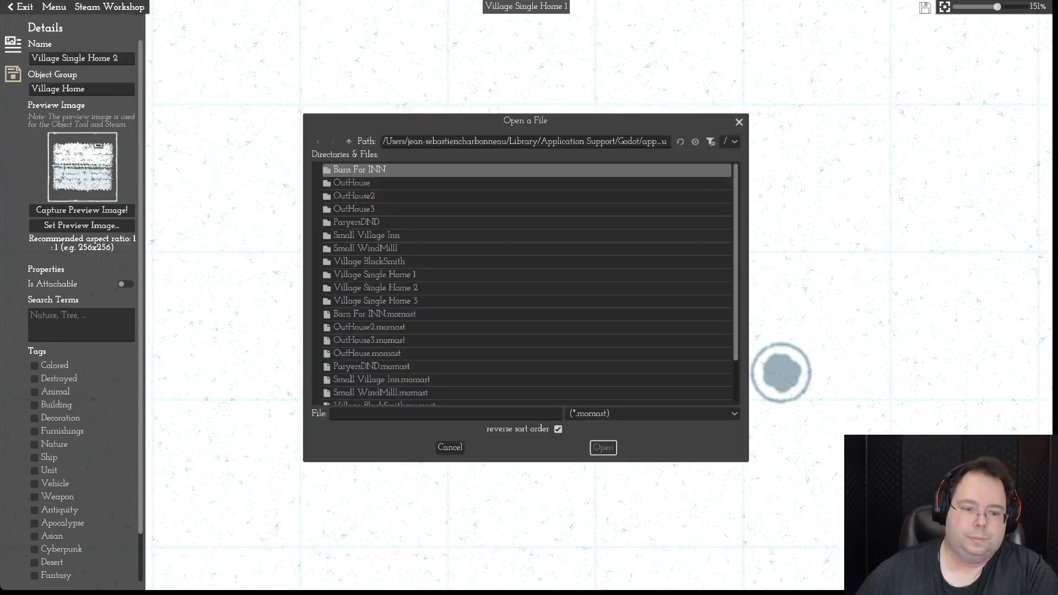
scroll(526, 276, down, 3)
double_click(391, 393)
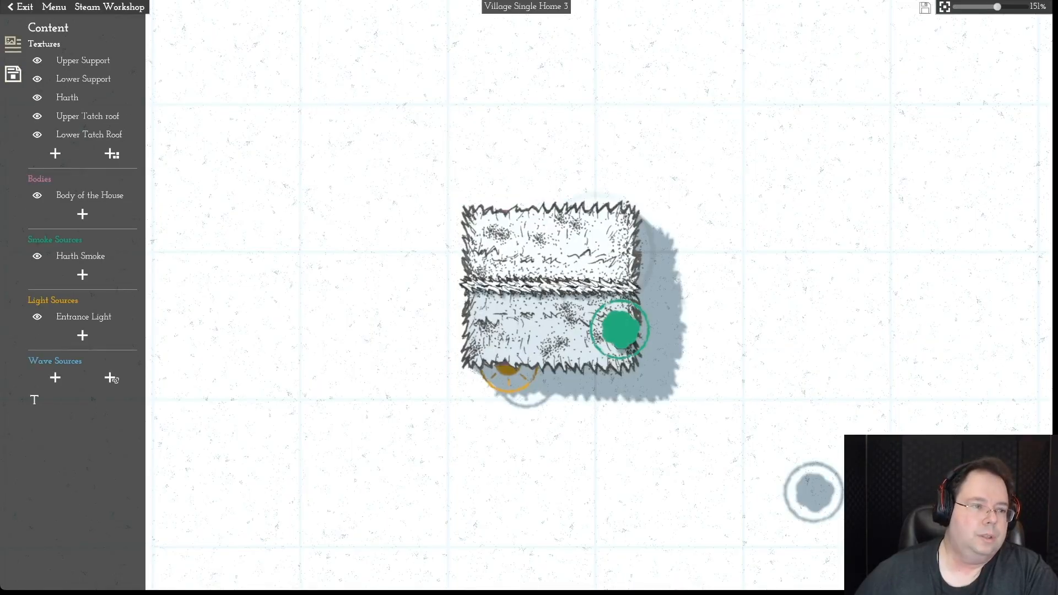
click(12, 74)
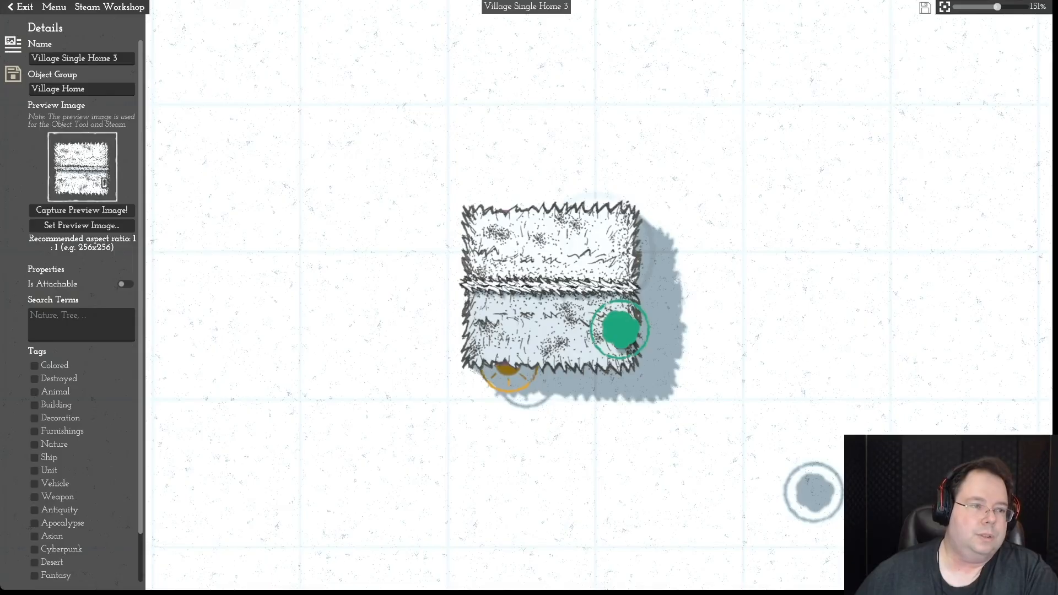
- Open the asset file Village Single Home 2.momast and show its asset details
click(54, 6)
click(55, 53)
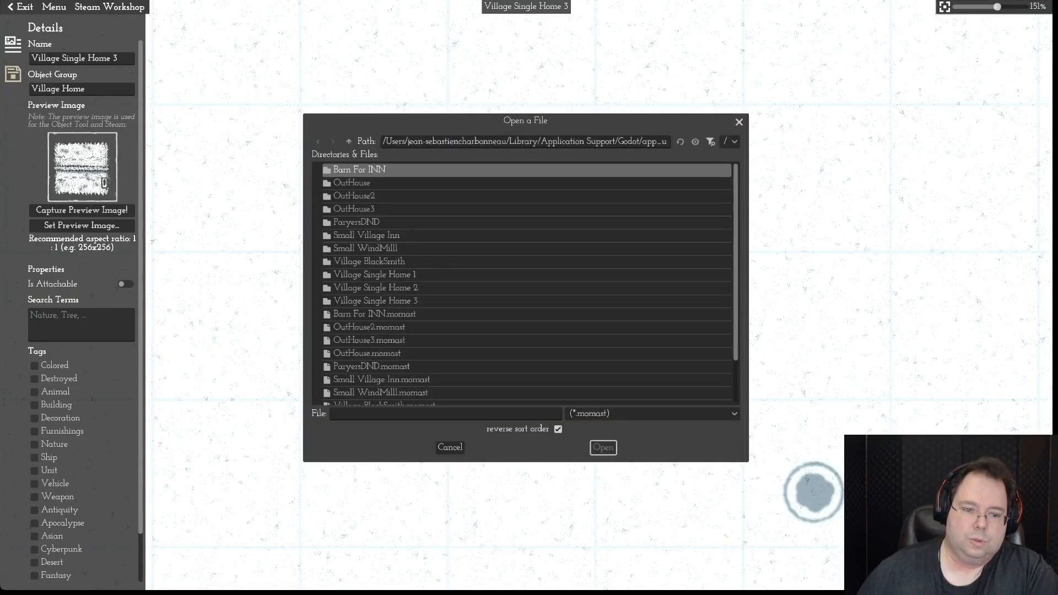
click(733, 325)
drag(736, 325, 735, 379)
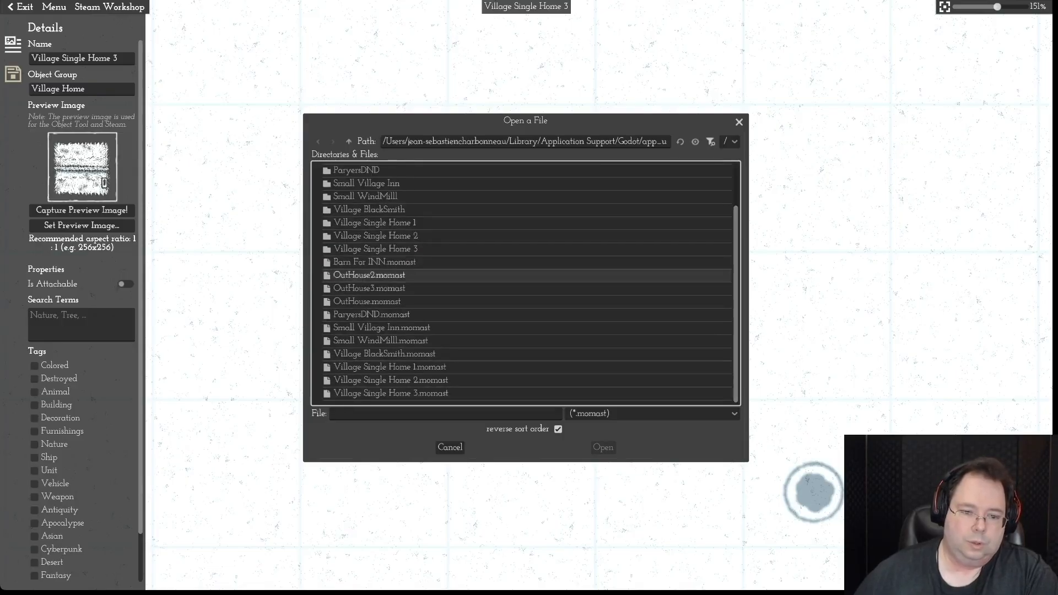
click(391, 380)
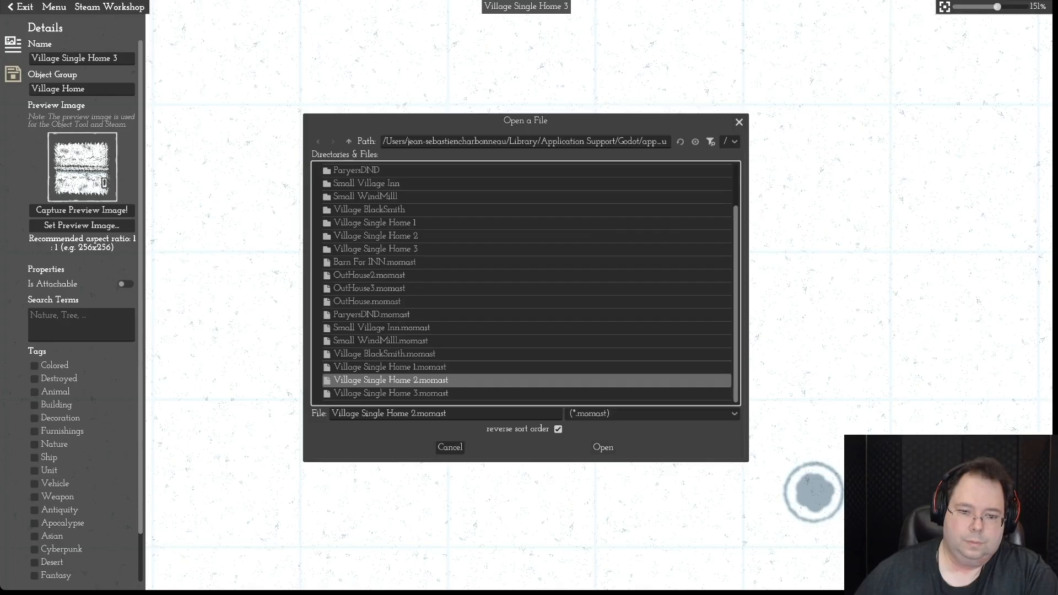
click(602, 447)
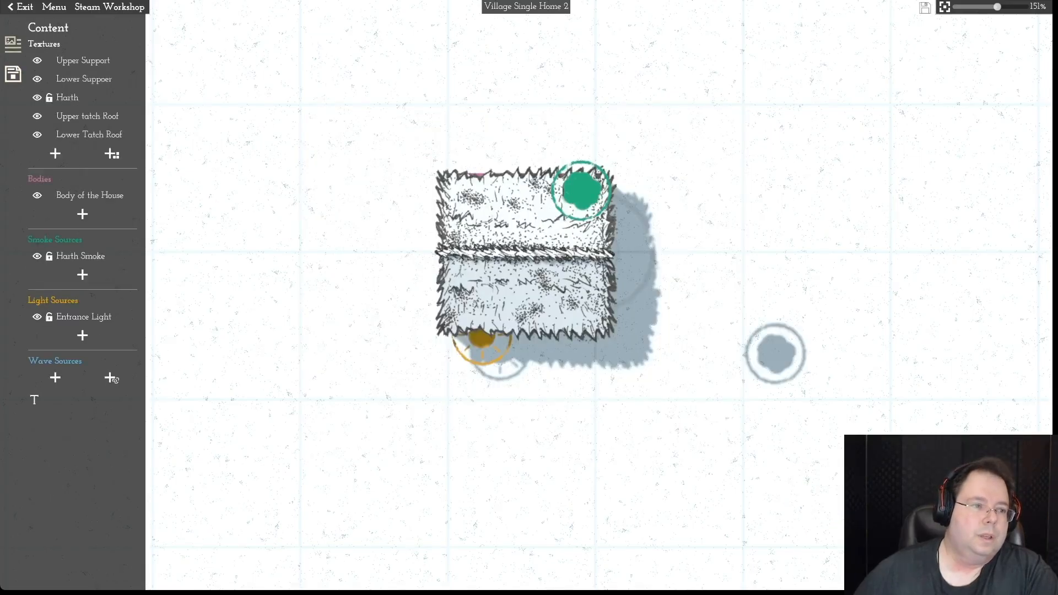
click(13, 44)
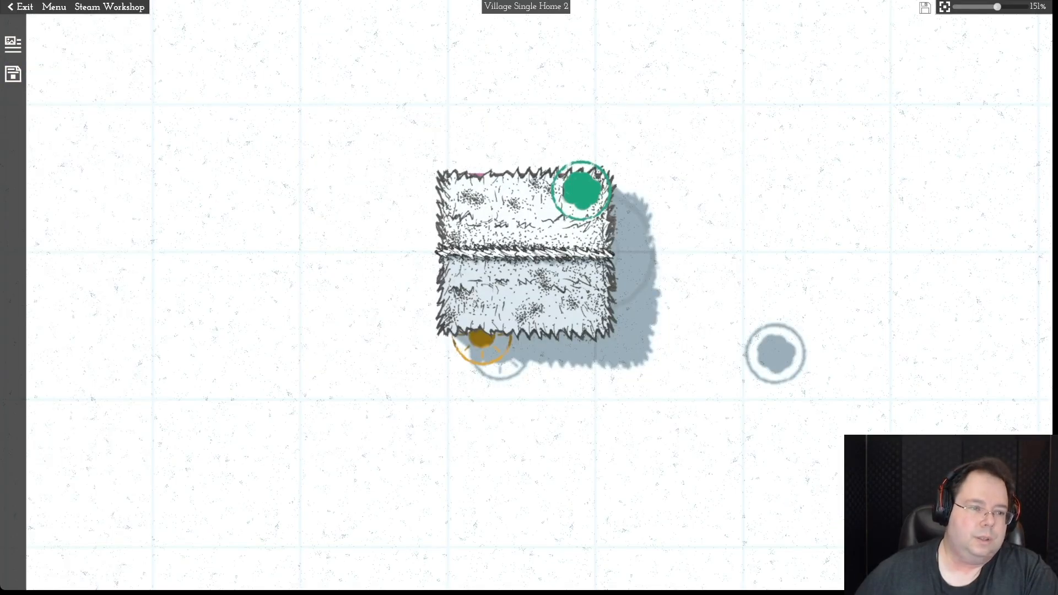
click(13, 74)
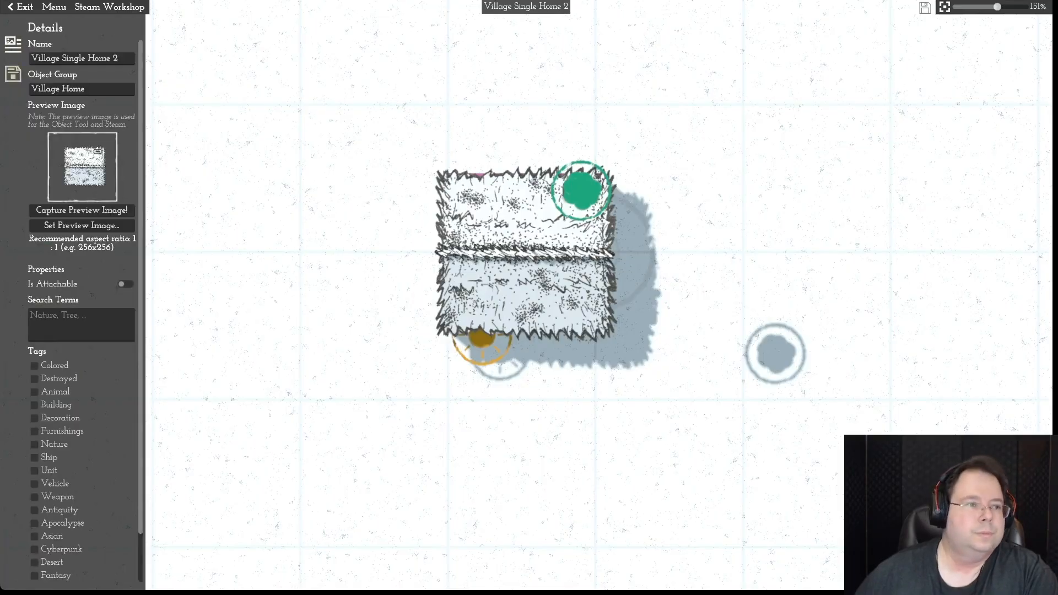
- Open the asset file Village Single Home 1.momast
click(54, 7)
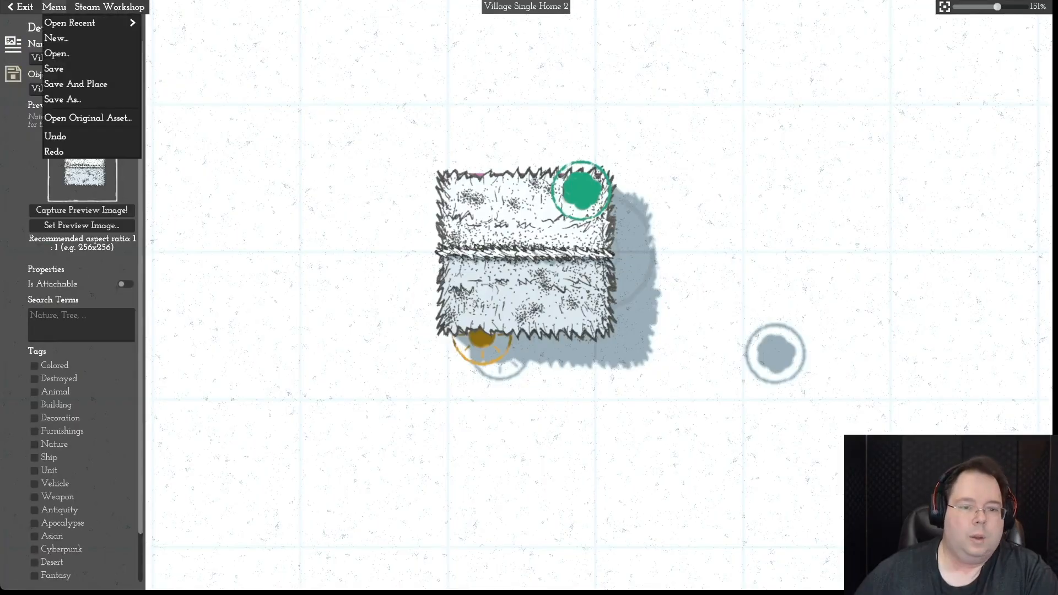
click(60, 54)
drag(735, 298, 735, 342)
click(418, 367)
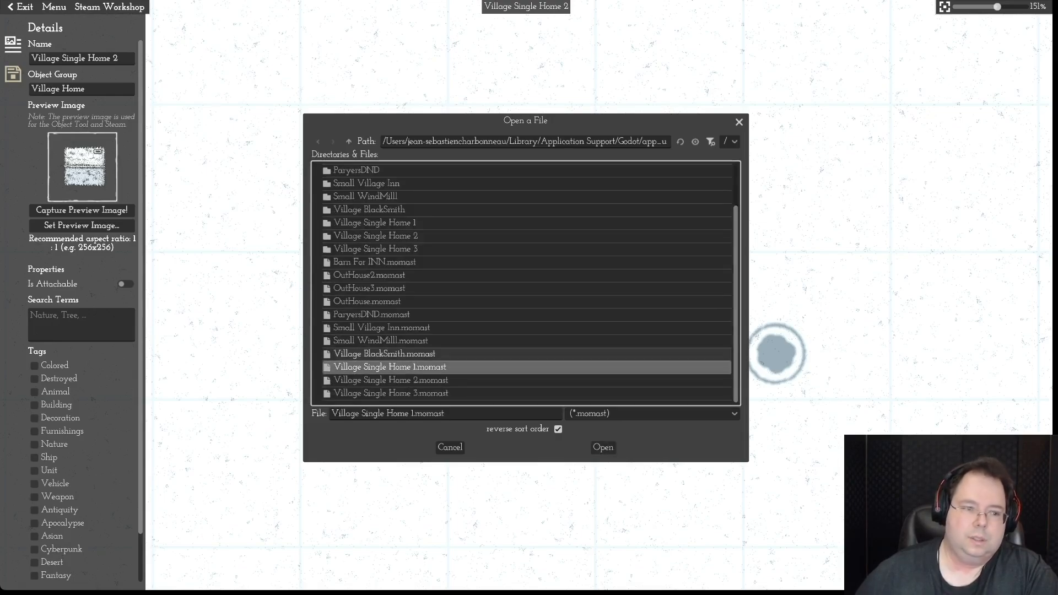
click(603, 447)
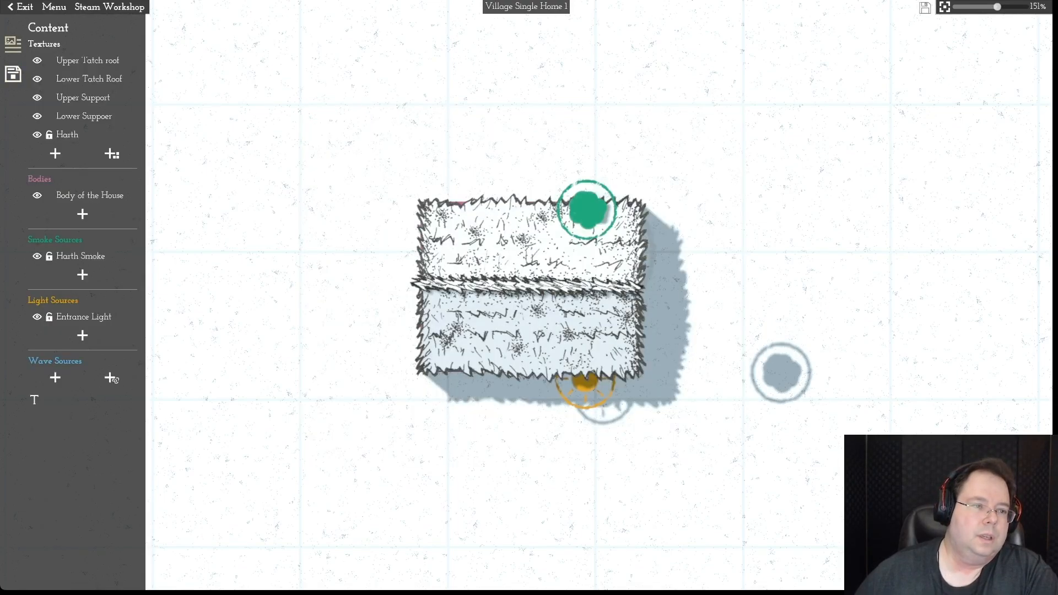
- Check the name in the Village Single Home 1 asset details and save the asset
click(13, 74)
click(119, 58)
drag(119, 59, 112, 58)
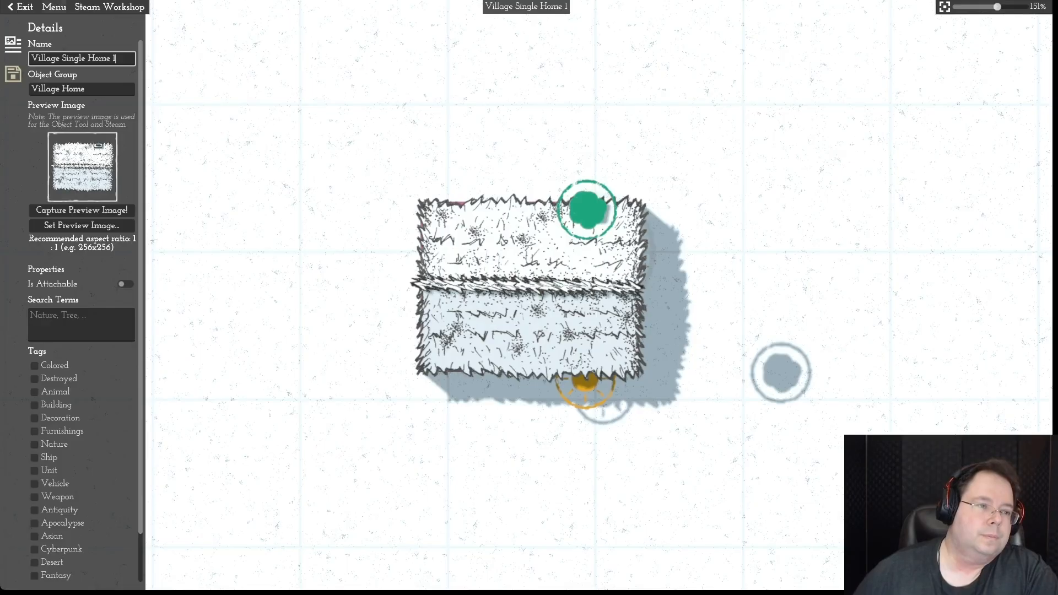
click(54, 7)
click(55, 68)
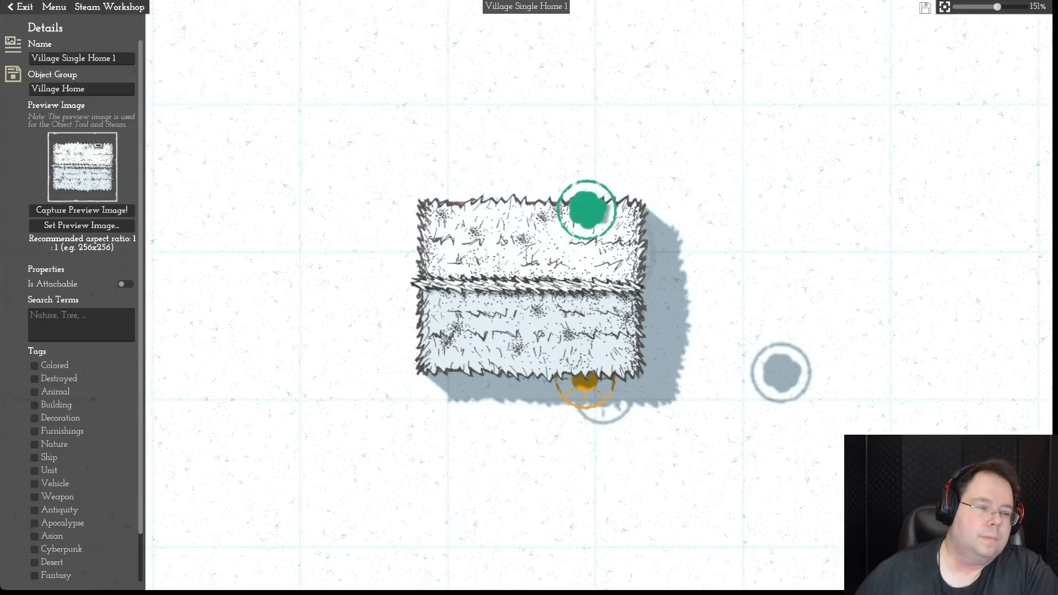
- Add the first small thatch roof texture from original texture page 5 beside the house and set its Z scale to 1.14
click(13, 75)
scroll(526, 294, down, 1)
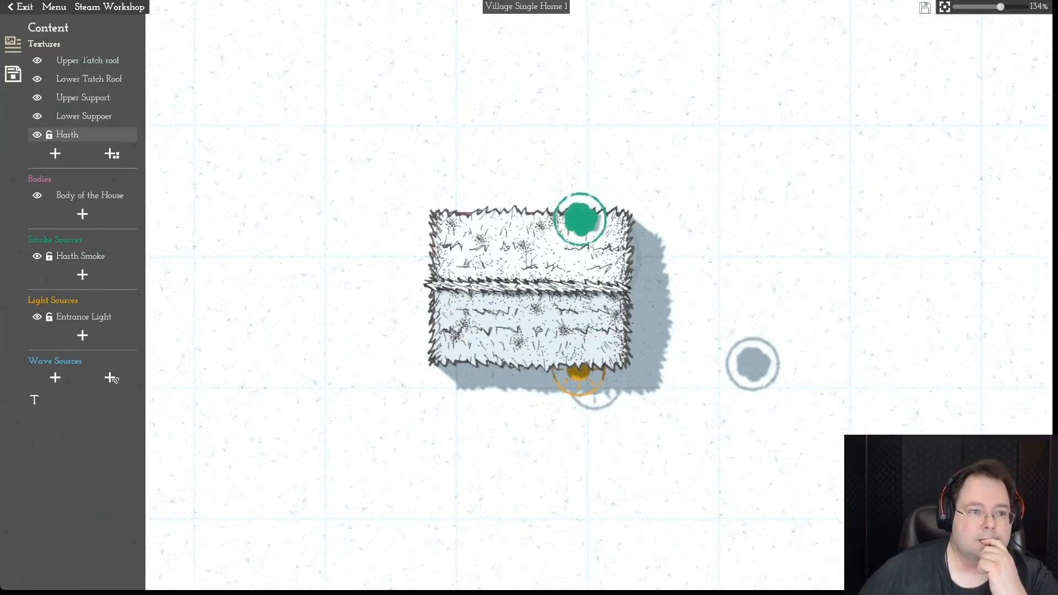
click(112, 154)
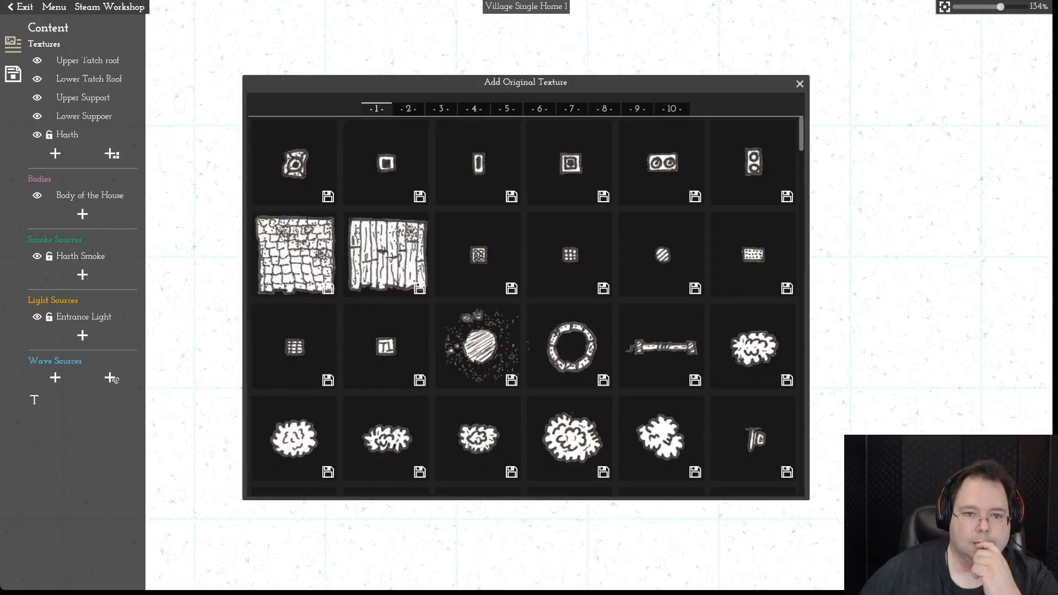
click(506, 108)
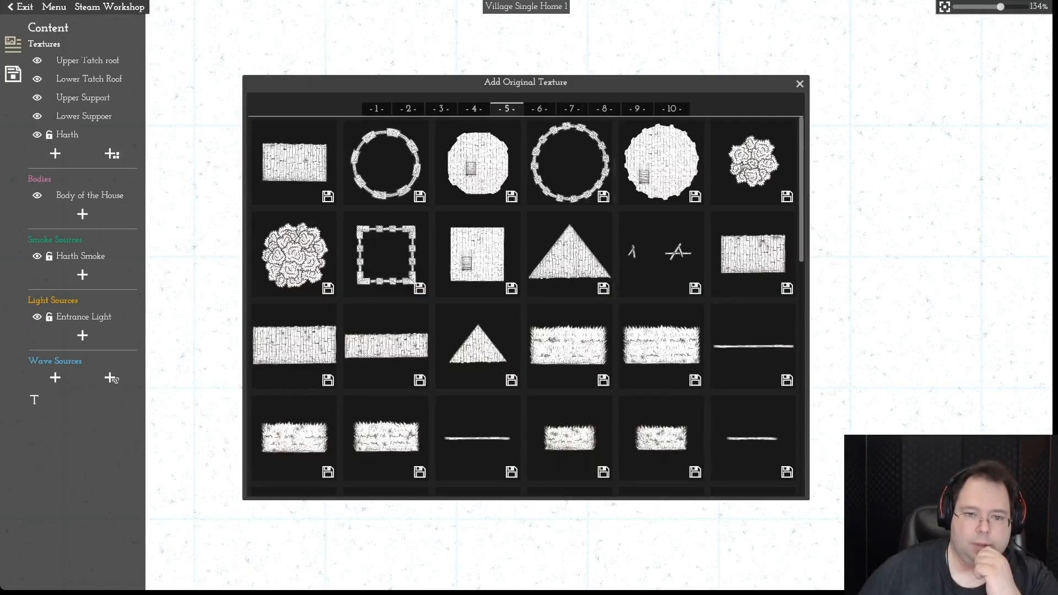
click(569, 438)
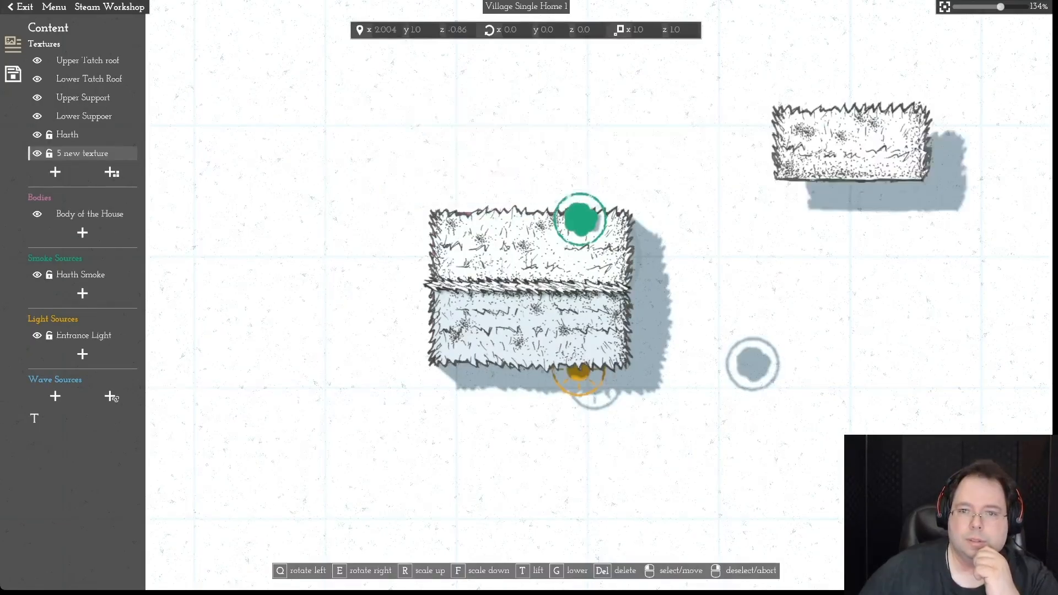
click(855, 152)
double_click(679, 30)
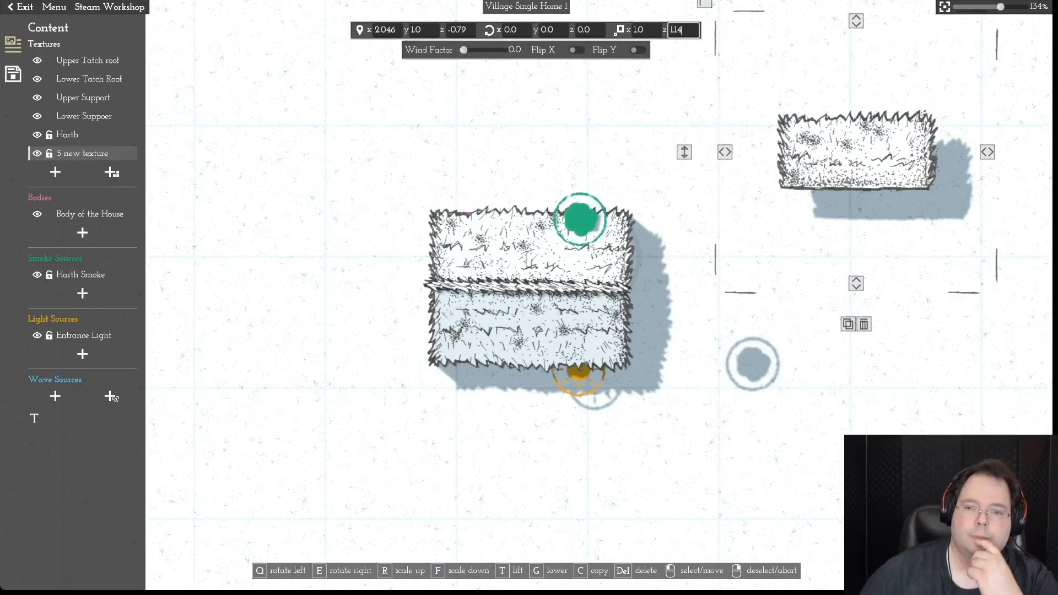
key(Return)
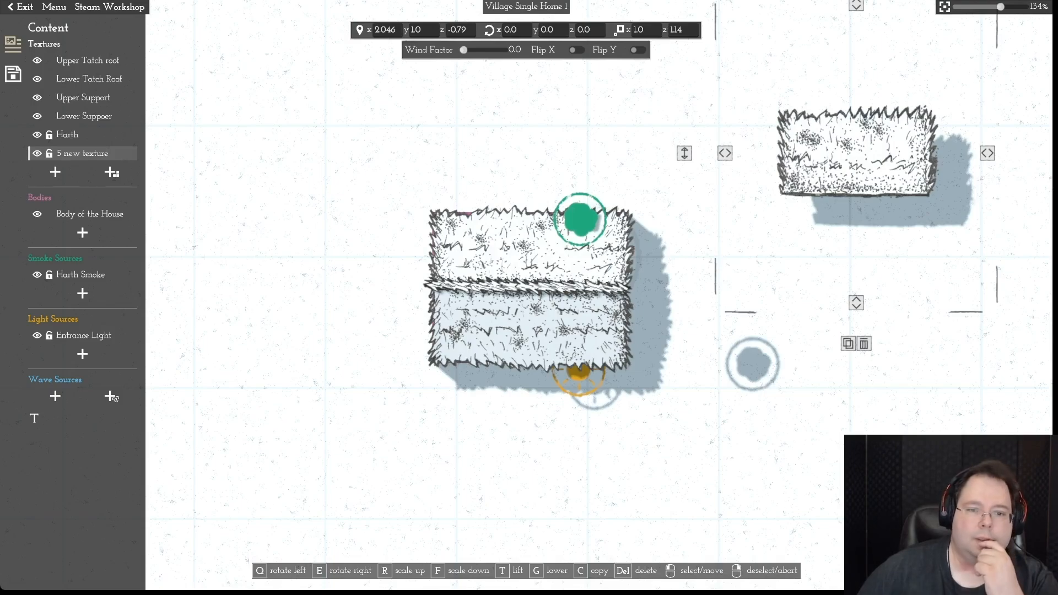
click(112, 173)
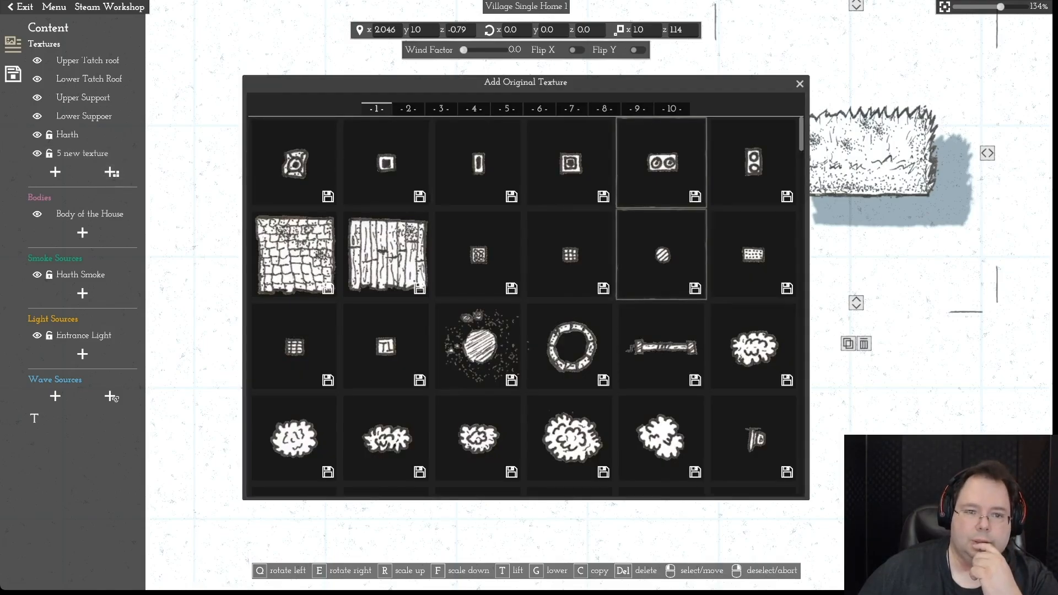
click(507, 108)
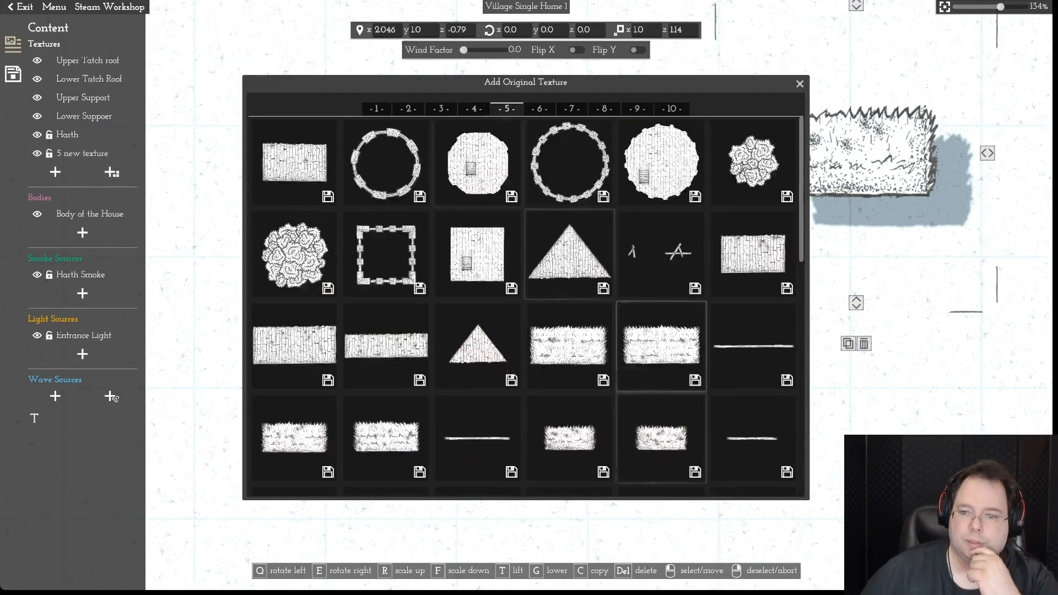
click(660, 437)
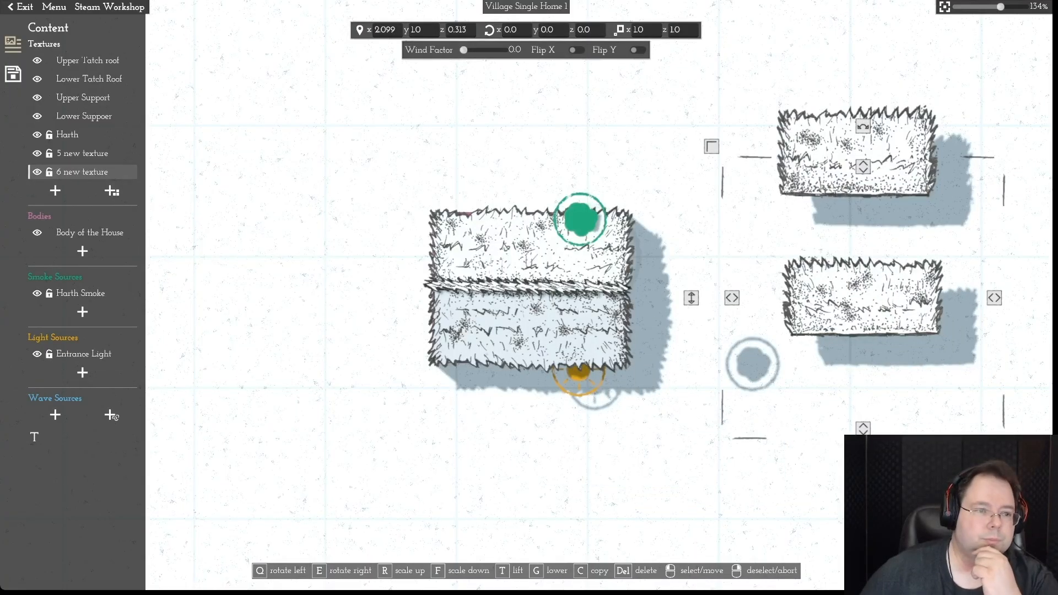
key(Delete)
click(112, 172)
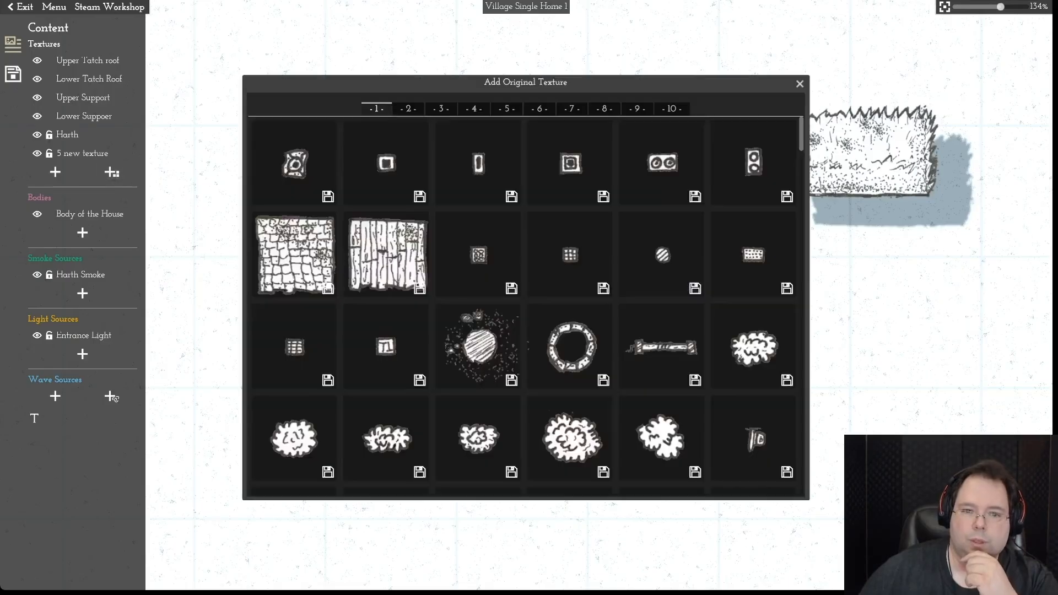
click(507, 108)
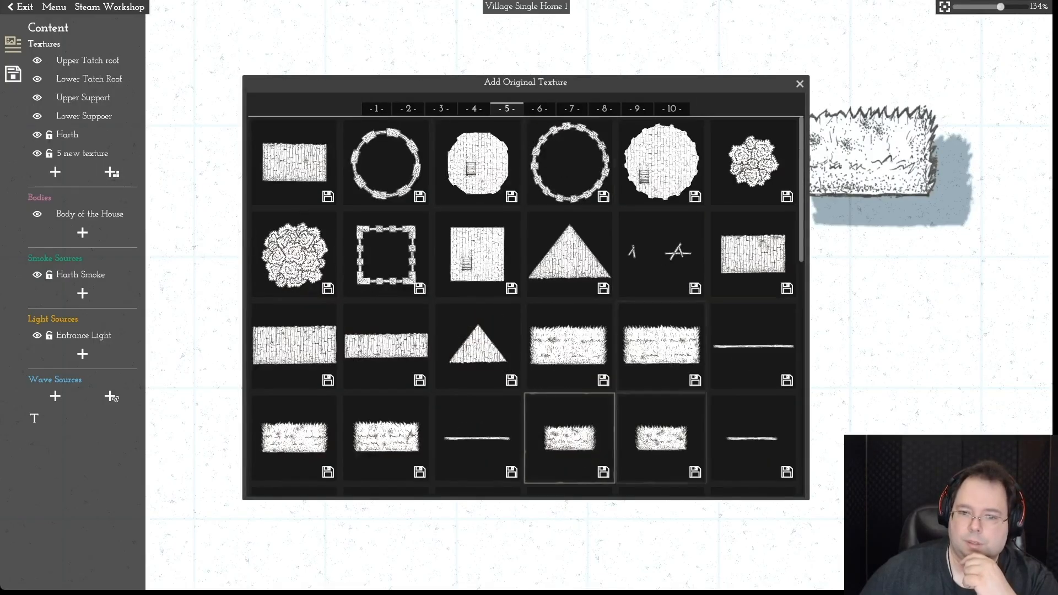
click(661, 438)
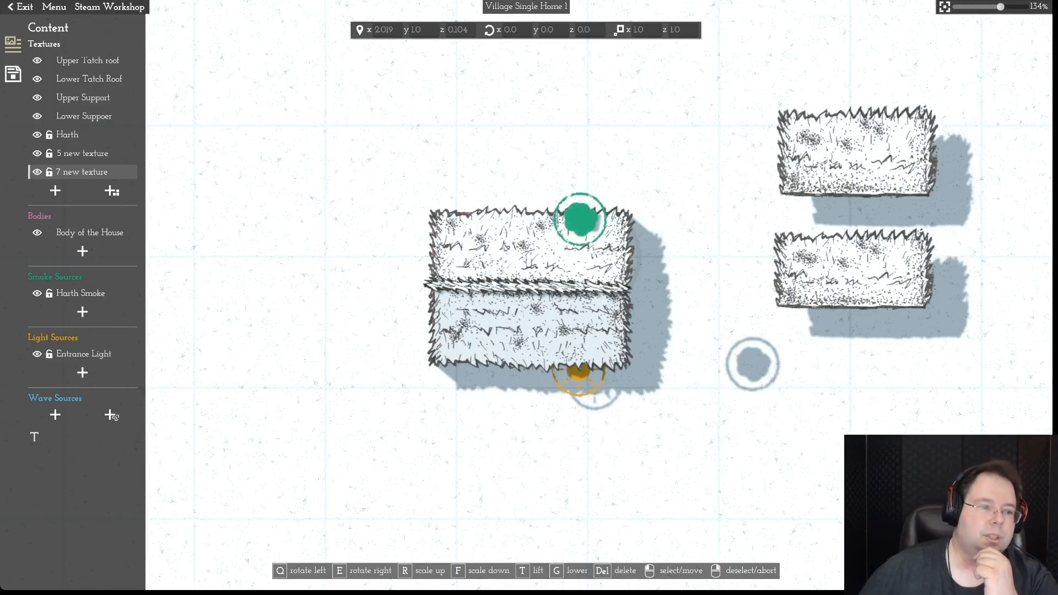
key(Delete)
- Add the second small thatch roof texture from page 5 below the first and rotate it to about 177.5 around Y
click(112, 172)
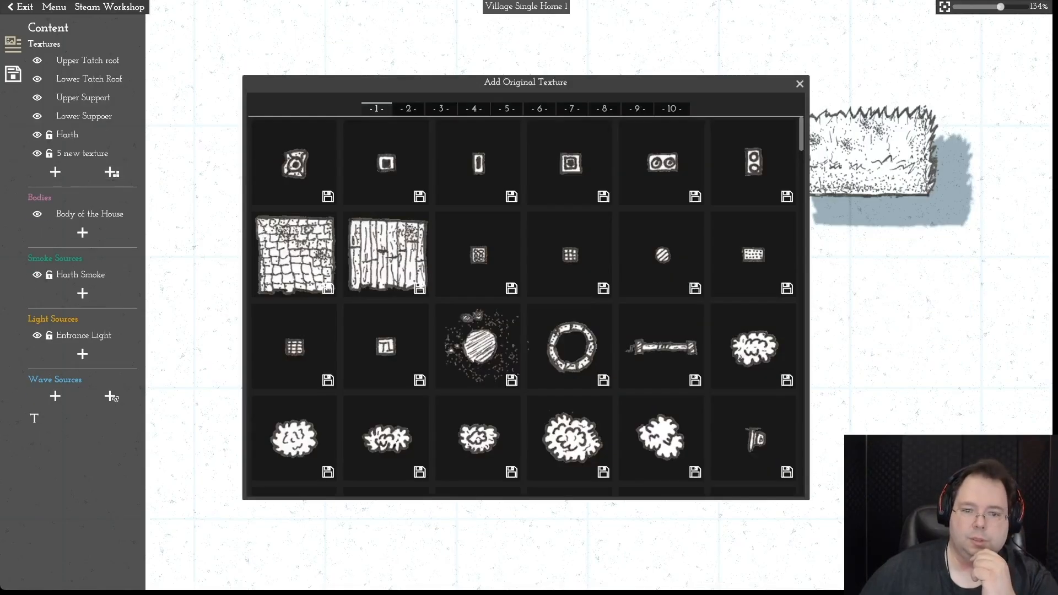
click(506, 109)
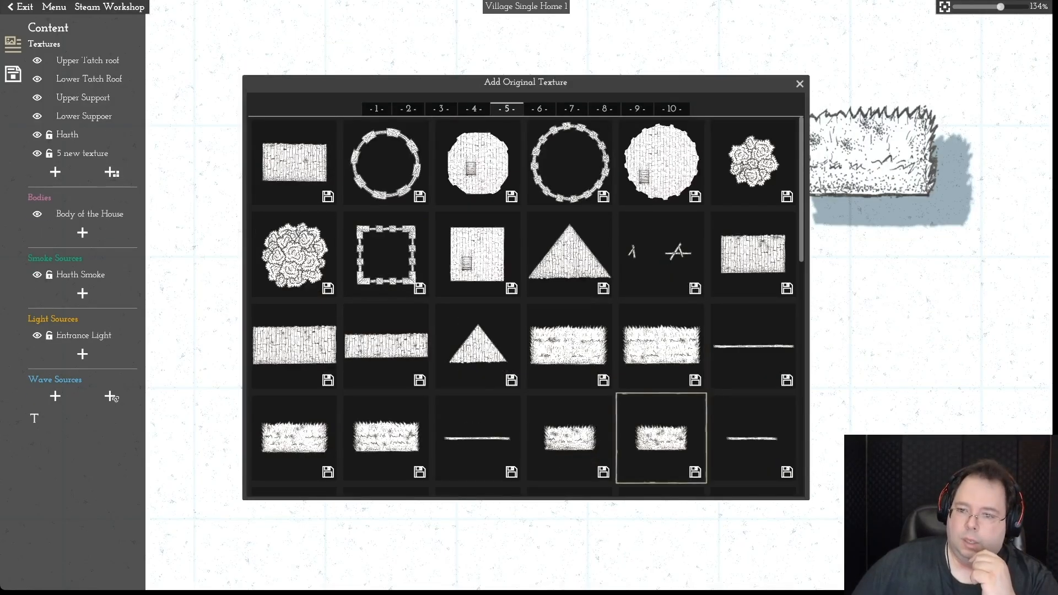
click(661, 438)
click(856, 260)
drag(856, 90, 848, 432)
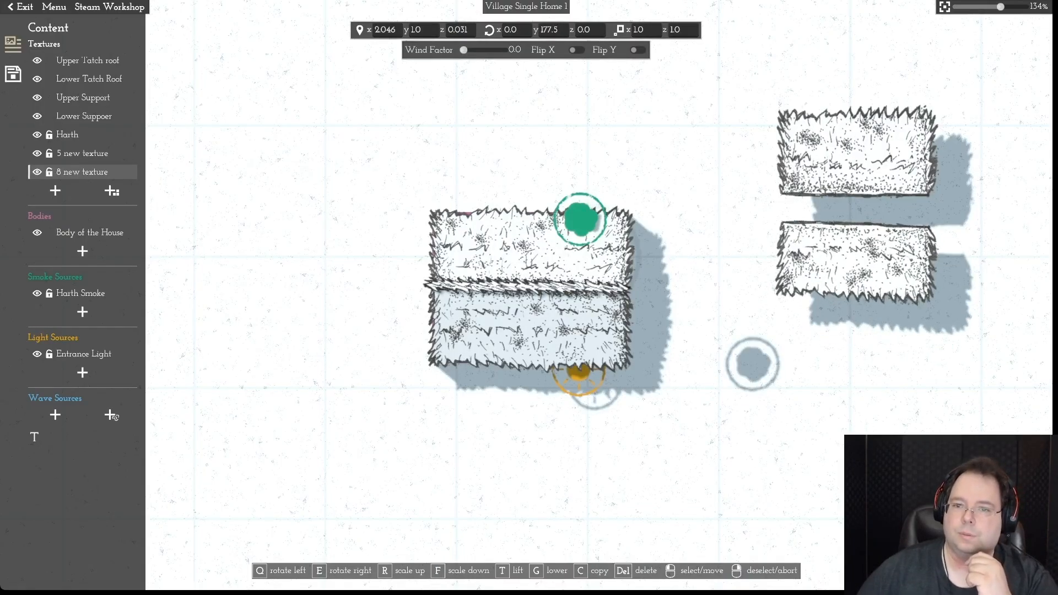
- Set the lower new thatch texture's Z scale to 1.14 and its X rotation to -30
click(676, 30)
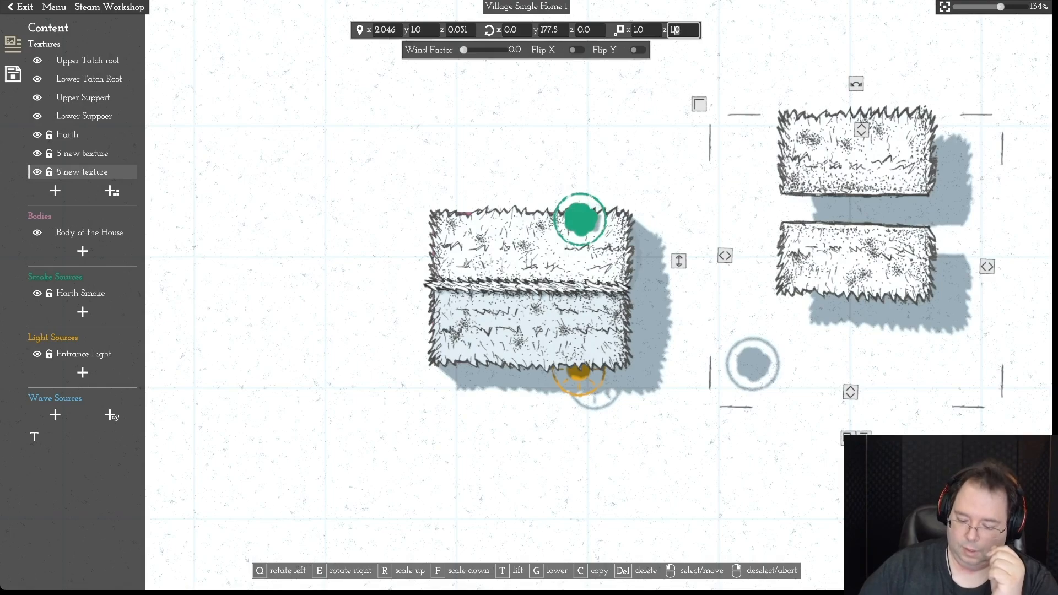
key(BackSpace)
text(14)
key(Return)
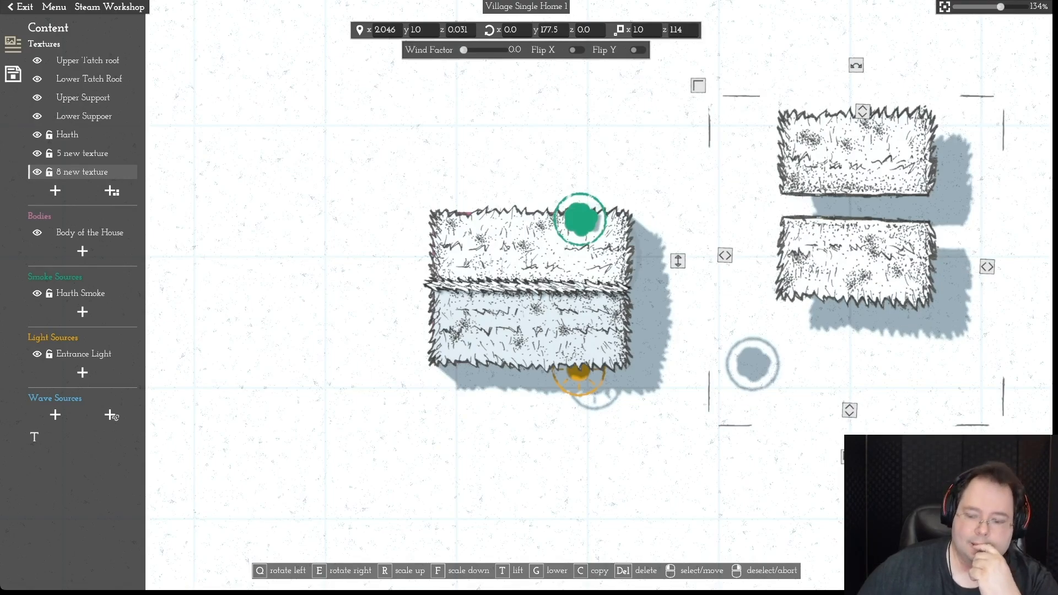
click(512, 30)
text(-30)
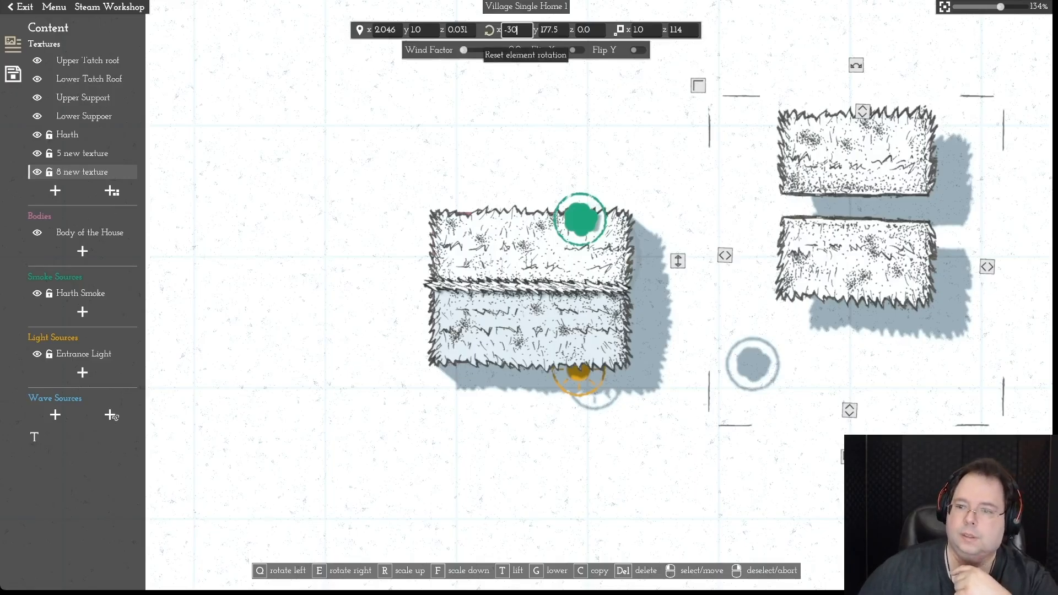
key(Return)
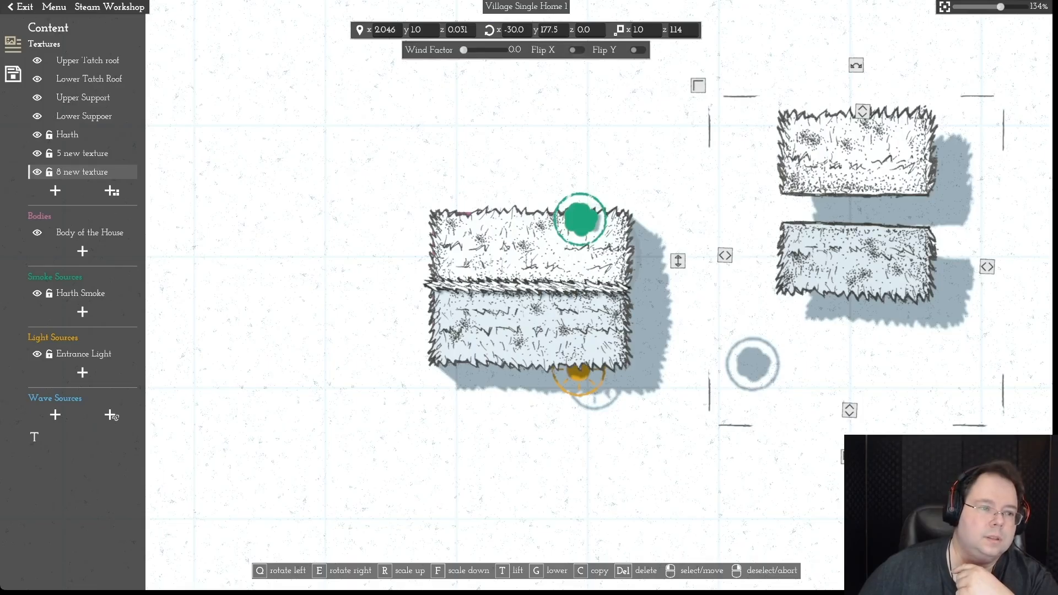
- Set the X rotation of the upper new thatch texture to -30
click(83, 153)
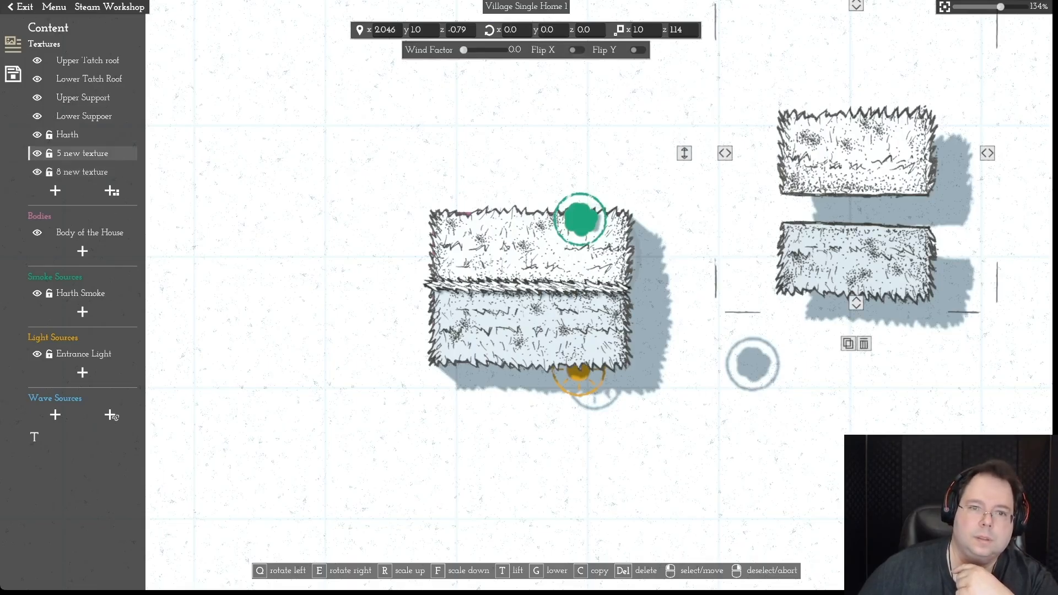
double_click(510, 30)
text(-30)
key(Return)
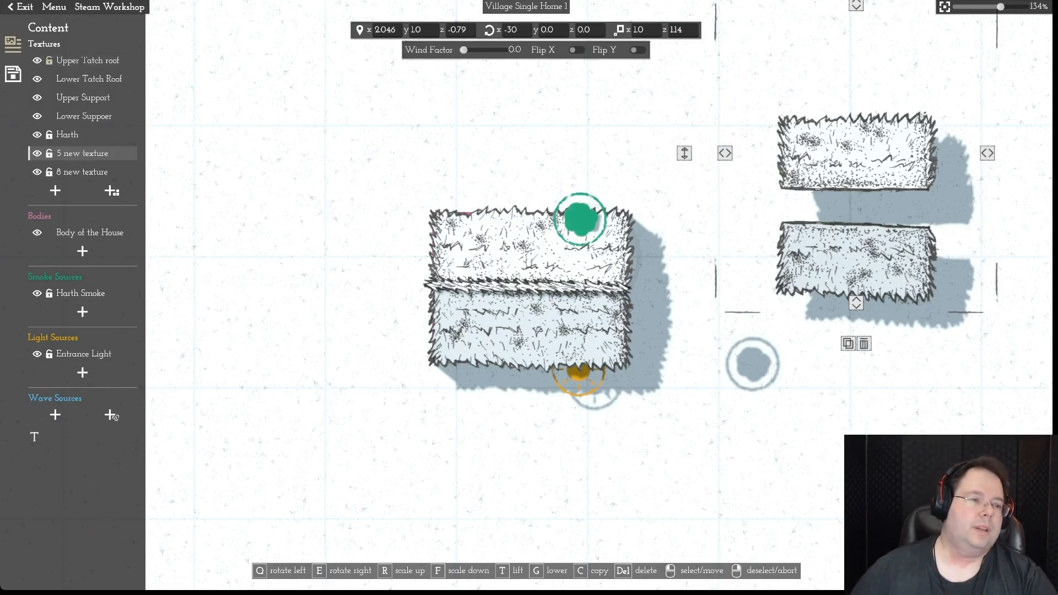
- Delete the house's original Upper Tatch roof and Lower Tatch Roof textures
click(88, 60)
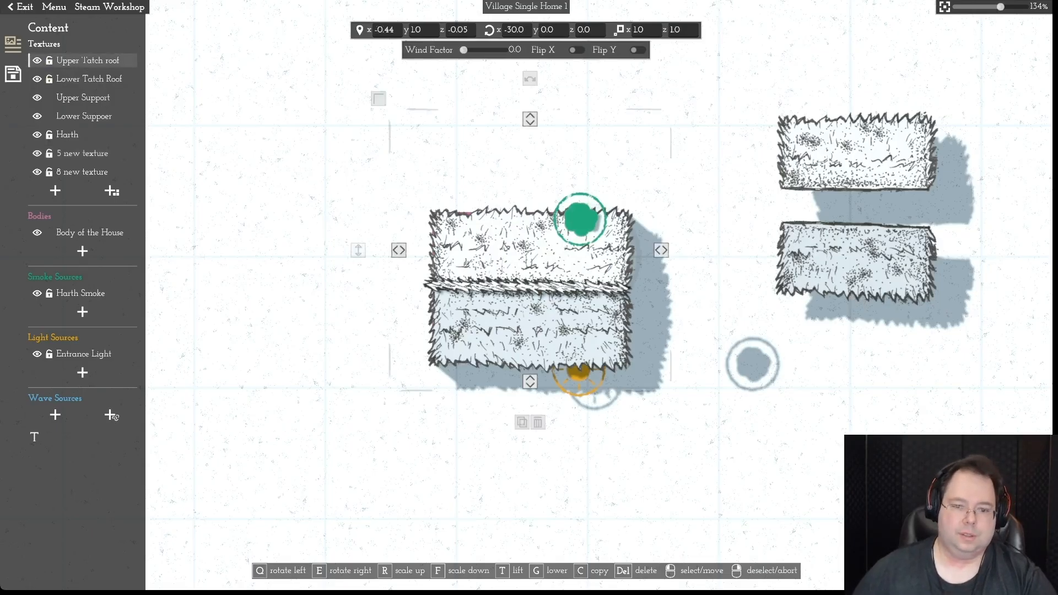
key(Delete)
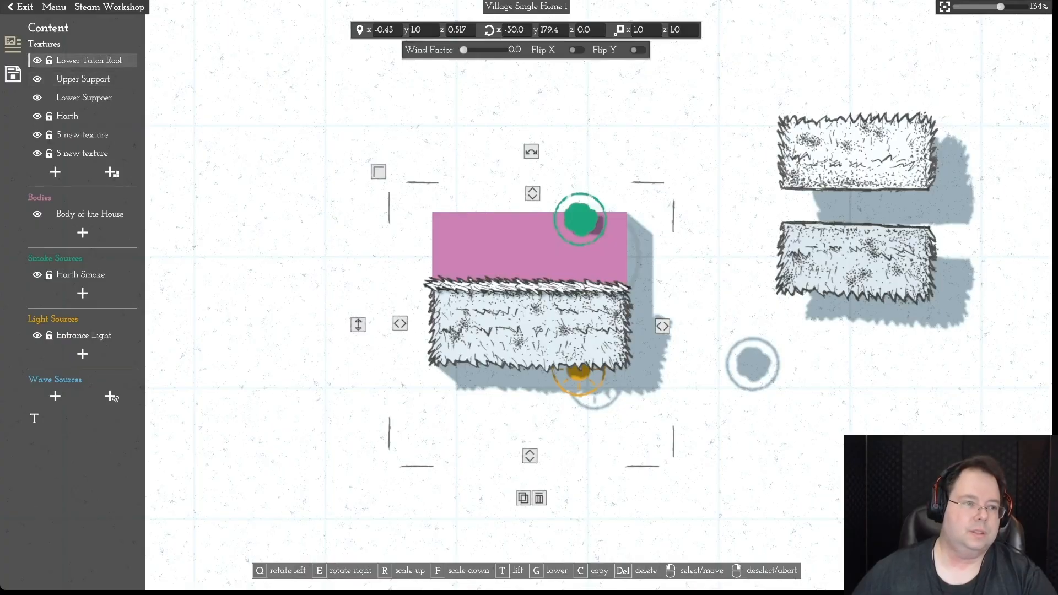
key(Delete)
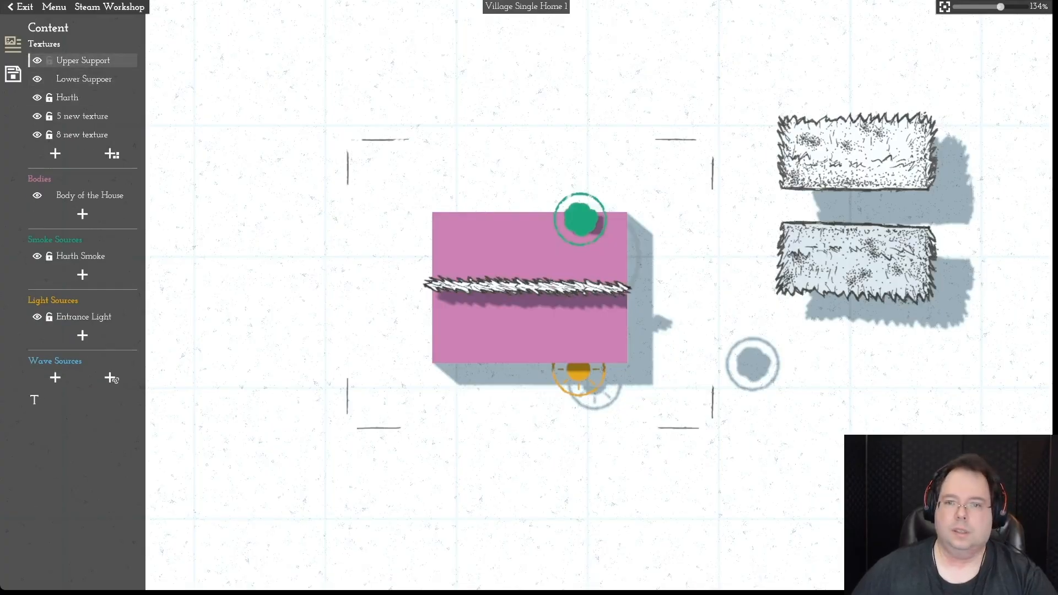
- Set the Z scale of both the Upper Support and Lower Suppoer textures to 1
text(1)
key(Return)
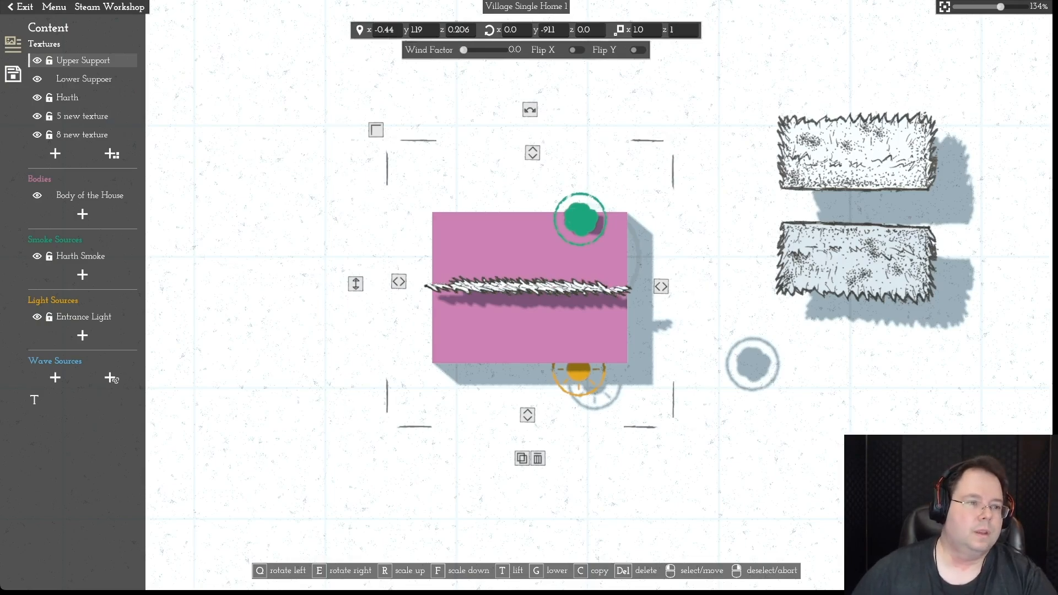
click(84, 79)
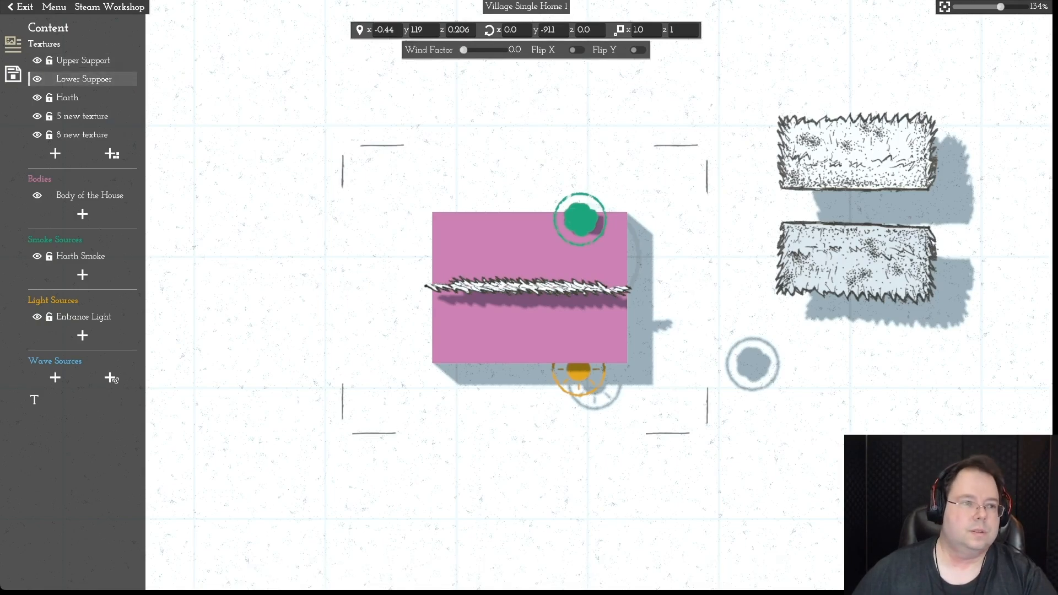
click(49, 79)
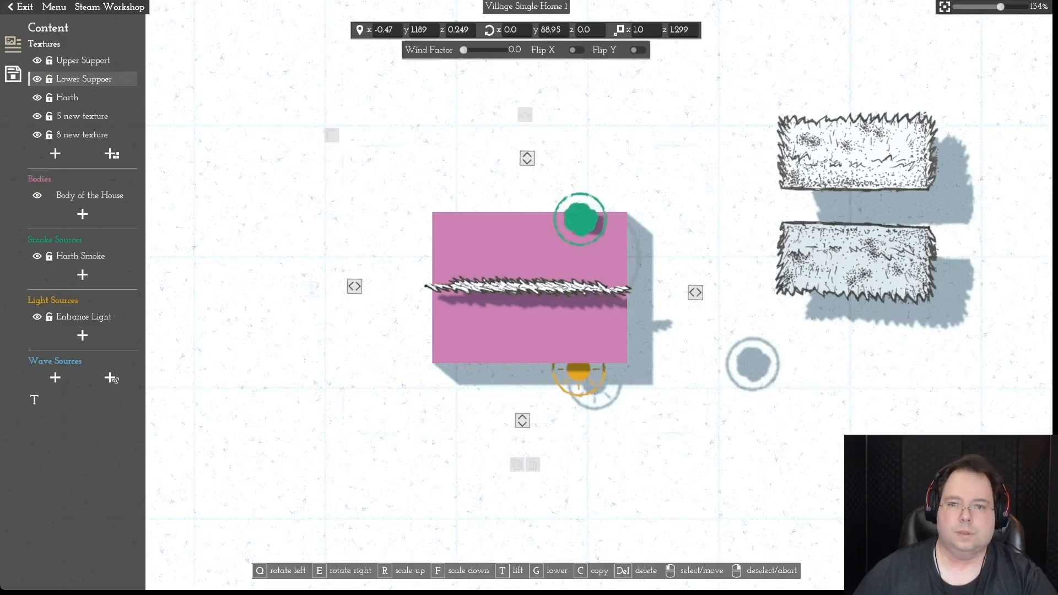
click(681, 30)
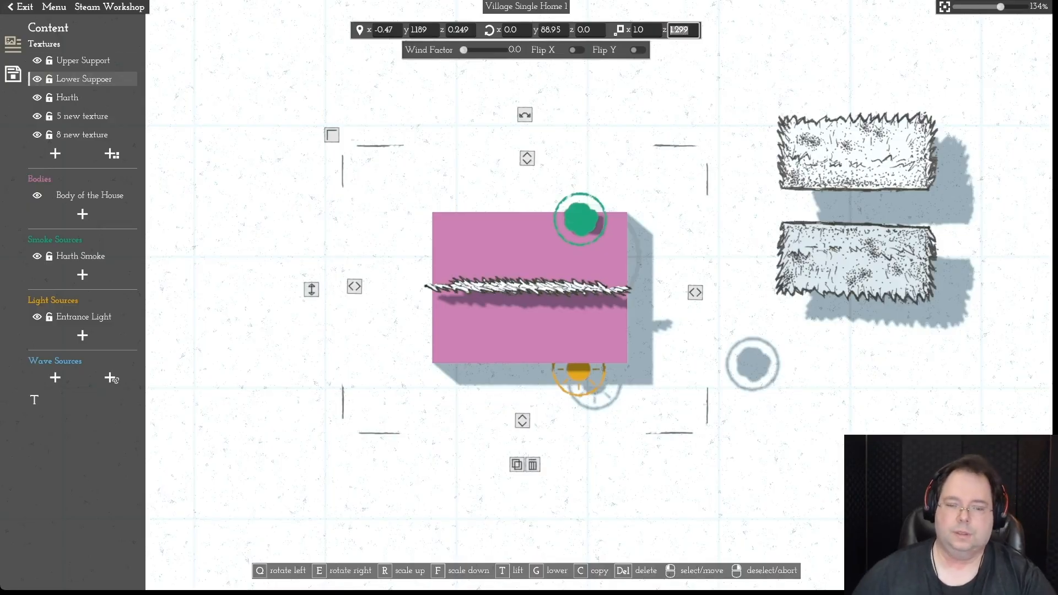
text(1)
key(Return)
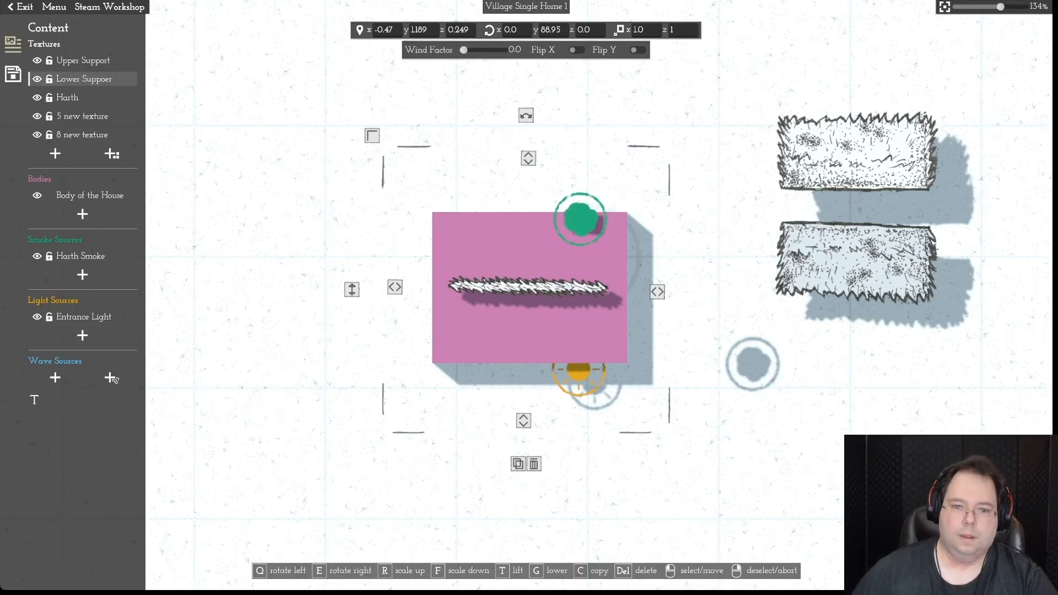
- Move the two new thatch textures onto the house body, one above and one below the ridge support
drag(857, 153, 529, 251)
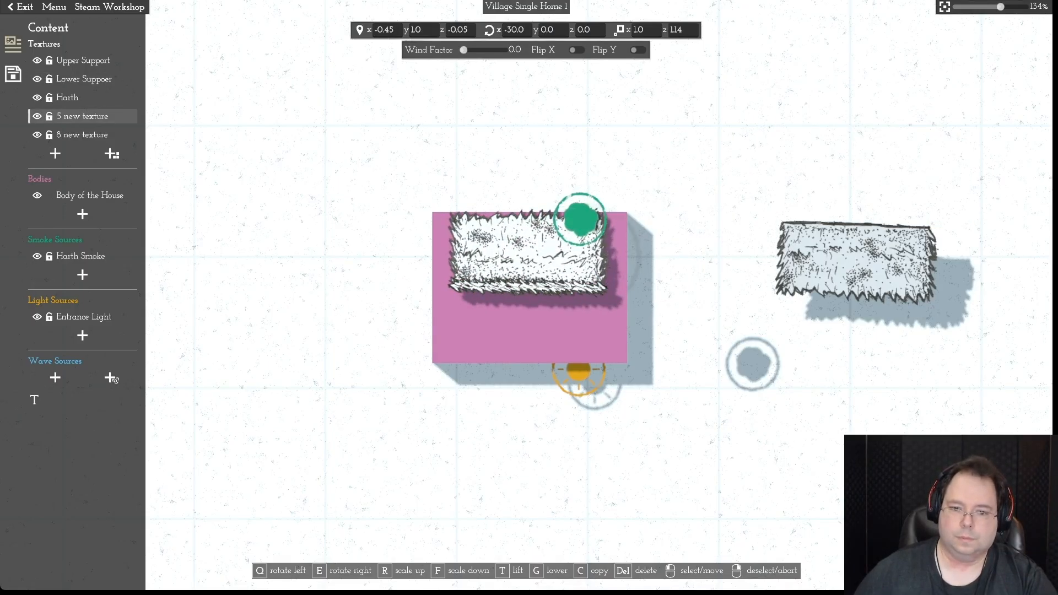
scroll(528, 250, up, 3)
drag(981, 248, 479, 388)
scroll(488, 343, down, 1)
scroll(495, 353, up, 4)
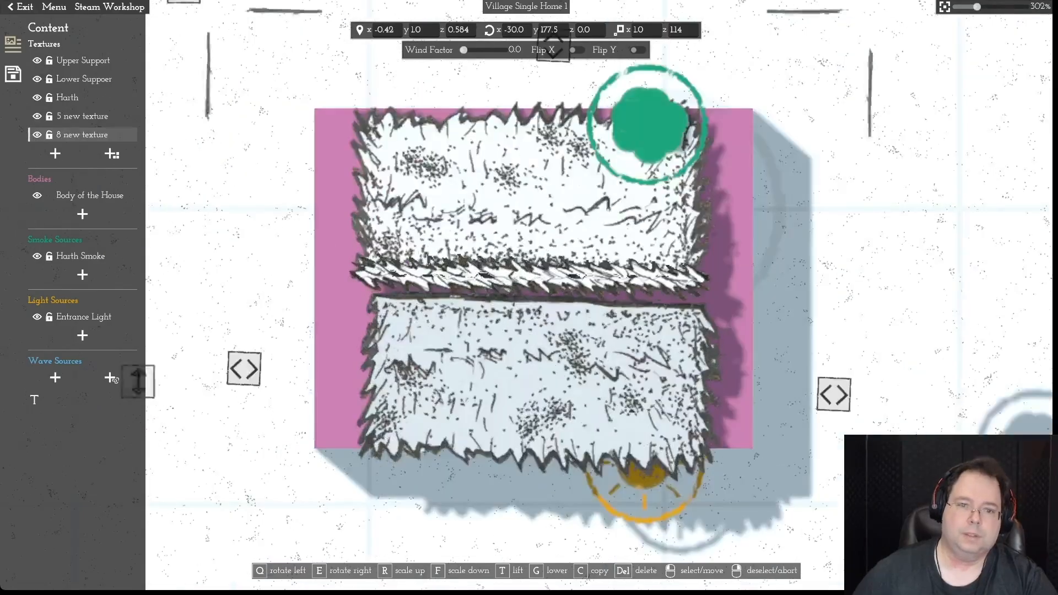
- Rotate the lower new thatch texture to about 178.9 around Y and fit it against the ridge at about x -0.44, z 0.523
scroll(529, 295, down, 3)
drag(535, 62, 527, 62)
drag(532, 352, 527, 340)
scroll(528, 340, up, 3)
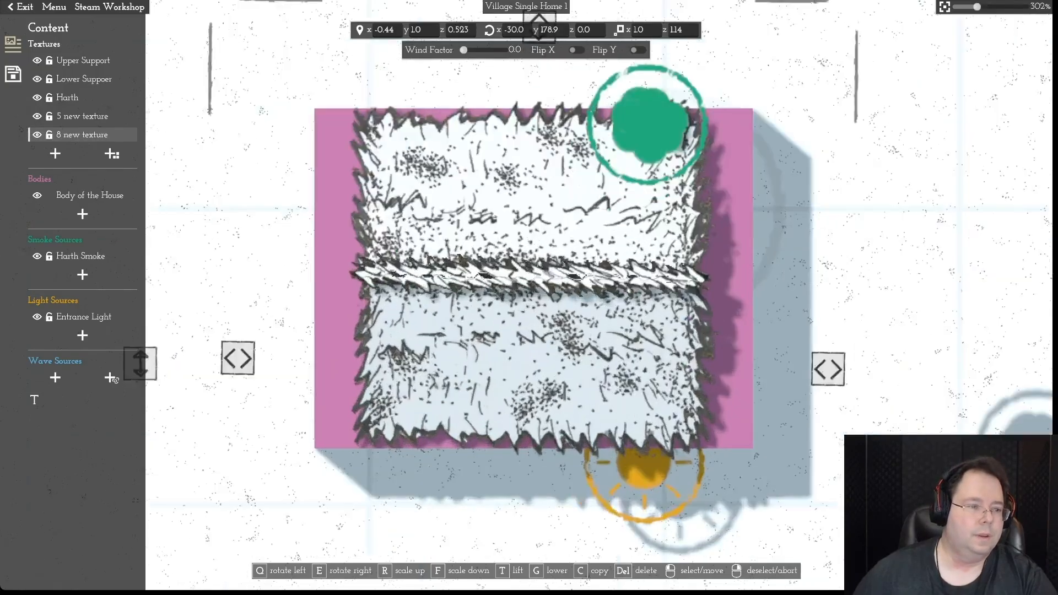
- Shrink the Body of the House to about 0.556 by 0.537 so it fits beneath the thatch roof, and lock it
click(89, 196)
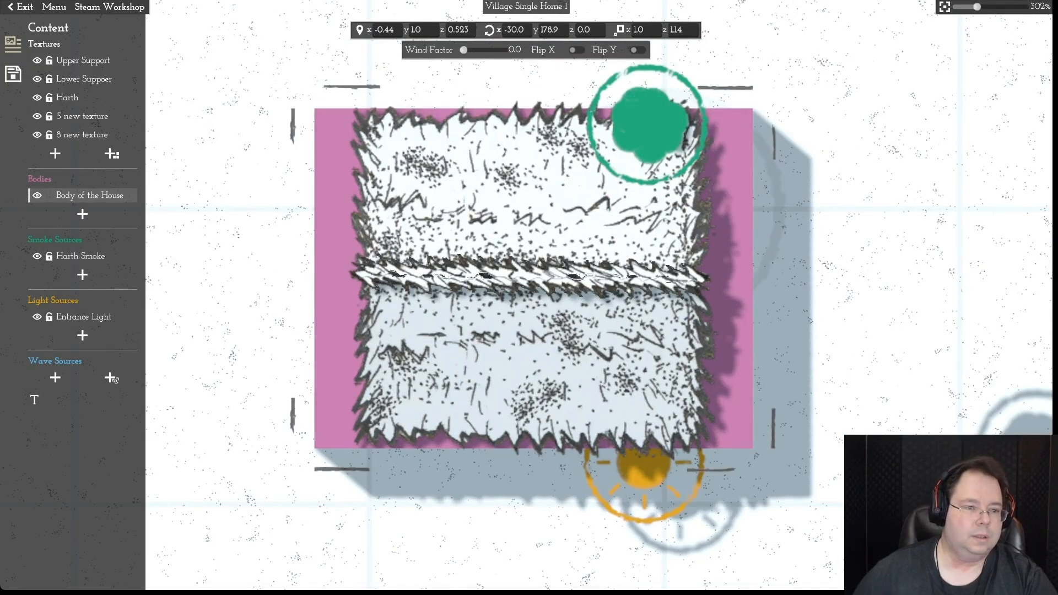
drag(311, 276, 363, 276)
drag(559, 109, 559, 119)
drag(559, 449, 559, 437)
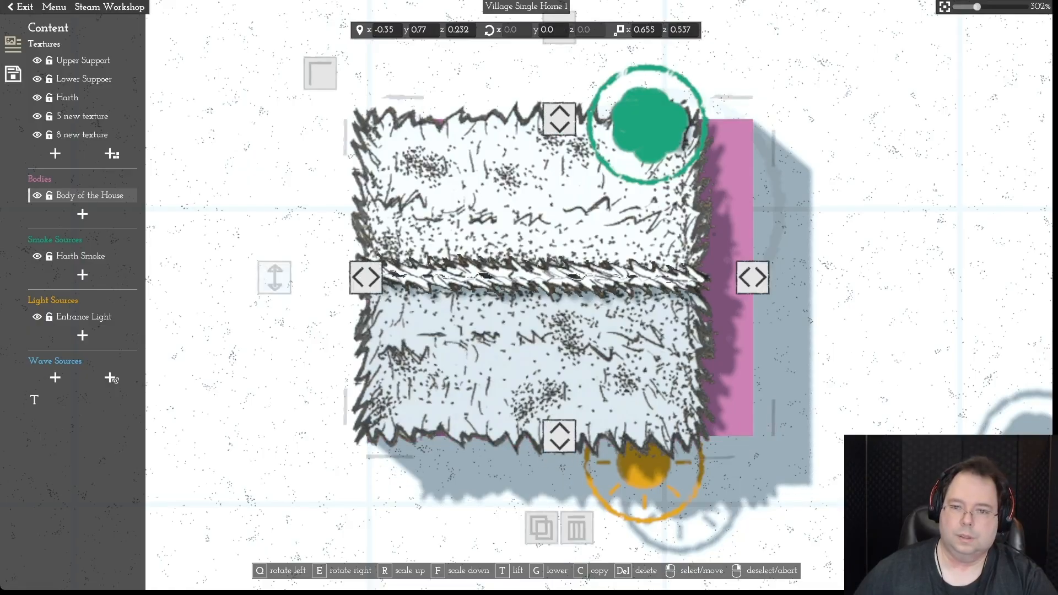
drag(753, 277, 711, 277)
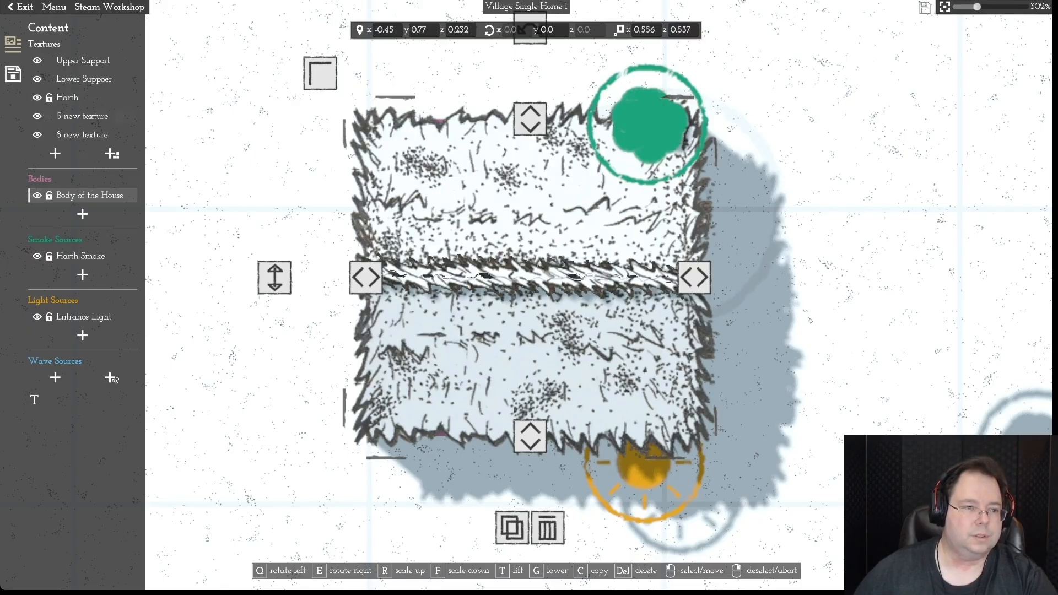
key(Escape)
click(49, 196)
click(49, 195)
scroll(529, 297, down, 5)
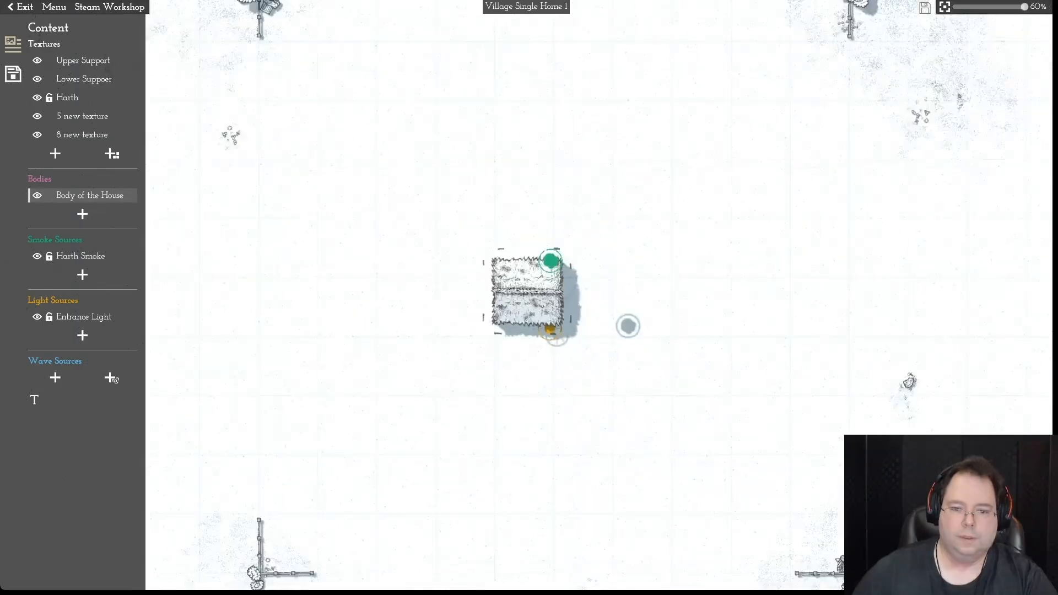
- Move the Entrance Light along the front edge of the house to about x -0.73, z 0.769
scroll(528, 297, up, 5)
scroll(529, 298, up, 2)
scroll(528, 297, down, 6)
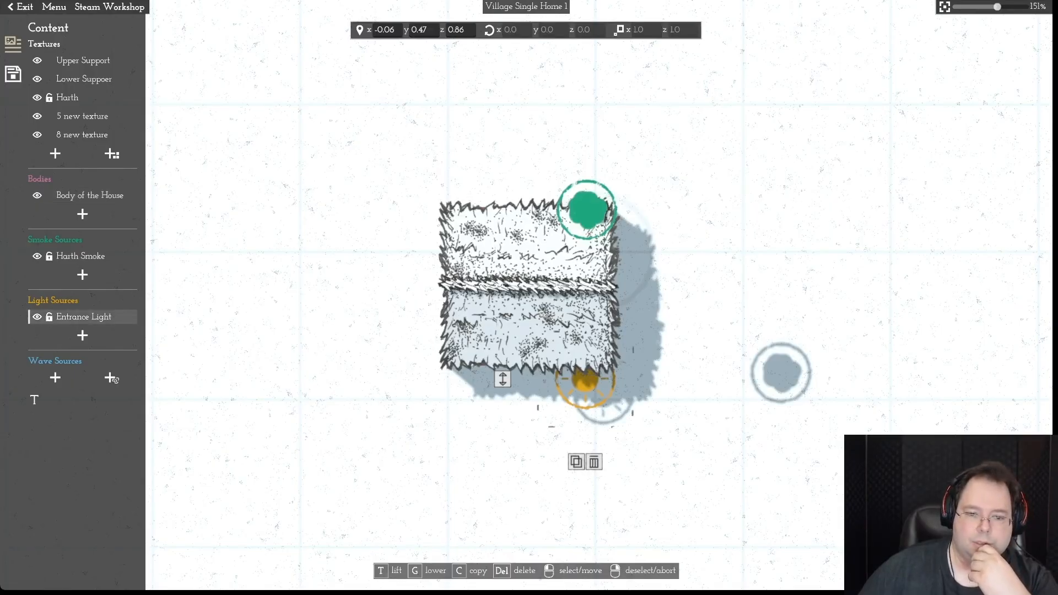
drag(585, 380, 487, 369)
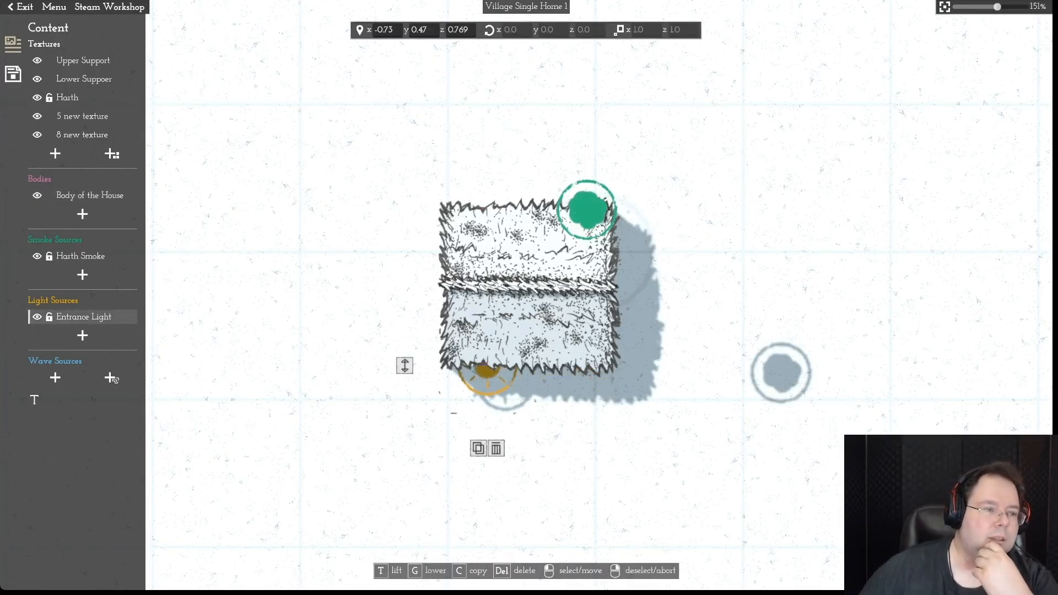
- Move the Harth texture to about x -0.78, z -0.23 and the Harth Smoke source over it at about x -0.81, z -0.21
click(77, 98)
drag(588, 208, 487, 234)
scroll(730, 181, down, 2)
scroll(526, 292, up, 2)
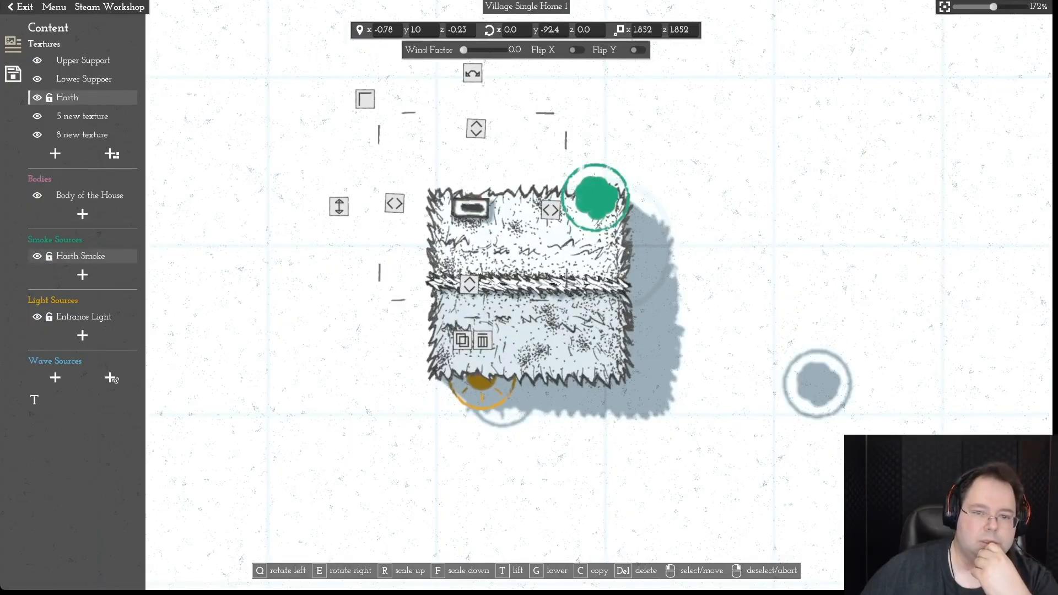
click(80, 256)
drag(597, 197, 467, 209)
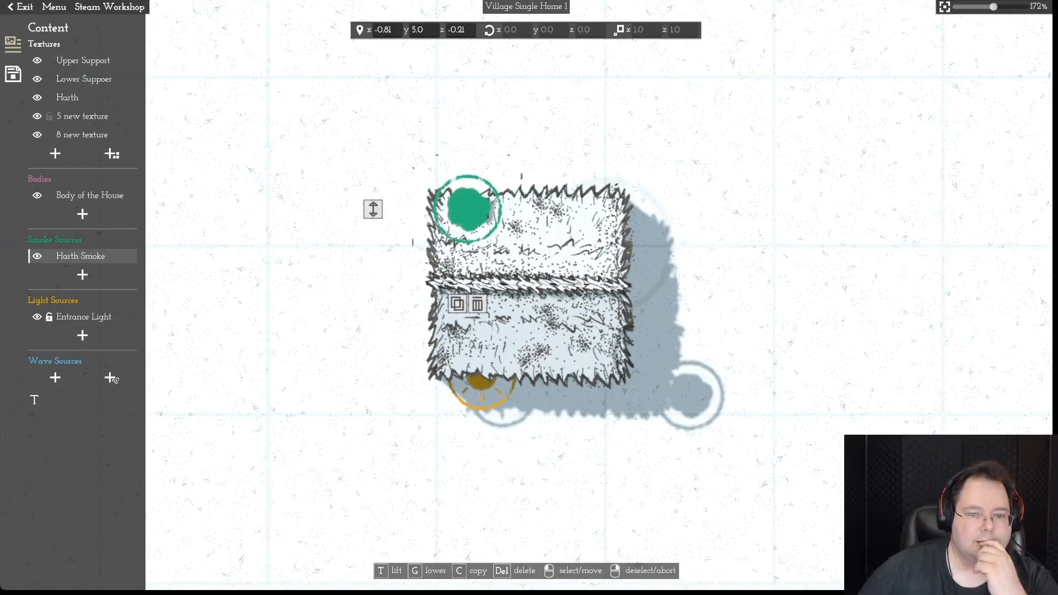
scroll(526, 297, down, 5)
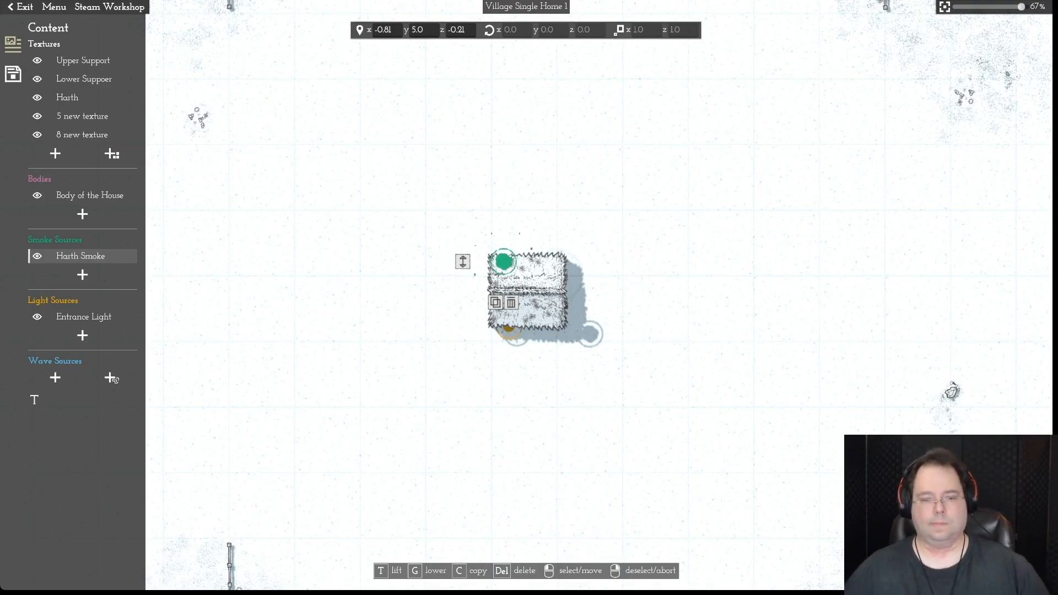
key(Escape)
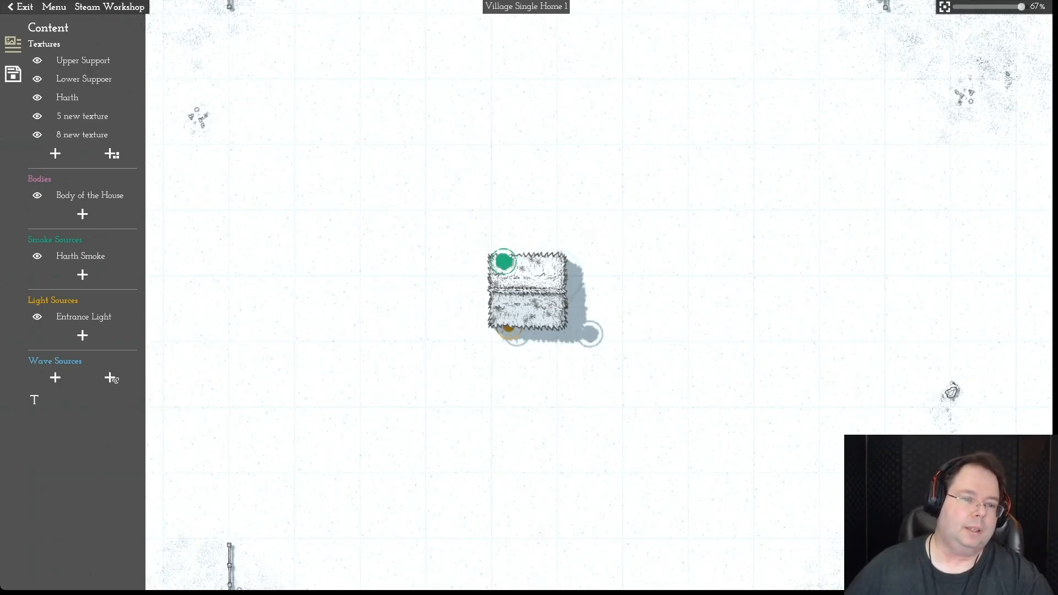
- Rename the 5 new texture layer to "Upper Tatch Roof"
click(82, 115)
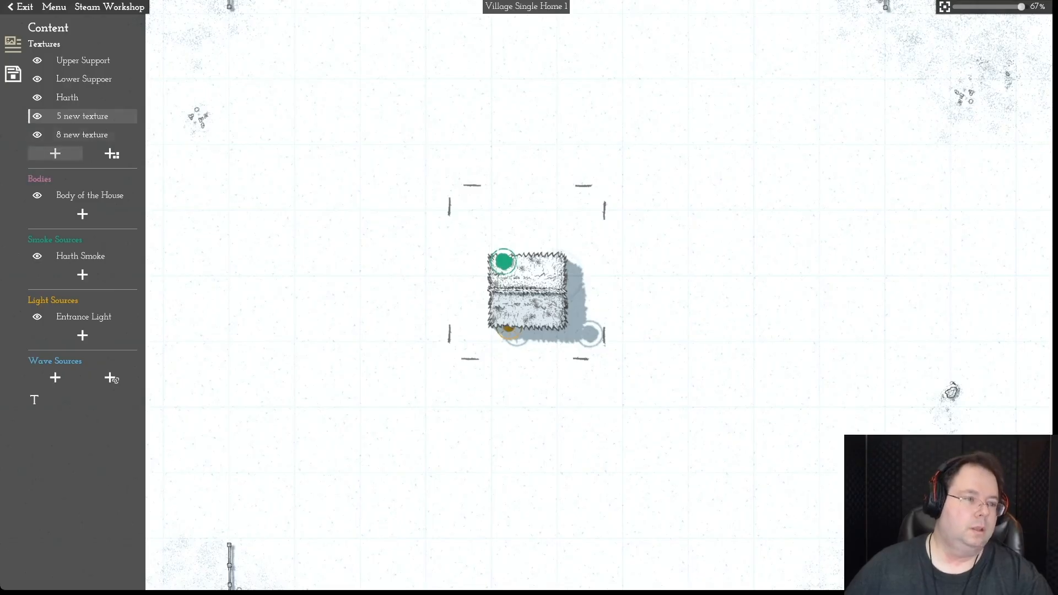
click(34, 400)
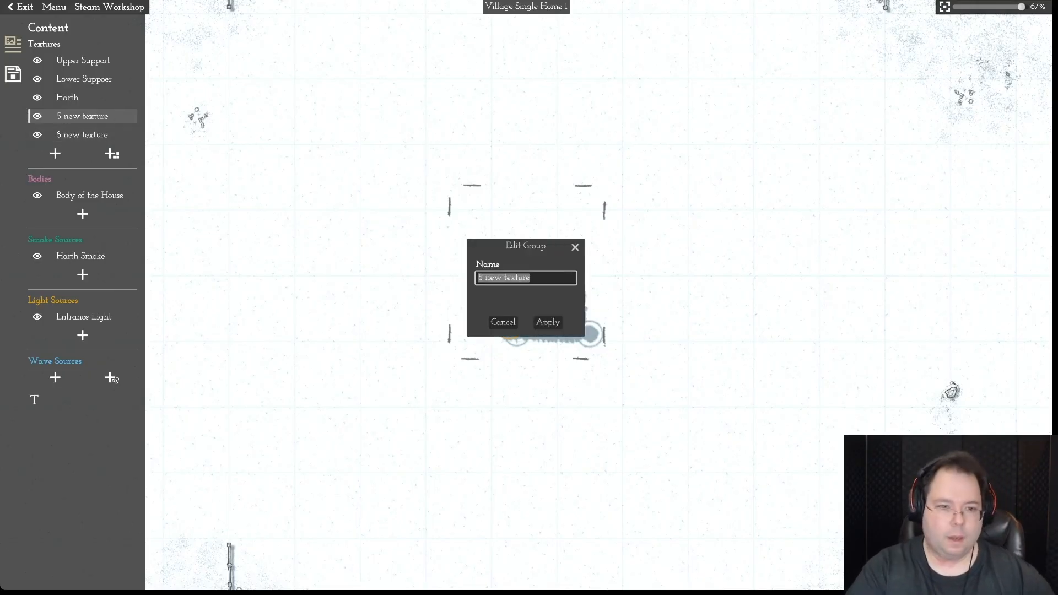
text(Upper Tat)
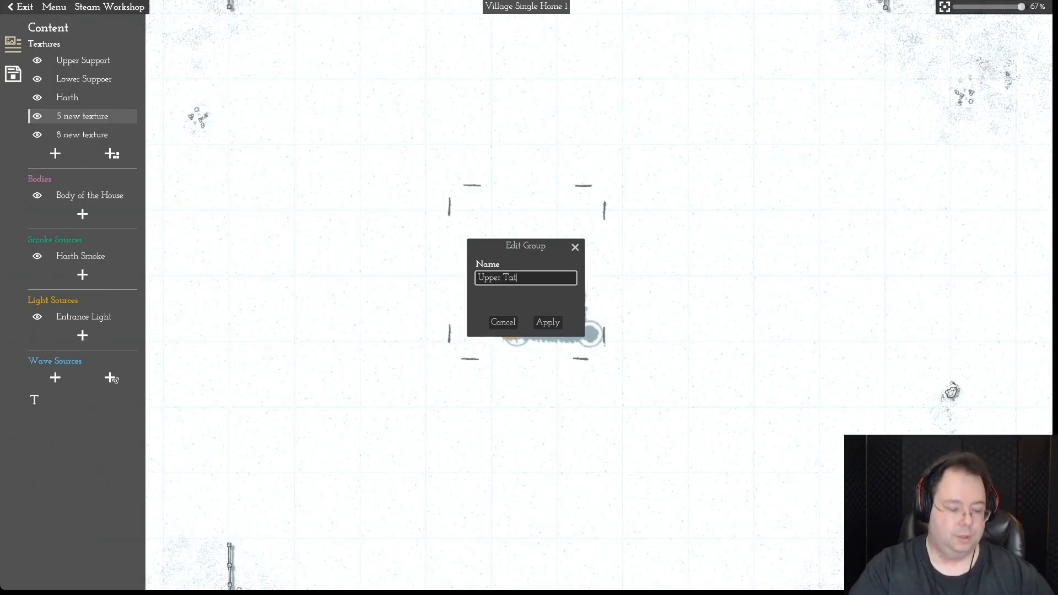
text(ch Roof)
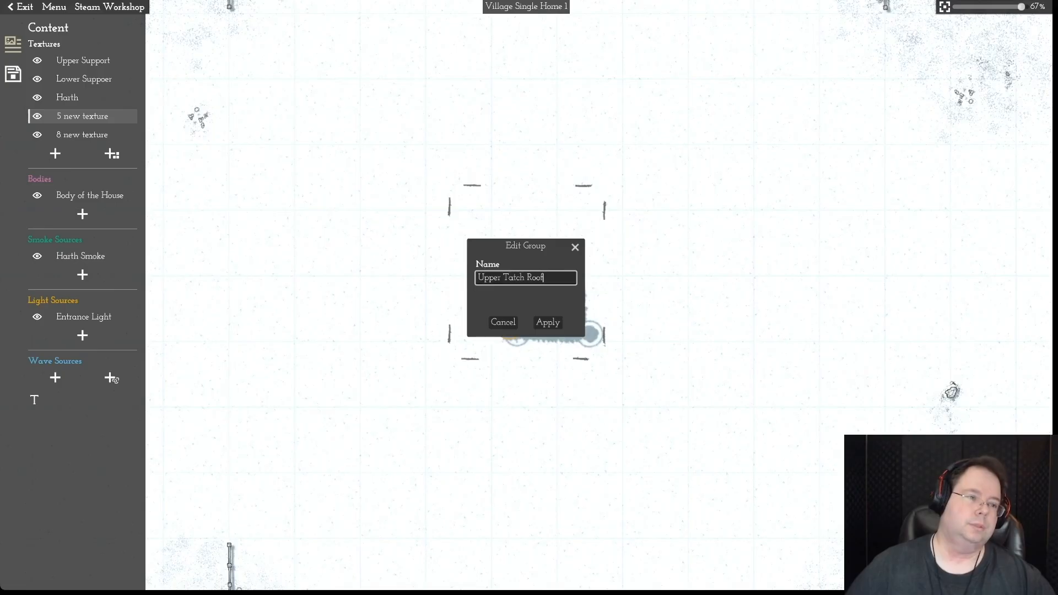
key(Return)
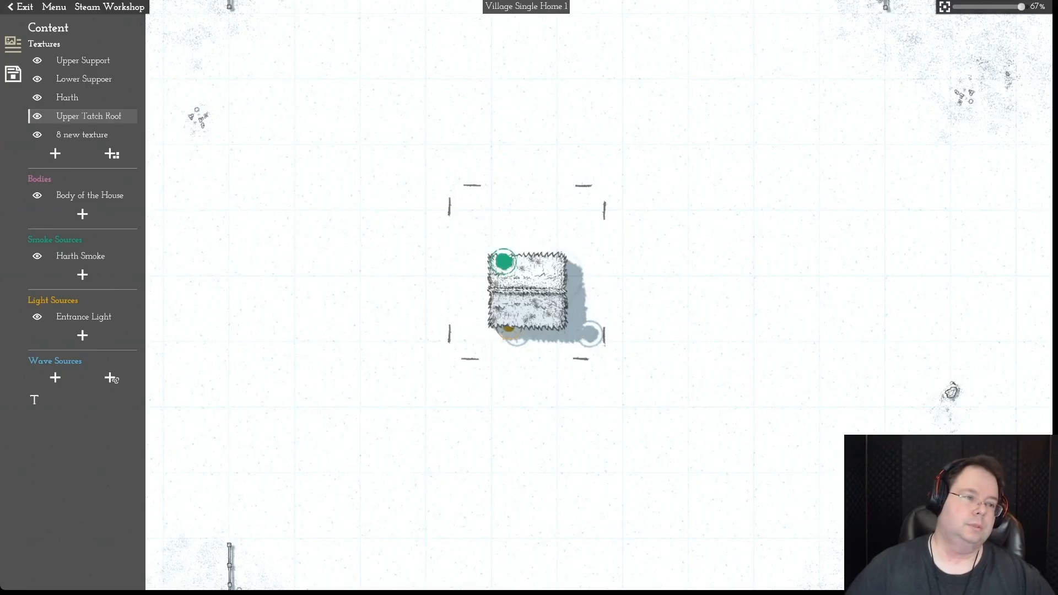
- Rename the 8 new texture layer to "lower Tatch Roof"
click(82, 134)
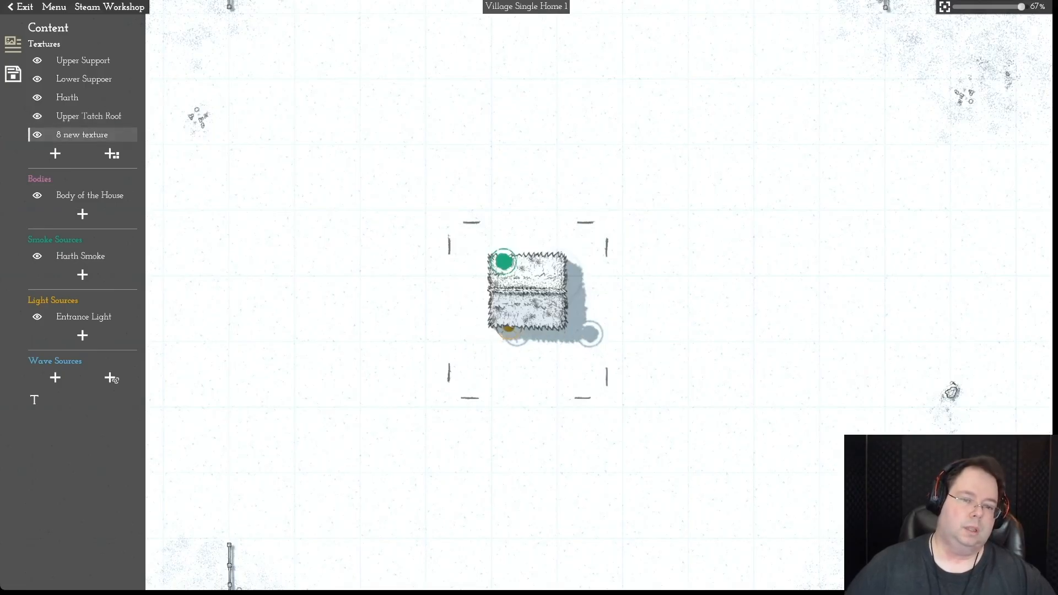
click(35, 400)
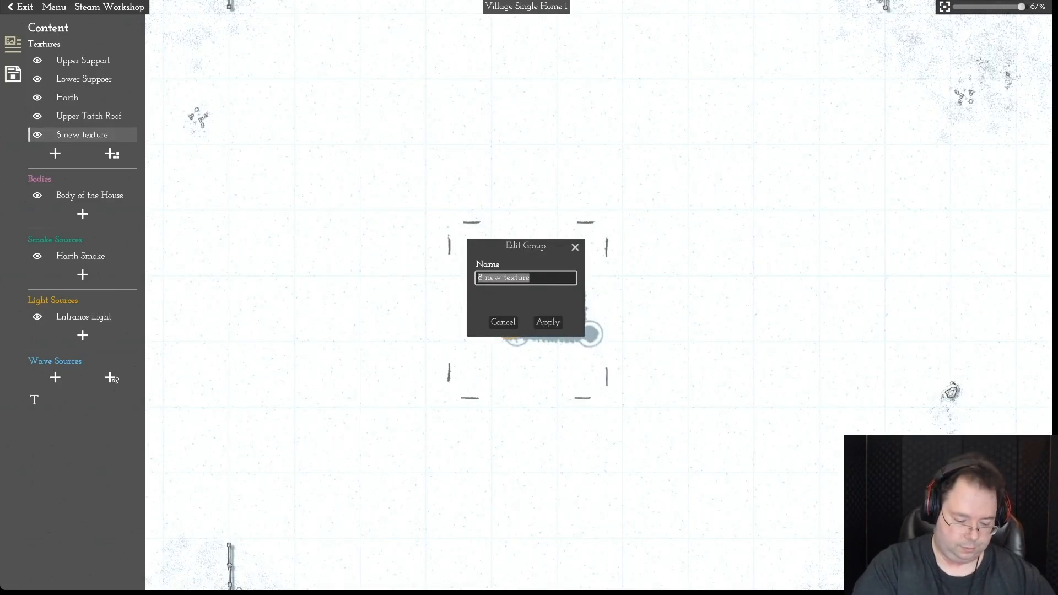
text(lower Tatch Roof)
key(Return)
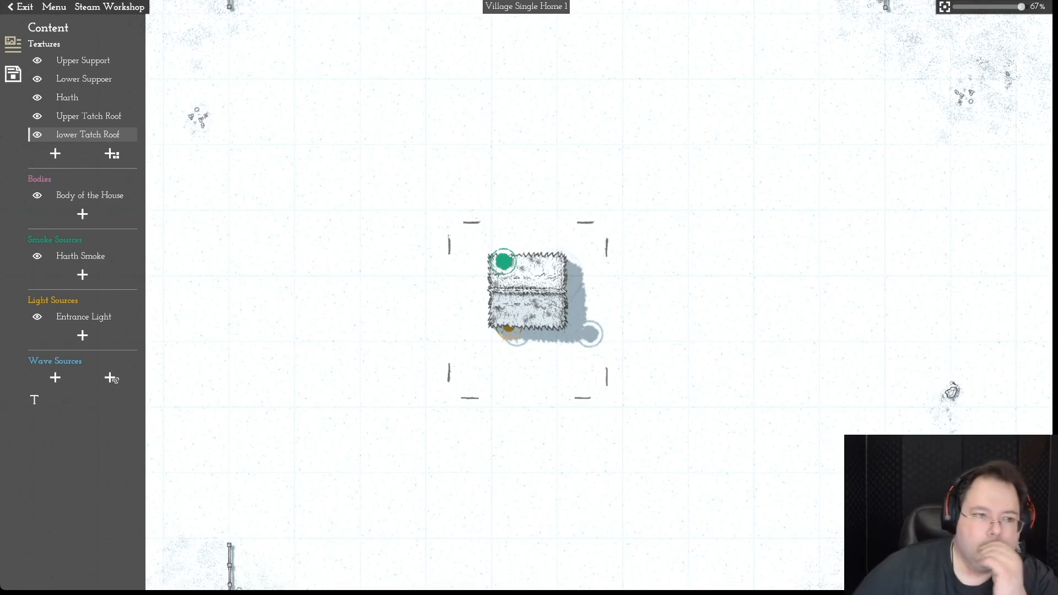
- Nudge the Entrance Light outward to about x -0.72, z 0.809 and save the asset
scroll(528, 292, up, 1)
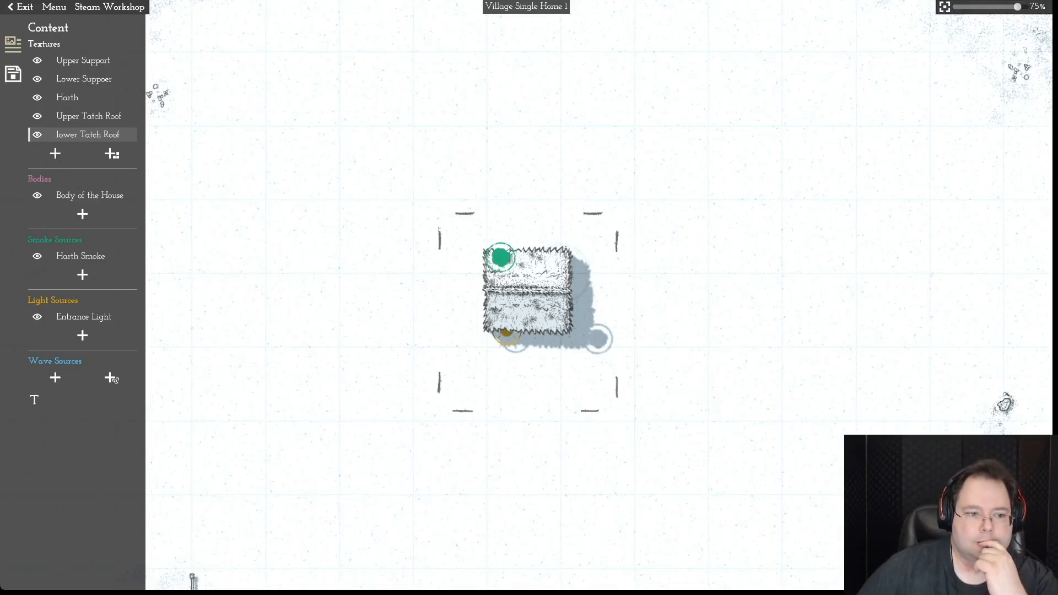
click(84, 317)
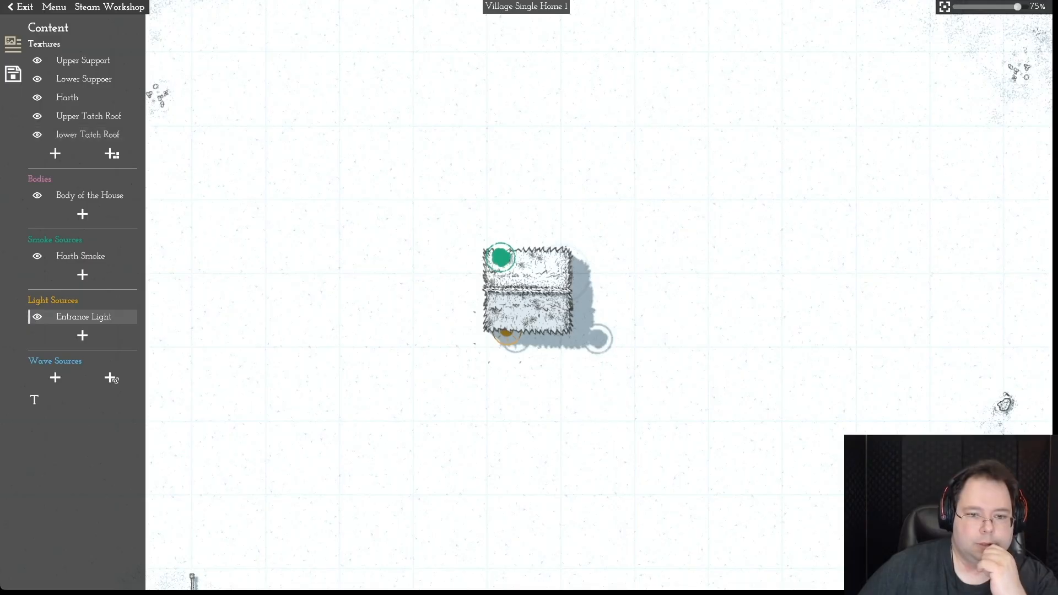
click(77, 317)
drag(507, 333, 507, 337)
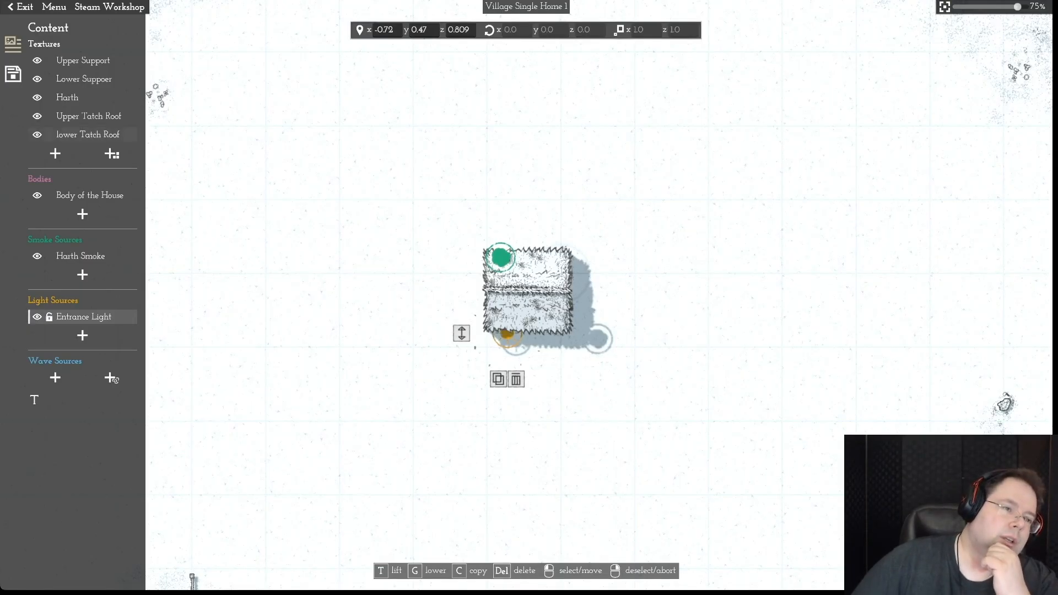
click(54, 7)
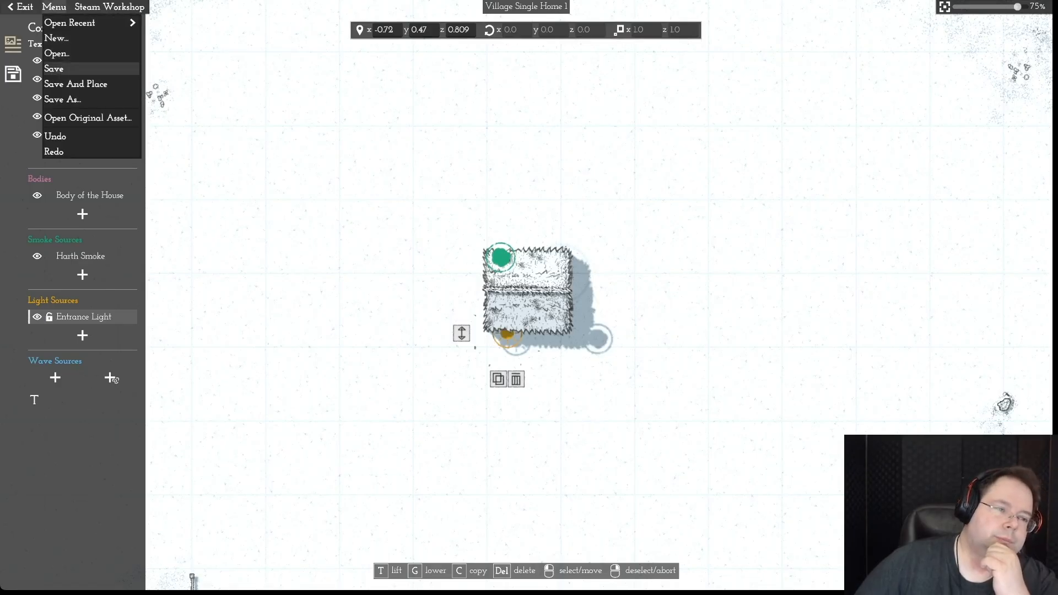
click(66, 68)
- Capture a new preview image of the reworked house in the asset's details
click(13, 44)
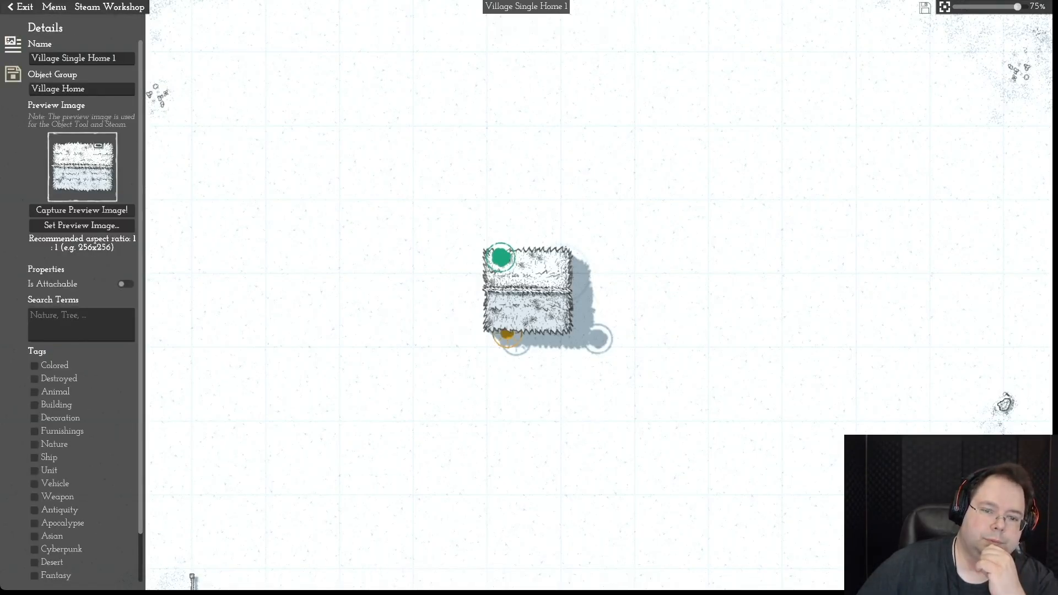
scroll(526, 297, up, 5)
scroll(528, 295, down, 3)
scroll(528, 295, up, 5)
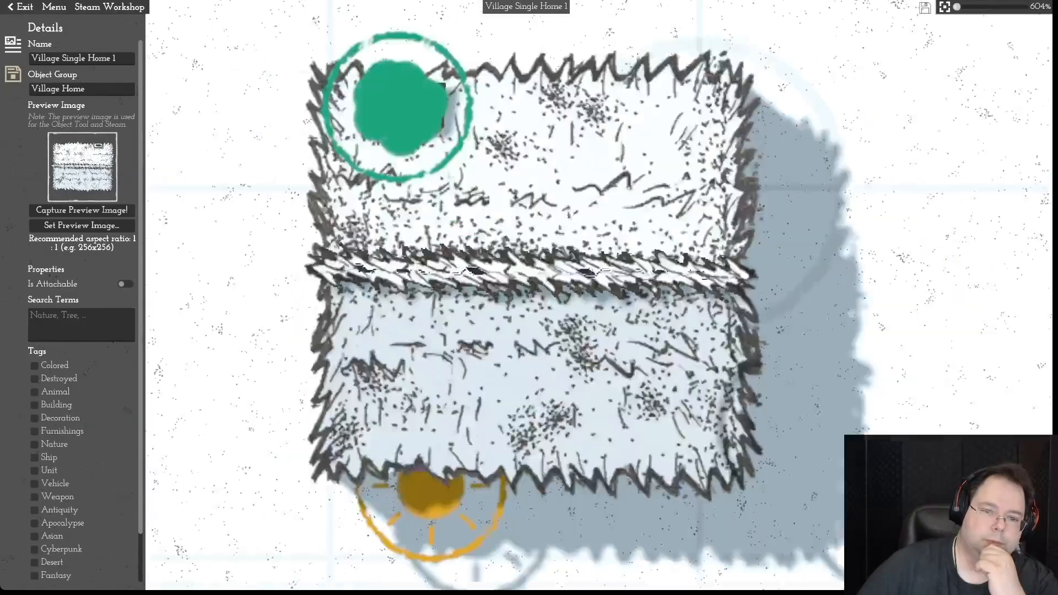
scroll(527, 295, down, 6)
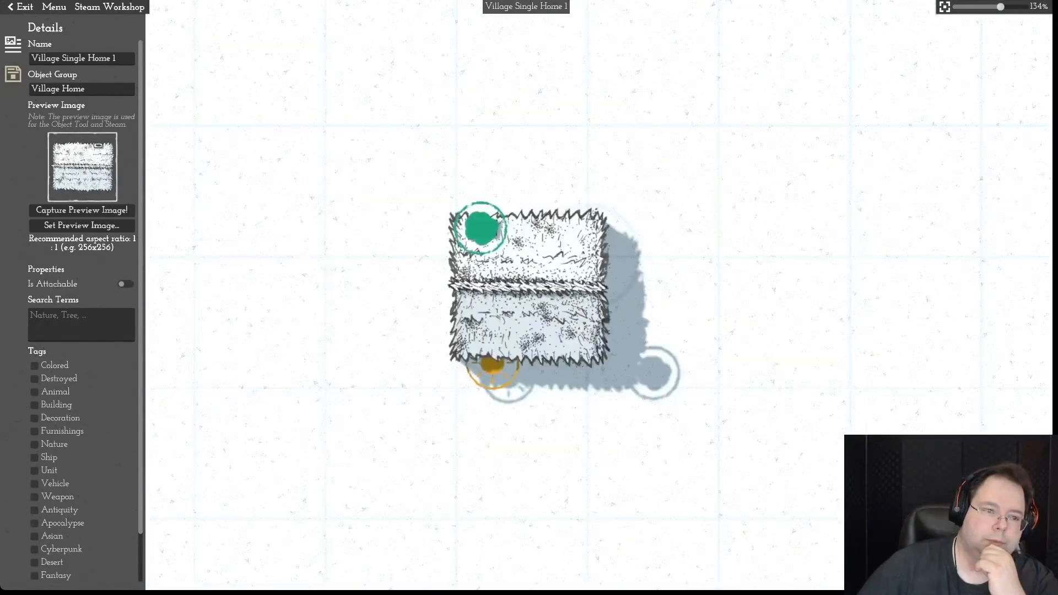
scroll(529, 295, up, 5)
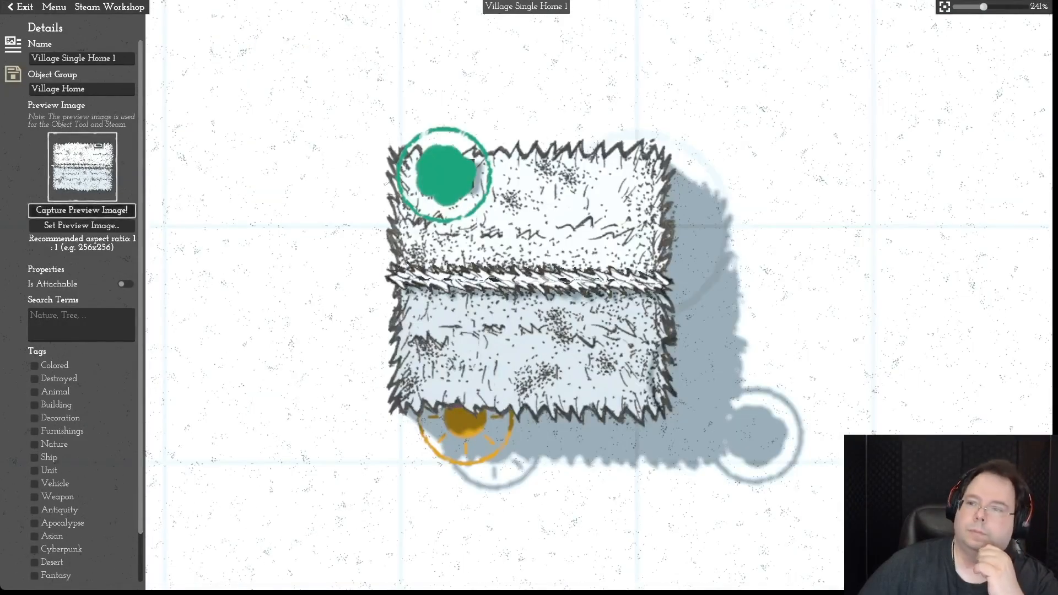
click(81, 210)
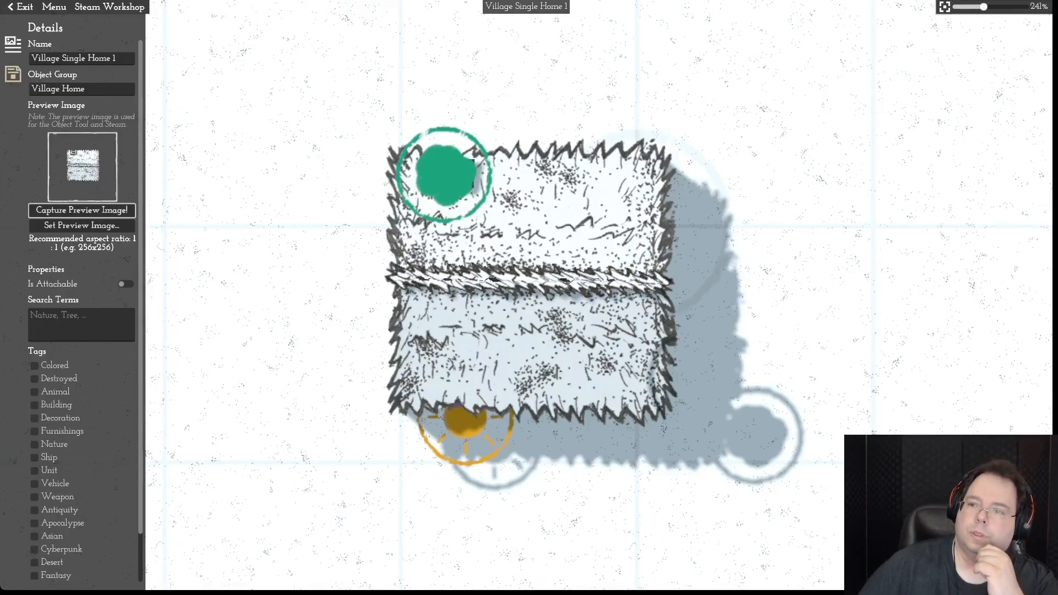
- Recapture the preview image with the house enlarged to about 302% zoom and save the asset
scroll(529, 297, up, 1)
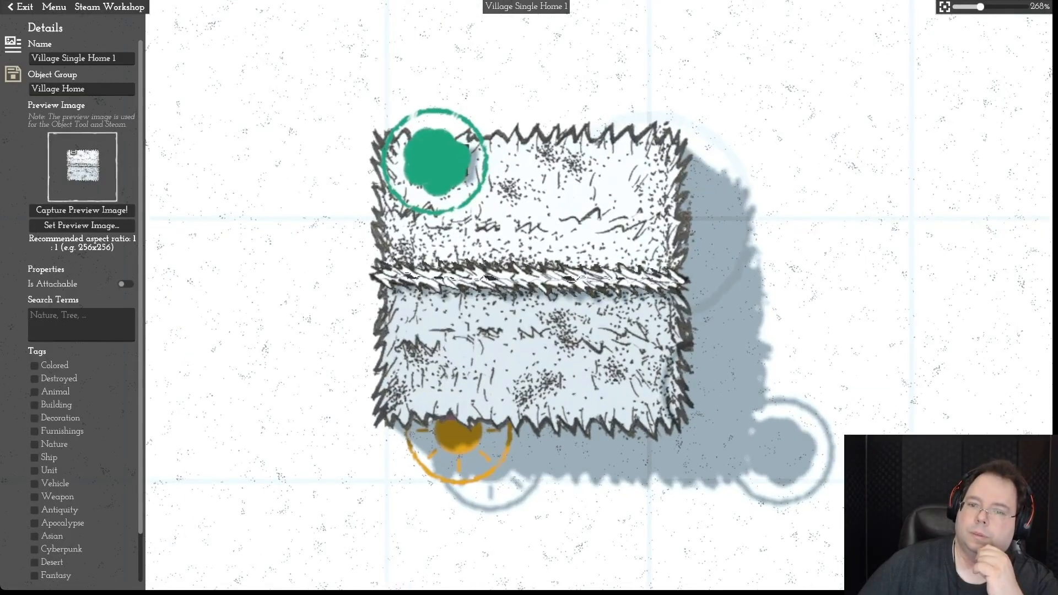
scroll(529, 297, up, 1)
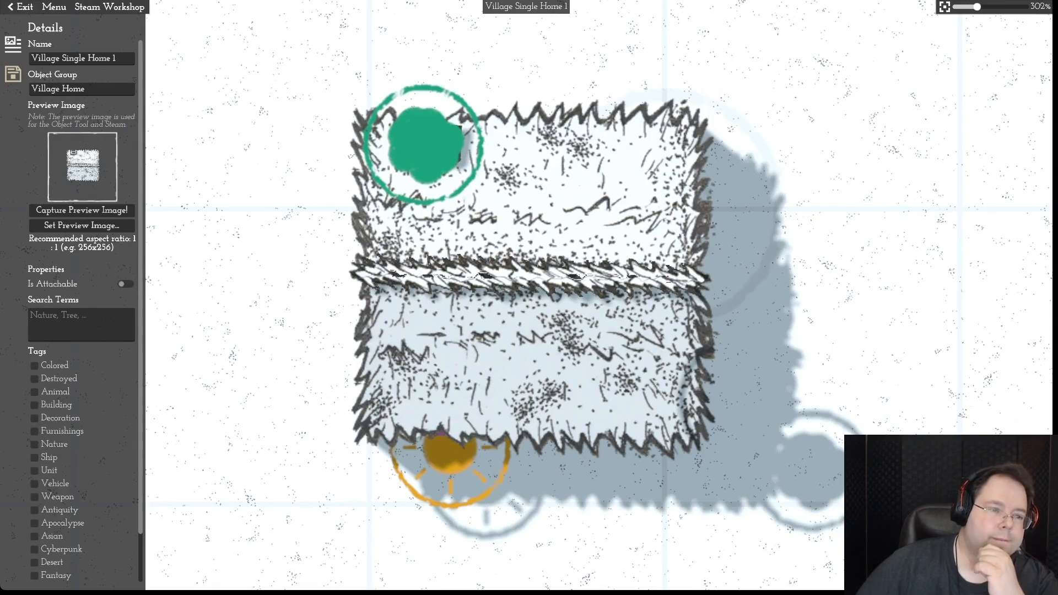
click(82, 209)
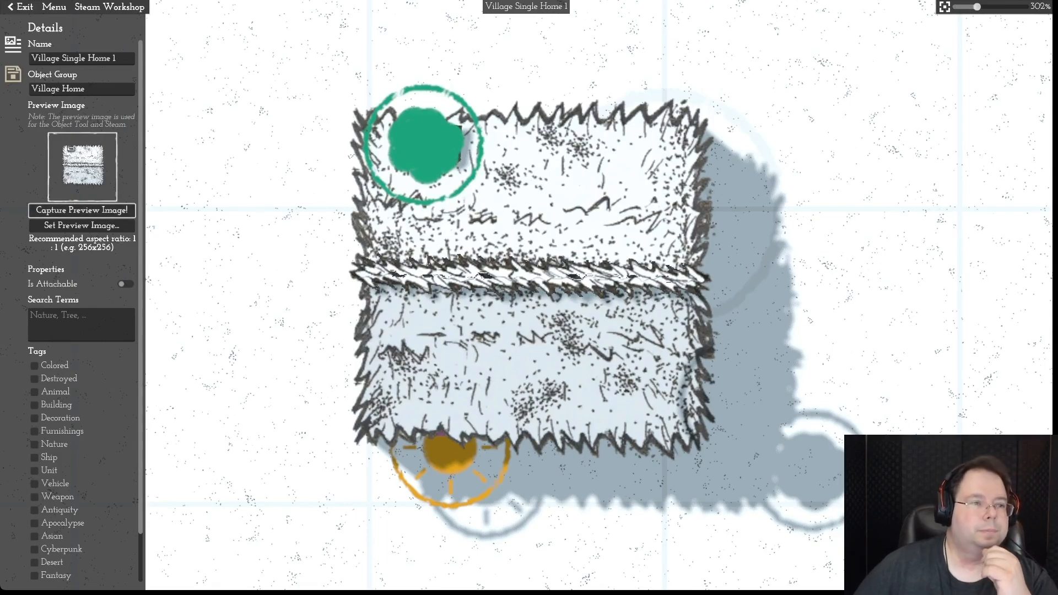
click(54, 7)
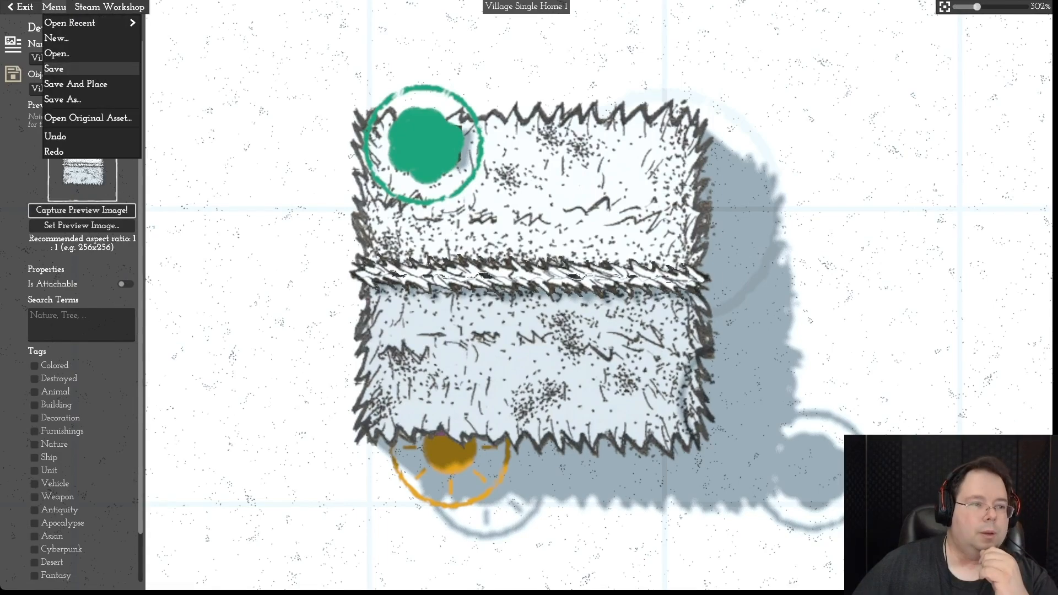
click(53, 69)
- Return to the settlement map and delete the lone house placed north of the fenced farmstead
click(20, 7)
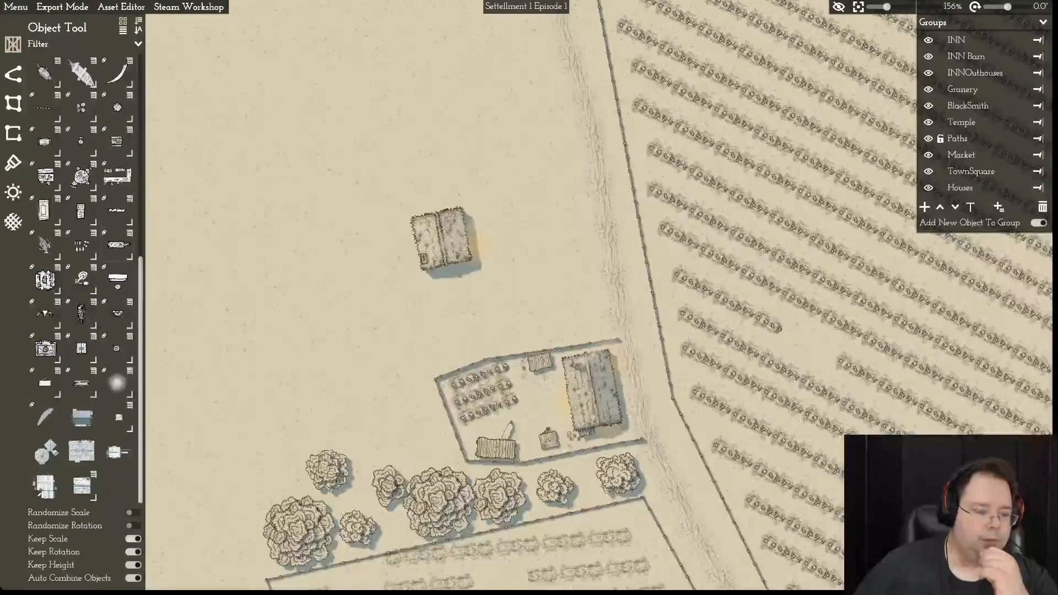
click(93, 475)
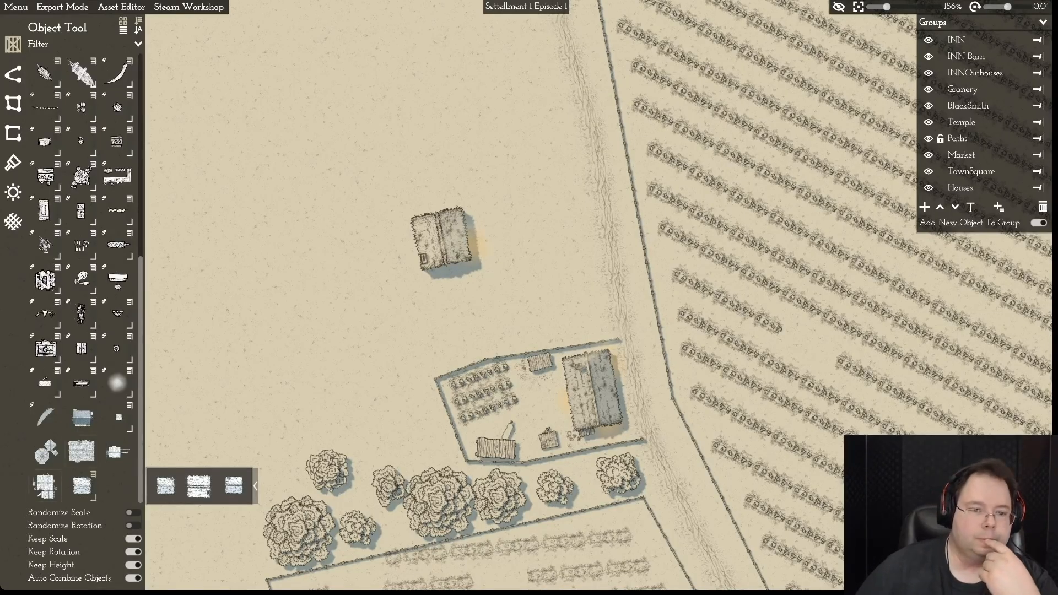
click(441, 240)
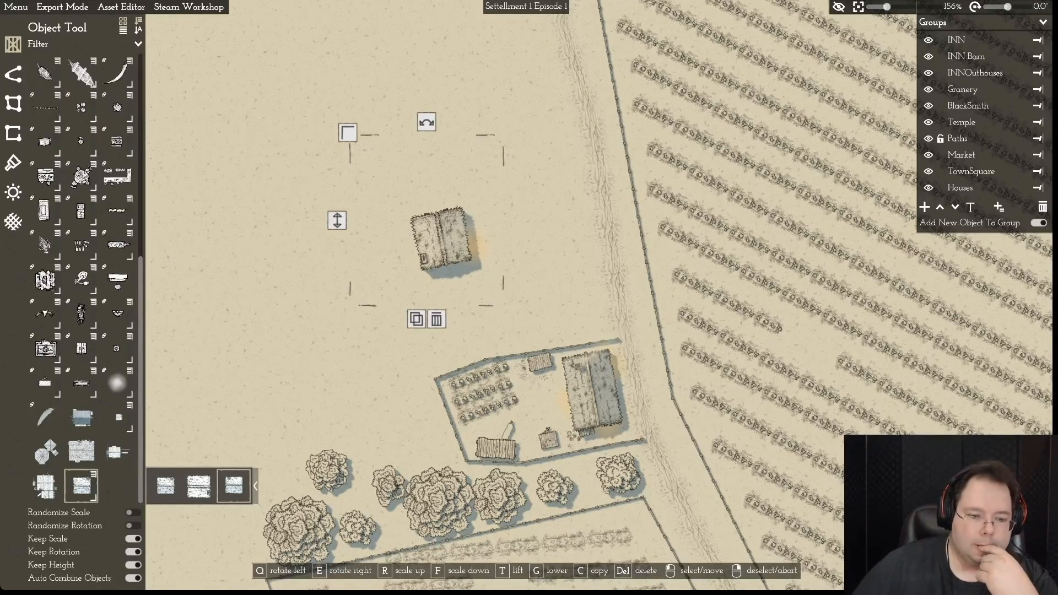
key(Delete)
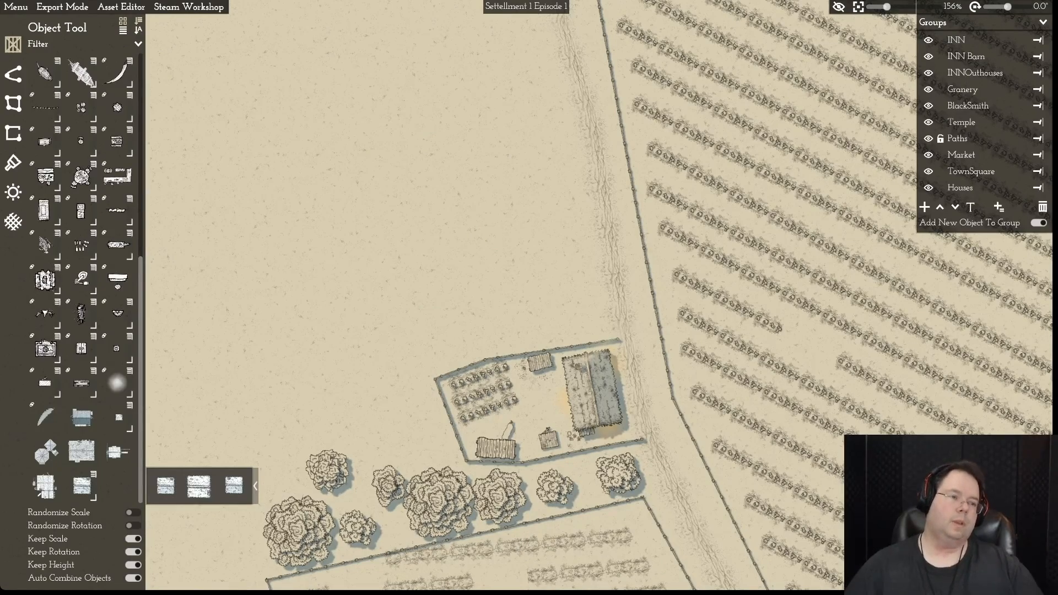
- Reopen the Object Editor from the settlement map with Village Single Home 1 loaded
click(121, 6)
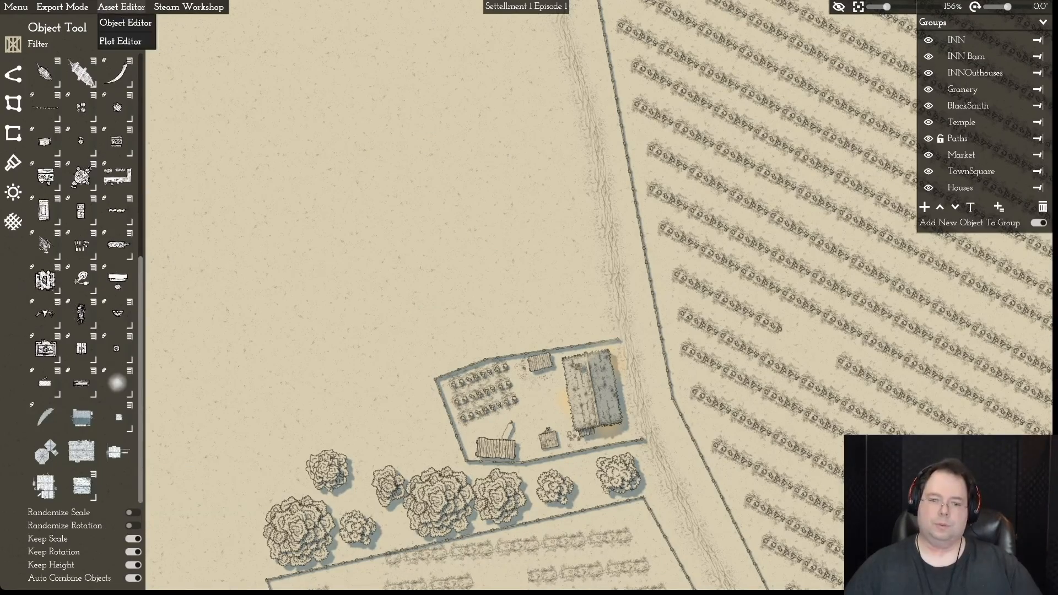
click(124, 20)
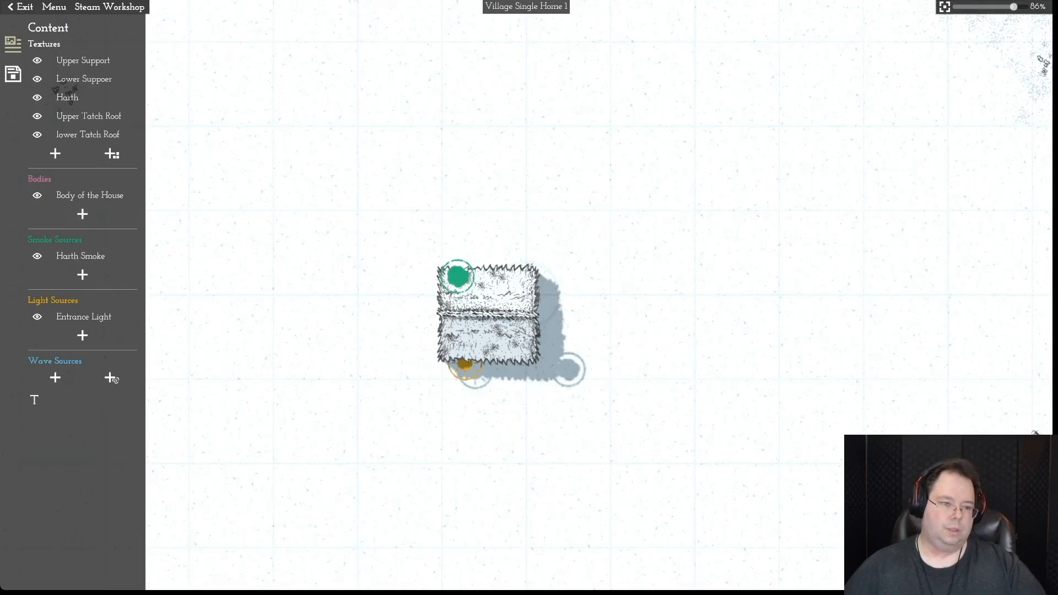
- Hide the Entrance Light to inspect the house without it, and make the light visible again
click(37, 316)
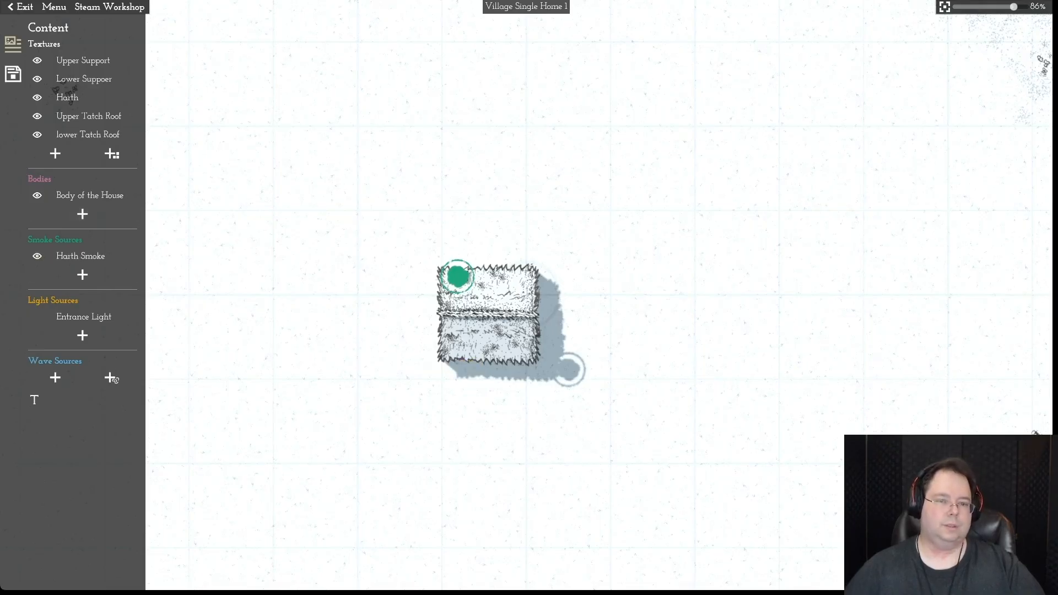
key(a)
scroll(526, 295, up, 5)
scroll(526, 294, down, 4)
scroll(526, 292, up, 2)
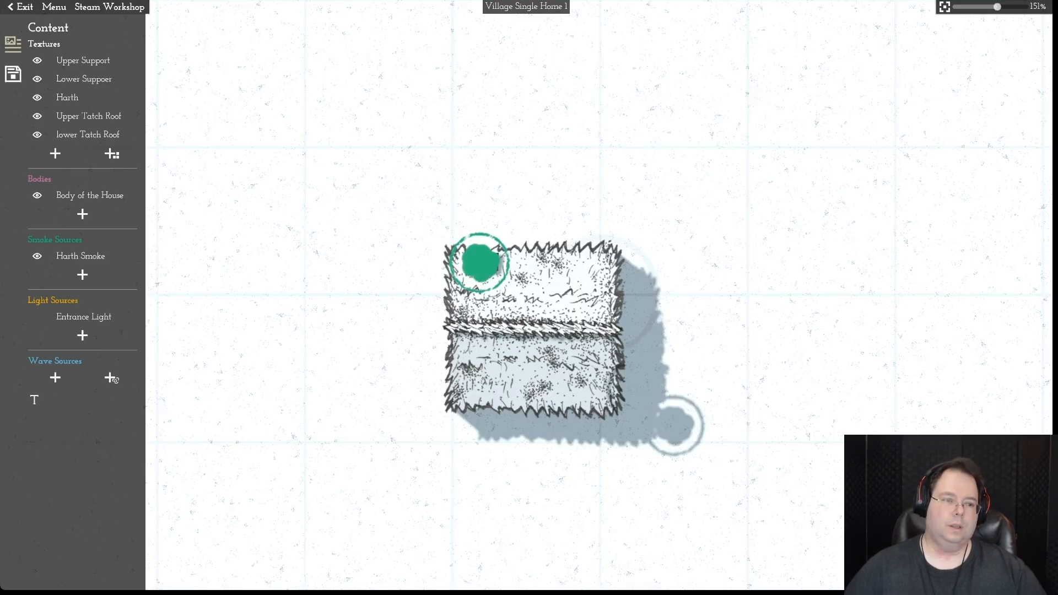
click(37, 316)
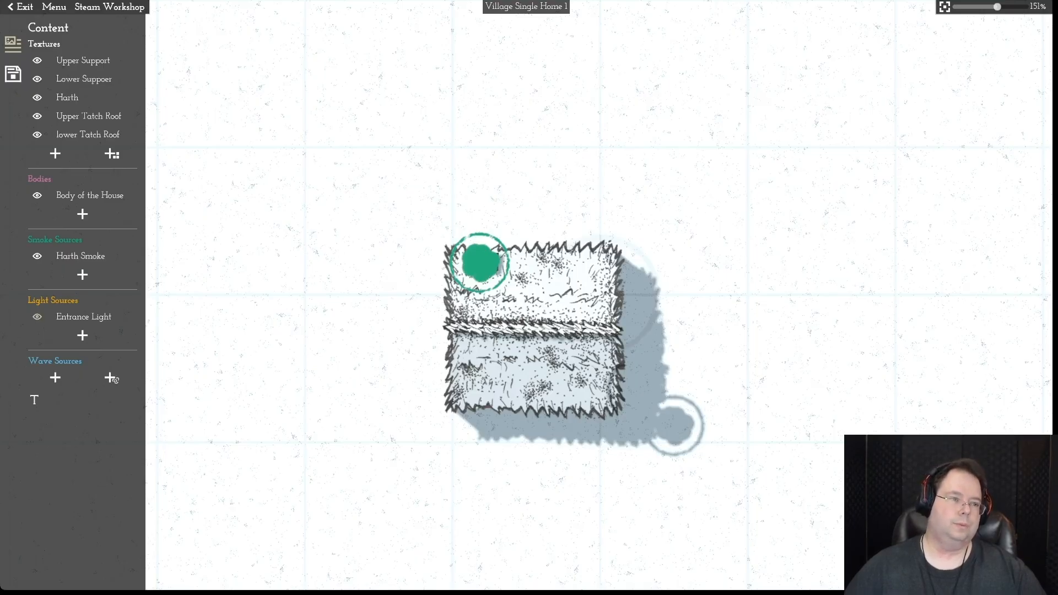
- Save Village Single Home 1 and save a copy of it under the file name Alternate Single Home
click(54, 7)
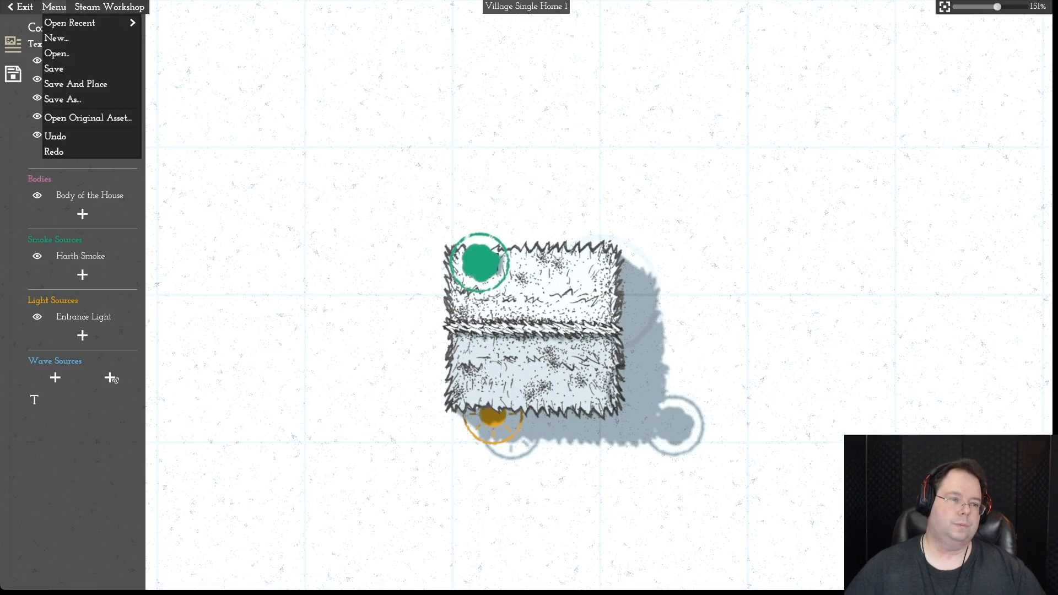
click(55, 68)
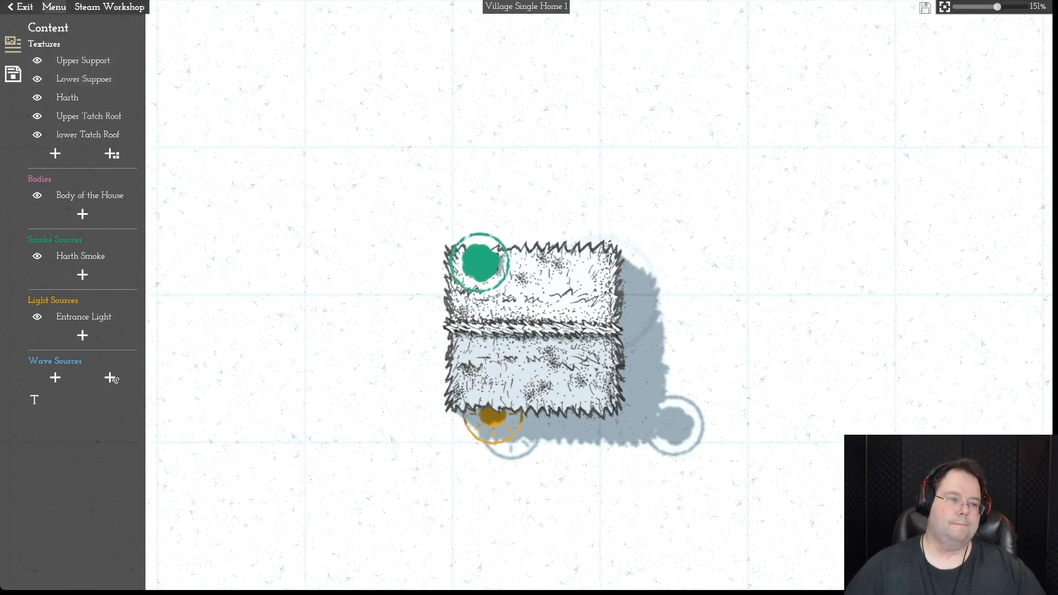
click(54, 7)
click(62, 99)
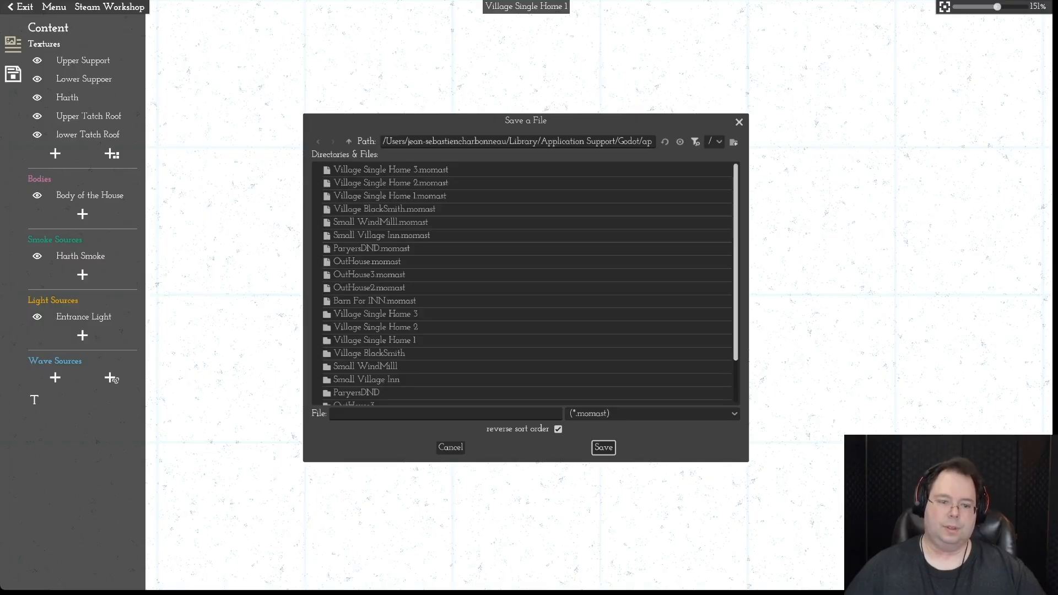
scroll(526, 283, down, 2)
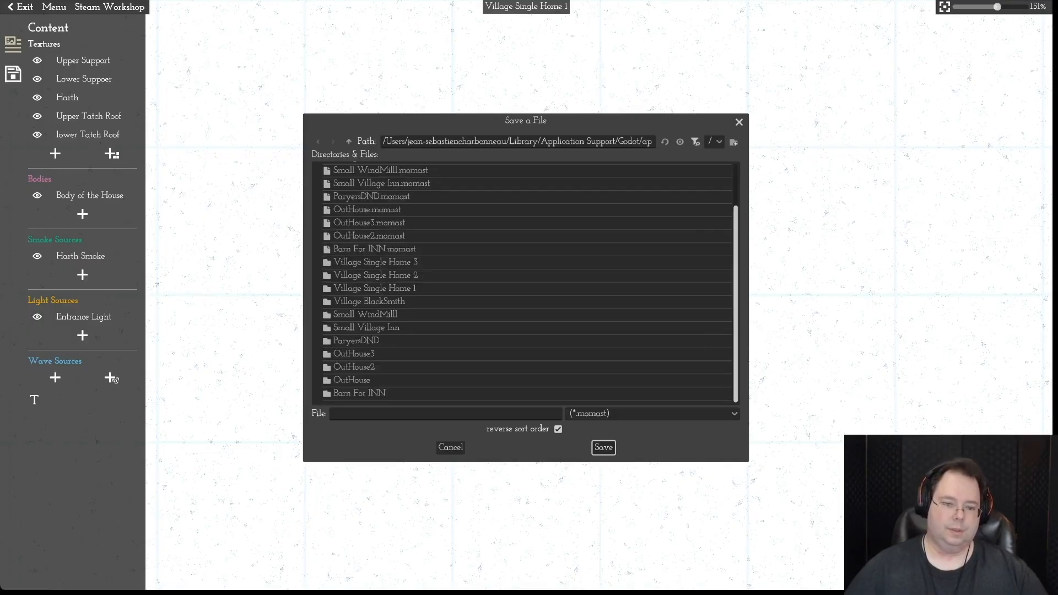
click(445, 414)
text(Alternate )
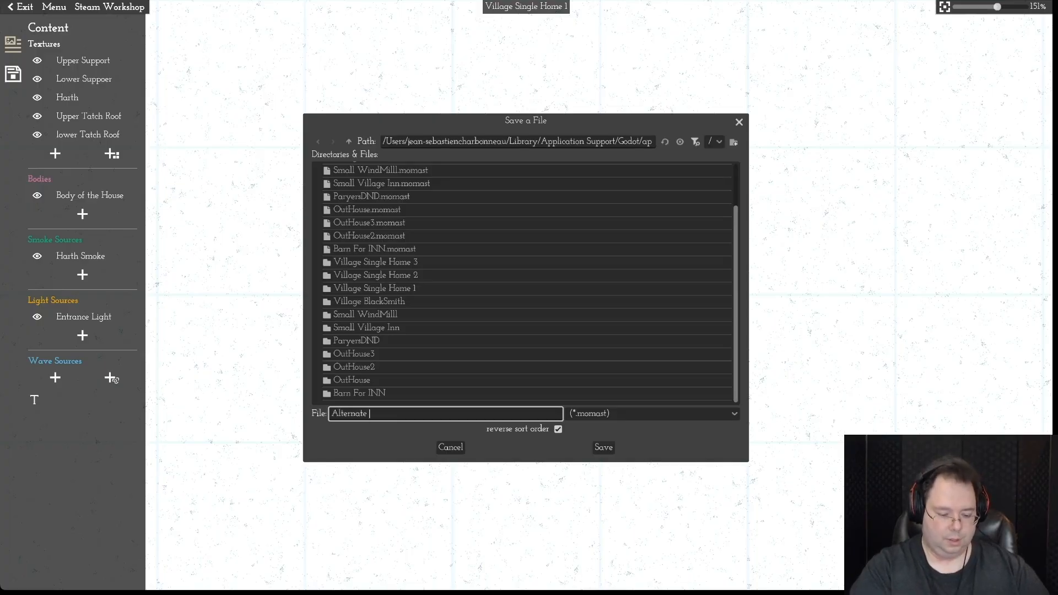
text(Single Ho)
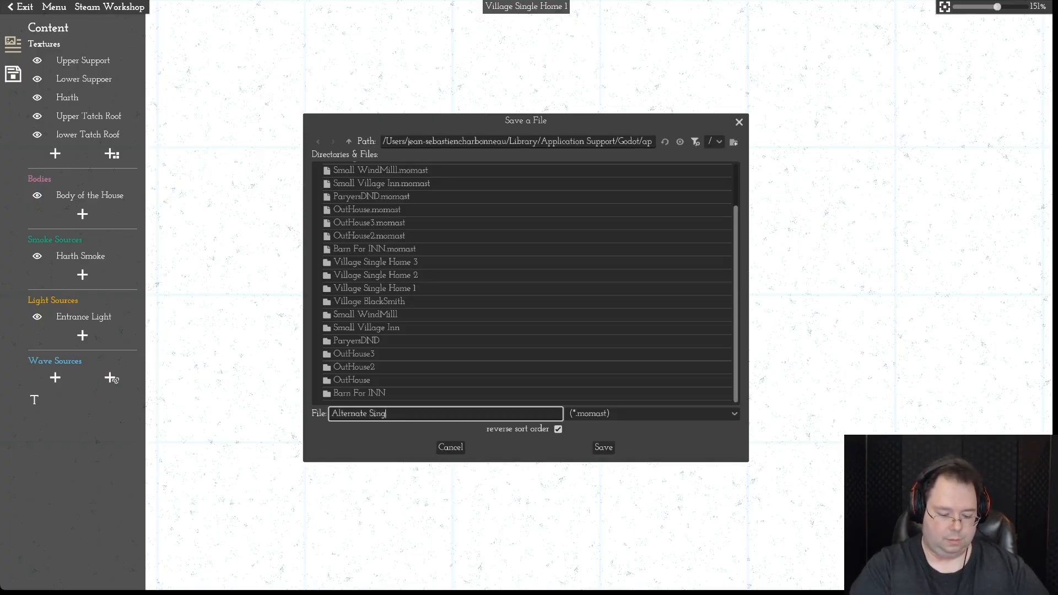
text(e Hom)
key(Return)
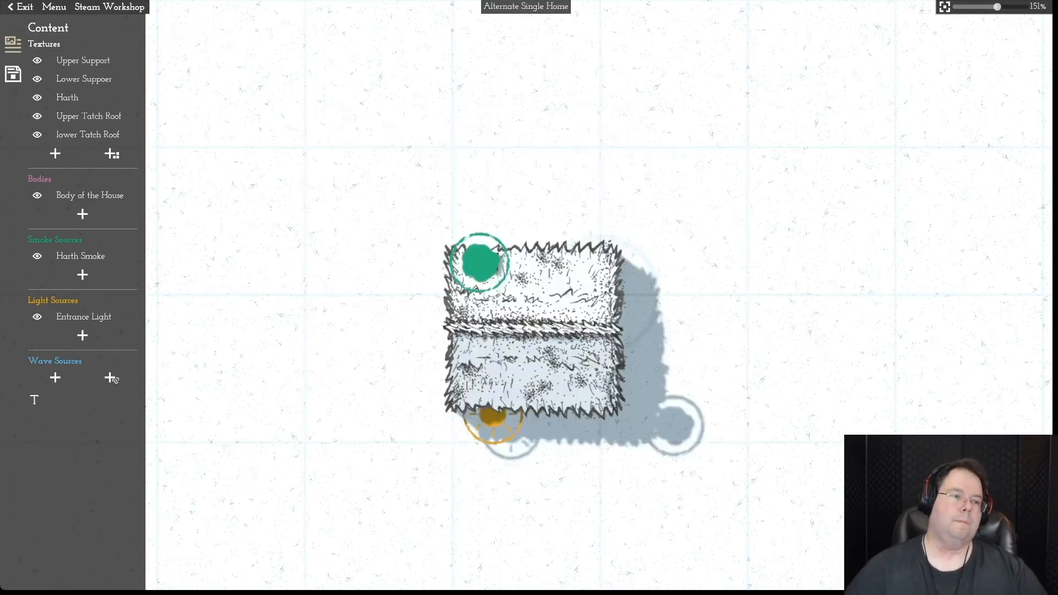
- Change the copied asset's name in its details to "Village alternate Single" and return to its content list
click(13, 73)
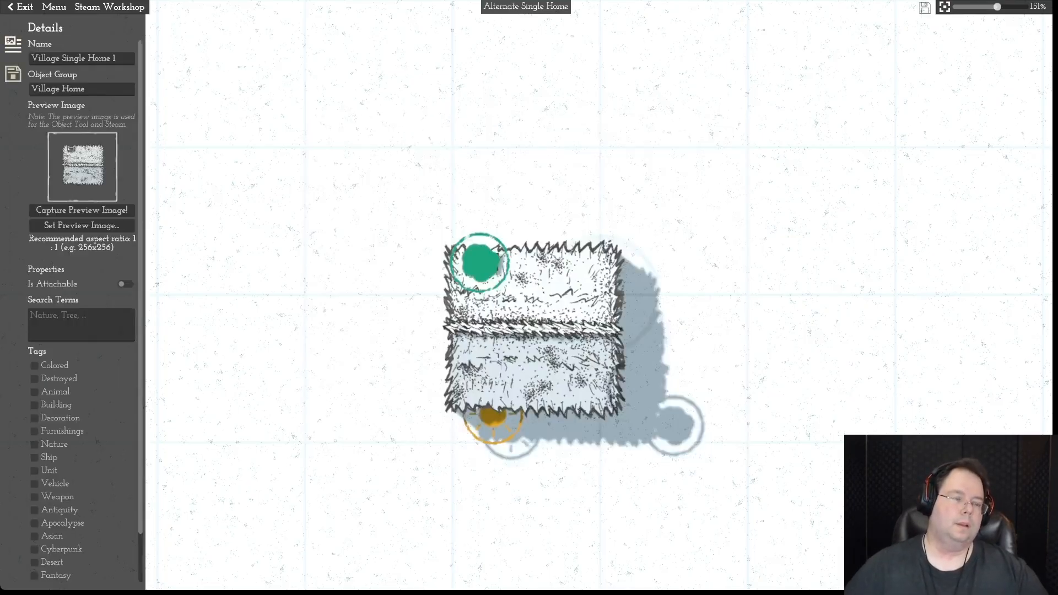
drag(116, 57, 62, 58)
text(al)
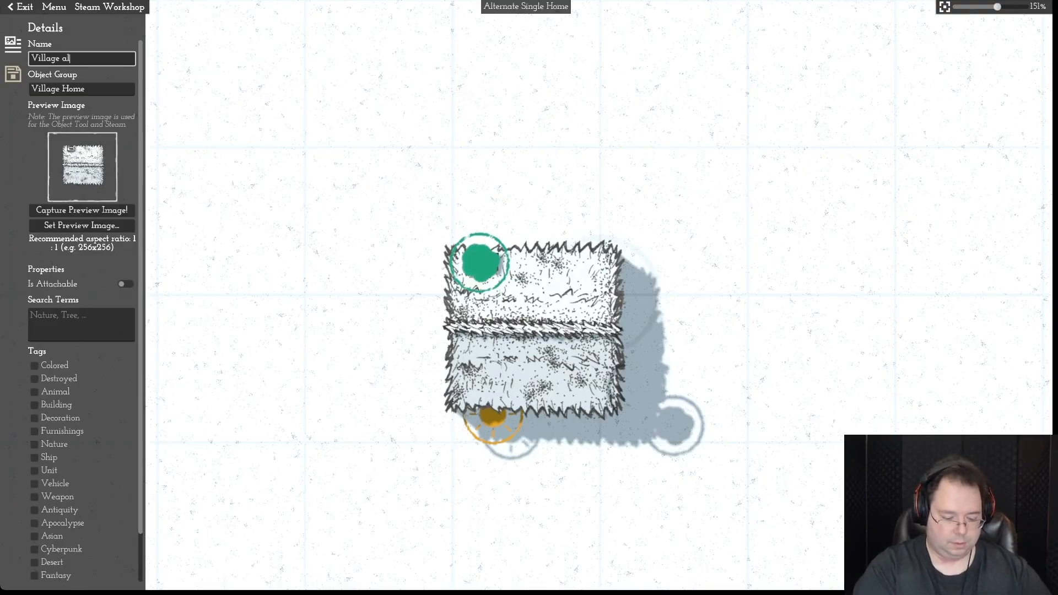
text(ternate Single)
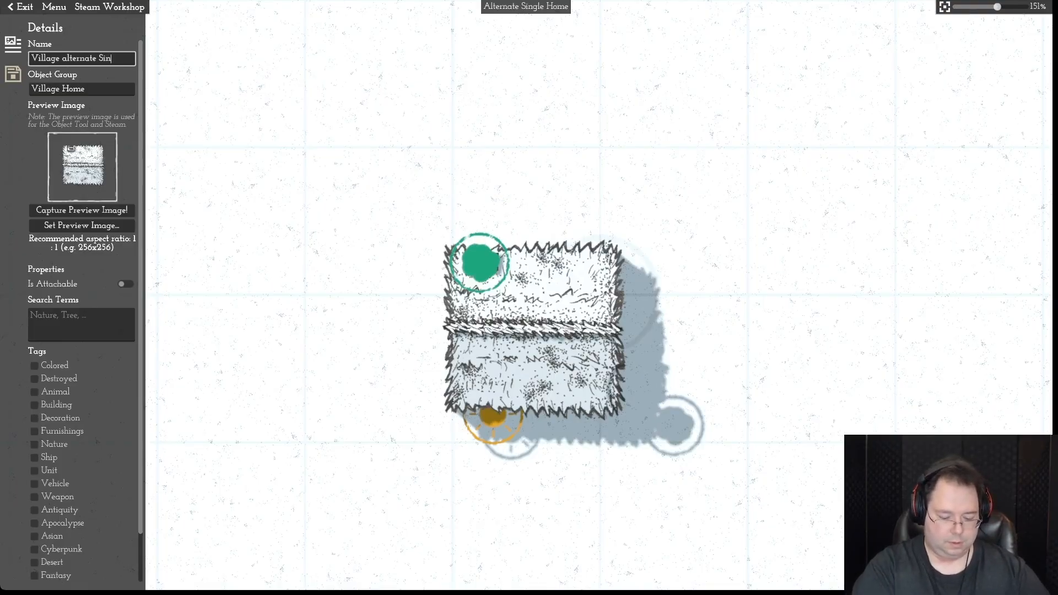
key(Return)
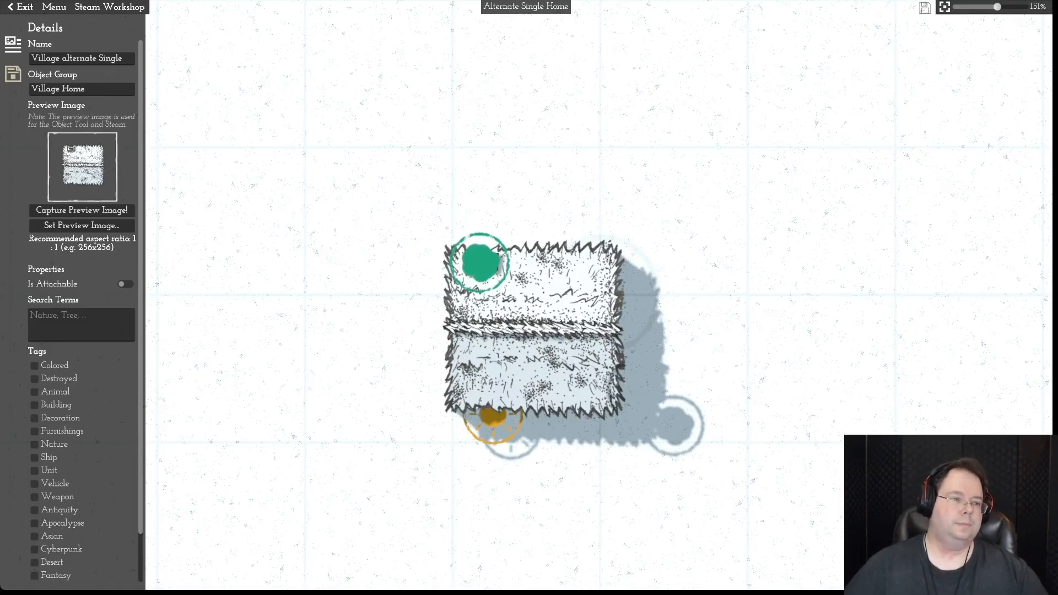
click(13, 73)
click(112, 154)
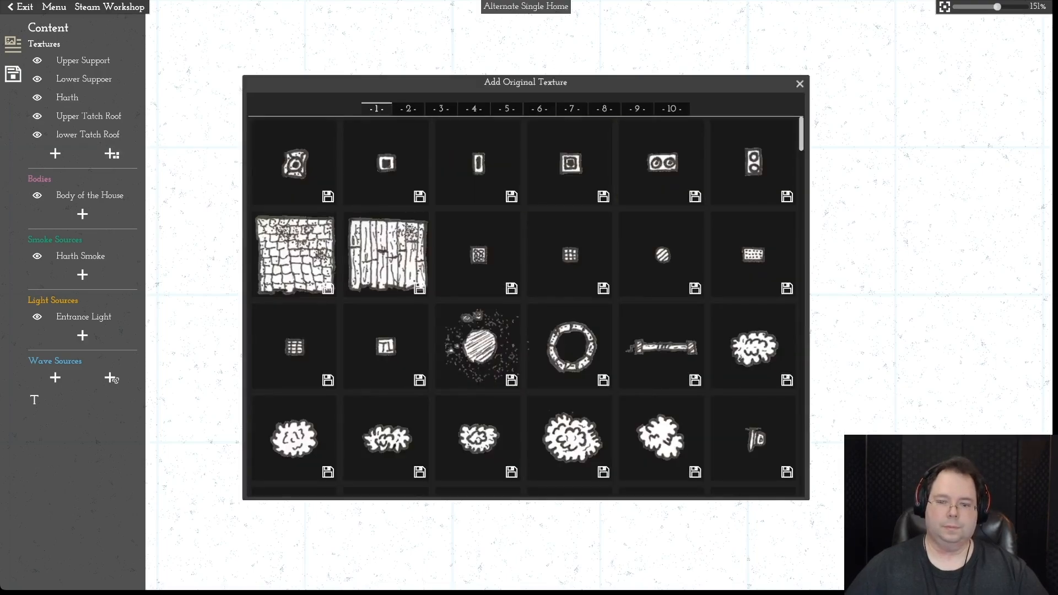
scroll(661, 165, down, 10)
scroll(661, 165, up, 8)
drag(801, 144, 797, 242)
click(794, 248)
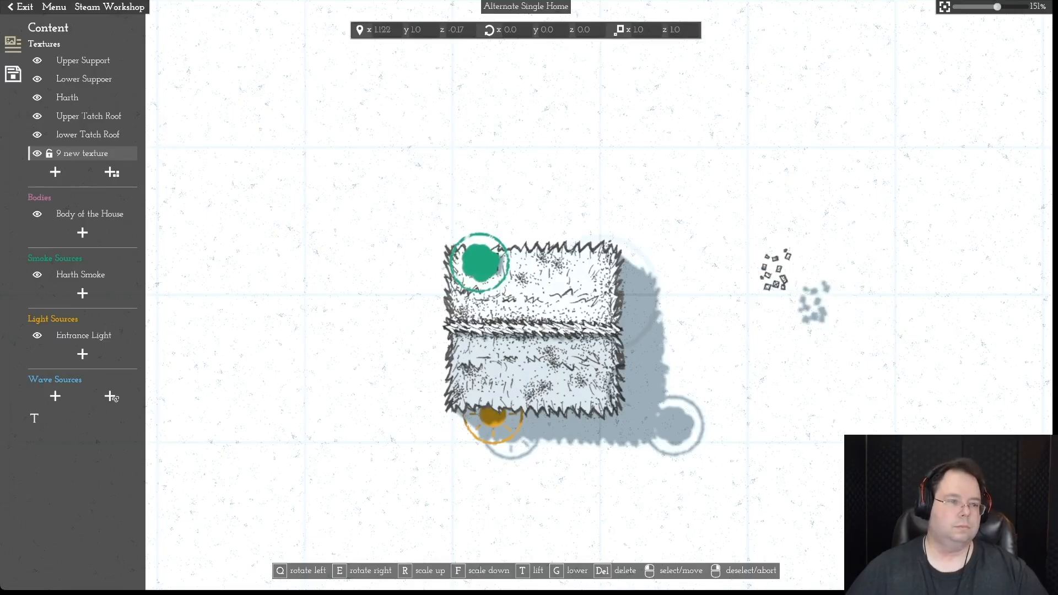
right_click(775, 272)
- Add the thatch strip from page 3 of the original textures beside the house, rotated about 88.7° around y
click(111, 154)
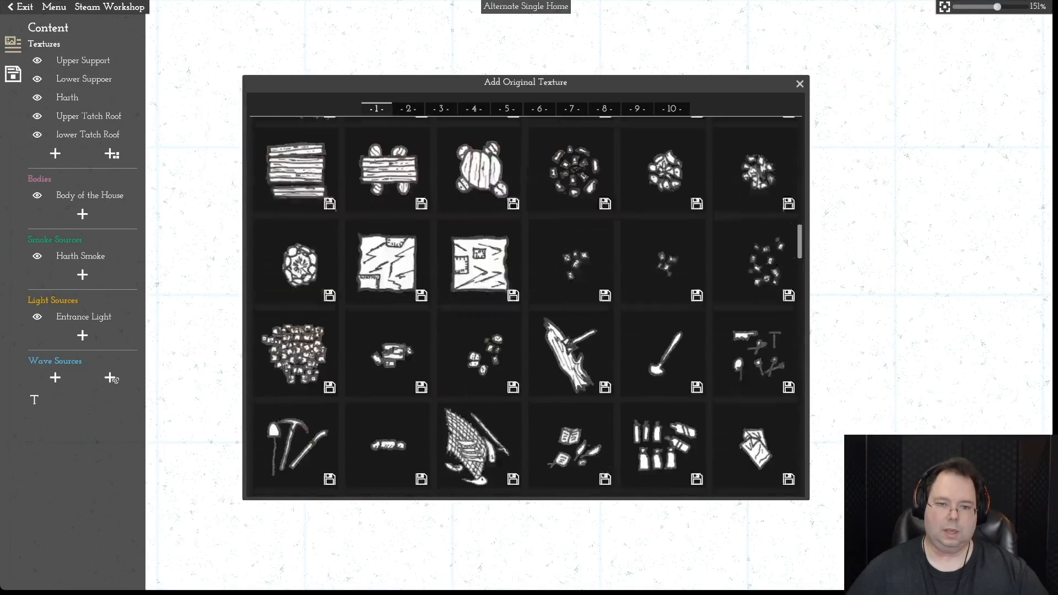
scroll(526, 309, down, 10)
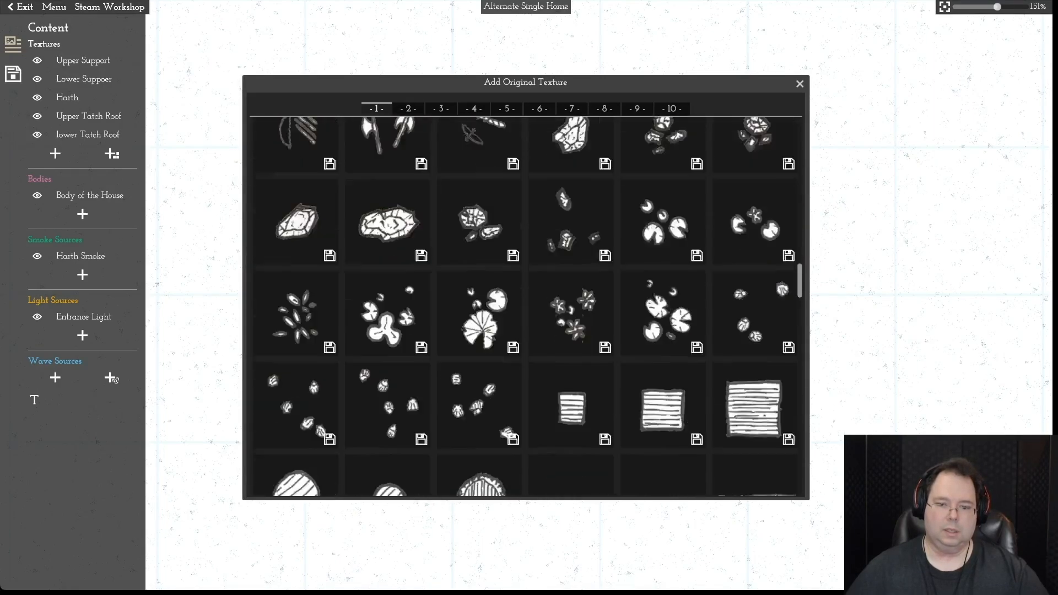
scroll(526, 308, up, 15)
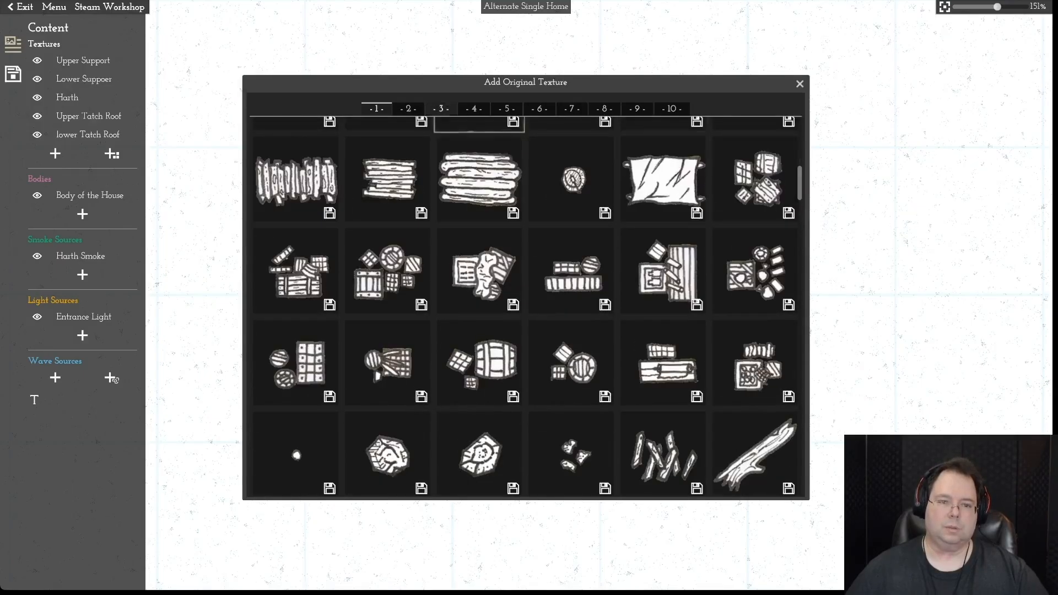
click(408, 109)
click(441, 109)
click(474, 109)
click(441, 109)
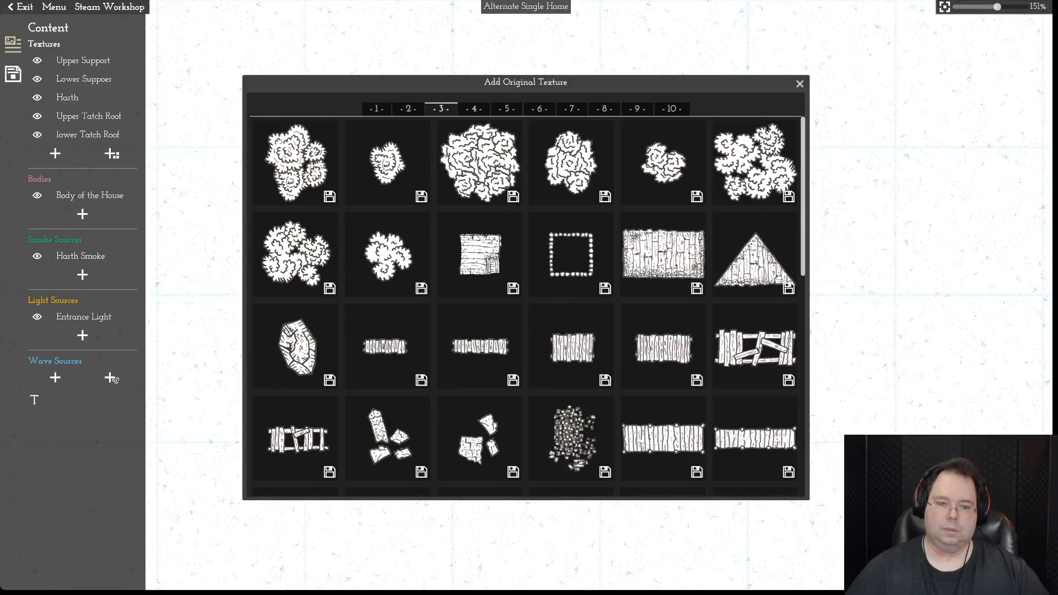
scroll(526, 305, down, 4)
scroll(526, 306, down, 6)
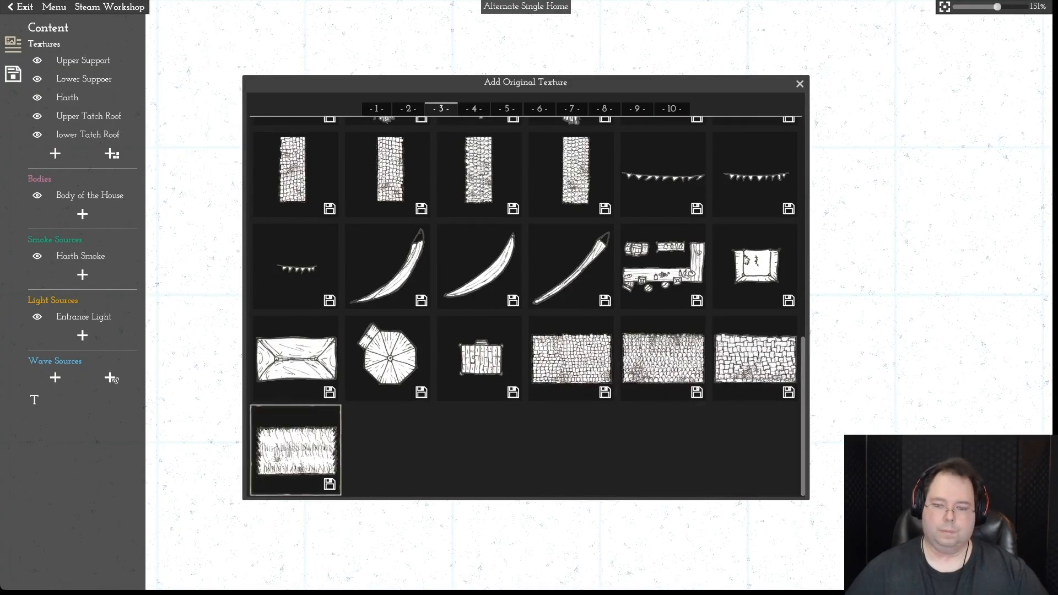
click(296, 449)
click(797, 354)
drag(795, 235, 678, 351)
click(644, 31)
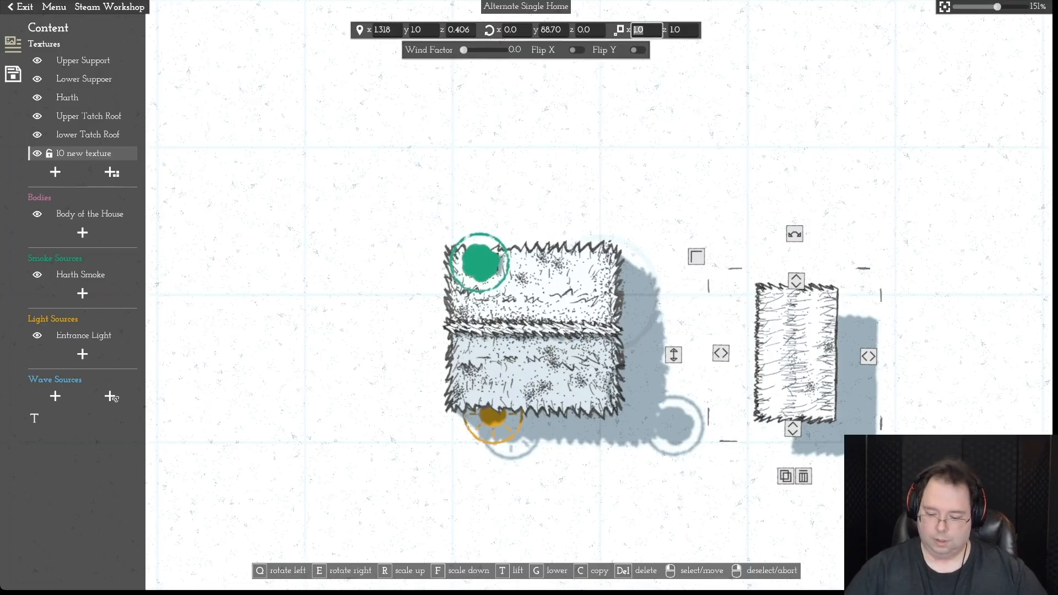
text(0.01)
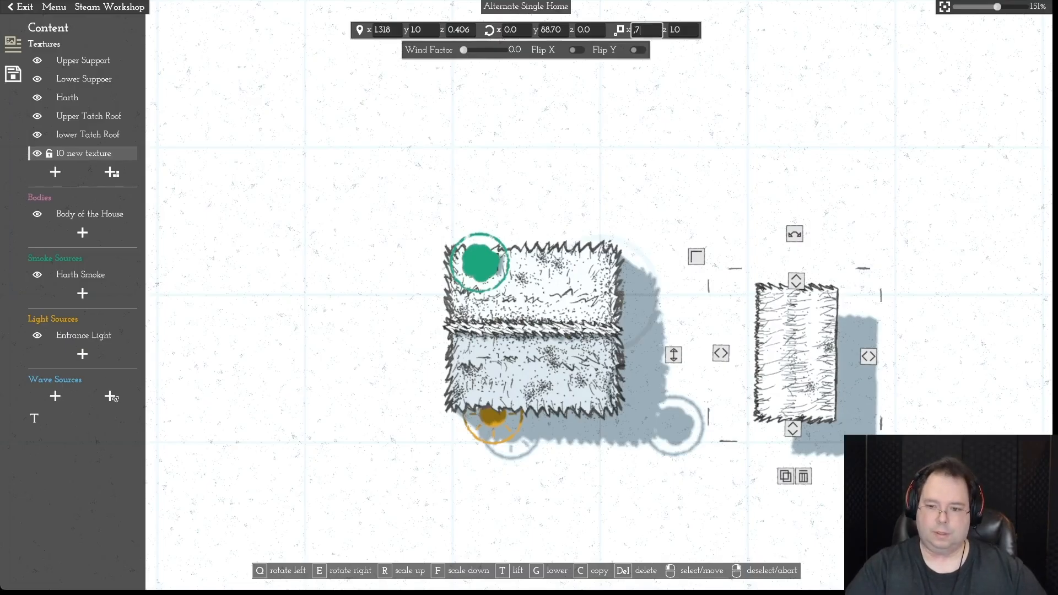
key(Return)
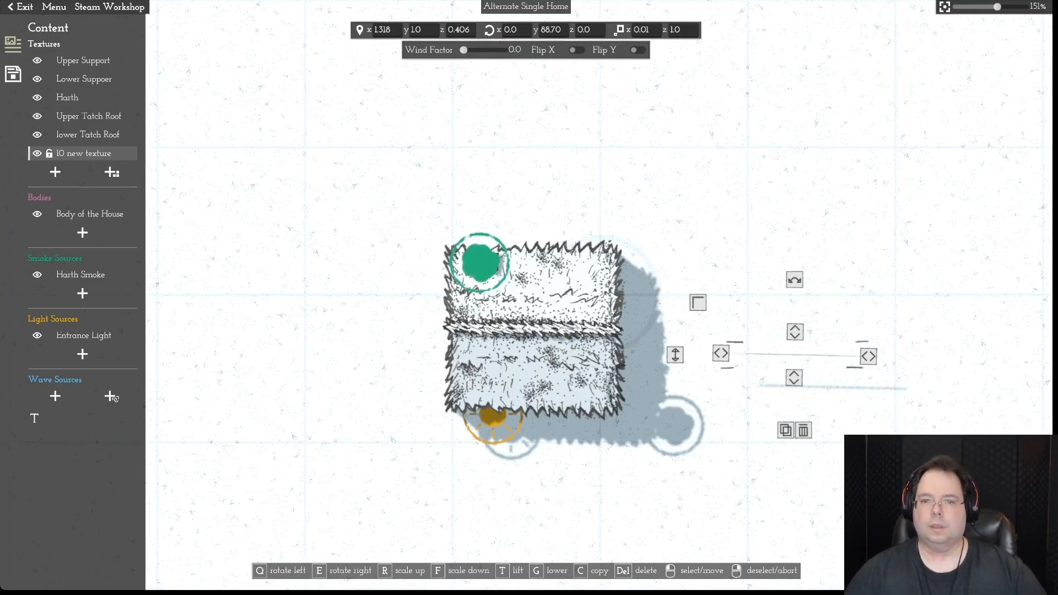
drag(651, 30, 645, 31)
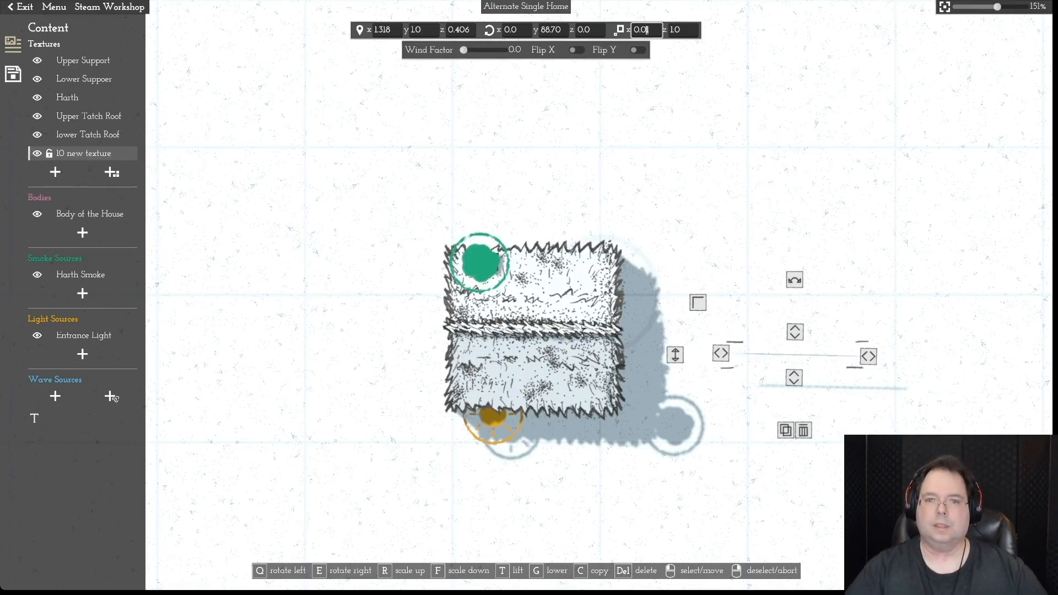
text(7)
key(Return)
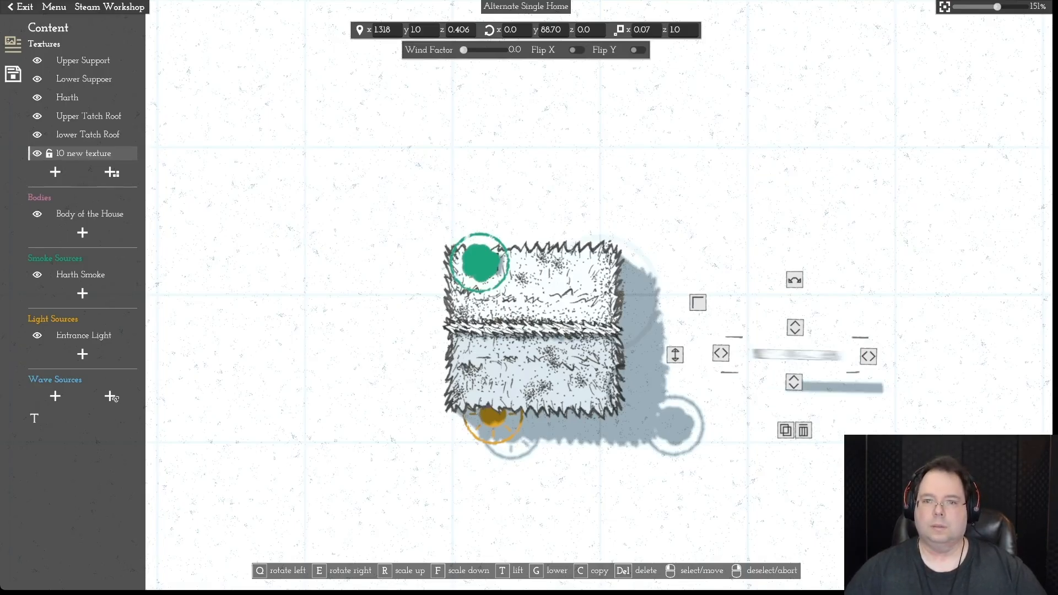
- Set the new thatch strip's x scale and z scale to 0.7
drag(650, 30, 640, 31)
text(7)
key(Return)
drag(683, 30, 669, 30)
text(,)
key(Return)
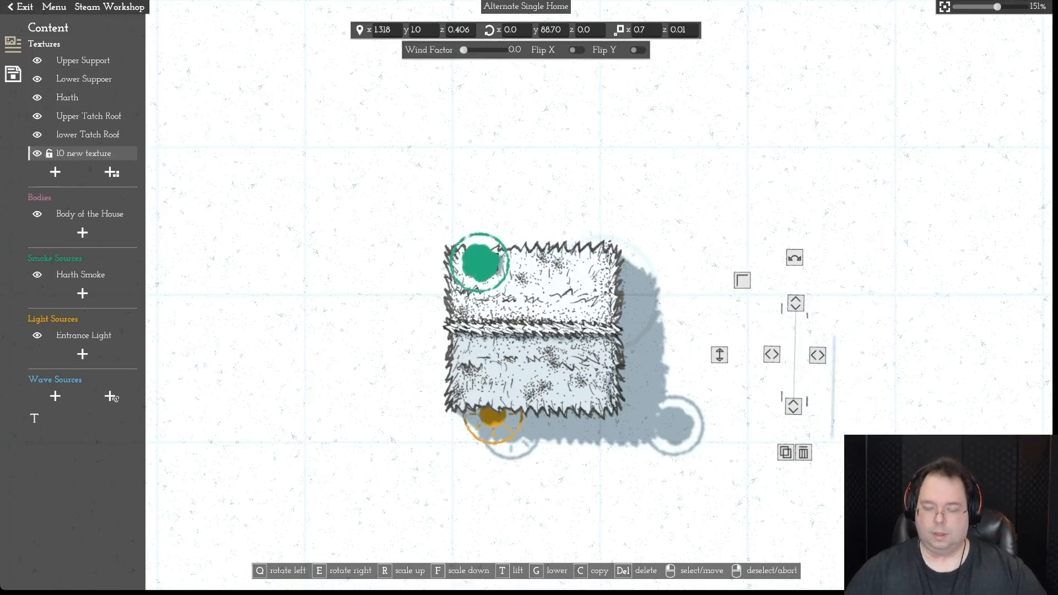
drag(686, 31, 677, 31)
text(7)
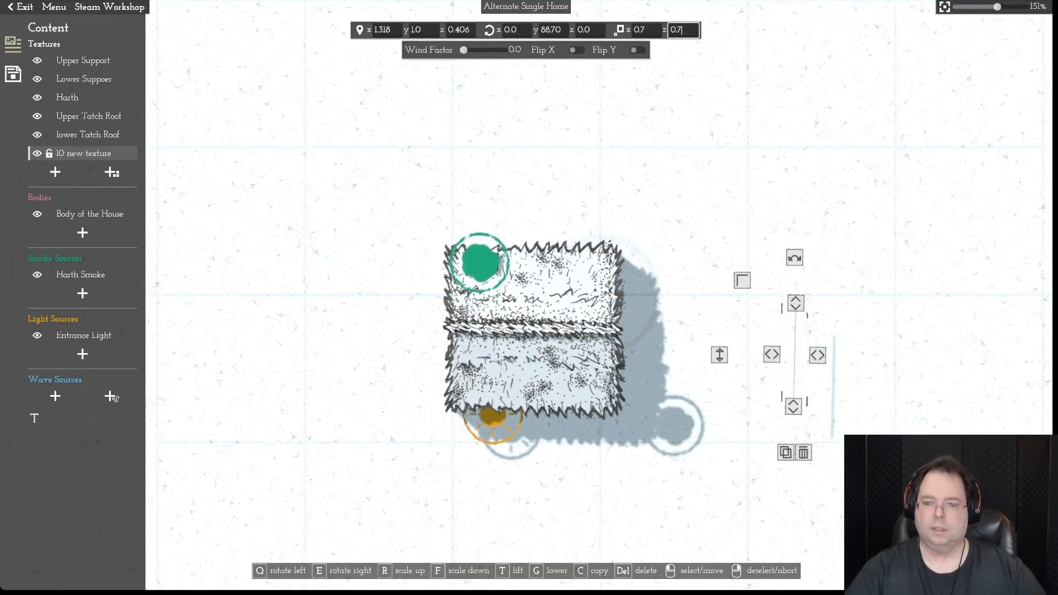
key(Return)
- Try the scaled thatch strip over the house entrance and move it back out into the open space beside the house
scroll(600, 319, down, 5)
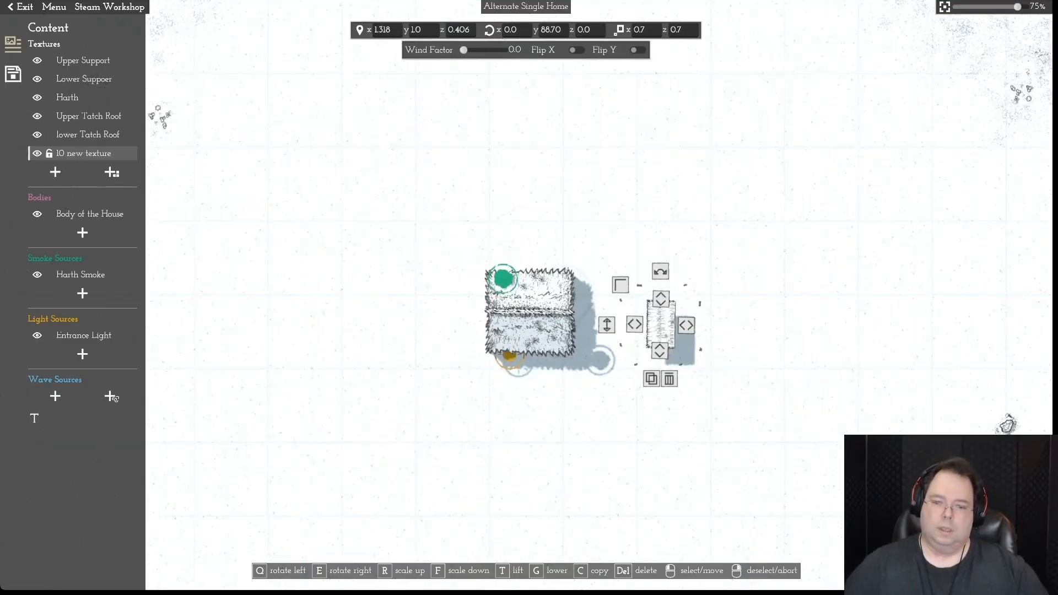
drag(661, 325, 499, 351)
scroll(656, 359, up, 1)
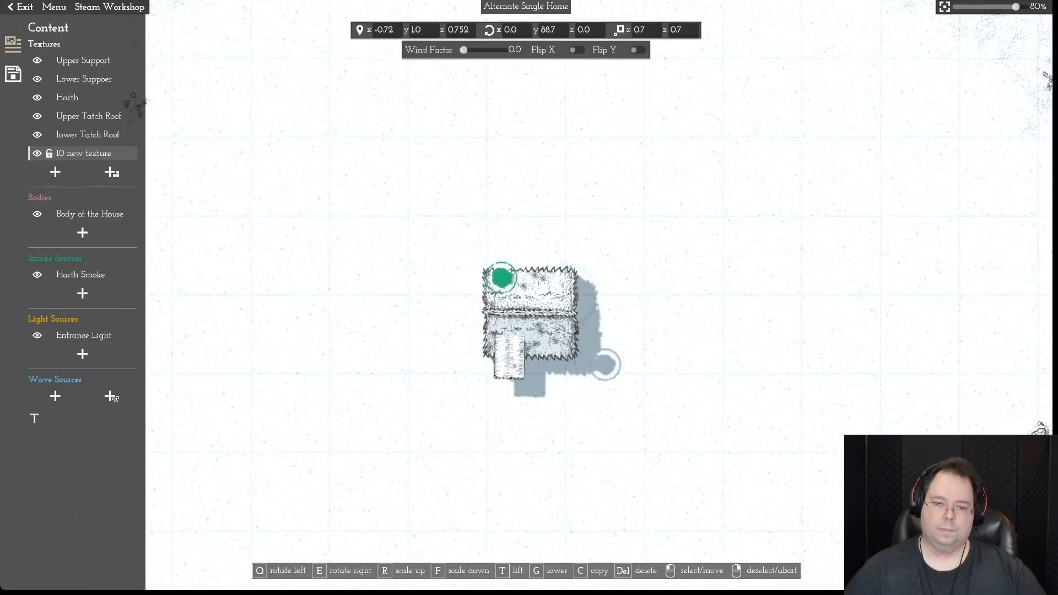
drag(499, 350, 728, 354)
right_click(729, 354)
key(w)
scroll(529, 297, down, 1)
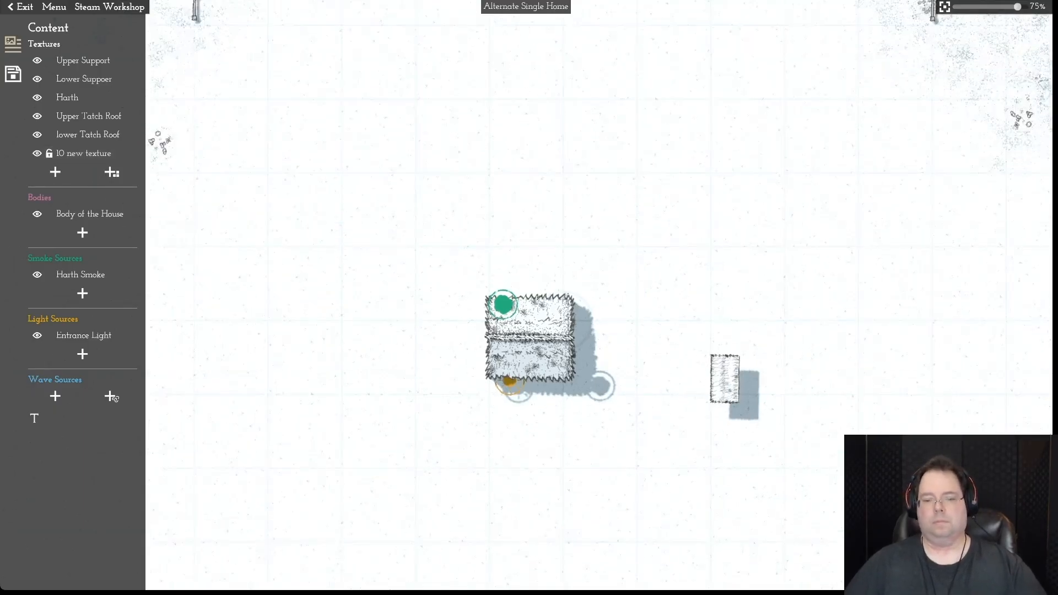
scroll(528, 297, up, 5)
scroll(529, 298, down, 5)
key(s)
scroll(528, 297, up, 5)
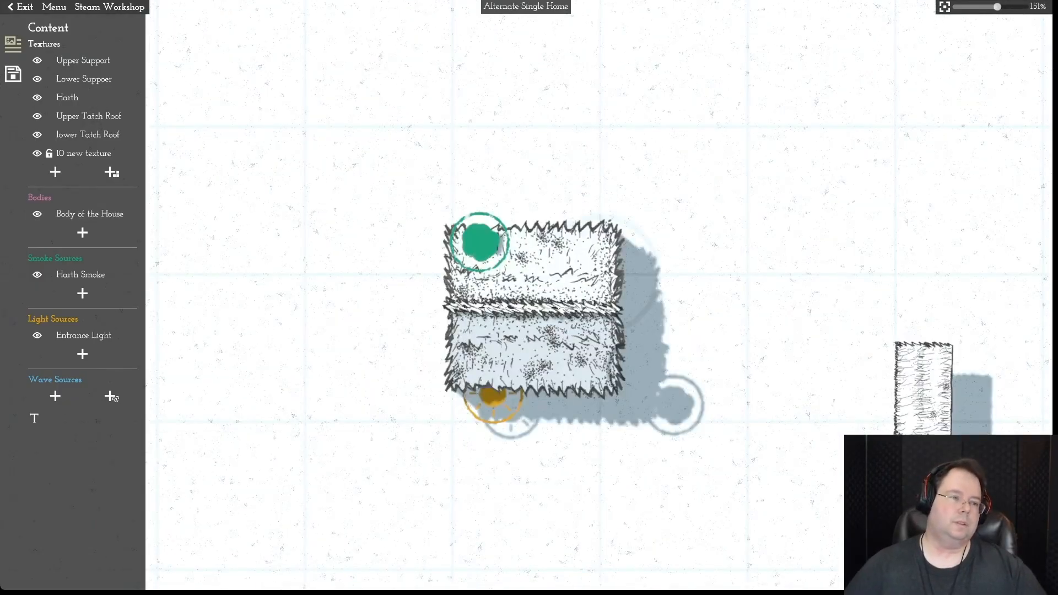
- Unlock the lower and upper thatch roofs and set the upper roof's x rotation to -45
click(49, 135)
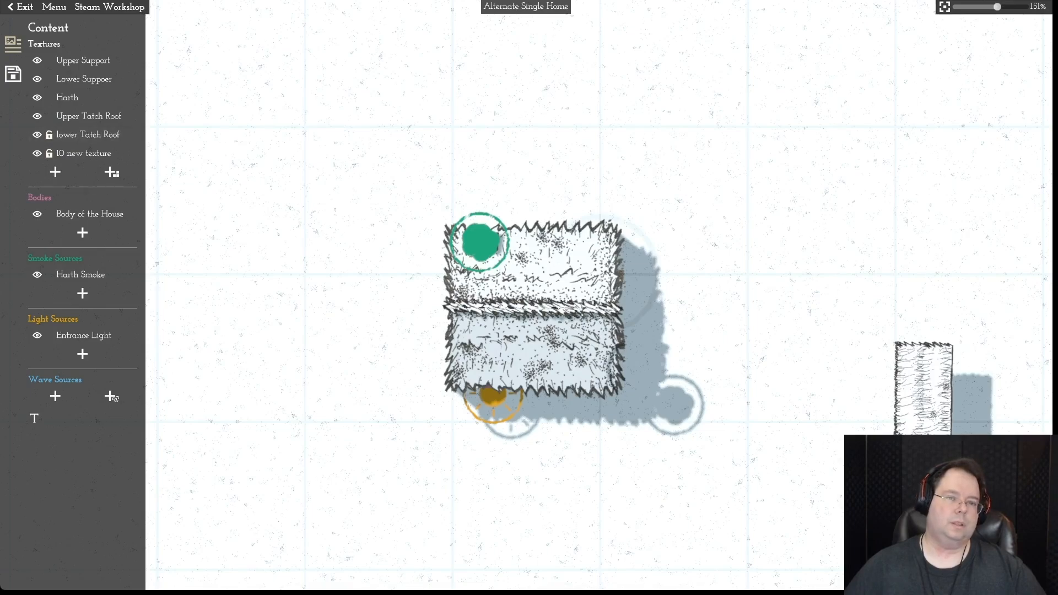
click(88, 115)
click(504, 29)
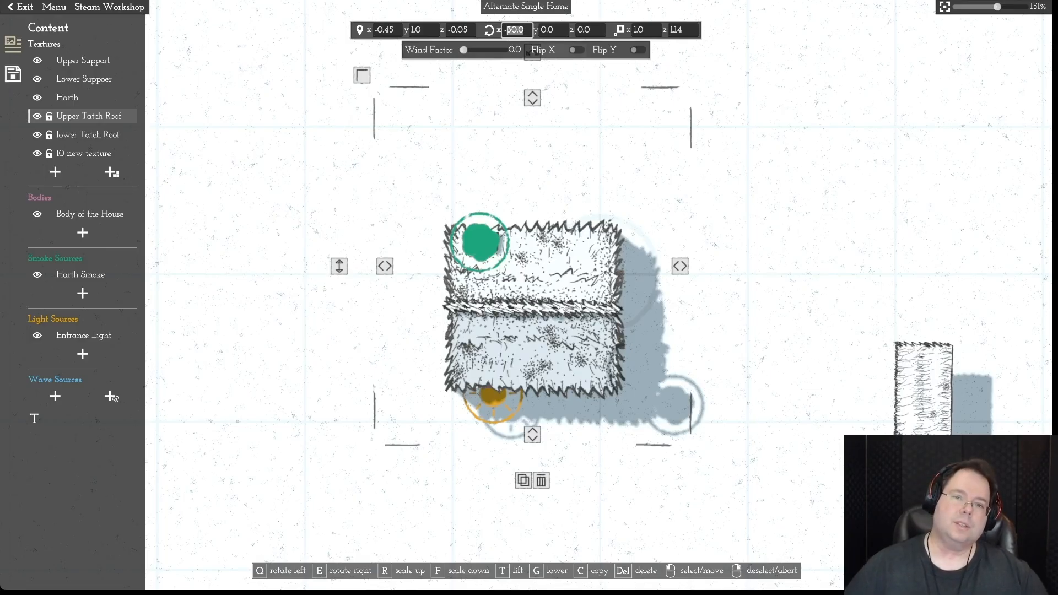
drag(527, 30, 489, 30)
text(-45)
key(Return)
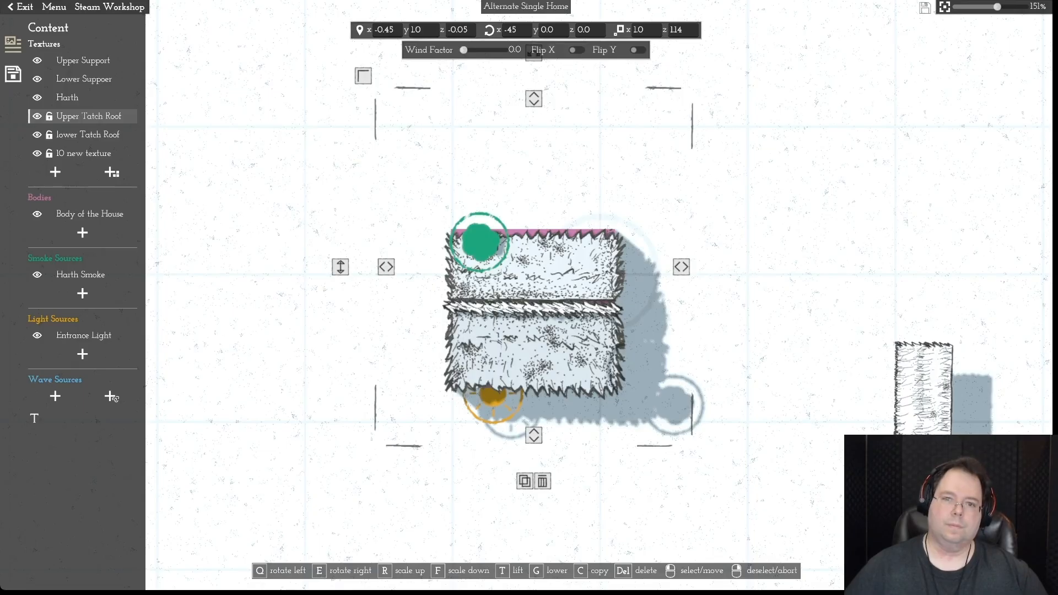
- Set the upper thatch roof's z scale to 1 and deselect it
drag(684, 30, 667, 30)
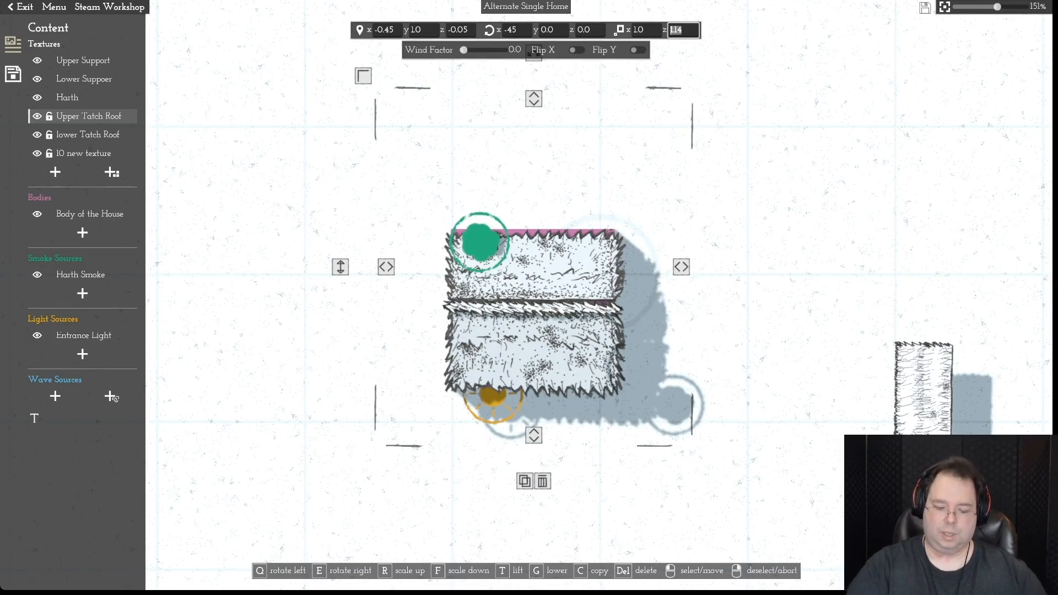
text(1)
key(Return)
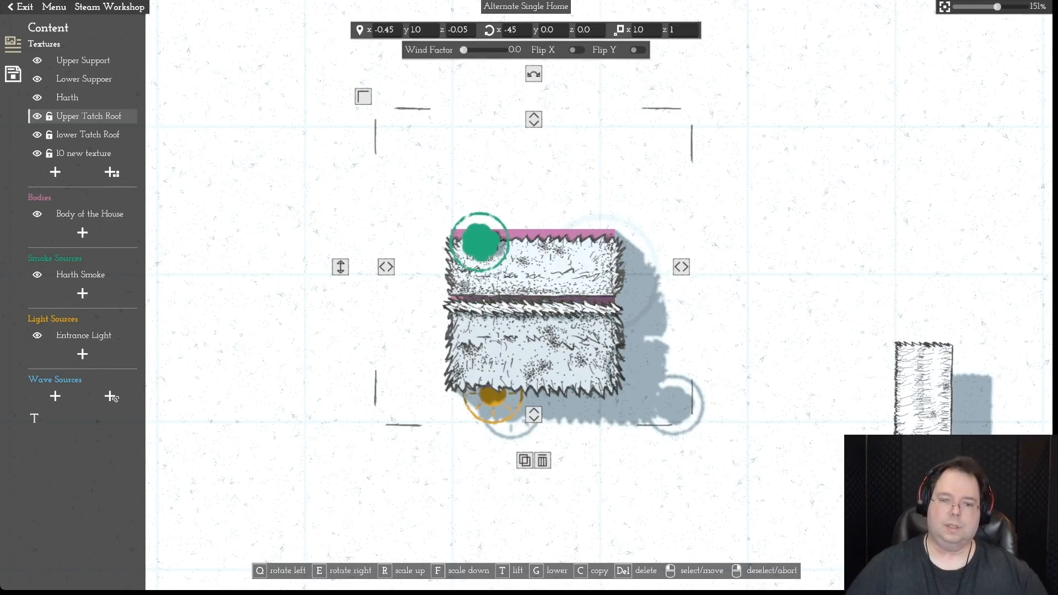
right_click(533, 353)
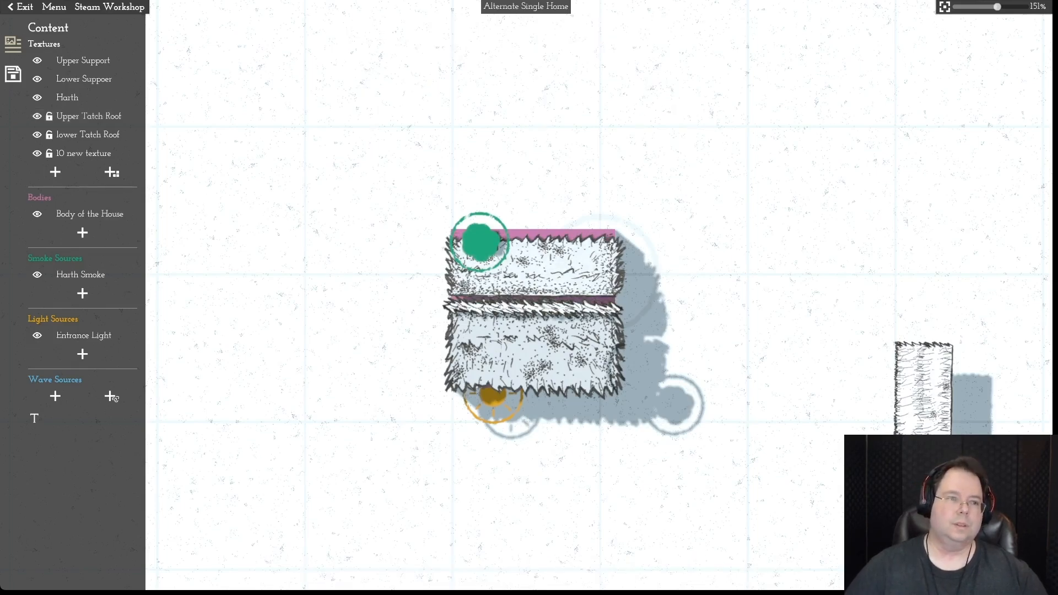
- Give the lower thatch roof an x rotation of -45 and a z scale of 1
click(533, 353)
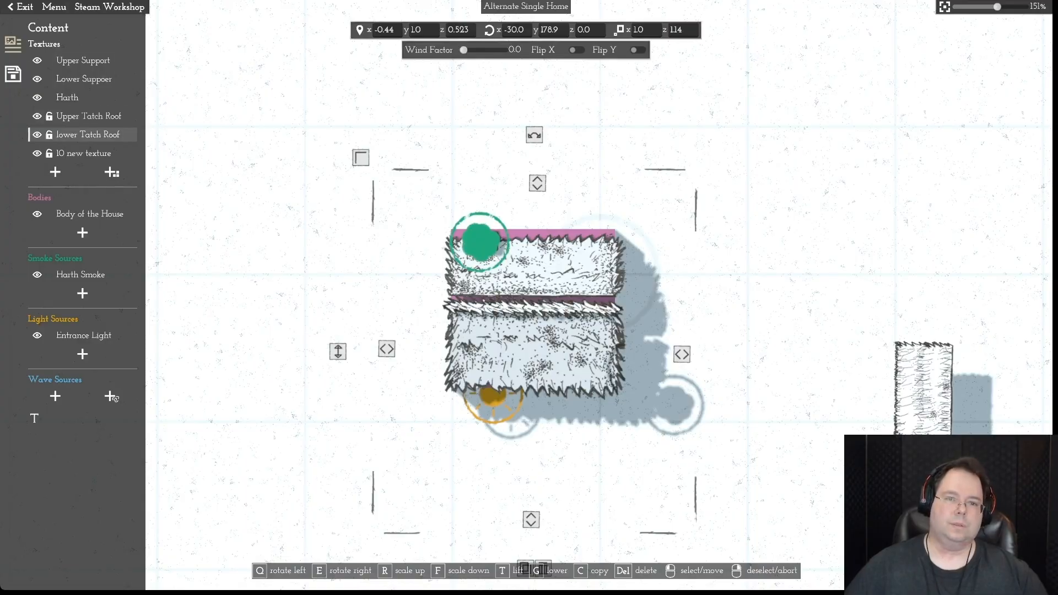
drag(525, 30, 502, 30)
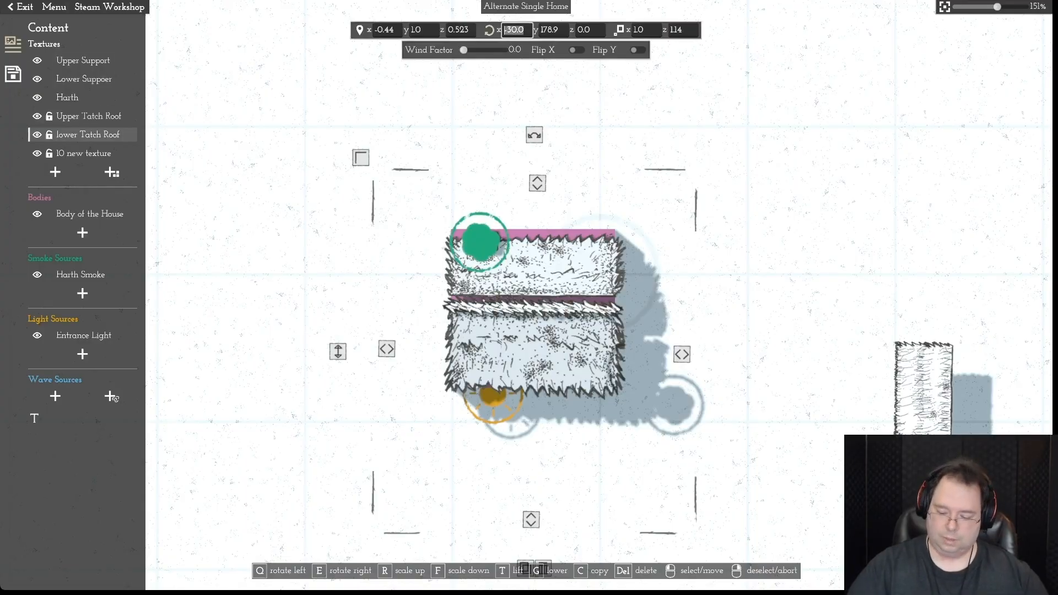
text(-45)
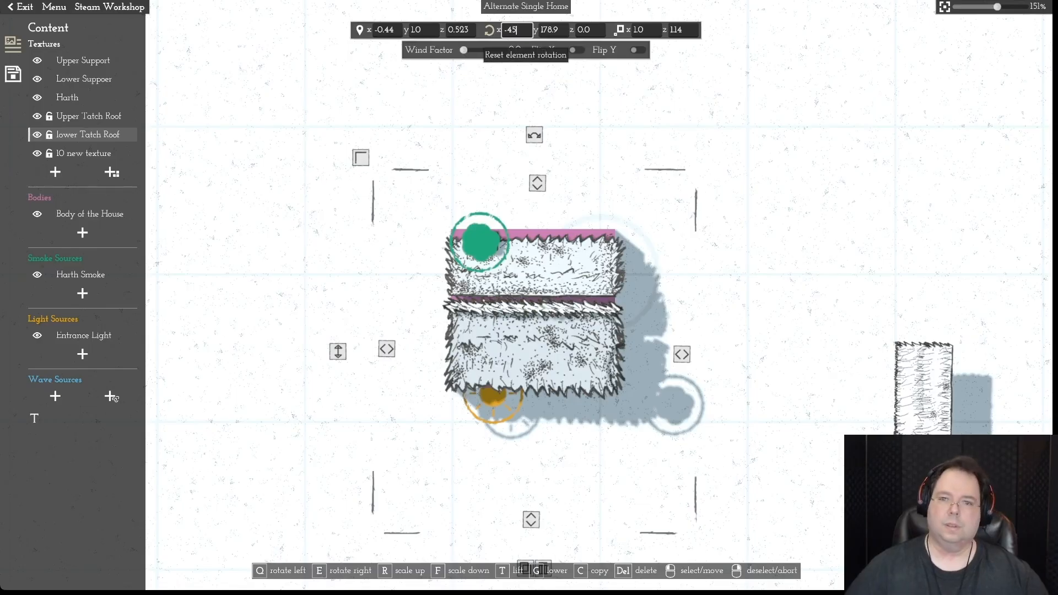
key(Return)
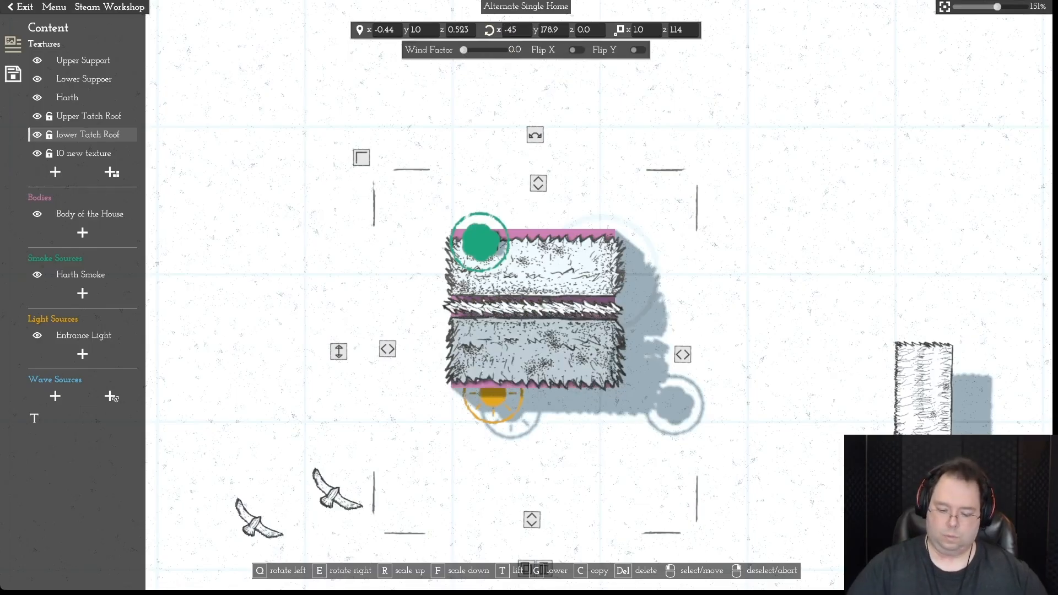
drag(686, 30, 666, 30)
text(1)
key(Return)
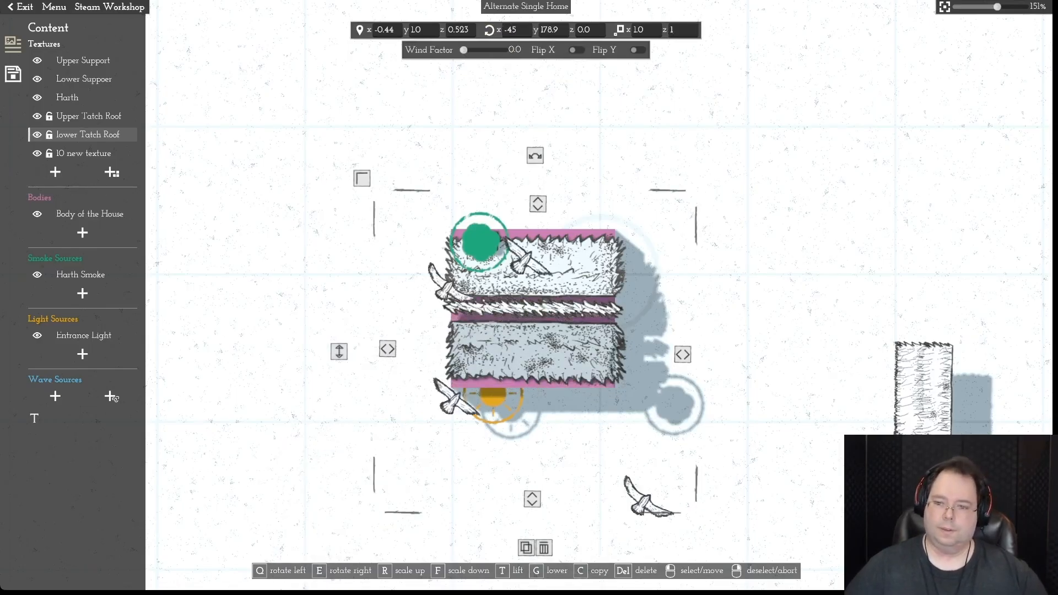
- Move the small thatch strip closer to the house, to about x 1.03, z 0.814
click(924, 388)
drag(924, 389, 750, 362)
scroll(751, 362, down, 3)
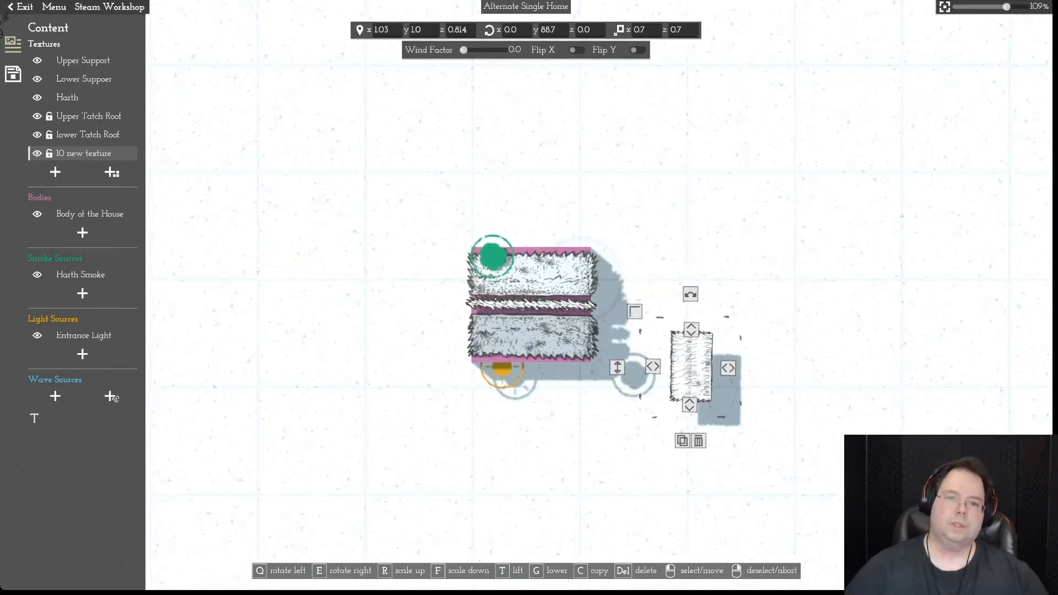
- Try an x rotation of 45 on the small thatch strip
double_click(511, 31)
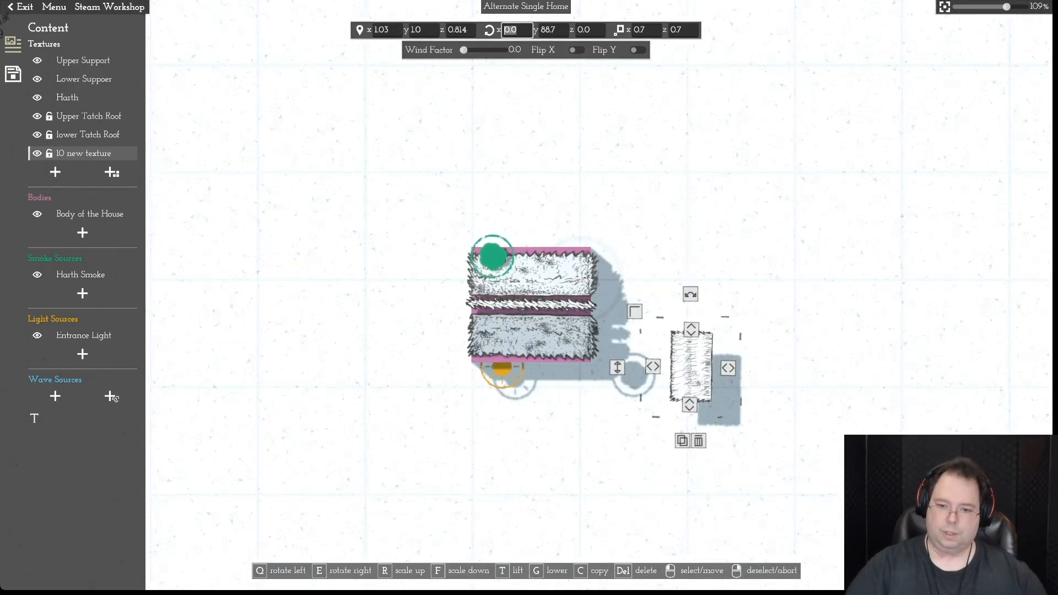
text(45)
key(Return)
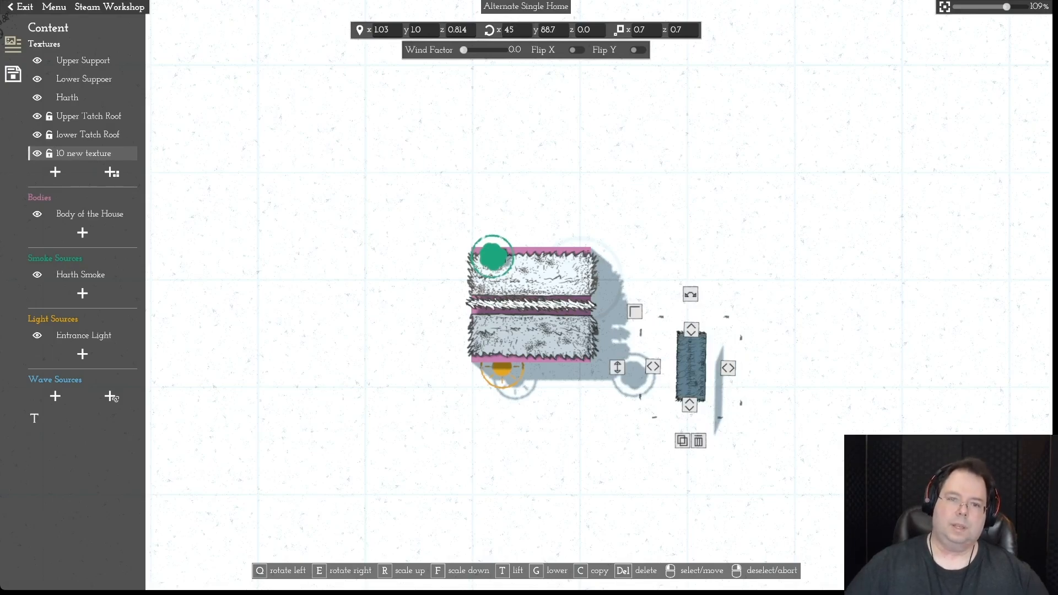
- Set the small thatch strip's x rotation to -45
drag(517, 30, 489, 31)
text(-45)
key(Return)
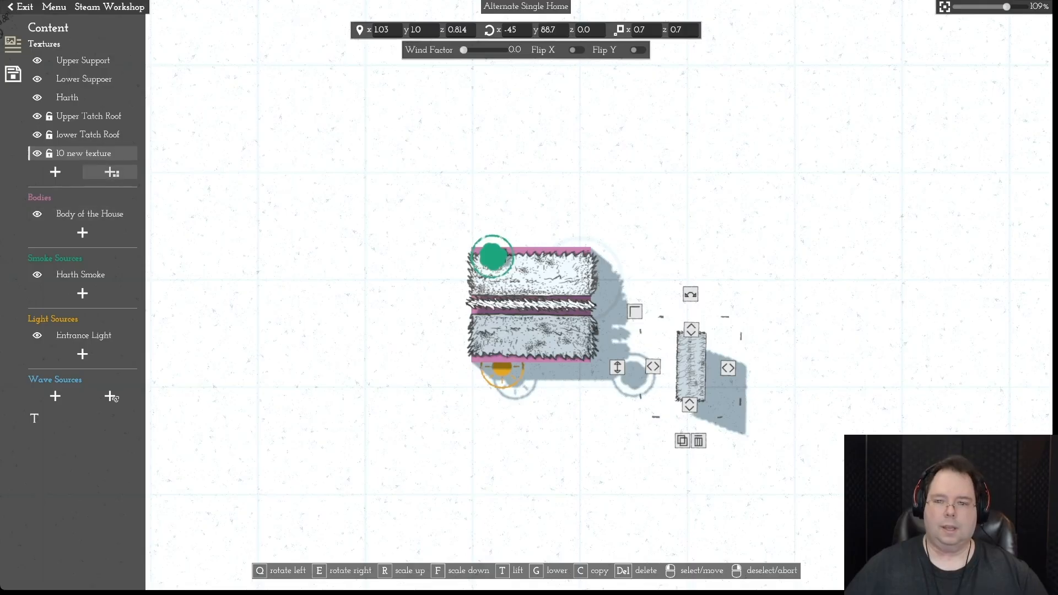
- Add a second copy of the thatch strip from page 3 of the original textures, placed on the far side of the small strip
click(112, 173)
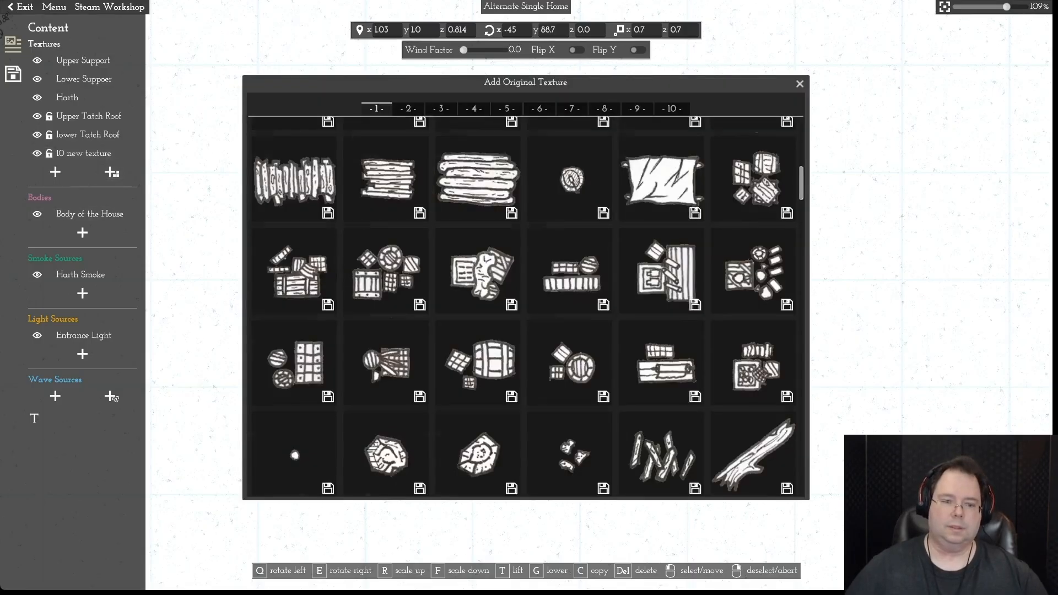
scroll(771, 270, down, 10)
drag(800, 473, 800, 453)
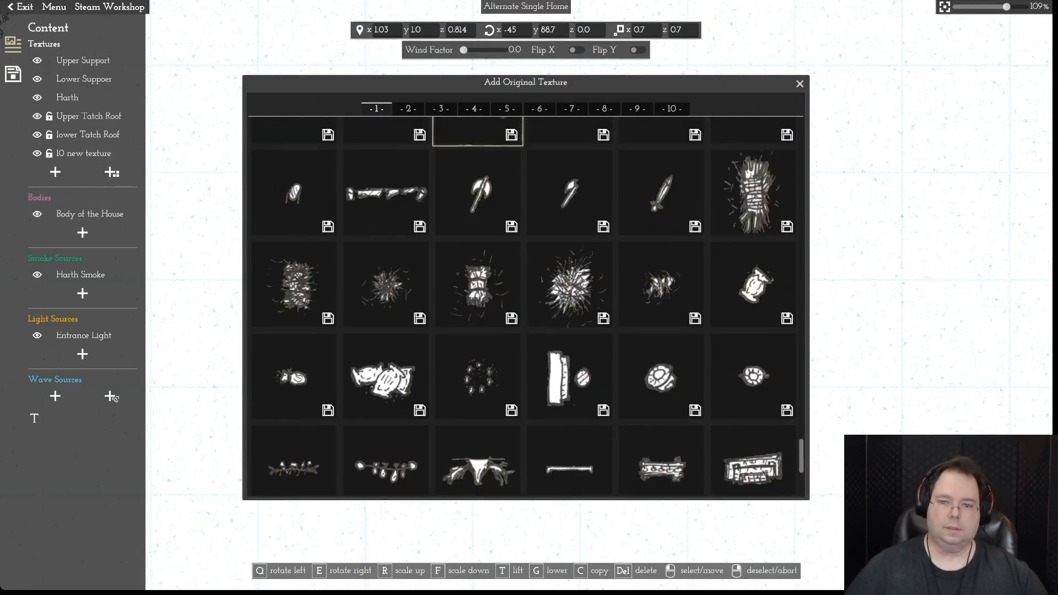
click(441, 109)
scroll(529, 306, down, 8)
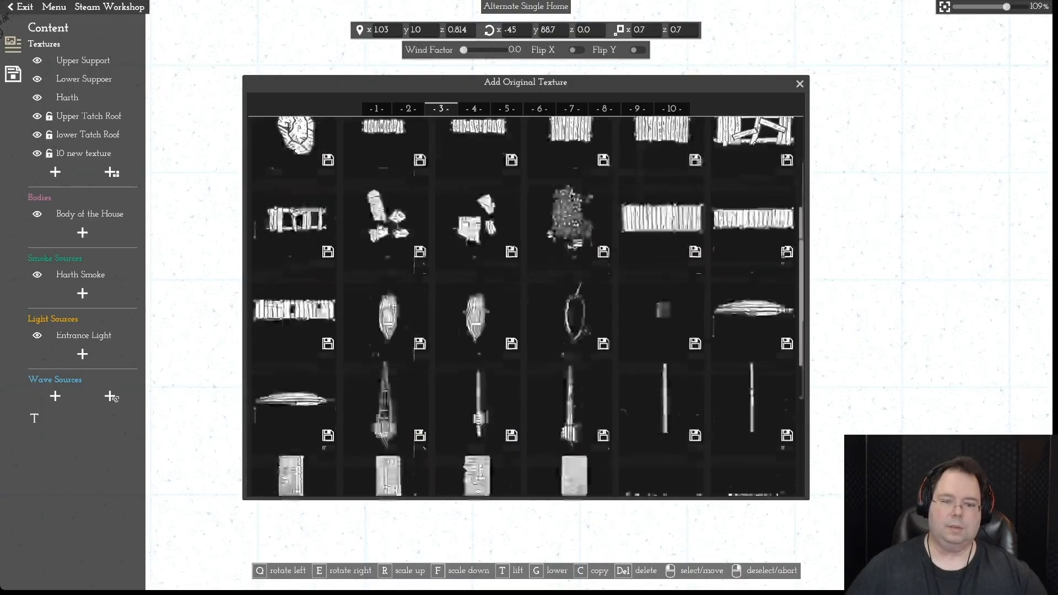
click(292, 450)
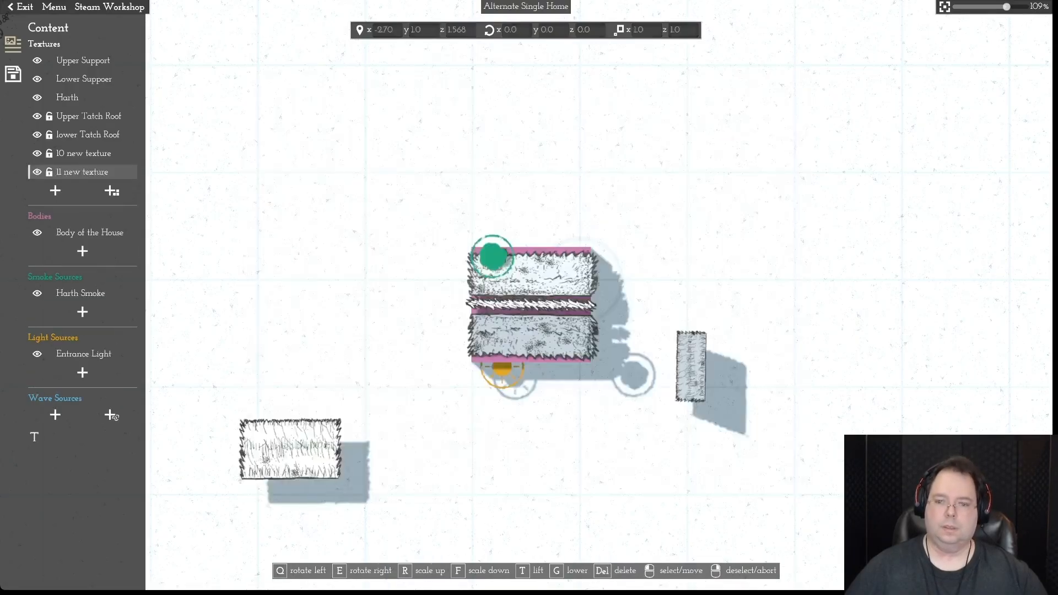
click(797, 349)
- Rotate the second thatch strip to -90 around y and select the first strip to check its values
key(q)
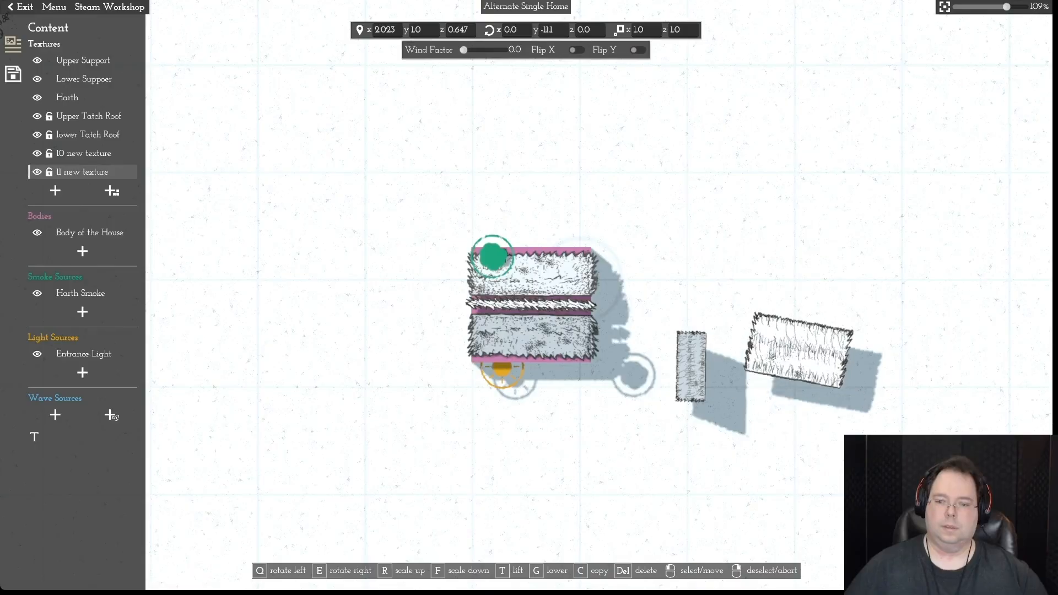
key(q)
key(e)
click(691, 365)
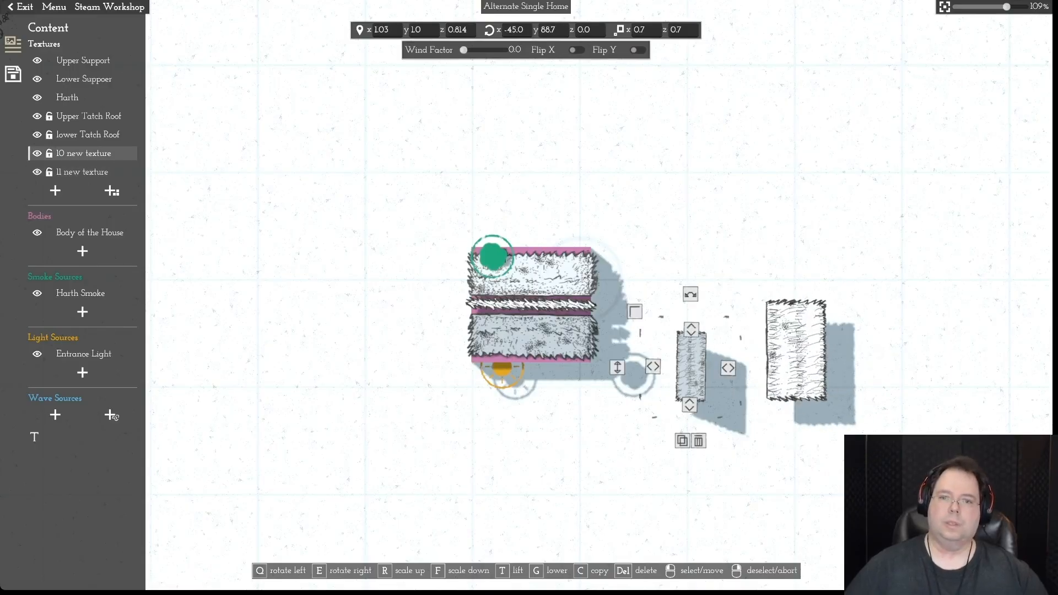
- Set the second thatch strip's z scale to 0.7
click(797, 350)
click(683, 30)
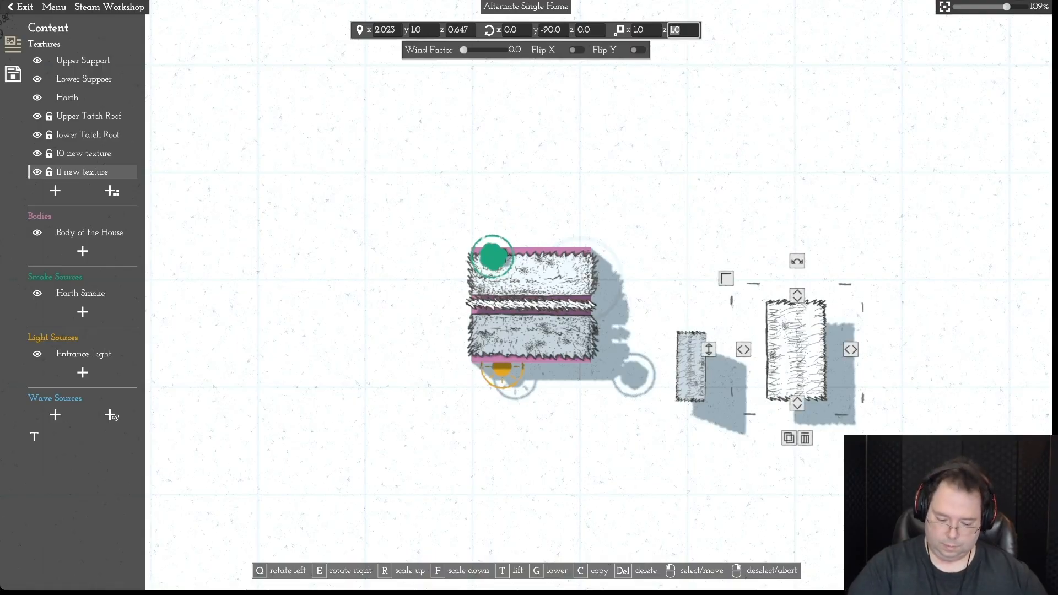
text(.7)
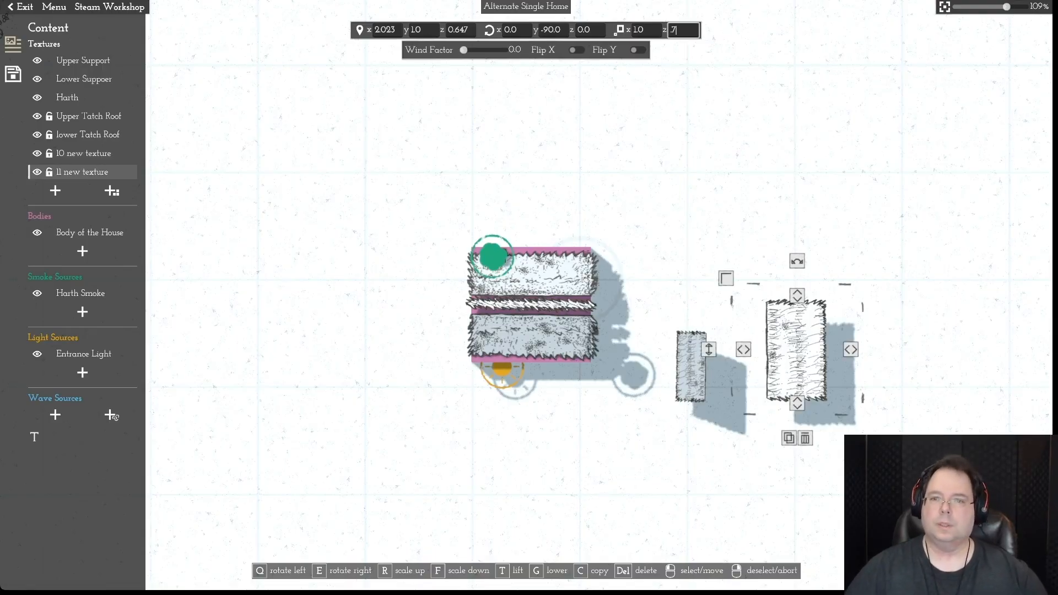
key(Return)
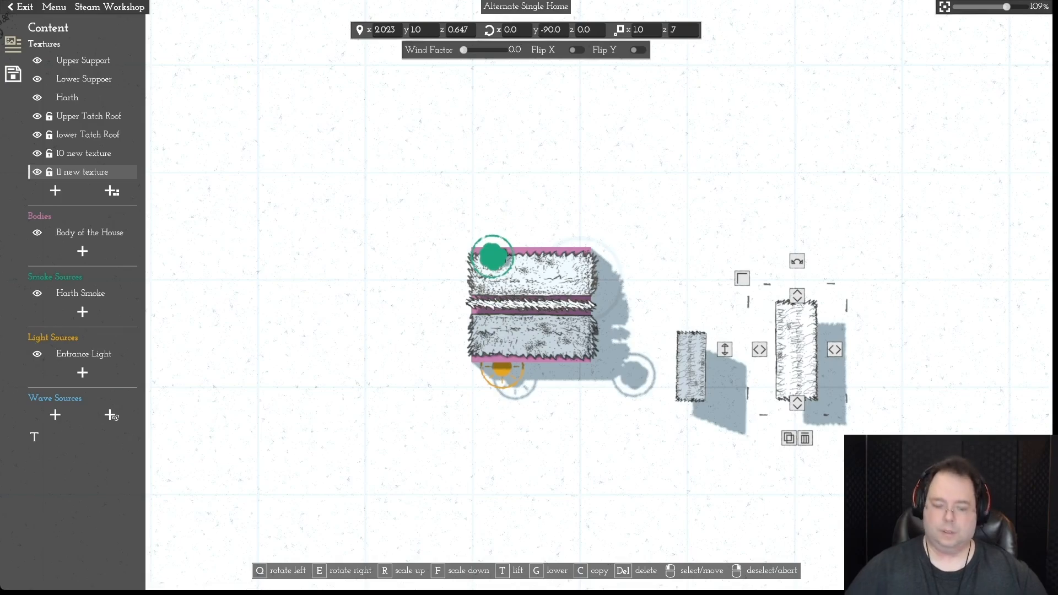
- Set the second thatch strip's x scale to 0.7 and move it against the far side of the first strip
double_click(639, 31)
text(.7)
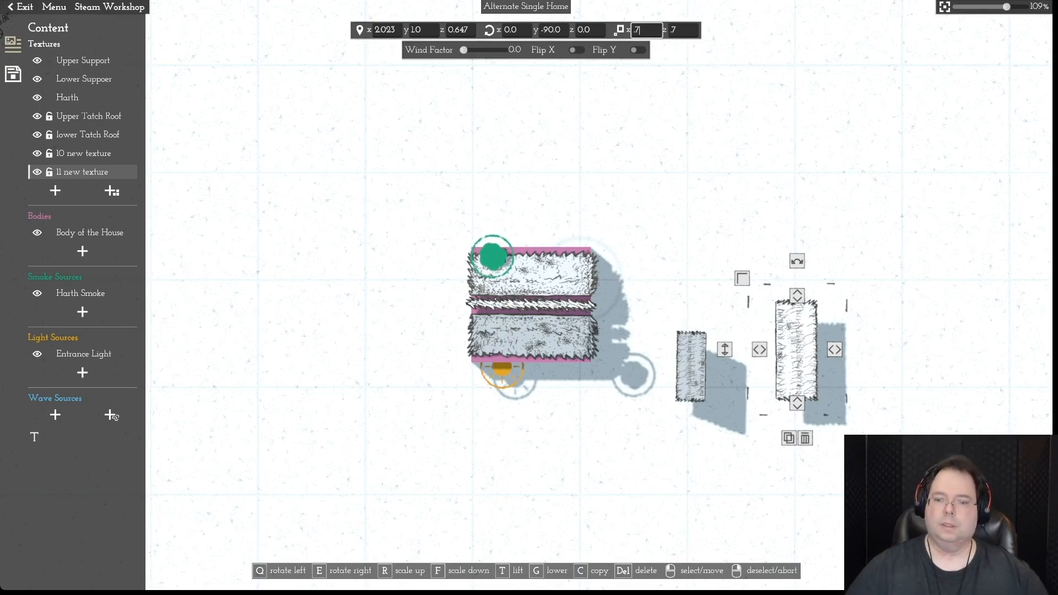
key(Return)
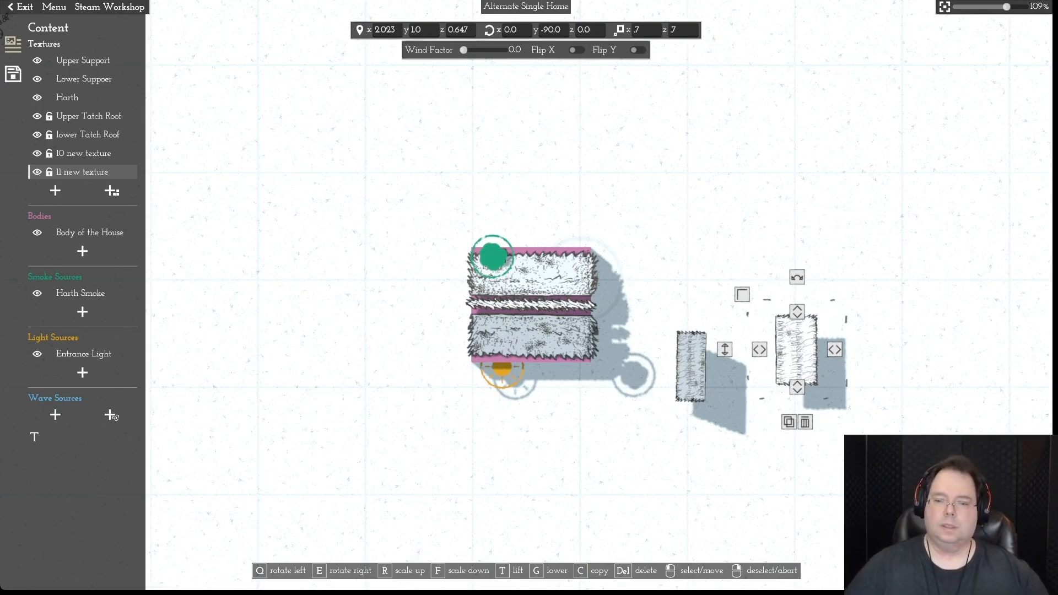
key(Left)
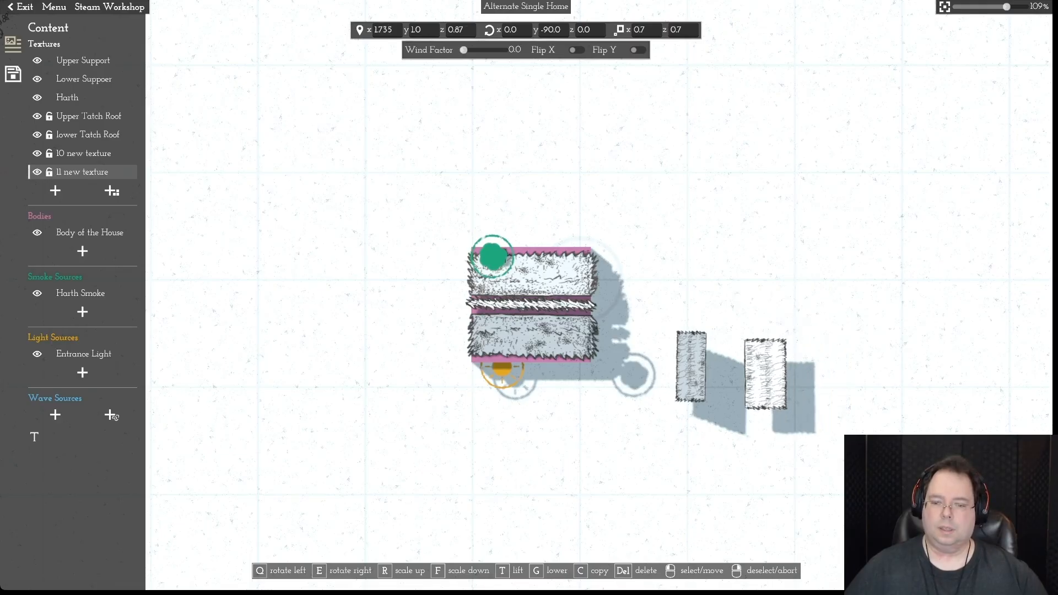
key(Left)
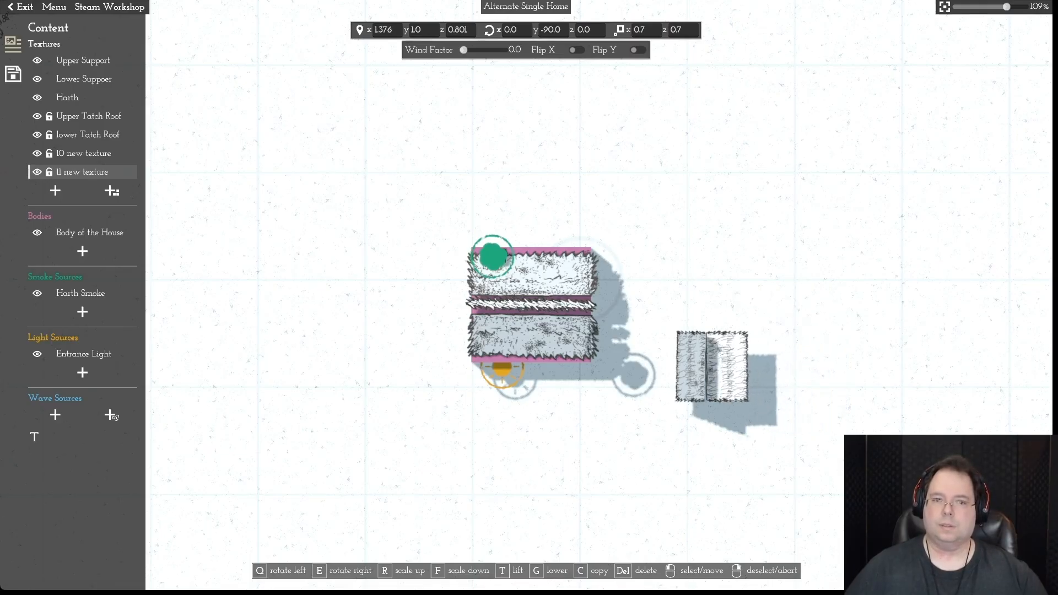
drag(727, 365, 710, 360)
- Set the second thatch strip's x rotation to -45 and line it up edge to edge with the first strip
scroll(710, 359, up, 5)
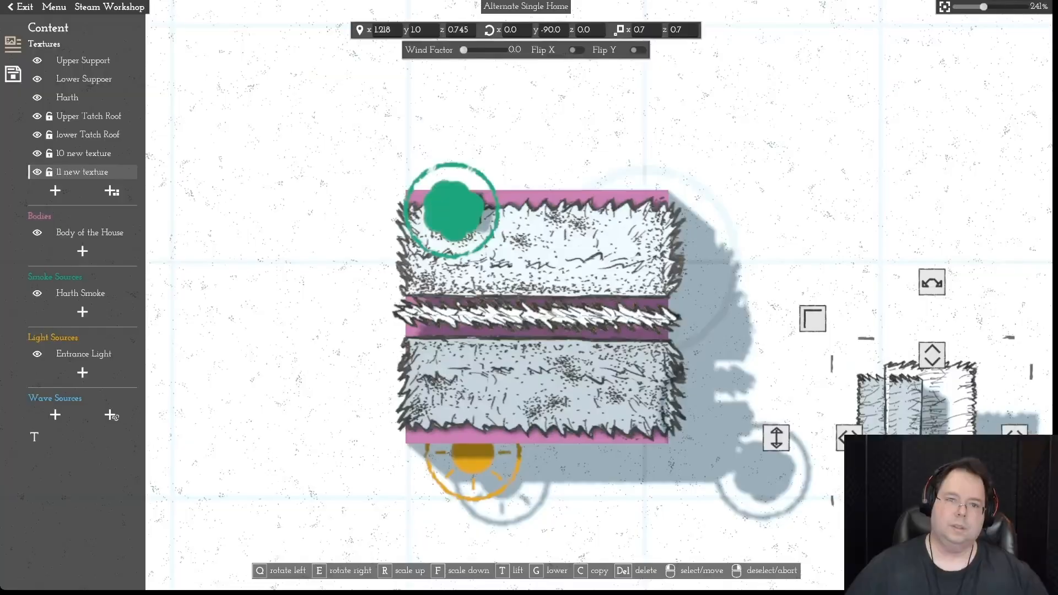
drag(517, 30, 510, 30)
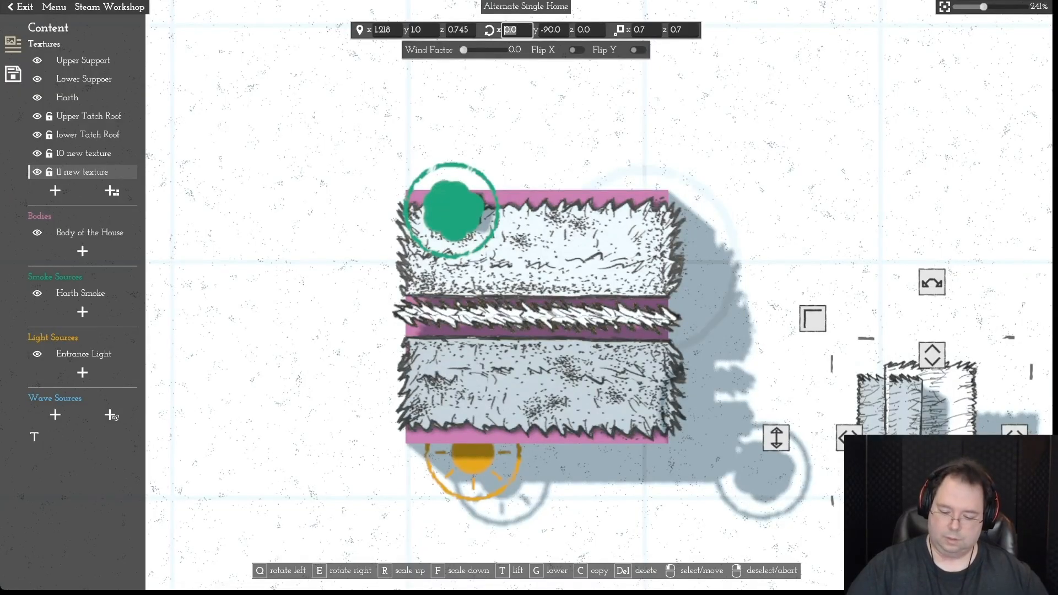
text(-45)
key(Return)
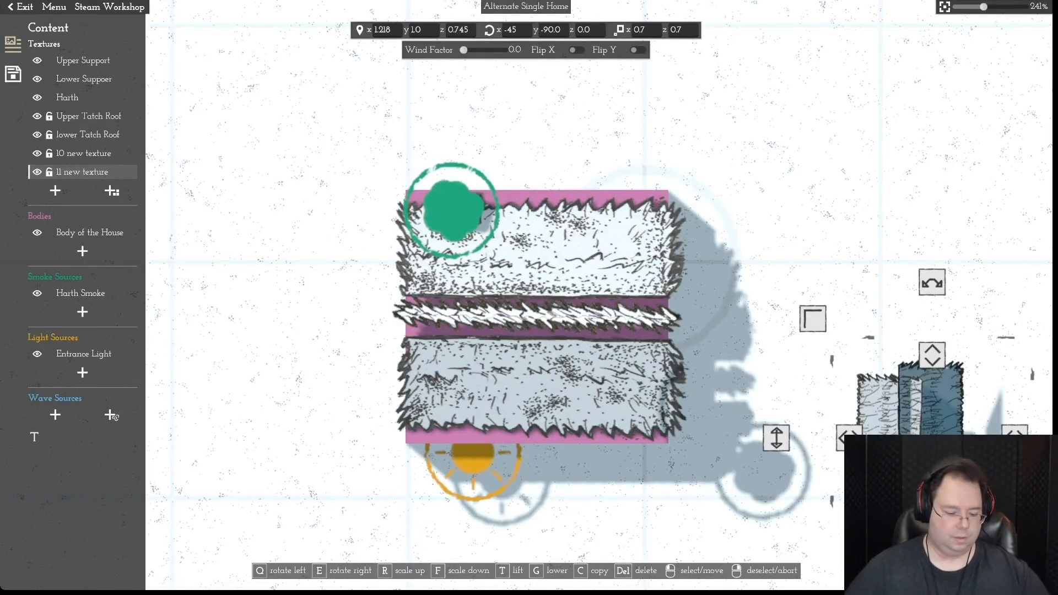
key(d)
key(s)
right_click(683, 320)
drag(683, 319, 701, 335)
- Undo the accidental move of the Upper Tatch Roof and lock both Tatch Roof textures
drag(331, 133, 684, 433)
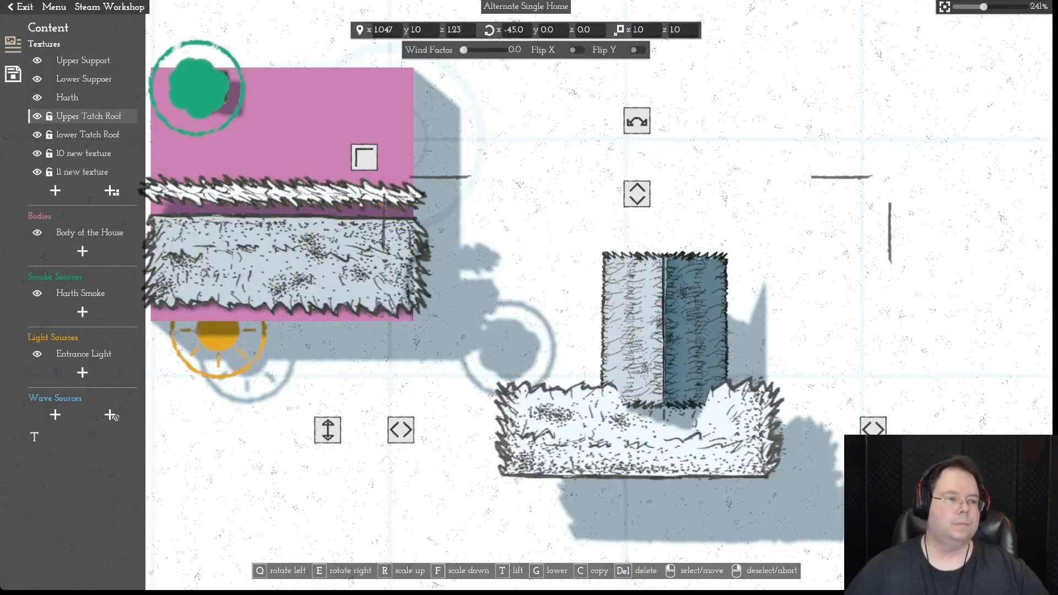
key(ctrl+z)
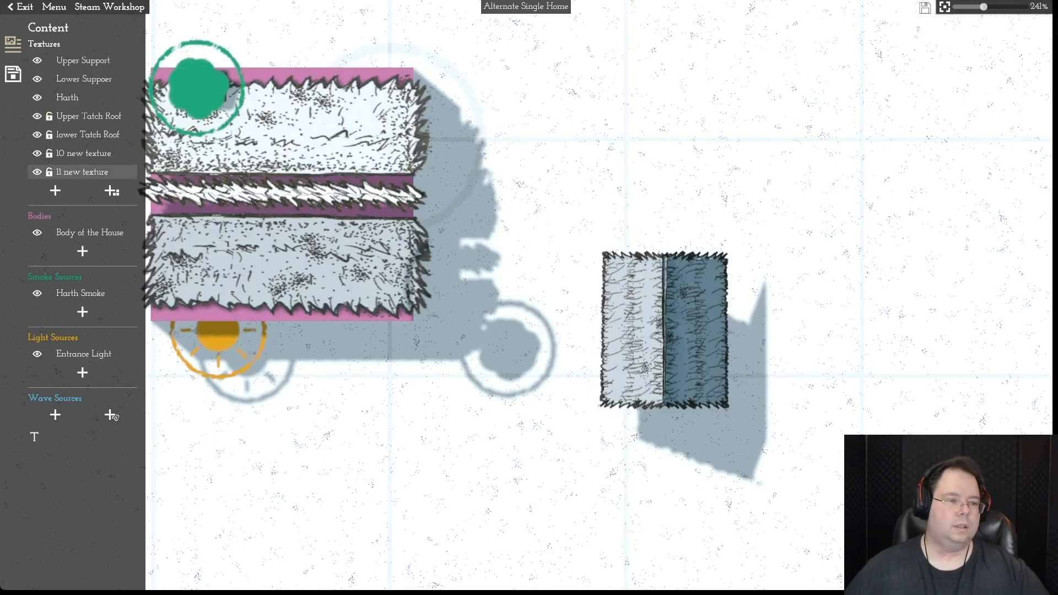
click(49, 116)
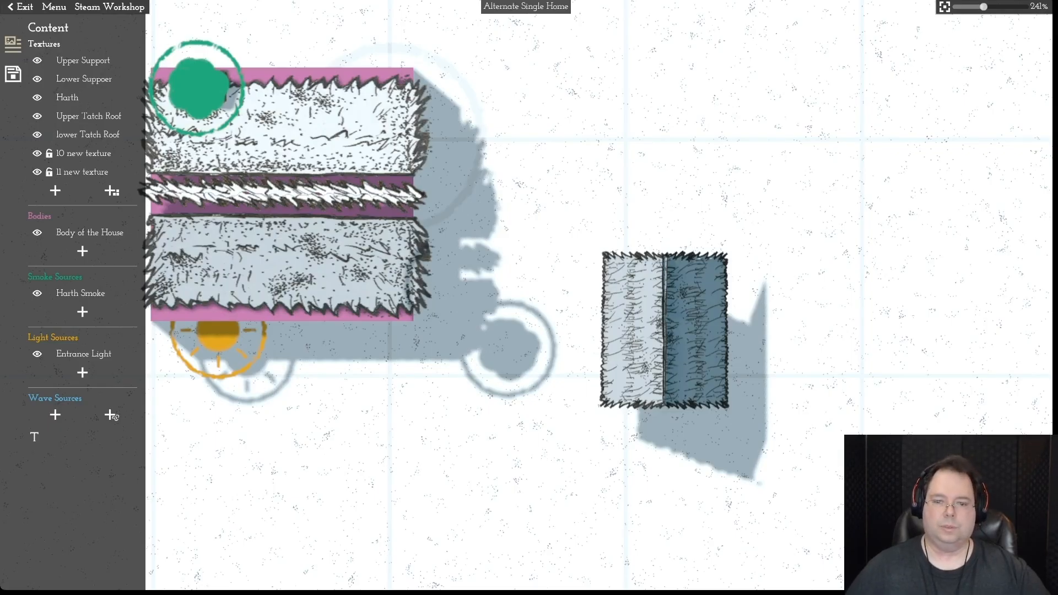
- Nudge the second strip to x 1.315, z 0.806, and move both strips together onto the house's lower roof slope above the entrance
mouse_move(696, 330)
mouse_down()
mouse_move(394, 270)
mouse_move(634, 322)
mouse_move(724, 328)
mouse_move(715, 328)
mouse_up()
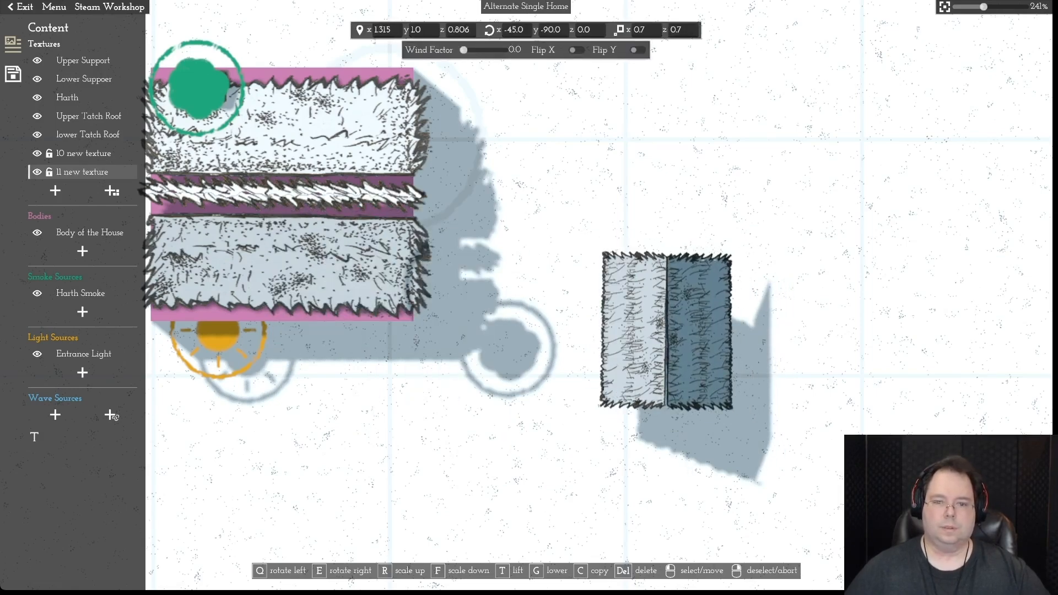
drag(488, 118, 951, 562)
drag(666, 331, 415, 257)
key(a)
- Lower both thatch strips to about y 0.85 and shift them to z 0.512 so they cut into the lower roof slope
drag(294, 255, 294, 288)
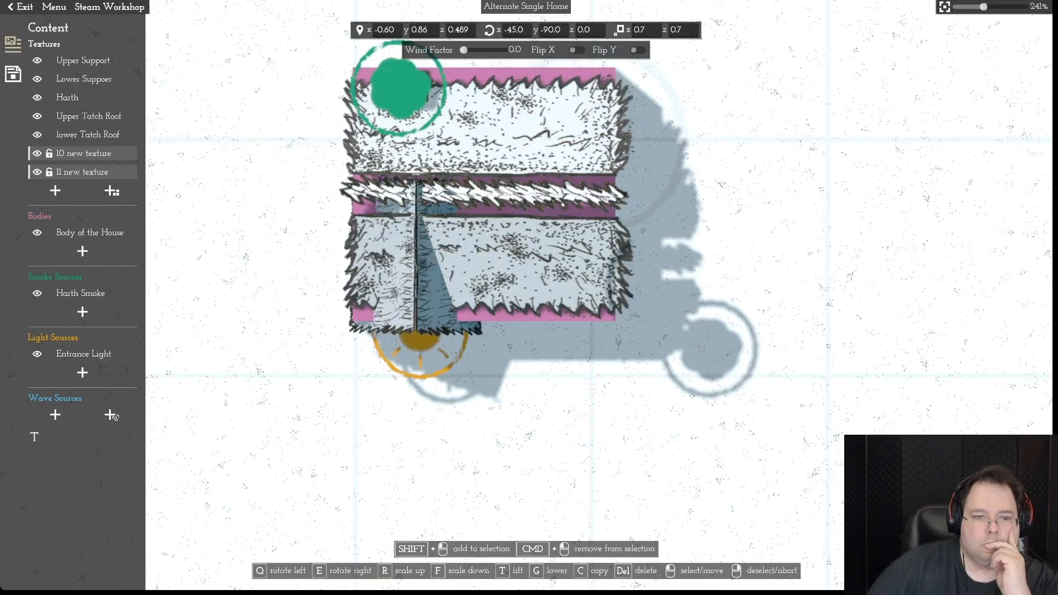
drag(294, 288, 294, 291)
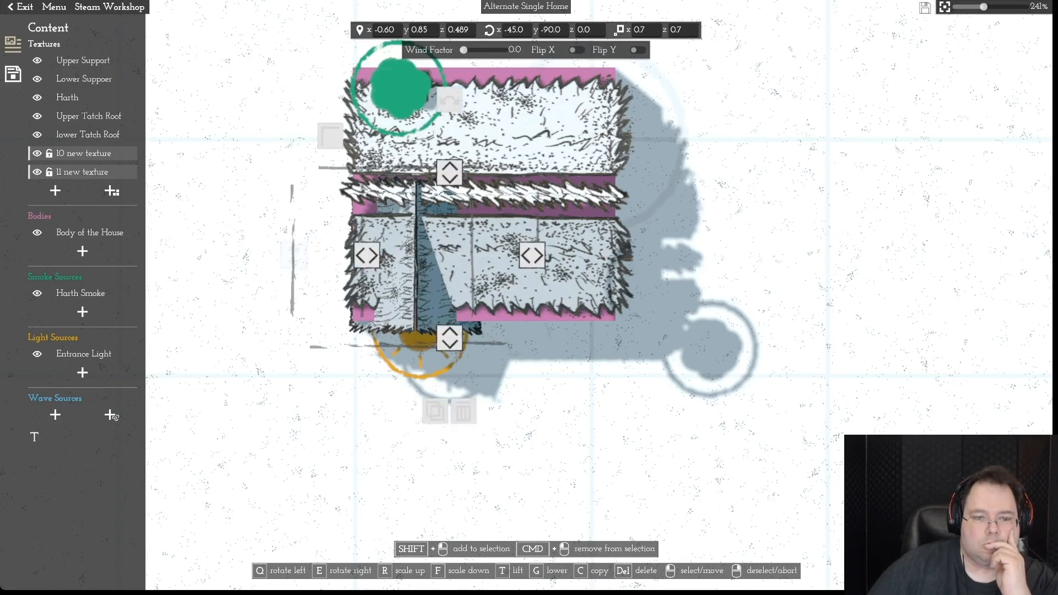
key(t)
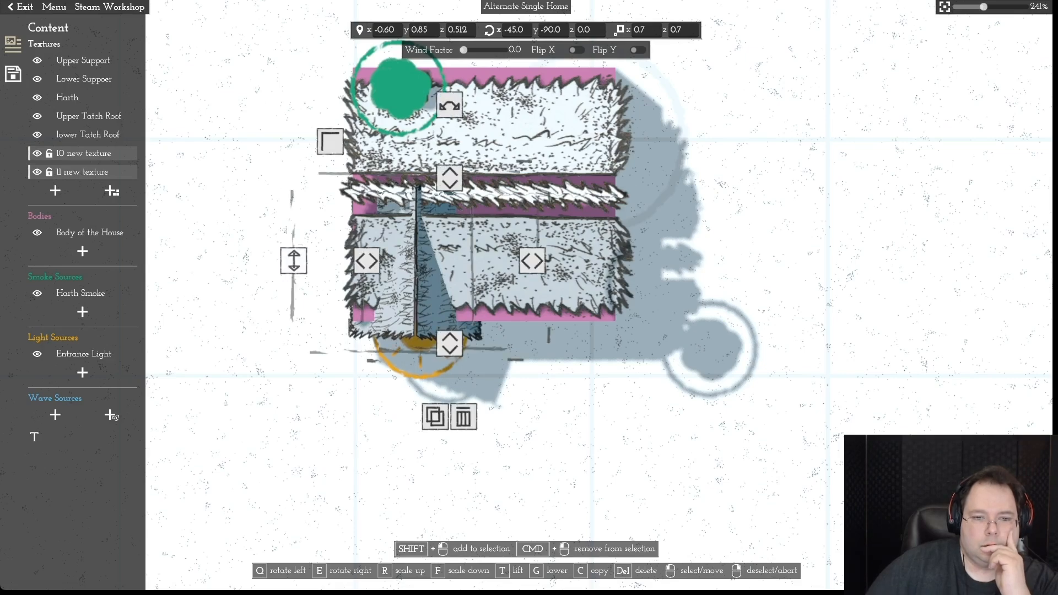
drag(294, 260, 293, 249)
- Unlock the house textures and select Upper Support, Lower Suppoer, Harth, Upper Tatch Roof and lower Tatch Roof together
click(83, 61)
click(49, 61)
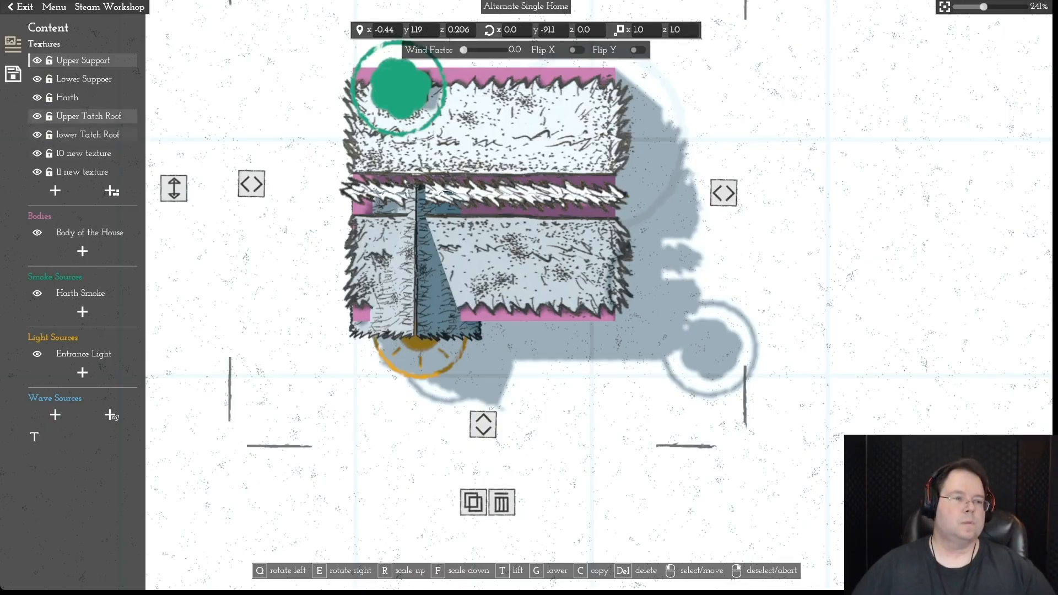
shift+click(84, 79)
shift+click(83, 98)
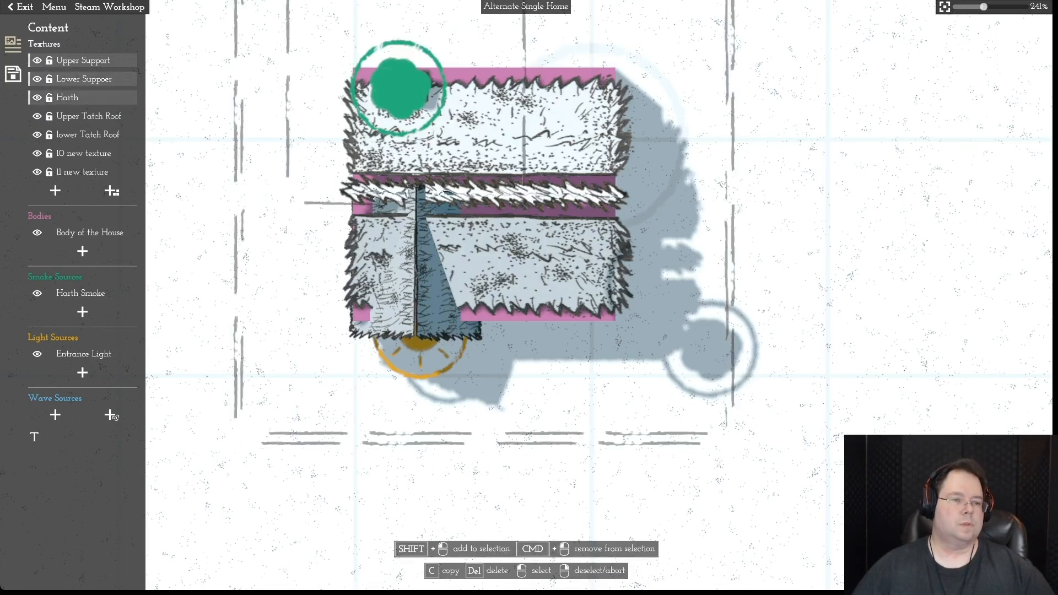
shift+click(85, 116)
shift+click(85, 134)
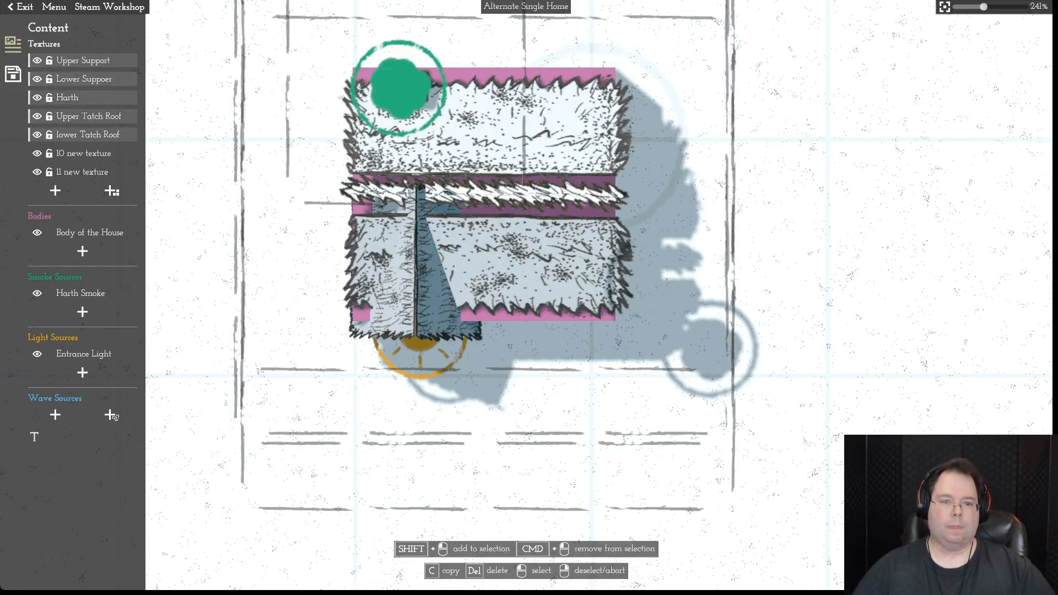
- Raise the five selected textures together, bringing the Upper Support to y 1.28 and the Upper Tatch Roof to y 1.09
middle_drag(526, 295, 577, 358)
scroll(578, 357, down, 6)
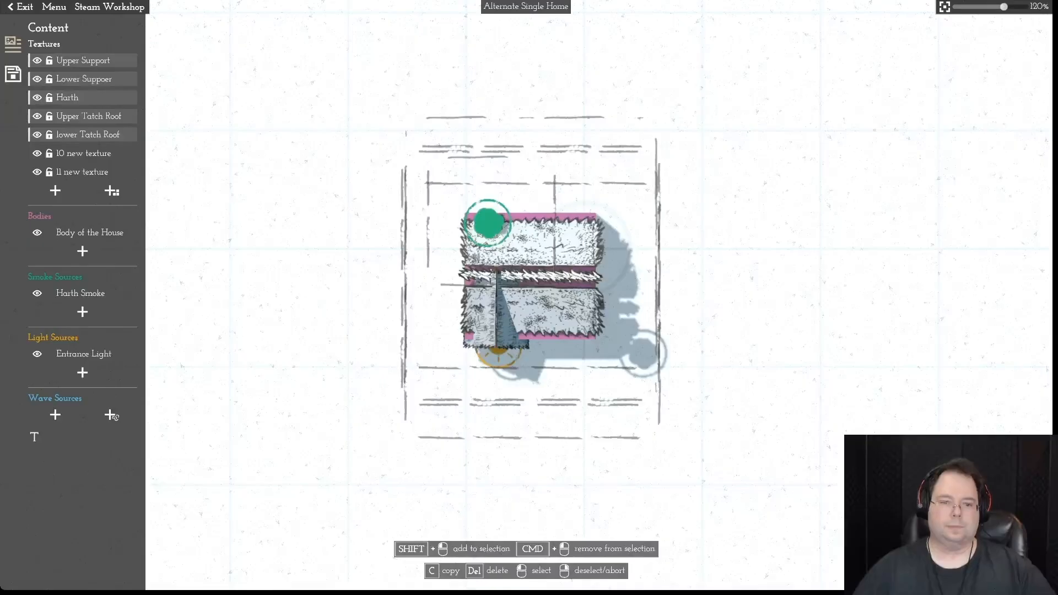
drag(396, 220, 396, 211)
scroll(526, 294, up, 8)
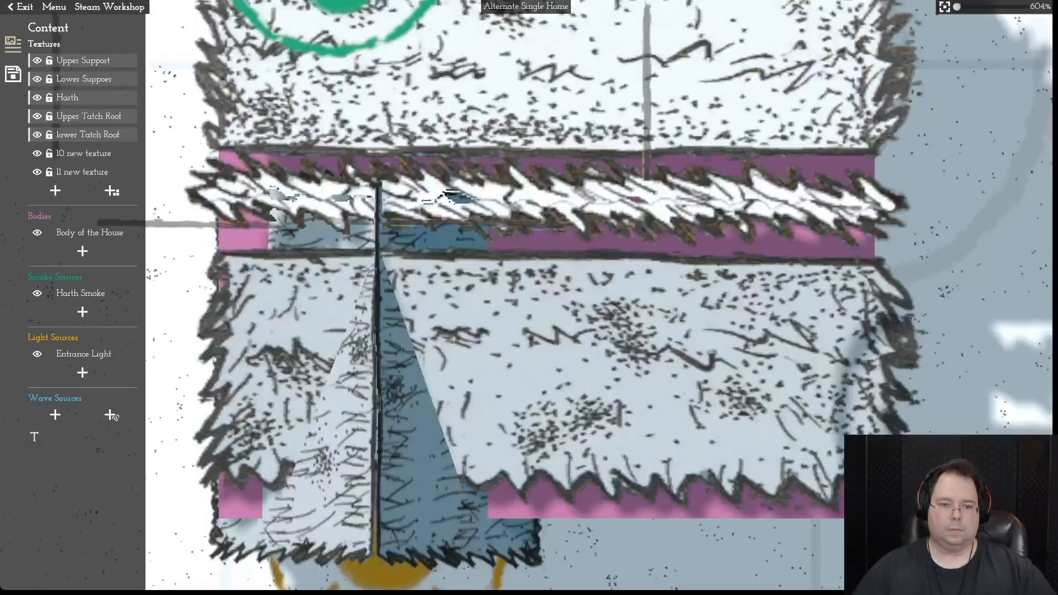
scroll(526, 297, down, 8)
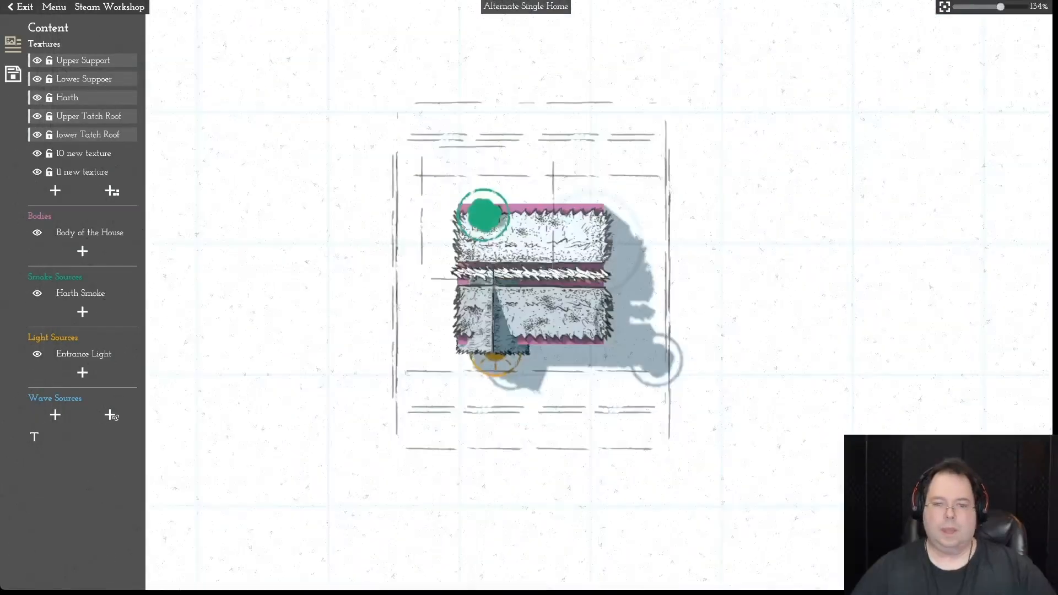
key(Escape)
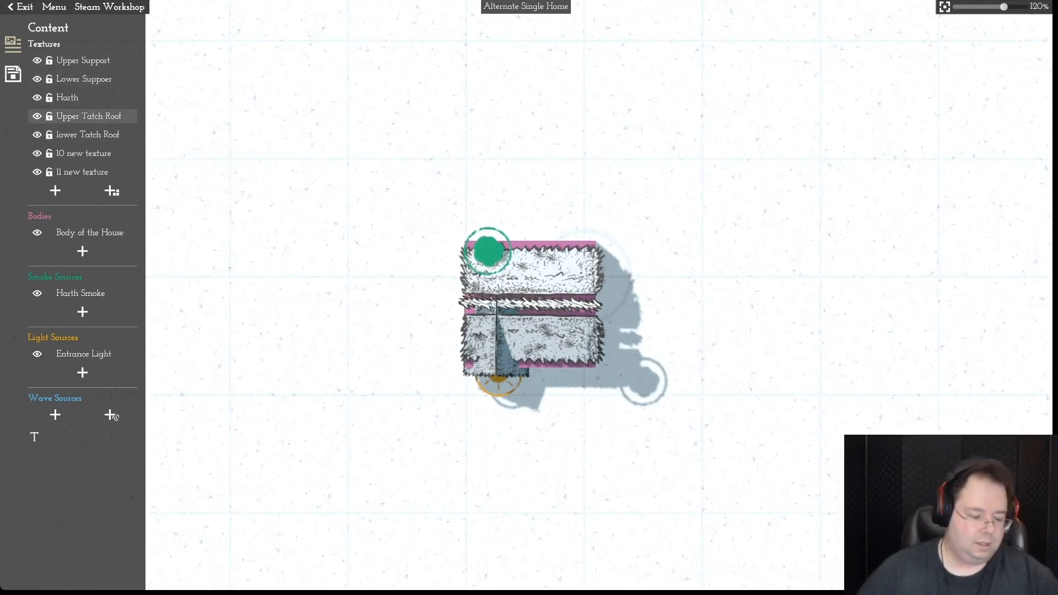
- Try to move the Upper Tatch Roof and lower Tatch Roof together by dragging from the ridge
click(88, 116)
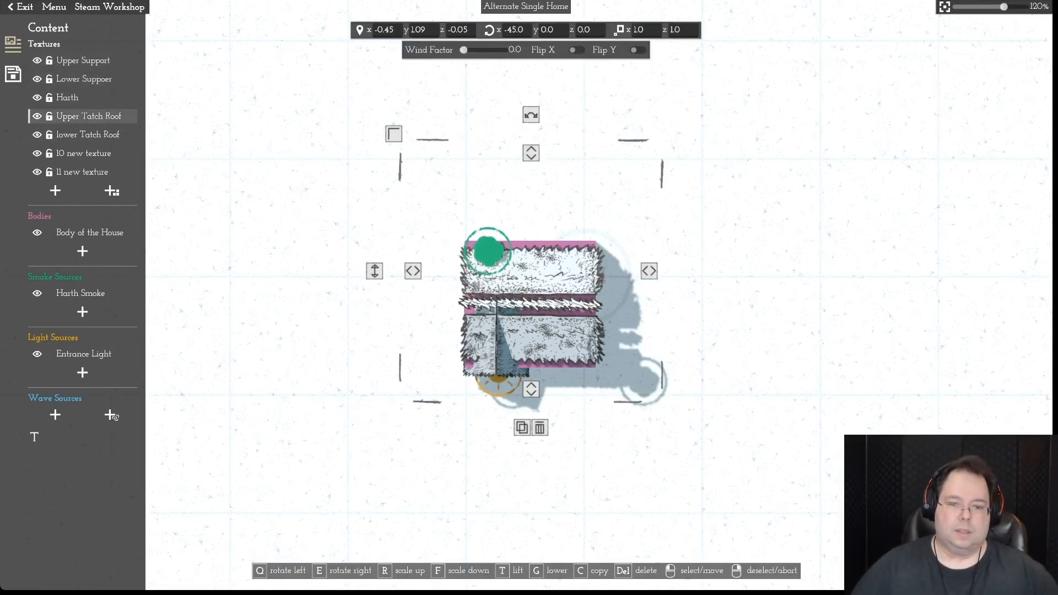
shift+click(88, 134)
drag(531, 304, 531, 303)
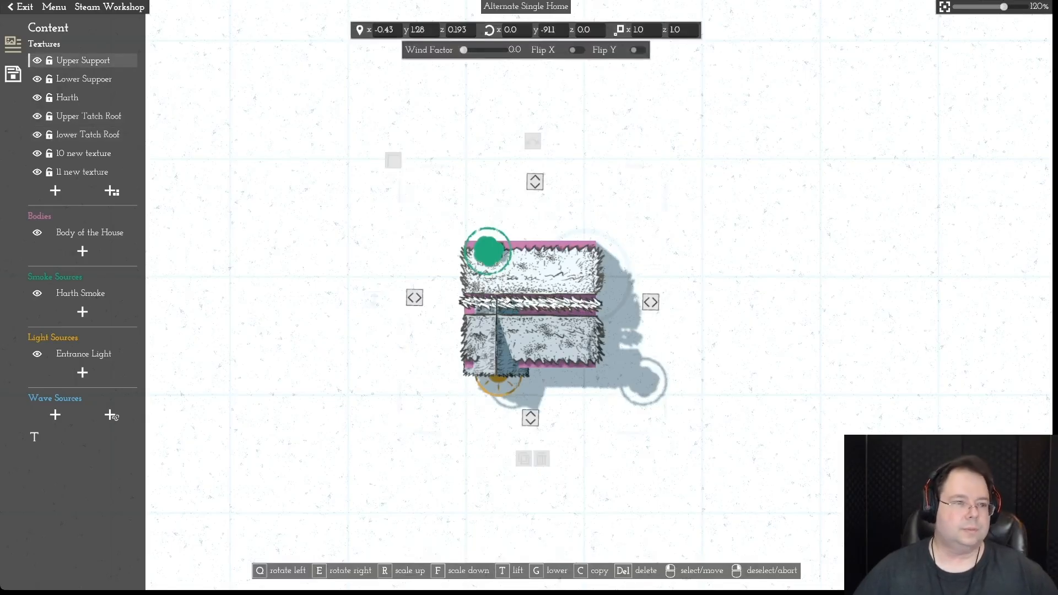
key(ctrl+z)
click(88, 116)
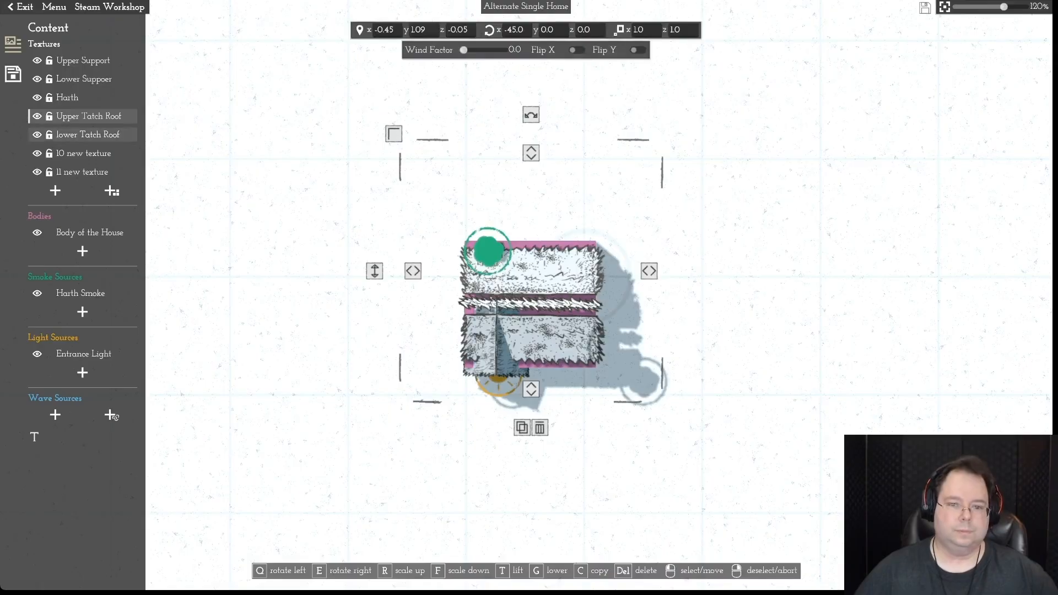
shift+click(89, 135)
drag(531, 303, 531, 304)
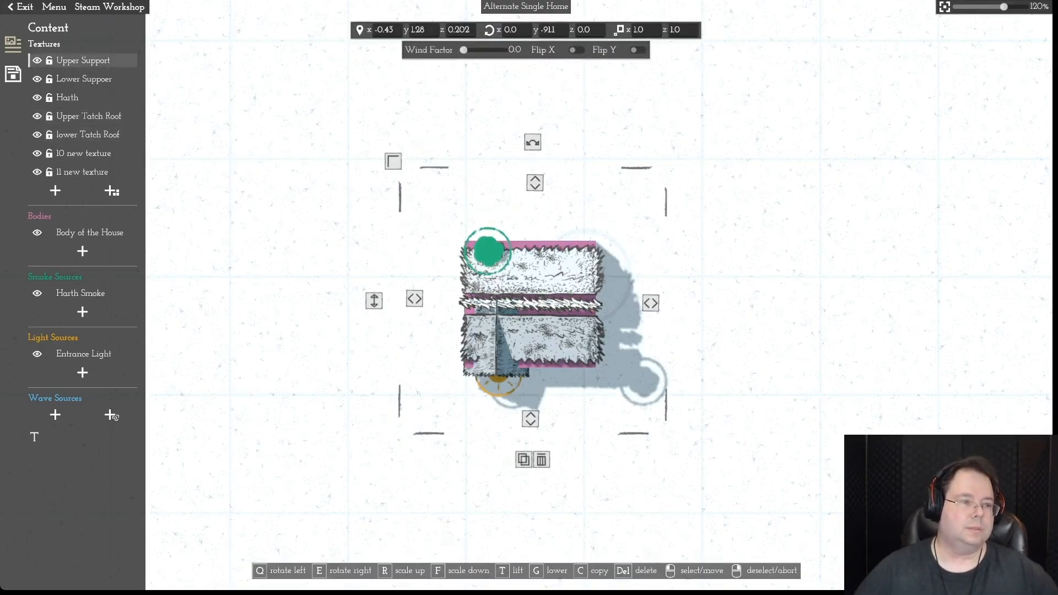
key(super+z)
- Move the Upper Support and Lower Suppoer together toward the lower roof slope, to z 0.286
click(82, 61)
shift+click(84, 79)
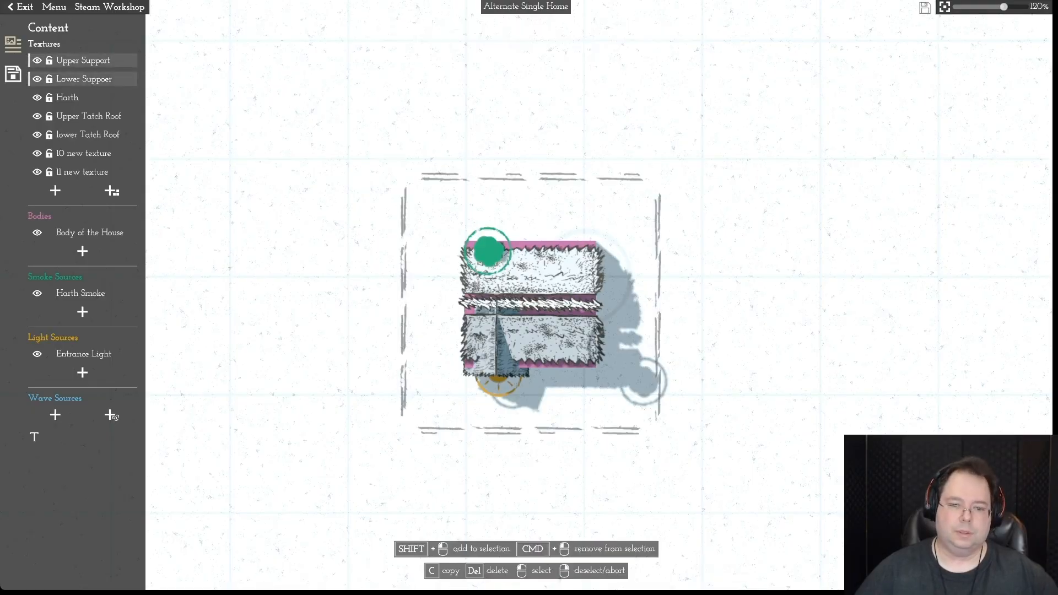
drag(530, 304, 530, 312)
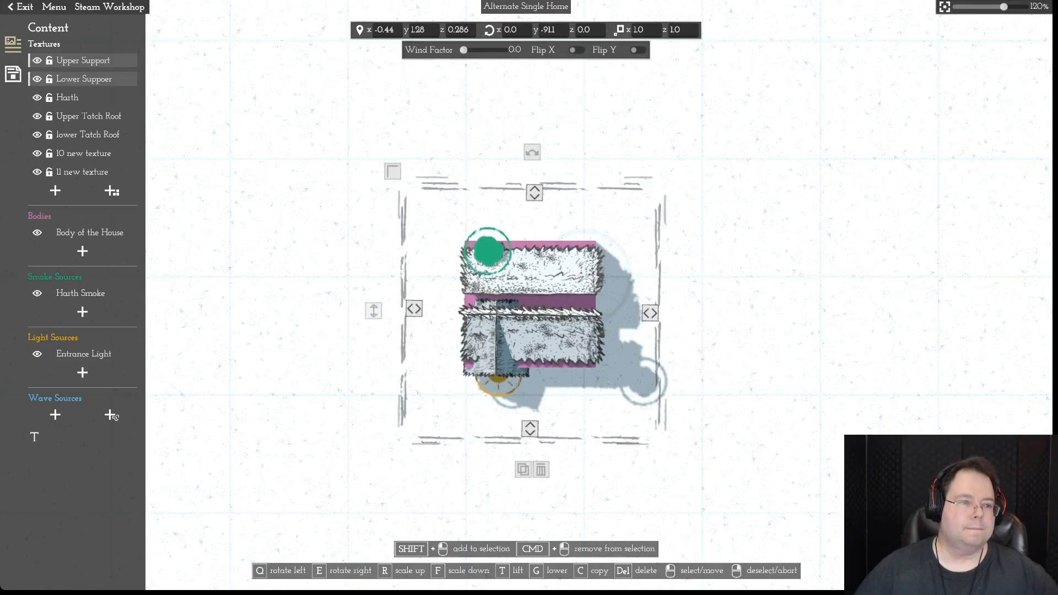
- Shift the Upper Tatch Roof and lower Tatch Roof together slightly, with the upper one at z -0.03
click(88, 116)
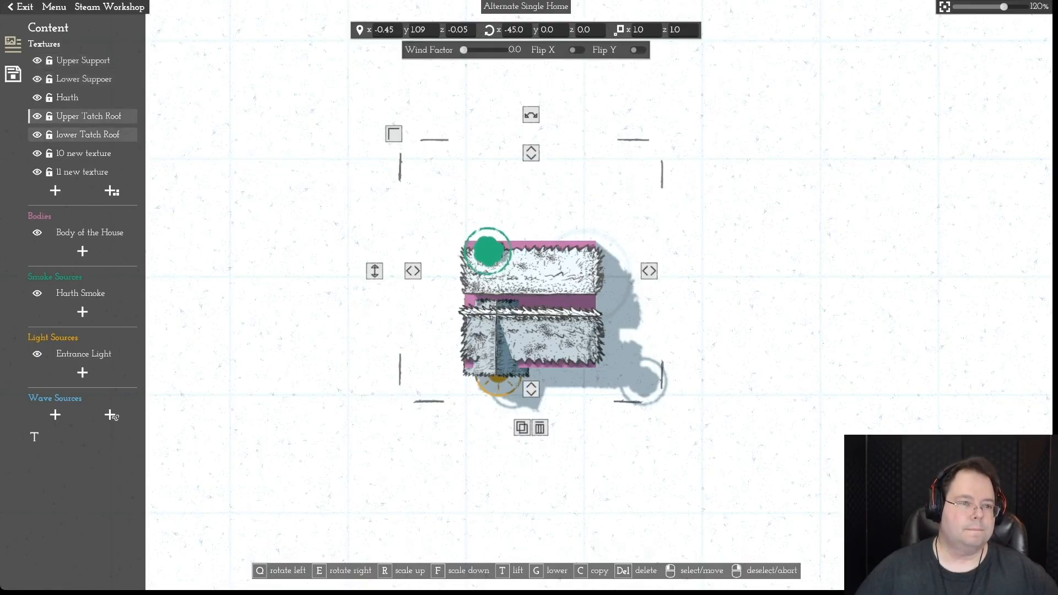
shift+click(88, 134)
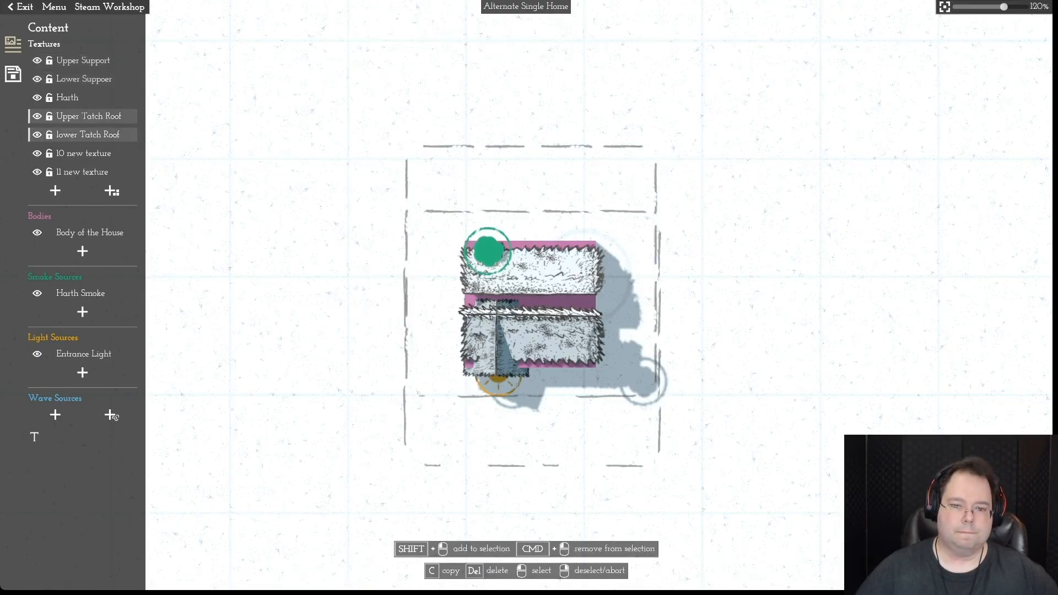
key(g)
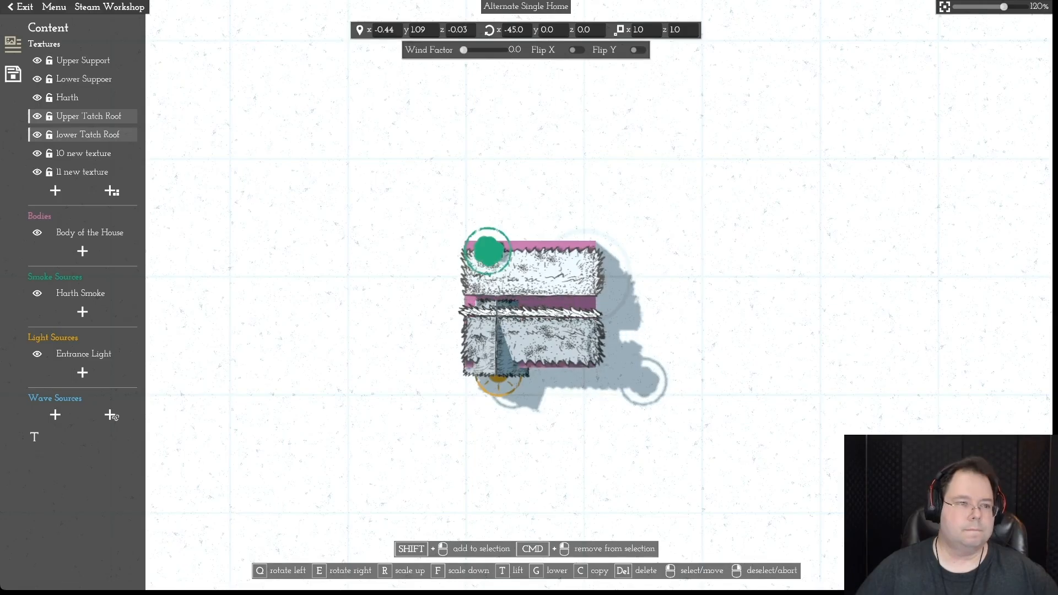
key(Escape)
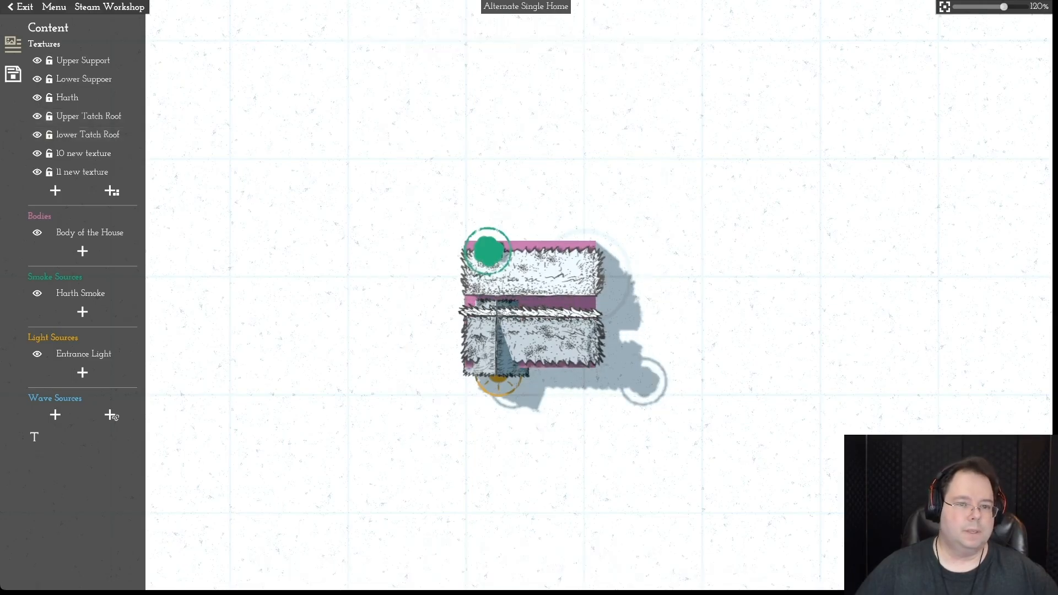
- Move the Upper Tatch Roof against the ridge at z 0.132 and the lower Tatch Roof to z 0.591
click(89, 116)
key(t)
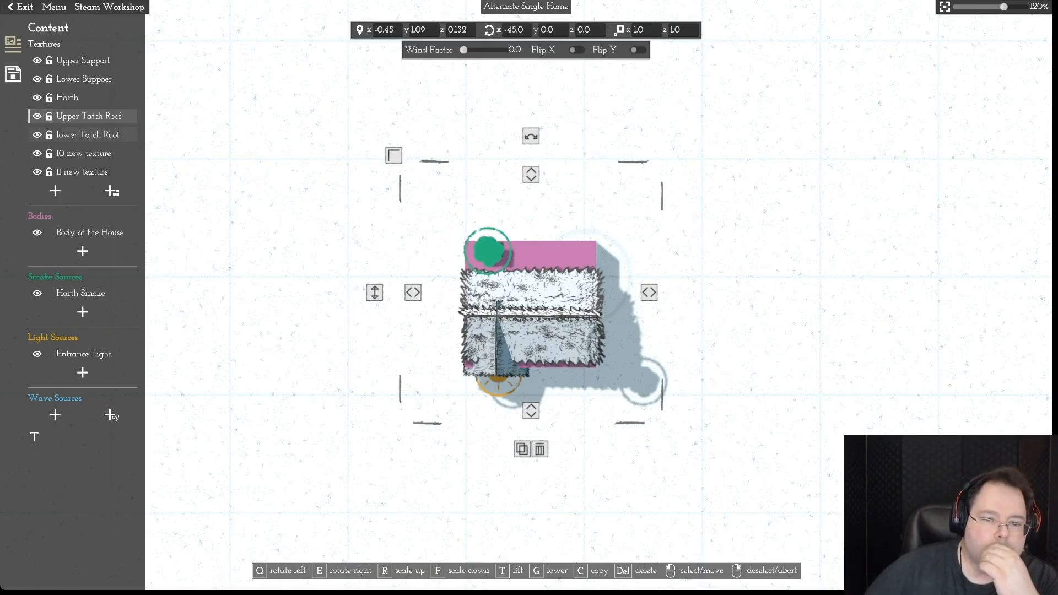
click(88, 135)
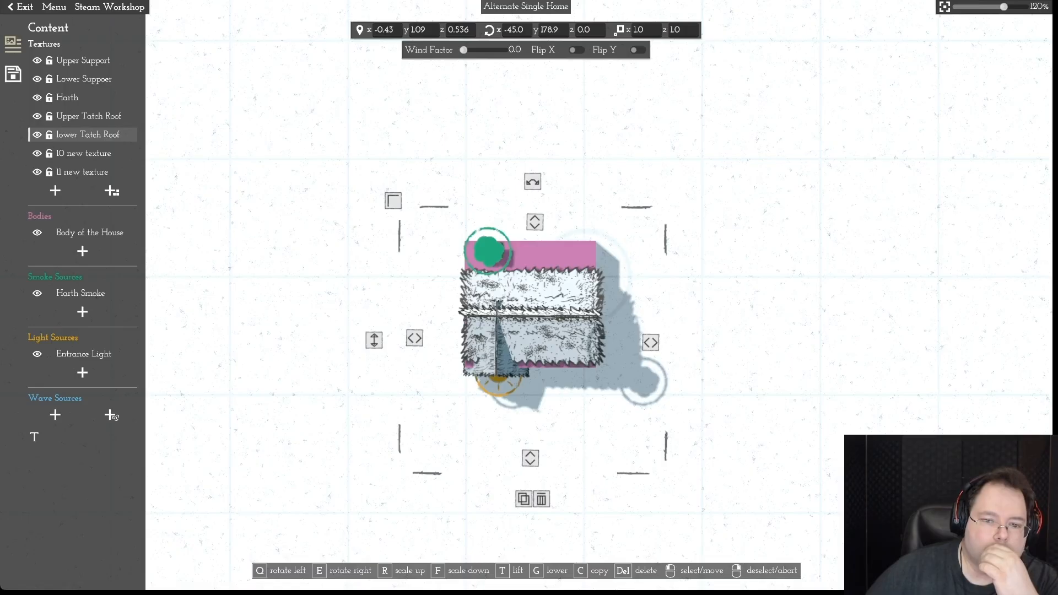
key(t)
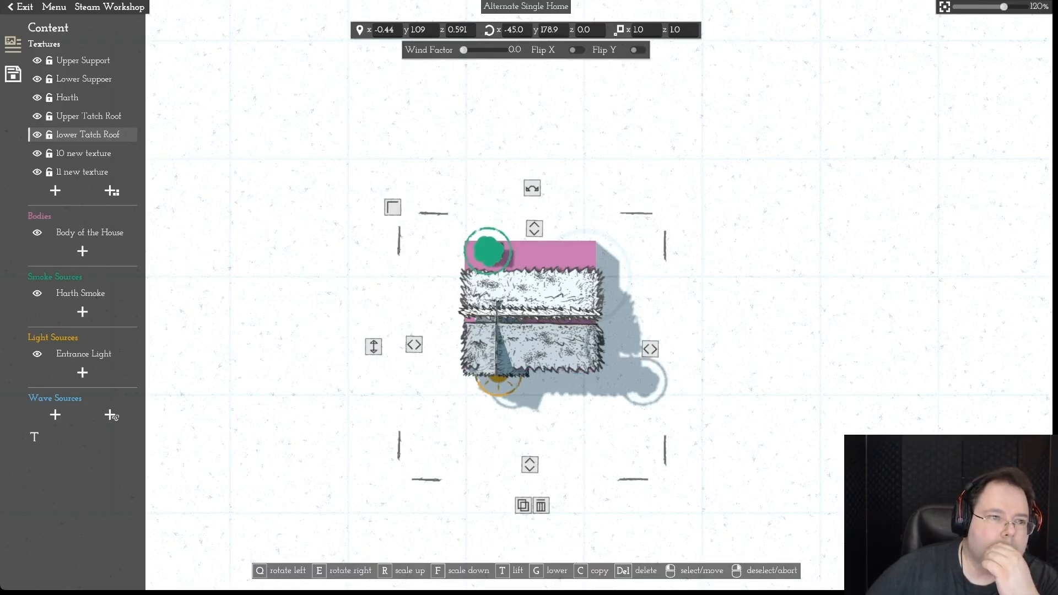
- Raise the Upper Support and Lower Suppoer together to height y 3.02
click(83, 60)
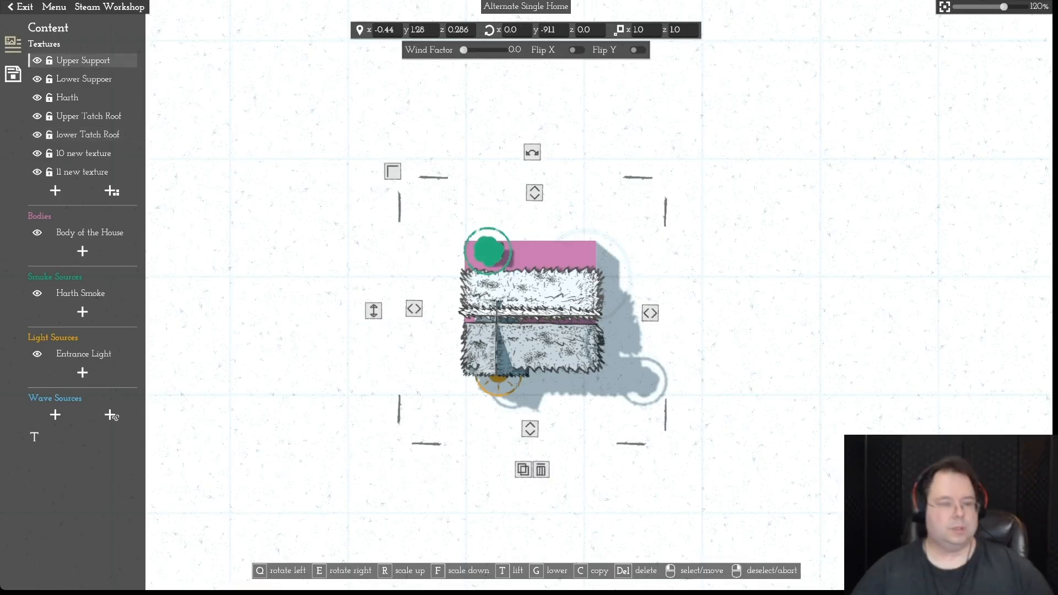
shift+click(83, 80)
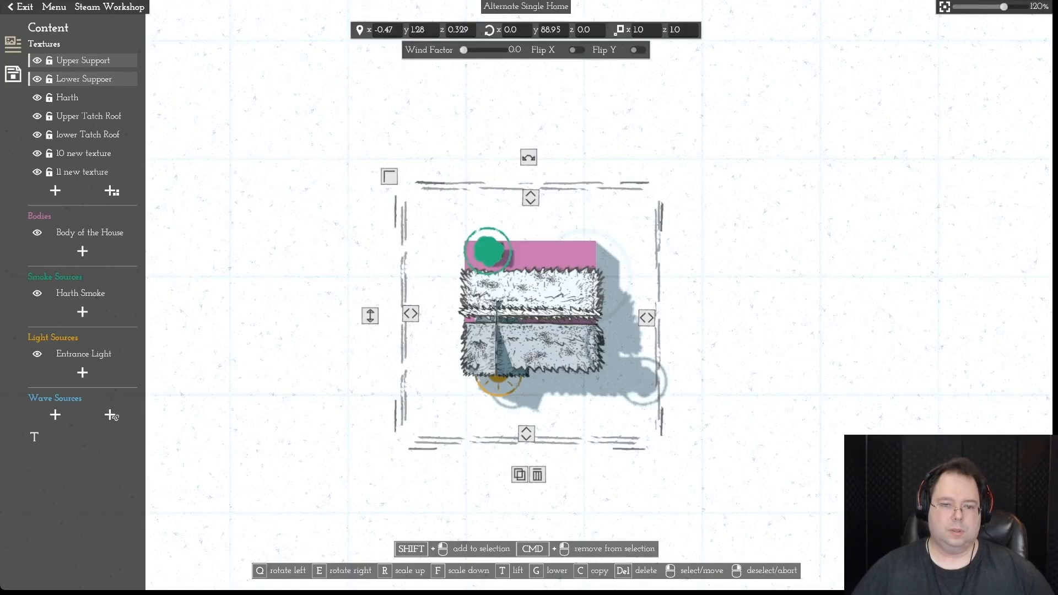
key(t)
scroll(529, 298, down, 1)
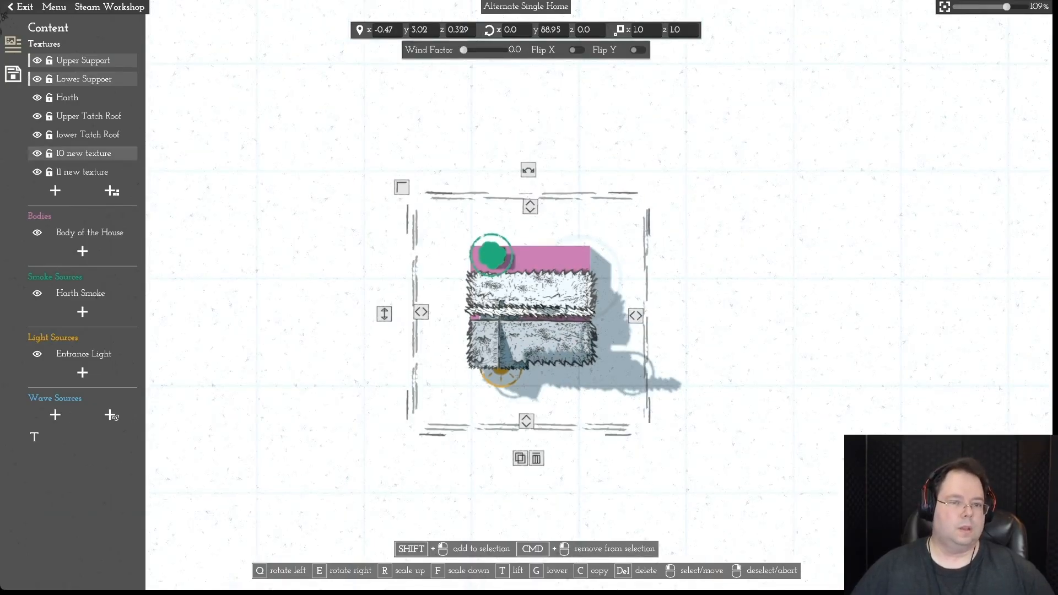
- Move the lower Tatch Roof up against the ridge, to z 0.544
click(89, 116)
click(88, 135)
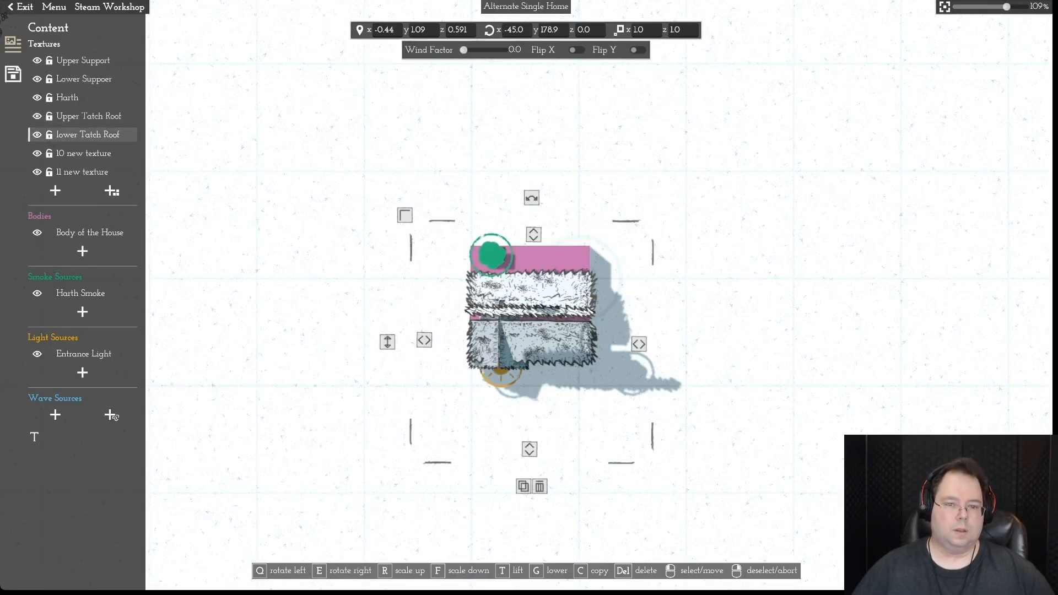
key(g)
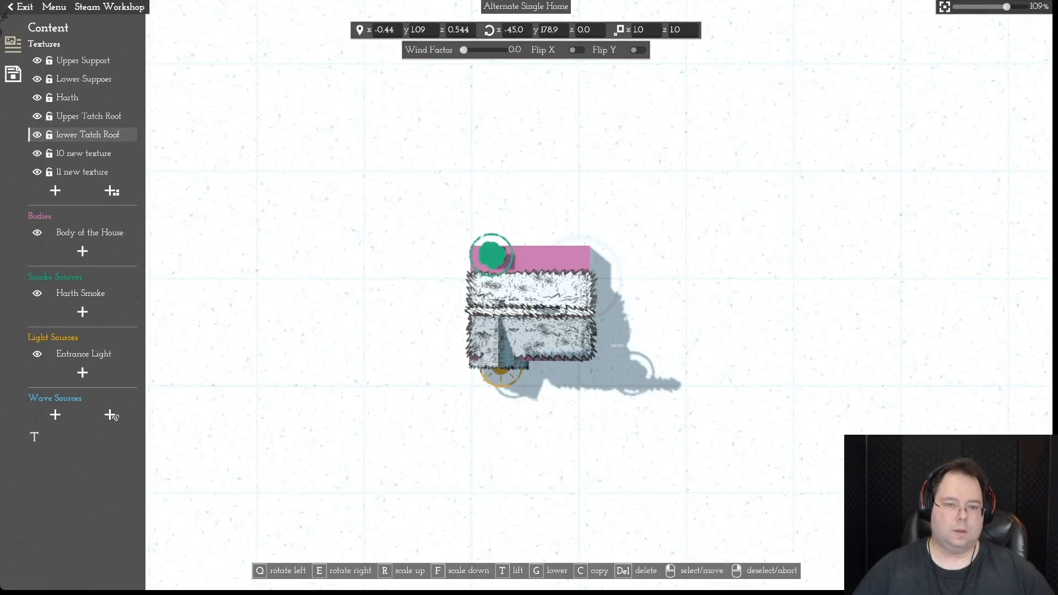
right_click(530, 315)
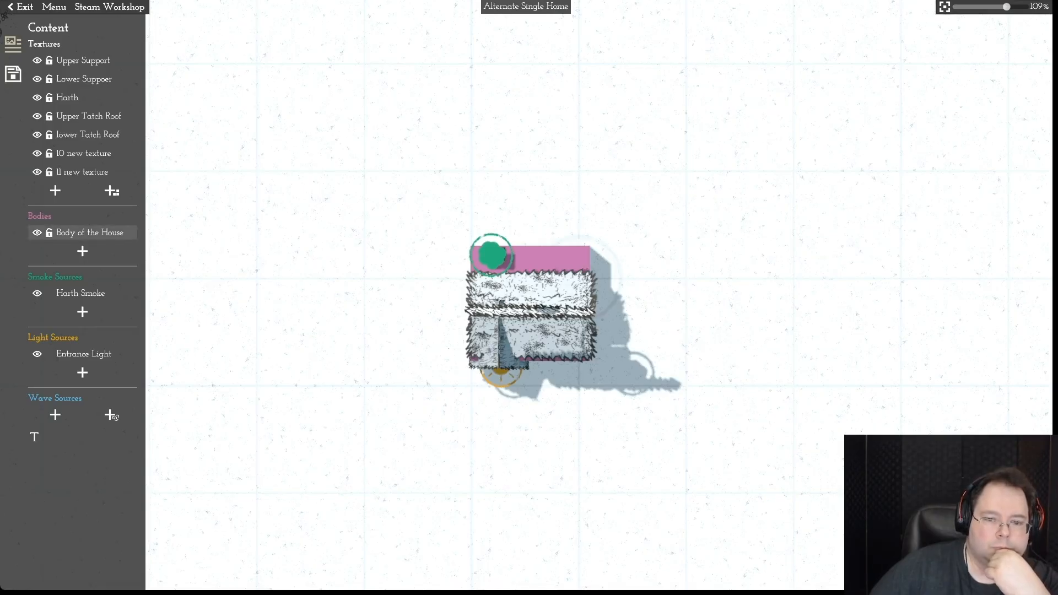
- Shrink the Body of the House to fit under the thatch roof, with scale x 0.543 and z 0.377 at position z 0.341
click(89, 232)
drag(530, 361, 530, 358)
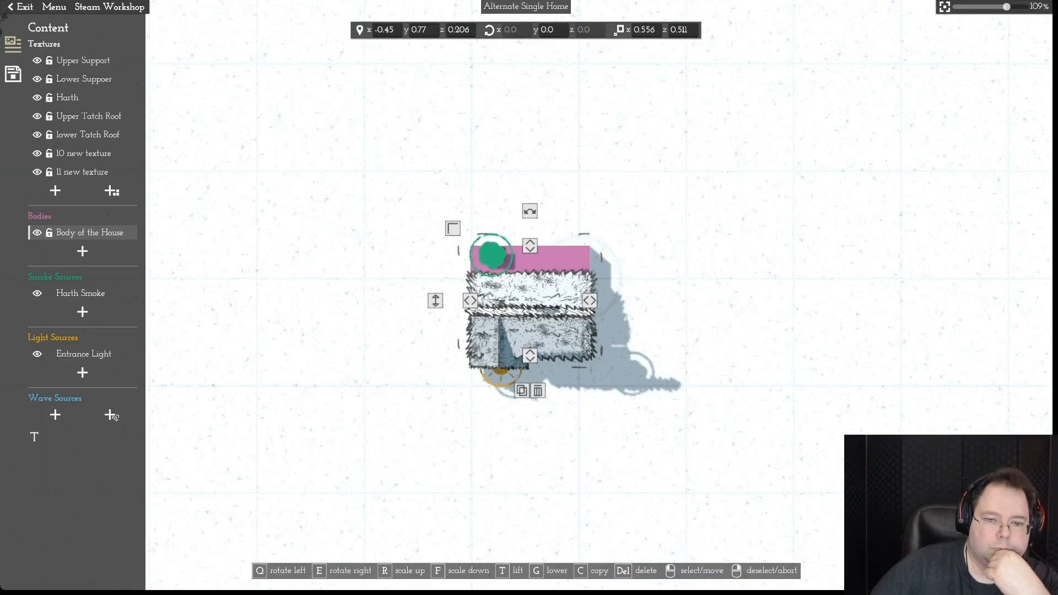
drag(469, 301, 472, 301)
drag(590, 302, 589, 301)
drag(530, 246, 531, 274)
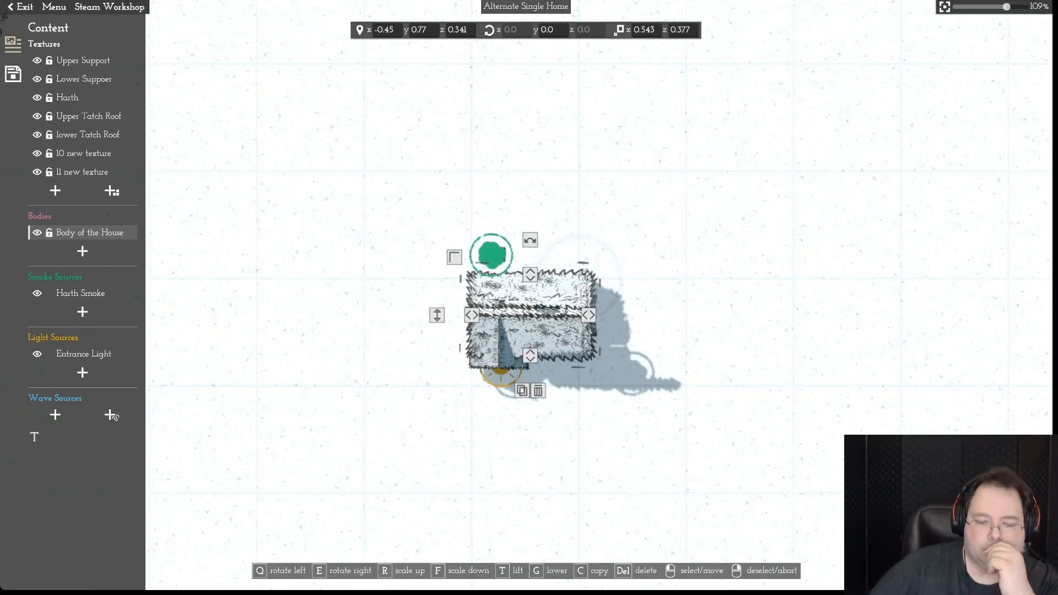
right_click(531, 274)
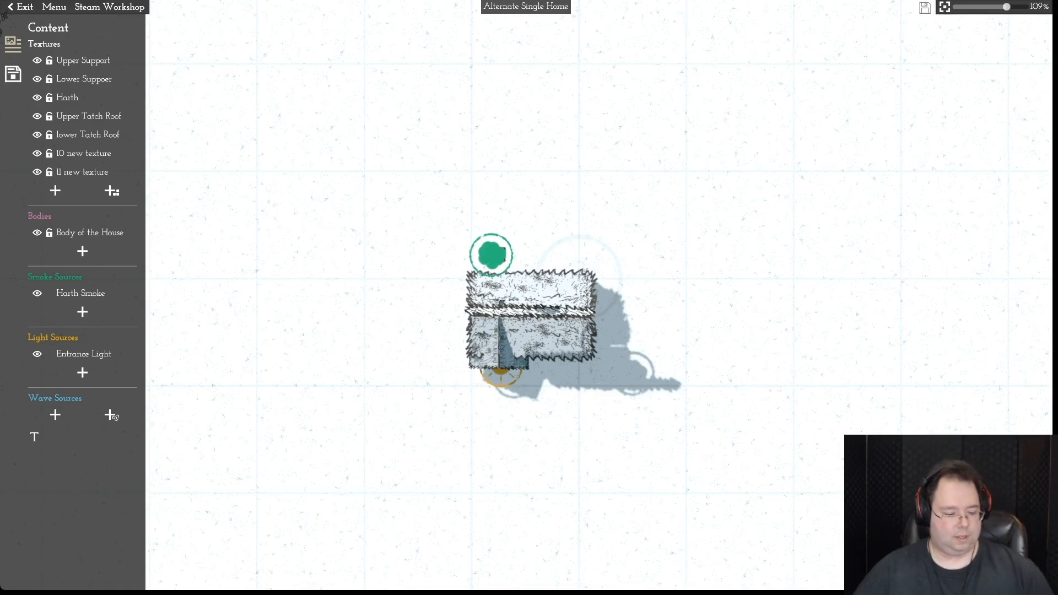
click(84, 153)
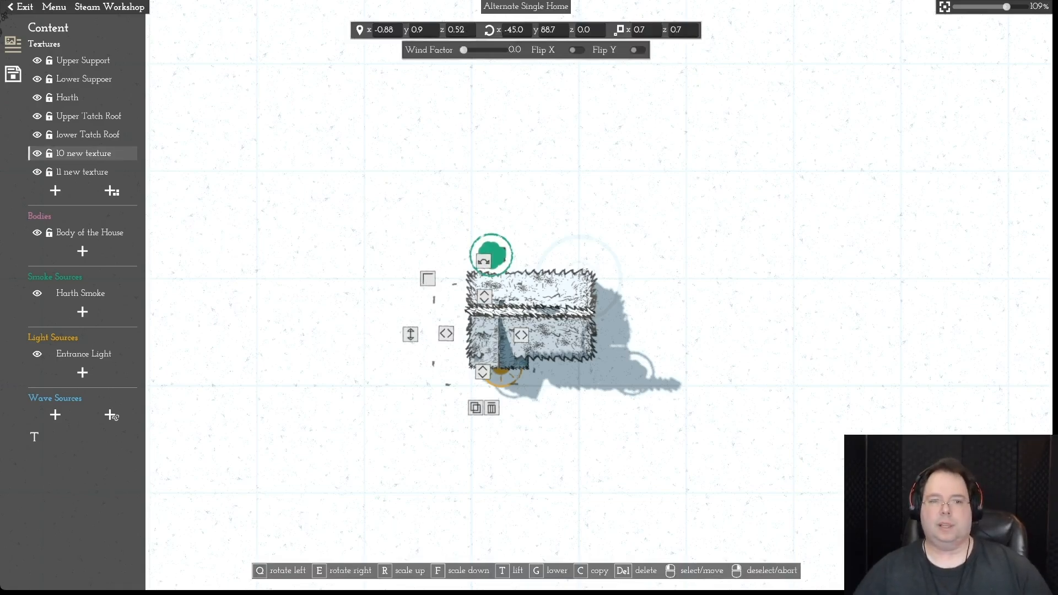
shift+click(82, 172)
right_click(82, 171)
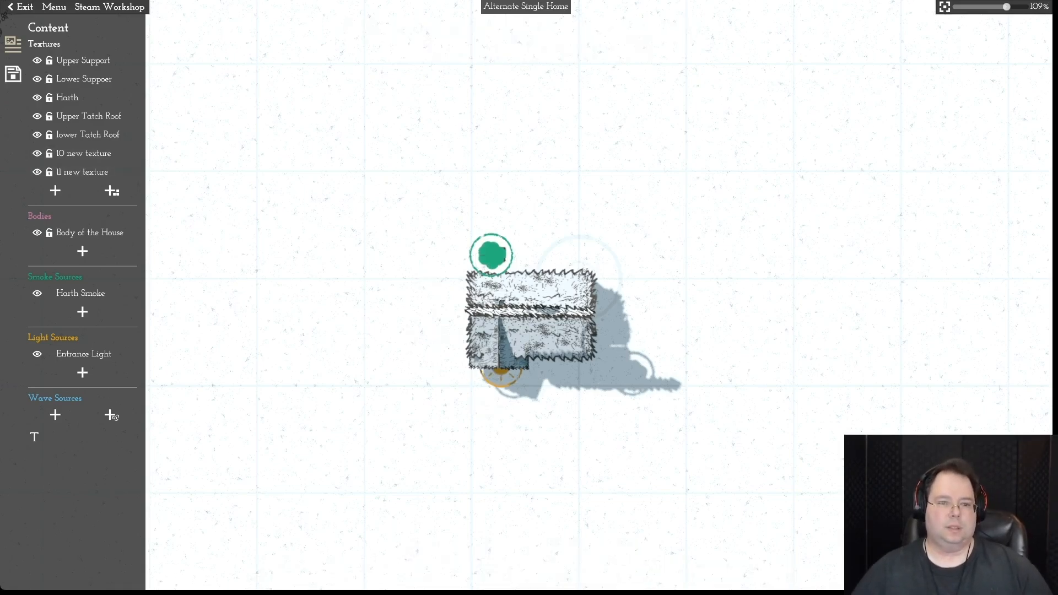
- Shift both entrance roof strips, 10 new texture and 11 new texture, together slightly toward the ridge, with the former at x -0.86, z 0.492
click(83, 154)
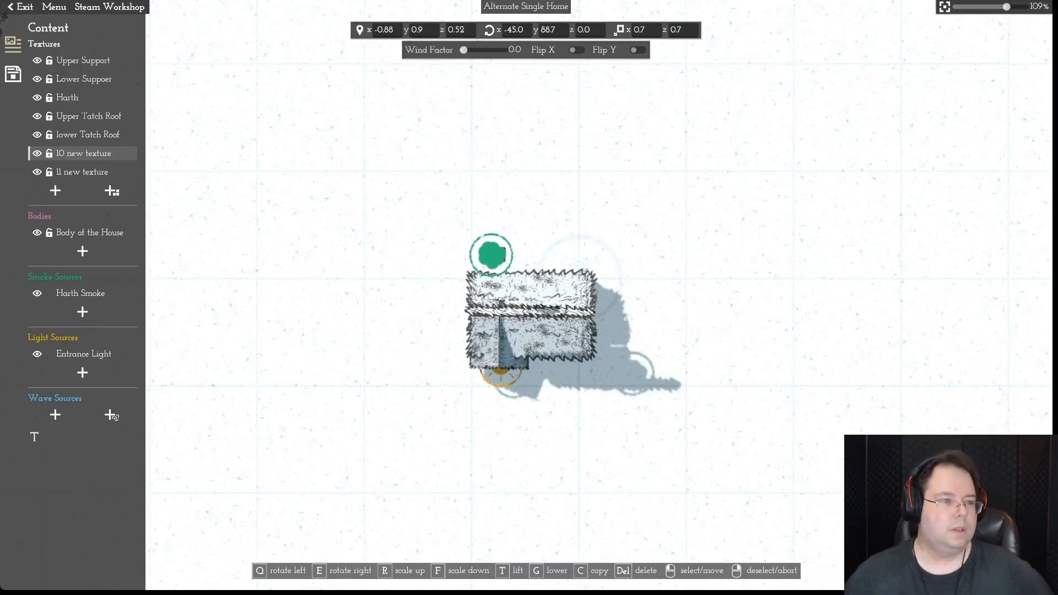
shift+click(83, 172)
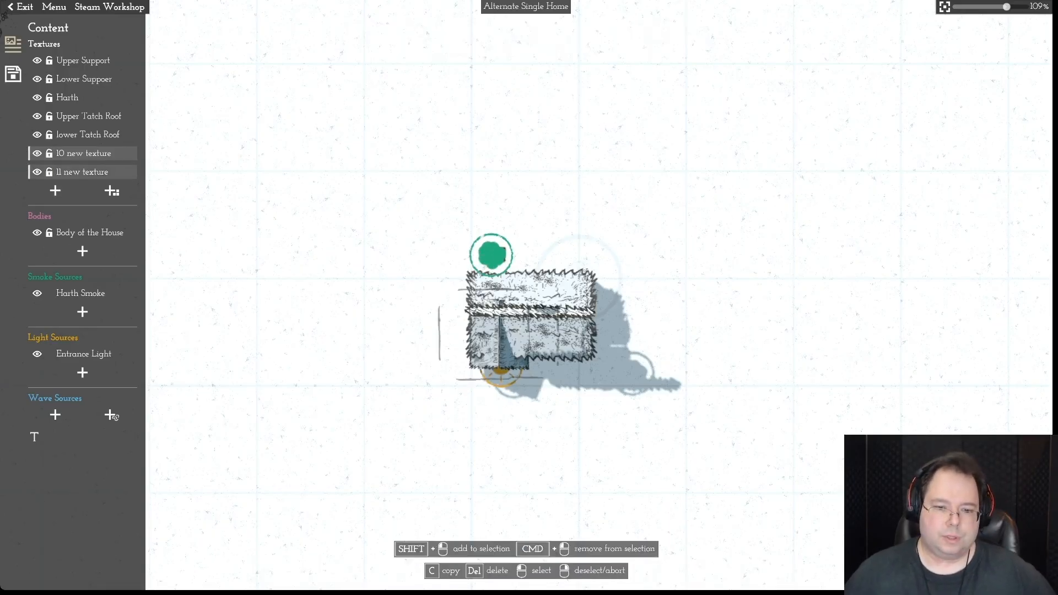
drag(501, 341, 500, 342)
right_click(500, 342)
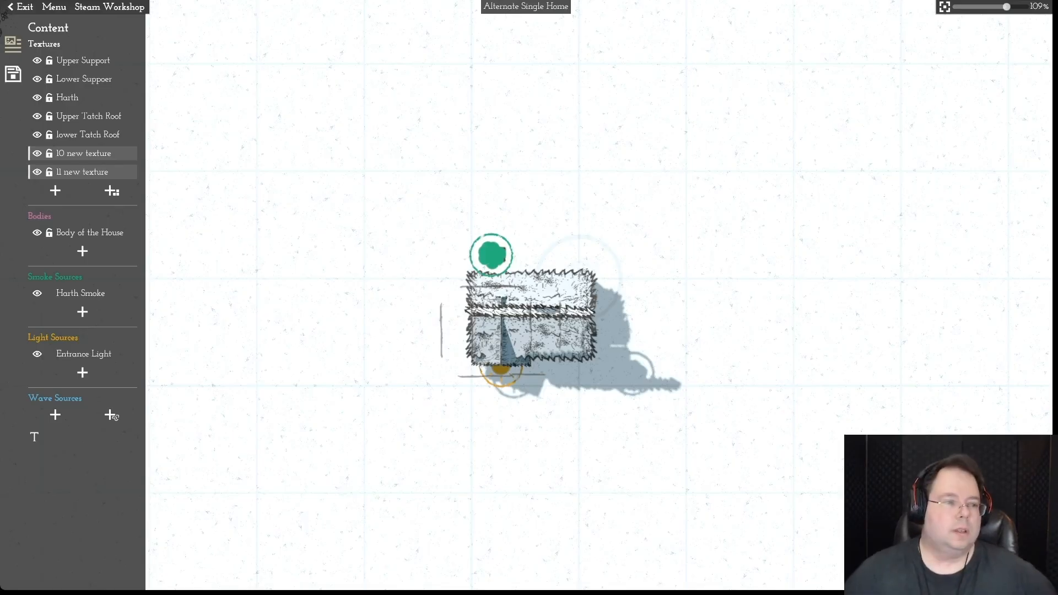
key(Escape)
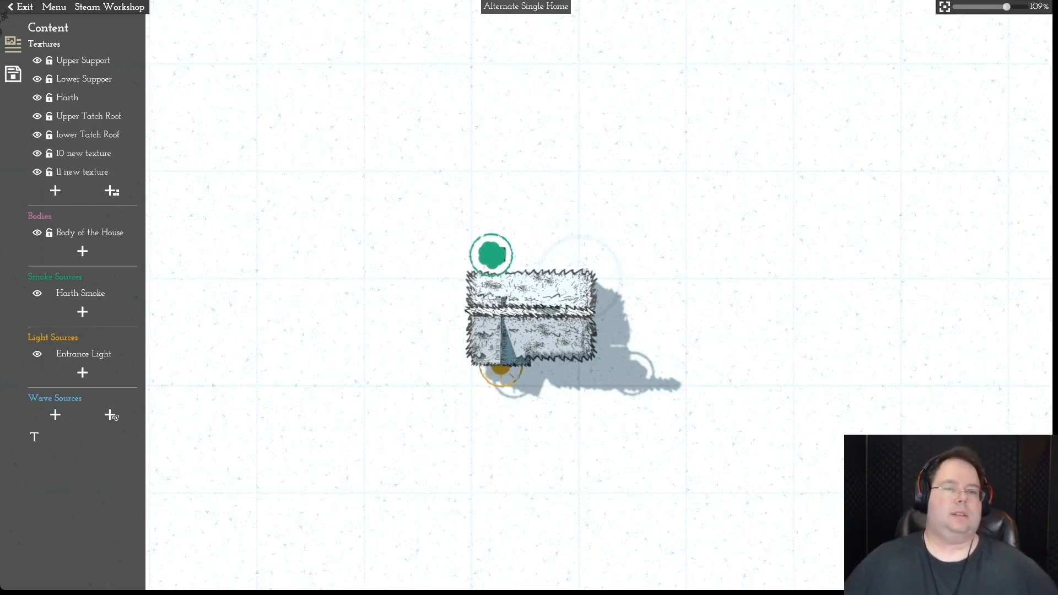
- Set the x scale of 10 new texture to 0.5 and move it to z 0.585
click(84, 154)
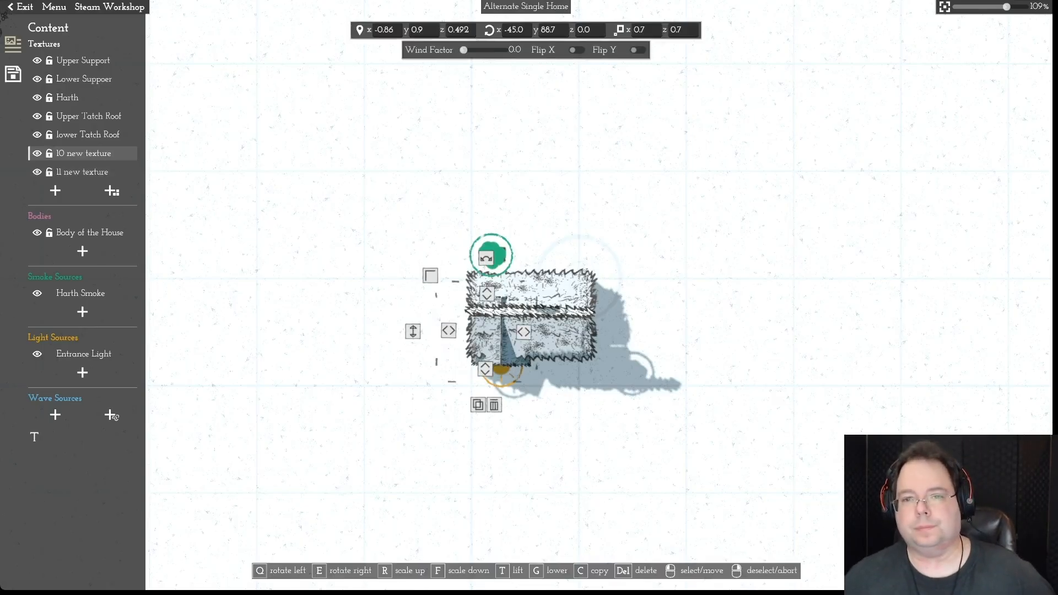
drag(648, 30, 640, 30)
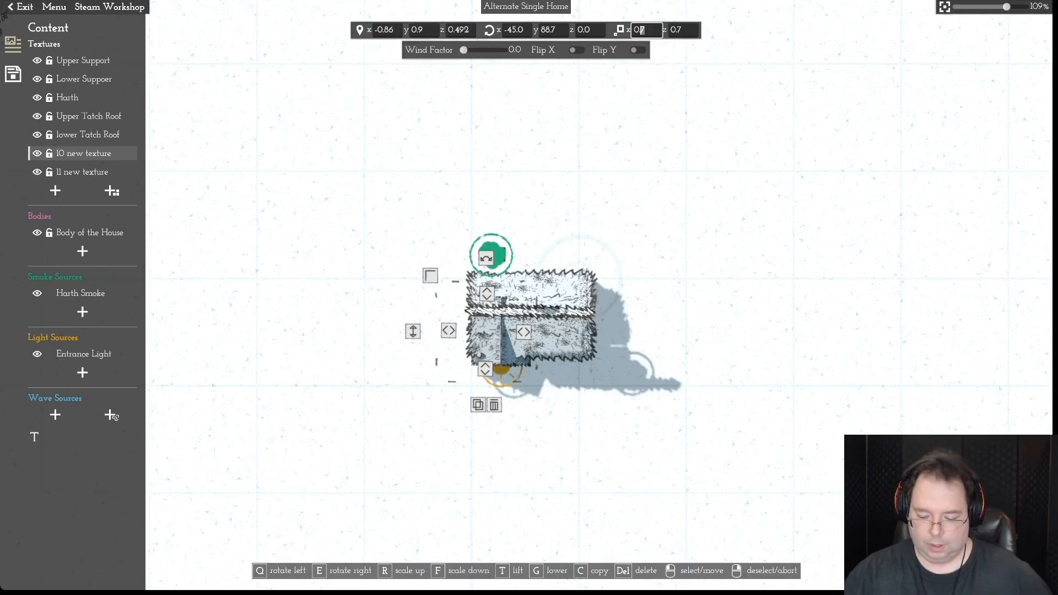
text(5)
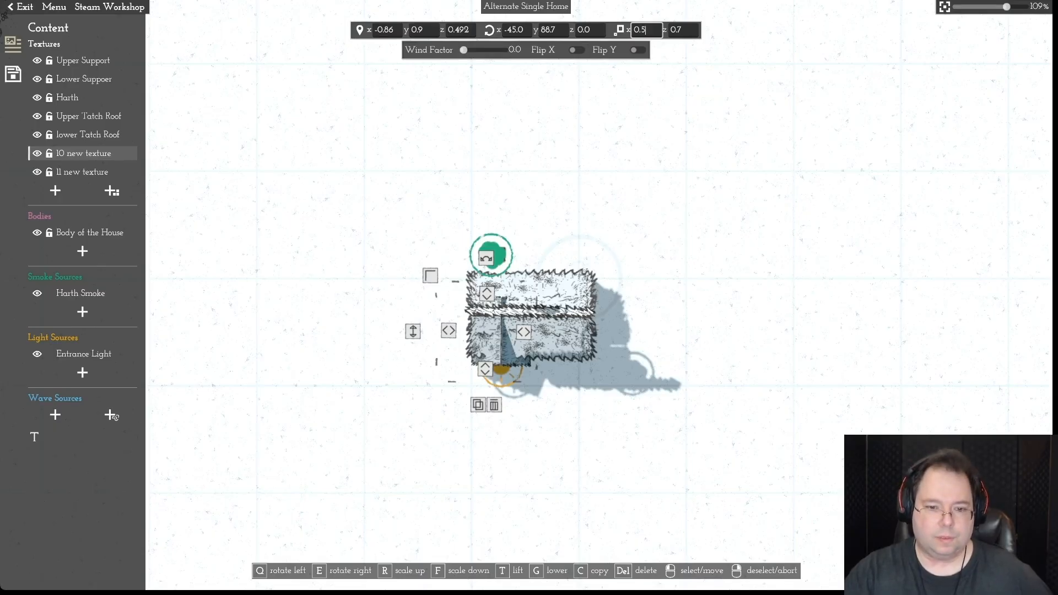
key(Return)
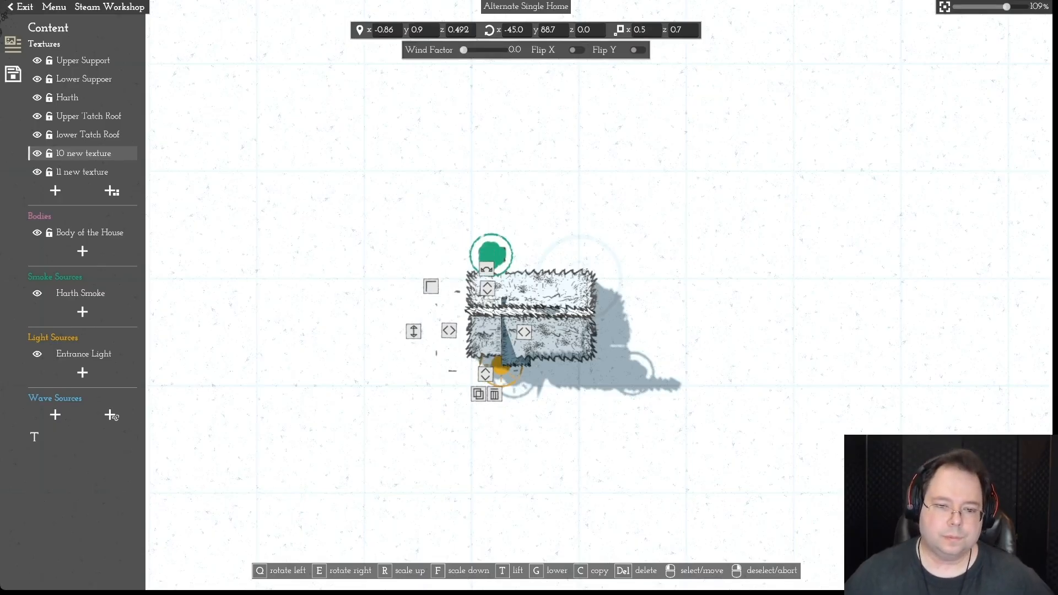
key(t)
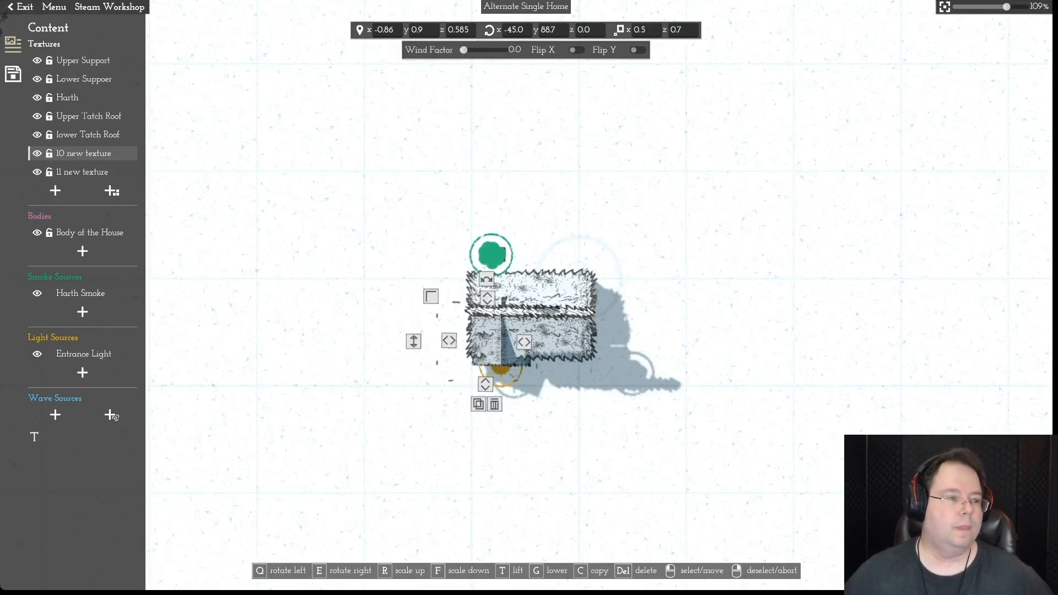
- Set the x scale of 11 new texture to 0.5 and move it to z 0.586
click(82, 172)
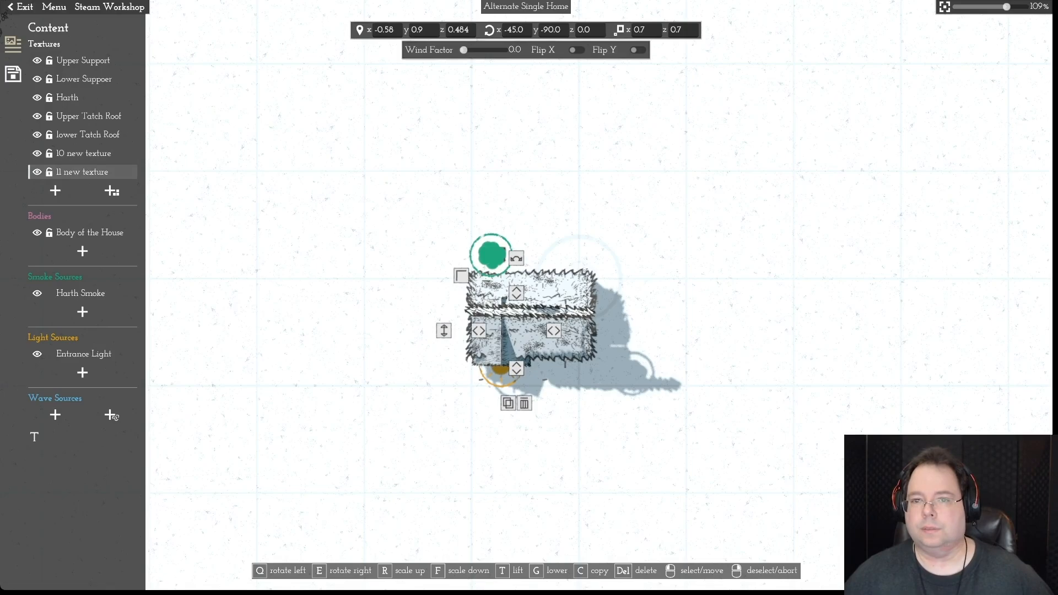
click(642, 30)
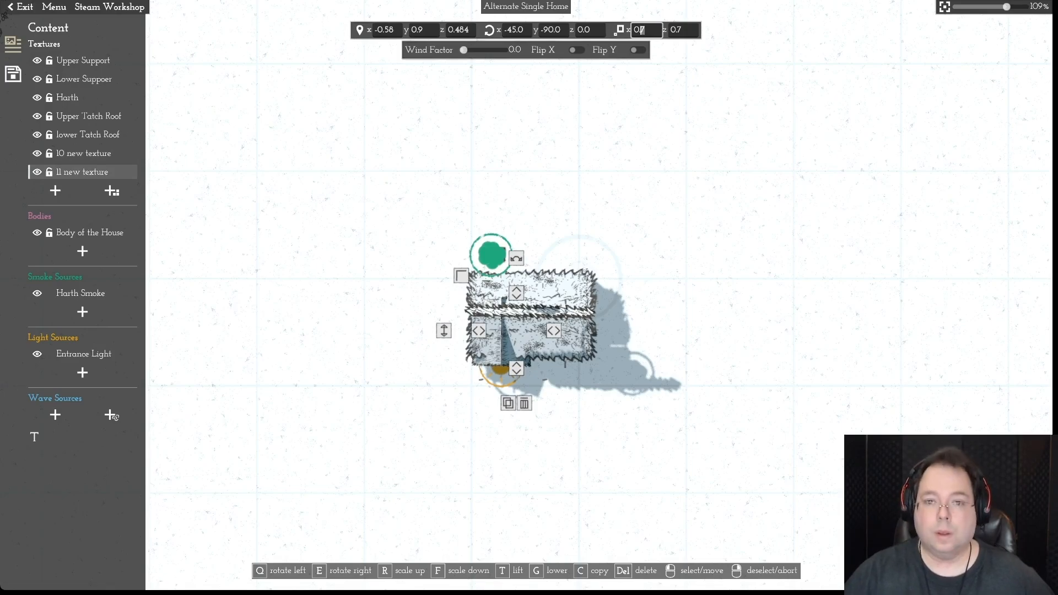
text(5)
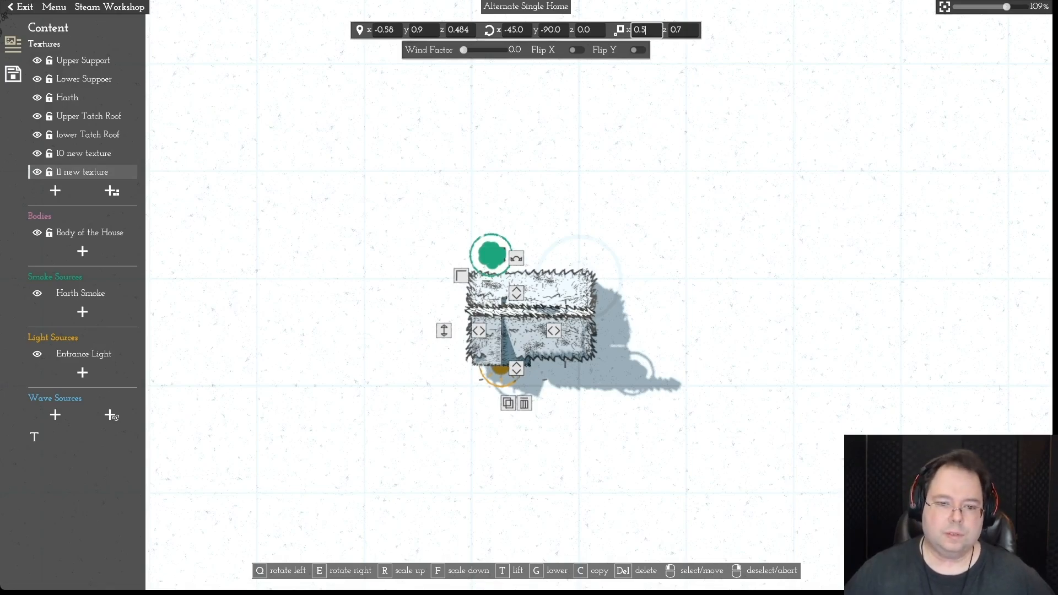
key(Return)
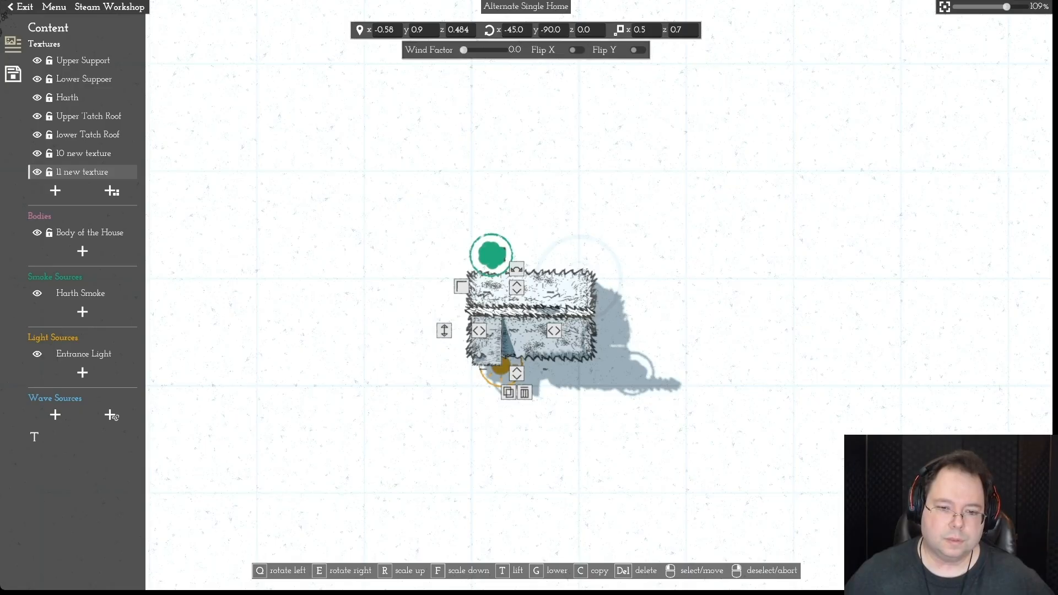
key(t)
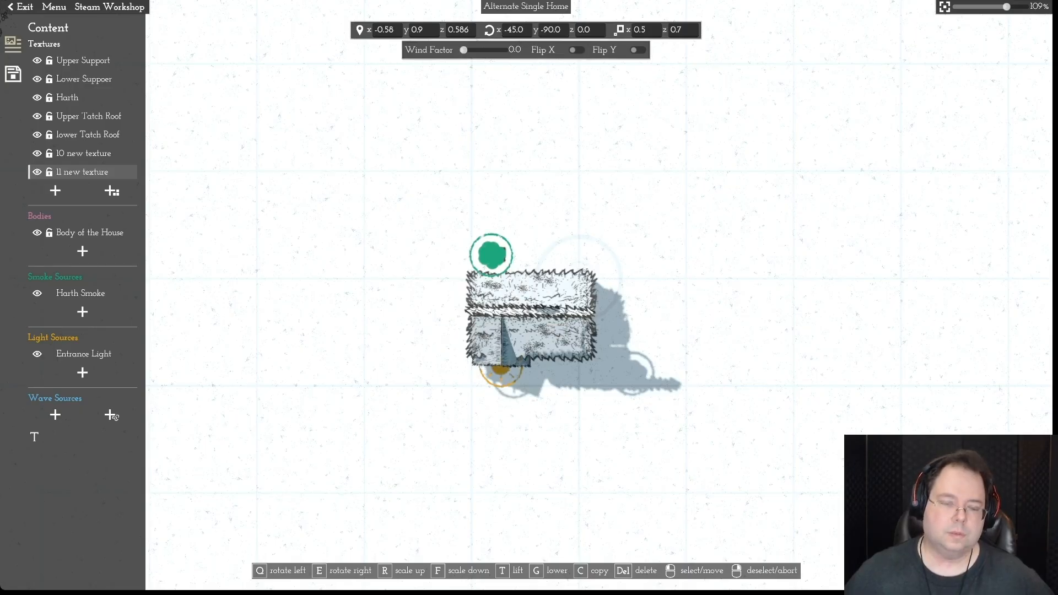
right_click(396, 308)
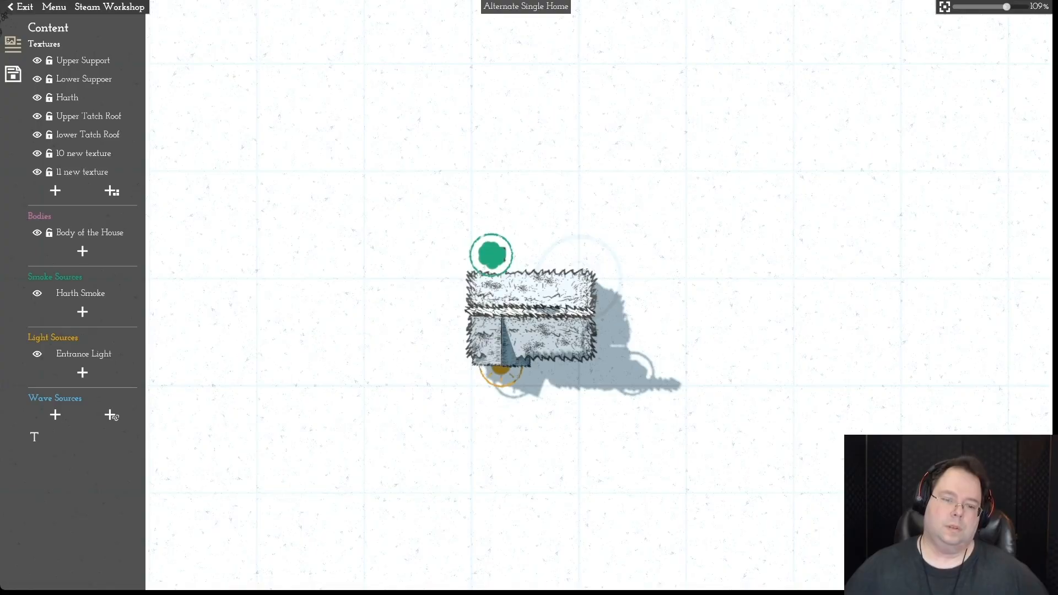
- Lock the Upper Support, Lower Suppoer, Harth, Upper Tatch Roof and lower Tatch Roof textures
scroll(526, 294, up, 5)
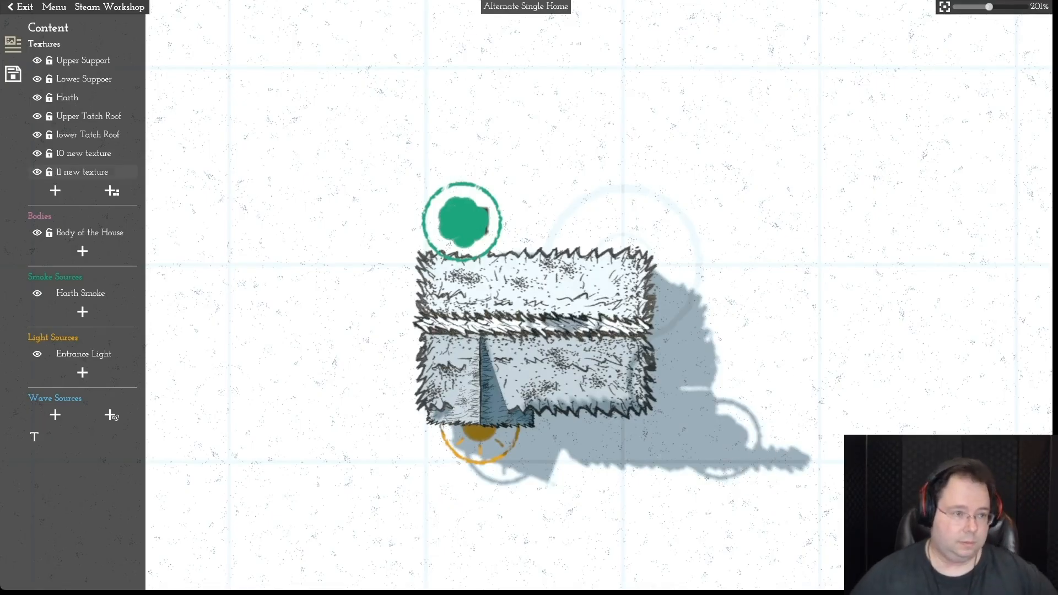
click(49, 61)
click(49, 79)
click(49, 97)
click(49, 116)
click(49, 134)
- Rotate 10 new texture to y 91.19, and turn and shift 11 new texture slightly to line up the entrance roof strips
click(83, 153)
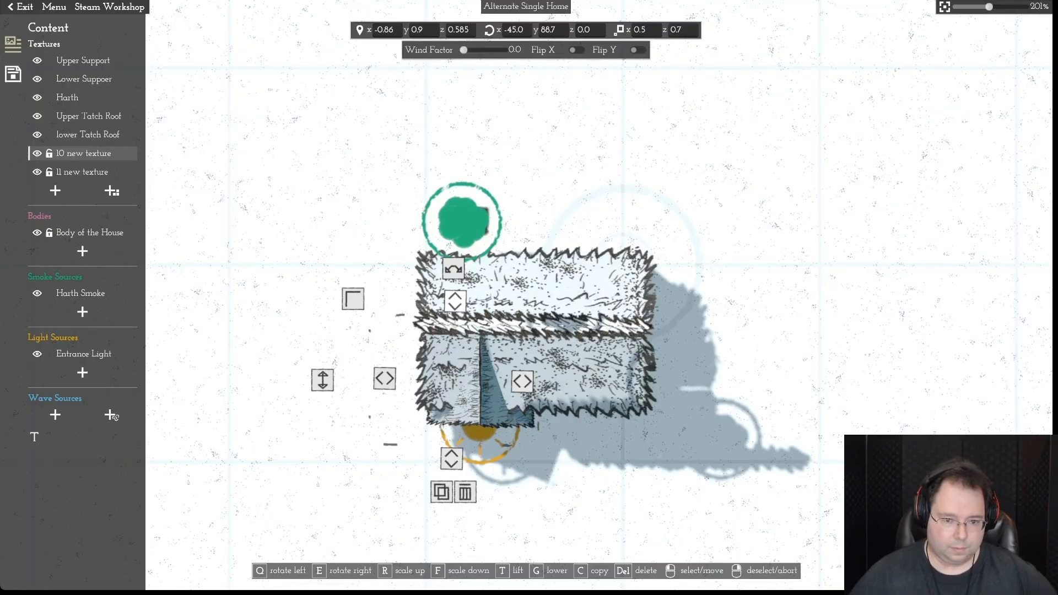
drag(454, 269, 451, 269)
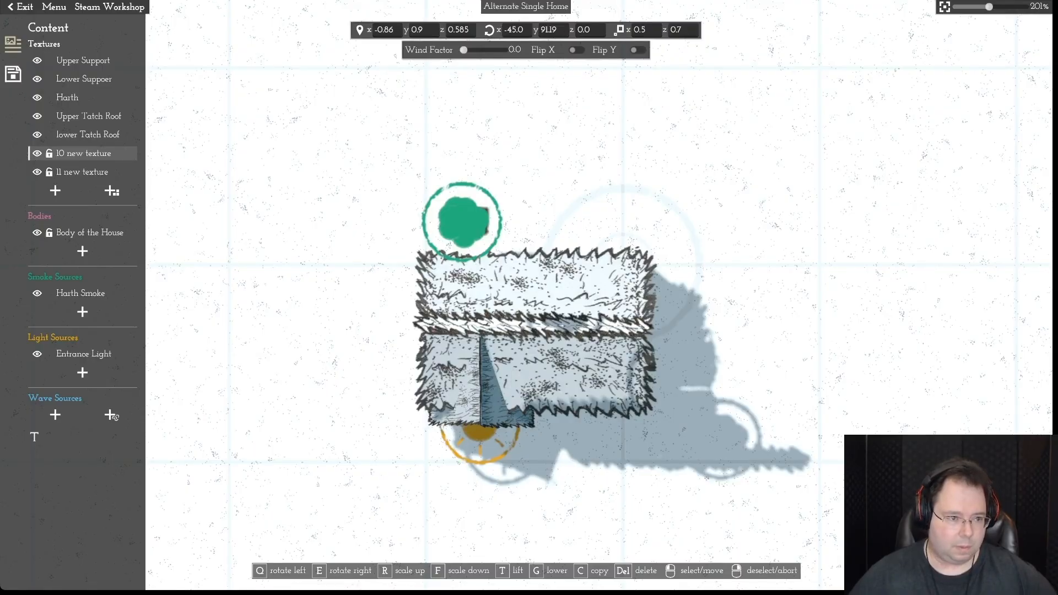
click(82, 172)
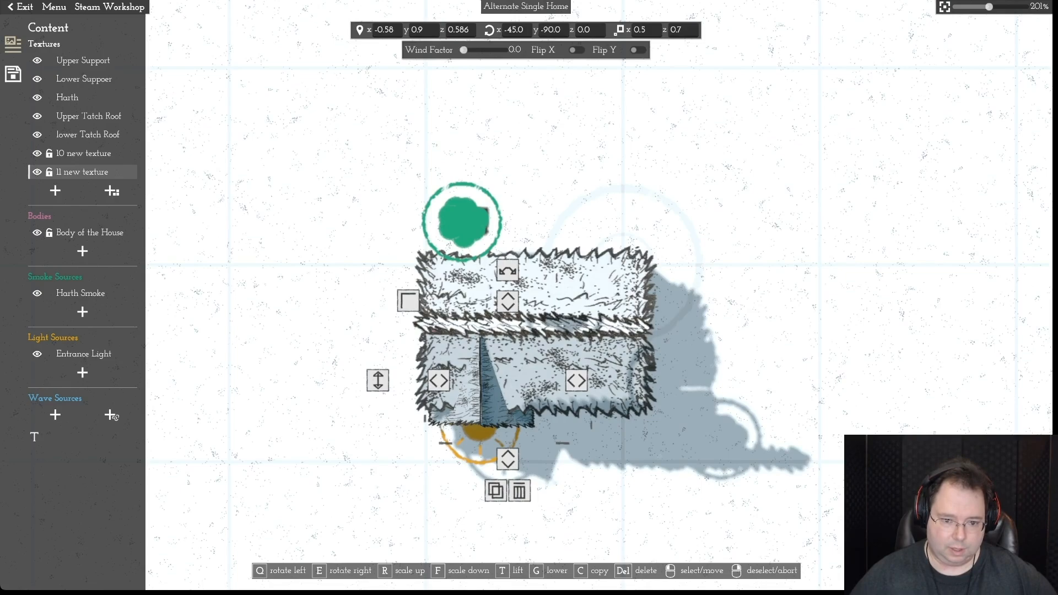
drag(507, 270, 505, 270)
drag(505, 380, 505, 376)
right_click(505, 376)
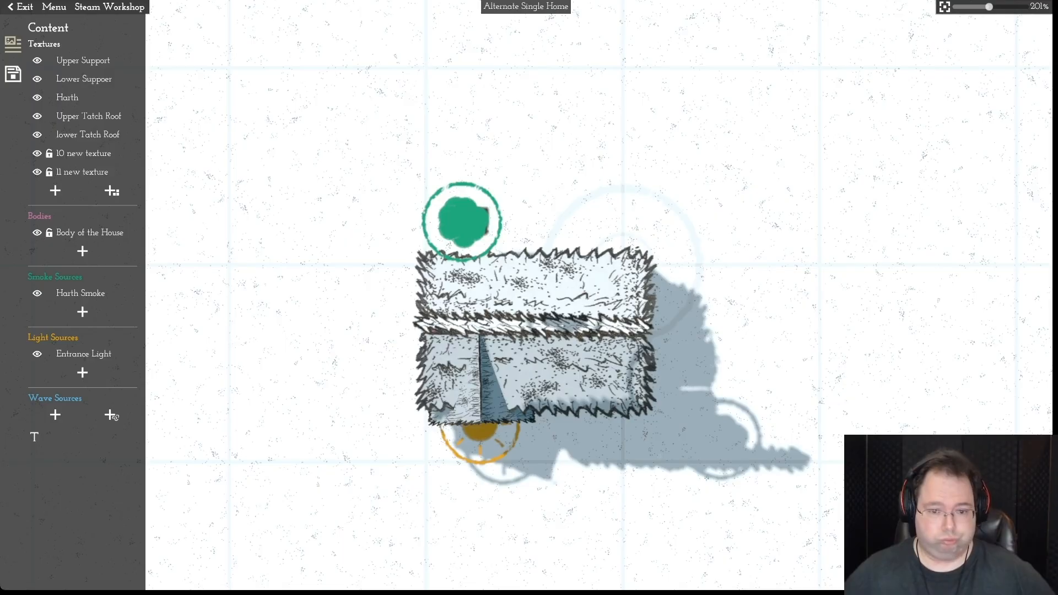
- Add the long, jagged thatch ridge strip from the original textures and place it beside the house at x 0.861, z 0.455
click(112, 190)
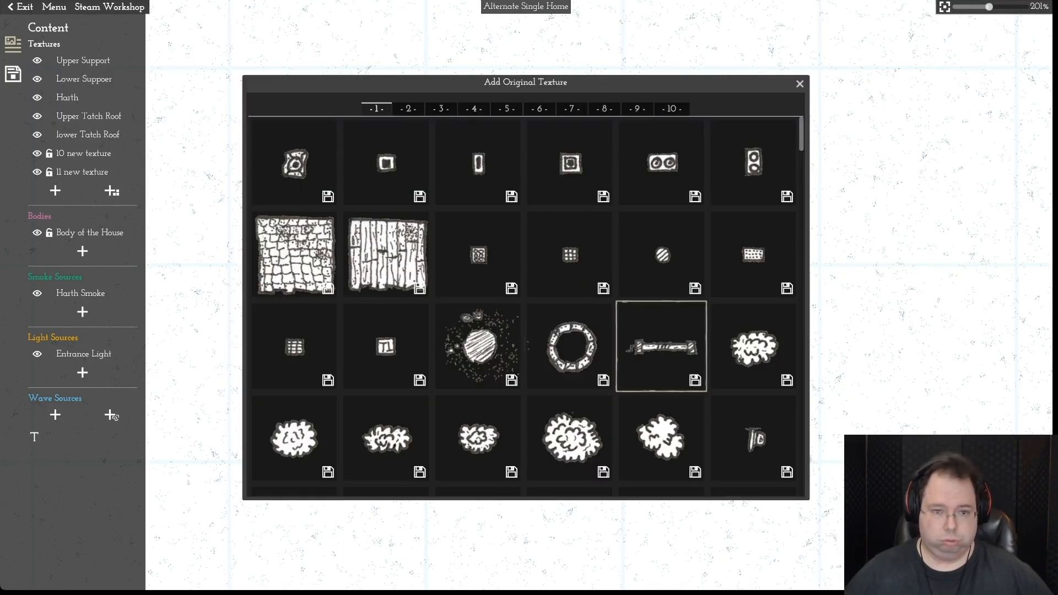
click(474, 109)
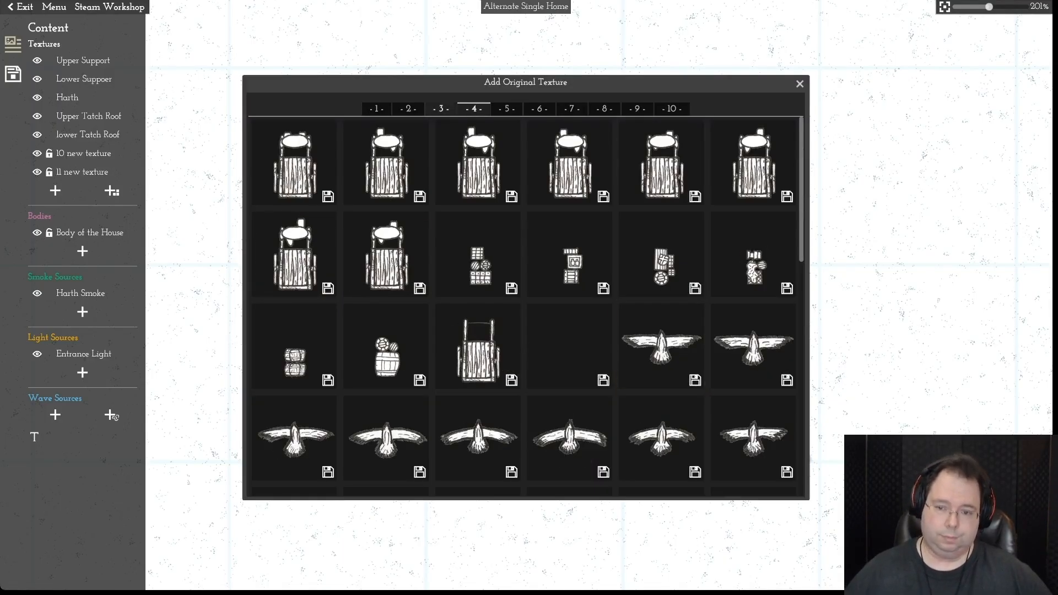
click(441, 109)
scroll(752, 330, down, 10)
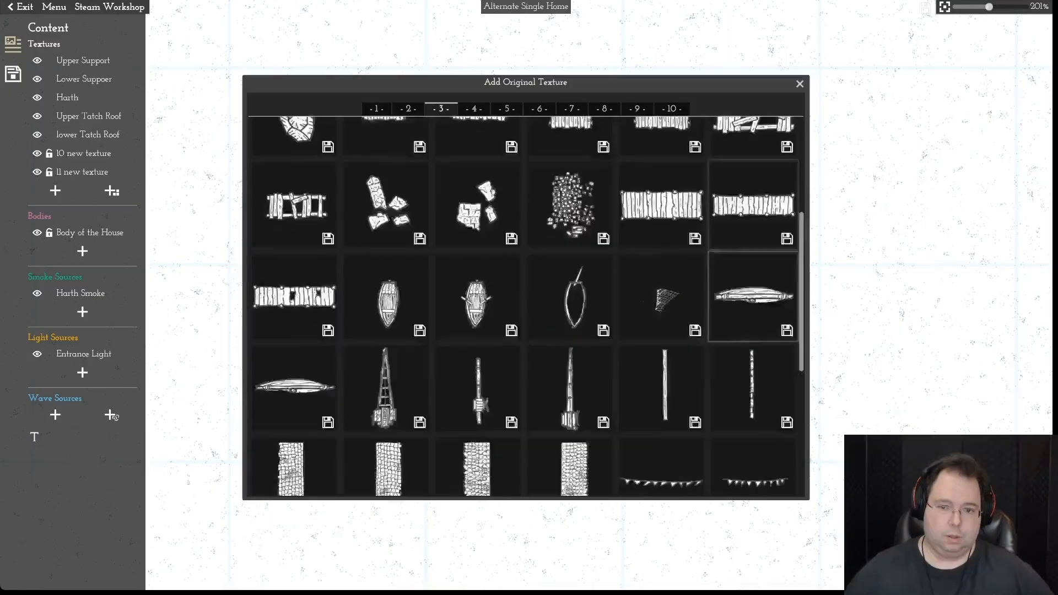
scroll(752, 329, up, 10)
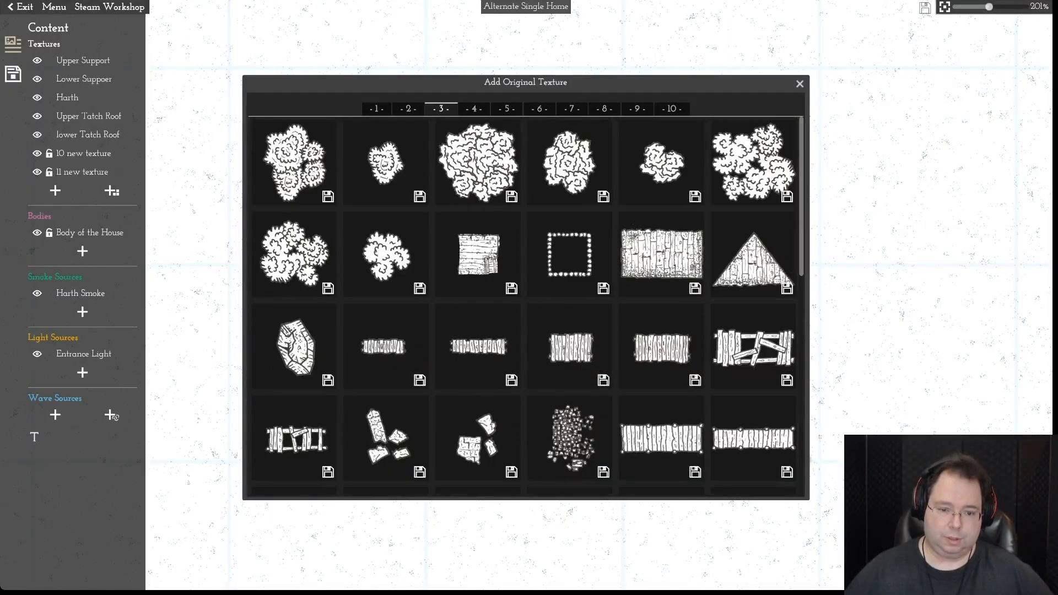
click(507, 109)
drag(800, 166, 801, 400)
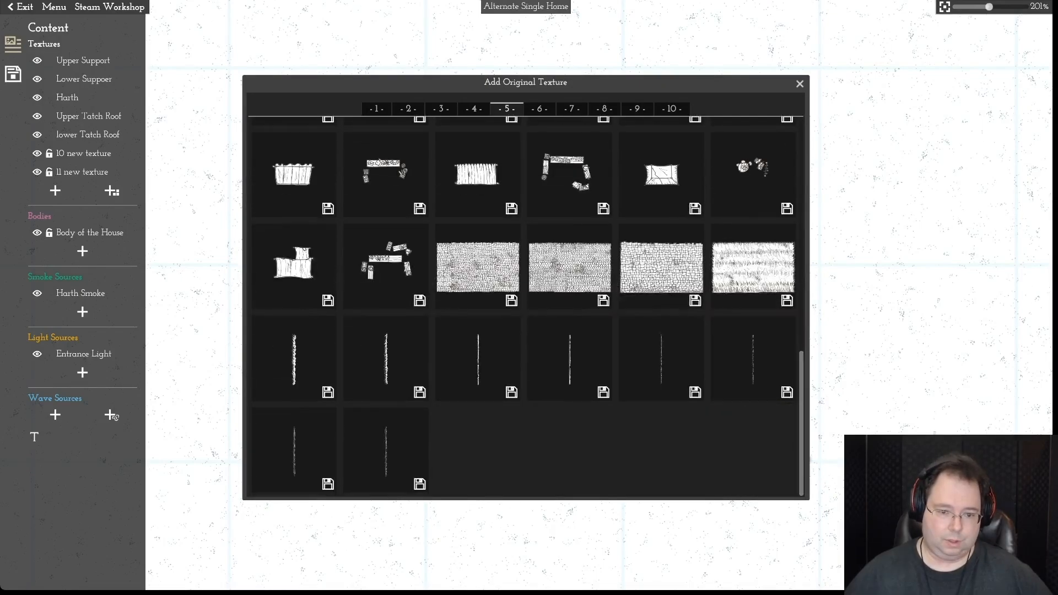
click(386, 358)
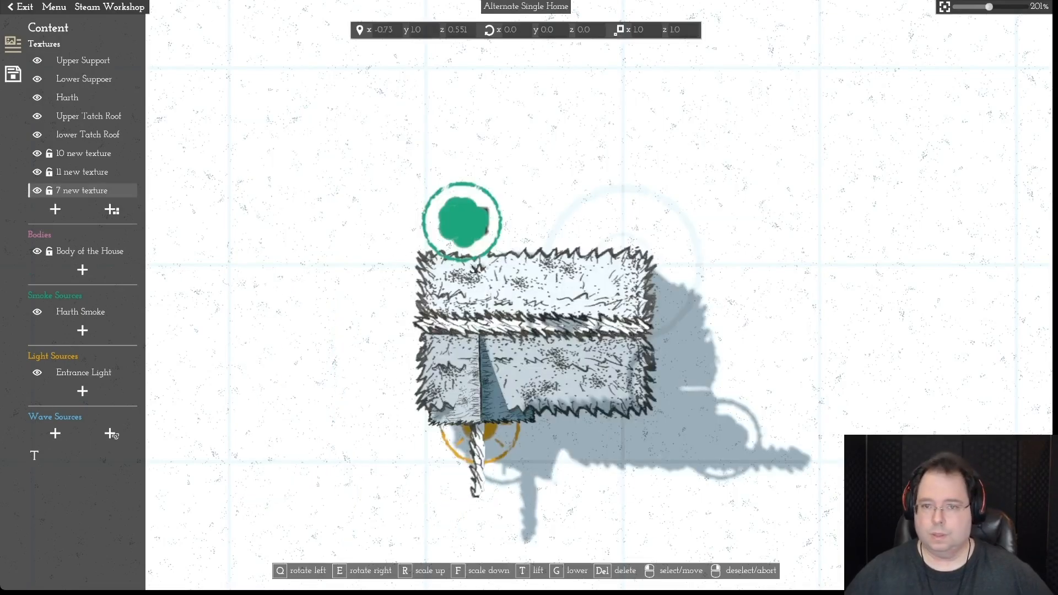
click(792, 355)
click(645, 30)
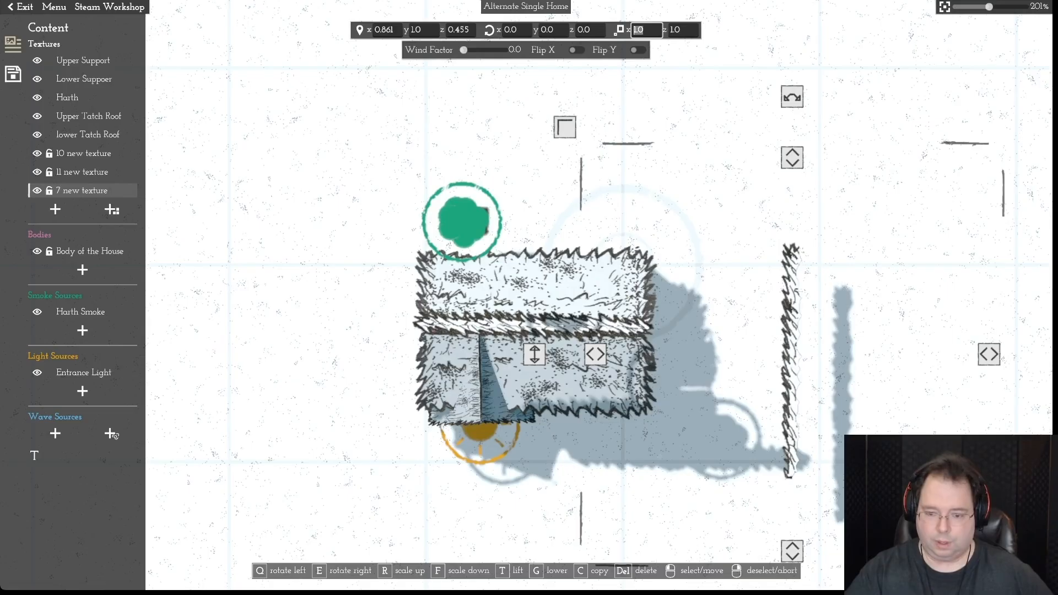
text(.5)
key(Return)
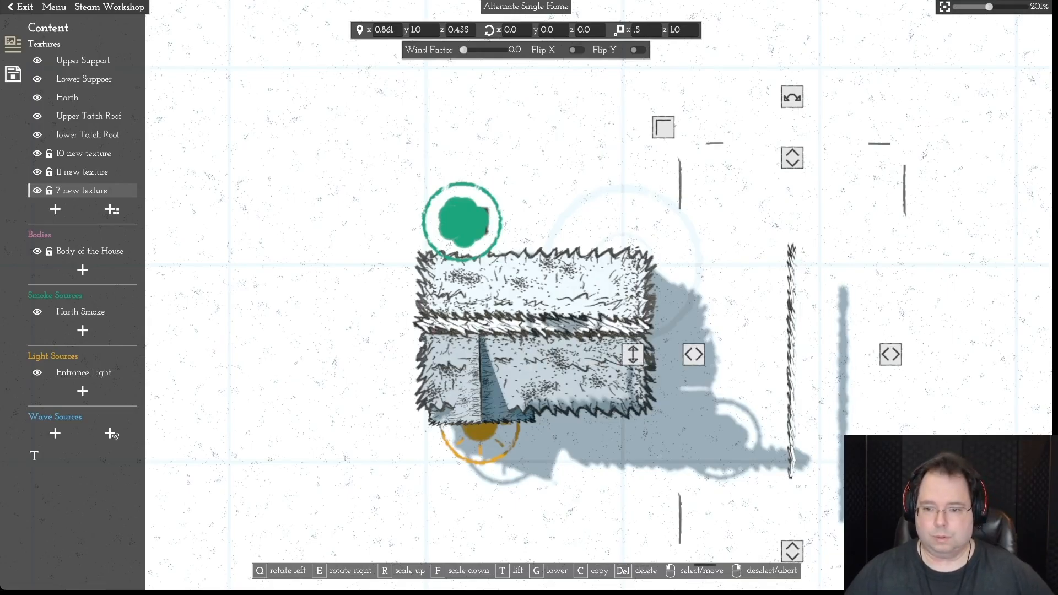
key(ctrl+z)
- Set the z scale of 7 new texture to 0.5 and place it over the entrance roof seam at x -0.71, y 1.32, z 0.488
click(790, 358)
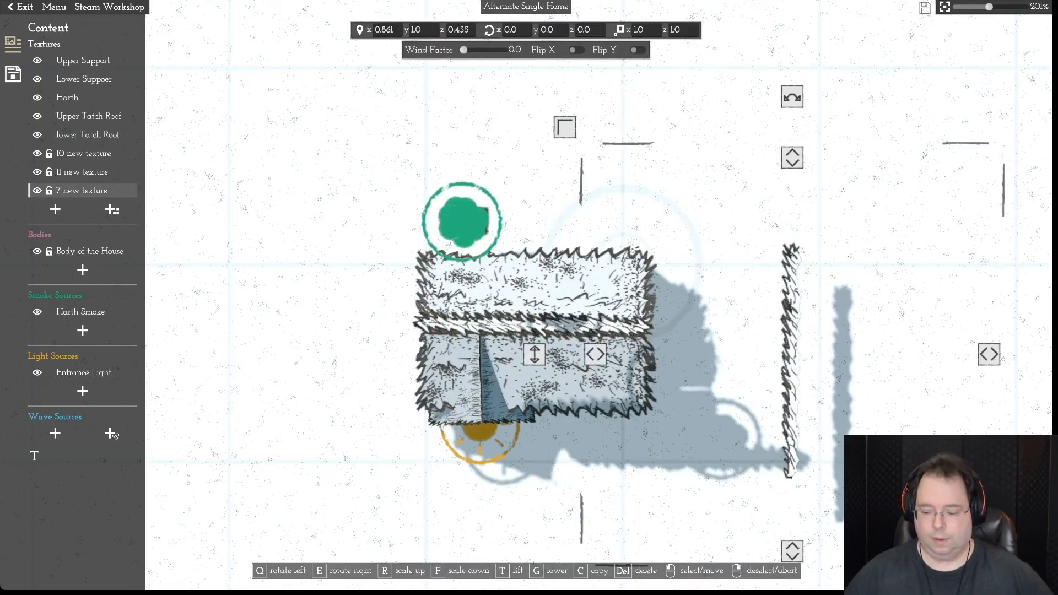
double_click(678, 31)
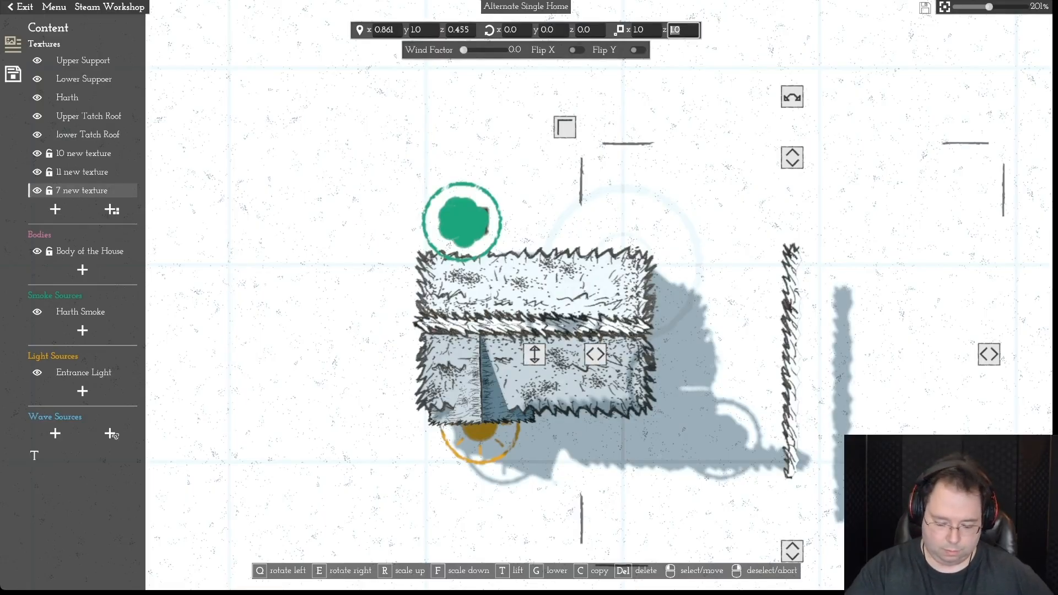
text(.5)
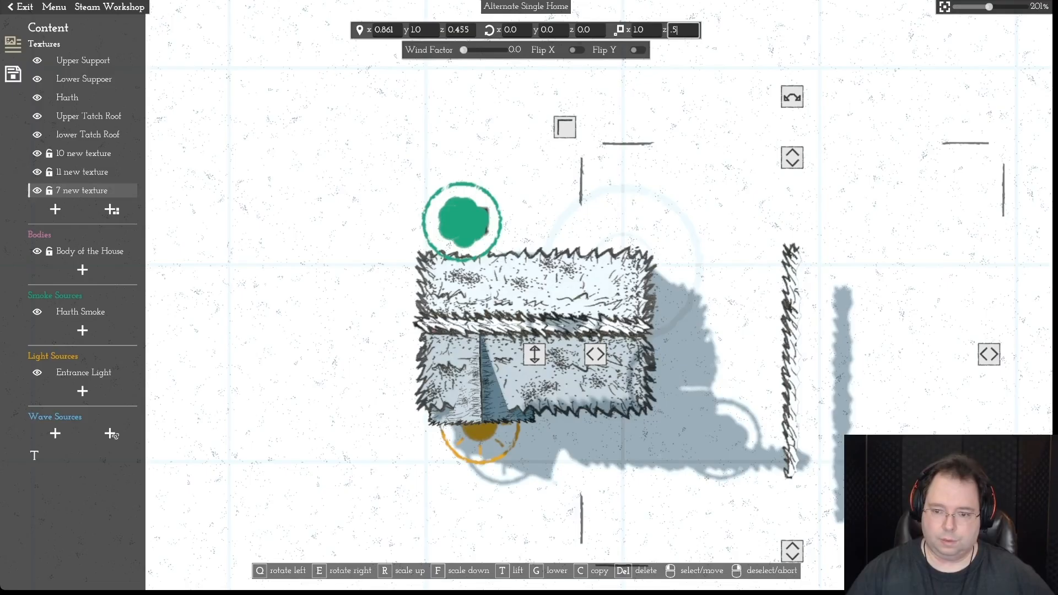
key(Return)
click(790, 358)
drag(790, 358, 482, 364)
drag(226, 360, 226, 299)
drag(483, 363, 480, 365)
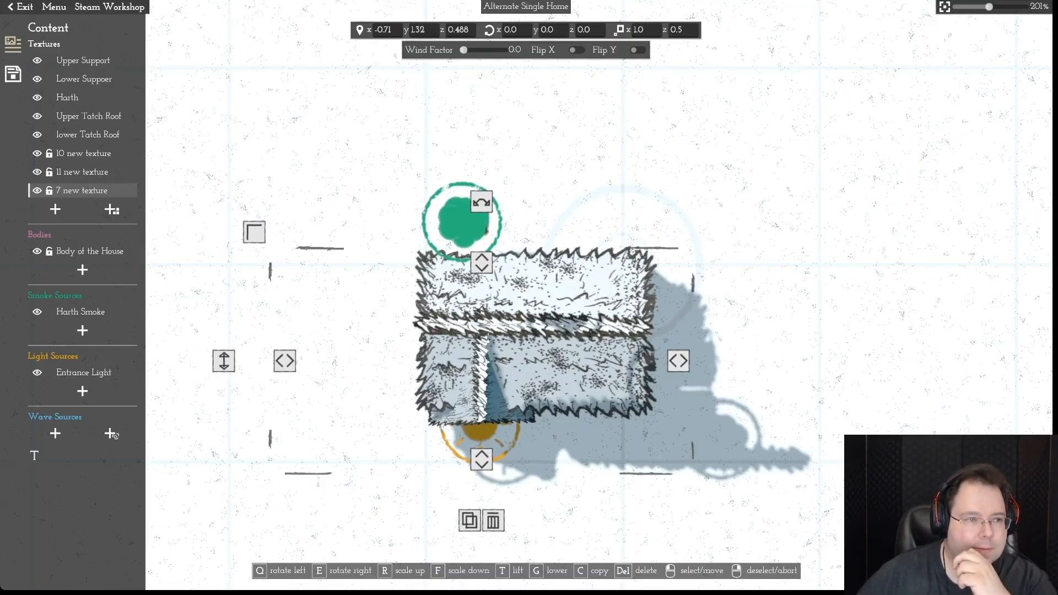
- Reveal the Alternate Single Home.momast file in the file manager without opening it as an asset
click(54, 7)
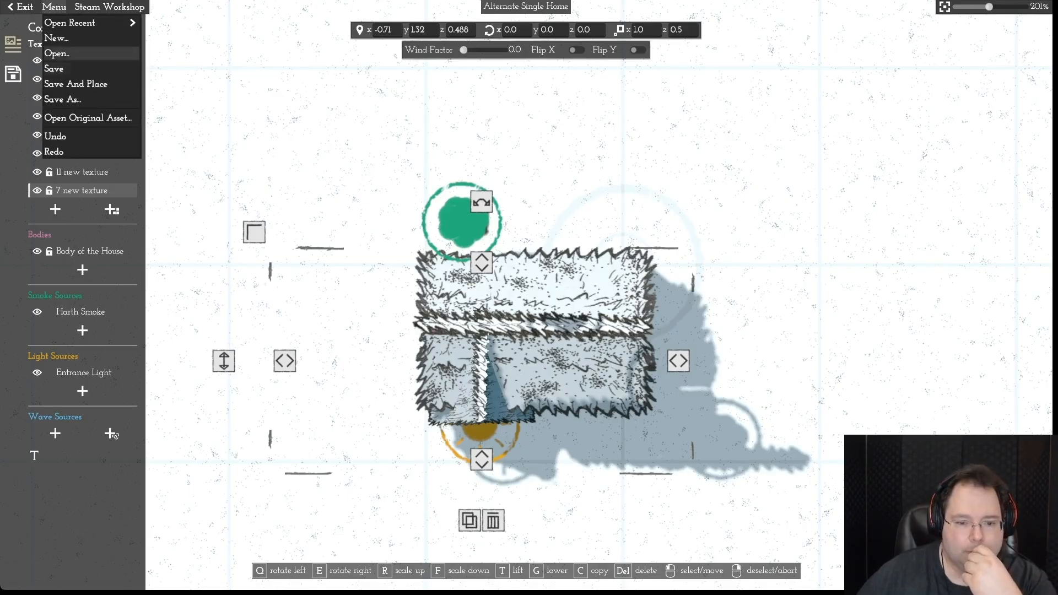
click(57, 54)
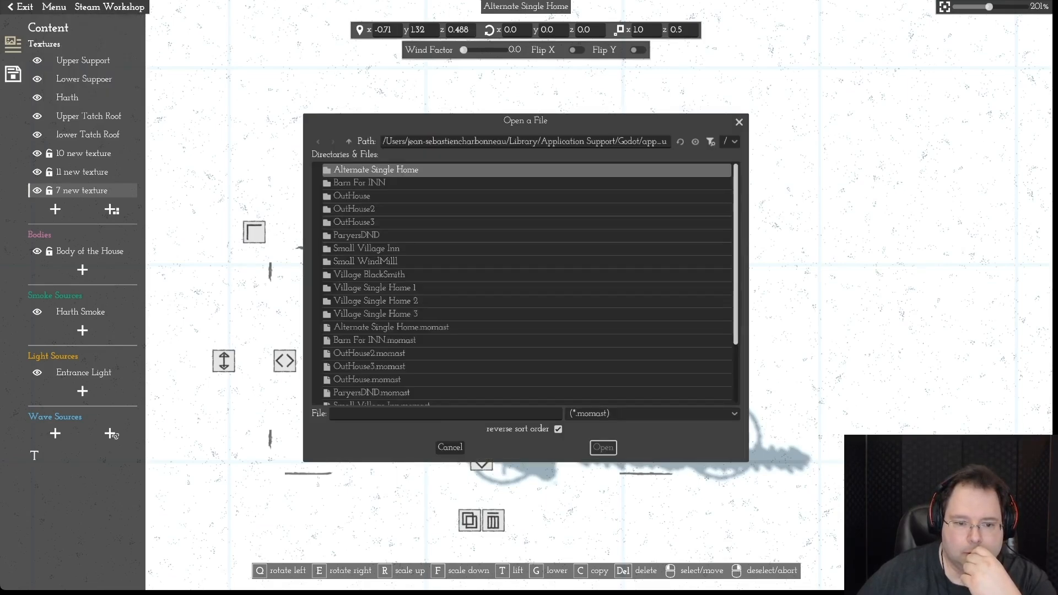
scroll(526, 281, down, 5)
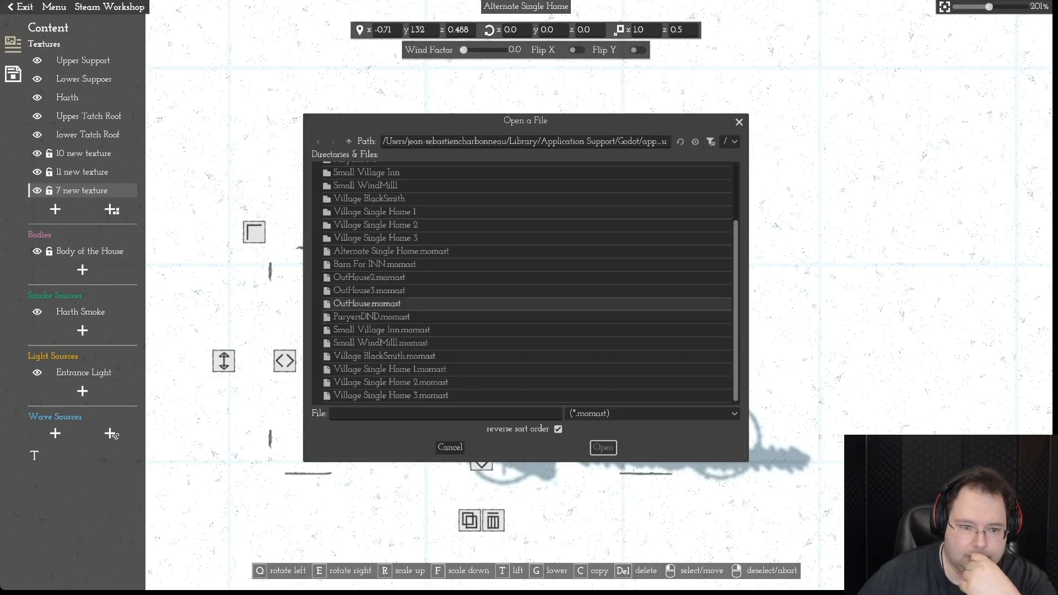
click(391, 251)
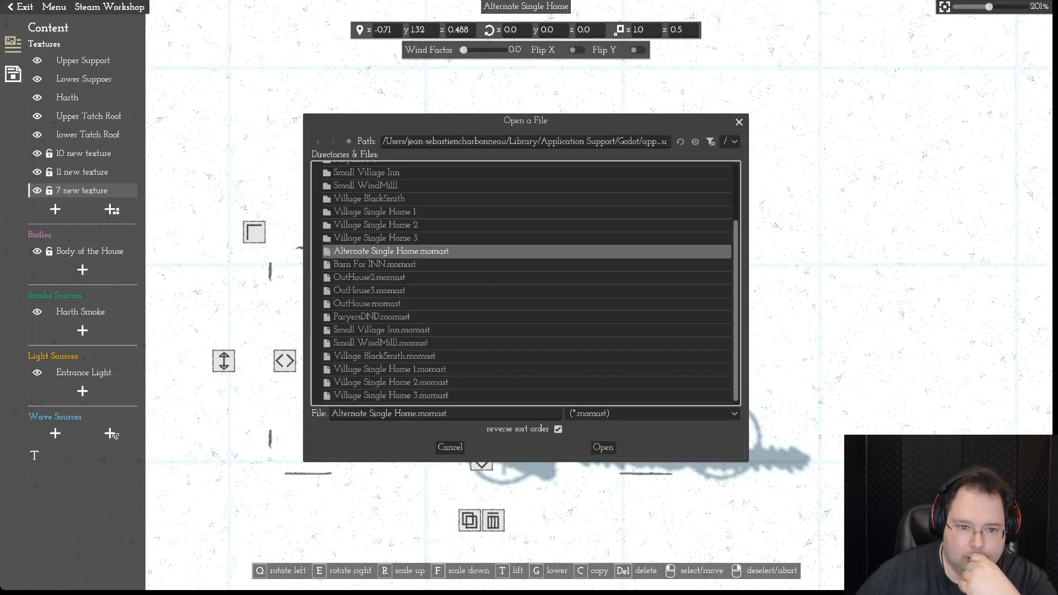
right_click(405, 254)
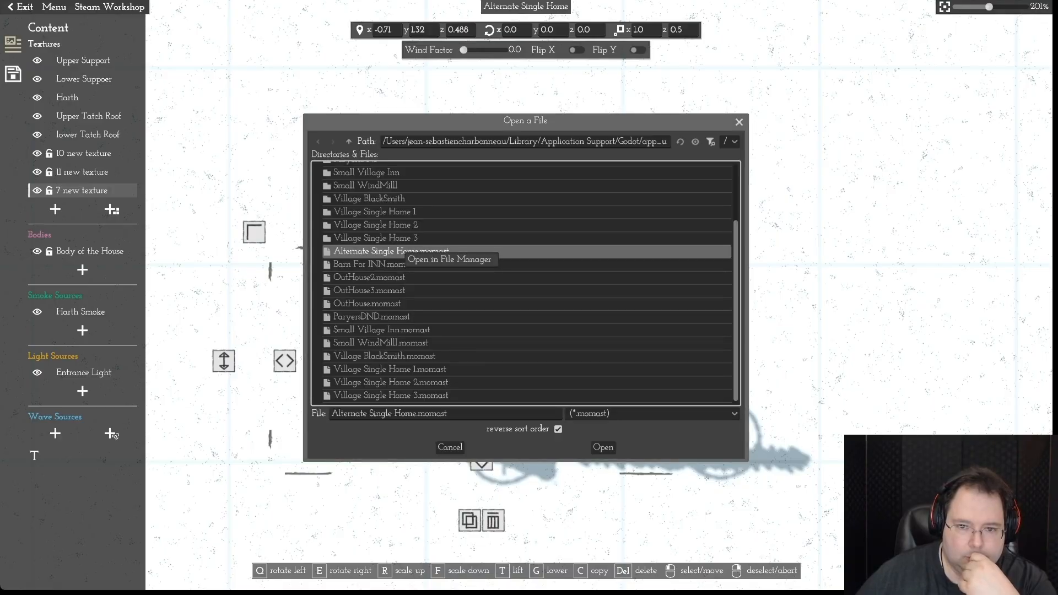
click(441, 260)
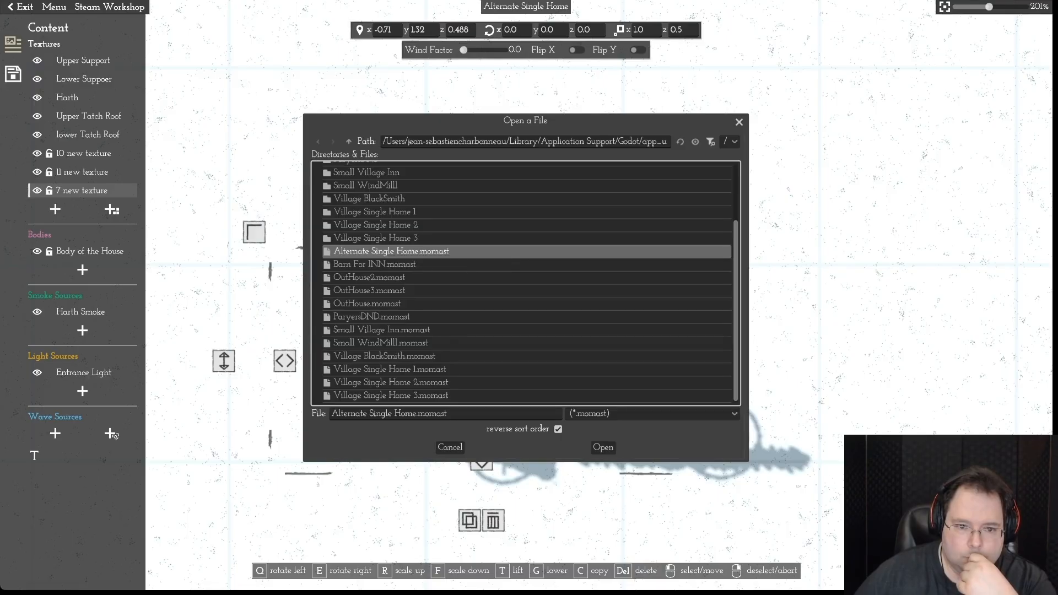
key(Escape)
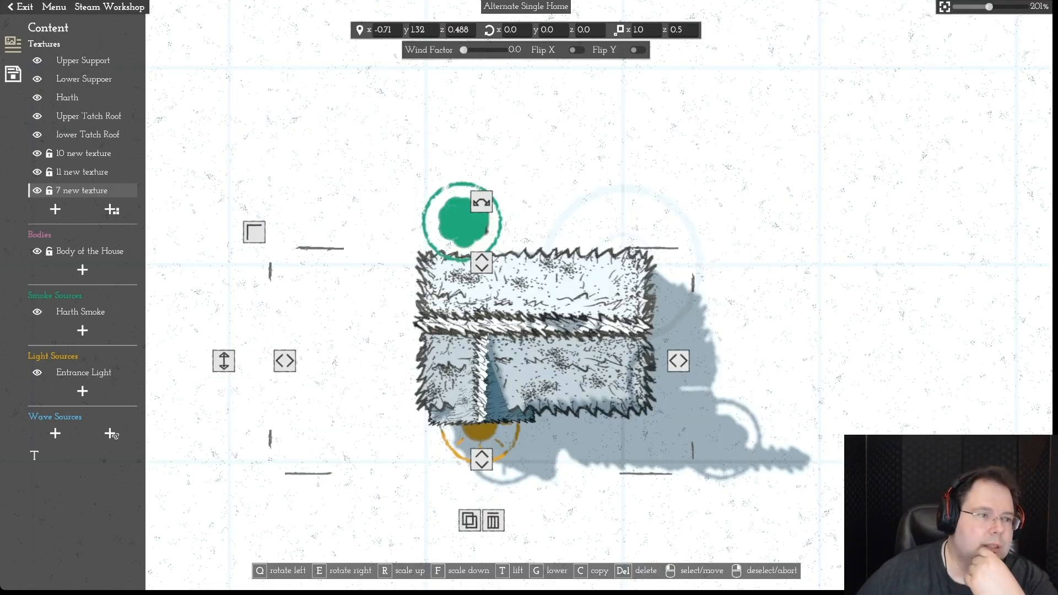
- Open the Village Single Home 1.momast asset
click(54, 7)
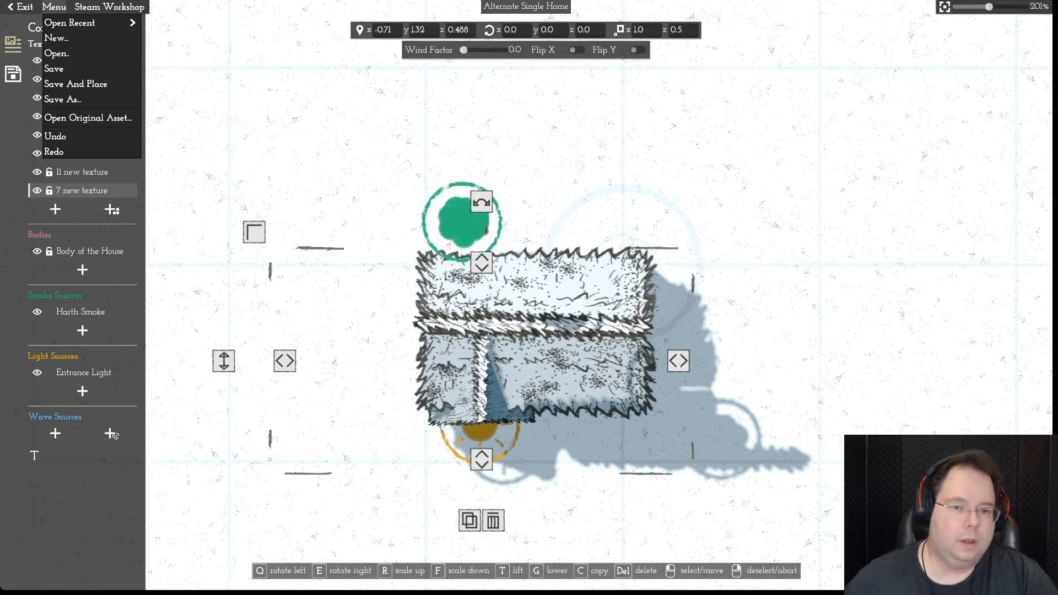
click(56, 54)
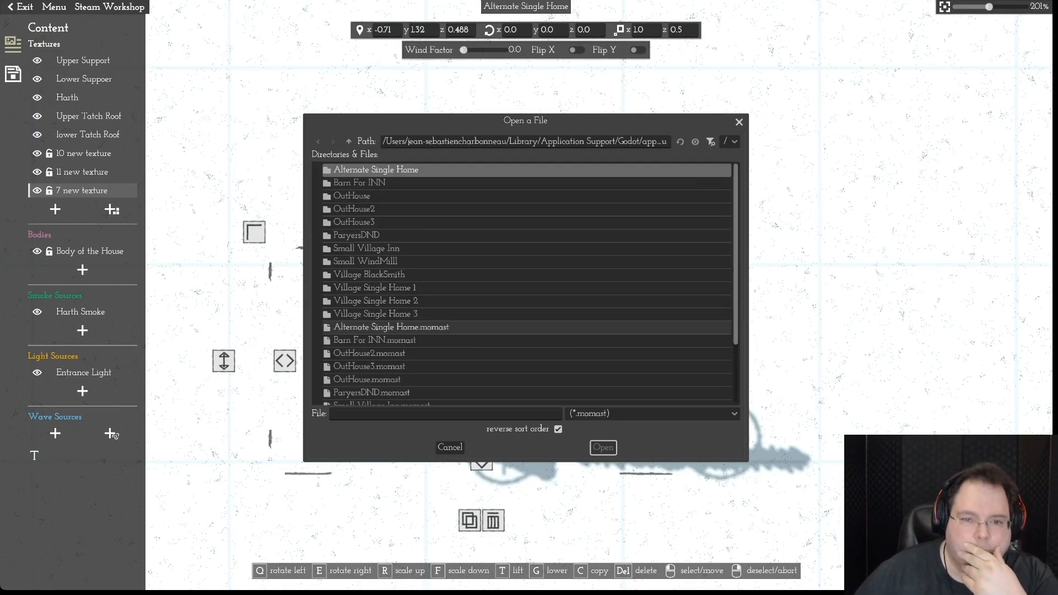
click(391, 327)
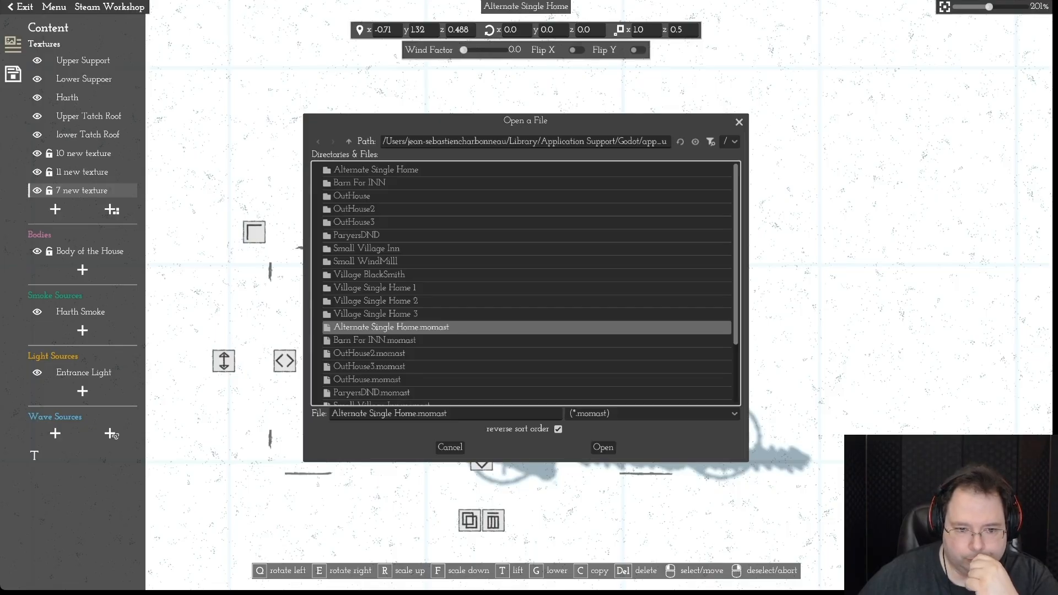
click(385, 288)
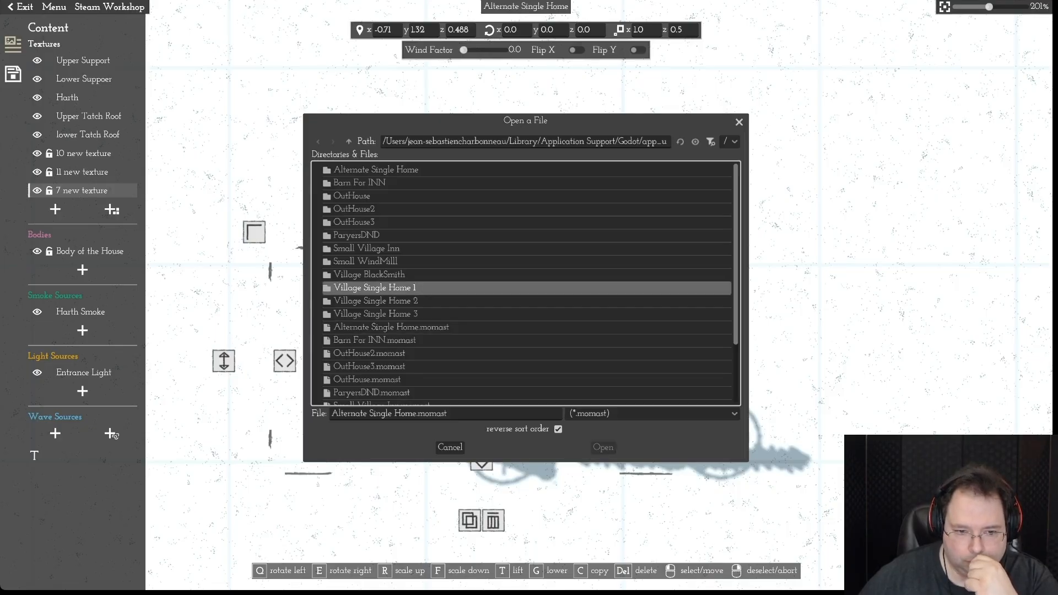
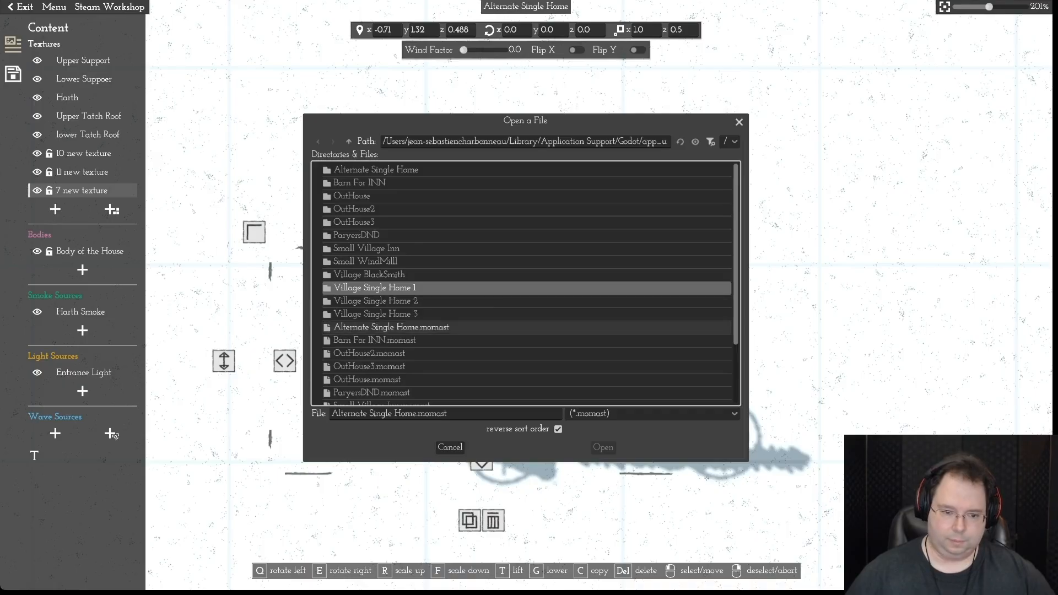
scroll(526, 283, down, 3)
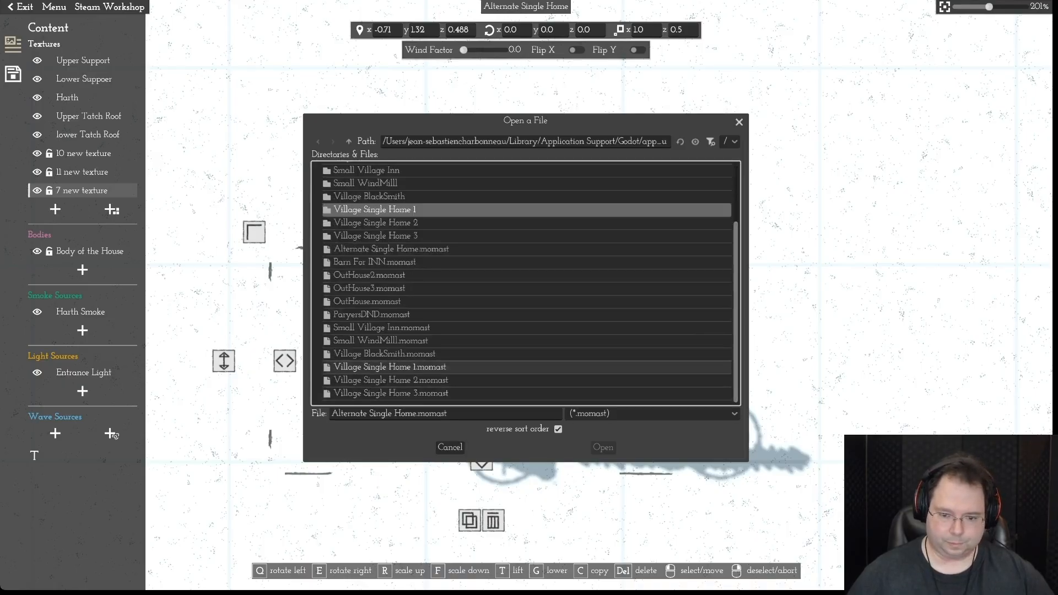
click(390, 367)
click(602, 446)
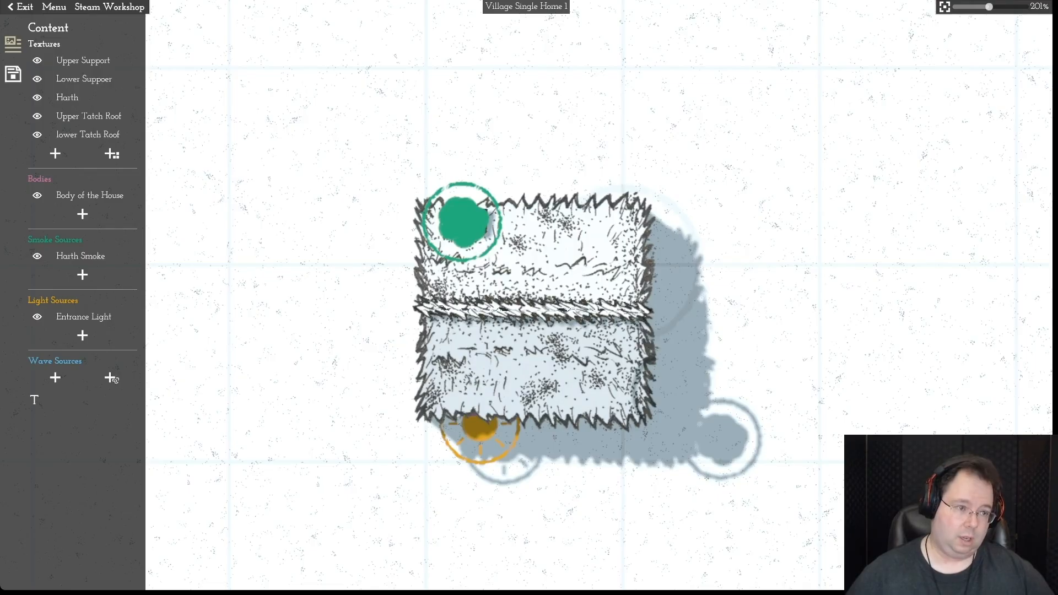
- Change the asset's name to Village Single Home 4 in its details
click(12, 73)
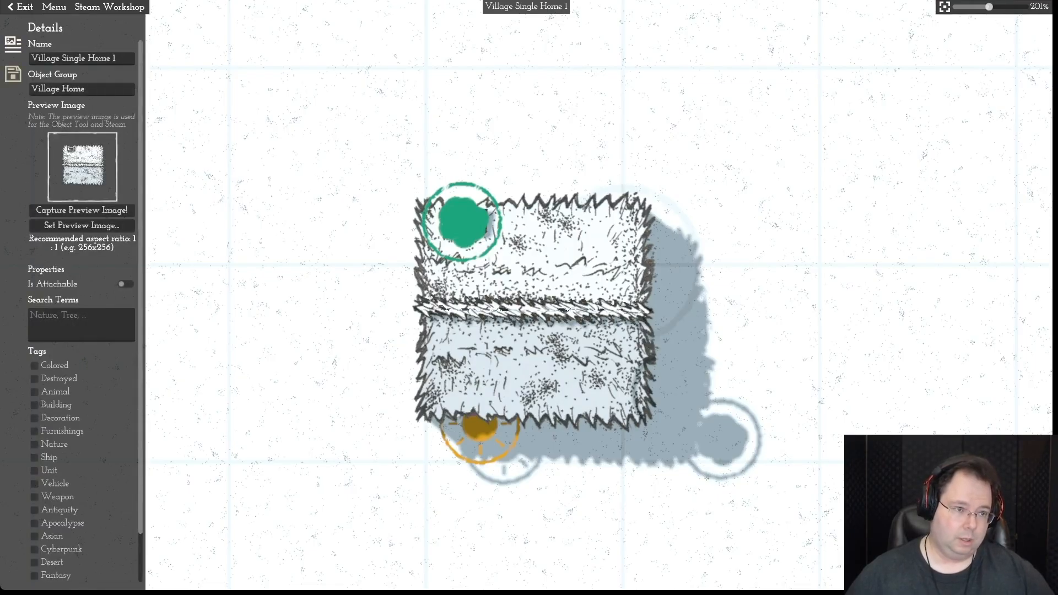
double_click(114, 58)
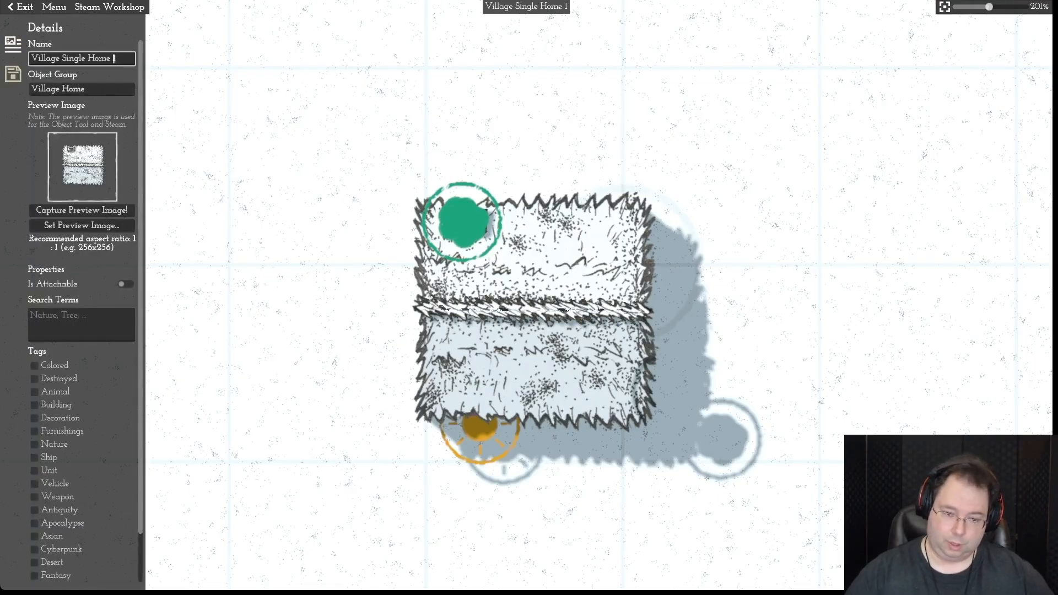
text(4)
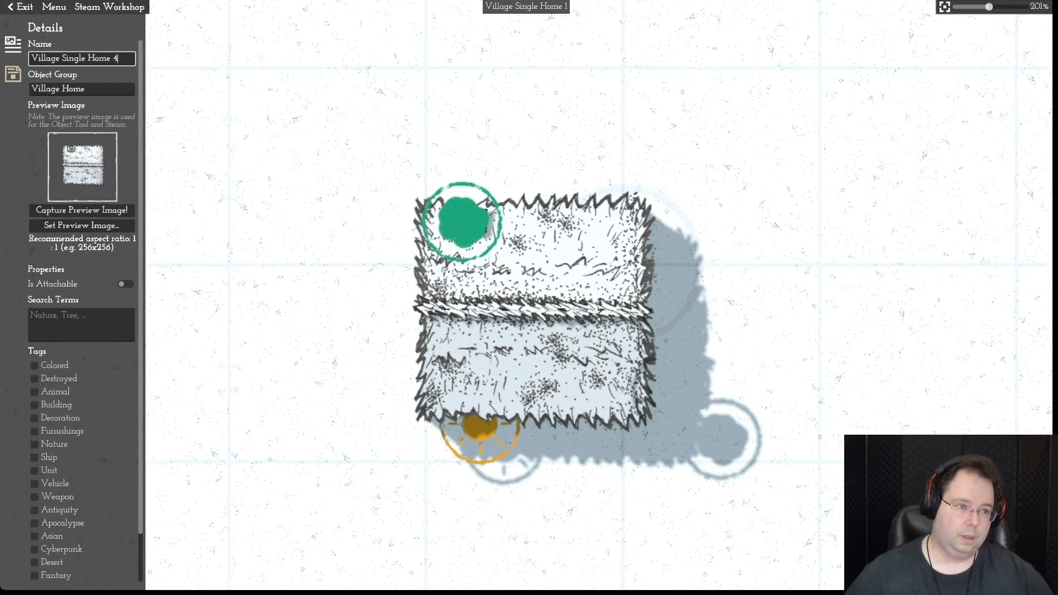
- Save the asset as a new file named Village Single Home 4.momast
click(54, 7)
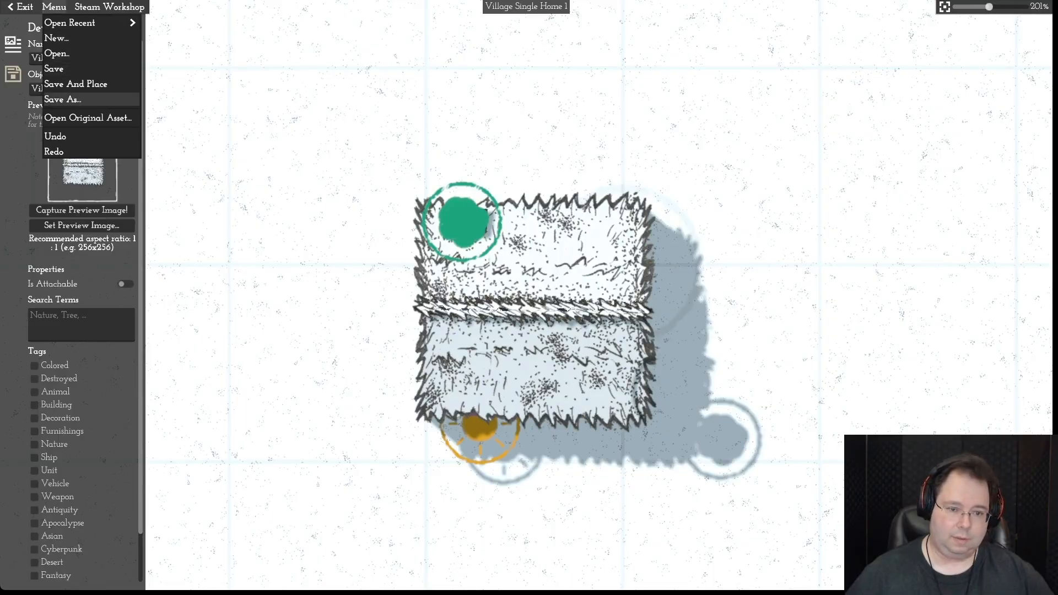
click(62, 99)
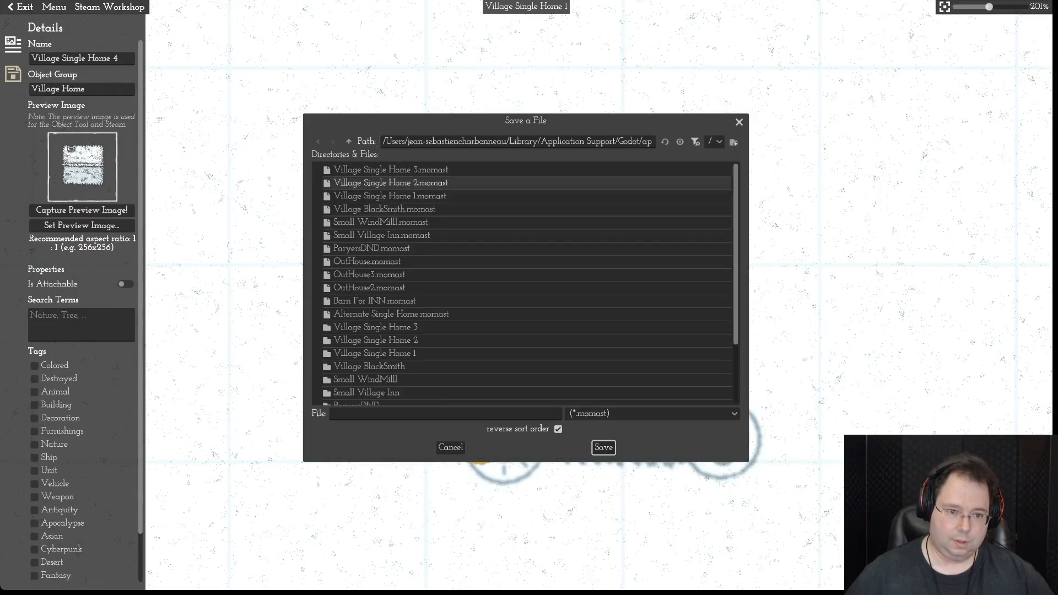
click(390, 196)
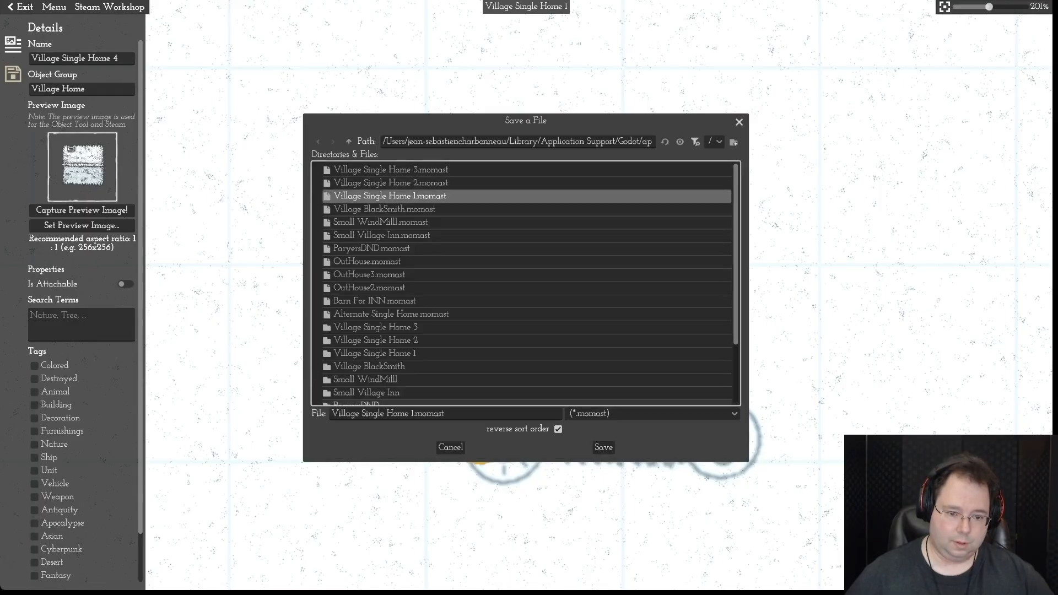
click(413, 414)
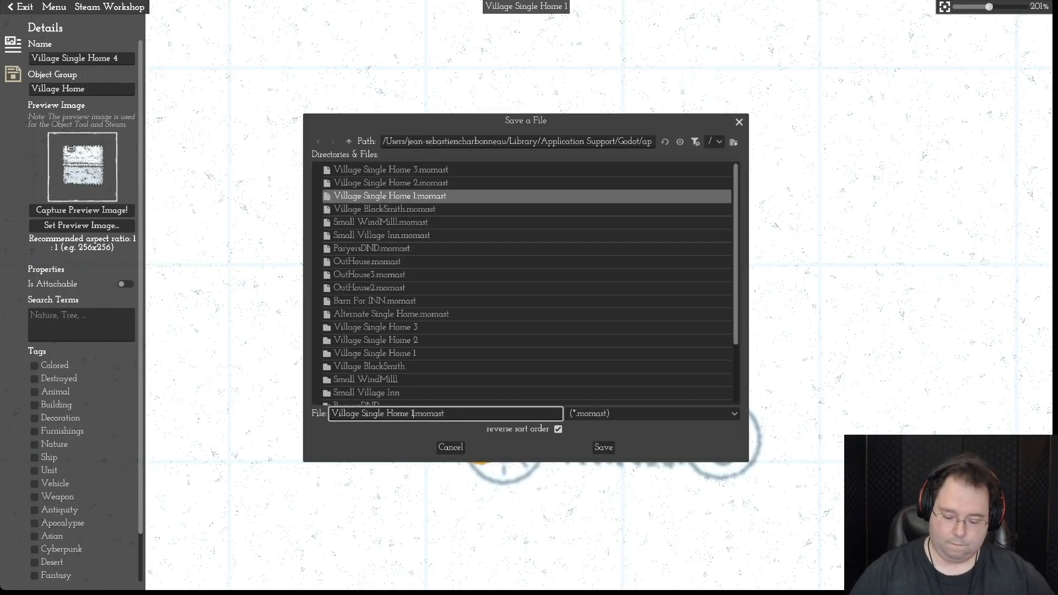
key(BackSpace)
text(4)
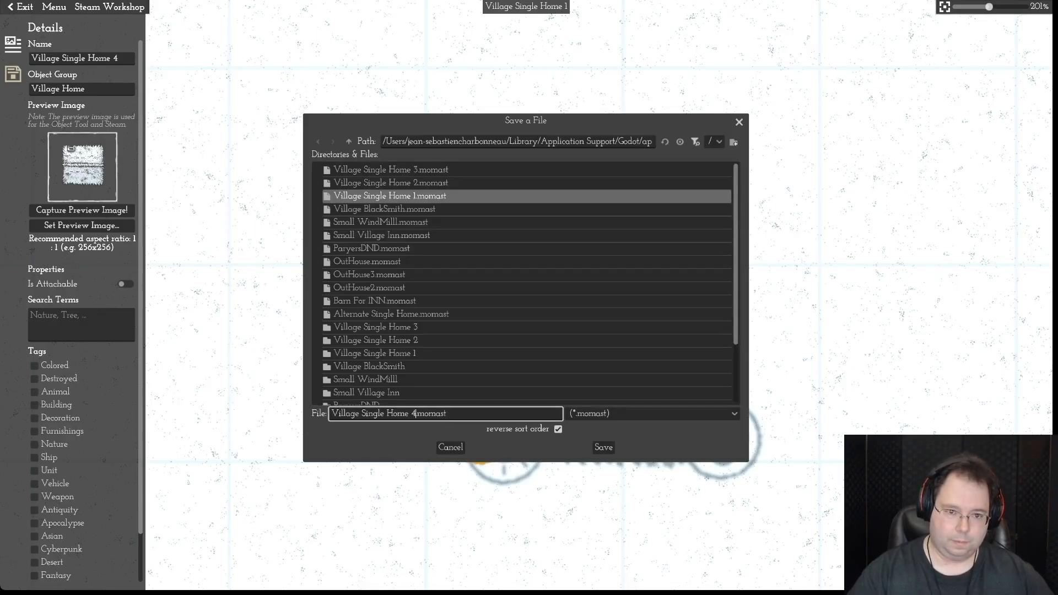
key(Return)
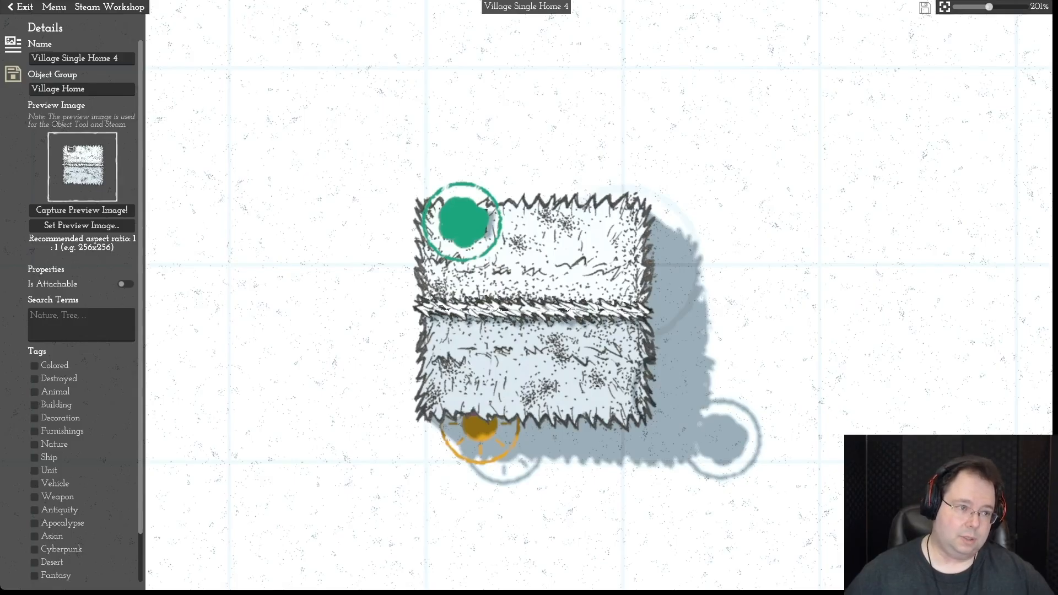
- Move the Entrance Light along the house's lower edge to about x -0.17, y 0.47, z 0.799 and save Village Single Home 4
click(12, 74)
click(13, 74)
click(12, 44)
mouse_move(49, 317)
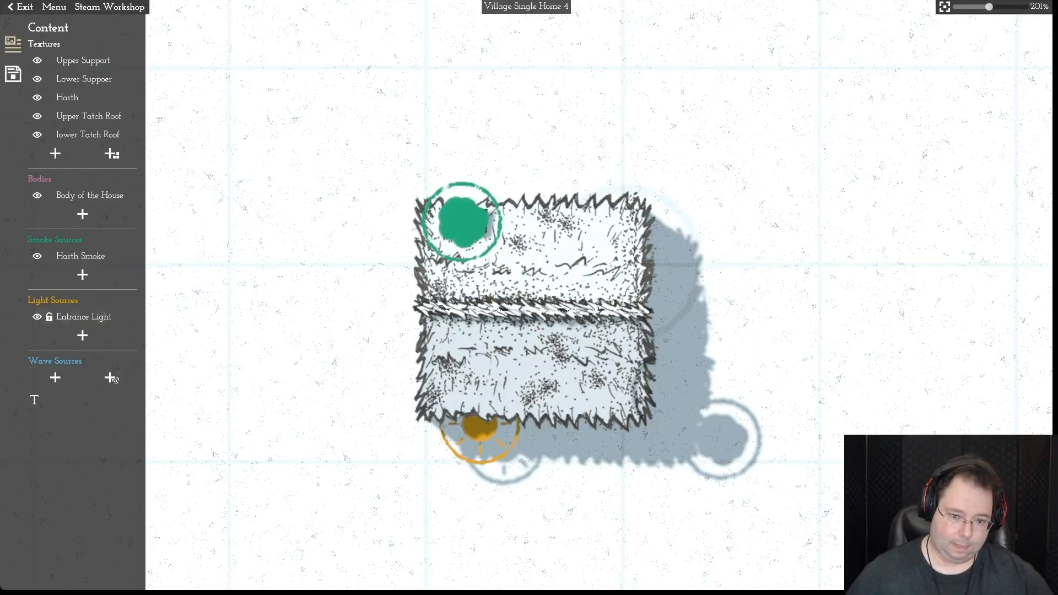
drag(481, 427, 588, 425)
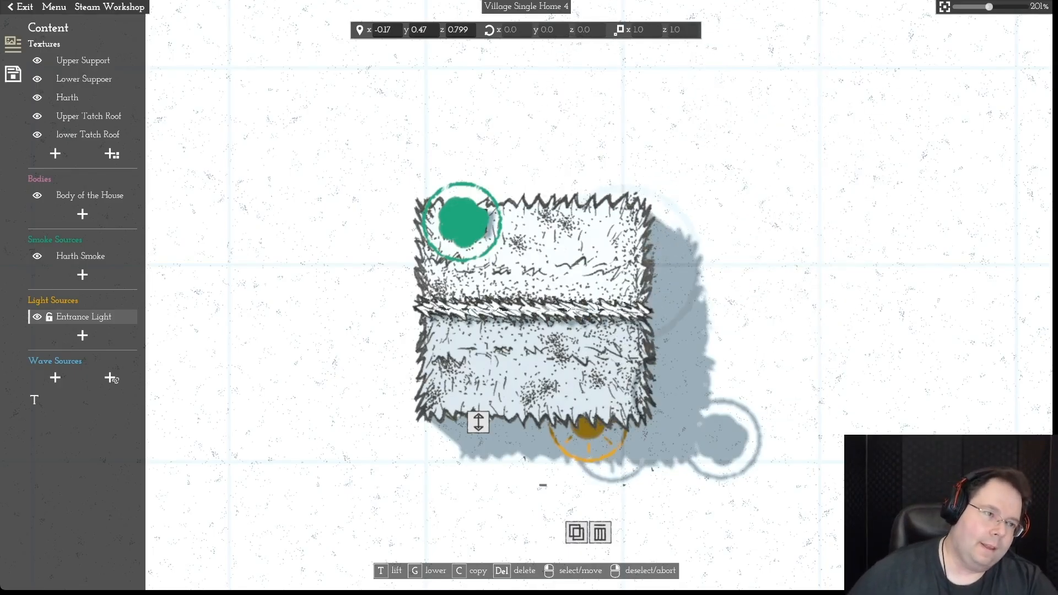
click(54, 7)
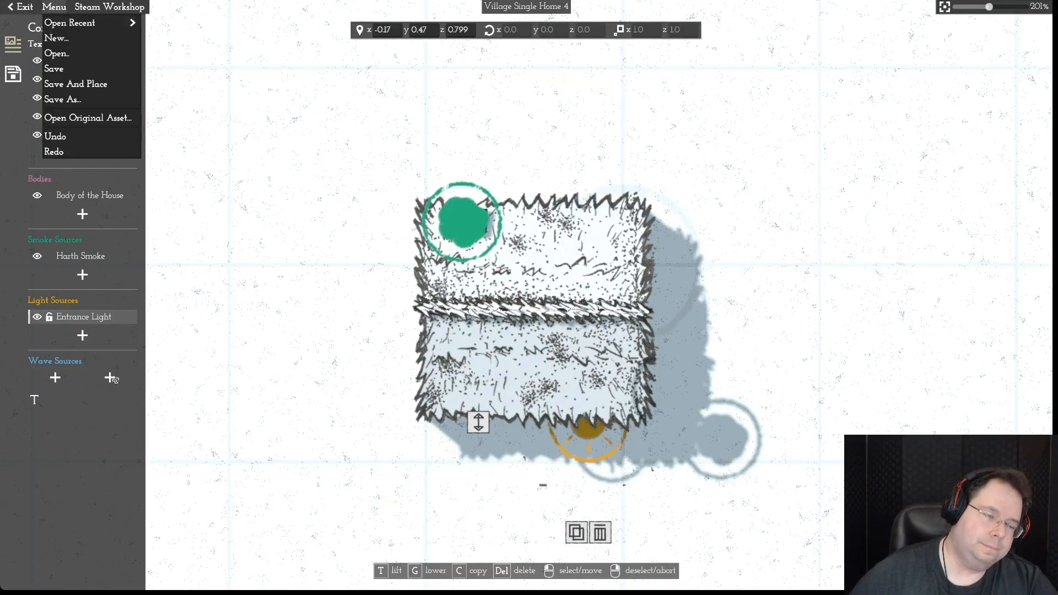
click(53, 69)
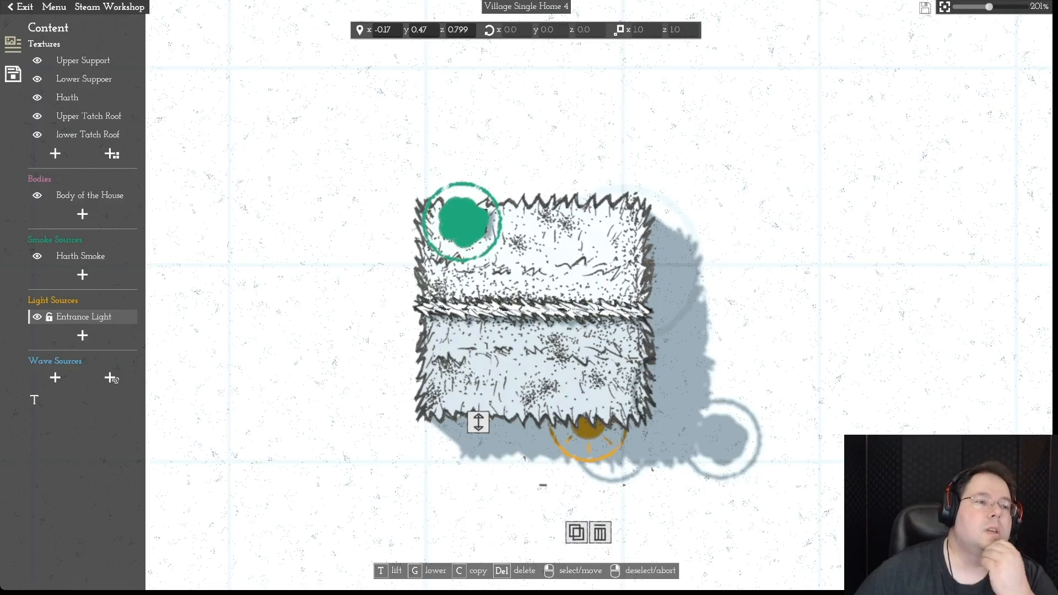
- Open the Village Single Home 1.momast asset to check the original home
click(54, 6)
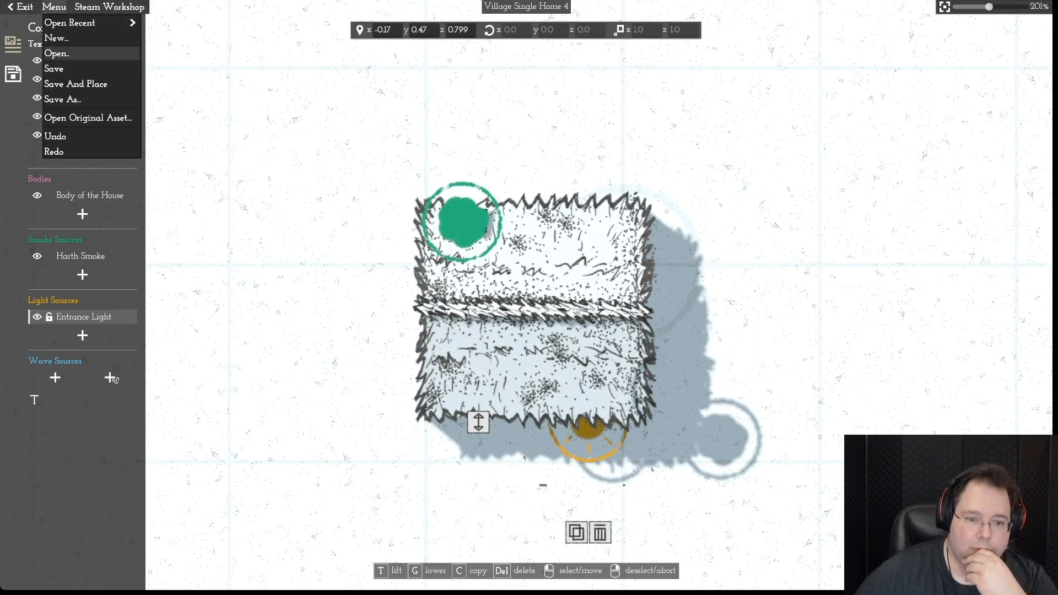
click(57, 54)
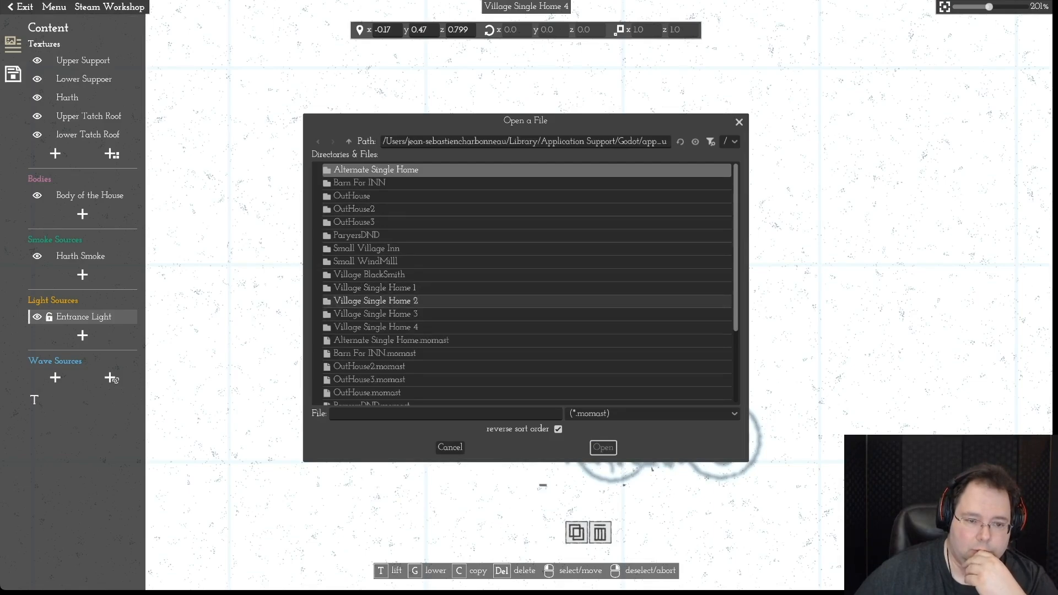
click(376, 301)
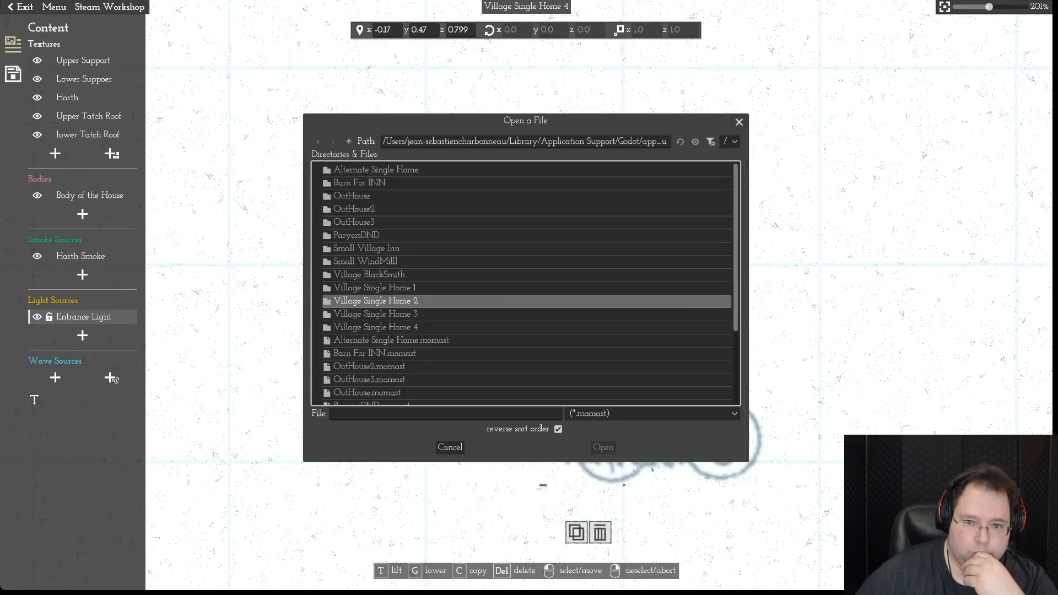
drag(496, 121, 189, 132)
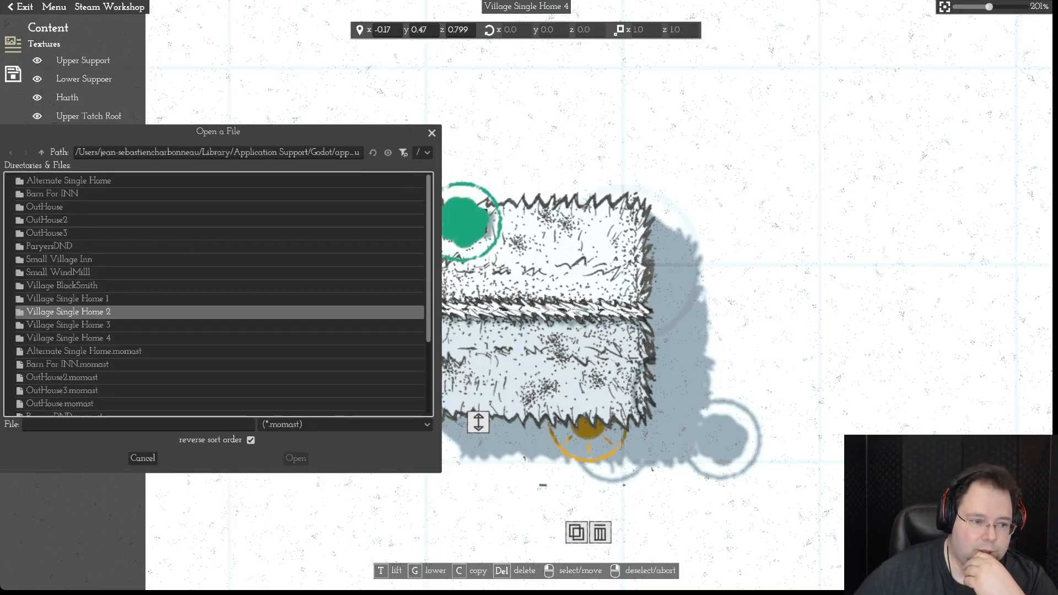
click(126, 299)
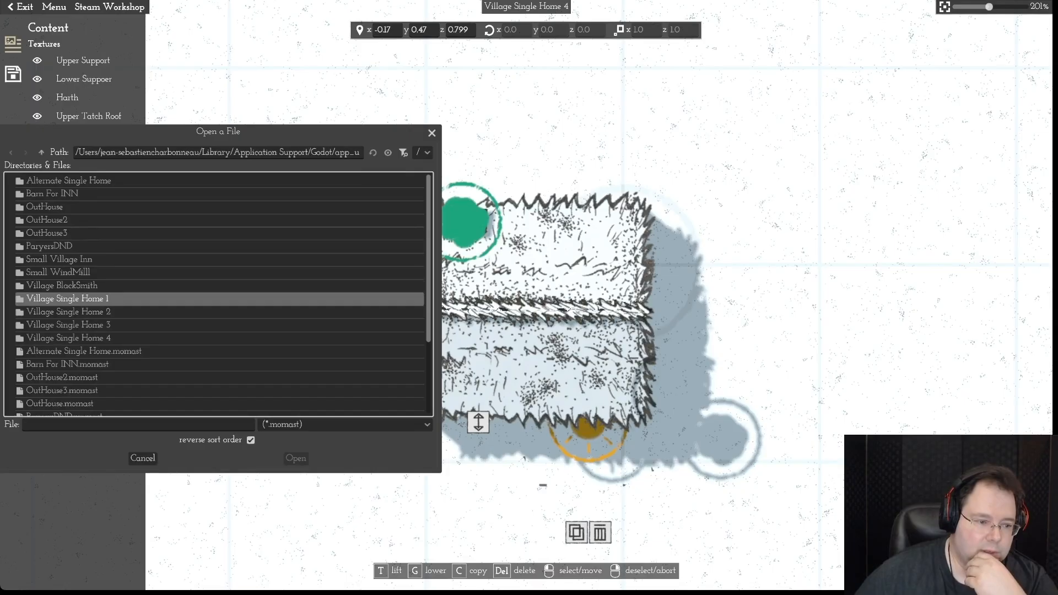
scroll(220, 388, down, 3)
click(126, 364)
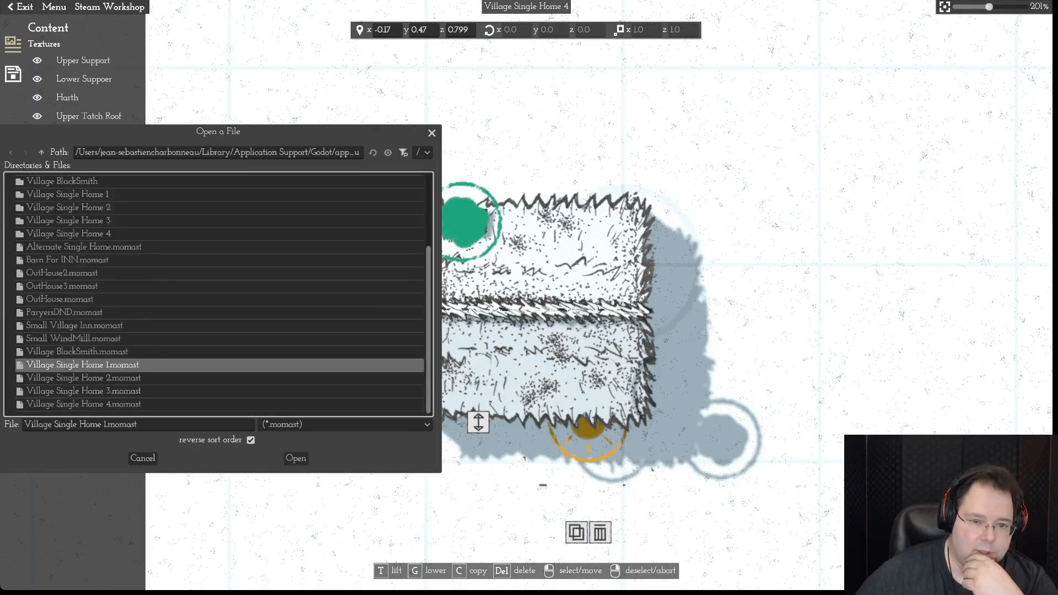
click(296, 457)
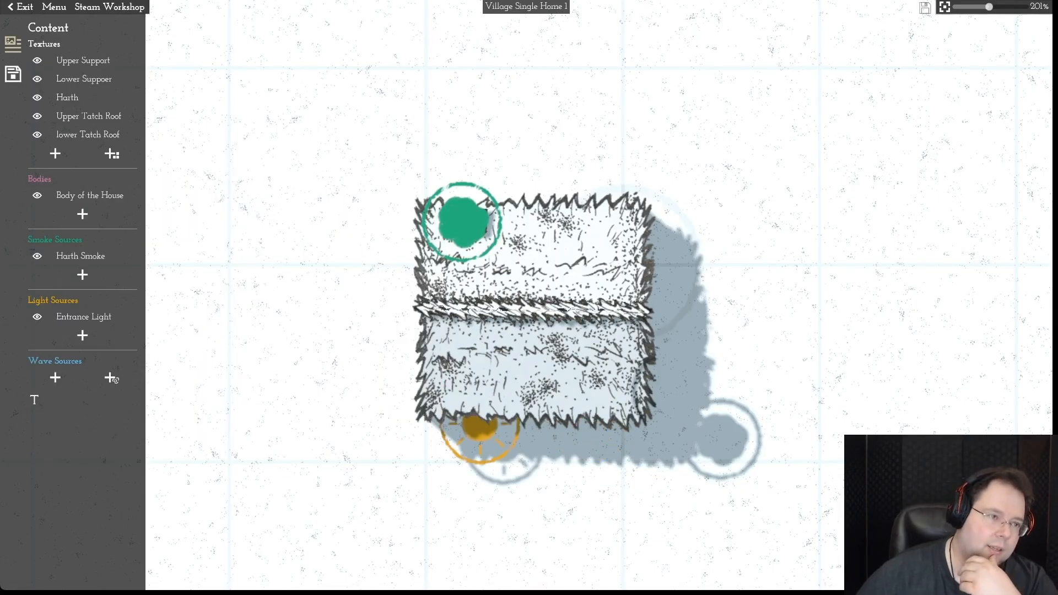
- Open the Village Single Home 2.momast asset
click(54, 7)
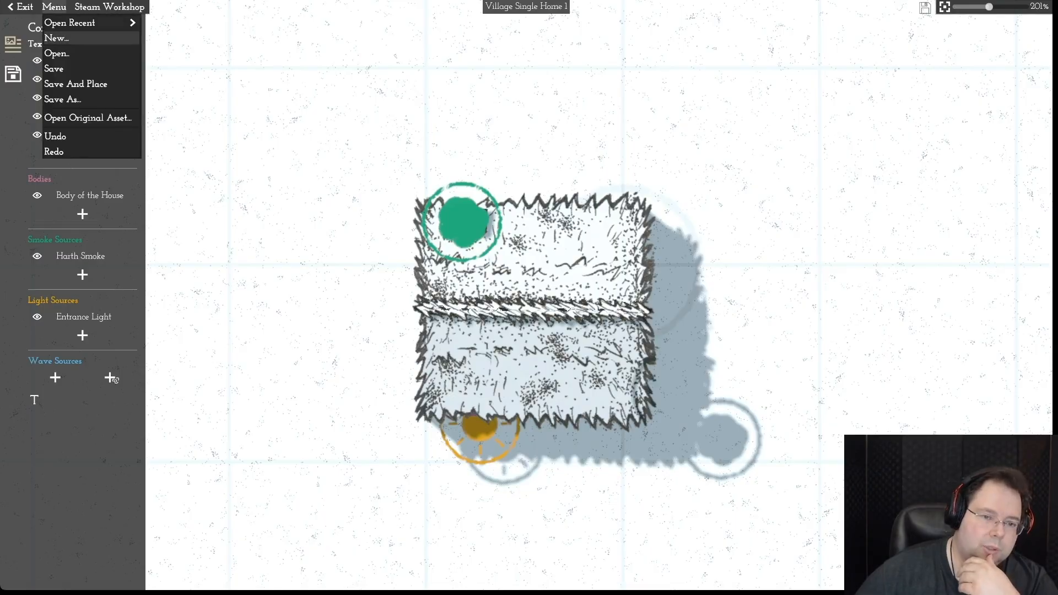
click(56, 53)
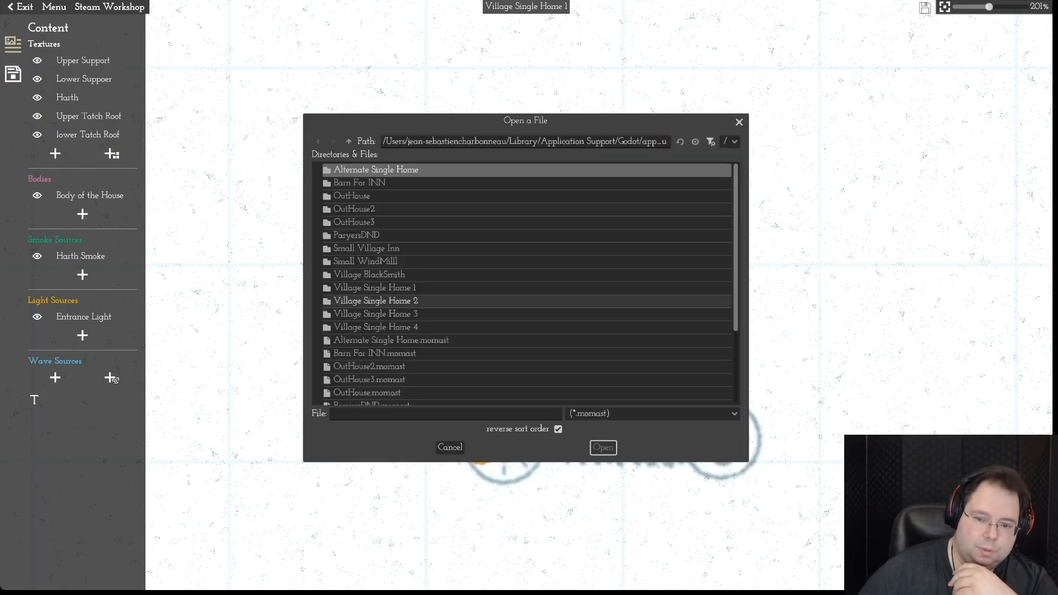
scroll(528, 341, down, 4)
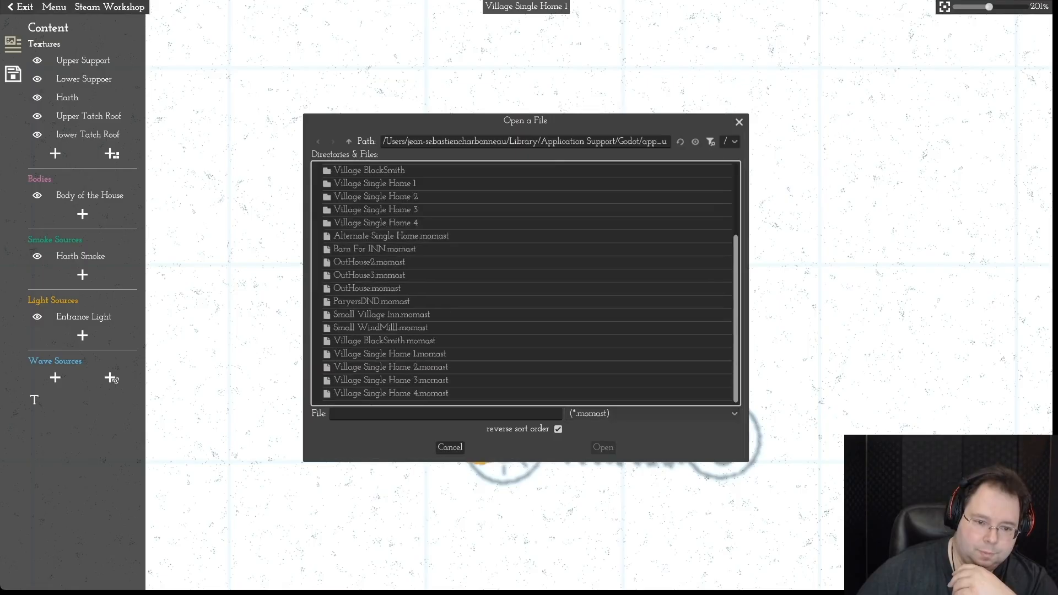
click(391, 368)
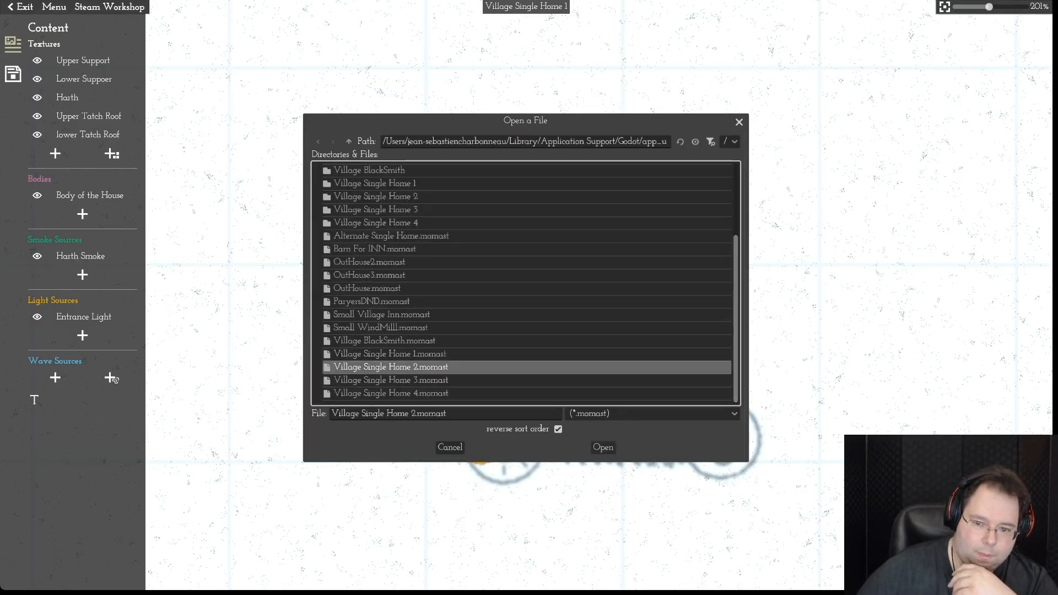
click(603, 448)
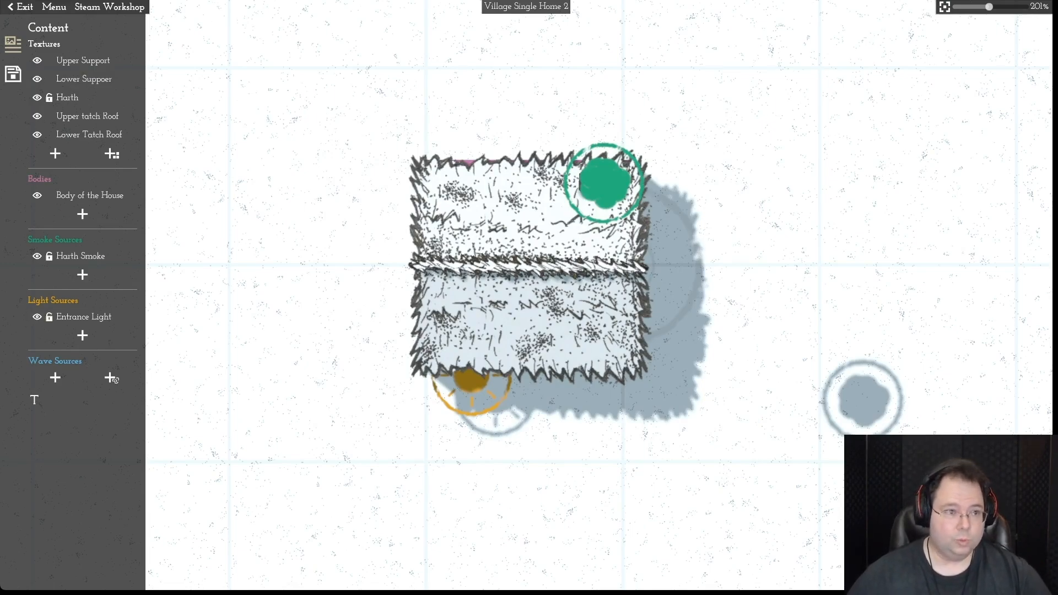
- Change the asset's name to Village Single Home 5 in its details
click(12, 44)
click(13, 44)
click(12, 74)
drag(120, 58, 113, 59)
text(5)
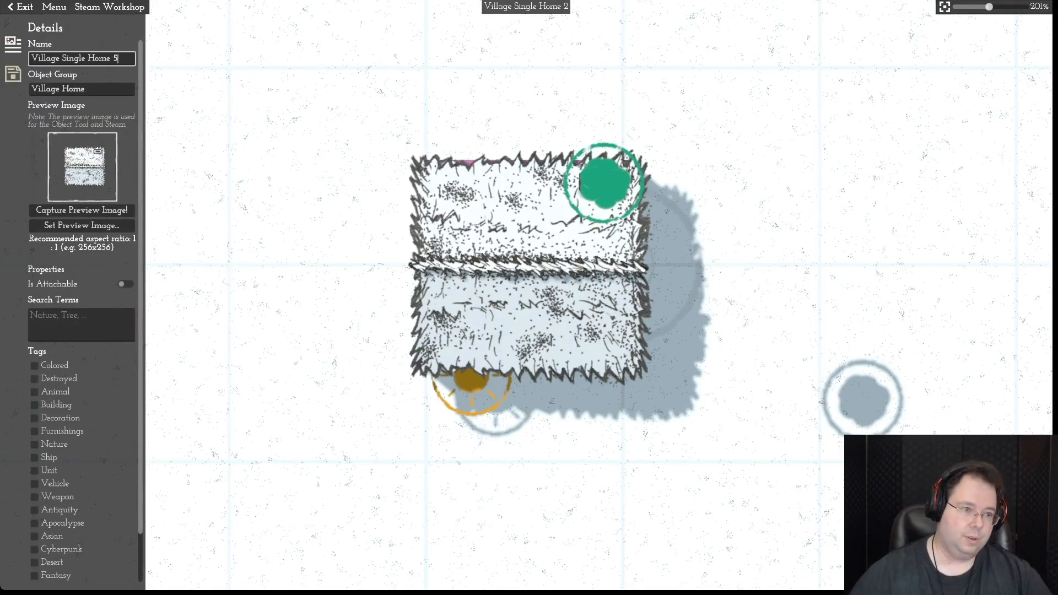
key(Return)
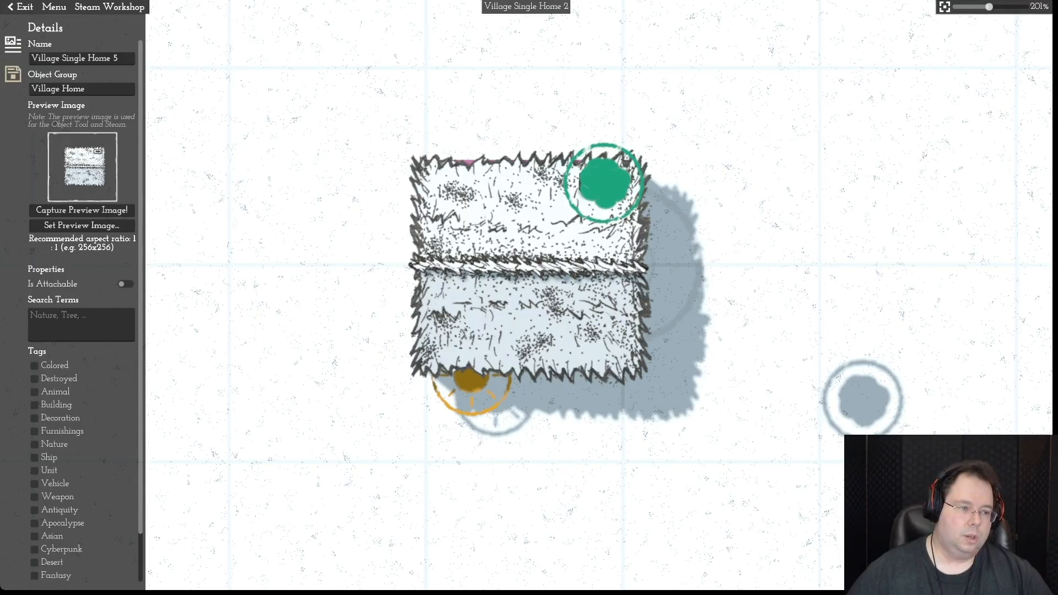
- Move the Entrance Light along the lower roof edge to about x -0.17, y 0.47, z 0.601 and save the asset
click(13, 44)
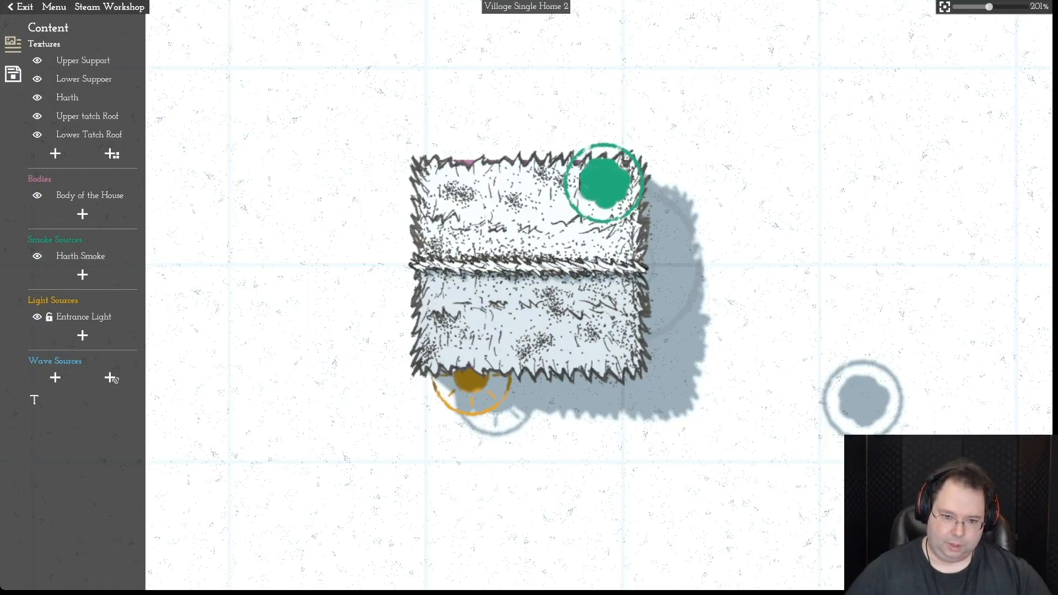
drag(472, 381, 587, 379)
key(t)
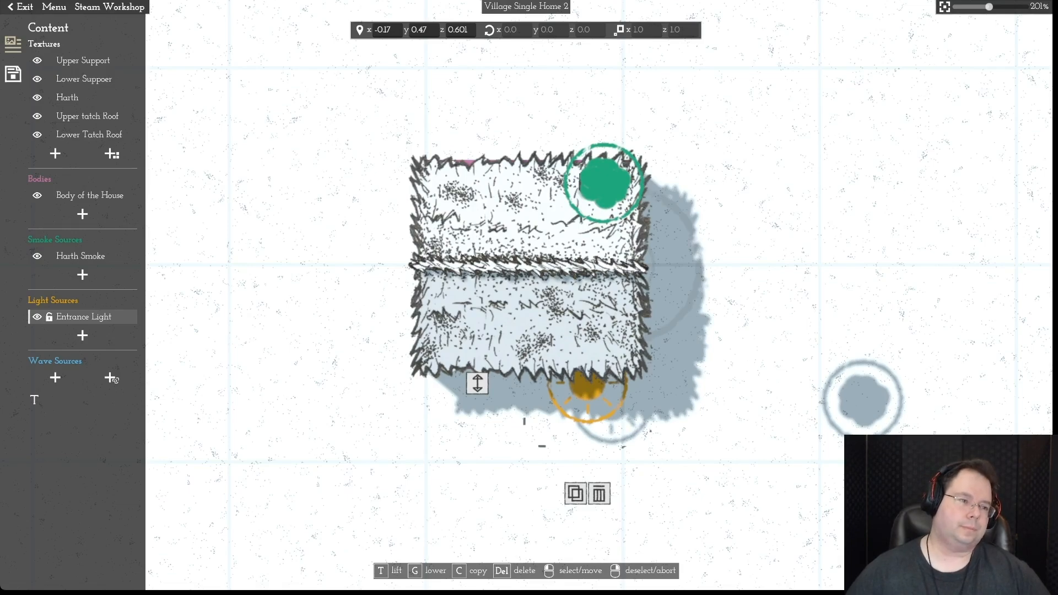
click(54, 7)
click(55, 69)
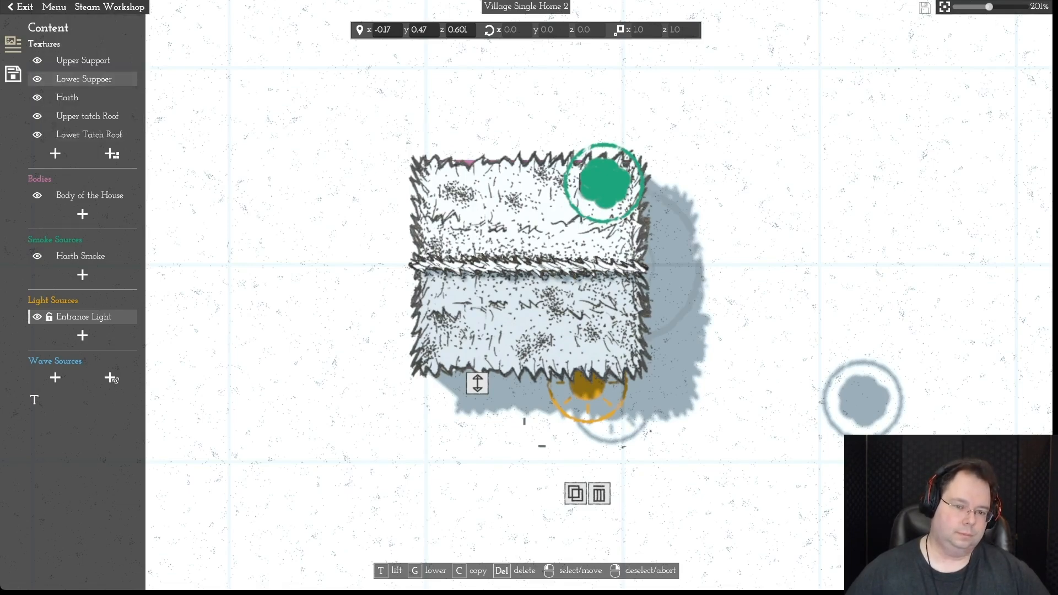
- Check the asset's details and save it as a new file named Village Single Home 5.momast
click(54, 7)
click(13, 73)
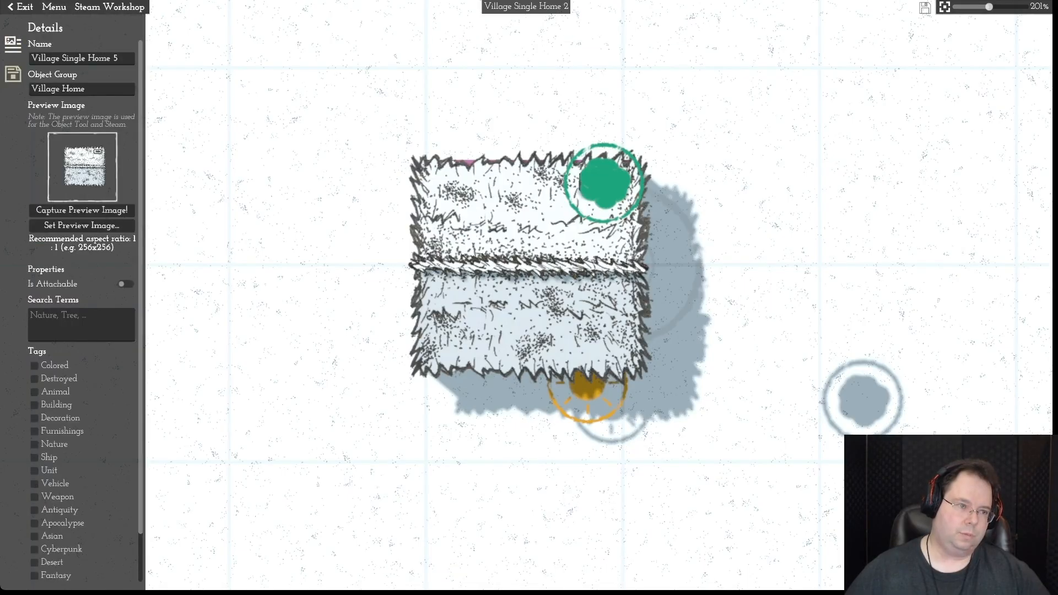
click(13, 44)
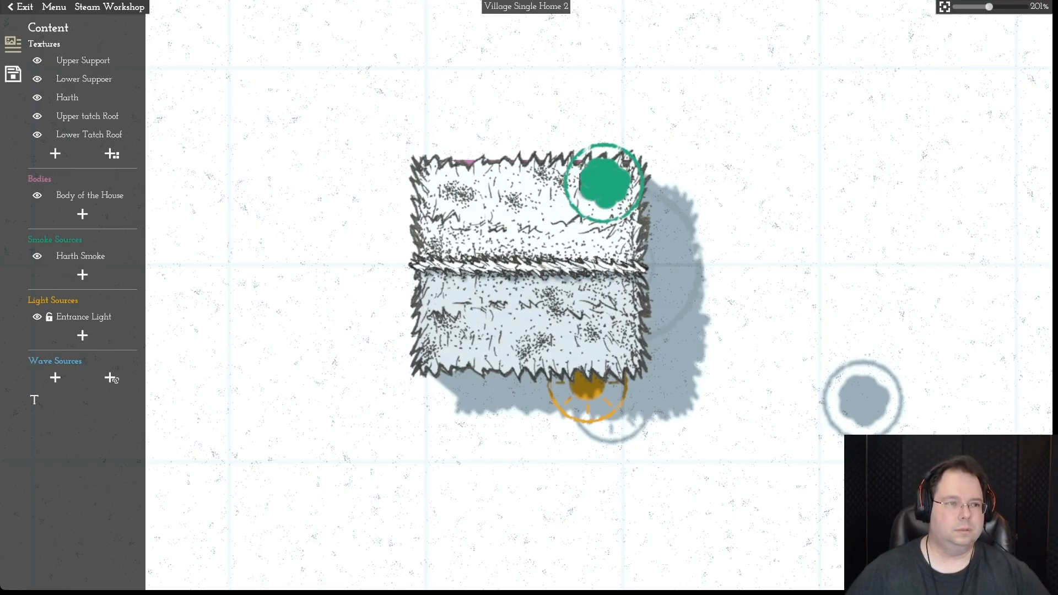
click(54, 7)
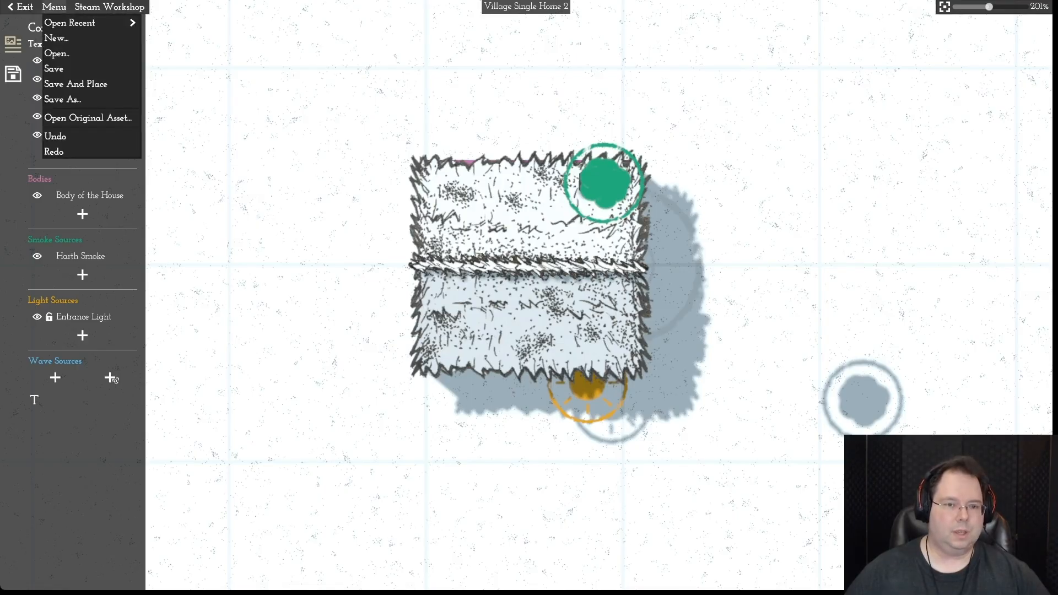
click(62, 99)
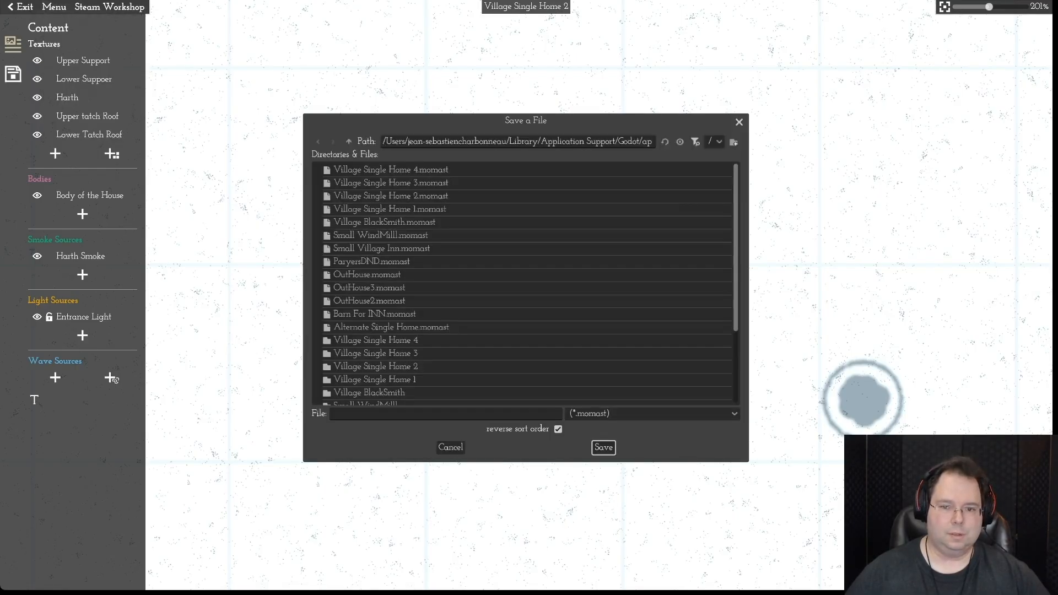
mouse_move(735, 265)
mouse_down()
mouse_move(735, 336)
mouse_move(736, 264)
mouse_up()
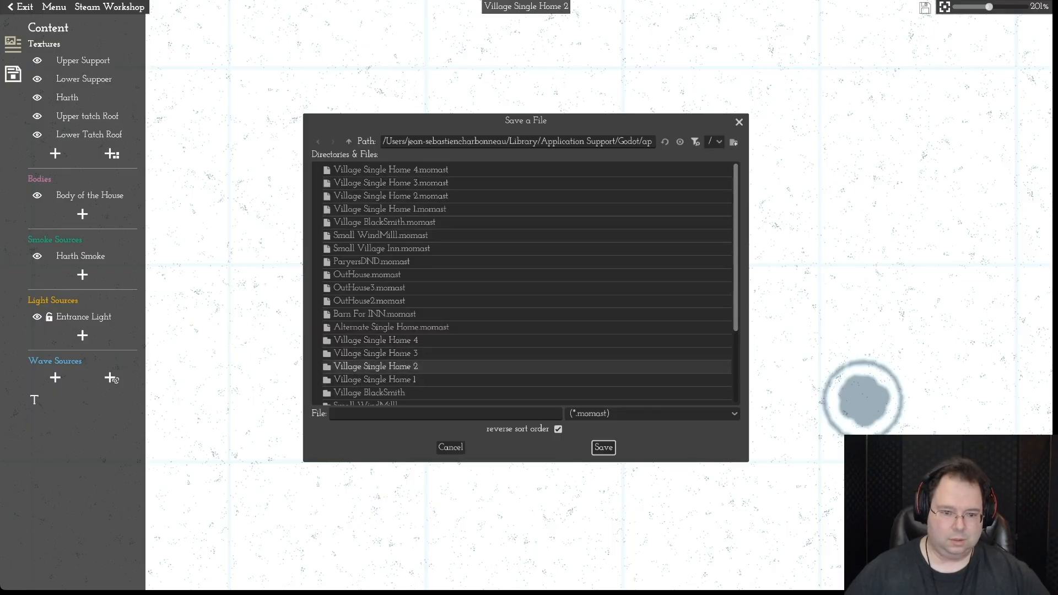
click(375, 367)
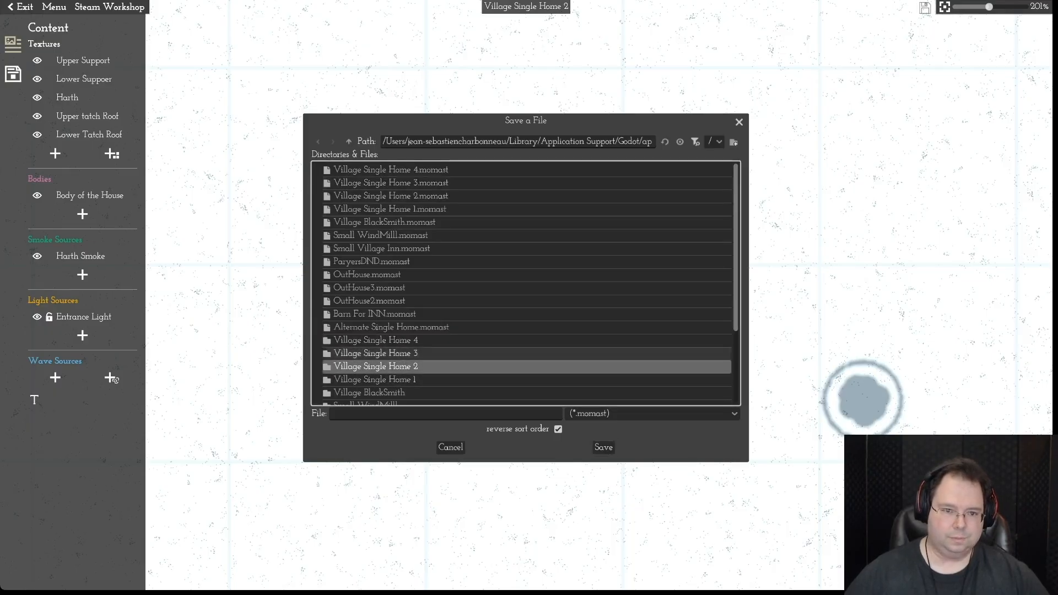
click(390, 196)
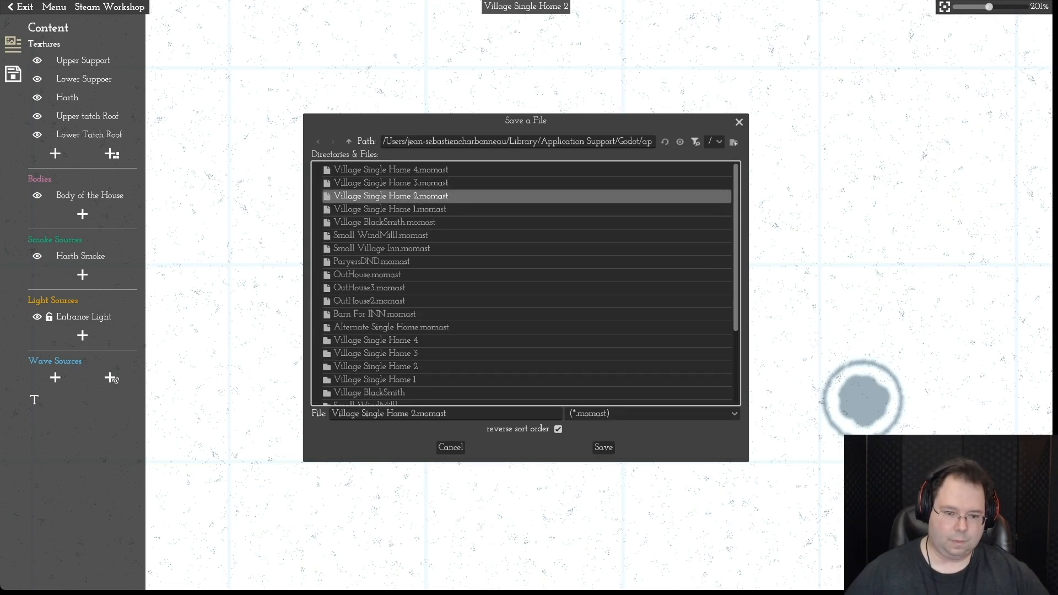
click(418, 414)
key(BackSpace)
text(5)
key(Return)
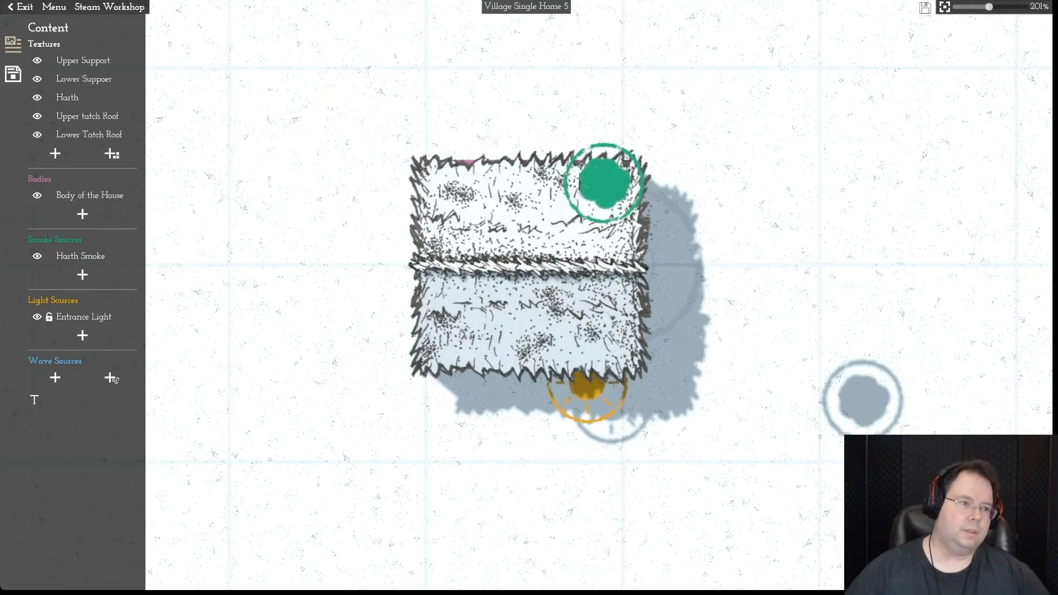
- Reopen the Village Single Home 2.momast asset
click(54, 7)
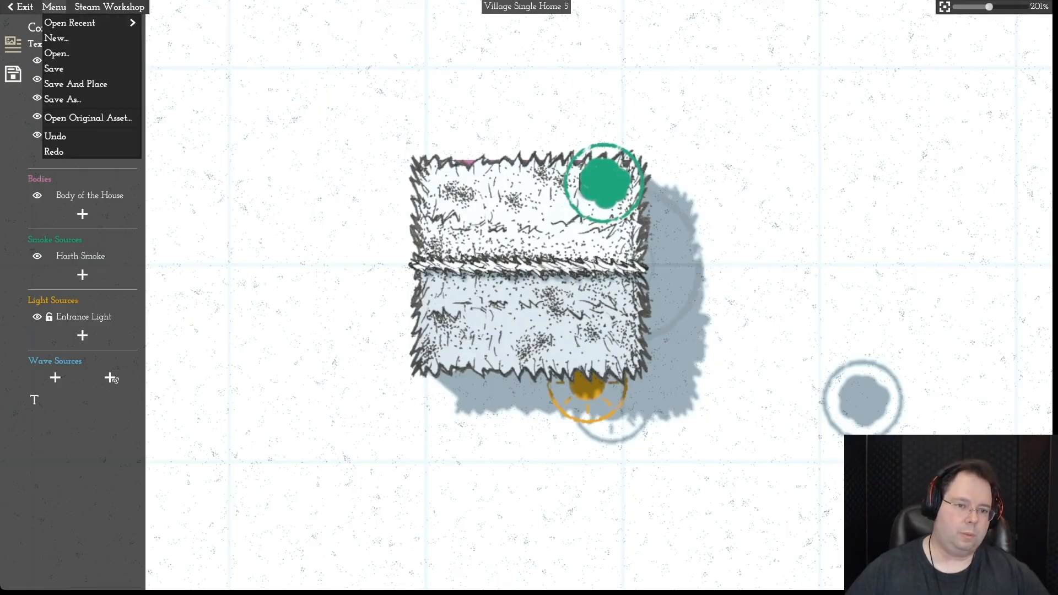
click(52, 52)
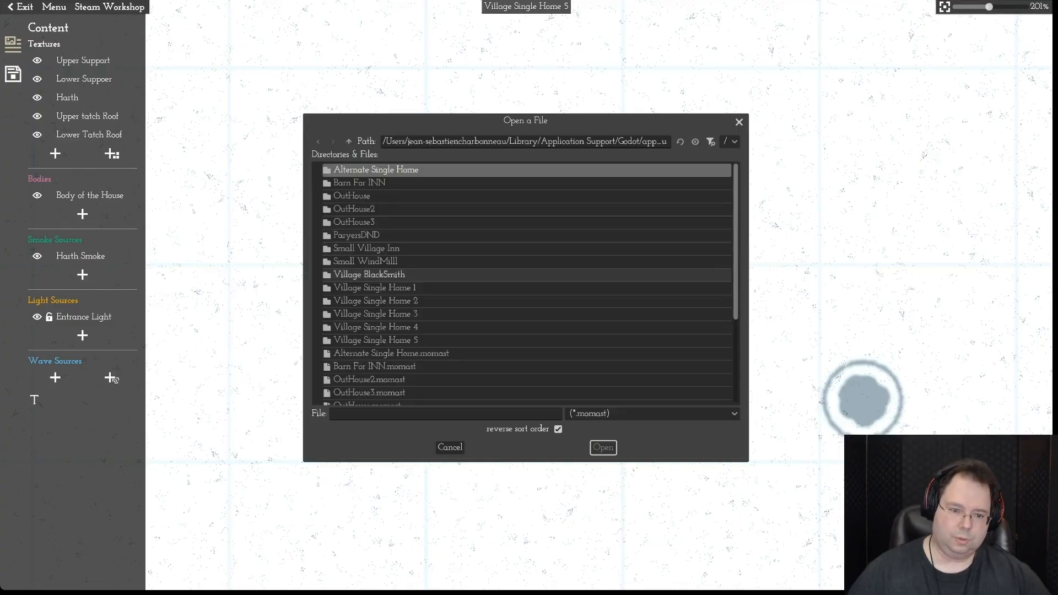
scroll(386, 369, down, 4)
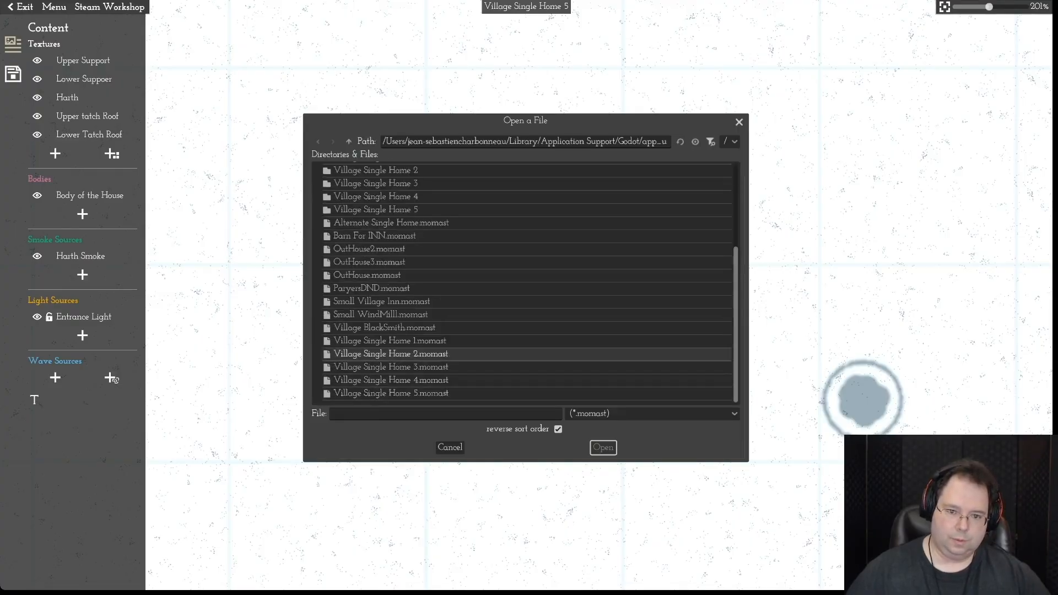
click(391, 354)
click(603, 447)
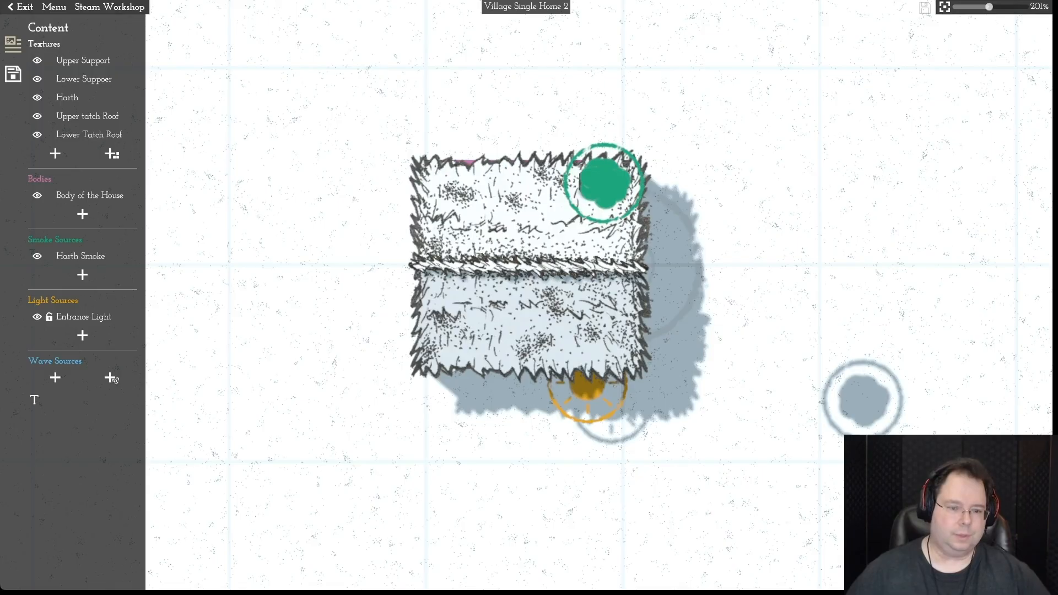
- Move the Entrance Light back along the lower roof edge to about x -0.73, y 0.47, z 0.581 and save Village Single Home 2
drag(588, 388, 478, 384)
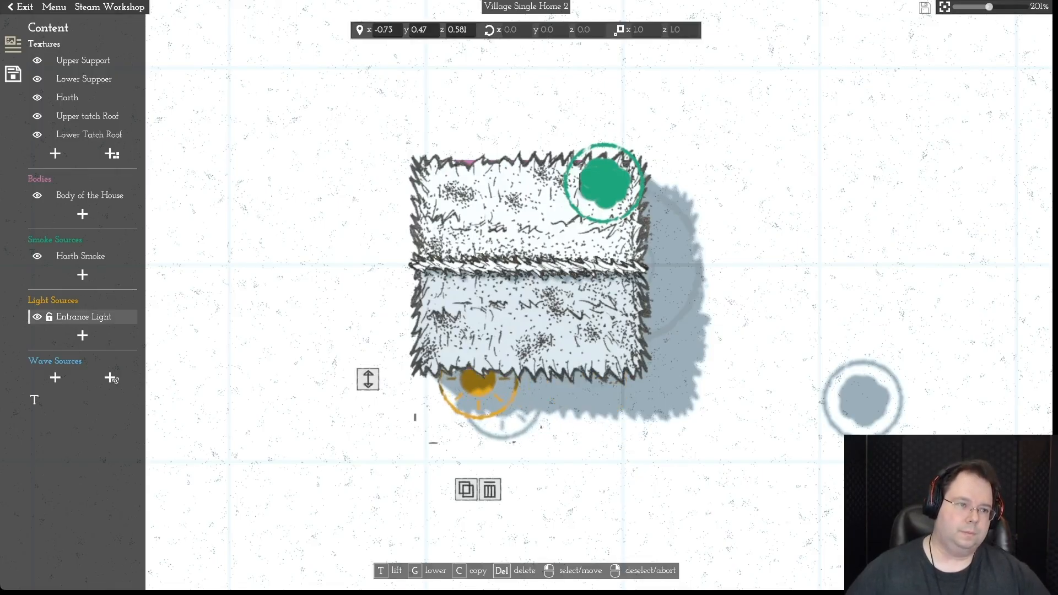
click(54, 6)
click(55, 66)
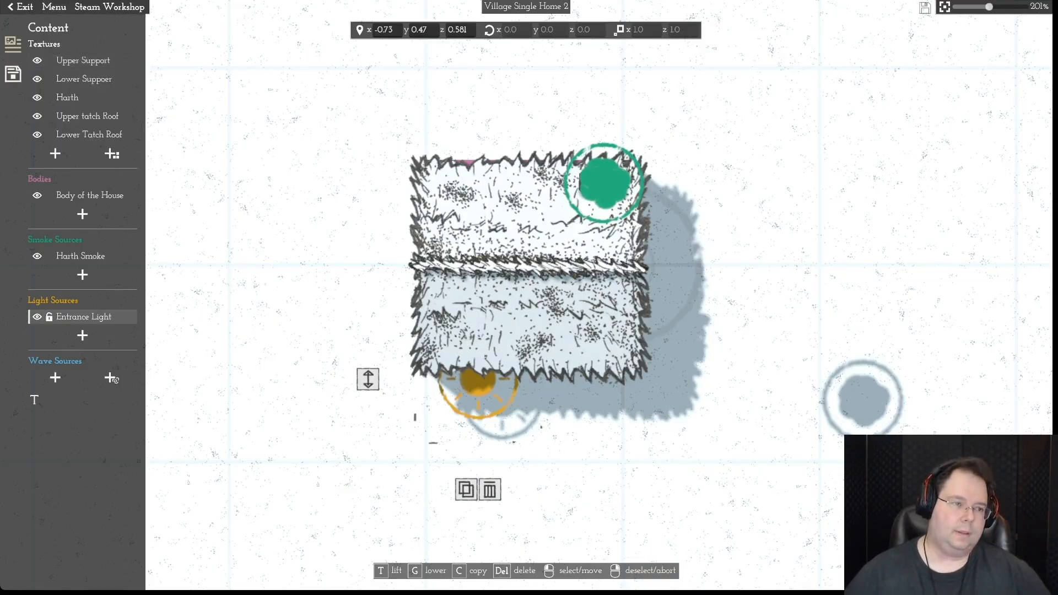
- Open the Village Single Home 3.momast asset
click(54, 6)
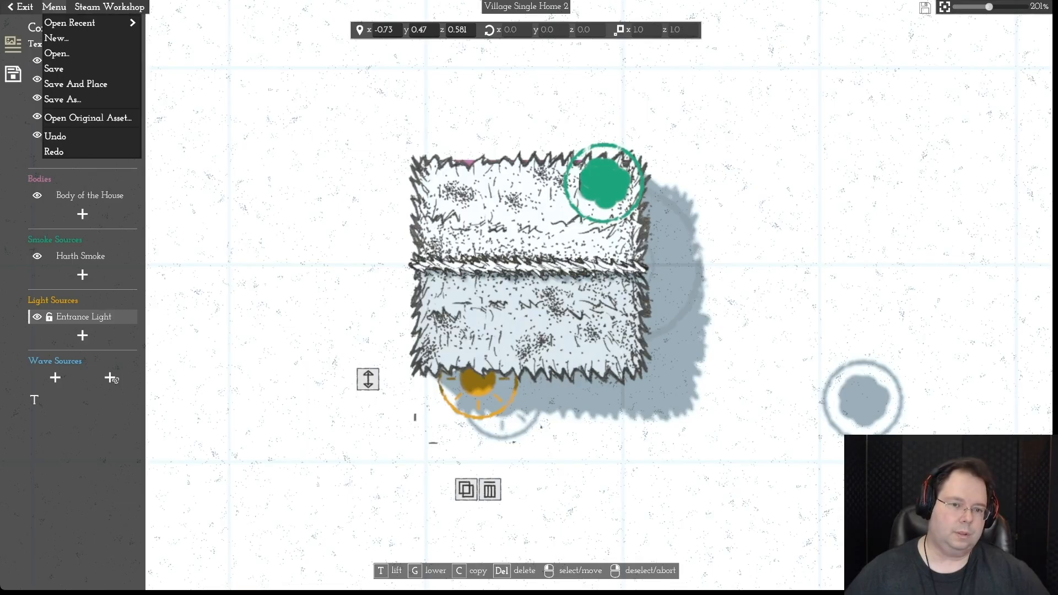
click(56, 54)
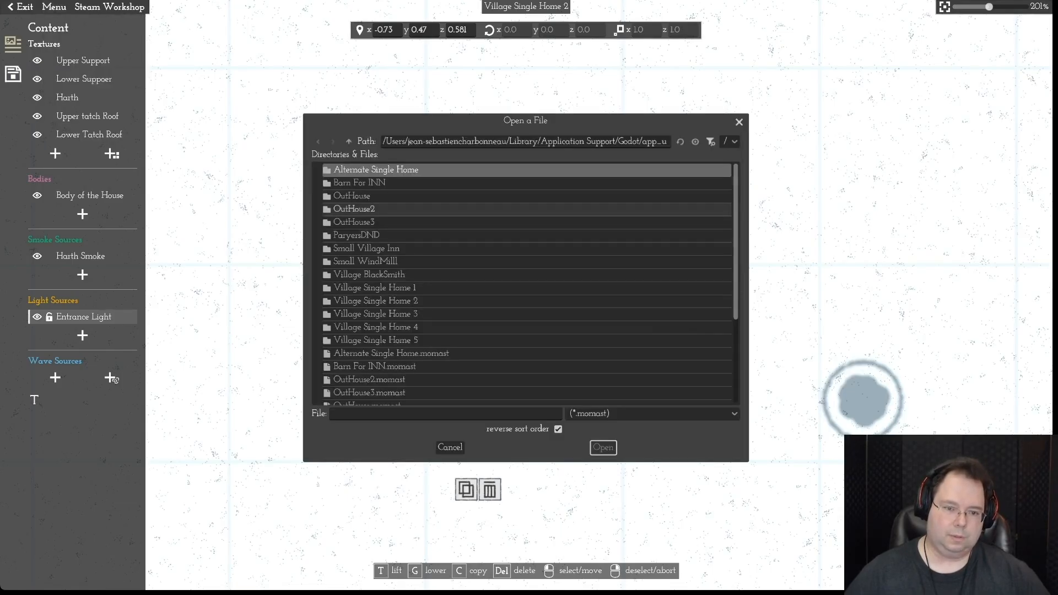
click(385, 314)
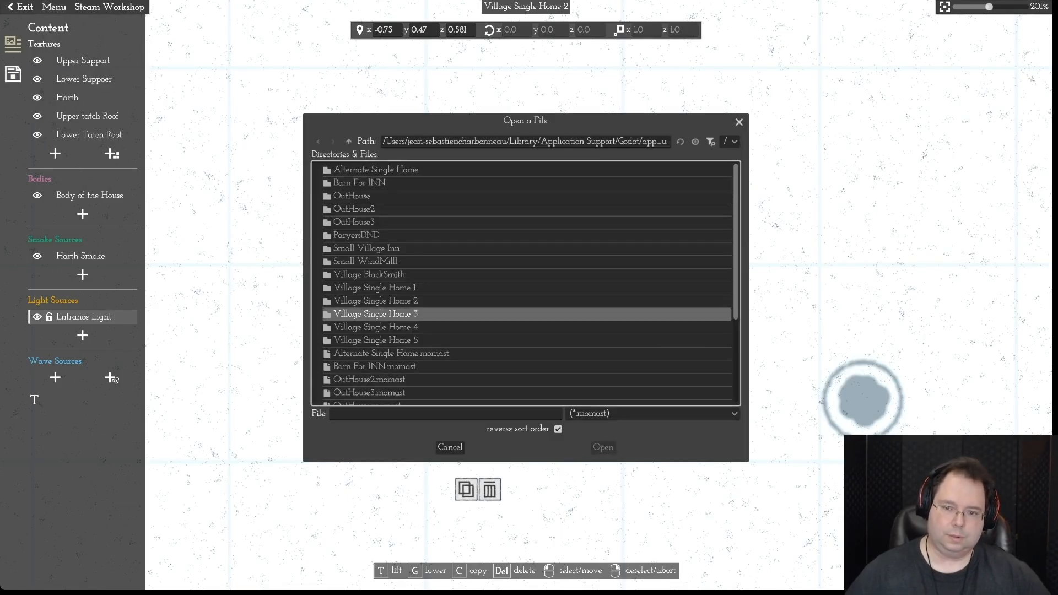
scroll(526, 283, down, 5)
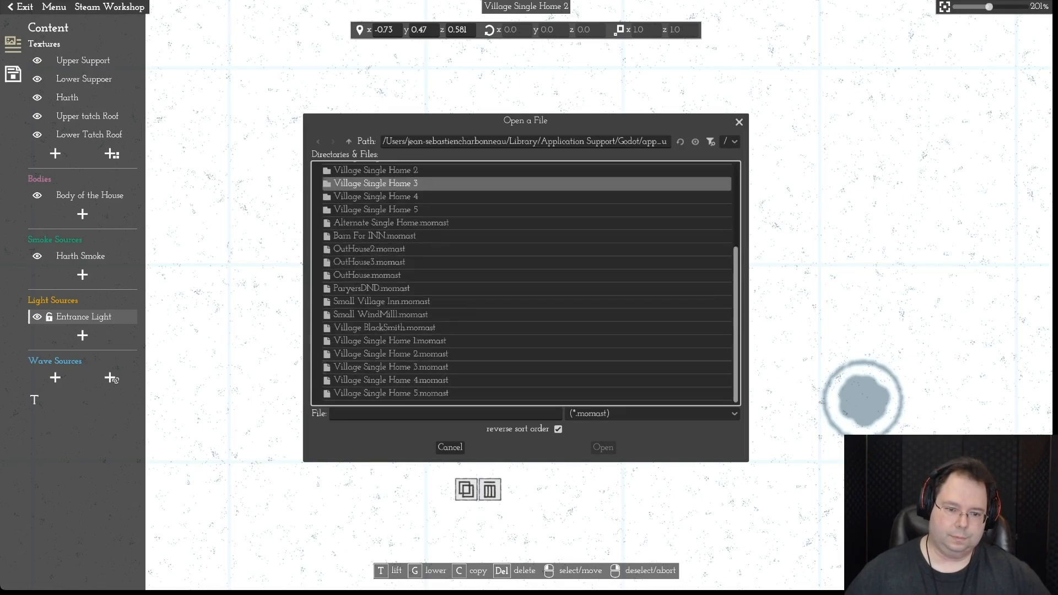
click(391, 367)
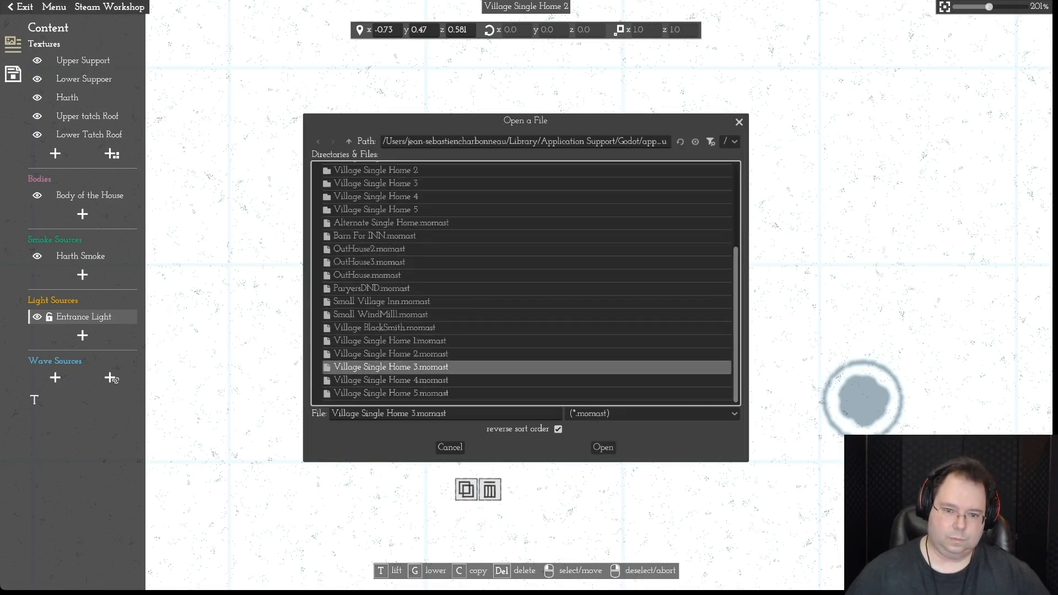
click(602, 447)
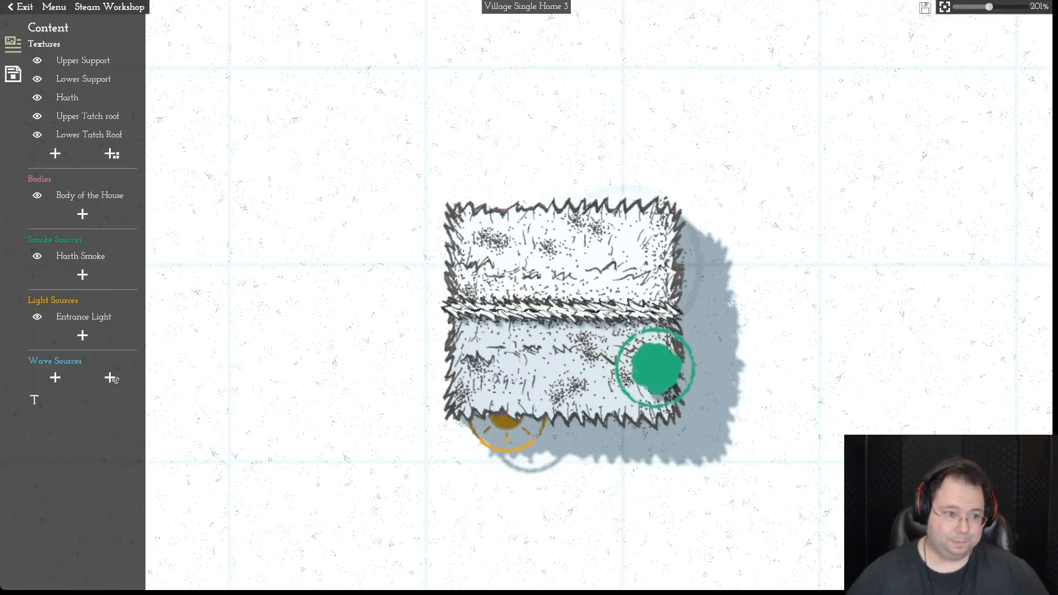
- Unlock the Harth, Harth Smoke and Entrance Light, then move the Harth to the lower roof's opposite end at about x -0.81, y 1.05, z 0.514
click(49, 256)
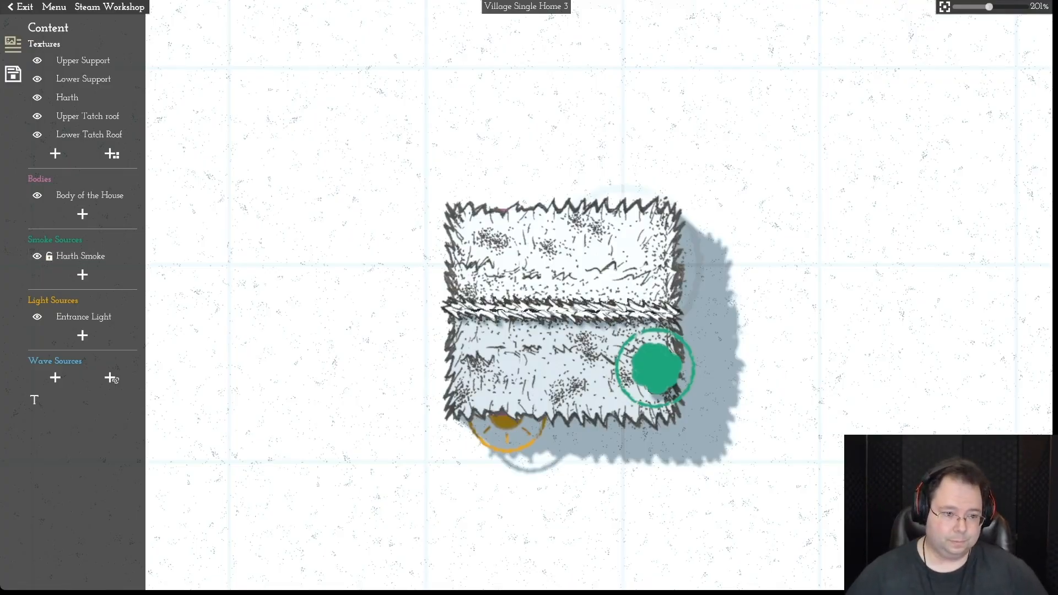
click(49, 316)
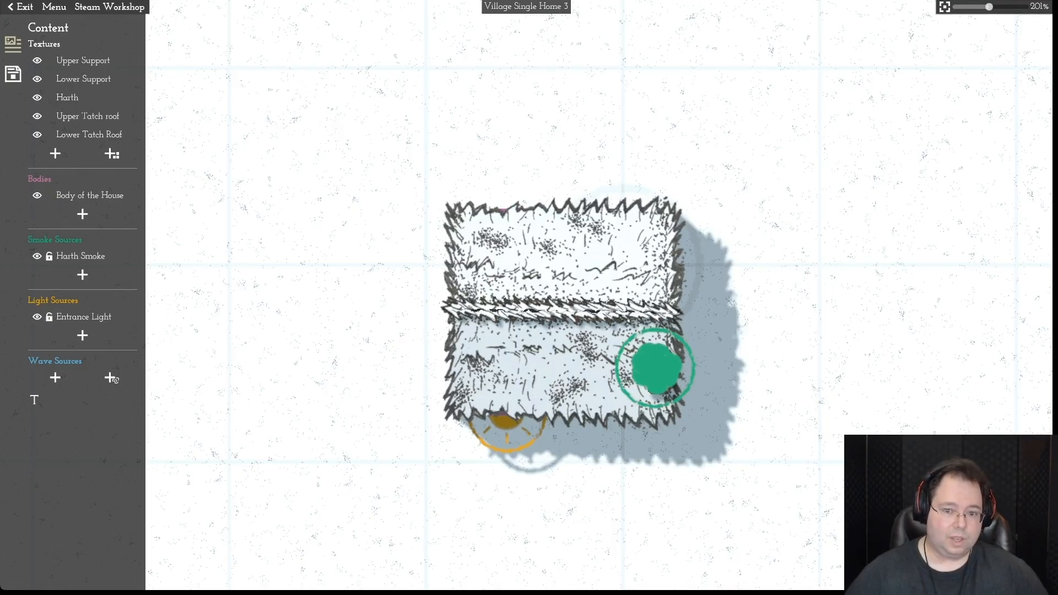
click(49, 98)
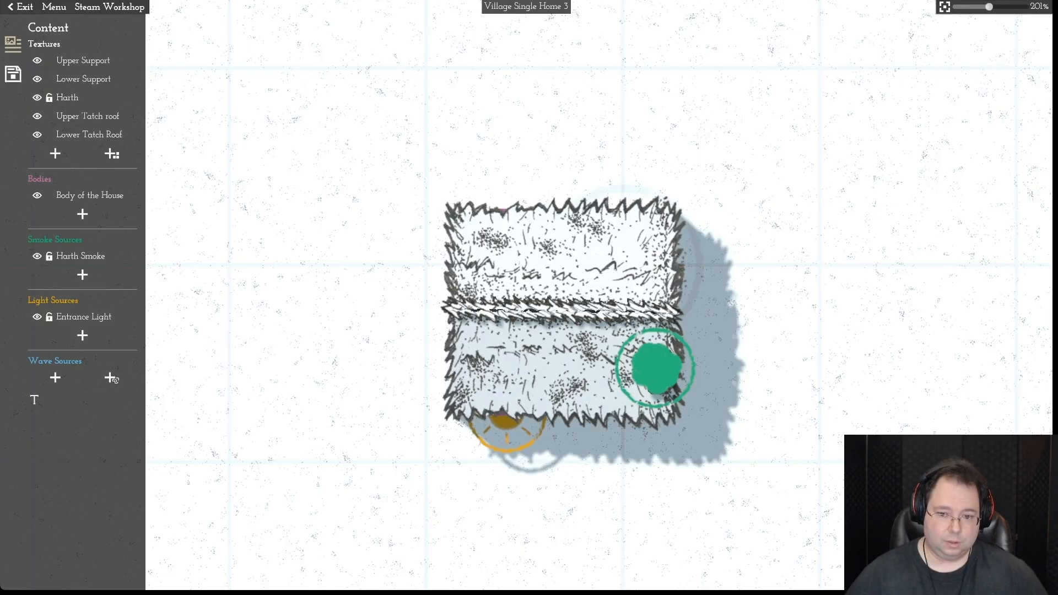
drag(656, 368, 769, 361)
drag(659, 368, 464, 367)
key(t)
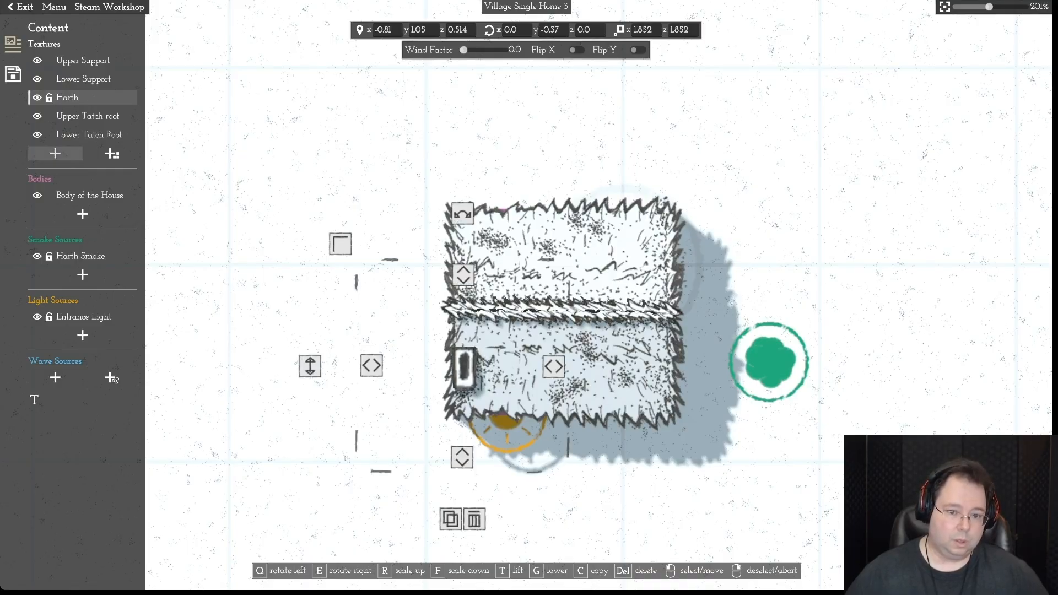
click(49, 98)
- Move the Entrance Light to about x 0.01, y 0.47, z 0.808 and the Harth Smoke to about x -0.80, y 5.0, z 0.519, then lock both
drag(506, 429, 624, 439)
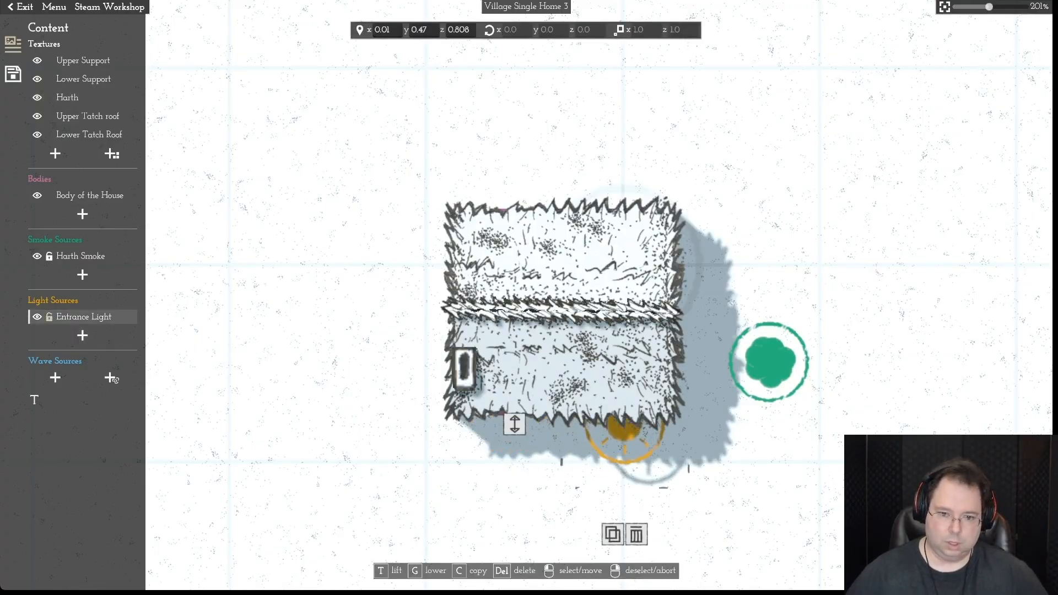
click(49, 317)
mouse_move(769, 362)
mouse_down()
mouse_move(448, 366)
mouse_move(464, 367)
mouse_up()
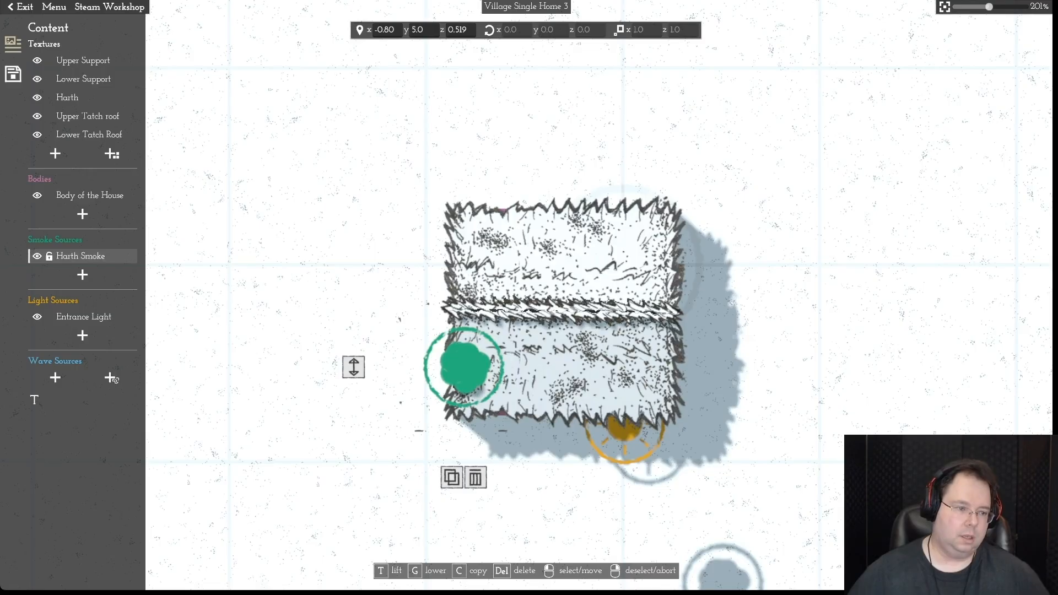
right_click(463, 367)
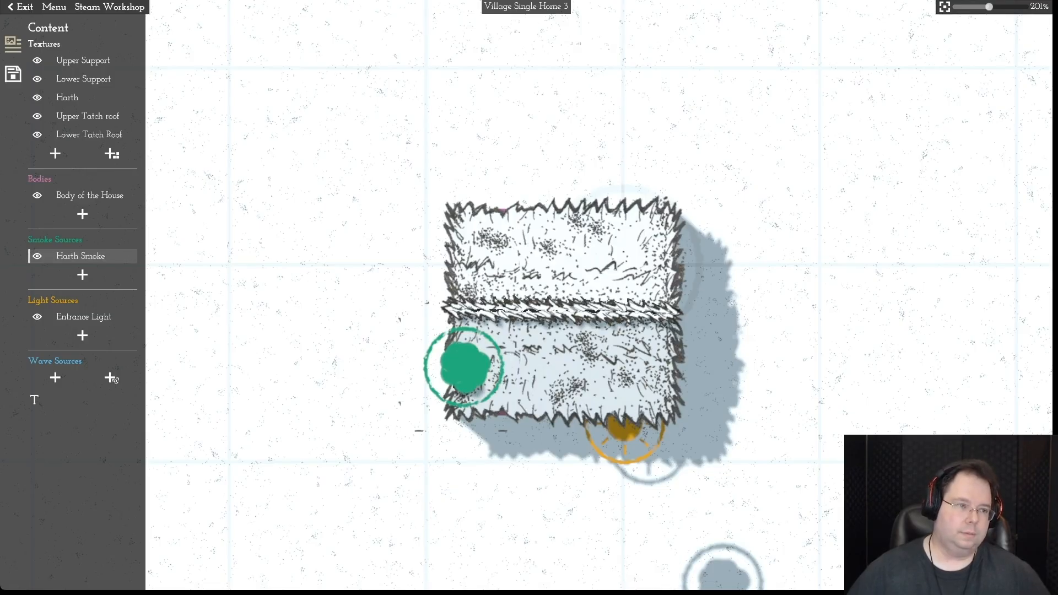
- Capture a new preview image in the asset's details with the home enlarged in the frame
click(12, 73)
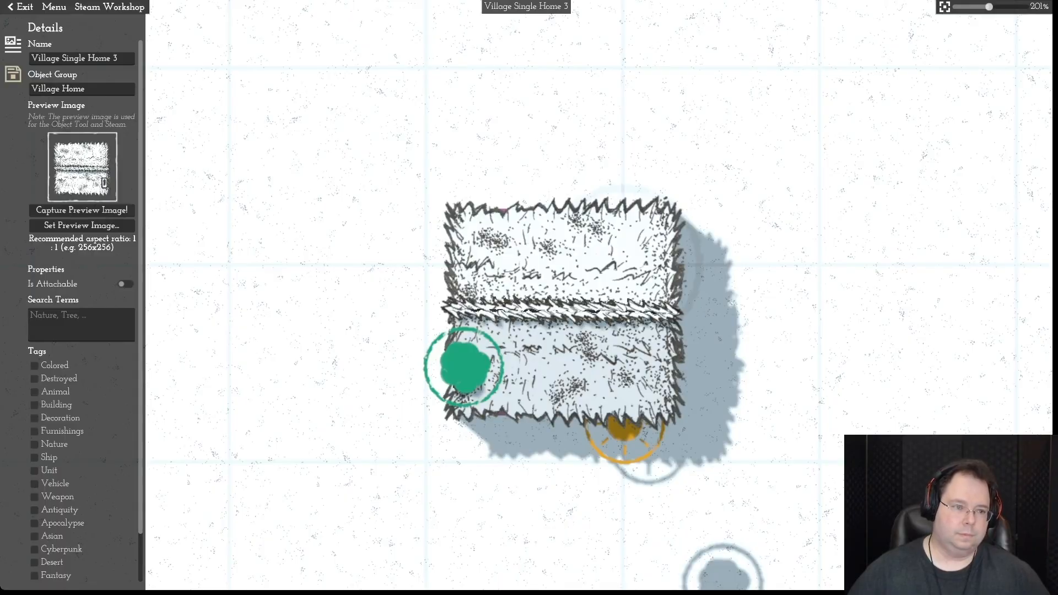
click(82, 210)
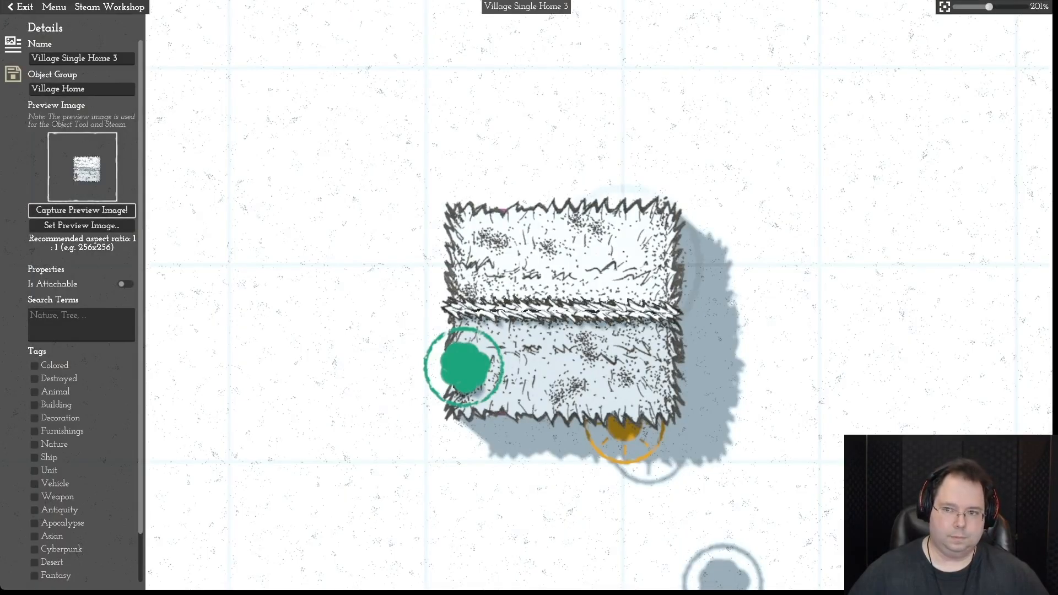
scroll(527, 295, up, 5)
scroll(526, 293, down, 5)
scroll(528, 297, up, 3)
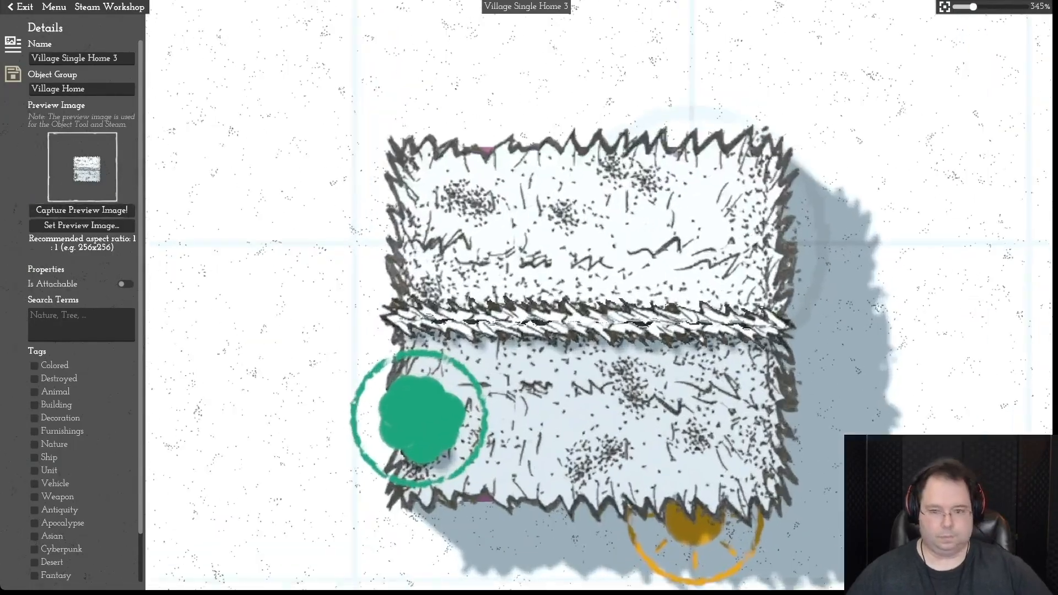
key(s)
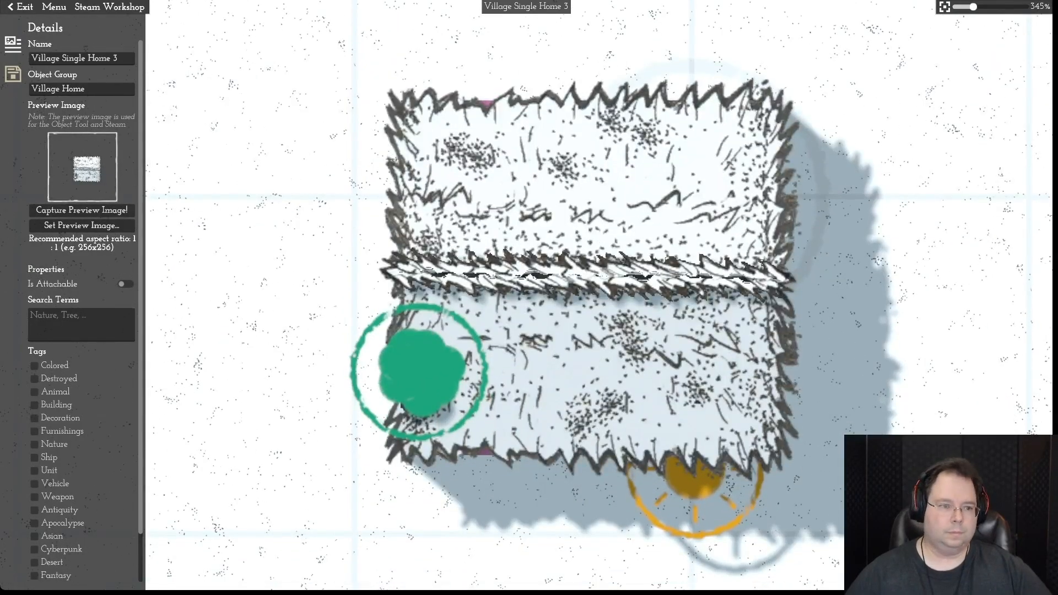
click(81, 210)
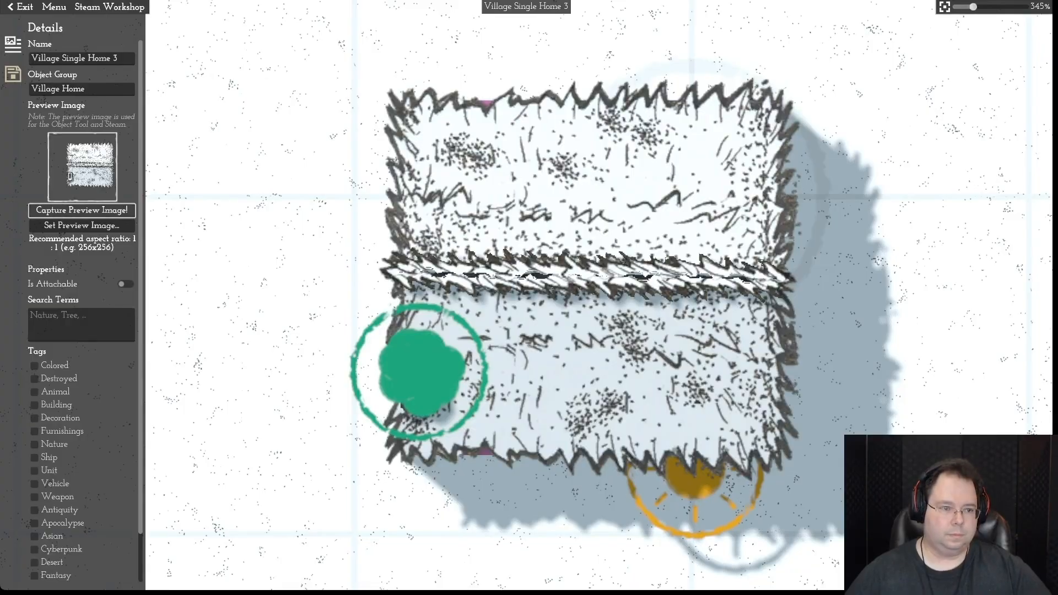
- Recapture the preview image with the home centred in the frame and save the asset
key(d)
click(81, 210)
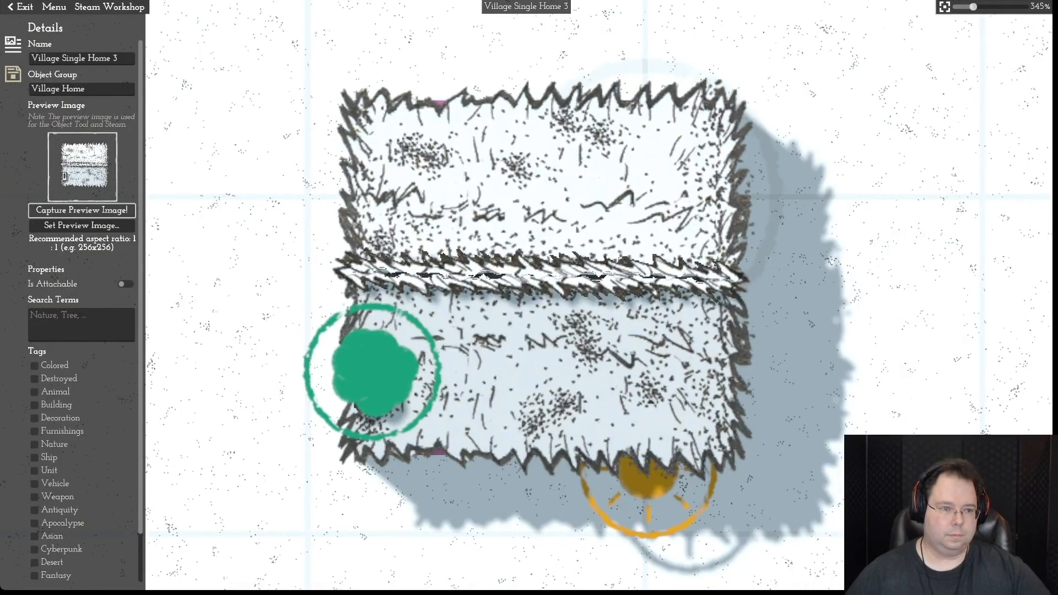
key(d)
click(82, 210)
key(w)
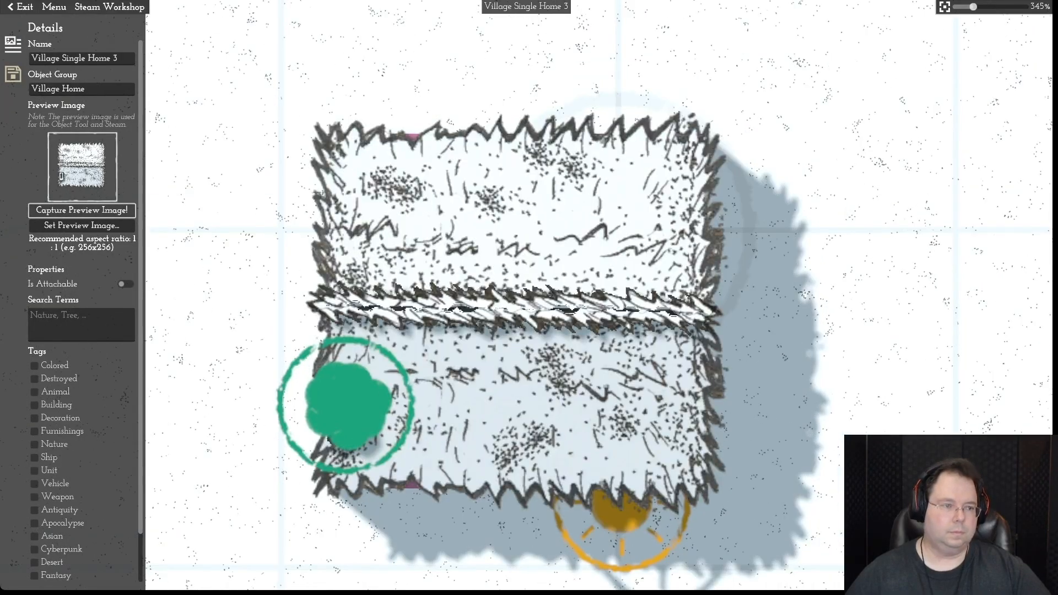
click(82, 209)
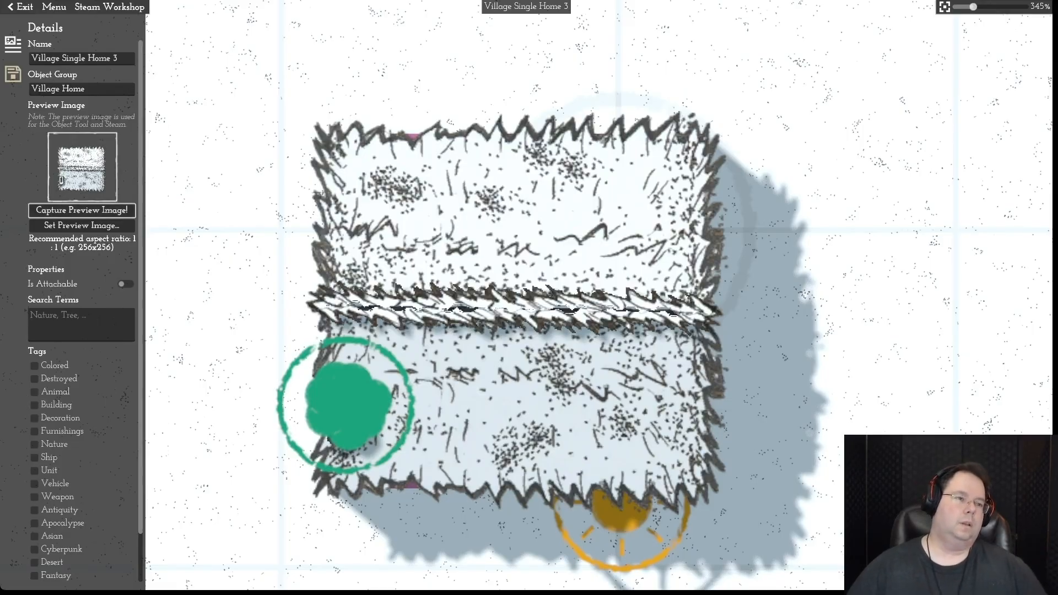
click(54, 7)
click(56, 69)
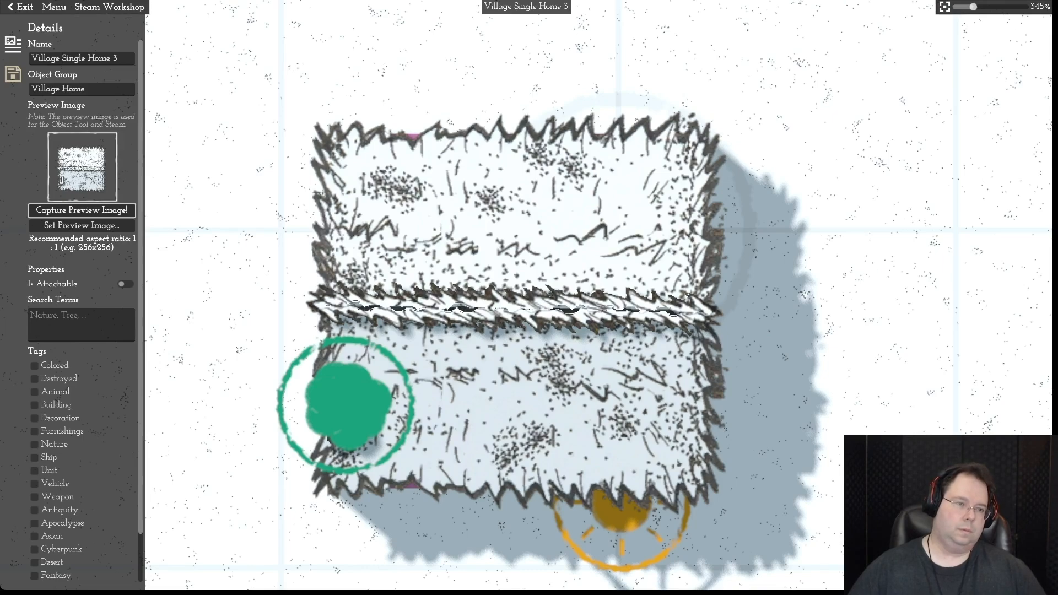
- Rename the asset as Village Single Home 6 and save it as a new file named Village Single Home 6.momast
click(114, 58)
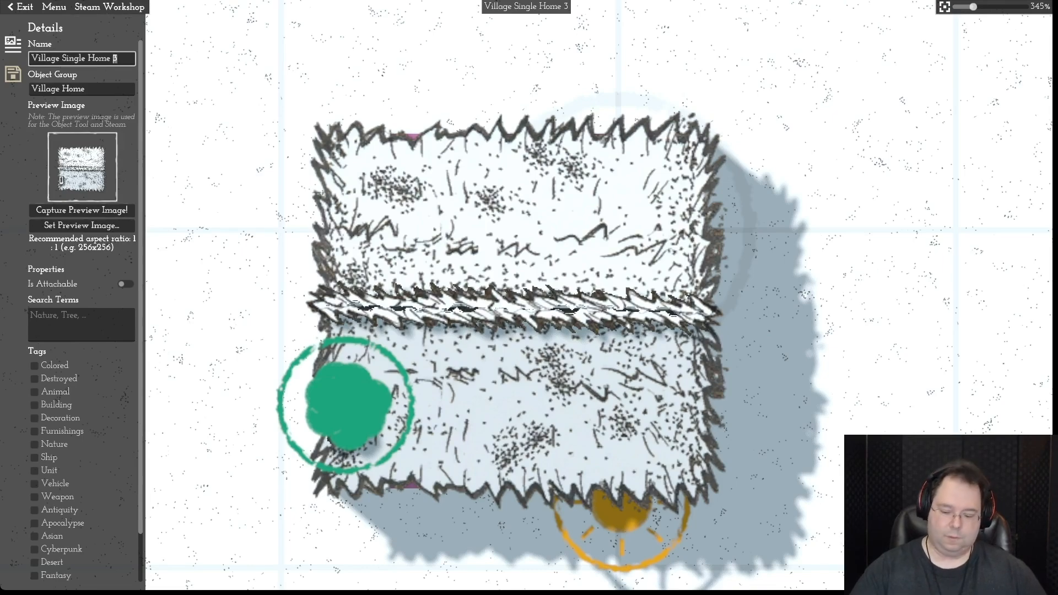
text(6)
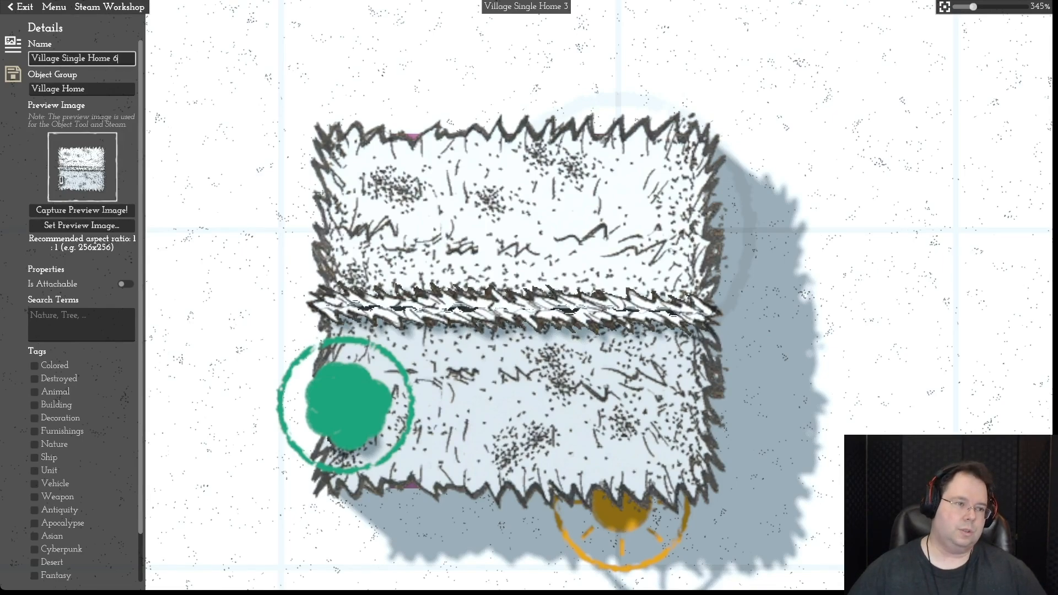
click(13, 74)
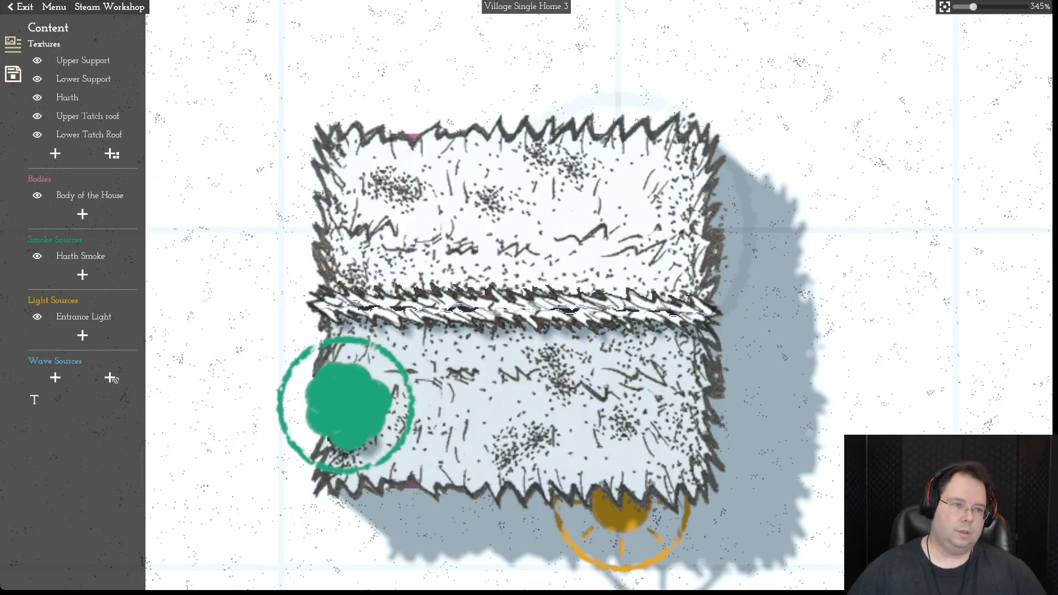
click(54, 7)
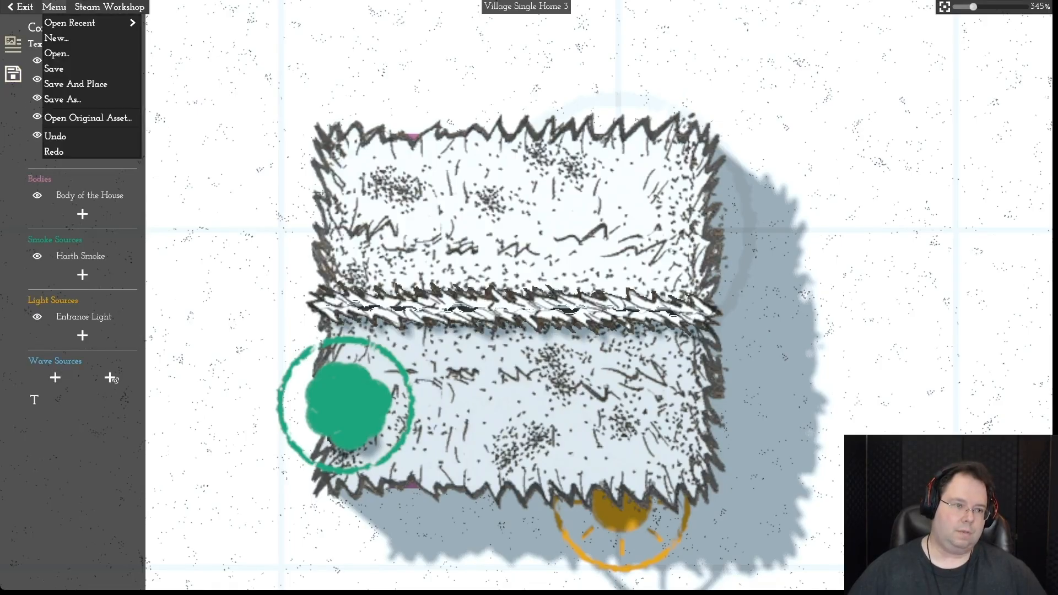
click(66, 99)
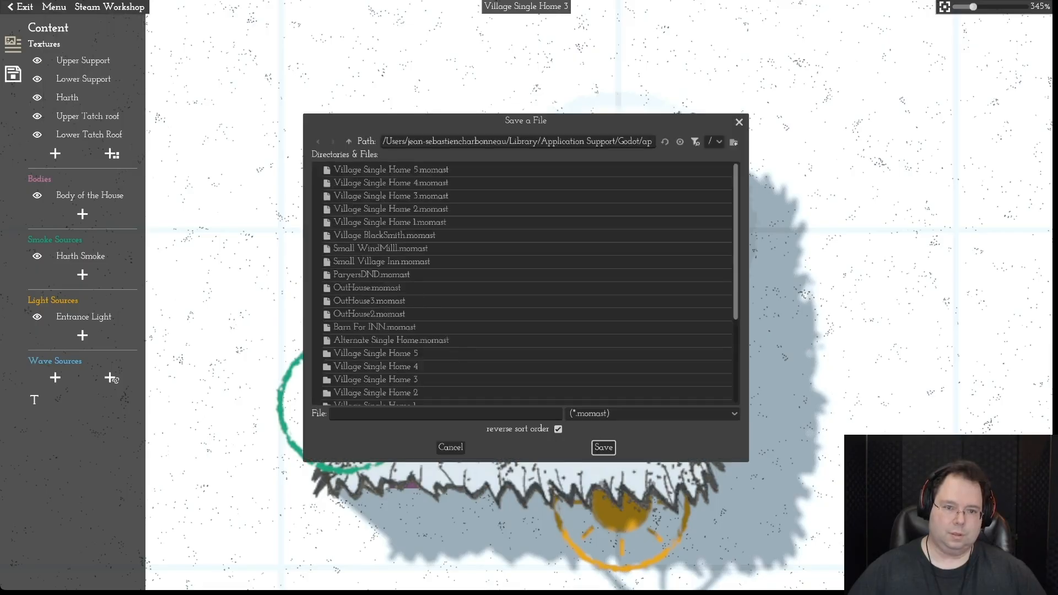
click(386, 196)
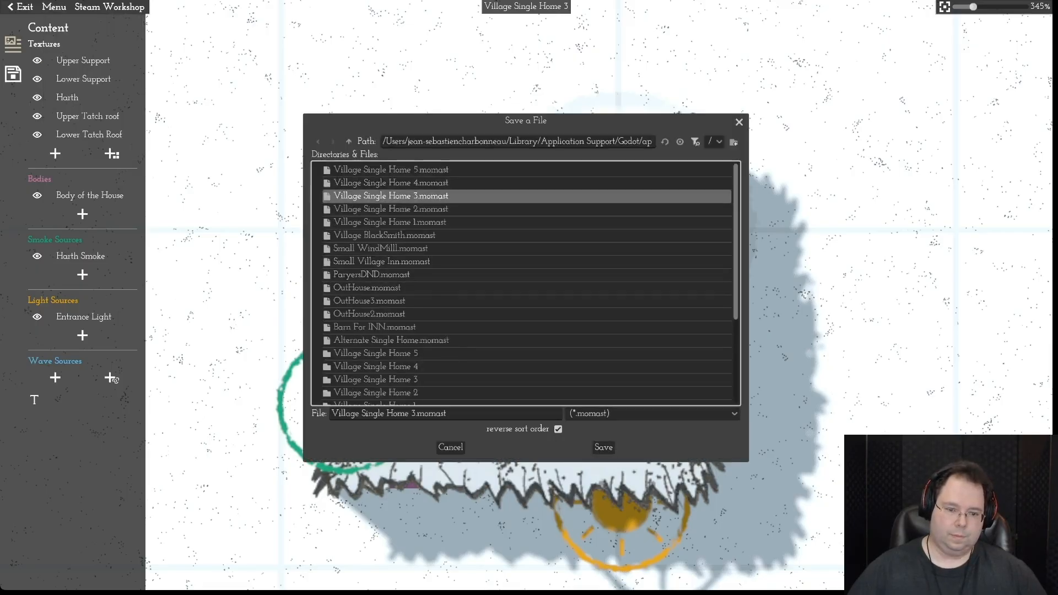
drag(417, 413, 410, 413)
text(6)
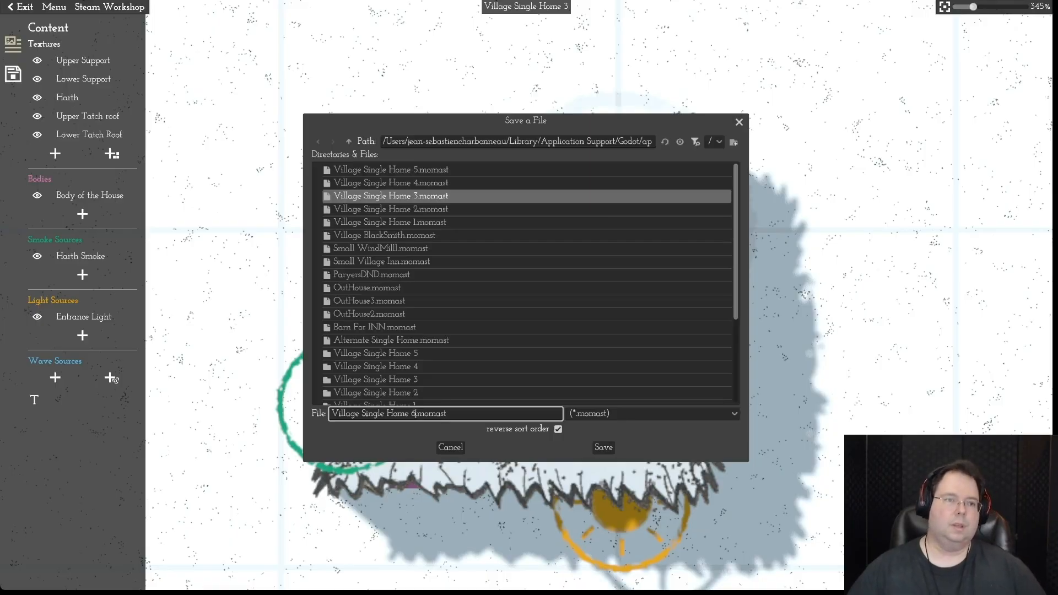
key(Return)
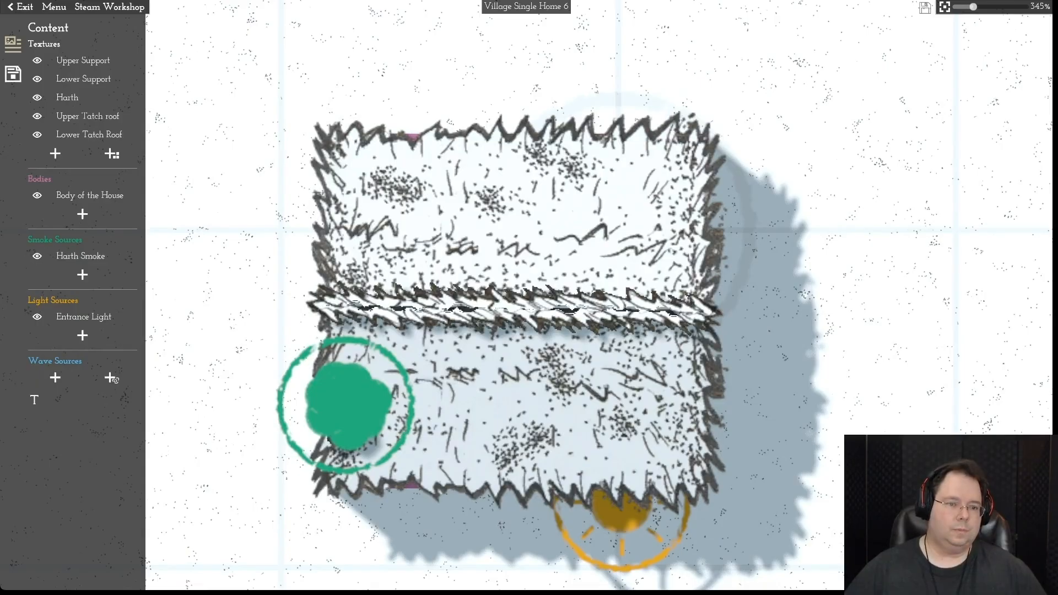
- Return to the settlement map and examine the home variants in the Village Home object group
click(20, 7)
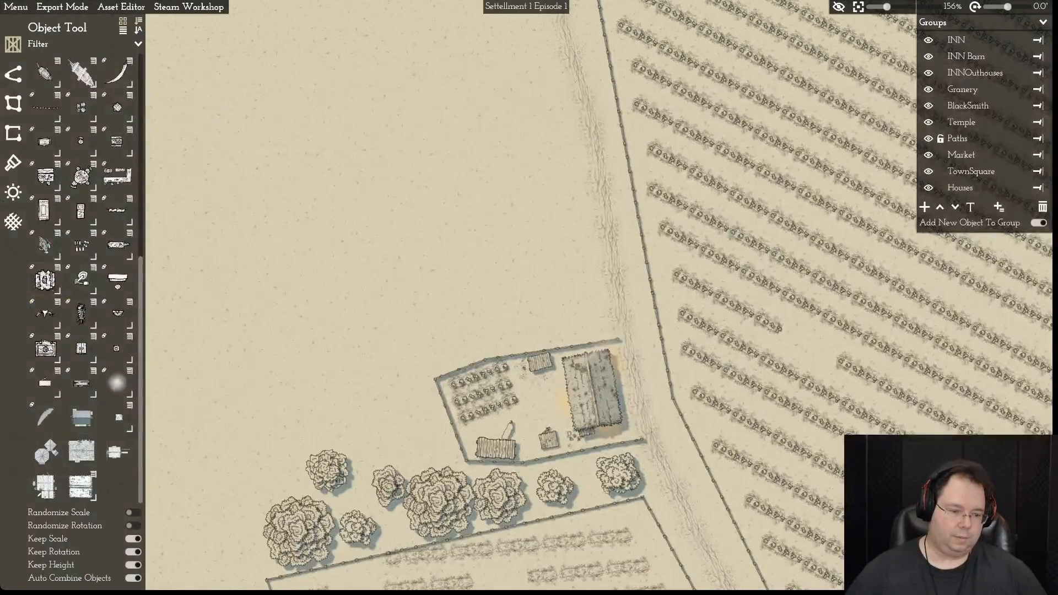
click(93, 474)
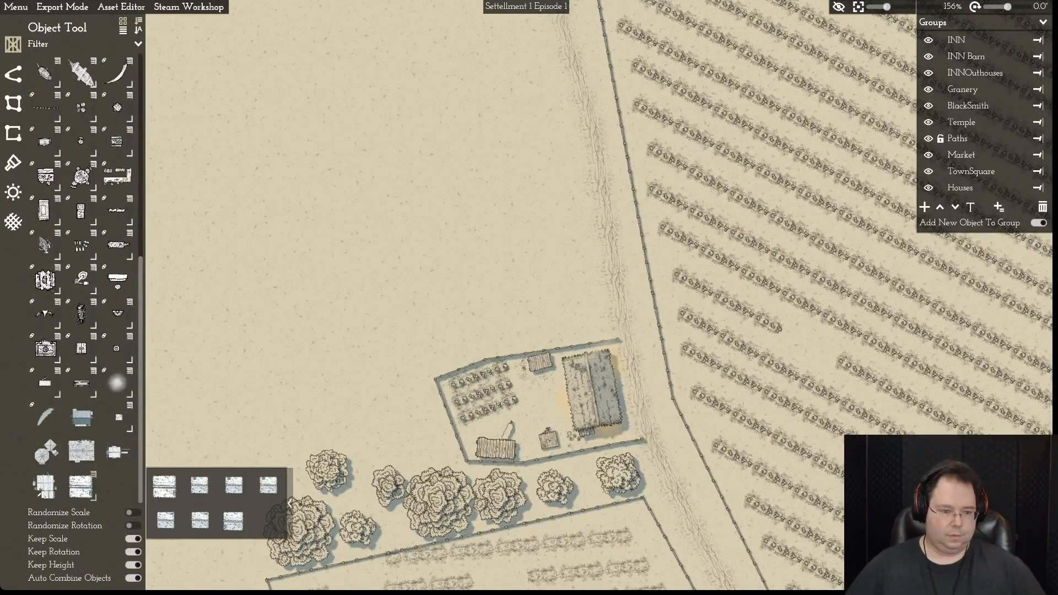
mouse_move(164, 485)
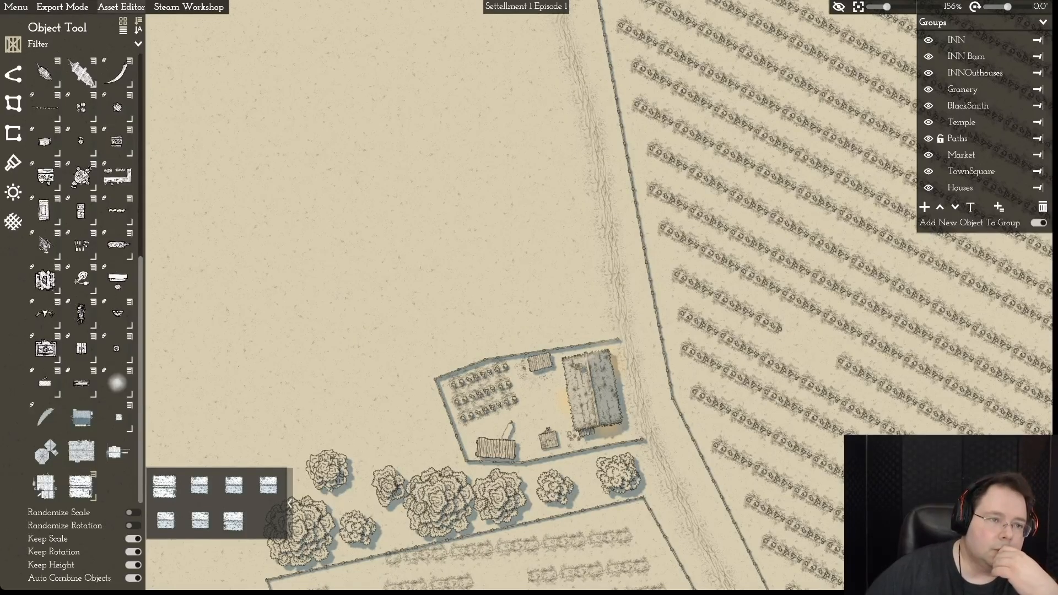
- Open the Alternate Single Home.momast asset in the object editor
click(121, 6)
click(125, 23)
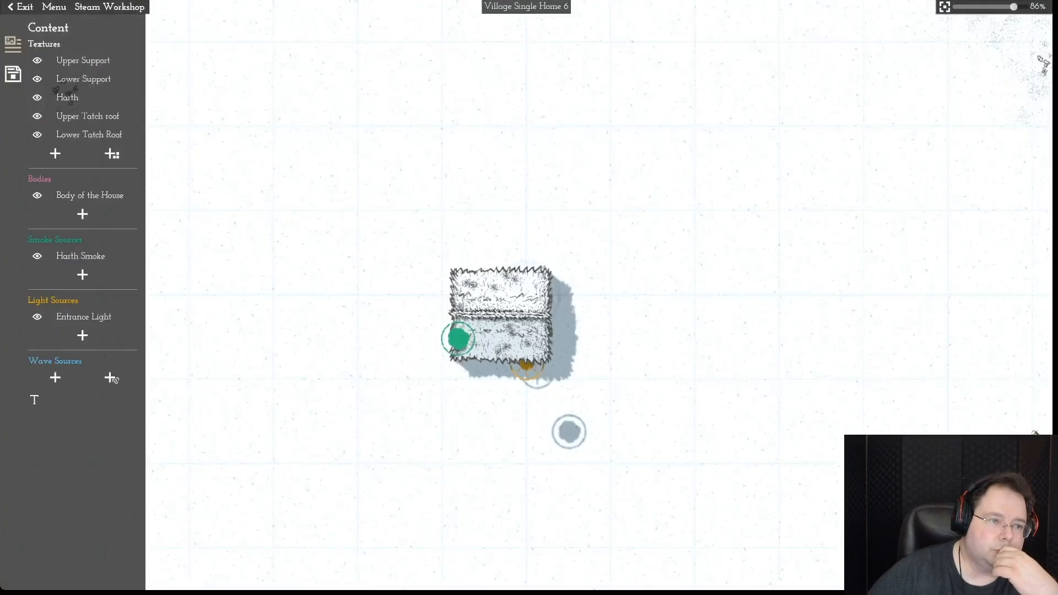
click(54, 7)
click(52, 52)
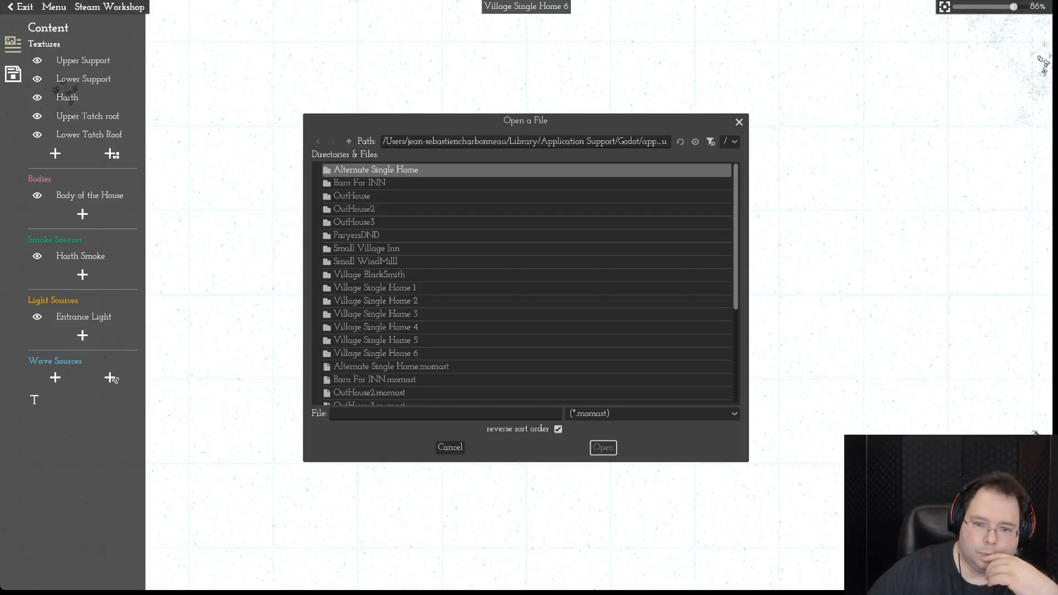
scroll(526, 222, down, 6)
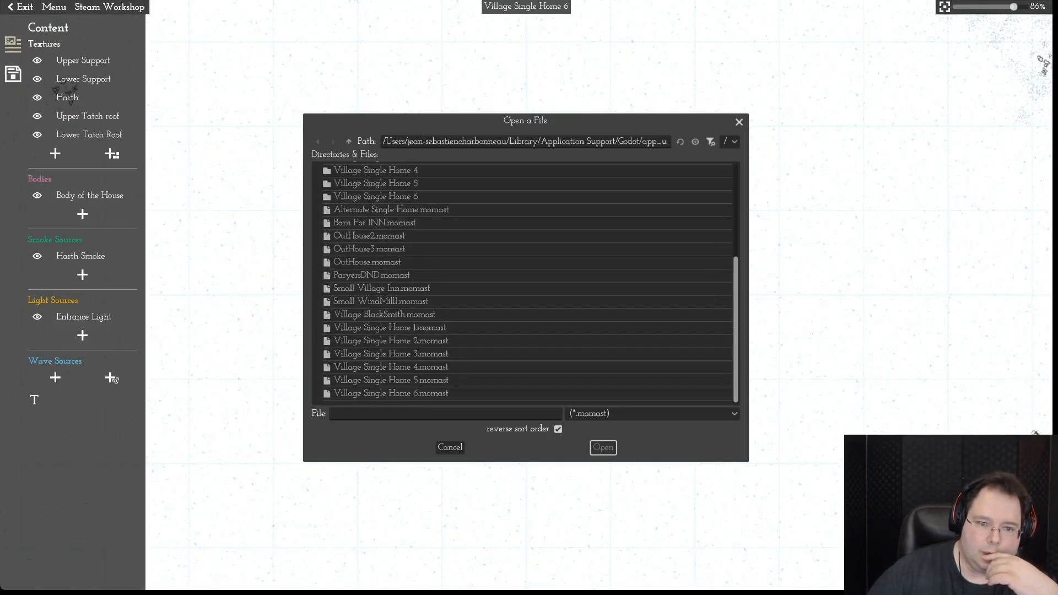
click(391, 209)
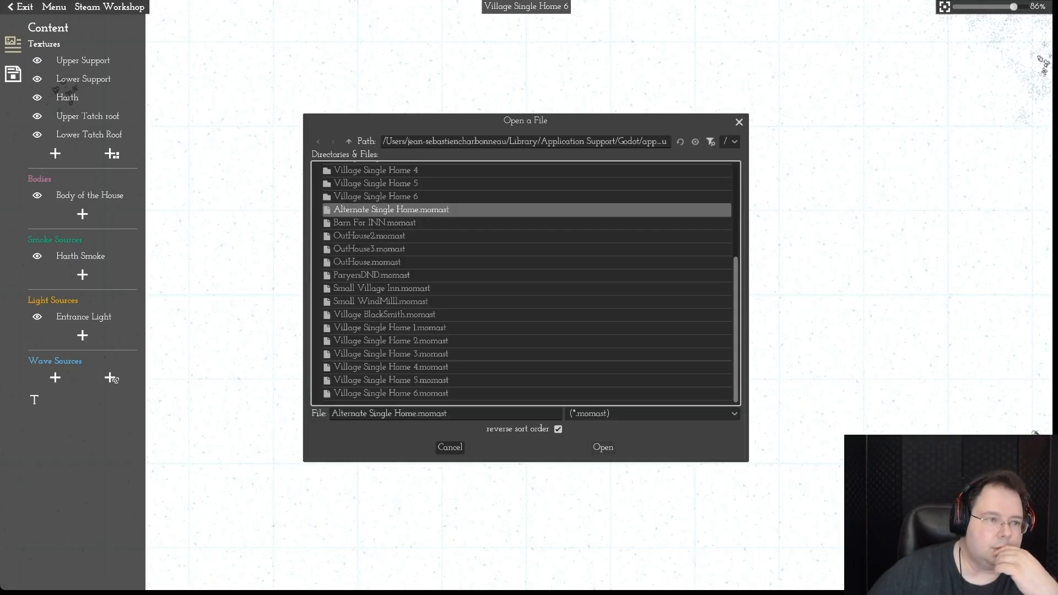
click(603, 447)
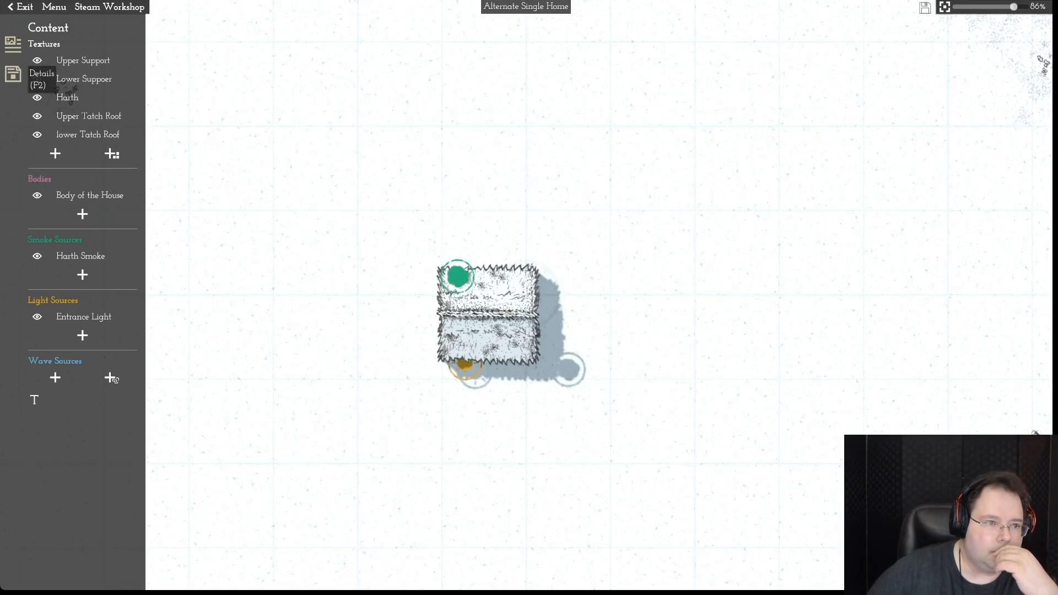
- Remove the Alternate Single Home asset from the Village Home object group in its details and save it
click(13, 73)
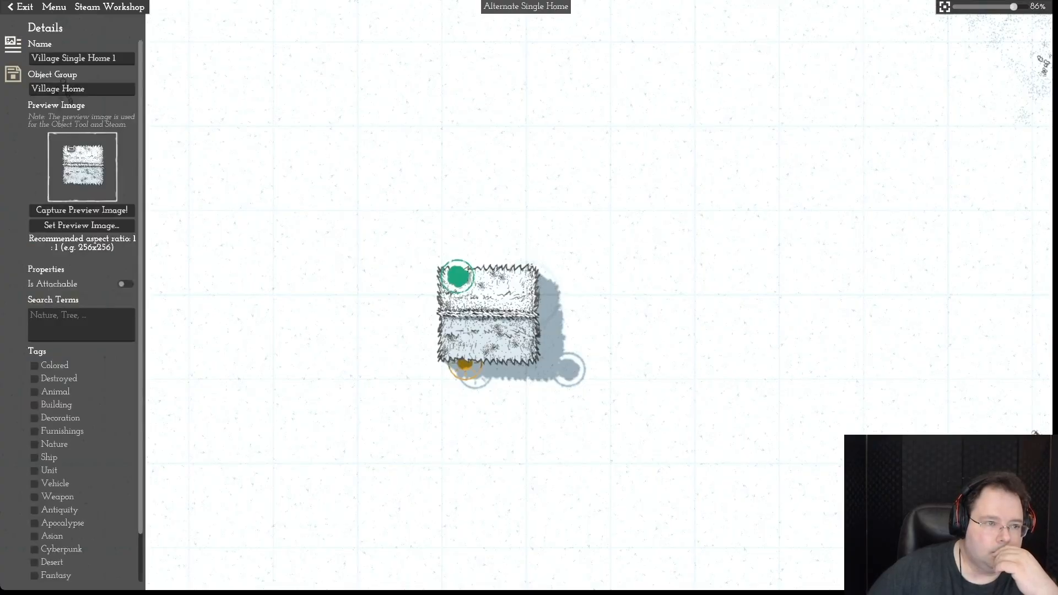
click(65, 89)
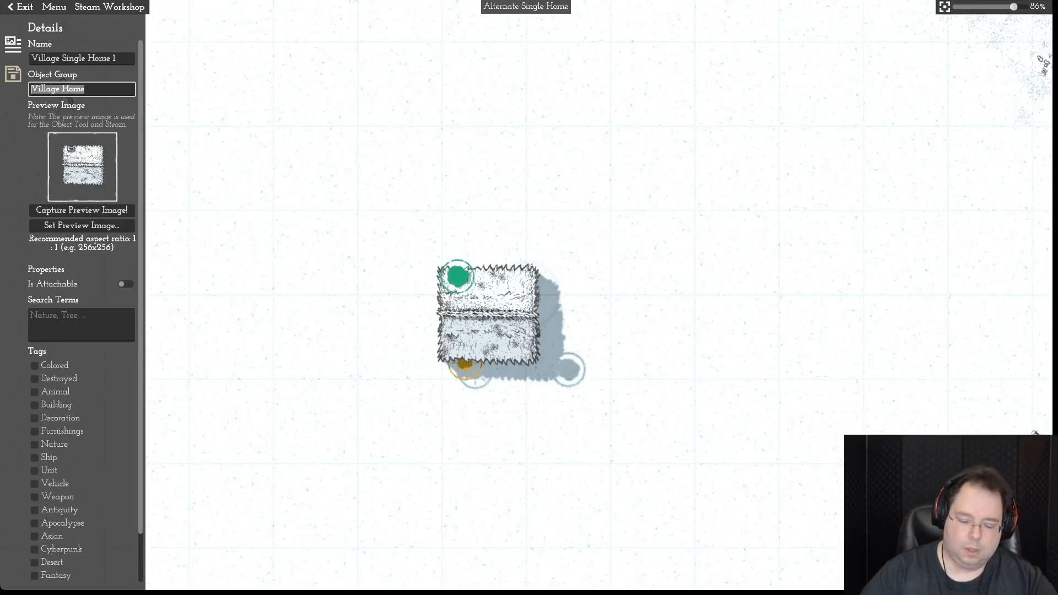
key(BackSpace)
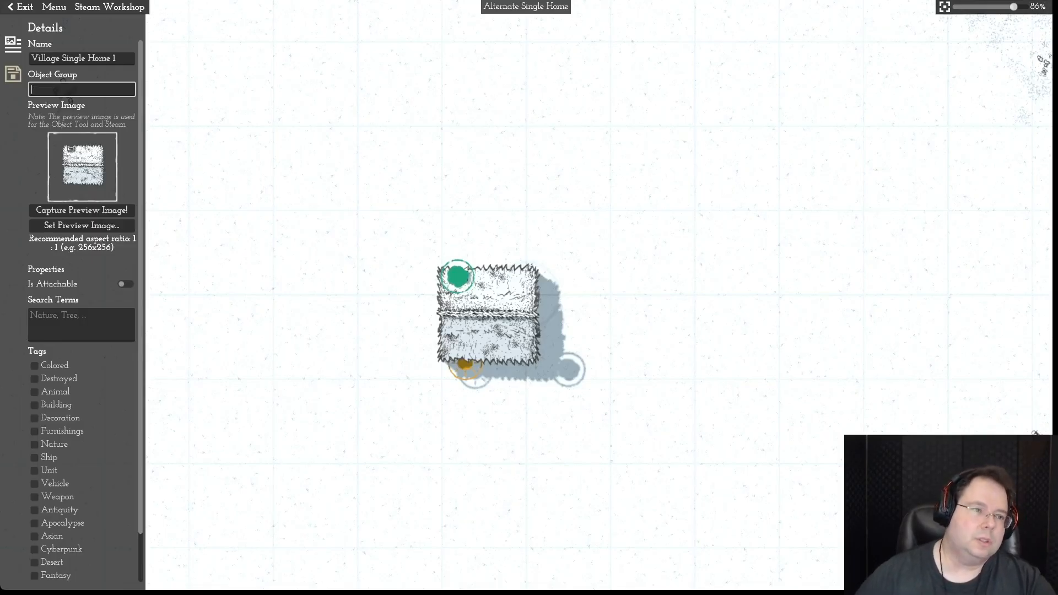
click(54, 7)
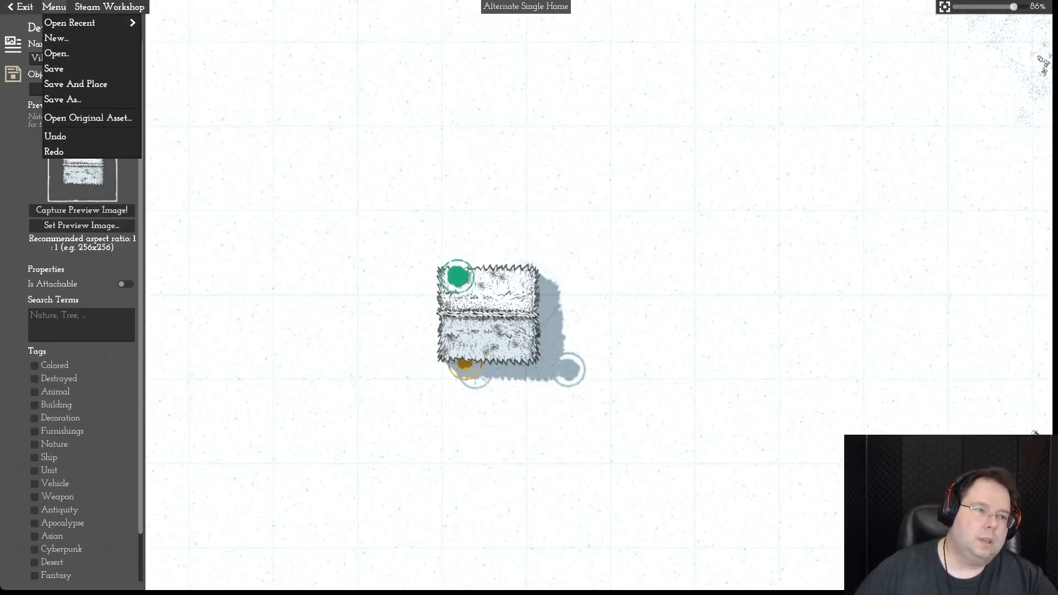
click(54, 69)
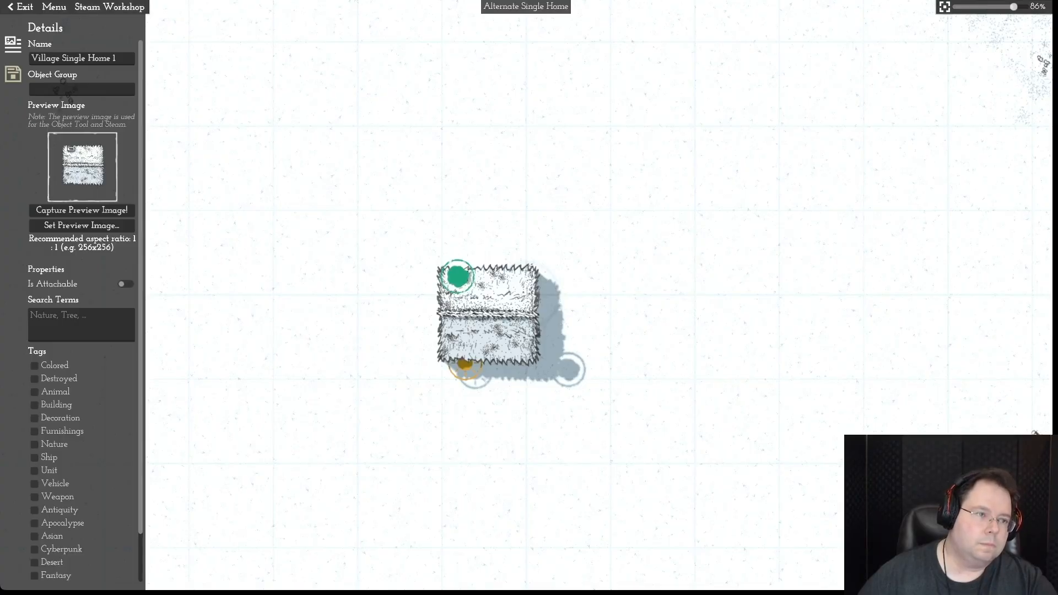
click(54, 7)
click(54, 69)
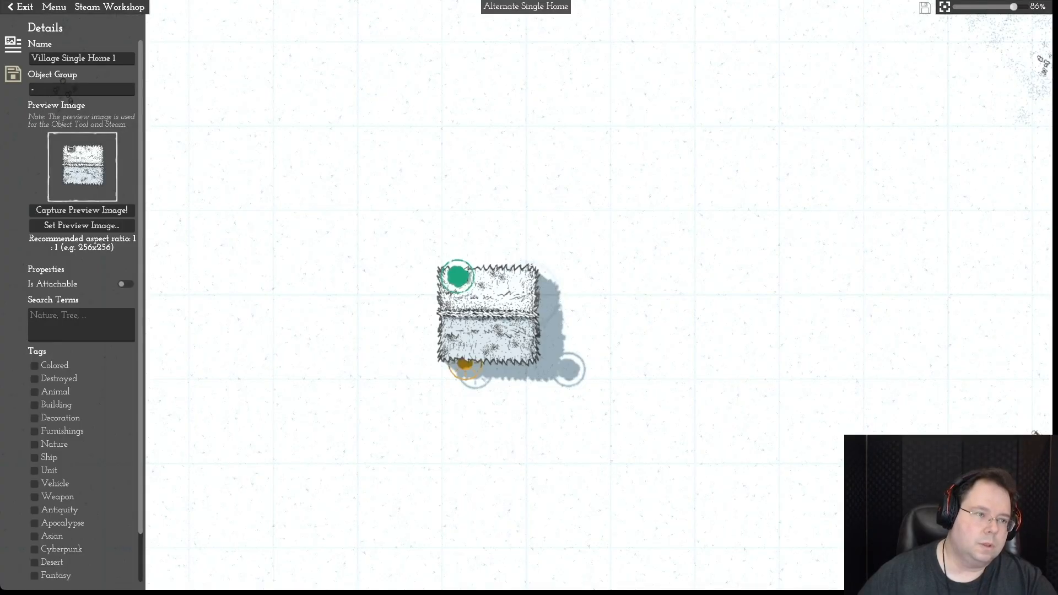
- Return to the settlement map and place seven test homes from the Village Home object group in the empty field
click(20, 6)
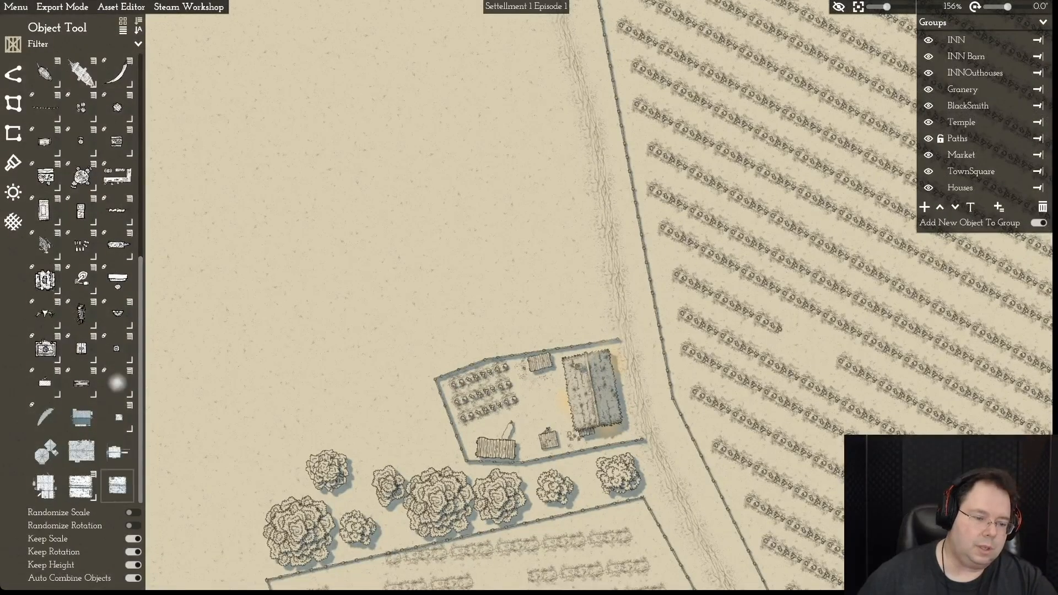
click(93, 475)
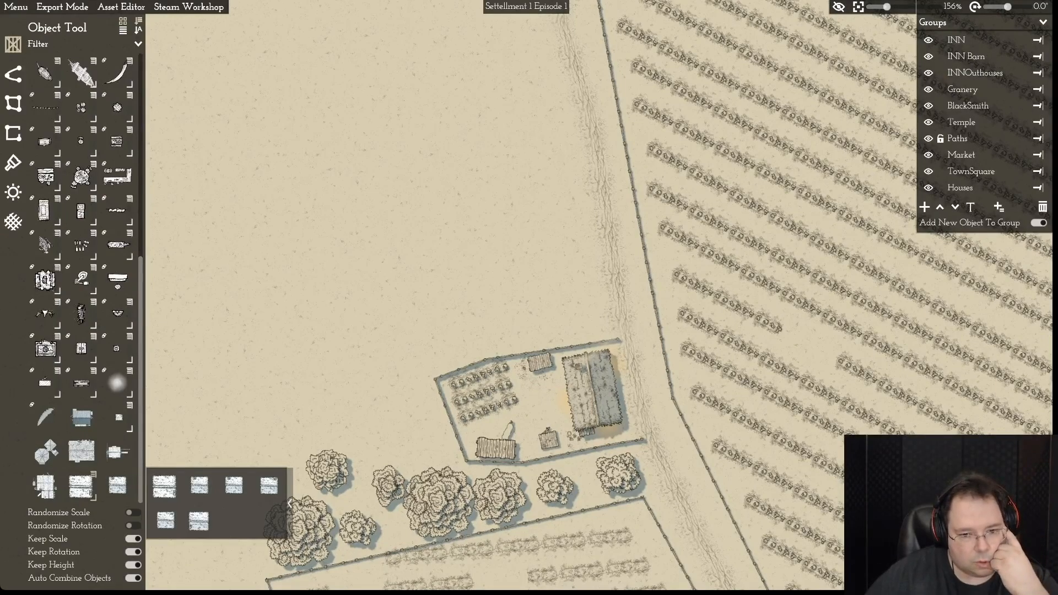
click(268, 484)
click(265, 238)
click(286, 326)
click(377, 243)
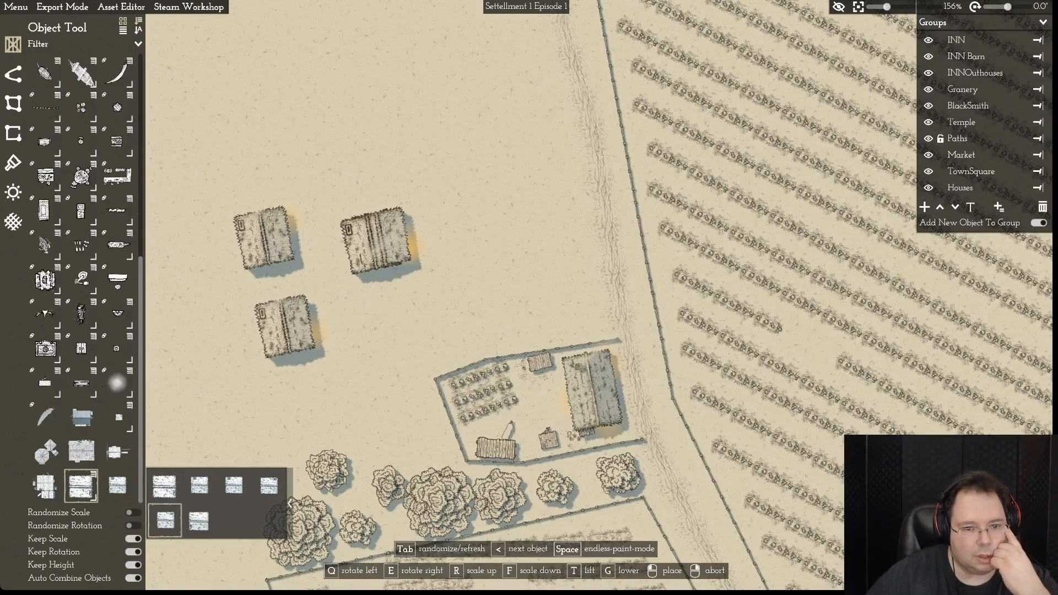
click(479, 249)
click(373, 159)
click(259, 144)
click(469, 146)
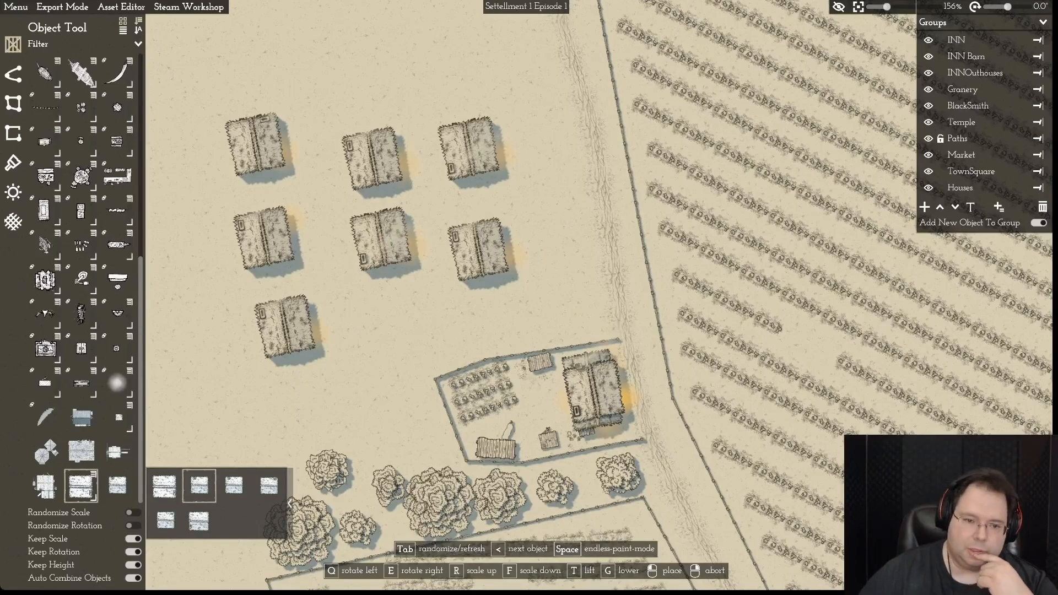
right_click(385, 314)
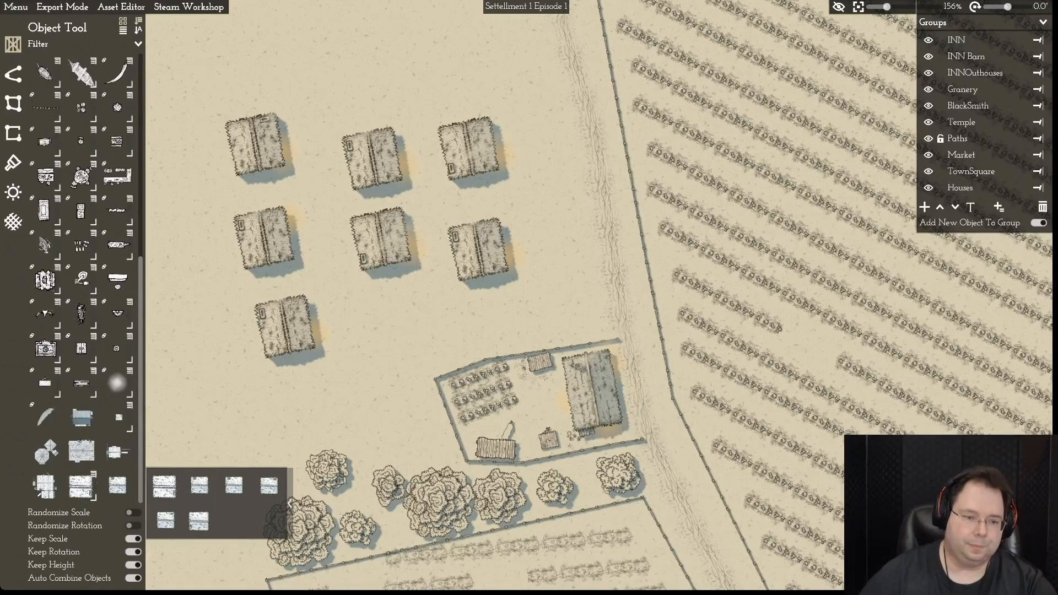
- Delete all seven test homes from the field, keeping the fenced homestead
click(284, 327)
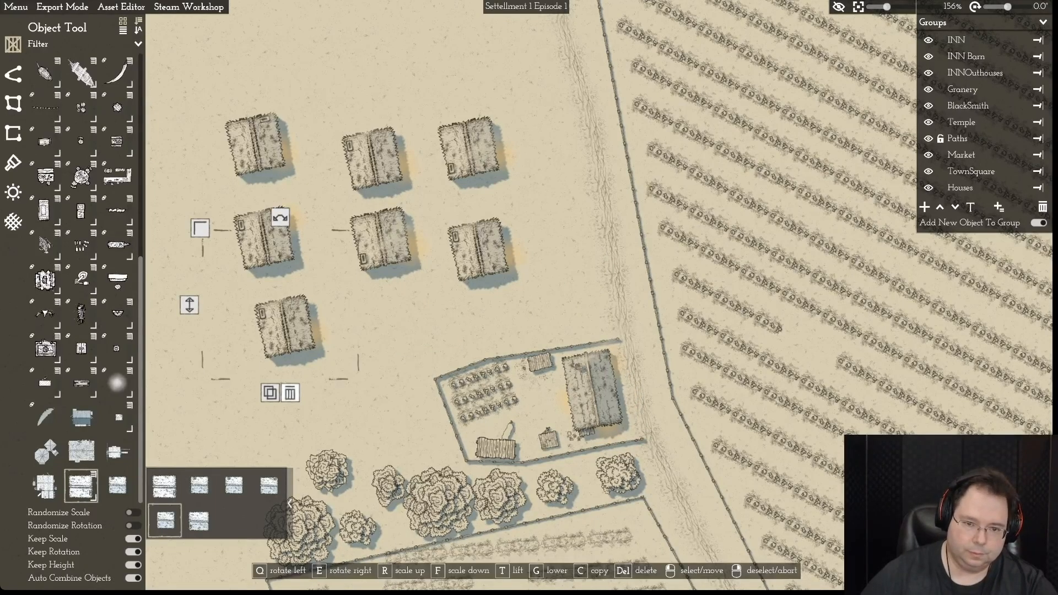
click(290, 393)
click(478, 250)
click(483, 316)
click(382, 248)
click(395, 285)
click(267, 242)
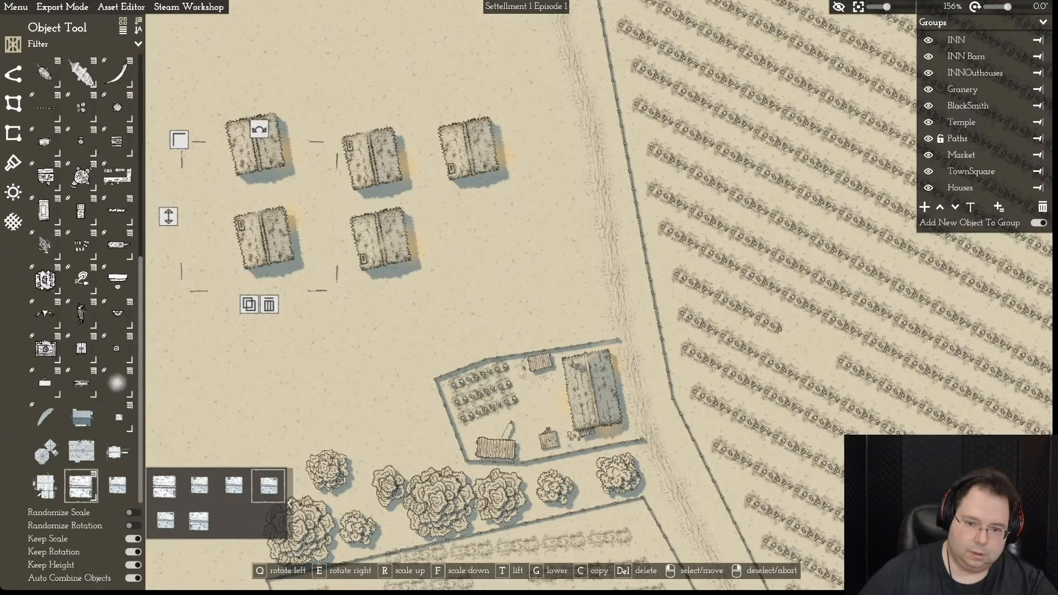
click(268, 304)
click(470, 148)
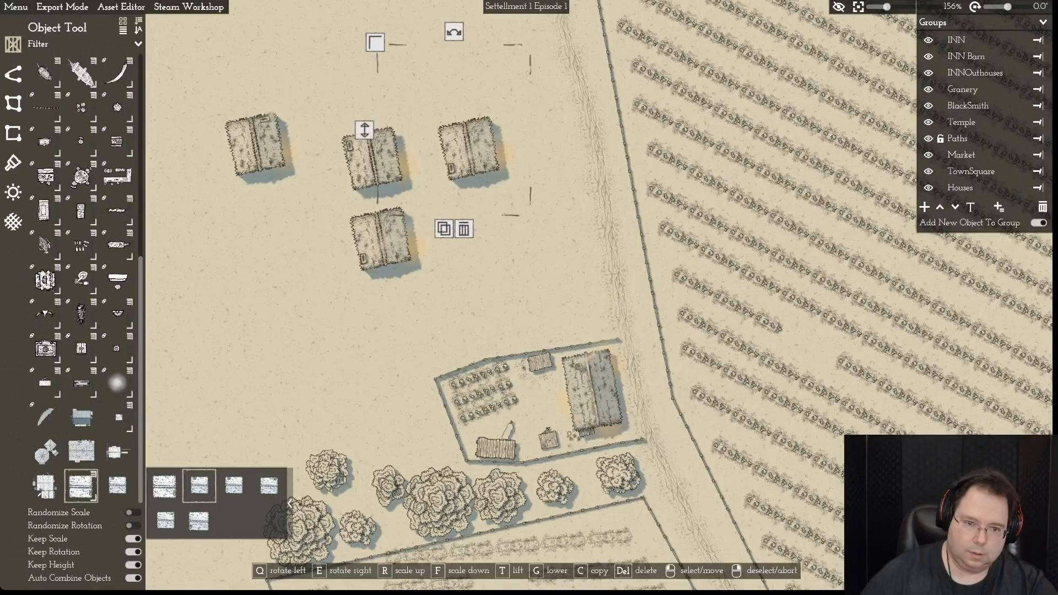
click(464, 229)
click(381, 239)
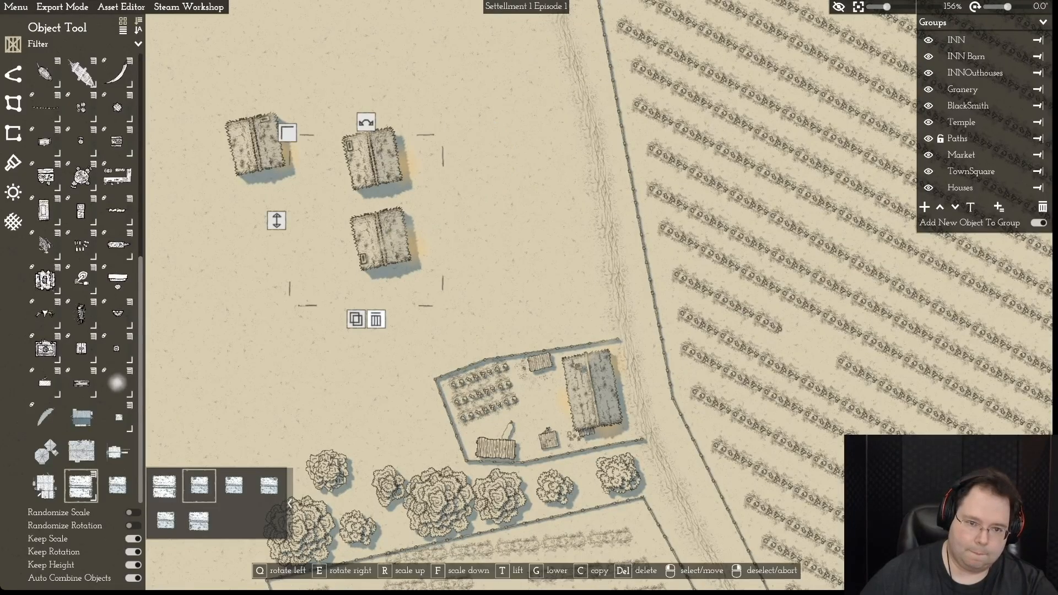
click(375, 319)
click(372, 160)
click(377, 223)
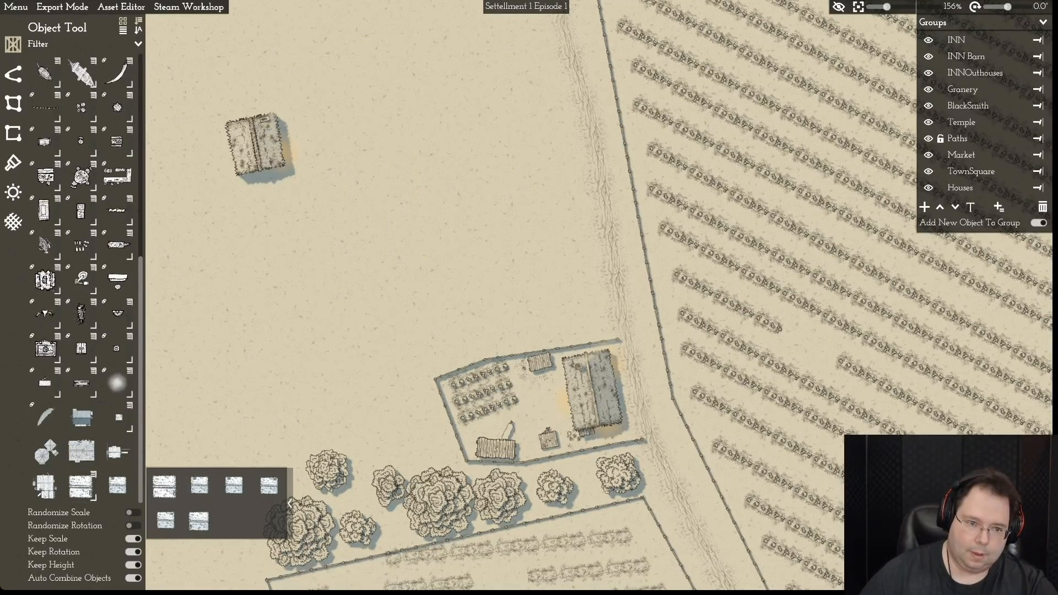
click(256, 146)
click(251, 232)
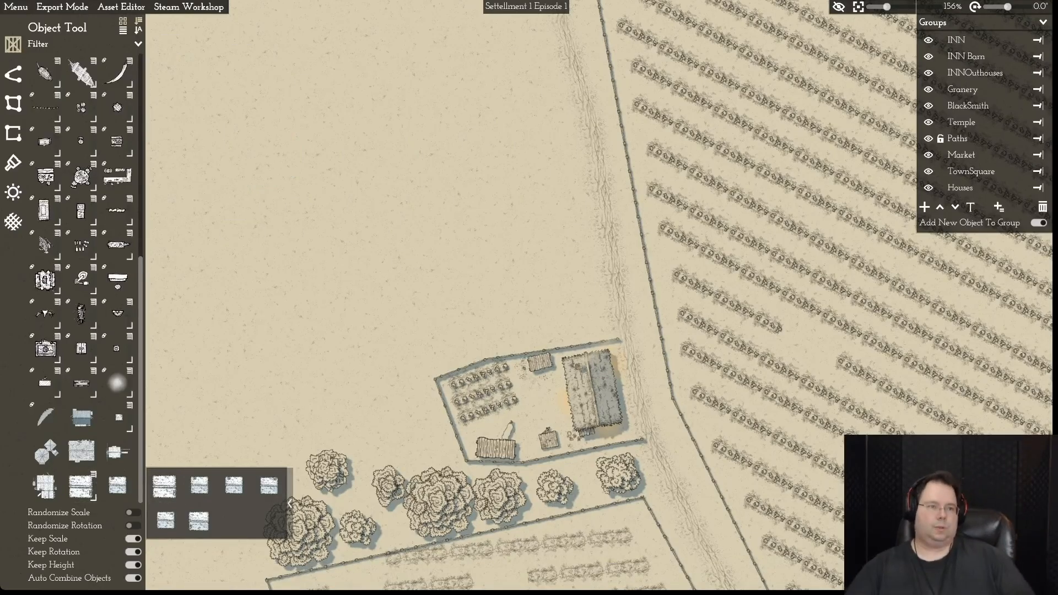
- Return to the object editor and start a new blank asset
click(121, 7)
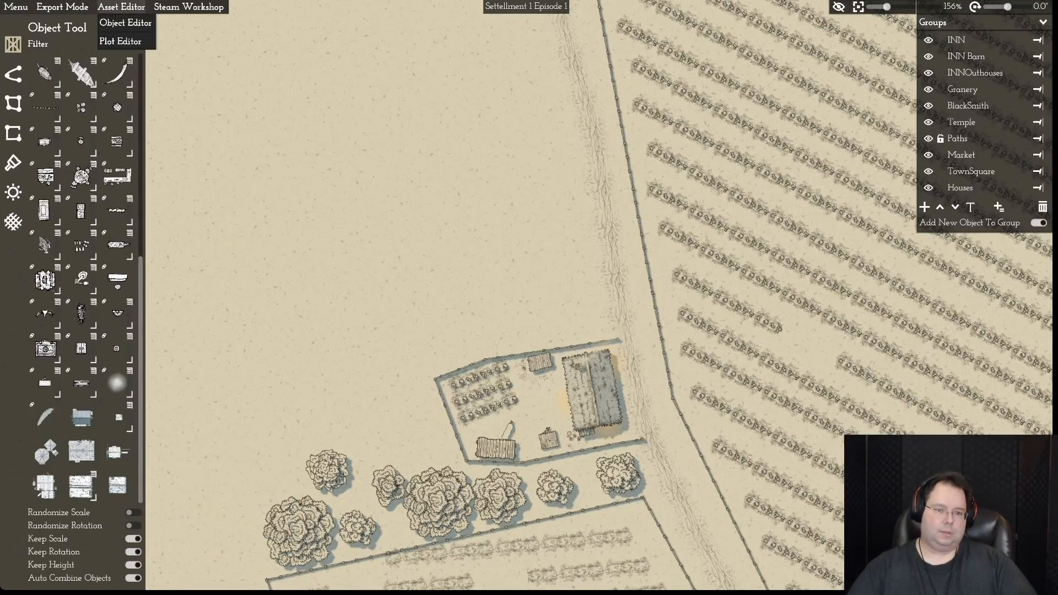
click(125, 22)
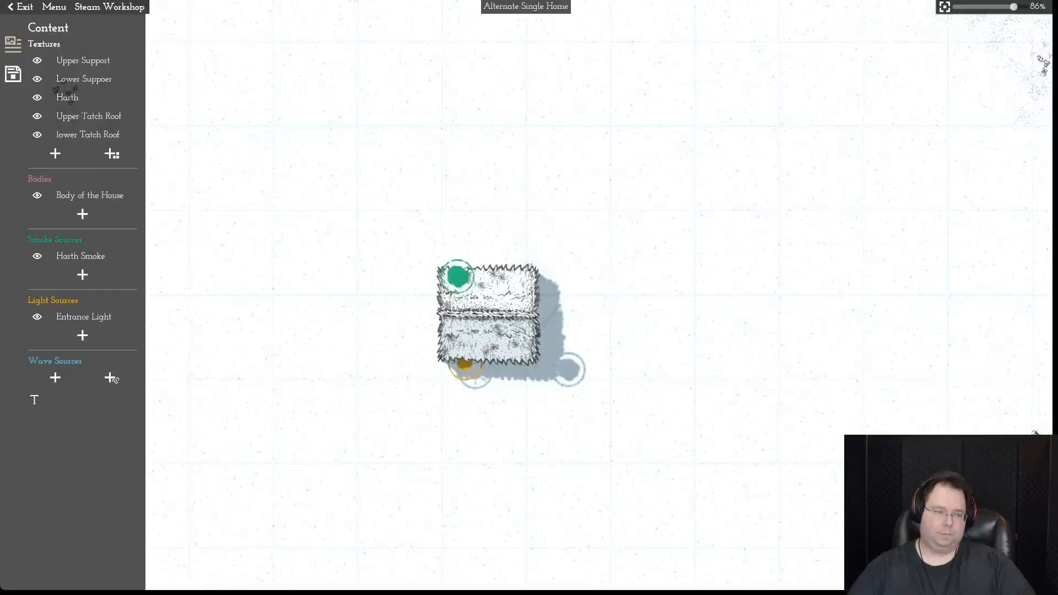
click(54, 7)
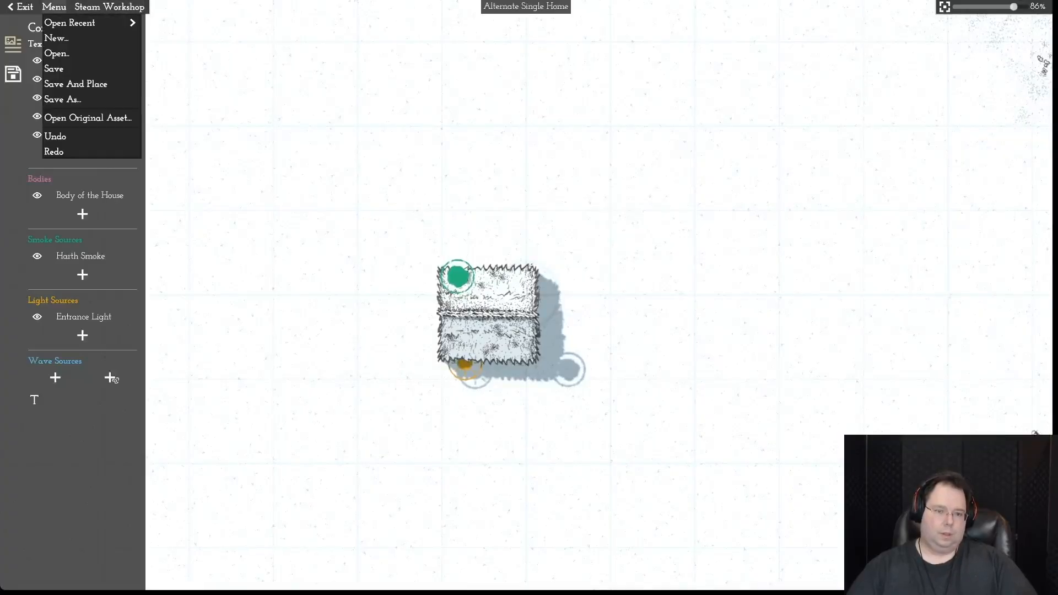
click(56, 38)
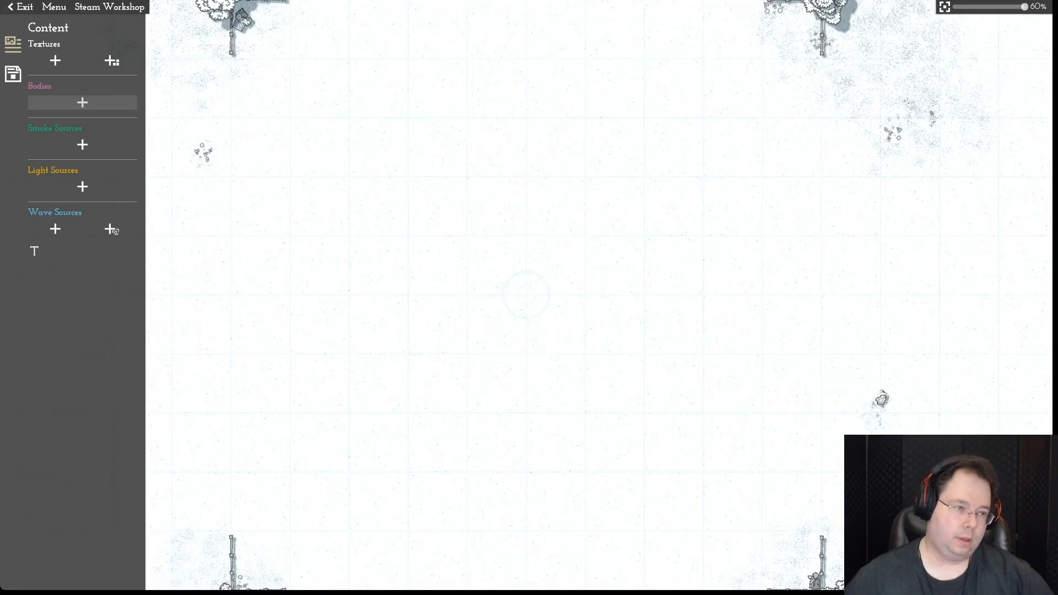
- Name the new asset Village Family Home1 and set its object group to Village Family Home
click(13, 45)
click(82, 59)
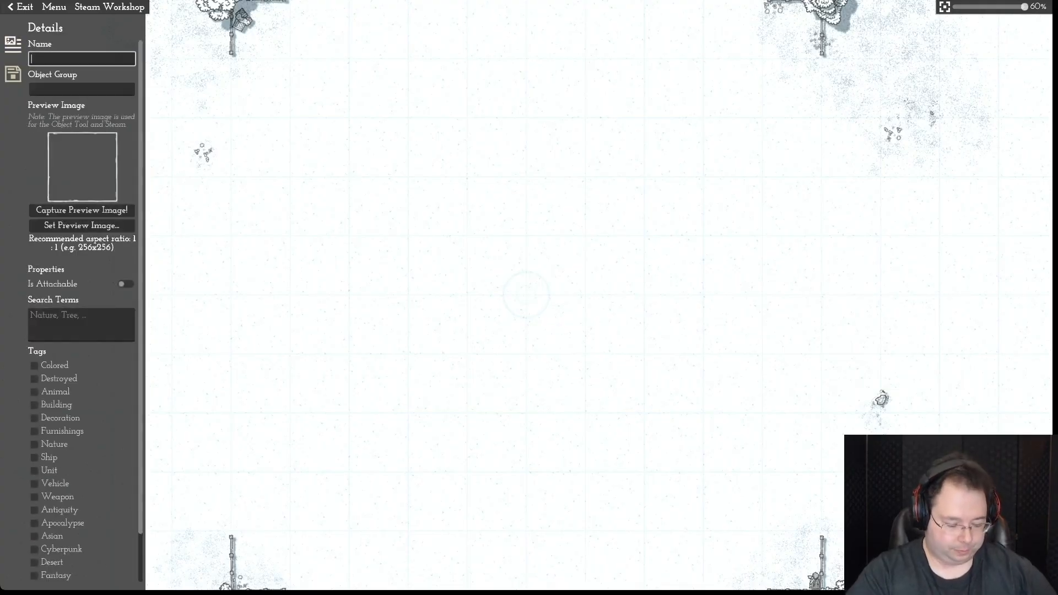
text(Village Fami)
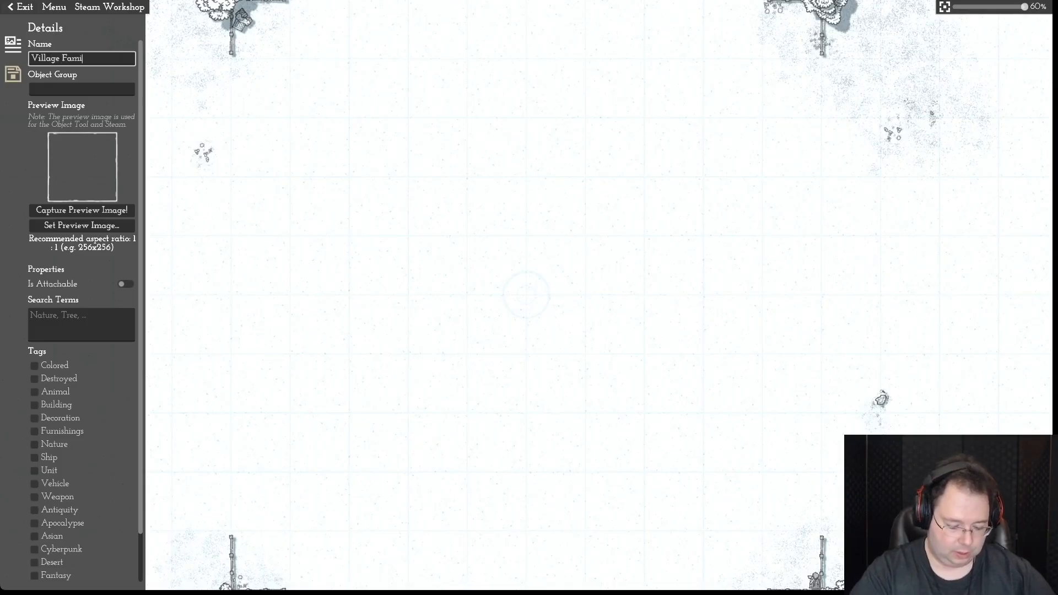
text(ly Home)
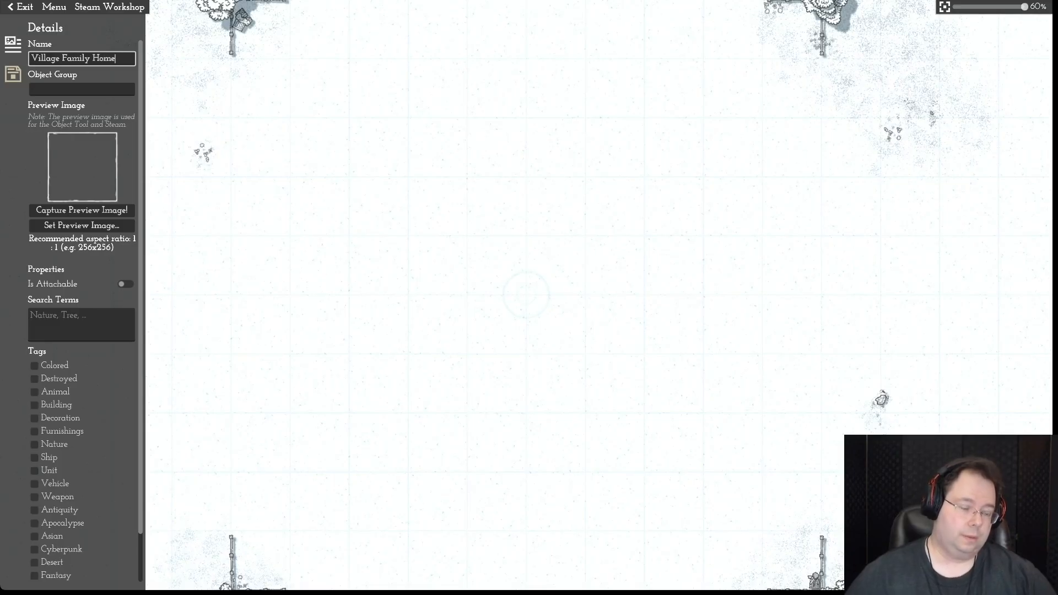
click(81, 89)
text(Village )
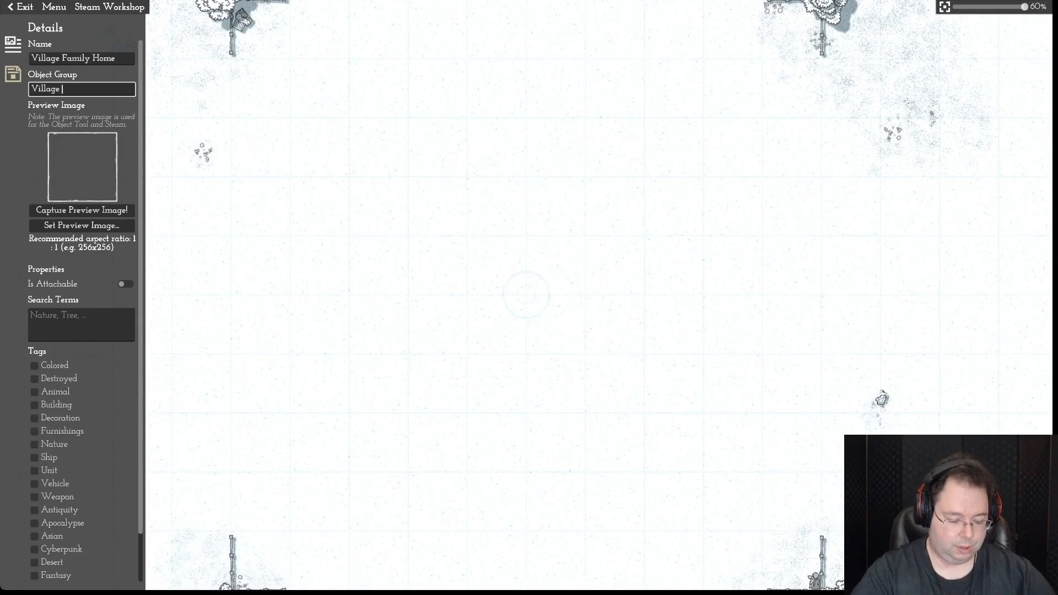
text(Famil)
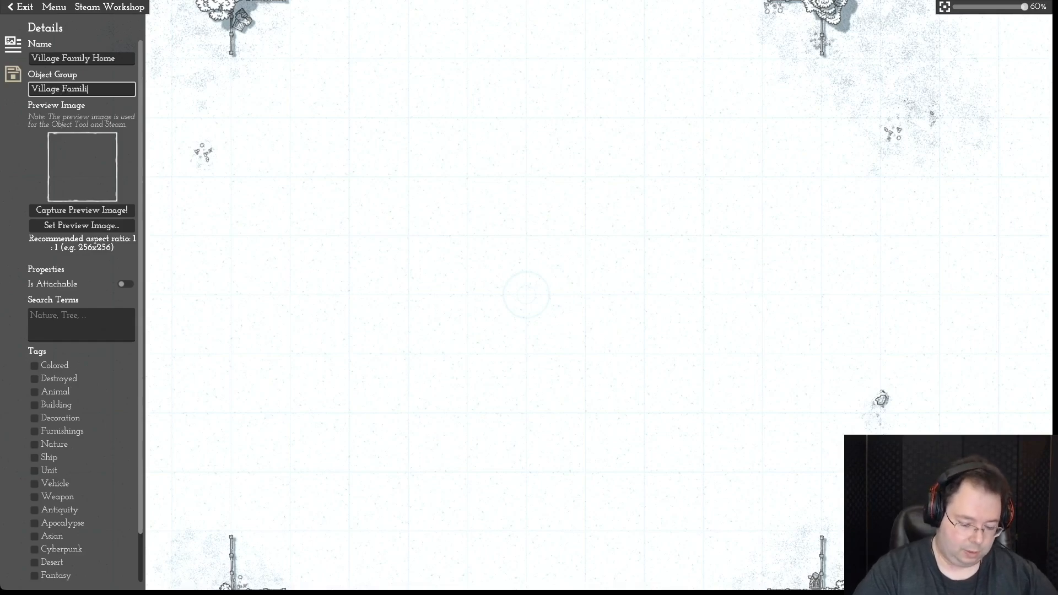
text(y )
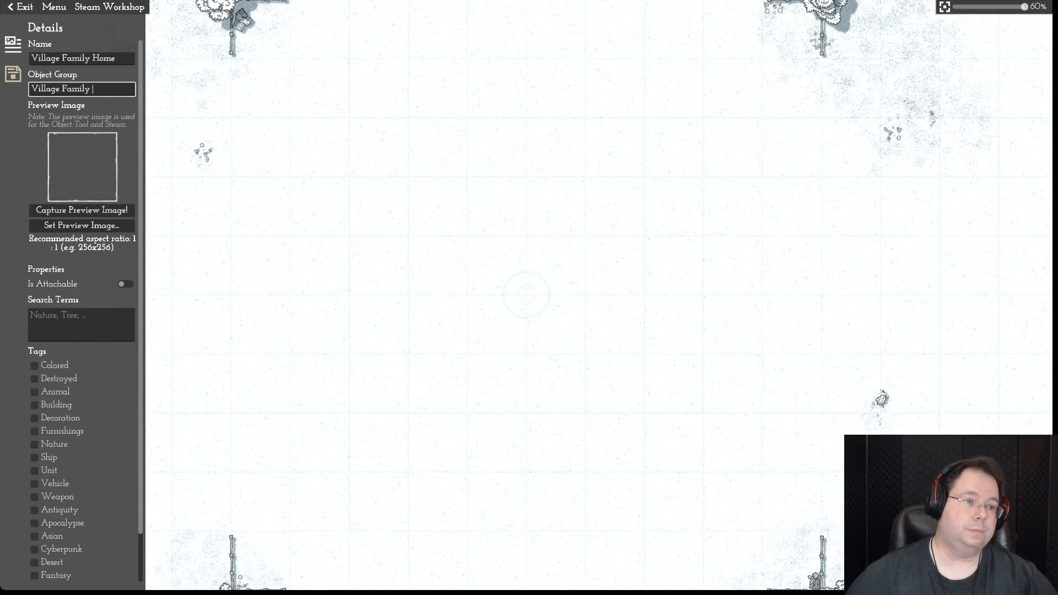
text(Home)
click(116, 58)
scroll(83, 308, down, 1)
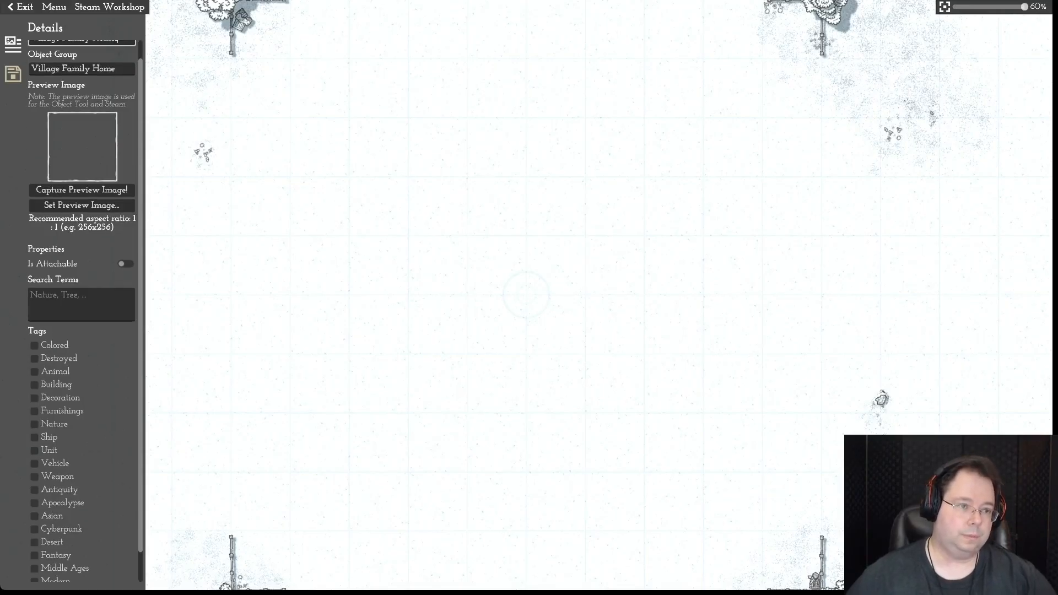
scroll(83, 308, up, 1)
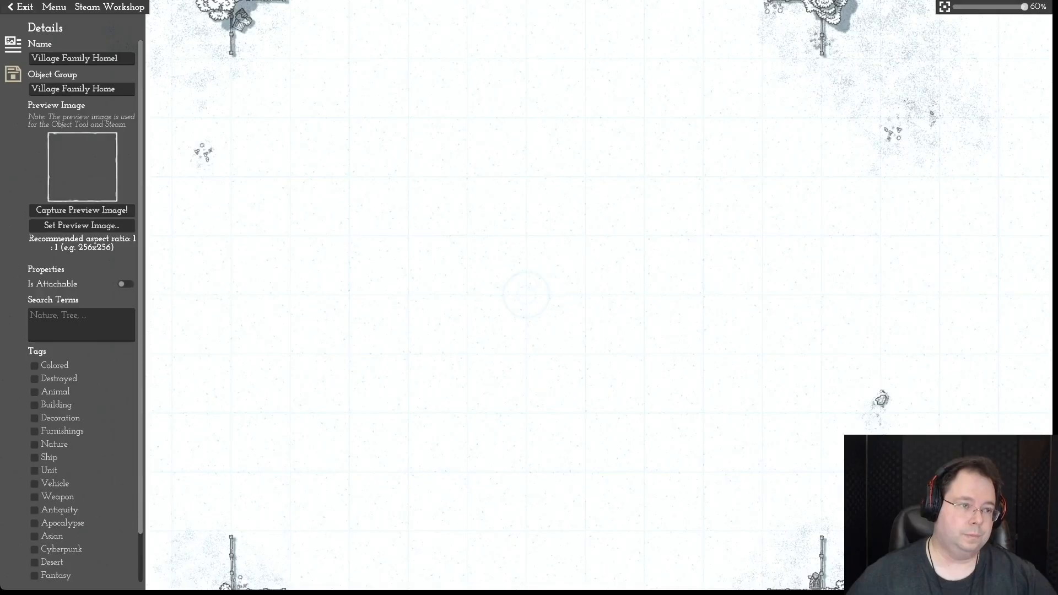
- Save the new asset to a file named Village Family Home 1
click(54, 7)
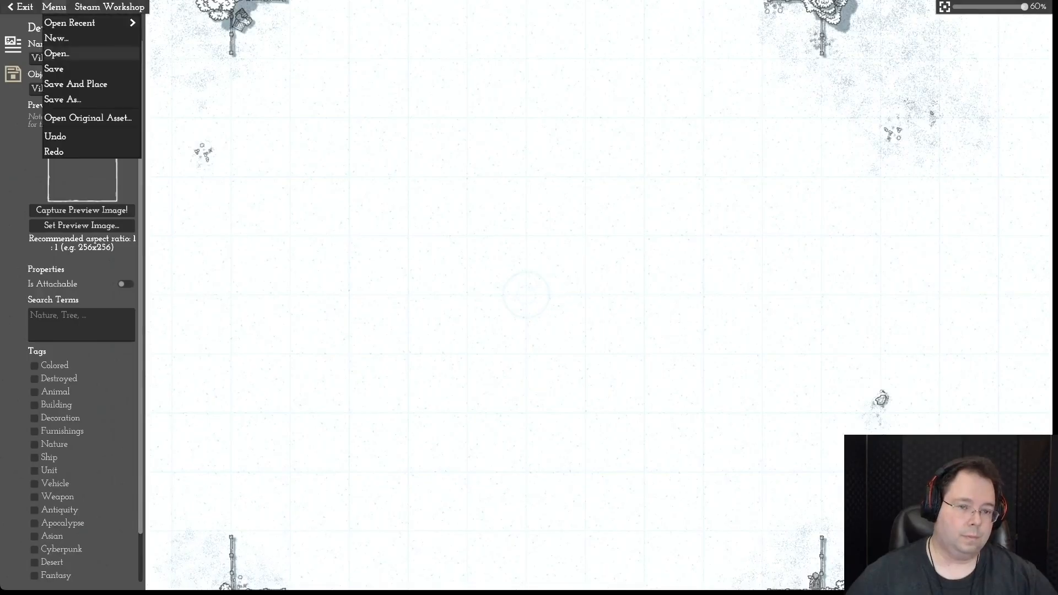
click(54, 69)
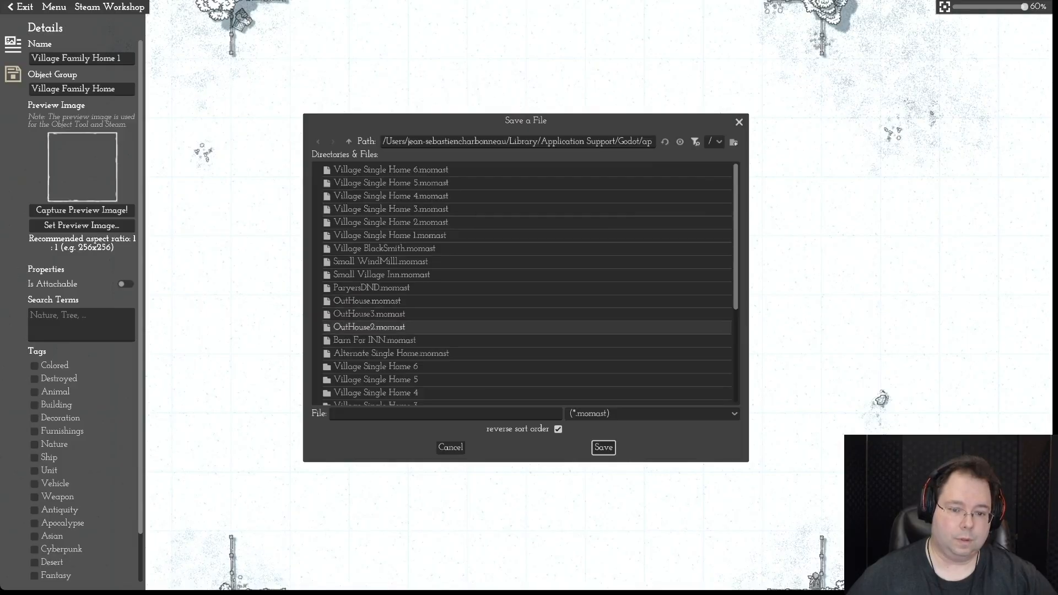
click(419, 413)
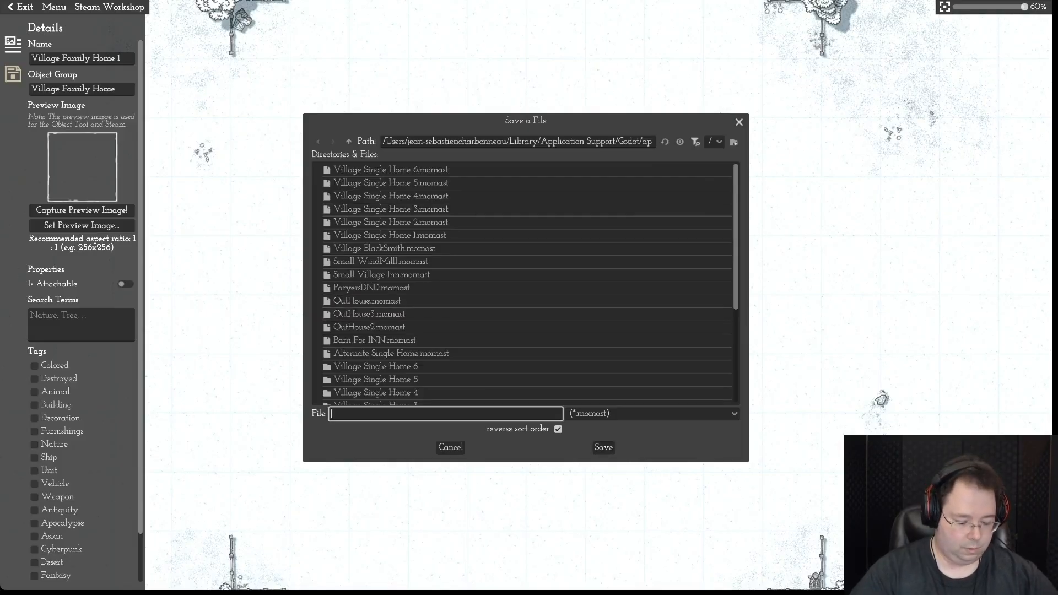
text(V)
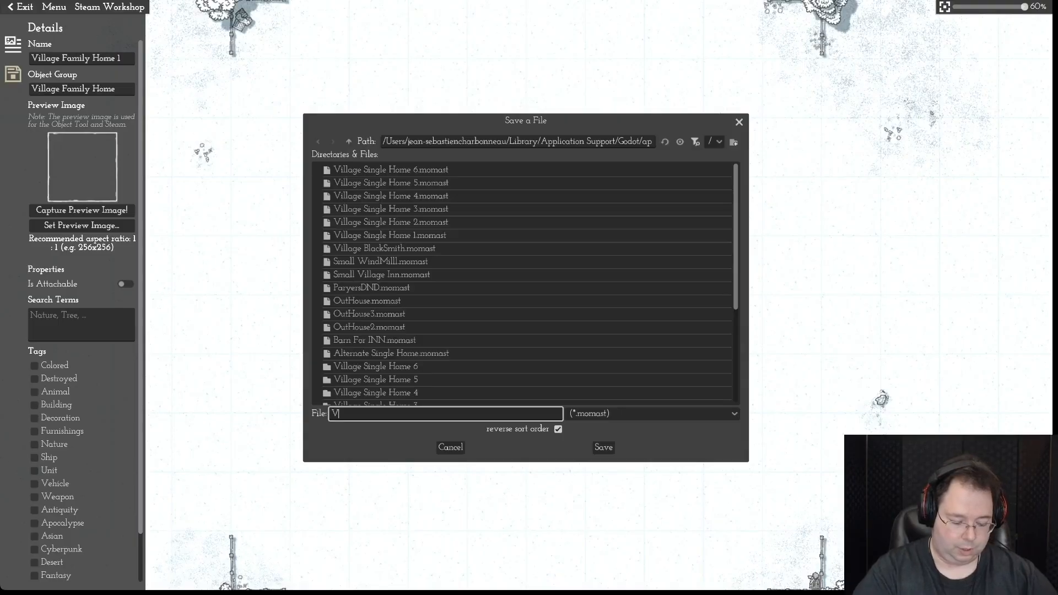
text(illage Fam)
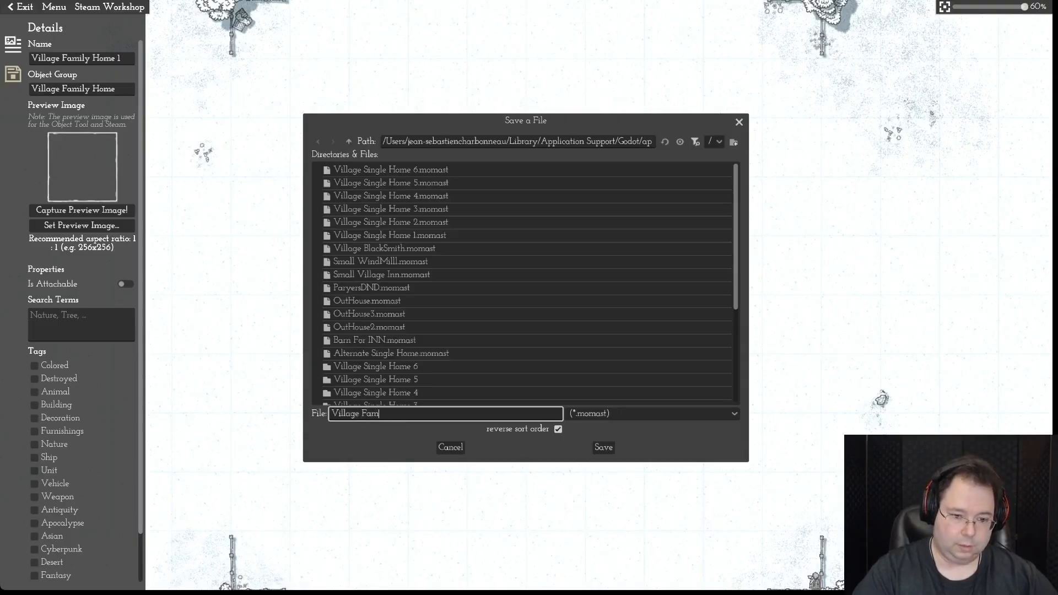
text(il)
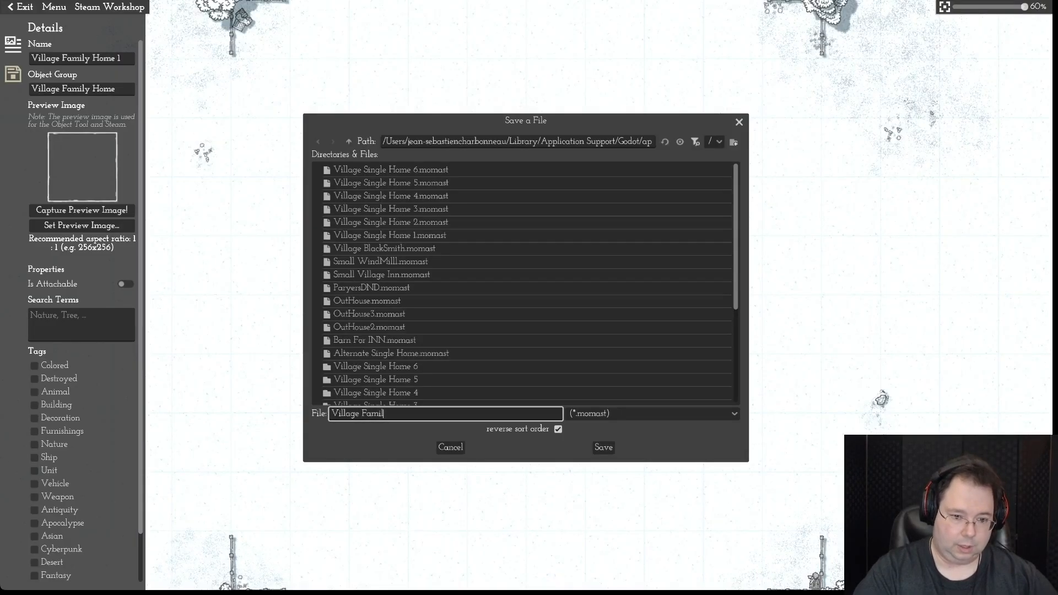
text(y Home 1)
key(Return)
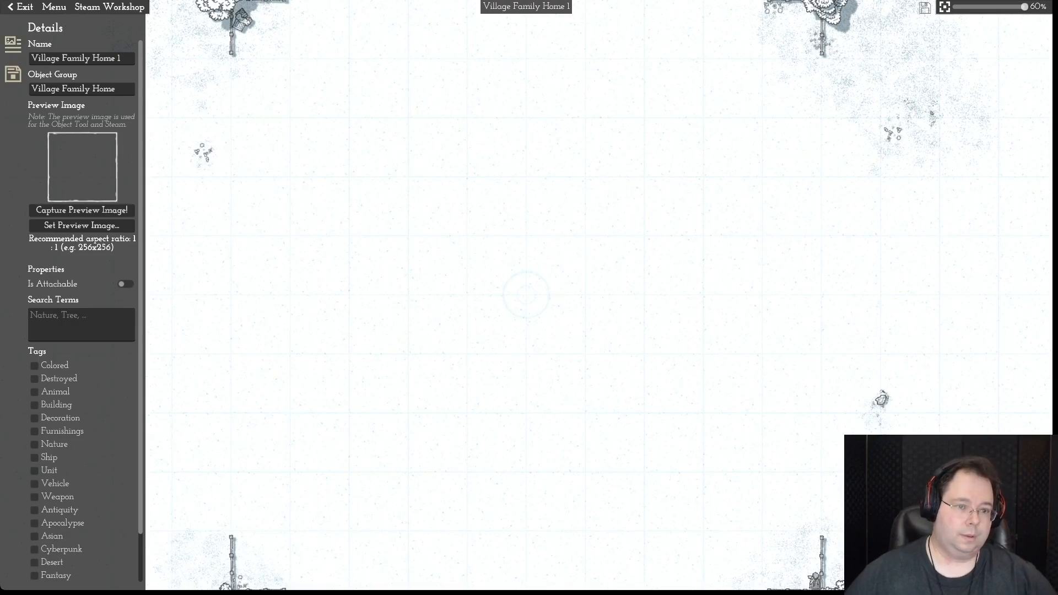
- Add the large rectangular thatched roof texture from page 5 of the original textures to the asset, placing it near the centre
click(13, 74)
click(112, 61)
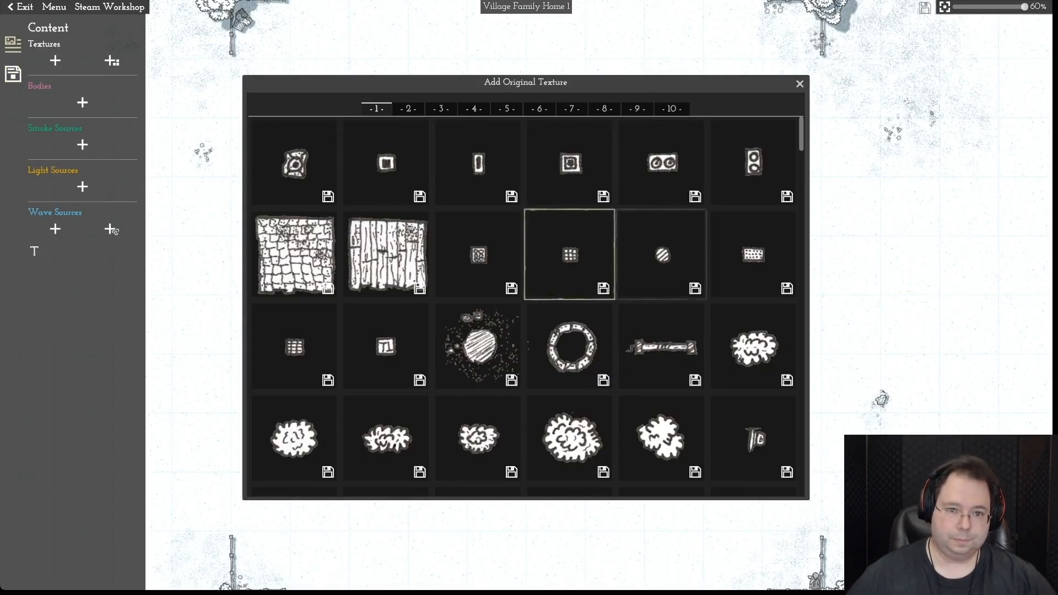
click(506, 109)
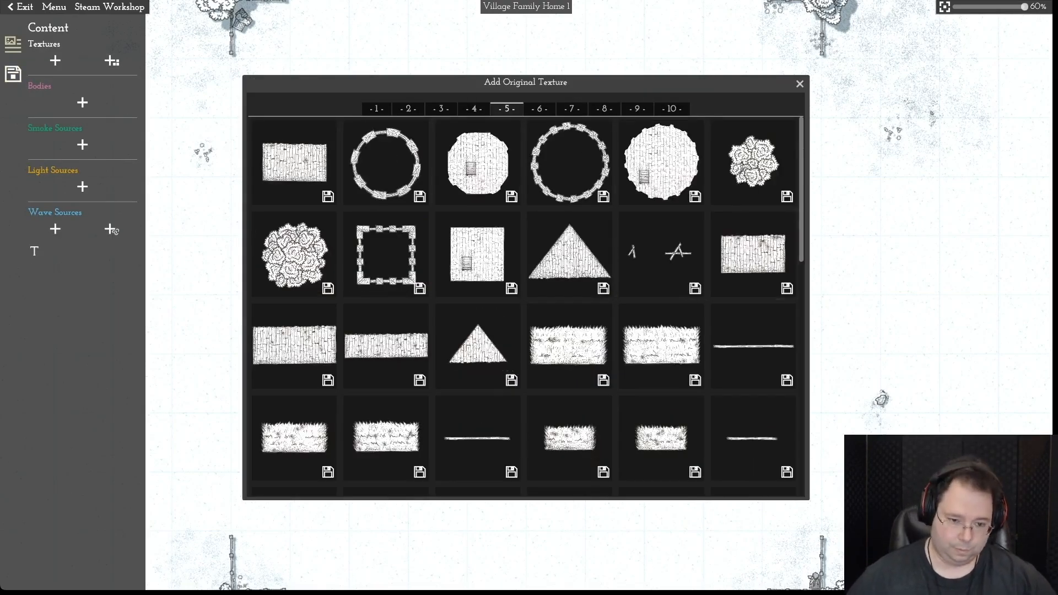
mouse_move(569, 346)
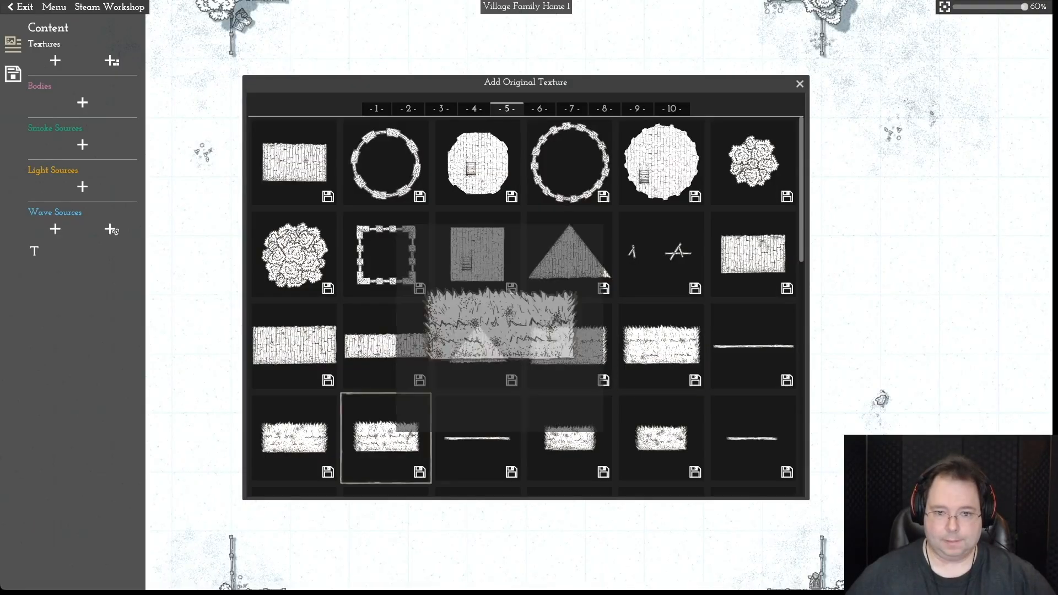
click(569, 345)
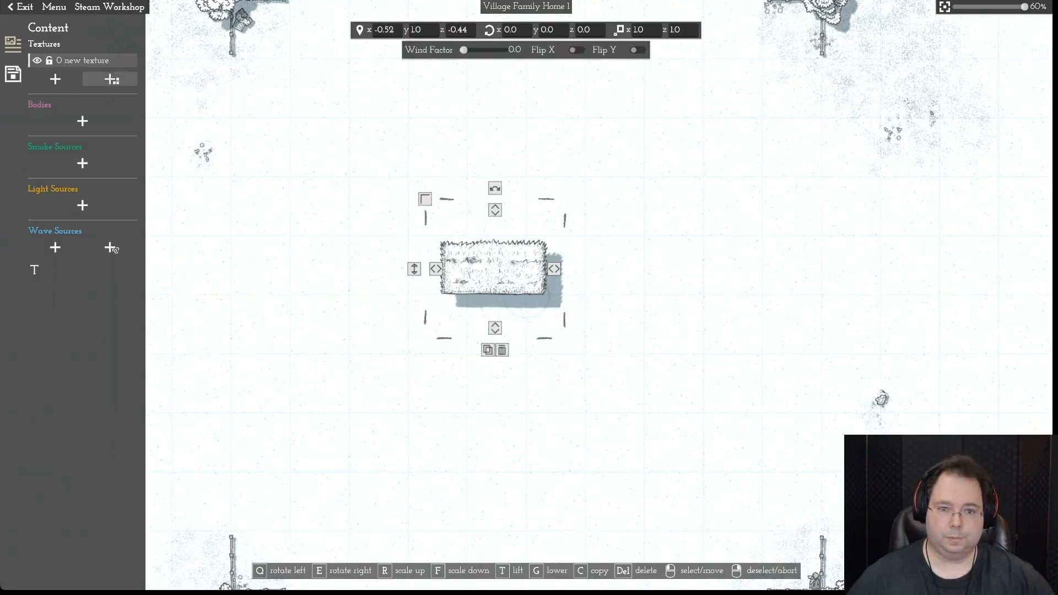
- Add a second matching thatched roof piece from original texture group 5, rotate it 180 degrees and butt it against the first piece's lower edge
click(111, 80)
click(507, 108)
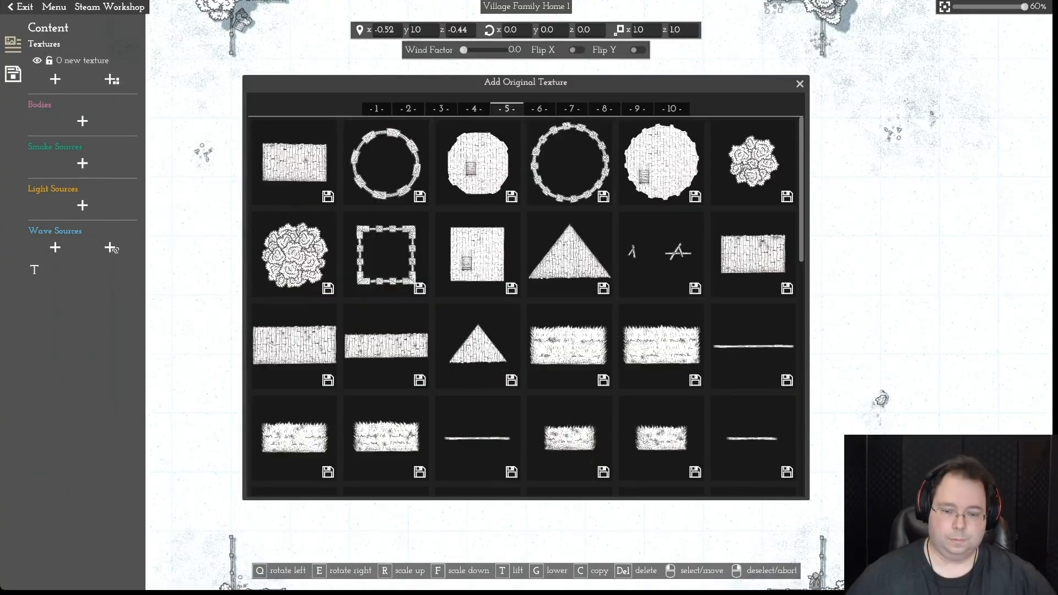
click(661, 346)
click(561, 383)
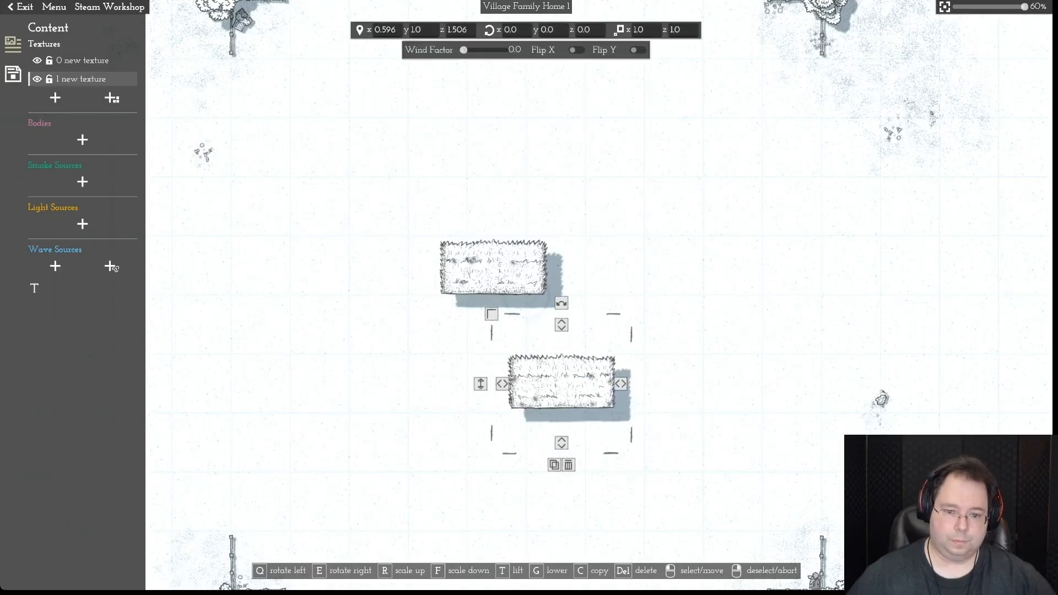
drag(562, 303, 561, 464)
drag(562, 385, 494, 321)
- Try an X rotation of 30 degrees on the lower roof piece
scroll(526, 298, up, 1)
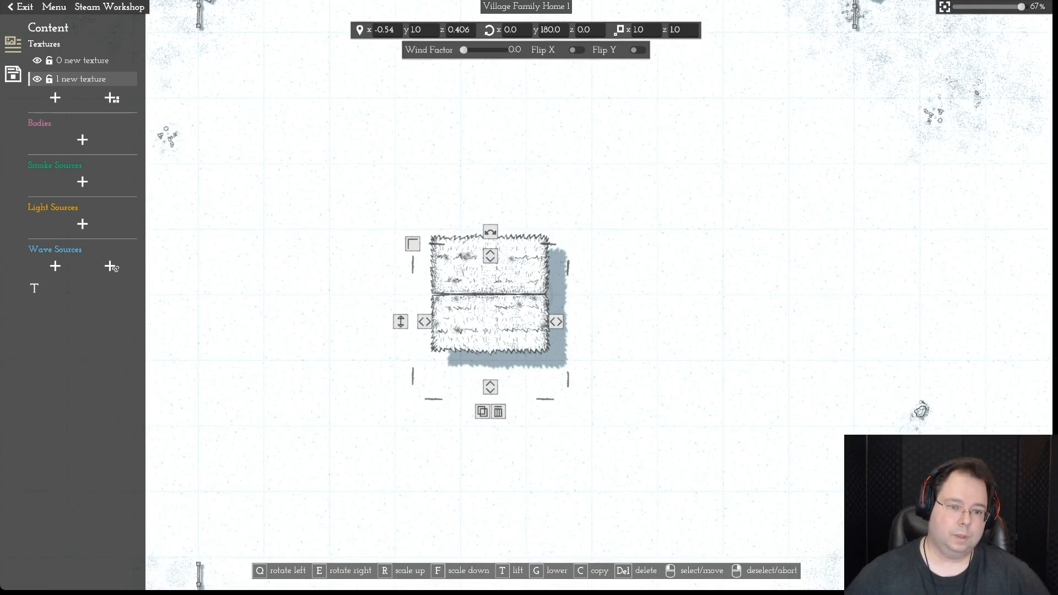
click(517, 30)
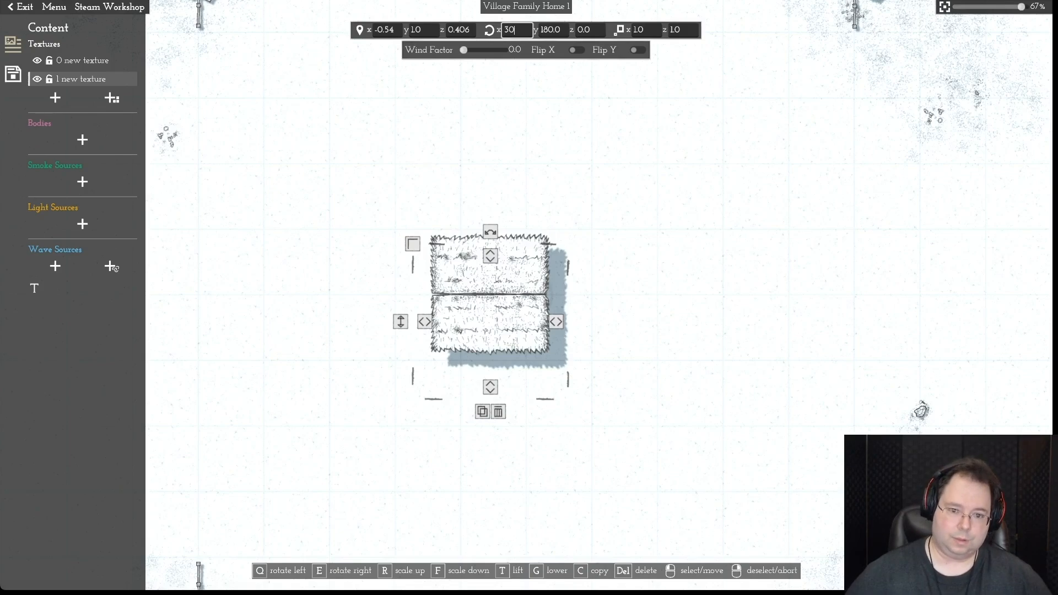
text(30)
key(Return)
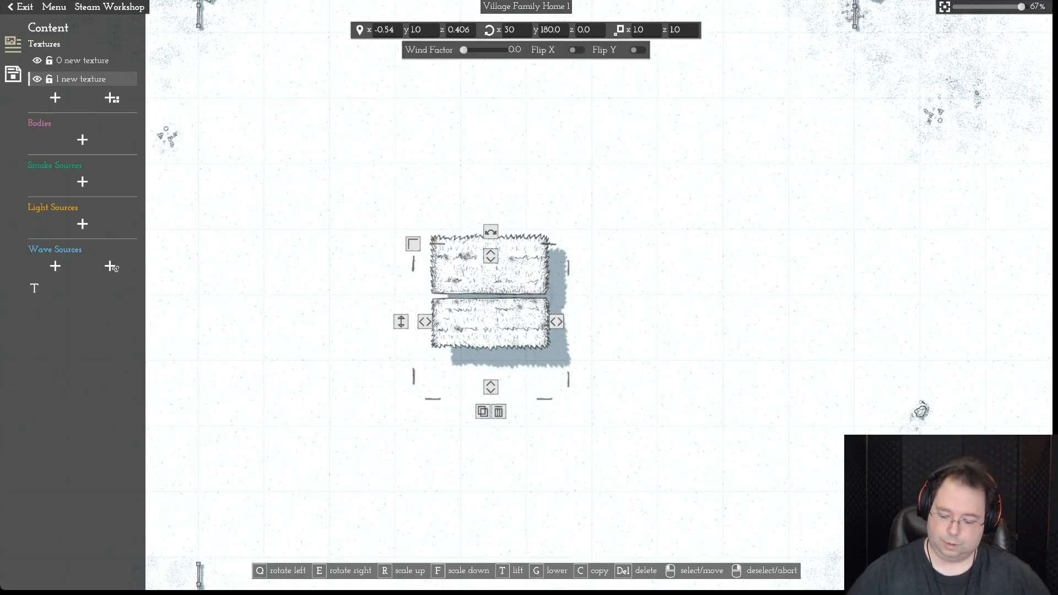
- Set the lower roof piece's X rotation to -30 degrees
drag(517, 31, 490, 30)
text(-)
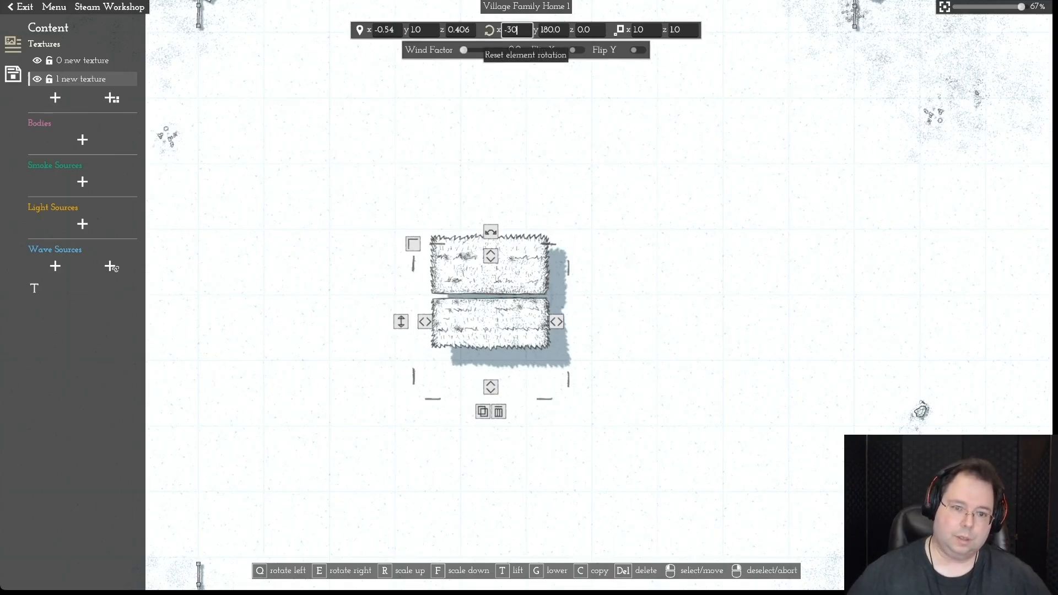
text(30)
key(Return)
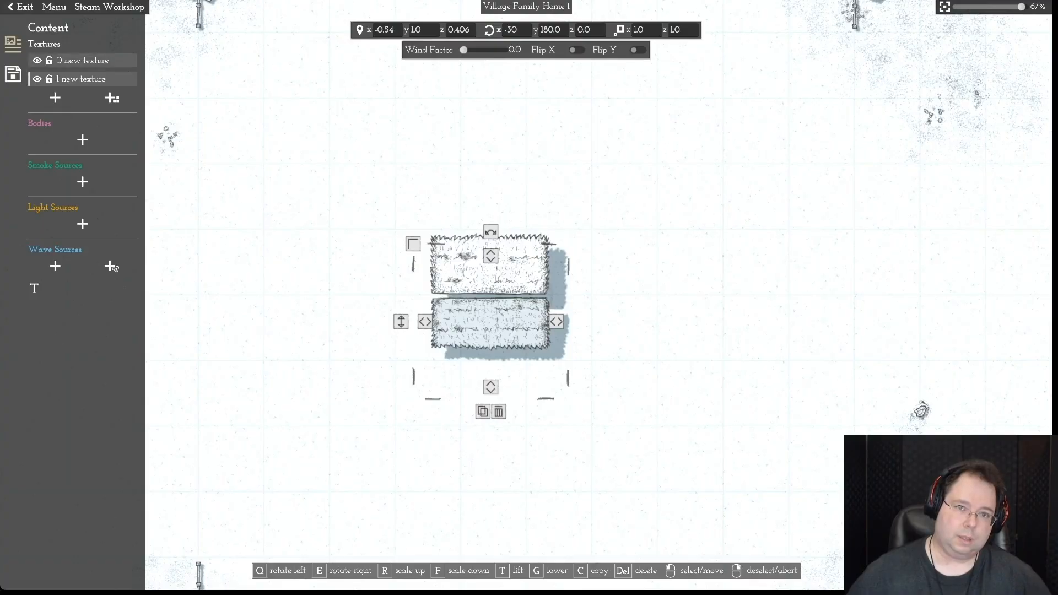
- Set the upper roof piece's X rotation to -30 degrees and move it down to close the gap at the ridge
click(83, 61)
drag(517, 30, 490, 30)
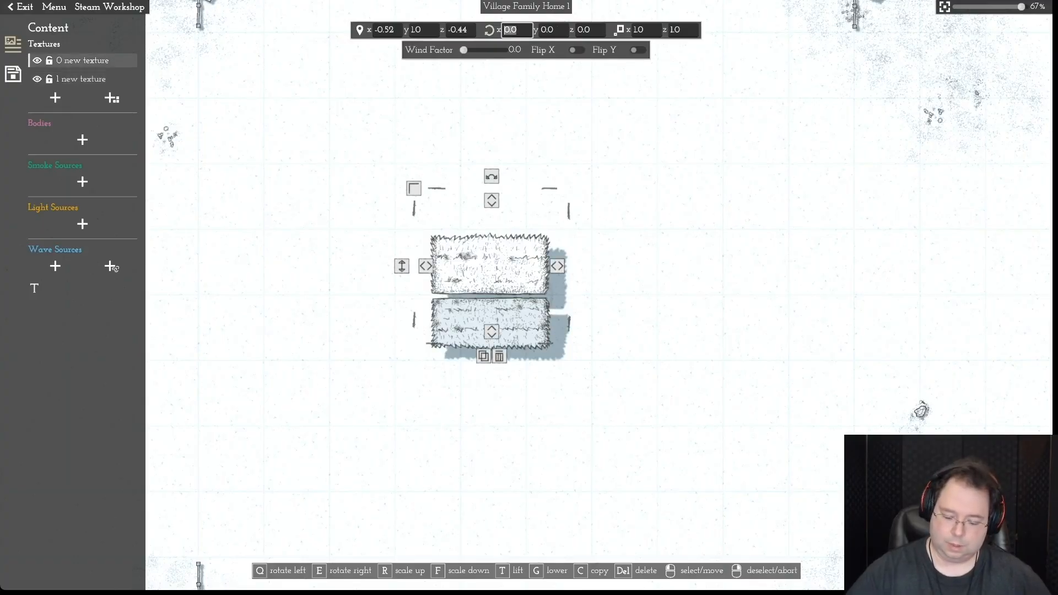
text(-30)
key(Return)
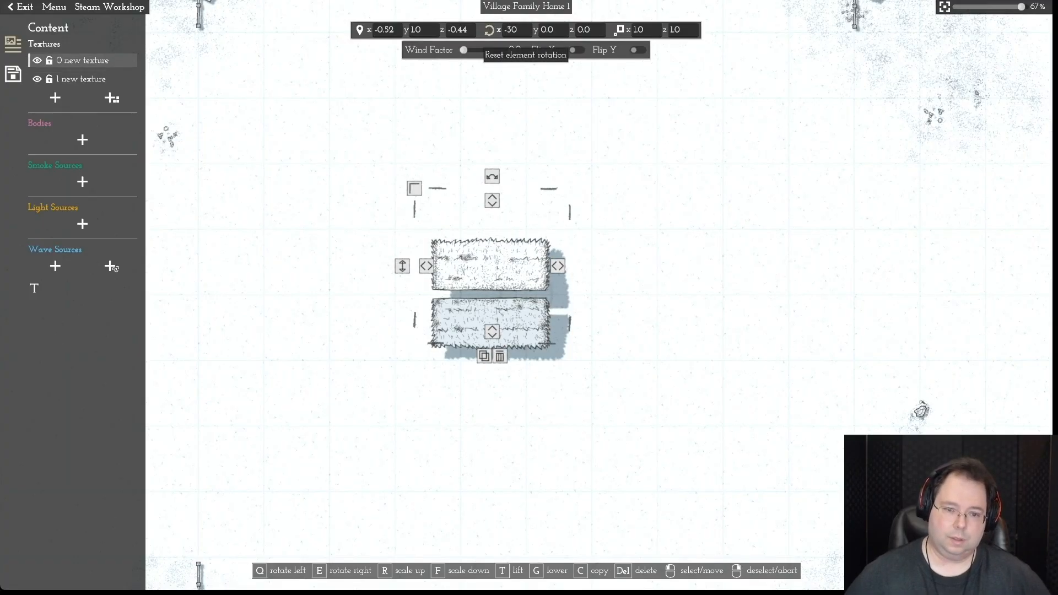
drag(492, 265, 491, 274)
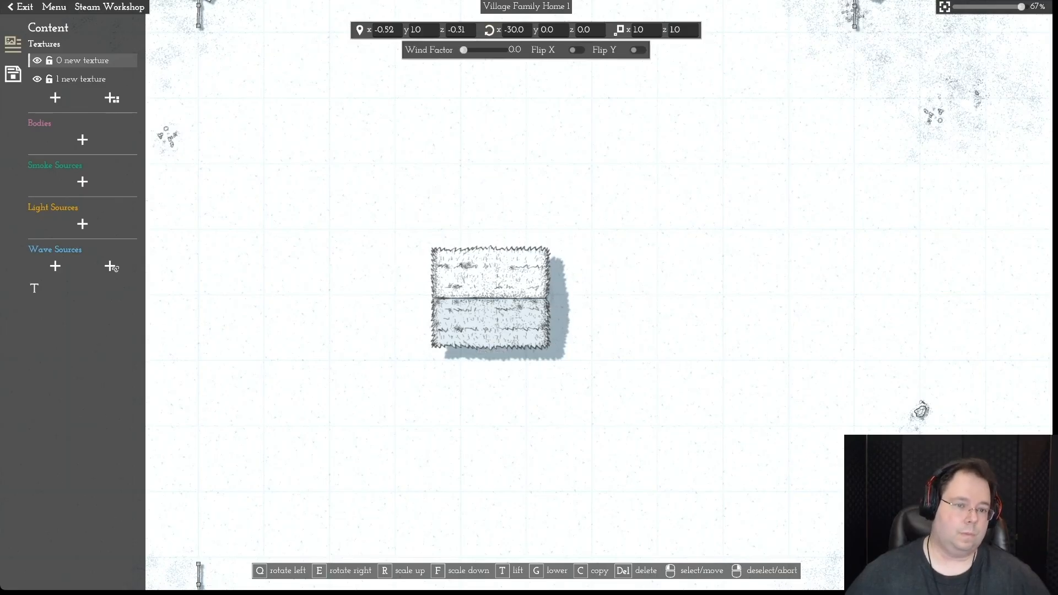
- Place a framed bed from original texture group 1 on the upper roof half's right end at height 1.35 and duplicate it directly beside
click(111, 98)
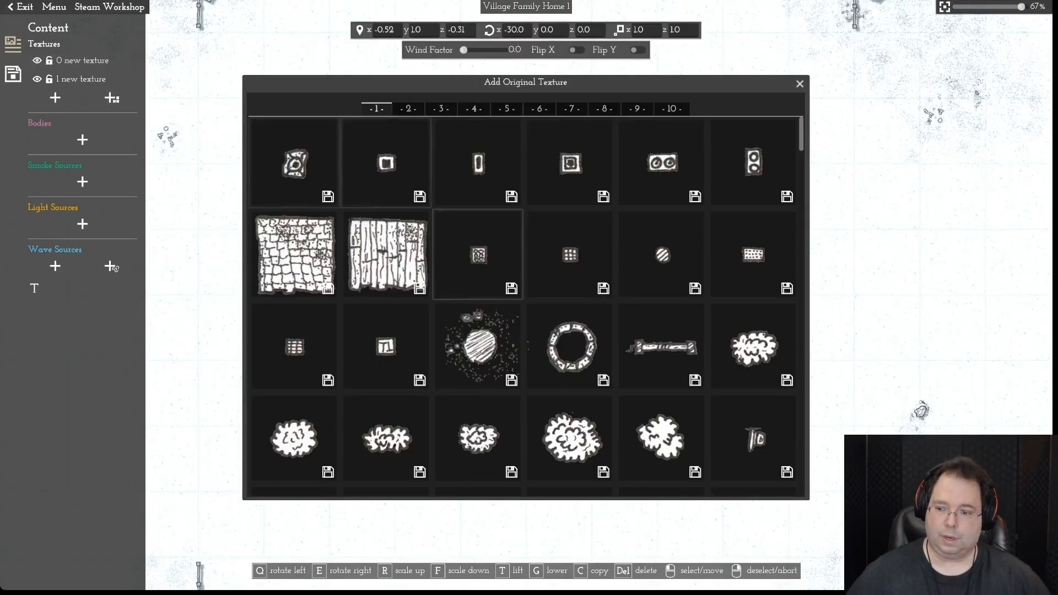
scroll(753, 455, down, 10)
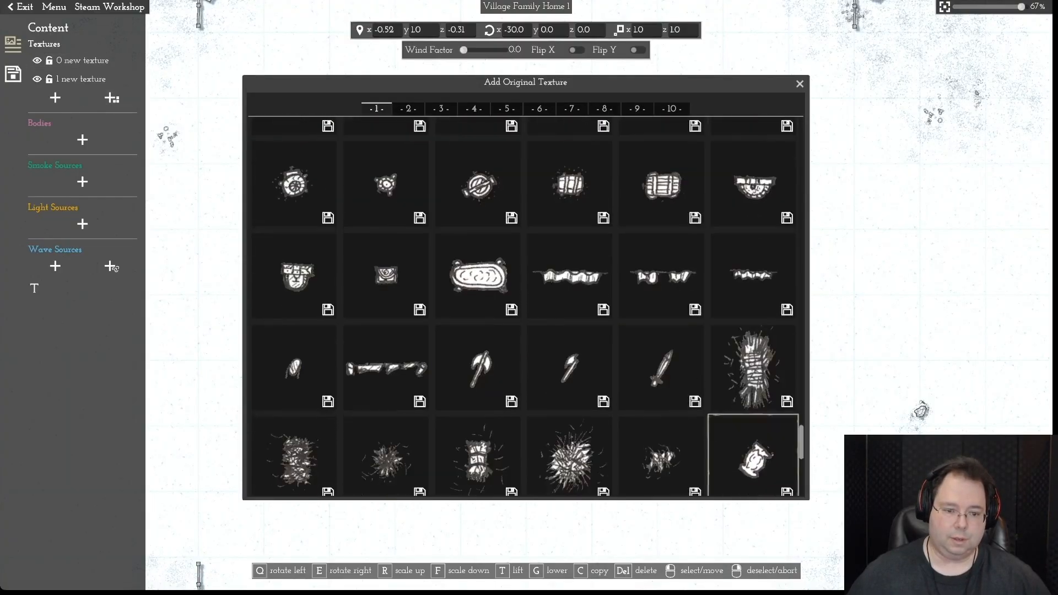
scroll(753, 455, down, 5)
scroll(753, 454, up, 3)
scroll(753, 454, up, 10)
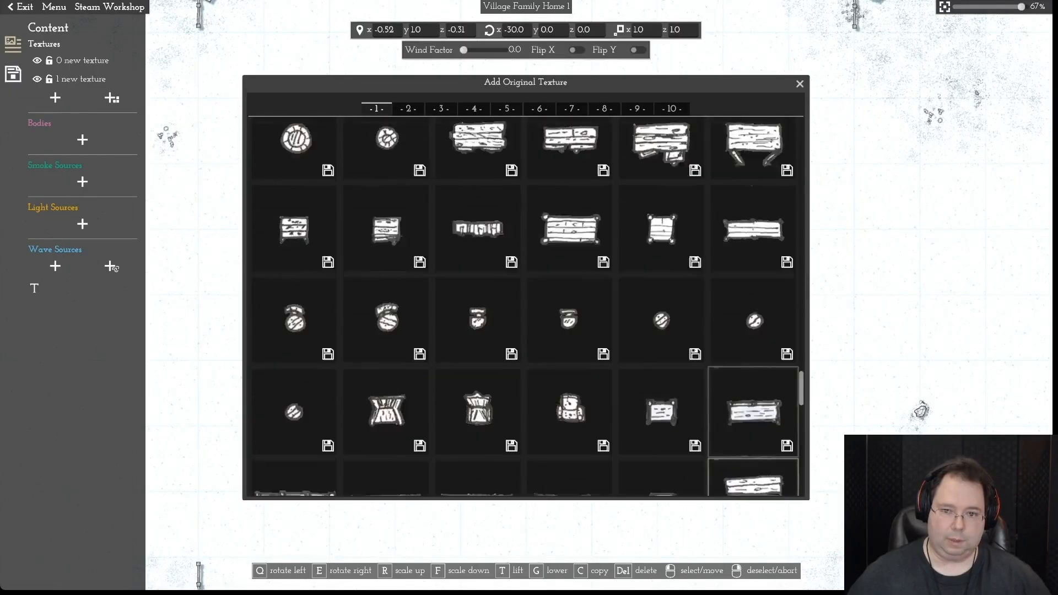
scroll(753, 386, up, 5)
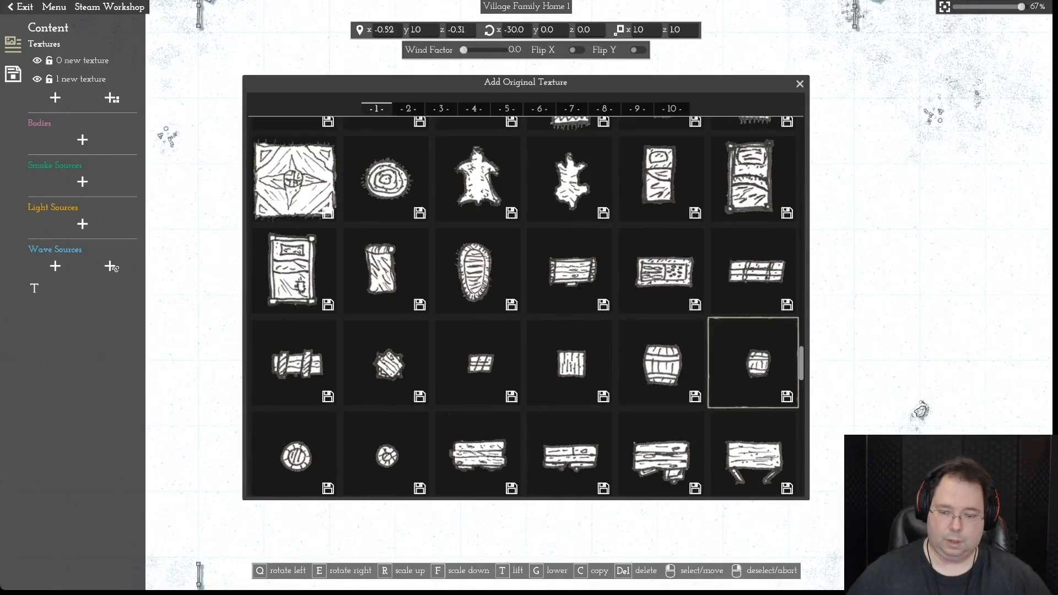
scroll(753, 362, up, 1)
click(753, 303)
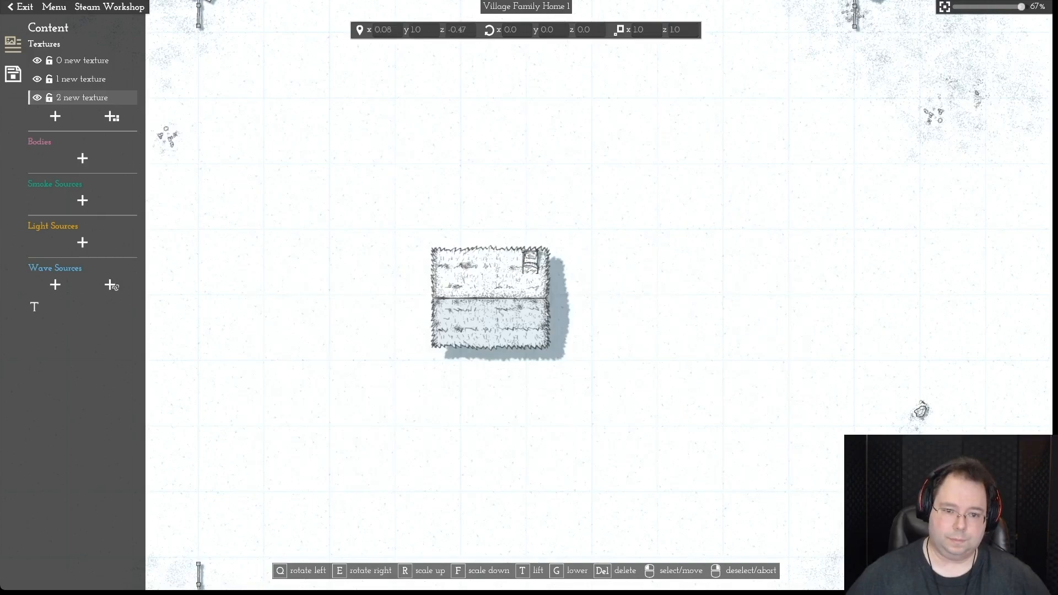
click(531, 263)
drag(491, 263, 531, 267)
key(c)
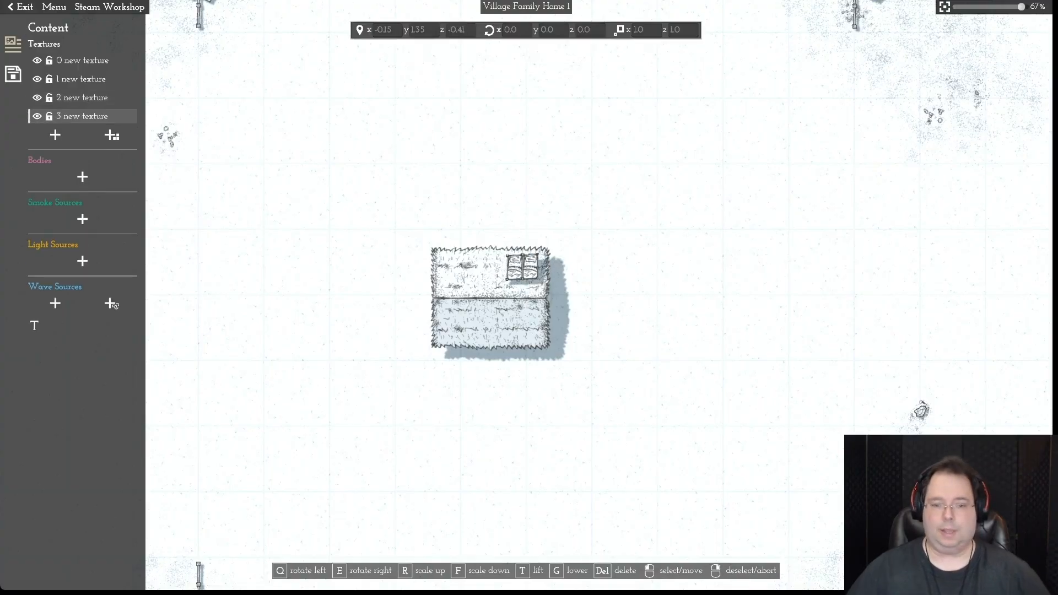
click(521, 267)
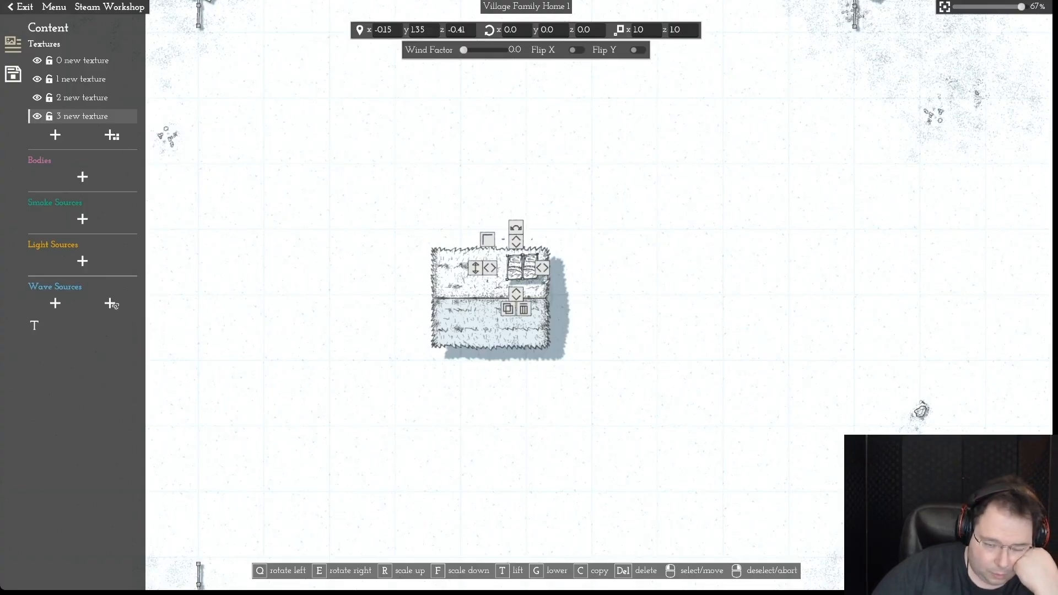
- Duplicate the bed into the roof's upper-left corner, rotate it 90 degrees and shift it up toward the roof edge
key(c)
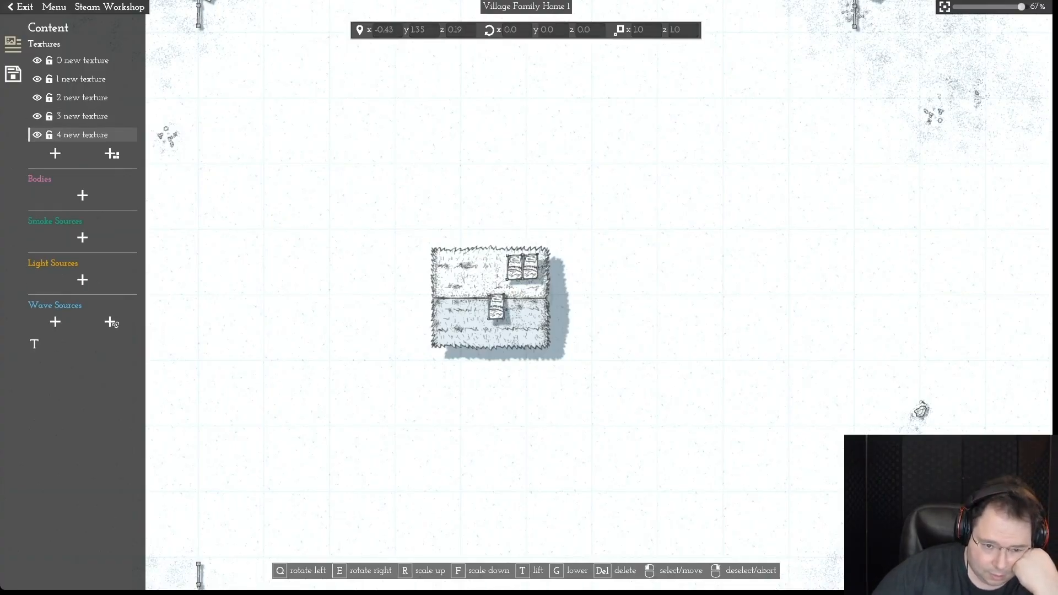
click(450, 270)
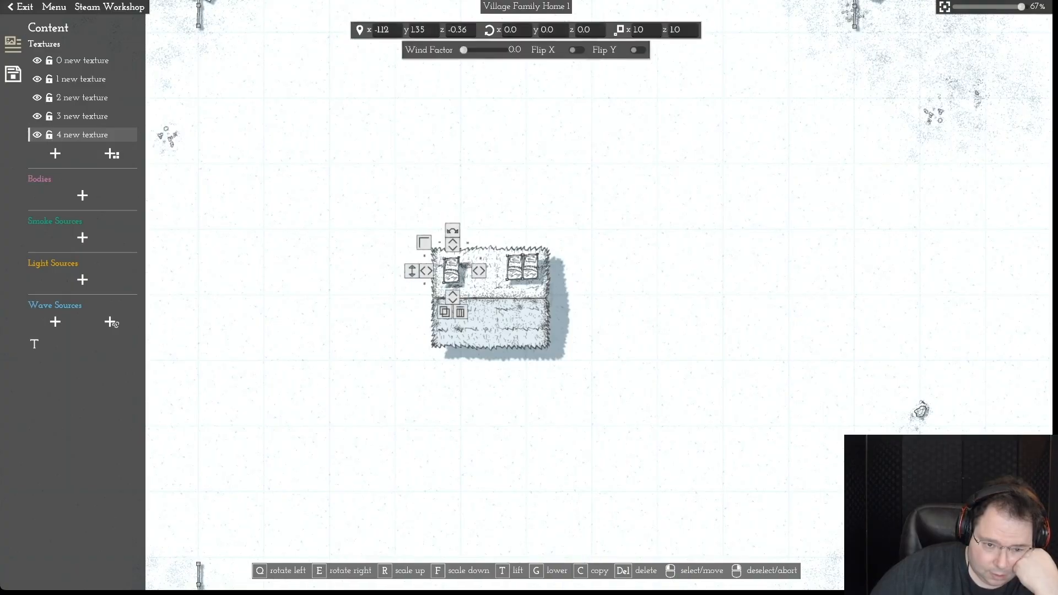
key(e)
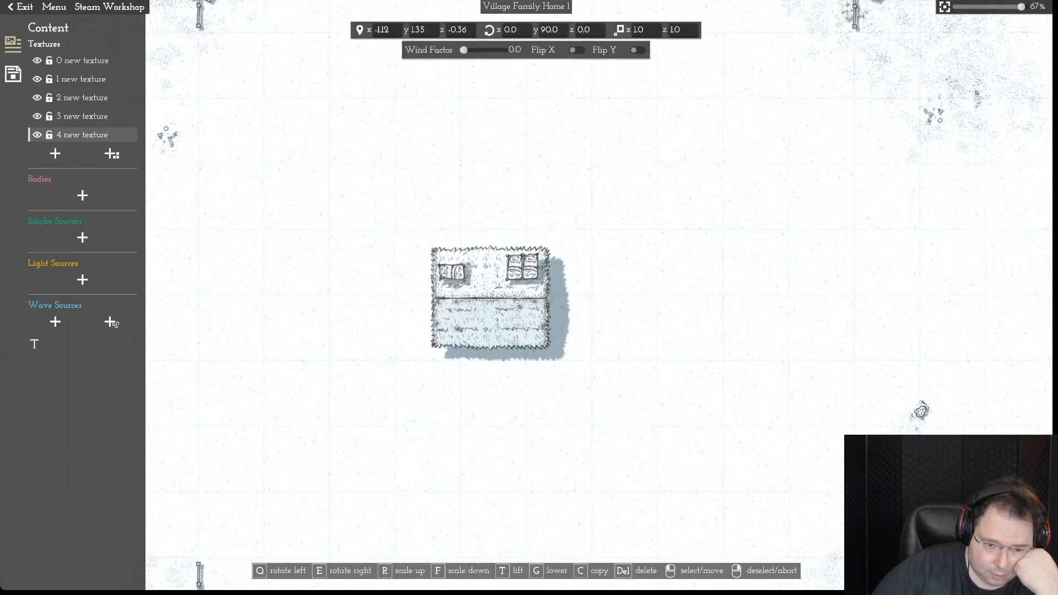
key(g)
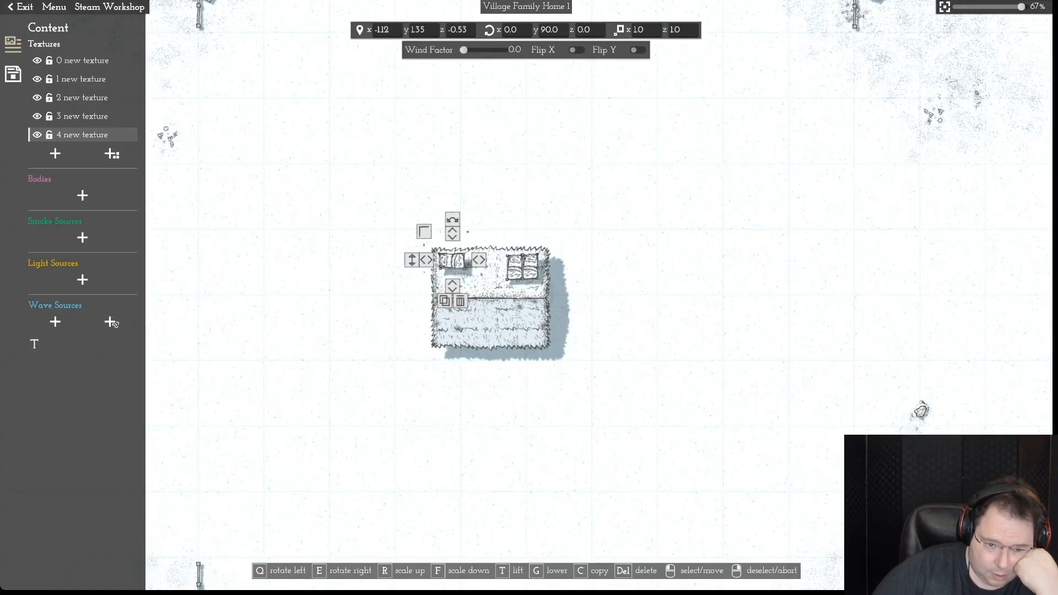
- Duplicate the rotated bed and position the copy just below it on the upper roof half
key(c)
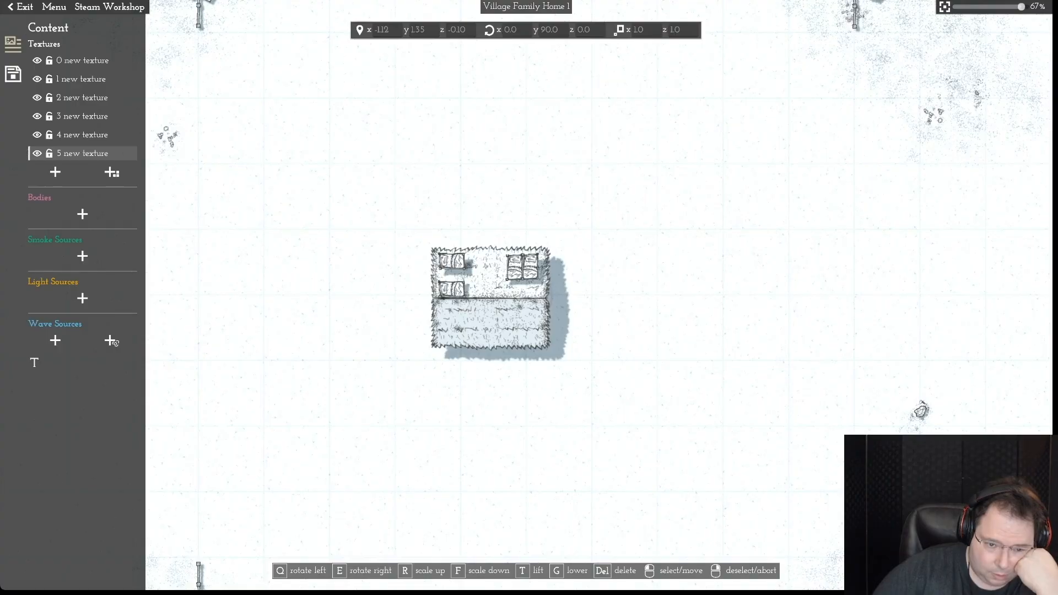
right_click(452, 288)
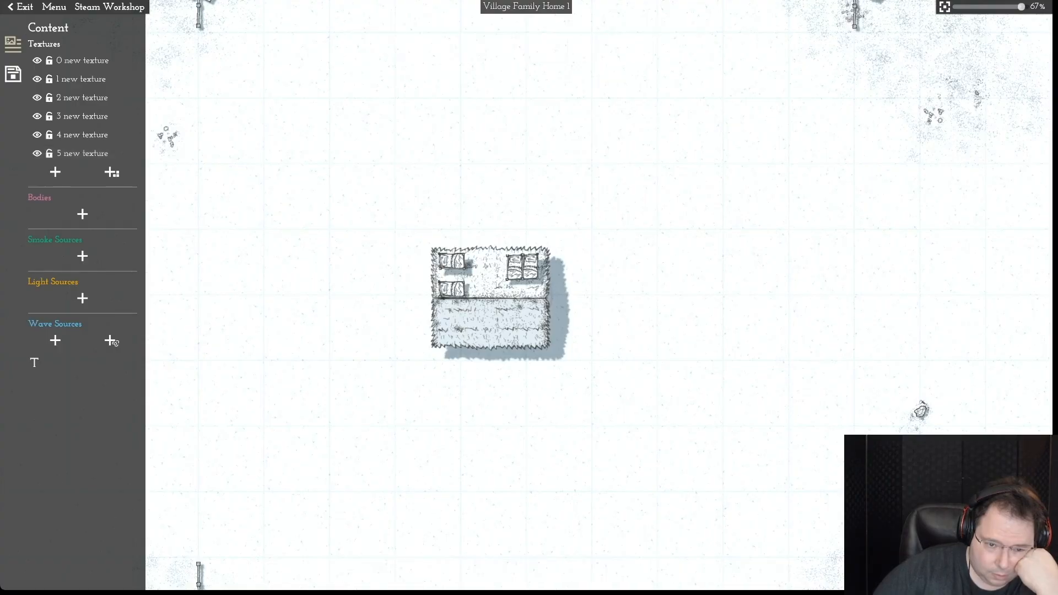
drag(452, 289, 452, 282)
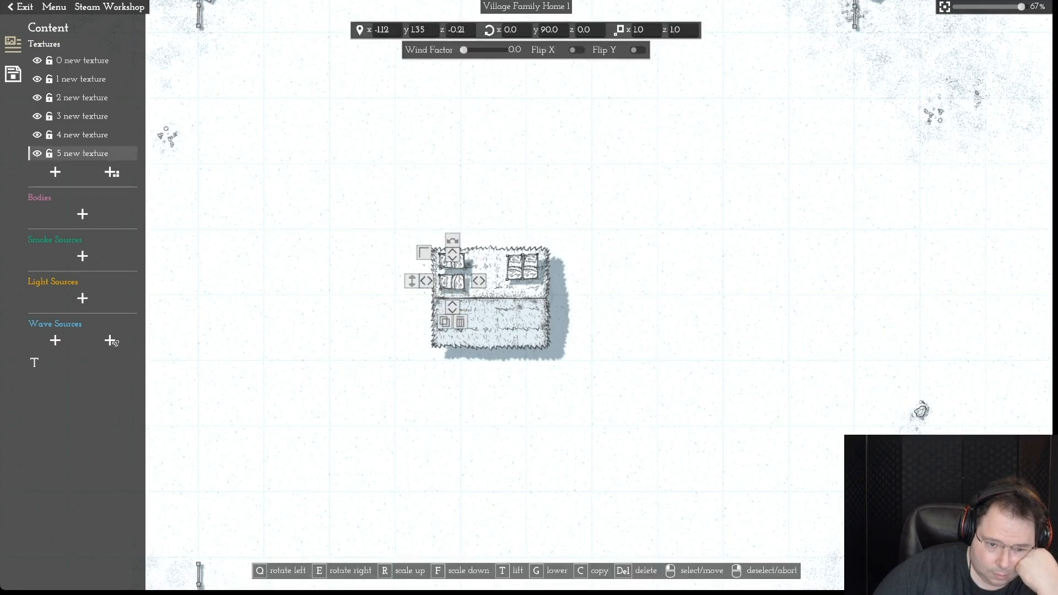
- Add two more copies of the rotated bed, one above the other, at the lower-left corner of the roof
key(c)
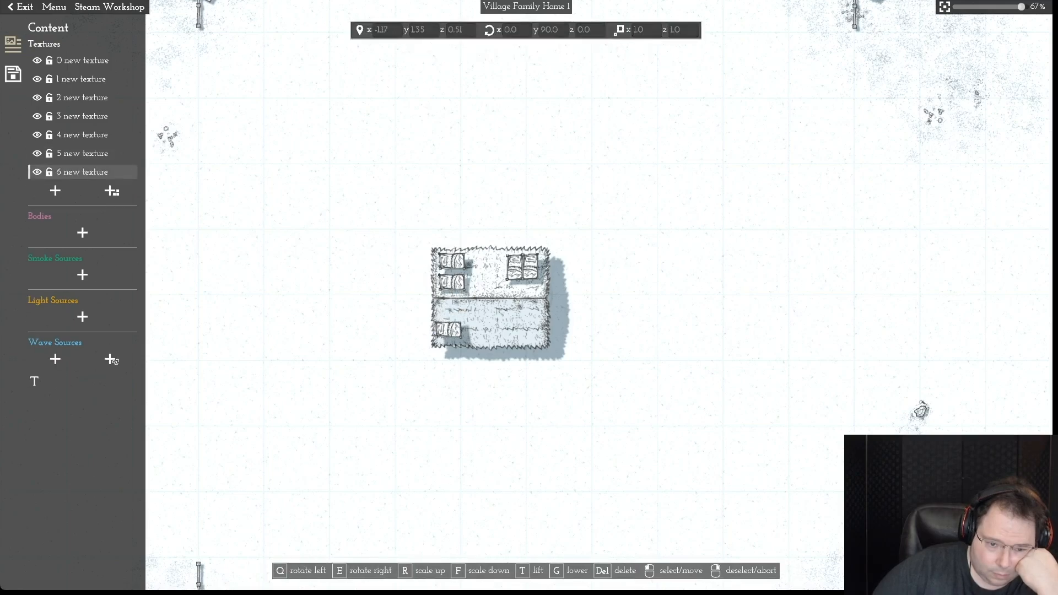
click(450, 330)
key(c)
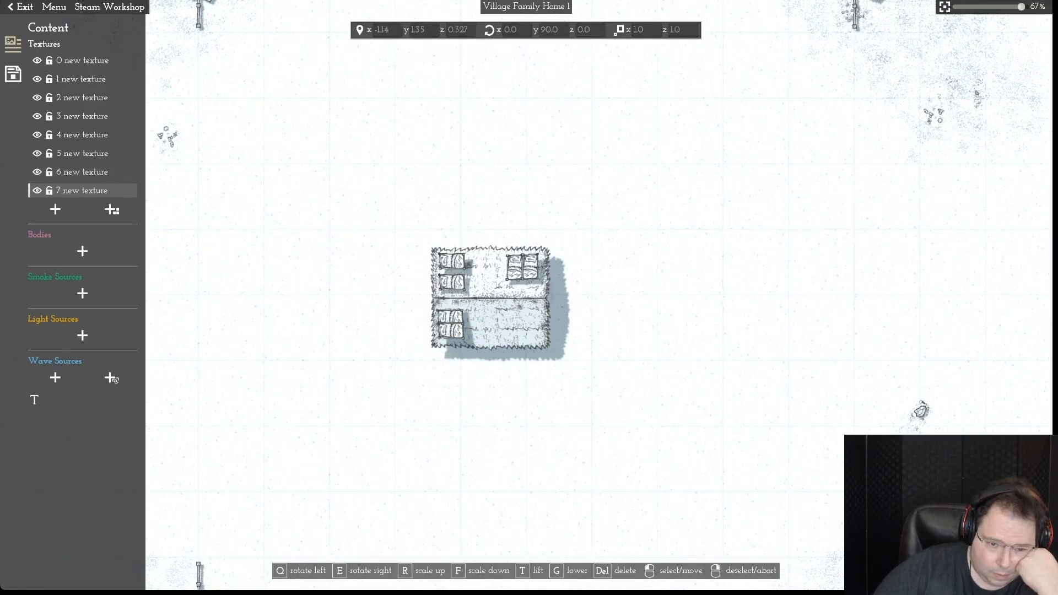
click(451, 312)
right_click(451, 311)
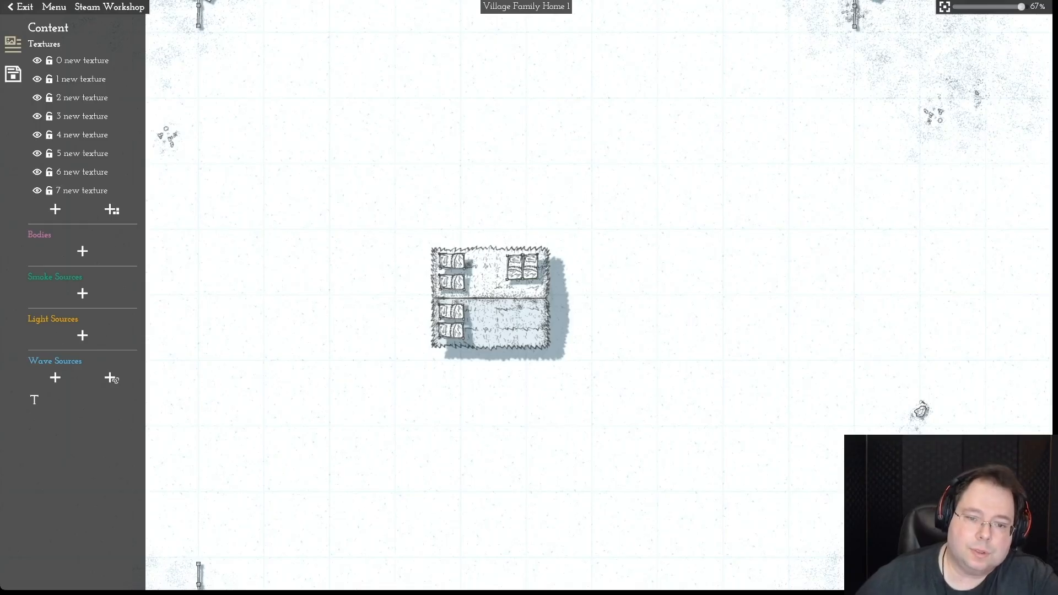
- Spread the upper-right pair of beds slightly apart and turn the upper-left pair upright so they stand side by side
drag(530, 267, 517, 267)
right_click(518, 267)
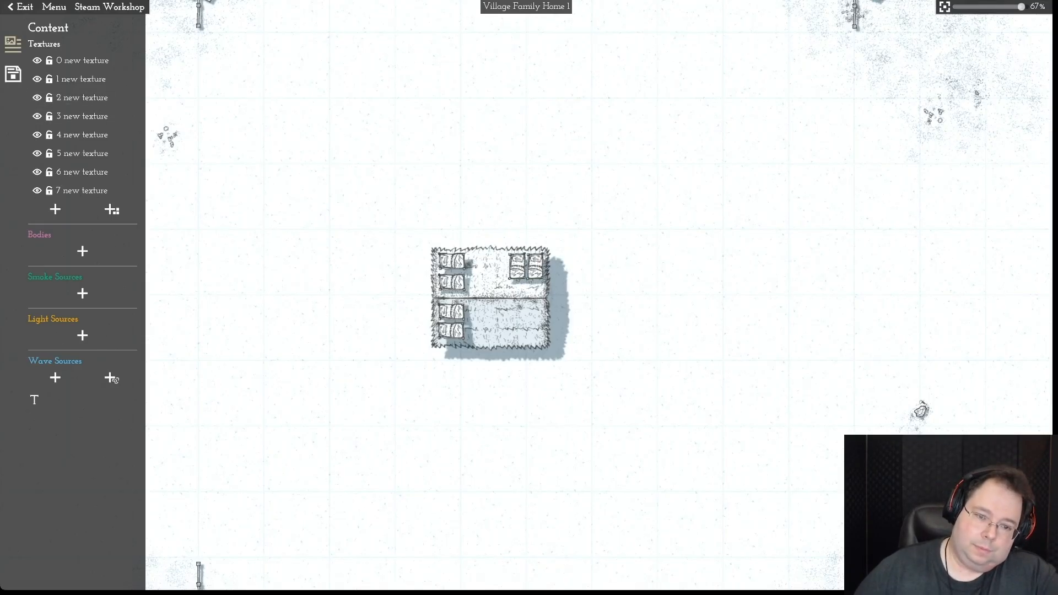
mouse_move(452, 261)
mouse_down()
mouse_move(489, 261)
mouse_move(453, 269)
mouse_up()
drag(453, 227, 476, 266)
drag(477, 224, 473, 265)
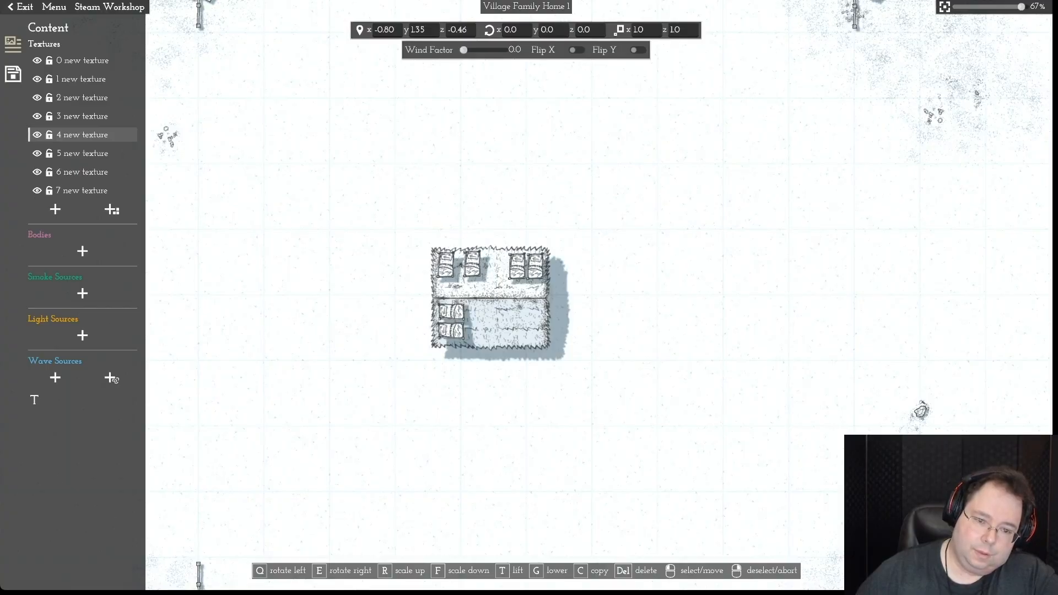
- Shift the two lower-left beds slightly down and nudge the second upper-left bed closer to its neighbour
drag(450, 331, 451, 315)
click(451, 312)
drag(472, 264, 470, 266)
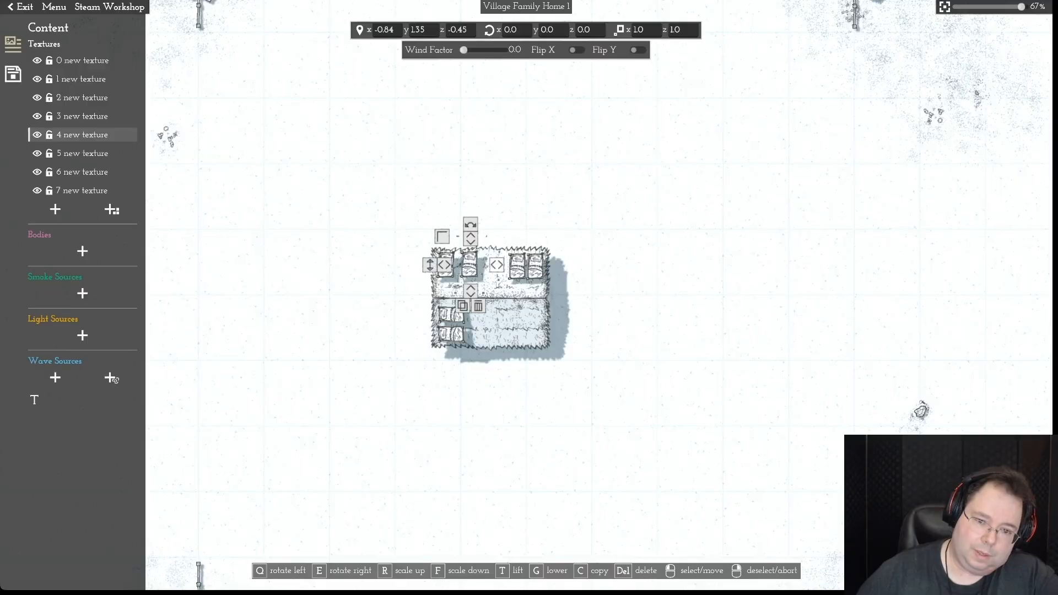
- Move the two upper-right beds back together so they sit directly side by side near the roof's right edge
click(520, 267)
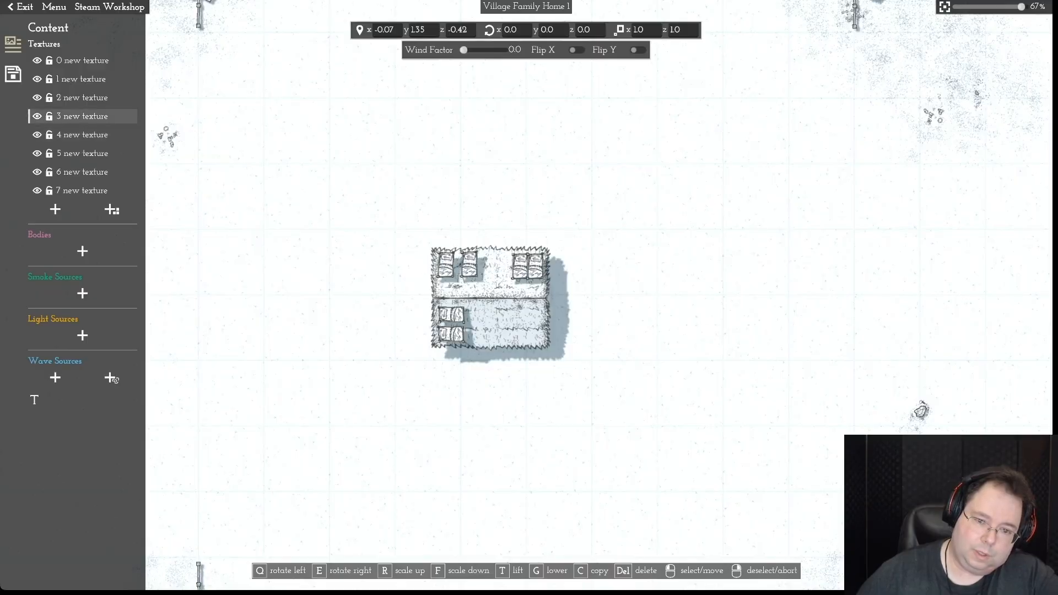
right_click(520, 267)
drag(535, 267, 520, 267)
right_click(535, 265)
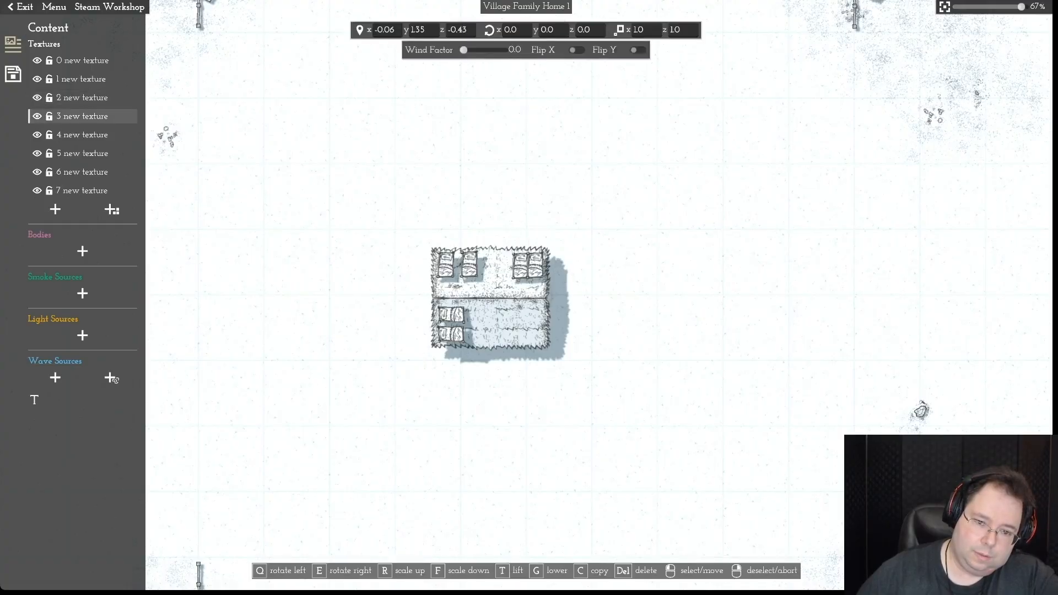
right_click(520, 267)
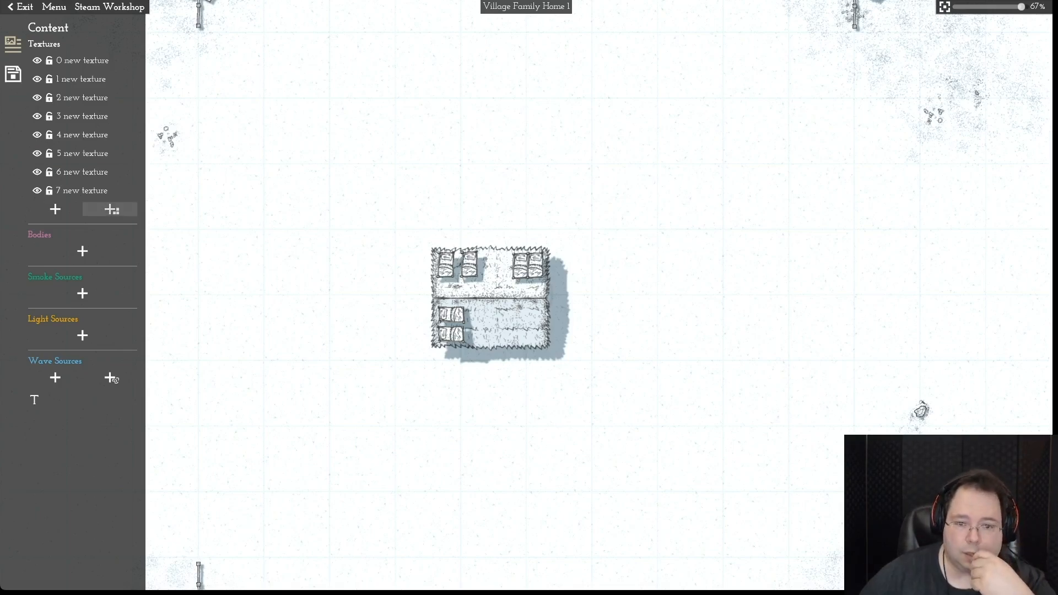
- Add the small stone fireplace original texture, rotate it to about 88° and place it raised near the roof's lower-right corner
click(112, 209)
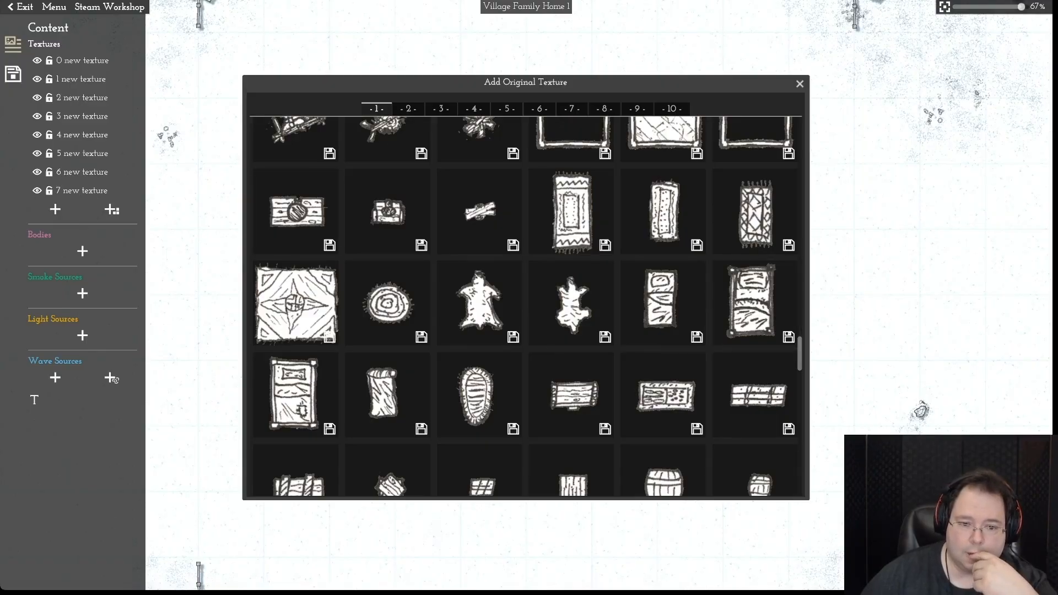
scroll(525, 305, down, 5)
scroll(525, 306, down, 10)
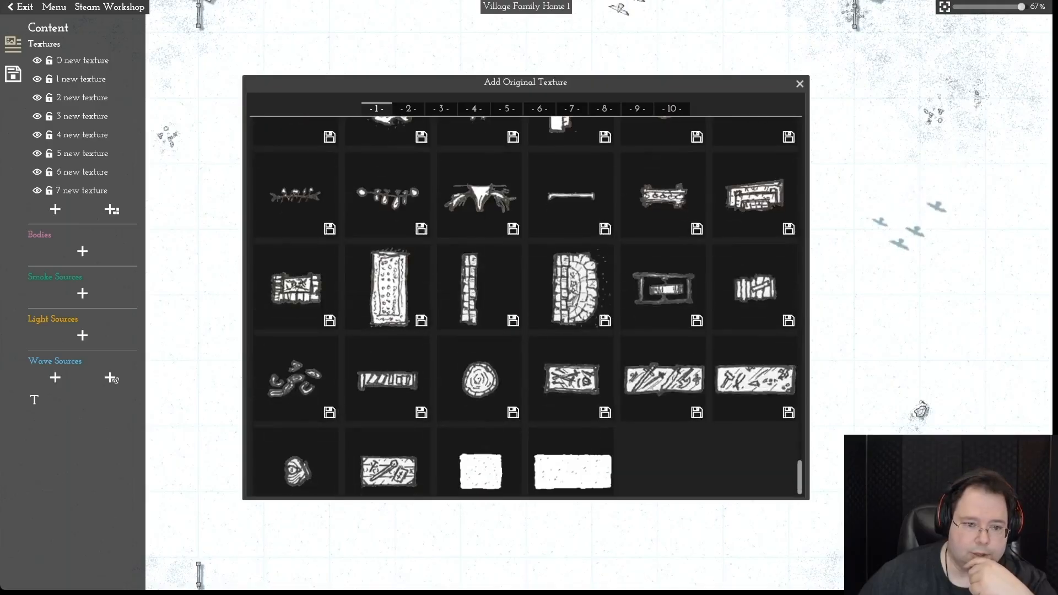
click(296, 286)
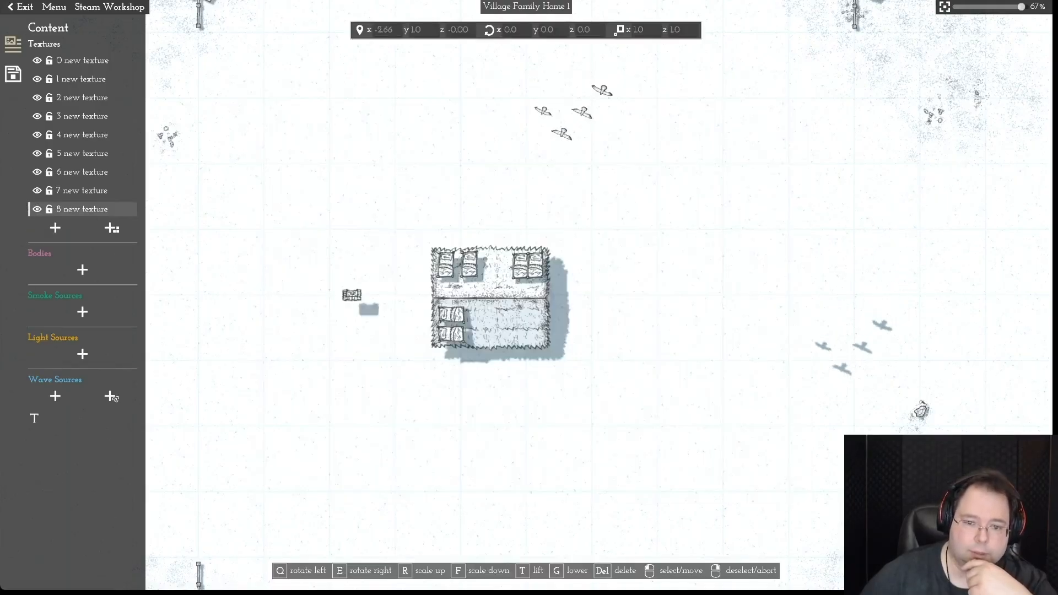
click(599, 336)
key(q)
key(q)
key(t)
key(t)
drag(599, 336, 536, 327)
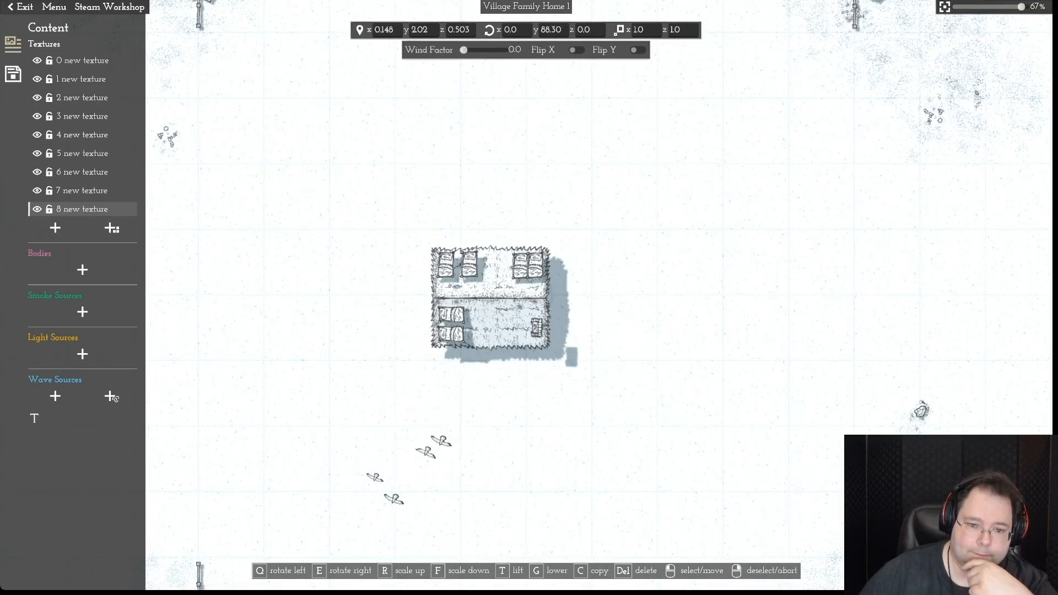
- Lower the fireplace to a height of about 1.56 and nudge it slightly inward from the roof's right edge
key(g)
key(g)
key(t)
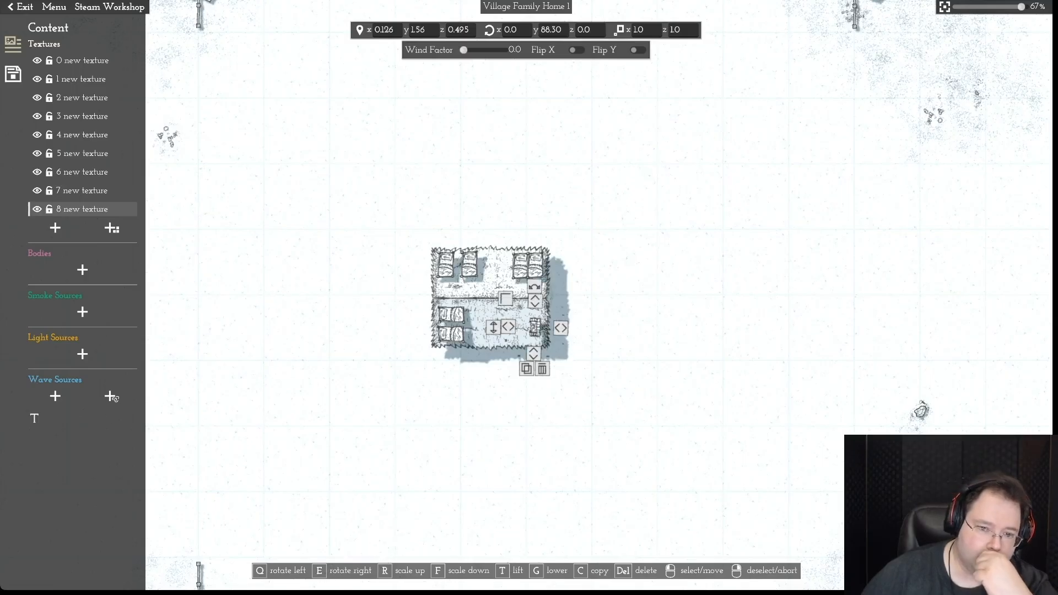
right_click(535, 328)
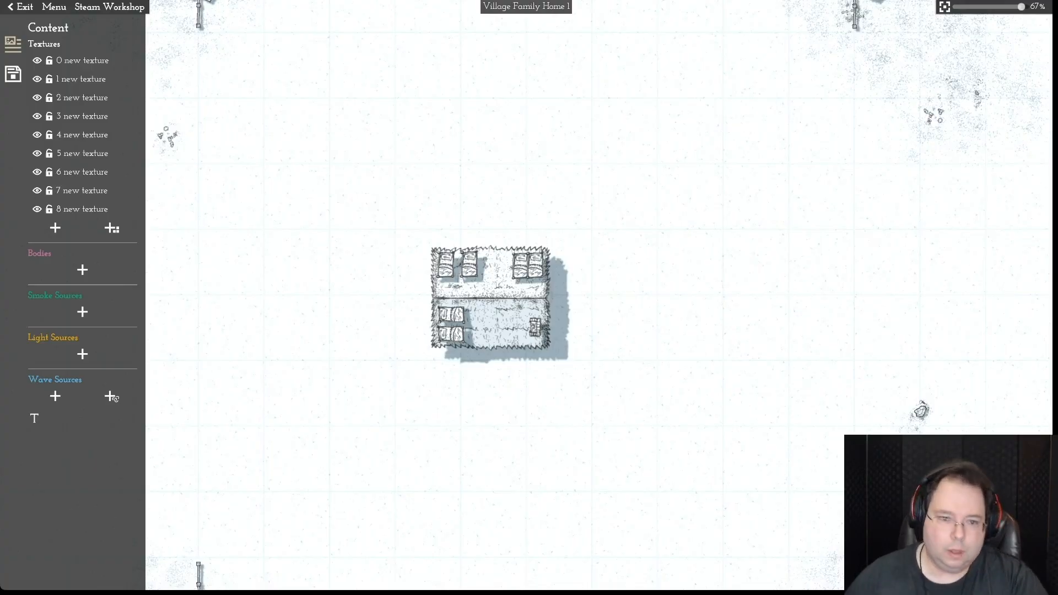
- Turn the two upper-left beds sideways and stack them one above the other along the roof's left edge
drag(446, 264, 449, 286)
key(q)
key(q)
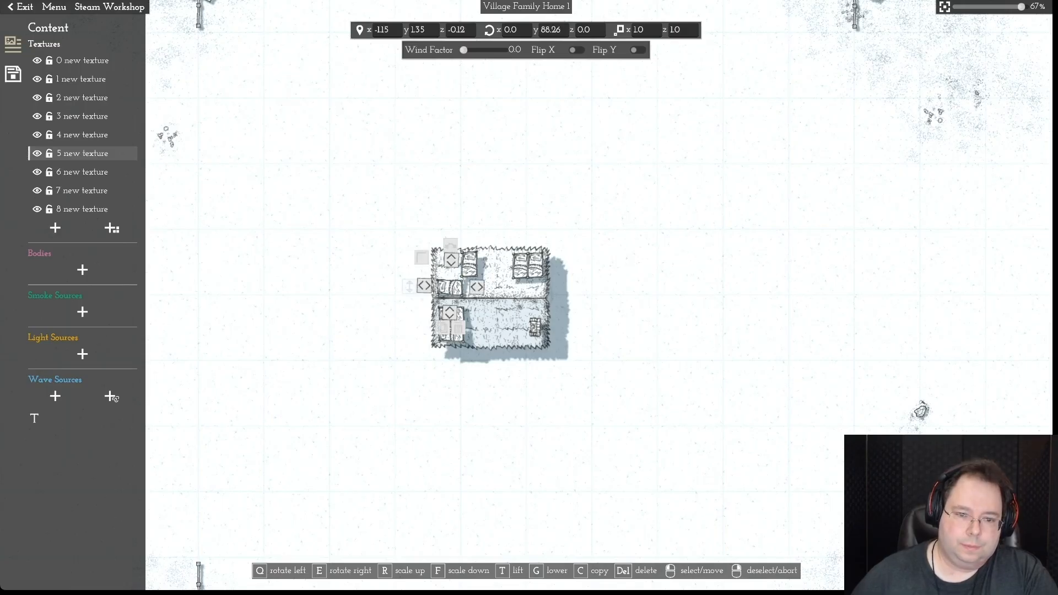
drag(469, 264, 478, 265)
drag(478, 224, 447, 263)
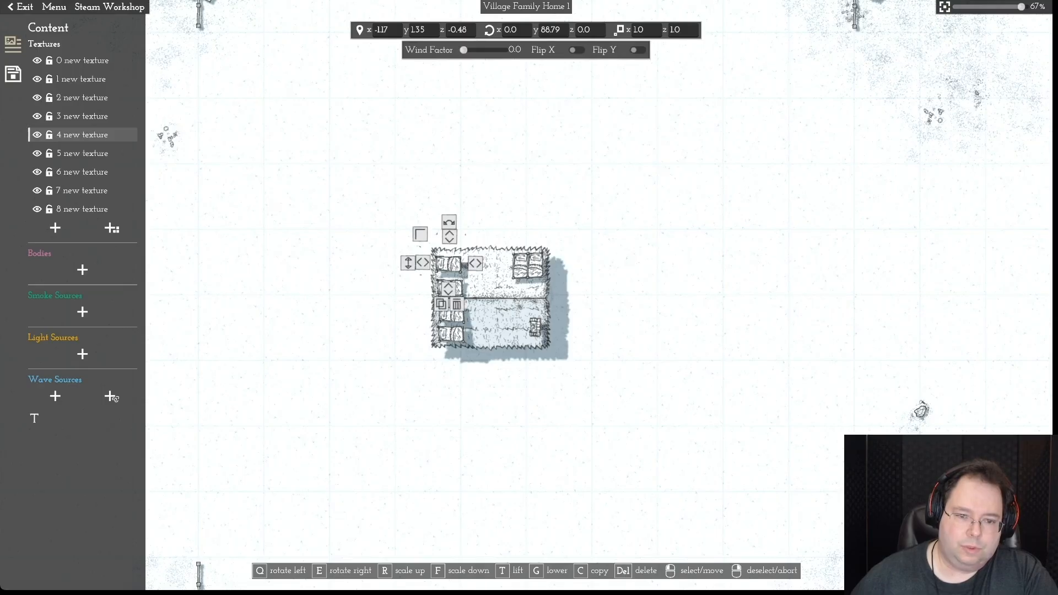
click(491, 274)
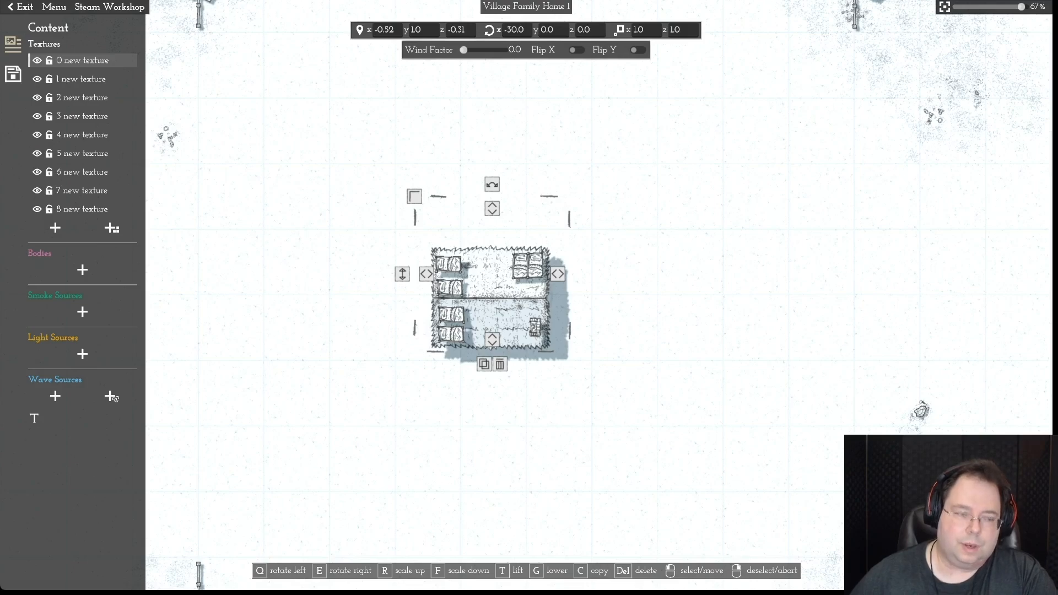
right_click(491, 273)
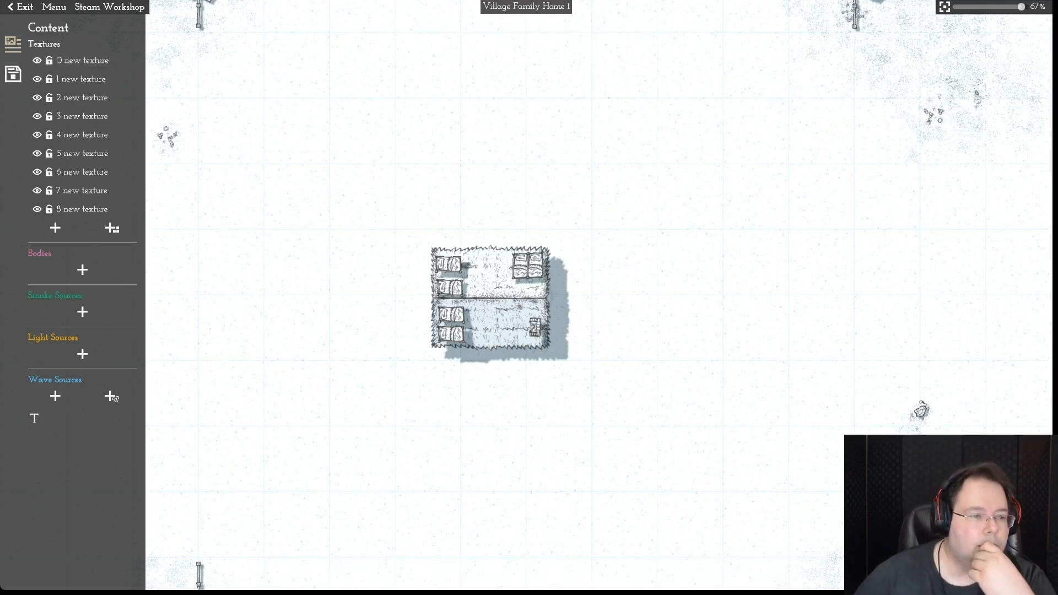
- Add the long thin beam texture from set 5, rotate it about 91°, place it beside the left beds and raise it to 1.34
click(110, 227)
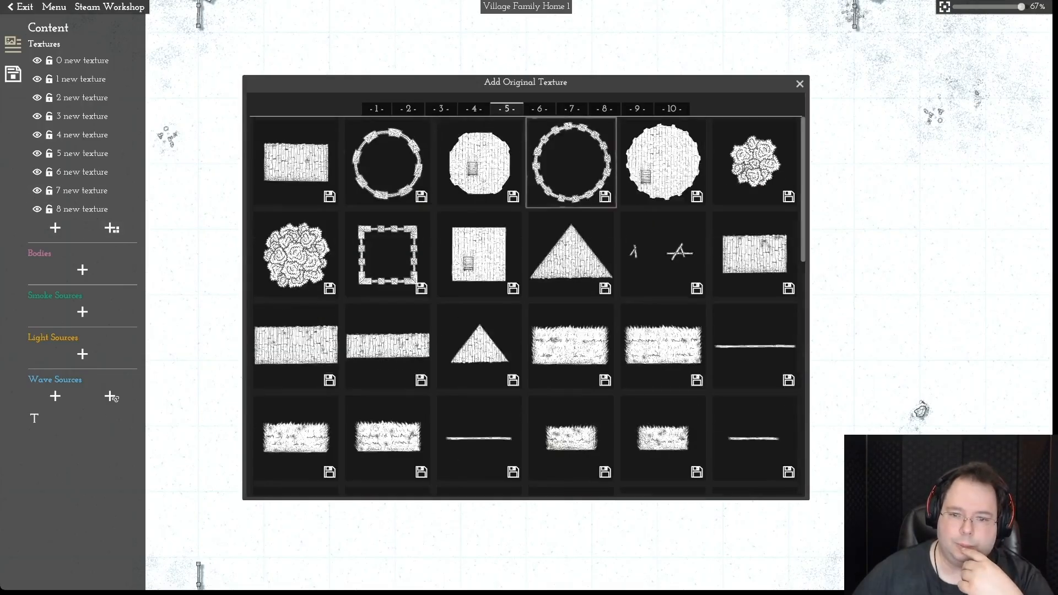
click(754, 346)
key(e)
drag(695, 251, 470, 296)
key(t)
key(t)
key(t)
key(t)
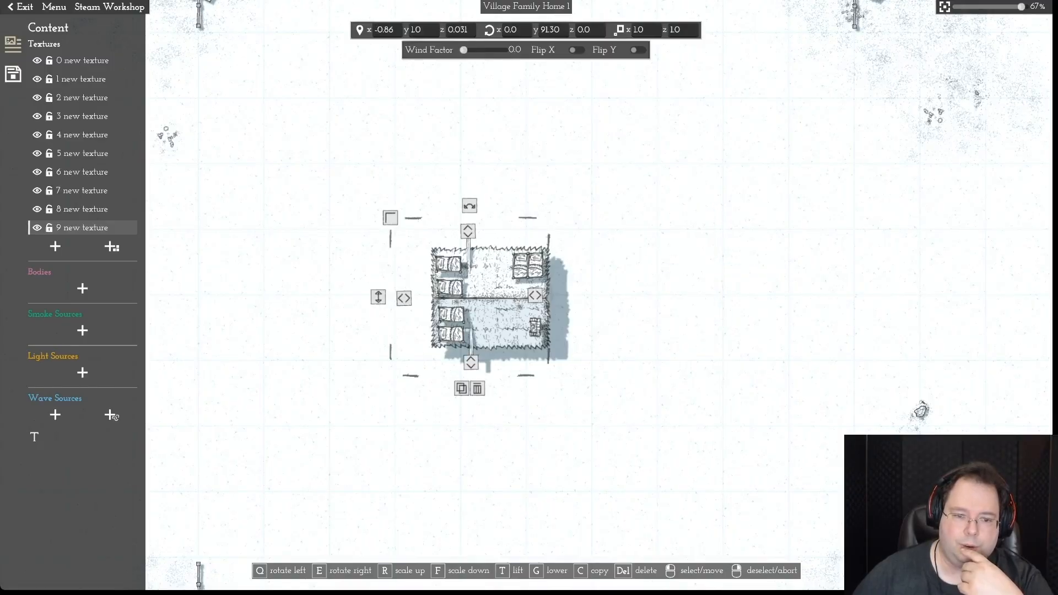
key(g)
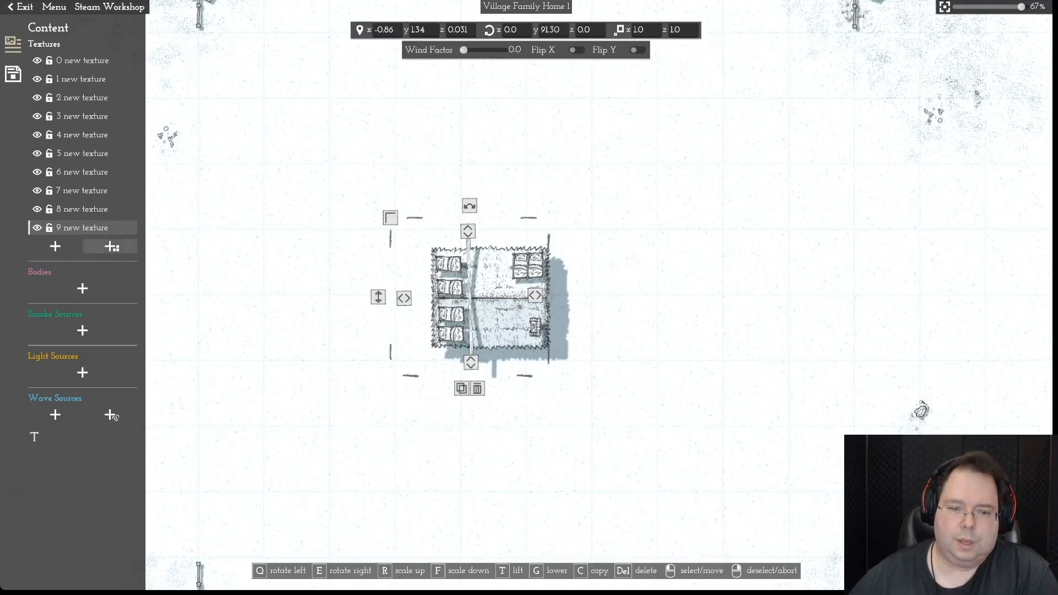
- Add another wide thatched roof texture from set 5 and place it right beside the upper roof half for size comparison
click(111, 246)
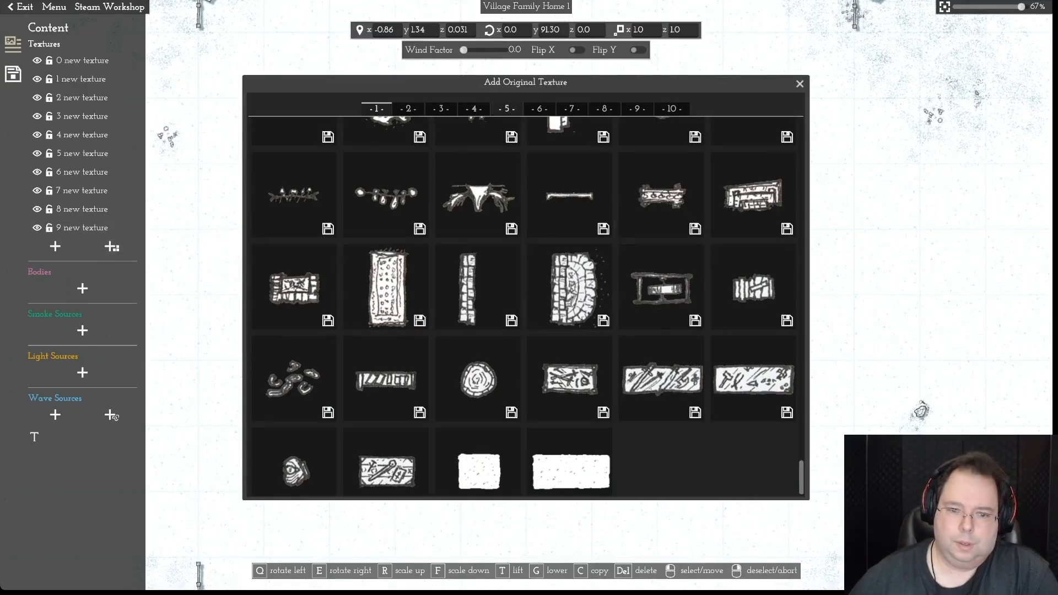
click(506, 109)
click(661, 346)
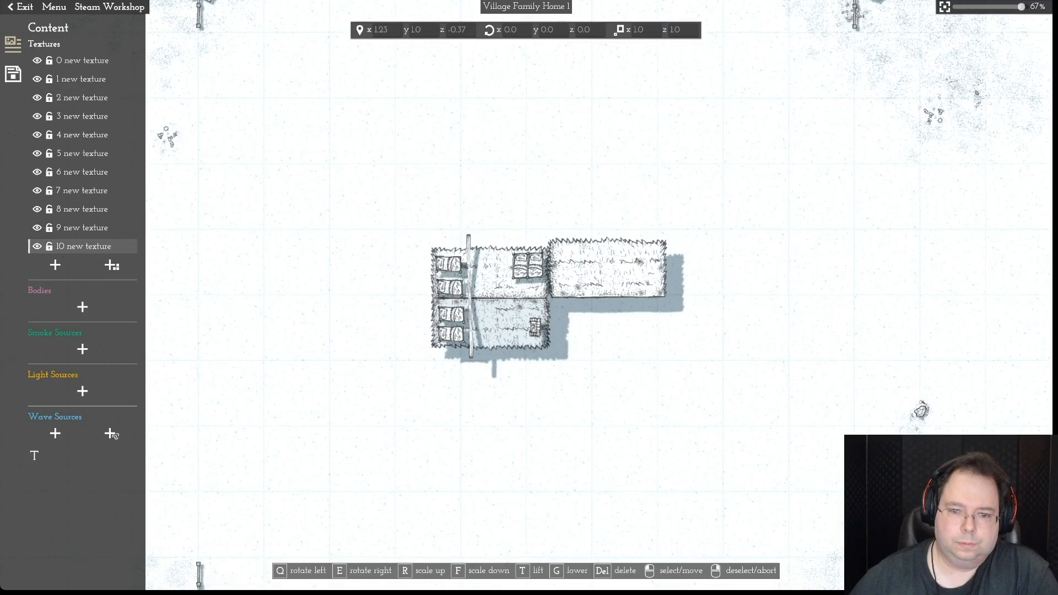
drag(607, 268, 691, 242)
- Set the upper roof half's Z scale to 1.14 and shift it up so its lower edge meets the ridge
scroll(604, 257, up, 5)
scroll(691, 242, down, 3)
click(478, 265)
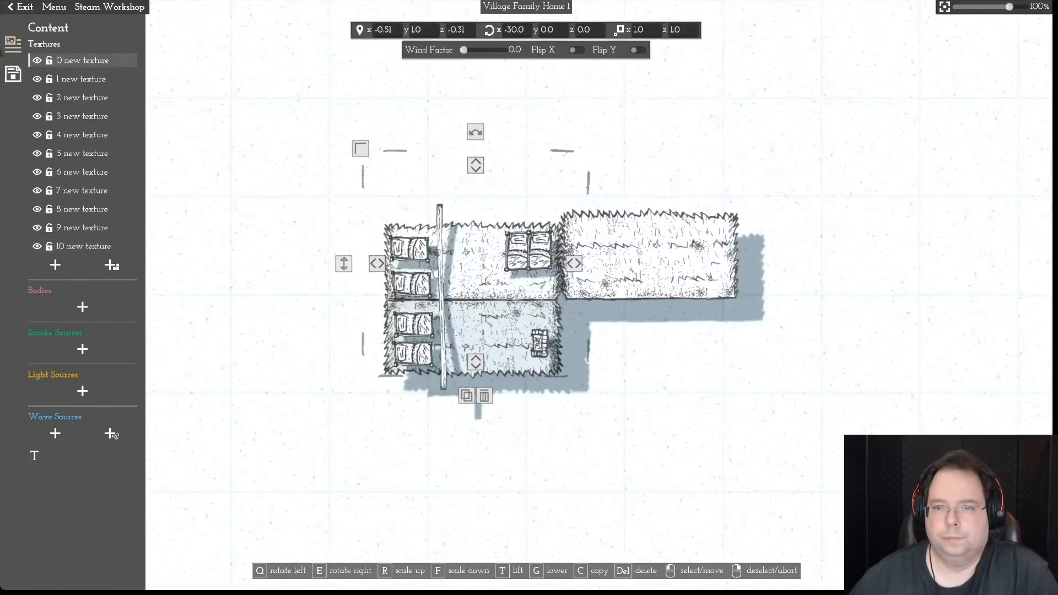
click(683, 30)
text(14)
key(Return)
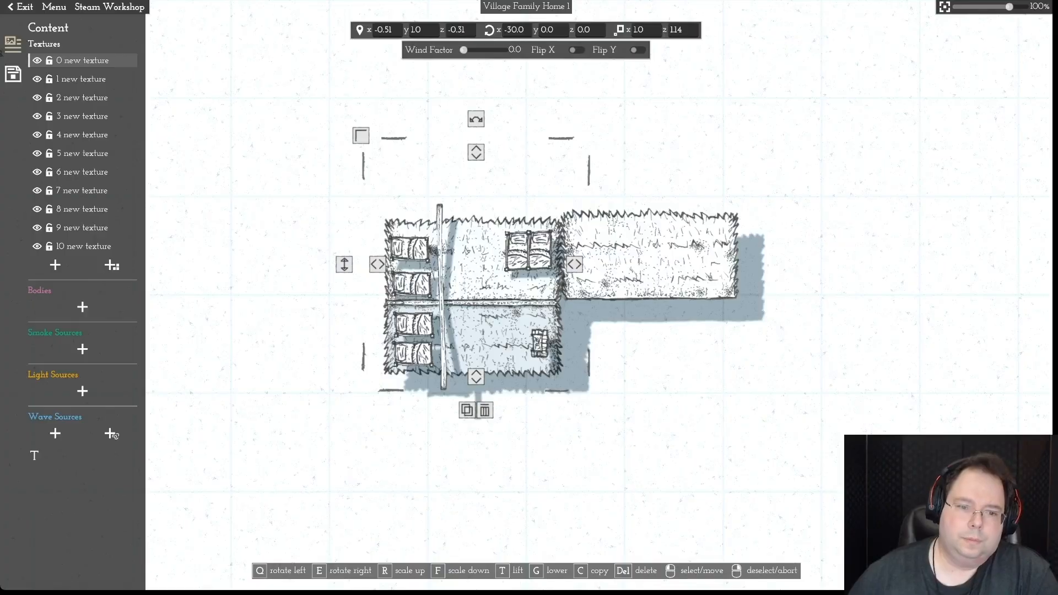
drag(476, 264, 476, 258)
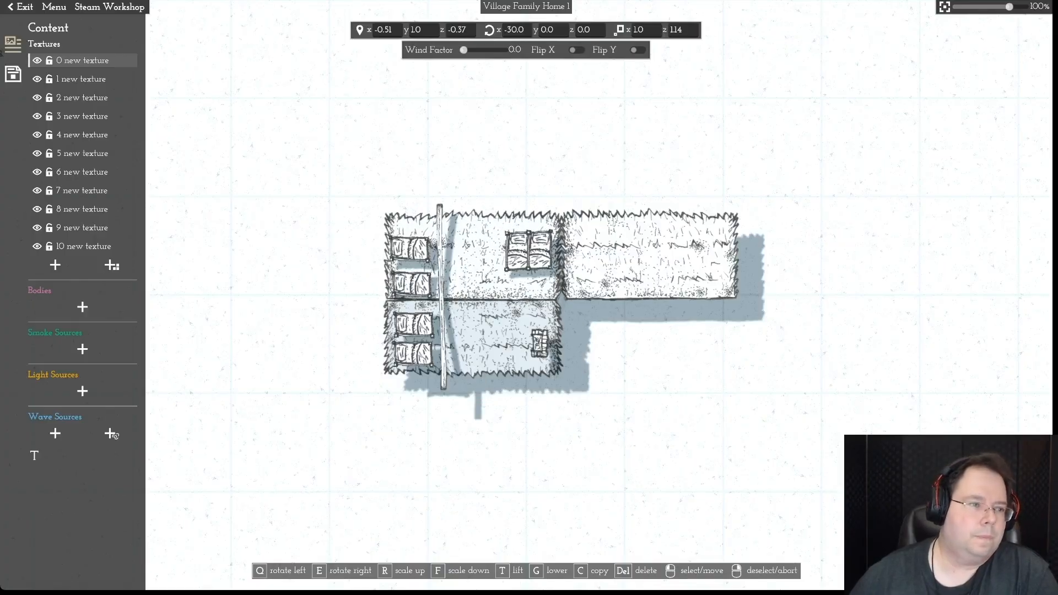
- Set the lower roof half's Z scale to 1.14 and shift it down so its upper edge meets the ridge
click(82, 79)
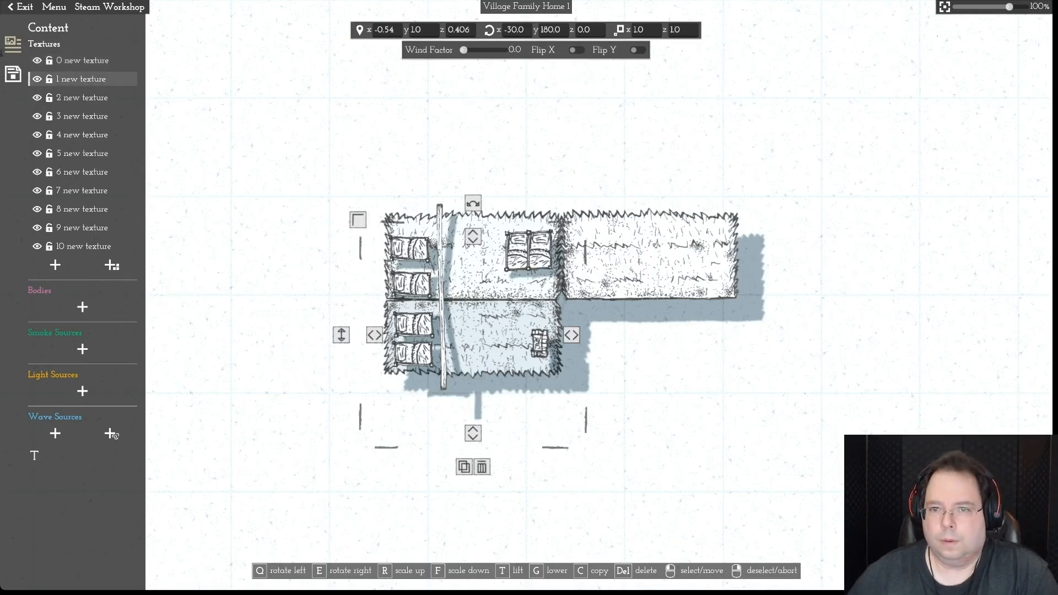
drag(682, 31, 674, 30)
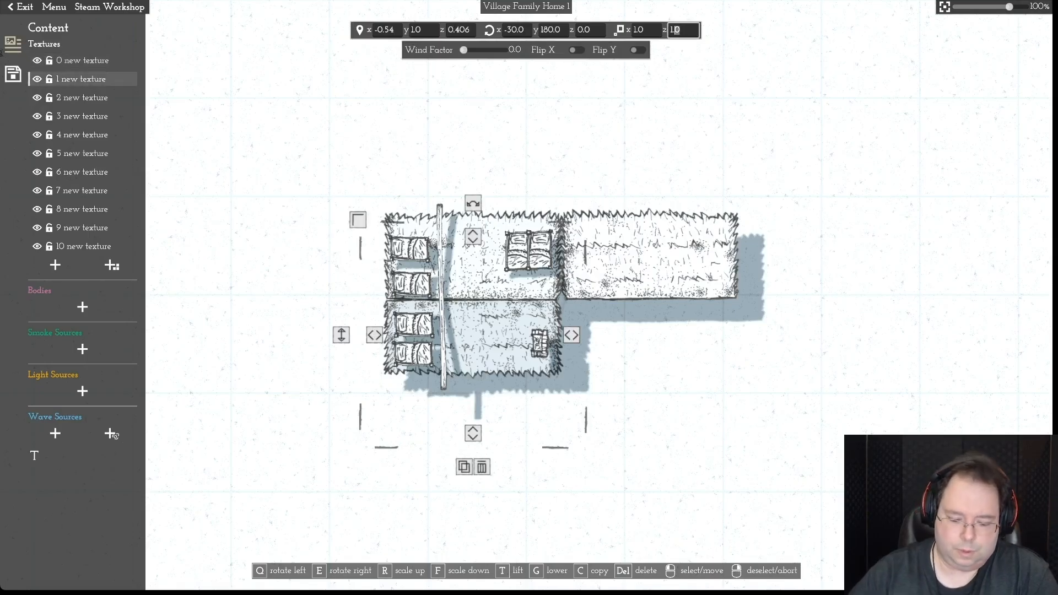
text(14)
key(Return)
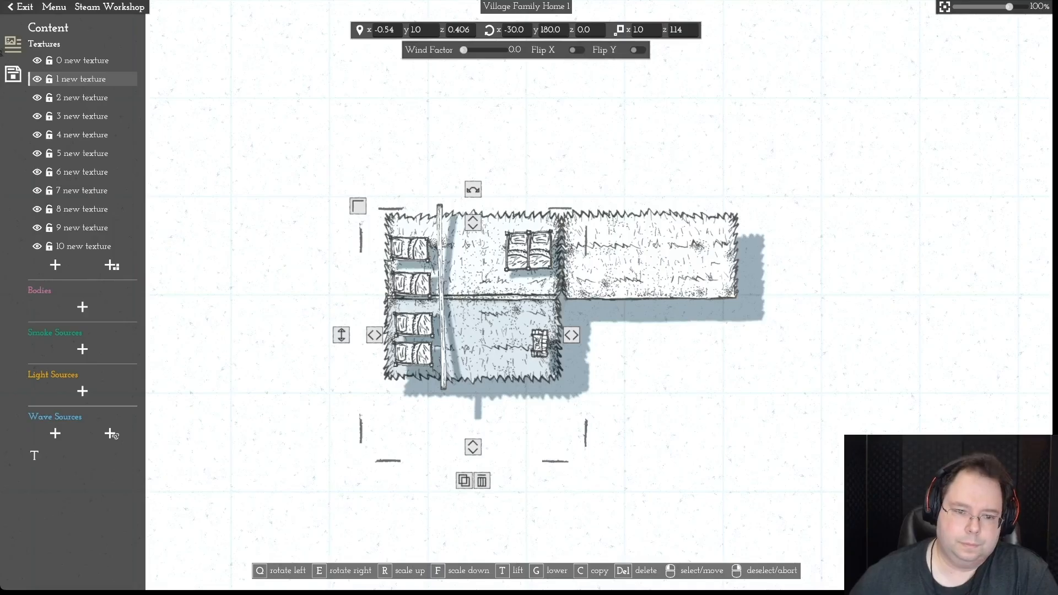
drag(485, 336, 485, 341)
- Pull the extra thatched roof piece away from the house and delete it
drag(650, 257, 800, 278)
scroll(800, 278, down, 5)
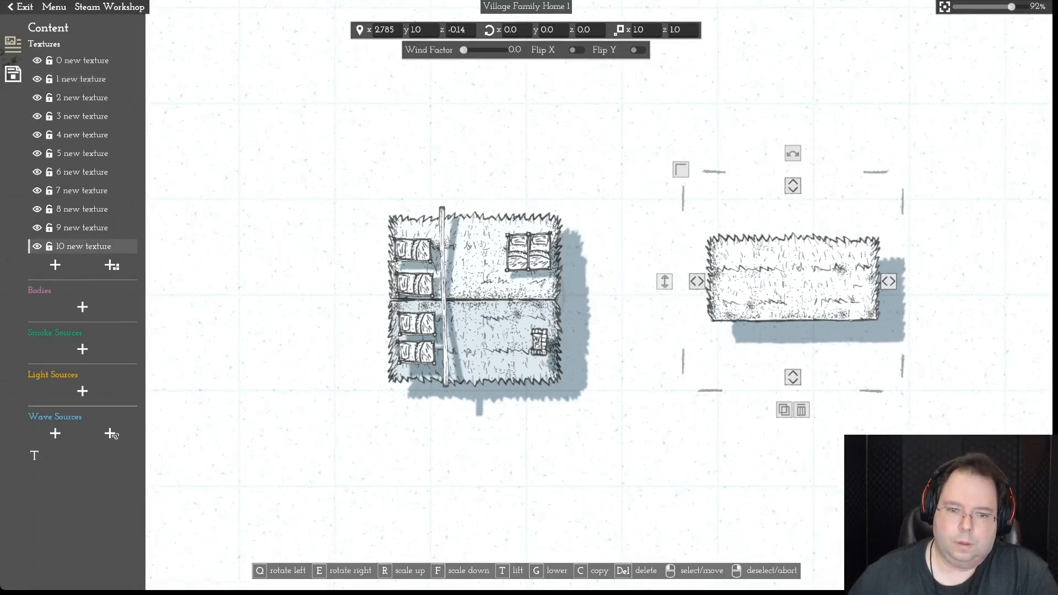
key(Delete)
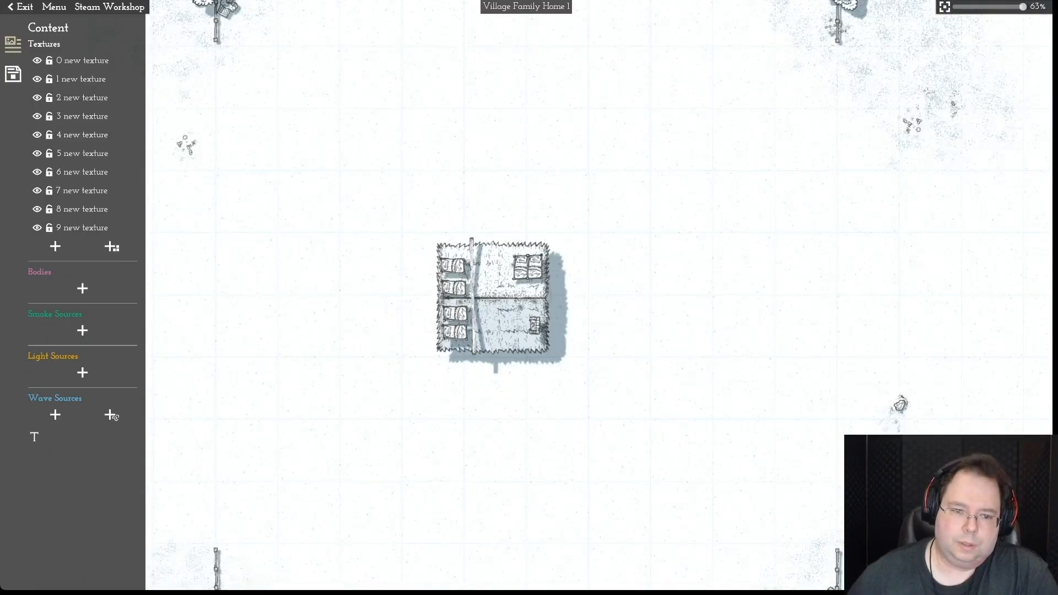
- Shift the two upper-left beds up and the two lower-left beds down, closer to the roof's outer corners
mouse_move(453, 266)
mouse_down()
mouse_move(452, 256)
mouse_move(453, 283)
mouse_move(452, 274)
mouse_up()
right_click(452, 281)
right_click(452, 274)
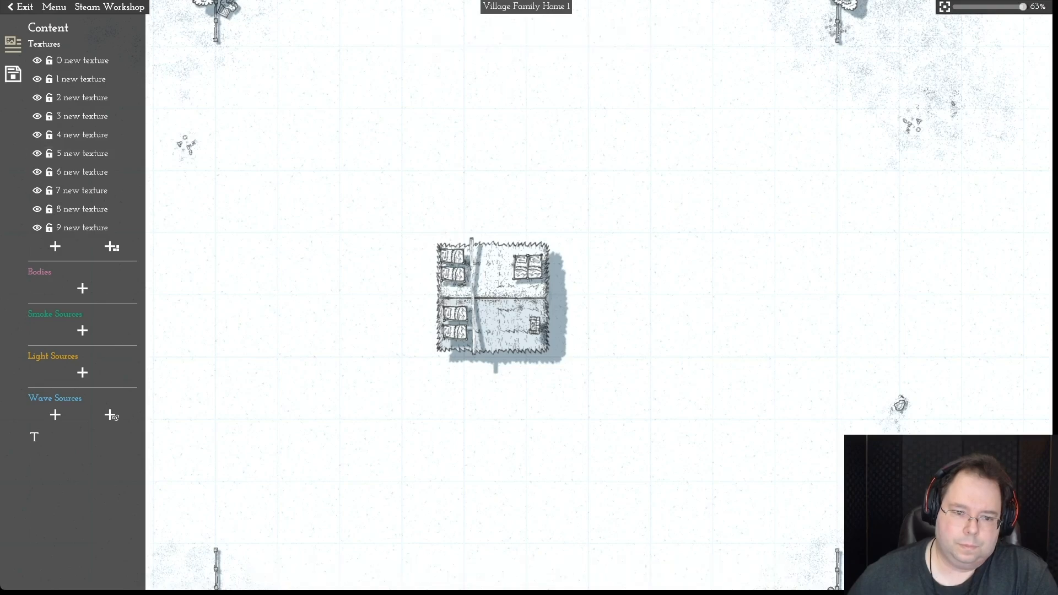
drag(455, 332, 454, 319)
right_click(455, 337)
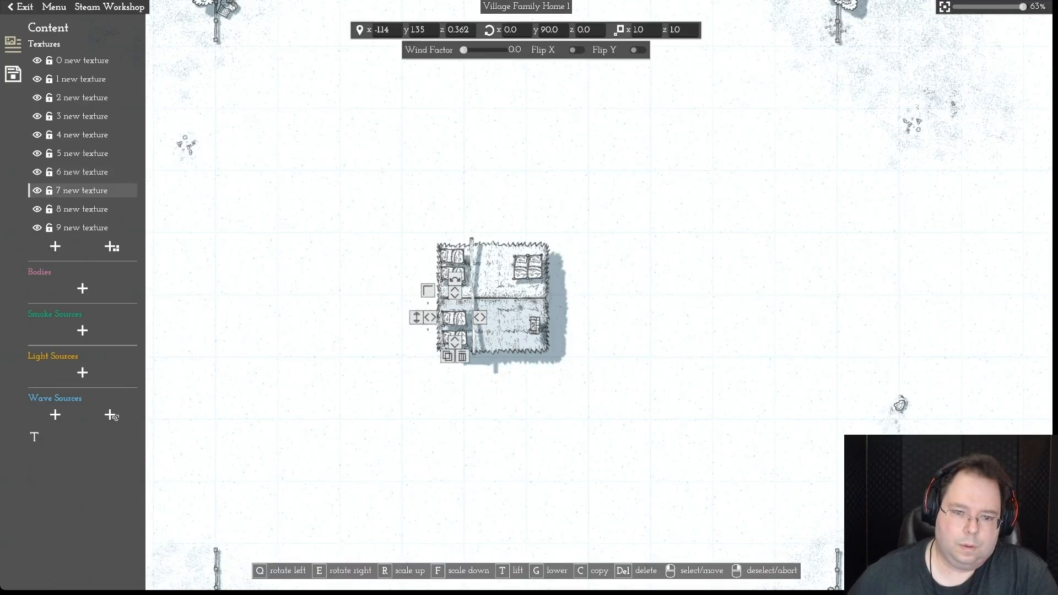
right_click(454, 318)
- Shift the upper-right pair of beds up toward the roof's top edge, keeping them side by side
click(528, 267)
drag(535, 267, 519, 258)
right_click(535, 258)
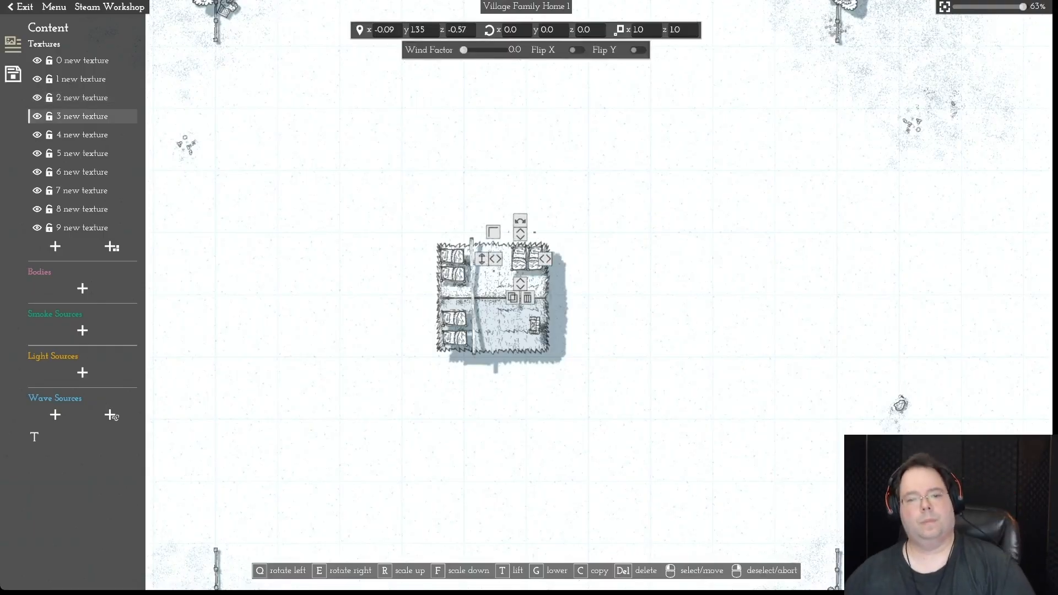
right_click(519, 258)
- Move the fireplace to the roof's right edge, just below the ridge at about x 0.203, z 0.197
drag(534, 325, 528, 335)
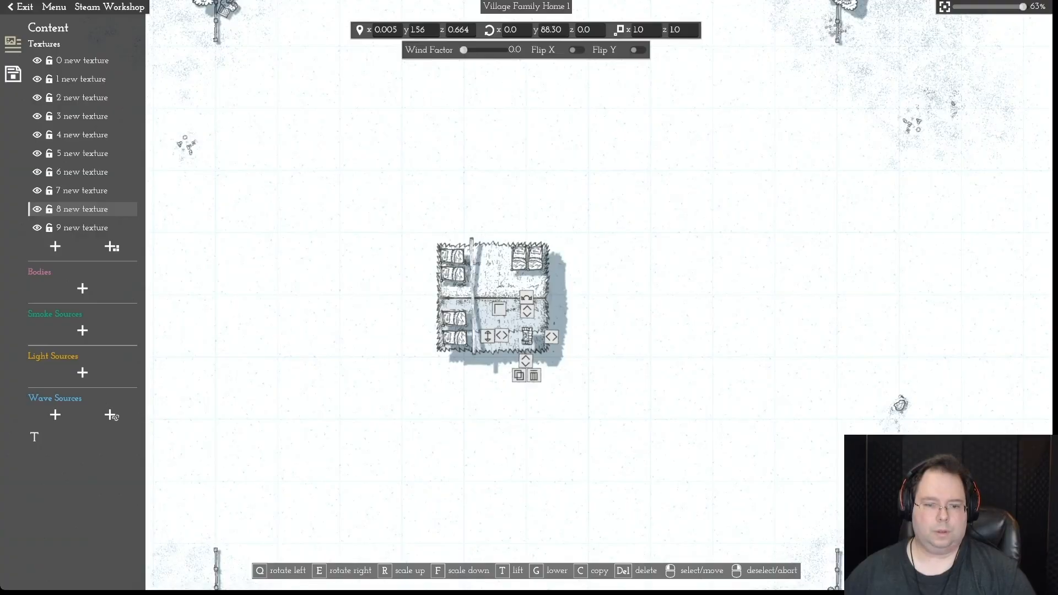
drag(527, 336, 544, 307)
right_click(543, 308)
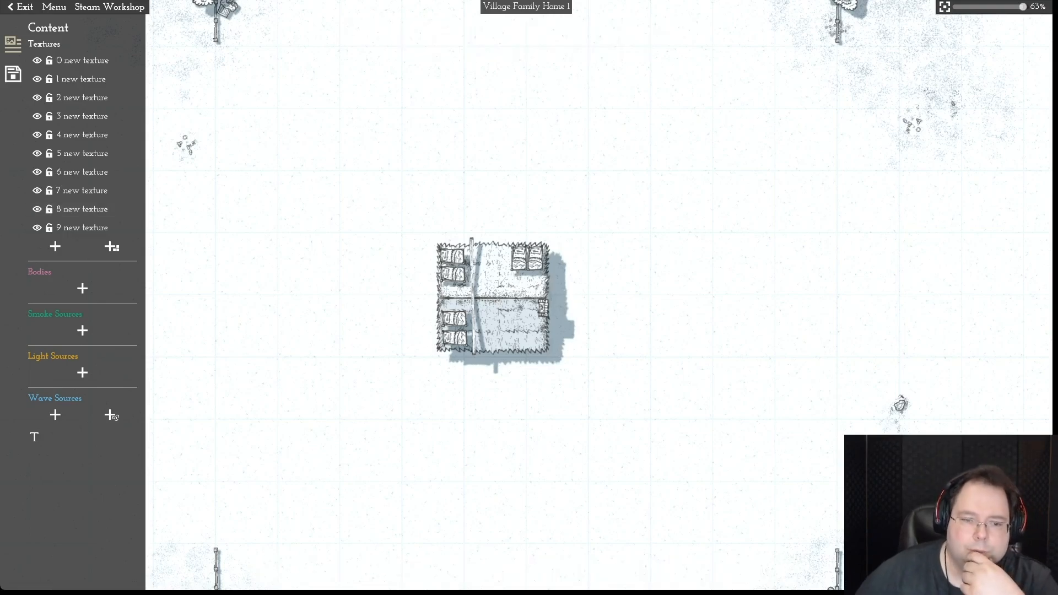
scroll(543, 308, up, 1)
scroll(567, 322, up, 1)
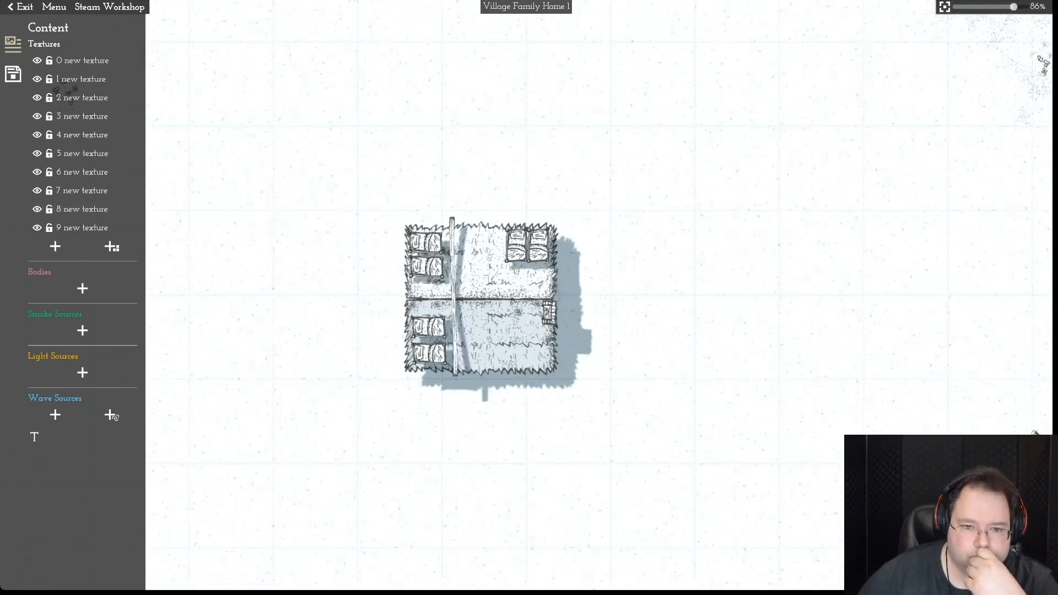
drag(549, 312, 545, 298)
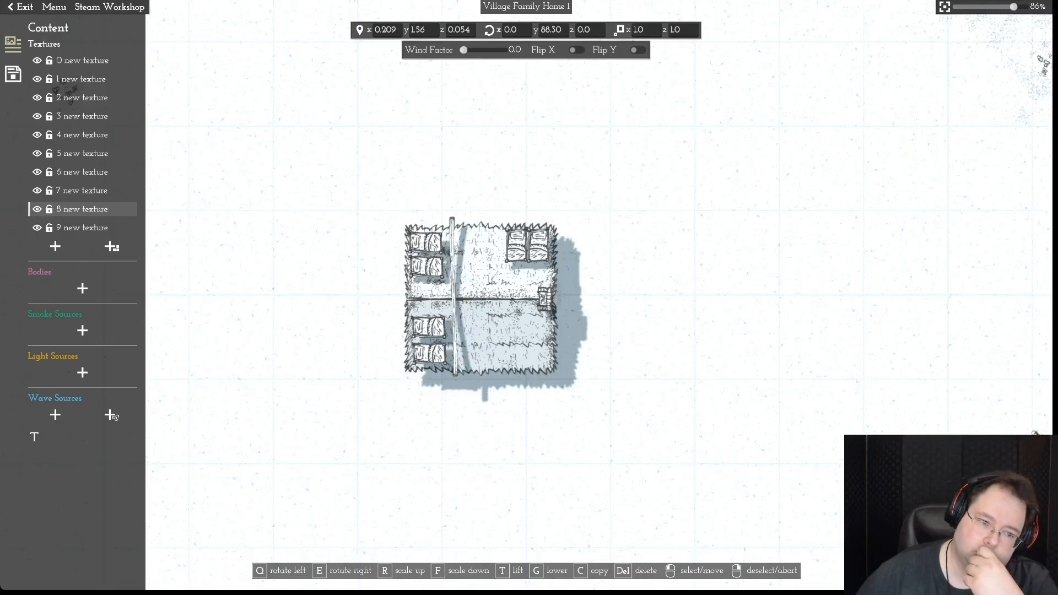
scroll(545, 298, up, 2)
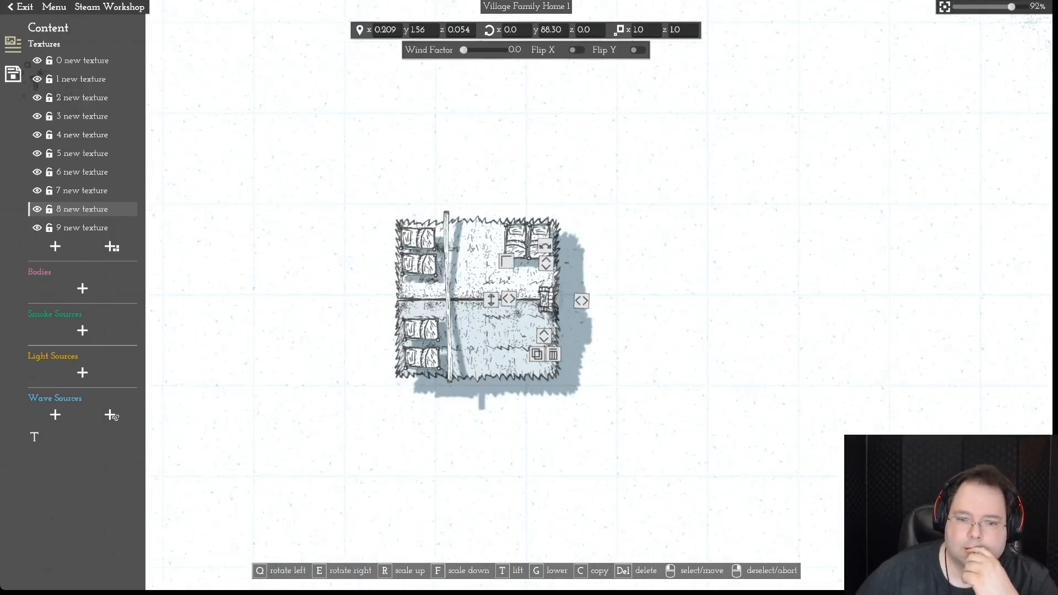
drag(544, 298, 544, 311)
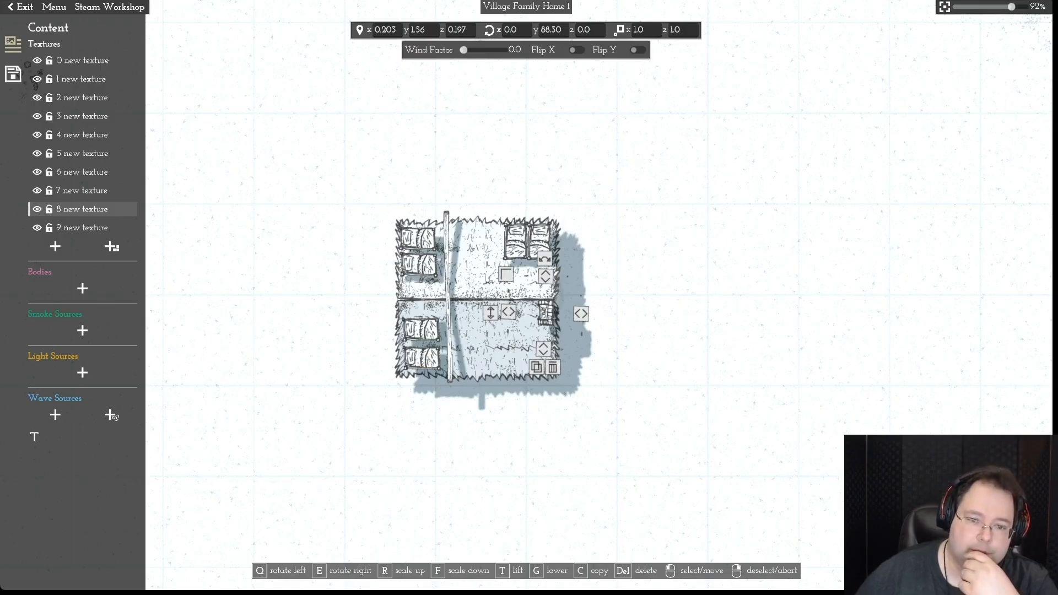
key(Escape)
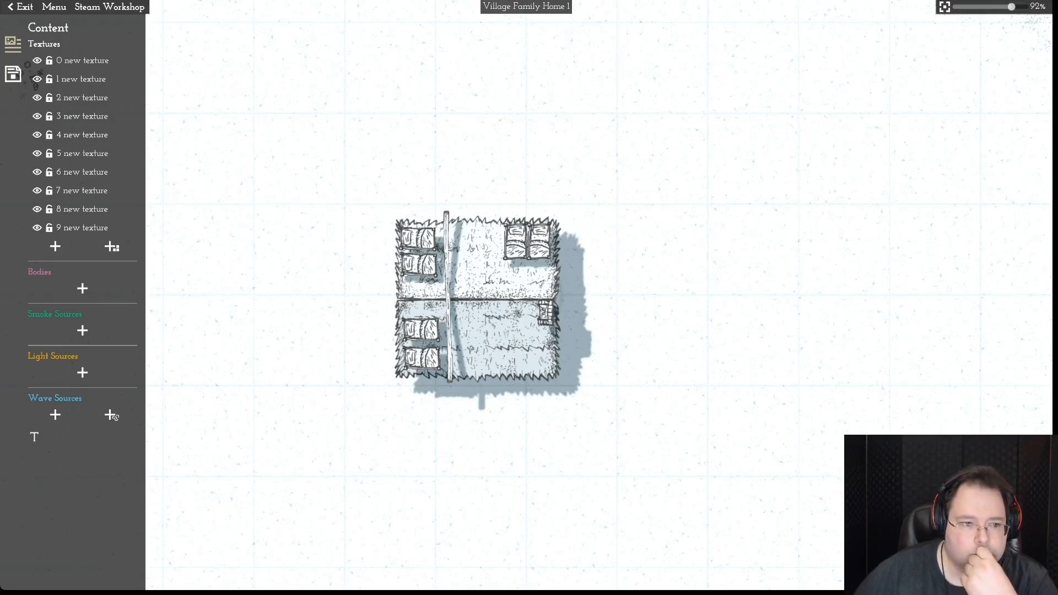
- Add the round wooden table from the original textures and place it below the fireplace at about x -0.10, z 0.594
click(112, 246)
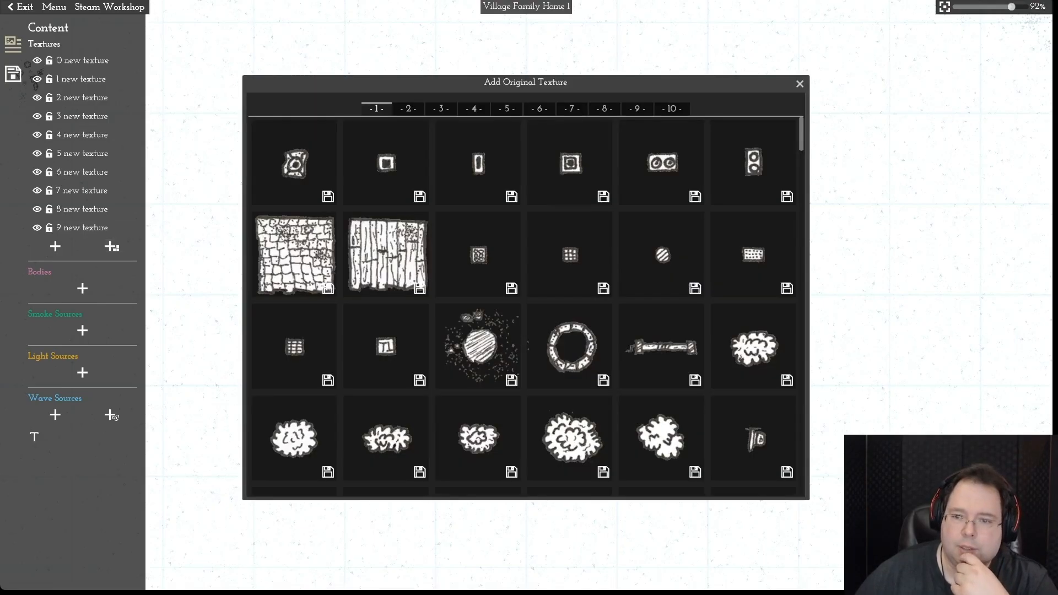
scroll(752, 163, down, 10)
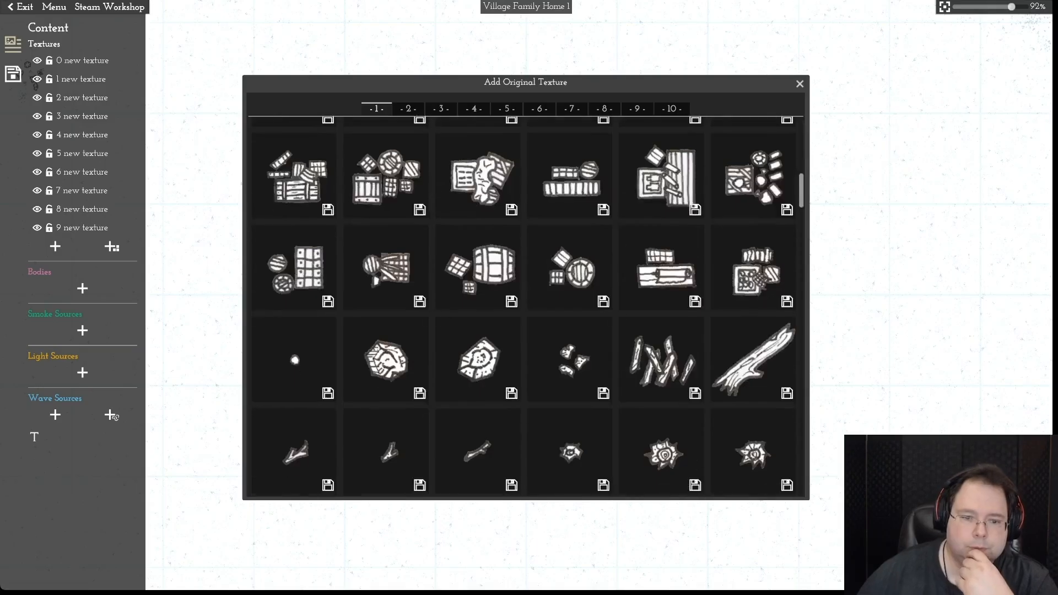
scroll(523, 306, down, 10)
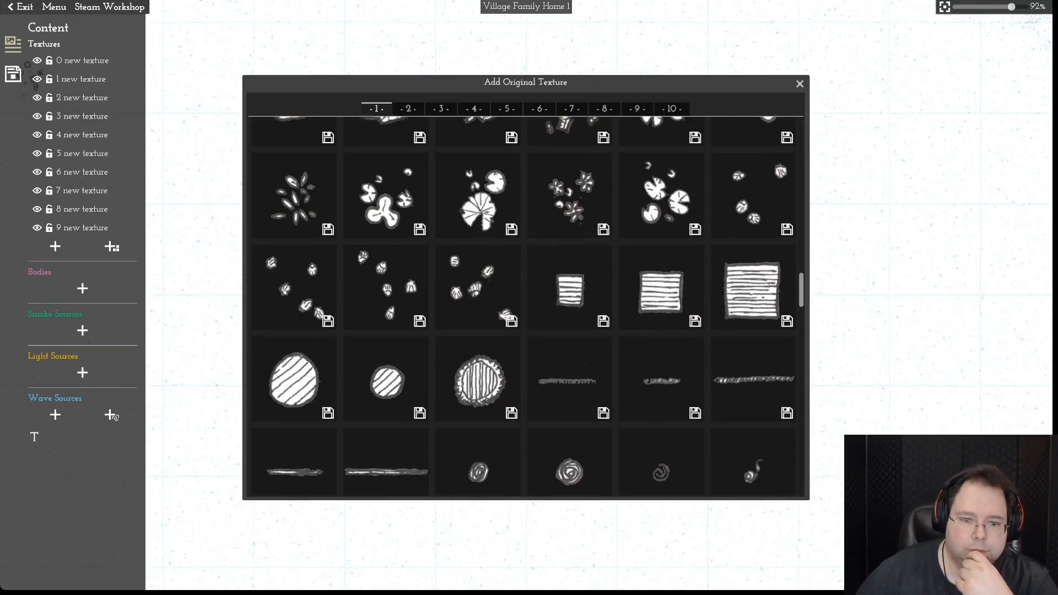
scroll(523, 305, down, 10)
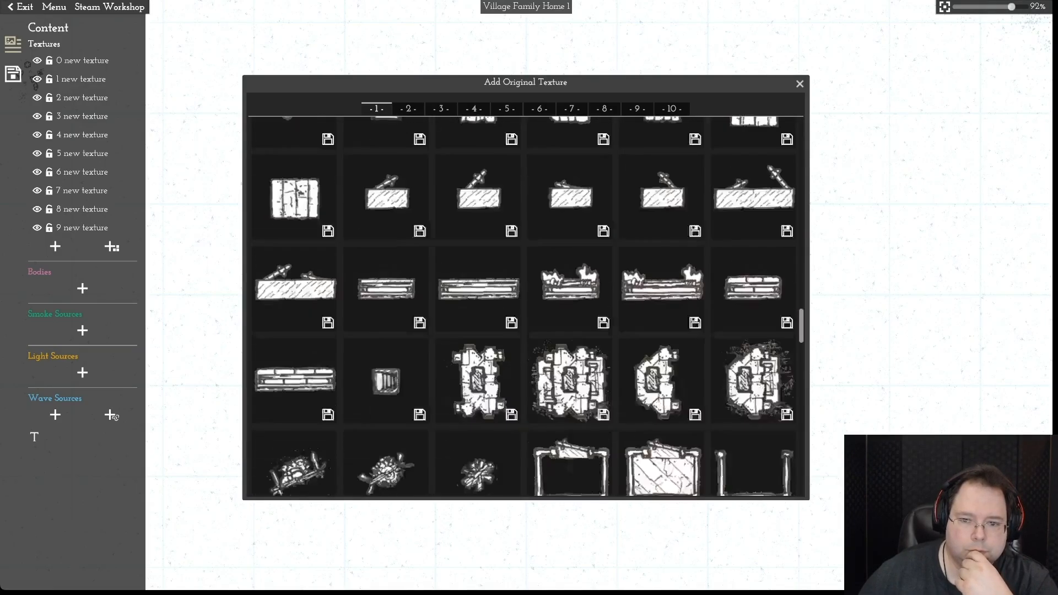
scroll(752, 388, down, 10)
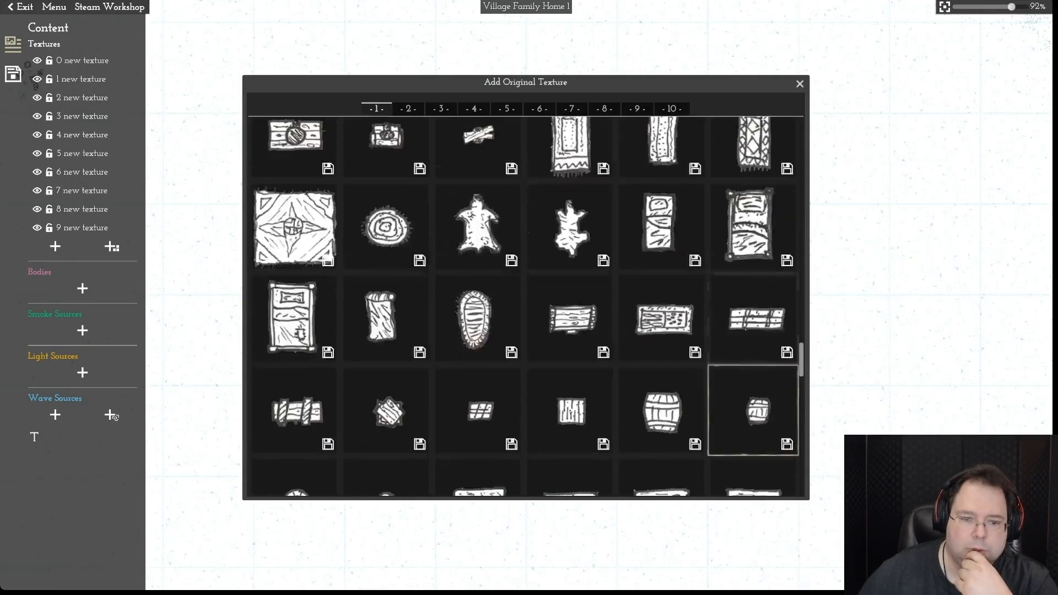
scroll(752, 388, down, 5)
scroll(661, 267, up, 1)
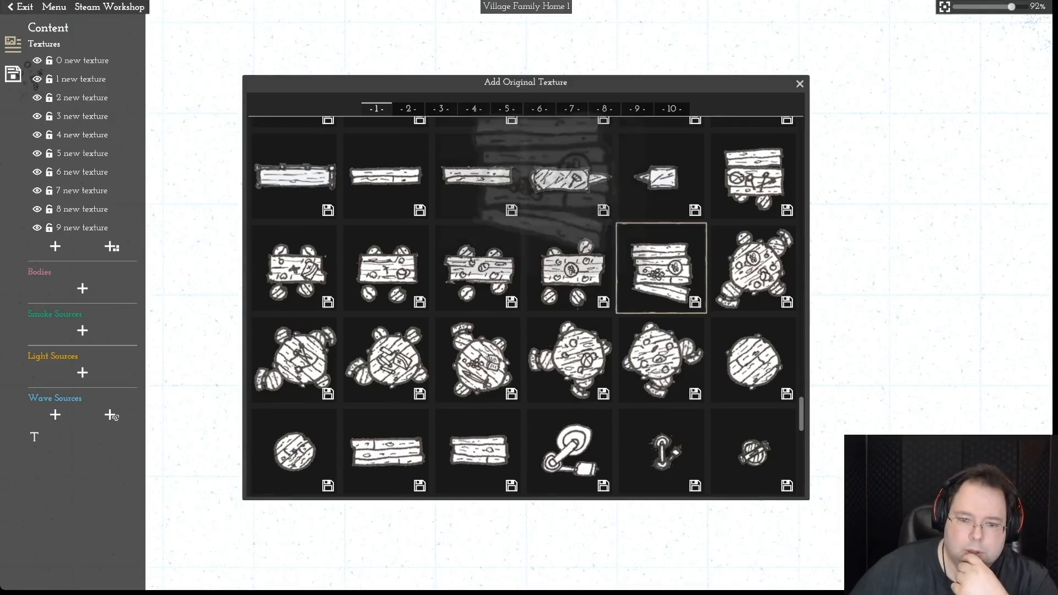
click(661, 267)
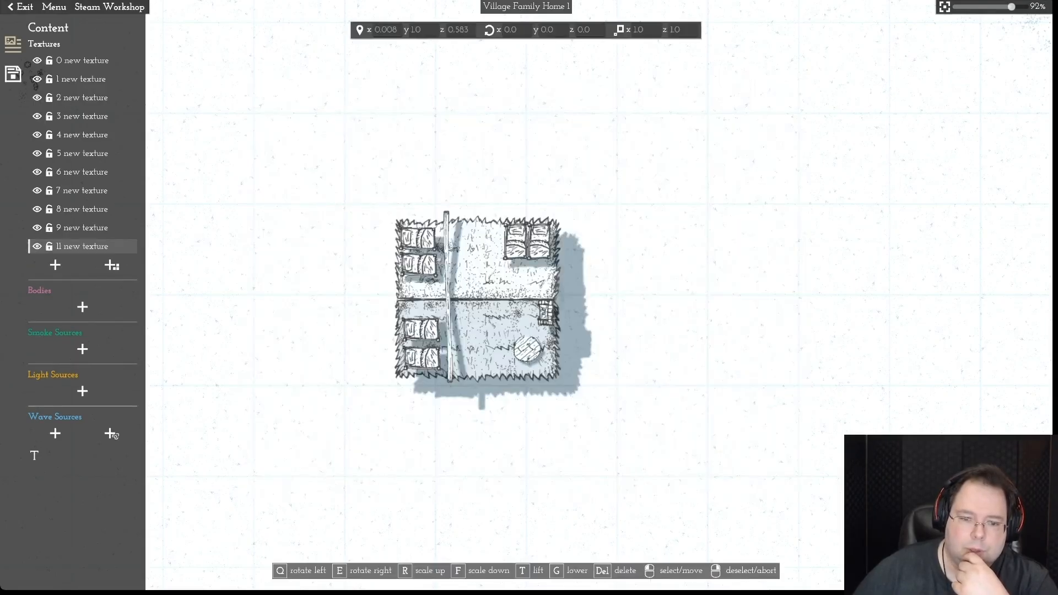
click(524, 352)
drag(471, 351, 518, 345)
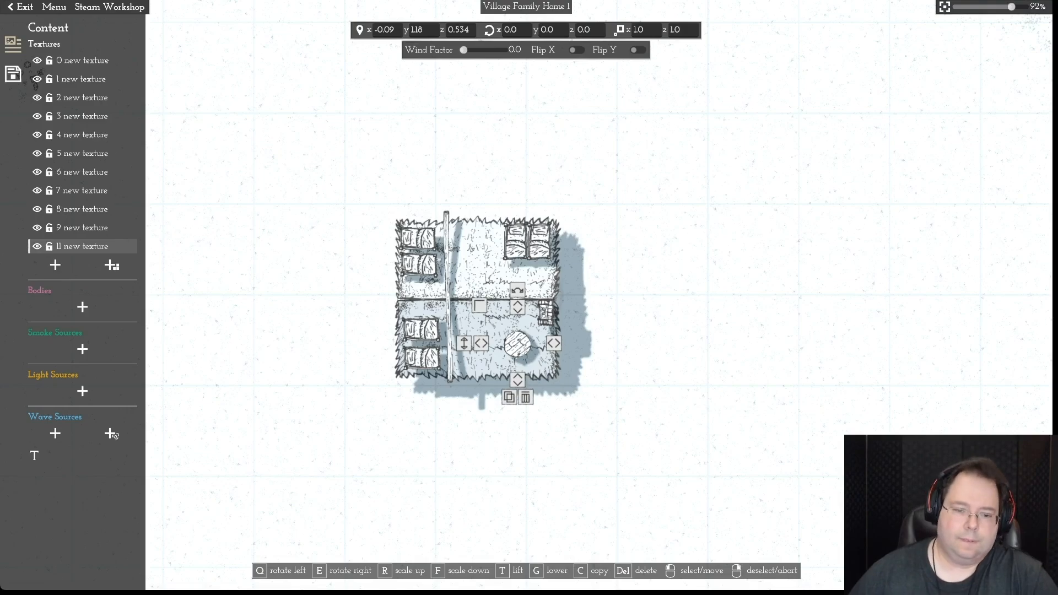
drag(518, 345, 518, 351)
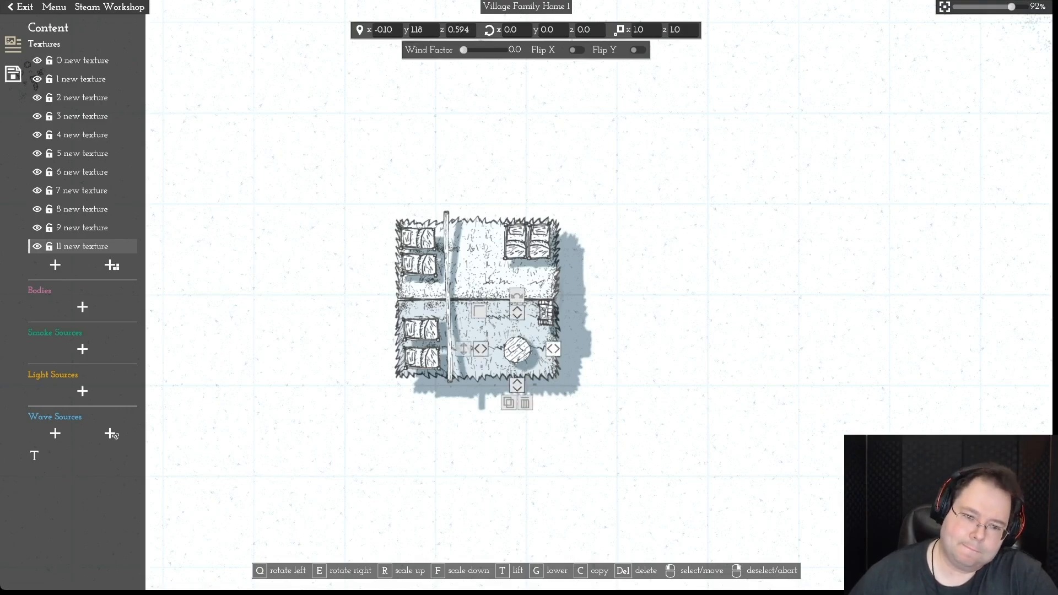
right_click(517, 352)
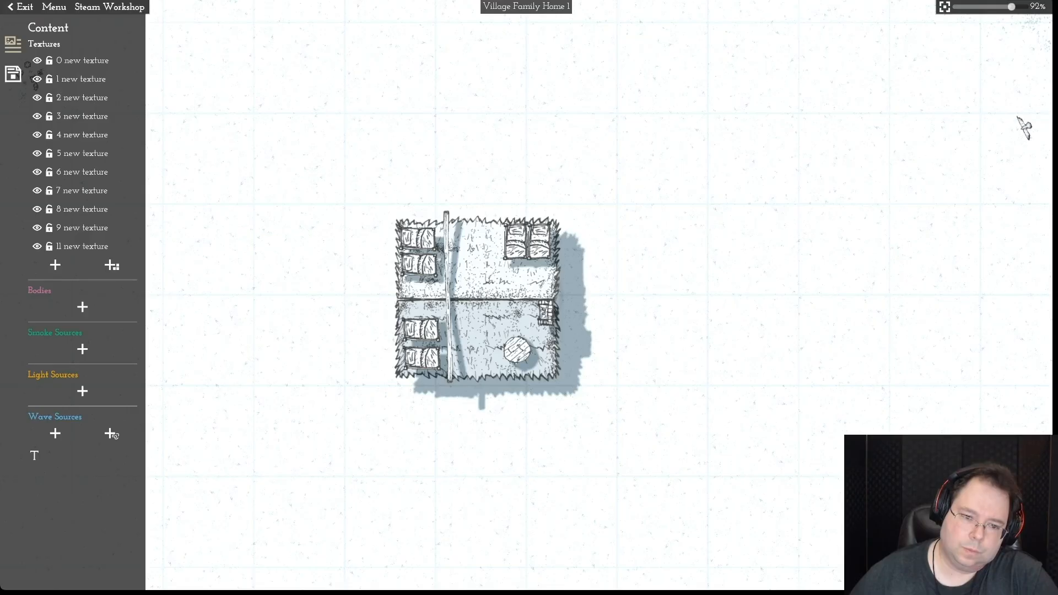
- Shift the dividing beam slightly right, away from the left-hand beds, to about x -0.73, z 0.031
click(82, 227)
drag(448, 297, 460, 298)
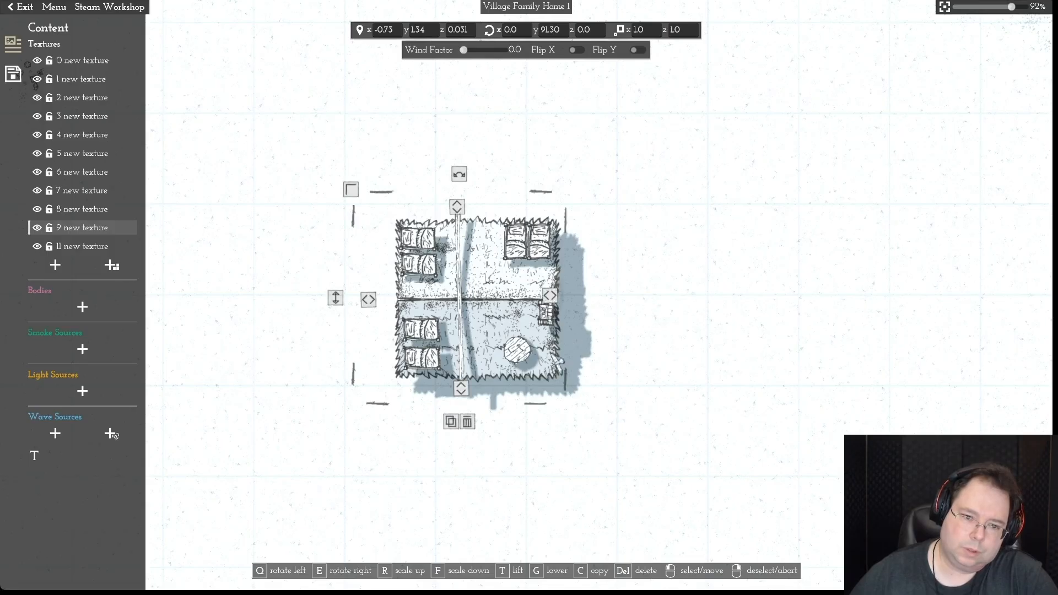
right_click(439, 409)
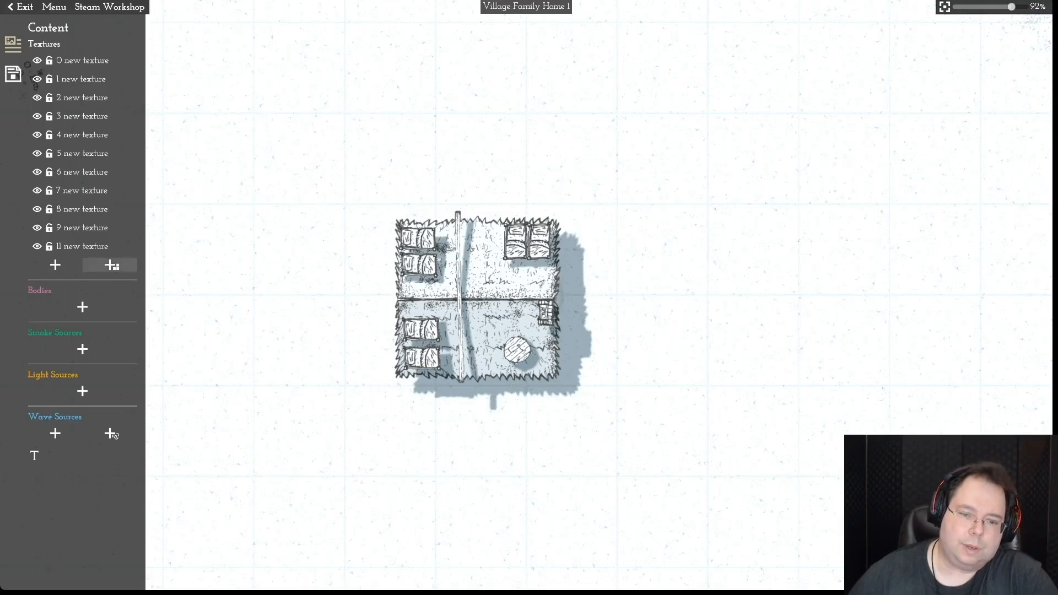
- Try the round table below the upper-right beds, then return it to the lower half, just left of and below the fireplace
drag(517, 350, 535, 280)
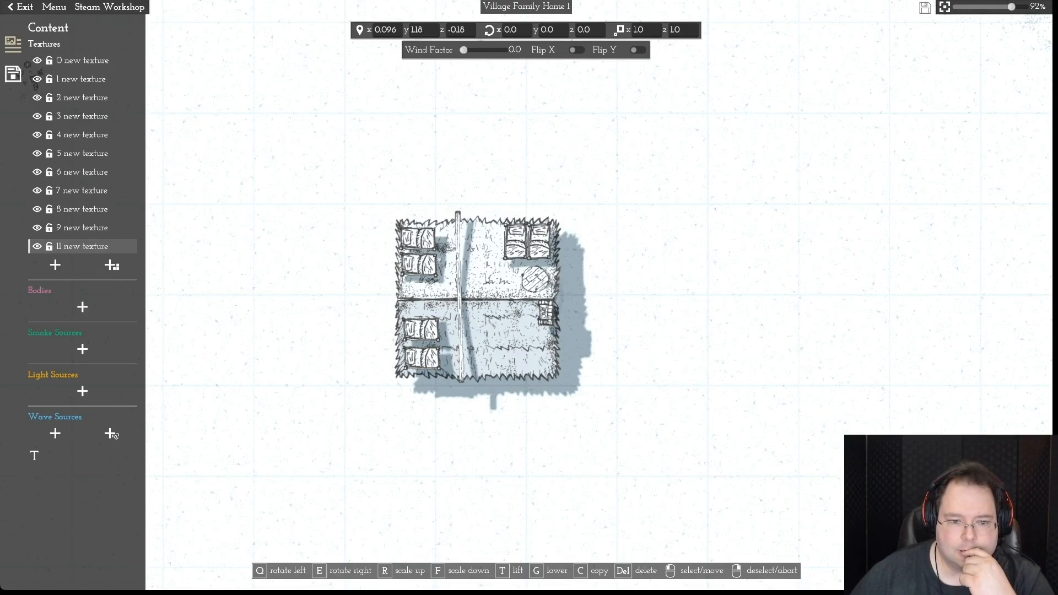
drag(535, 279, 521, 347)
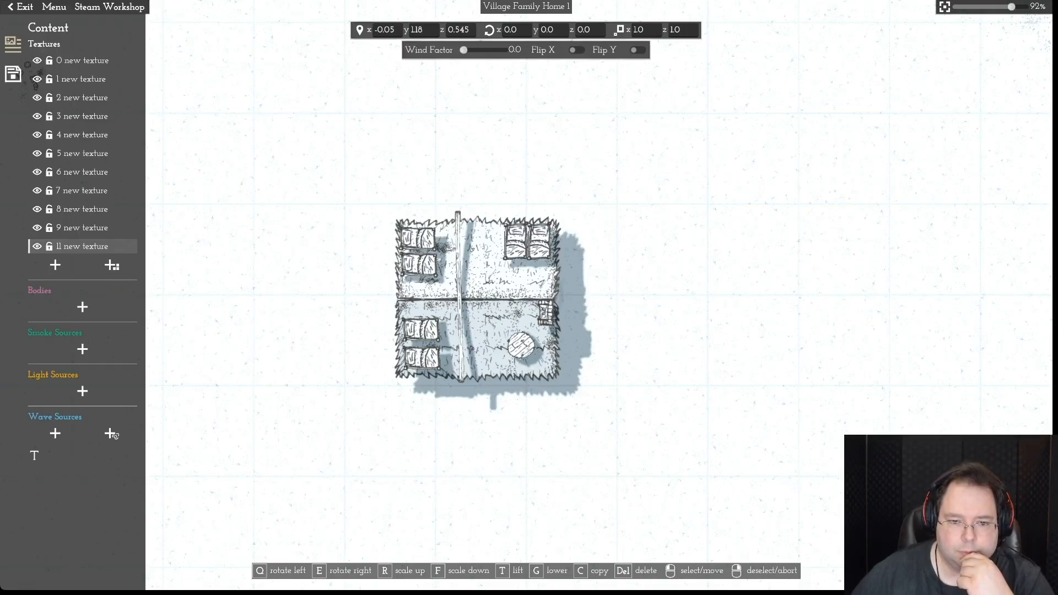
scroll(521, 347, up, 1)
right_click(521, 347)
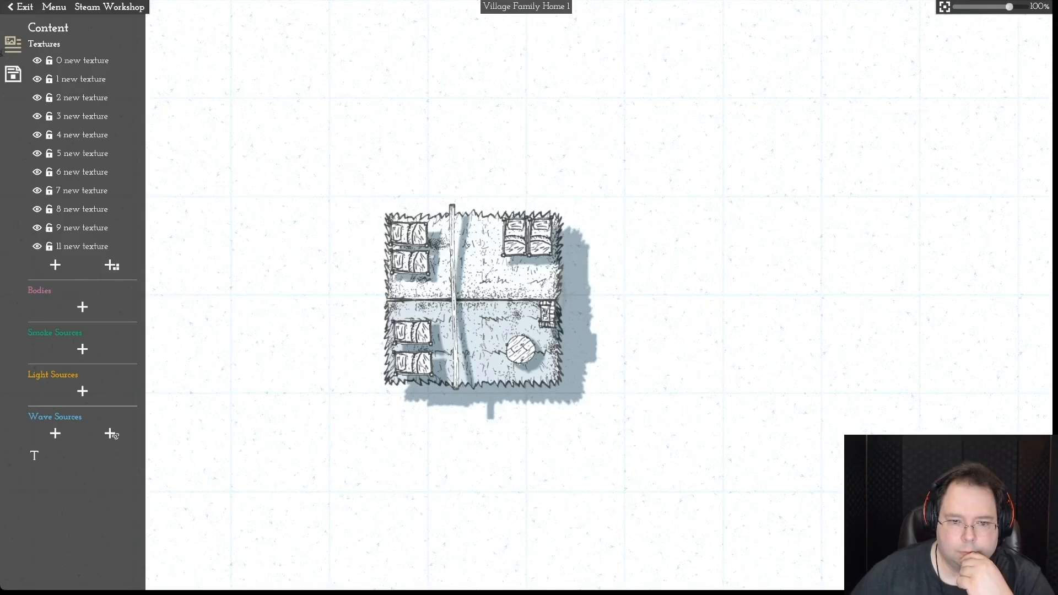
mouse_move(521, 349)
mouse_down()
mouse_move(503, 337)
mouse_move(511, 342)
mouse_up()
right_click(511, 342)
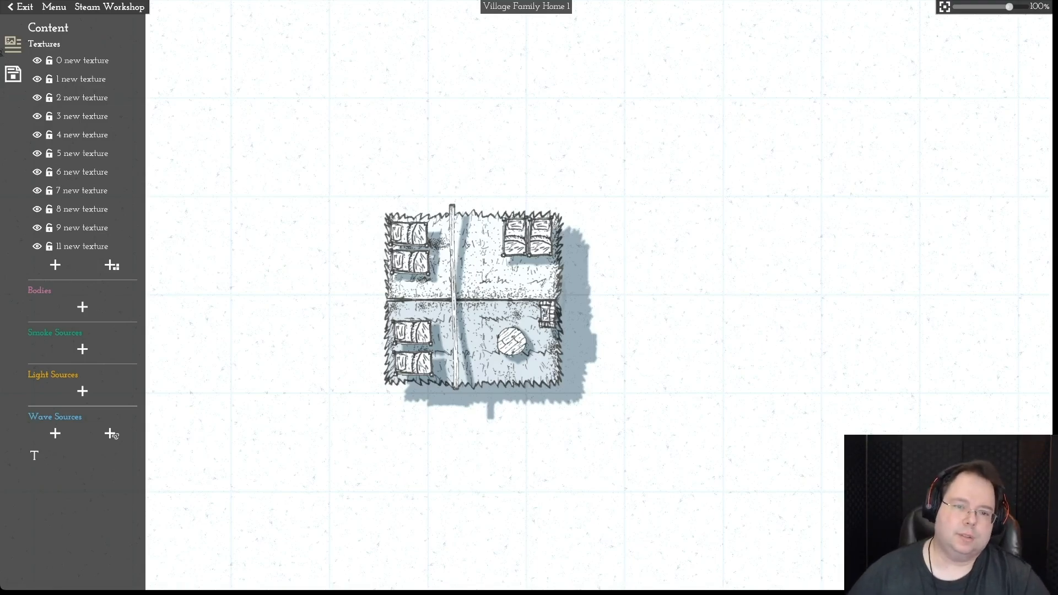
- Delete the two upper-right beds, the fireplace and the round table from the house
click(516, 237)
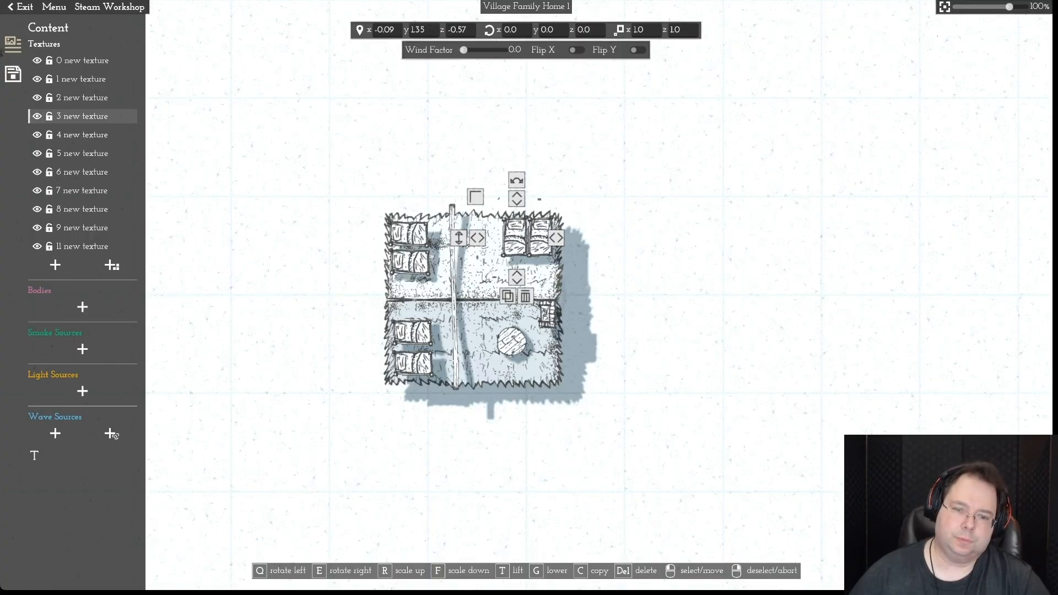
click(526, 296)
click(540, 239)
click(551, 296)
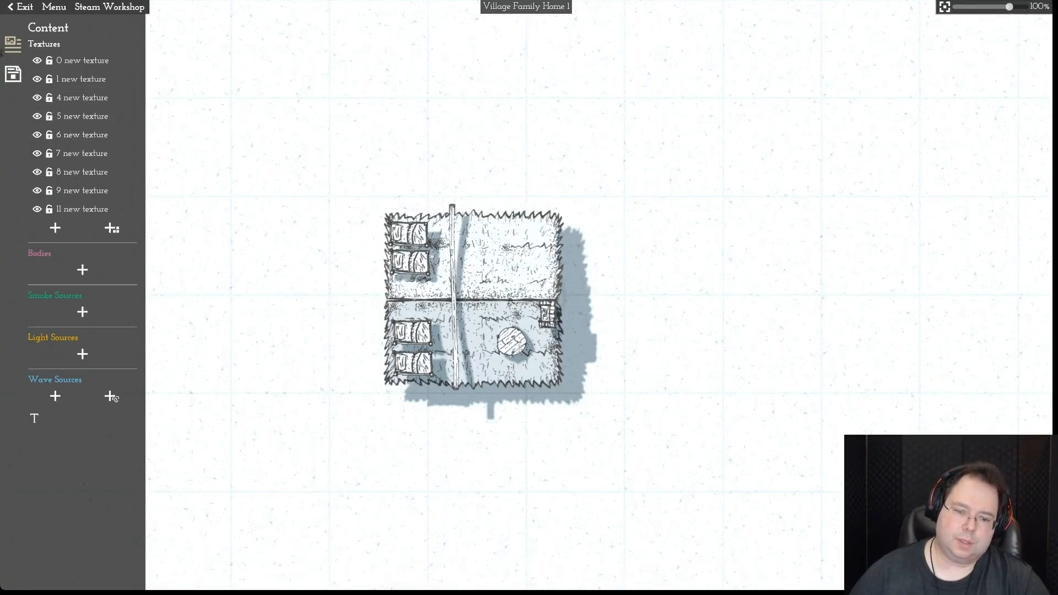
click(547, 315)
click(555, 373)
click(512, 341)
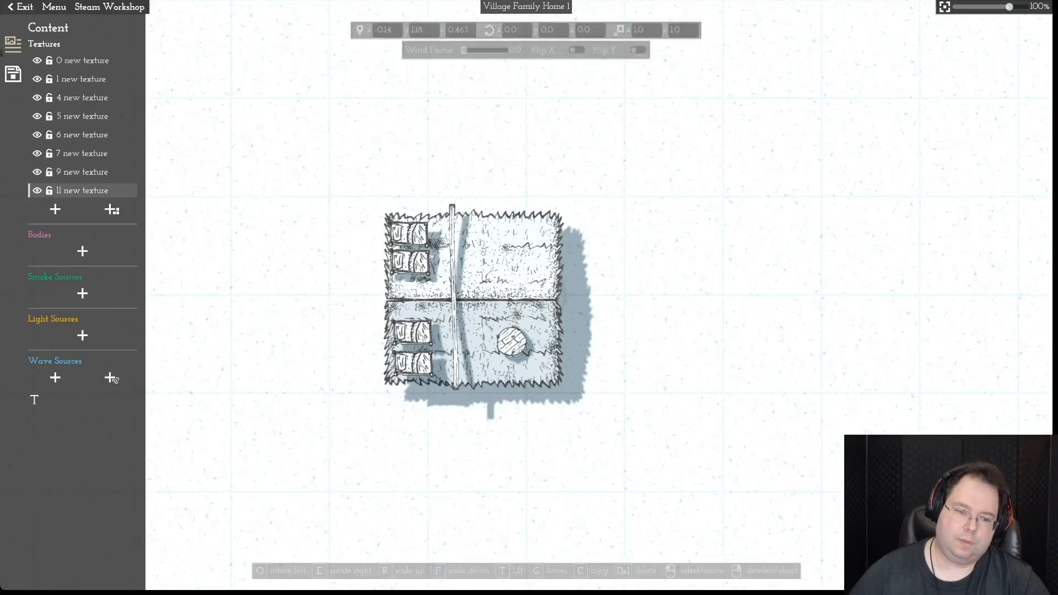
click(521, 398)
- Delete the four beds on the house's left side and the dividing beam, leaving only the thatched roof
click(410, 262)
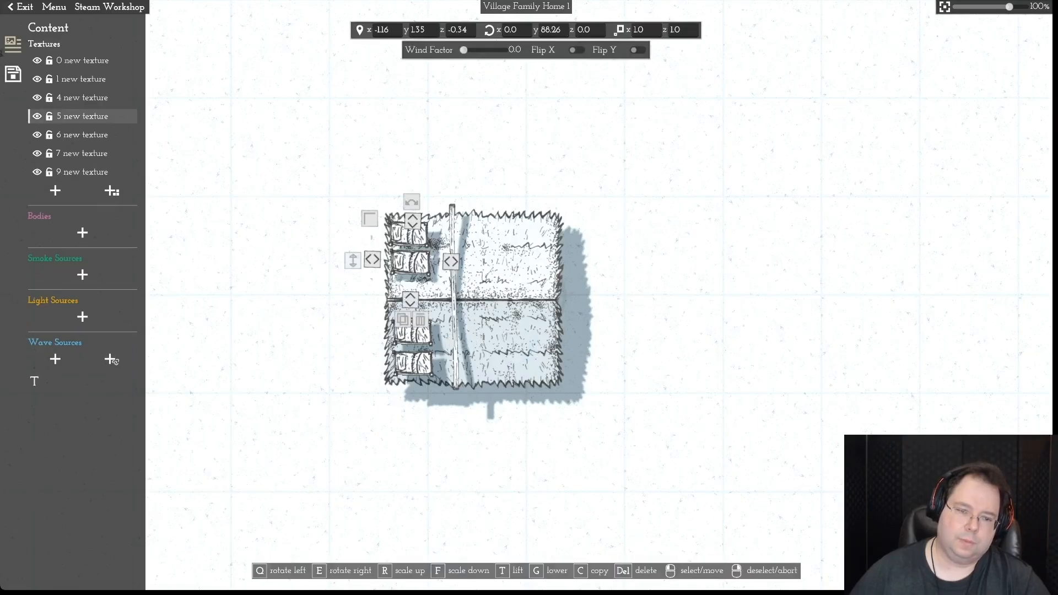
click(420, 319)
click(410, 233)
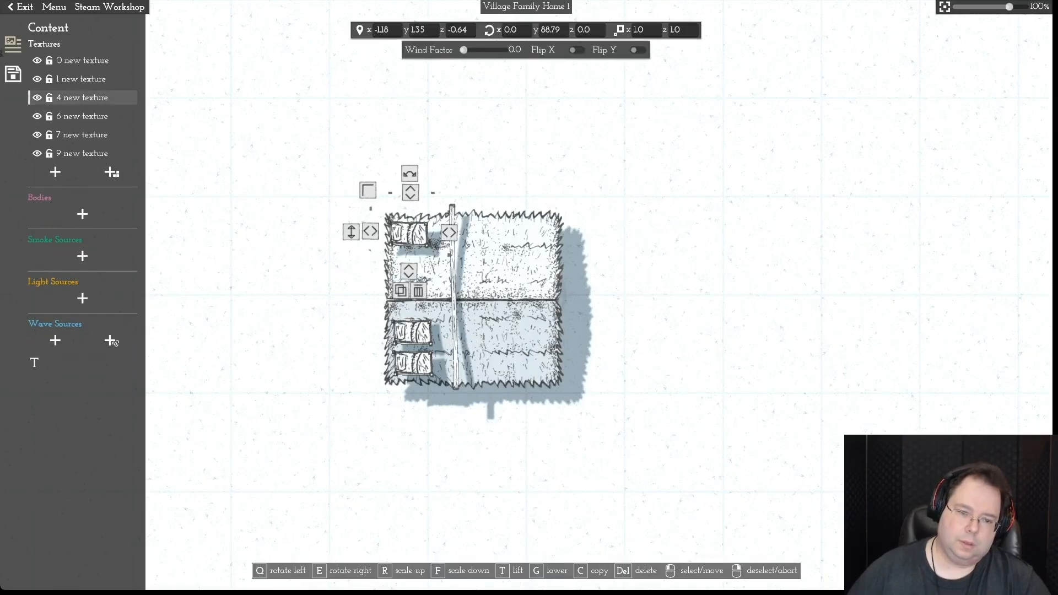
click(418, 290)
click(412, 331)
click(421, 389)
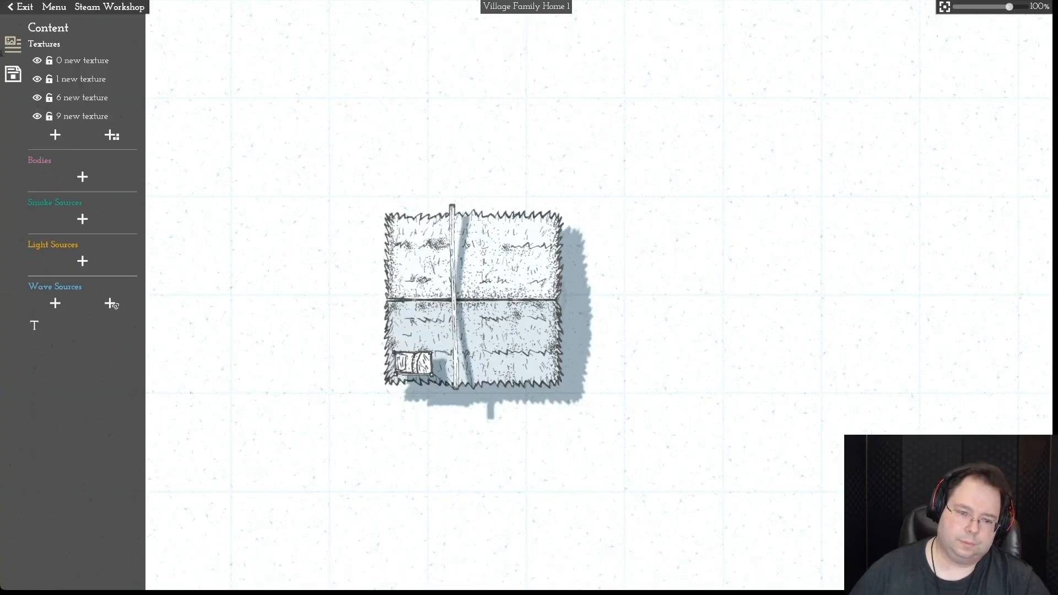
click(412, 361)
click(422, 419)
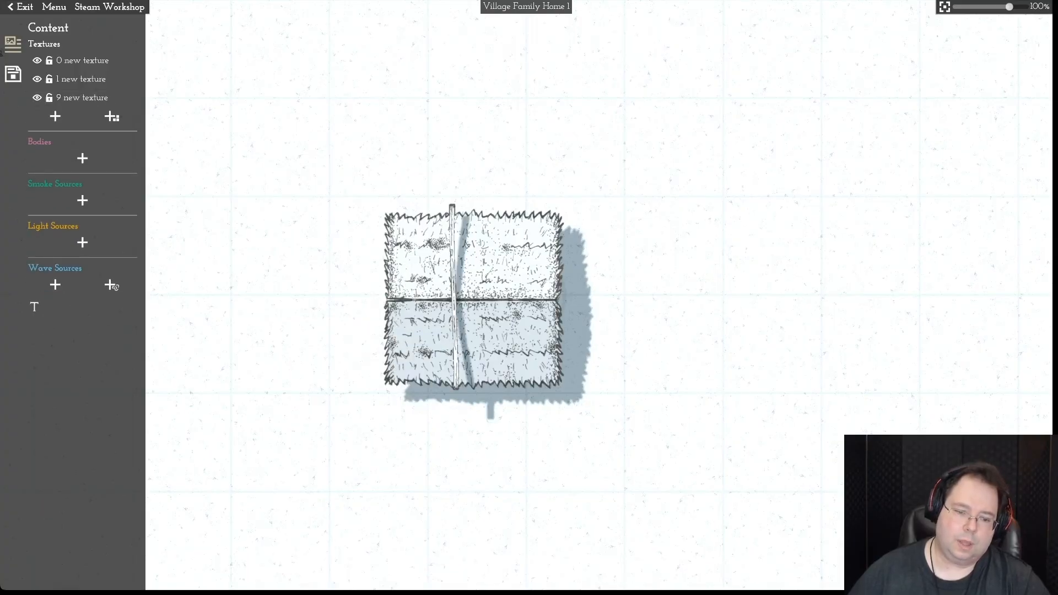
click(454, 344)
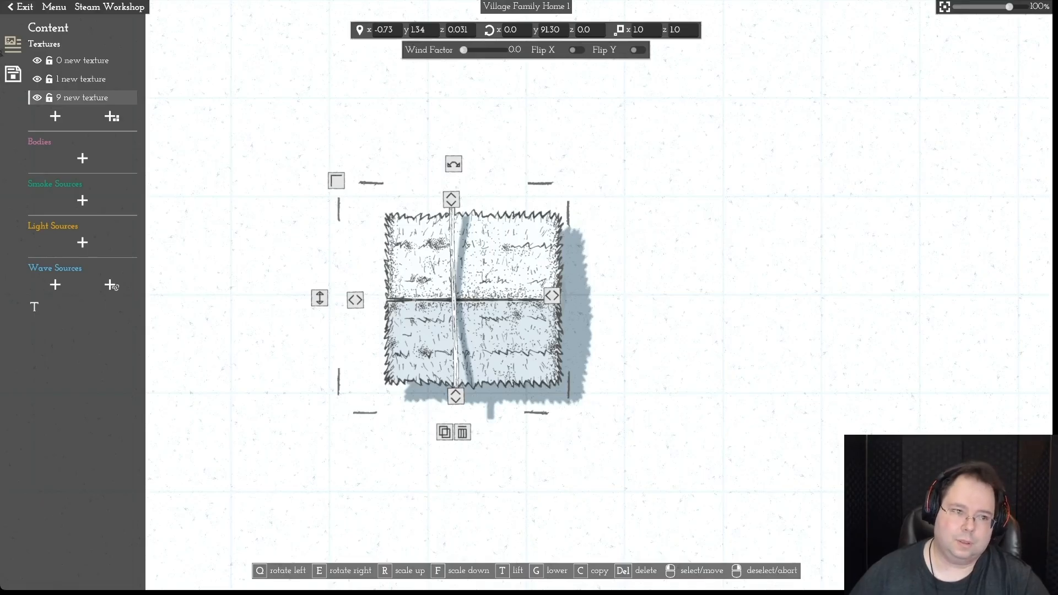
key(Delete)
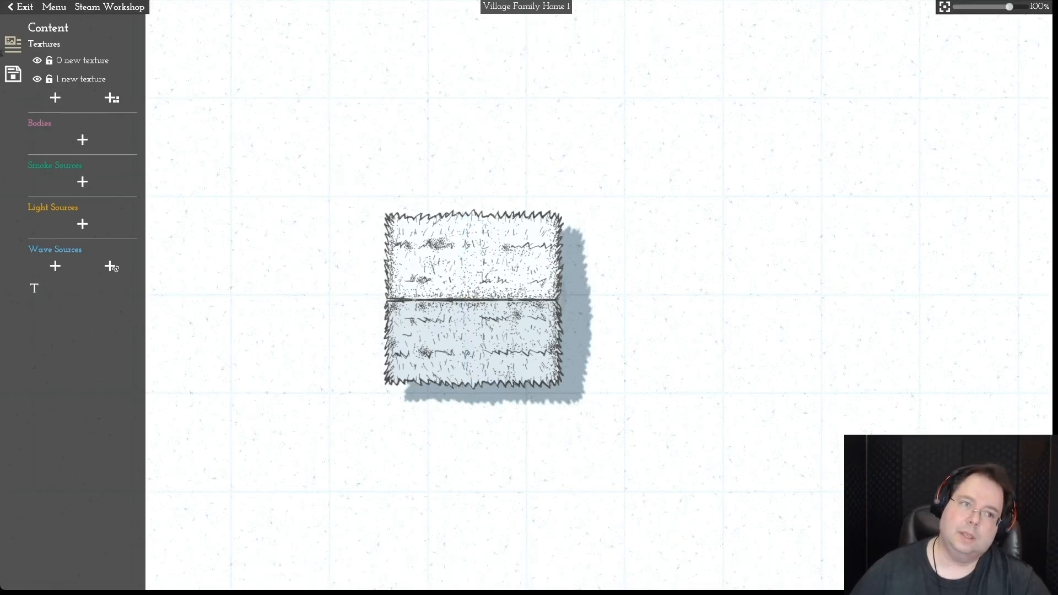
- Select both thatched roof pieces and centre them together on the canvas, with the lower piece at about x -0.01, z 0.377
click(83, 61)
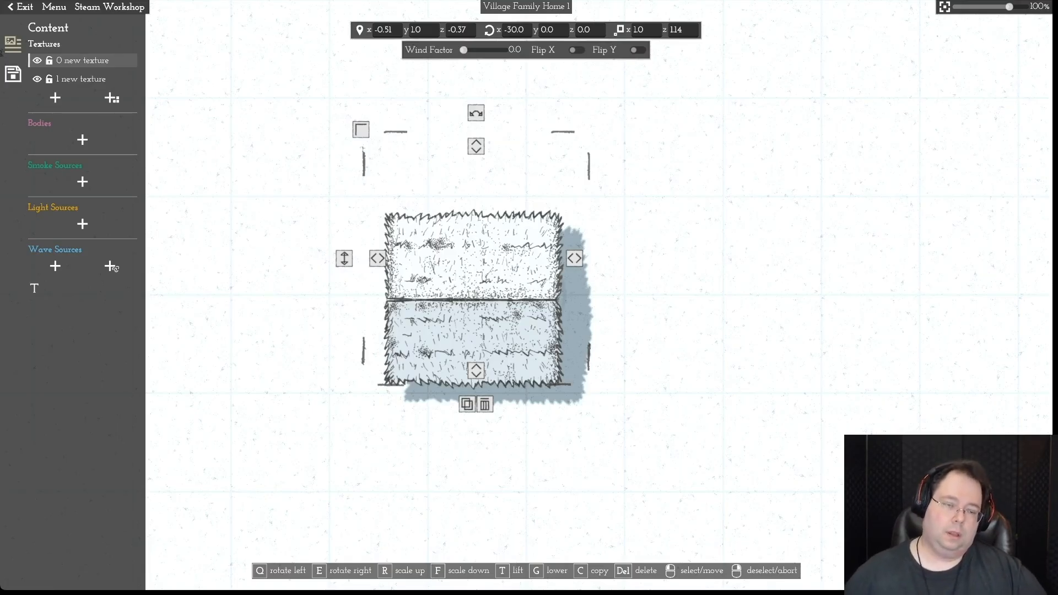
drag(227, 169, 724, 481)
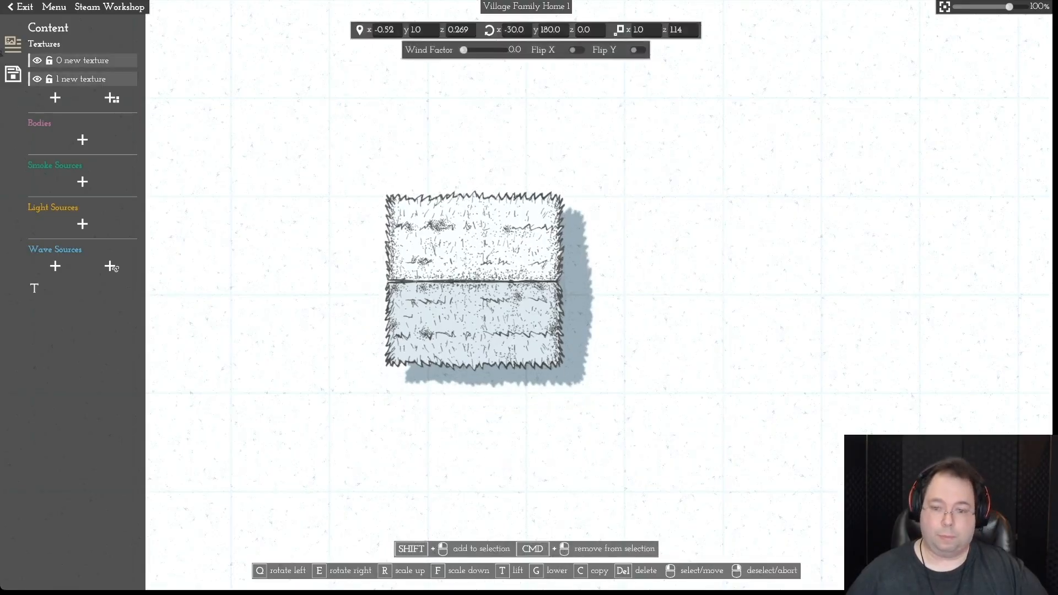
key(Escape)
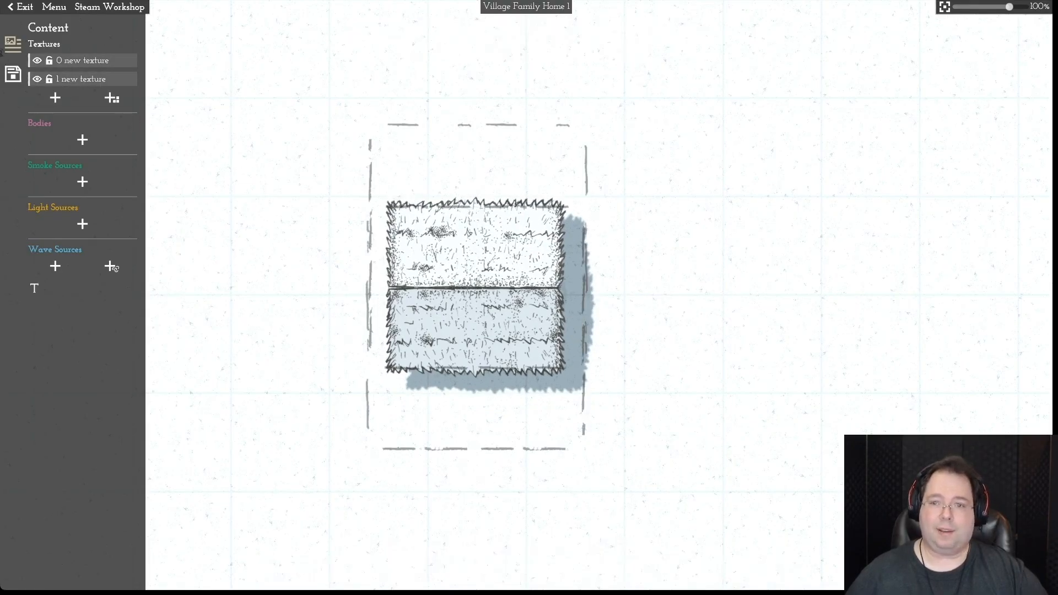
scroll(526, 294, down, 4)
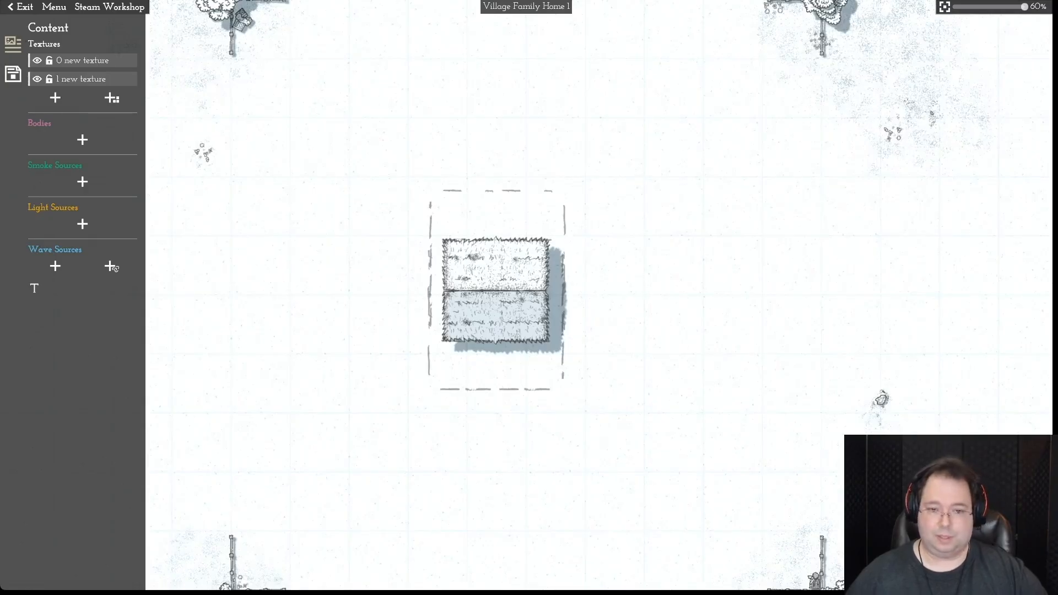
drag(241, 167, 639, 432)
drag(496, 303, 525, 305)
right_click(525, 304)
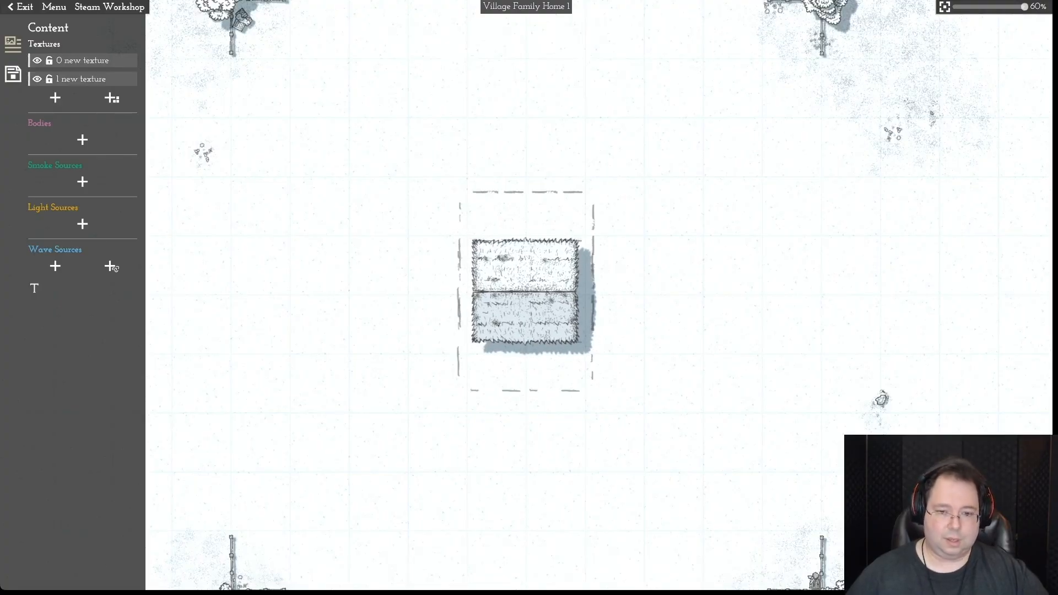
key(s)
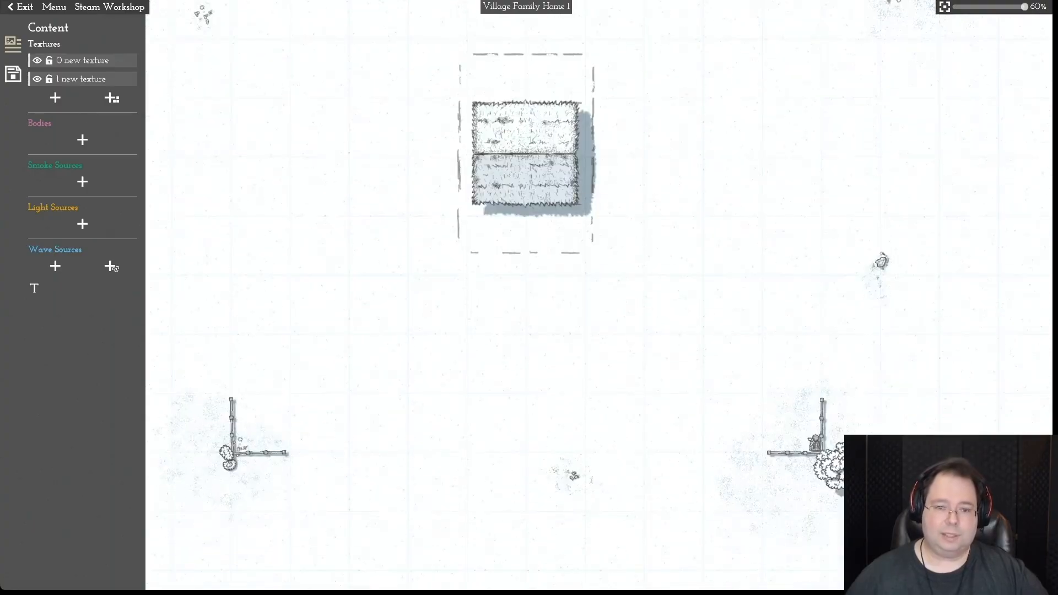
key(w)
drag(270, 154, 898, 524)
drag(525, 316, 526, 318)
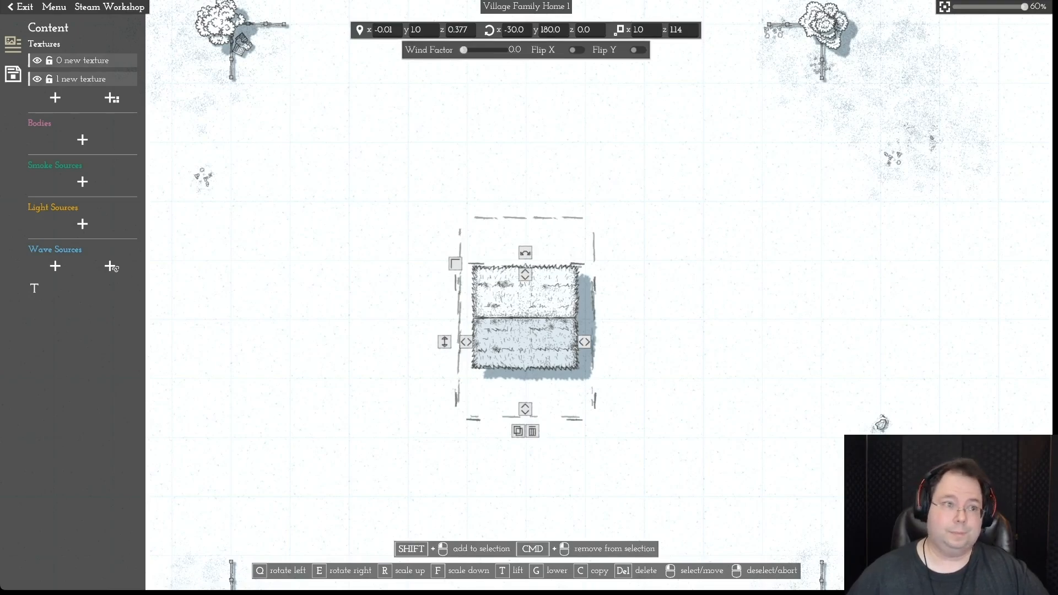
- Rename the upper roof piece's texture as Upper tatch Roof
click(112, 98)
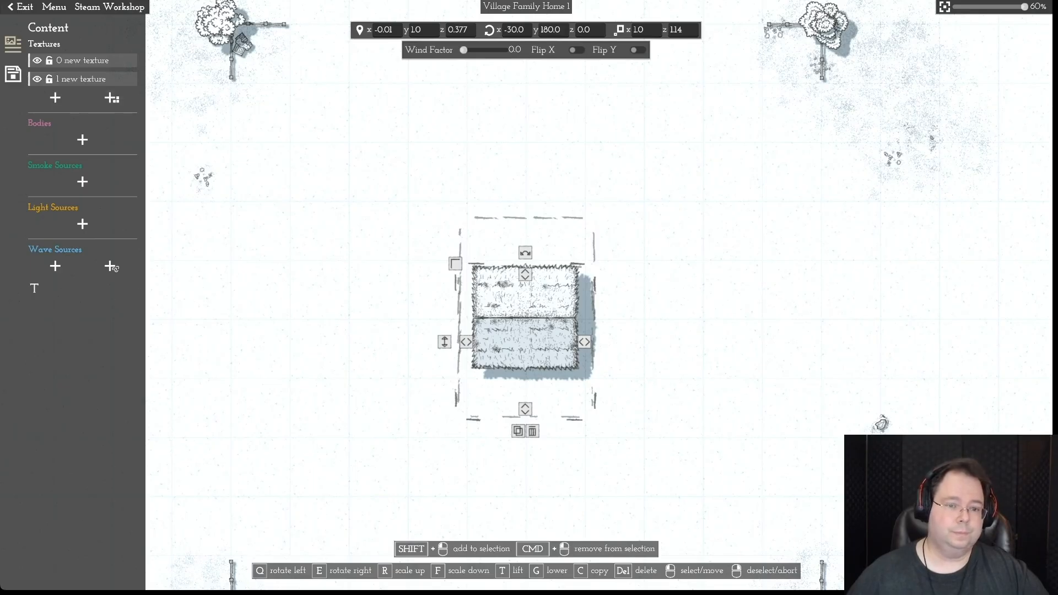
click(82, 61)
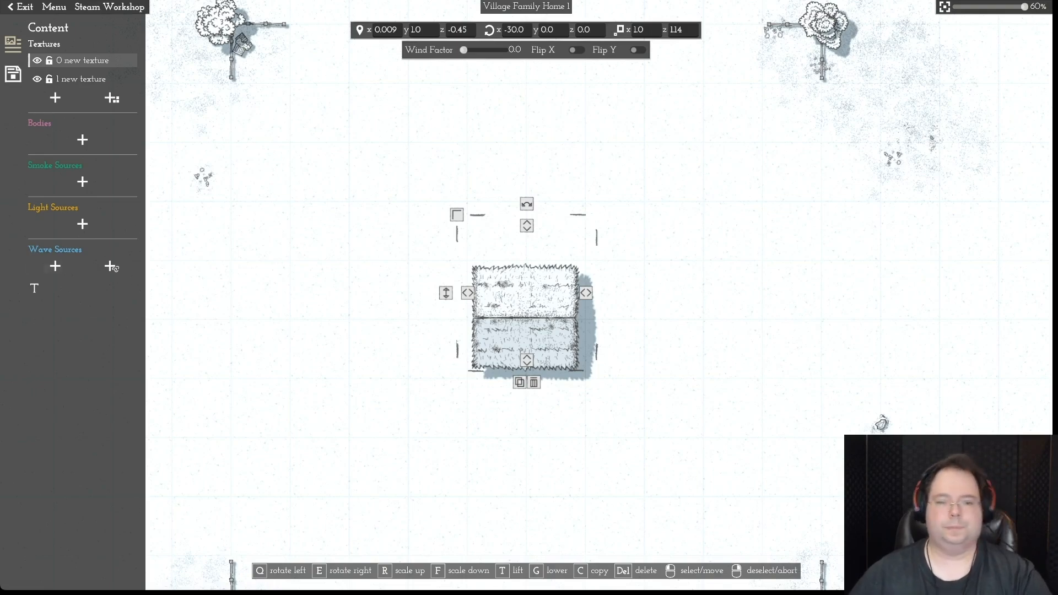
click(112, 267)
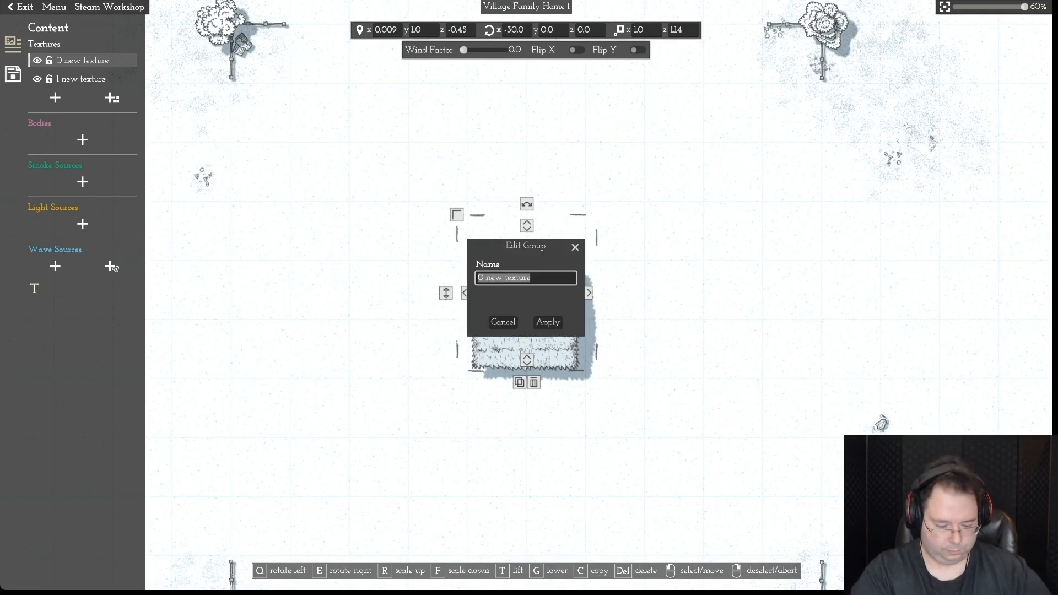
text(Upper )
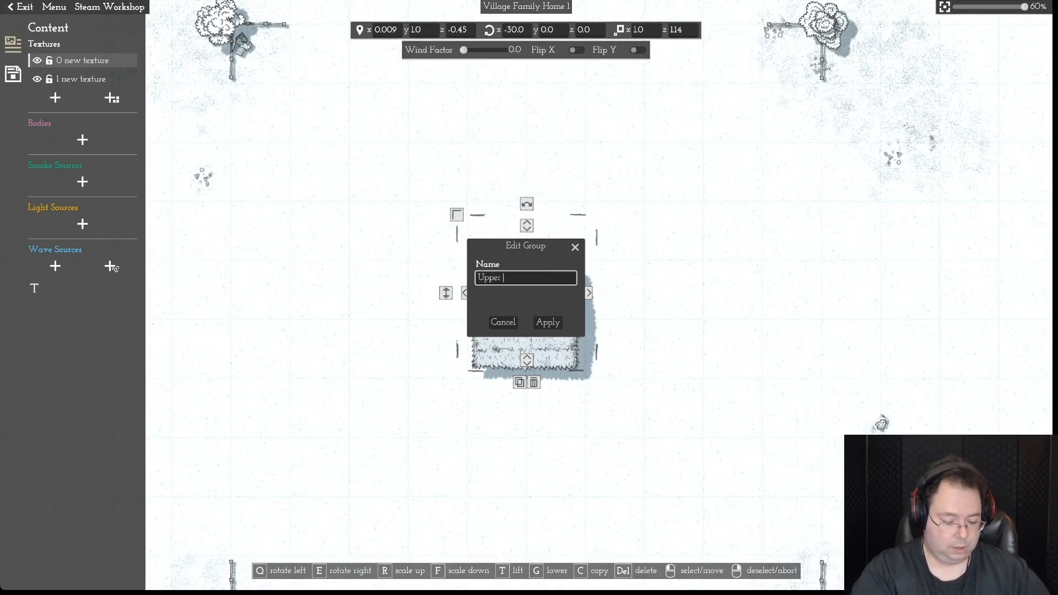
text(tatch)
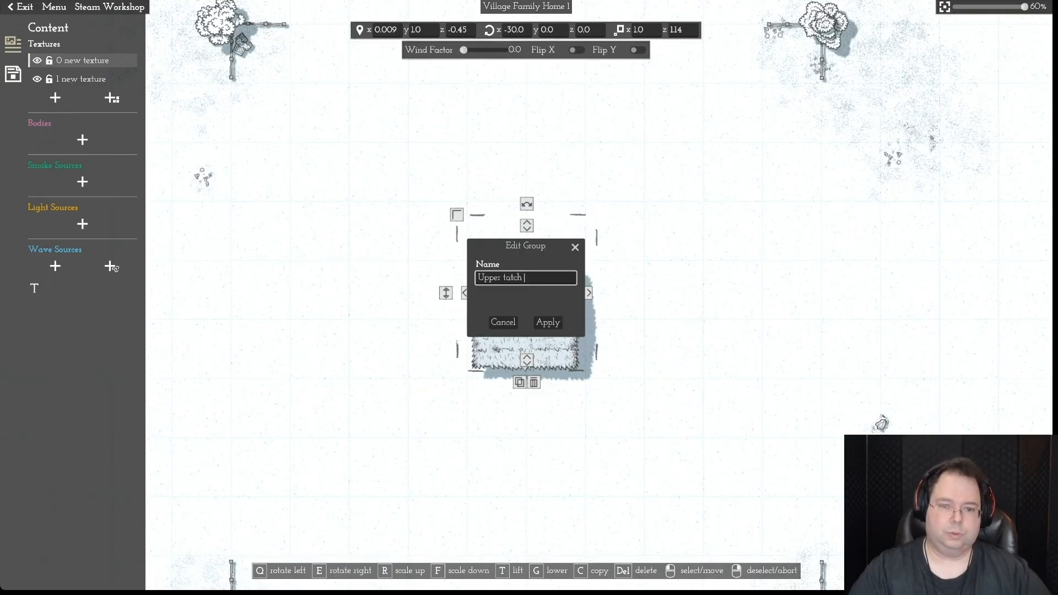
text( Roof)
key(Return)
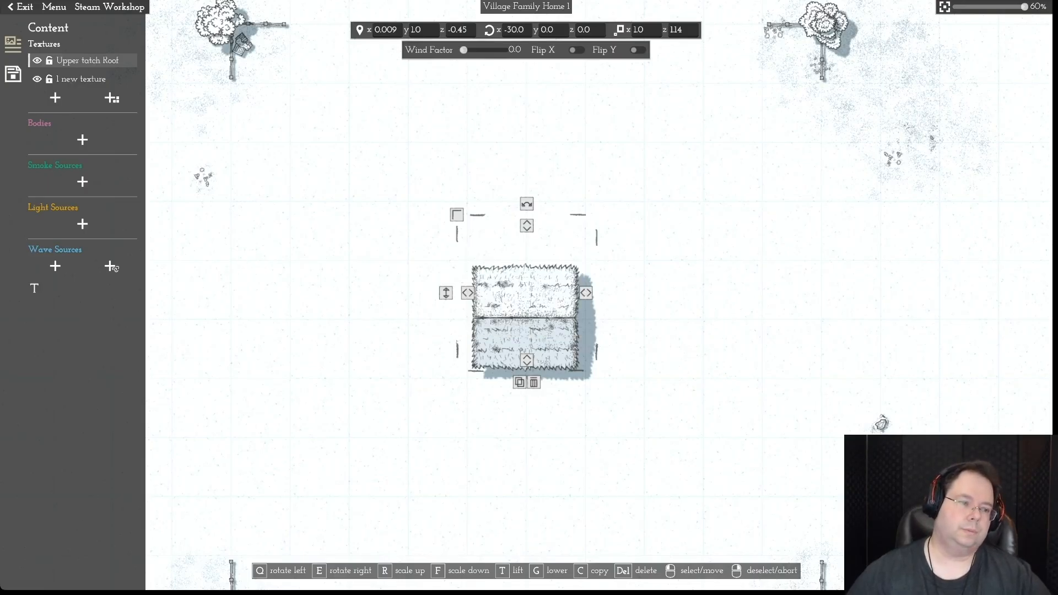
- Rename the lower roof piece's texture as Lower tatch Roof
click(99, 79)
click(34, 289)
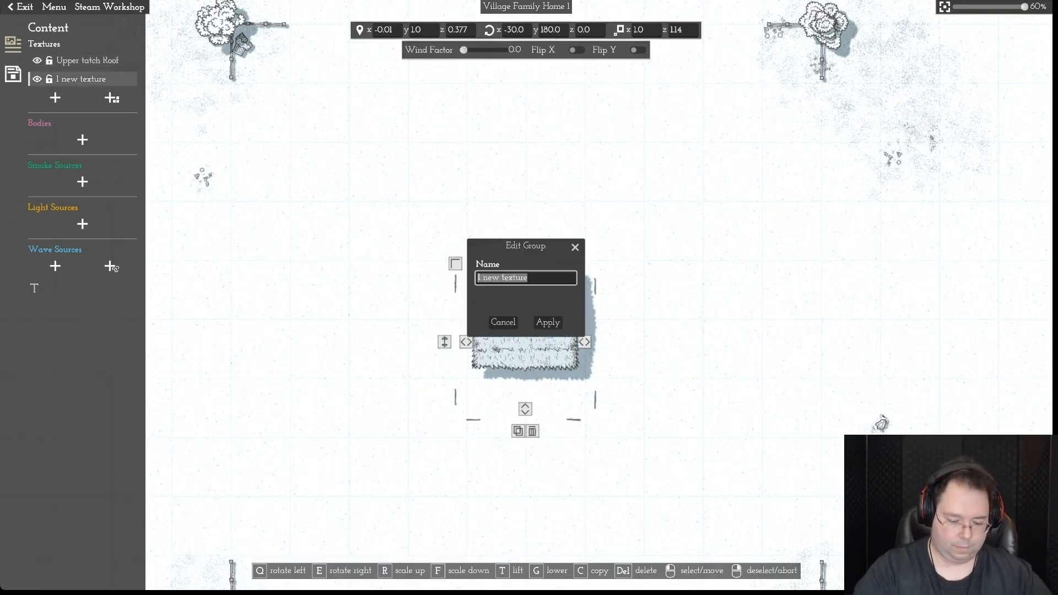
text(Lower tatch )
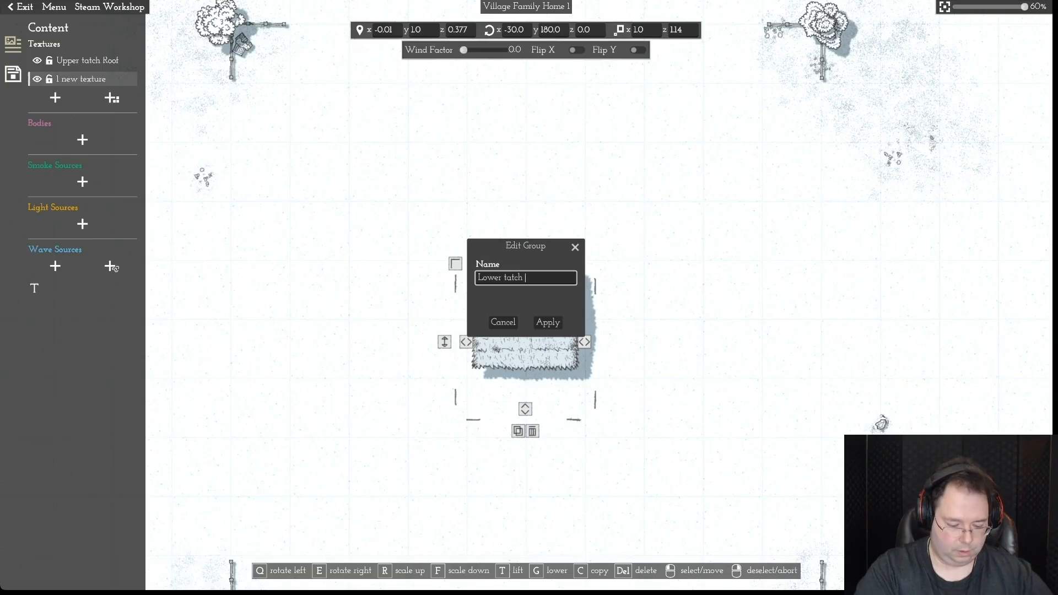
text(Roof)
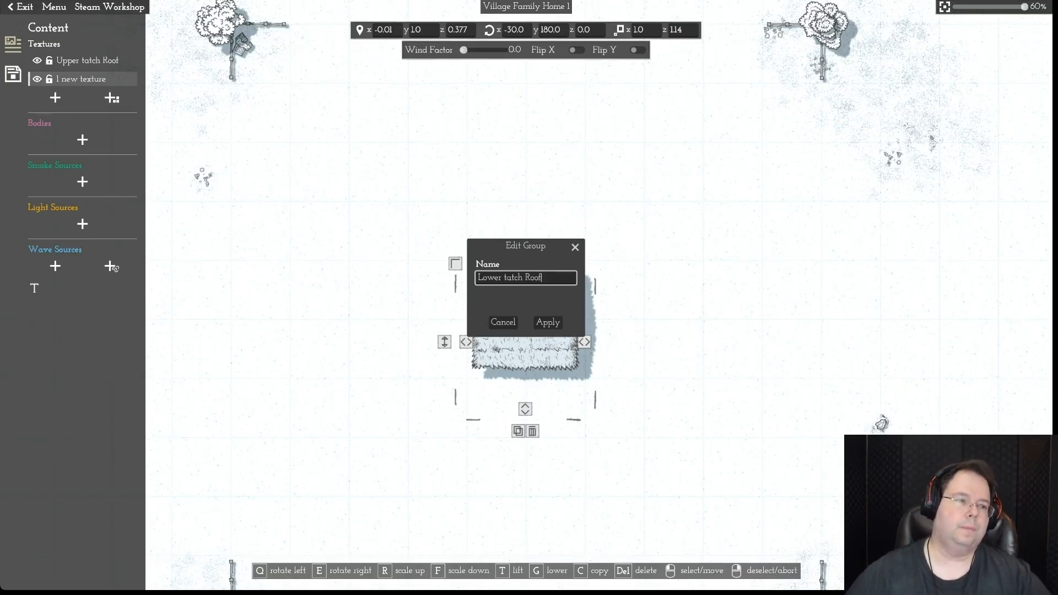
key(Return)
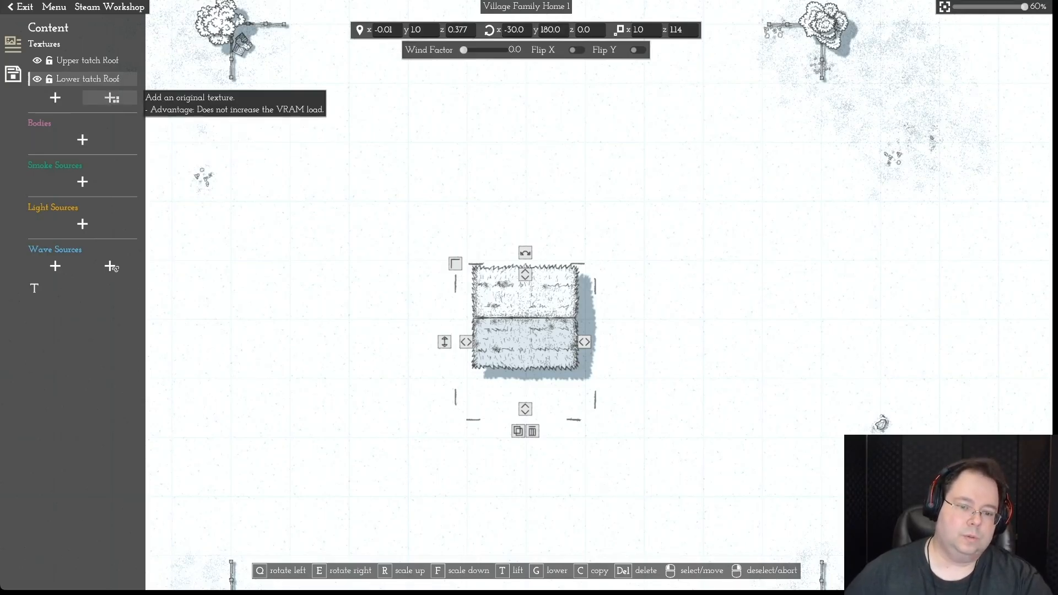
- Add the narrow thatch strip from original texture set 5 and rotate it horizontal beside the roof's left edge, y rotation about -90.8
click(112, 98)
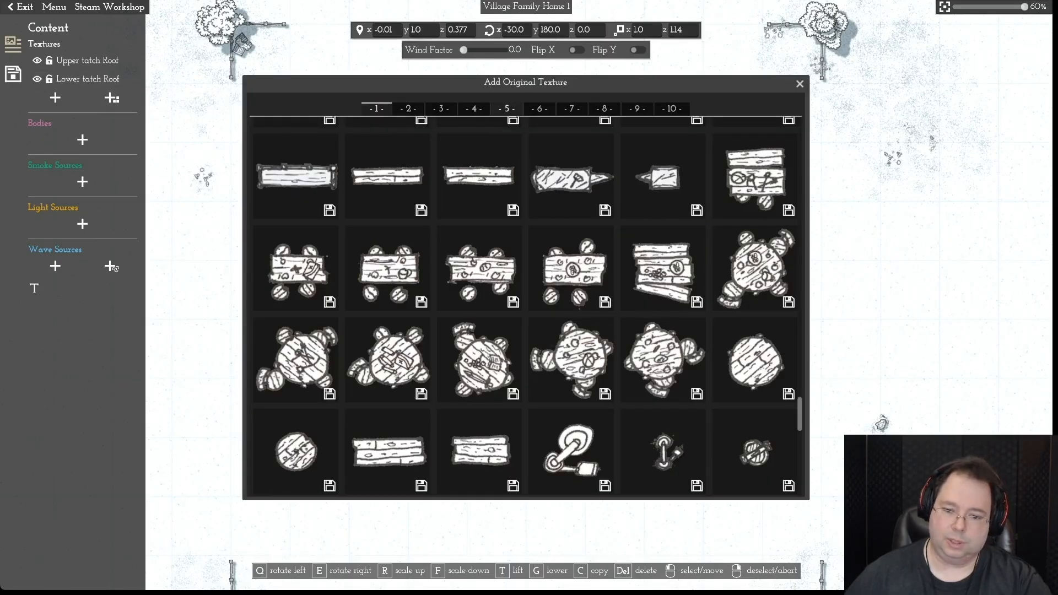
click(506, 108)
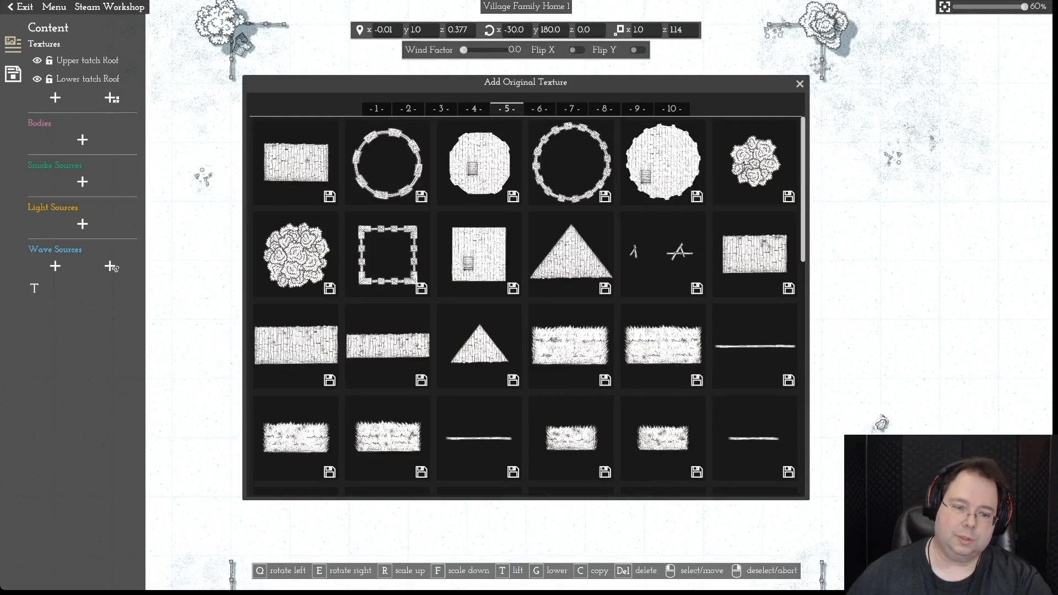
scroll(529, 305, down, 9)
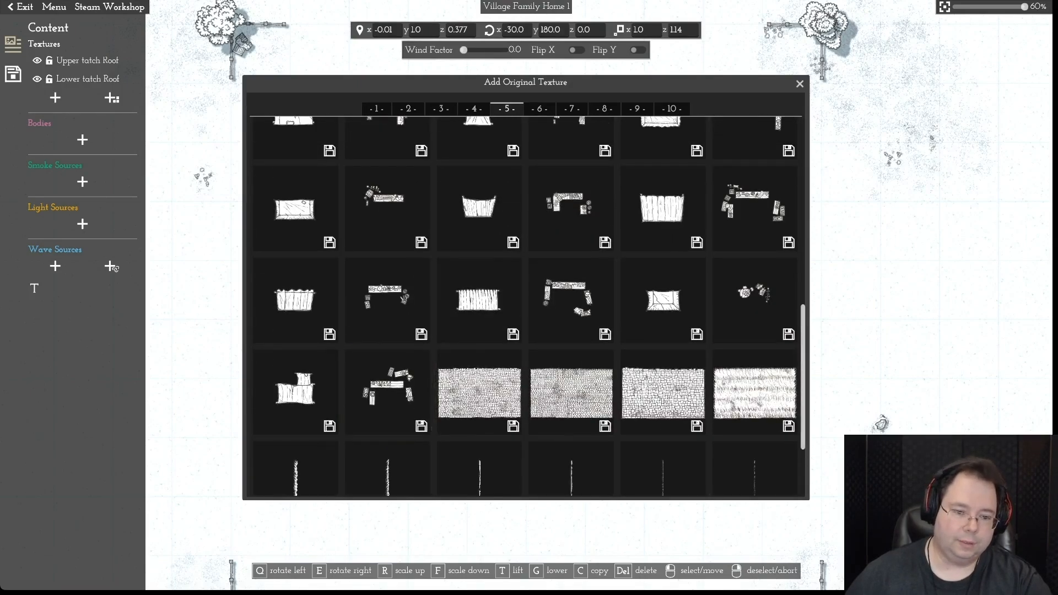
scroll(528, 306, down, 3)
click(387, 358)
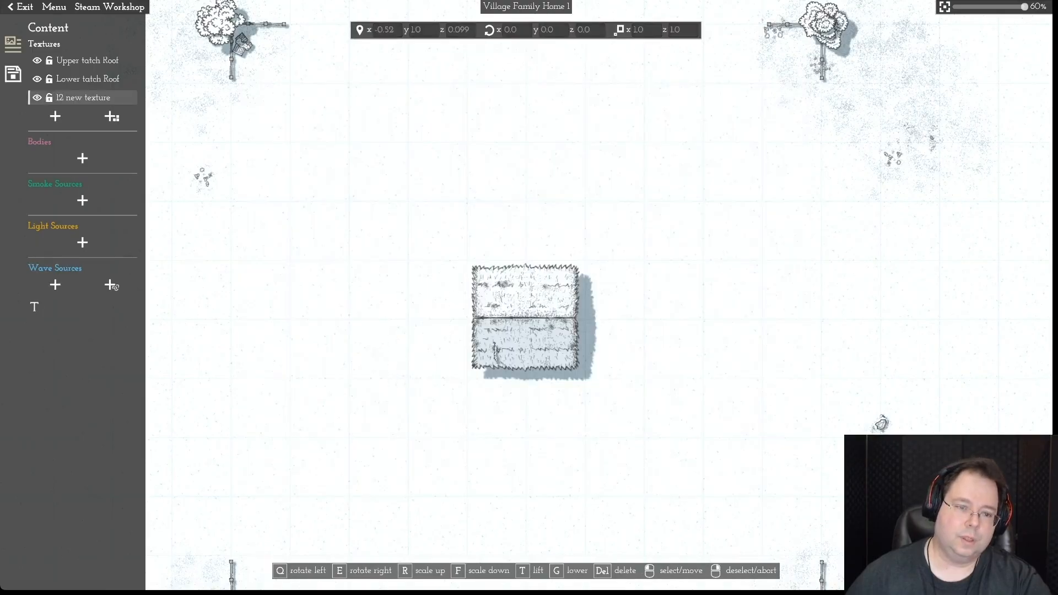
click(379, 337)
drag(379, 255, 459, 338)
drag(379, 337, 423, 318)
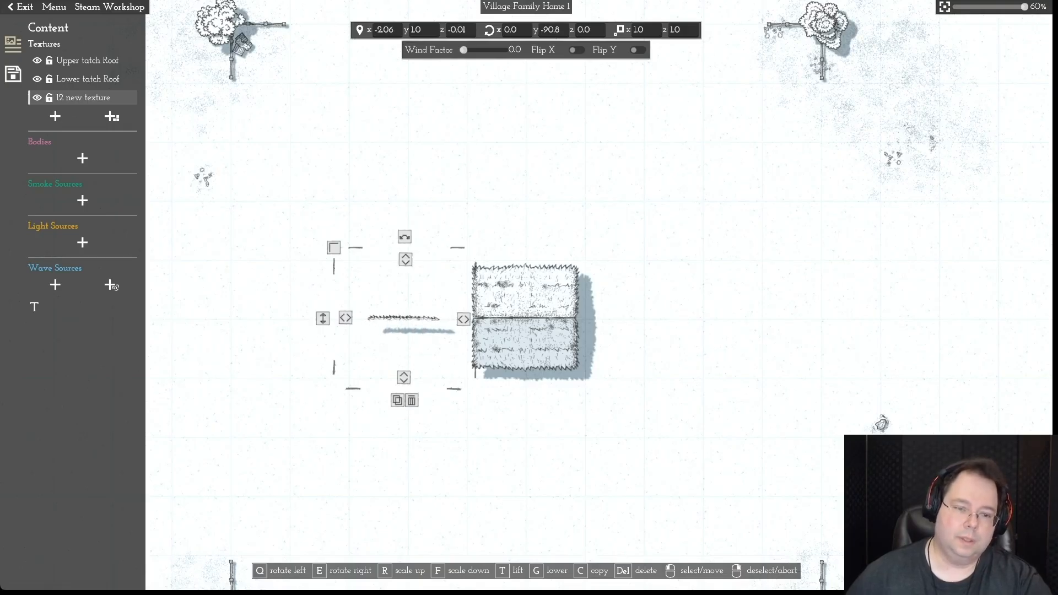
- Raise the thatch strip to height 2.32, move it onto the roof ridge and lengthen it to nearly the roof's width
drag(323, 319, 323, 241)
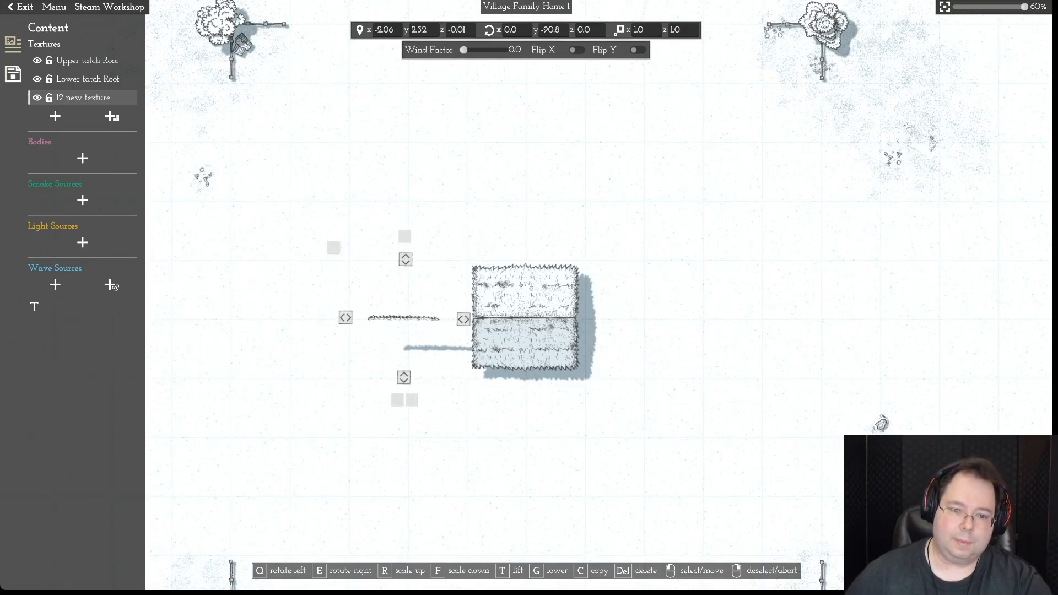
drag(404, 318, 623, 317)
drag(543, 316, 535, 316)
drag(527, 233, 525, 233)
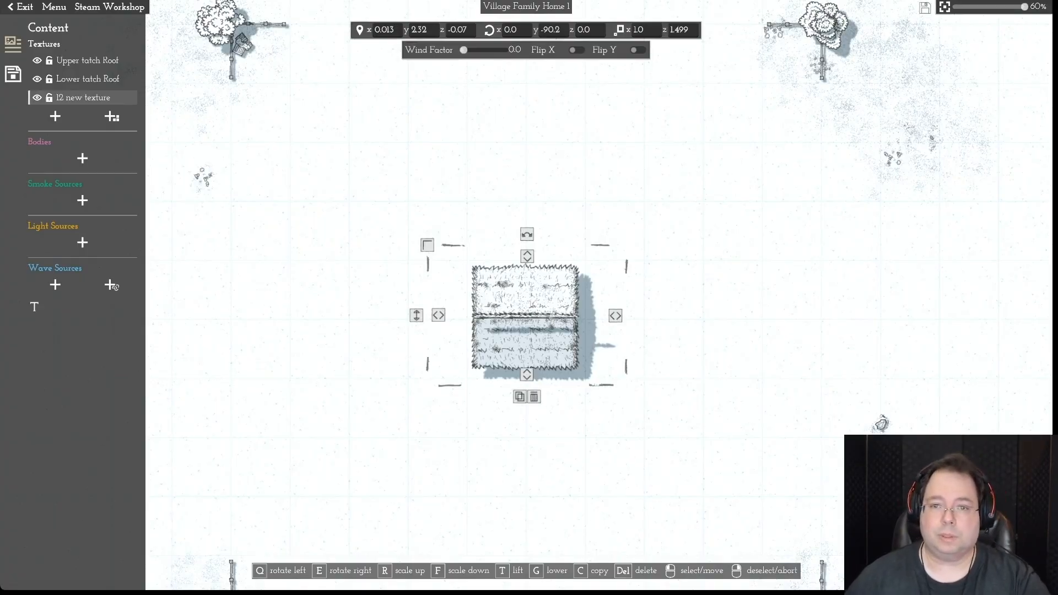
- Set the thatch strip's z scale to 1.5 and move it above the roof, to about x -0.10, z -1.66
drag(689, 30, 675, 29)
text(5)
key(Return)
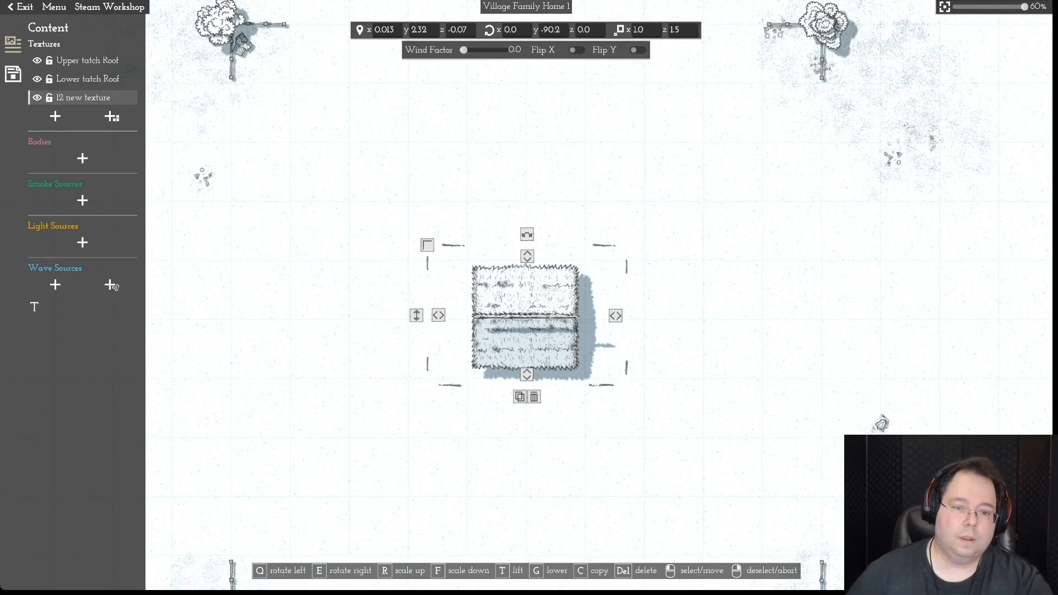
key(Escape)
drag(524, 316, 517, 220)
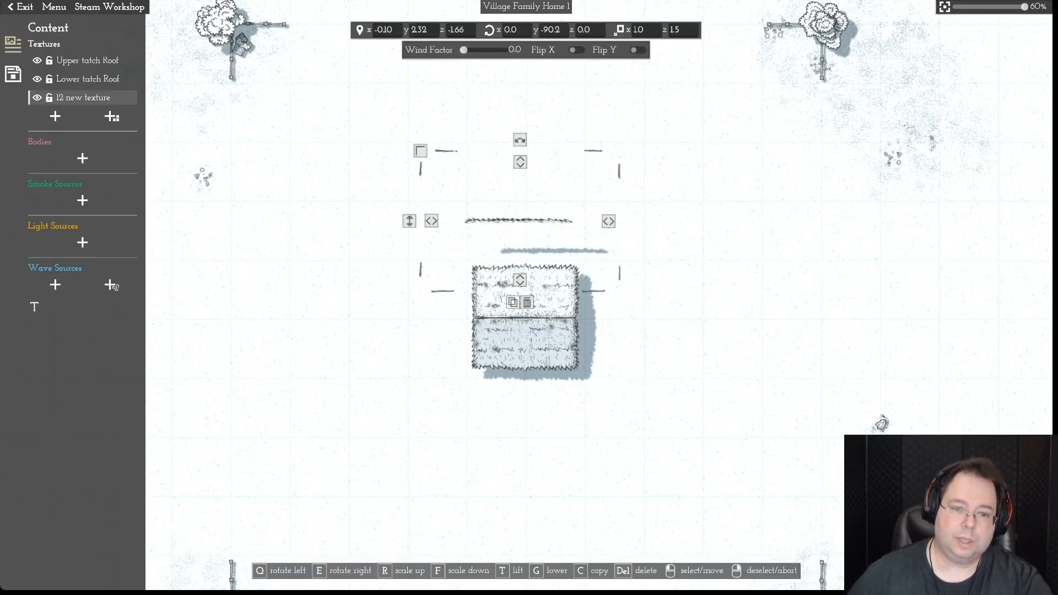
- Copy the thatch strip just below the original and turn the copy about half a turn, to y rotation 88.67
key(c)
click(517, 237)
drag(518, 155, 516, 318)
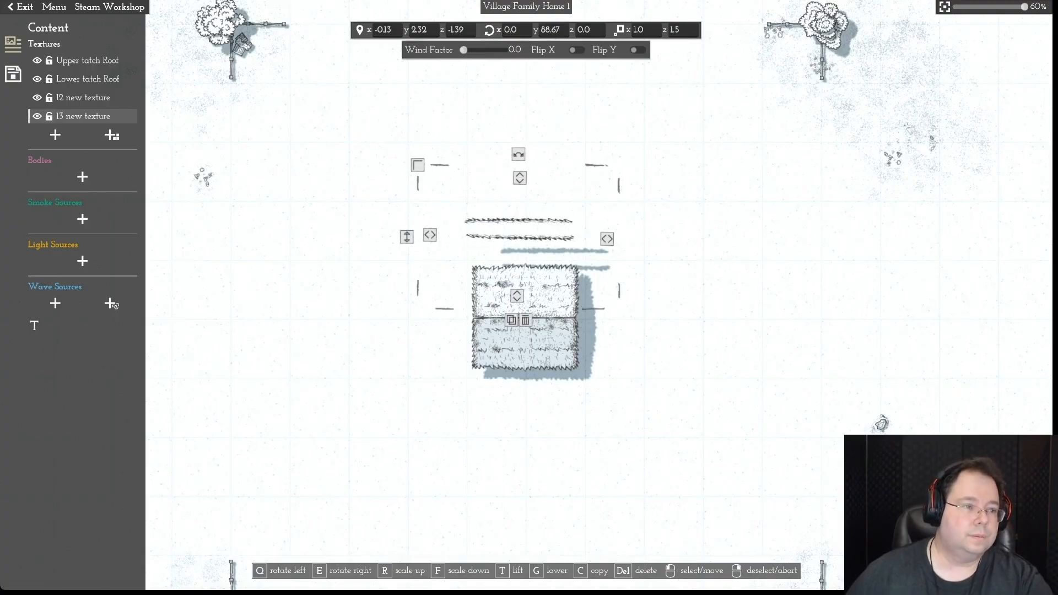
- Lock the Upper tatch Roof and Lower tatch Roof textures
click(49, 61)
click(49, 79)
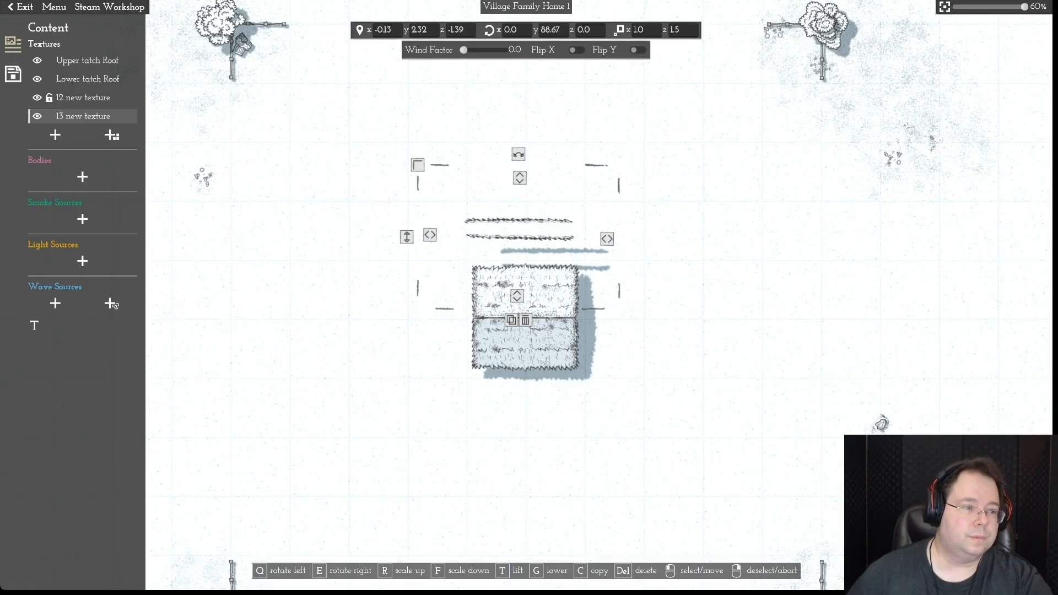
- Rename the original thatch strip as Support tatch Uppe and move it onto the roof ridge at about x 0.013, z -0.09
click(83, 98)
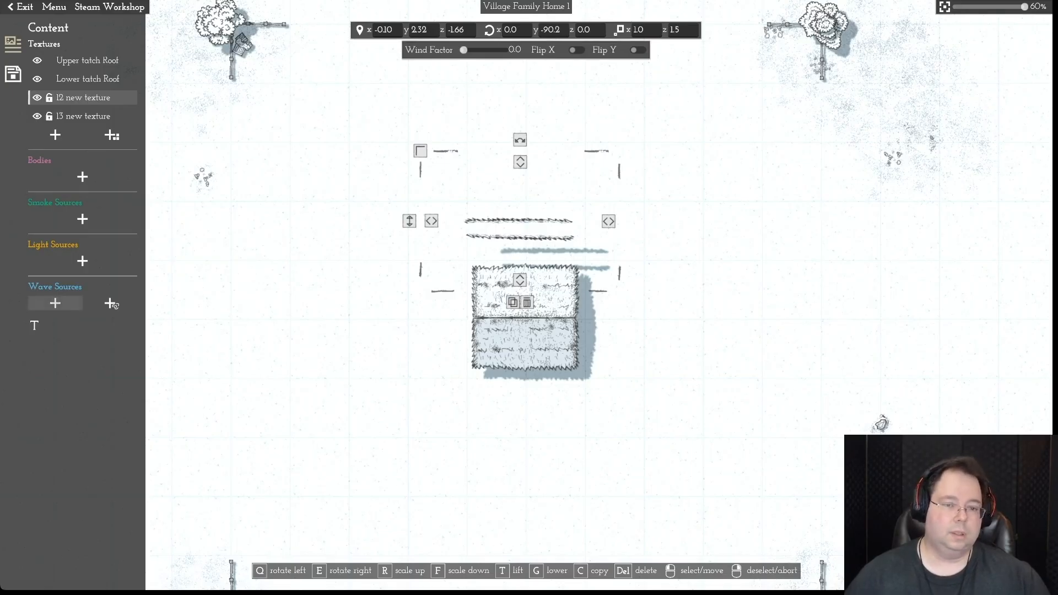
click(34, 325)
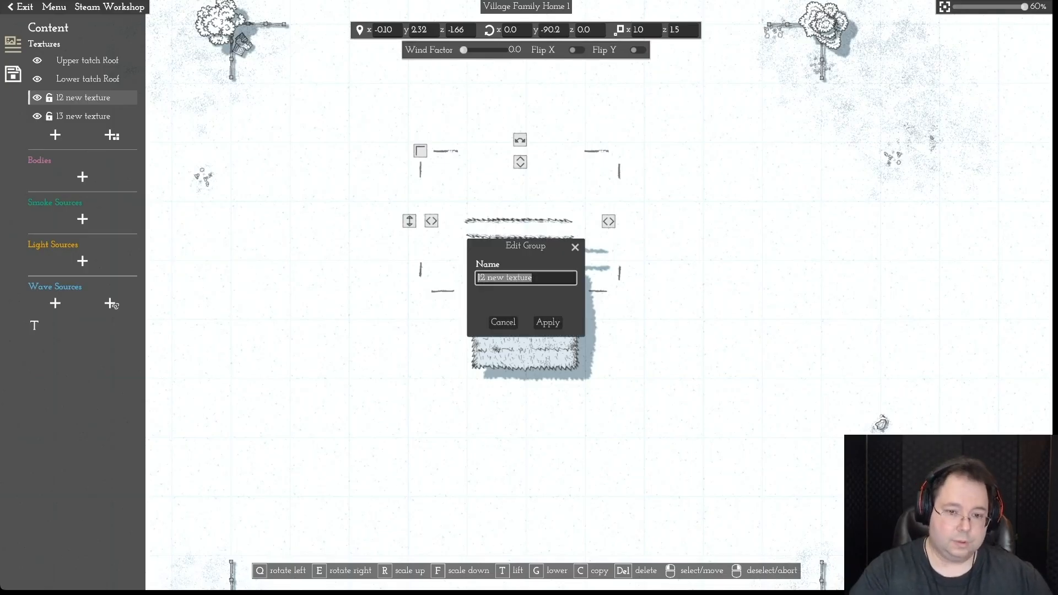
text(Ce)
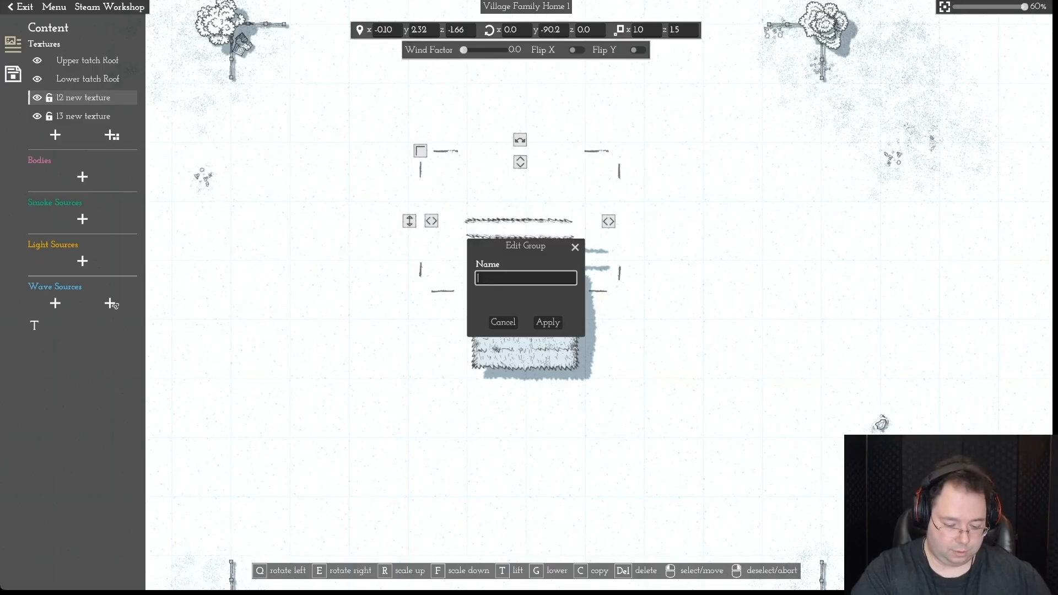
text(pport tatch)
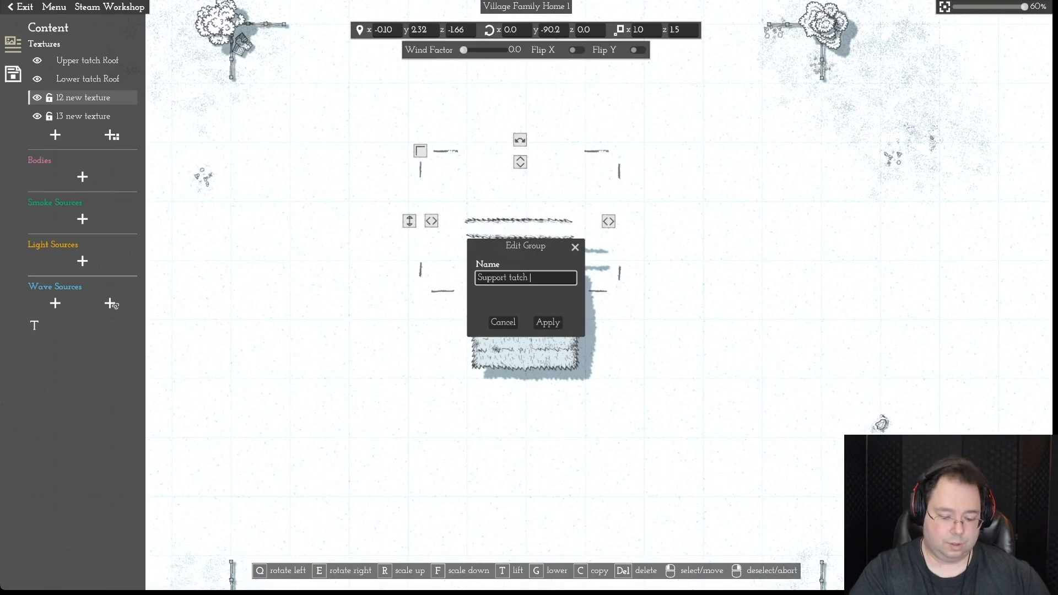
text( Uppe)
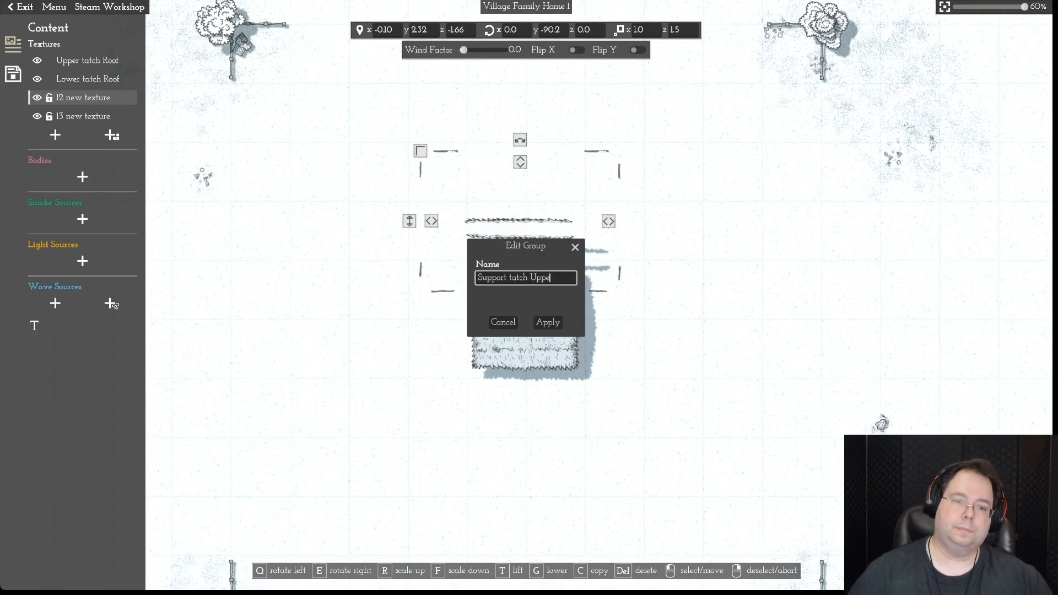
key(Return)
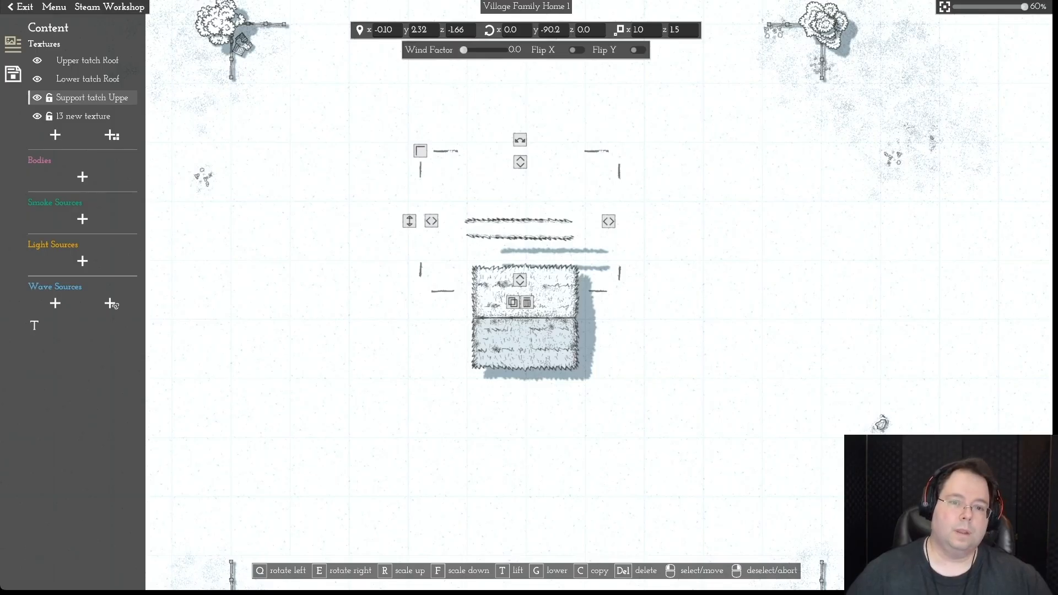
drag(519, 220, 525, 313)
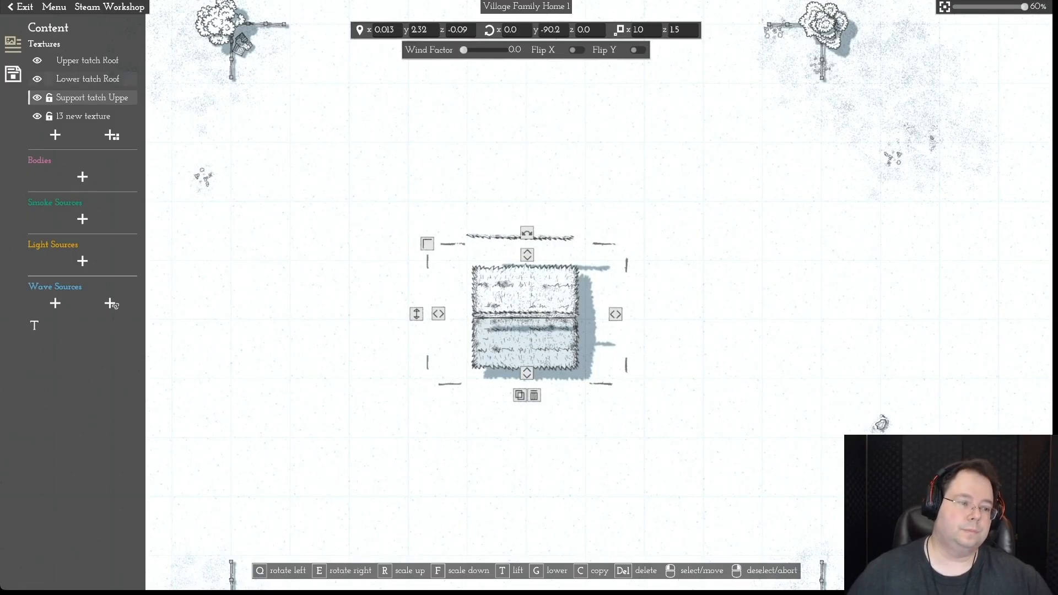
- Rename the copied thatch strip as Support tatch Lowe
click(82, 116)
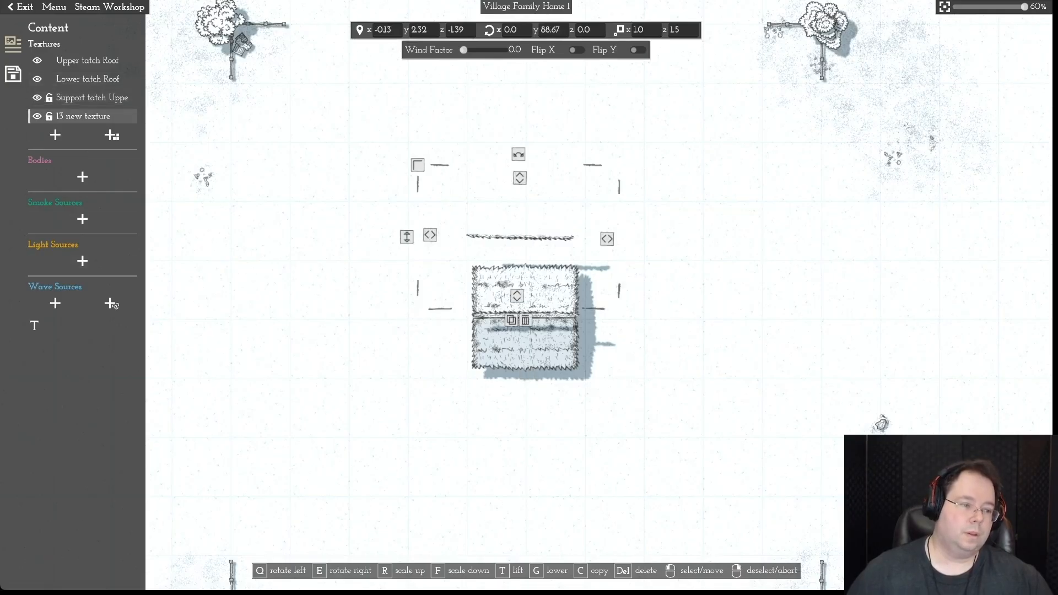
click(112, 304)
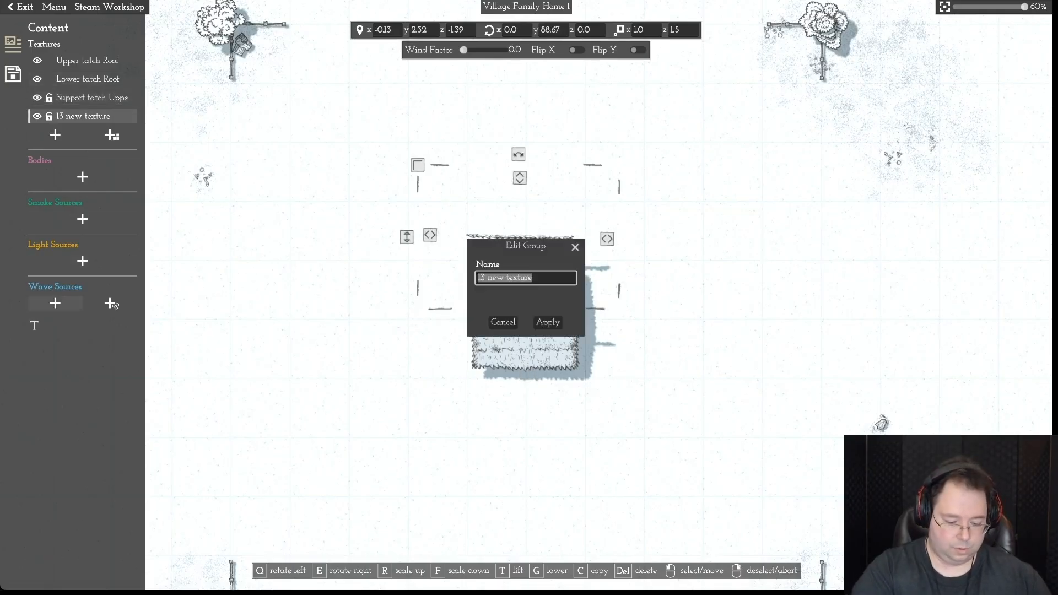
text(Sup)
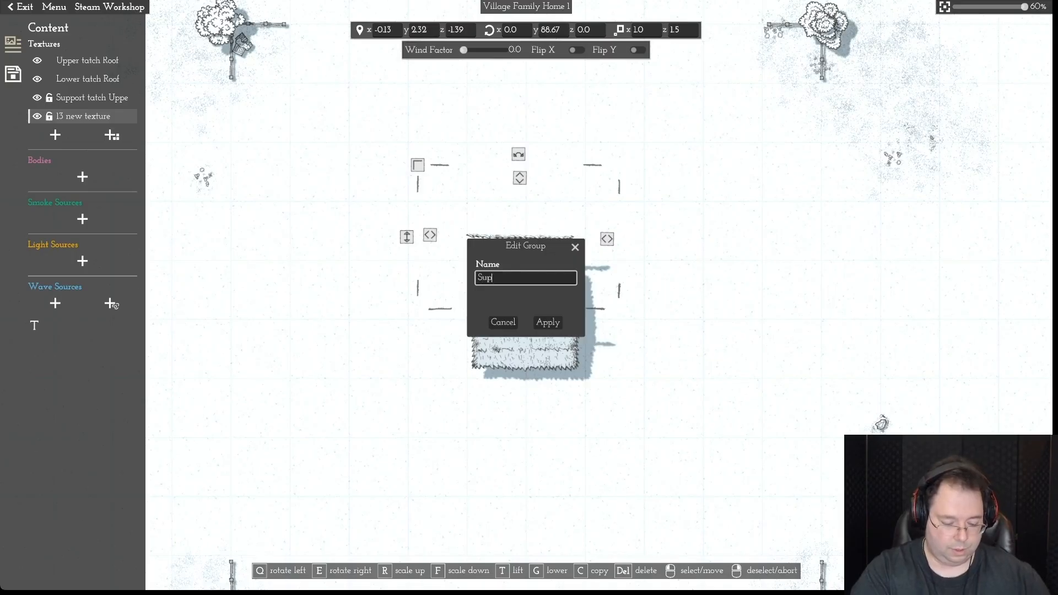
text(port ta)
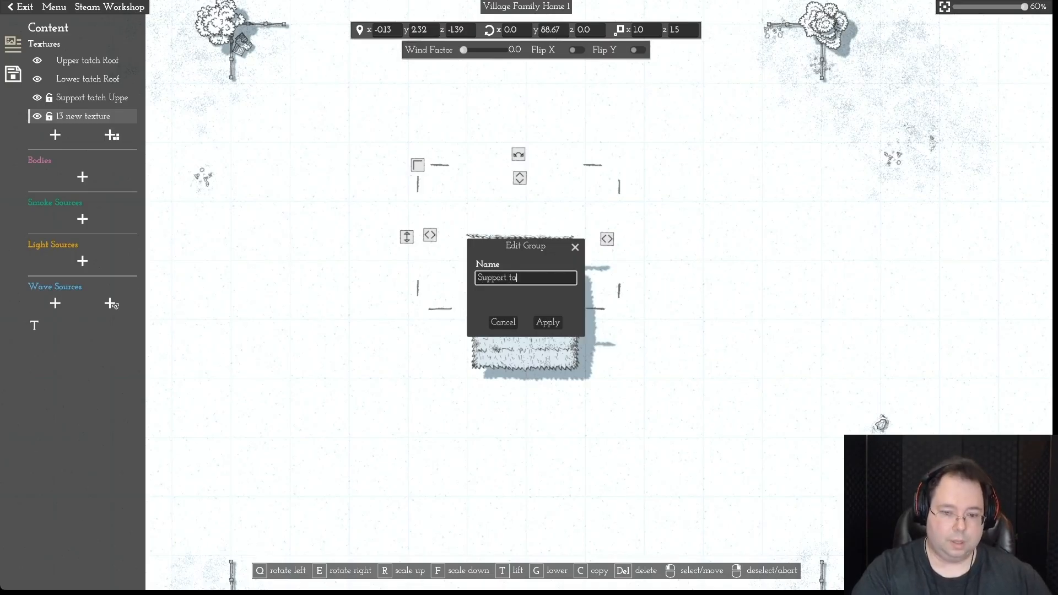
text(tch L)
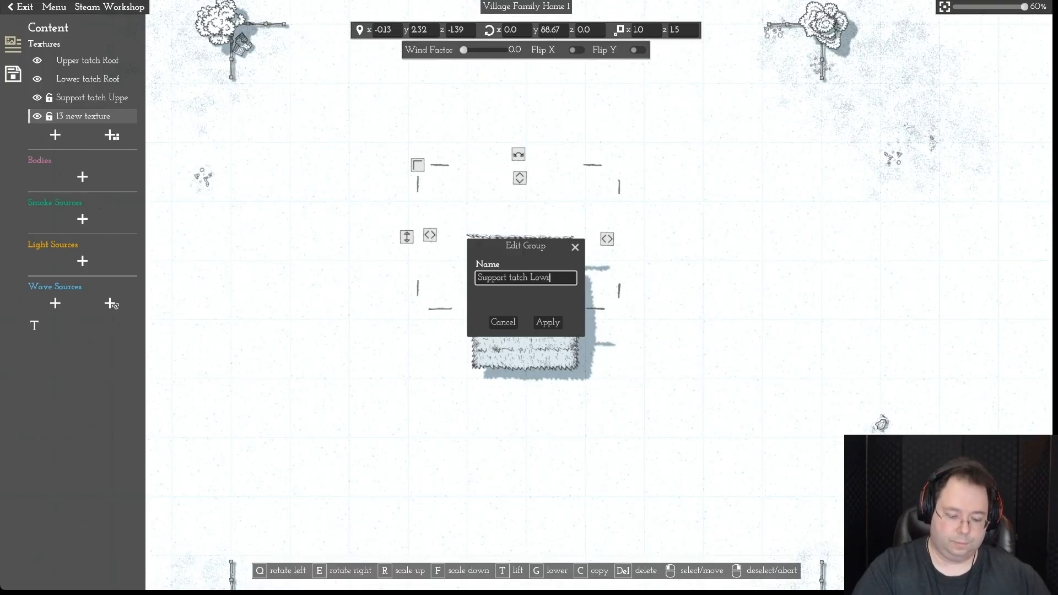
text(ower)
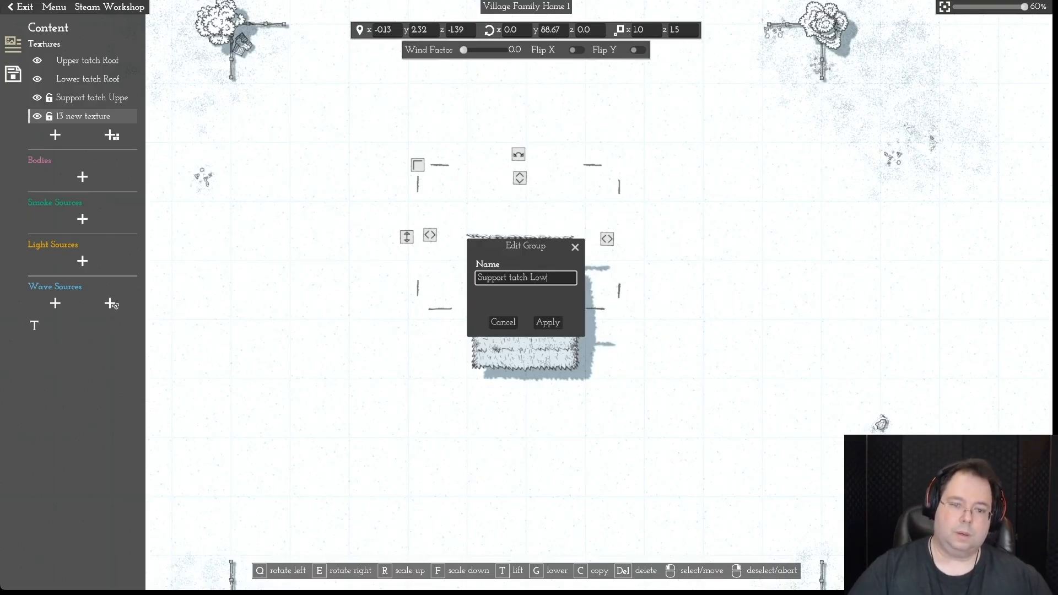
key(Return)
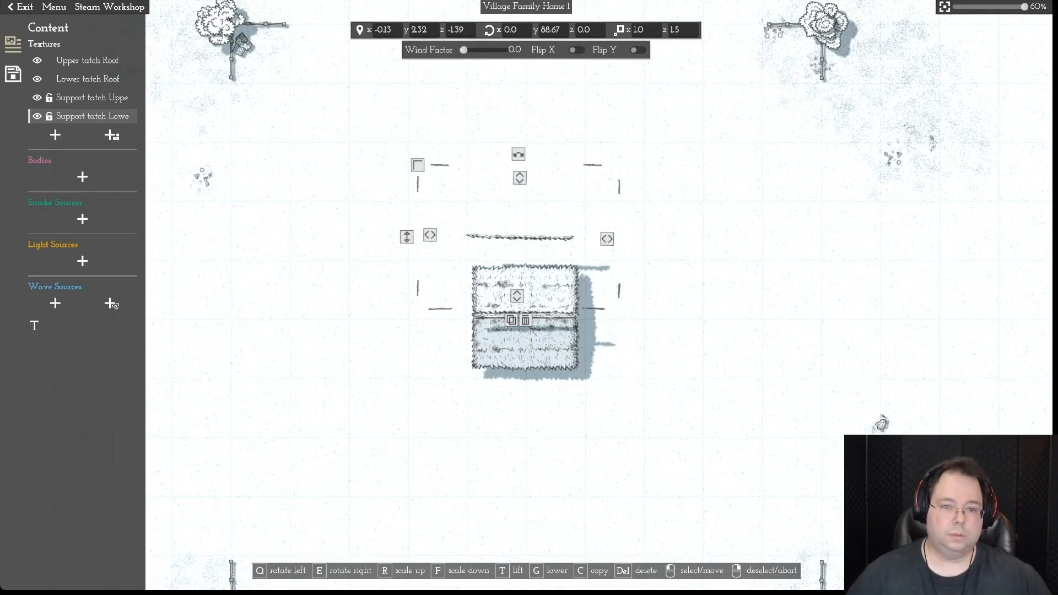
- Move the Support tatch Lowe strip onto the roof ridge, just below the Support tatch Uppe strip
drag(520, 237, 525, 318)
right_click(526, 318)
scroll(526, 319, up, 2)
scroll(540, 304, up, 5)
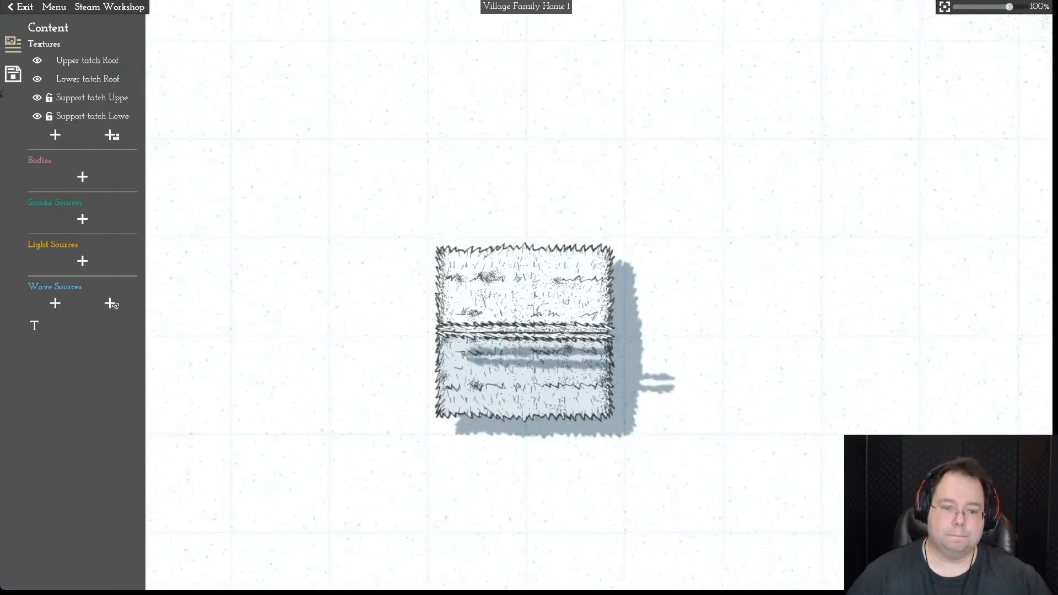
- Nudge the ridge strips closer together, with Support tatch Uppe at about x 0.005, z -0.07 and Support tatch Lowe at about x -0.05, z 0
mouse_move(534, 360)
mouse_down()
mouse_move(534, 384)
mouse_move(532, 363)
mouse_up()
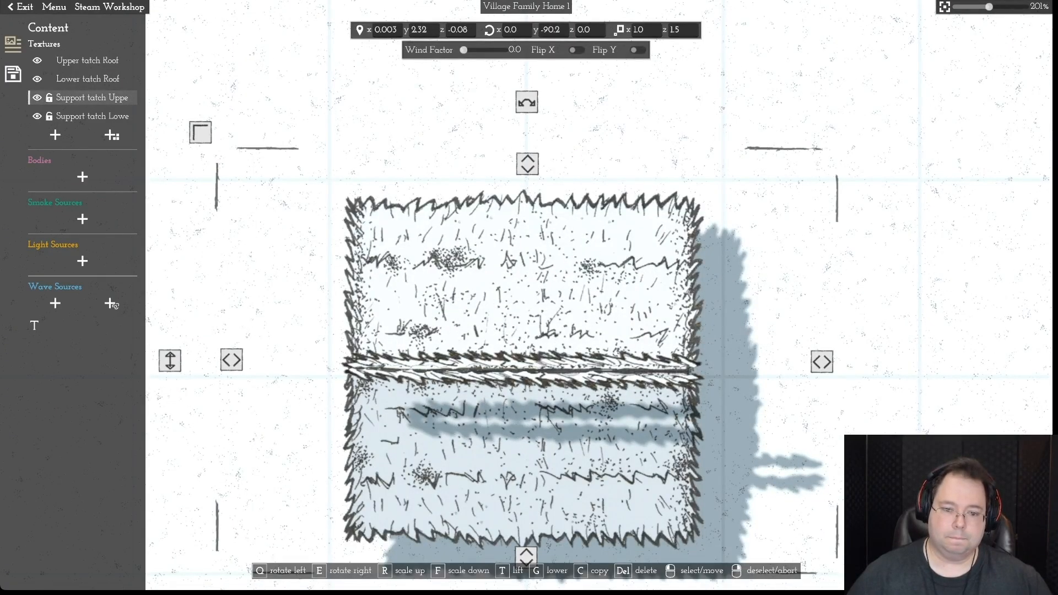
right_click(532, 363)
mouse_move(532, 378)
mouse_down()
mouse_move(529, 386)
mouse_move(528, 375)
mouse_up()
right_click(528, 376)
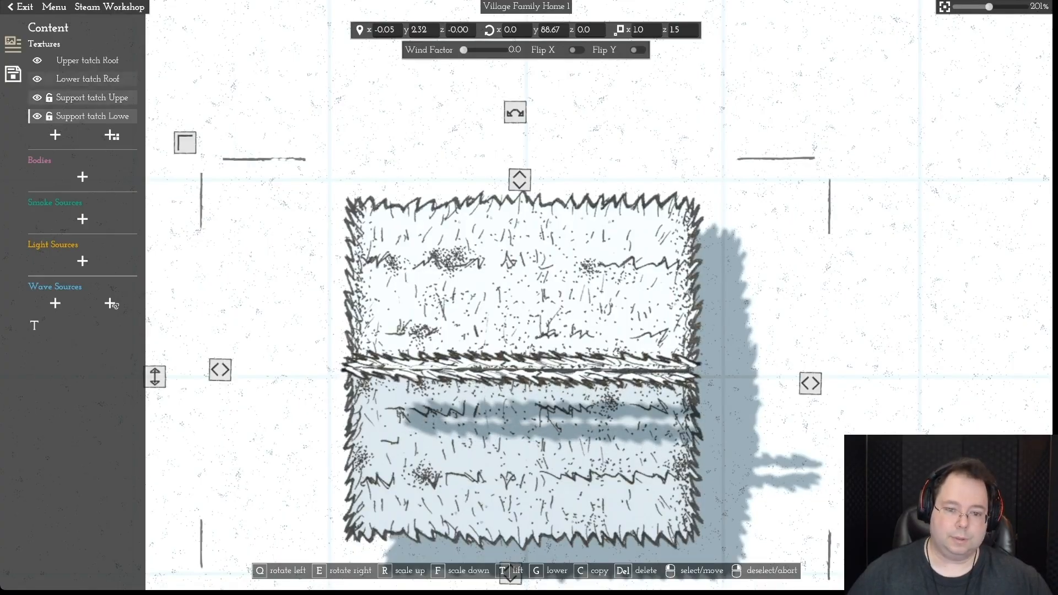
click(92, 97)
drag(526, 361, 527, 363)
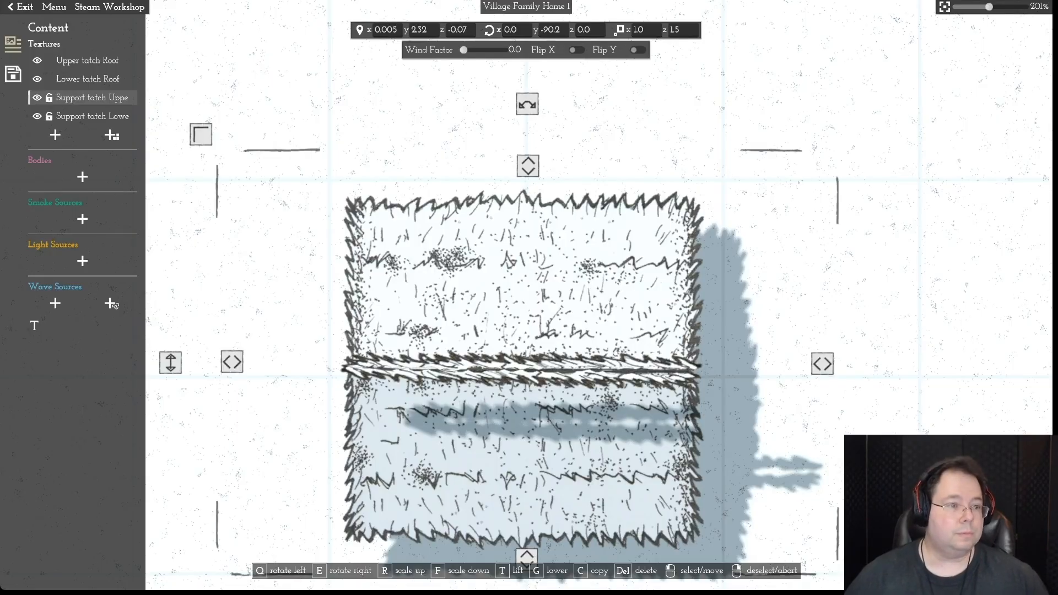
- Select both thatch support strips and lower them together to a height of about y 1.27
shift+click(99, 116)
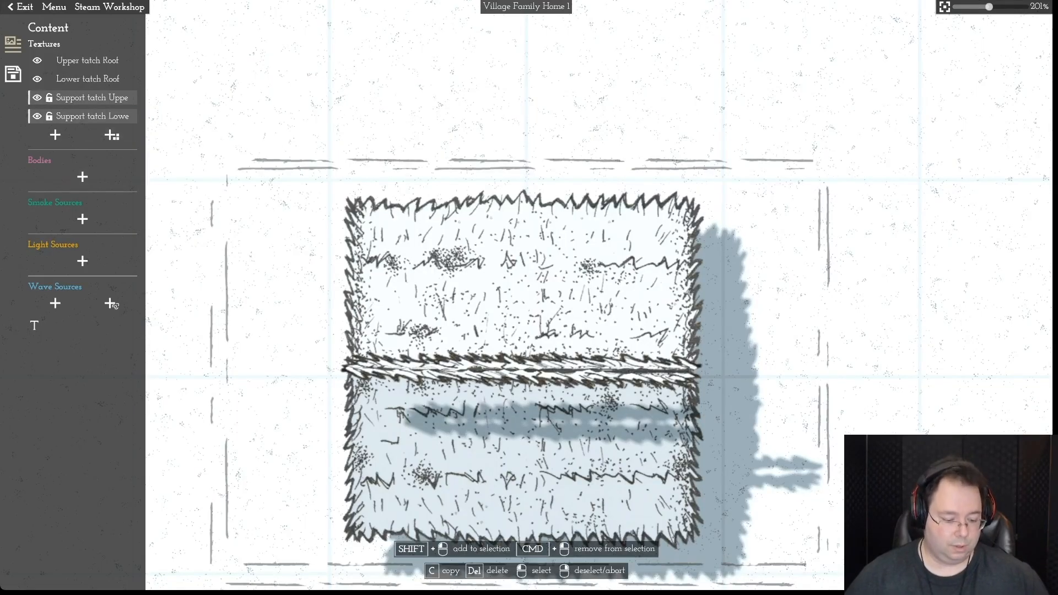
key(a)
key(s)
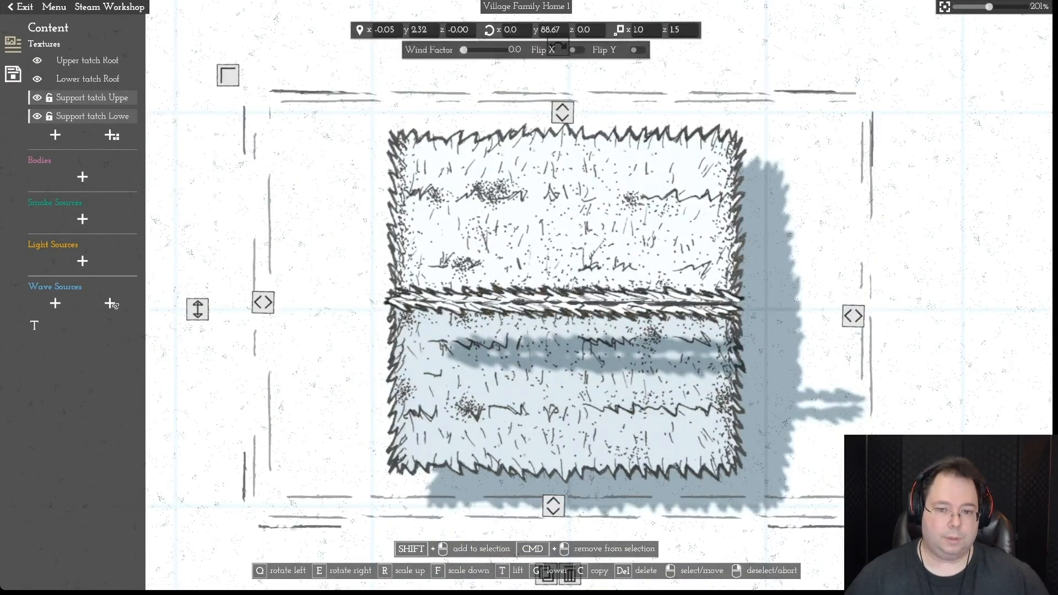
drag(198, 309, 197, 462)
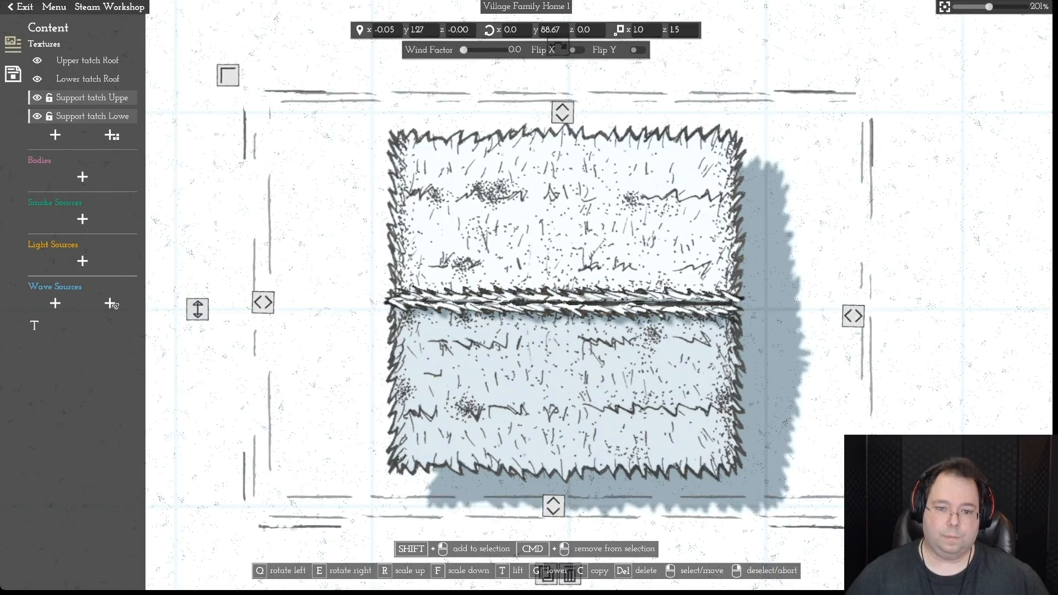
drag(198, 309, 196, 310)
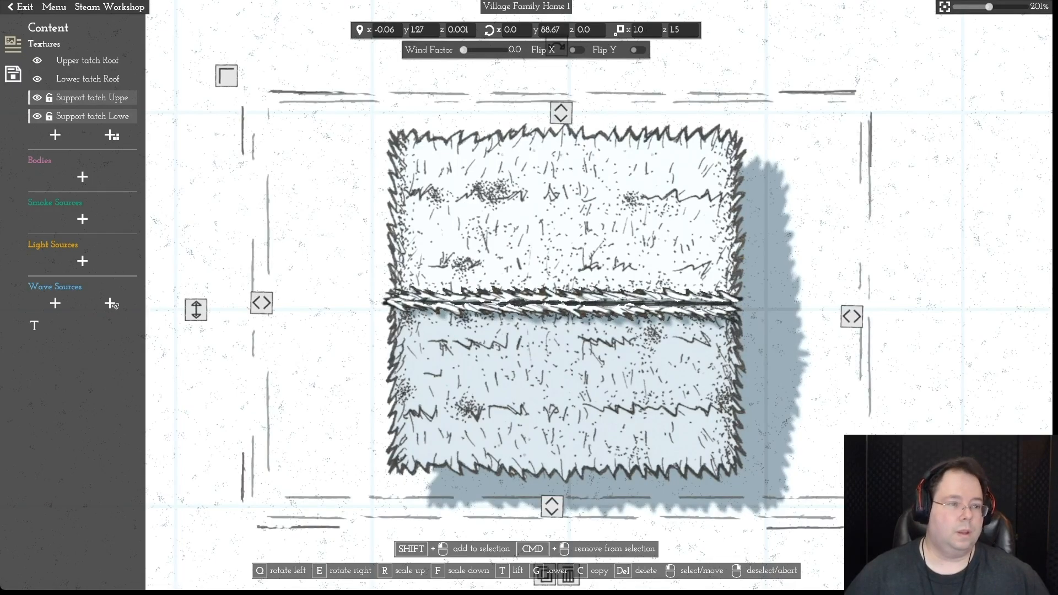
right_click(196, 310)
- Fine-align the two support strips so they overlap, with Support tatch Lowe at about x -0.06, z -0.01
click(92, 97)
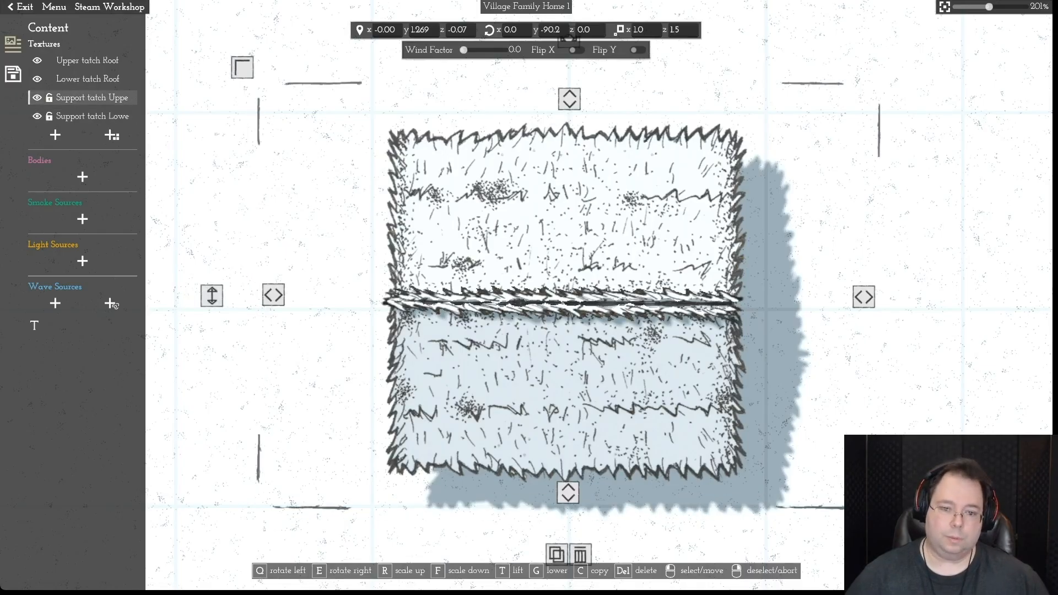
drag(567, 300, 566, 299)
click(92, 116)
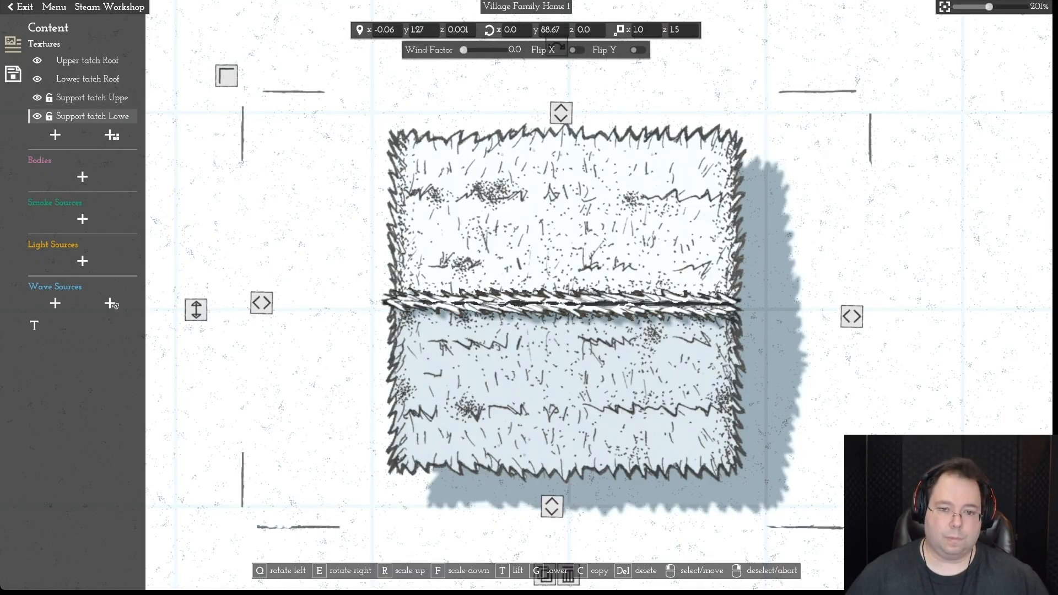
drag(562, 308, 562, 305)
right_click(562, 306)
mouse_move(440, 310)
mouse_down()
mouse_move(1002, 400)
mouse_move(485, 346)
mouse_move(432, 316)
mouse_move(442, 307)
mouse_up()
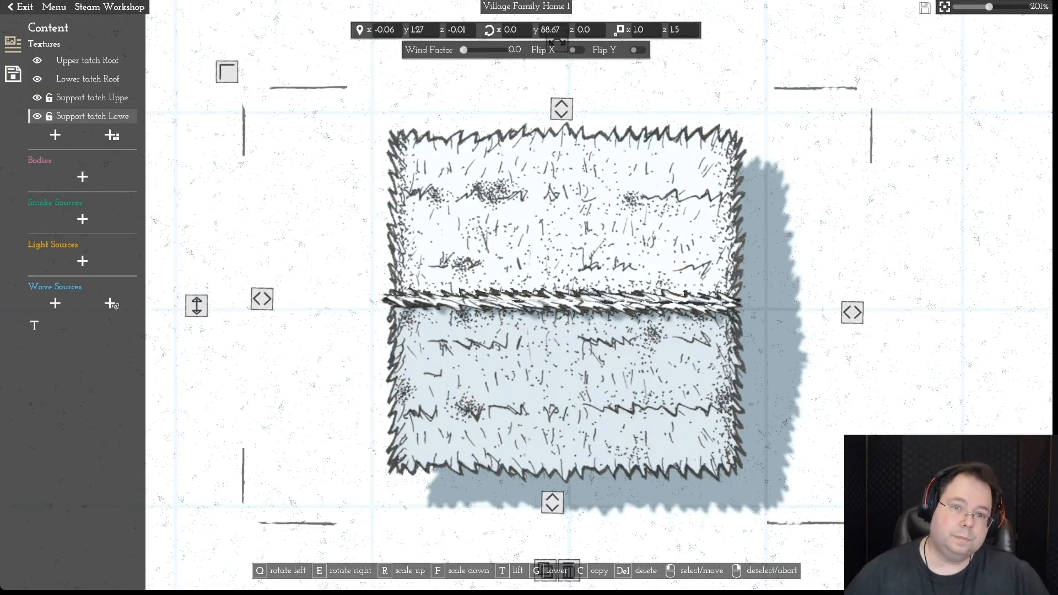
- Rotate Support tatch Lowe to about y 89.80 and shift both support strips slightly to centre them on the ridge
key(w)
drag(557, 72, 552, 72)
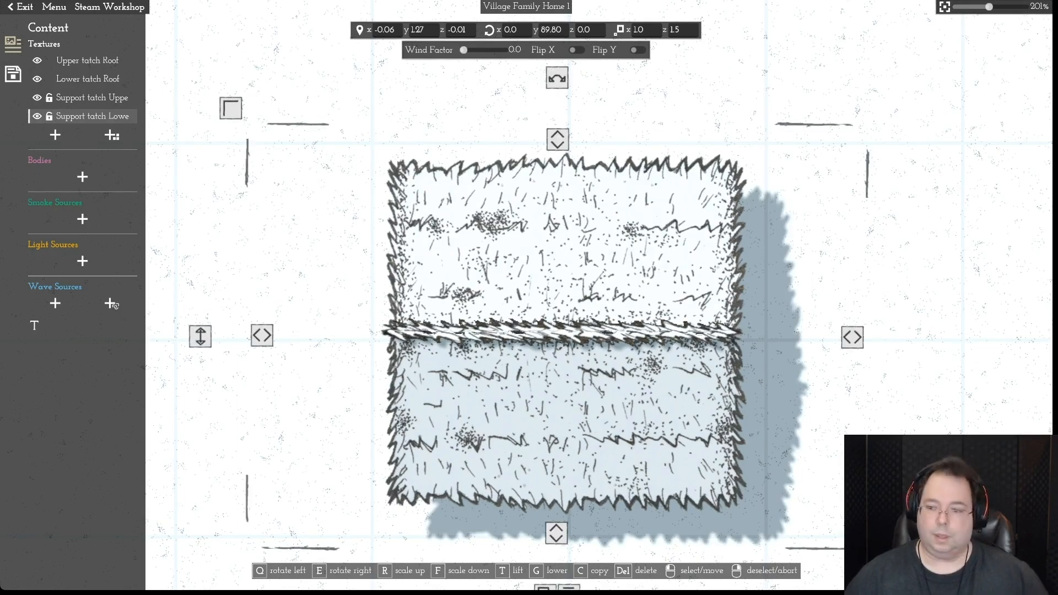
shift+click(92, 98)
mouse_move(562, 333)
mouse_down()
mouse_move(565, 347)
mouse_move(583, 337)
mouse_move(564, 336)
mouse_up()
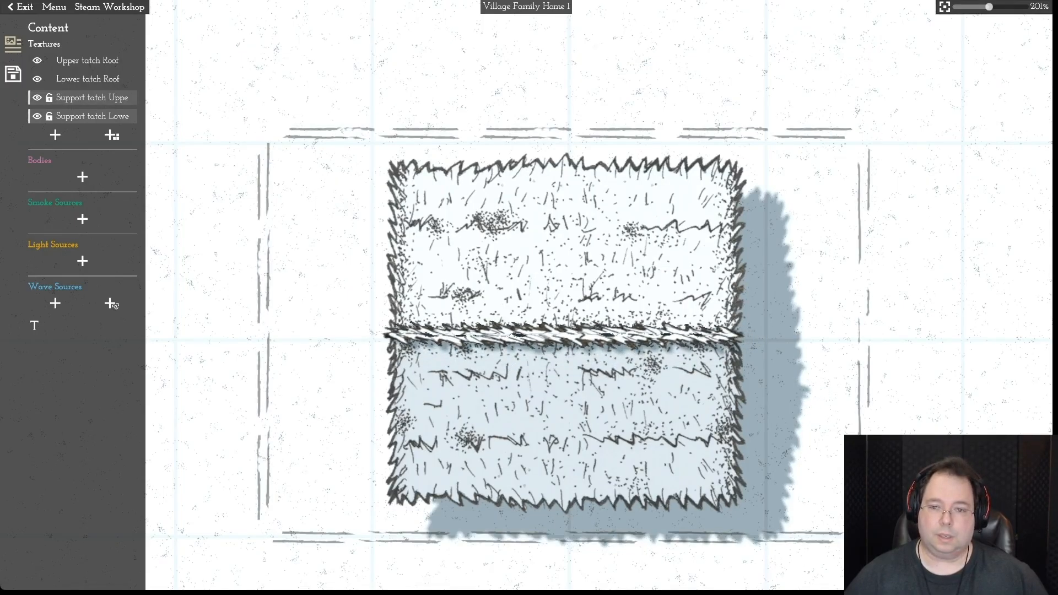
key(Escape)
scroll(526, 297, down, 10)
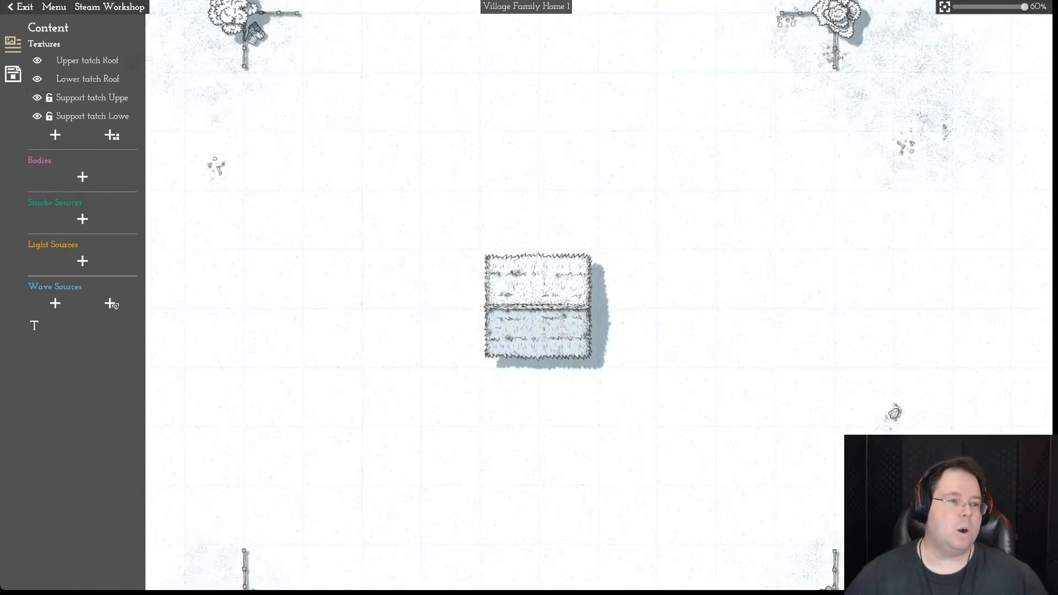
- Lock all four textures: Upper tatch Roof, Lower tatch Roof, Support tatch Uppe and Support tatch Lowe
click(49, 79)
click(49, 61)
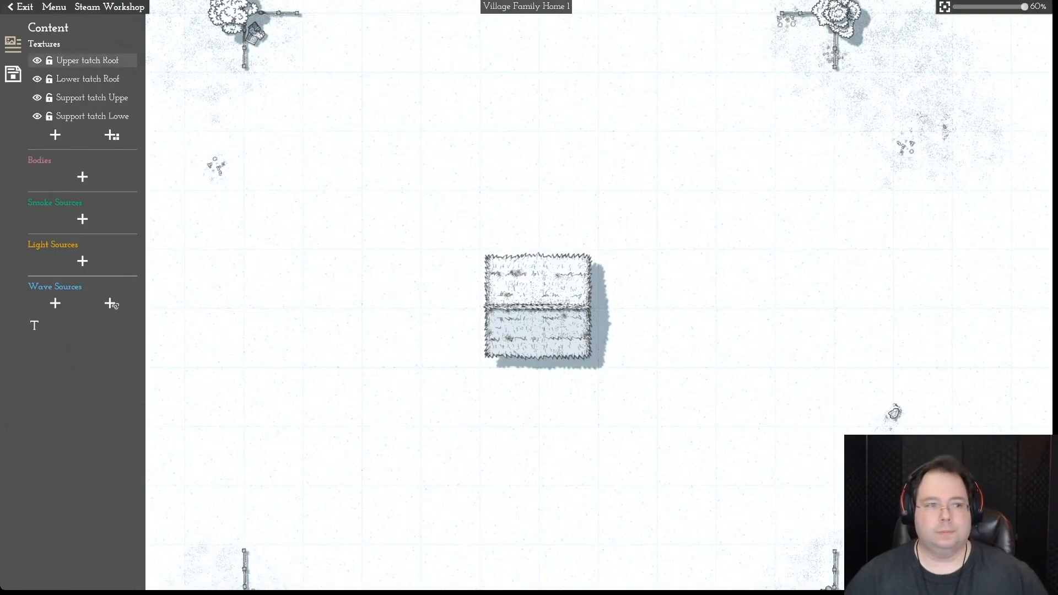
click(87, 61)
click(49, 61)
click(49, 78)
click(49, 97)
click(49, 116)
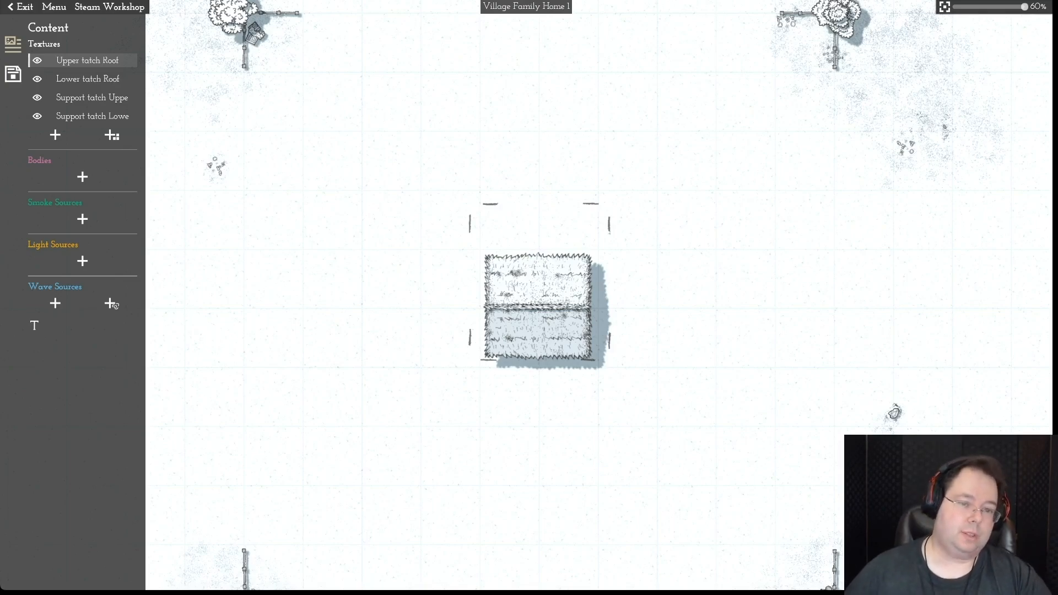
- Add the small upright rectangular original texture, scale it to 1.9 and place it on the lower roof at about x 0.734, z 0.303
click(112, 135)
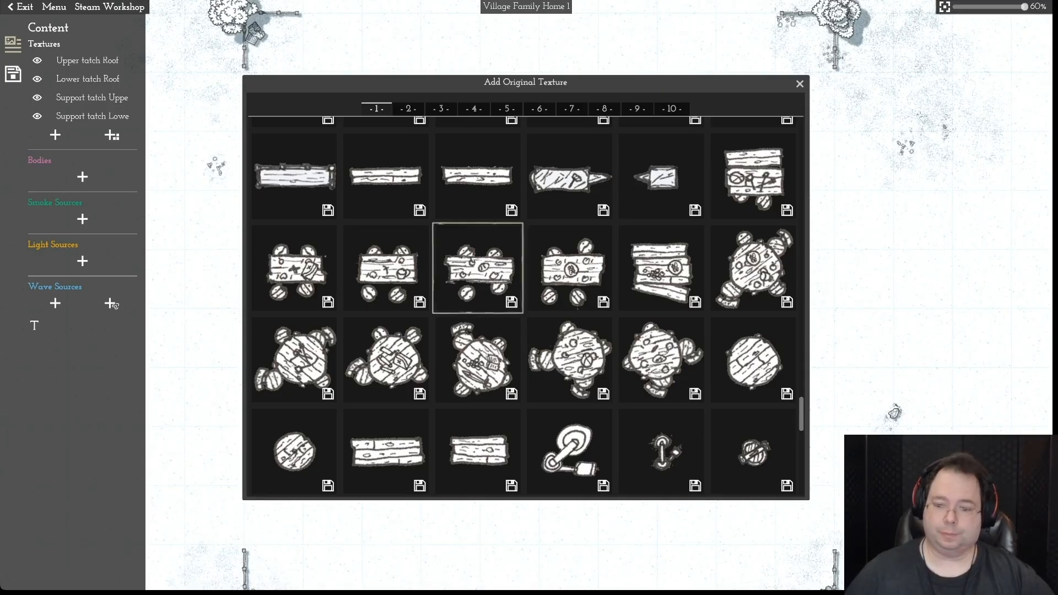
scroll(526, 306, up, 15)
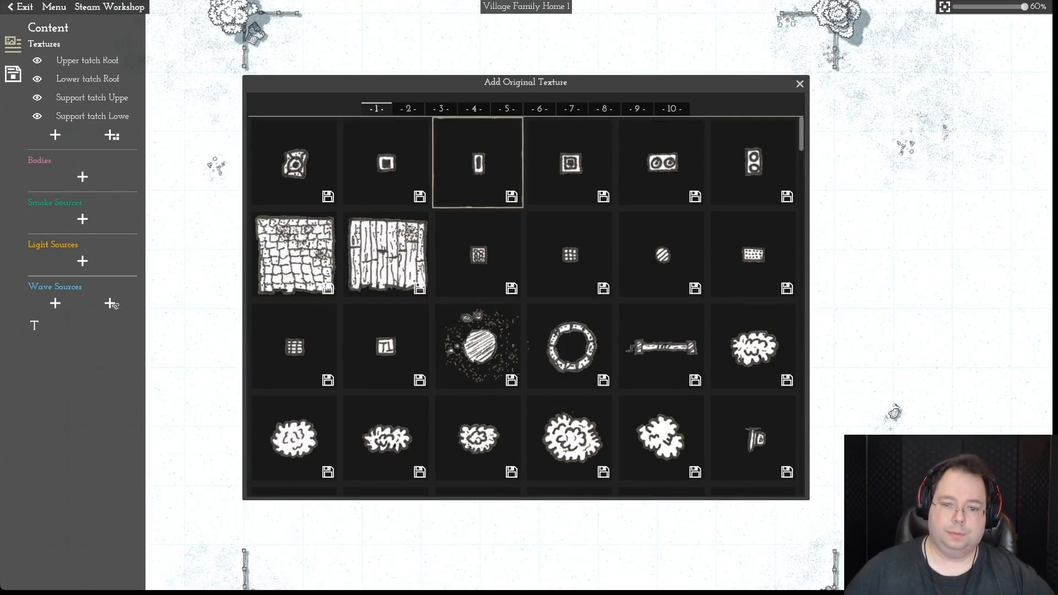
click(478, 163)
click(645, 337)
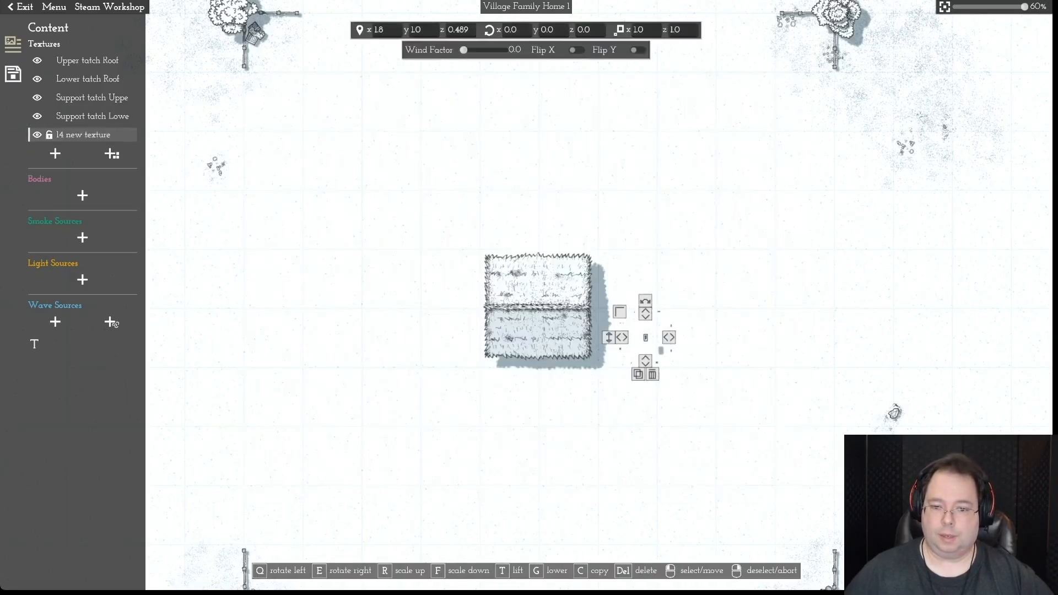
drag(619, 311, 596, 289)
drag(645, 337, 583, 326)
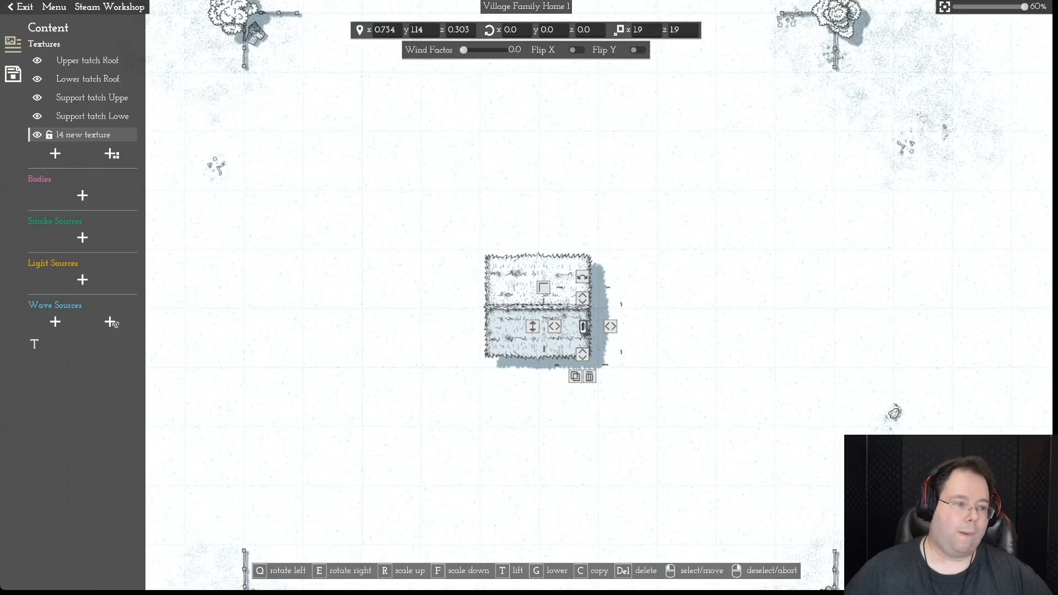
- Add a smoke source over the small rectangular chimney texture at about x 0.759, z 0.312
click(82, 237)
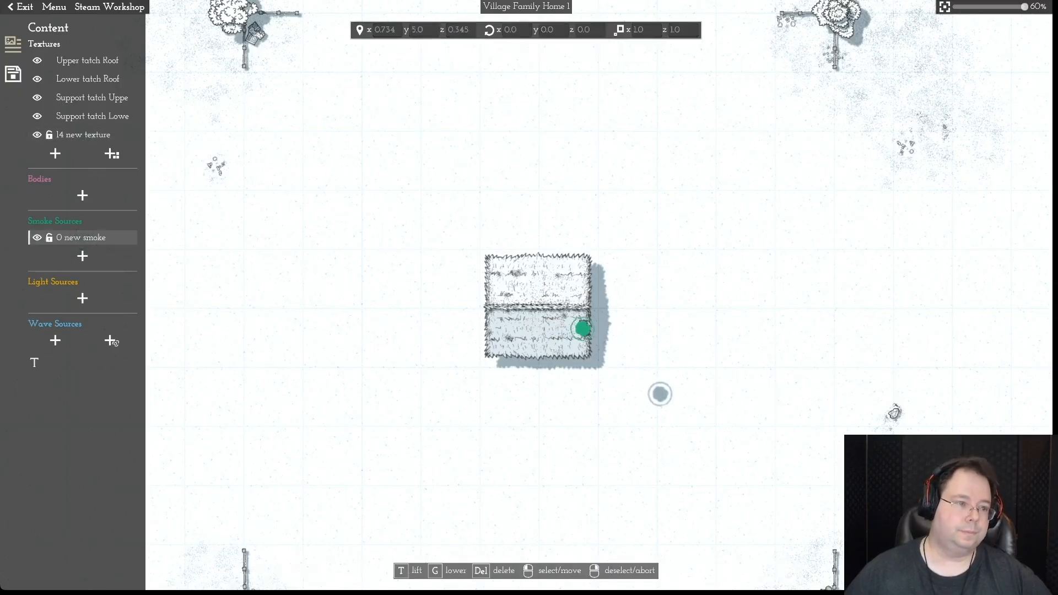
click(661, 391)
- Rename the new chimney texture as Harth and lock it
click(83, 134)
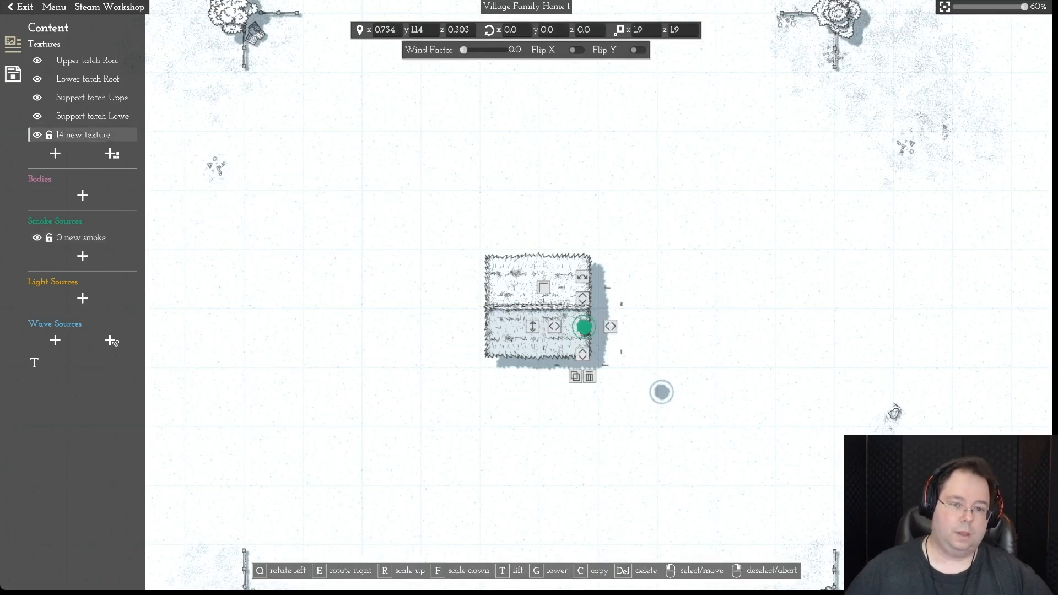
click(34, 363)
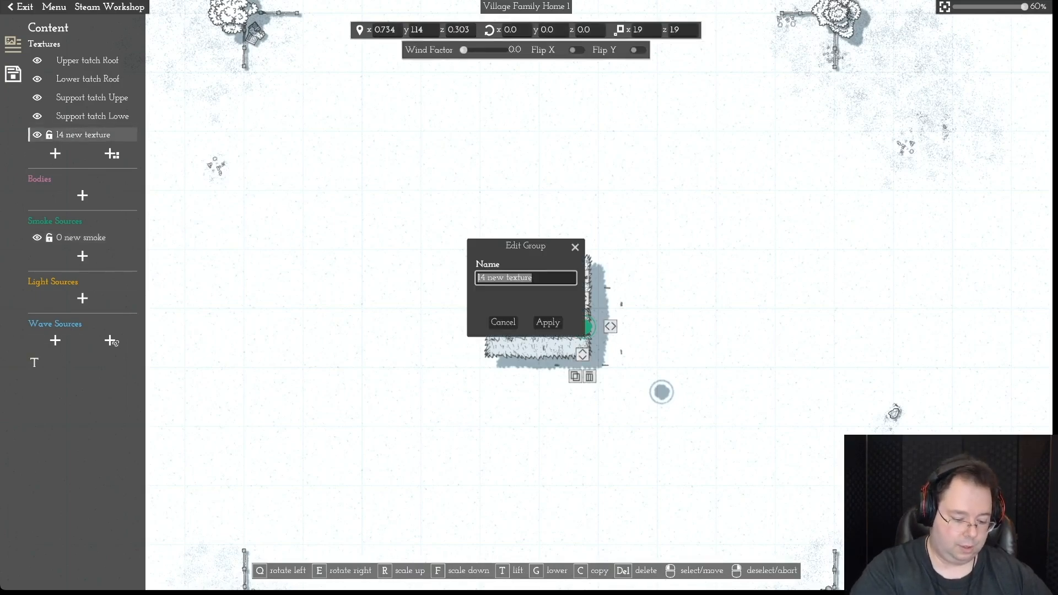
text(Ho)
text(rth)
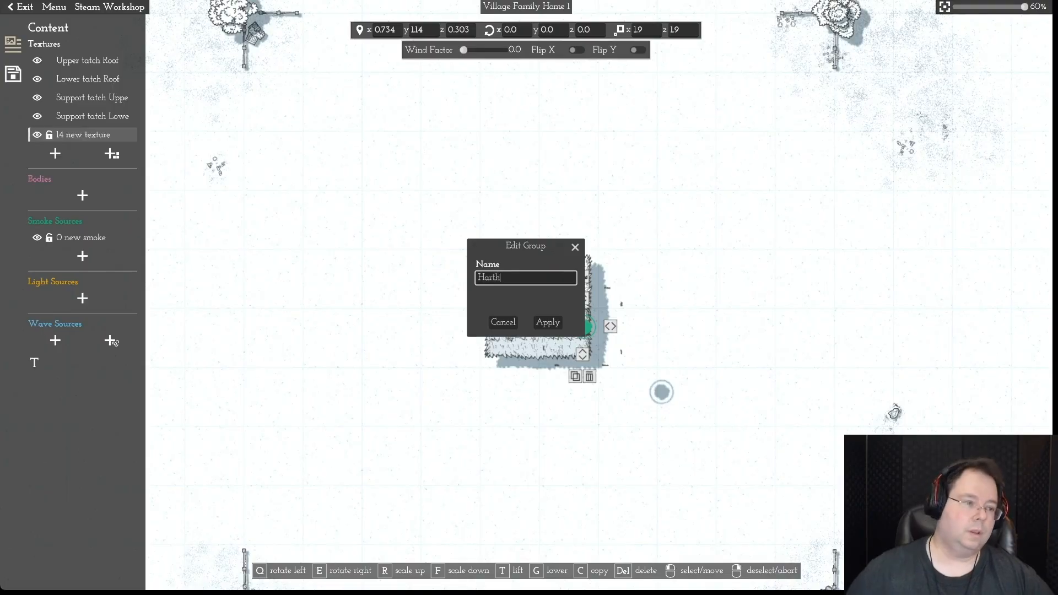
key(Return)
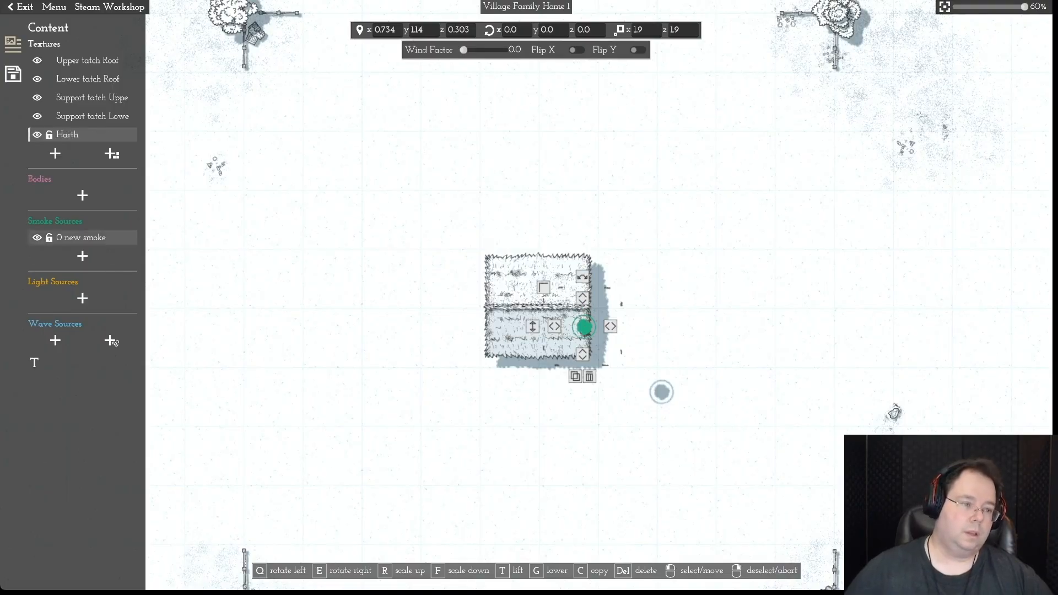
click(50, 135)
- Rename the new smoke source as Harth Smoke and lock it
click(81, 238)
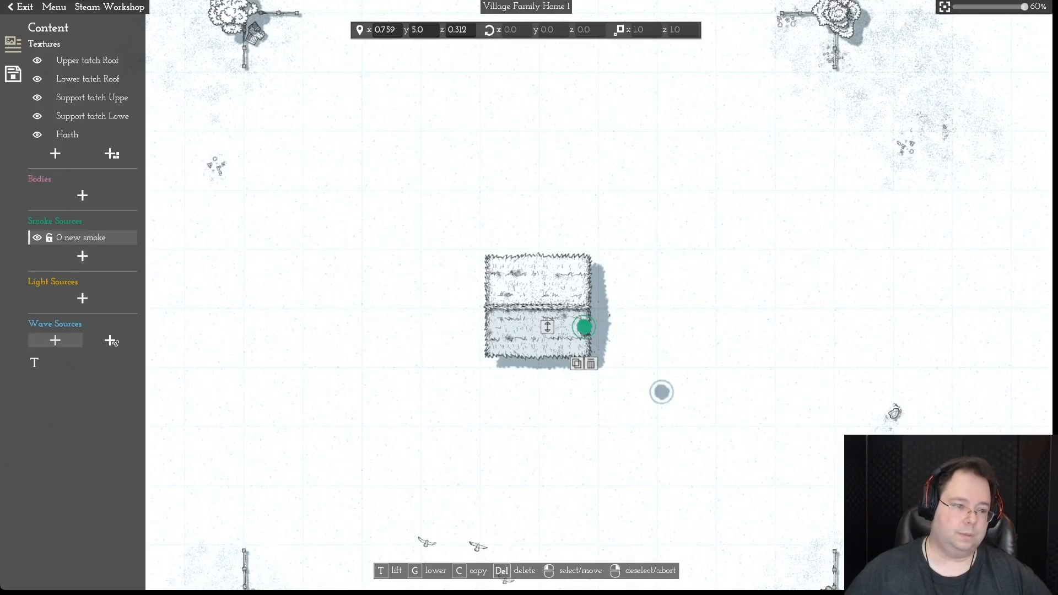
click(112, 341)
text(Har)
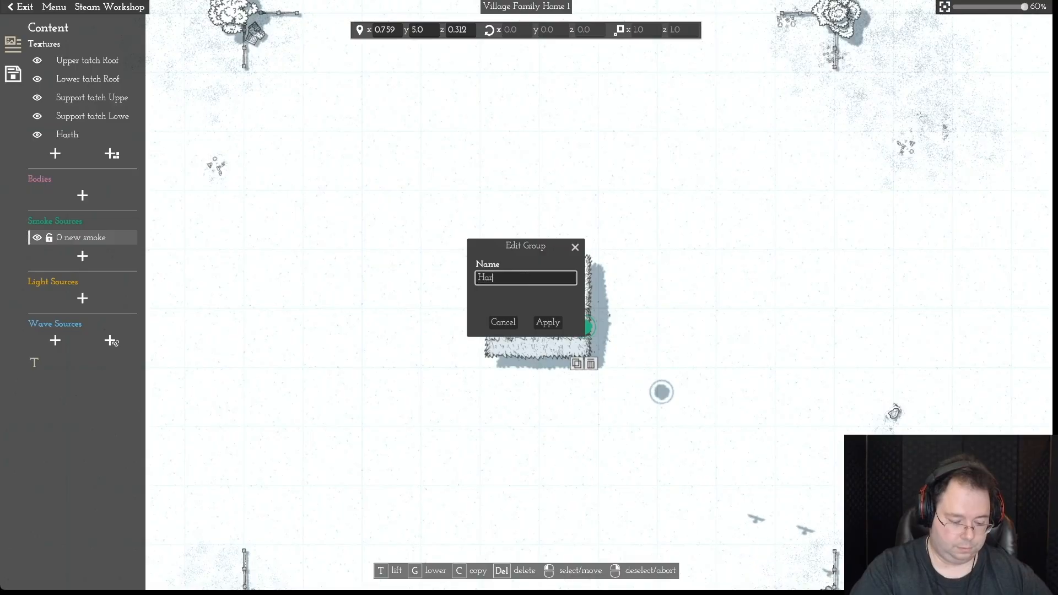
text(th Smoke)
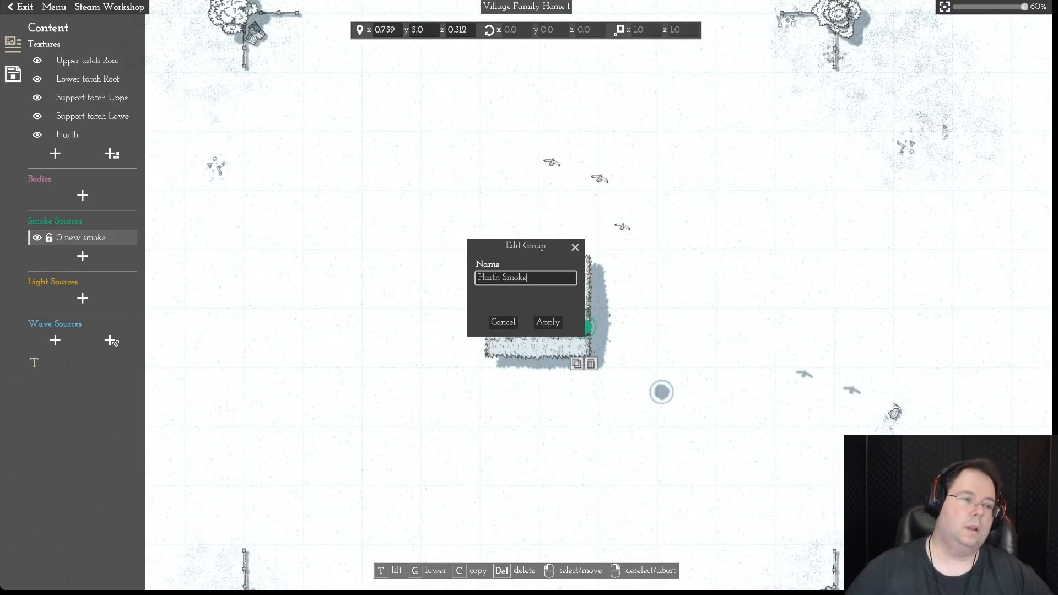
key(Return)
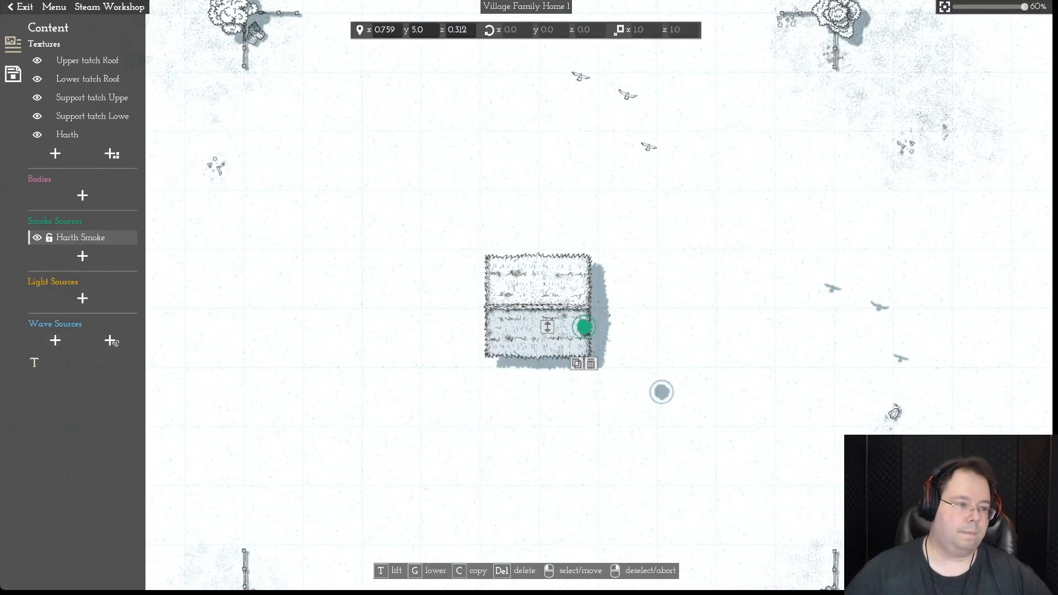
right_click(81, 238)
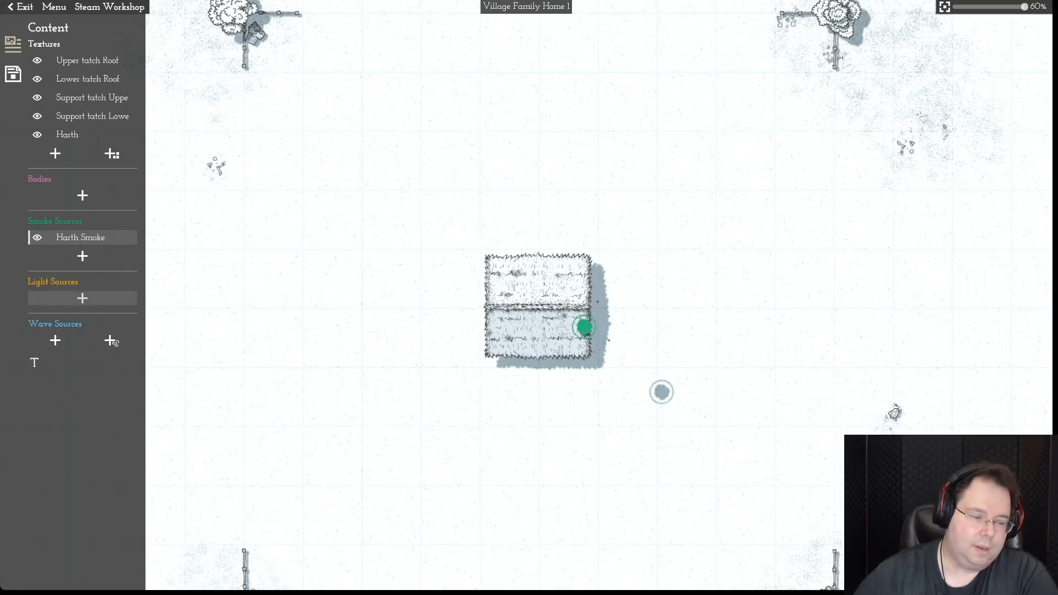
- Add a light source at the lower roof's front edge, at about x 0.497, z 0.878, and lower it to about y 0.63
click(82, 298)
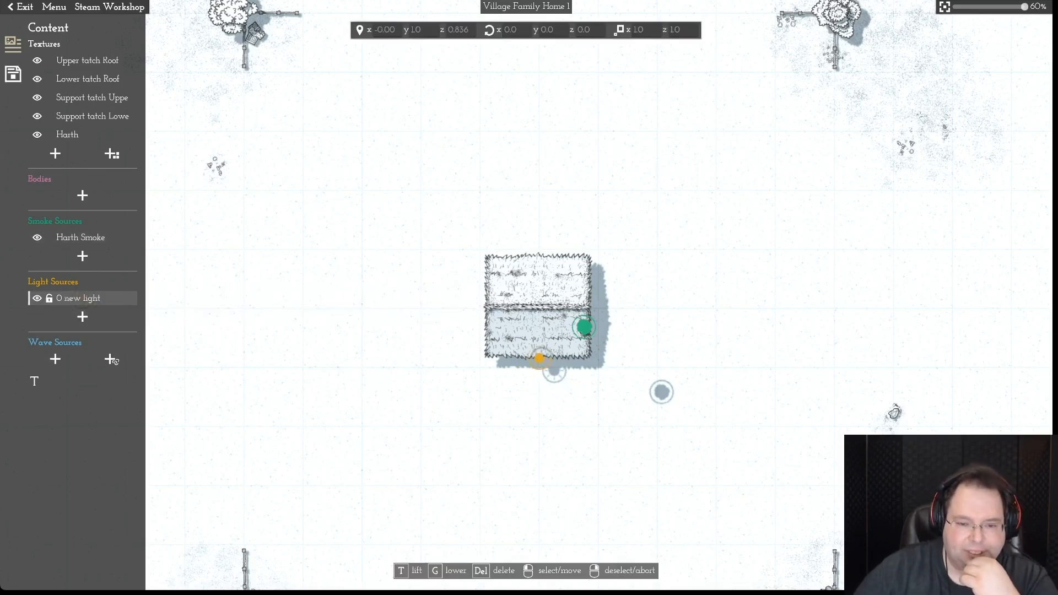
click(540, 360)
drag(503, 360, 504, 382)
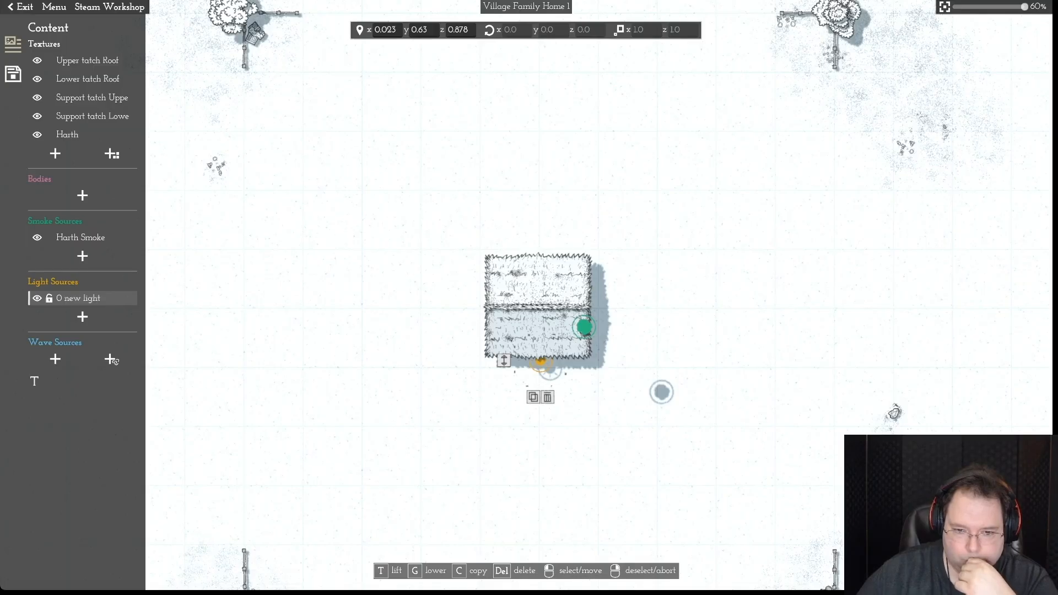
drag(541, 362, 569, 361)
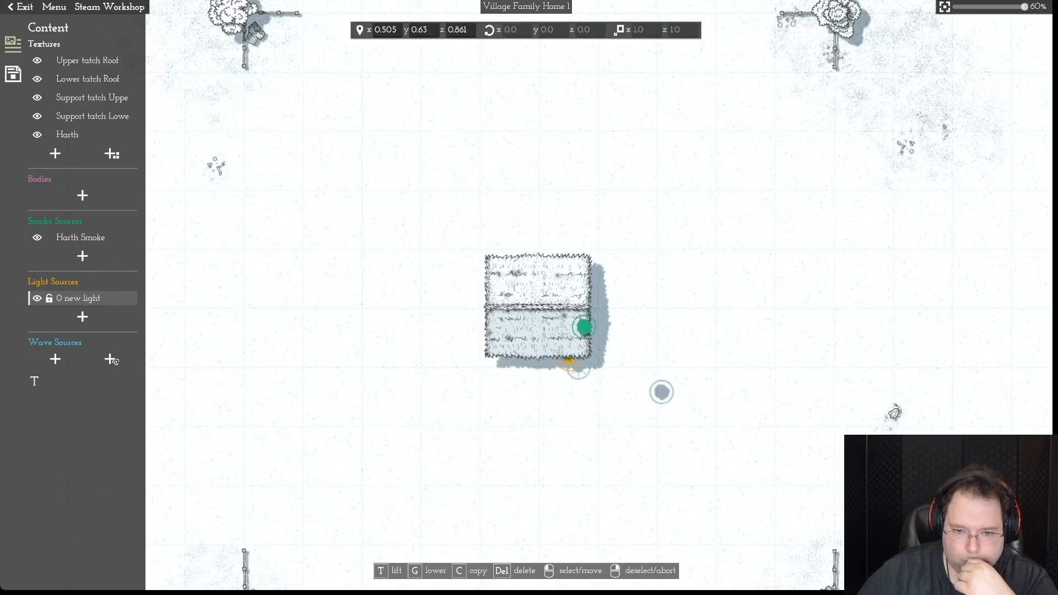
drag(569, 362, 569, 362)
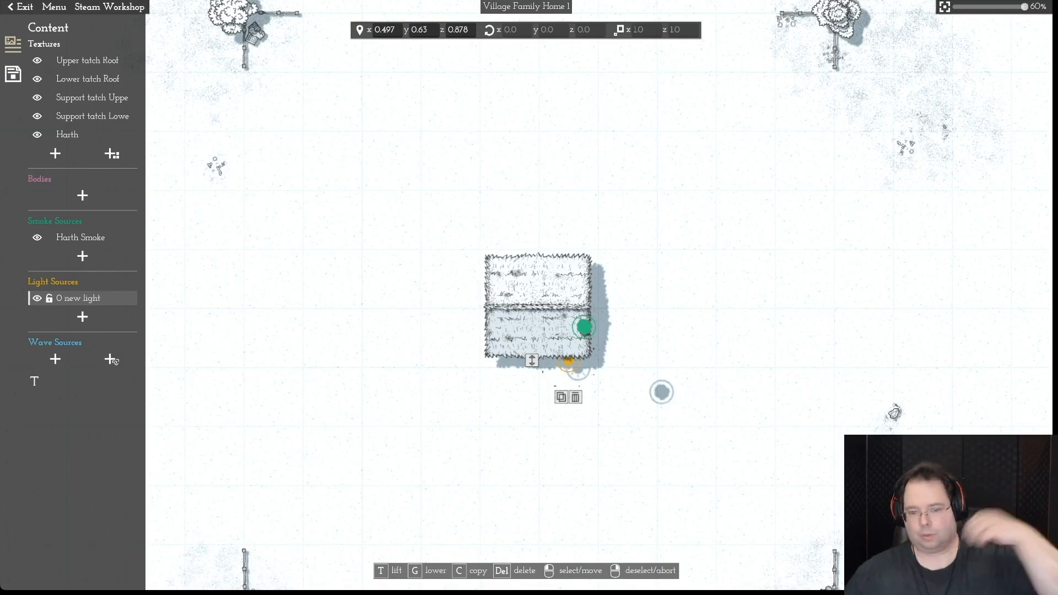
key(Escape)
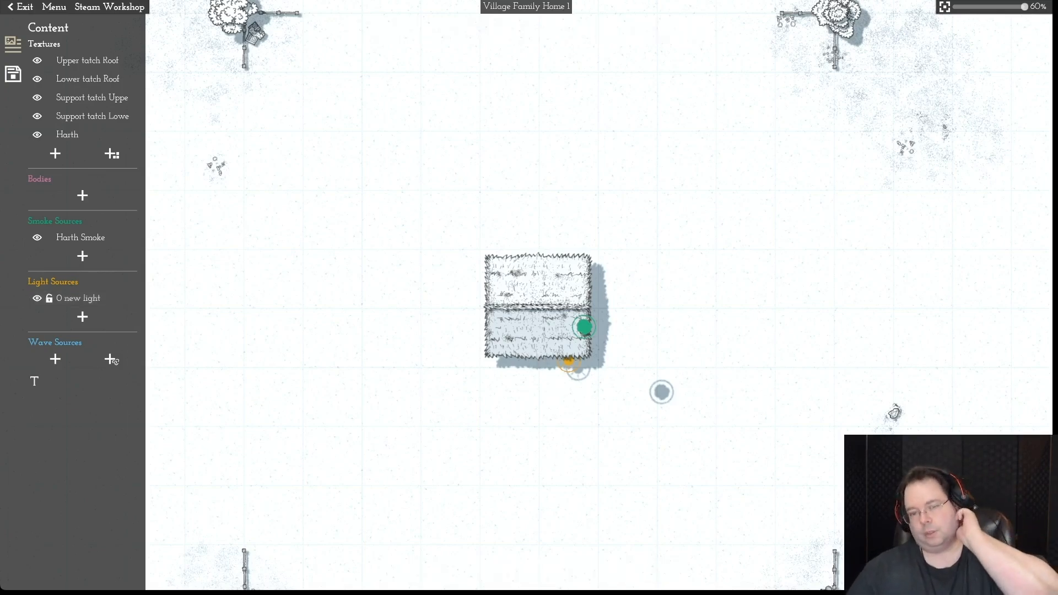
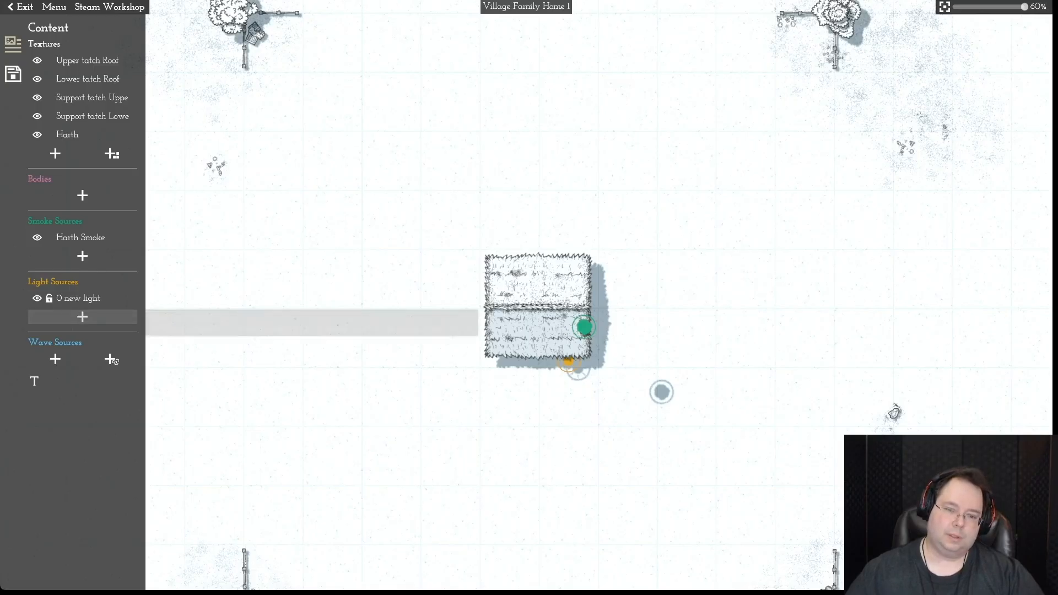
- Add a light source at the left end of the roof ridge, at about x -0.91, z -0.03
click(82, 316)
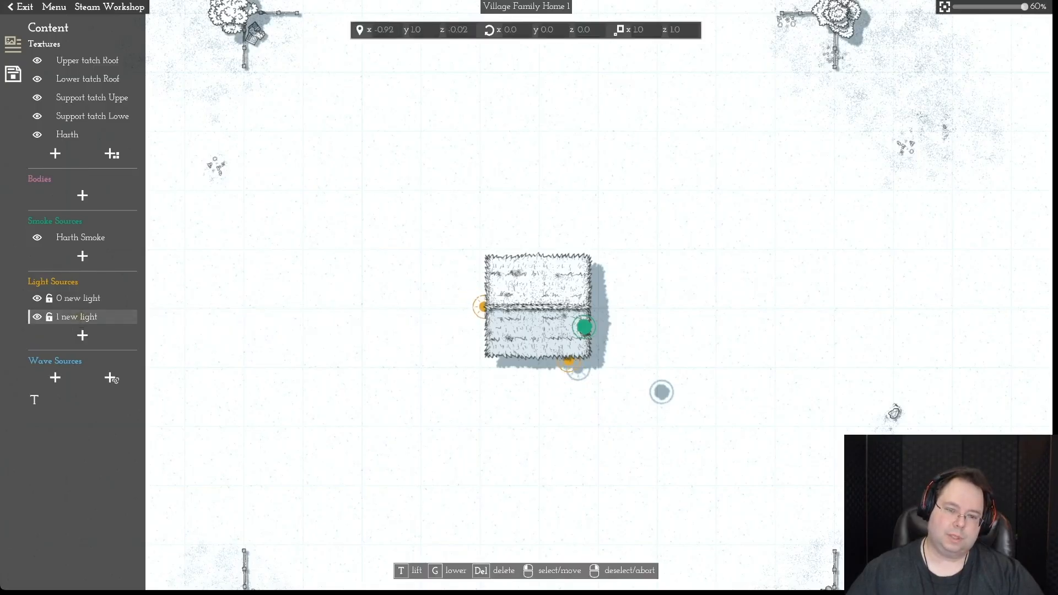
click(484, 306)
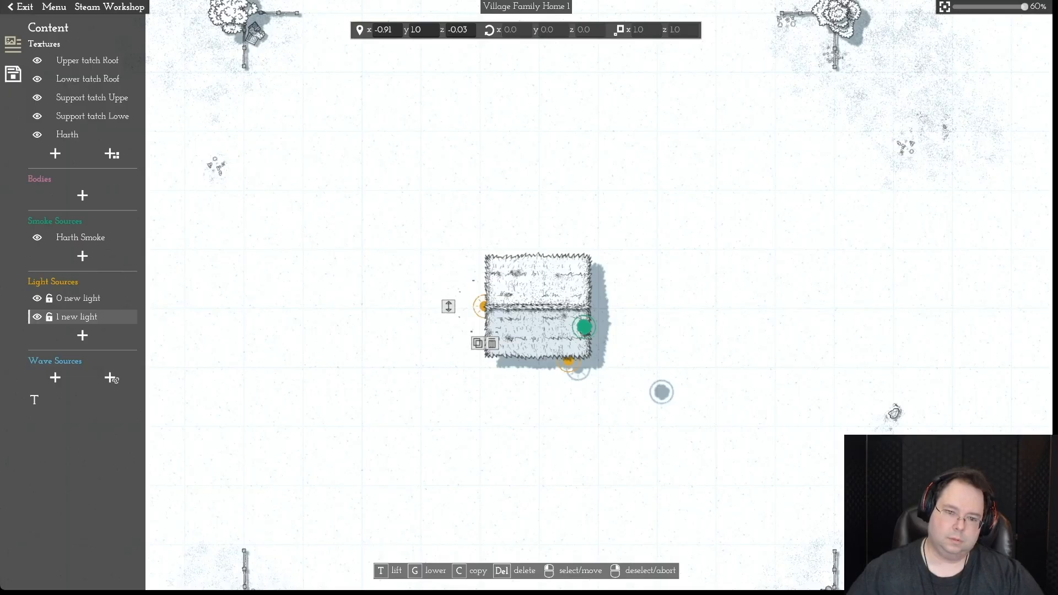
- Add a light source midway along the upper roof's outer edge, at about x -0.03, z -0.94, and lower it to about y 0.73
click(82, 335)
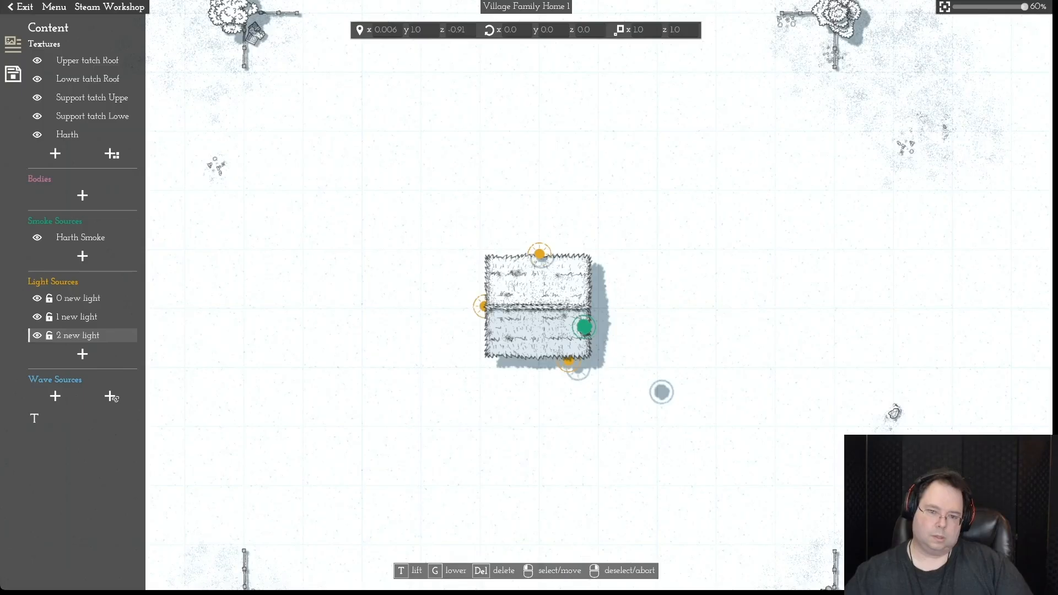
drag(539, 254, 485, 328)
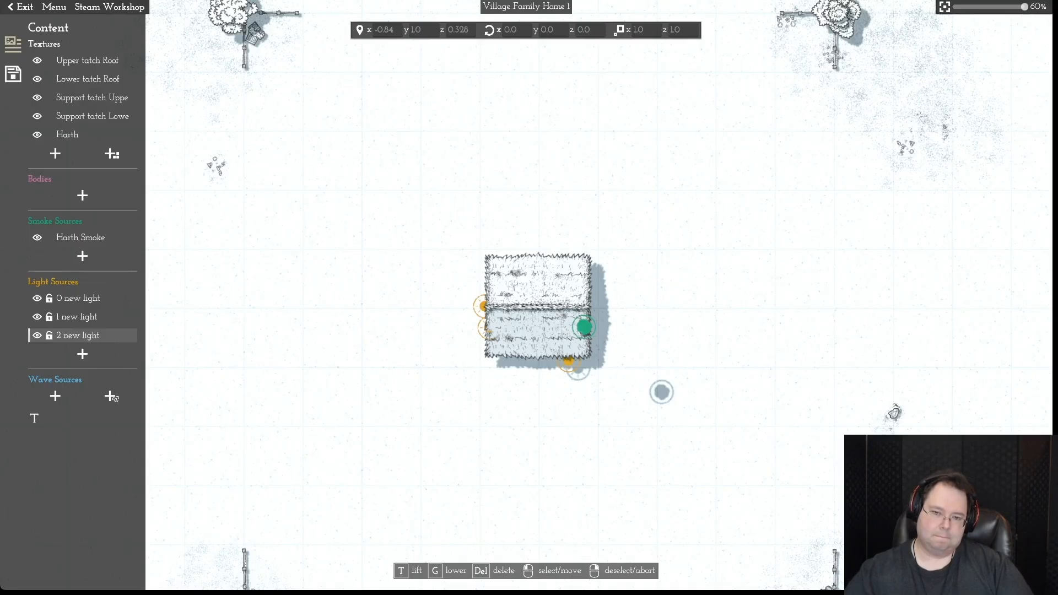
drag(485, 328, 564, 252)
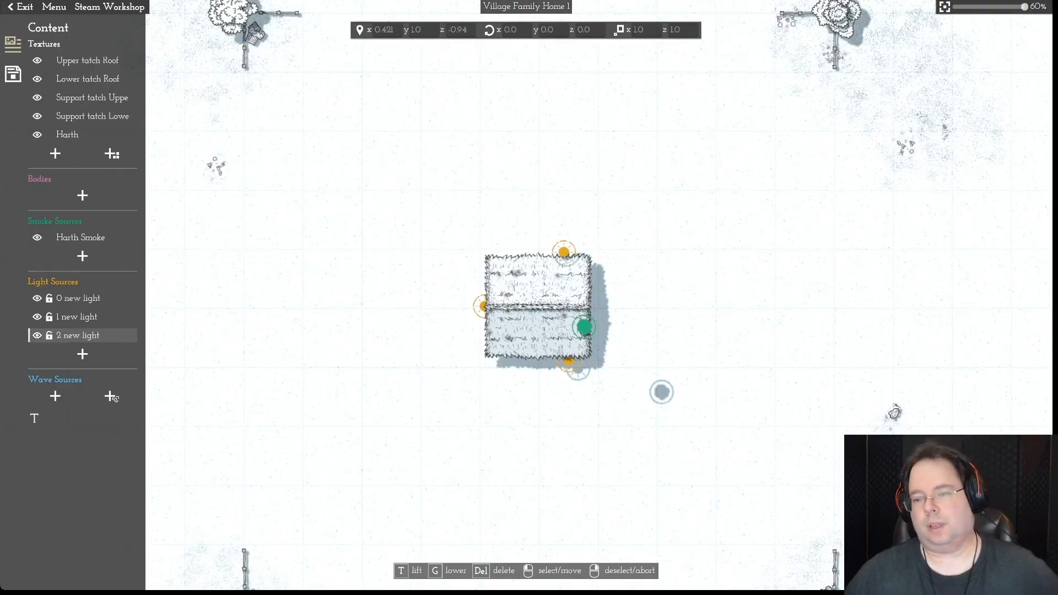
drag(563, 252, 537, 255)
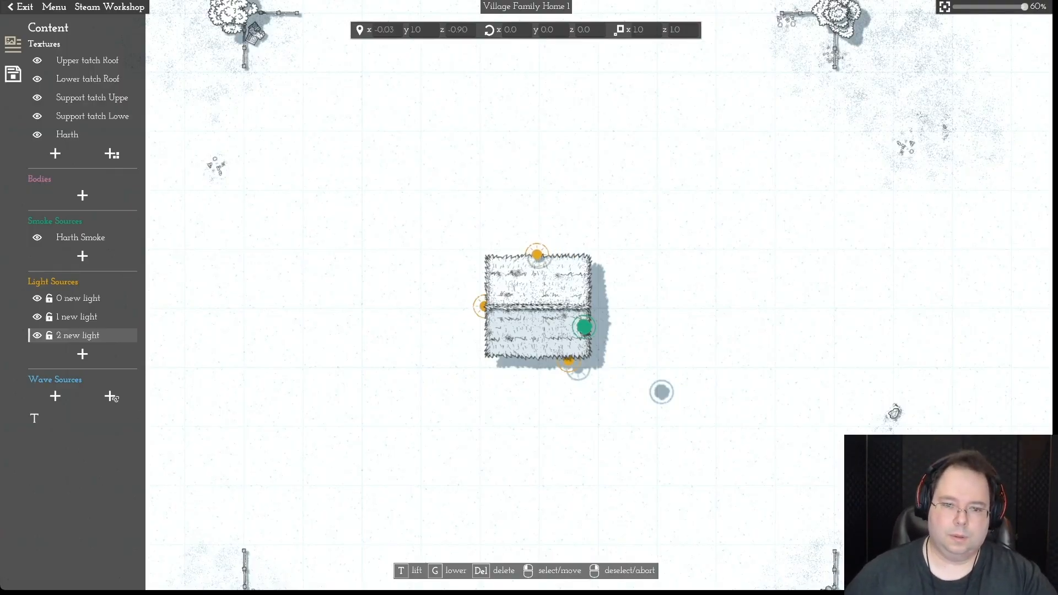
drag(537, 255, 500, 268)
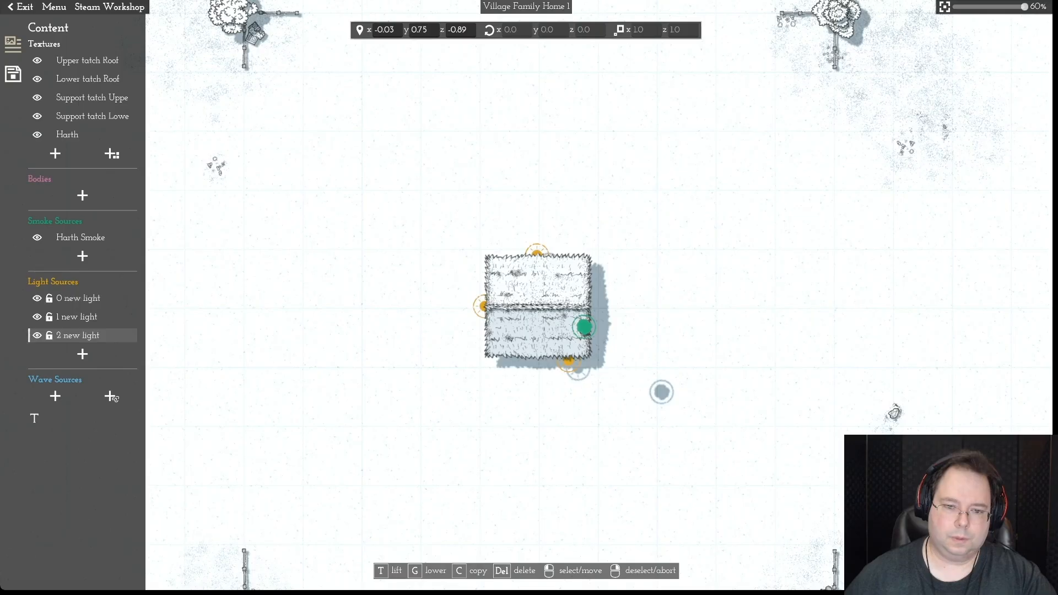
drag(500, 270, 536, 252)
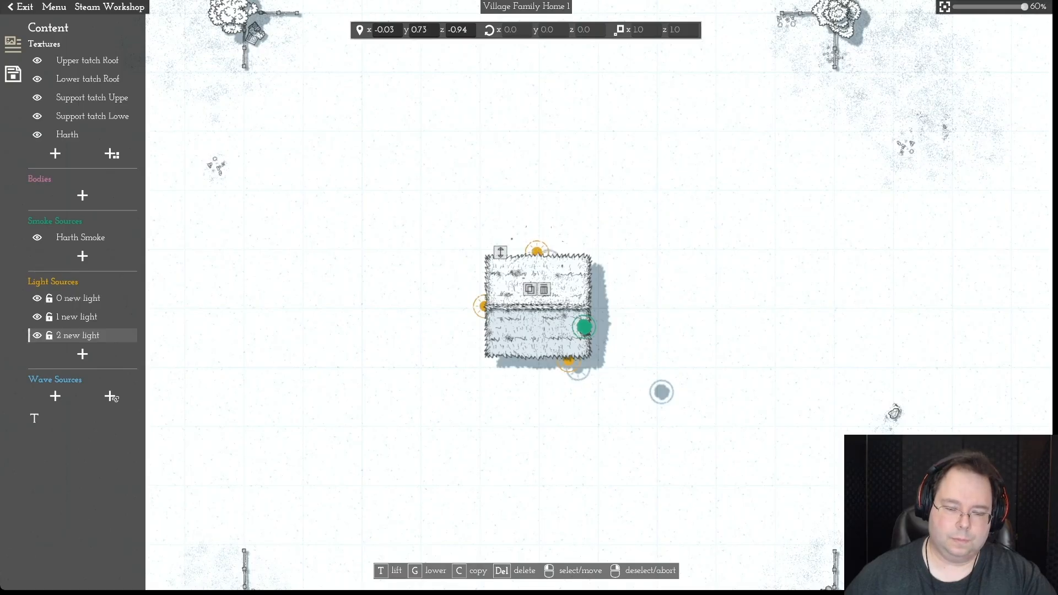
right_click(537, 252)
- Save the Village Family Home 1 asset with its new light sources
scroll(537, 298, up, 1)
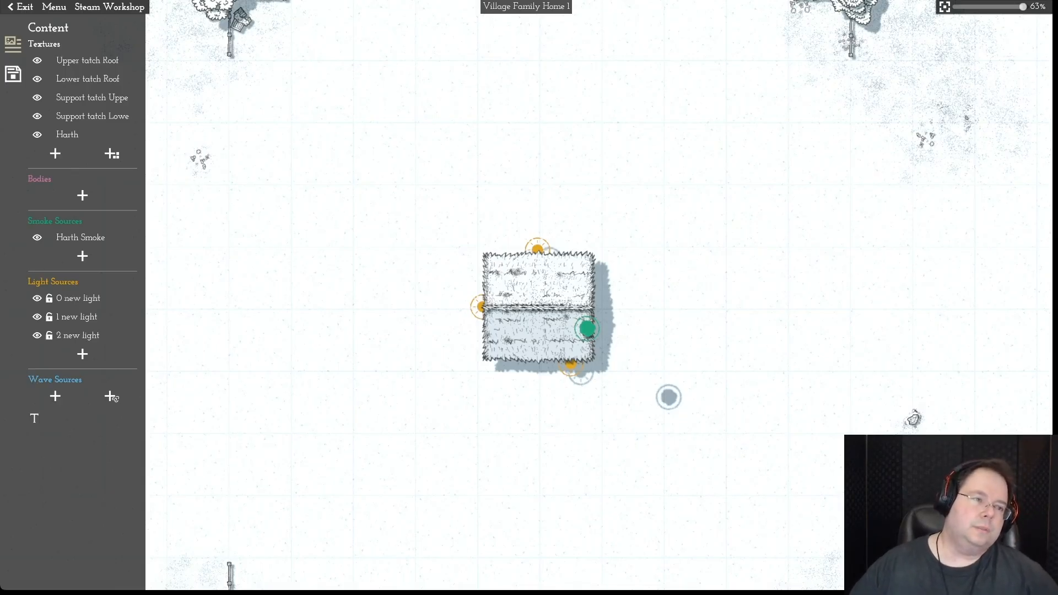
click(54, 6)
click(57, 68)
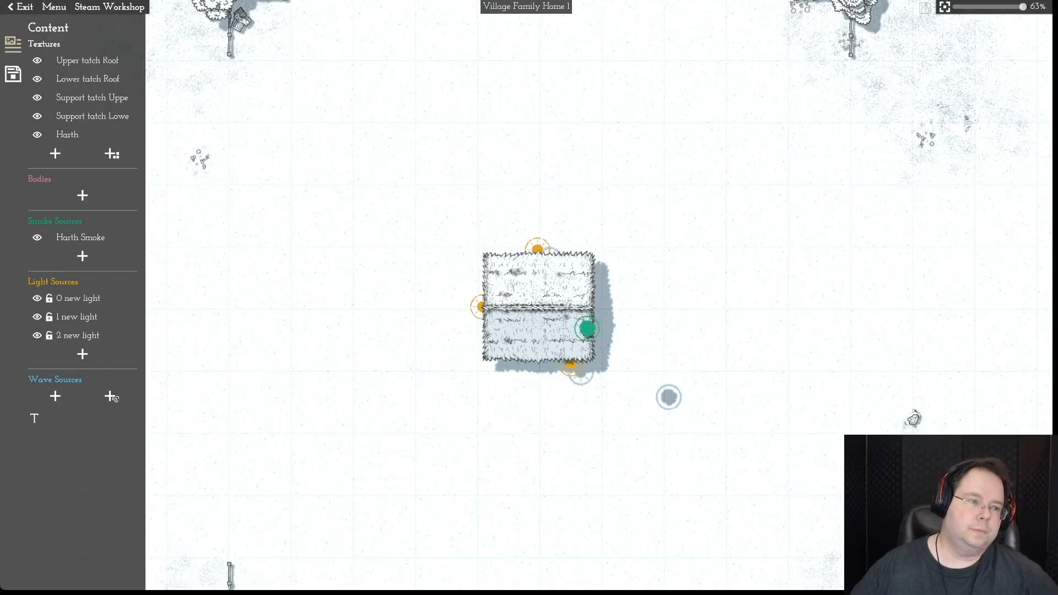
- Capture a close-up preview image with the house centred and filling most of the frame, and save the asset
click(13, 75)
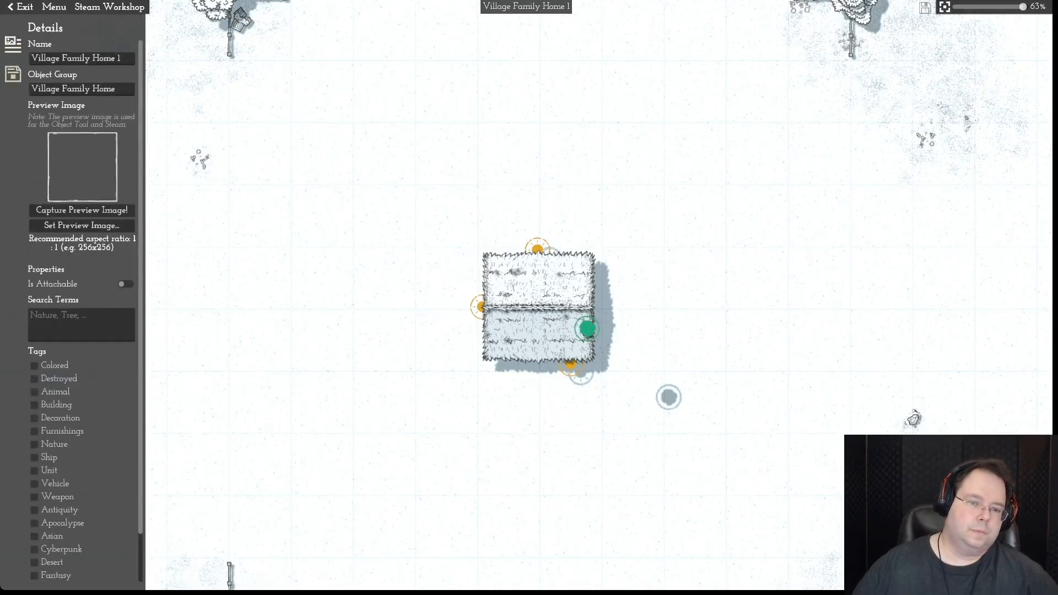
click(81, 210)
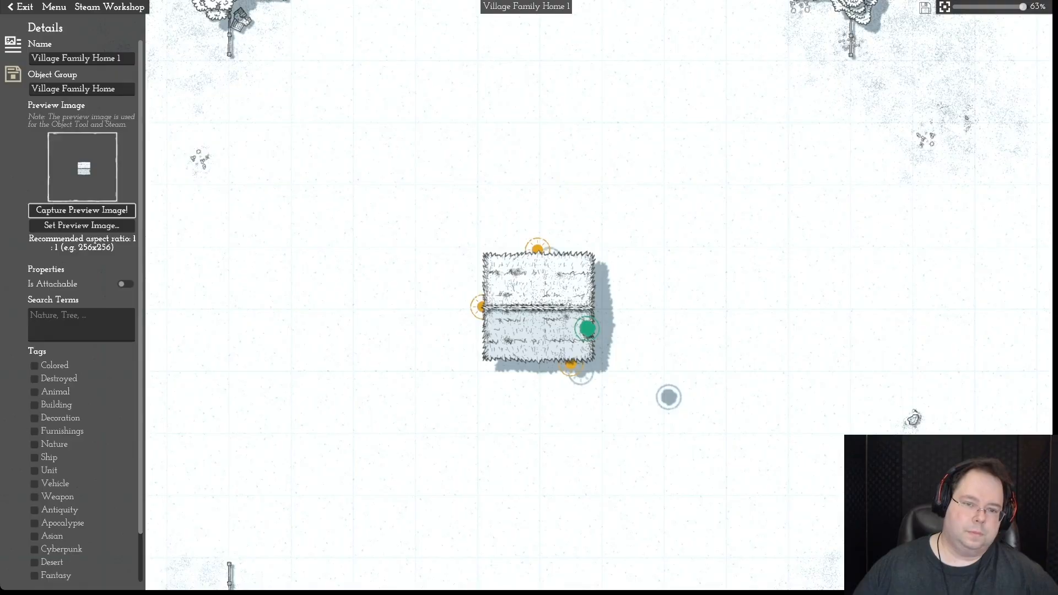
scroll(526, 295, up, 5)
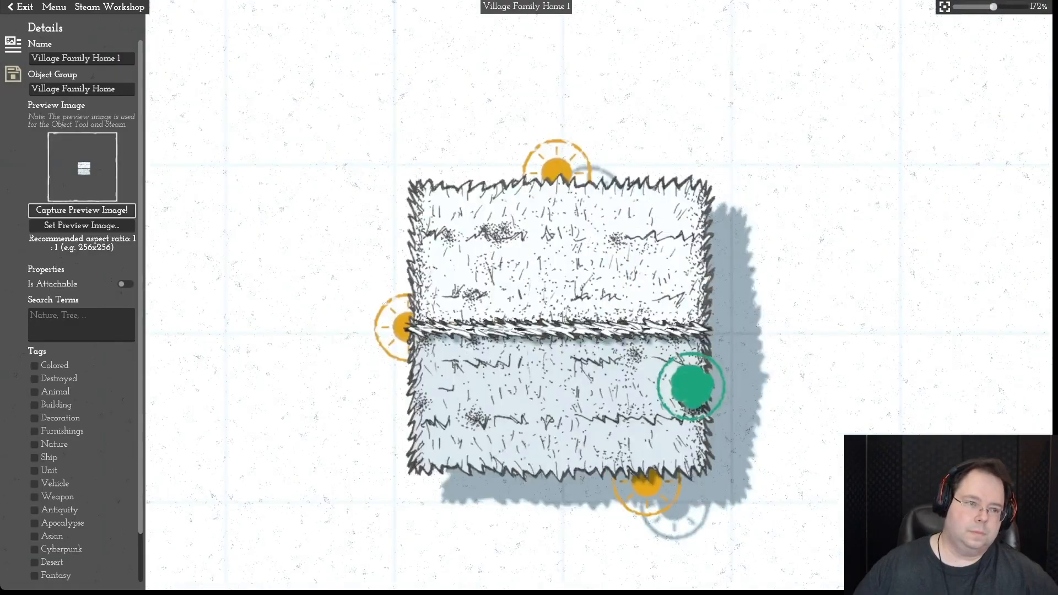
click(82, 210)
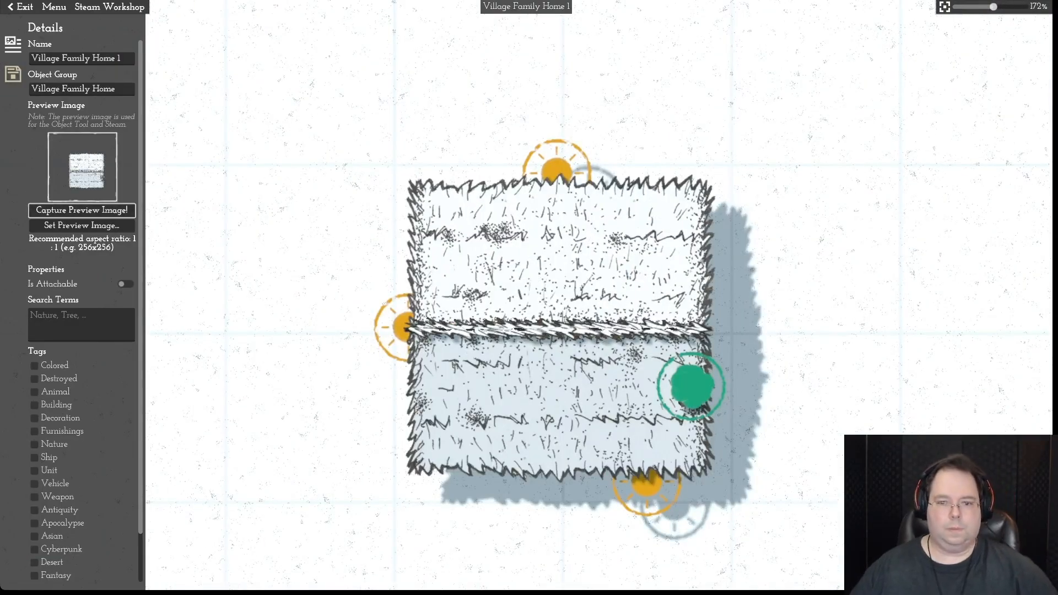
key(d)
key(s)
key(a)
key(w)
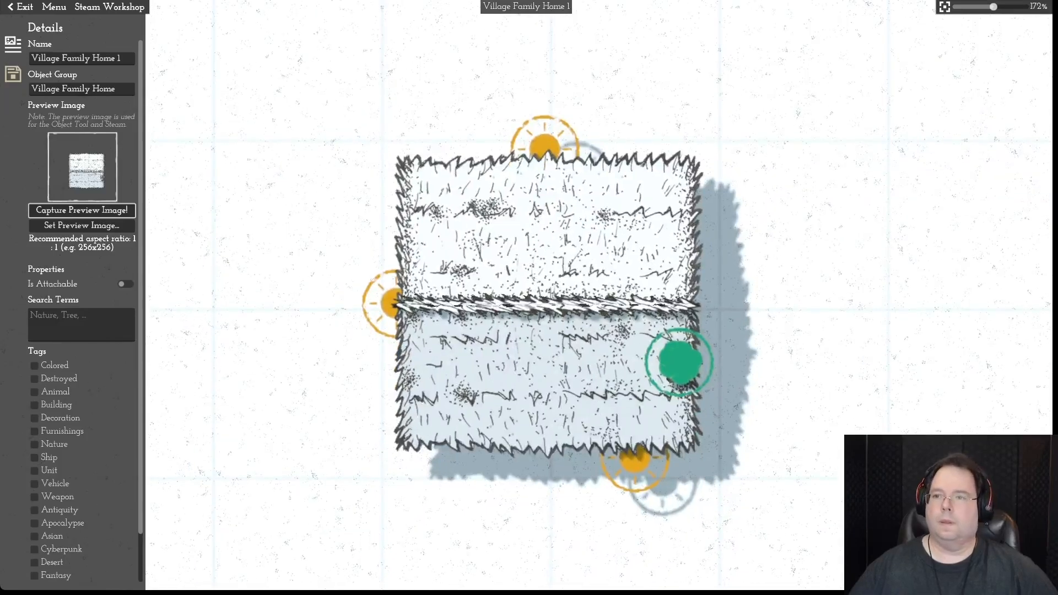
scroll(527, 309, up, 2)
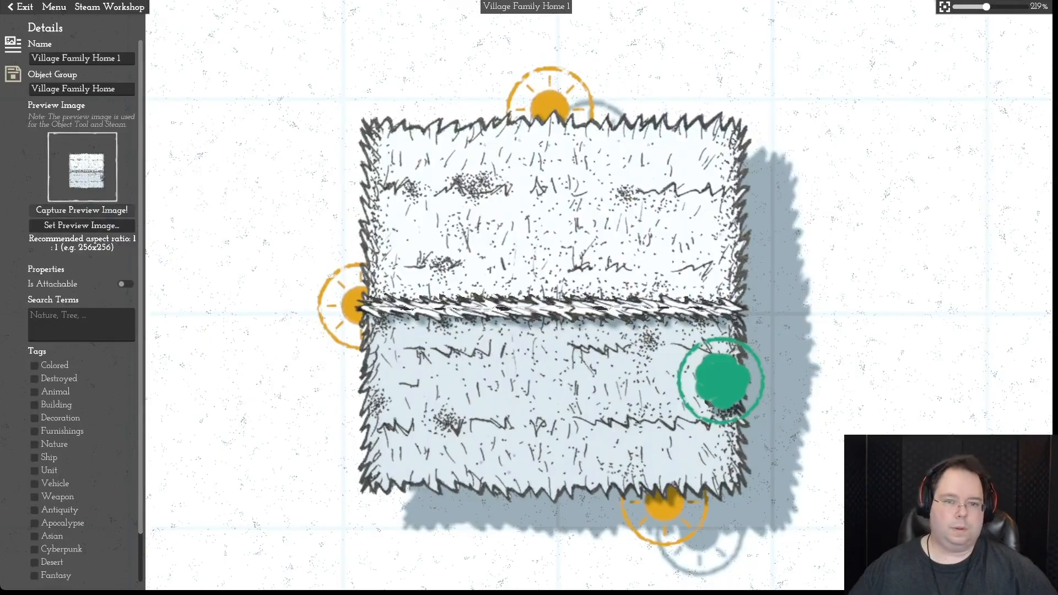
click(81, 210)
key(d)
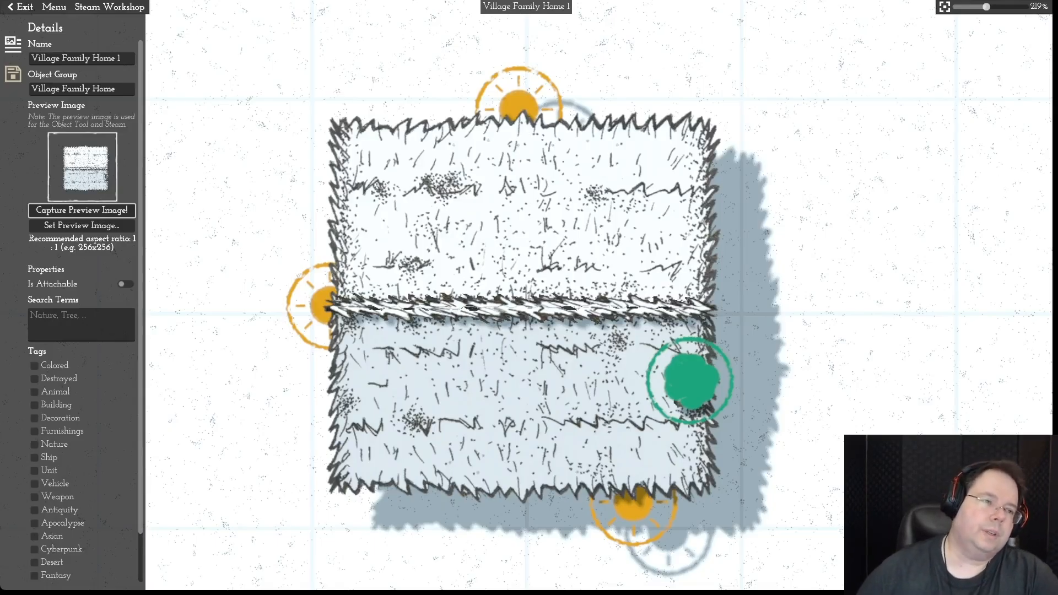
click(54, 7)
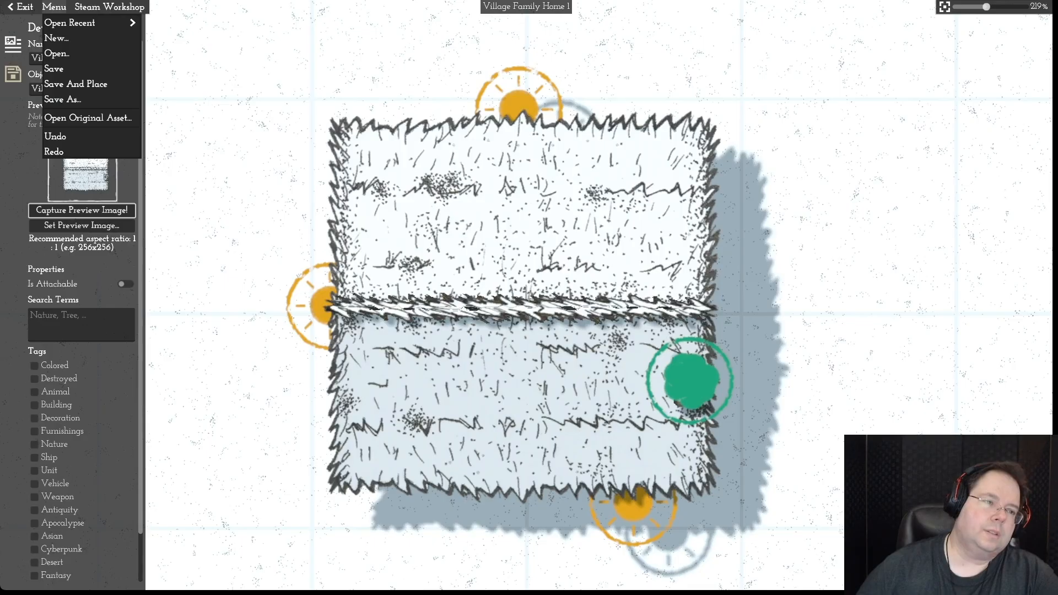
click(54, 69)
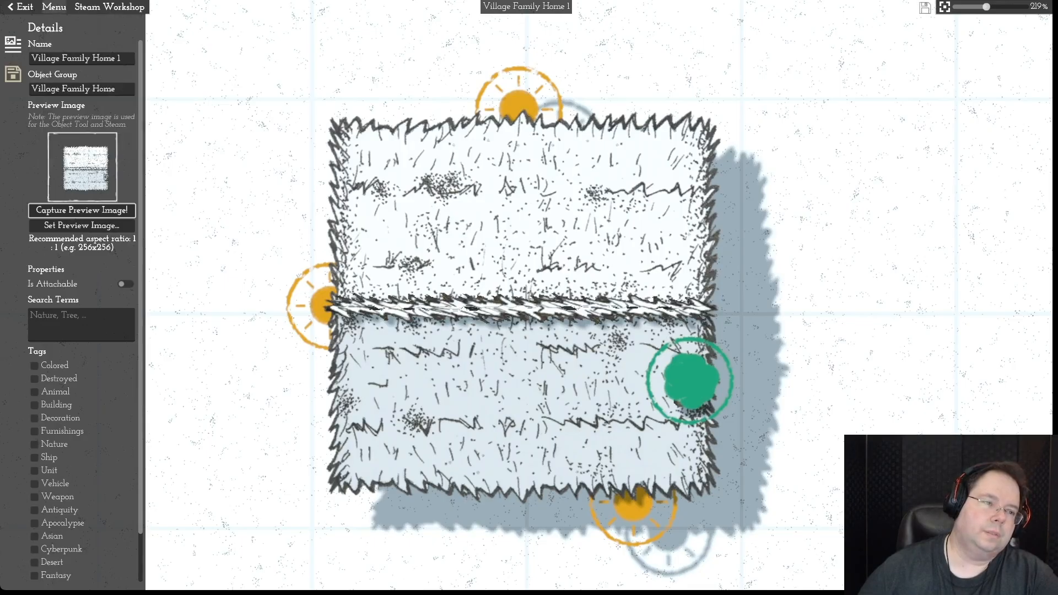
click(54, 7)
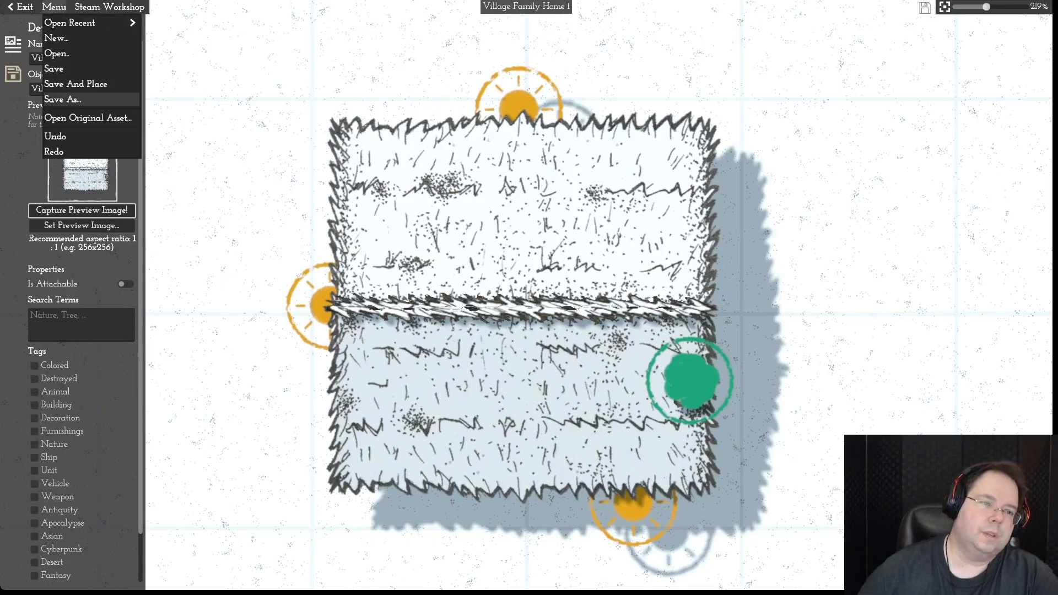
click(62, 99)
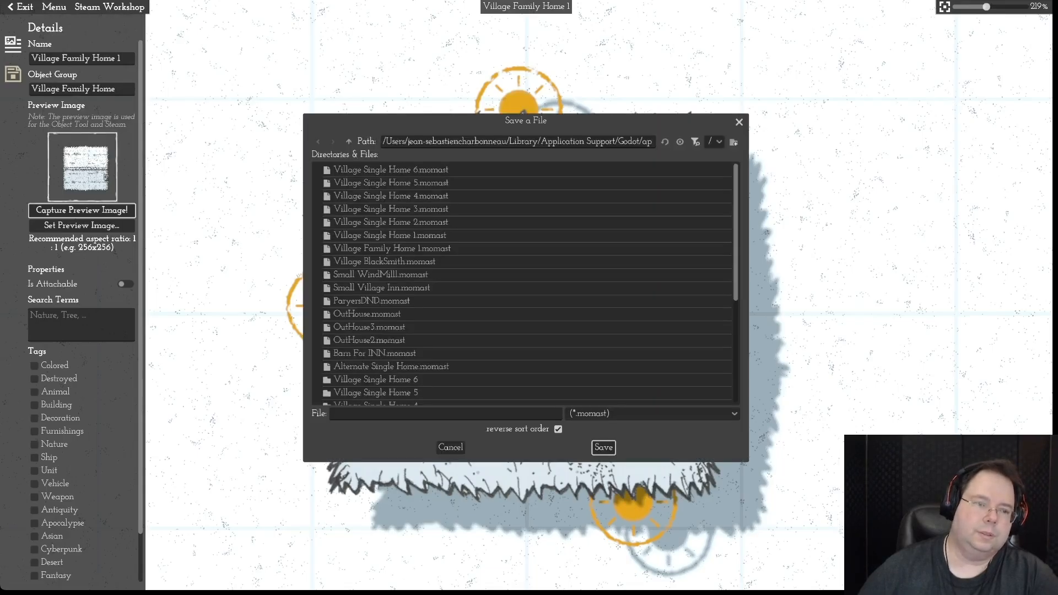
key(Escape)
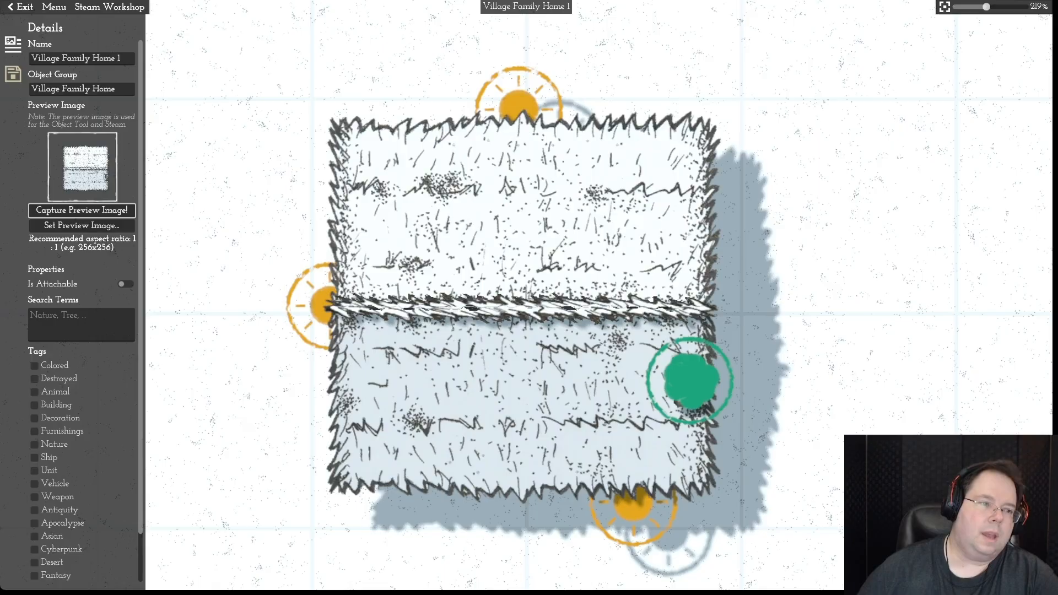
- Save a copy of the asset under the file name Village Family Home 2.momast
click(54, 7)
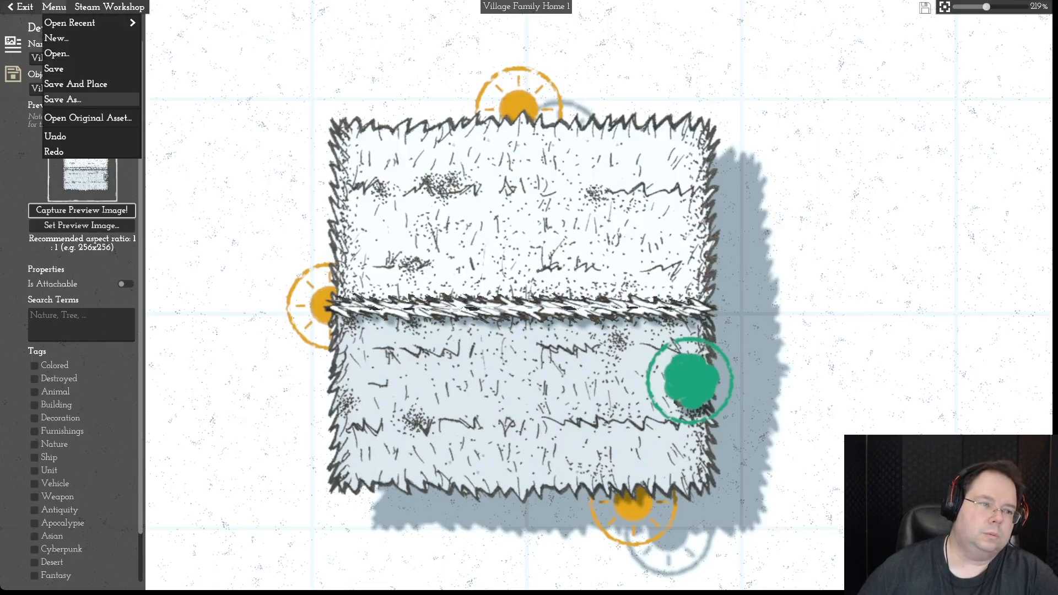
click(62, 100)
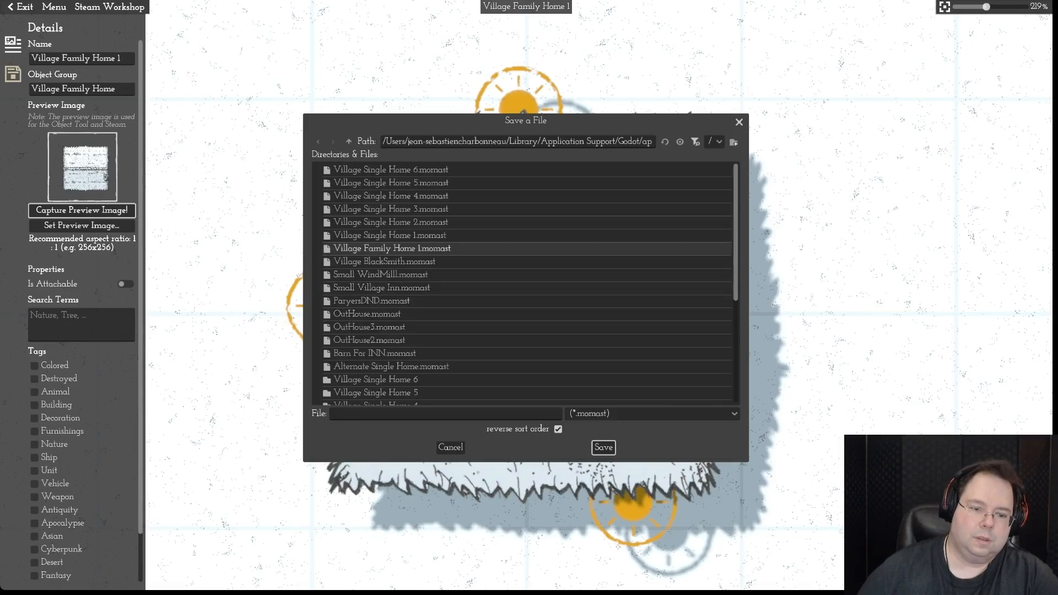
click(392, 248)
click(417, 413)
key(BackSpace)
text(2)
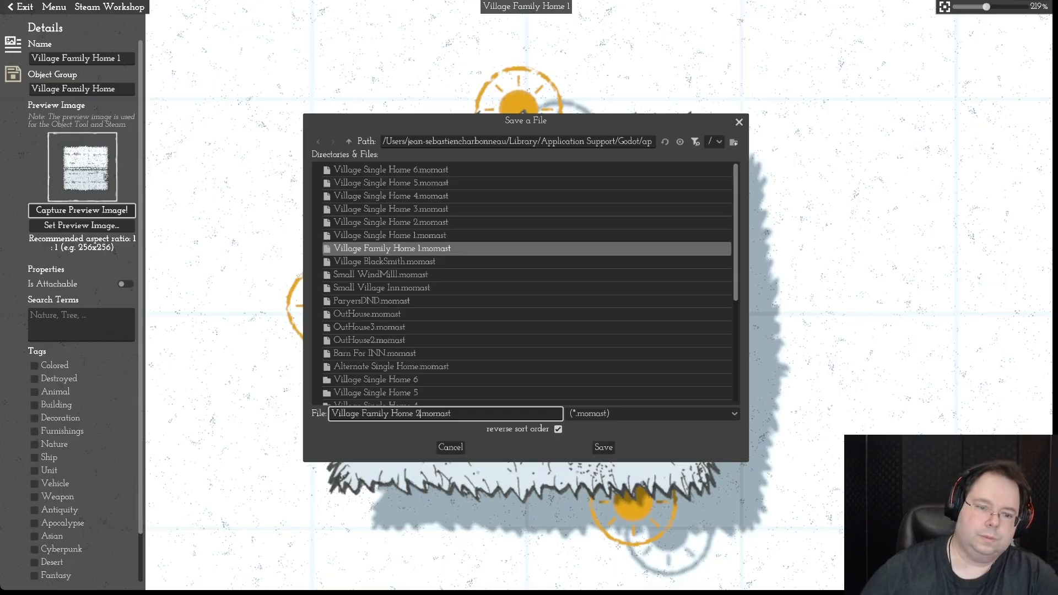
key(Return)
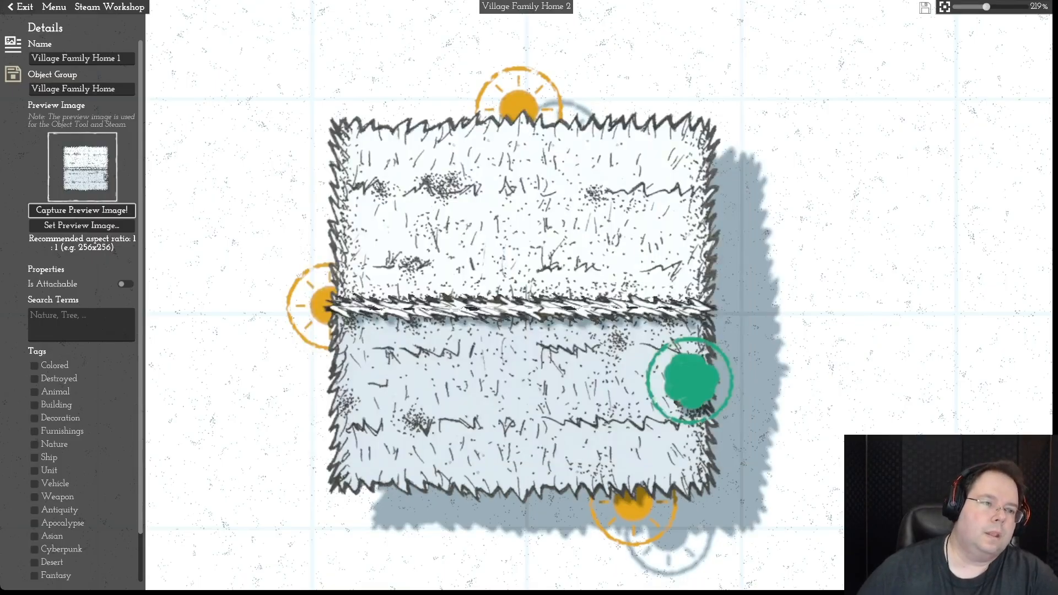
- Change the asset's name in its details to Village Family Home 2
click(125, 59)
key(BackSpace)
text(2)
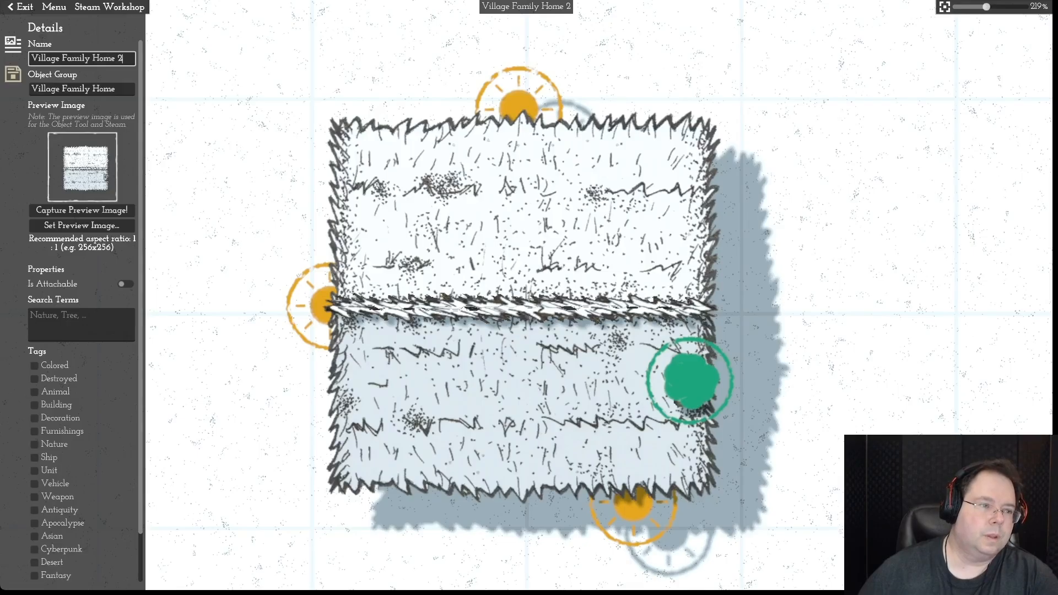
click(13, 74)
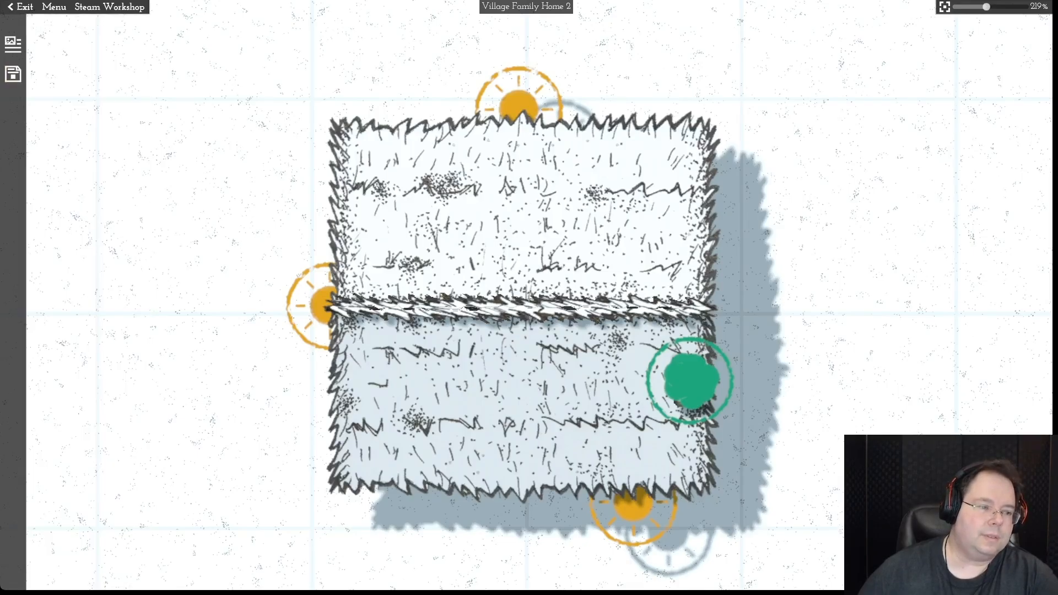
- Unlock the chimney and smoke, and move them, the ridge light and the front light (about x -0.43, z 0.848) to the opposite sides of the roof
click(12, 44)
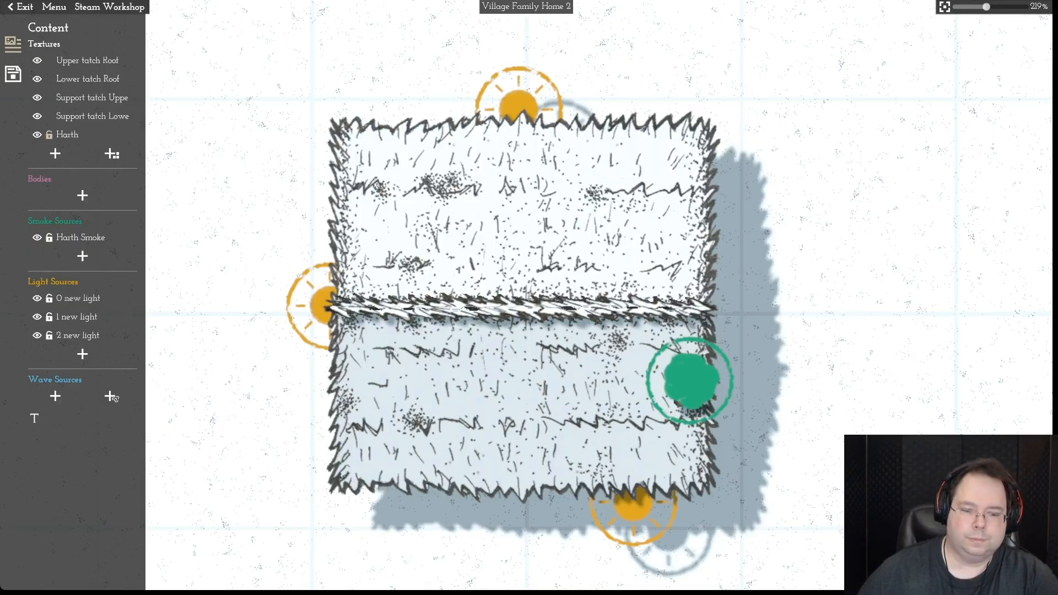
drag(633, 503, 408, 496)
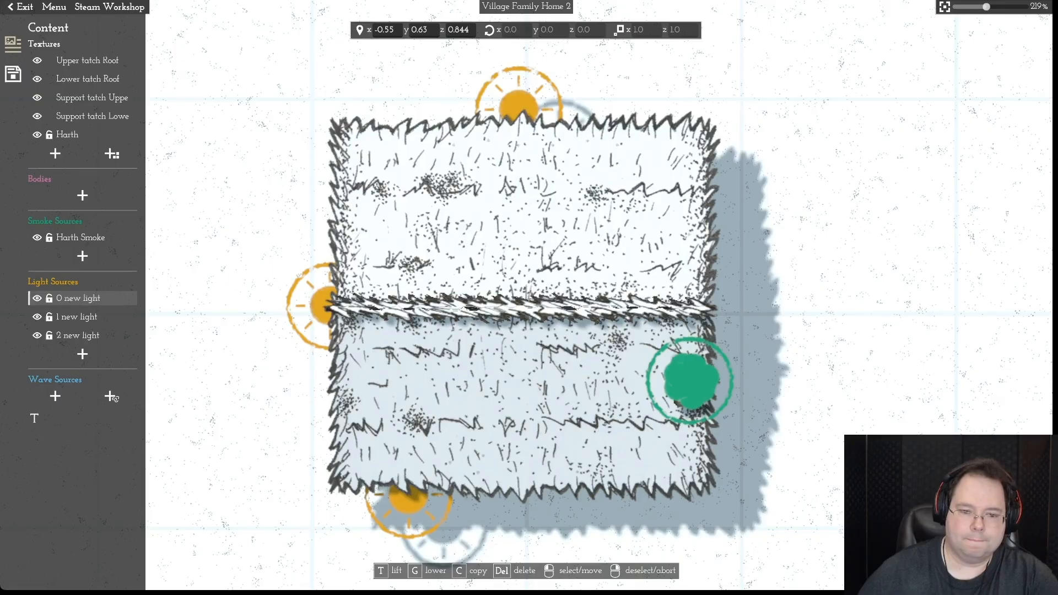
drag(689, 379, 246, 383)
drag(686, 380, 353, 358)
drag(246, 384, 323, 432)
drag(317, 303, 724, 307)
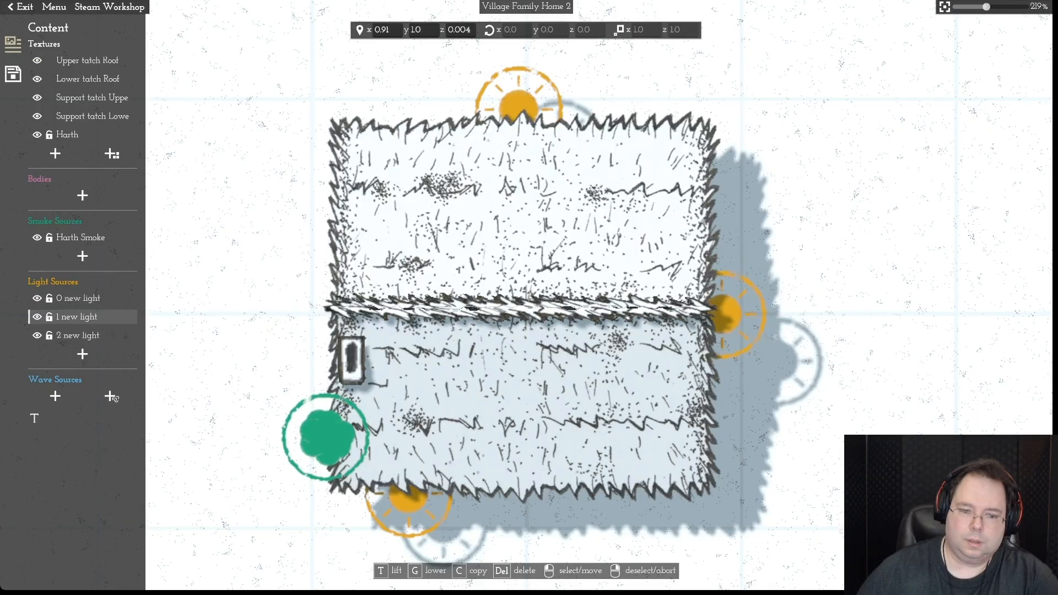
drag(325, 437, 355, 359)
drag(408, 498, 432, 501)
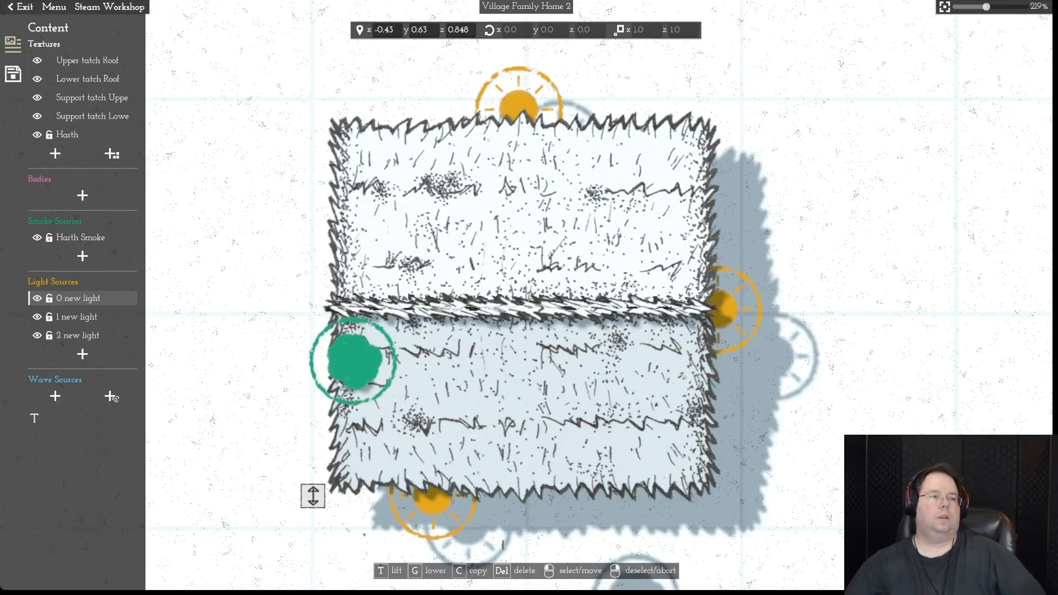
- Save the rearranged Village Family Home 2 asset and open its details
key(ctrl+s)
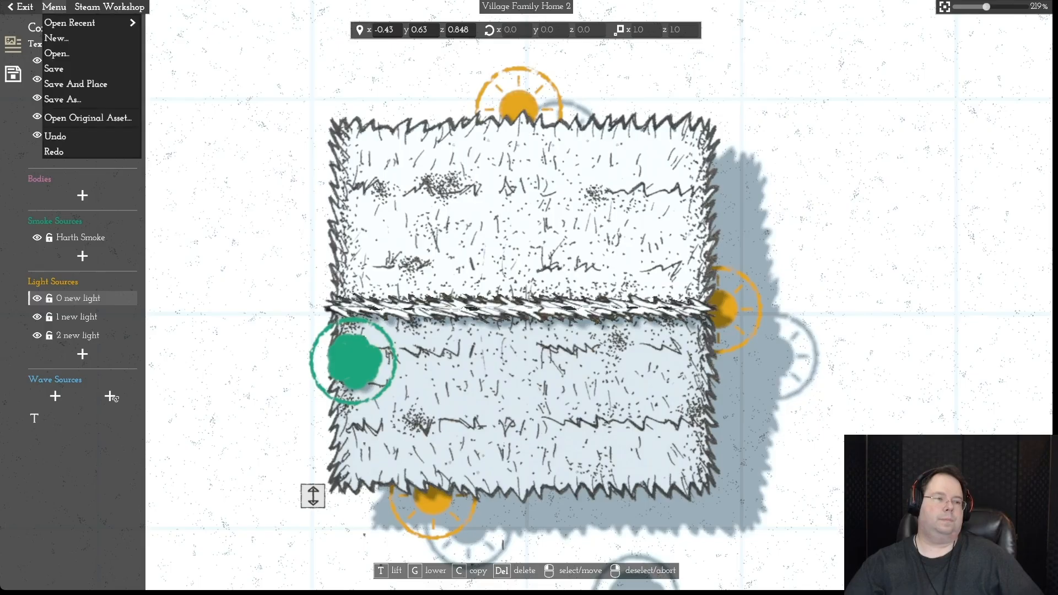
click(13, 73)
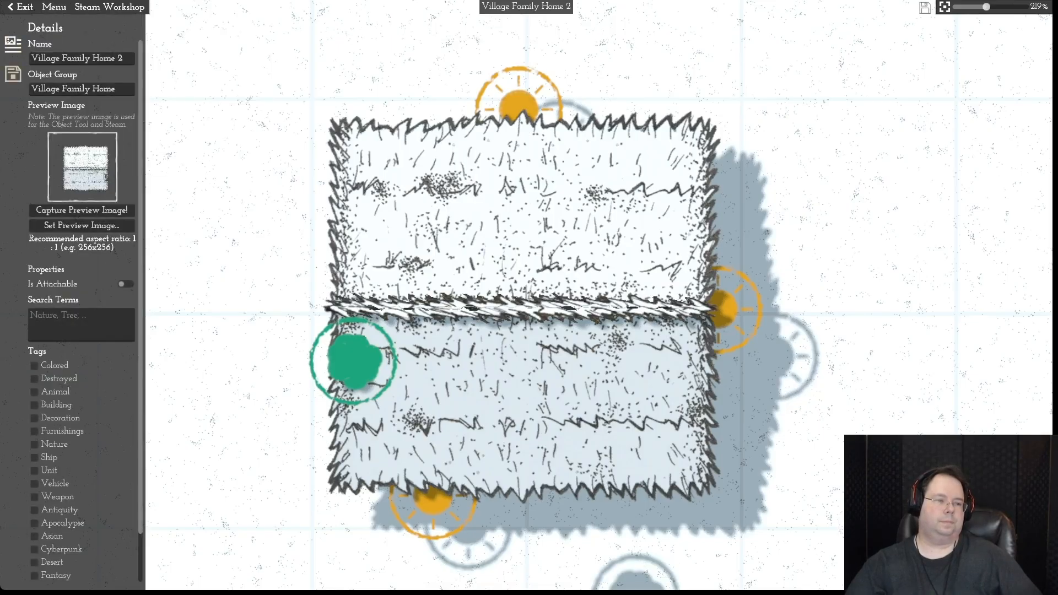
- Capture a new preview image for the Village Family Home 2 asset and save the asset
click(82, 210)
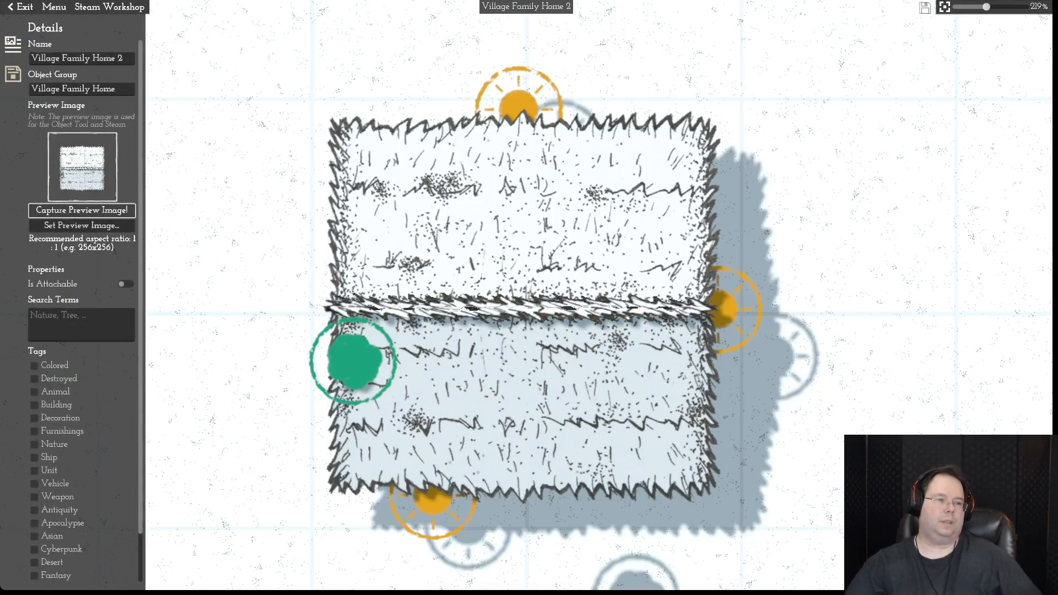
click(54, 6)
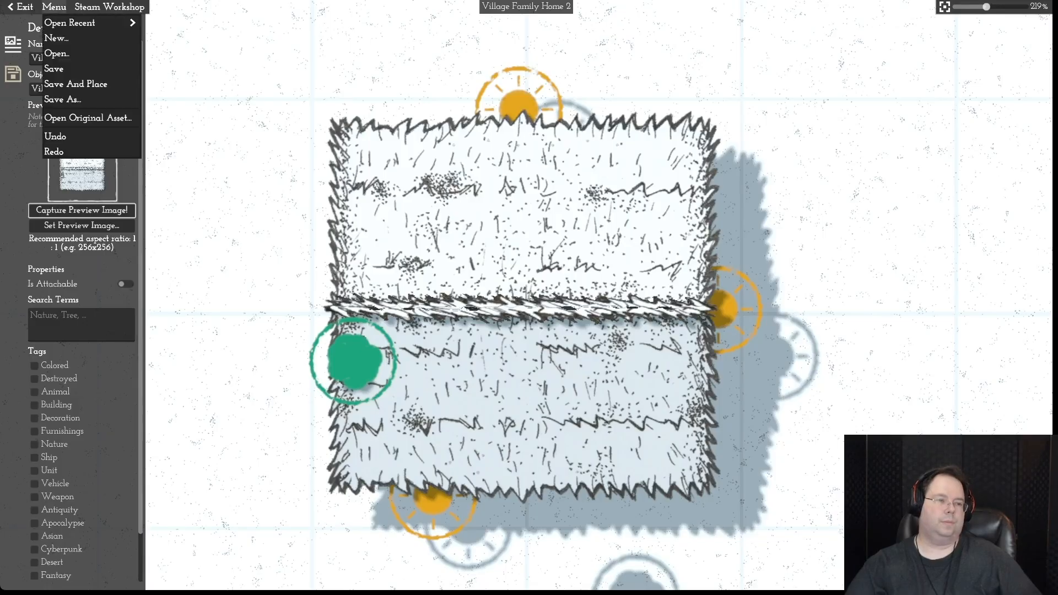
click(53, 68)
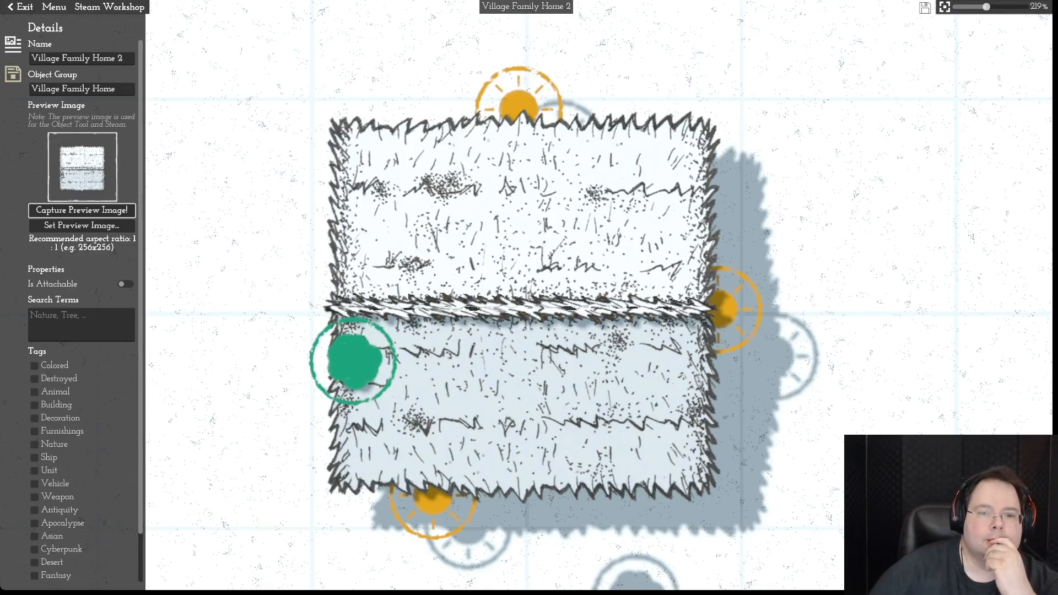
scroll(524, 300, down, 6)
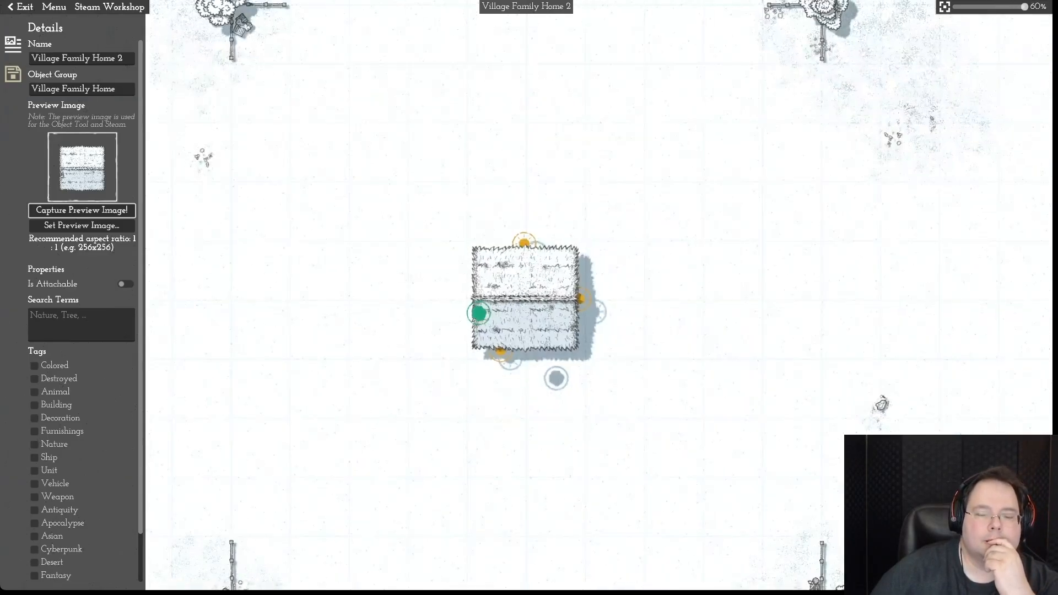
scroll(523, 300, up, 2)
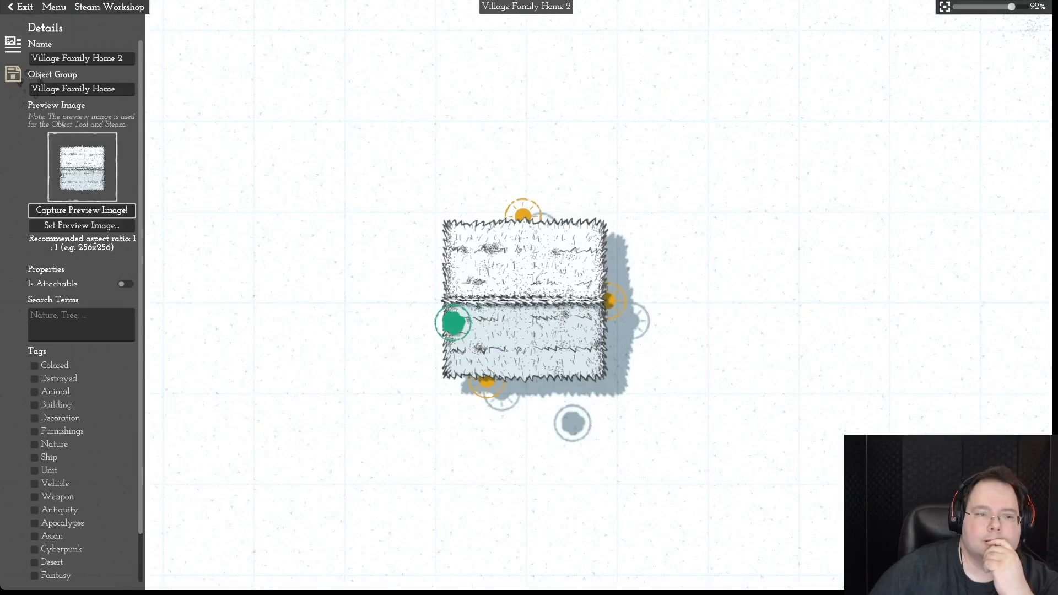
scroll(523, 301, down, 2)
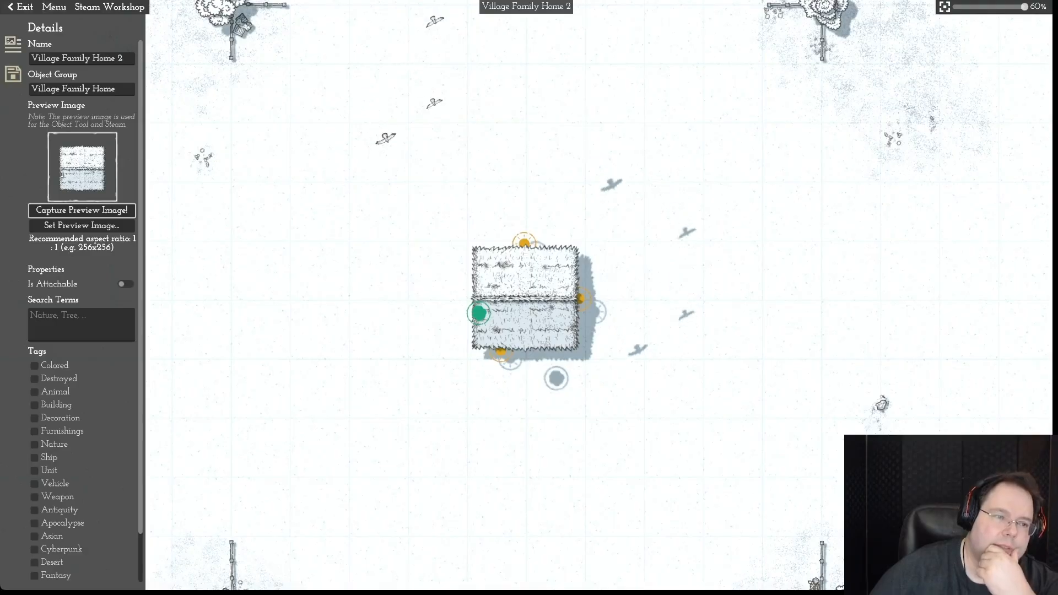
- Bring up the original texture library from the asset's content and look through all of page 1 for usable textures
click(12, 74)
click(112, 153)
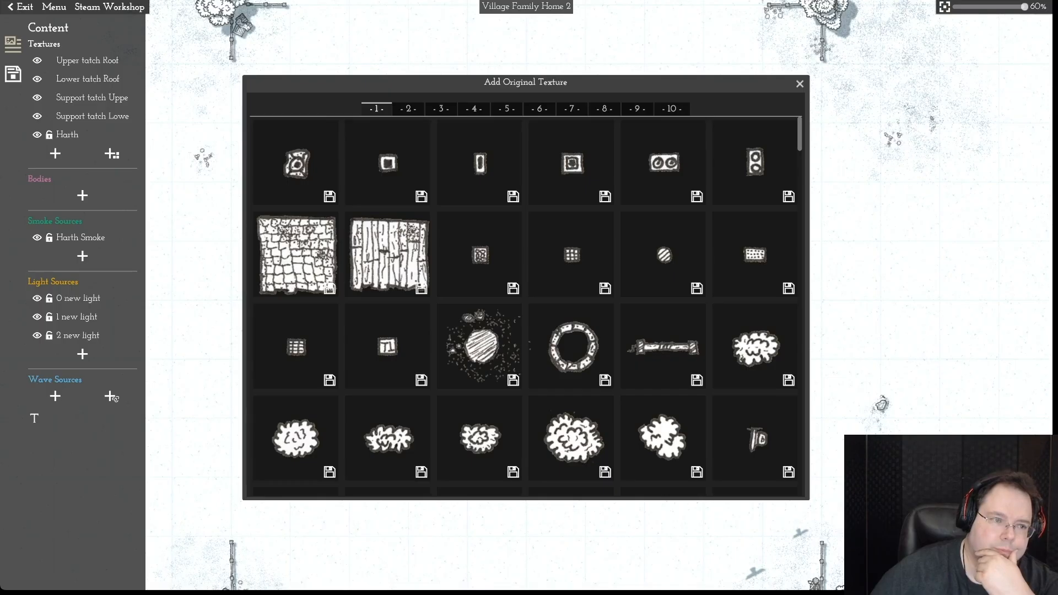
key(Escape)
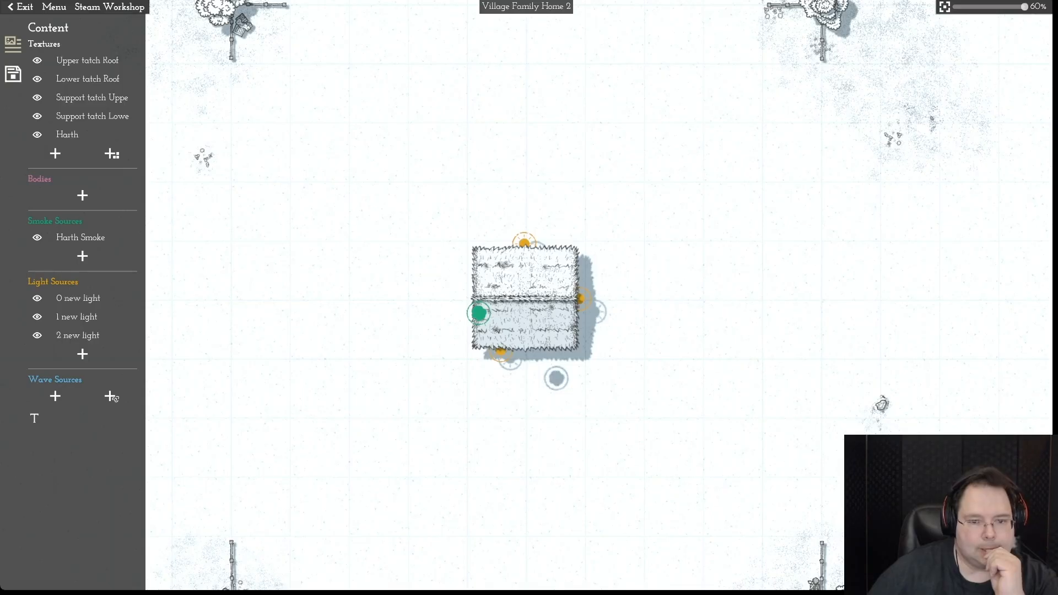
click(112, 153)
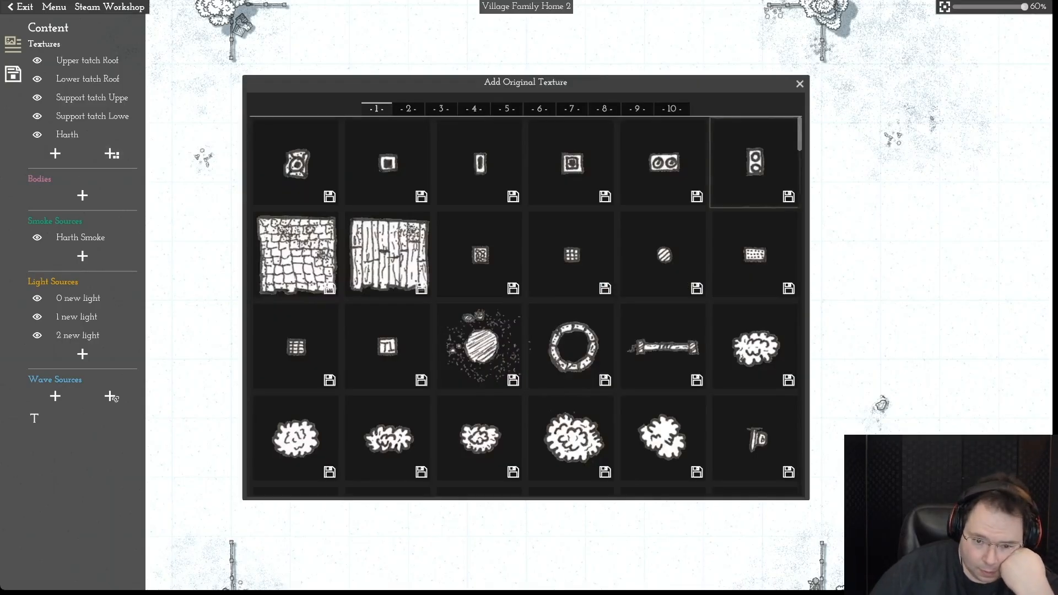
scroll(115, 397, down, 10)
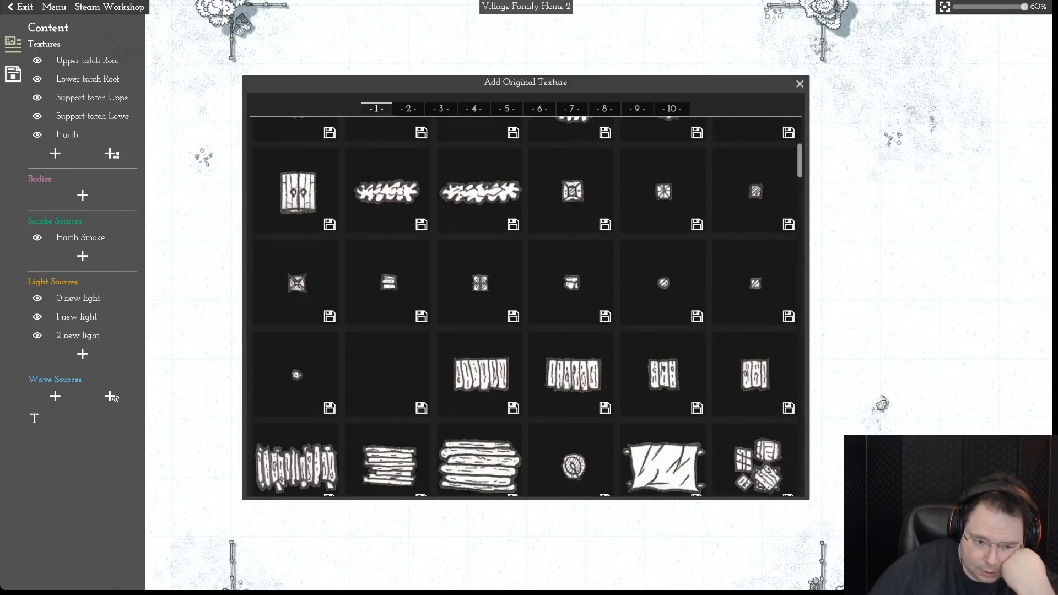
scroll(115, 398, up, 1)
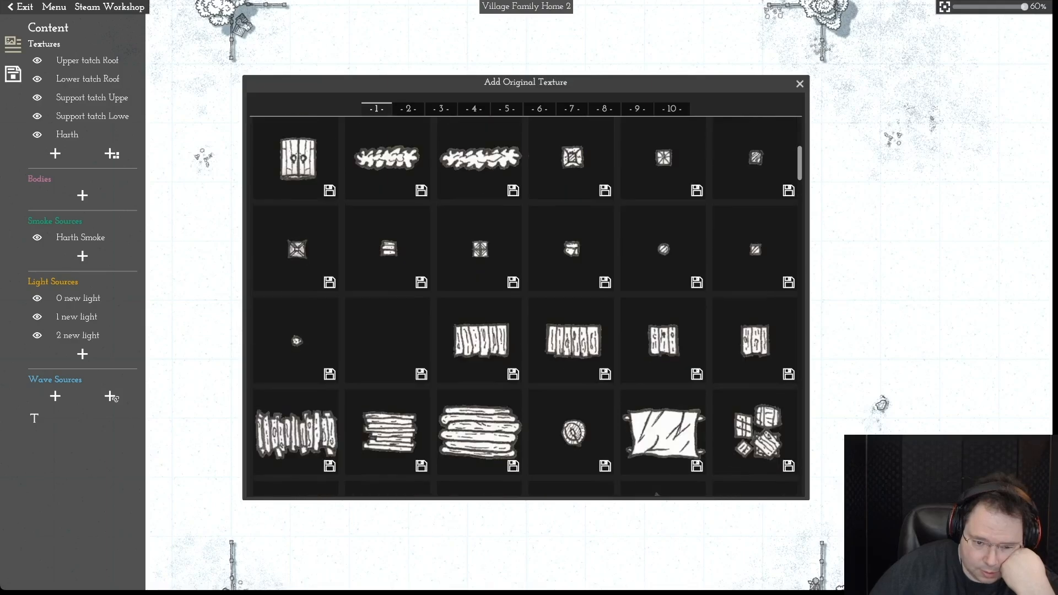
scroll(115, 397, down, 5)
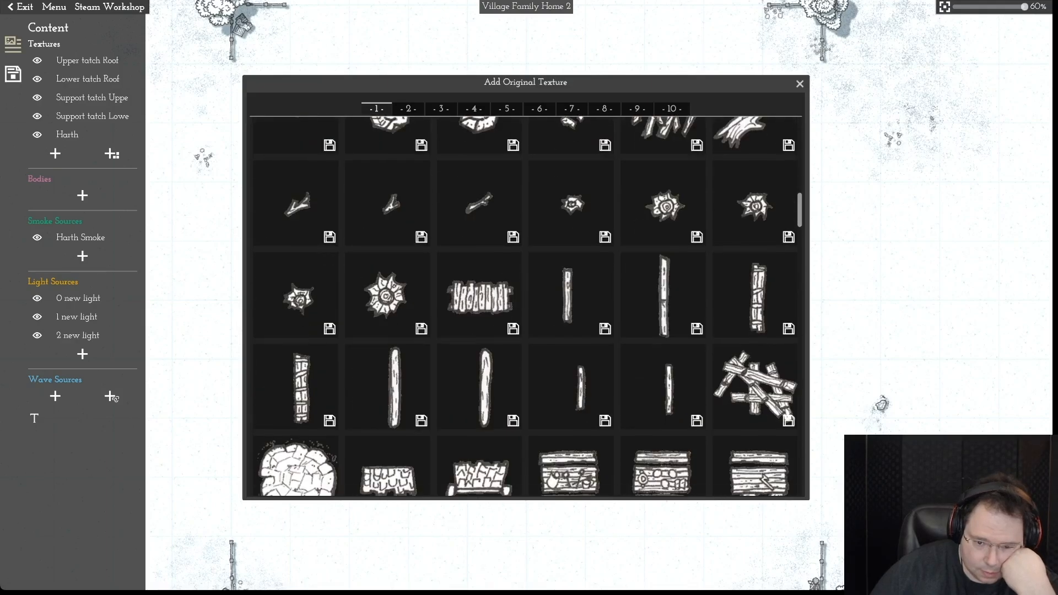
scroll(115, 397, down, 10)
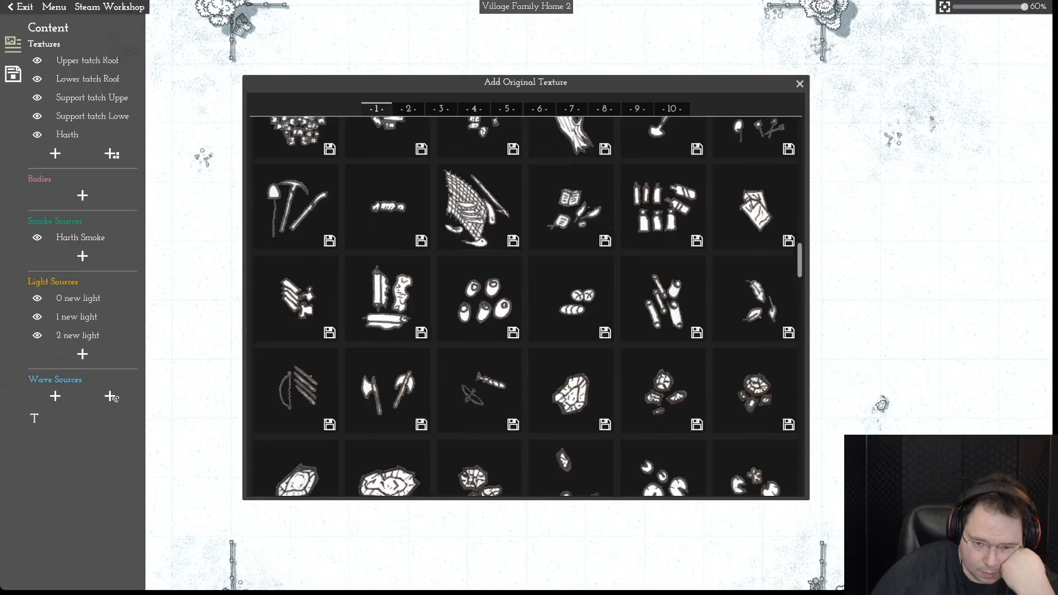
scroll(115, 398, down, 6)
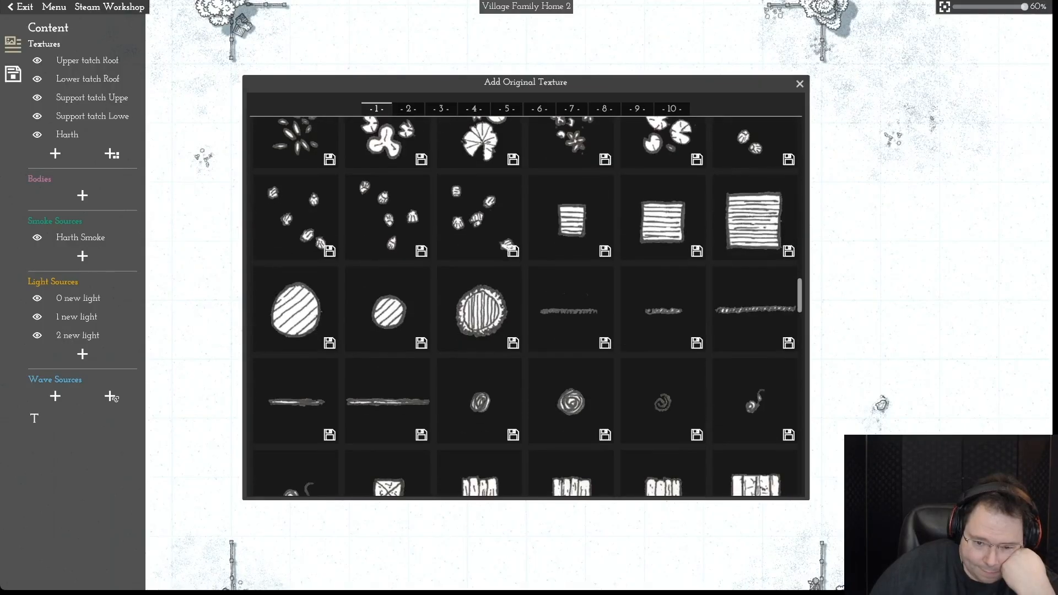
scroll(114, 397, down, 6)
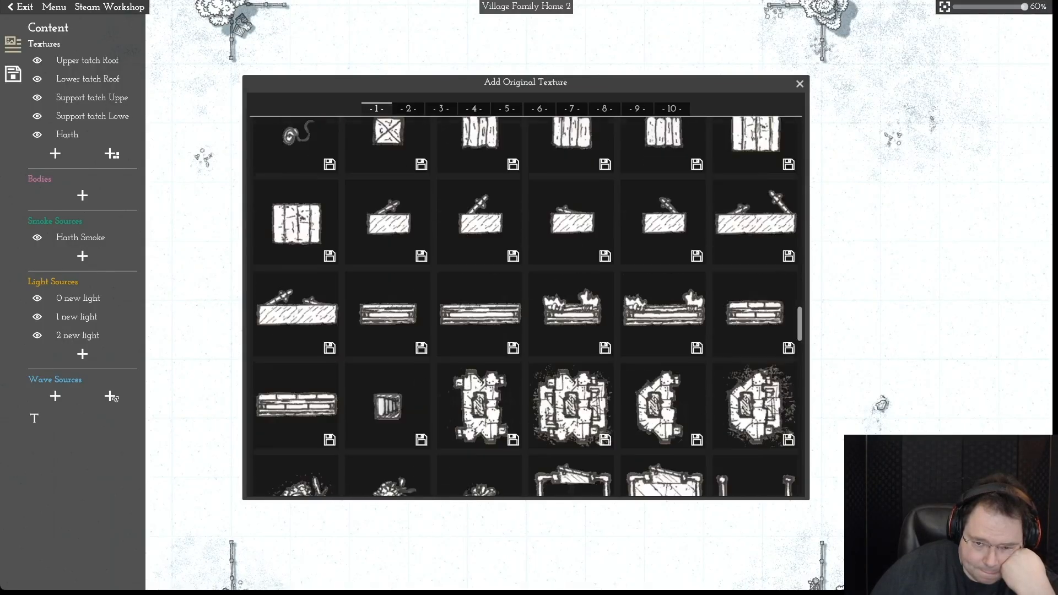
scroll(114, 397, up, 6)
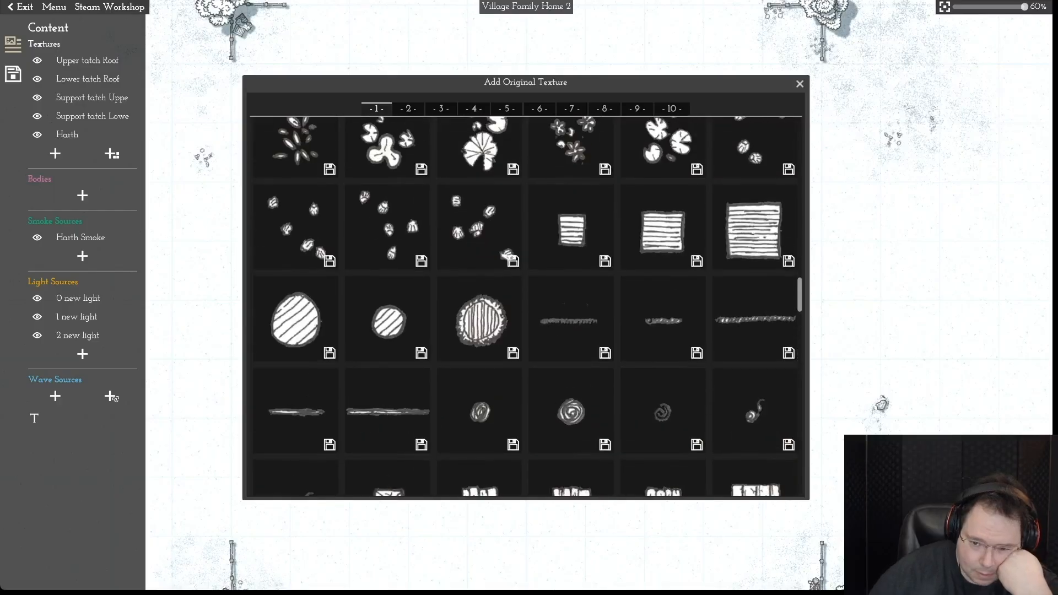
scroll(115, 397, down, 12)
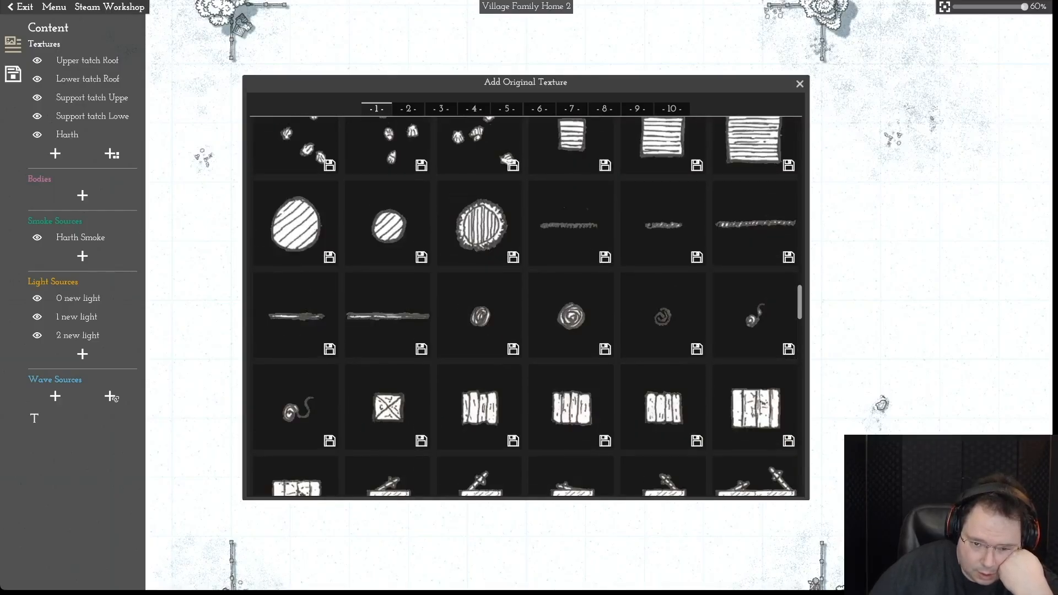
scroll(115, 398, up, 6)
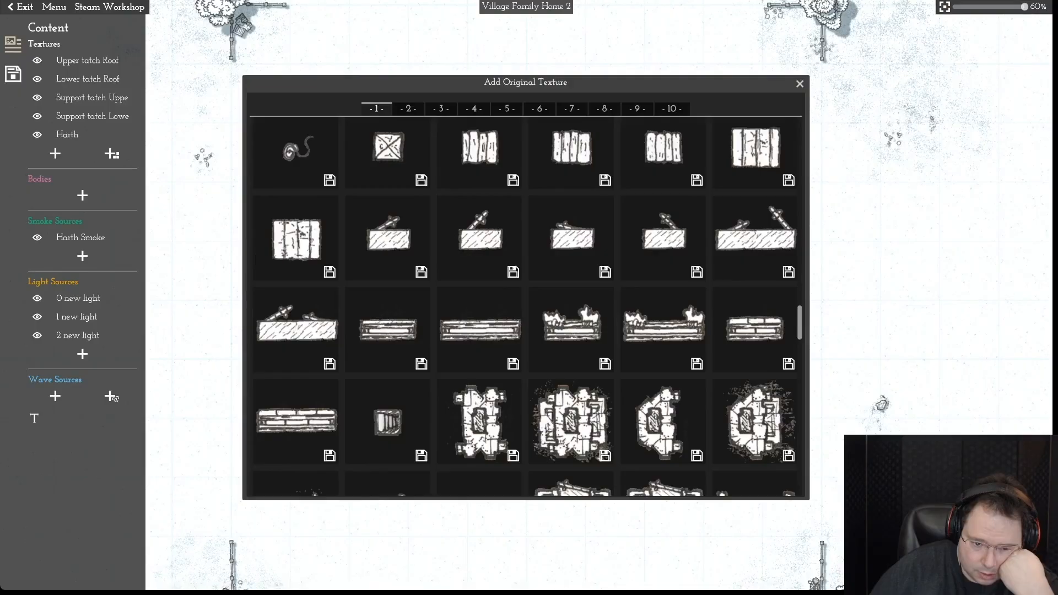
scroll(115, 398, down, 6)
scroll(114, 398, down, 4)
scroll(114, 398, up, 4)
scroll(114, 398, down, 8)
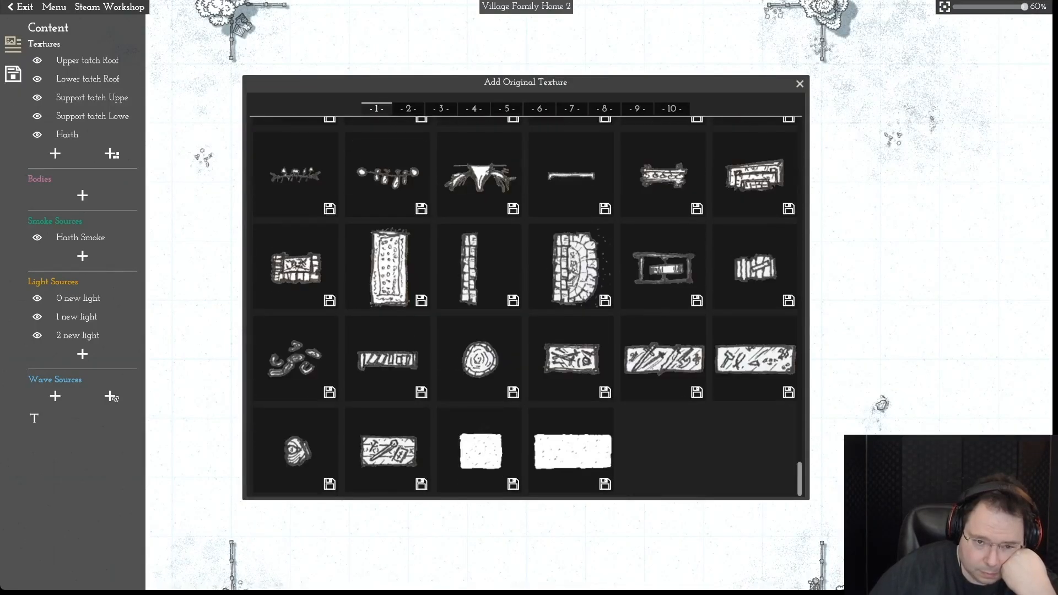
- Look through pages 2 and 3 of the original texture library for parts that suit the house
click(408, 109)
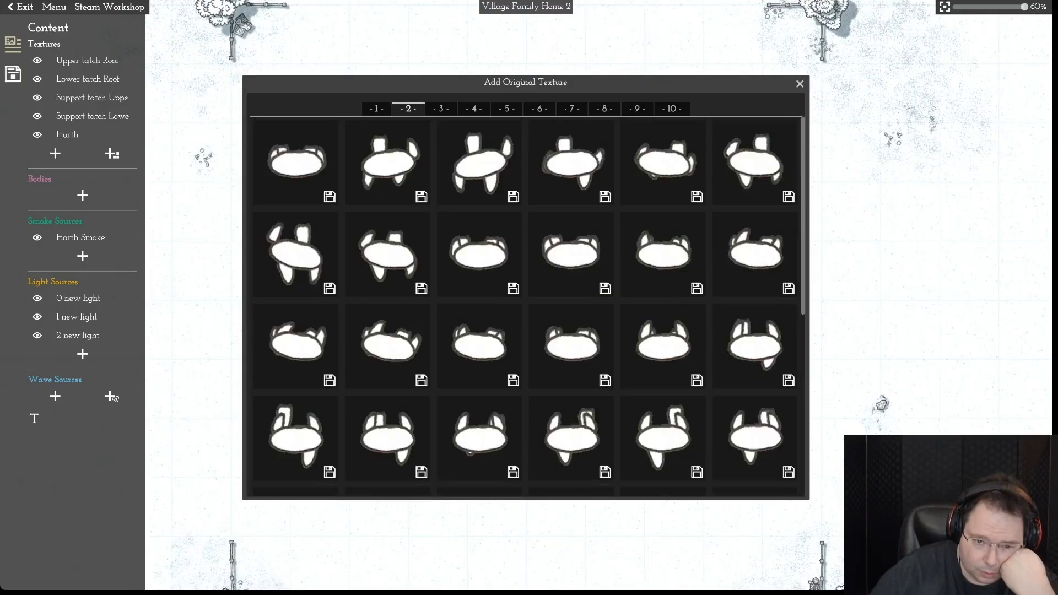
click(440, 109)
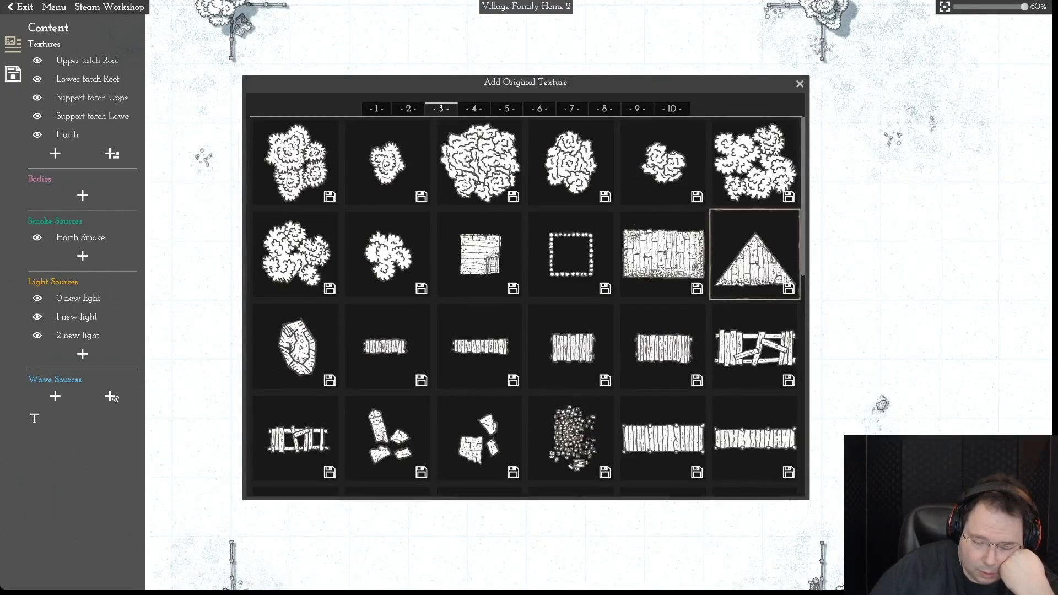
scroll(114, 398, down, 2)
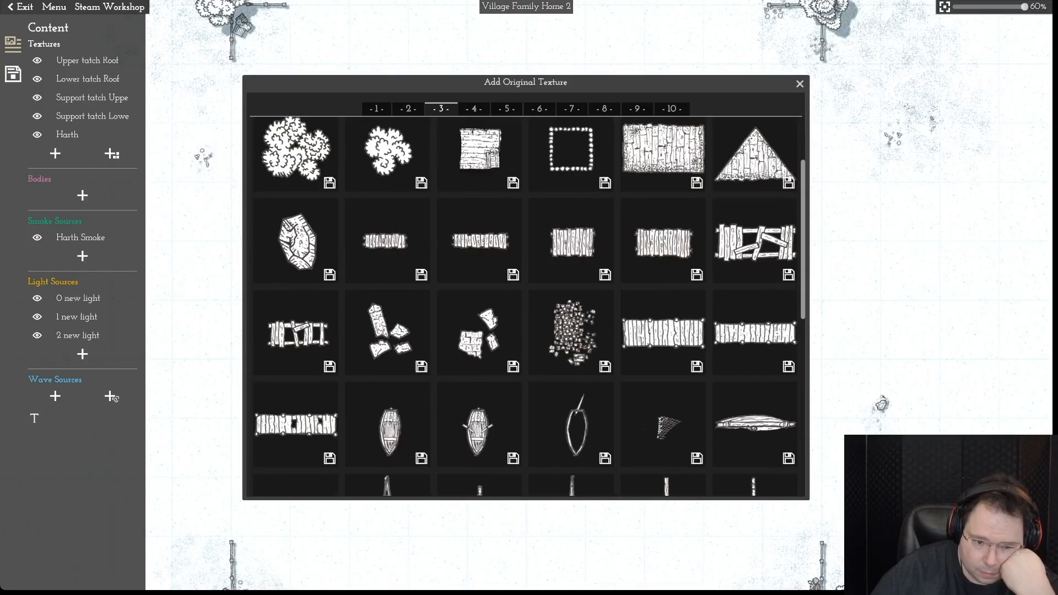
scroll(754, 330, down, 4)
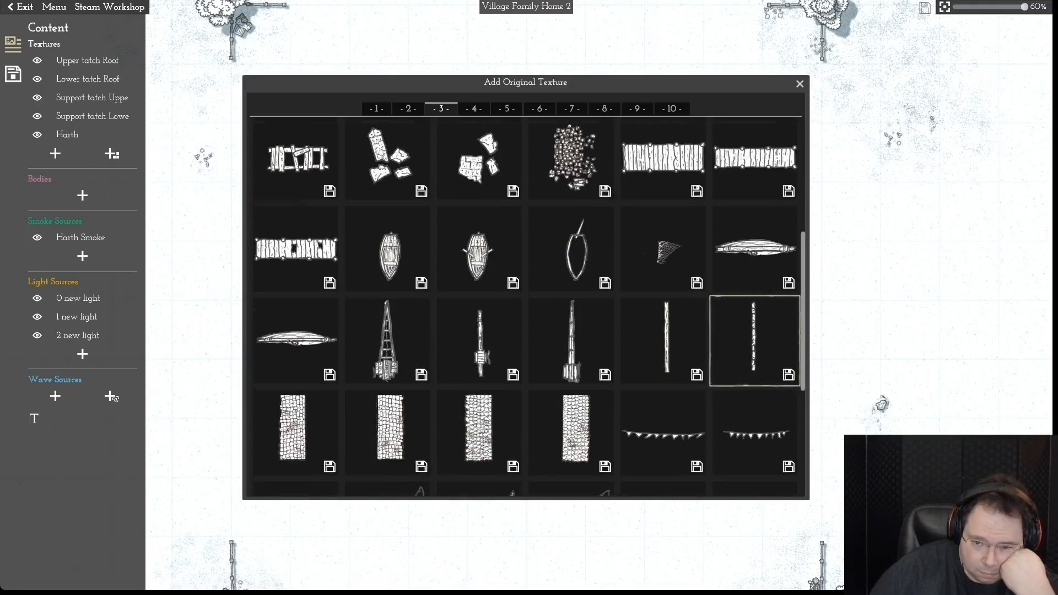
scroll(115, 398, down, 3)
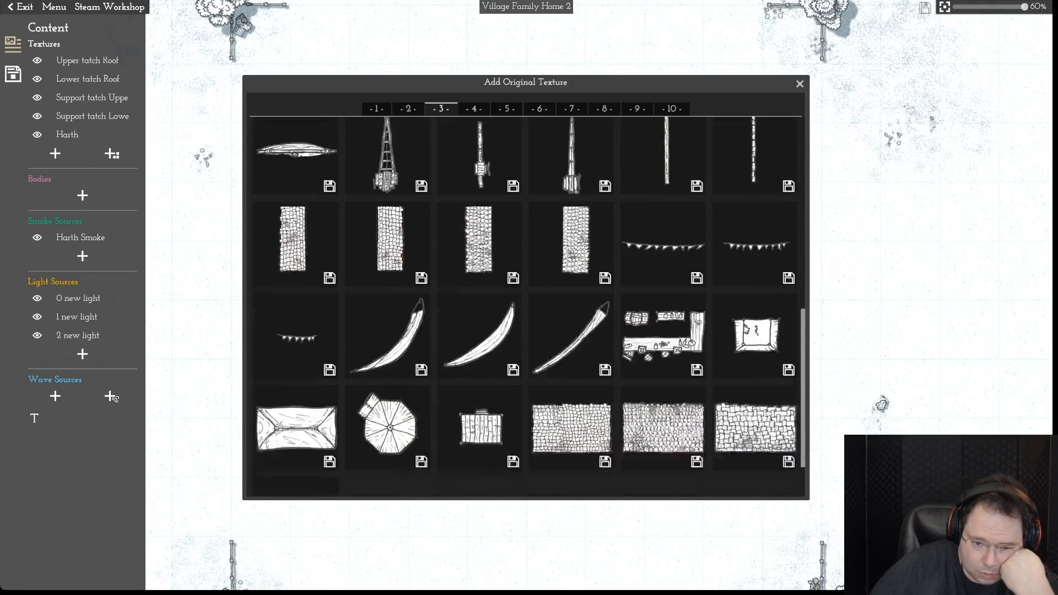
scroll(115, 398, up, 4)
scroll(115, 399, down, 4)
scroll(115, 399, up, 15)
scroll(755, 170, up, 1)
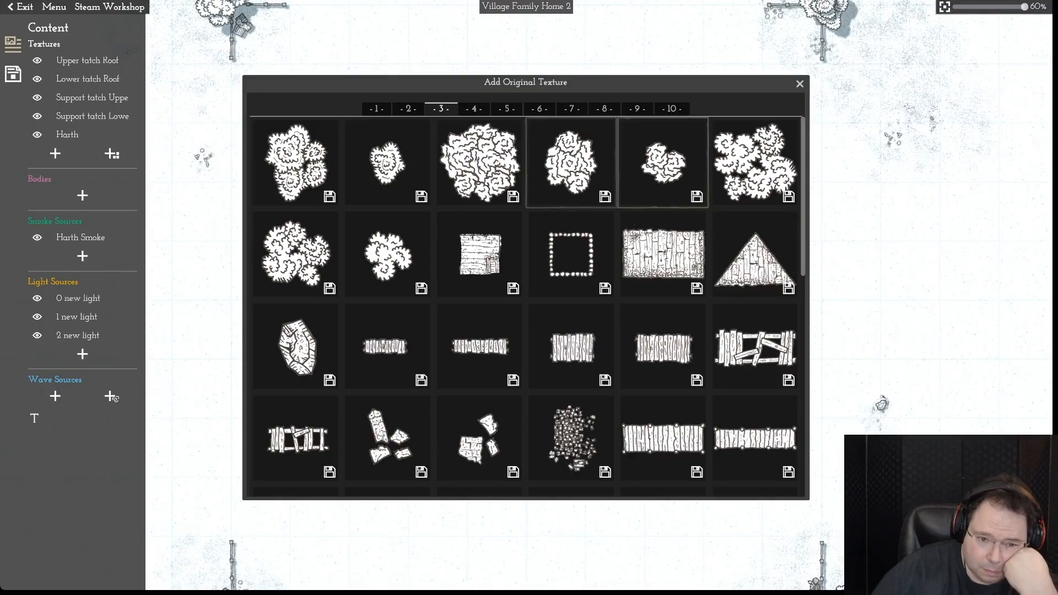
- Look through pages 4, 5 and 6 of the original texture library for parts that suit the house
click(474, 109)
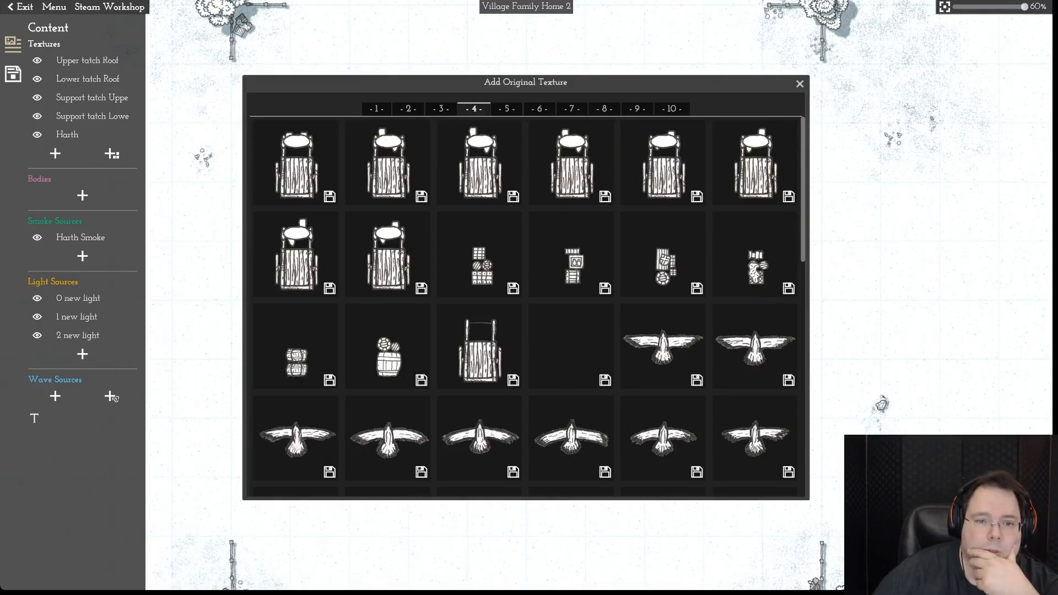
click(507, 109)
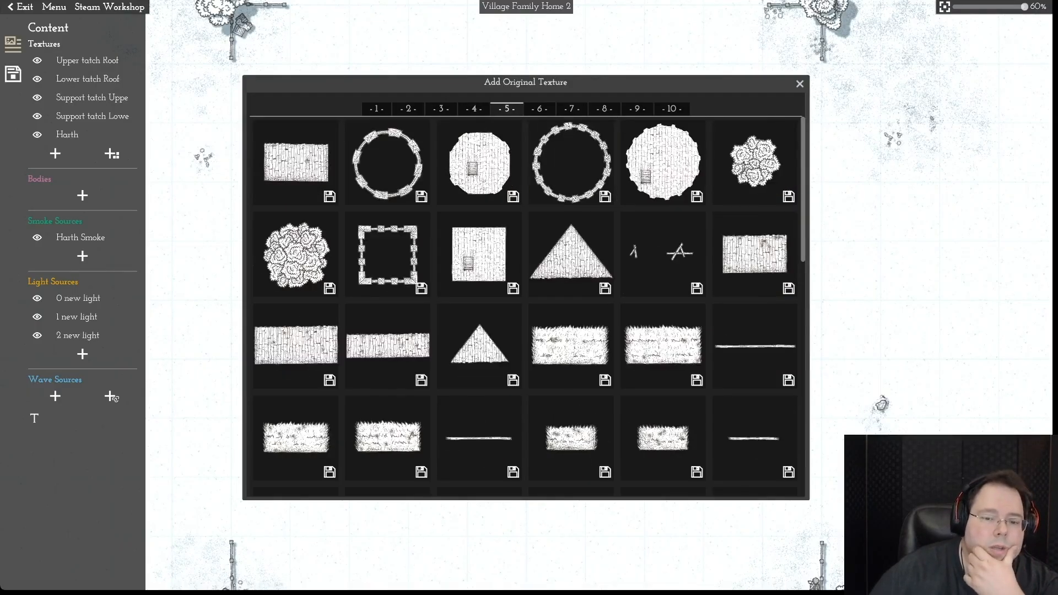
scroll(529, 305, down, 10)
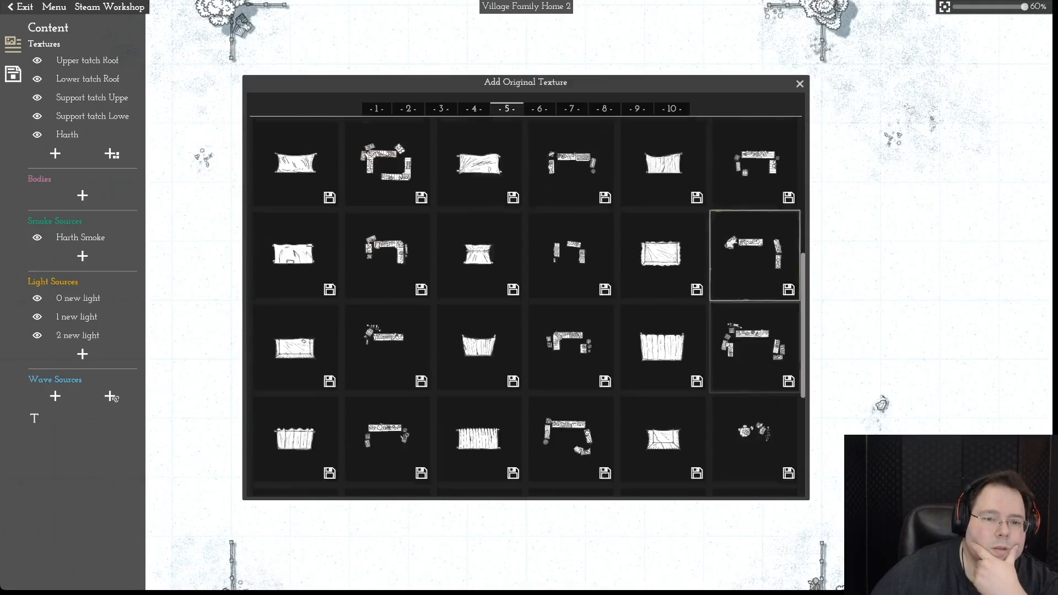
scroll(755, 363, down, 2)
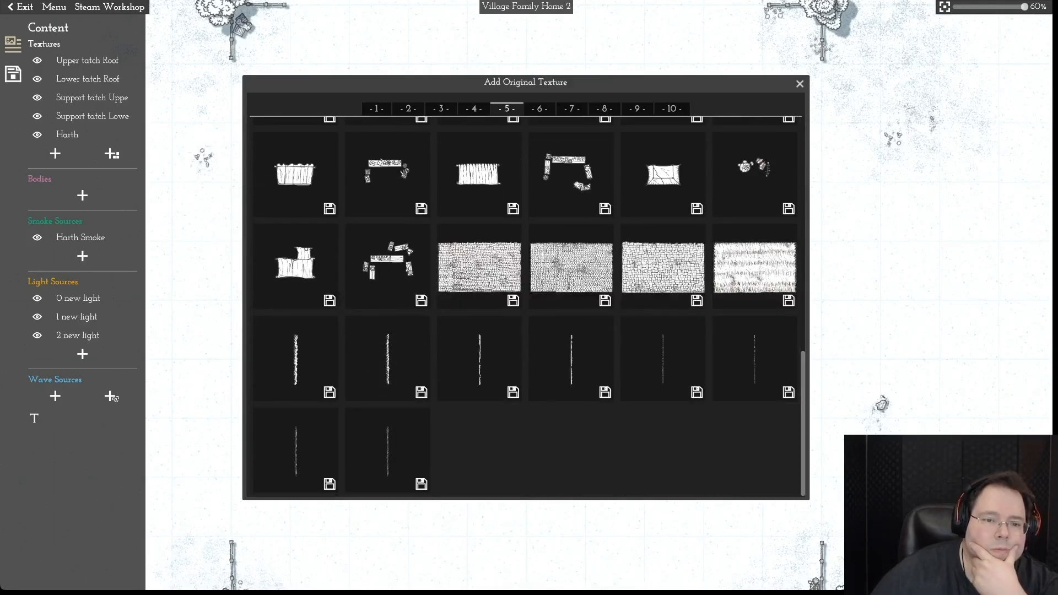
click(540, 109)
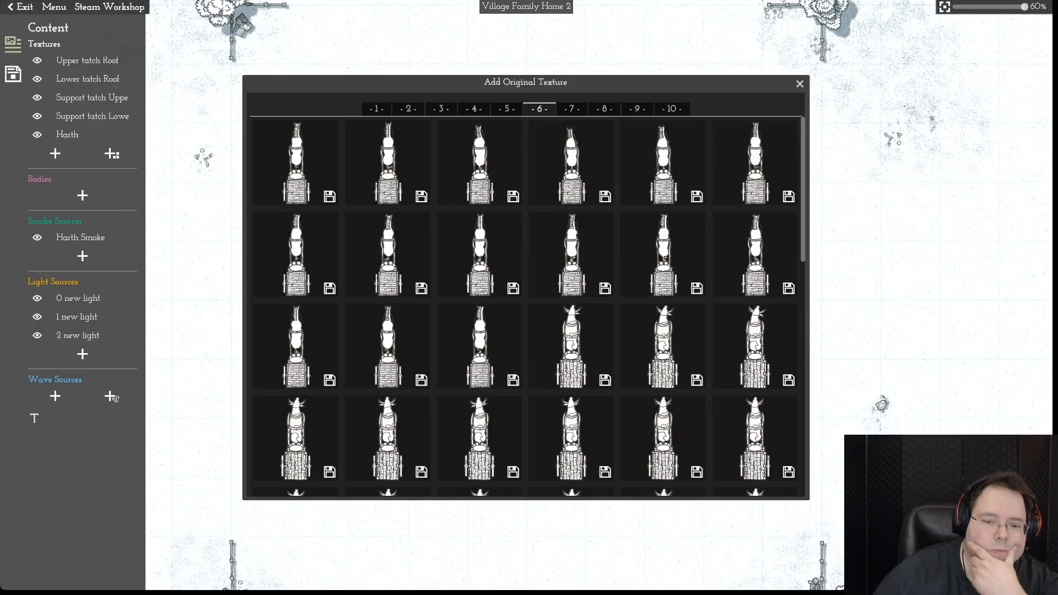
scroll(754, 298, down, 8)
scroll(754, 385, down, 3)
scroll(755, 385, up, 2)
scroll(754, 386, down, 2)
scroll(526, 306, up, 2)
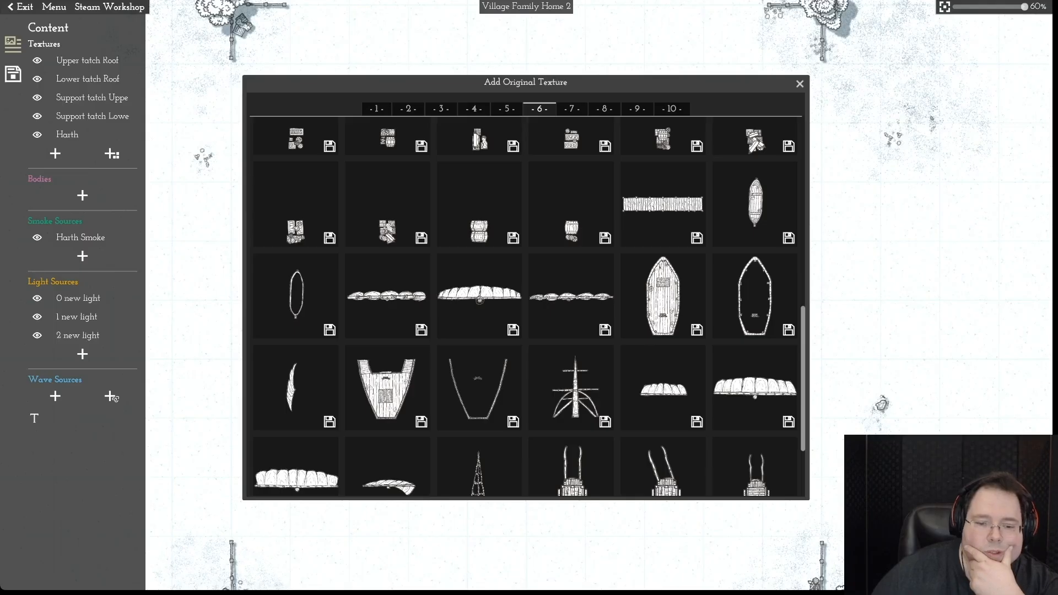
scroll(526, 305, down, 2)
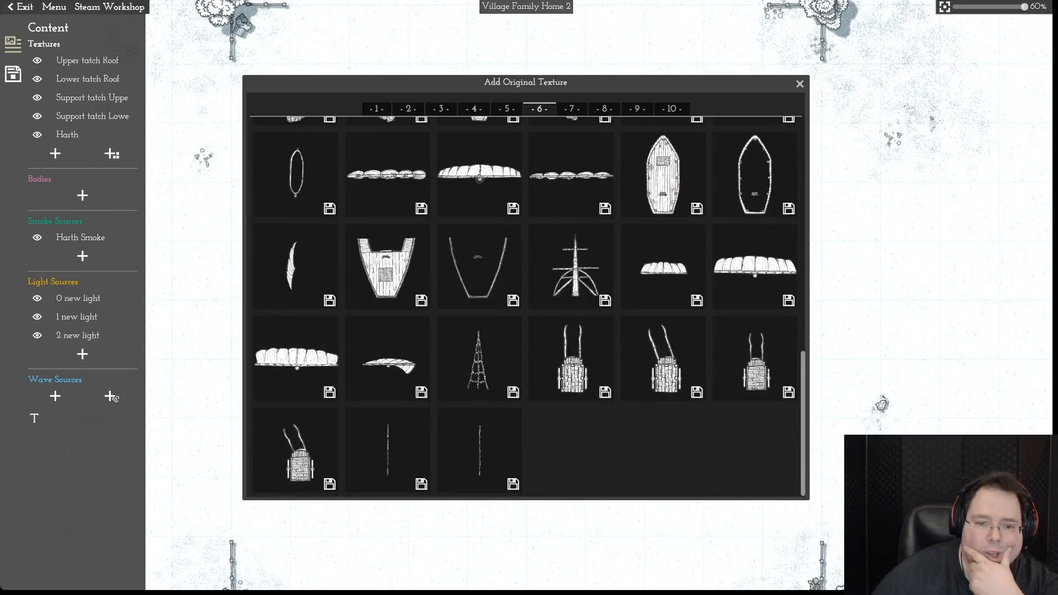
scroll(526, 306, up, 4)
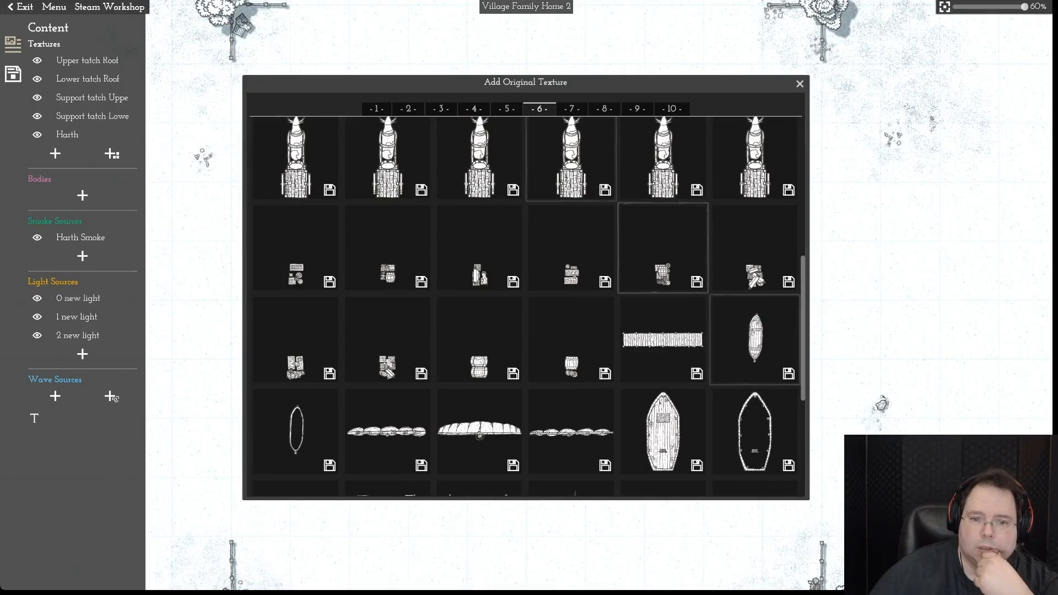
- Check the remaining original texture pages, 7 through 10, for usable house parts
click(572, 109)
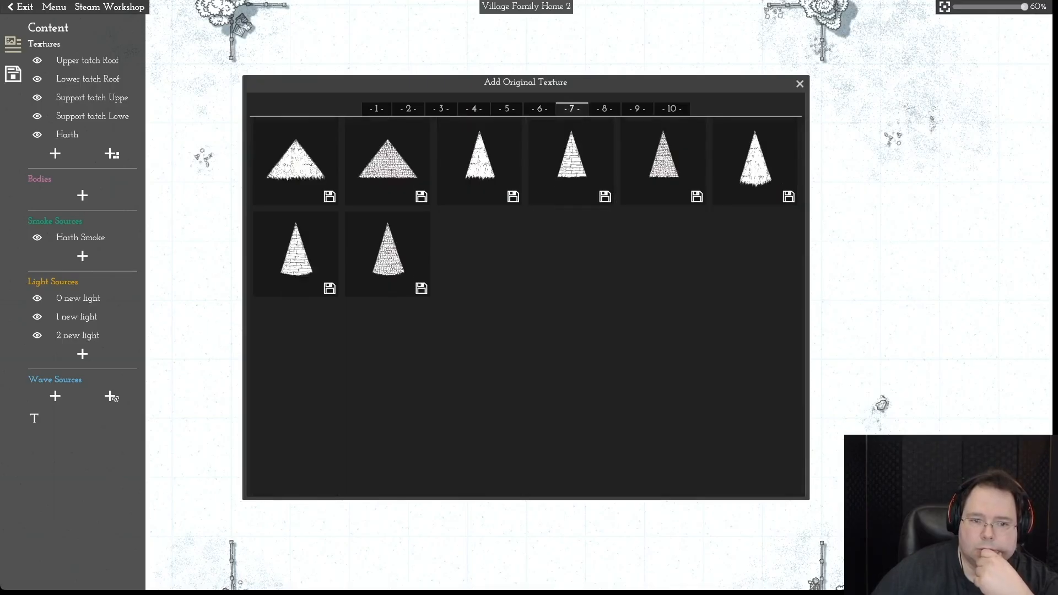
click(604, 108)
click(637, 108)
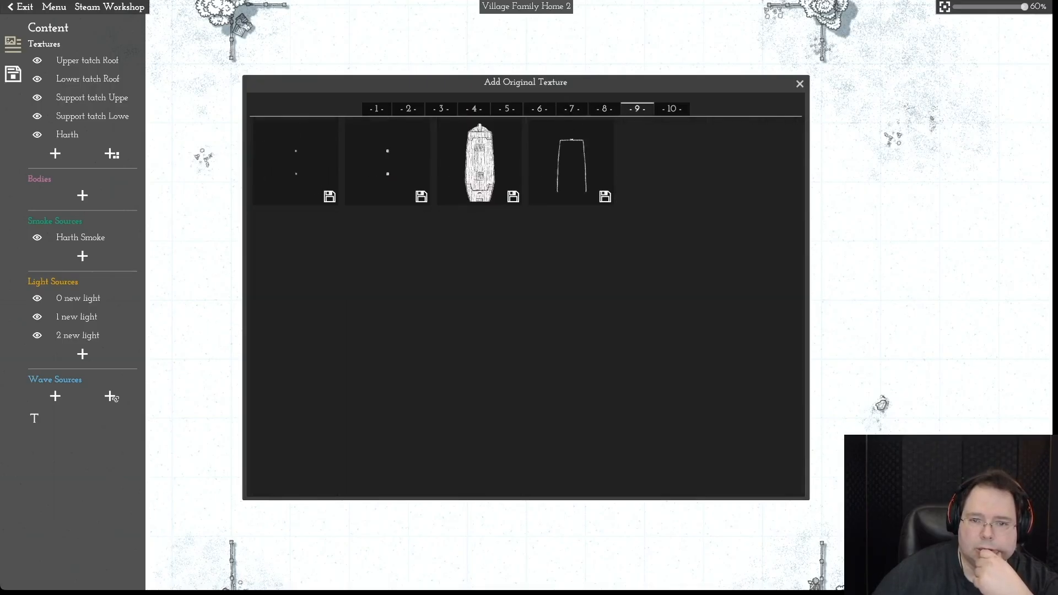
click(671, 109)
click(604, 109)
click(571, 109)
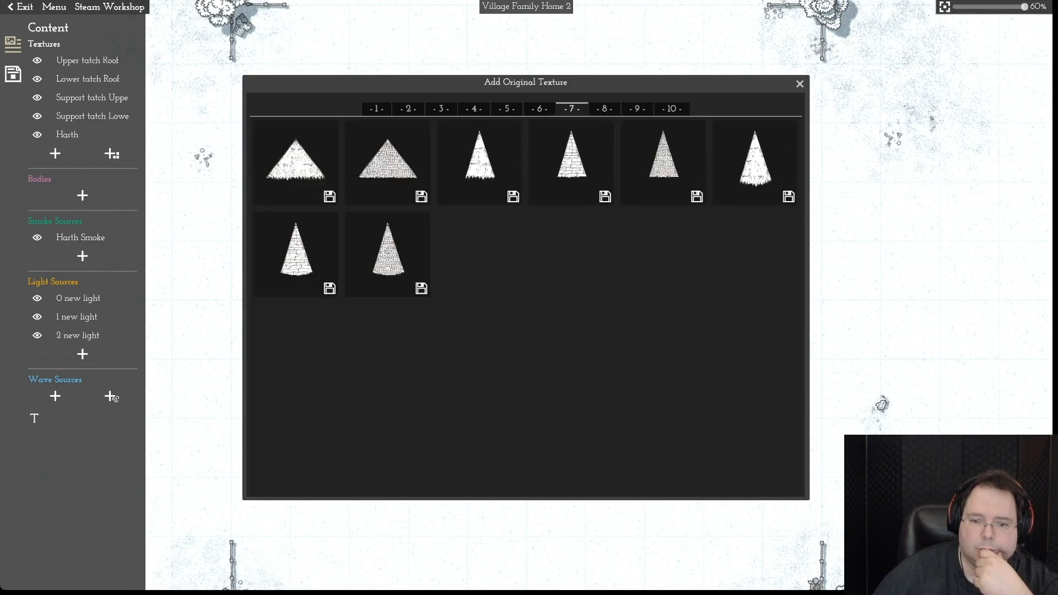
- Add the long plank walkway texture from page 6 and set its rotation to X 0 and Z 45
click(539, 109)
click(661, 339)
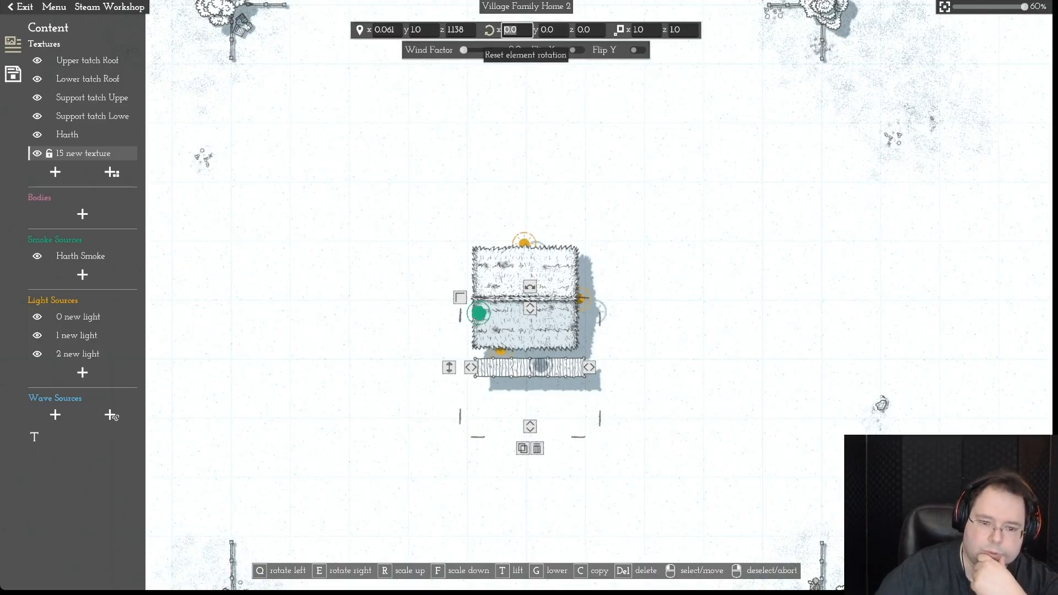
key(Return)
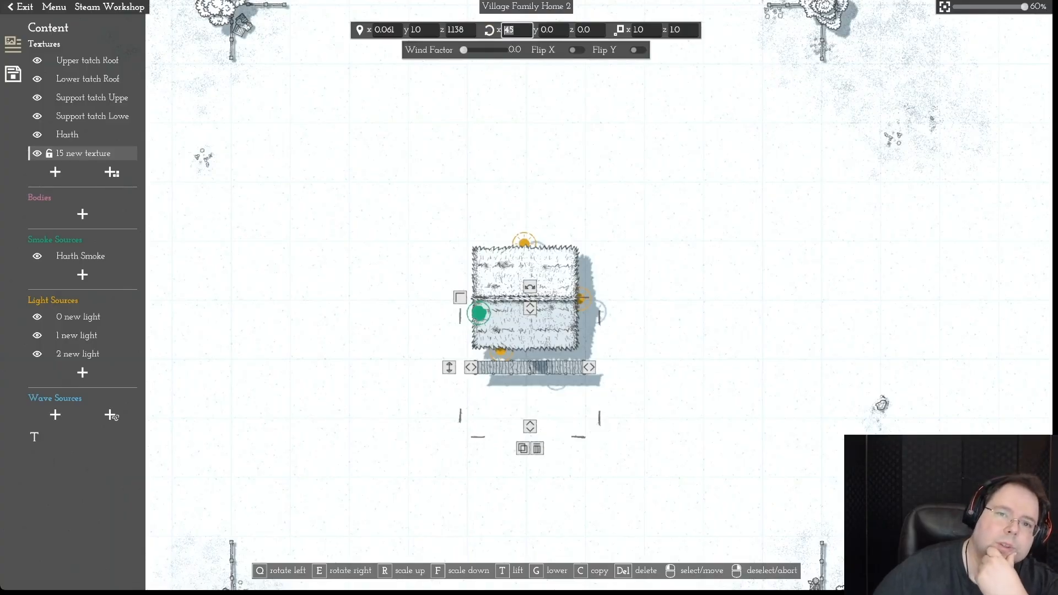
key(Tab)
key(Tab)
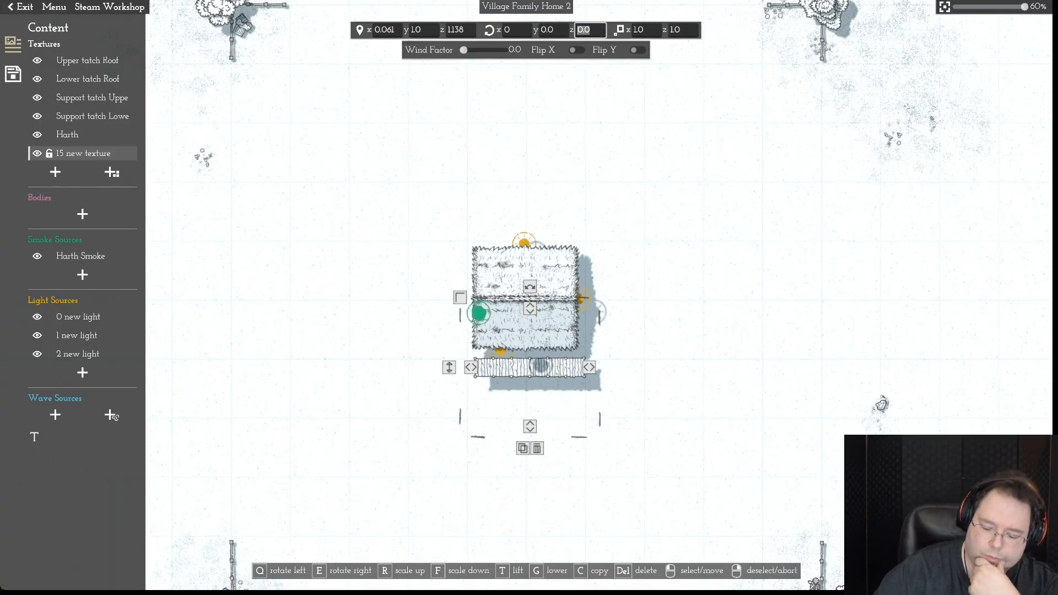
key(Return)
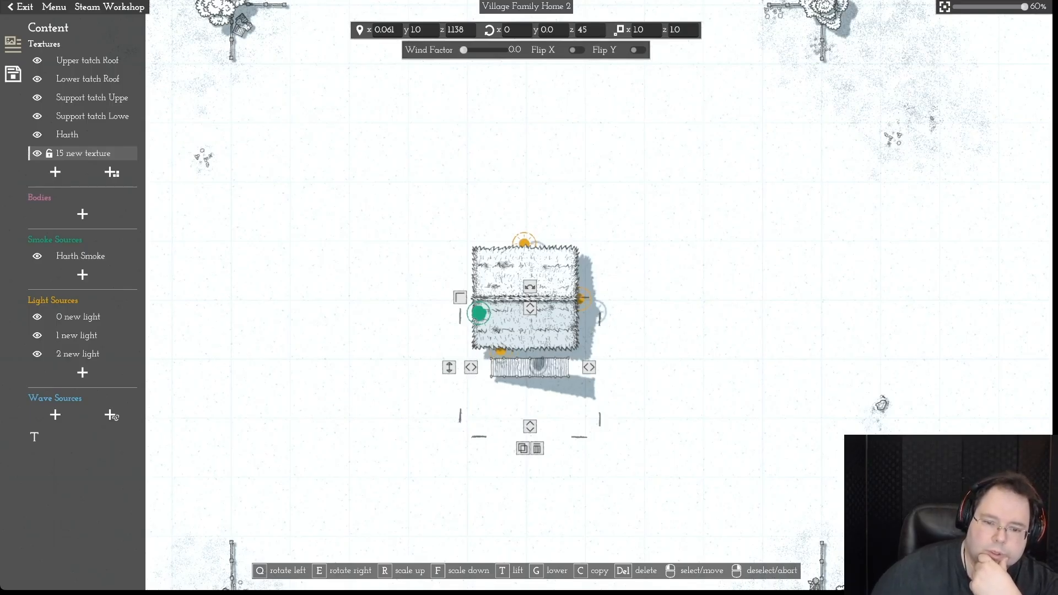
- Turn the plank texture around to about -179 on Y, lower it to height 0.002 and place it just below the thatched roof
mouse_move(529, 367)
mouse_down()
mouse_move(530, 351)
mouse_move(525, 372)
mouse_up()
right_click(526, 372)
scroll(526, 371, up, 4)
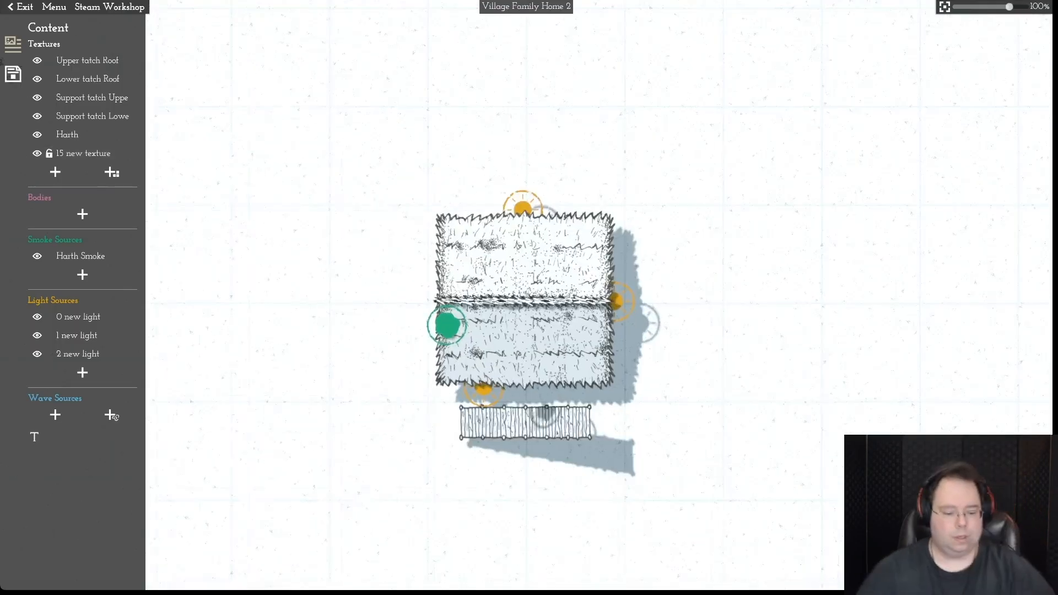
key(s)
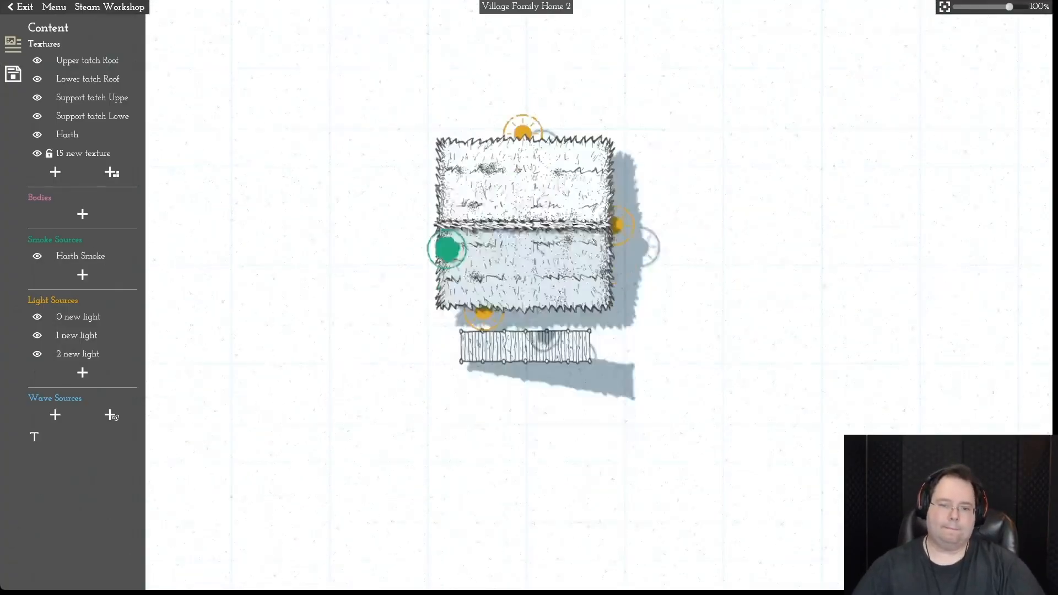
key(w)
drag(525, 346, 529, 388)
drag(529, 256, 530, 520)
drag(529, 388, 529, 332)
scroll(526, 287, up, 3)
drag(308, 361, 307, 518)
scroll(527, 287, down, 2)
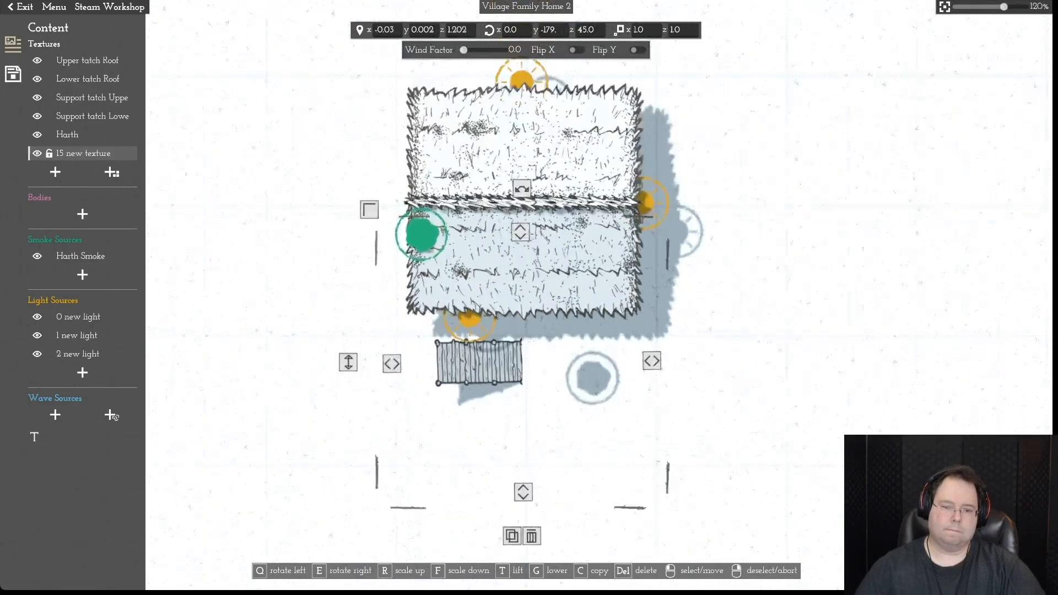
scroll(526, 272, down, 3)
right_click(526, 272)
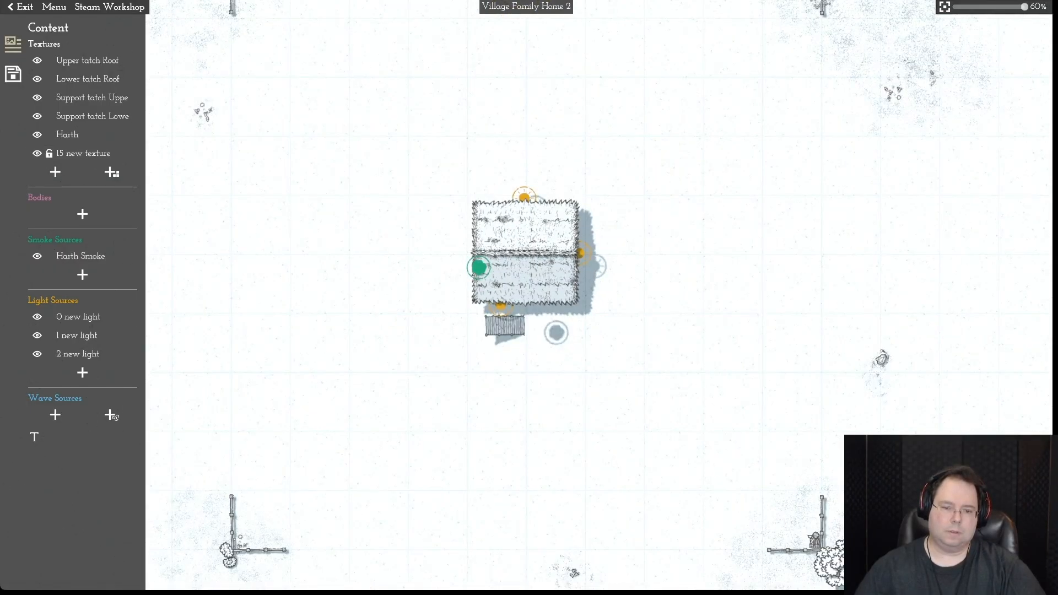
- Tuck the plank ramp under the lower roof edge and raise it to height 0.14, at about X -0.02, Z 0.891
scroll(526, 292, up, 5)
drag(473, 372, 474, 315)
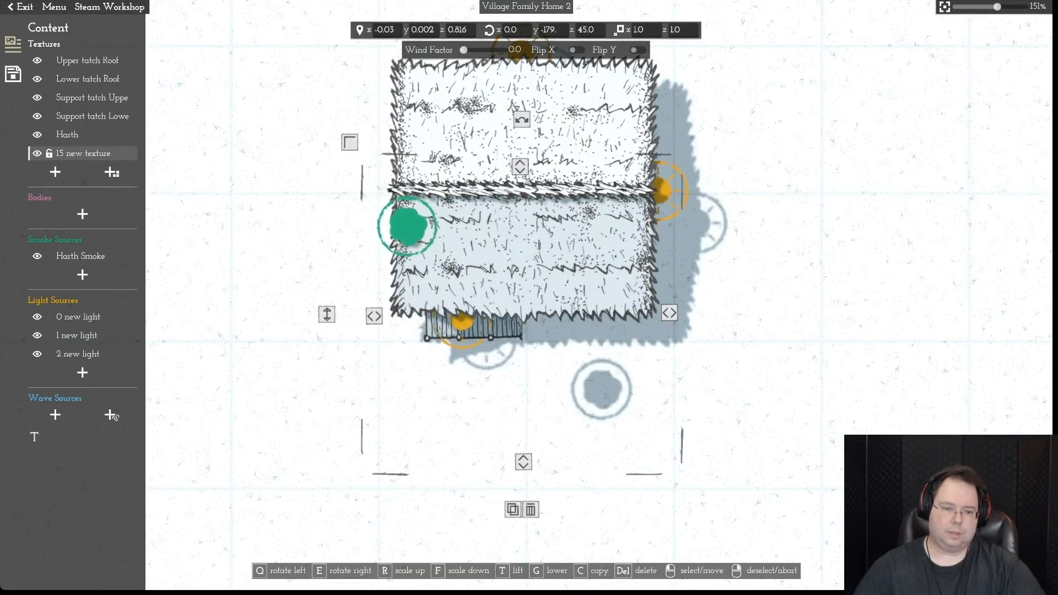
key(t)
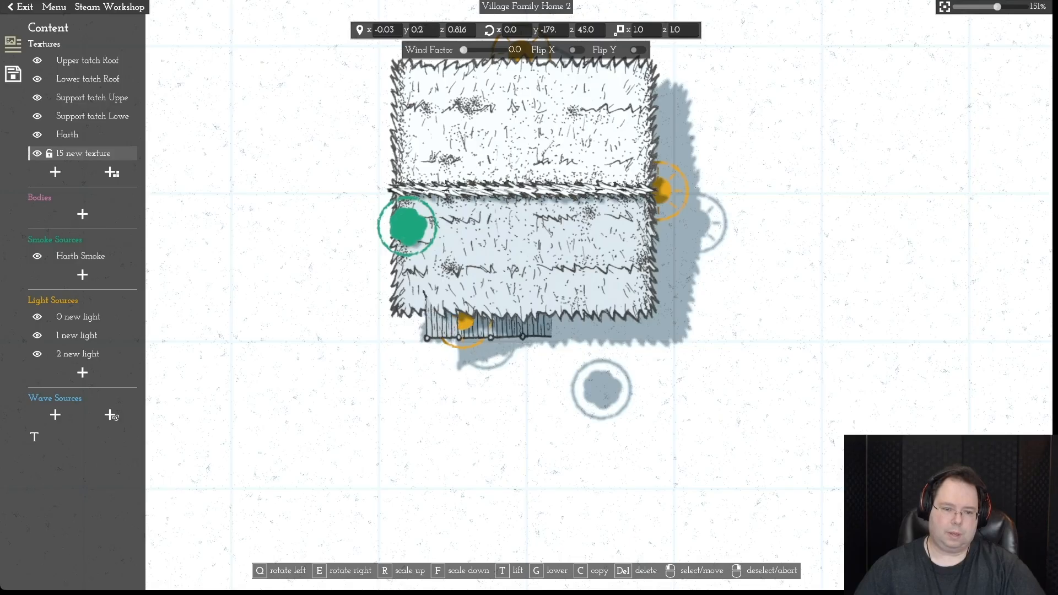
key(g)
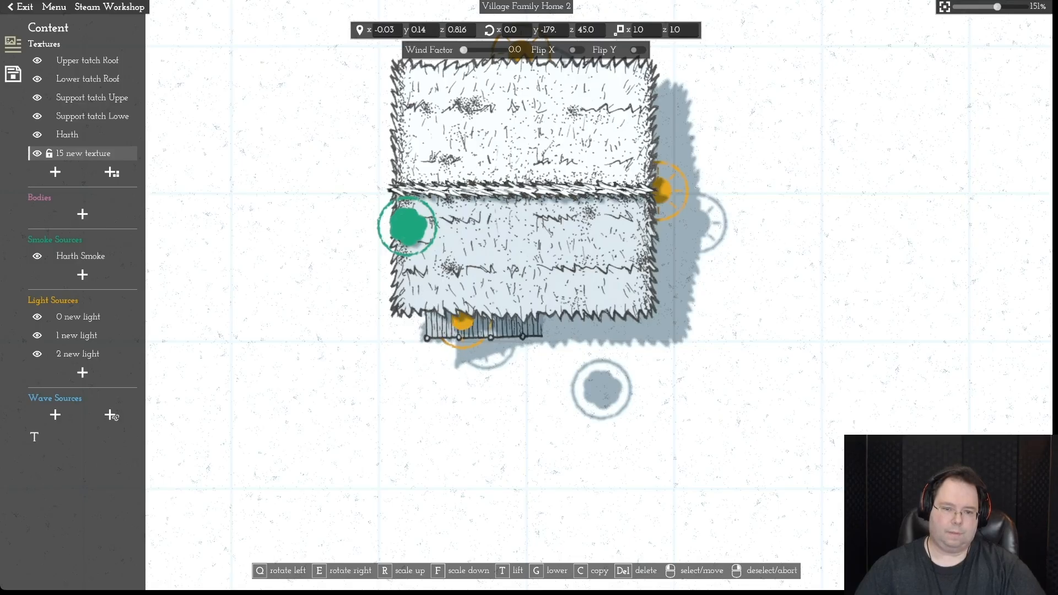
key(s)
drag(484, 247, 486, 259)
key(w)
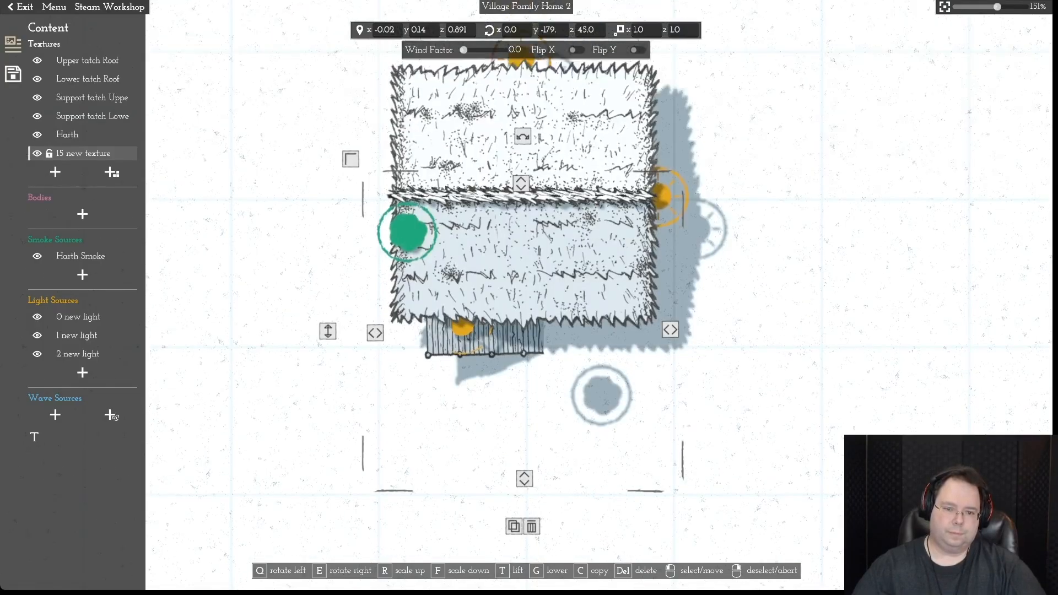
- Straighten the plank ramp to 178.4 on Y and shift it to about X 0.046, Z 0.938
key(e)
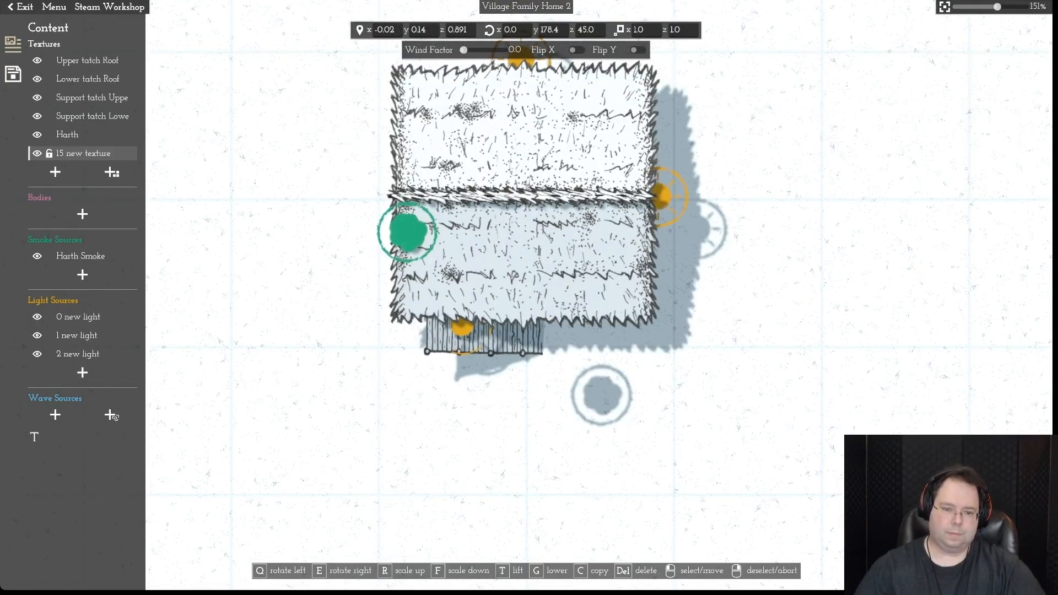
key(t)
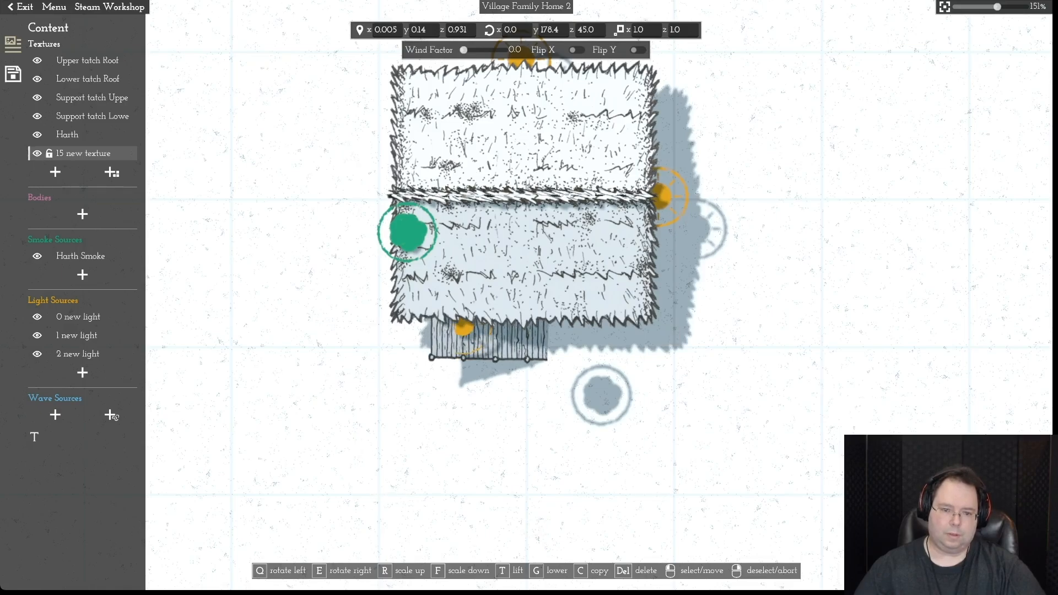
key(t)
drag(486, 341, 495, 341)
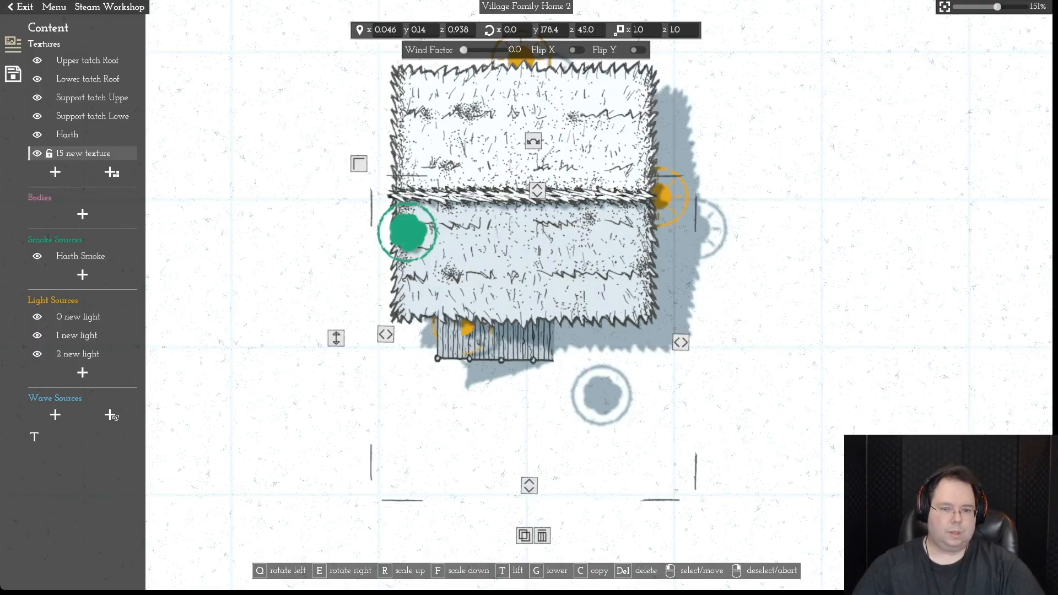
- Unlock all three light sources and raise the 0 new light beside the plank ramp to height 0.7
click(78, 316)
click(78, 335)
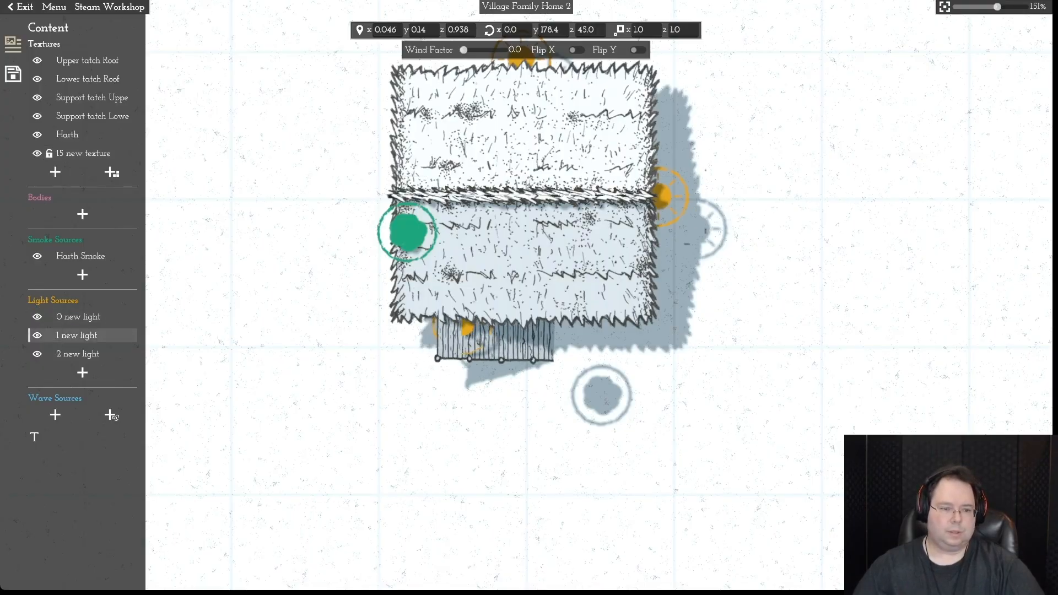
click(77, 354)
key(Escape)
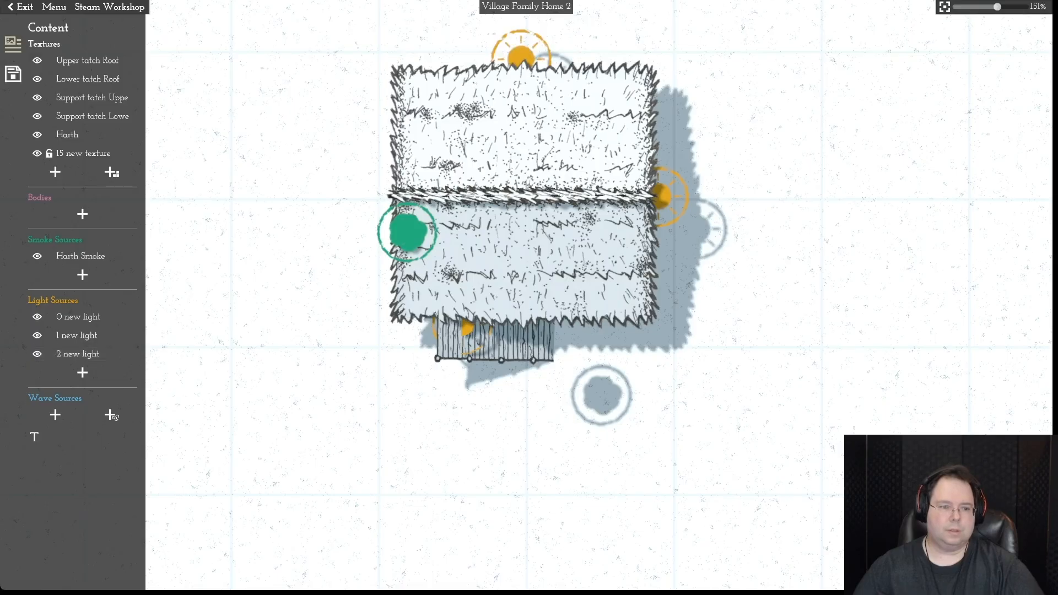
click(78, 354)
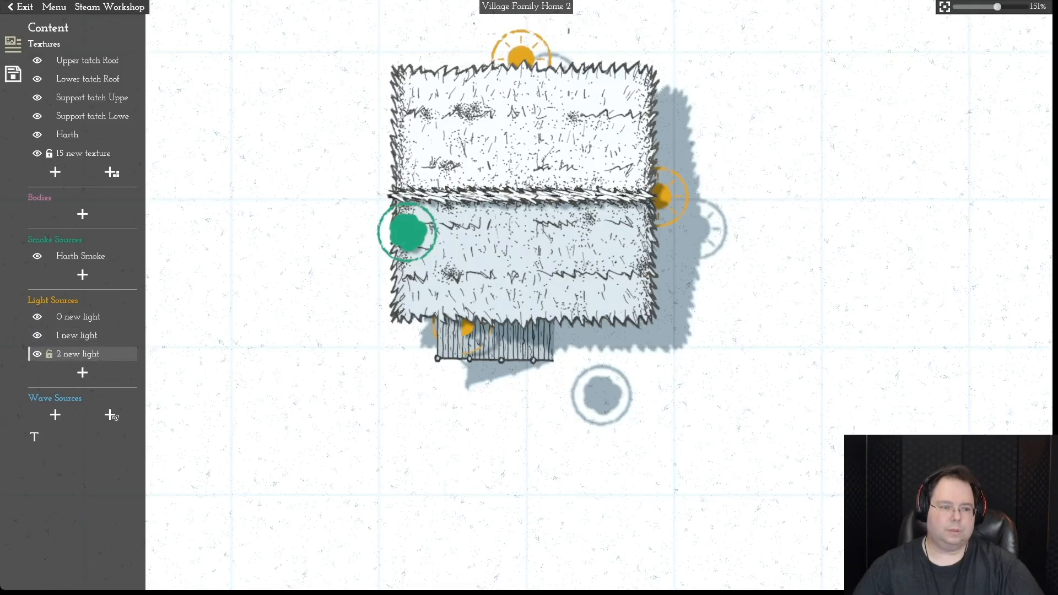
click(49, 354)
click(49, 336)
click(49, 318)
click(78, 317)
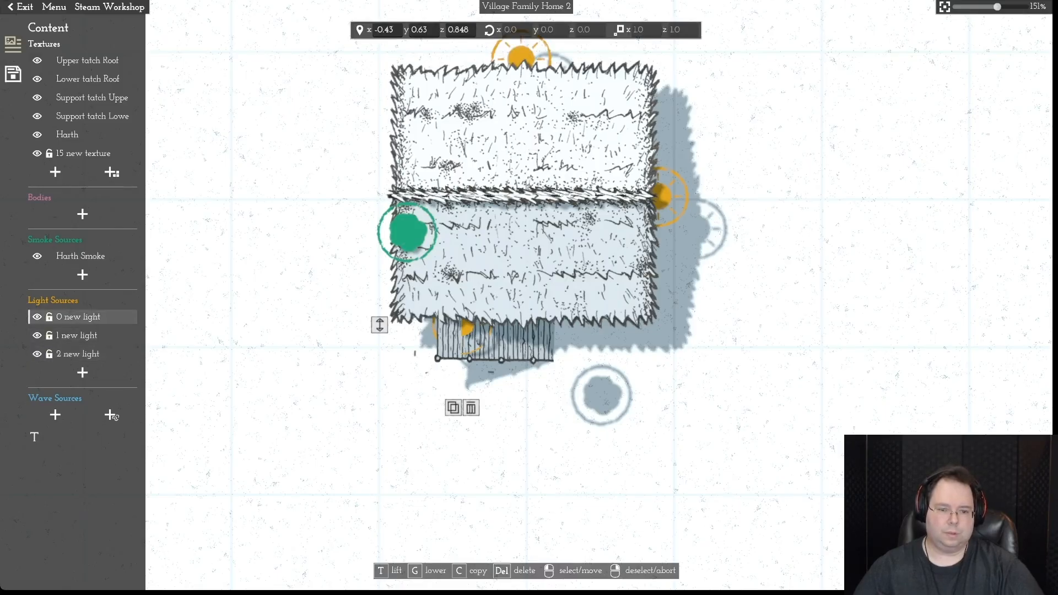
mouse_move(379, 325)
mouse_down()
mouse_move(380, 298)
mouse_move(380, 314)
mouse_up()
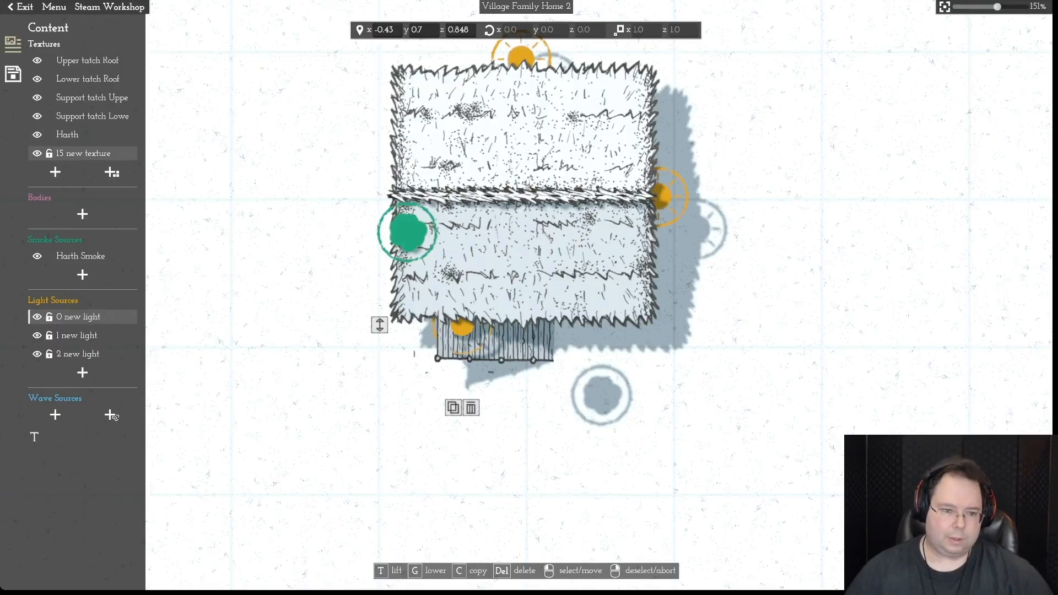
- Lower the plank ramp to height 0.1, set its Z rotation to 35 and move it to about X 0.124, Z 0.952
click(83, 153)
drag(336, 338, 336, 339)
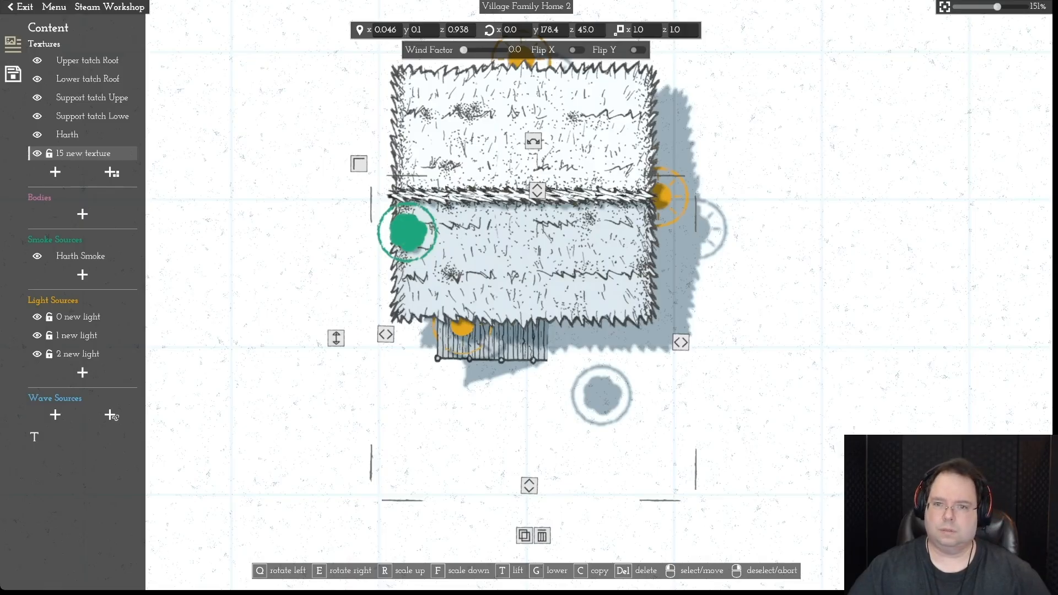
click(587, 31)
text(35)
key(Return)
key(Escape)
drag(489, 343, 500, 344)
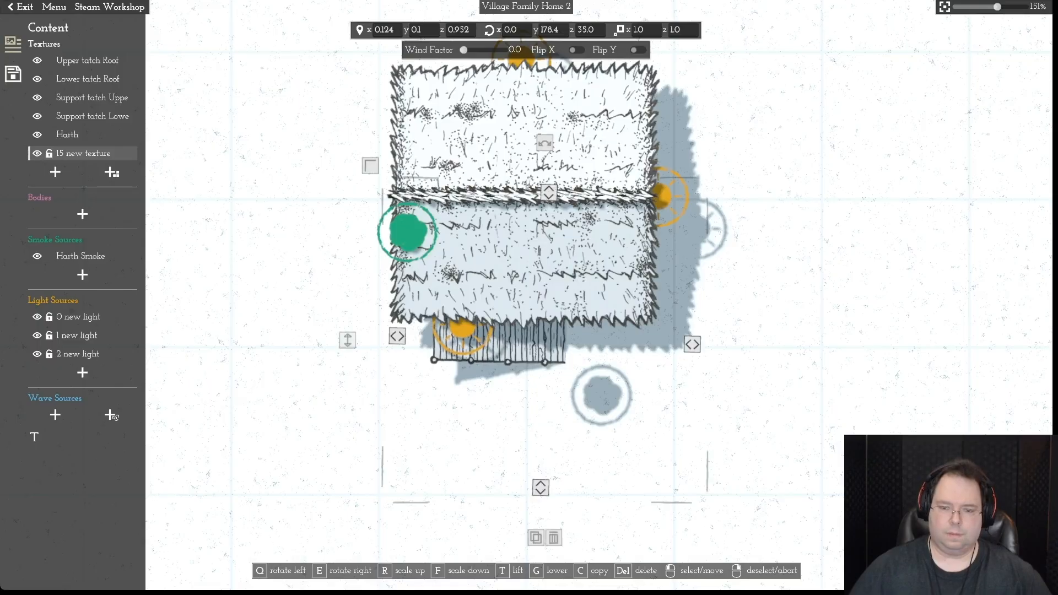
key(Escape)
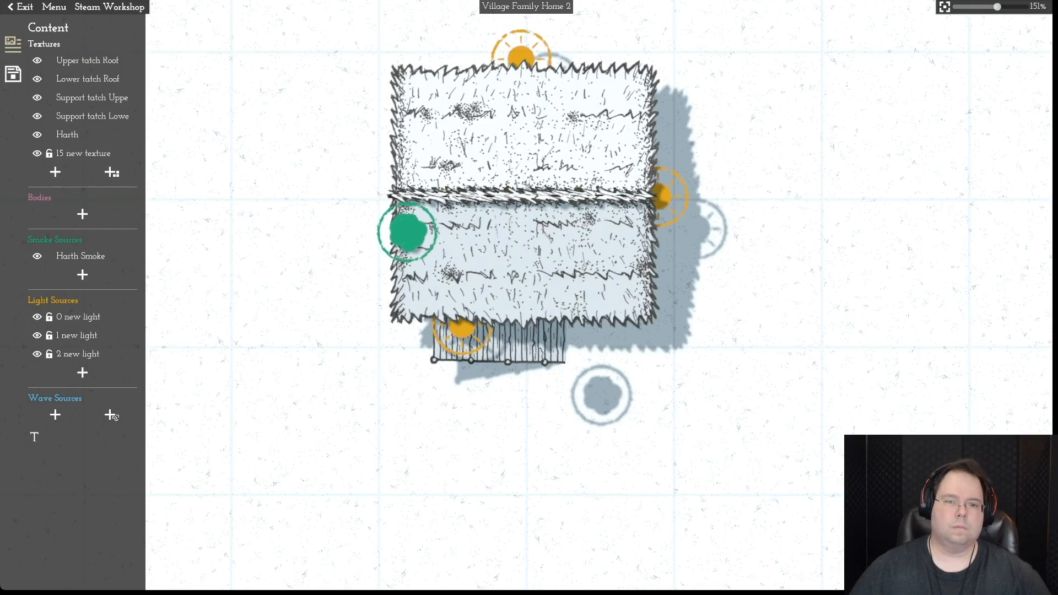
scroll(527, 295, down, 5)
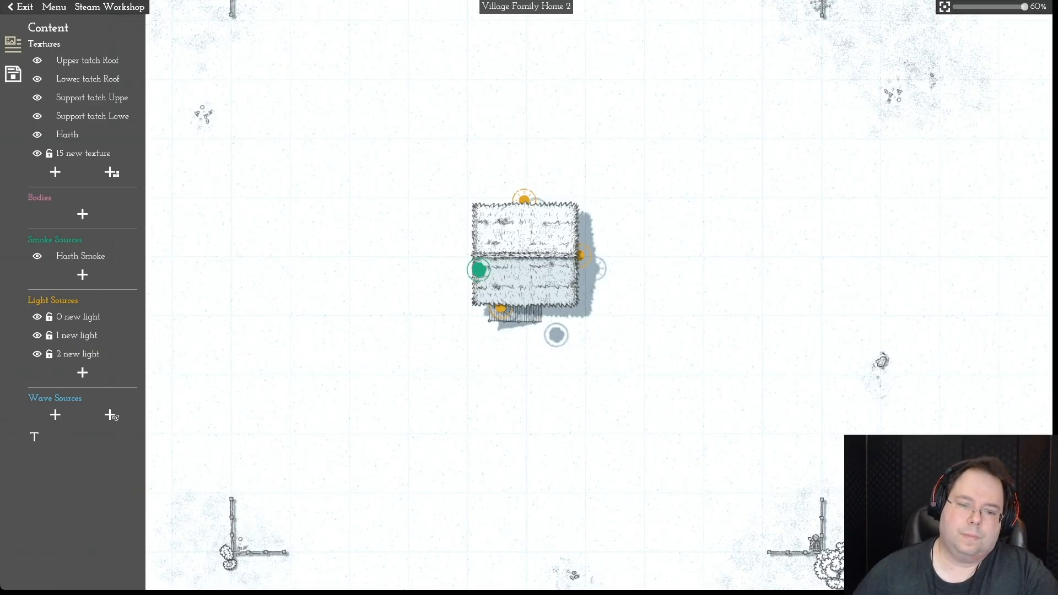
- Shift the plank ramp further under the lower roof edge, to about X 0.027, Z 0.871
drag(524, 316, 524, 310)
key(t)
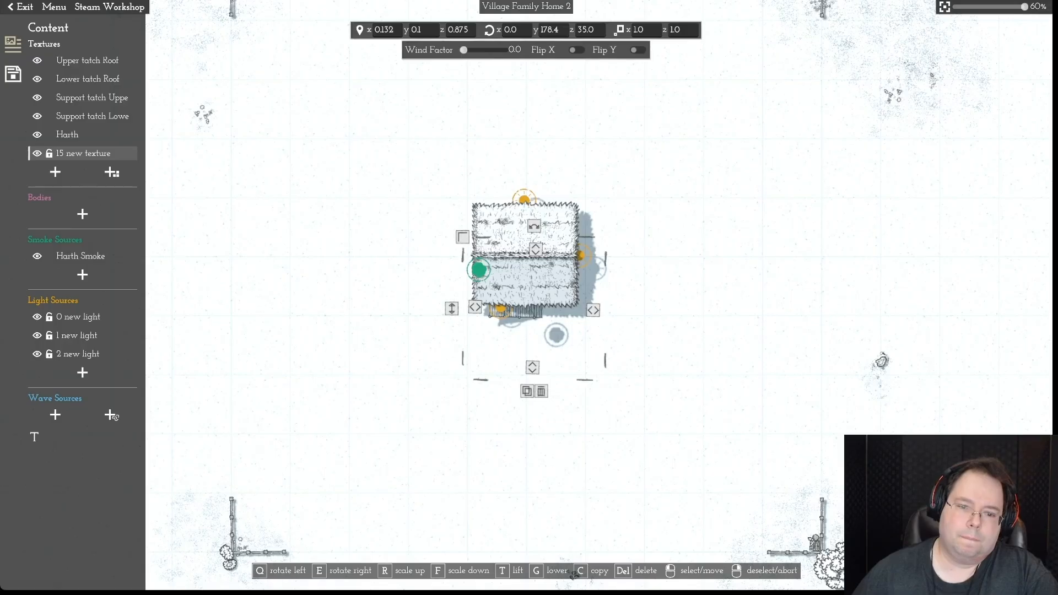
key(Escape)
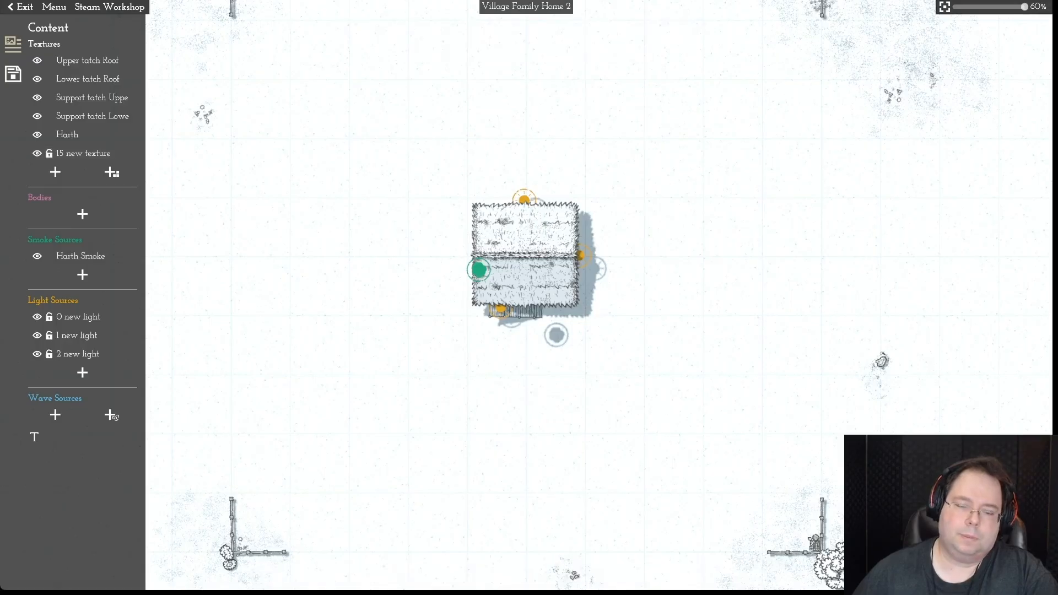
scroll(527, 295, up, 6)
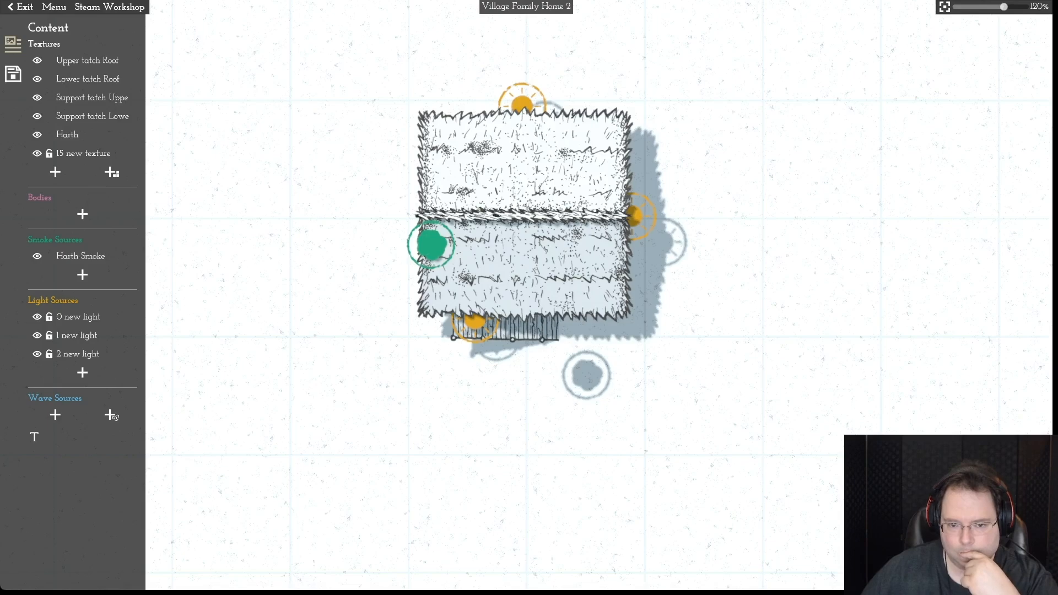
drag(518, 329, 505, 328)
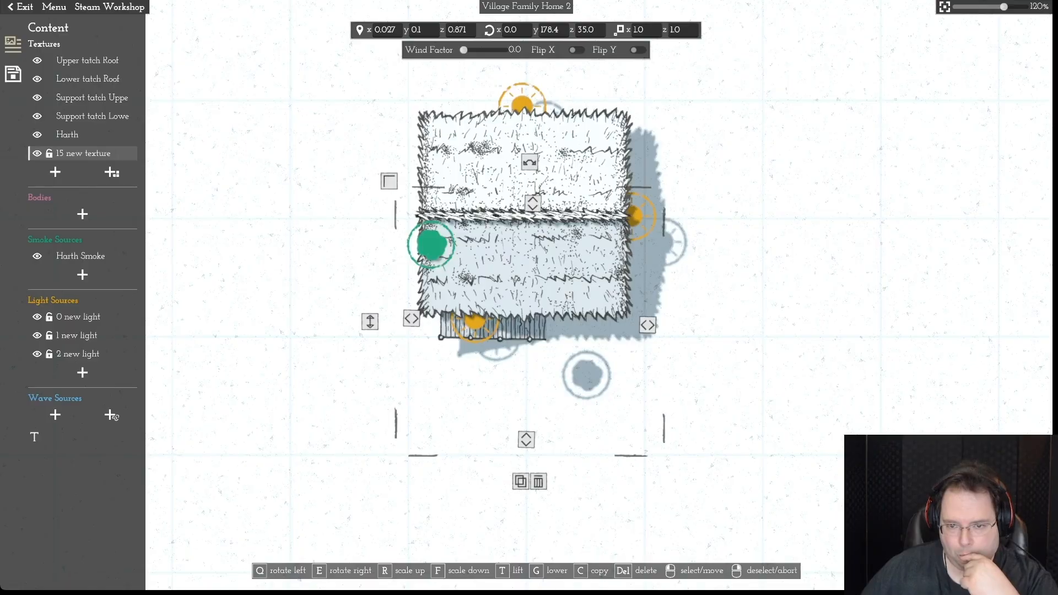
right_click(505, 328)
scroll(526, 296, down, 3)
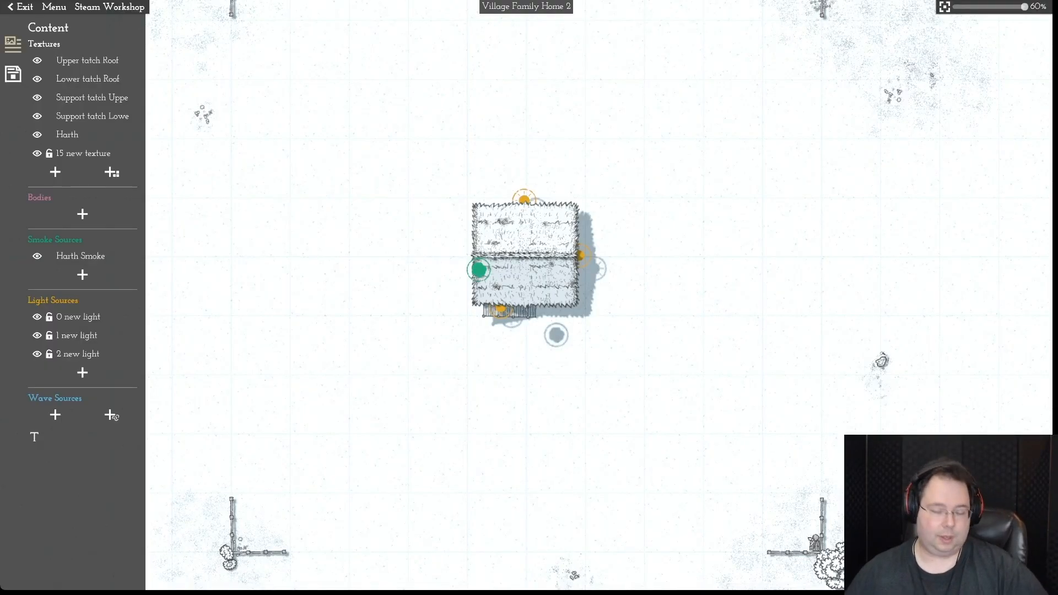
- Rename the 15 new texture plank ramp as Stairs and deselect it
scroll(526, 296, up, 2)
key(w)
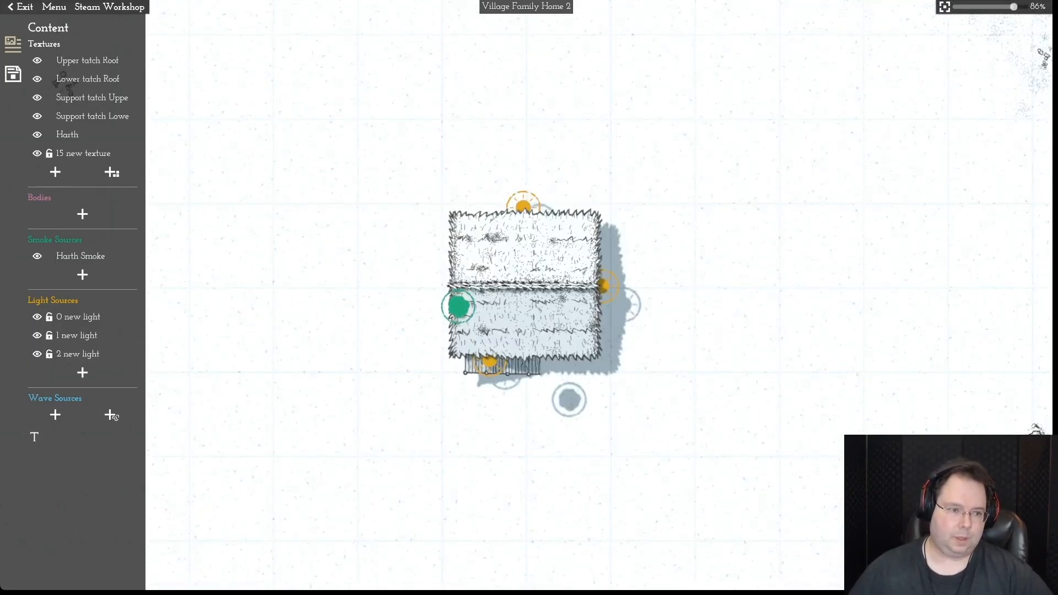
click(83, 153)
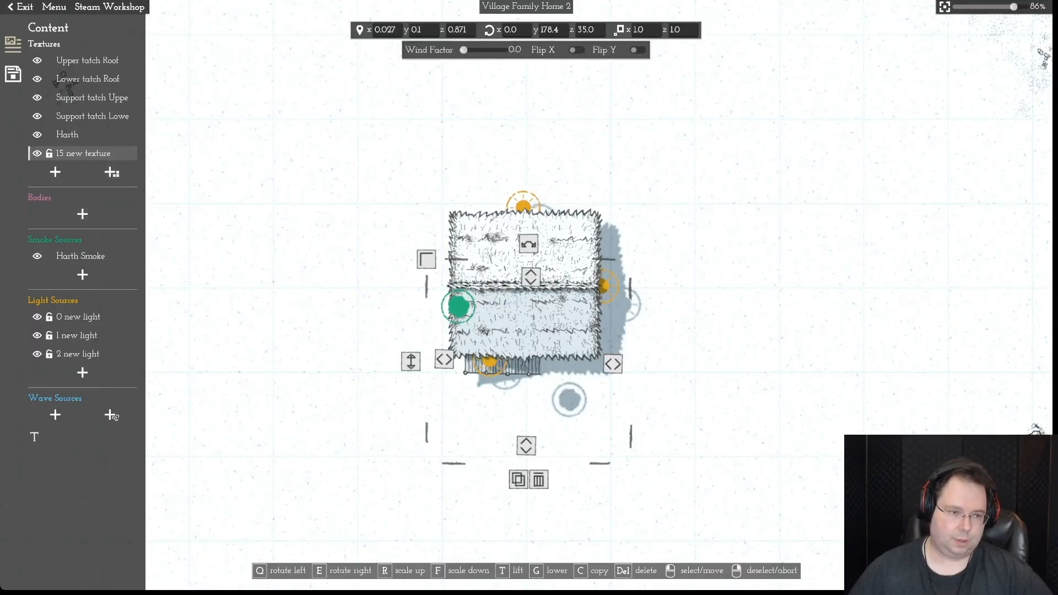
click(34, 437)
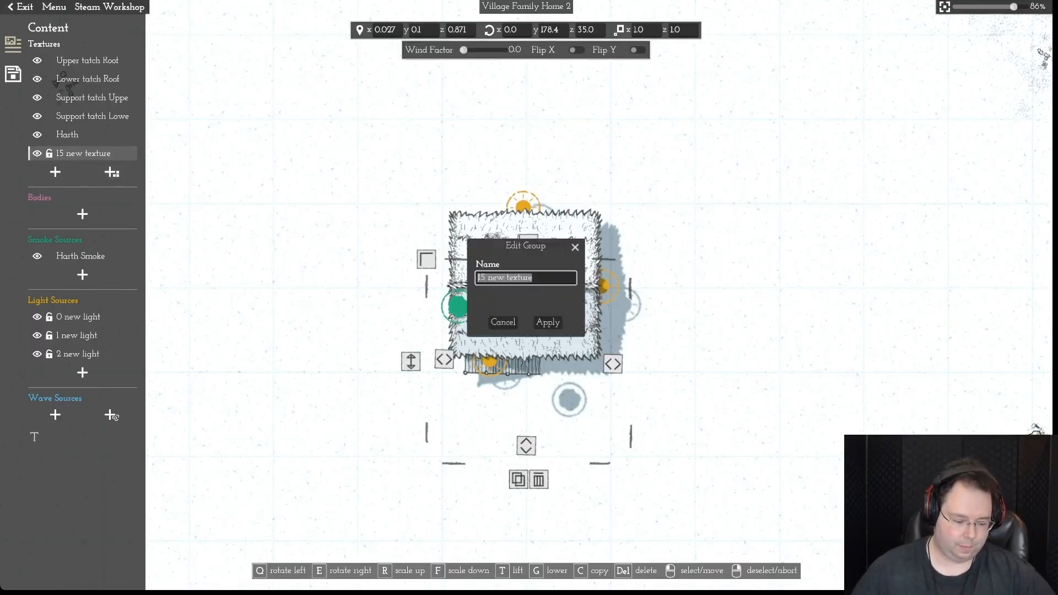
text(St)
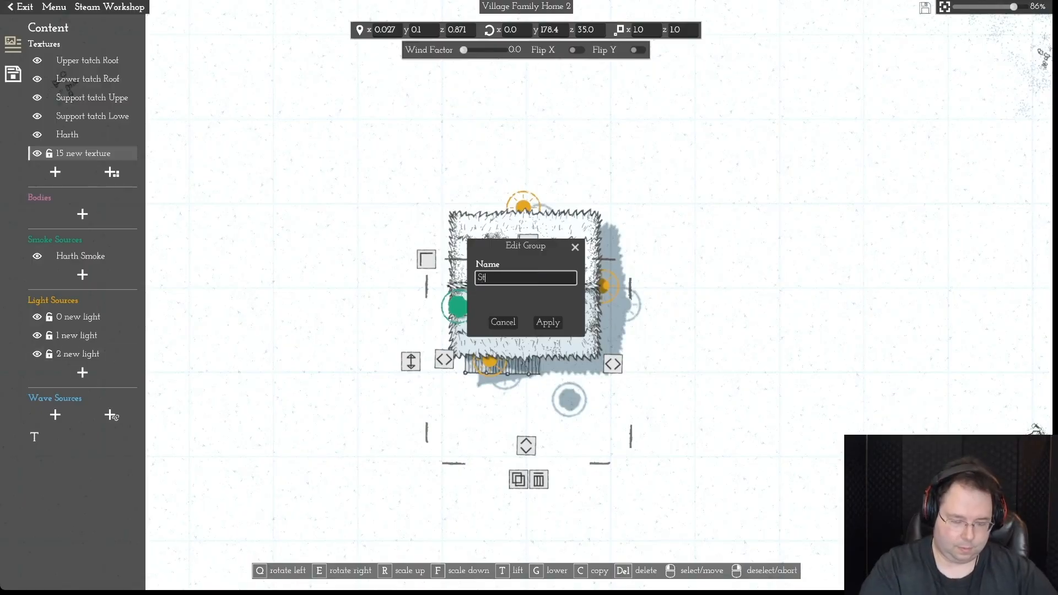
text(airs)
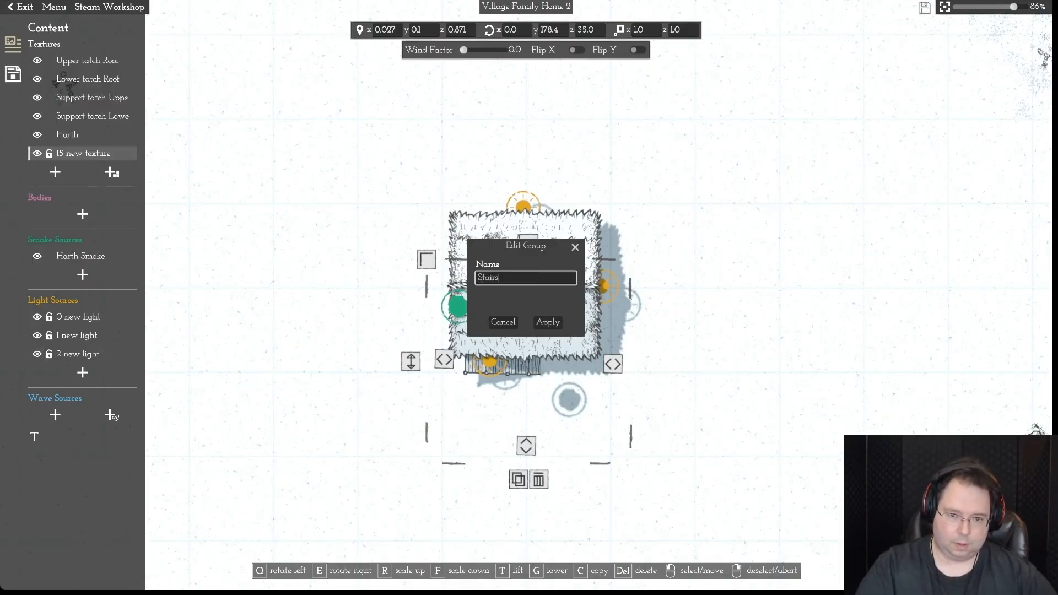
key(Return)
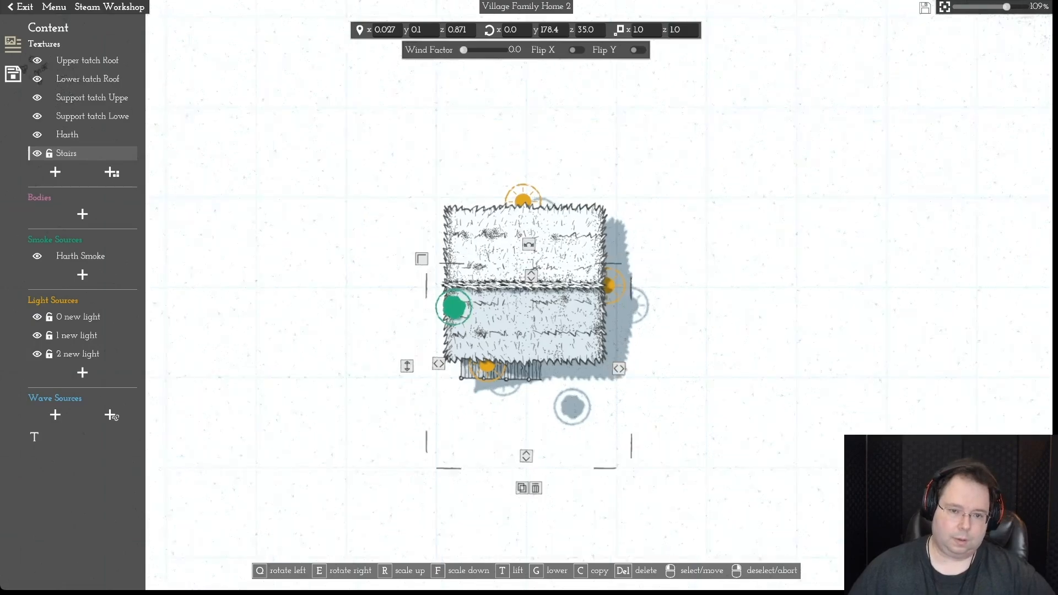
scroll(526, 289, up, 2)
right_click(526, 290)
scroll(526, 290, down, 5)
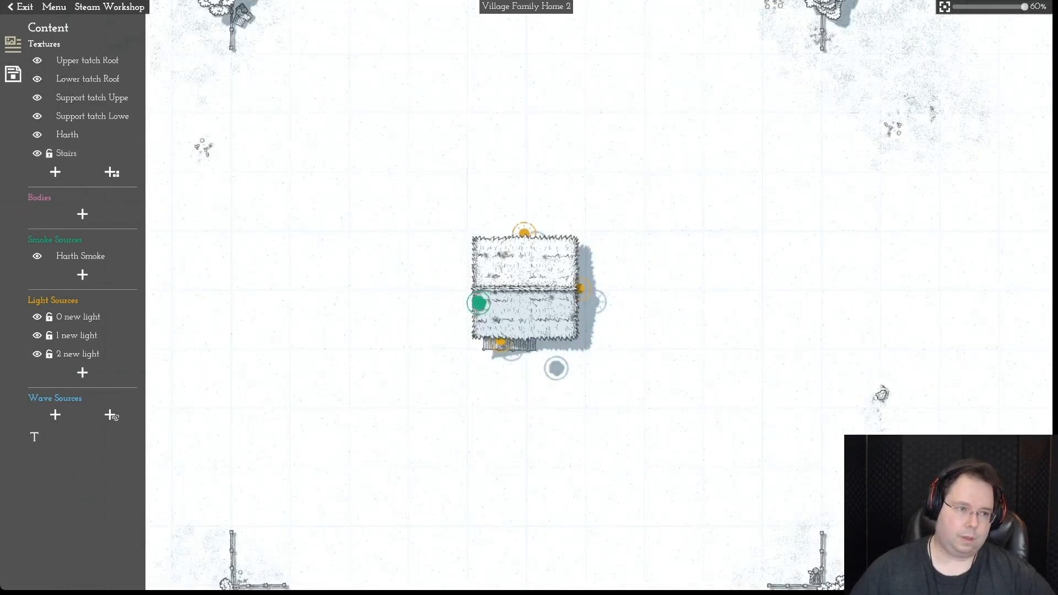
- Save the asset as a new file named Village Family barn 1.momast
click(54, 8)
click(64, 99)
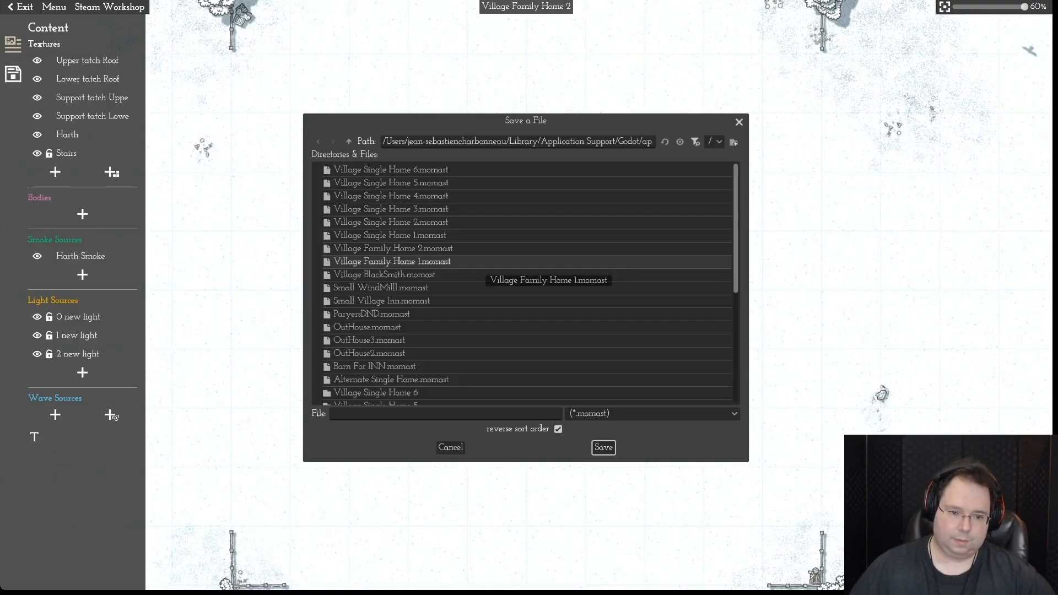
click(445, 413)
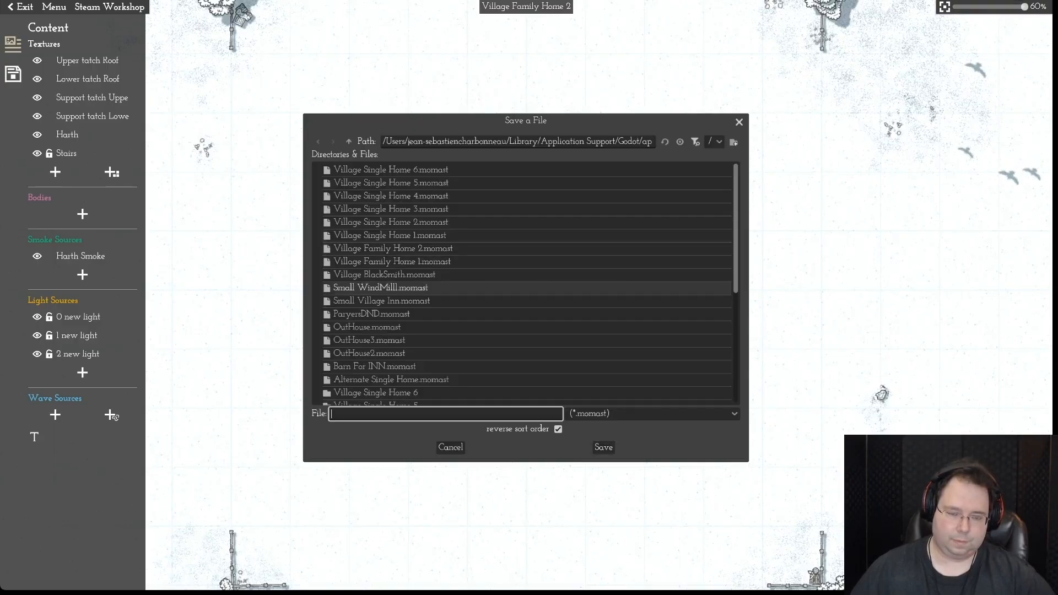
click(392, 261)
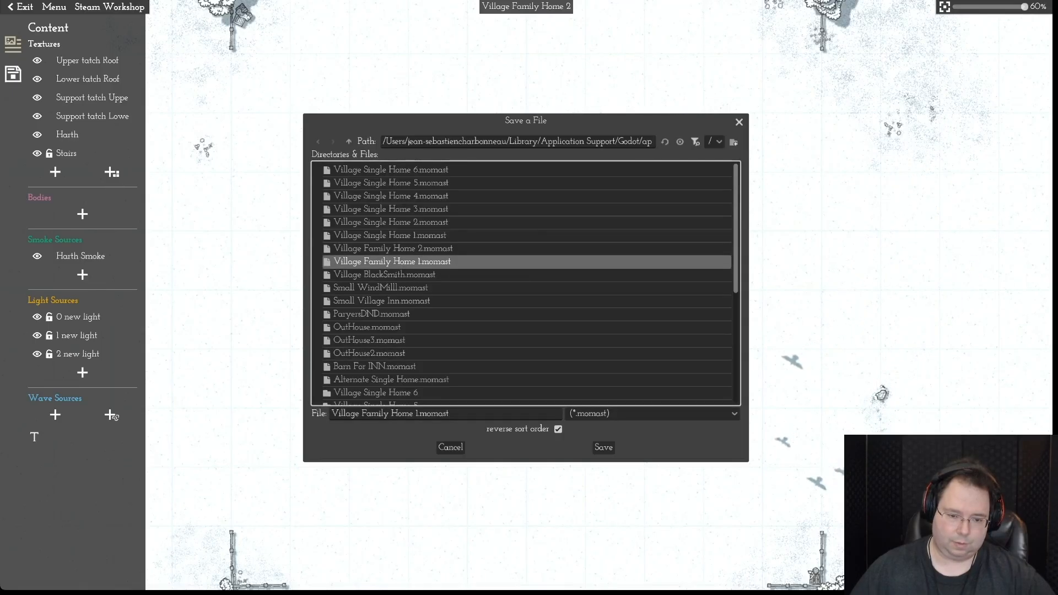
click(413, 413)
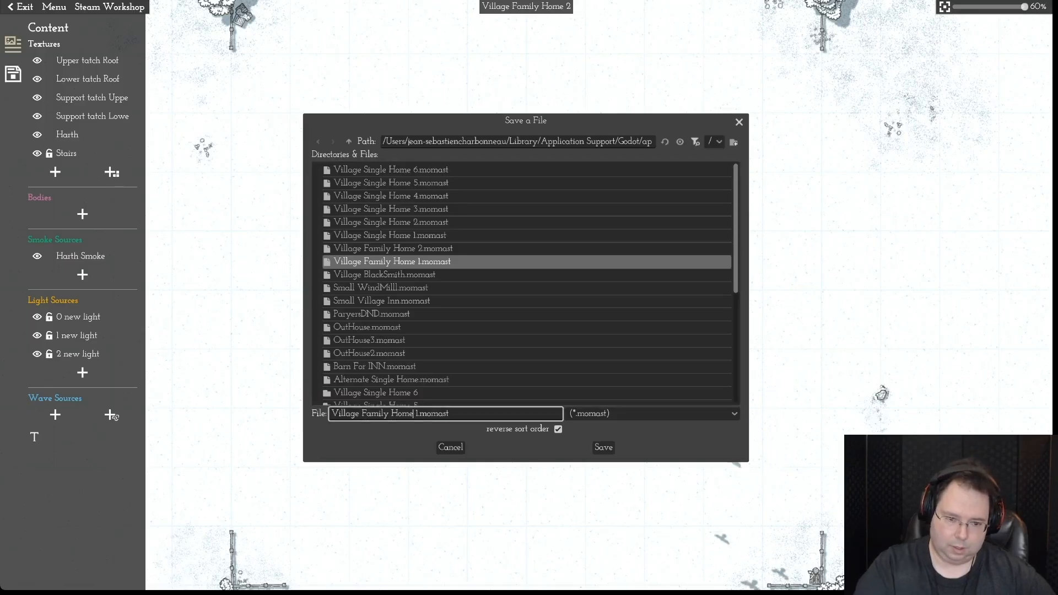
key(BackSpace)
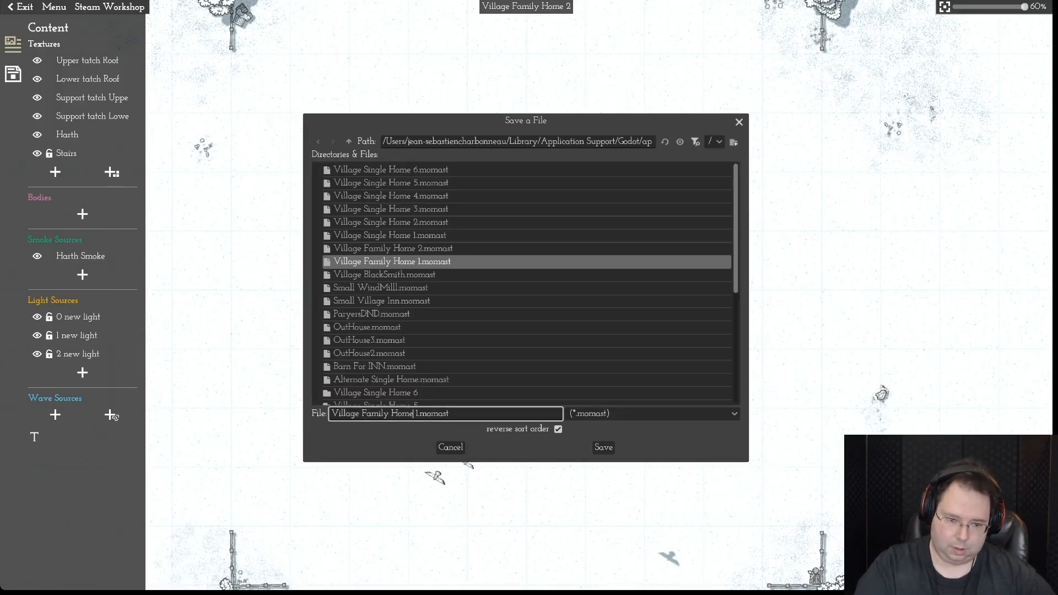
key(BackSpace)
key(BackSpace)
text(barn)
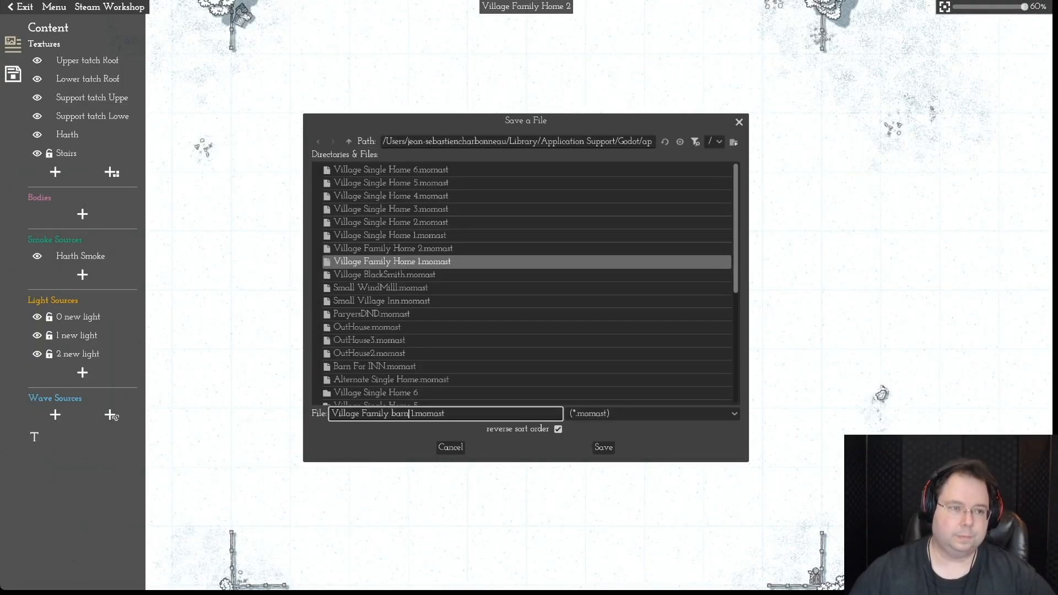
key(Return)
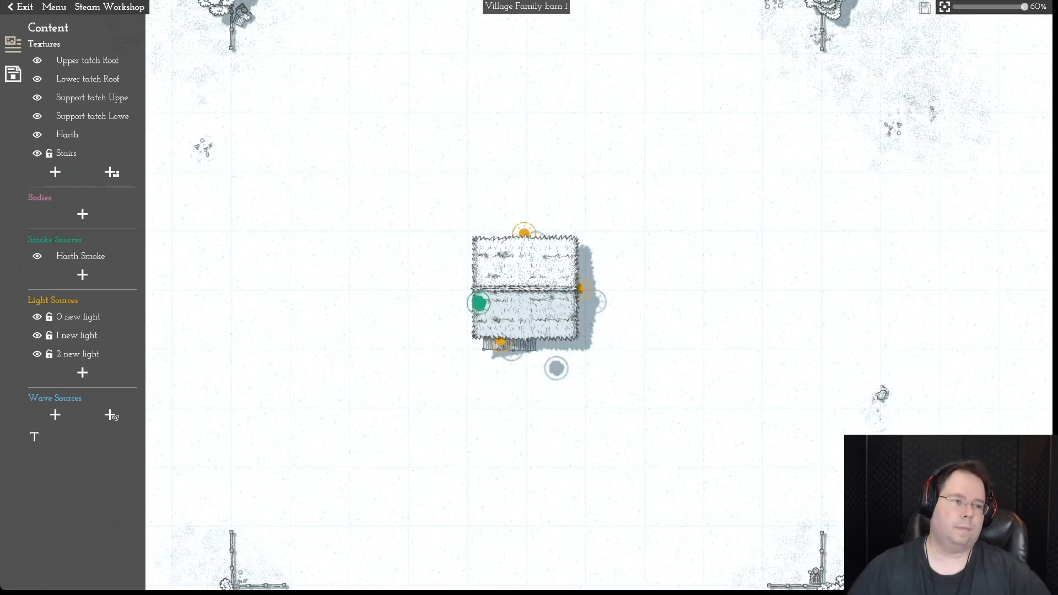
- Set the asset's object group to Village Family Barn and its name to Village Family Barn 1, and save it
click(13, 44)
click(12, 73)
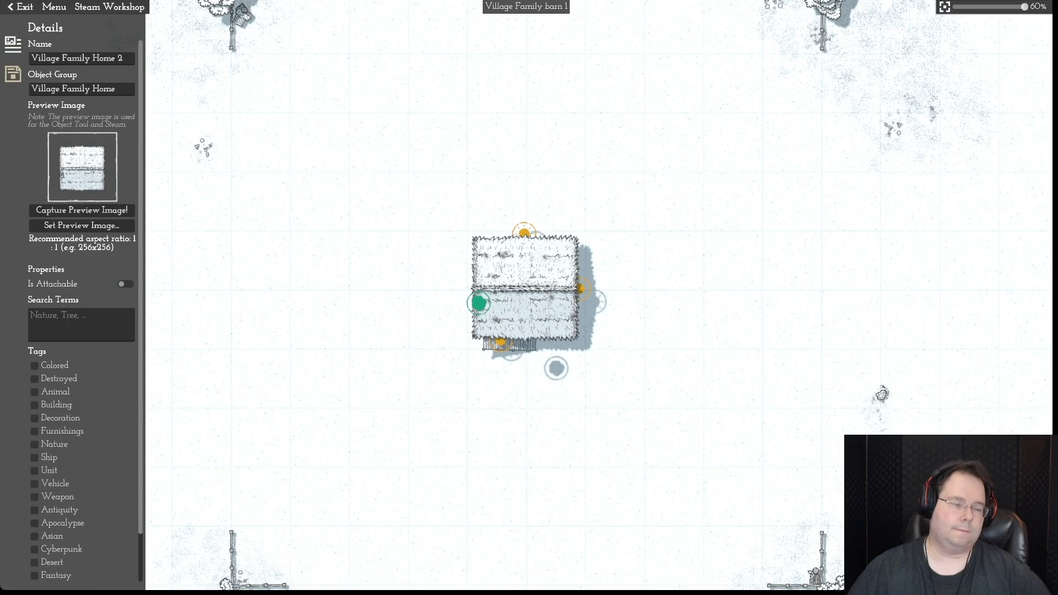
drag(117, 89, 92, 90)
text(Barn)
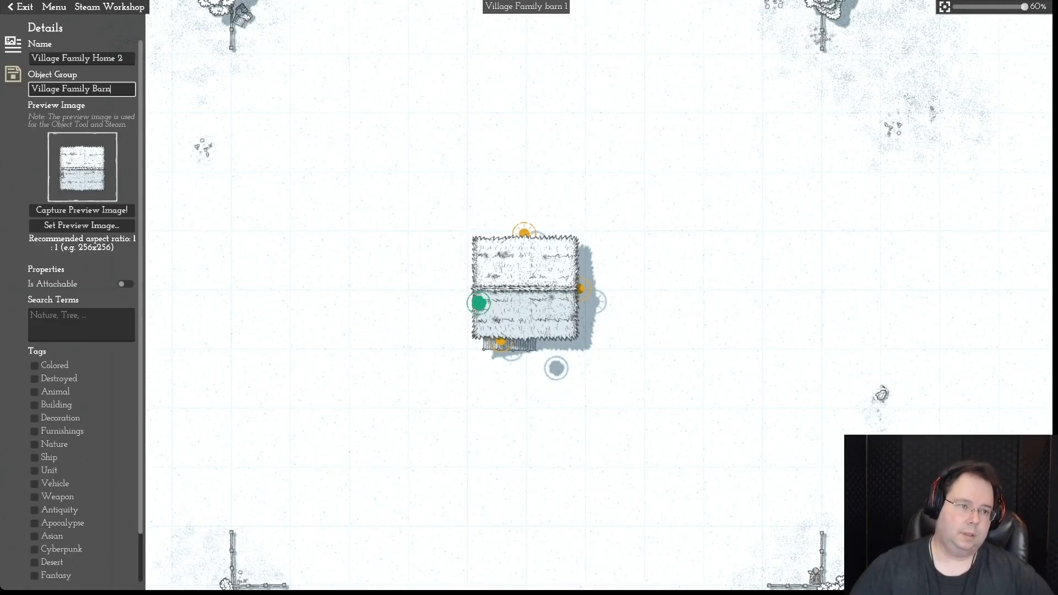
drag(125, 58, 117, 58)
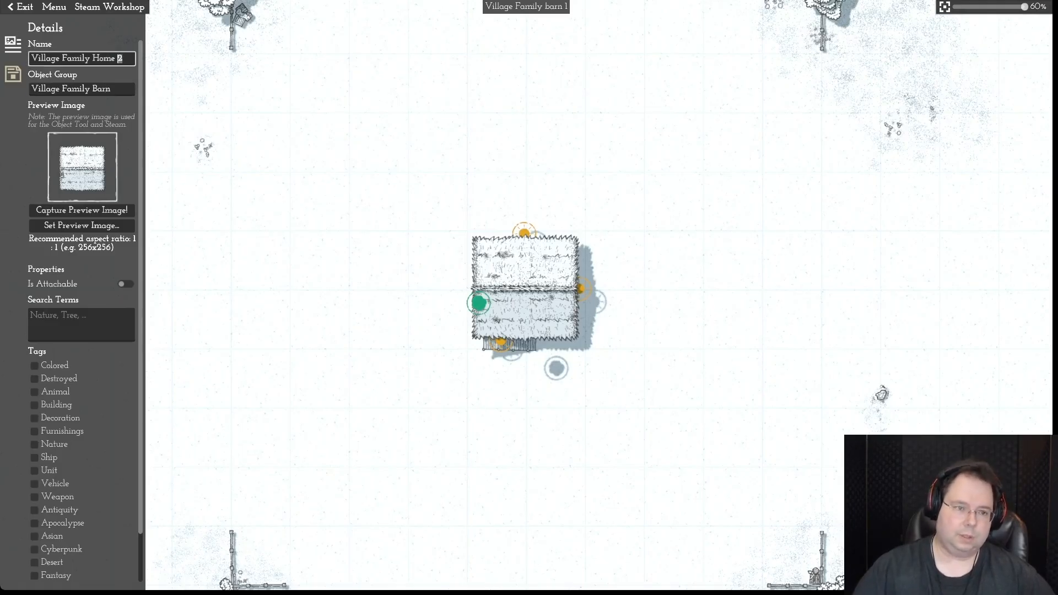
text(1)
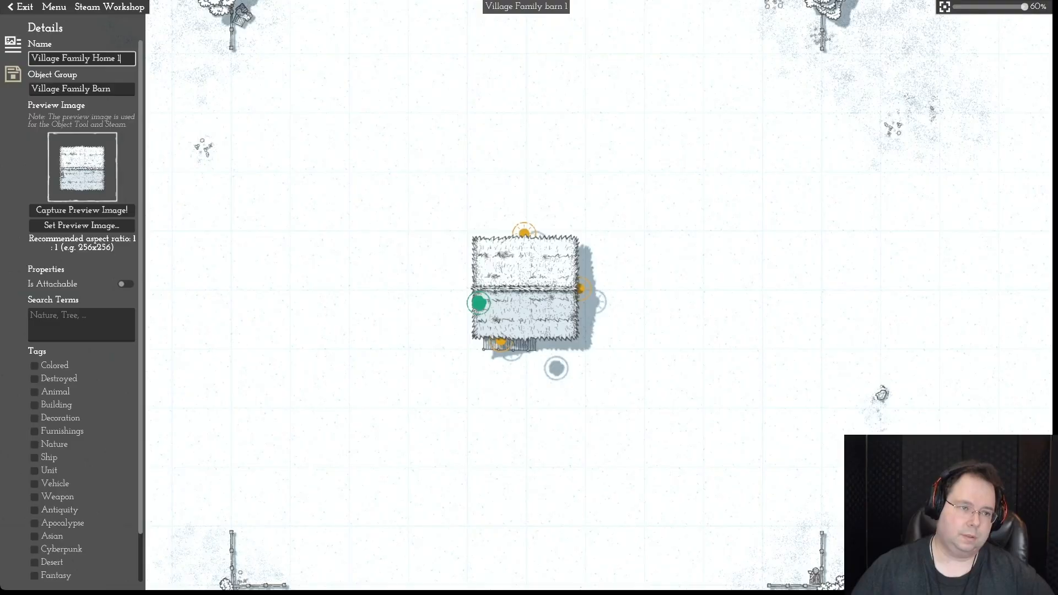
drag(115, 59, 92, 59)
text(Barn)
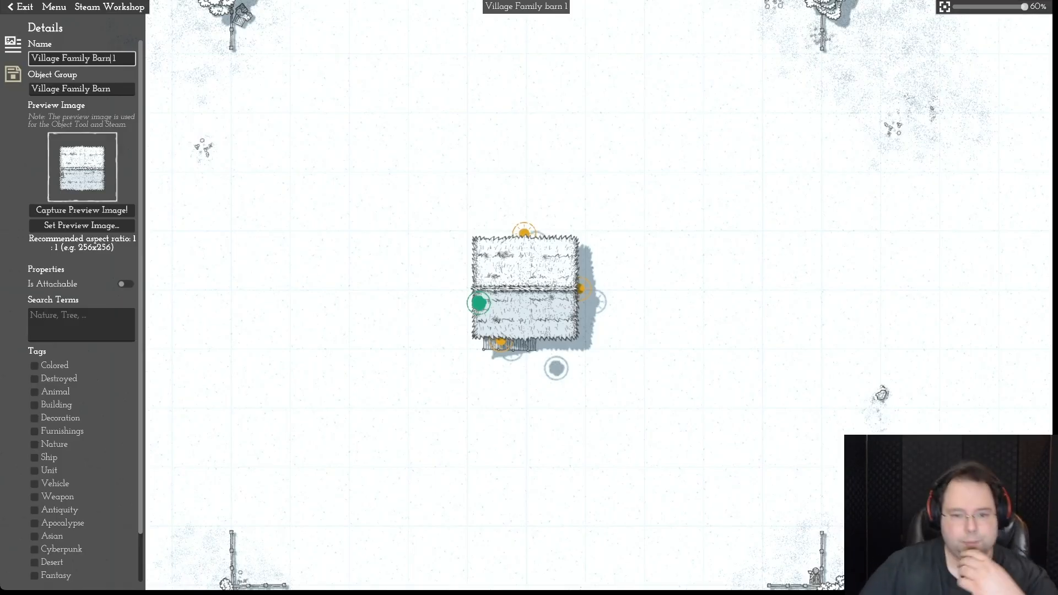
key(Return)
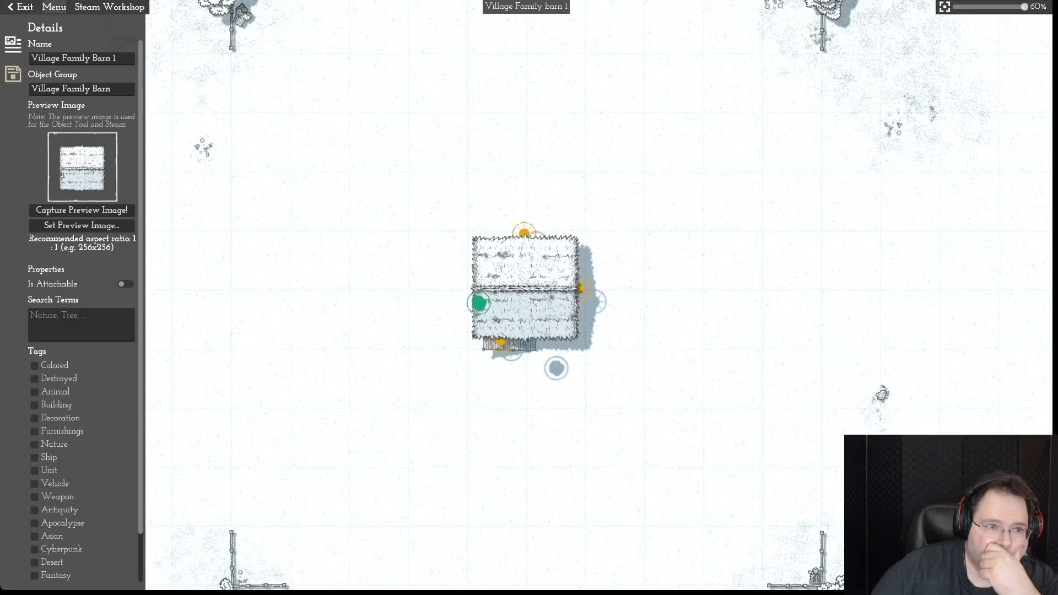
click(54, 7)
click(58, 68)
- Rename the 0 new light source beside the stairs as Entrance Light
click(12, 44)
click(12, 44)
click(12, 74)
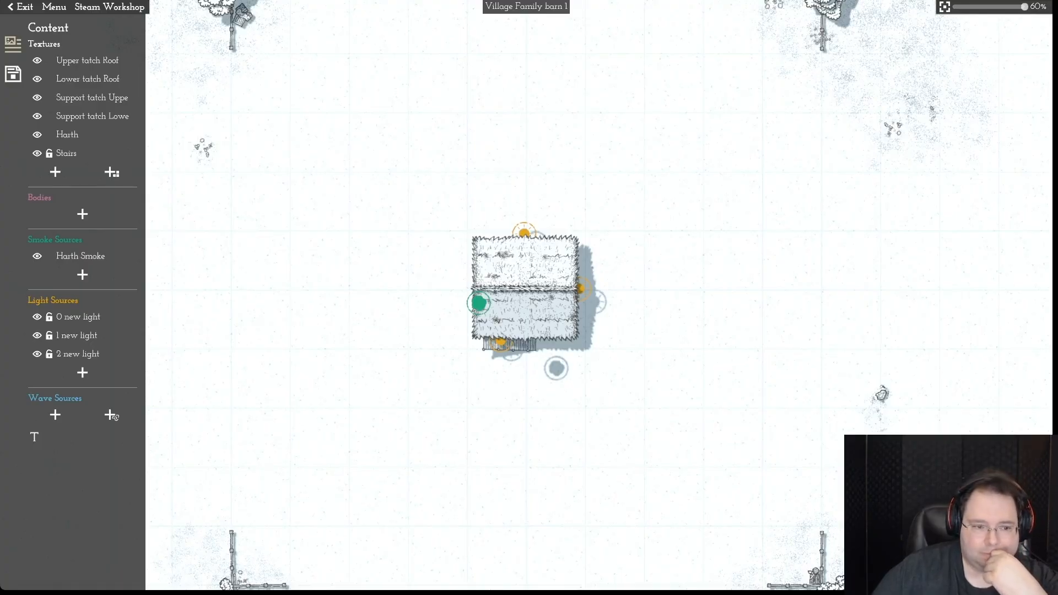
click(82, 316)
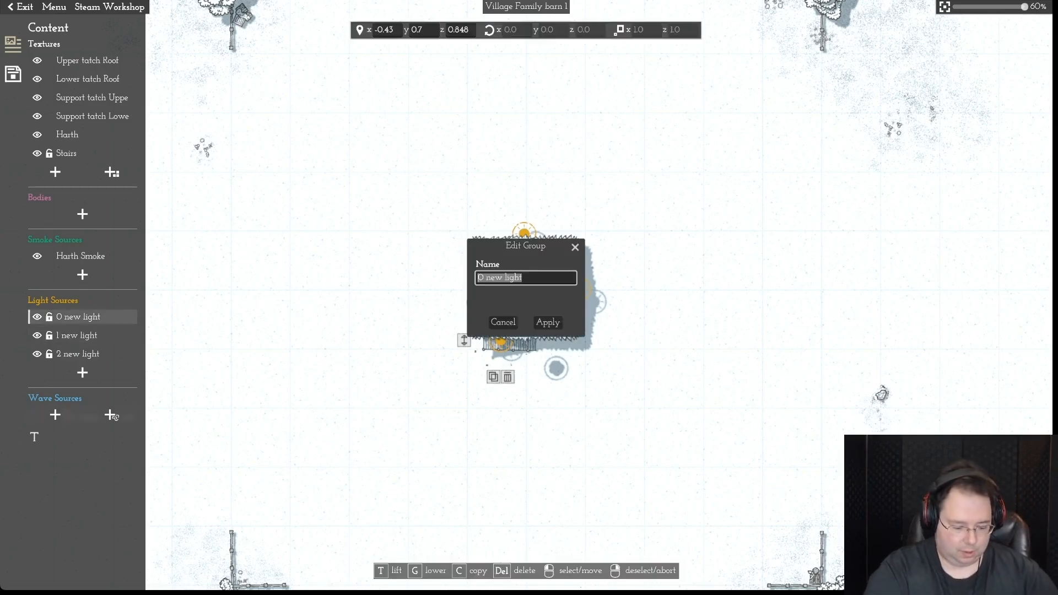
key(BackSpace)
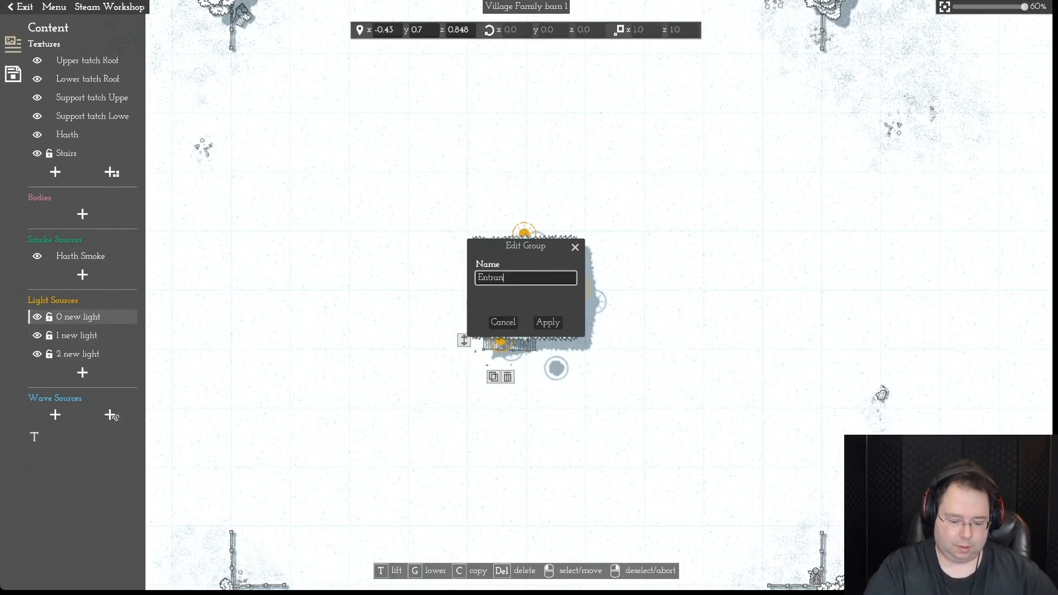
text(Entrance Light)
key(Return)
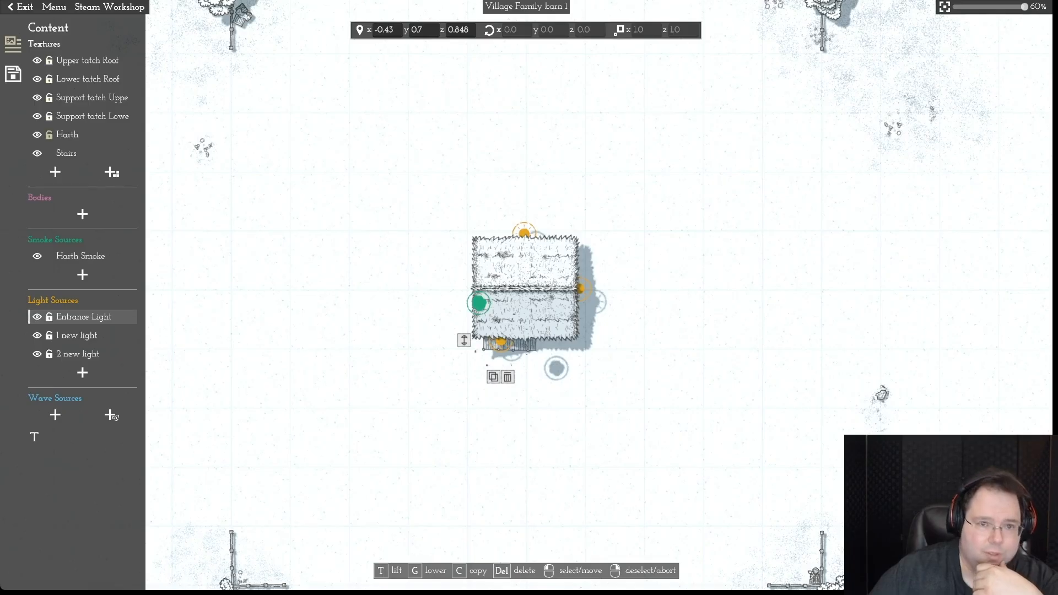
- Raise the roof, support and Harth textures together with all three lights, bringing the upper roof to height 1.49, and lock those textures
key(ctrl+a)
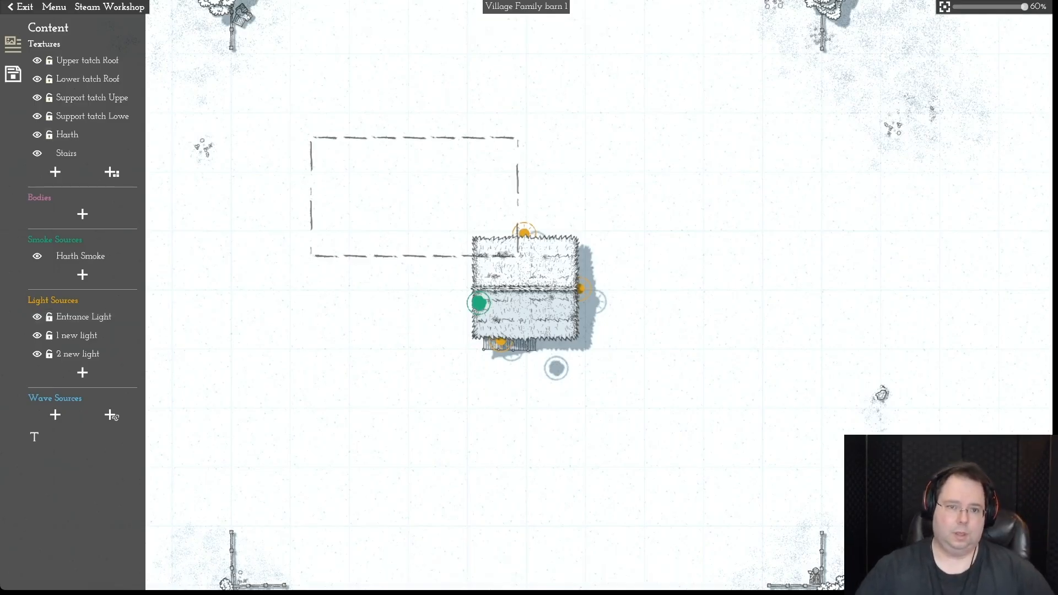
click(495, 263)
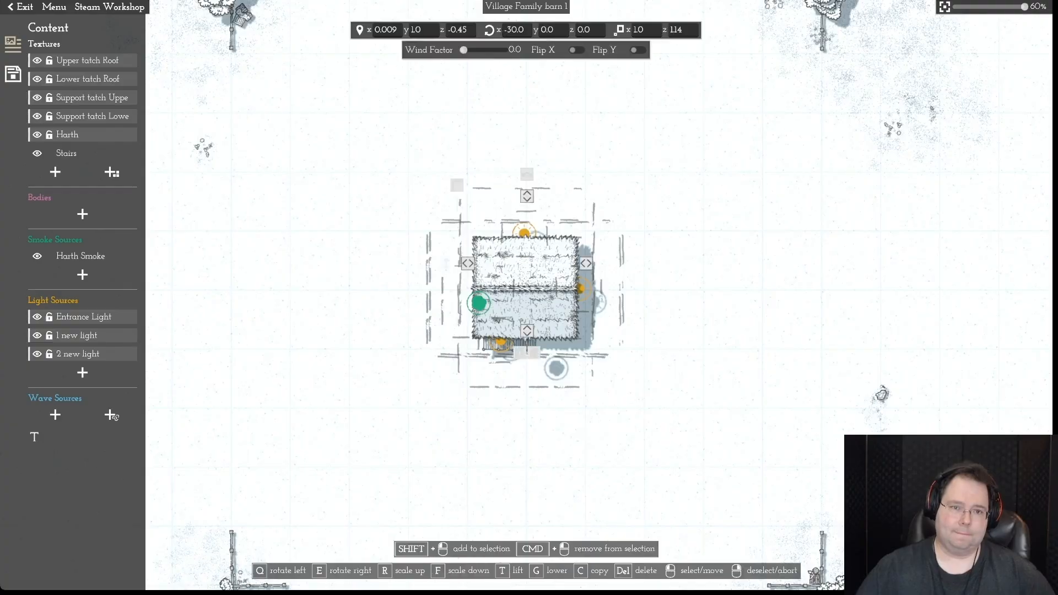
drag(496, 264, 495, 264)
key(t)
key(t)
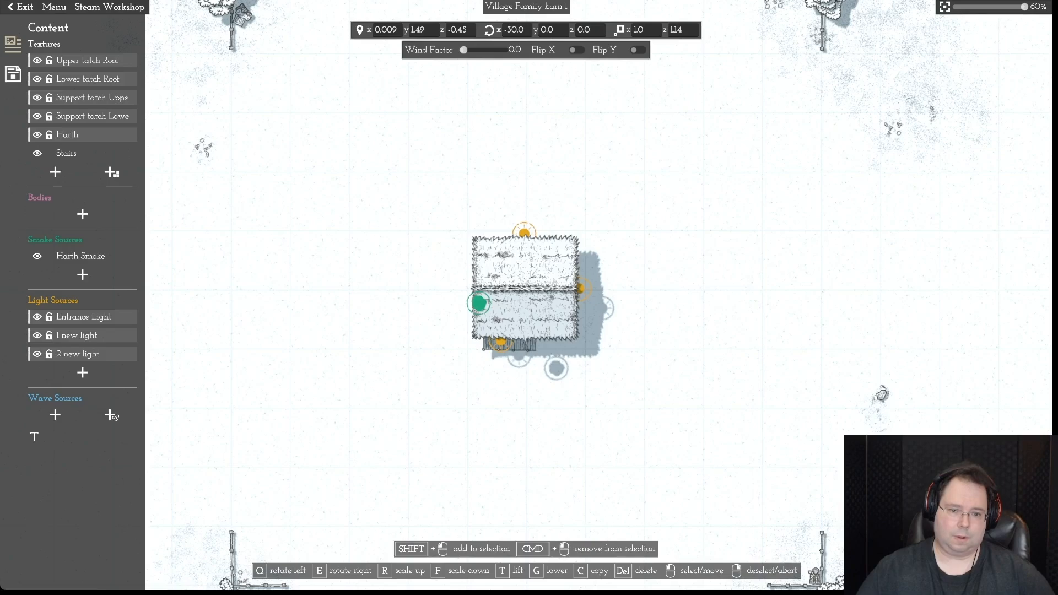
key(Escape)
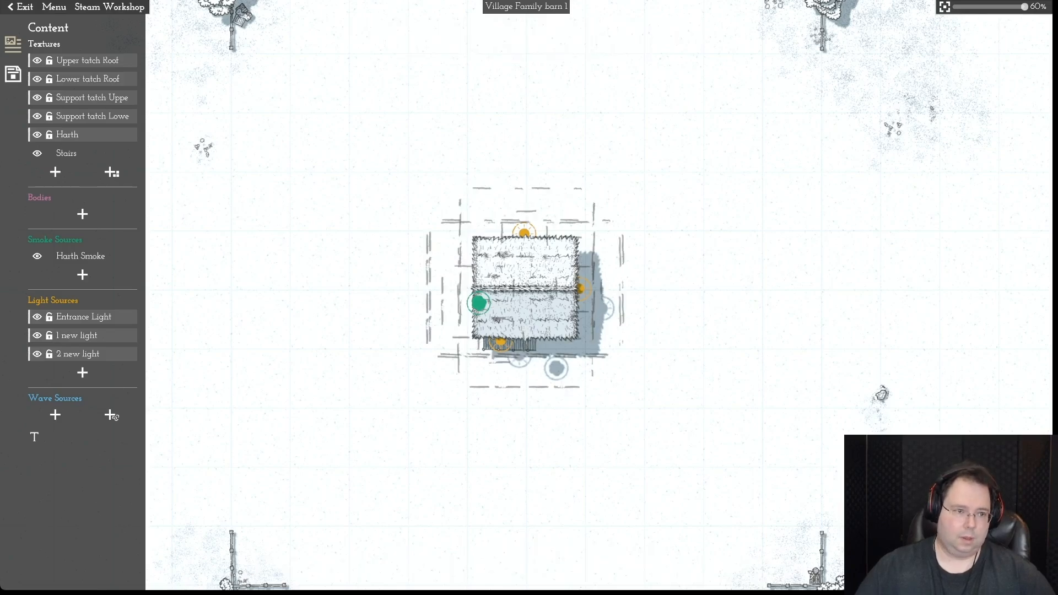
key(Escape)
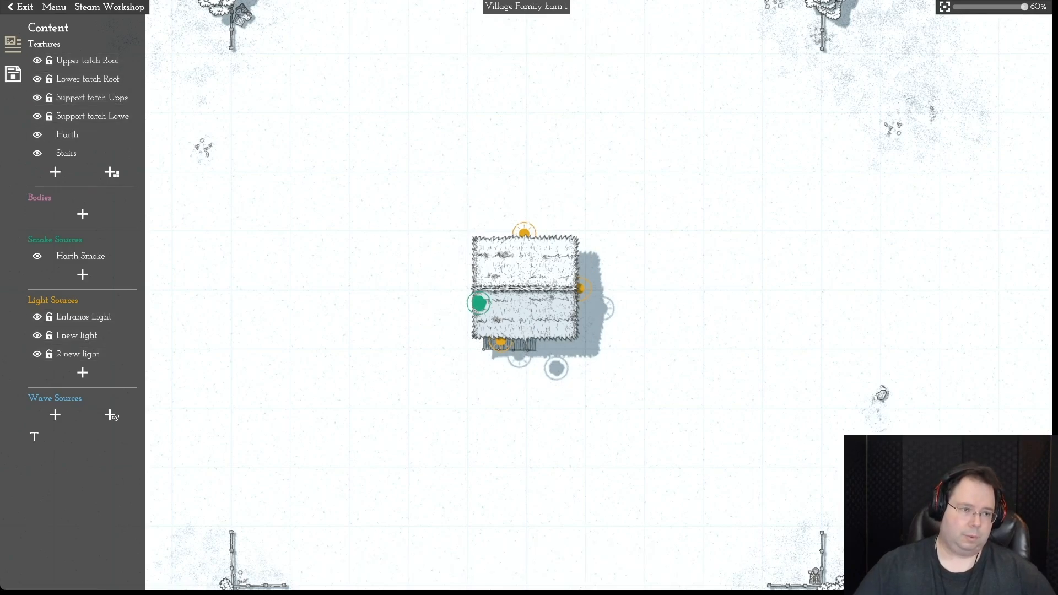
click(49, 61)
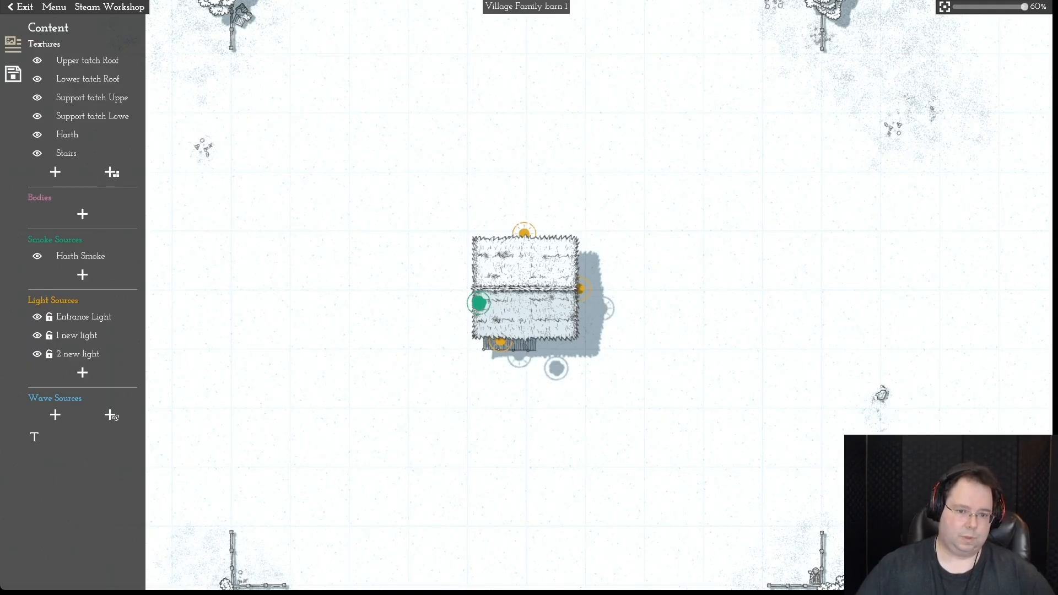
- Unlock the Stairs texture and raise it to a height of 0.54
click(49, 153)
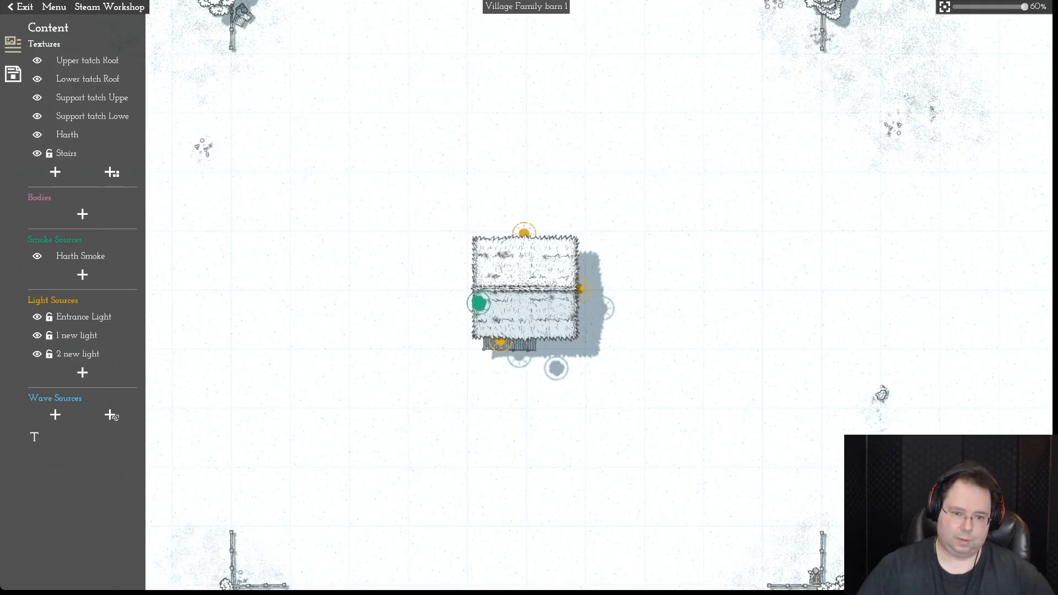
click(518, 344)
key(t)
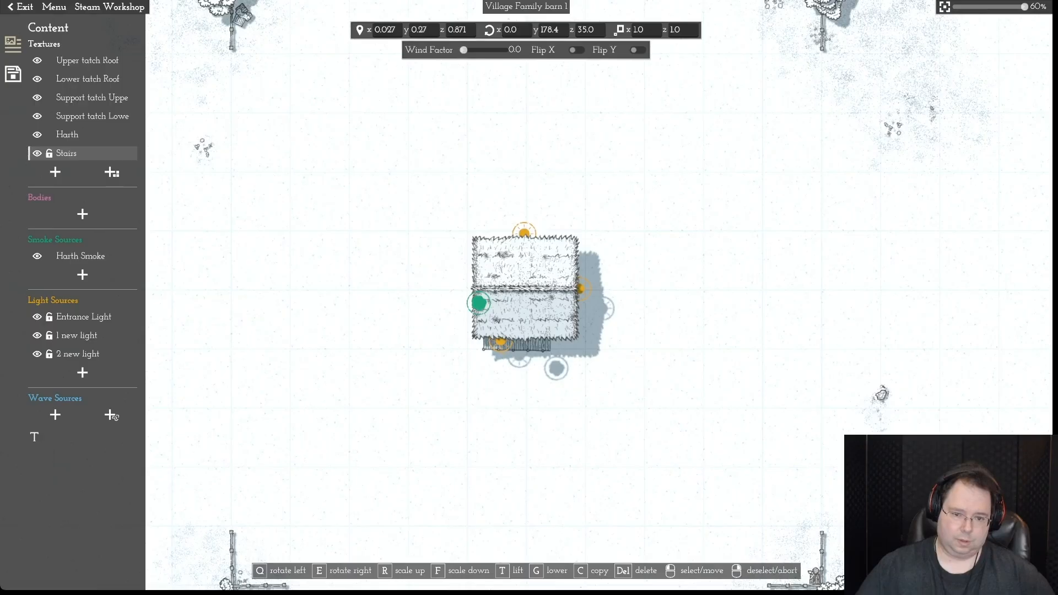
key(t)
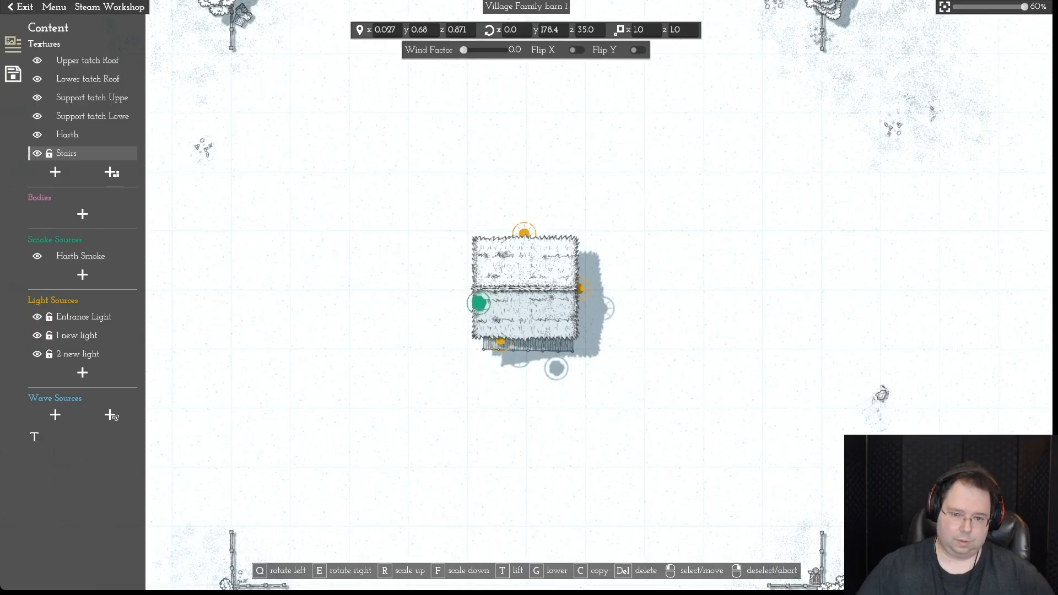
key(g)
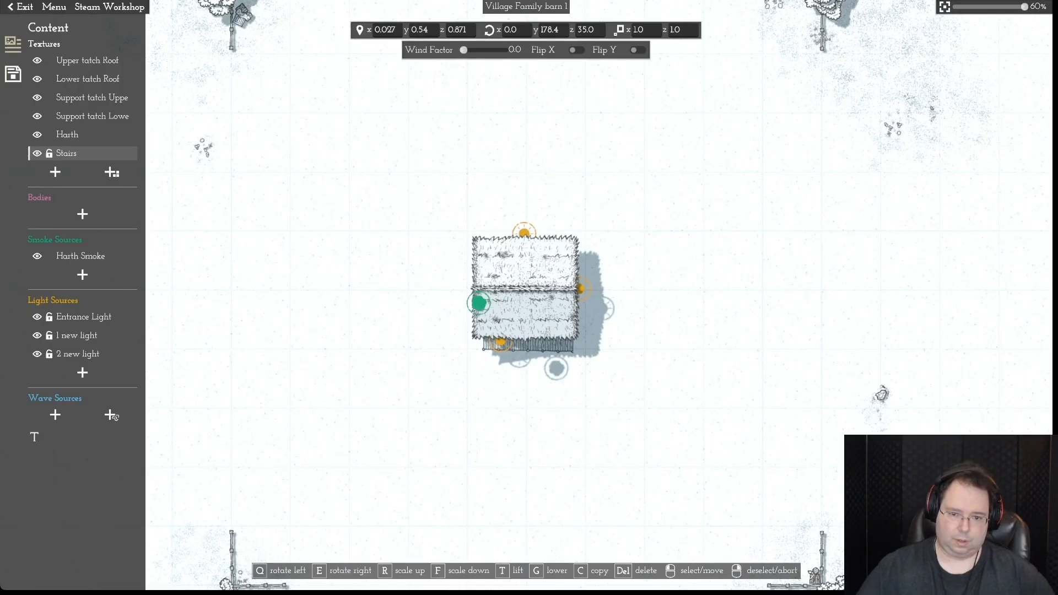
right_click(527, 342)
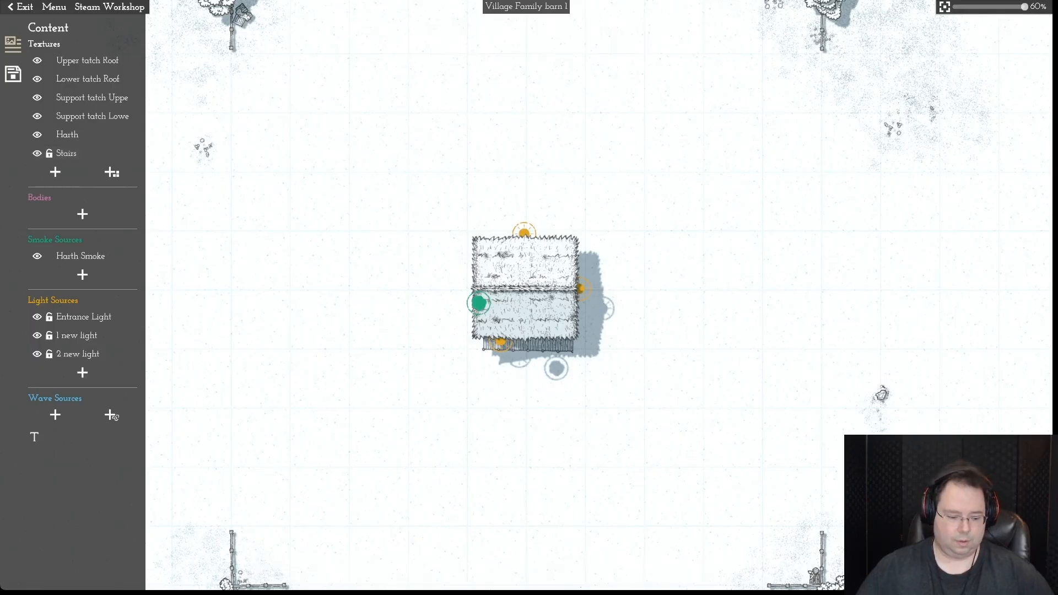
- Lower the Stairs texture to a height of 0.37 and deselect it
scroll(526, 295, up, 5)
key(s)
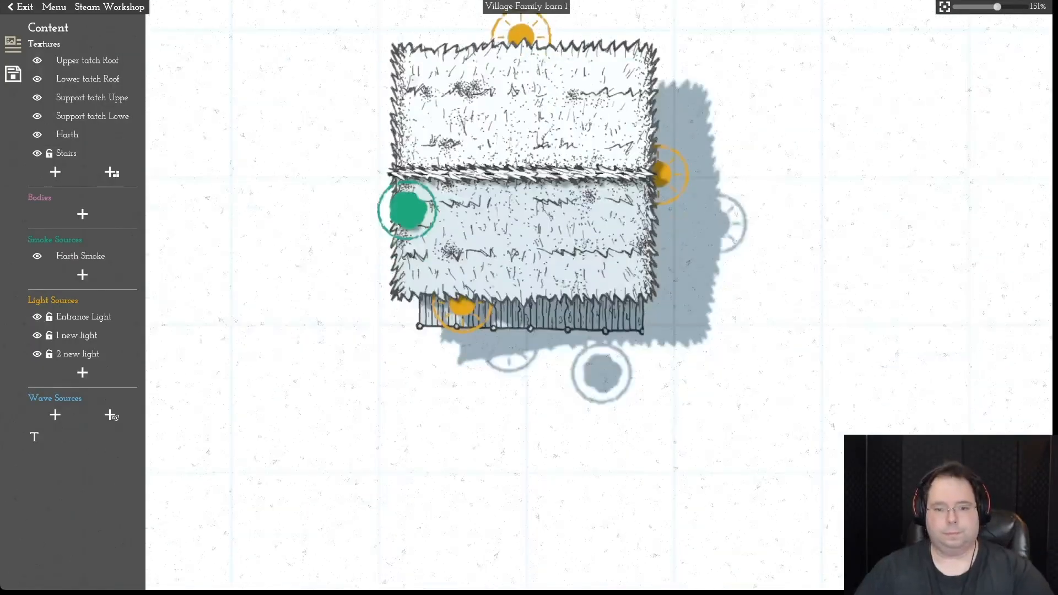
key(d)
click(496, 315)
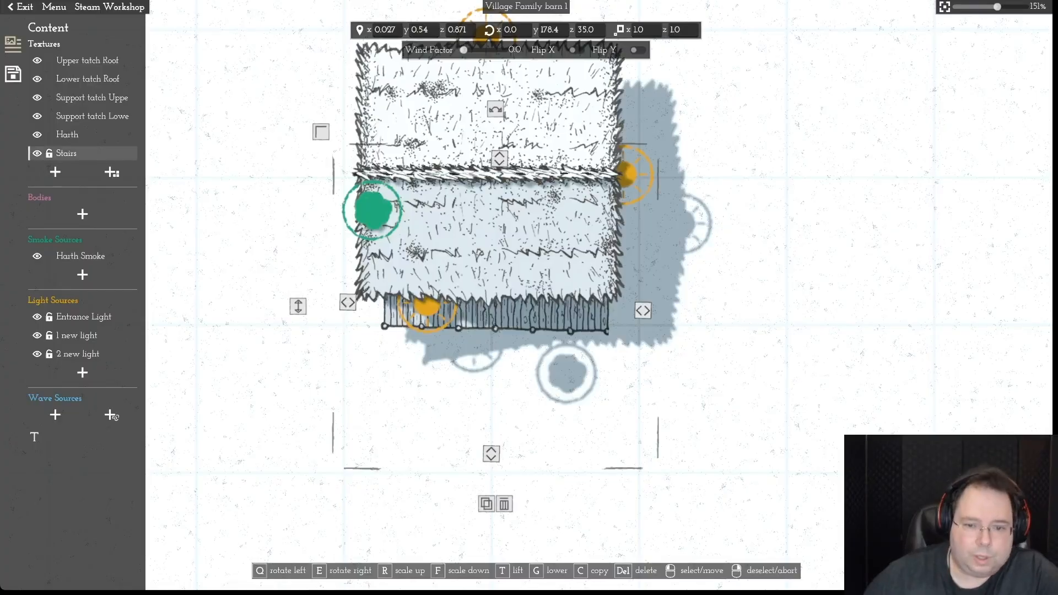
drag(297, 307, 297, 324)
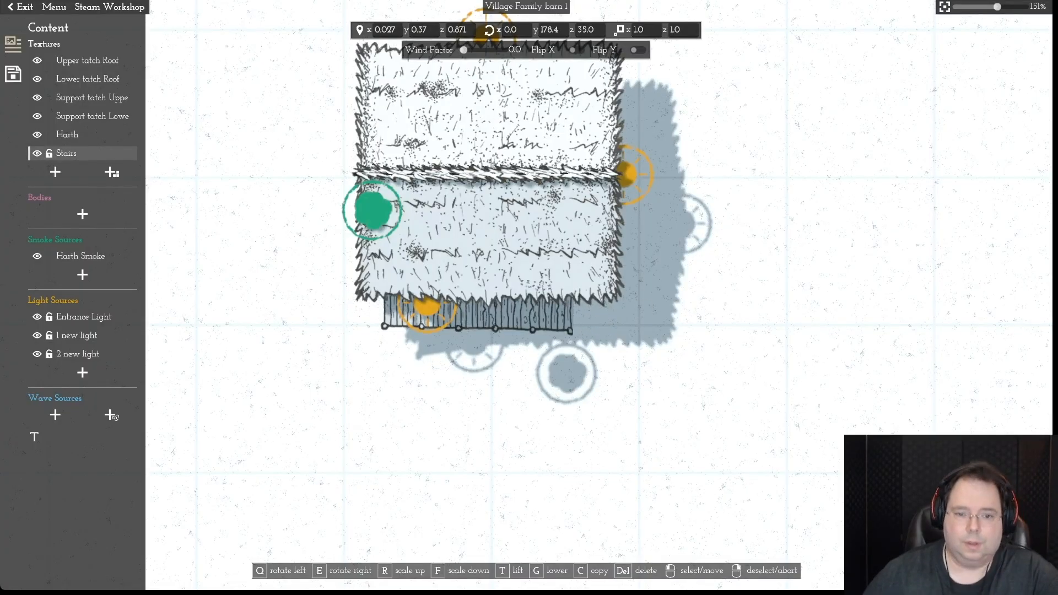
right_click(298, 320)
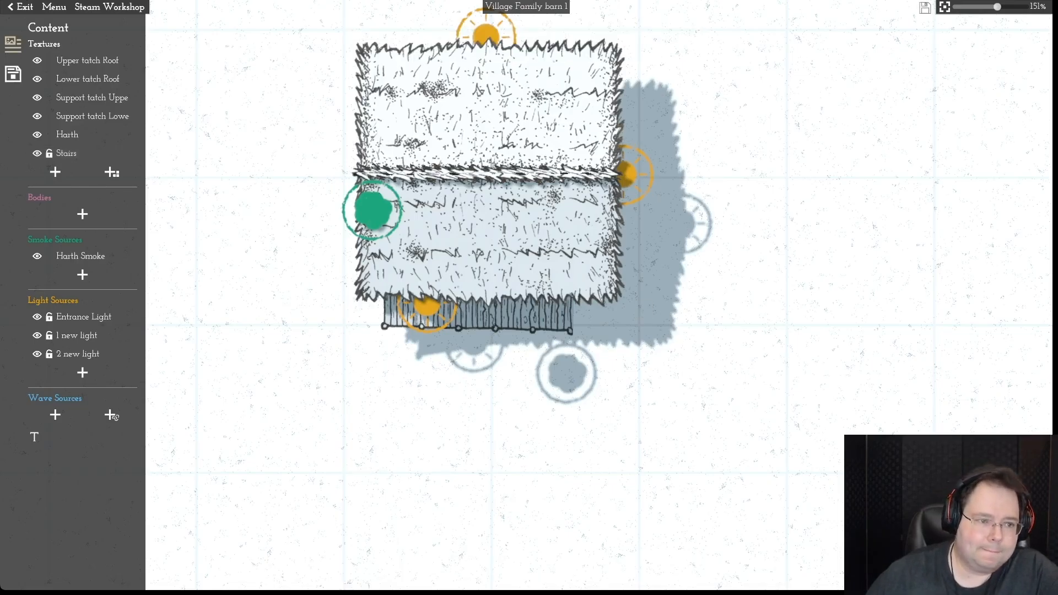
click(110, 172)
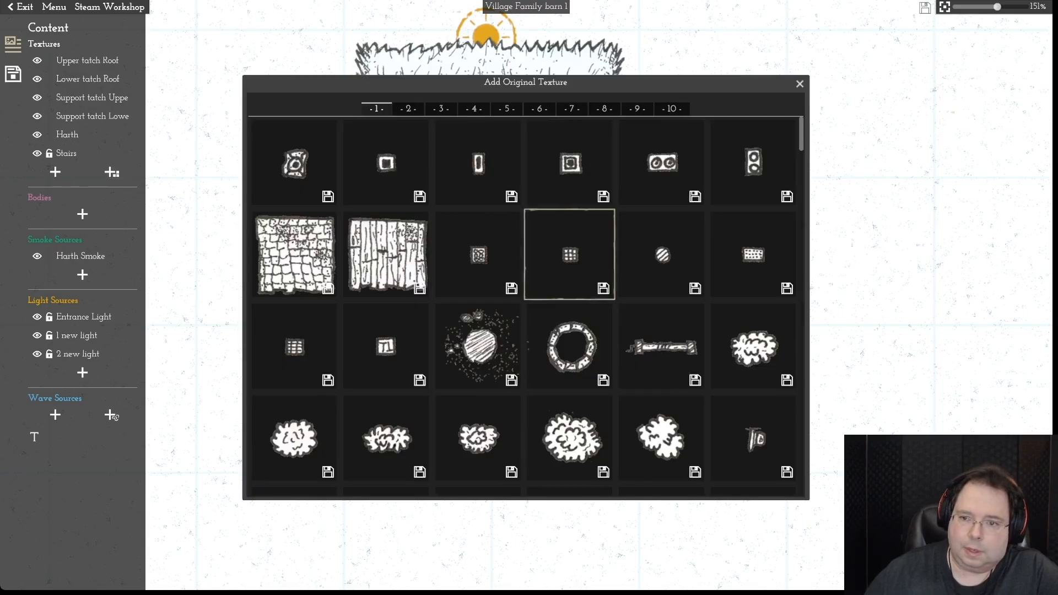
scroll(526, 306, down, 10)
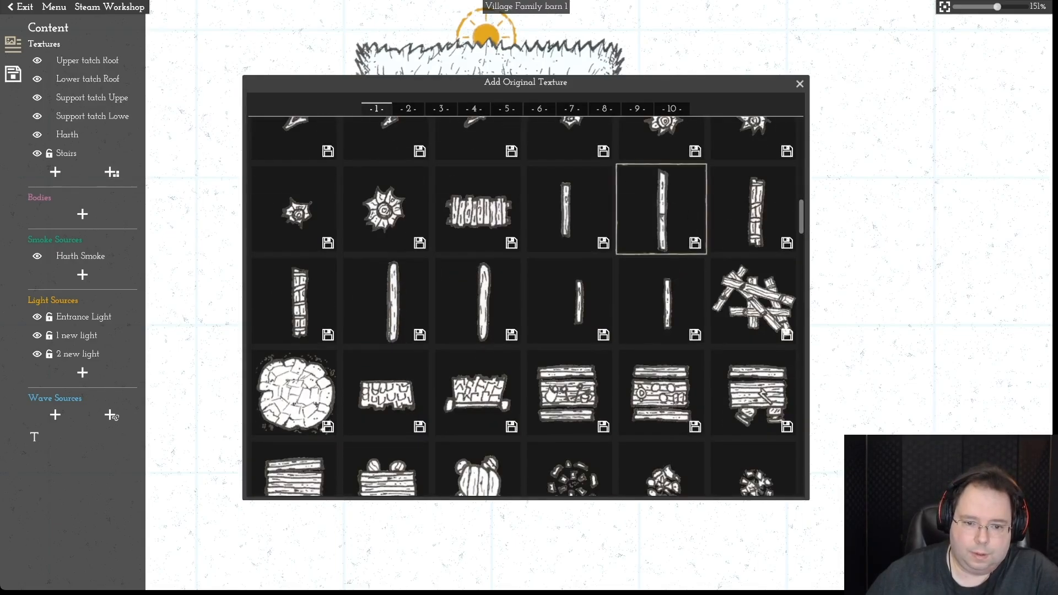
click(661, 210)
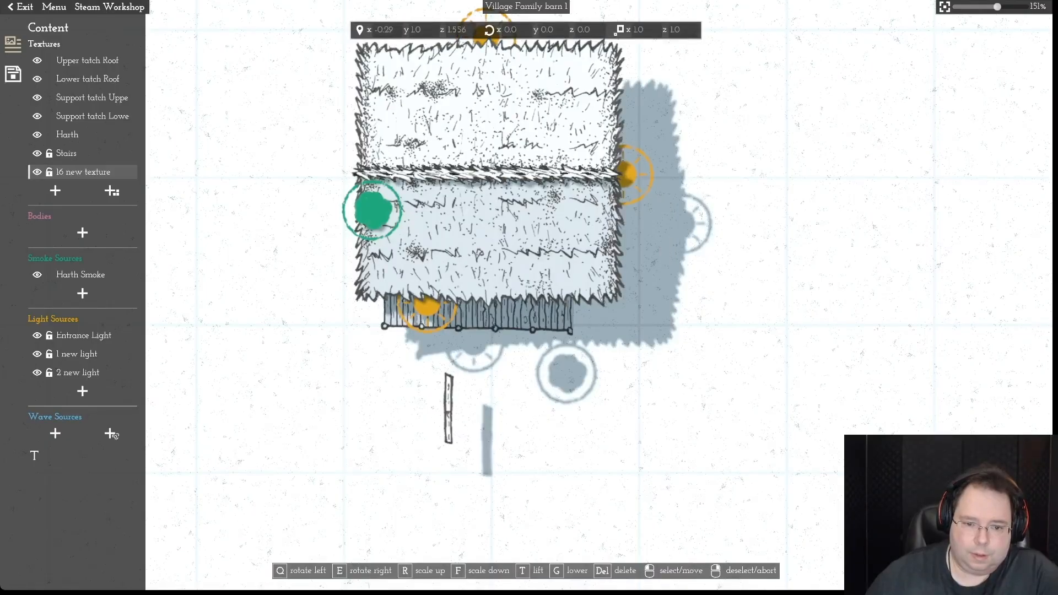
click(448, 408)
drag(447, 325, 530, 410)
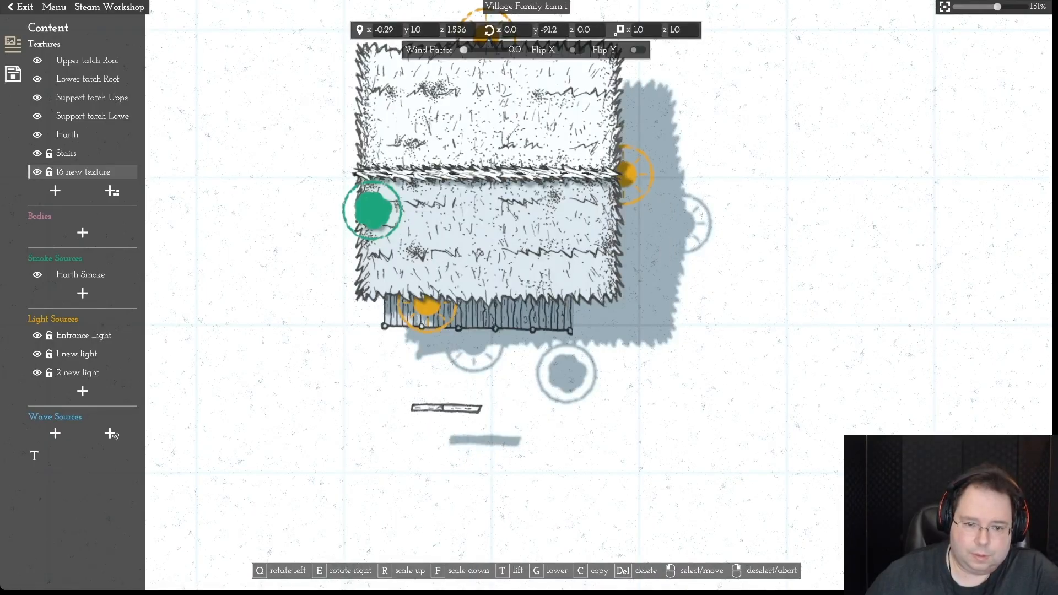
mouse_move(446, 408)
mouse_down()
mouse_move(415, 327)
mouse_move(450, 417)
mouse_up()
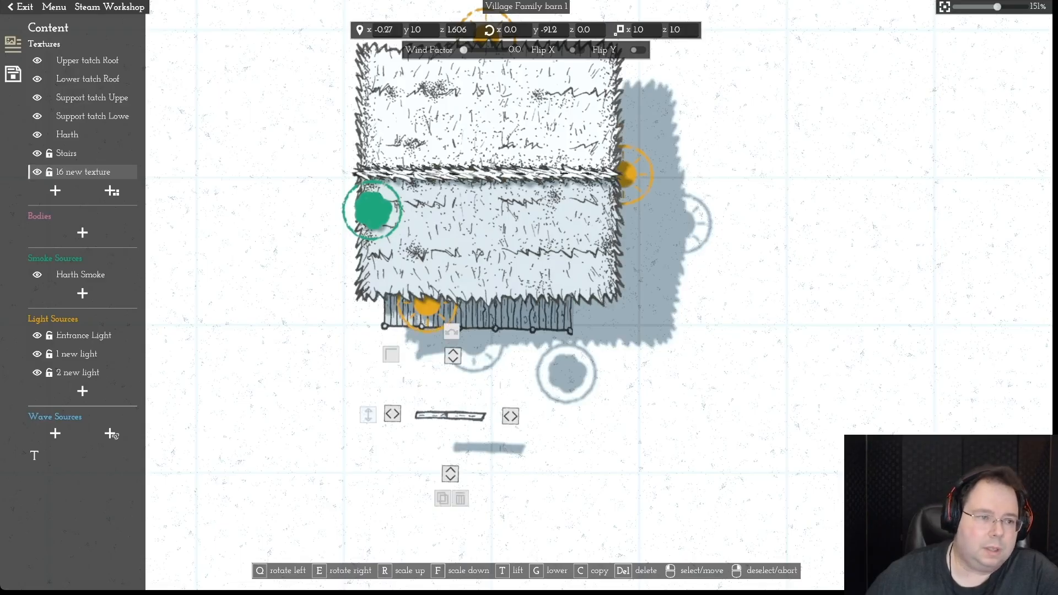
key(Delete)
- Look through page 1 of the original textures for a long beam to edge the stairs
click(112, 172)
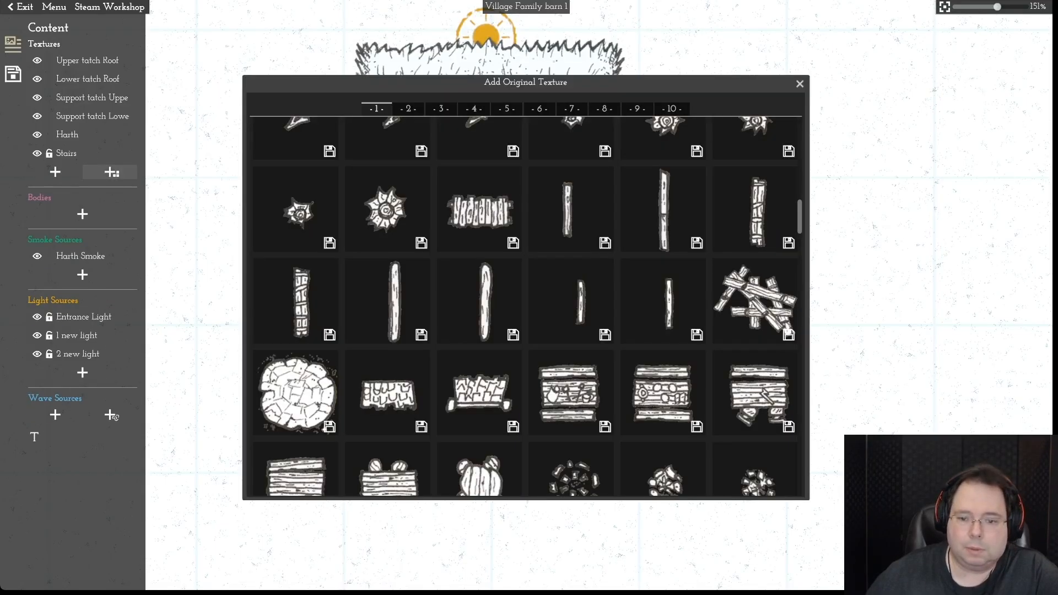
scroll(524, 303, down, 12)
scroll(113, 416, down, 8)
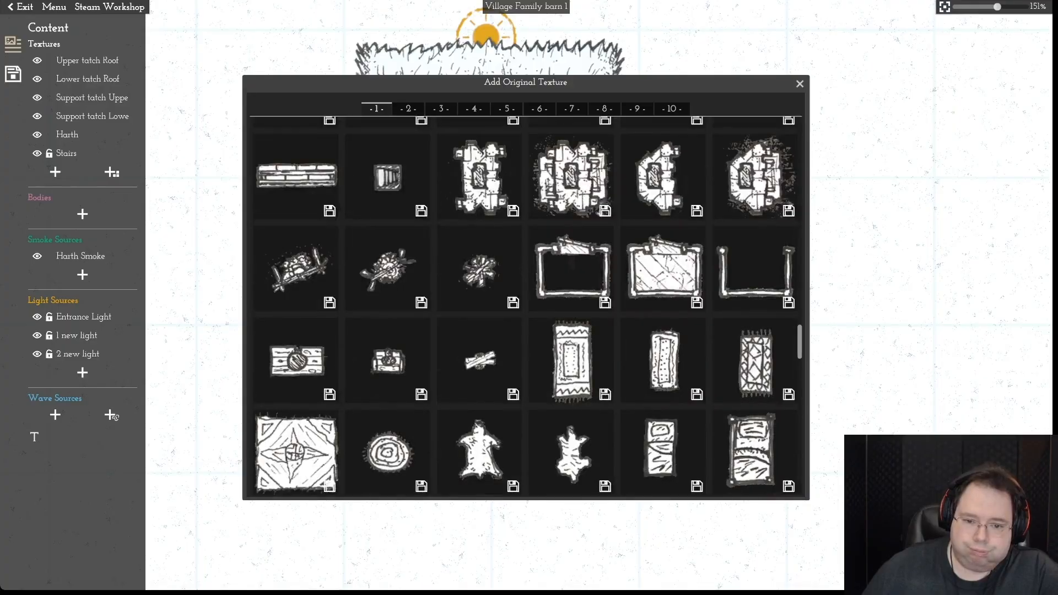
scroll(113, 416, down, 10)
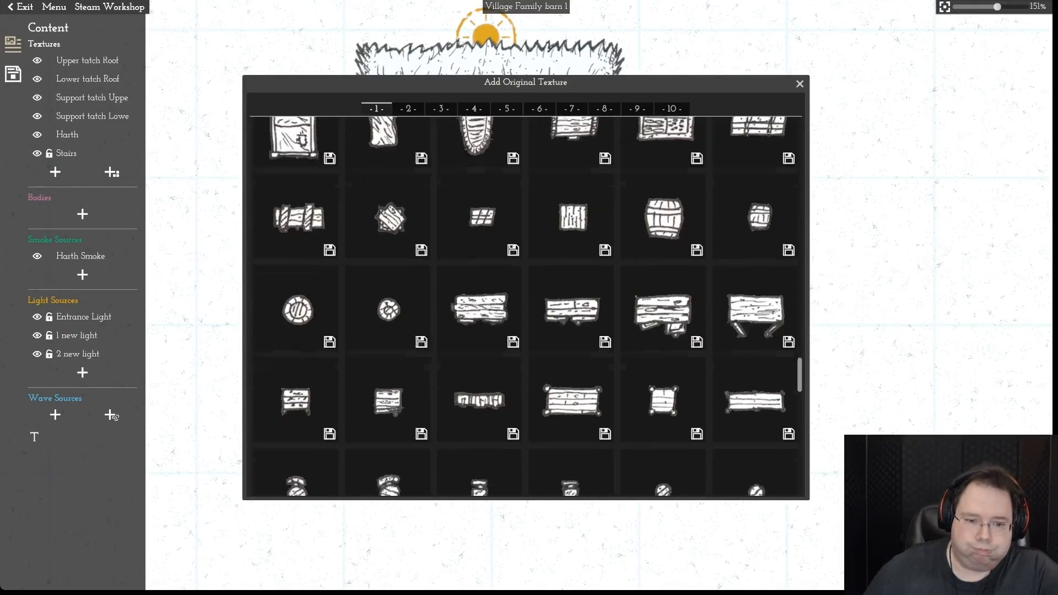
scroll(113, 416, down, 10)
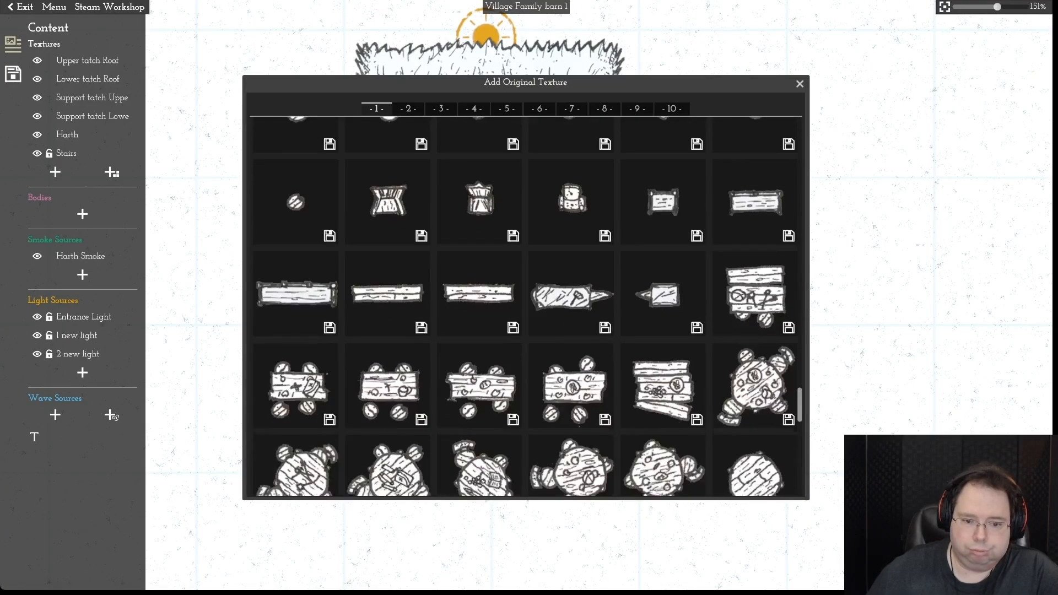
scroll(113, 416, down, 9)
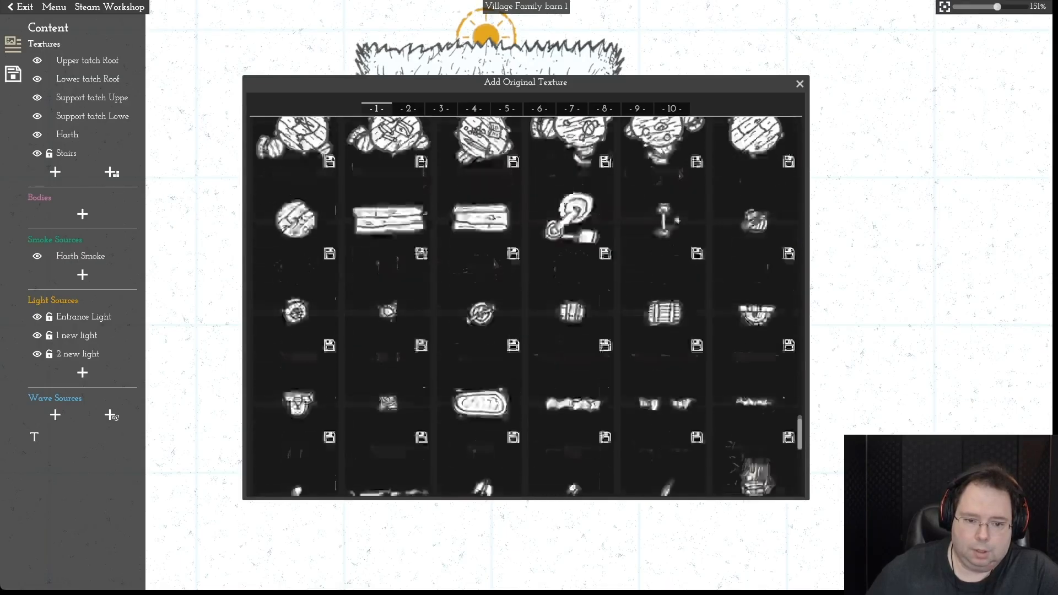
scroll(113, 415, down, 8)
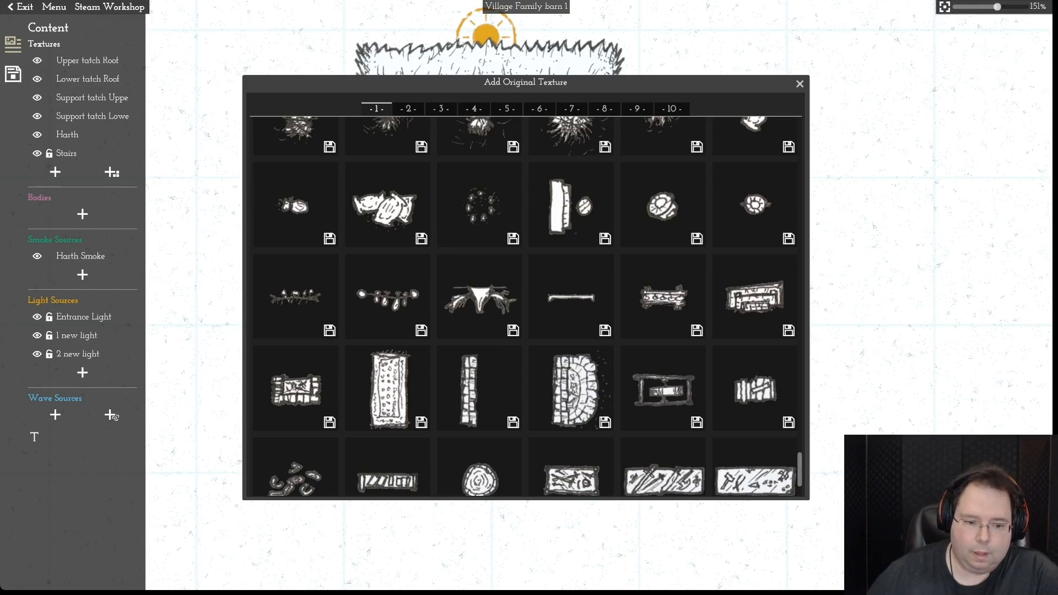
scroll(113, 416, down, 1)
scroll(113, 416, down, 2)
scroll(113, 416, up, 6)
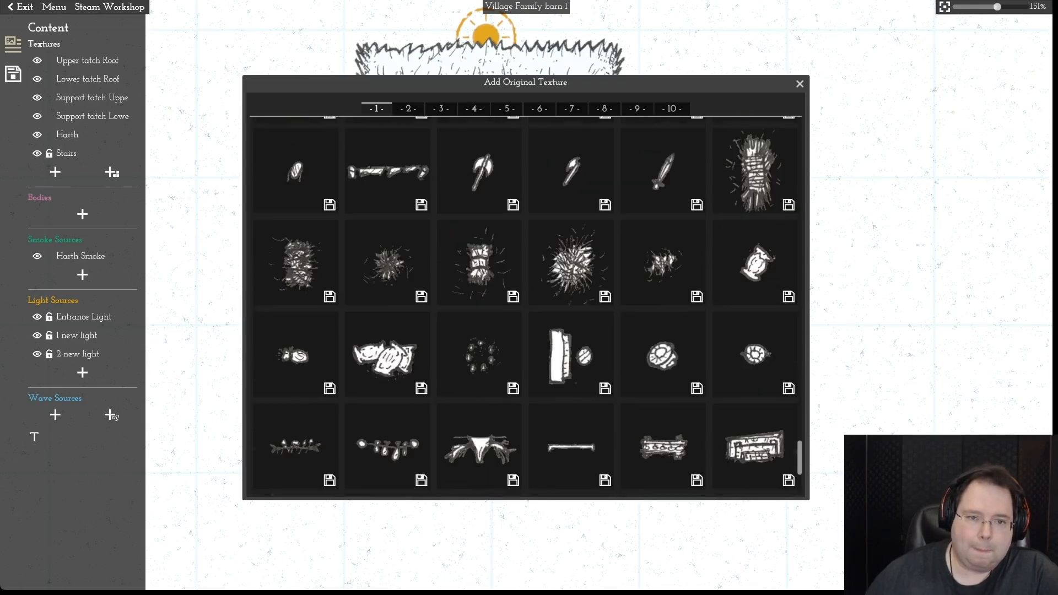
- Add the shortest thin horizontal beam texture from page 5 of the original textures, placing it just in front of the stairs
click(408, 109)
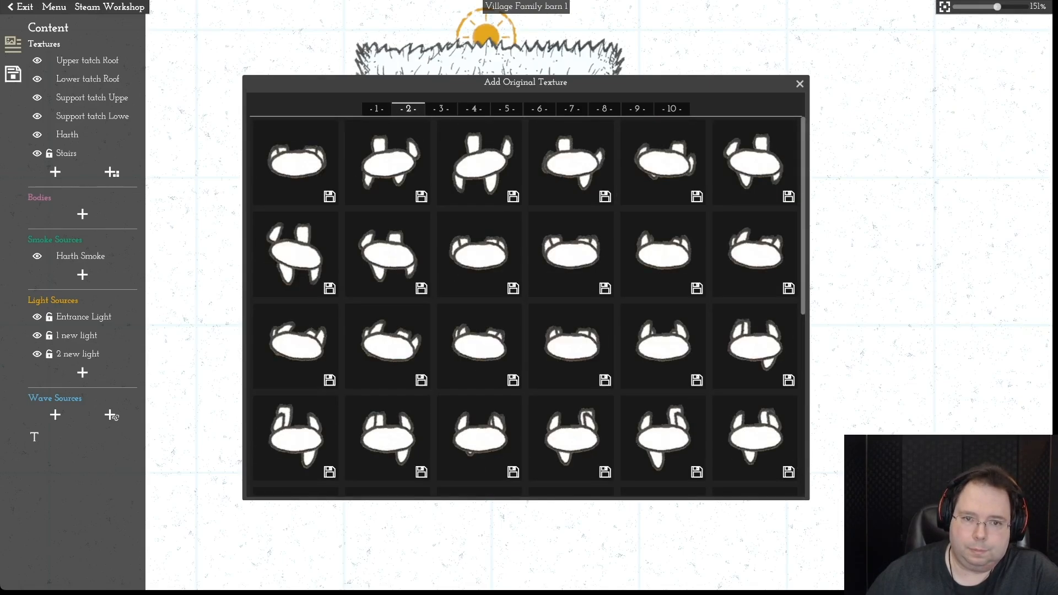
click(506, 109)
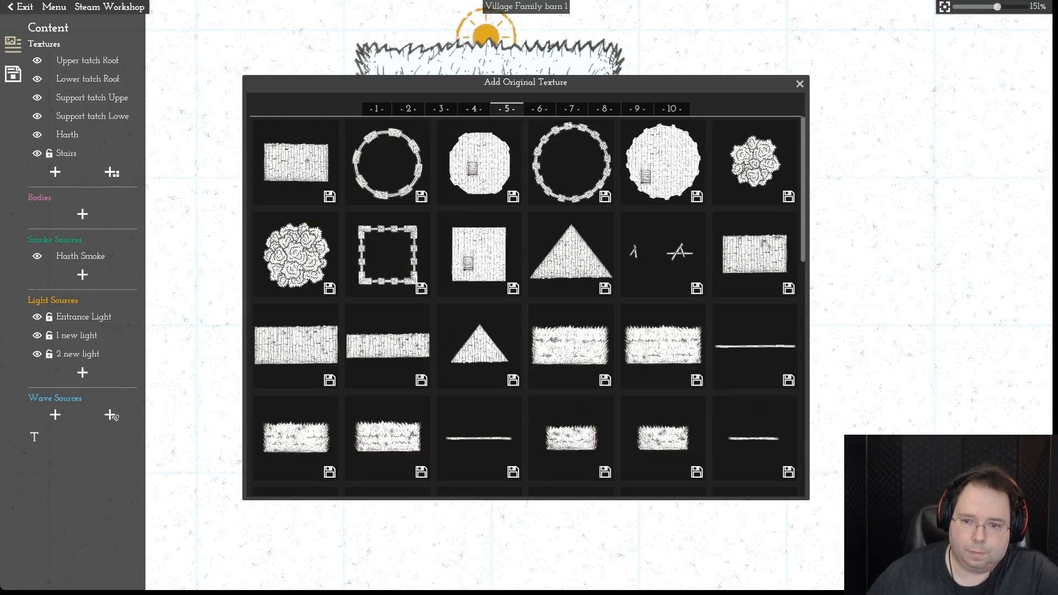
scroll(113, 416, down, 3)
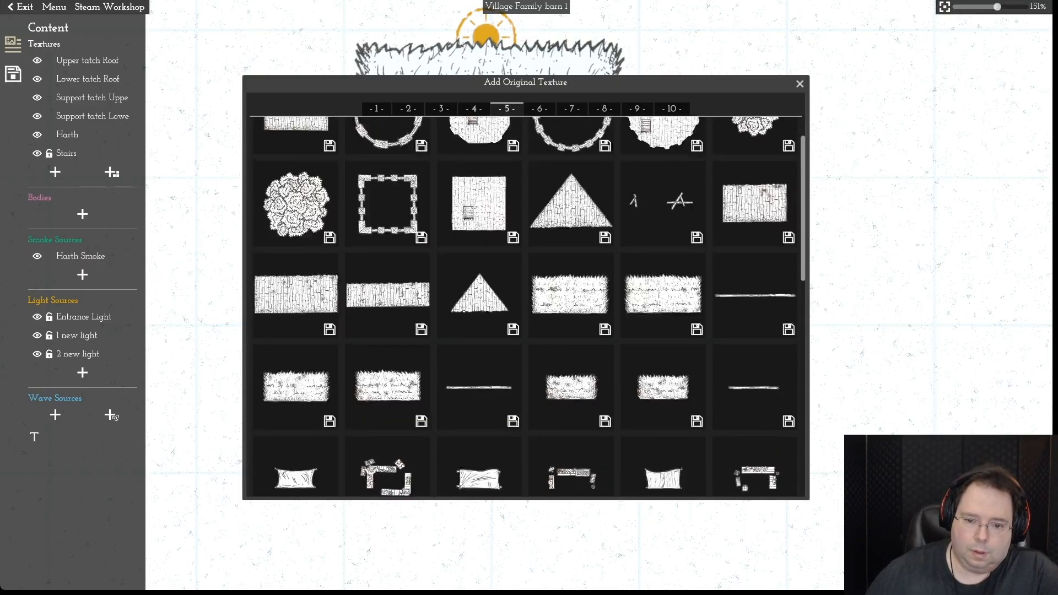
scroll(113, 416, down, 10)
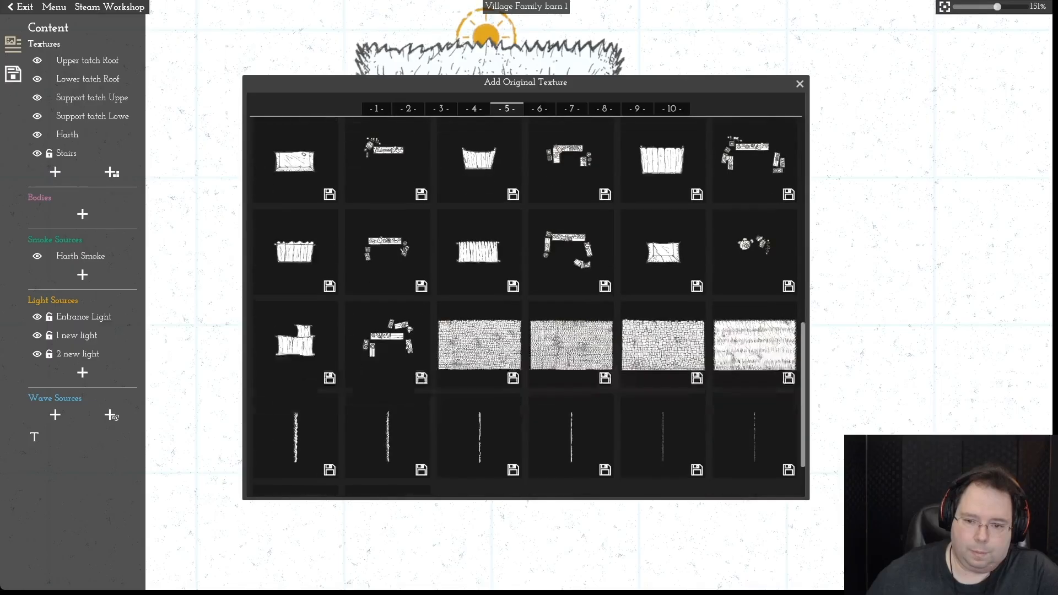
scroll(755, 251, up, 4)
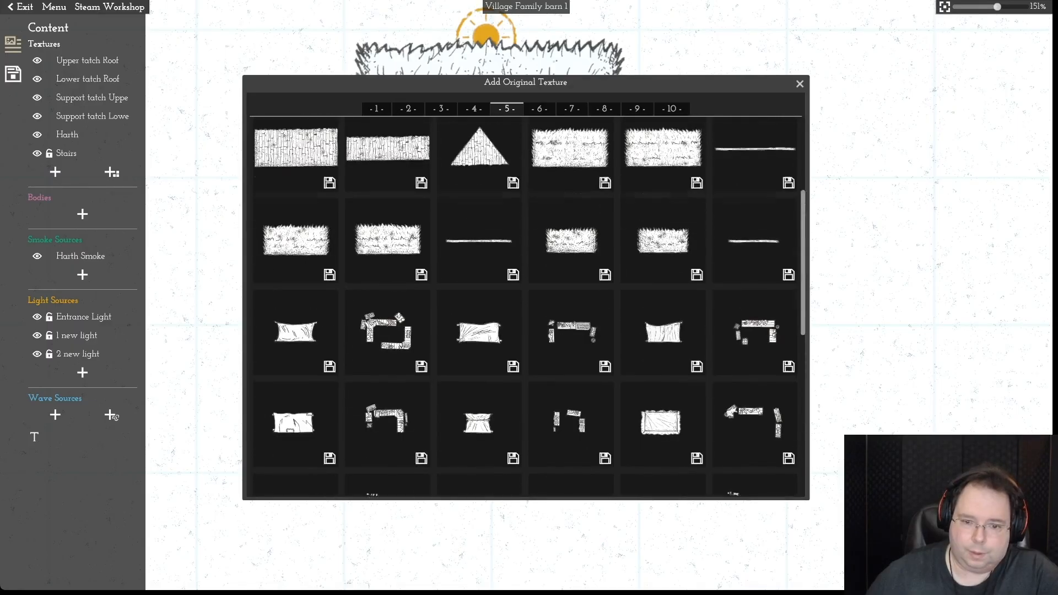
click(755, 250)
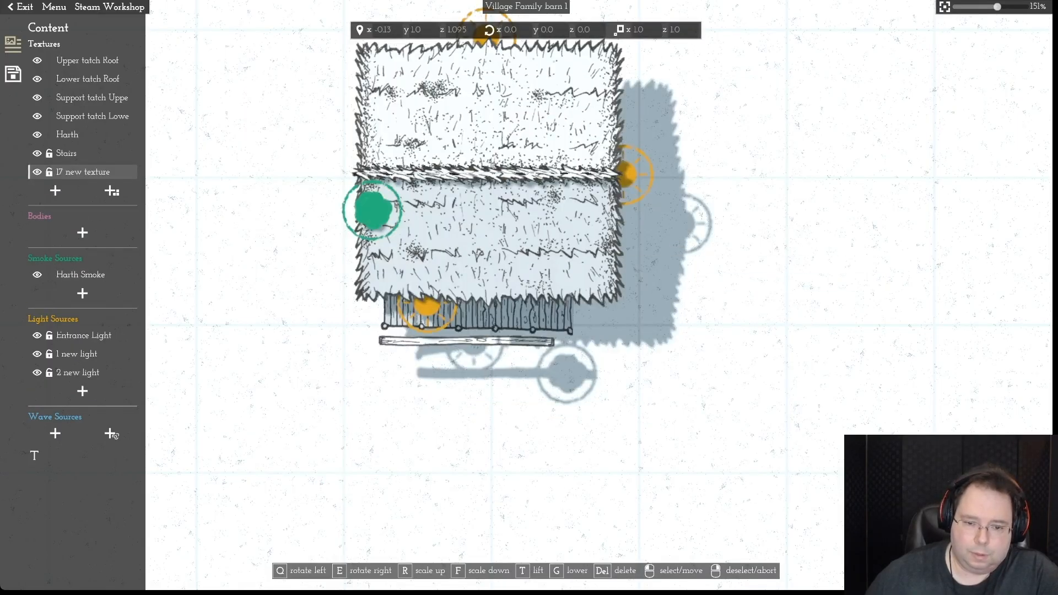
click(472, 339)
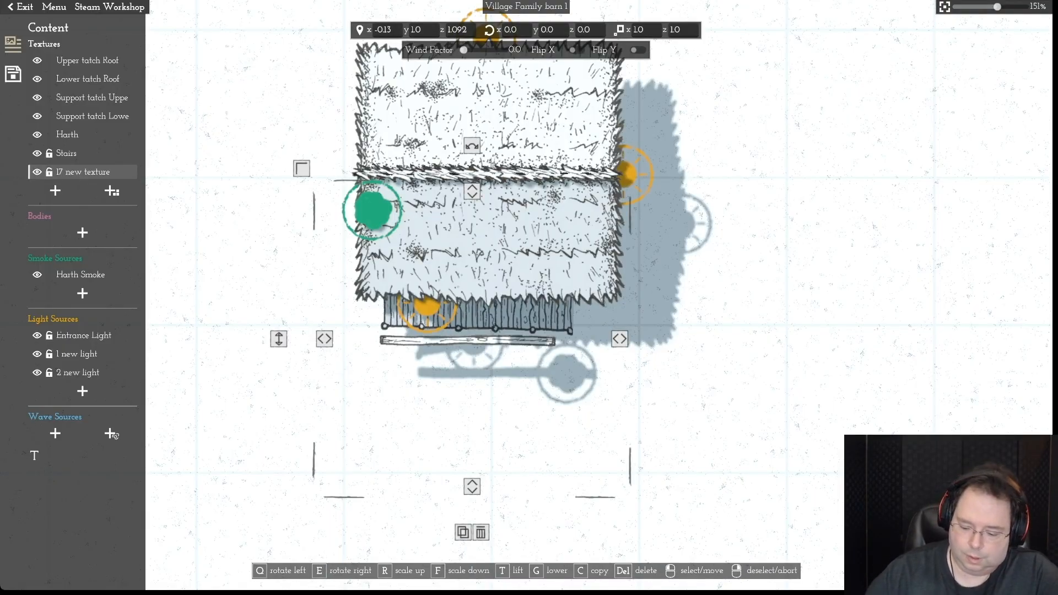
- Set the new beam texture's Z rotation to -35
click(590, 30)
text(35)
key(Return)
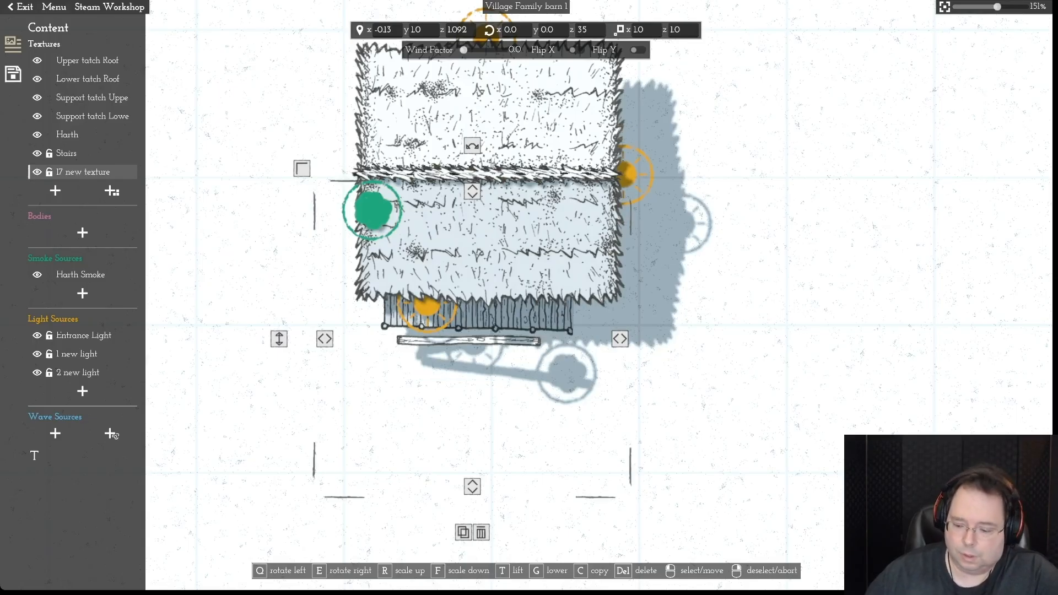
click(589, 30)
text(-3)
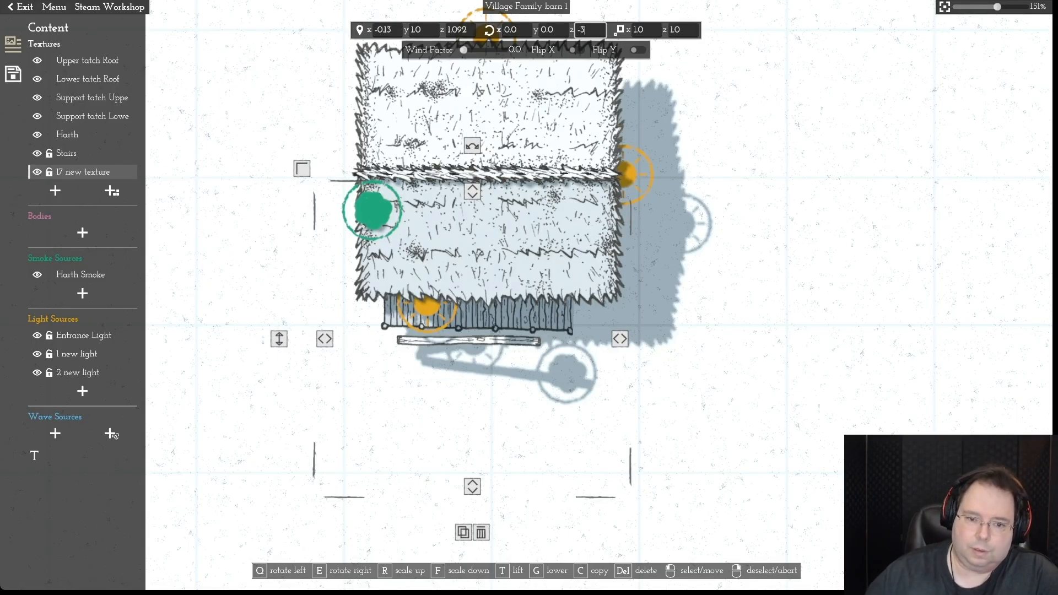
key(Return)
- Move the beam onto the outer edge of the stairs at about x -0.23, z 1.007 and lower it to height 0.57
drag(469, 341, 453, 329)
key(g)
key(g)
key(g)
key(g)
key(g)
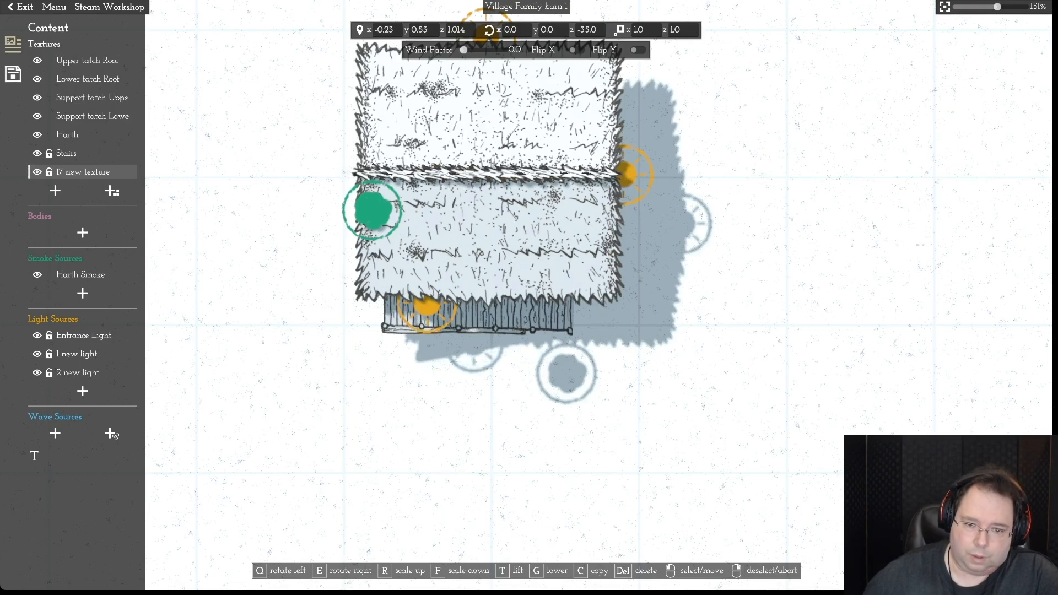
key(t)
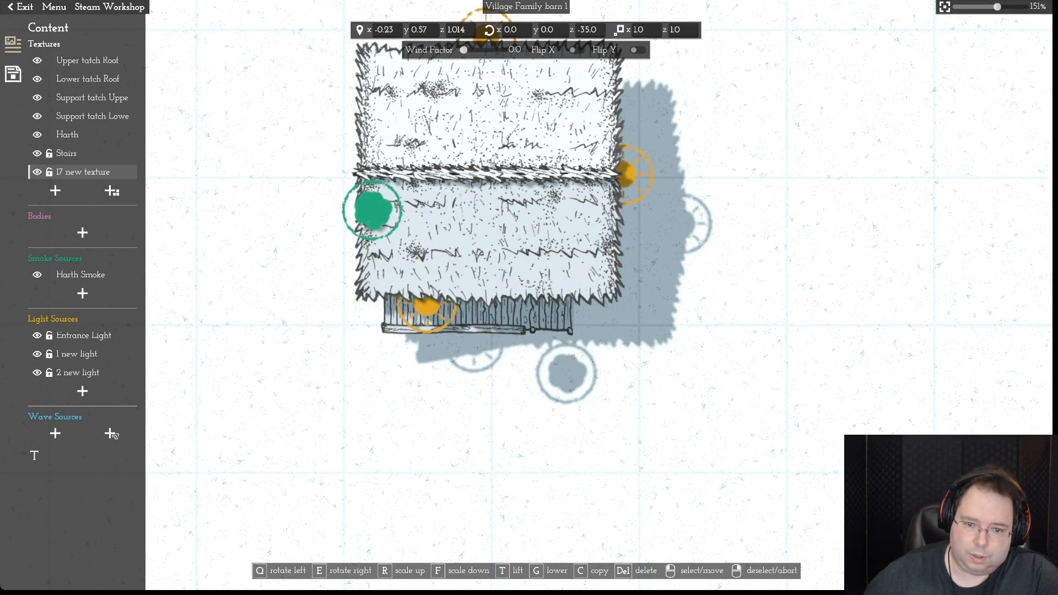
key(Up)
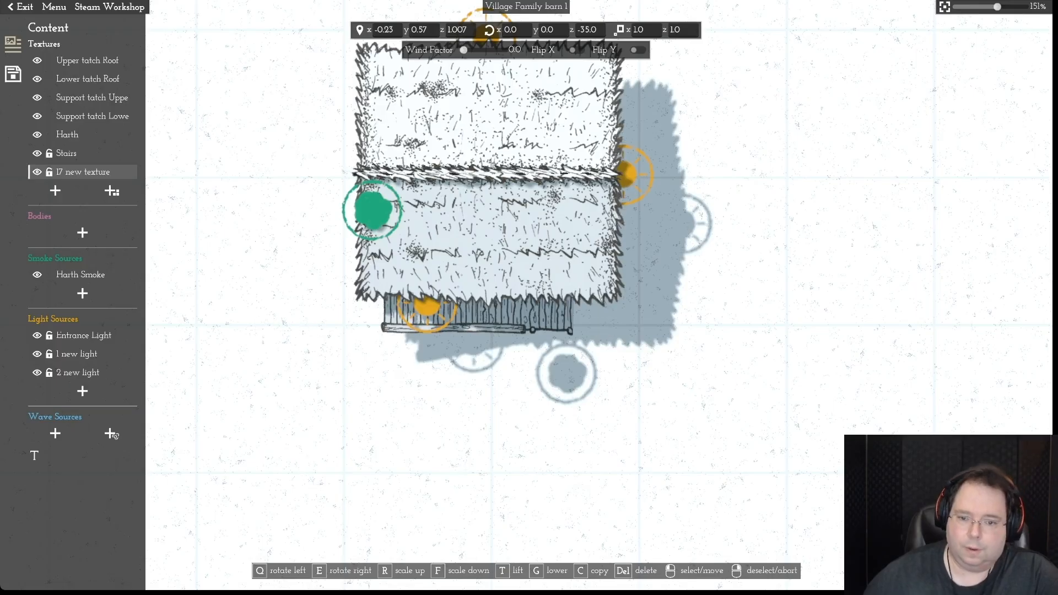
- Stretch the beam to an X scale of about 1.349 and center it at about x -0.05 to span the stairs' outer edge
drag(604, 326, 667, 326)
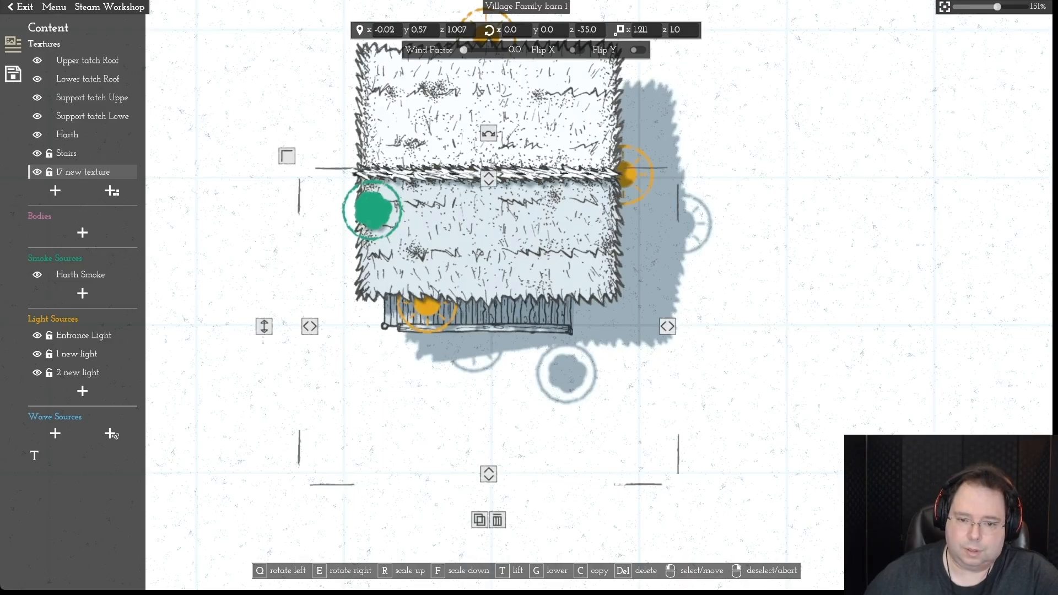
drag(488, 329, 471, 329)
drag(649, 326, 680, 326)
drag(485, 328, 478, 328)
drag(672, 326, 681, 326)
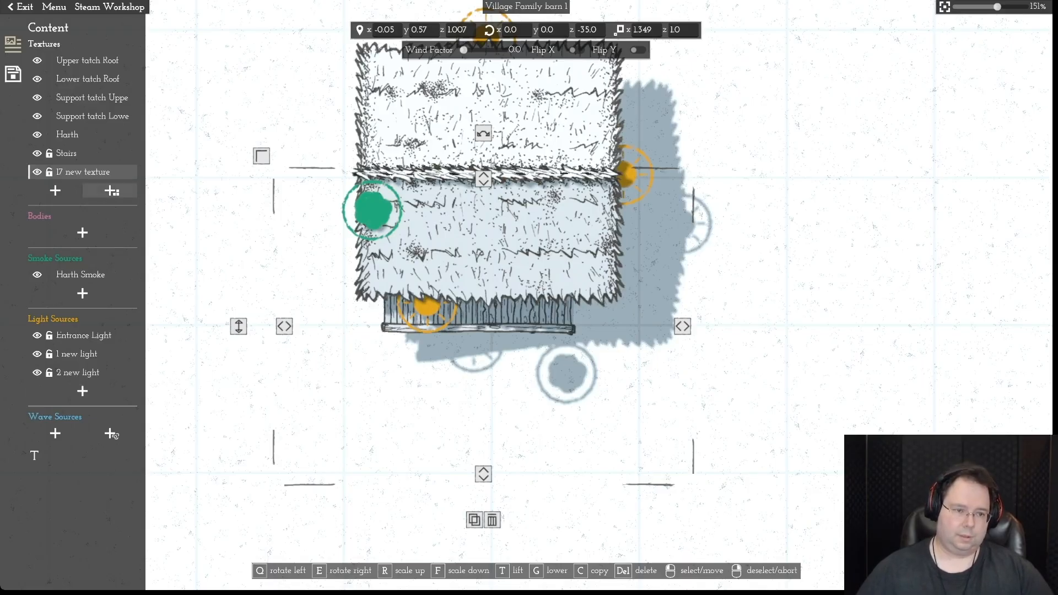
- Rename the new beam texture on the stairs' outer edge to "Stair Ramp"
click(94, 173)
click(94, 172)
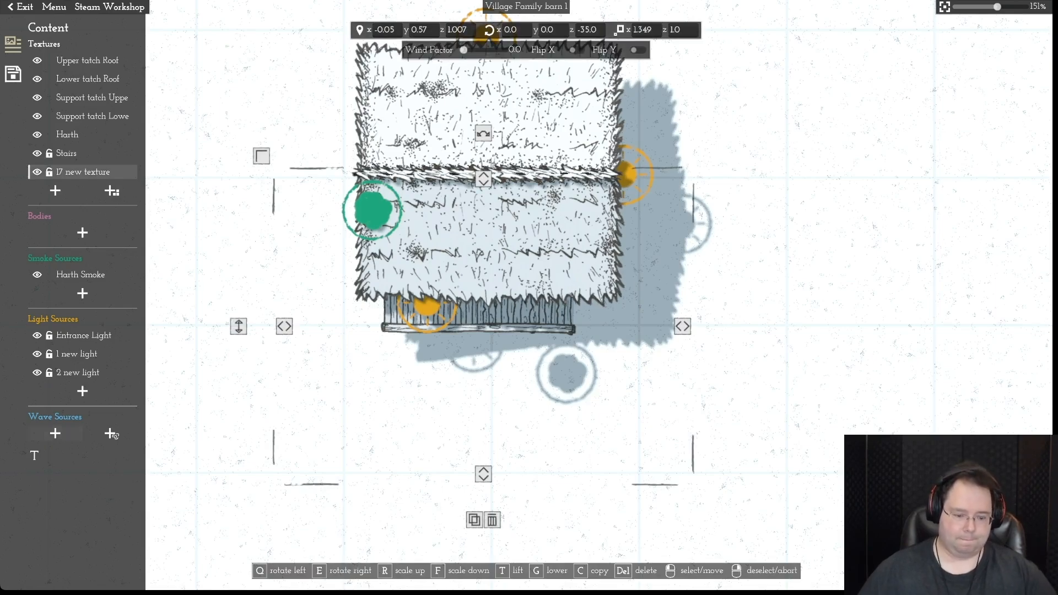
click(34, 456)
text(S)
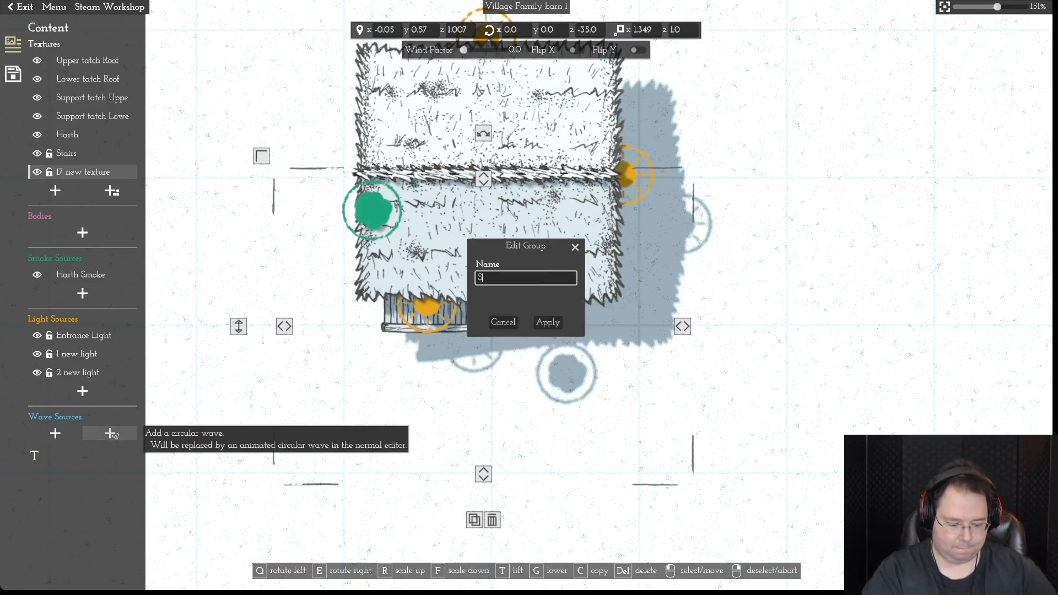
text(tair Ramp)
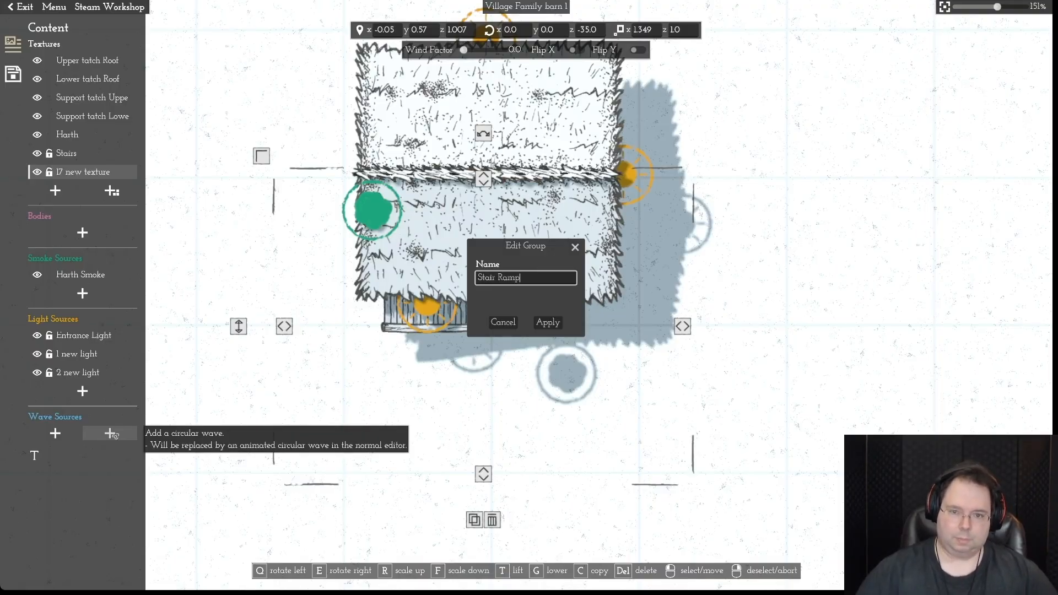
key(Return)
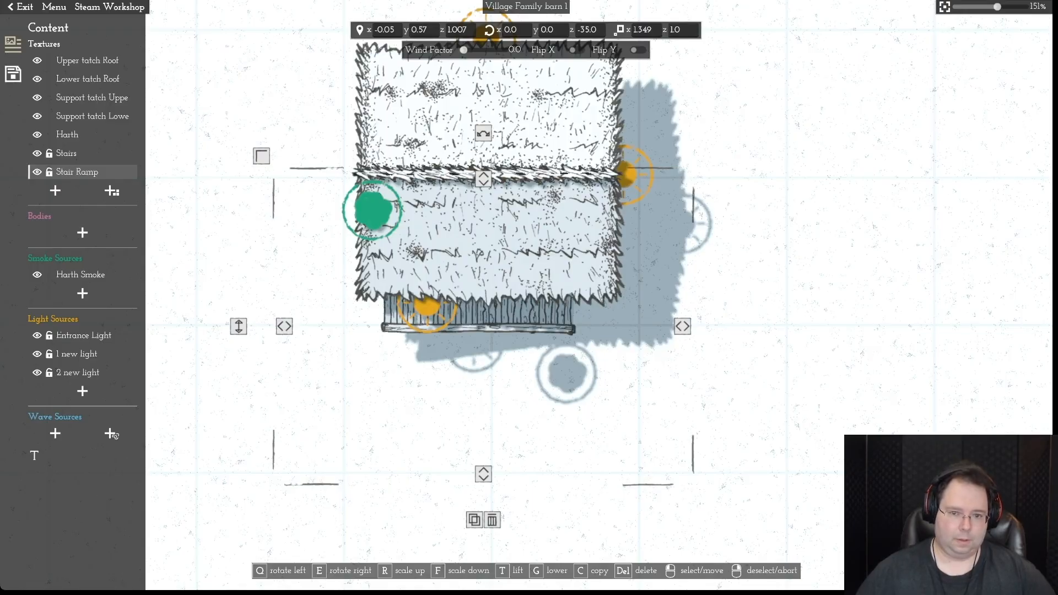
click(112, 191)
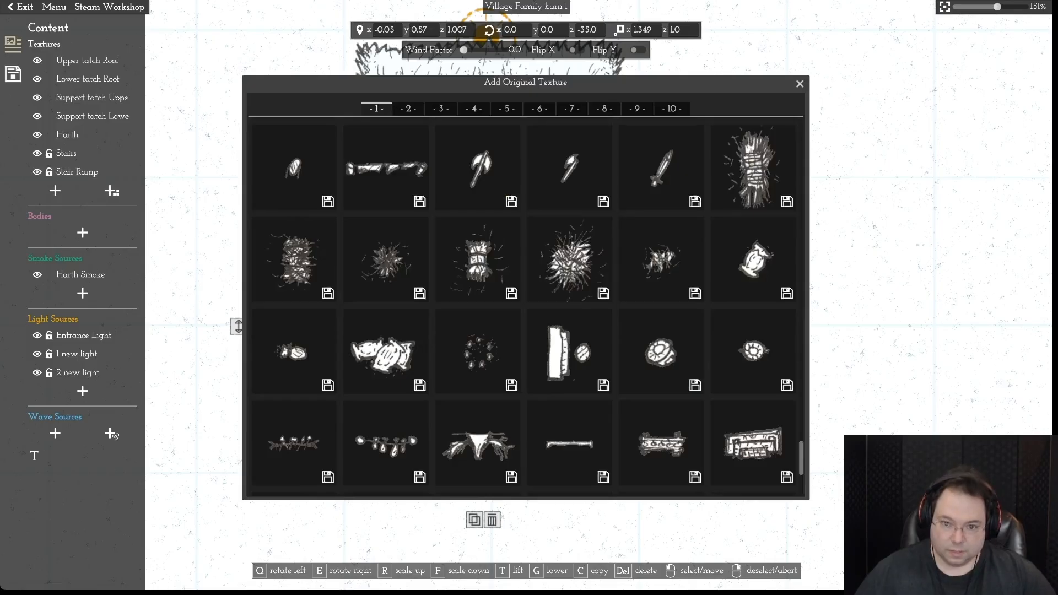
click(507, 109)
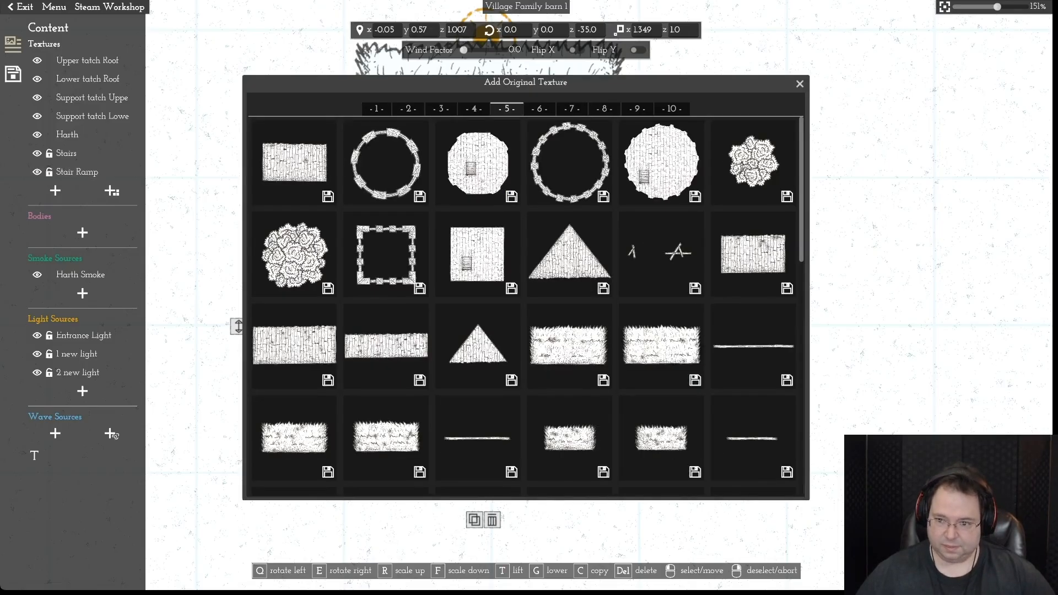
click(753, 253)
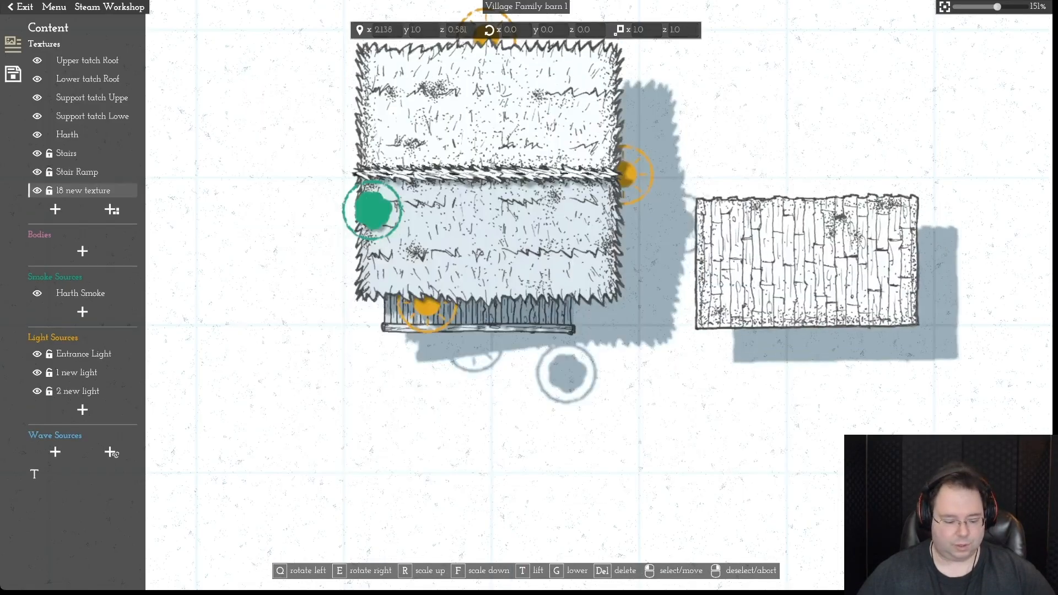
key(Delete)
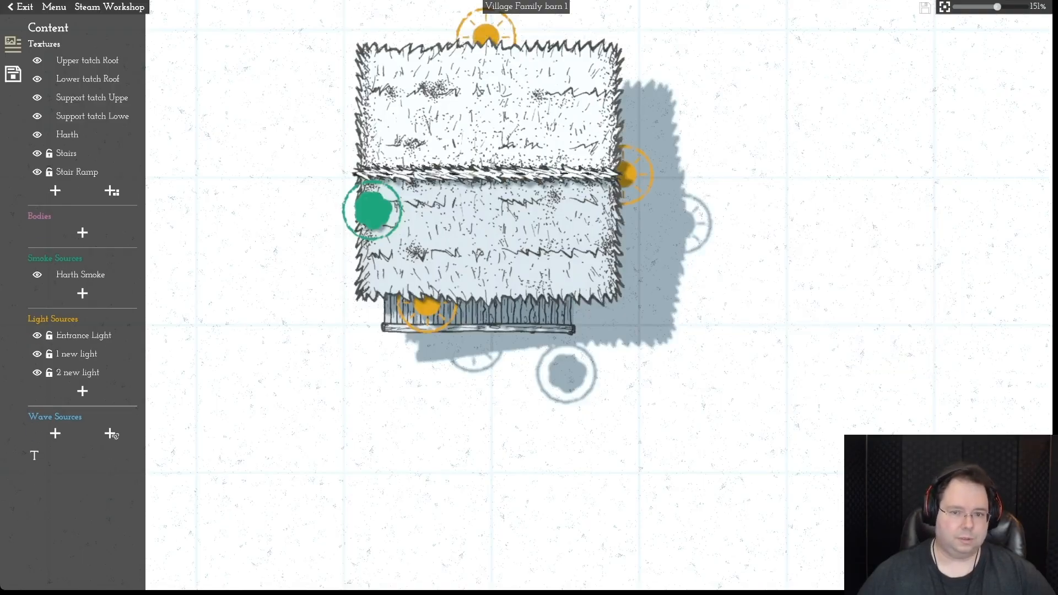
- Add the long vertical wooden beam from page 1 of the original textures across the stairs' upper end, at about x -0.76, z 0.801
click(113, 434)
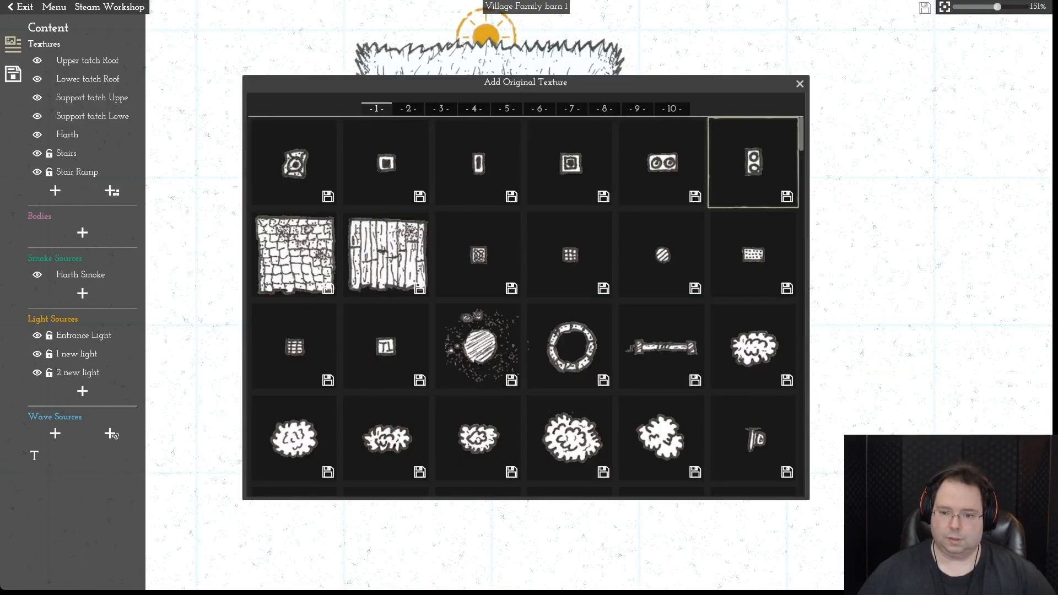
scroll(682, 259, down, 5)
scroll(526, 306, down, 8)
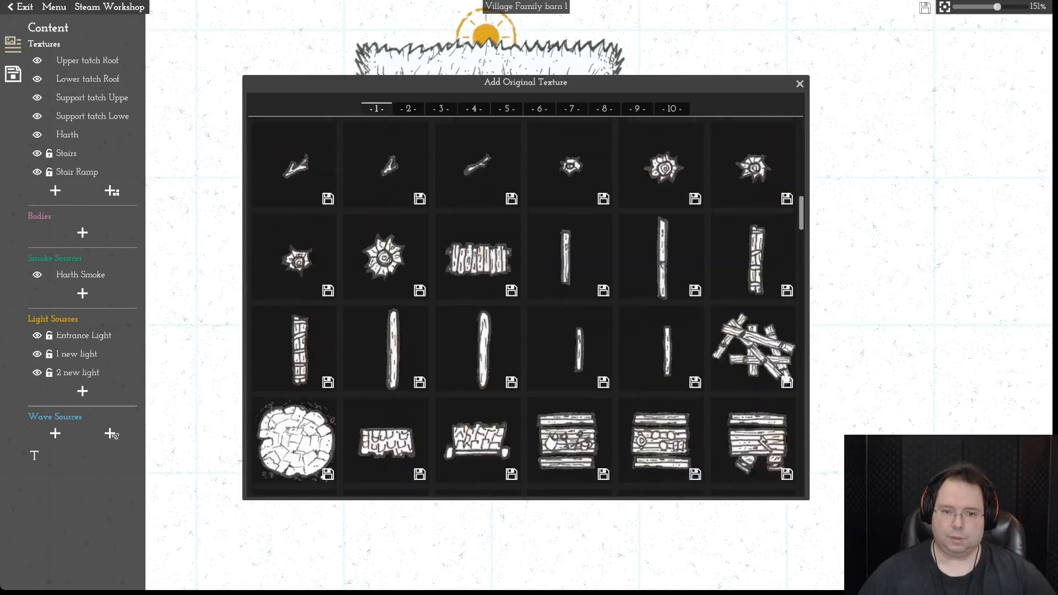
scroll(526, 307, up, 1)
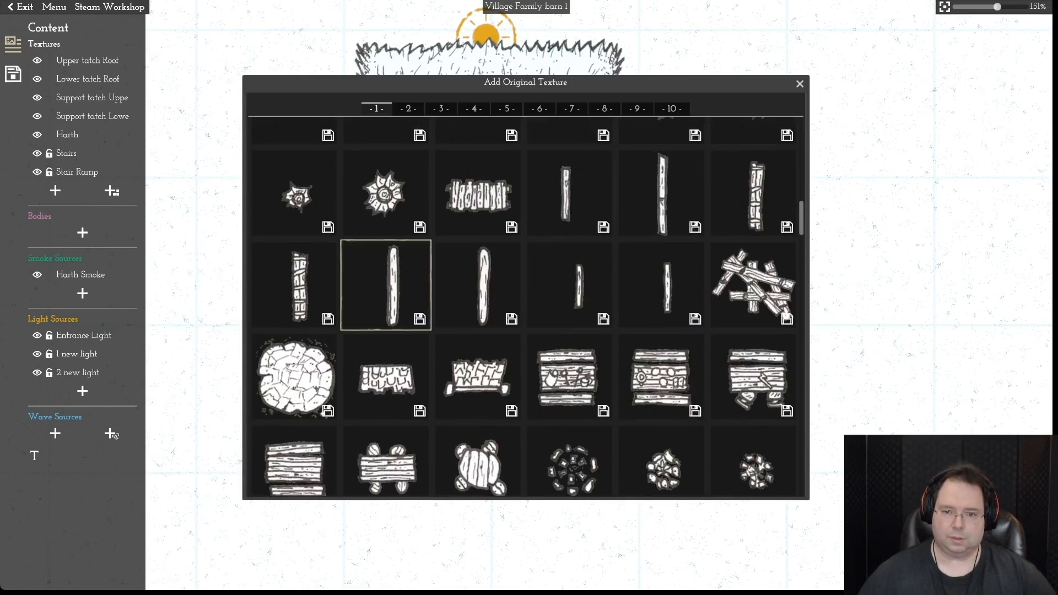
mouse_move(386, 285)
click(386, 284)
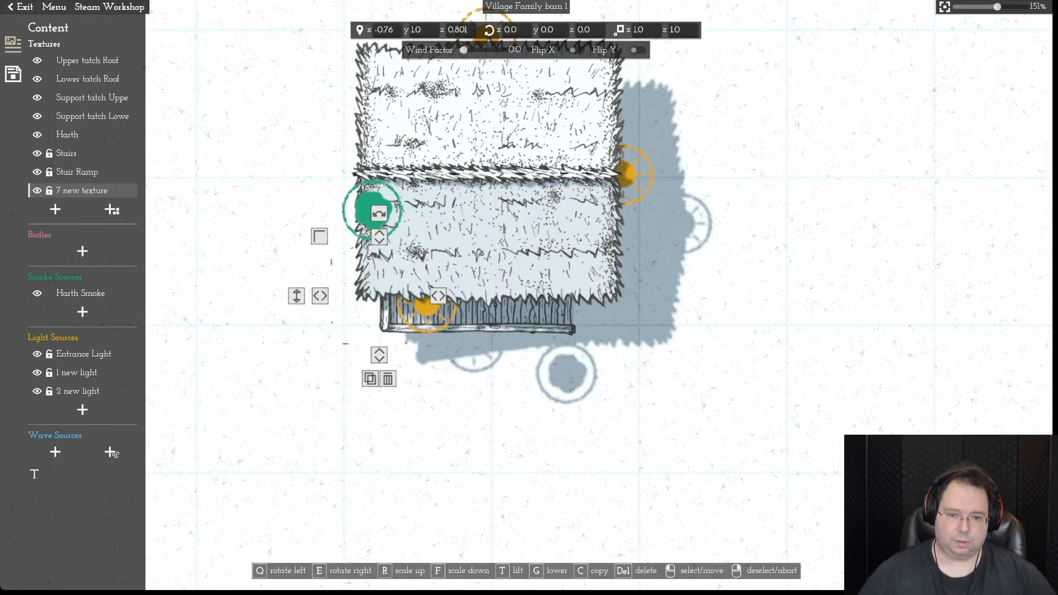
key(Escape)
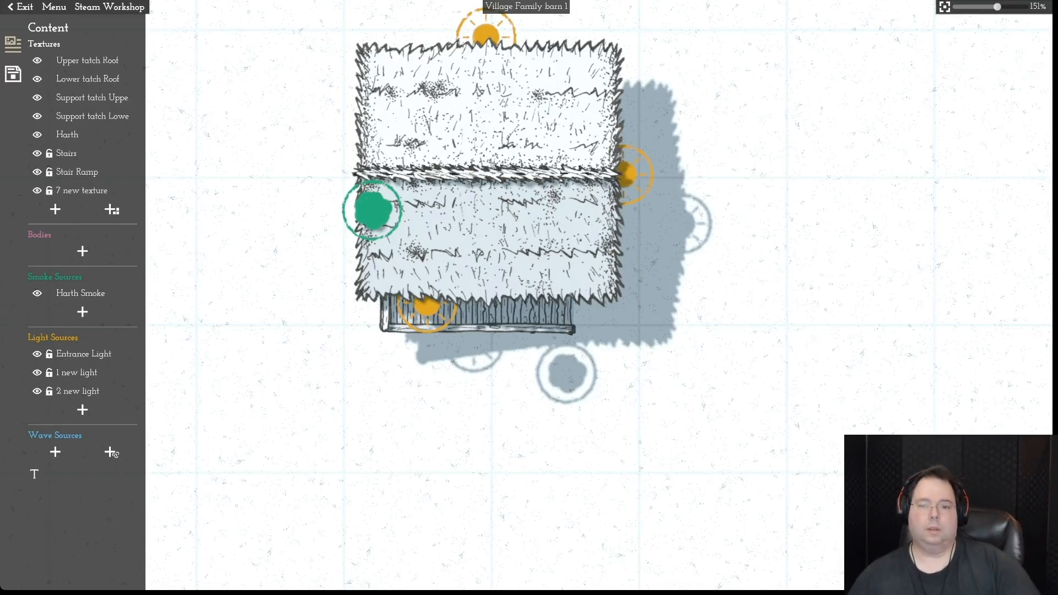
- Rename the new vertical beam texture to "Ramp Upper"
key(w)
key(d)
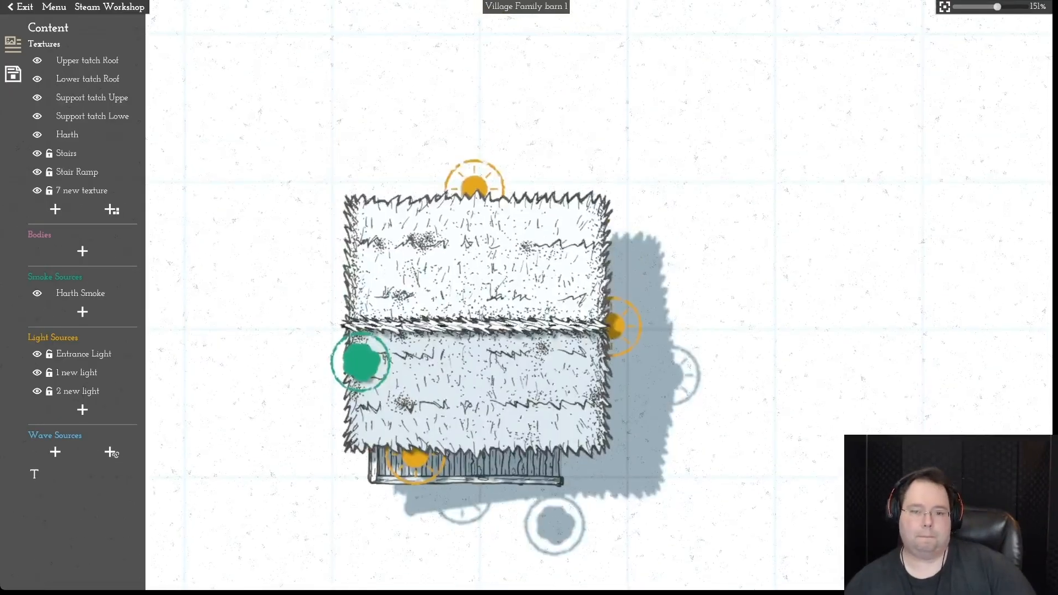
key(s)
key(w)
key(d)
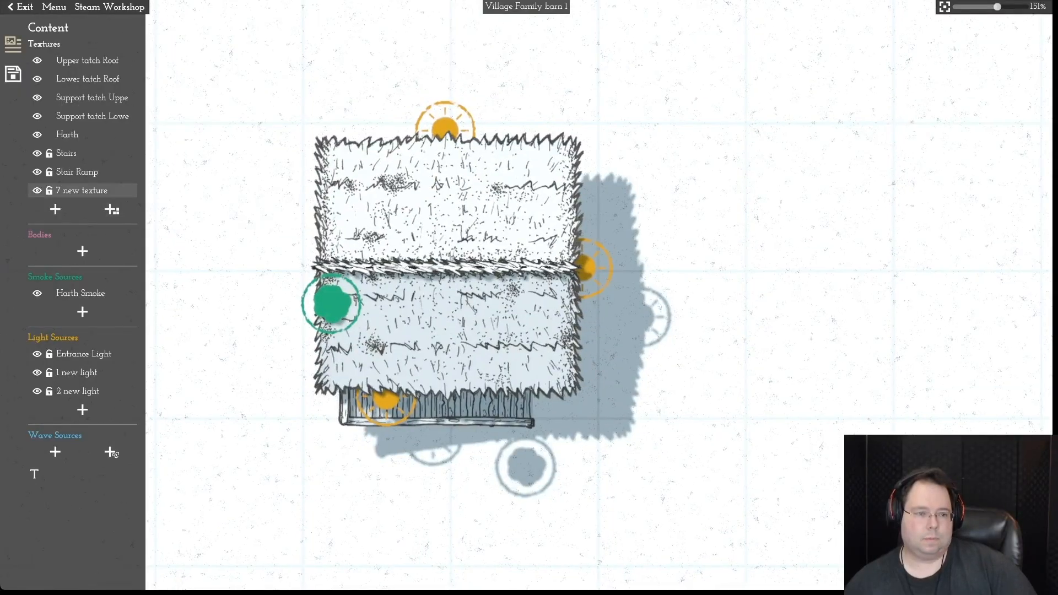
click(82, 191)
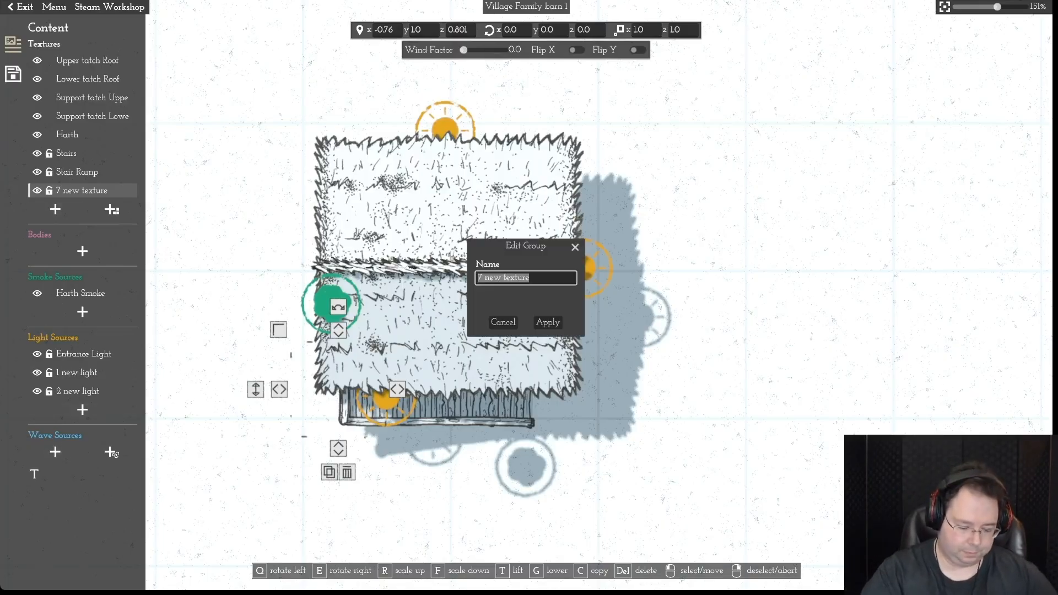
text(Ramp)
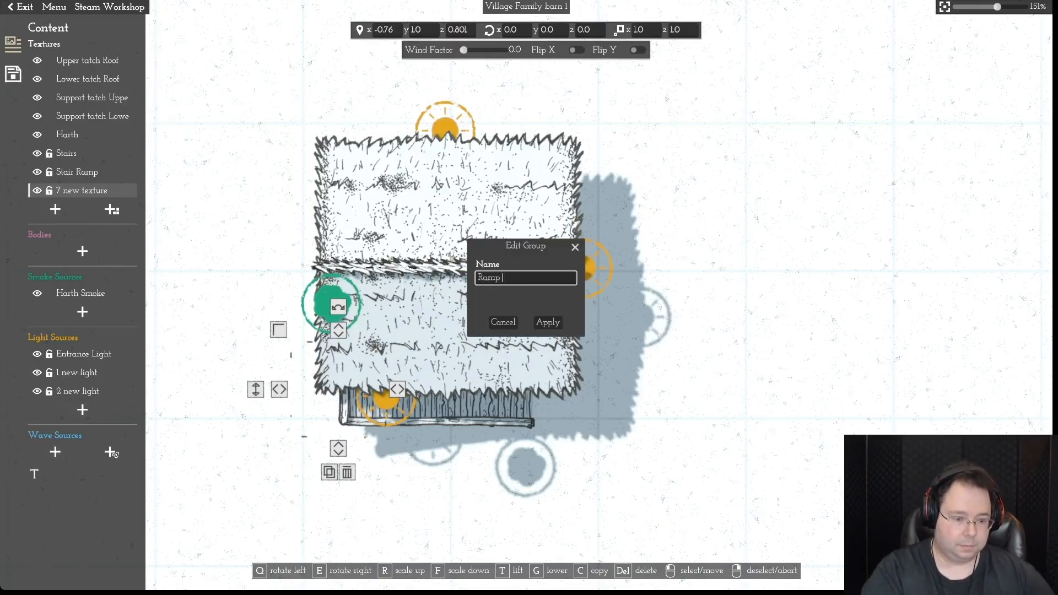
text( Upper)
key(Return)
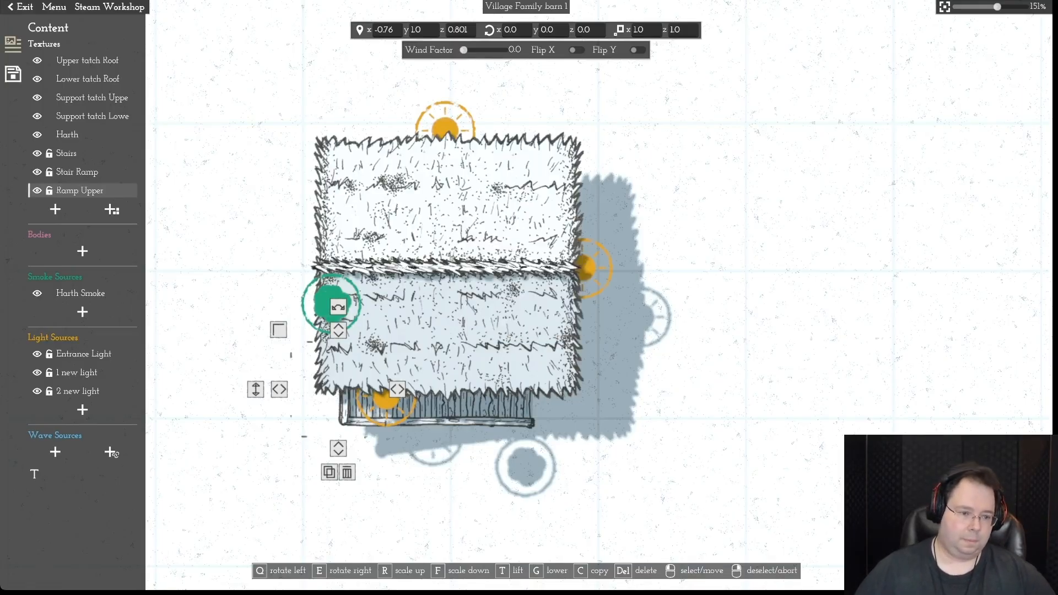
- Add a light source at the foot of the stairs, about x 0.794, z 0.855, and lower it to height 0.01
click(82, 409)
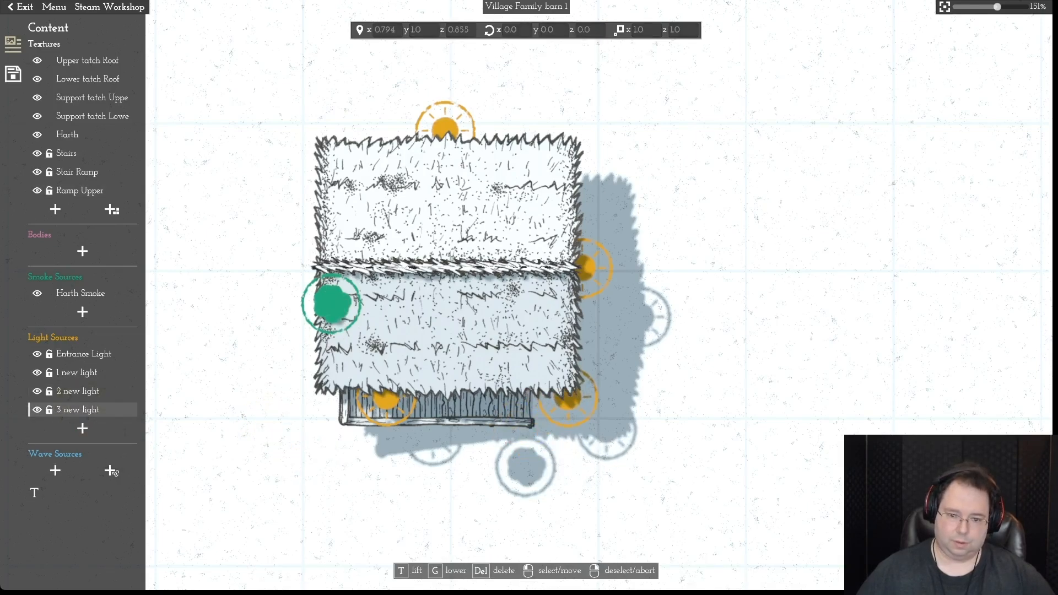
click(570, 397)
drag(485, 397, 485, 529)
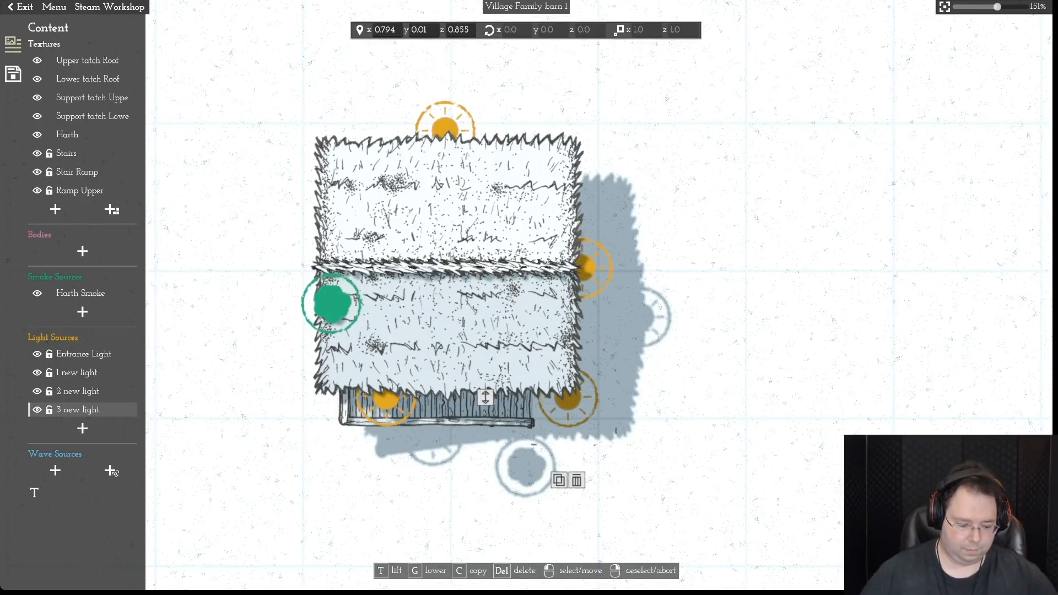
- Rename the new light source at the foot of the stairs to "Stair Bottom"
double_click(78, 410)
text(Sta)
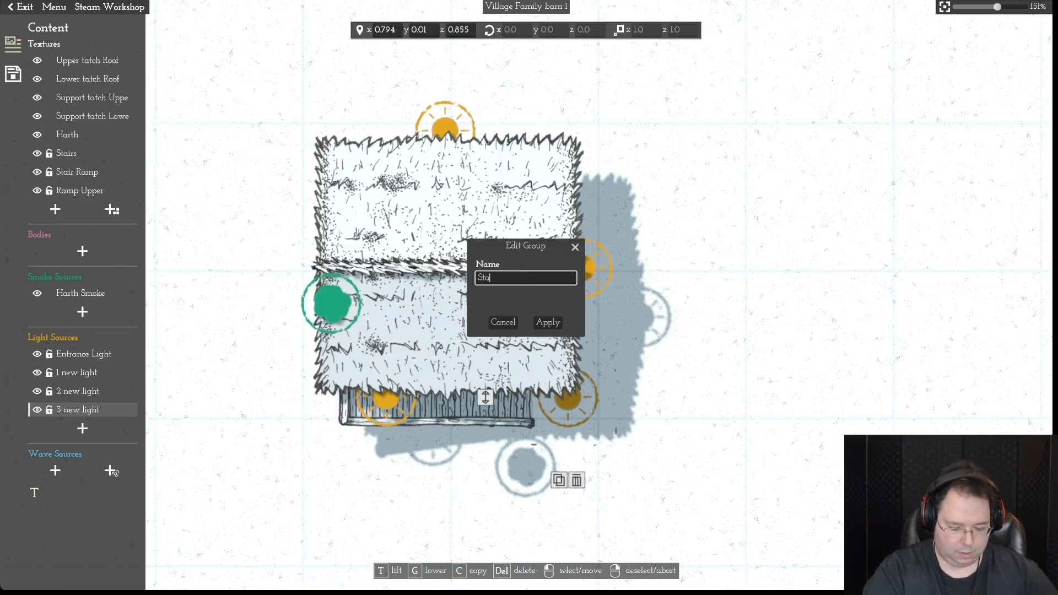
text(ir Bottom)
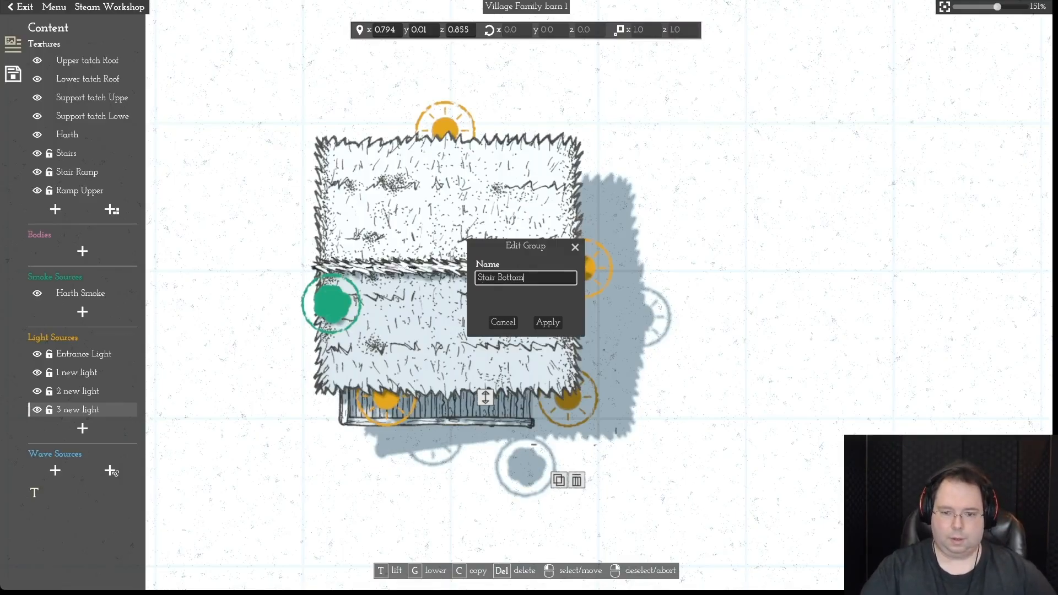
key(Return)
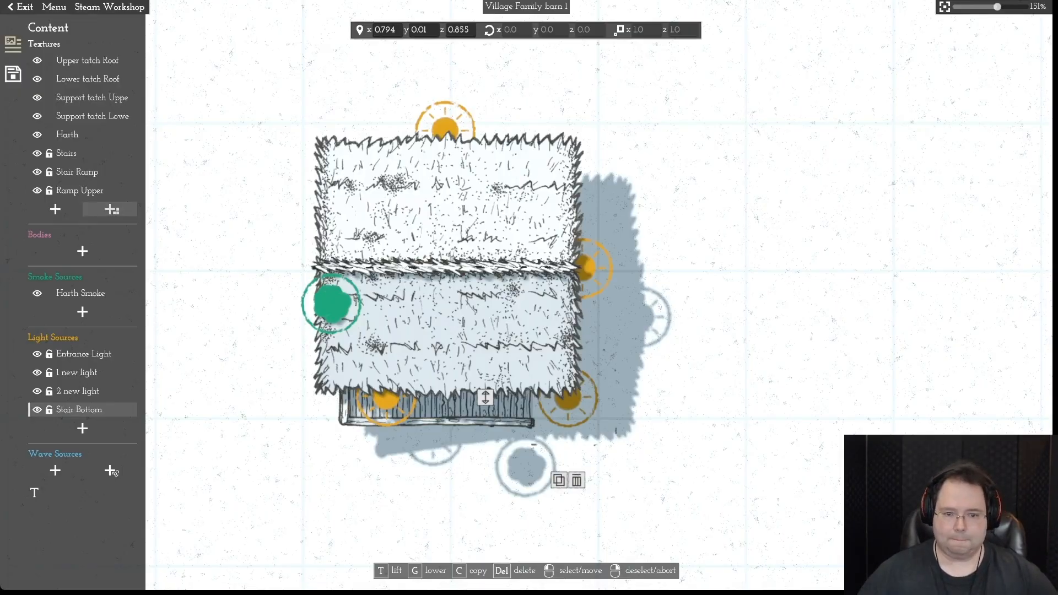
- Add the round planked barrel from page 1 of the original textures beside the stairs' upper end, at about x -1.03, z 0.824
click(111, 210)
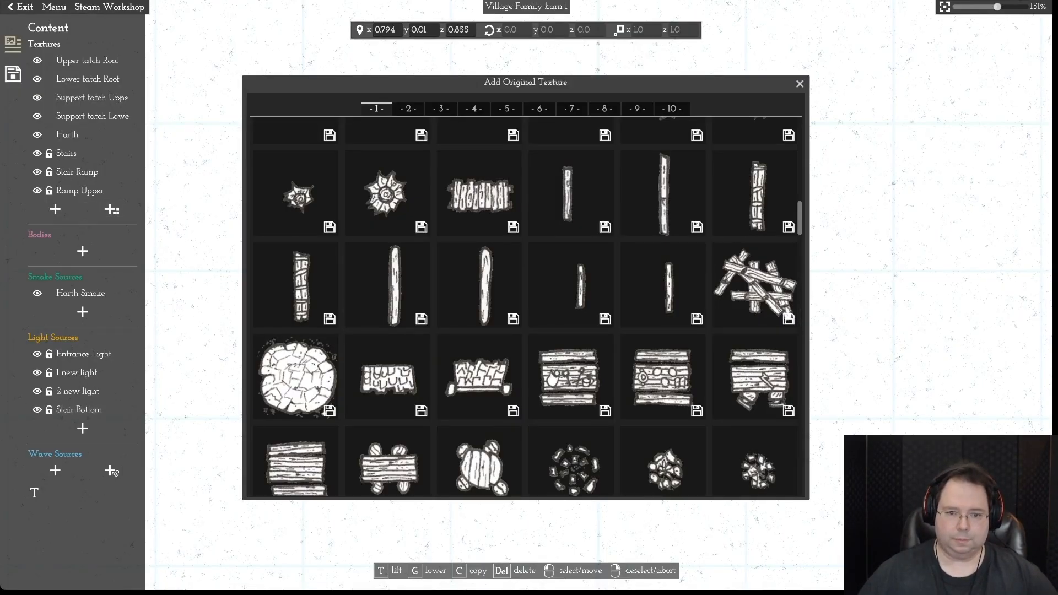
scroll(787, 317, up, 5)
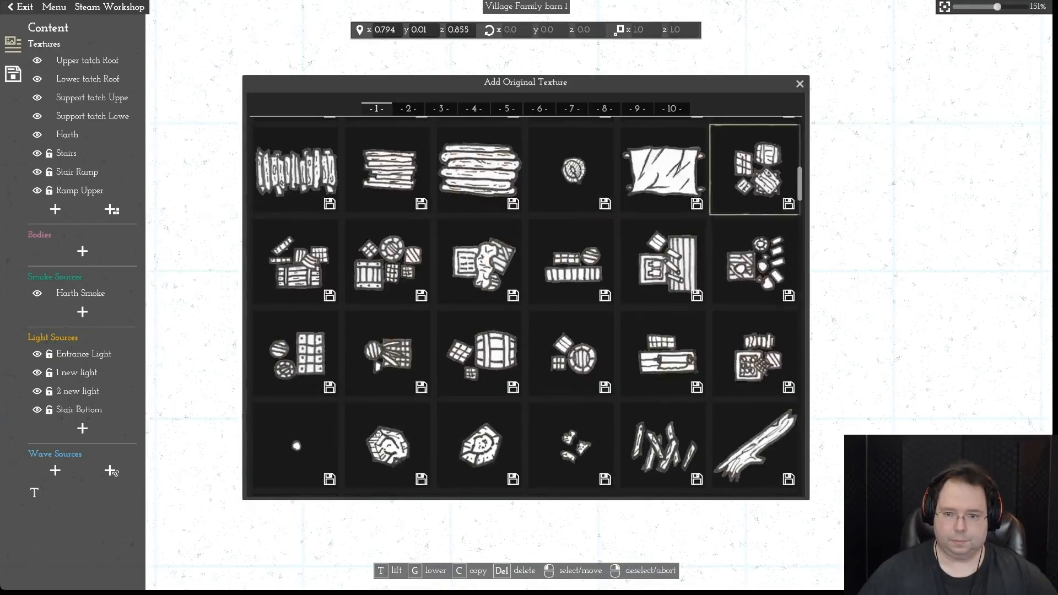
scroll(755, 171, down, 10)
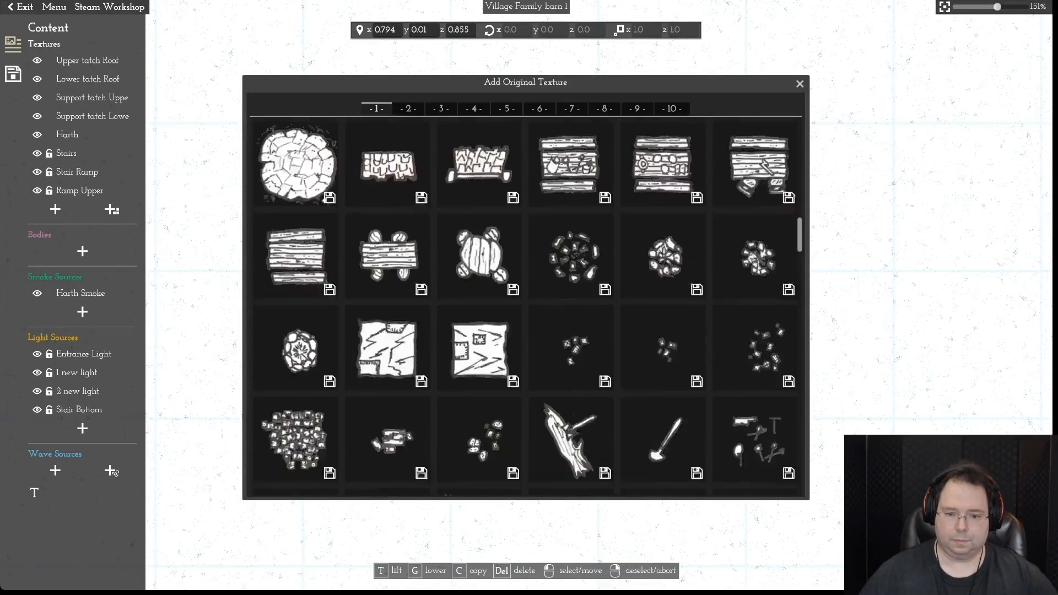
scroll(478, 282, down, 3)
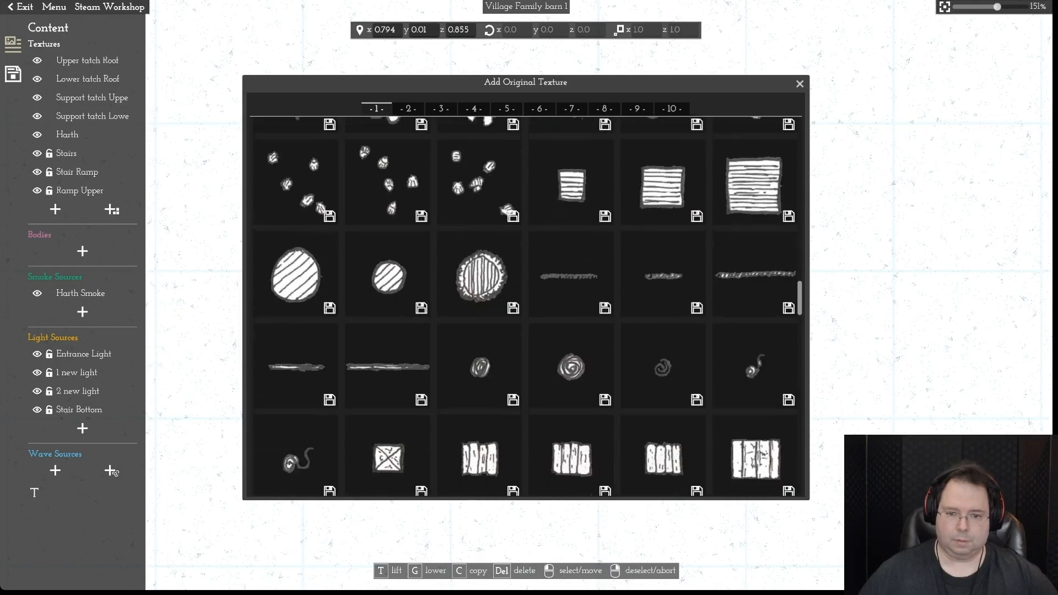
click(479, 282)
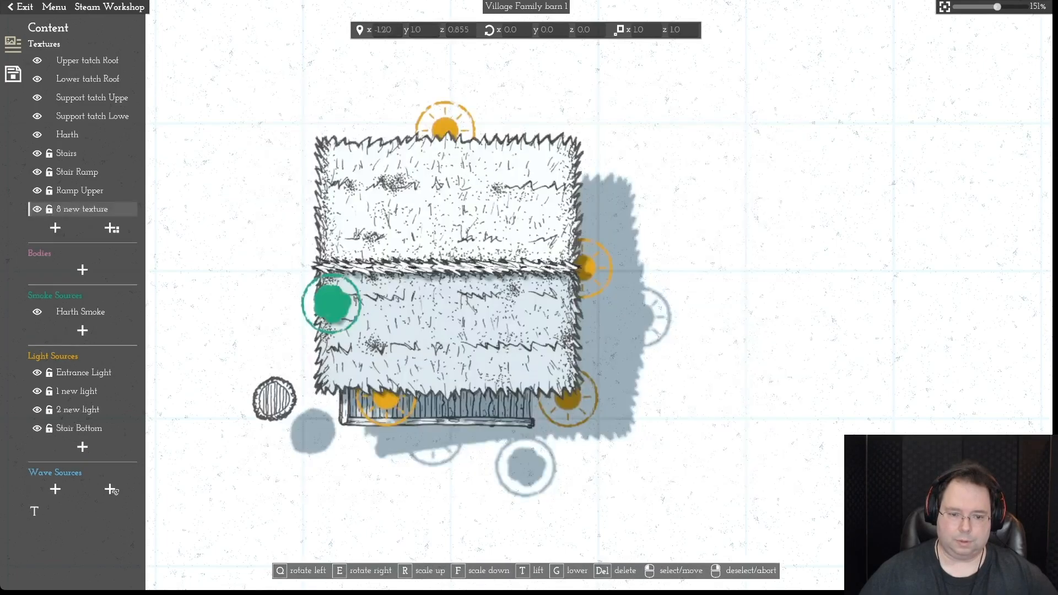
click(300, 394)
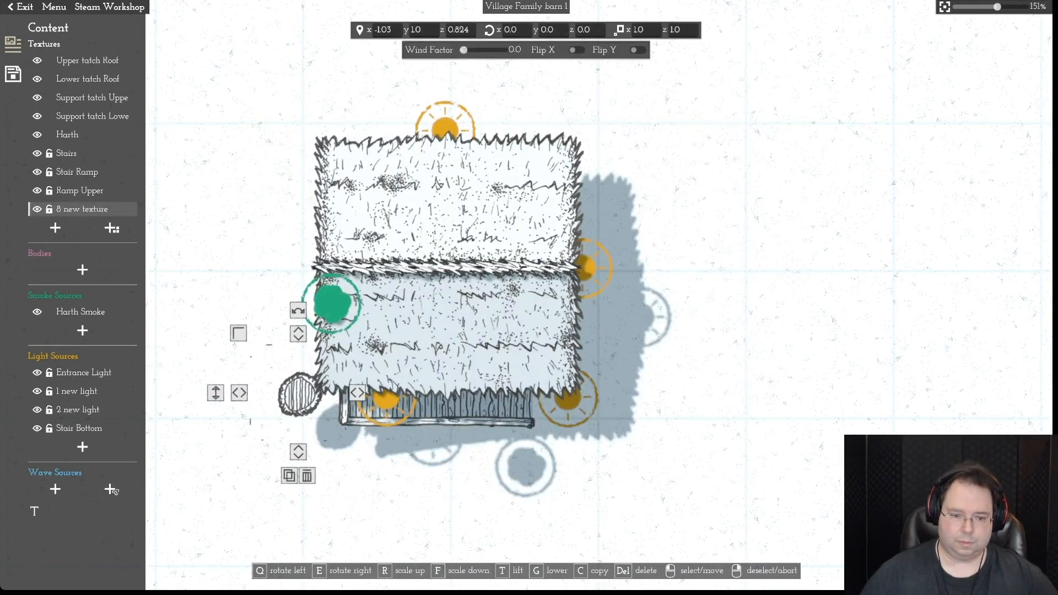
- Lower the barrel to height 0.24 and move it against the house corner at about x -0.92, z 0.865
key(t)
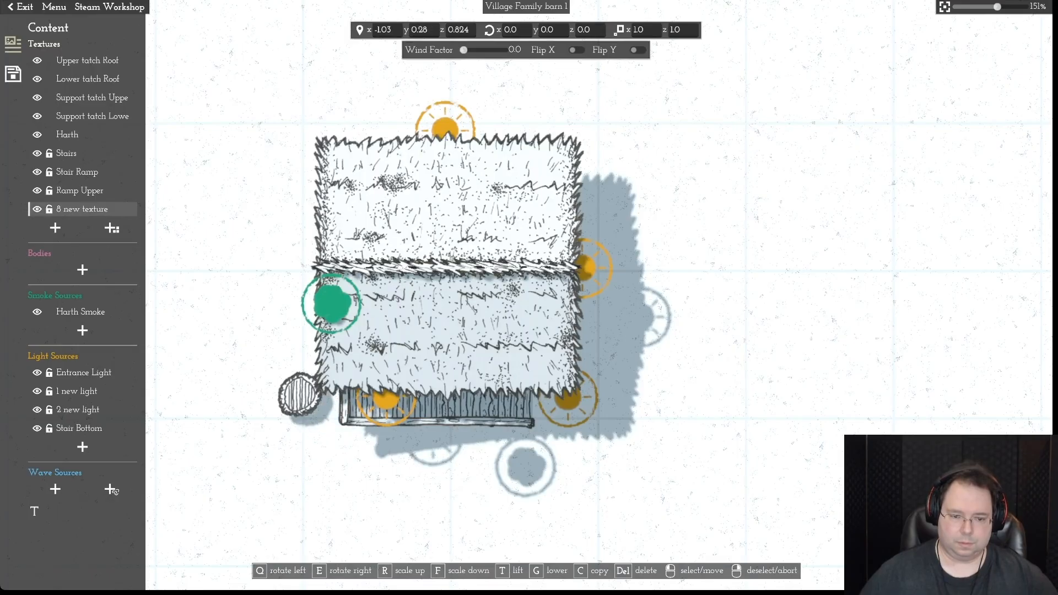
key(g)
drag(300, 394, 316, 399)
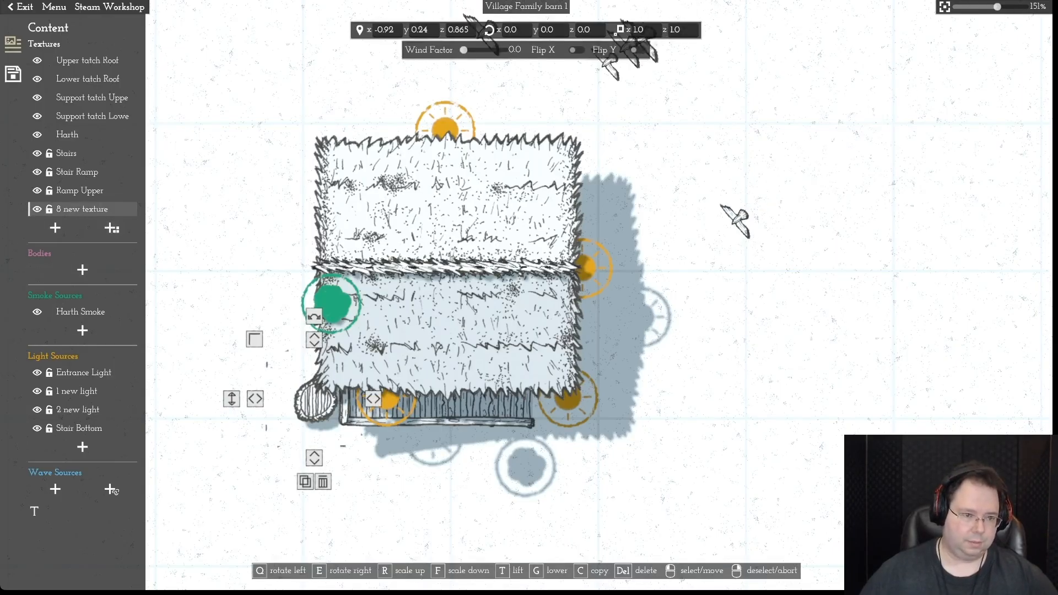
- Rename the new round texture to "Barrel"
click(112, 490)
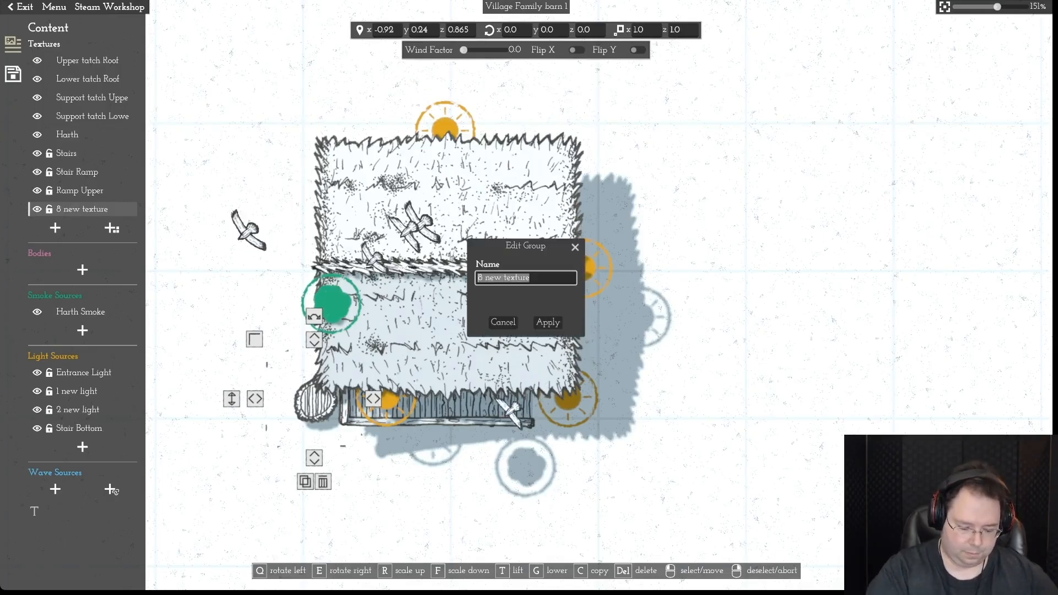
text(Barrel)
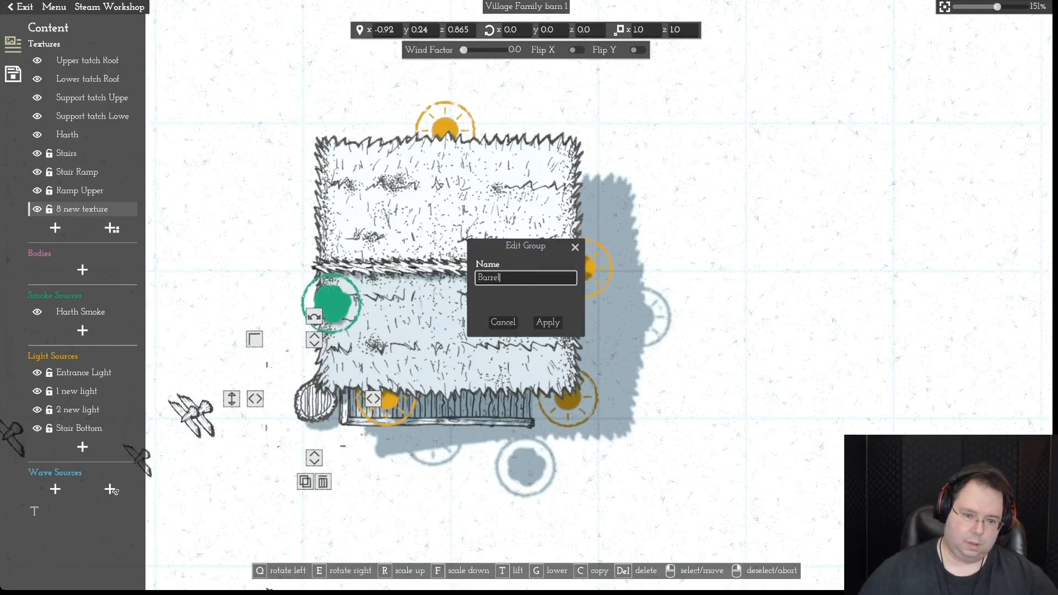
key(Return)
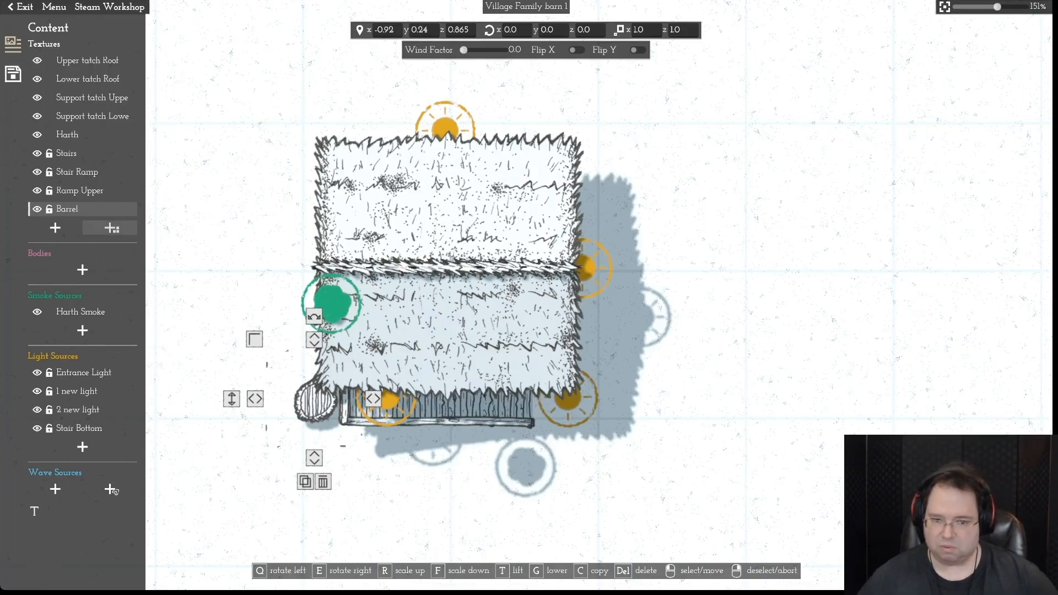
- Add the small round ringed texture from page 1 of the original textures at about x -1.31, z 0.75, and delete the planked barrel
click(112, 227)
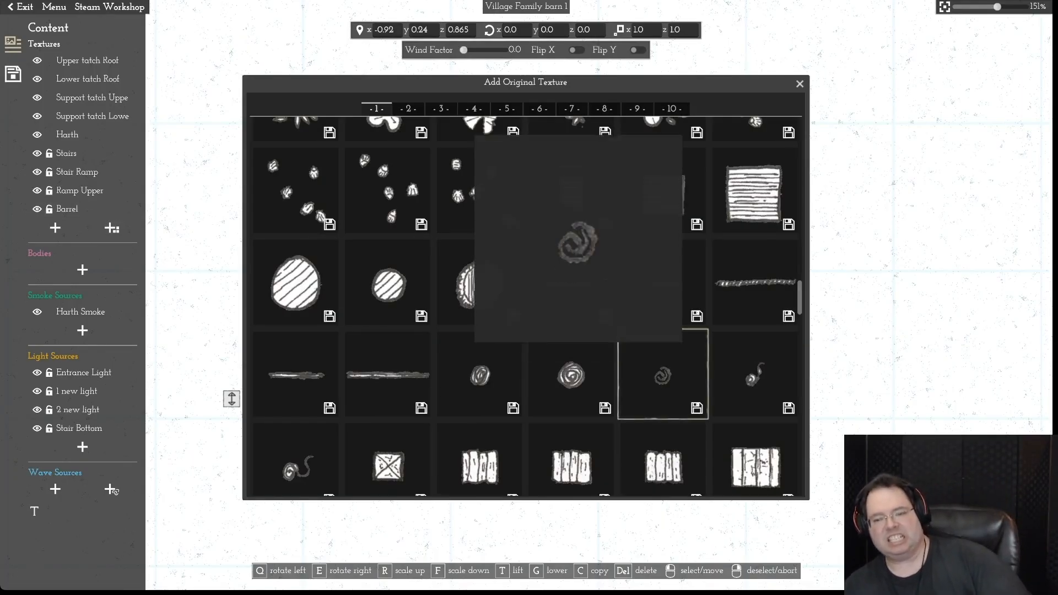
scroll(526, 306, down, 3)
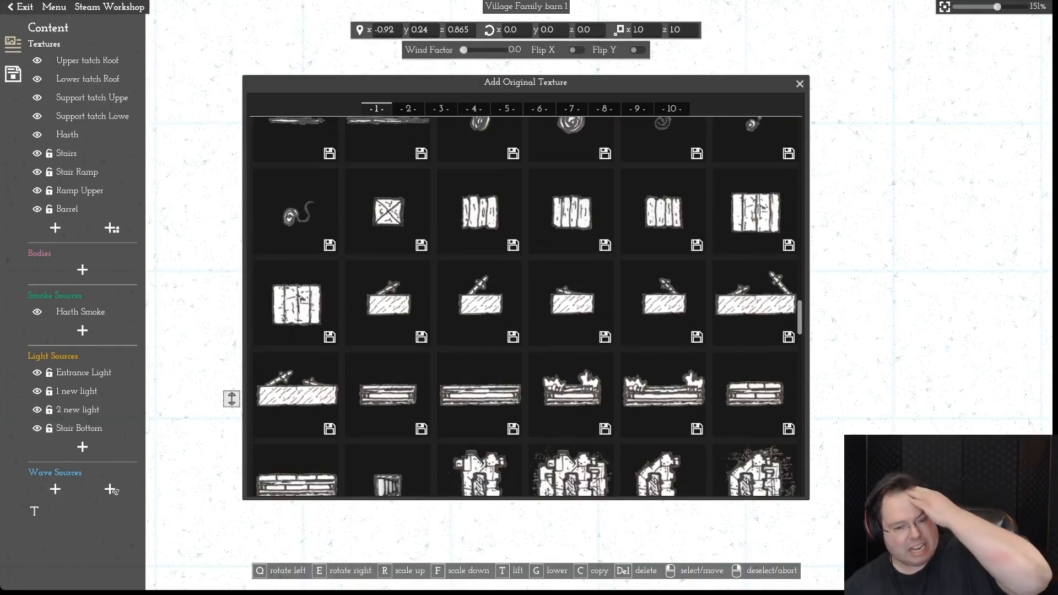
scroll(754, 370, down, 6)
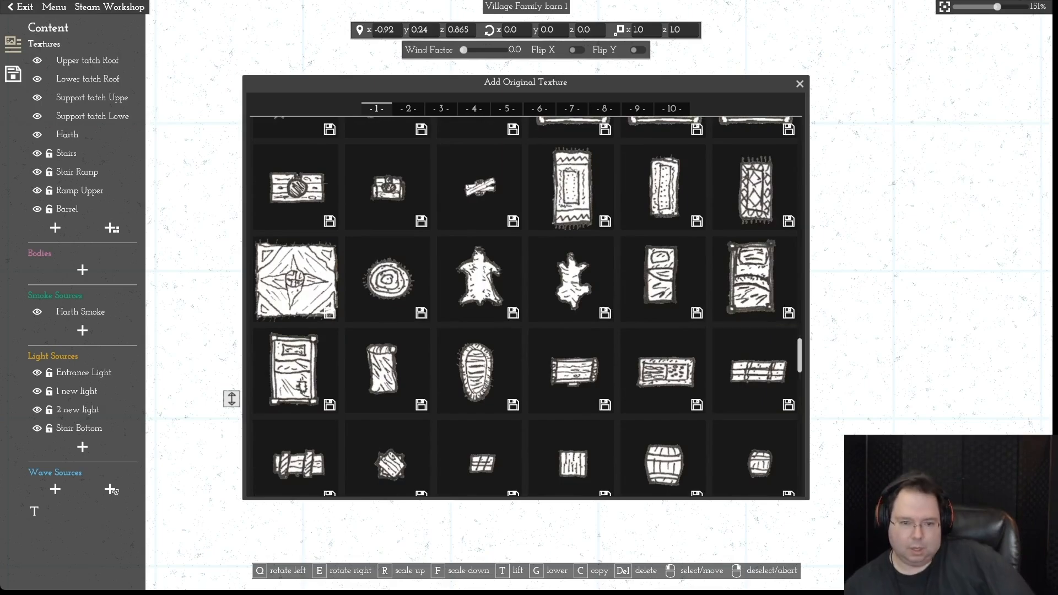
scroll(526, 306, down, 3)
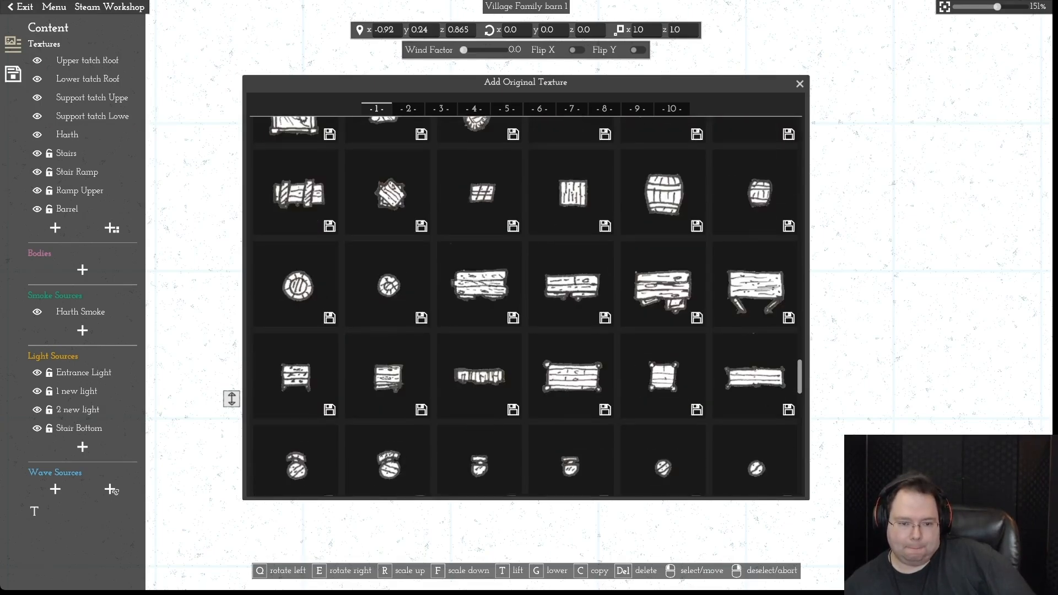
scroll(525, 305, down, 3)
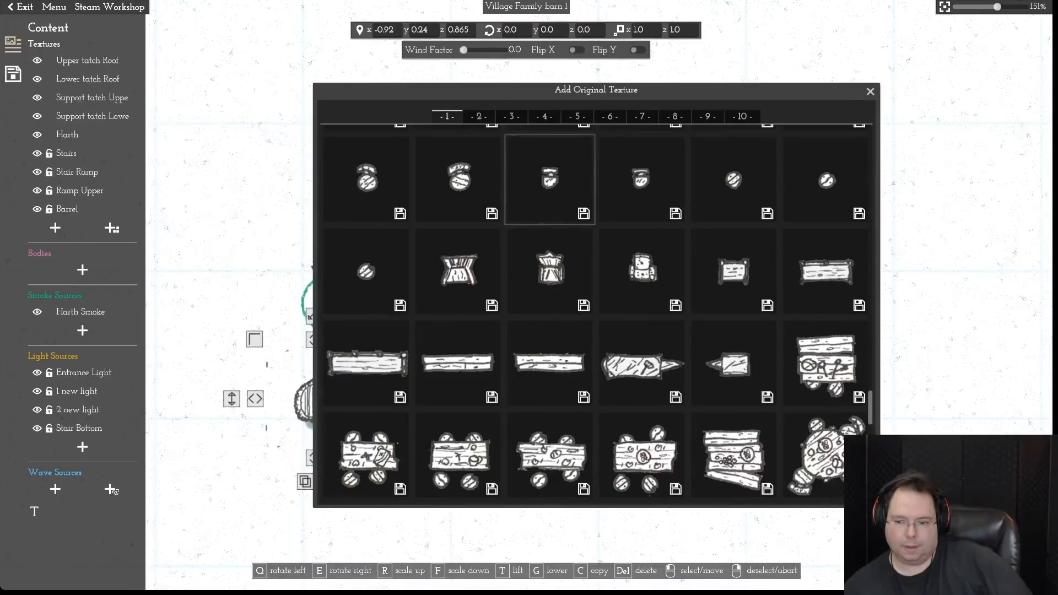
drag(869, 407, 869, 491)
click(551, 410)
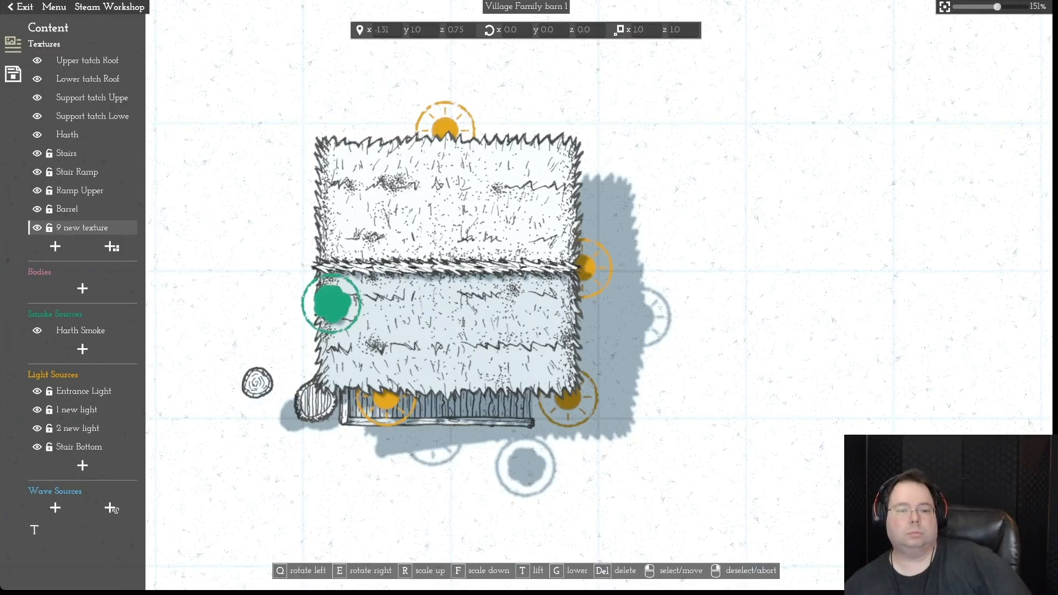
click(257, 382)
click(315, 403)
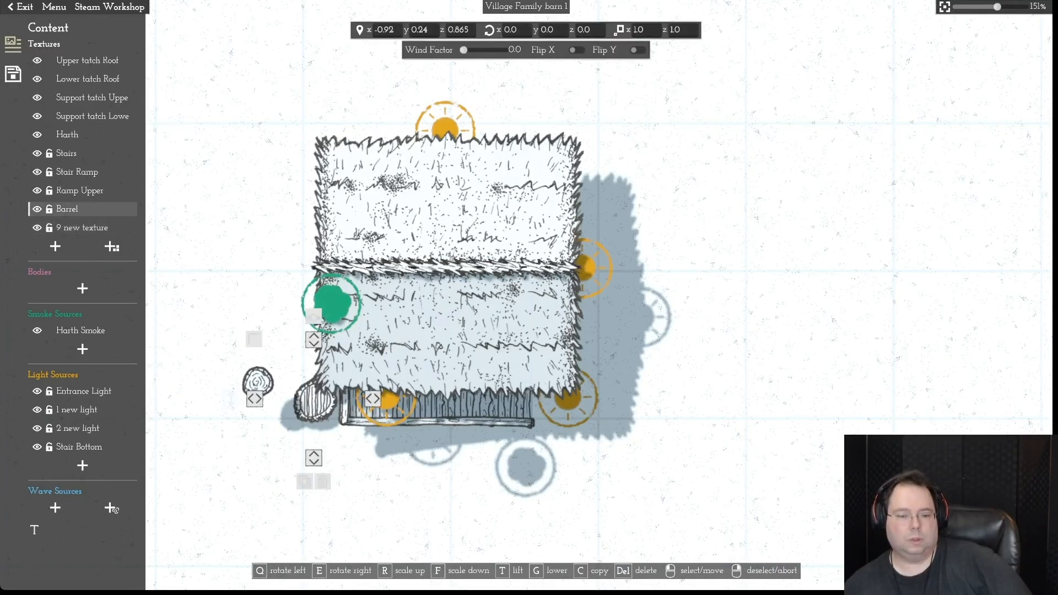
click(323, 481)
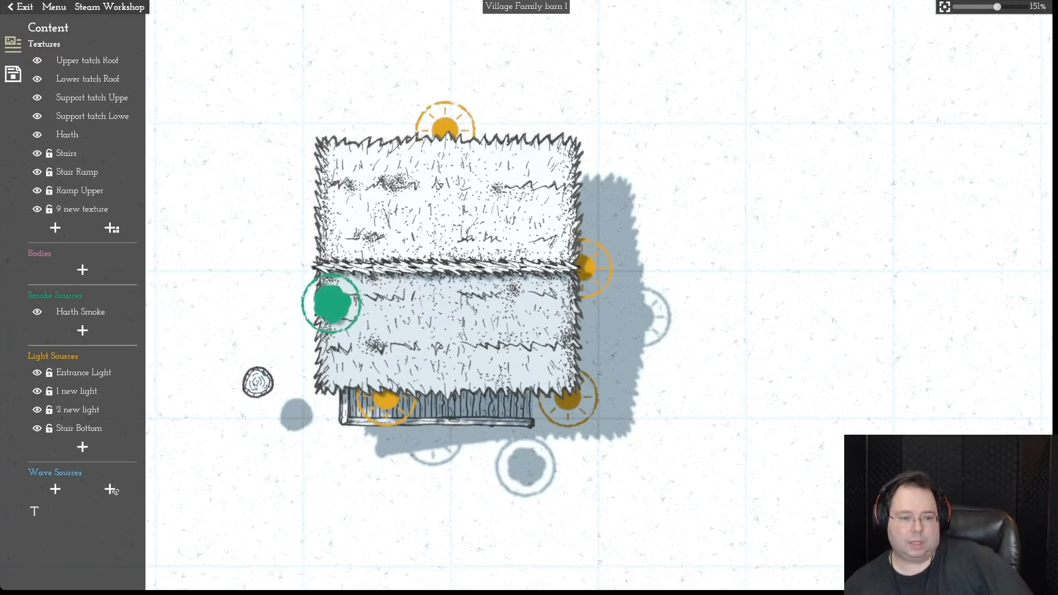
- Scale the ringed round texture up to 1.22 and move it closer to the house, at about x -1.19, z 0.824
click(258, 382)
key(r)
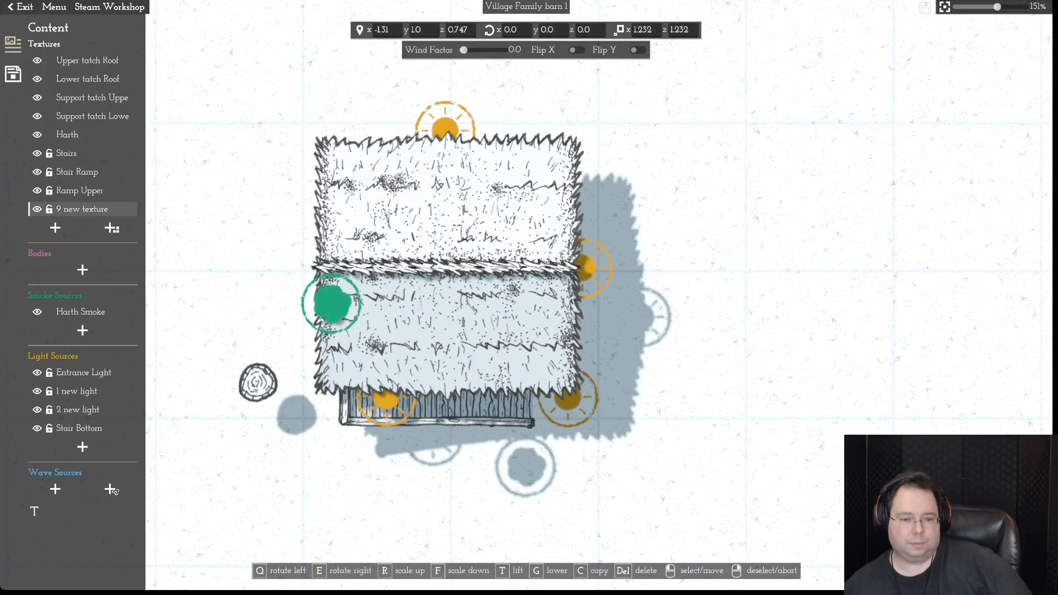
drag(258, 382, 275, 394)
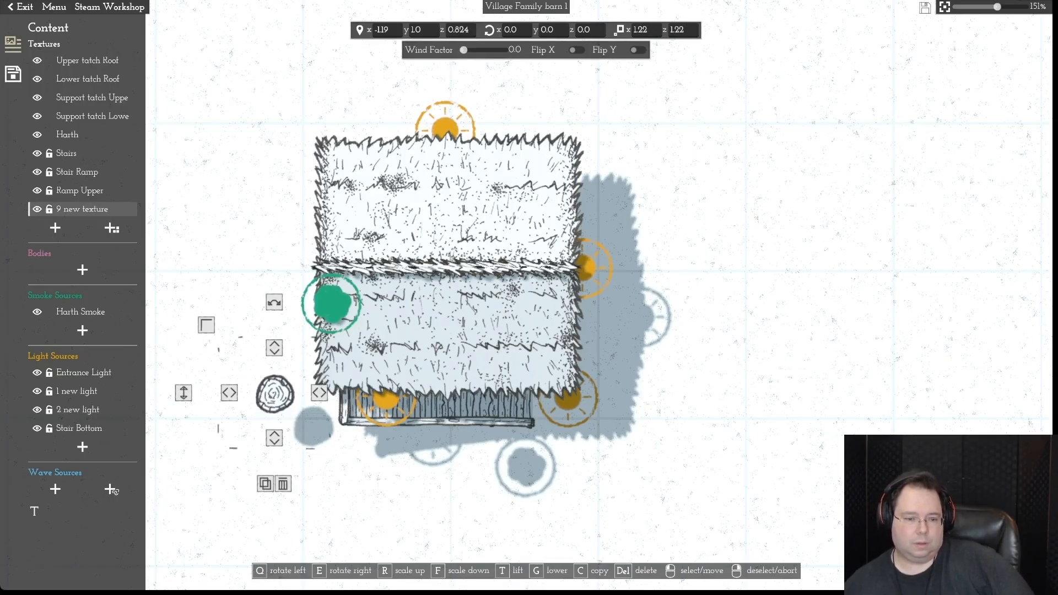
- Lower the ringed round texture to height 0.32 and move it against the house corner at about x -0.88, z 0.906
drag(184, 393, 183, 540)
drag(183, 393, 184, 346)
drag(274, 395, 322, 406)
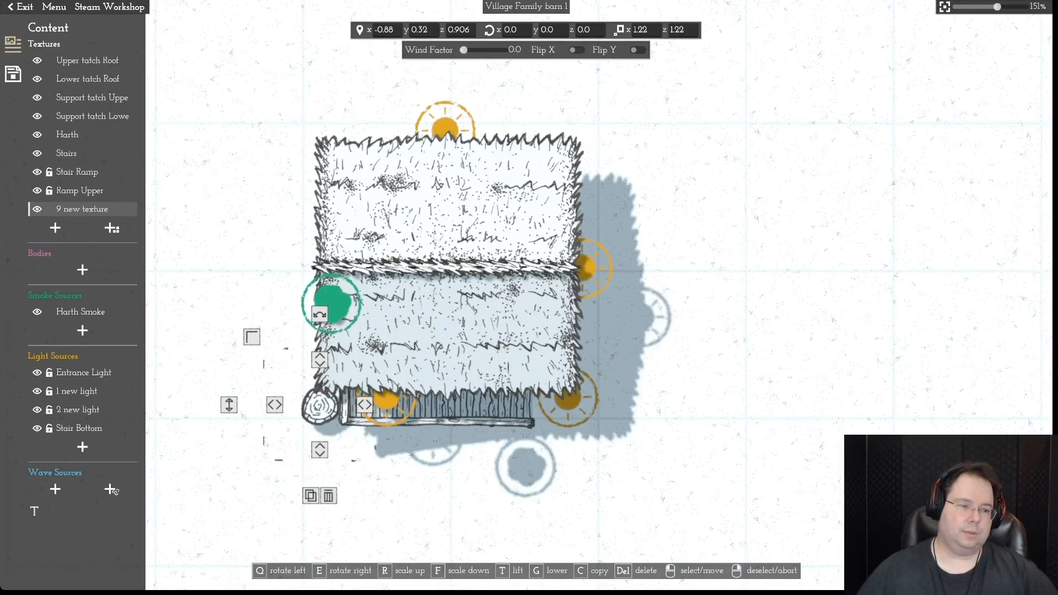
key(Escape)
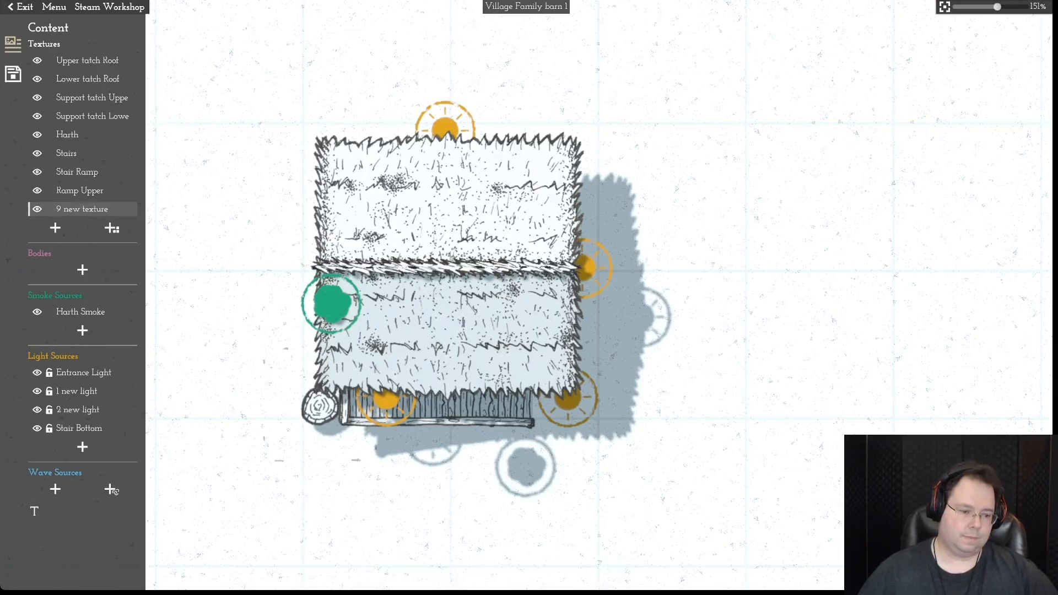
- Rename the ringed round texture at the house corner to "Barrel"
click(112, 490)
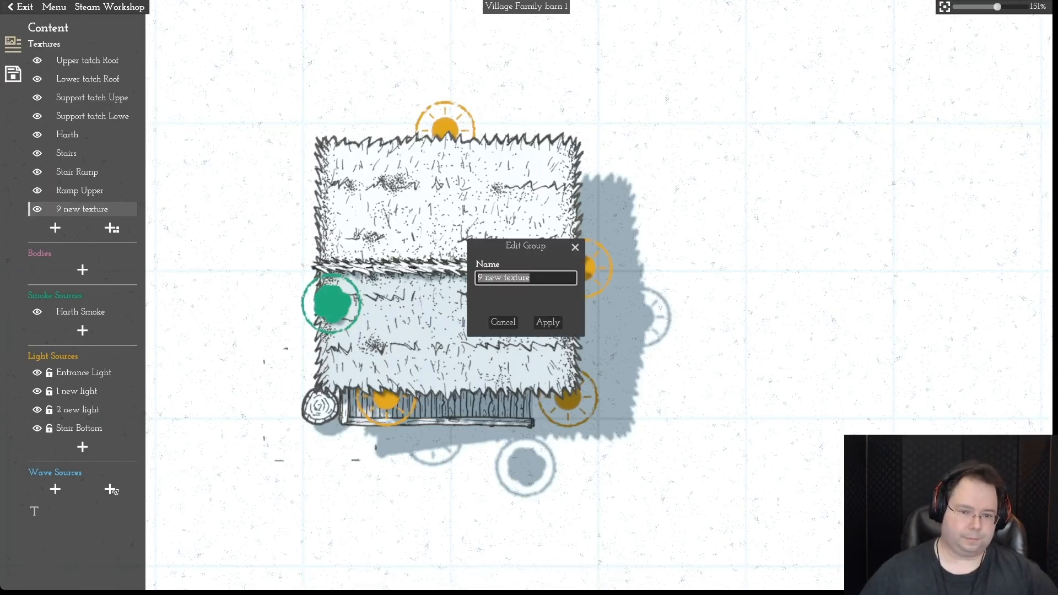
text(Barrel)
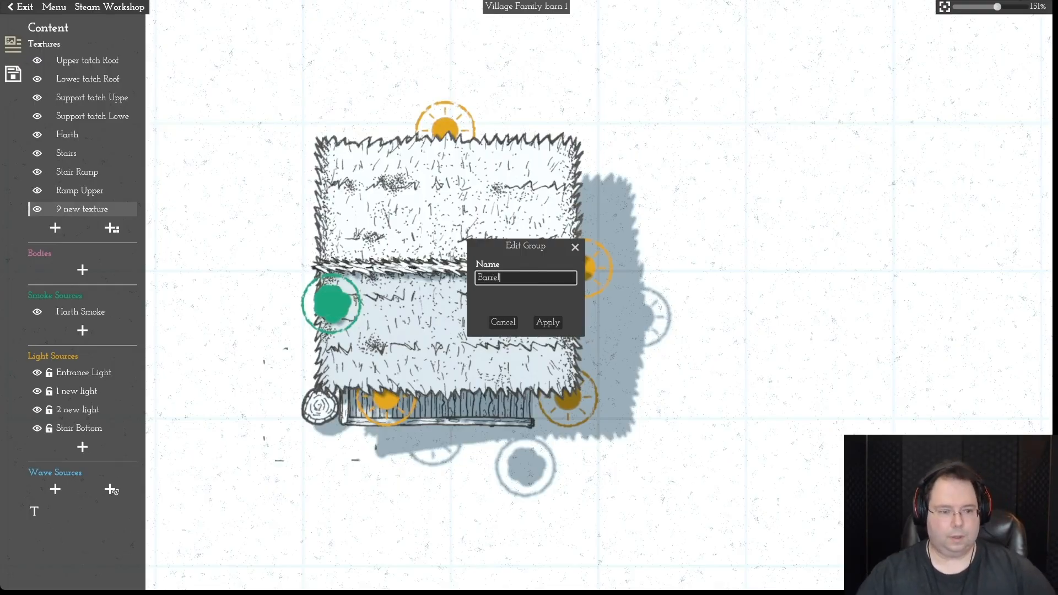
key(Return)
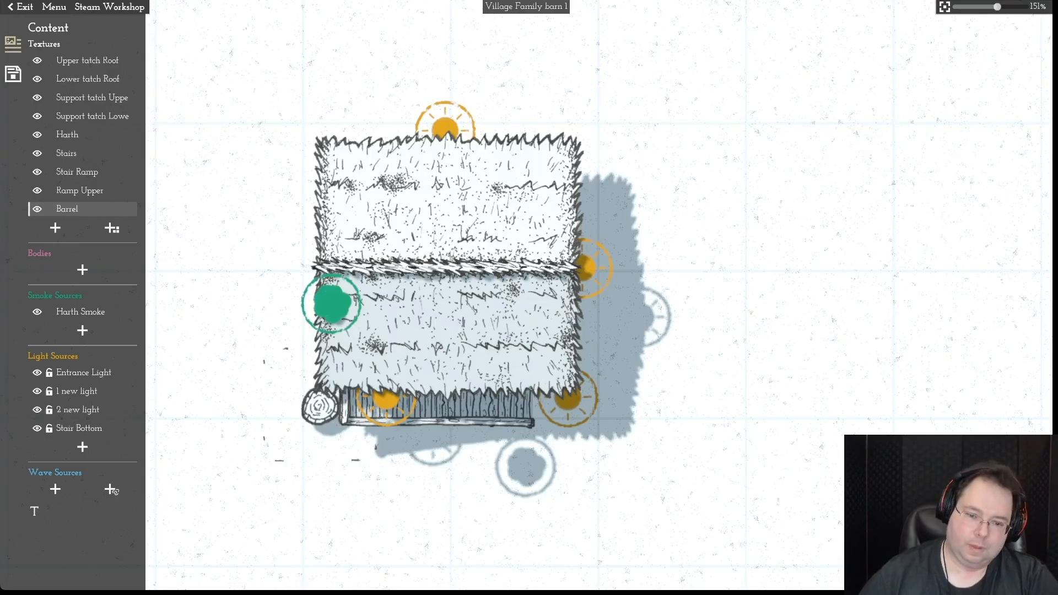
- Unlock the Stair Ramp texture
click(78, 172)
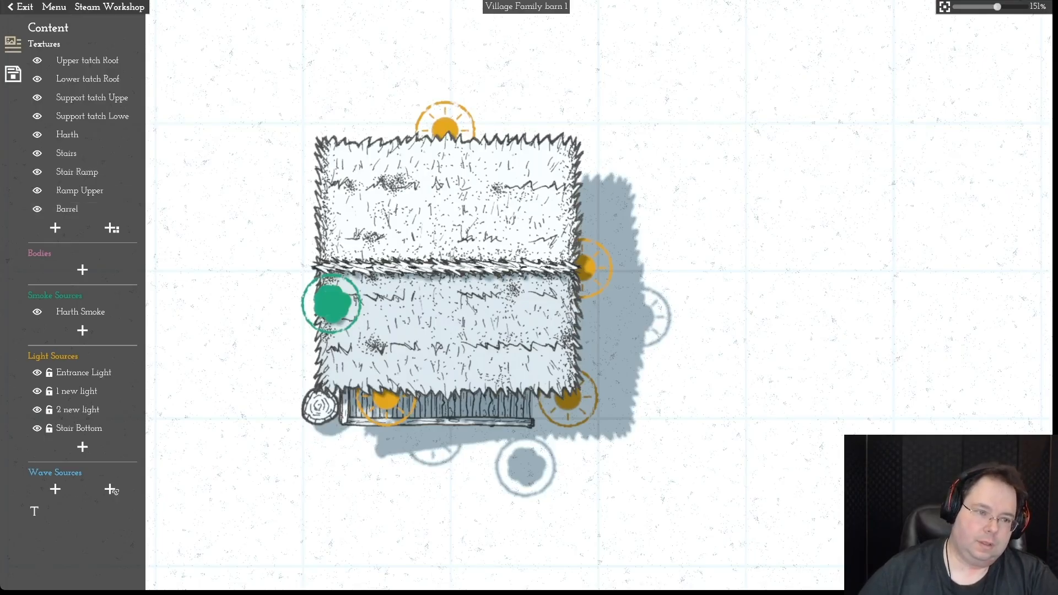
click(49, 172)
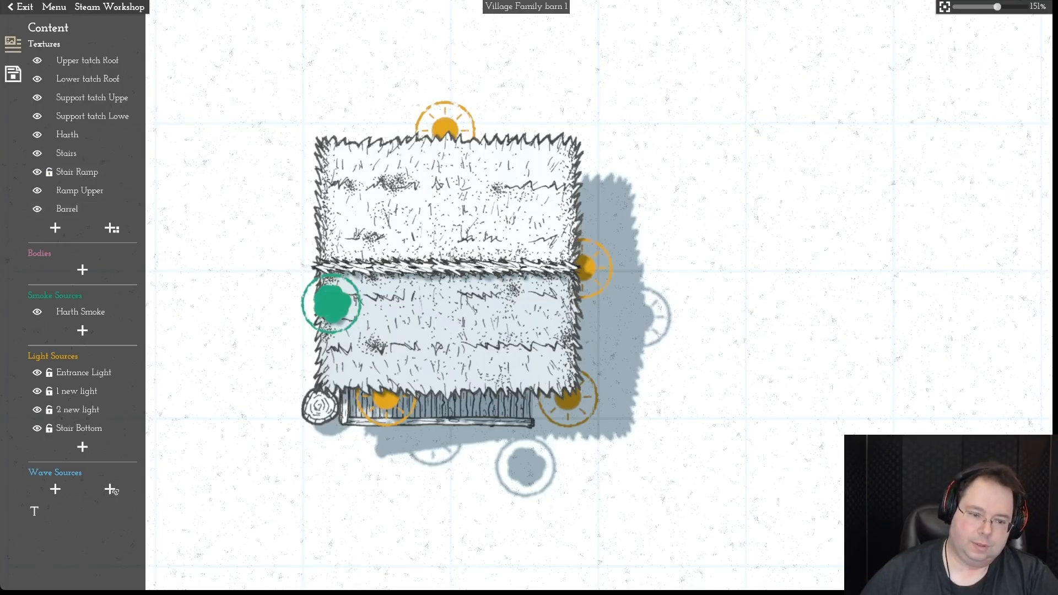
- Set the Stair Ramp's height to 0.58
click(440, 411)
drag(198, 419, 198, 484)
key(t)
key(t)
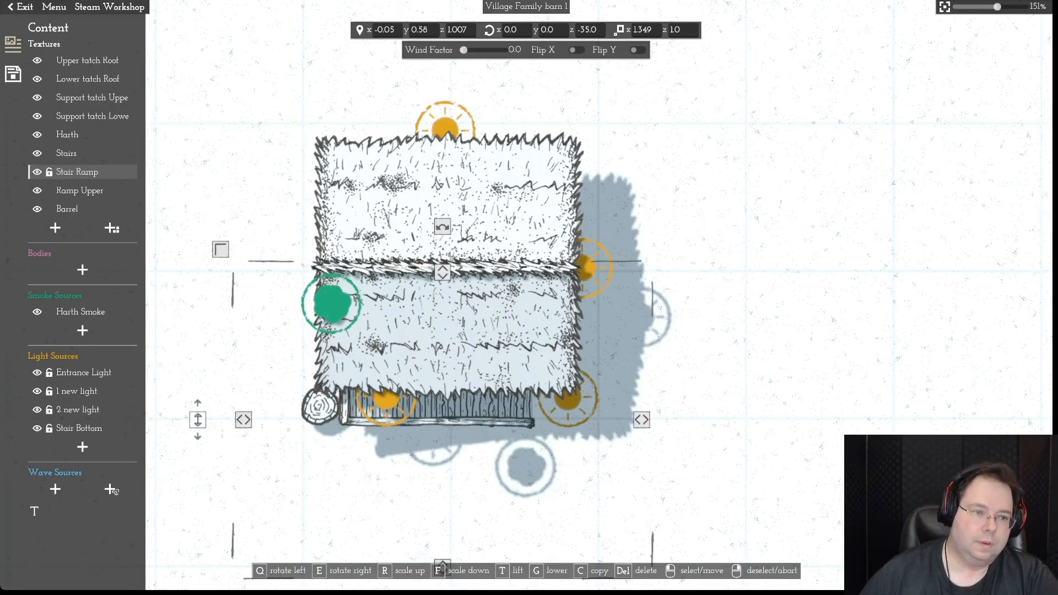
- Unlock the Stairs texture and lock the Stair Ramp
click(49, 154)
click(49, 172)
click(50, 172)
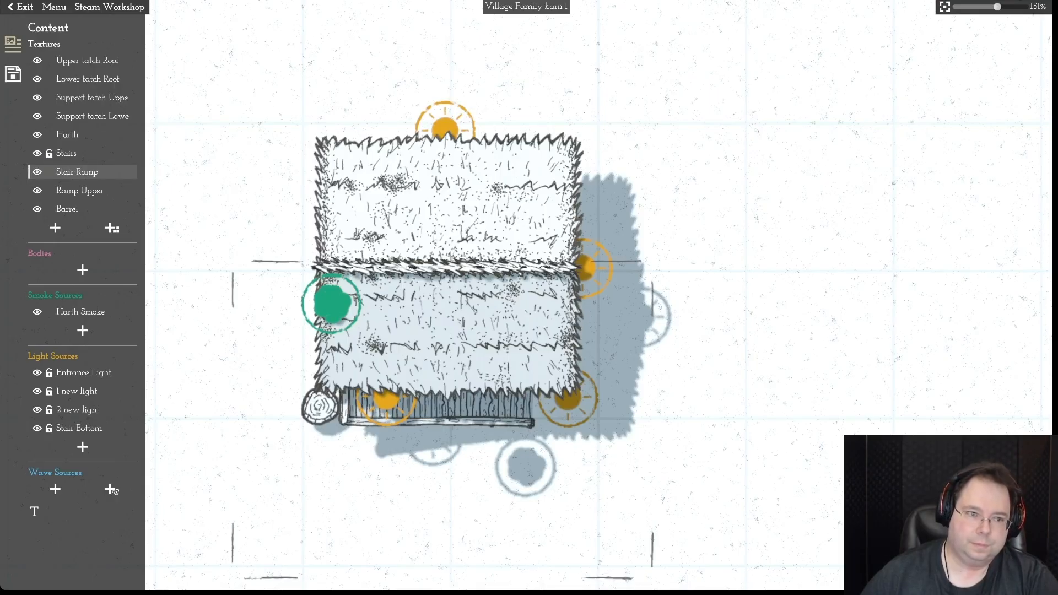
- Lower the Stairs to a height of 0.23 and shift them right along the barn's lower wall to about x 0.41
click(67, 154)
key(g)
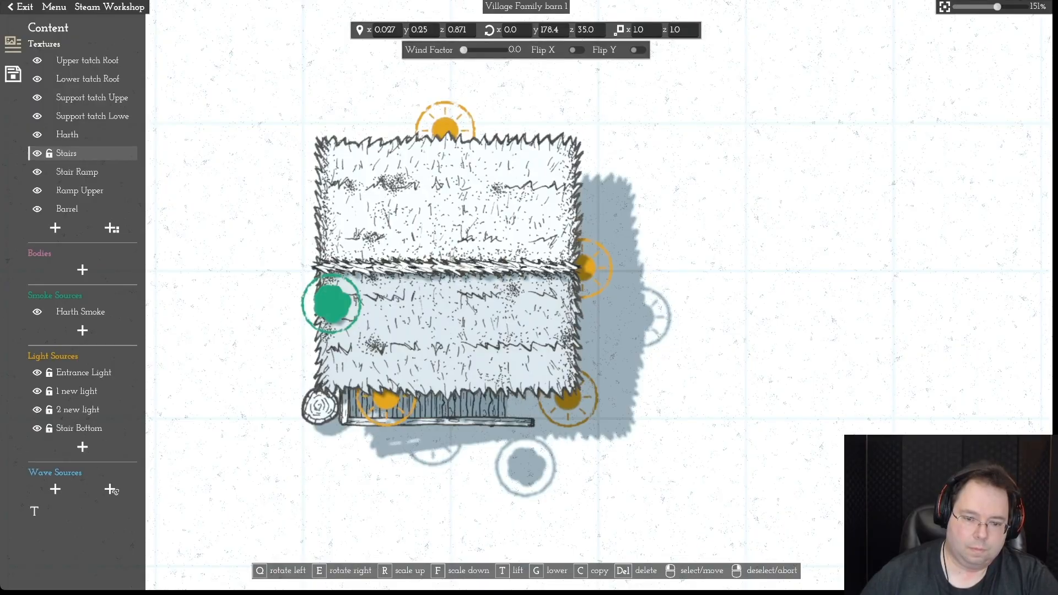
key(g)
drag(441, 405, 496, 405)
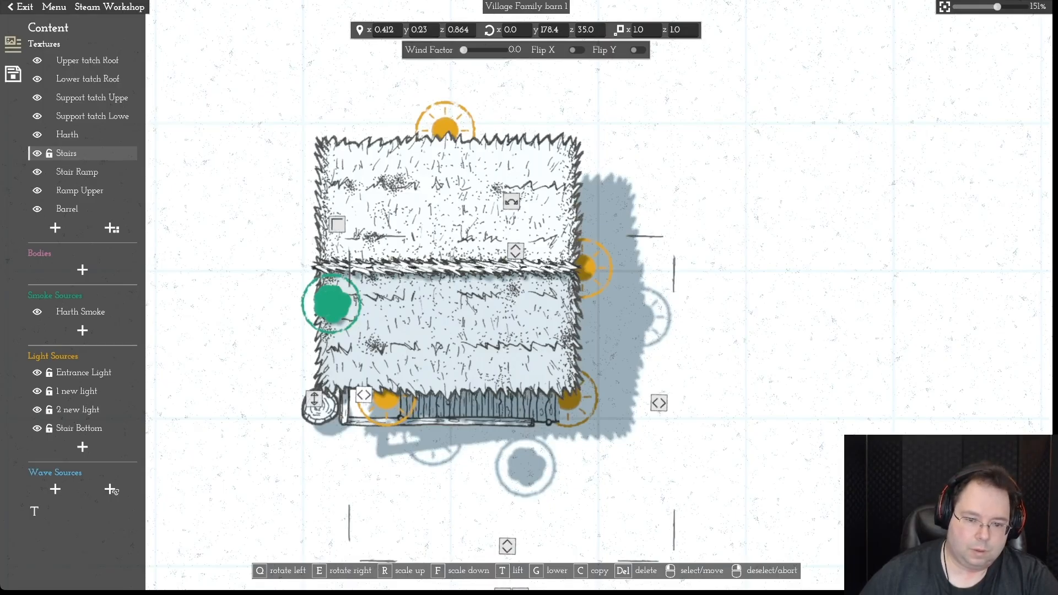
- Shift the Entrance Light left to about x -0.55 and the Stairs left to about x 0.30
click(83, 372)
drag(386, 401, 370, 400)
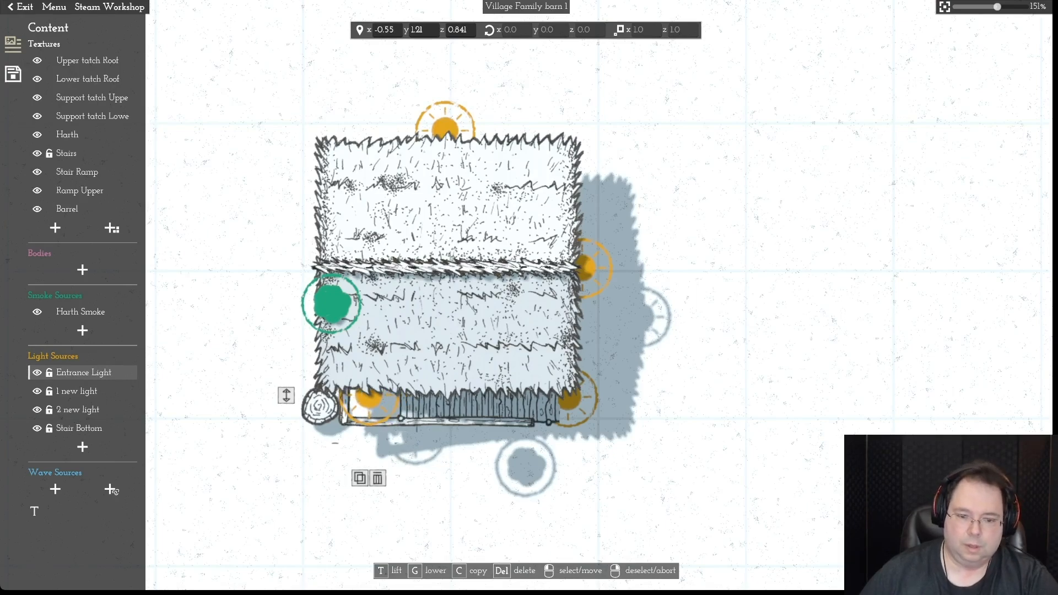
drag(485, 407, 469, 407)
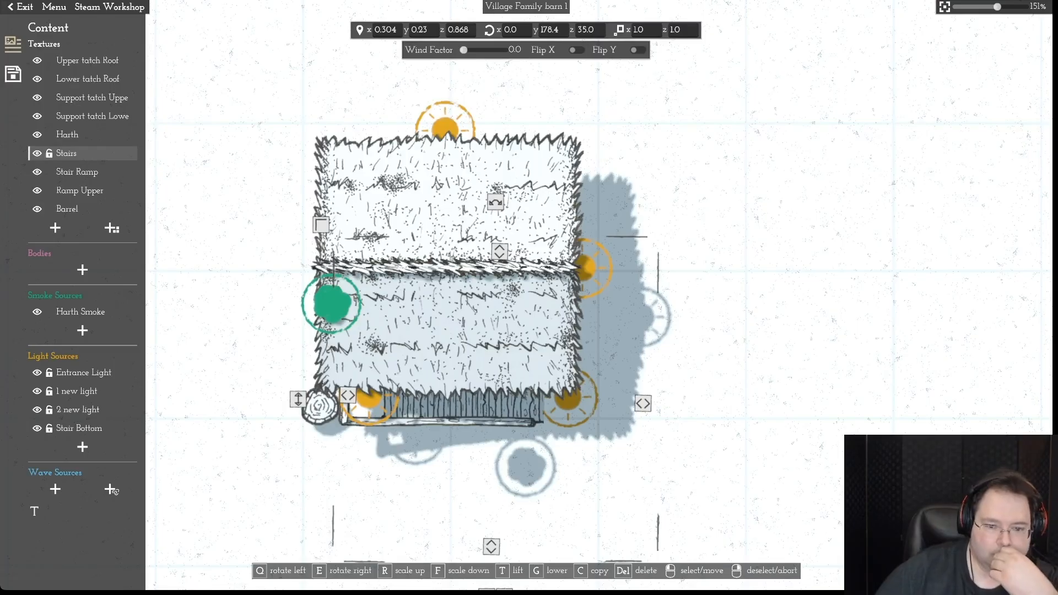
right_click(469, 406)
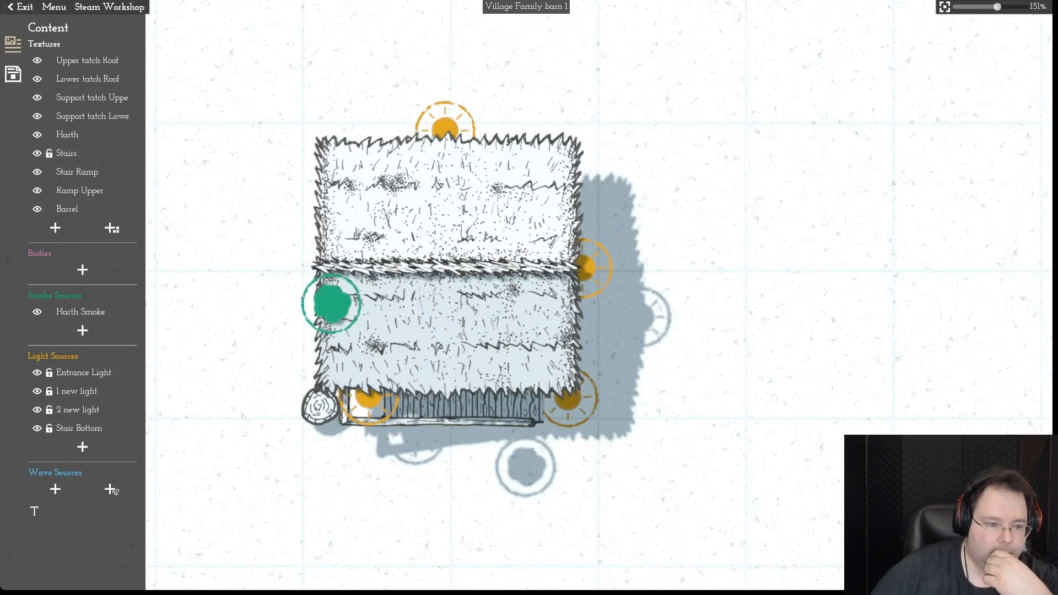
- Hide the Entrance Light and place an original square wooden-plank texture at the left end of the stairs, about x -0.57, z 0.875
click(37, 373)
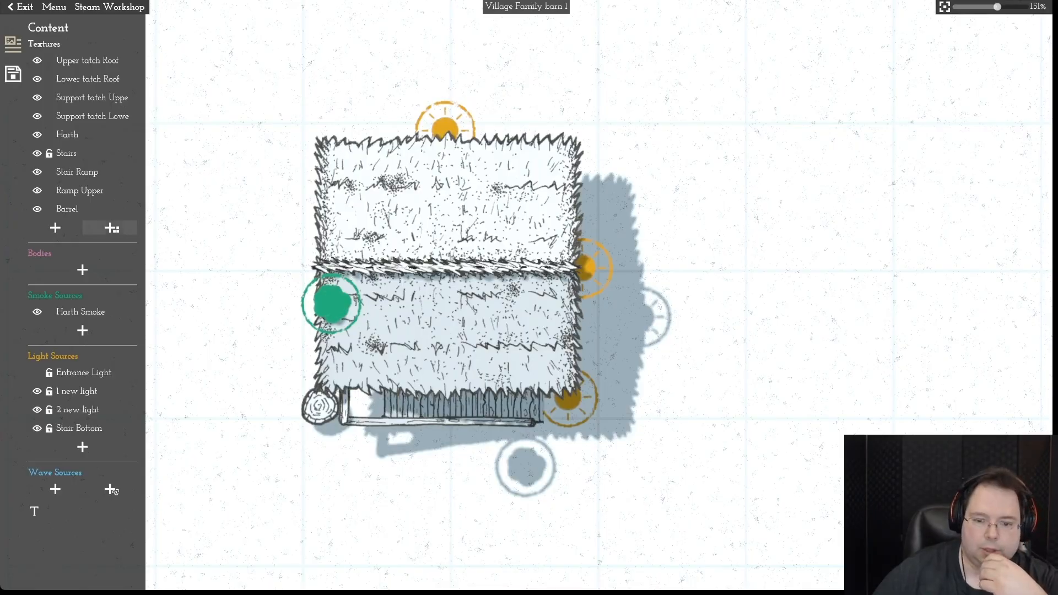
click(112, 228)
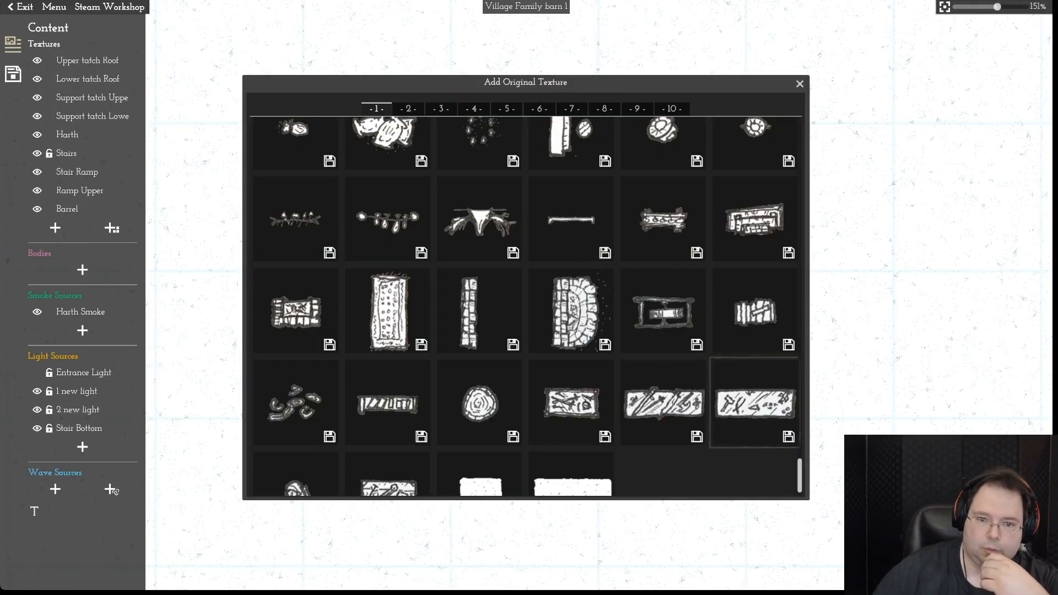
scroll(755, 402, down, 1)
scroll(525, 306, up, 20)
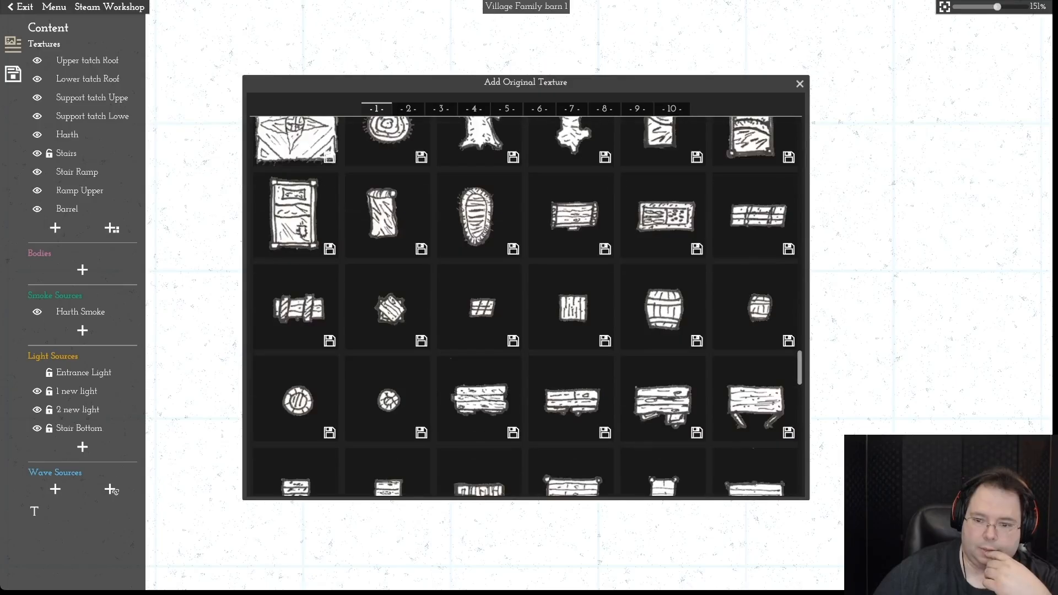
scroll(526, 306, down, 3)
scroll(526, 306, up, 6)
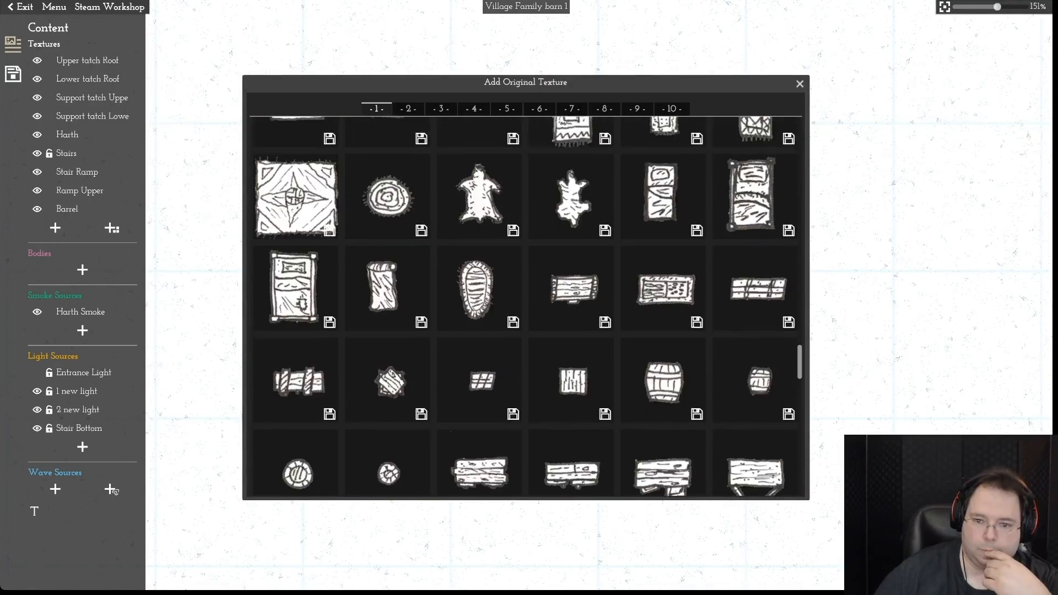
scroll(297, 392, up, 5)
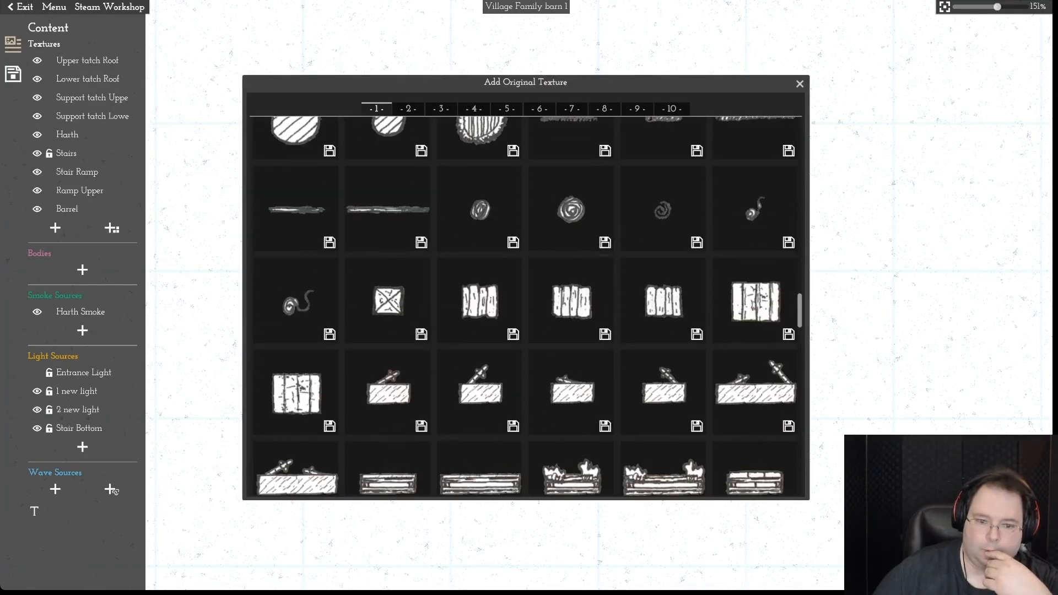
click(296, 392)
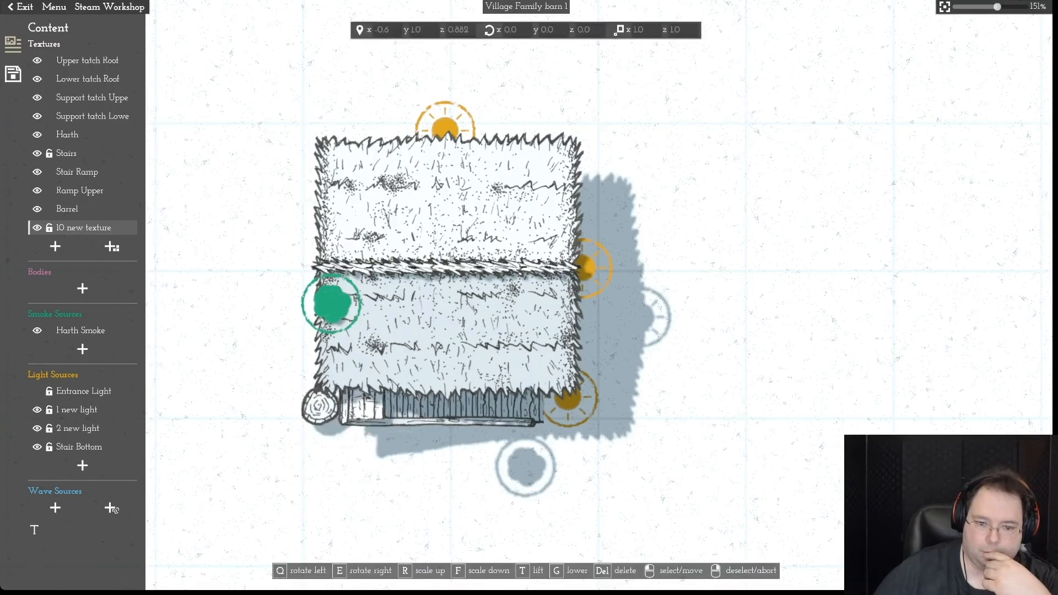
click(366, 401)
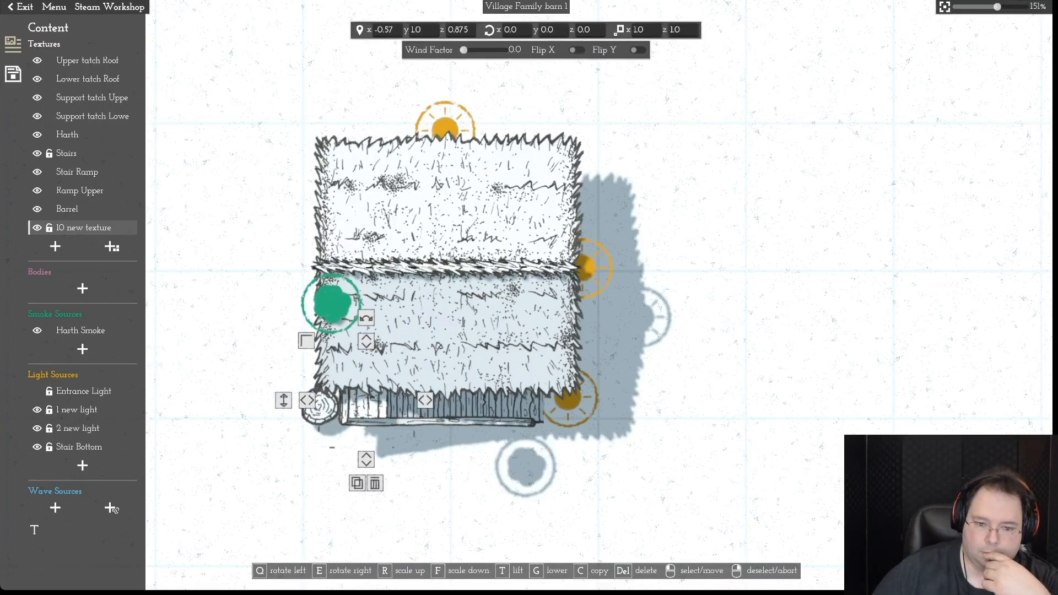
- Lower the new plank texture to a height of 0.76 and make the Entrance Light visible again
key(g)
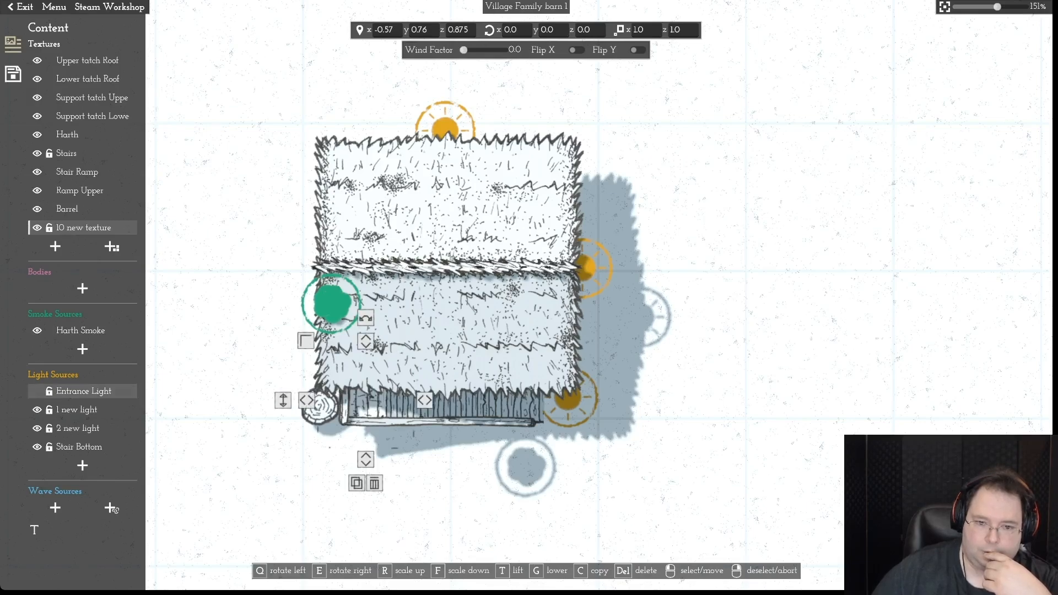
click(37, 391)
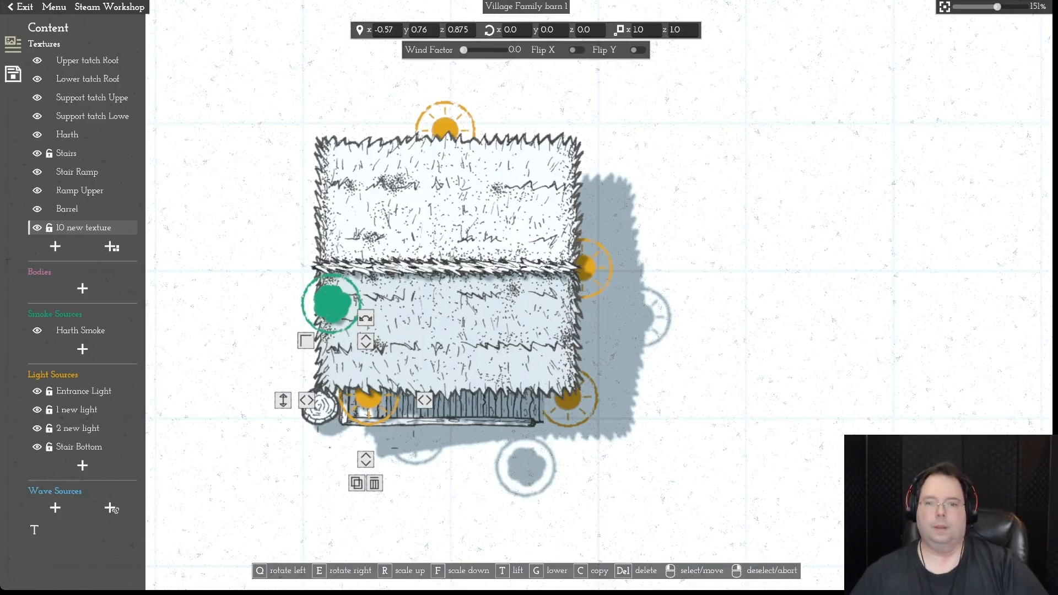
- Capture a close-up preview image of the barn in the object details
key(a)
key(a)
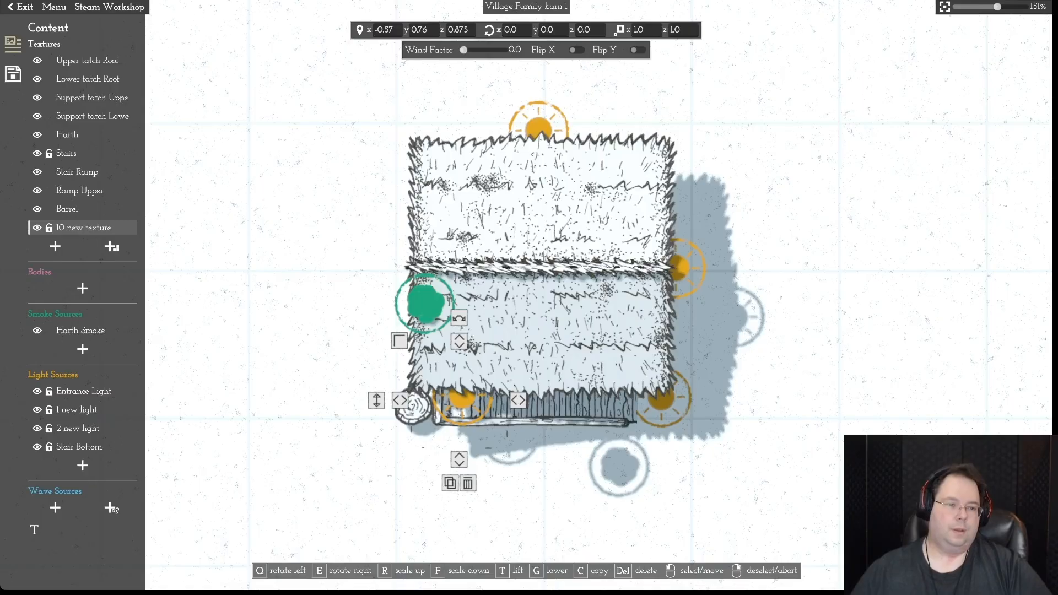
click(12, 45)
click(82, 210)
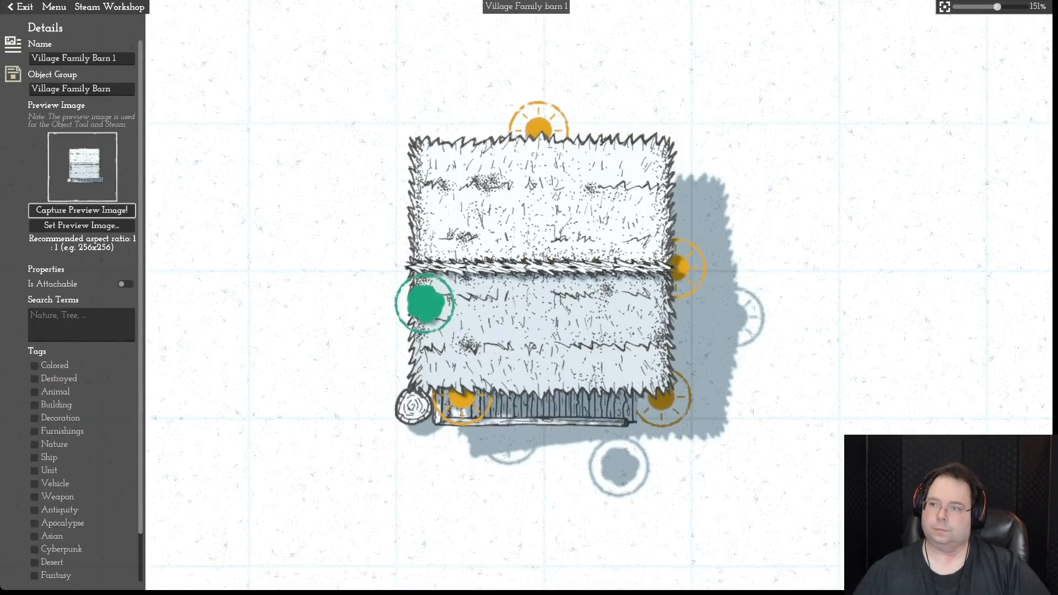
scroll(527, 292, up, 5)
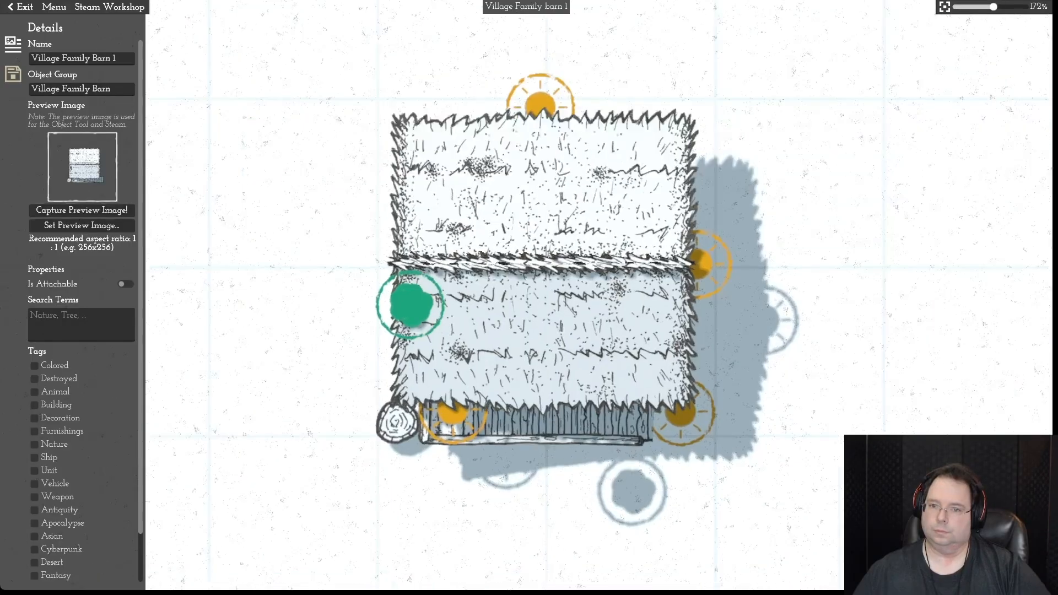
scroll(527, 292, up, 2)
click(81, 210)
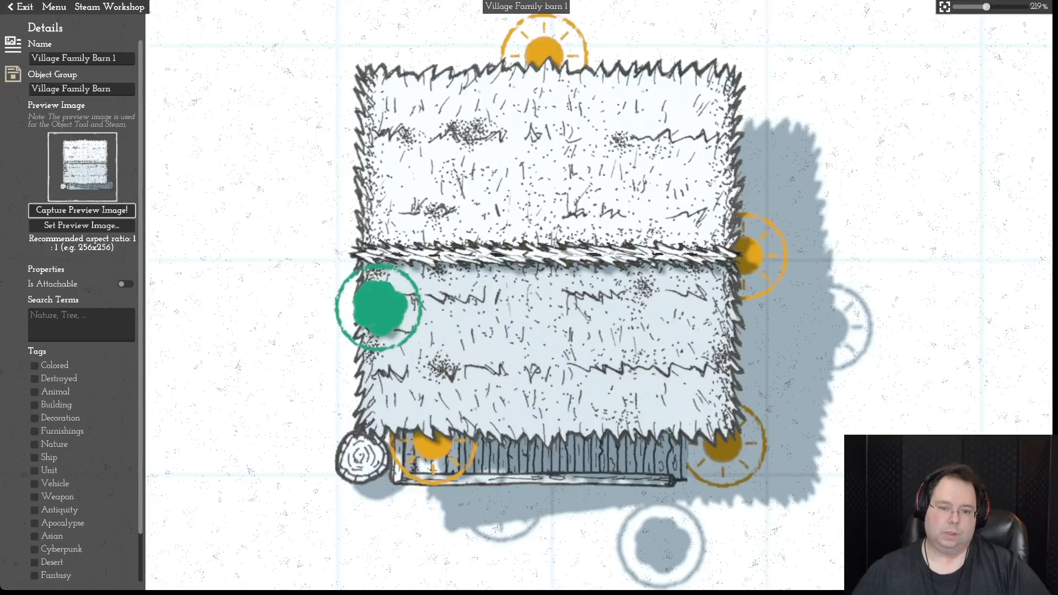
- Save the Village Family barn 1 object
key(w)
key(d)
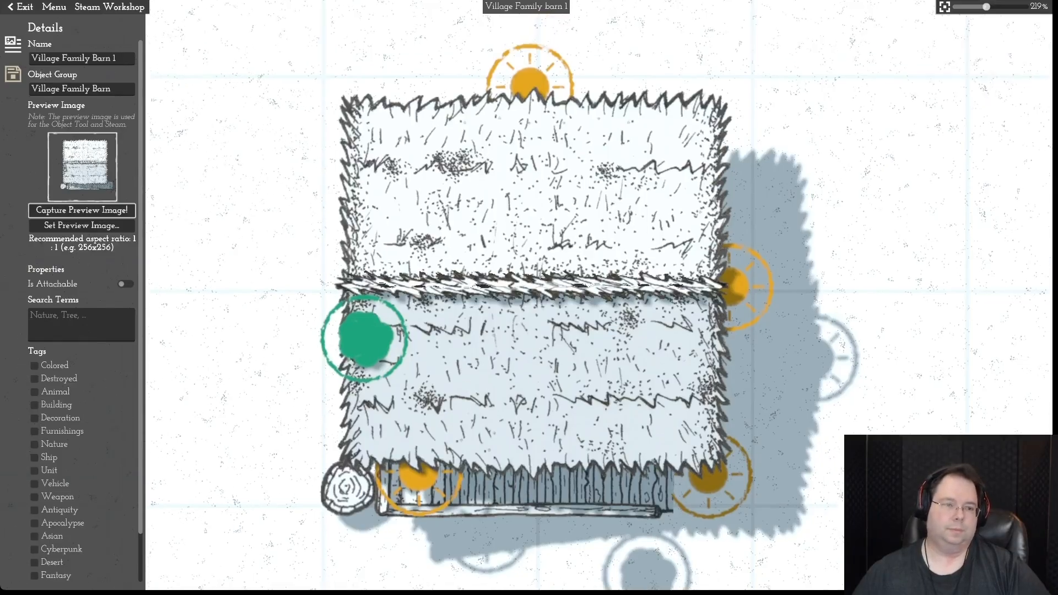
key(a)
key(s)
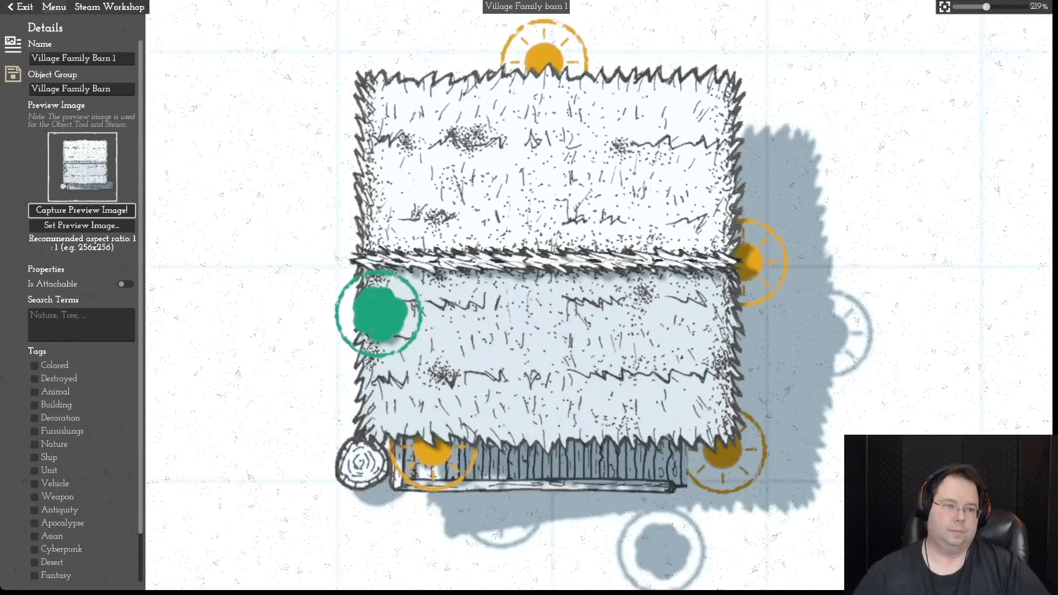
click(54, 6)
click(55, 68)
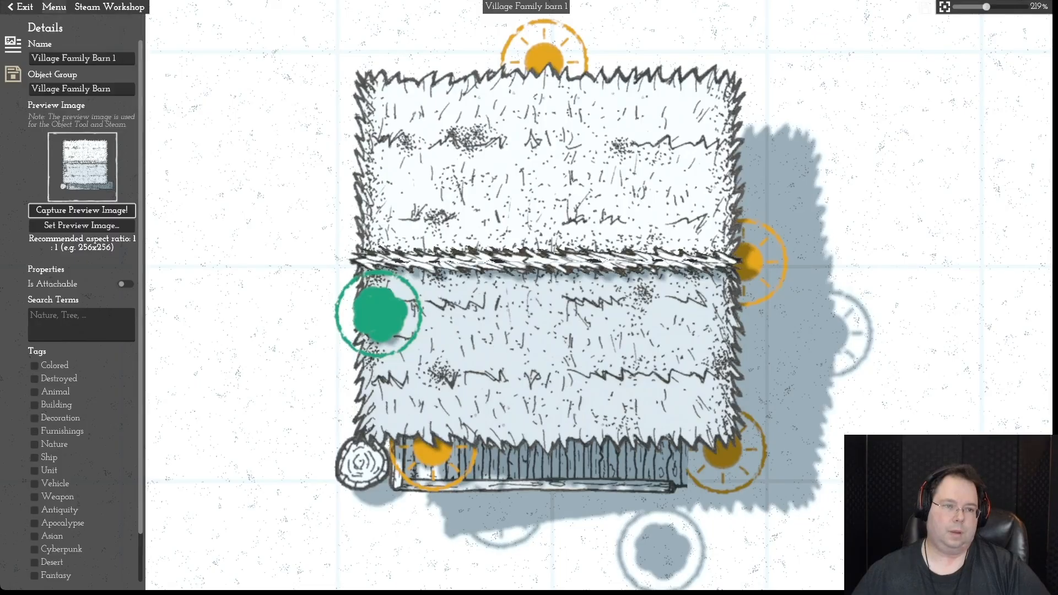
- Save a copy of the barn object as "Village Family barn 2.momast"
click(54, 7)
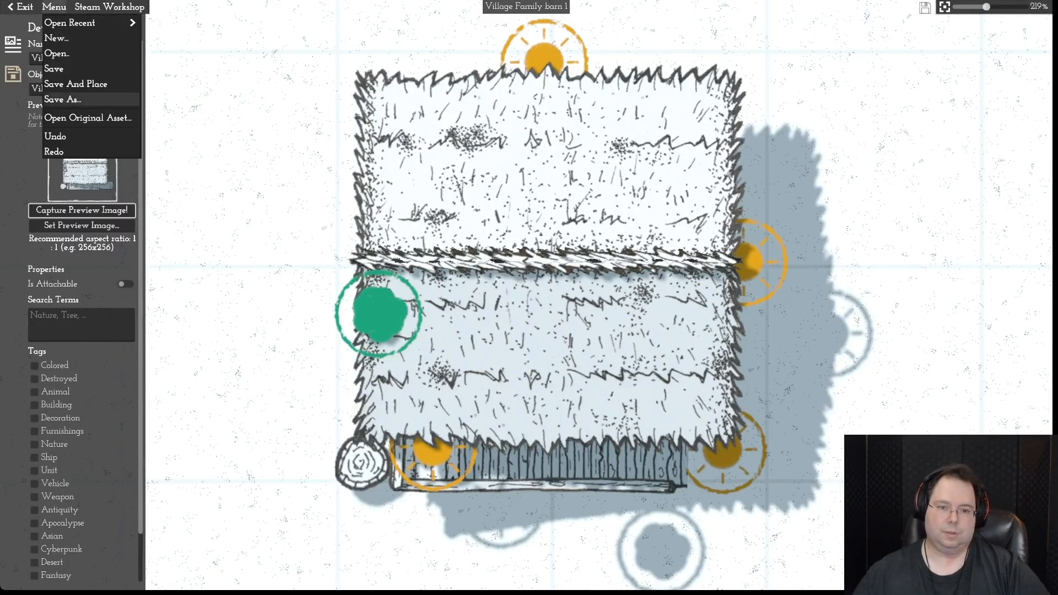
click(62, 99)
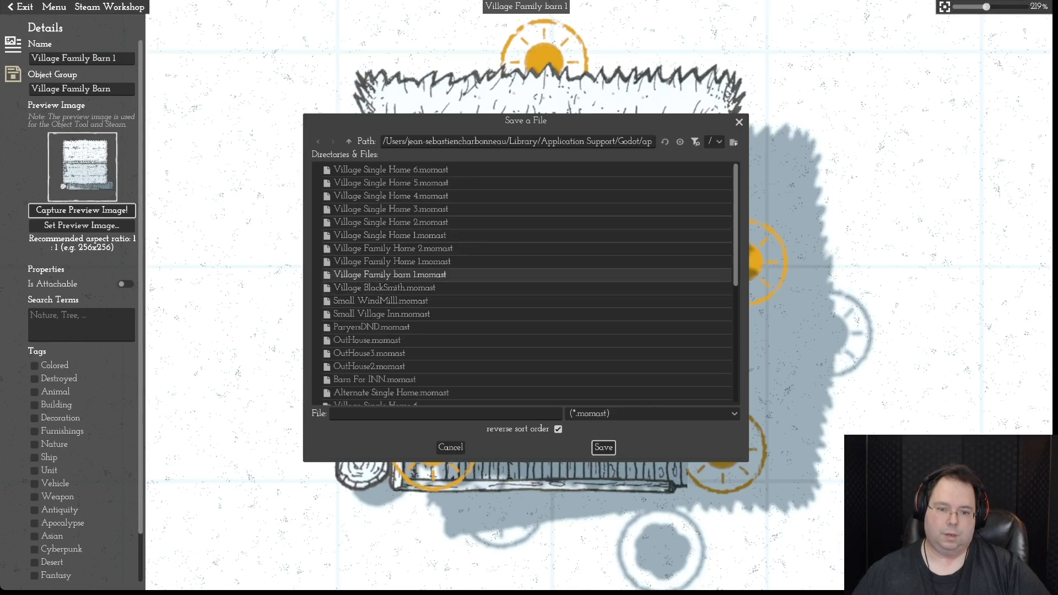
click(390, 274)
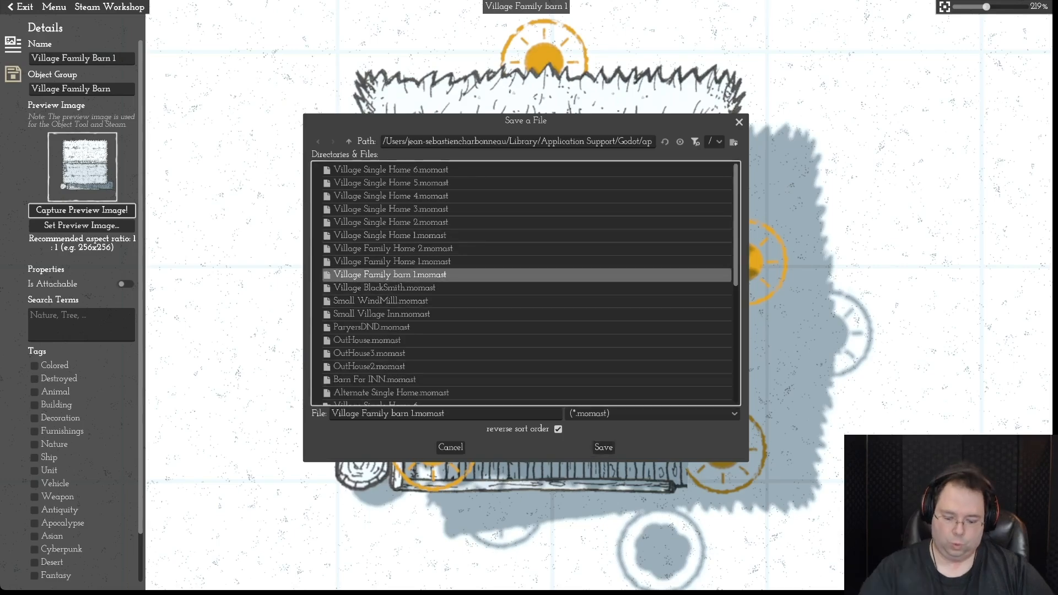
click(413, 413)
key(BackSpace)
text(2)
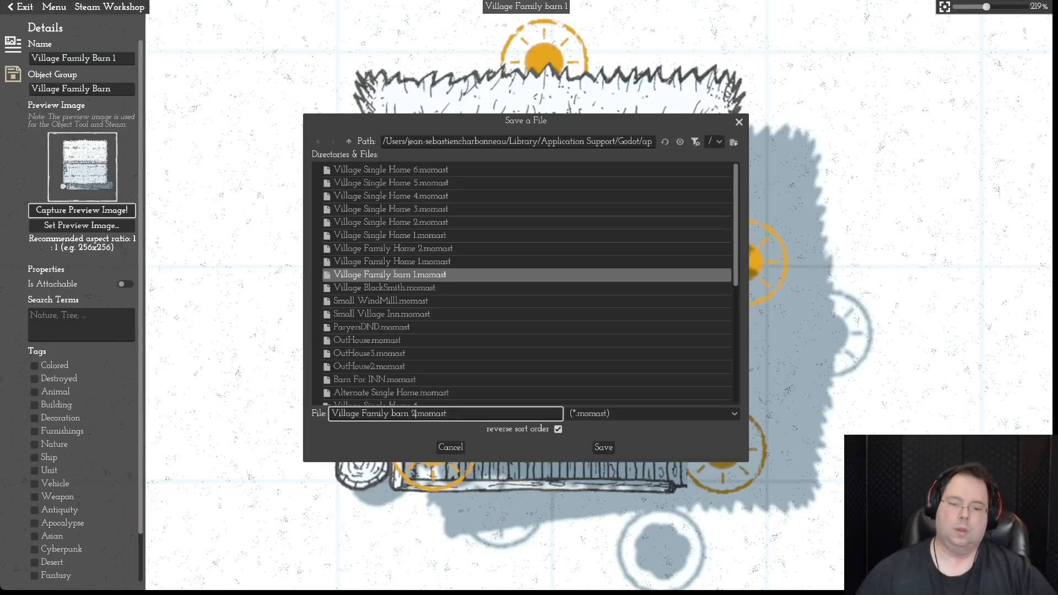
key(Return)
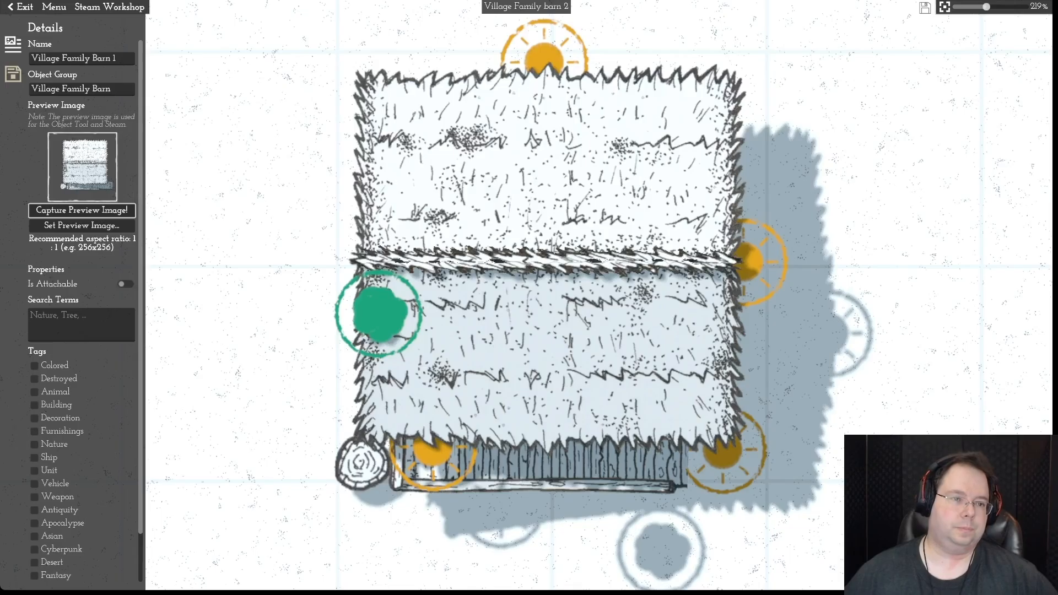
- Change the object's name to "Village Family Barn 2"
drag(119, 58, 111, 58)
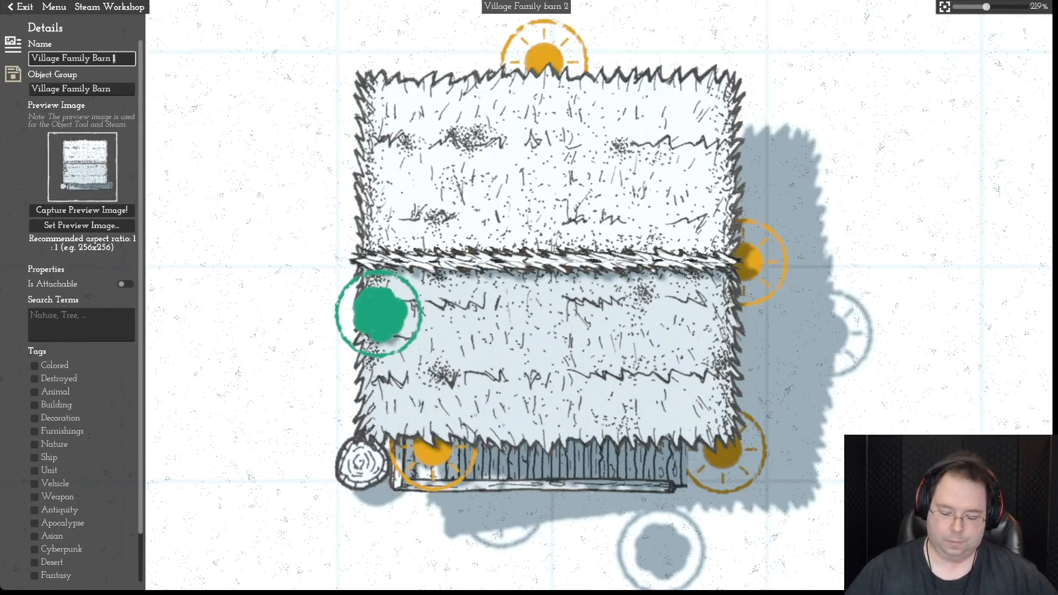
text(2)
key(Return)
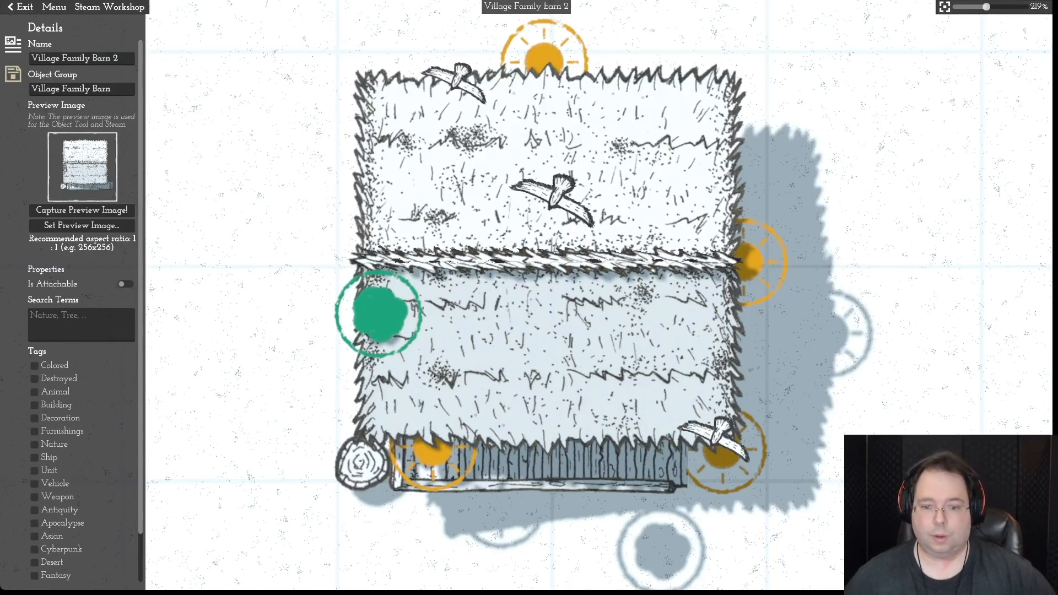
- Move the Stairs down, clear of the barn and railing, to about x 0.33, z 1.31
key(s)
drag(576, 329, 581, 420)
scroll(513, 293, up, 3)
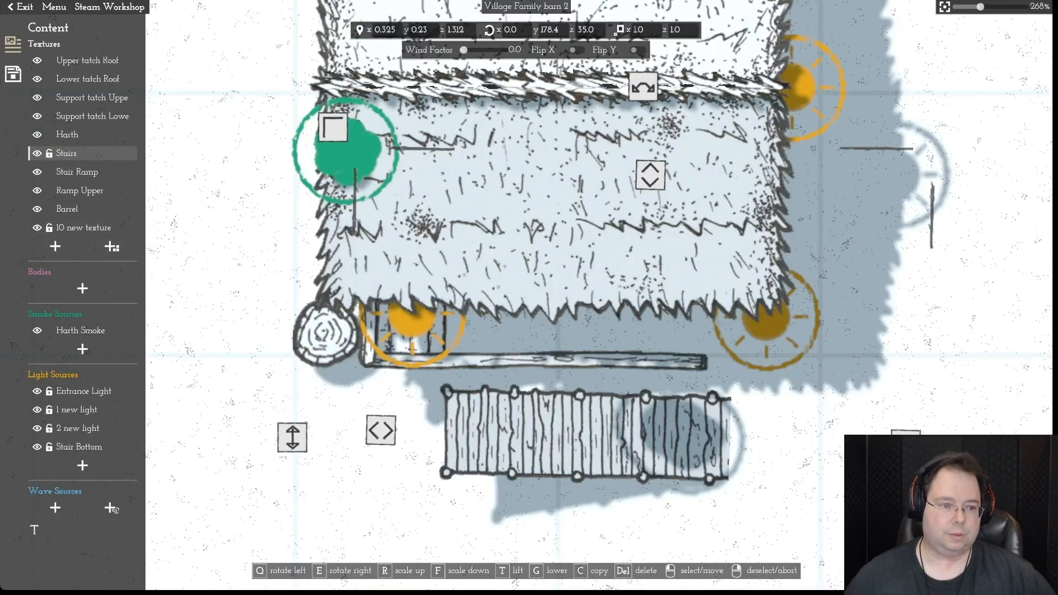
- Rename the plank texture "10 new texture" to "Top Platform"
click(83, 228)
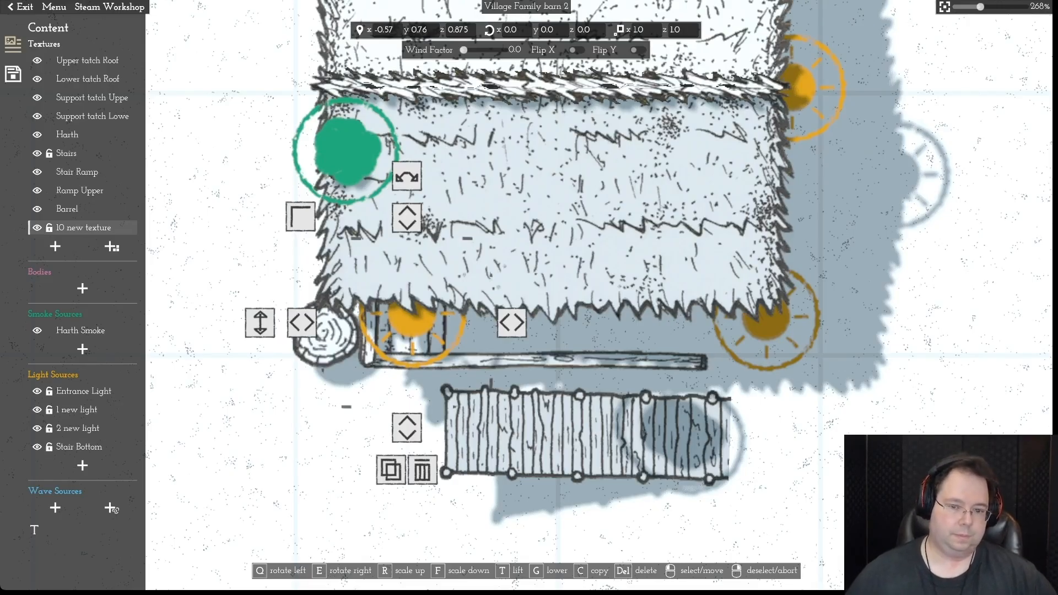
click(34, 529)
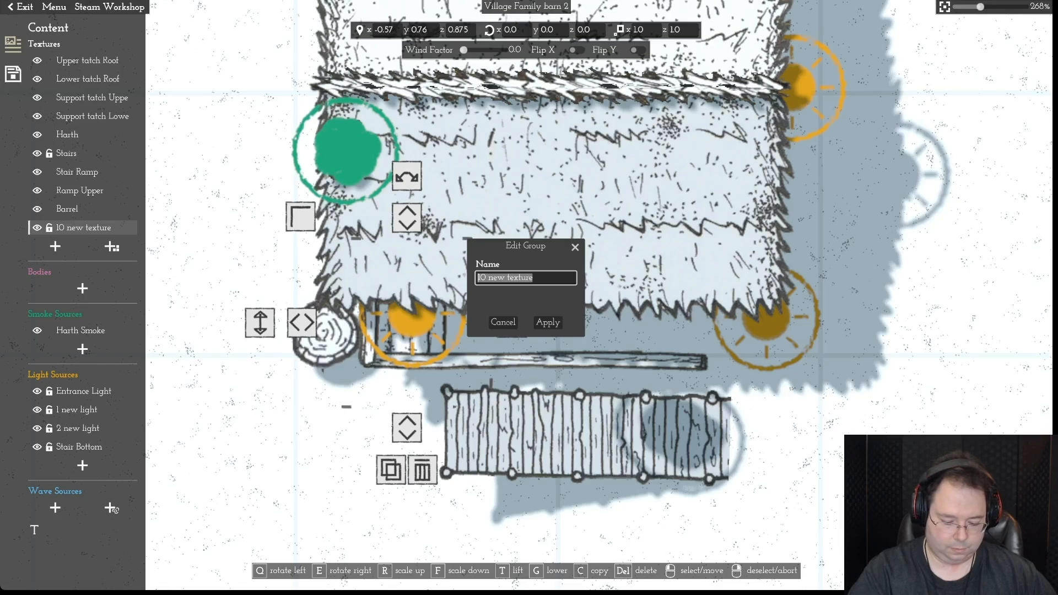
text(Top Platform)
key(Return)
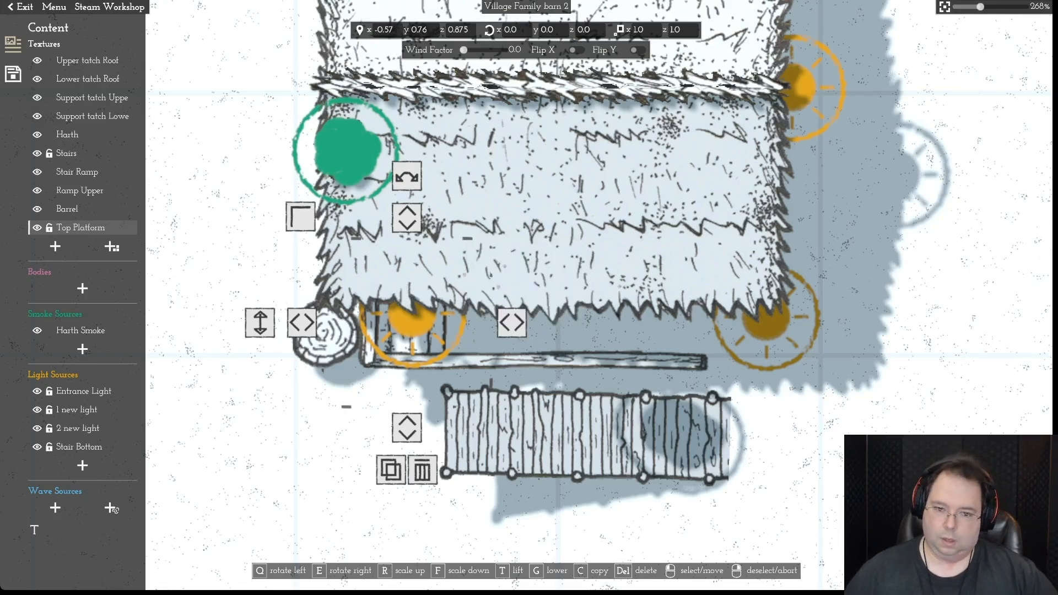
- Hide the Entrance Light and move the Stair Bottom light well clear of the barn, outside its lower right corner
click(67, 154)
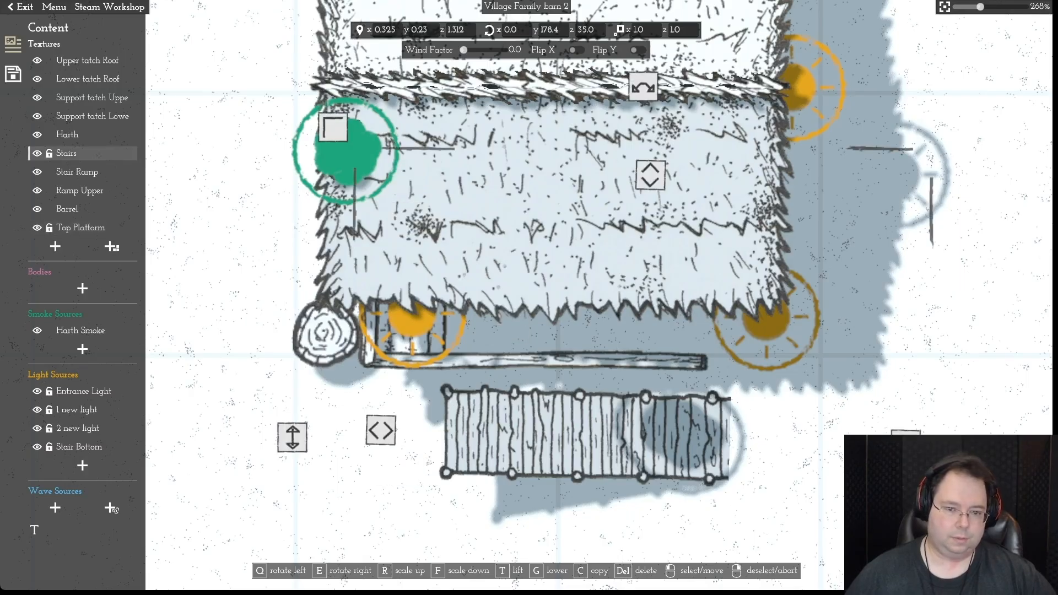
click(36, 391)
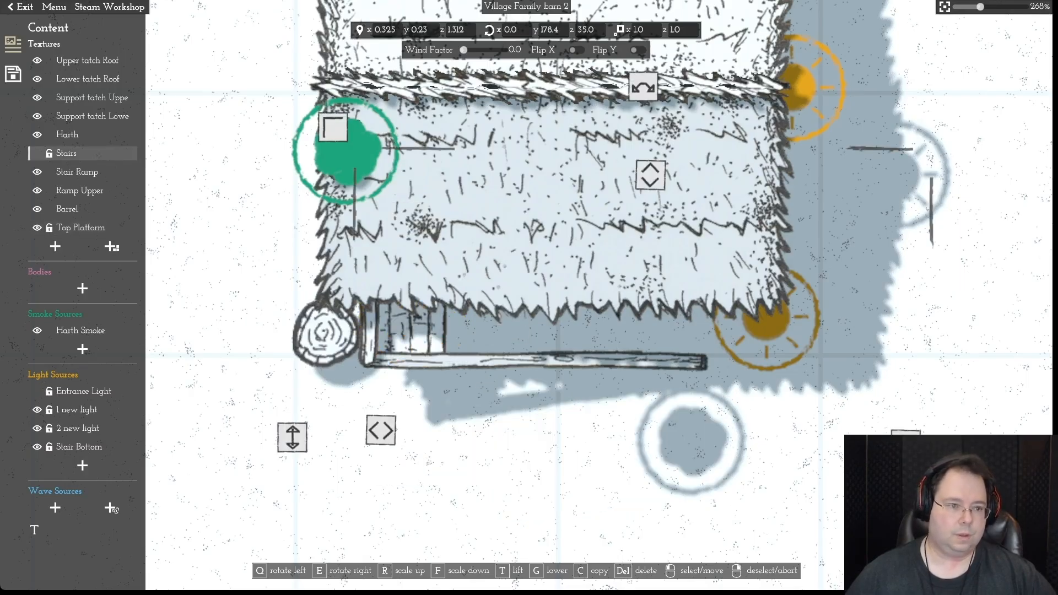
click(36, 153)
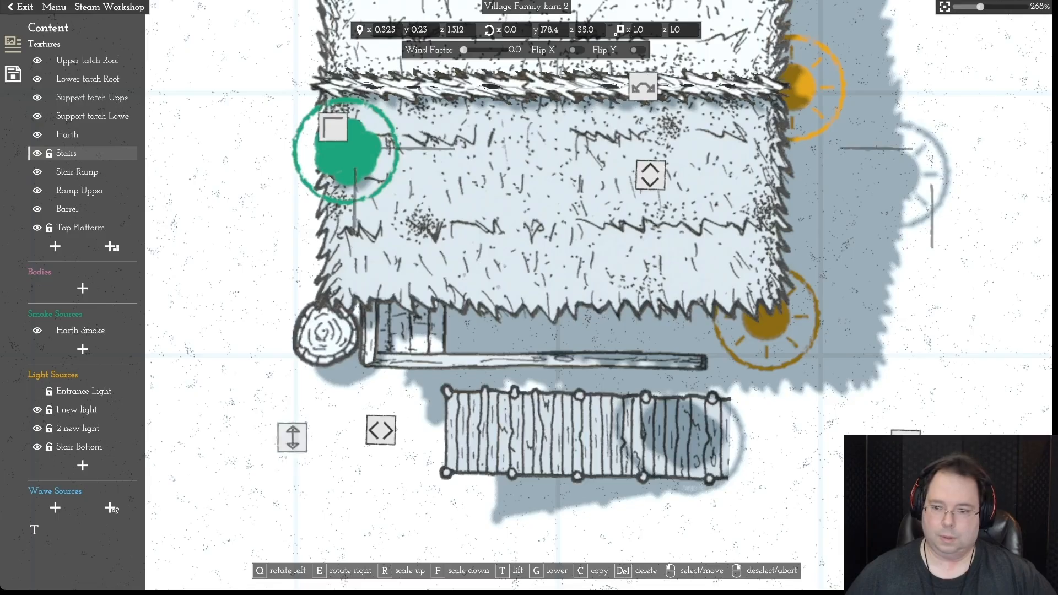
drag(583, 435, 592, 438)
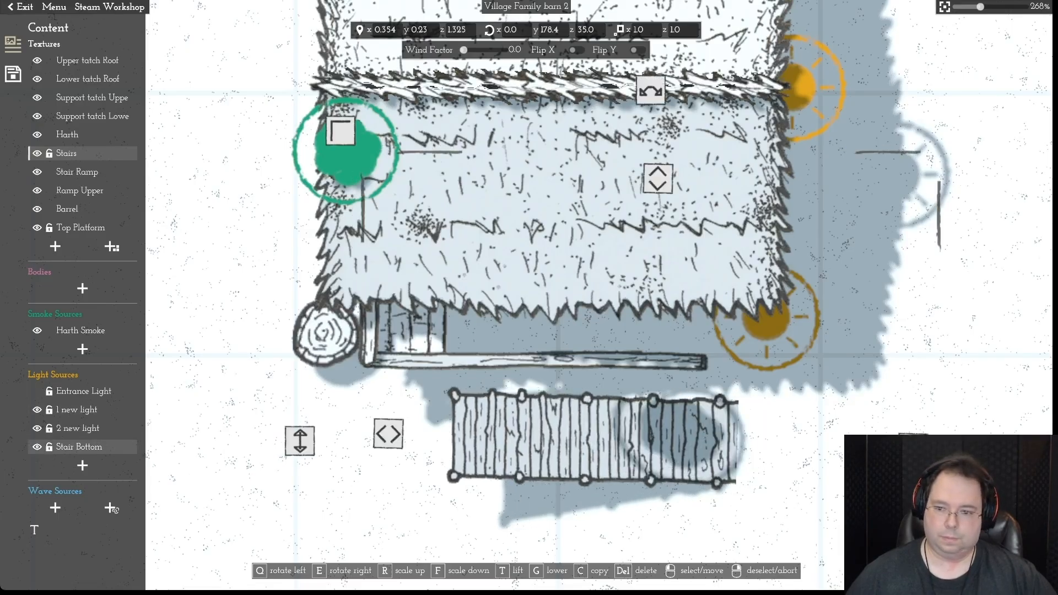
click(79, 447)
drag(766, 317, 968, 412)
- Rotate the Stairs half a turn to about y -0.65 and place them below the barn at about x -0.23, z 1.6
drag(600, 438, 588, 454)
drag(637, 106, 639, 553)
drag(695, 457, 554, 509)
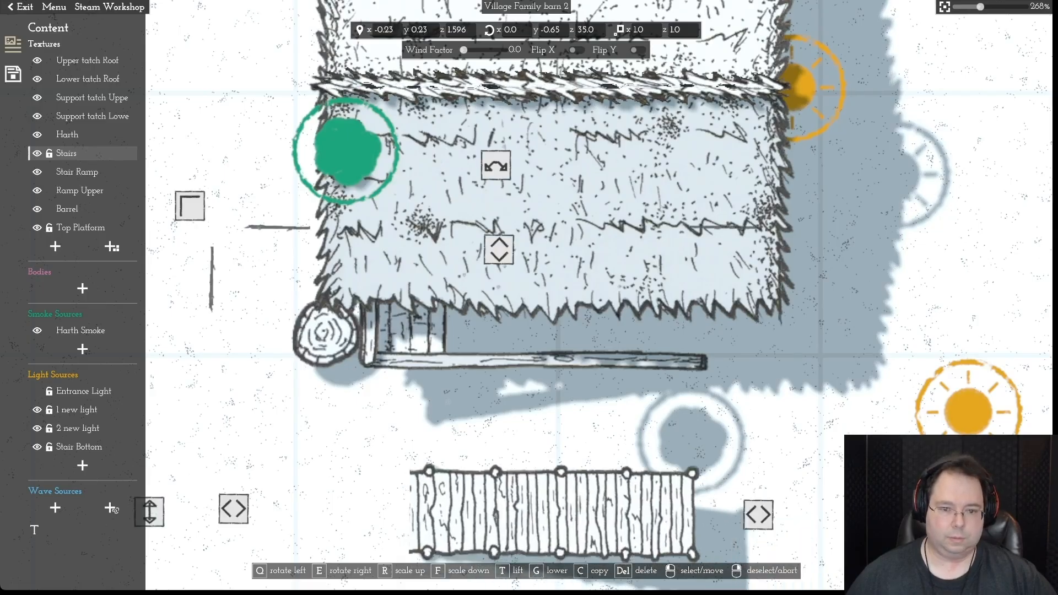
- Move the Top Platform to the opposite end of the wall at about x 0.66, z 0.88, and nudge the Stairs to about z 1.62
click(80, 227)
drag(412, 327, 731, 330)
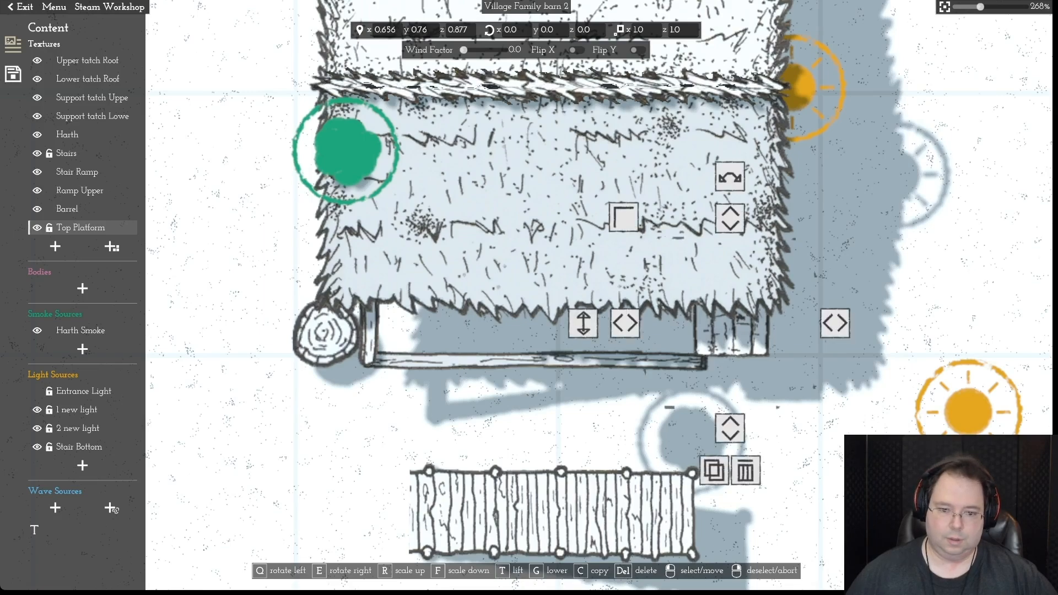
mouse_move(557, 512)
mouse_down()
mouse_move(552, 543)
mouse_move(558, 519)
mouse_up()
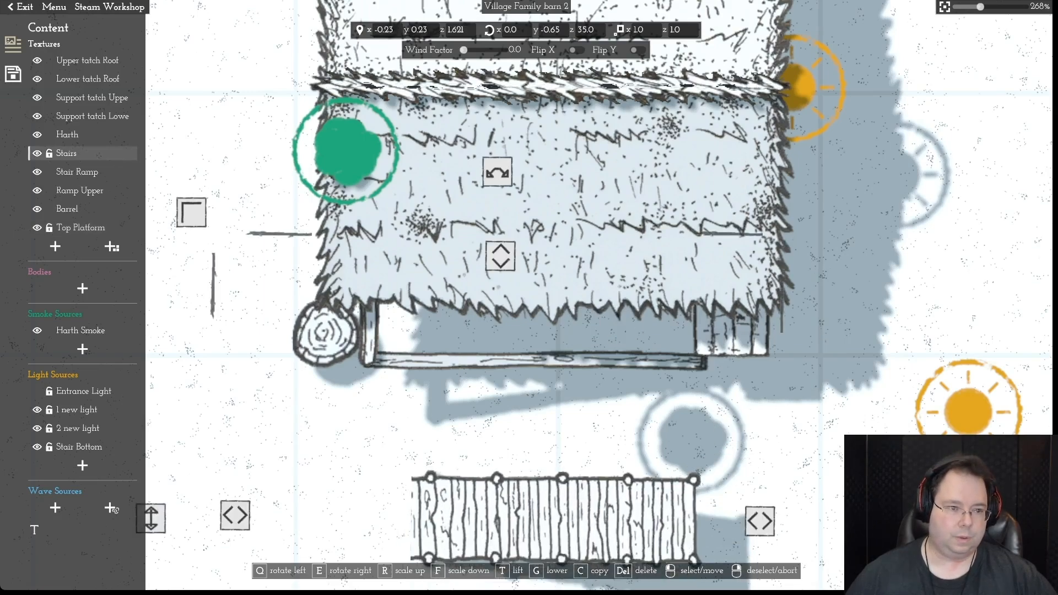
- Unlock the Stair Ramp and Ramp Upper, and move the Stair Ramp clear of the barn to about x 1.98, z 2.29
click(49, 172)
click(49, 190)
scroll(528, 297, up, 4)
scroll(529, 297, down, 10)
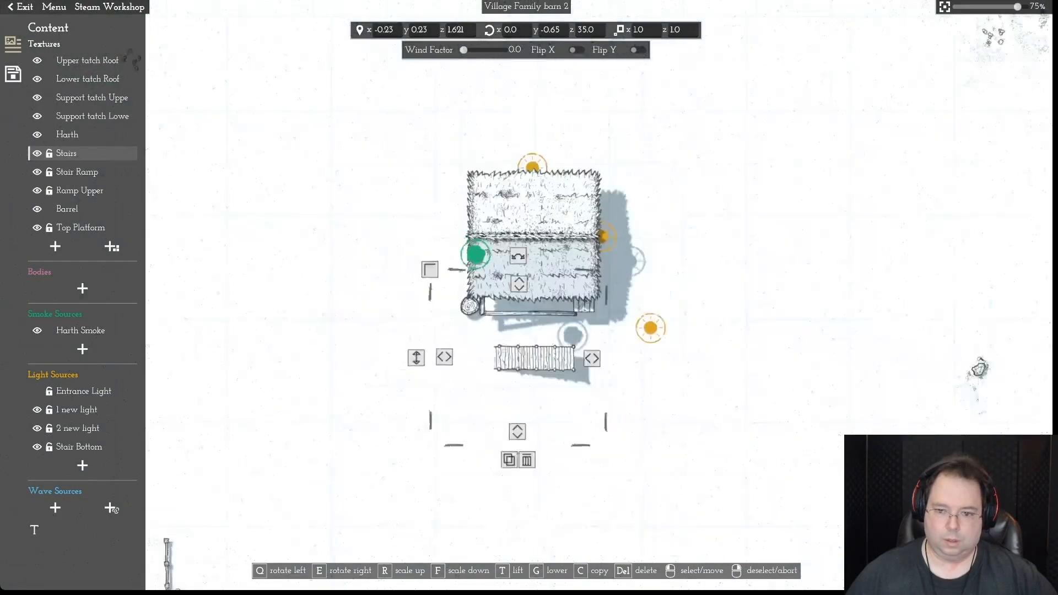
scroll(529, 297, up, 1)
drag(535, 372, 537, 368)
key(Escape)
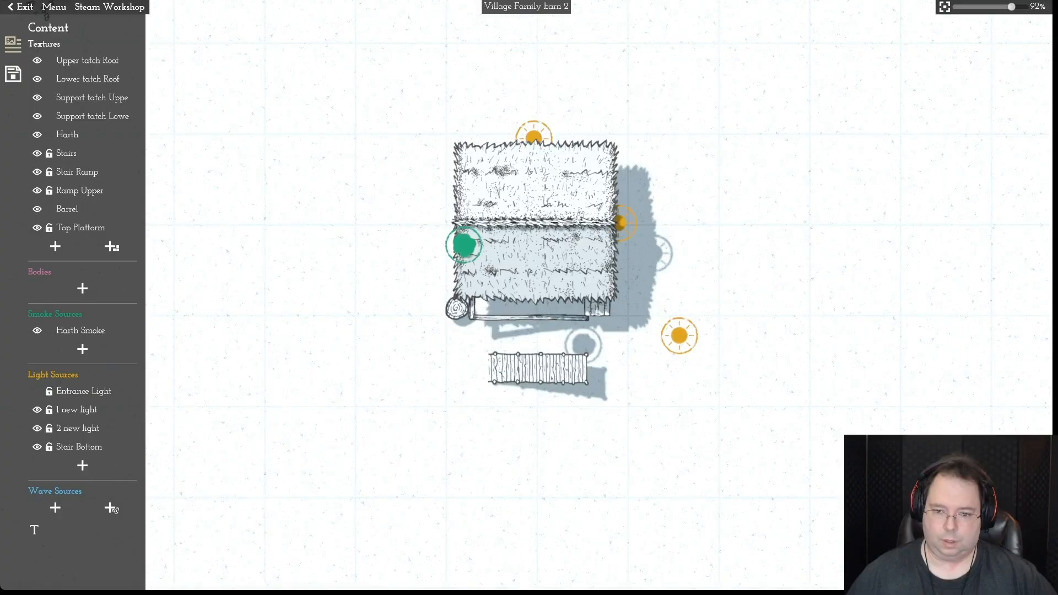
scroll(529, 317, down, 1)
click(528, 318)
drag(529, 317, 701, 424)
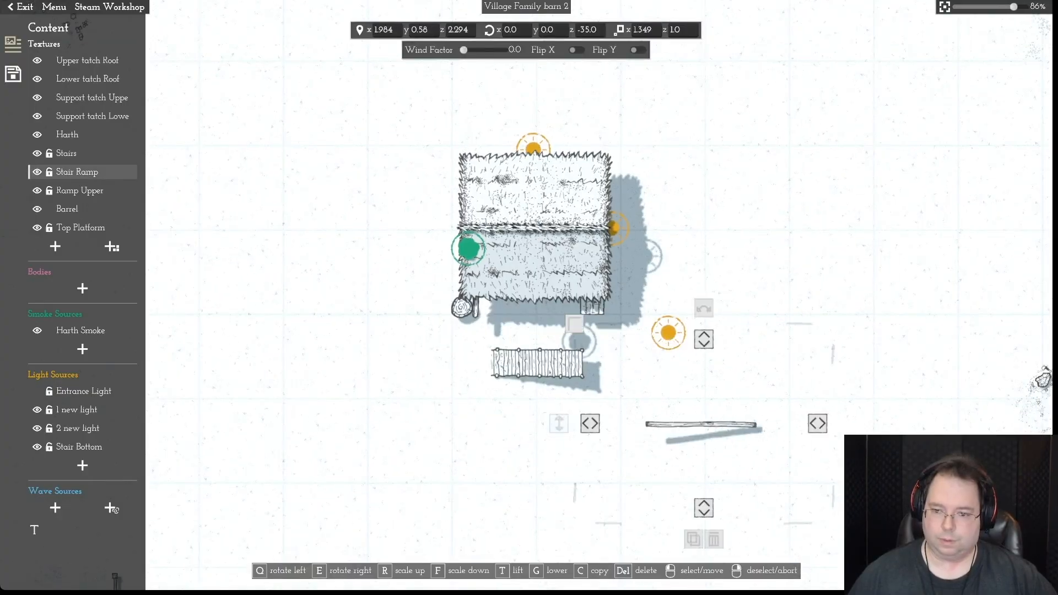
- Rotate the Stair Ramp to about y 179.4 and move Ramp Upper to the Top Platform's outer end at about x 0.76, z 0.83
scroll(704, 310, down, 5)
drag(695, 323, 736, 444)
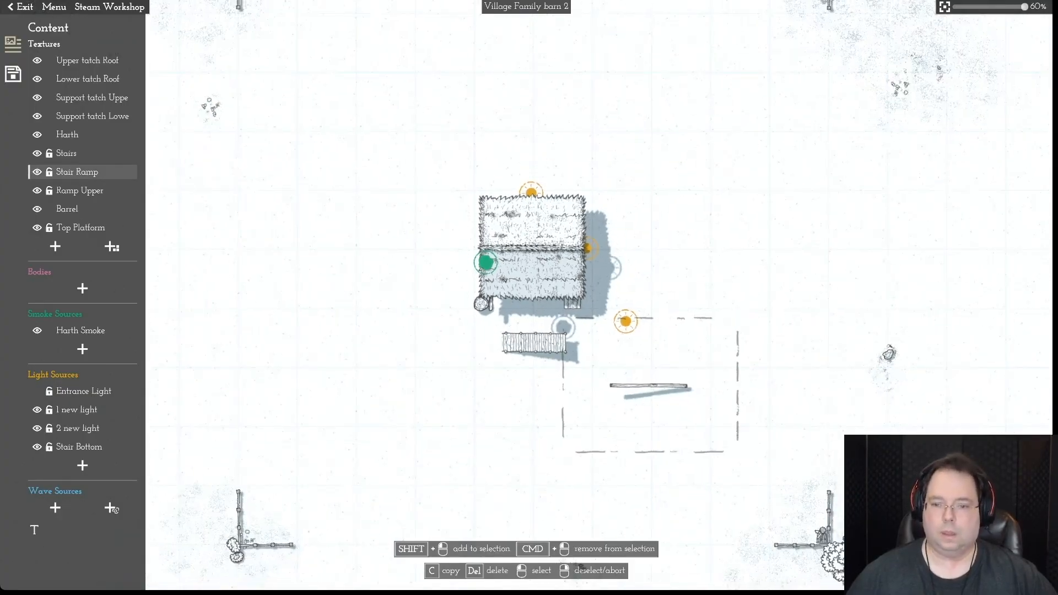
click(650, 385)
click(649, 304)
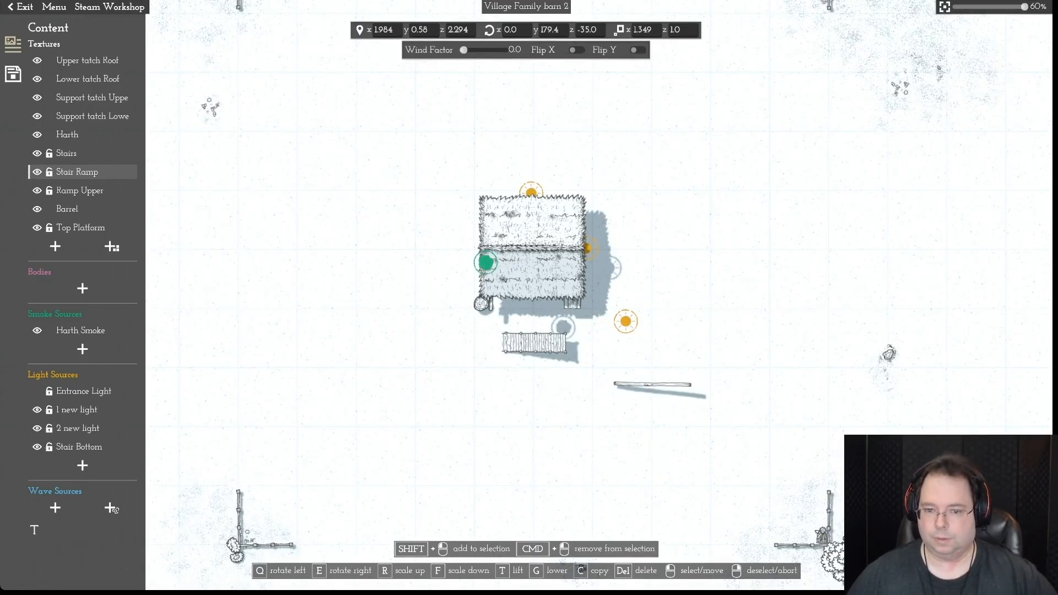
drag(490, 304, 580, 304)
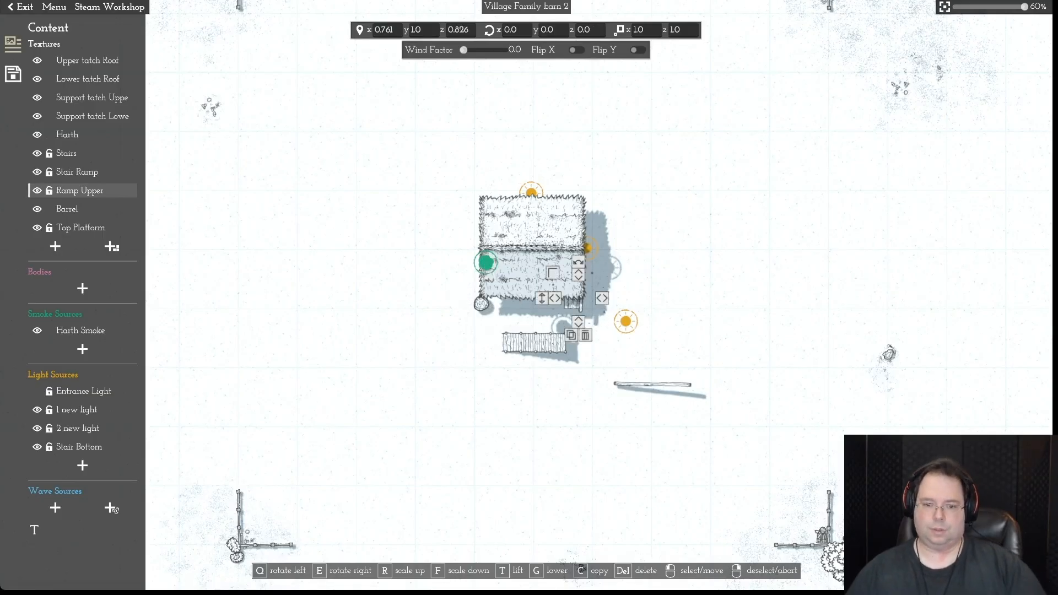
- Fit the Stairs against the barn beside the Top Platform with the Stair Ramp along their outer edge, and lock the moved textures
click(652, 384)
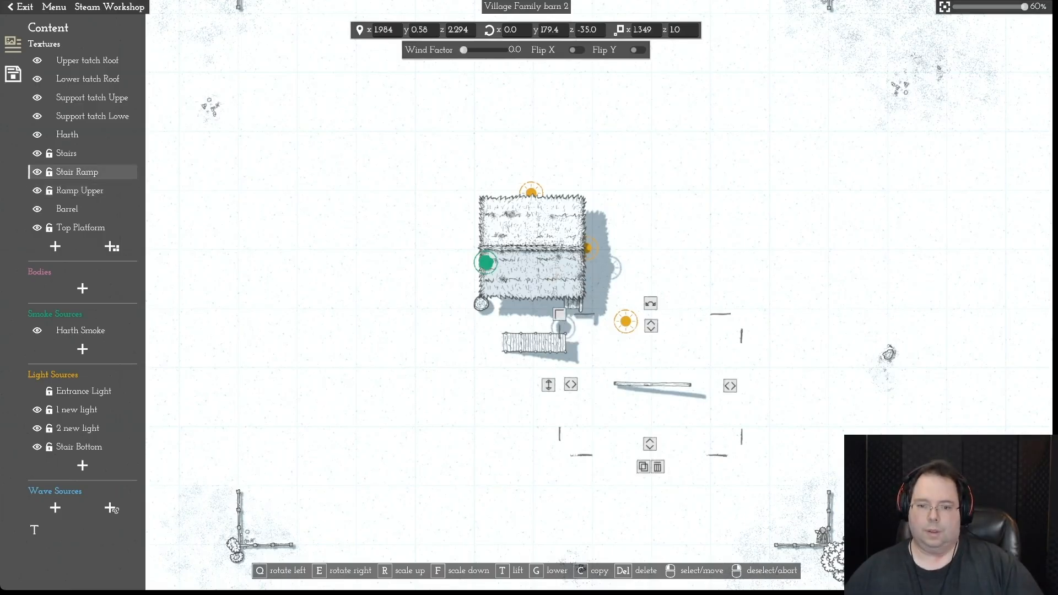
scroll(526, 294, up, 10)
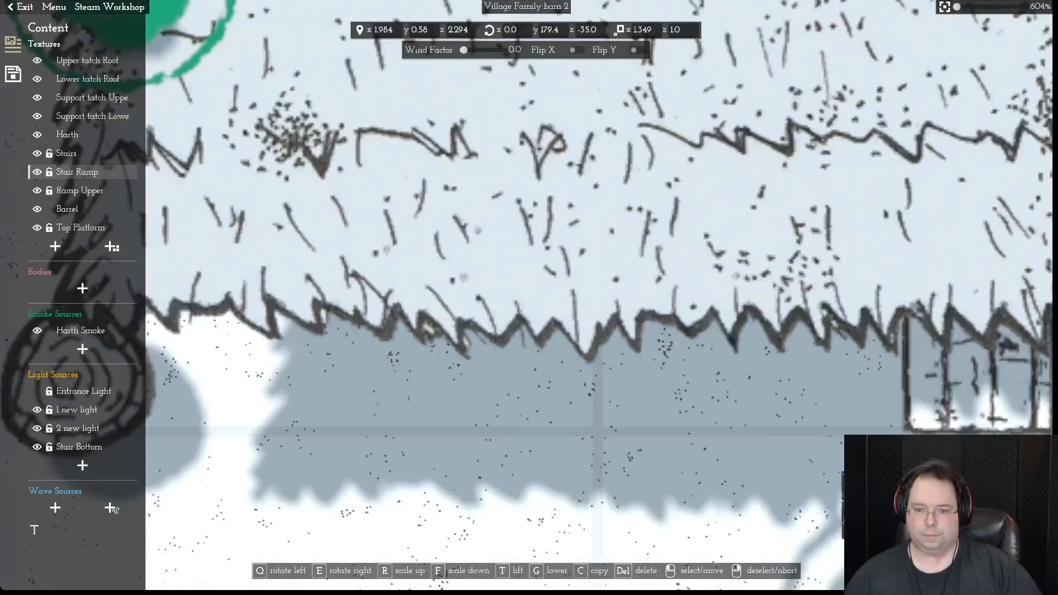
scroll(526, 294, down, 8)
drag(541, 391, 537, 302)
text(4t)
drag(774, 473, 723, 355)
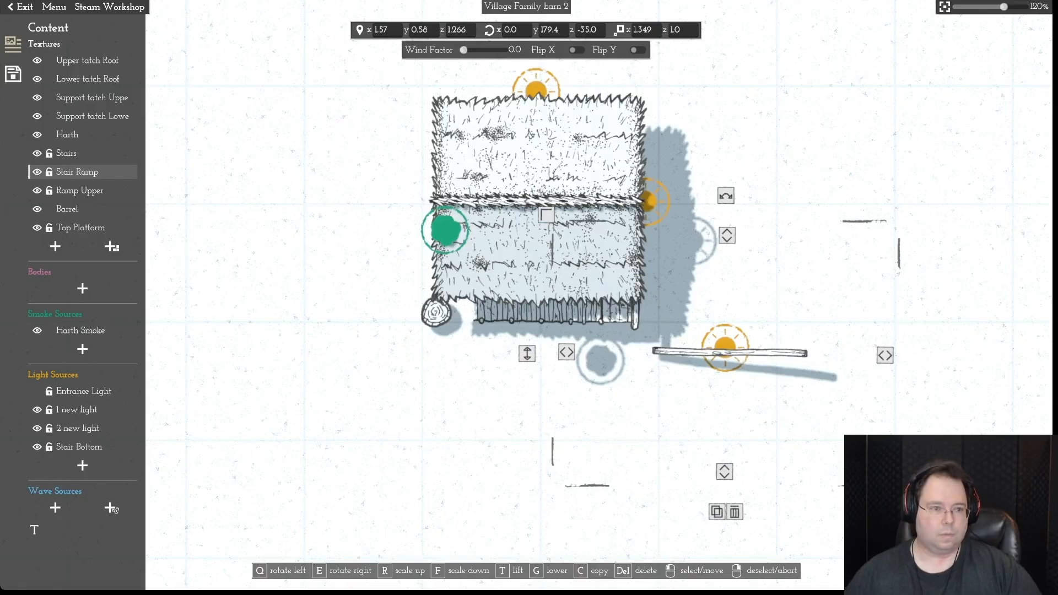
key(ctrl+z)
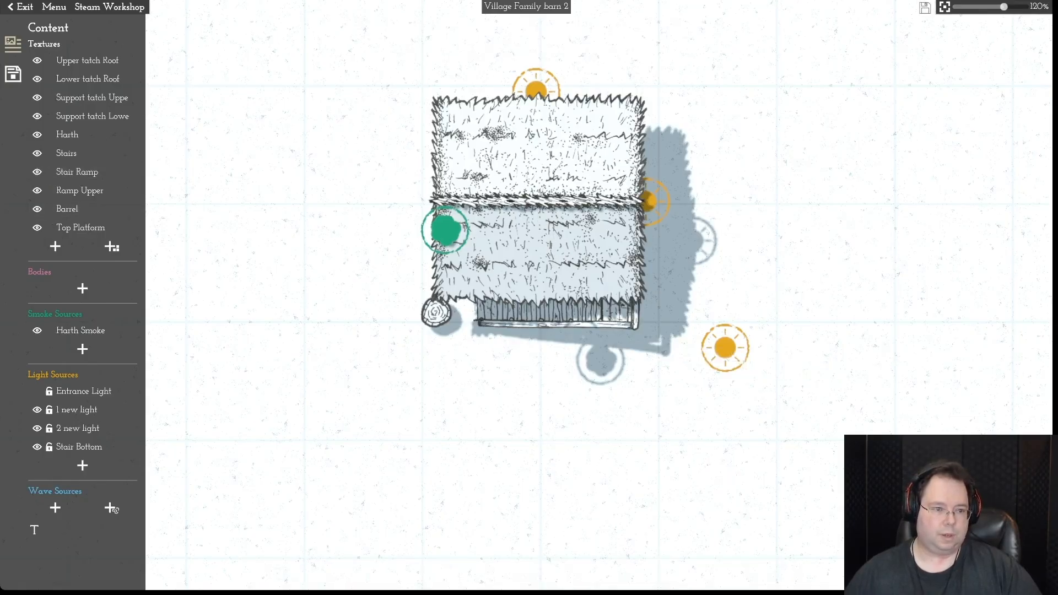
- Set the Barrel aside at about x 1.55, z 0.69 and move the Stair Bottom light to about x -0.80, z 0.85
click(82, 209)
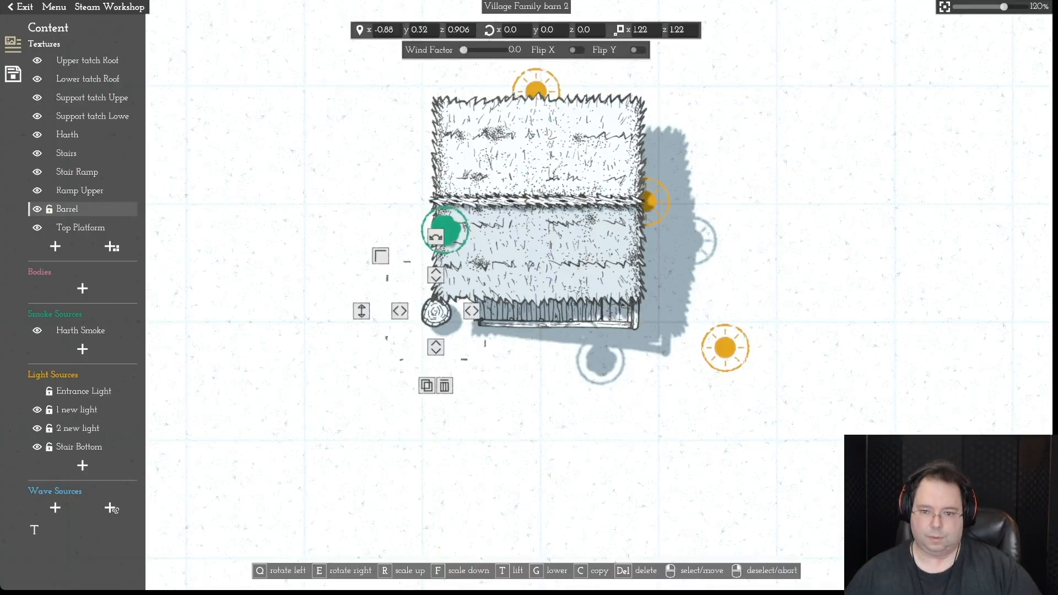
drag(435, 312, 723, 286)
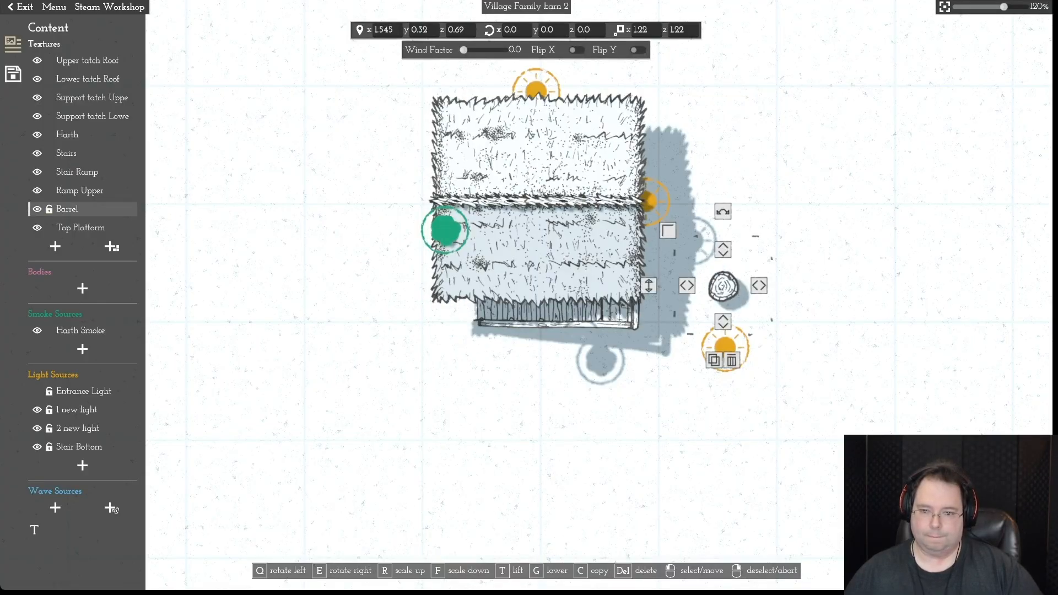
right_click(722, 287)
drag(725, 347, 445, 305)
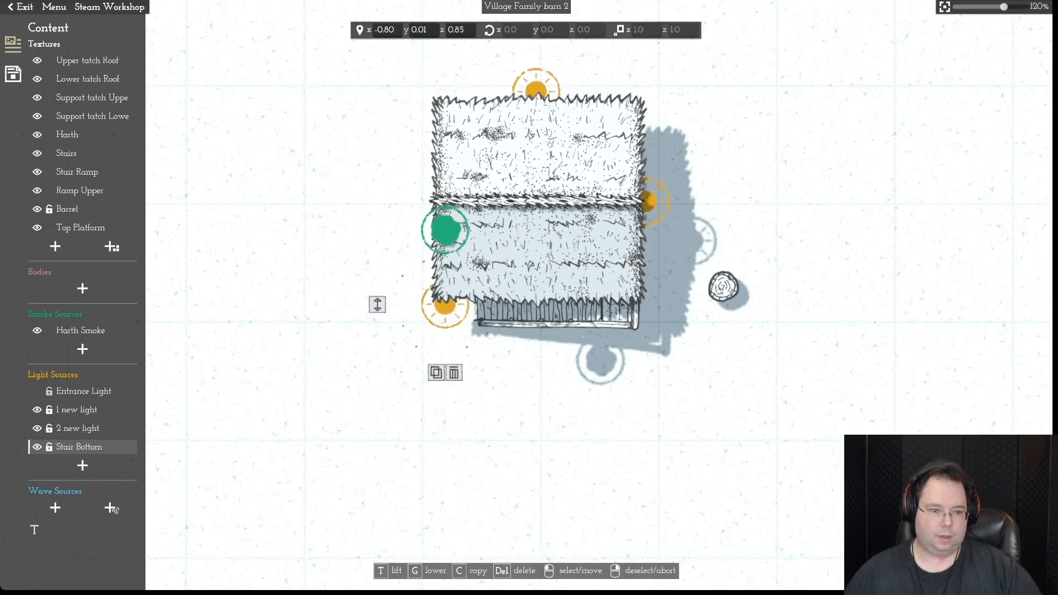
- Show the Entrance Light and move it over the Top Platform at about x 0.6, z 0.82
click(37, 391)
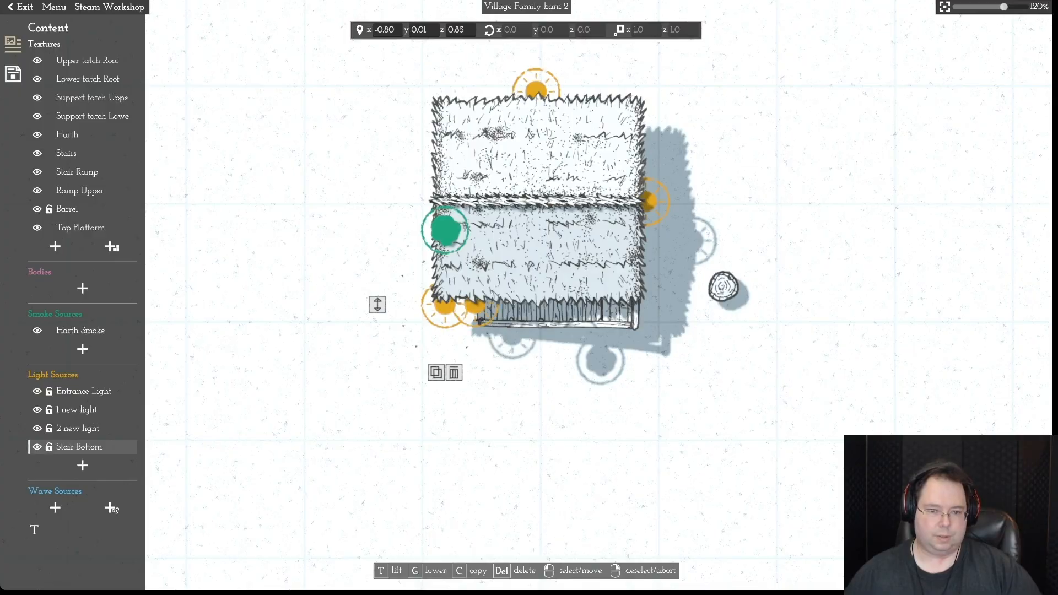
click(83, 391)
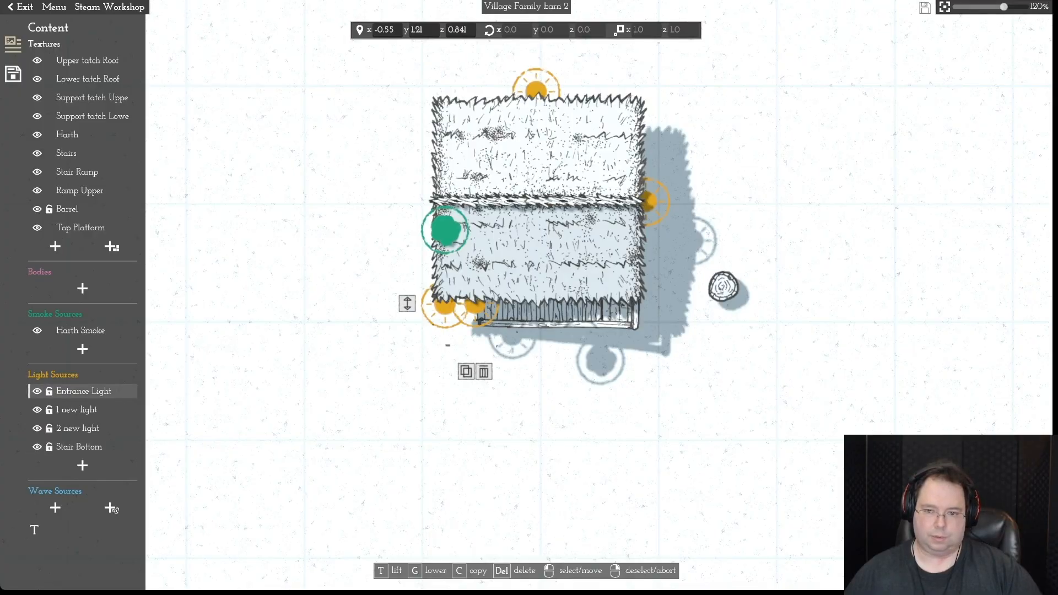
drag(611, 300, 611, 301)
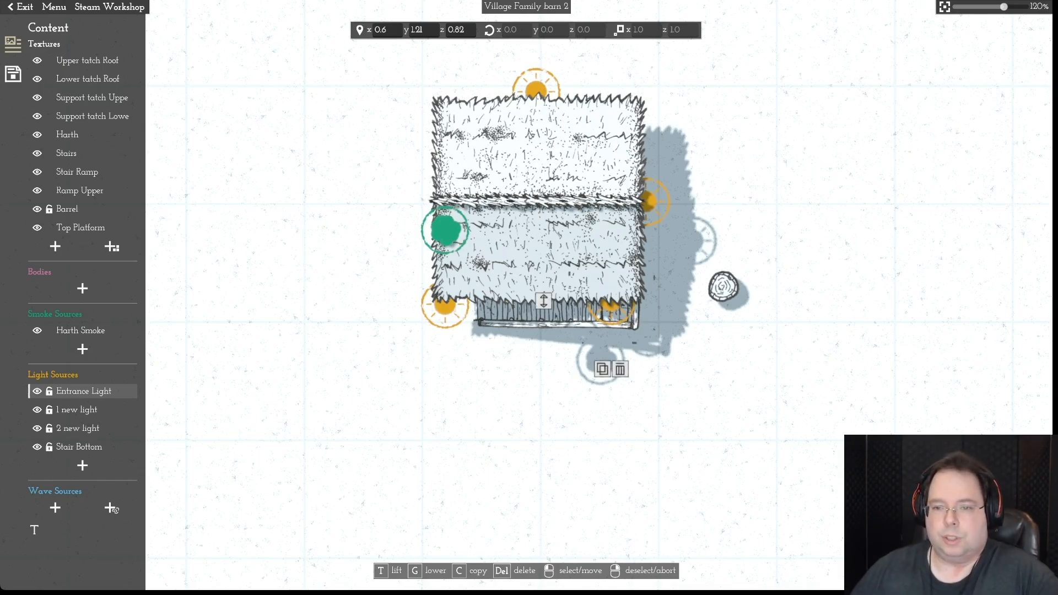
- Move "1 new light" to the opposite gable at about x -0.94, z -0.01, and shift the Stair Bottom light to about x -0.71
mouse_move(650, 201)
mouse_down()
mouse_move(416, 203)
mouse_move(425, 202)
mouse_up()
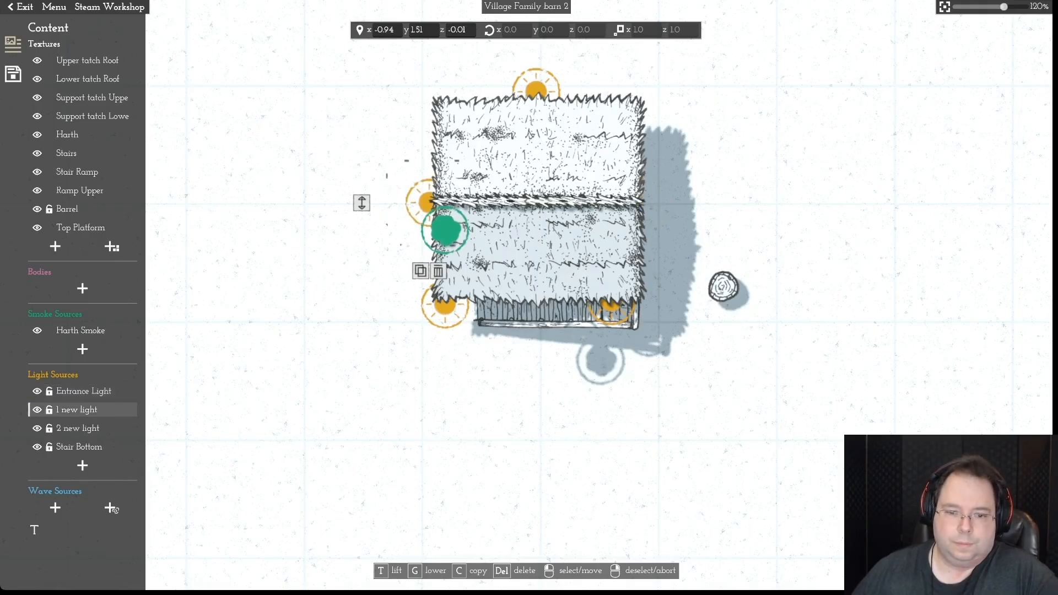
drag(445, 306, 457, 306)
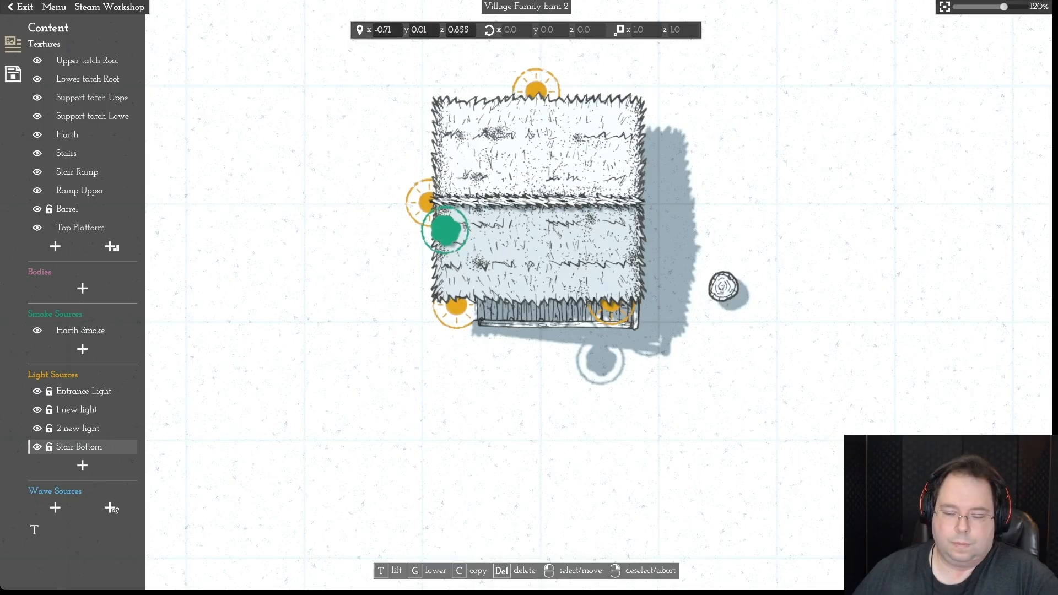
- Place the Barrel beside the Top Platform at about x 0.95, z 0.87, and return "1 new light" to the gable away from the smoke source
click(723, 287)
drag(723, 286, 653, 308)
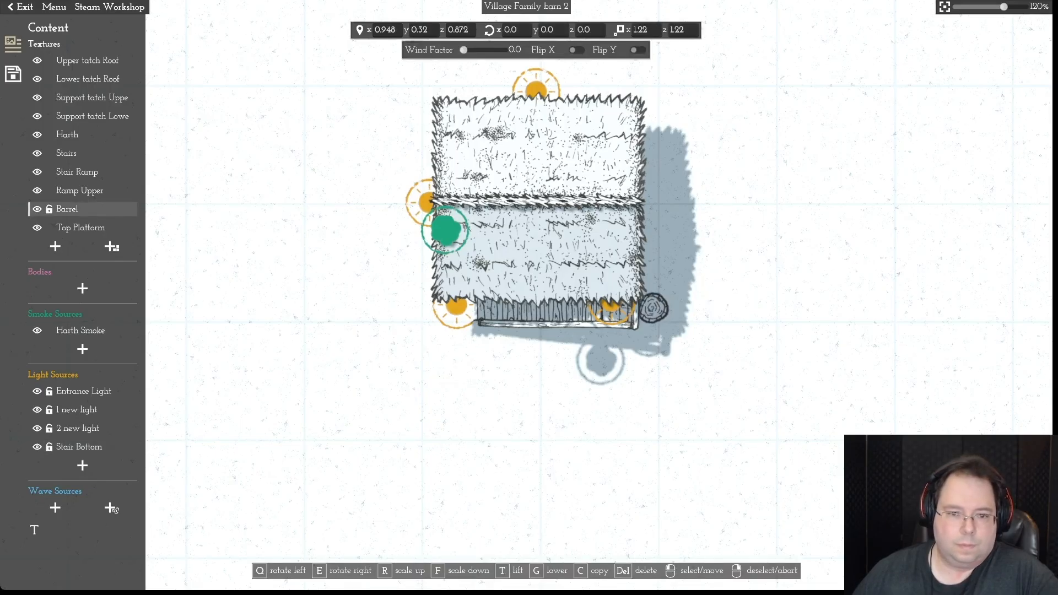
click(425, 203)
drag(425, 202, 642, 203)
right_click(643, 203)
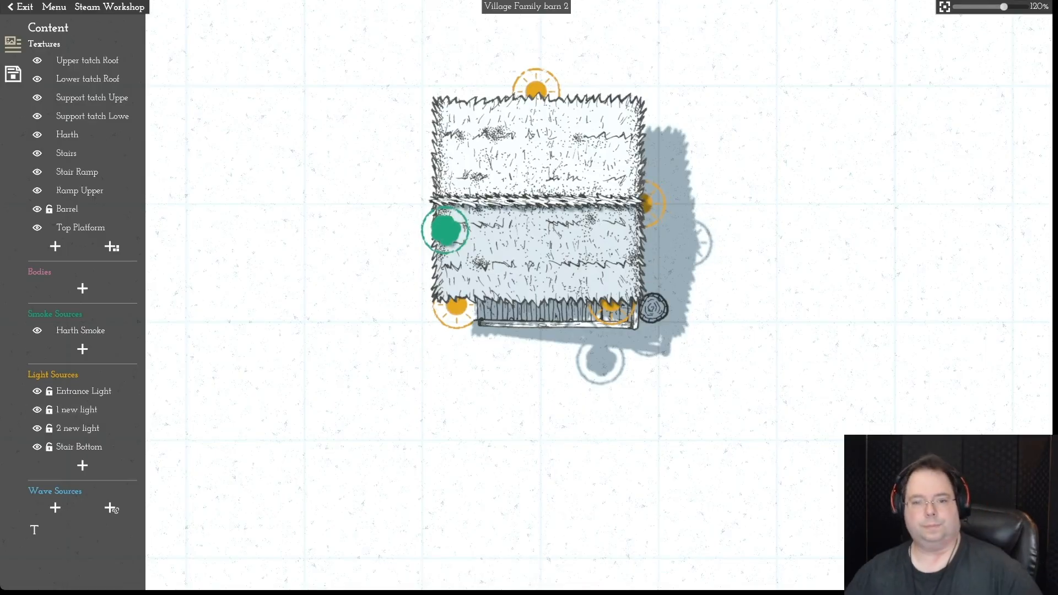
- Examine the rearranged barn up close and from farther out
scroll(526, 295, up, 1)
scroll(526, 295, down, 5)
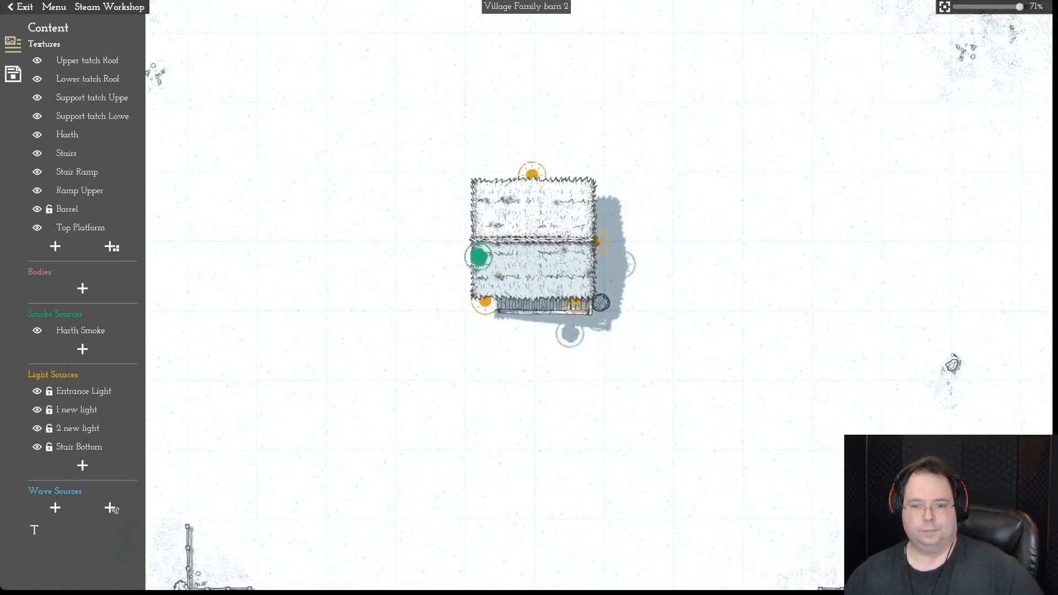
key(w)
key(s)
scroll(526, 295, up, 1)
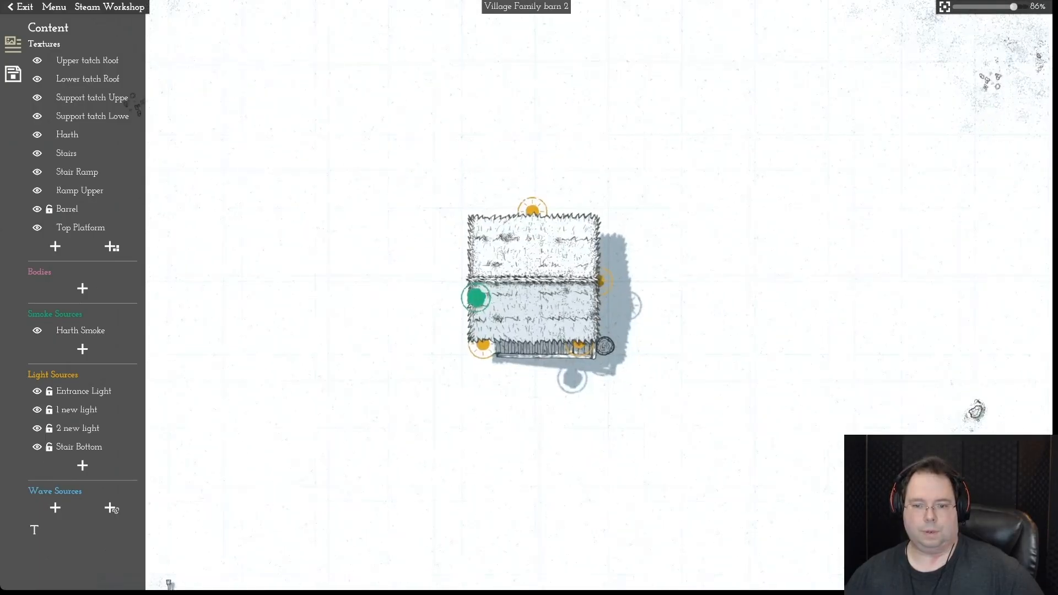
scroll(526, 295, up, 8)
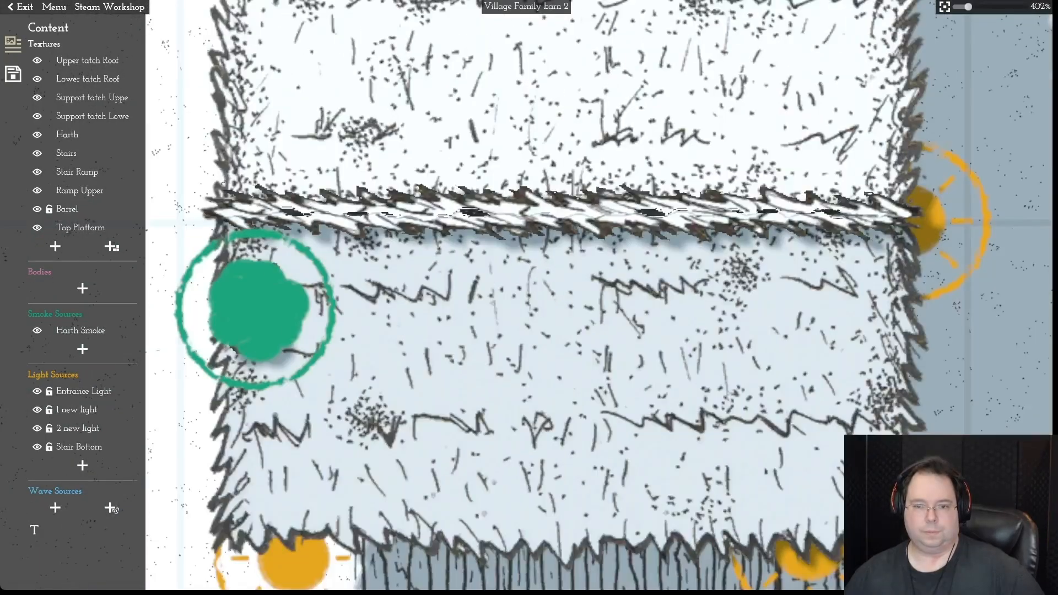
scroll(526, 295, down, 8)
scroll(526, 295, up, 4)
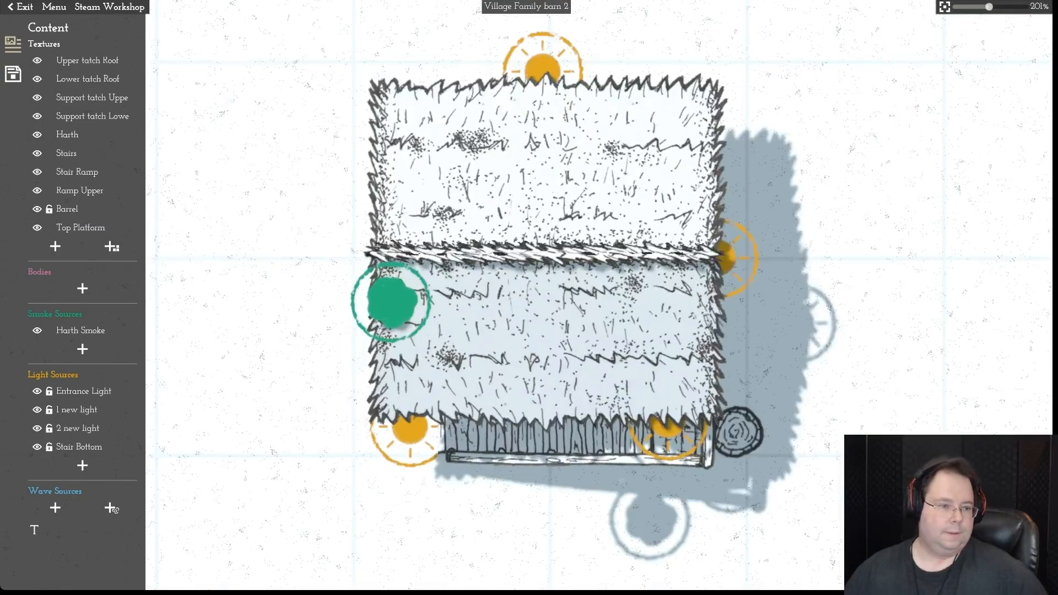
- Lock the Barrel and capture a new preview image for Village Family Barn 2
click(49, 209)
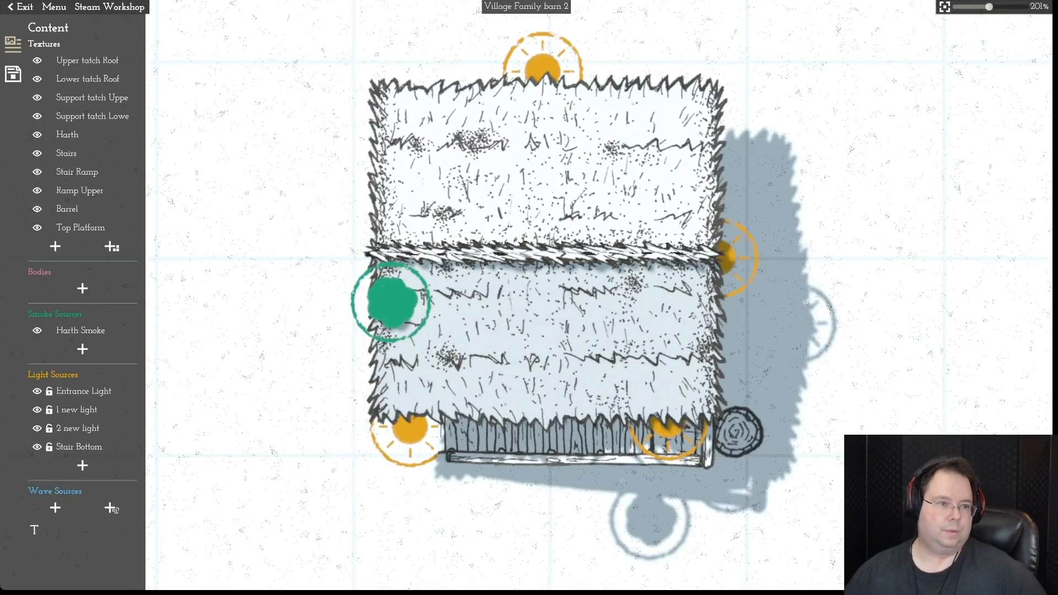
click(12, 73)
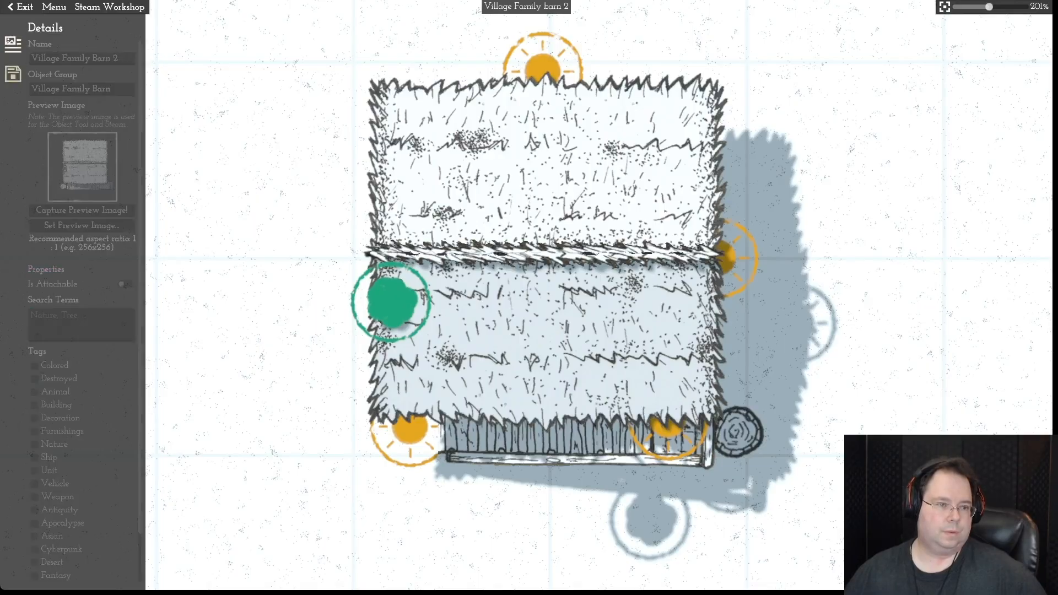
click(82, 210)
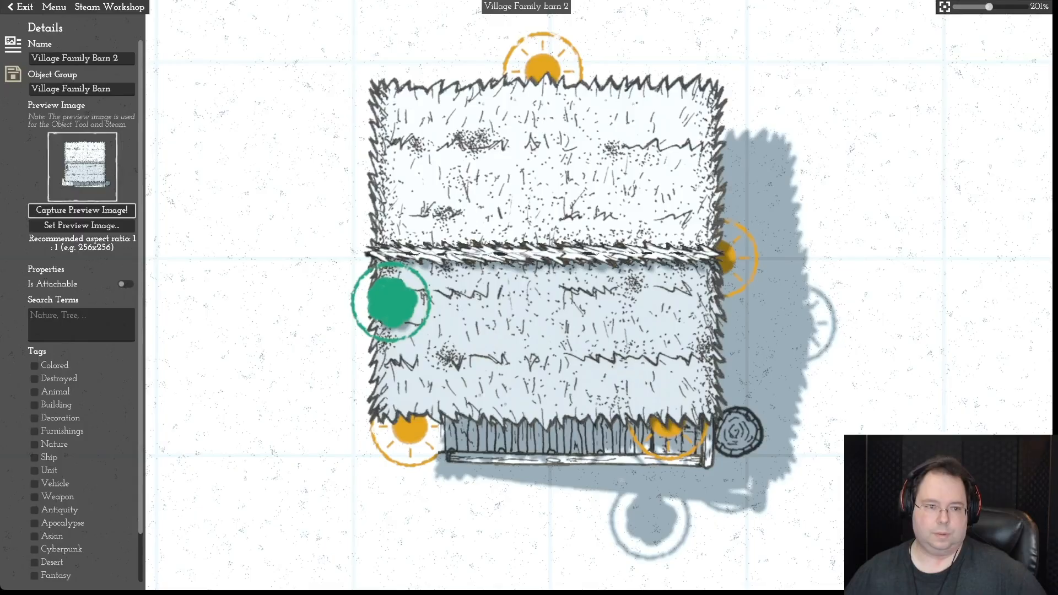
scroll(528, 297, down, 3)
scroll(528, 298, up, 3)
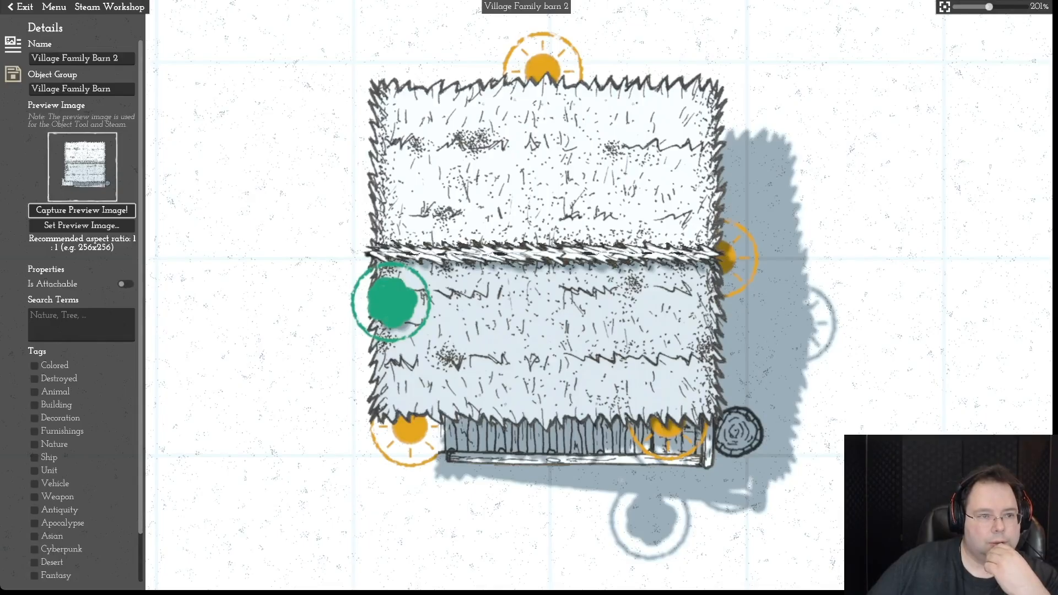
- Save Village Family Barn 2 and open the asset file Village Single Home 1.momast
click(54, 7)
click(54, 69)
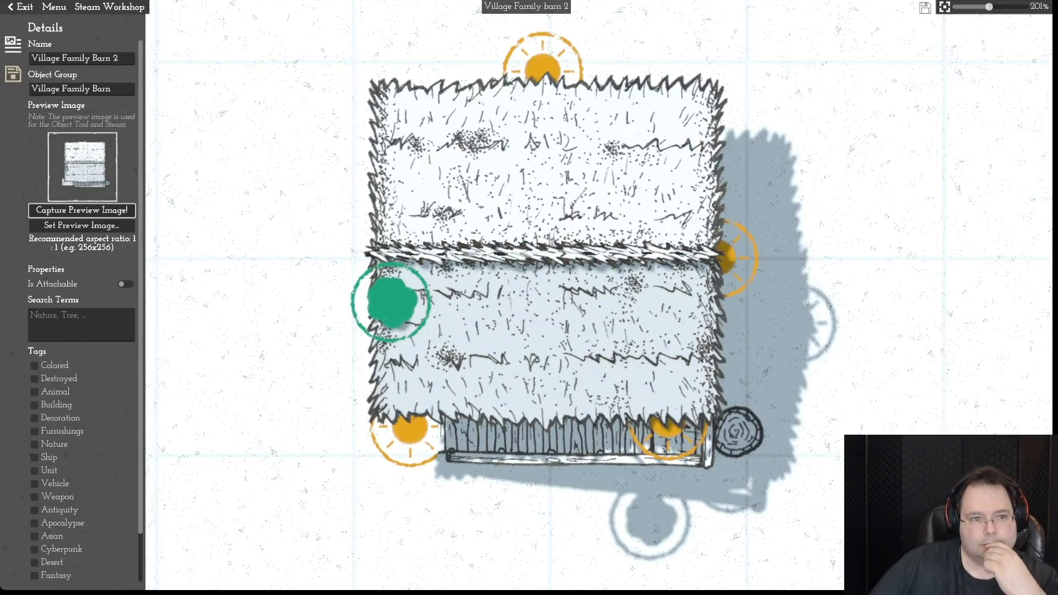
click(54, 7)
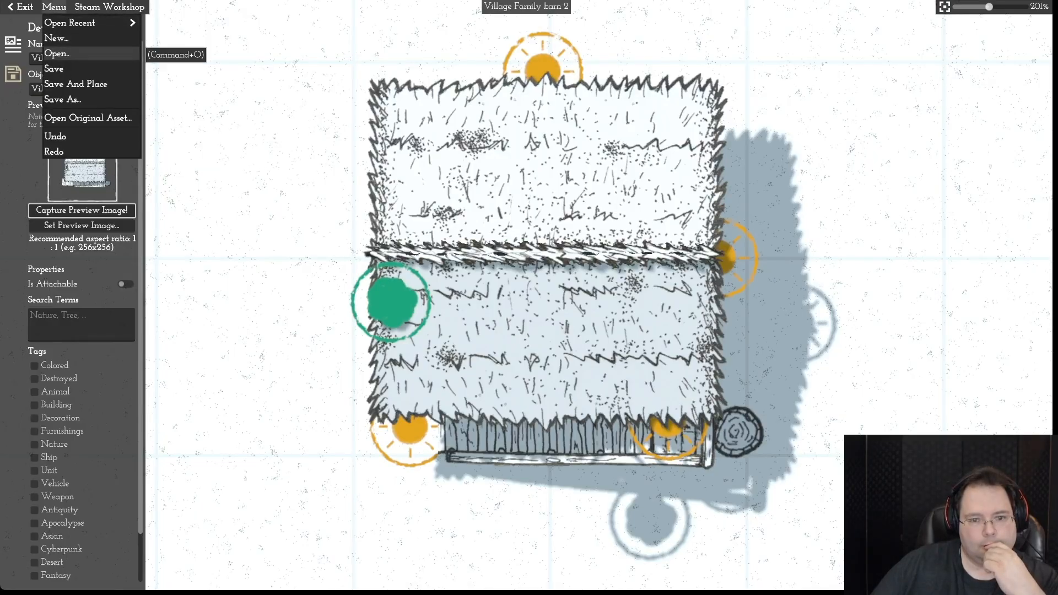
click(57, 53)
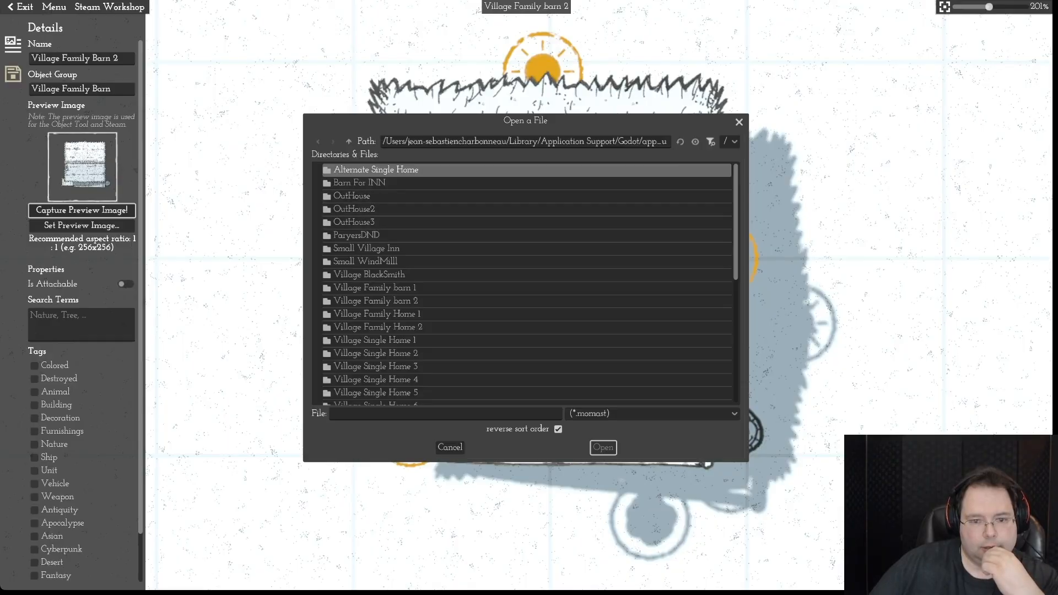
scroll(526, 283, down, 5)
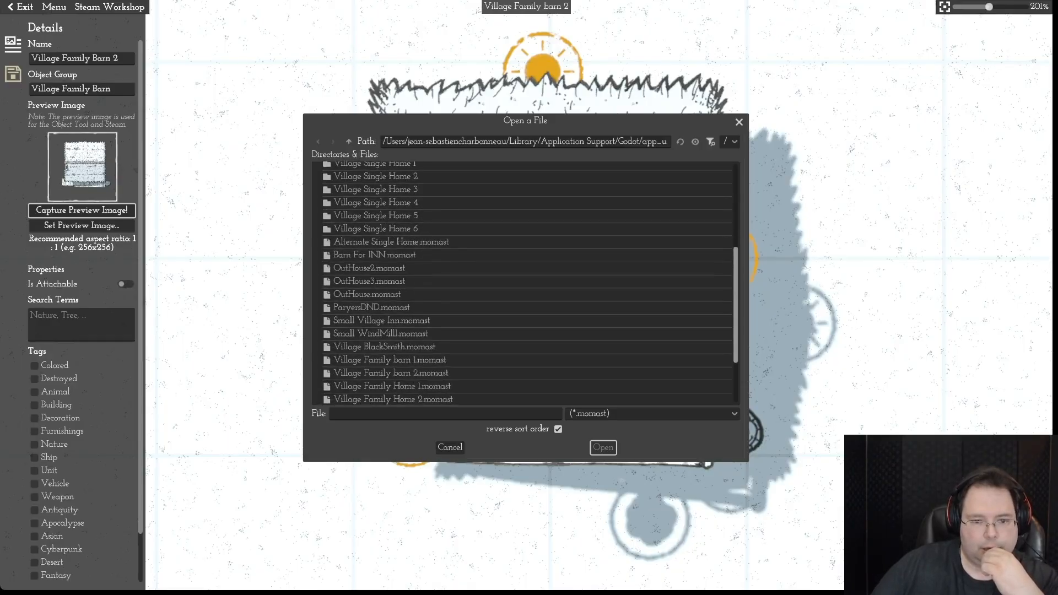
scroll(526, 354, down, 3)
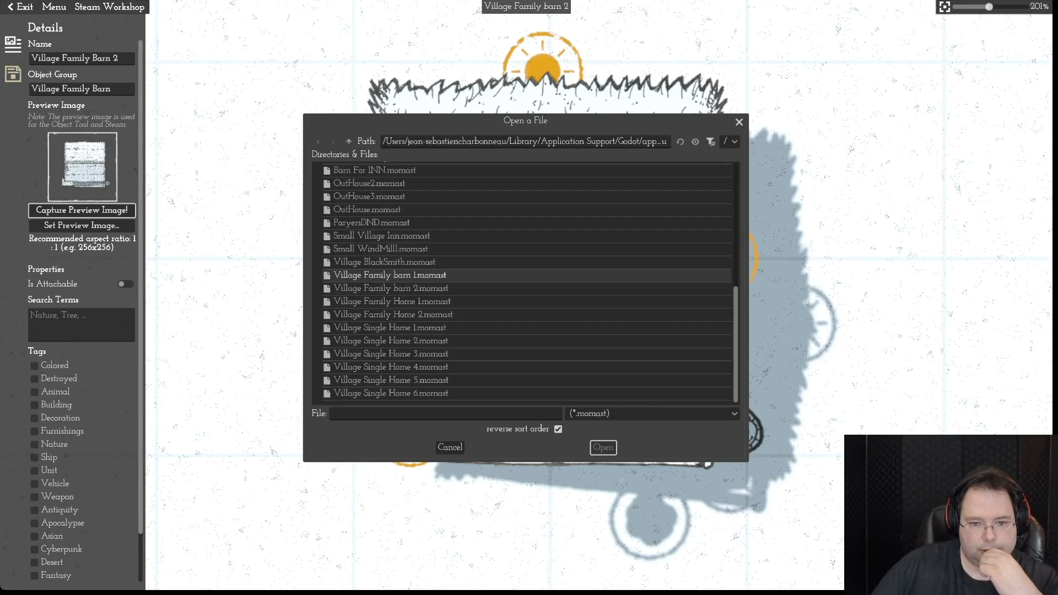
click(391, 327)
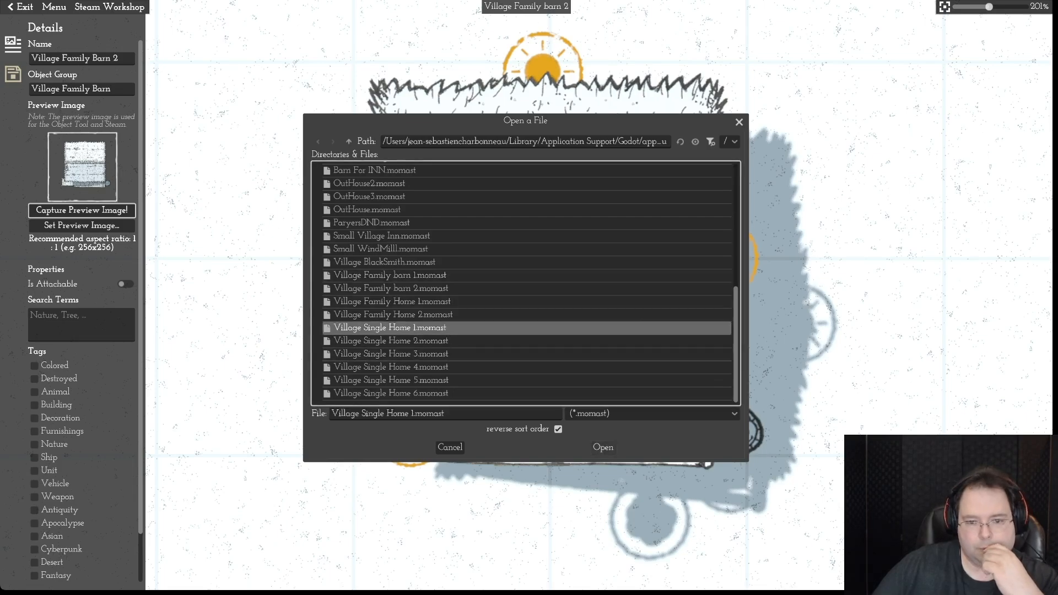
click(602, 447)
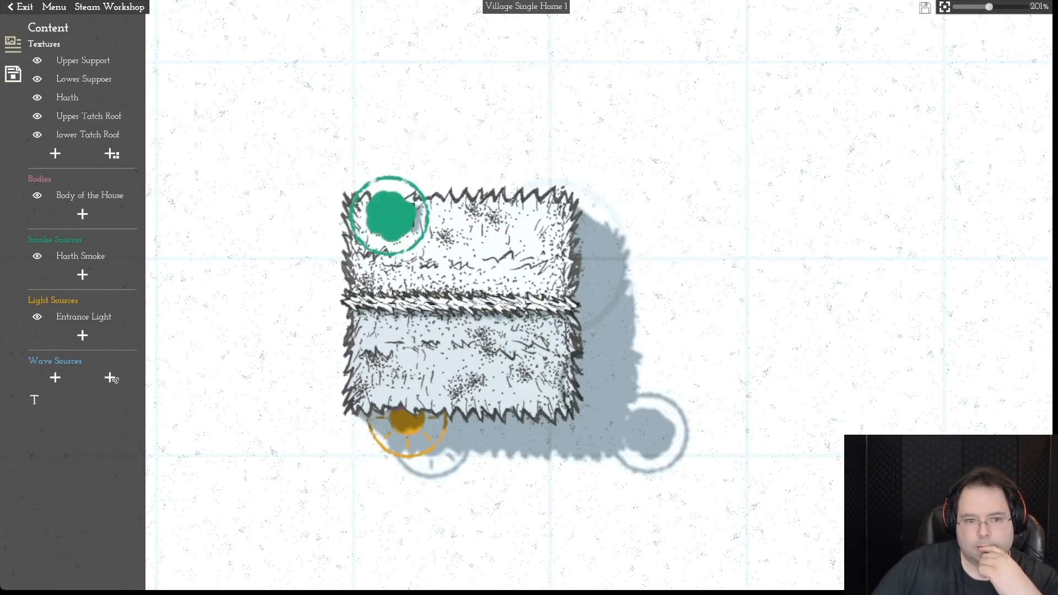
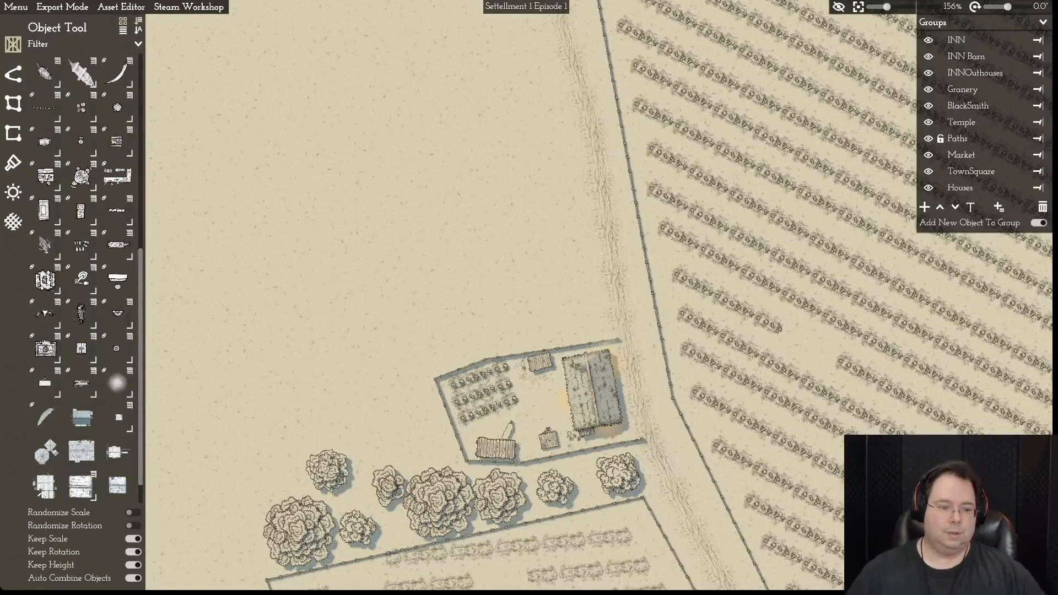
- Examine the Village Family Barn and Village Family Home objects and their variants in the settlement map's object library
key(s)
key(d)
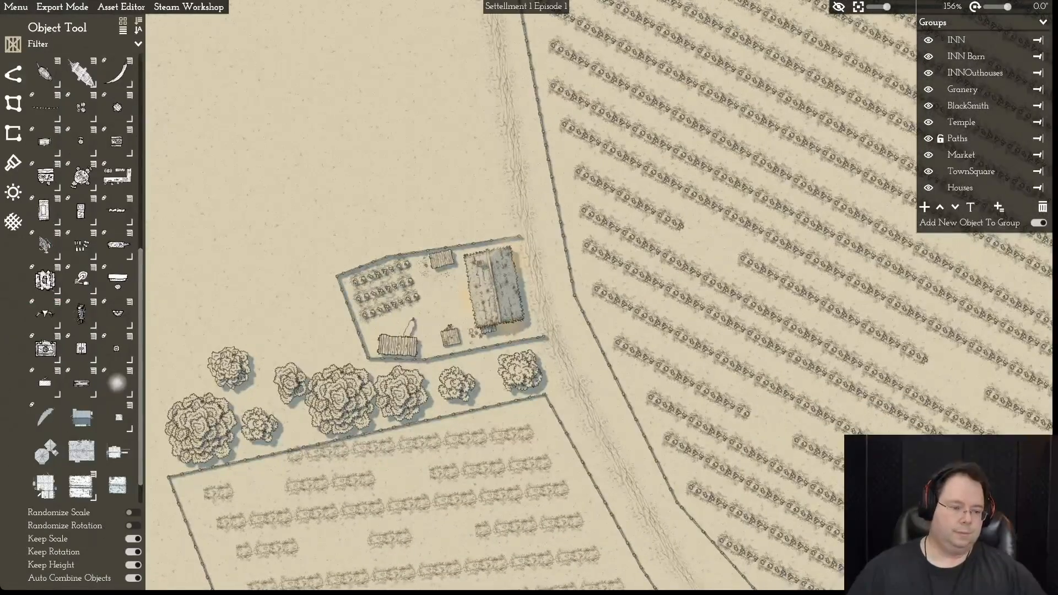
scroll(82, 275, down, 1)
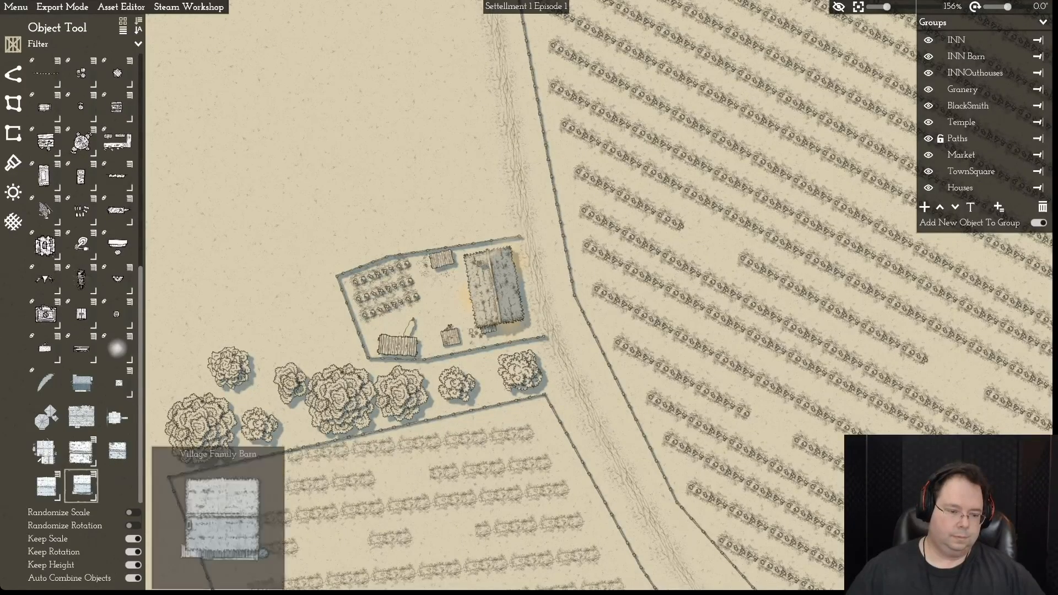
click(93, 474)
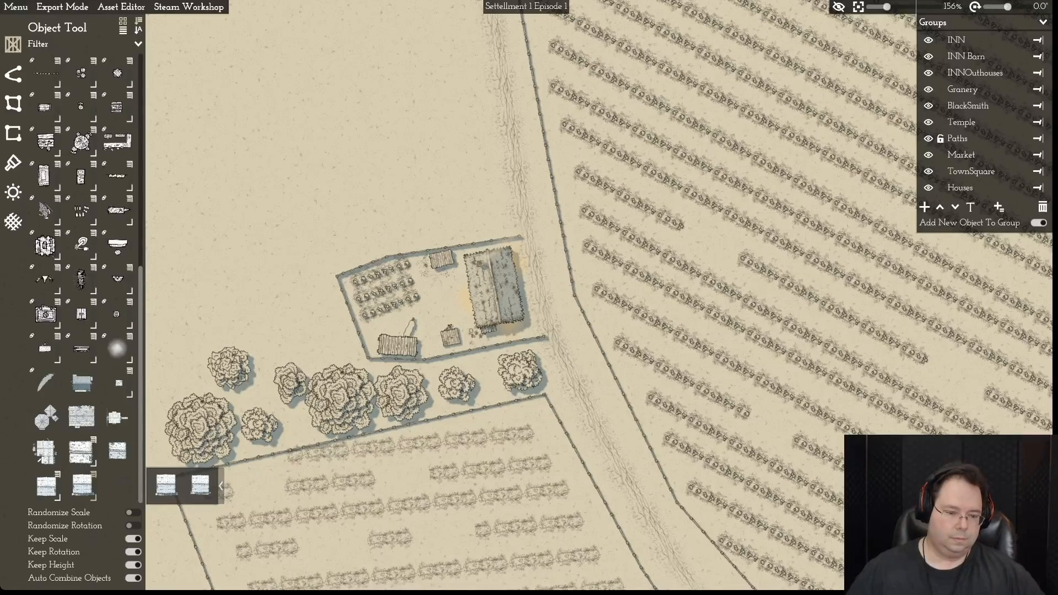
mouse_move(164, 486)
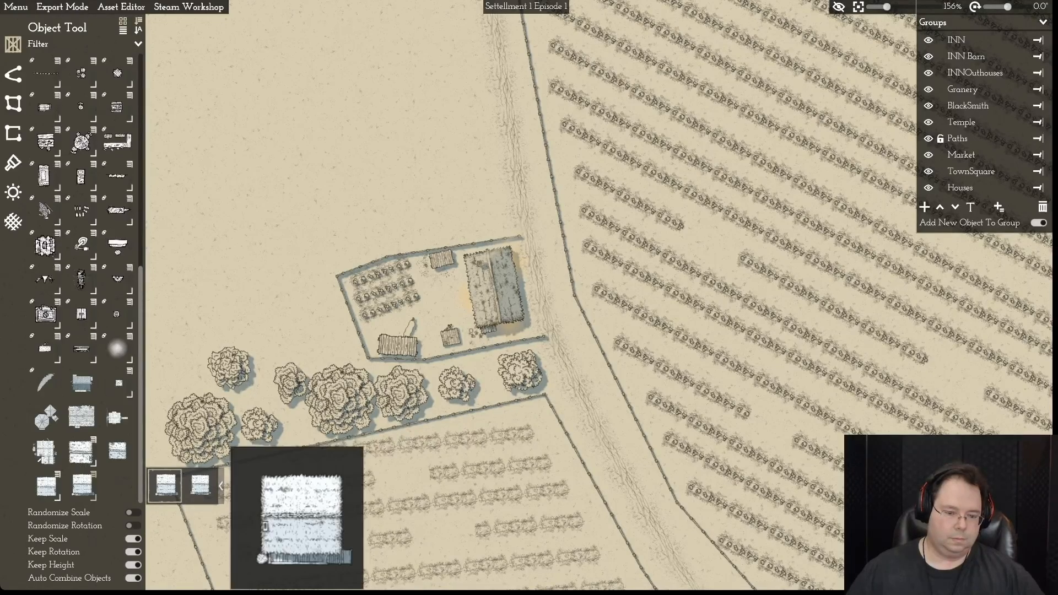
mouse_move(199, 486)
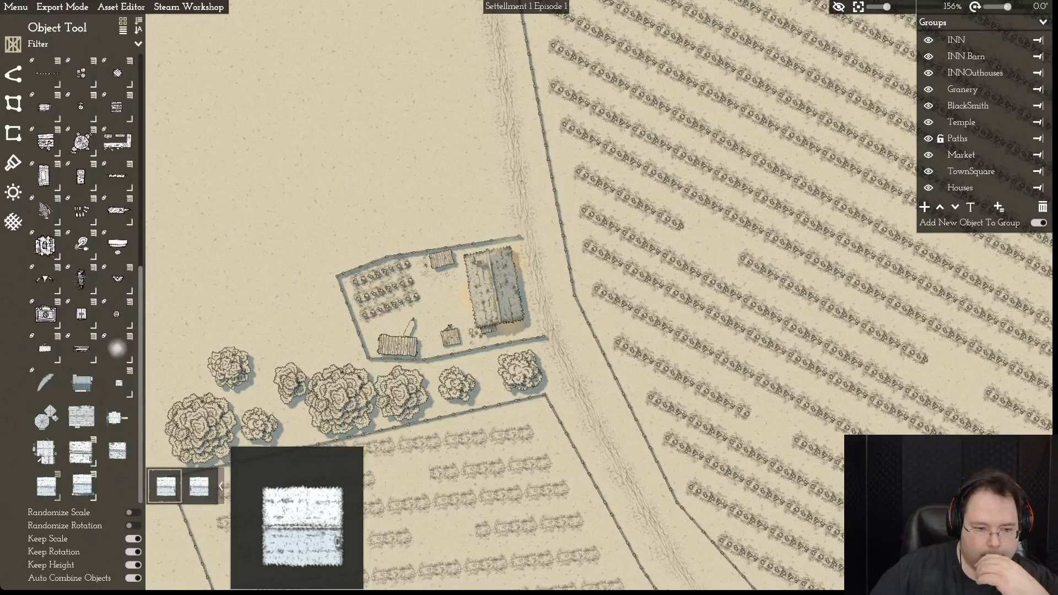
mouse_move(45, 486)
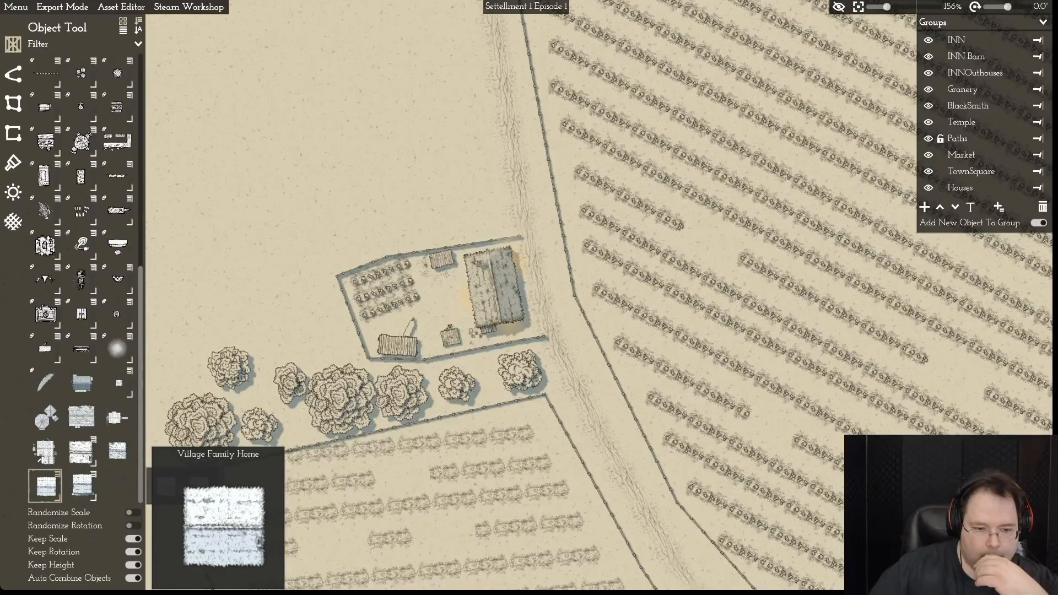
mouse_move(117, 451)
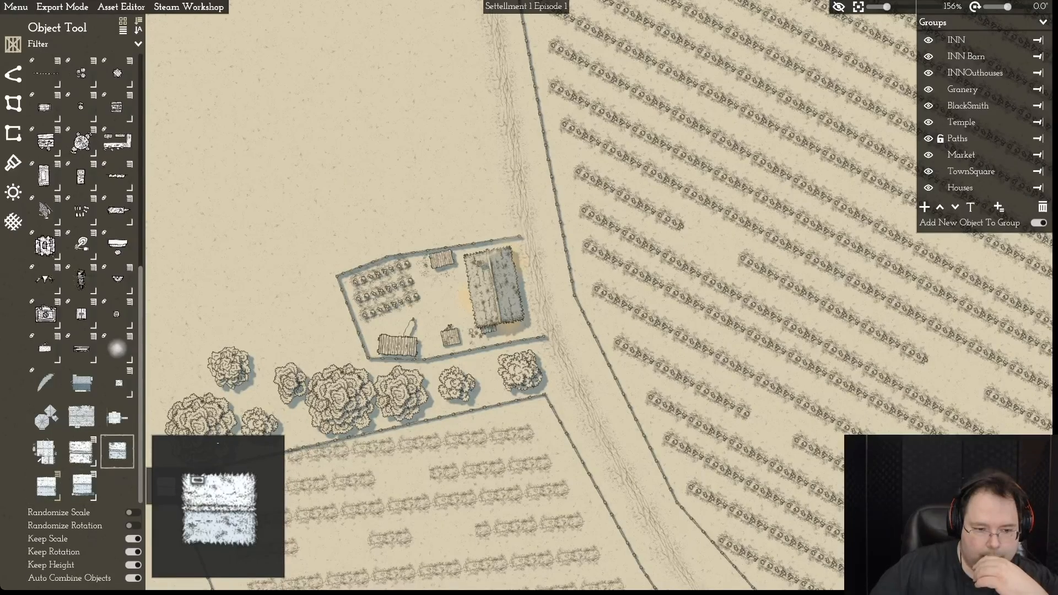
mouse_move(81, 452)
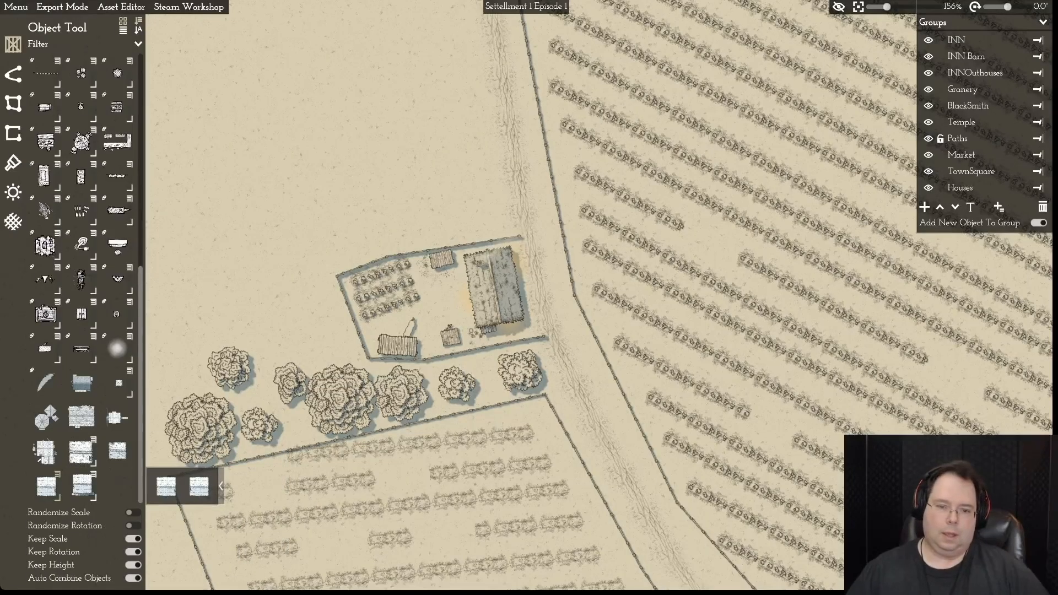
- Survey the whole settlement with its fields, roads and farmsteads
key(w)
key(d)
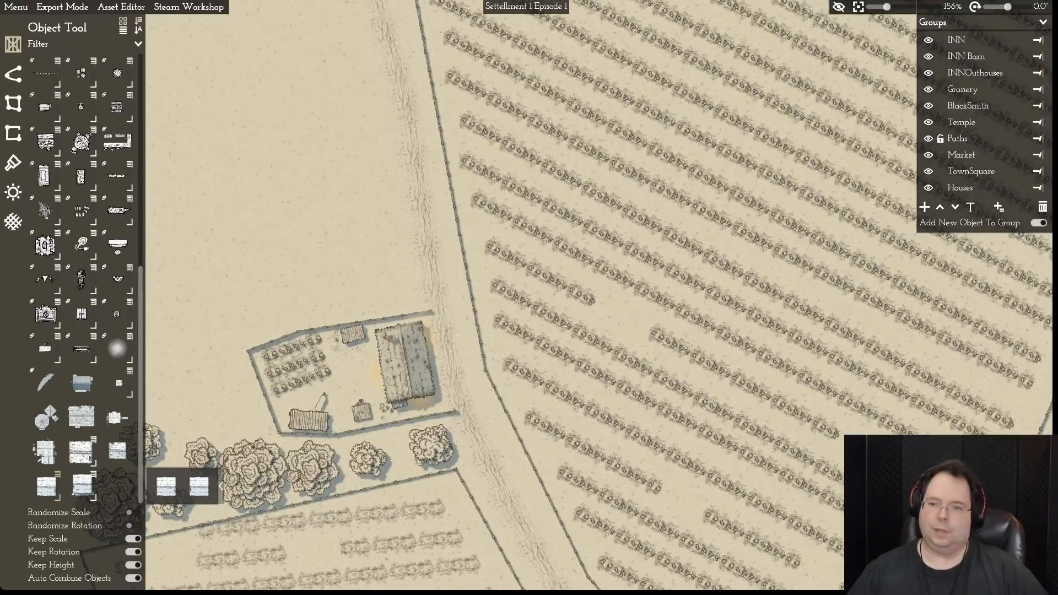
scroll(529, 298, down, 10)
key(d)
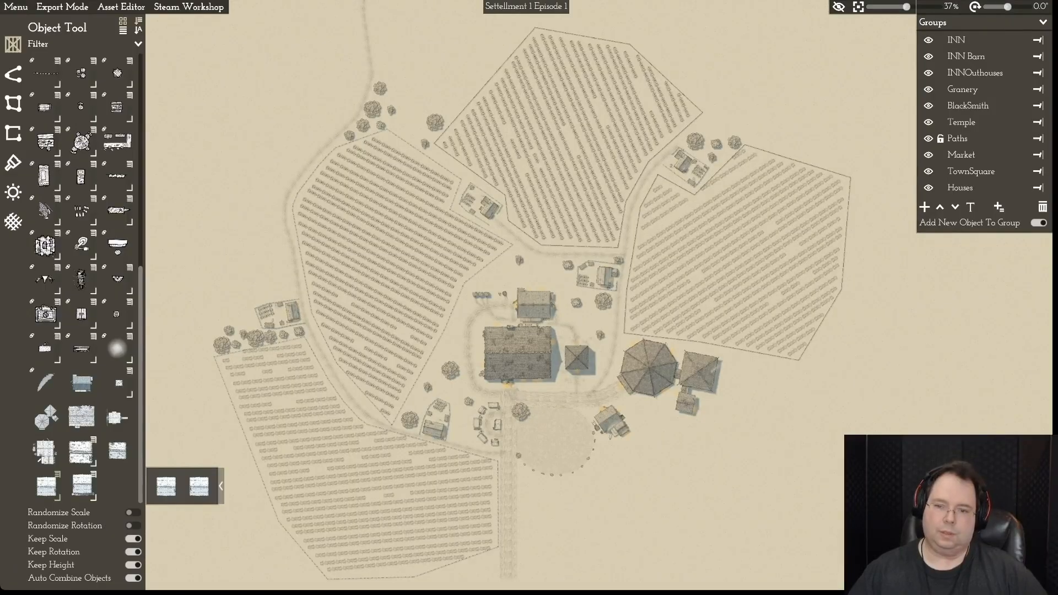
scroll(529, 298, down, 1)
key(w)
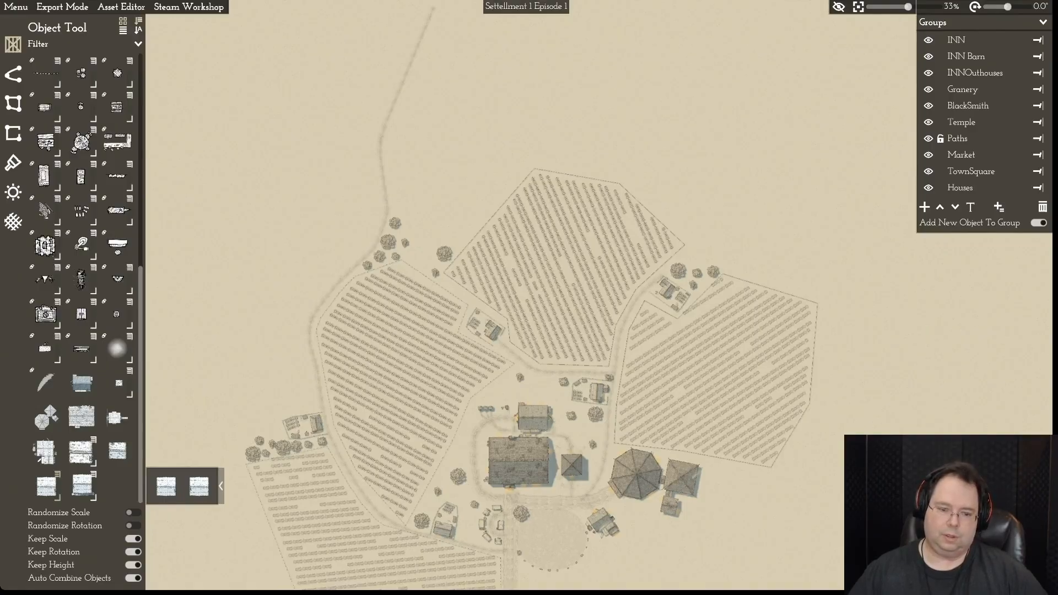
key(a)
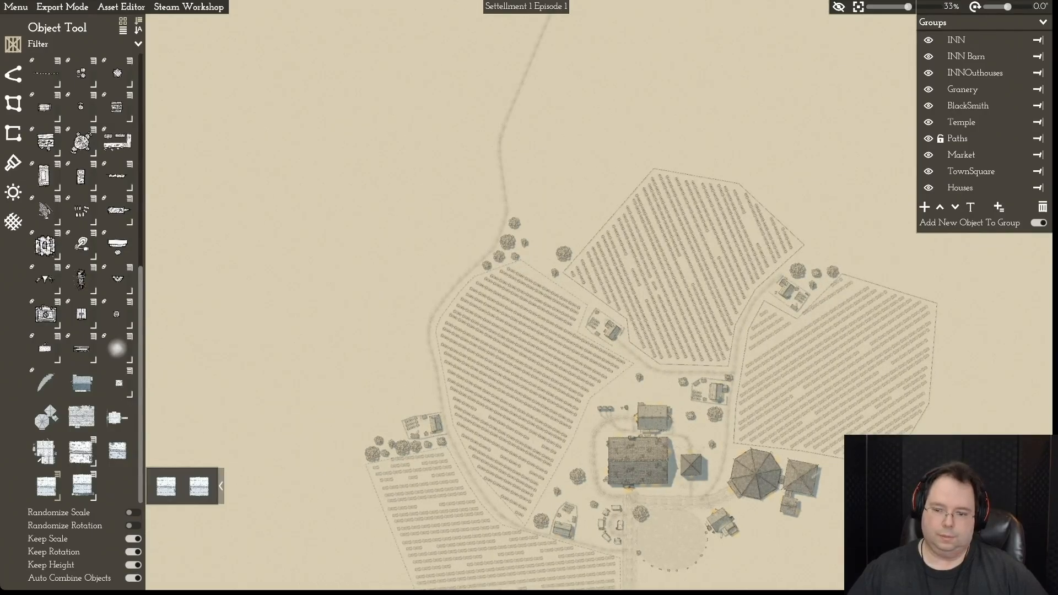
key(s)
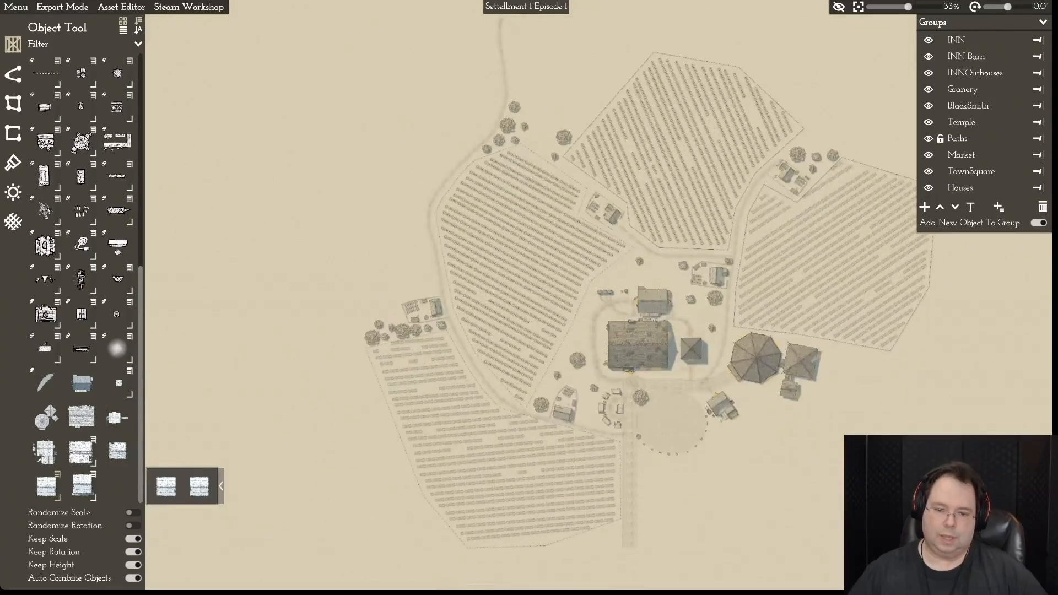
key(d)
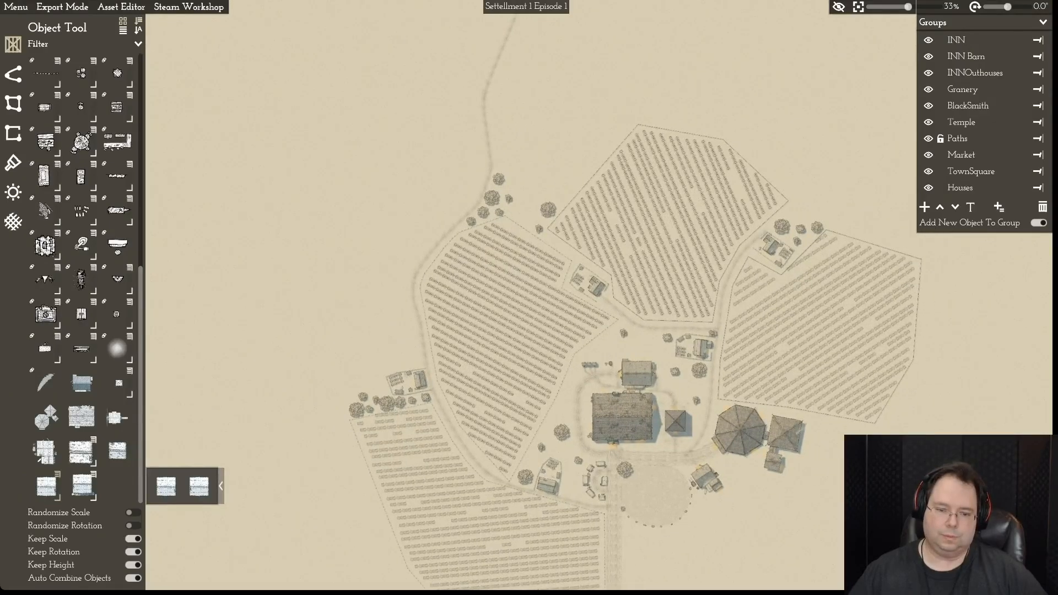
- Replace the farmhouse in the fenced yard beside the western road with a Village Family Barn, its ridge running along the road
scroll(520, 285, up, 5)
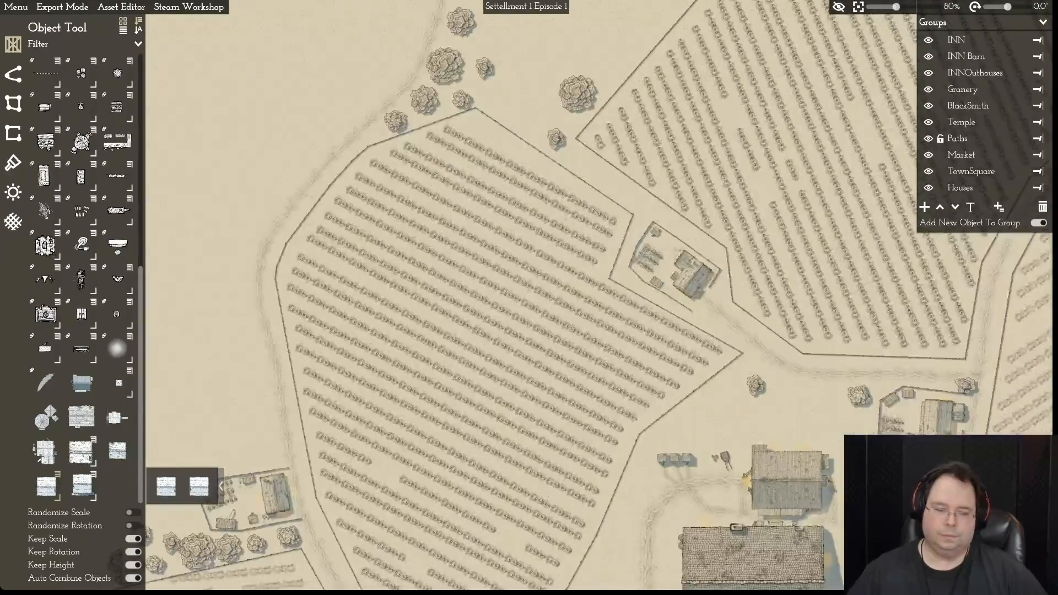
scroll(599, 295, up, 3)
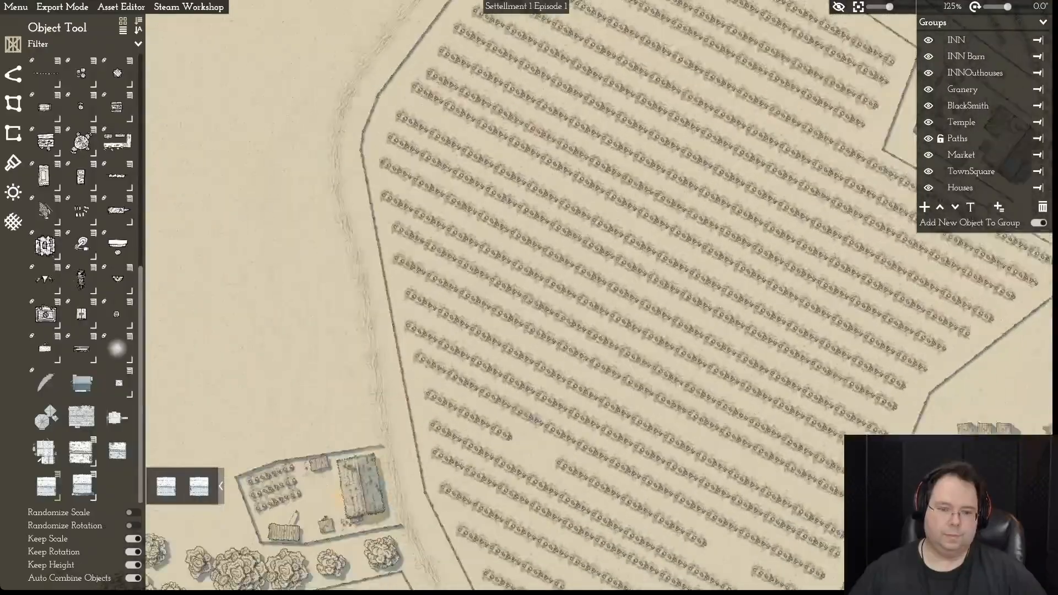
key(s)
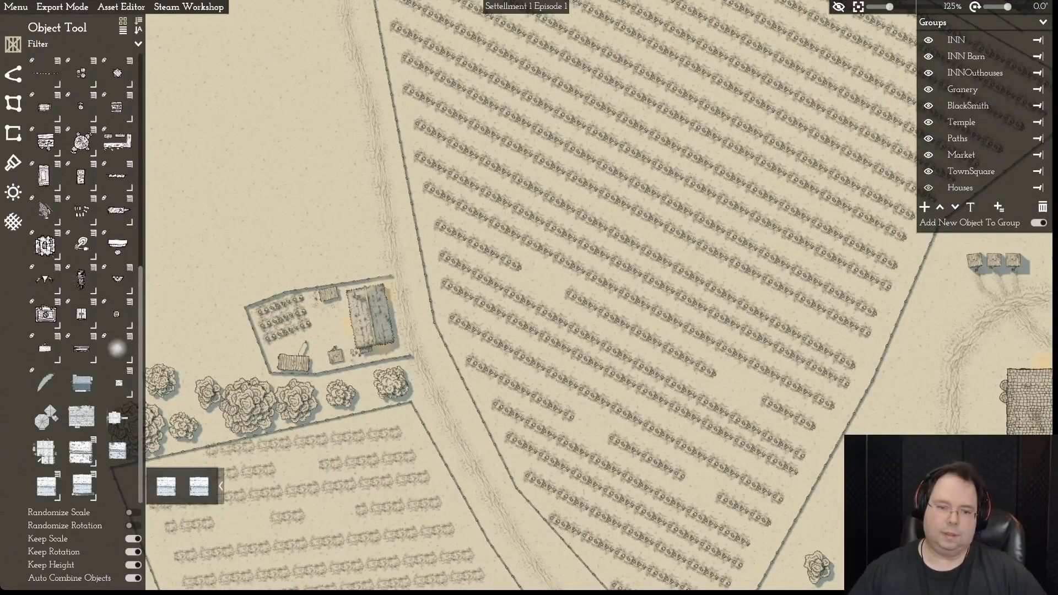
click(371, 318)
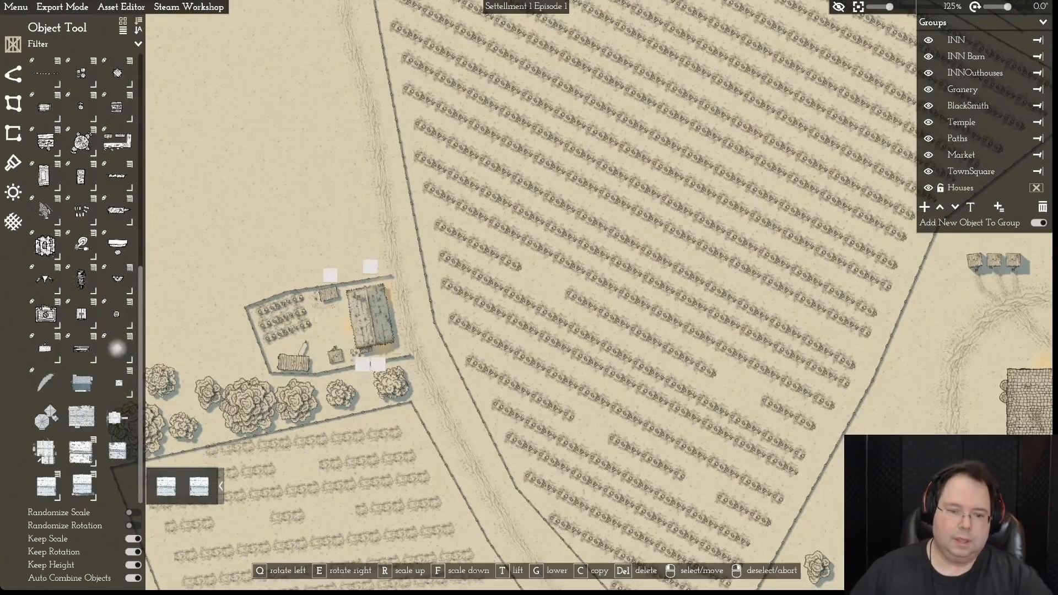
key(Delete)
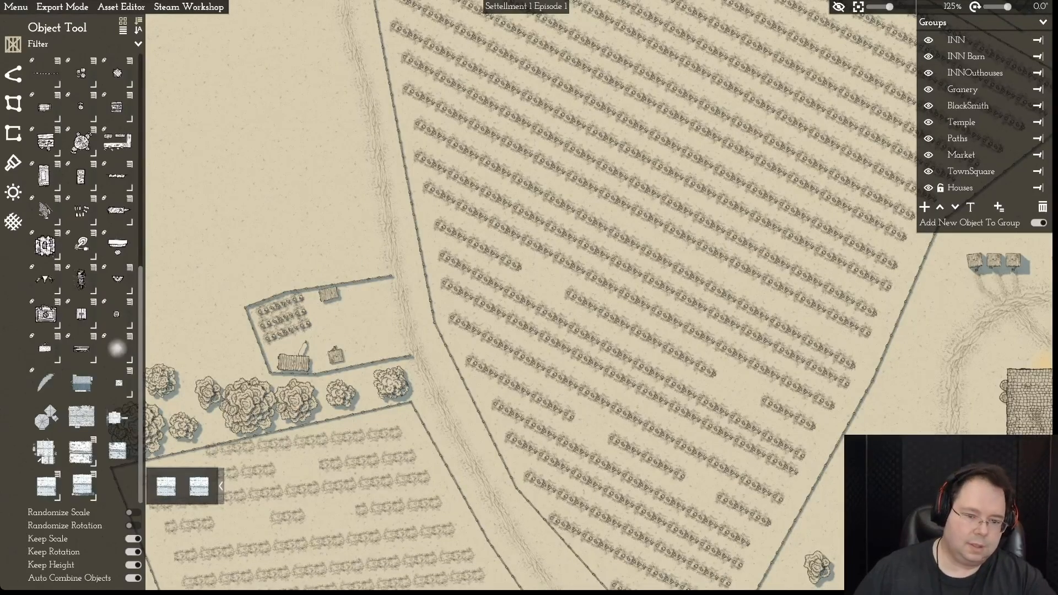
click(81, 485)
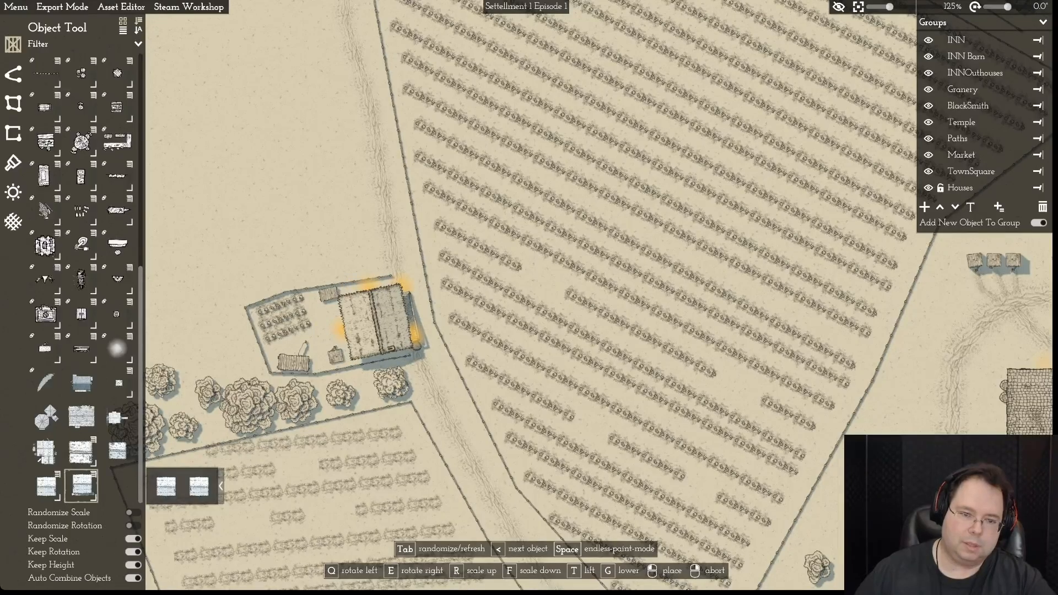
right_click(325, 220)
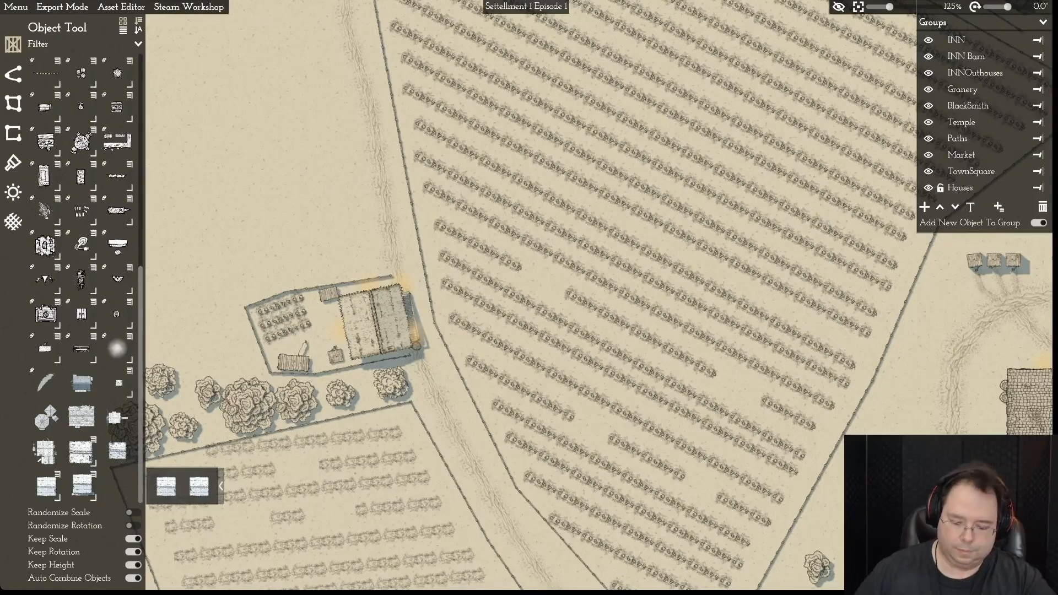
- Shift the small plank-roofed shed and the small square structure in the yard westward, clear of the new barn
scroll(529, 290, up, 3)
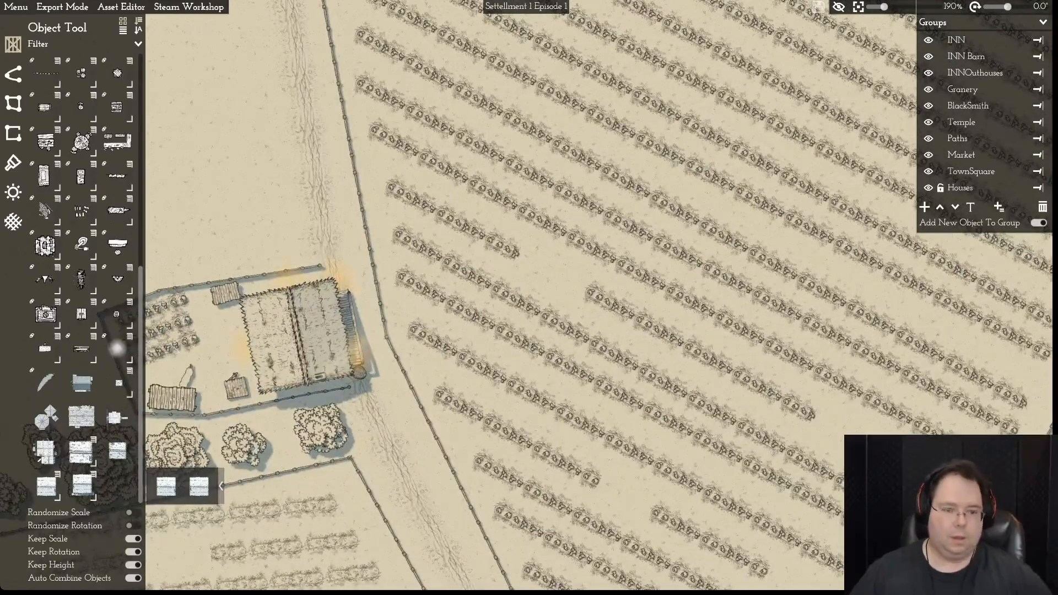
key(a)
click(381, 293)
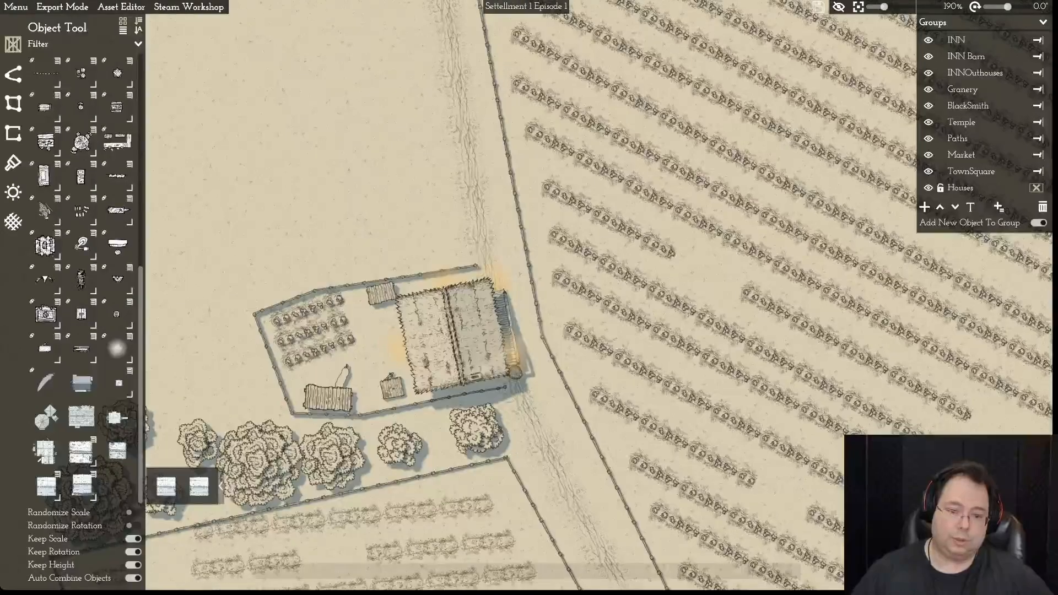
drag(381, 294, 364, 299)
scroll(364, 299, up, 1)
drag(382, 394, 365, 403)
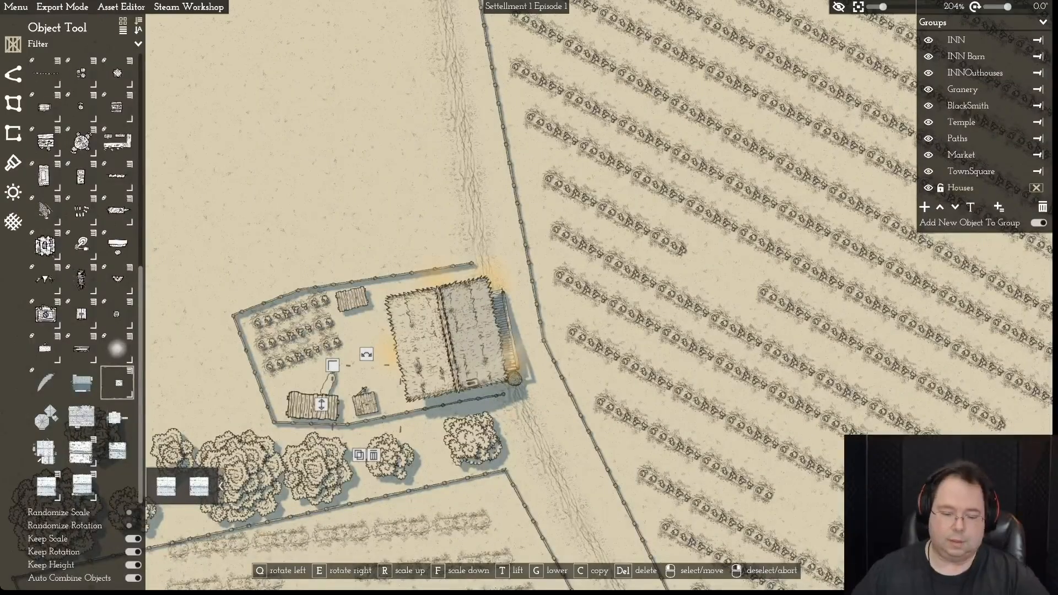
- Delete the long plank-roofed shelter and the object beside it, and move the small shed into its place by the south fence
click(352, 299)
click(312, 407)
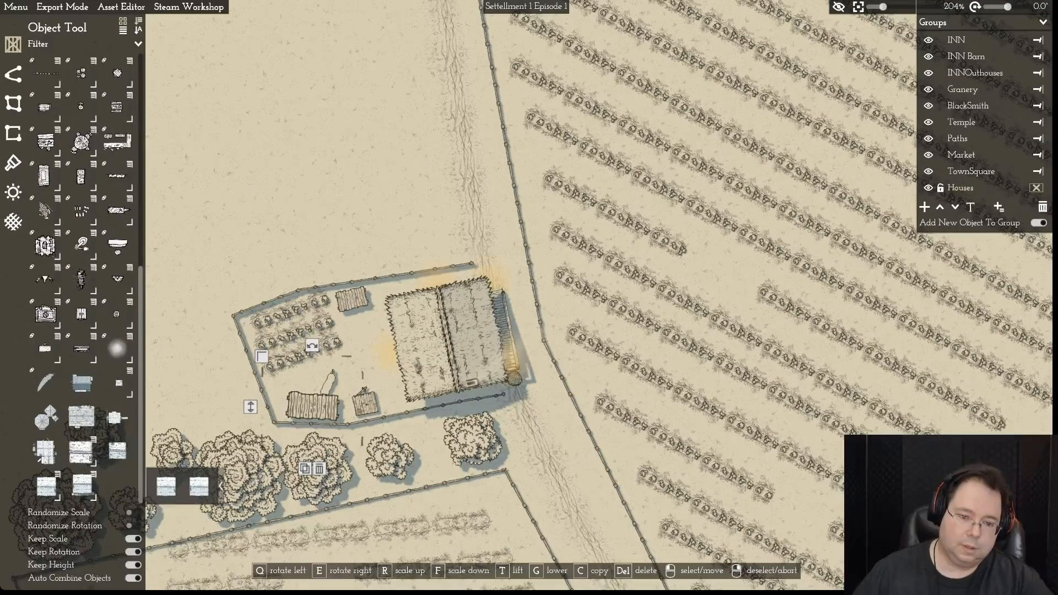
key(Delete)
click(328, 383)
key(Delete)
drag(365, 403, 358, 402)
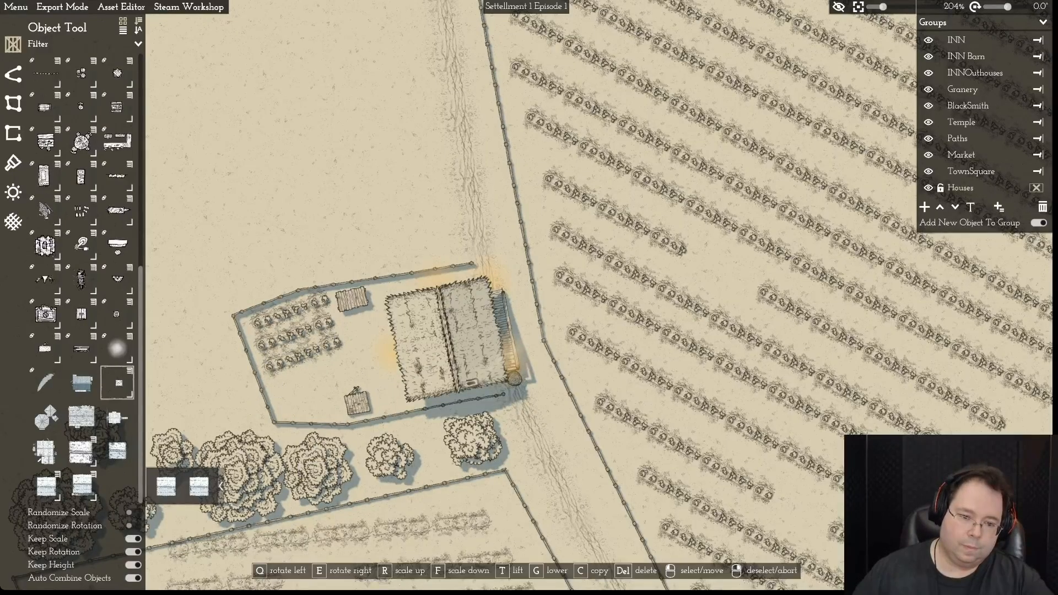
drag(351, 299, 308, 405)
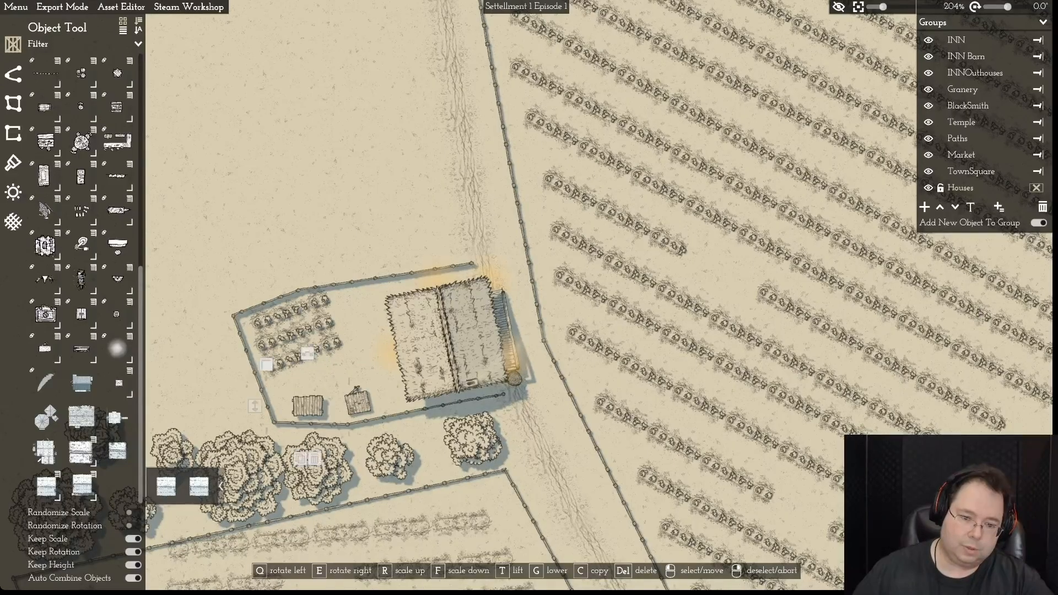
- Shift the barn westward into the fenced yard, clear of the road
click(307, 406)
drag(448, 339, 421, 348)
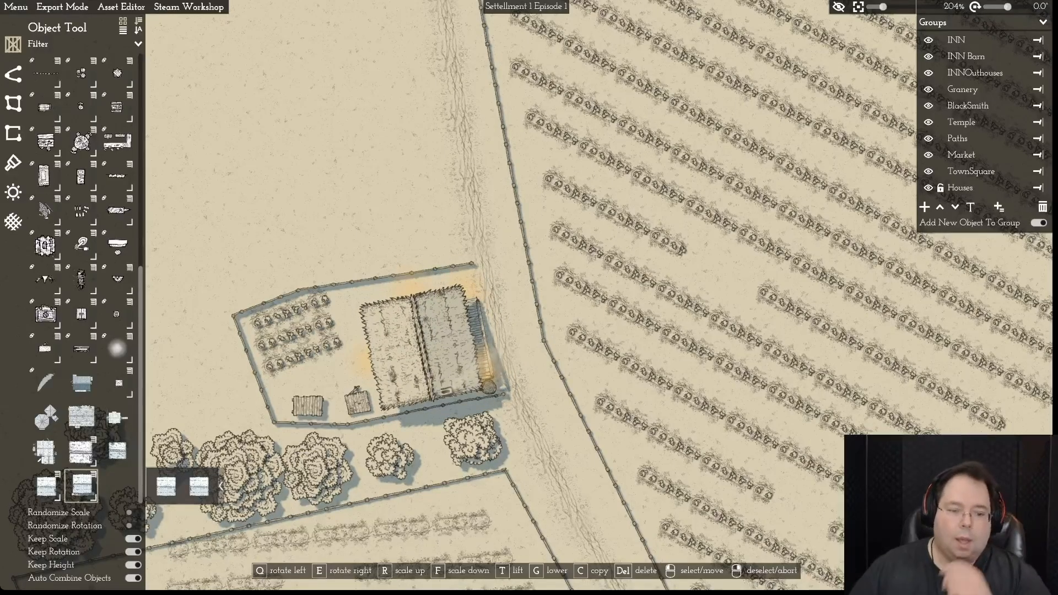
click(422, 347)
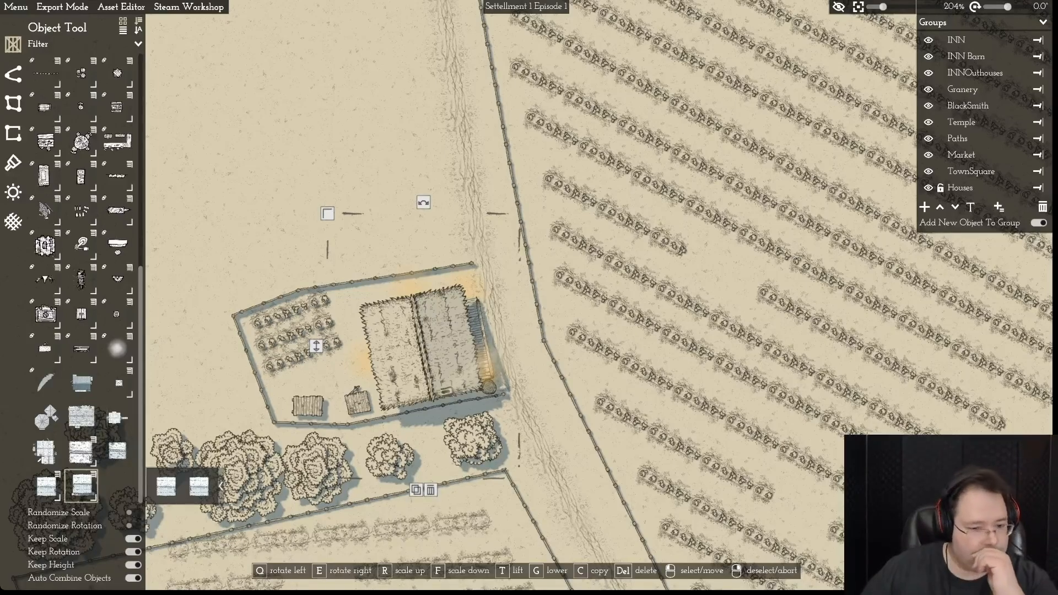
mouse_move(199, 485)
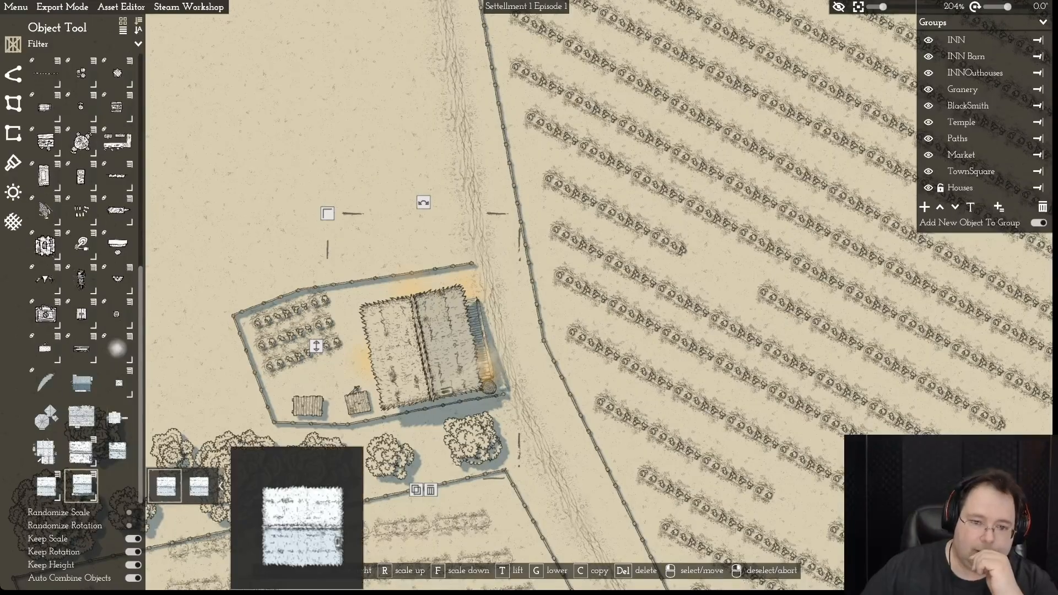
click(166, 485)
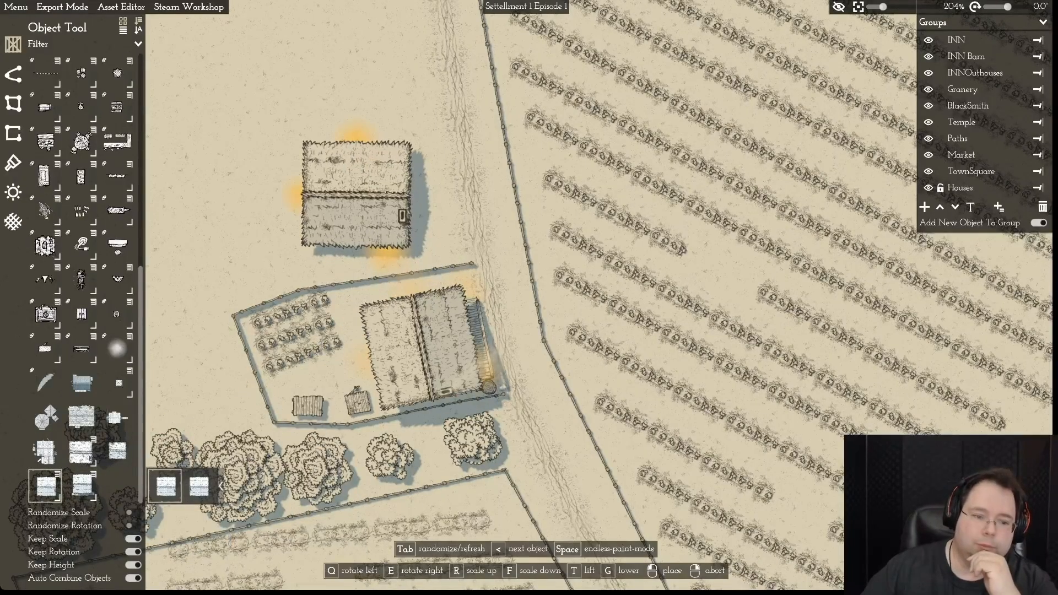
scroll(358, 193, up, 1)
right_click(267, 191)
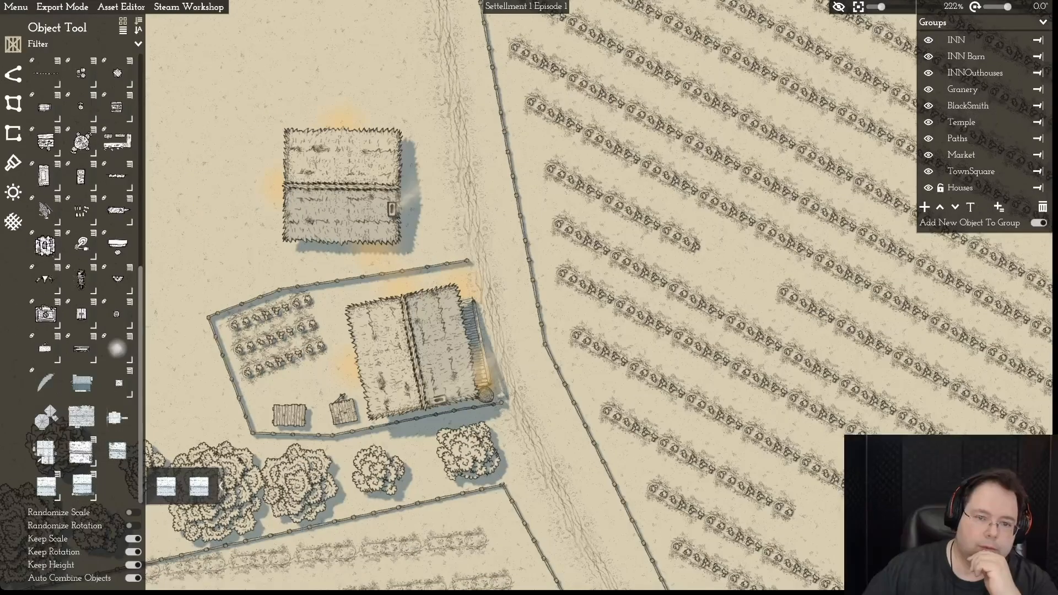
click(341, 186)
key(Delete)
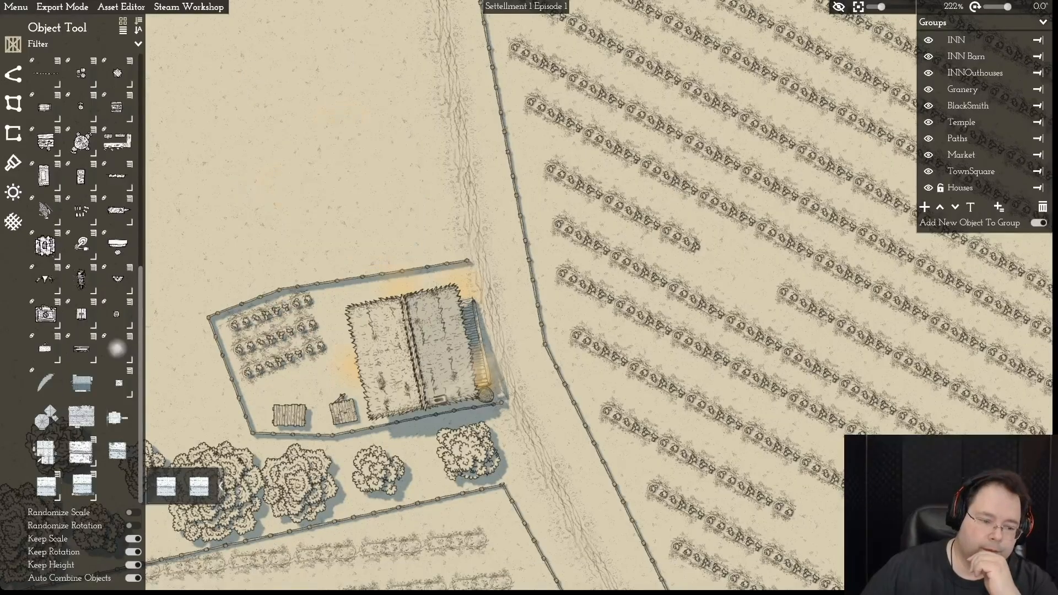
click(81, 485)
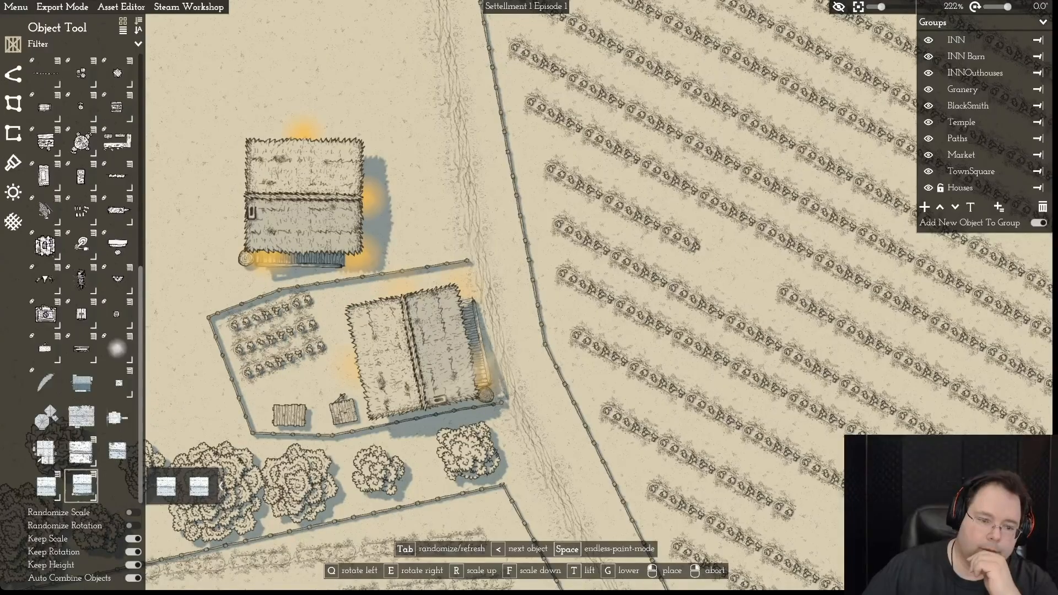
right_click(304, 202)
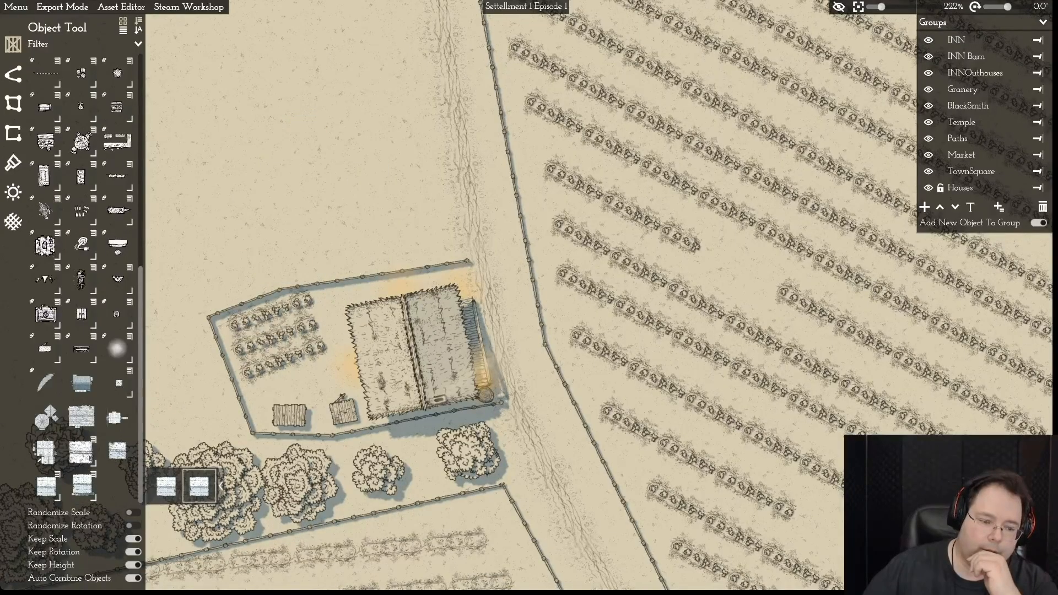
- Place the mirrored Village Family Barn variant north of the fenced yard and rotate it until its ridge runs along the road
mouse_move(200, 485)
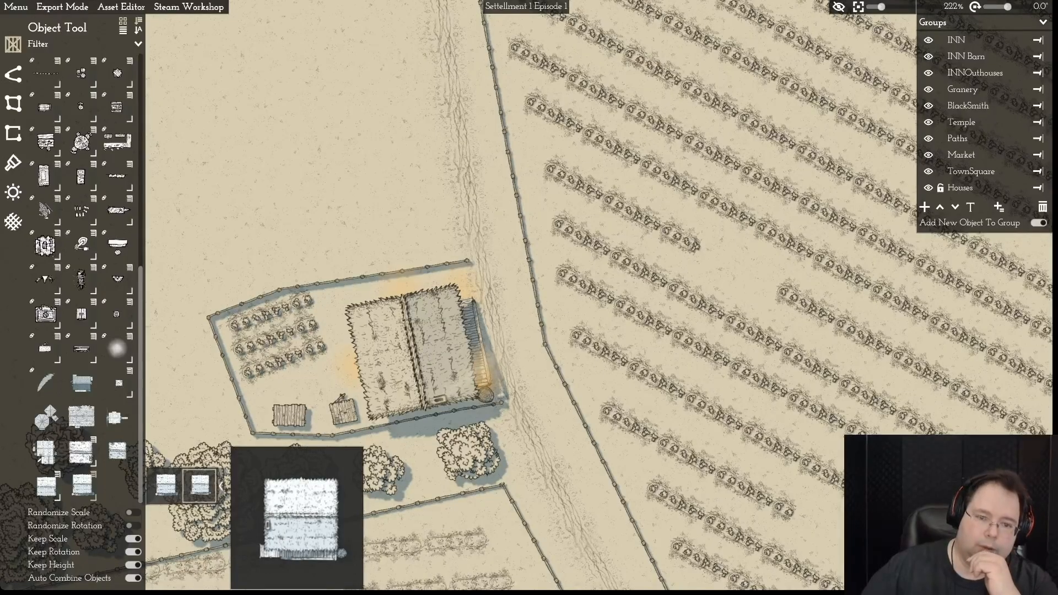
click(199, 485)
click(353, 174)
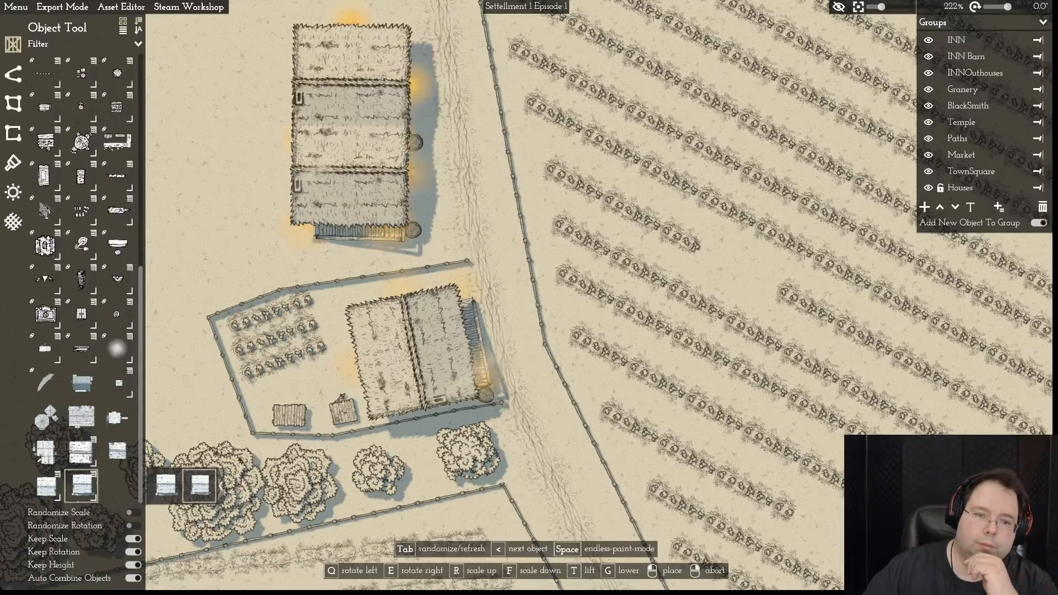
right_click(299, 102)
click(343, 152)
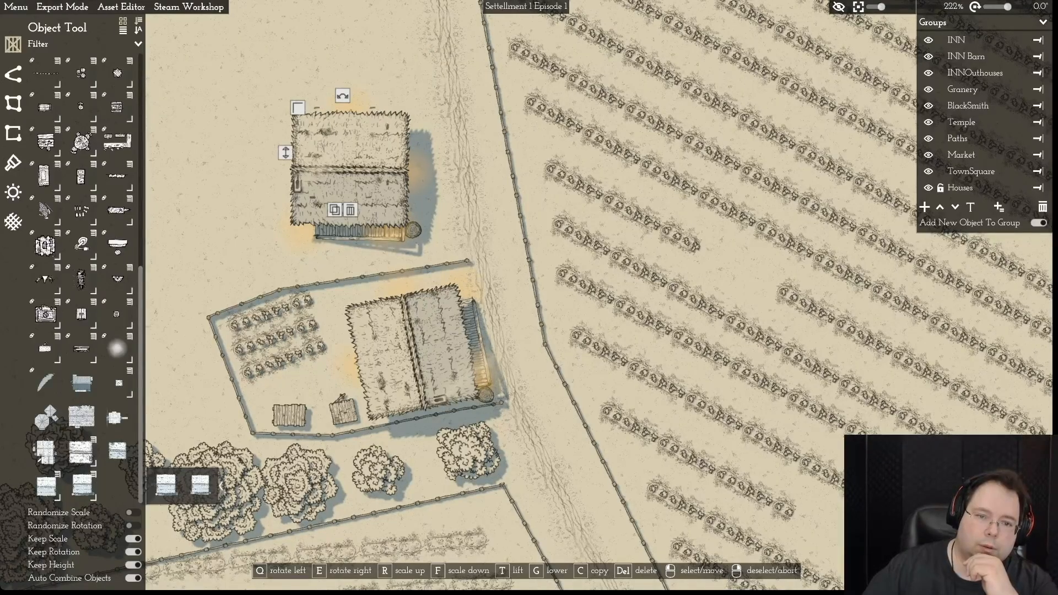
click(342, 152)
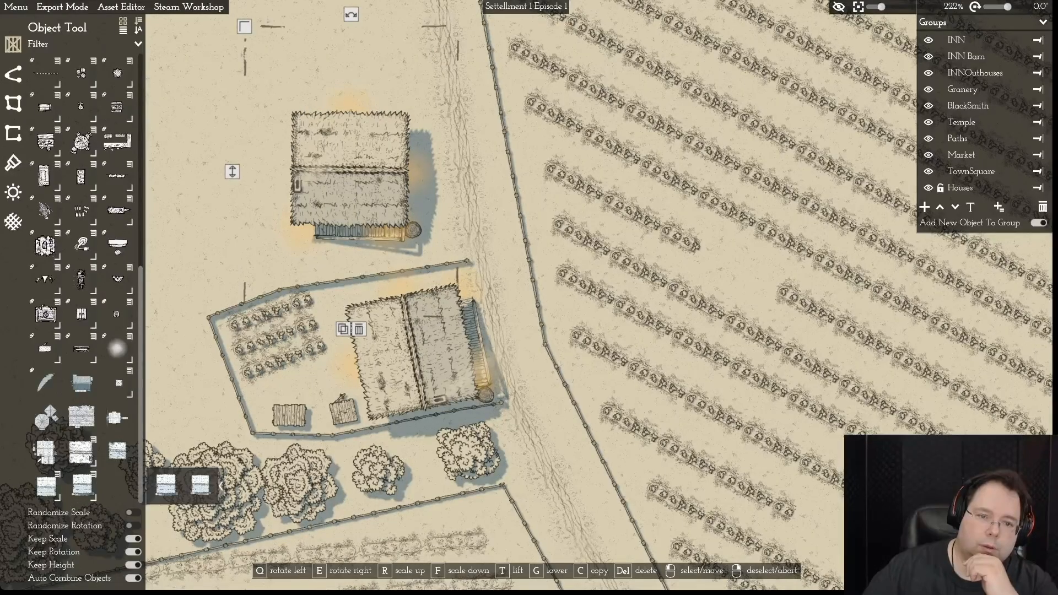
key(q)
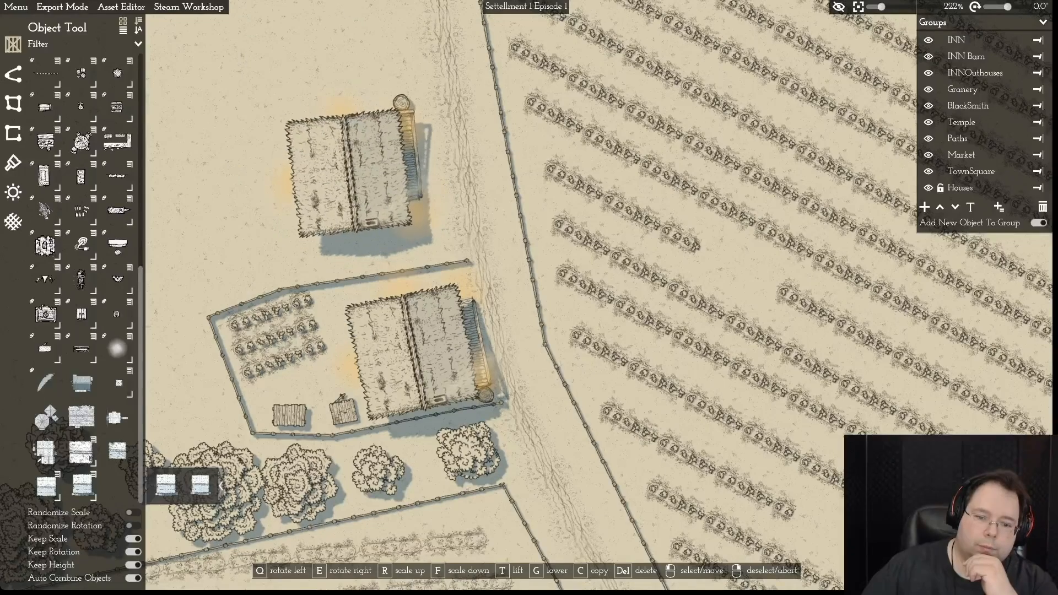
key(q)
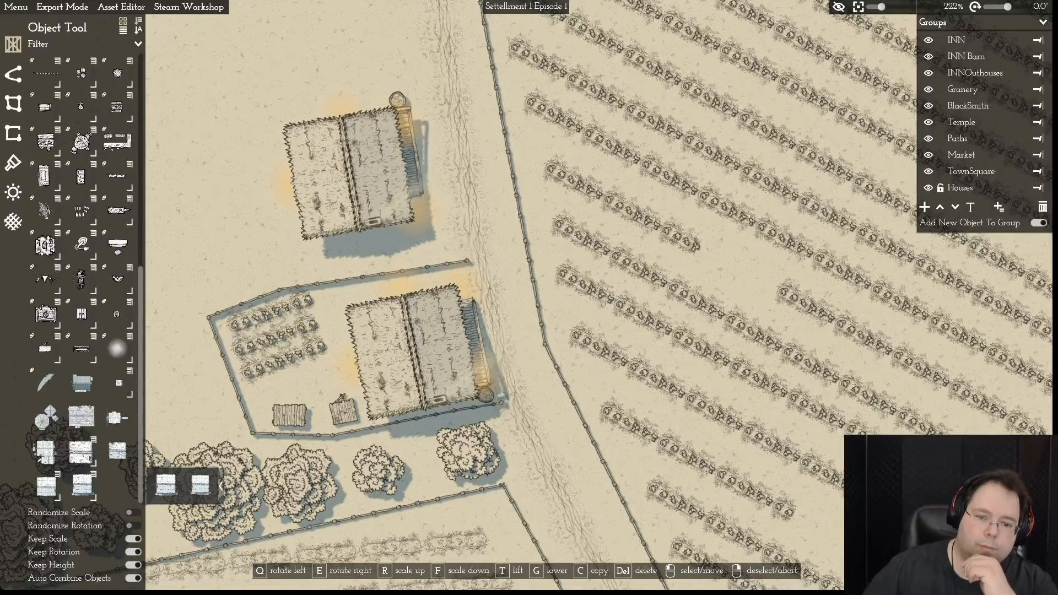
- Delete the old barn in the fenced yard and move the mirrored barn into its place, inside the fence
click(415, 350)
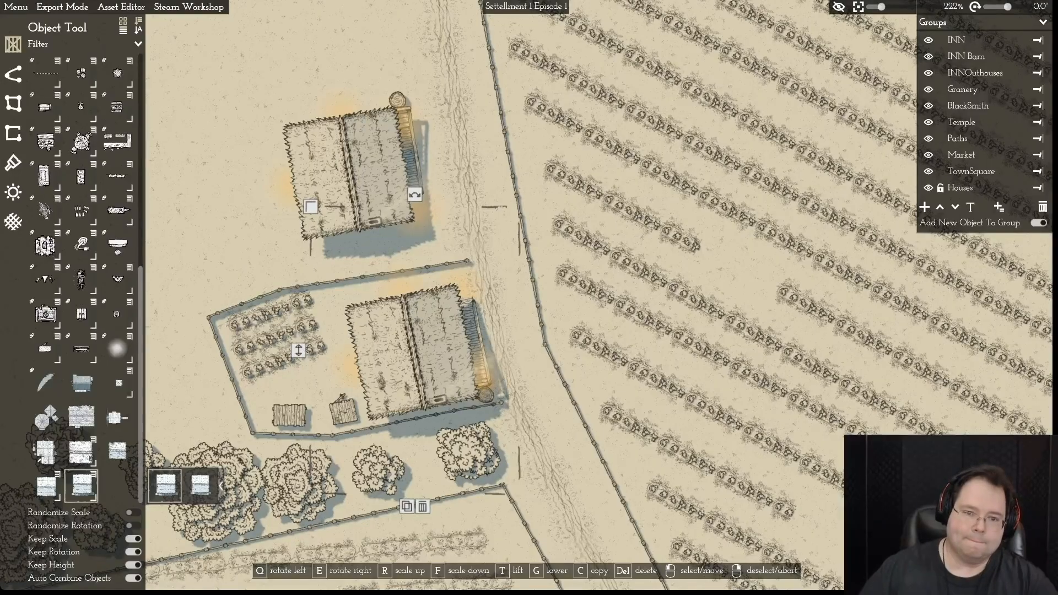
key(Delete)
drag(352, 173, 412, 346)
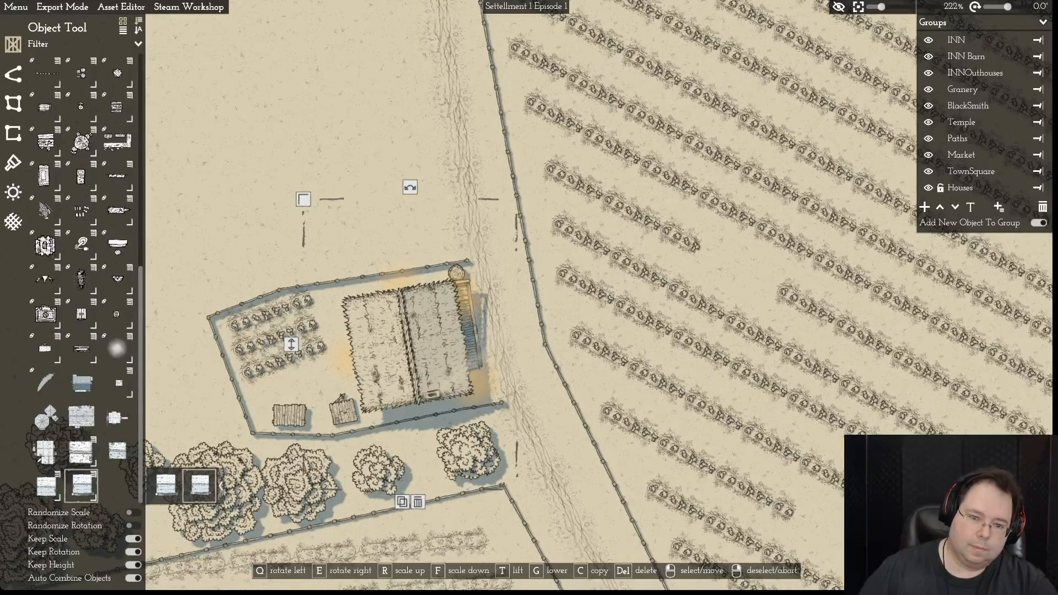
drag(409, 347, 409, 343)
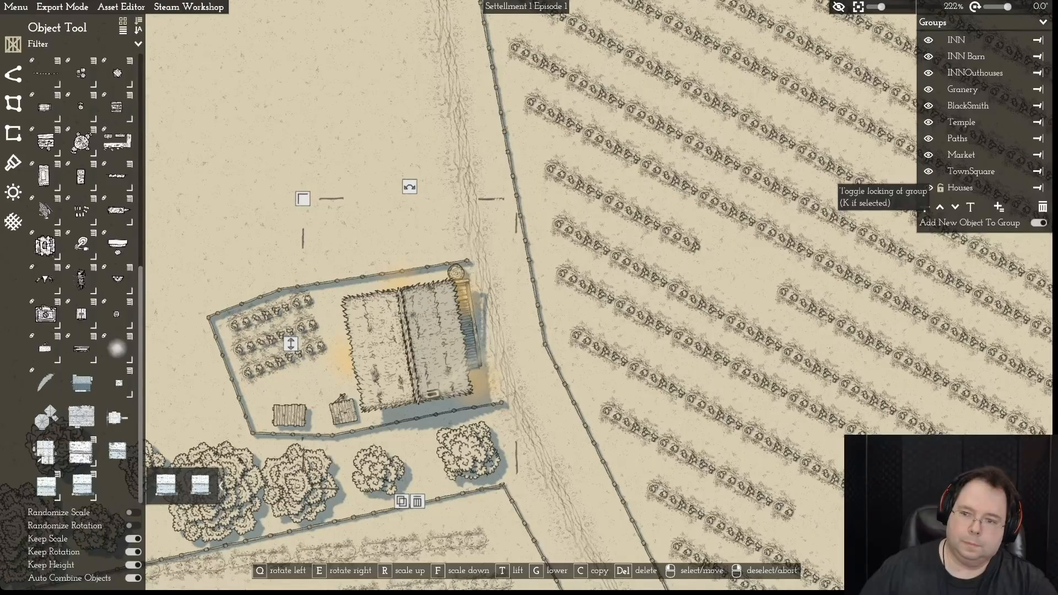
mouse_move(409, 343)
mouse_down()
mouse_move(433, 339)
mouse_move(412, 343)
mouse_up()
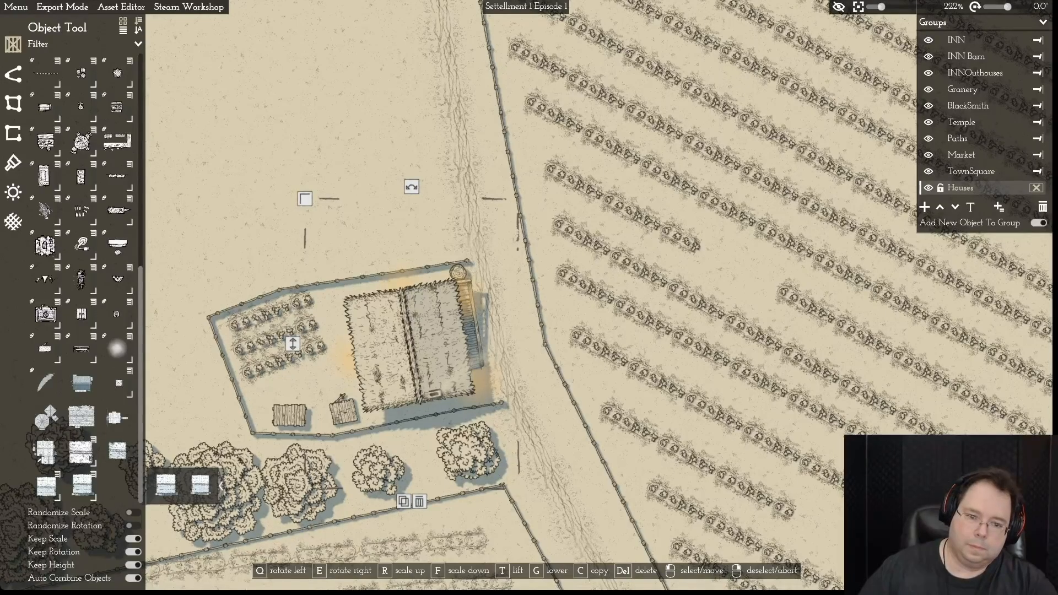
right_click(716, 231)
- Rotate and nudge the small square structure to line up with the south fence, and shift the barn slightly west
drag(343, 412, 341, 414)
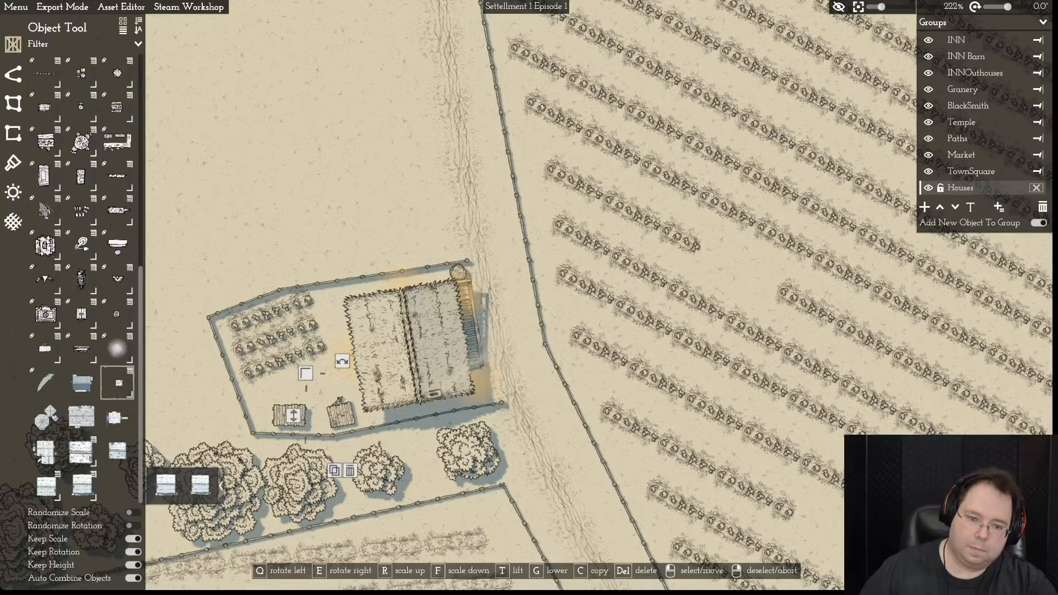
drag(342, 361, 353, 362)
click(290, 416)
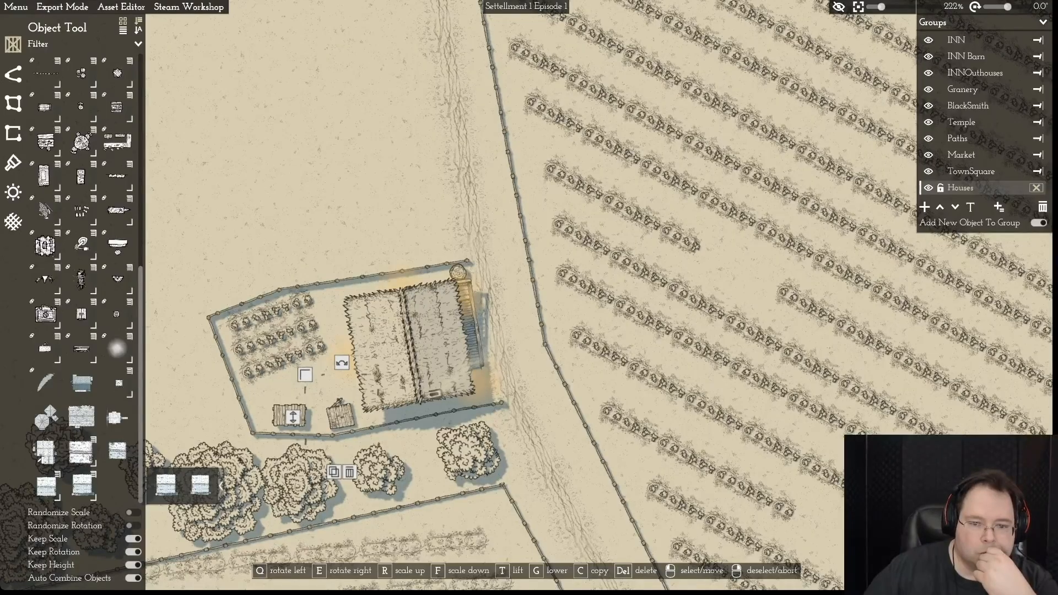
click(408, 342)
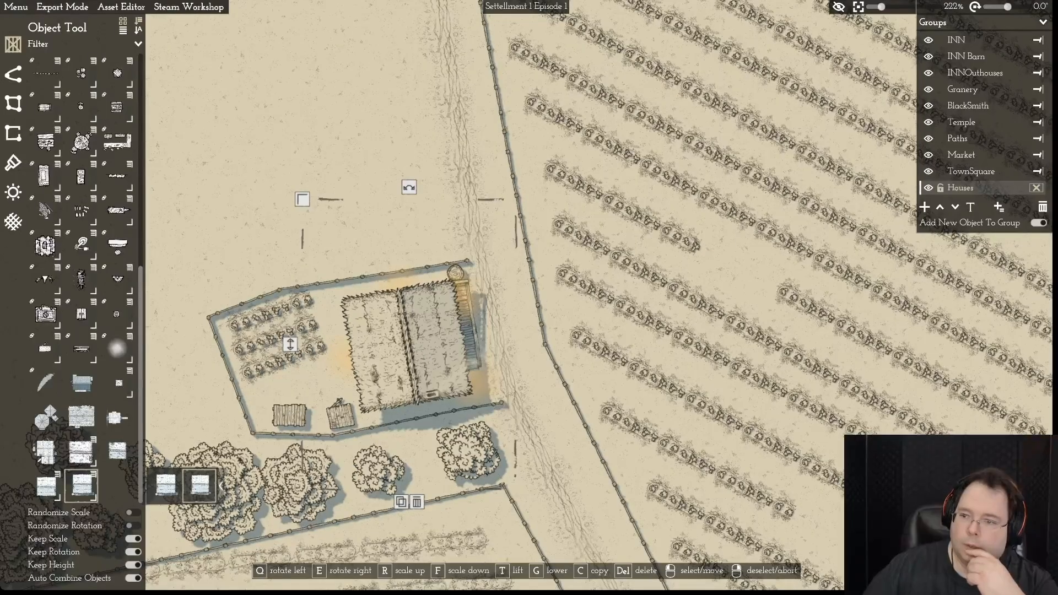
key(Escape)
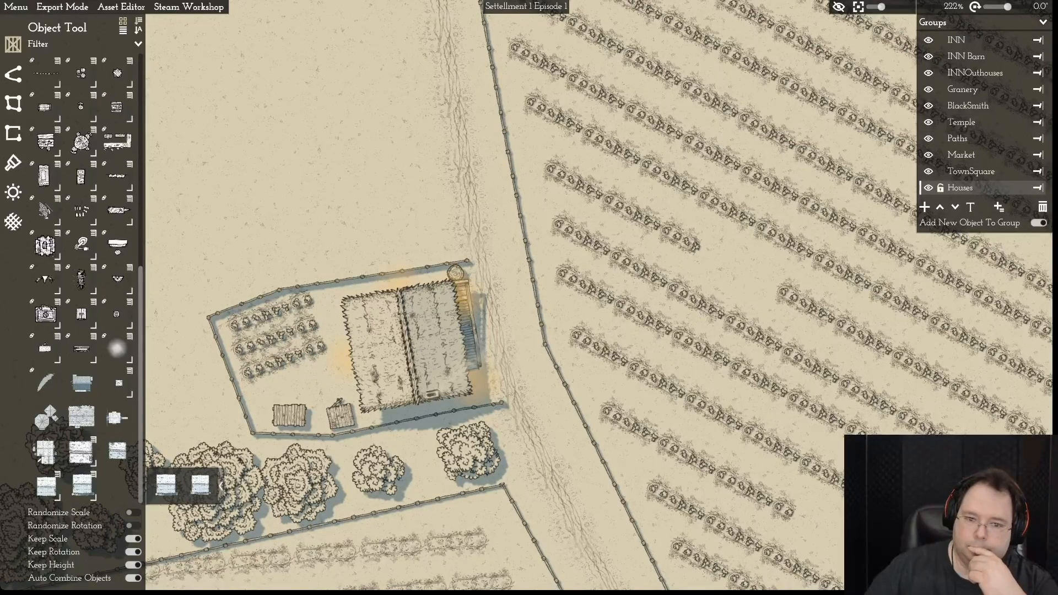
click(928, 188)
click(928, 188)
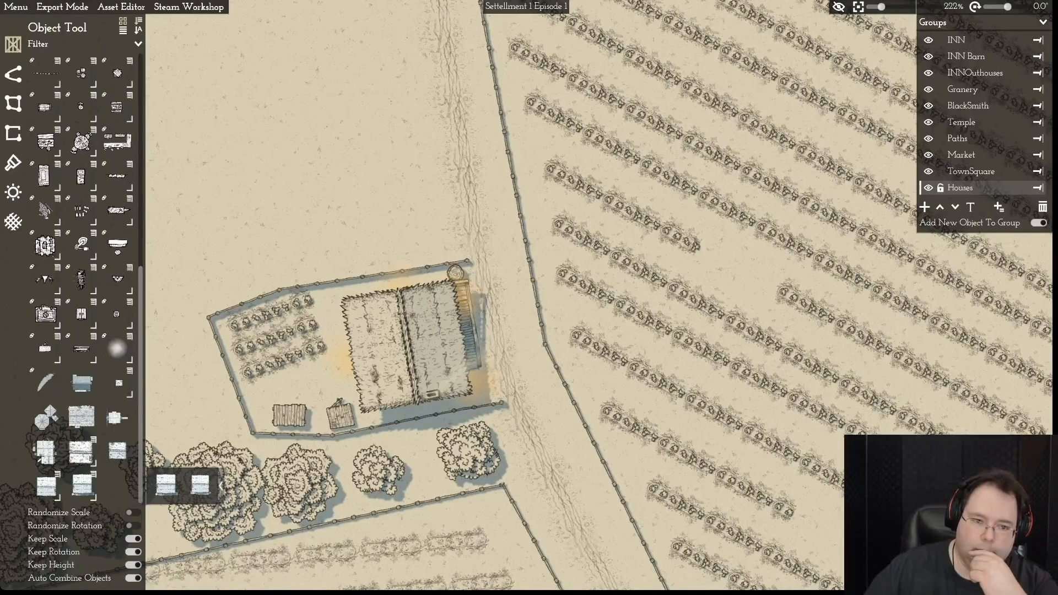
click(408, 345)
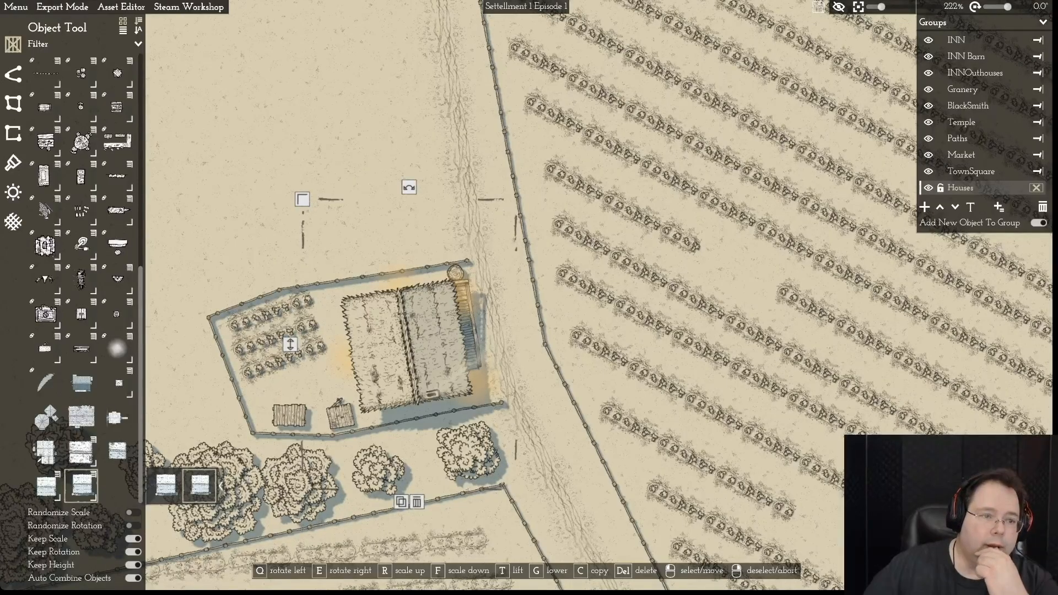
- Move the two easternmost points of the yard's north fence outward to the north to make room for the barn
click(14, 74)
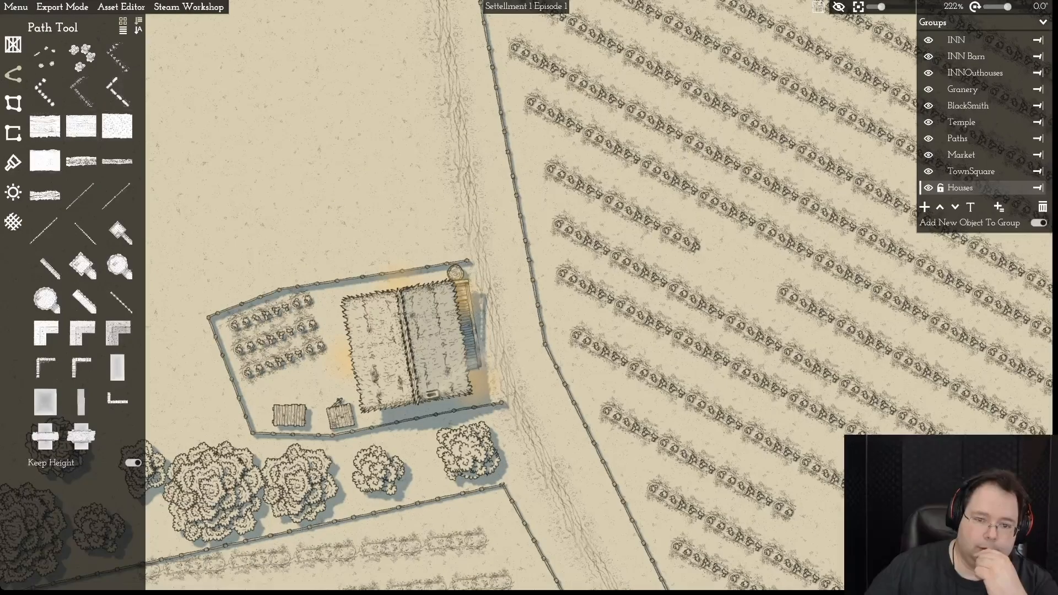
click(410, 345)
click(410, 344)
click(409, 345)
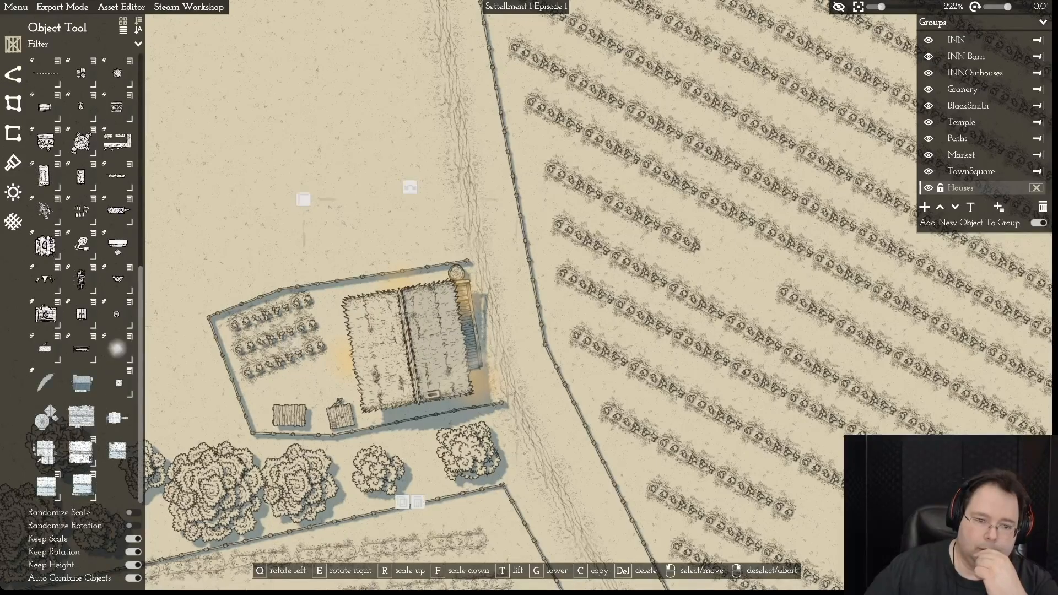
right_click(410, 345)
click(244, 303)
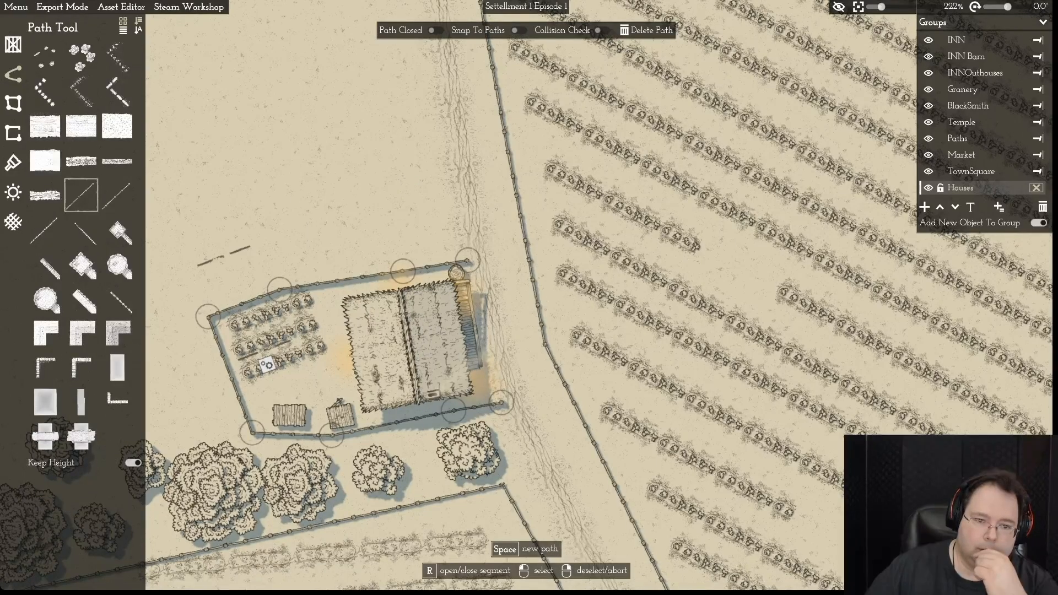
click(408, 344)
click(280, 289)
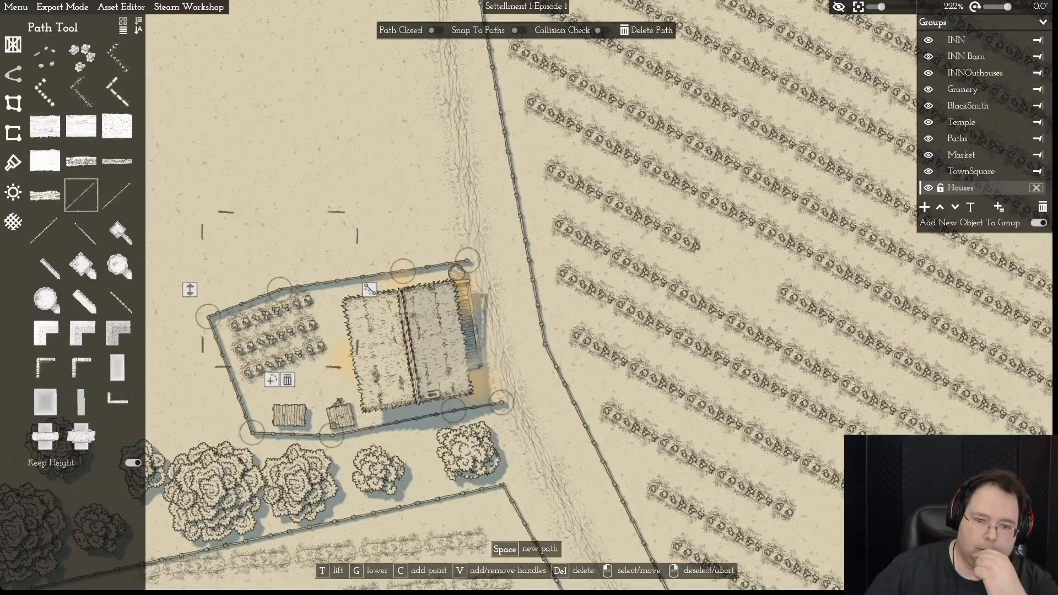
drag(467, 260, 466, 252)
drag(402, 271, 400, 263)
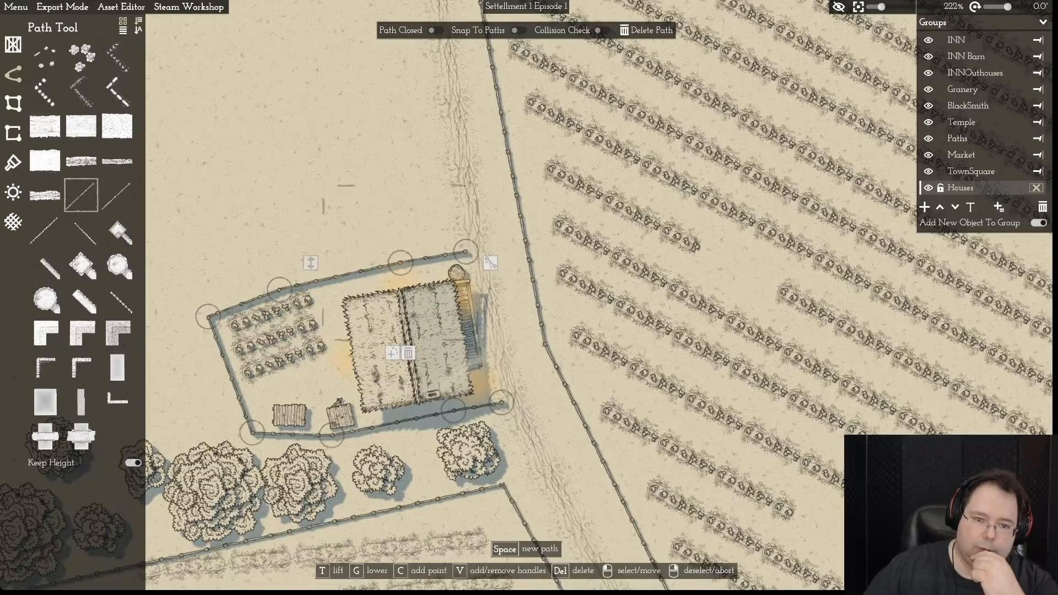
- Move the barn north within the yard, away from the south fence
right_click(401, 270)
drag(408, 336, 408, 325)
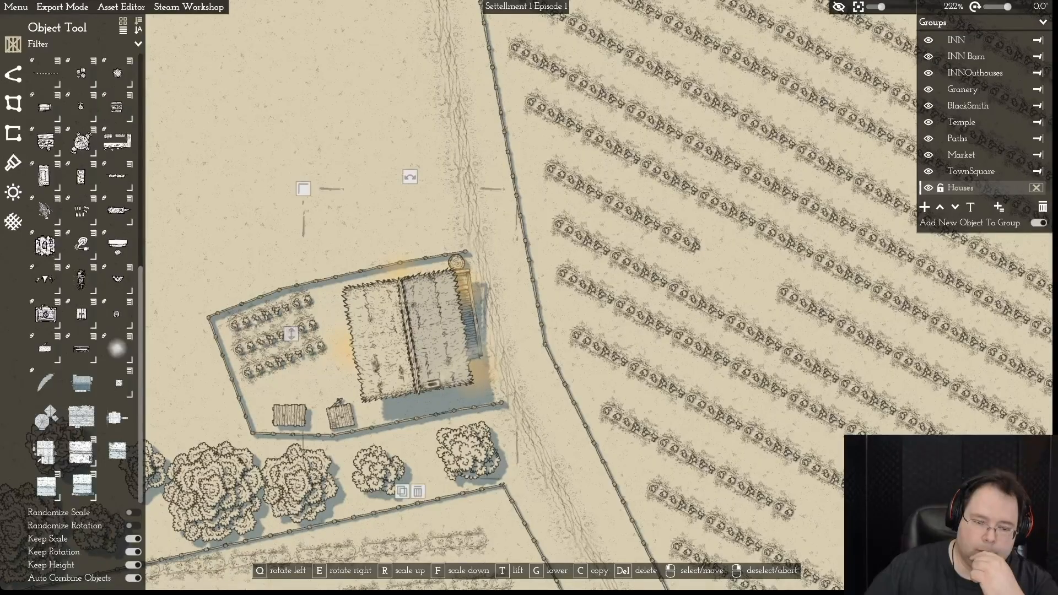
right_click(408, 325)
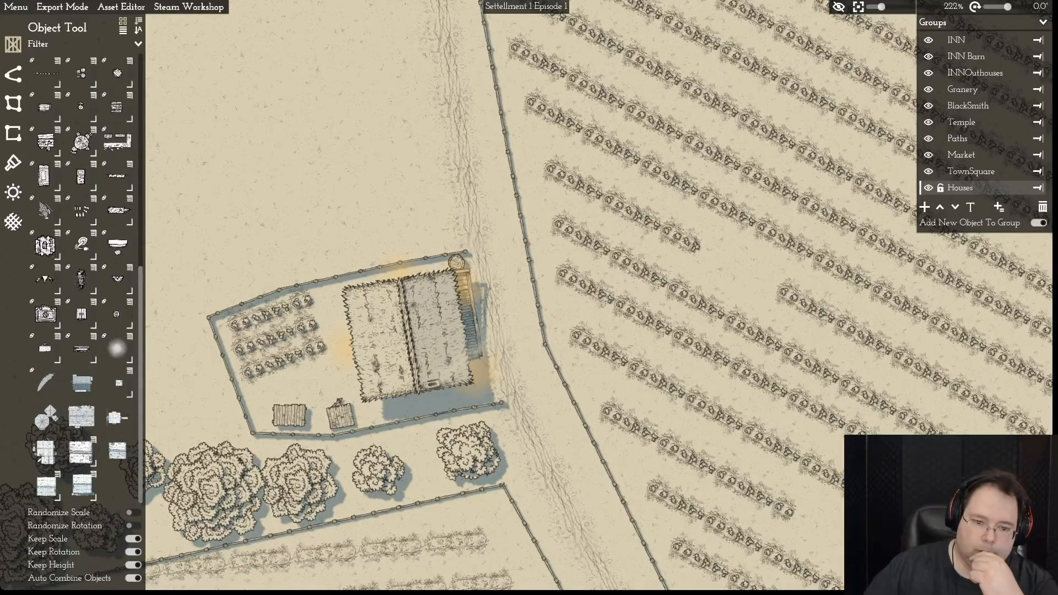
- Move the small plank-roofed shed to the west fence, rotate it parallel to that fence, and nudge the square structure slightly west
click(118, 382)
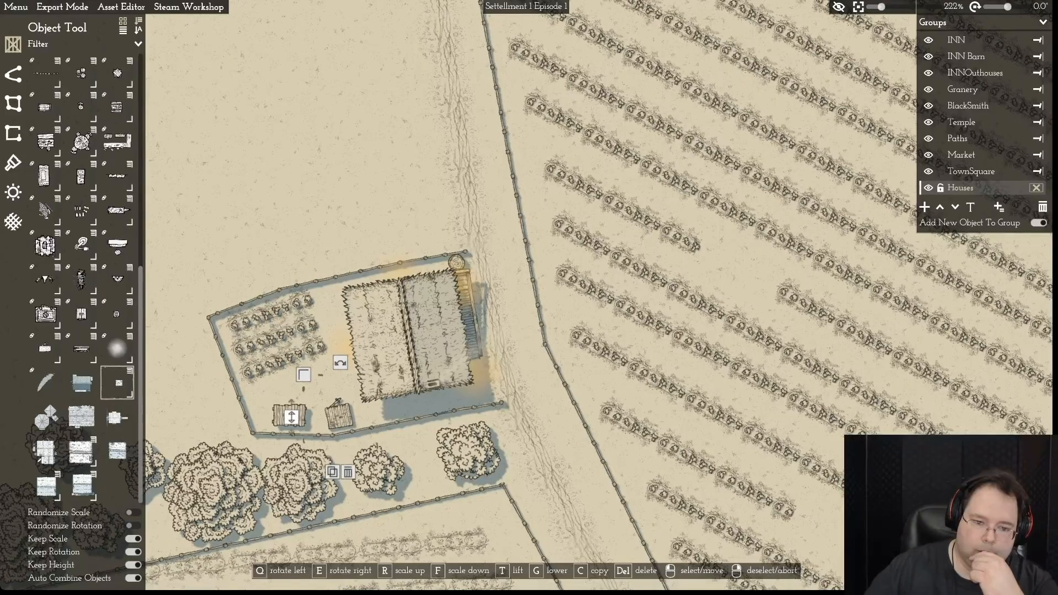
click(289, 418)
right_click(289, 417)
drag(289, 416, 276, 407)
drag(277, 351, 266, 403)
click(117, 383)
drag(339, 414, 338, 414)
right_click(338, 415)
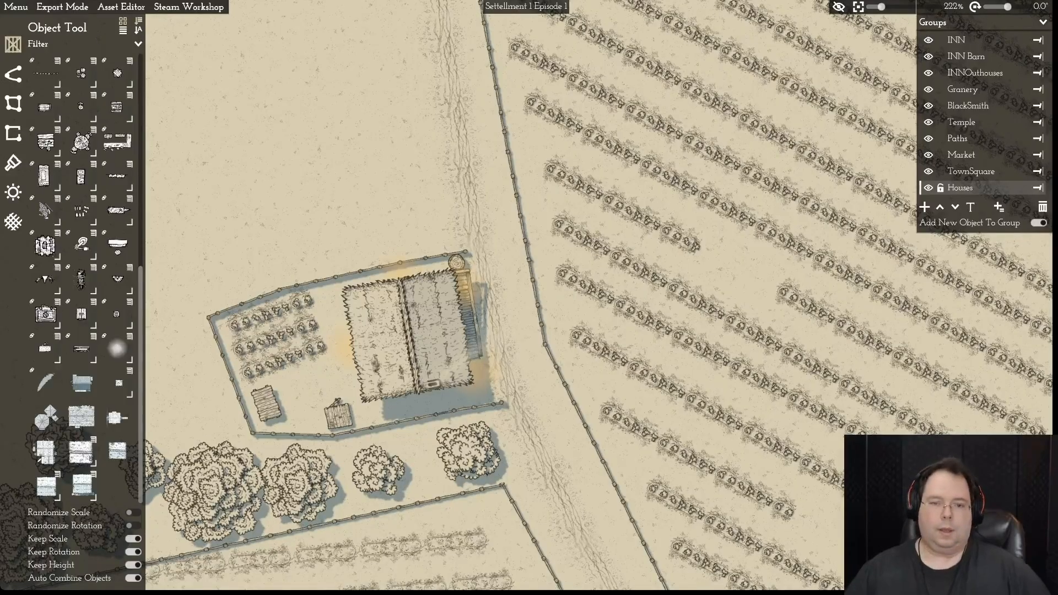
- Delete the farmhouse in the fenced yard west of the market stalls
key(s)
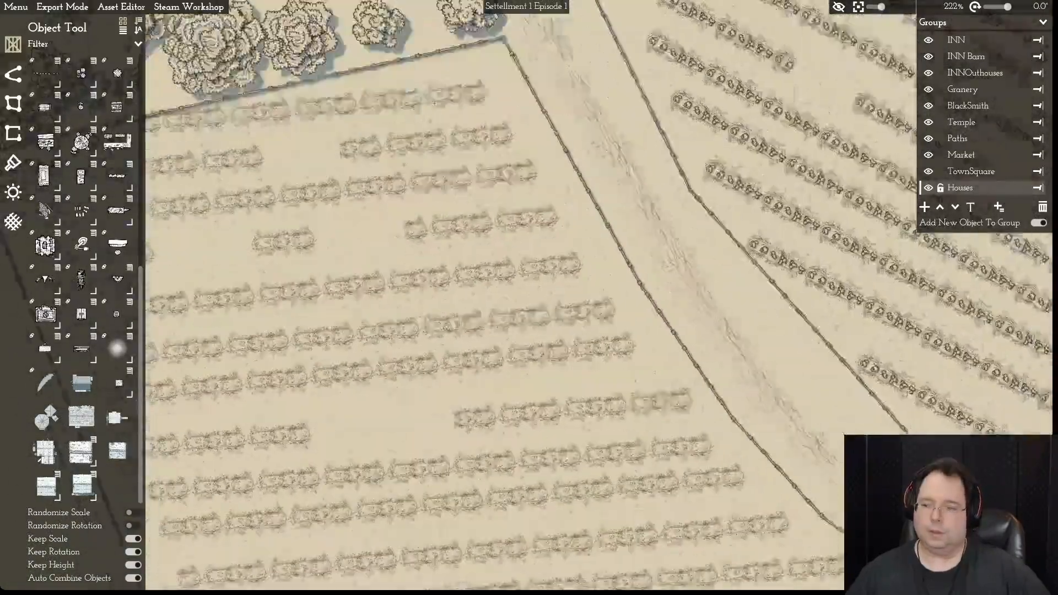
key(d)
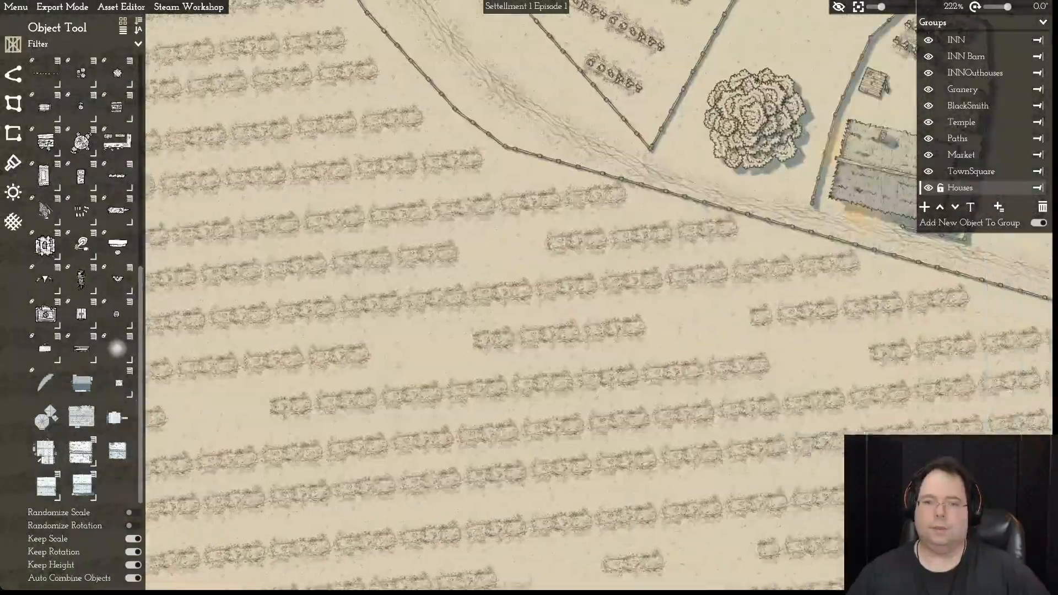
key(w)
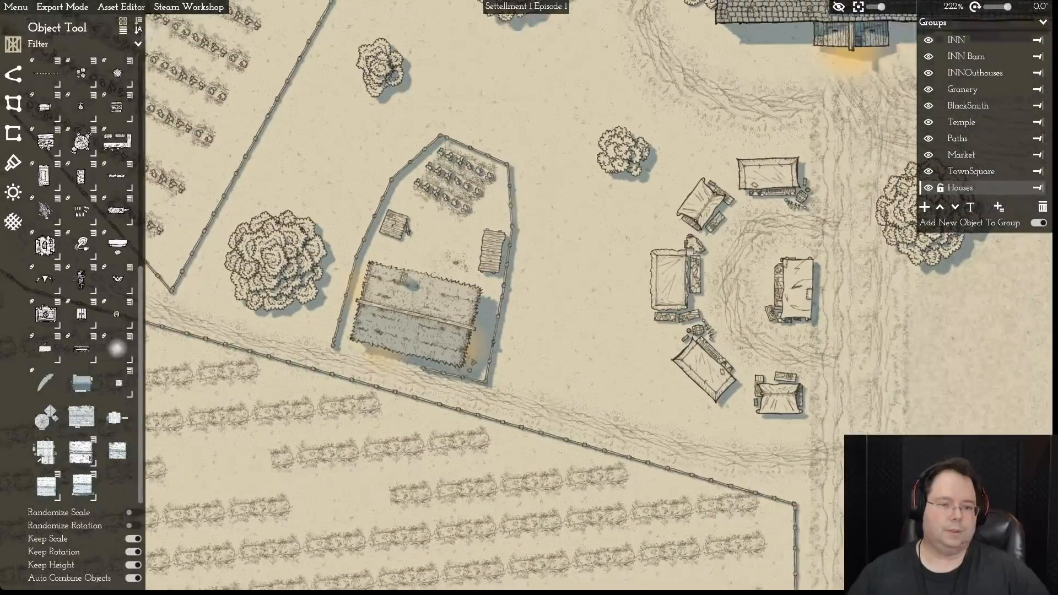
key(d)
click(391, 315)
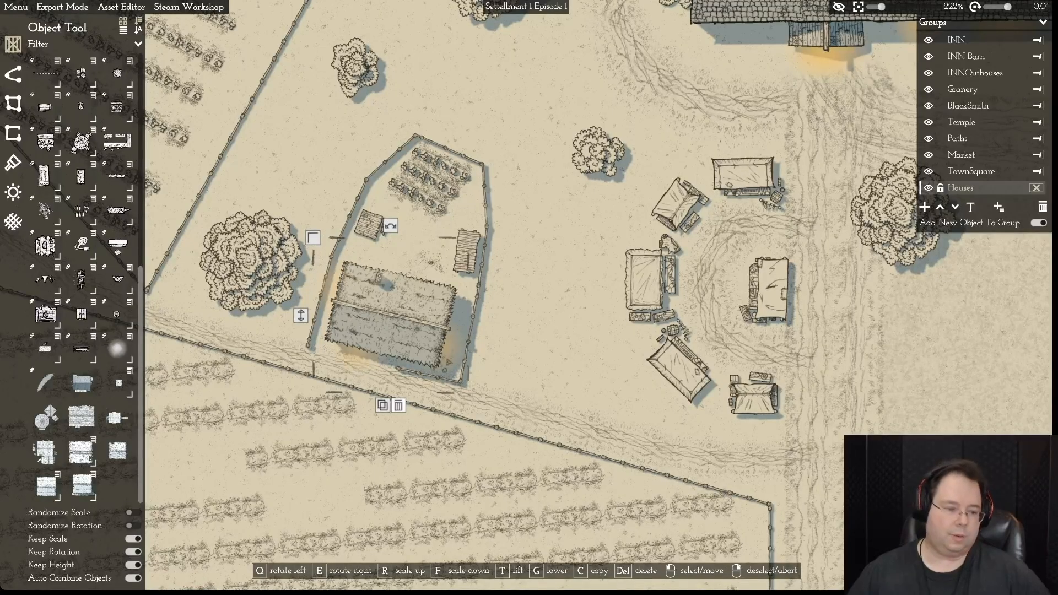
key(Delete)
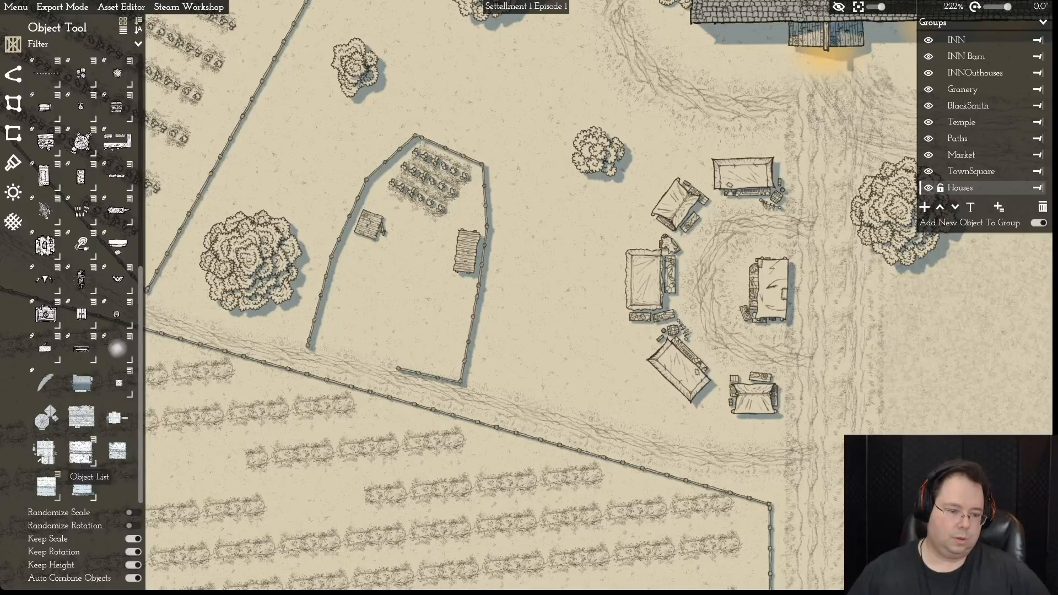
- Place a Village Family Home in the emptied yard and rotate it so its roof ridge runs roughly parallel to the southern road
mouse_move(45, 485)
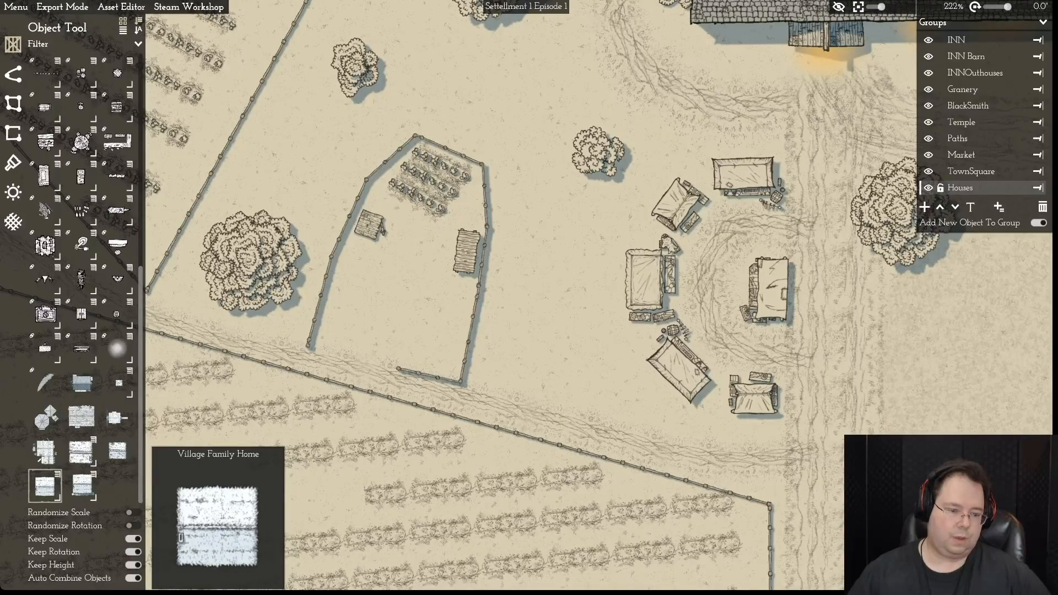
click(45, 485)
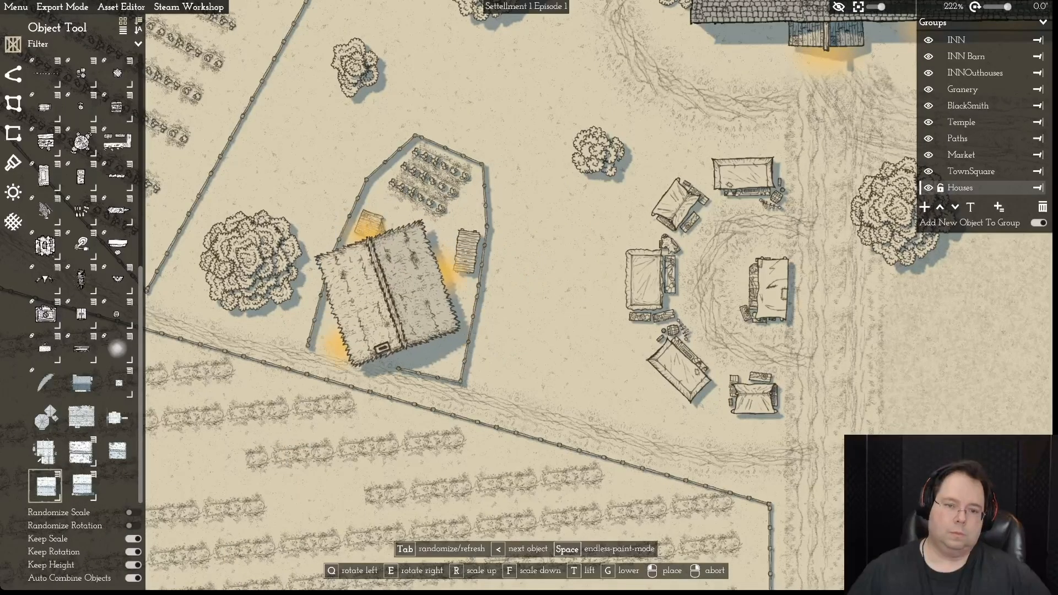
click(392, 295)
right_click(513, 246)
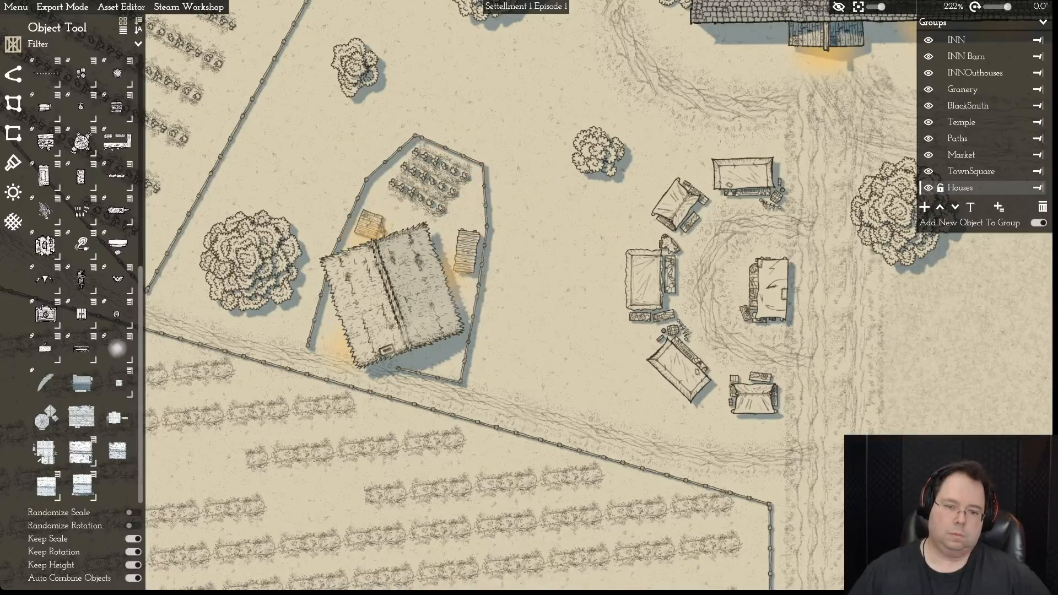
click(403, 291)
drag(390, 169, 498, 366)
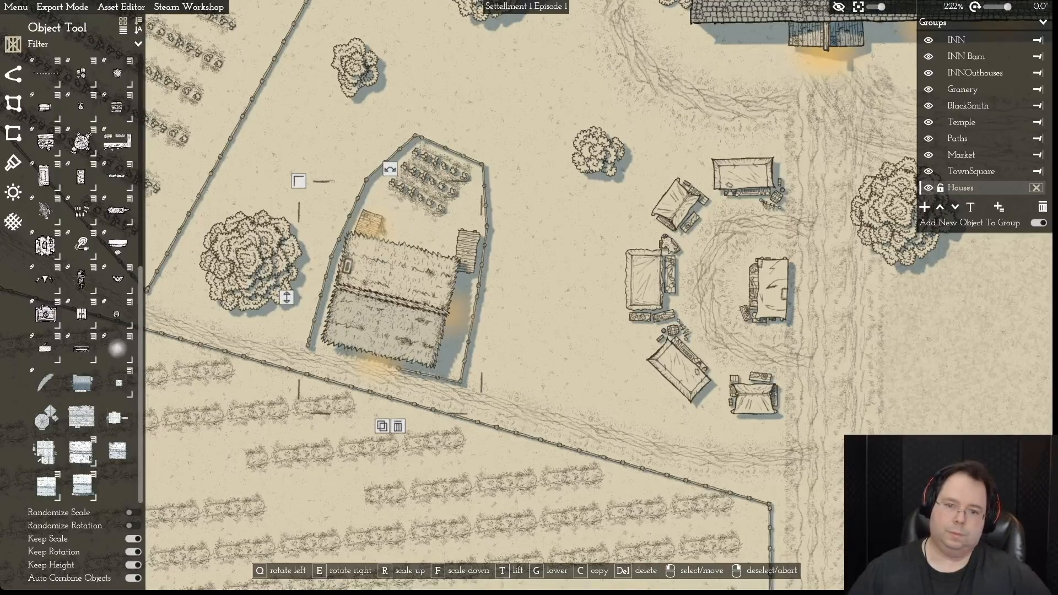
right_click(498, 366)
- Move the plank-roofed shed and the small square structure north of the home, and fine-tune the home's position and rotation
drag(467, 251, 467, 228)
key(c)
drag(370, 223, 375, 213)
drag(391, 300, 391, 301)
drag(389, 171, 398, 171)
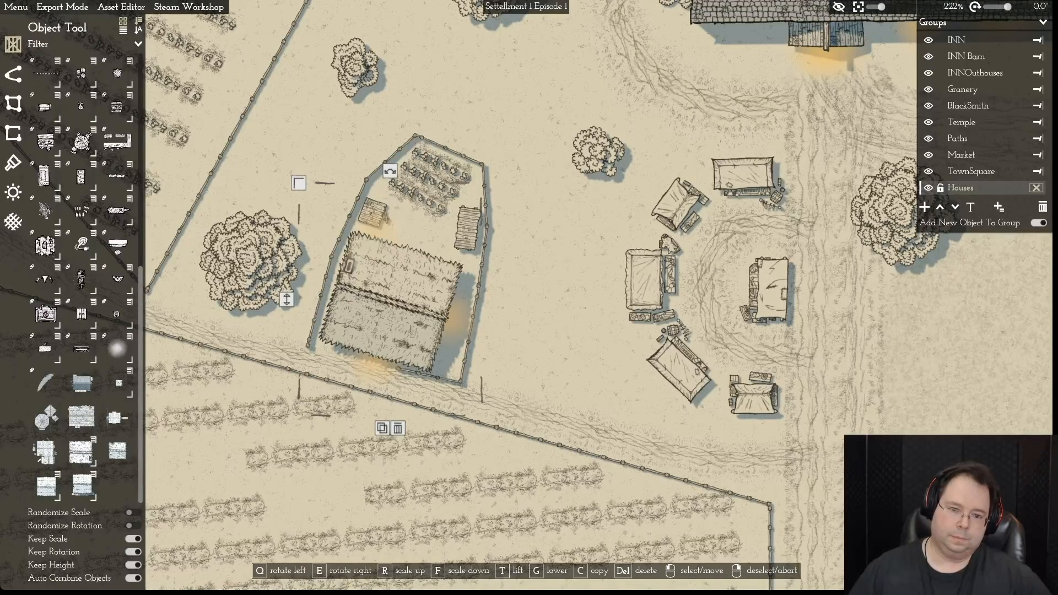
right_click(398, 171)
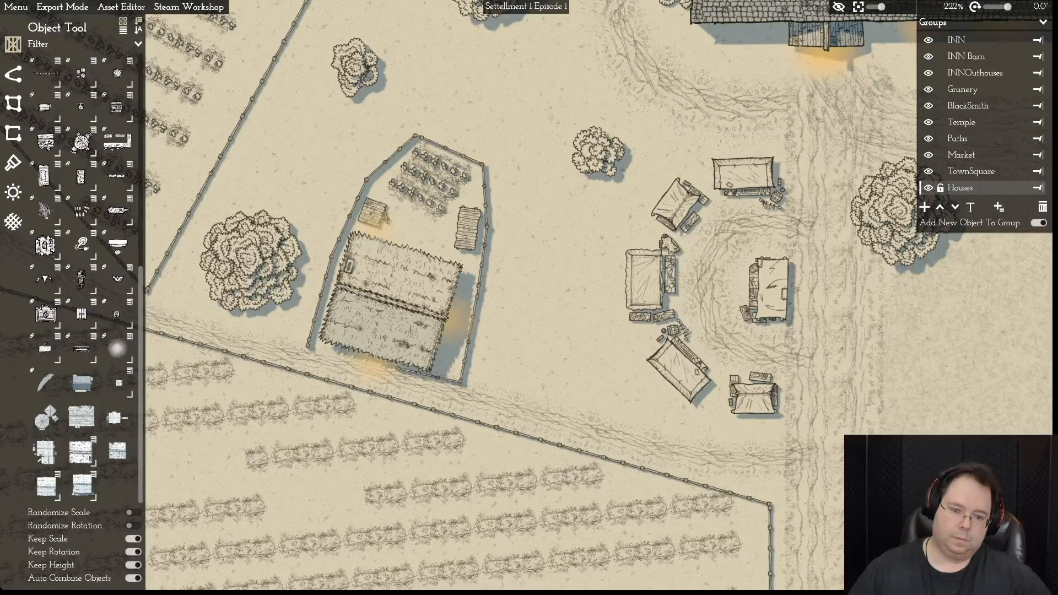
- Delete the fence's end point south of the home to remove the south fence section, and nudge the home slightly west
click(390, 300)
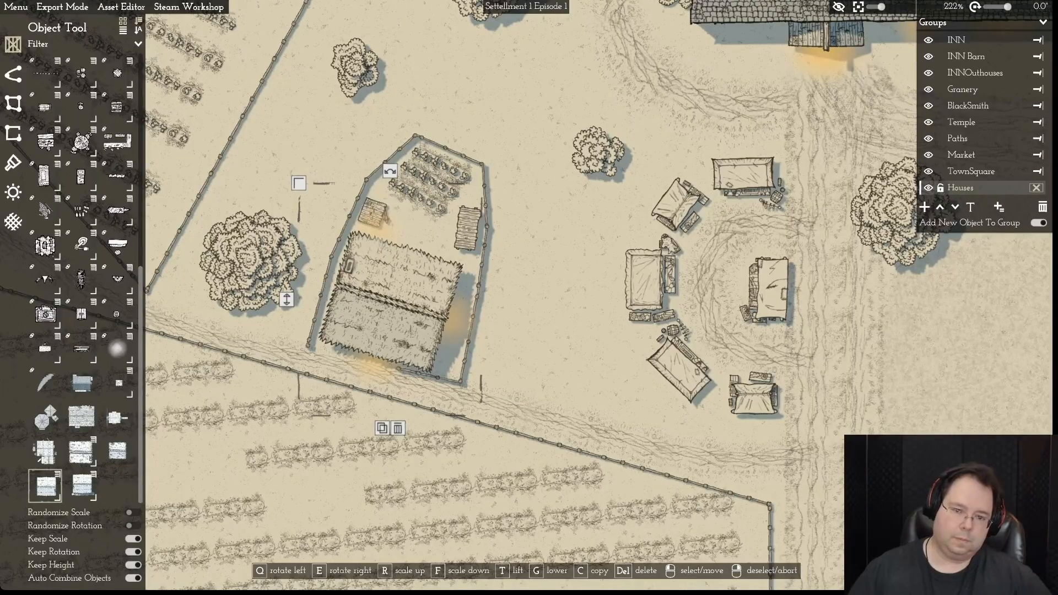
shift+click(349, 266)
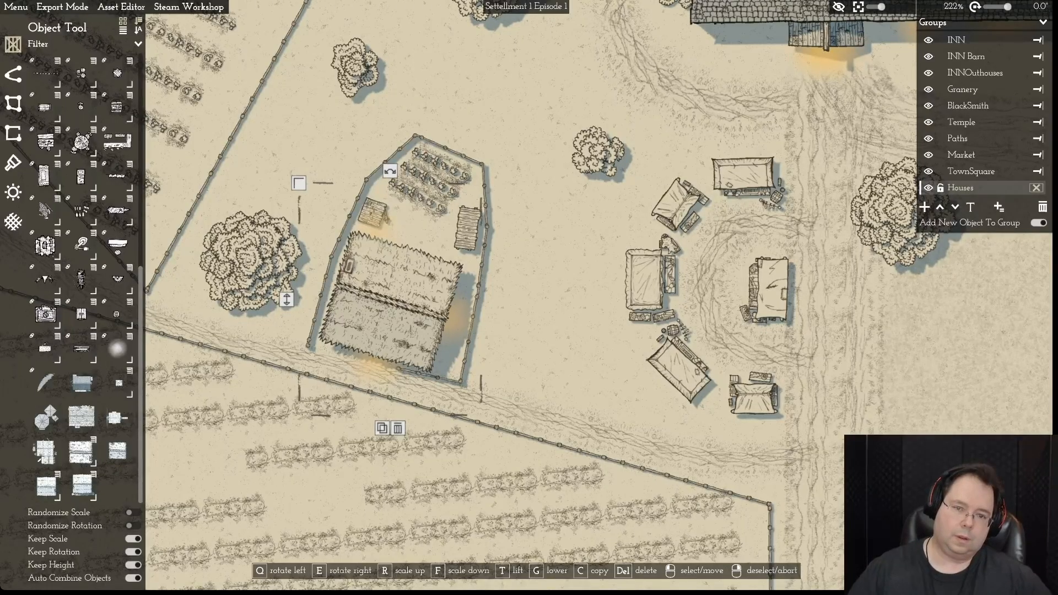
click(416, 136)
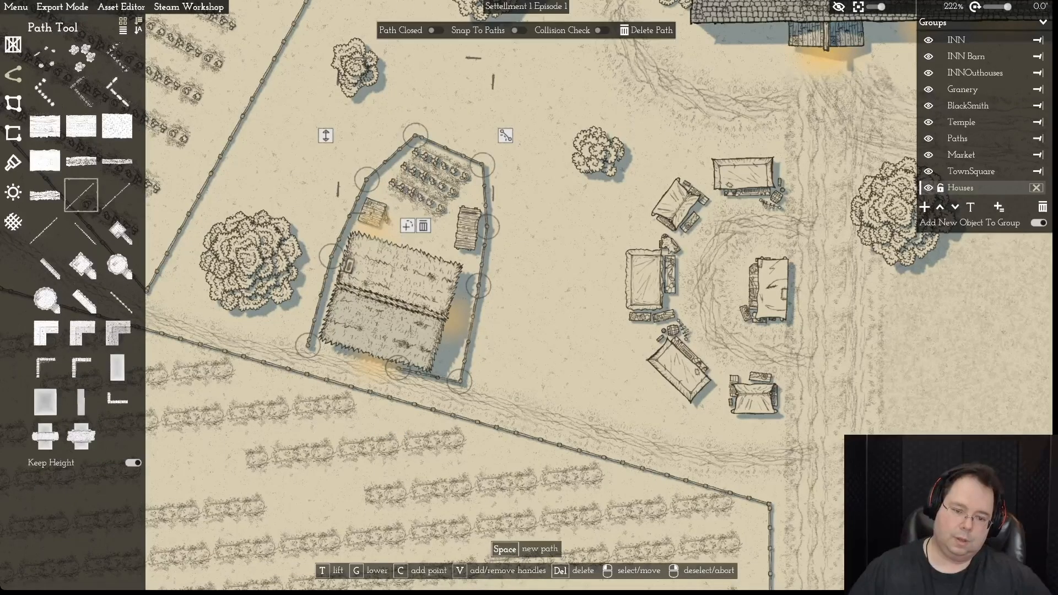
click(398, 368)
key(Delete)
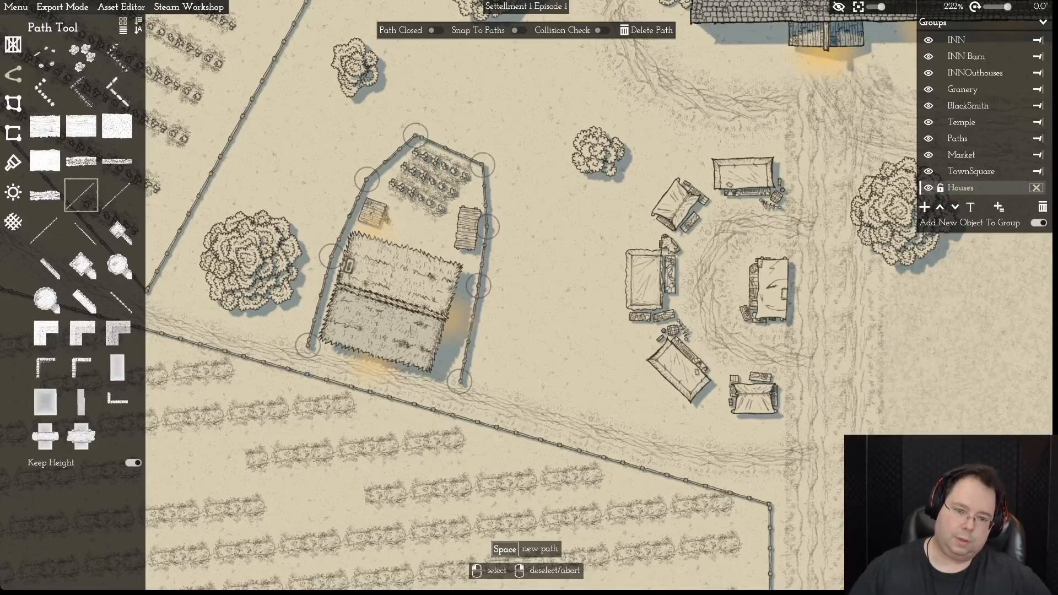
drag(391, 301, 386, 300)
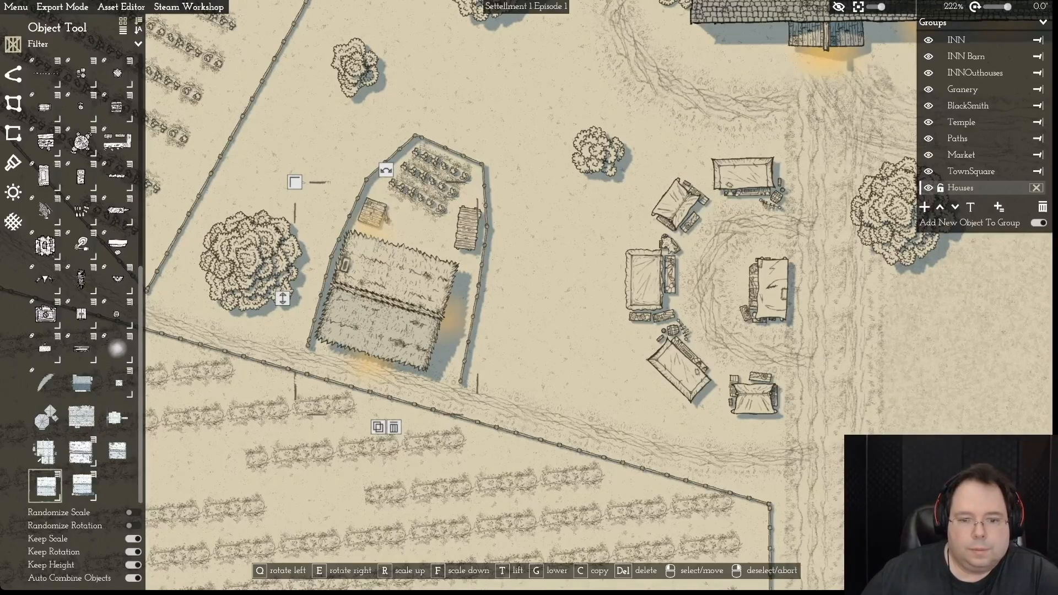
key(Escape)
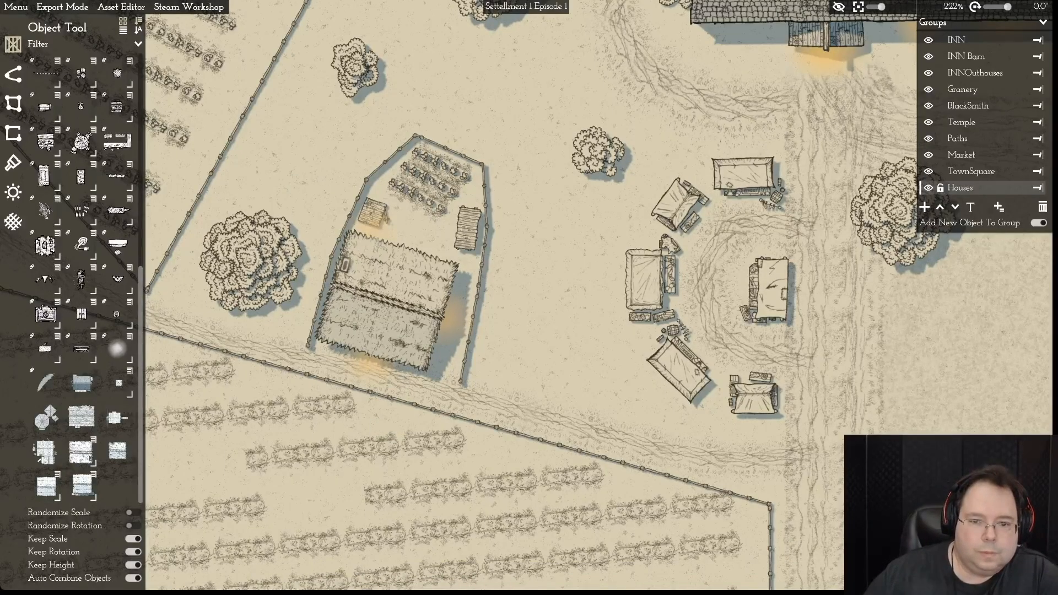
- Shift the plank-roofed shed slightly west and move the two middle points of the east fence slightly outward to the east
drag(467, 228, 465, 228)
click(461, 380)
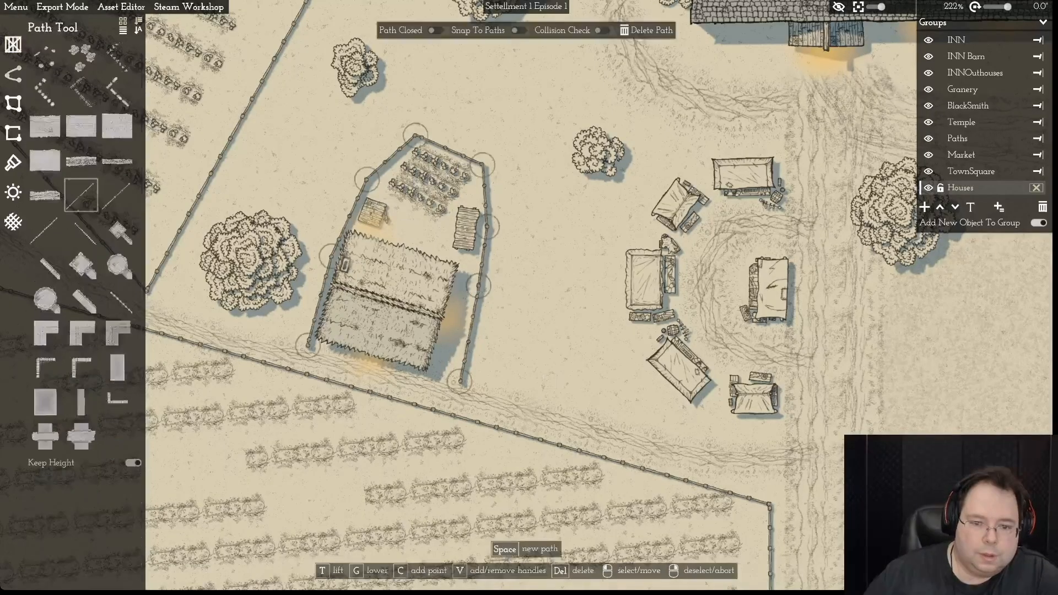
drag(478, 285, 485, 287)
drag(488, 227, 492, 226)
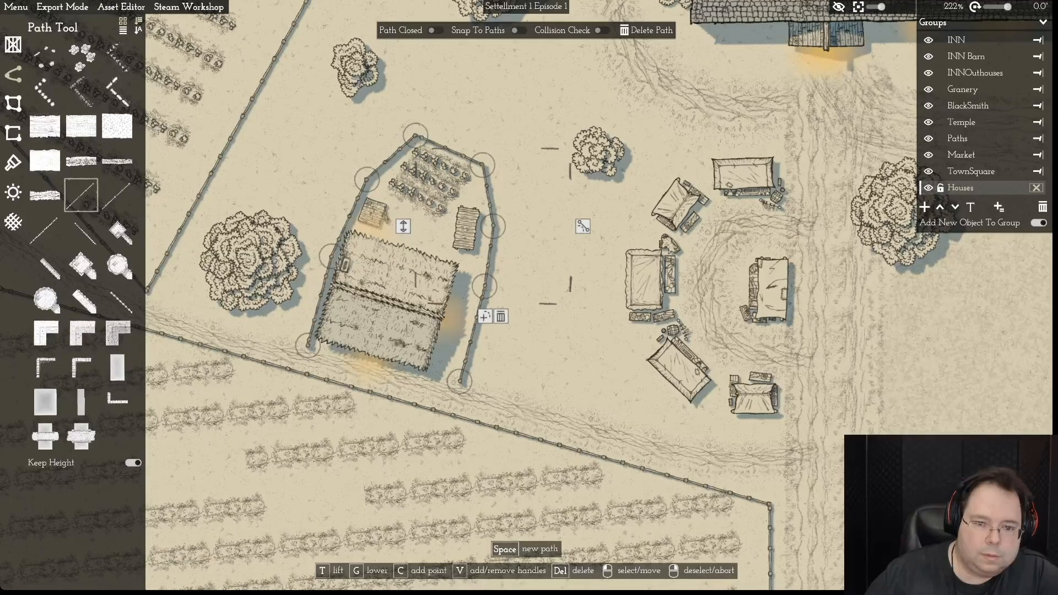
right_click(633, 182)
- Try positioning the home against the yard's east fence
drag(387, 300, 408, 306)
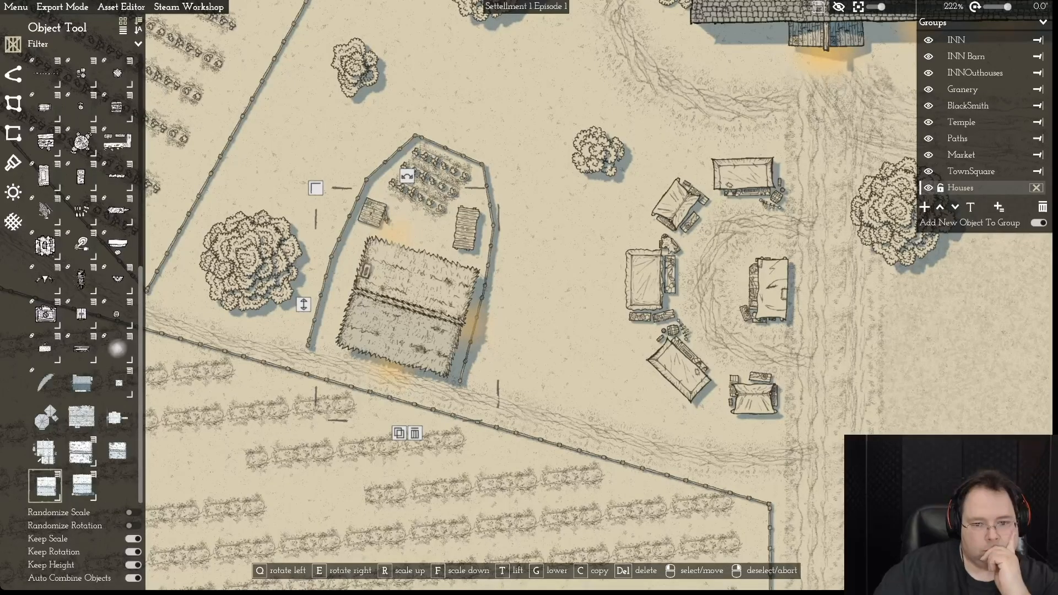
drag(408, 307, 412, 309)
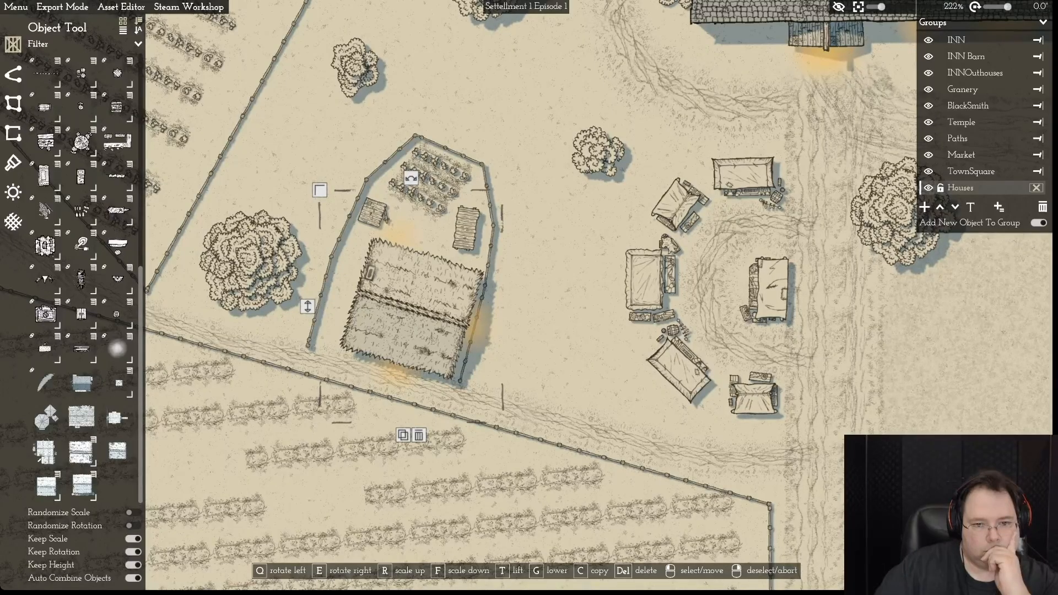
right_click(412, 308)
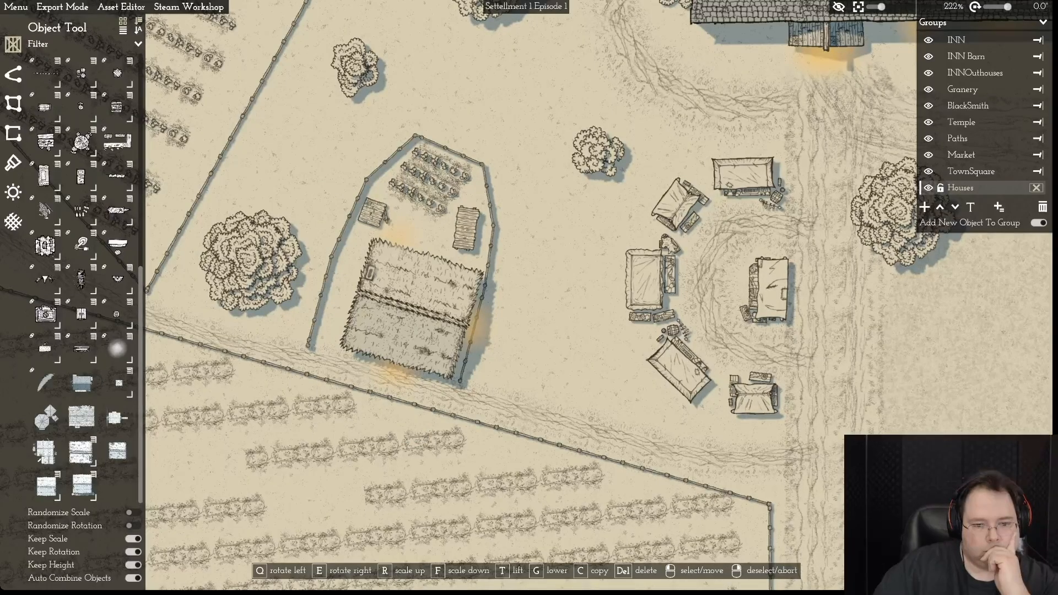
drag(412, 309, 411, 310)
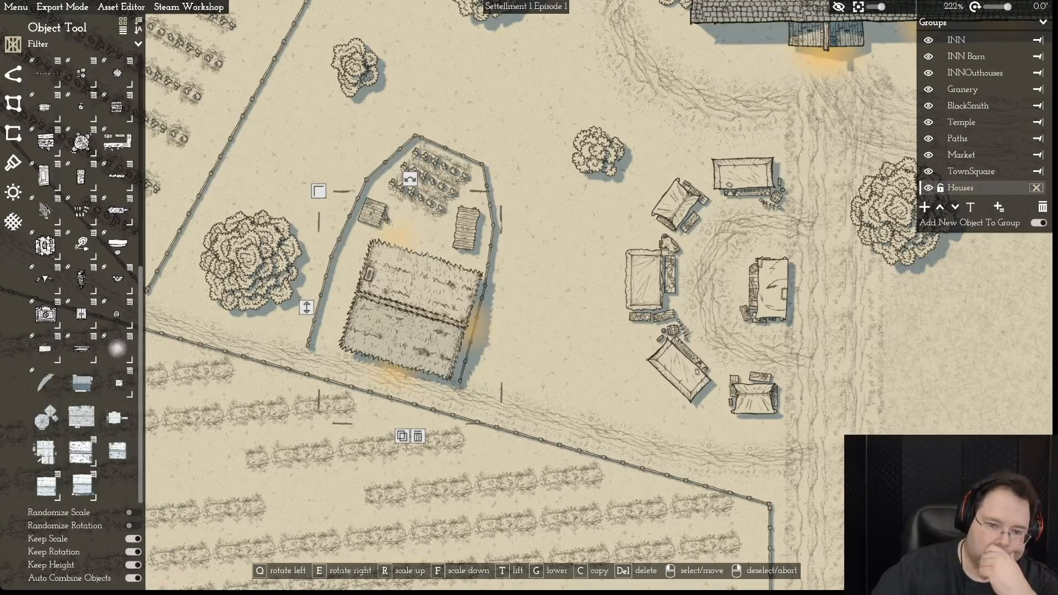
- Move the home west so that it sits against the yard's west fence
drag(411, 308, 373, 305)
scroll(374, 305, up, 1)
right_click(373, 304)
scroll(374, 304, down, 3)
scroll(374, 304, up, 3)
scroll(519, 297, down, 3)
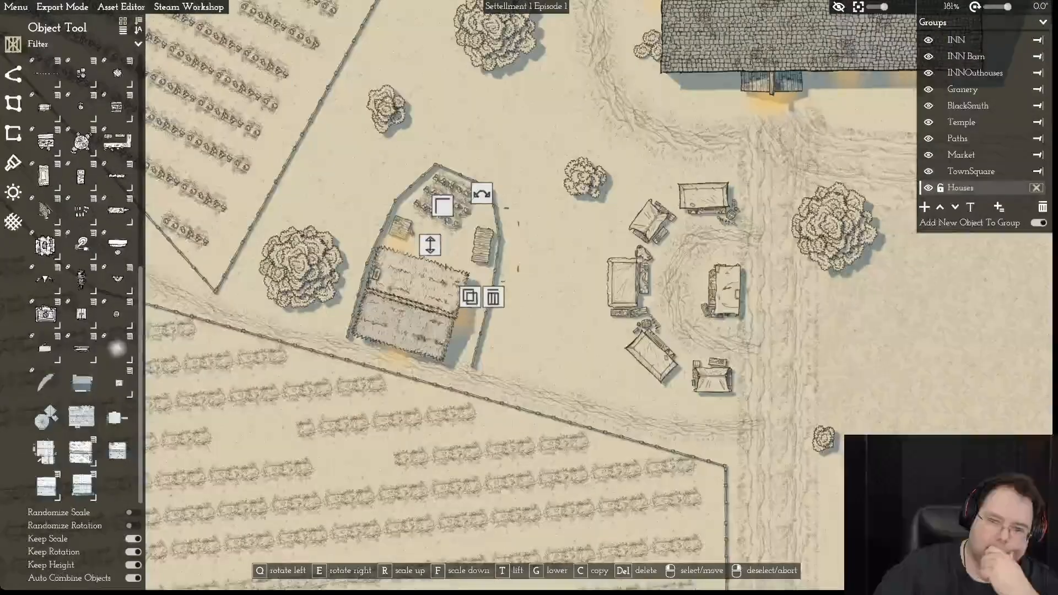
click(466, 193)
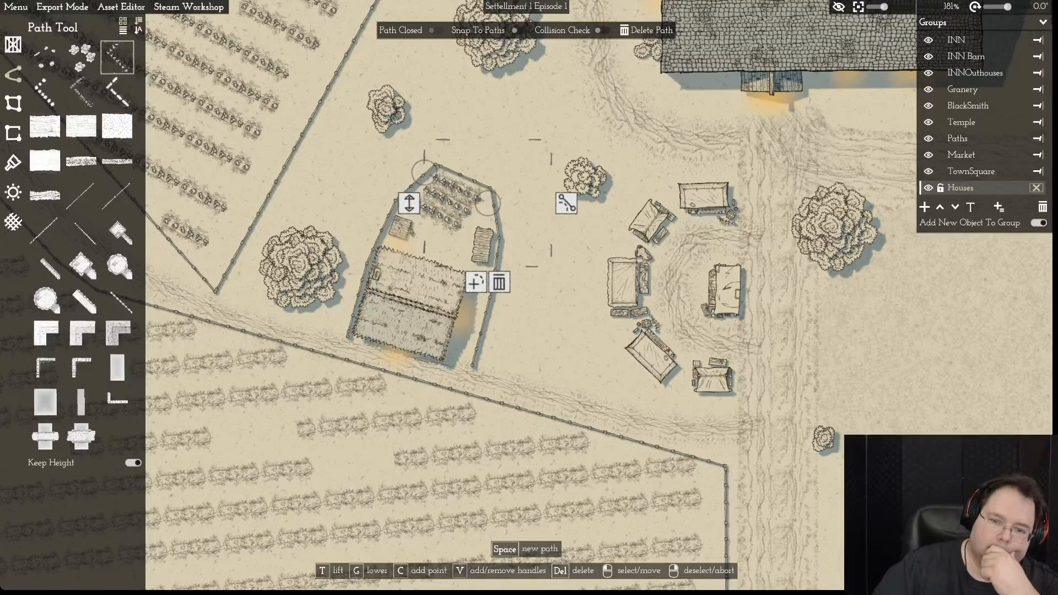
right_click(476, 188)
click(485, 186)
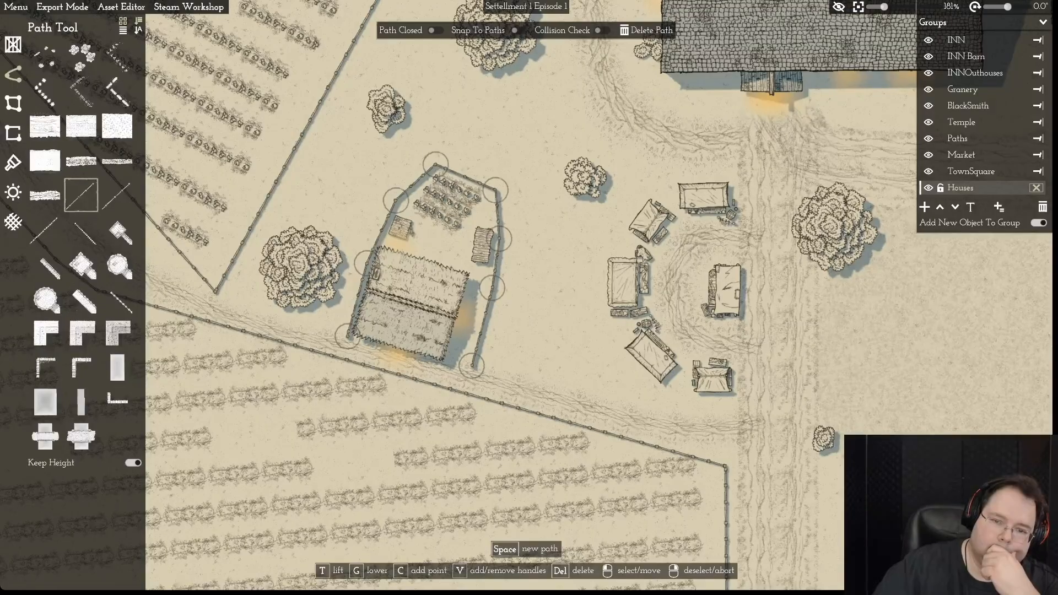
click(495, 190)
right_click(487, 231)
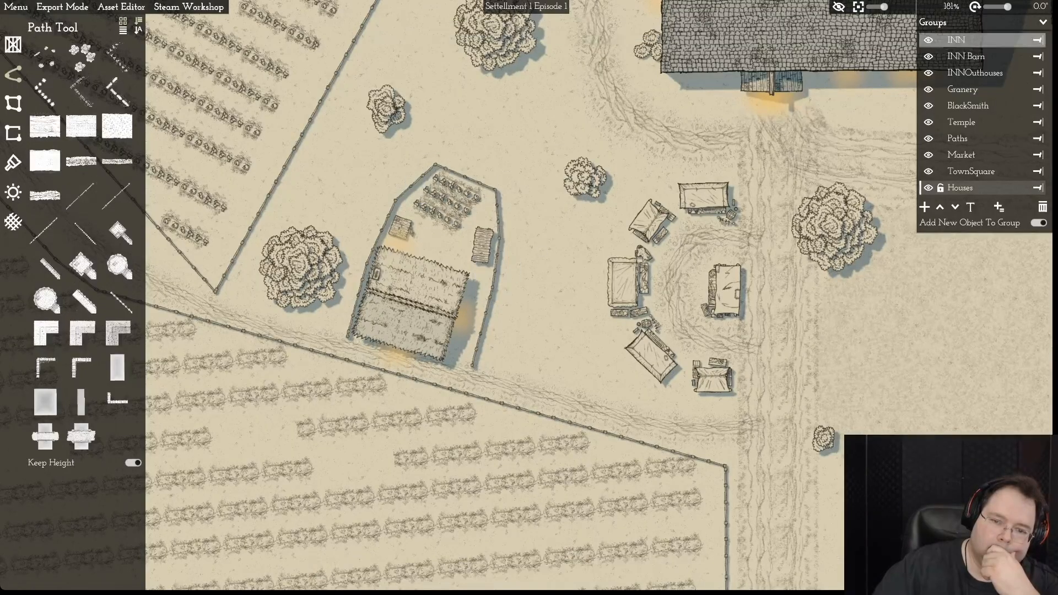
- Move the plank-roofed shed slightly north and rotate it a little so it stands upright beside the east fence
drag(483, 242, 480, 233)
drag(480, 184, 478, 184)
mouse_move(480, 236)
mouse_down()
mouse_move(483, 227)
mouse_move(483, 236)
mouse_up()
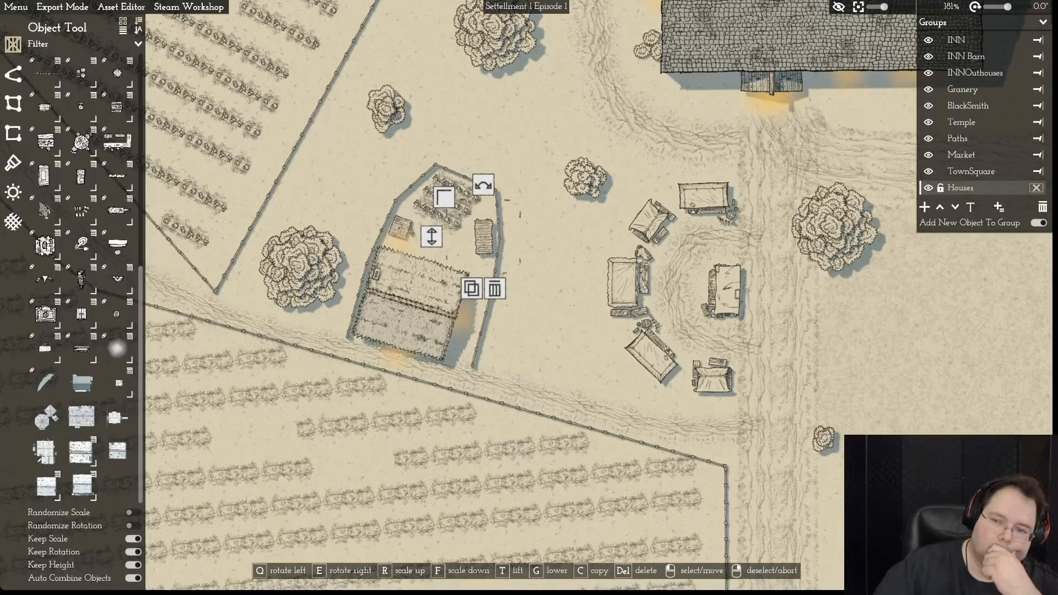
right_click(483, 237)
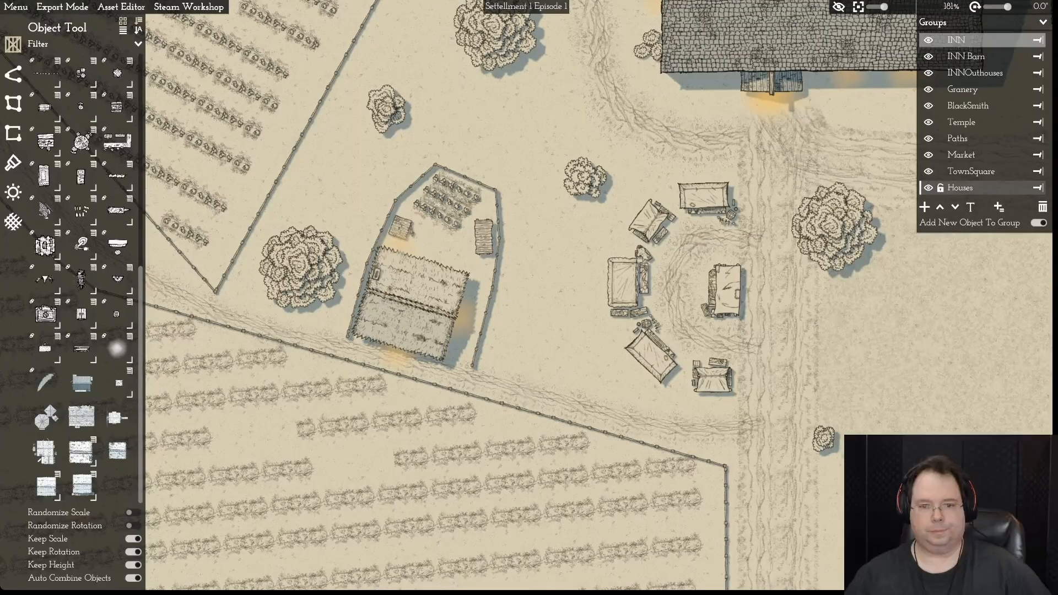
- Delete the farmhouse in the fenced yard northeast of the inn, beside the road junction
scroll(529, 297, down, 8)
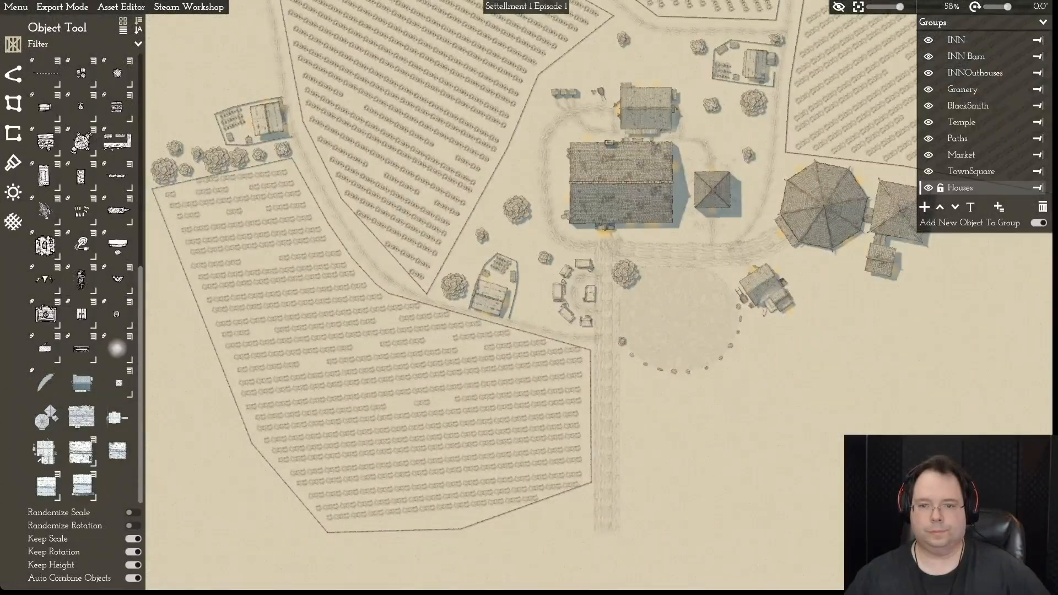
key(d)
key(w)
key(d)
key(w)
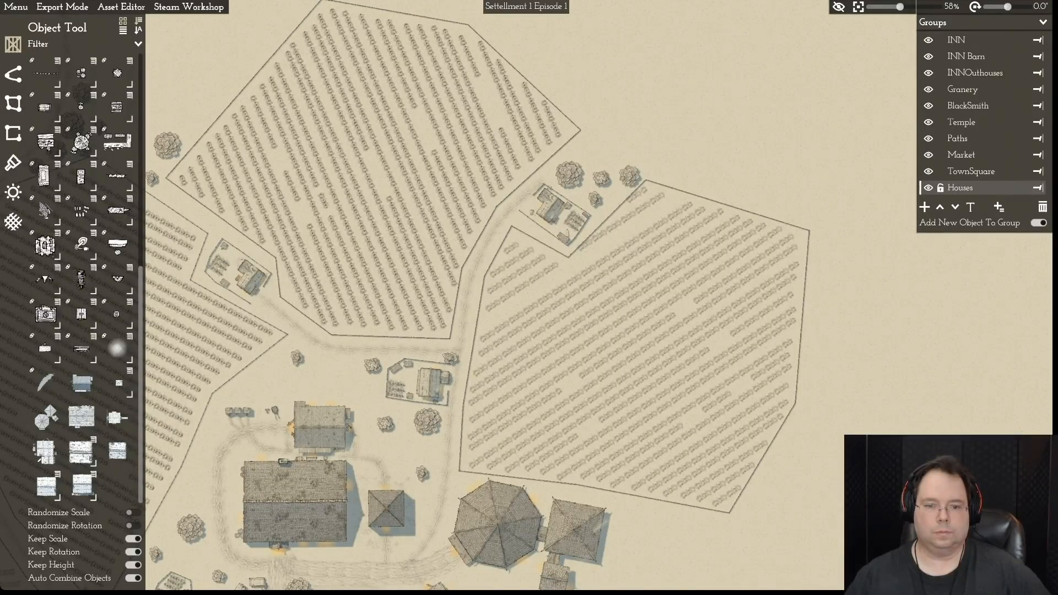
key(a)
key(s)
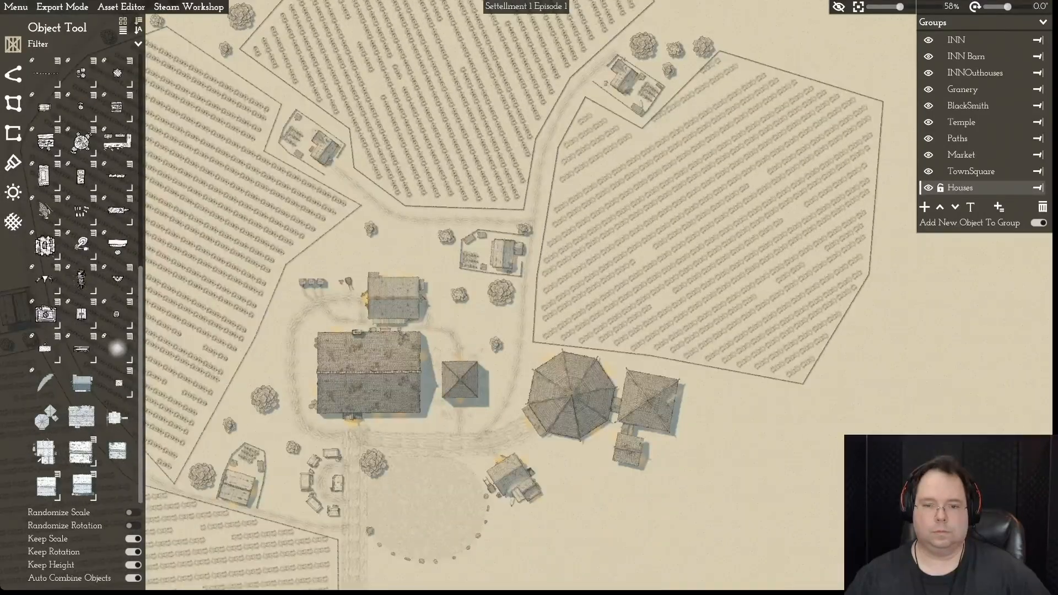
scroll(528, 258, up, 10)
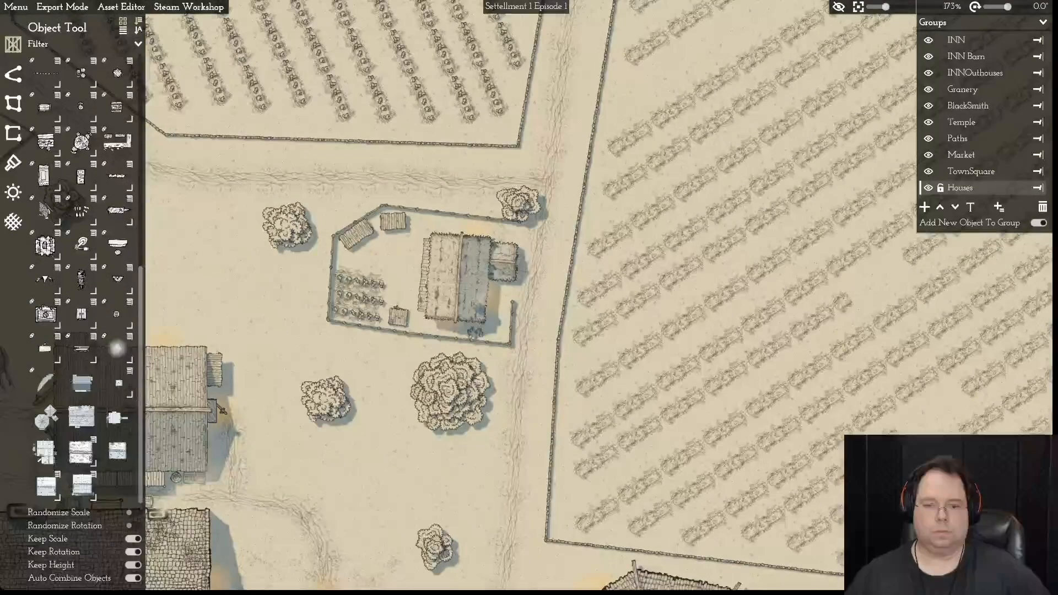
scroll(528, 115, up, 3)
key(d)
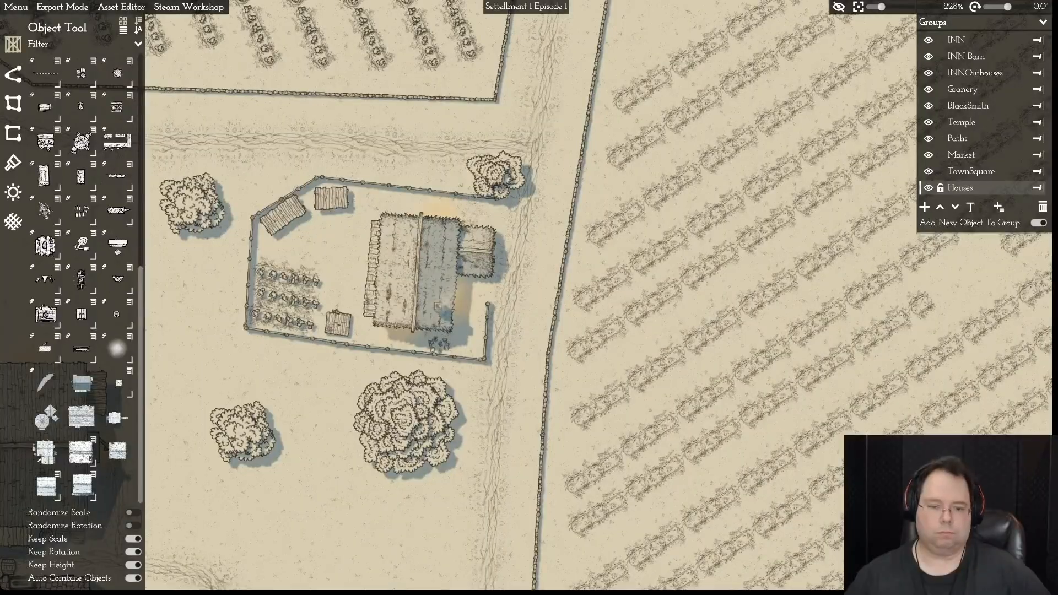
click(417, 273)
key(Delete)
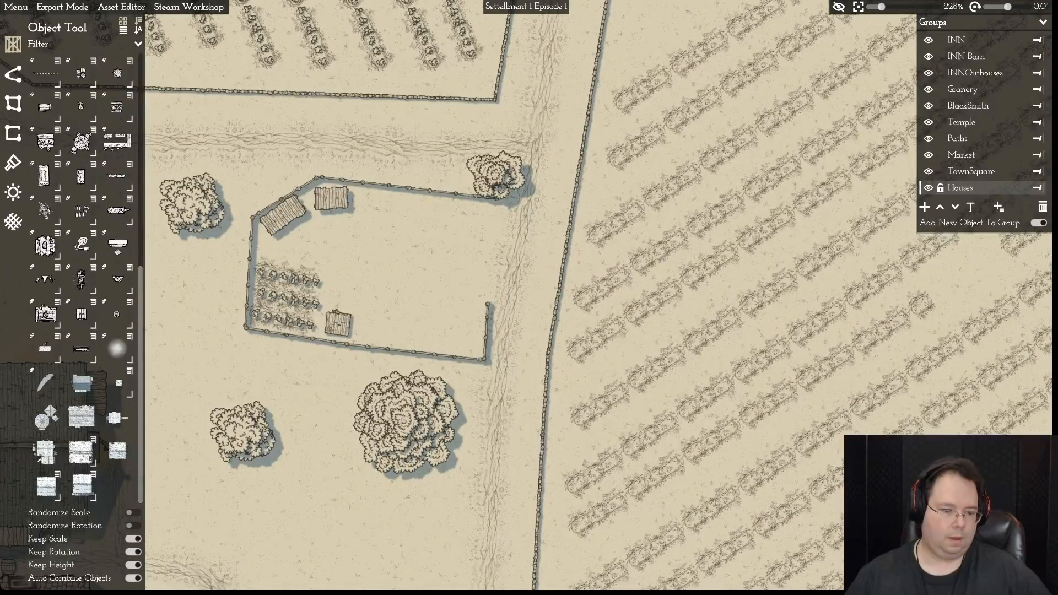
- Place one Village Family Home with its ridge running north-south in the eastern half of the fenced yard northeast of the inn
mouse_move(81, 450)
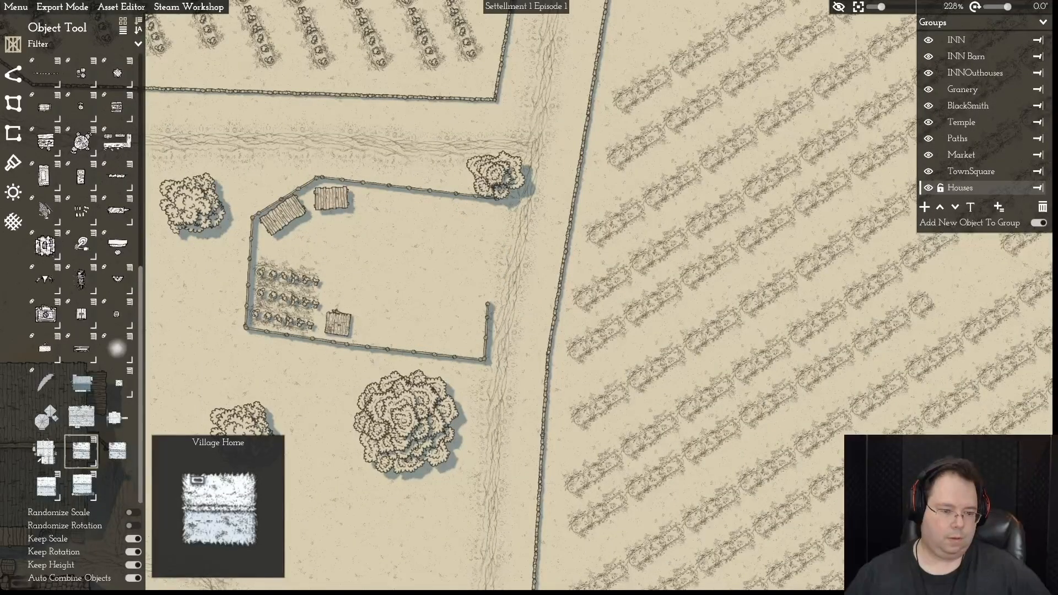
mouse_move(45, 484)
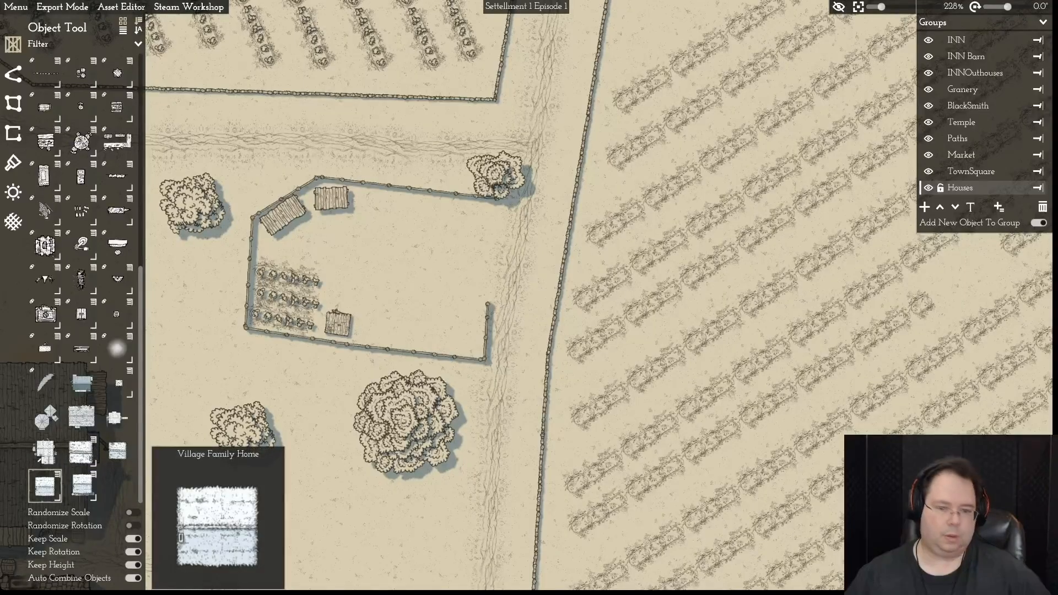
click(44, 485)
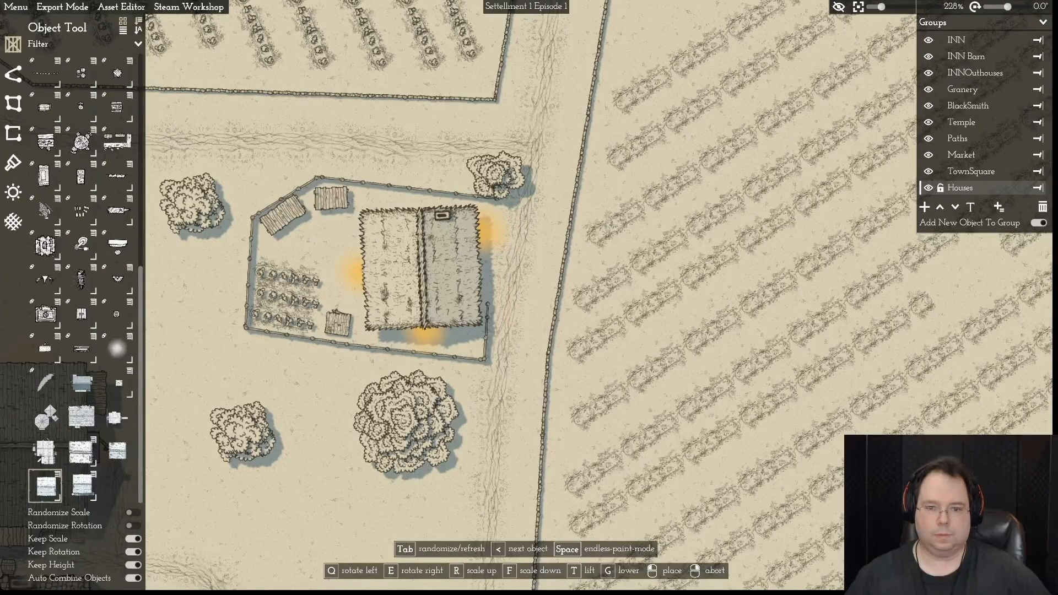
click(422, 268)
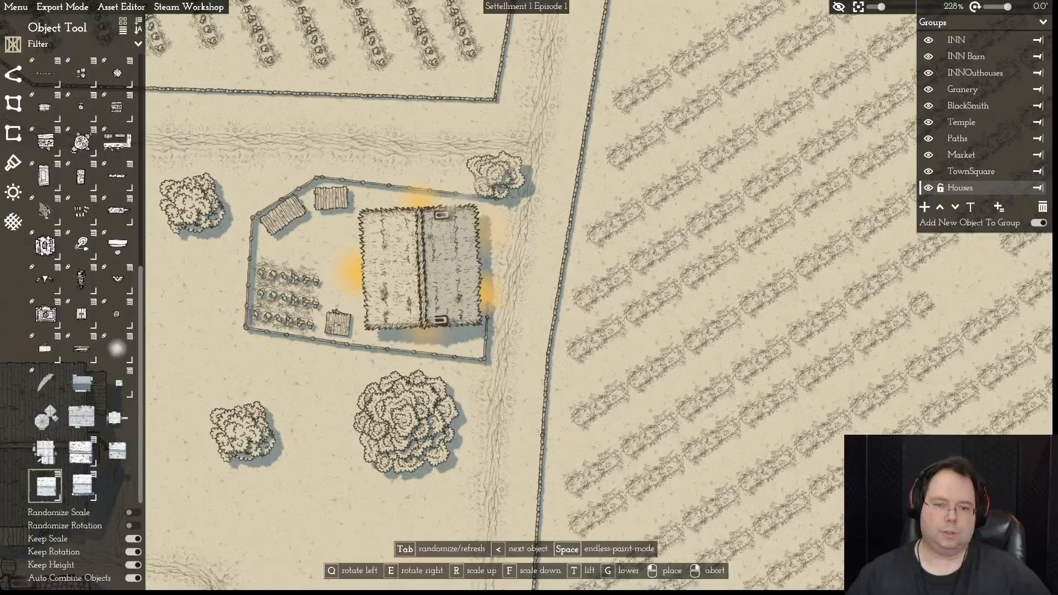
scroll(424, 243, up, 1)
right_click(425, 243)
- Rotate the new home slightly clockwise and move it north, close to the yard's north fence
scroll(425, 243, up, 4)
click(400, 247)
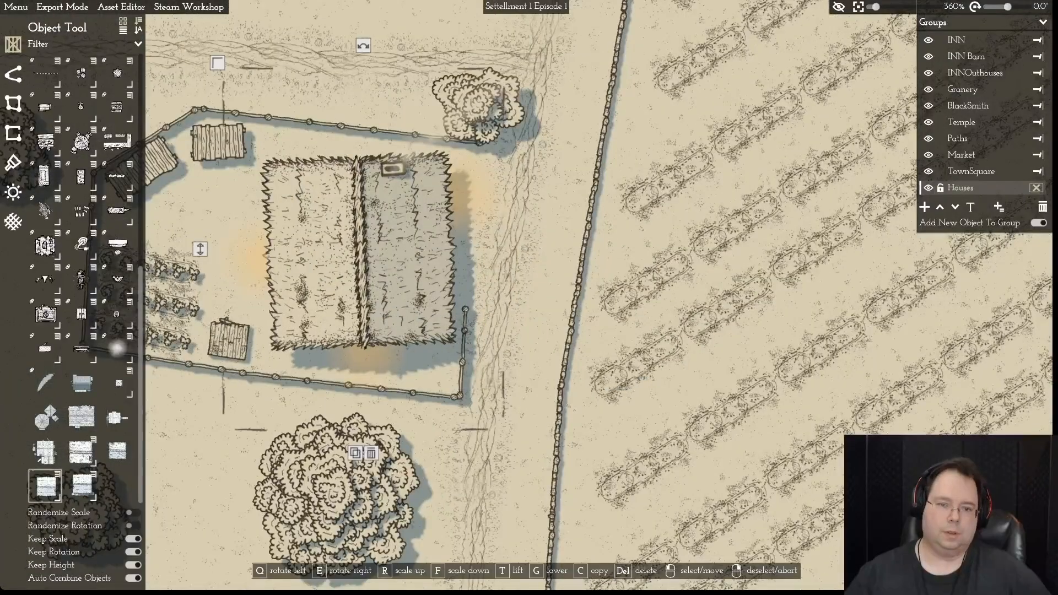
drag(363, 45, 394, 48)
drag(380, 232, 387, 215)
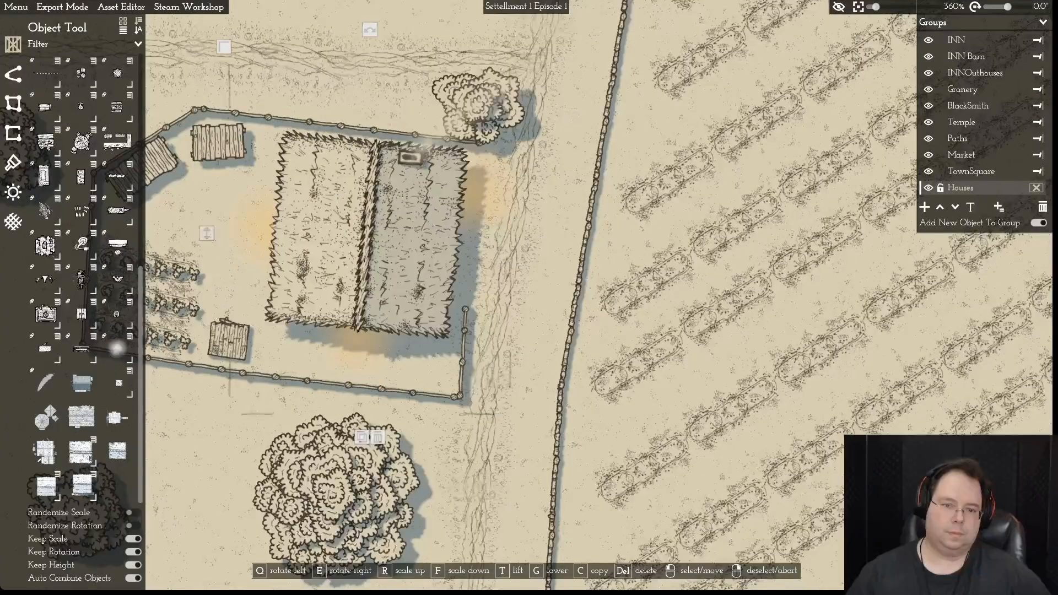
- Pull the home in the yard west of the market stalls out past its east fence and turn it so the chimney faces east
key(s)
key(a)
scroll(528, 297, down, 10)
key(s)
key(a)
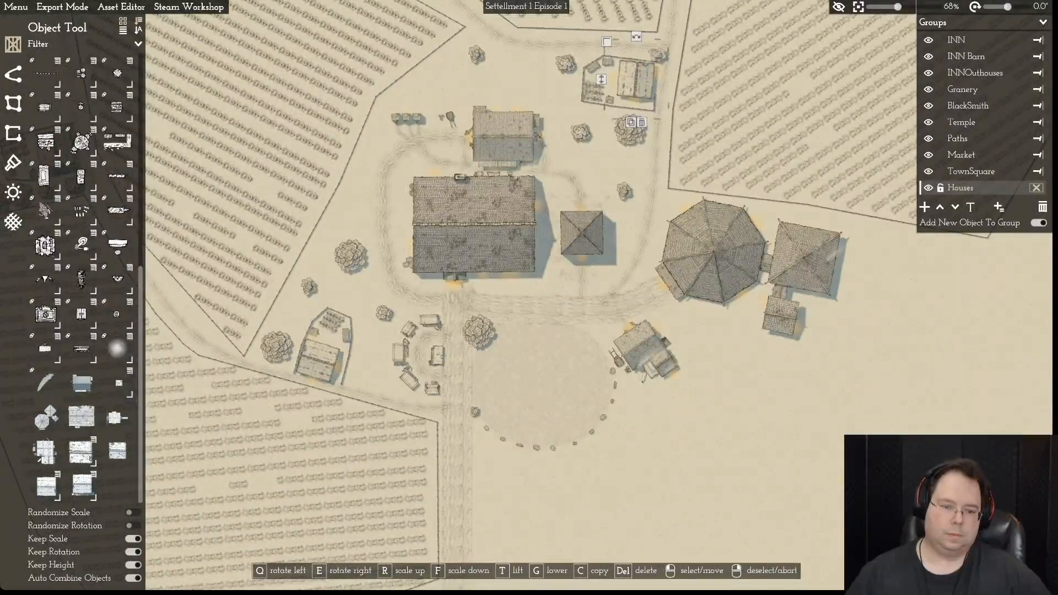
scroll(452, 292, up, 6)
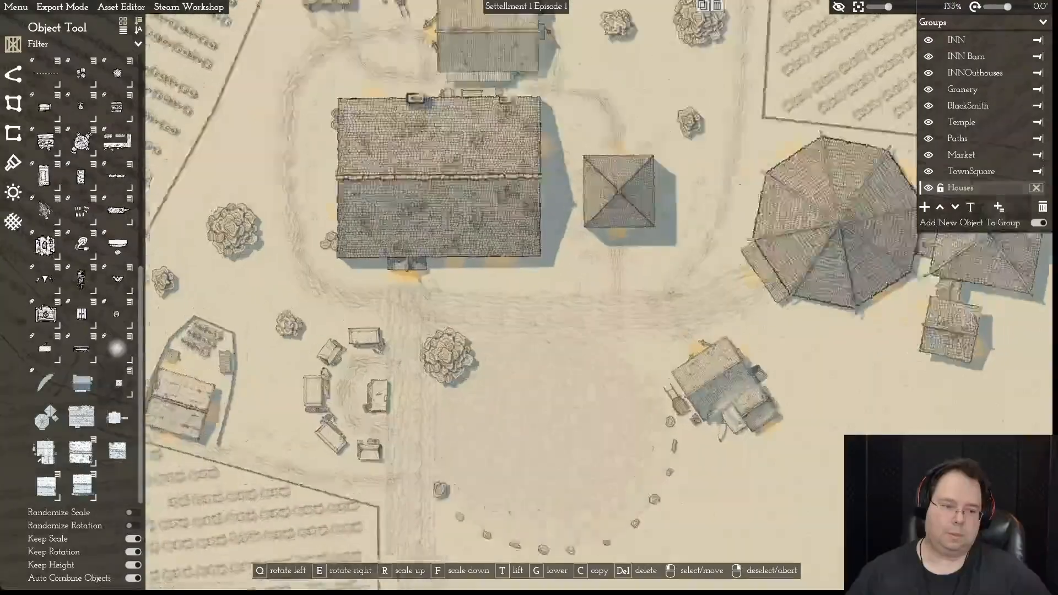
key(s)
key(a)
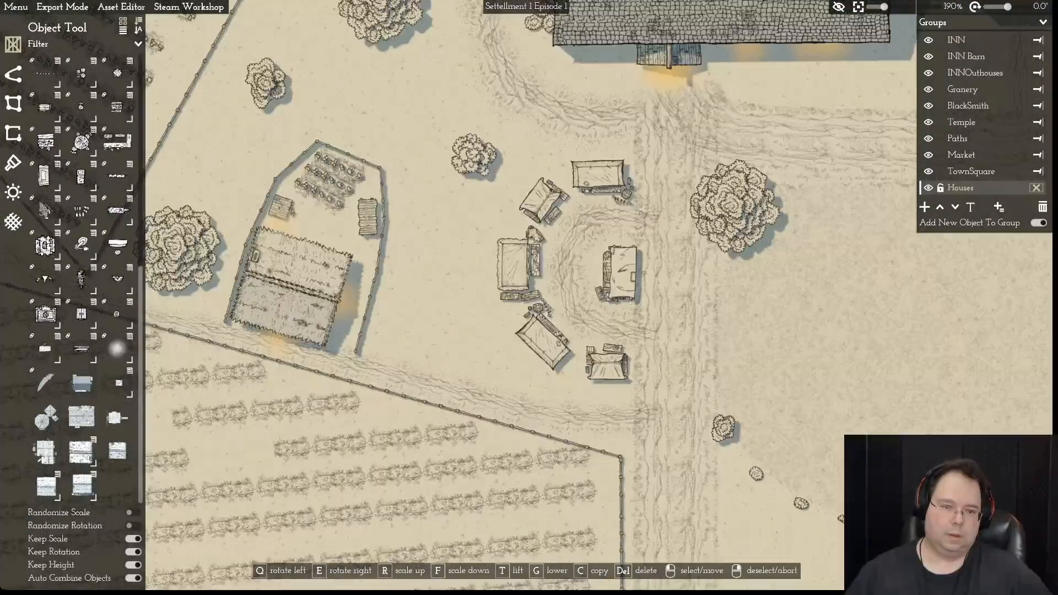
drag(289, 288, 421, 336)
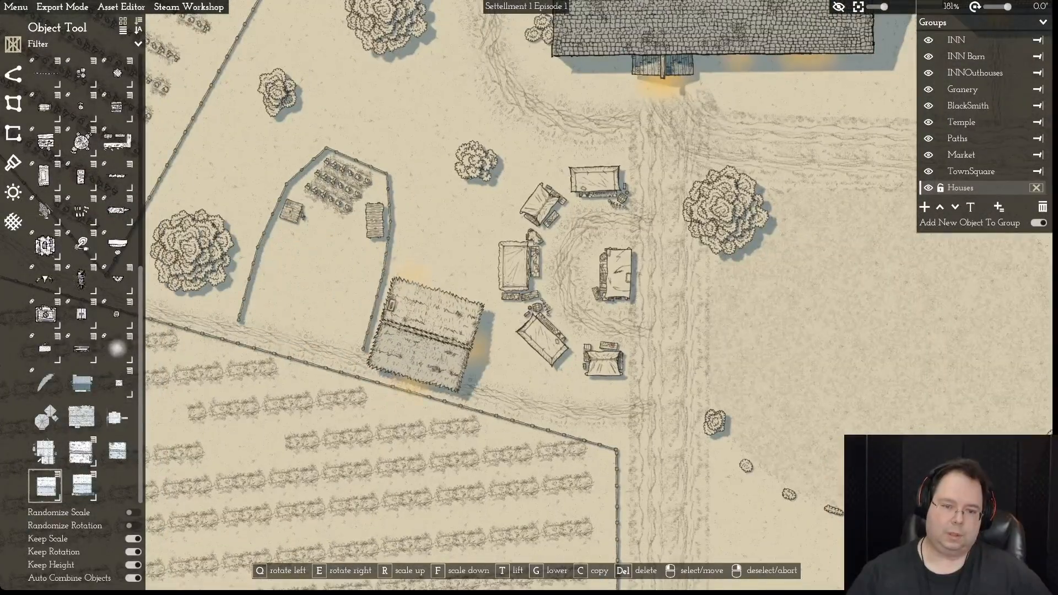
scroll(421, 336, up, 1)
key(e)
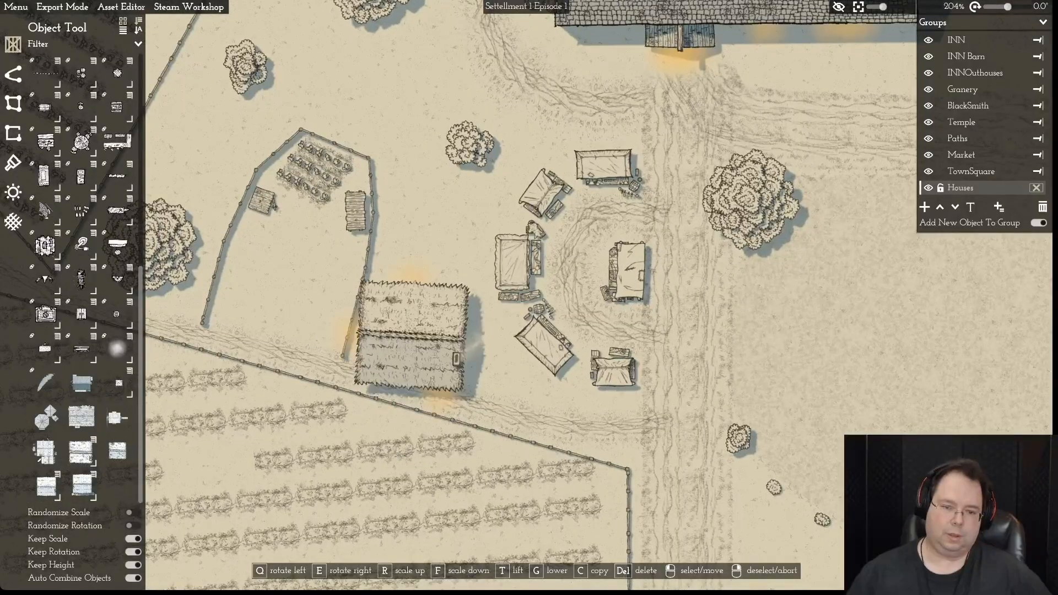
- Move the home back inside the yard west of the market and angle it to run alongside the west fence
scroll(412, 336, up, 5)
drag(367, 352, 212, 276)
scroll(212, 276, up, 5)
key(a)
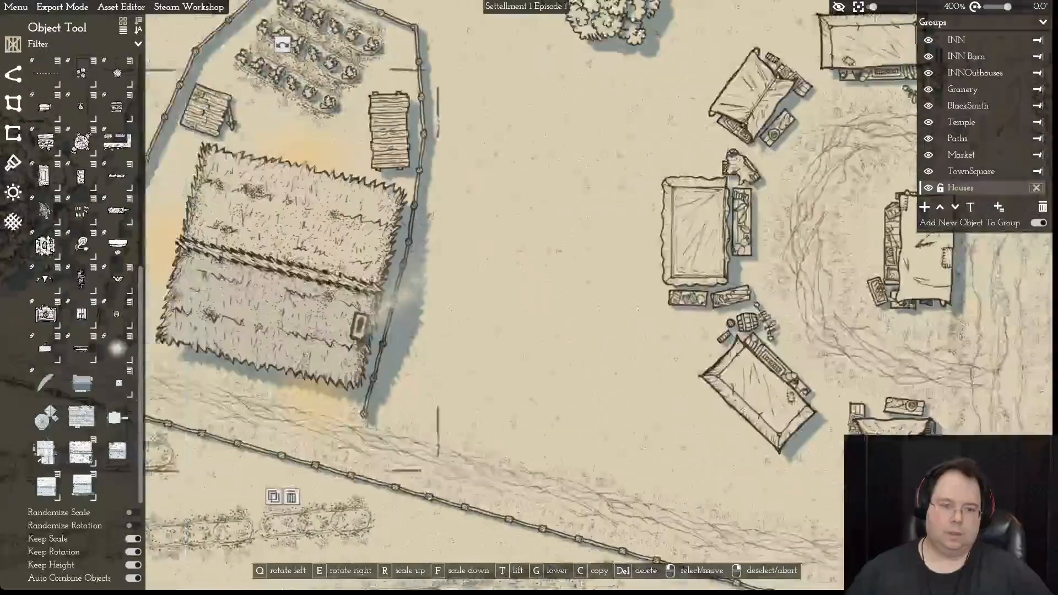
right_click(374, 270)
drag(384, 270, 340, 274)
key(e)
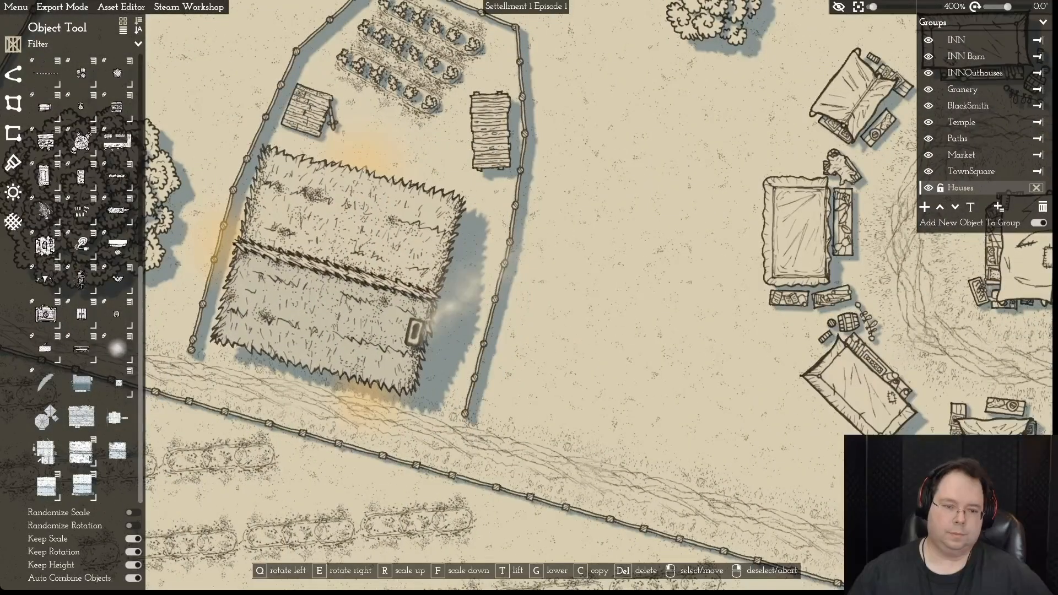
drag(339, 275, 338, 282)
right_click(339, 281)
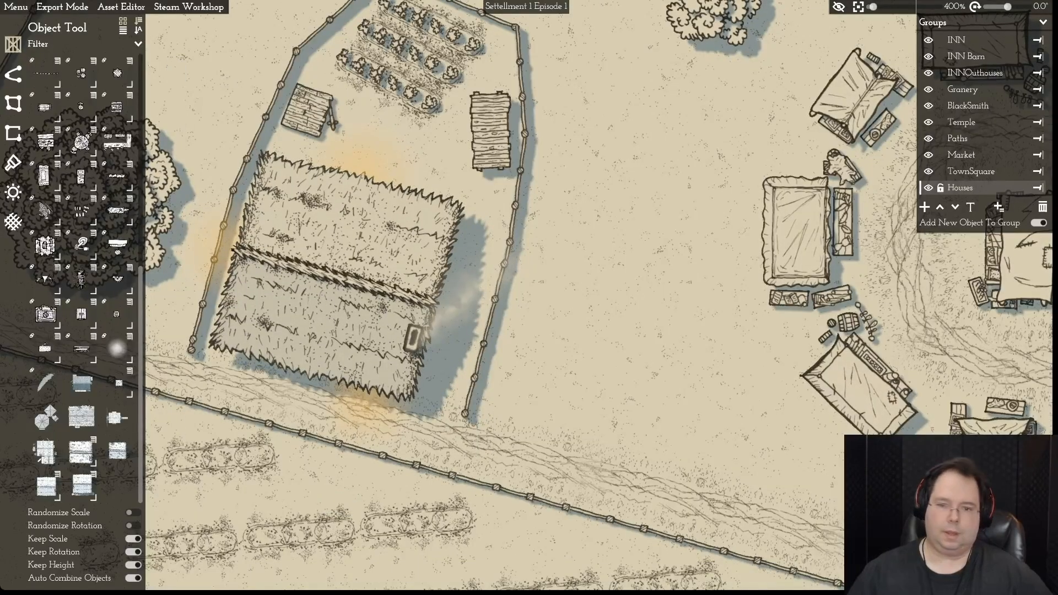
- Extend the yard's fence from its southwest end with one segment running east along the home's south wall
click(339, 281)
key(a)
click(666, 243)
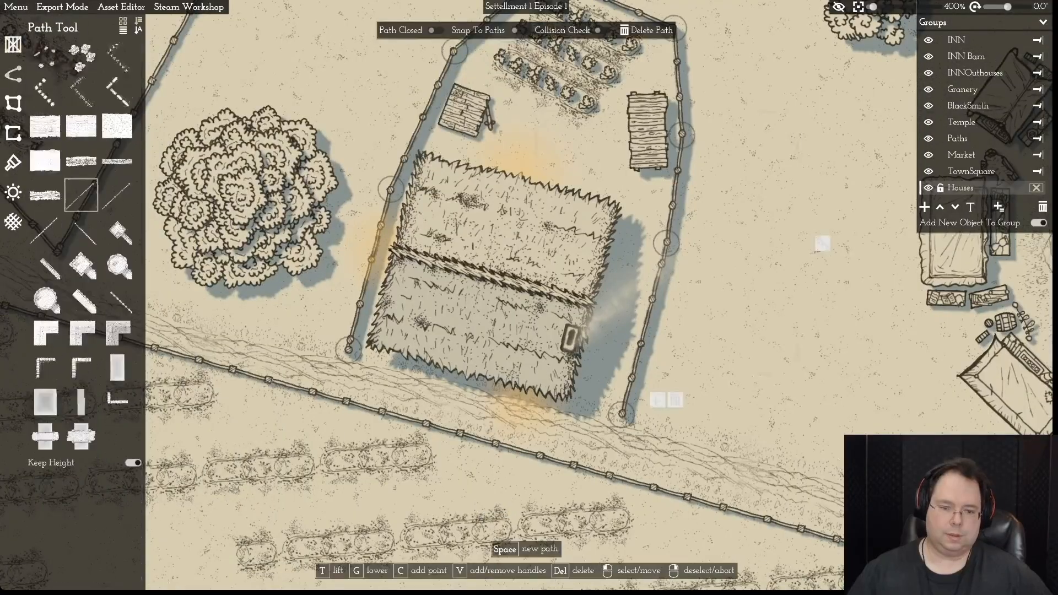
click(348, 349)
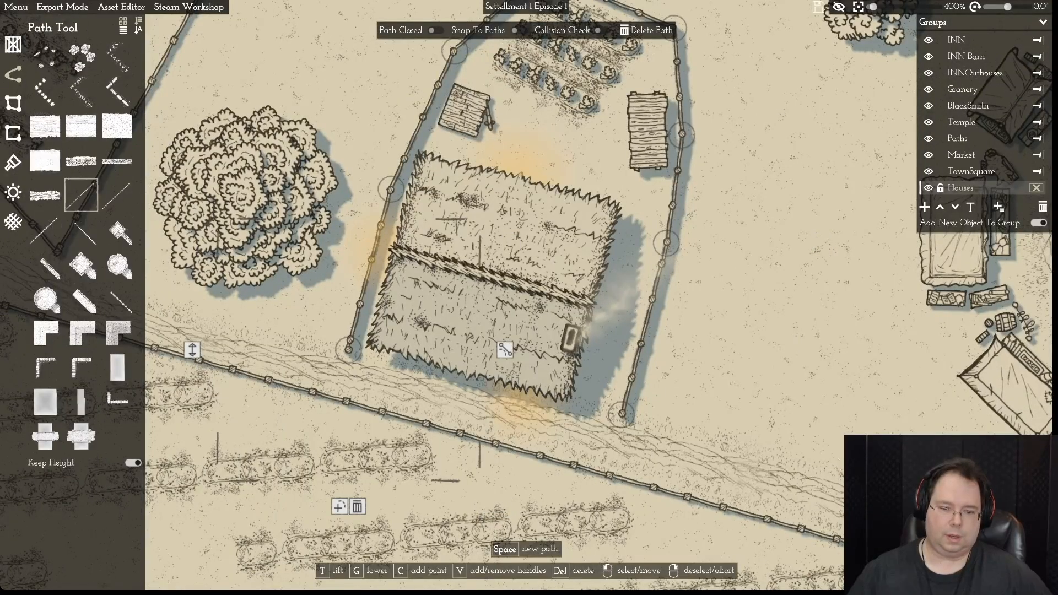
click(339, 506)
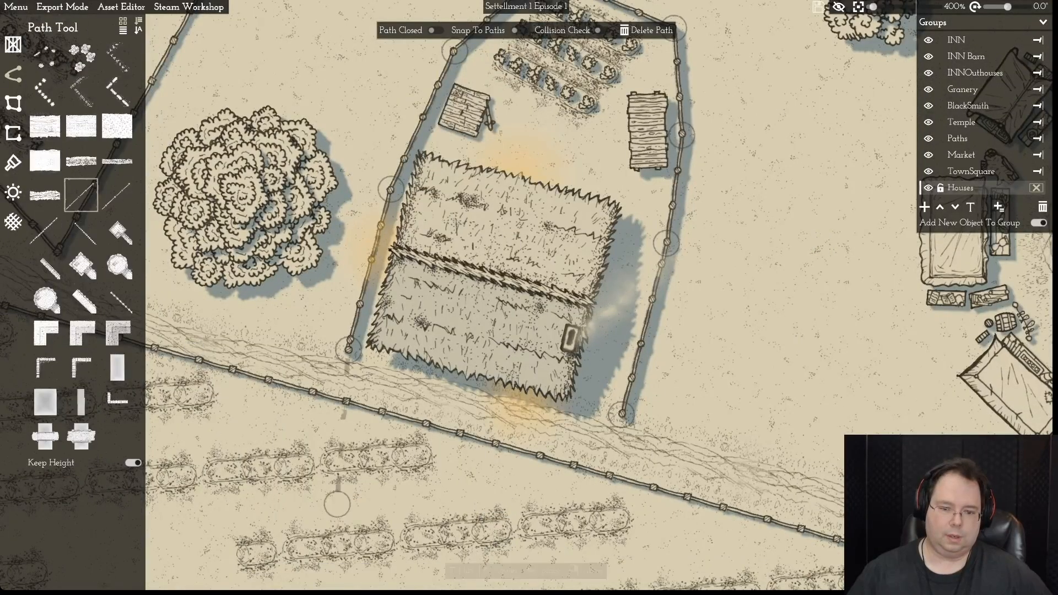
click(447, 380)
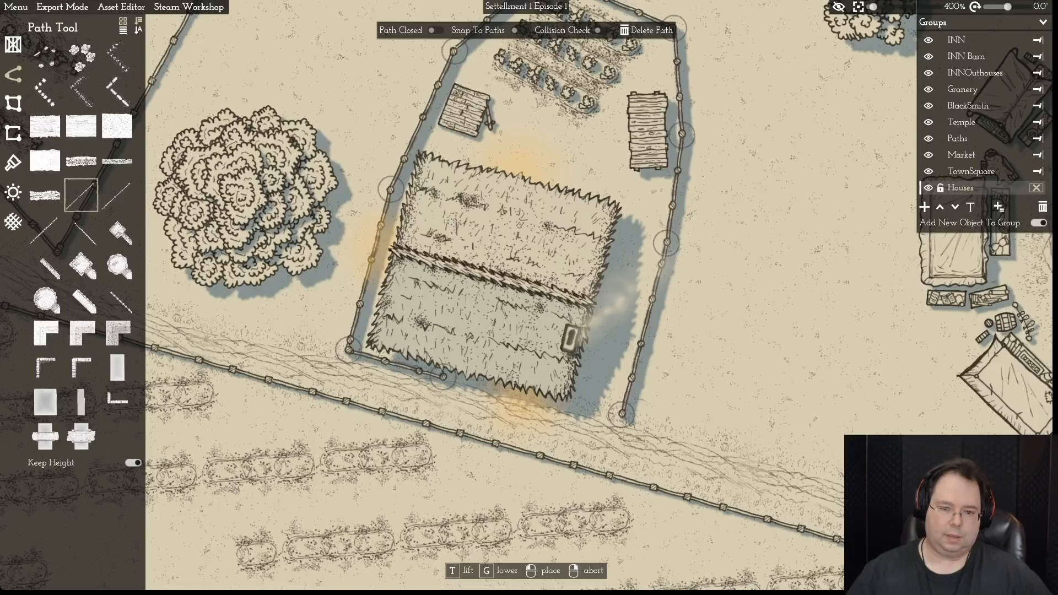
right_click(443, 377)
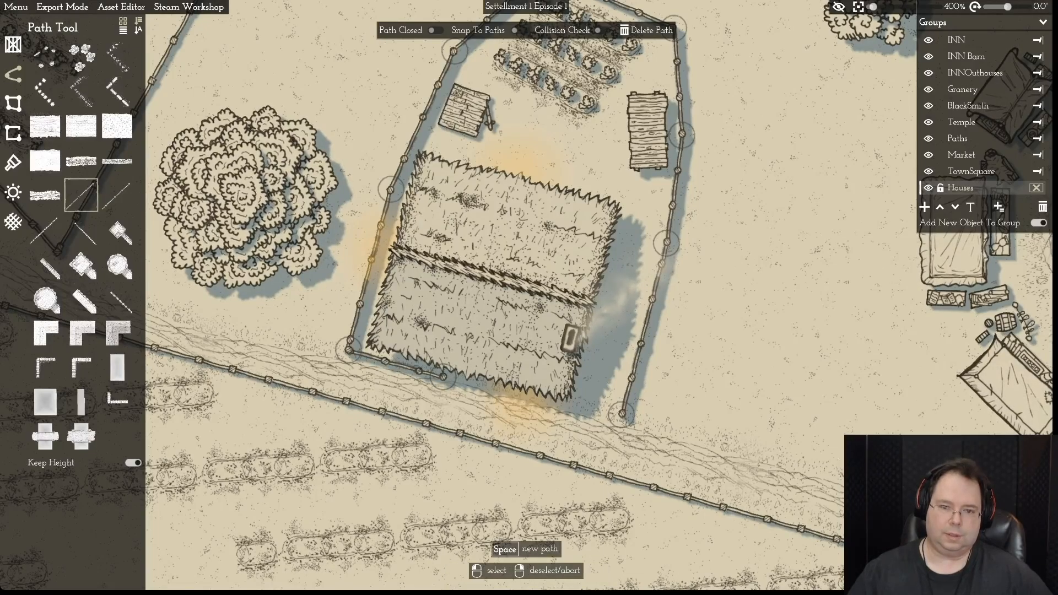
- Nudge the home slightly north, away from the new south fence segment
drag(490, 287, 493, 277)
key(d)
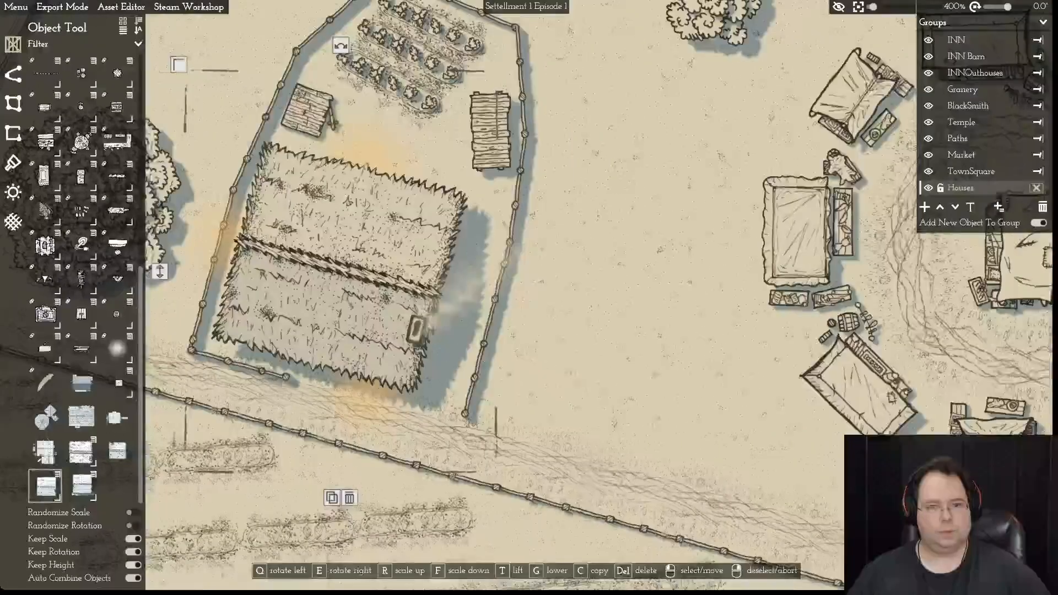
right_click(494, 277)
- Move the home in the yard northeast of the inn south so it sits beside the south fence
key(d)
key(w)
key(w)
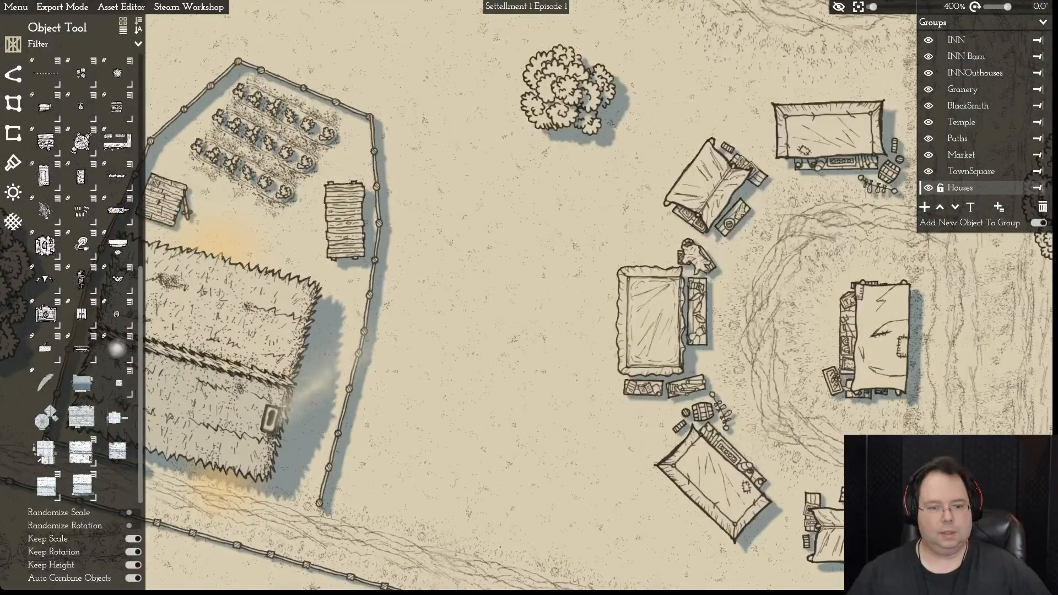
scroll(529, 297, down, 3)
key(d)
key(w)
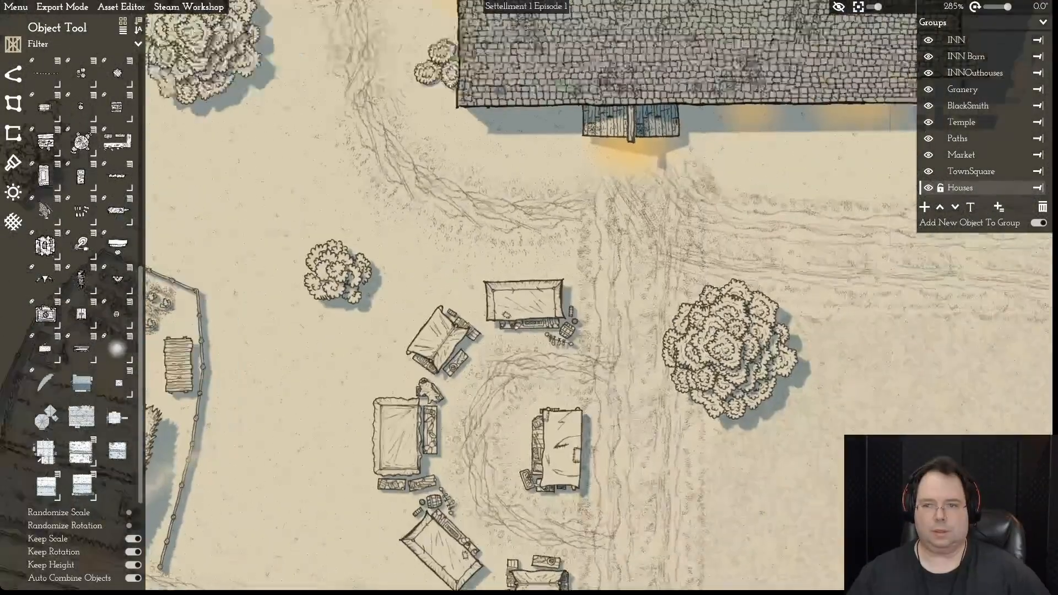
key(w)
key(d)
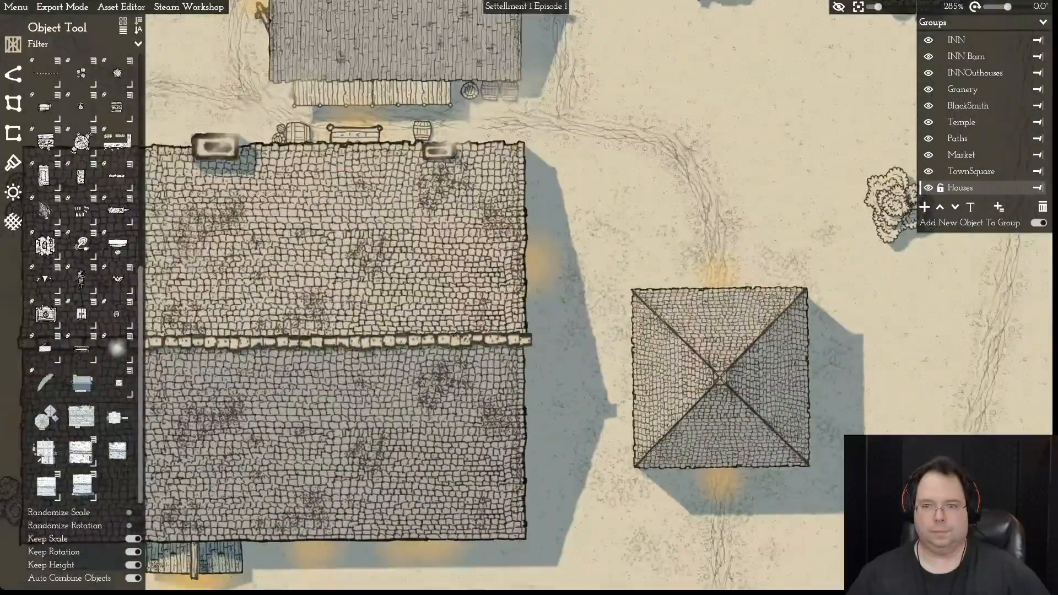
key(w)
key(d)
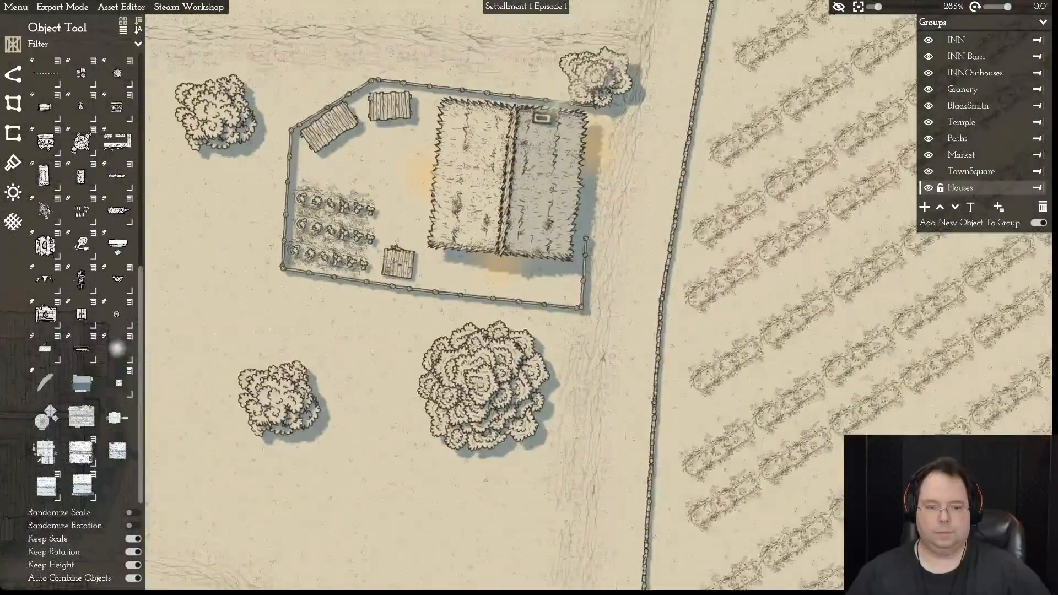
key(w)
key(d)
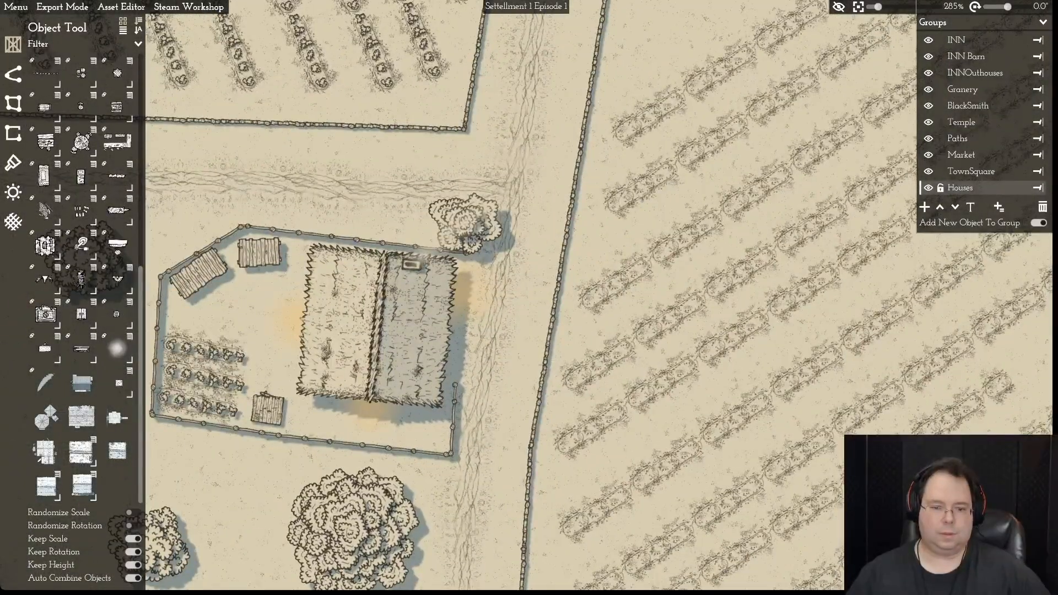
drag(378, 327, 375, 358)
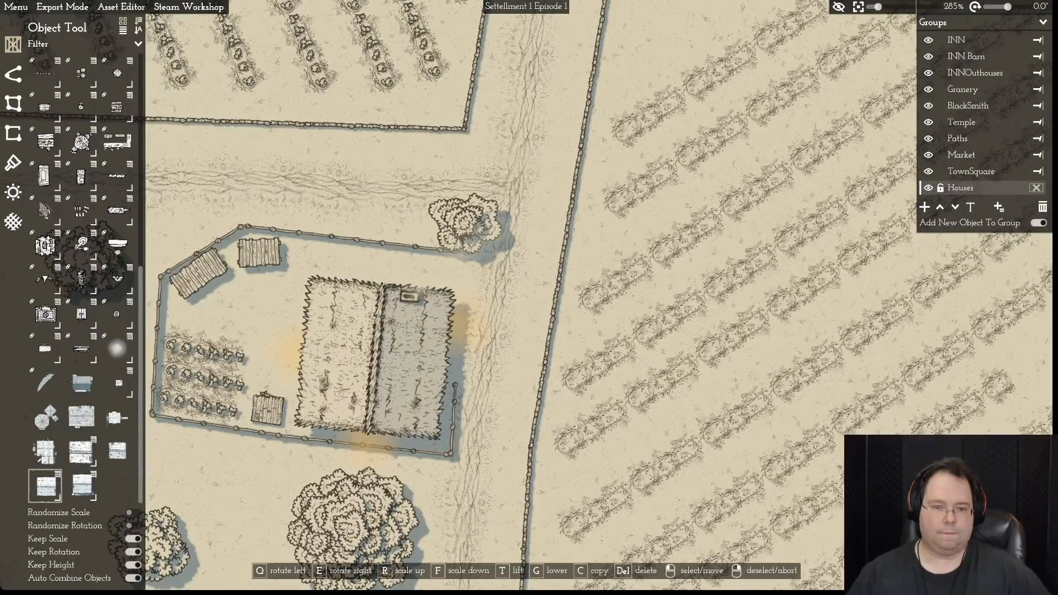
right_click(498, 308)
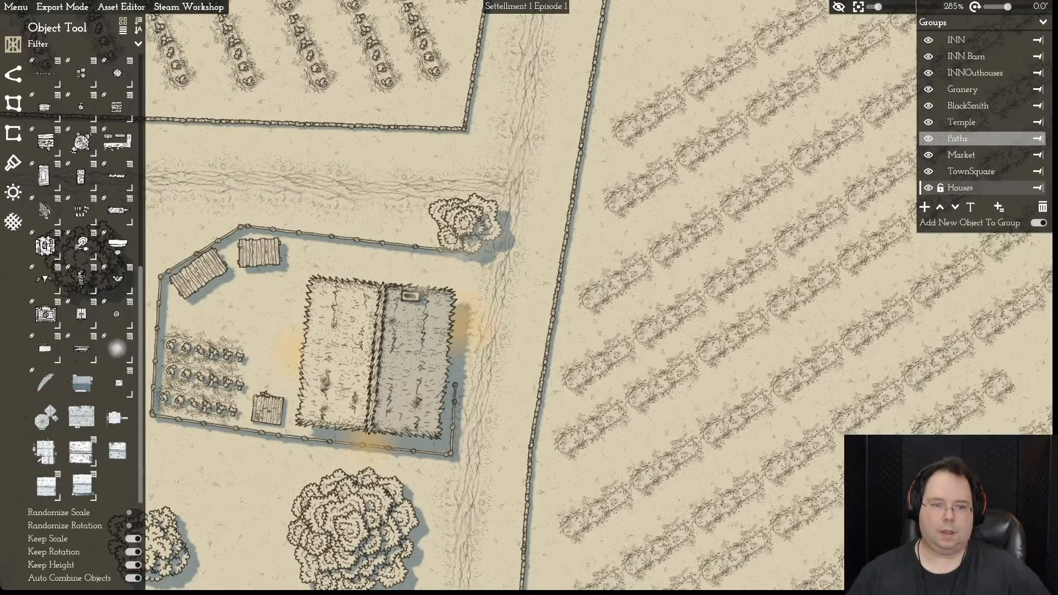
- Examine the farmstead between the northern fields and compare it with the surroundings of the homes near the inn
scroll(498, 308, down, 8)
key(w)
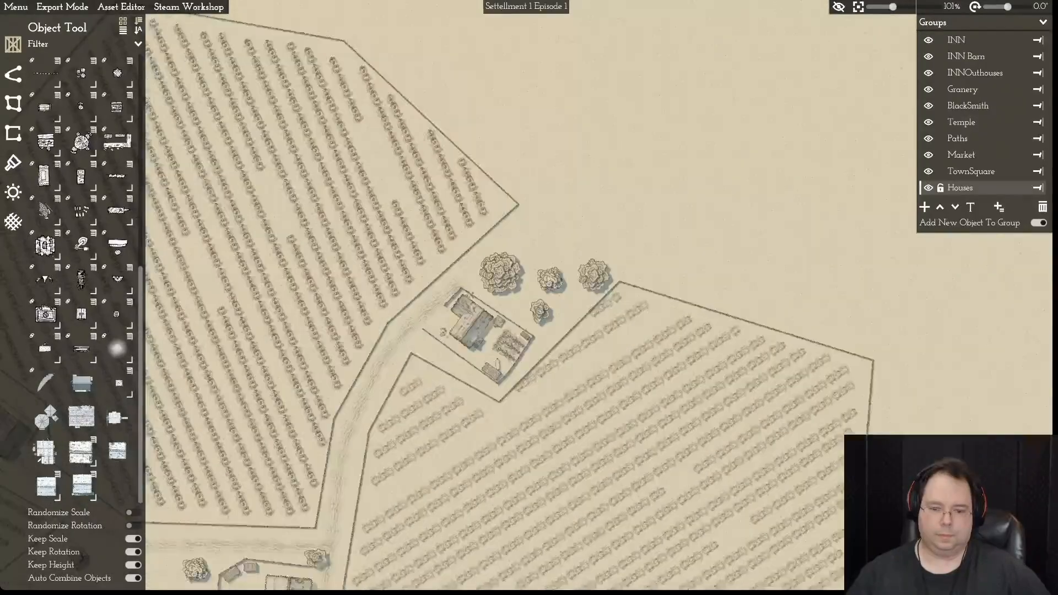
scroll(529, 391, up, 5)
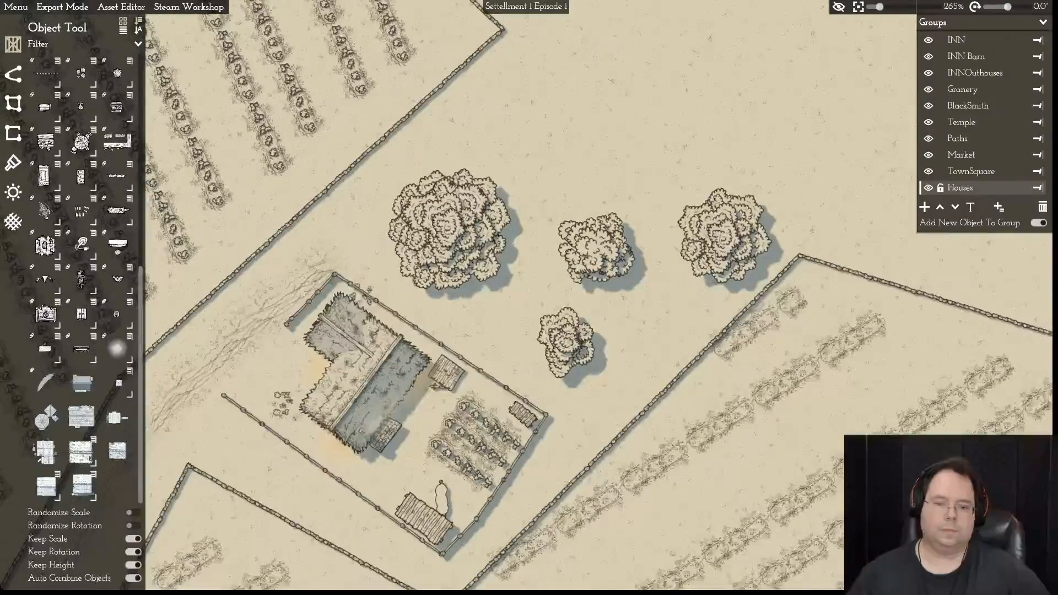
key(s)
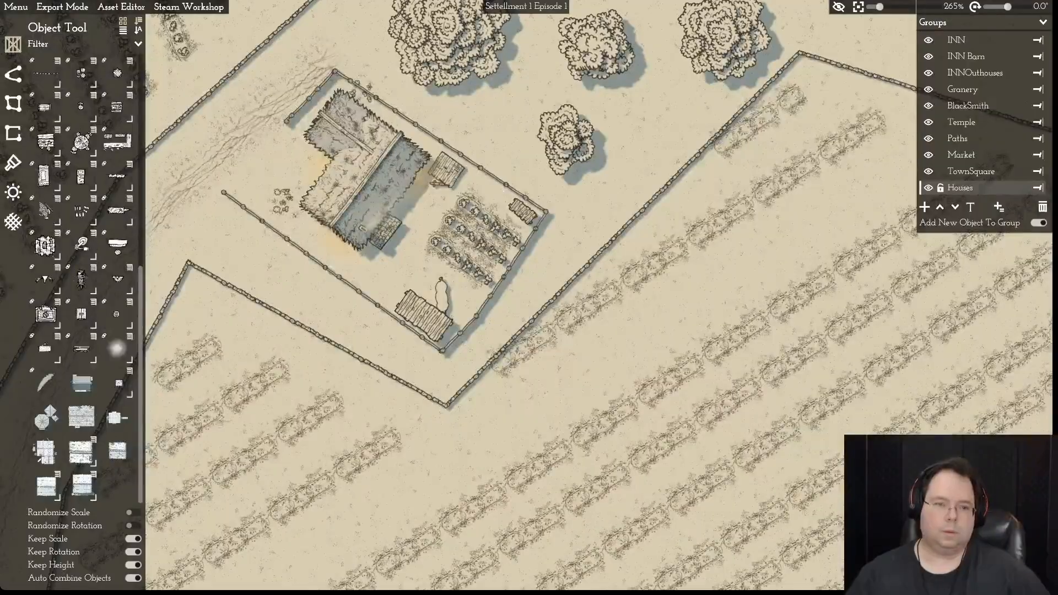
key(a)
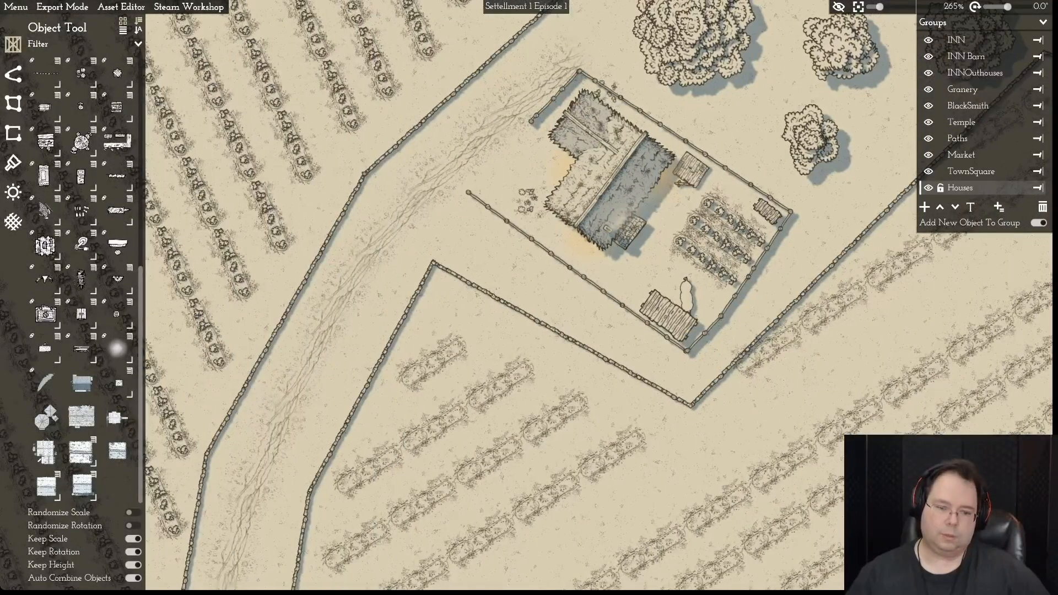
key(s)
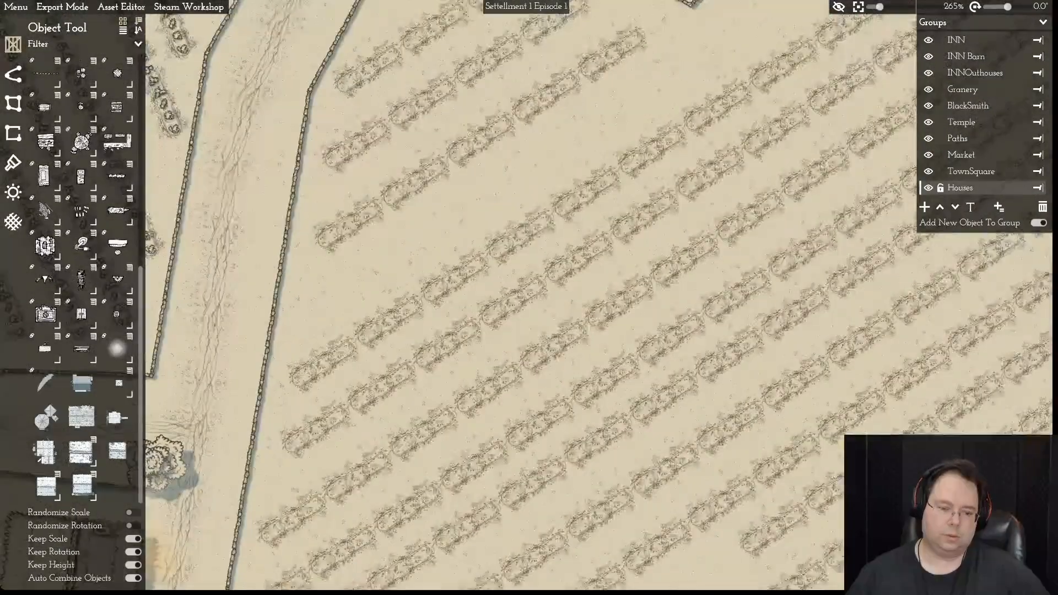
key(a)
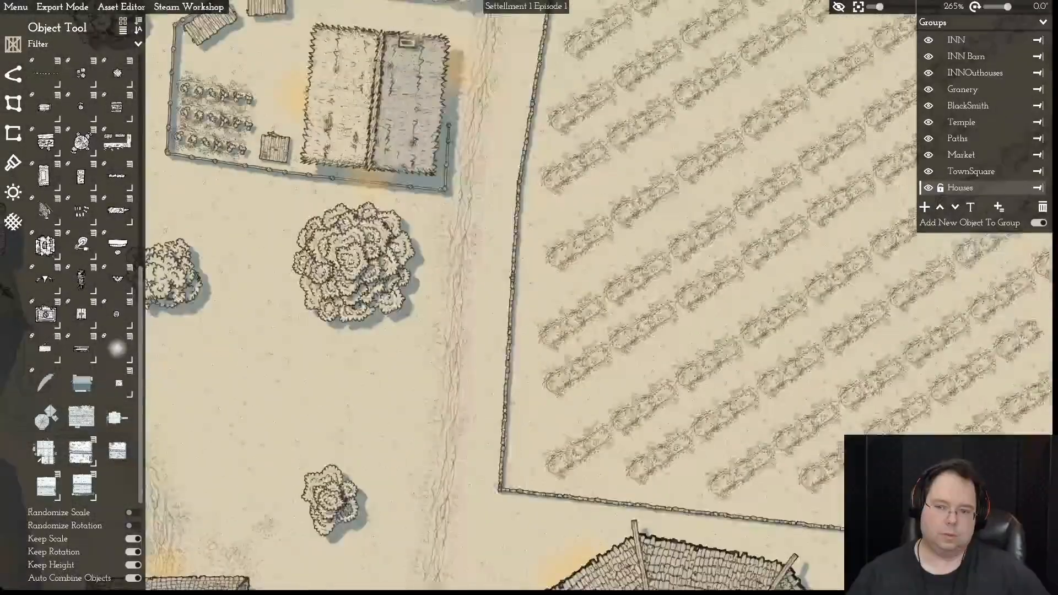
key(s)
key(a)
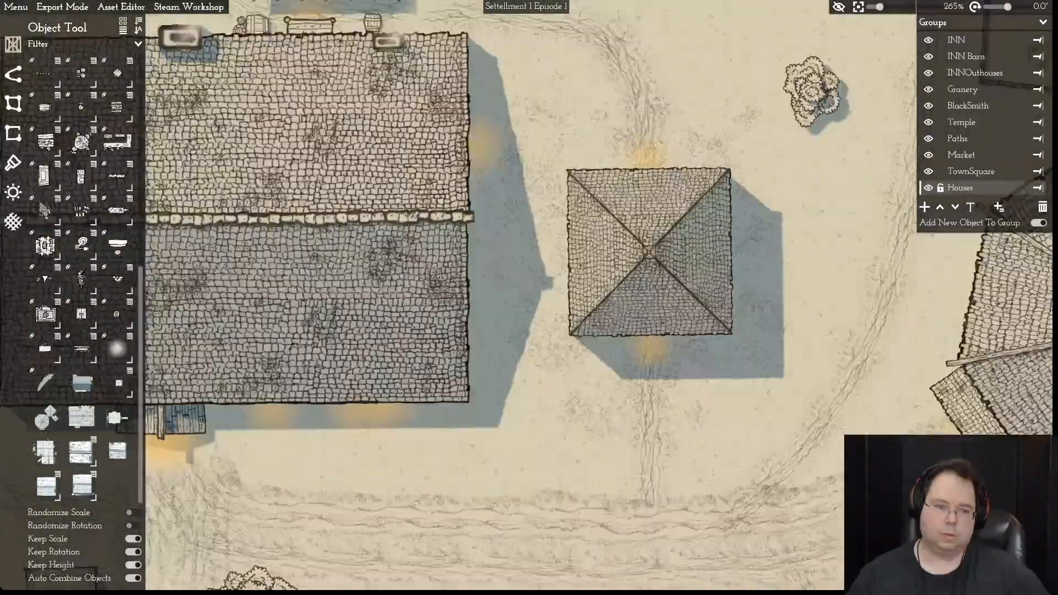
key(a)
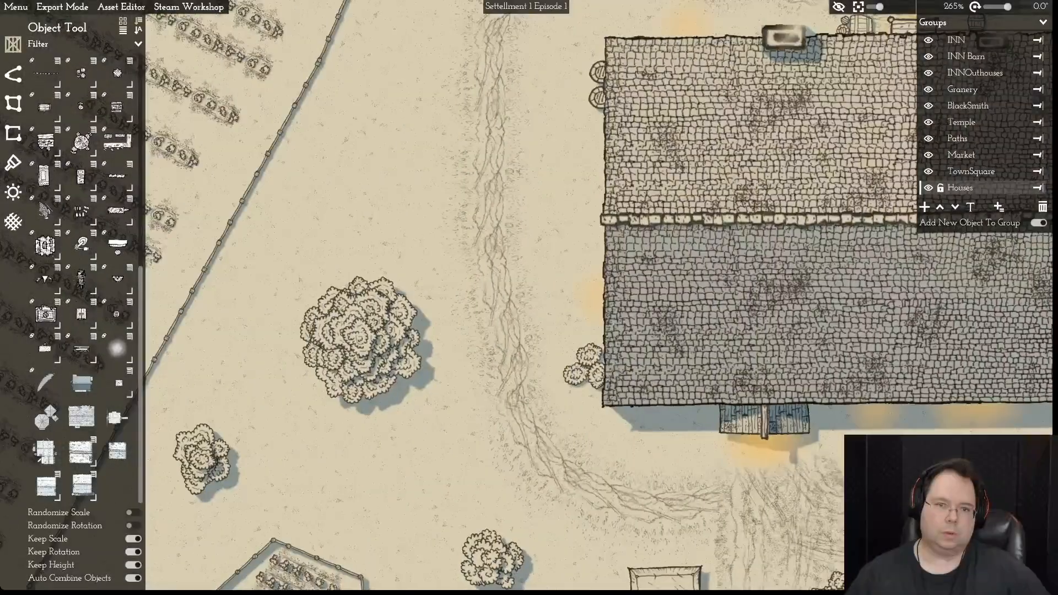
- Randomize the crop rows of the large fenced field north of the inn until a new row pattern fills it
key(w)
key(d)
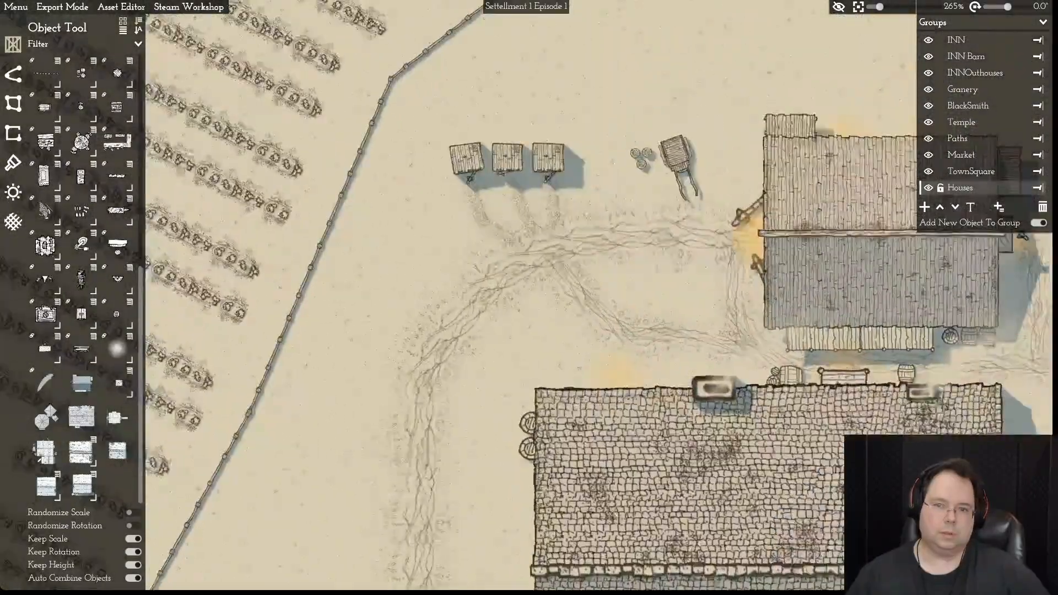
key(w)
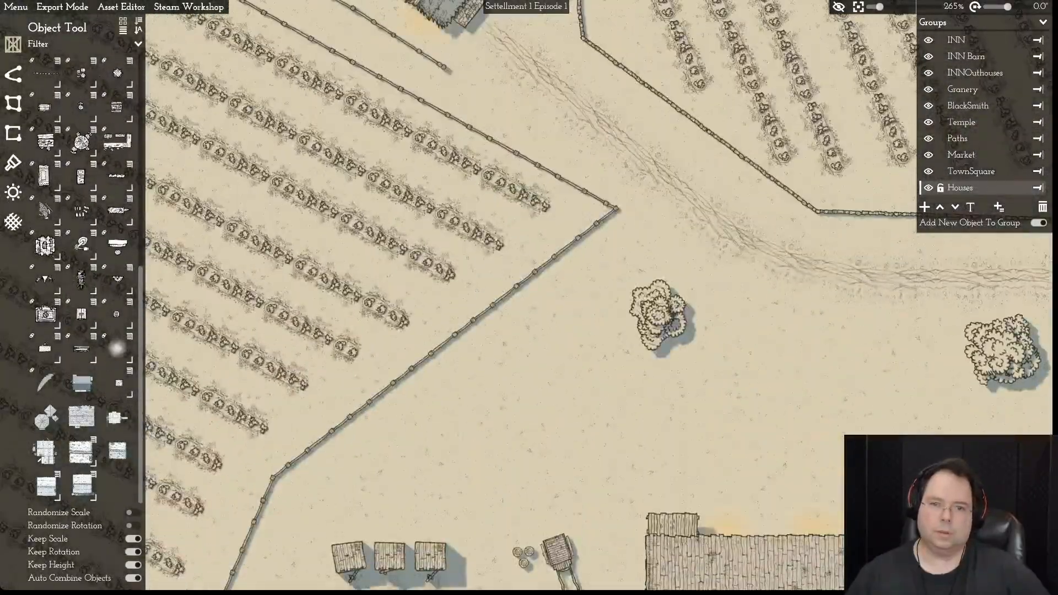
key(w)
key(d)
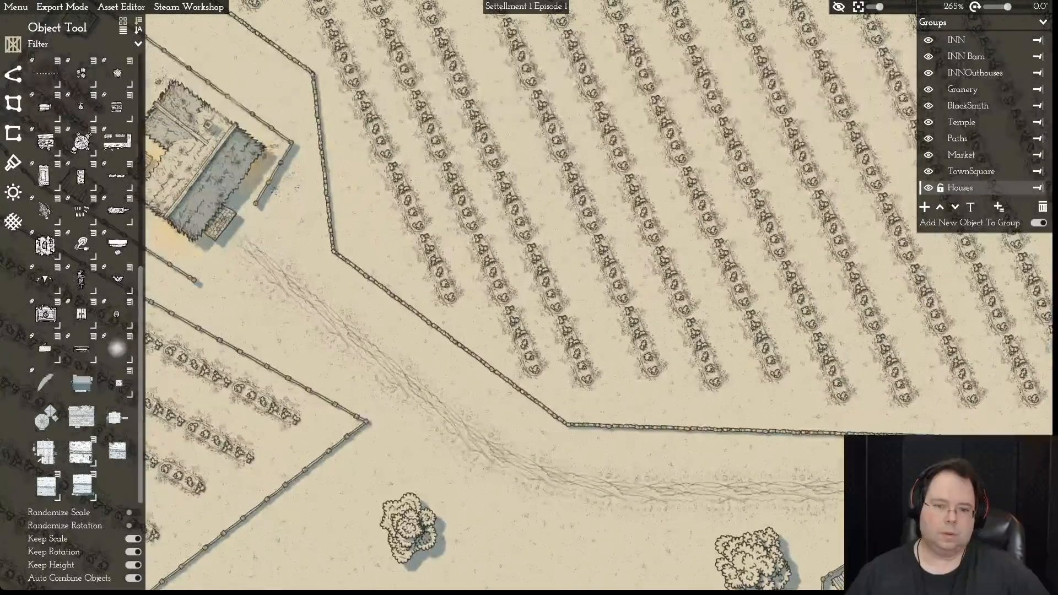
click(450, 337)
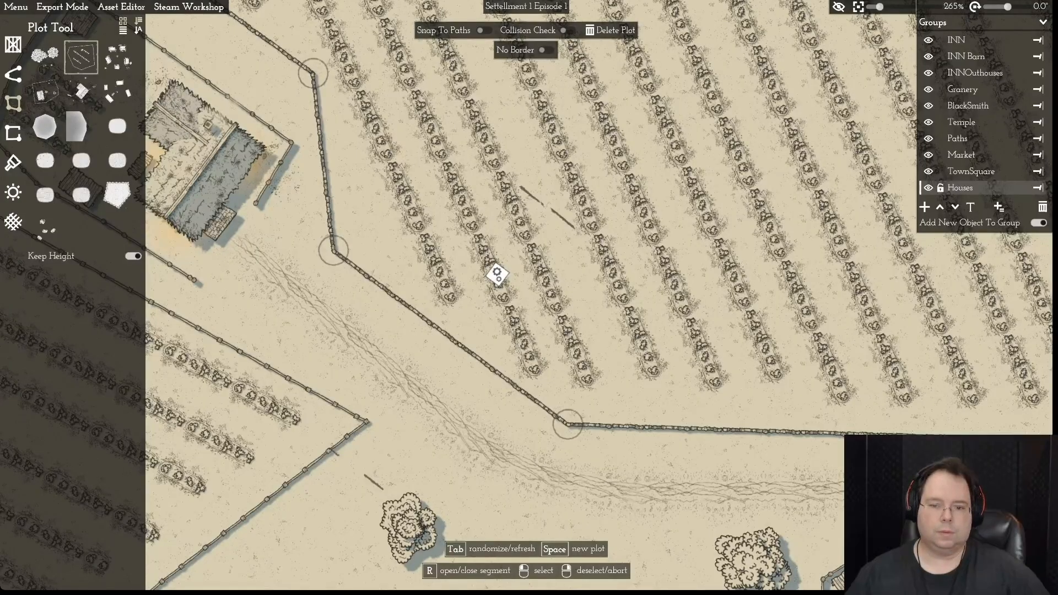
key(w)
key(d)
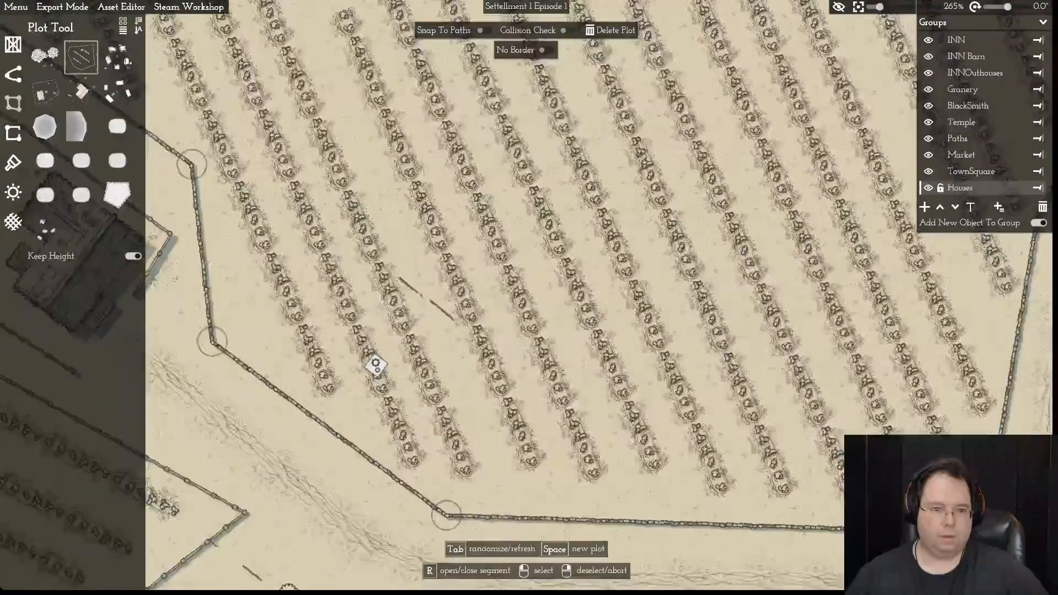
key(Tab)
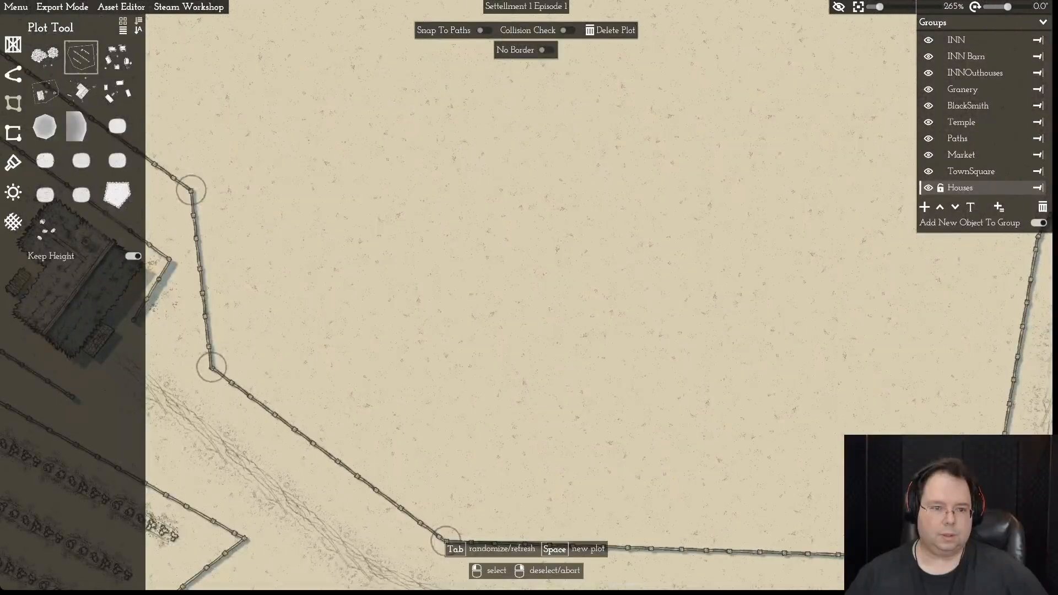
key(Tab)
key(Tab)
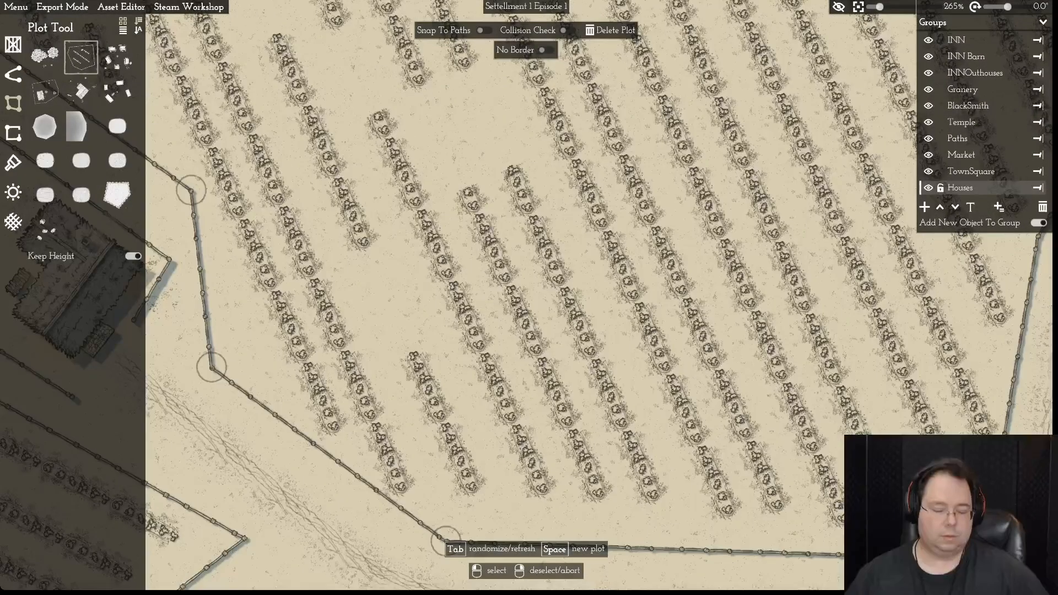
- Examine the regenerated crop rows across the northern field, along its borders and over to the farmstead on its east side
key(a)
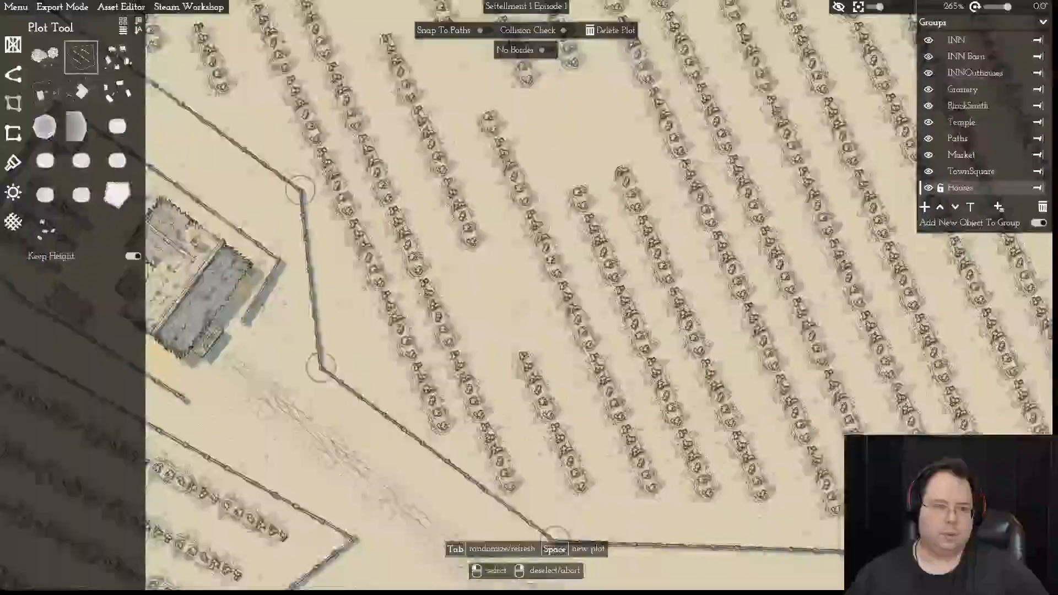
key(w)
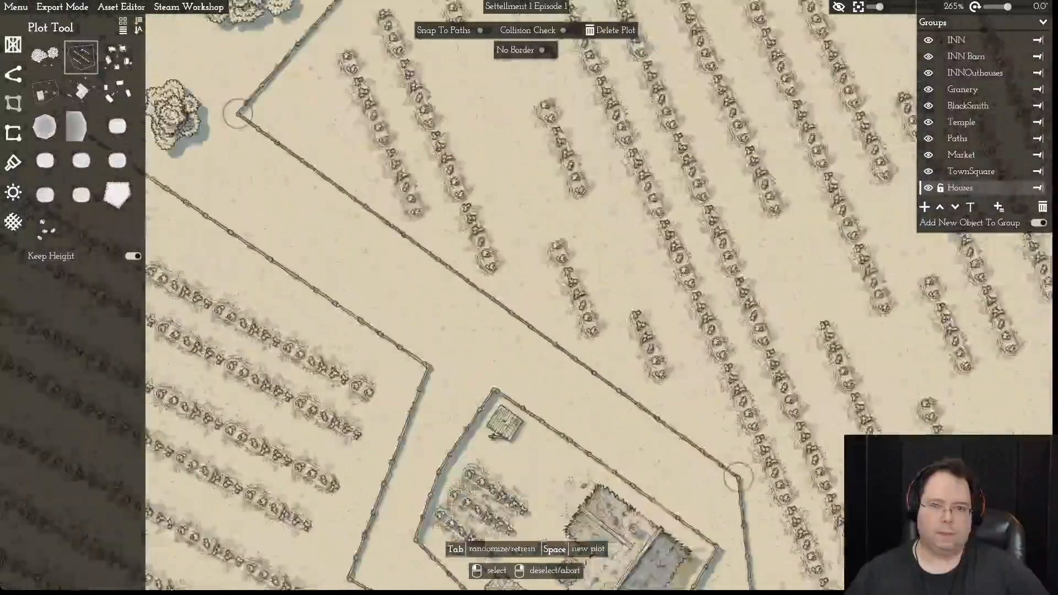
key(d)
key(d)
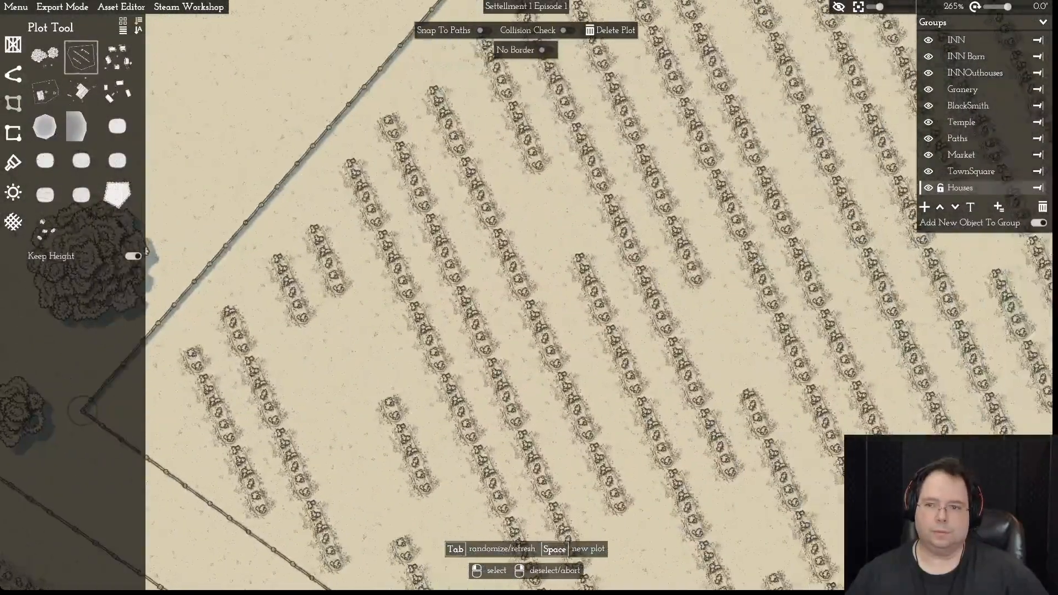
key(w)
key(d)
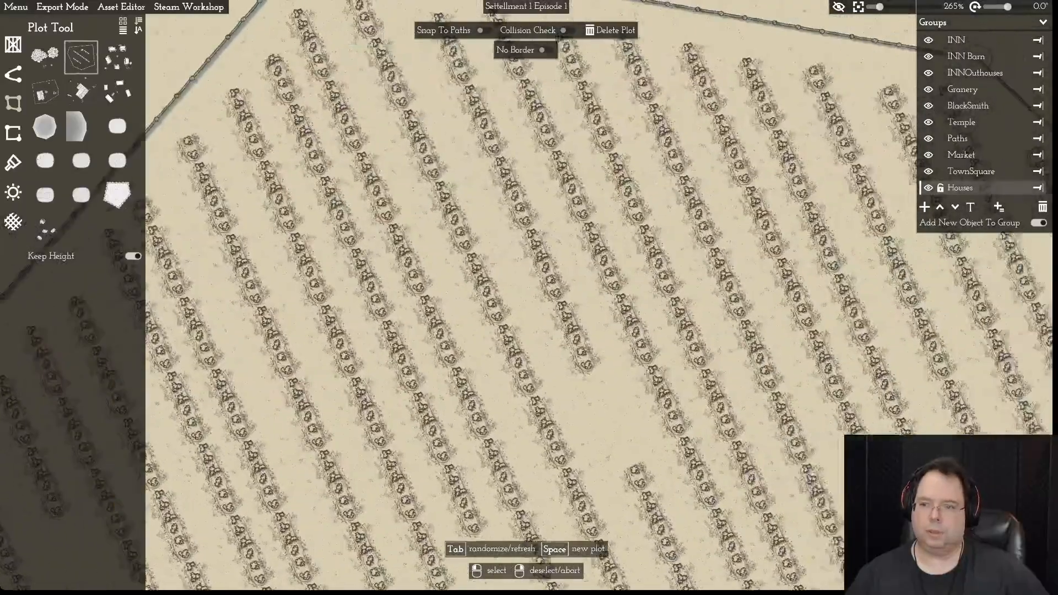
key(s)
key(d)
key(s)
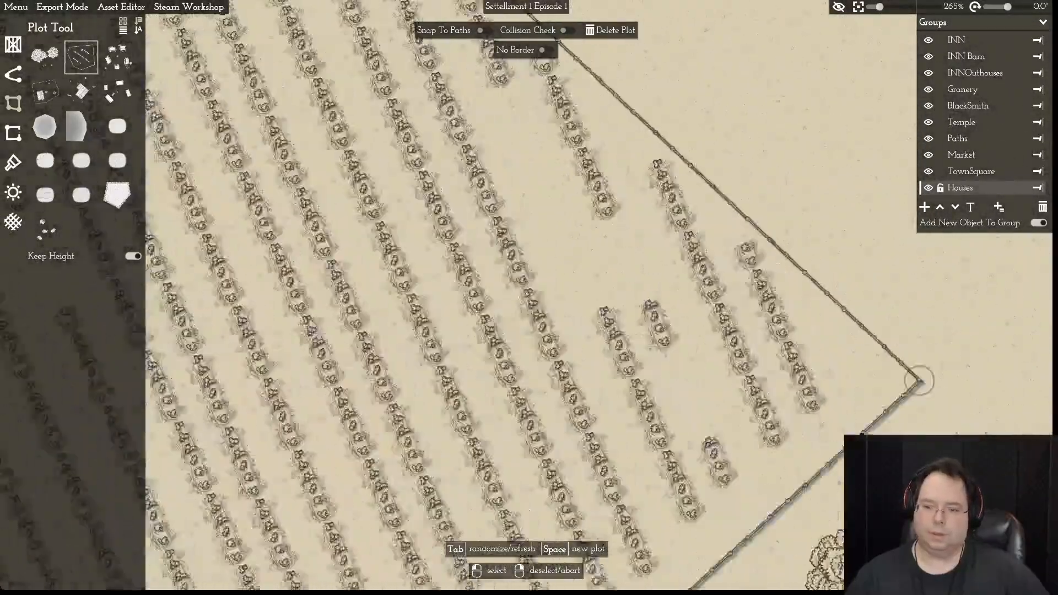
key(d)
key(s)
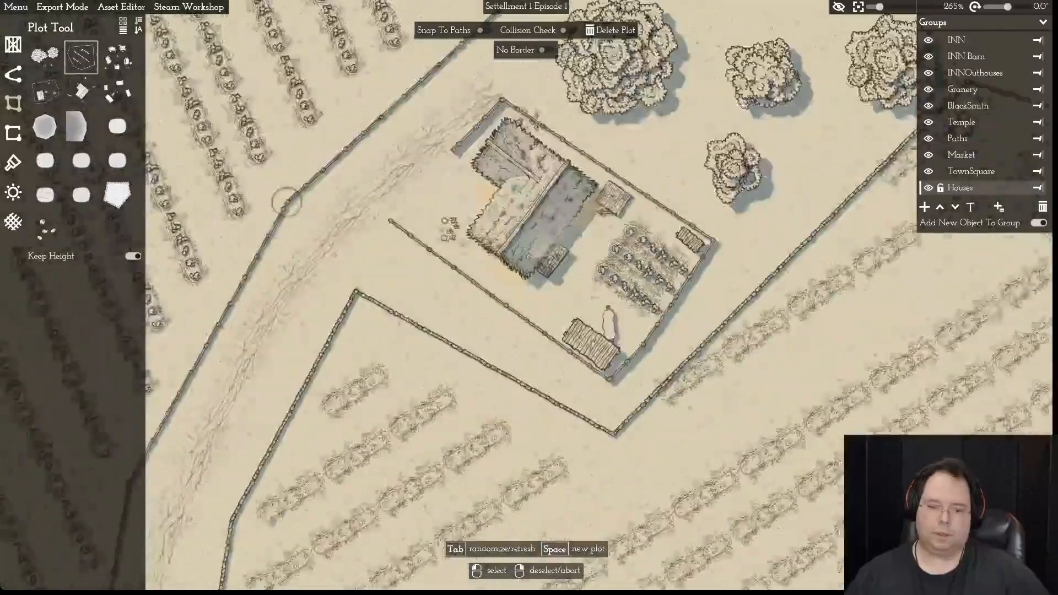
- Randomize the field plot south of the eastern farmstead until it shows a new pattern of crop rows with a fence
click(569, 378)
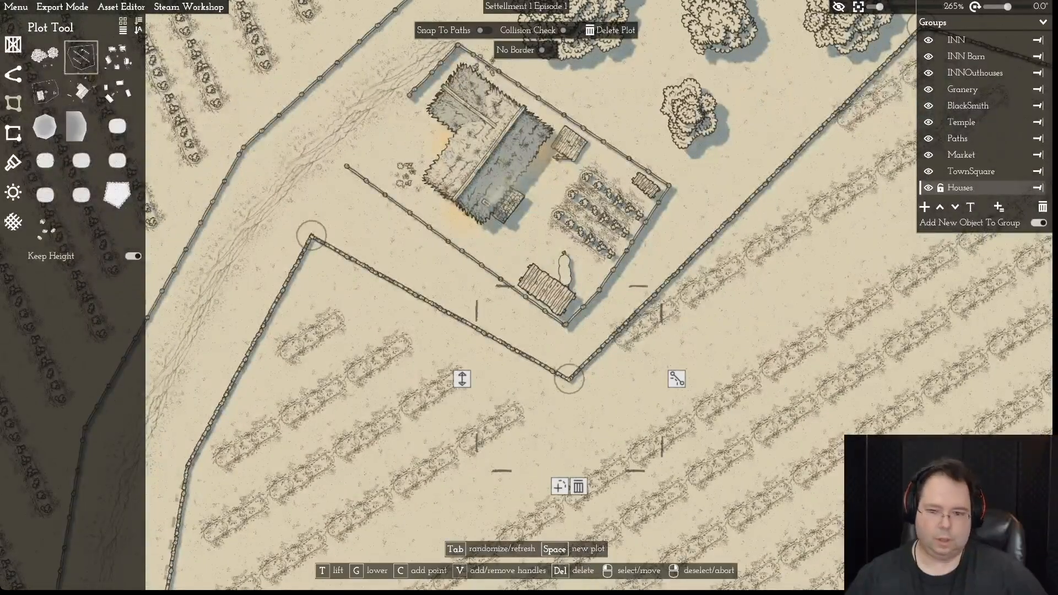
key(Tab)
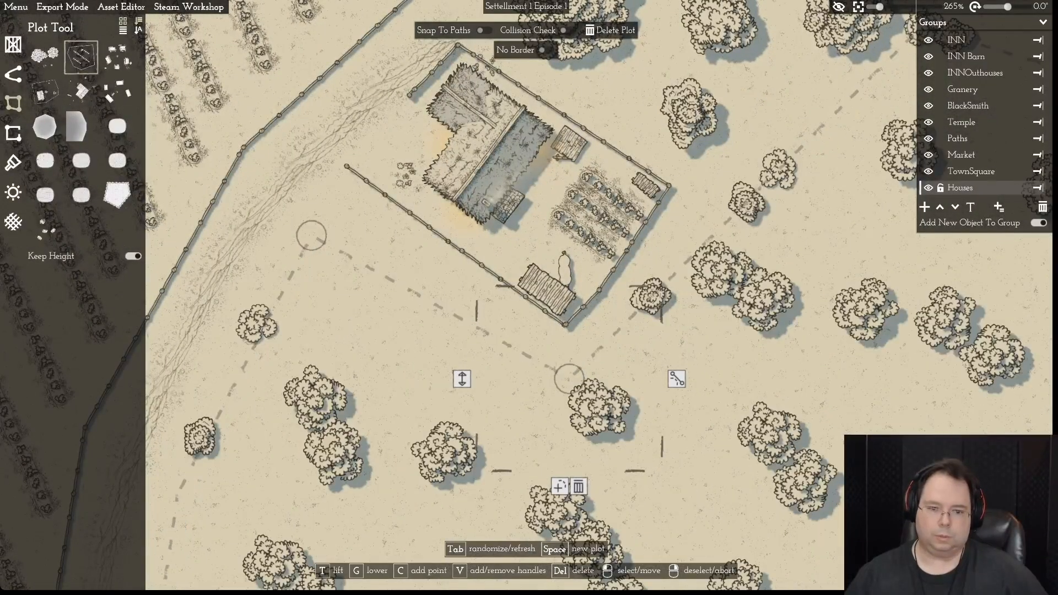
key(Tab)
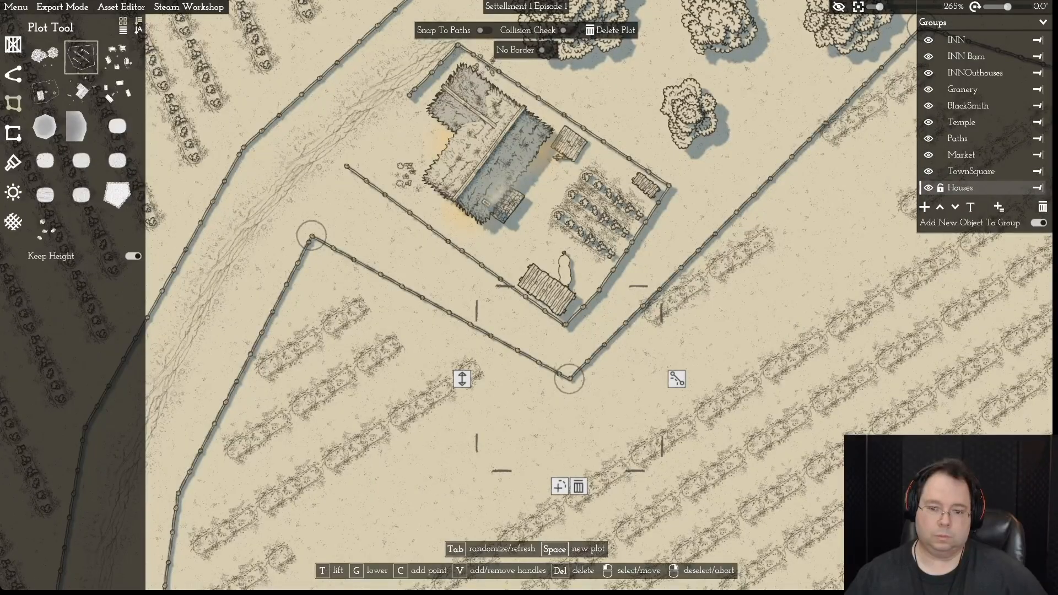
scroll(529, 297, up, 1)
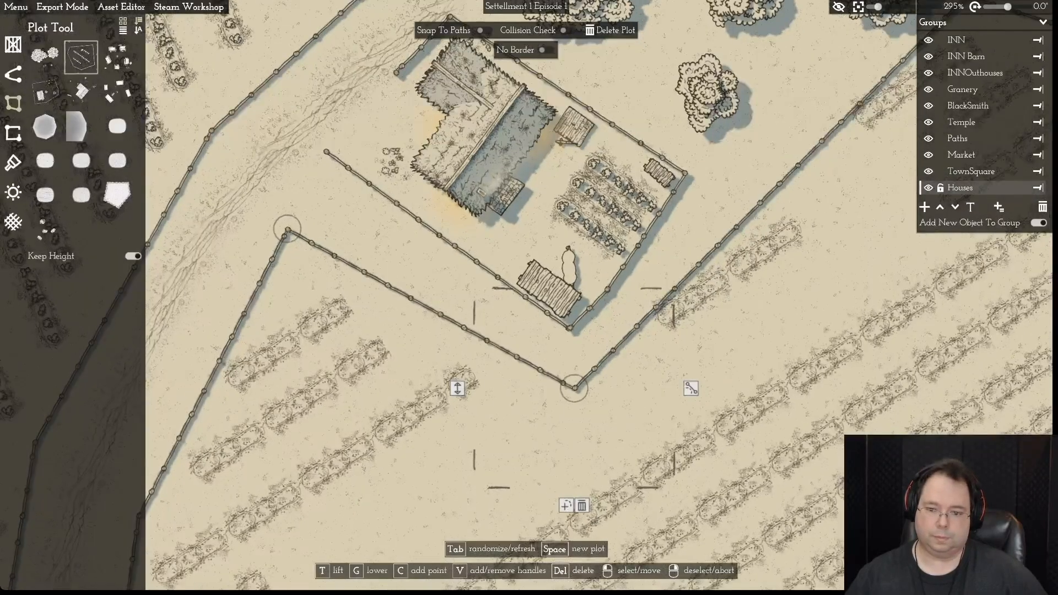
right_click(569, 379)
scroll(528, 298, down, 3)
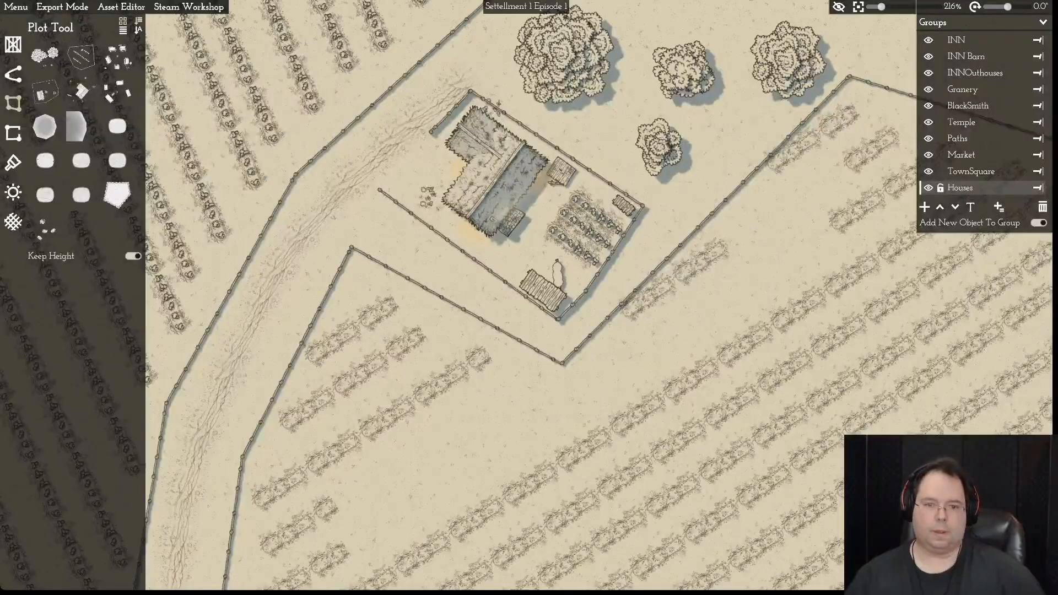
- Move the field's northwest corner slightly north so its fence runs closer to the farmstead yard's southwest fence
key(s)
key(d)
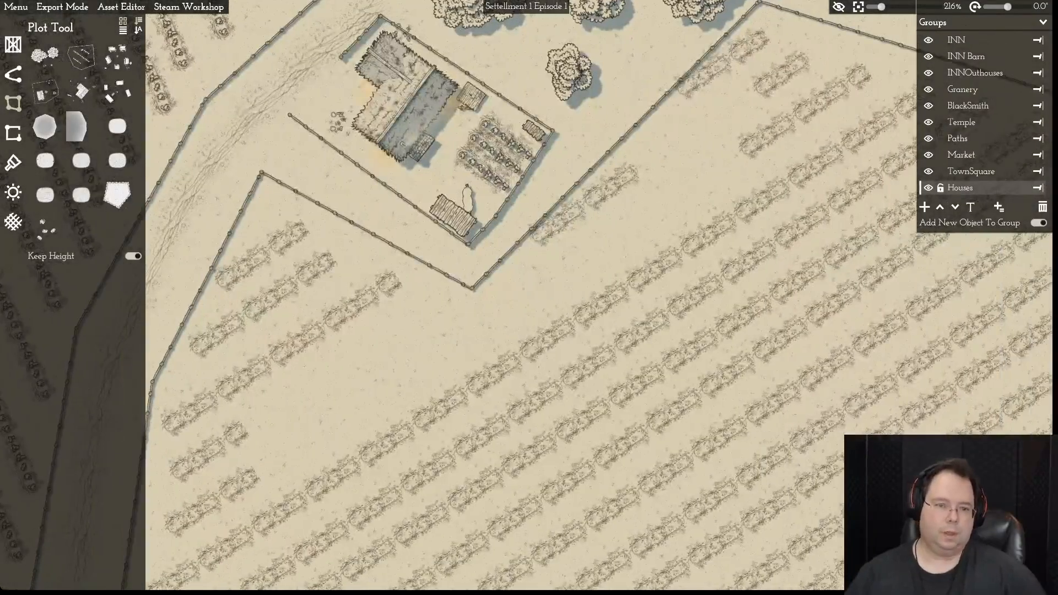
click(261, 172)
drag(261, 172, 272, 146)
scroll(272, 146, down, 3)
key(a)
key(s)
key(s)
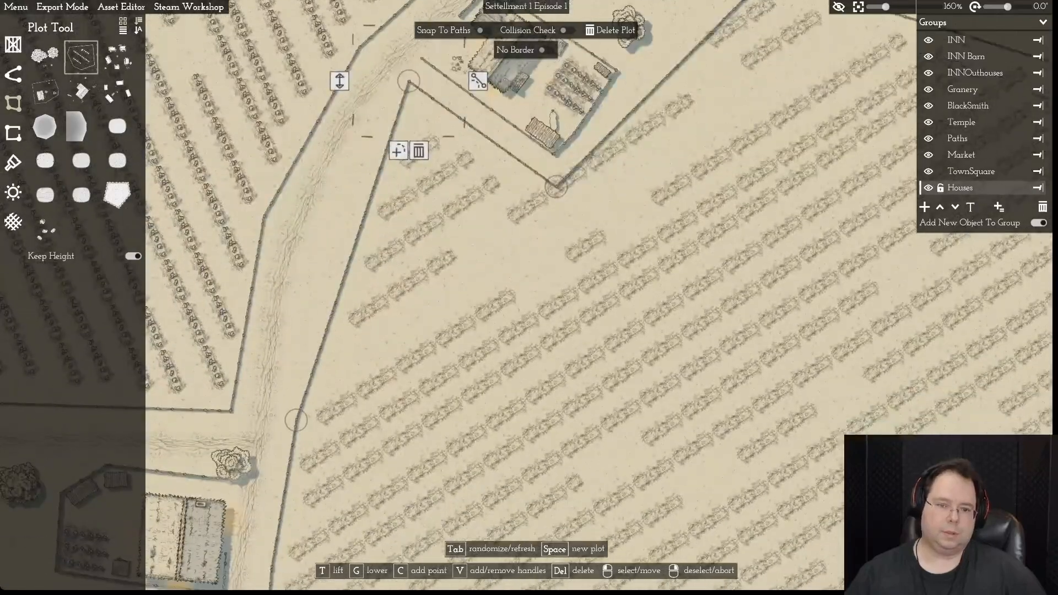
- Add a point to the field's west border, south of the existing bend beside the path
click(353, 250)
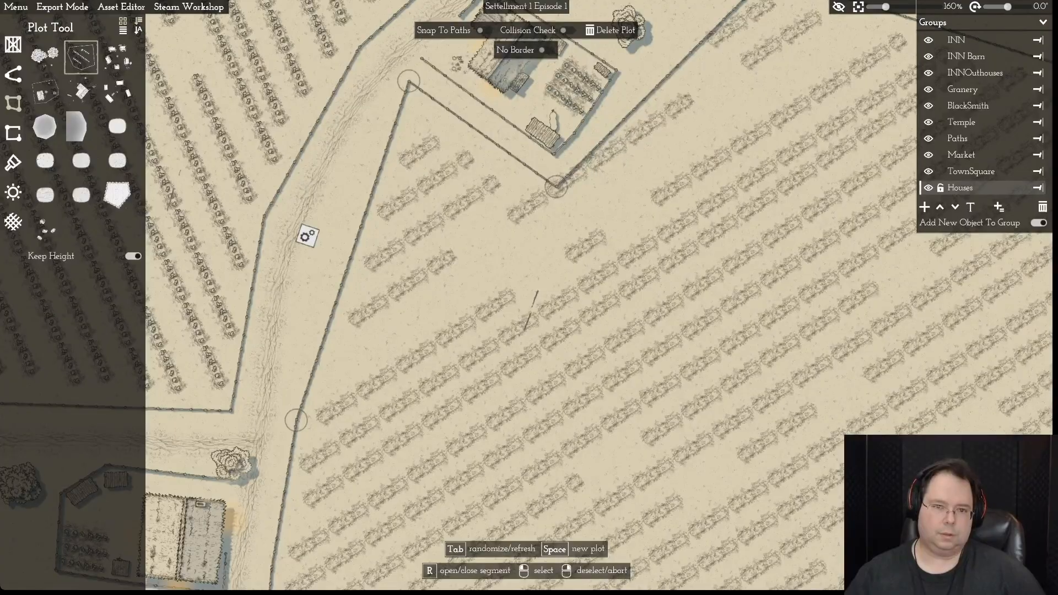
right_click(353, 250)
click(352, 250)
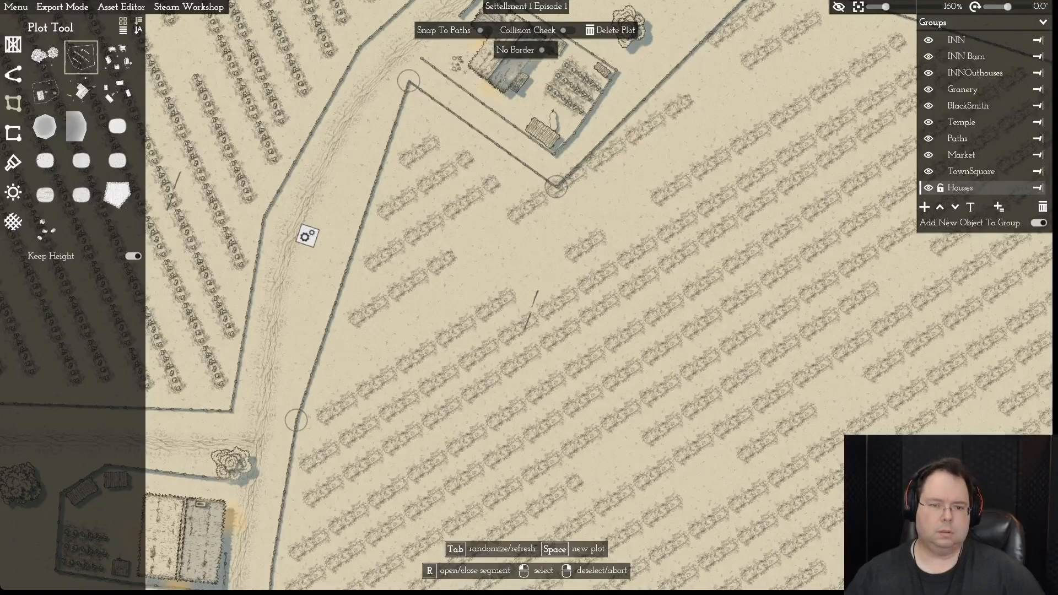
key(a)
key(w)
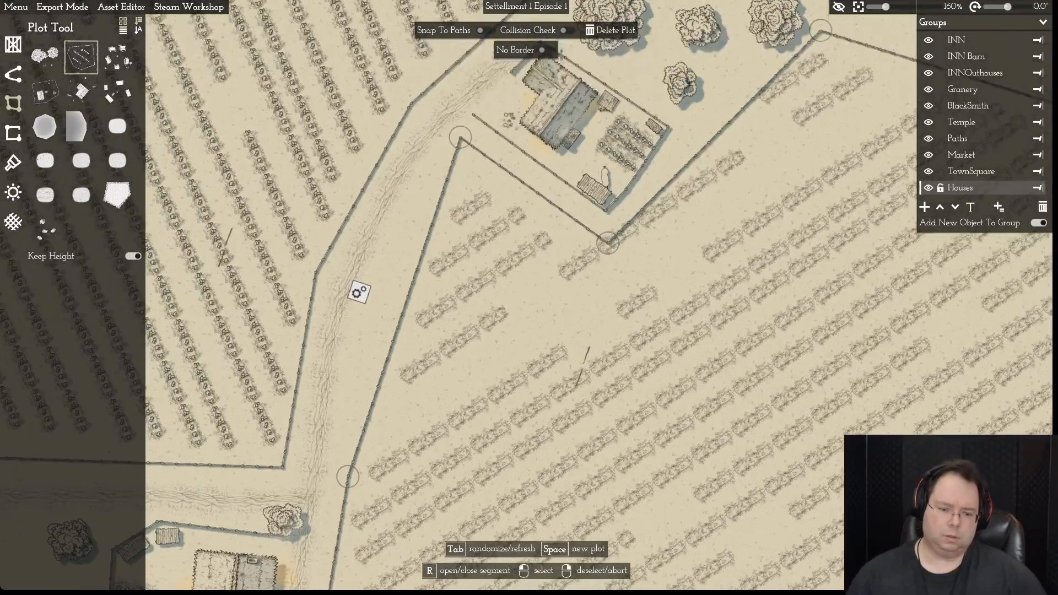
click(347, 477)
click(337, 546)
key(s)
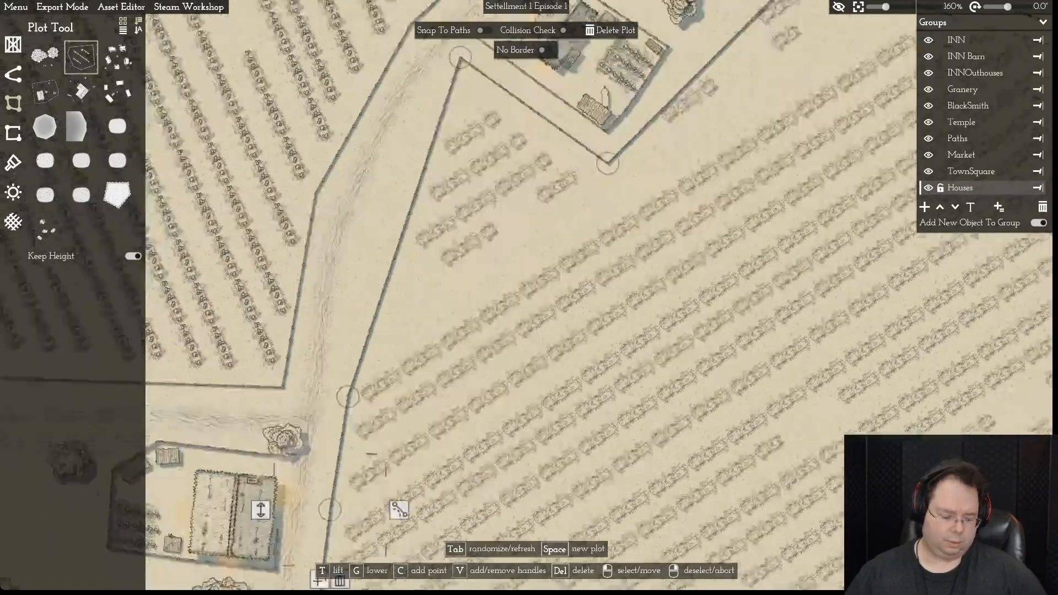
right_click(399, 509)
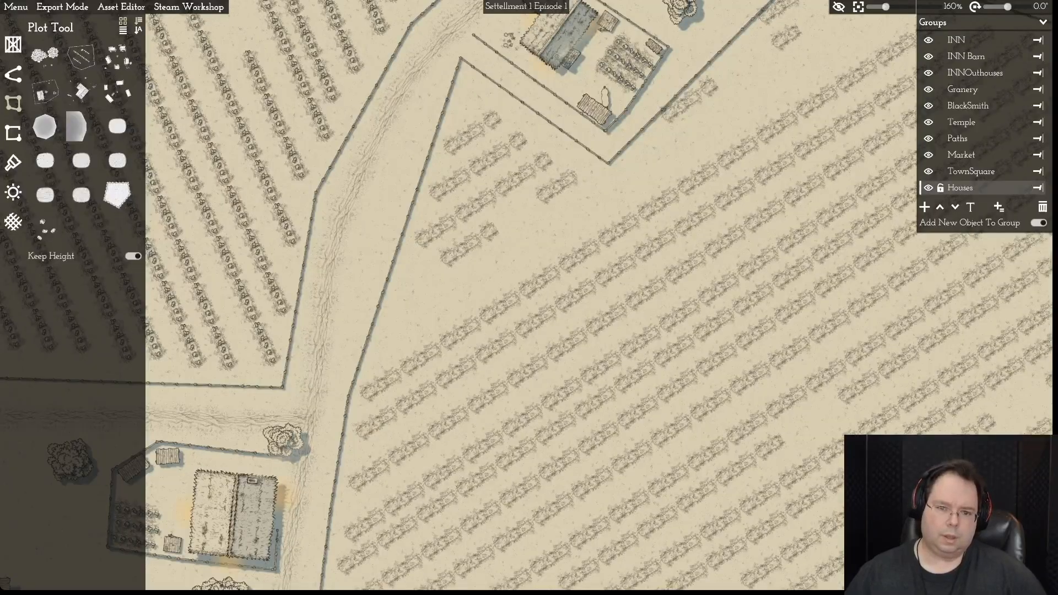
- Add a point between the field's northwest corner and the bend, and move it west so the fence follows the path
key(w)
click(461, 212)
click(460, 209)
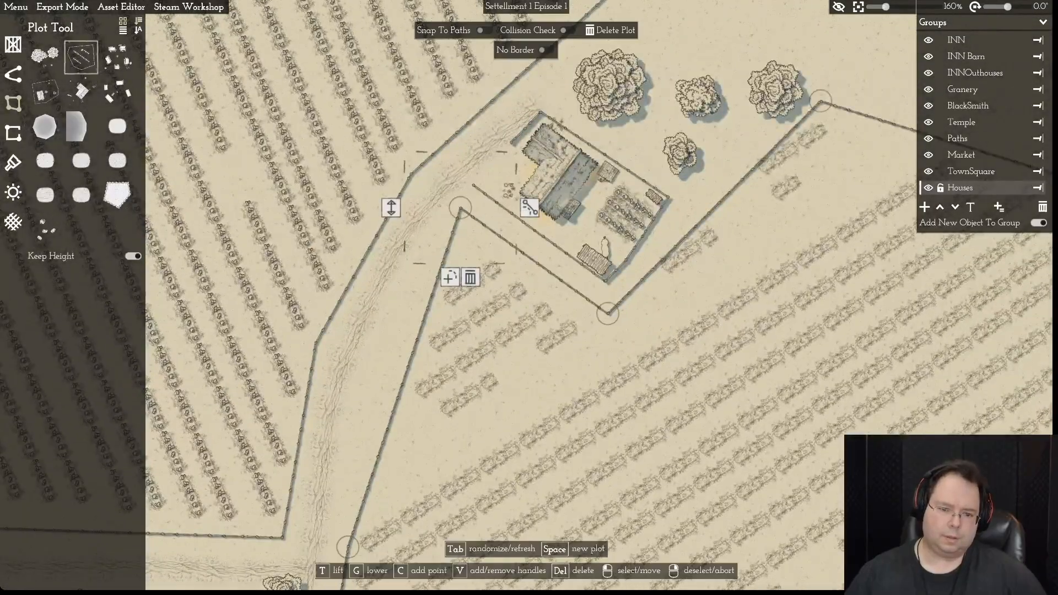
click(404, 377)
drag(403, 377, 365, 367)
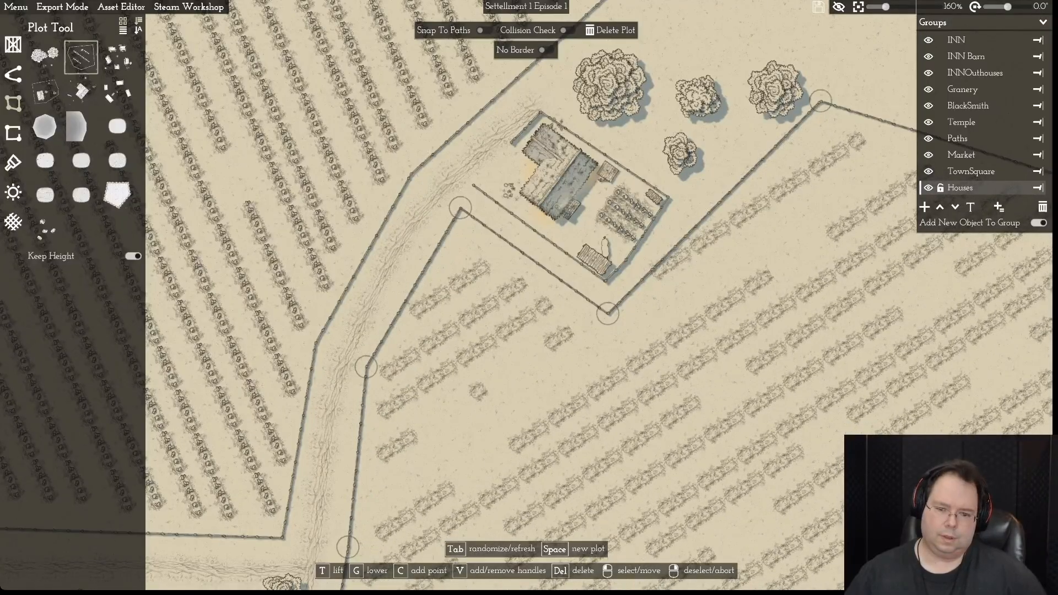
right_click(366, 367)
- Examine the reshaped field and the farmstead home beside it, and compare them with the farmstead west of the northern field
key(s)
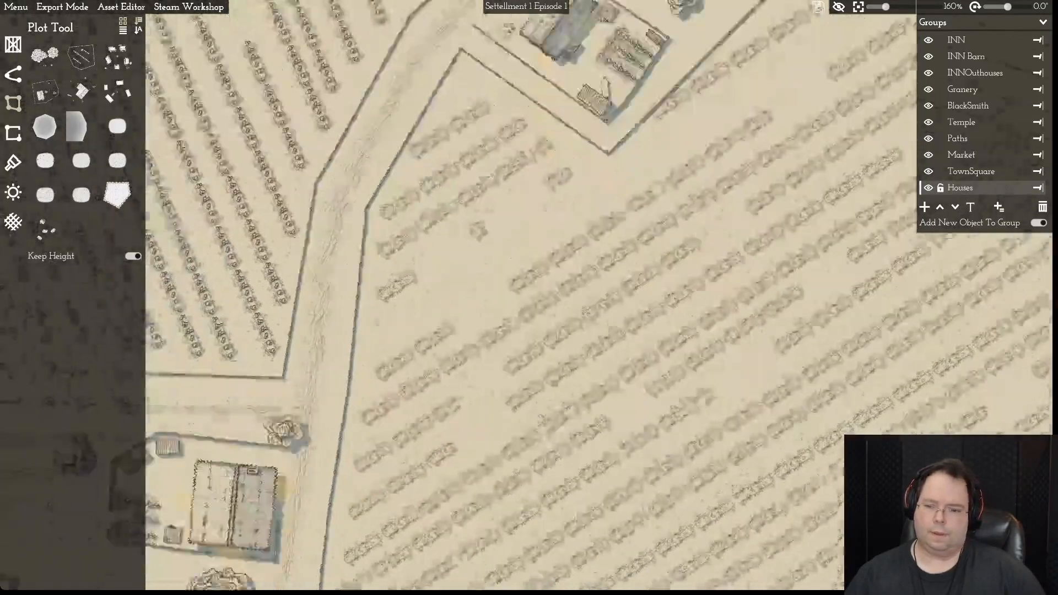
key(d)
key(w)
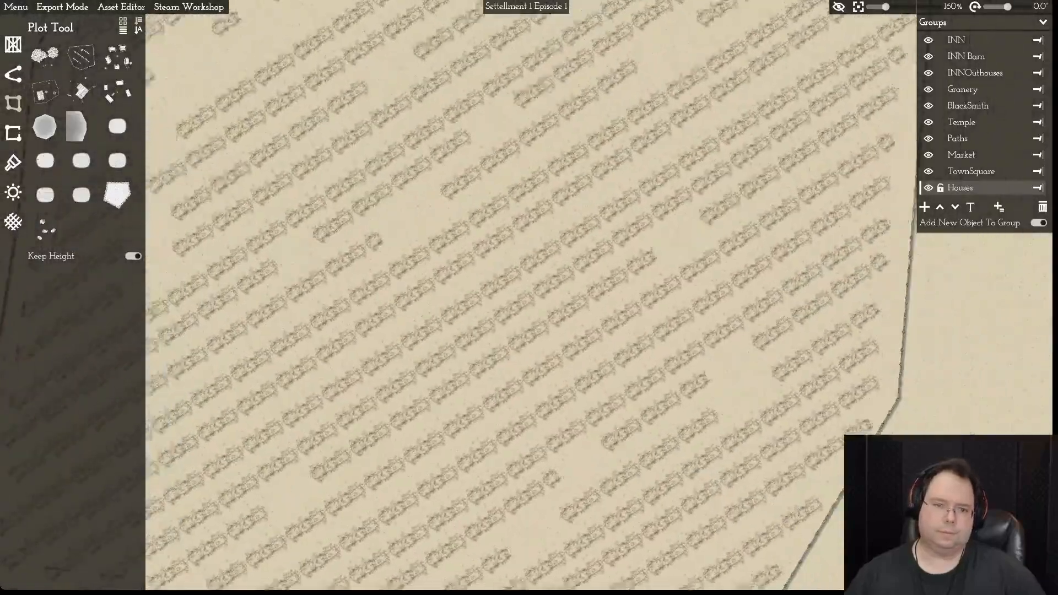
key(a)
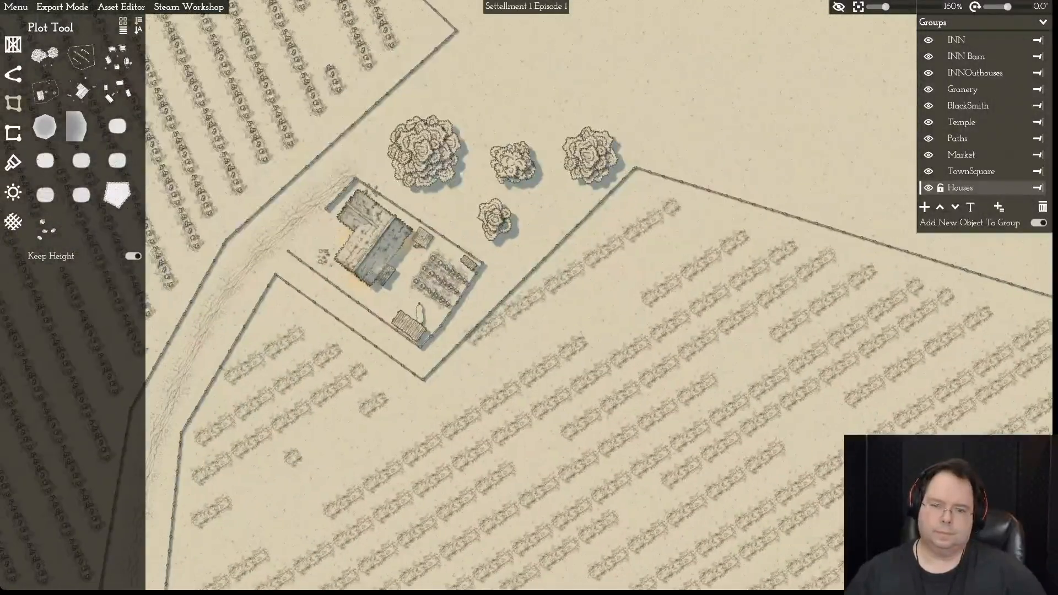
key(w)
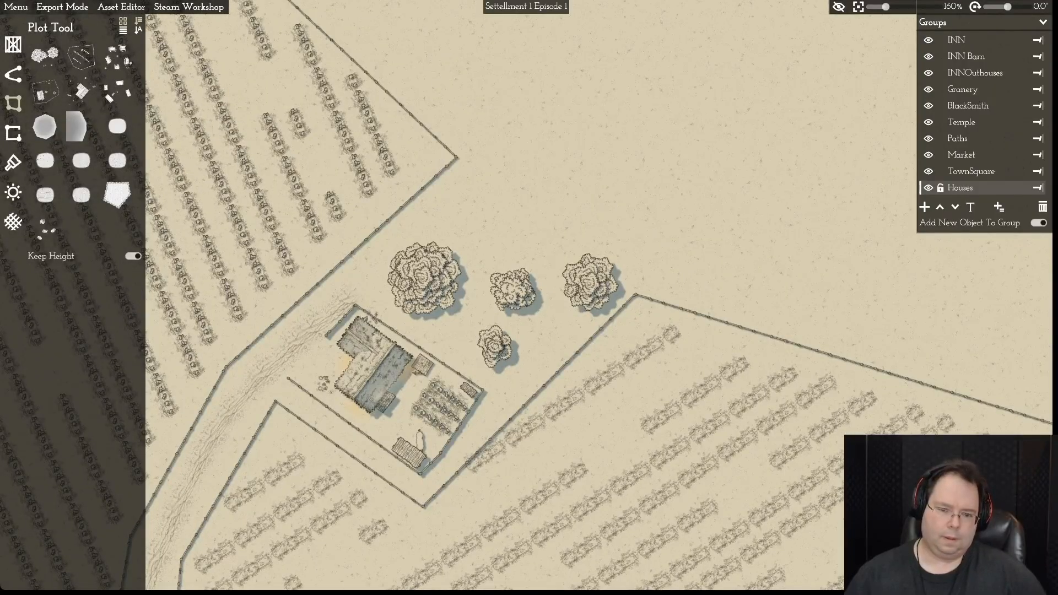
click(373, 368)
key(a)
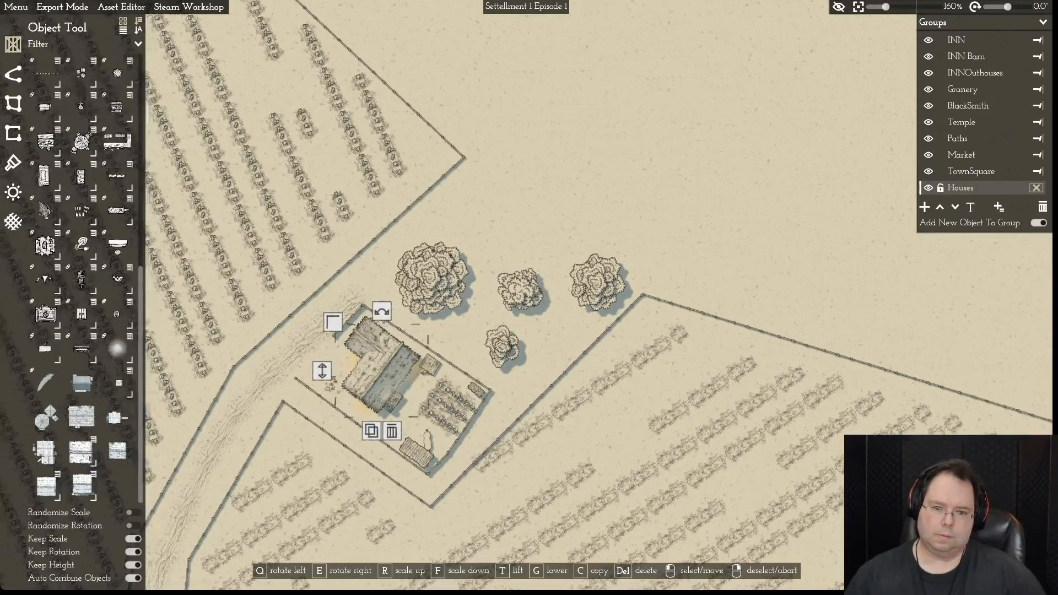
key(s)
key(a)
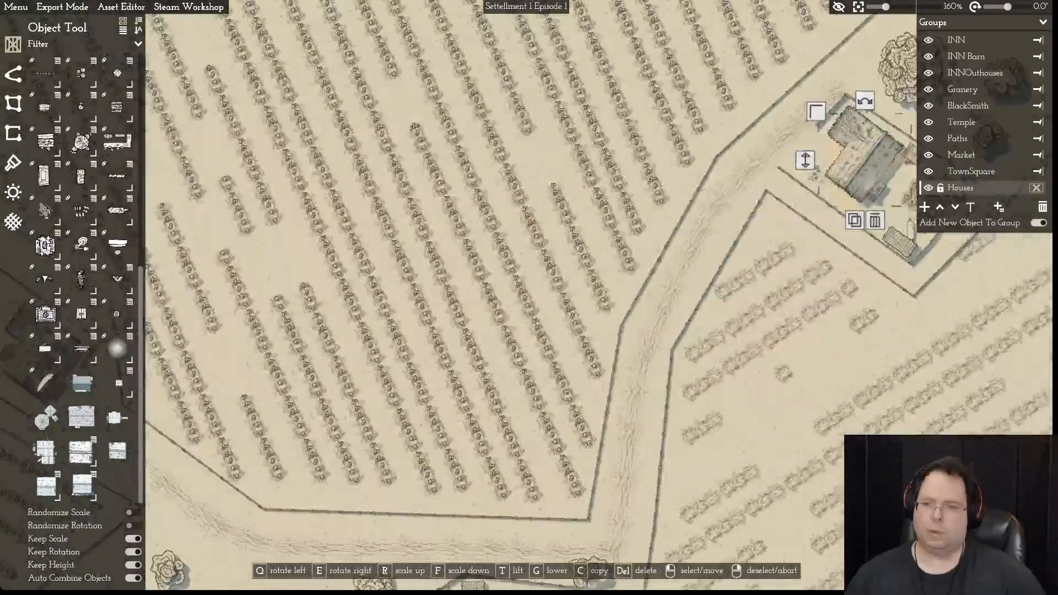
key(d)
key(a)
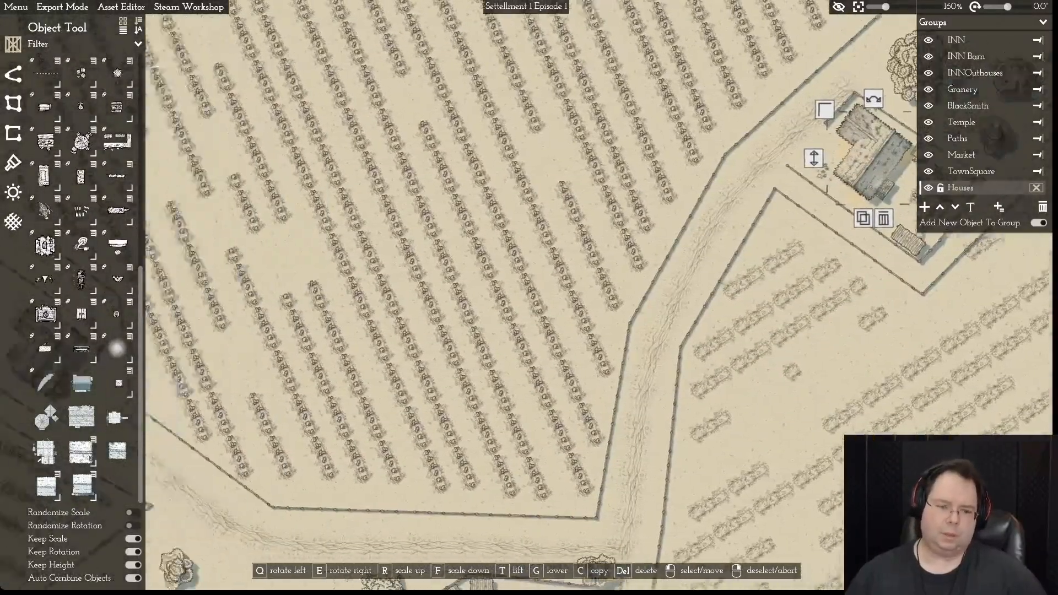
key(w)
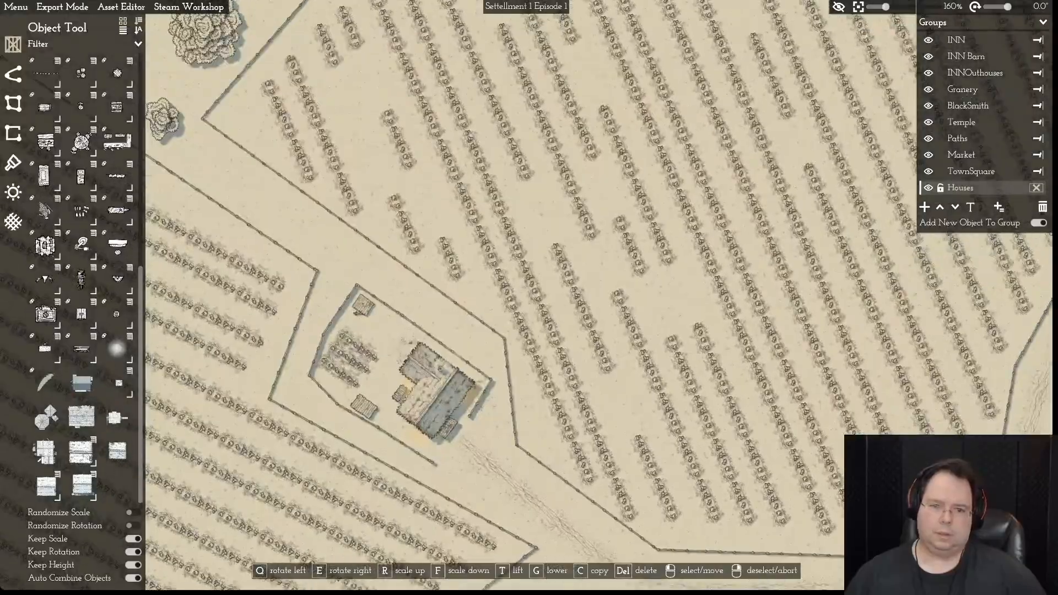
- Replace the farmhouse beside the reshaped field with a Village Family Home at the yard's southeast opening, rotated to line up with the fences
key(a)
key(s)
key(d)
key(d)
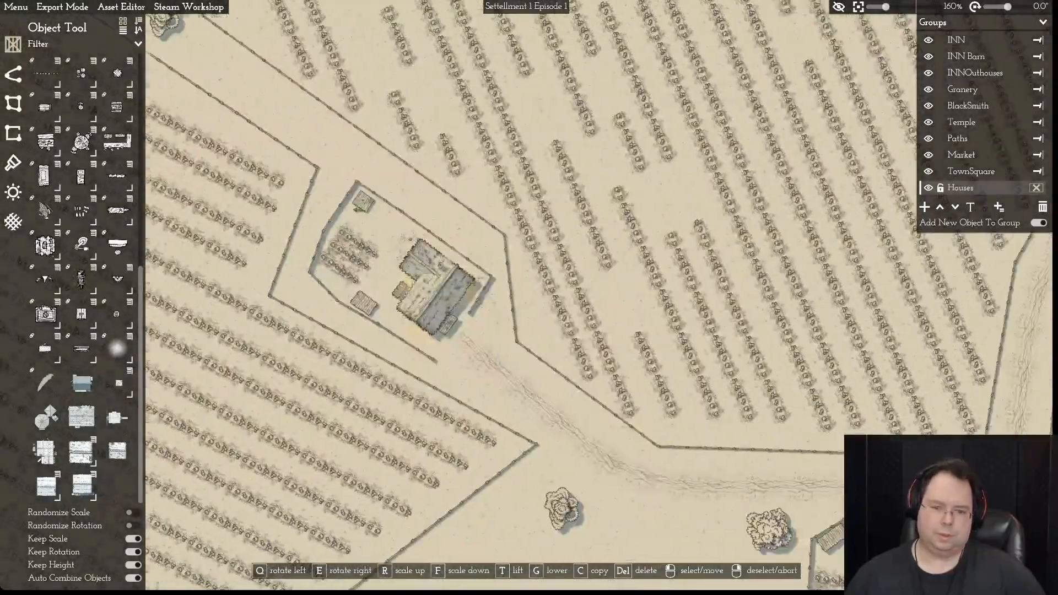
key(w)
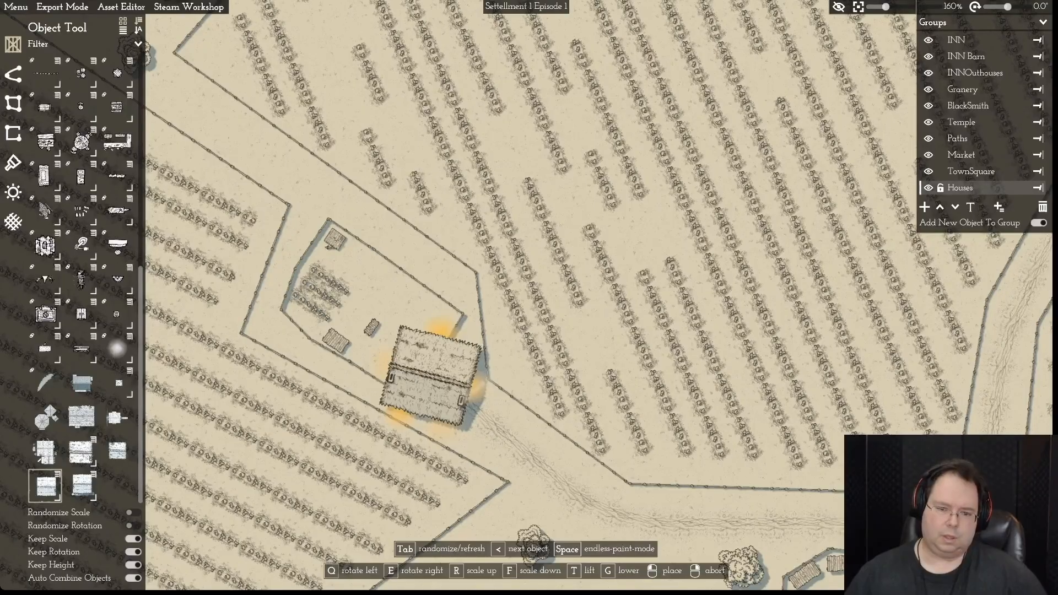
click(433, 375)
scroll(527, 293, up, 4)
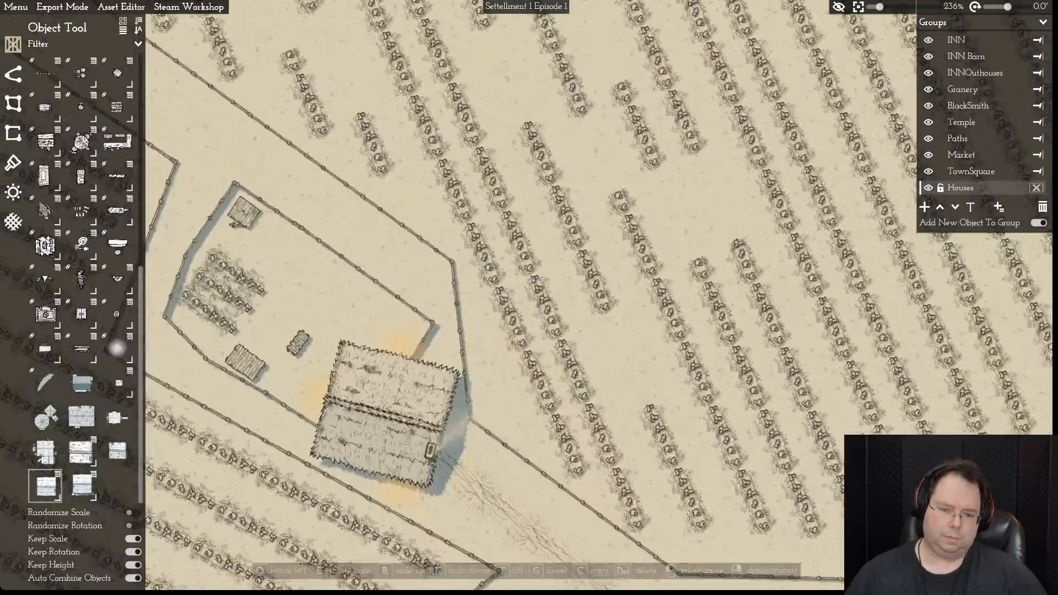
key(q)
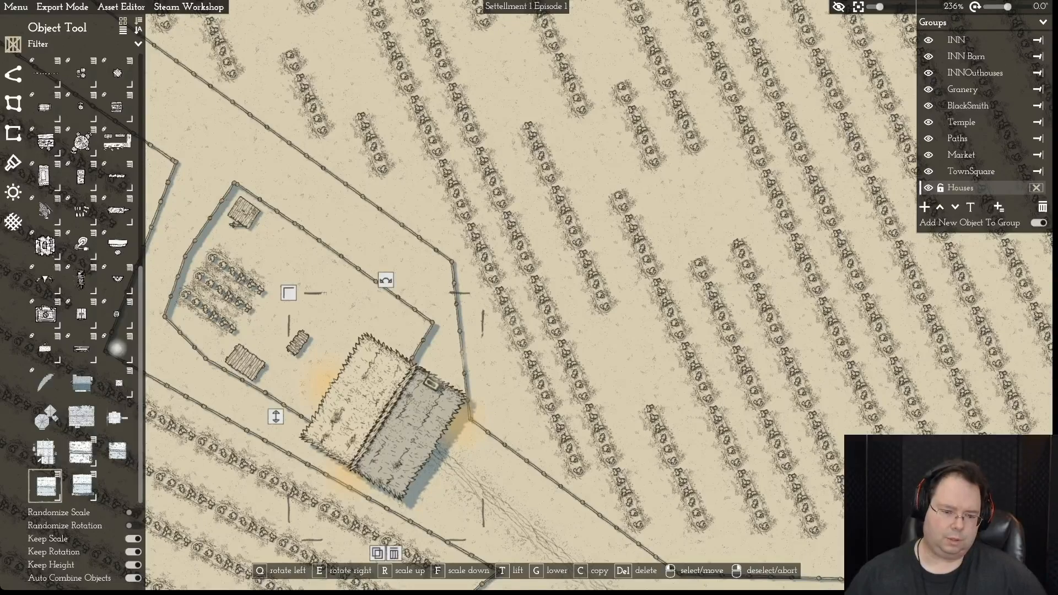
- Place the second Village Family Home variant northeast of the first one and delete the first one
mouse_move(47, 484)
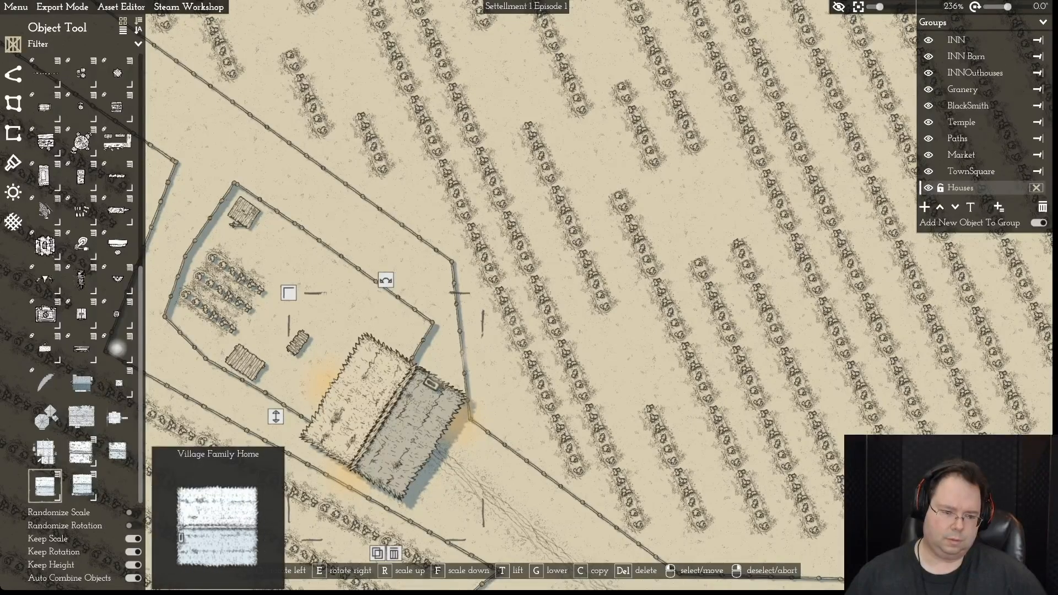
click(47, 485)
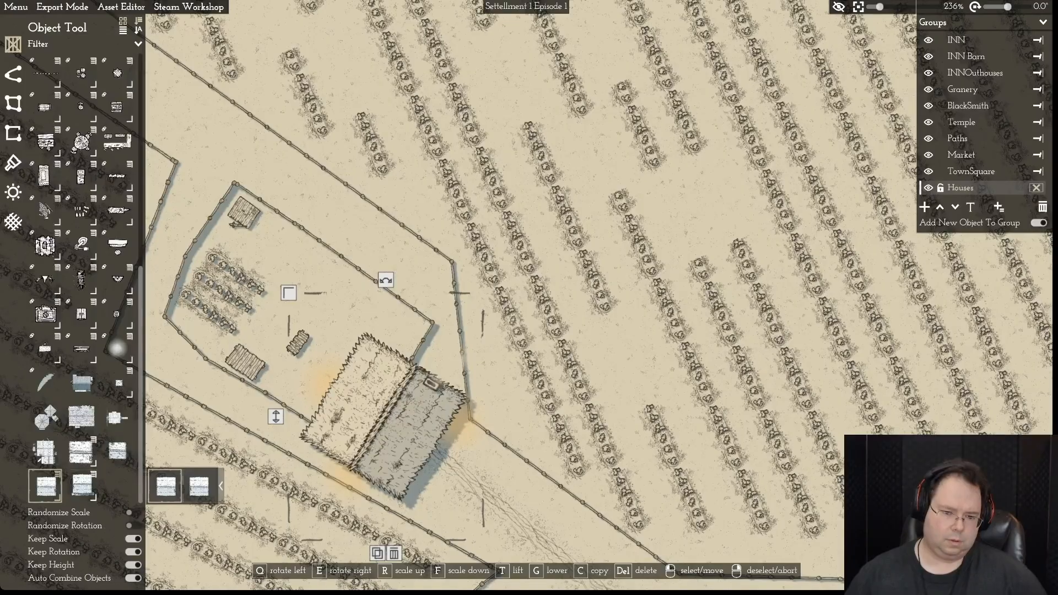
mouse_move(199, 486)
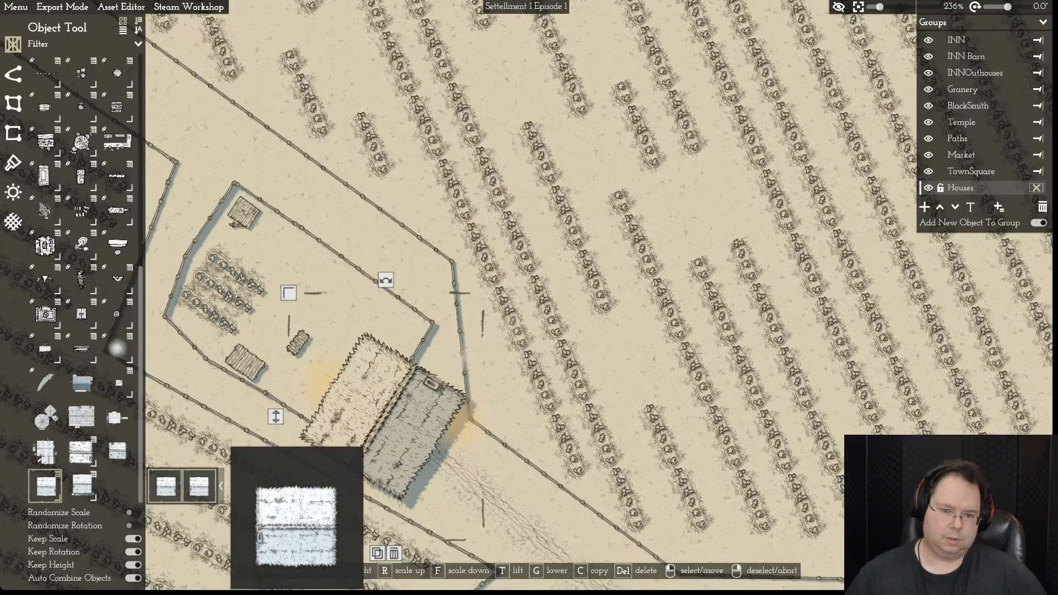
click(199, 486)
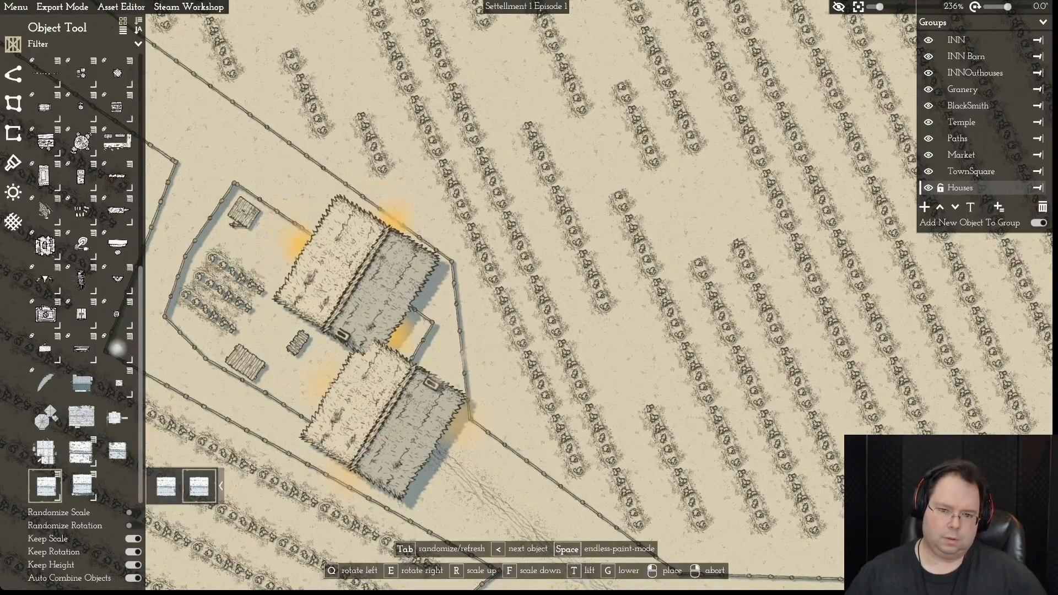
click(490, 281)
right_click(490, 441)
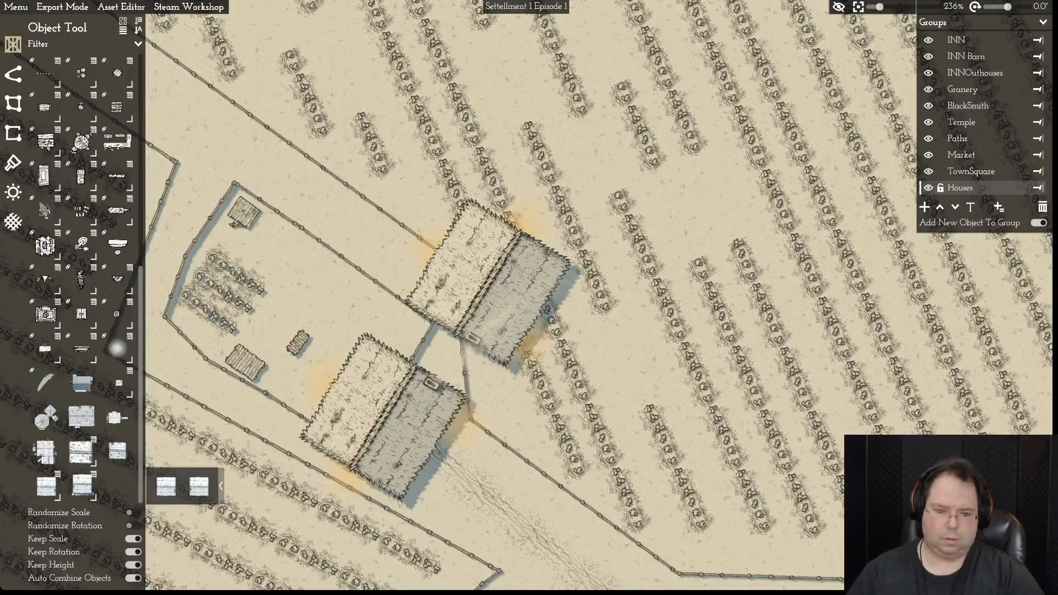
click(165, 486)
click(393, 553)
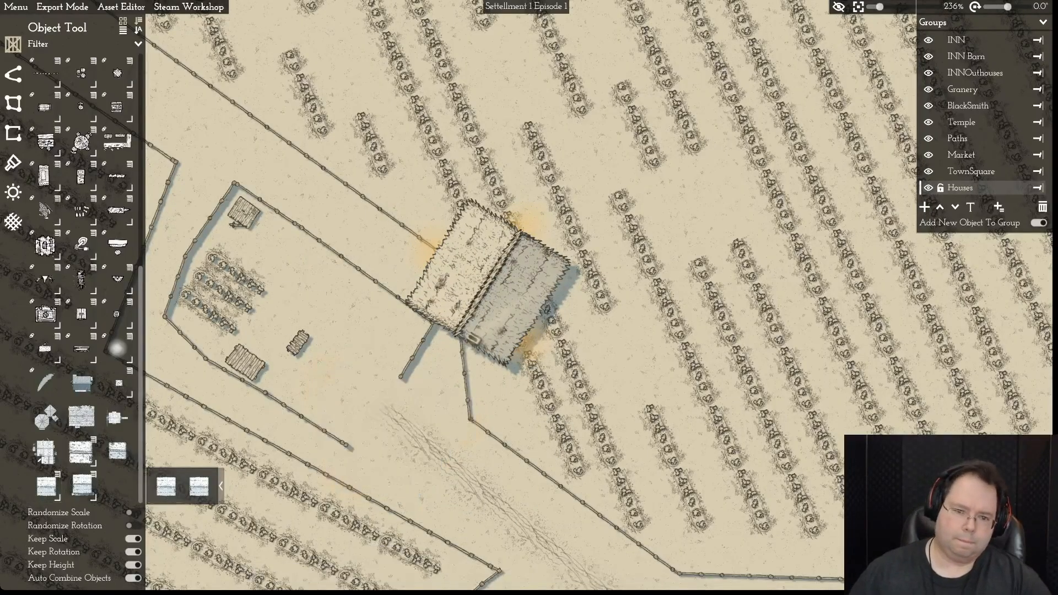
- Move the new home out of the yard and set the small shed against the northeast fence, rotated parallel to it
click(199, 486)
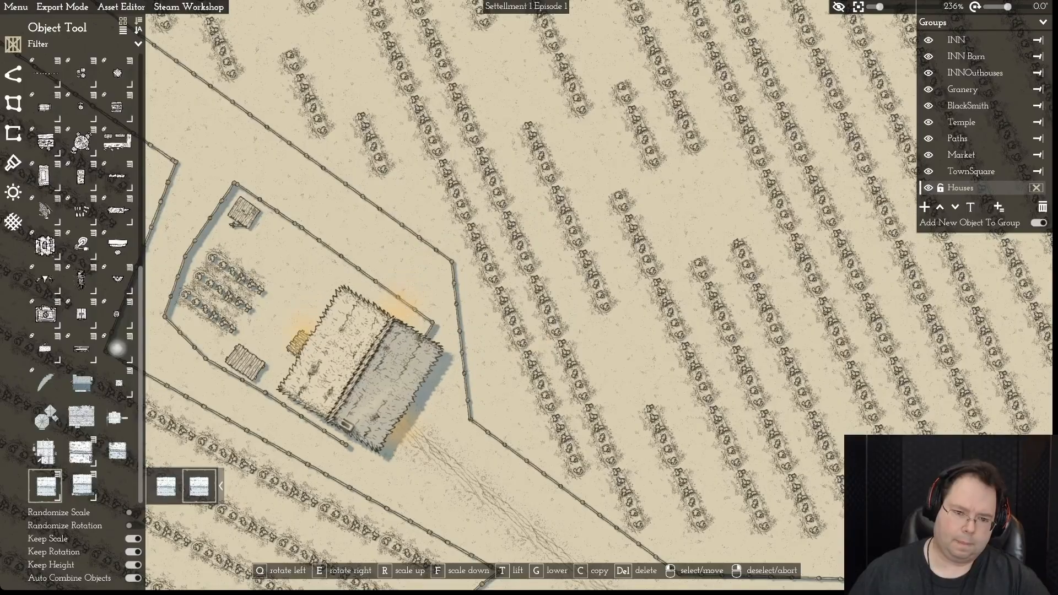
click(365, 366)
drag(366, 367, 570, 381)
drag(298, 344, 297, 266)
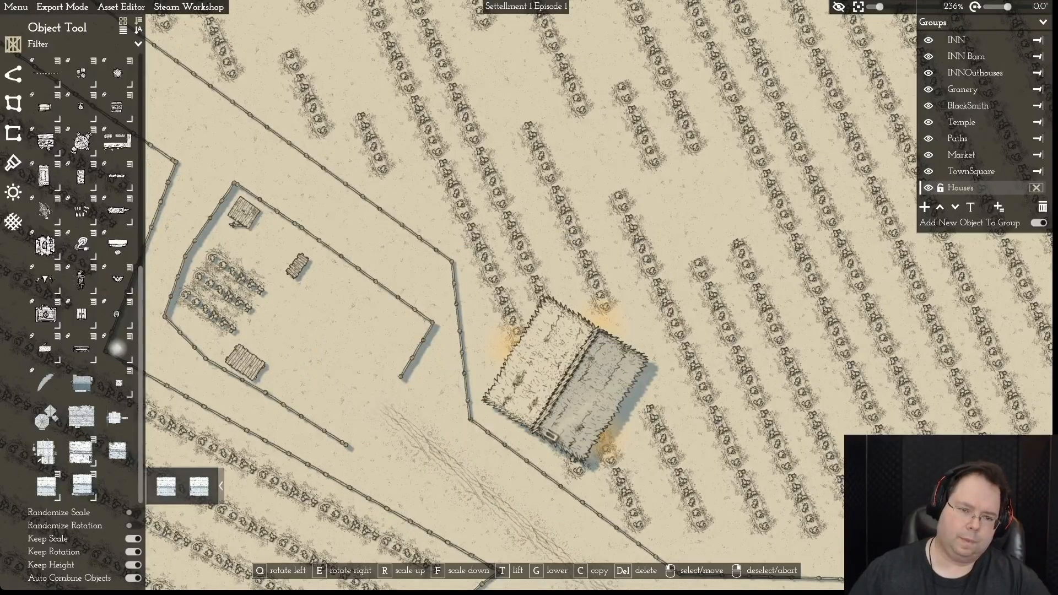
drag(296, 204, 241, 285)
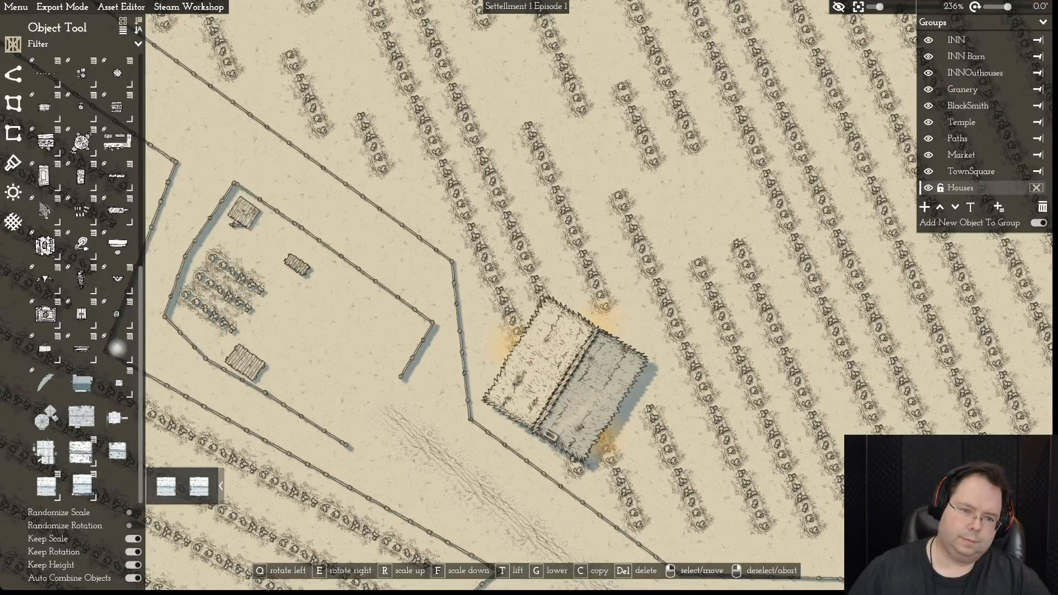
drag(297, 266, 292, 242)
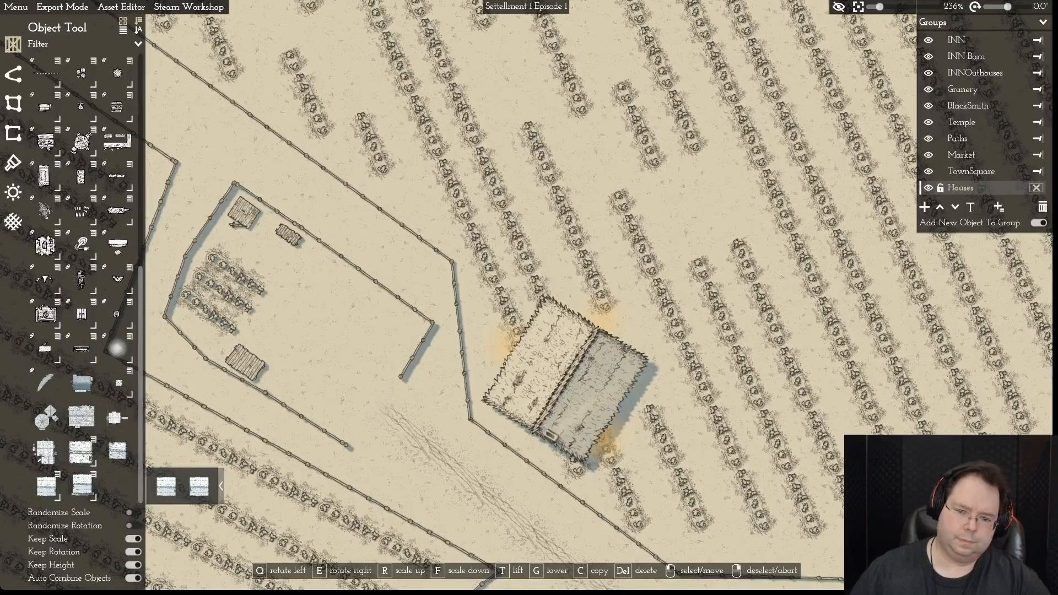
- Position the home at the yard's southeast end and swap the places of the small and large rectangular sheds
drag(567, 380, 340, 346)
right_click(341, 346)
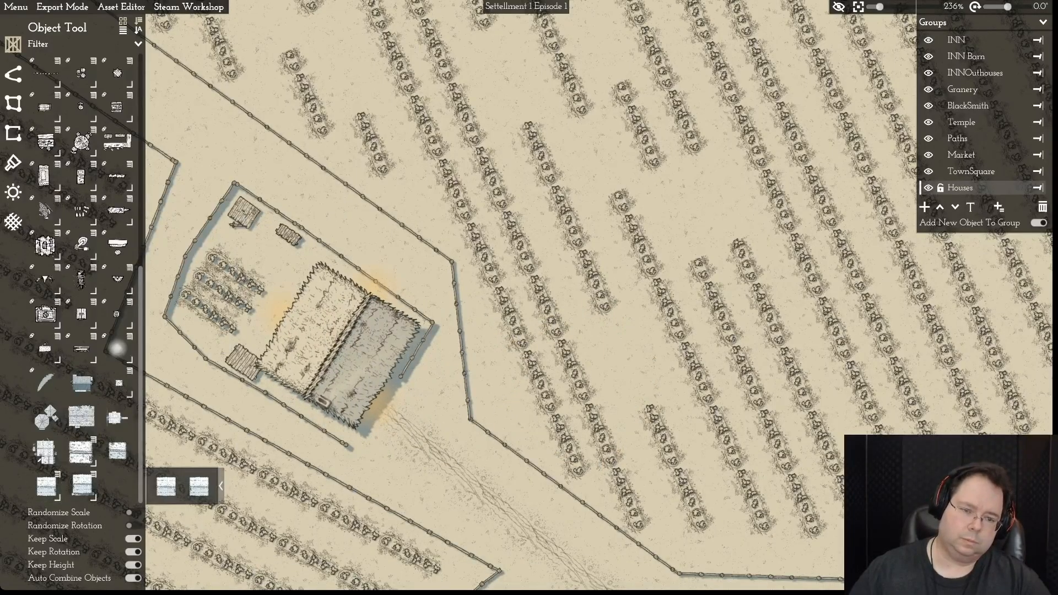
drag(242, 362, 223, 353)
drag(329, 214, 285, 244)
drag(339, 345, 342, 343)
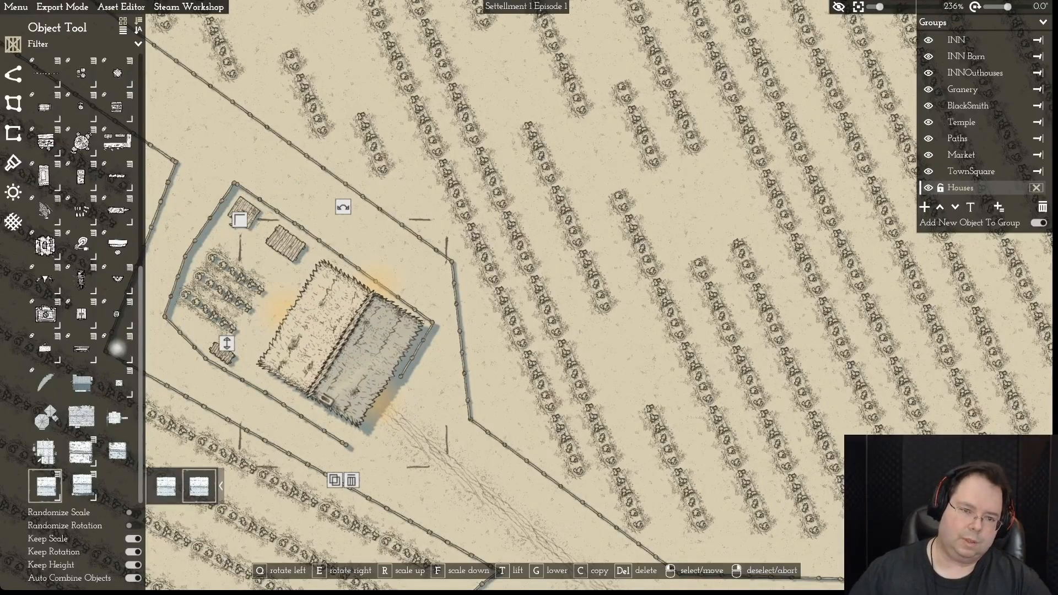
right_click(342, 344)
- Move the large rectangular shed into the yard's north corner and the square shed next to the home
drag(244, 212, 342, 206)
drag(286, 243, 246, 214)
drag(342, 207, 300, 254)
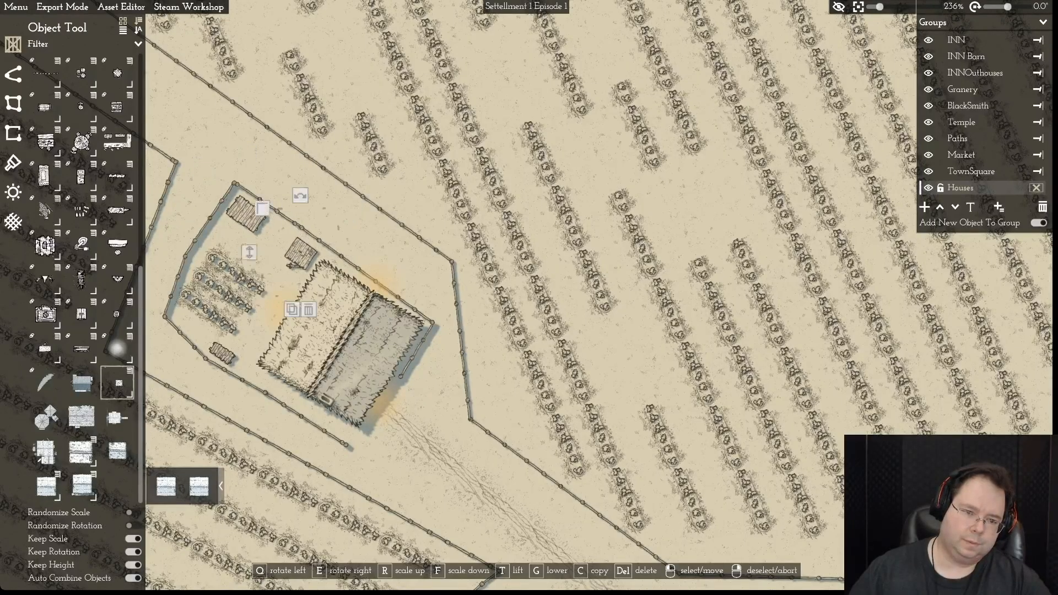
click(246, 213)
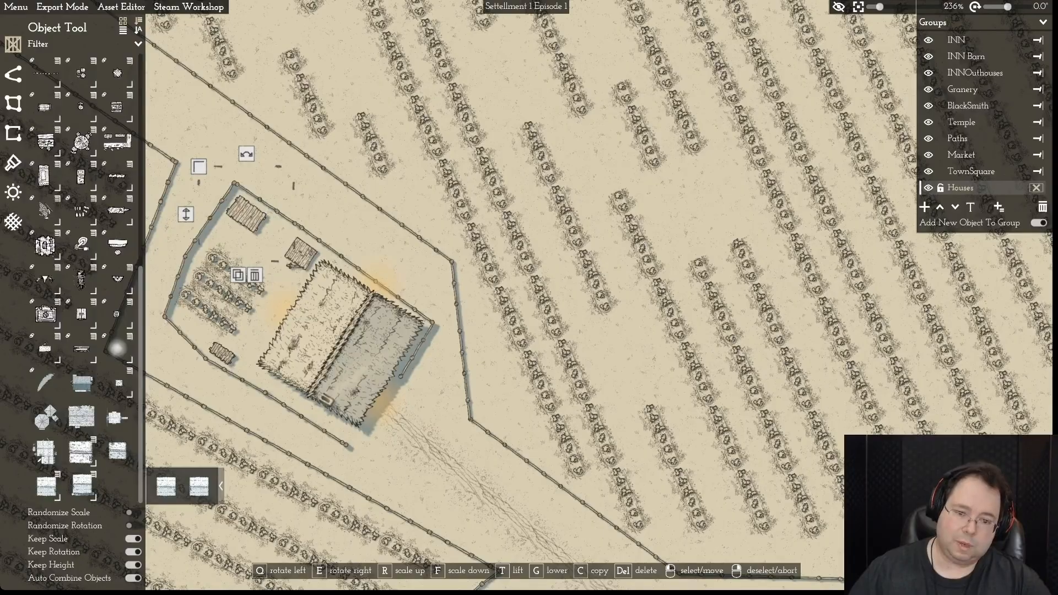
click(342, 343)
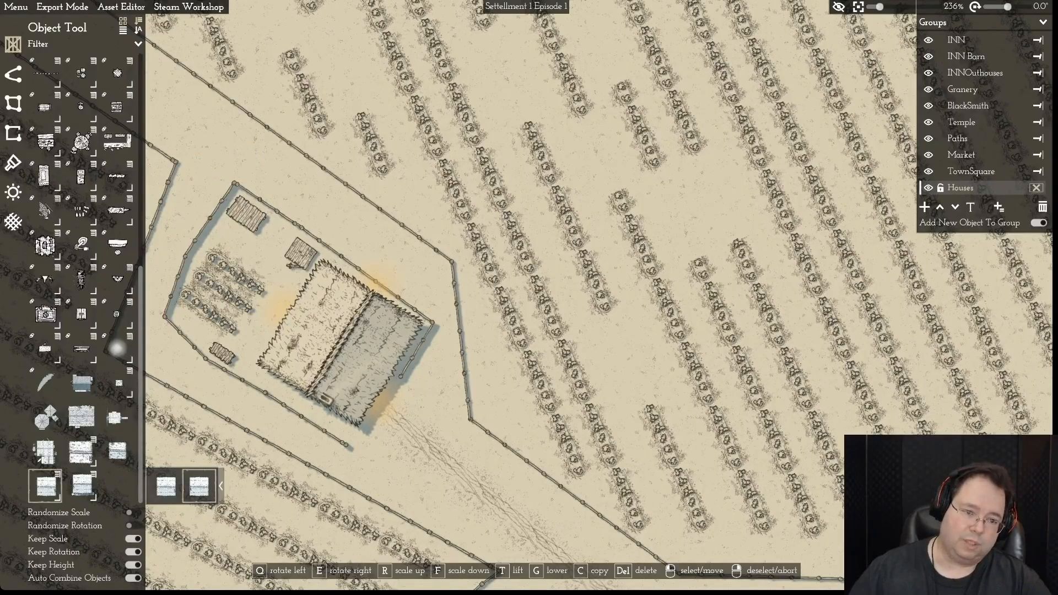
- Move the yard fence's east corner slightly outward and nudge the home toward it
click(416, 312)
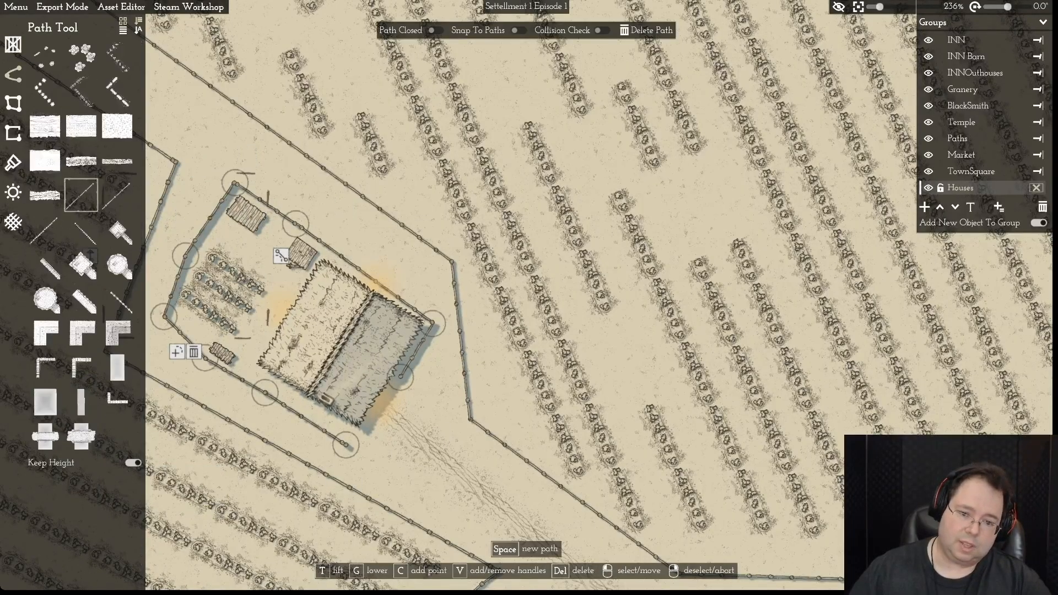
drag(433, 323, 438, 315)
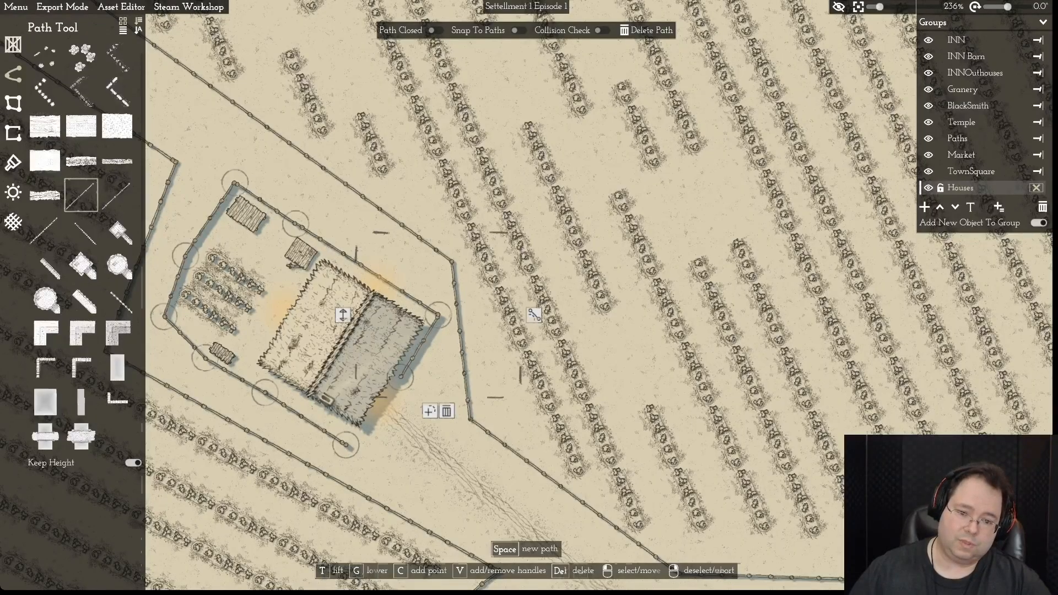
click(13, 44)
click(341, 333)
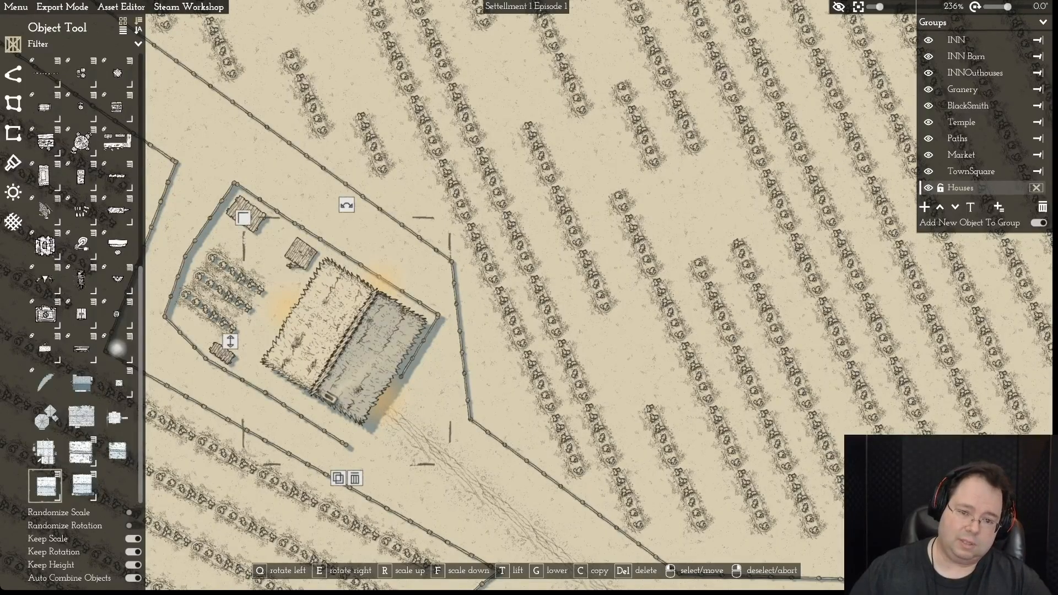
- Fine-tune the points of the yard's northeast fence and shift the southwest fence slightly away from the home
click(13, 74)
drag(439, 315, 436, 319)
drag(295, 224, 293, 226)
drag(235, 182, 233, 184)
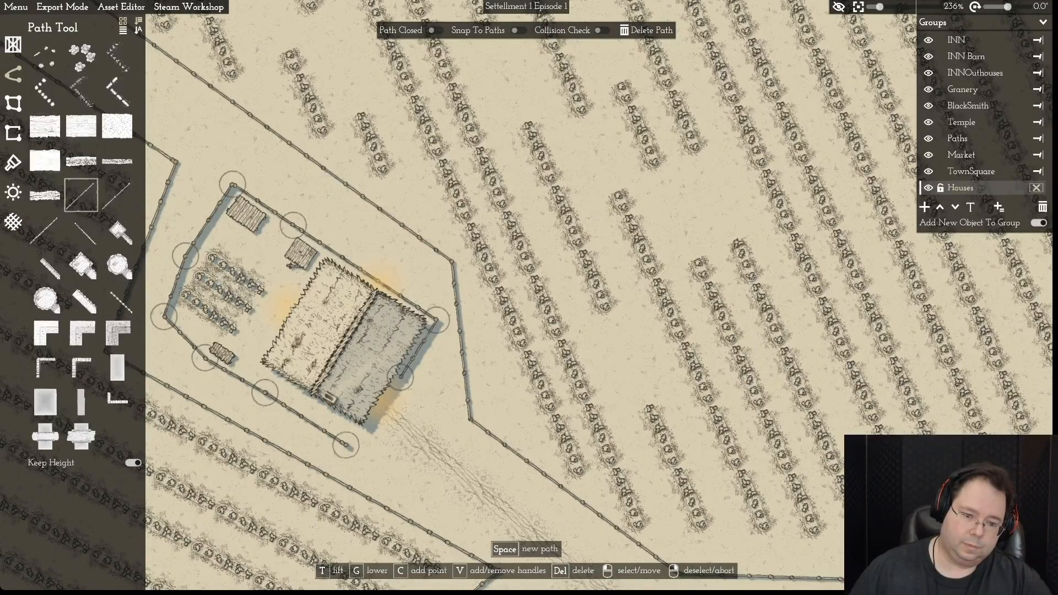
click(343, 450)
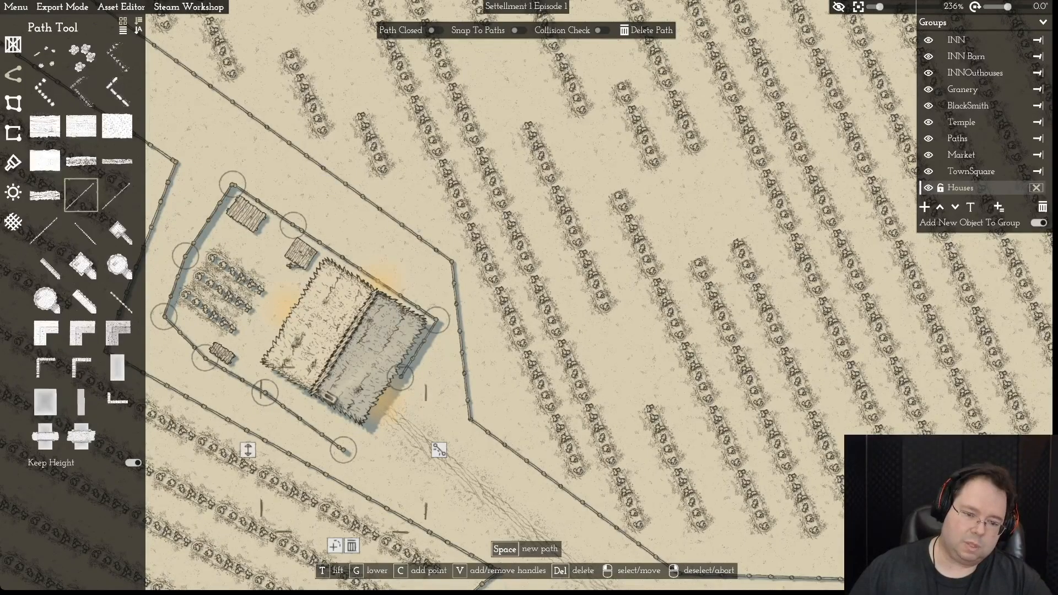
drag(265, 393, 261, 398)
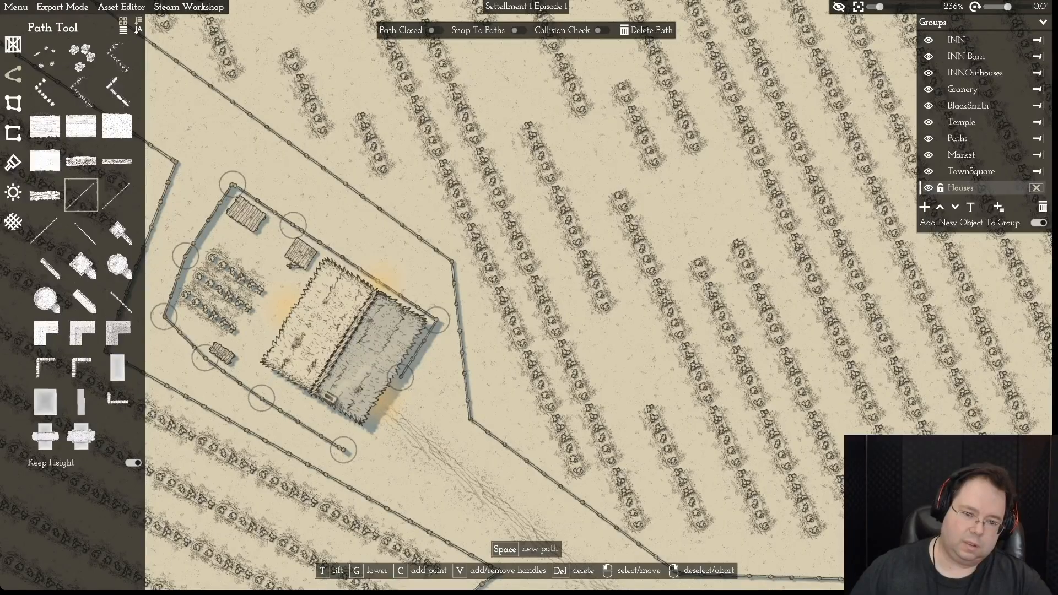
right_click(261, 398)
- Place the fifth variant of the farmhouse asset north of the trees beside the northeastern farmstead
scroll(262, 398, down, 5)
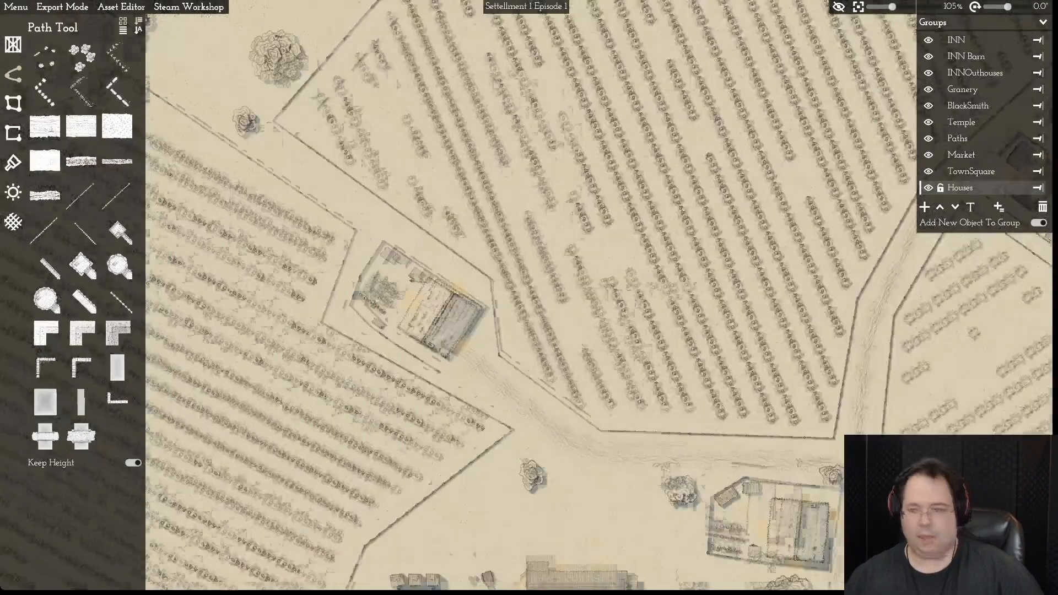
key(d)
key(w)
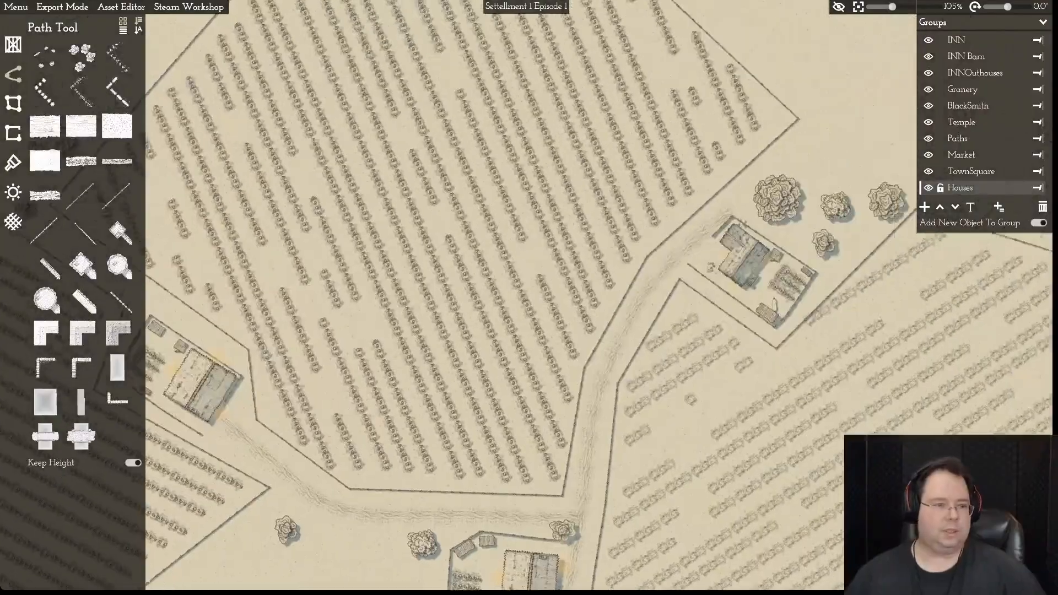
key(d)
key(w)
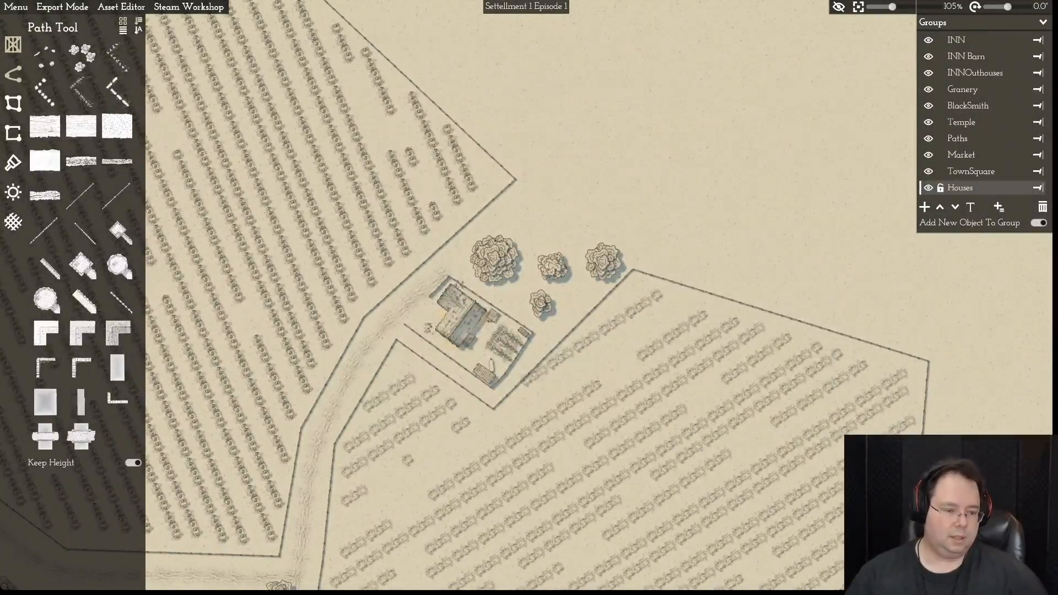
click(13, 44)
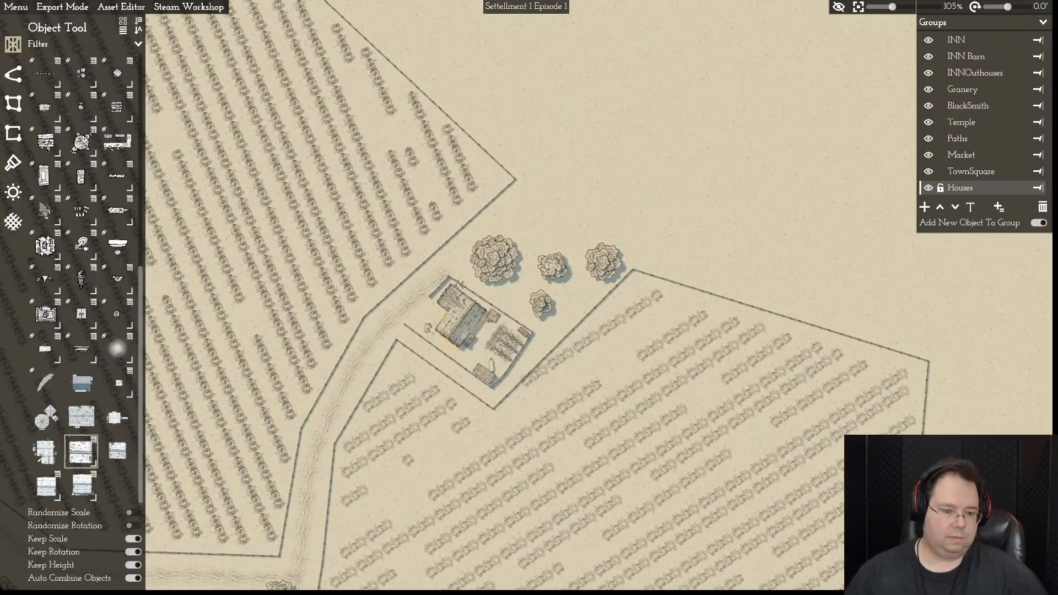
mouse_move(81, 451)
click(81, 452)
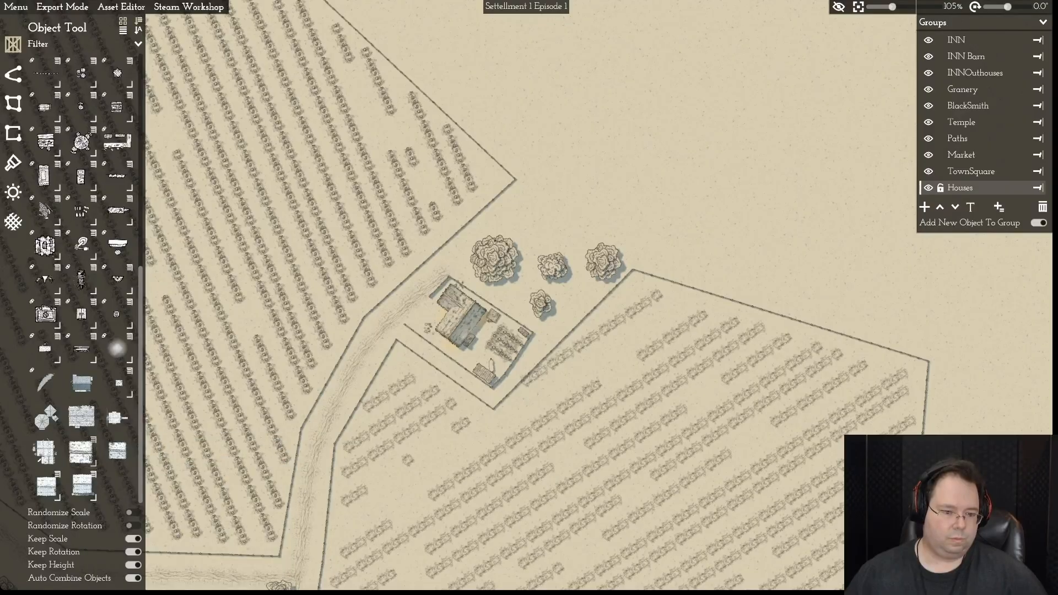
click(94, 439)
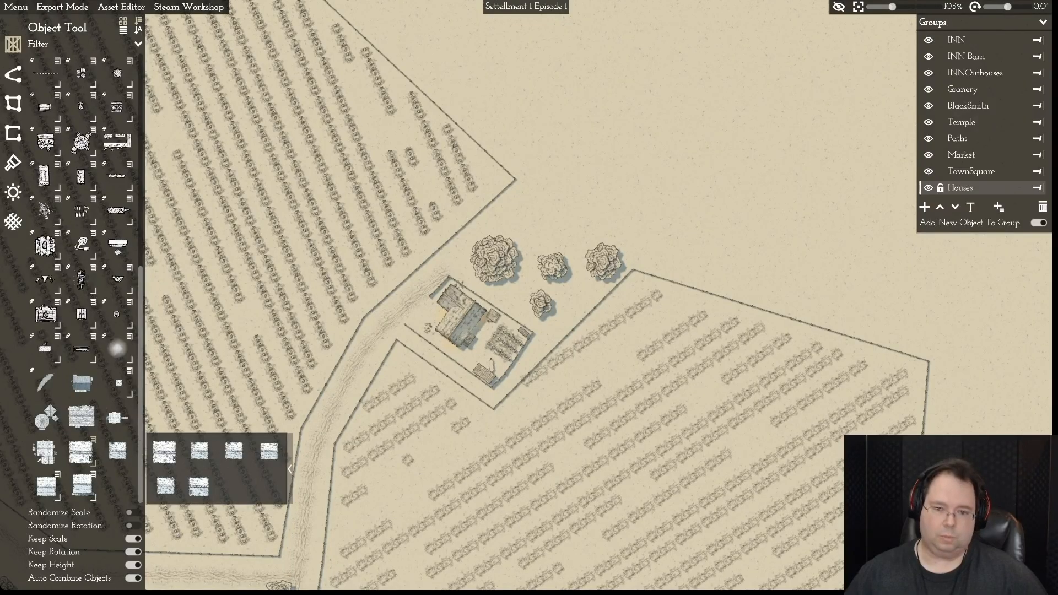
click(165, 485)
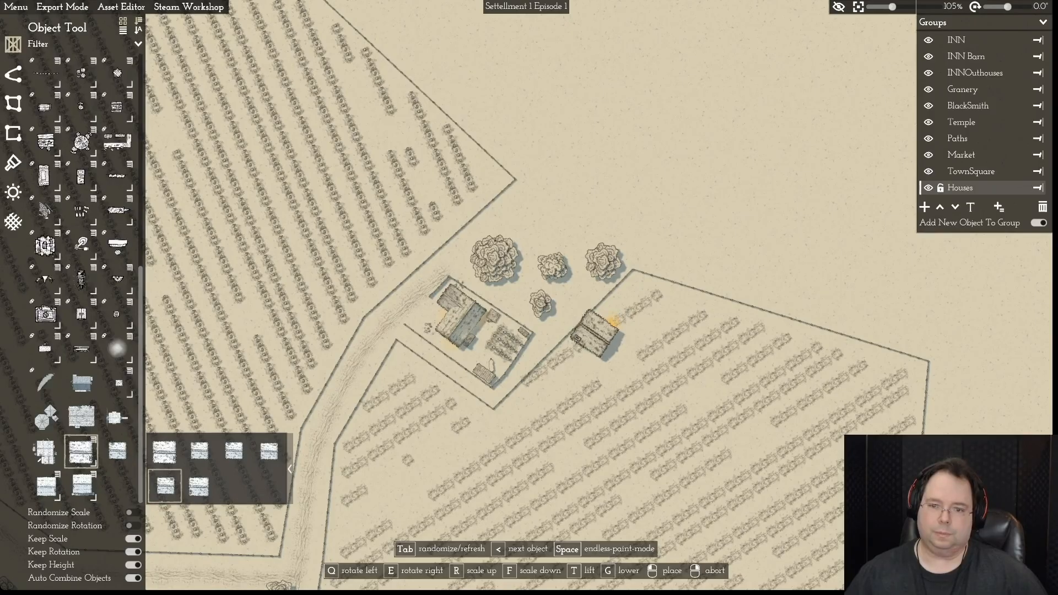
click(584, 198)
right_click(702, 208)
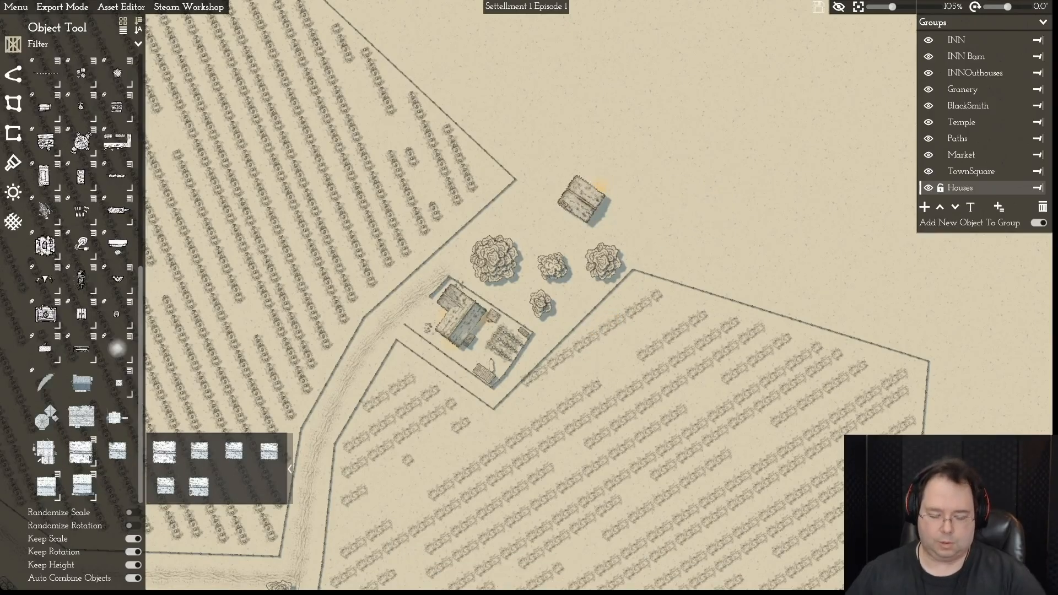
- Delete the northeastern farmstead's old home and move the new one into the fenced yard, turned to align with the fences
click(461, 319)
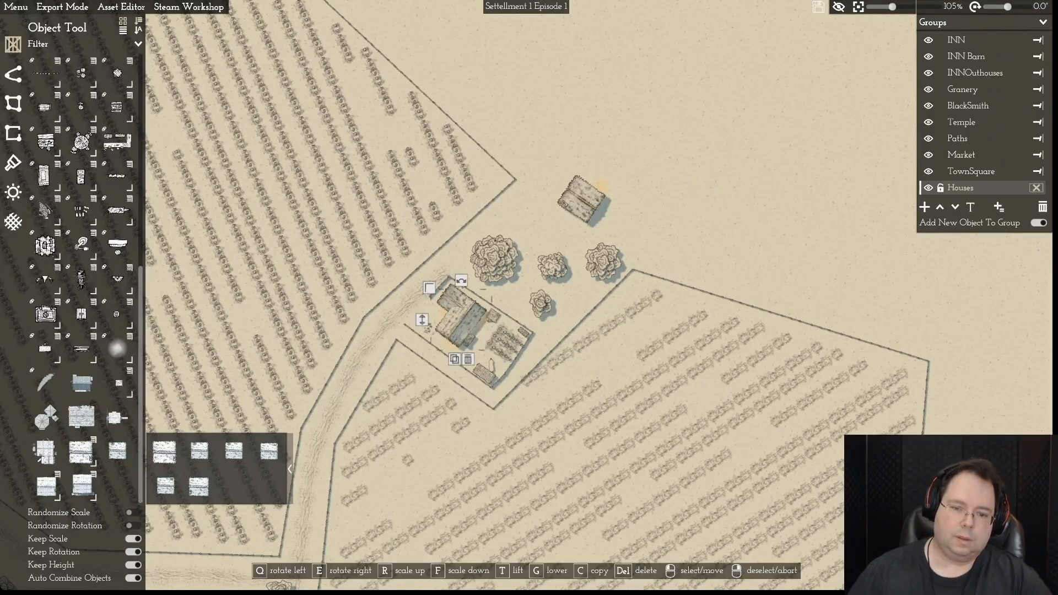
key(Delete)
drag(601, 184, 443, 299)
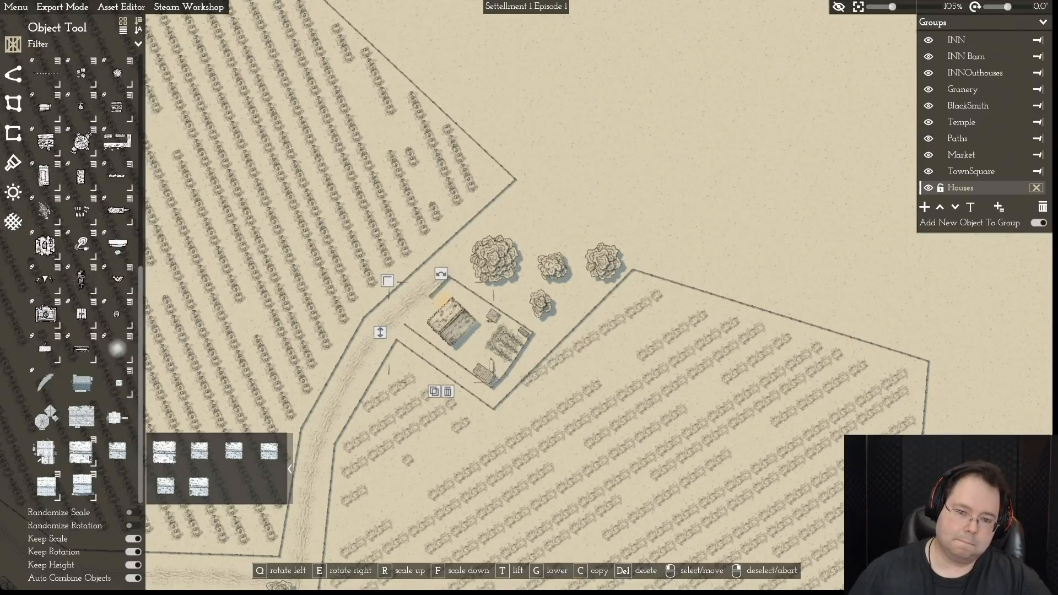
- Nudge the northeastern farmstead's new home slightly north within its fenced yard
right_click(441, 300)
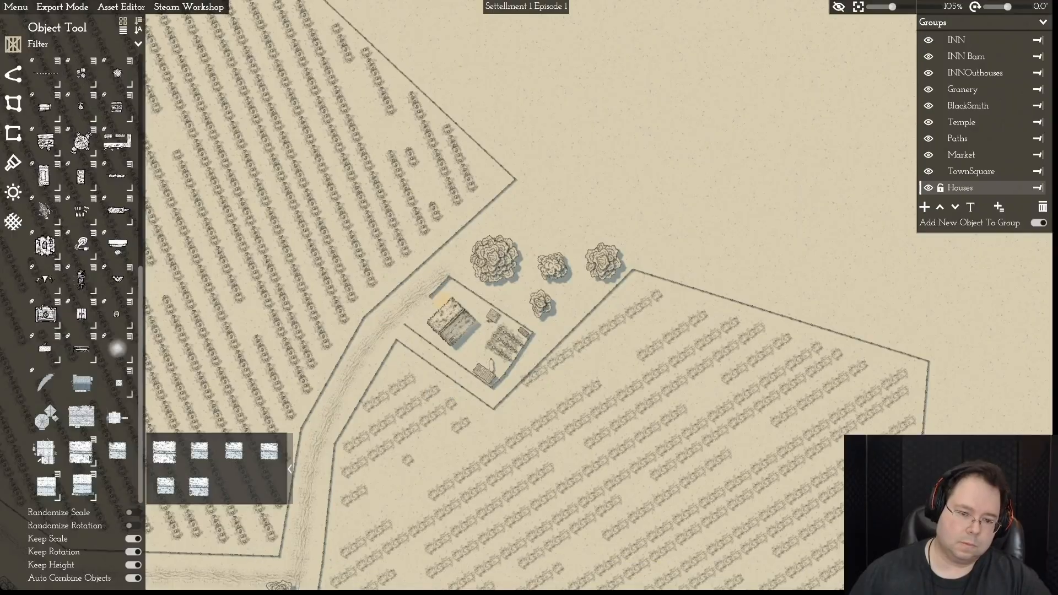
scroll(441, 300, up, 3)
scroll(529, 287, up, 3)
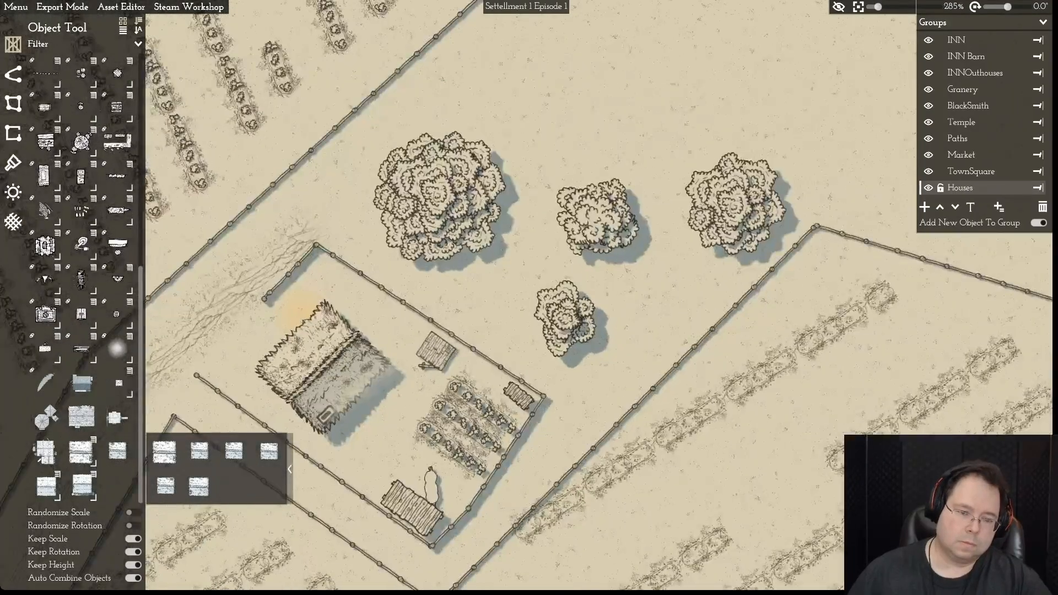
drag(325, 366, 329, 336)
drag(300, 216, 281, 216)
key(a)
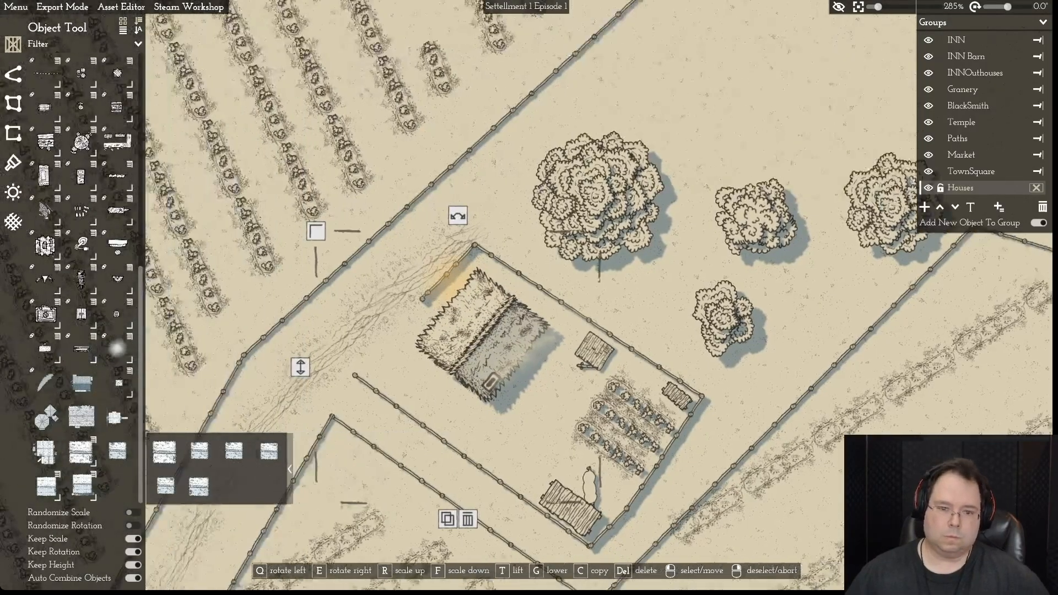
right_click(281, 217)
click(482, 337)
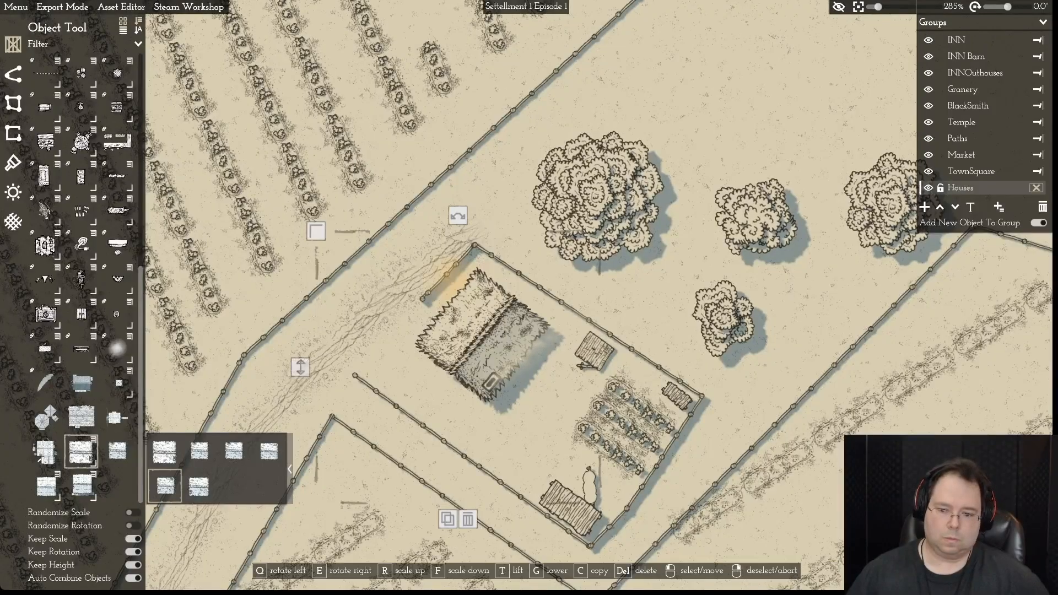
- Extend the yard fence from its west corner along the northwest side with a new point just short of the north section
click(625, 426)
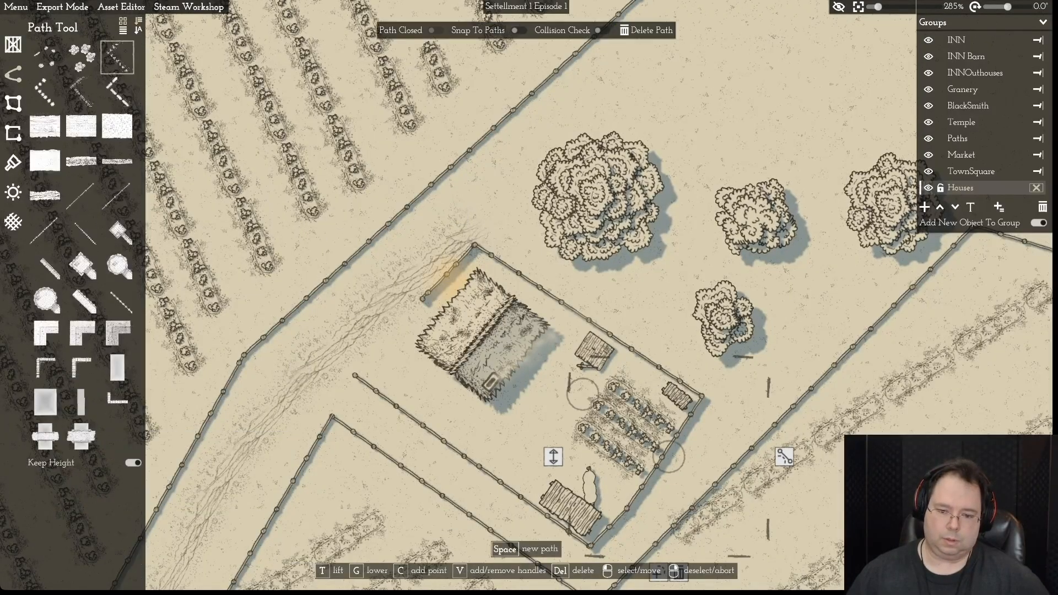
click(534, 505)
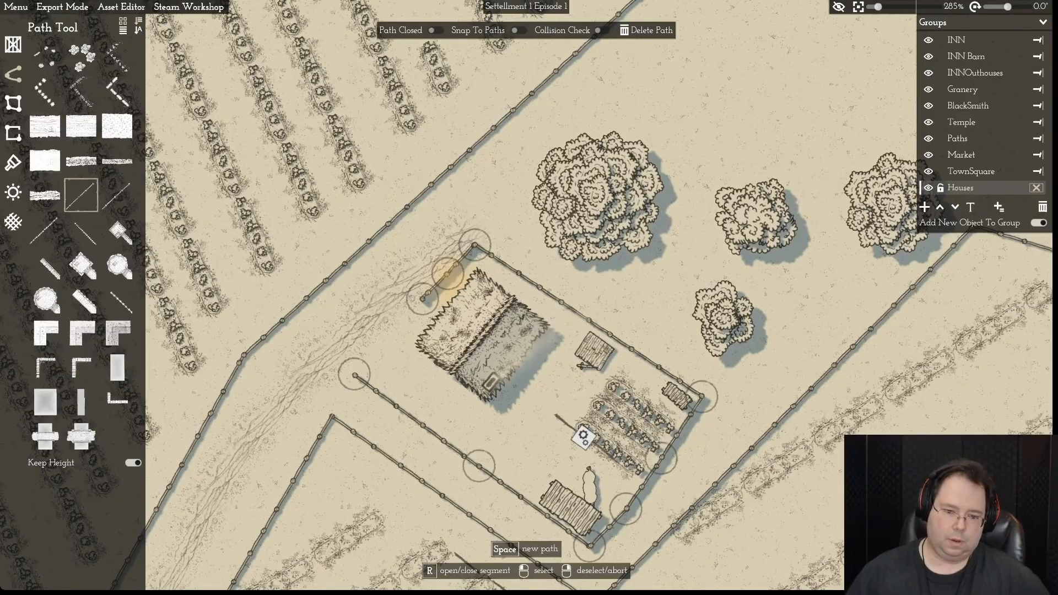
click(355, 375)
click(344, 489)
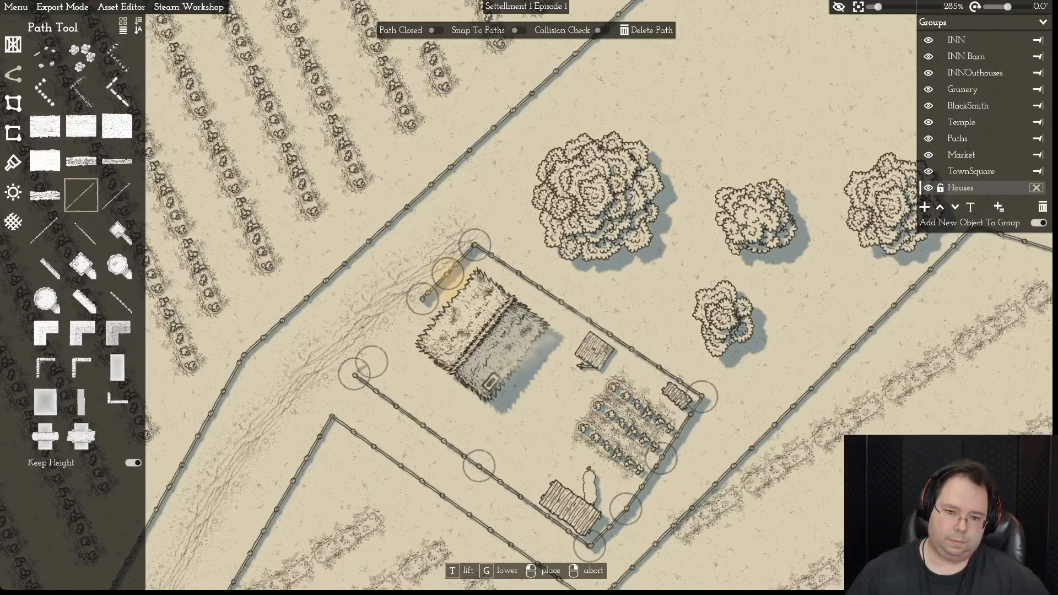
click(413, 303)
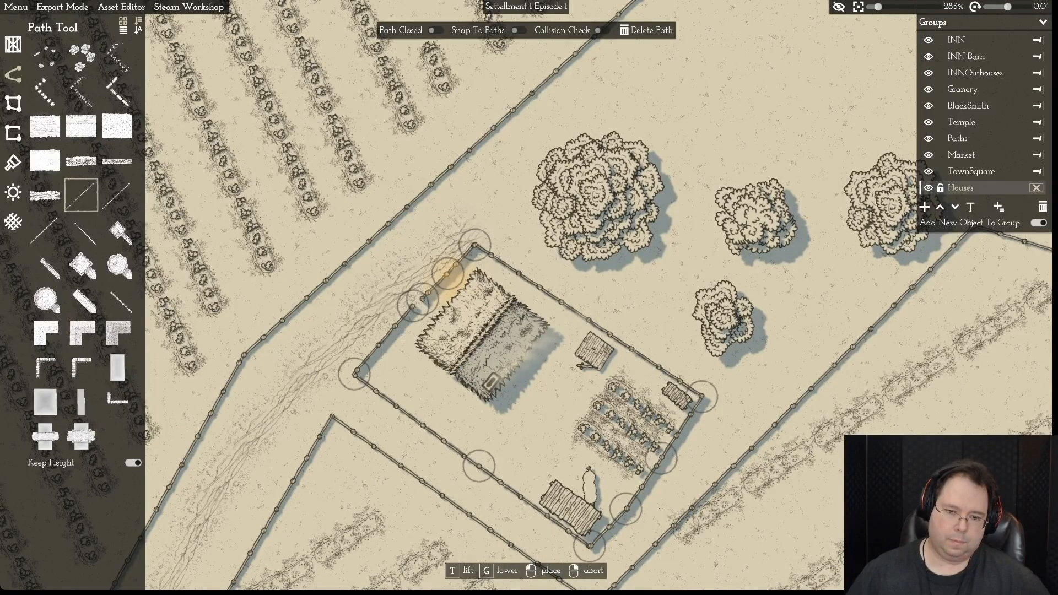
right_click(372, 309)
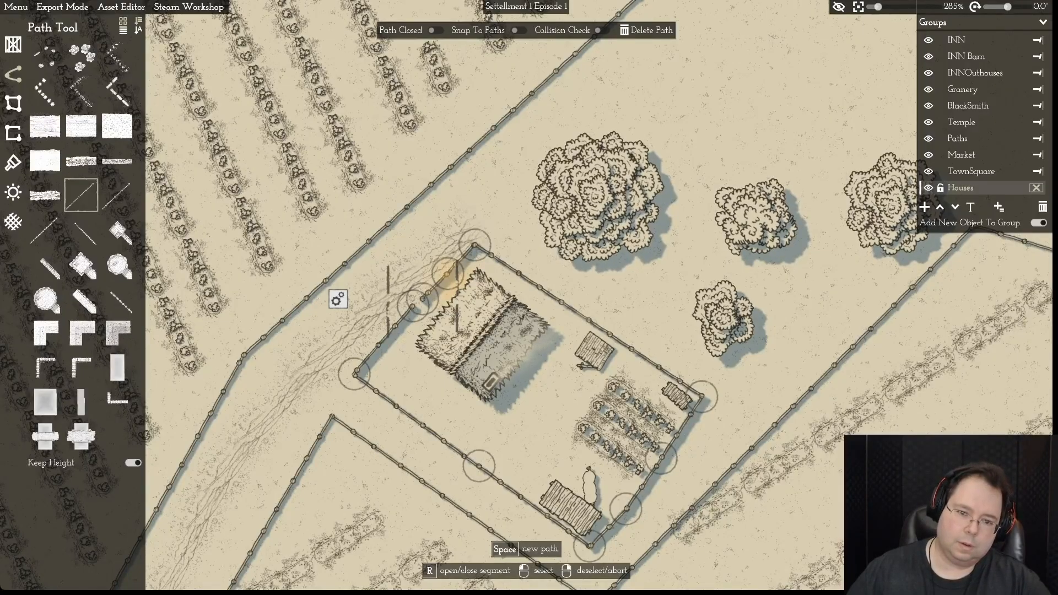
- Move the home southeast over the garden rows, clear of the yard's northwest fence
scroll(338, 298, down, 2)
right_click(445, 298)
scroll(529, 298, down, 1)
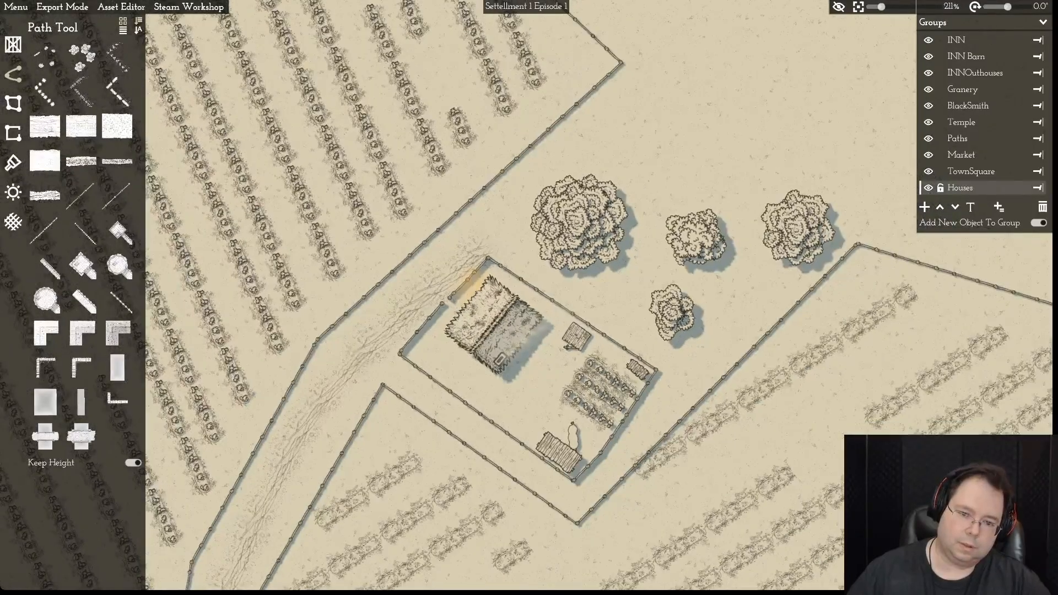
click(13, 45)
scroll(495, 320, down, 2)
click(495, 324)
drag(495, 324, 628, 388)
scroll(529, 298, up, 12)
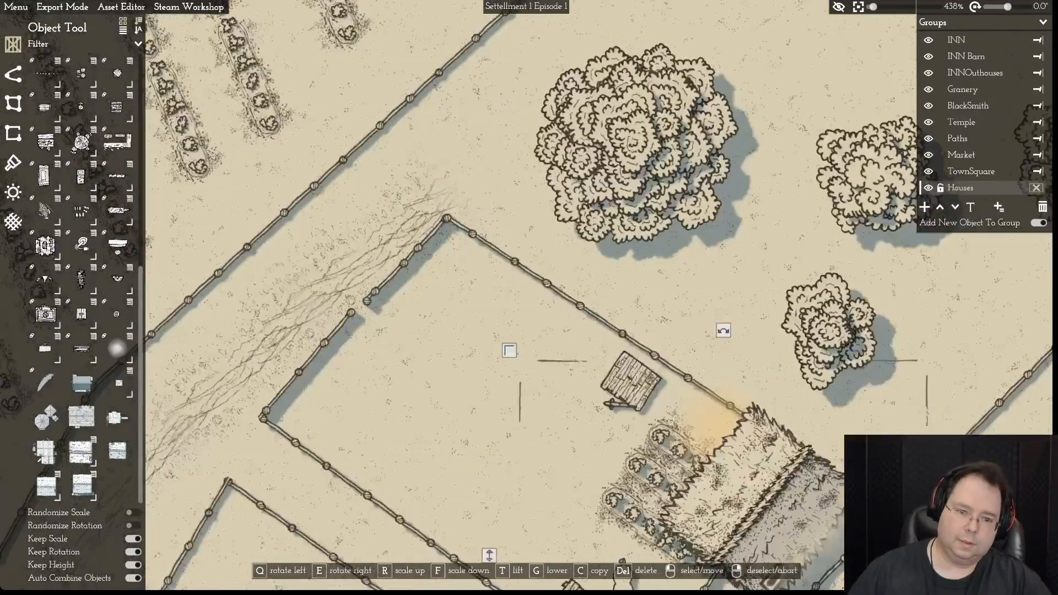
scroll(529, 298, down, 1)
- Delete the two fence points southwest of the yard's north corner and set the remaining end point as the fence's north end
click(381, 301)
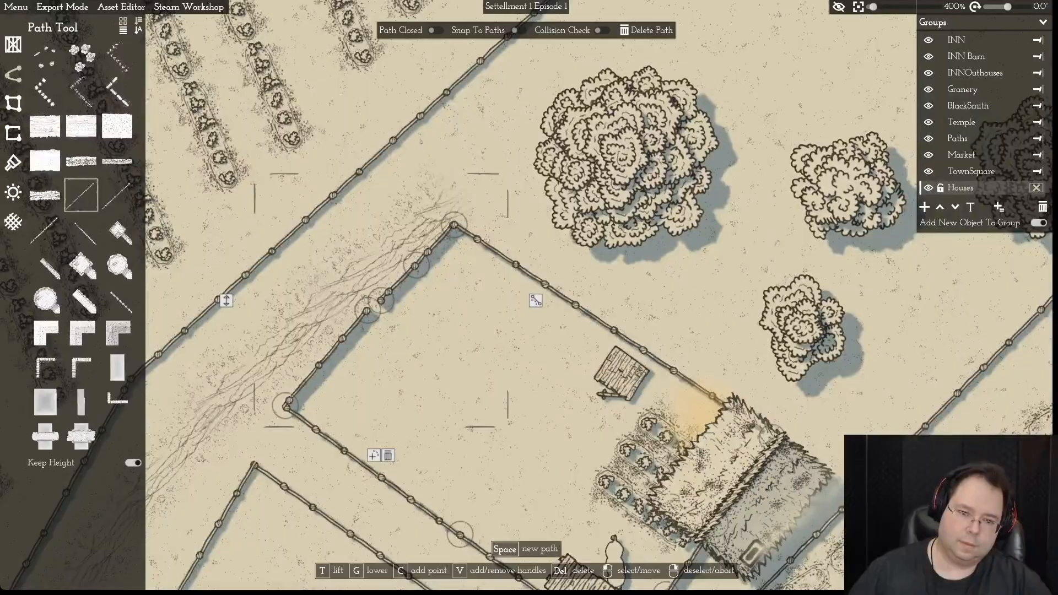
drag(381, 301, 388, 222)
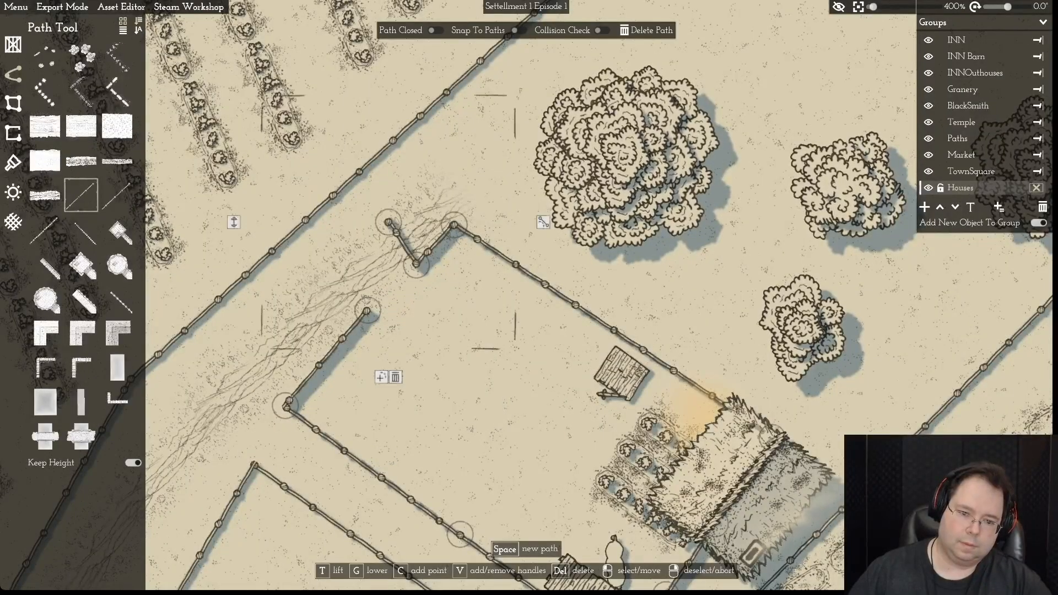
click(395, 376)
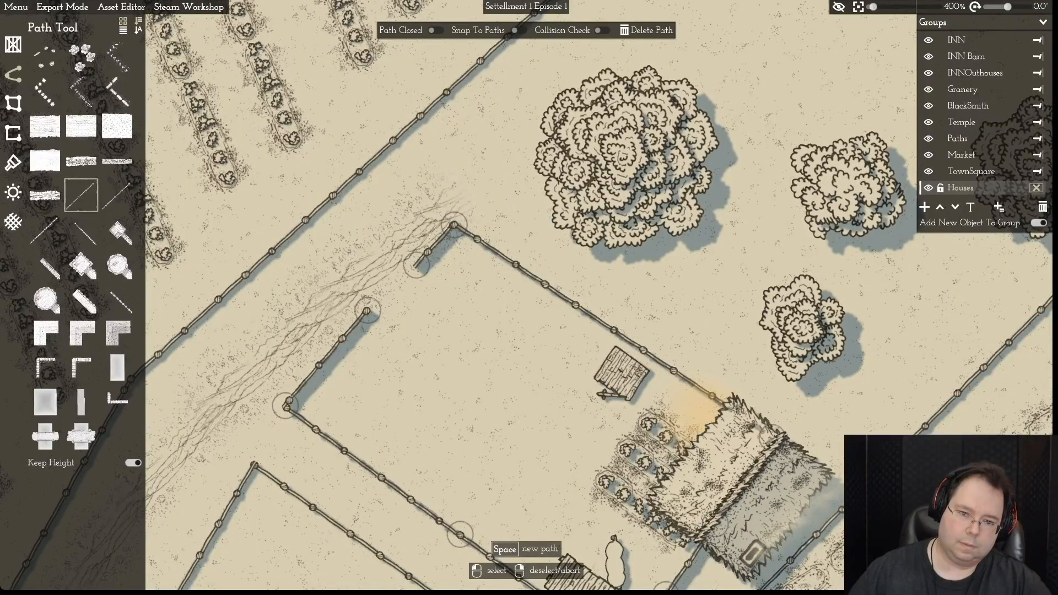
click(416, 266)
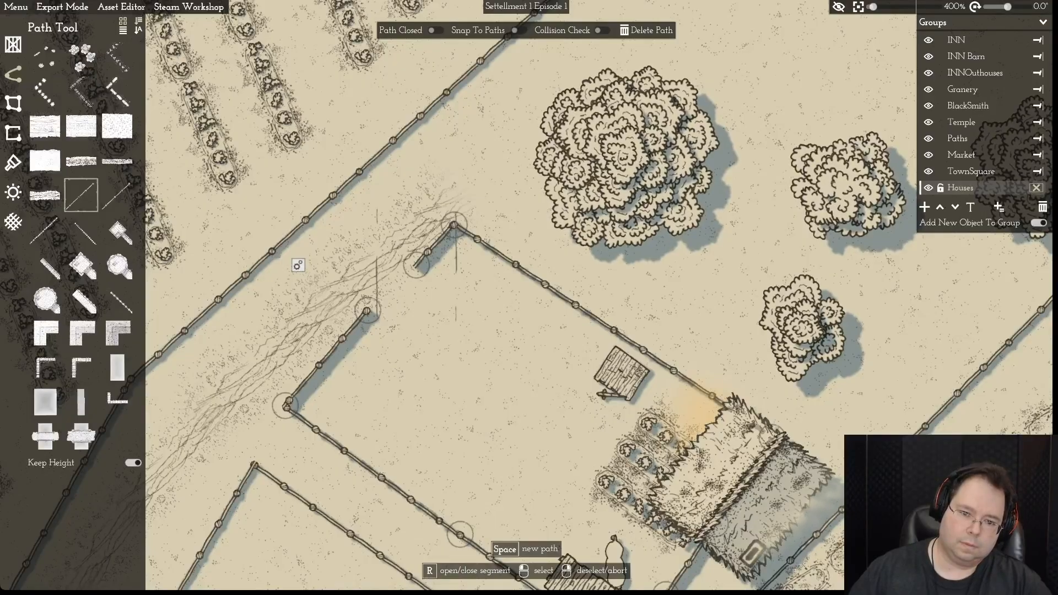
click(454, 225)
click(461, 379)
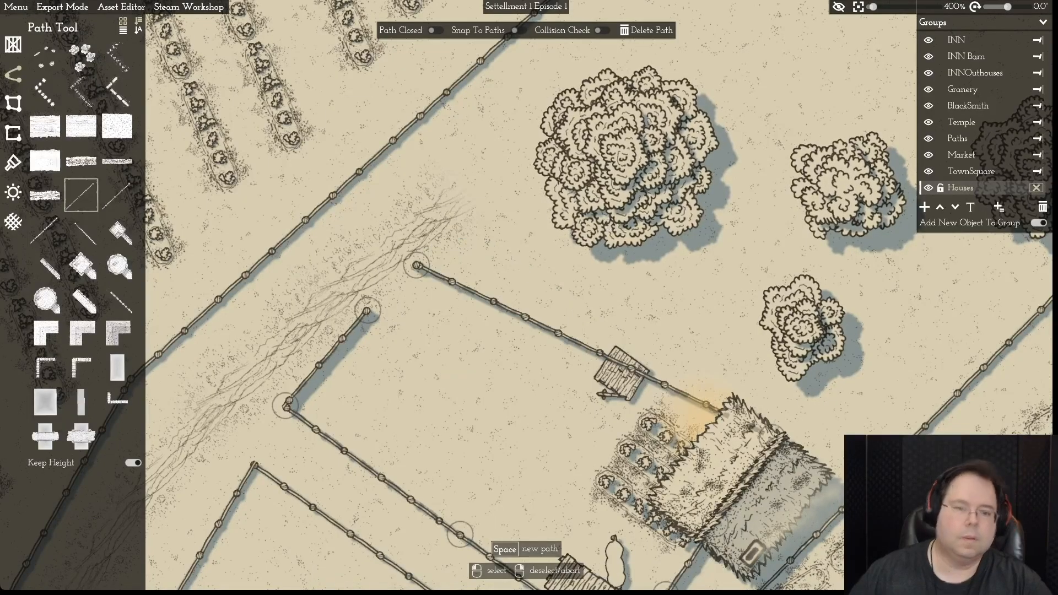
drag(417, 266, 471, 217)
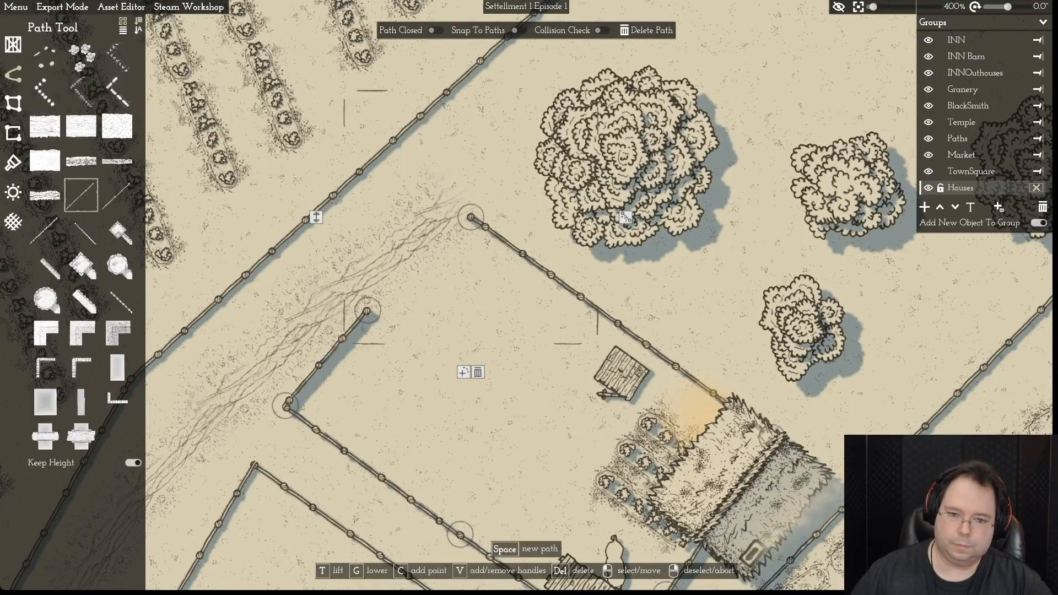
right_click(471, 217)
- Move the home back to the yard's northwest end and shift it toward the open end of the northwest fence
drag(727, 485, 462, 319)
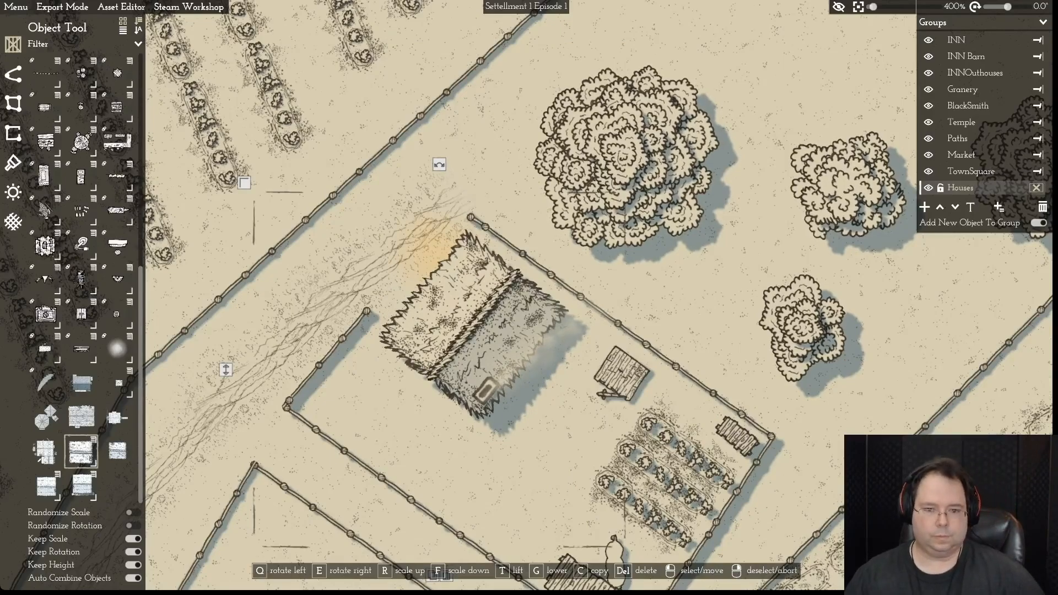
key(s)
scroll(337, 304, up, 1)
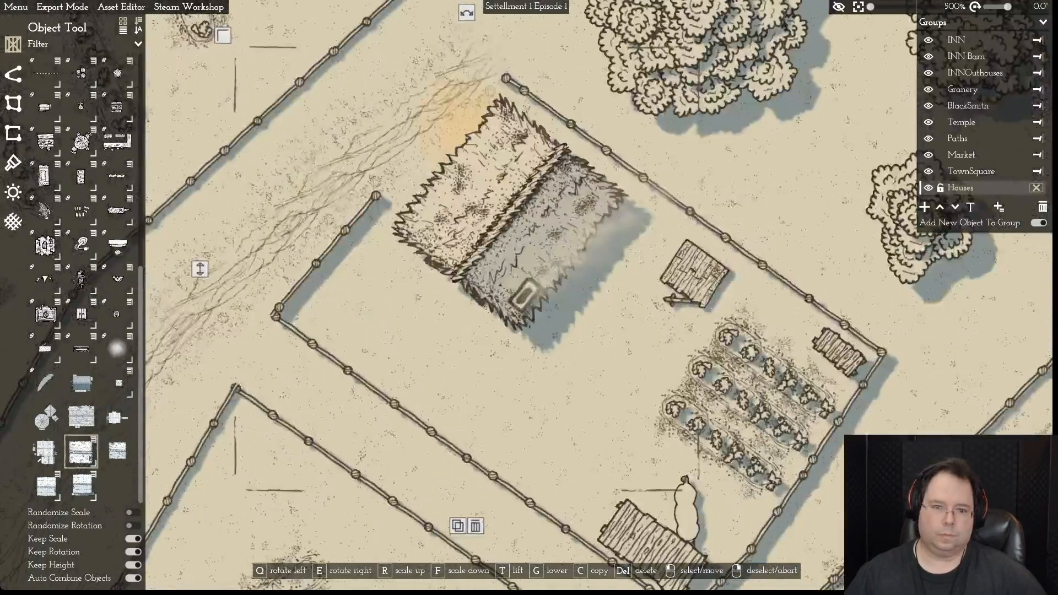
right_click(337, 304)
drag(485, 251, 464, 243)
right_click(465, 243)
- Shift the square shed slightly southwest and move the small plank stack from the east corner to the southwest fence
key(d)
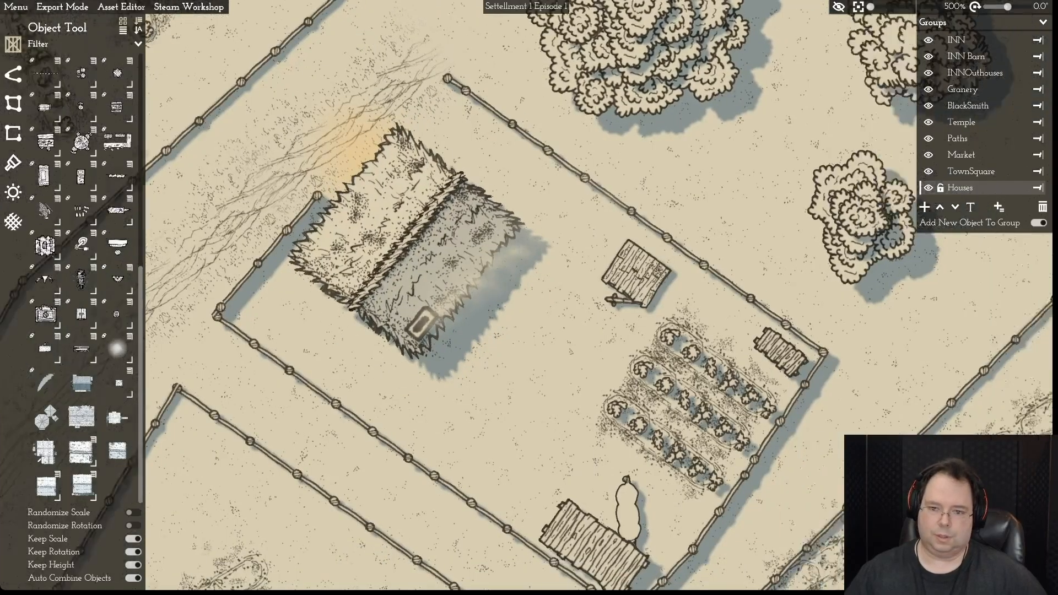
drag(606, 274, 576, 292)
right_click(576, 291)
drag(751, 353, 459, 469)
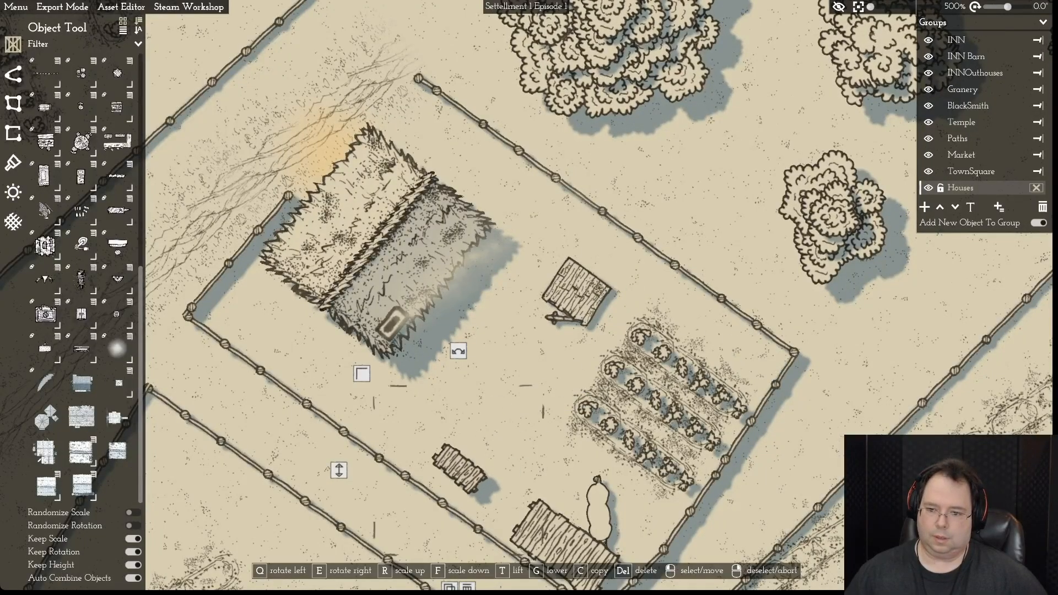
- Narrow the yard by moving the northeast fence's east corner and north end inward
click(794, 351)
drag(794, 352, 773, 380)
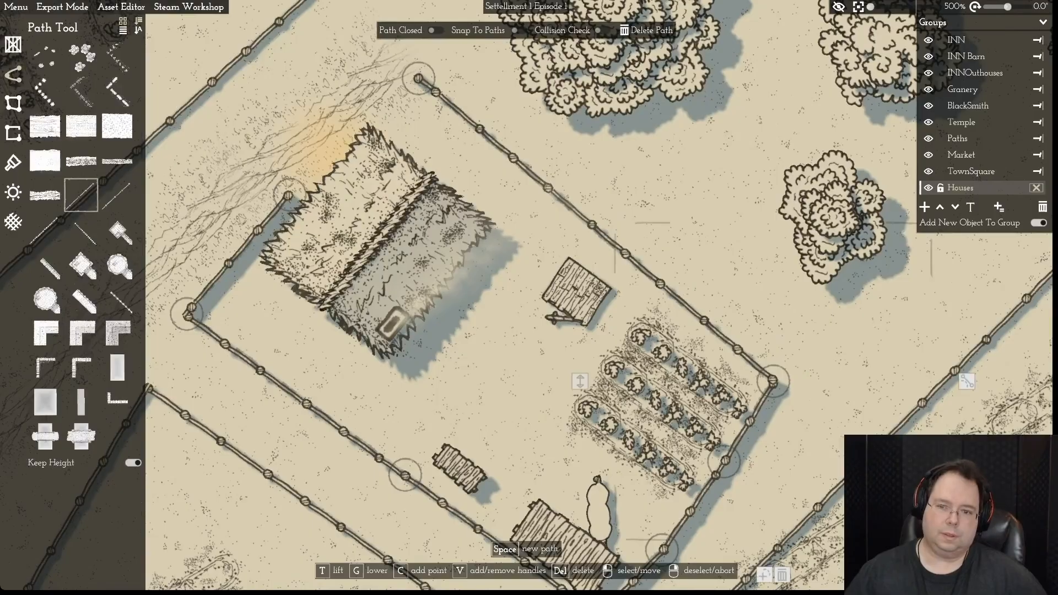
drag(418, 78, 393, 100)
- Shorten the open end of the northwest fence slightly and set the home beside it
drag(380, 242, 451, 315)
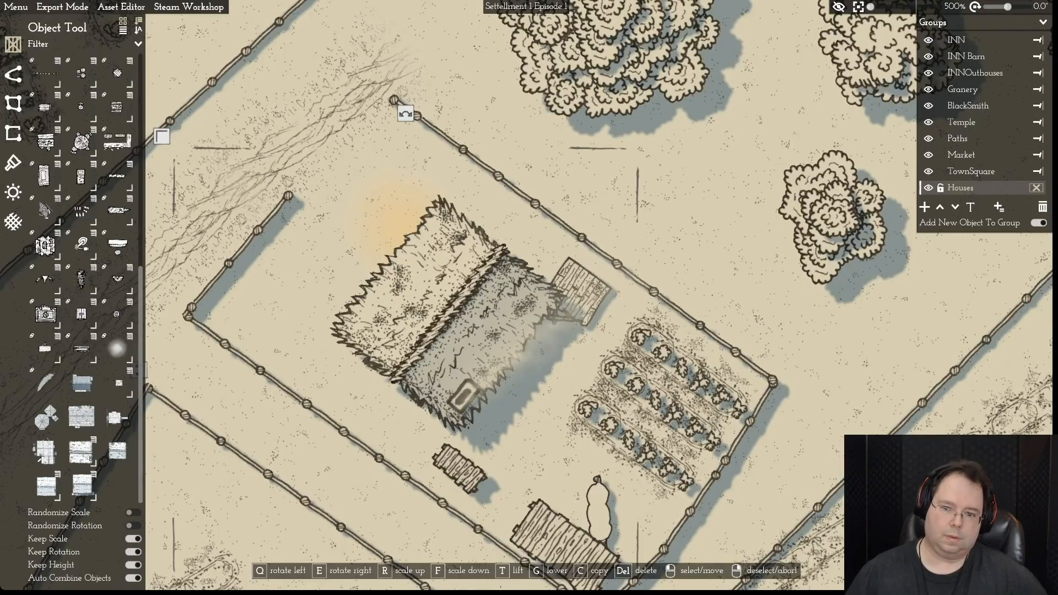
click(257, 230)
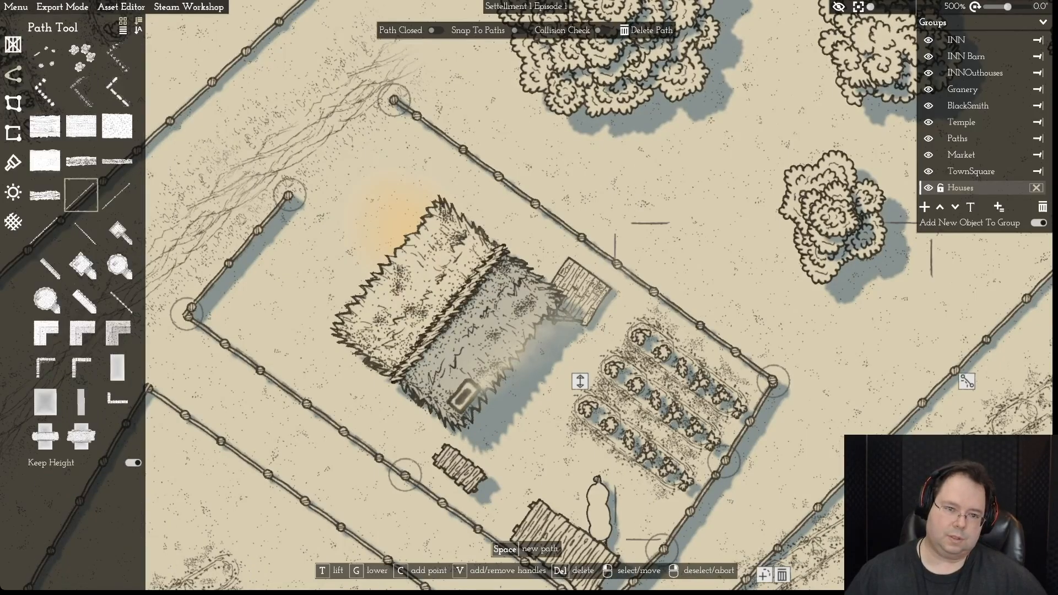
drag(288, 195, 273, 212)
drag(407, 298, 329, 250)
right_click(329, 256)
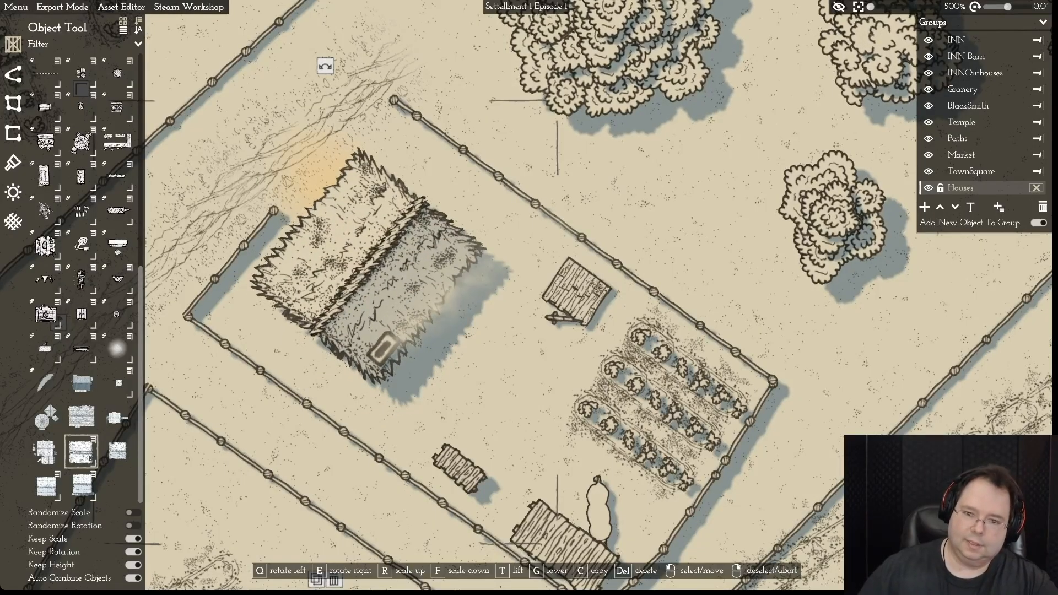
right_click(329, 250)
- Move the small plank stack to the northeast fence beside the garden rows and nudge the home slightly northwest
click(118, 382)
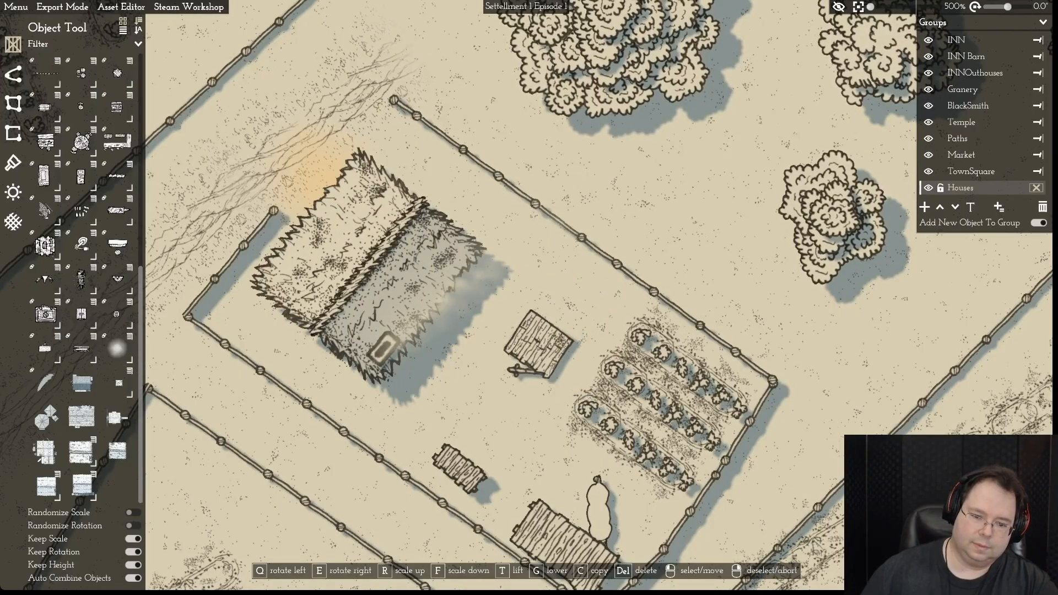
drag(459, 468, 585, 296)
mouse_move(380, 270)
mouse_down()
mouse_move(359, 292)
mouse_move(375, 264)
mouse_up()
key(Escape)
key(Escape)
- Move the square shed between the home and the southwest fence, turned so its corner piece faces northeast
drag(524, 361, 442, 434)
key(e)
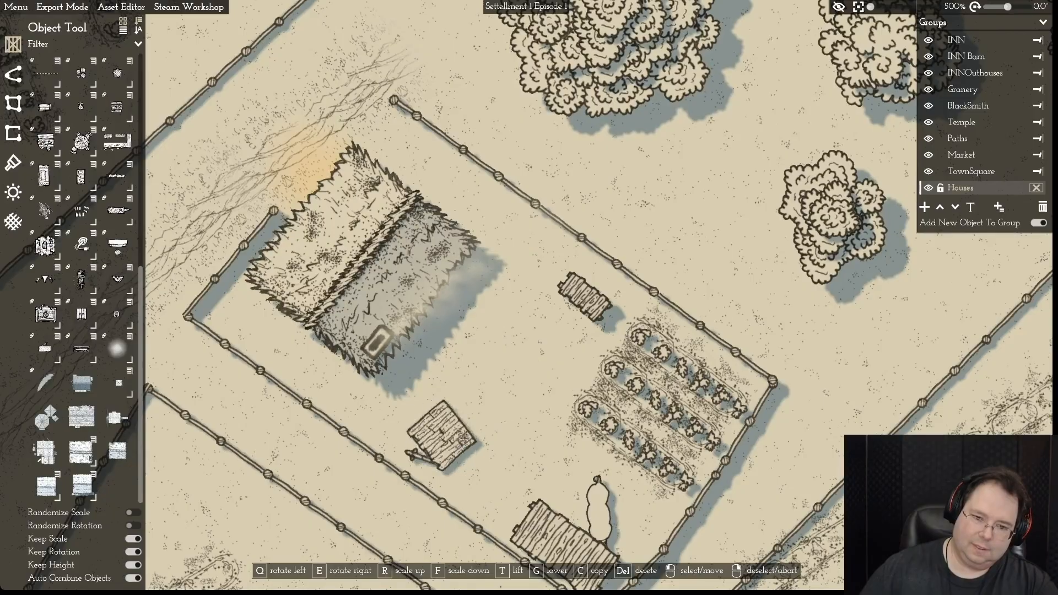
key(q)
key(q)
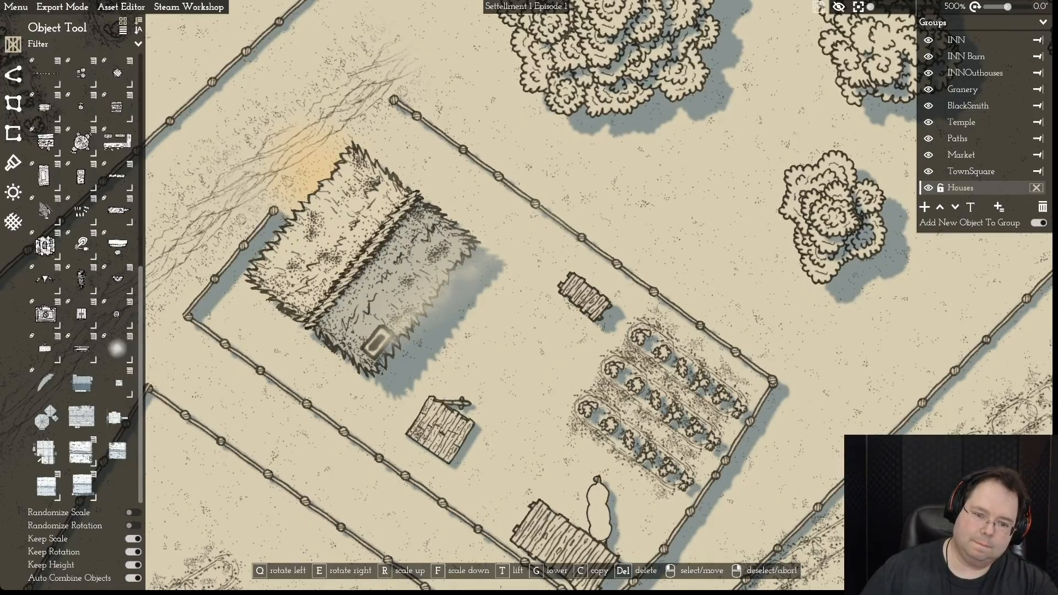
drag(438, 433, 446, 409)
- Shift the large plank stack and the gourd-shaped prop beside it slightly northeast, away from the yard's south corner
key(s)
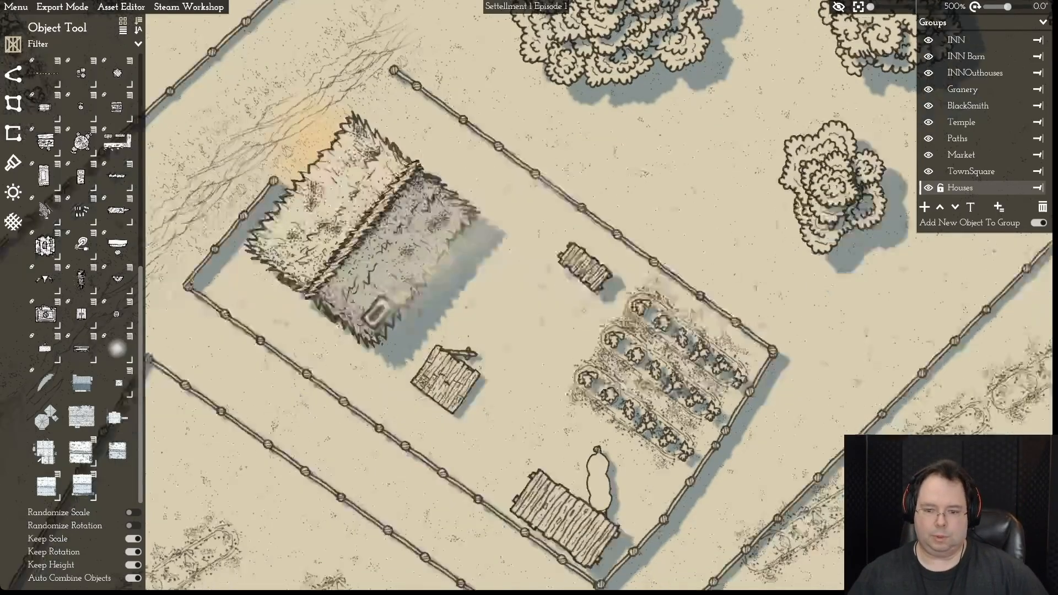
drag(607, 413, 610, 410)
drag(565, 462, 576, 446)
click(361, 173)
- Nudge the yard fence's south and west corners slightly inward to the northeast
click(772, 295)
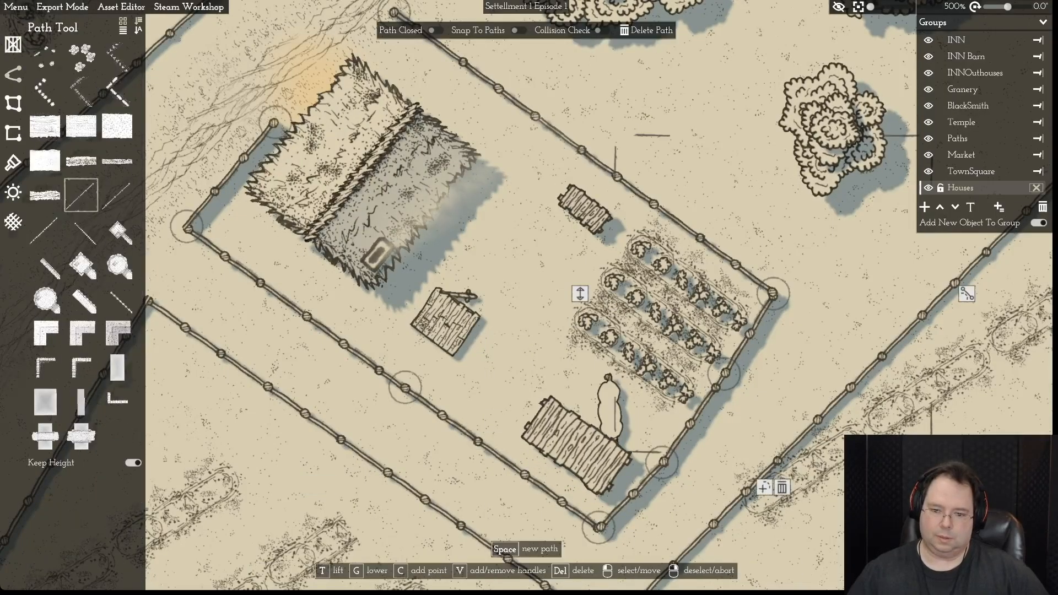
scroll(773, 295, down, 3)
drag(565, 423, 571, 417)
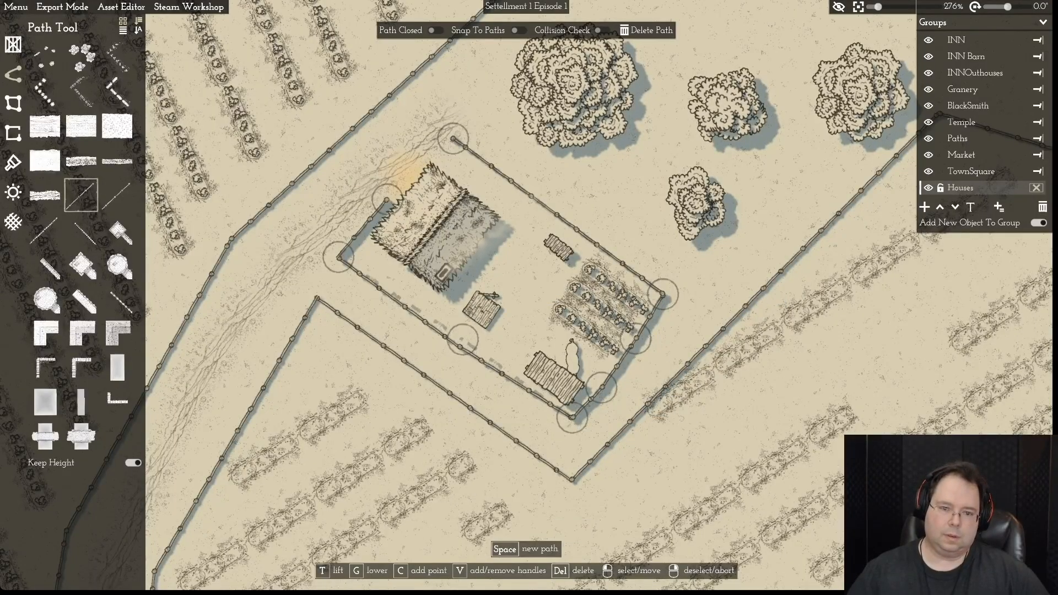
scroll(529, 297, down, 2)
drag(391, 267, 397, 258)
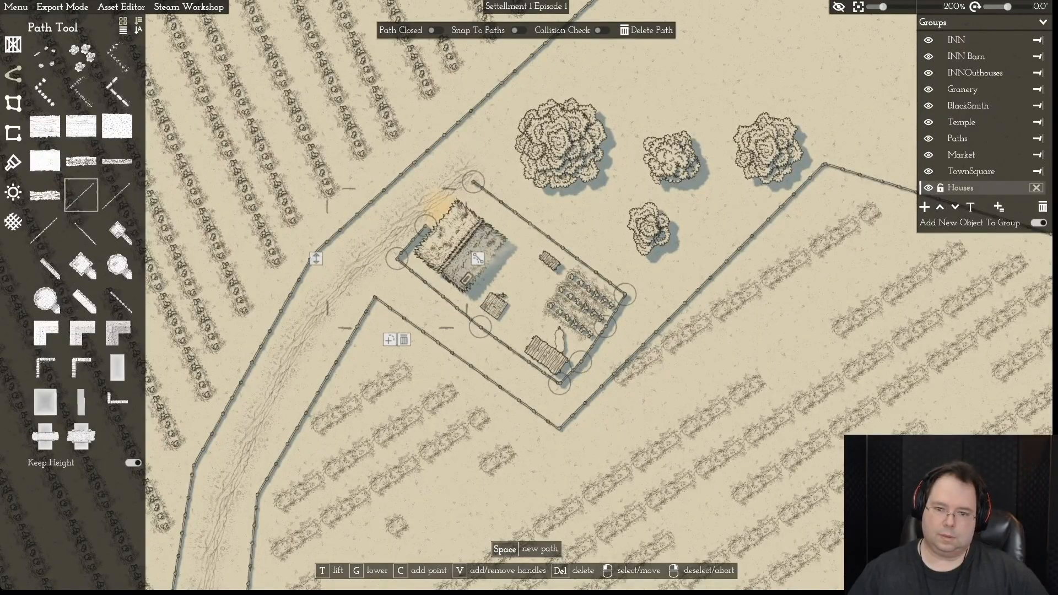
right_click(392, 338)
- Move the large plank stack and the gourd-shaped prop slightly northwest, along the southwest fence
scroll(526, 293, up, 5)
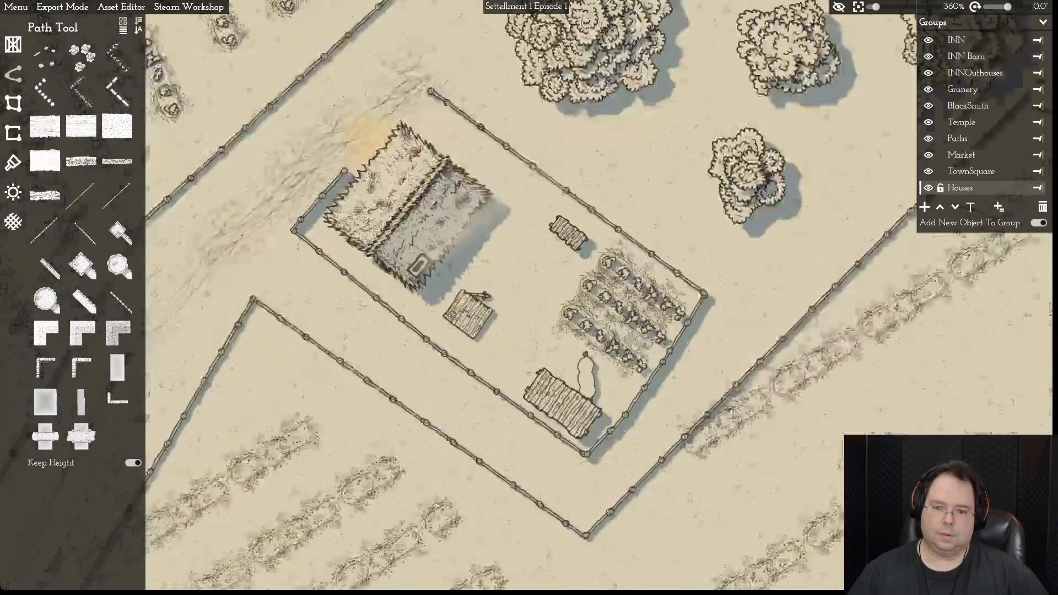
drag(568, 421, 565, 376)
right_click(551, 407)
click(597, 395)
- Shift the square shed west beneath the home and nudge the home slightly southeast
drag(485, 304, 445, 320)
right_click(445, 321)
mouse_move(389, 194)
mouse_down()
mouse_move(391, 208)
mouse_move(406, 197)
mouse_up()
right_click(407, 197)
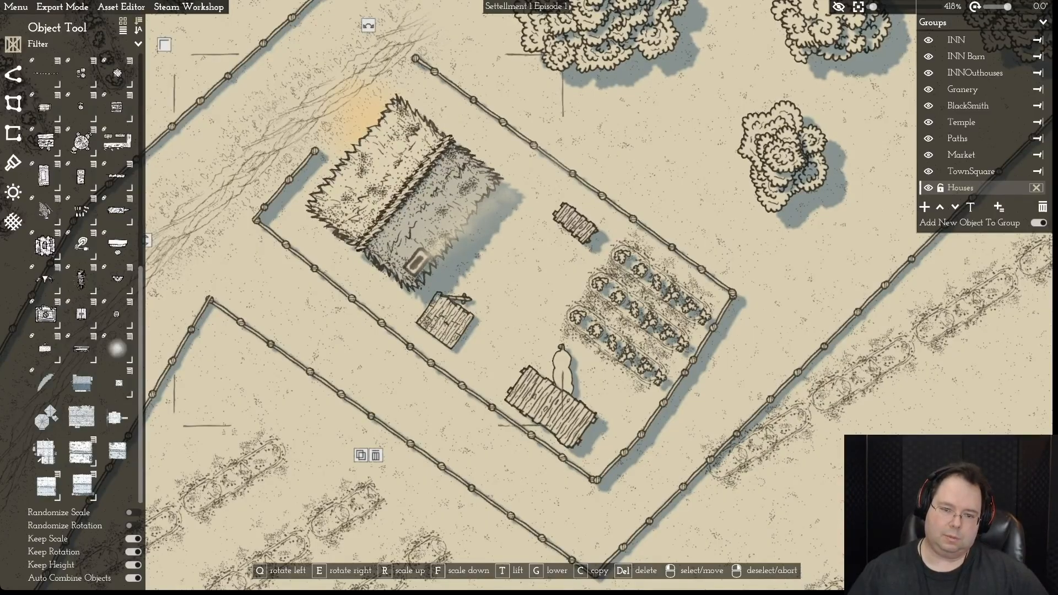
right_click(407, 197)
- Move the square shed slightly southeast, away from the home, and the small plank stack closer to the northeast fence
drag(445, 320, 457, 338)
drag(575, 223, 576, 213)
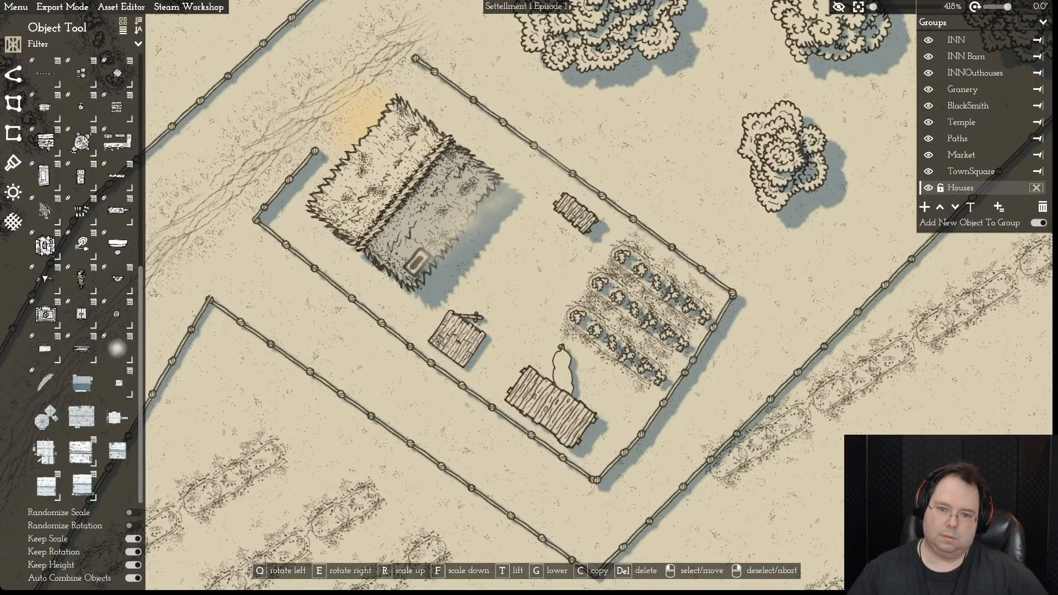
- Draw a four-cornered crop field west of the road, just north of the westernmost fenced farmyard
scroll(572, 313, up, 2)
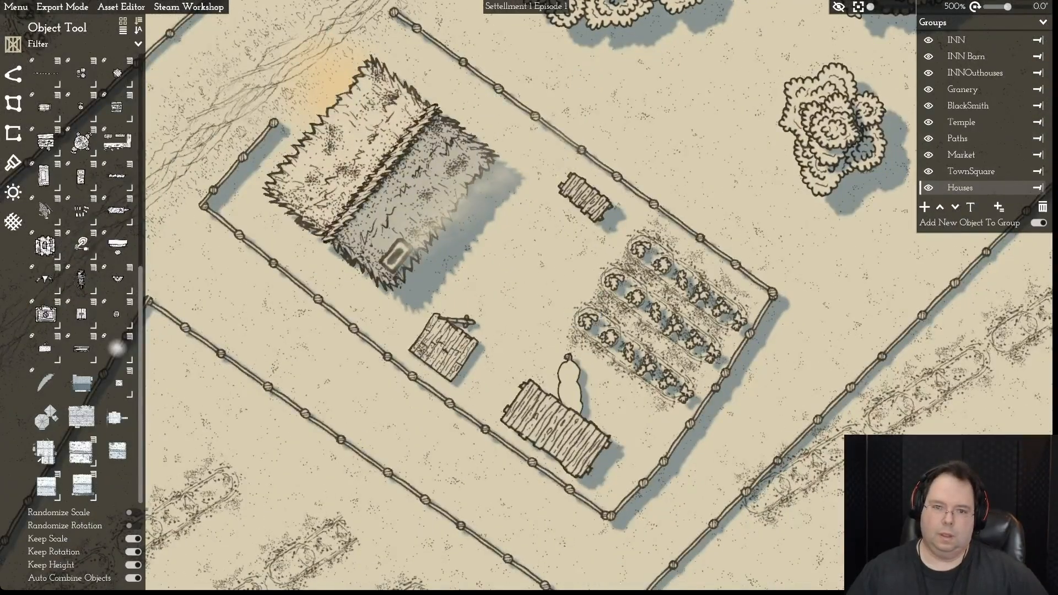
scroll(523, 297, down, 10)
key(a)
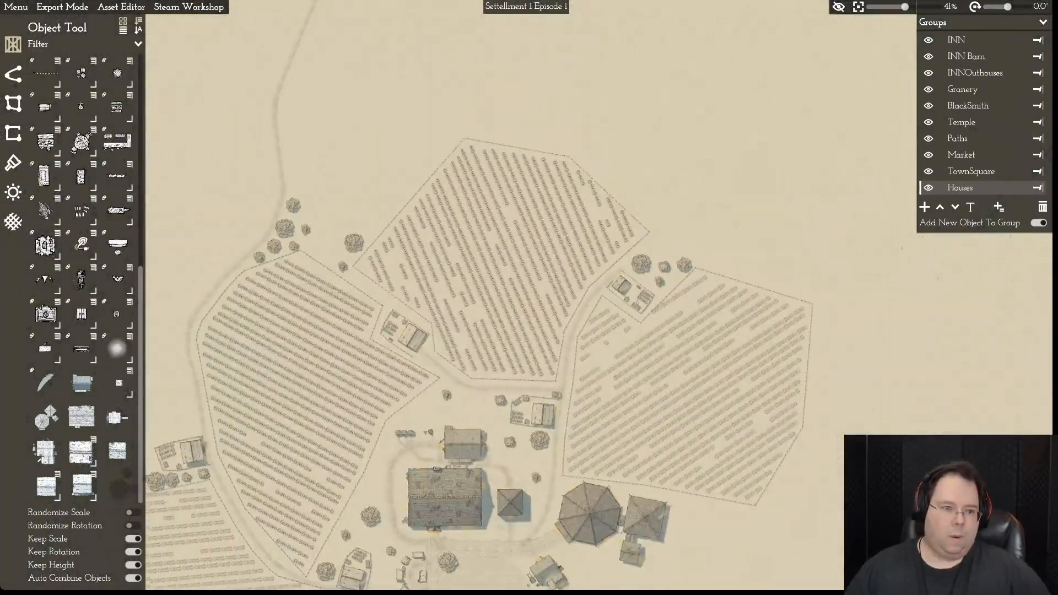
key(s)
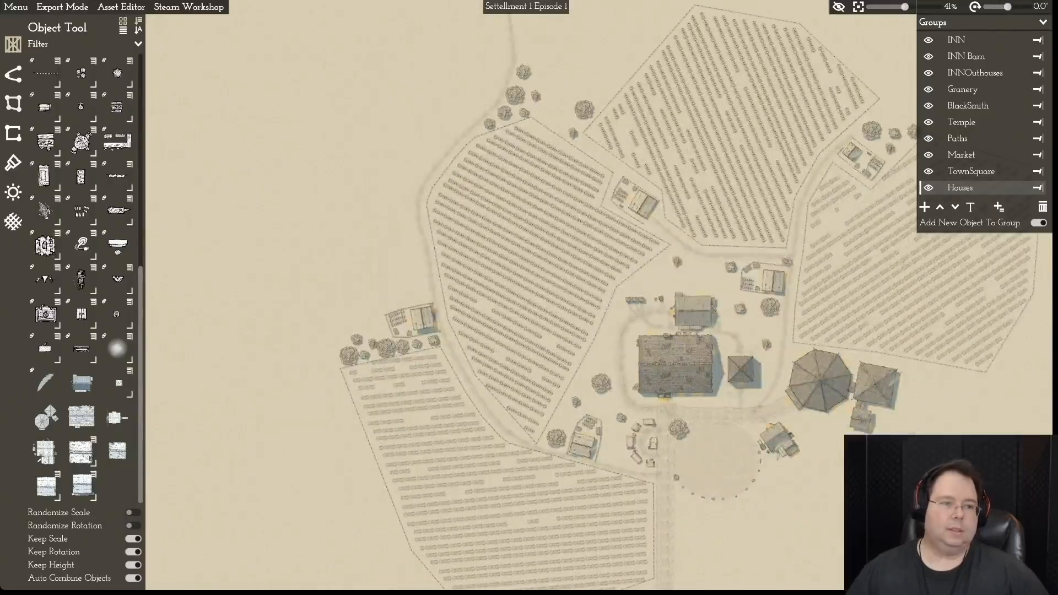
click(13, 103)
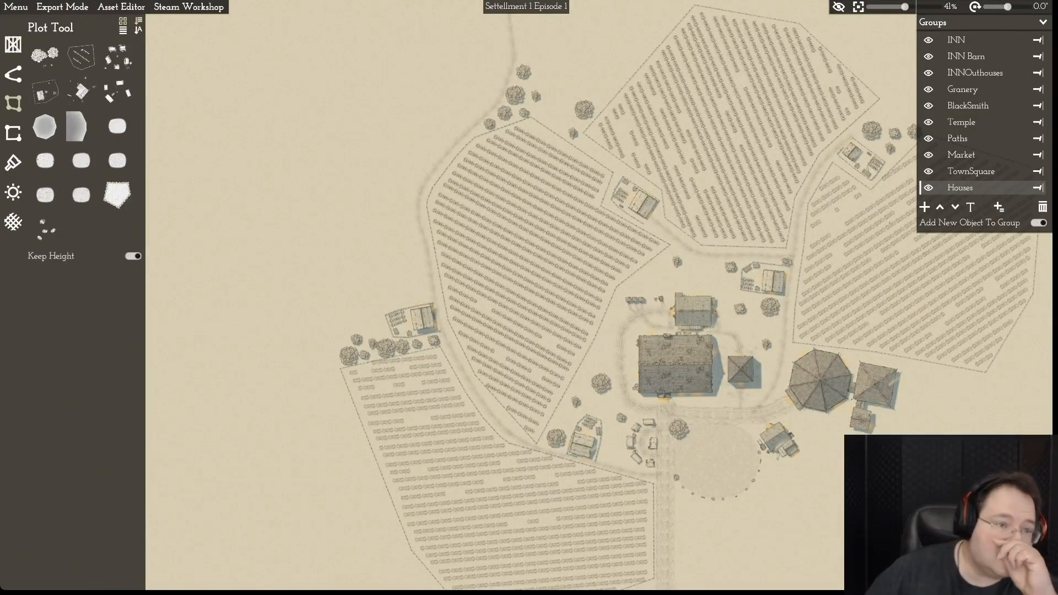
click(81, 57)
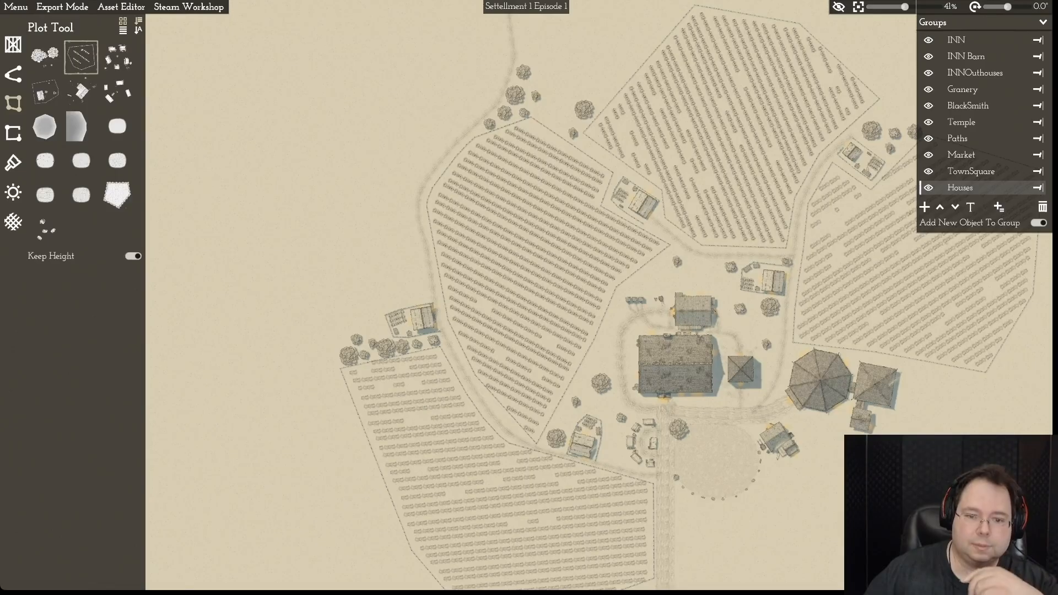
click(424, 292)
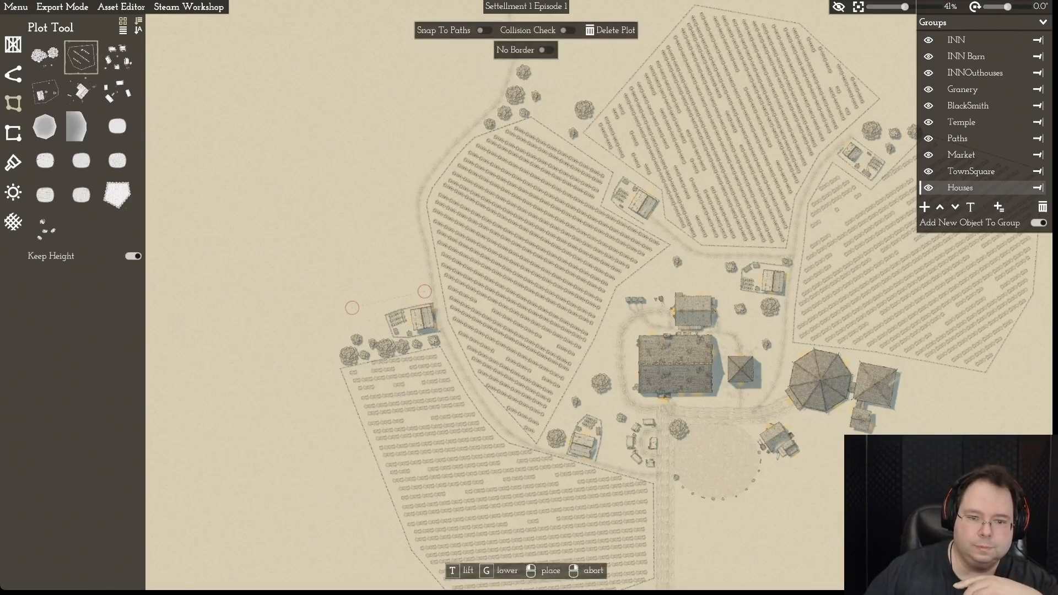
click(291, 161)
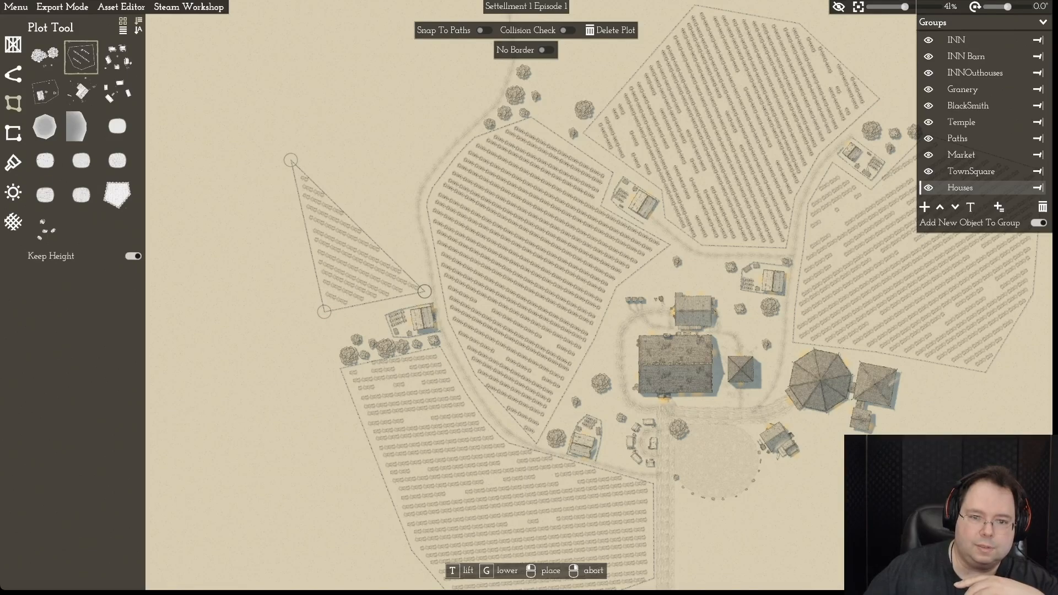
click(389, 116)
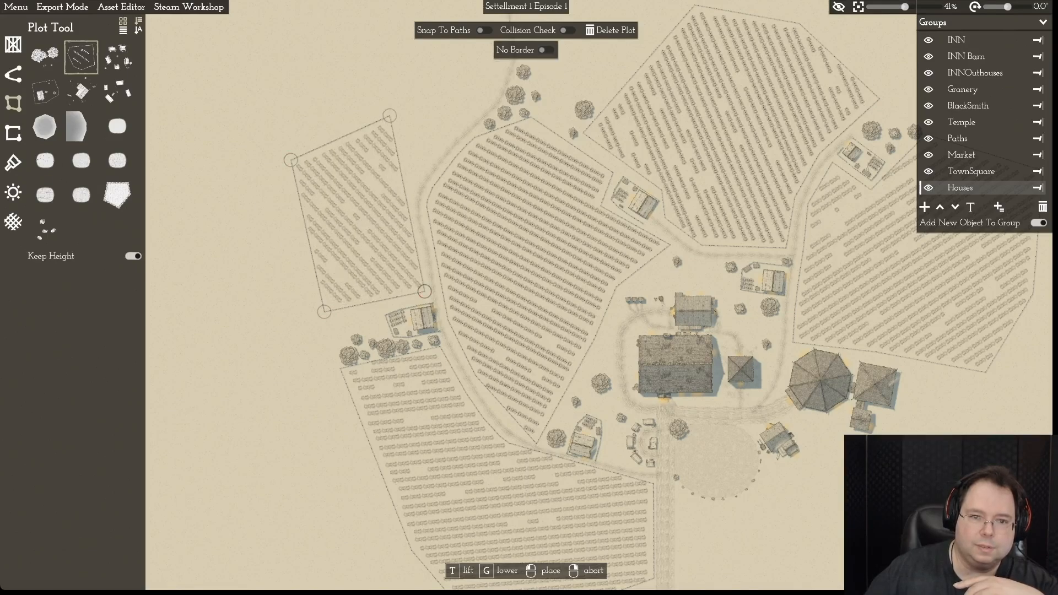
click(384, 99)
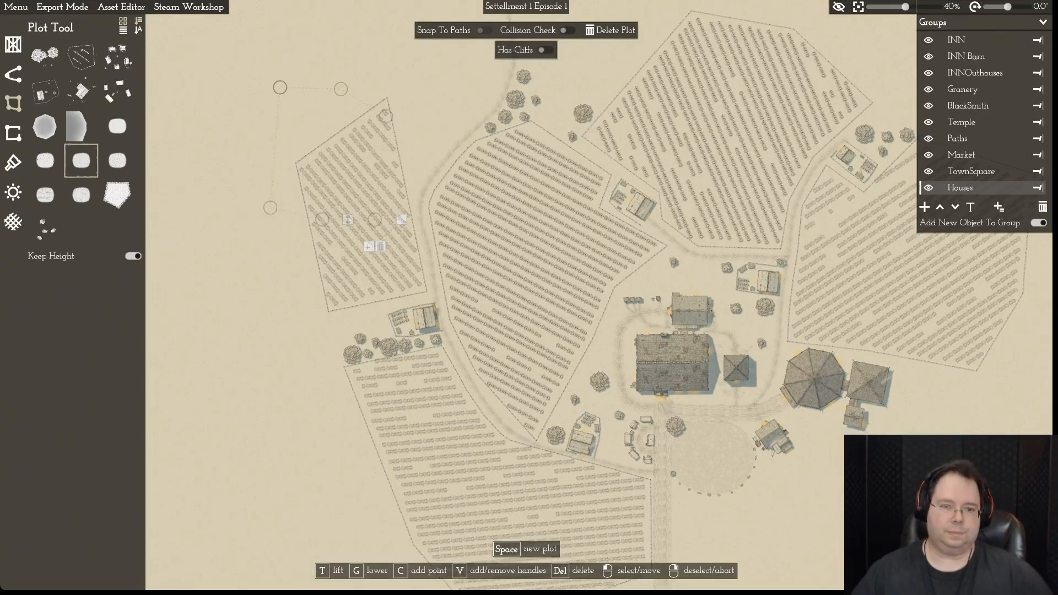
- Delete the stray plot overlapping the new western field and select the field itself
scroll(379, 259, down, 2)
key(Delete)
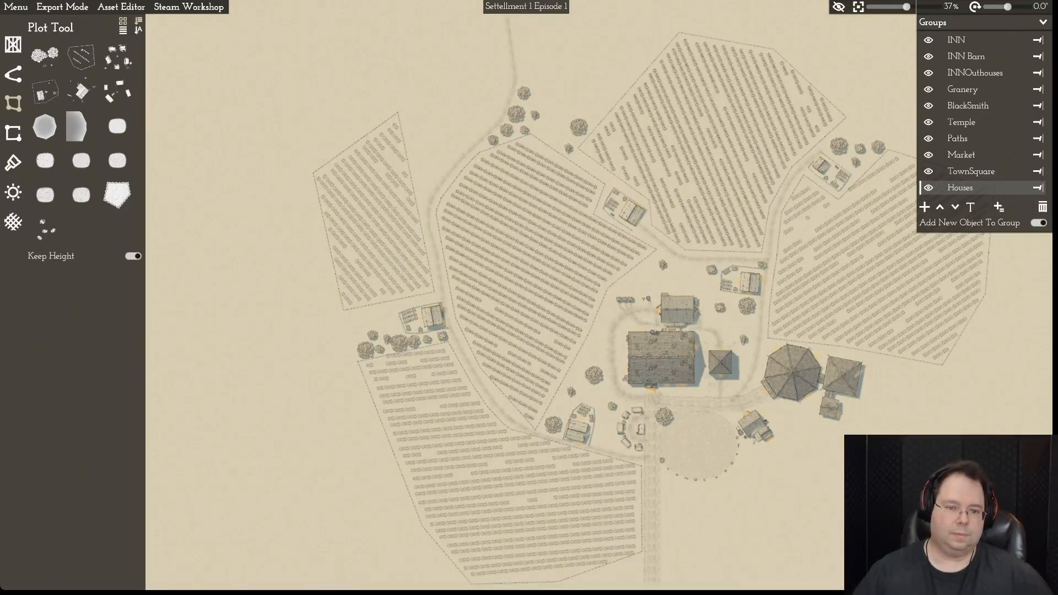
scroll(527, 297, up, 3)
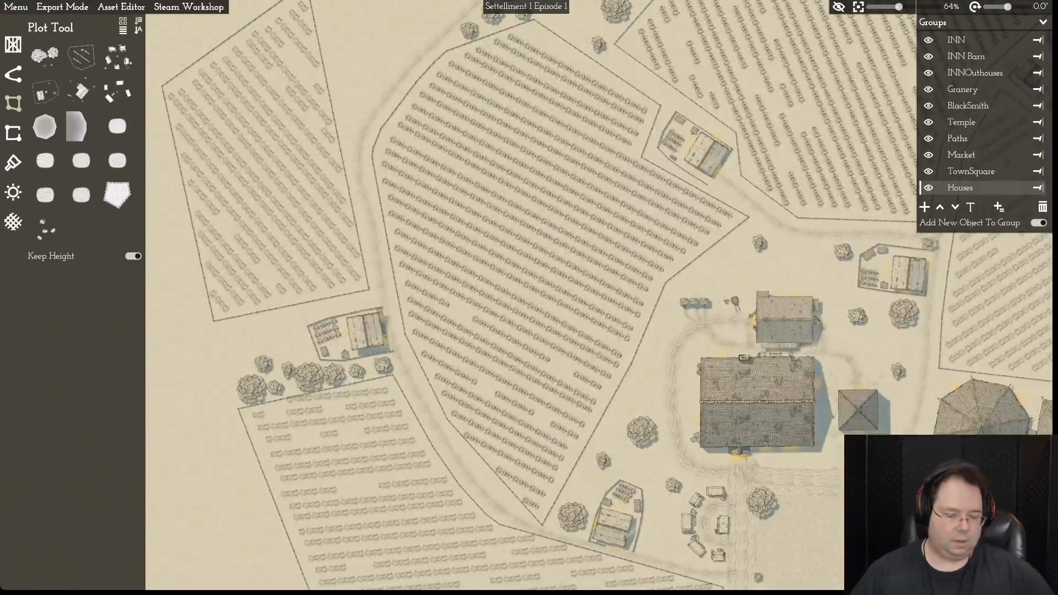
click(271, 217)
scroll(271, 218, up, 3)
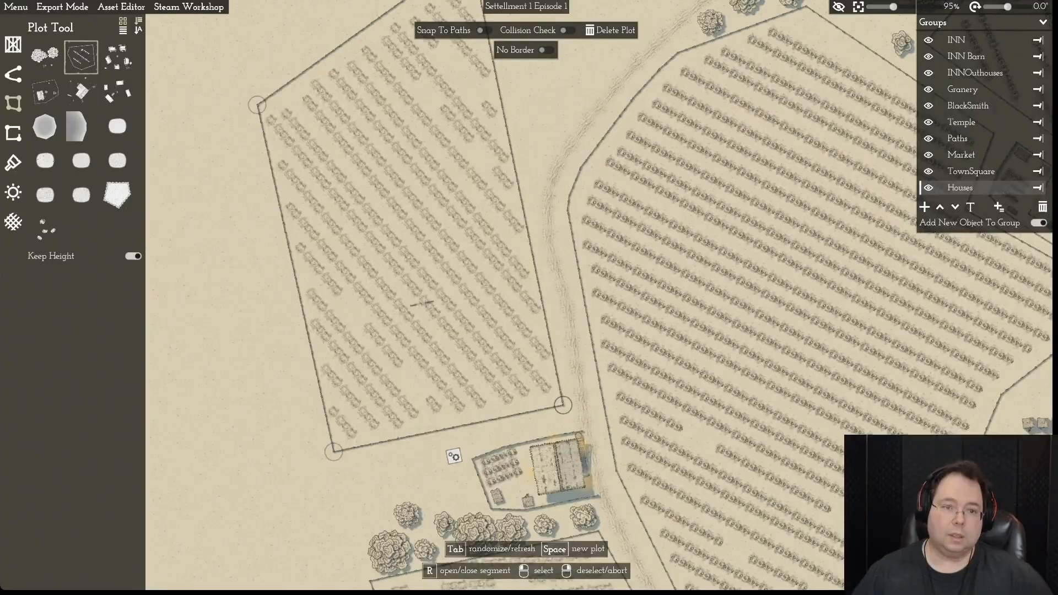
- Re-randomize the new western field repeatedly until it has a solid border filled with diagonal crop rows
key(Tab)
key(Tab)
key(Tab)
key(Tab)
key(Tab)
key(Tab)
key(Tab)
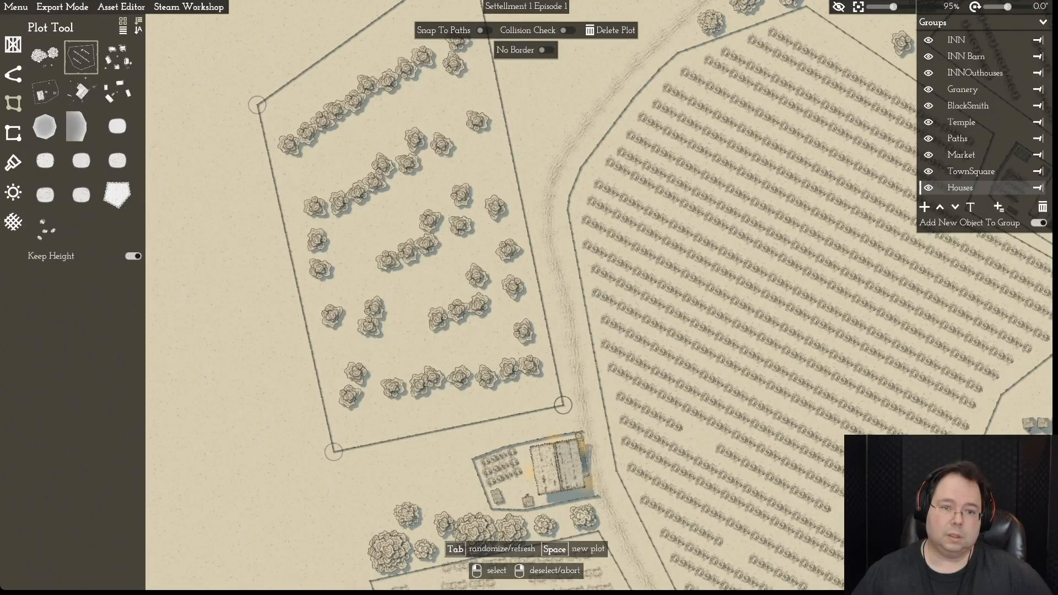
key(Tab)
key(Tab)
key(Tab)
key(Tab)
key(Tab)
key(Tab)
key(Tab)
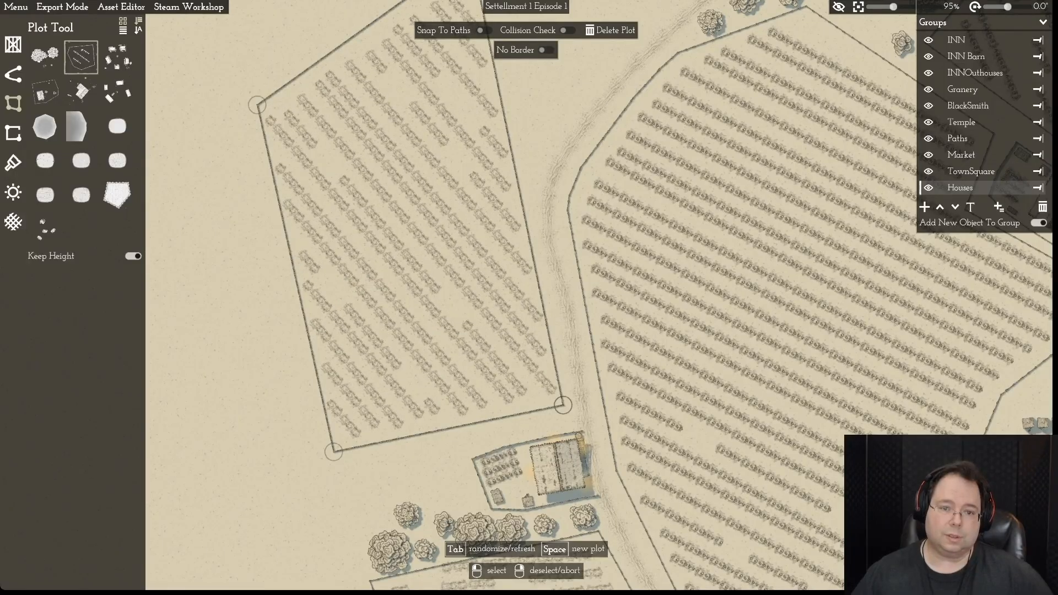
key(Tab)
key(Tab)
key(Tab)
key(Tab)
key(Tab)
key(Tab)
key(Tab)
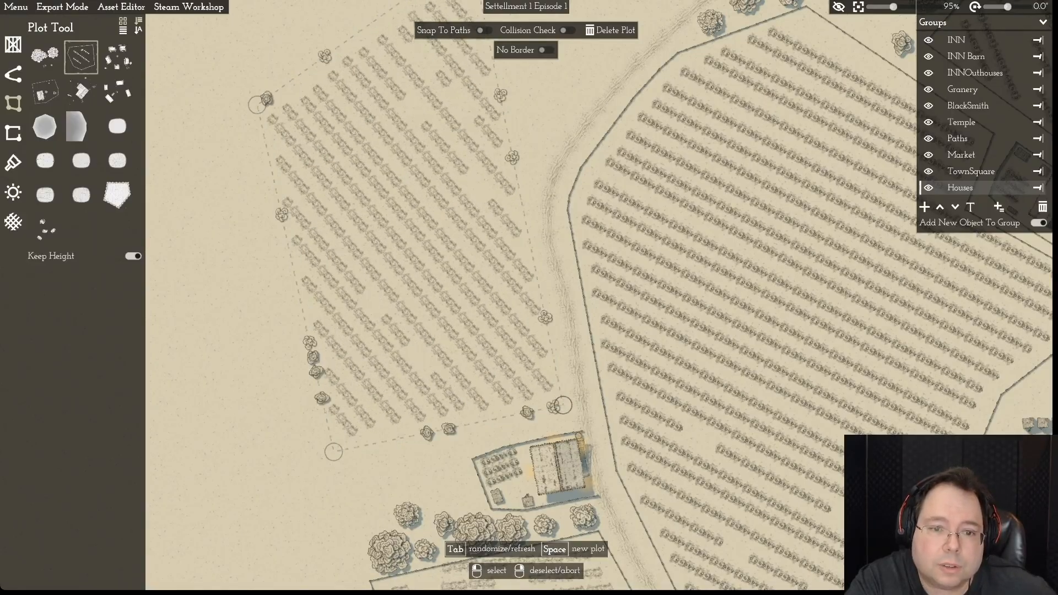
key(Tab)
key(Tab)
key(Tab)
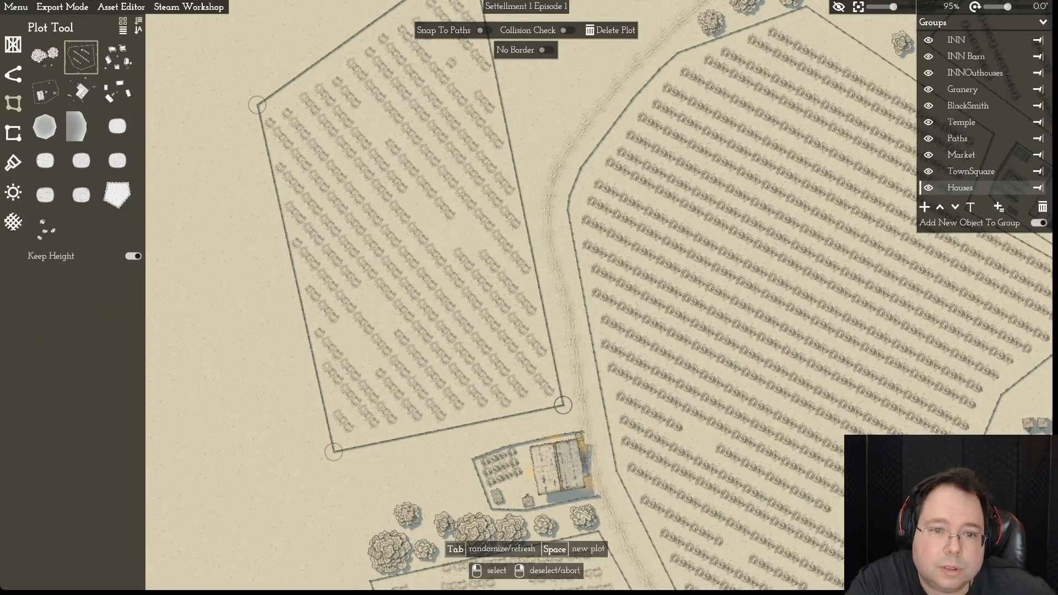
key(Tab)
key(Tab)
key(Tab)
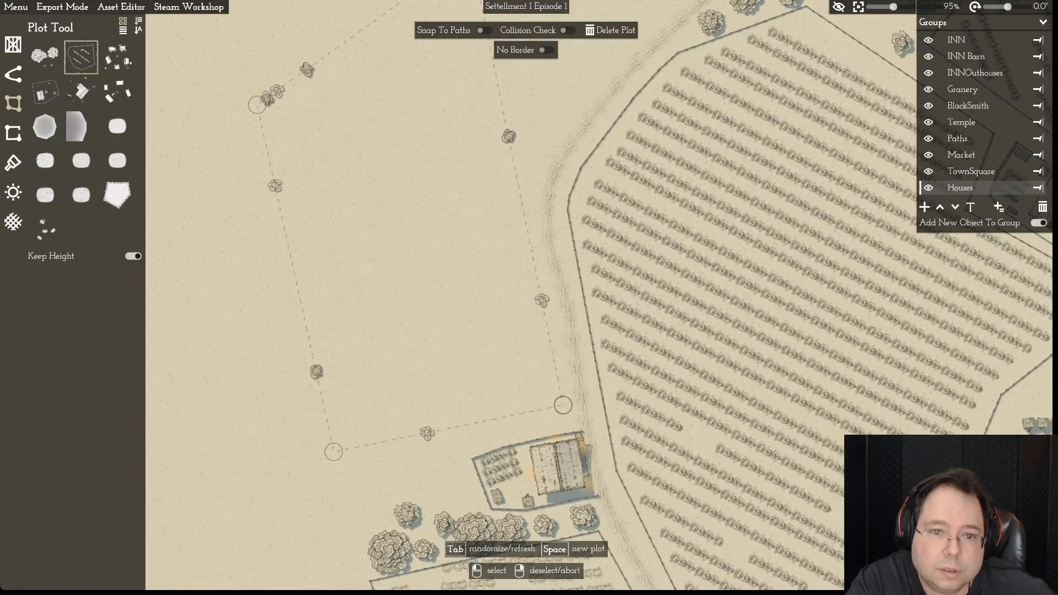
key(Tab)
key(Tab)
key(Tab)
key(Tab)
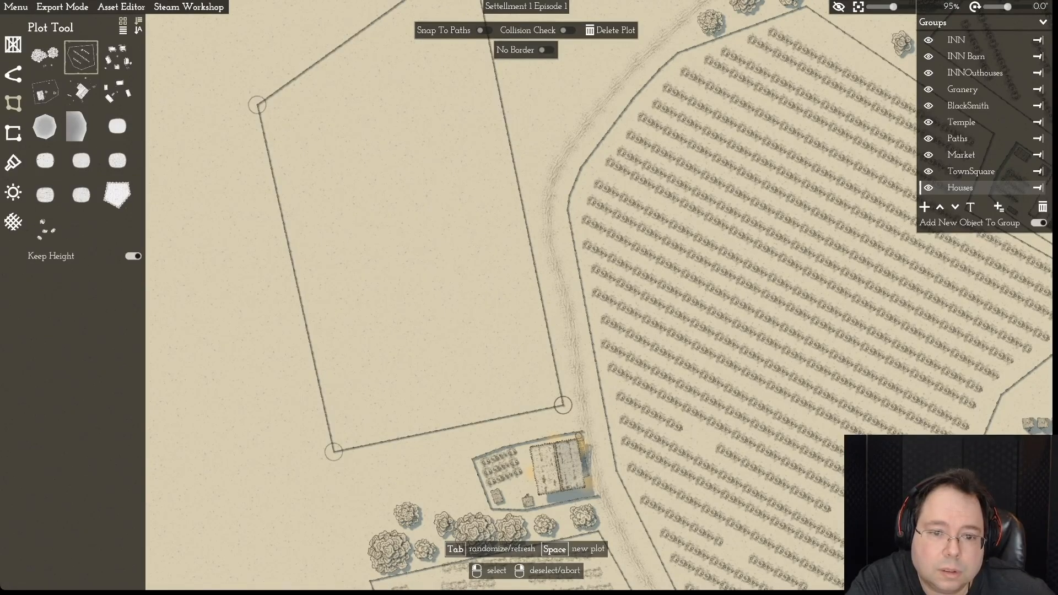
key(Tab)
key(Tab)
key(Tab)
key(Tab)
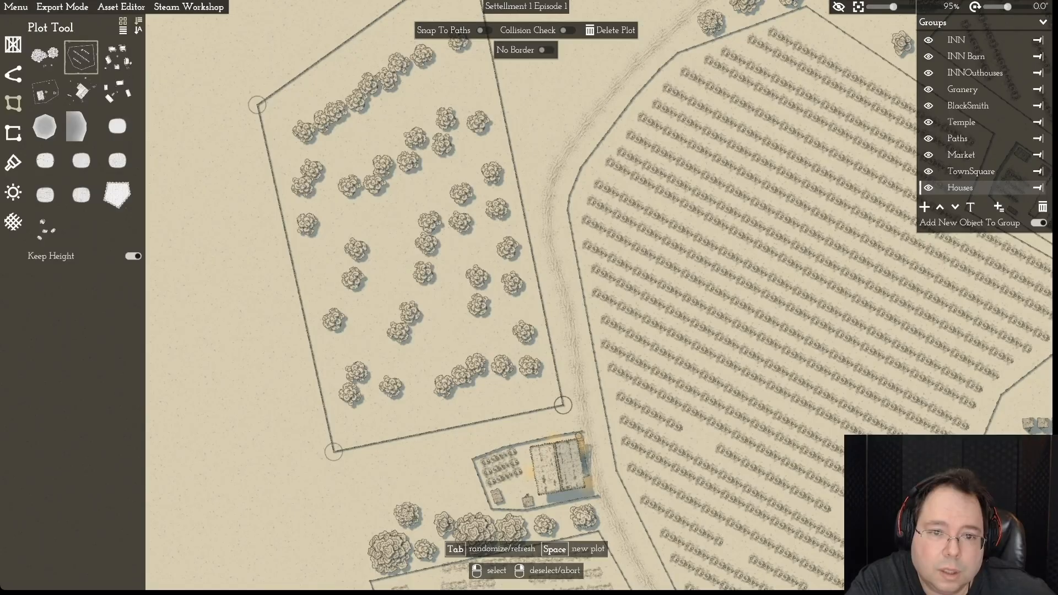
key(Tab)
key(Tab)
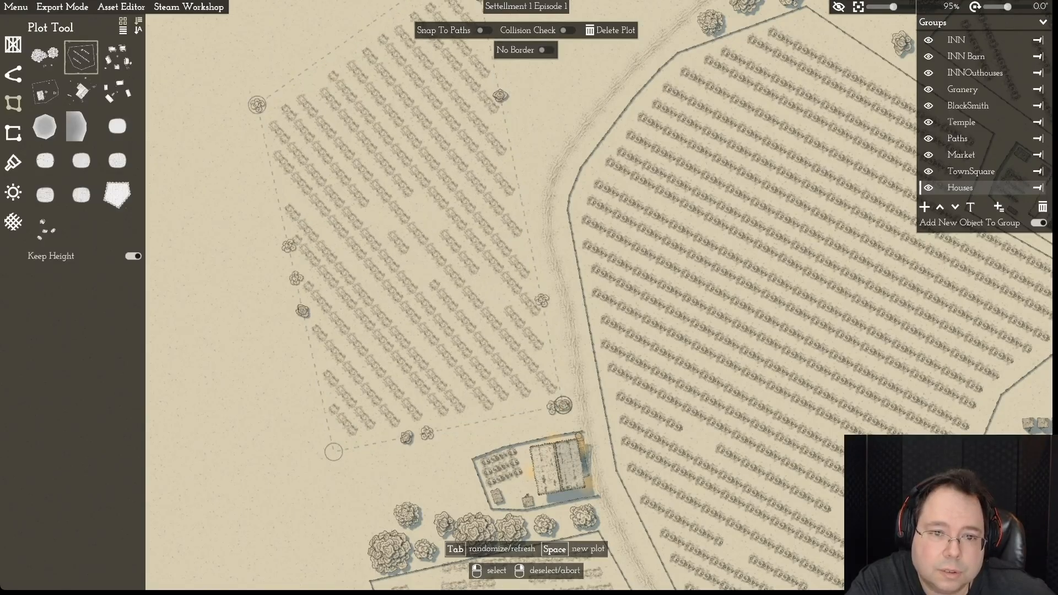
key(Tab)
key(Tab)
key(Tab)
key(Tab)
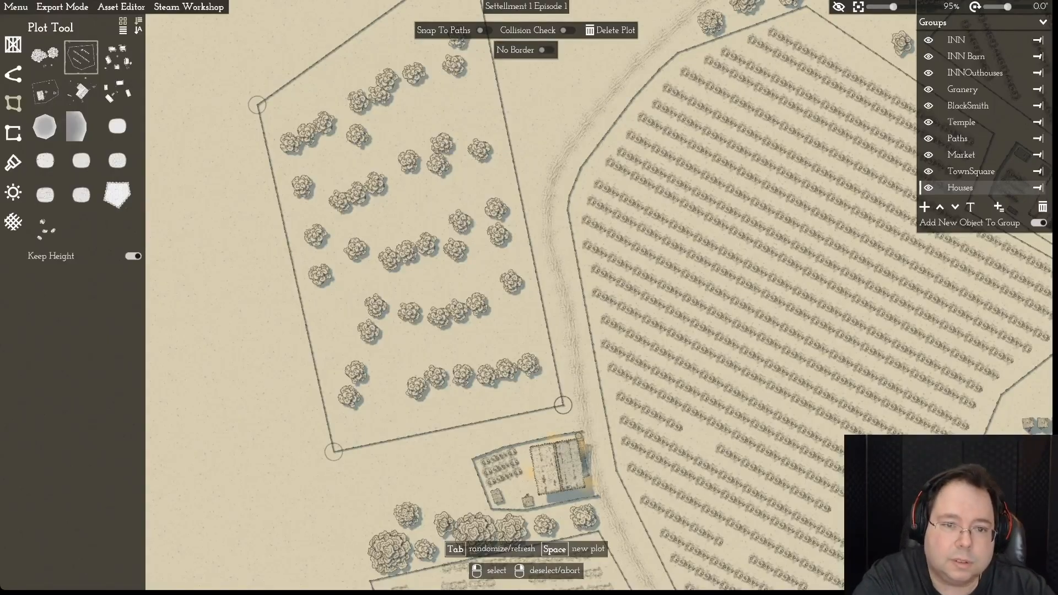
key(Tab)
key(Tab)
key(Tab)
key(Tab)
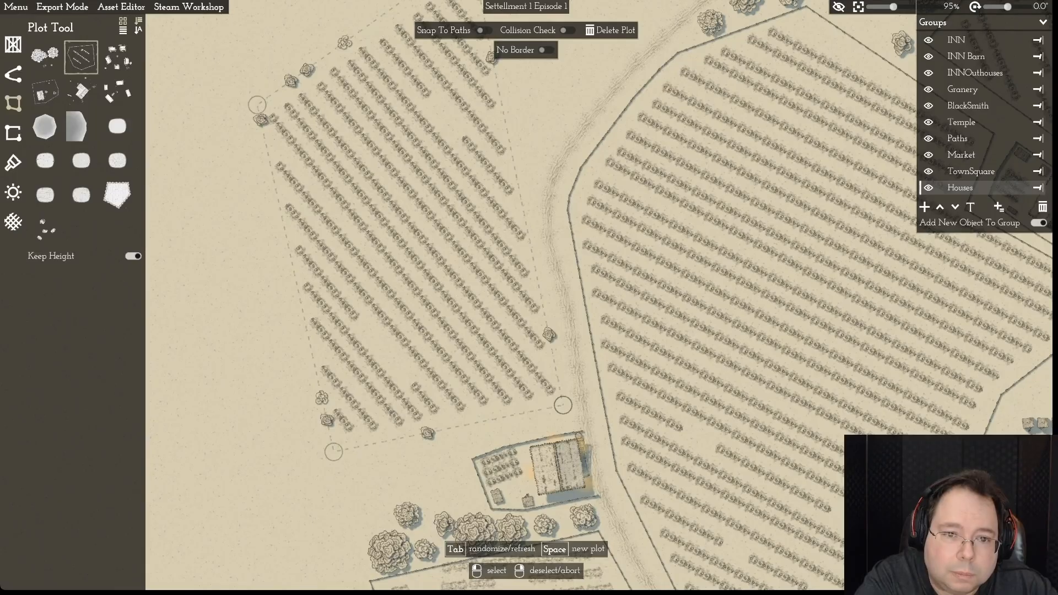
key(Tab)
key(Tab)
key(Tab)
key(Tab)
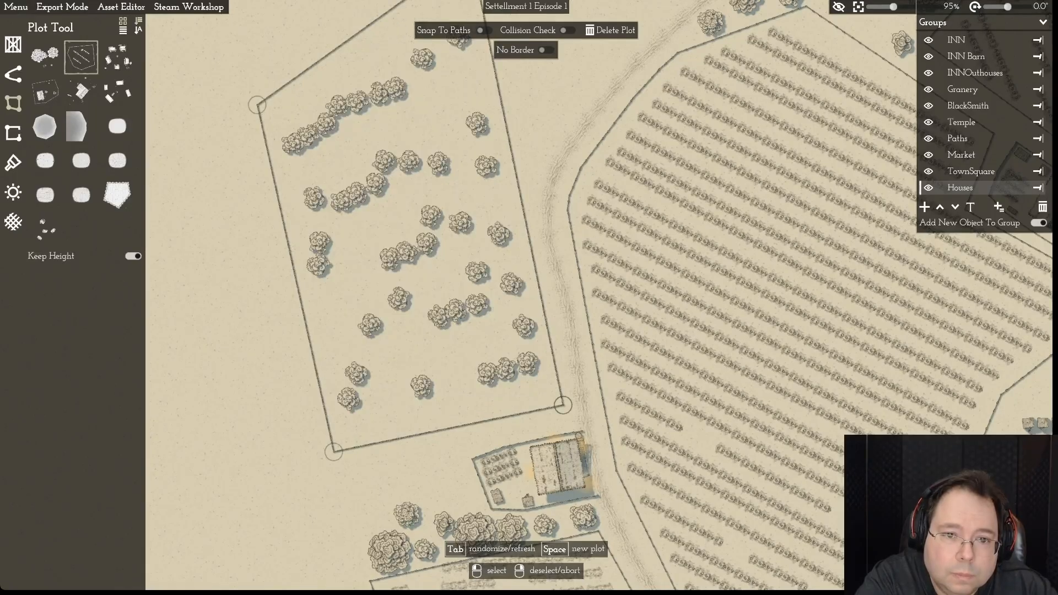
key(Tab)
key(Tab)
key(Tab)
key(Tab)
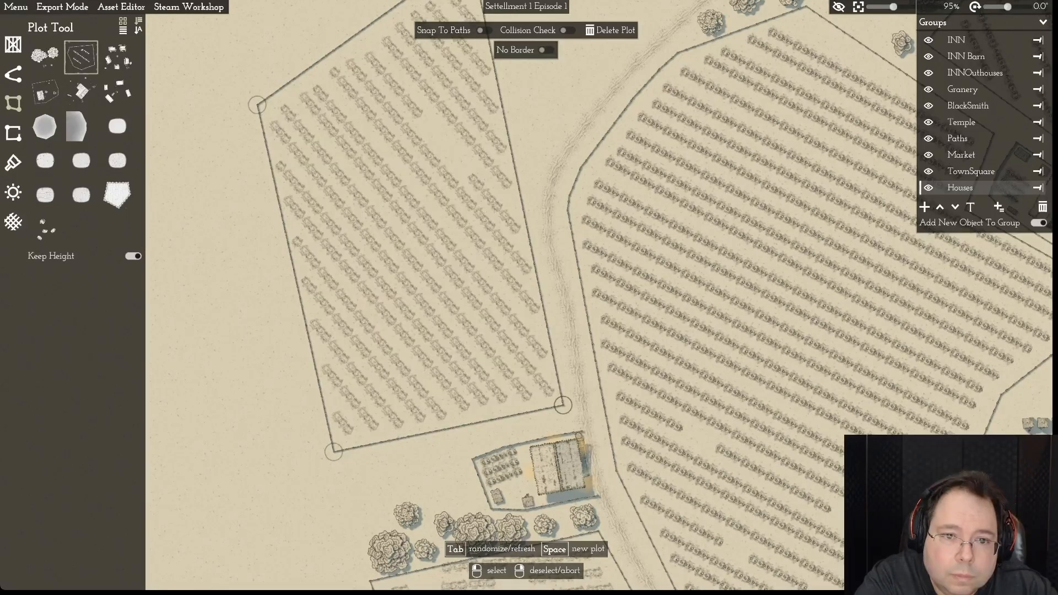
key(Tab)
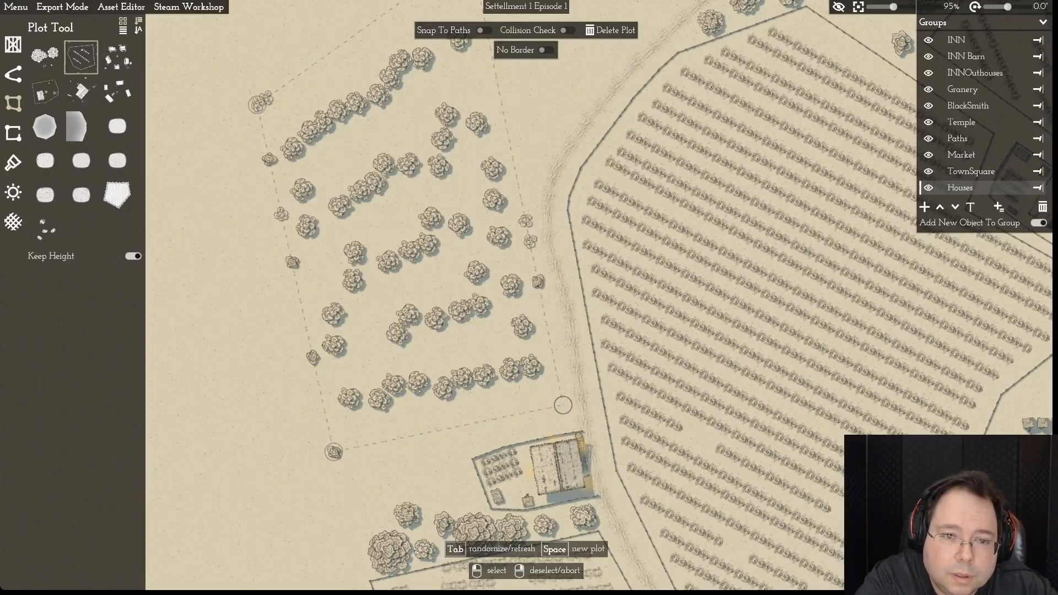
key(Tab)
key(Tab)
key(Tab)
key(Tab)
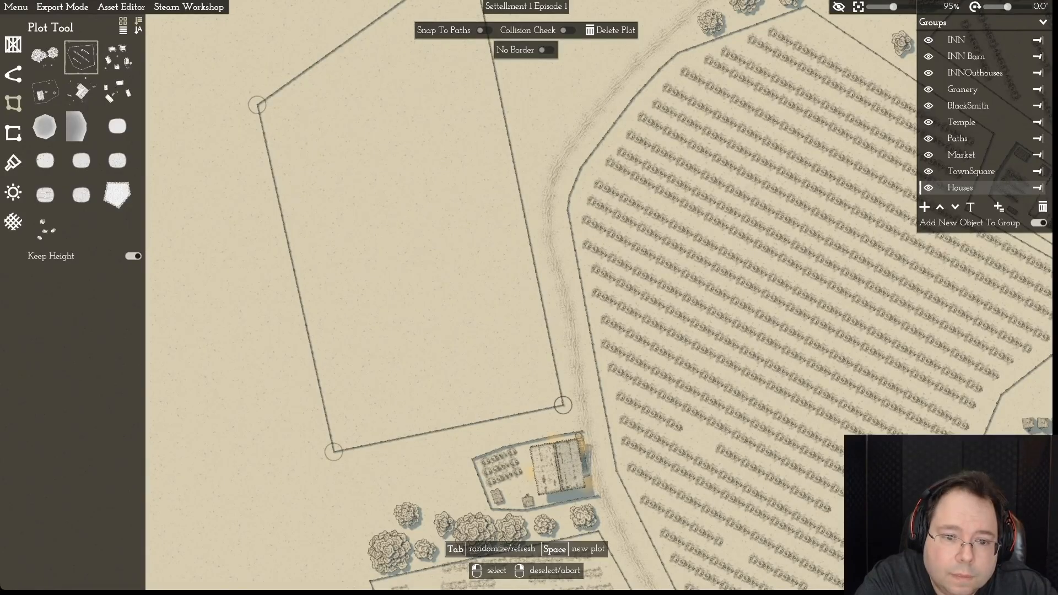
key(Tab)
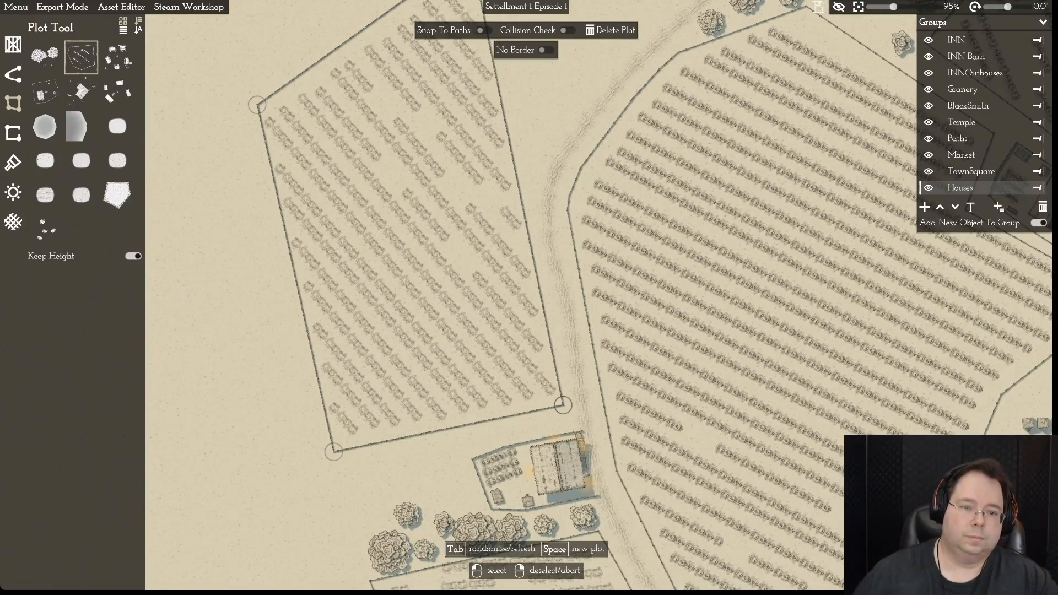
- Widen the field by moving its southwest and northwest corners further west, away from the road
drag(334, 452, 221, 467)
drag(256, 105, 162, 93)
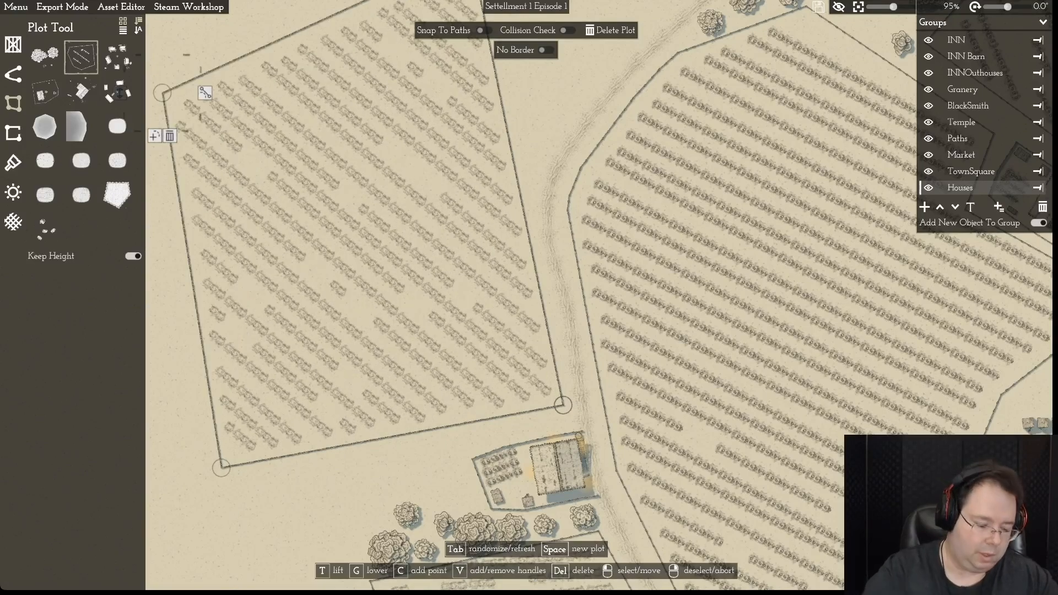
- Re-randomize the widened field until it has a solid border and dense, dark diagonal crop rows
key(Tab)
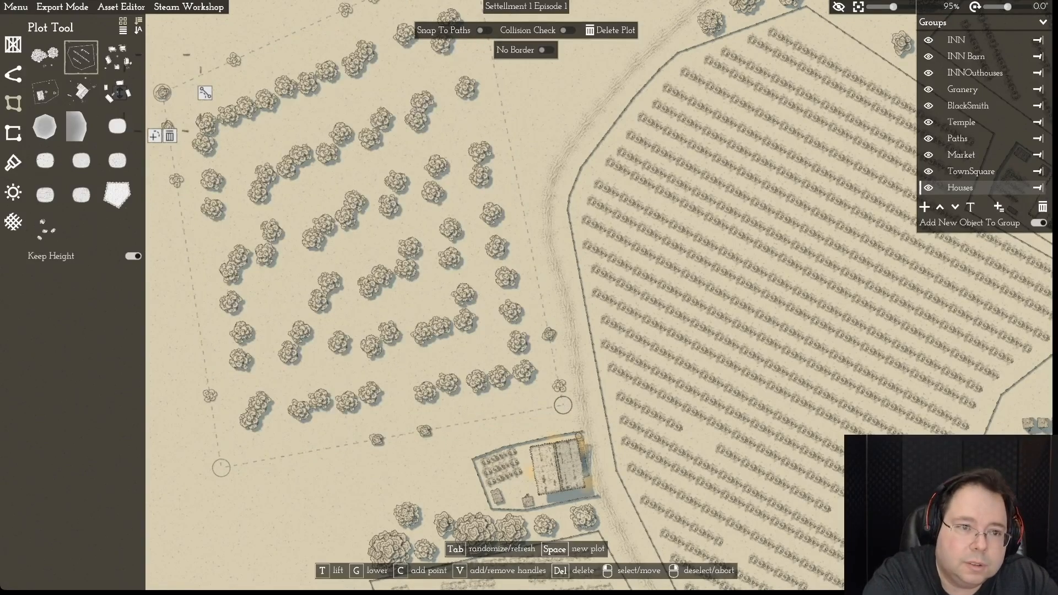
key(Tab)
key(Tab)
key(Tab)
key(Tab)
key(Tab)
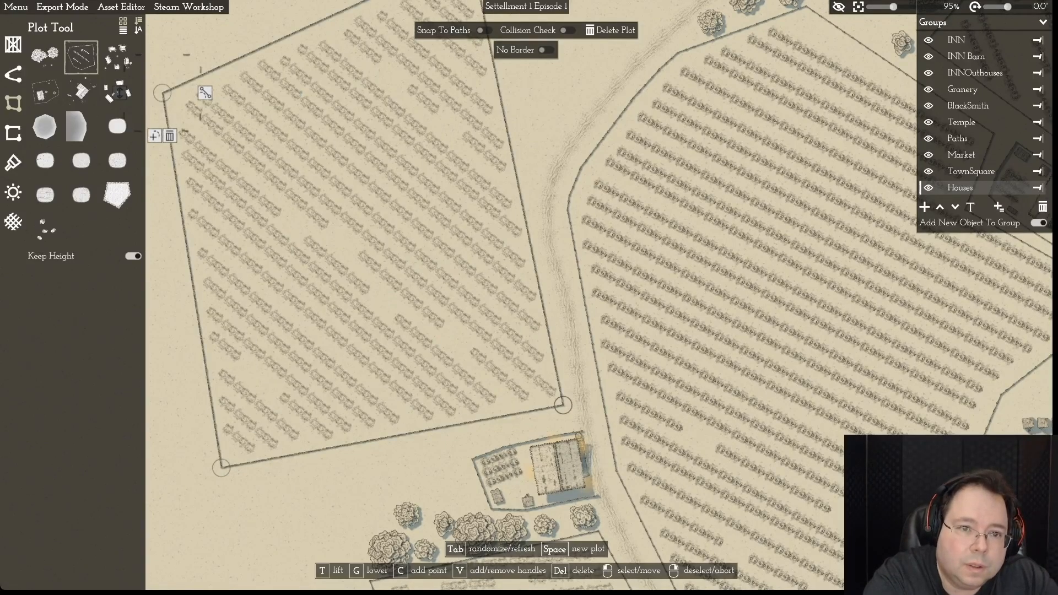
key(Tab)
key(Tab)
key(Tab)
key(Tab)
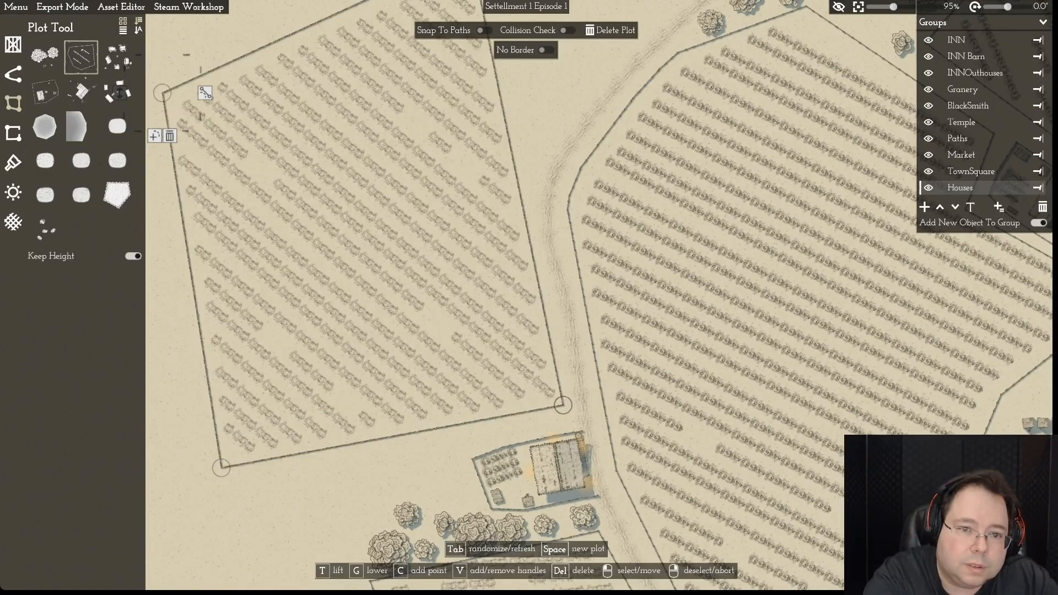
key(Tab)
key(Tab)
key(Tab)
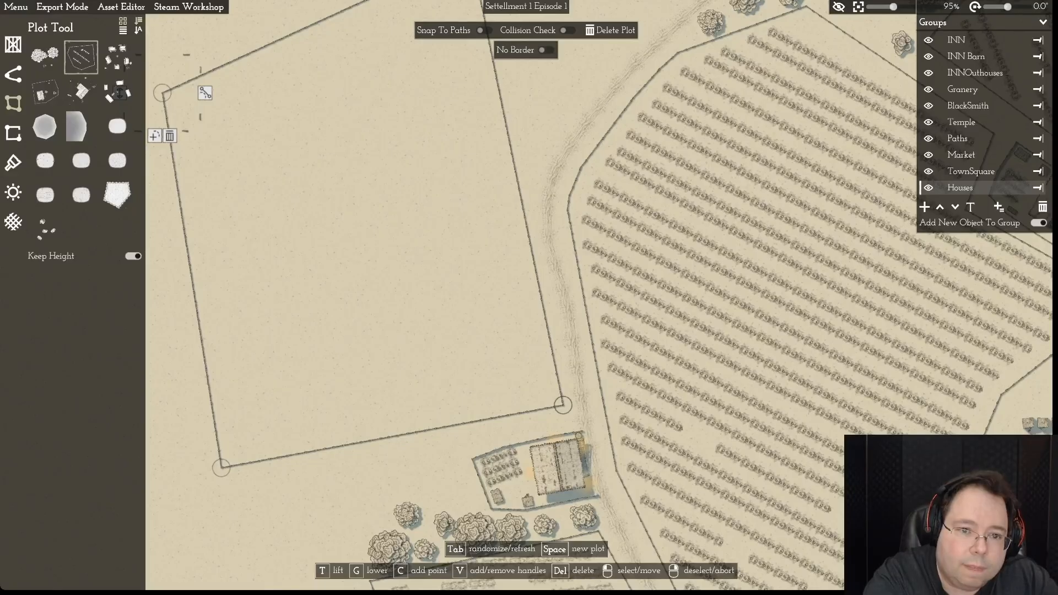
key(Tab)
key(Tab)
key(Tab)
key(Tab)
key(Tab)
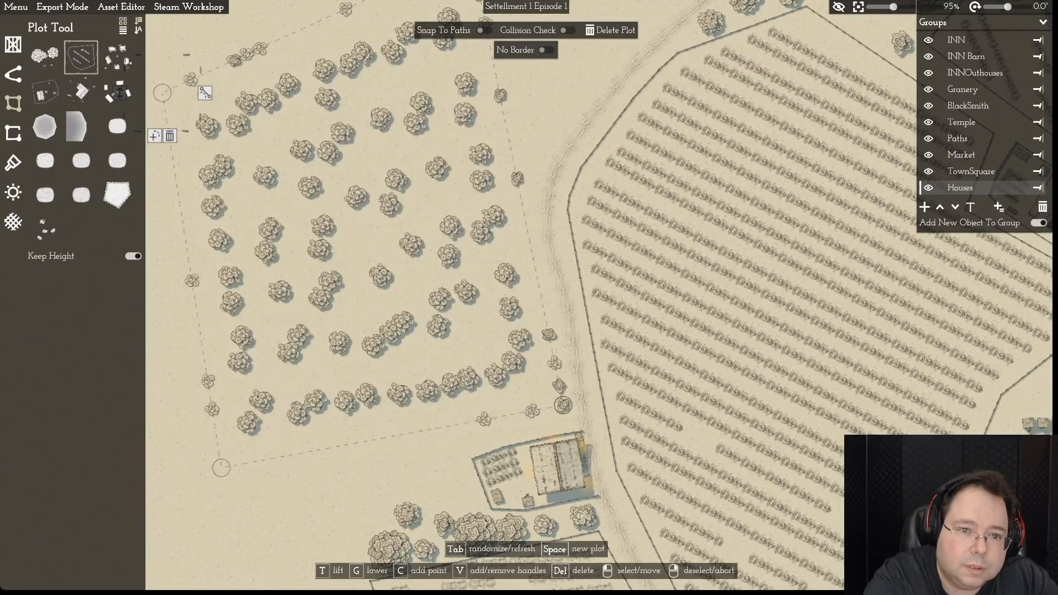
key(Tab)
key(Tab)
key(Tab)
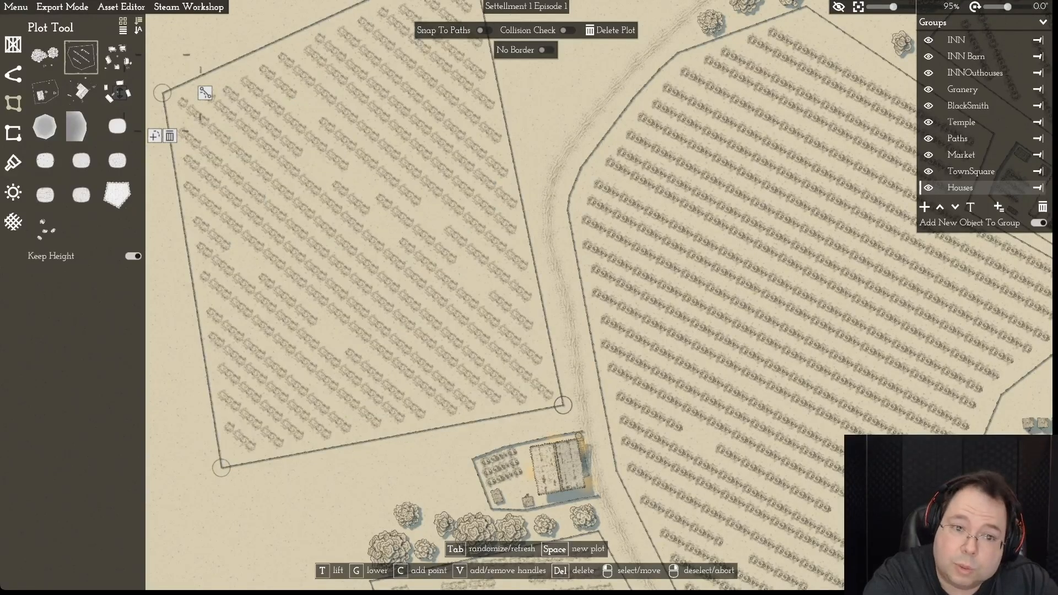
key(Tab)
key(Tab)
key(Tab)
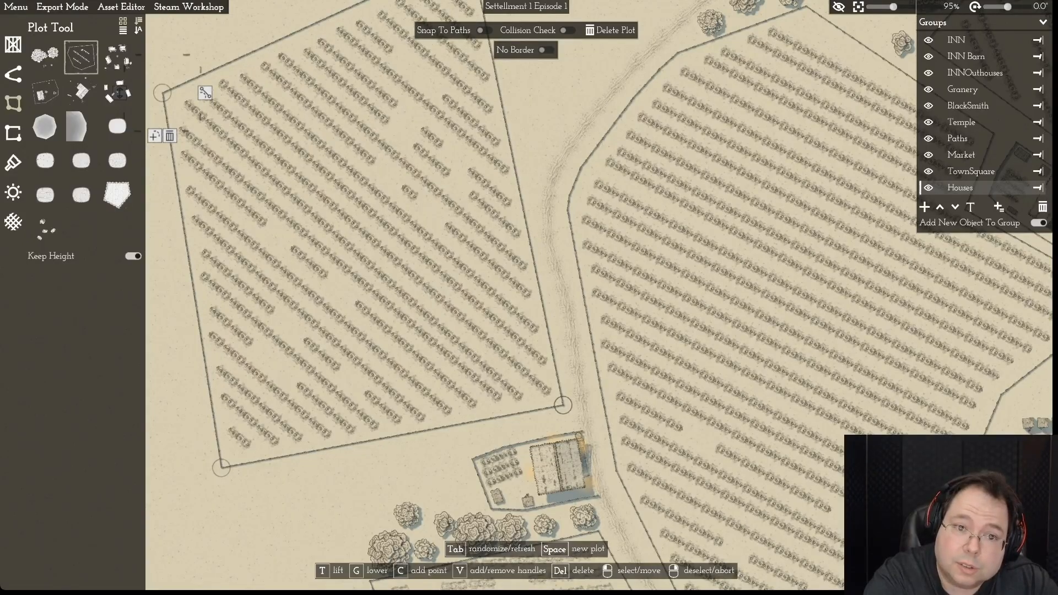
- Re-randomize the western field repeatedly to try other combinations of border and crop or tree rows
key(Tab)
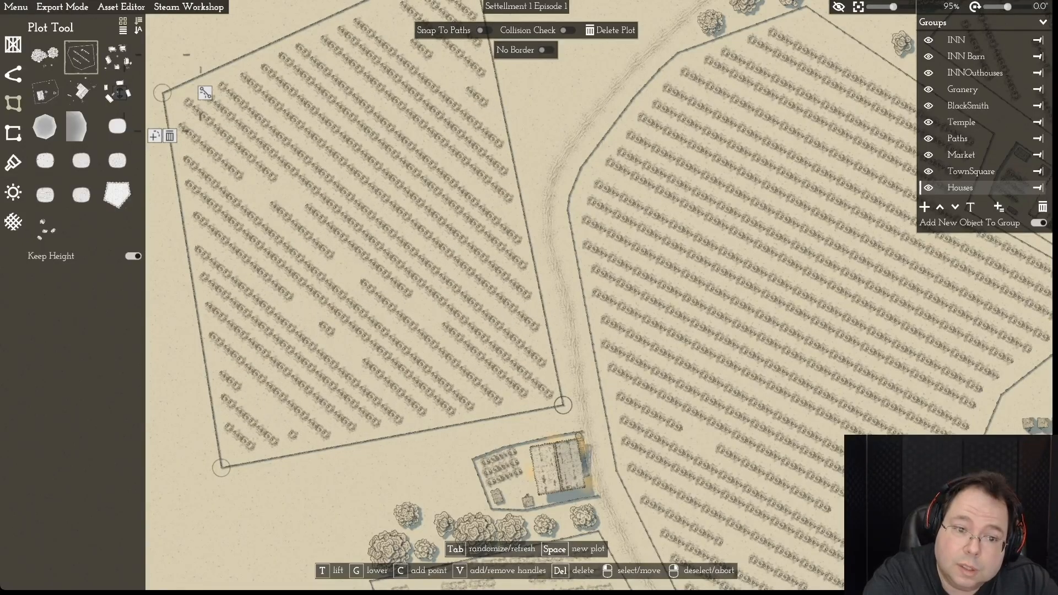
key(Tab)
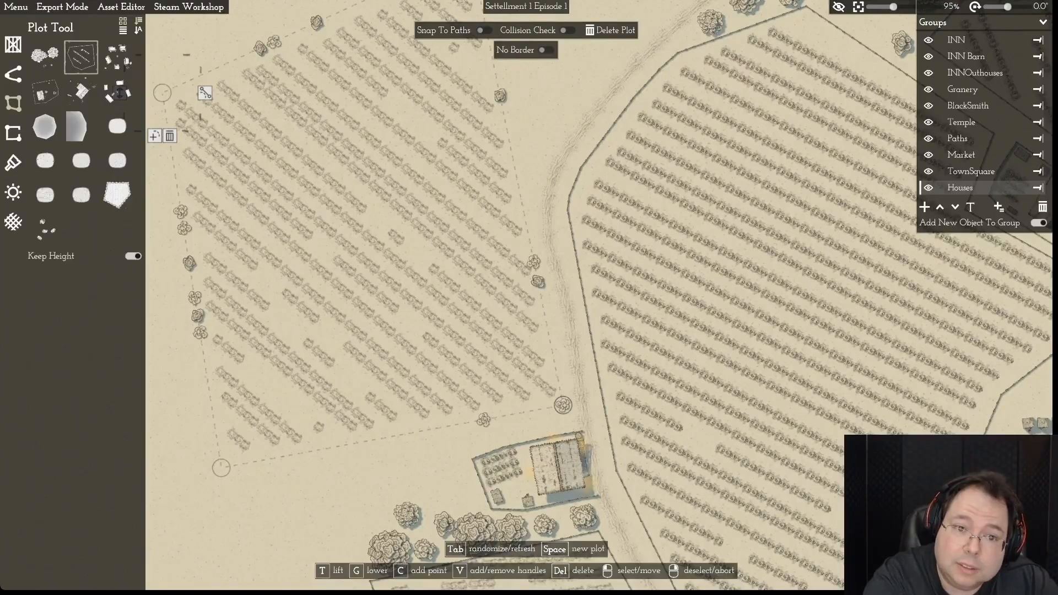
key(Tab)
key(Tab)
key(Tab)
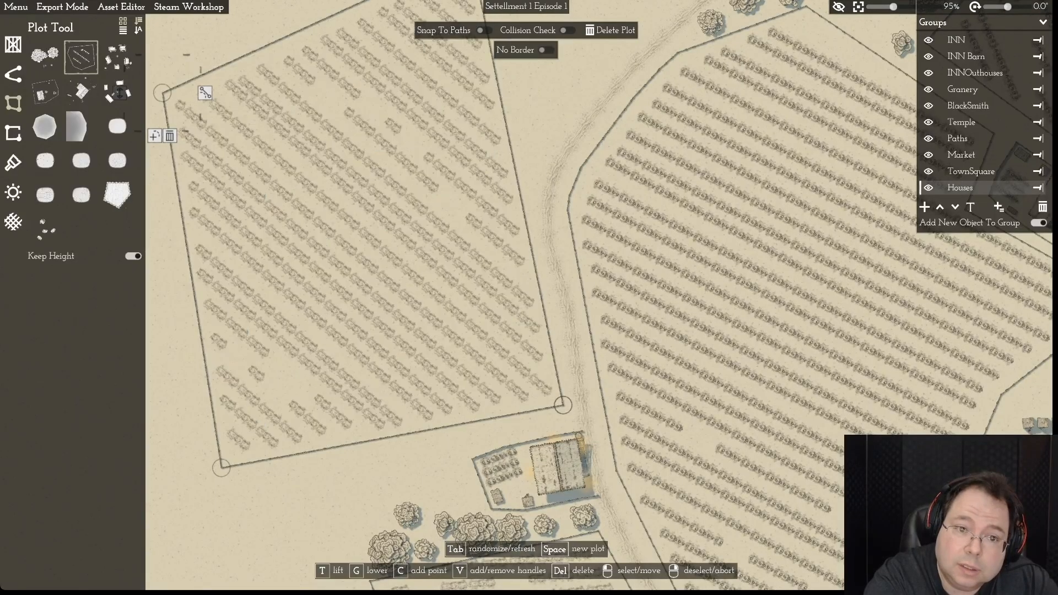
key(Tab)
key(Tab)
key(Tab)
key(Tab)
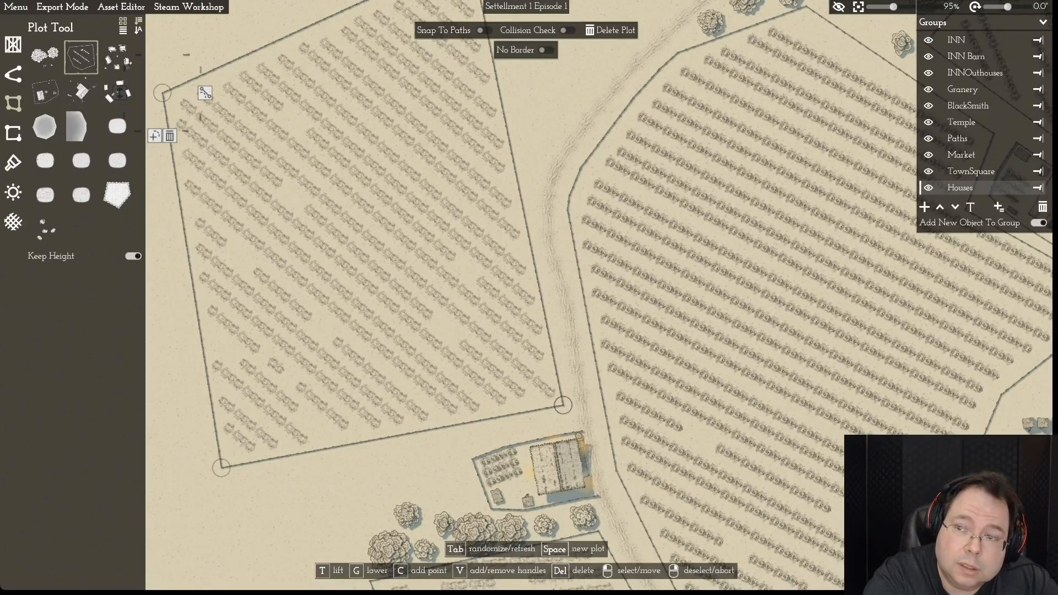
key(Tab)
key(Tab)
key(Tab)
key(Tab)
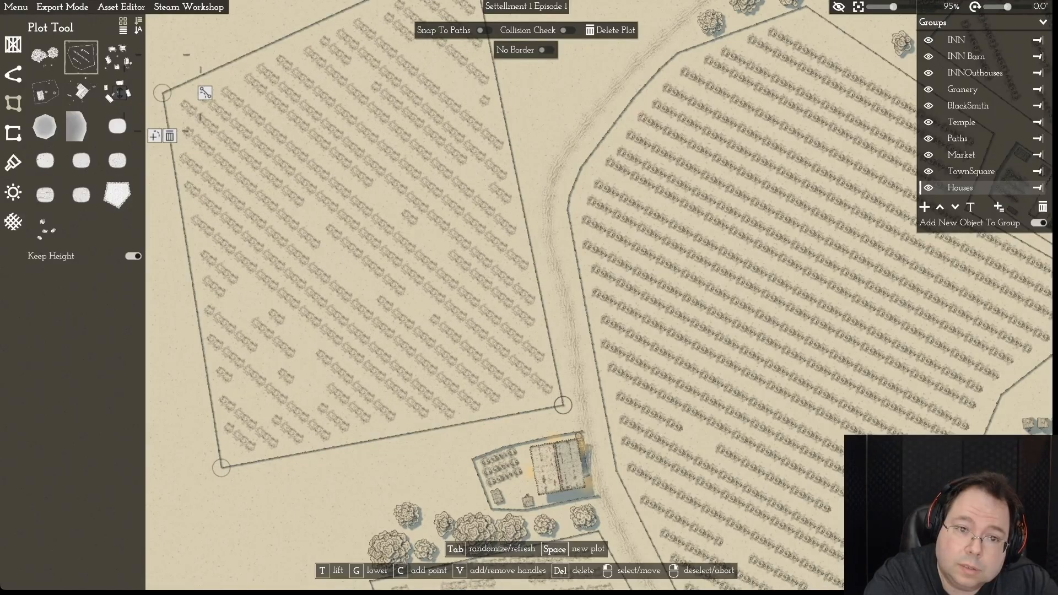
key(Tab)
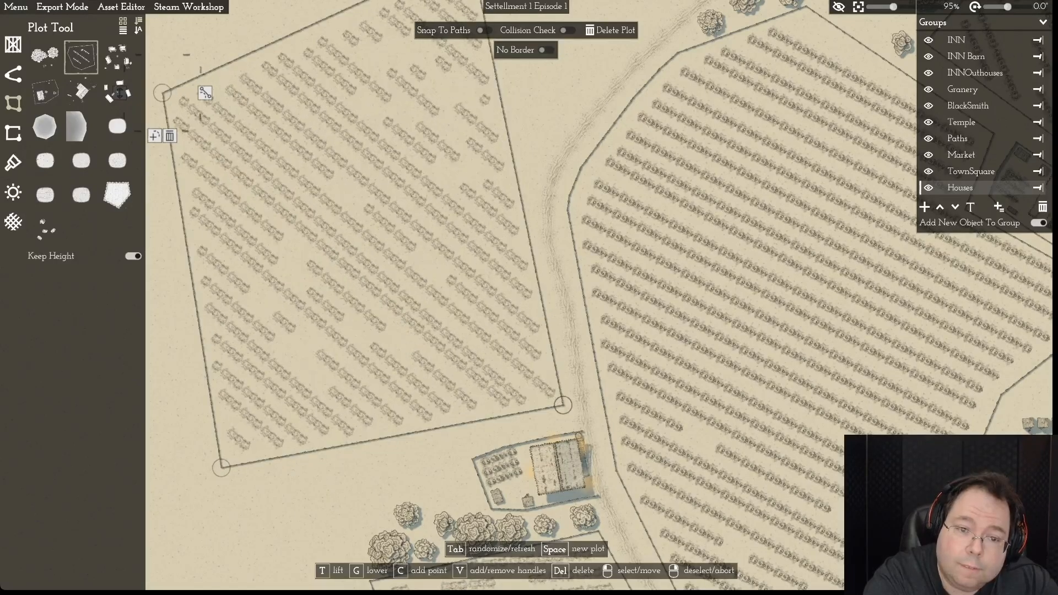
key(Tab)
key(Tab)
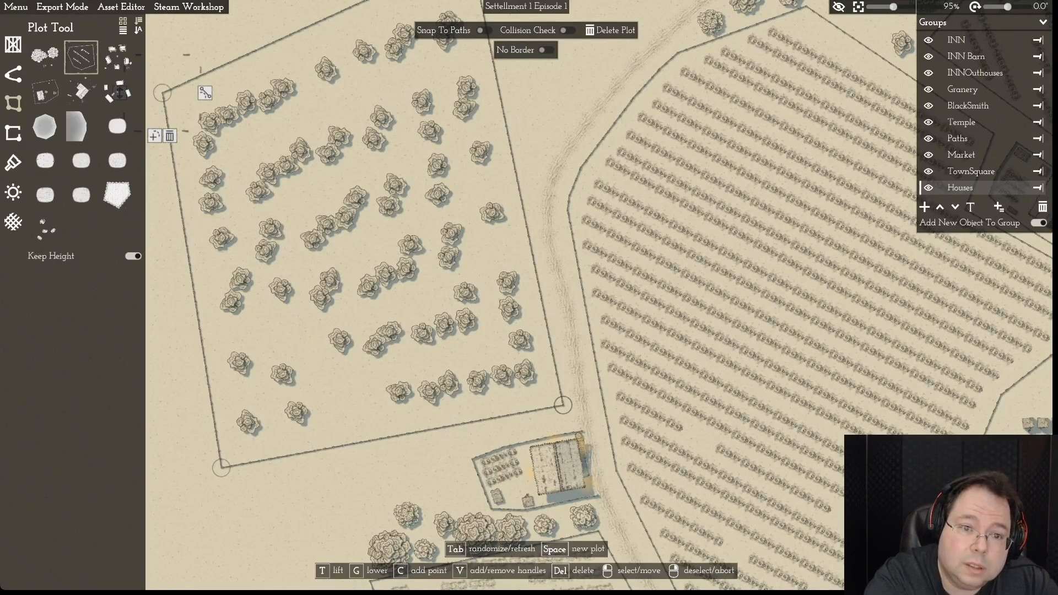
key(Tab)
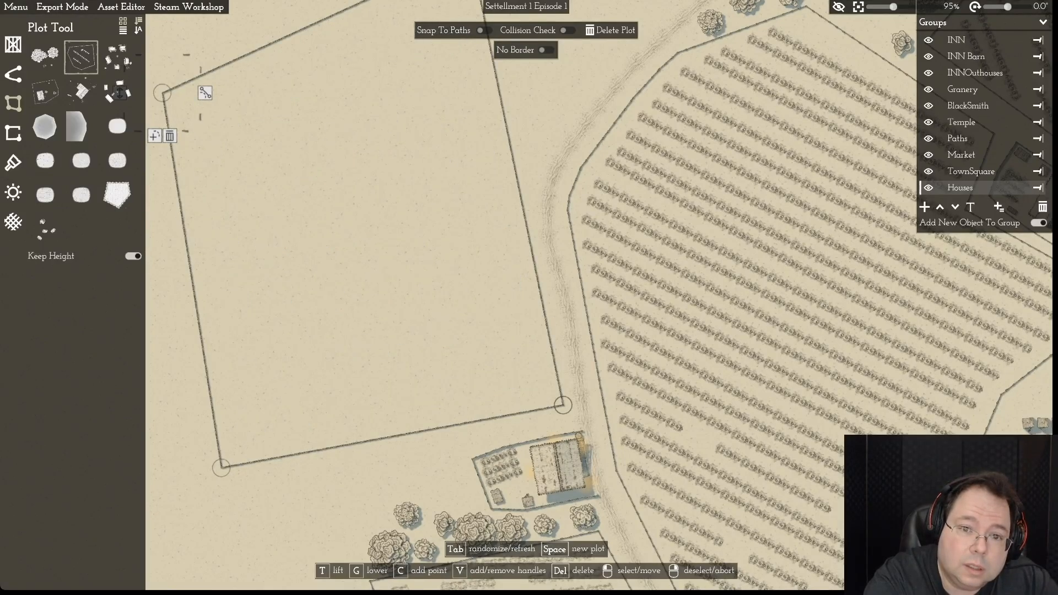
key(Tab)
key(Tab)
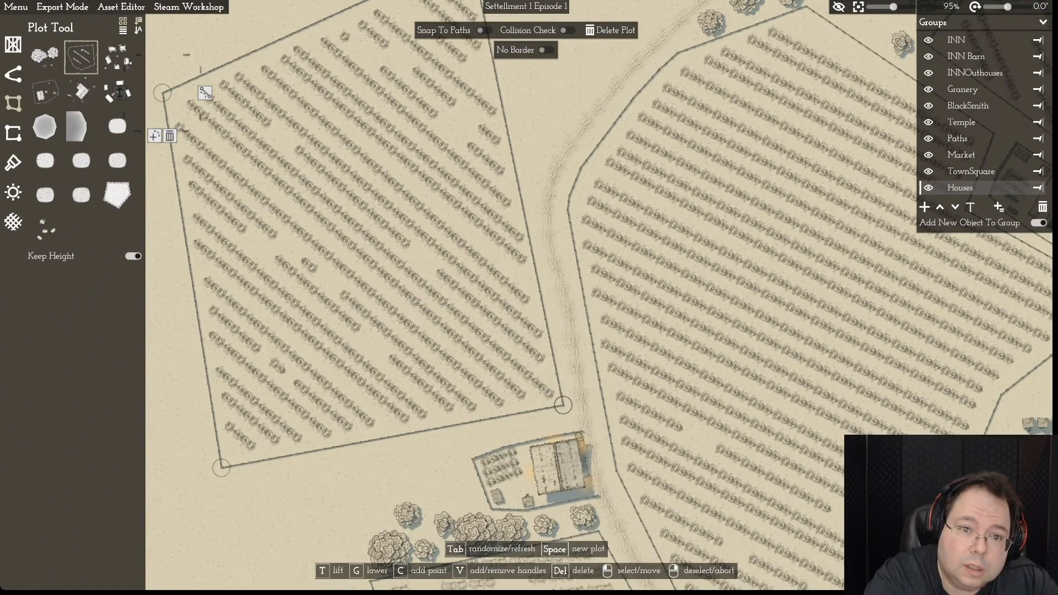
key(Tab)
key(Tab)
key(Tab)
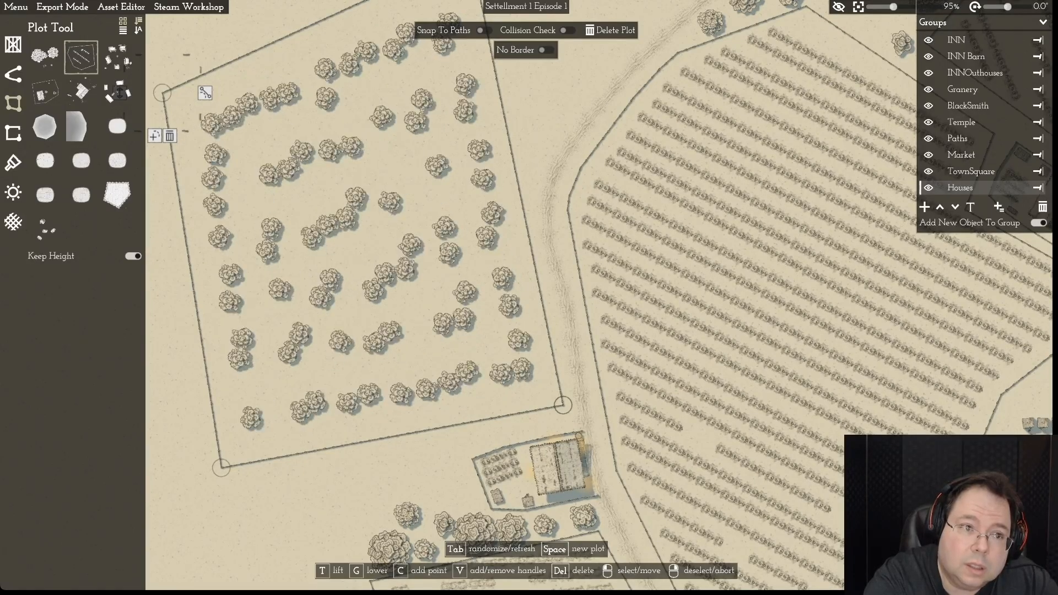
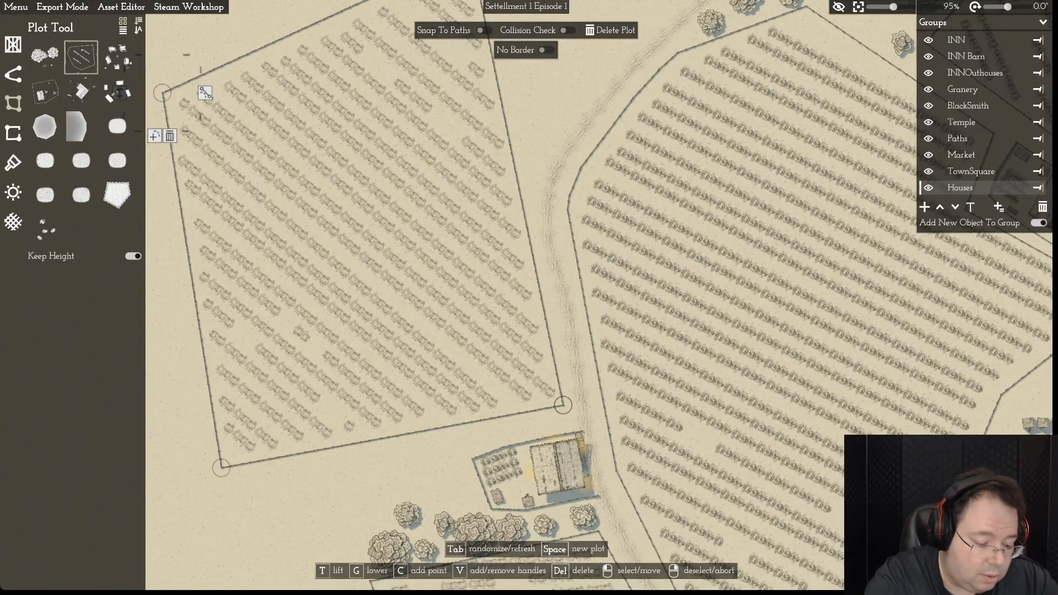
key(Tab)
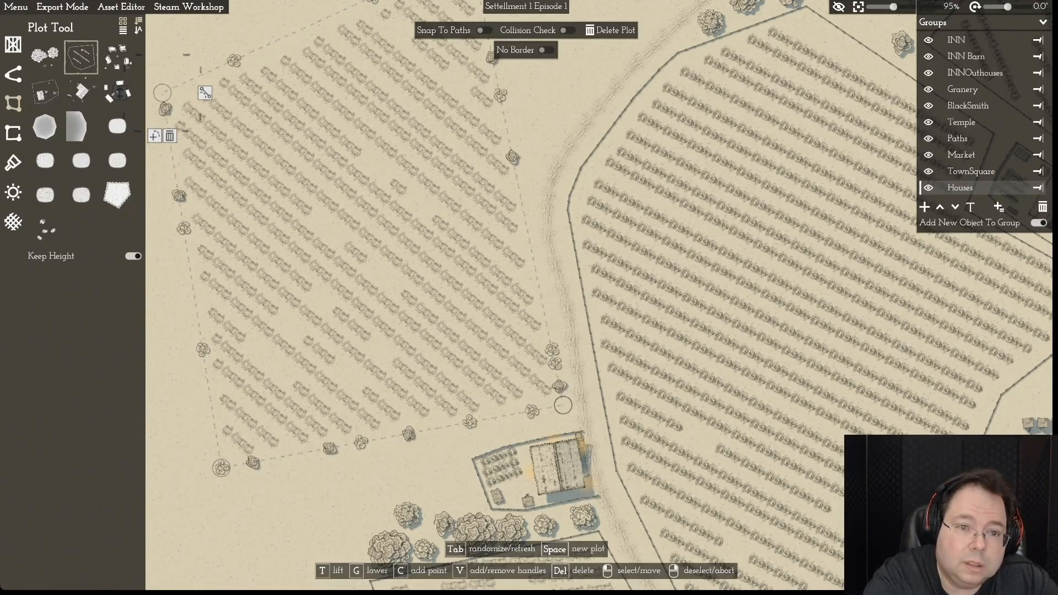
key(Tab)
key(Tab)
key(Tab)
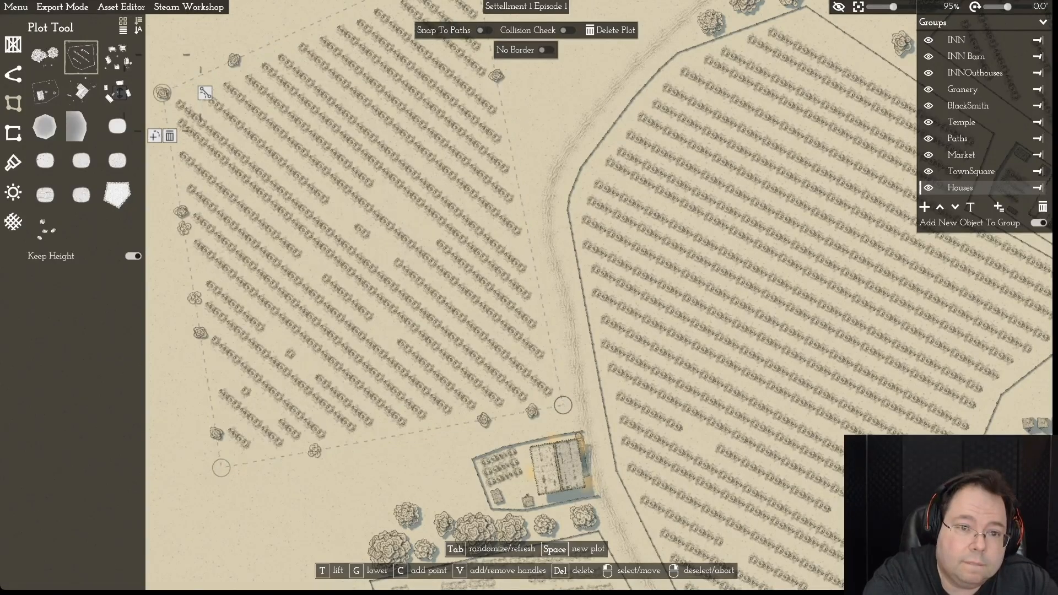
key(Tab)
key(Tab)
key(Tab)
key(Tab)
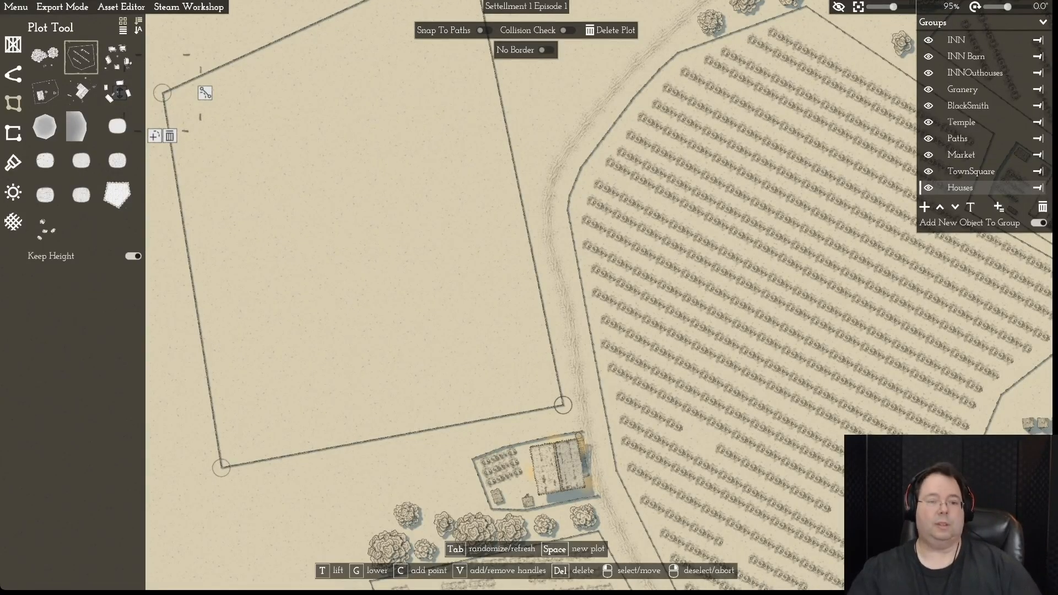
- Delete the western field plot on the outer side of the road
key(a)
key(w)
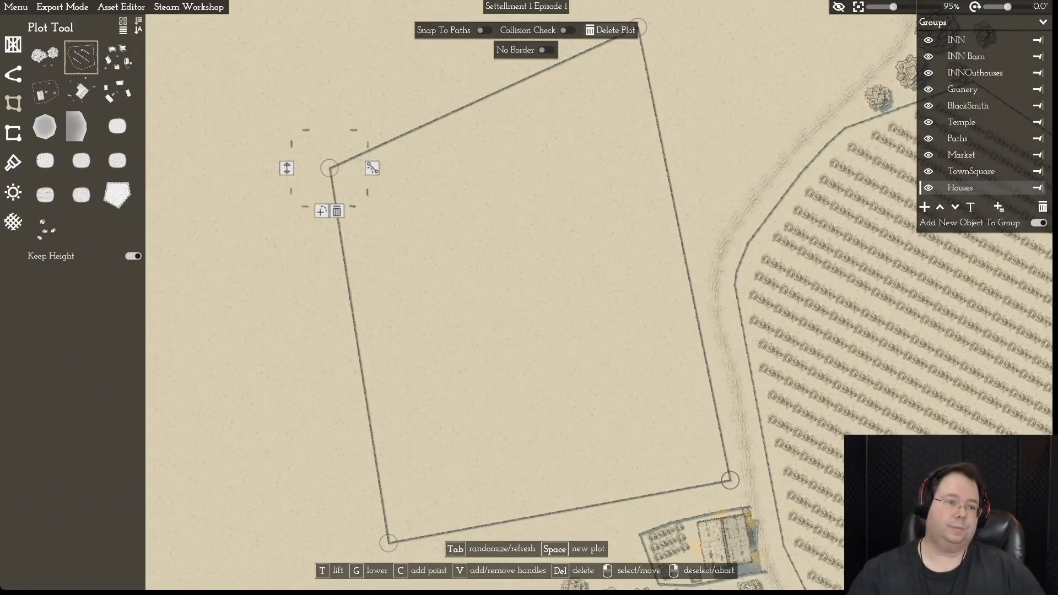
click(610, 30)
key(d)
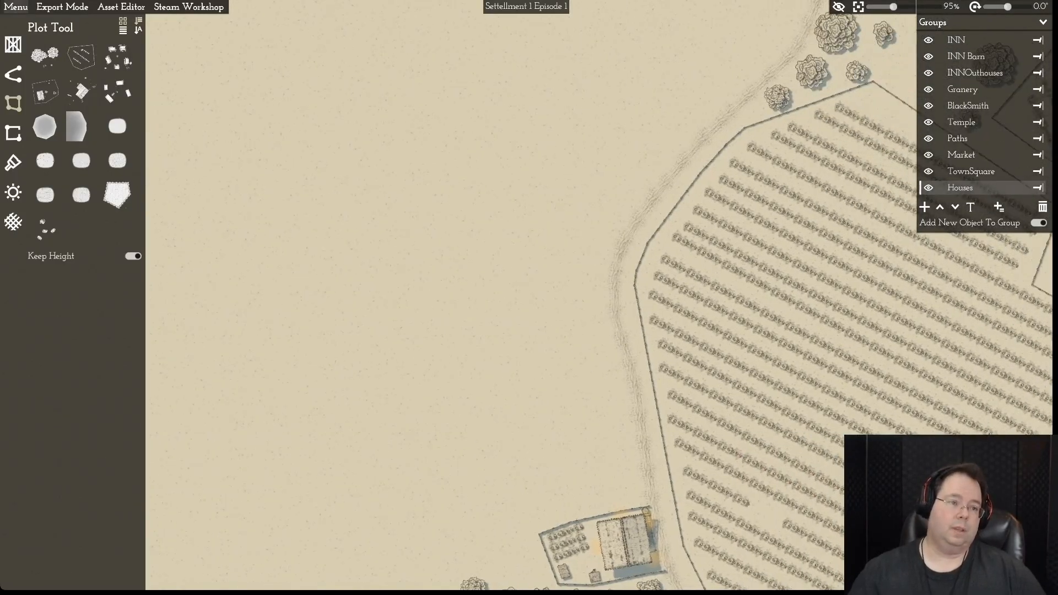
click(16, 6)
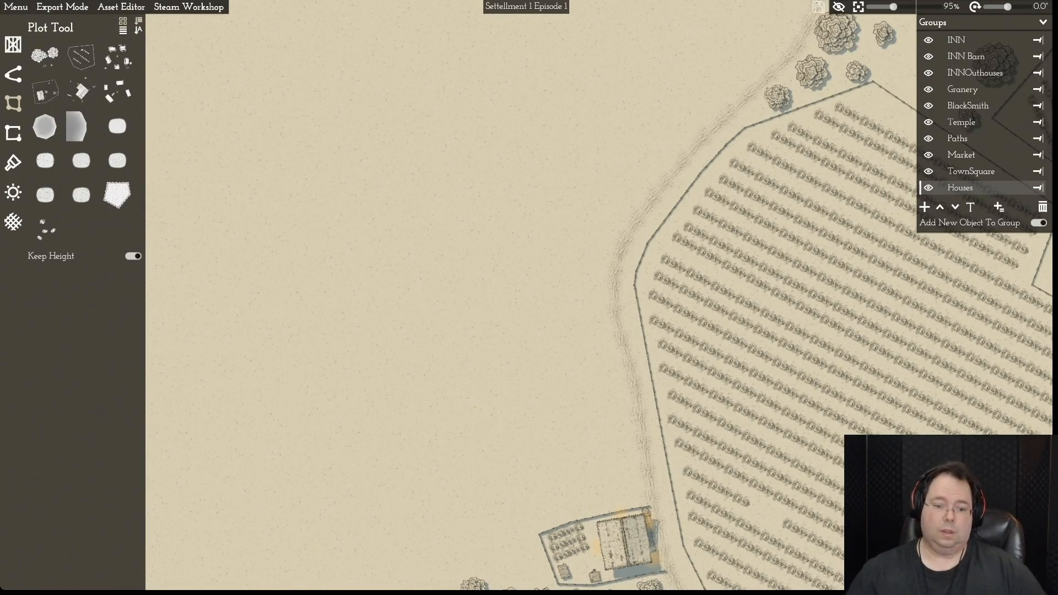
- Nudge the thatched house in the fenced yard between the two northern fields slightly southwest, and deselect it
key(d)
key(s)
scroll(529, 297, down, 4)
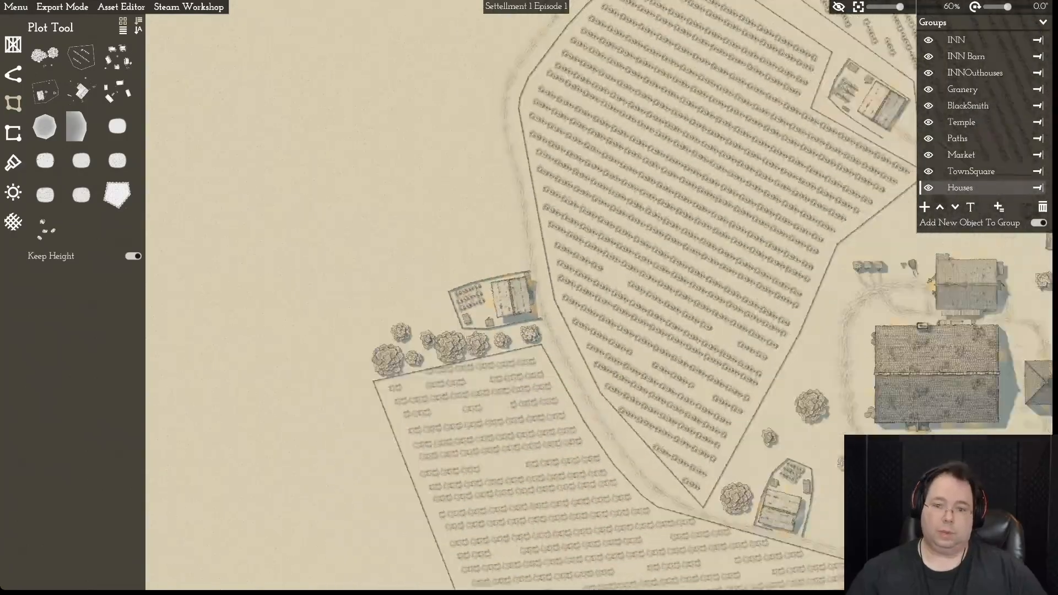
scroll(529, 298, down, 4)
key(d)
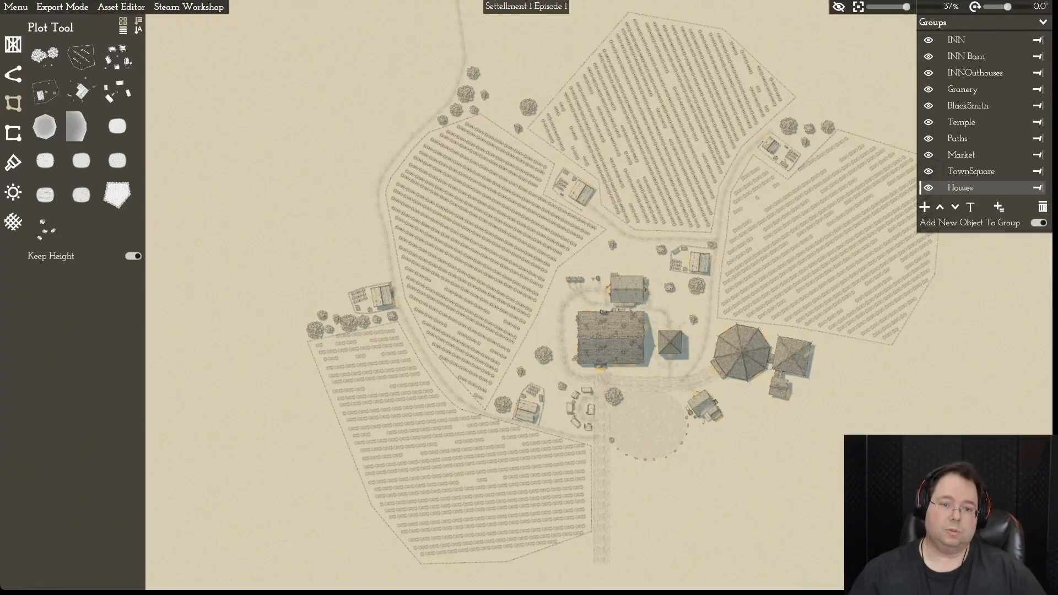
scroll(529, 297, up, 4)
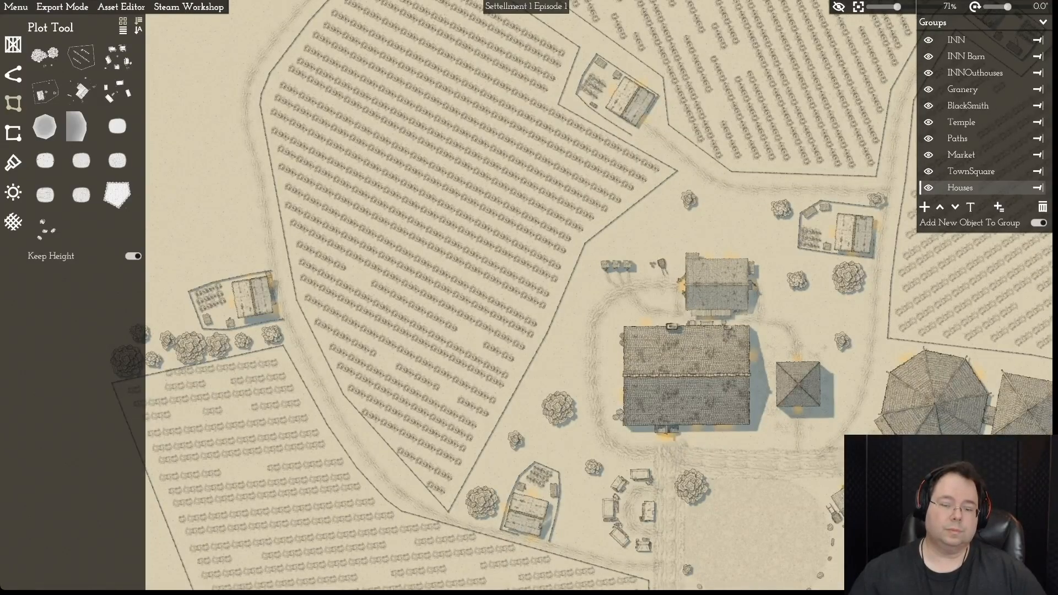
scroll(529, 298, down, 1)
key(w)
scroll(529, 298, up, 1)
scroll(575, 367, up, 9)
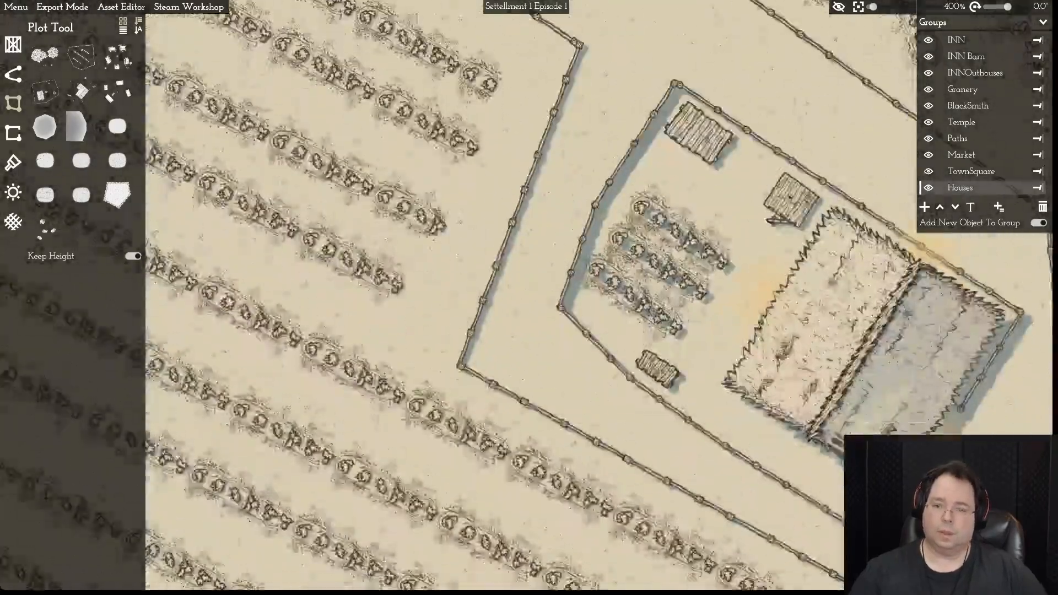
click(865, 342)
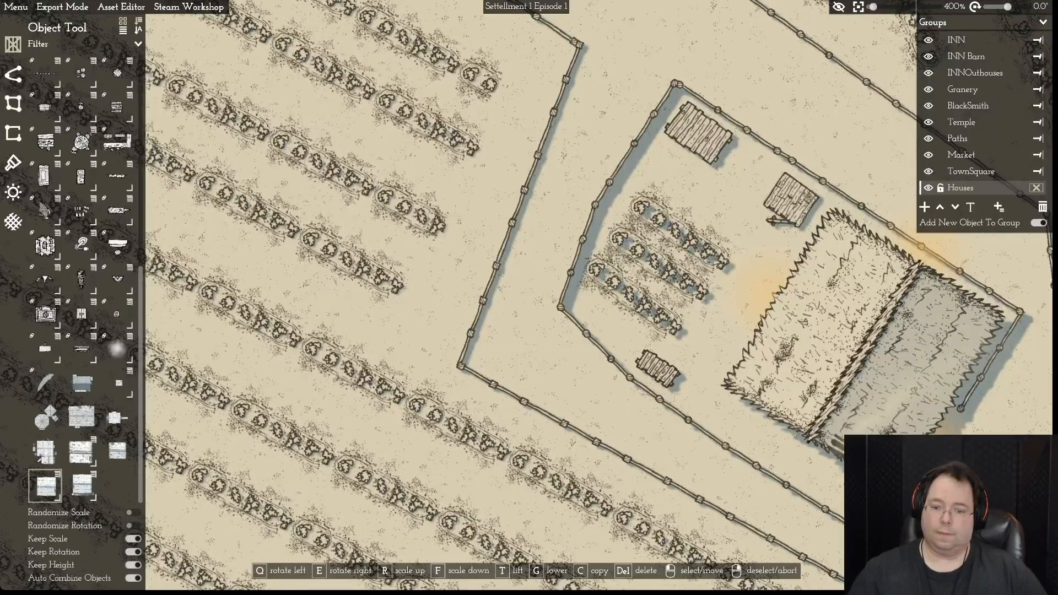
drag(865, 341, 861, 345)
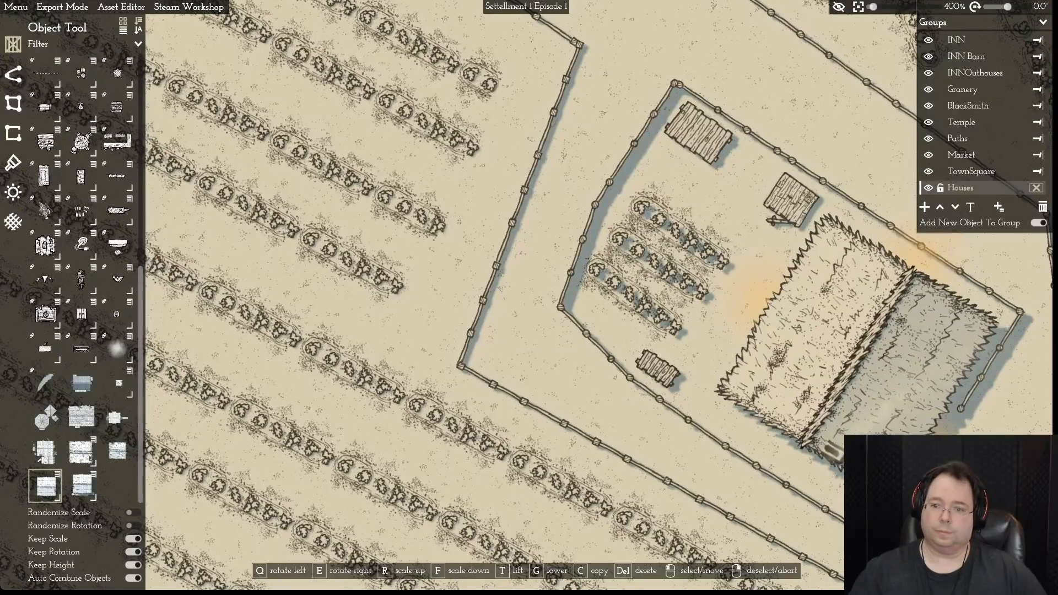
click(940, 188)
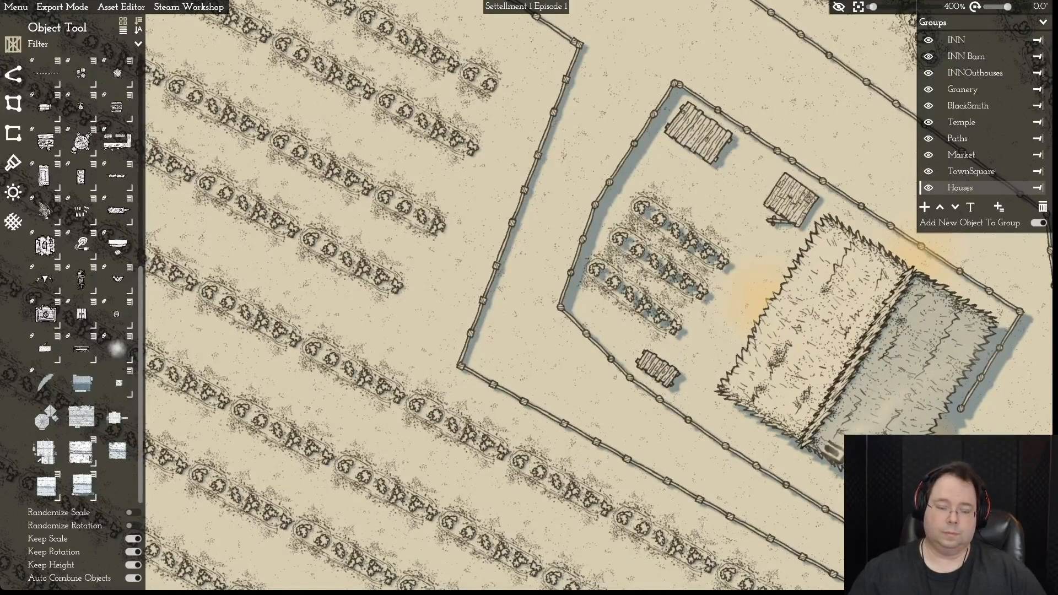
- Nudge the house in the fenced yard west of the market stalls slightly east, and deselect it
scroll(496, 298, down, 8)
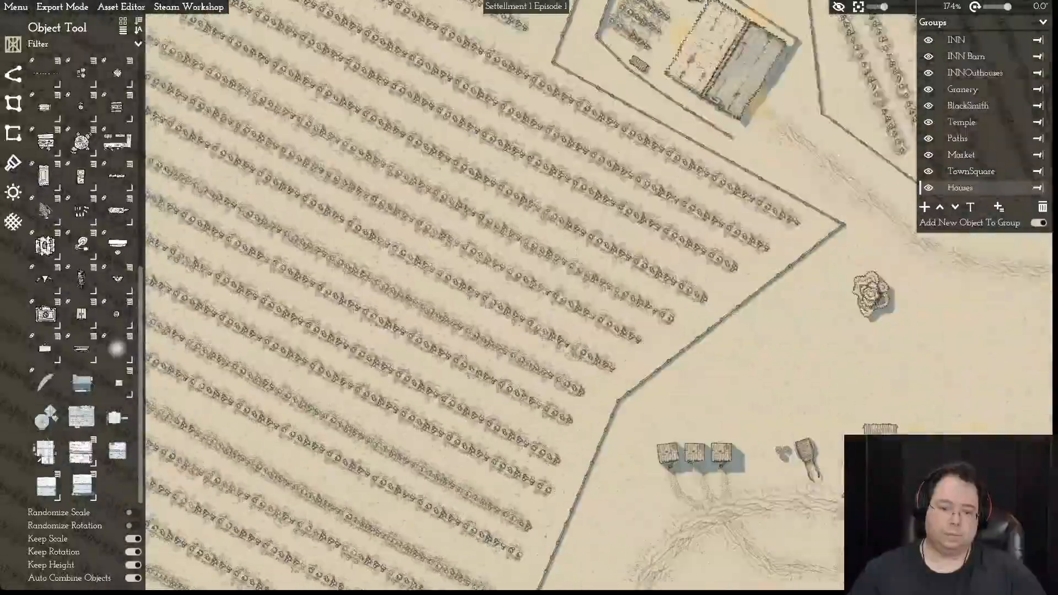
middle_drag(523, 551, 740, 54)
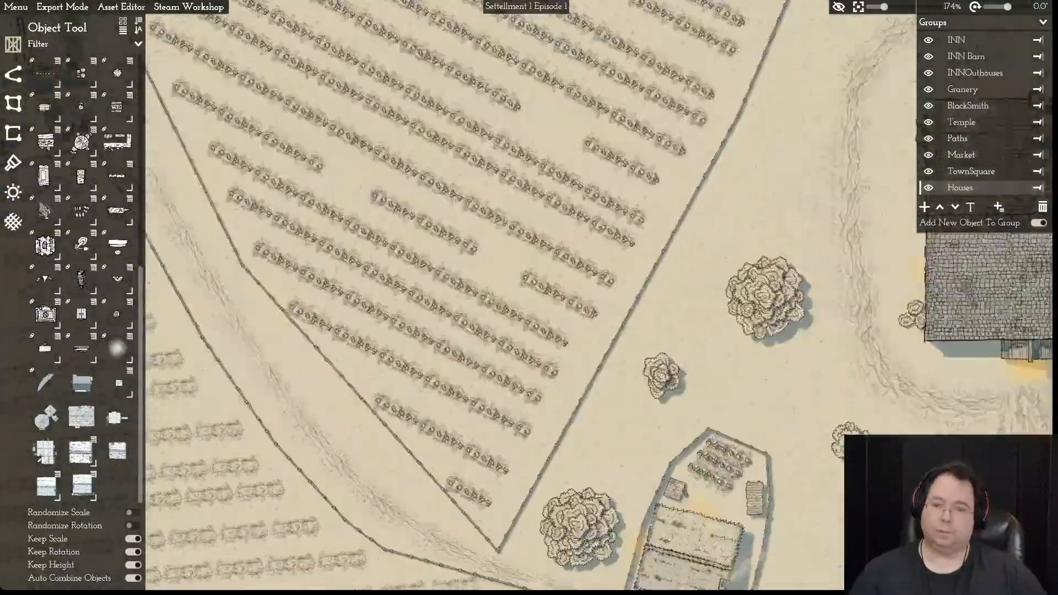
key(s)
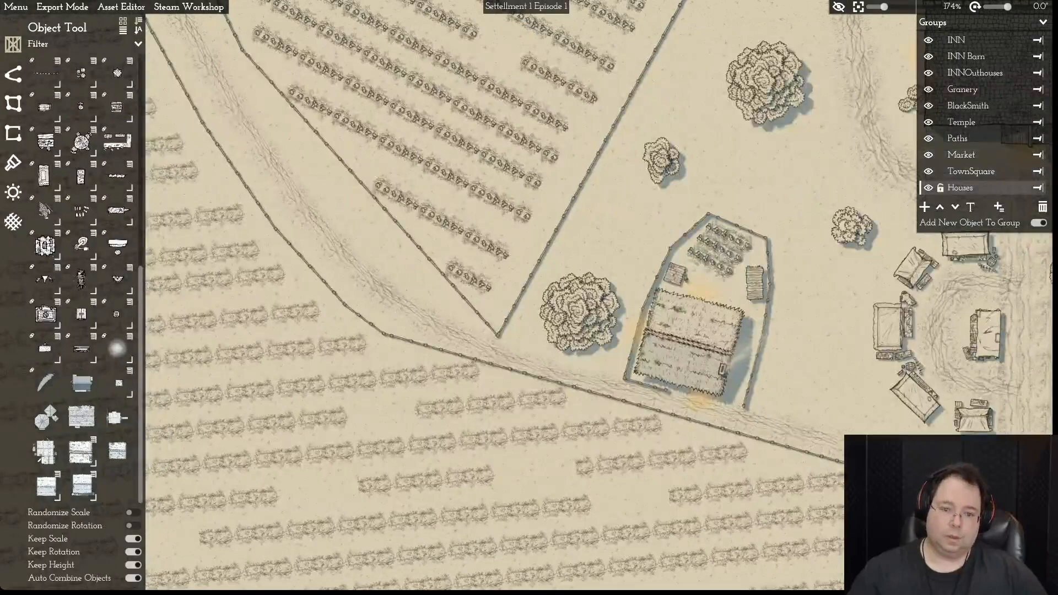
click(689, 343)
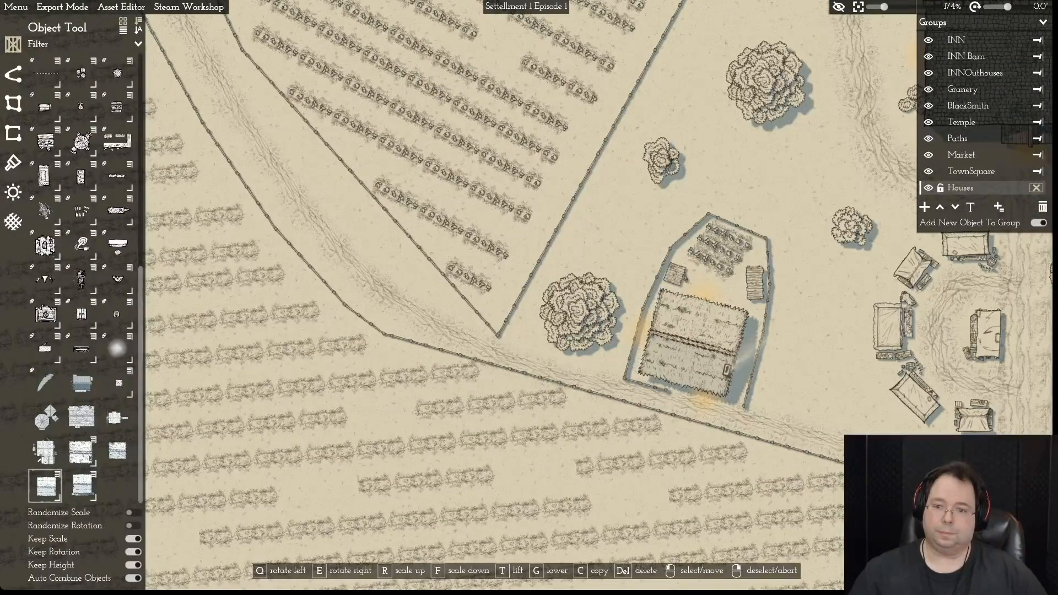
click(940, 188)
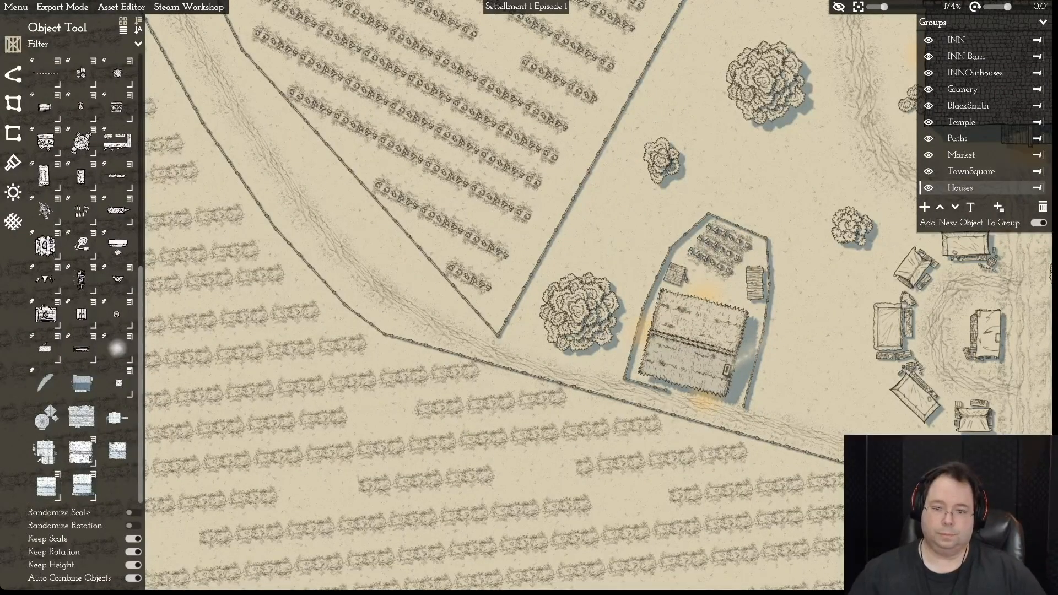
- Shift the small wooden structure and the thatched house in the yard between the two northern fields slightly northwest, and deselect
key(d)
scroll(529, 297, down, 4)
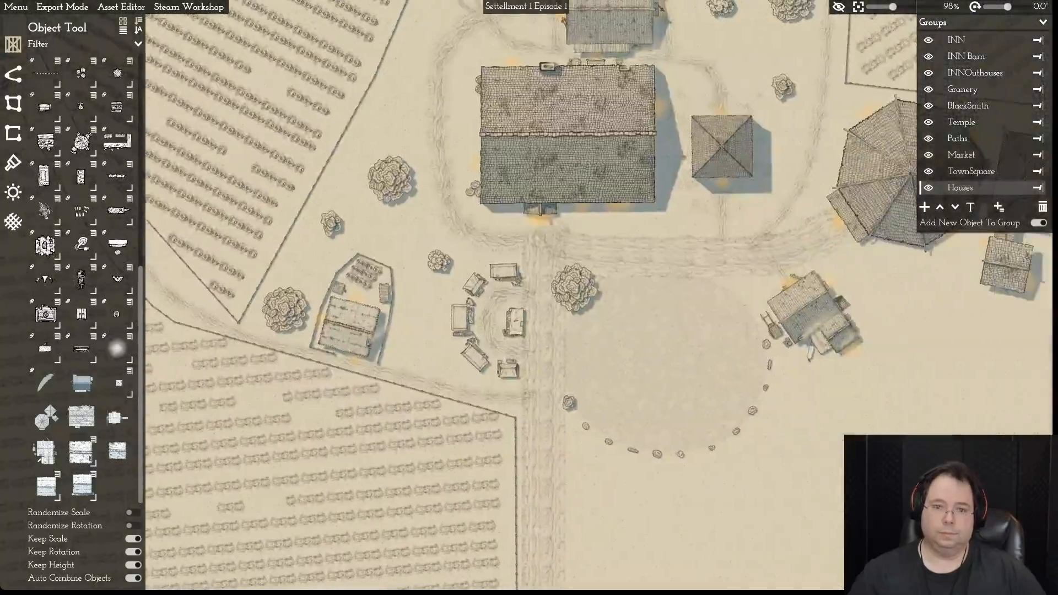
key(w)
key(d)
key(w)
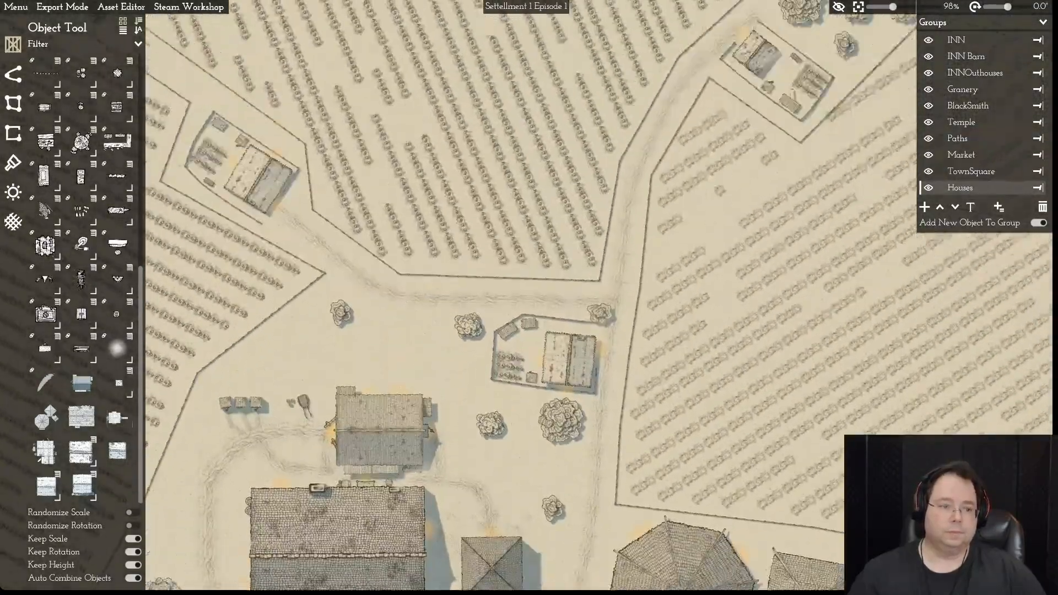
key(a)
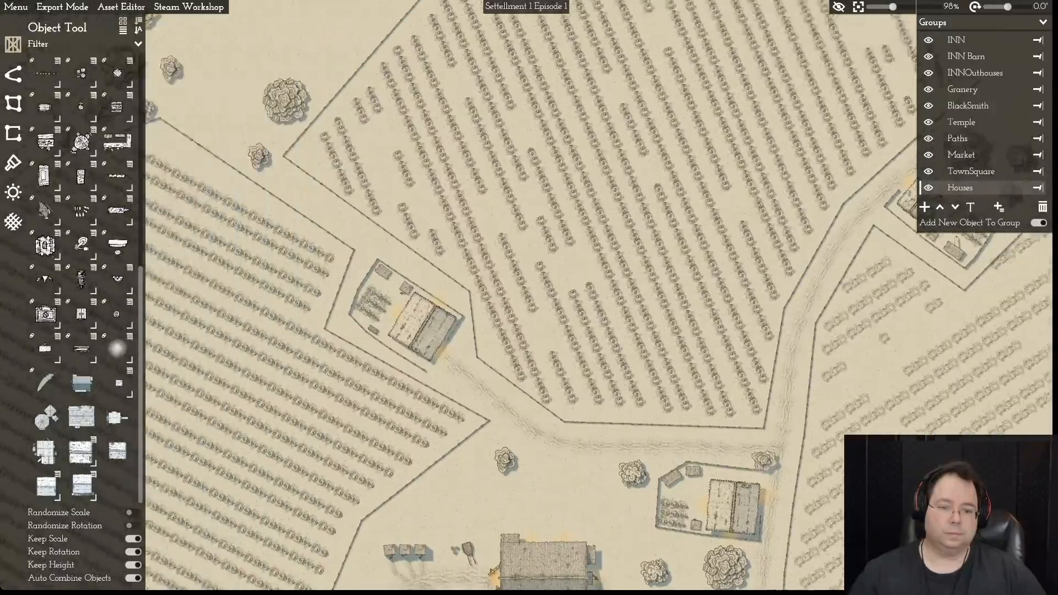
key(a)
scroll(634, 286, up, 5)
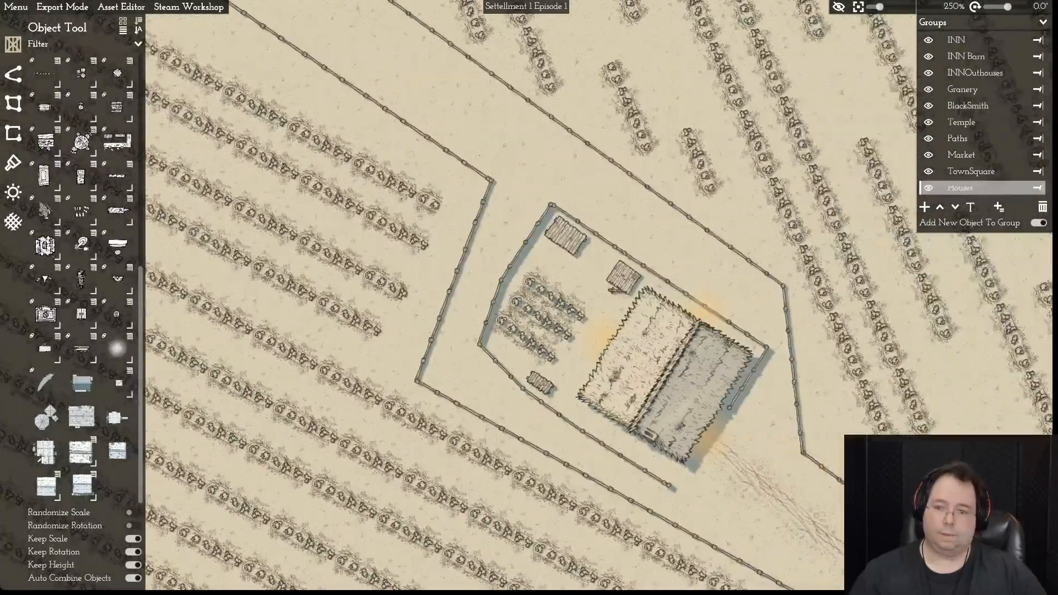
mouse_move(940, 188)
drag(623, 277, 615, 272)
drag(656, 353, 648, 350)
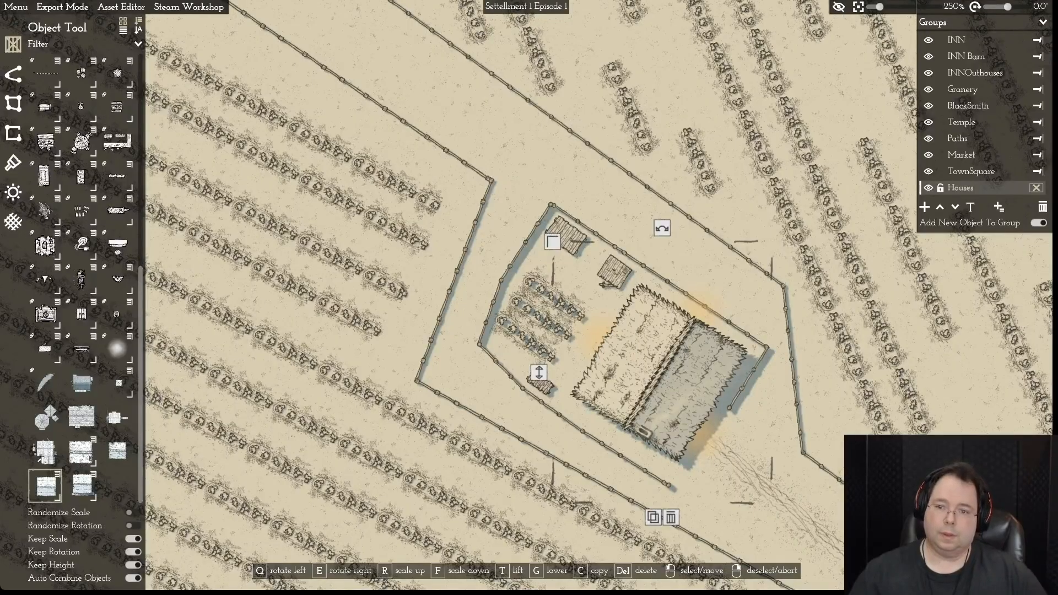
click(1036, 188)
scroll(606, 358, down, 10)
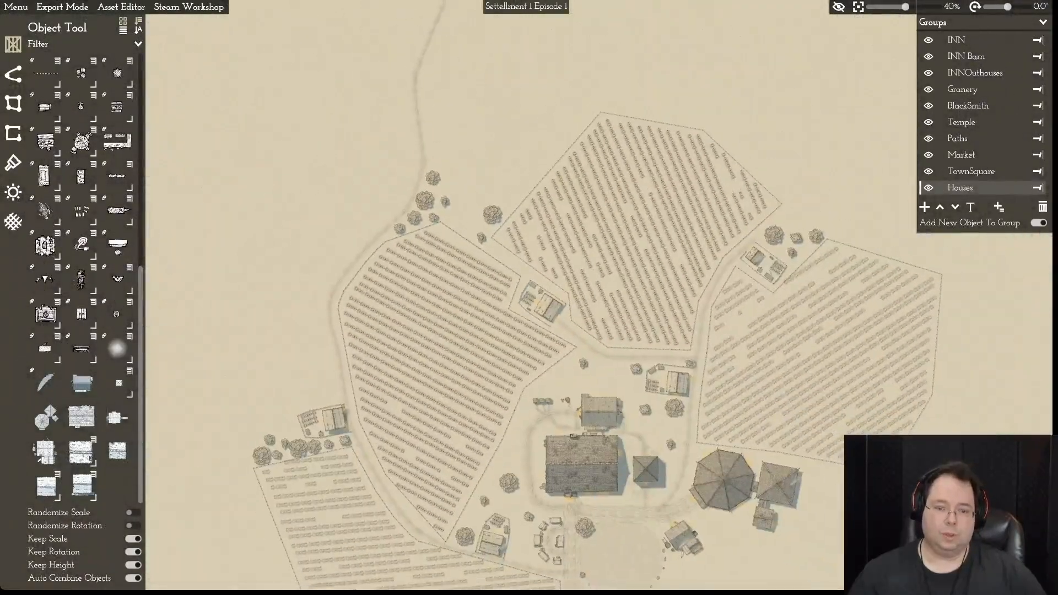
key(s)
key(w)
key(a)
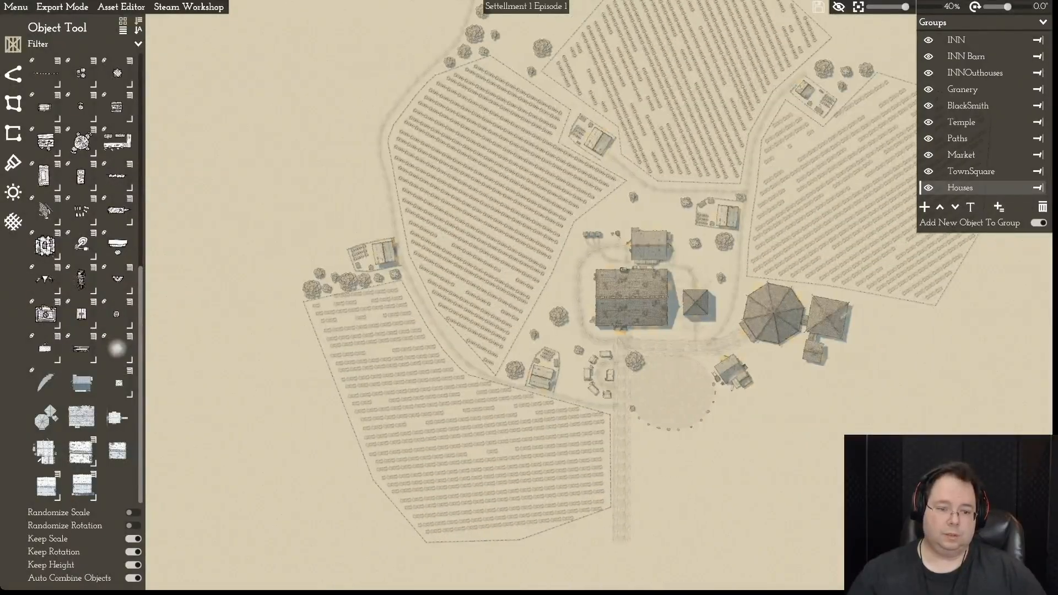